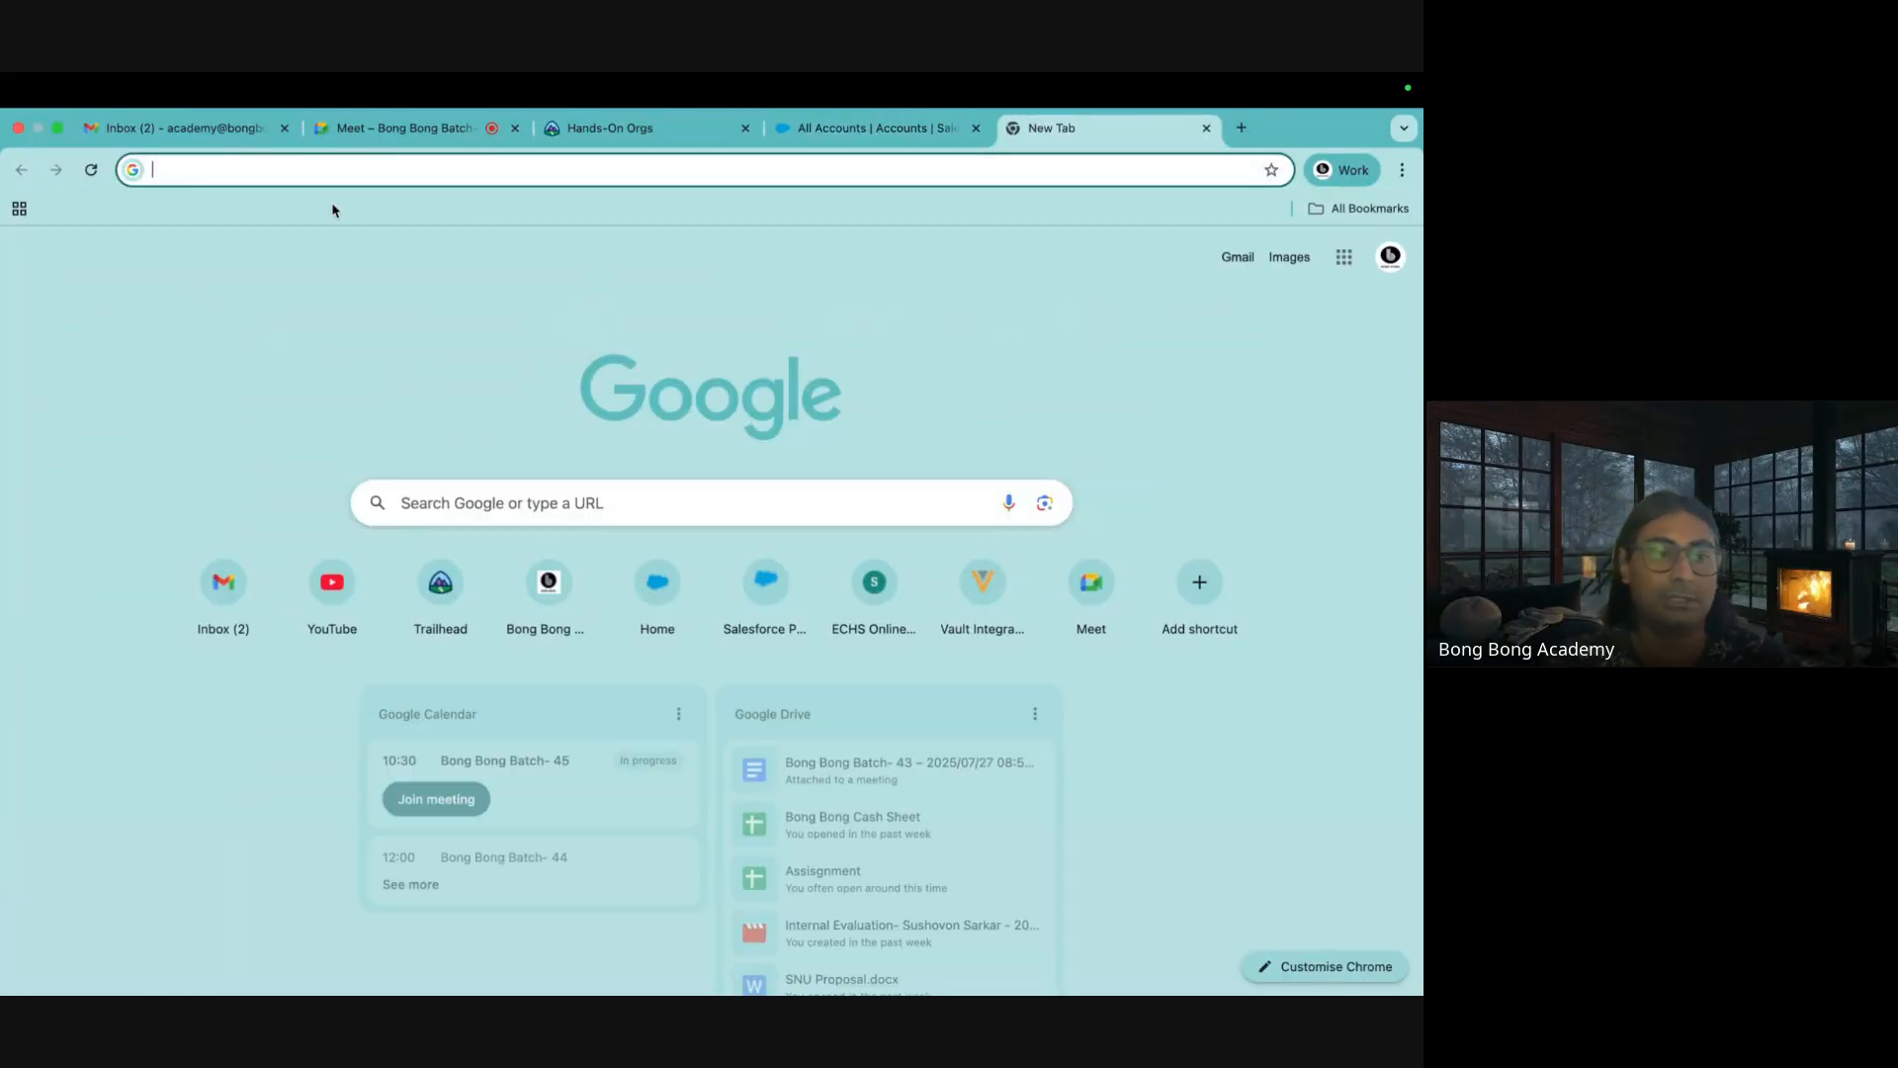
Load workbench.developerforce.com in Chrome
text(wo)
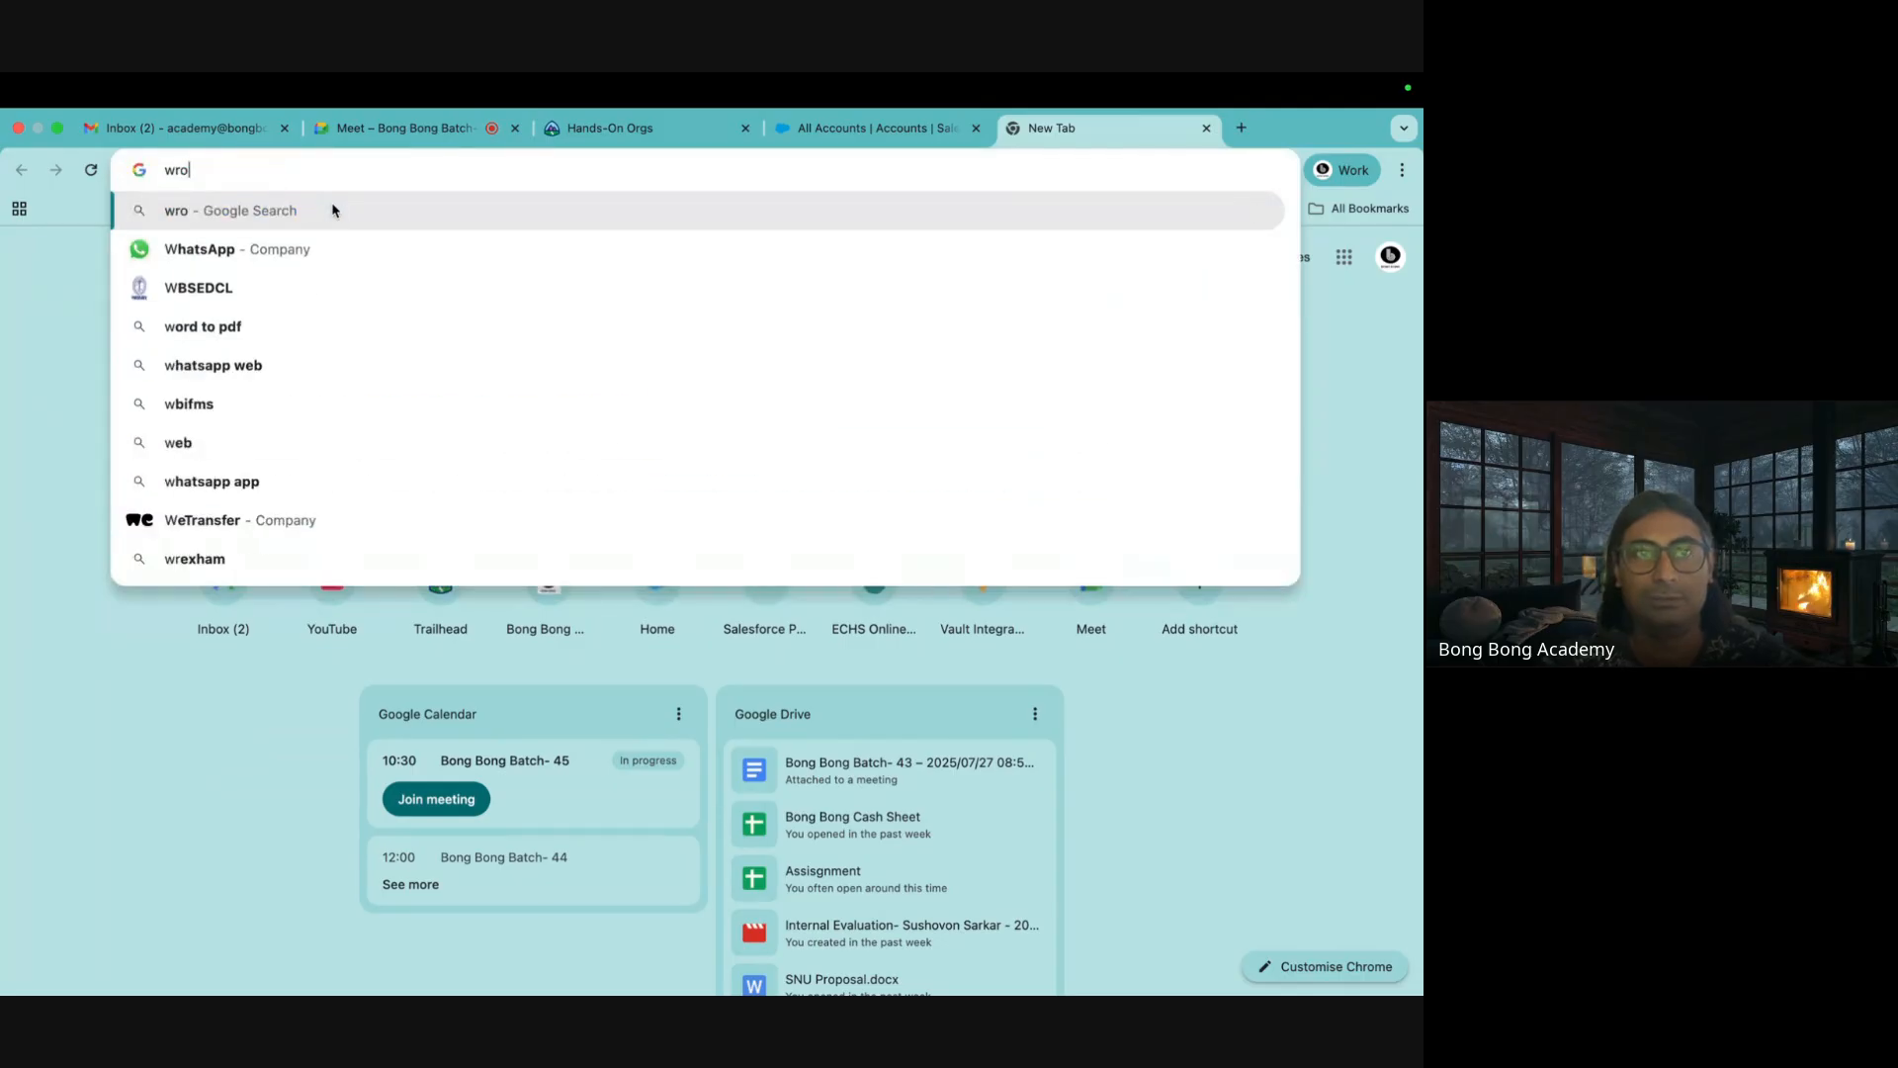
text(rdl)
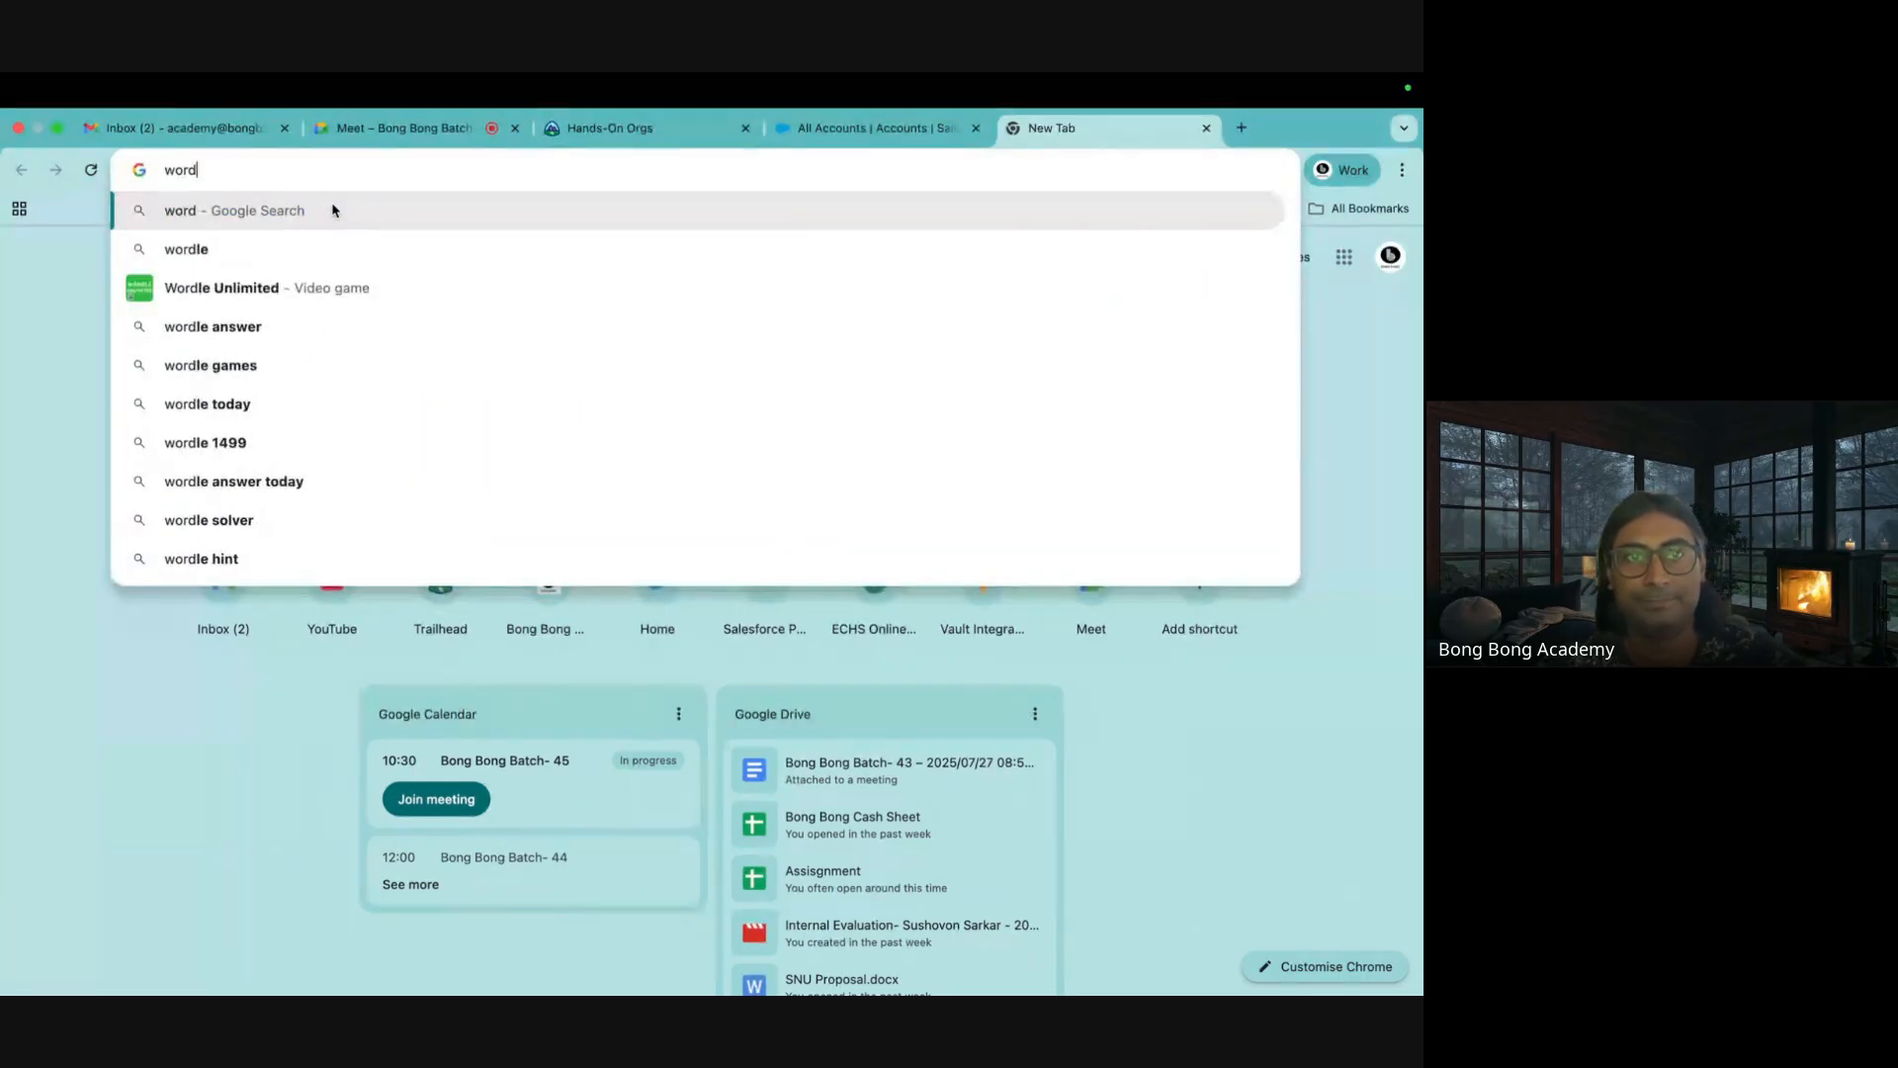
key(BackSpace)
key(BackSpace)
text(kbench)
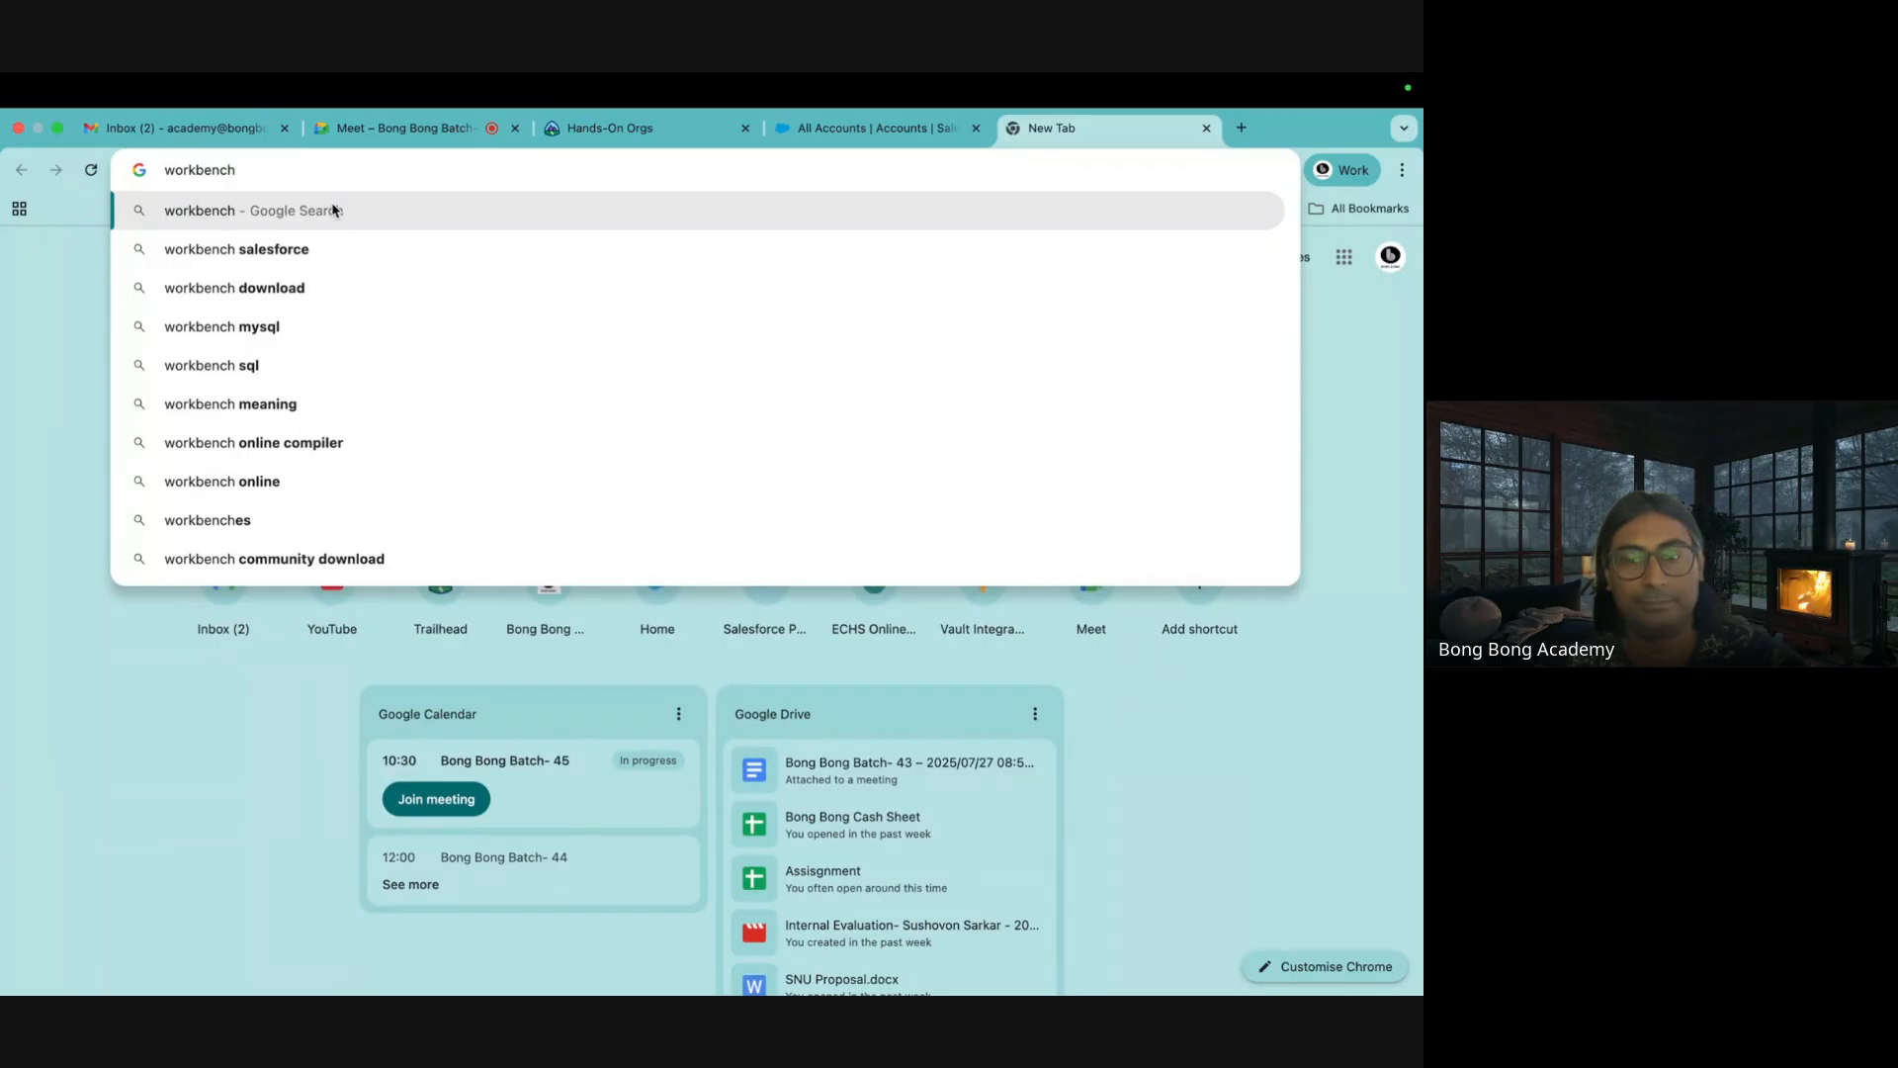
text(.sal)
key(BackSpace)
key(BackSpace)
key(BackSpace)
text(d)
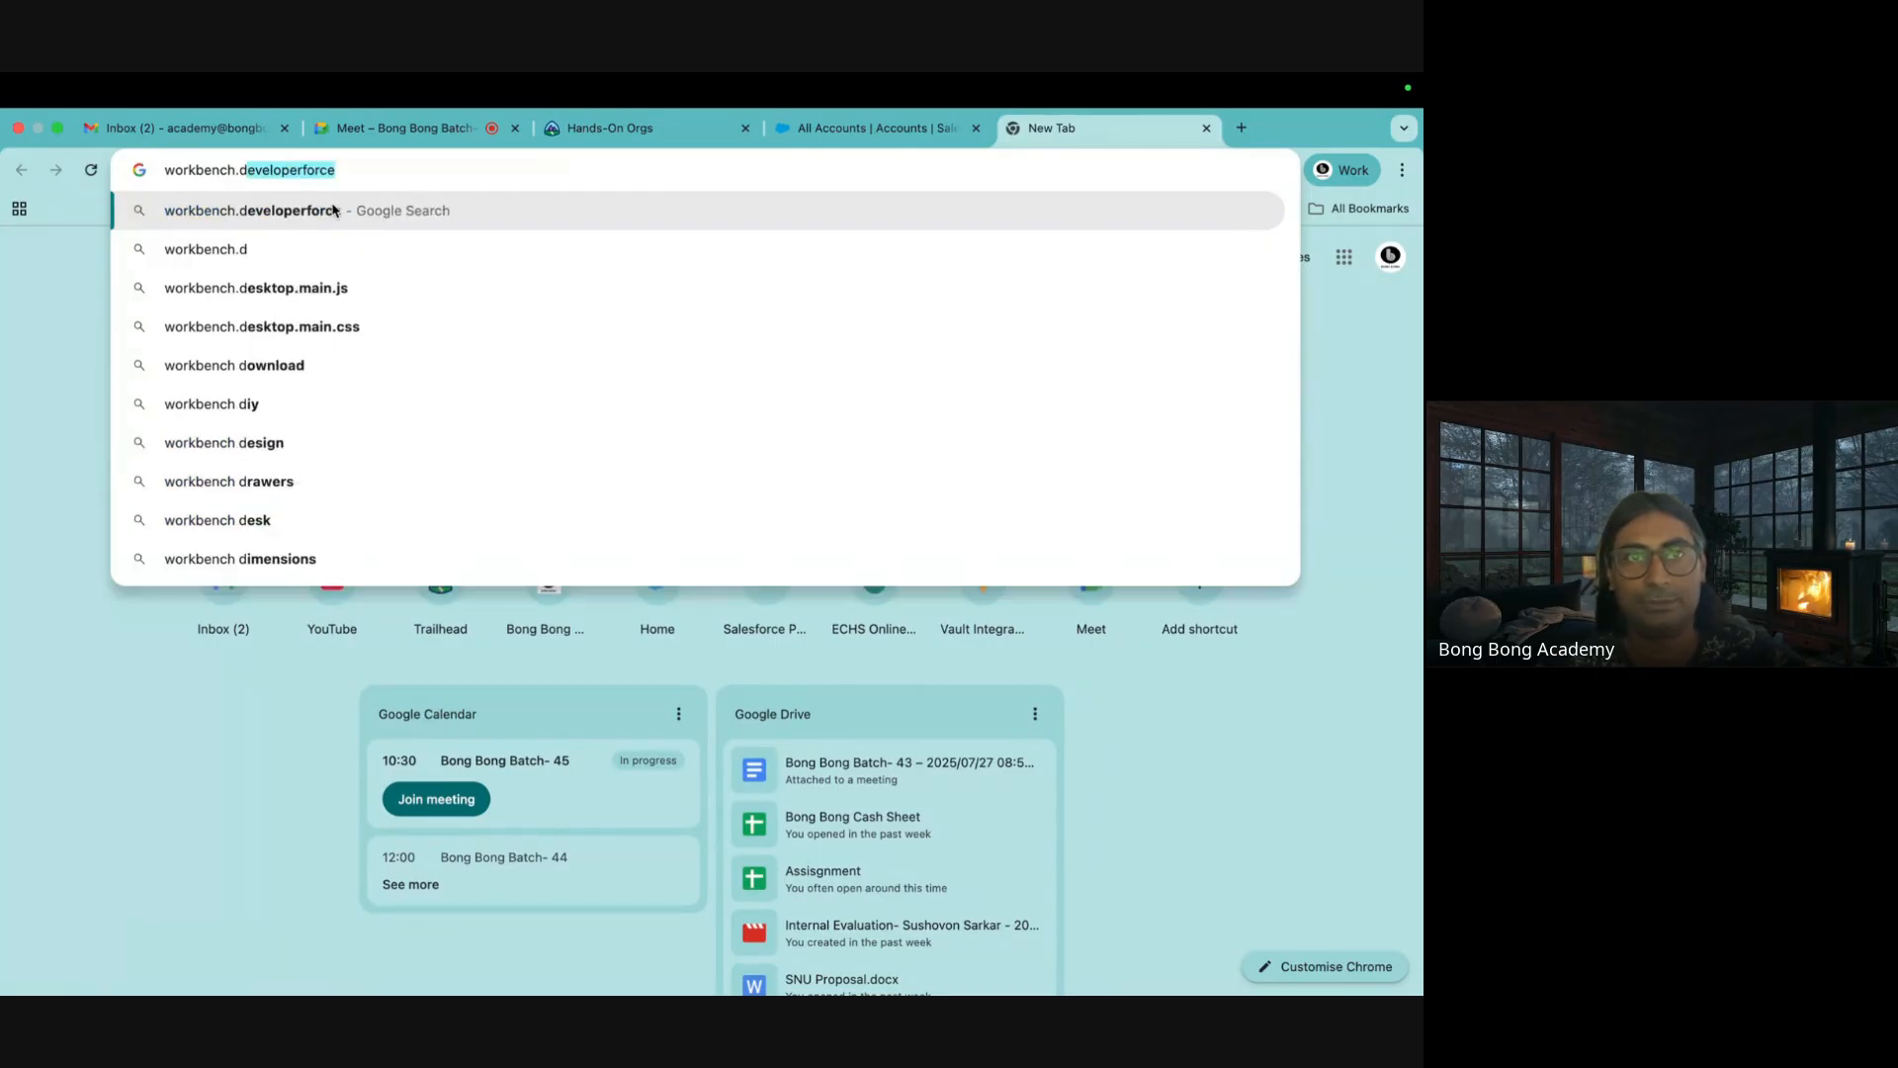
text(e)
key(BackSpace)
text(ev)
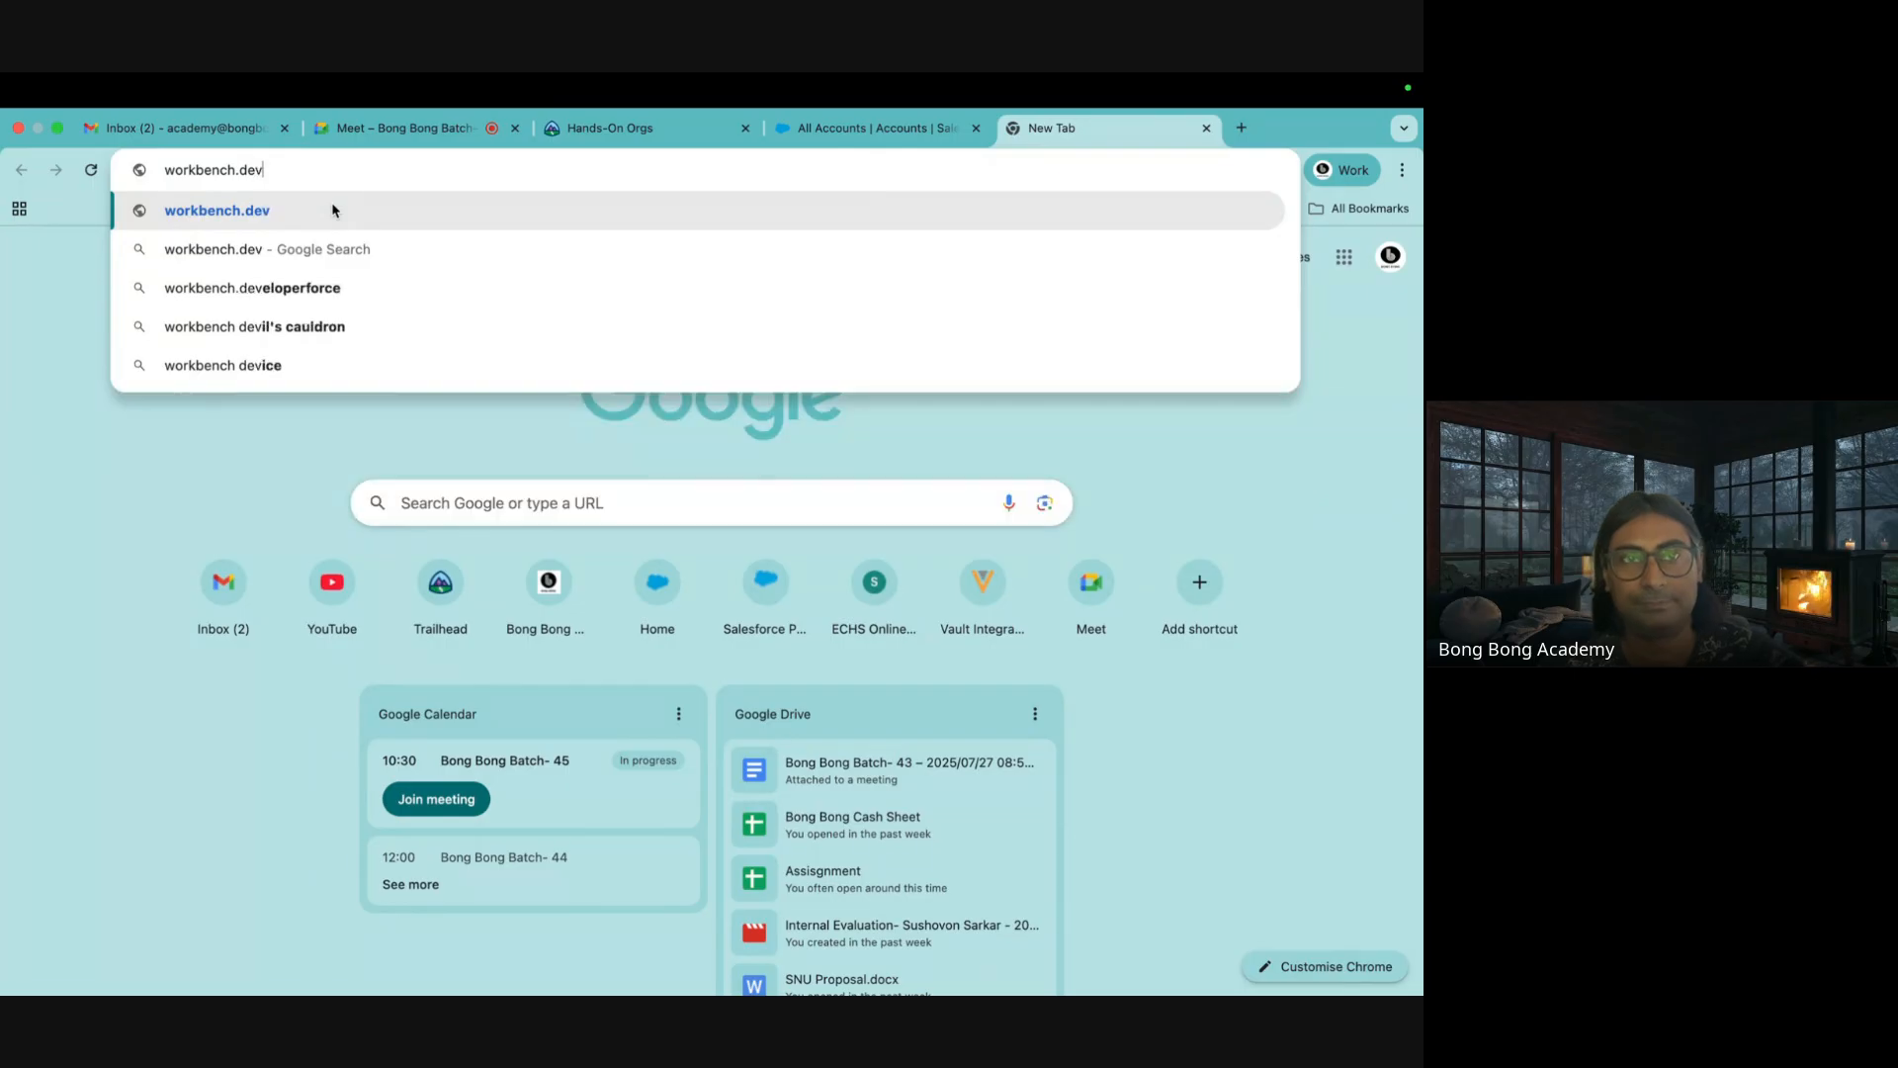
text(e)
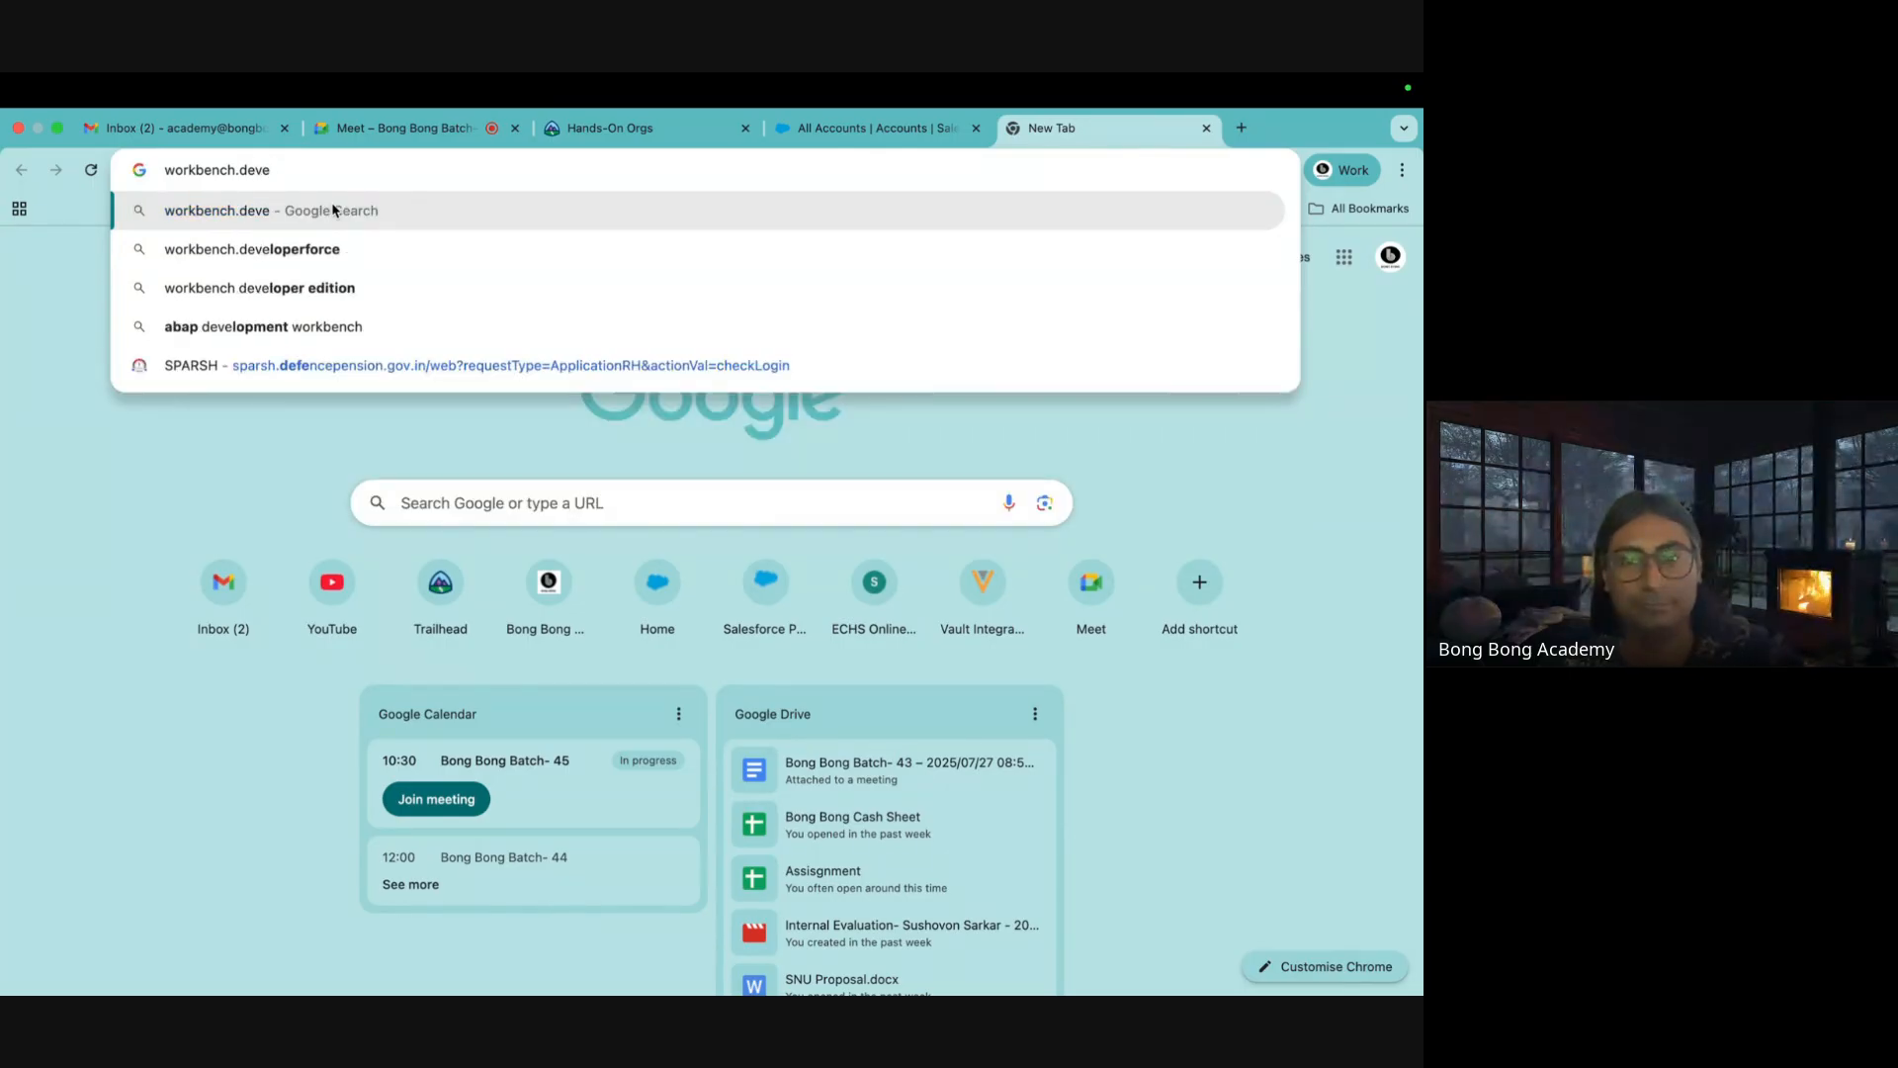
text(loperforce)
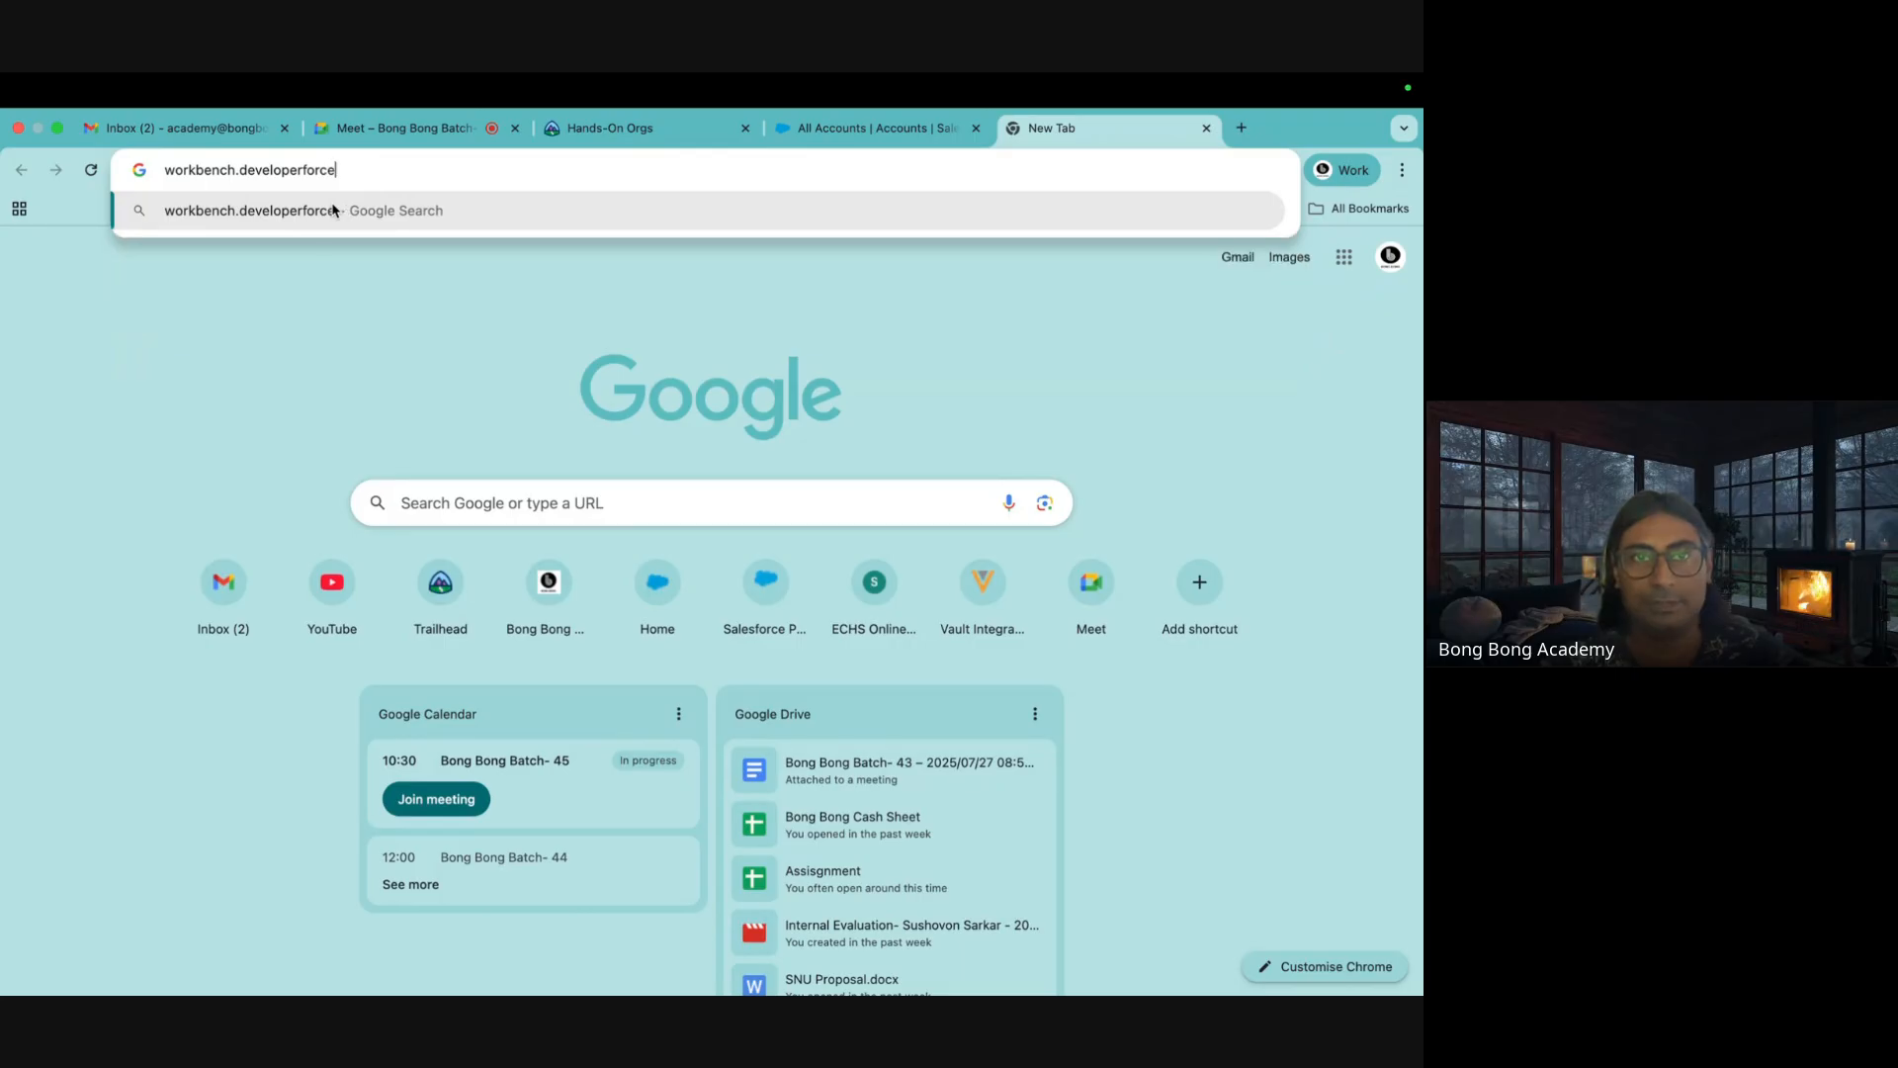
text(.com)
key(Return)
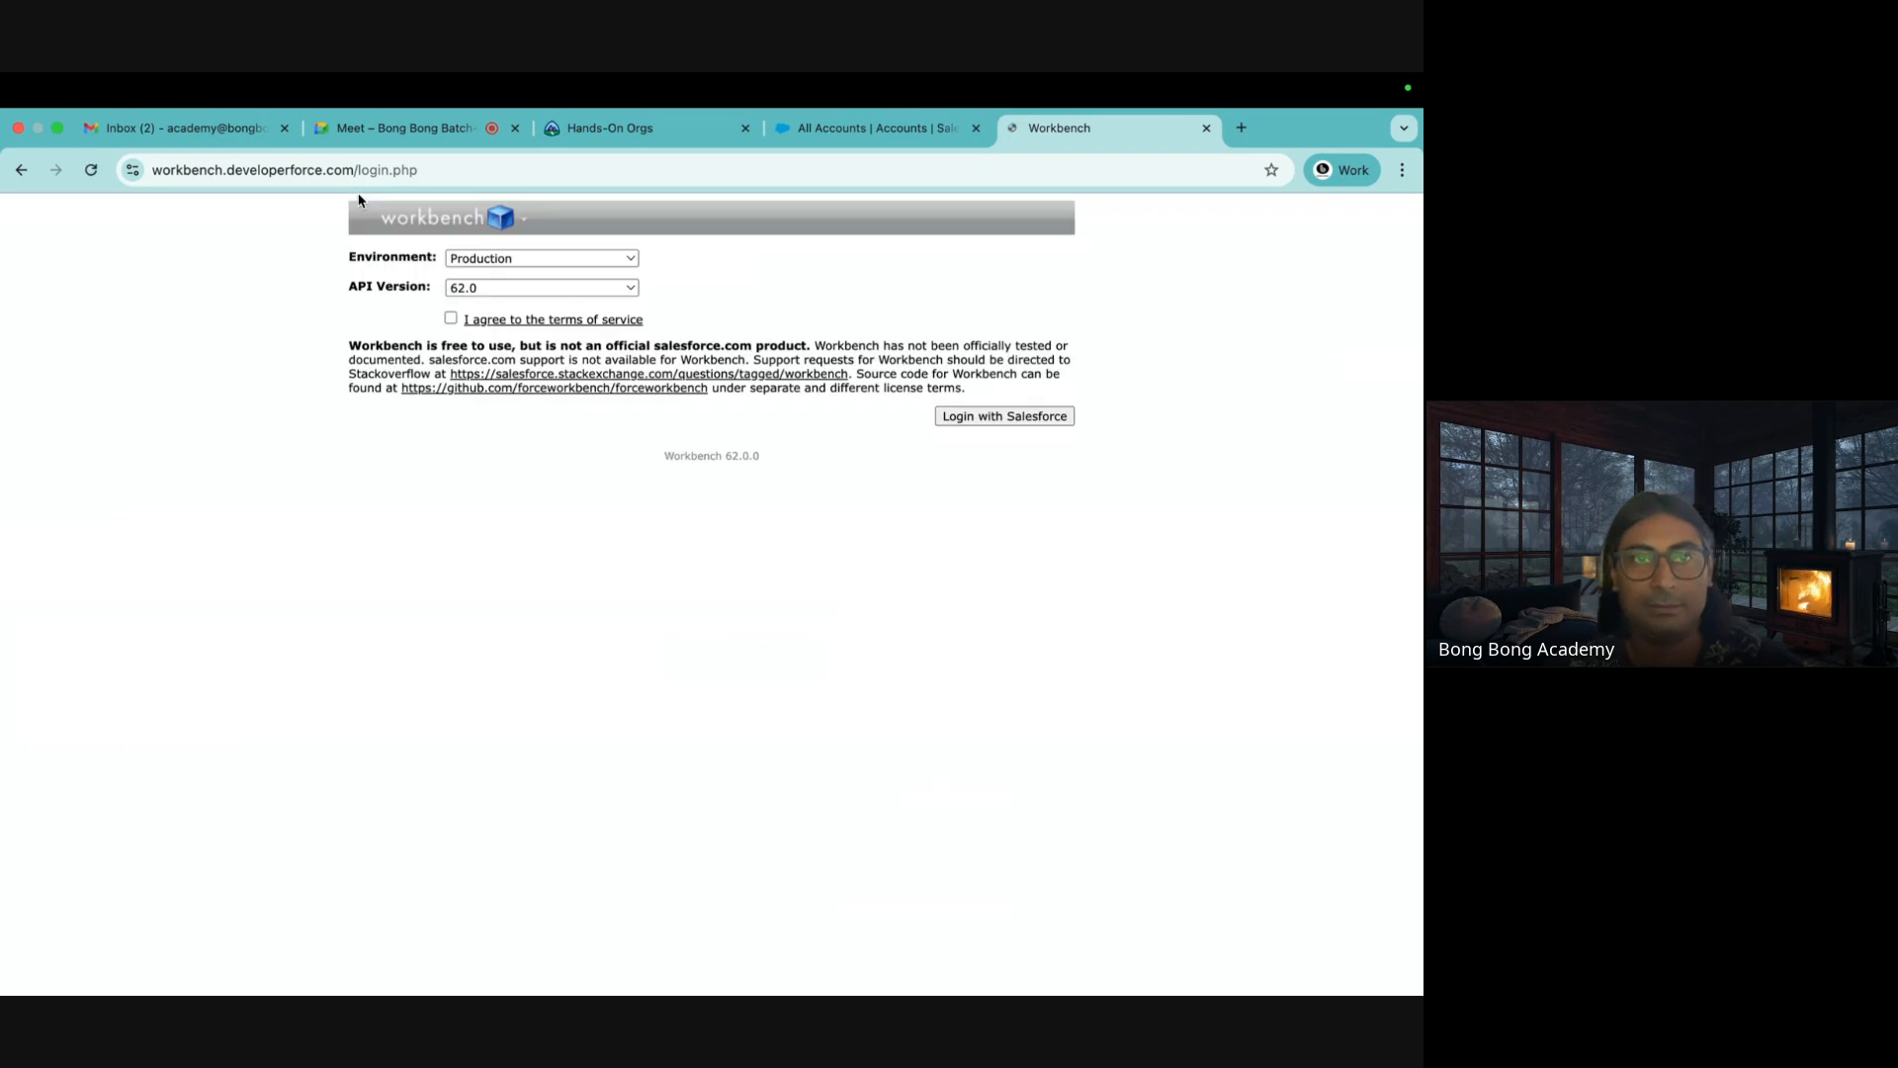
Copy the Workbench address and post it in the Meet in-call messages
click(347, 174)
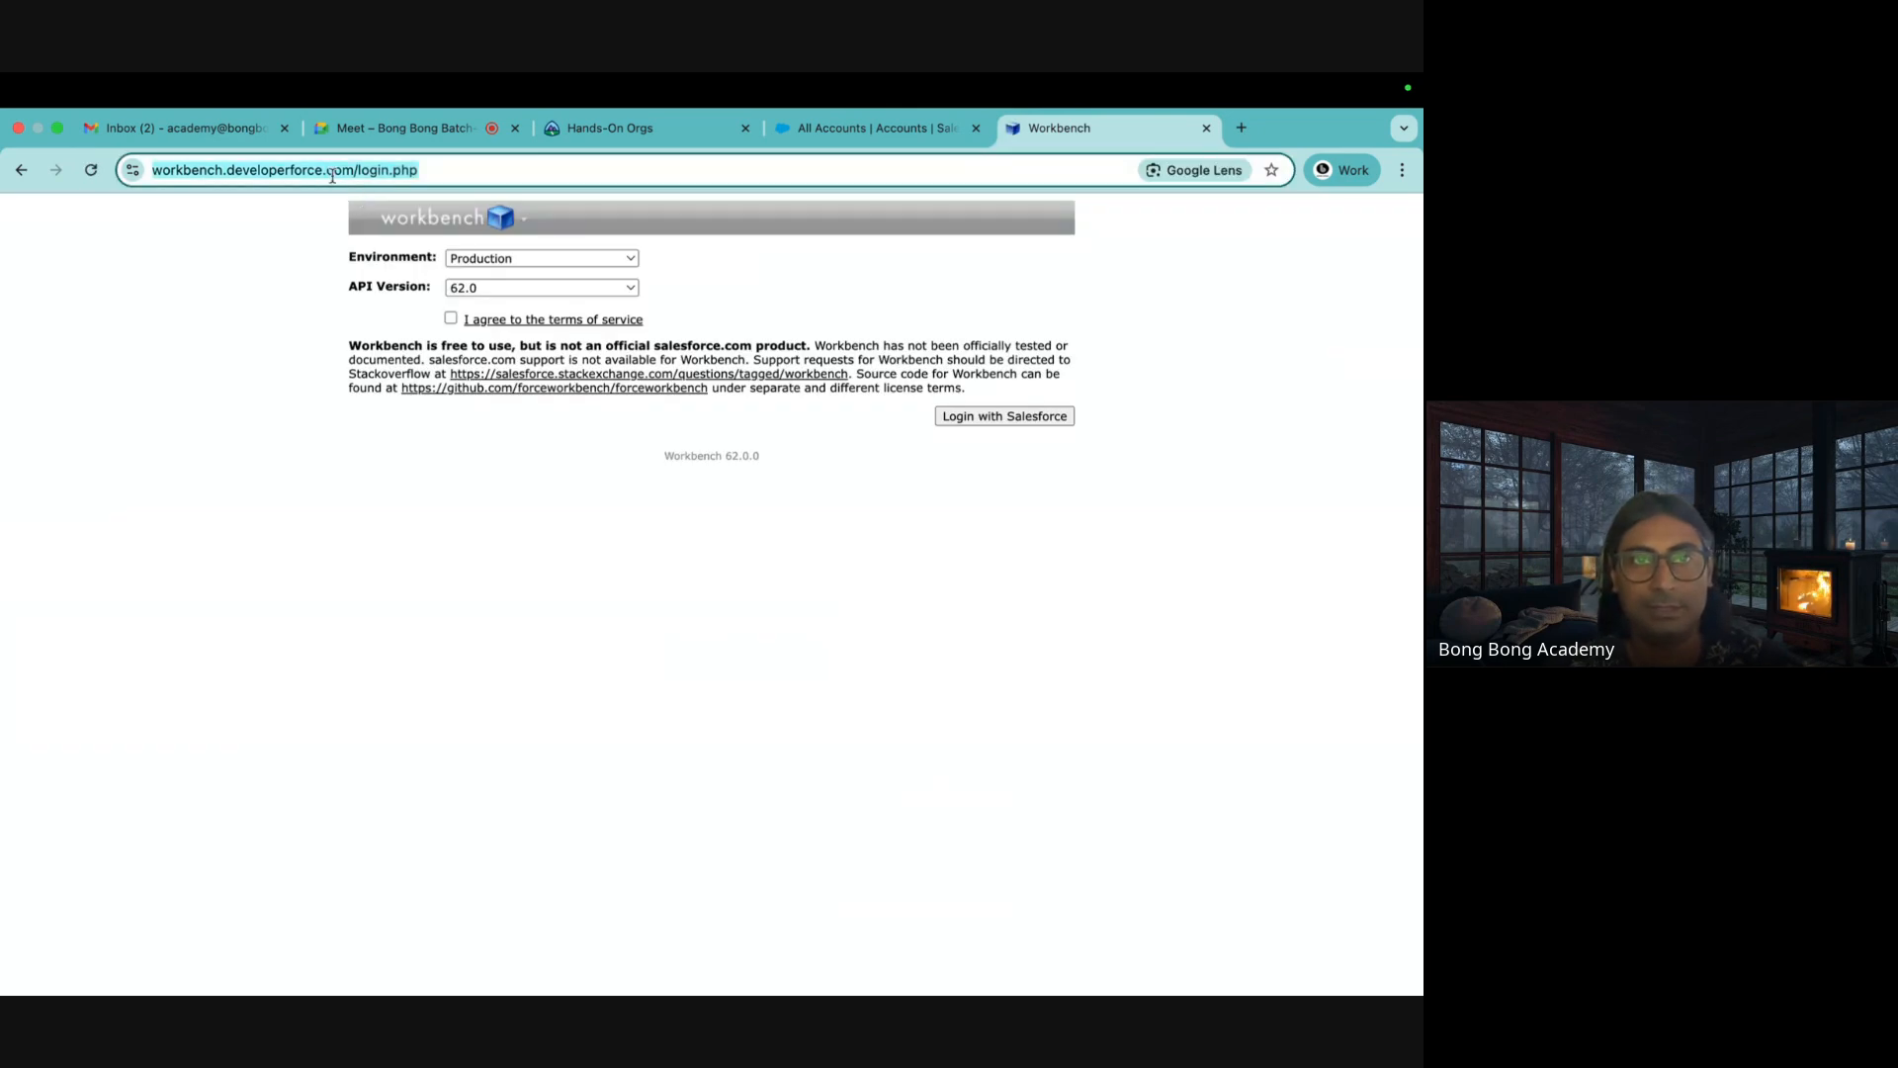
click(344, 174)
drag(401, 176, 196, 176)
key(ctrl+c)
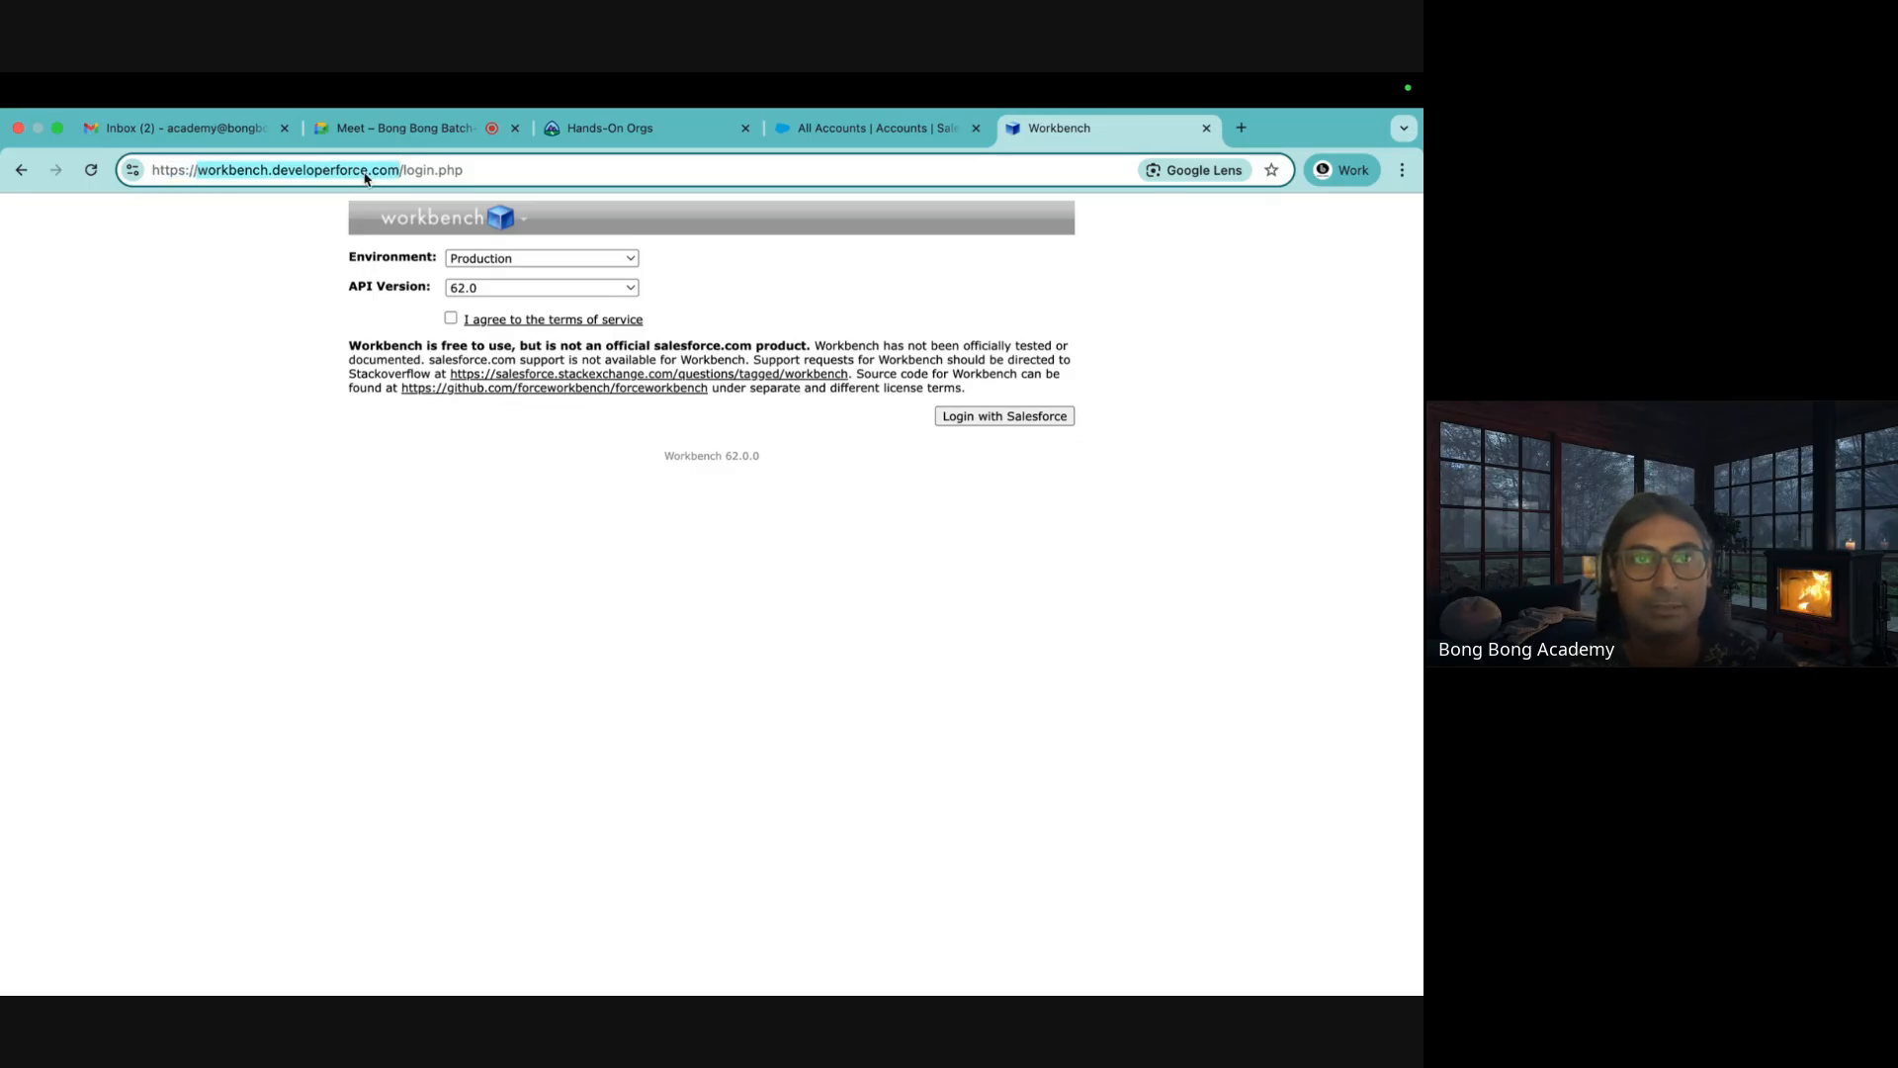
click(435, 134)
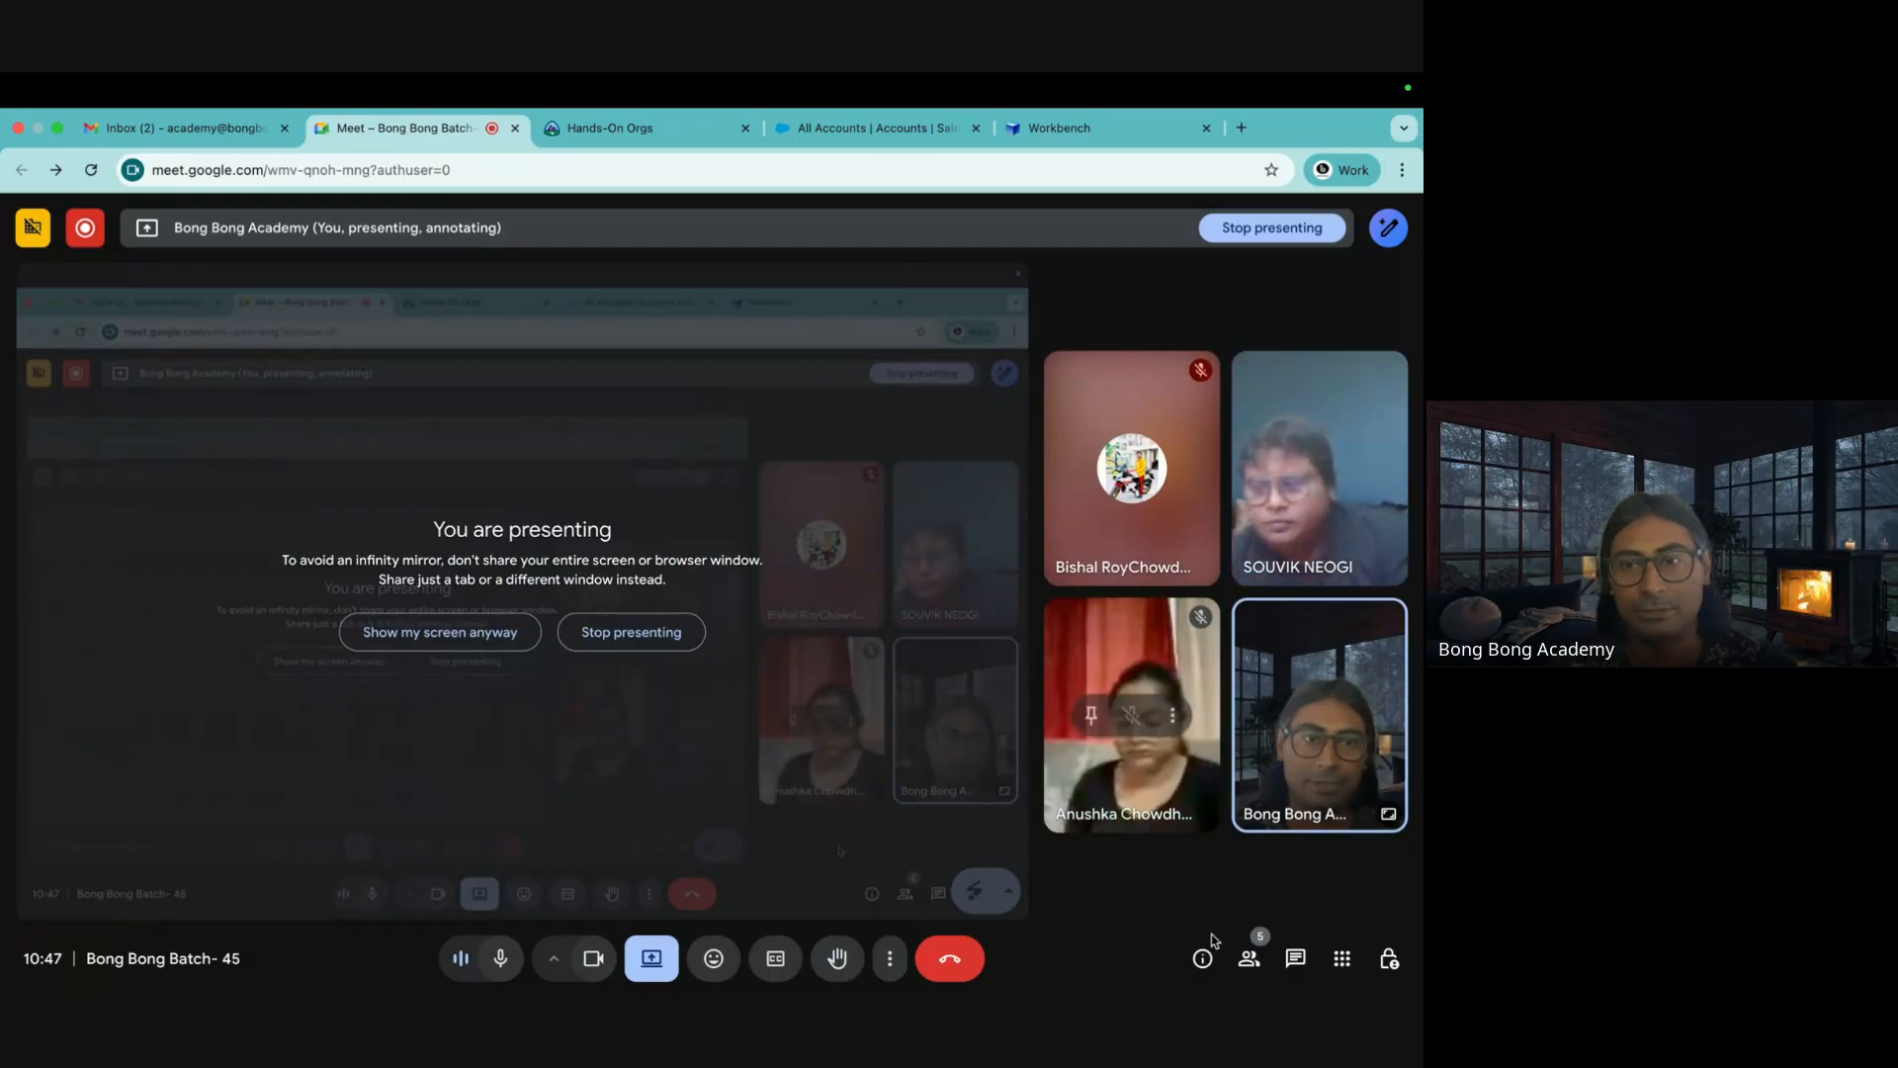
click(1295, 958)
click(1153, 880)
key(ctrl+v)
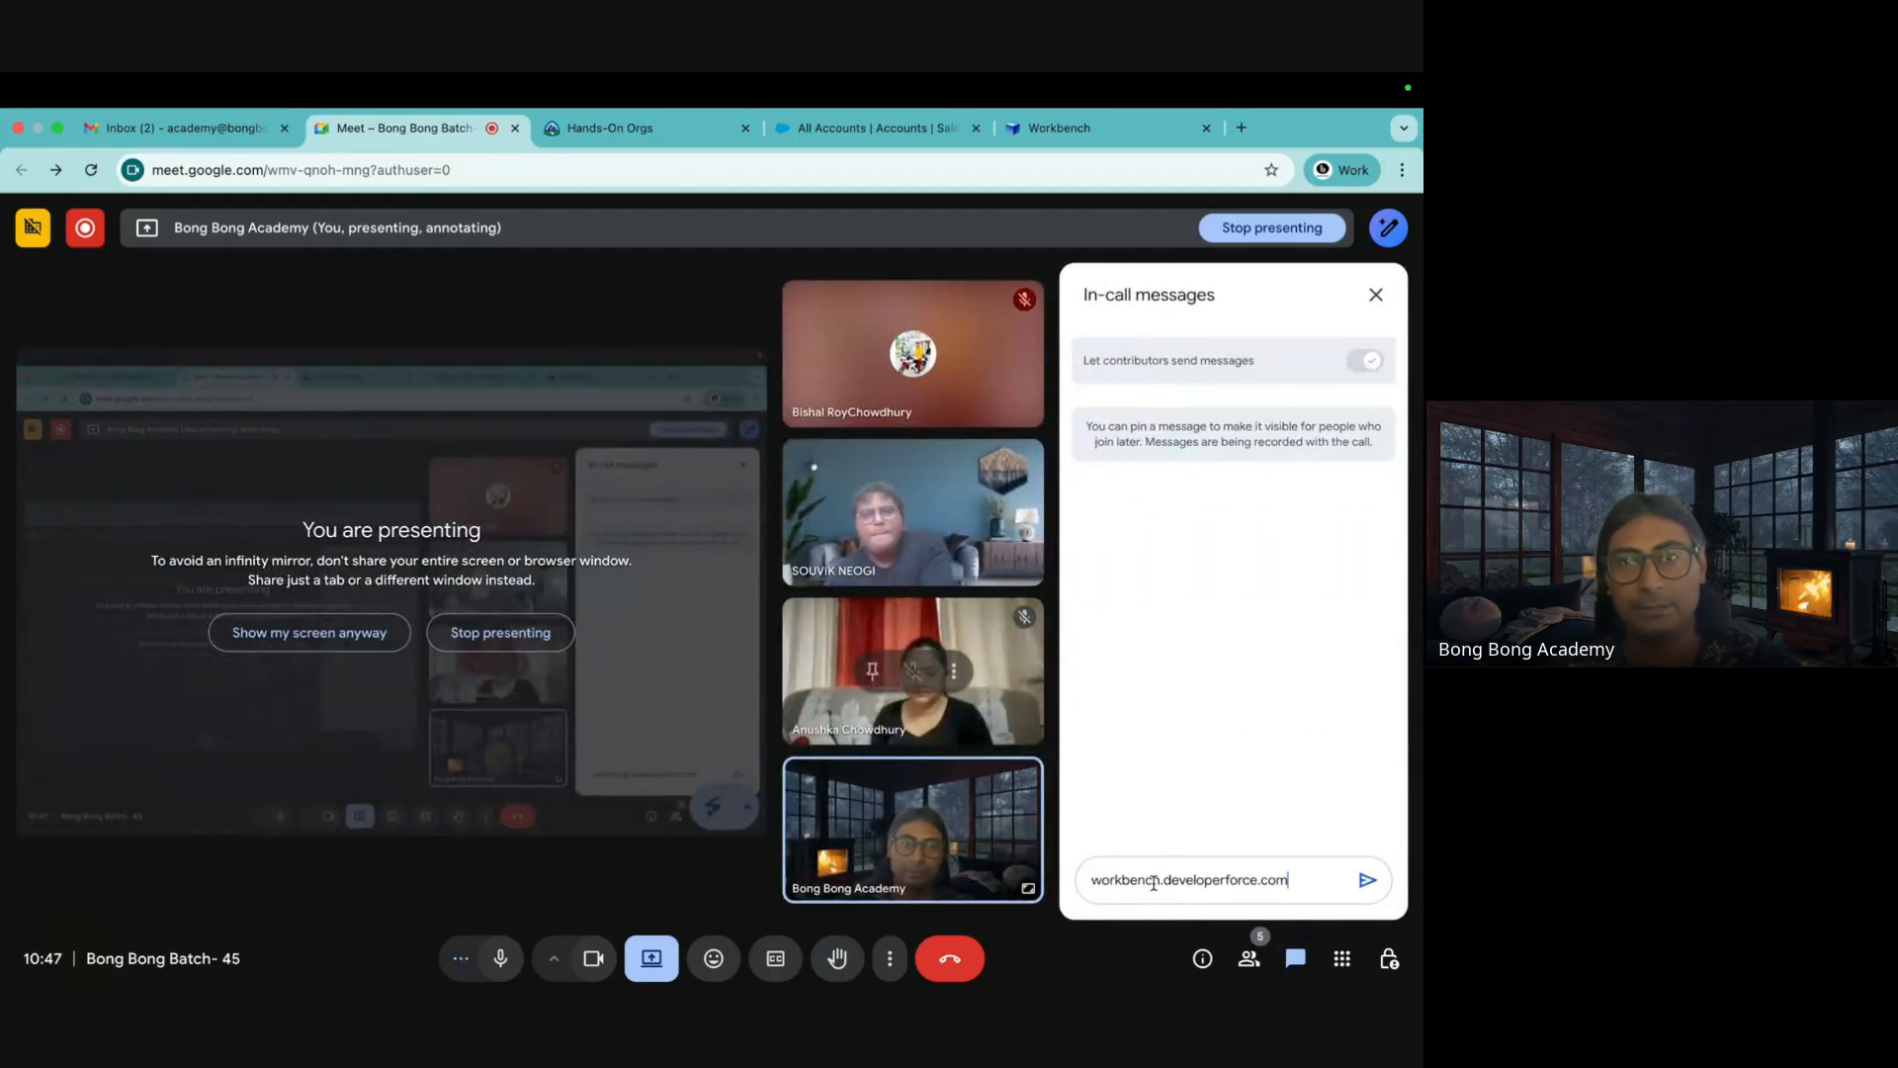
key(Return)
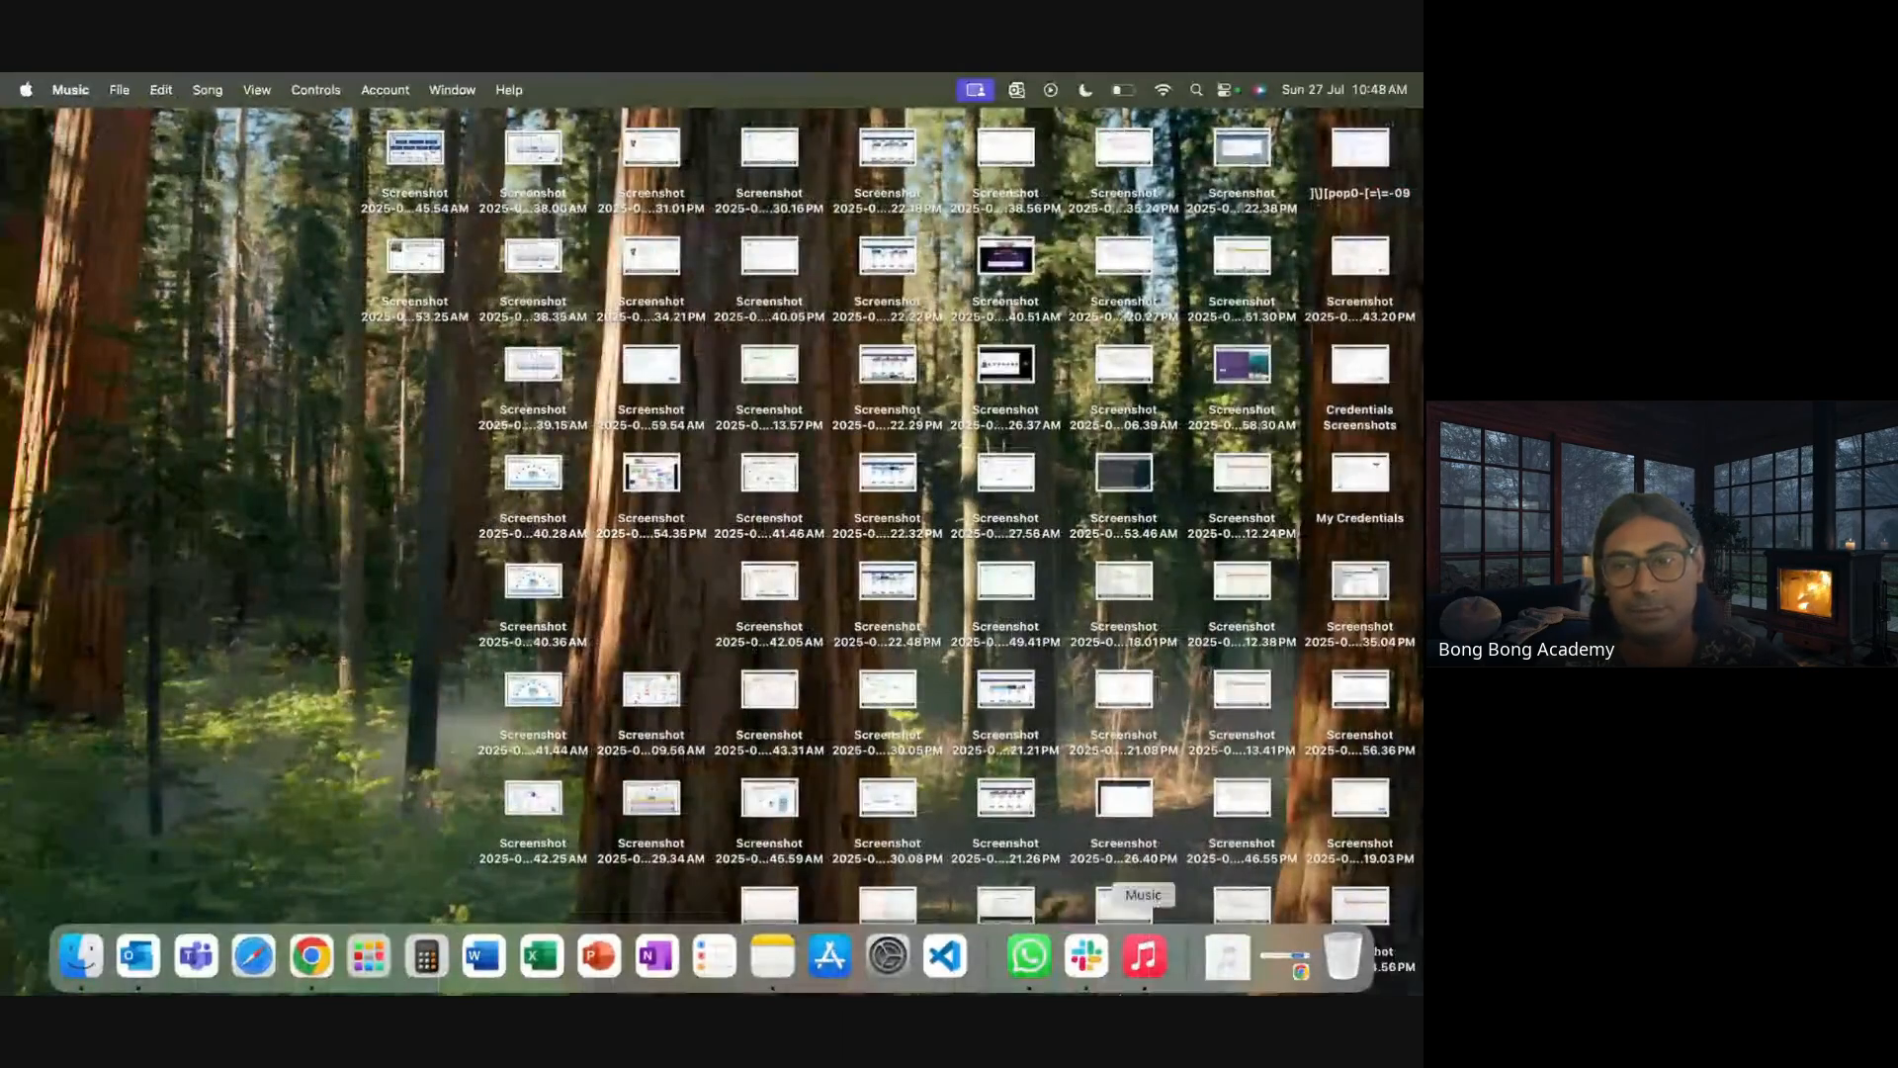
click(1029, 957)
scroll(322, 422, down, 10)
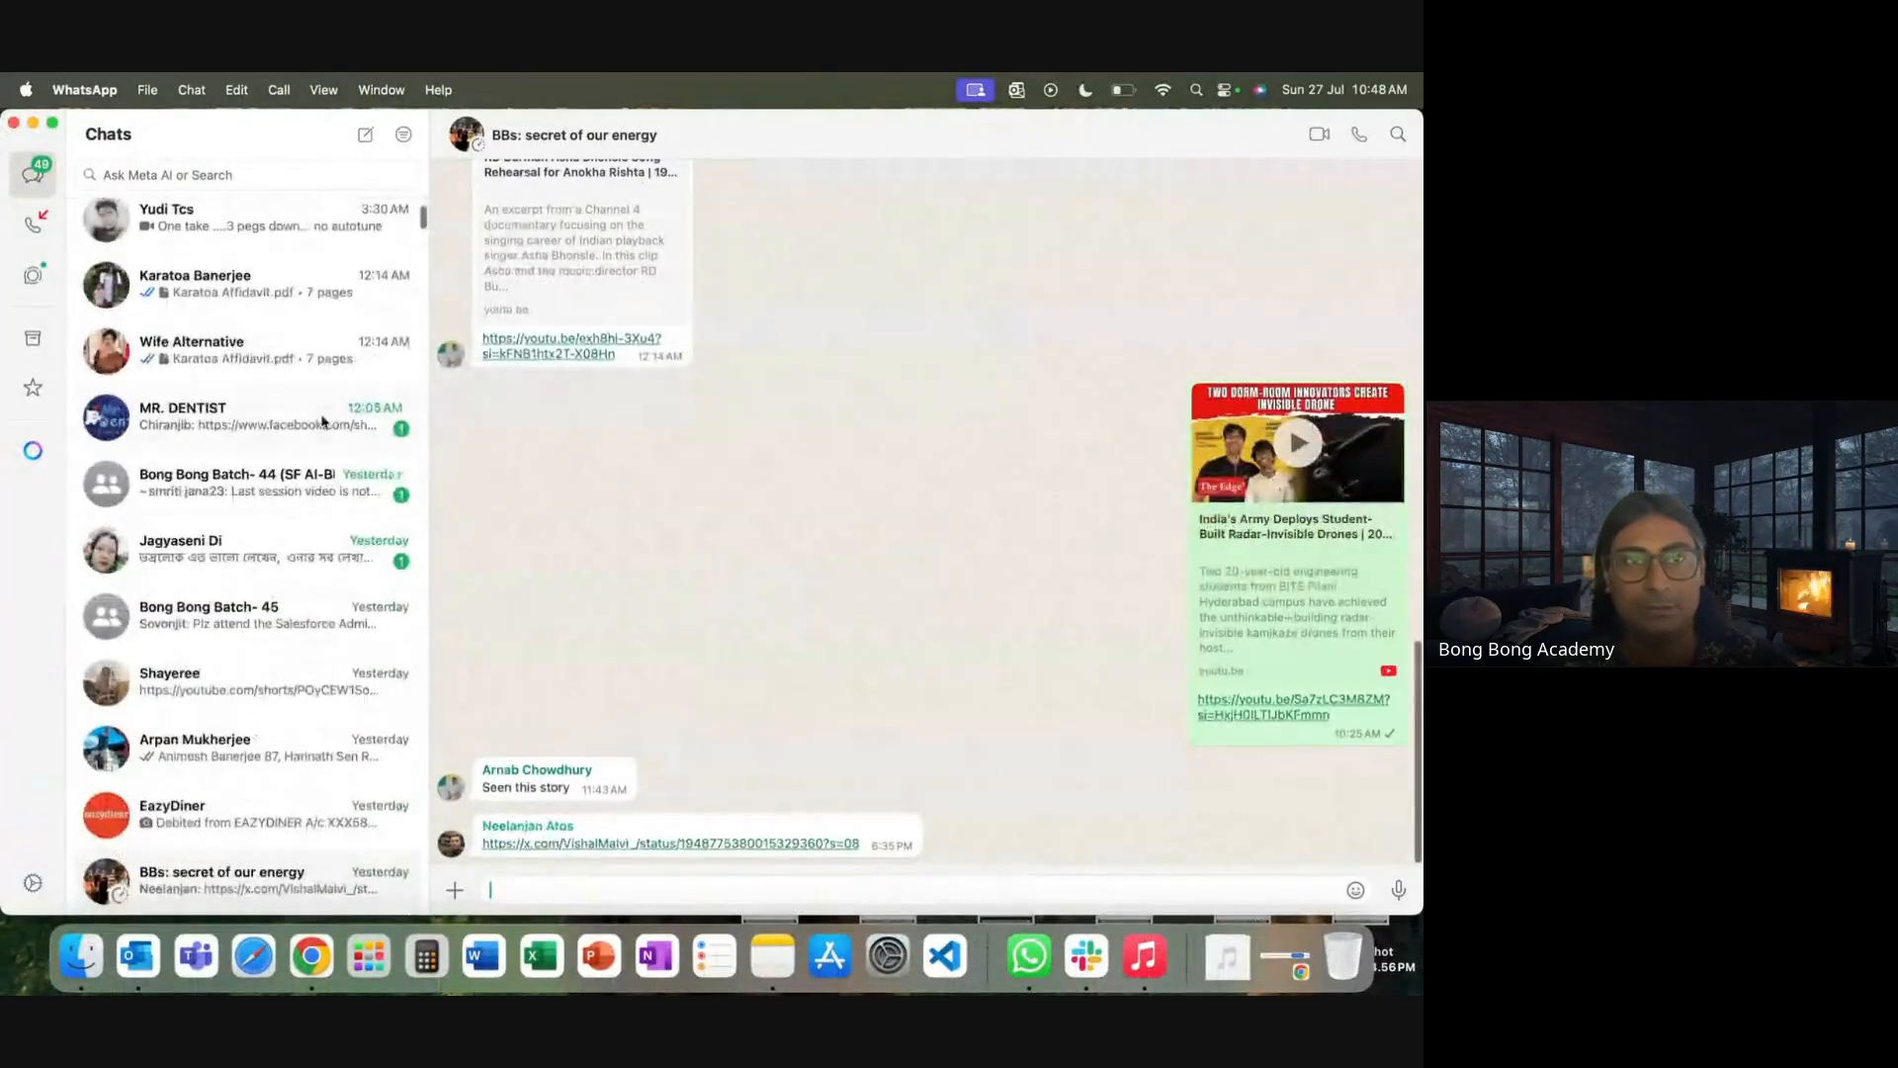
Find the Bong Bong Batch- 45 WhatsApp group and send it the workbench.developerforce.com link
scroll(319, 415, up, 10)
click(222, 174)
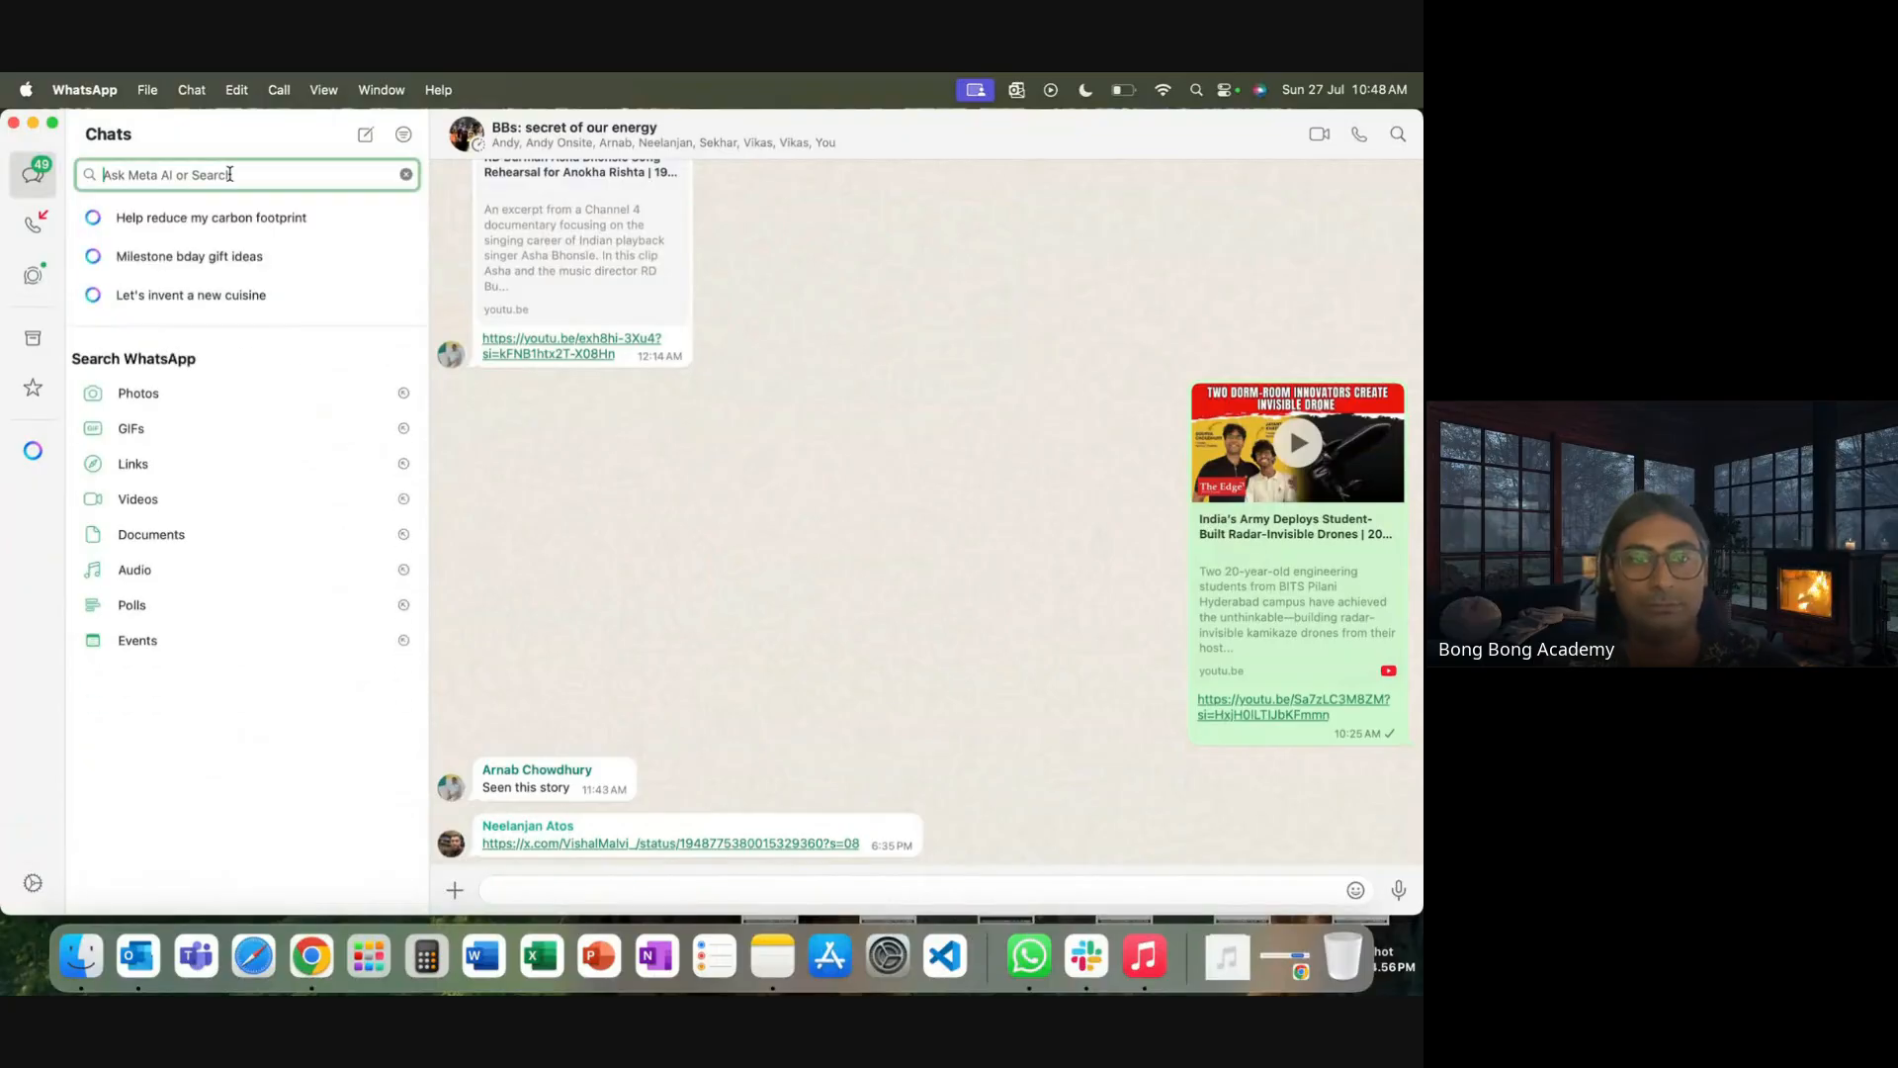
text(45)
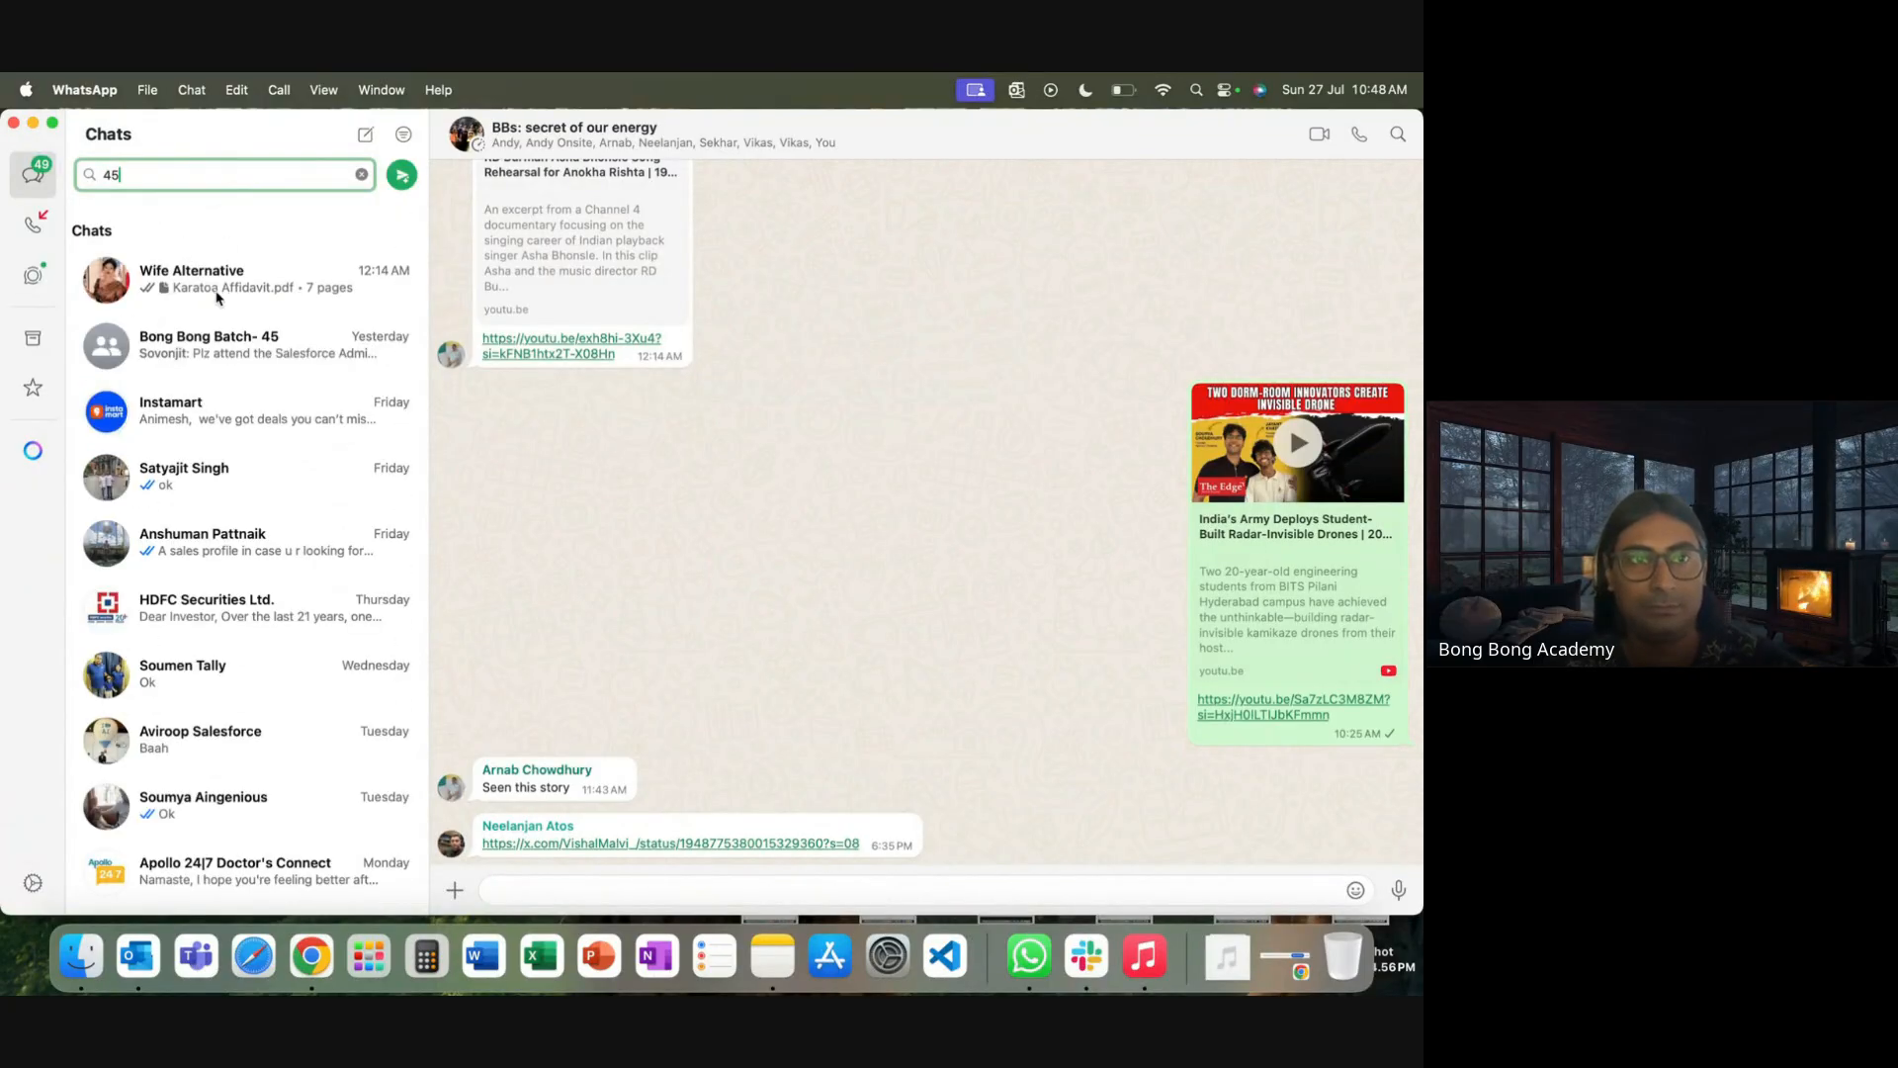
click(227, 356)
click(561, 890)
key(super+v)
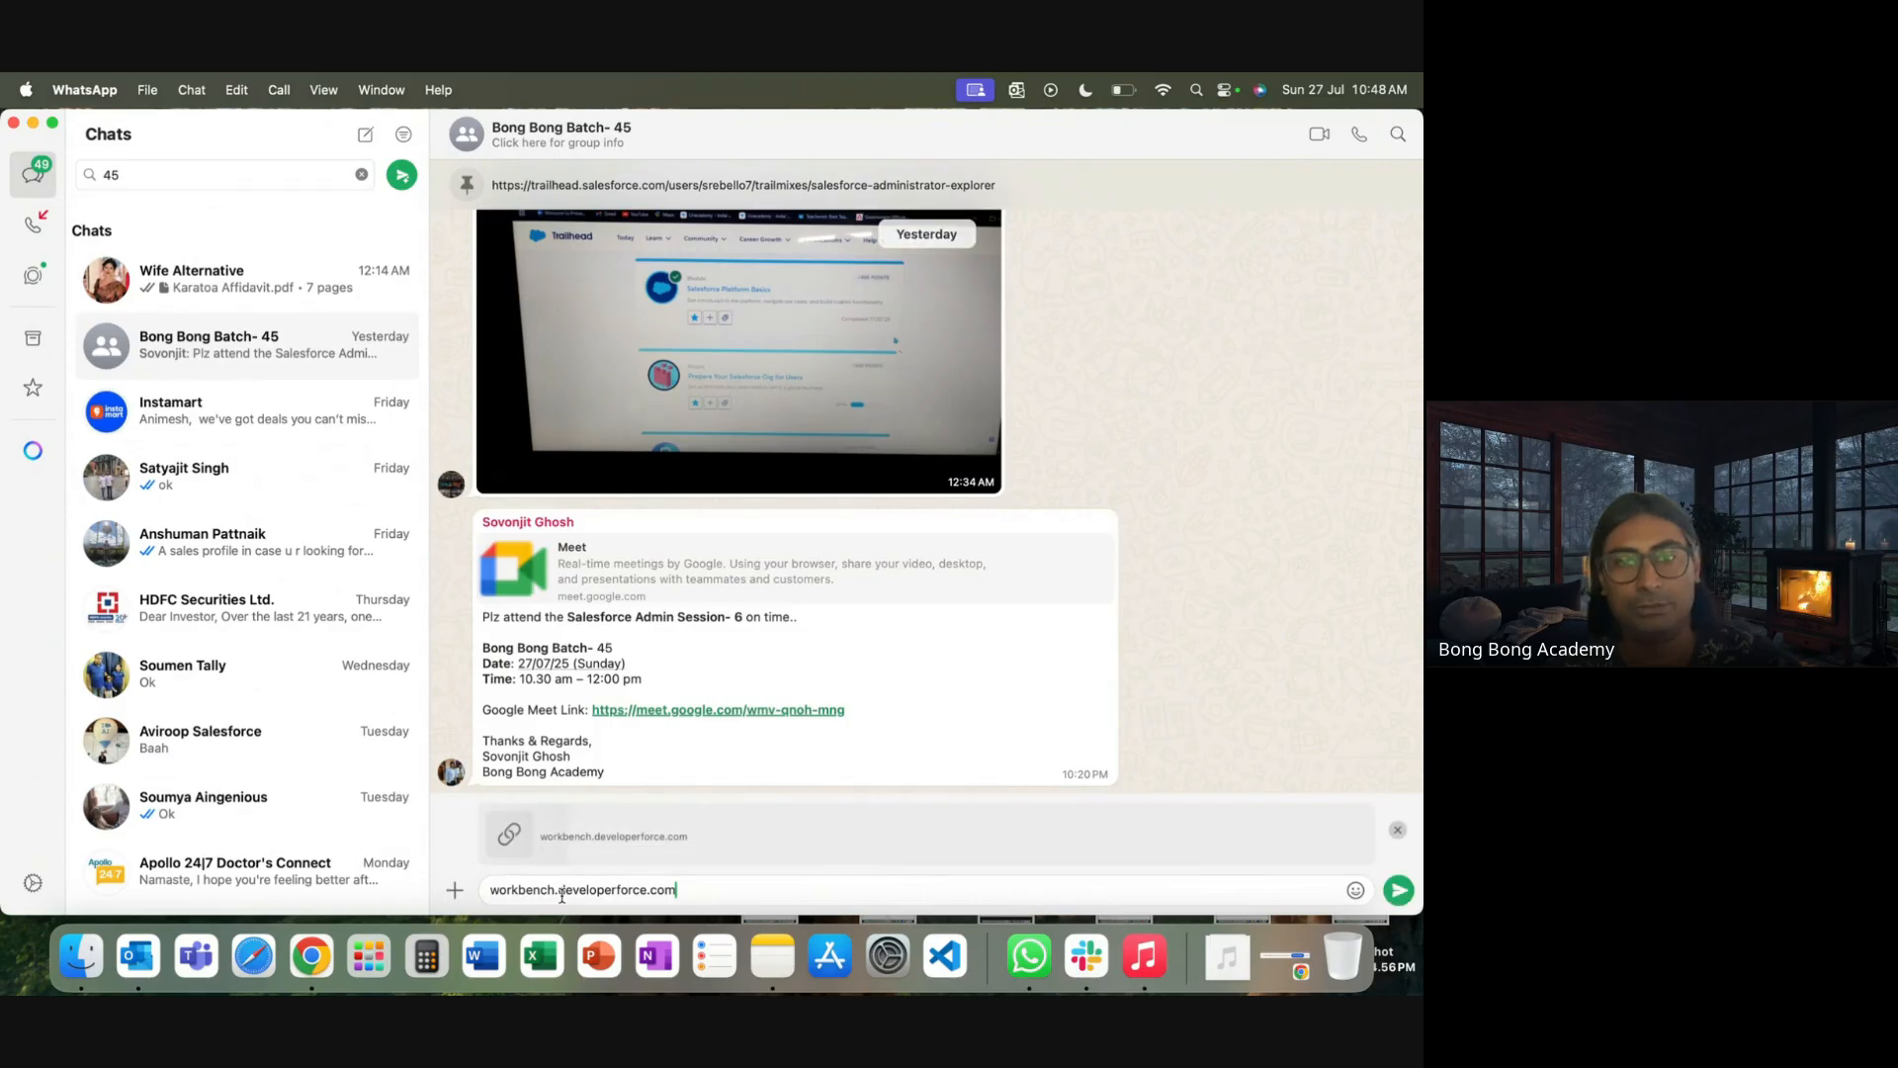
key(Return)
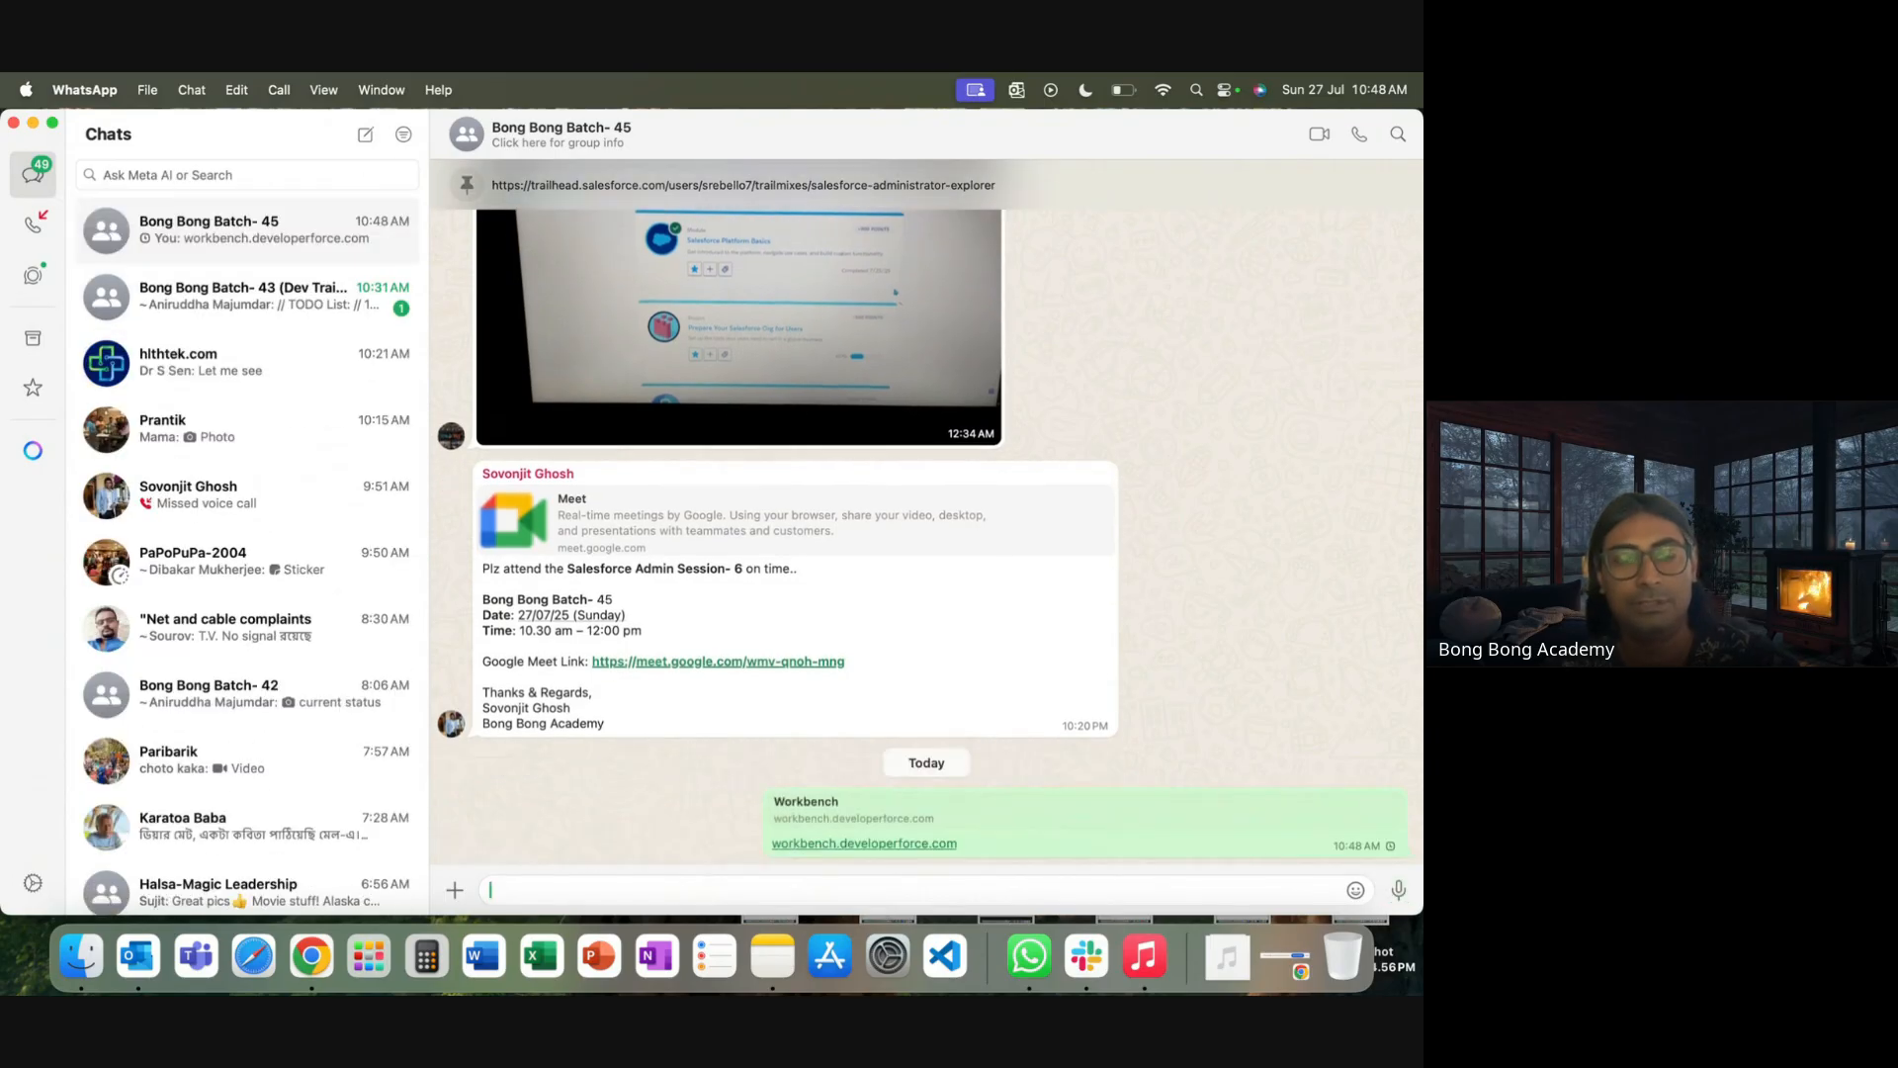
click(312, 955)
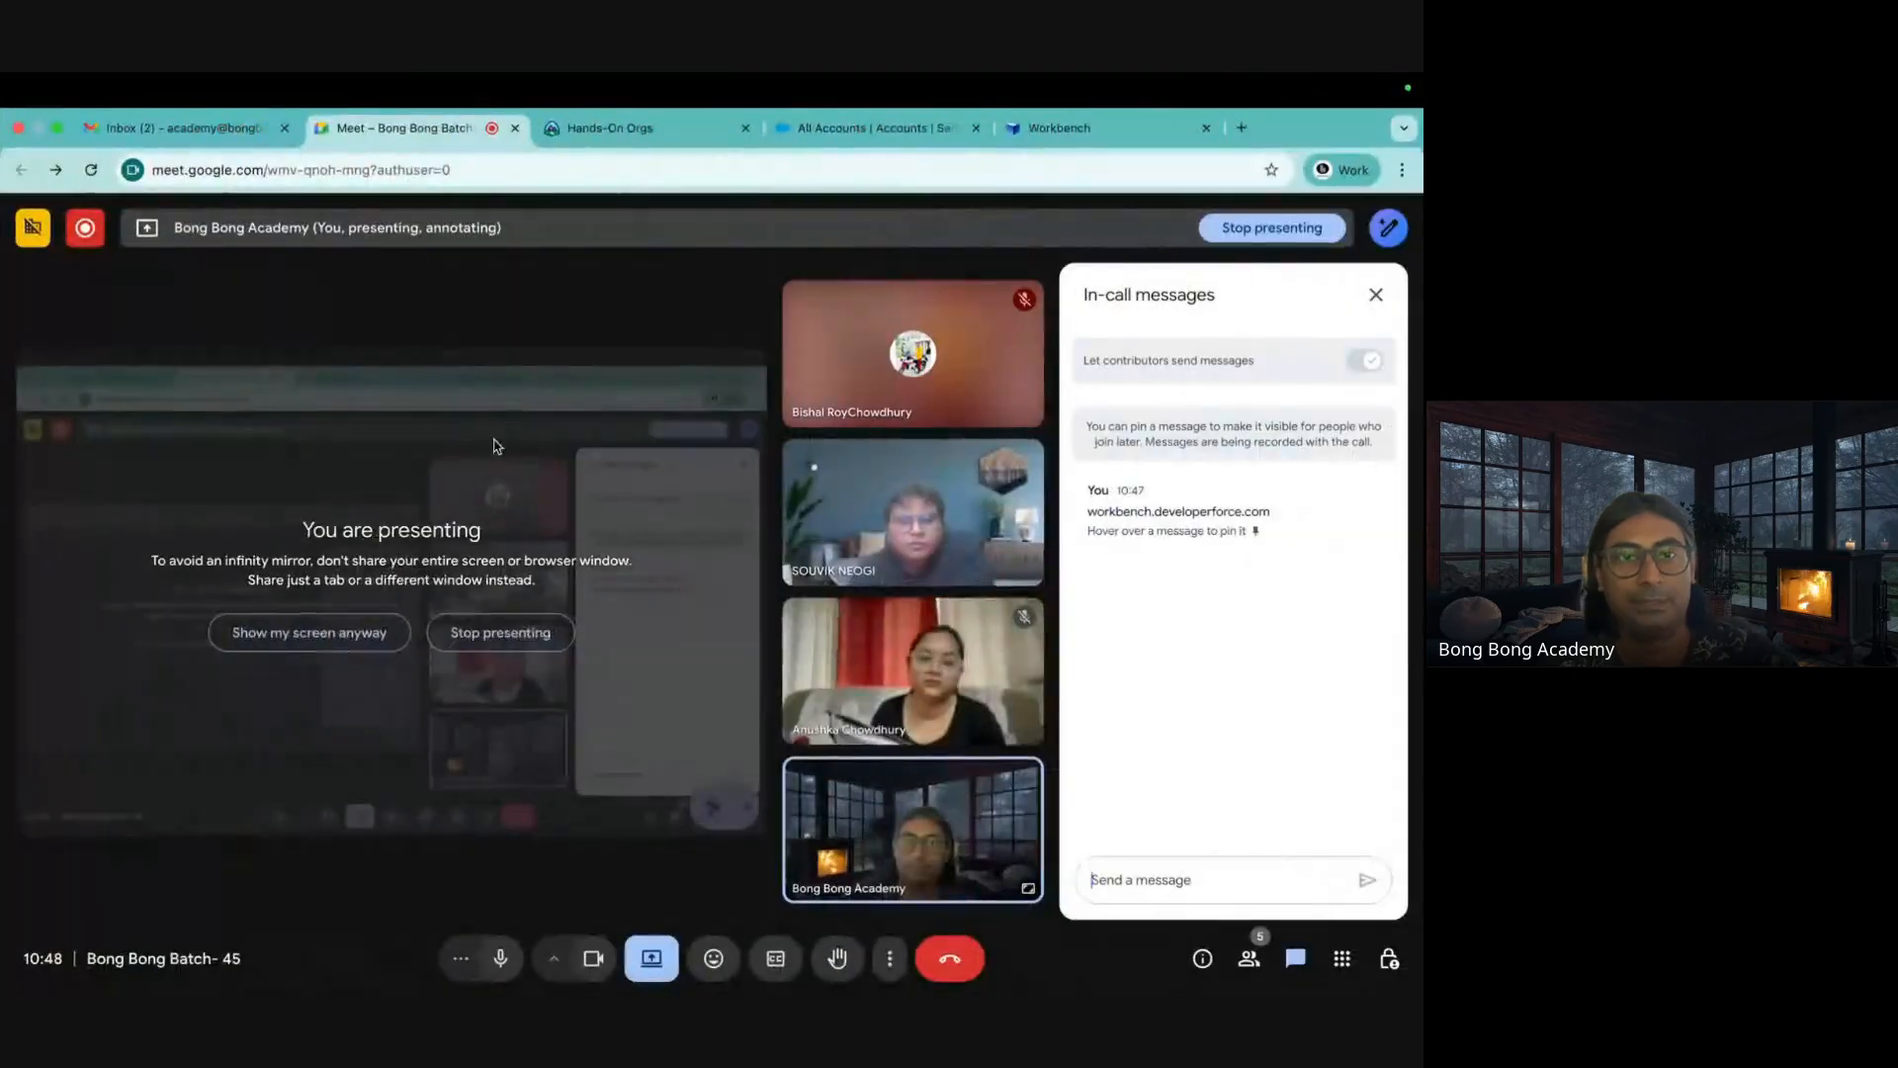
Accept the Workbench terms of service and log in with Salesforce
click(688, 142)
click(894, 137)
click(1035, 145)
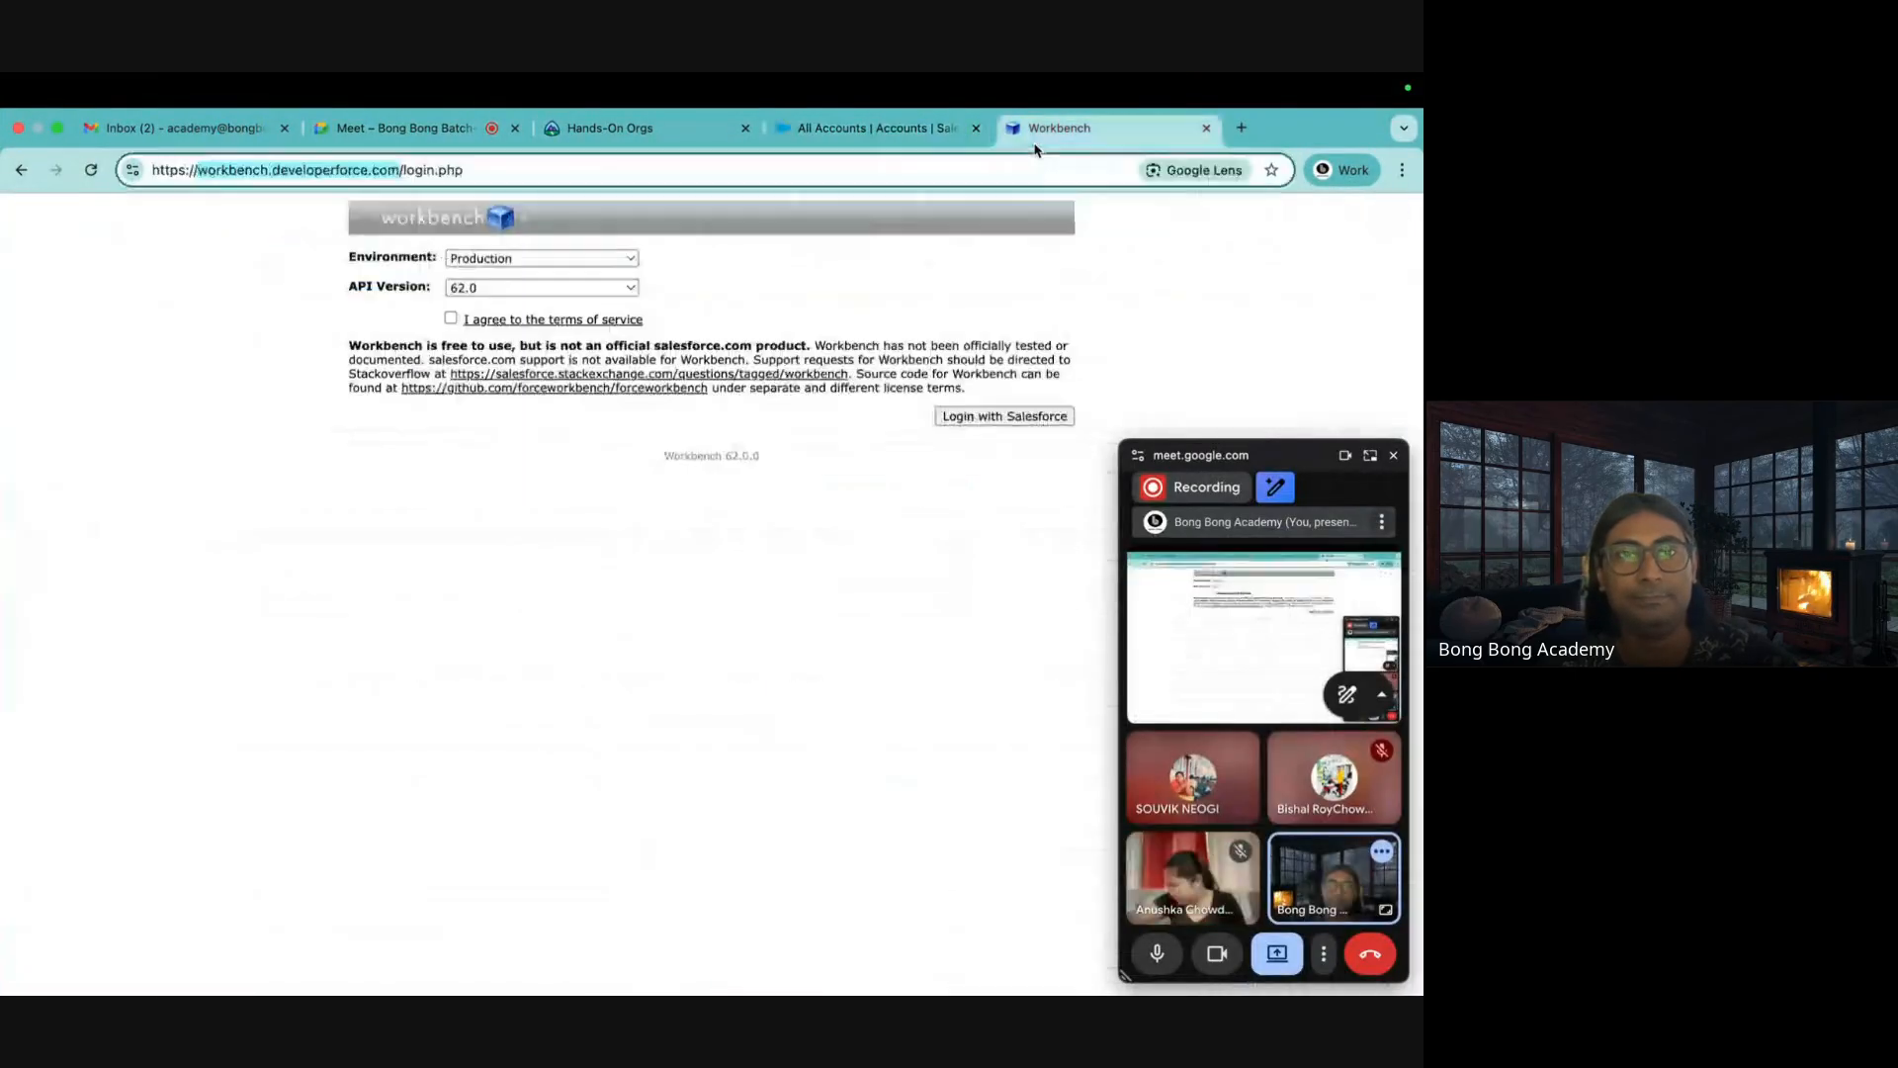
click(452, 319)
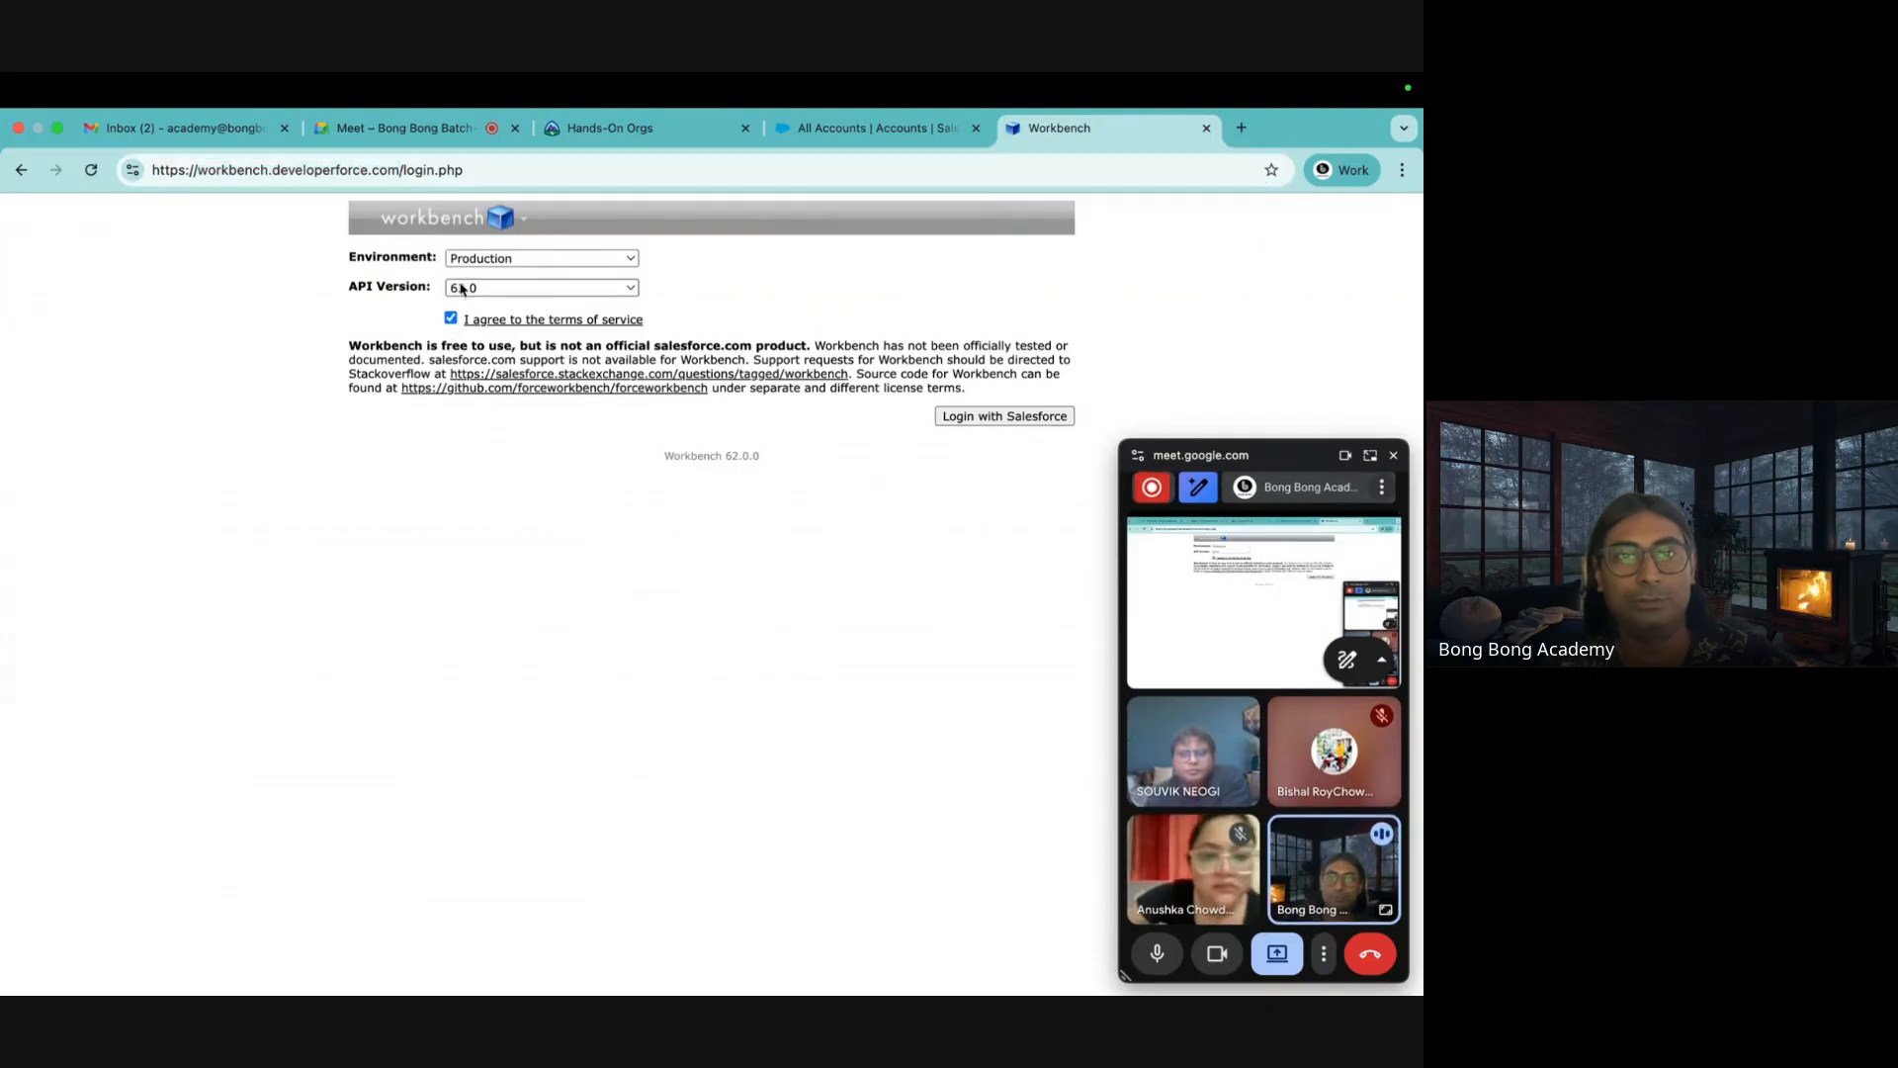
click(981, 415)
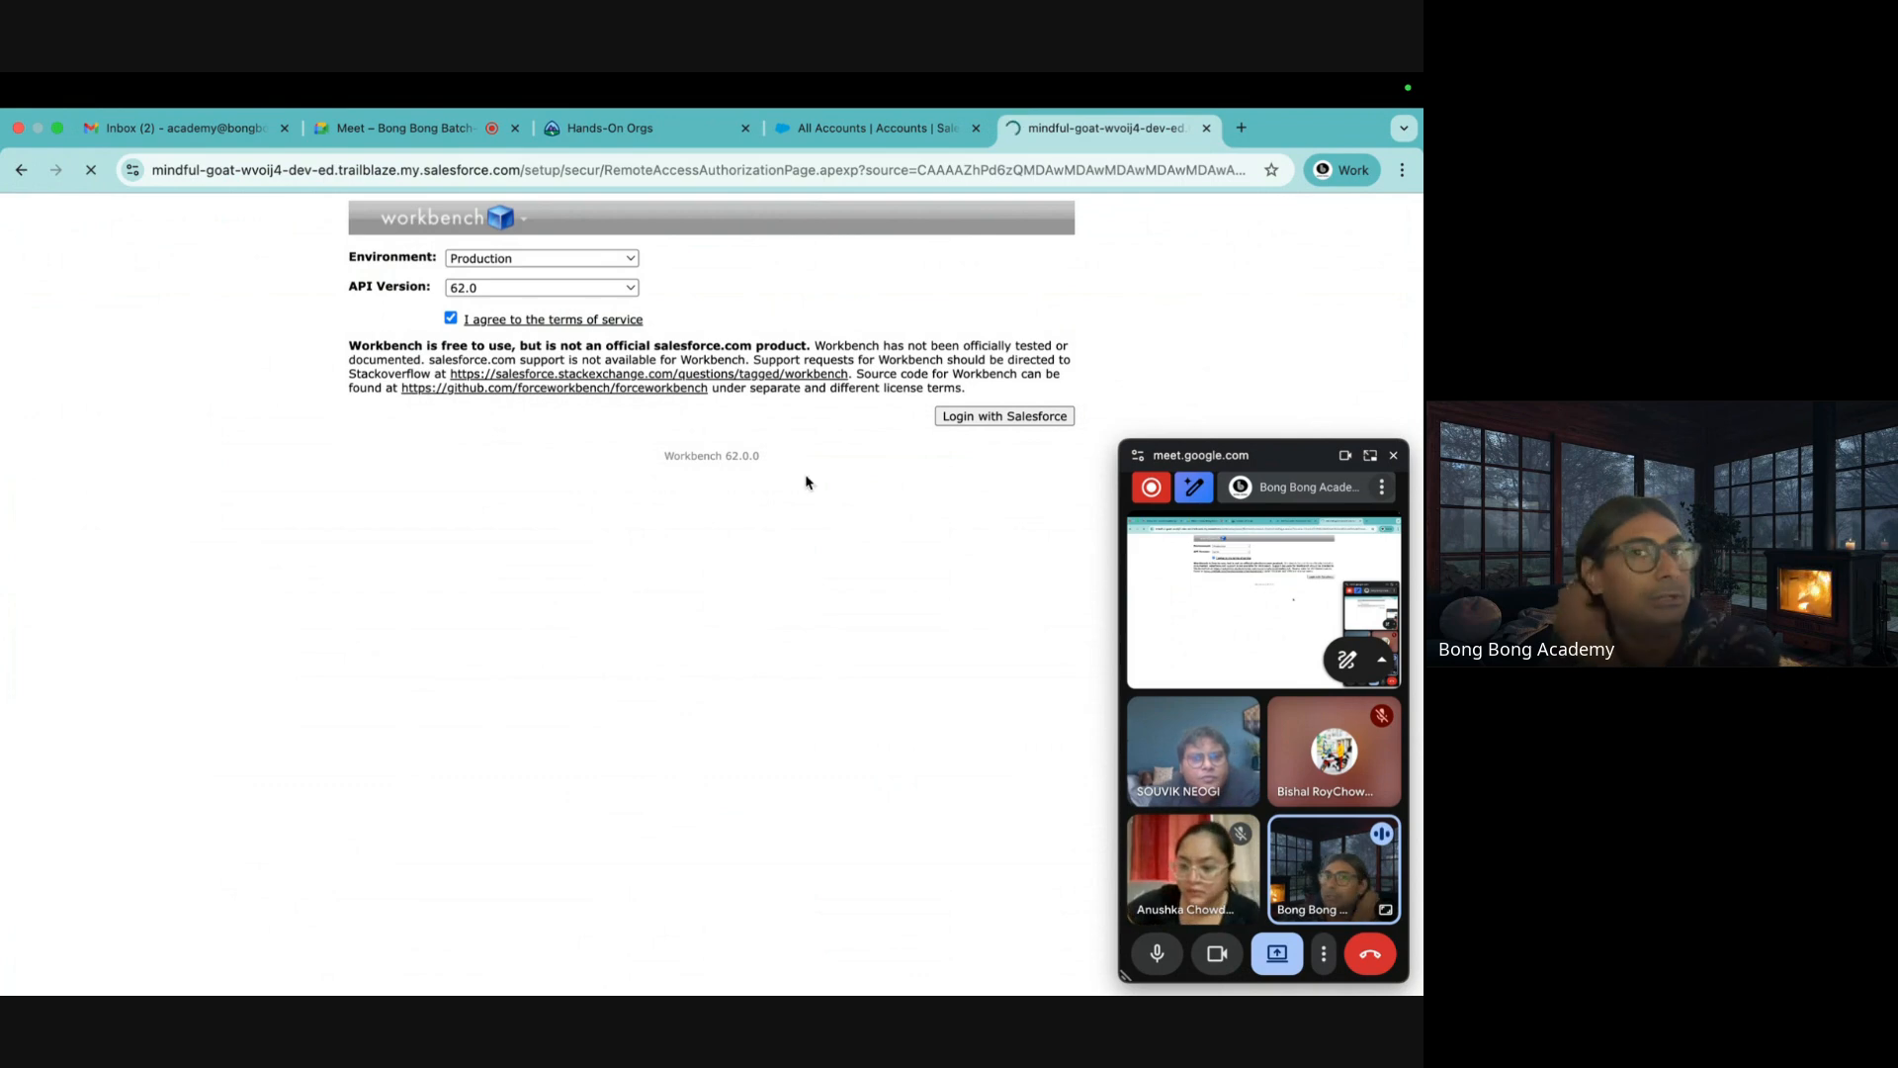
Check the All Accounts list, return to Workbench and close the floating Meet window
click(880, 129)
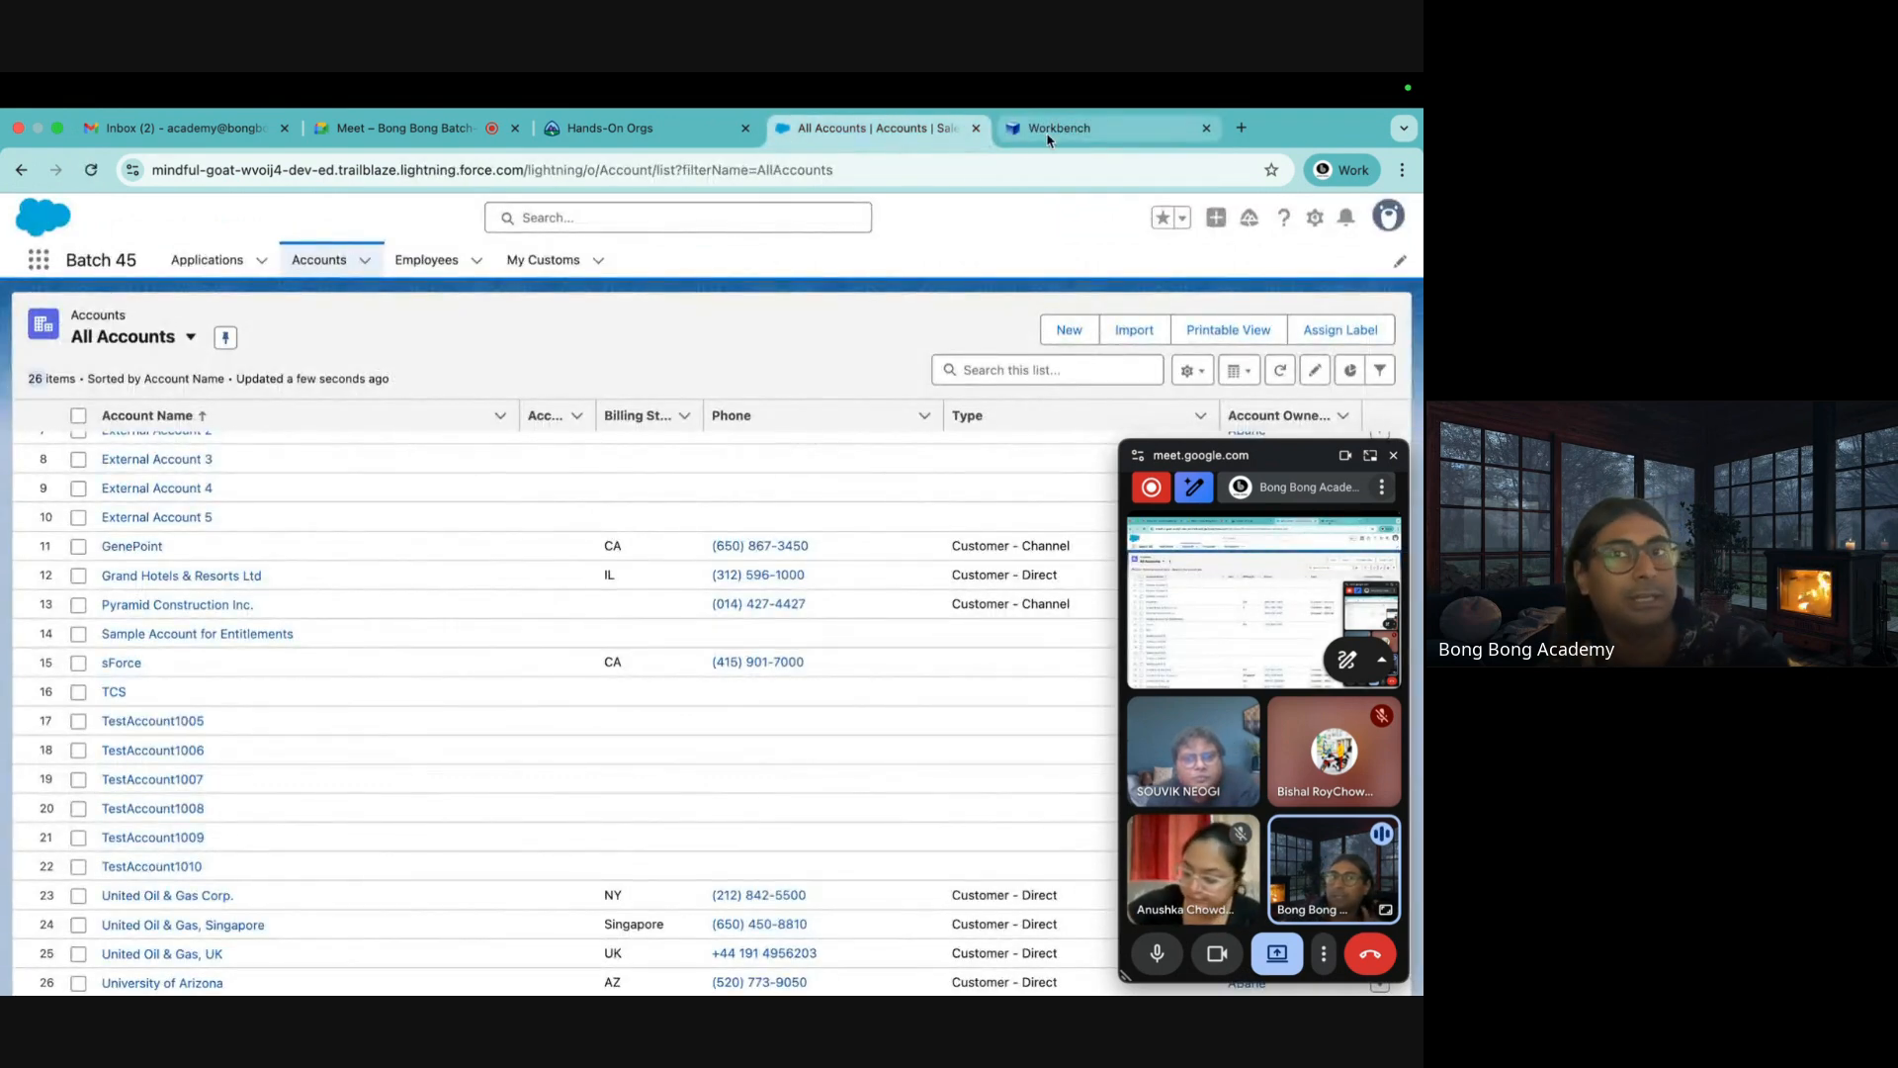
click(1049, 131)
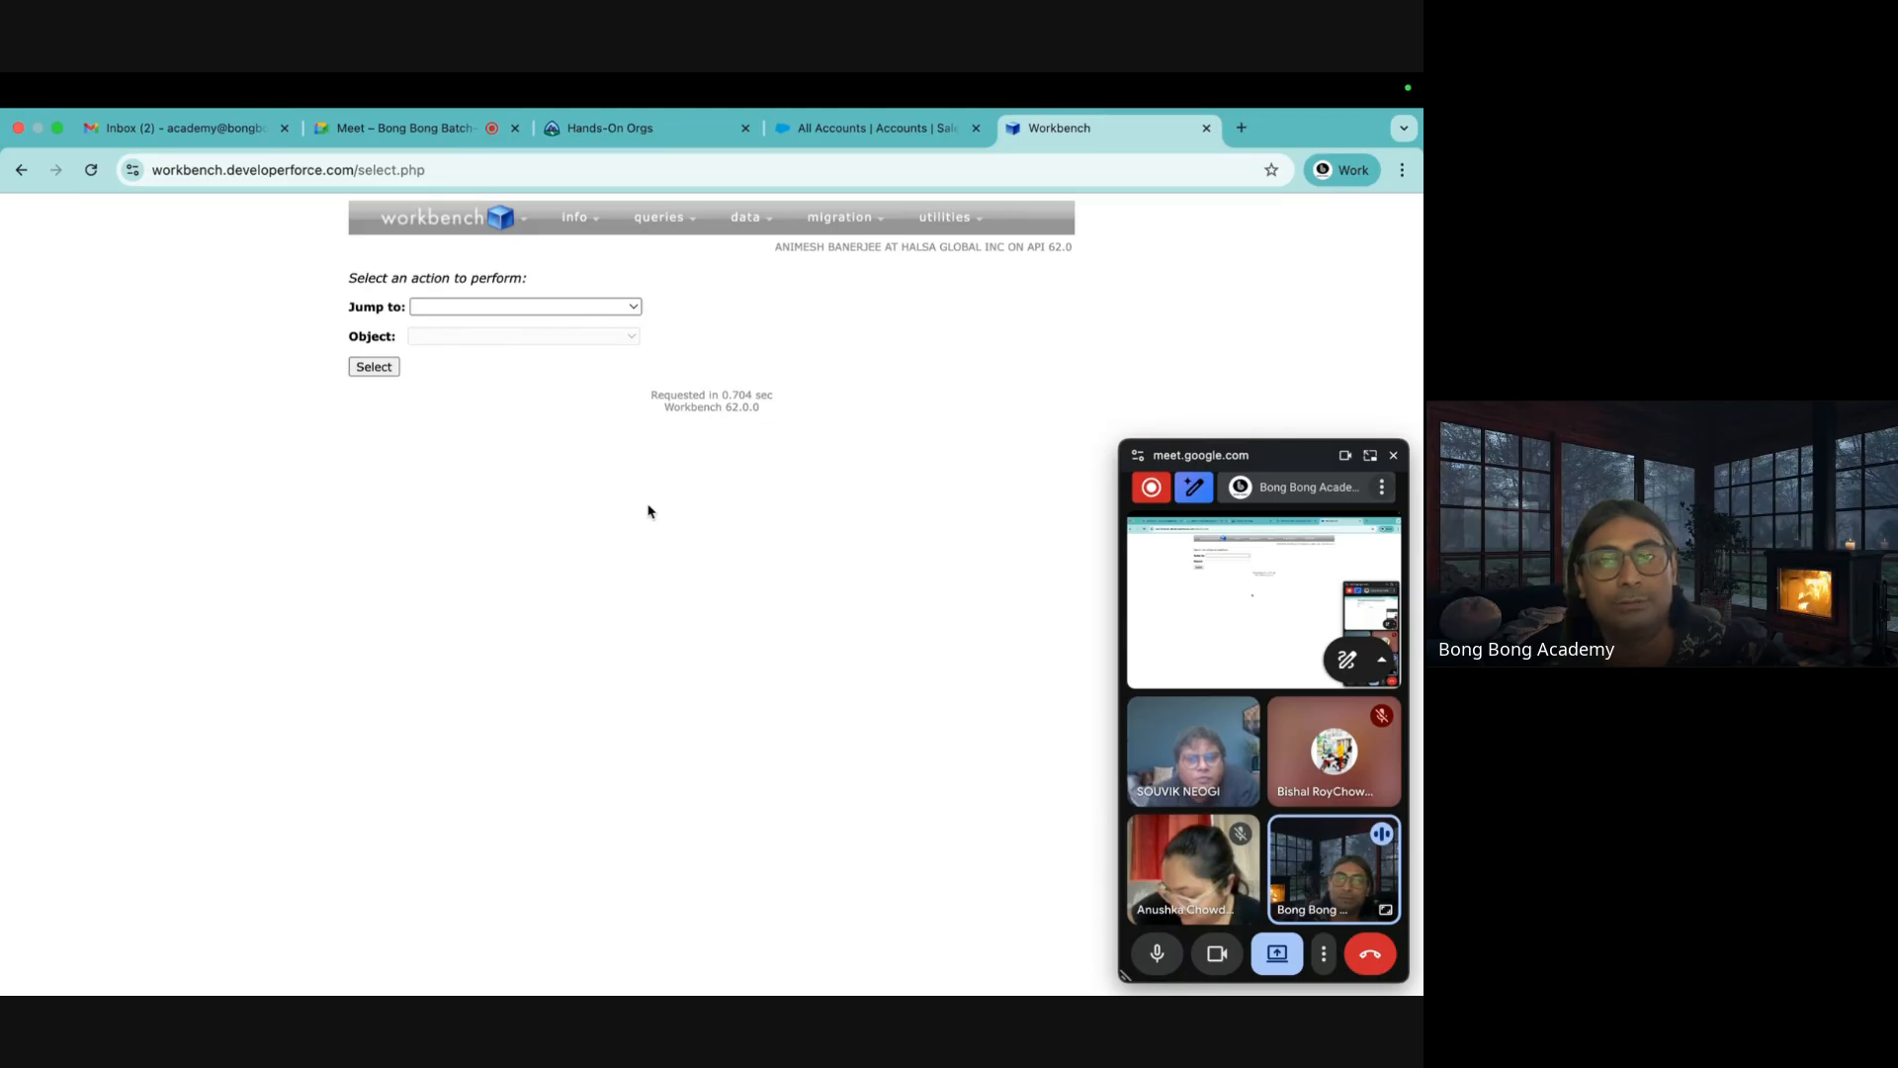
click(1393, 455)
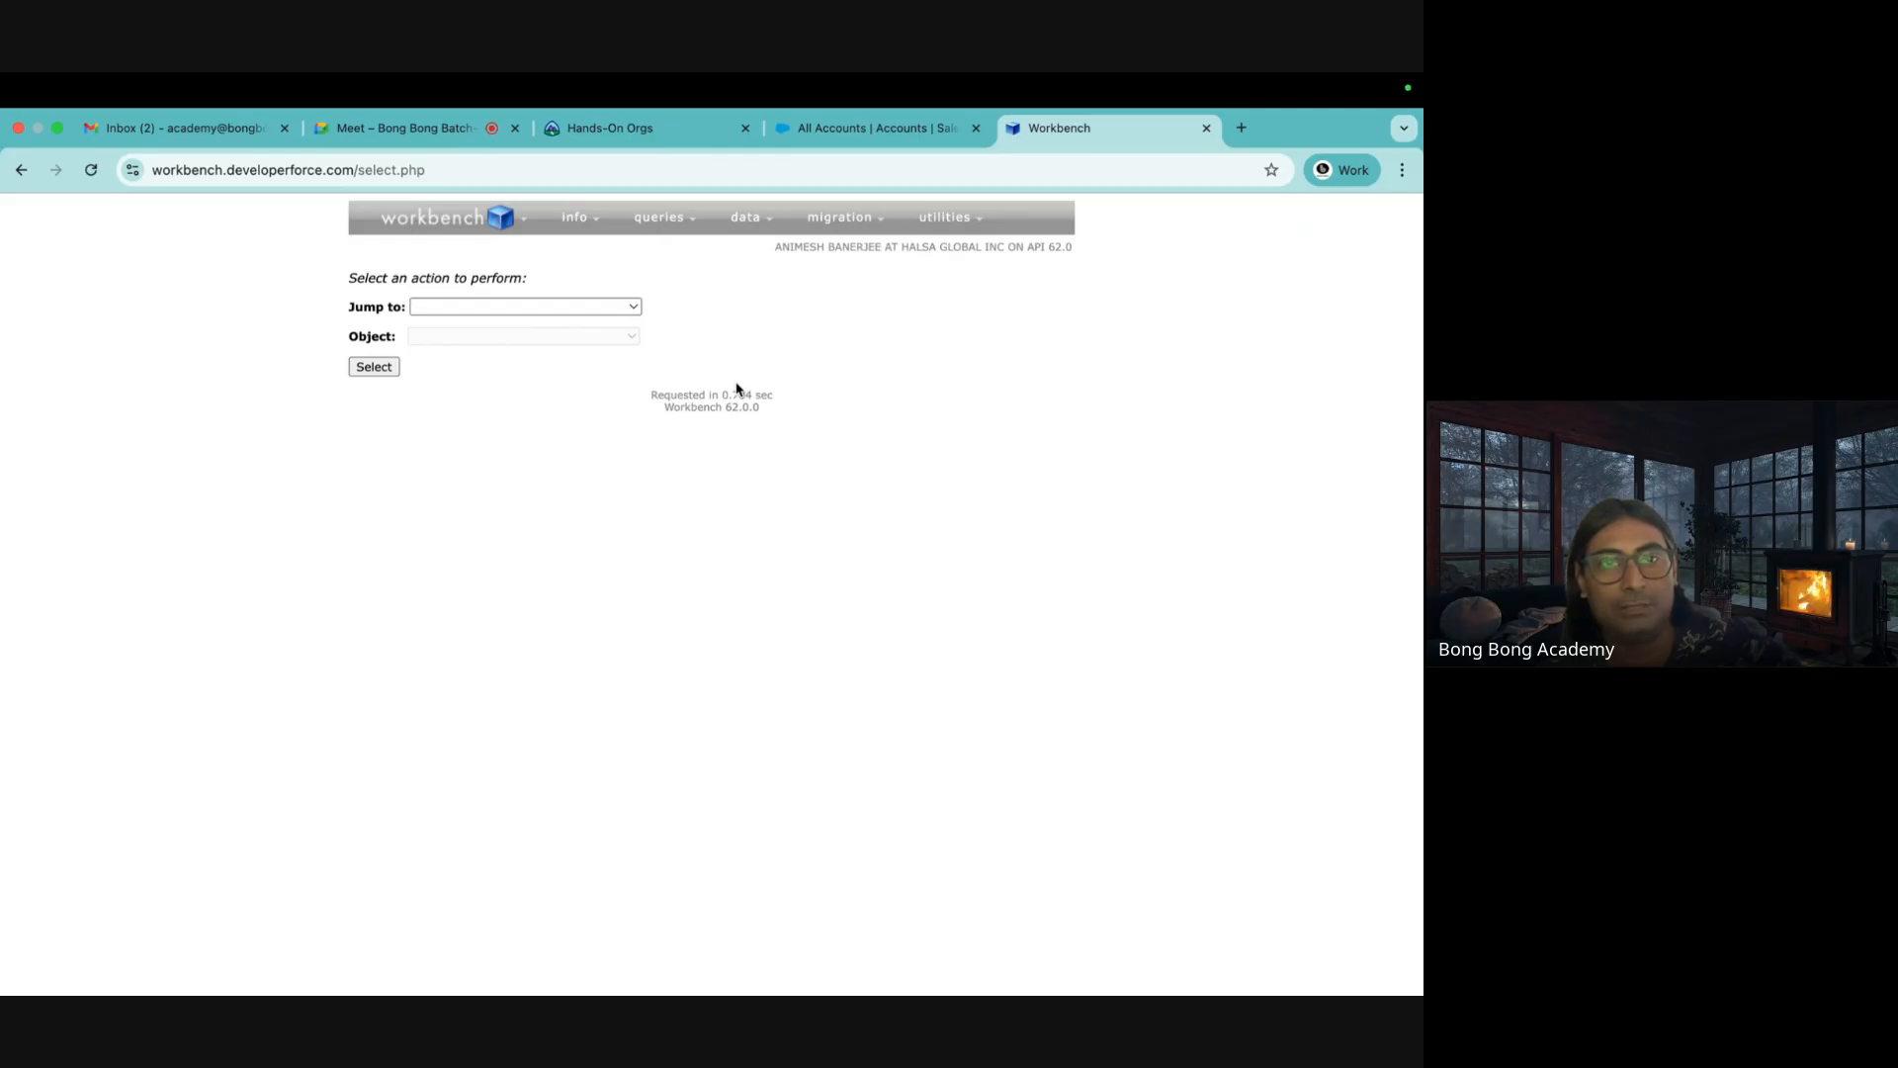
mouse_move(659, 217)
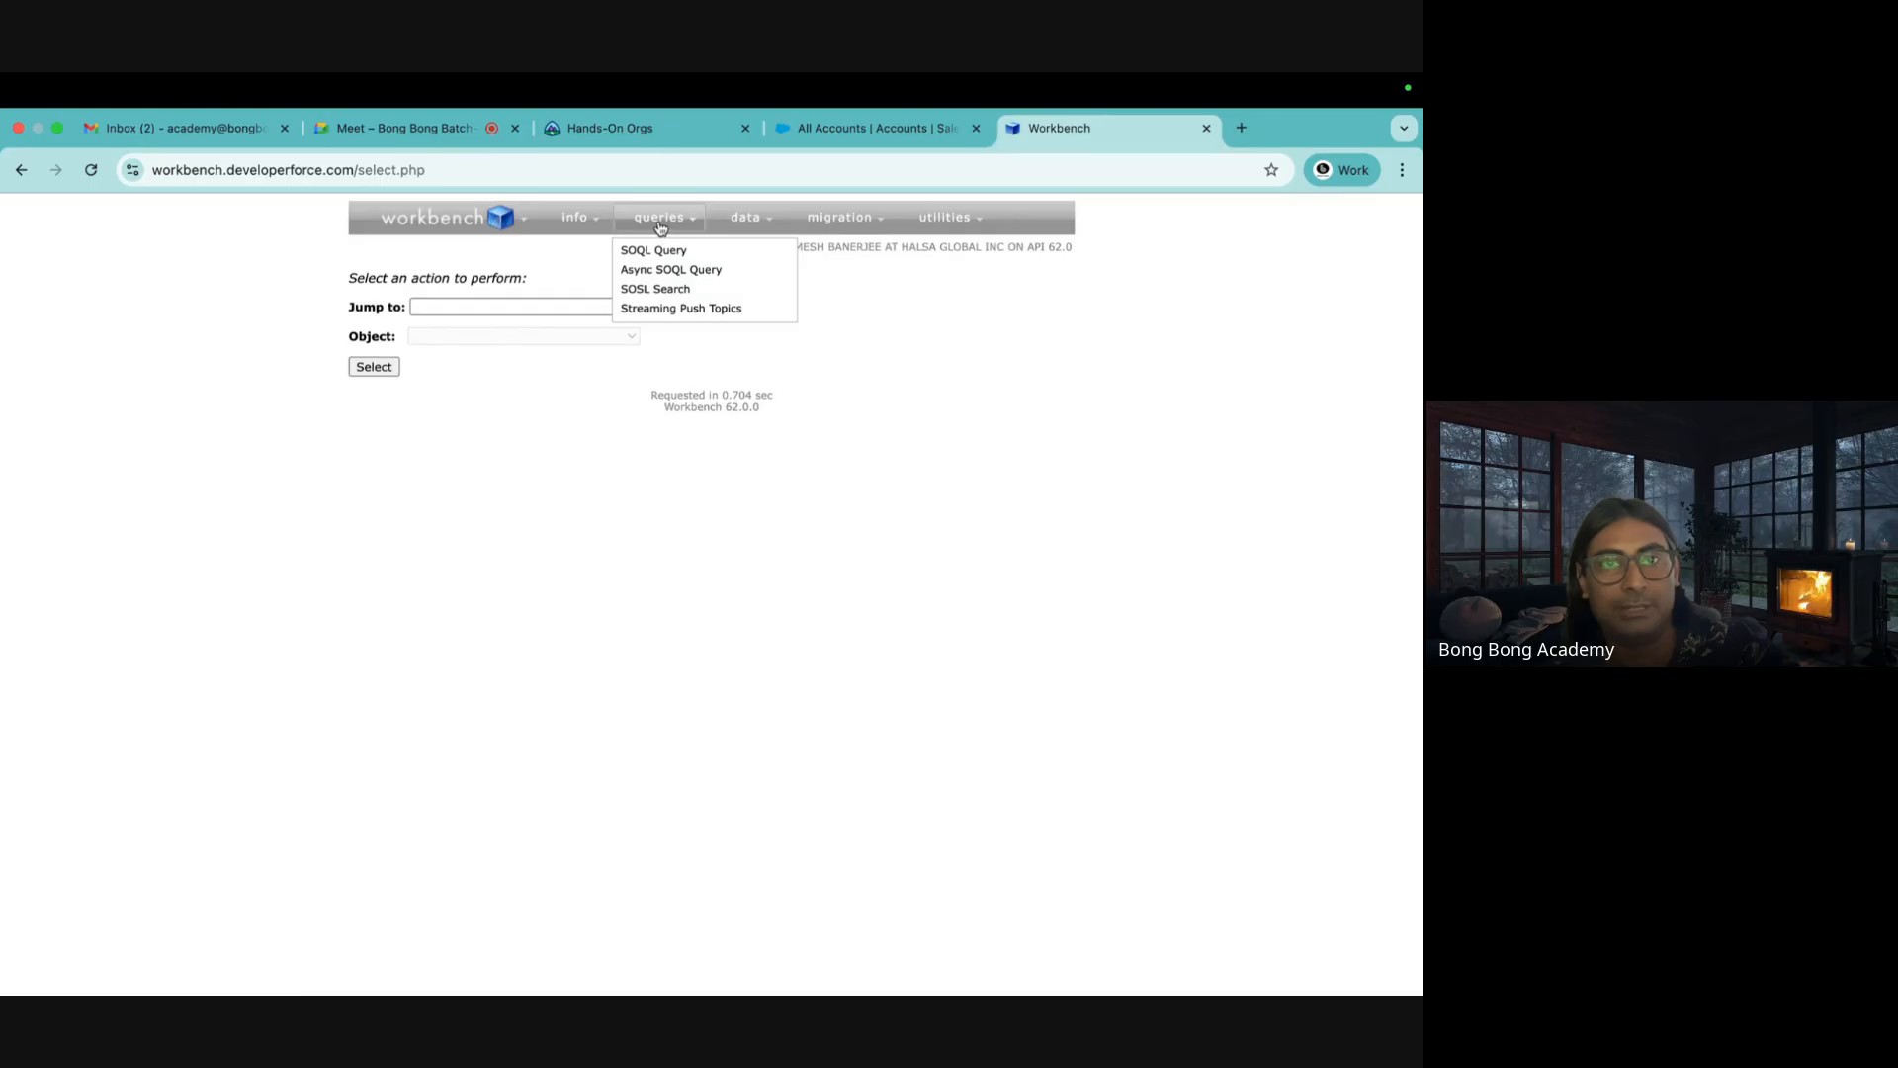
Choose the SOQL Query action with Account as the object
click(504, 310)
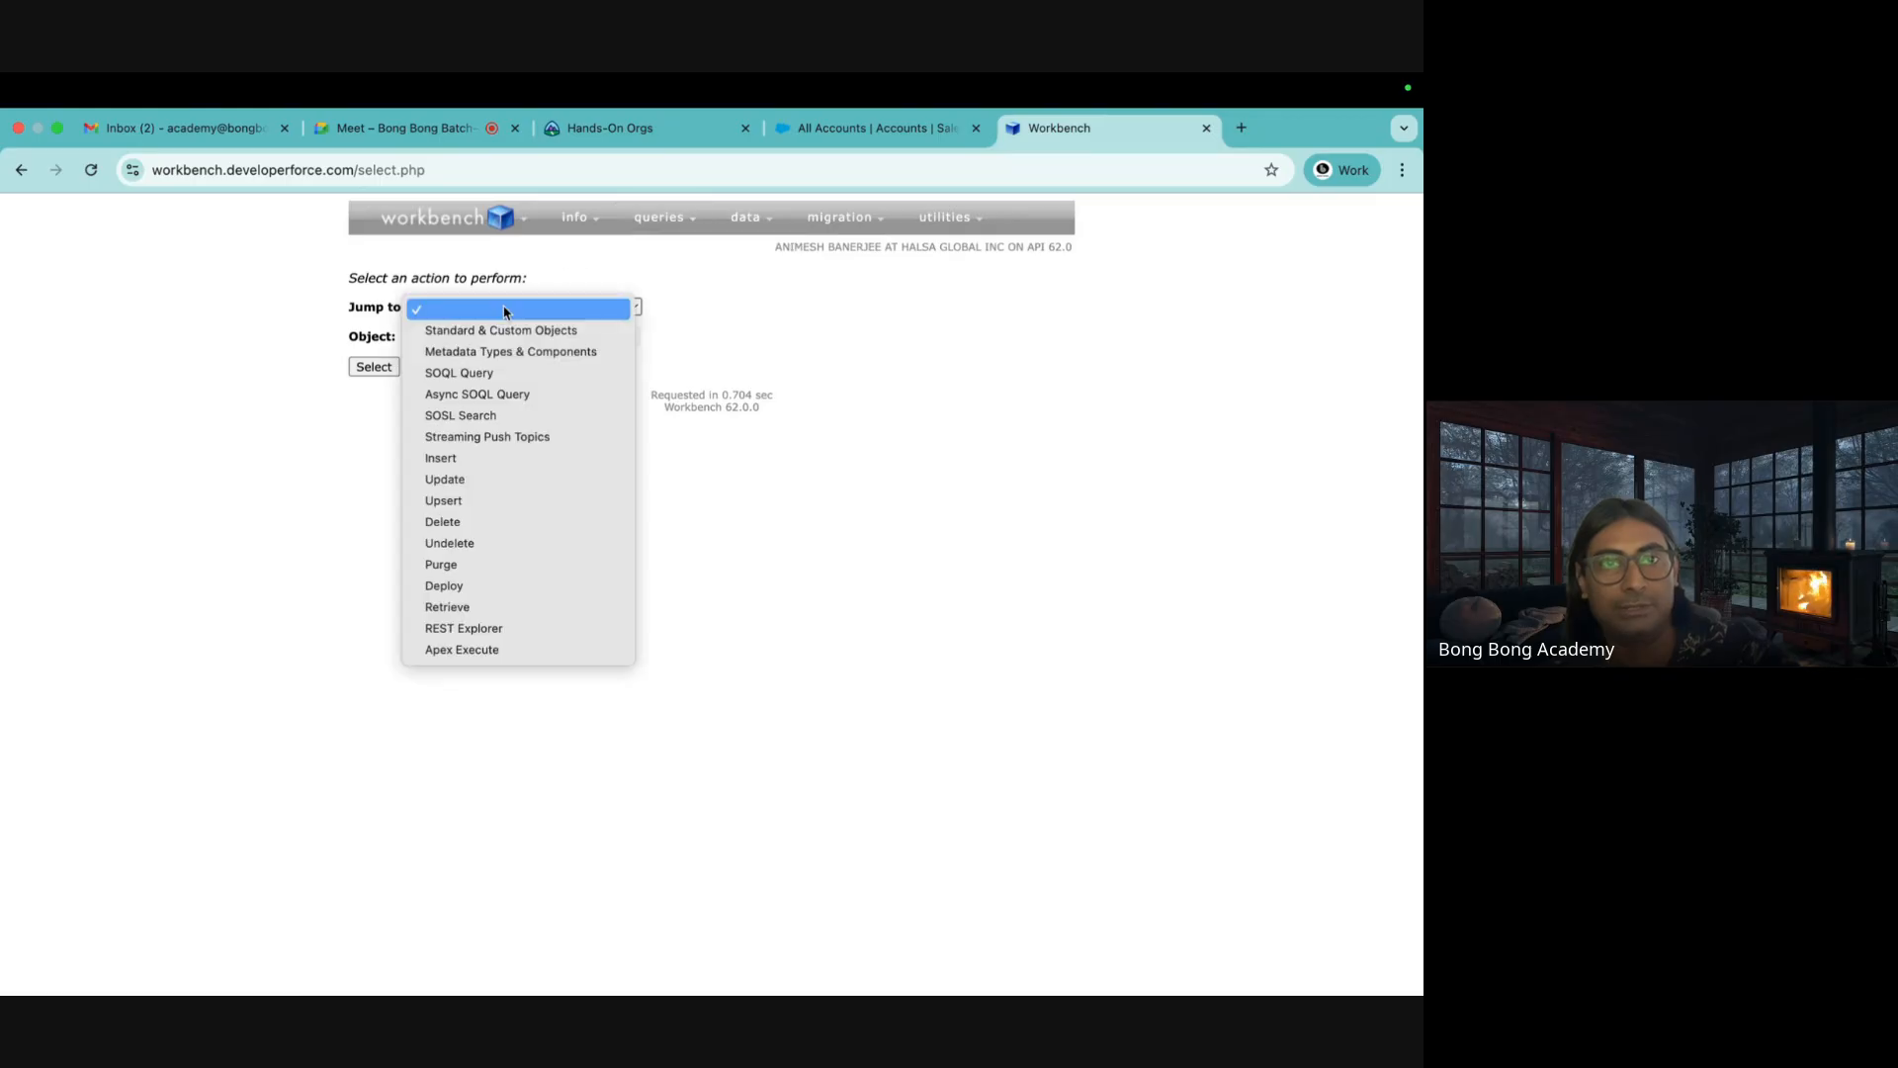
click(477, 374)
click(504, 339)
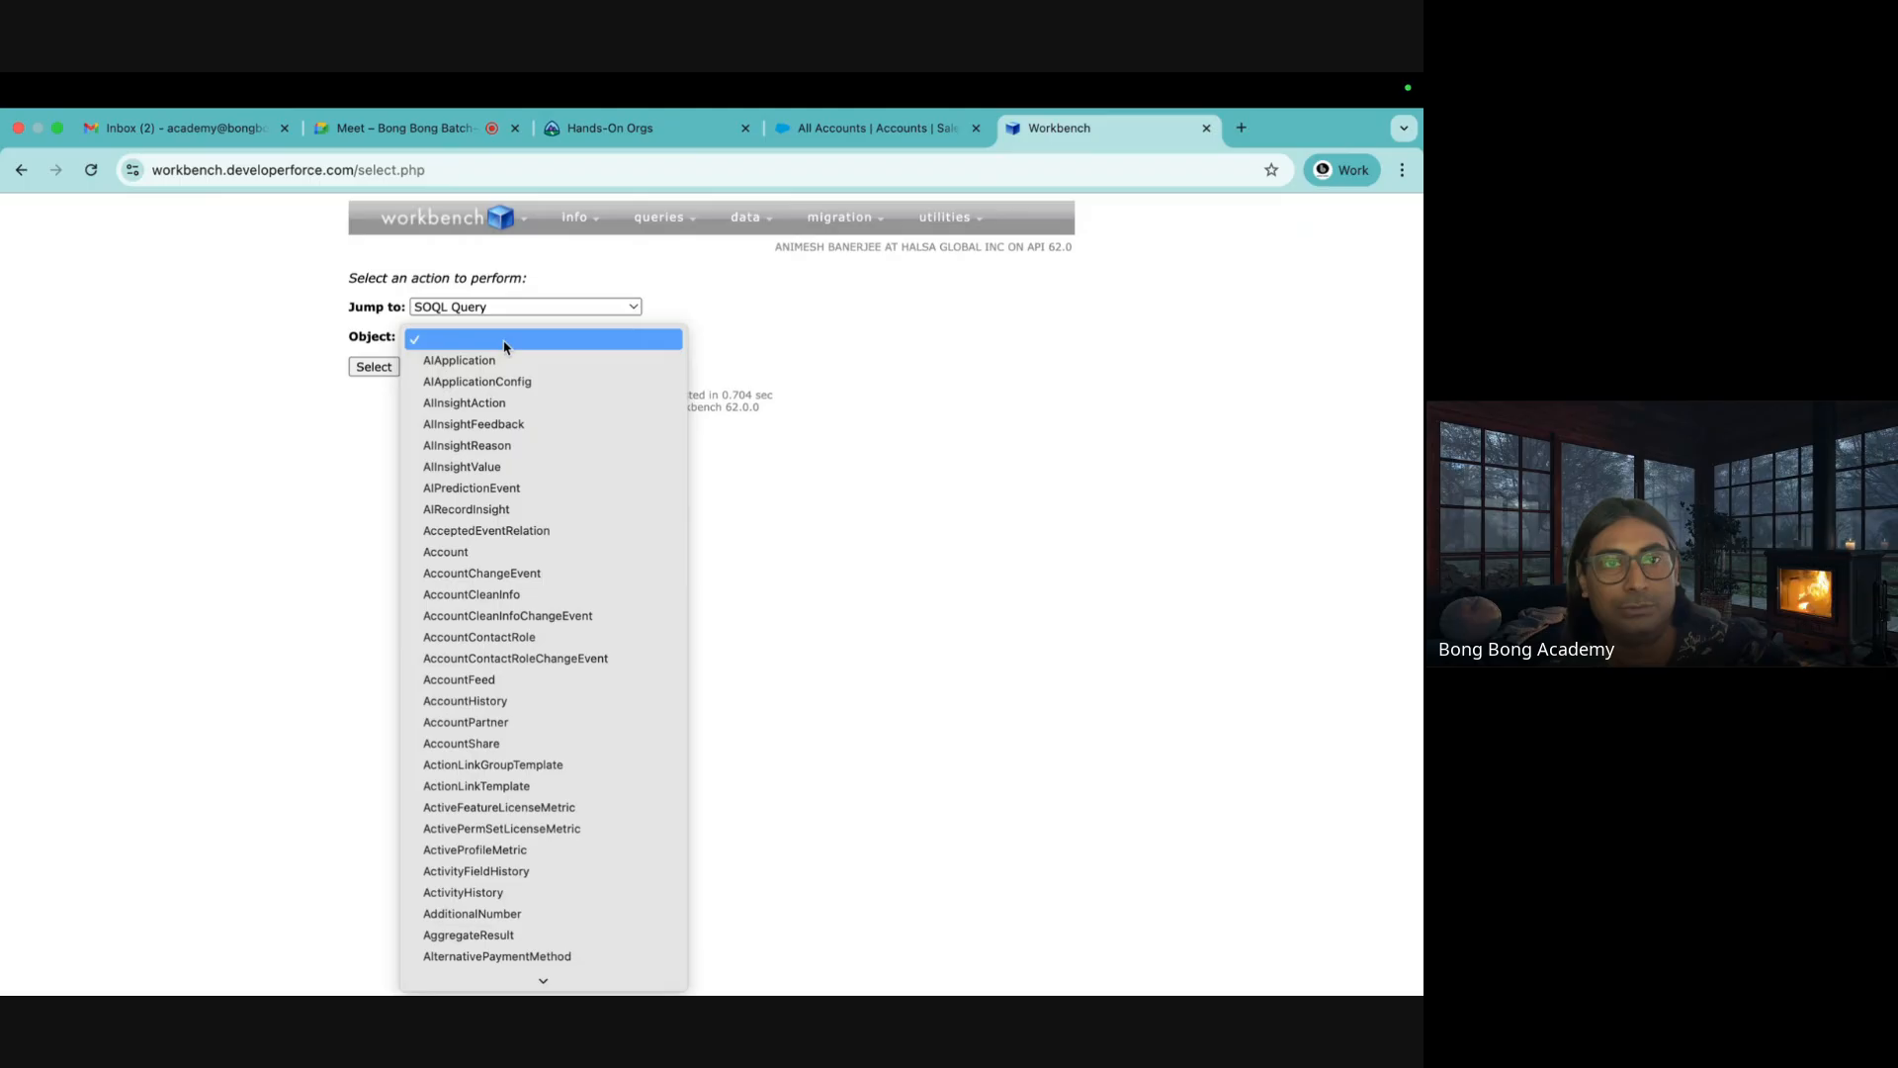
click(472, 552)
click(382, 368)
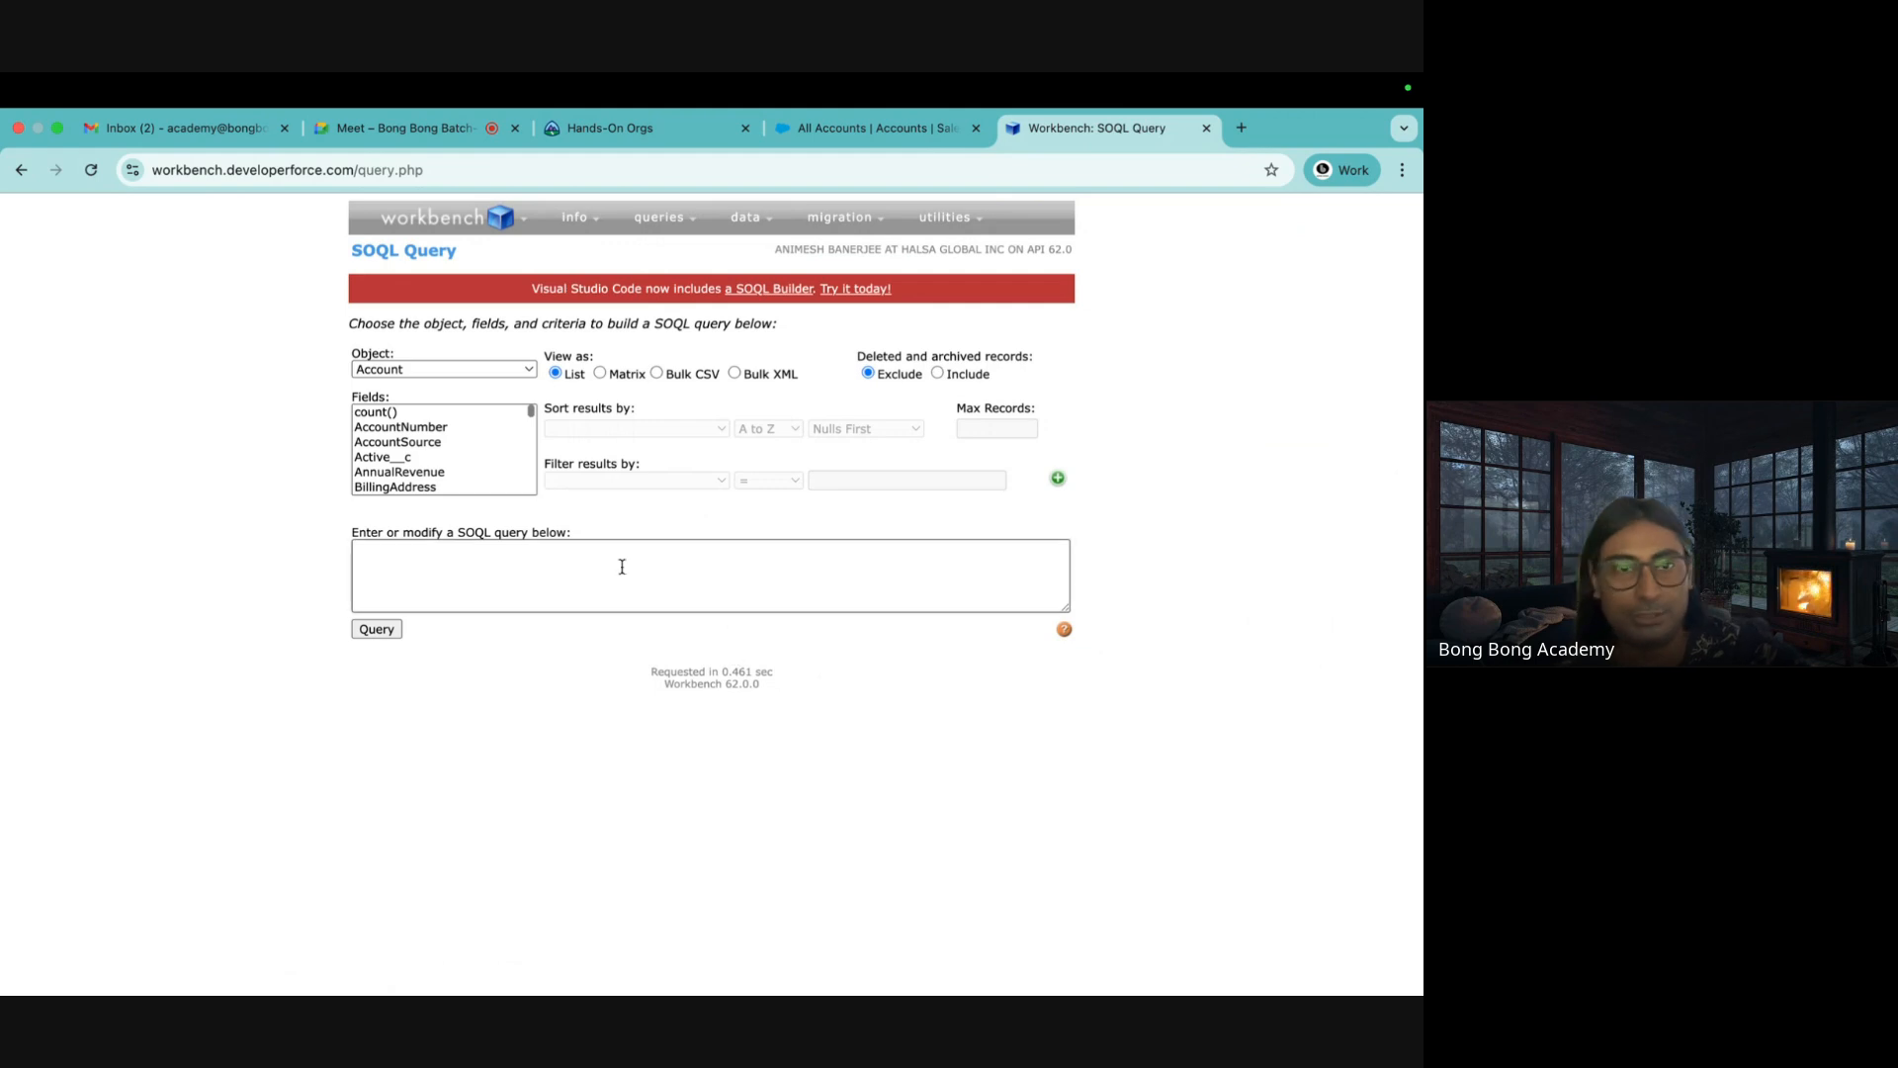
Build SELECT count() FROM Account from the count() field and run it
click(376, 411)
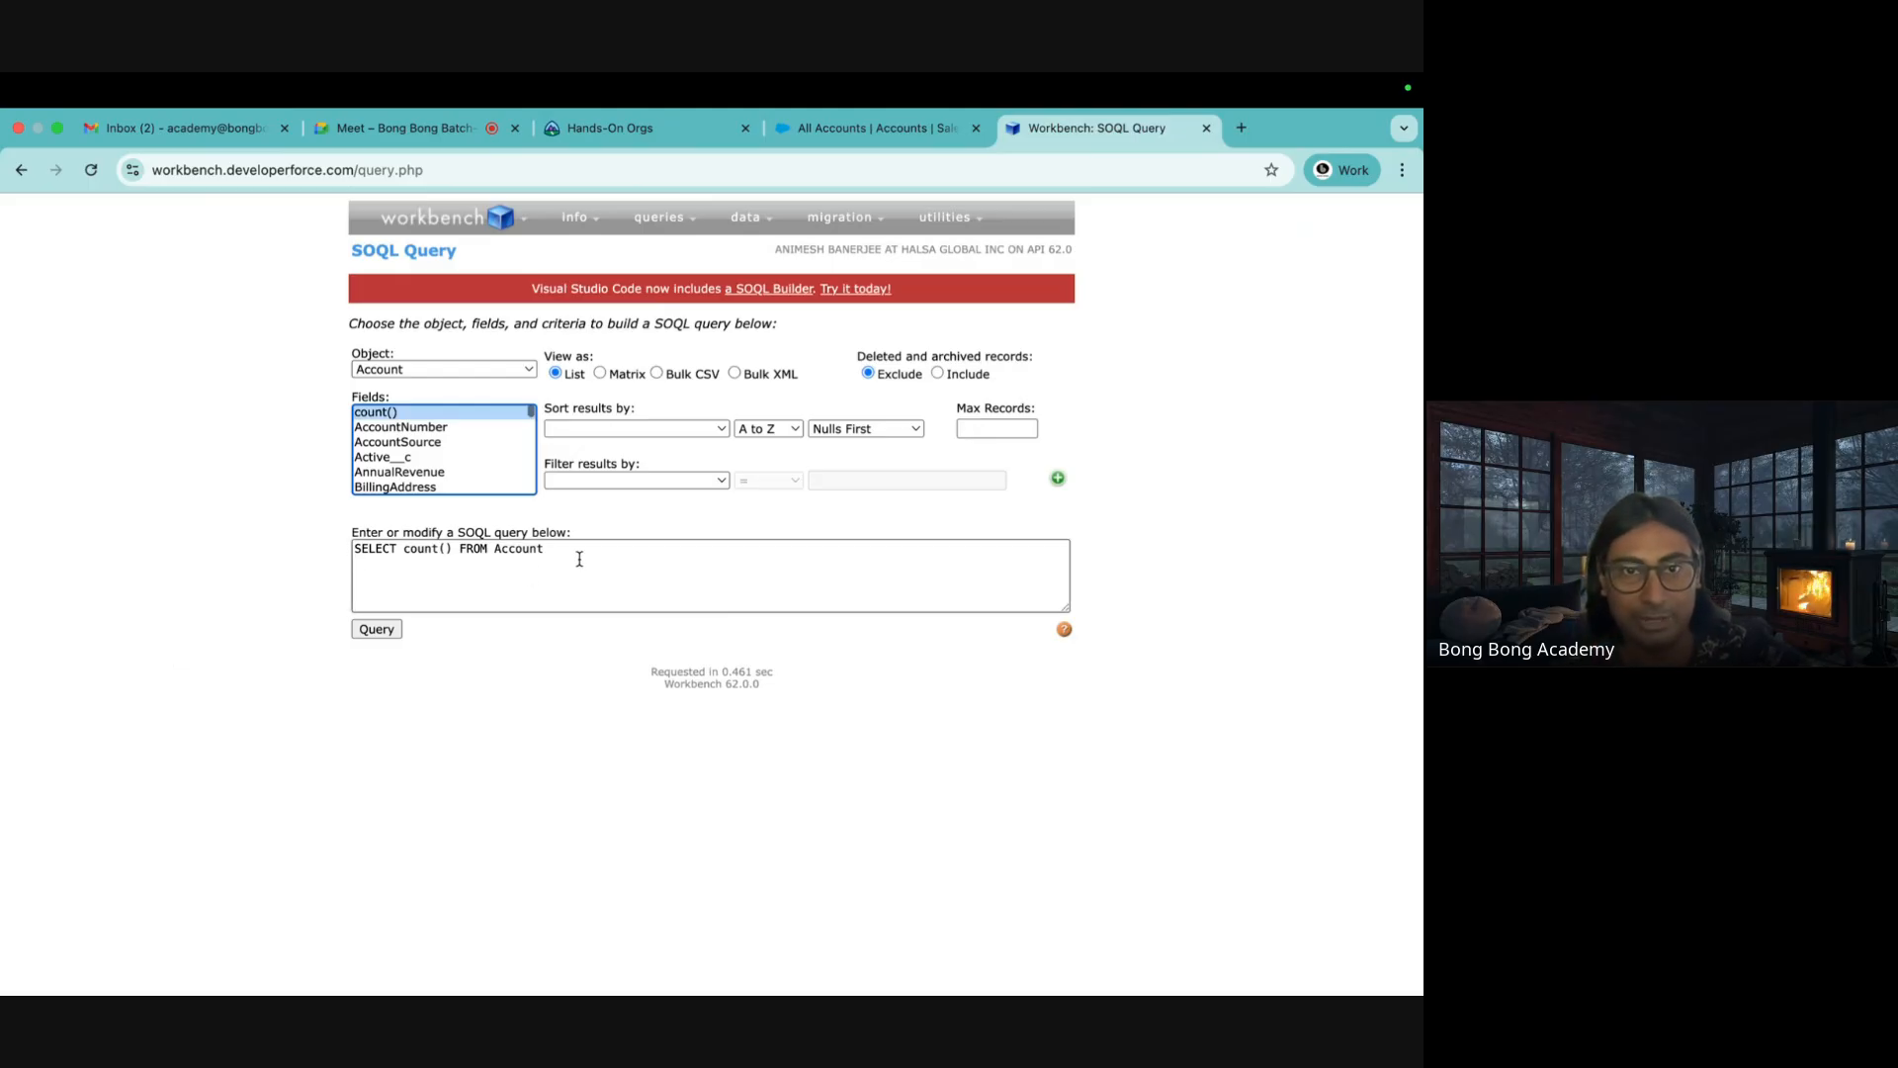
drag(579, 558, 530, 551)
click(227, 548)
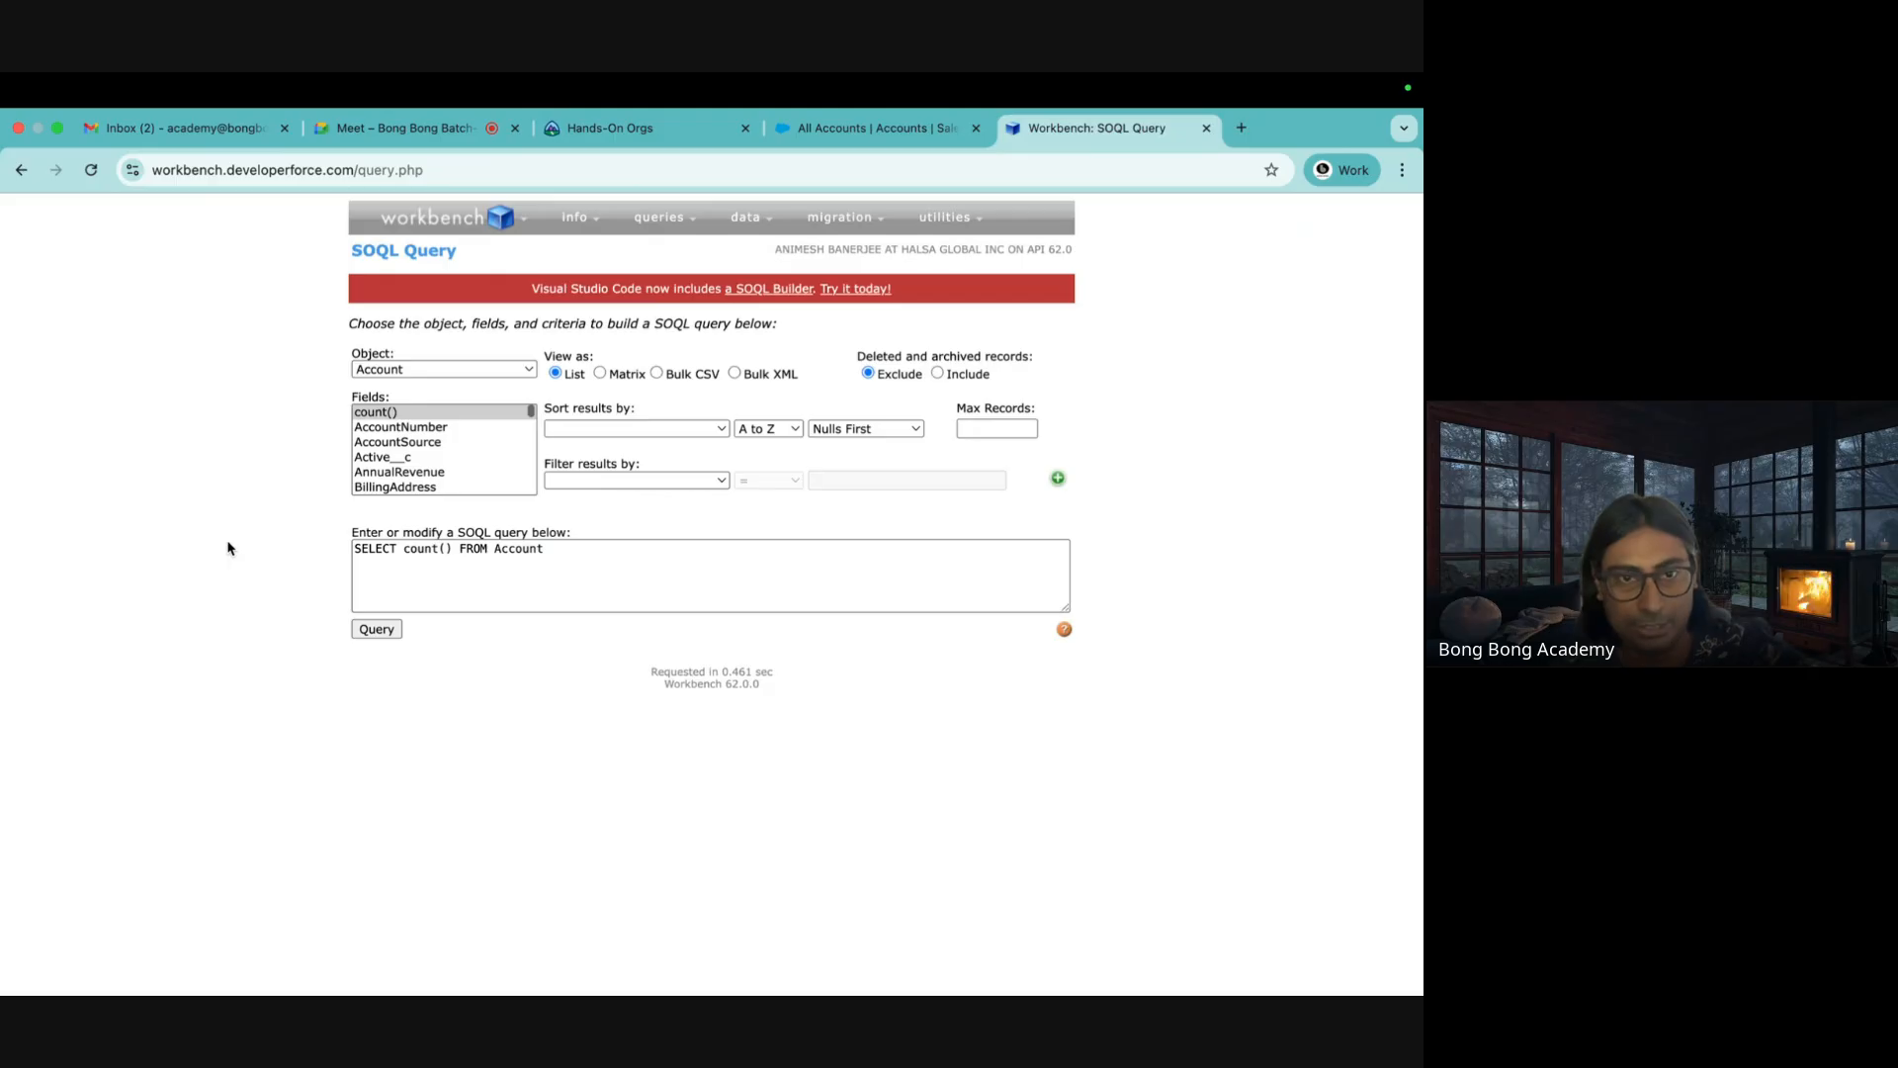
click(379, 631)
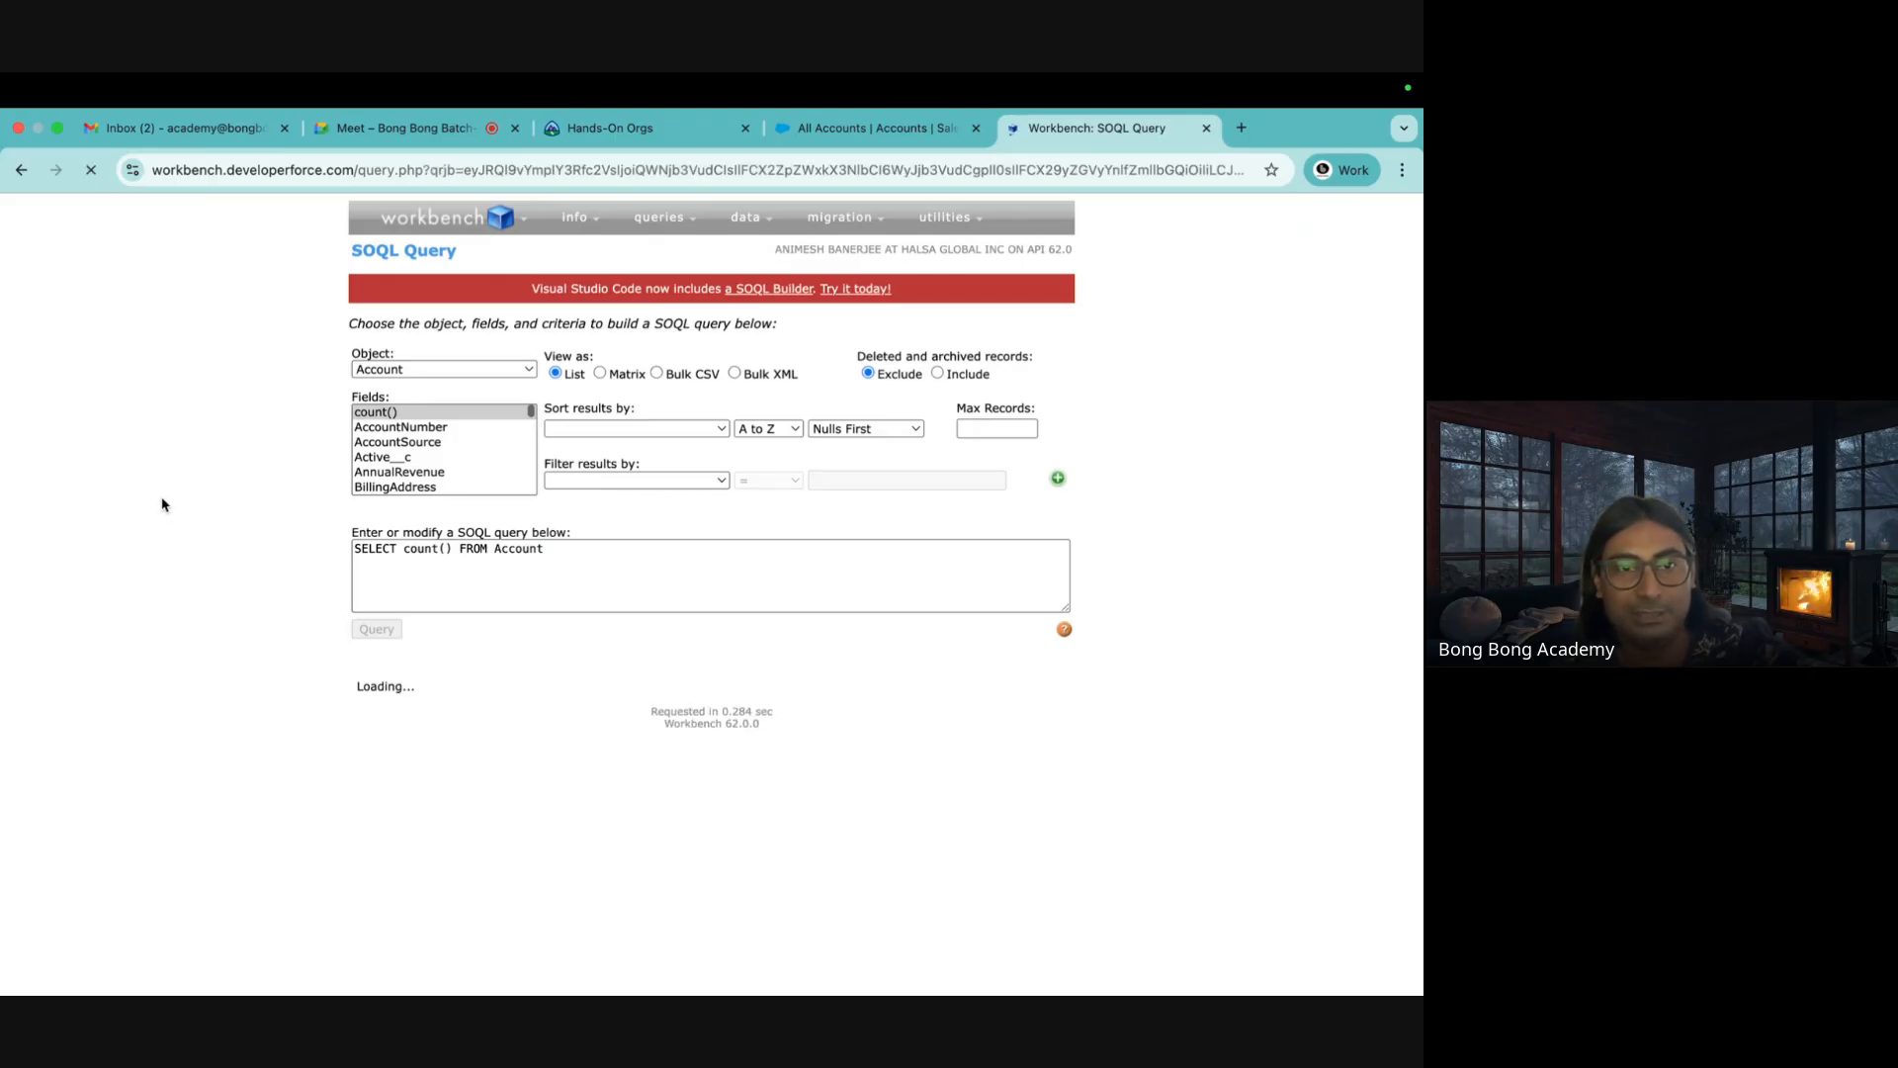
Compare the 26-record count result with the All Accounts list
drag(620, 734, 816, 743)
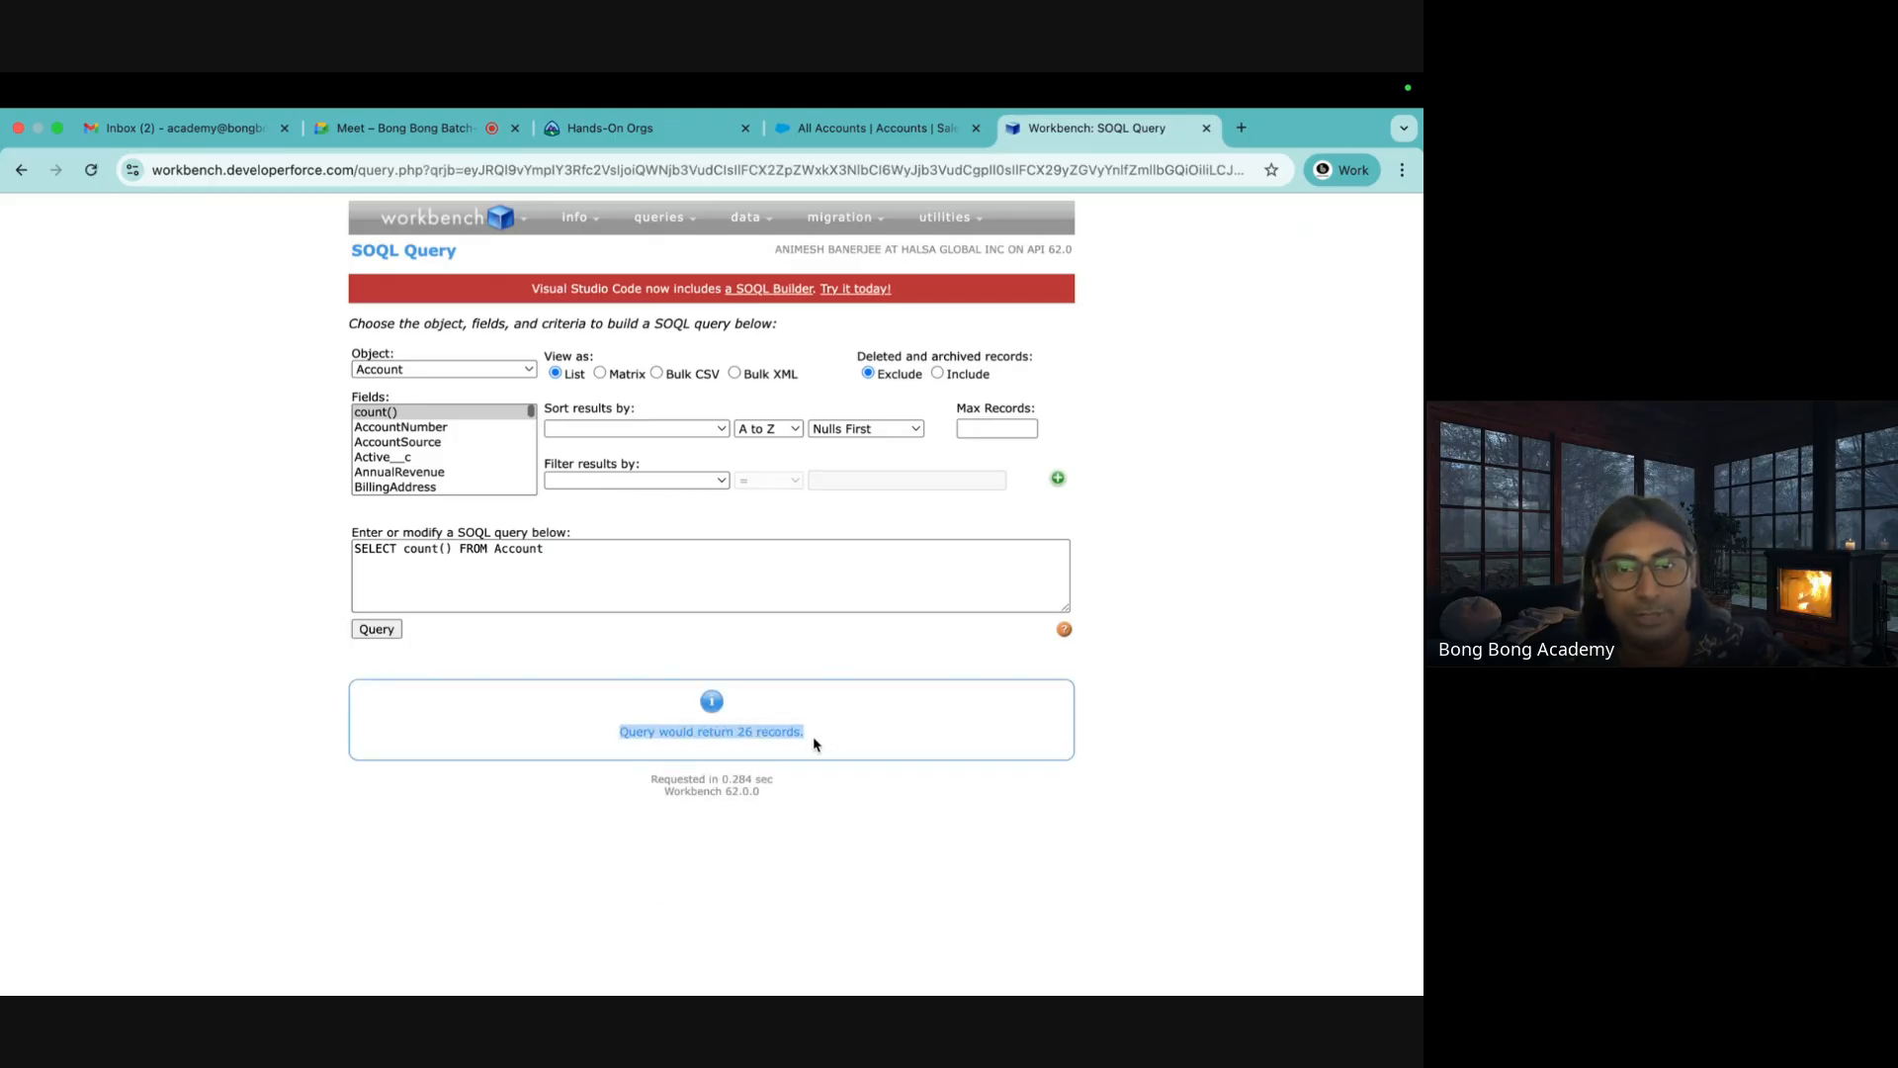
click(870, 127)
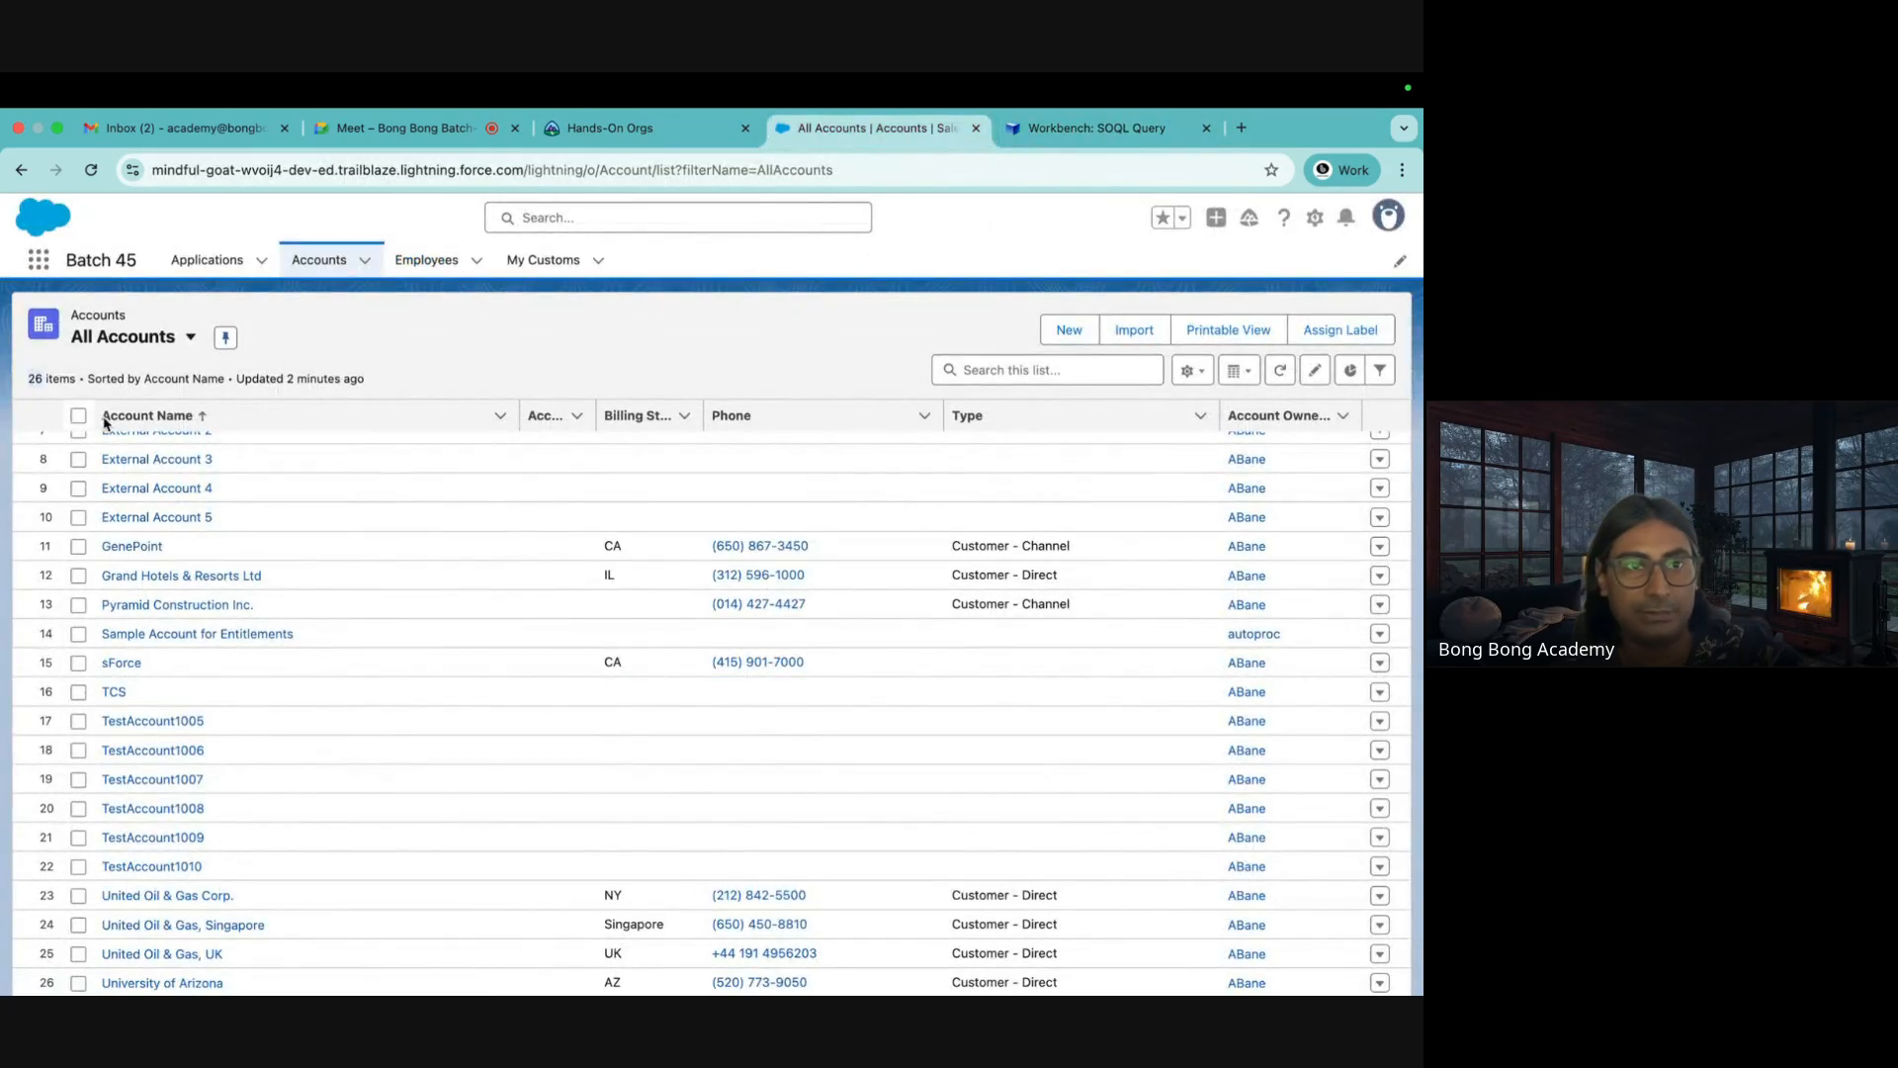
click(1045, 136)
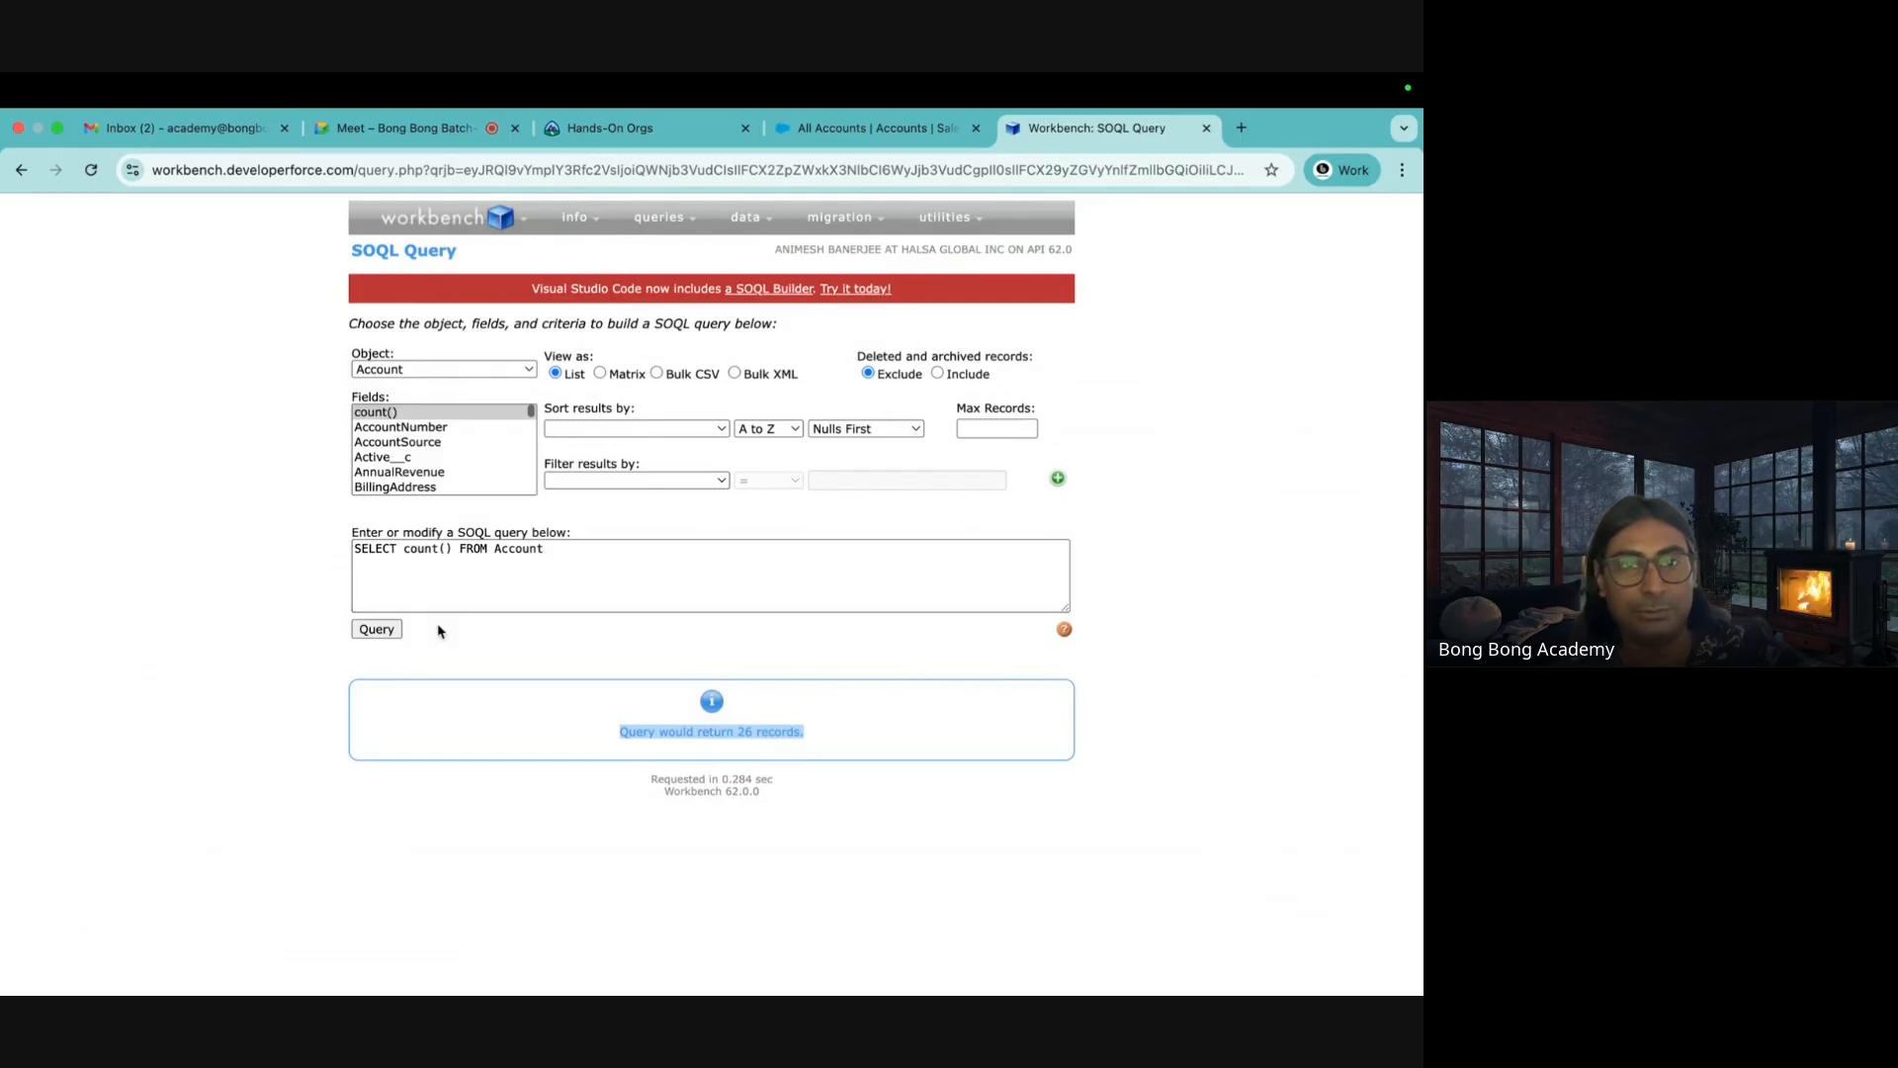
click(766, 733)
drag(811, 735, 628, 731)
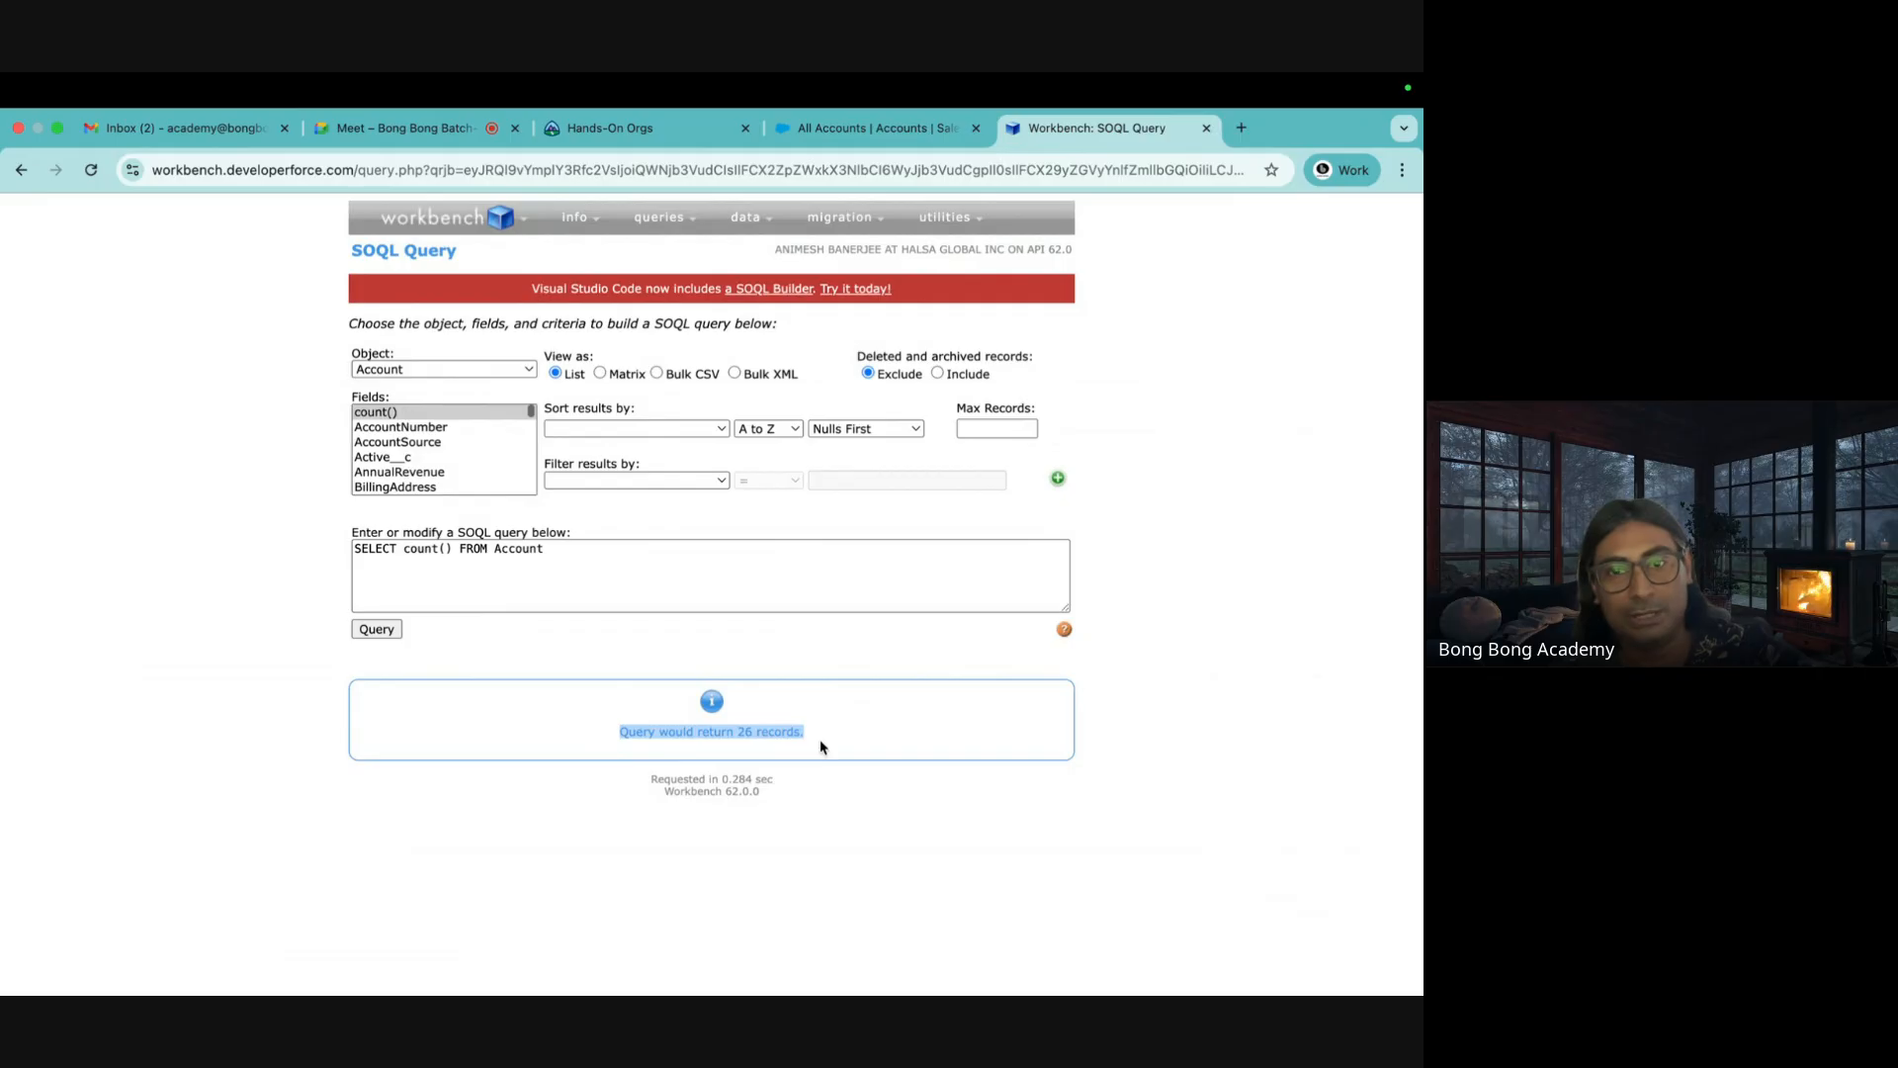
click(899, 847)
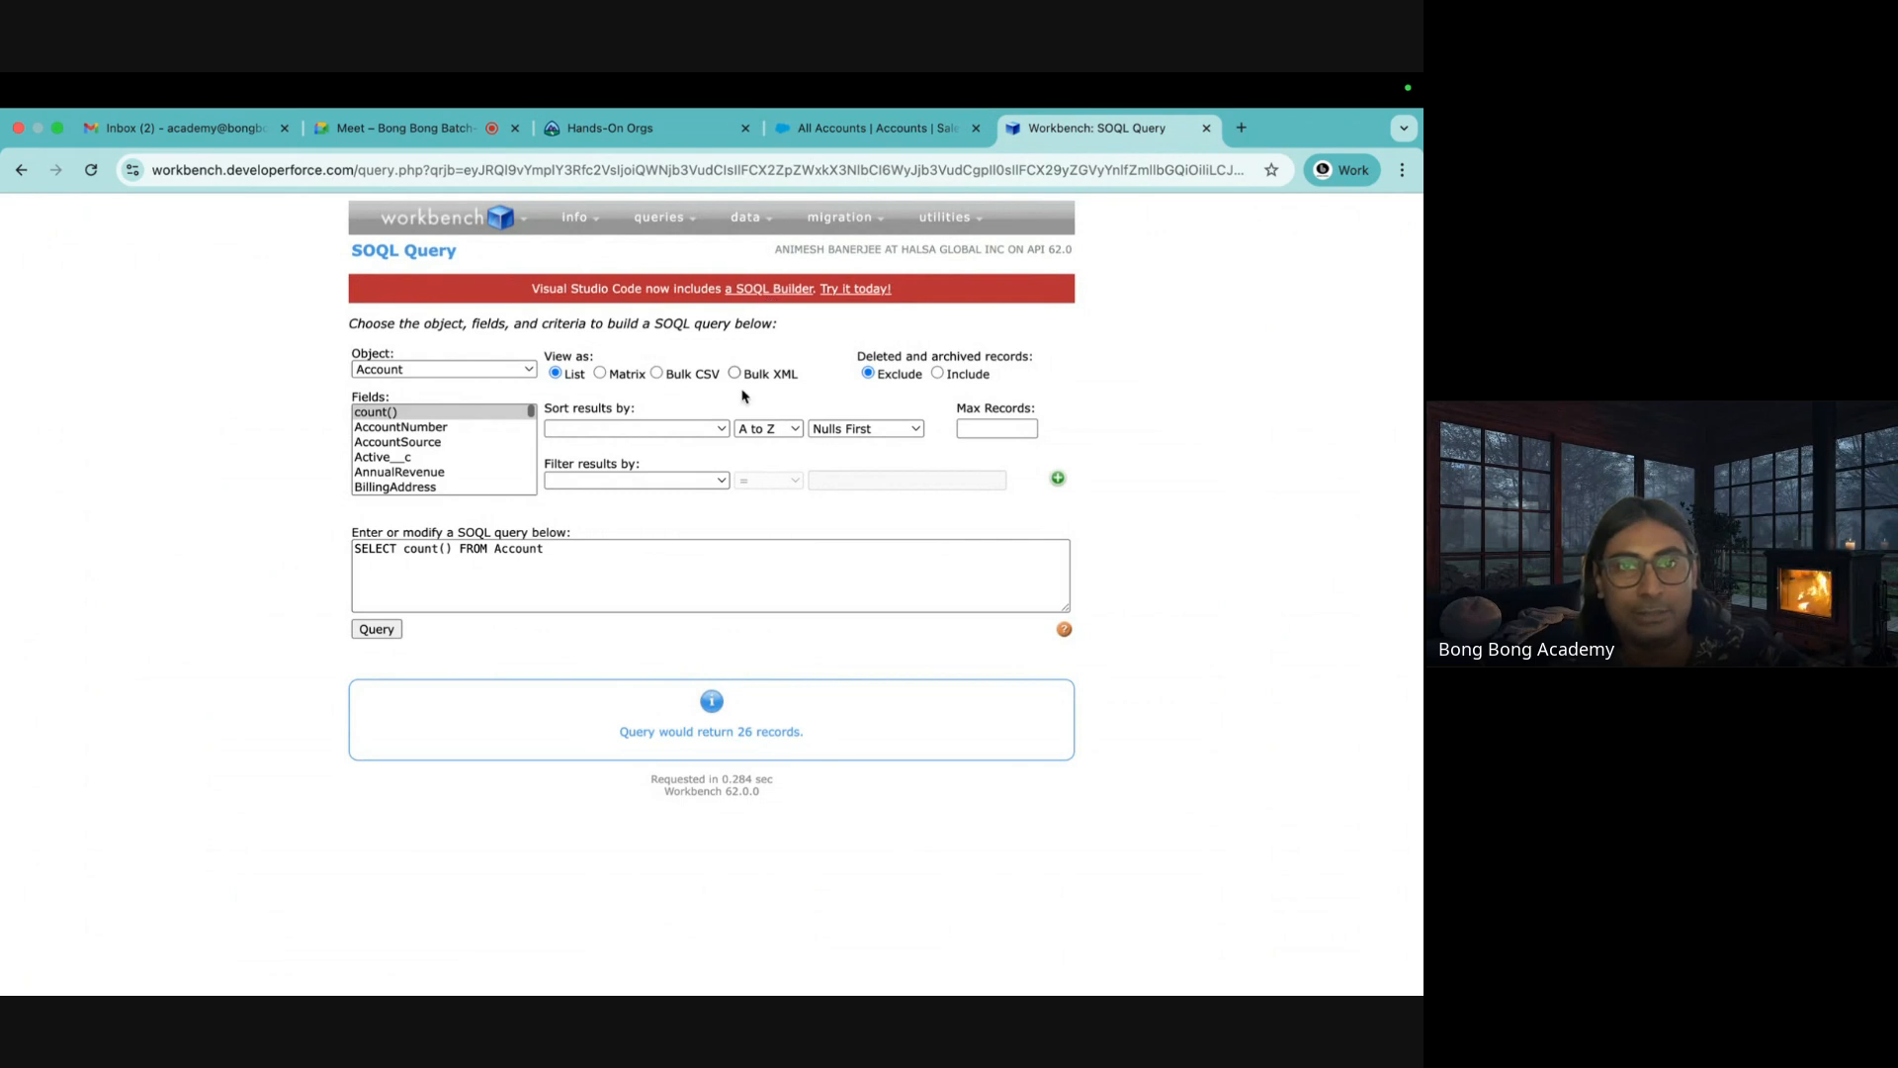
Review the count query text, then return to the All Accounts list
click(642, 539)
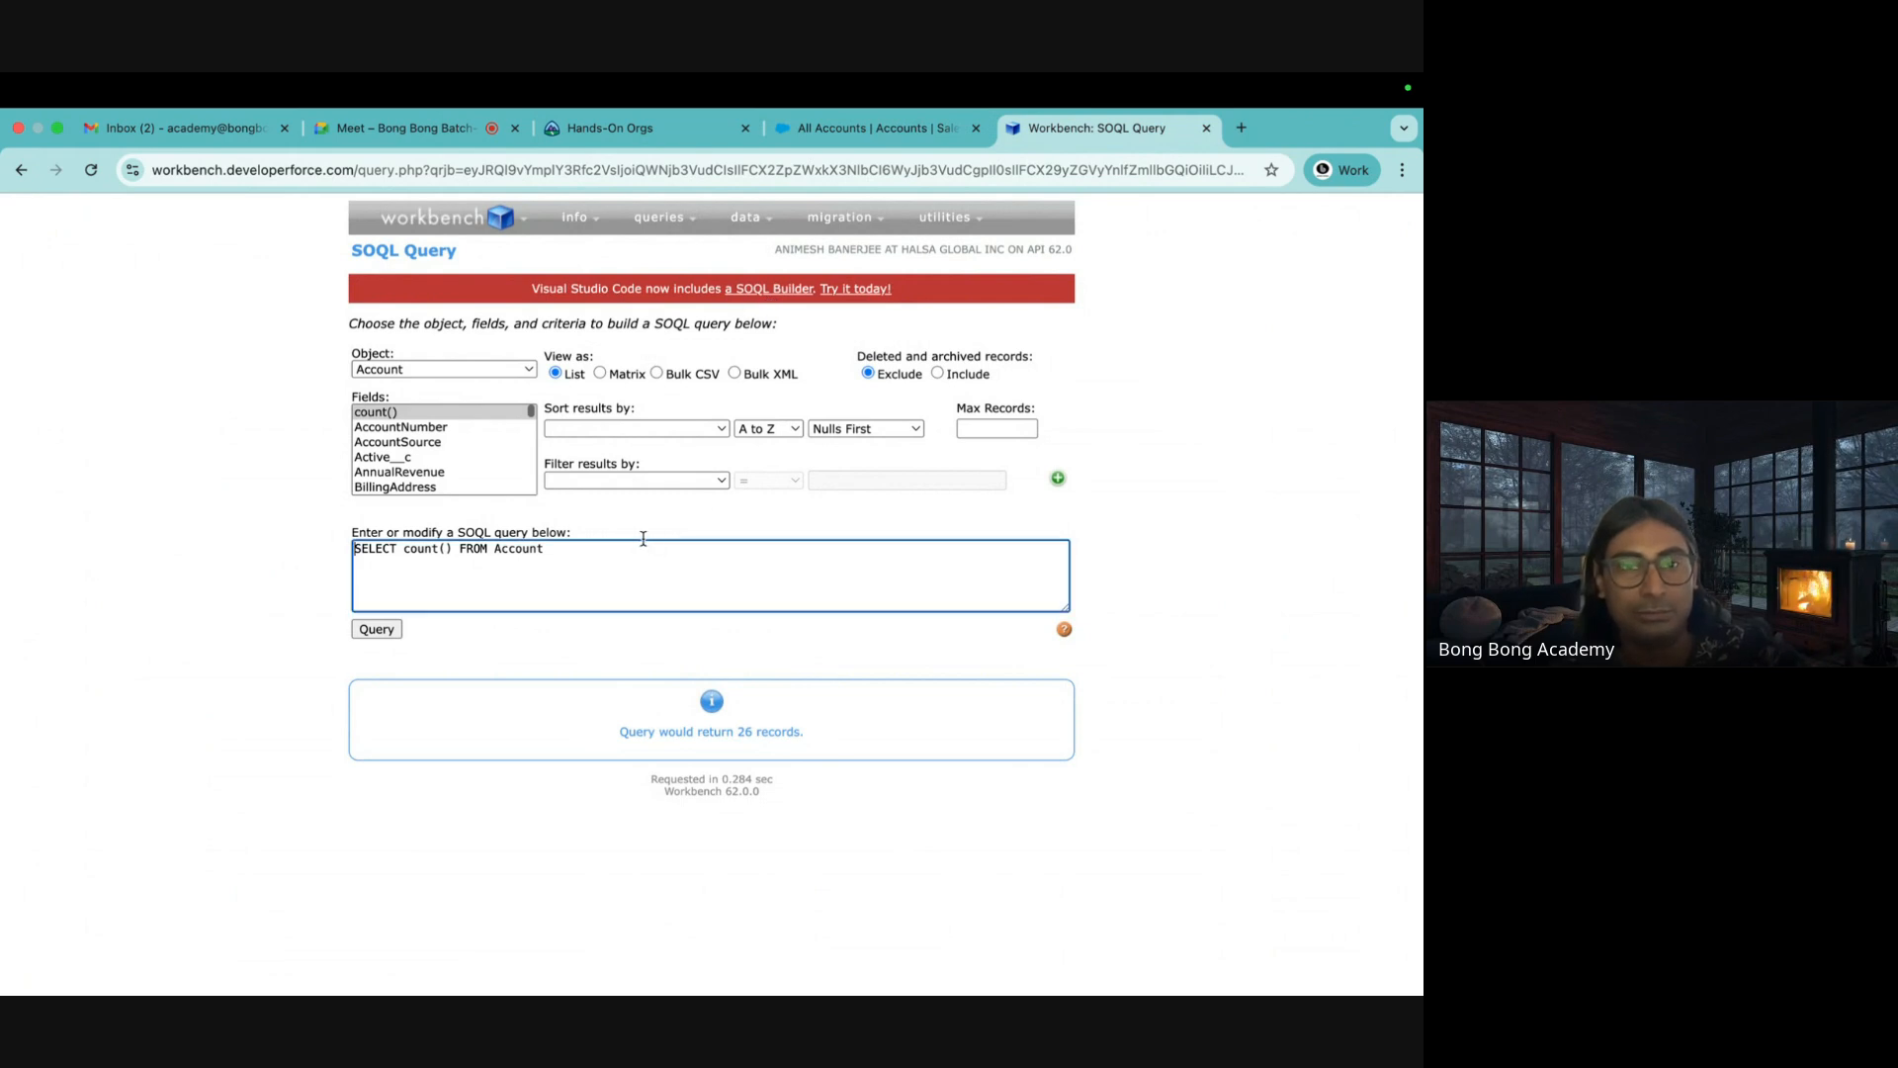
drag(602, 551, 287, 543)
click(213, 594)
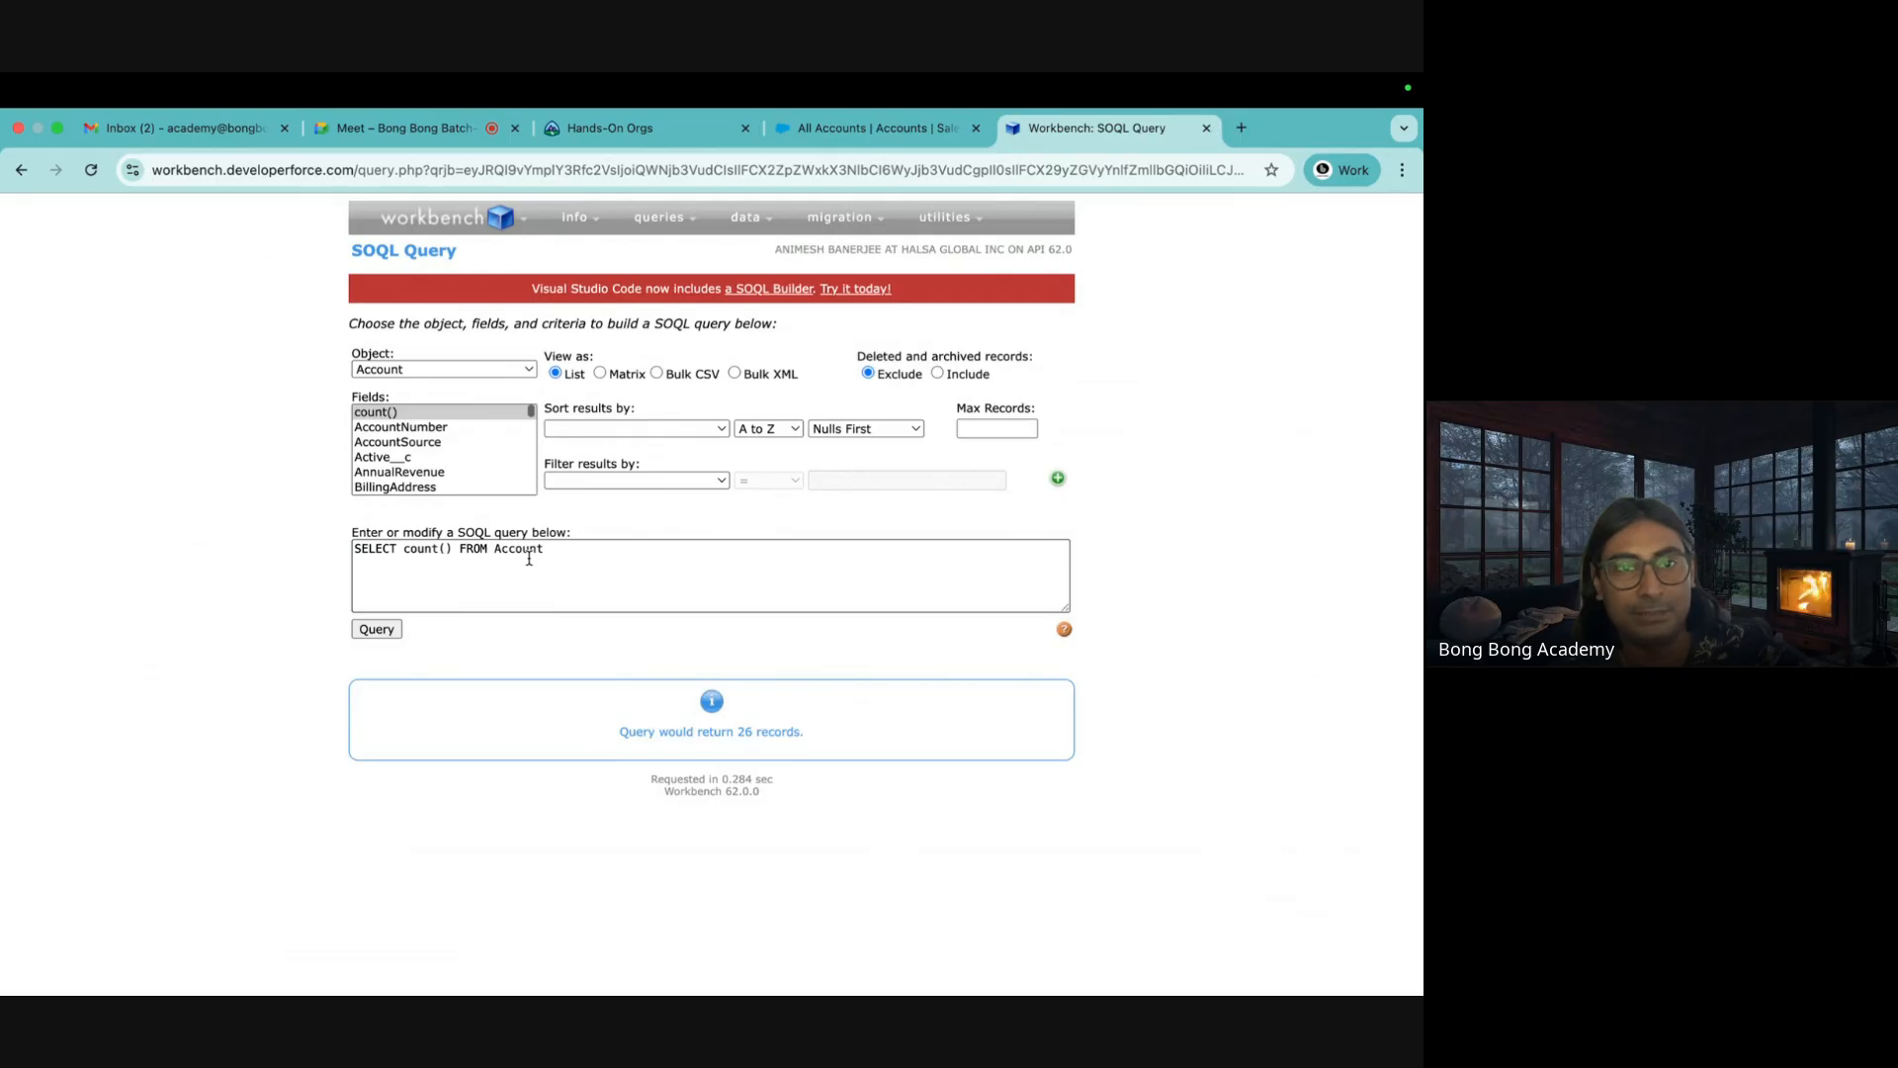
scroll(449, 480, down, 5)
scroll(449, 479, up, 5)
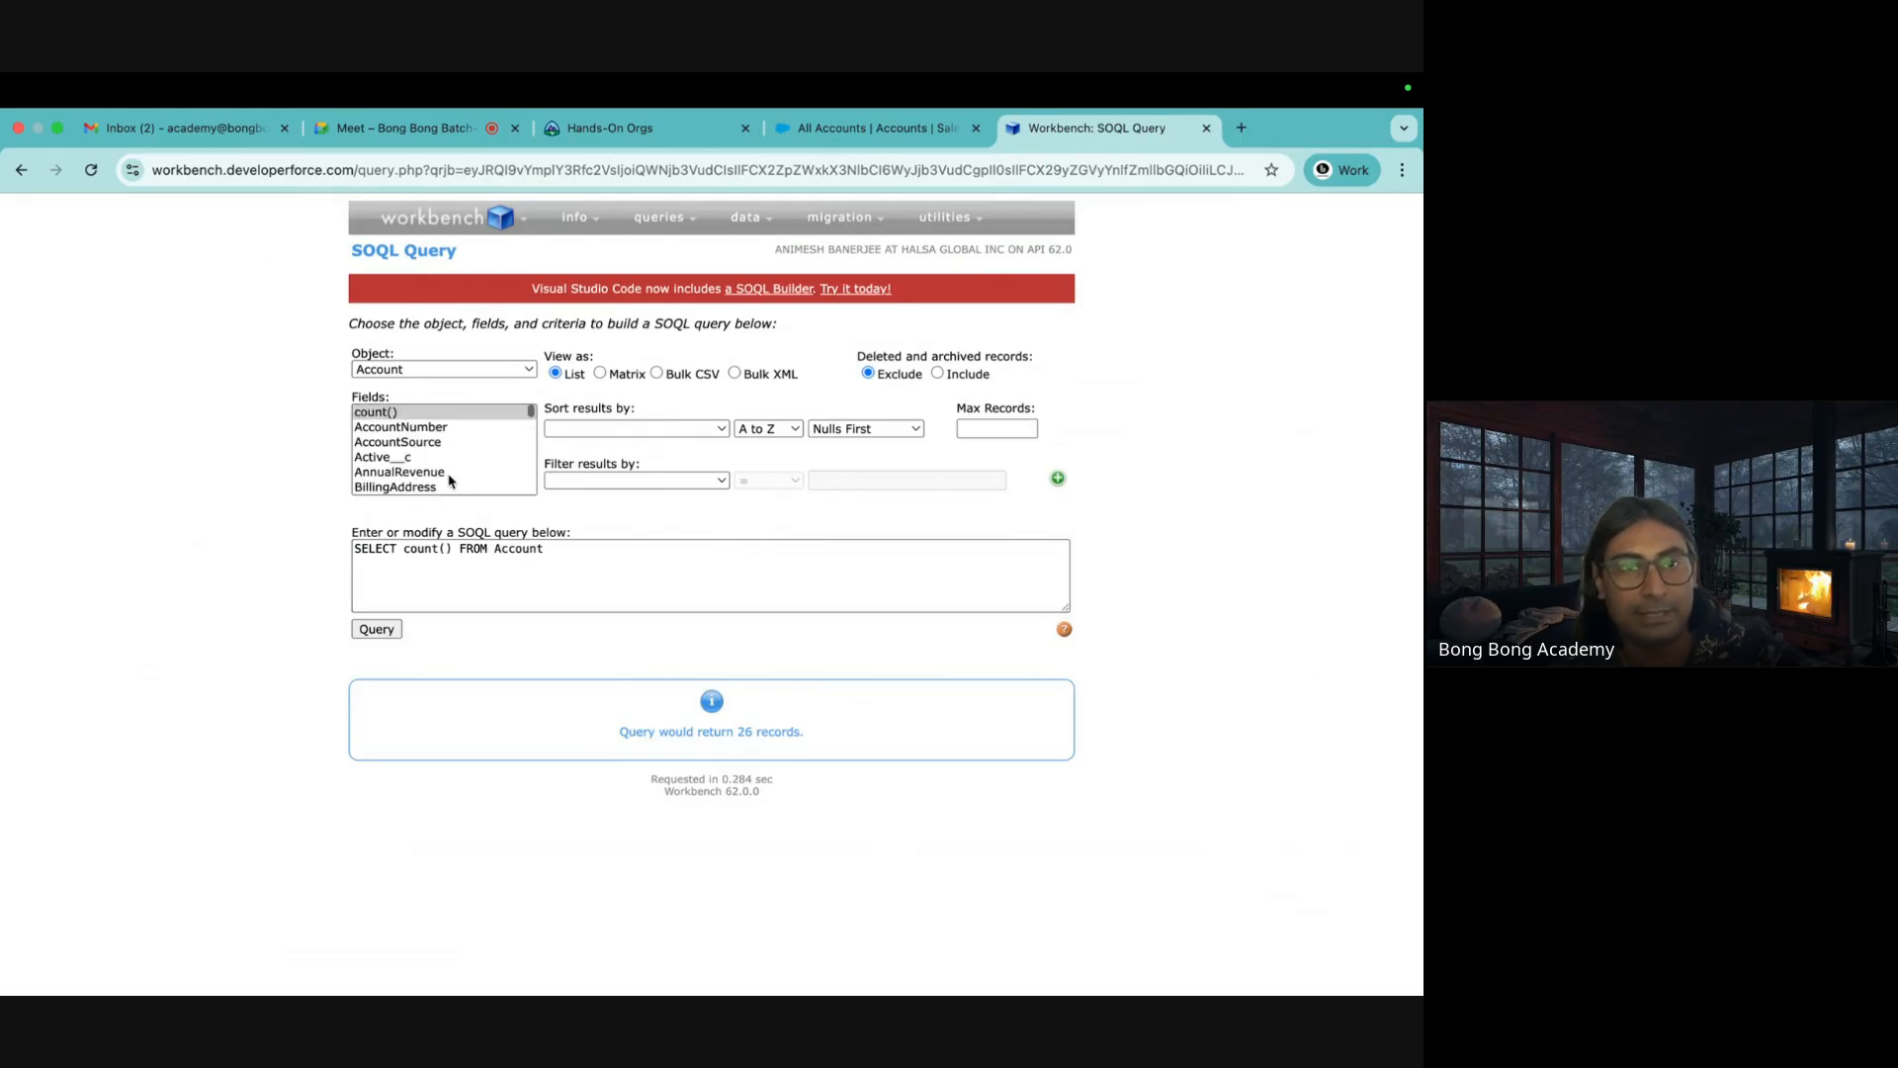
scroll(449, 481, down, 15)
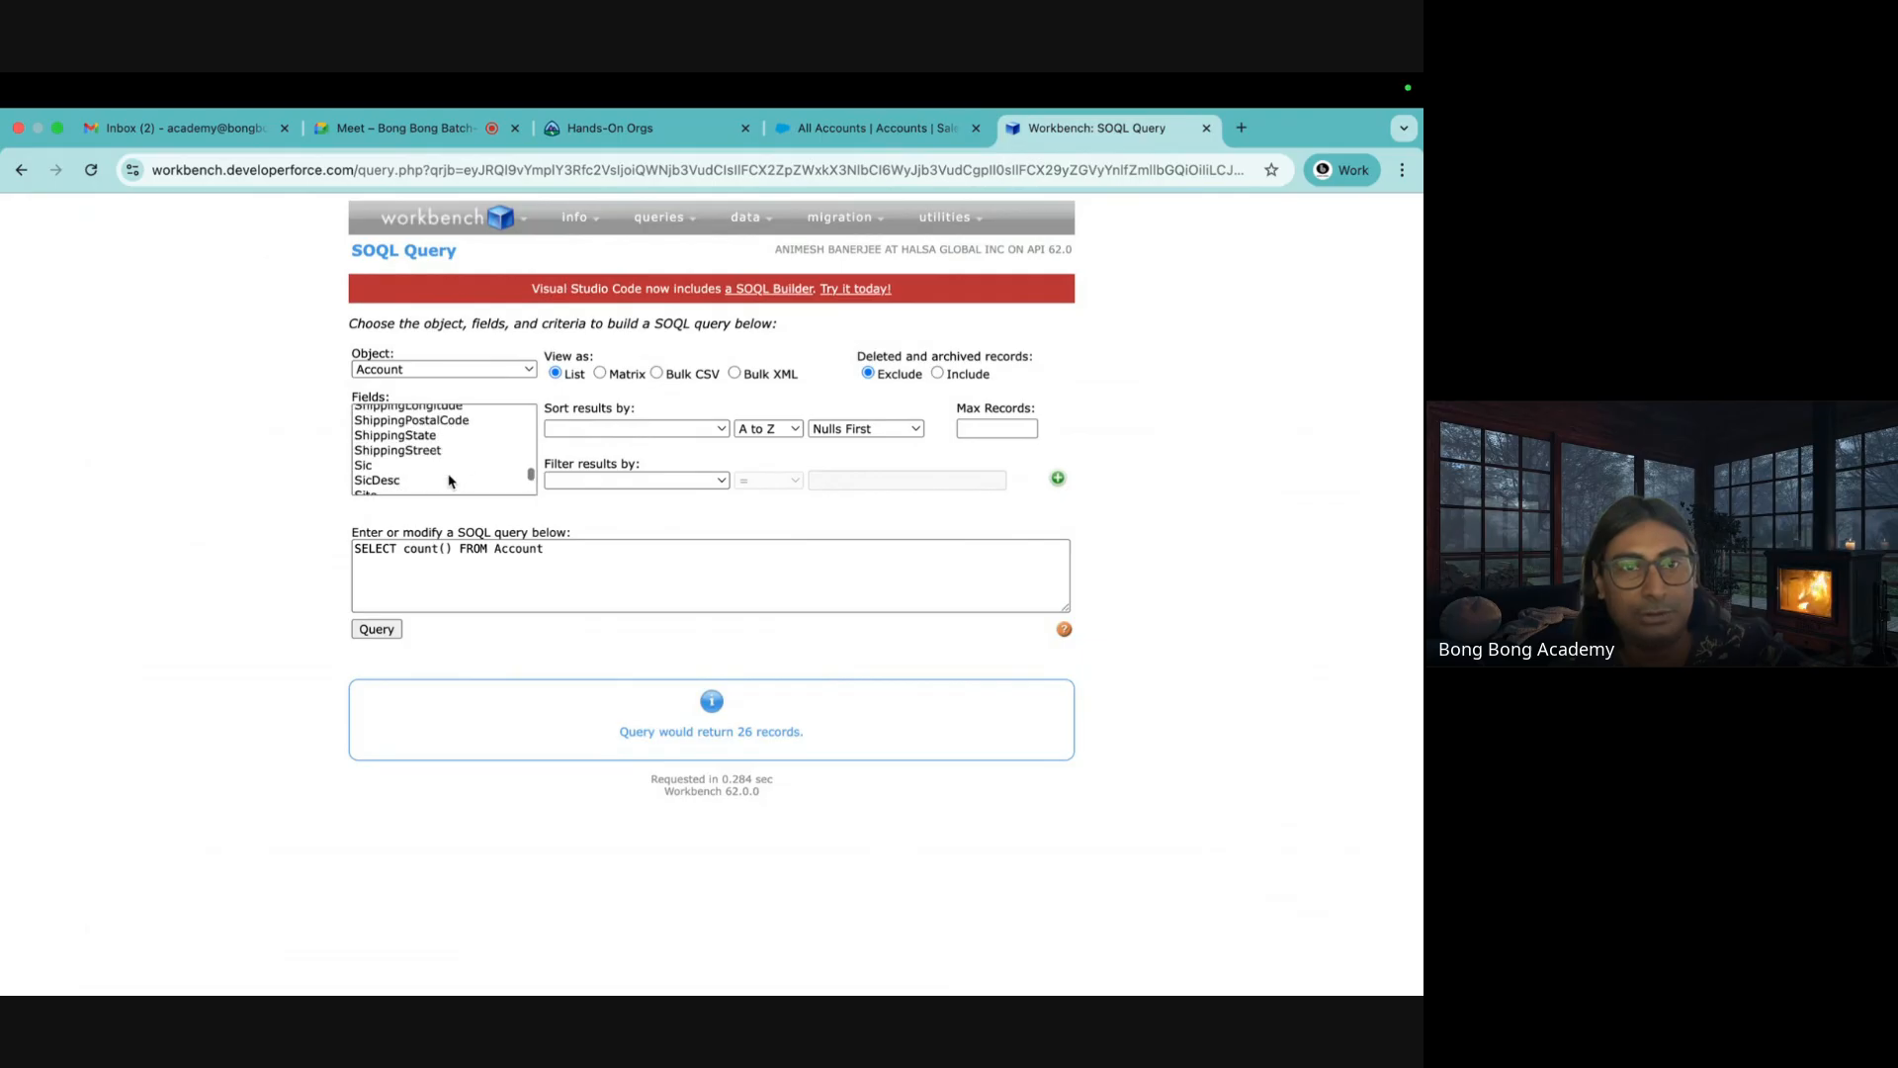
scroll(449, 481, up, 15)
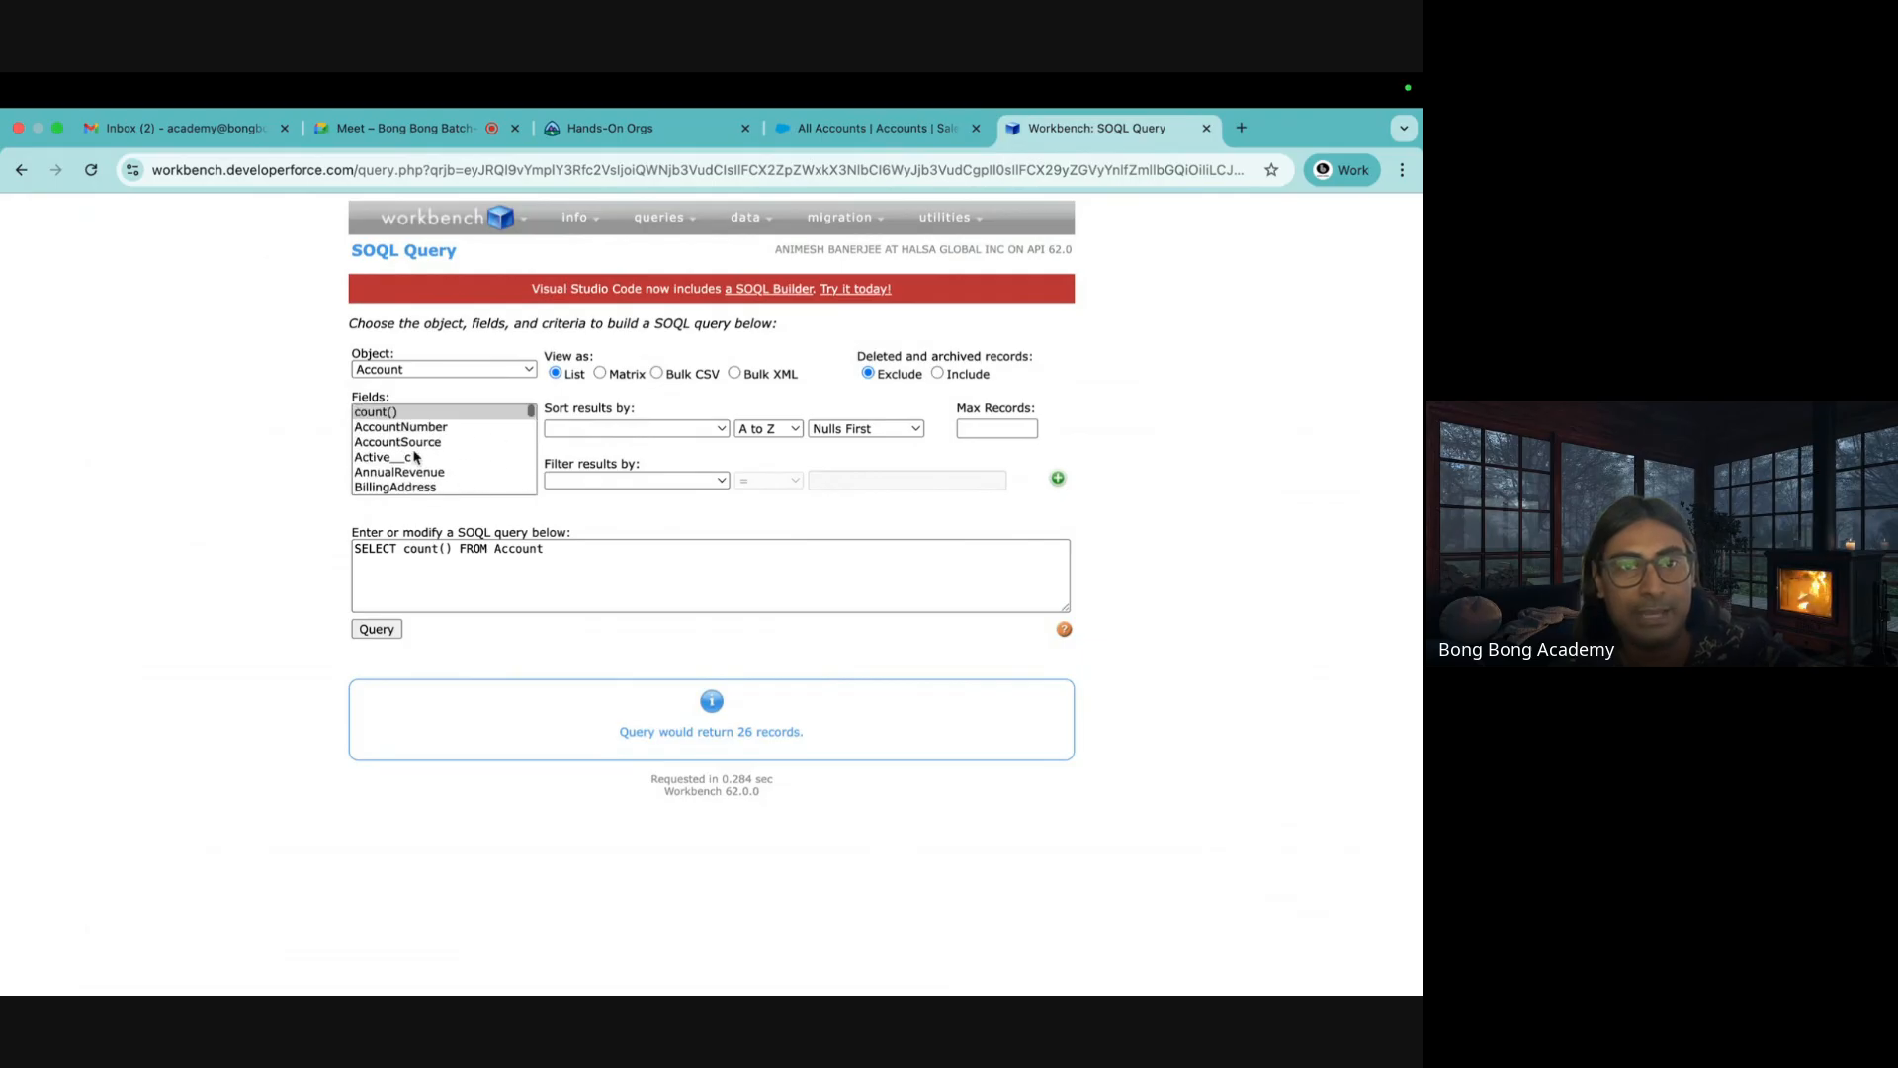
click(870, 128)
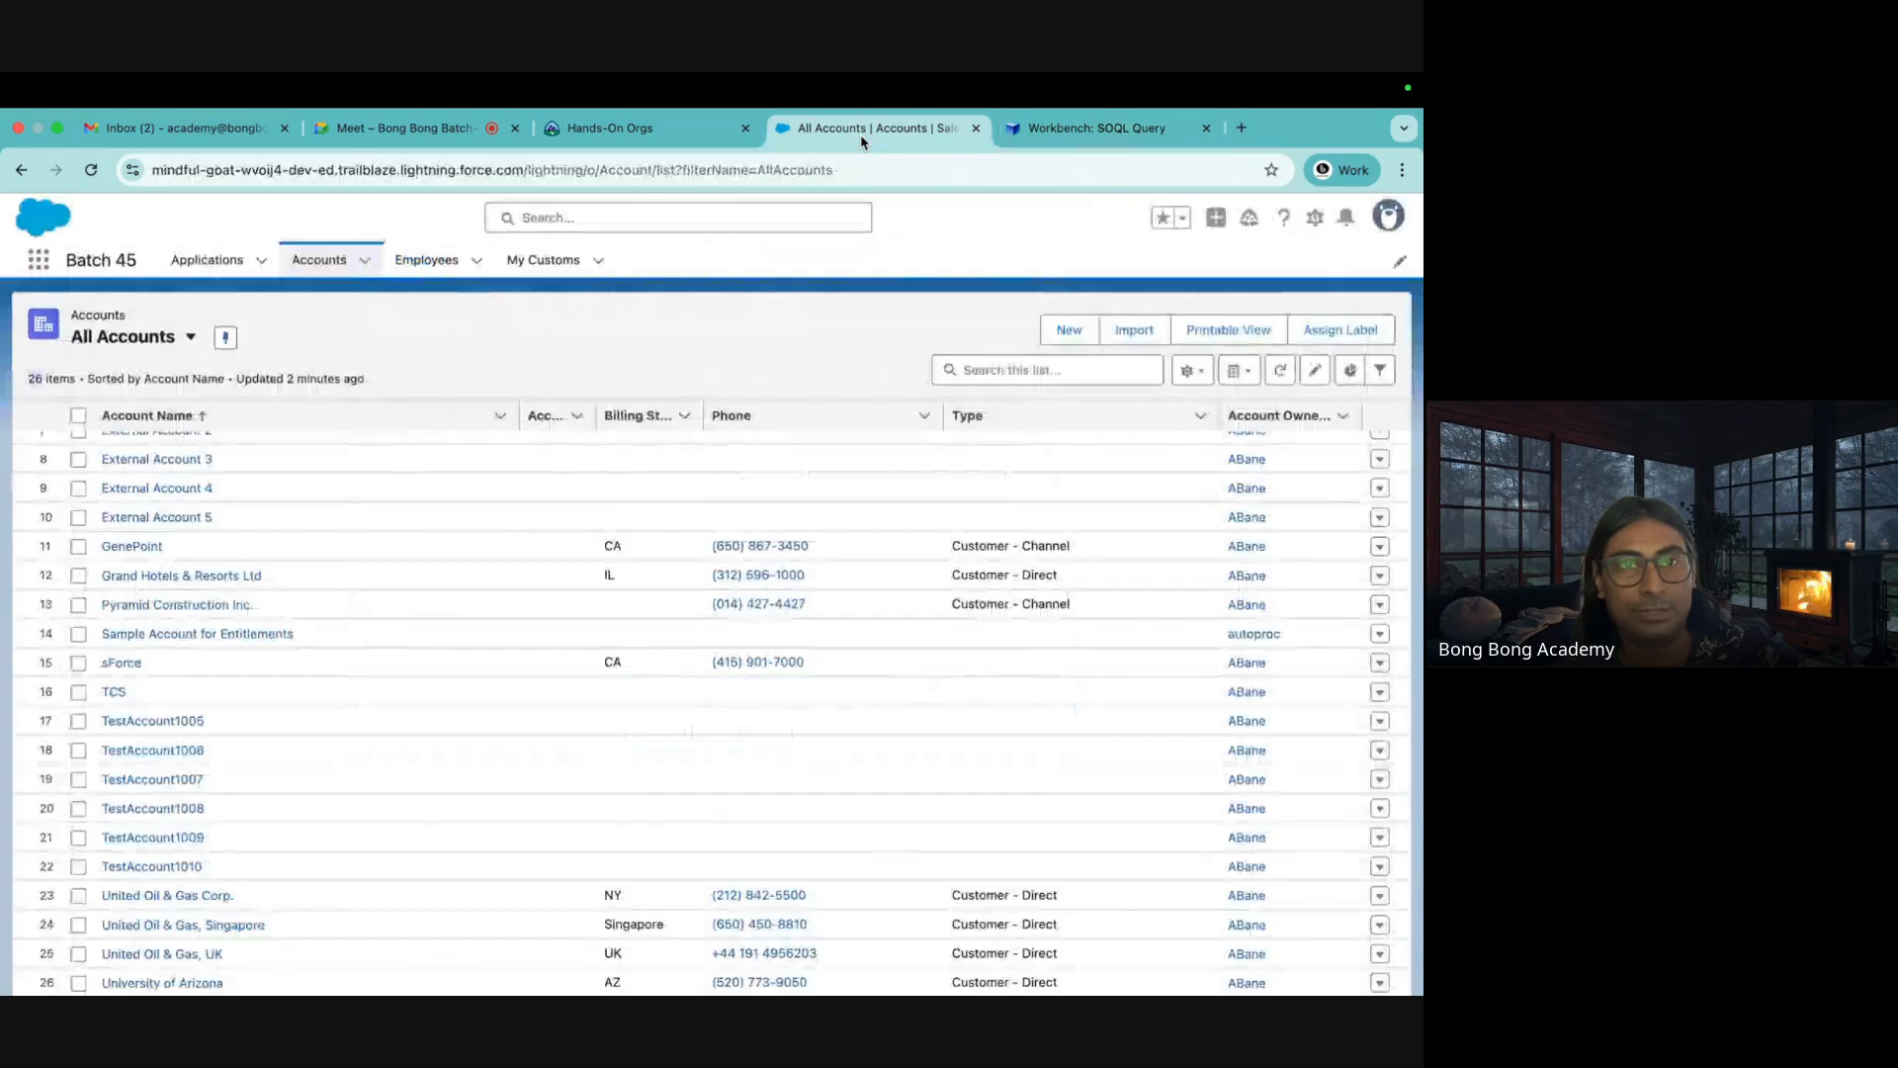
Open Setup's Object Manager to the Account object's Fields & Relationships list
click(1312, 220)
click(1236, 296)
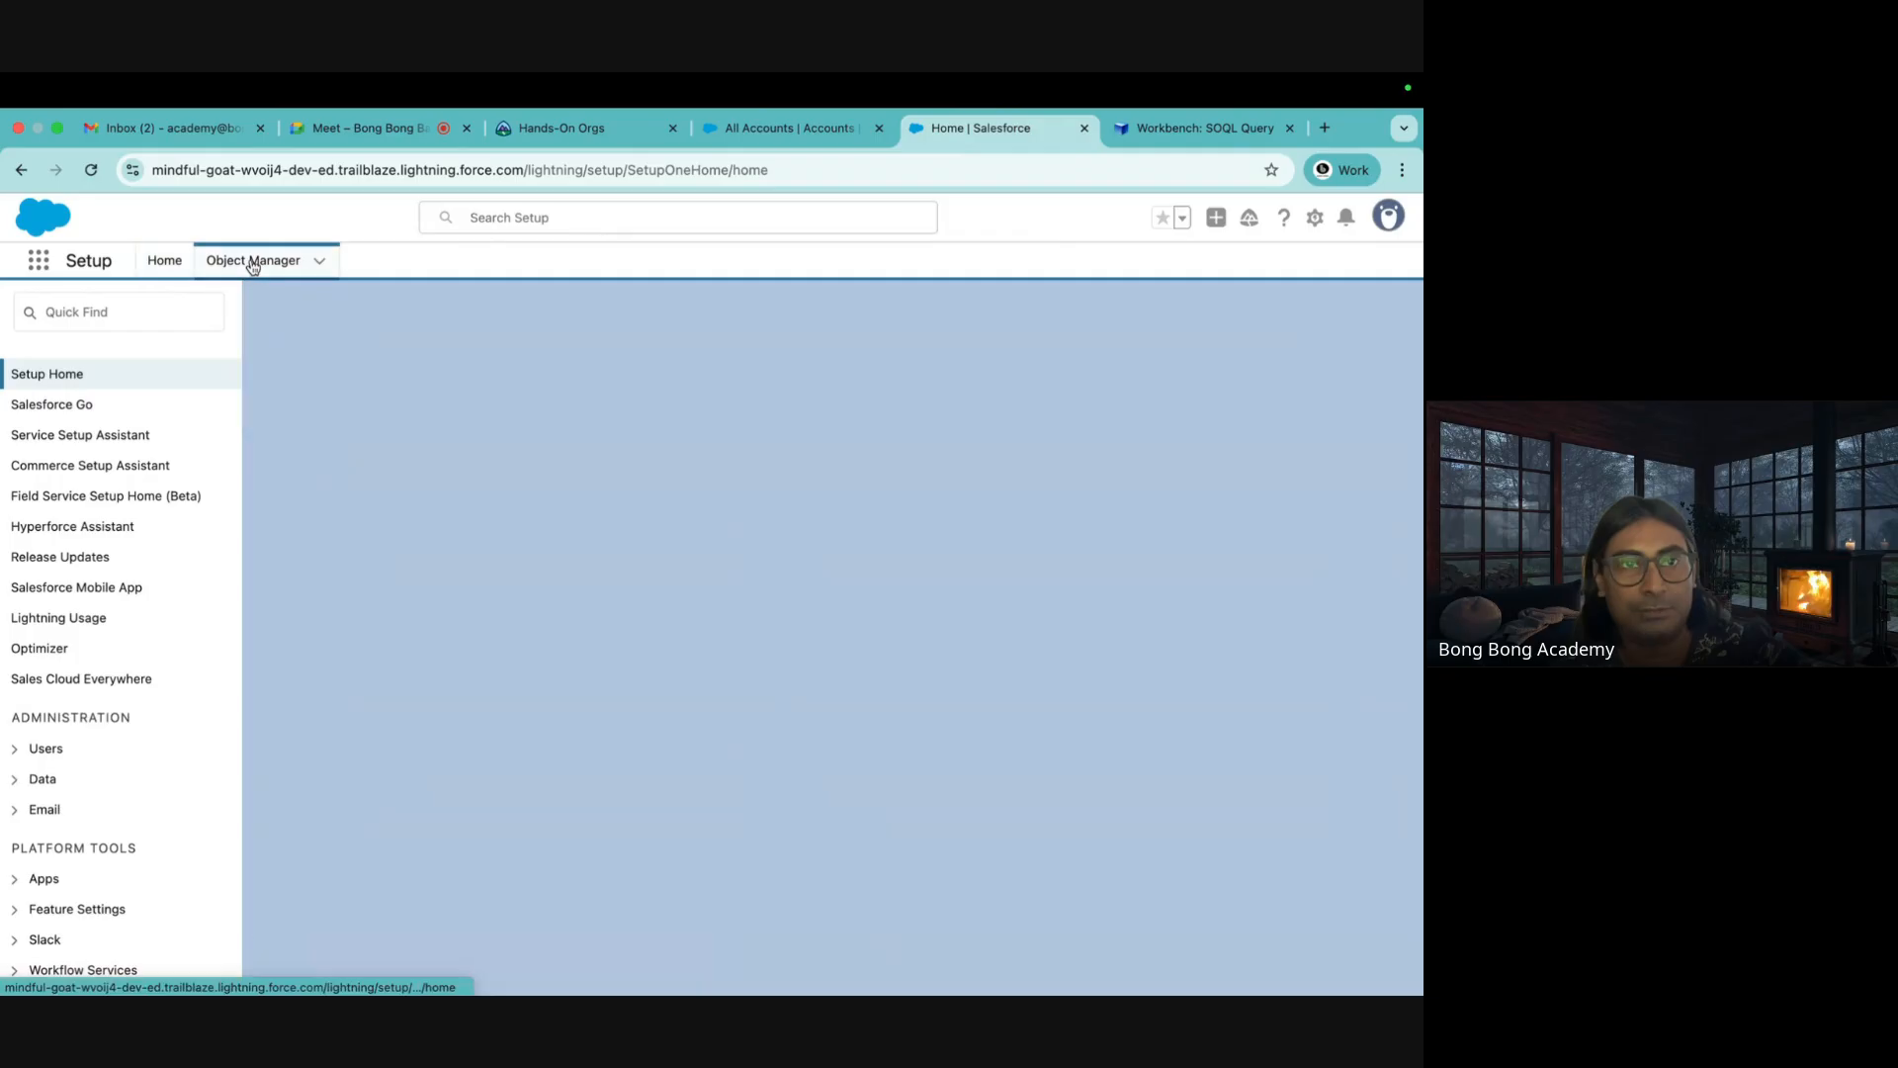
click(255, 260)
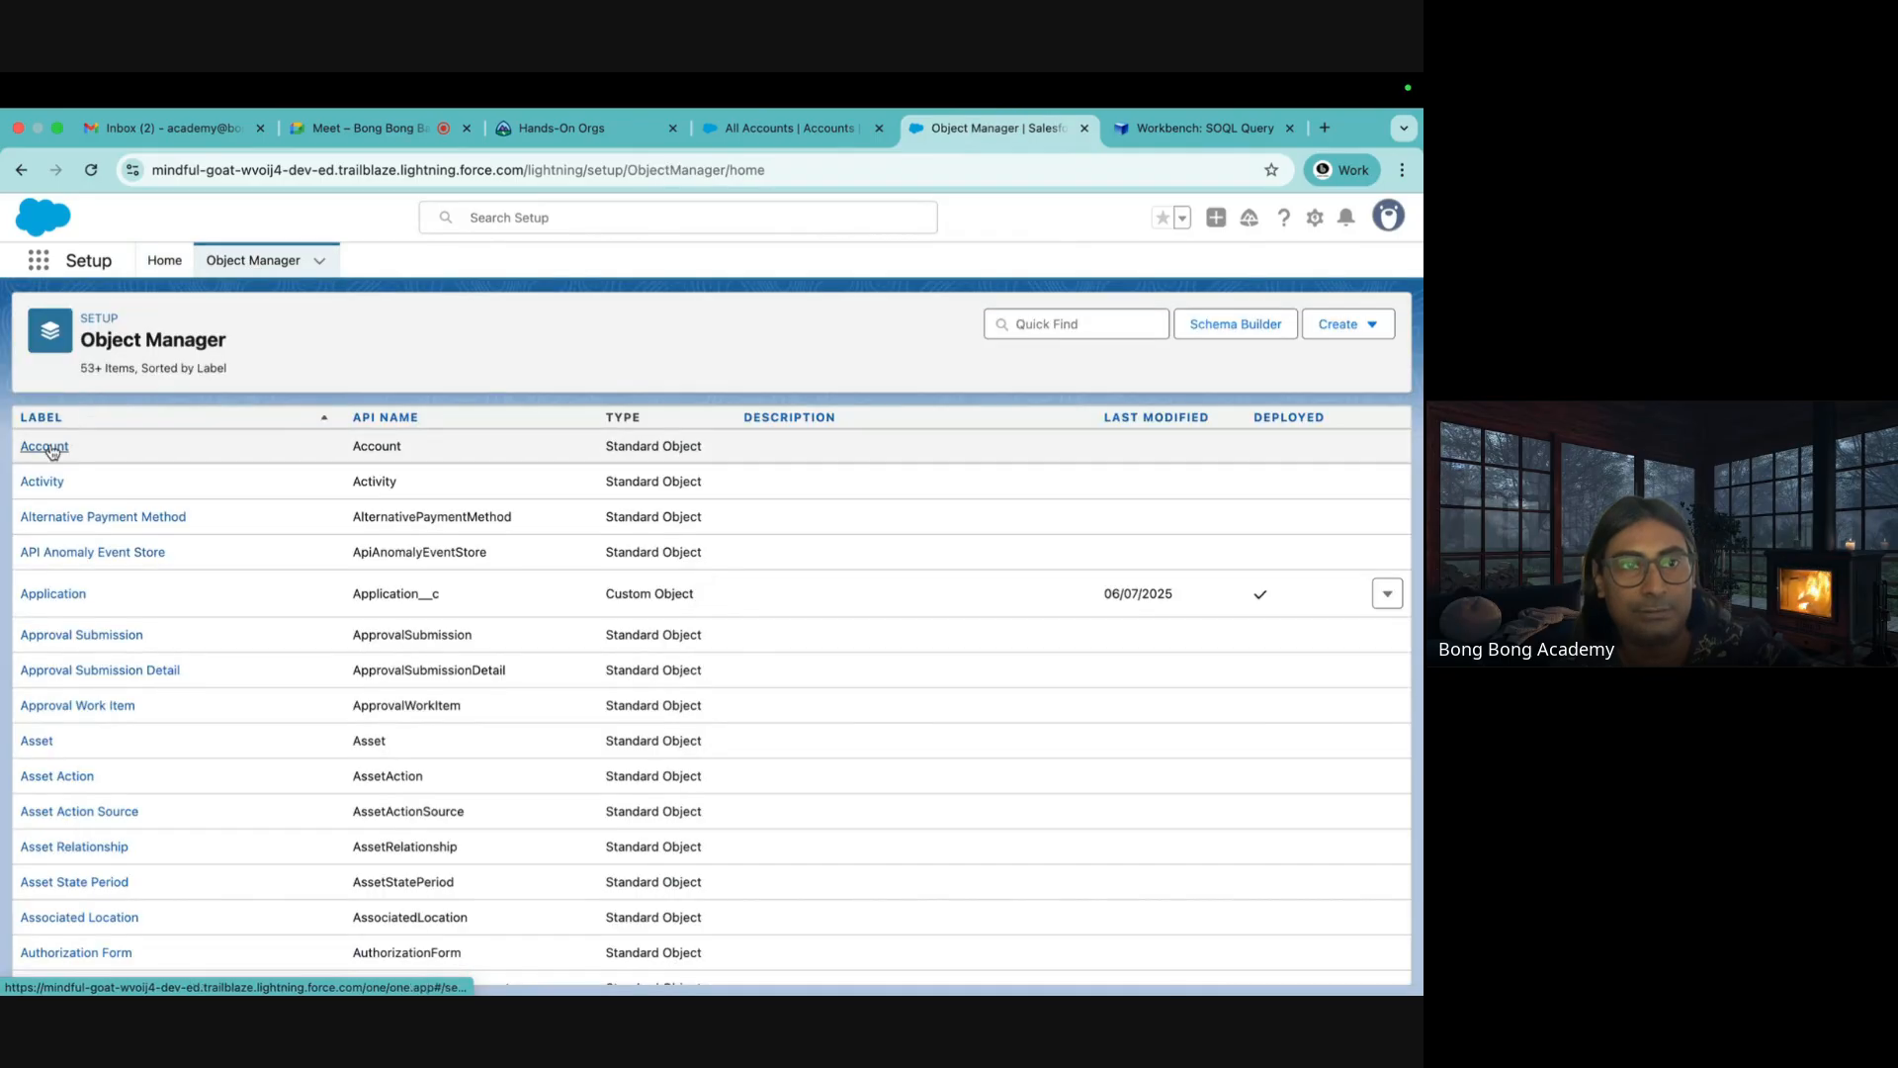
click(50, 447)
click(85, 446)
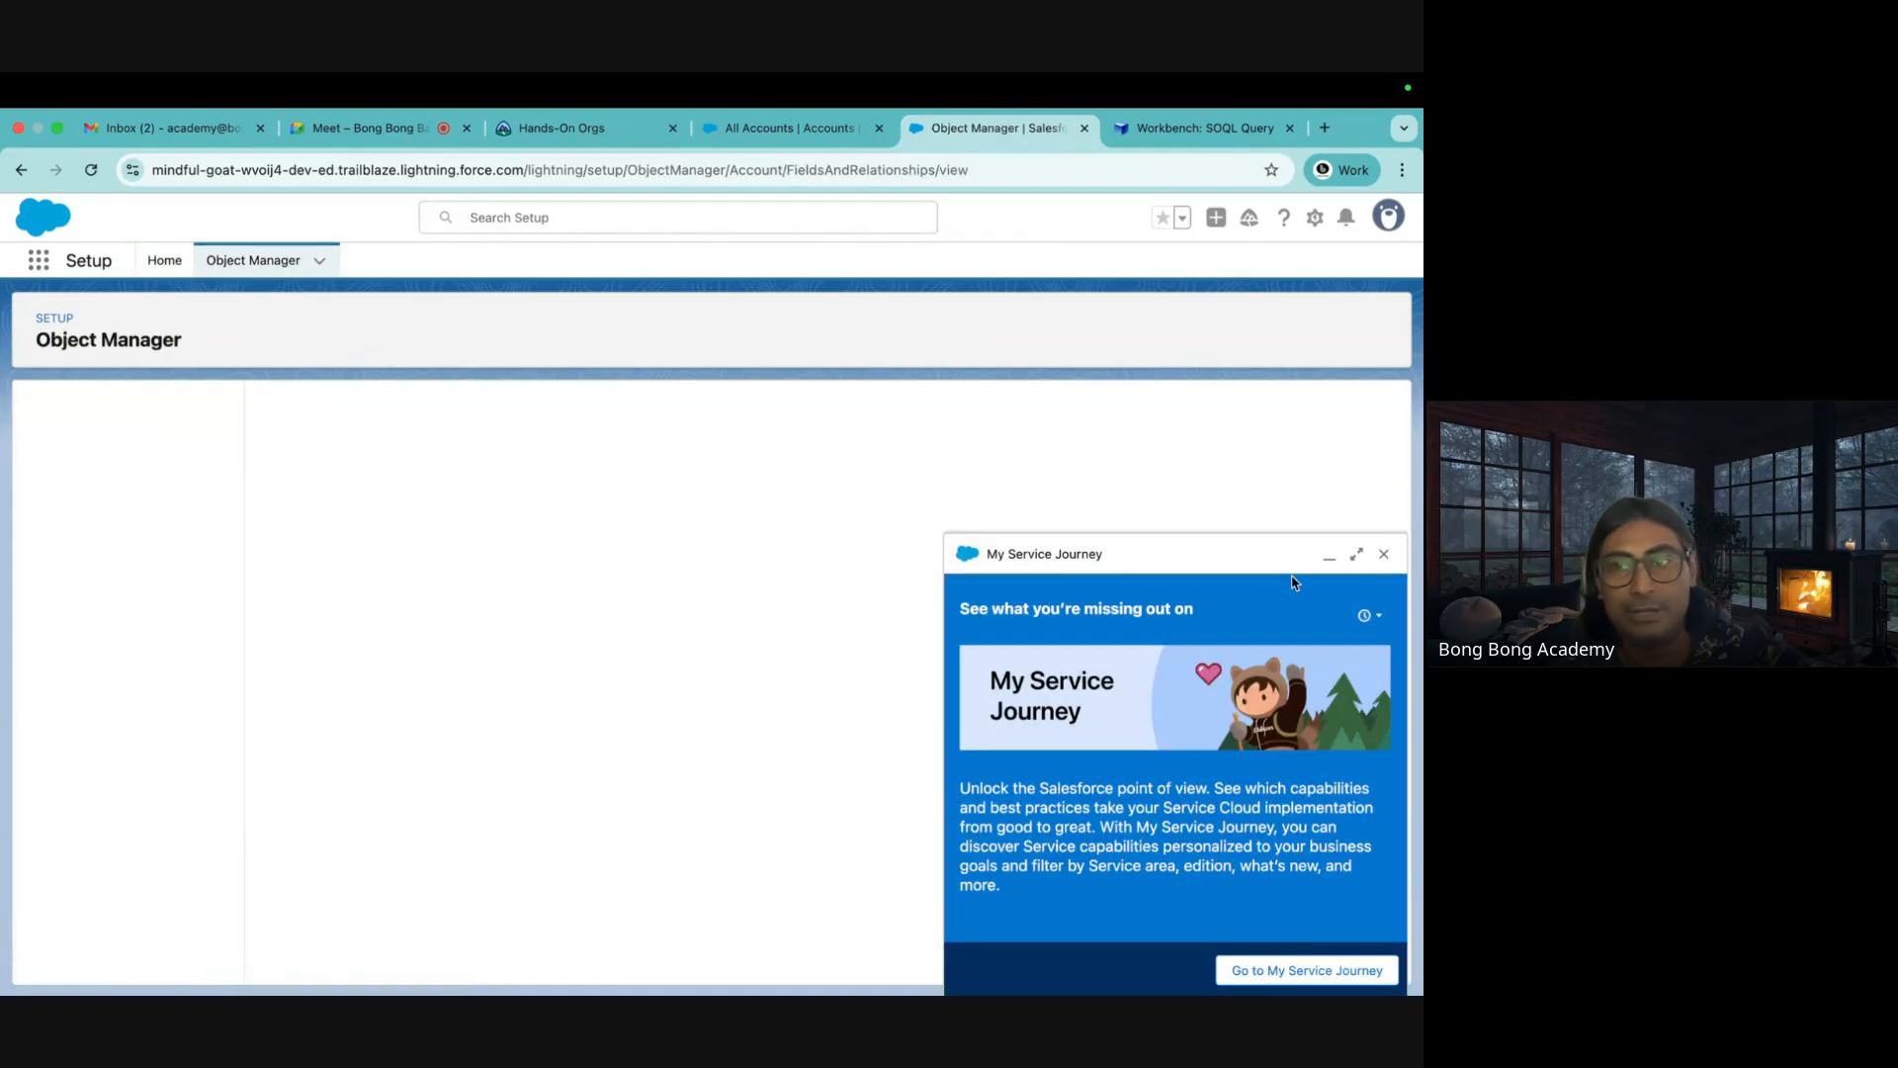
click(1383, 555)
drag(501, 488, 509, 731)
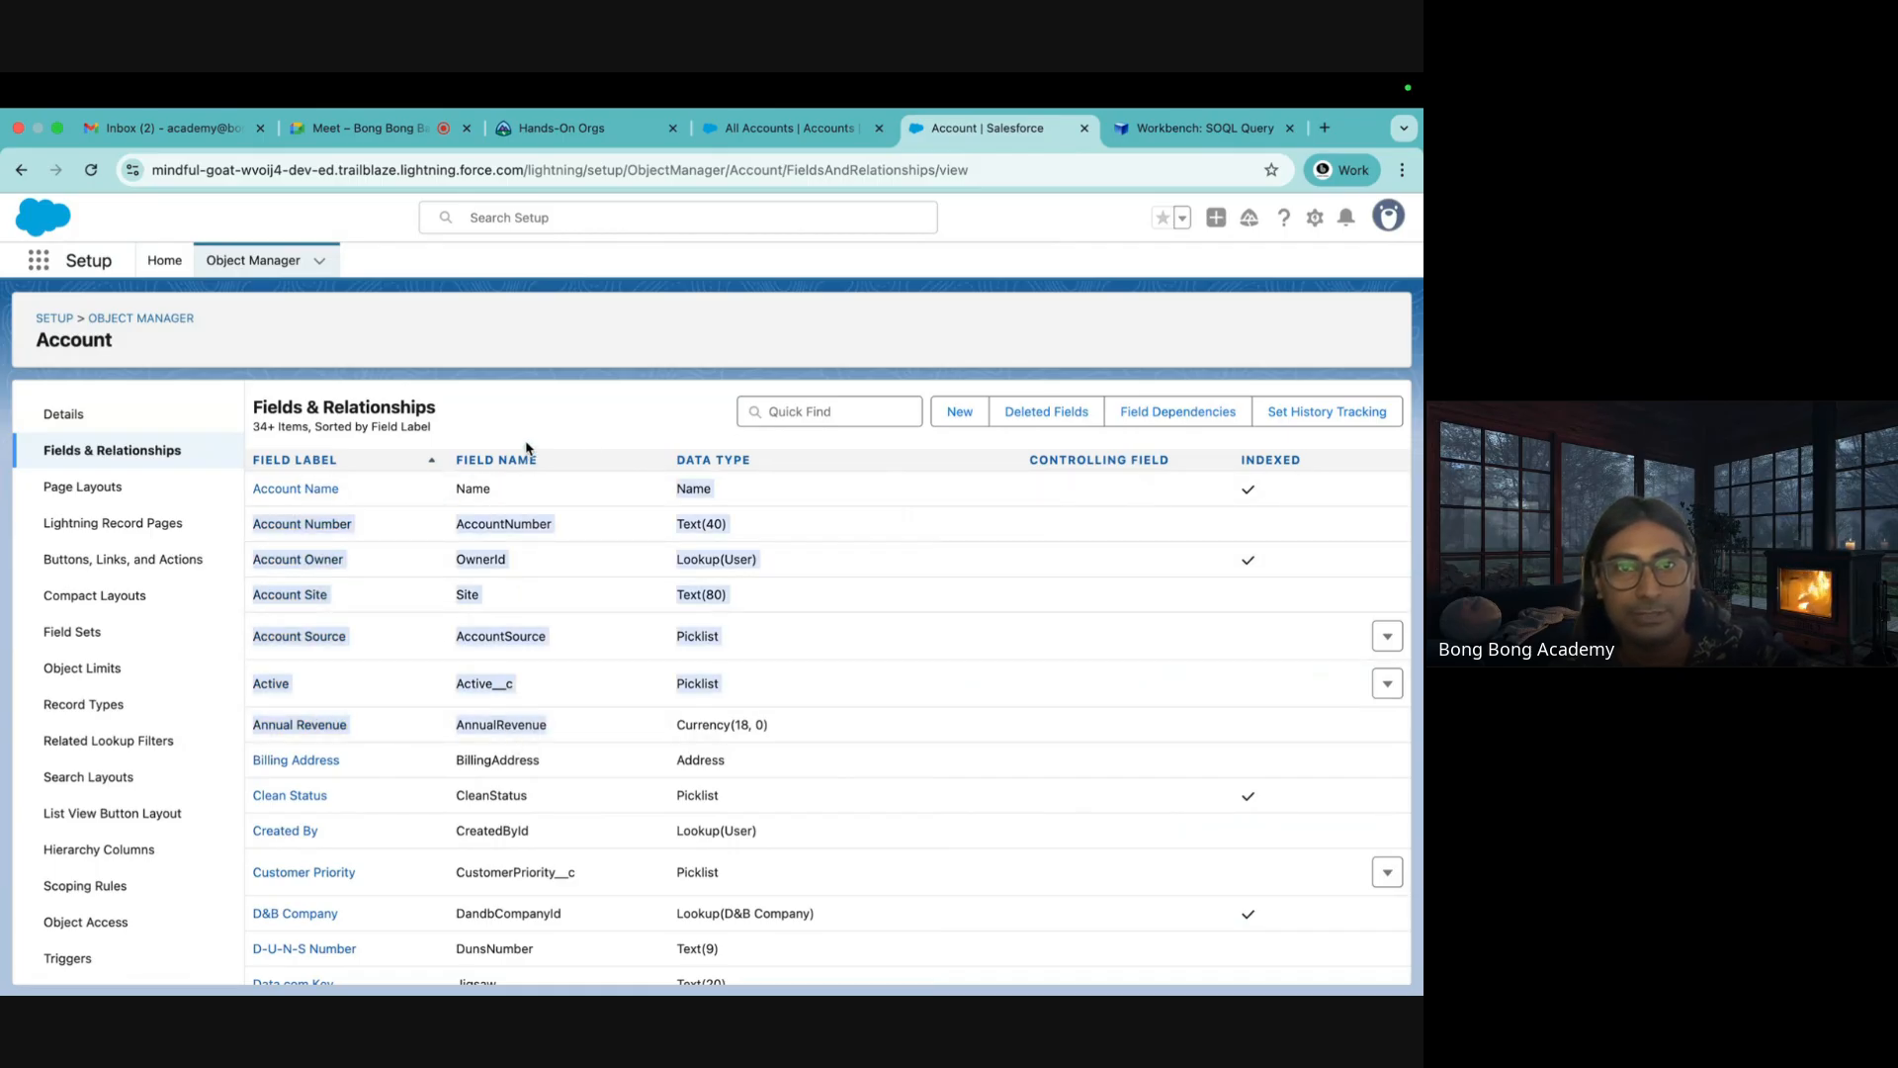
key(ctrl+Tab)
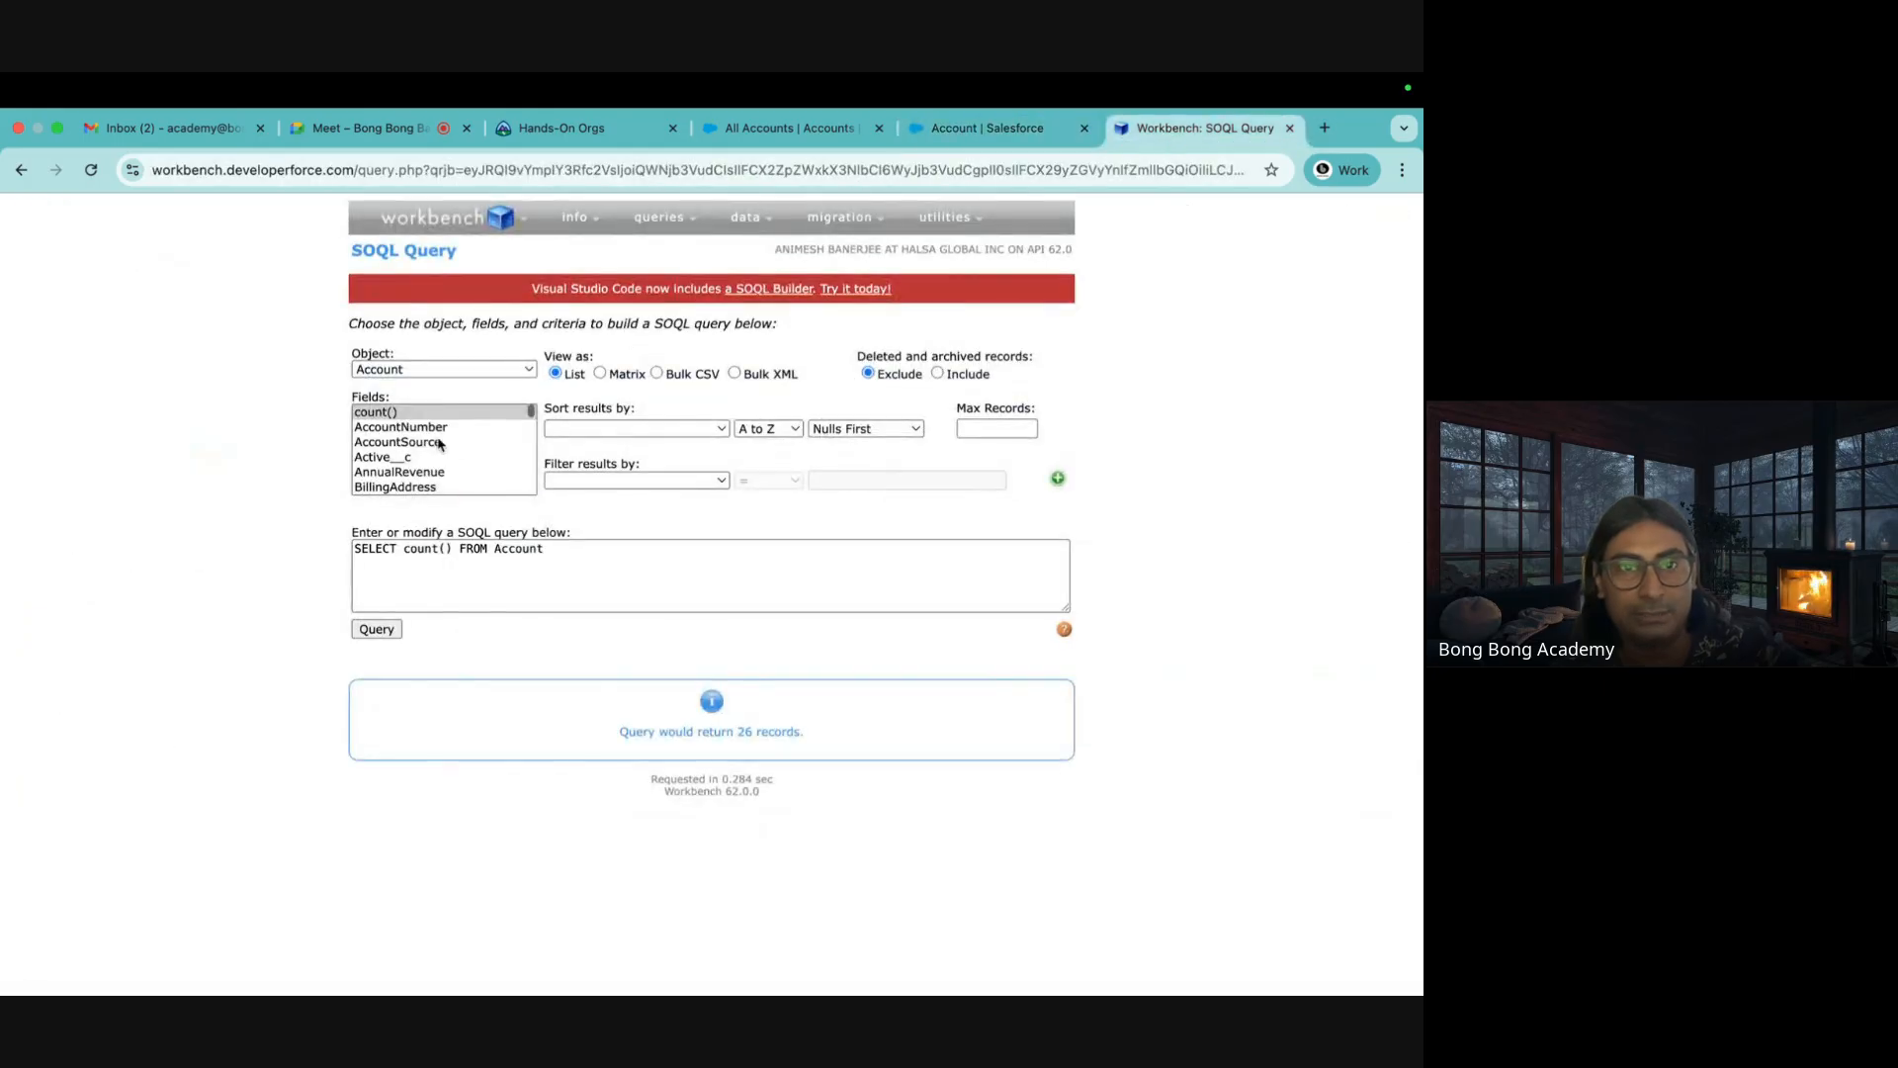
key(ctrl+shift+Tab)
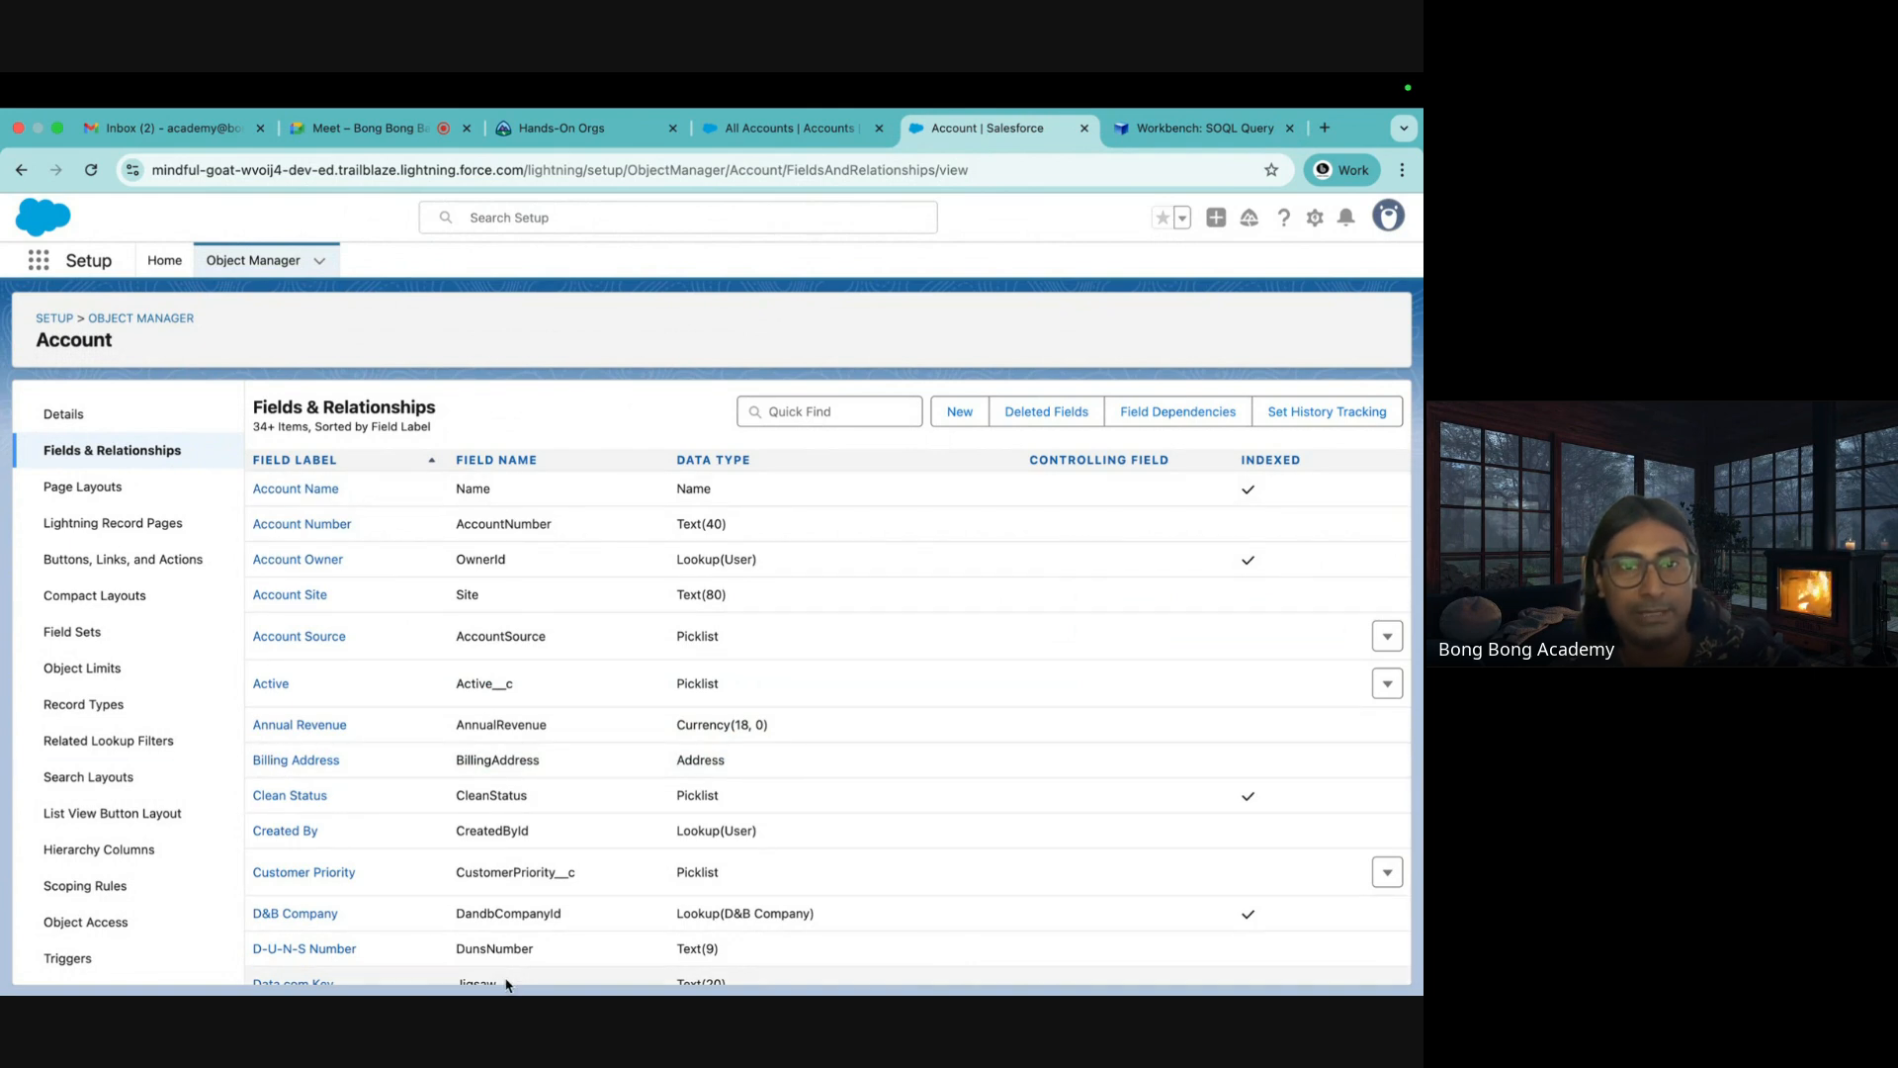
scroll(489, 850, down, 5)
Clear the count() query from the SOQL box
key(ctrl+Tab)
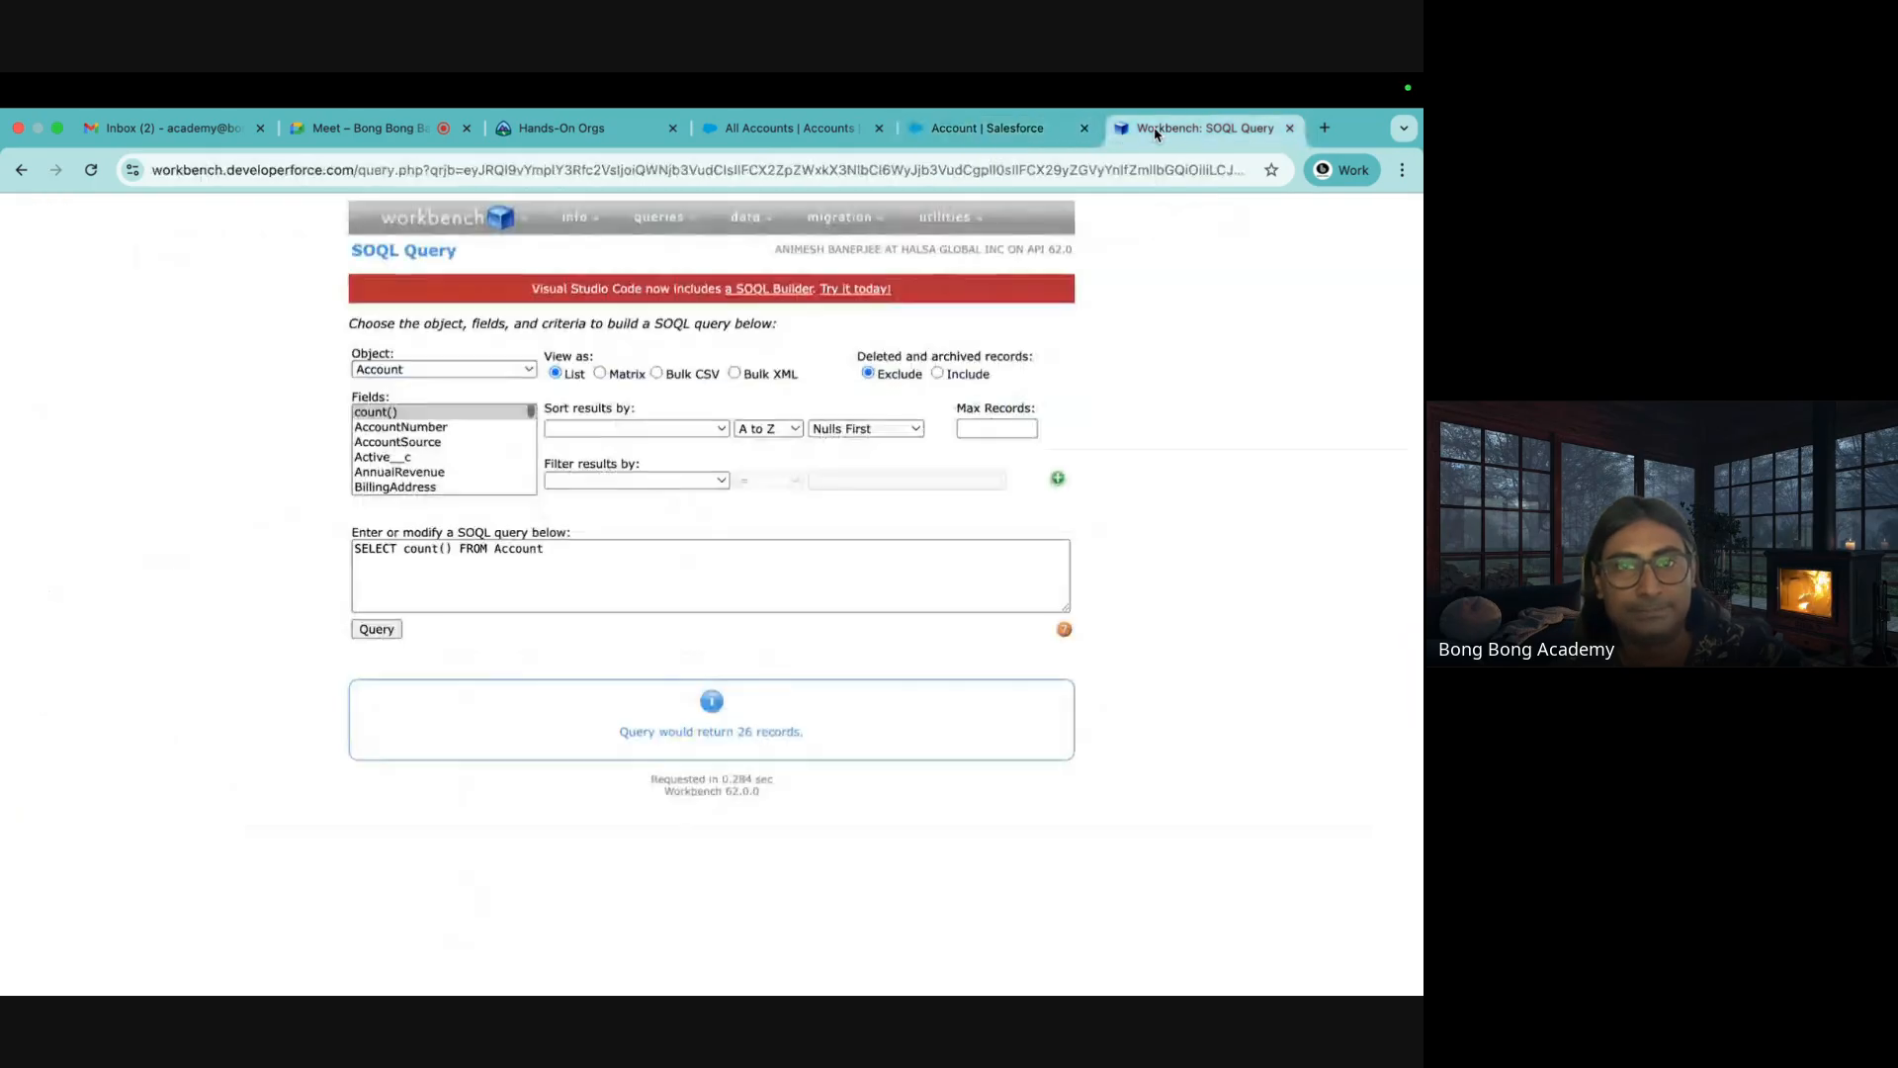
click(452, 548)
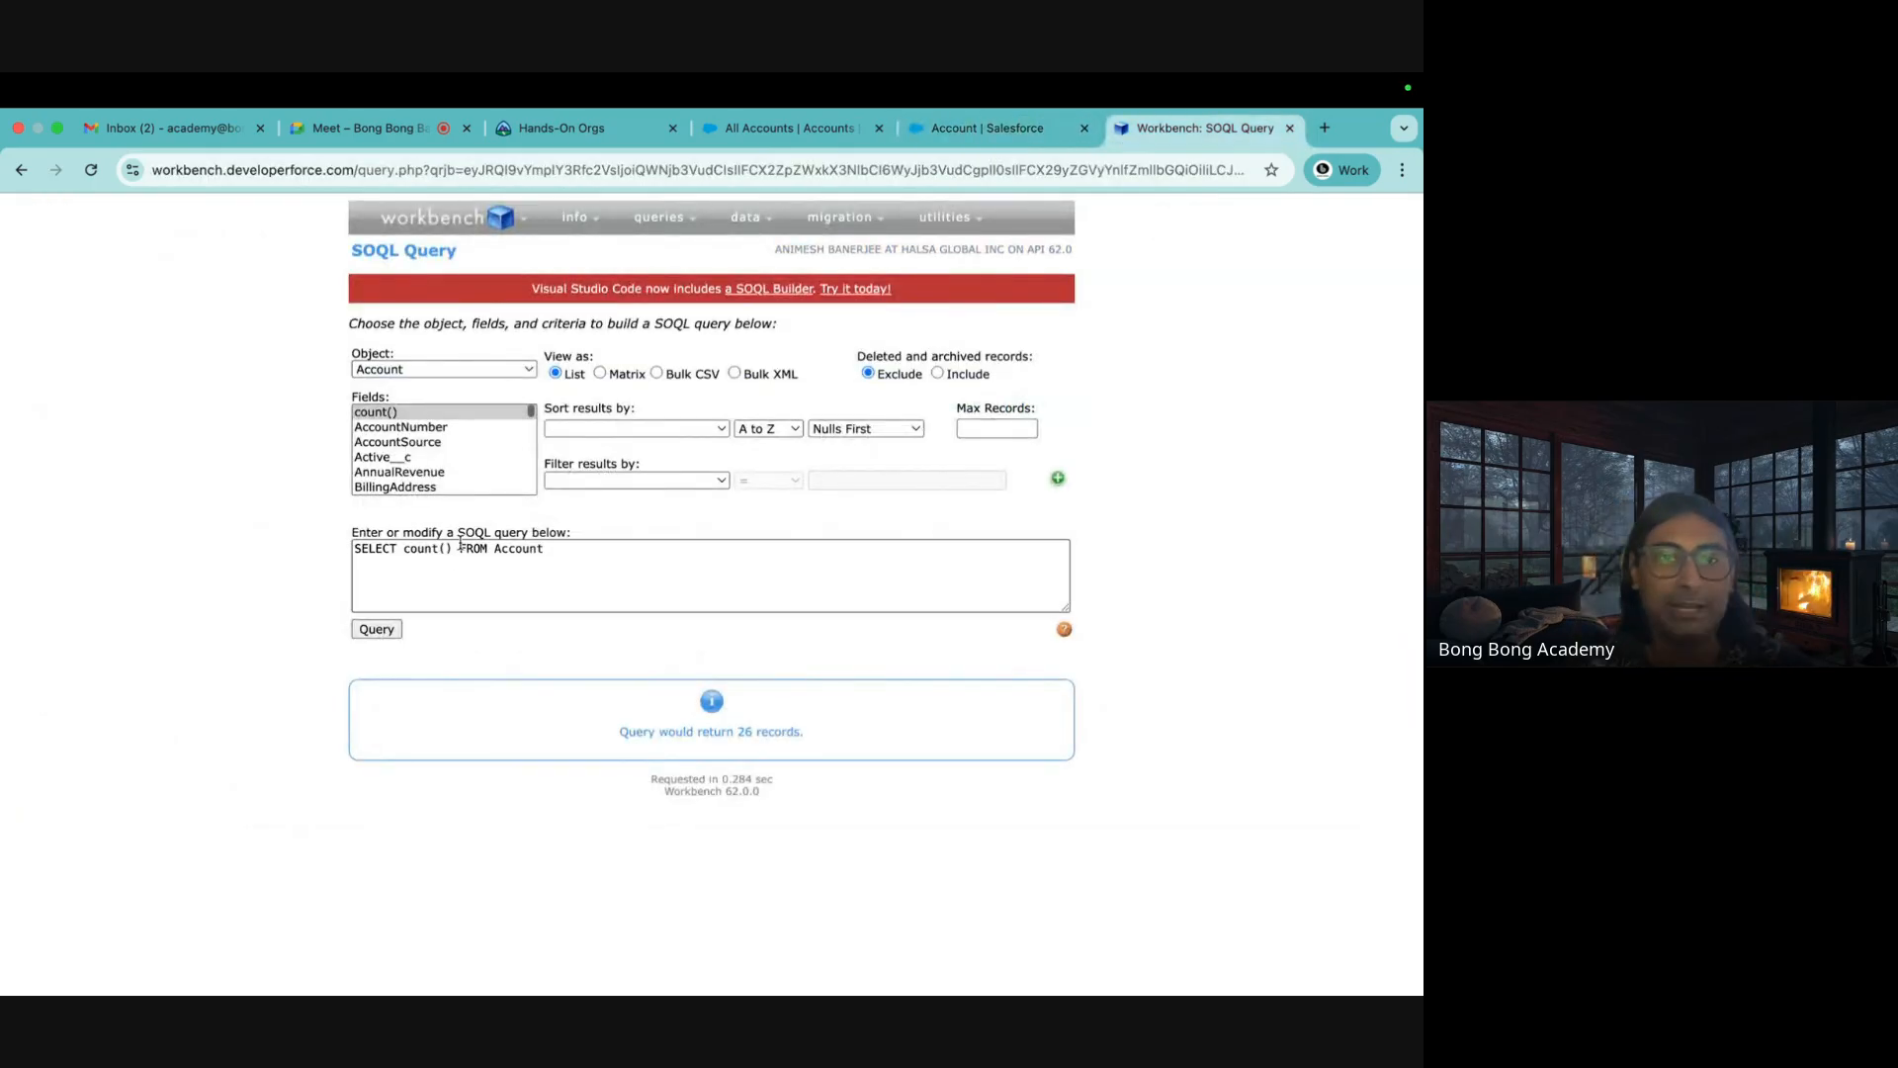
drag(452, 547, 402, 547)
drag(554, 554, 191, 543)
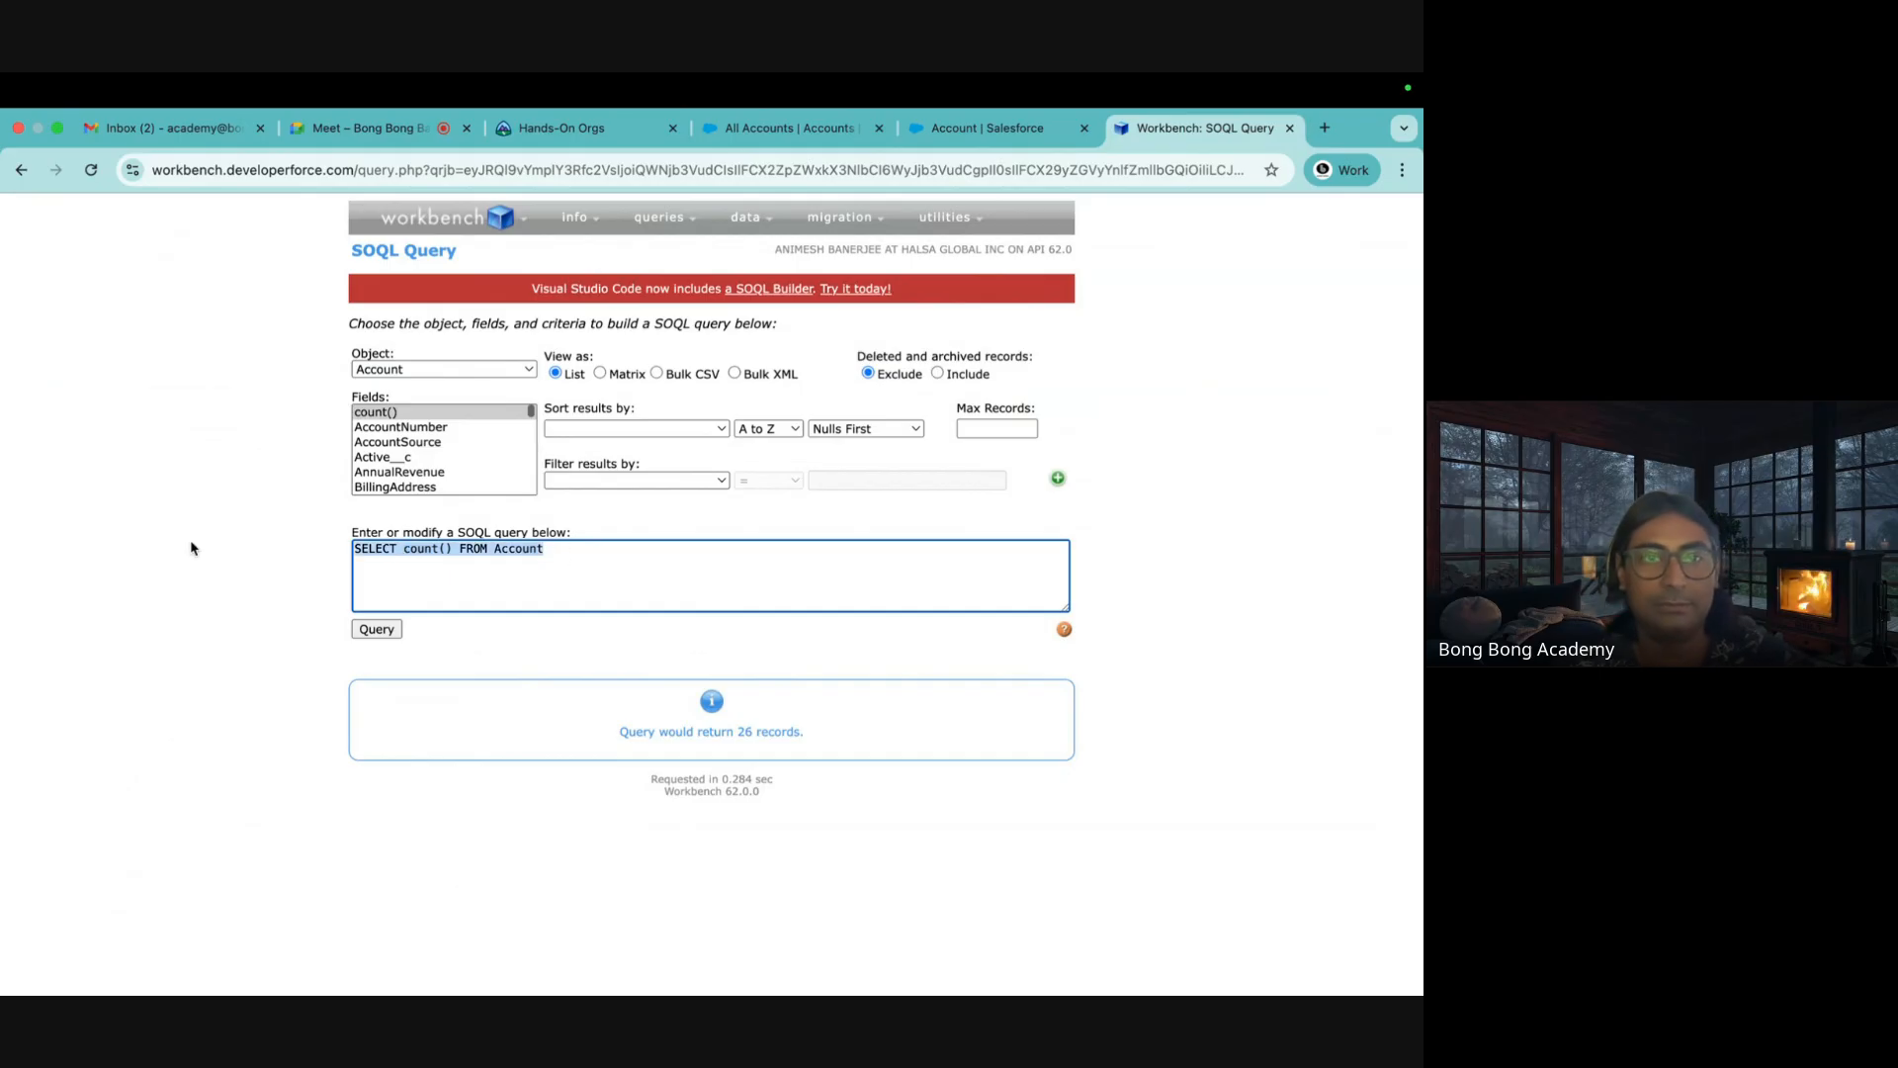
key(BackSpace)
Pick the Id and Name fields so the query reads SELECT Id,Name FROM Account
click(422, 457)
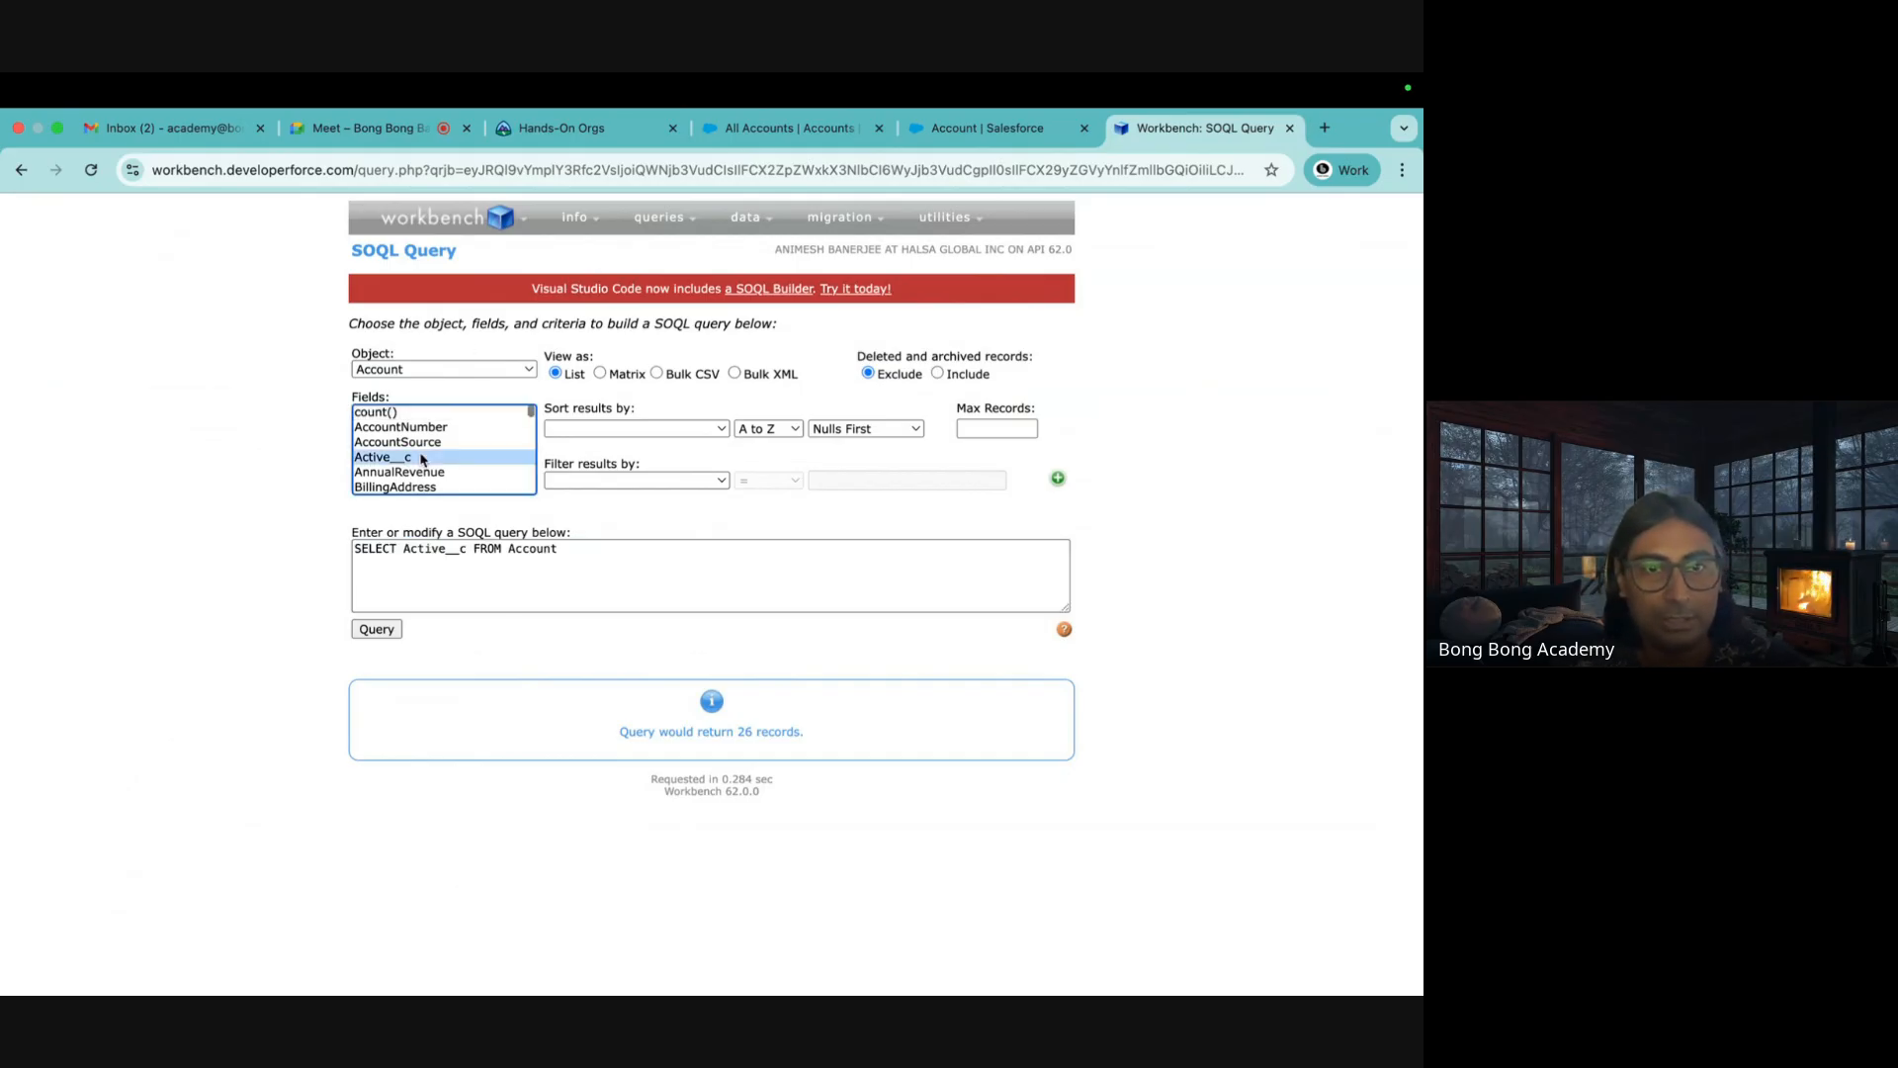
scroll(422, 460, down, 15)
scroll(422, 457, up, 8)
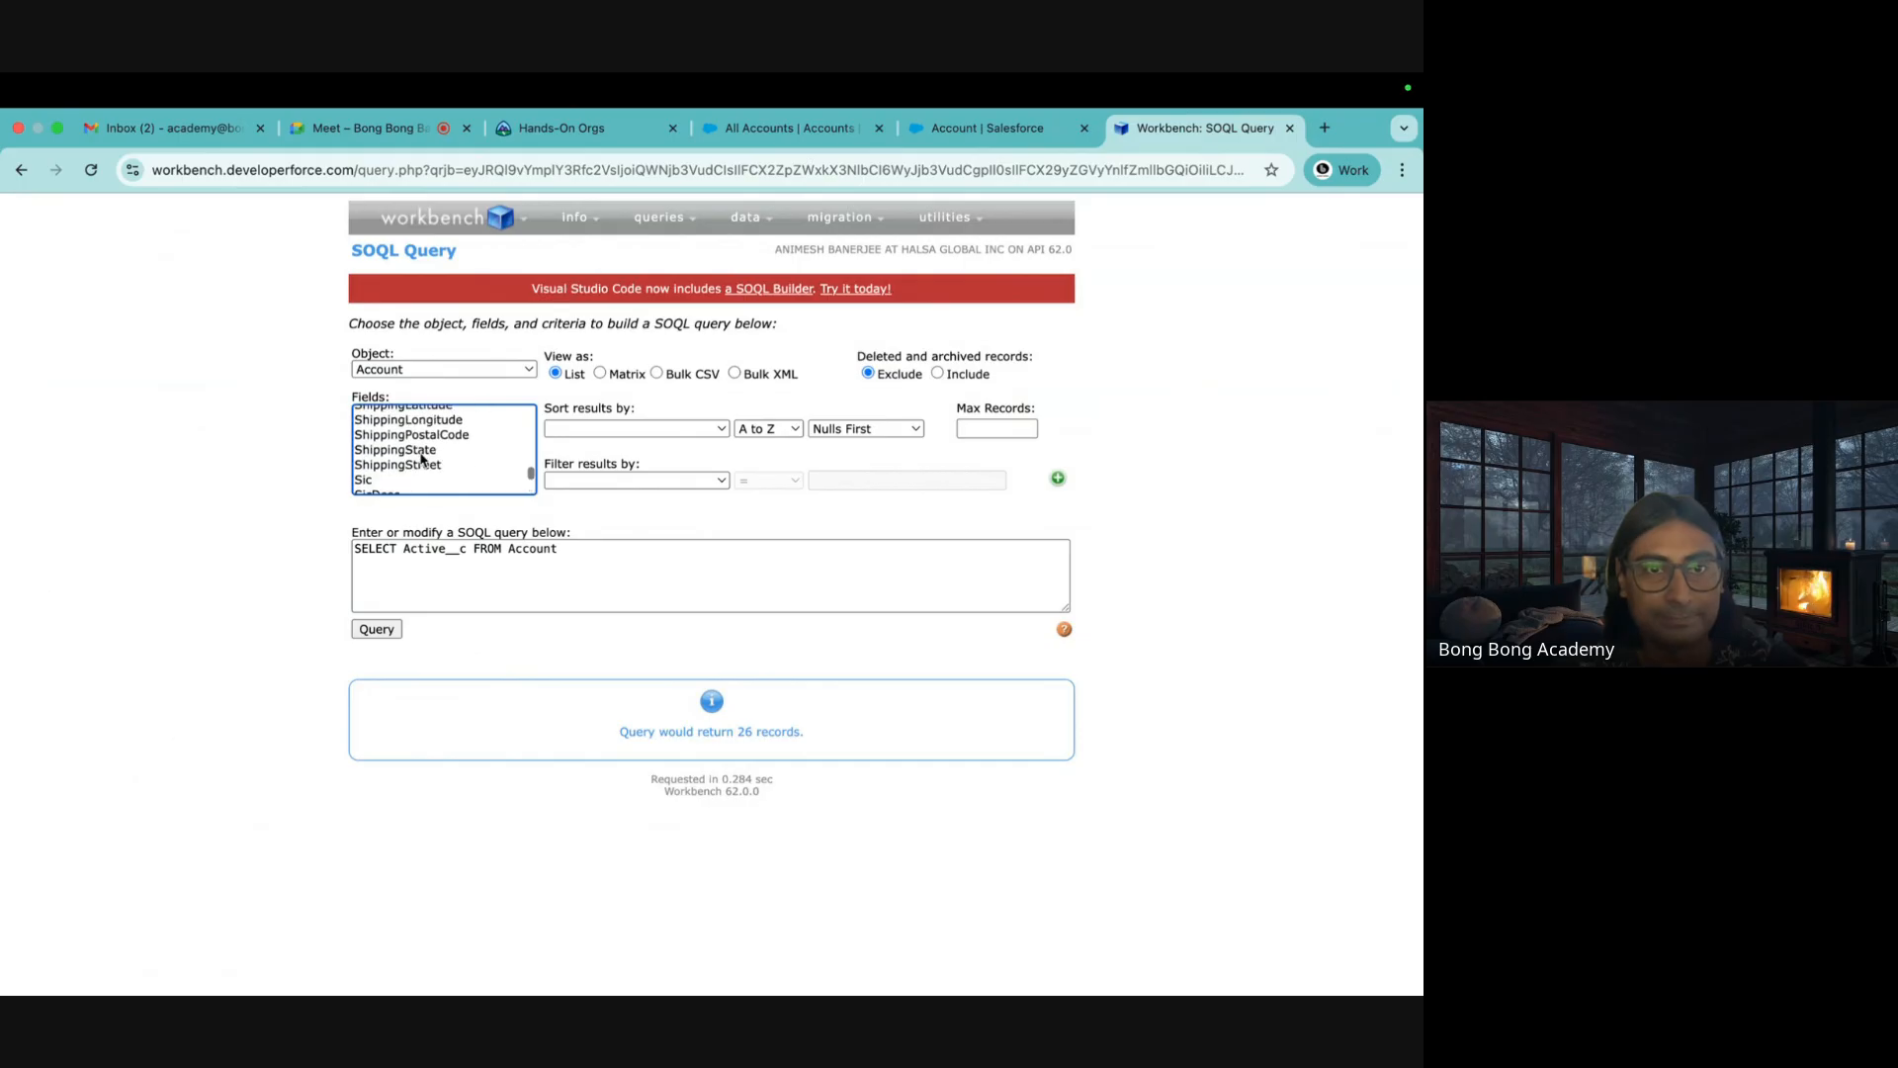
scroll(422, 457, up, 4)
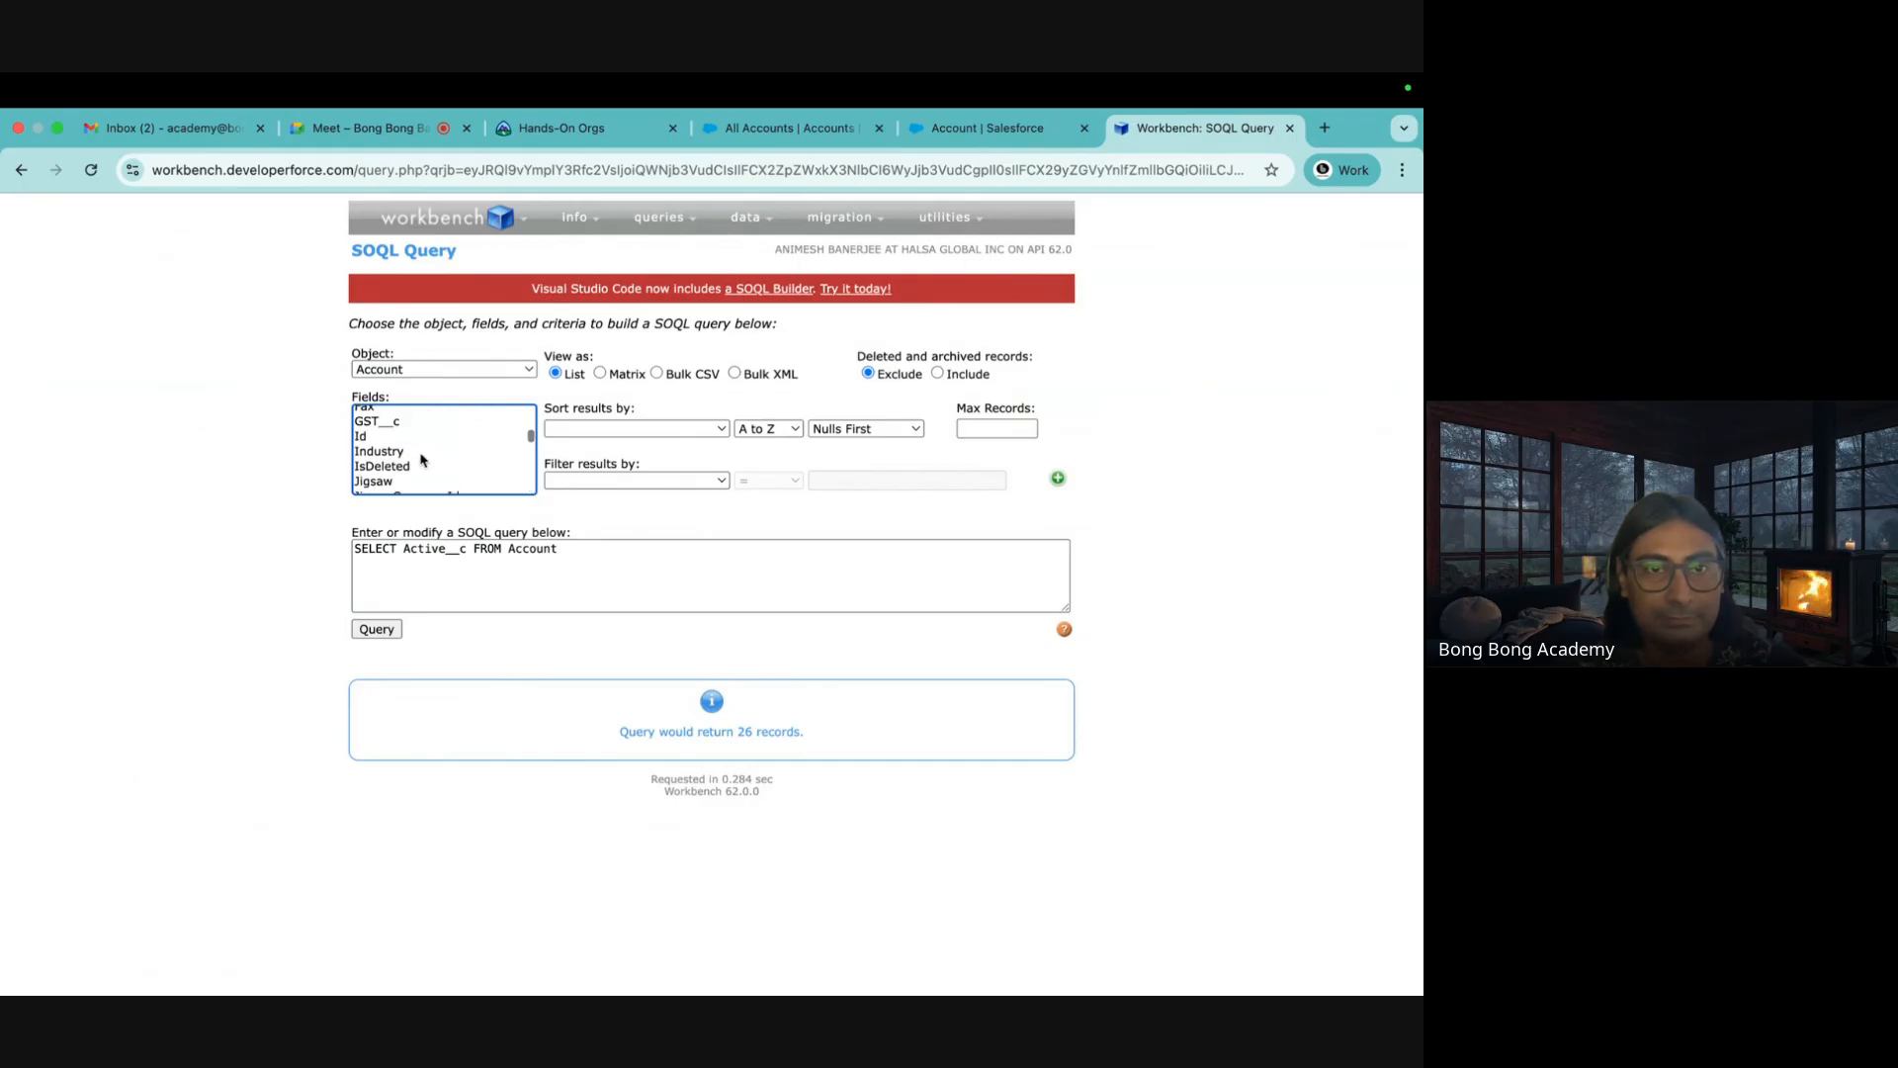
click(375, 458)
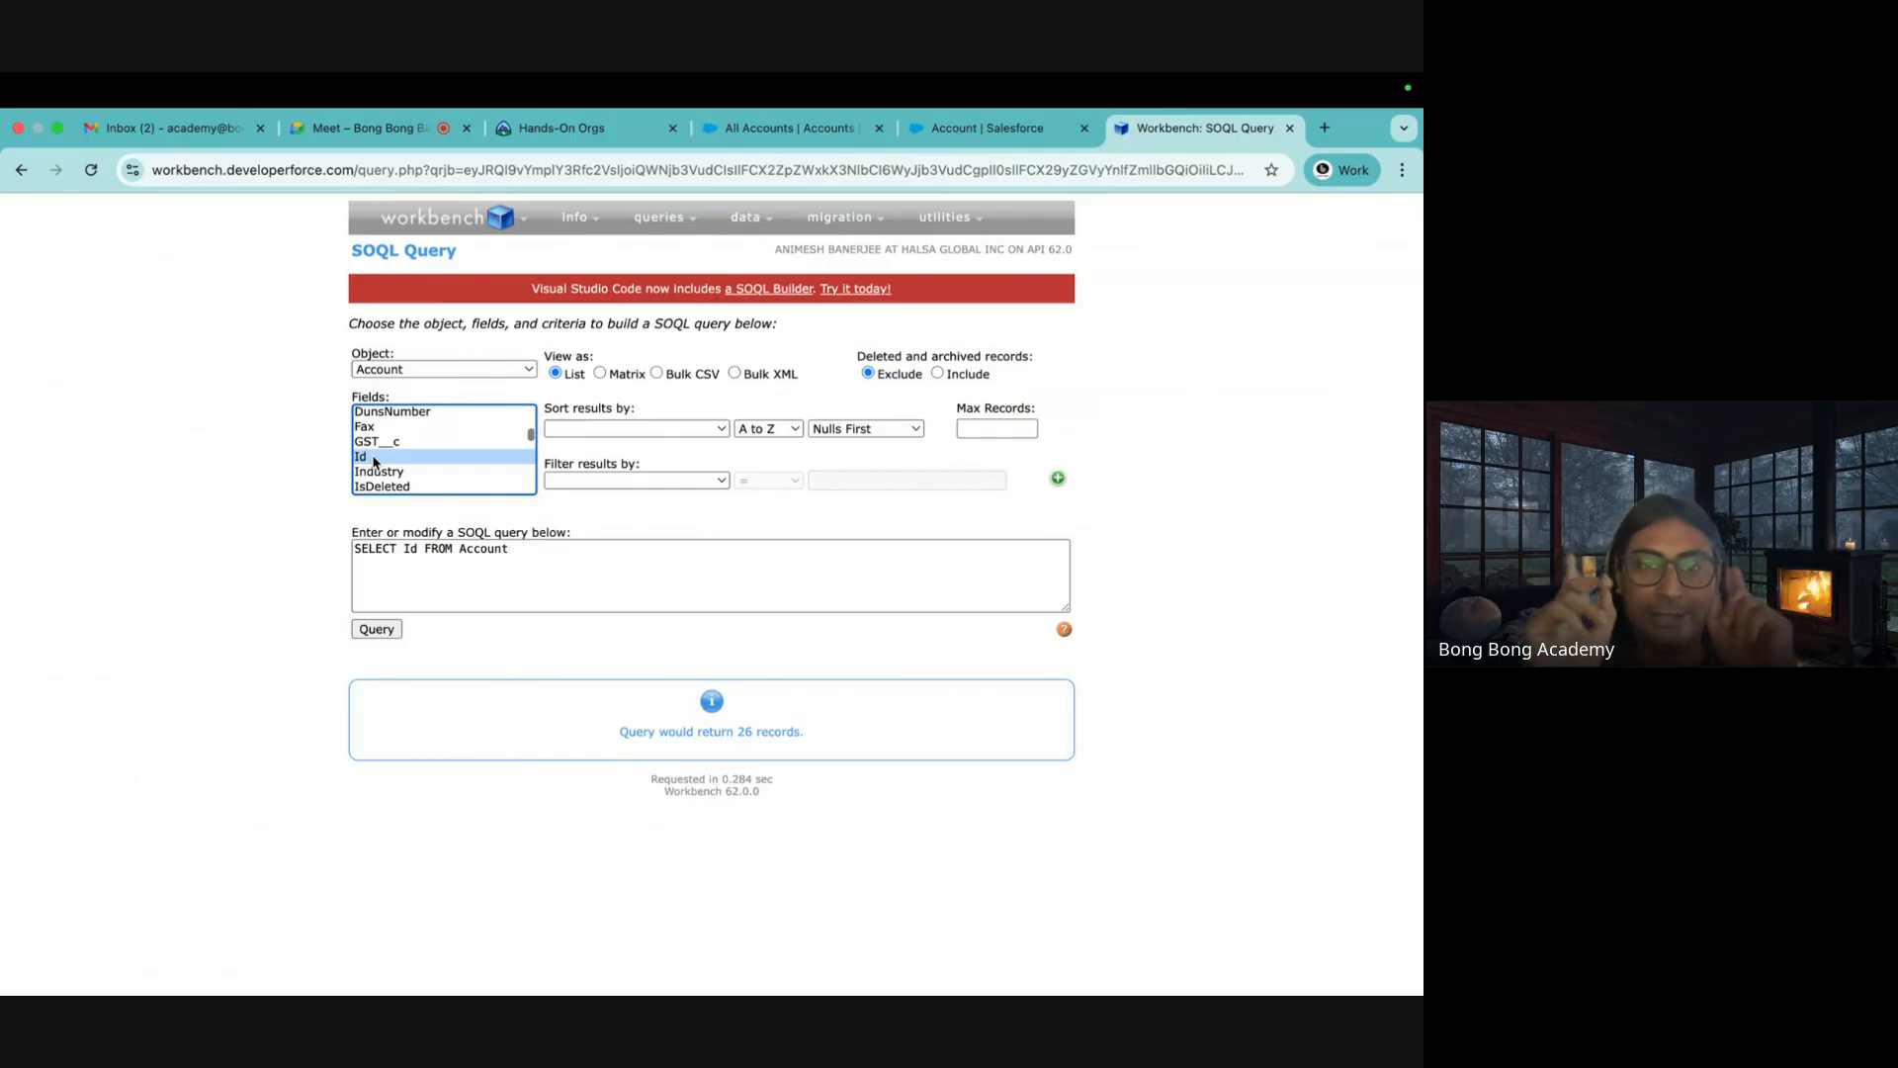
scroll(375, 461, up, 5)
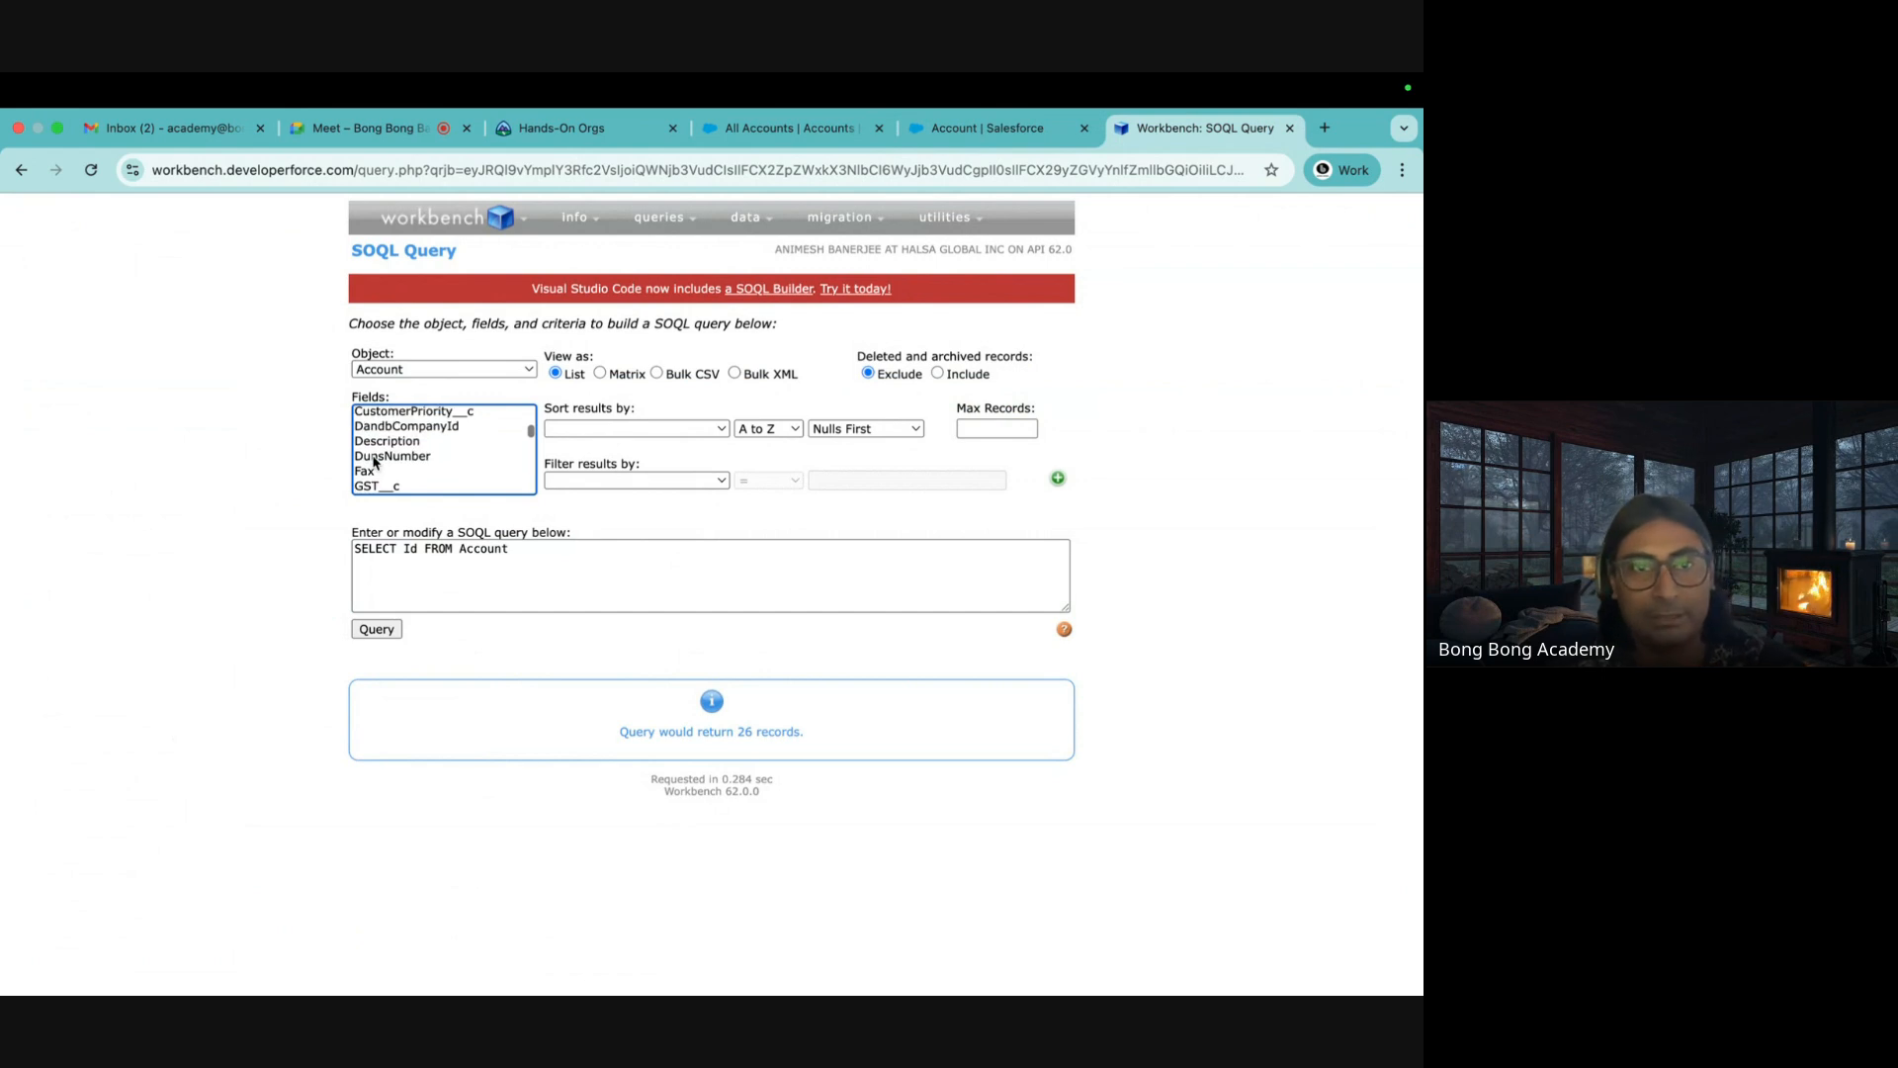
scroll(375, 461, up, 5)
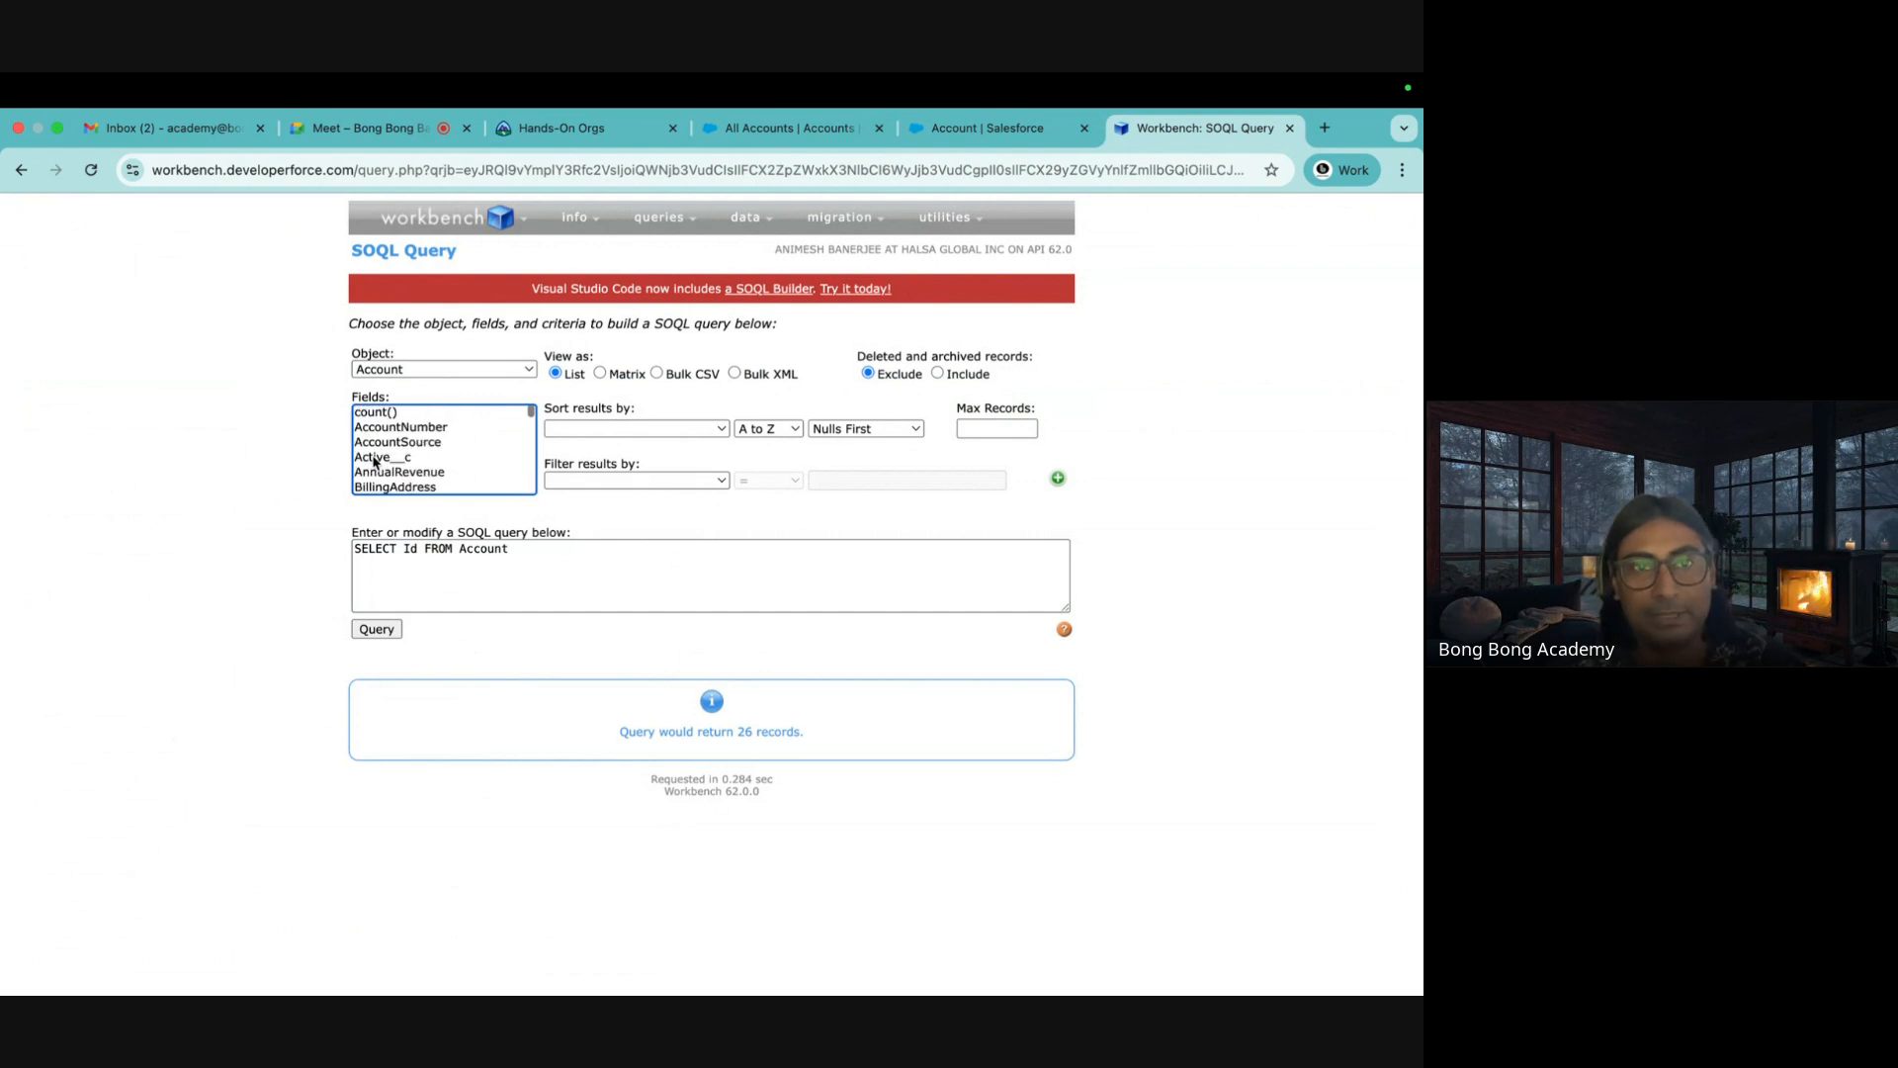
scroll(375, 460, down, 10)
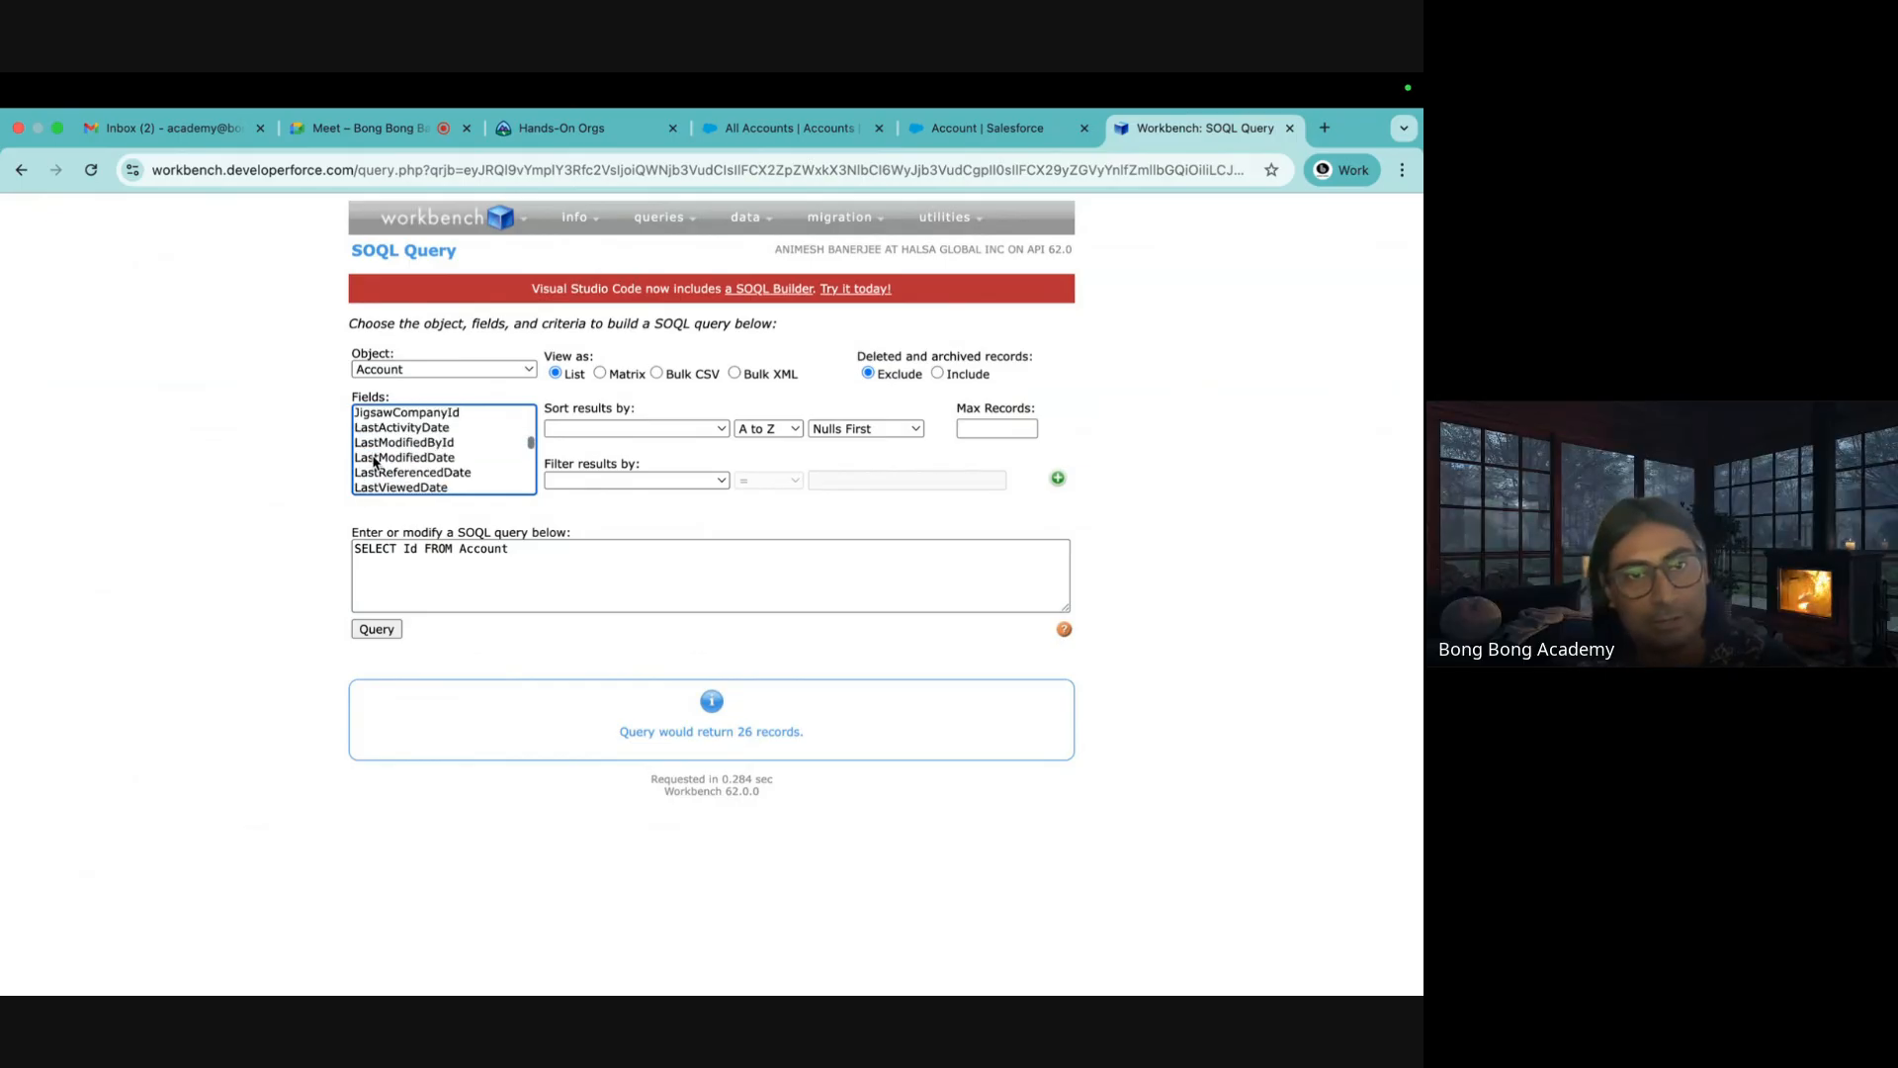
scroll(374, 460, down, 3)
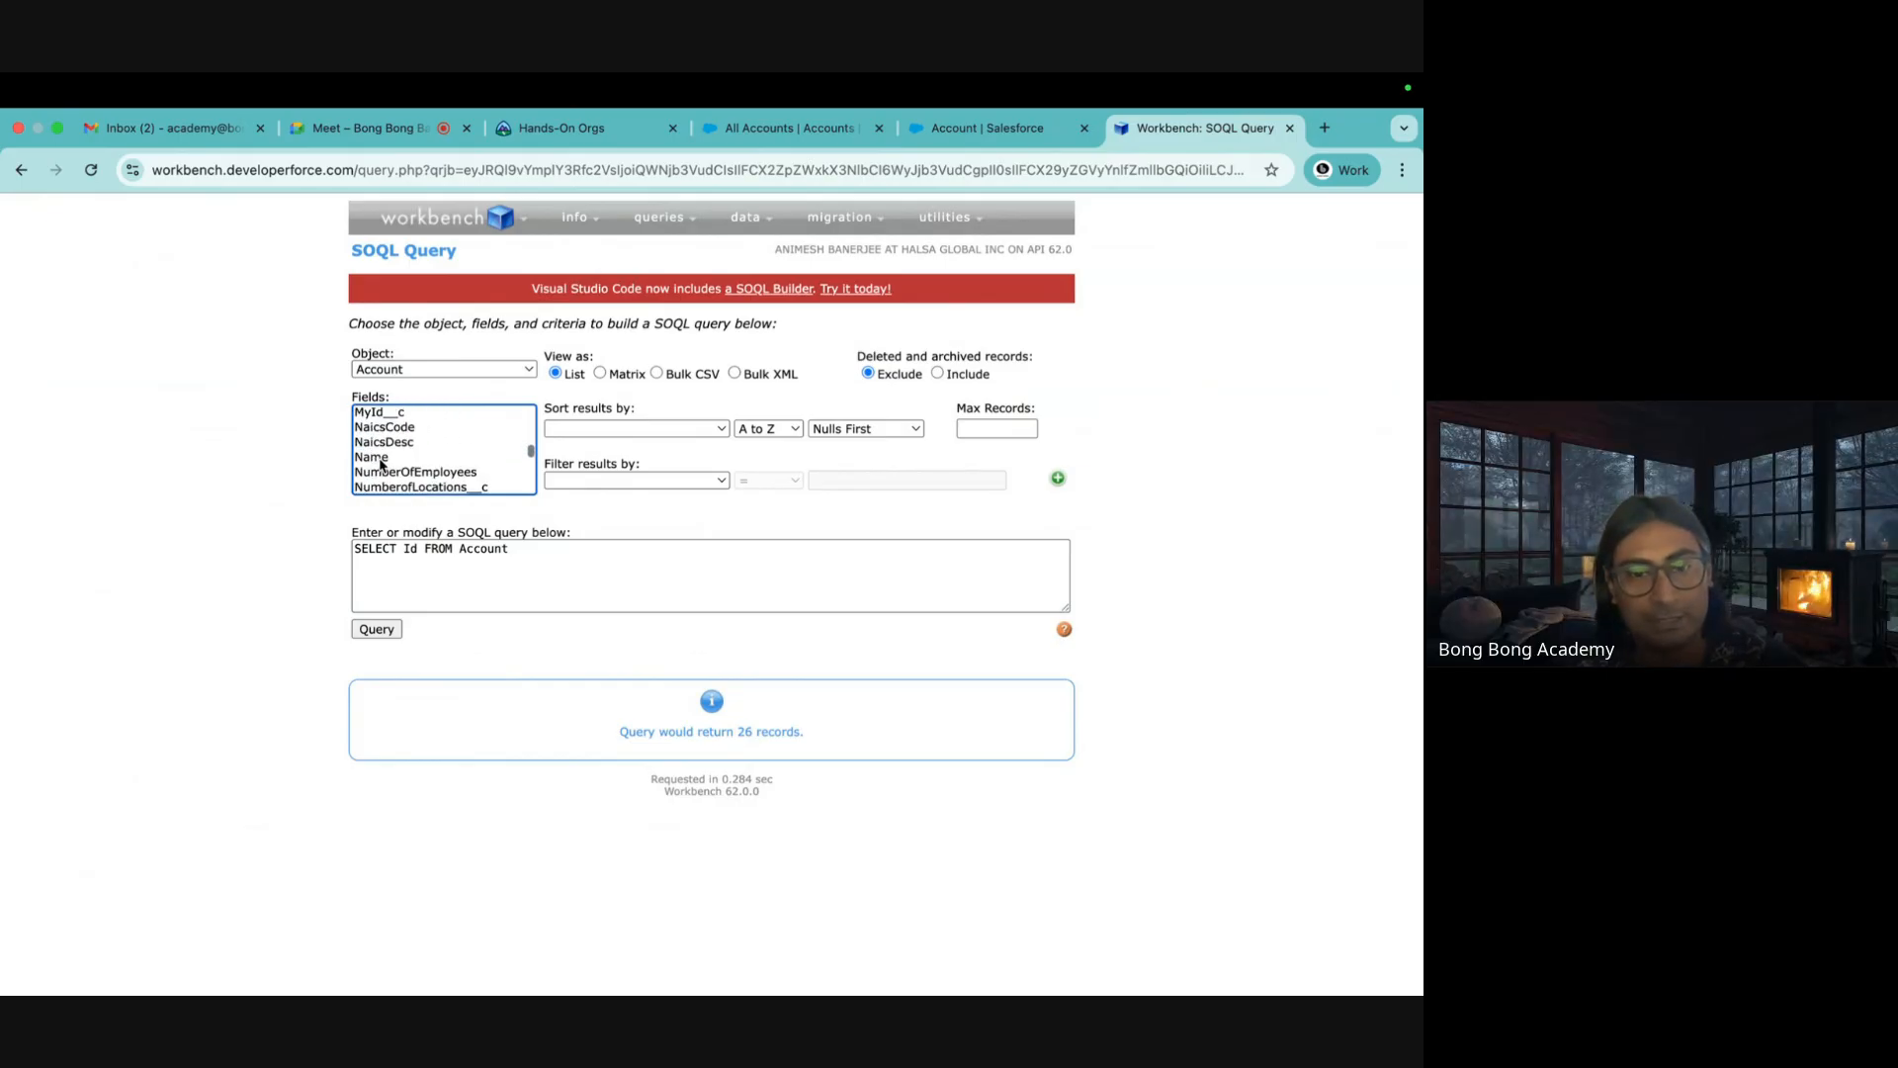
click(379, 458)
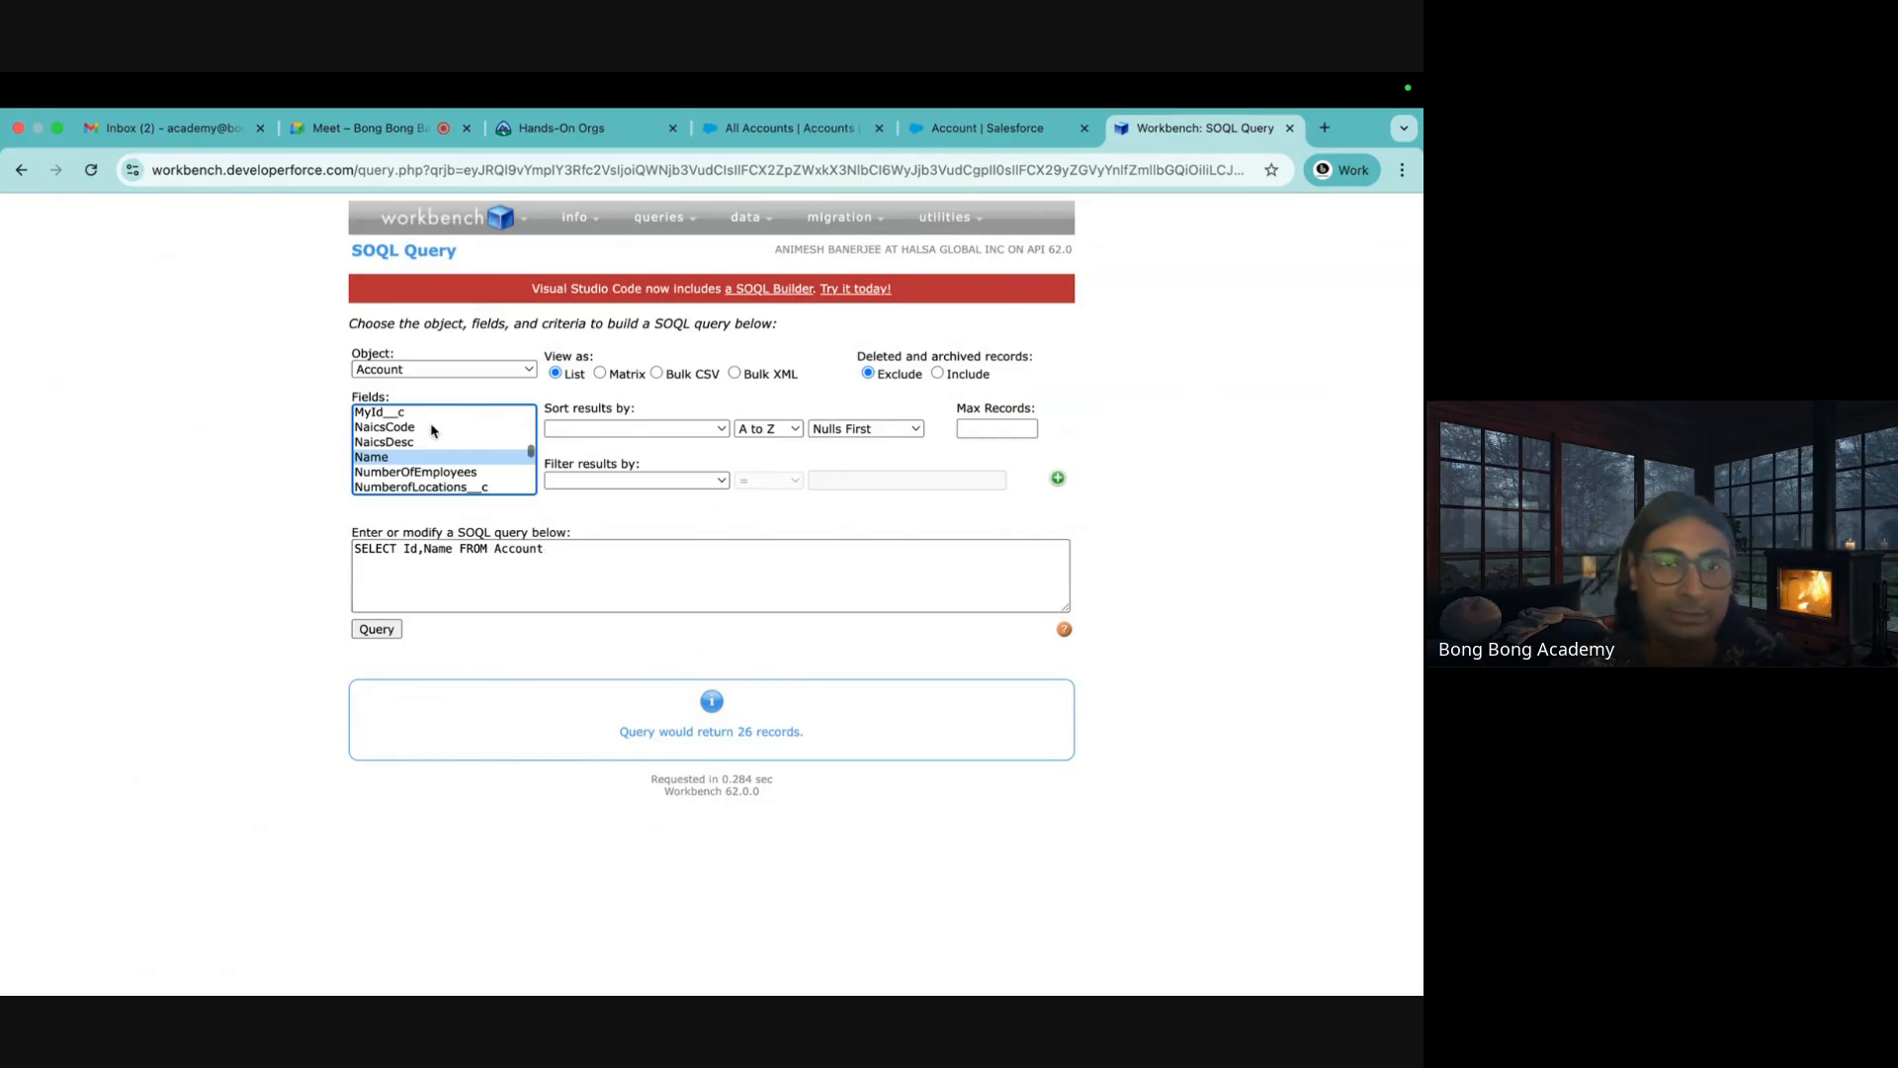
scroll(428, 435, down, 1)
Run the Id,Name query listing all 26 accounts and compare with the Salesforce tabs
click(376, 631)
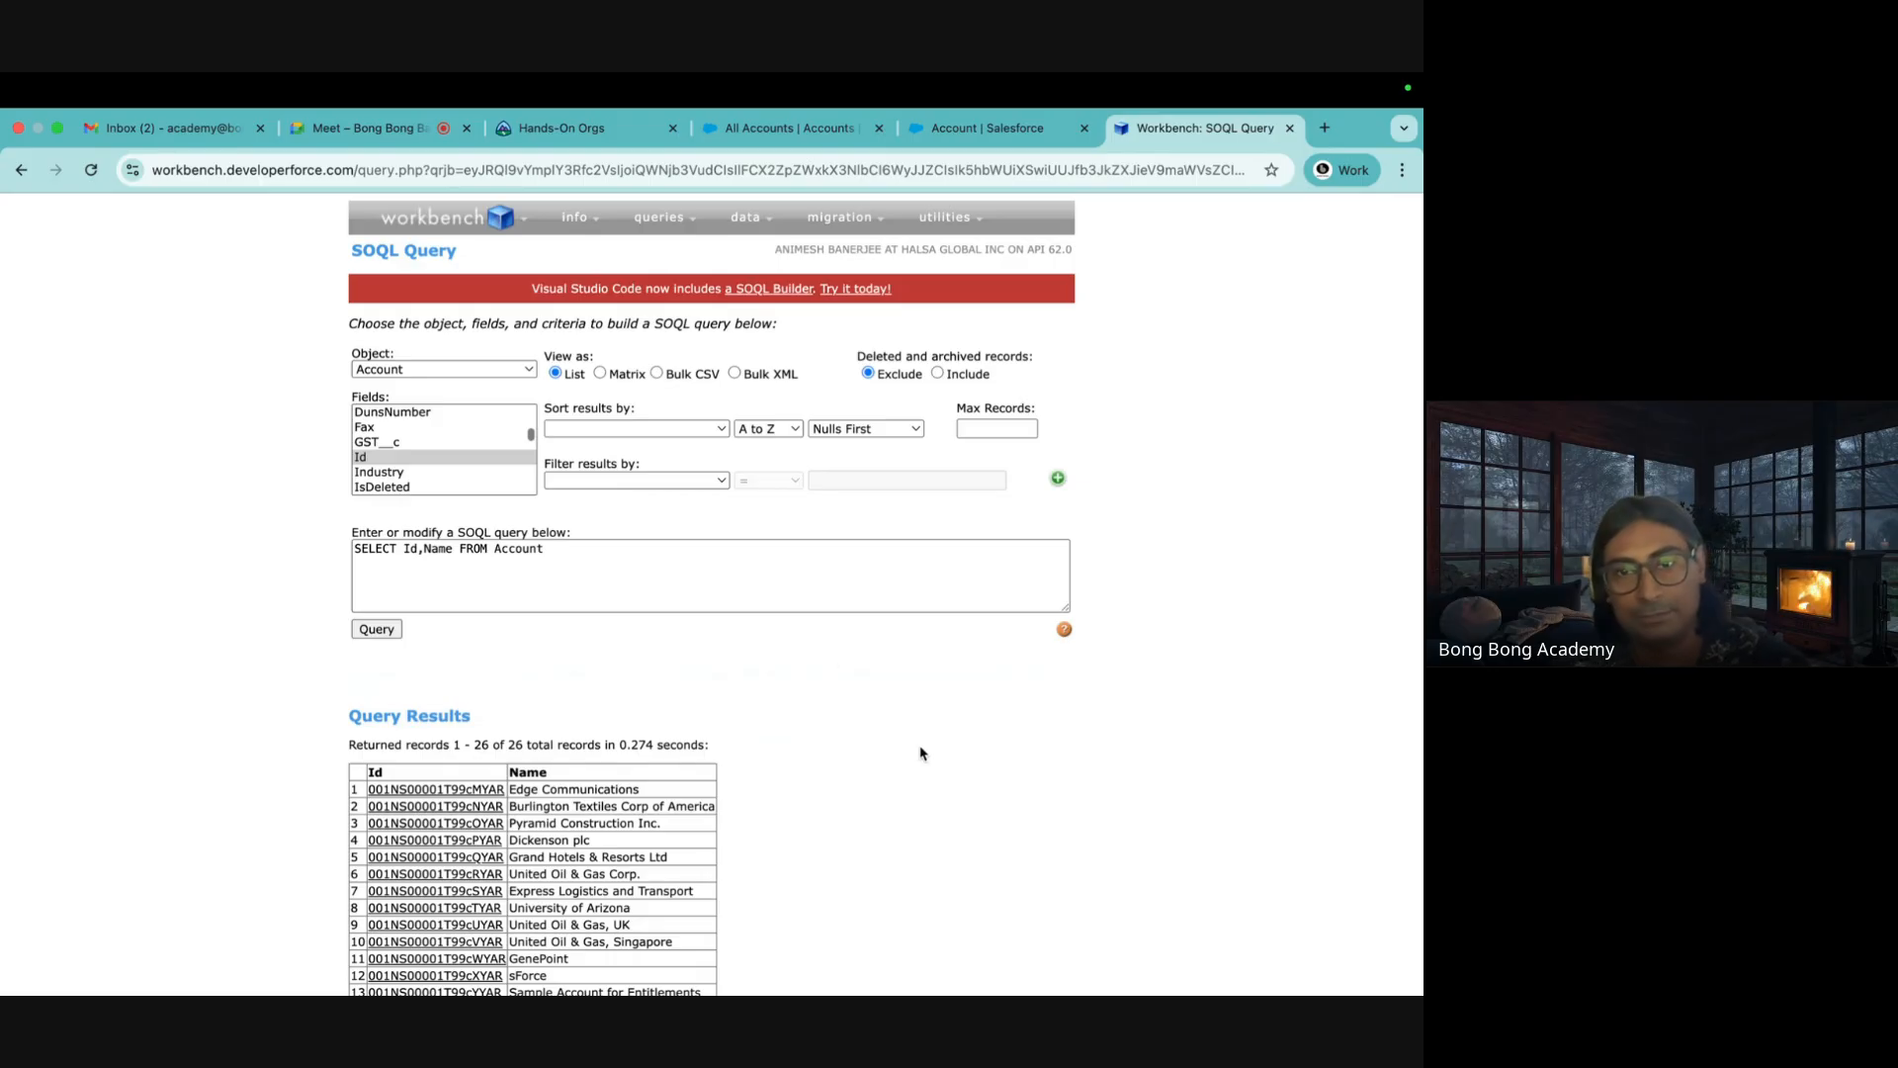
scroll(920, 753, down, 5)
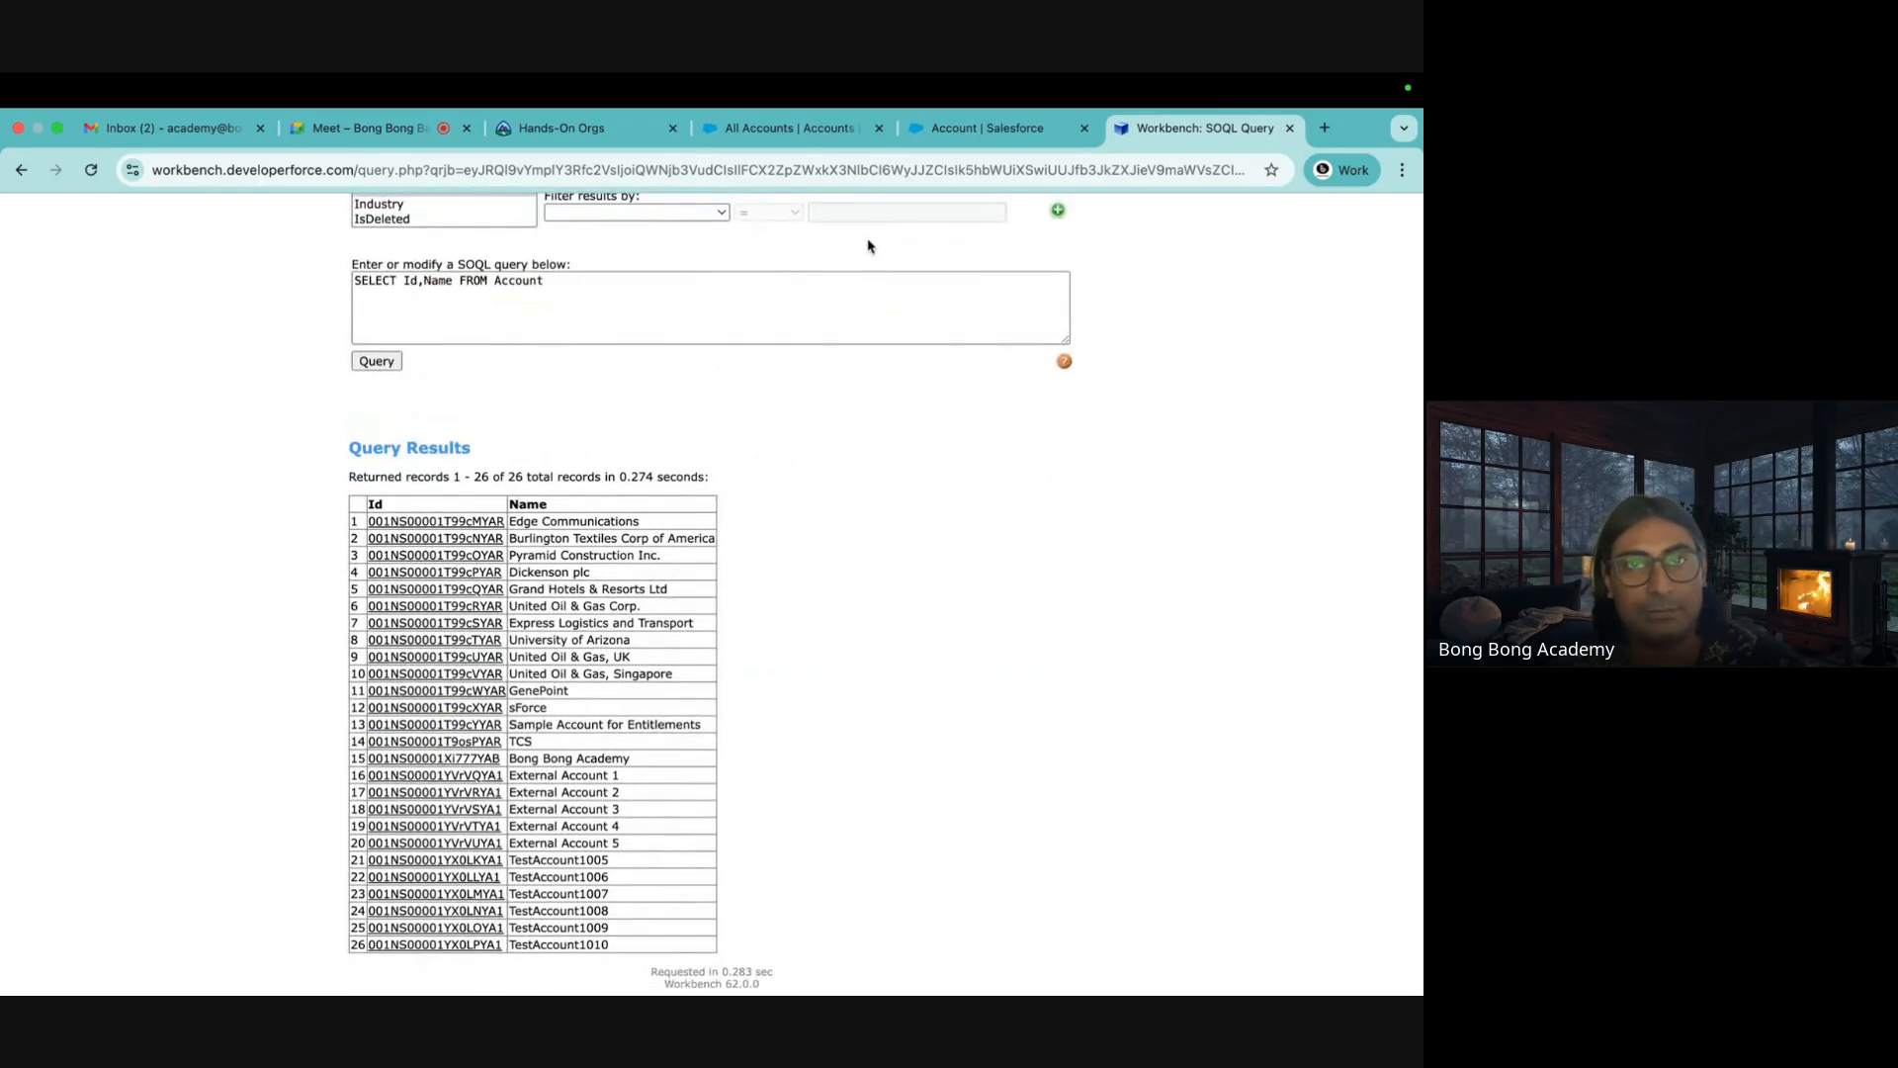
click(786, 127)
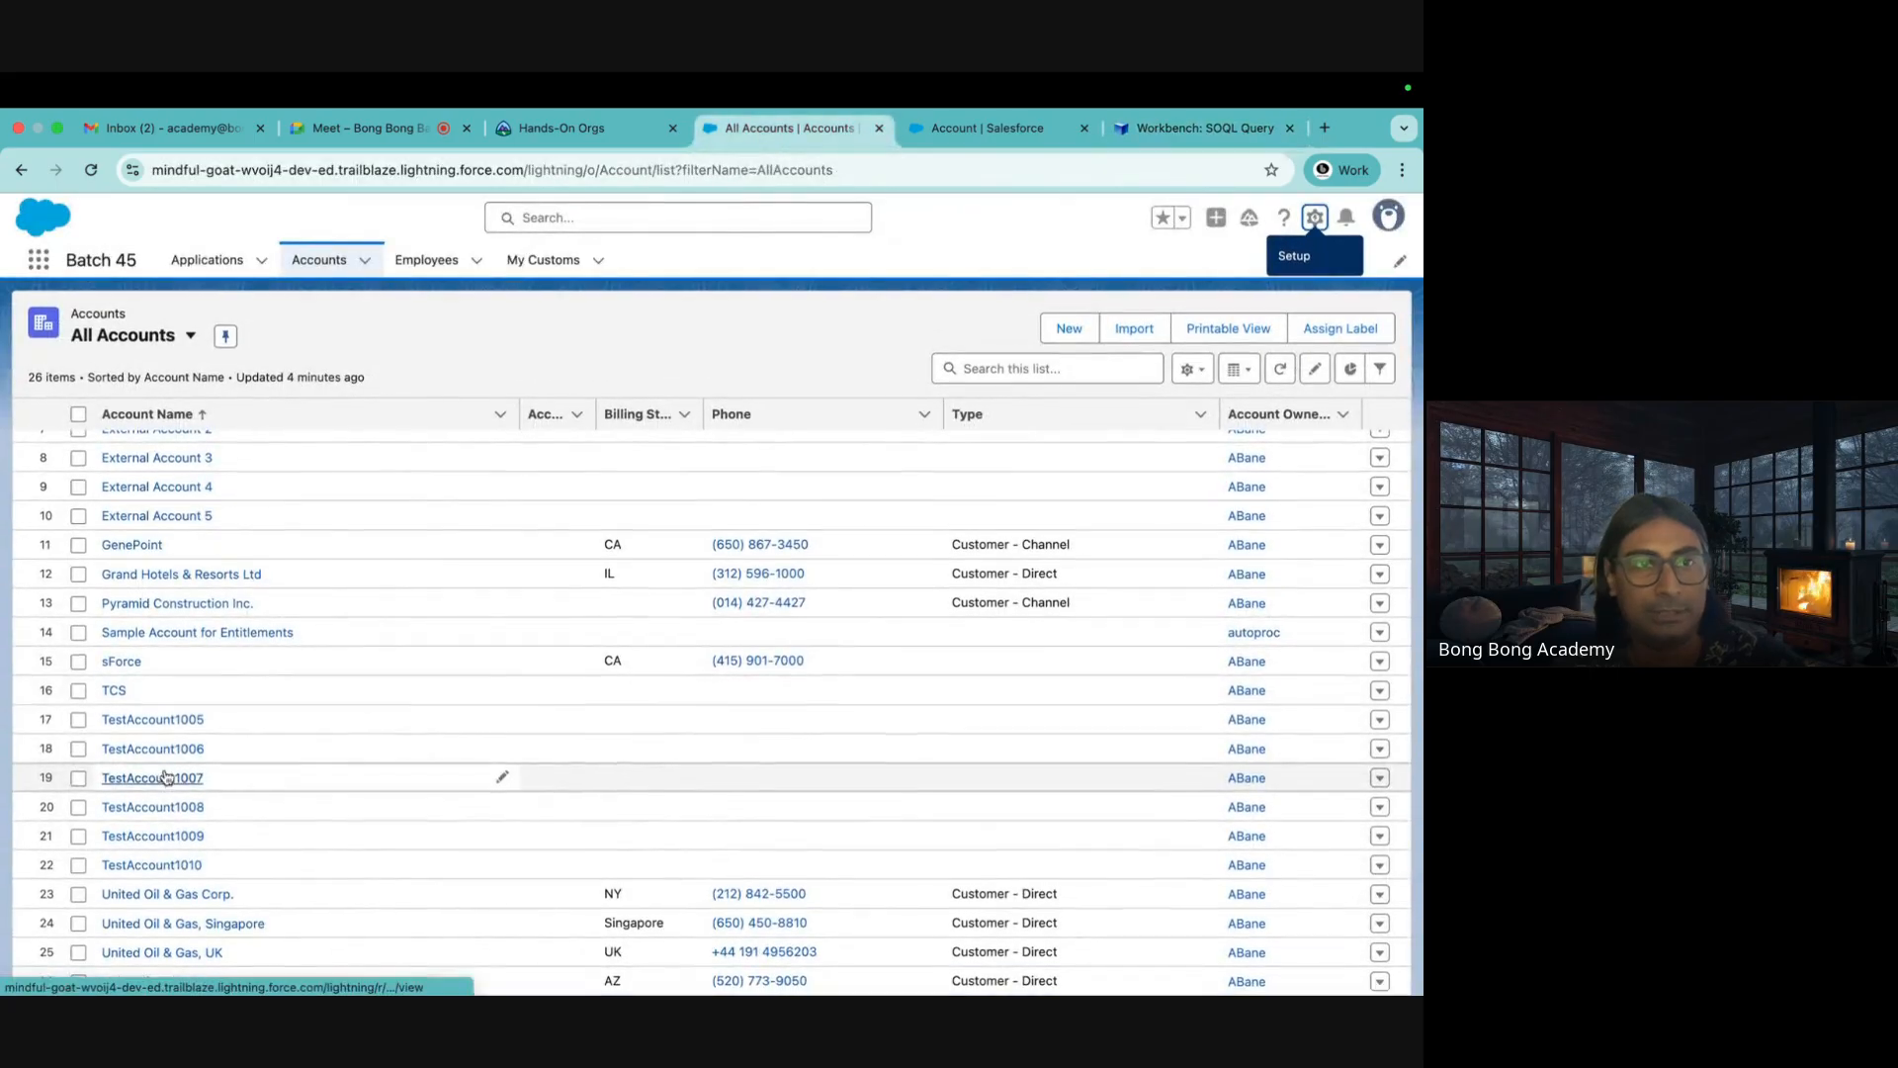
click(947, 129)
click(1179, 128)
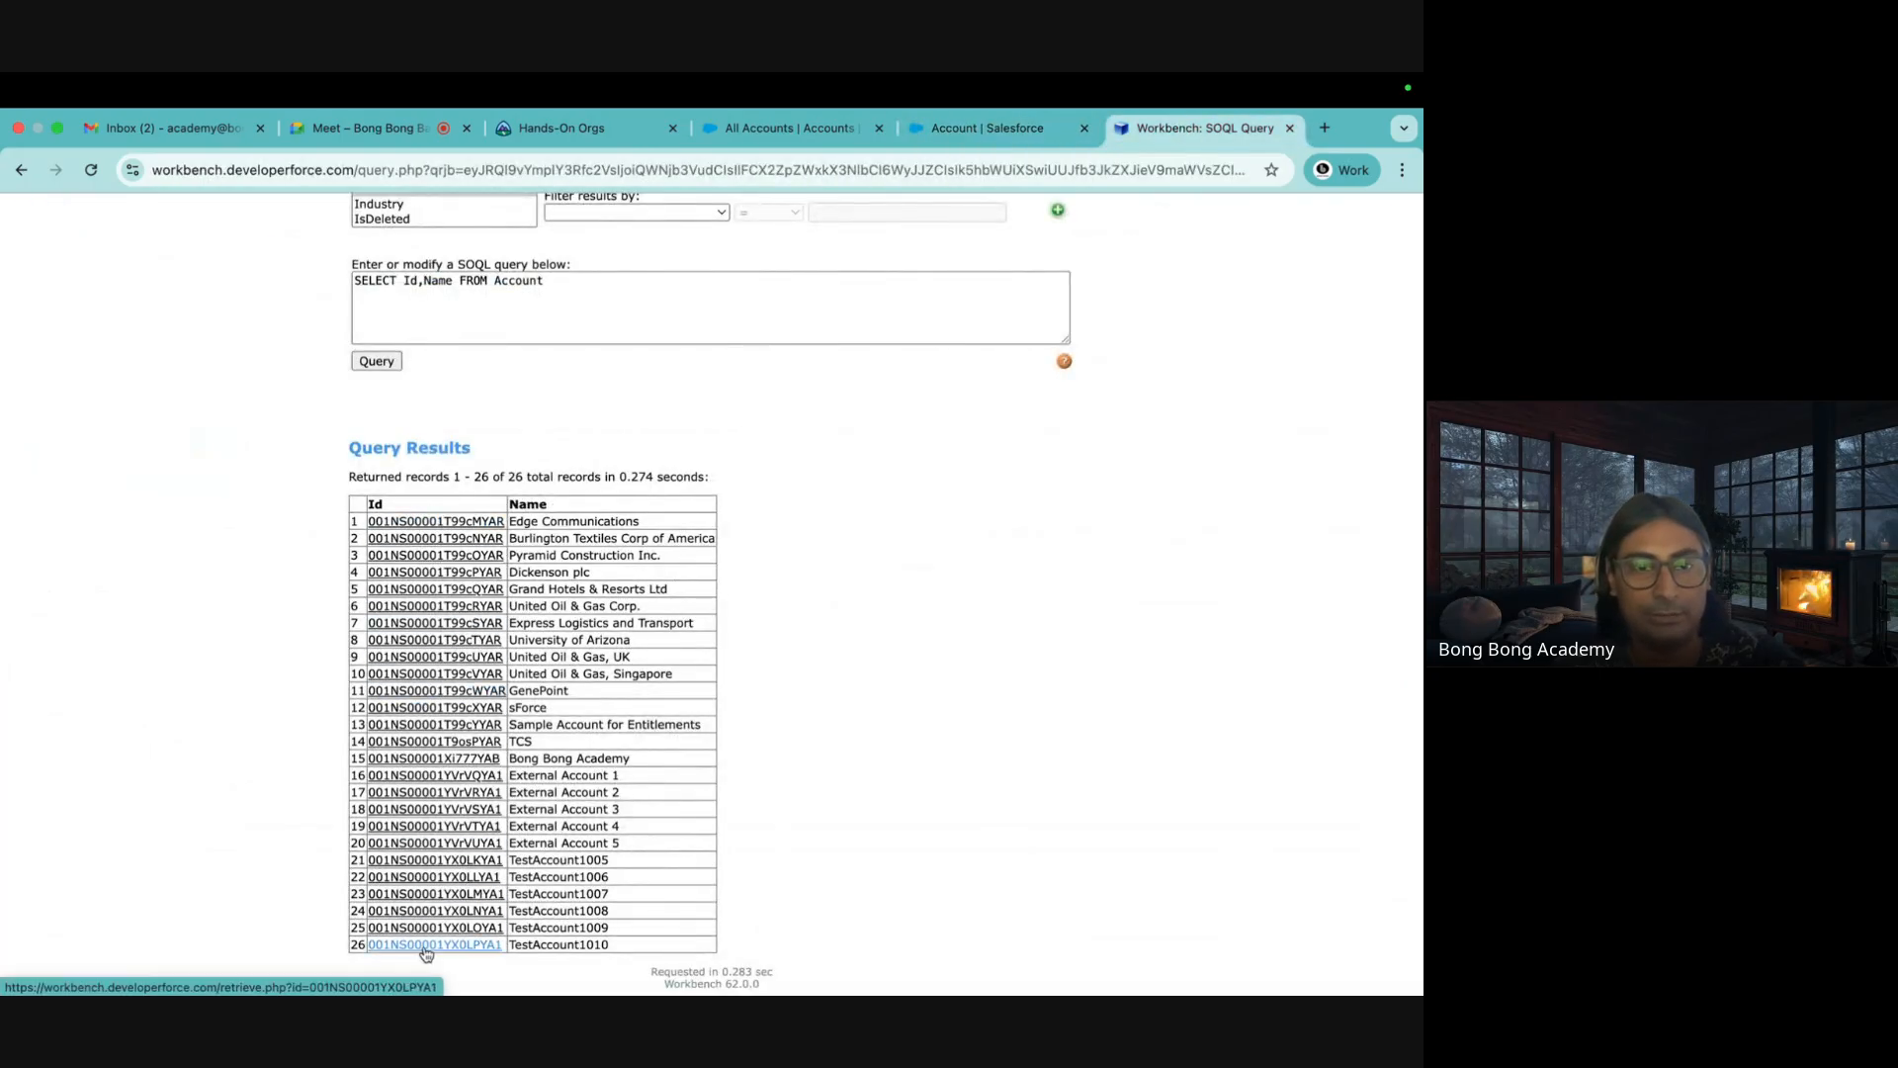
click(977, 129)
Find External Account 5's record Id in the Workbench results (row 20)
click(791, 129)
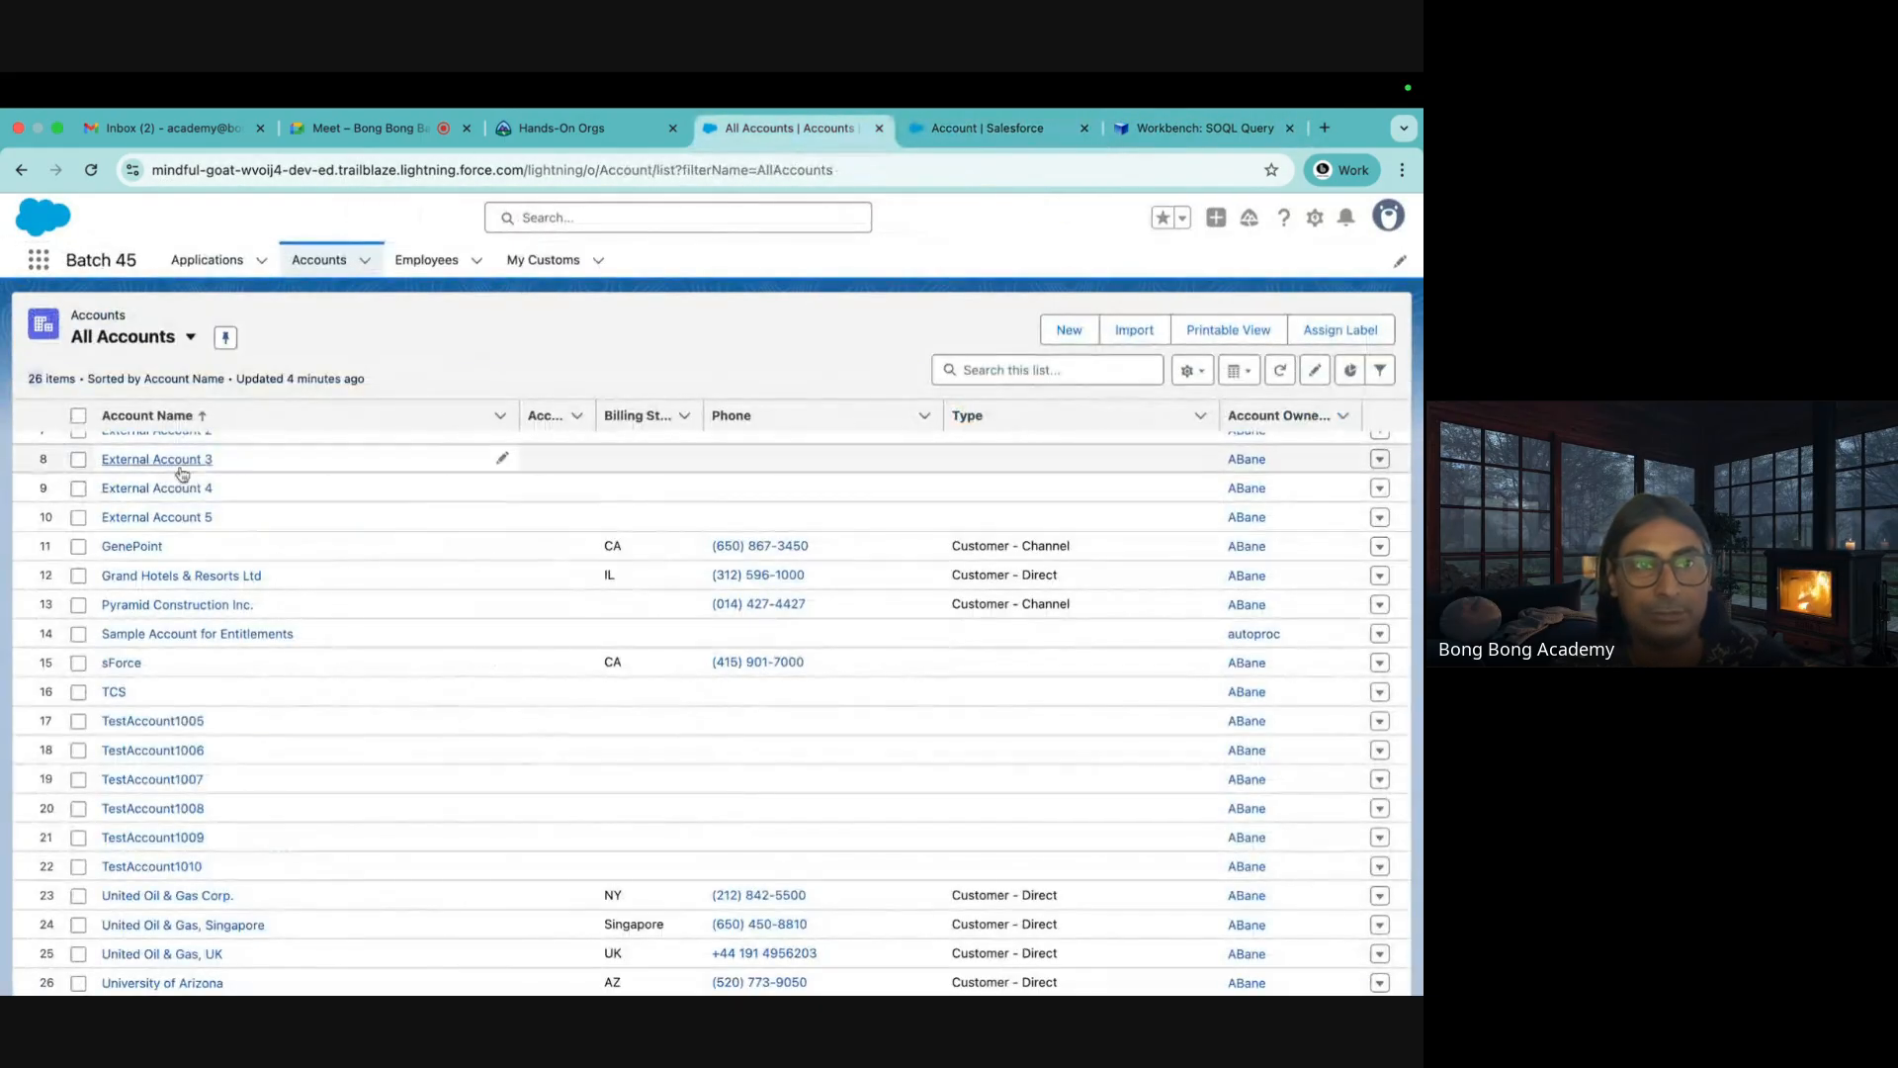
click(178, 517)
double_click(685, 170)
key(super+c)
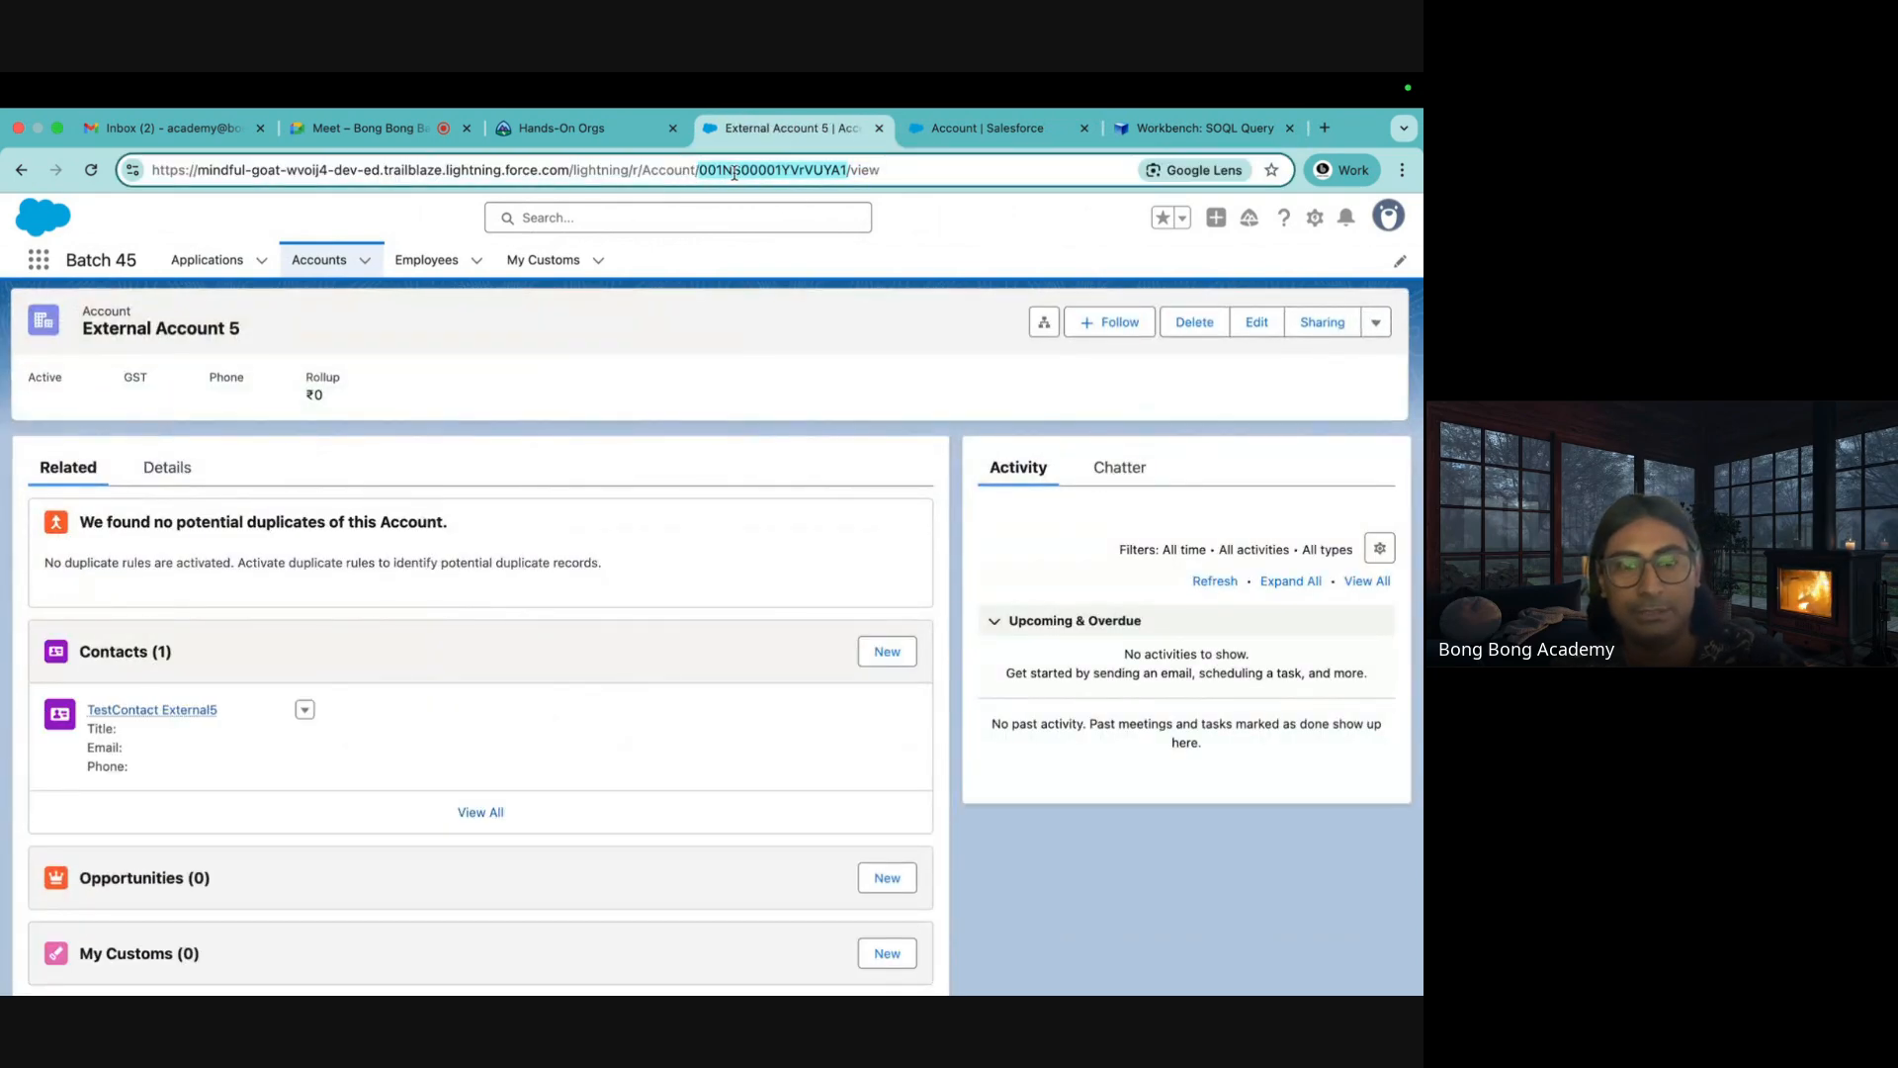
click(1135, 130)
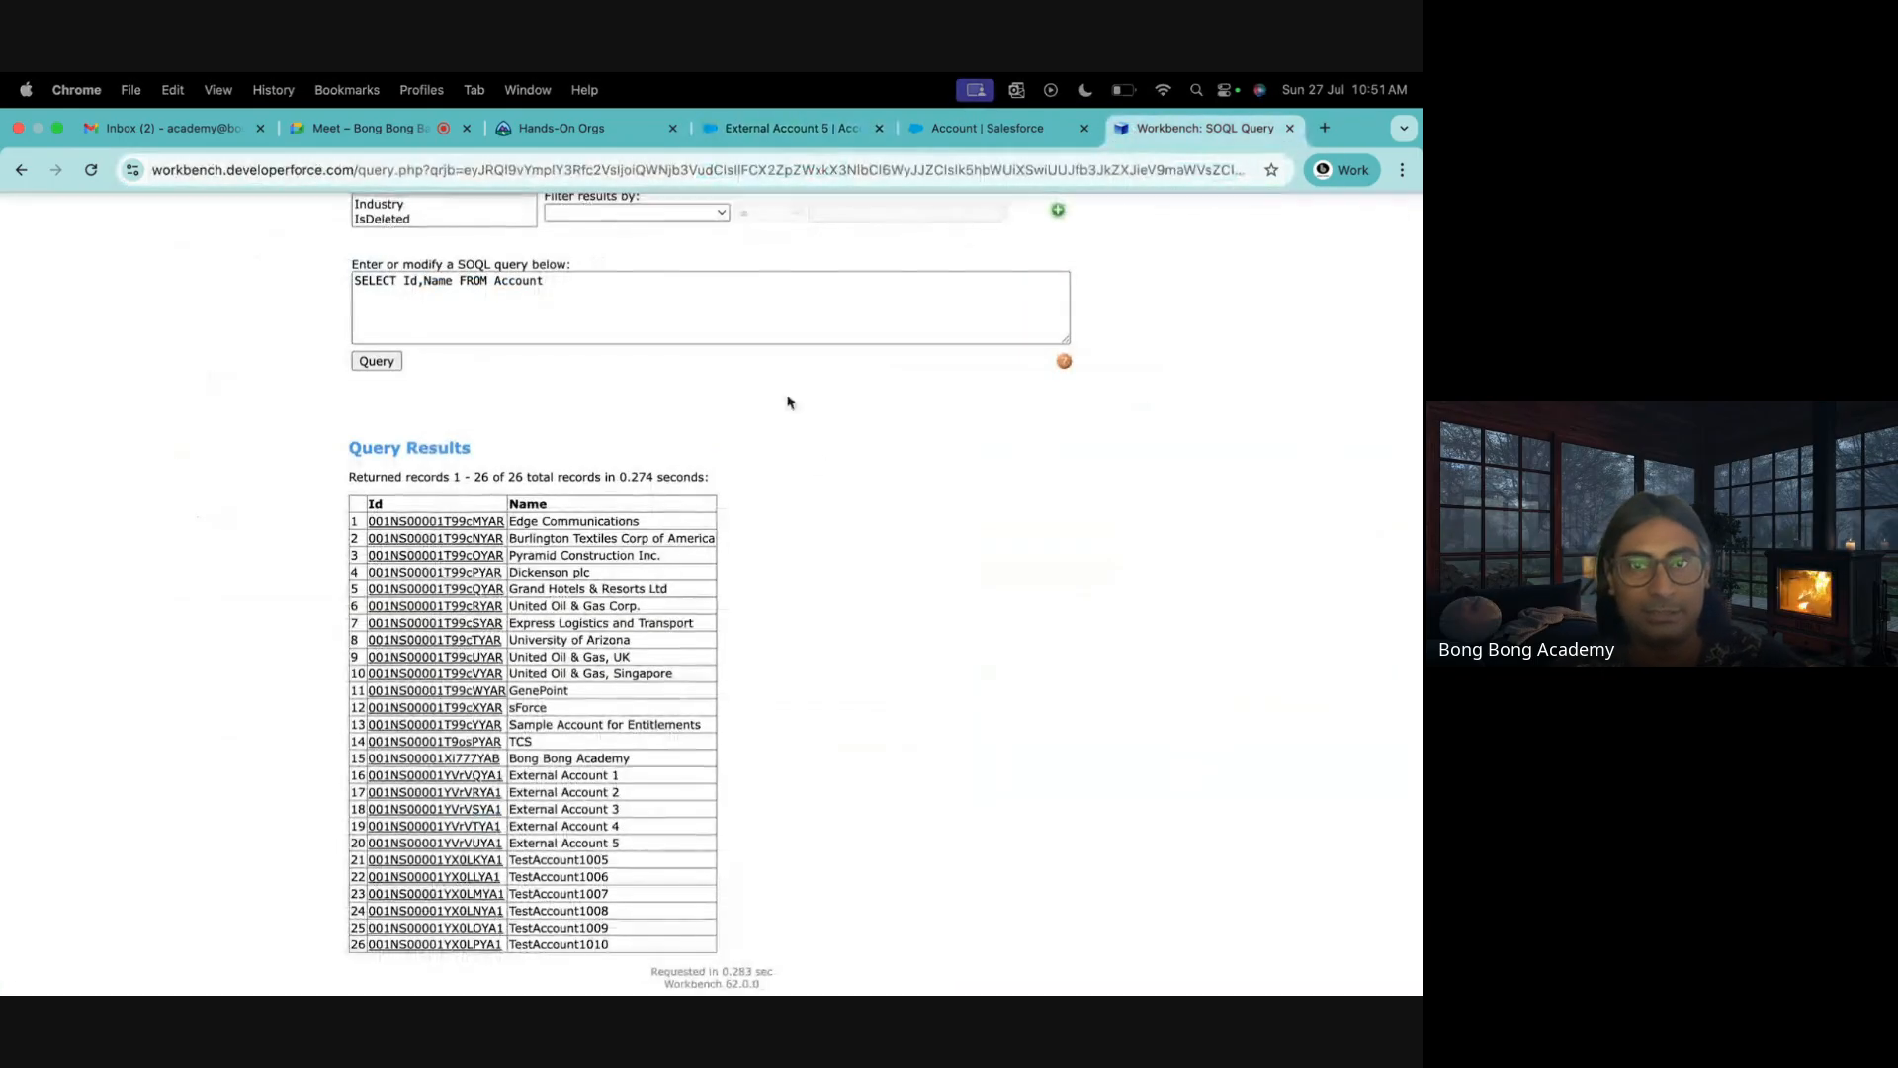
key(super+f)
key(super+v)
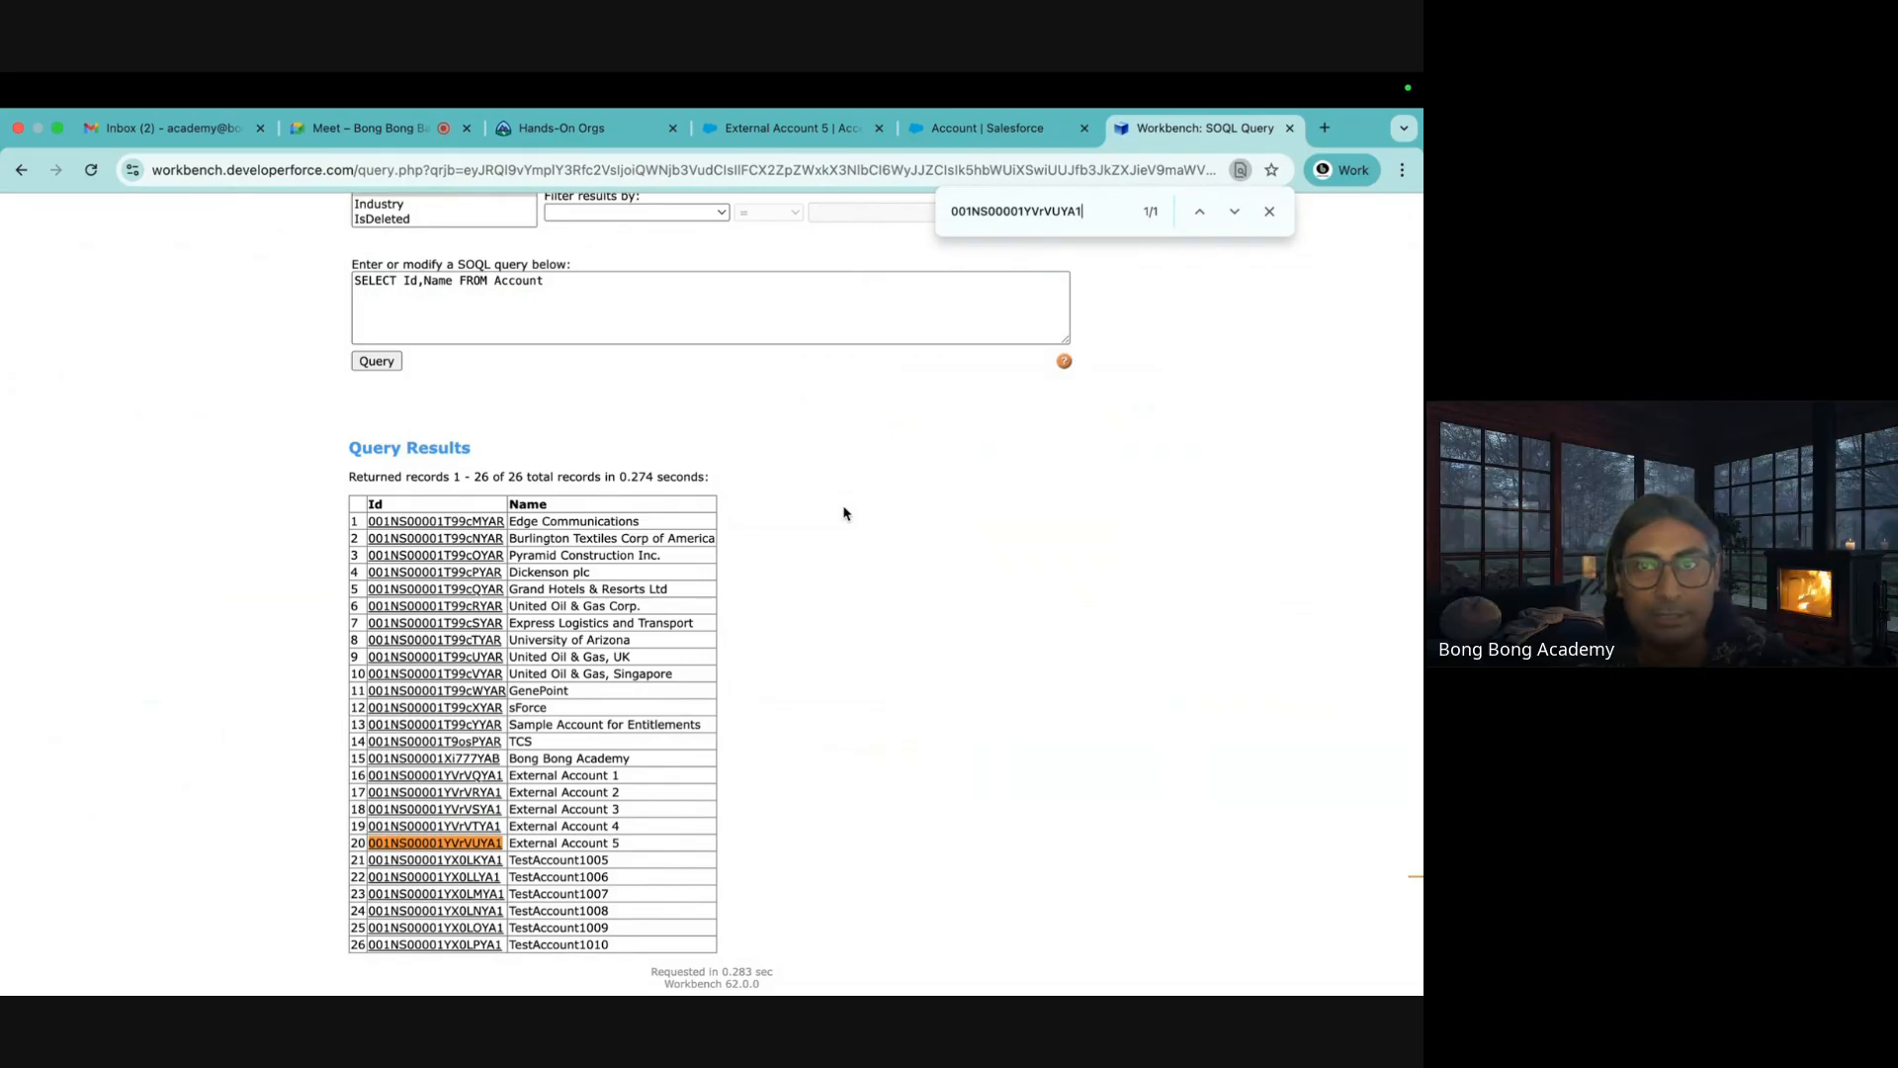
Find Dickenson plc's record Id in the Workbench results (row 4)
click(801, 128)
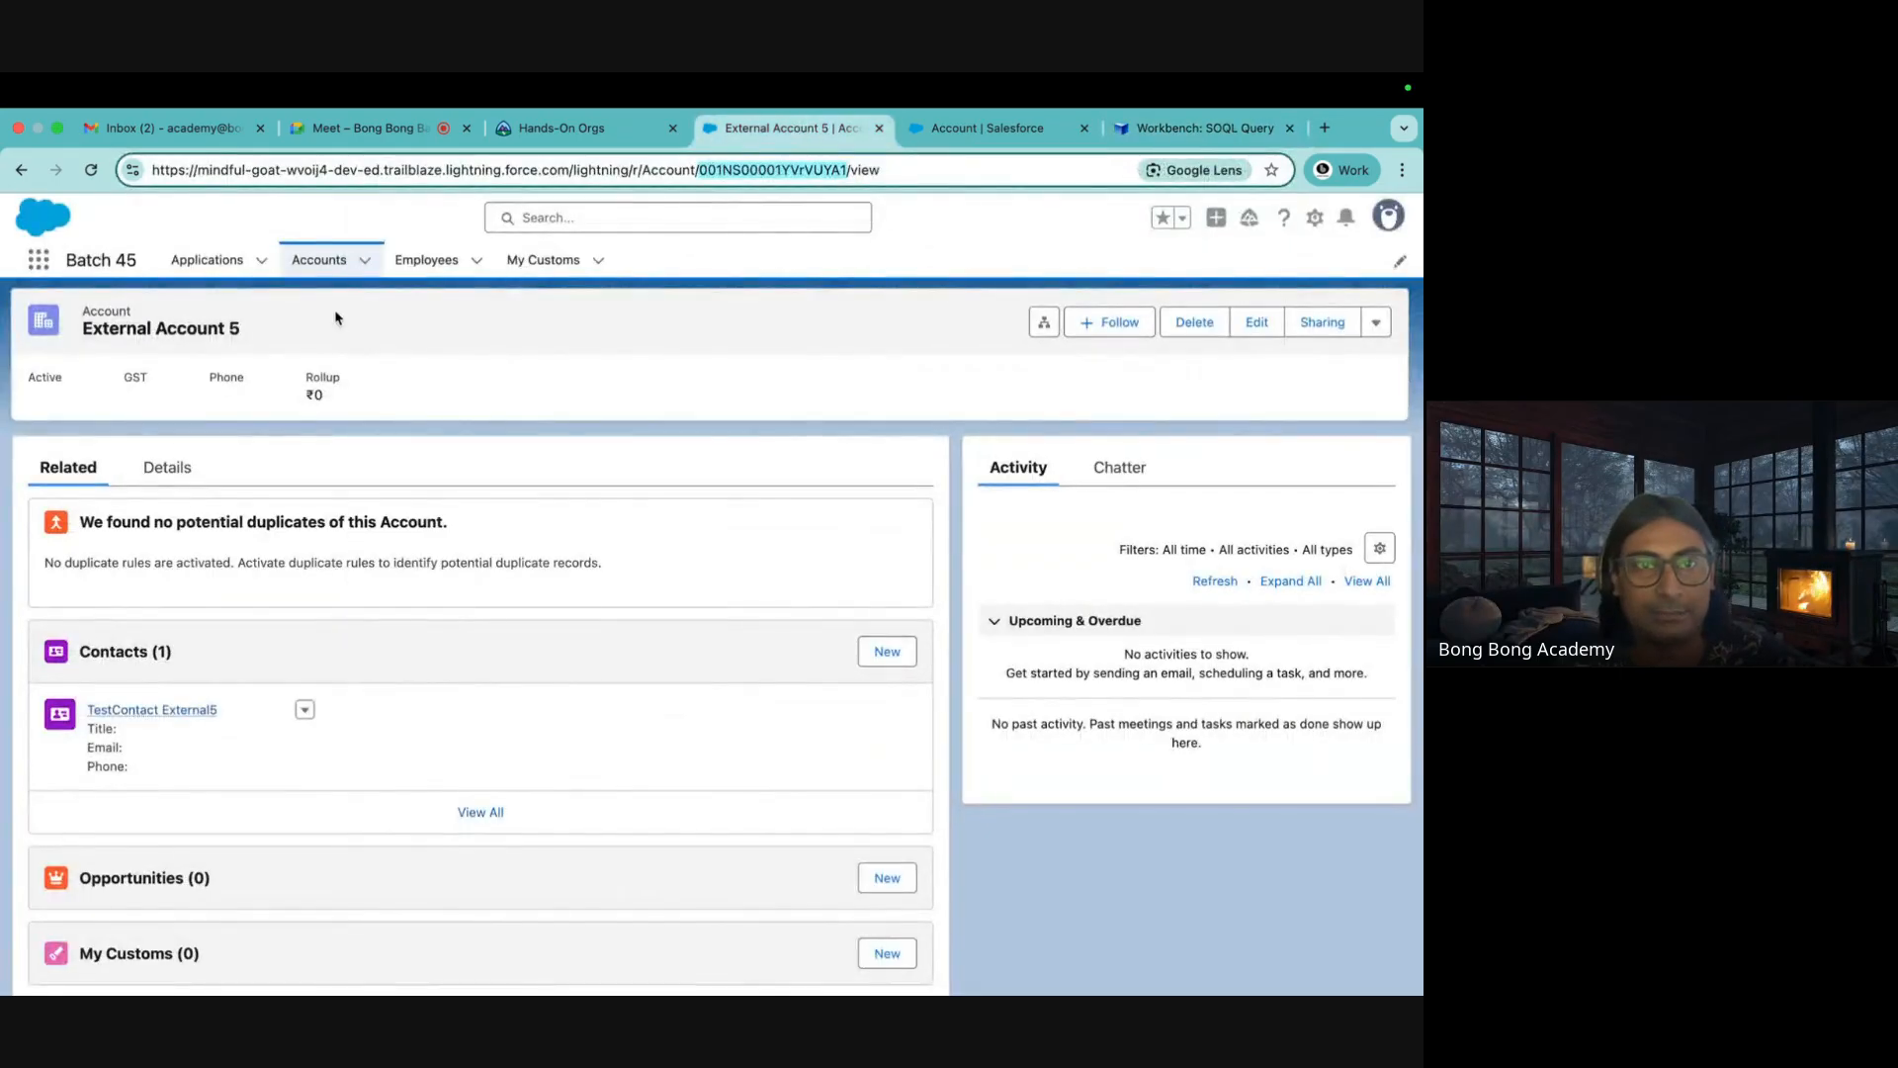
click(318, 259)
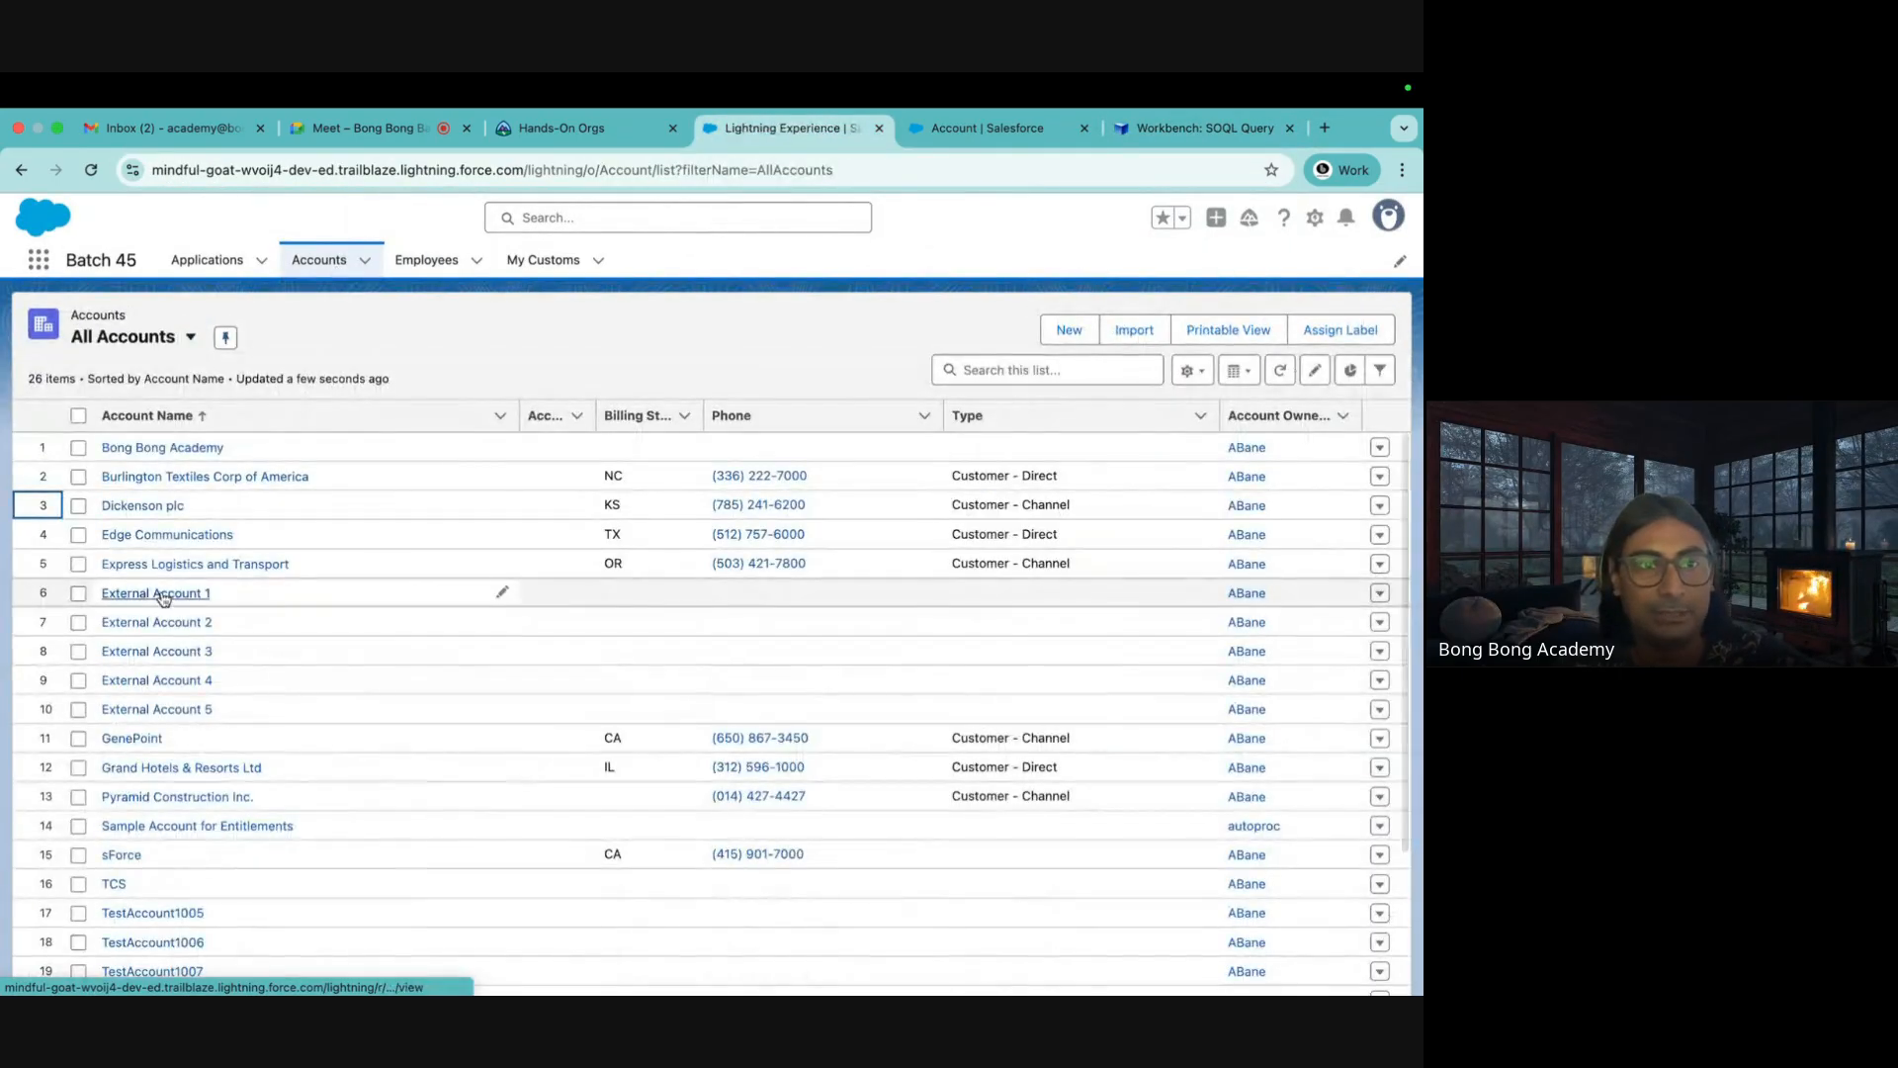
click(154, 513)
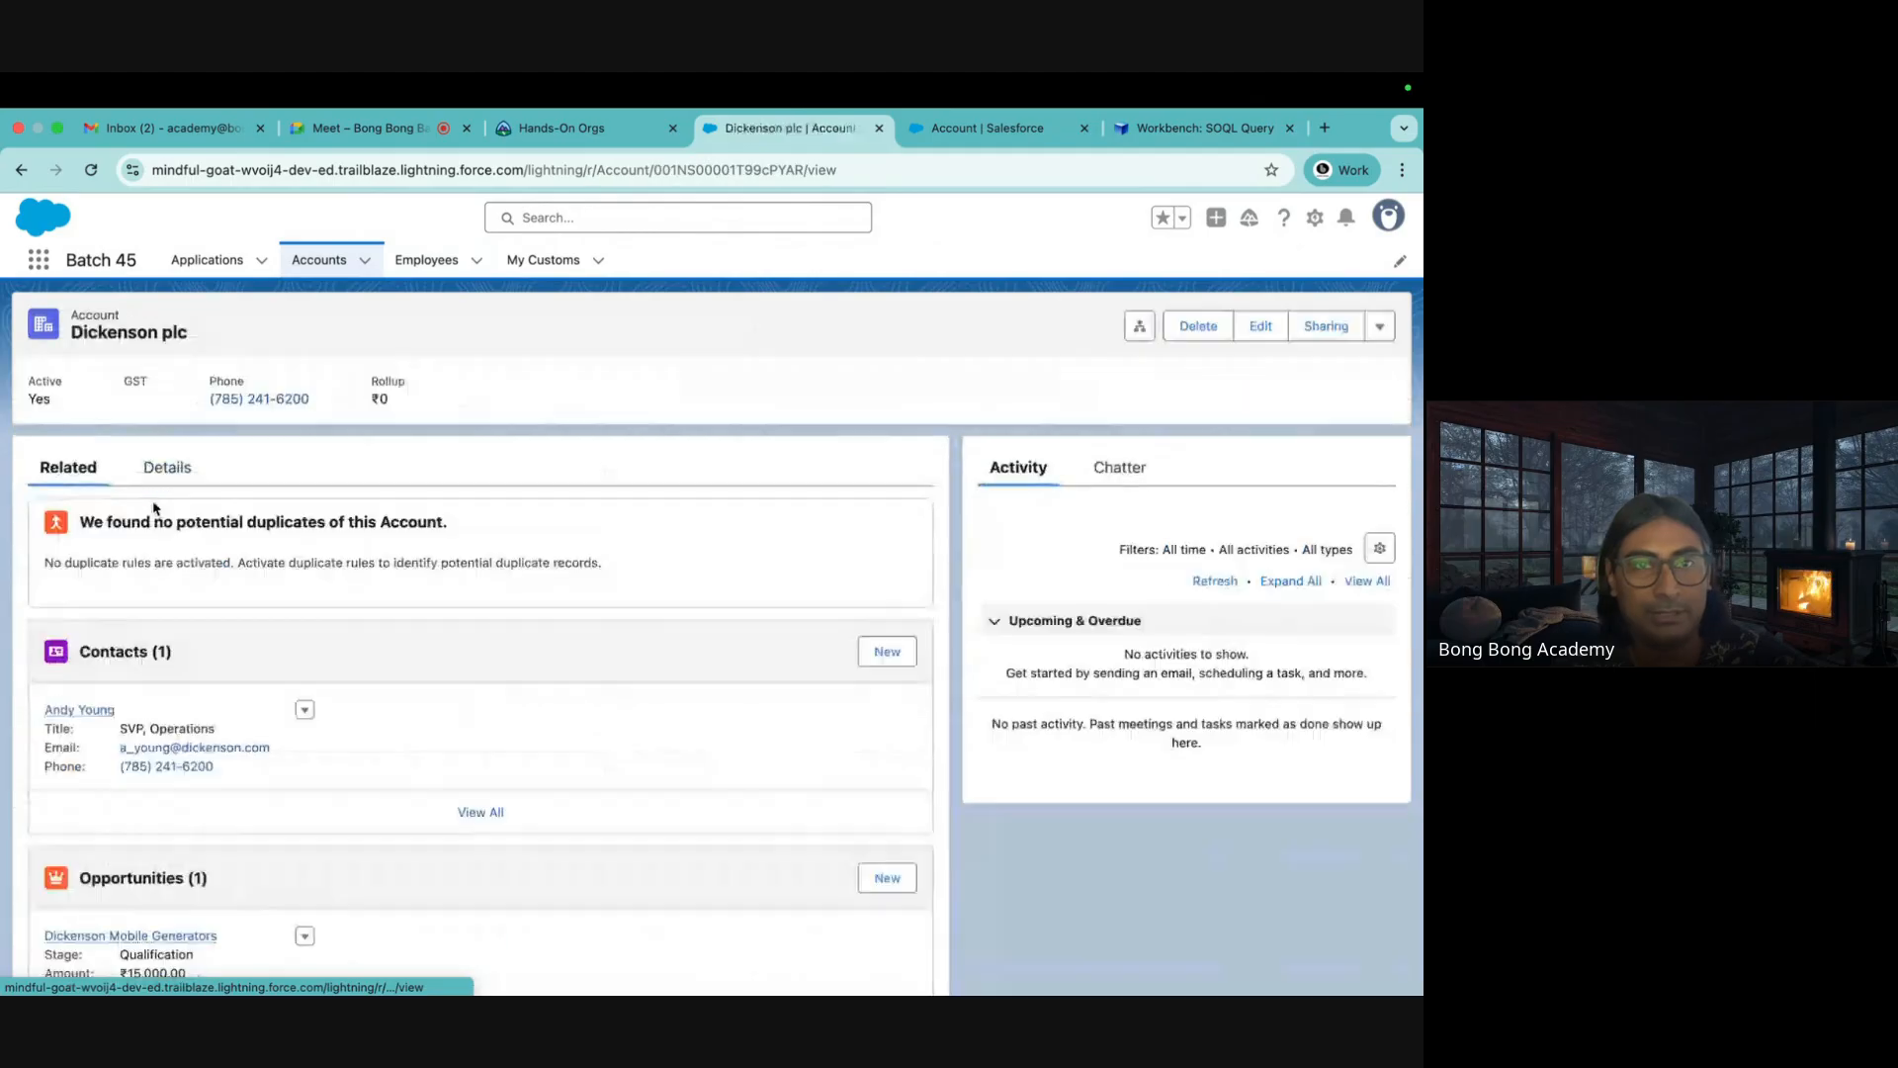
double_click(725, 170)
key(ctrl+c)
click(1201, 127)
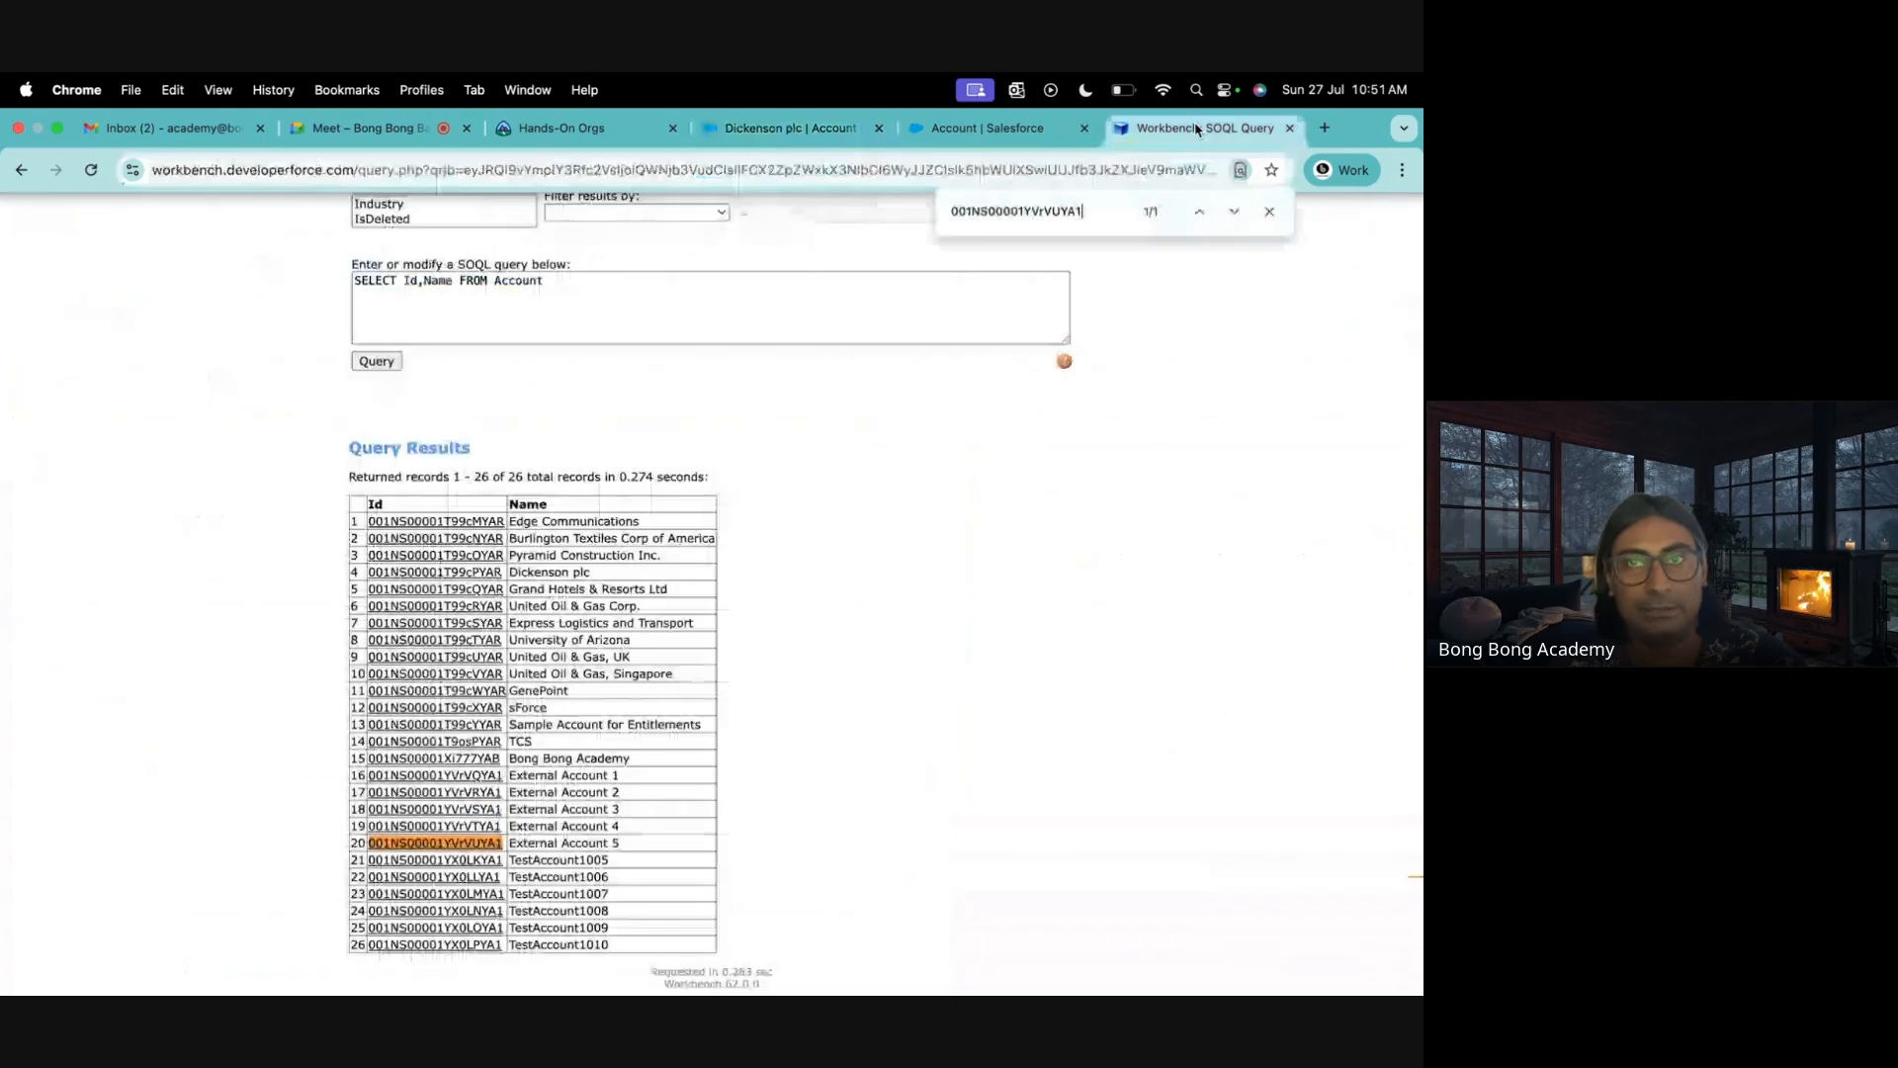
double_click(1052, 210)
key(ctrl+v)
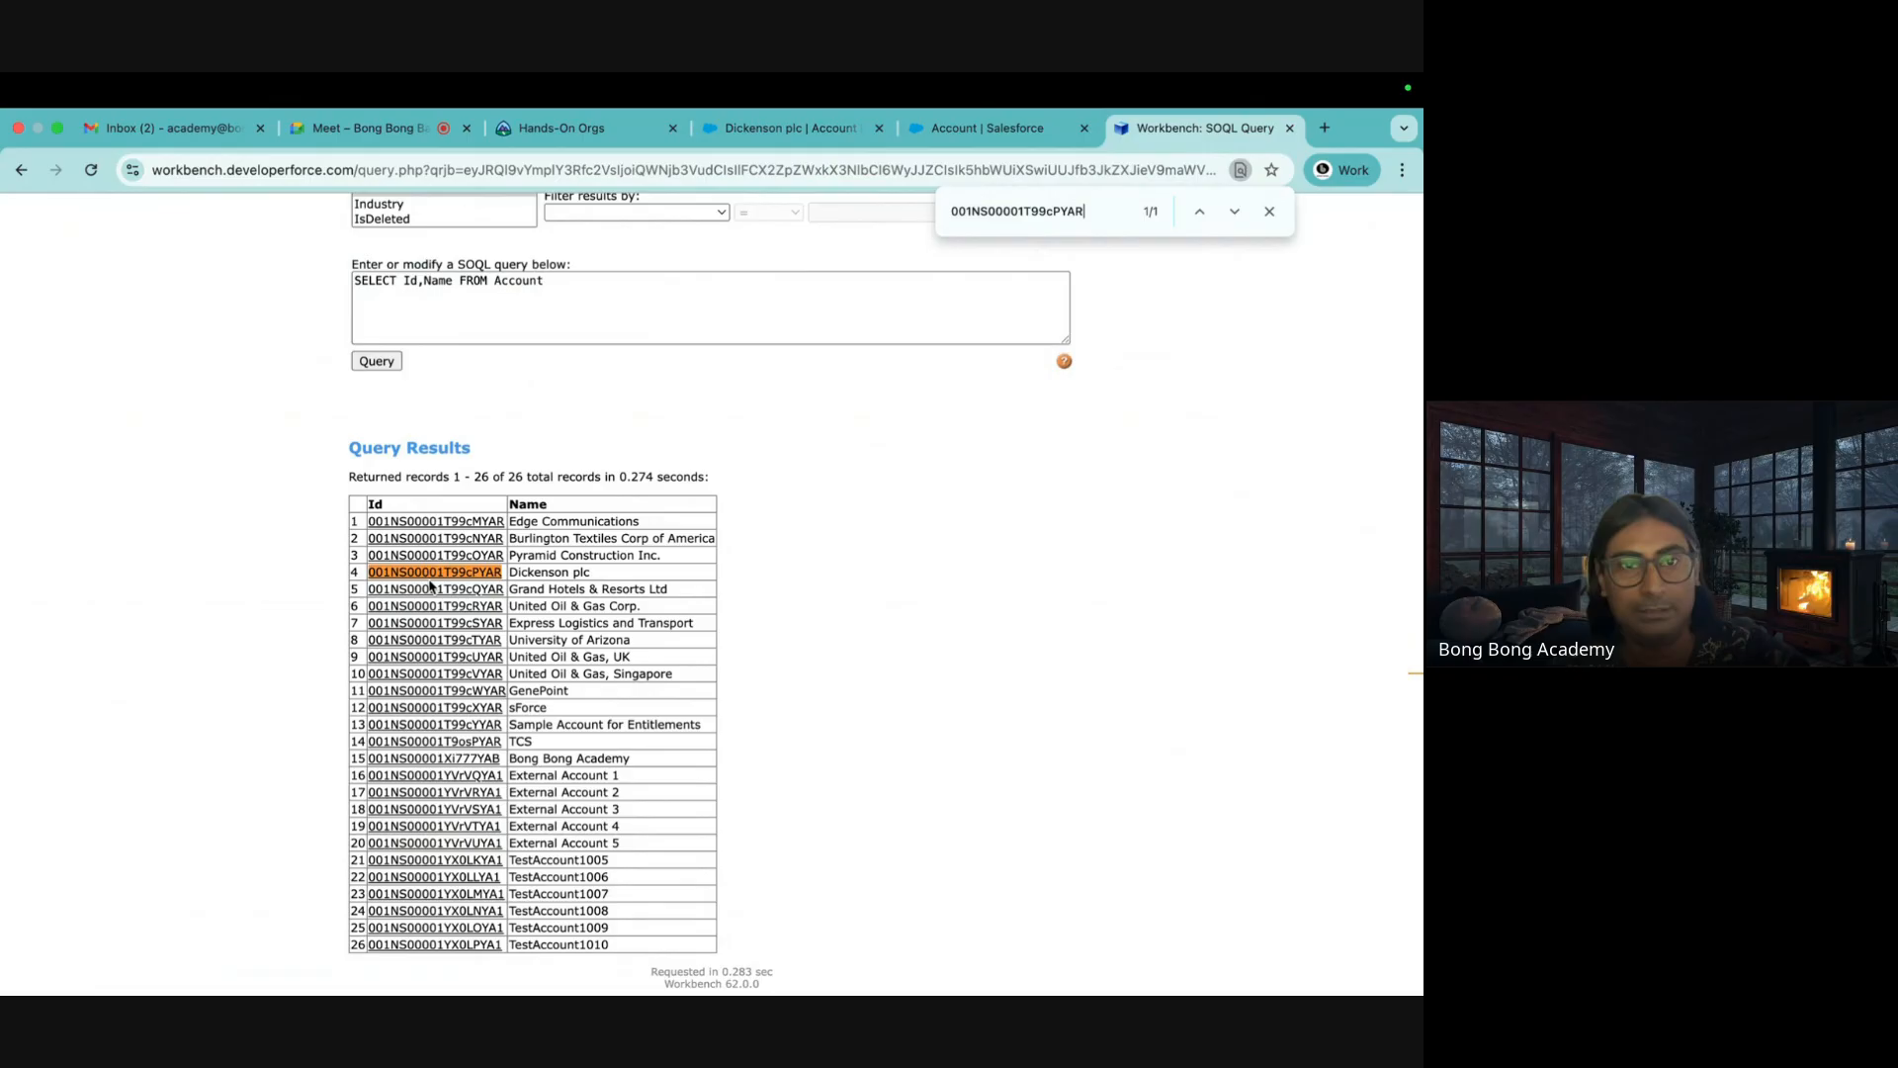
Check an employee record's Id, then close the search on the results page
click(969, 137)
click(789, 133)
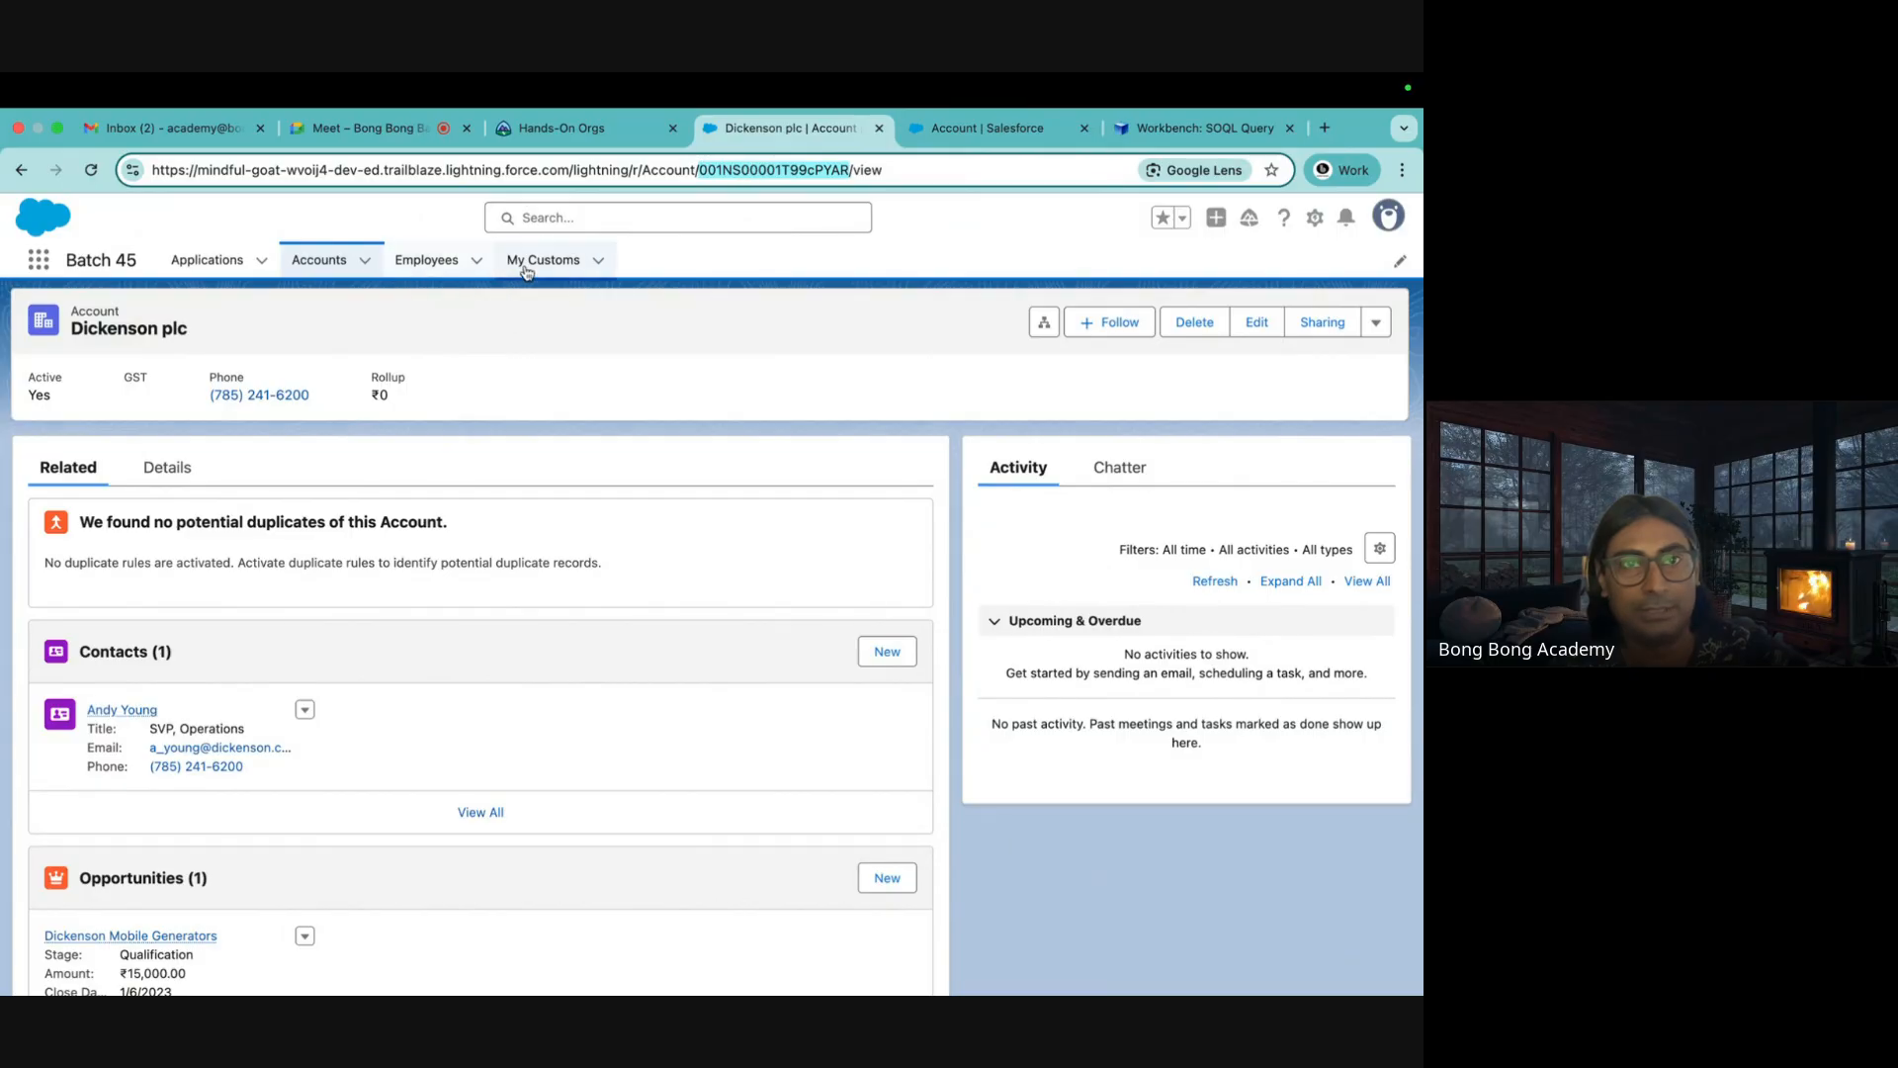
click(426, 261)
click(138, 445)
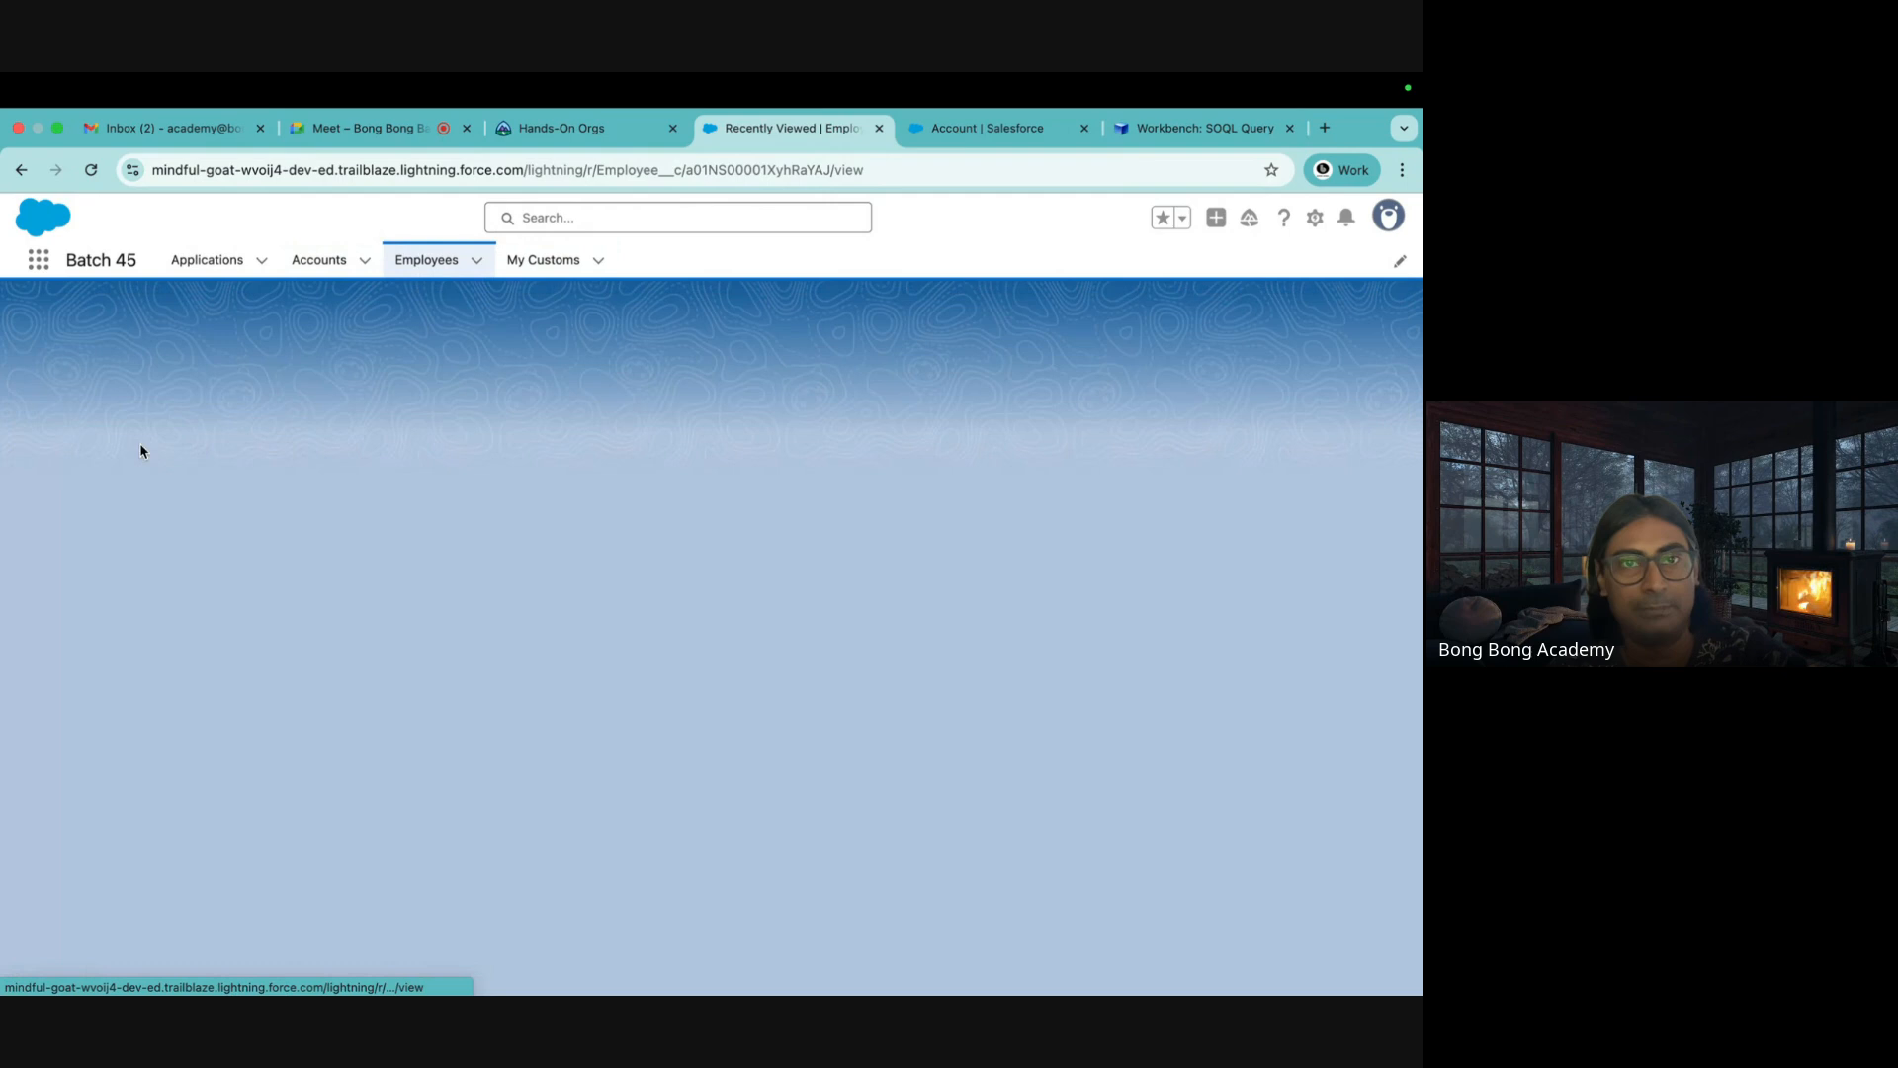
double_click(723, 171)
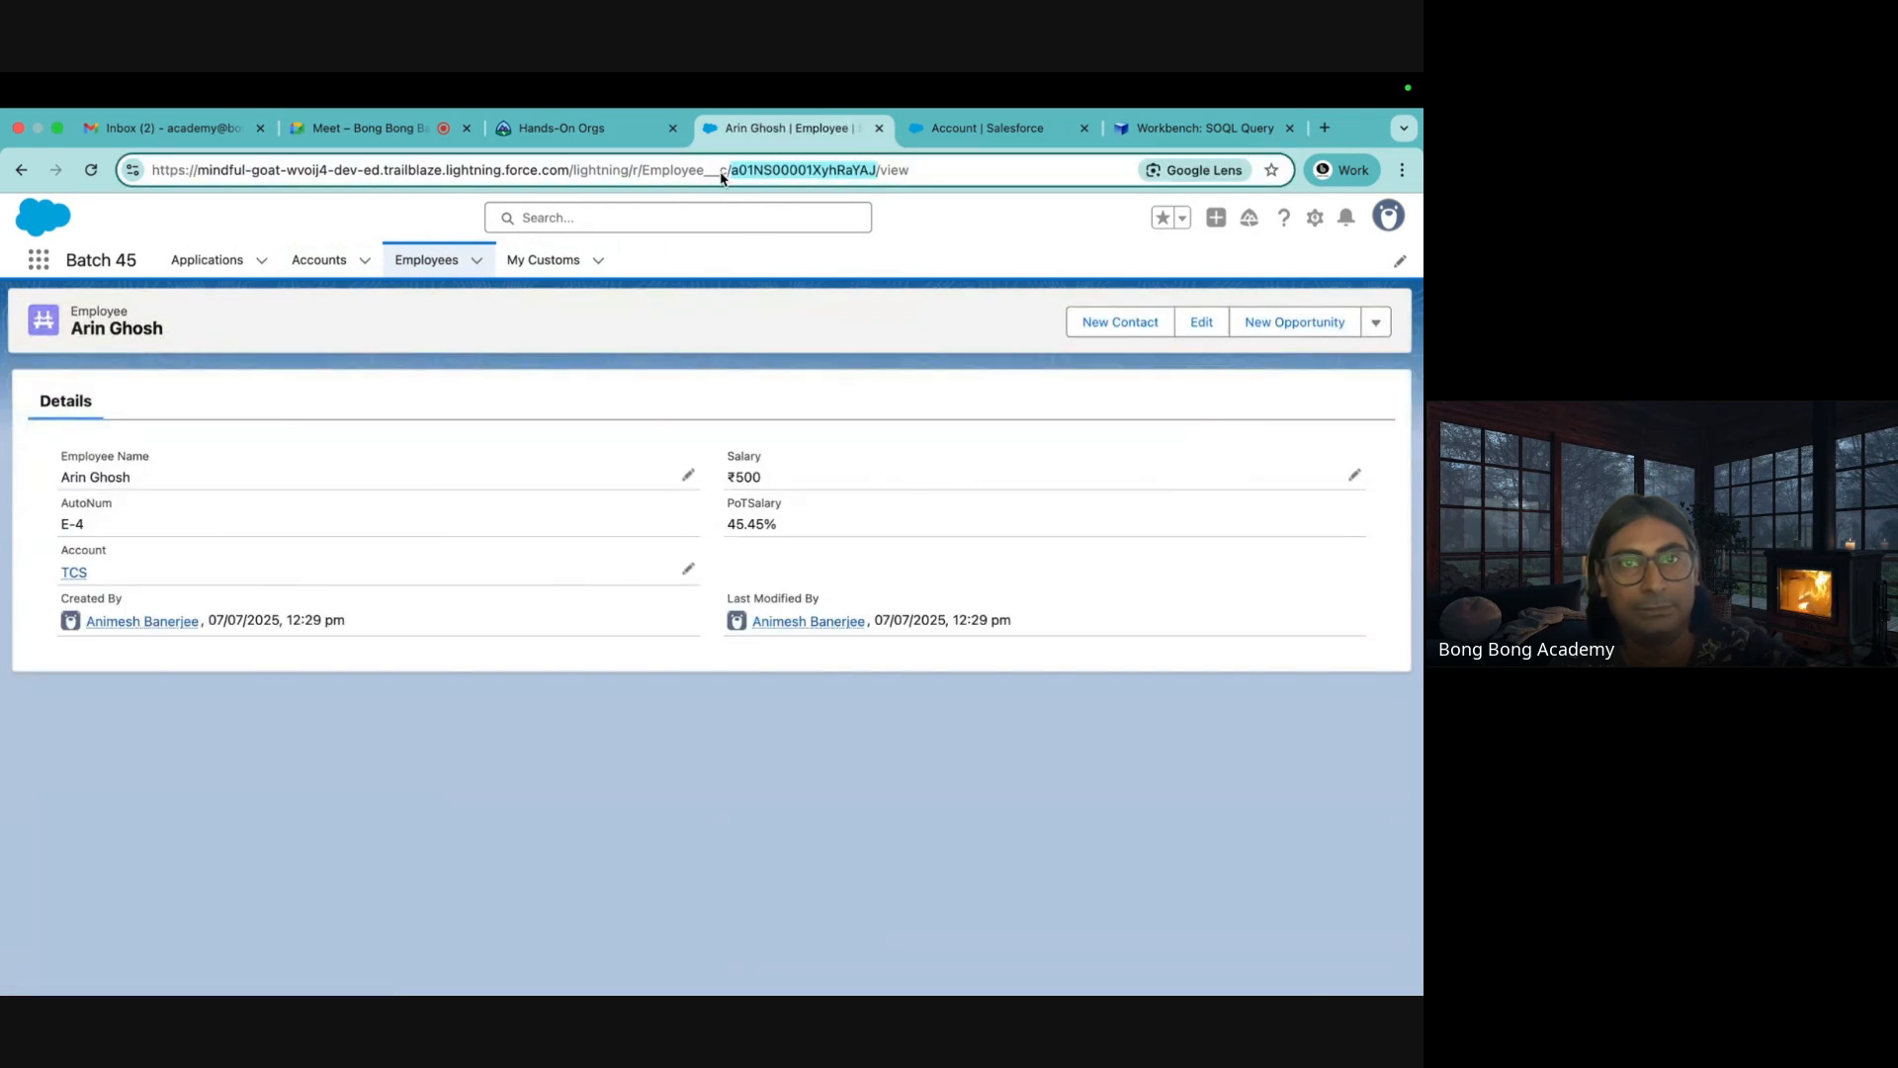
click(318, 260)
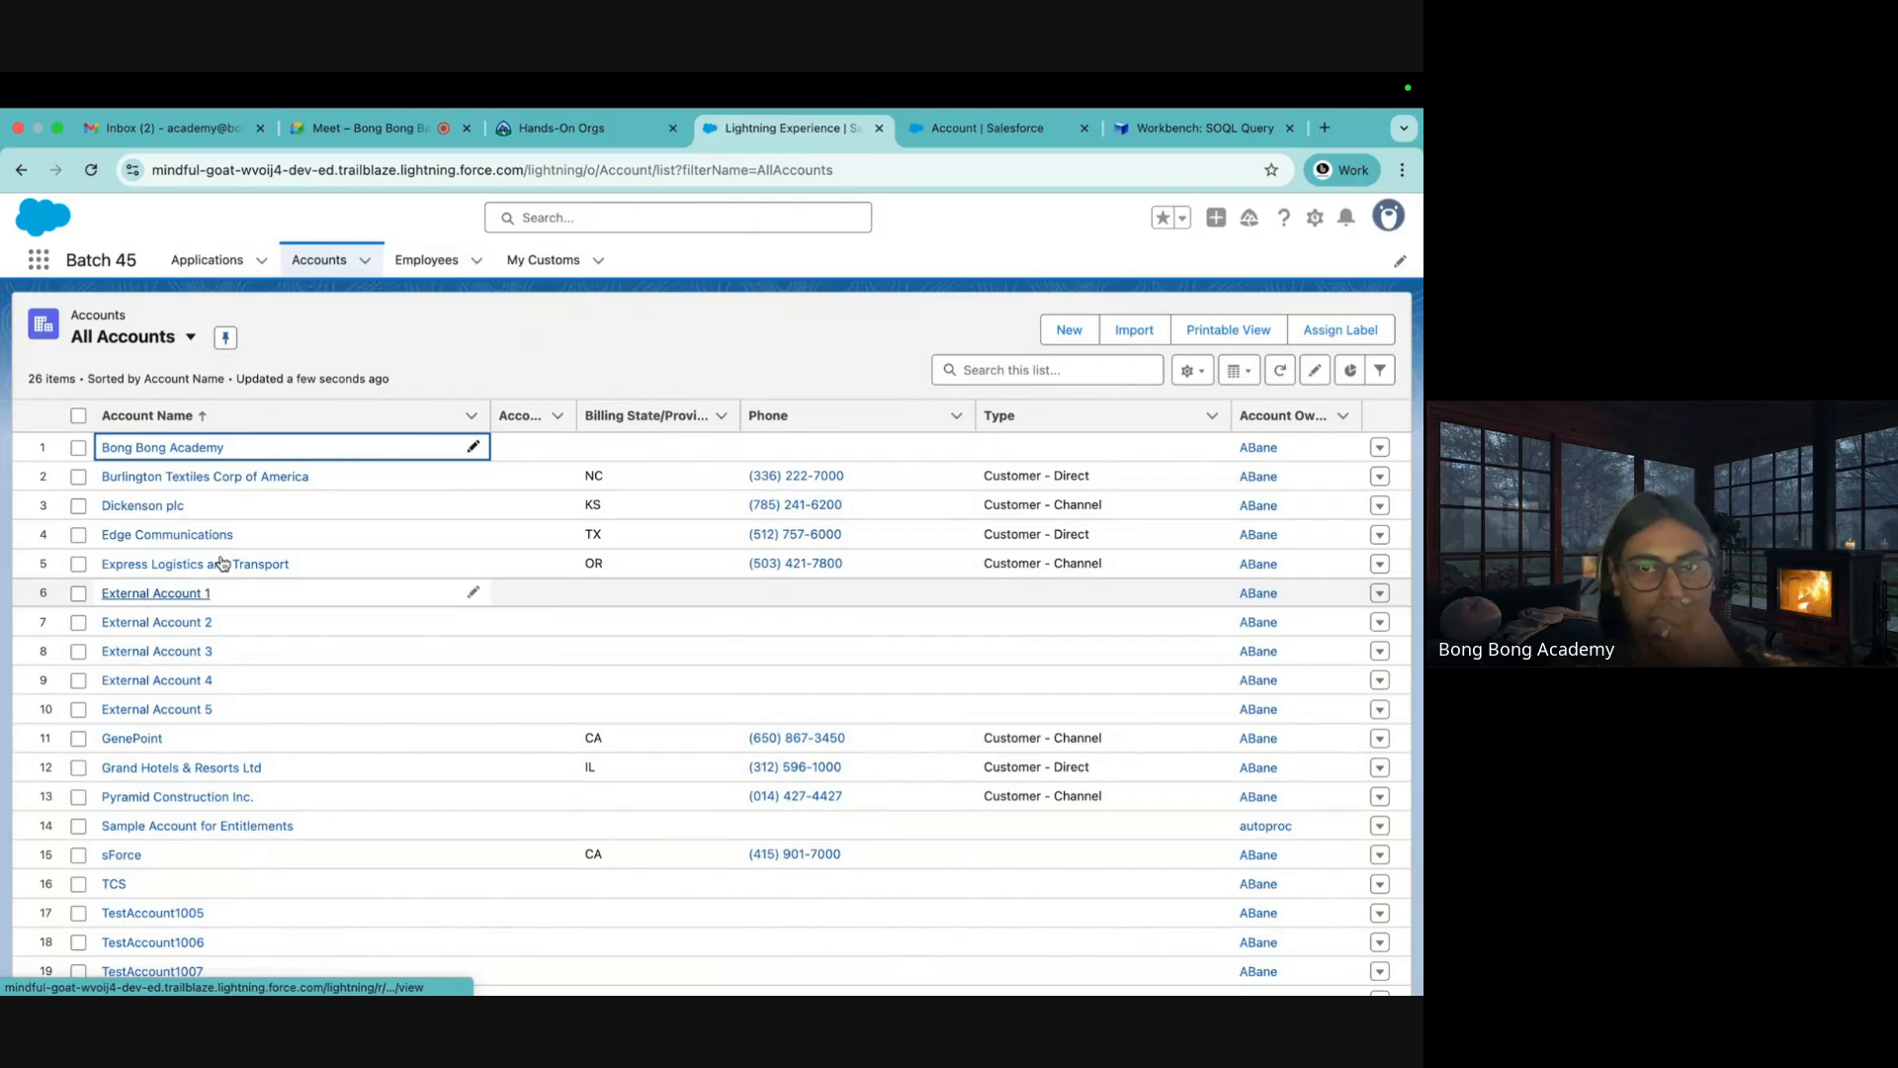
click(1180, 138)
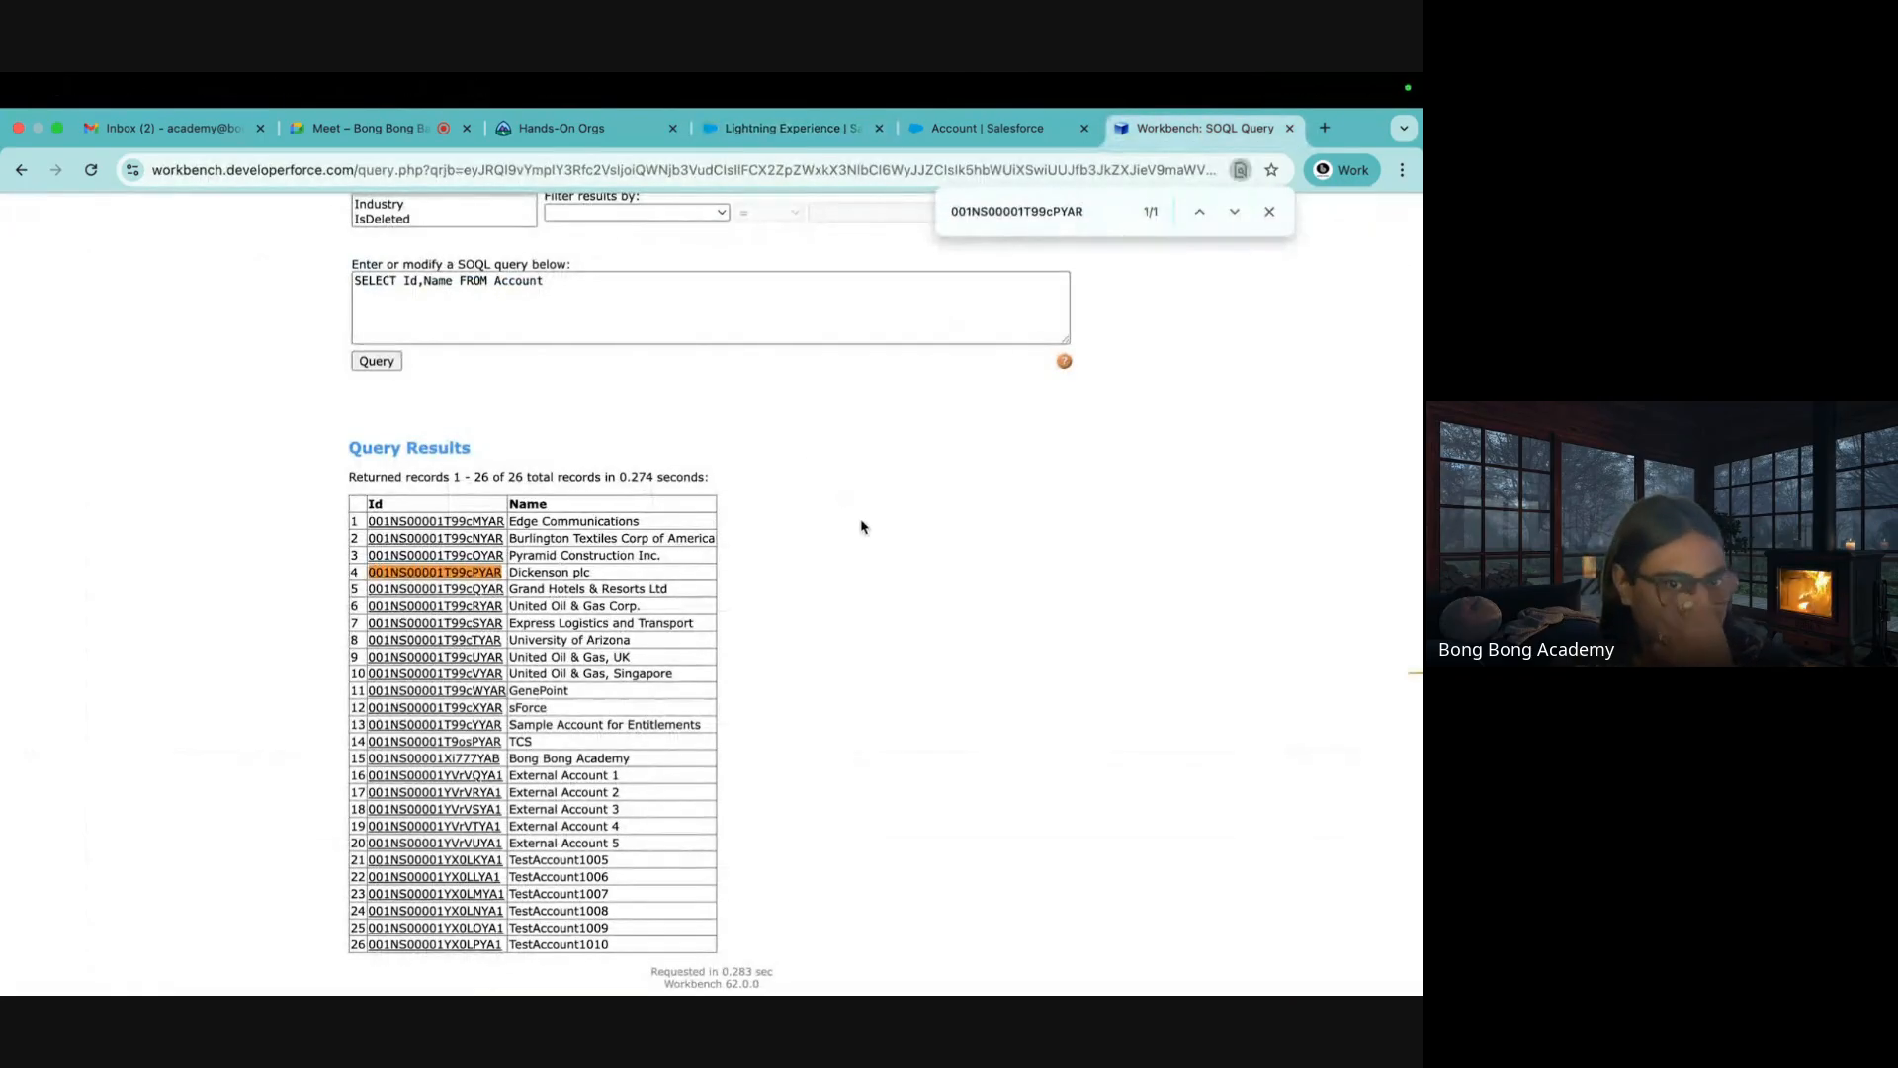
click(1270, 211)
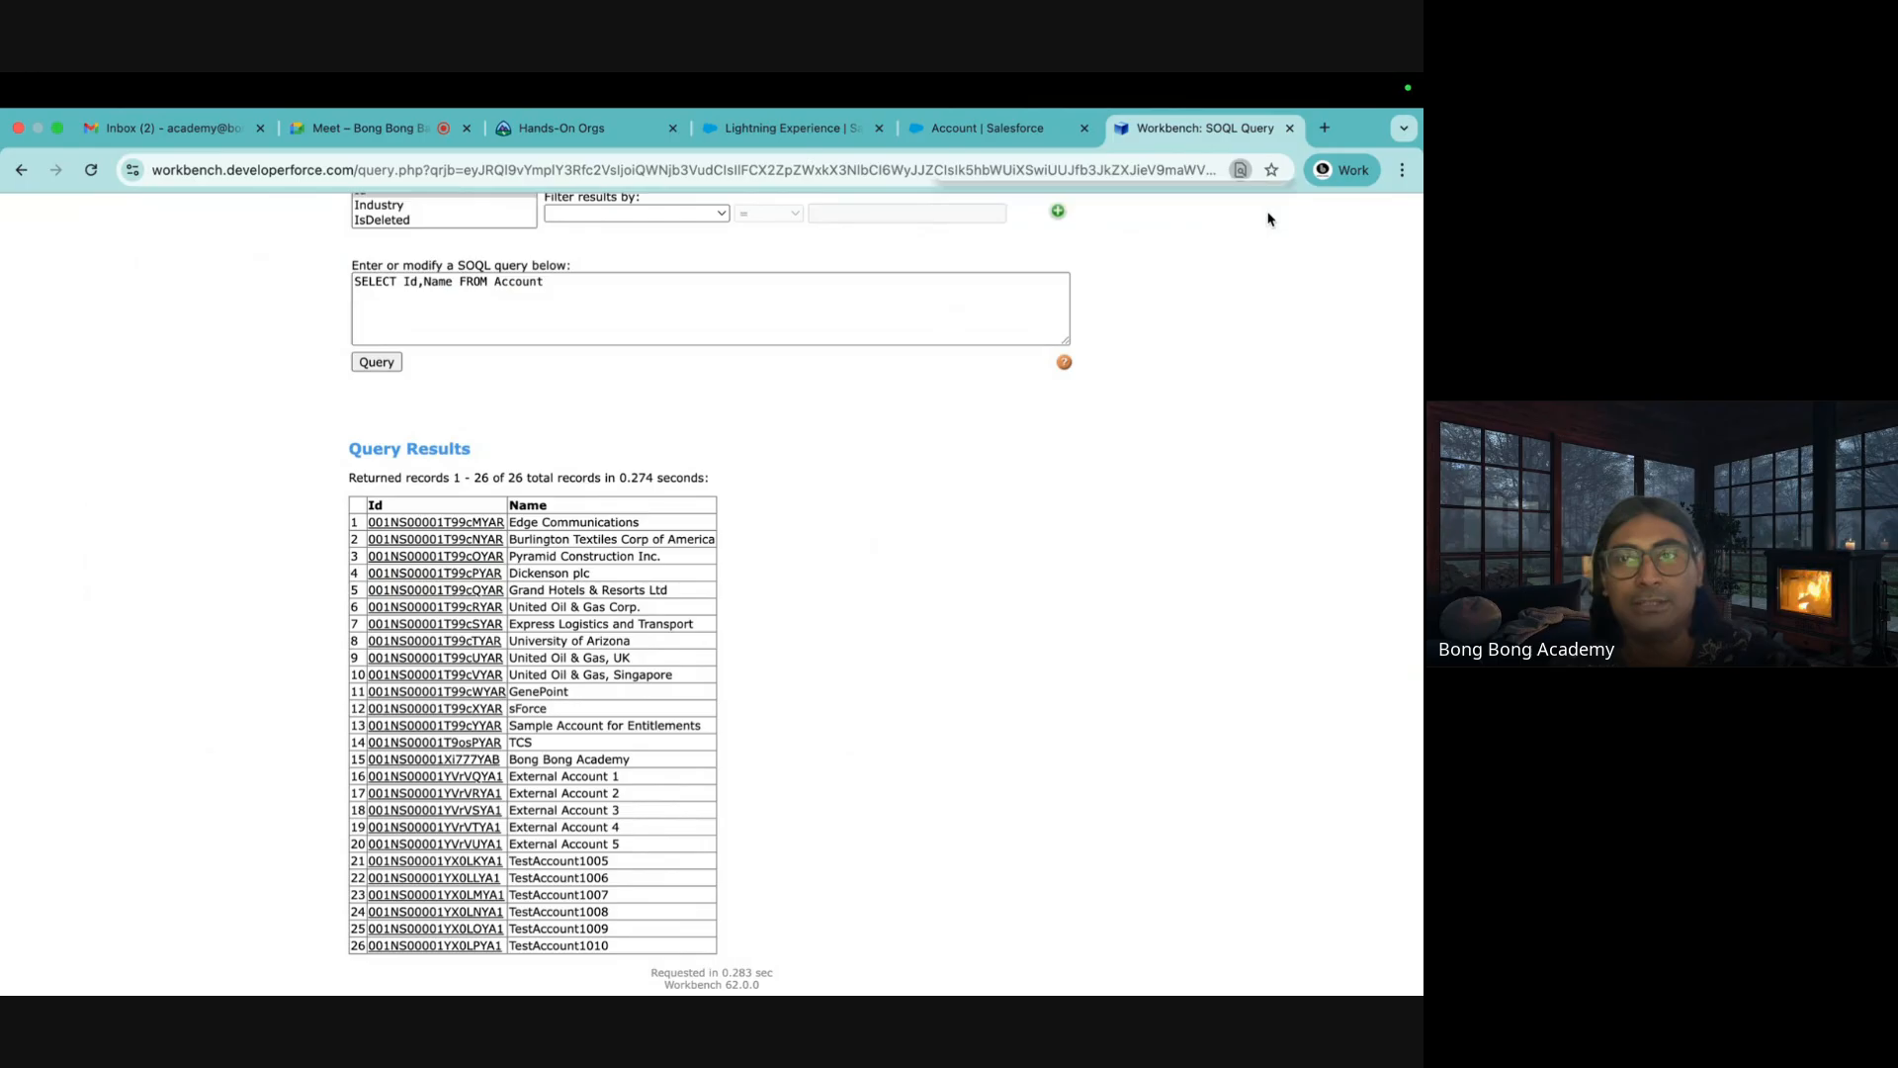
scroll(796, 491, up, 3)
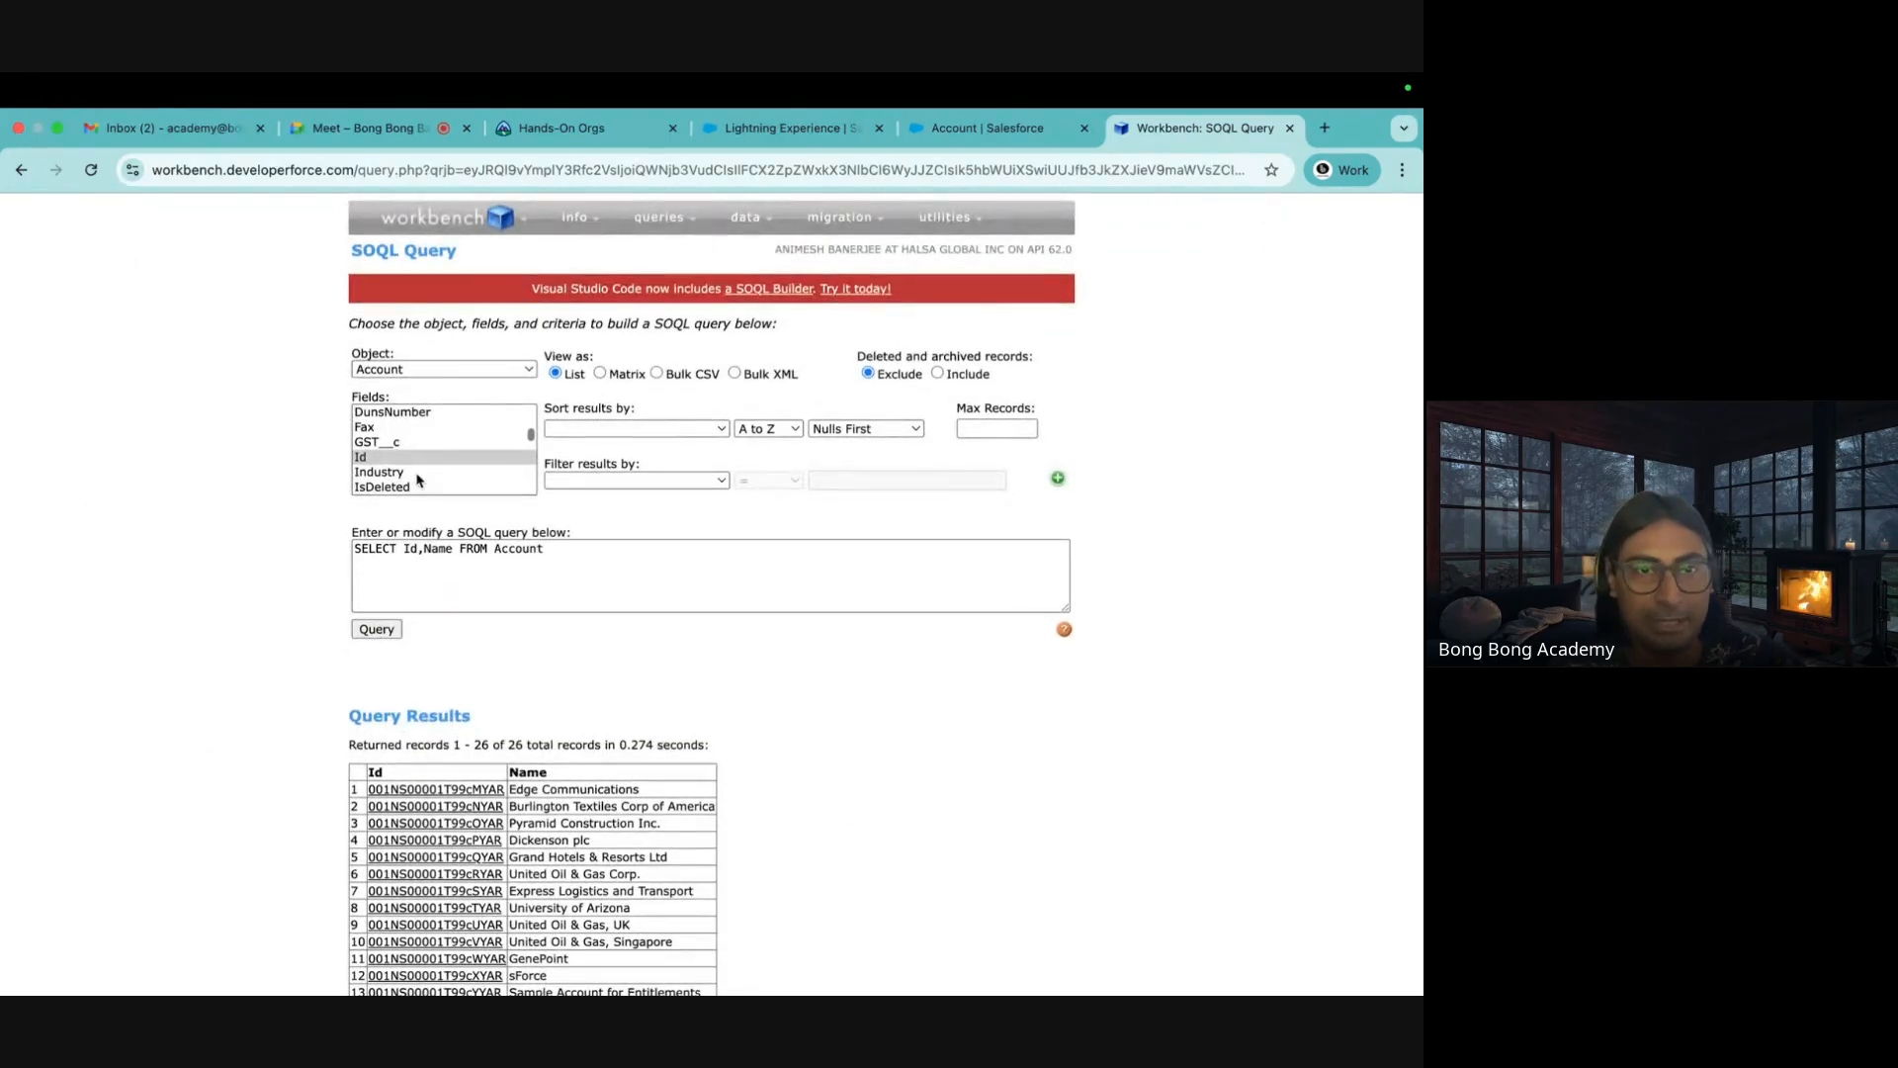
Add Active__c from the Fields list and run the Account query
scroll(416, 479, up, 3)
scroll(416, 479, up, 3)
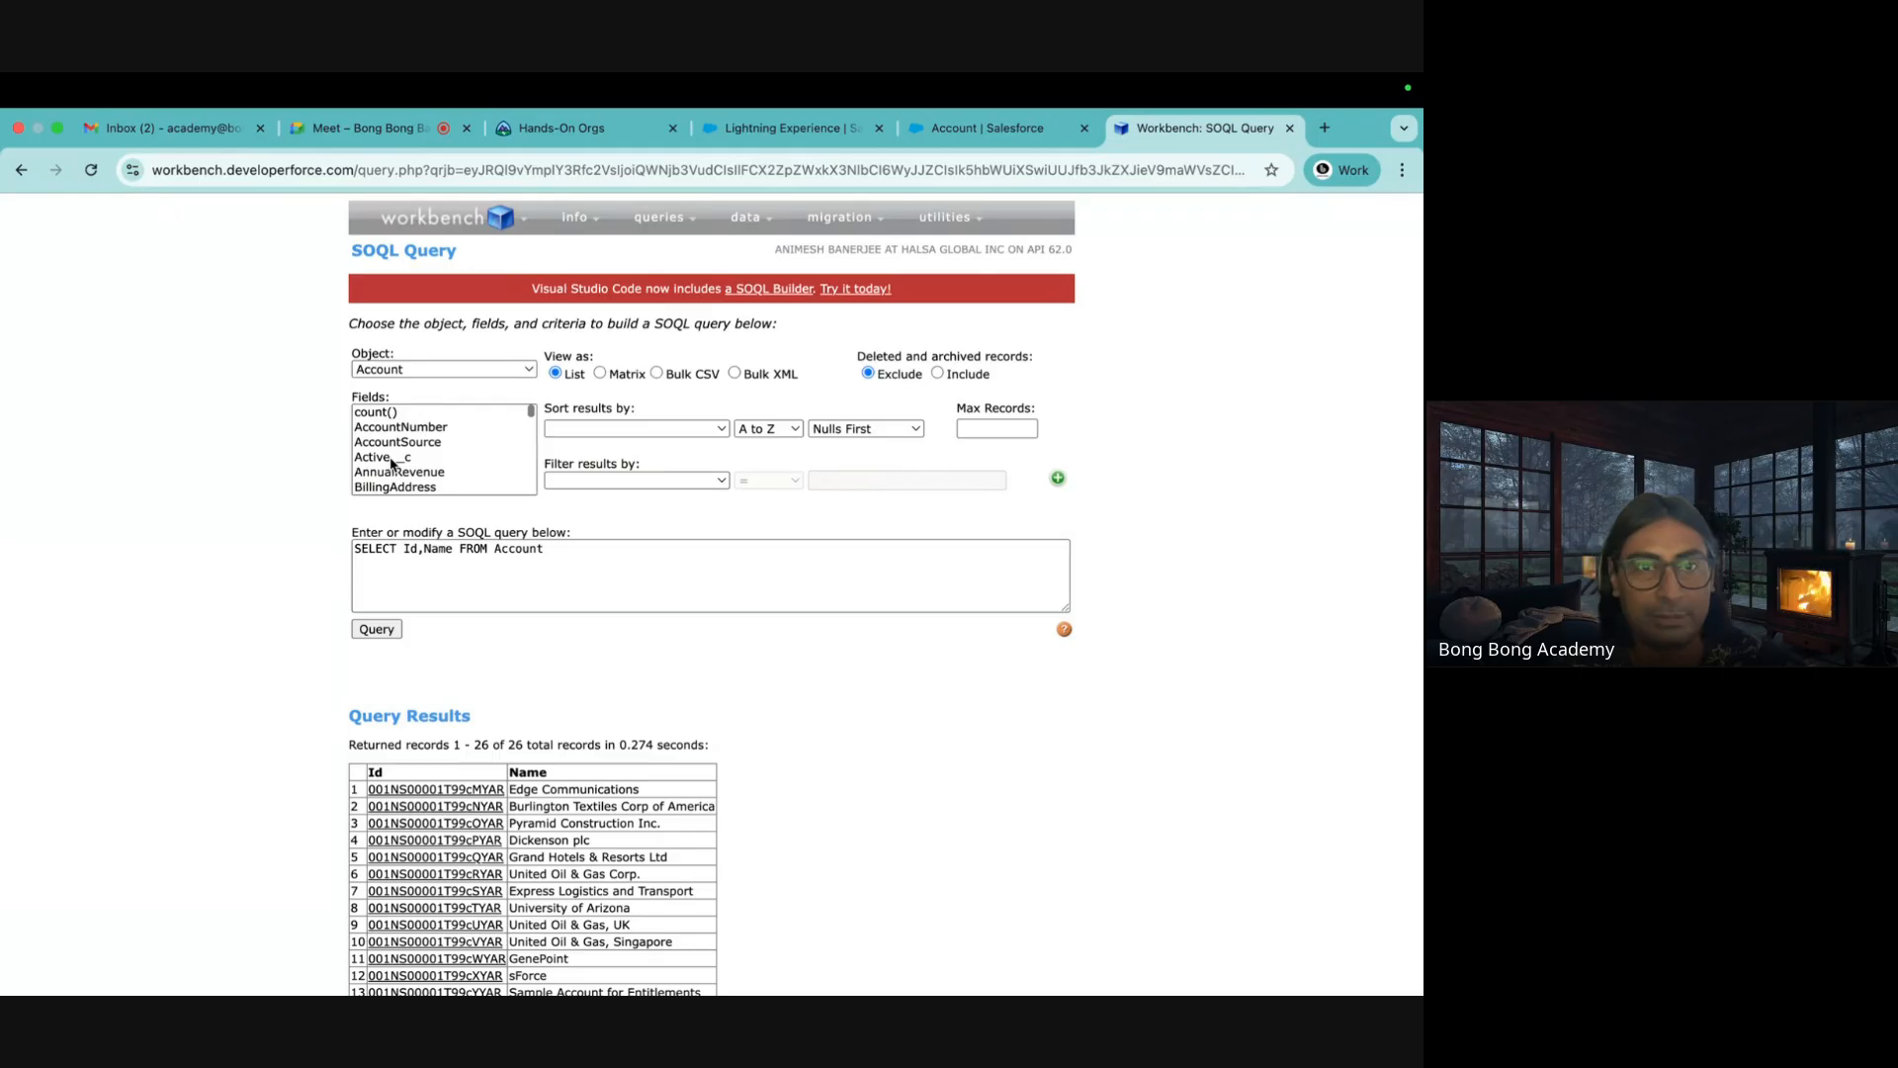
click(393, 460)
click(381, 629)
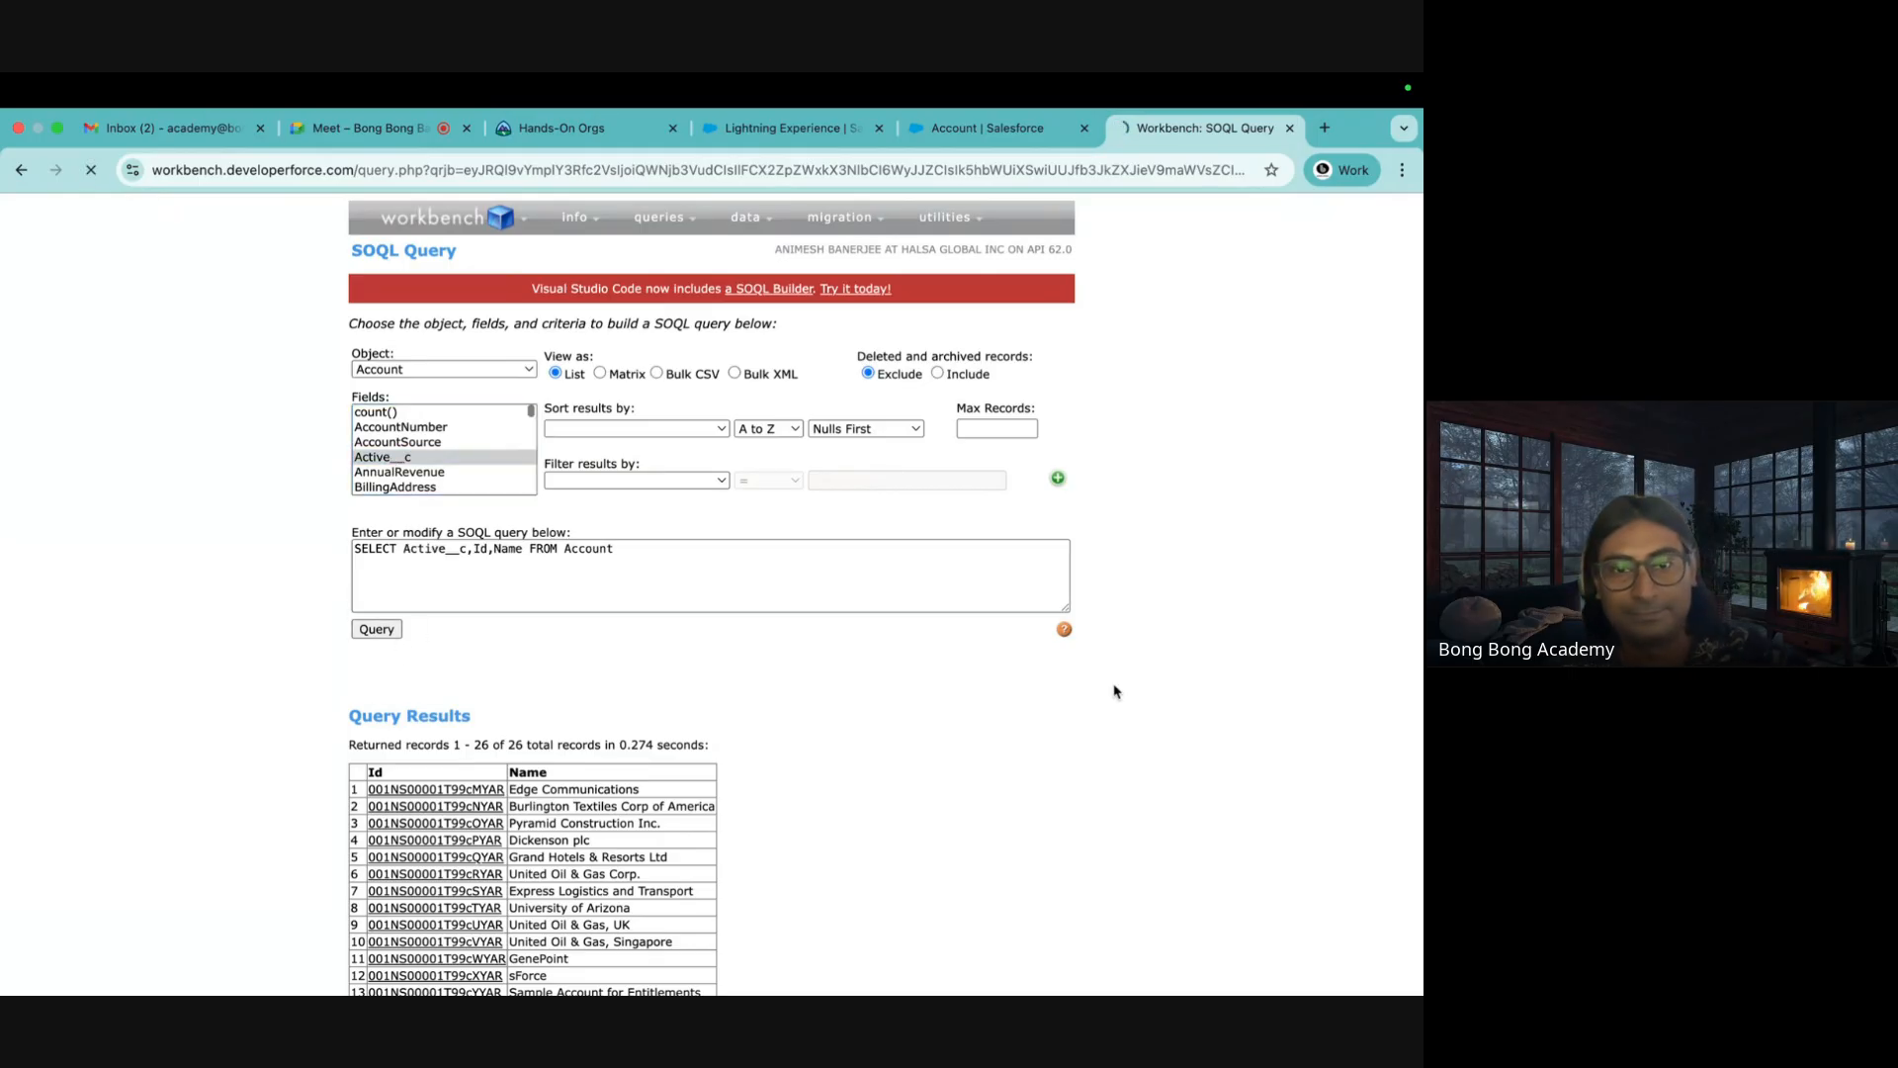
scroll(1102, 710, down, 3)
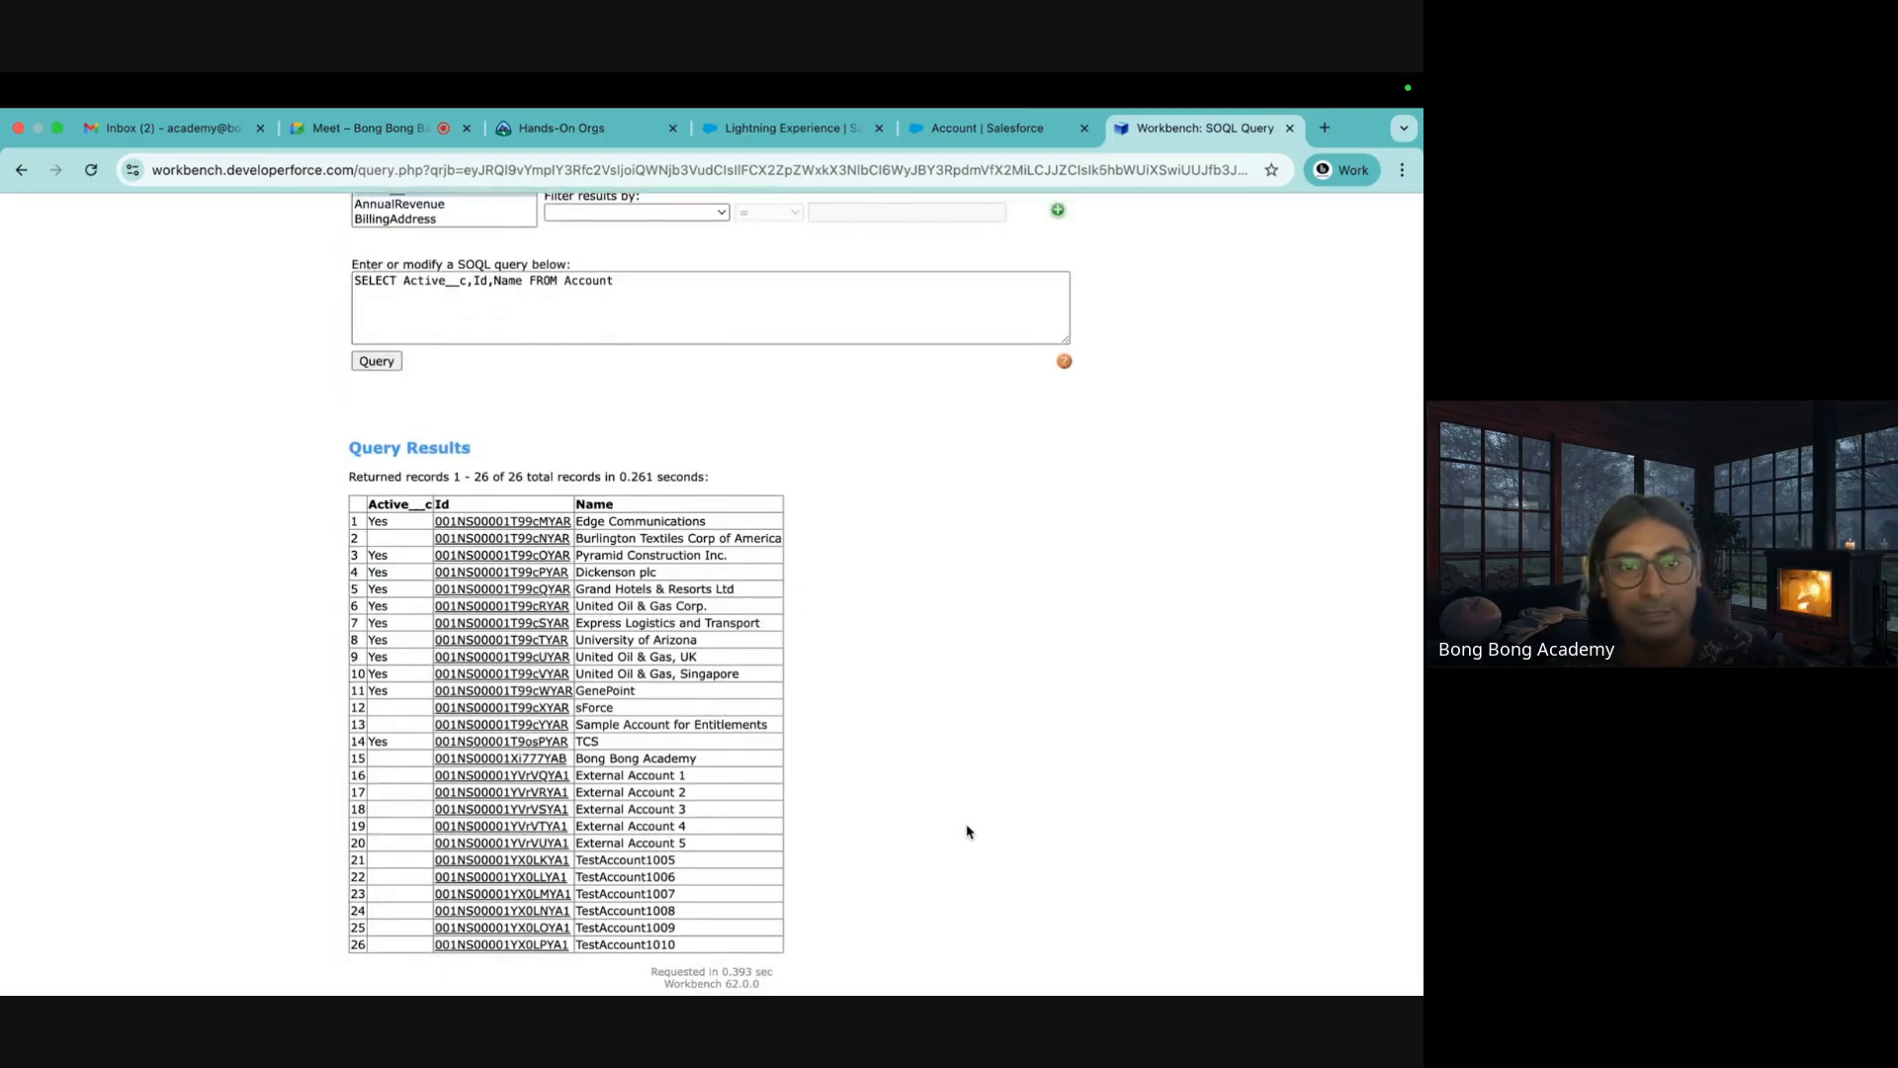
scroll(966, 831, up, 3)
Rewrite the query as SELECT Id, Name, Active__c FROM Account and rerun it
click(521, 547)
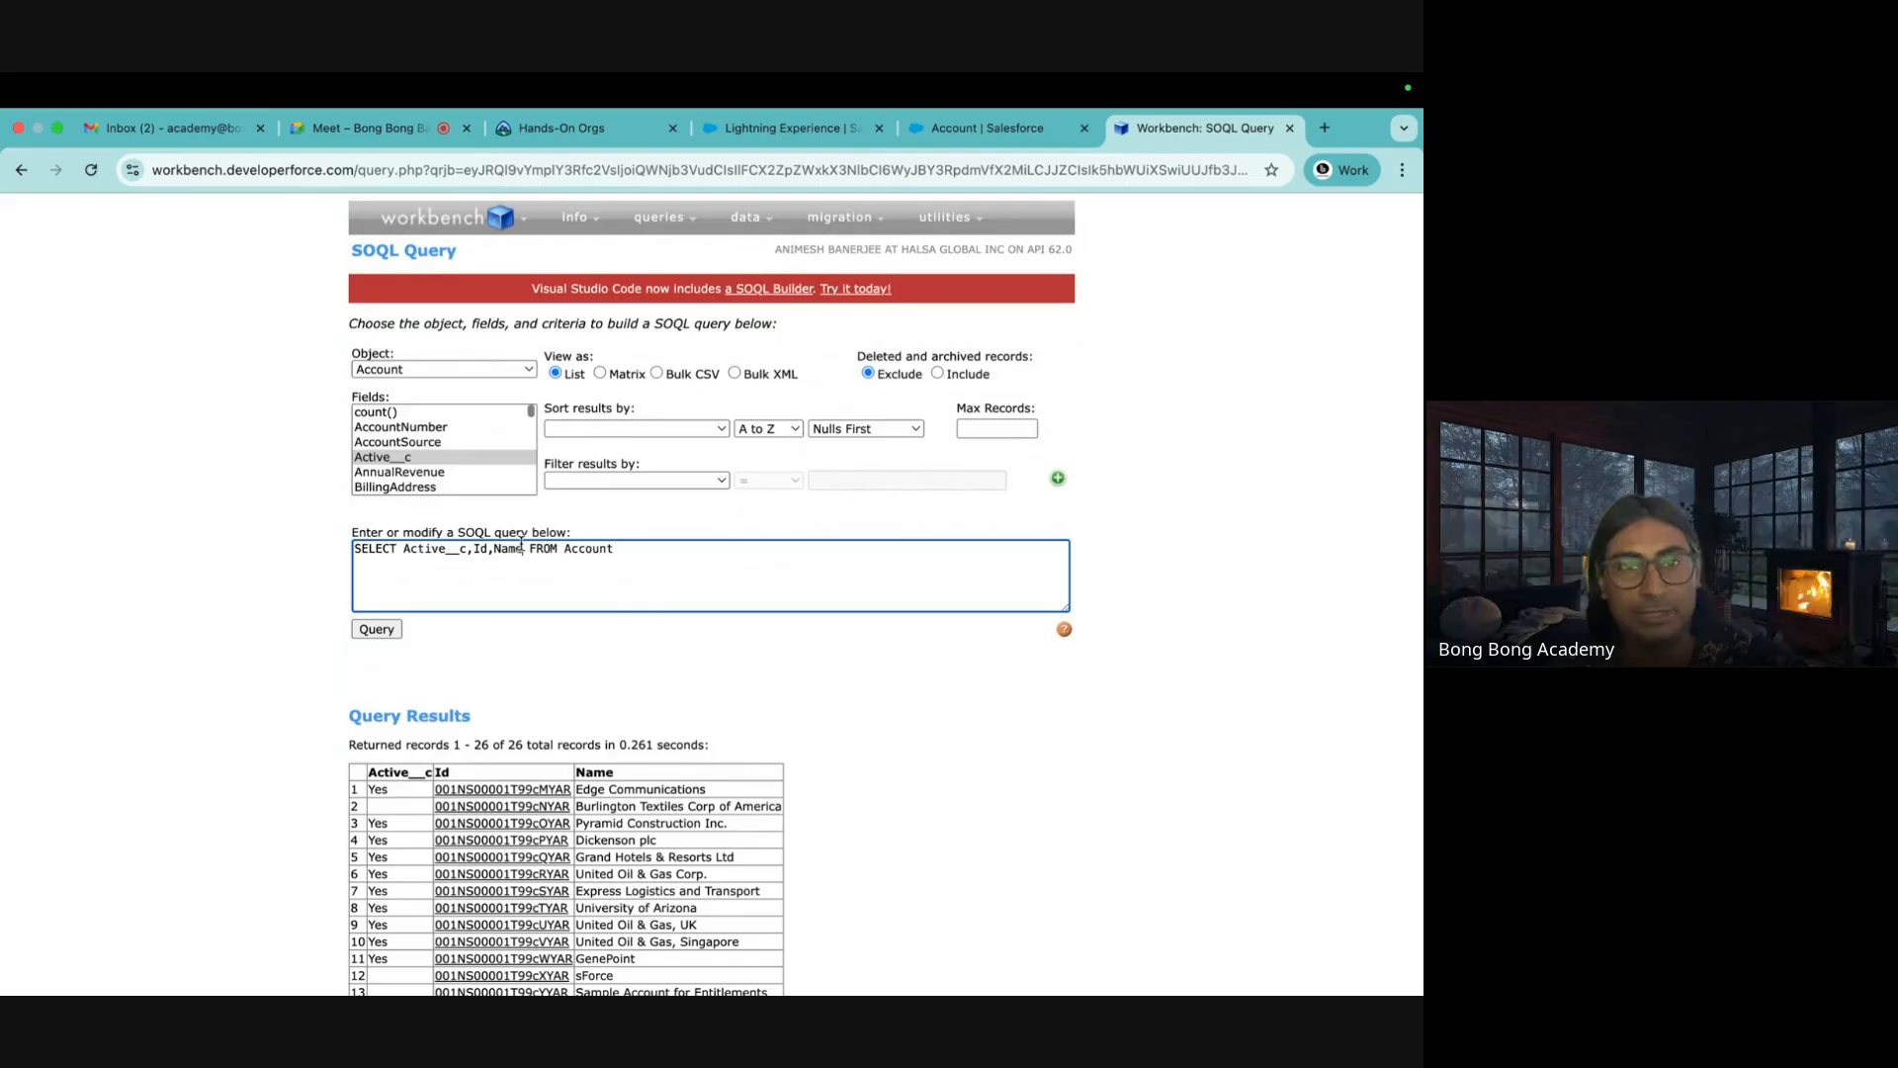
drag(525, 548, 403, 548)
key(BackSpace)
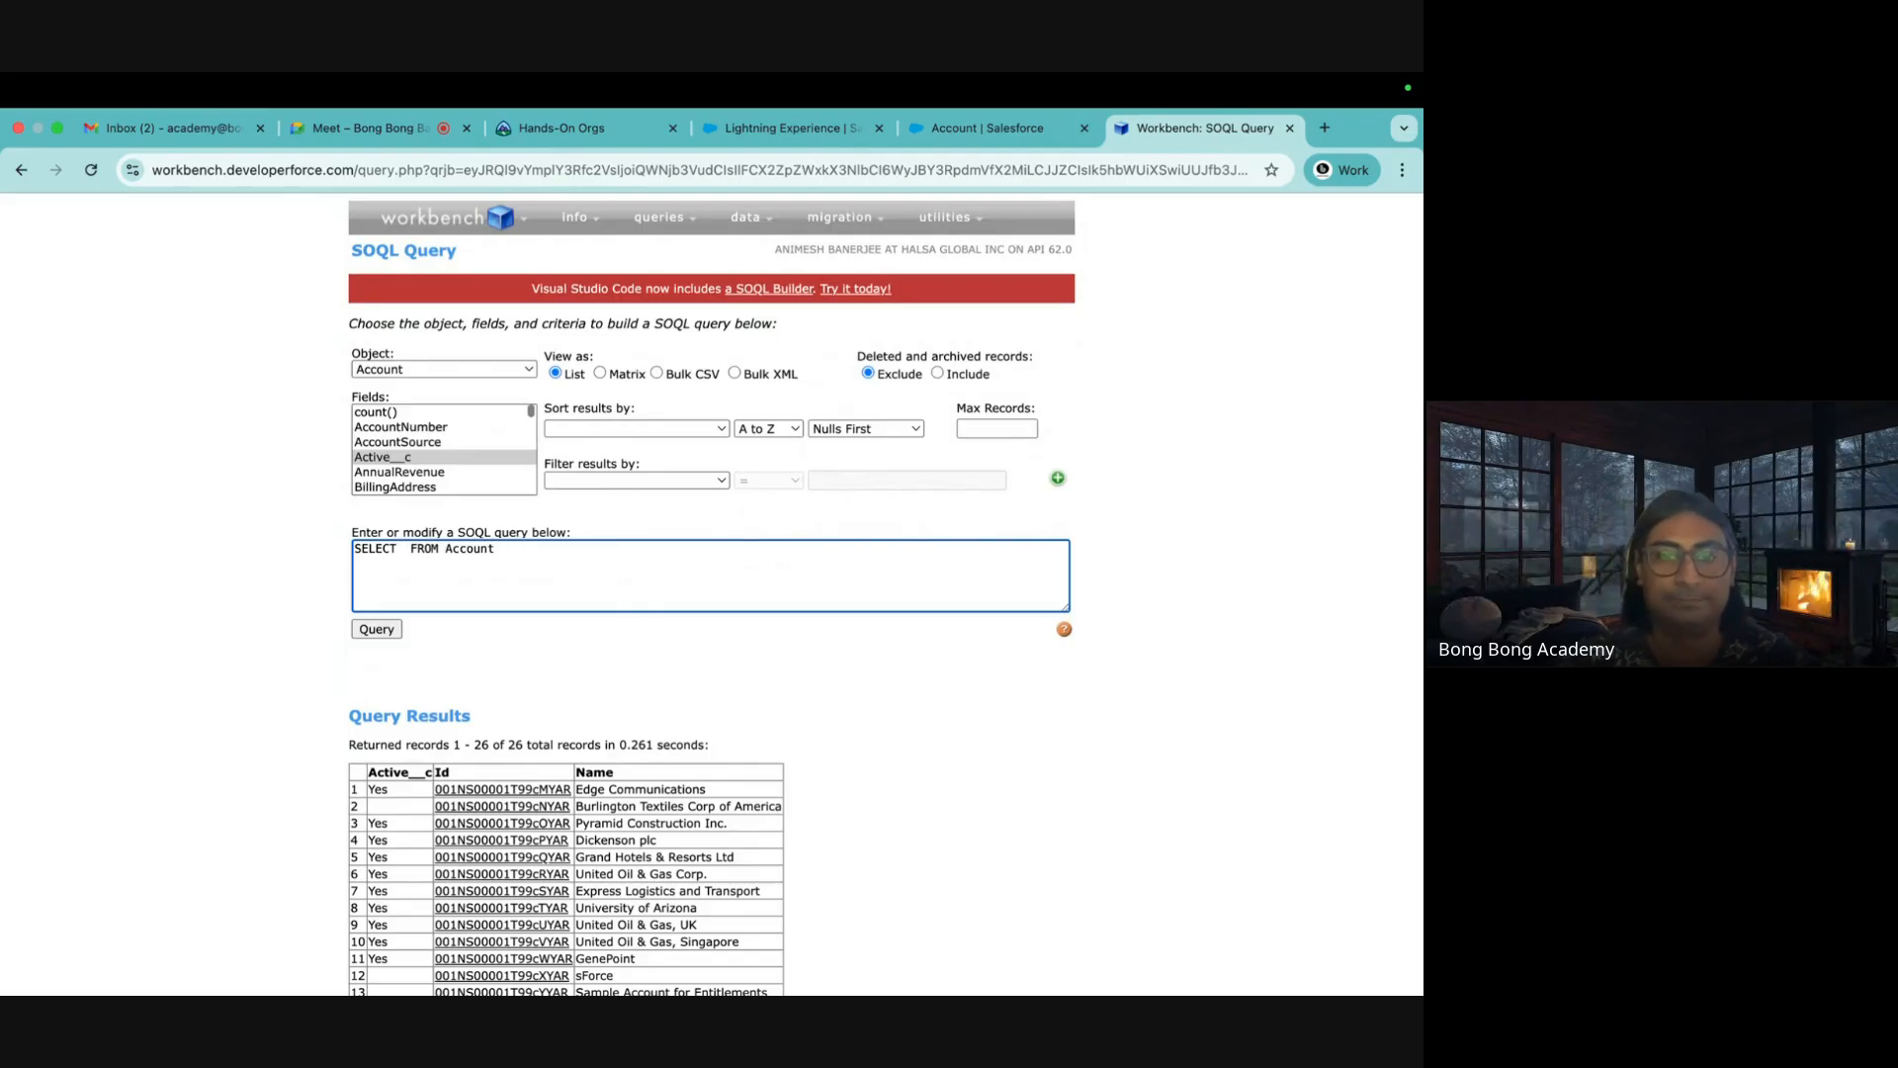
text(Id, Nam)
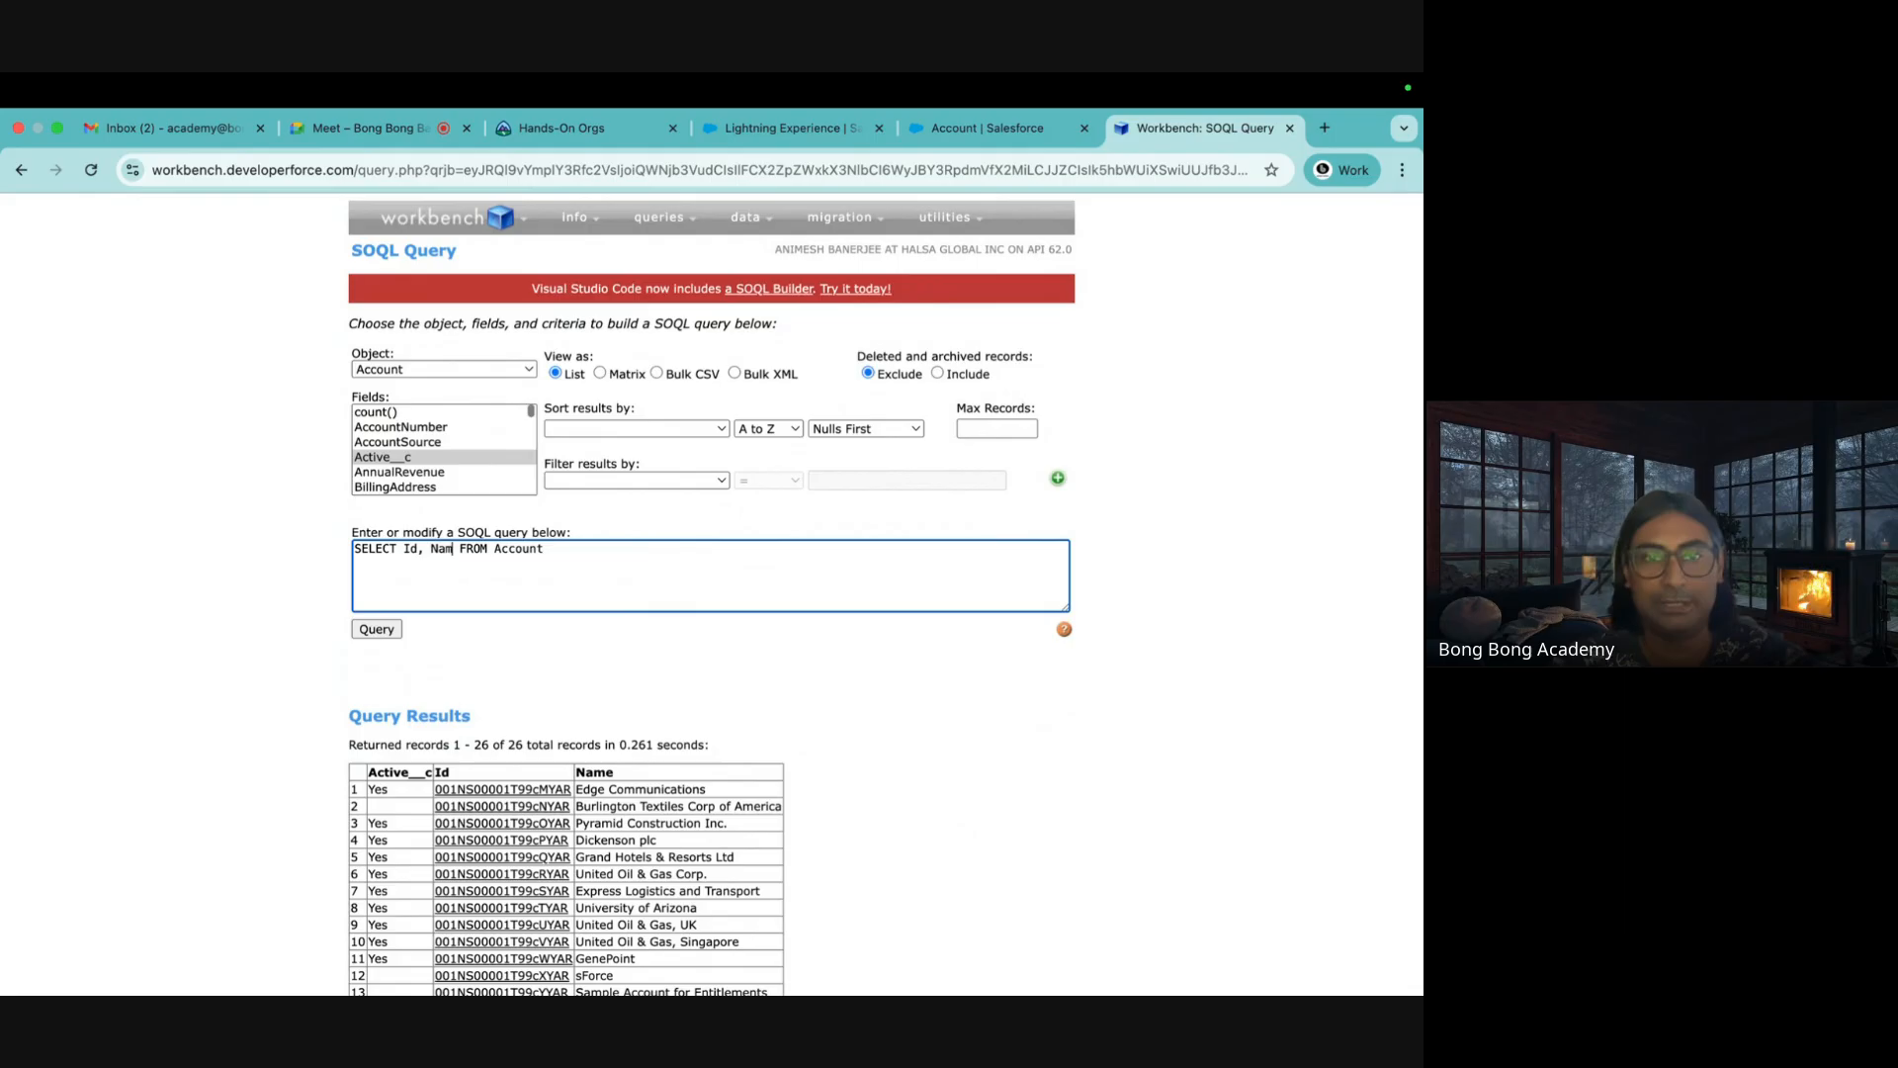
text(e)
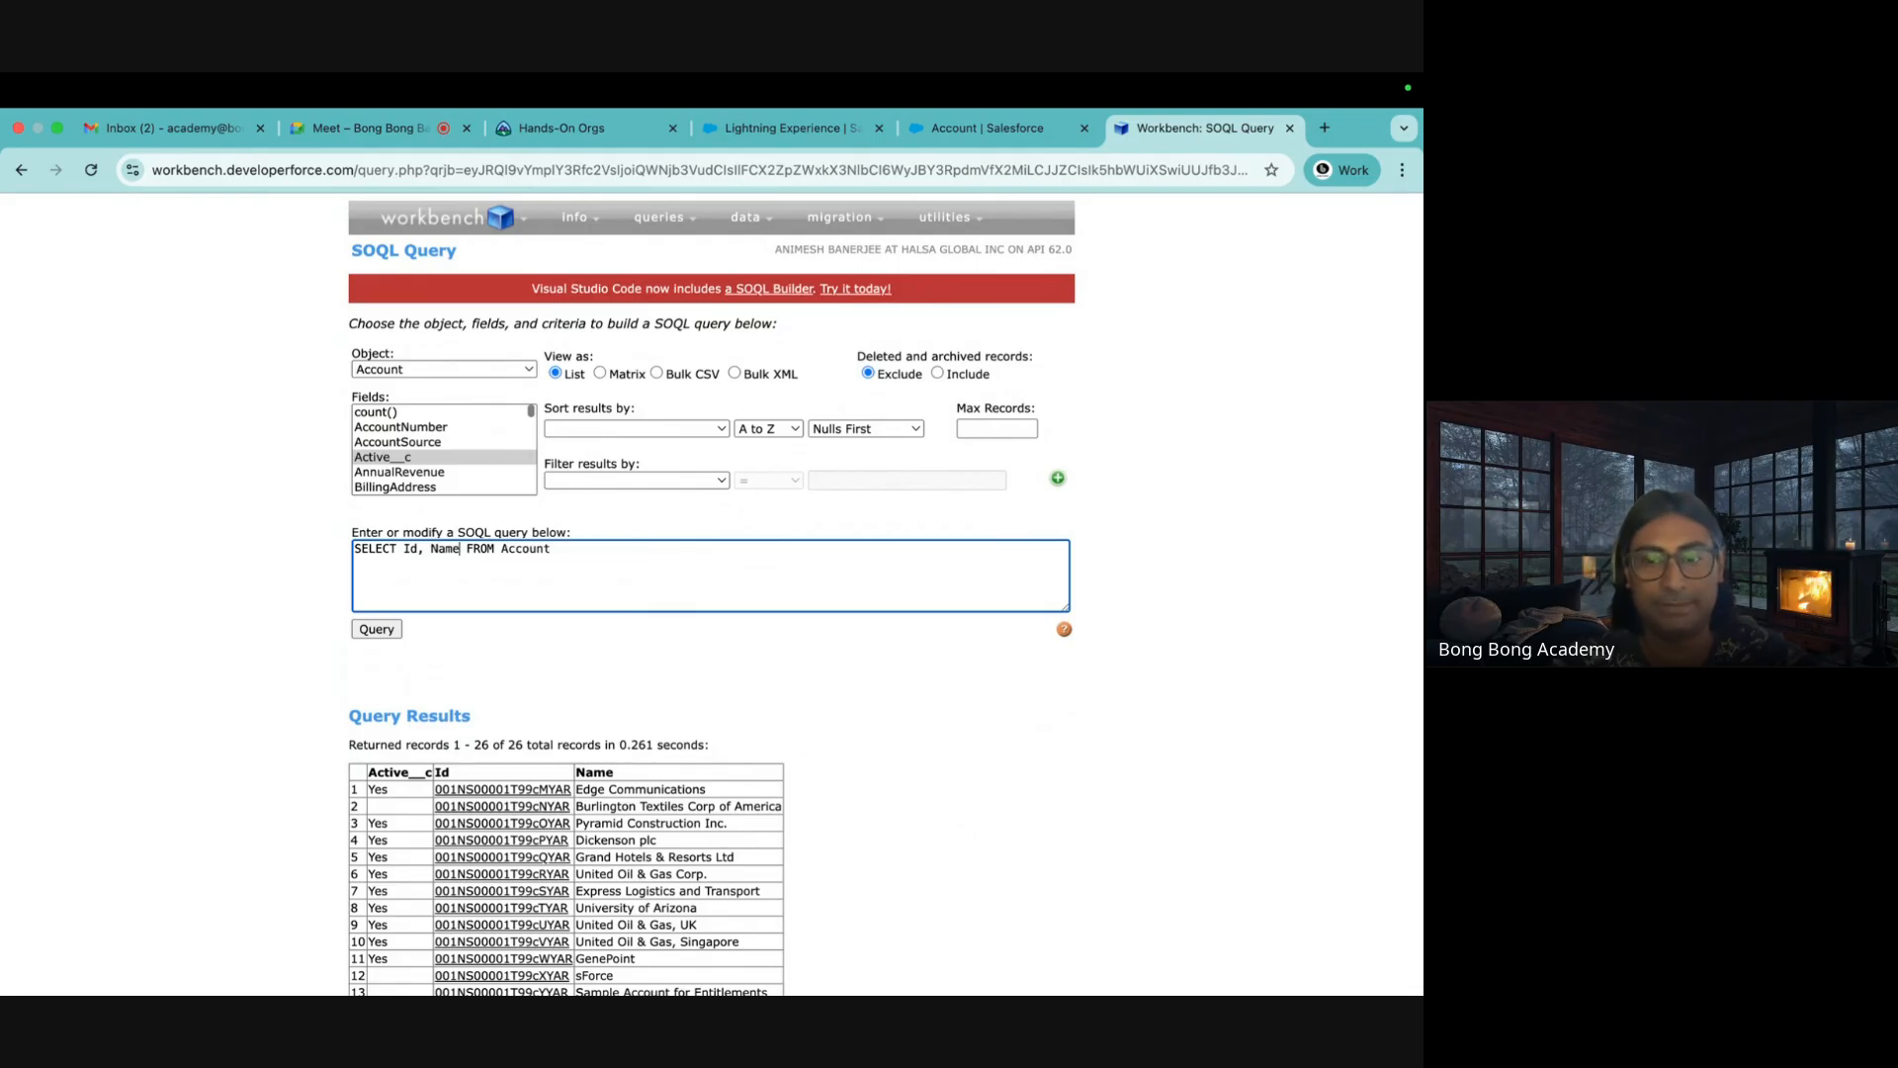
text(, )
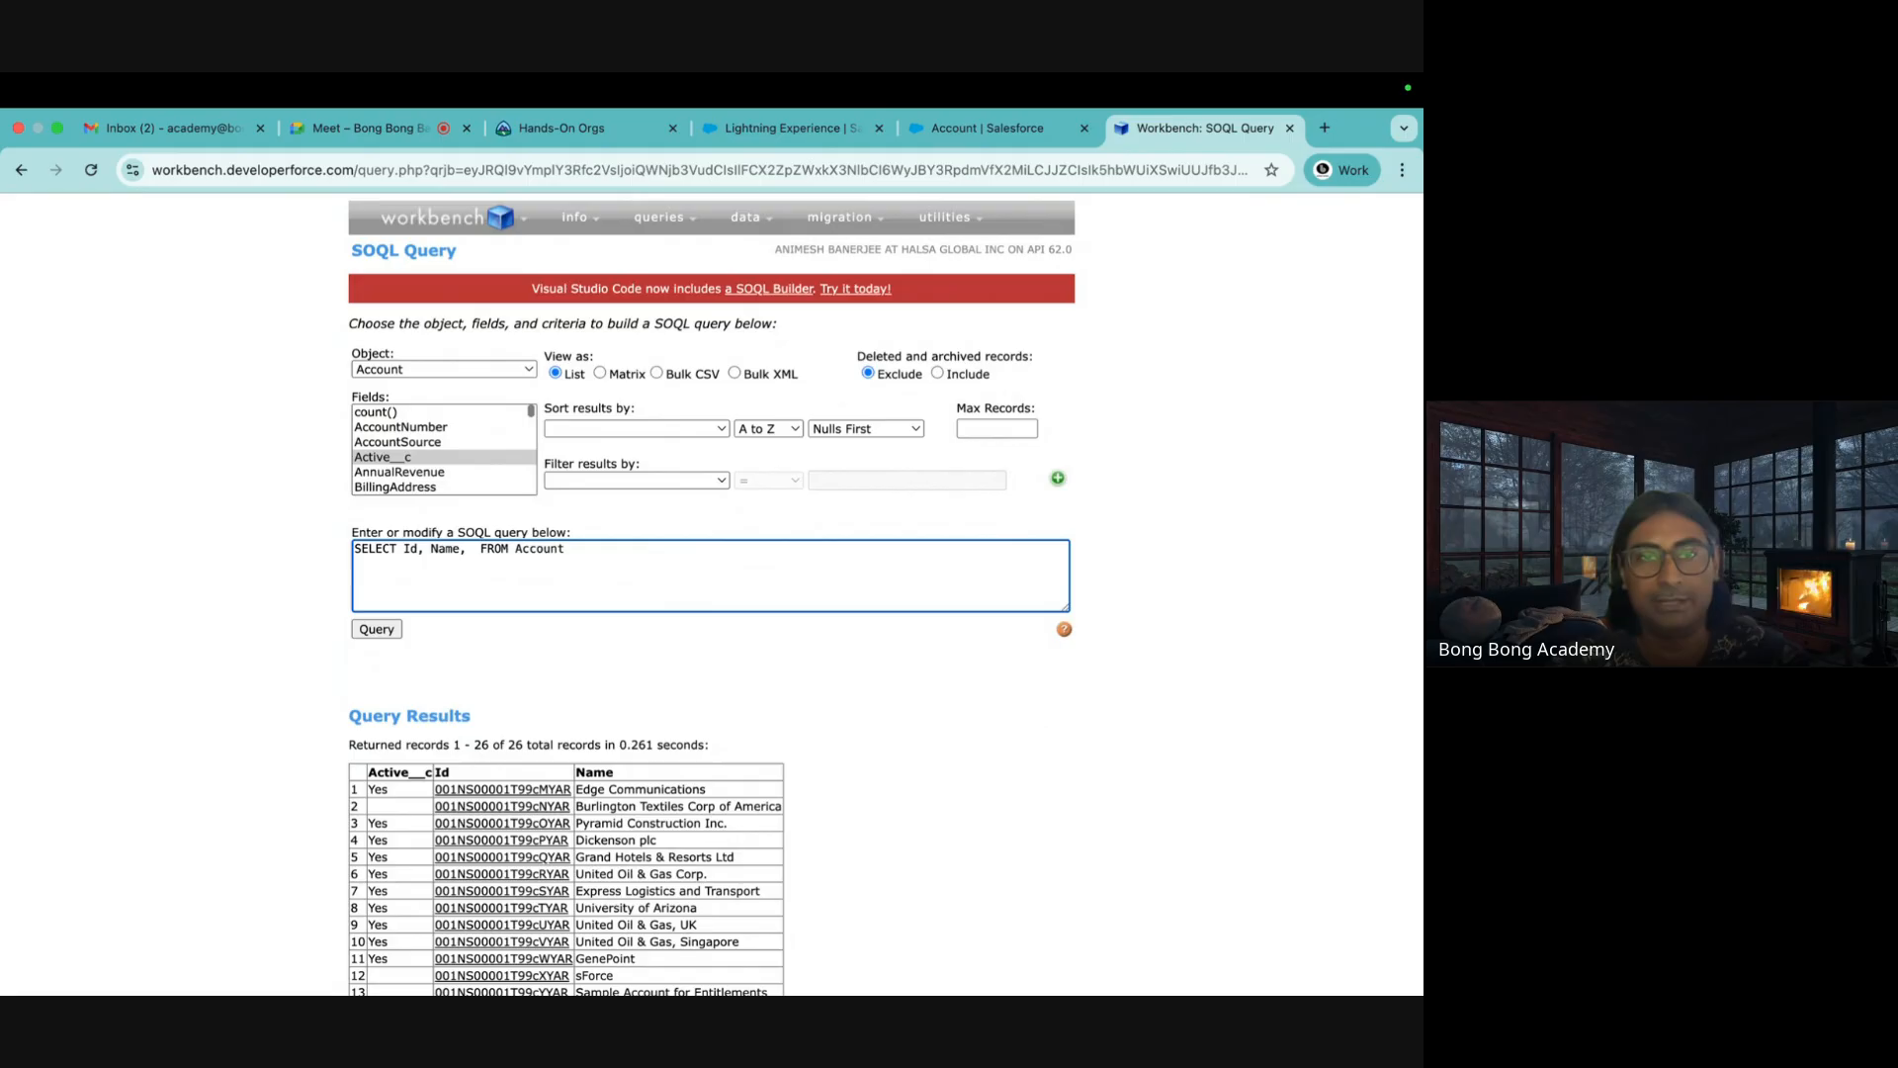
text(Active_)
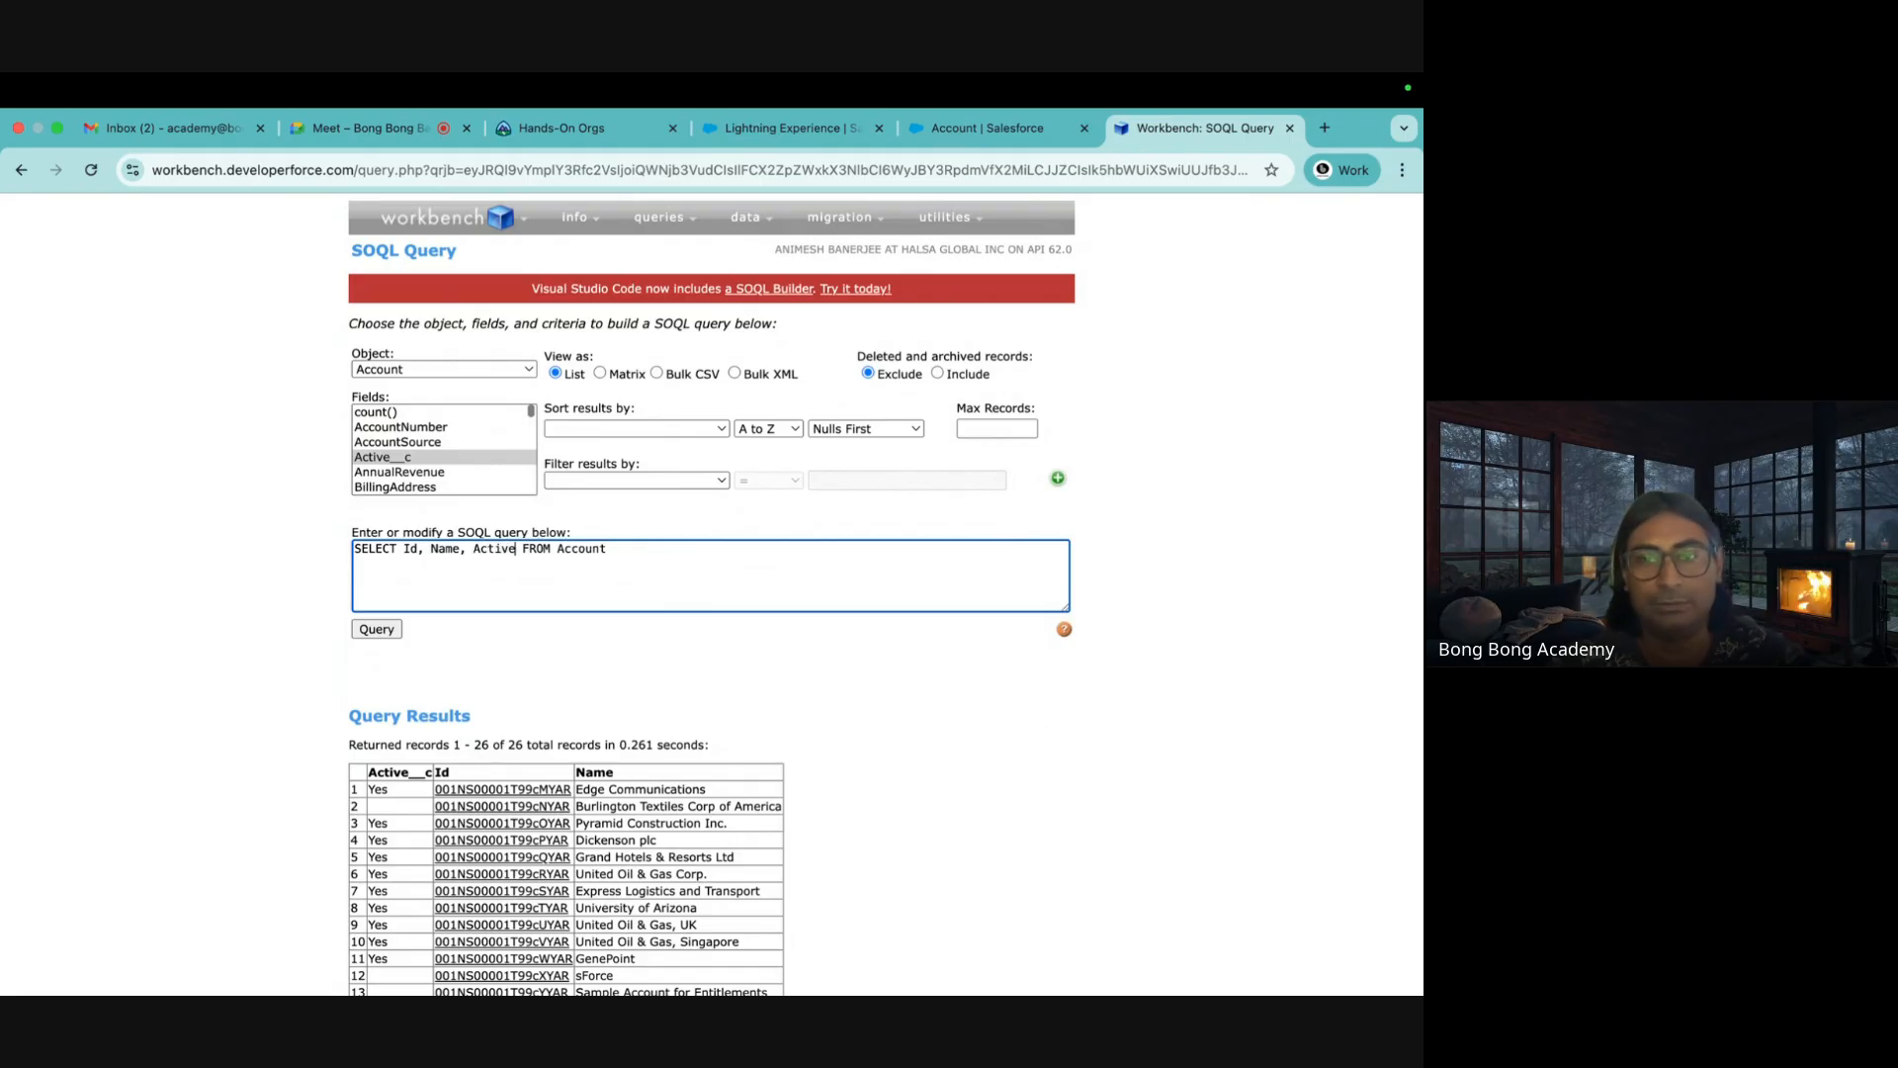
text(_c)
click(367, 629)
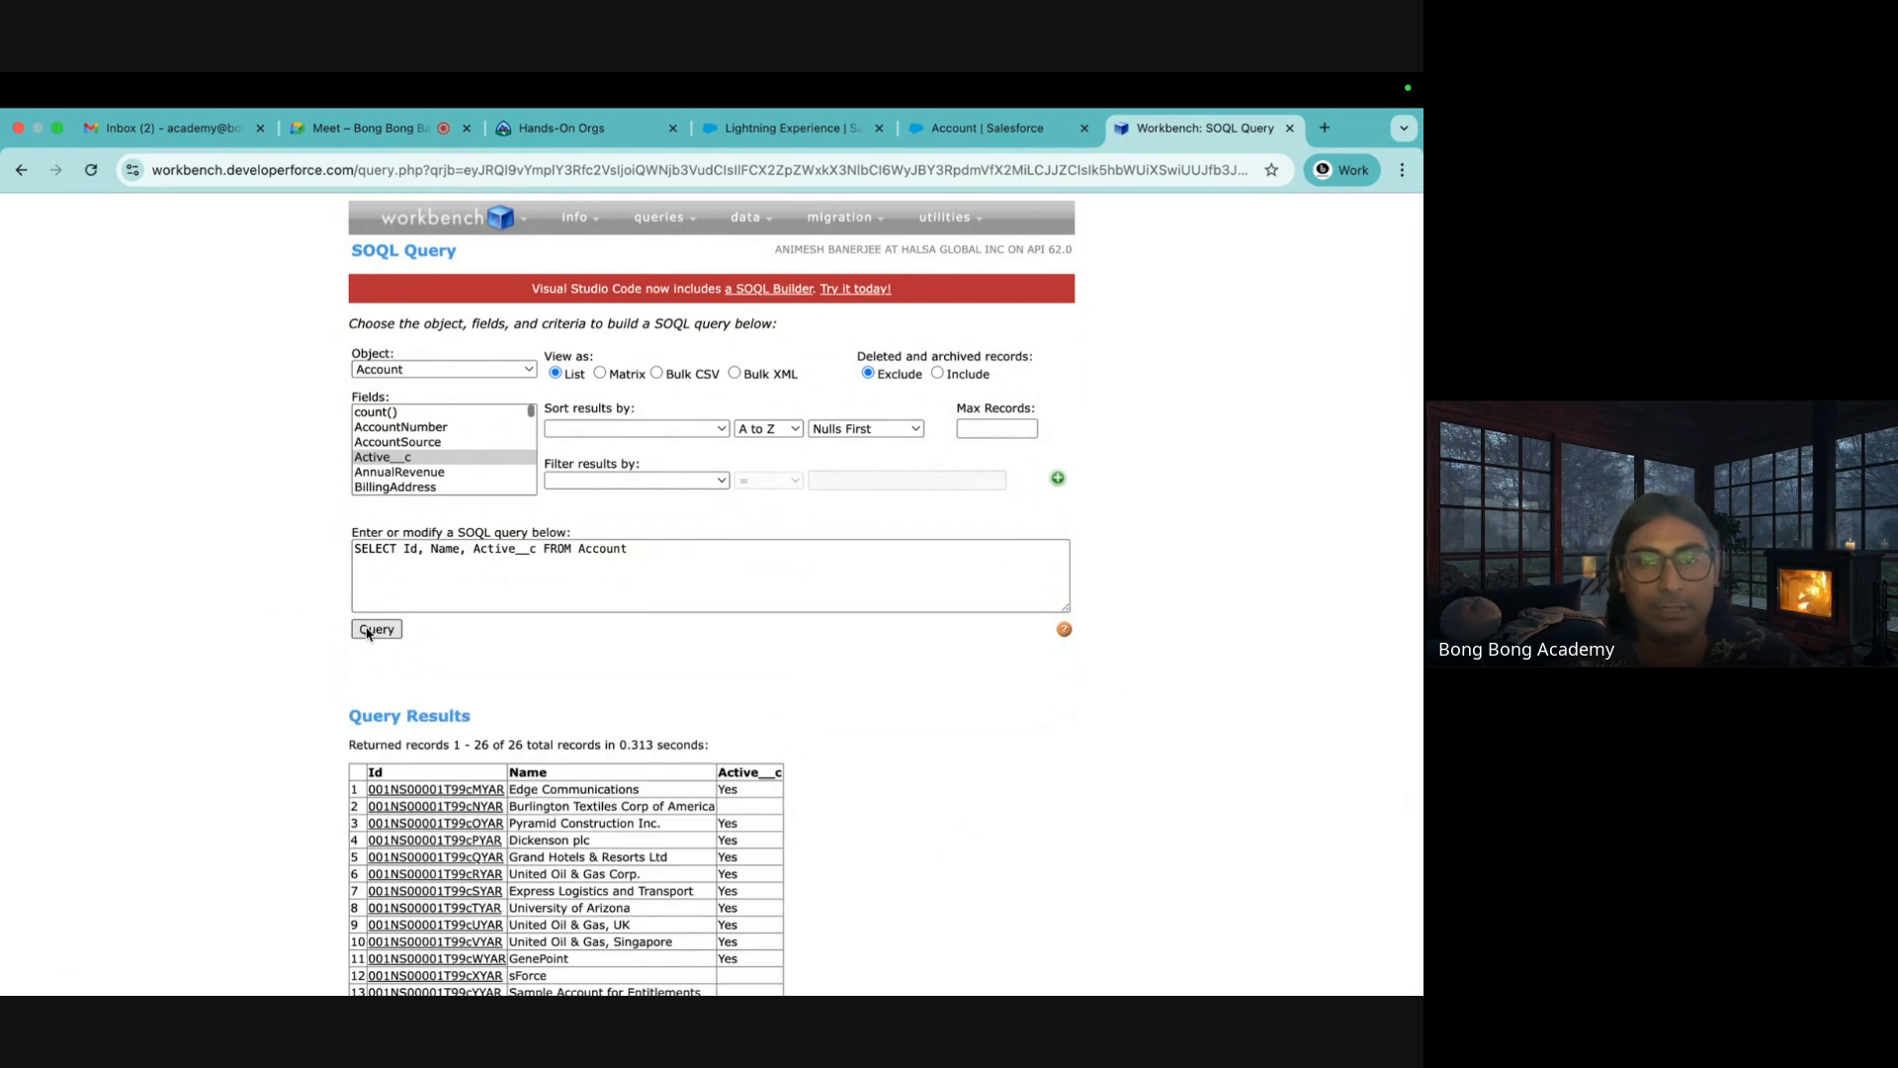
scroll(951, 791, down, 3)
scroll(951, 790, up, 5)
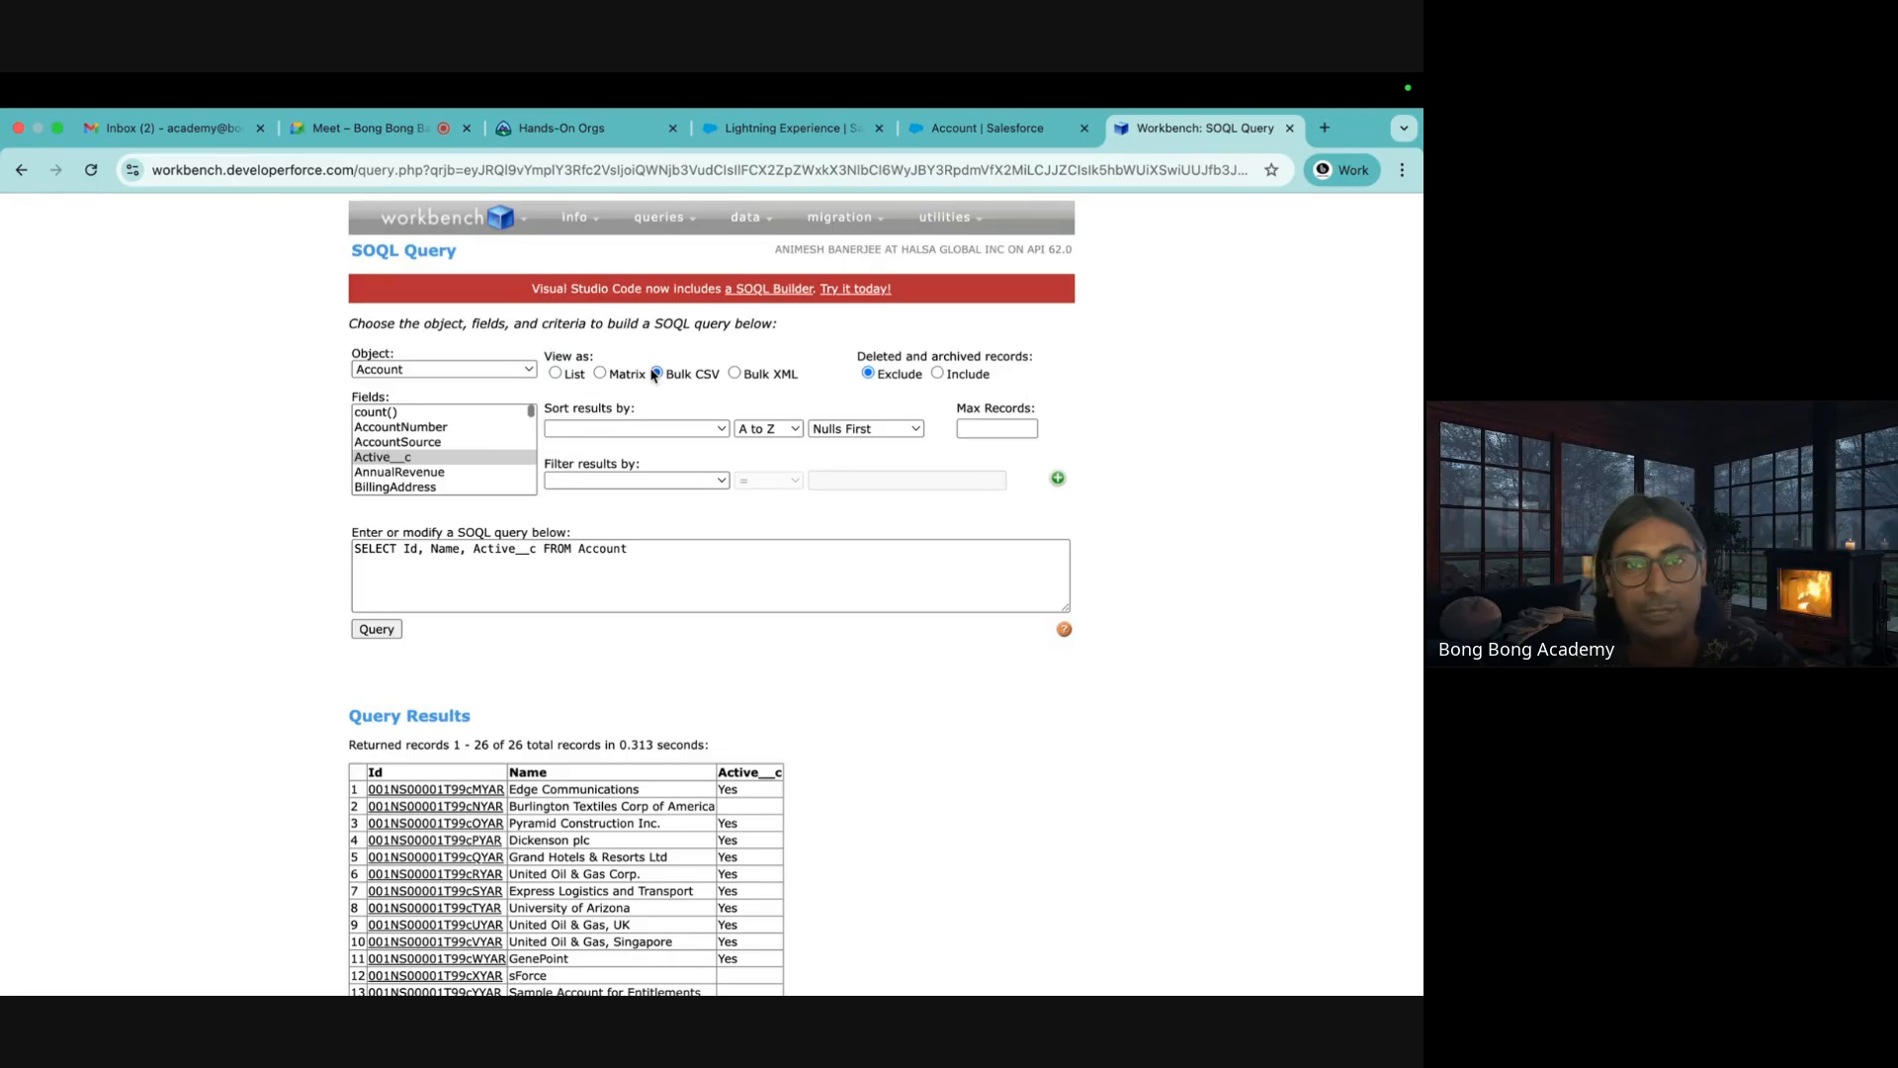
Run the Account query as a Bulk CSV job, download its 26-record results CSV, and show it in its folder
click(377, 630)
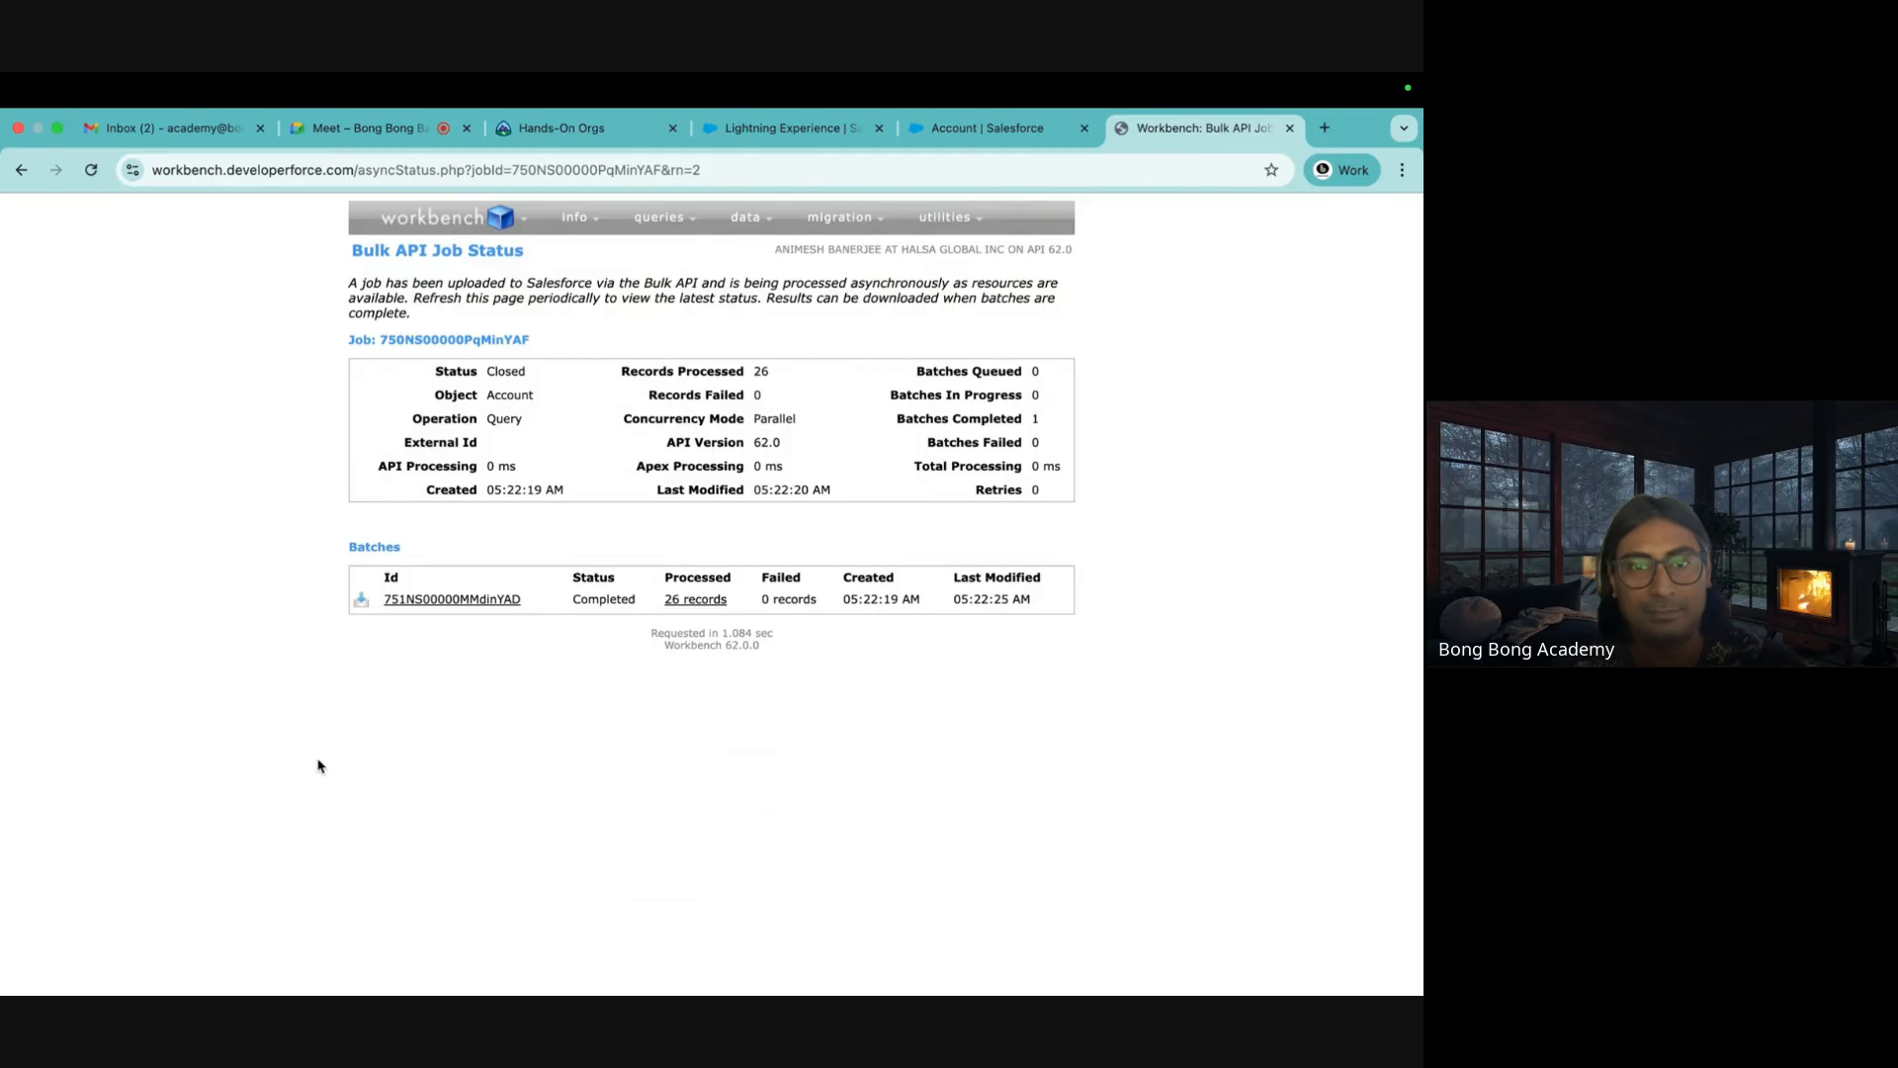
click(361, 603)
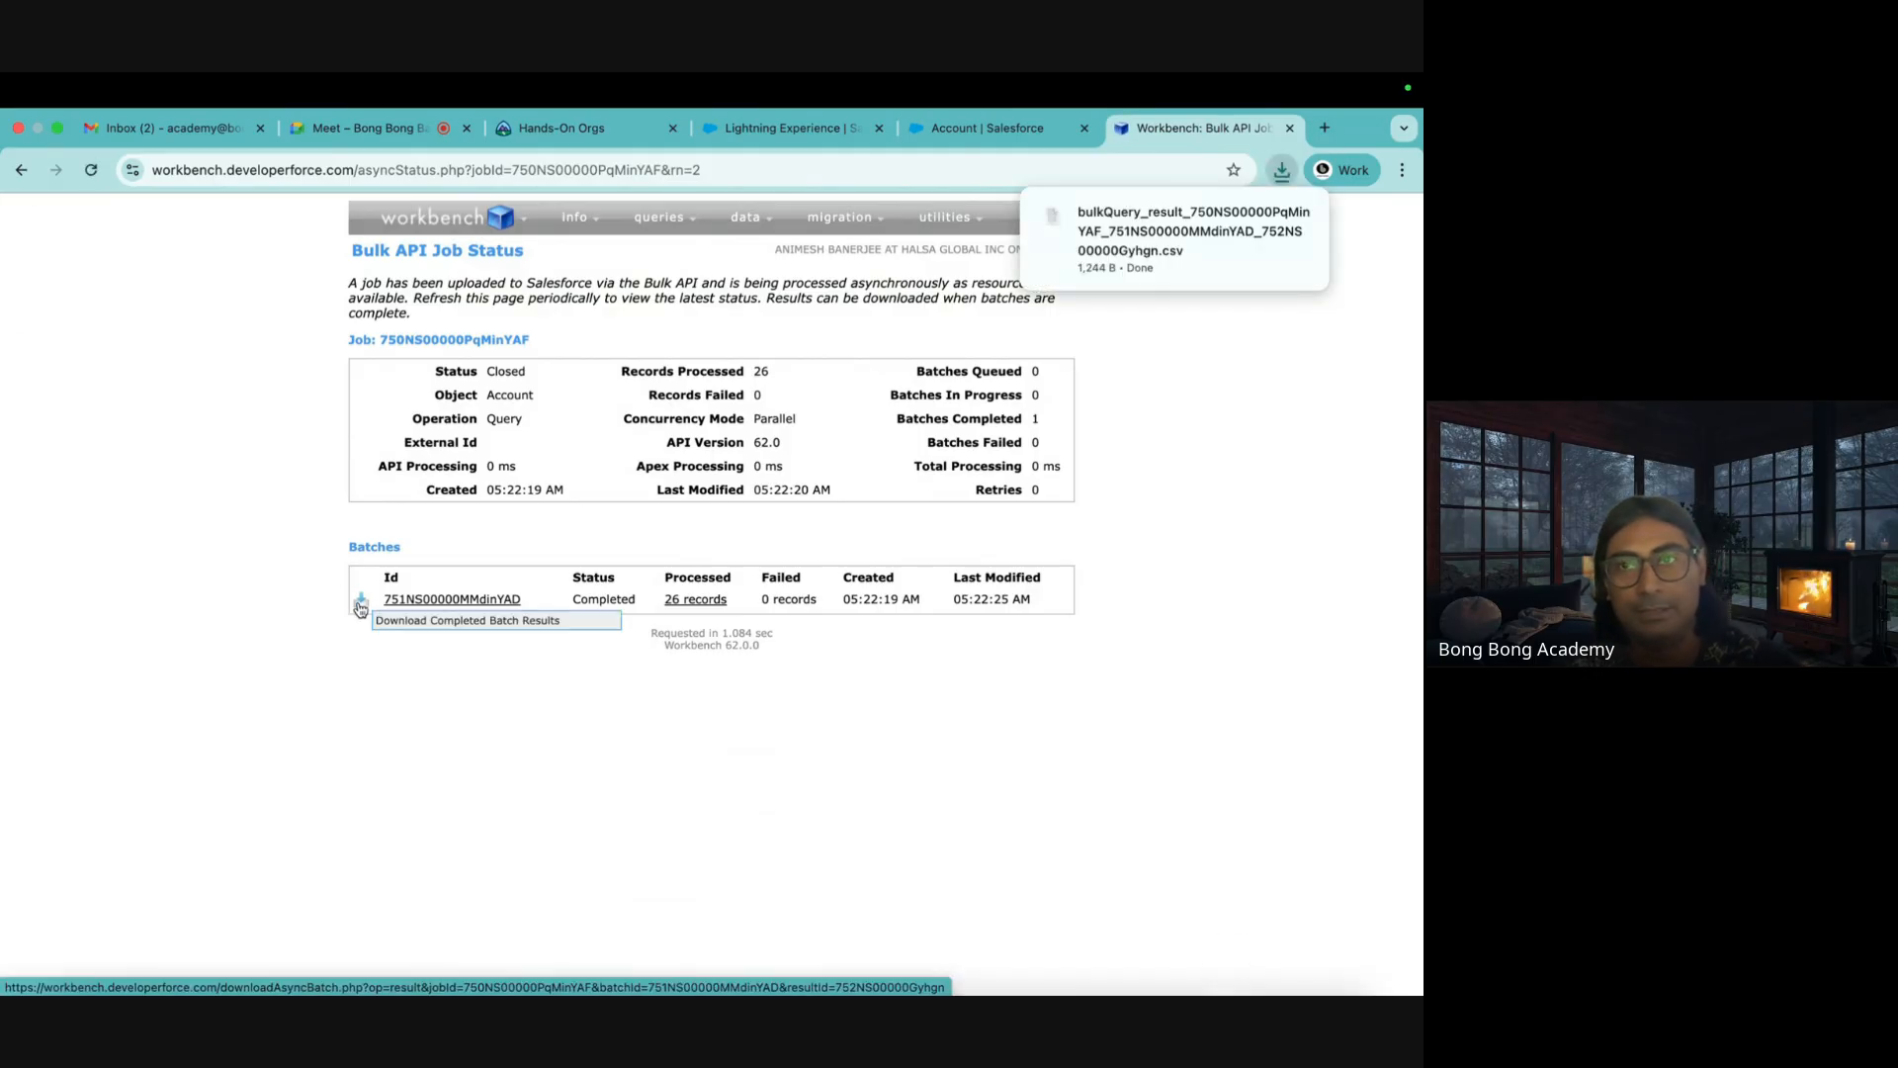
mouse_move(1208, 233)
click(1263, 221)
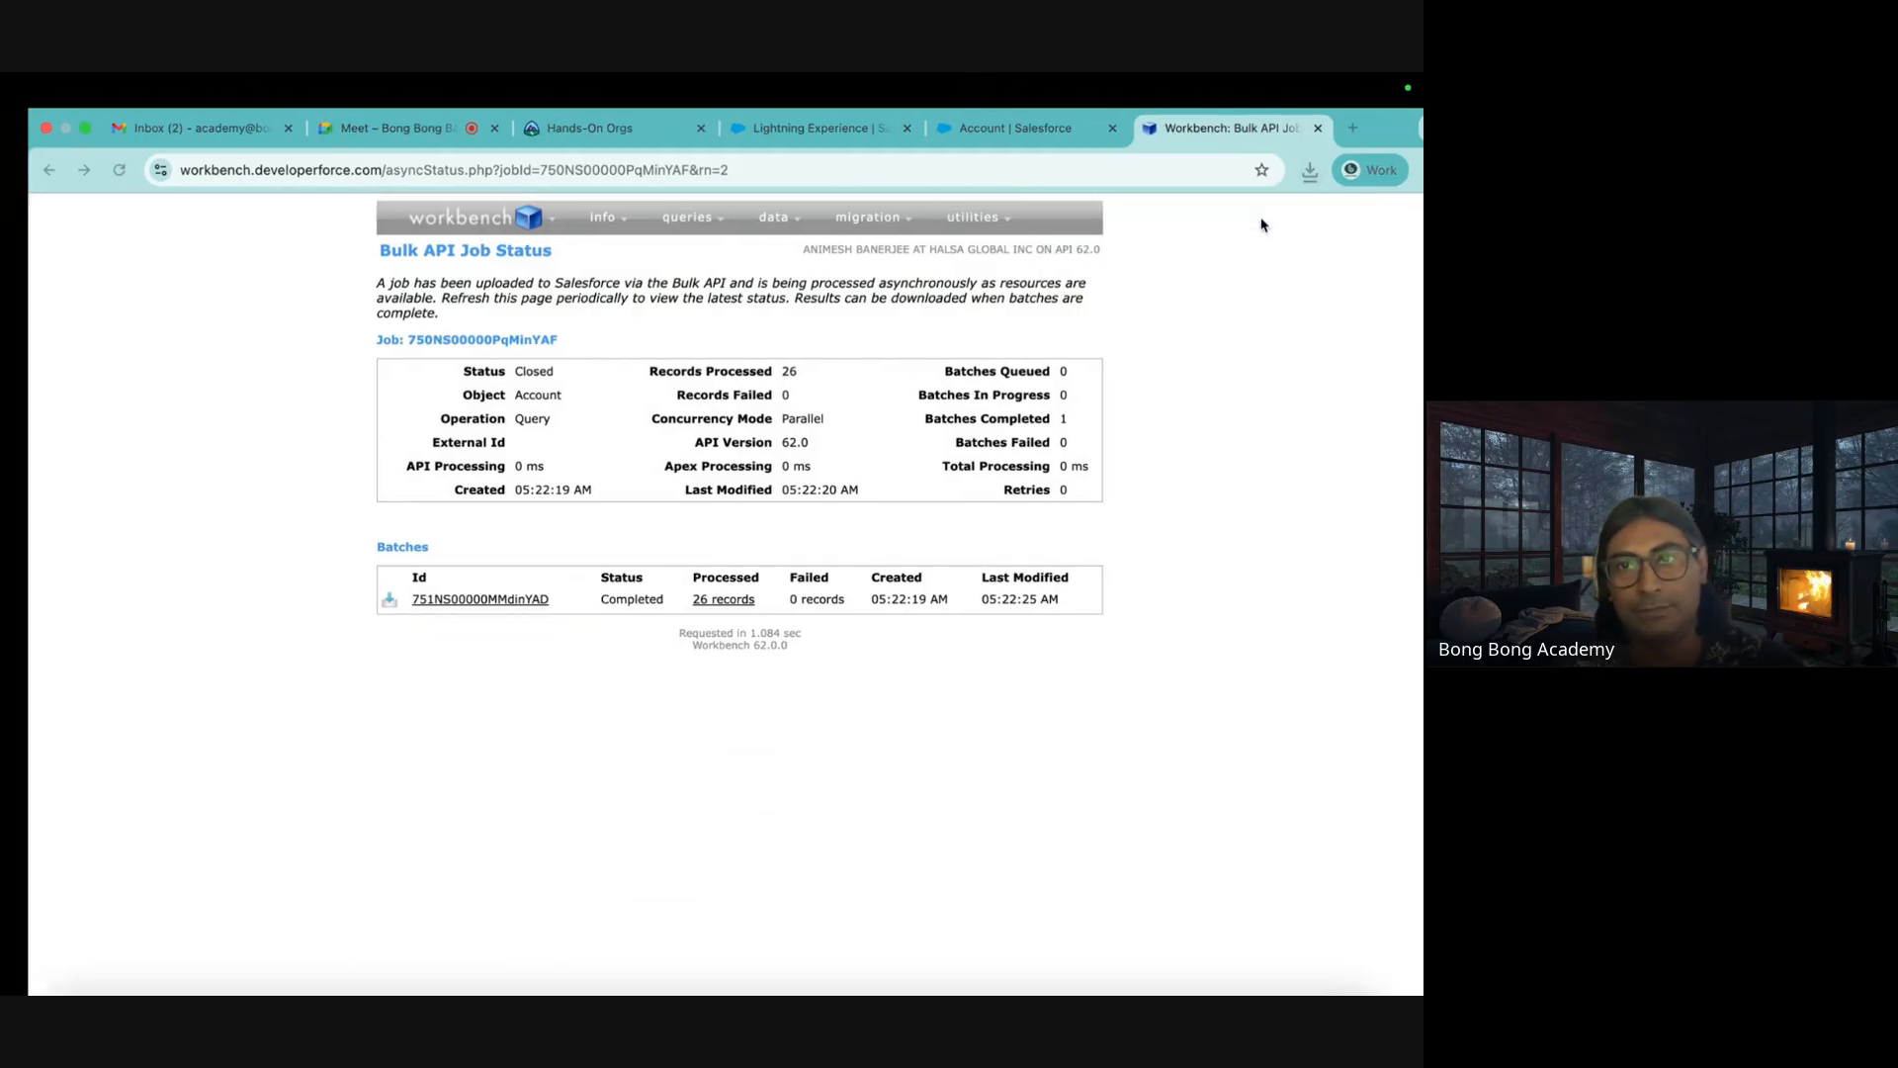
Rename the downloaded query result file to ExistingAccounts.csv
click(549, 304)
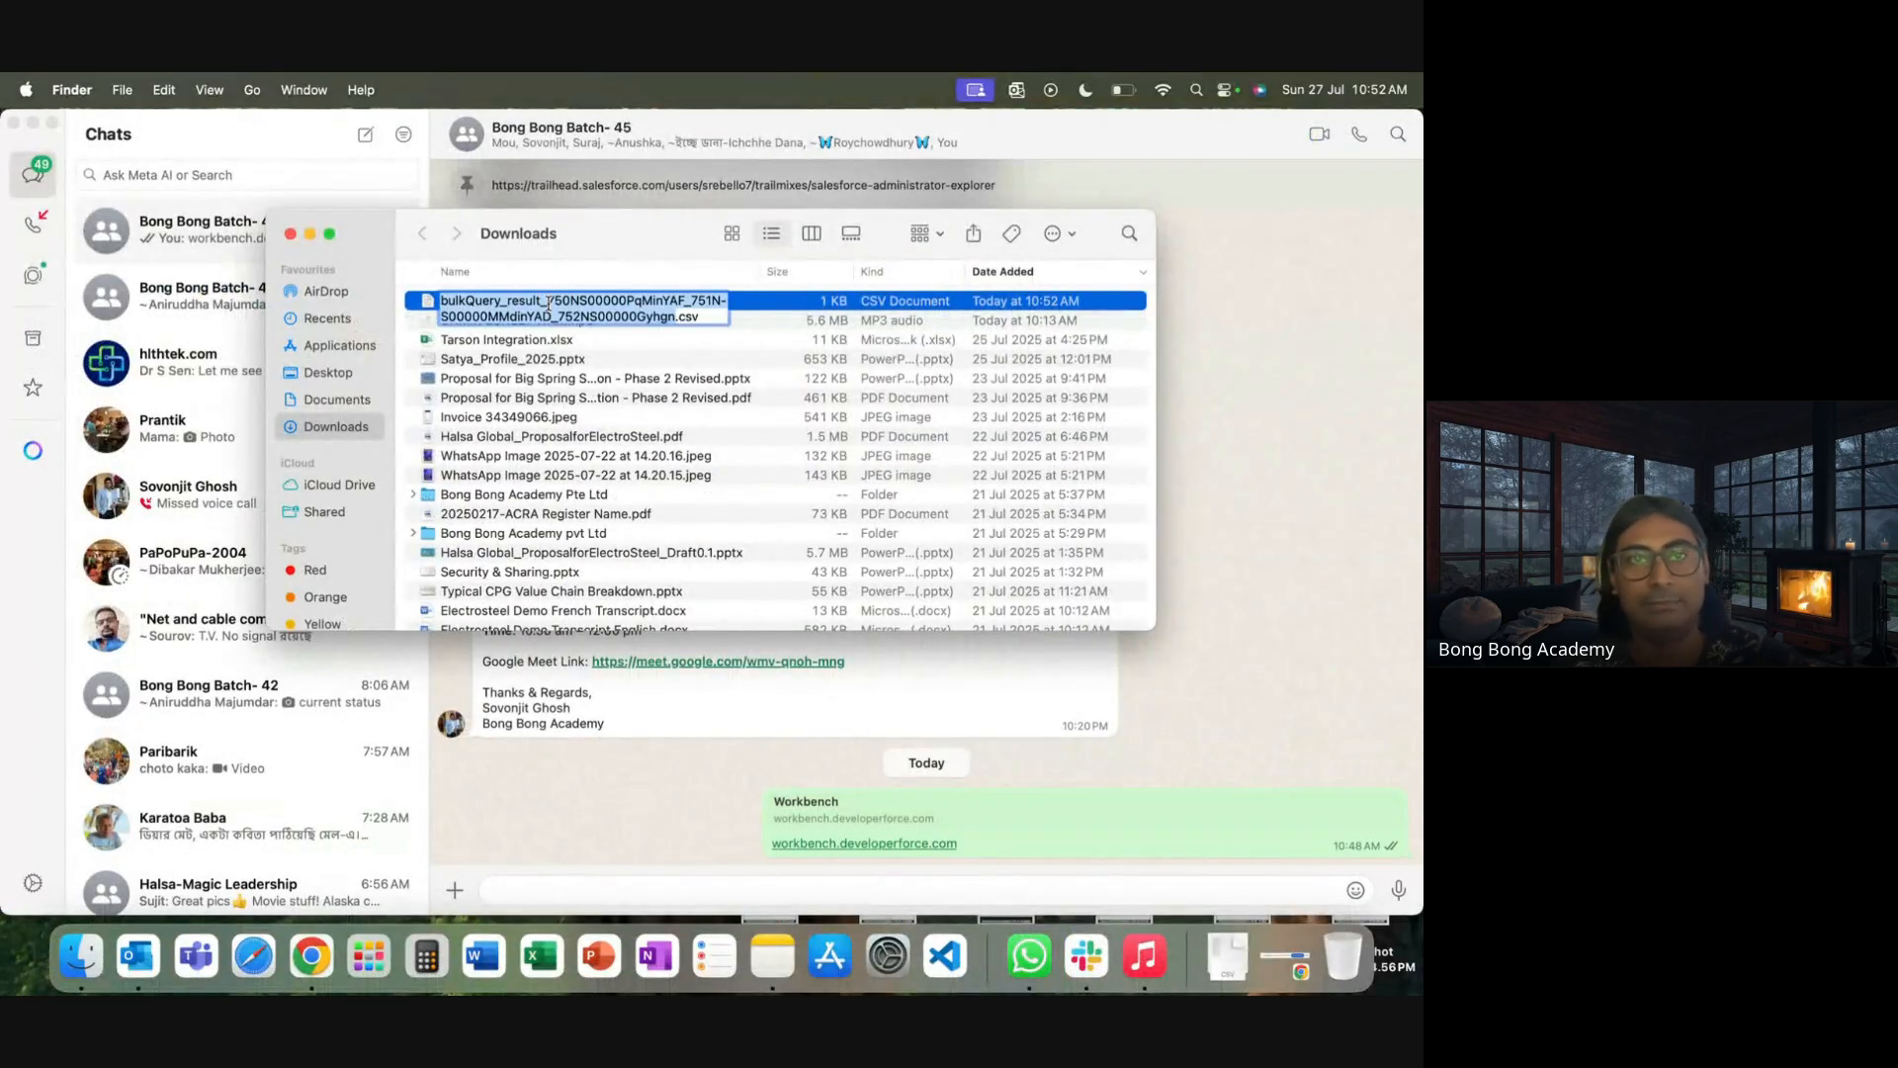
text(Ex)
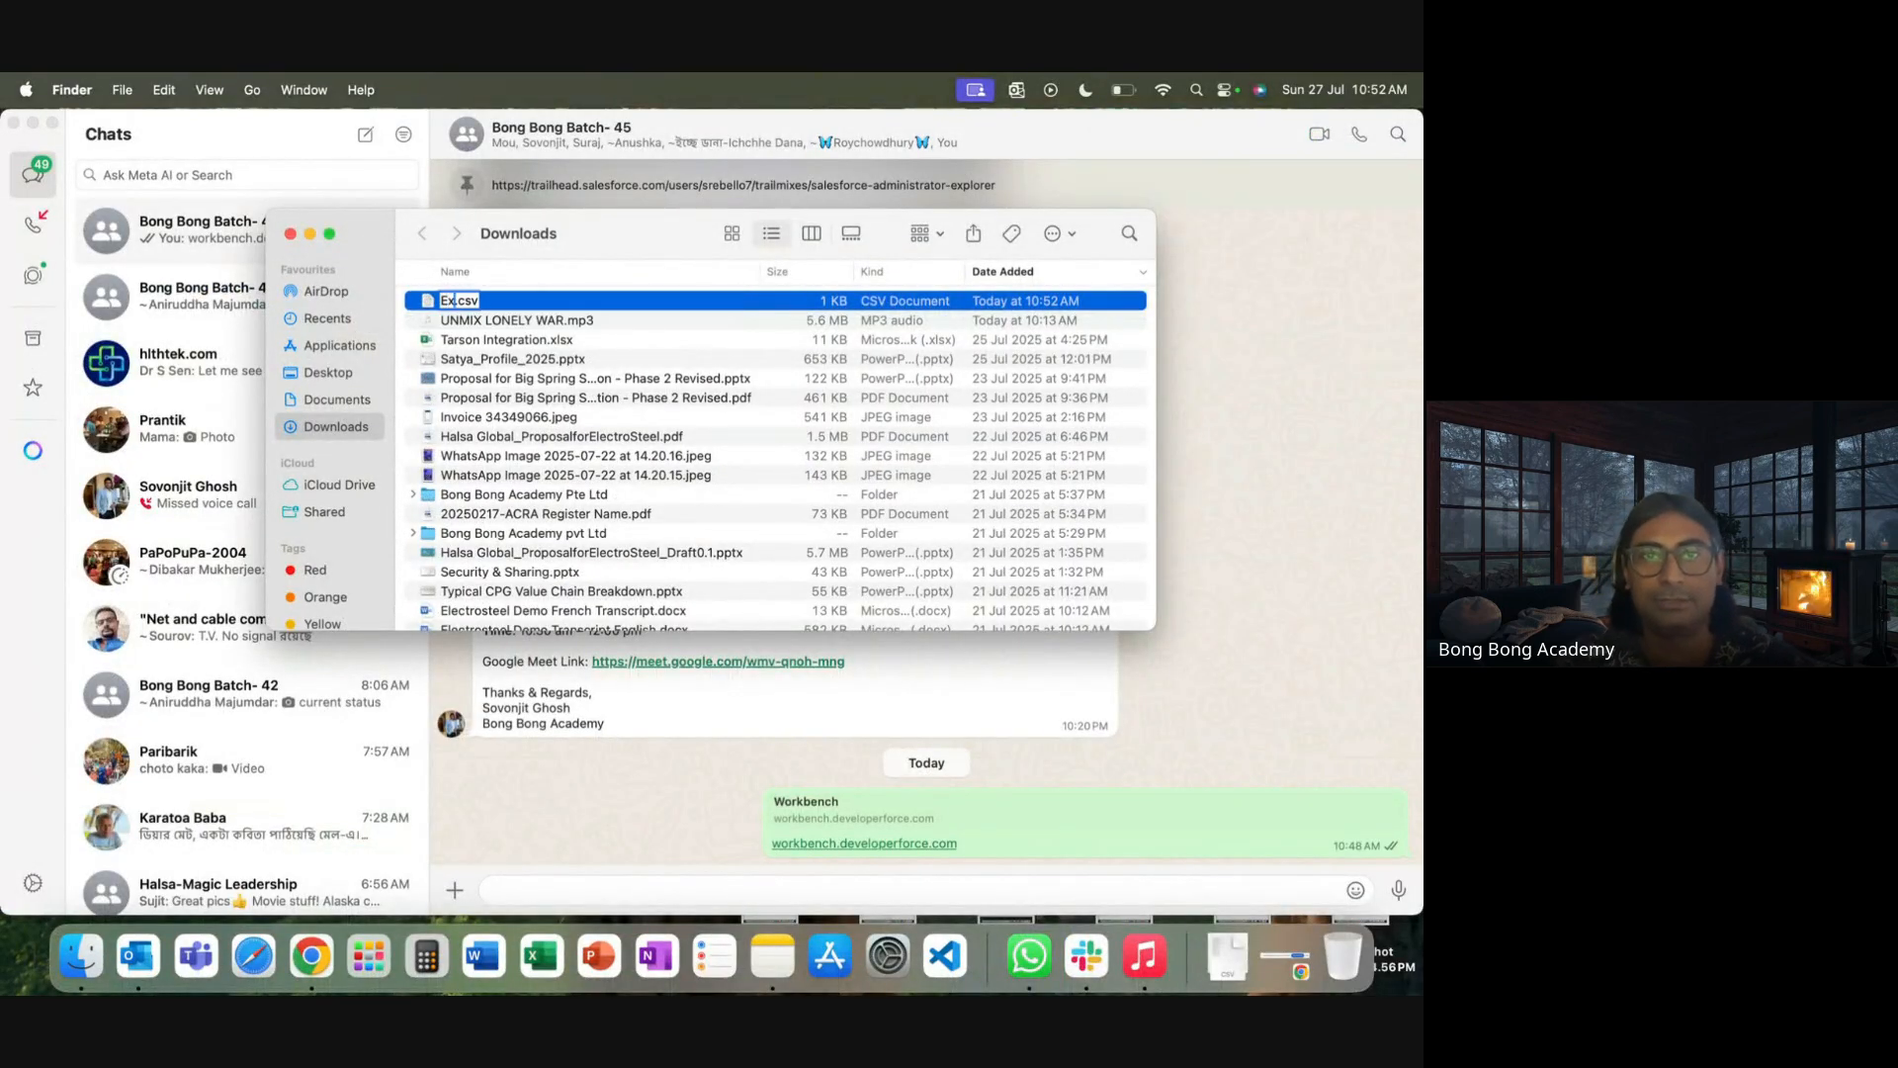
text(istingAccounts)
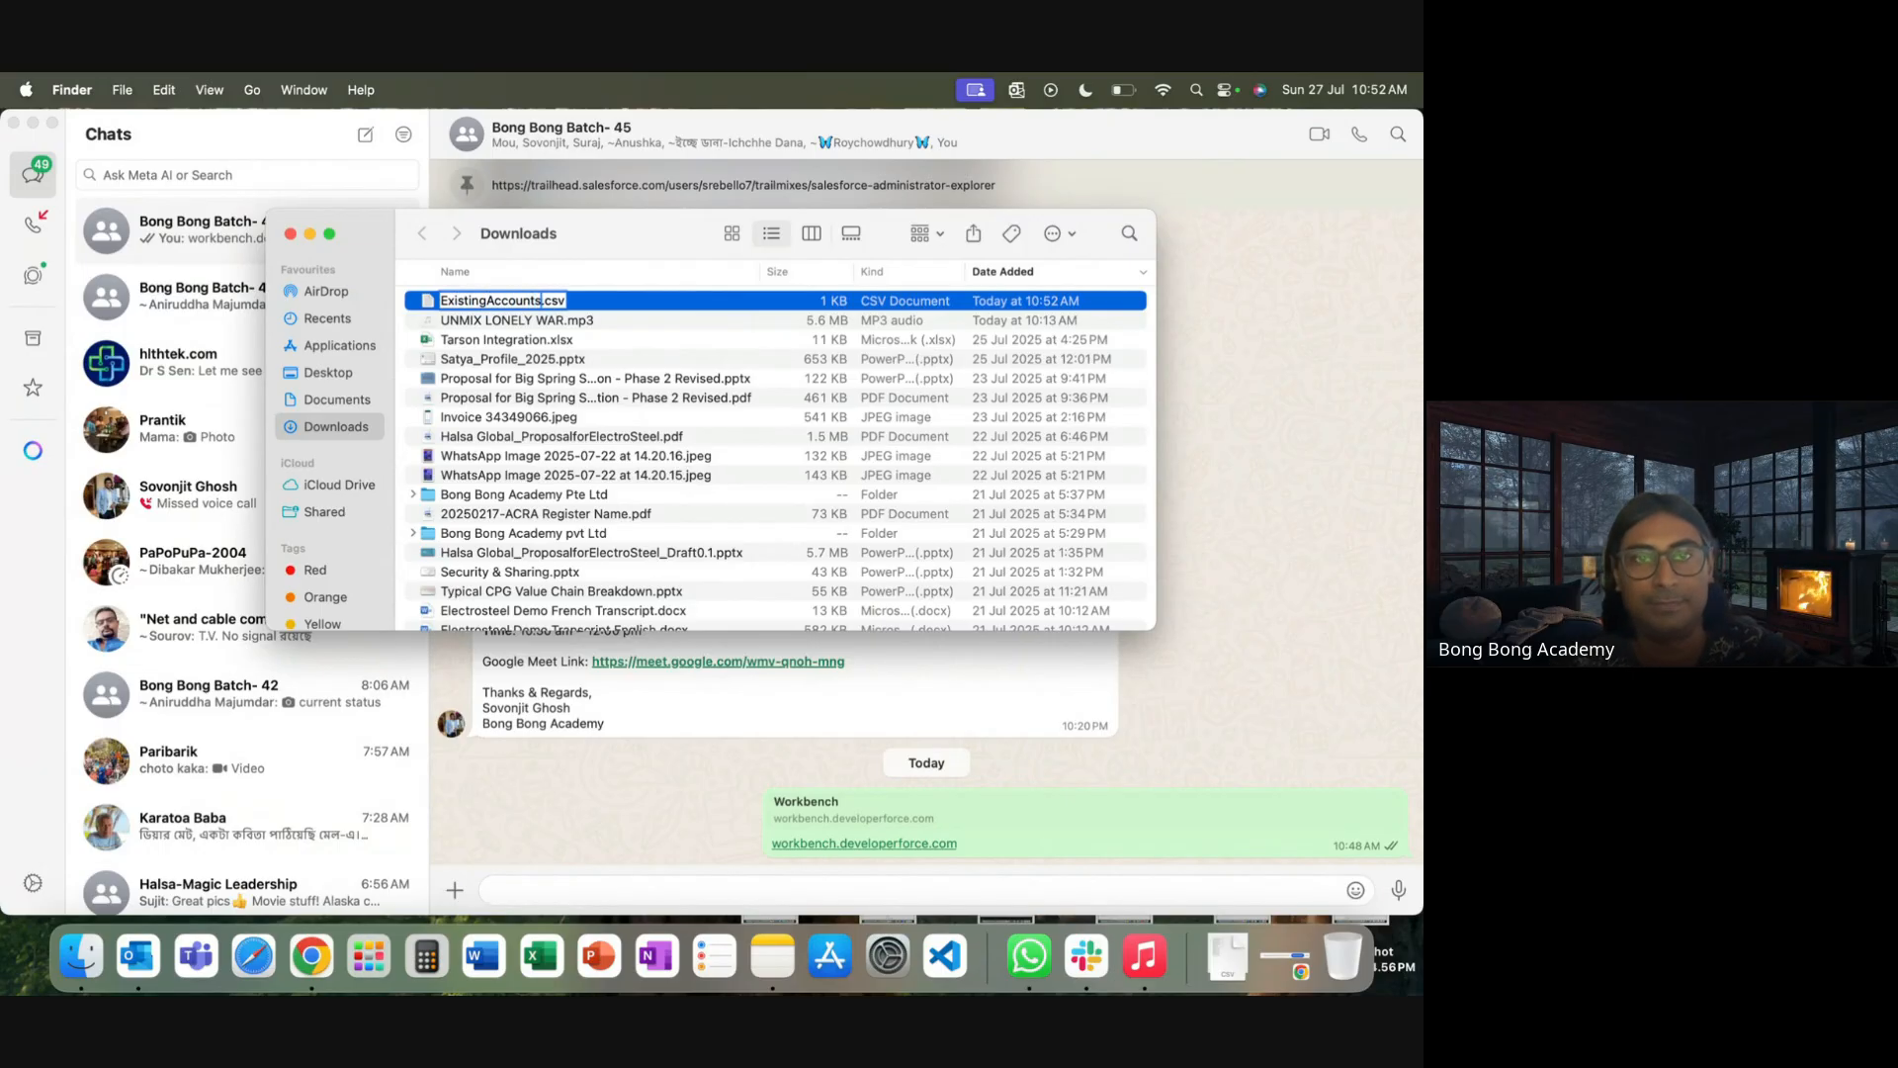
click(674, 360)
Open ExistingAccounts.csv in Microsoft Excel and autofit column A to show the full Ids
click(535, 301)
right_click(535, 301)
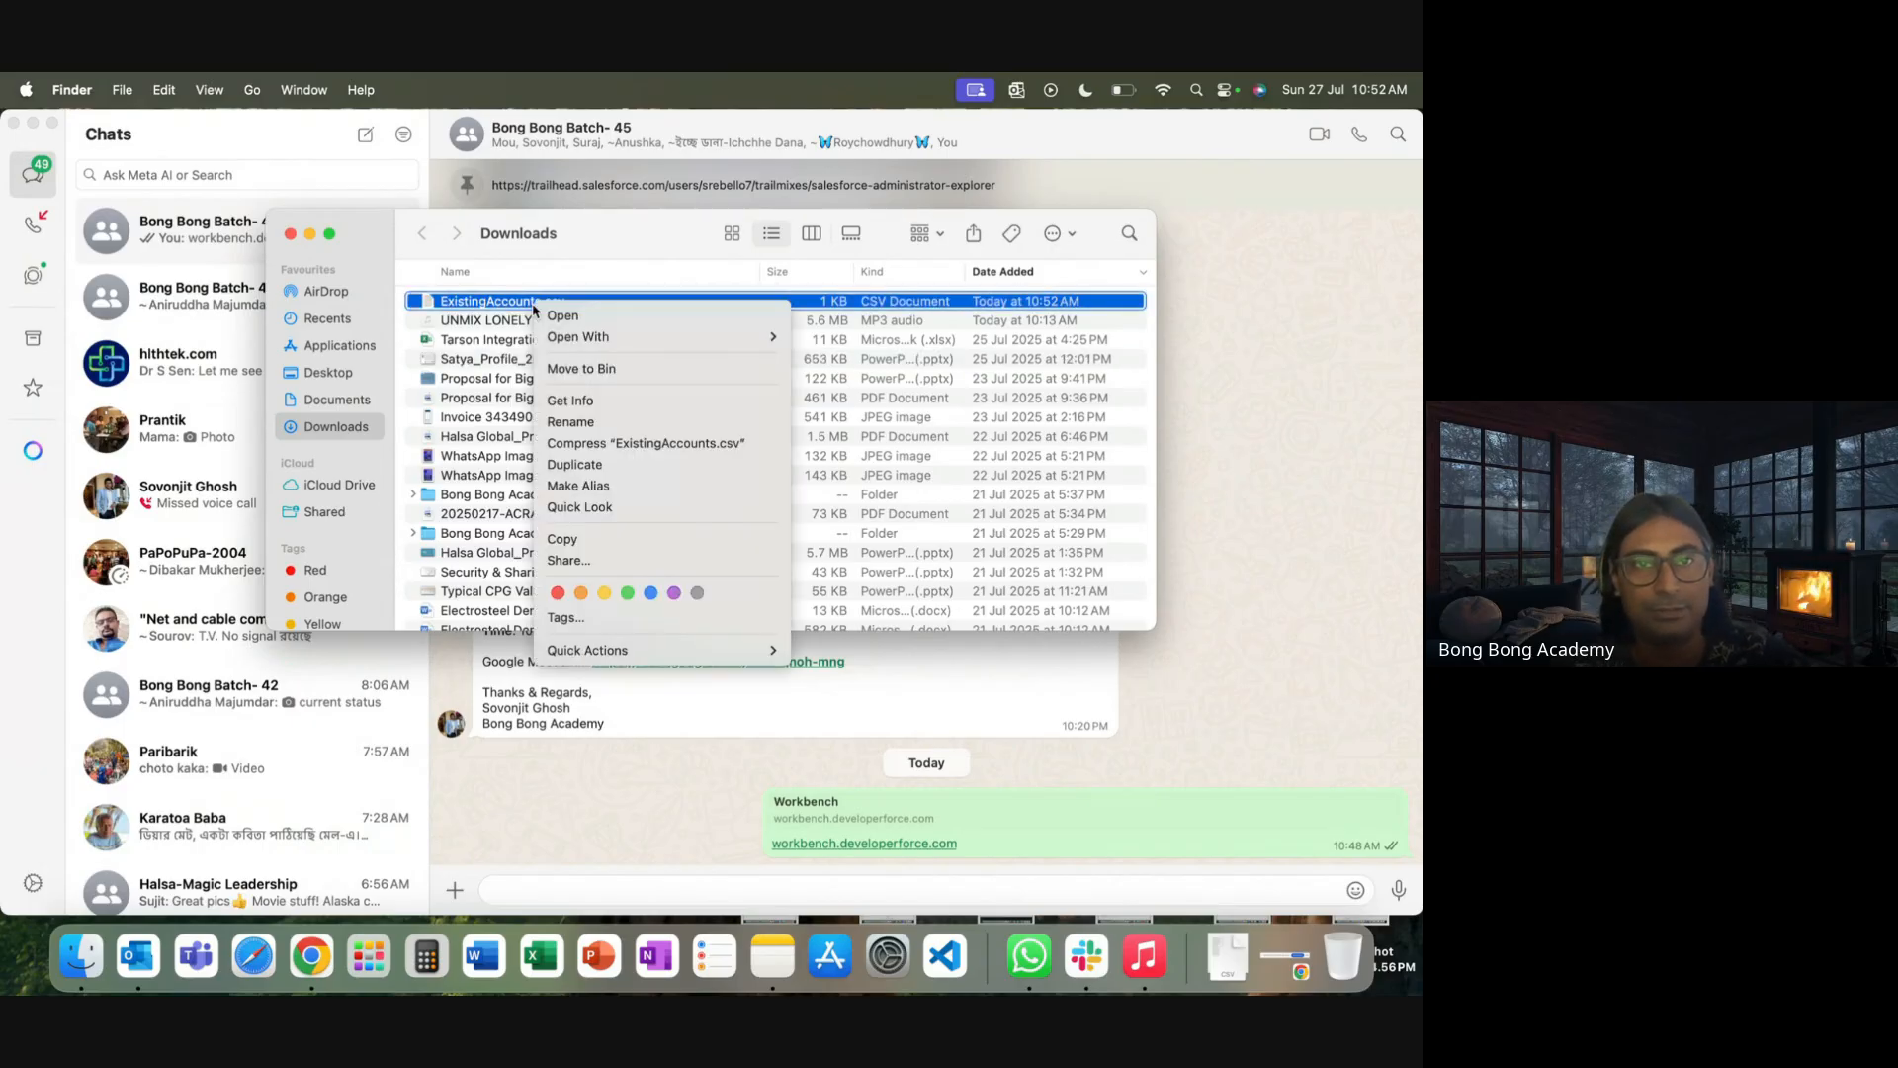
mouse_move(692, 337)
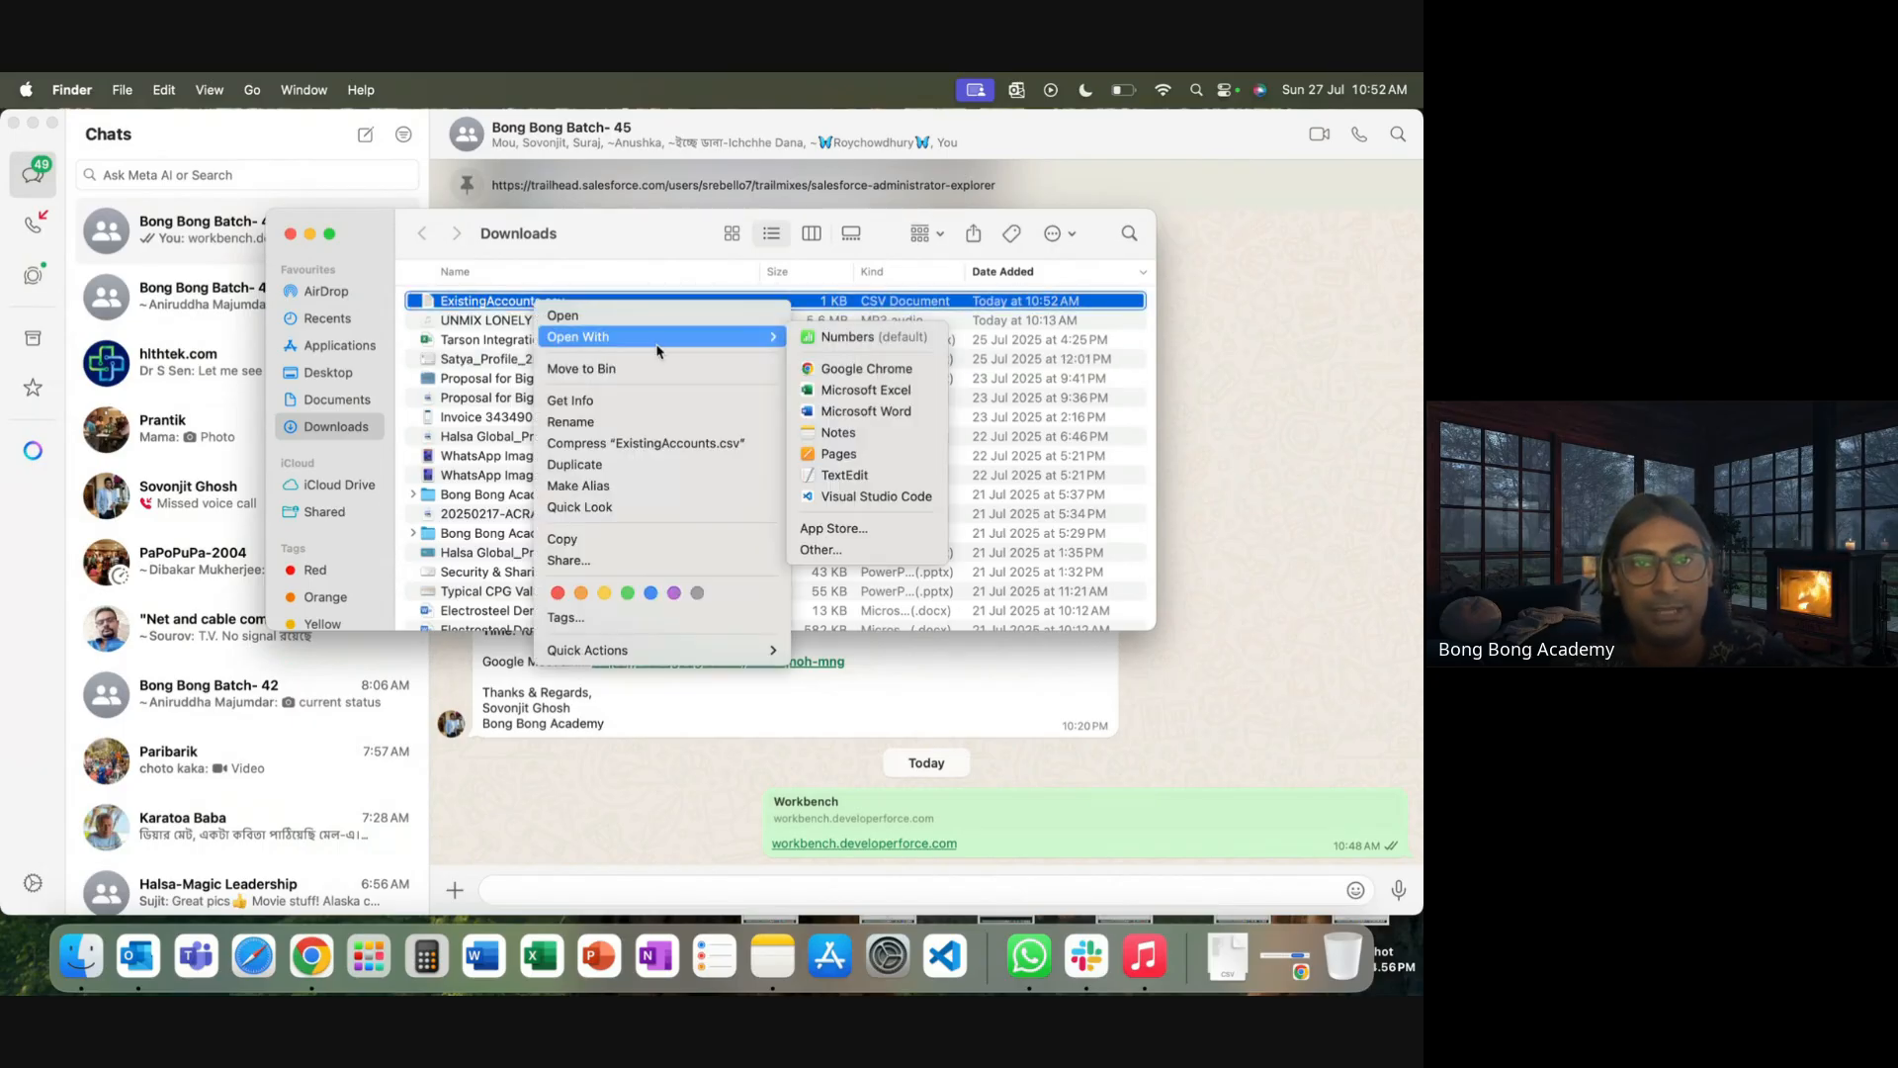
click(852, 390)
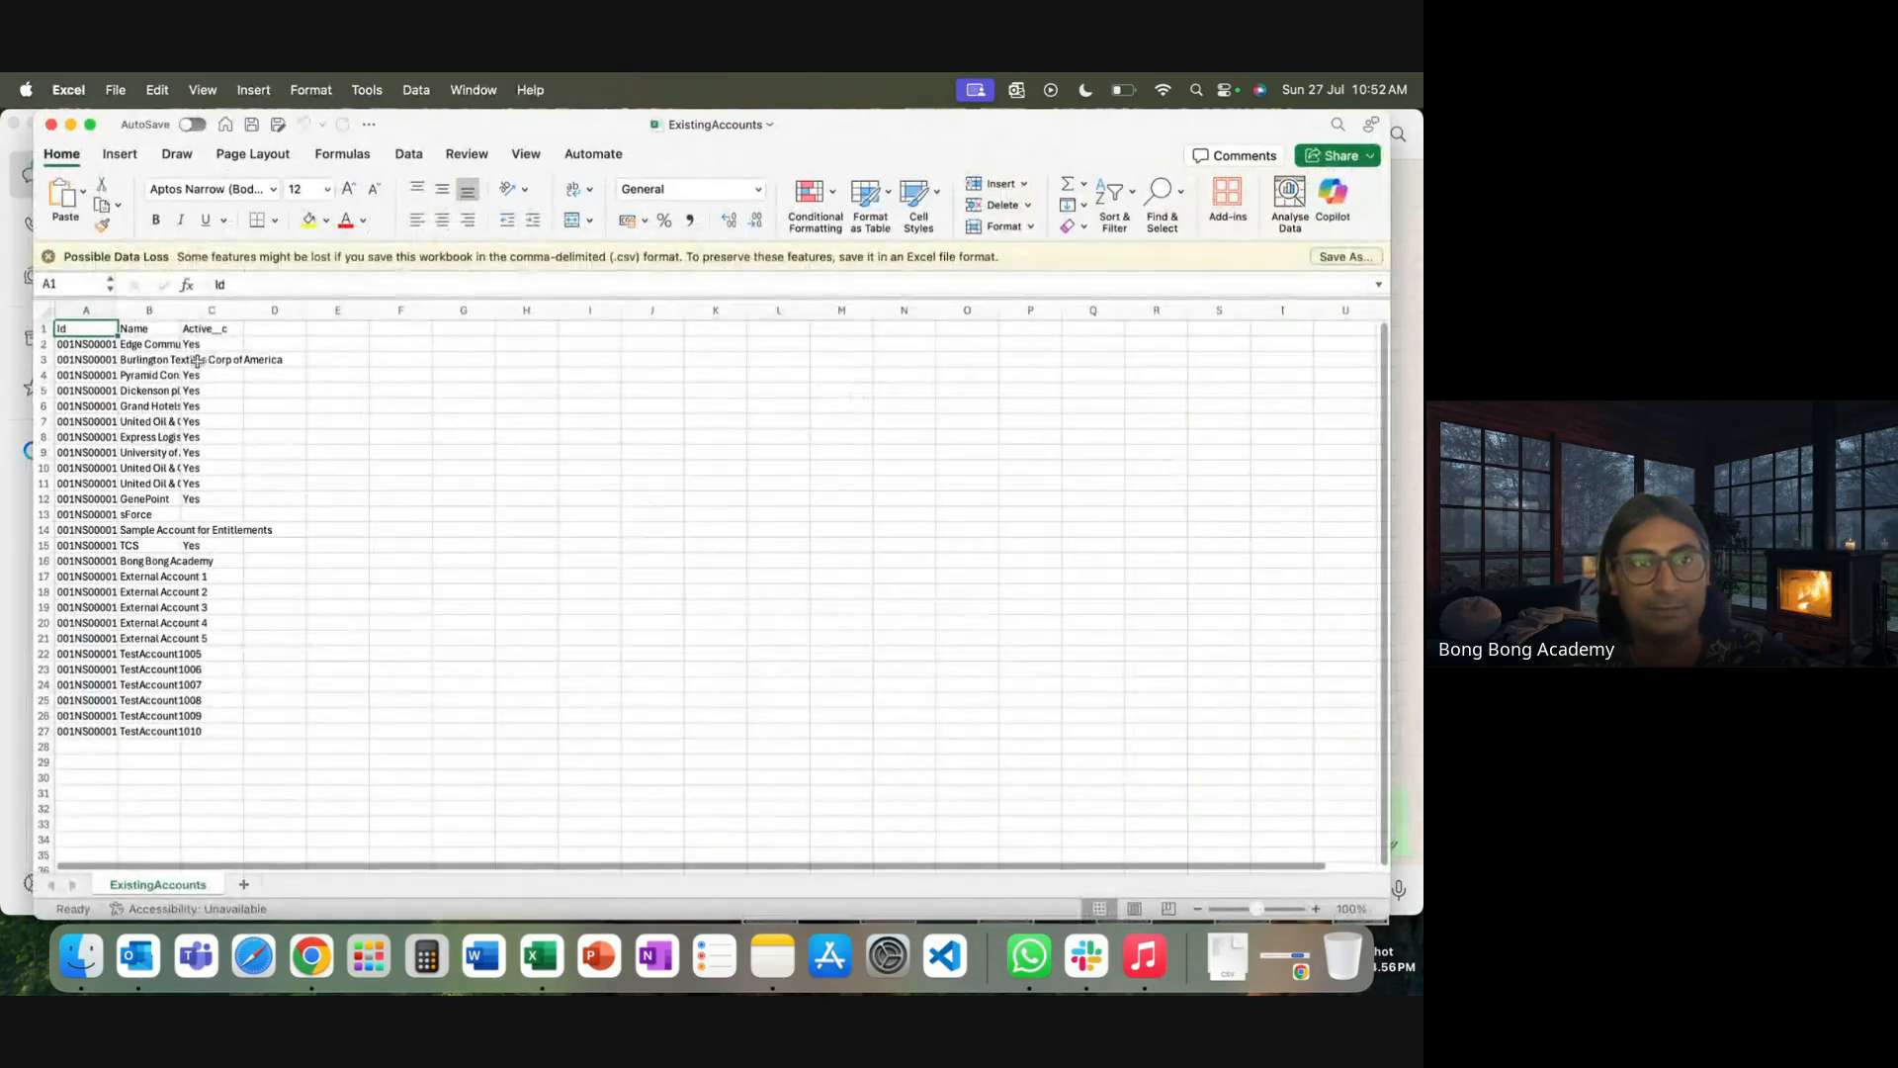
double_click(118, 311)
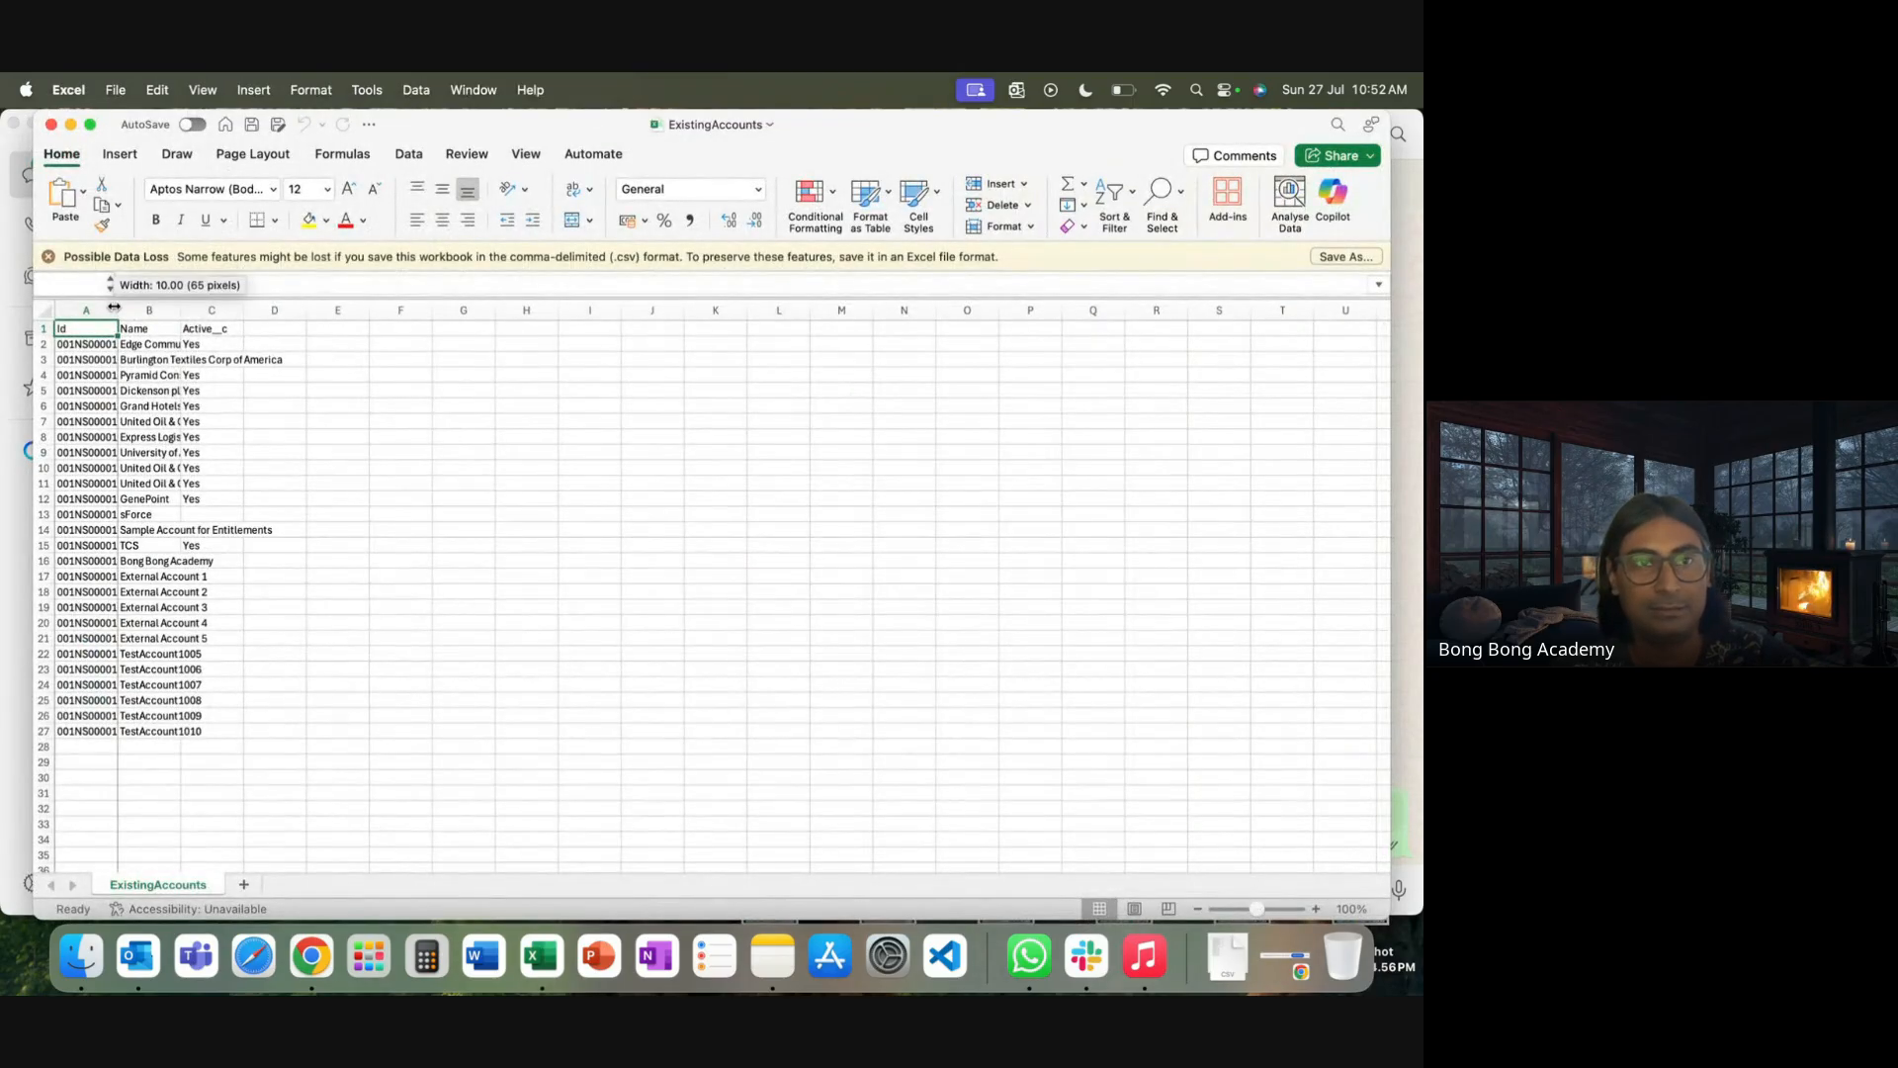
Autofit column B to fit the account names, then close ExistingAccounts.csv without saving
double_click(238, 311)
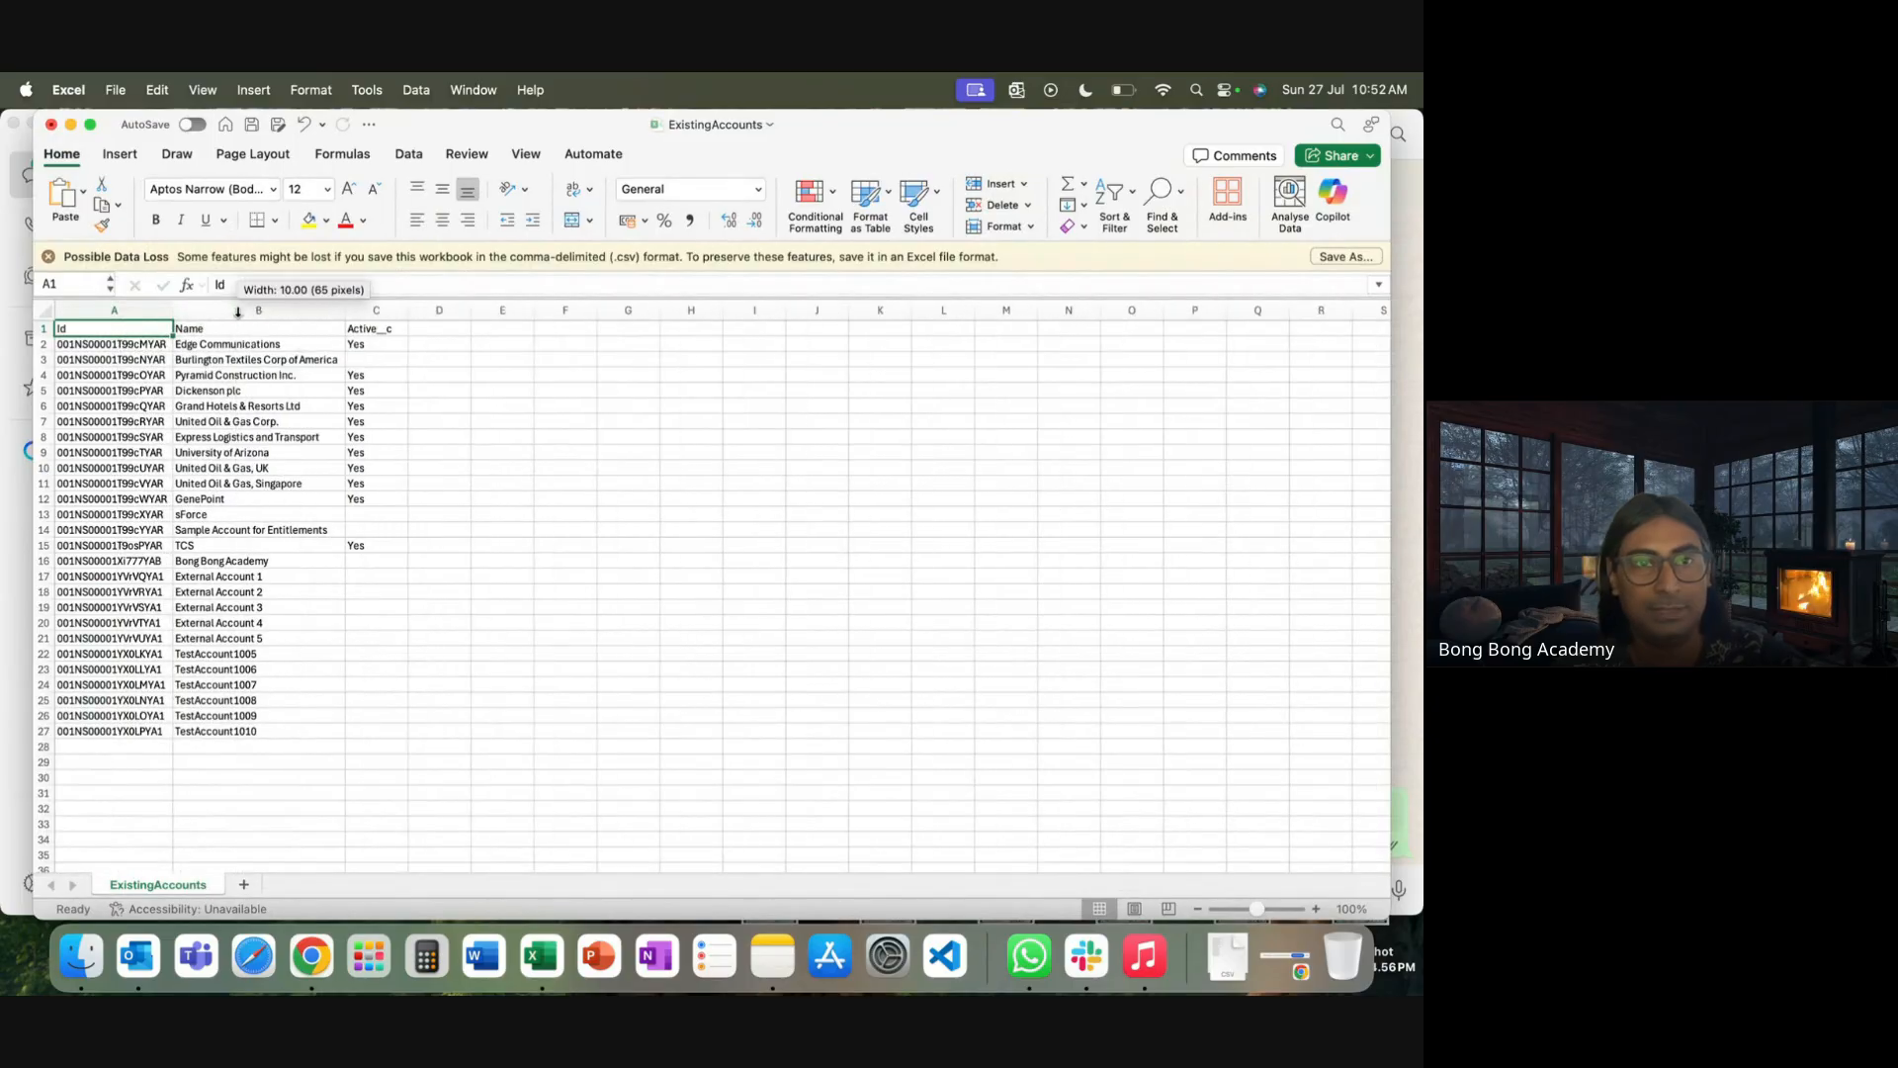
click(676, 516)
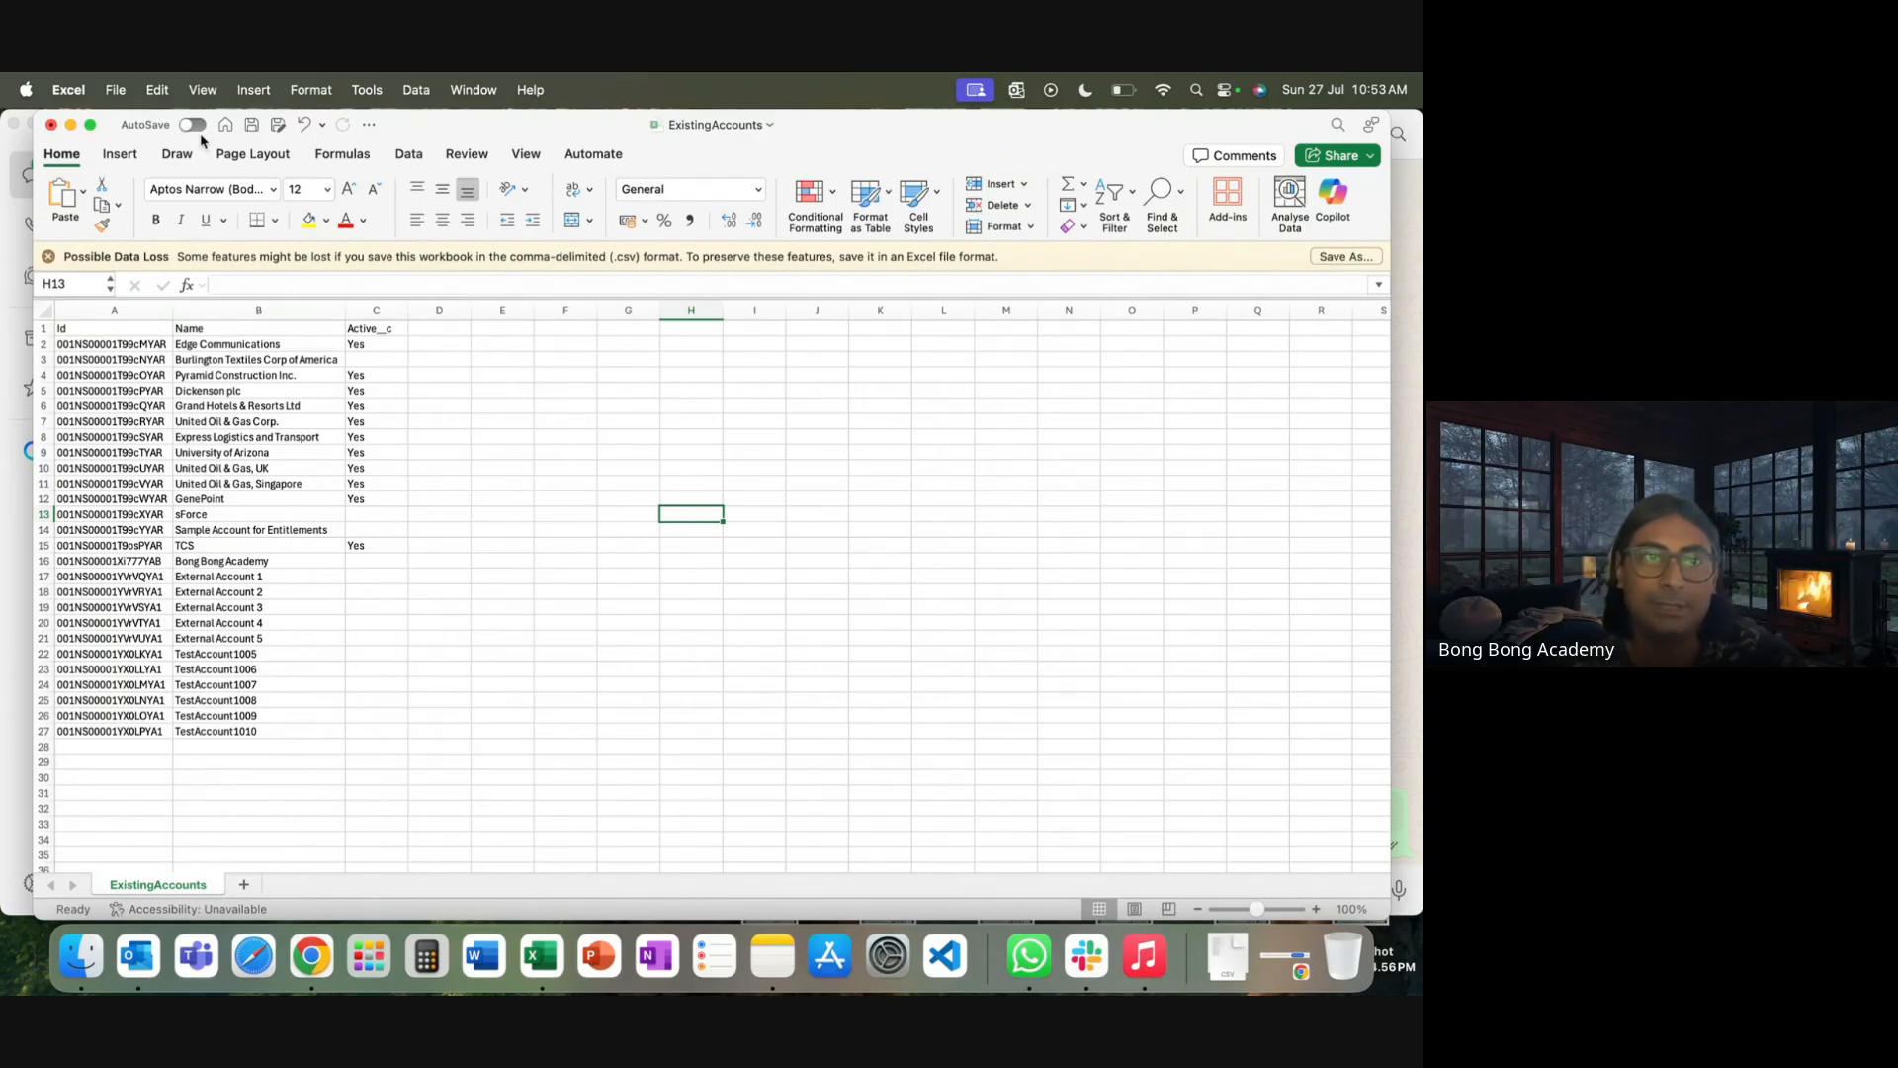
click(50, 125)
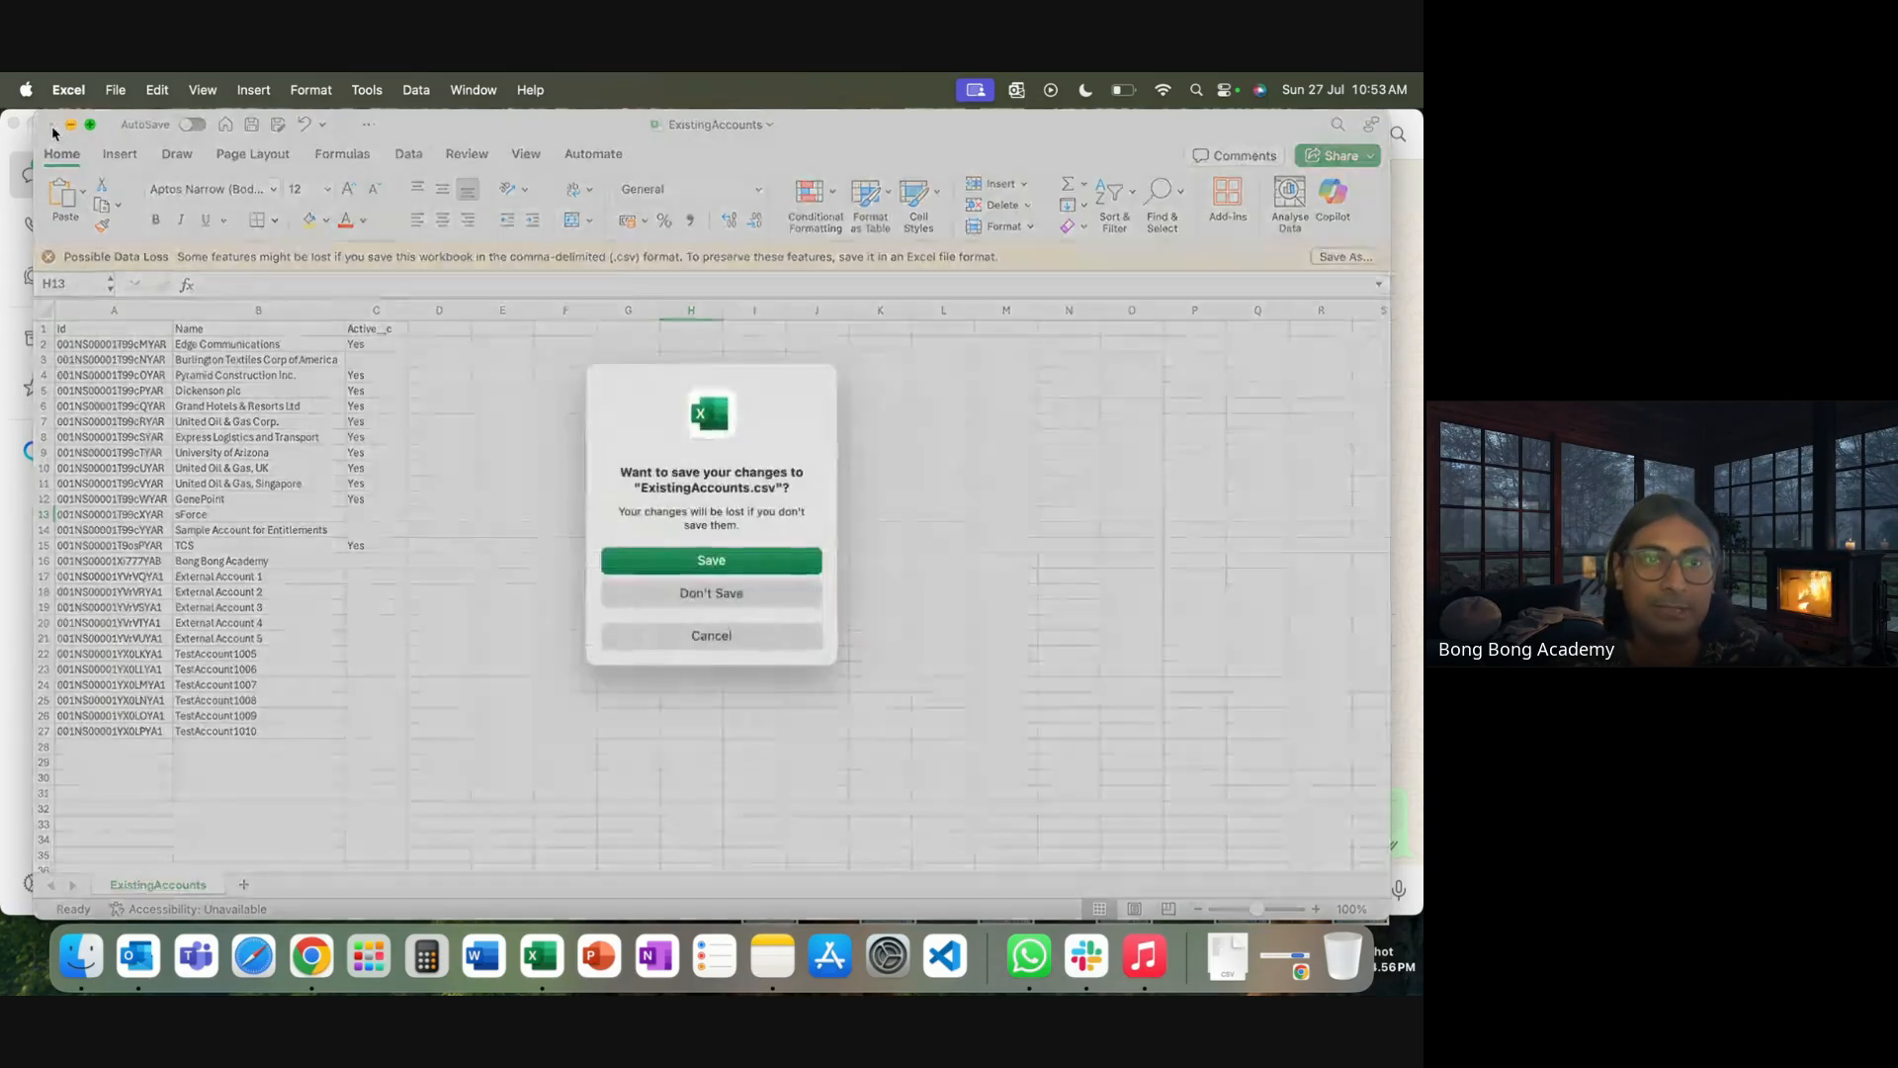
click(770, 595)
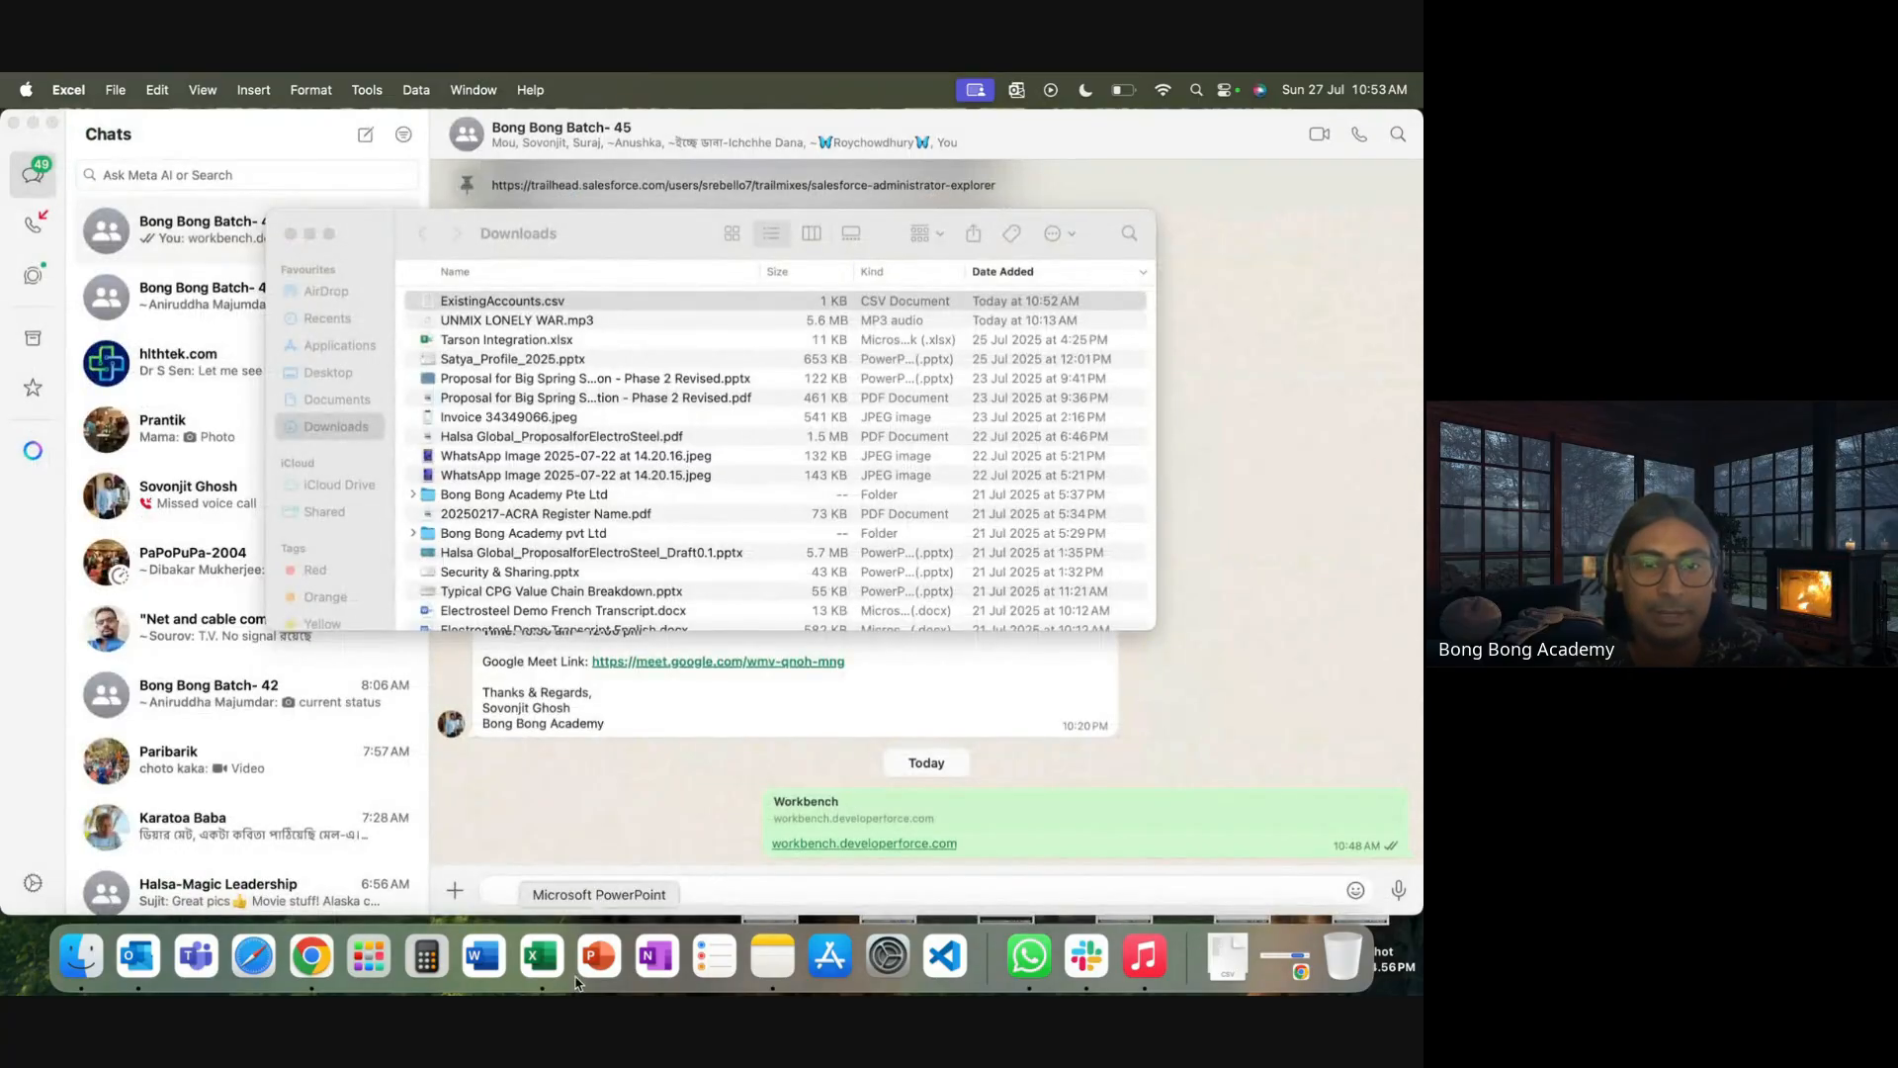
Create a blank Excel workbook, widen column A, and enter the heading Name in cell A1
click(542, 964)
double_click(328, 306)
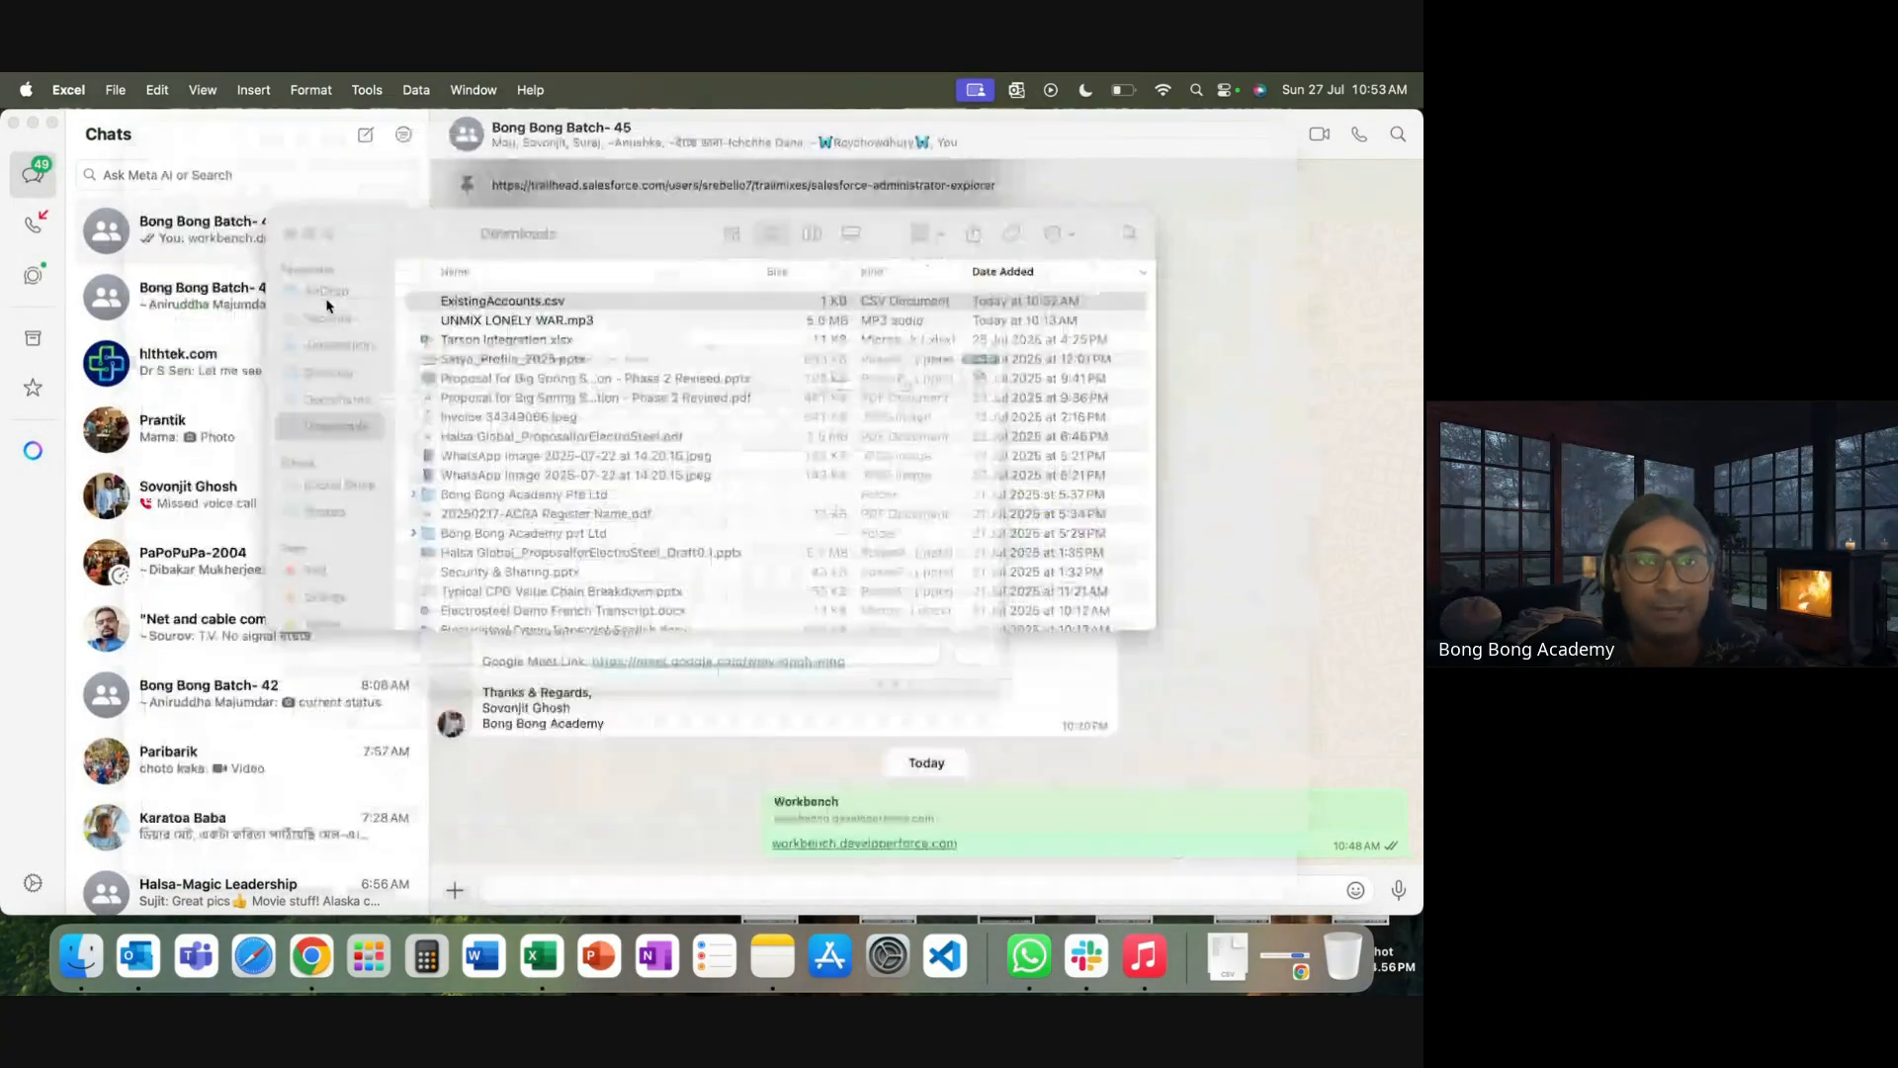
drag(116, 273, 161, 275)
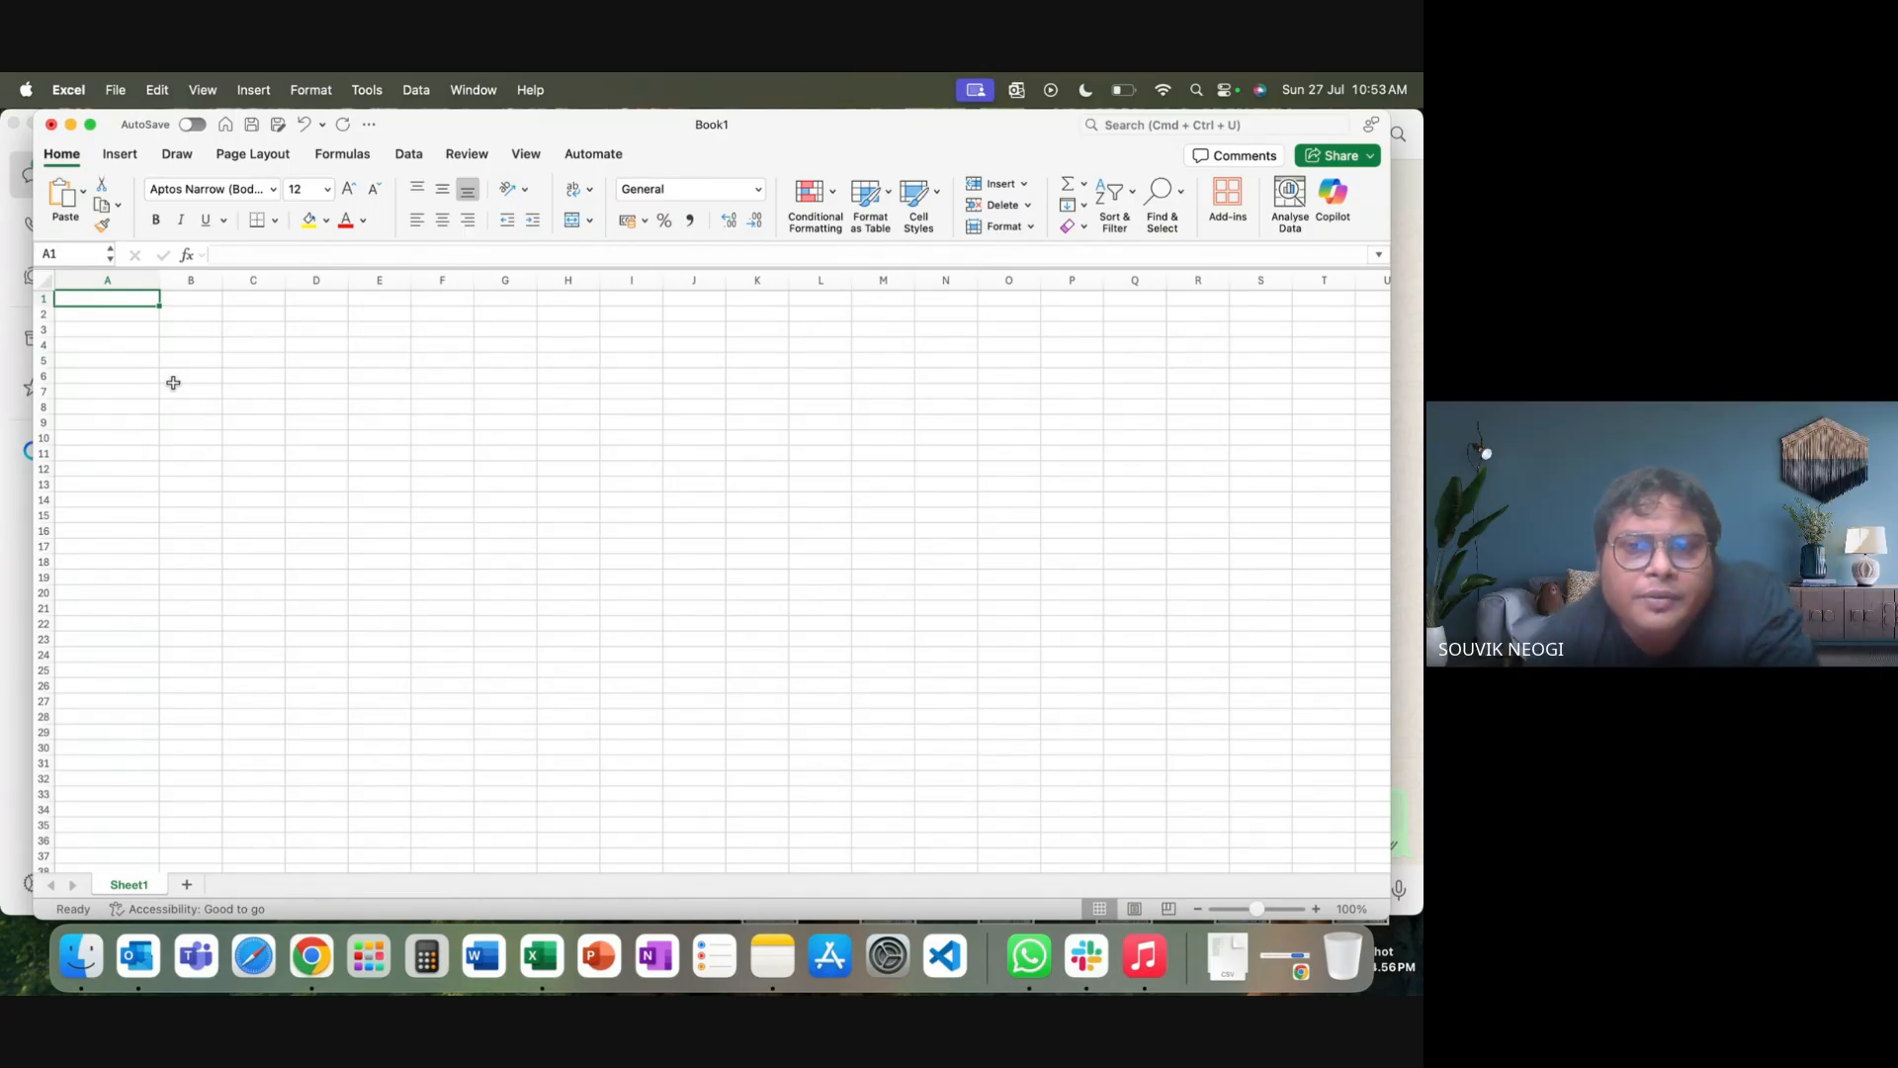
text(Name)
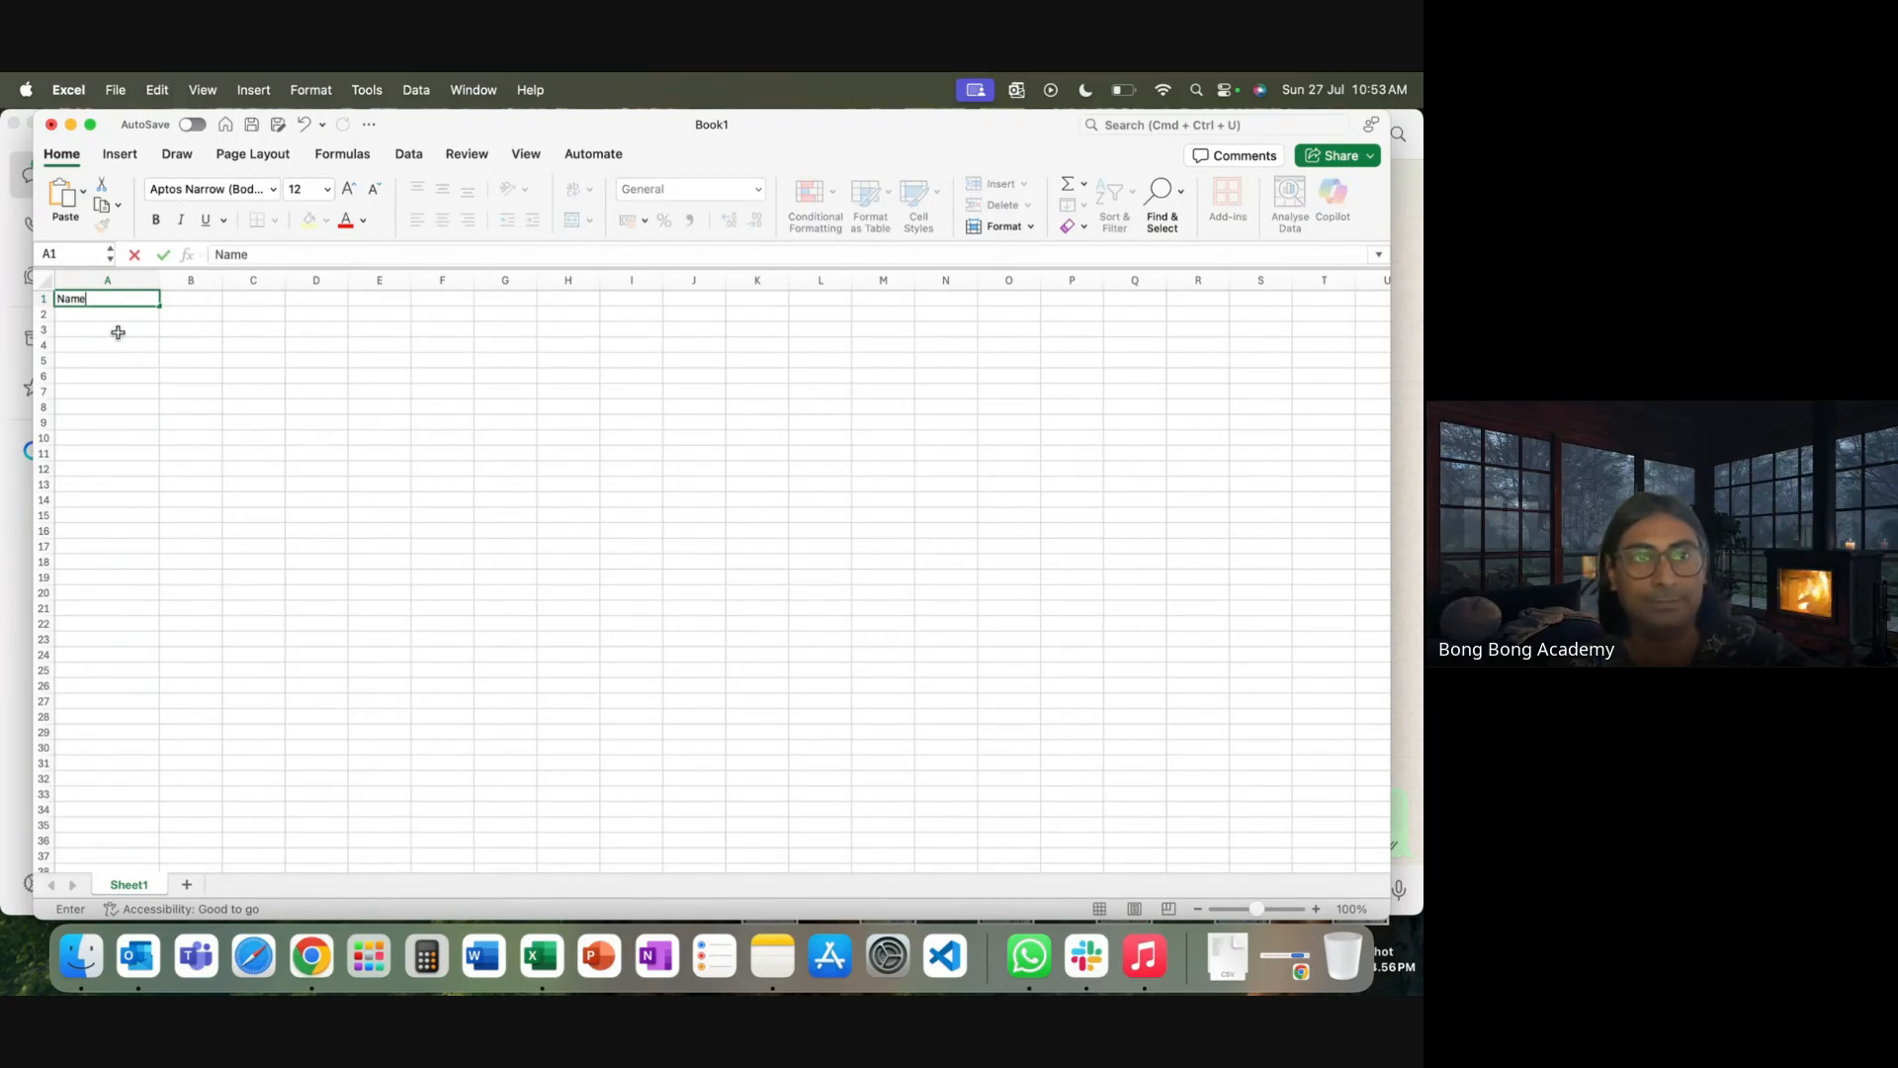
click(115, 331)
click(102, 311)
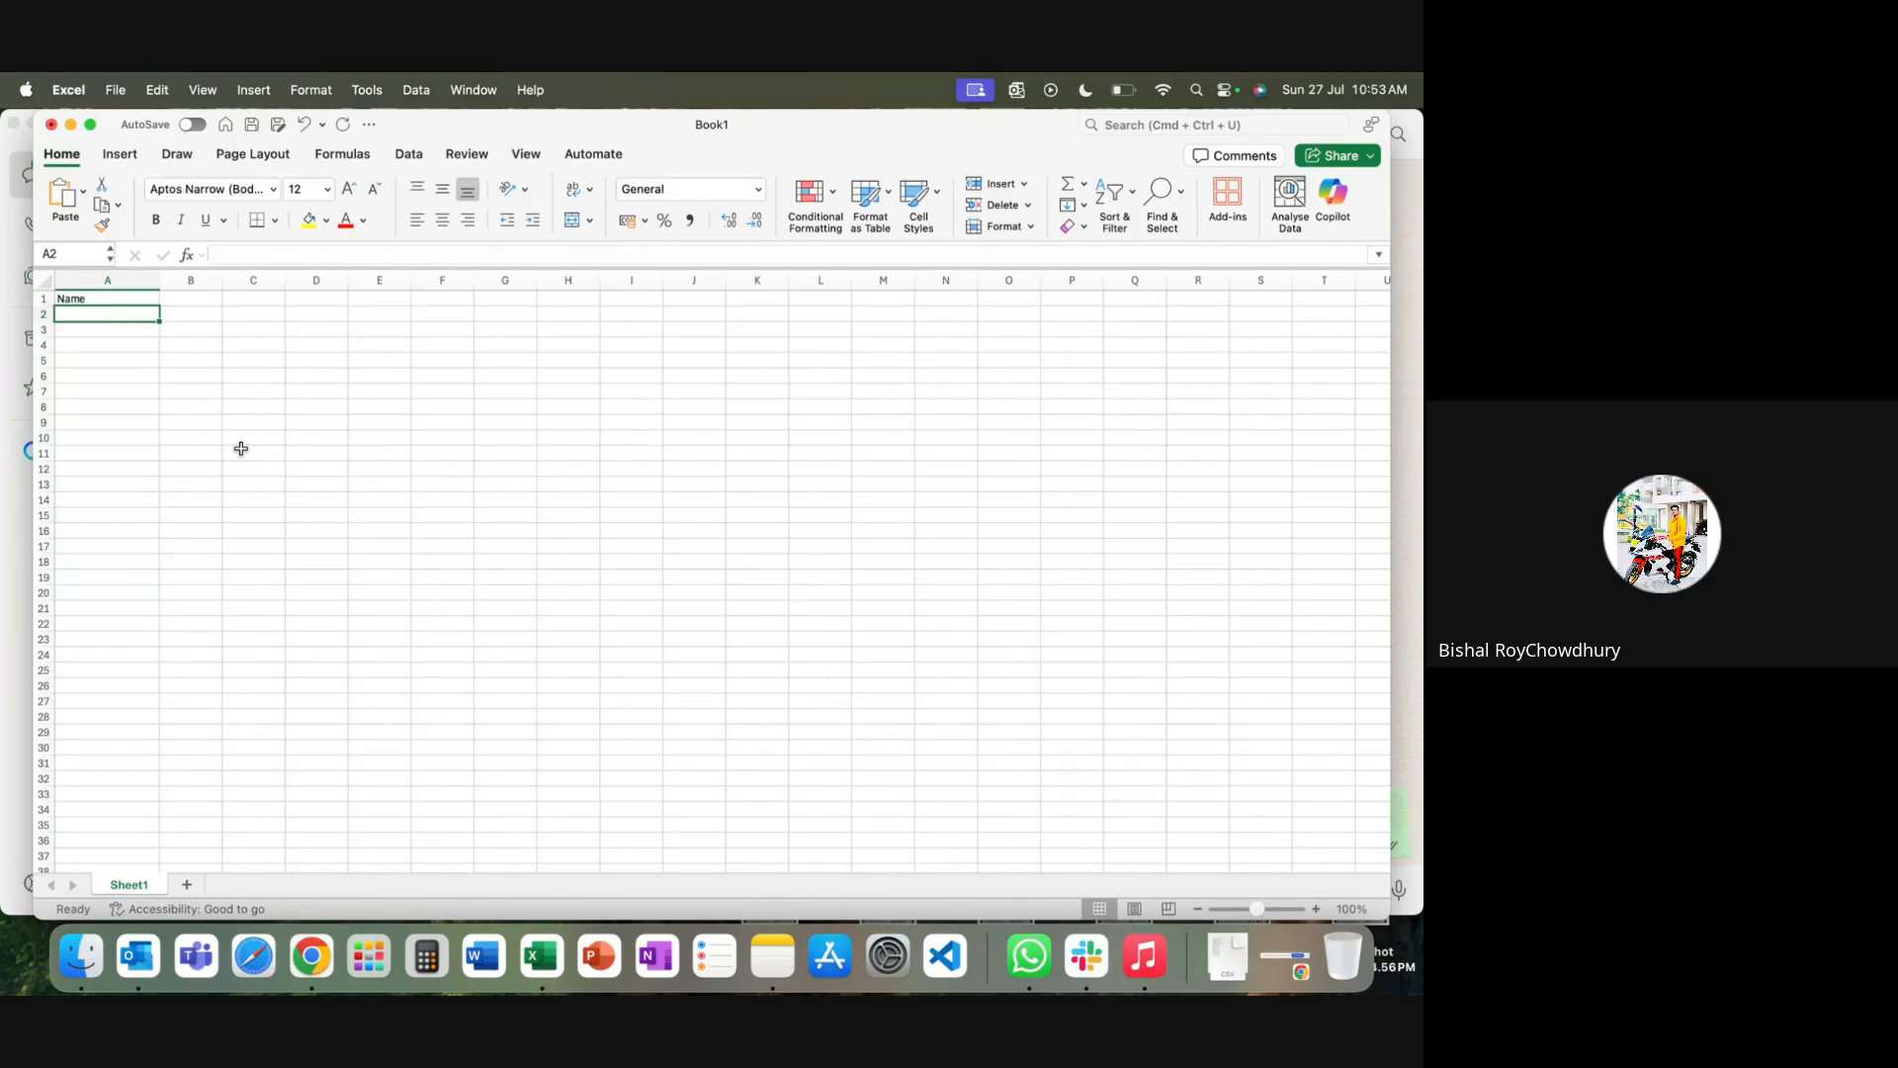
click(311, 955)
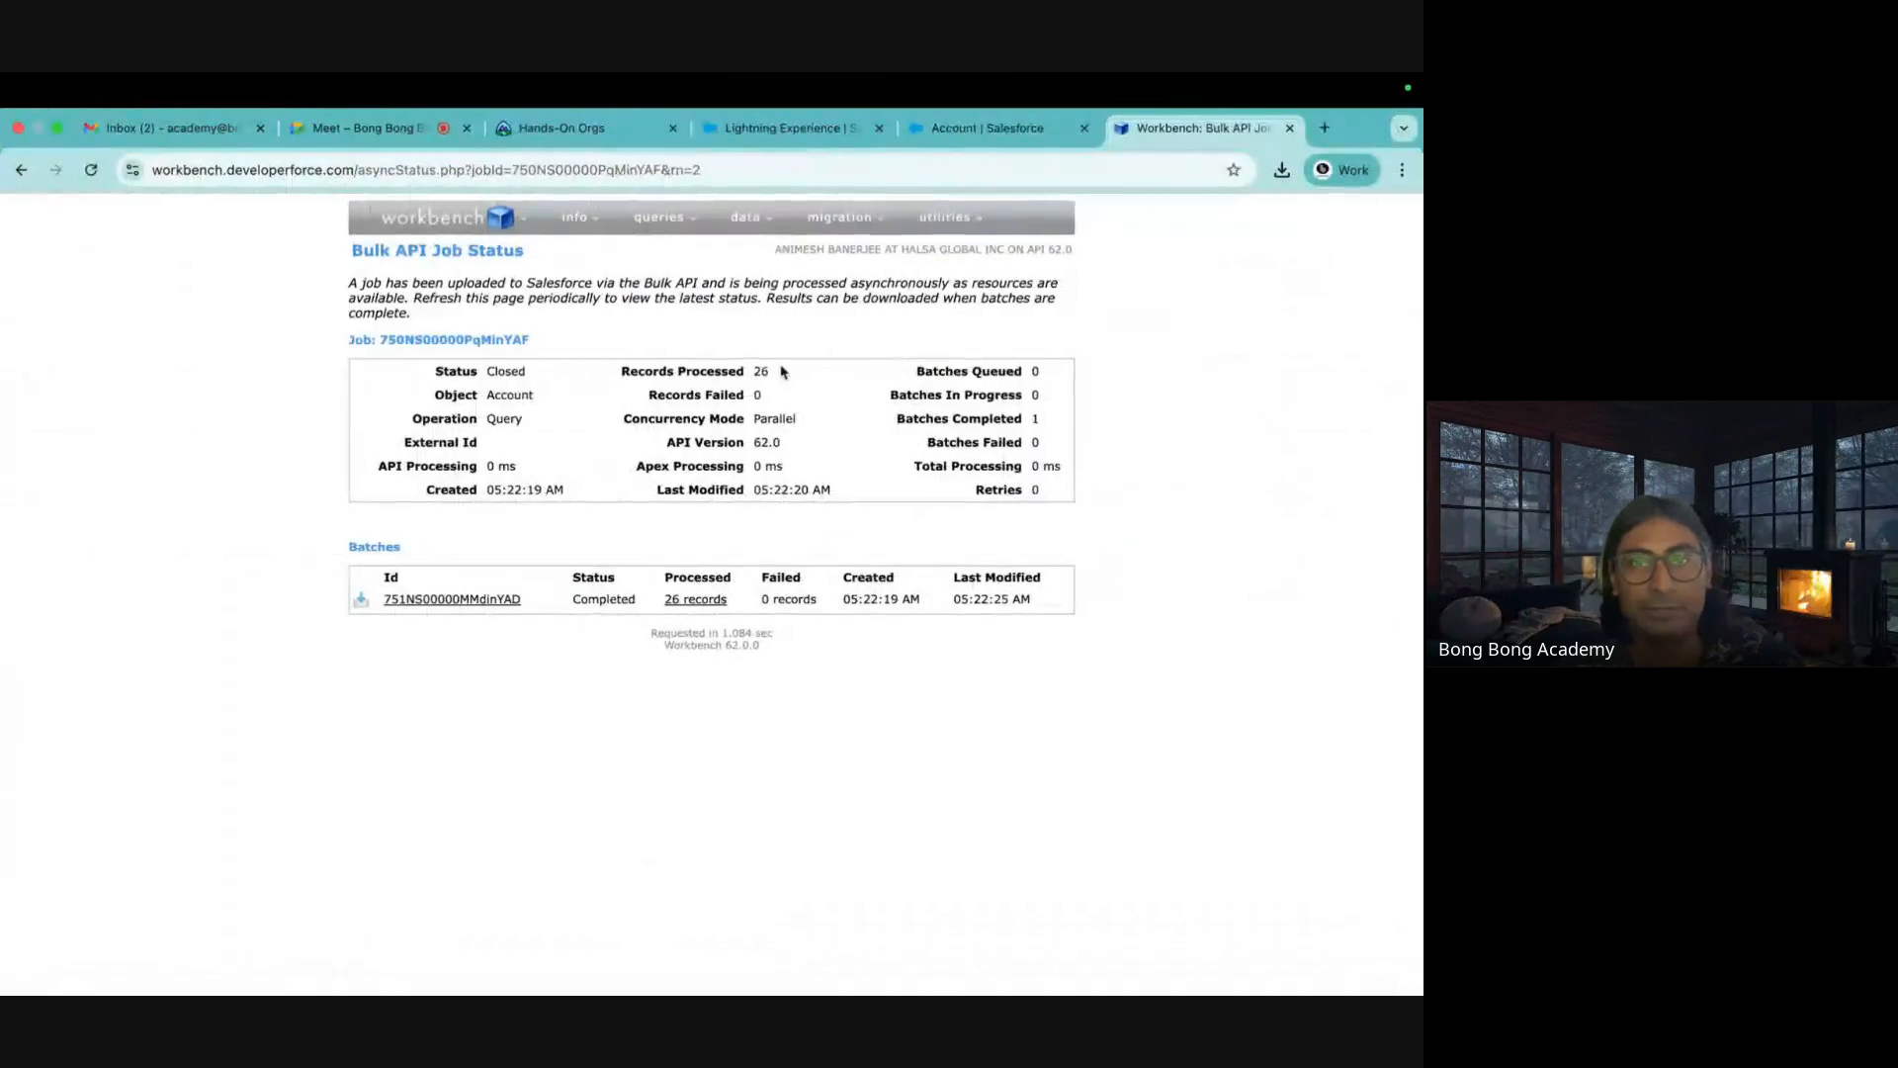
Create and save a new Salesforce Account named Test from the All Accounts list
click(739, 147)
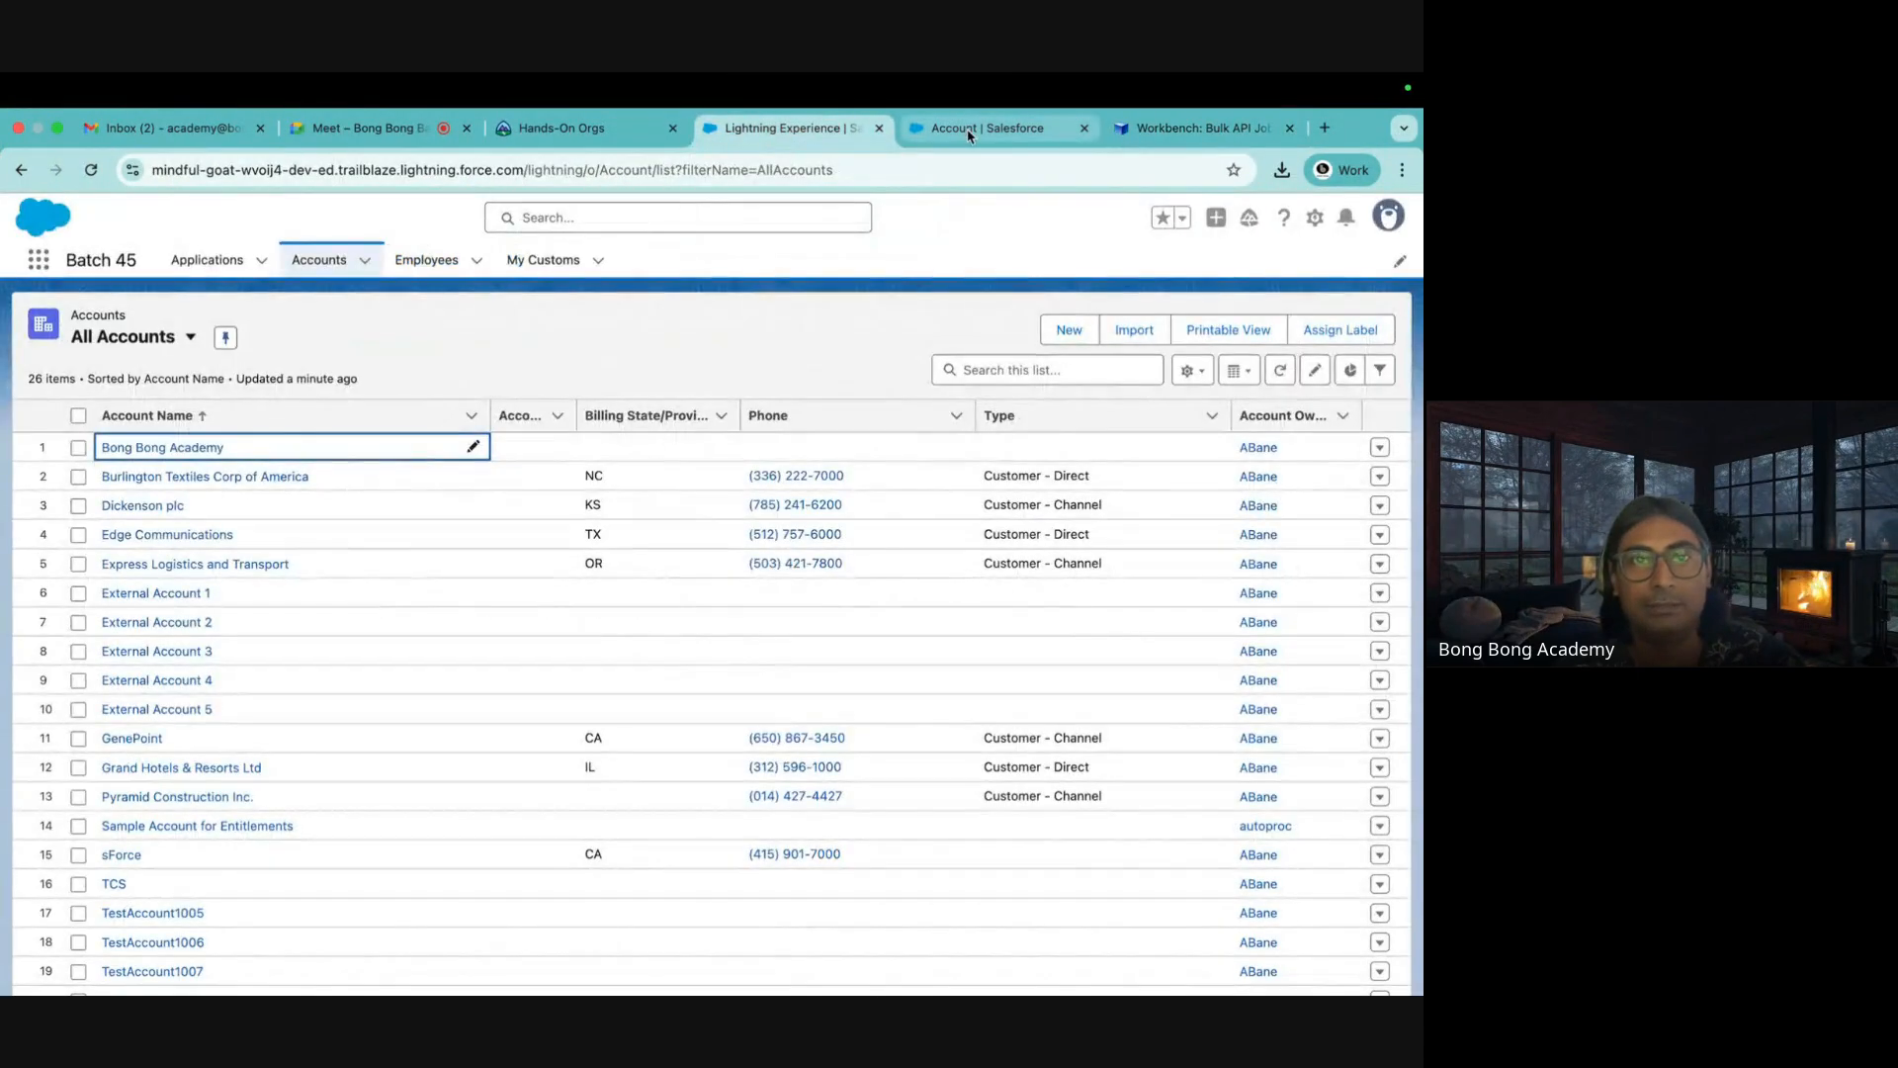
click(1068, 334)
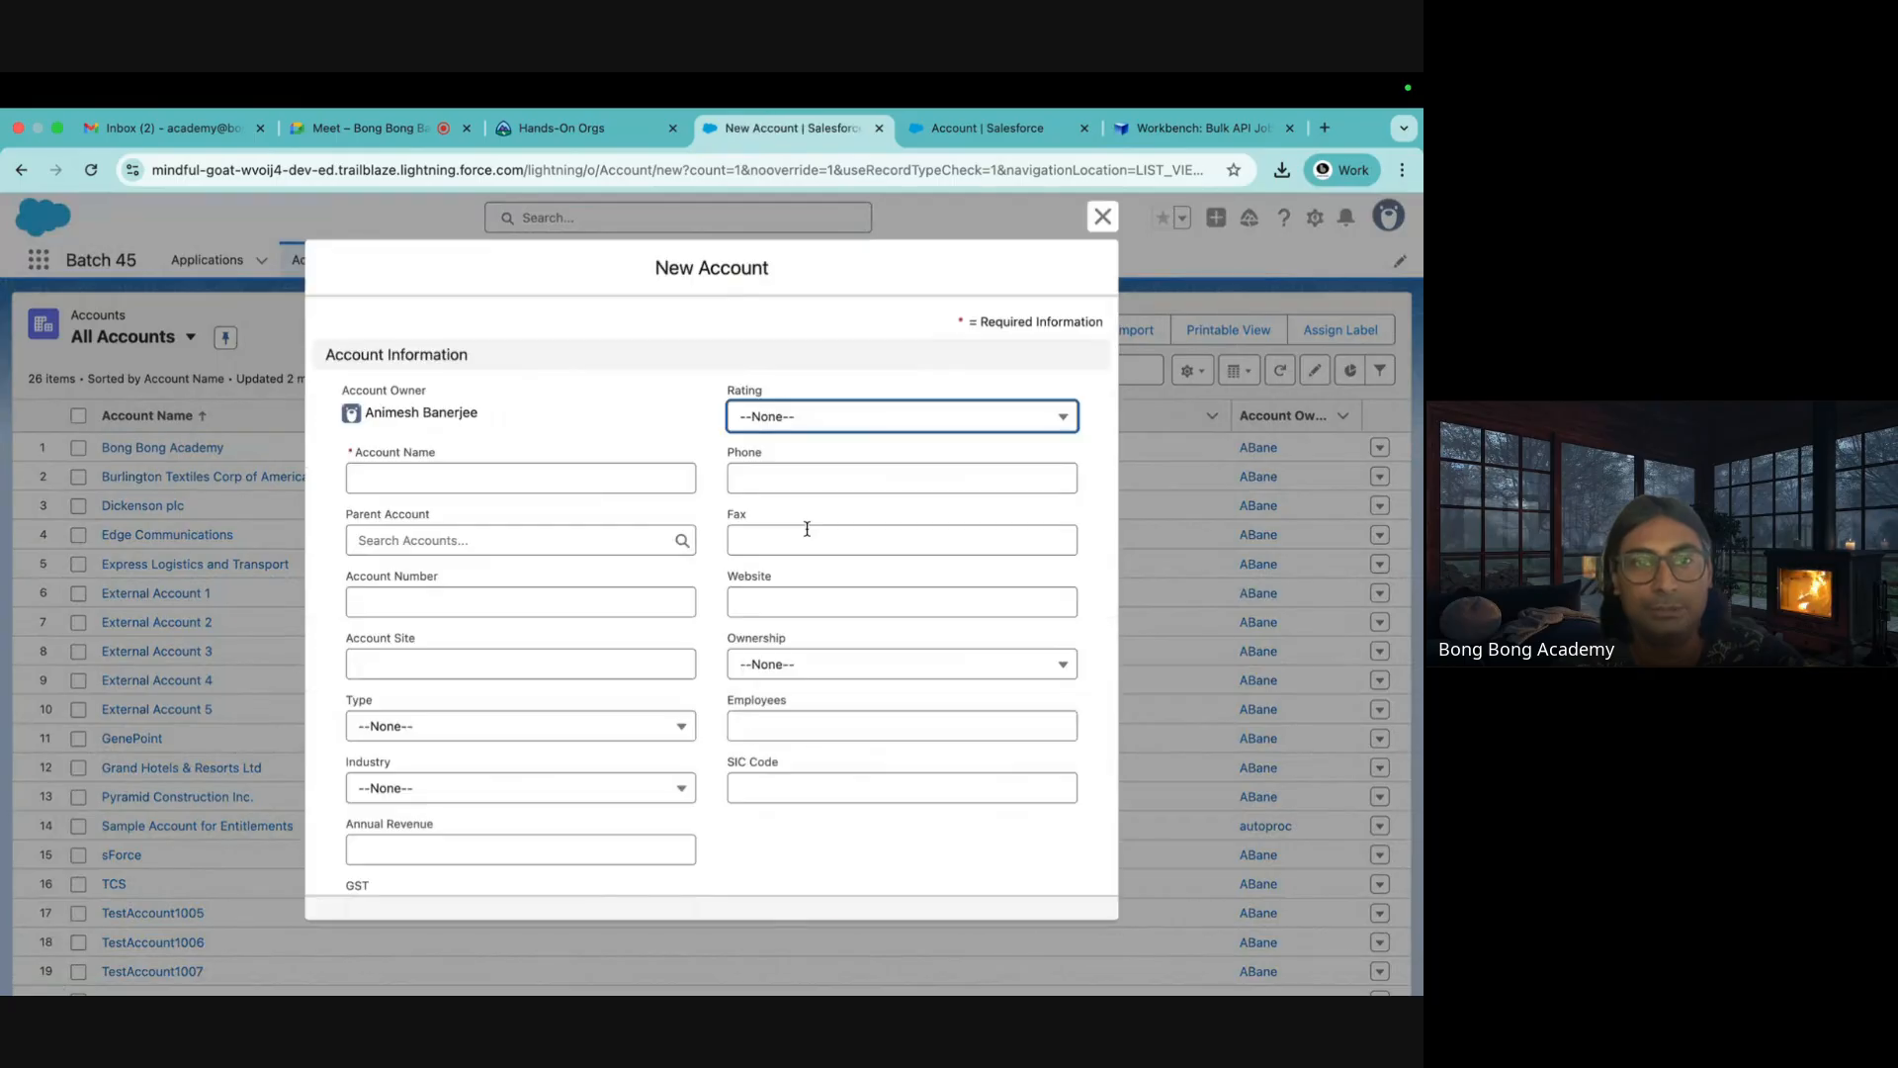
scroll(689, 647, down, 3)
scroll(403, 495, down, 3)
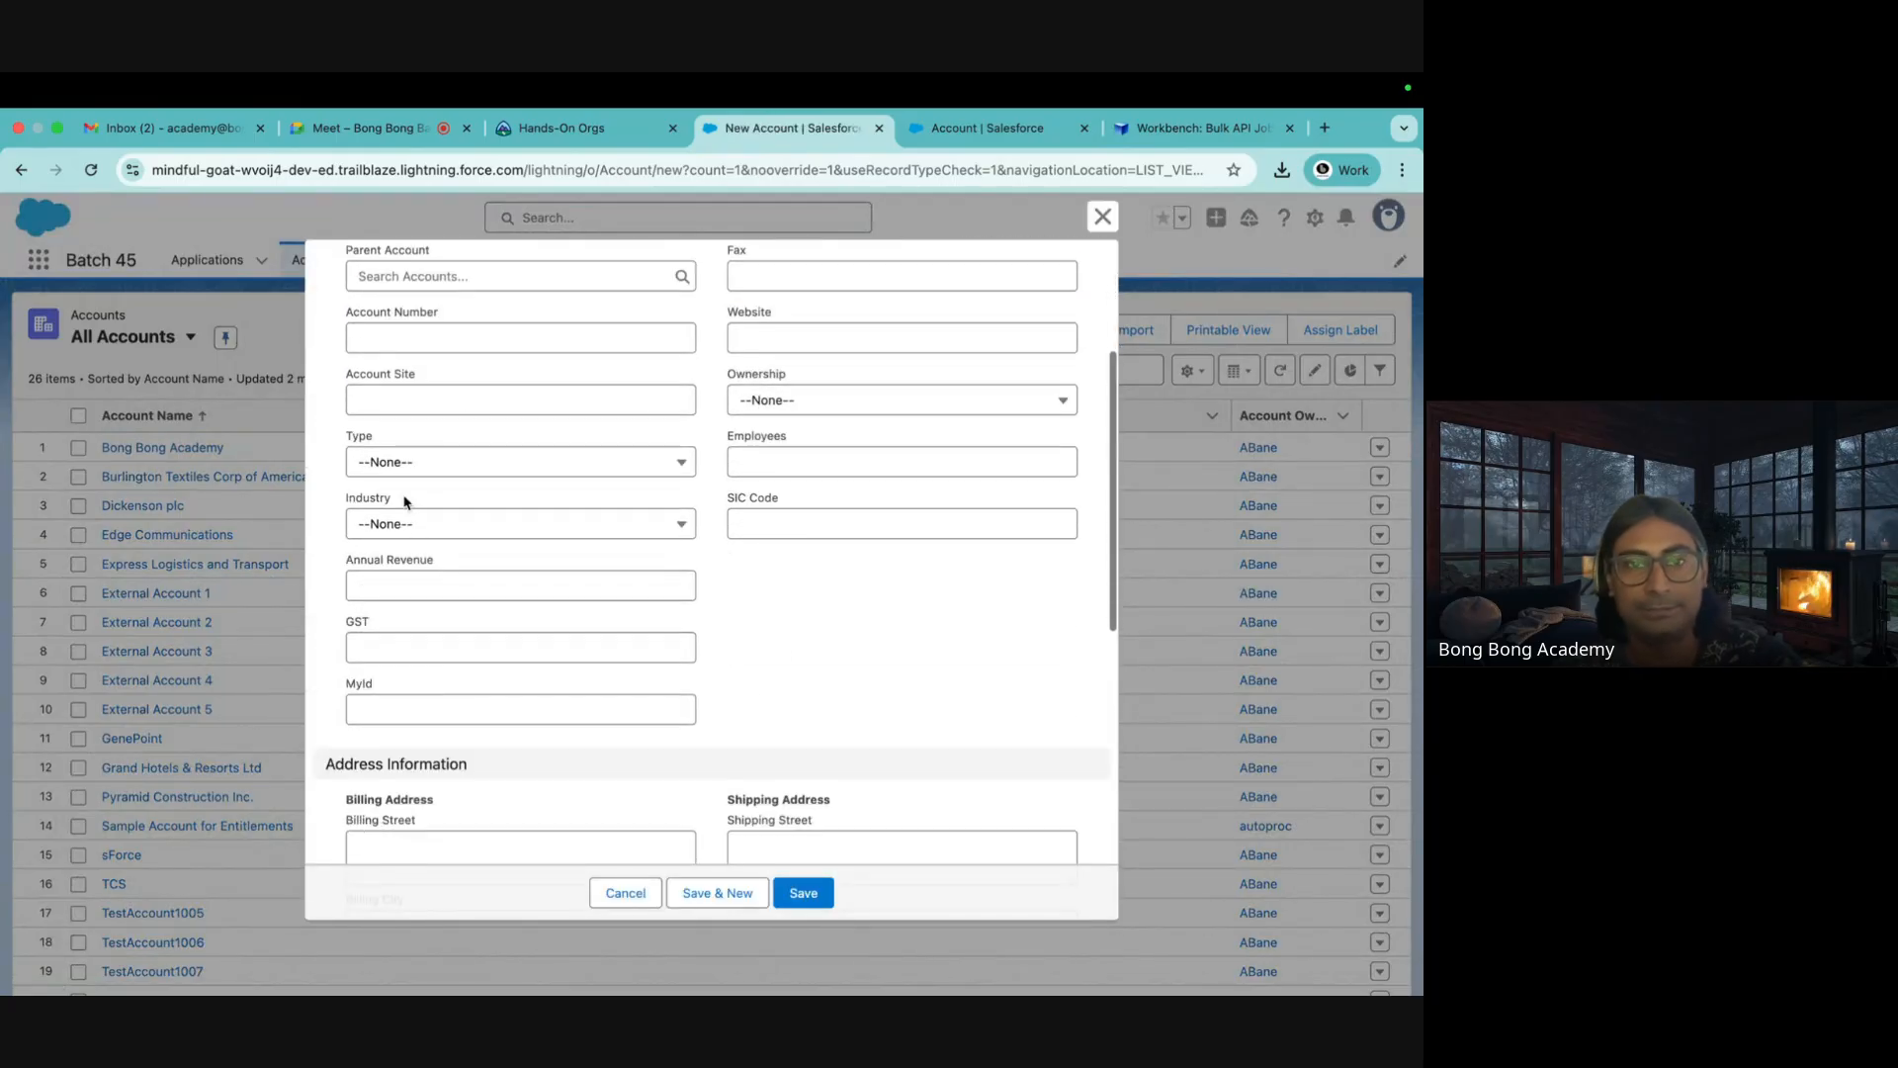
scroll(409, 499, up, 6)
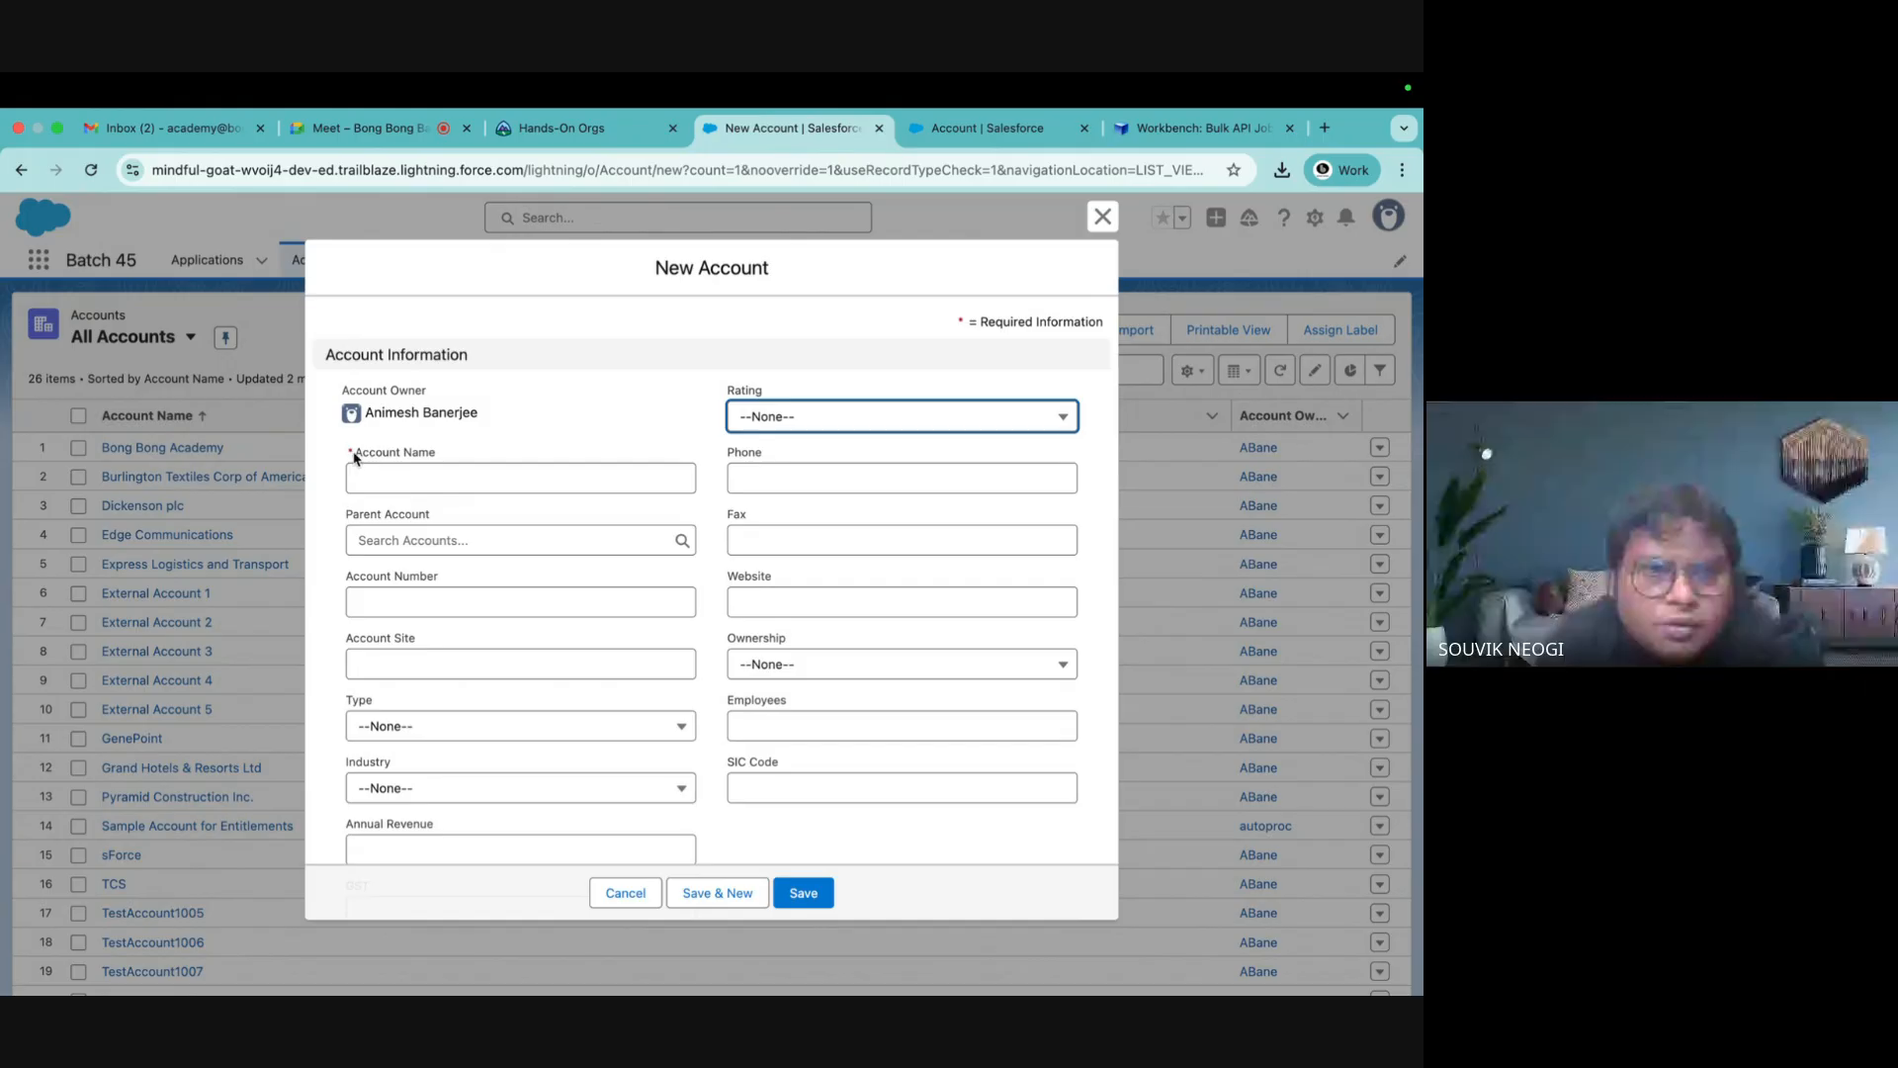
scroll(465, 608, down, 6)
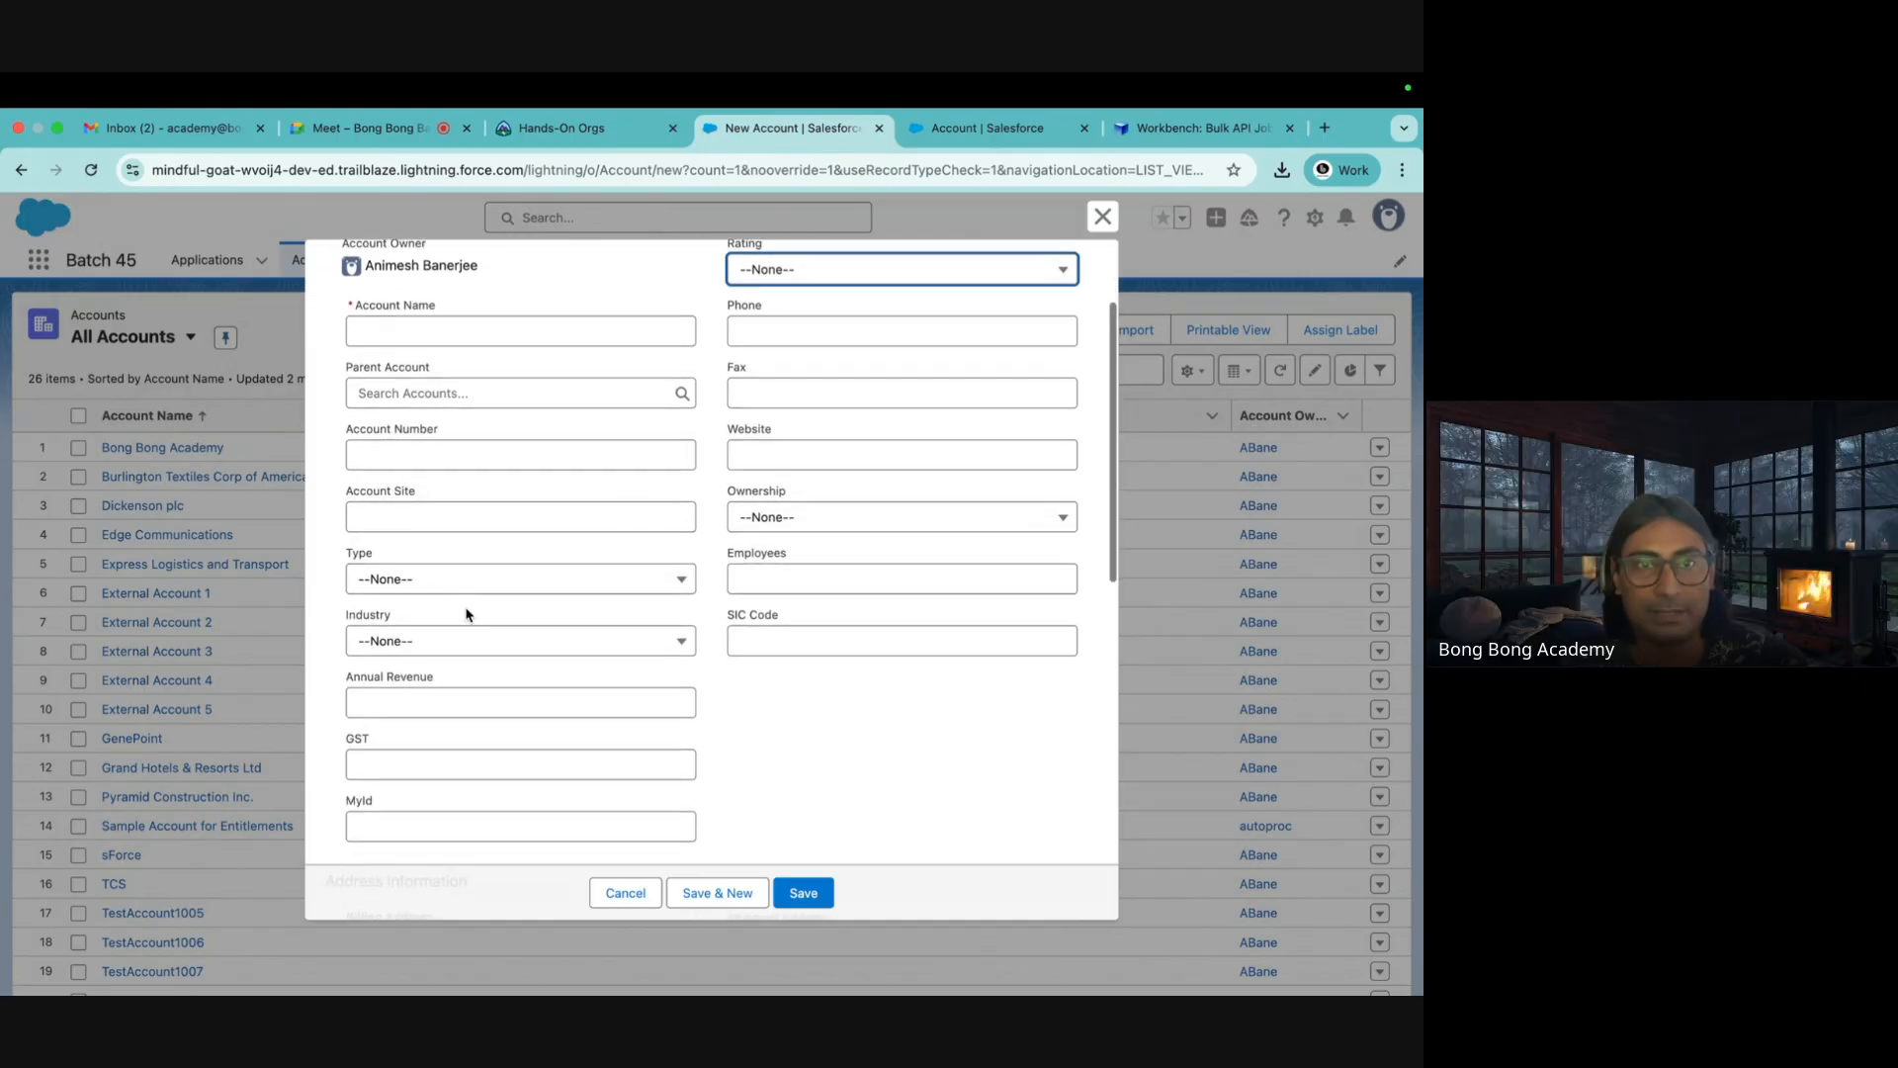
scroll(466, 608, down, 5)
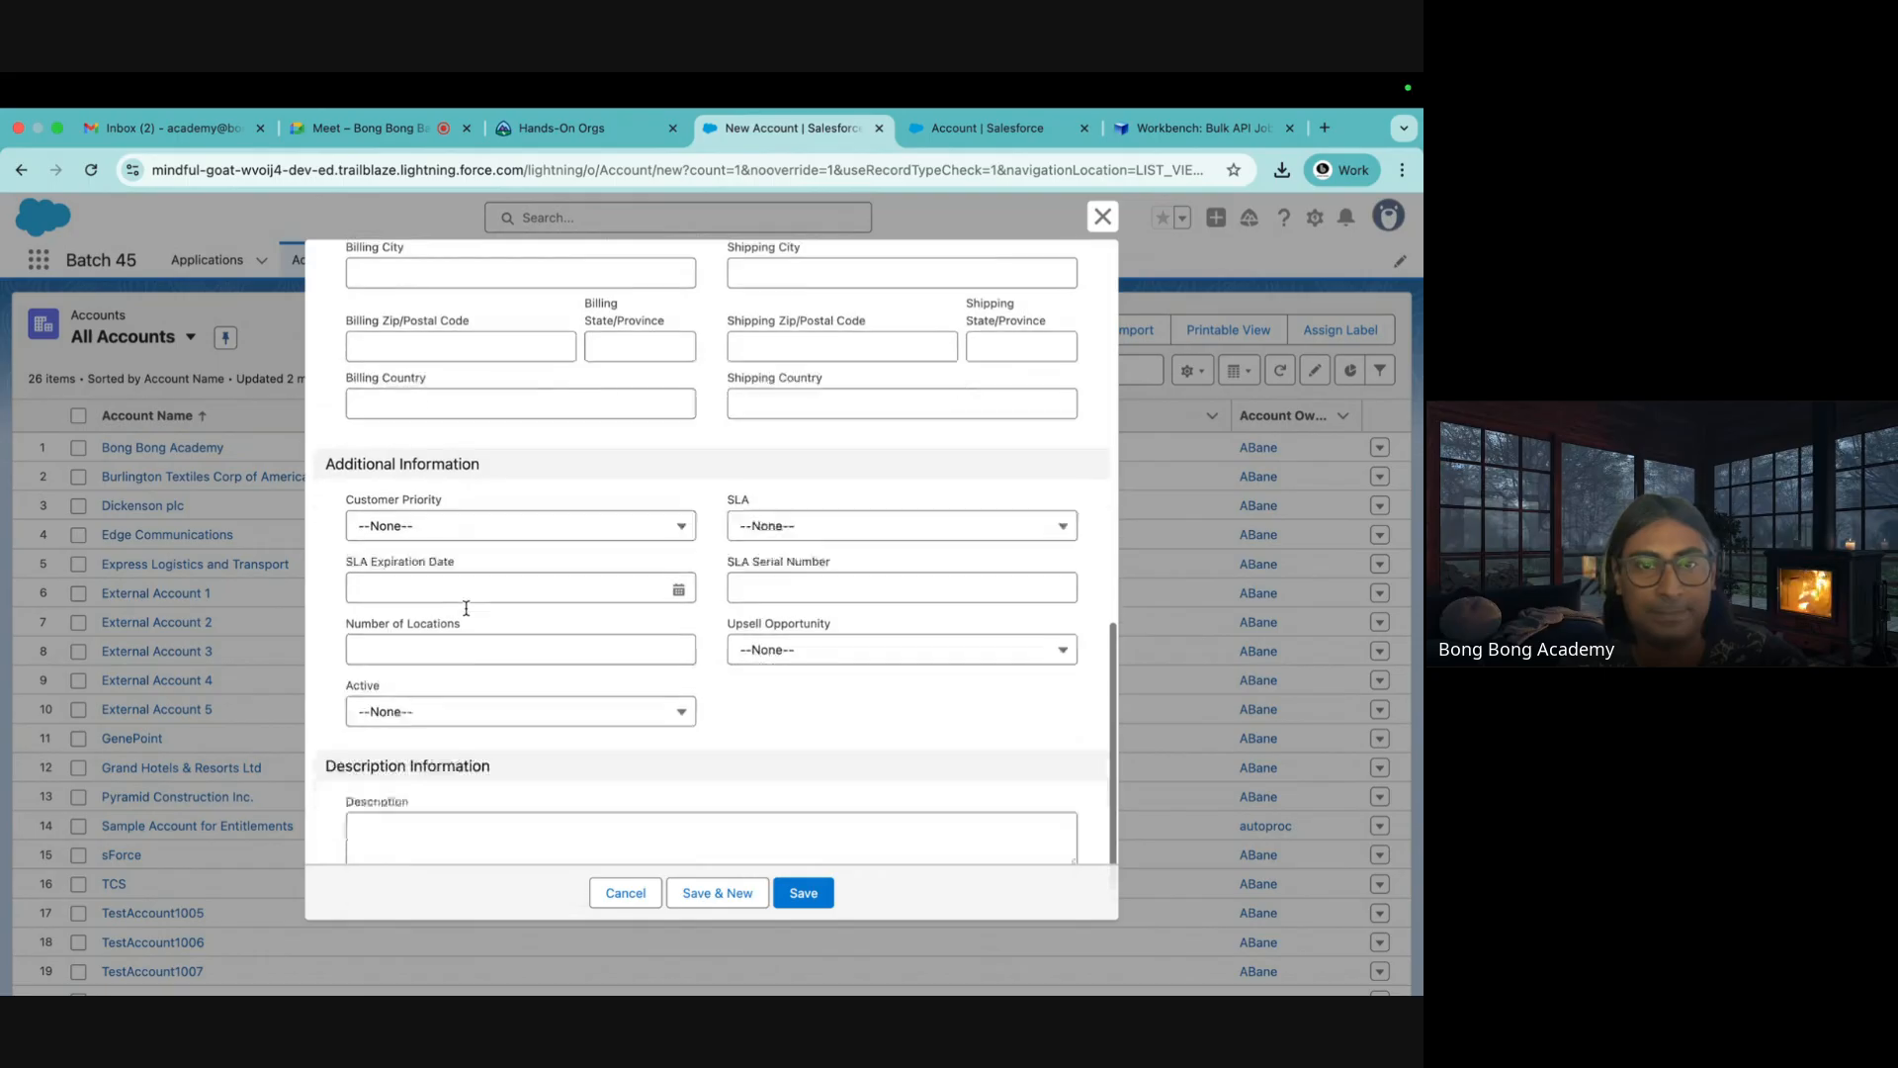
scroll(465, 608, up, 11)
click(387, 474)
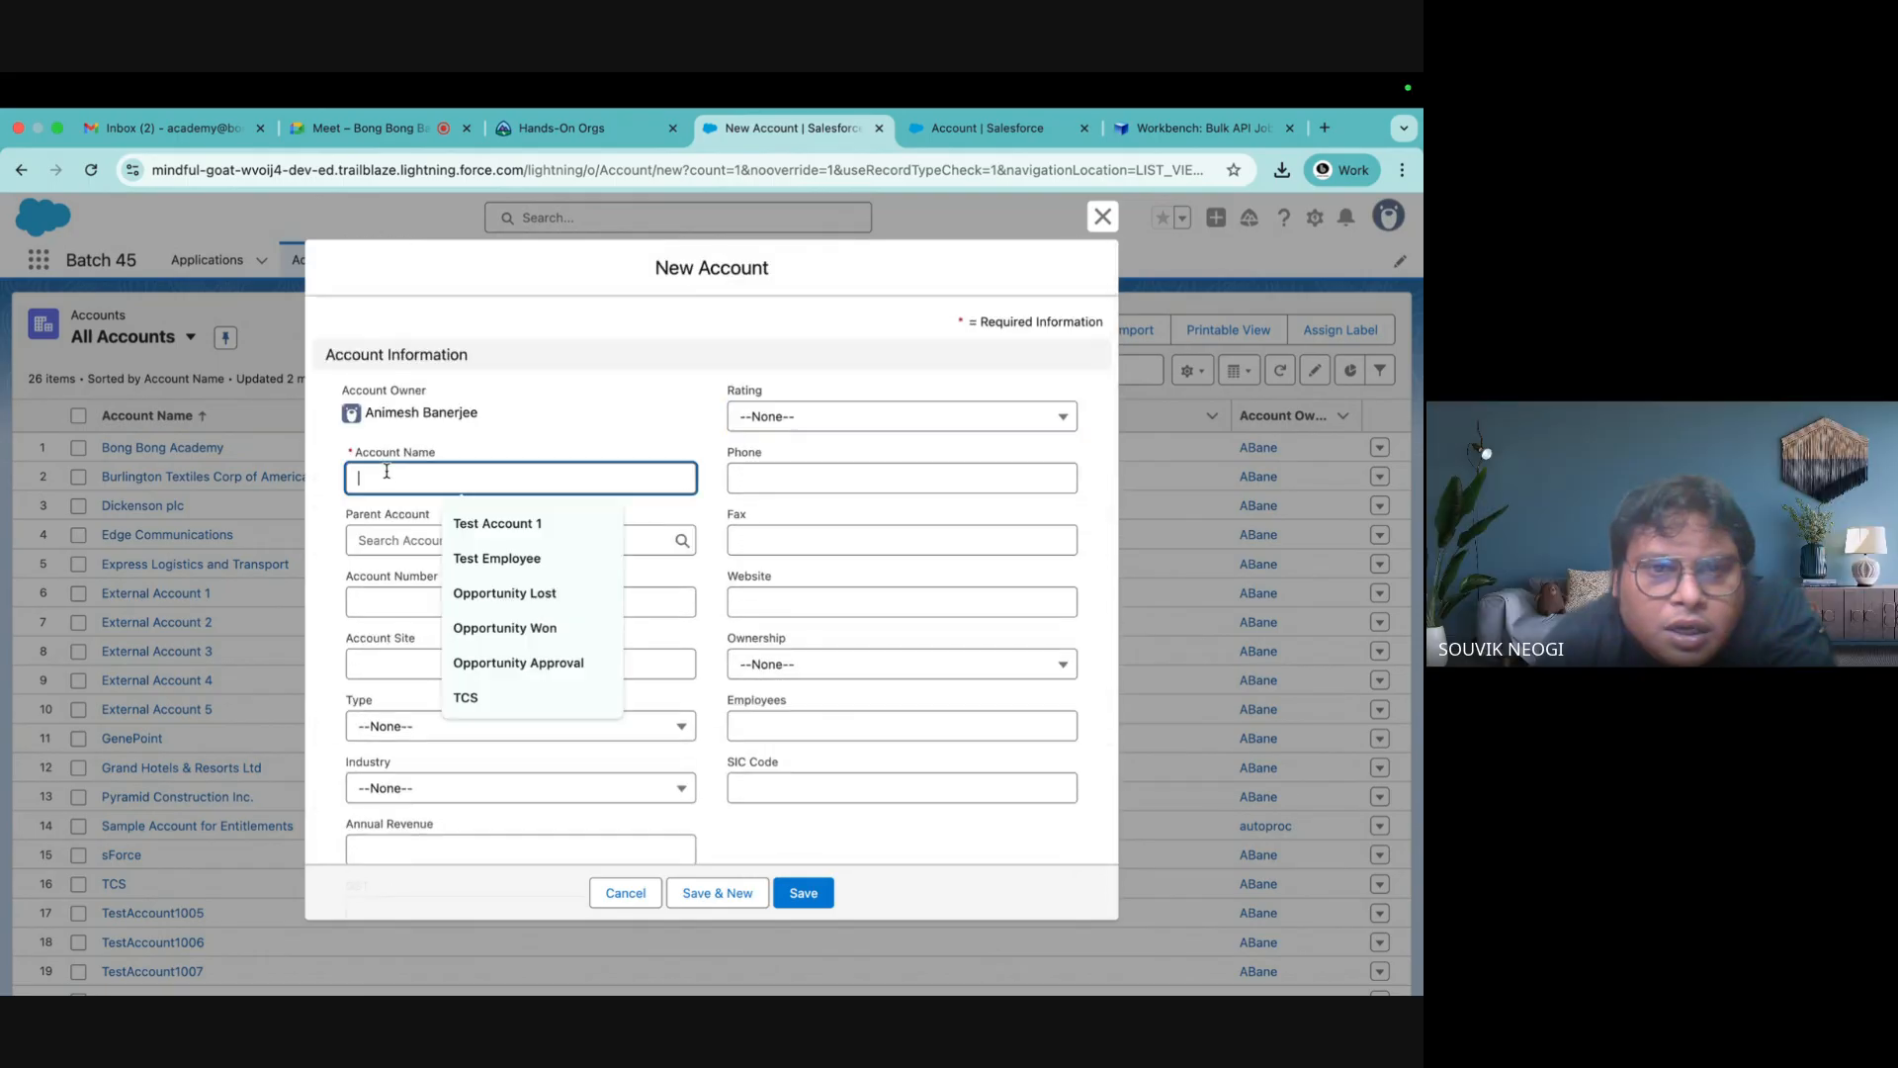
text(Test)
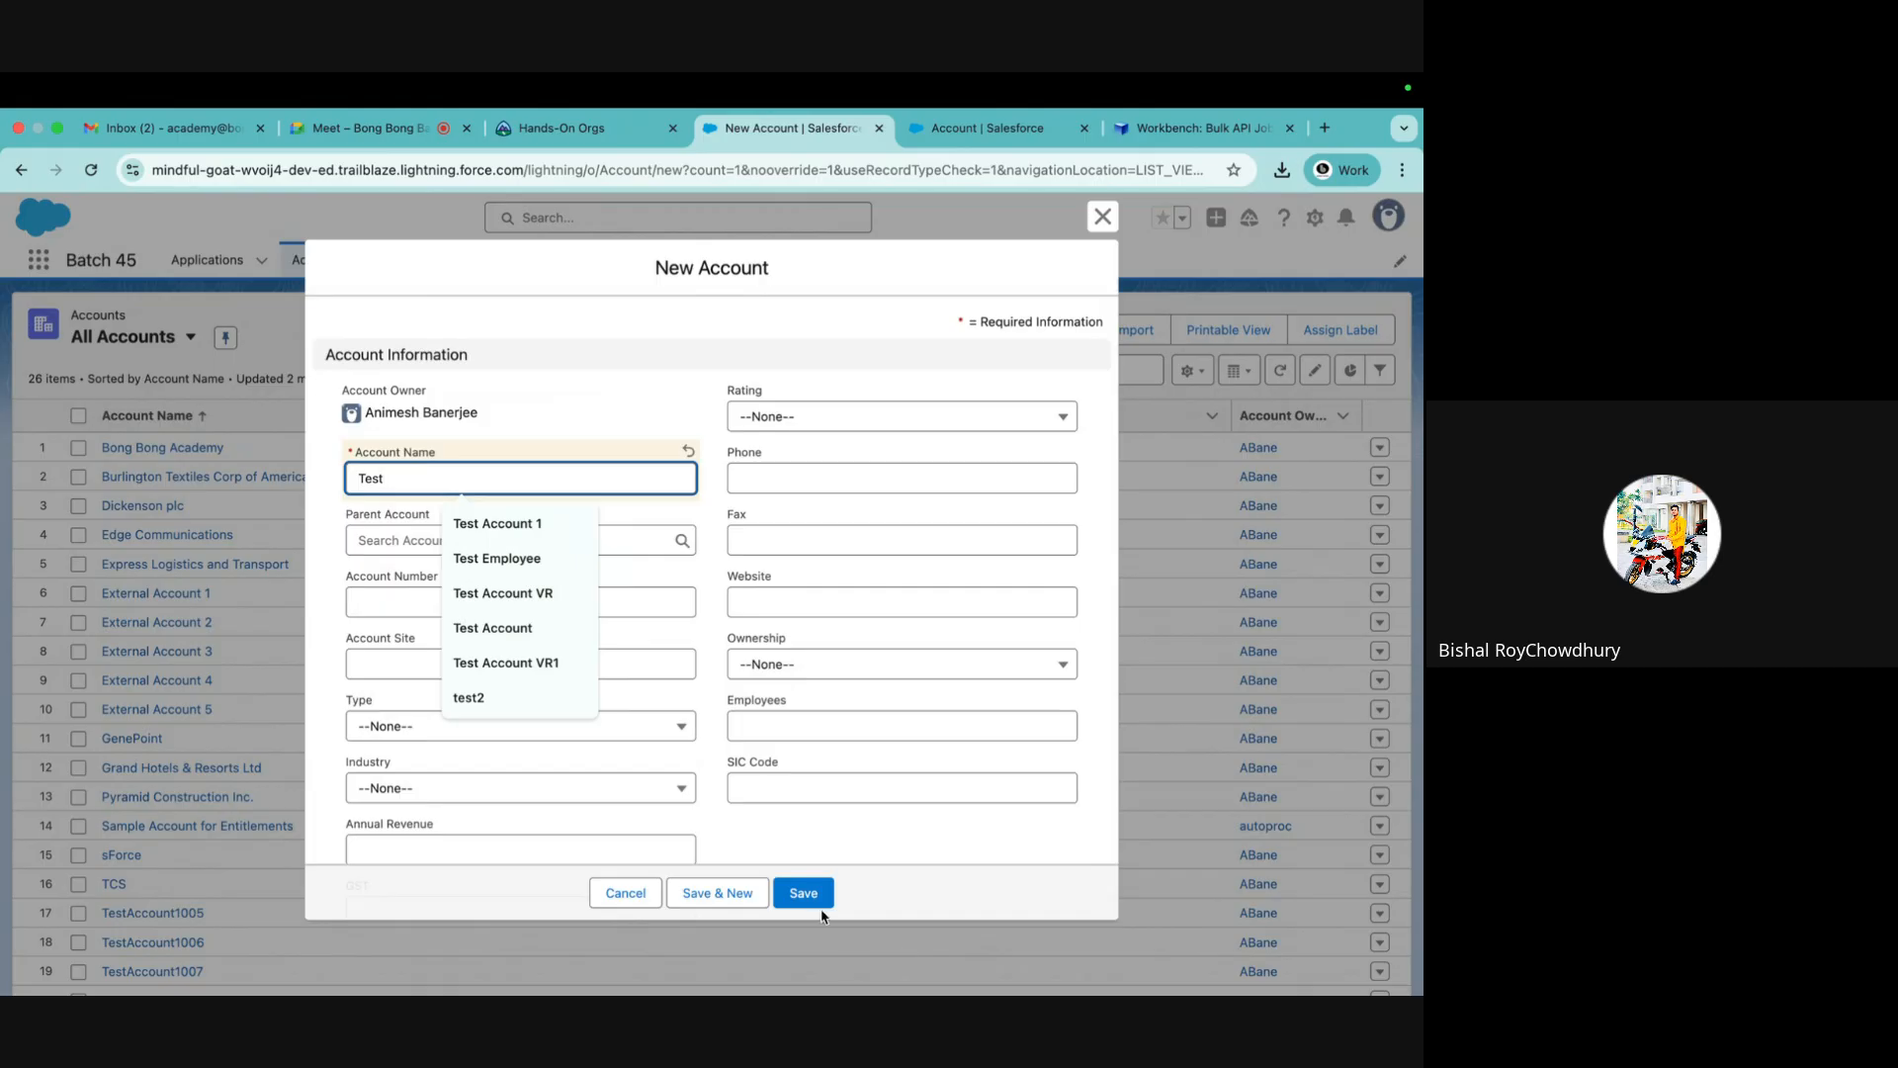
click(816, 906)
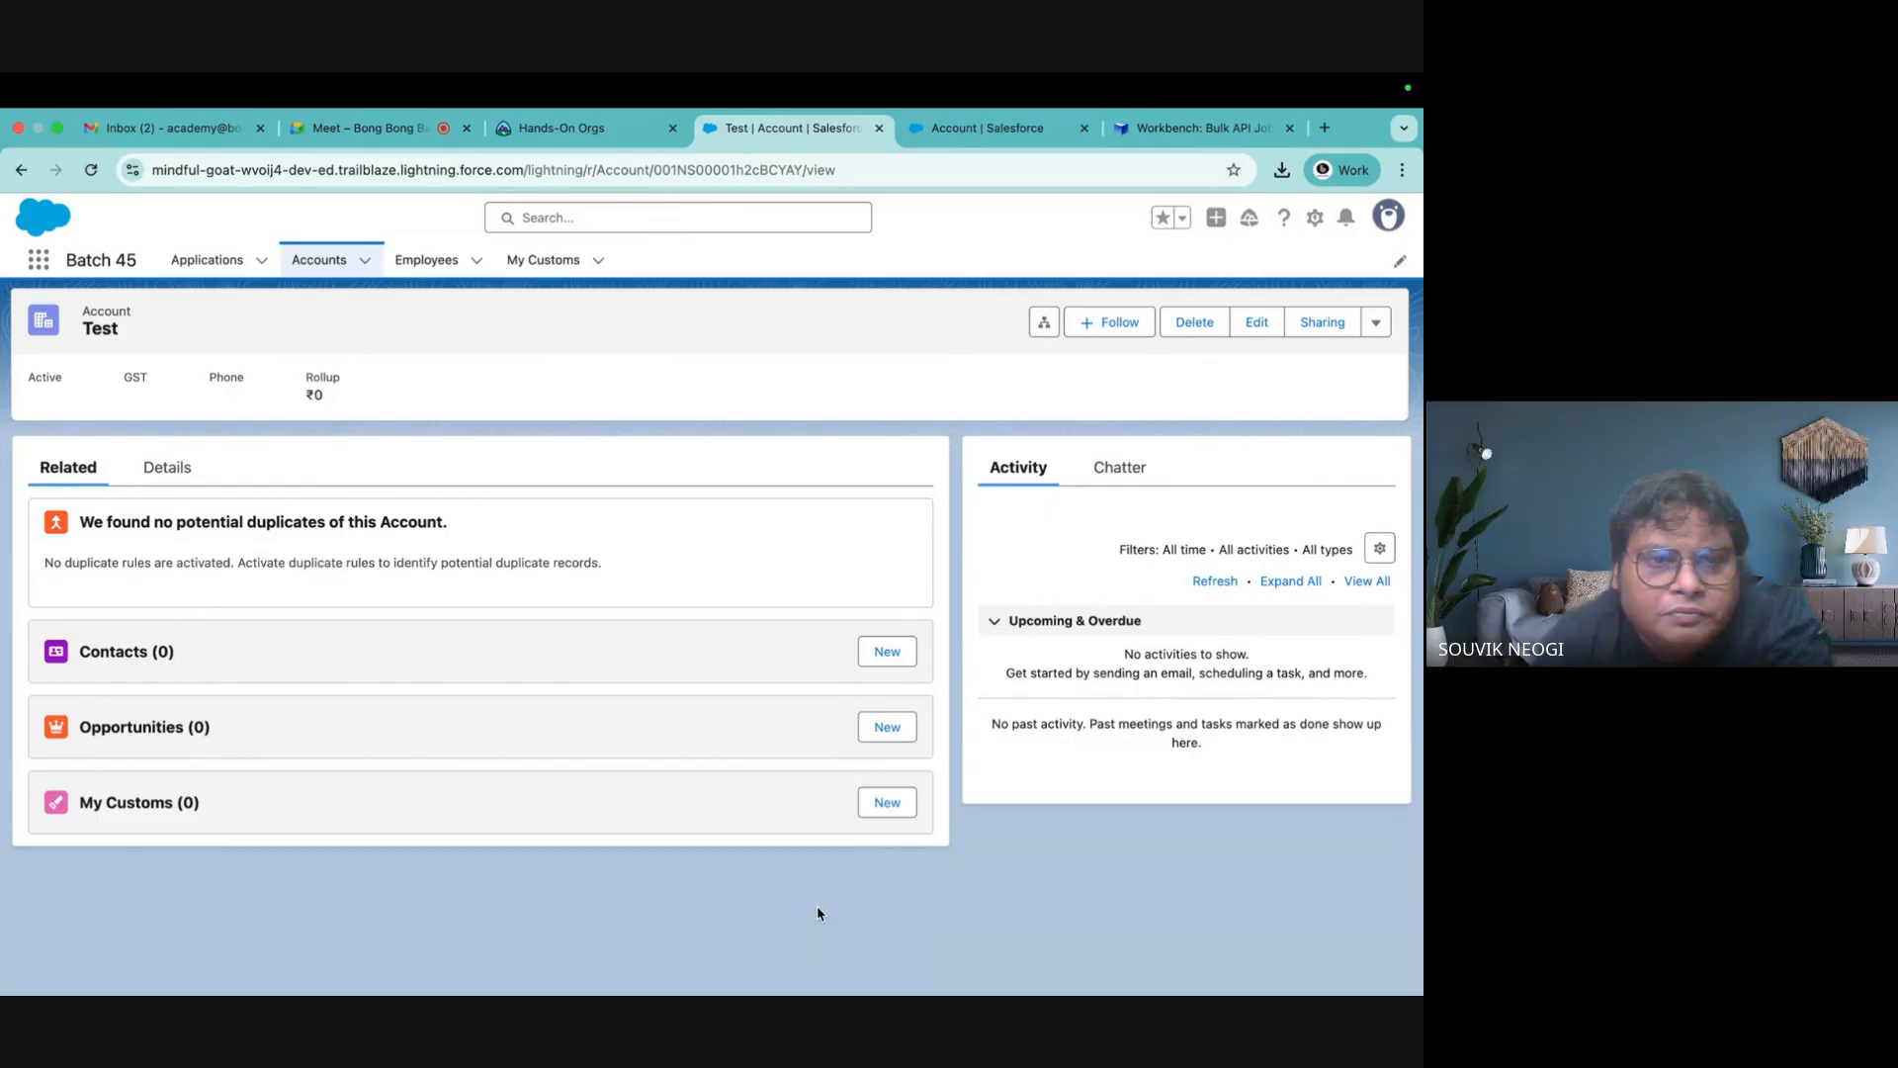
Enter Batch 45 - 1 in A2 and fill the series down to Batch 45 - 10
mouse_move(1122, 983)
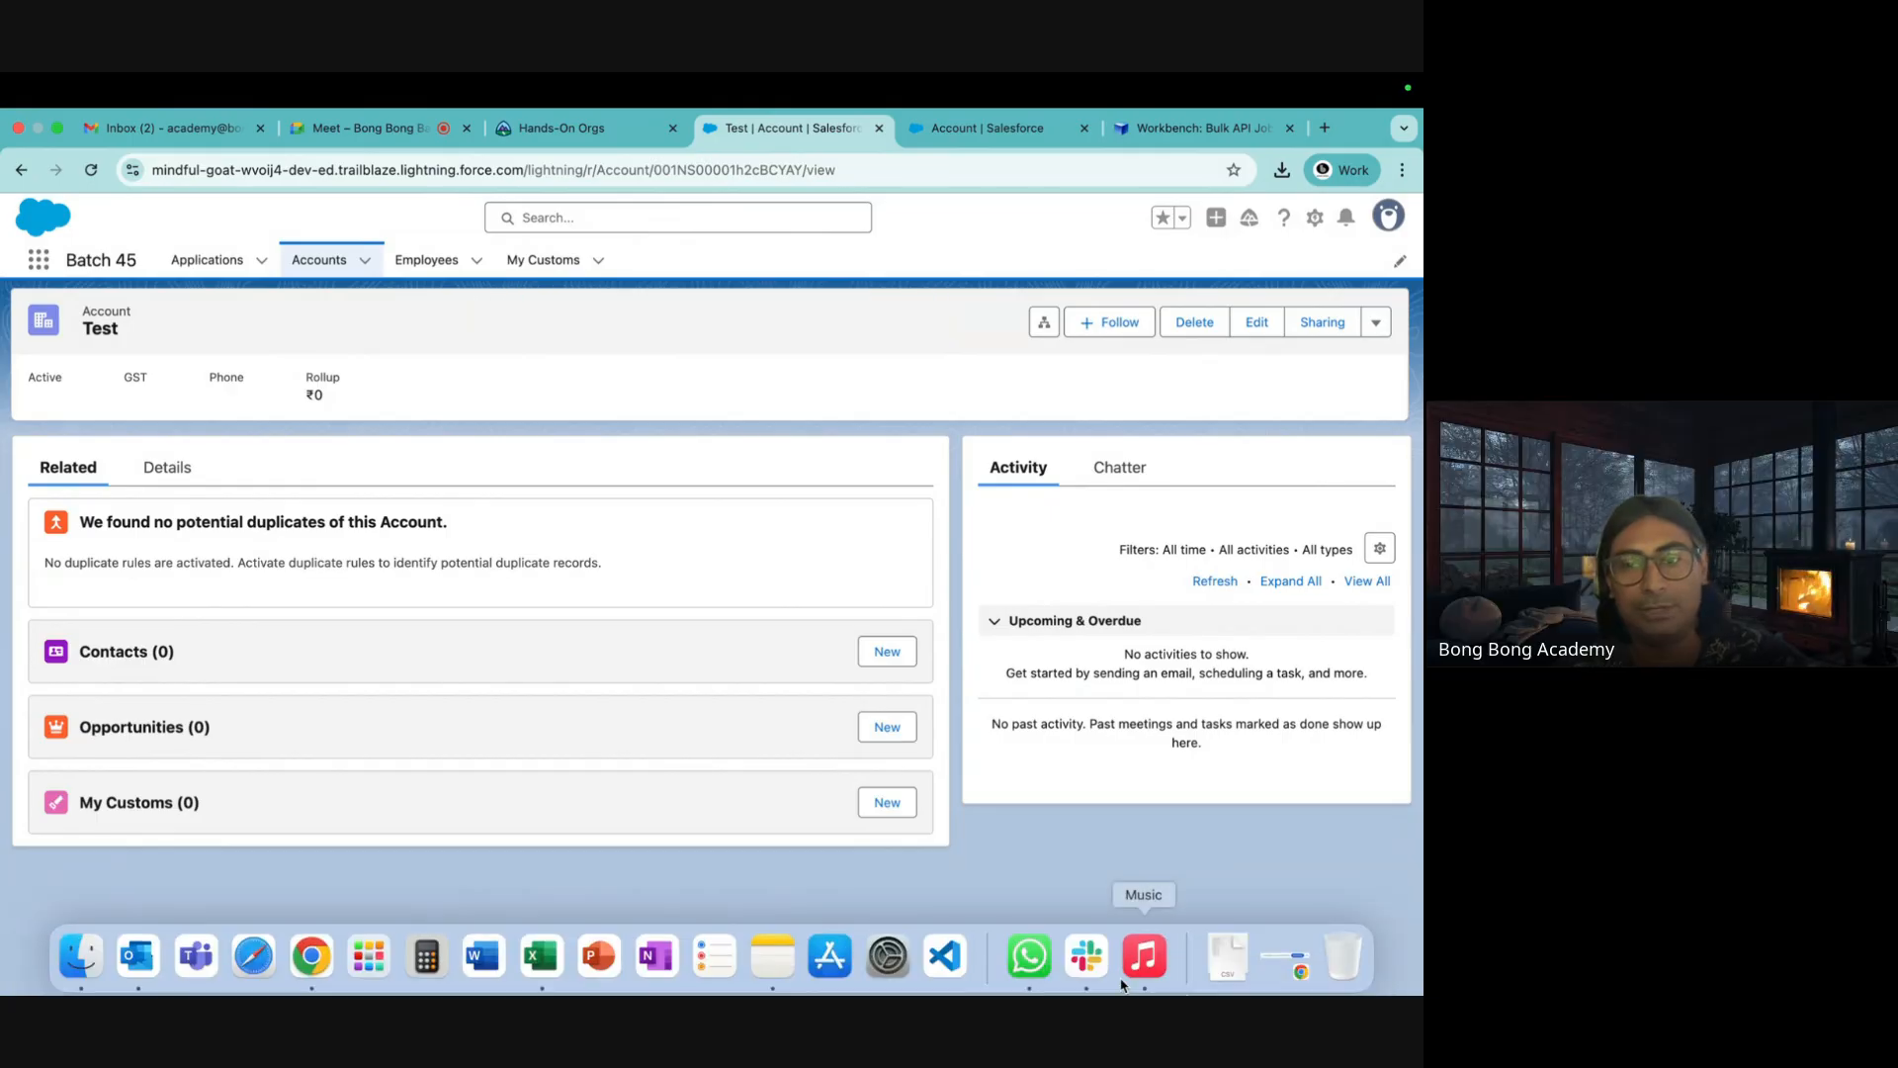
click(541, 955)
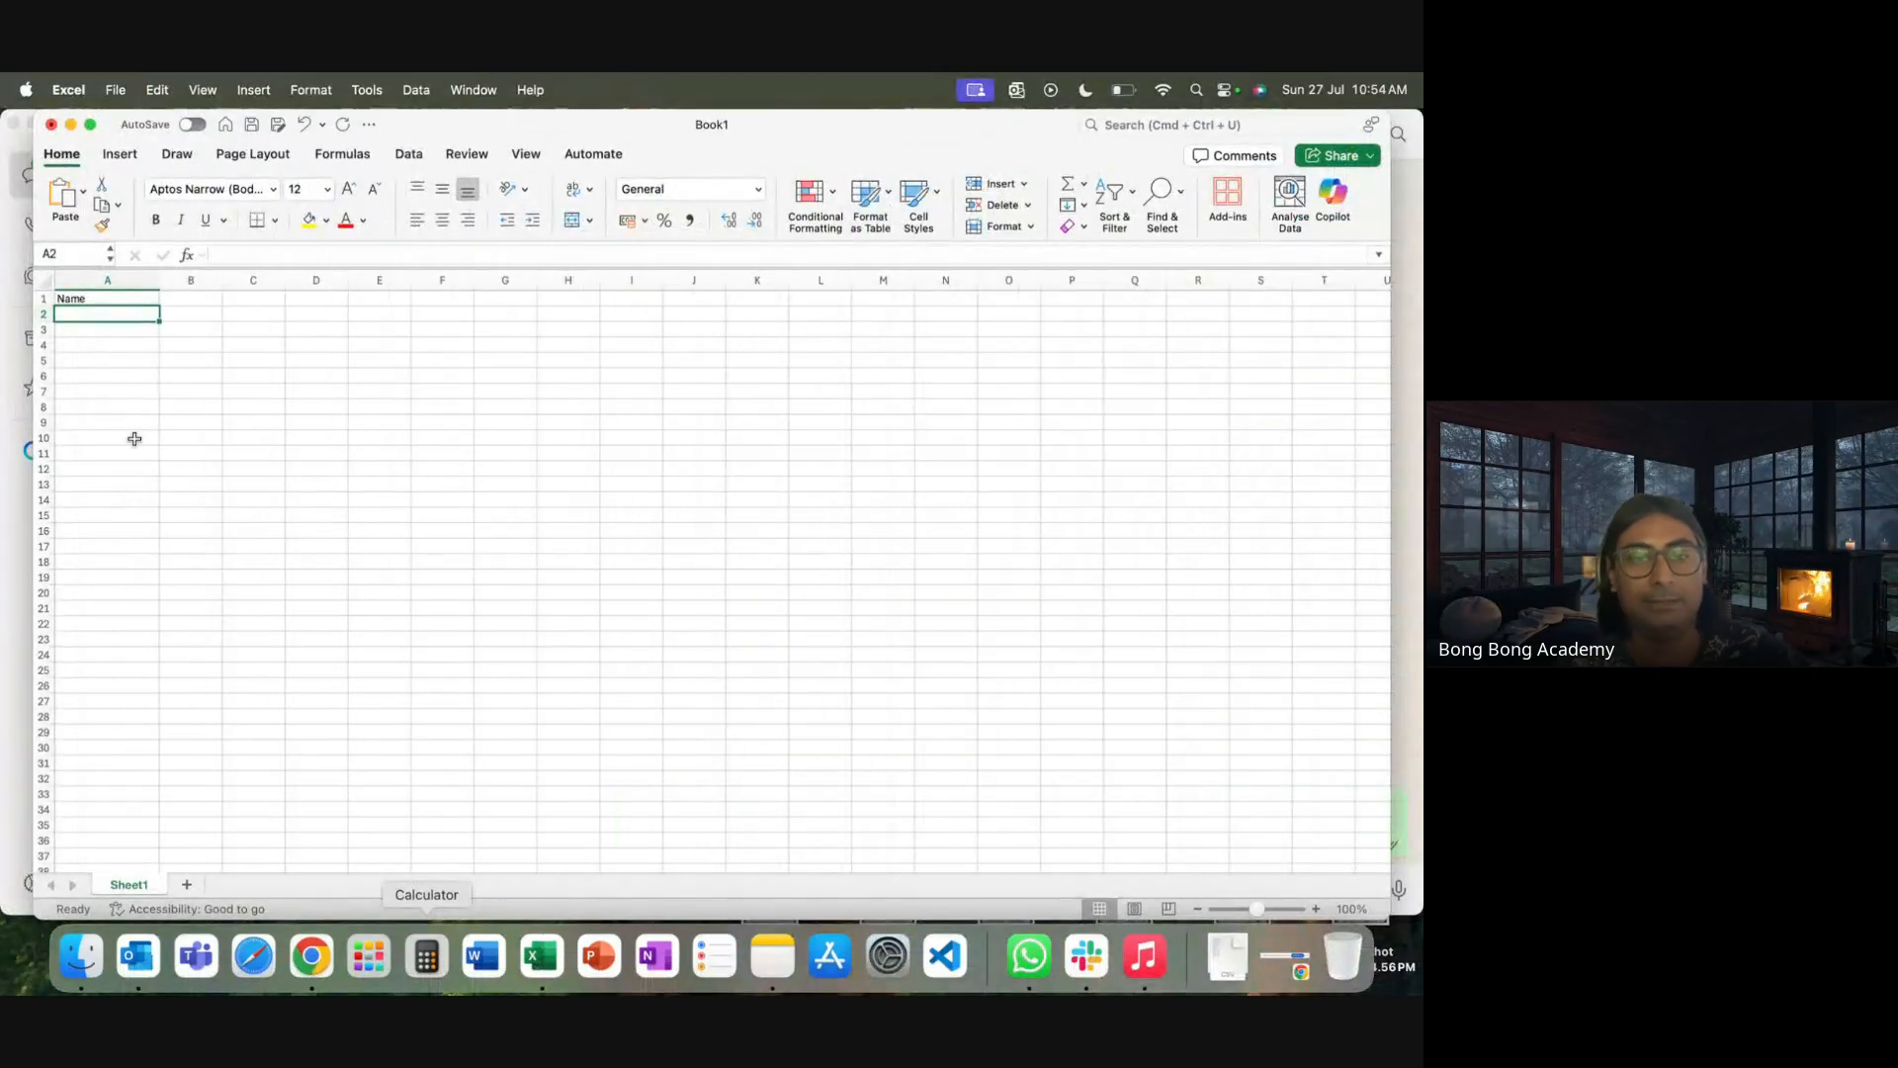
text(Batch 4)
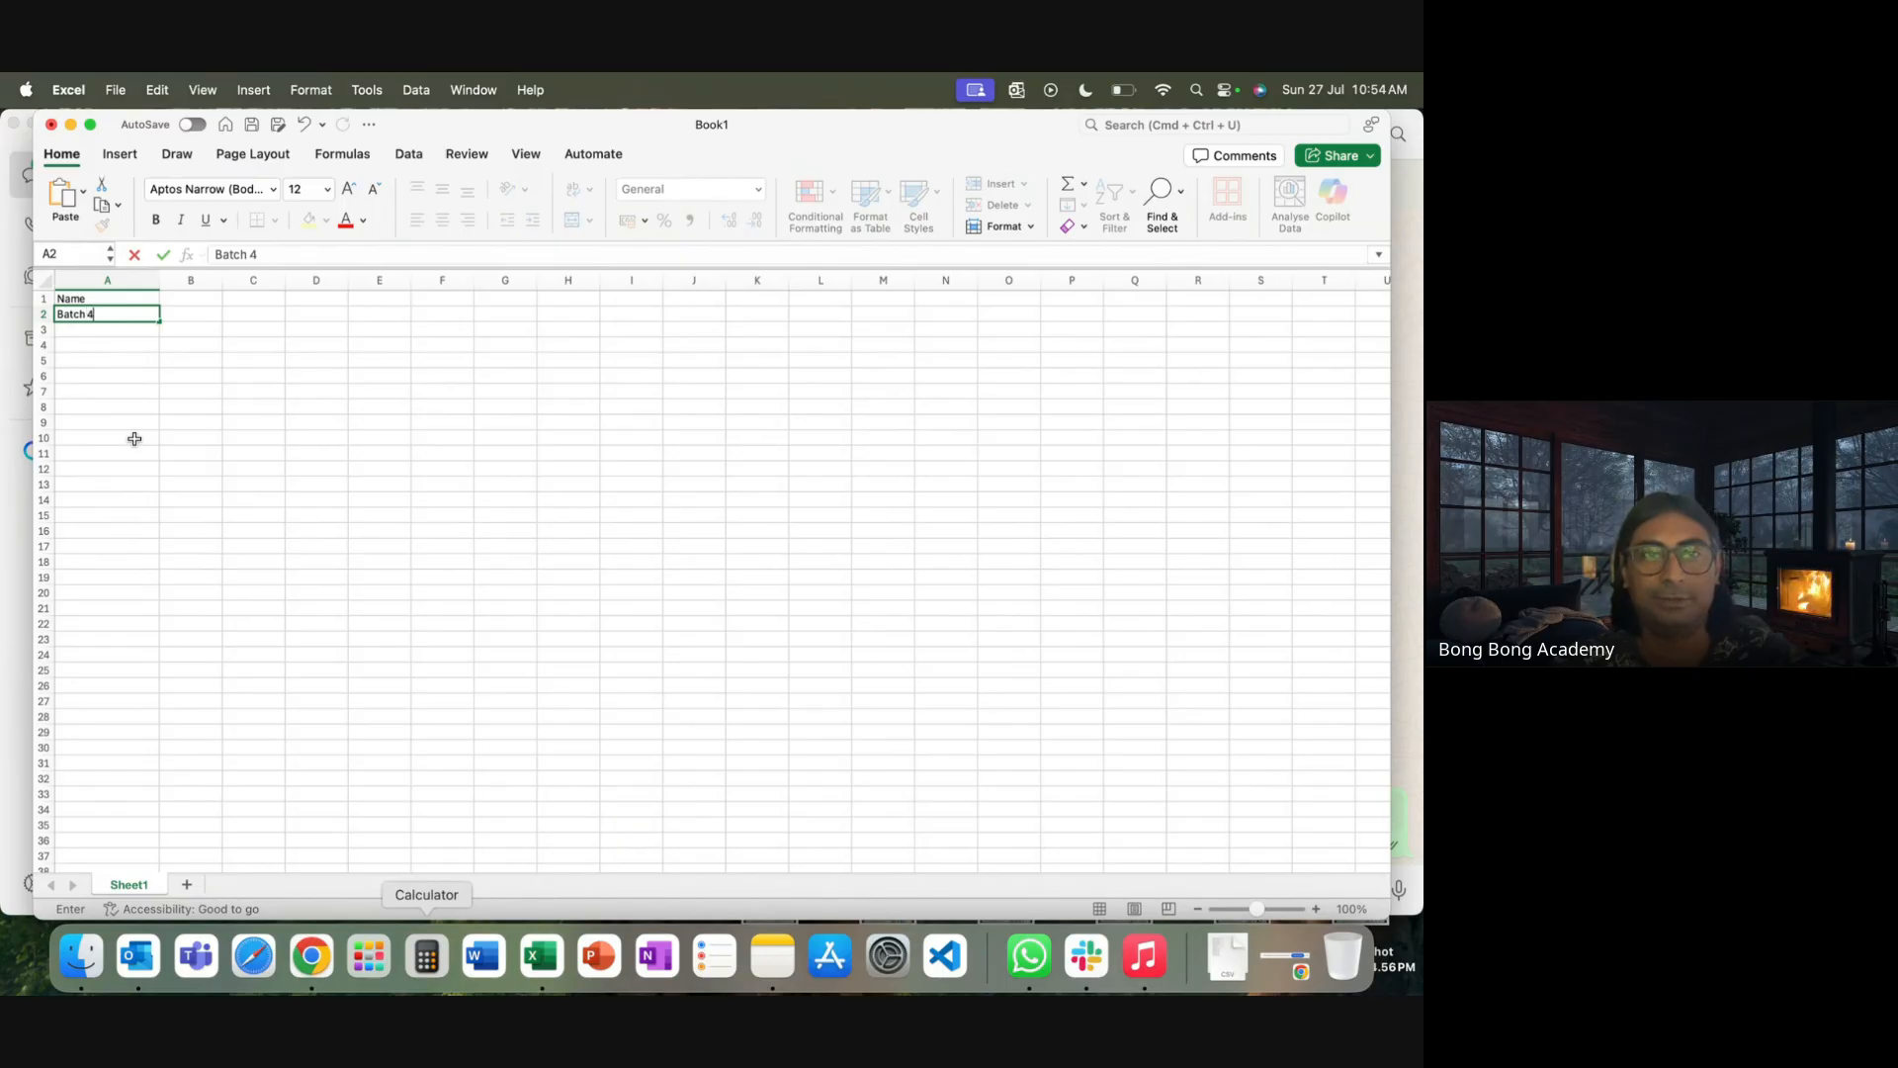
text(- 1)
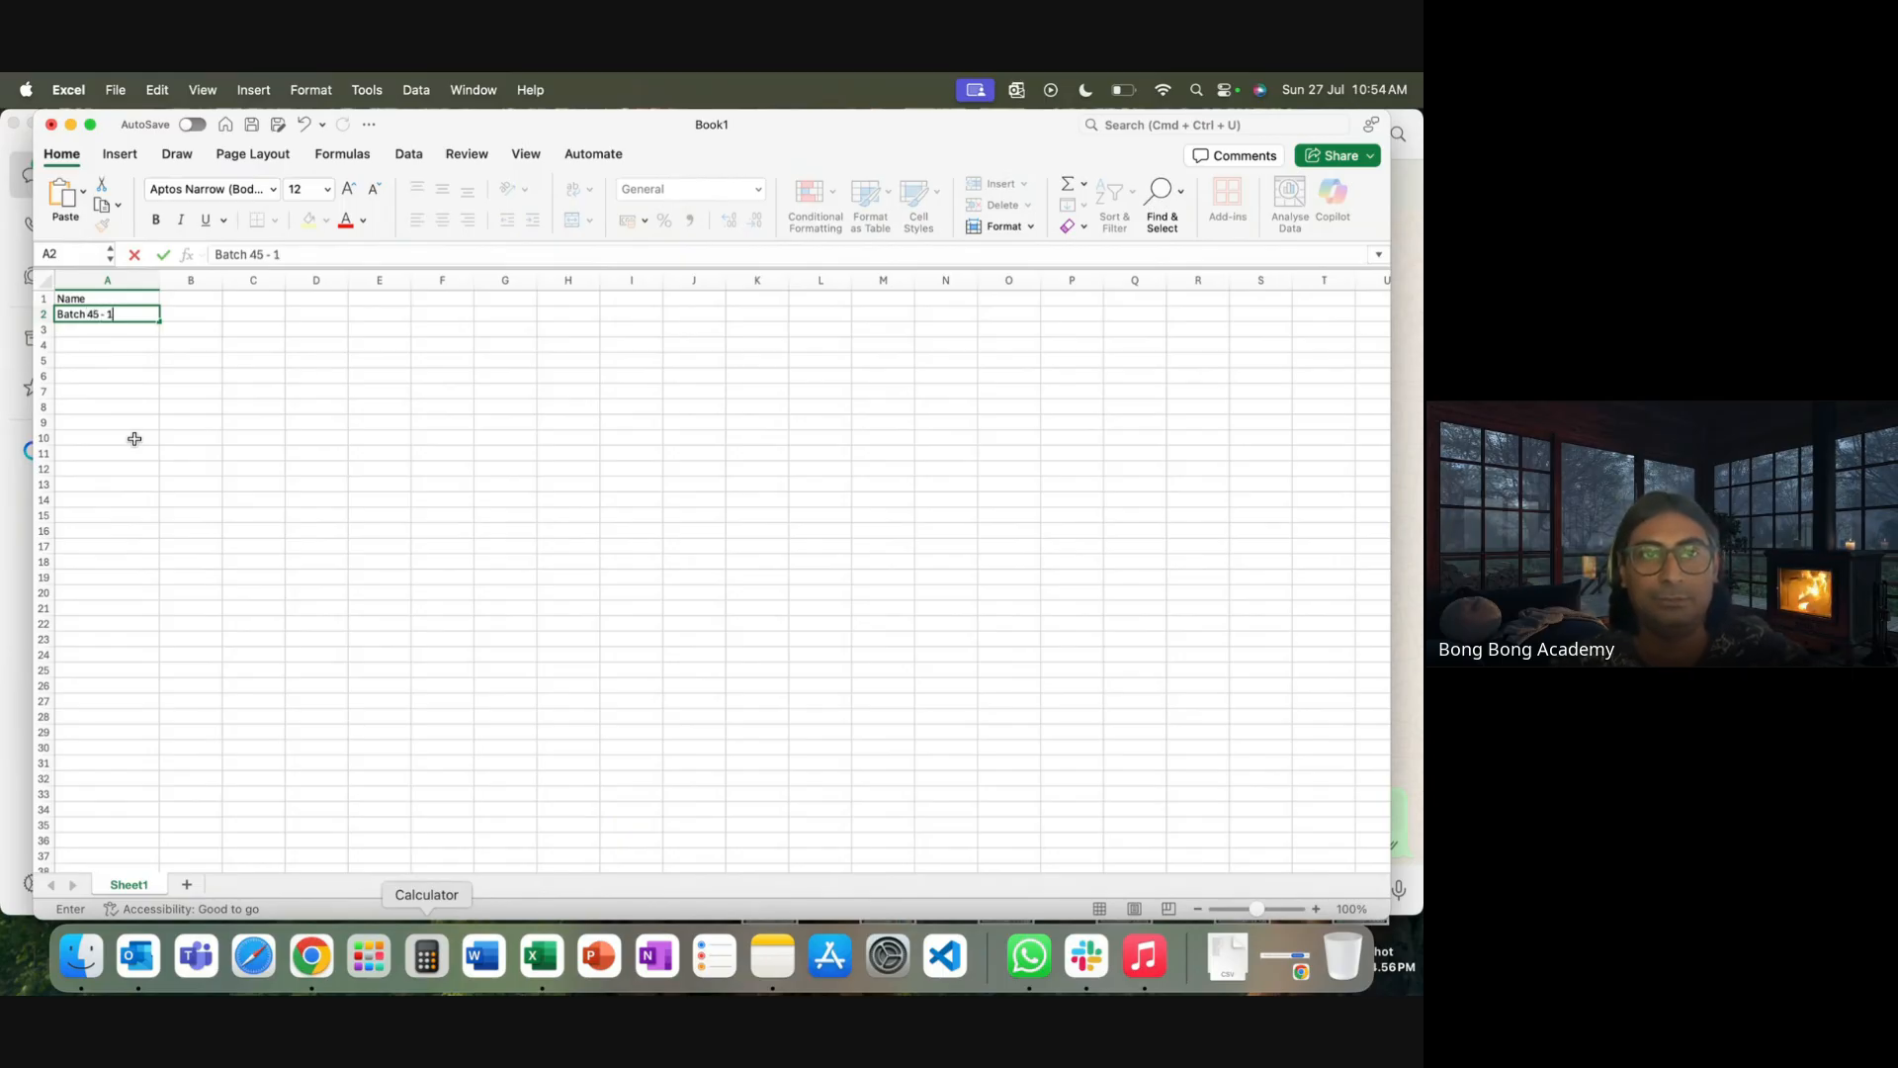
click(144, 385)
click(154, 320)
drag(157, 320, 162, 444)
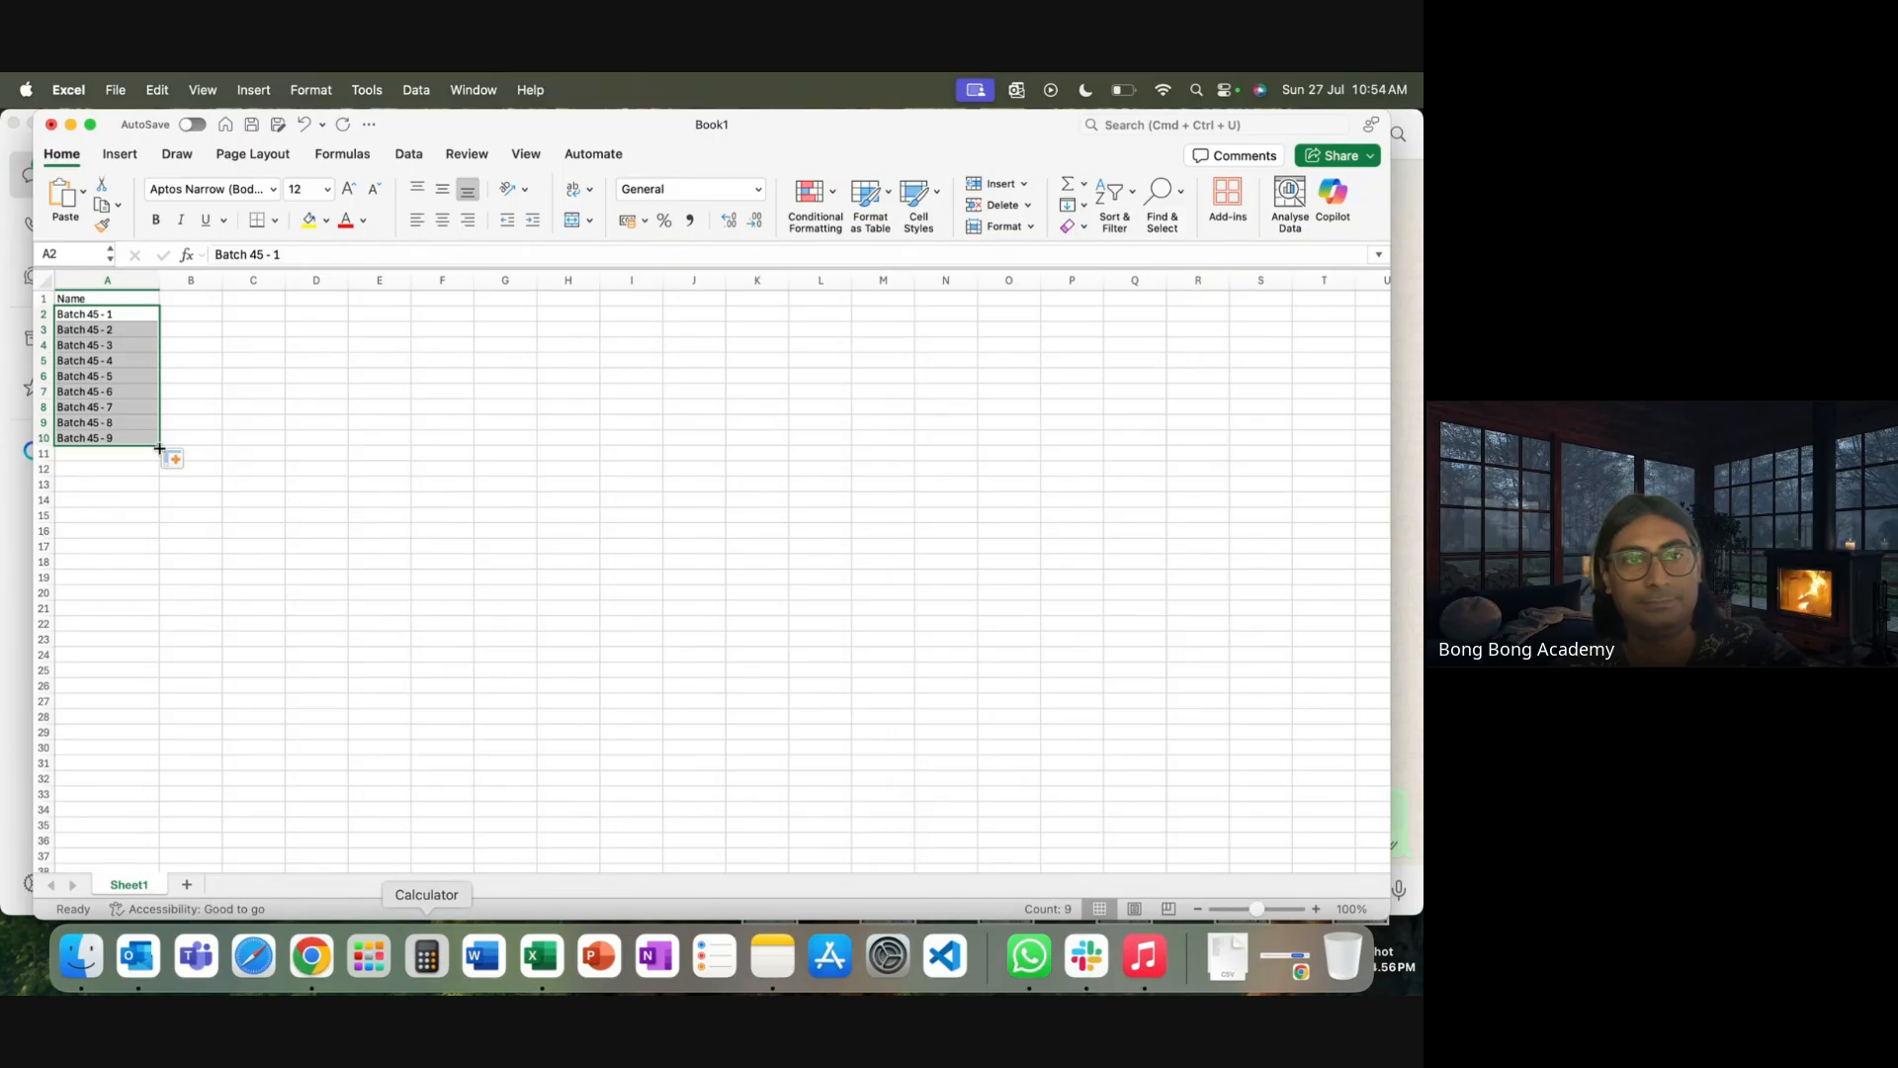
drag(159, 448, 160, 462)
click(405, 581)
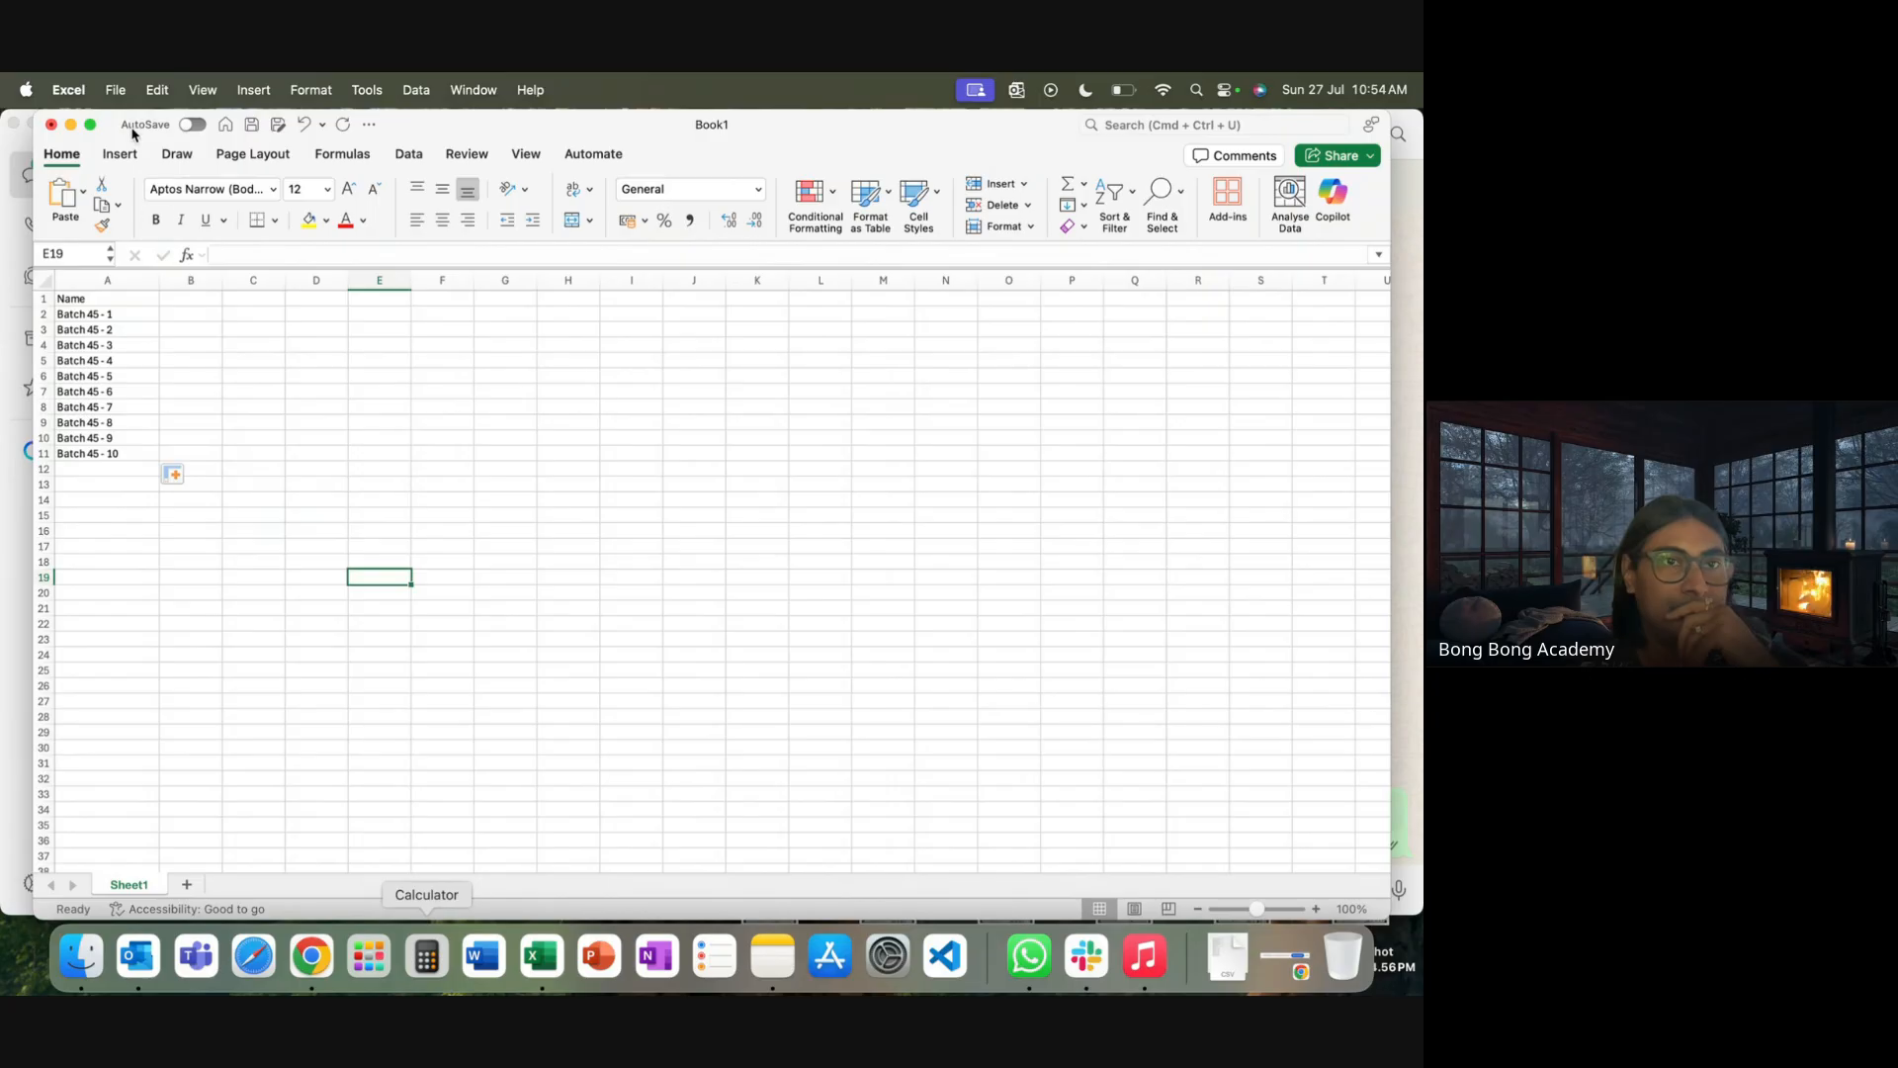
Add an Active heading in B1 and fill Yes into cells B2 through B11
click(191, 303)
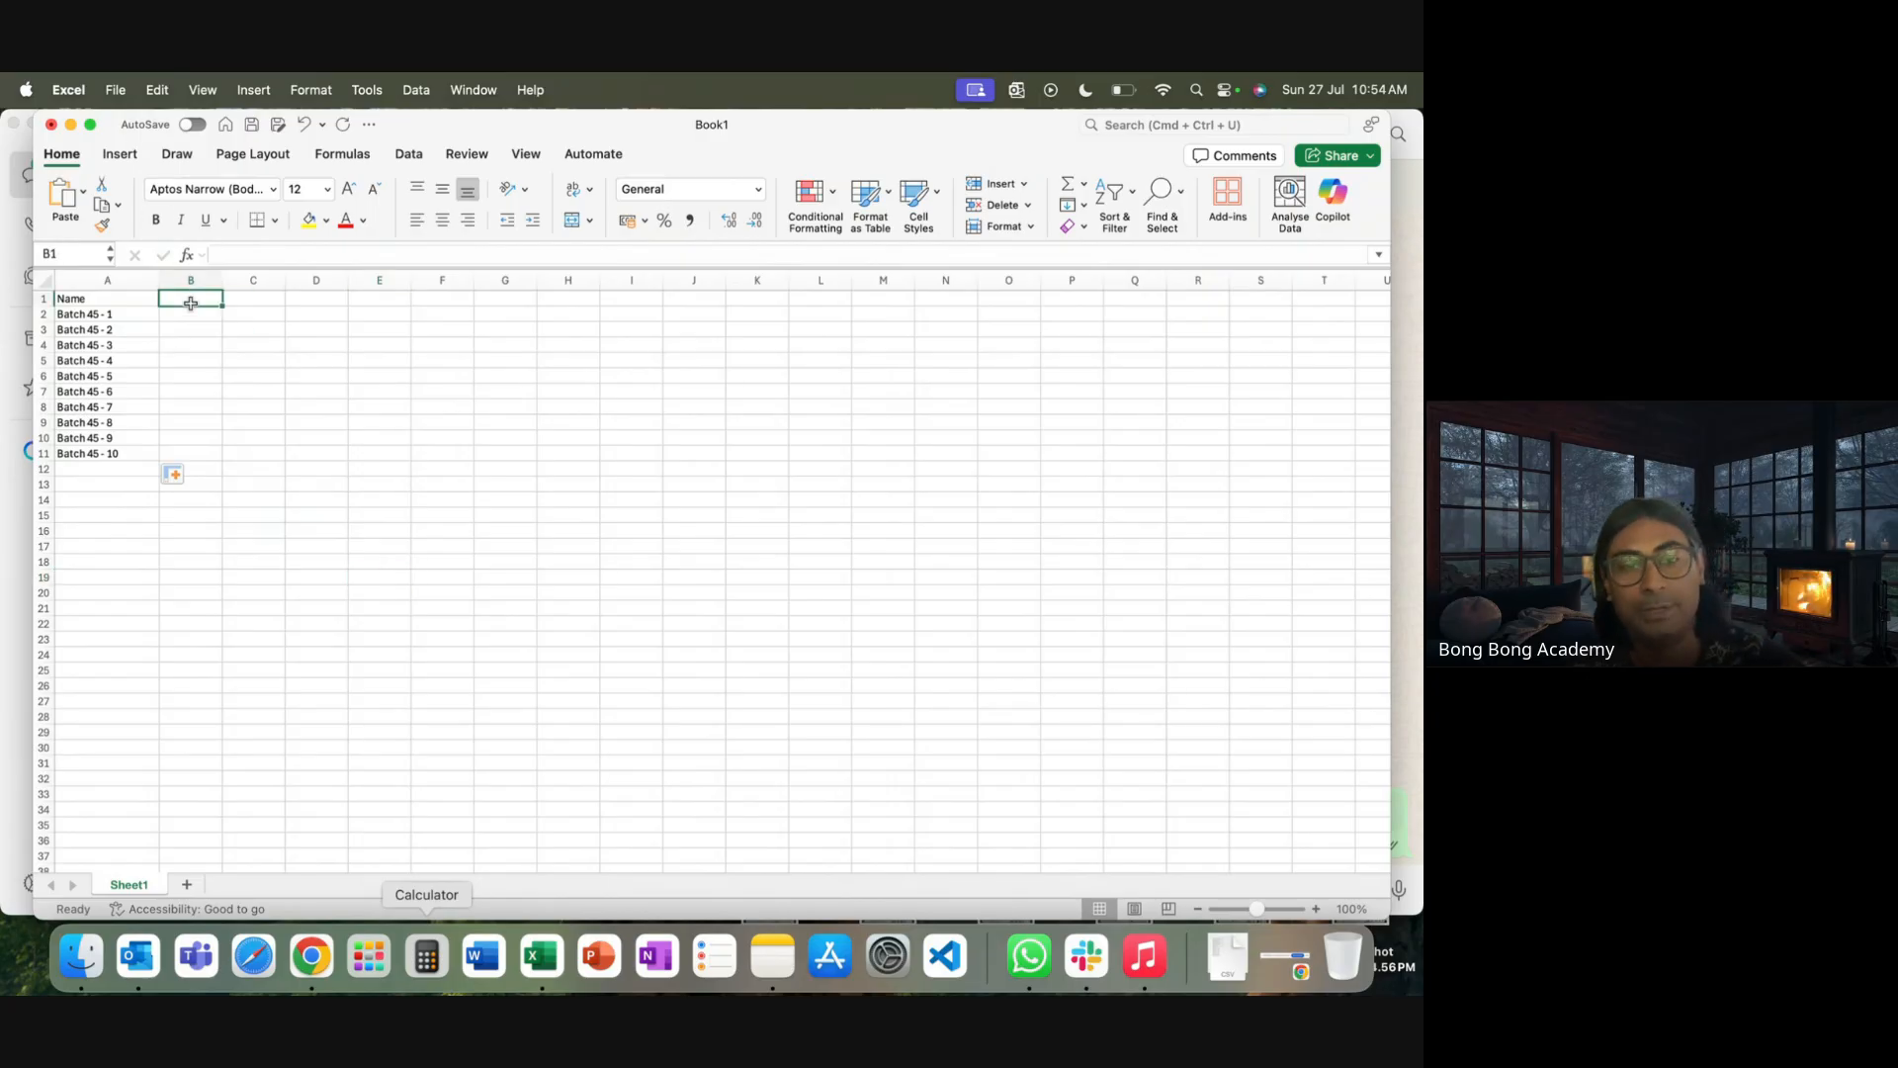
text(Active)
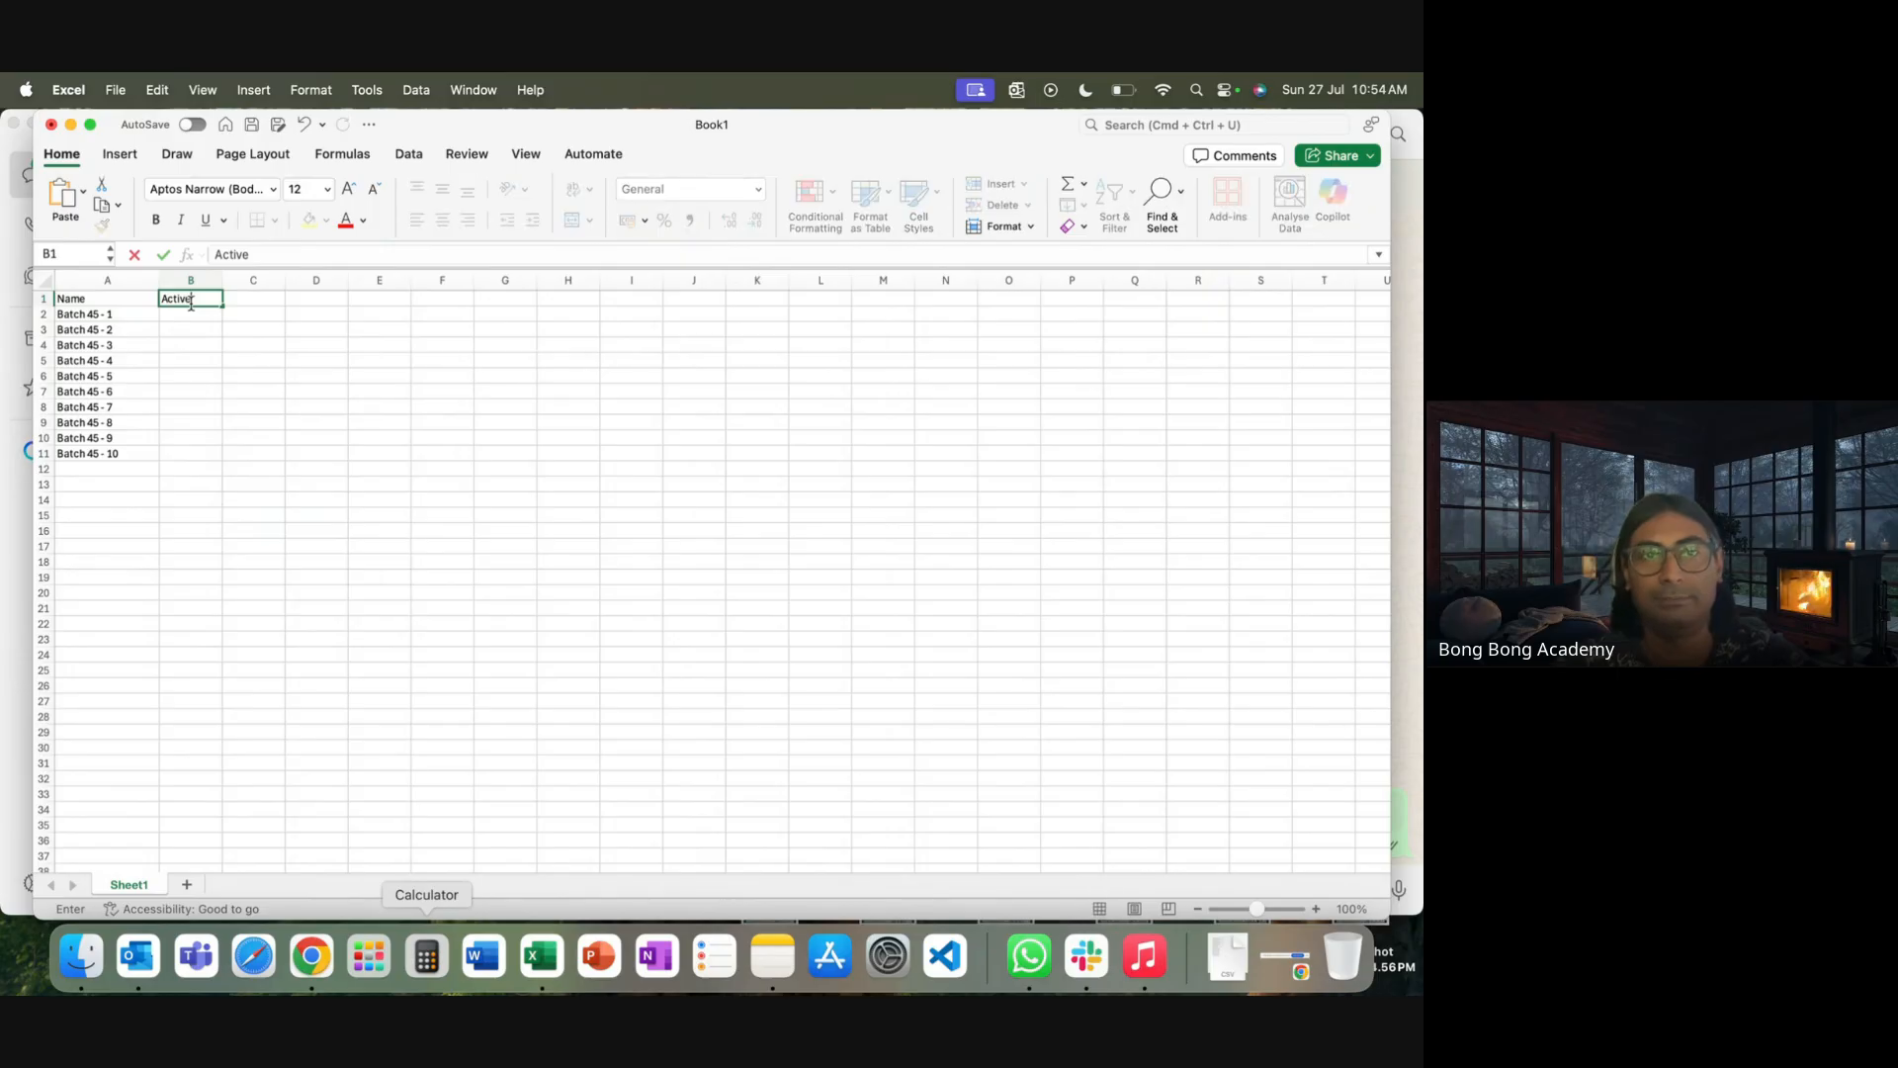
click(194, 319)
text(Yes)
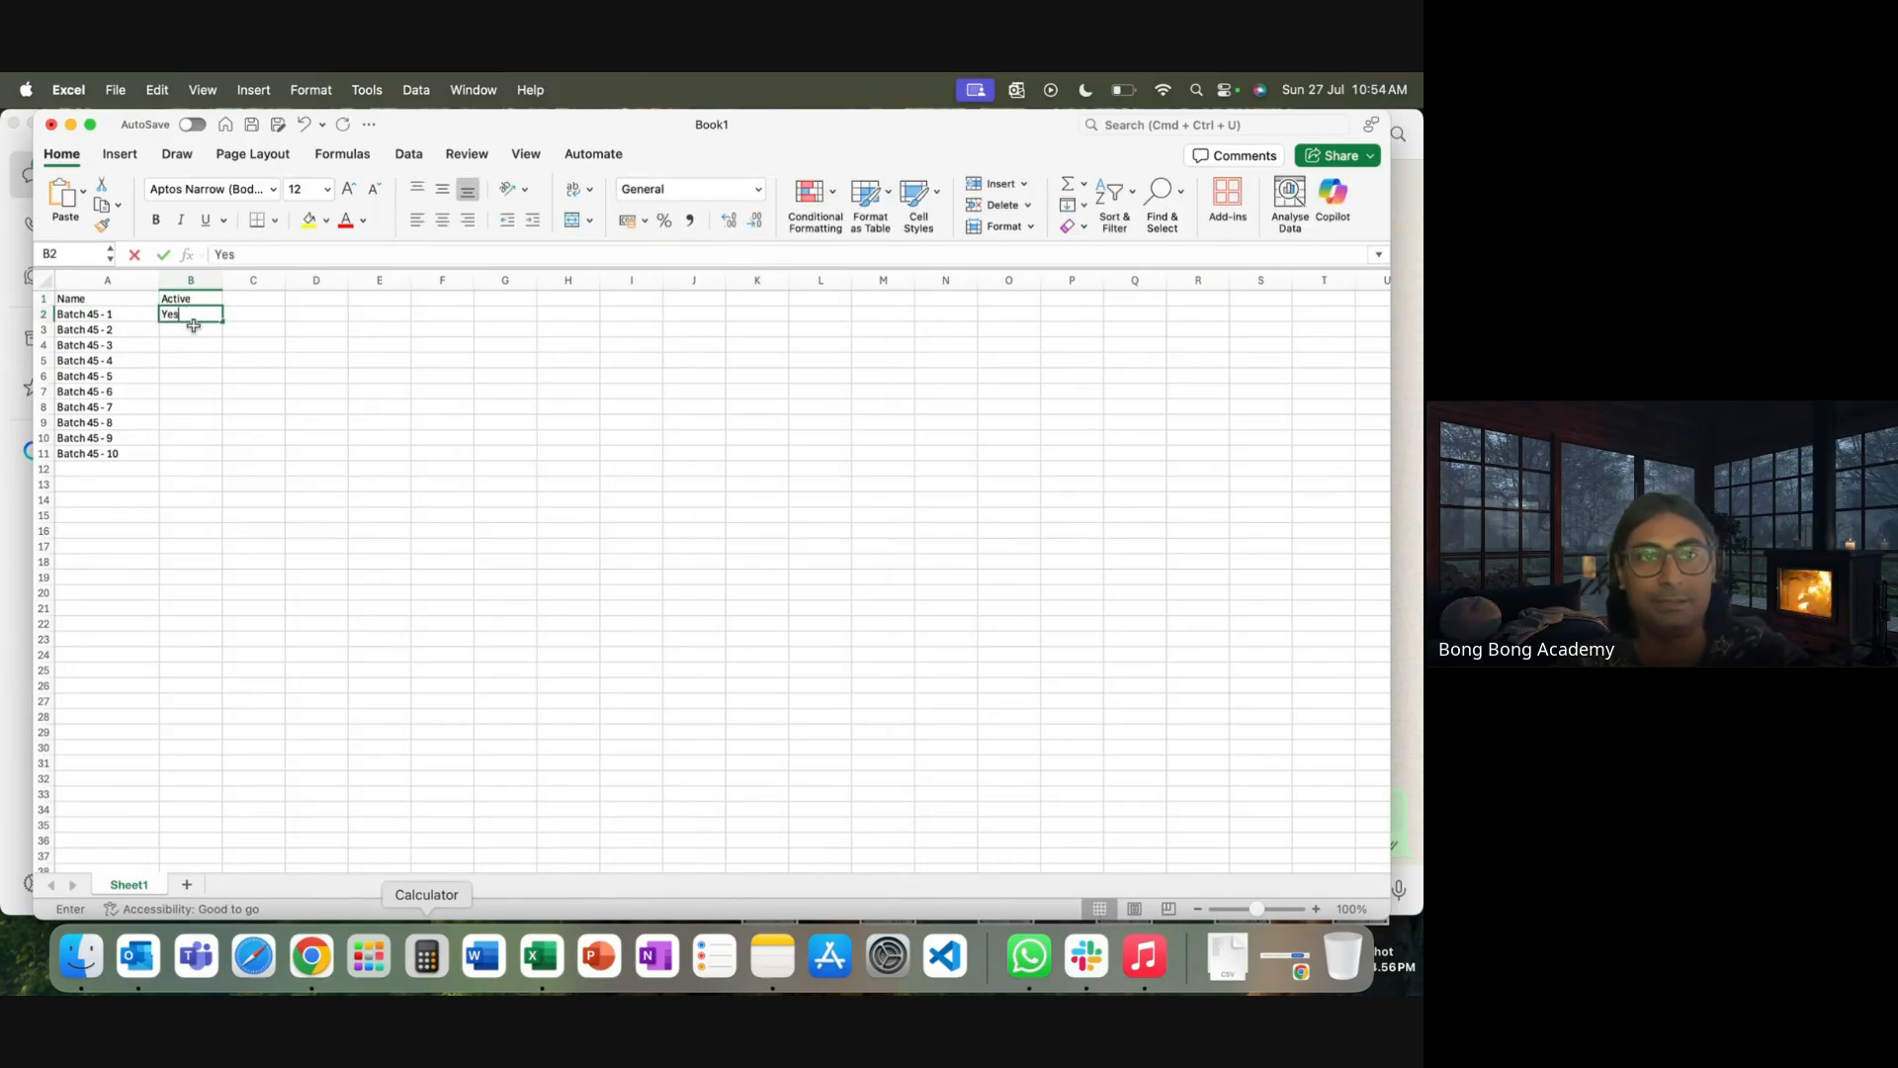
key(Return)
click(189, 317)
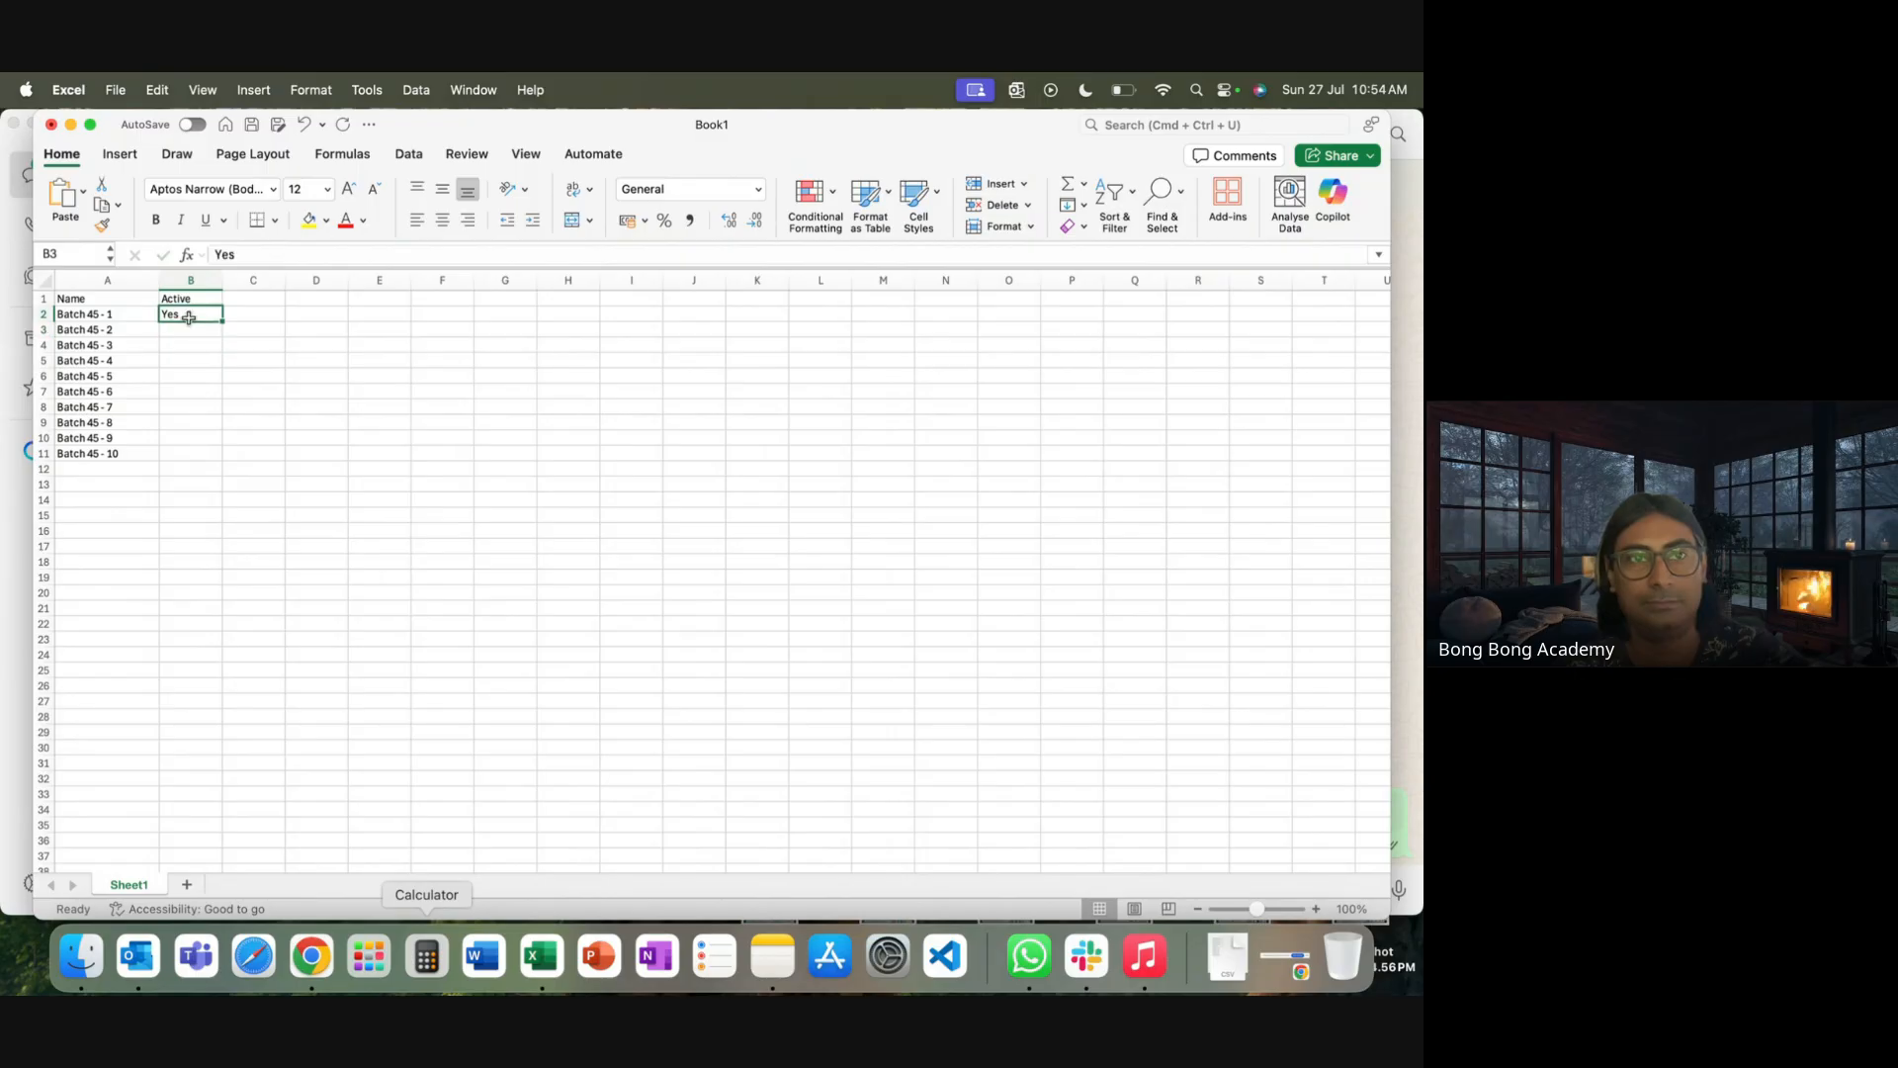
key(super+c)
drag(188, 330, 188, 453)
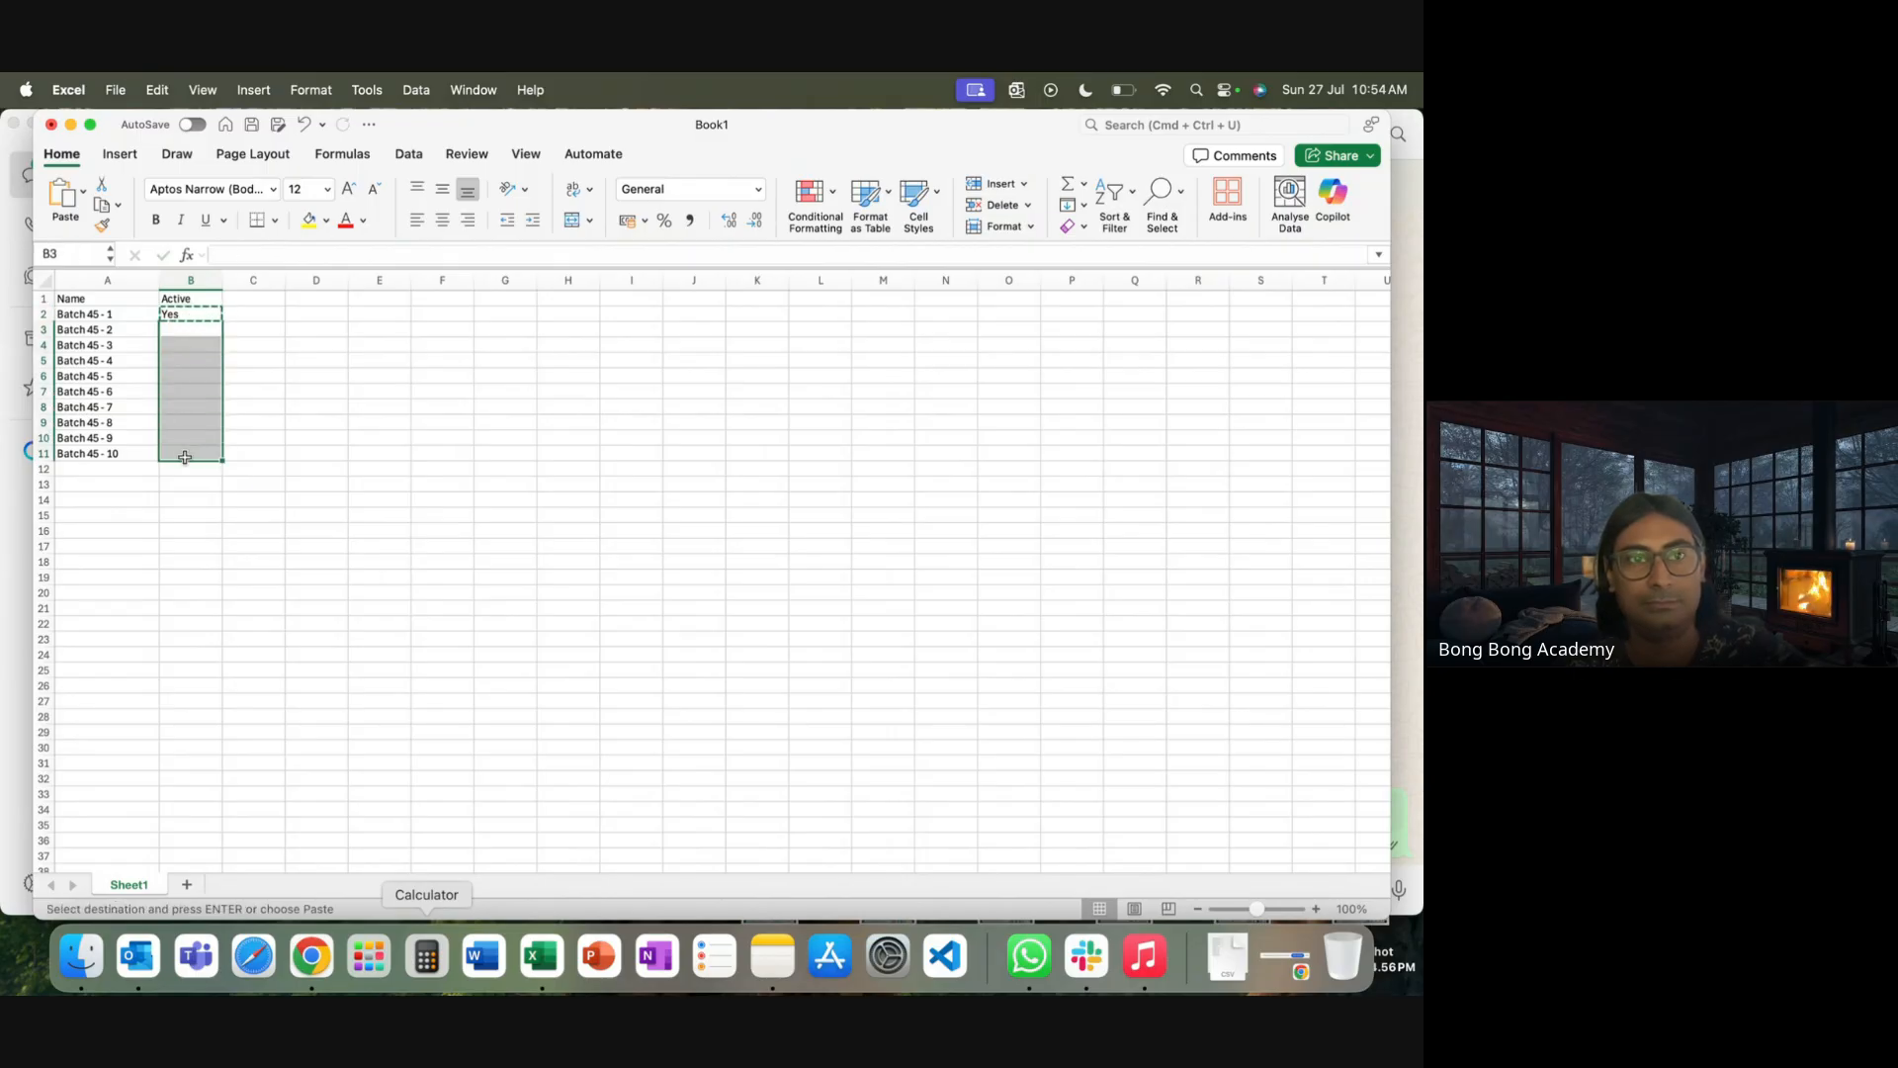
key(super+v)
drag(337, 500, 373, 521)
click(373, 521)
click(116, 90)
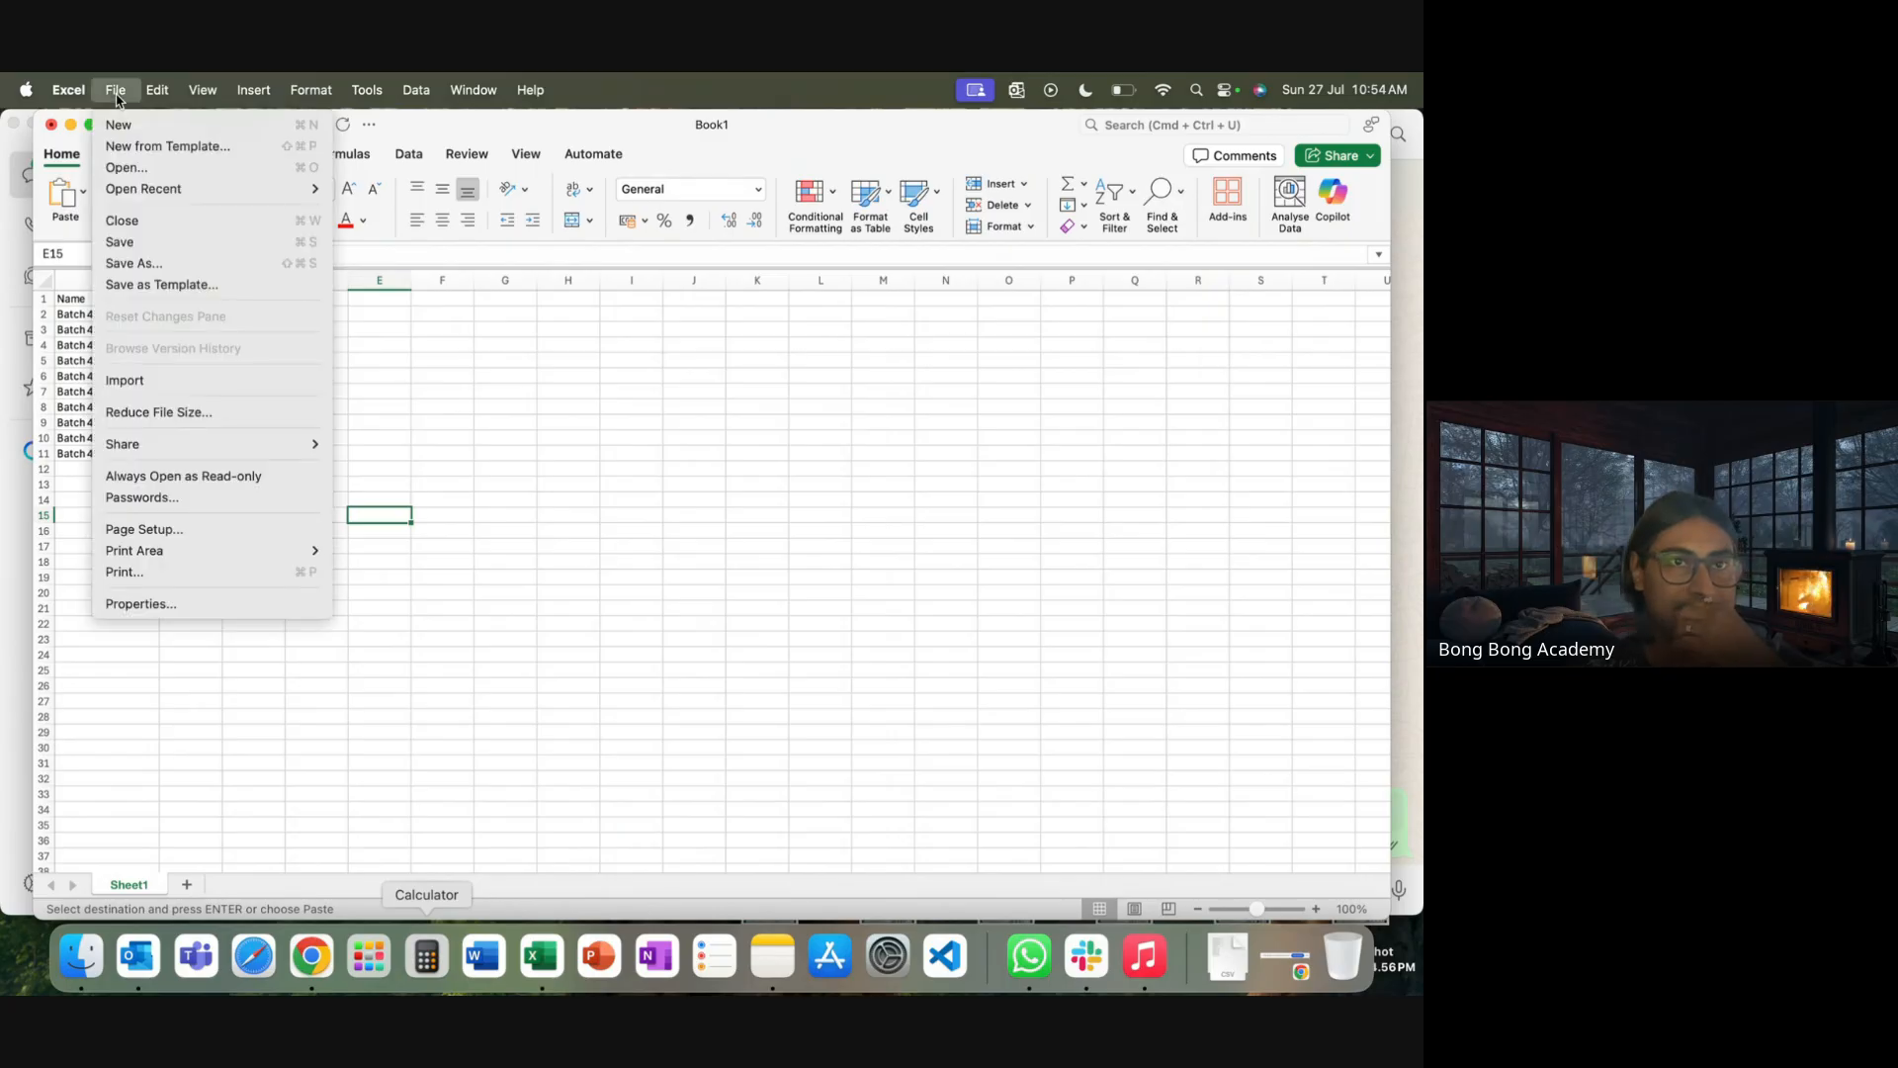
Save the sheet to Downloads as NewAccounts in CSV UTF-8 (.csv) format, then close the workbook
click(148, 263)
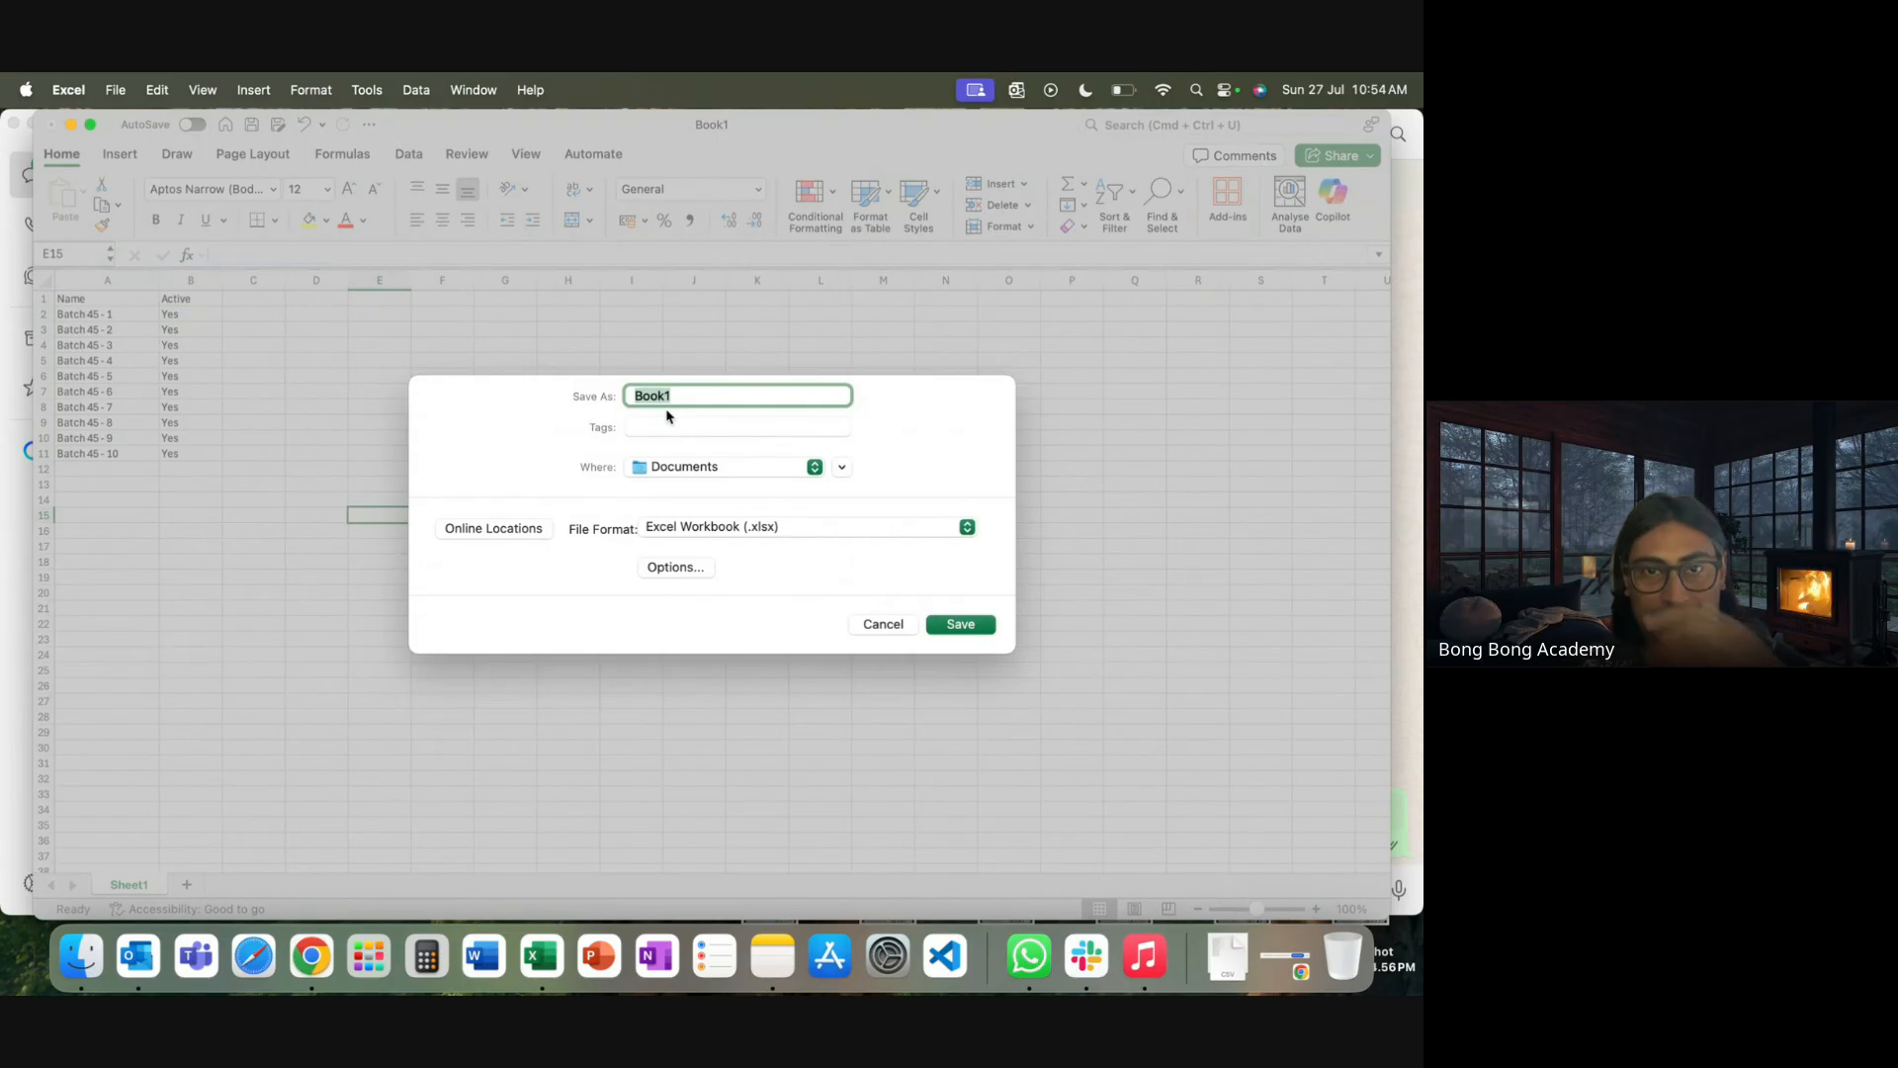
text(NewAcc)
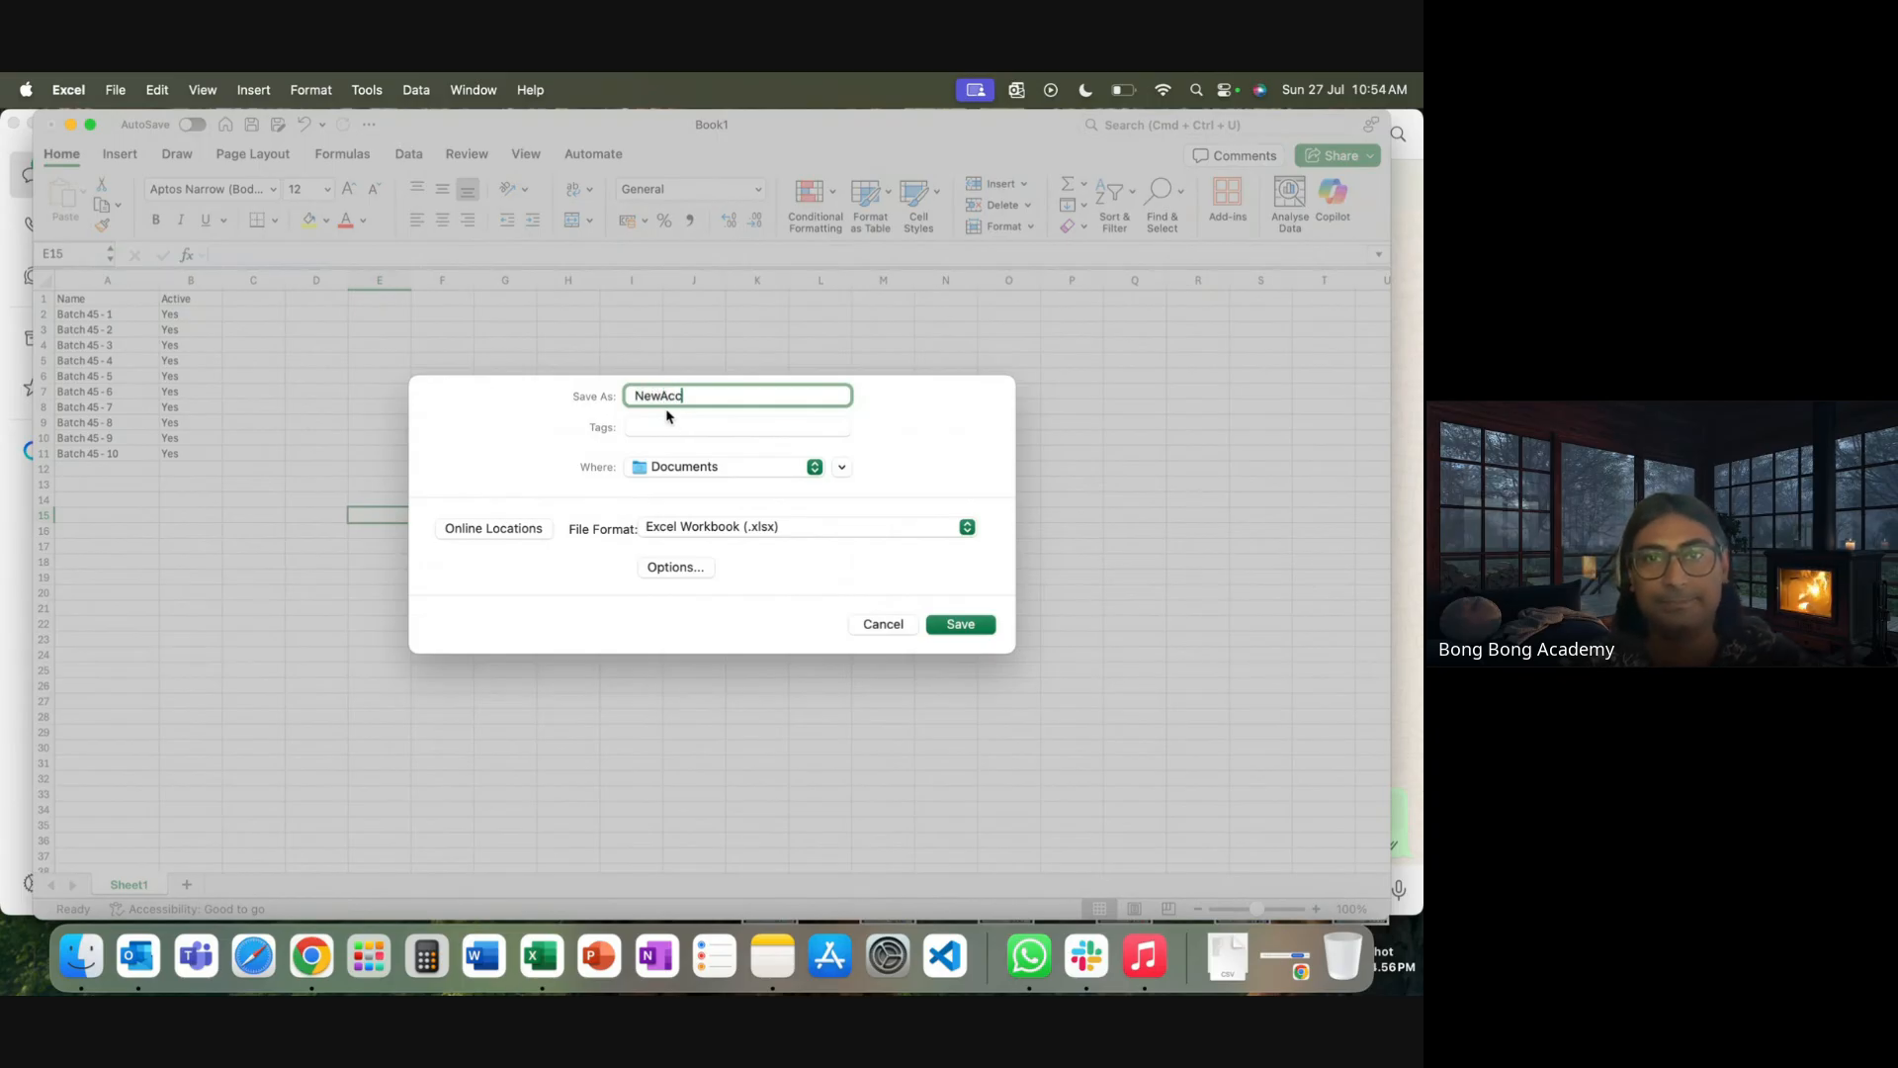
text(ount)
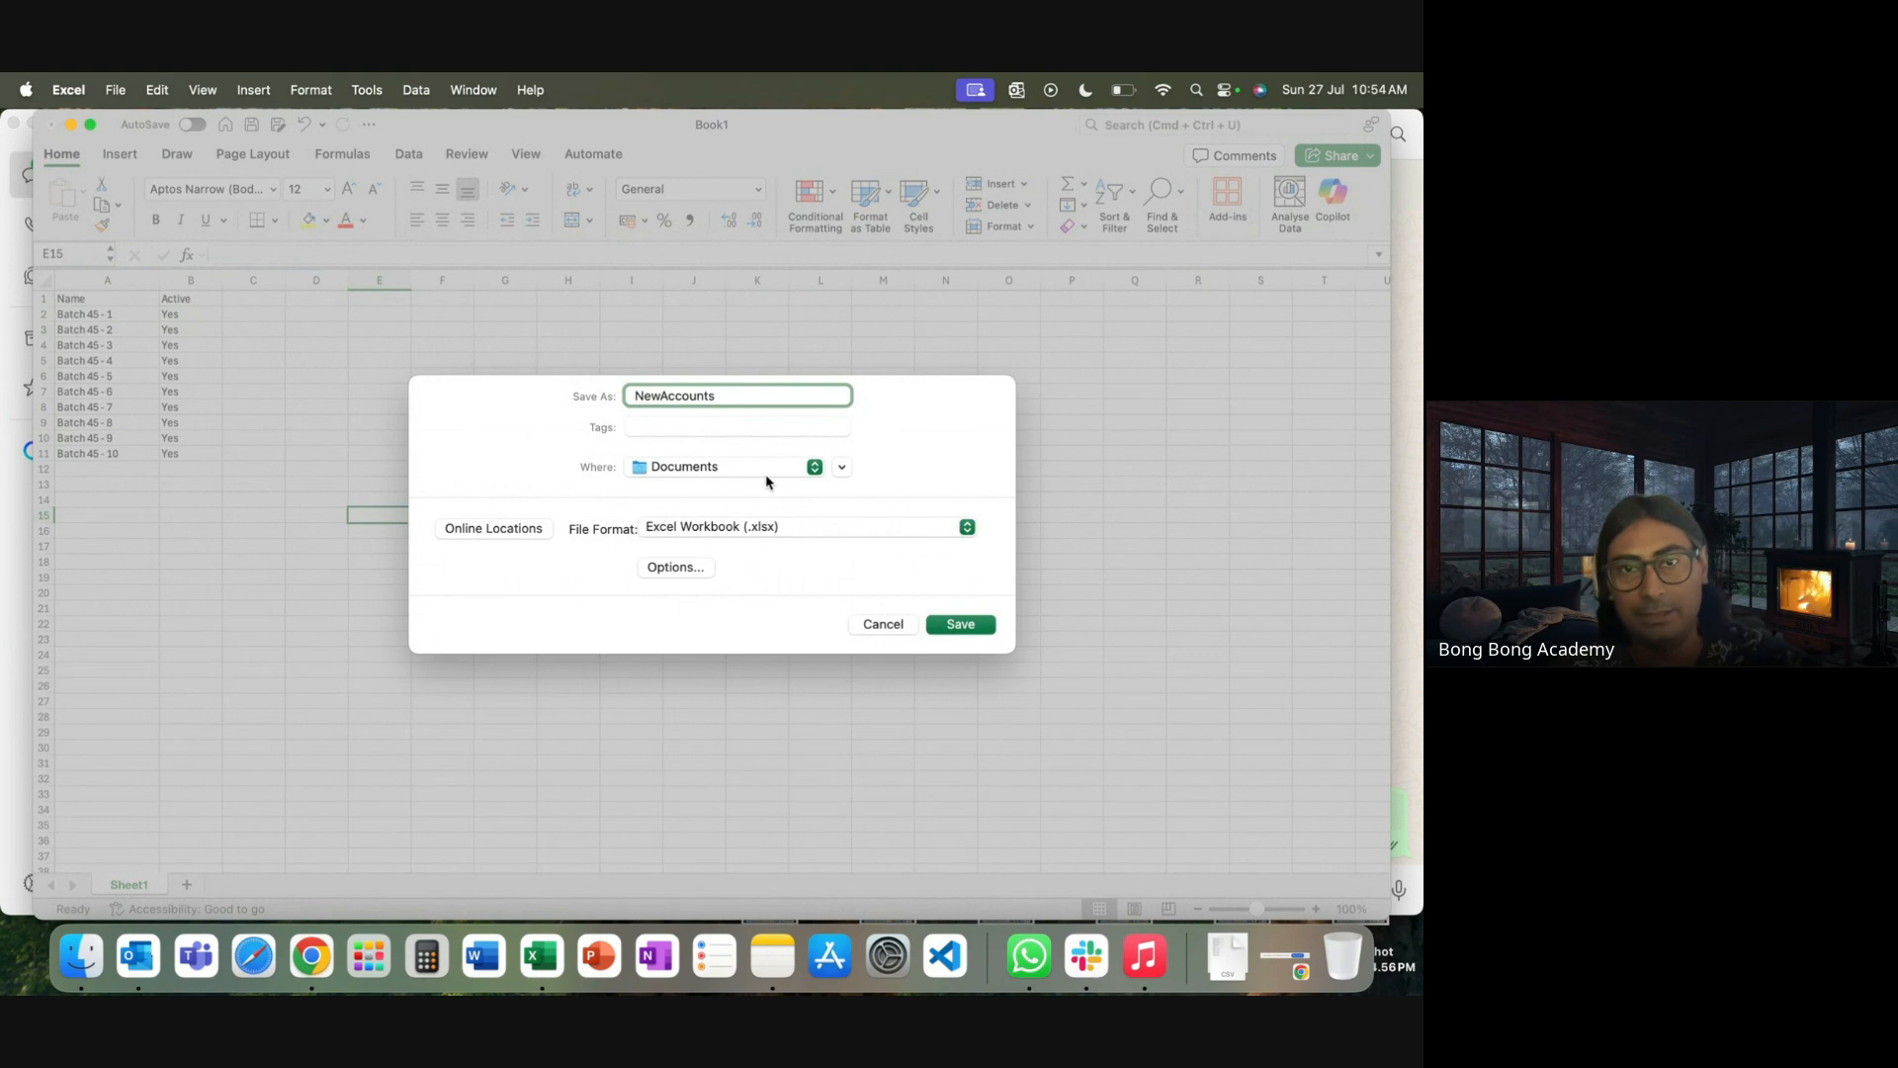
text(s)
click(767, 473)
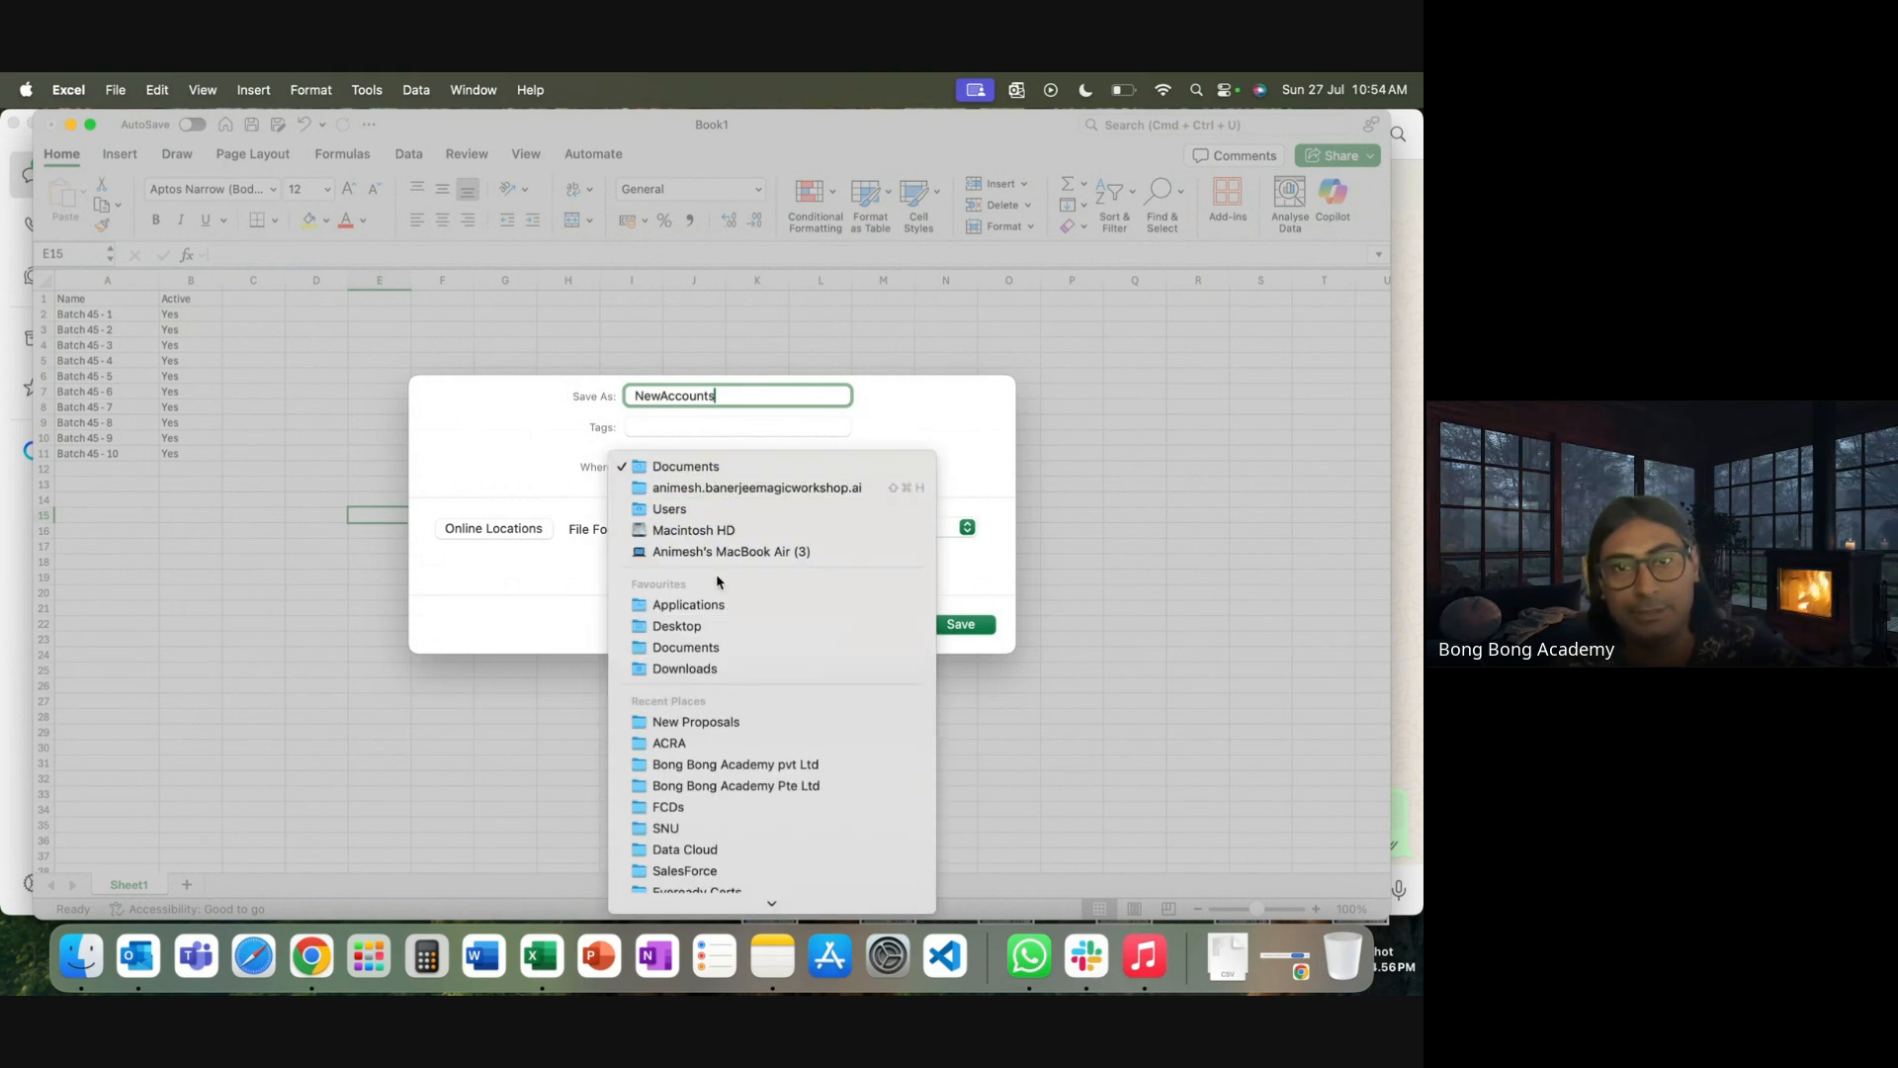
click(685, 669)
click(786, 535)
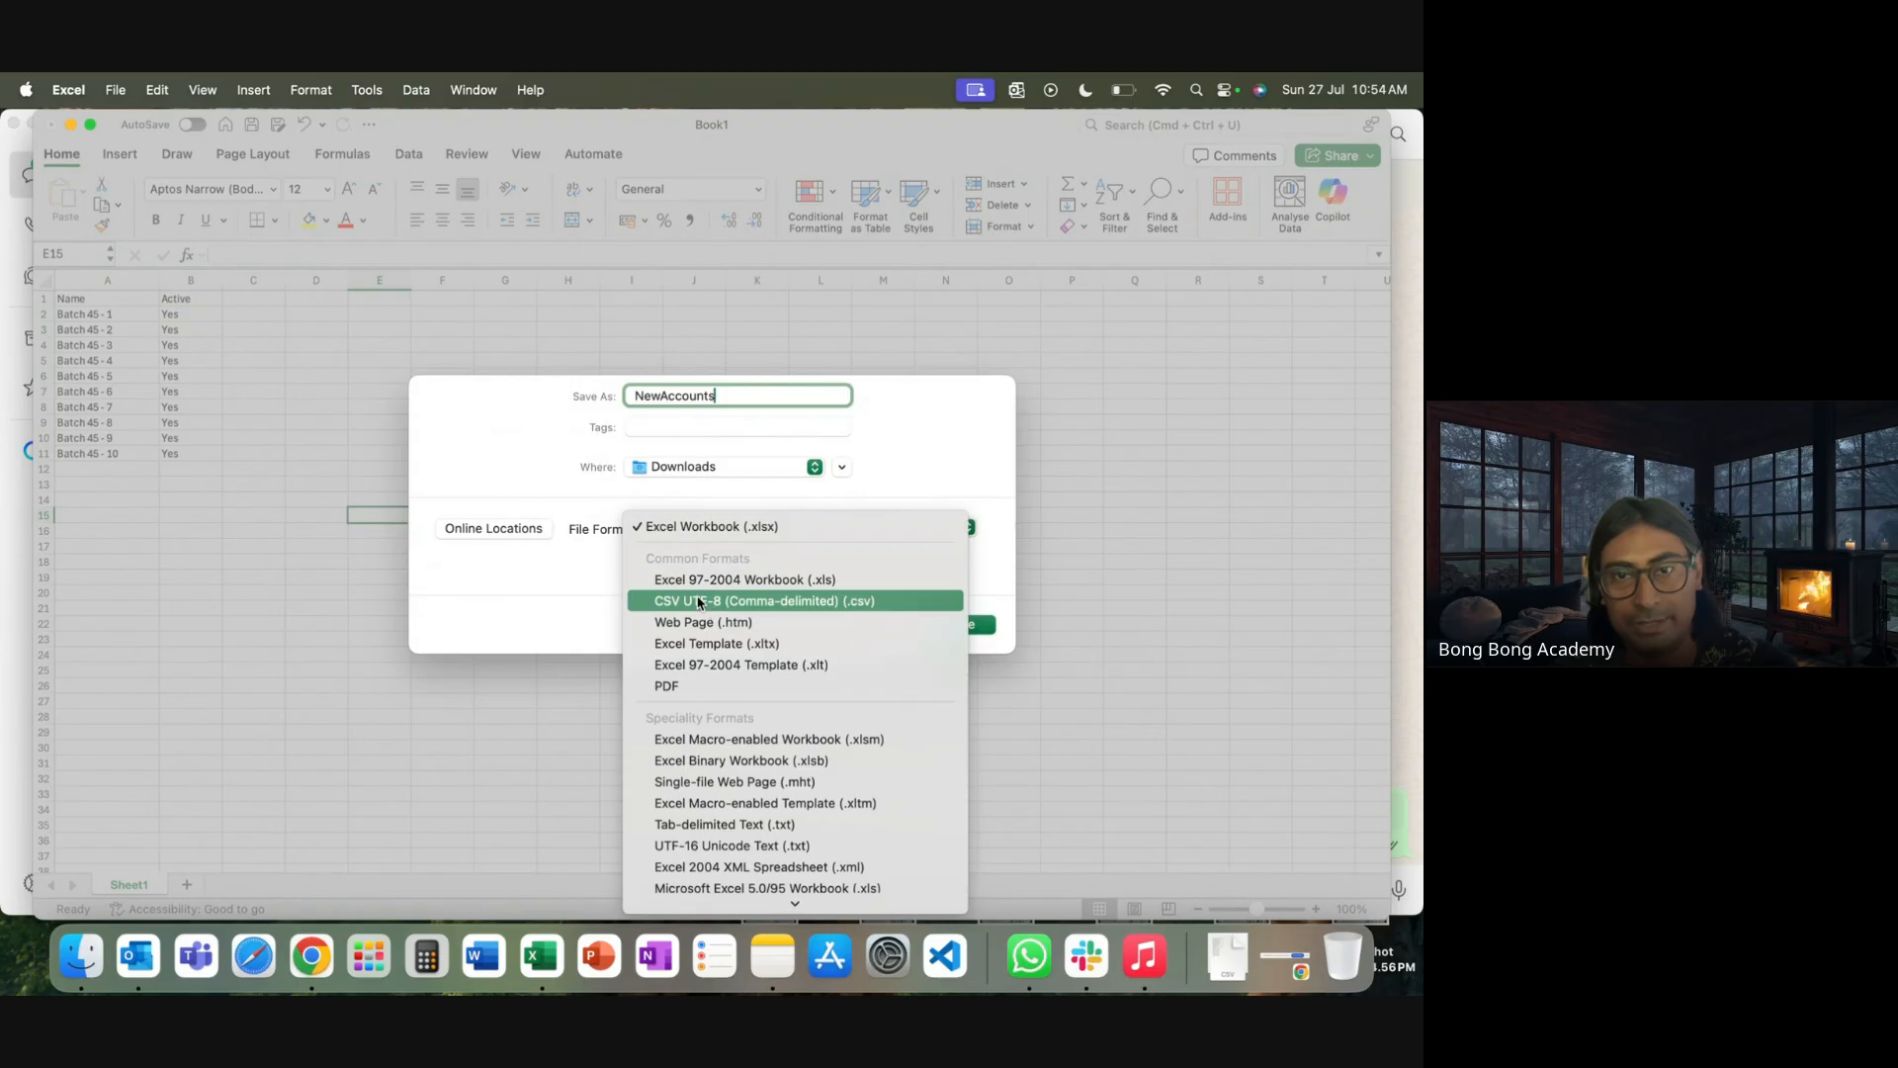
scroll(905, 672, down, 5)
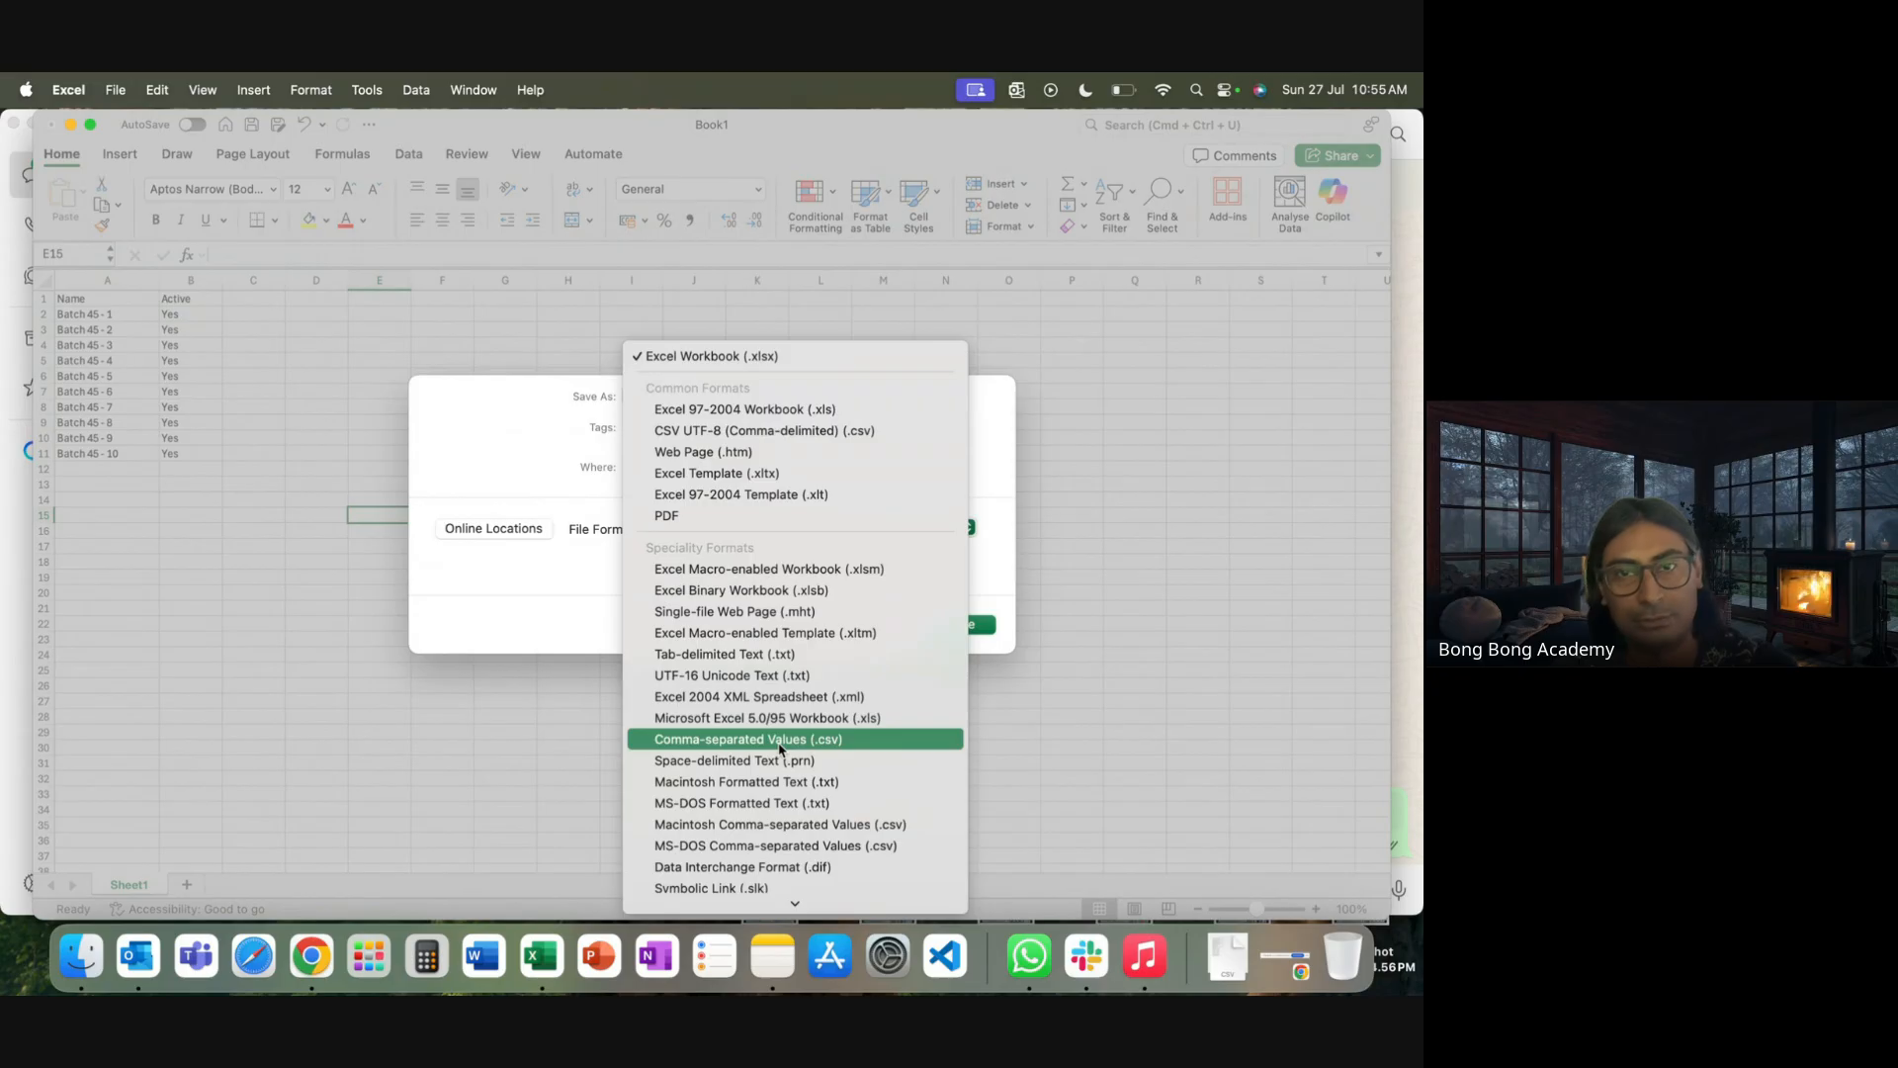
scroll(781, 751, down, 2)
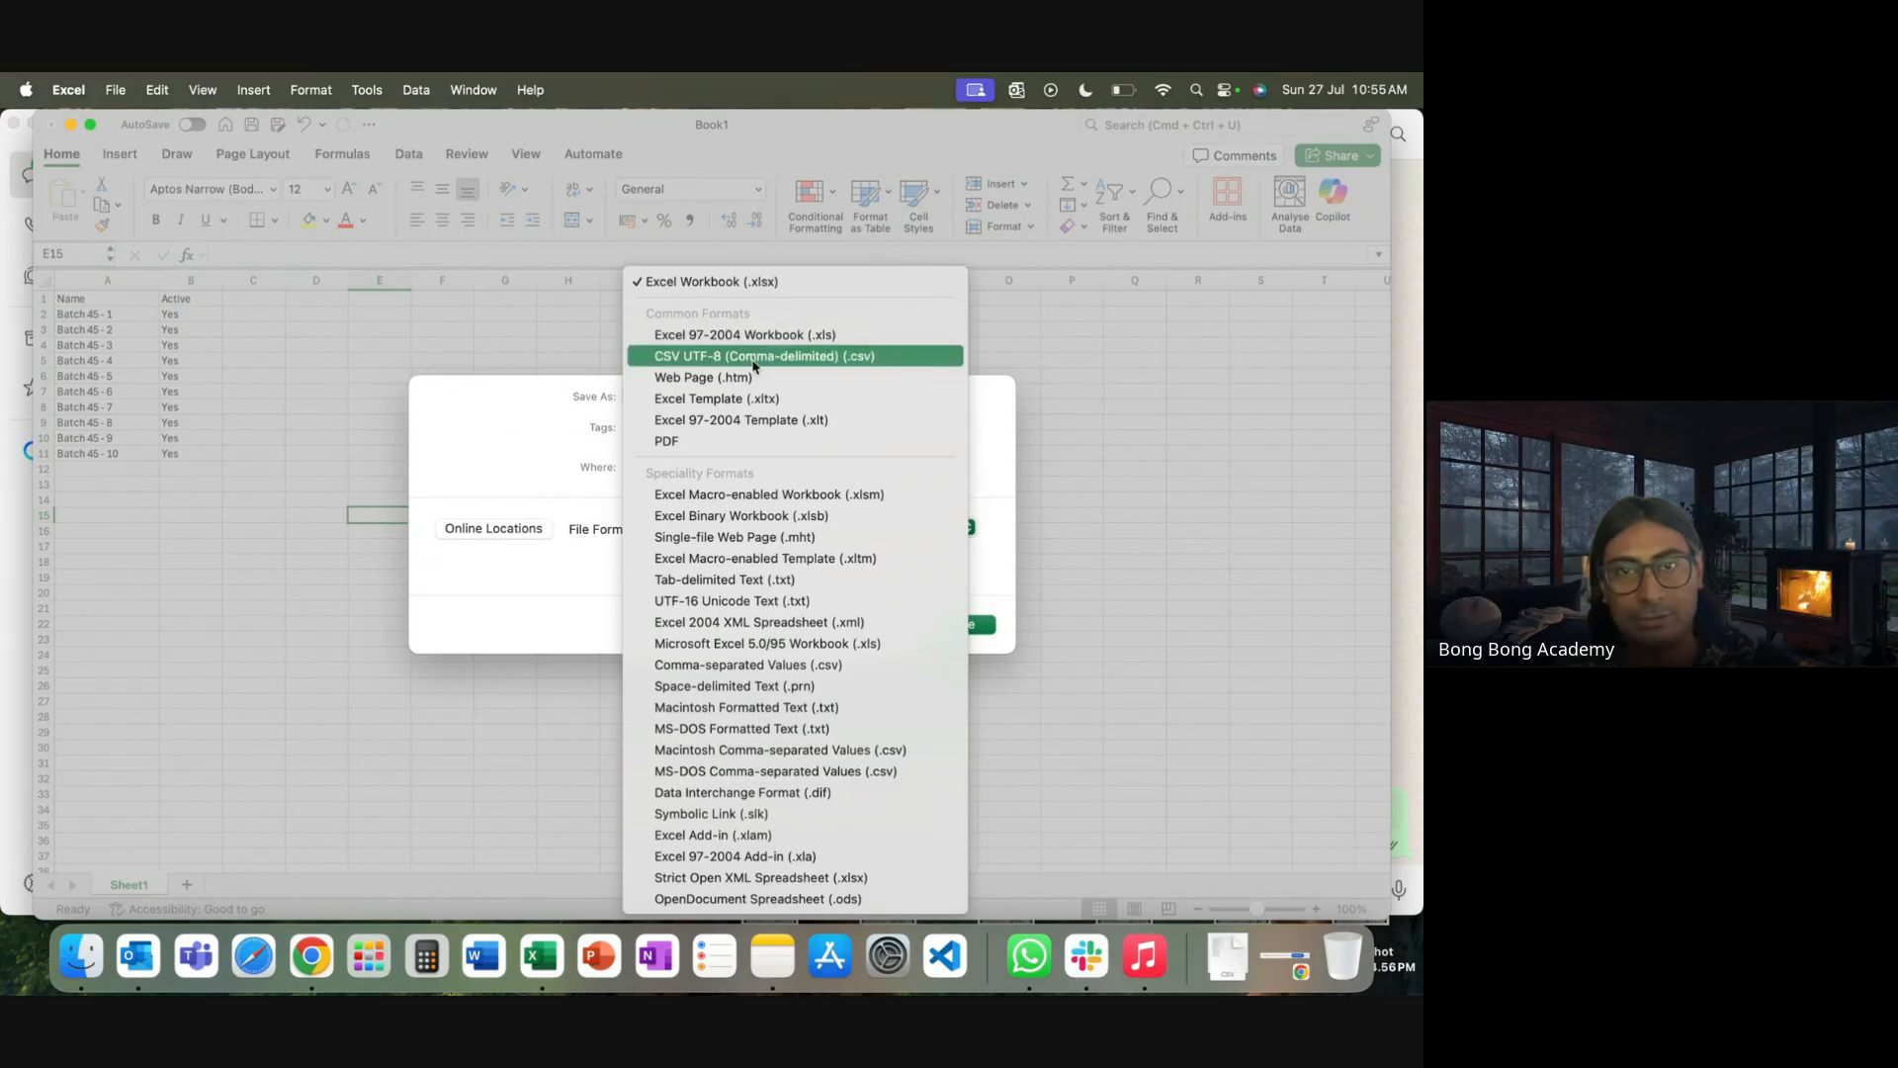
click(753, 358)
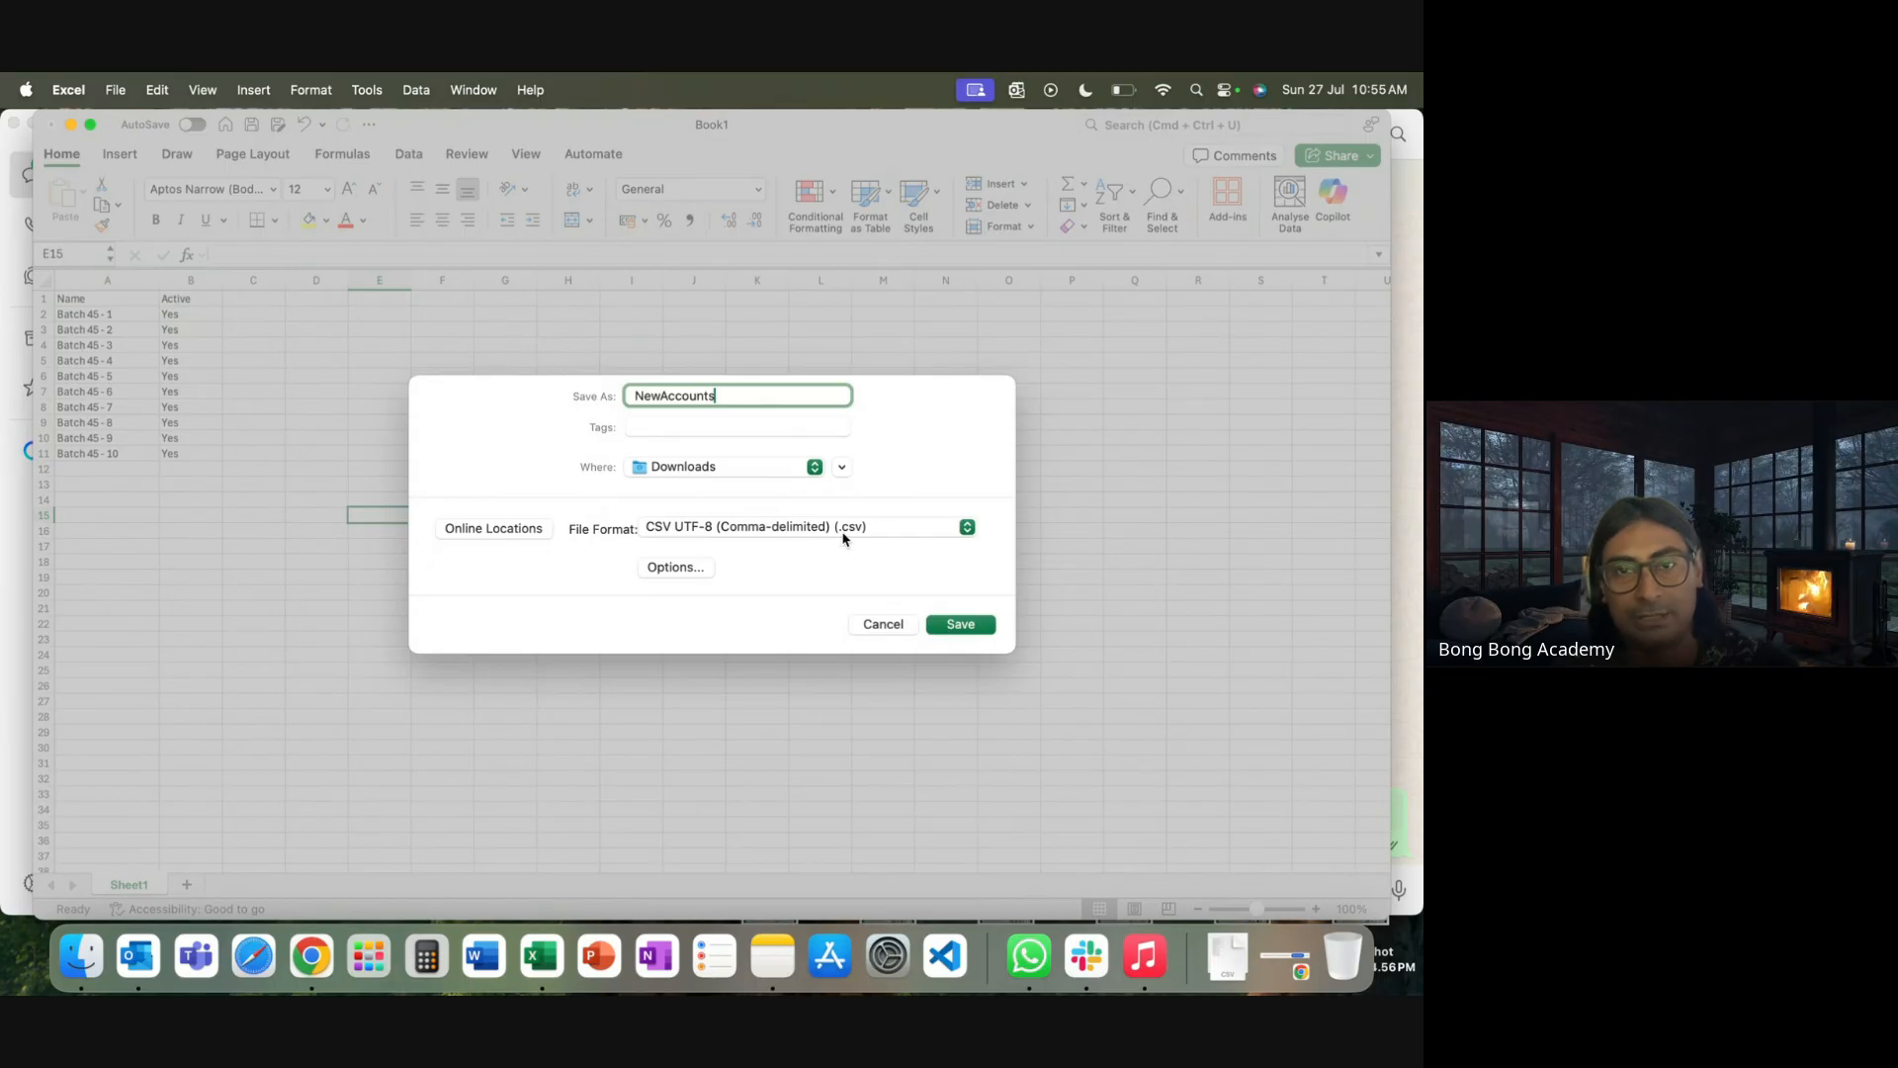
click(938, 627)
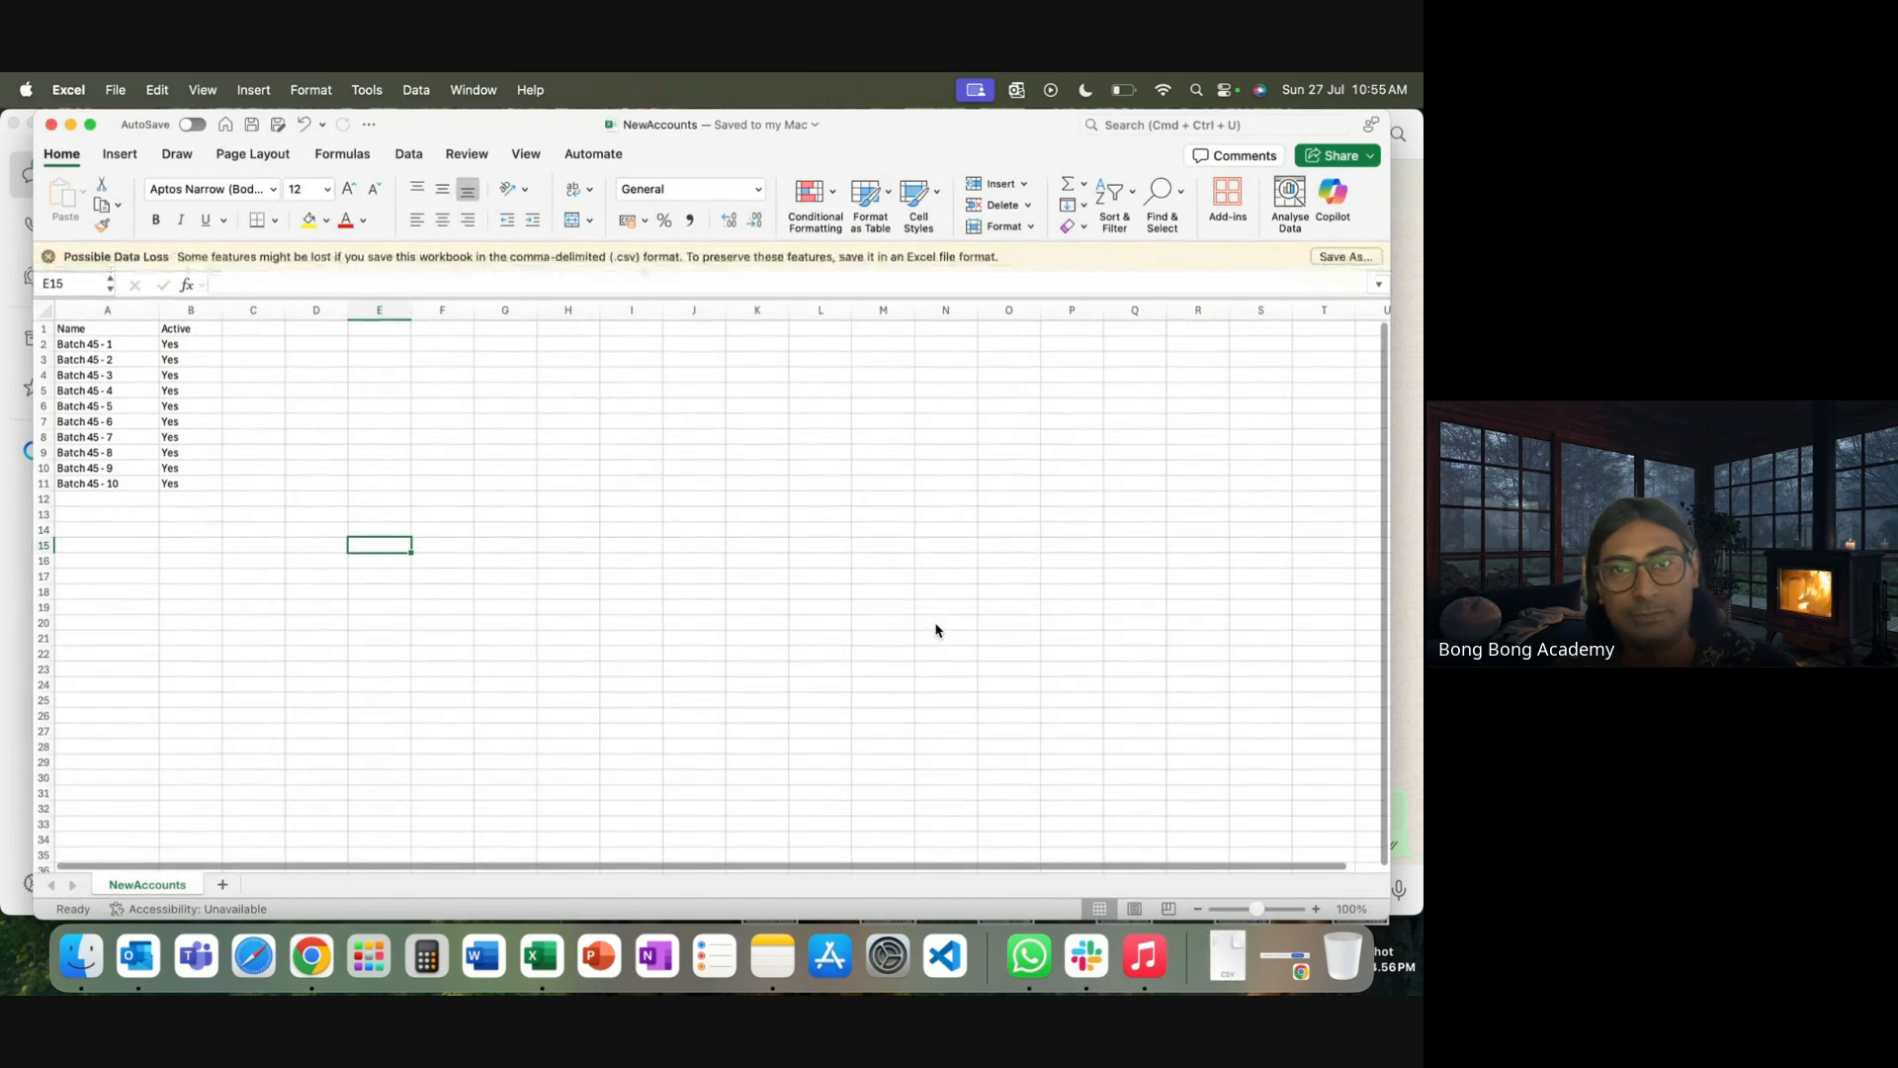
click(50, 124)
Open NewAccounts.csv from the Downloads folder in TextEdit
click(506, 324)
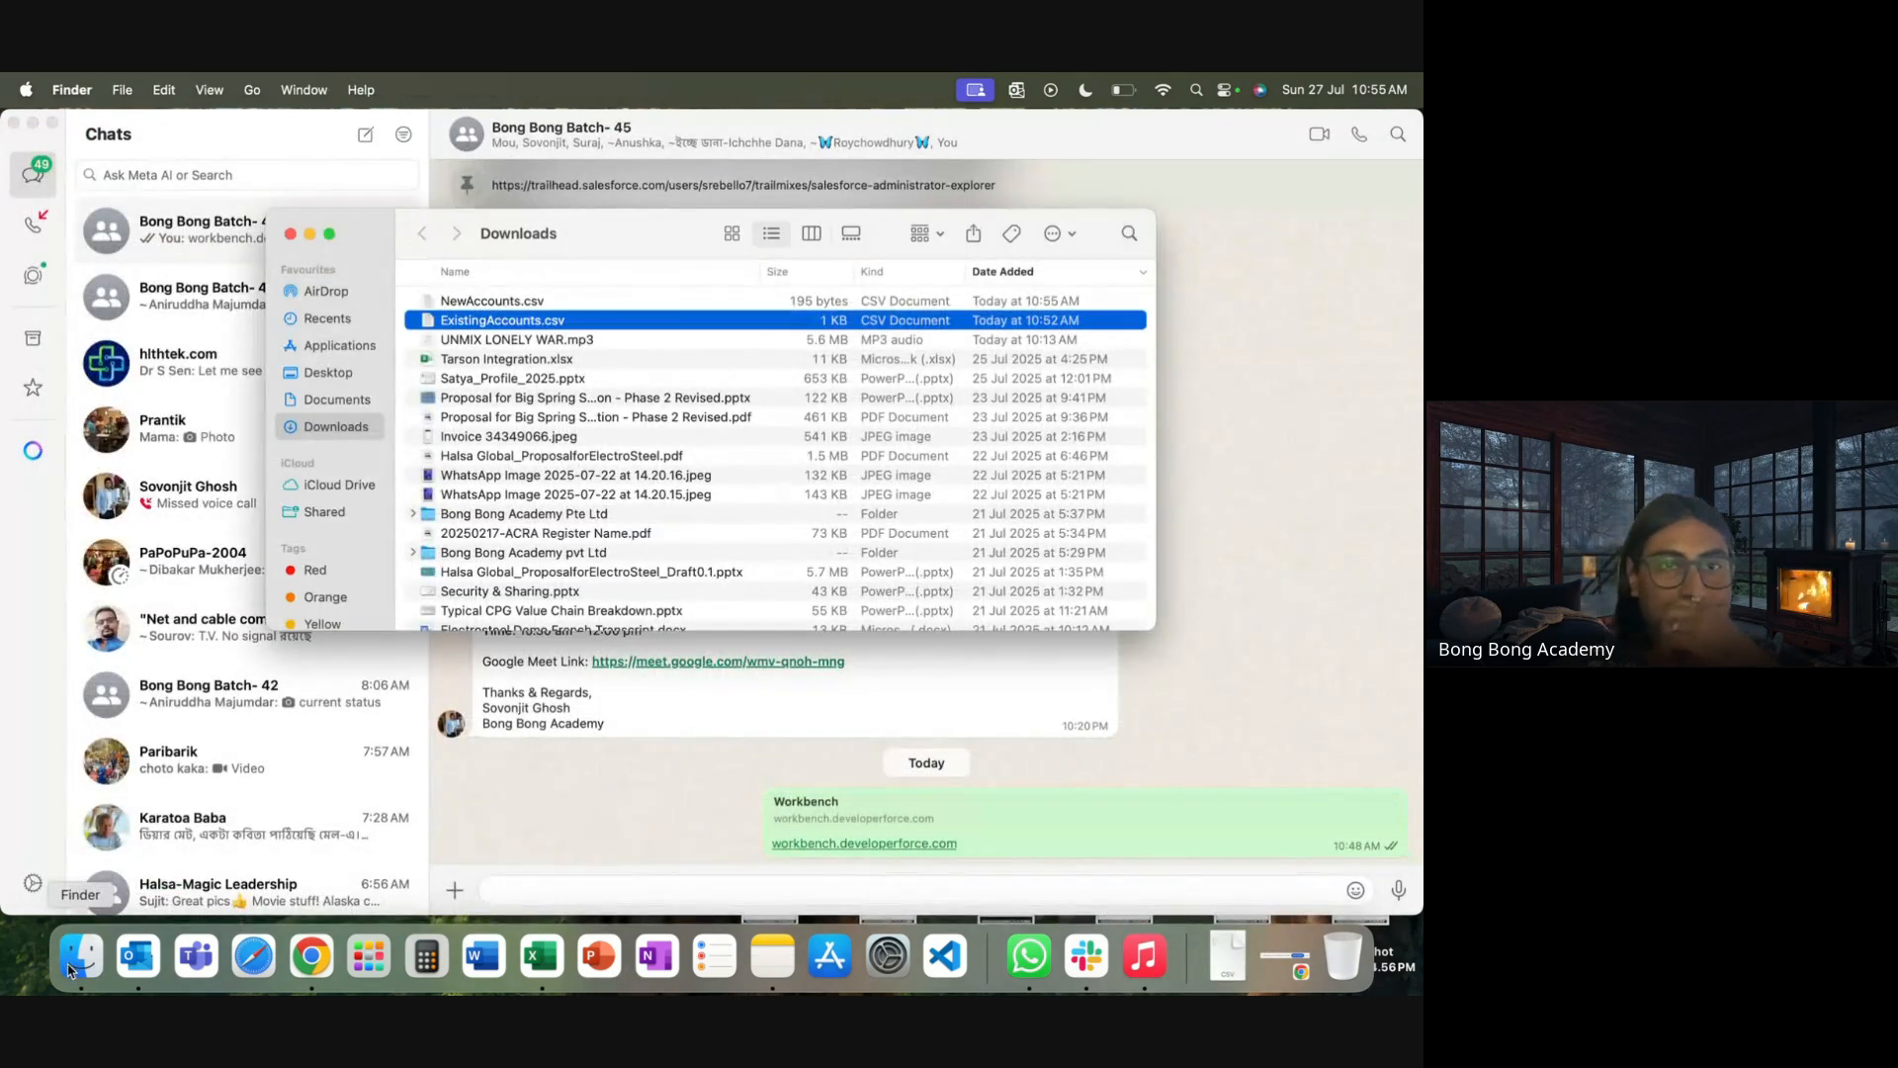
click(499, 301)
right_click(499, 301)
mouse_move(598, 334)
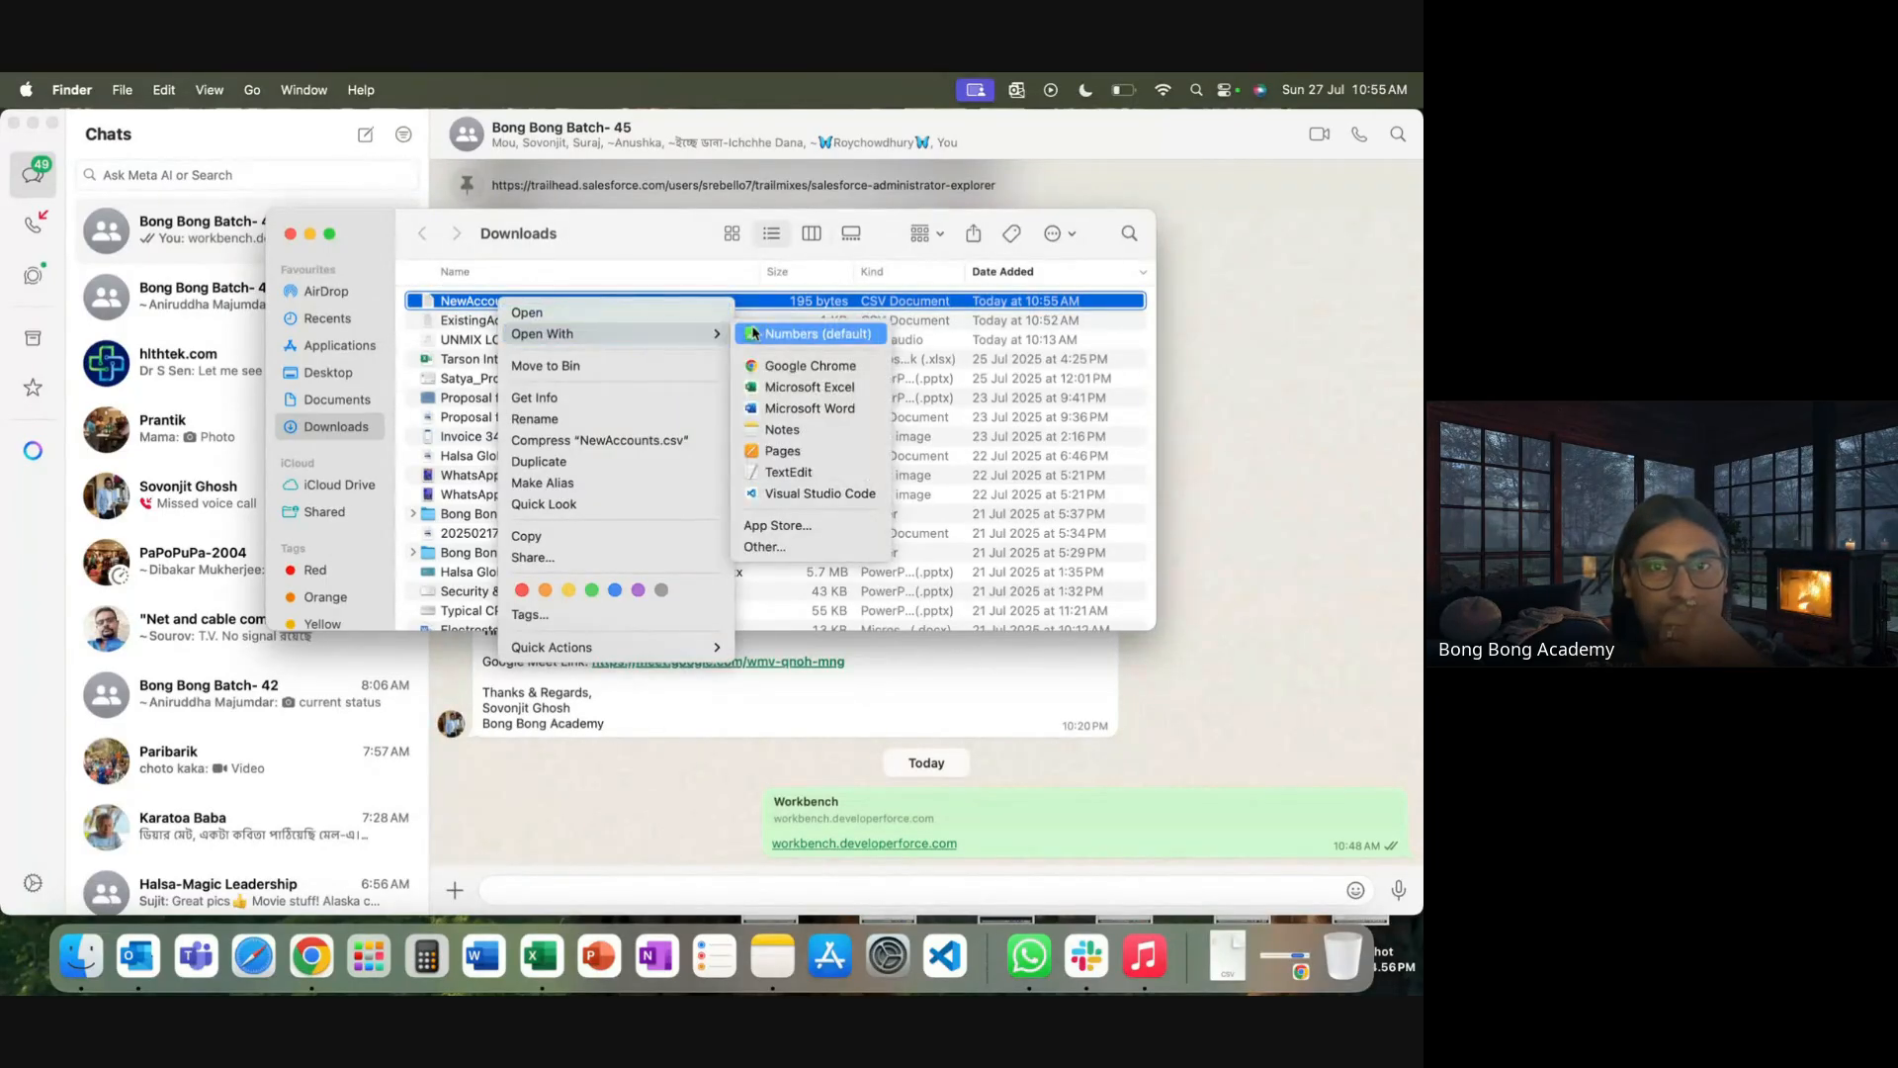
click(794, 480)
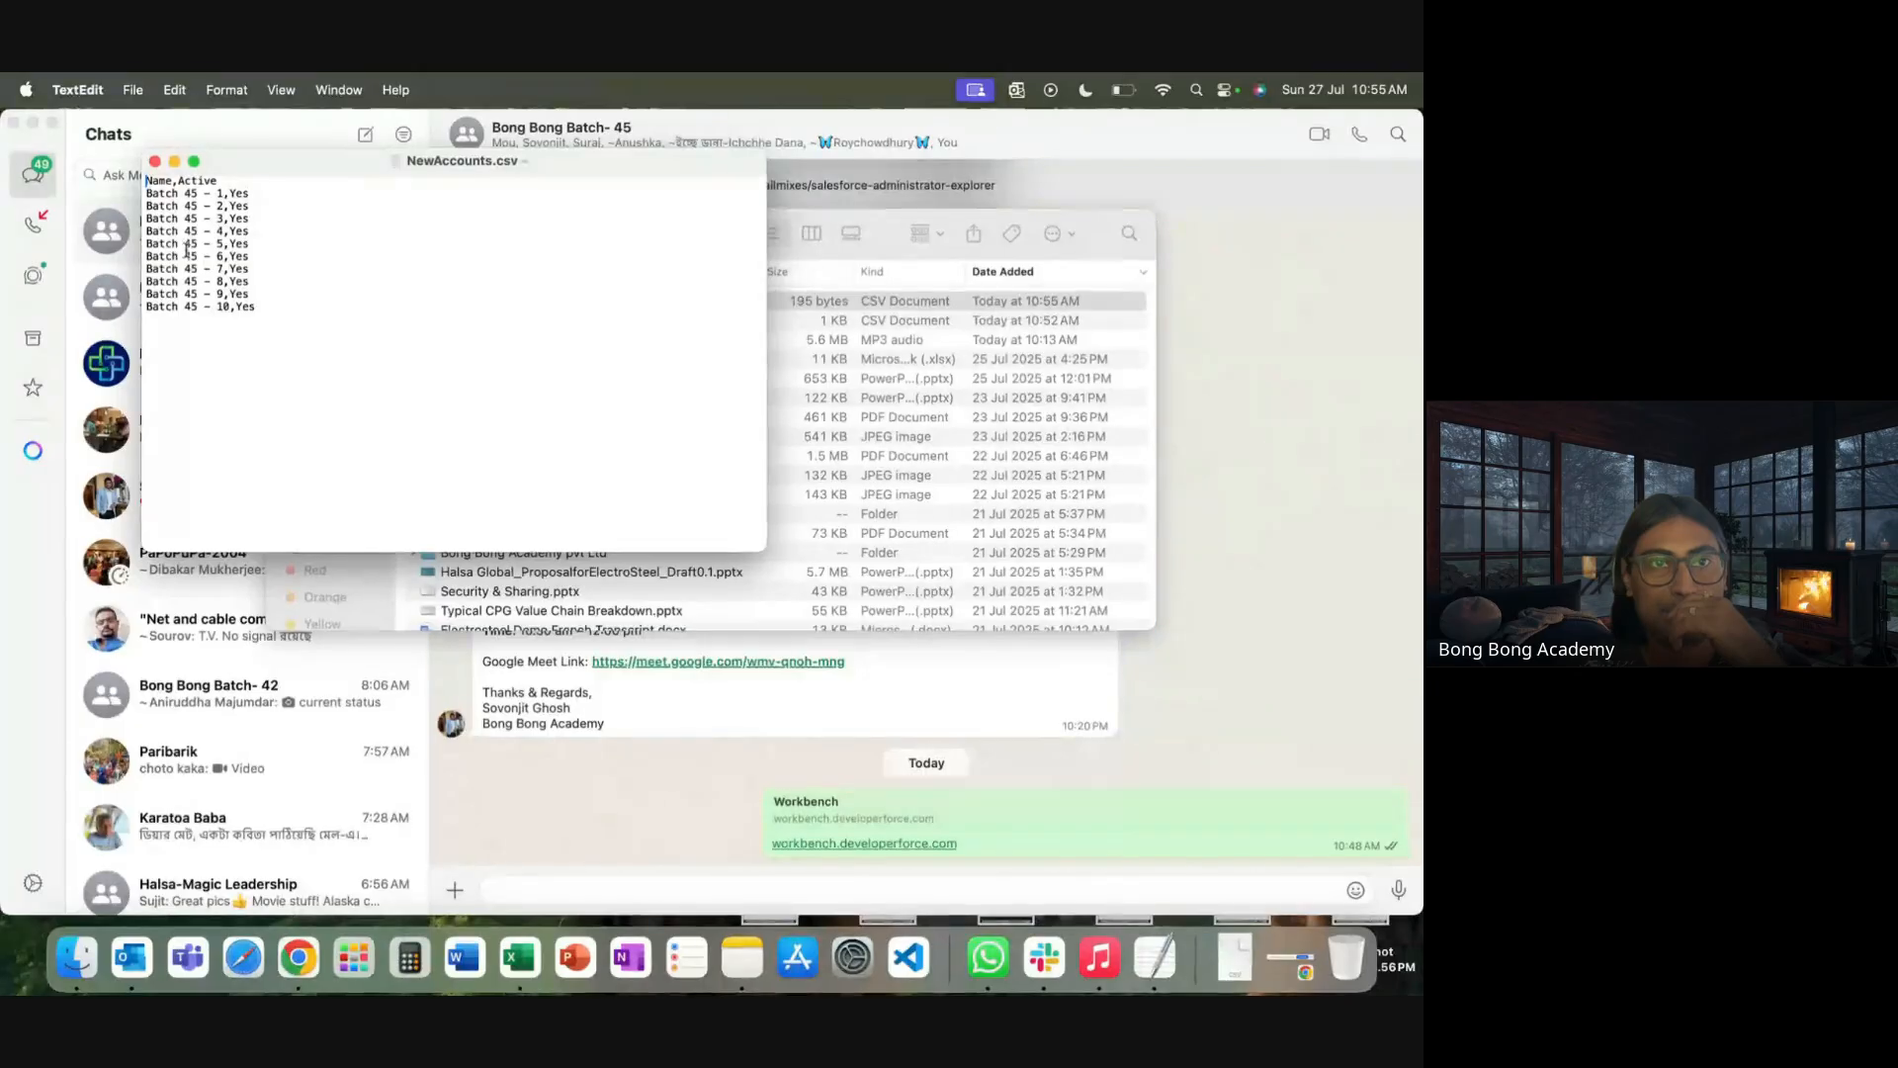
Append the row 'Batch 45 - 11,Yes' to NewAccounts.csv and save the file
drag(293, 314, 153, 179)
click(153, 182)
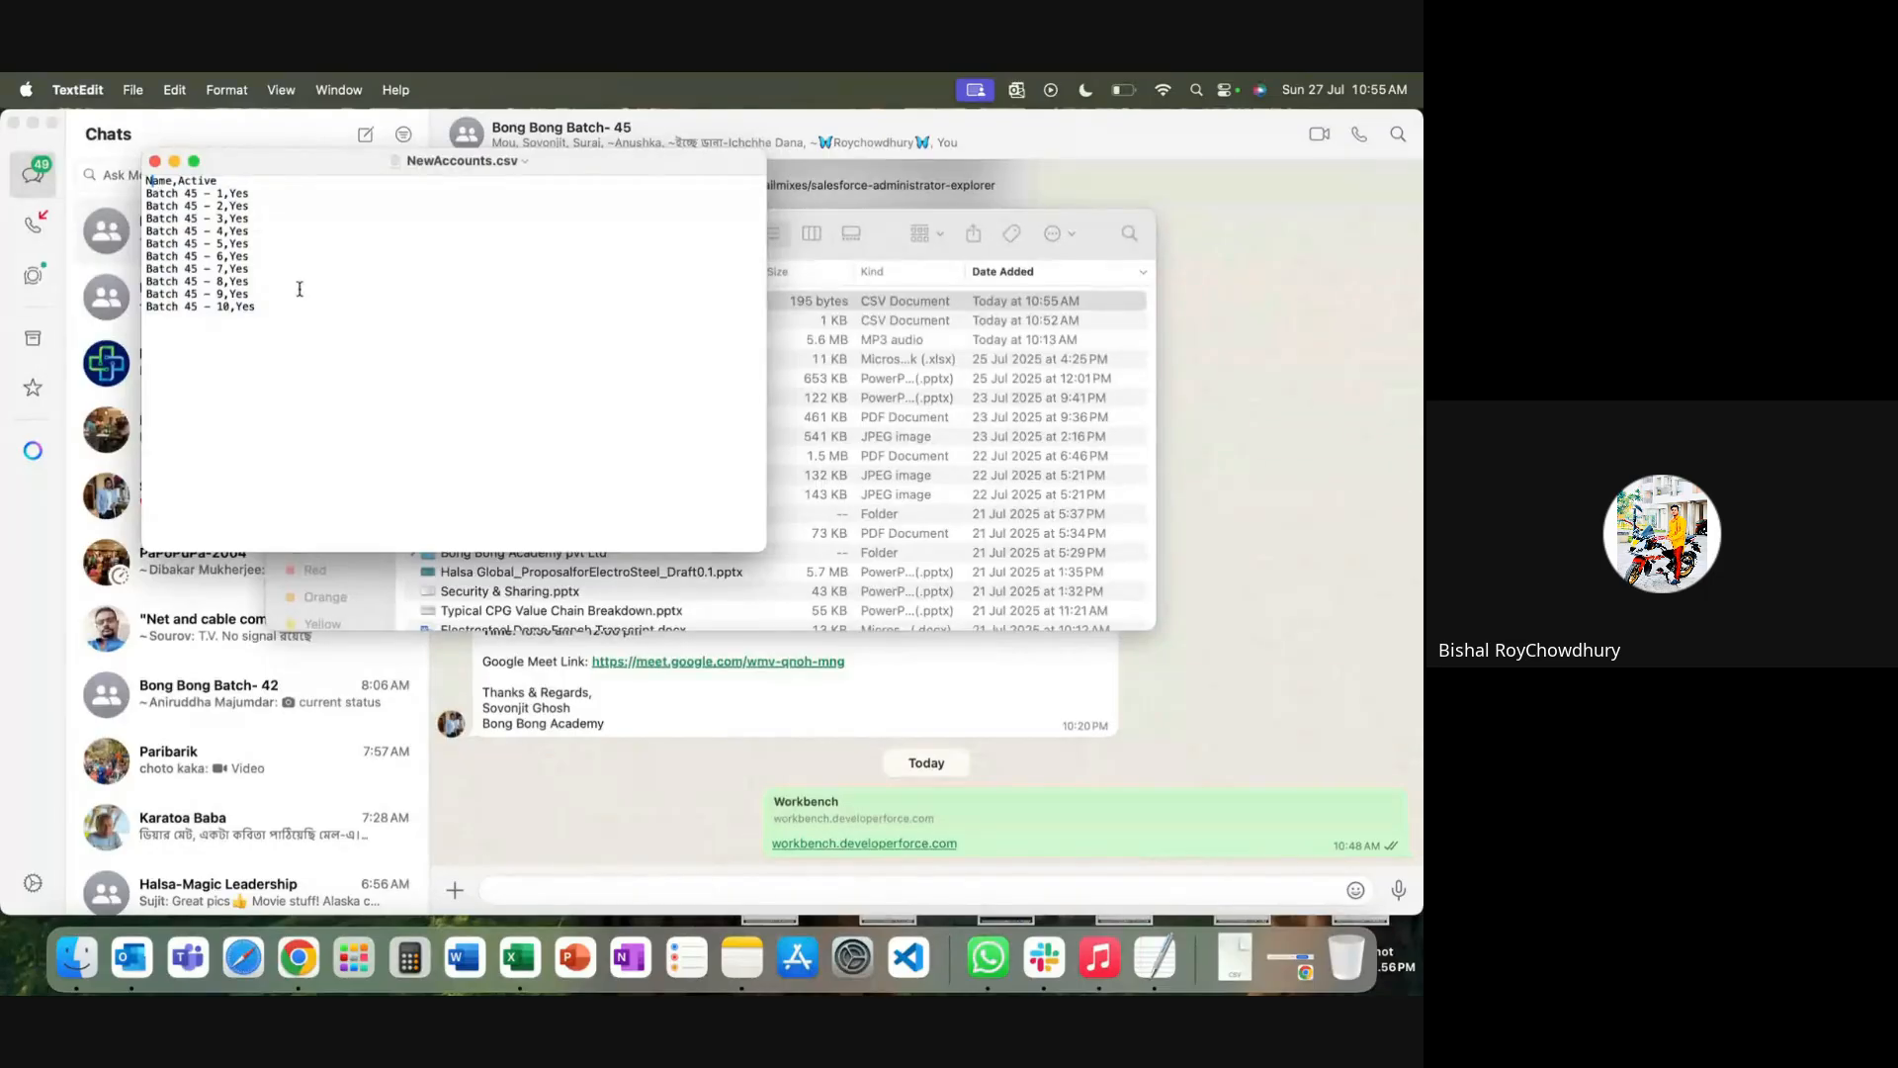
key(Return)
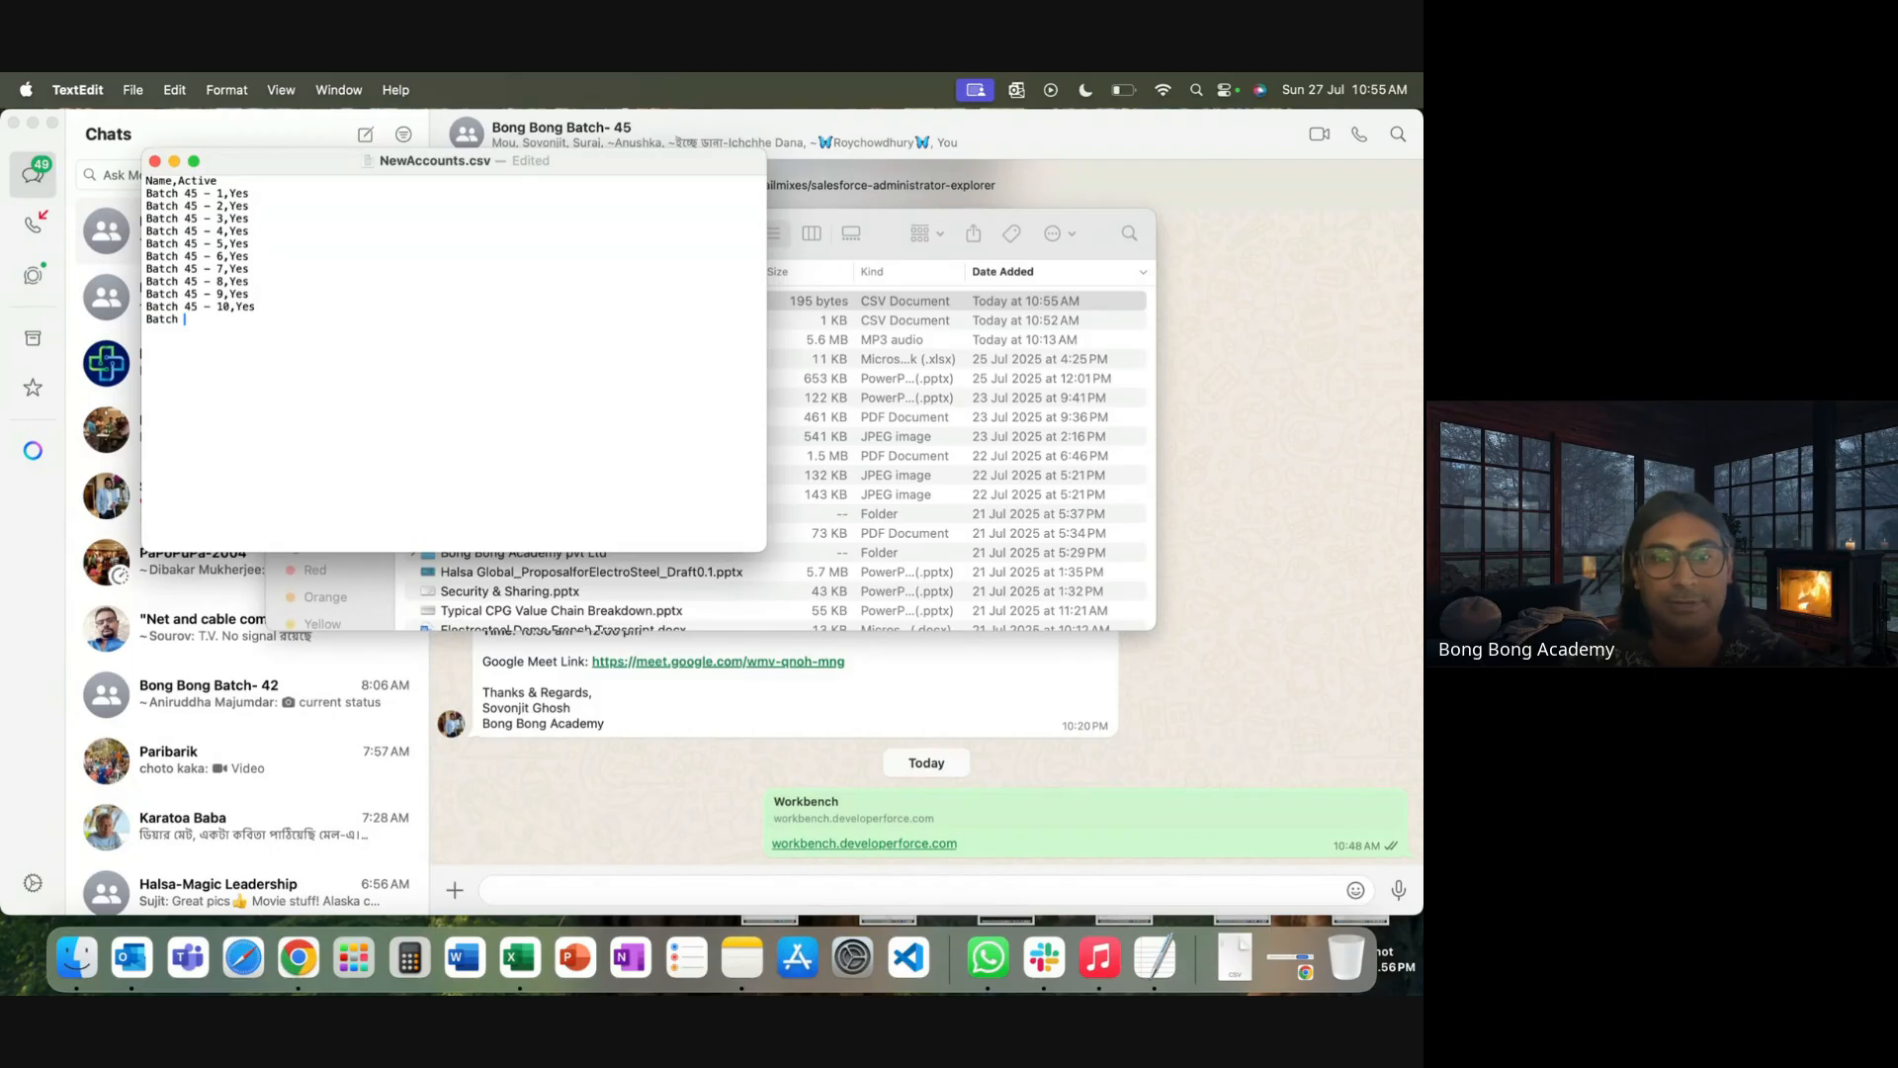
text(Batch 45 - )
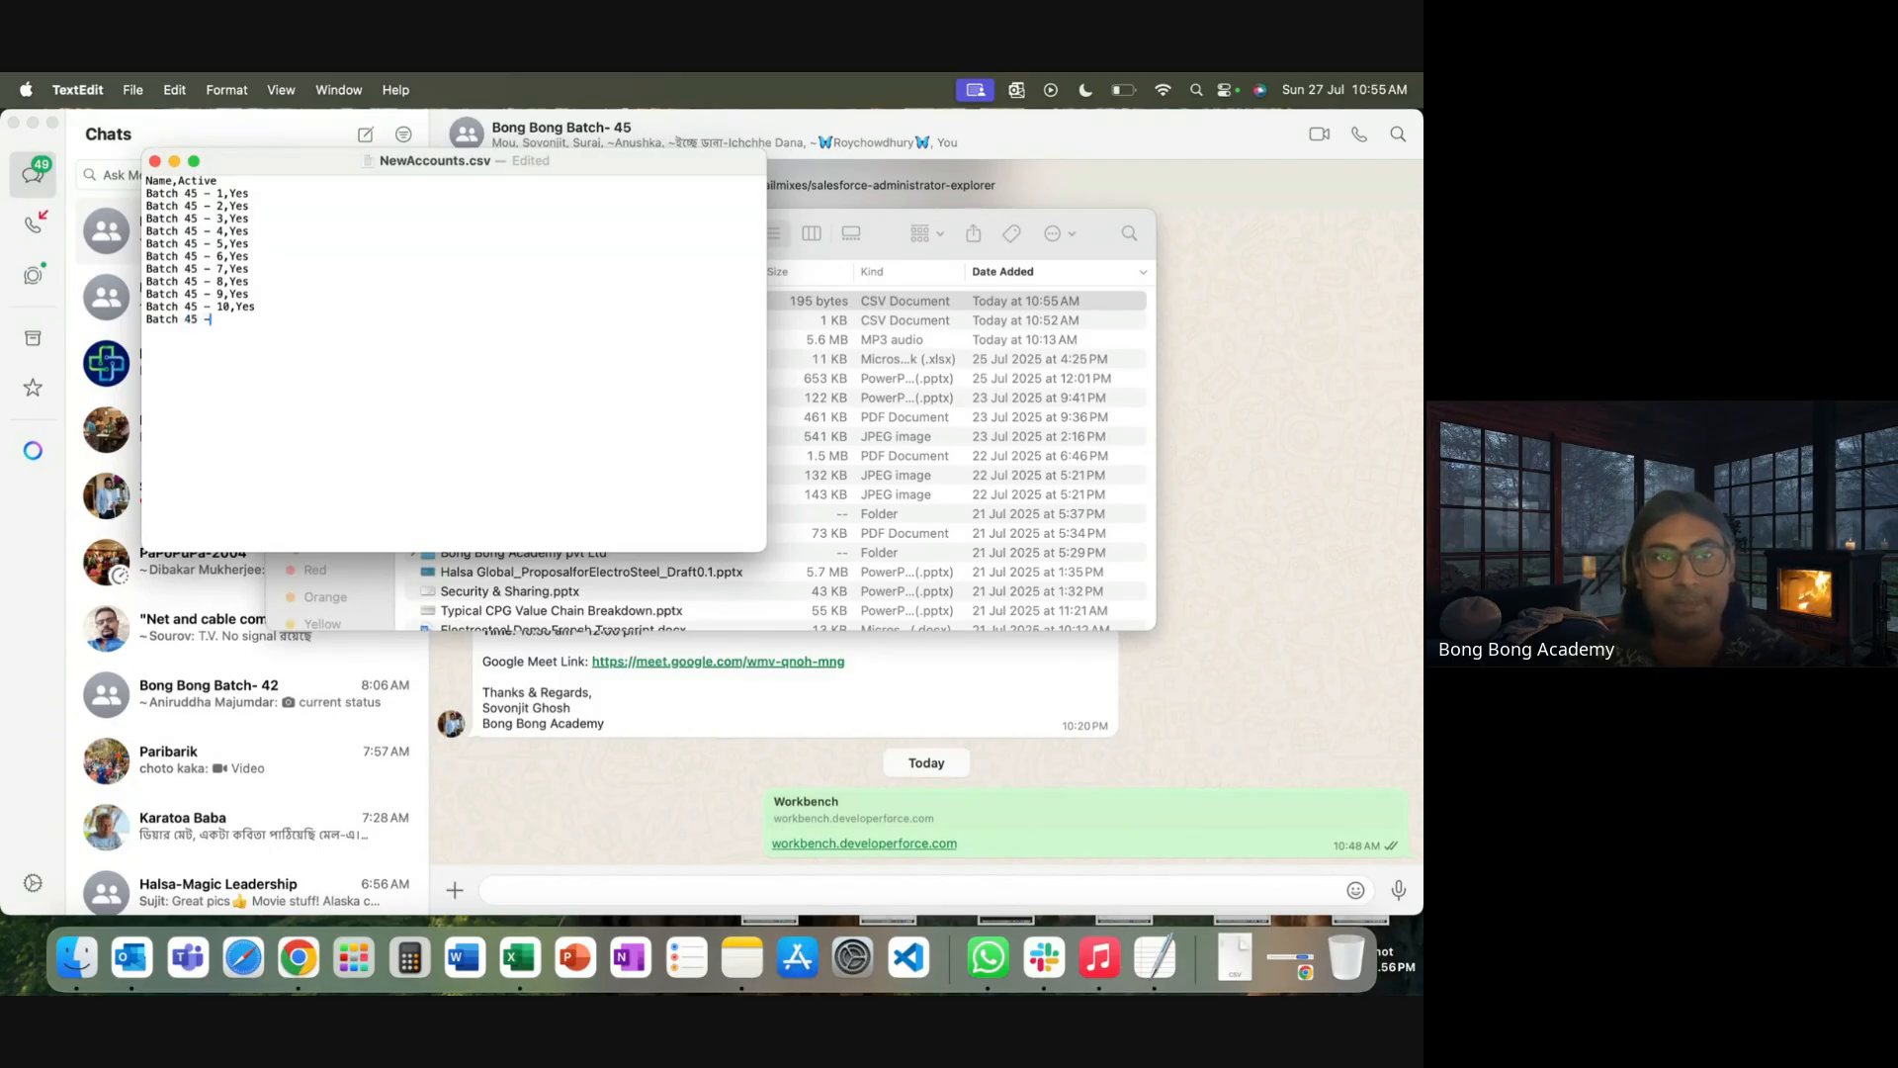
text(11, Yes)
click(242, 321)
key(BackSpace)
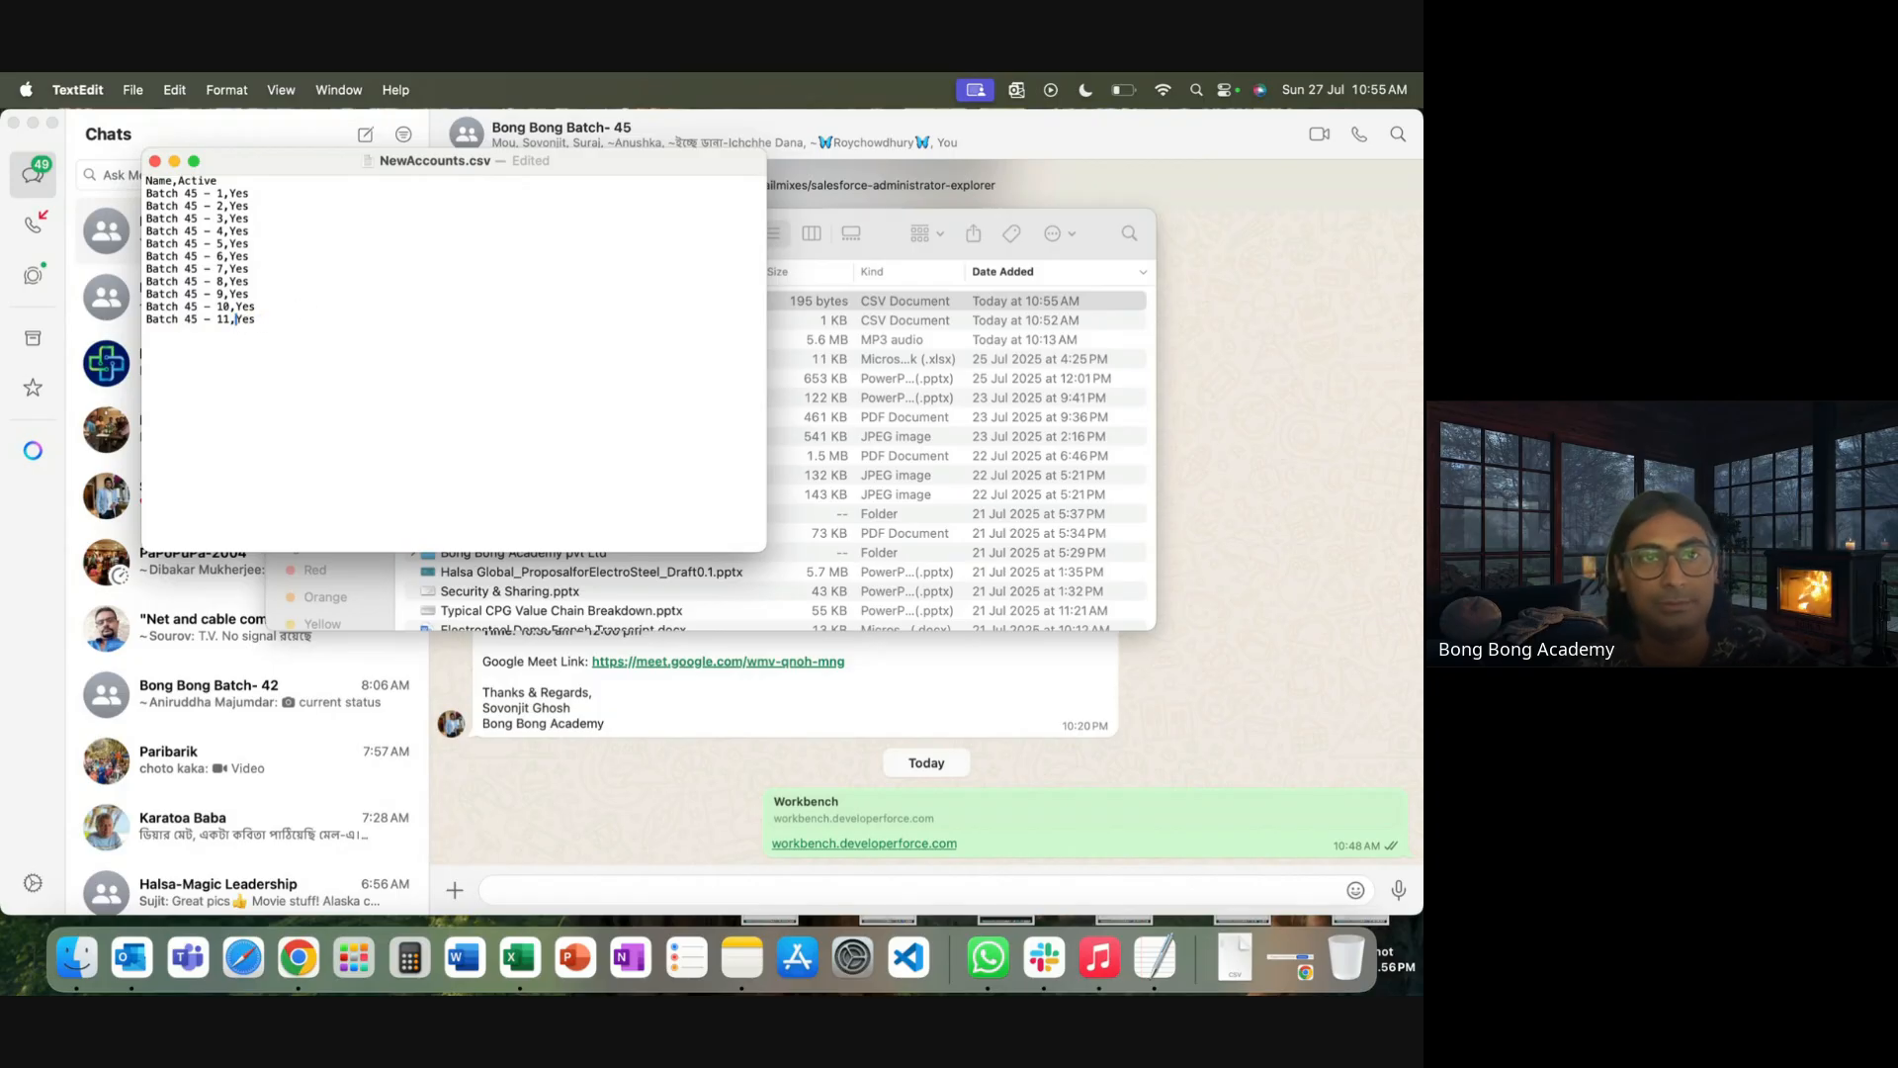
click(259, 319)
key(super+s)
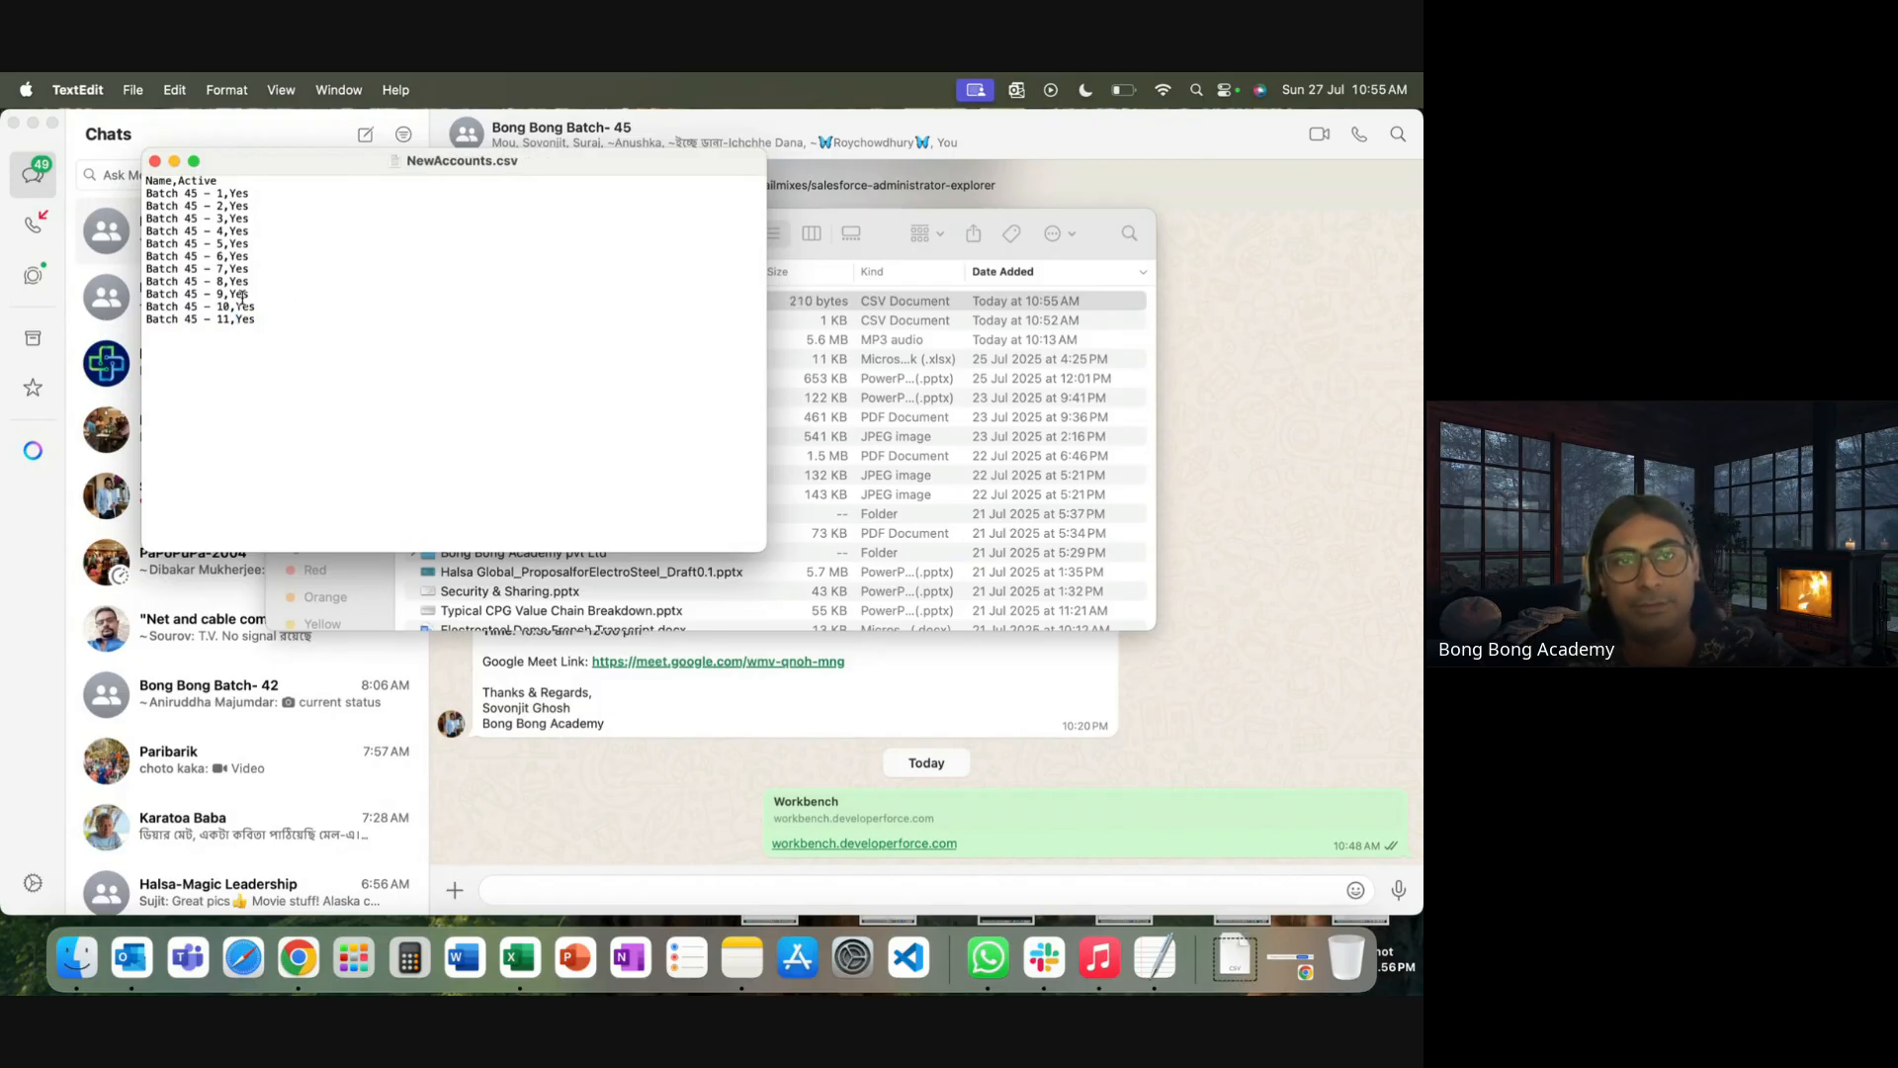
Close NewAccounts.csv in TextEdit and switch back to Chrome
click(155, 162)
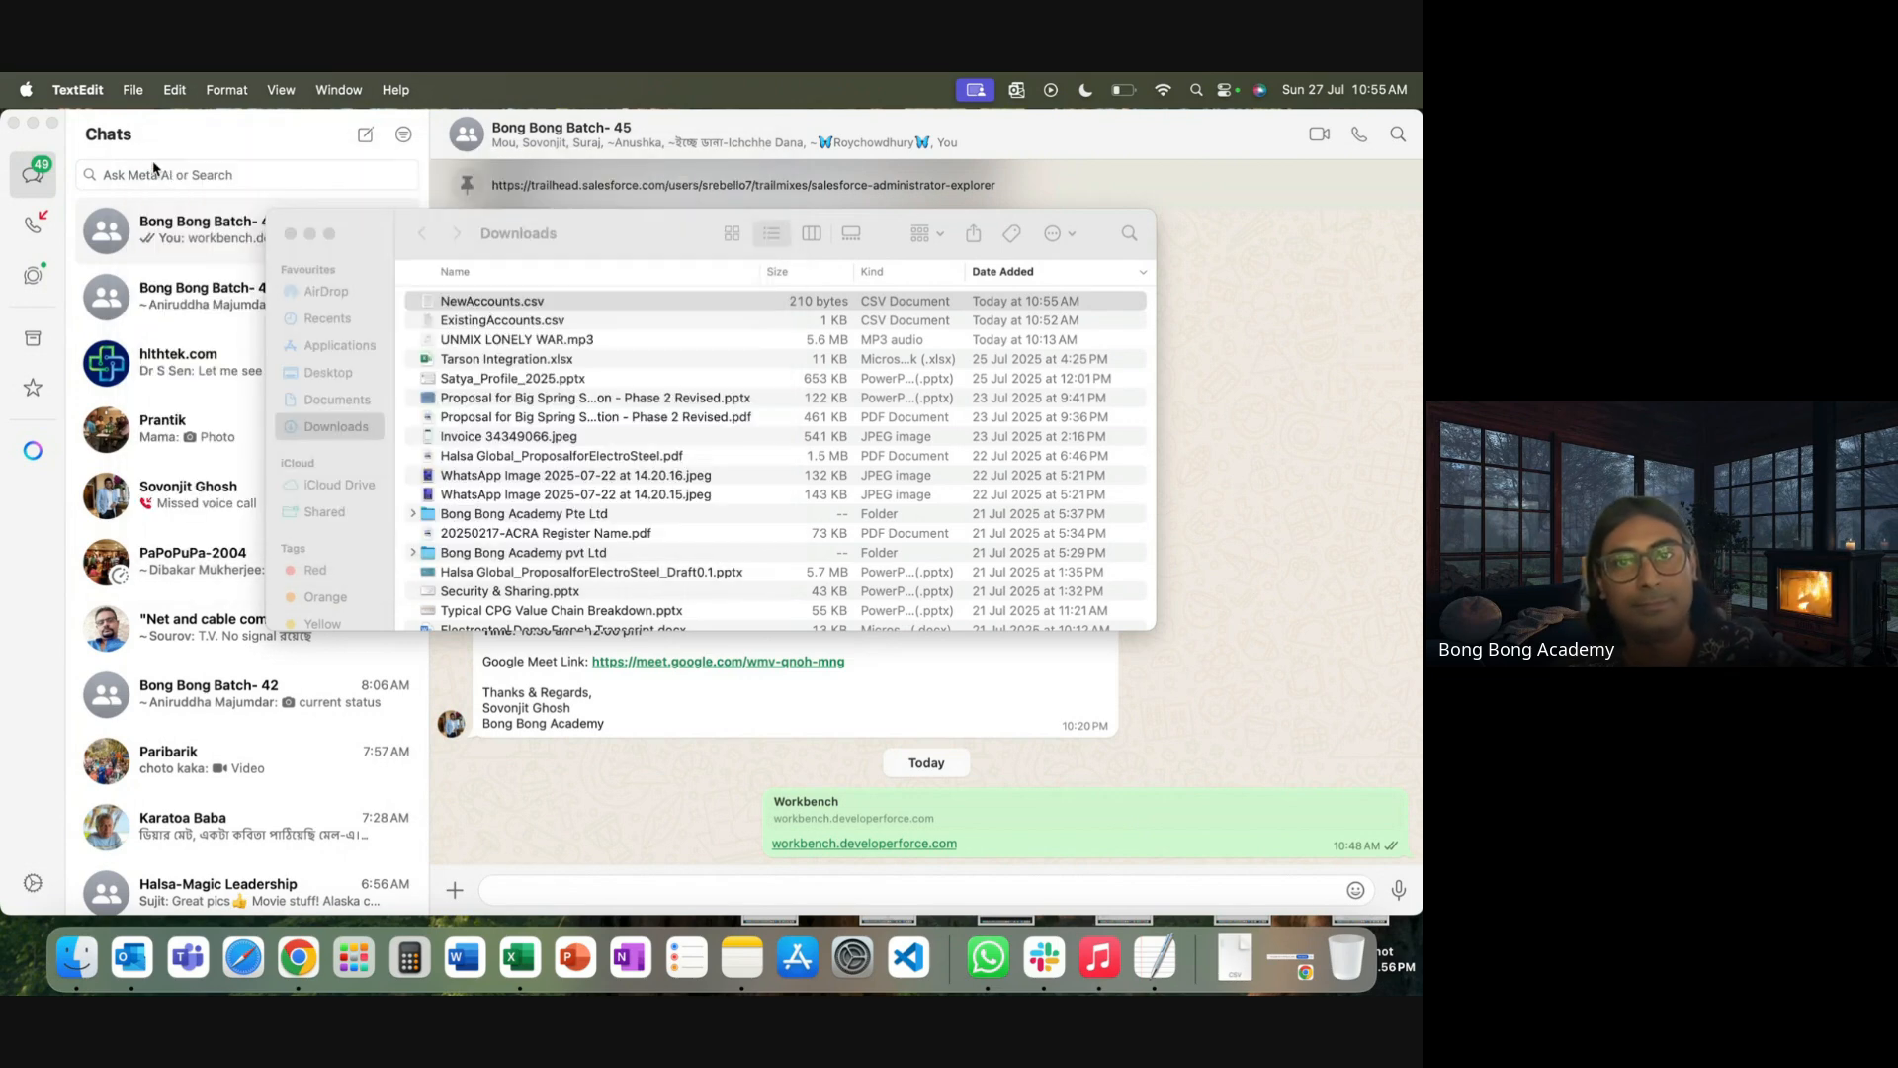
click(518, 302)
key(Return)
click(527, 376)
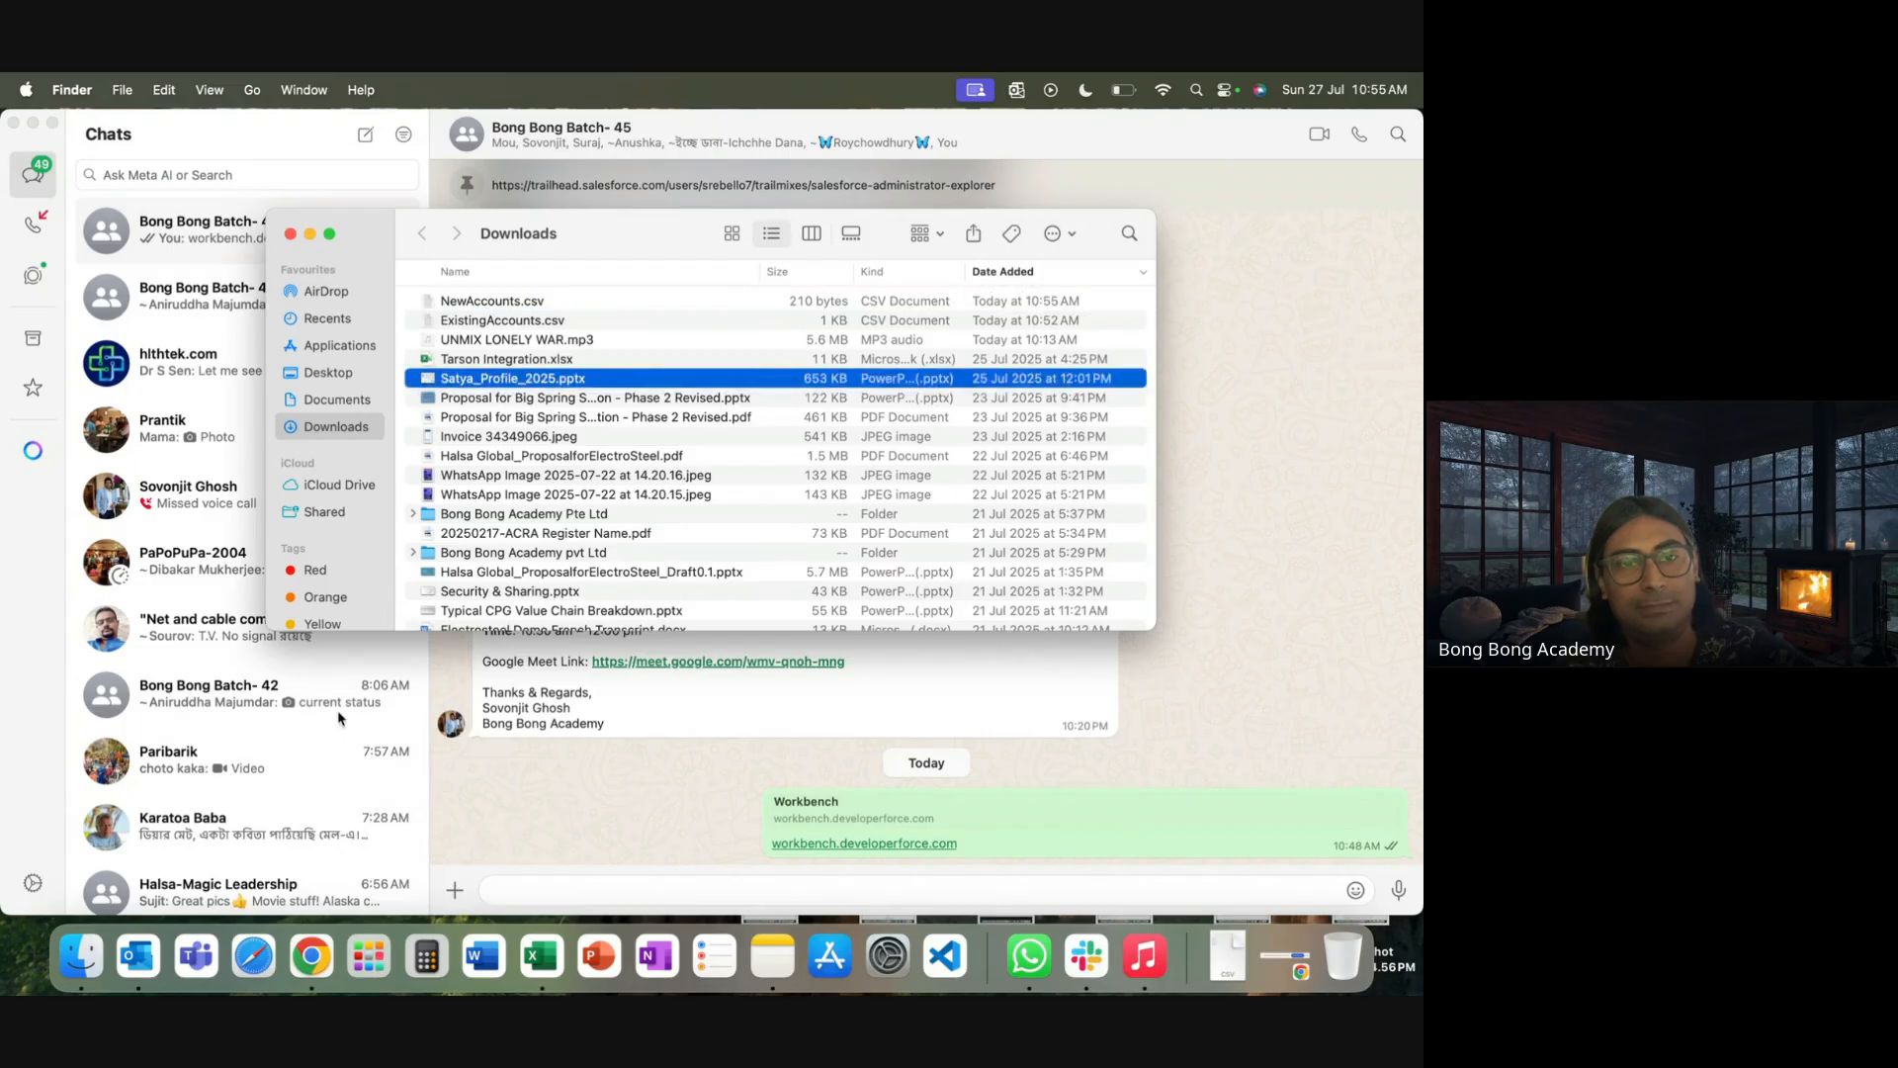
click(314, 959)
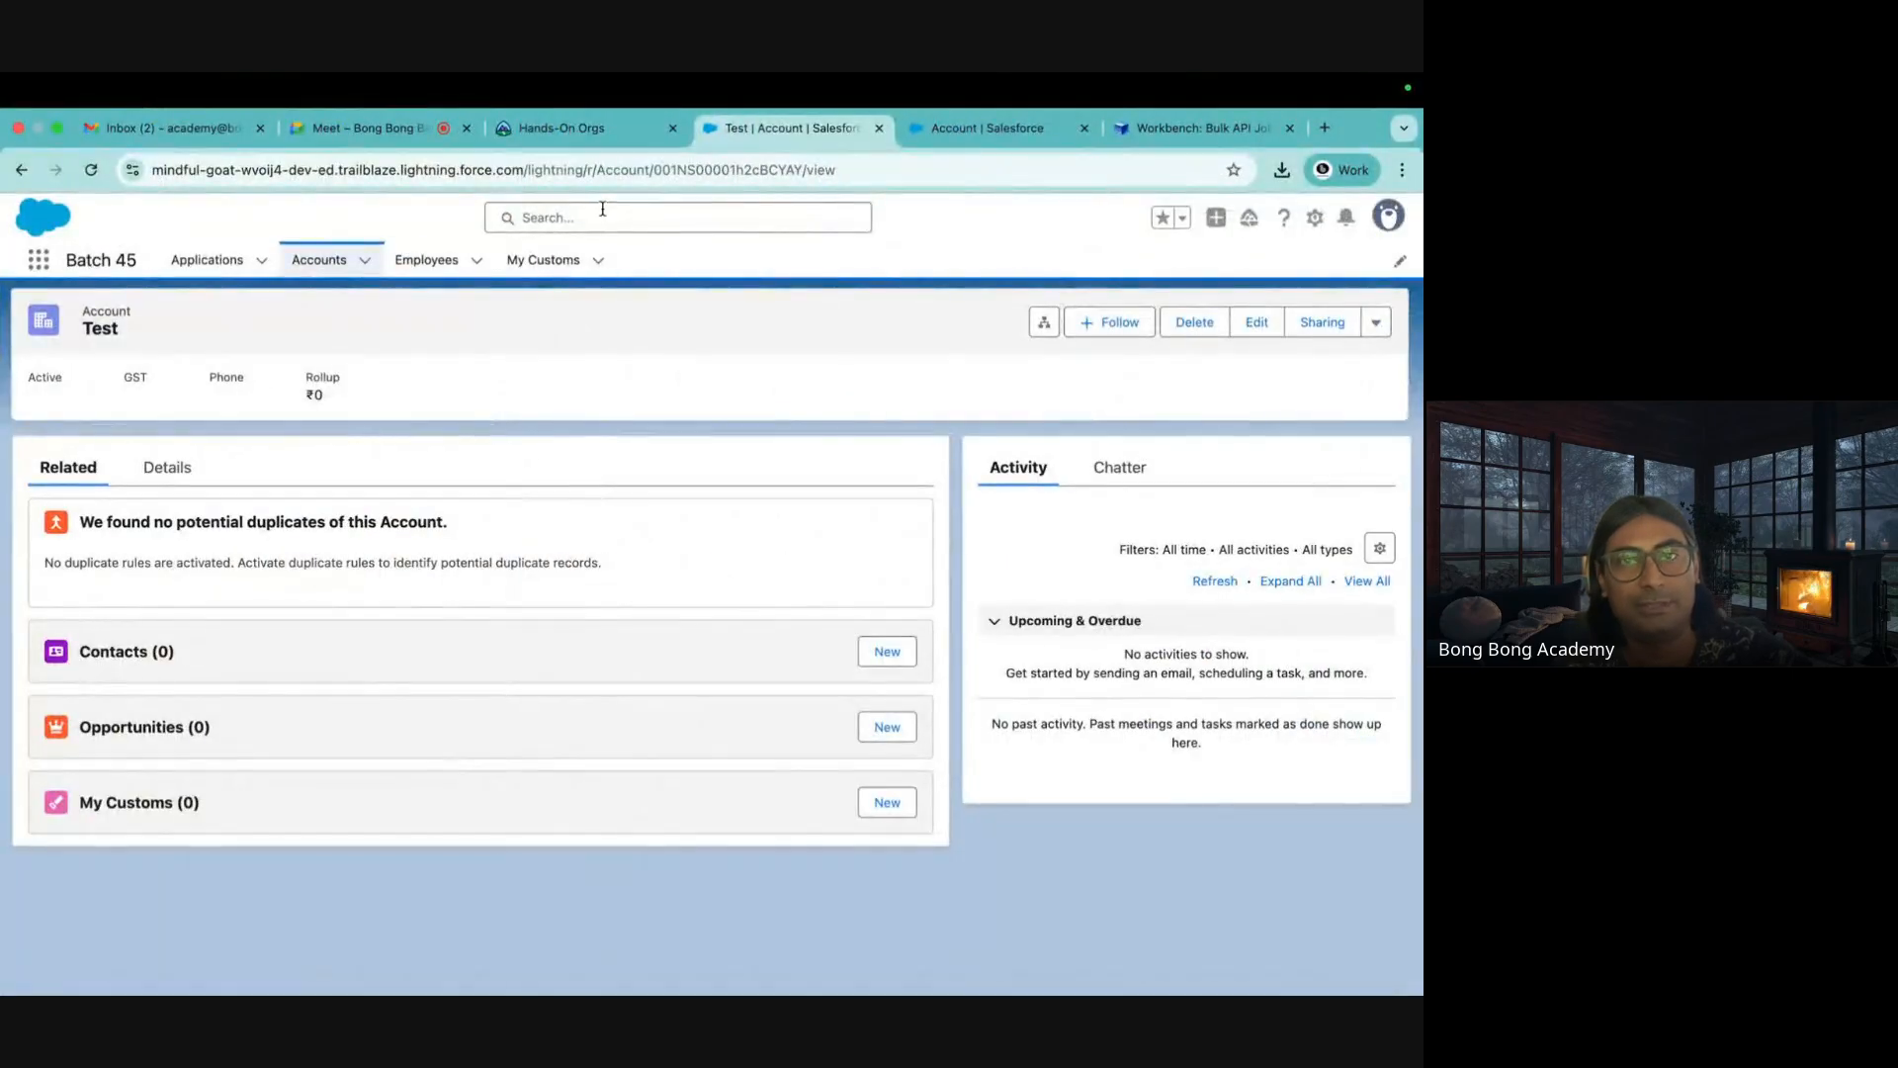
Upload NewAccounts.csv for a Workbench Account insert, reaching field mapping with 11 rows
click(1001, 130)
click(1170, 135)
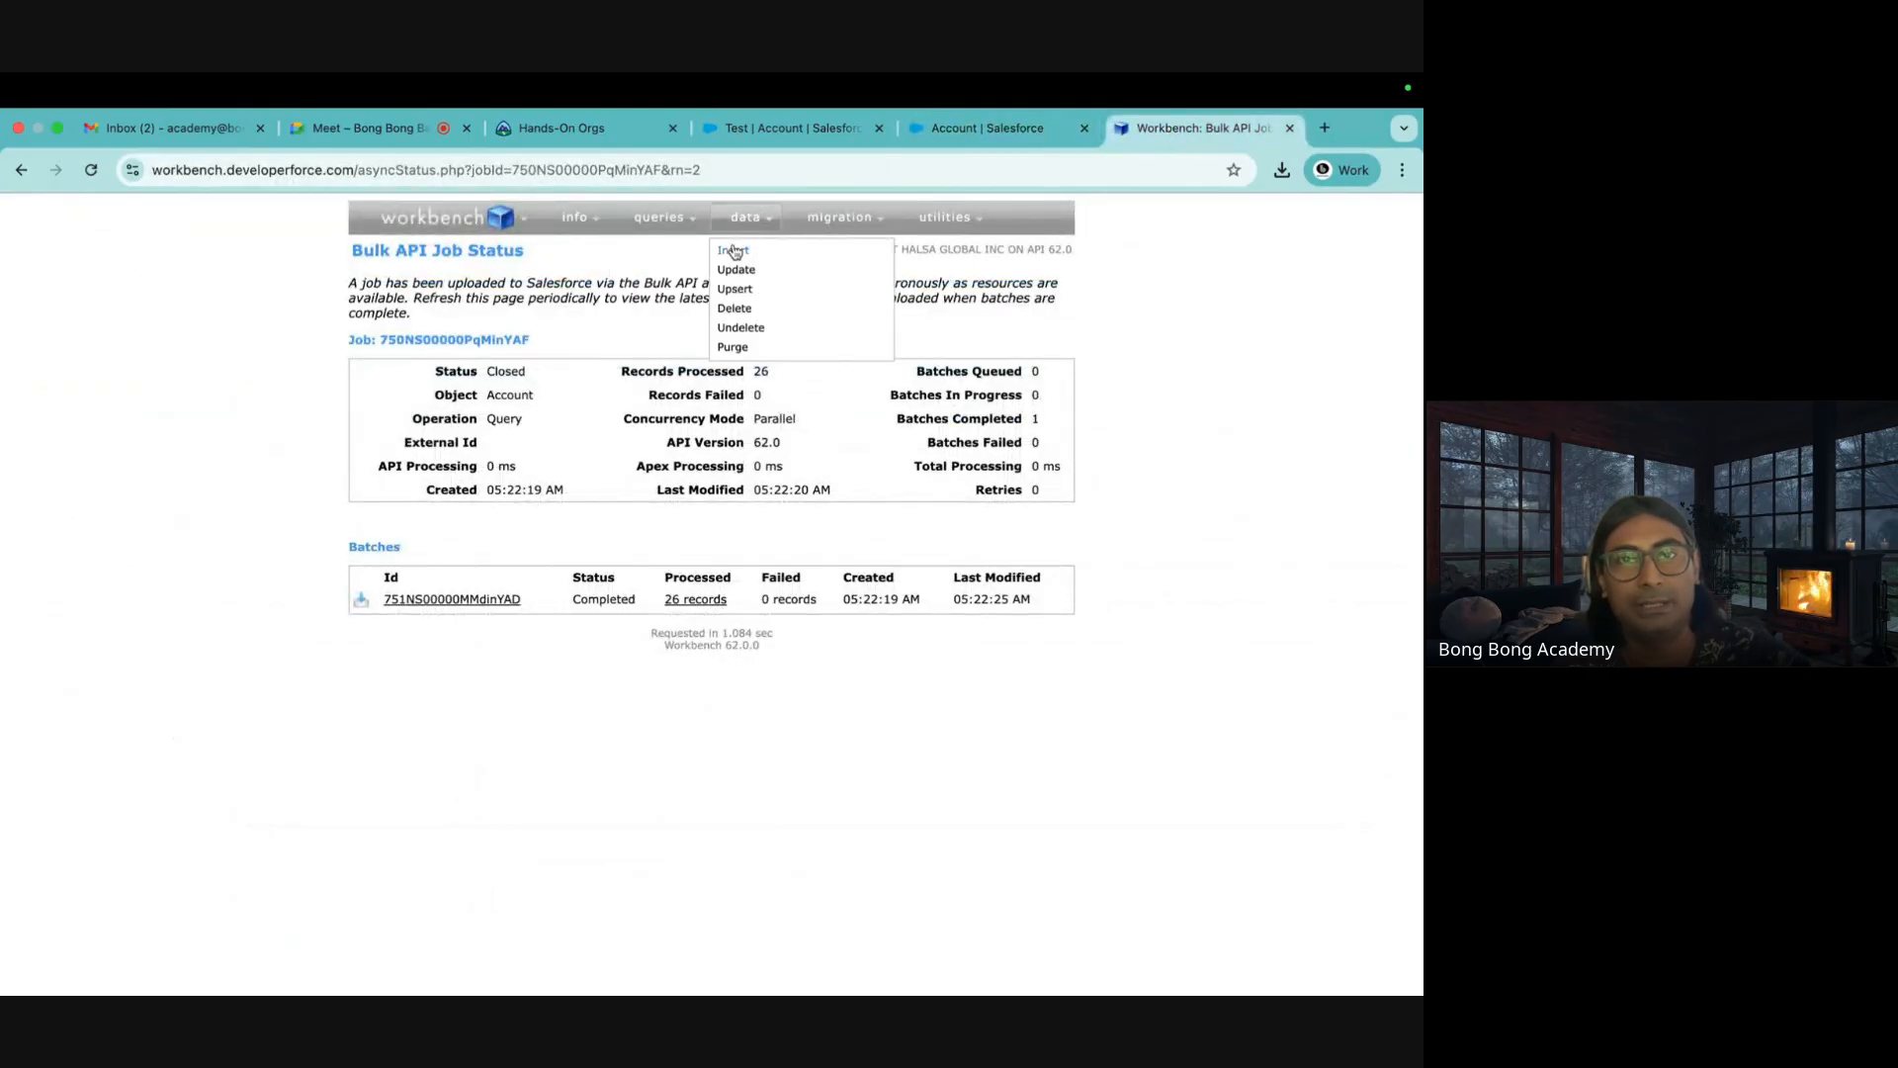
click(733, 251)
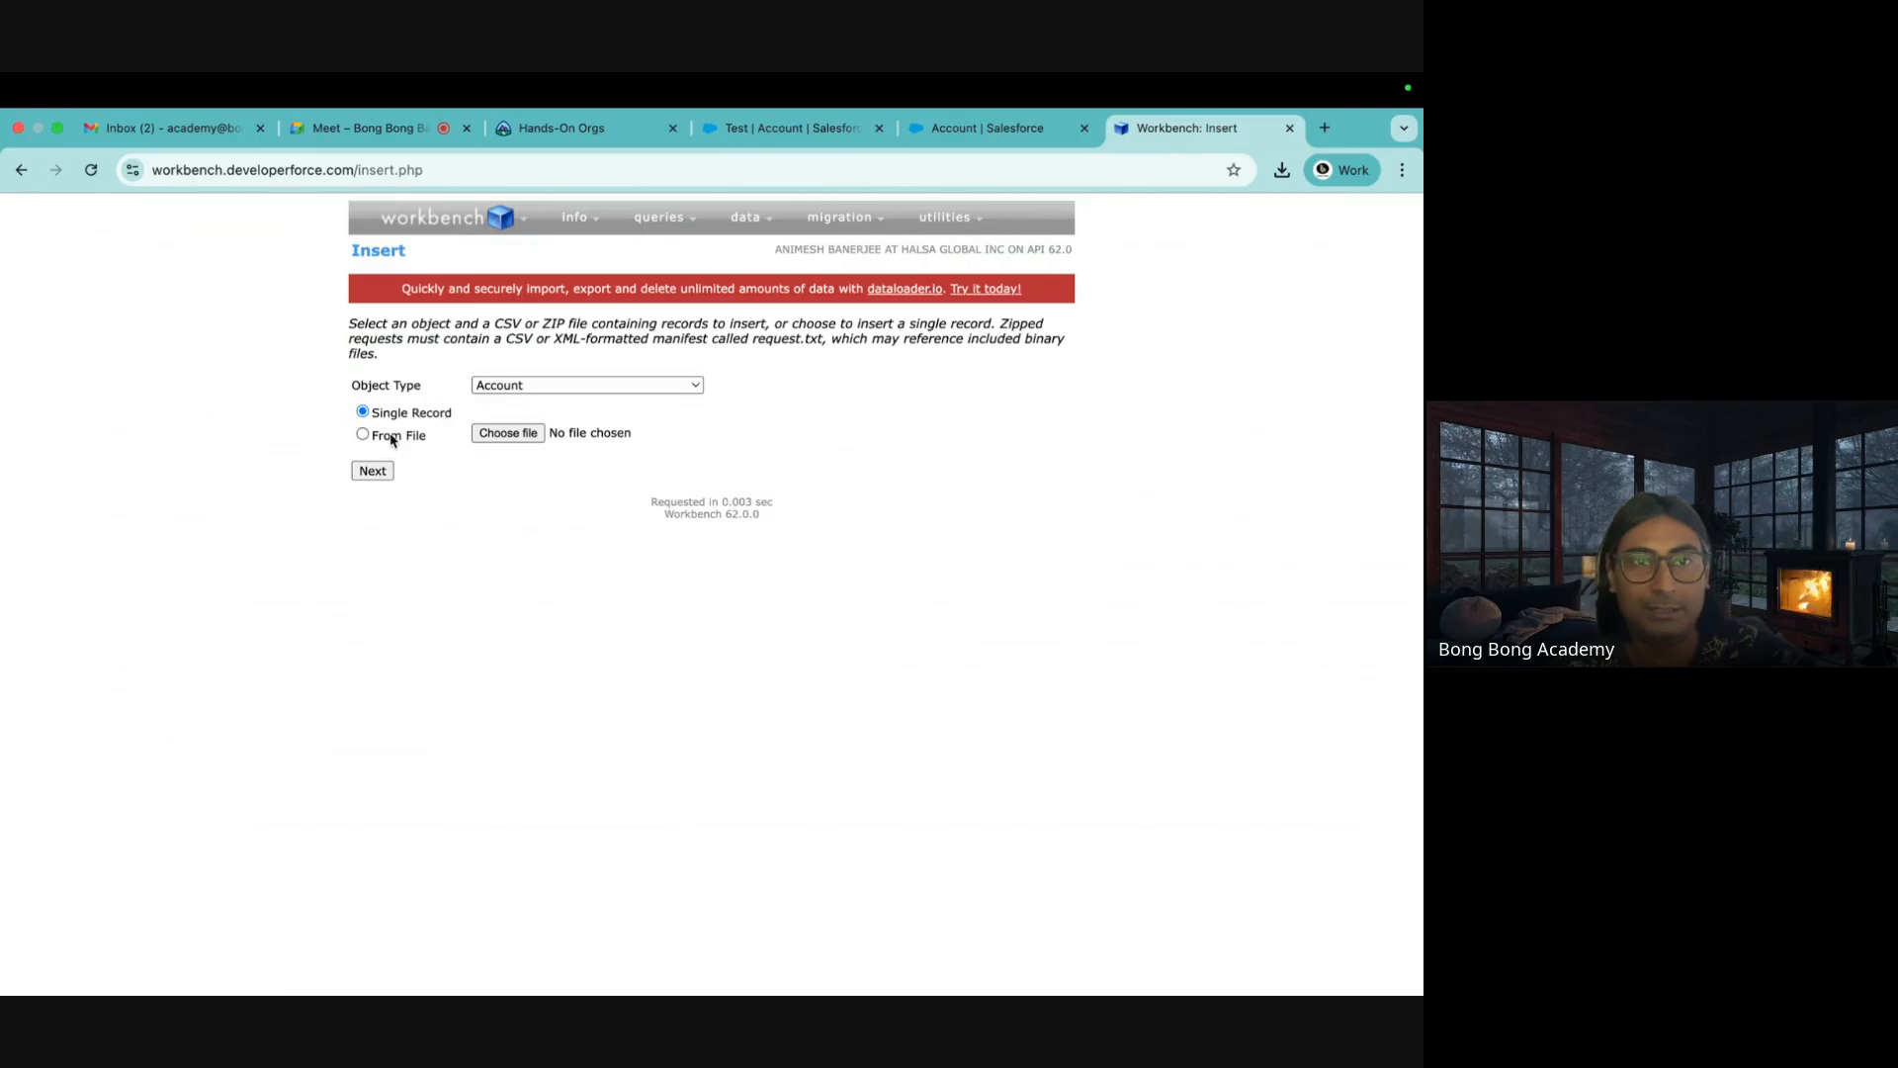
click(505, 386)
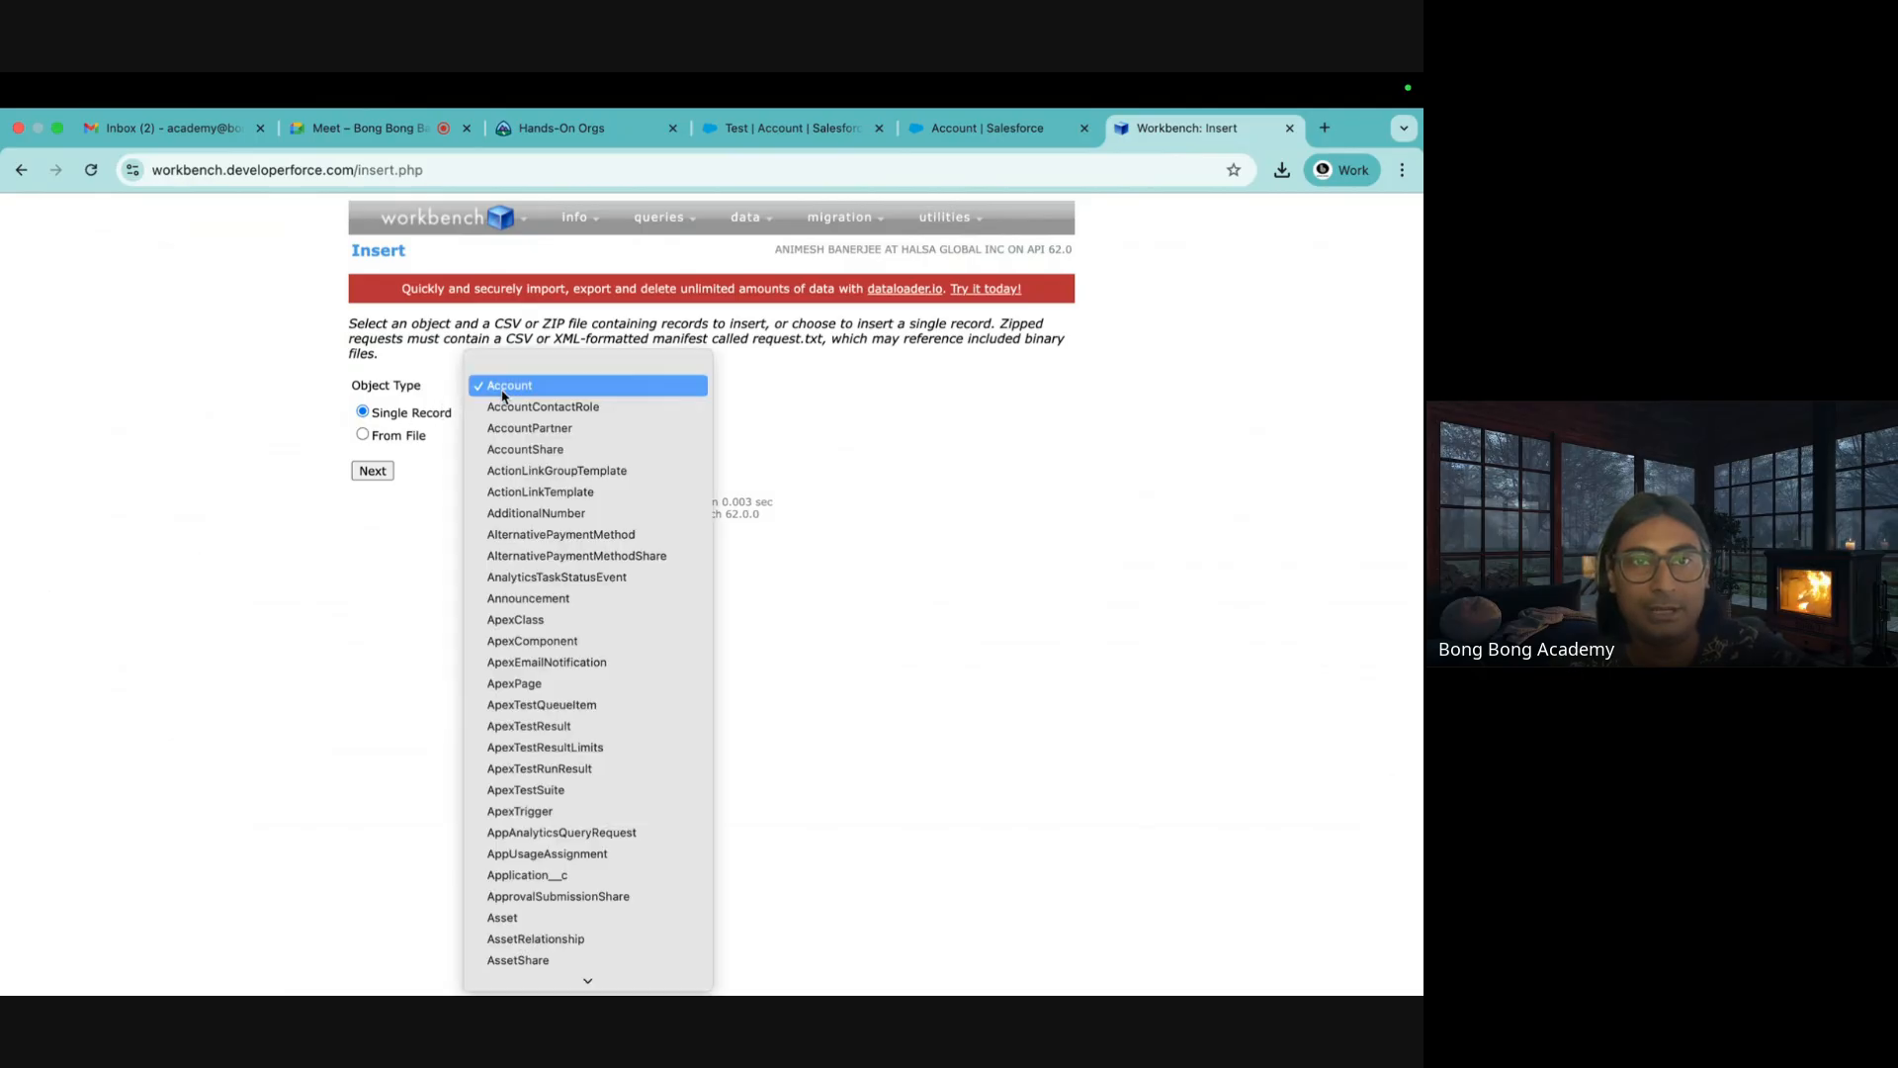
click(502, 387)
click(384, 441)
click(511, 433)
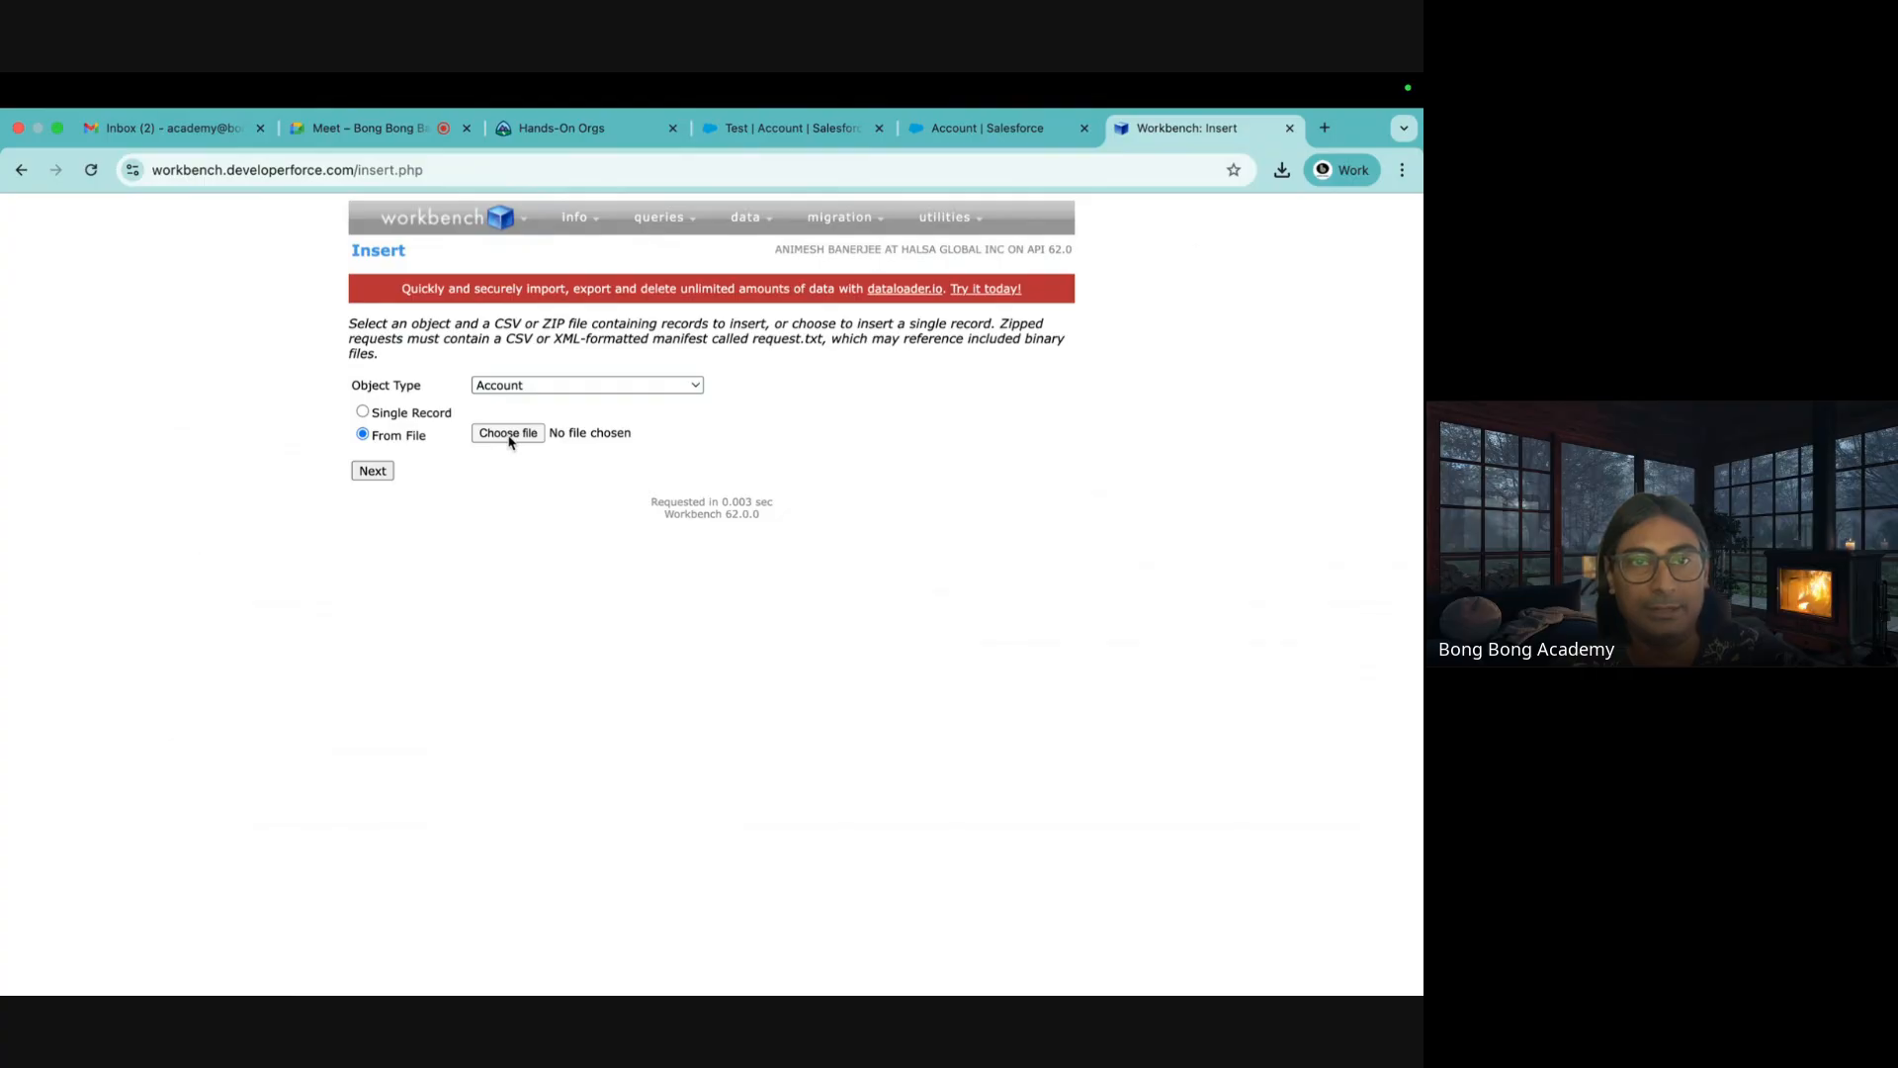
click(289, 504)
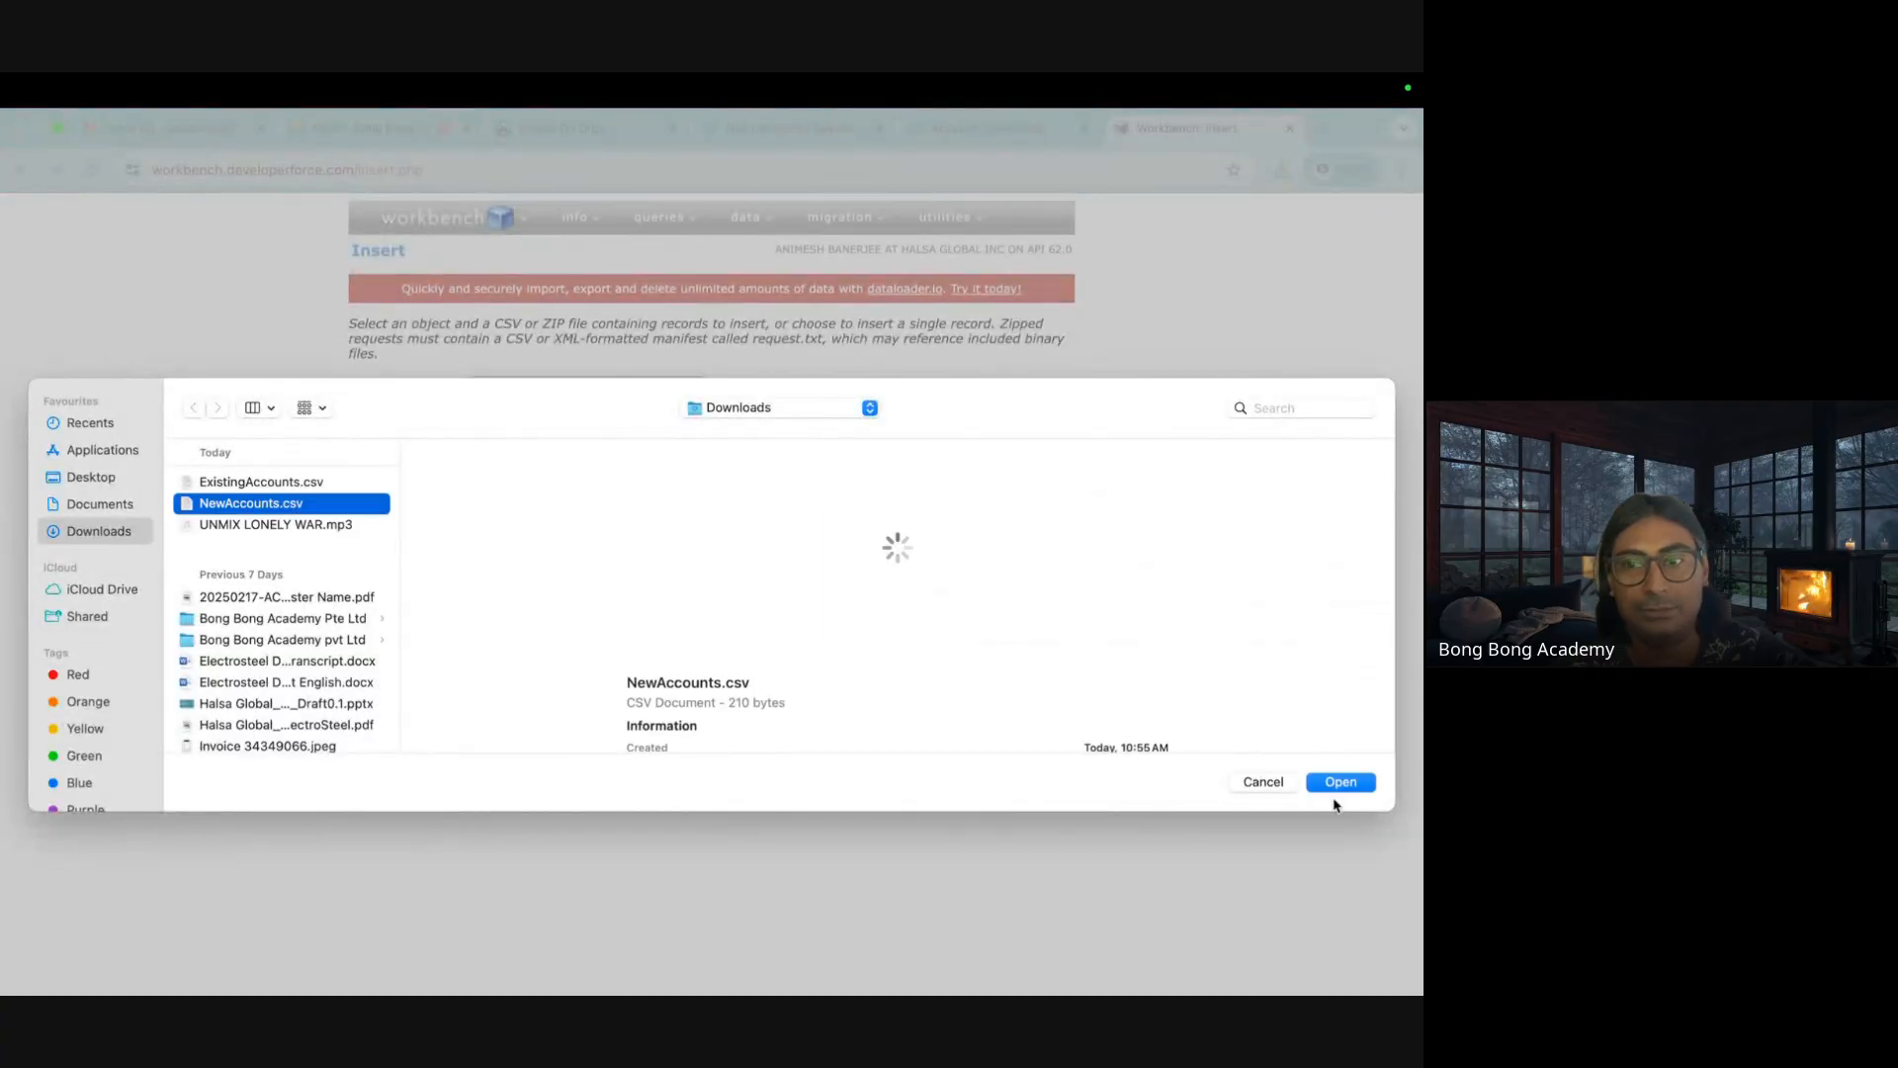
click(1339, 782)
click(371, 472)
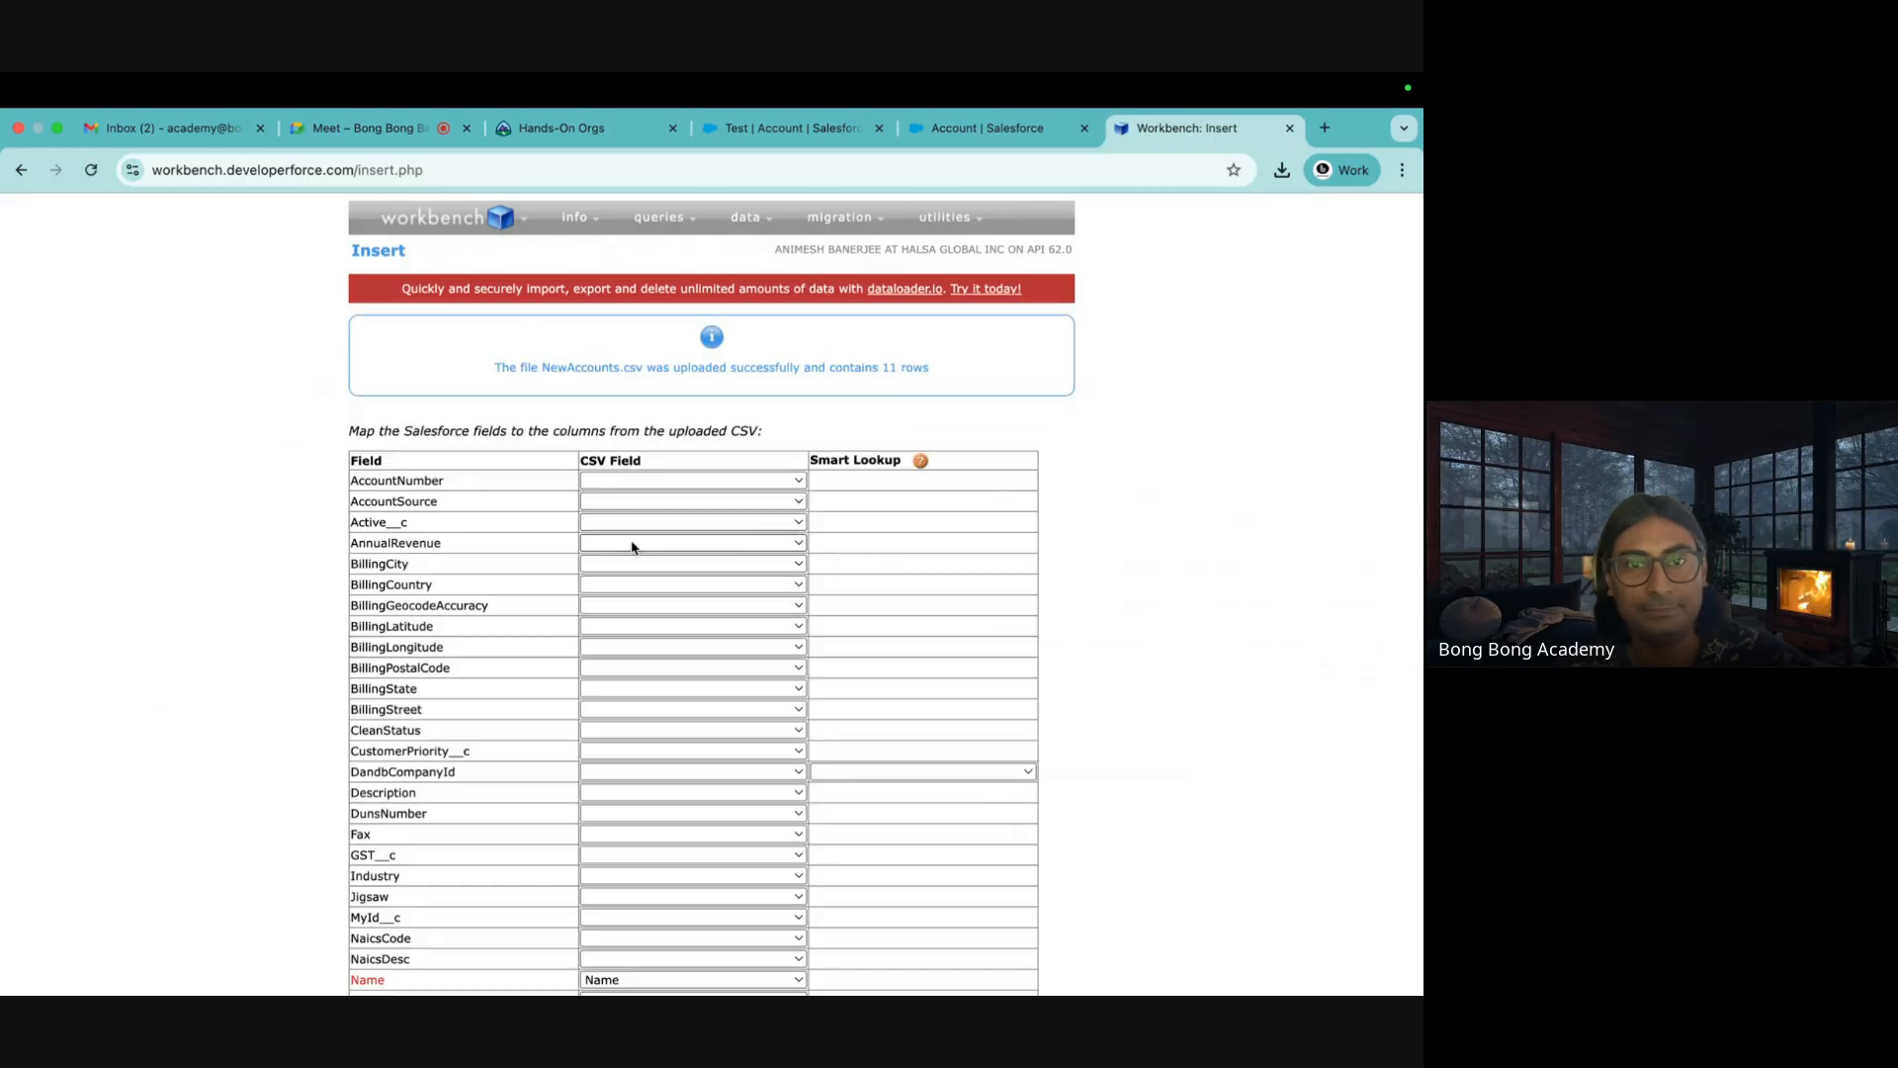
Map Name to the Name CSV column and Active__c to Active, then apply the field mappings
scroll(417, 586, down, 3)
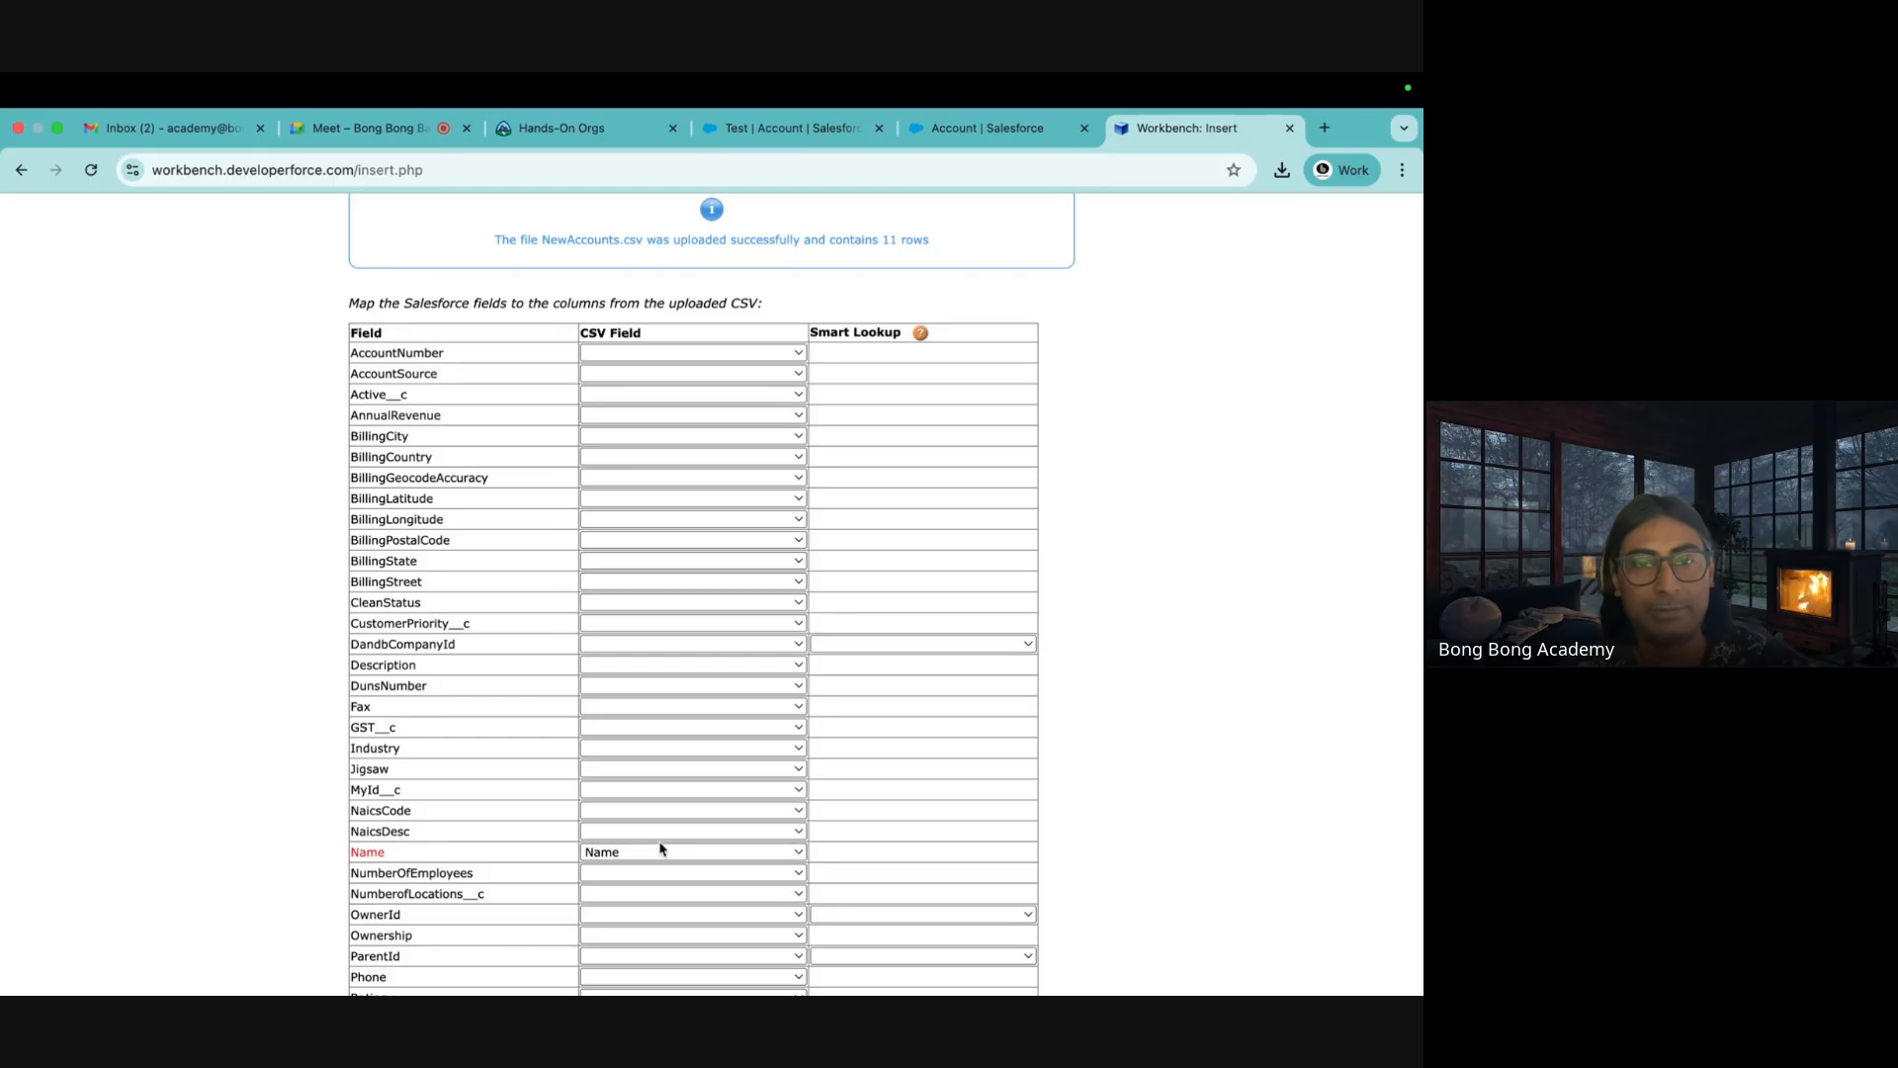
click(635, 856)
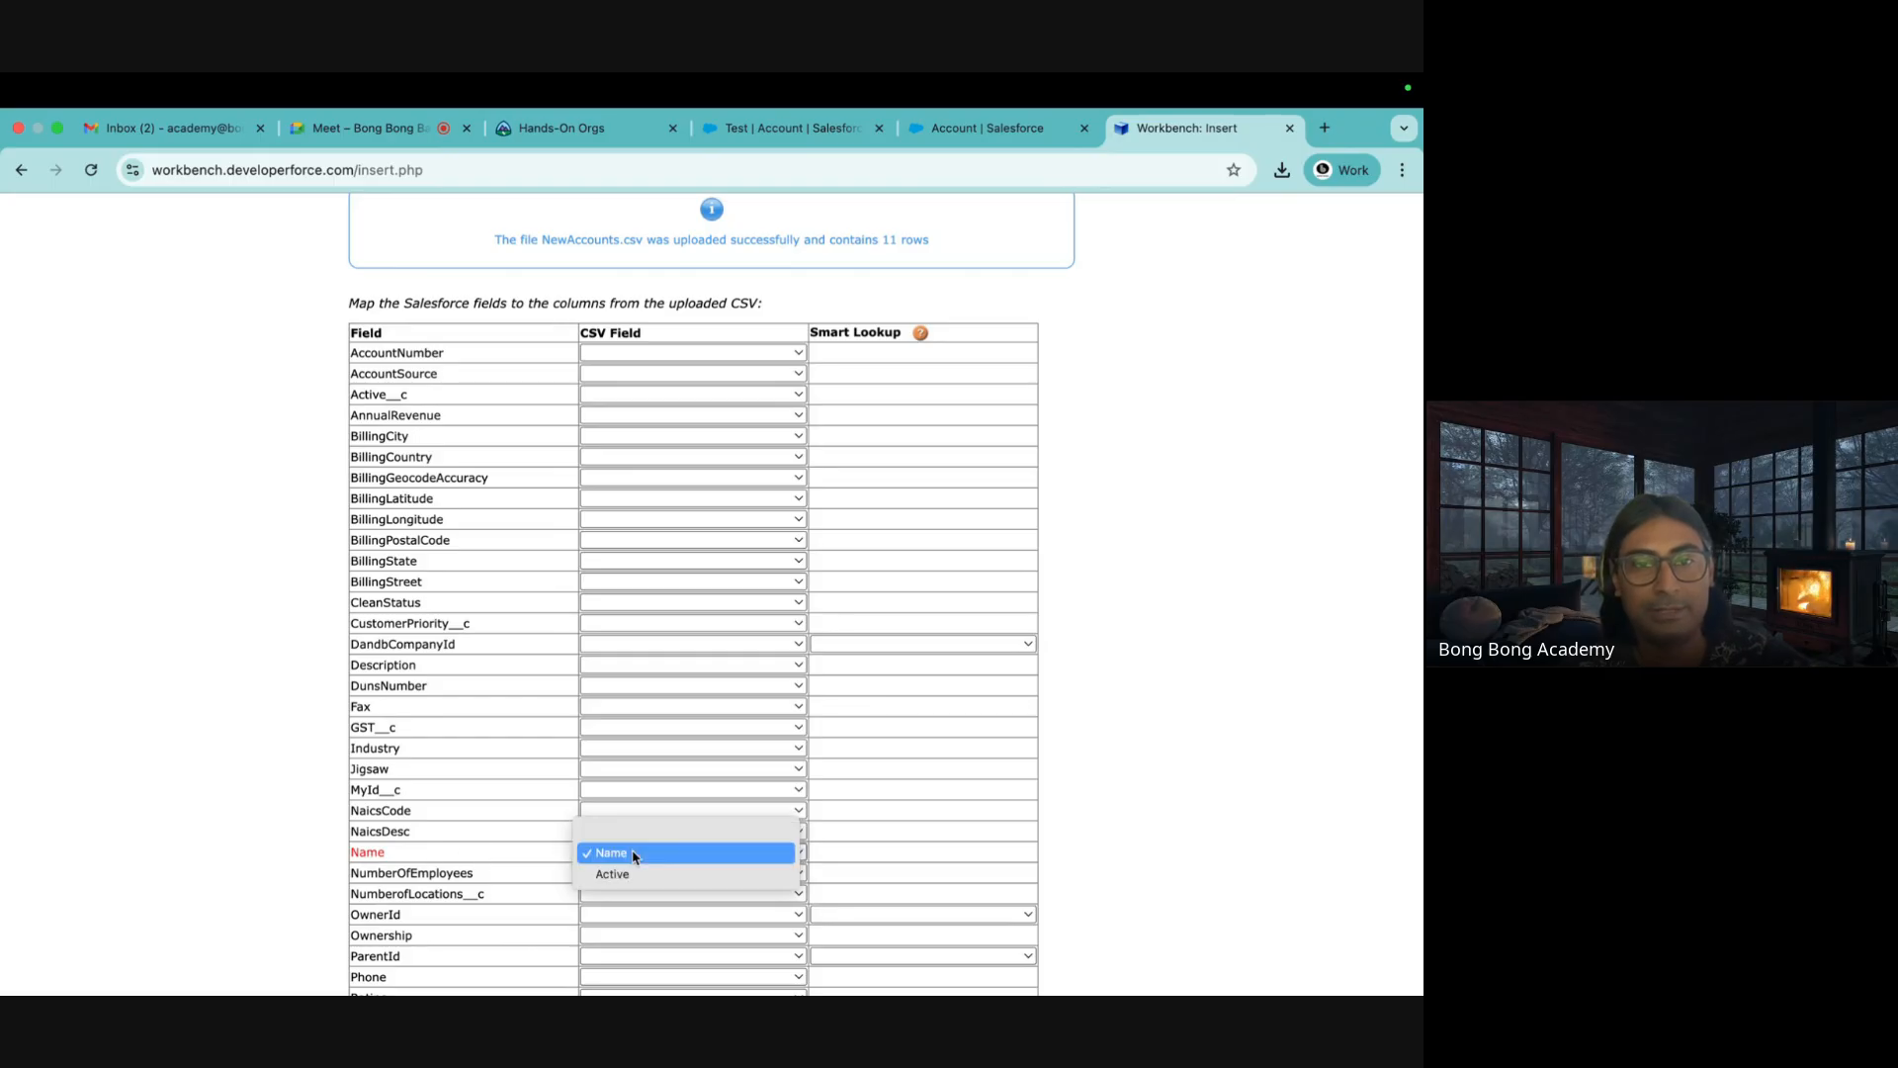
click(635, 857)
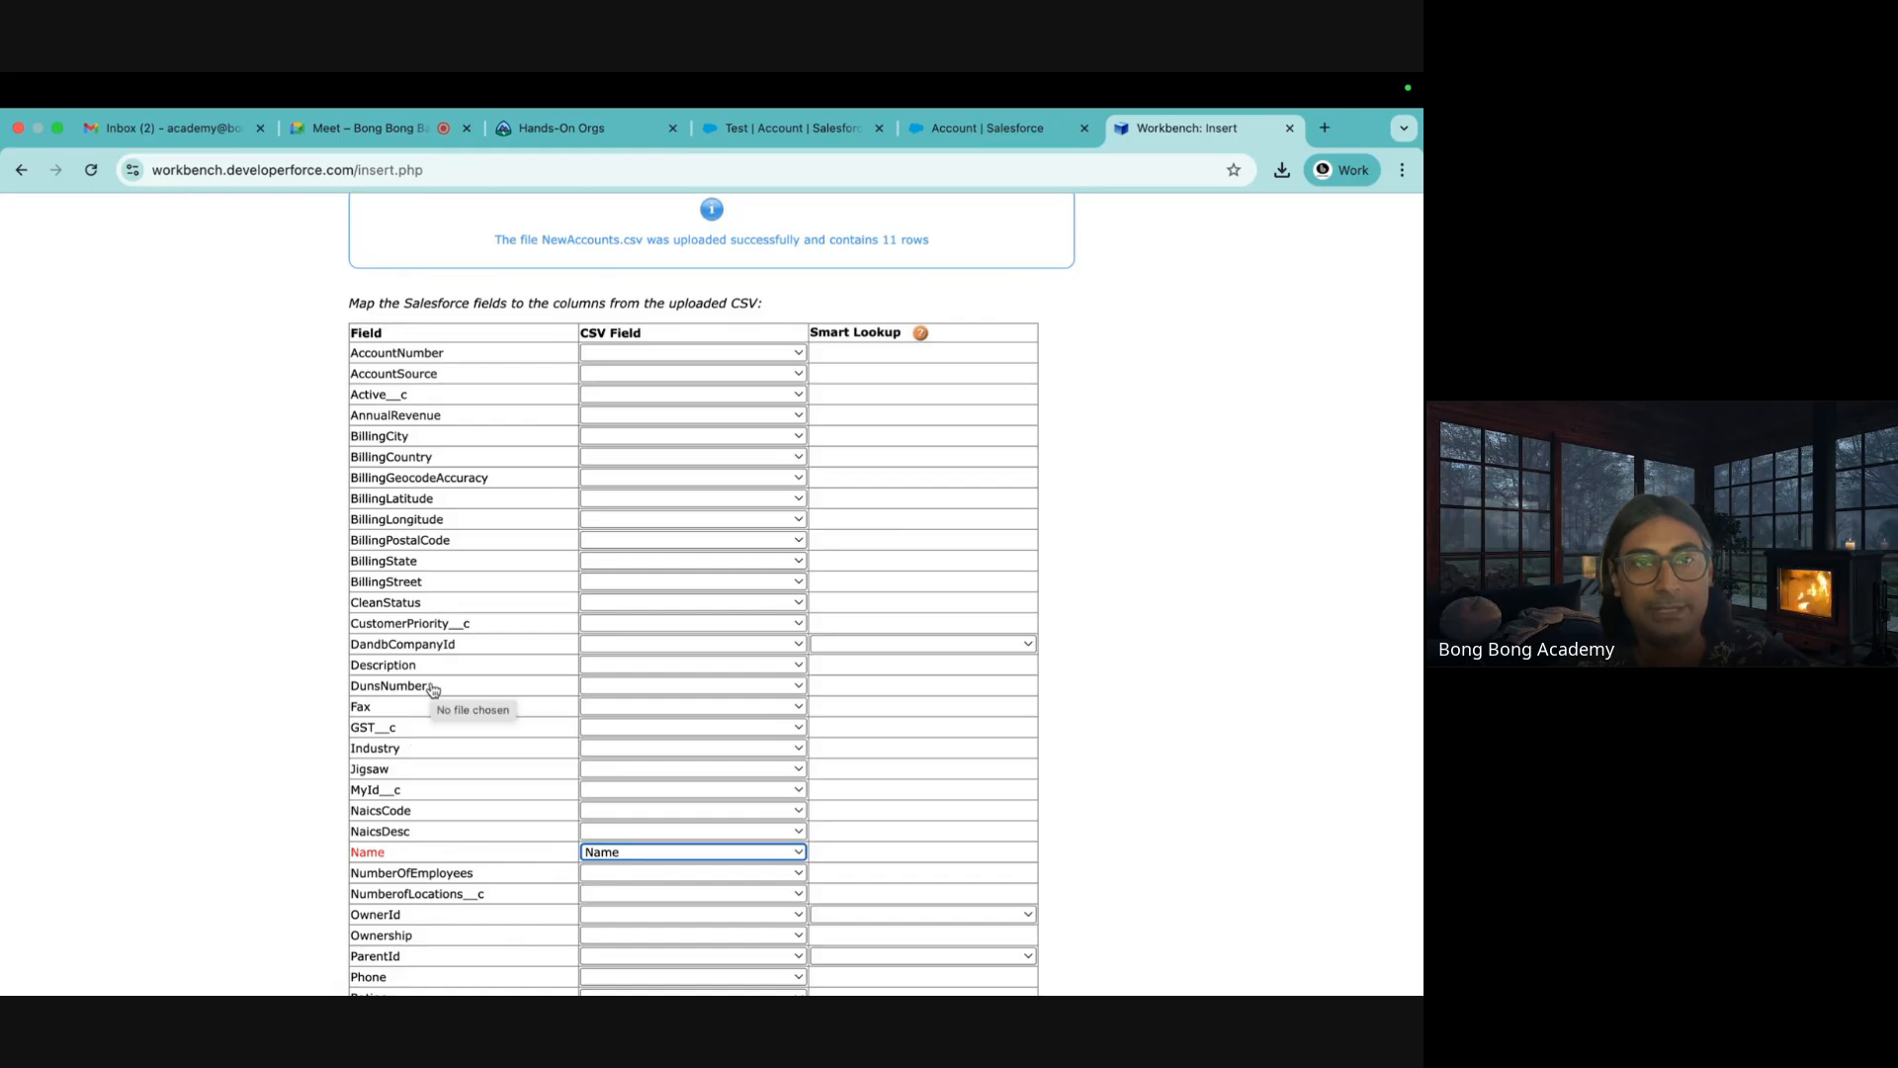
scroll(432, 689, down, 3)
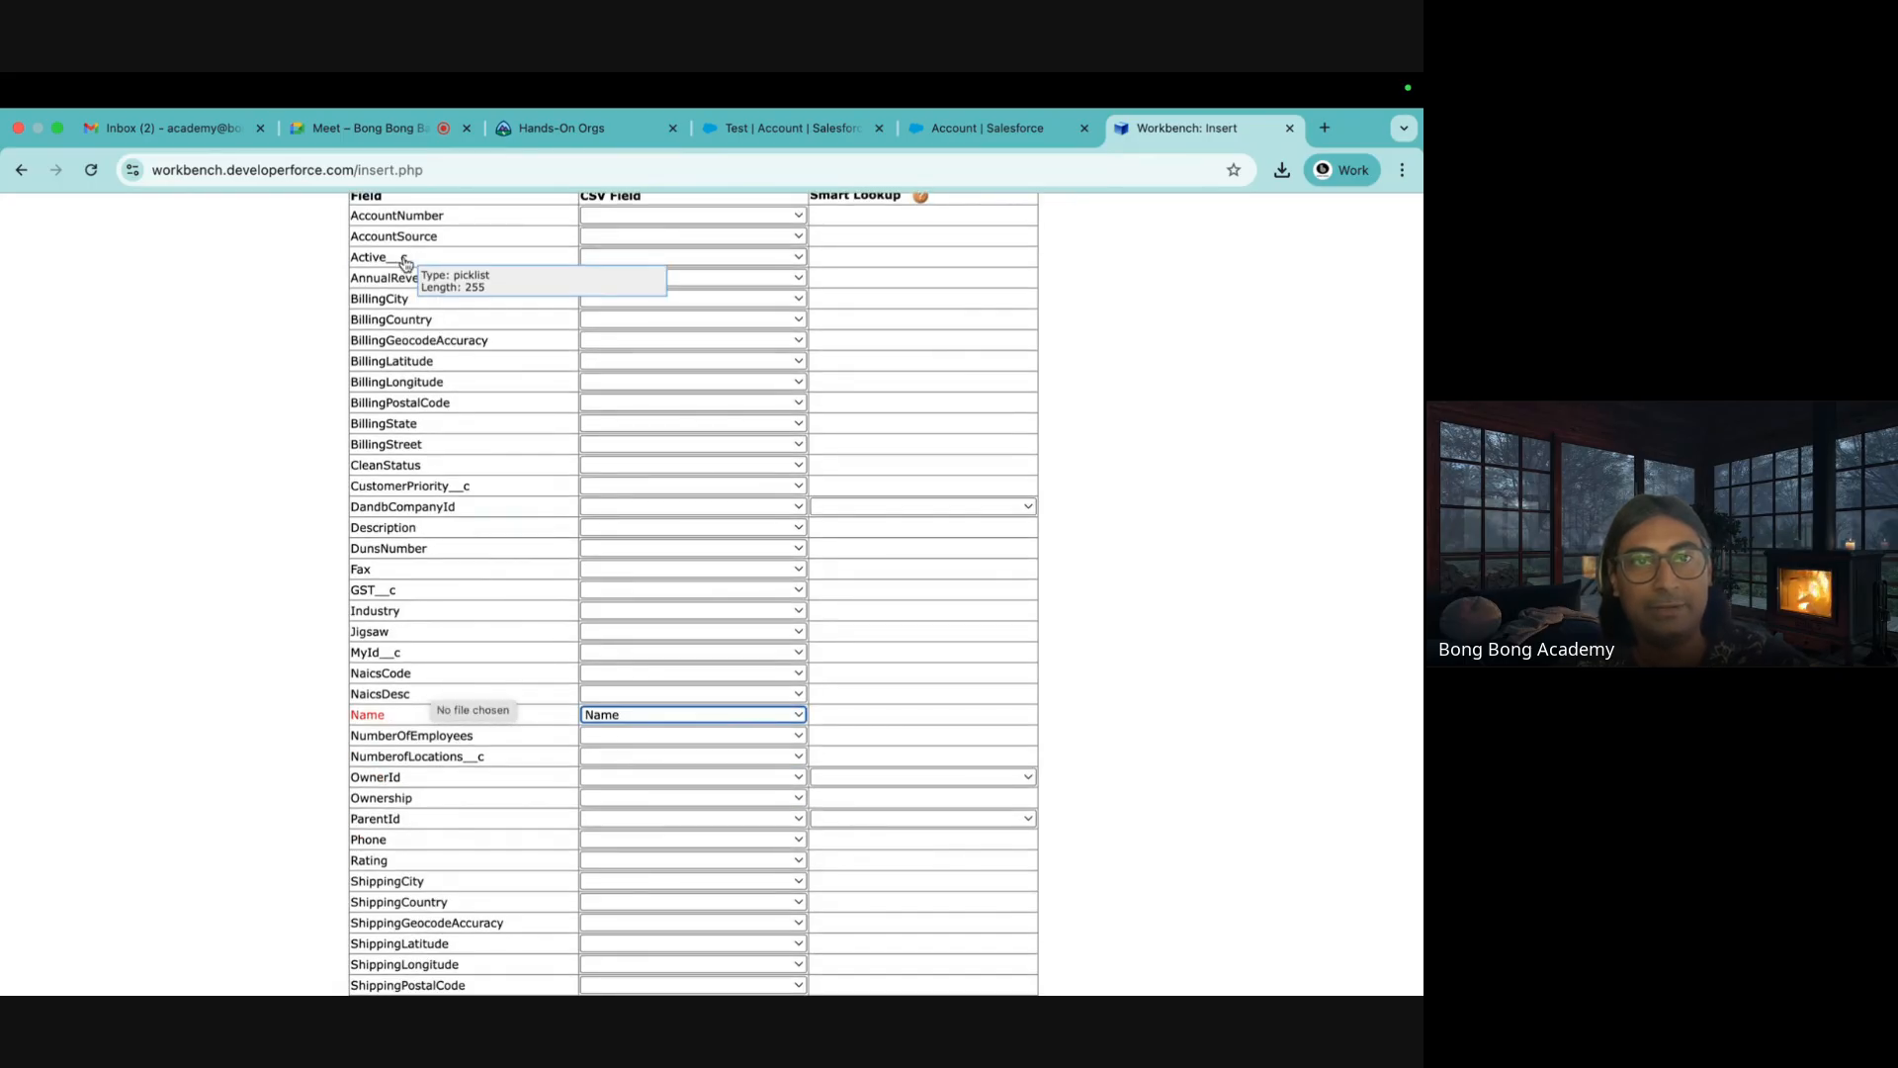
drag(344, 263, 592, 260)
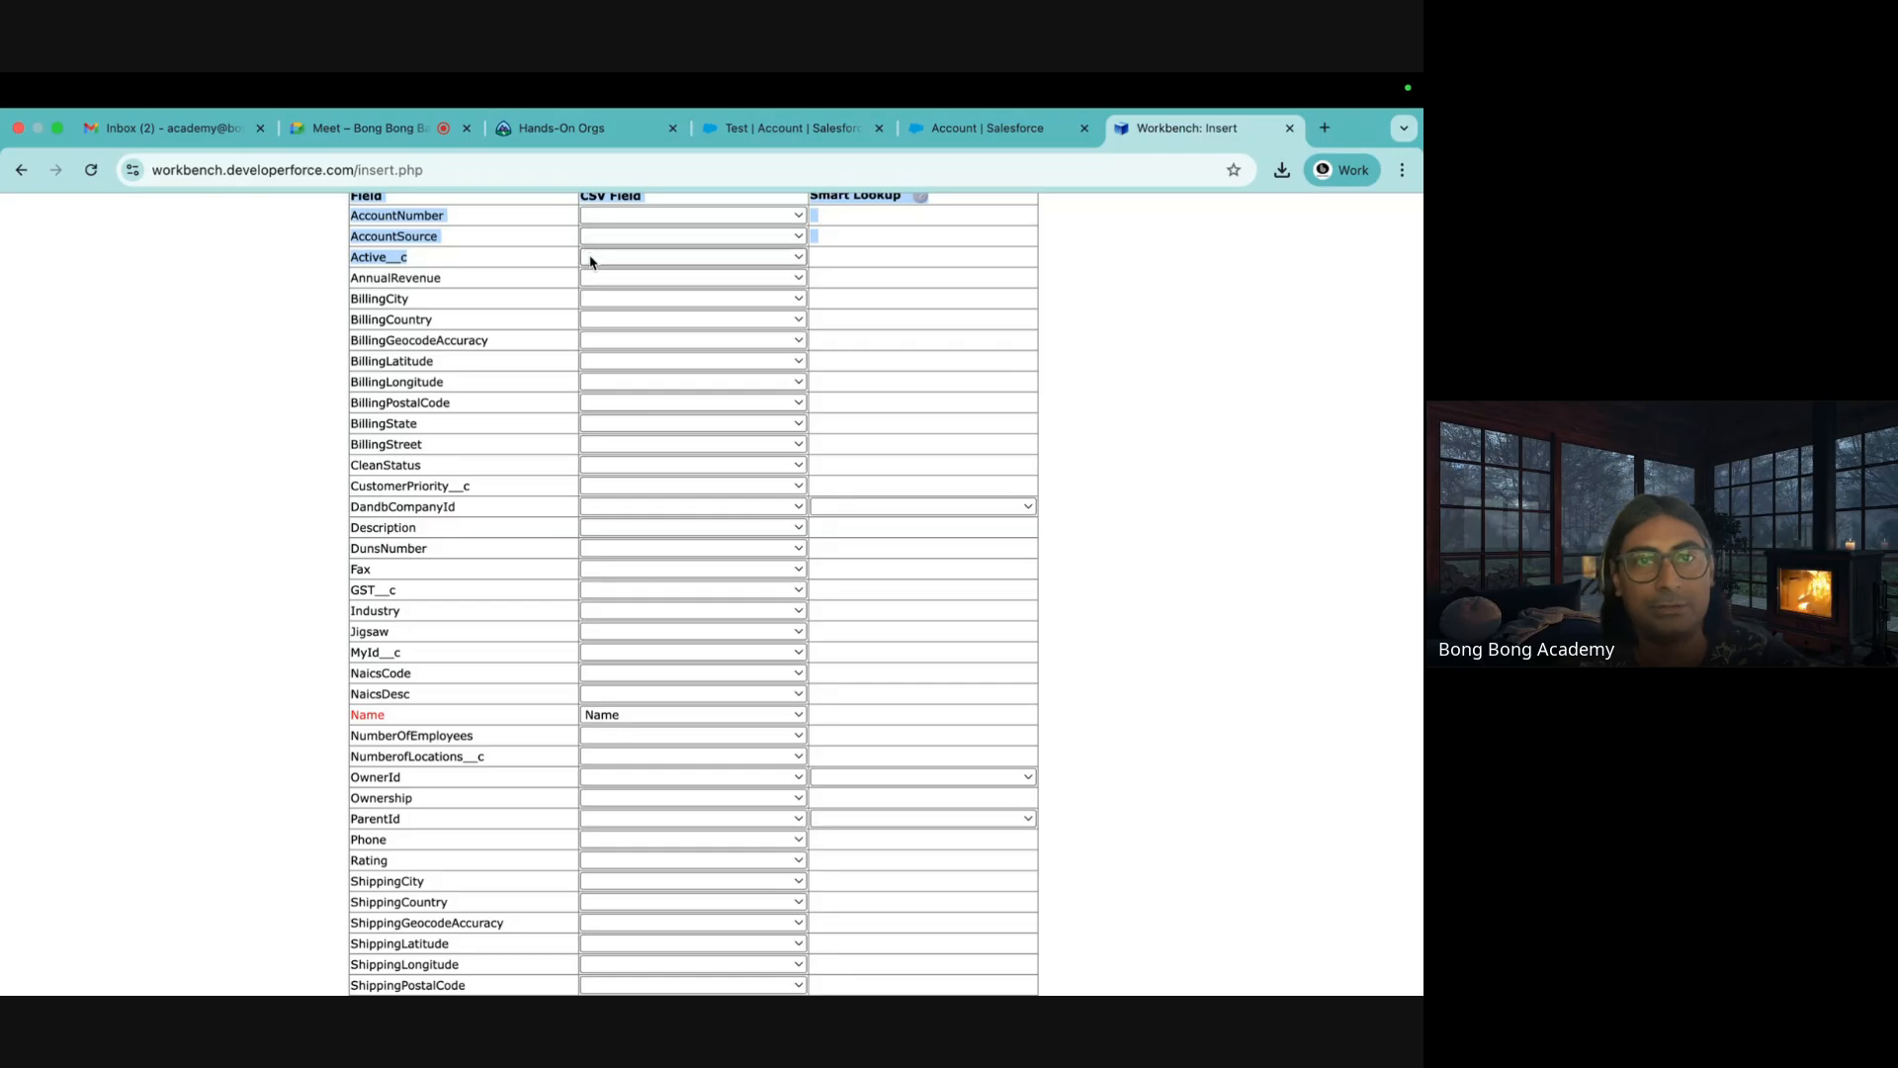
click(592, 260)
click(607, 308)
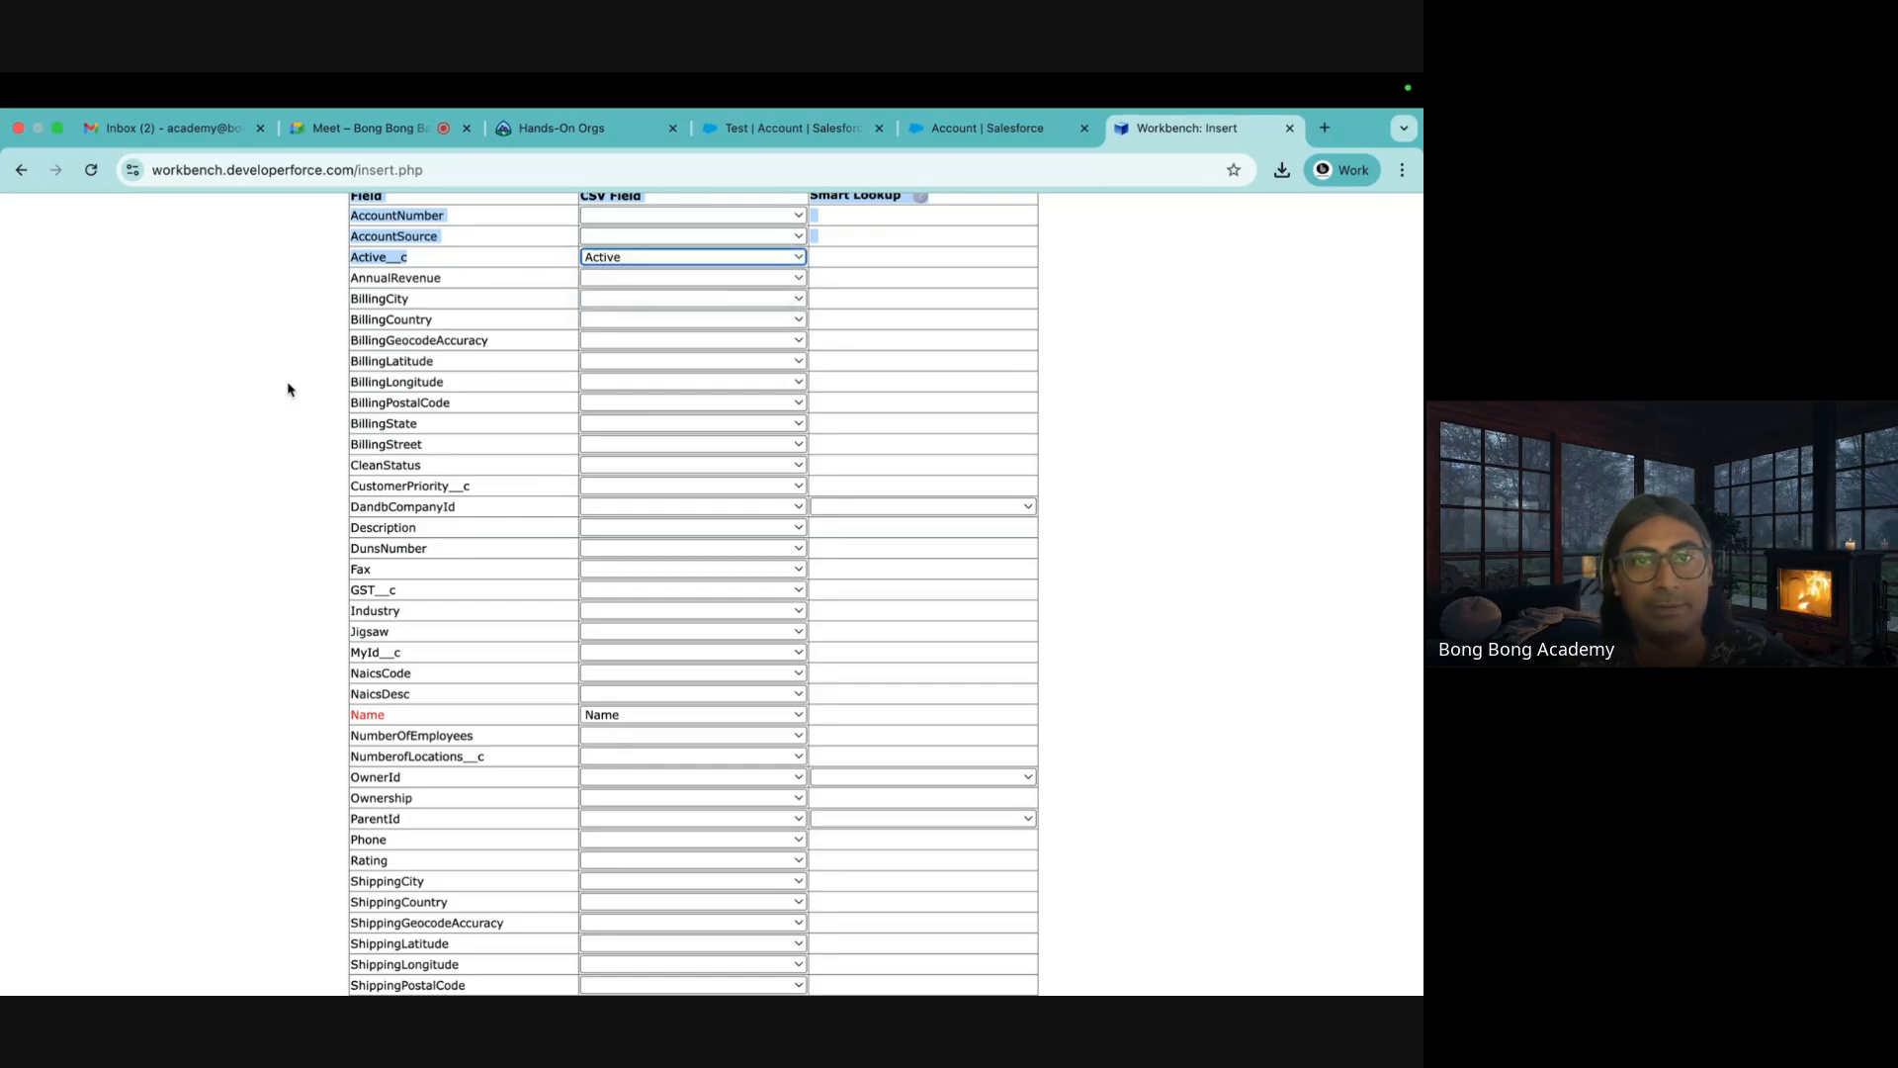
click(265, 405)
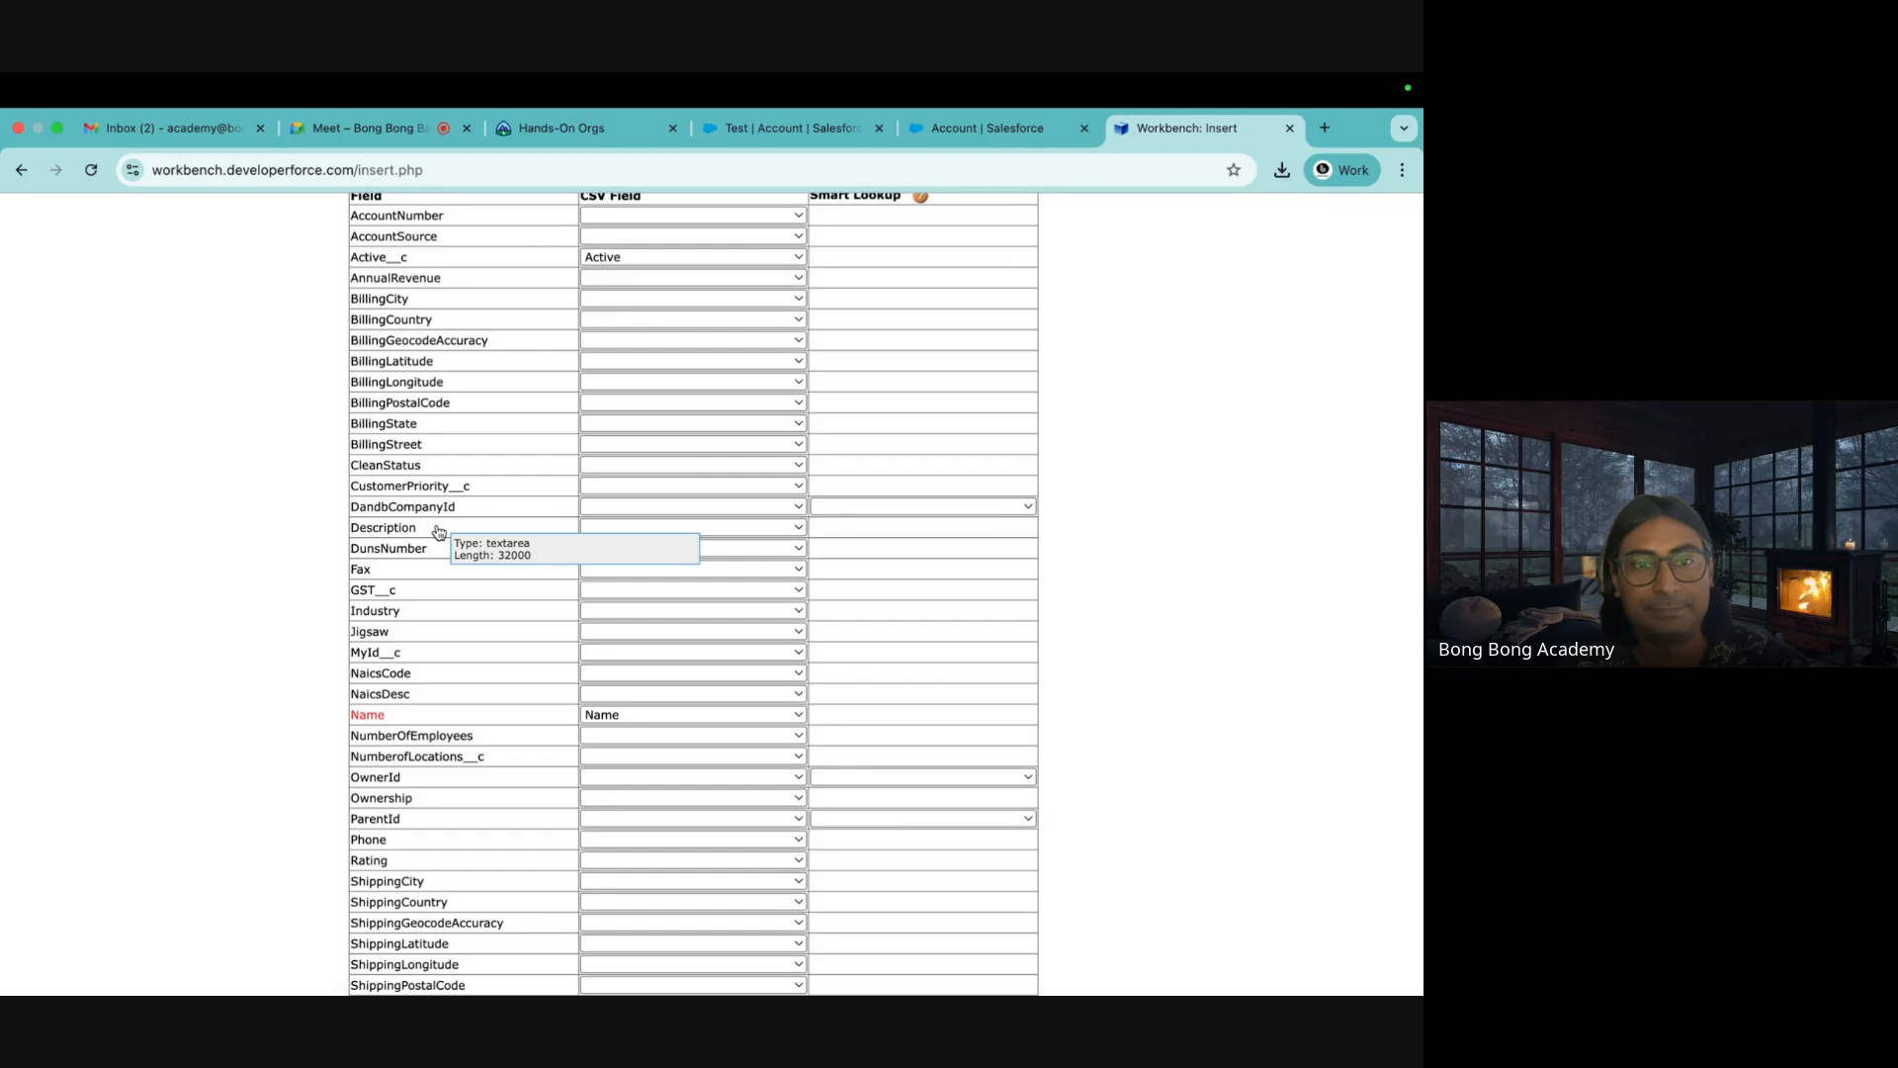
scroll(363, 728, down, 2)
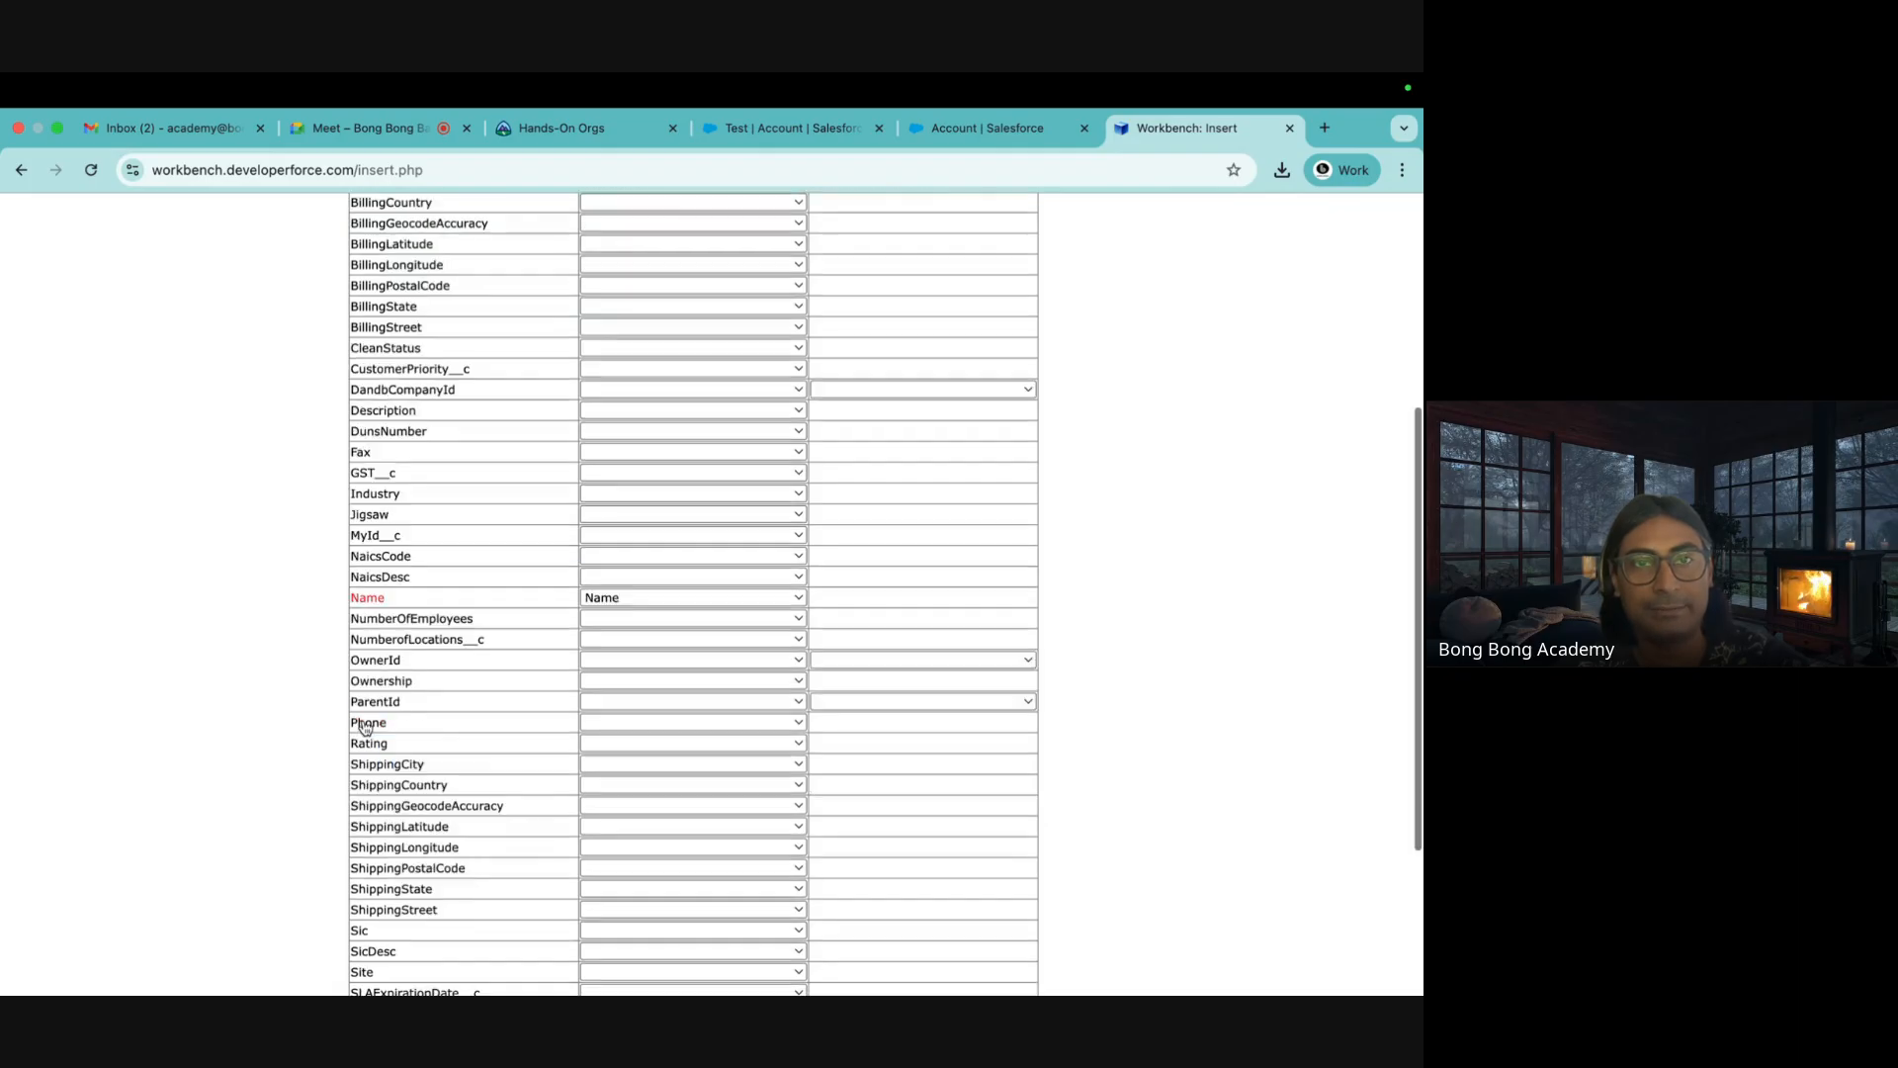
scroll(364, 728, down, 4)
click(385, 932)
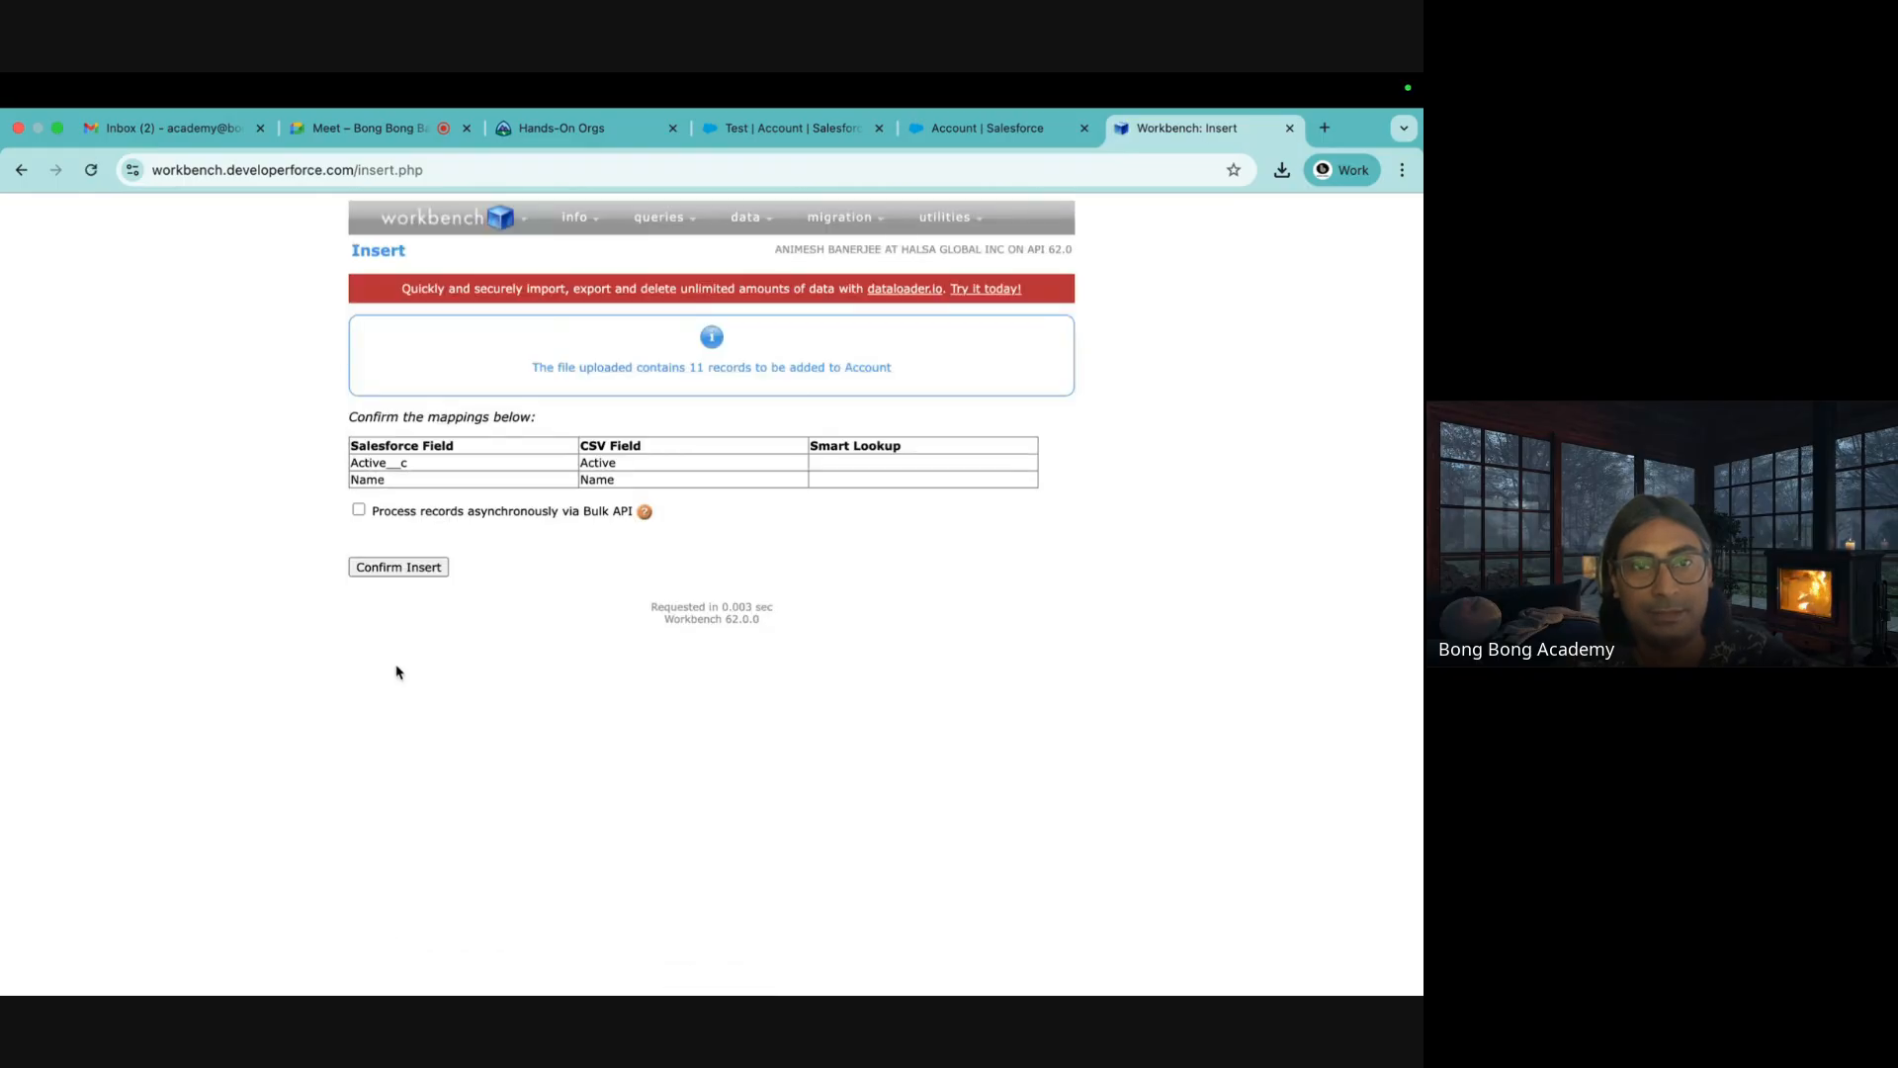
Confirm the insert of 11 Account records (11 successes, 0 errors), then view the Test account
click(392, 566)
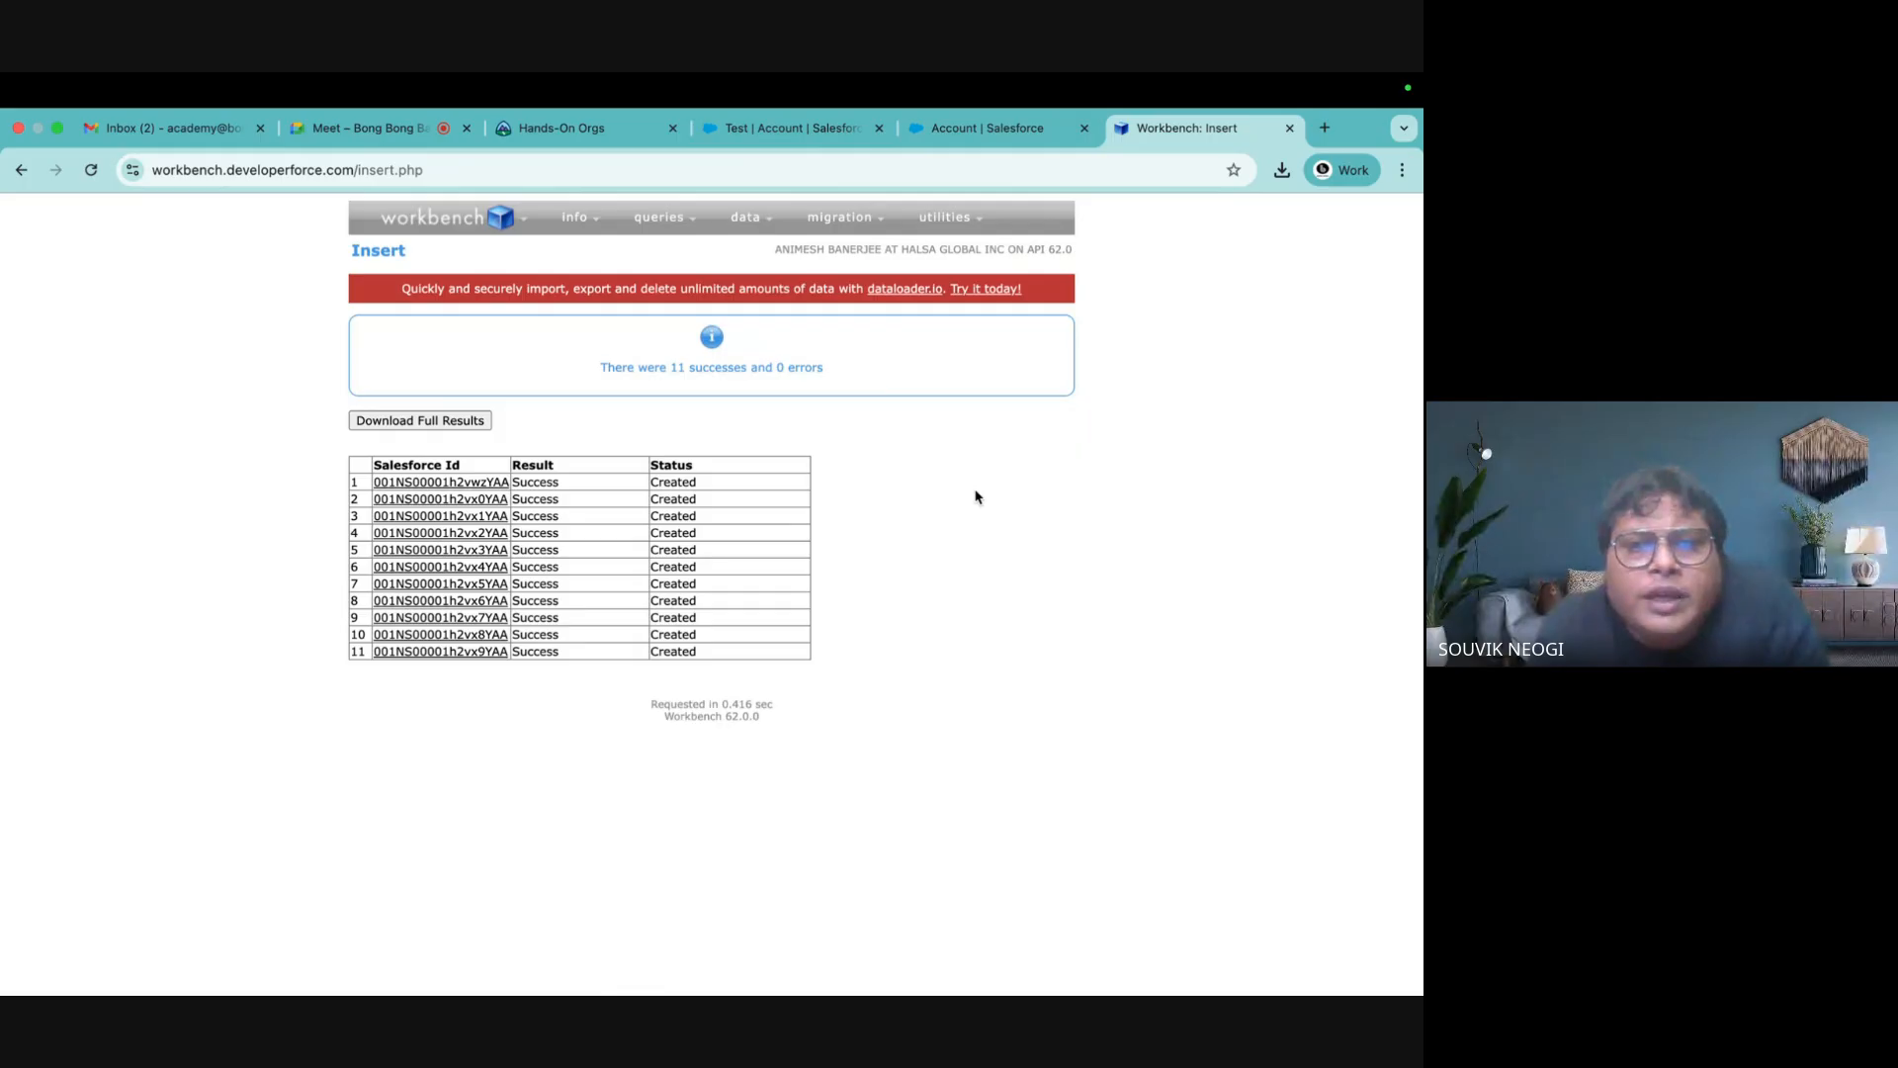
click(774, 145)
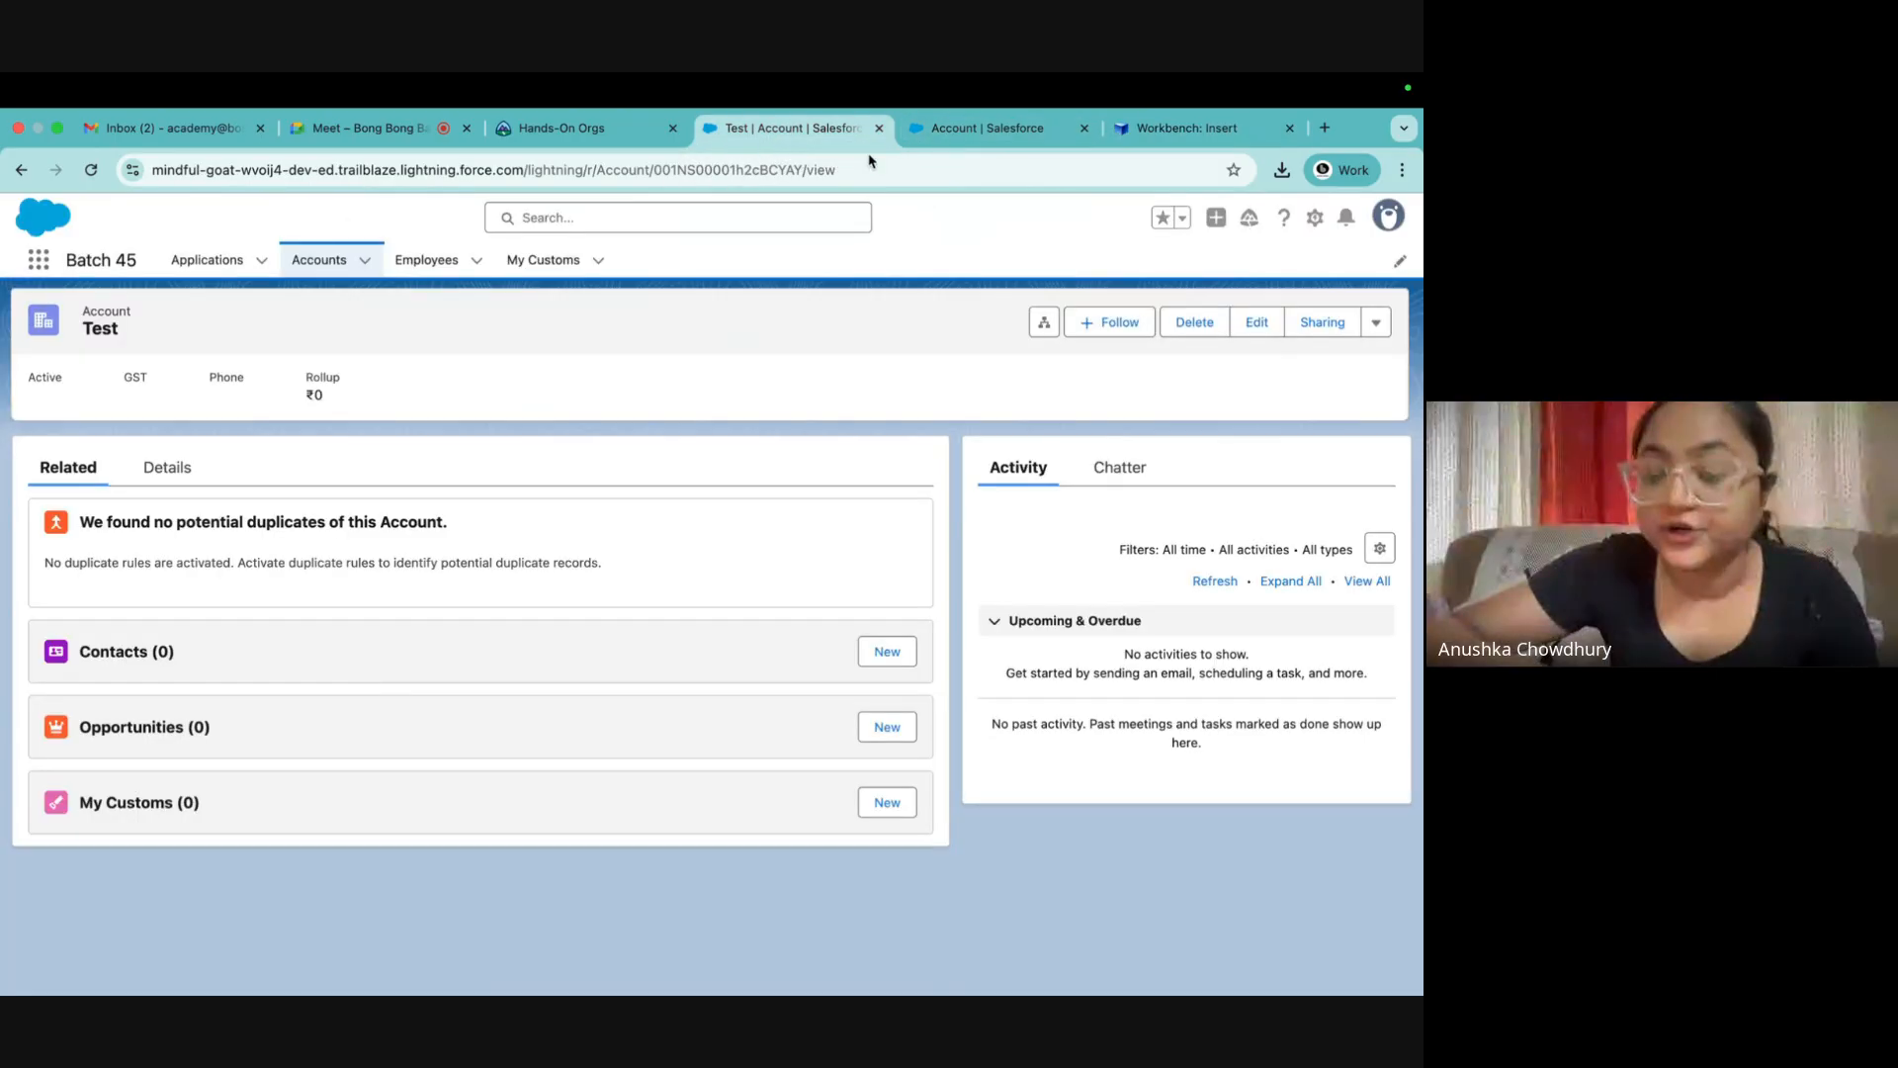
Check the All Accounts list shows 38 items, including Batch 45 - 1 through Batch 45 - 11
click(330, 262)
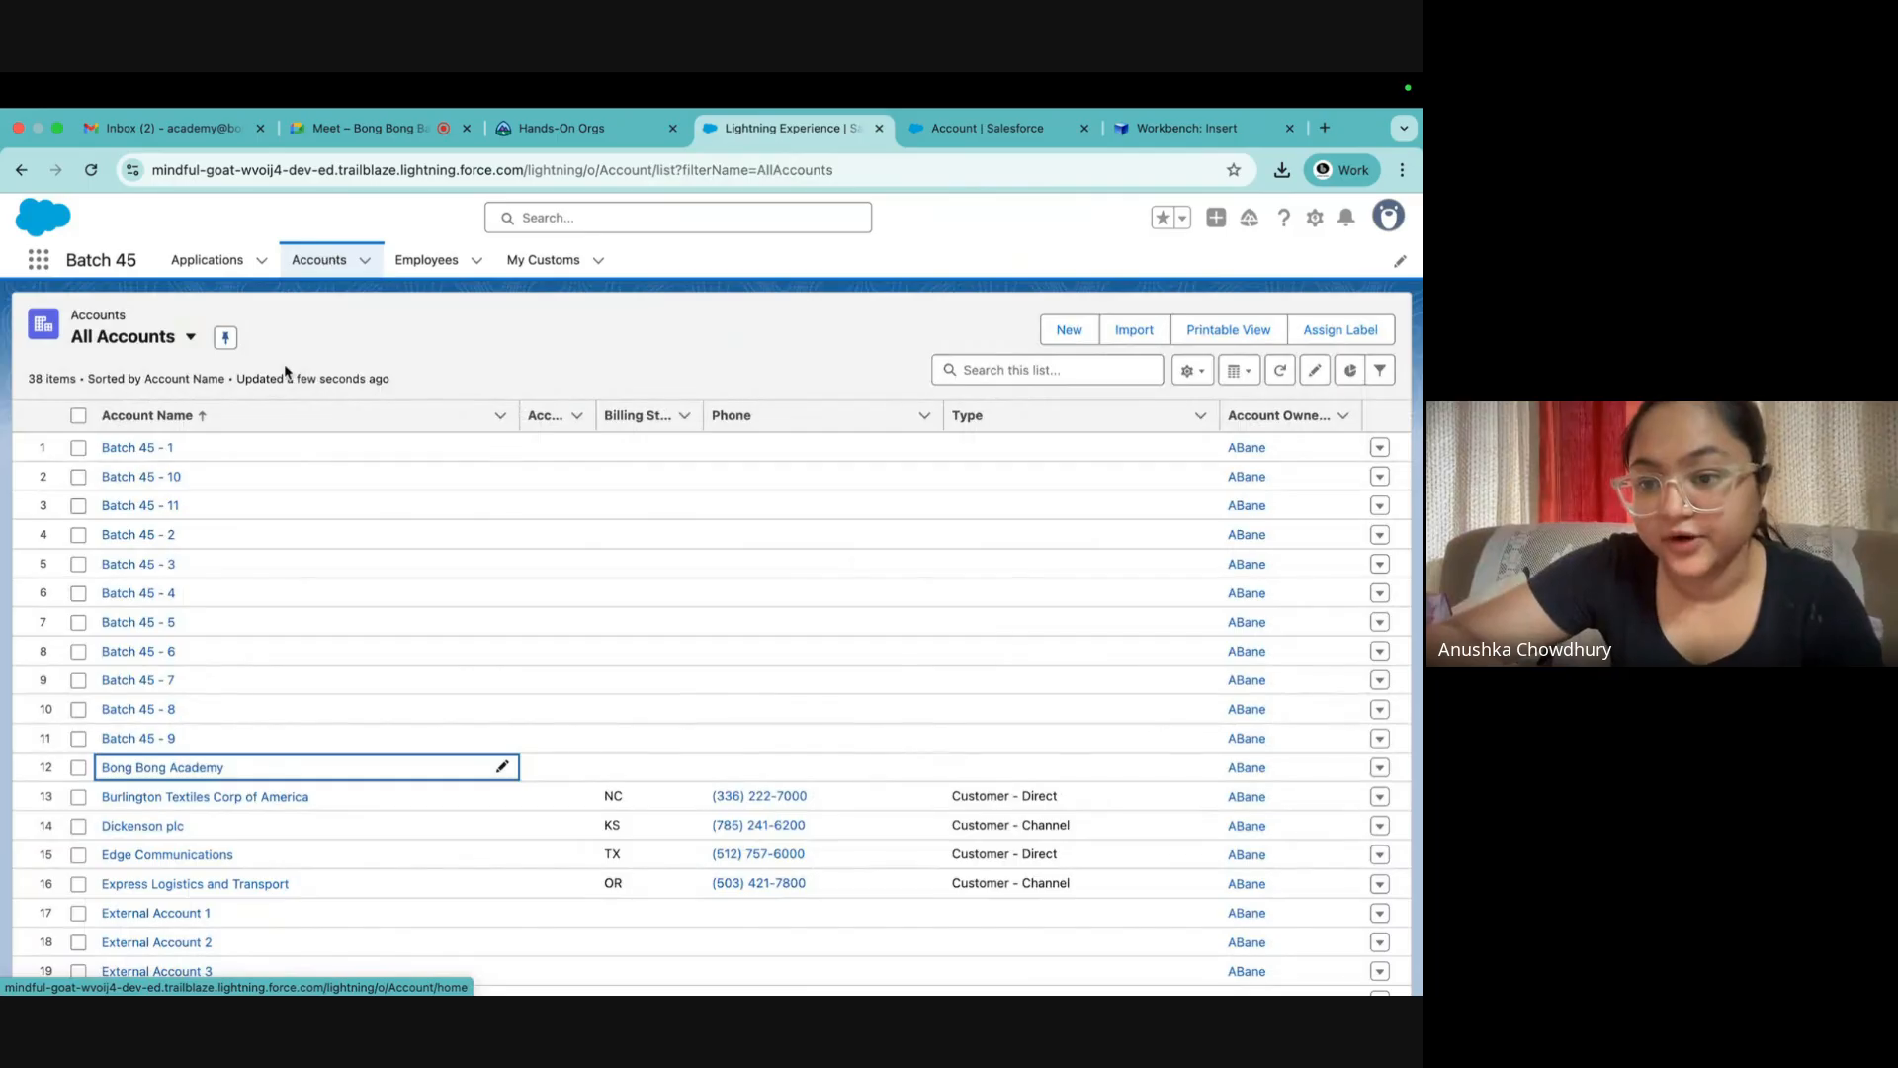
scroll(256, 499, down, 5)
scroll(257, 499, up, 5)
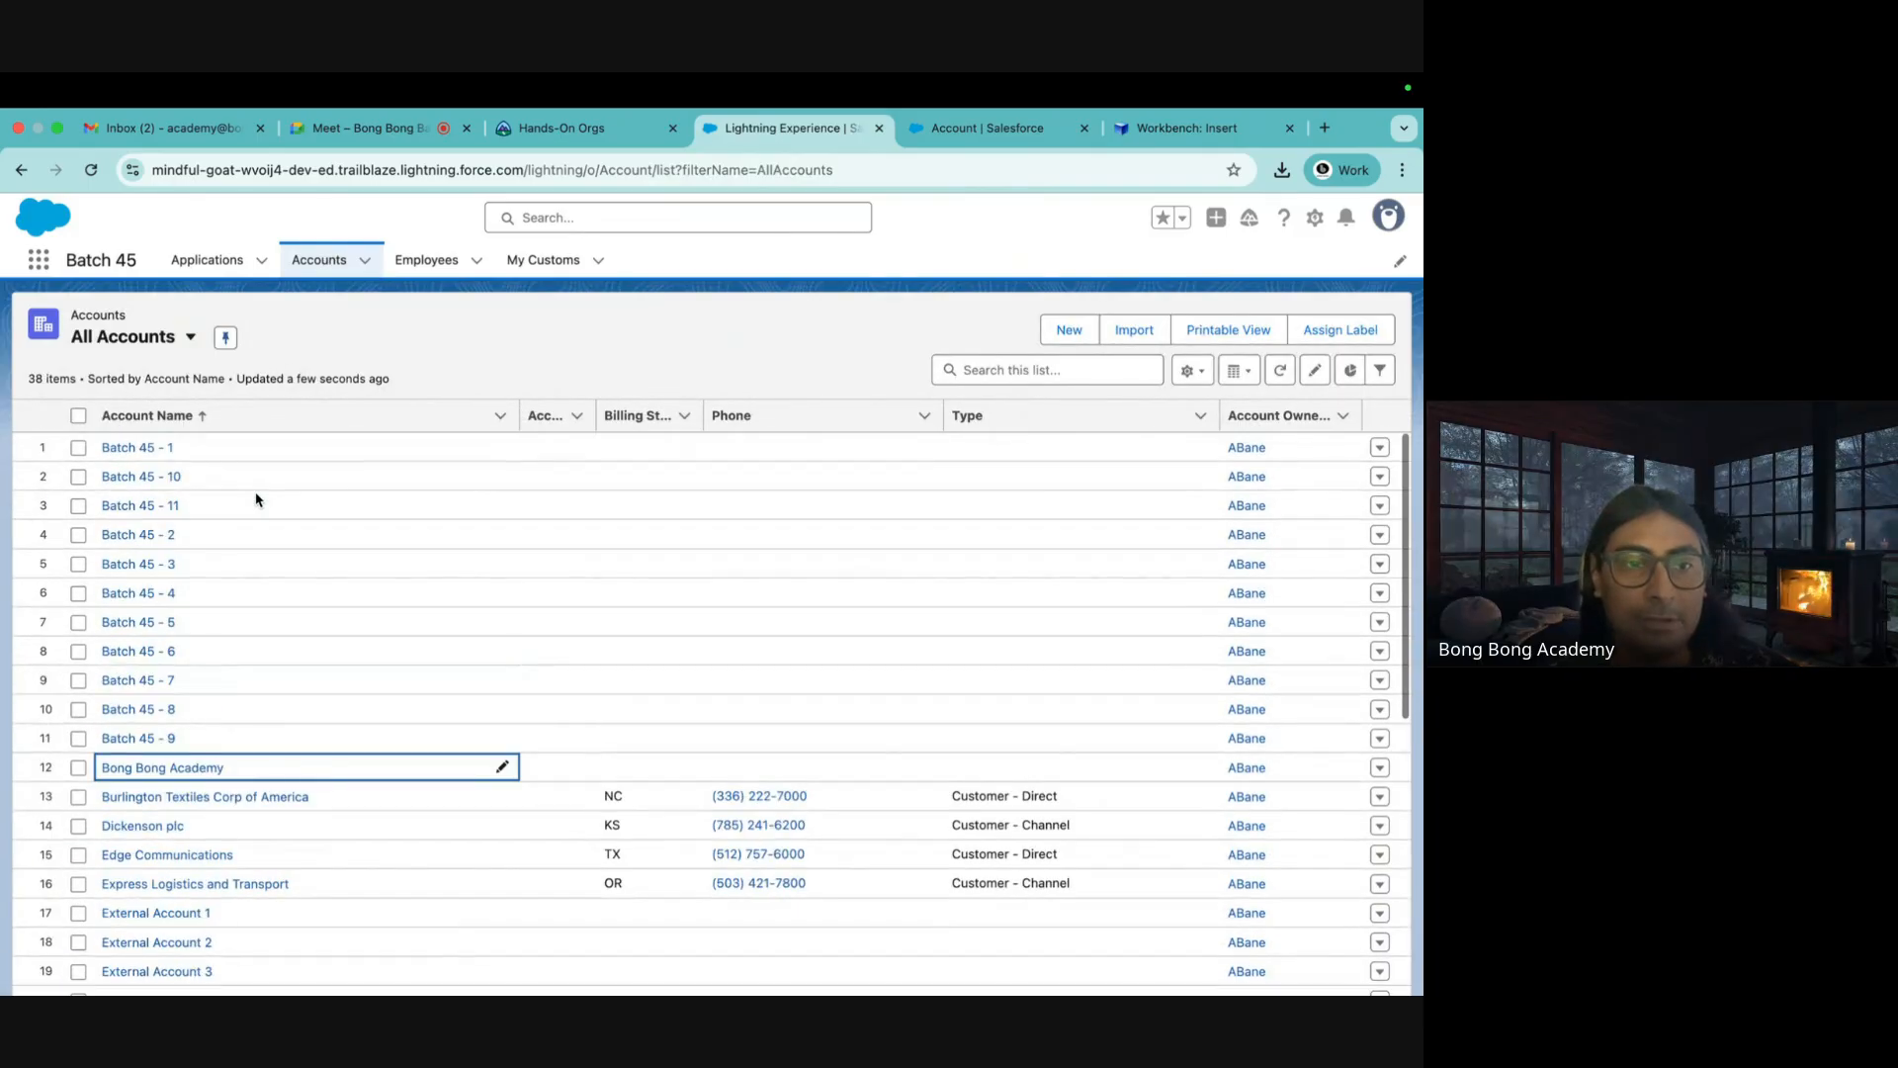
scroll(292, 680, down, 5)
scroll(293, 680, up, 5)
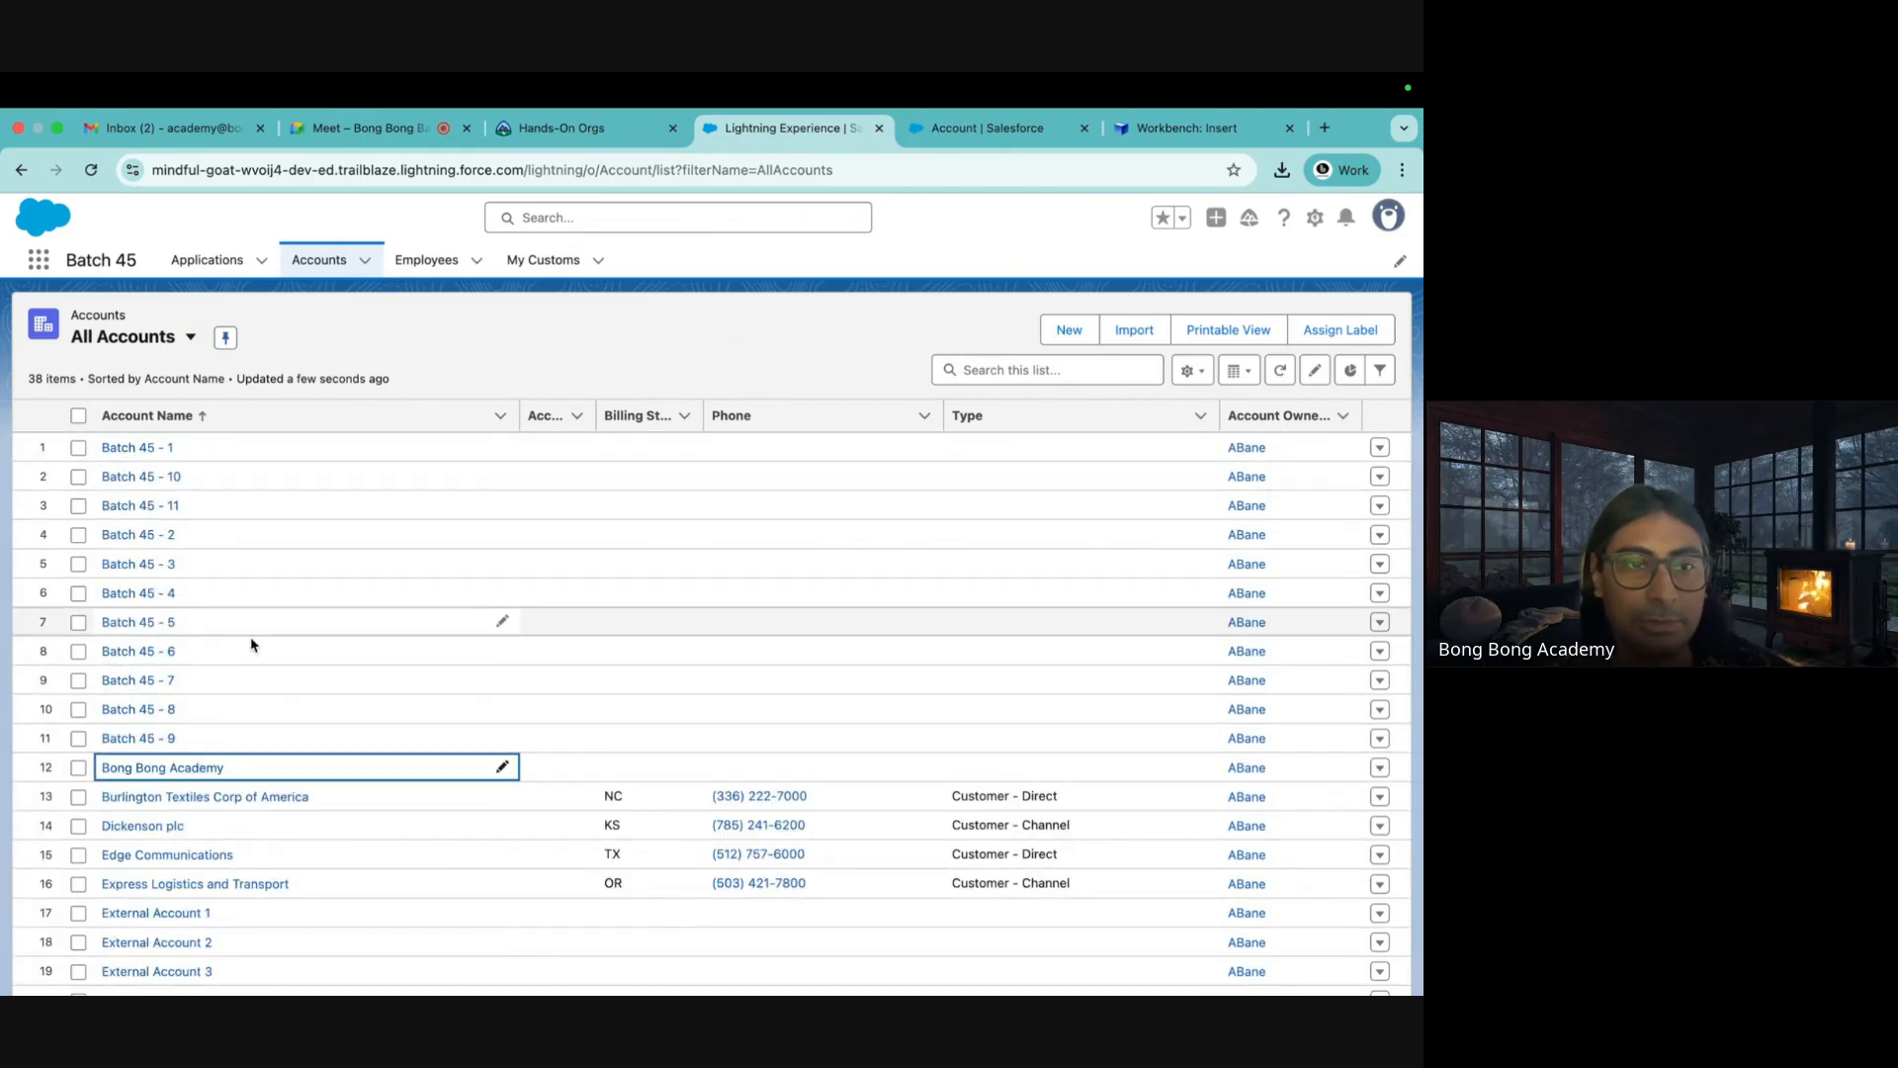
scroll(458, 796, down, 5)
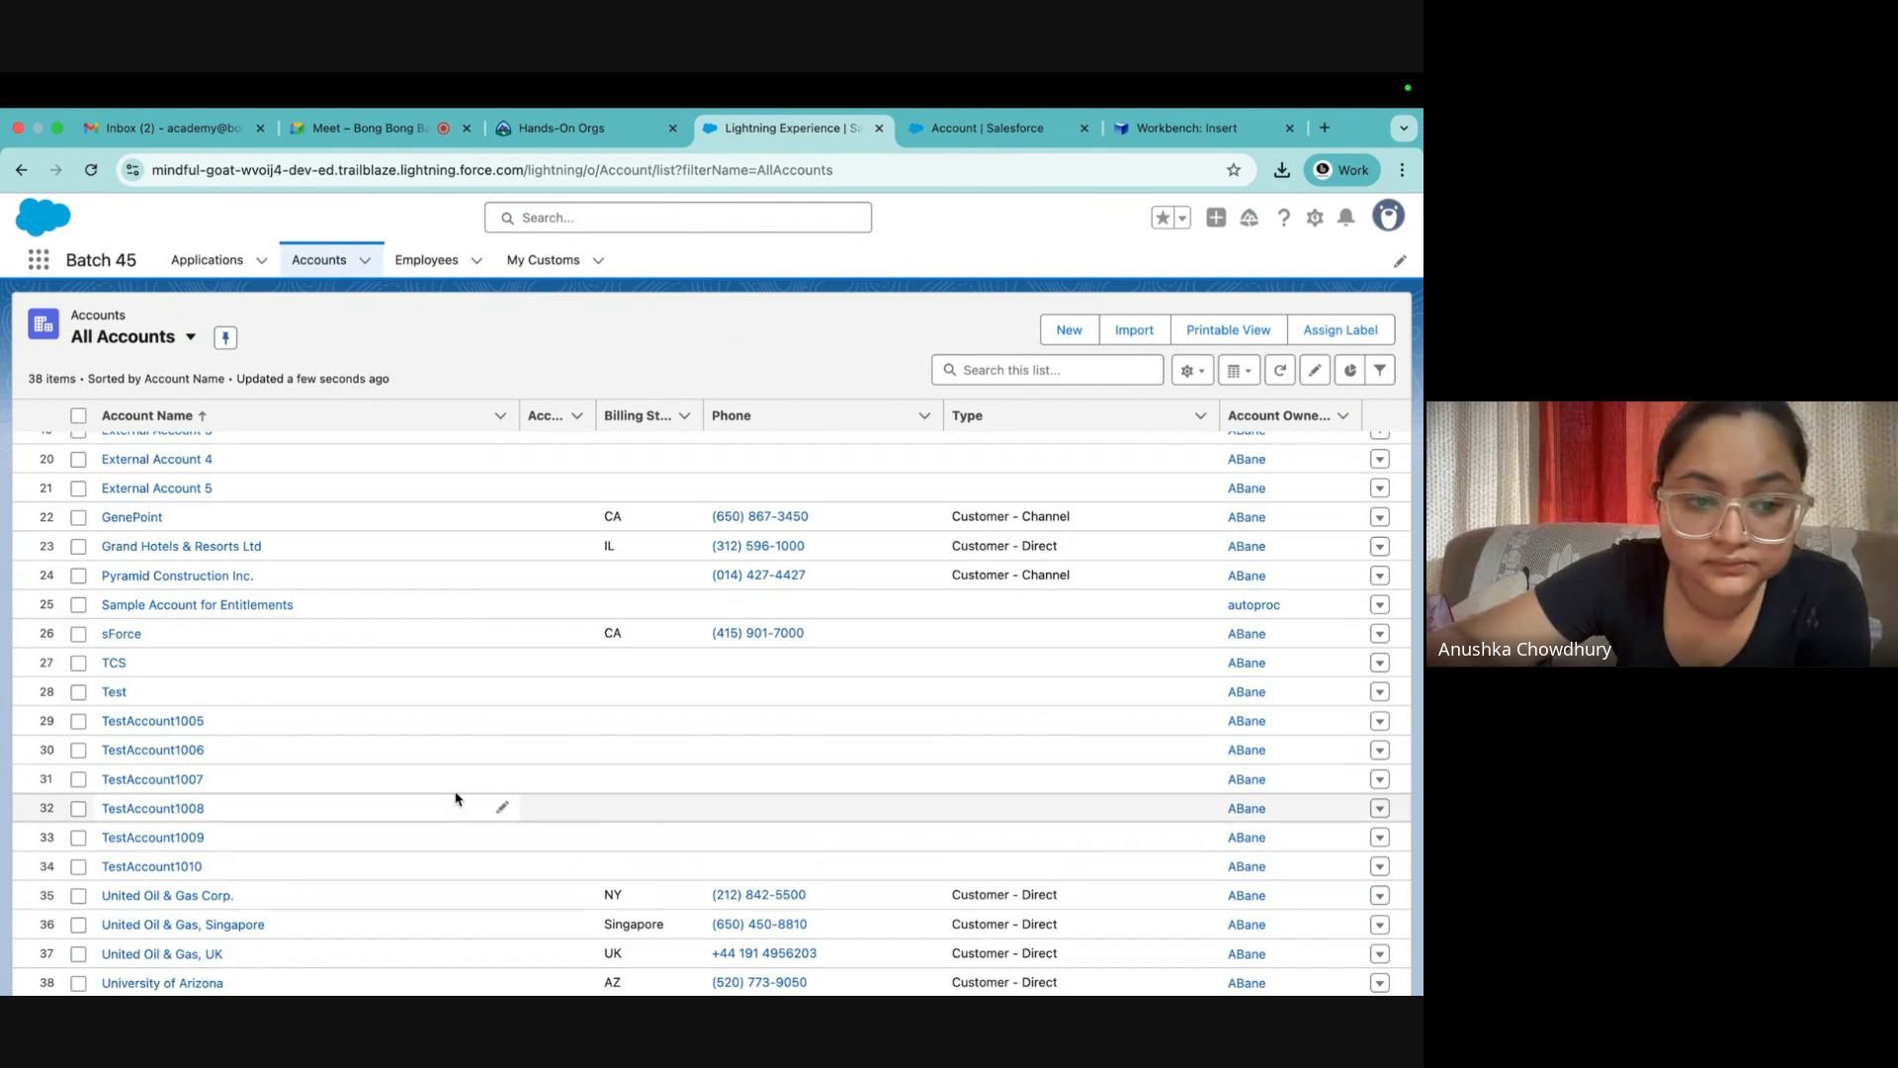
scroll(456, 798, up, 5)
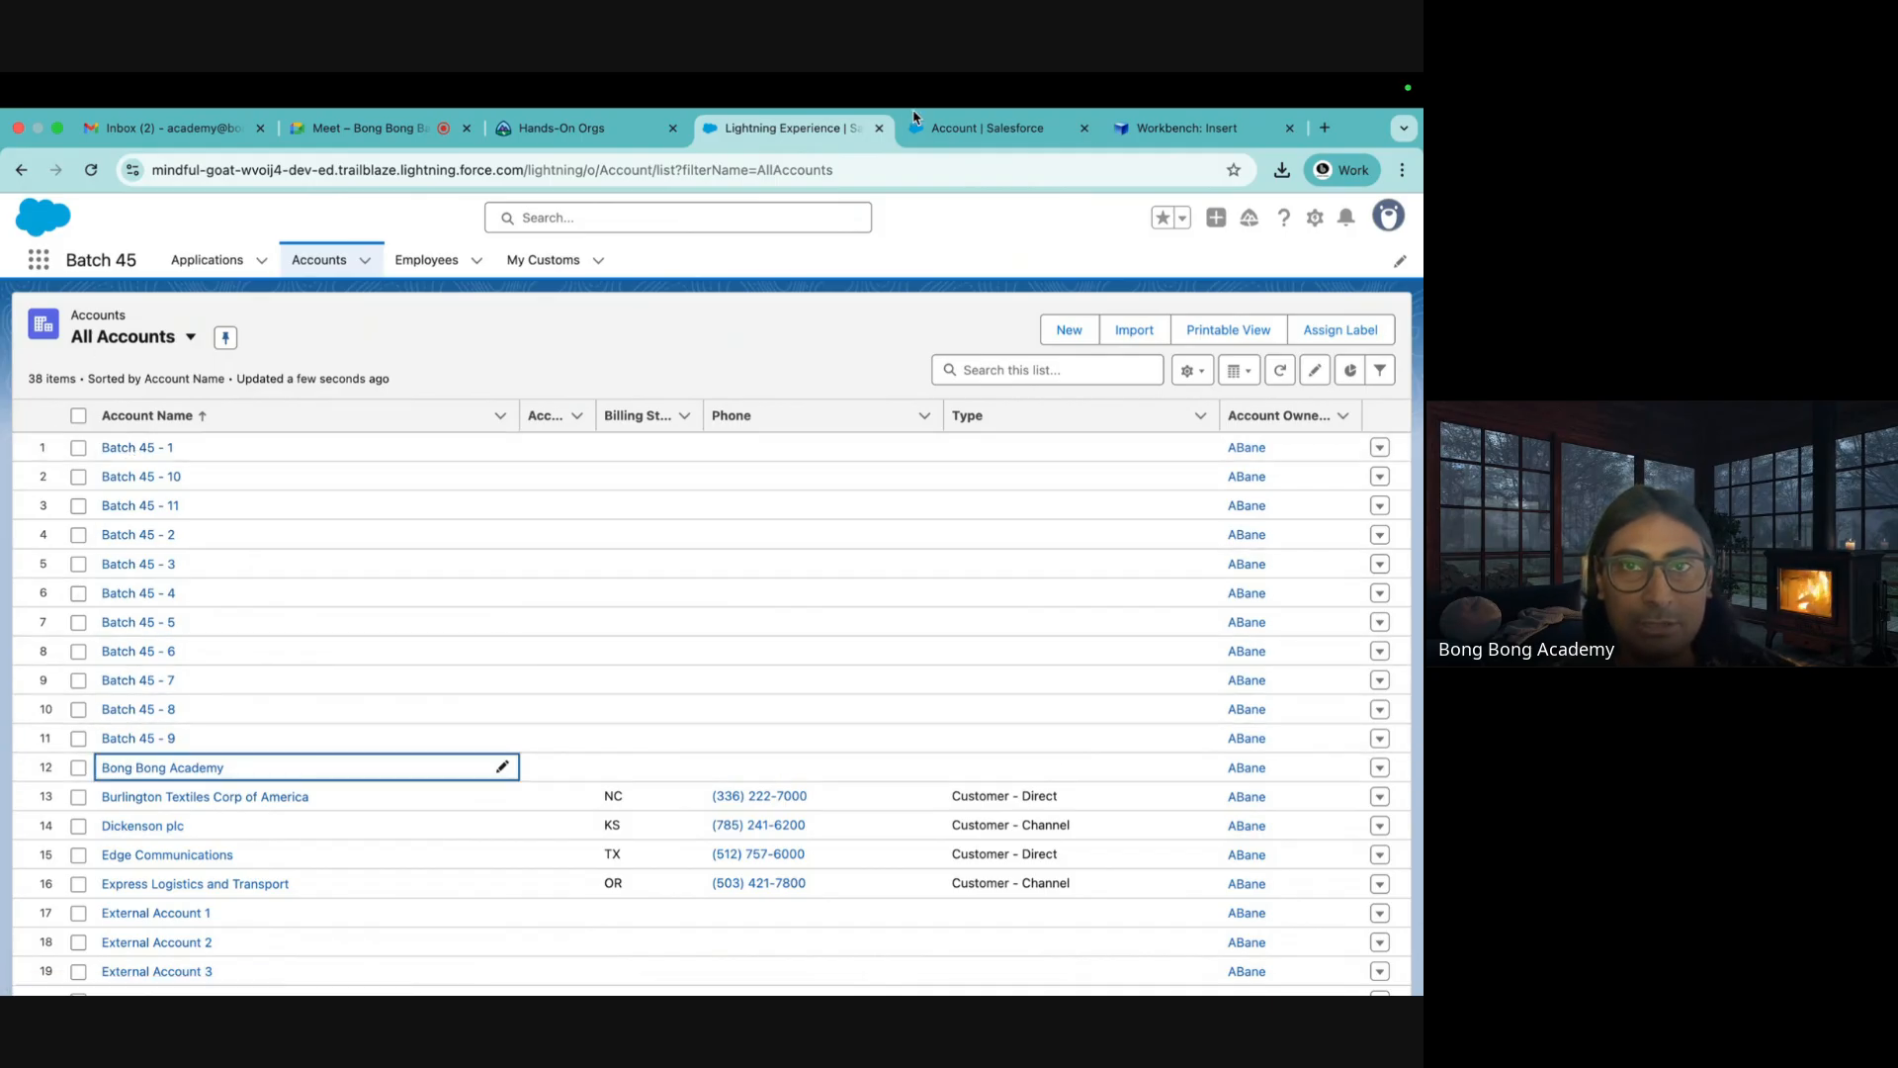
click(1005, 136)
Run a count() query on Account with results shown as a List, returning 38
click(1219, 132)
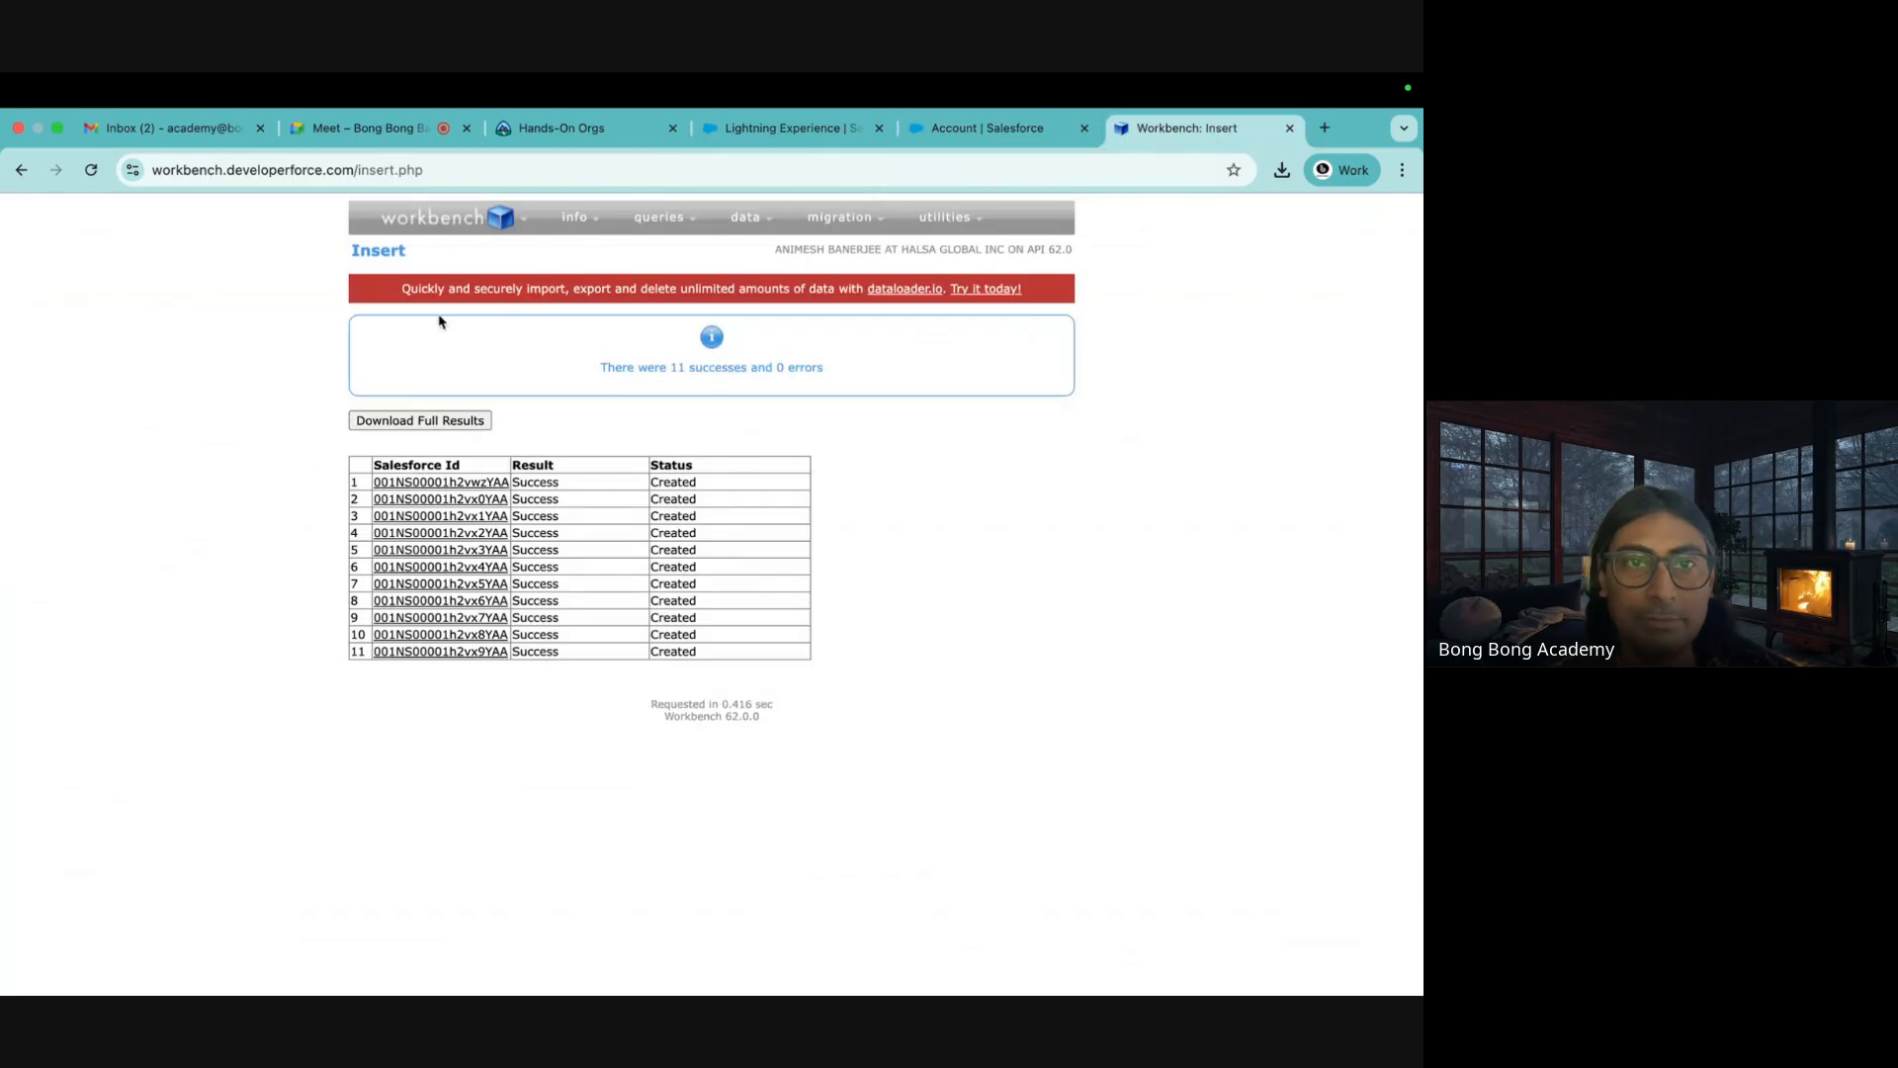
mouse_move(685, 218)
click(649, 253)
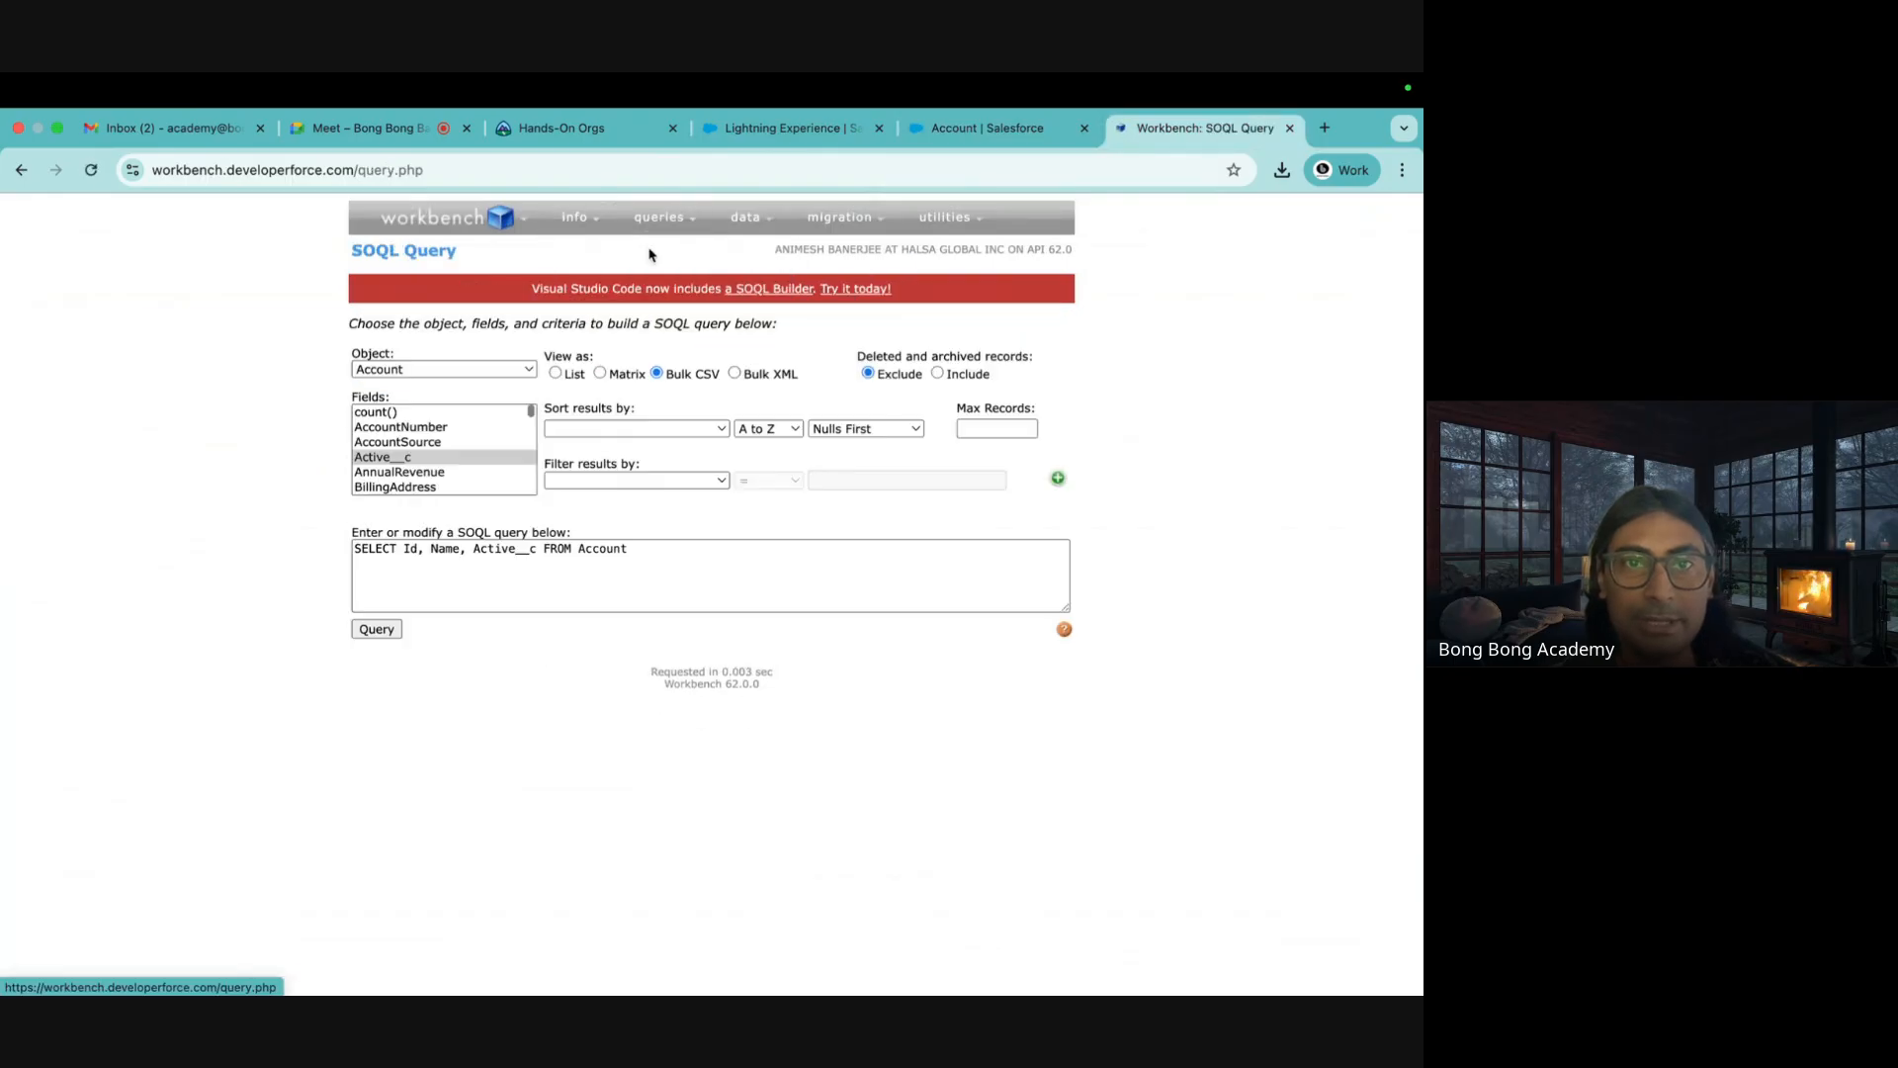
click(396, 426)
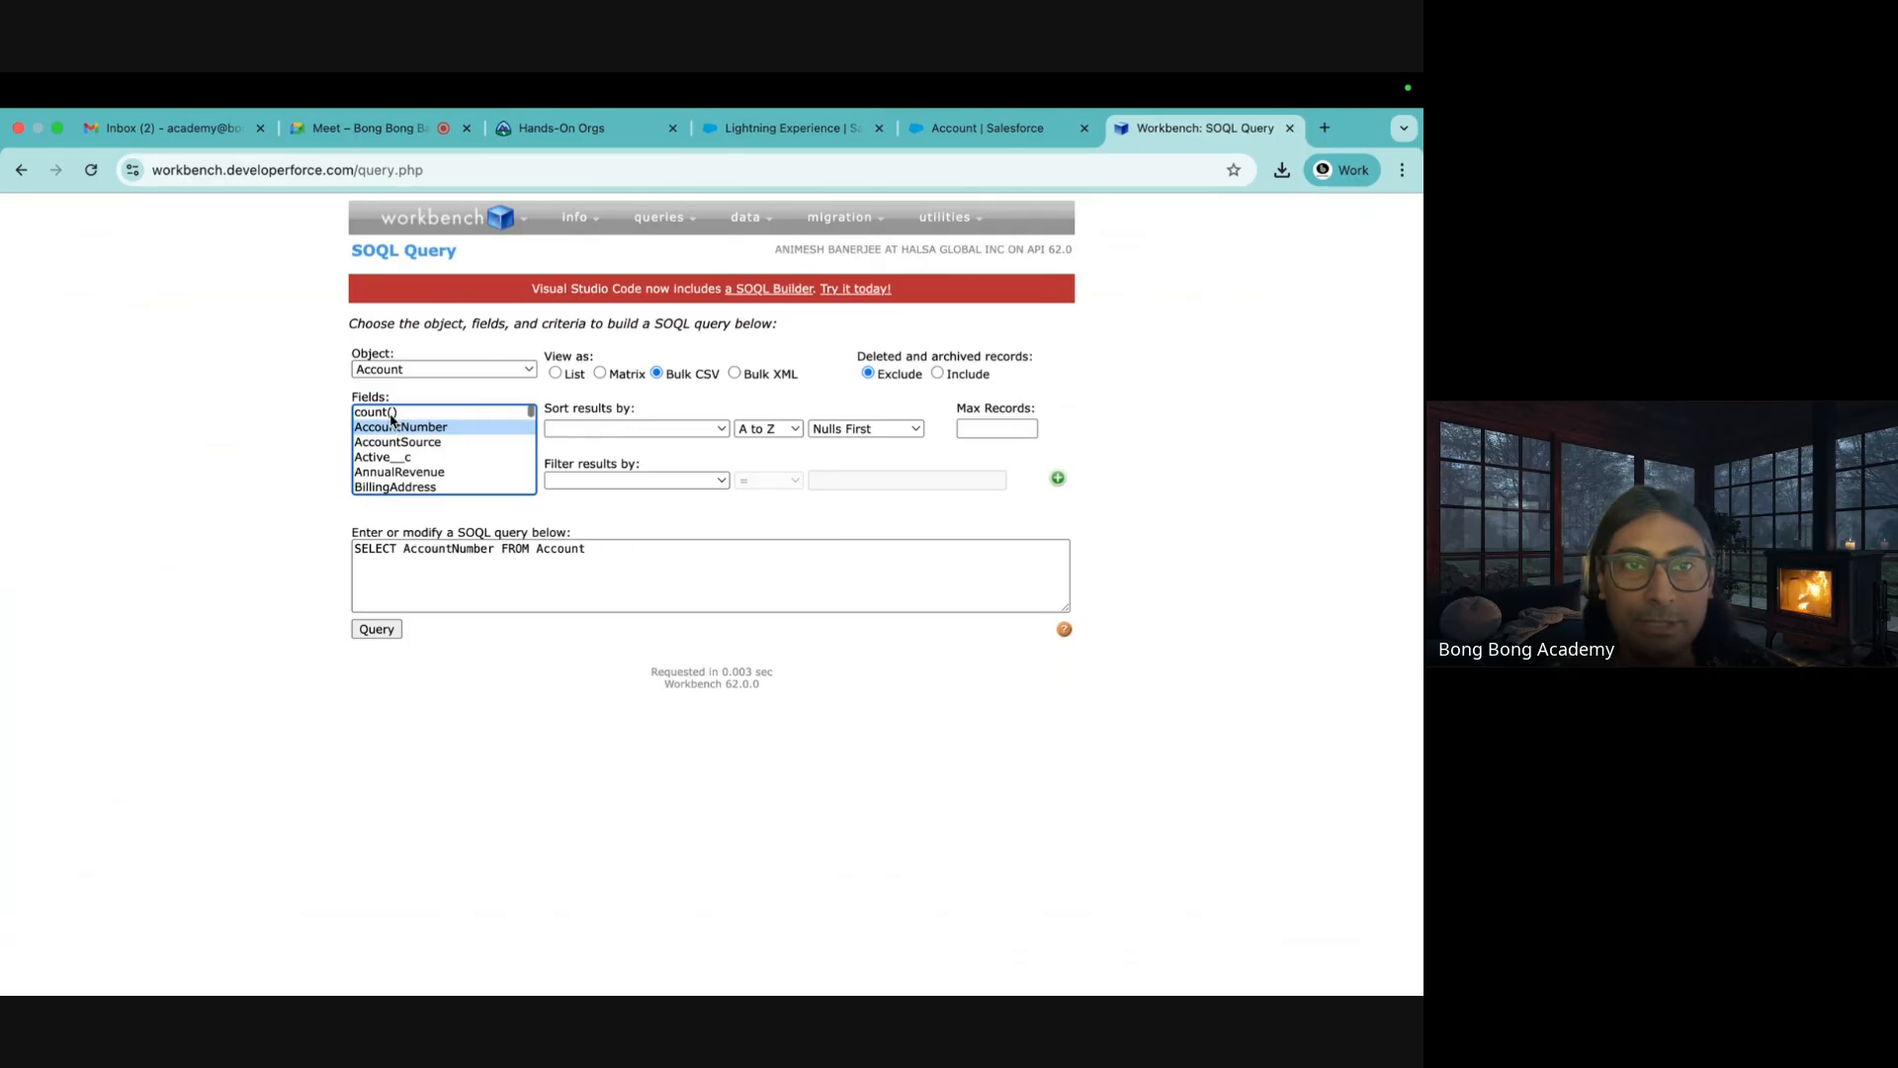
click(390, 412)
click(375, 630)
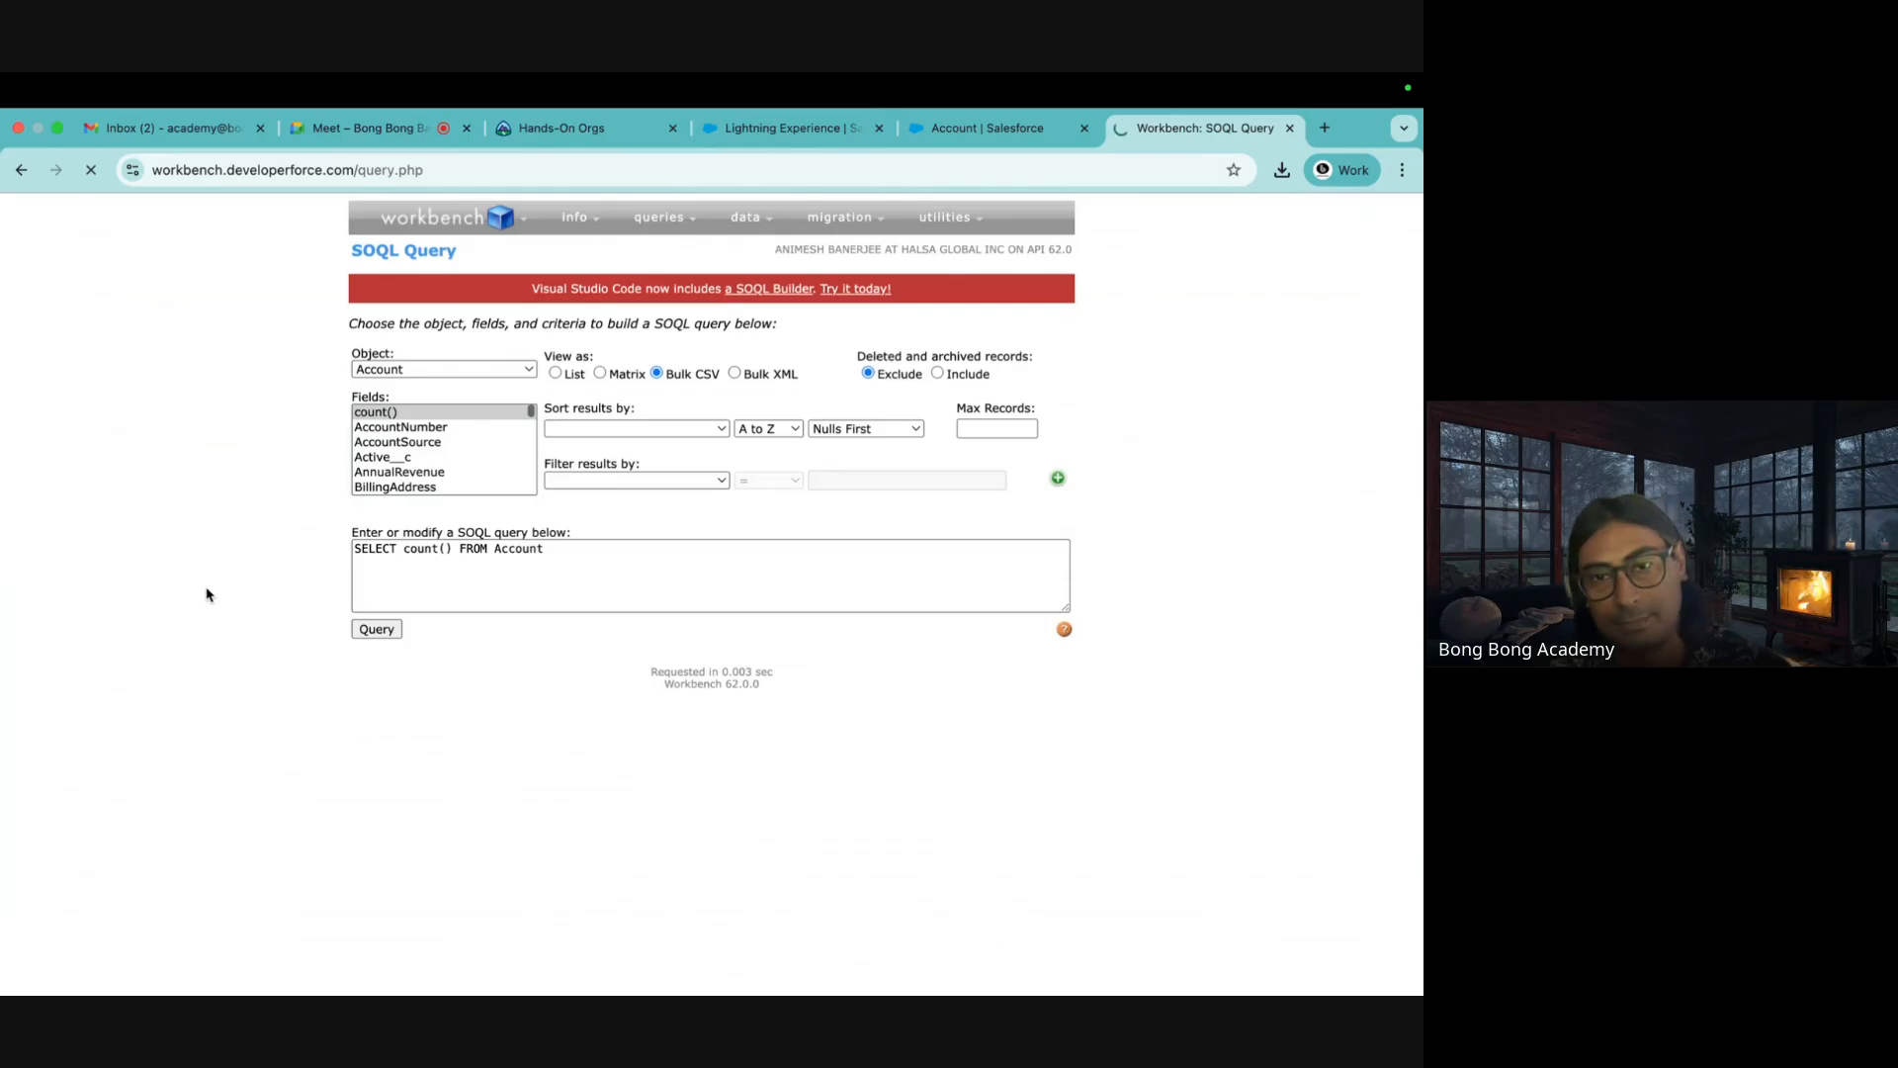
click(21, 170)
click(555, 374)
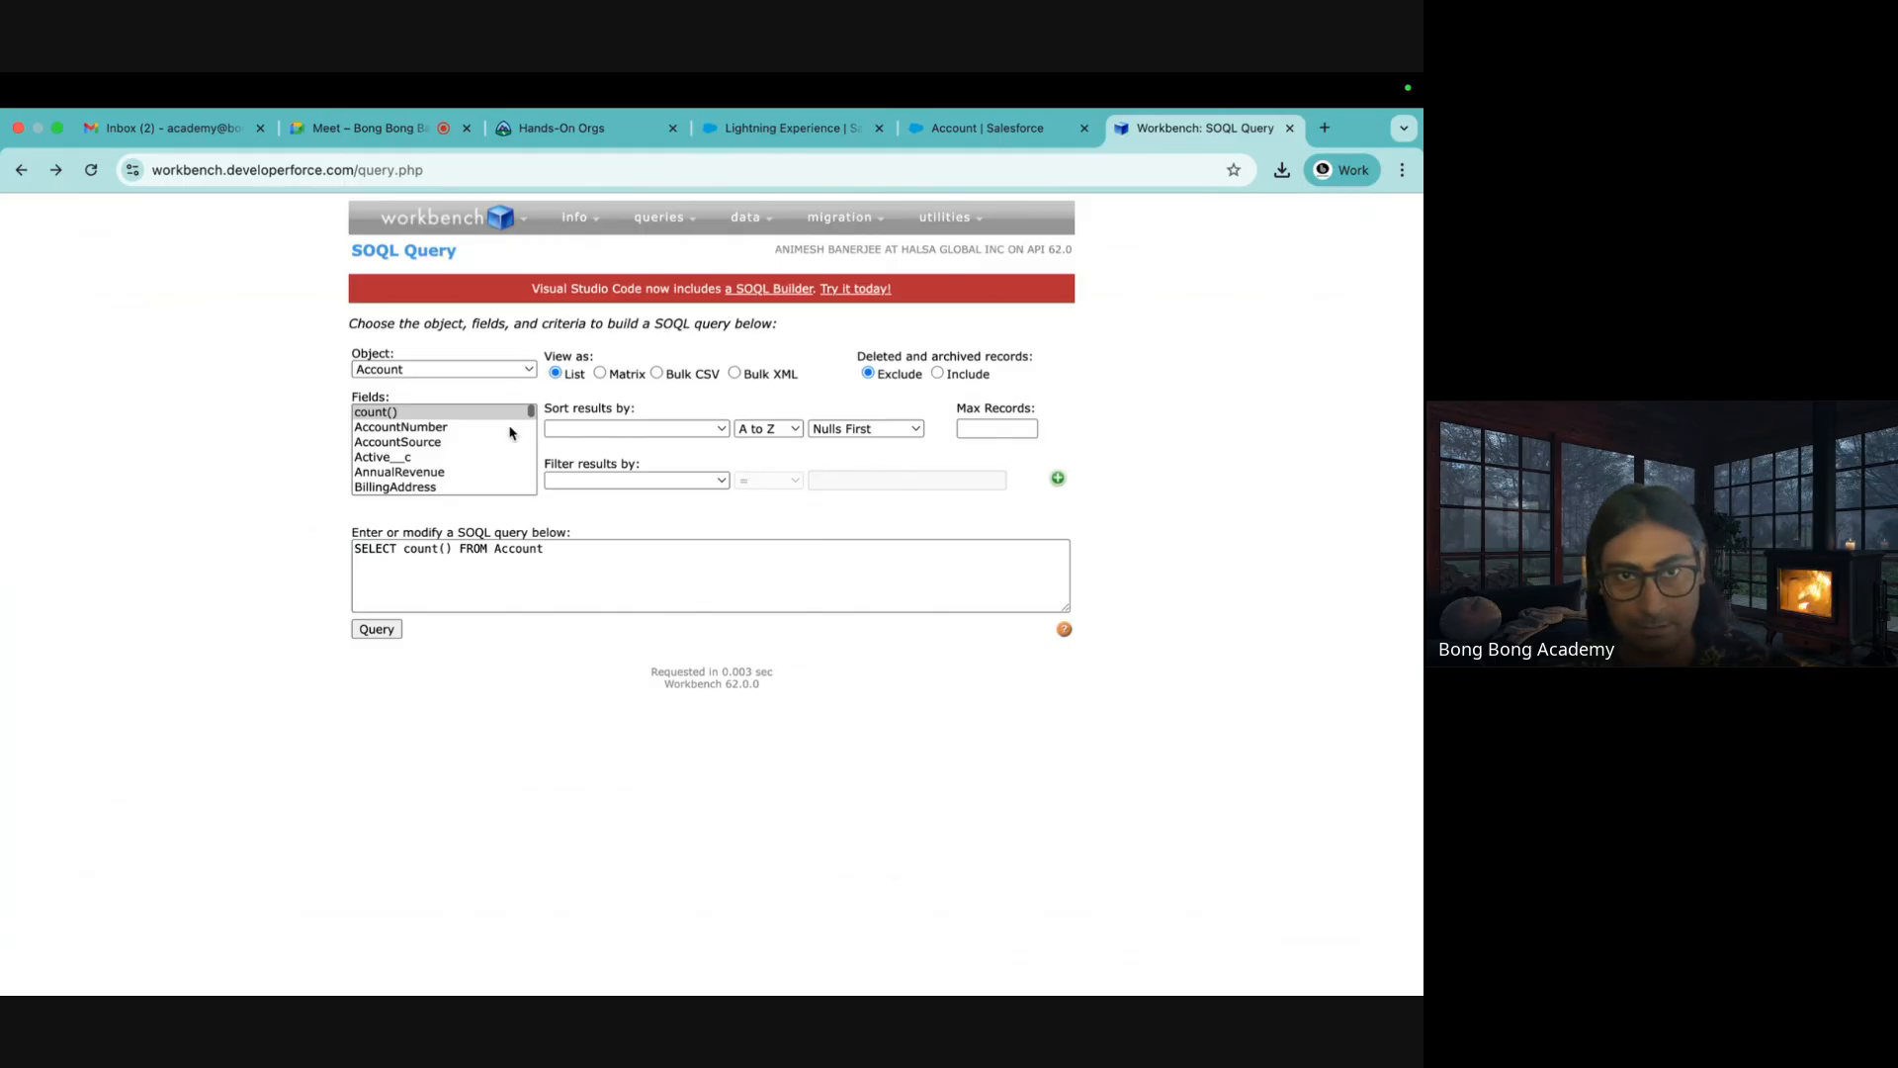
click(377, 630)
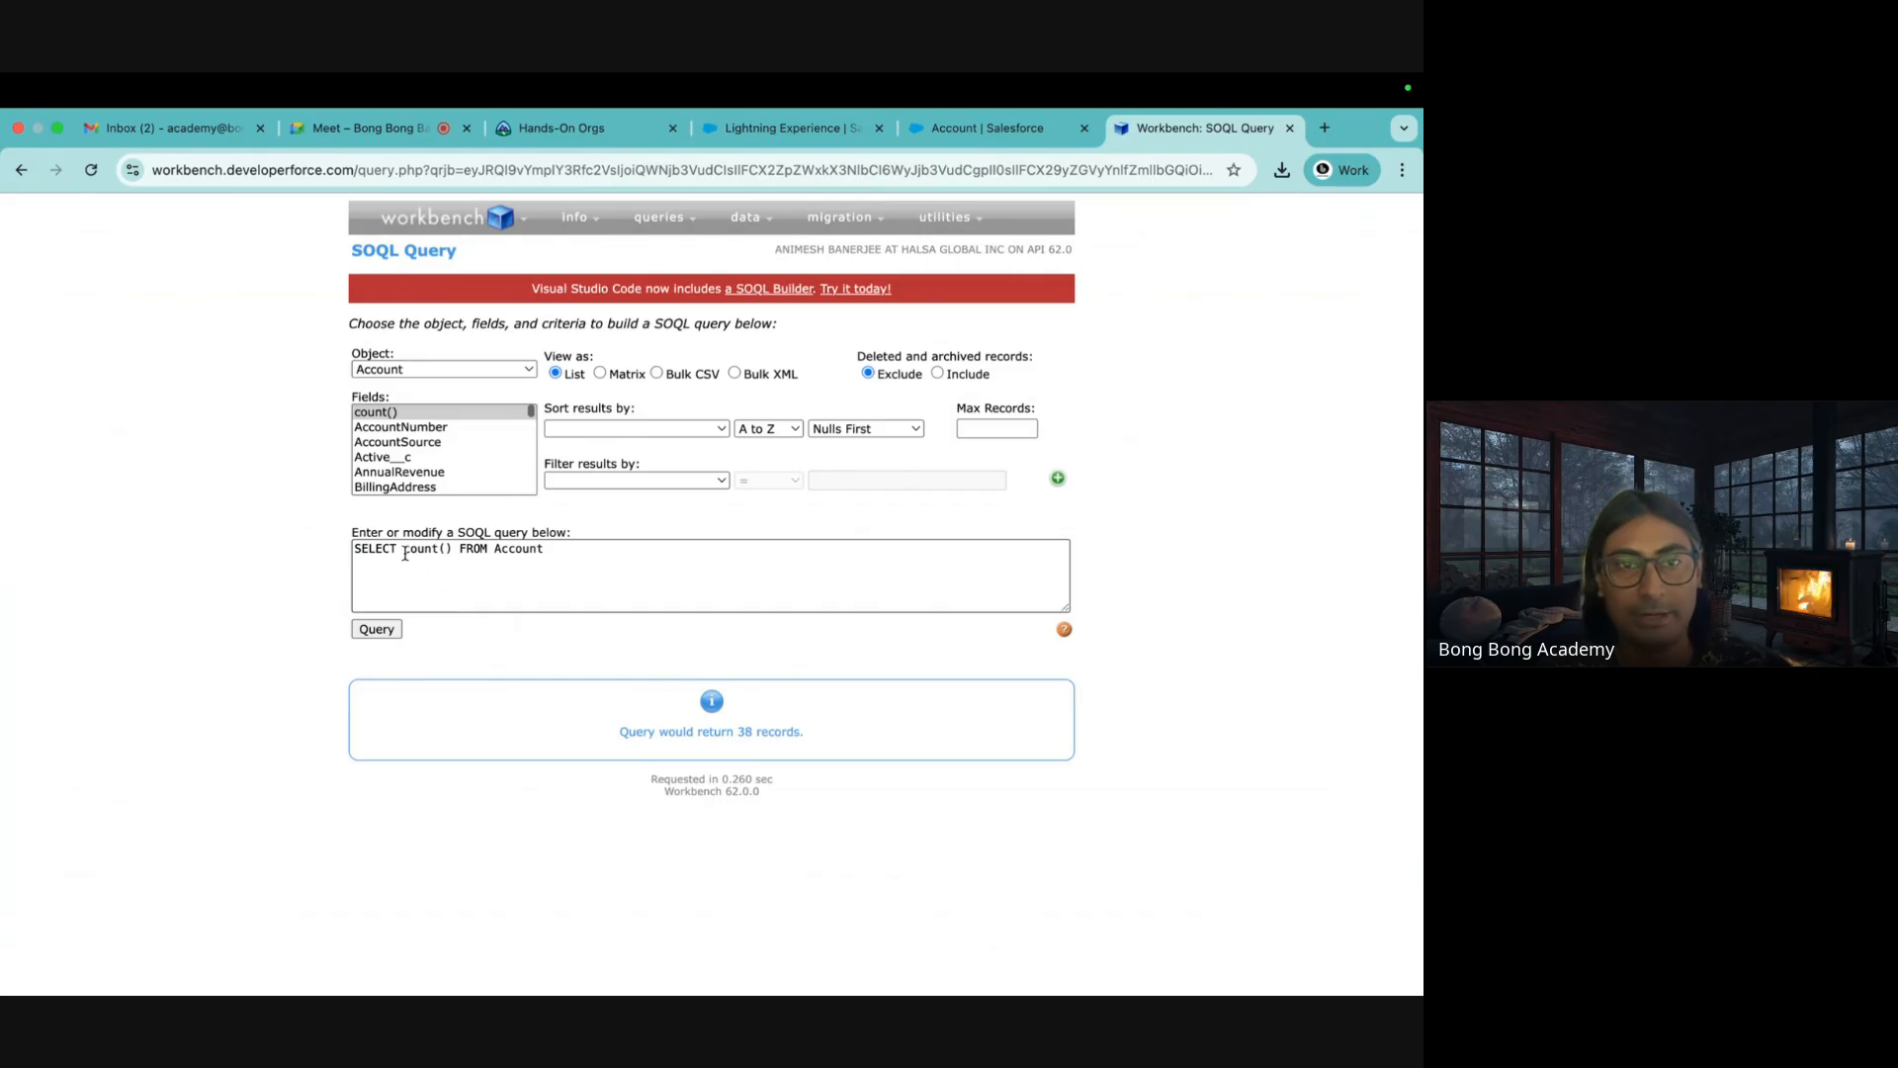
Change the query to SELECT id,name FROM Account and run it
drag(405, 553, 467, 553)
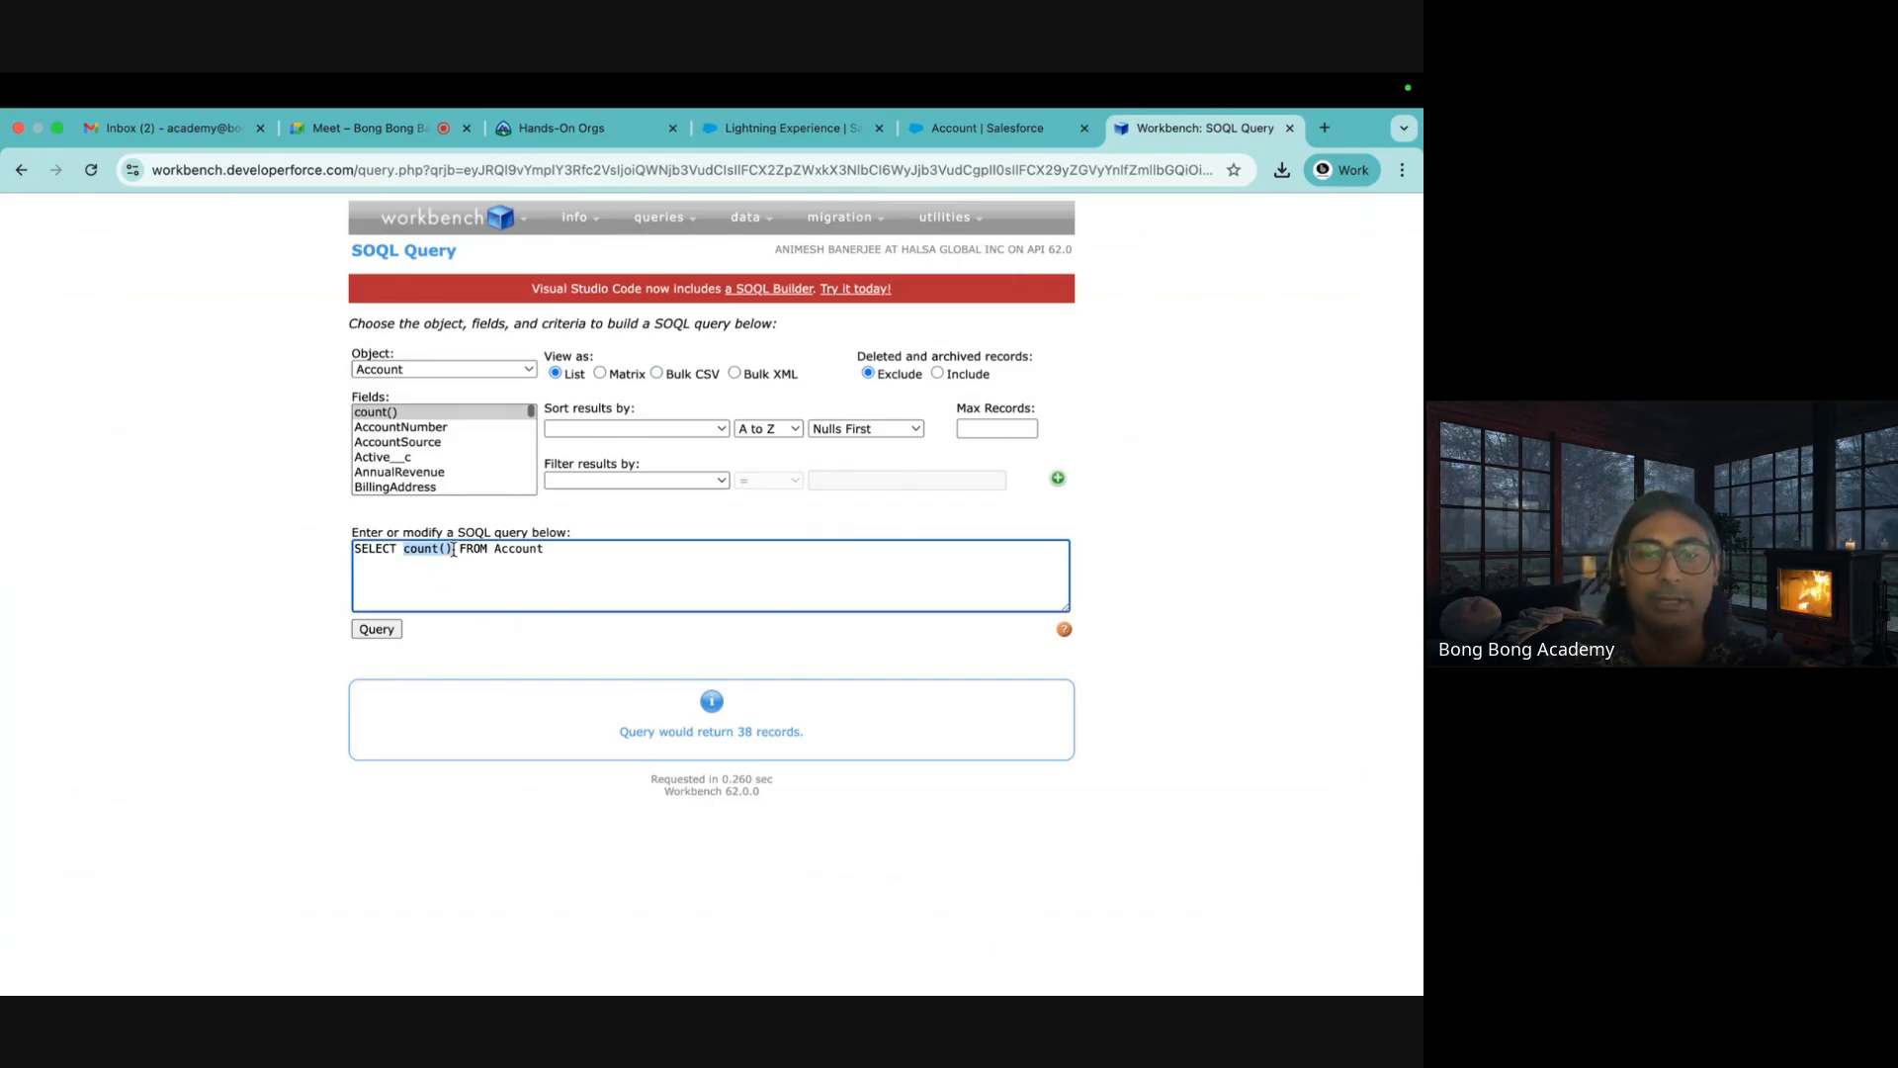
text(id,name)
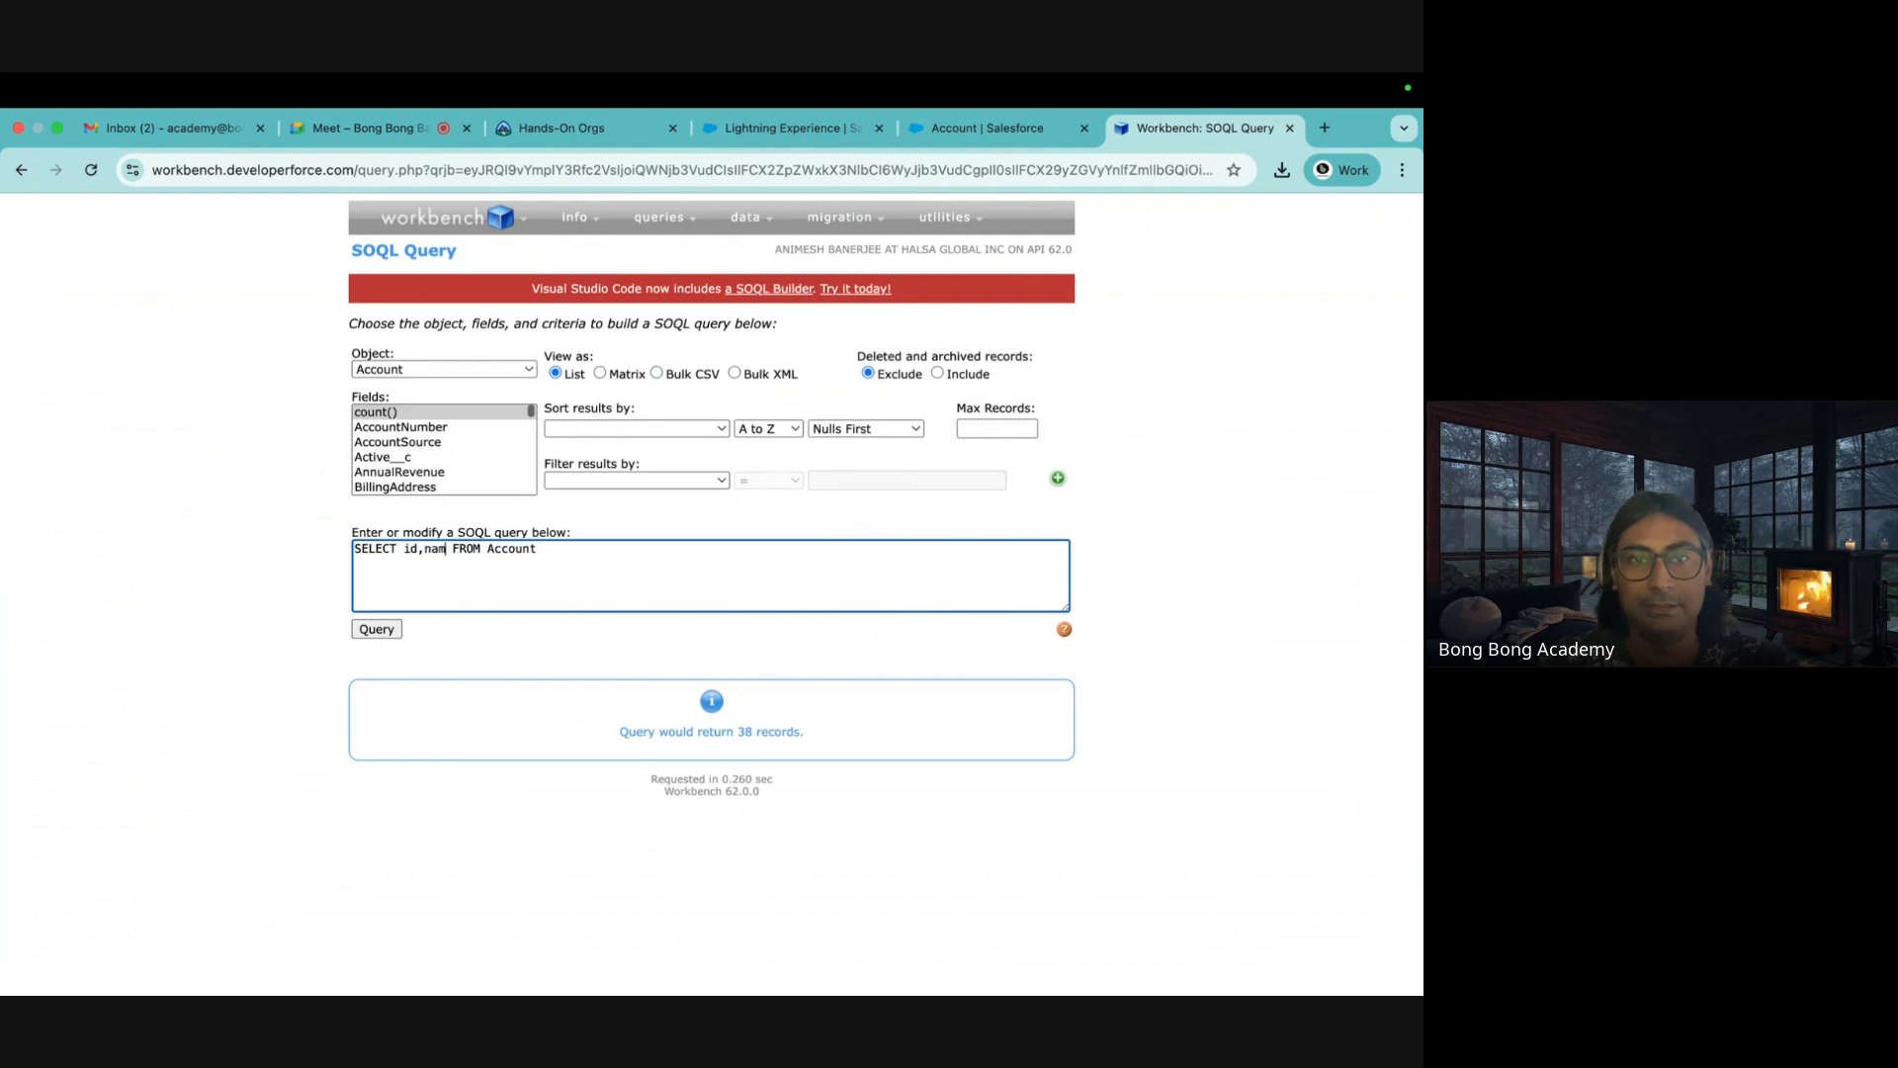
click(368, 638)
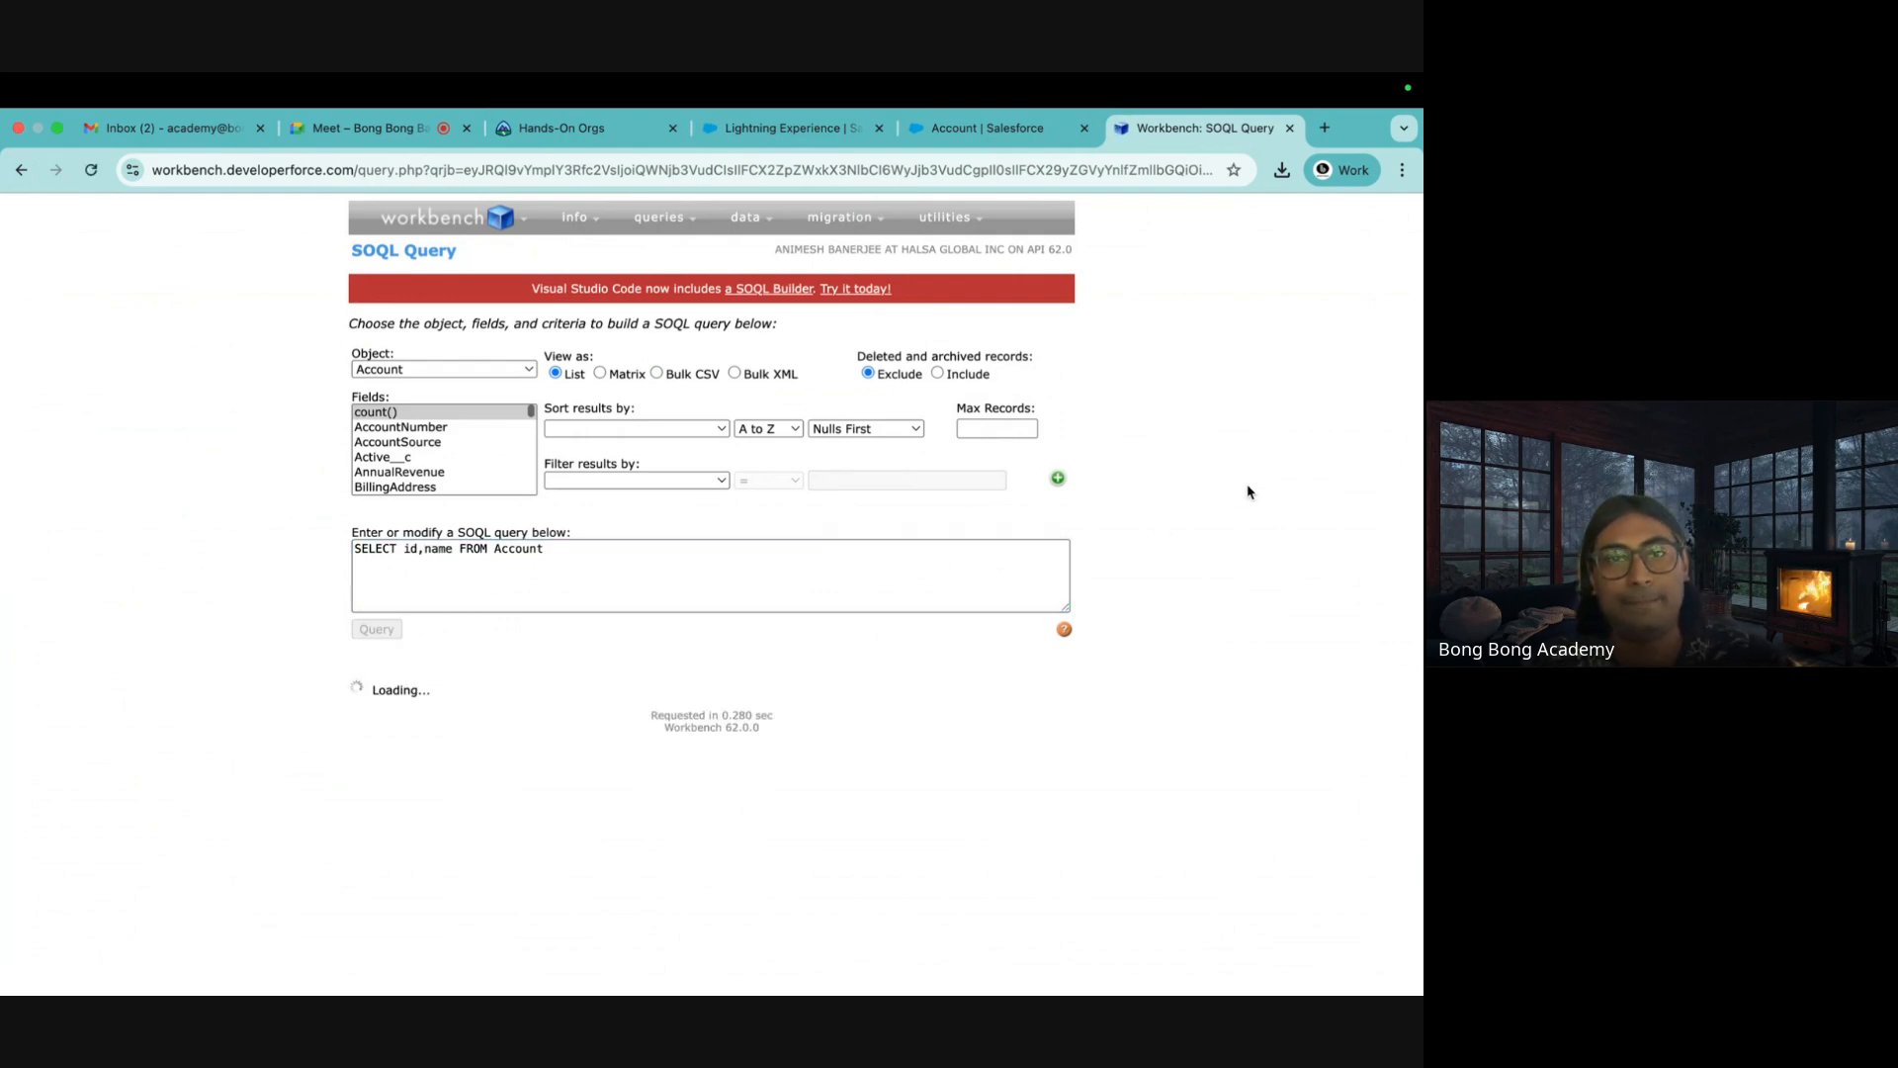
scroll(1248, 491, down, 5)
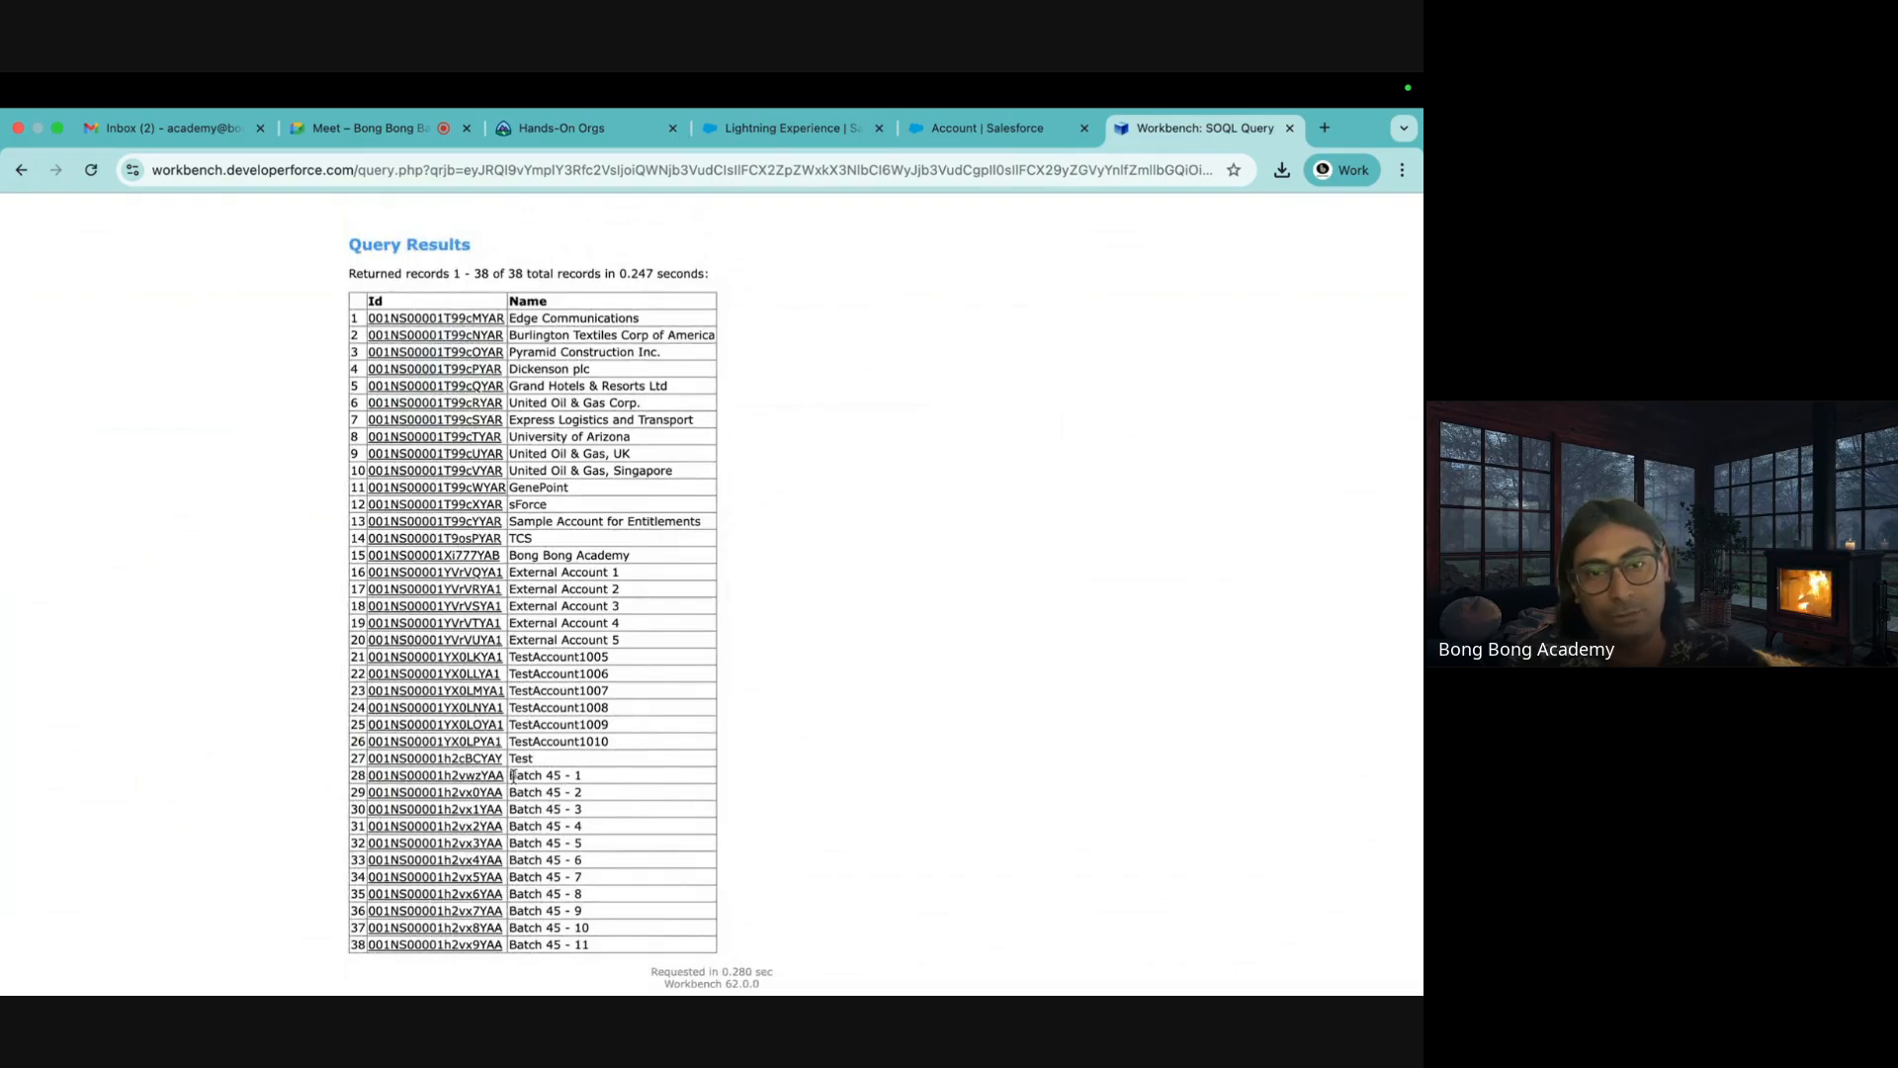
Select result rows 28–38 to review accounts Batch 45 - 1 through Batch 45 - 11
drag(518, 775, 766, 984)
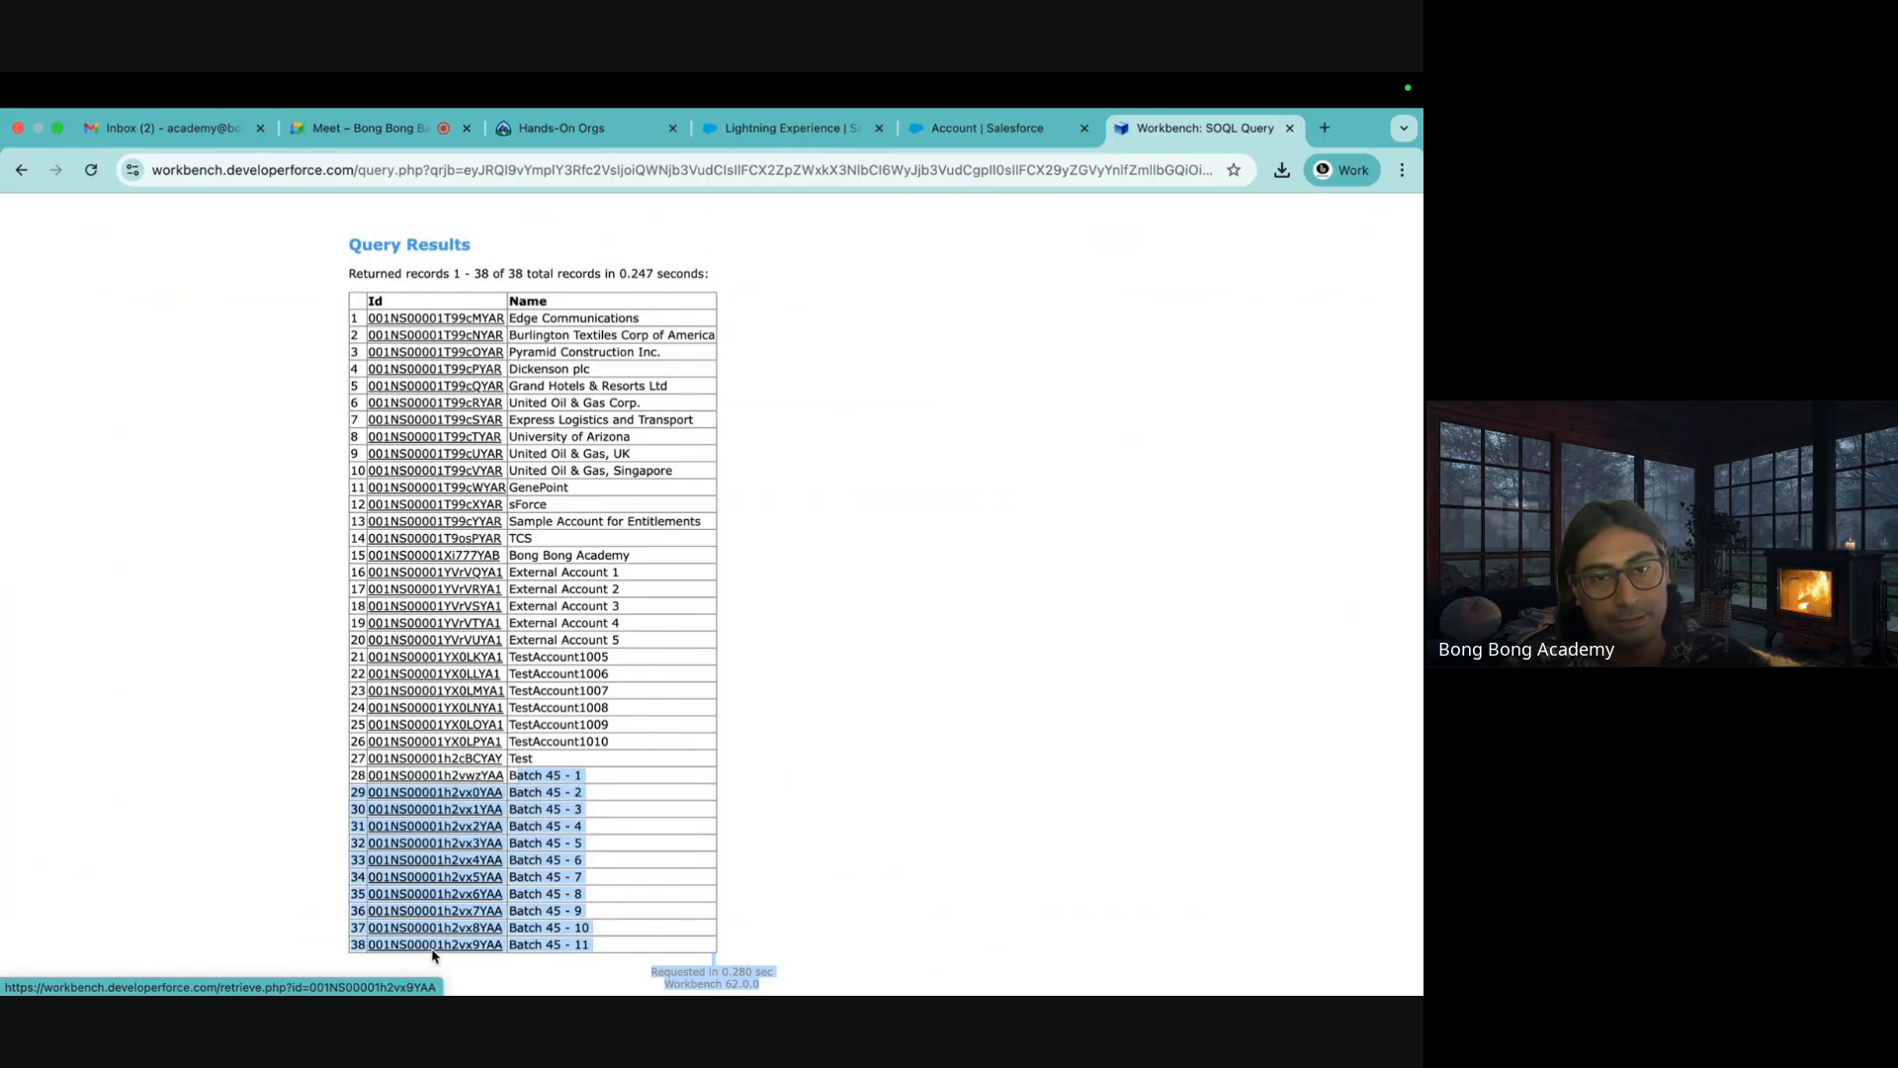
click(1018, 796)
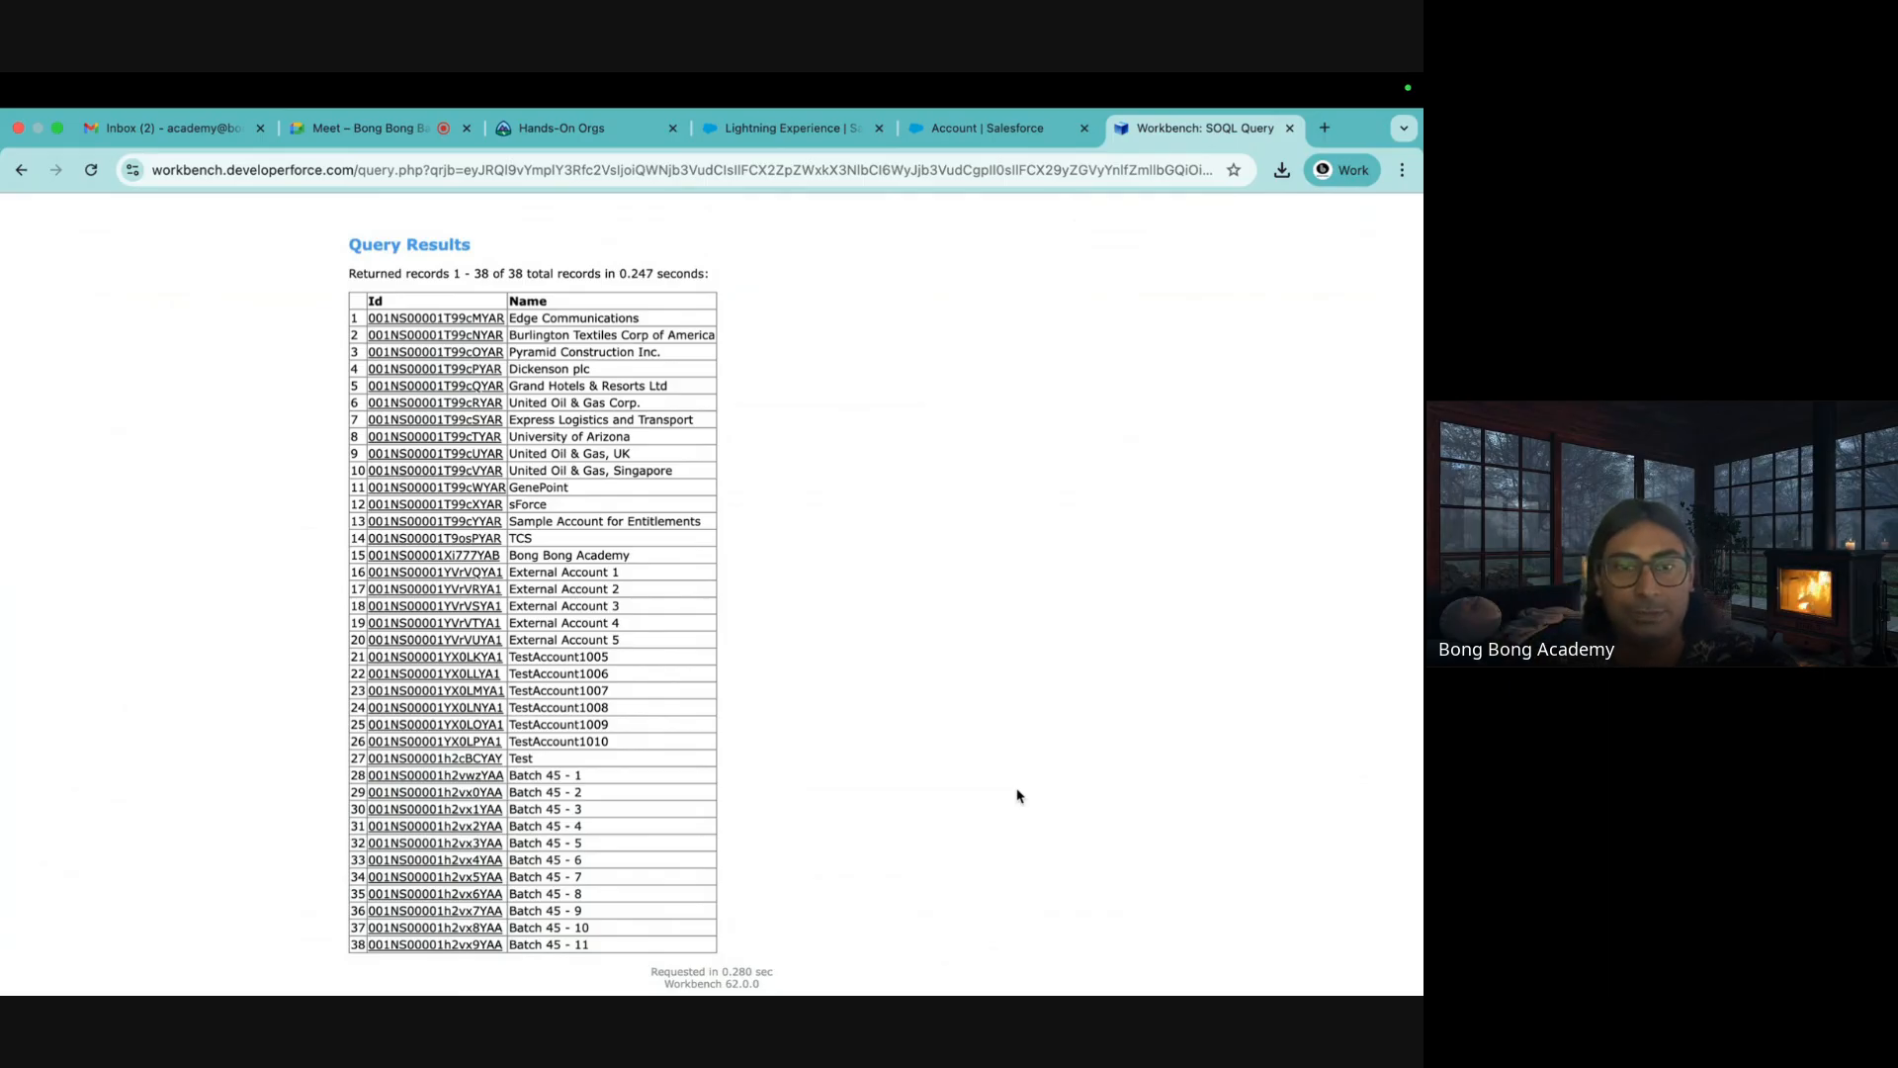
drag(585, 781, 520, 775)
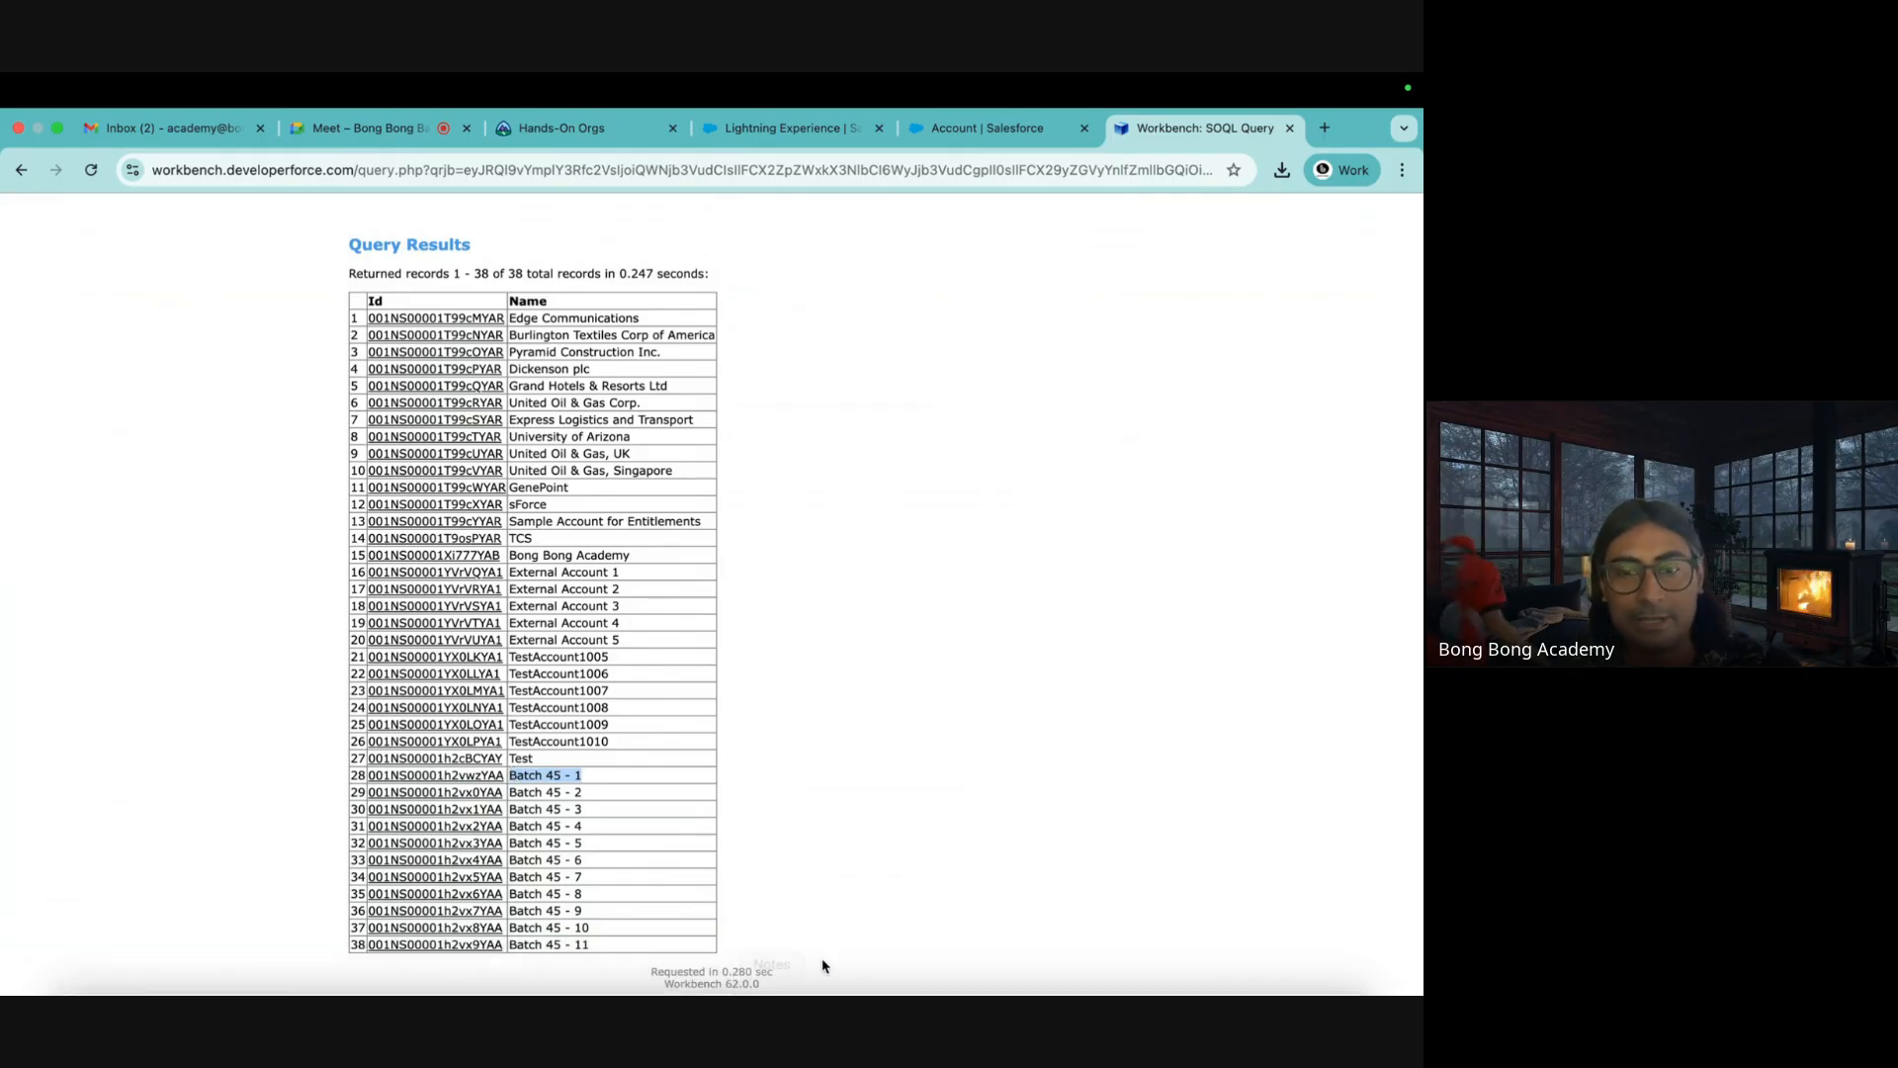
Create blank Excel workbook Book2 with a widened column A, then return to Workbench
mouse_move(138, 980)
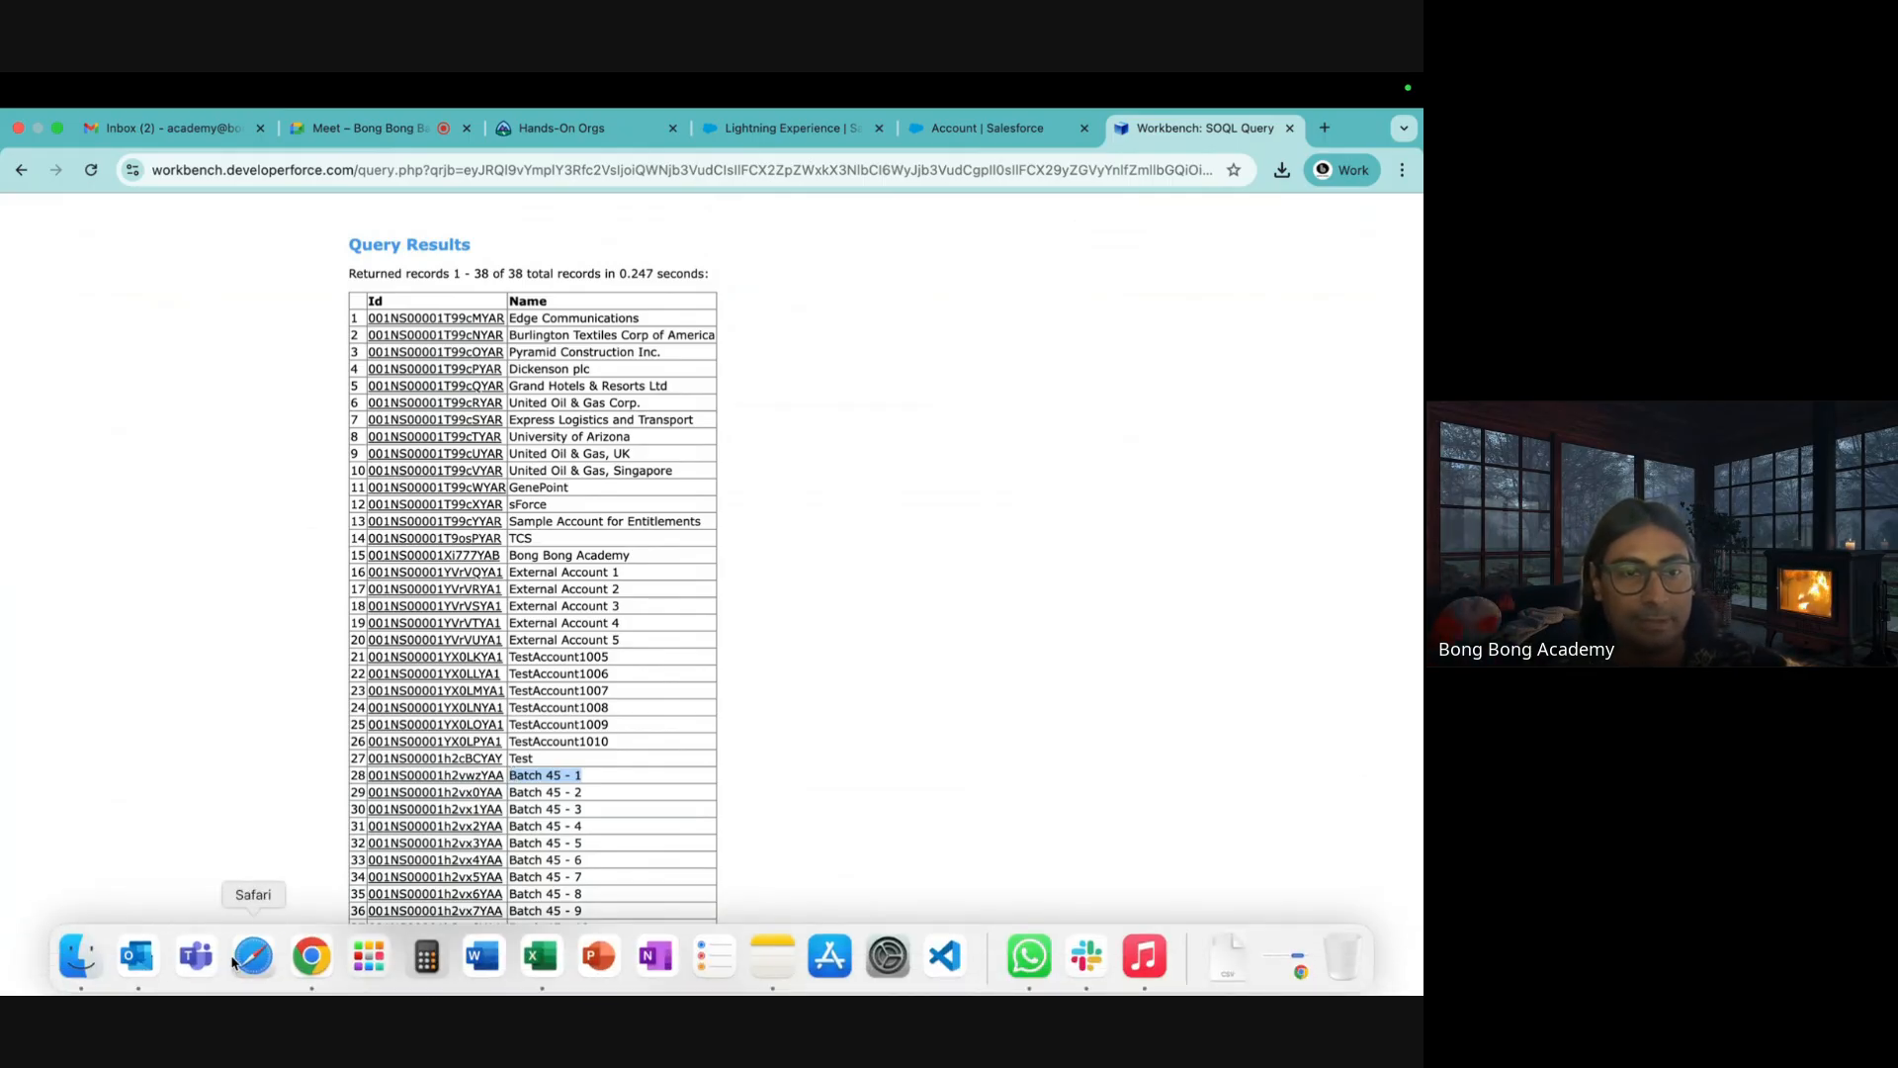
click(549, 959)
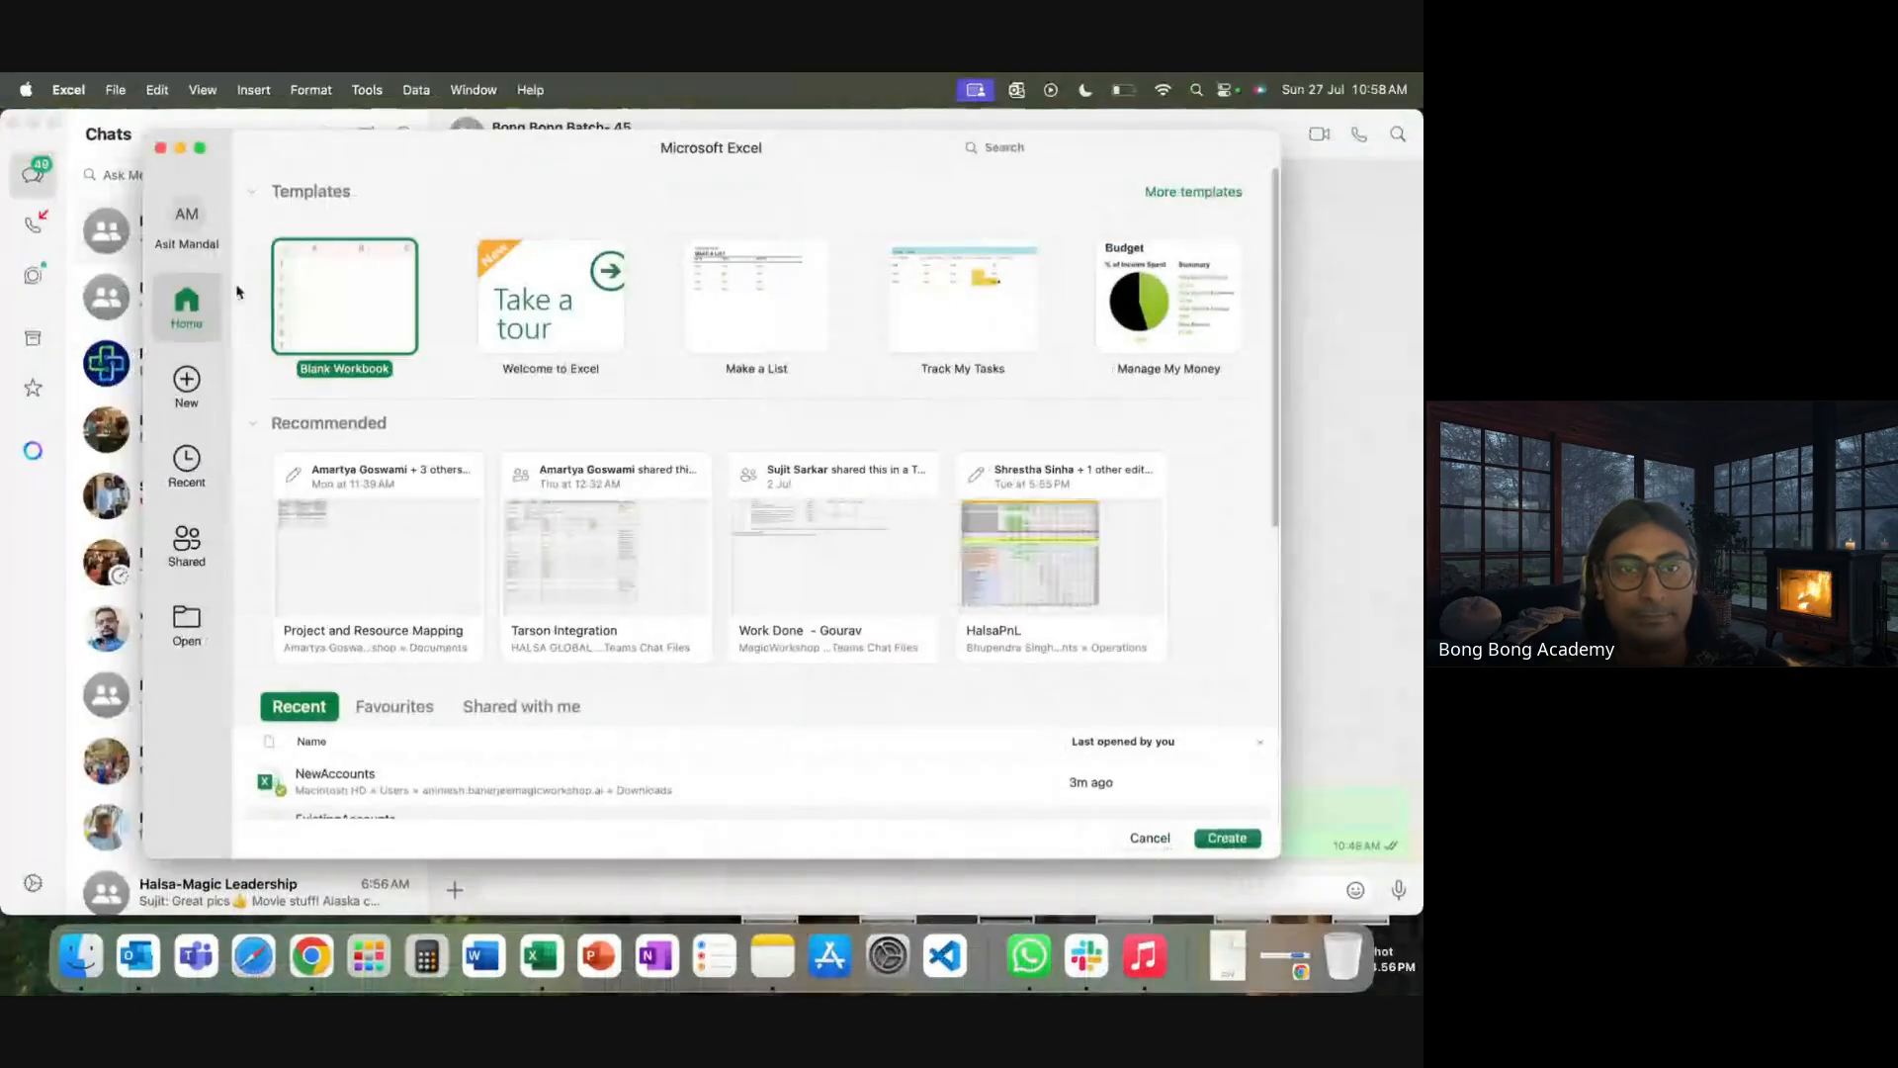
double_click(290, 291)
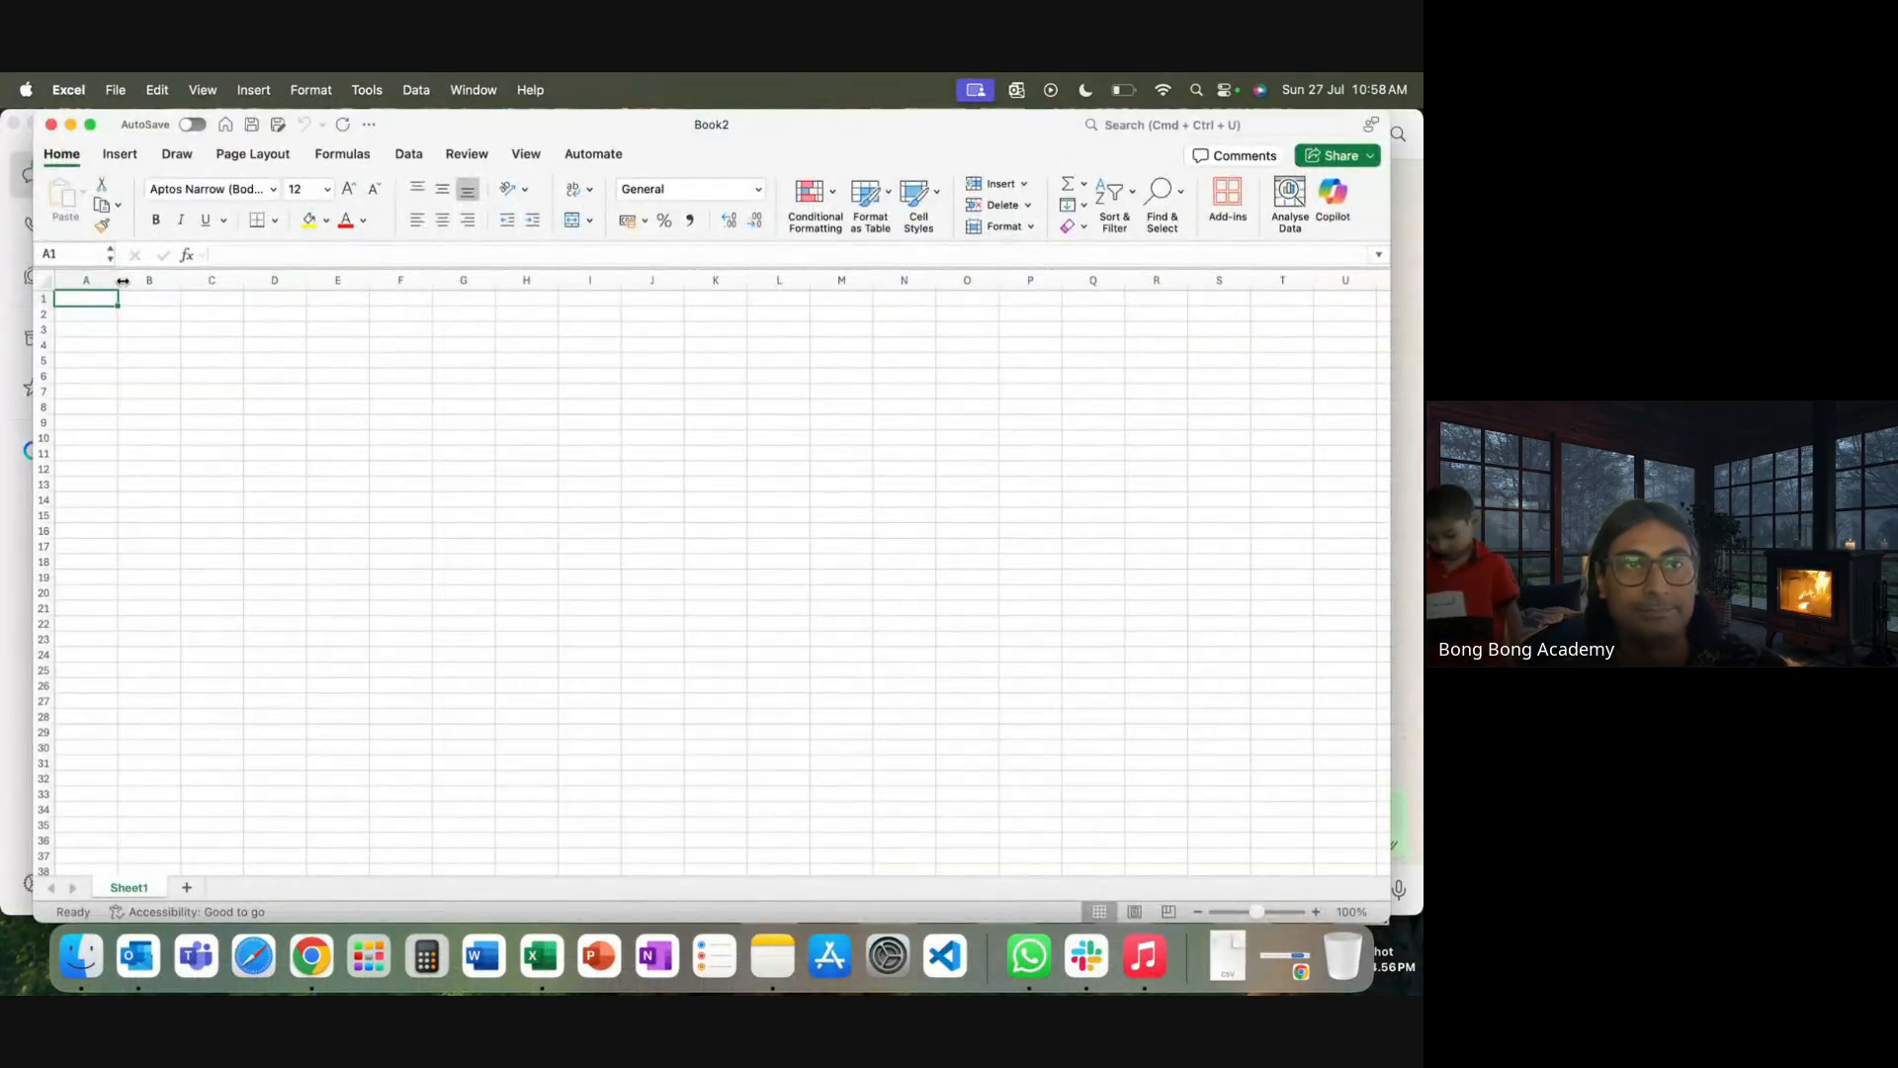
drag(140, 279, 238, 279)
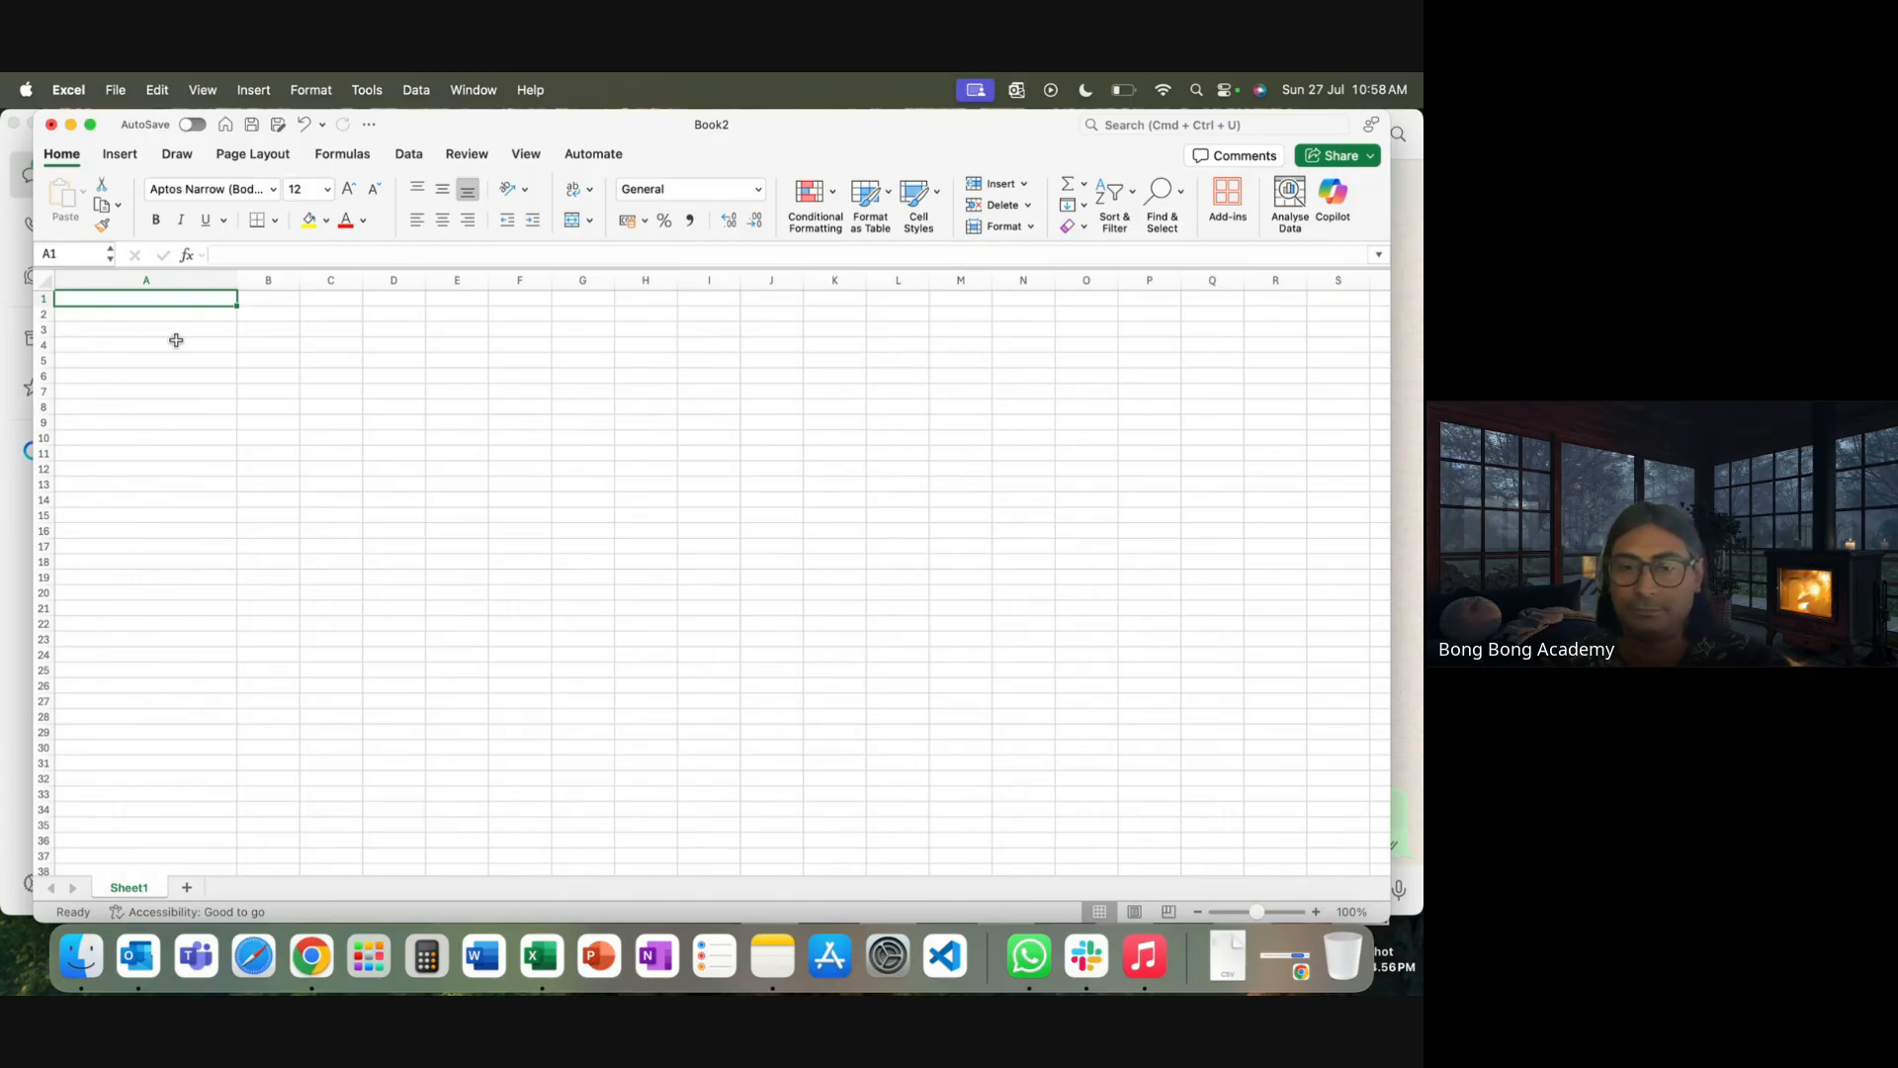
click(312, 955)
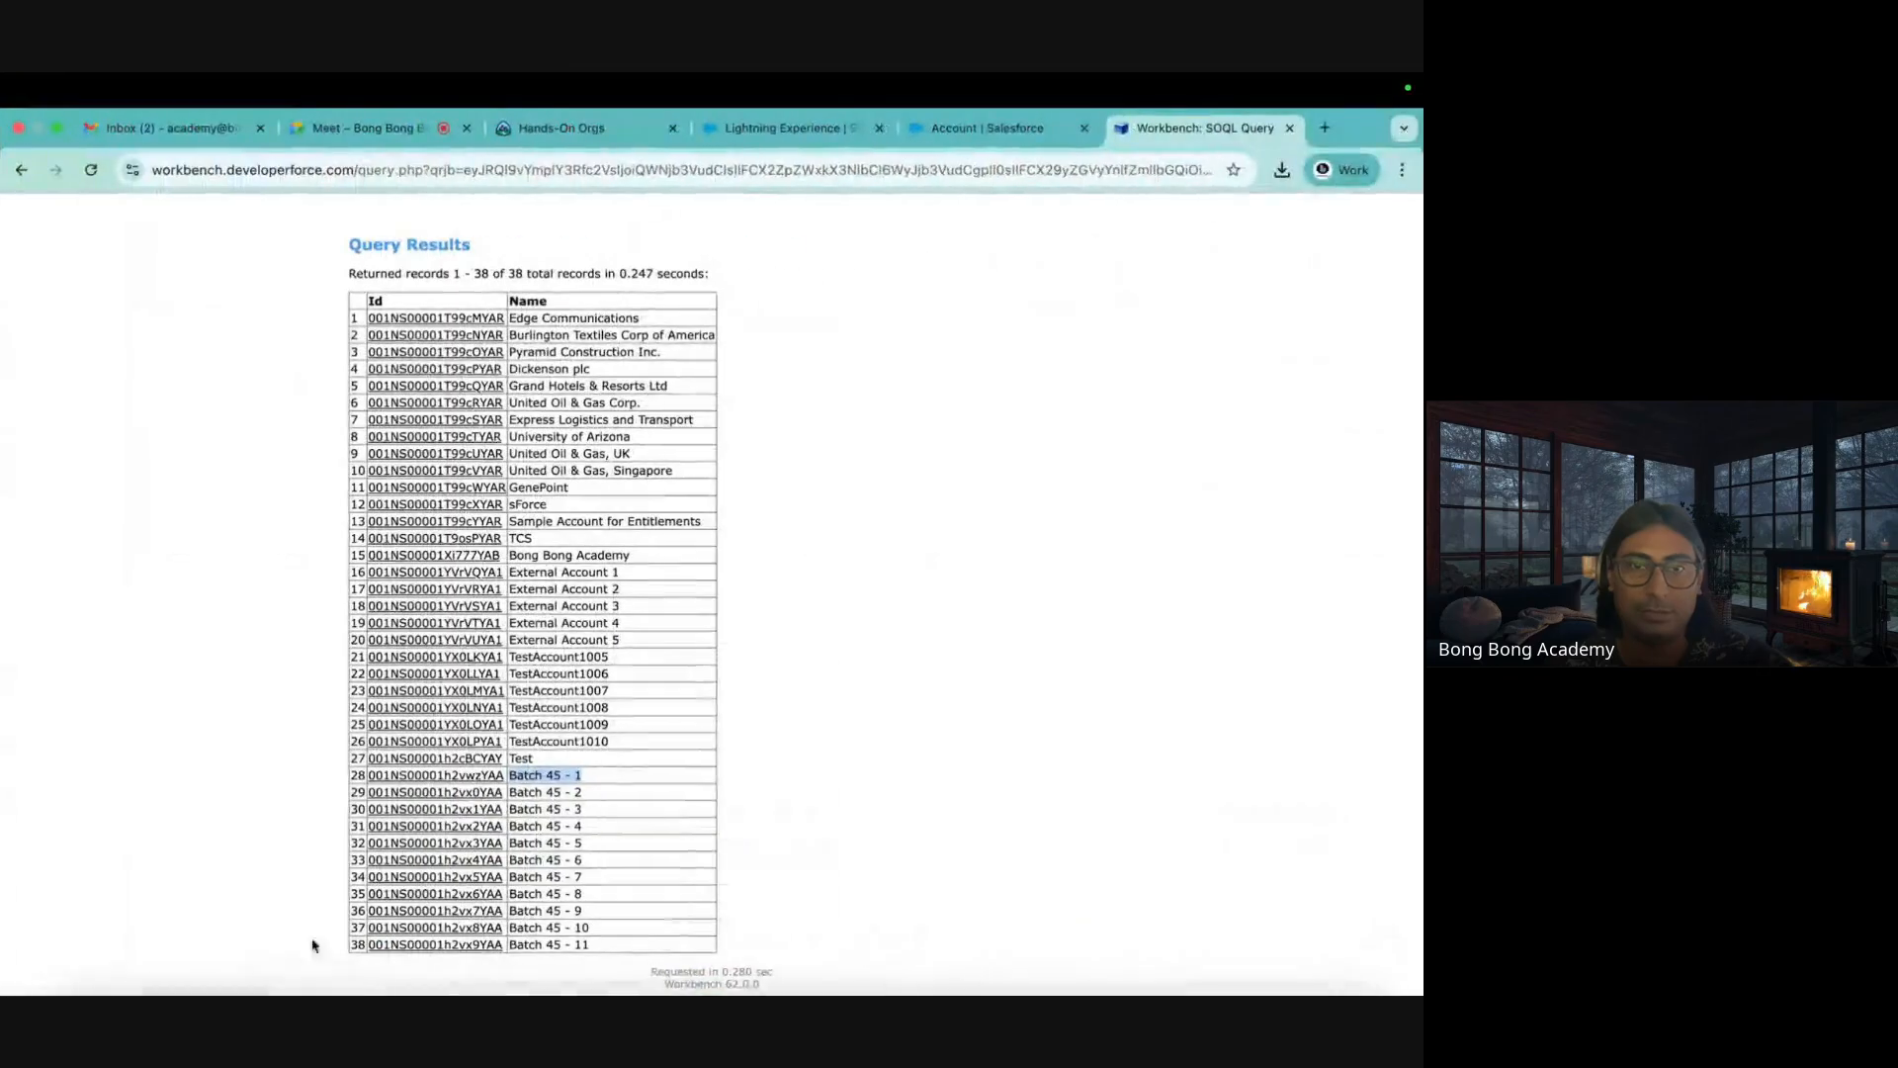
Go to the Contacts list by searching for contacts in the App Launcher
click(773, 129)
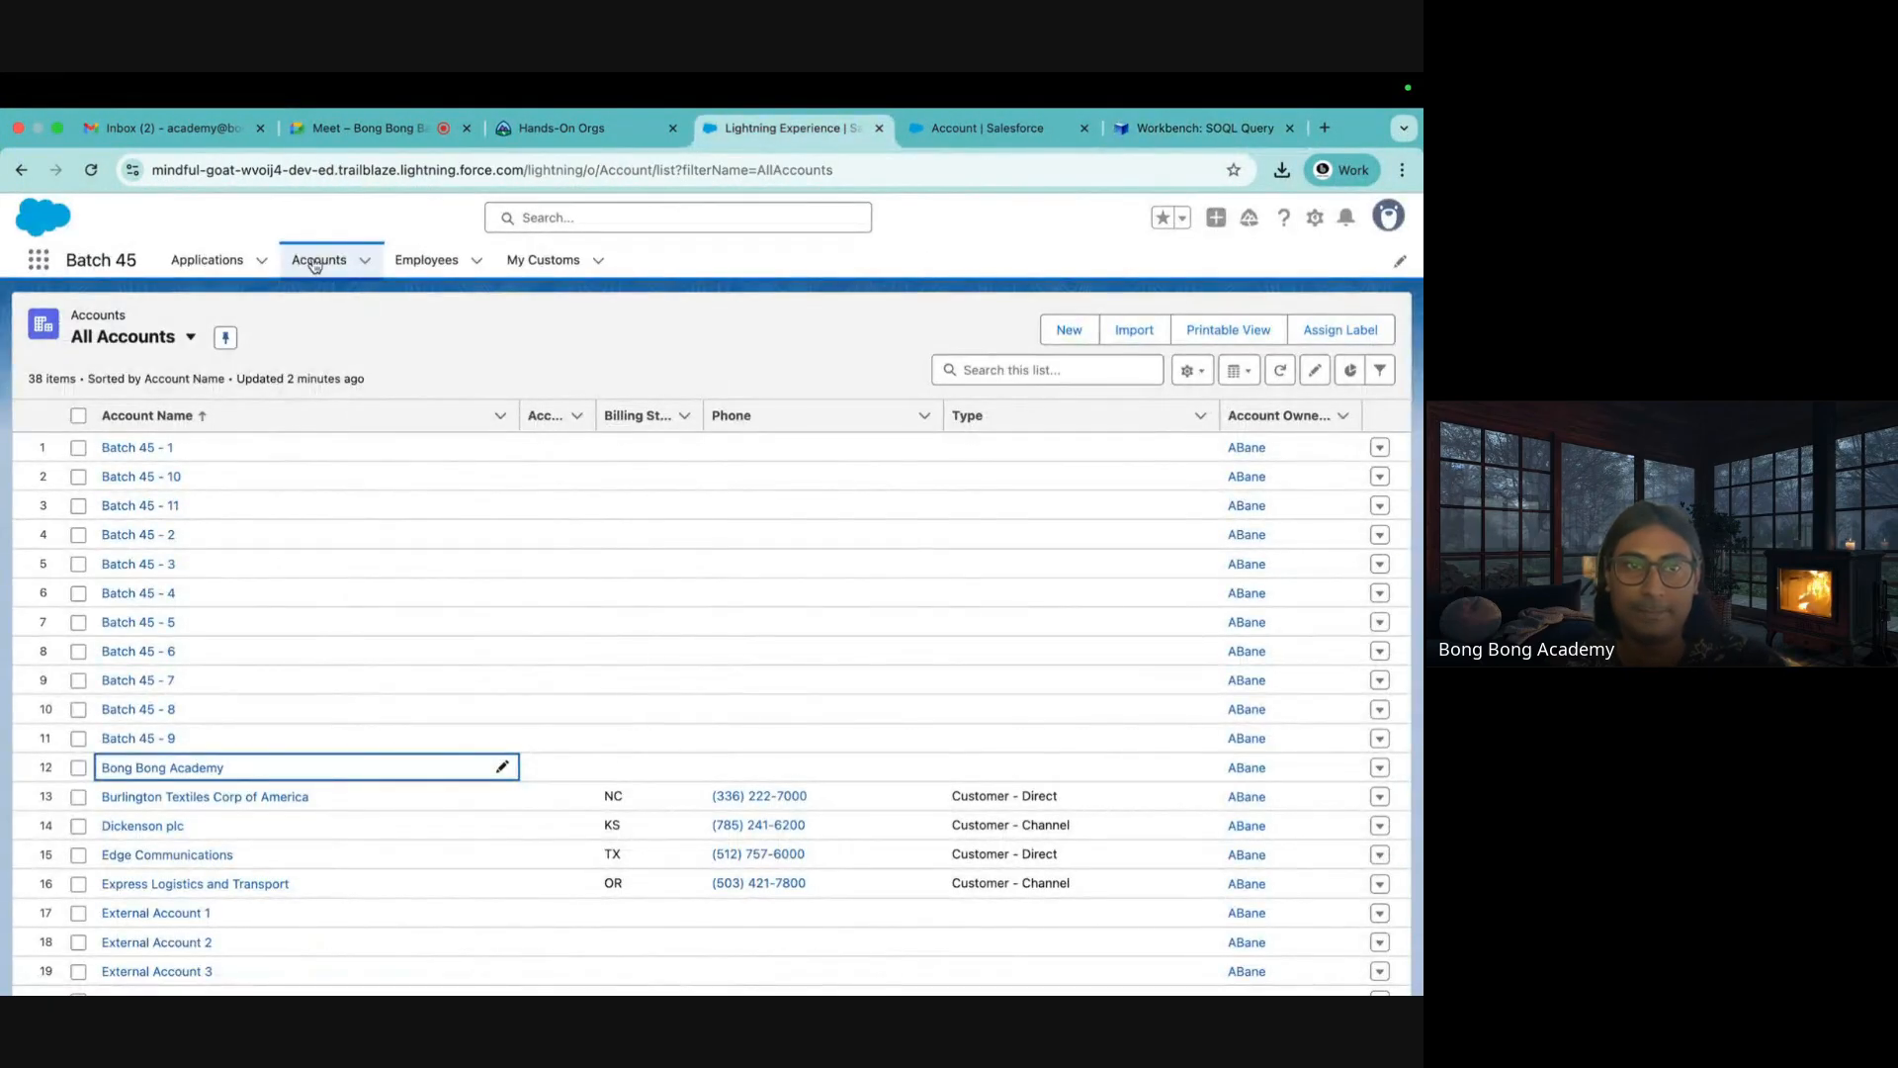
click(39, 259)
text(dontact)
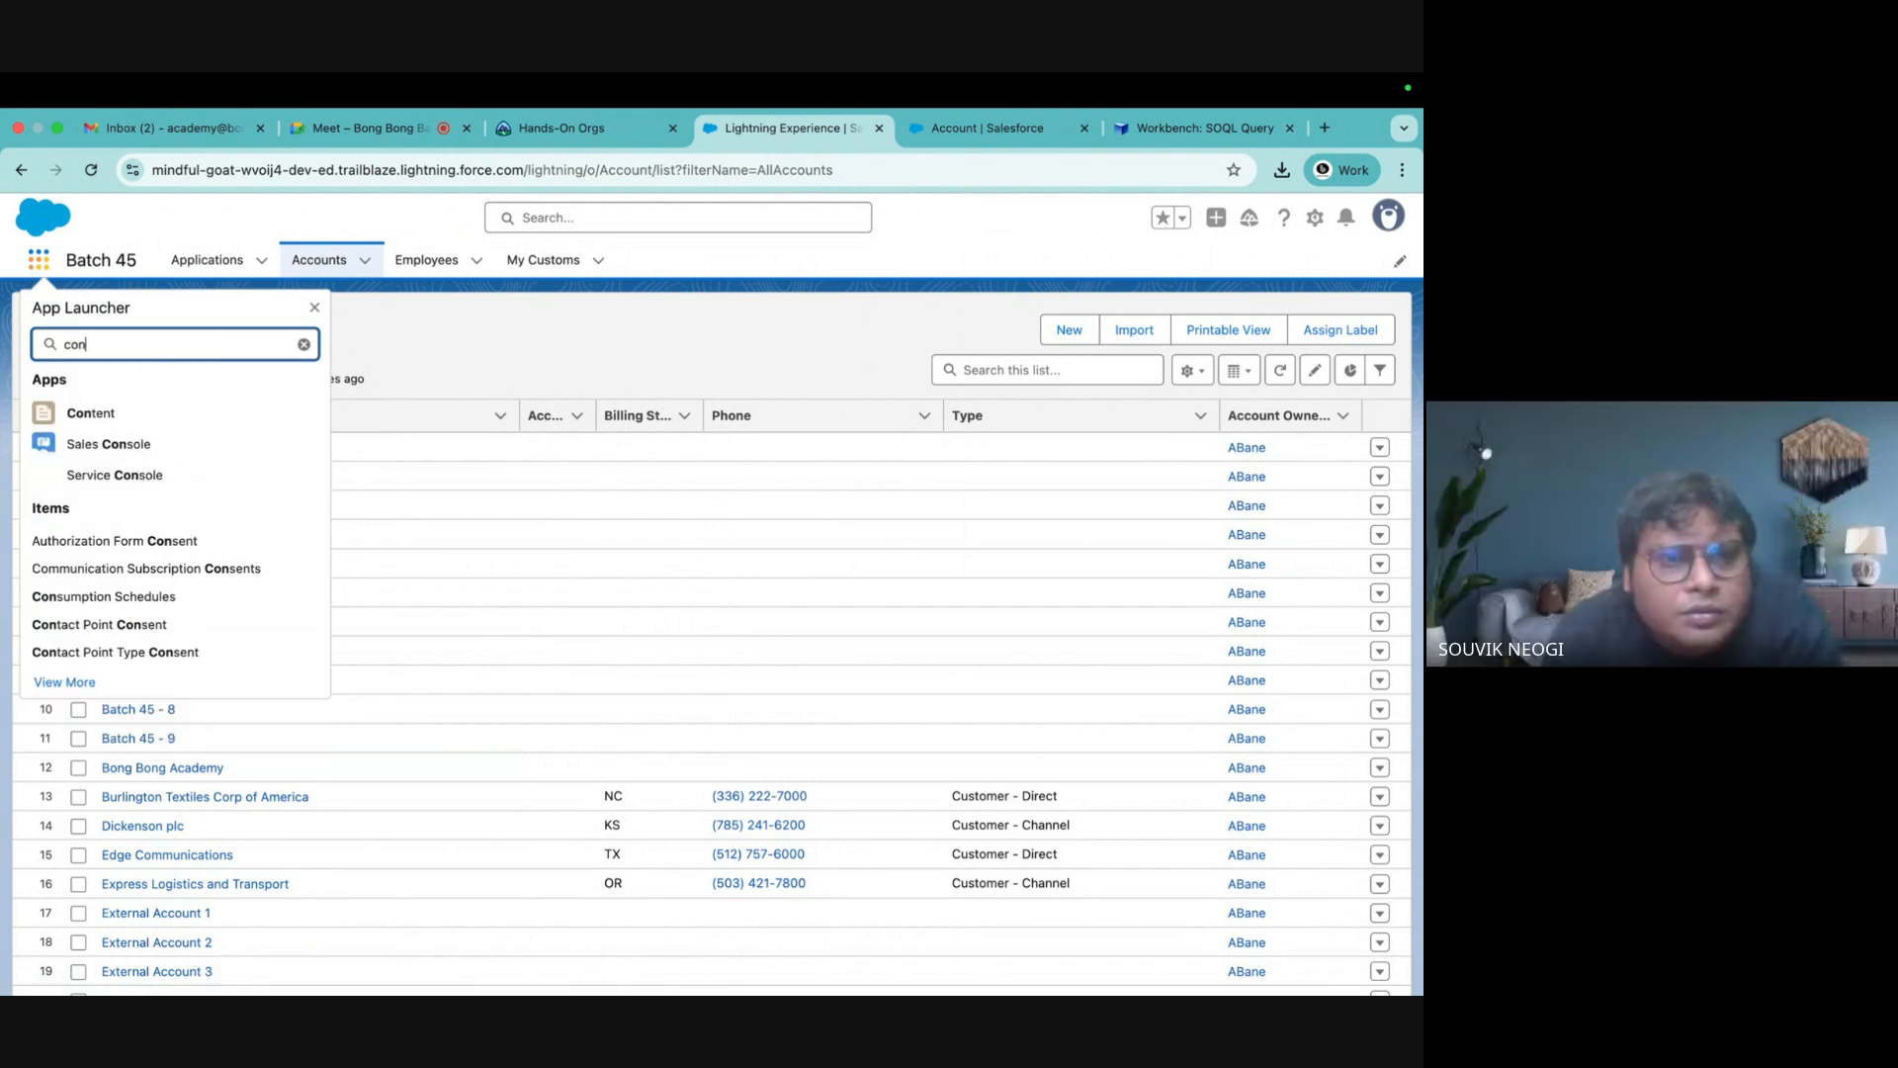
click(91, 560)
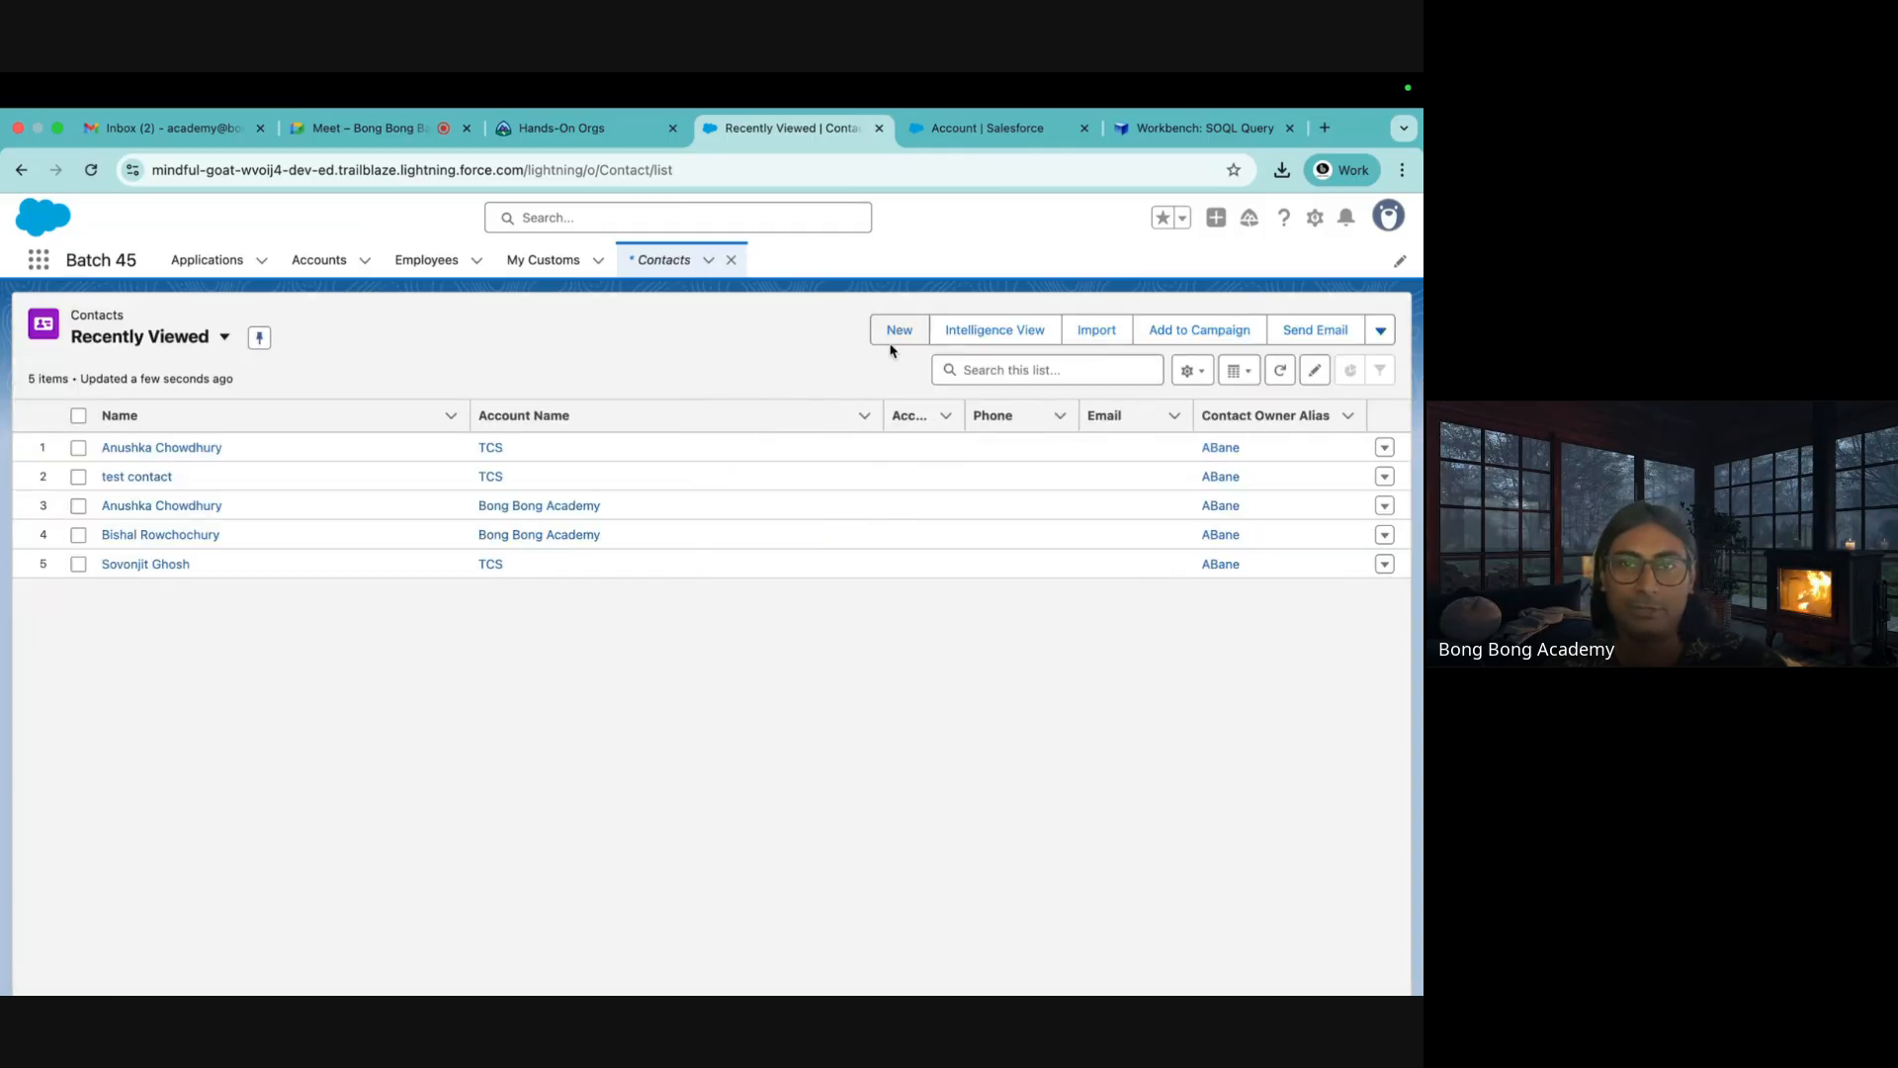
Open a New Contact form, highlight its Name and Account Name fields, then close it unsaved
click(893, 341)
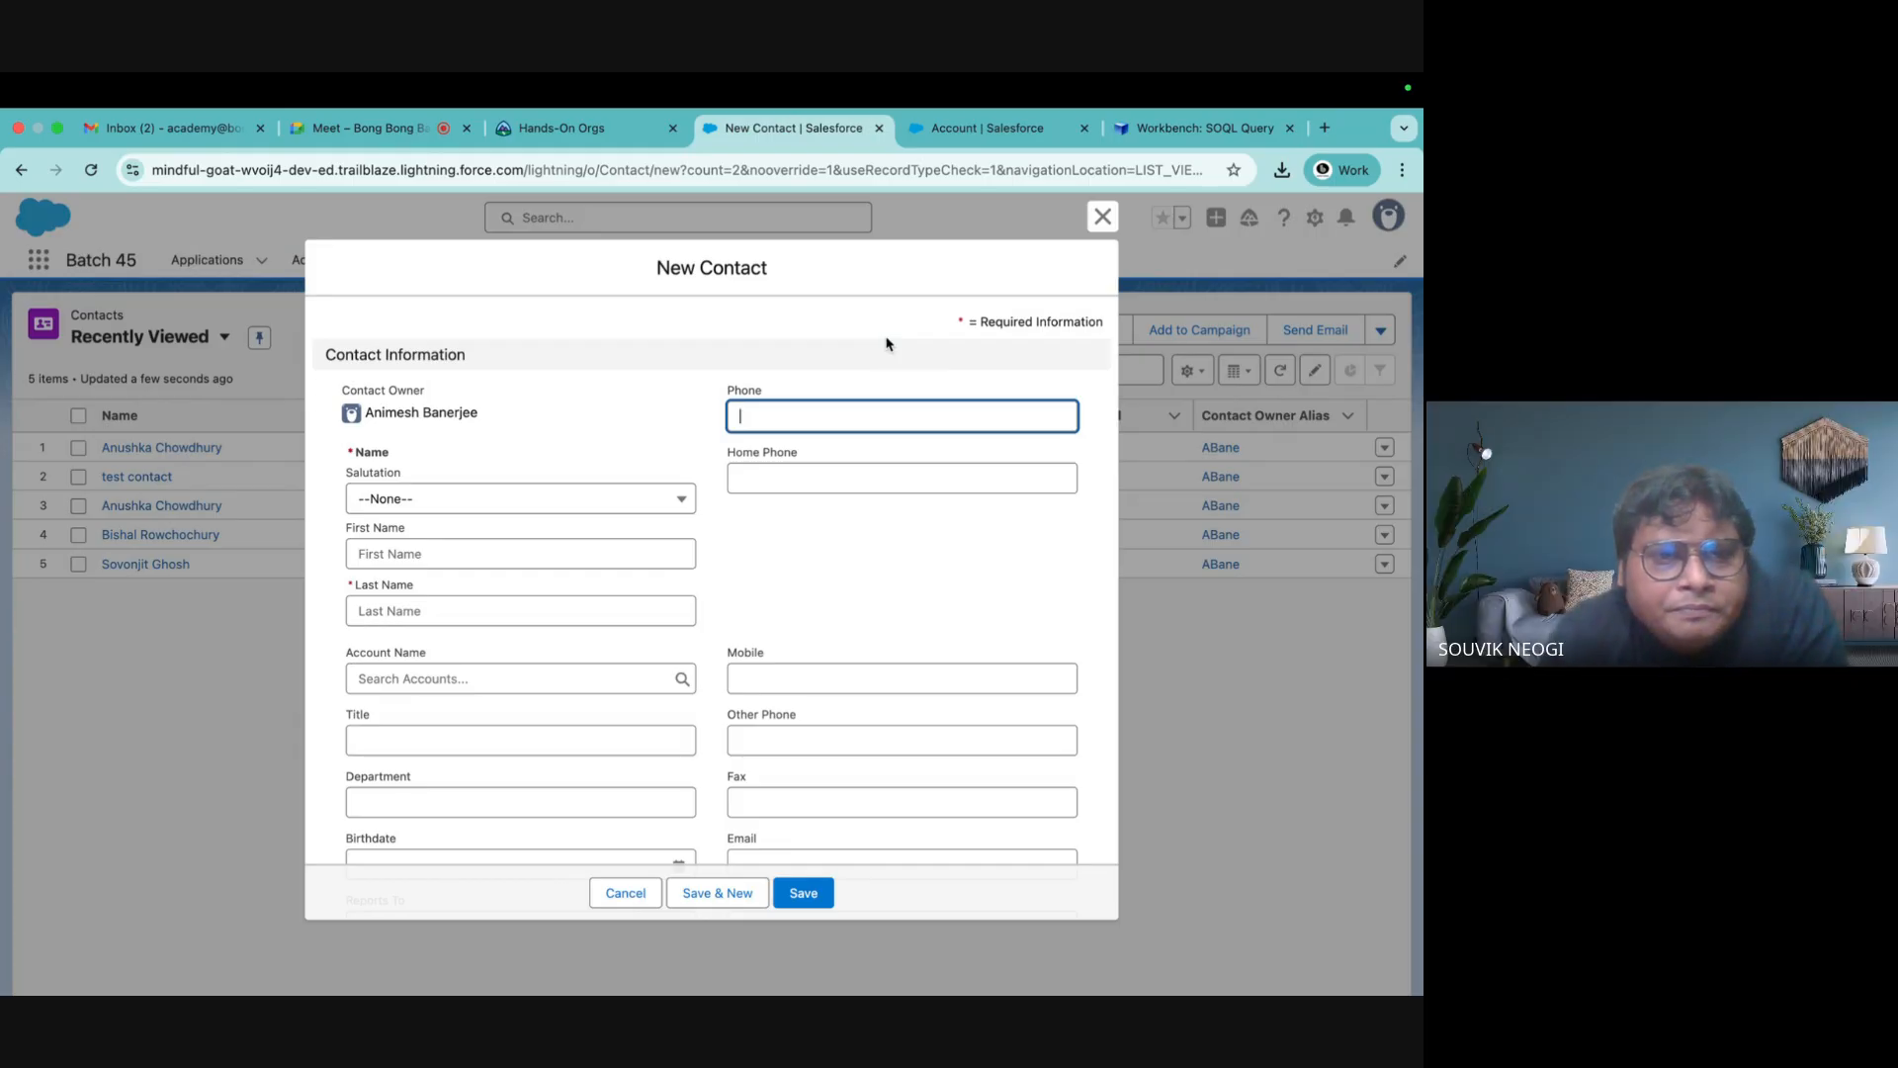
drag(356, 585, 454, 583)
scroll(455, 590, down, 2)
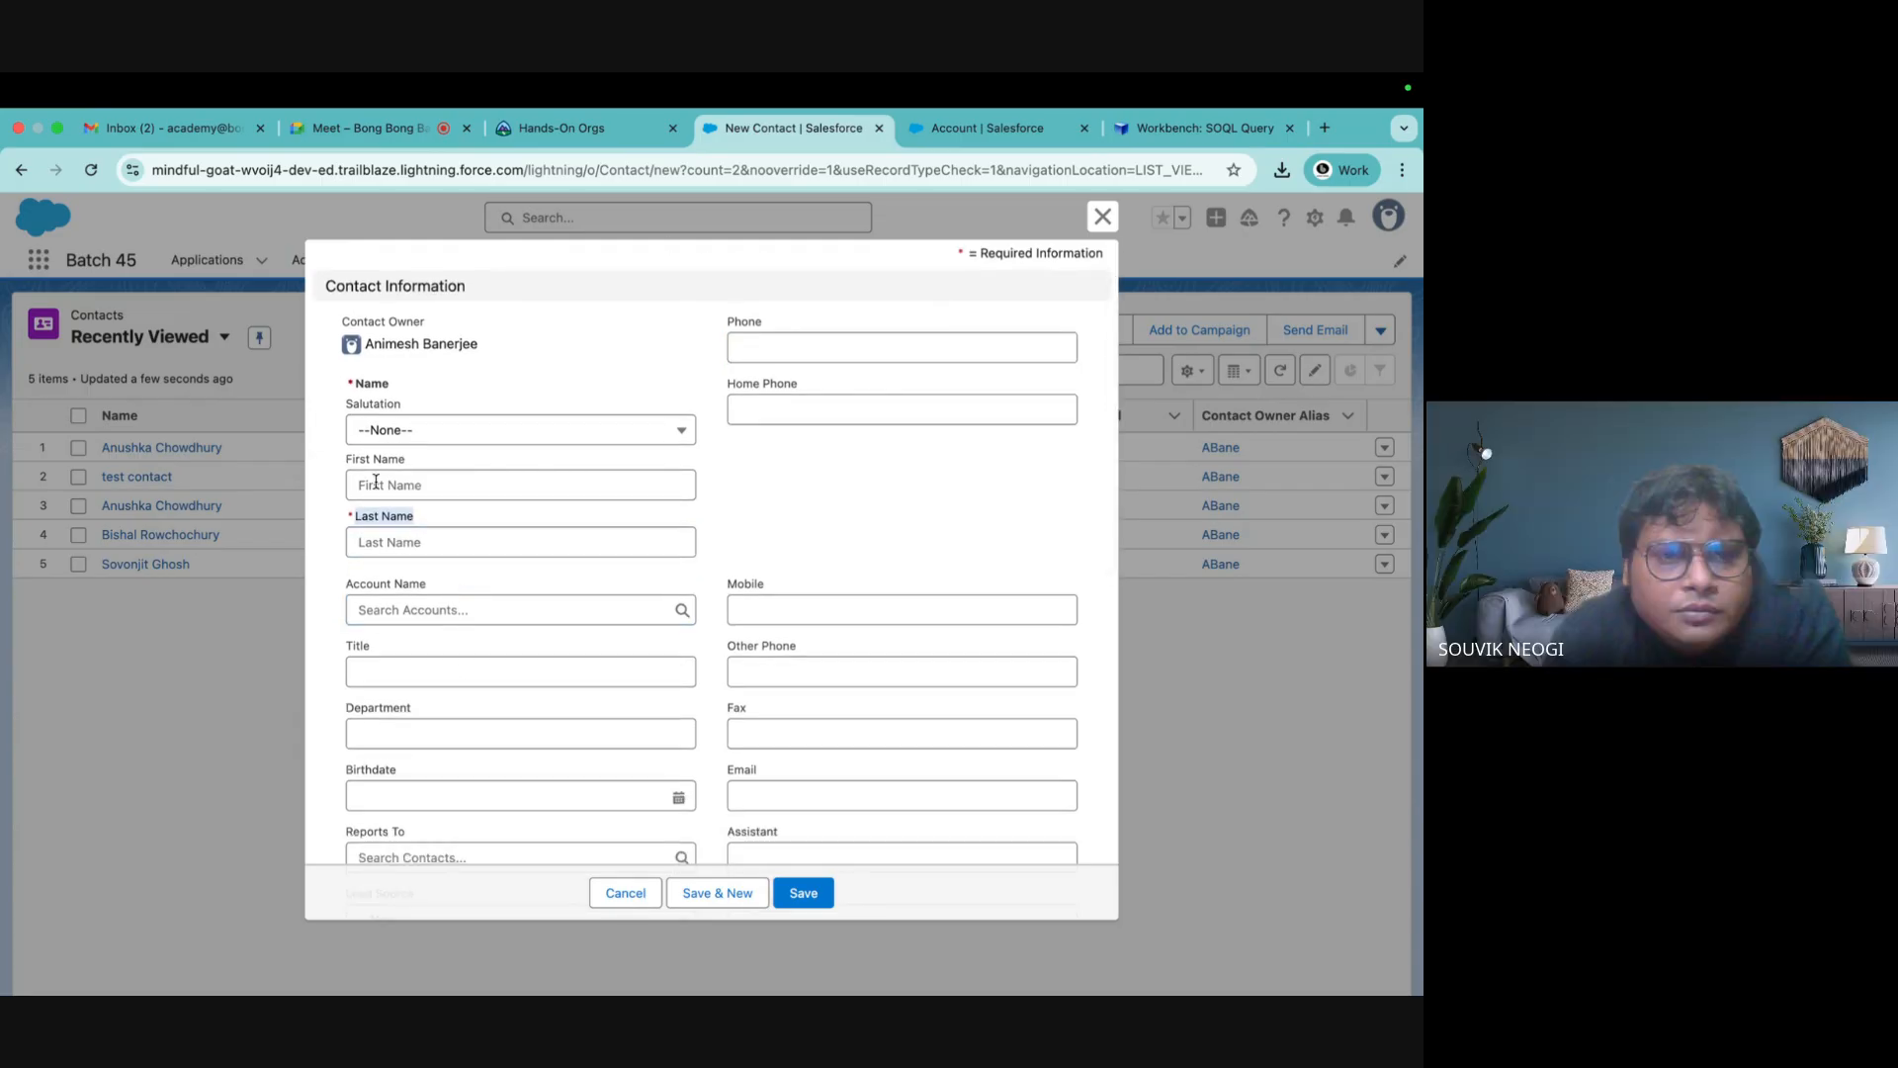
scroll(403, 535, down, 8)
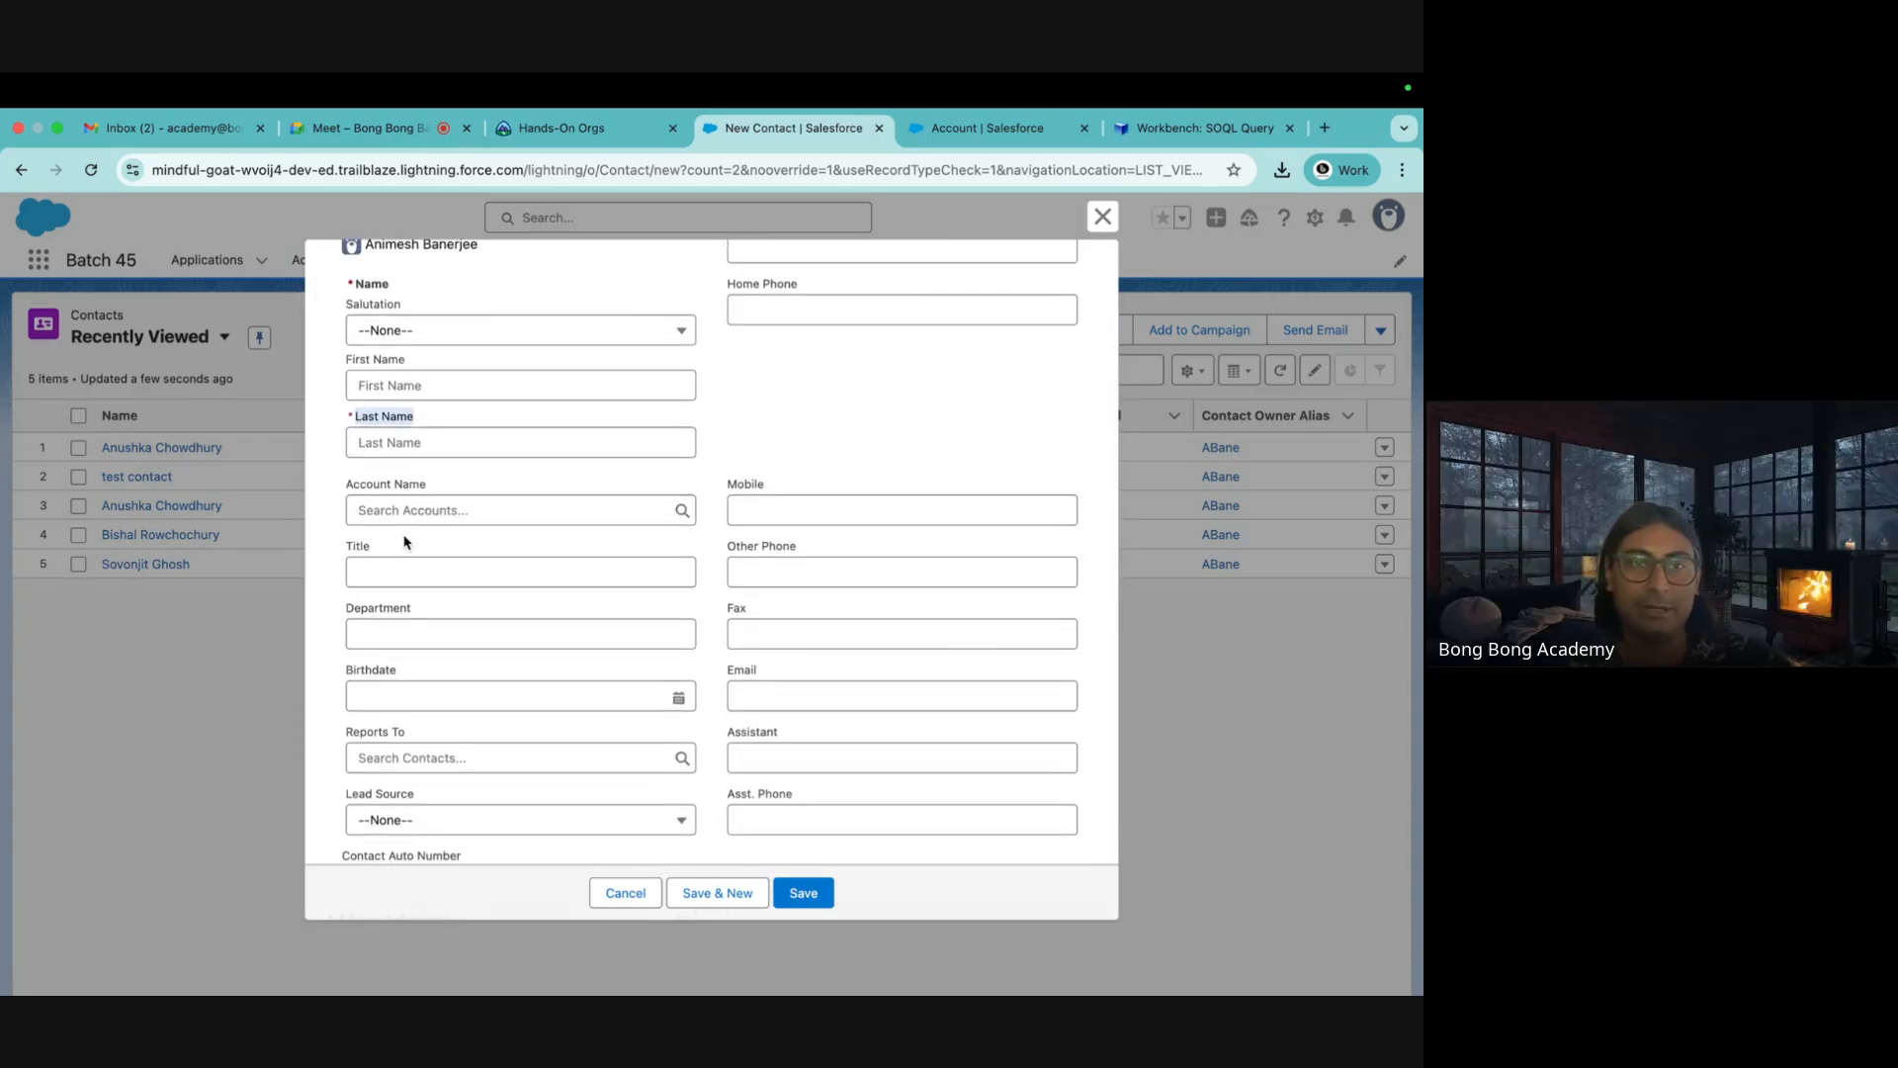
scroll(404, 541, down, 4)
scroll(380, 499, up, 10)
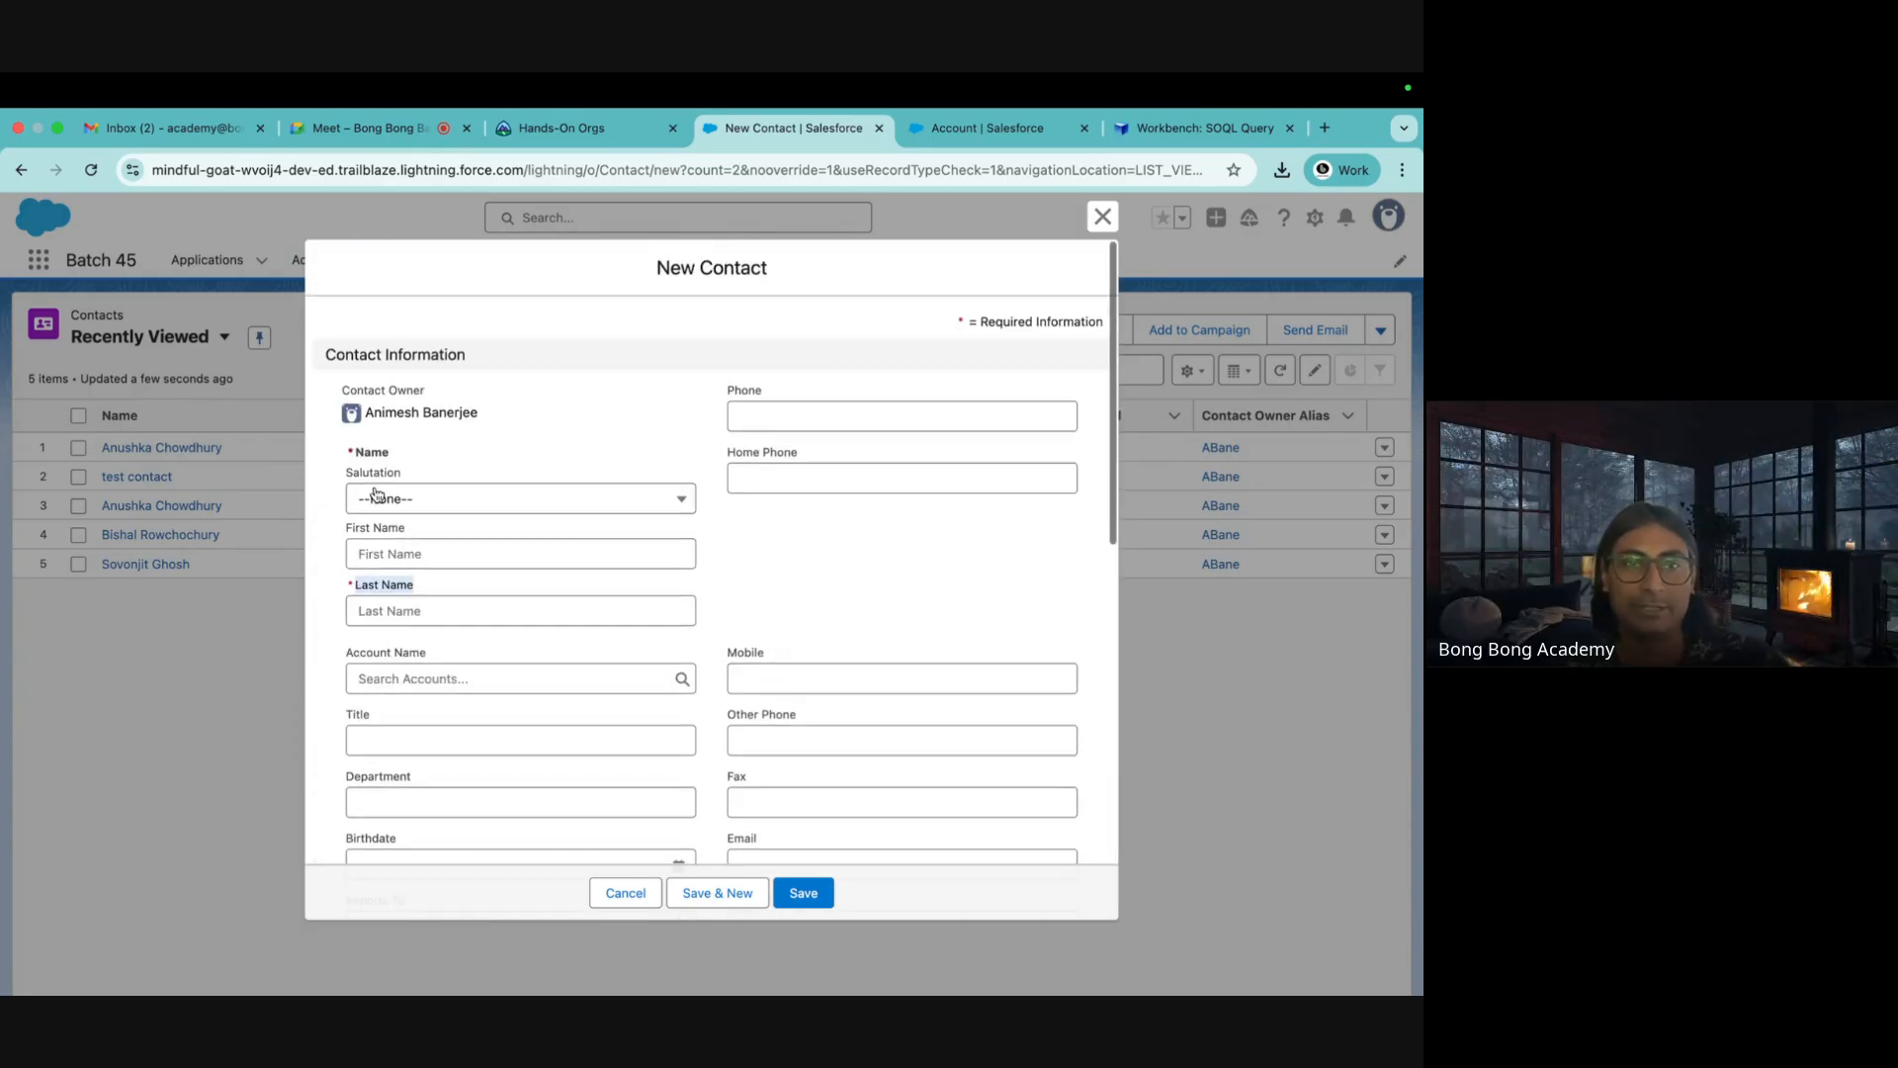
scroll(475, 784, down, 3)
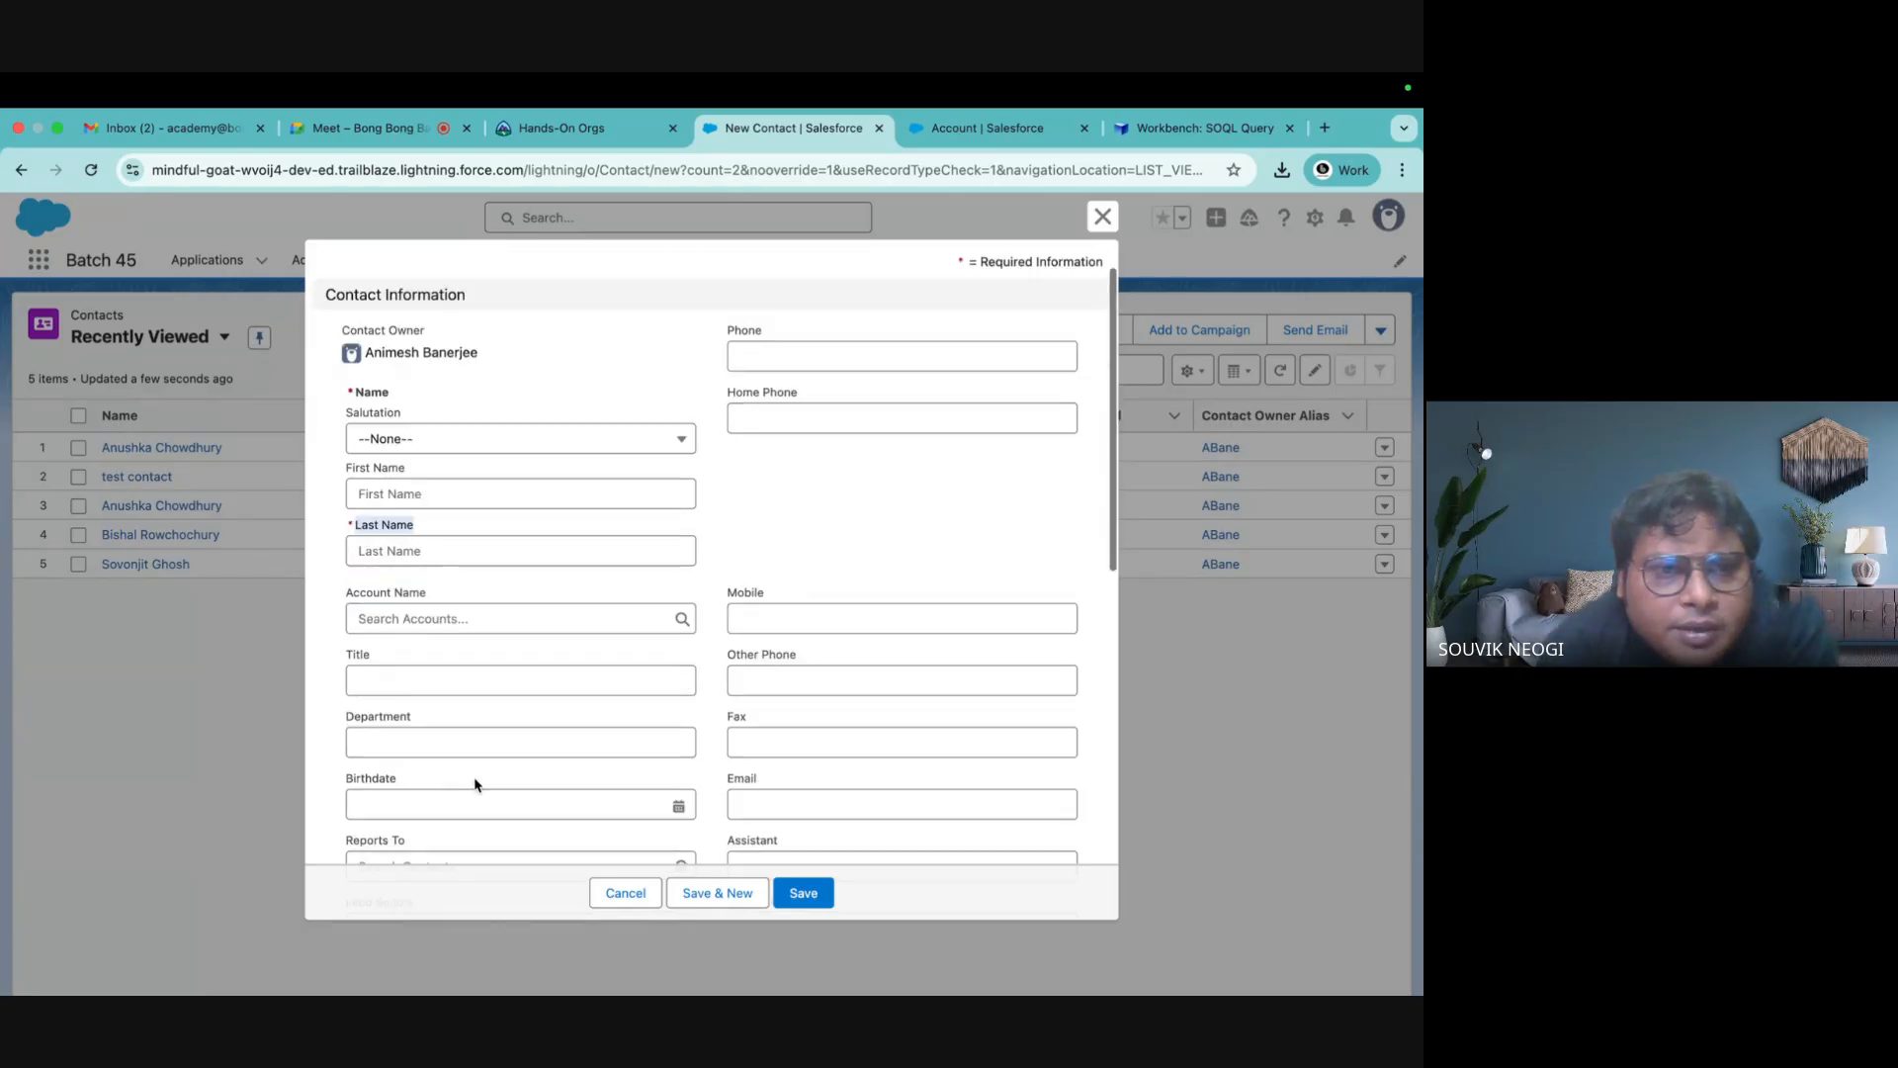
scroll(475, 784, up, 2)
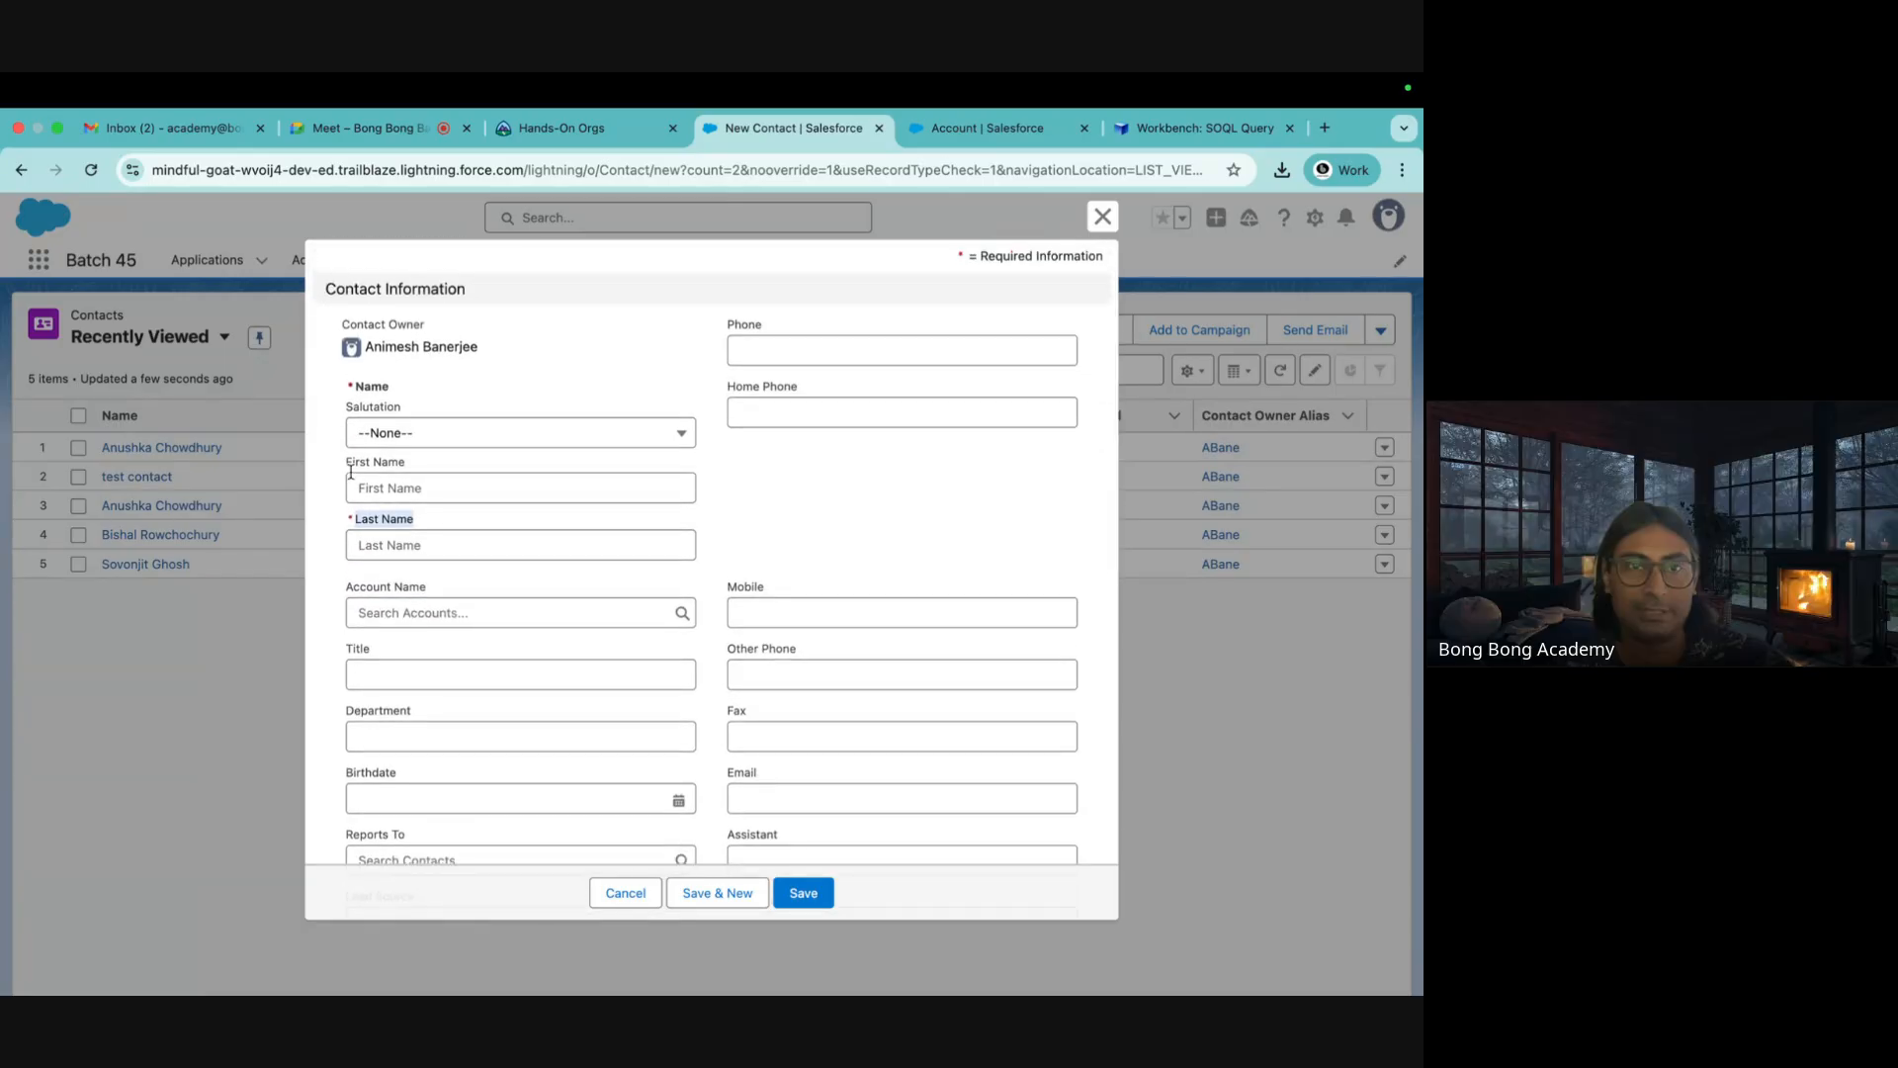
drag(346, 468, 465, 522)
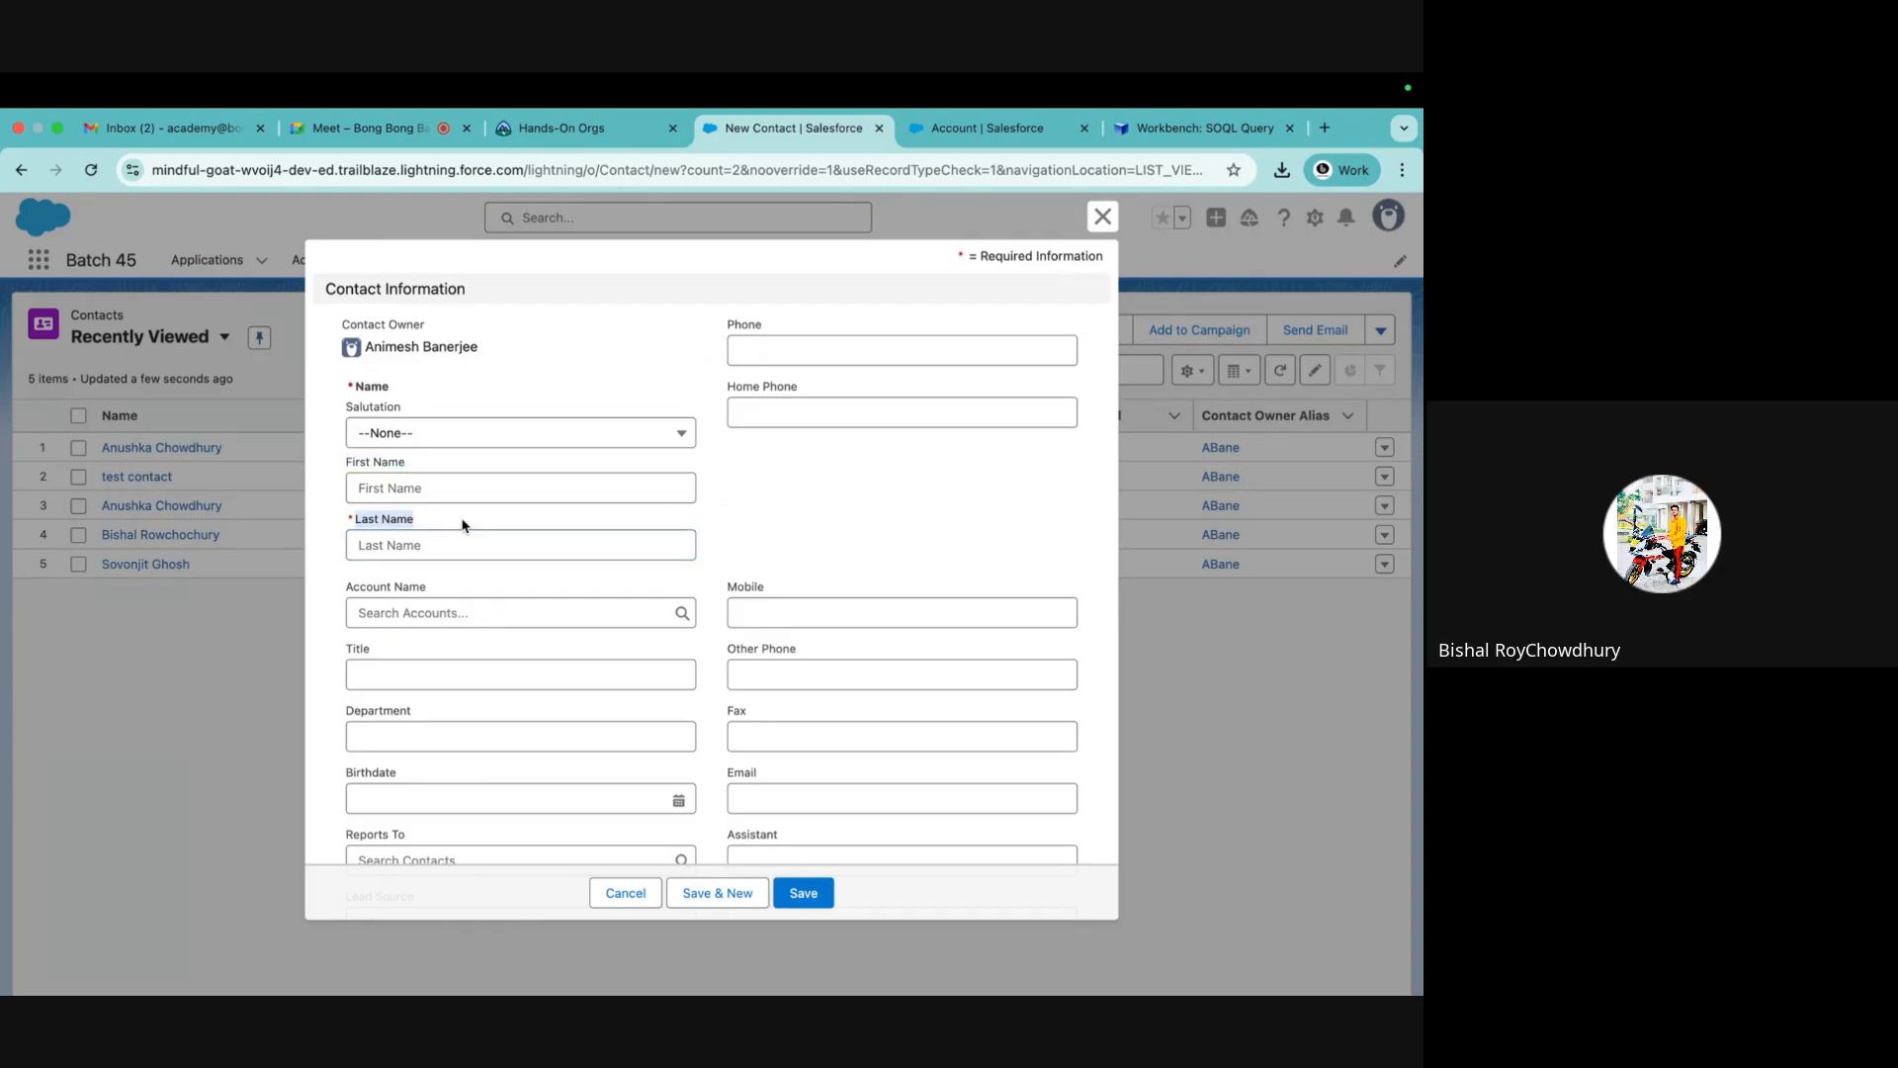
drag(356, 387, 416, 409)
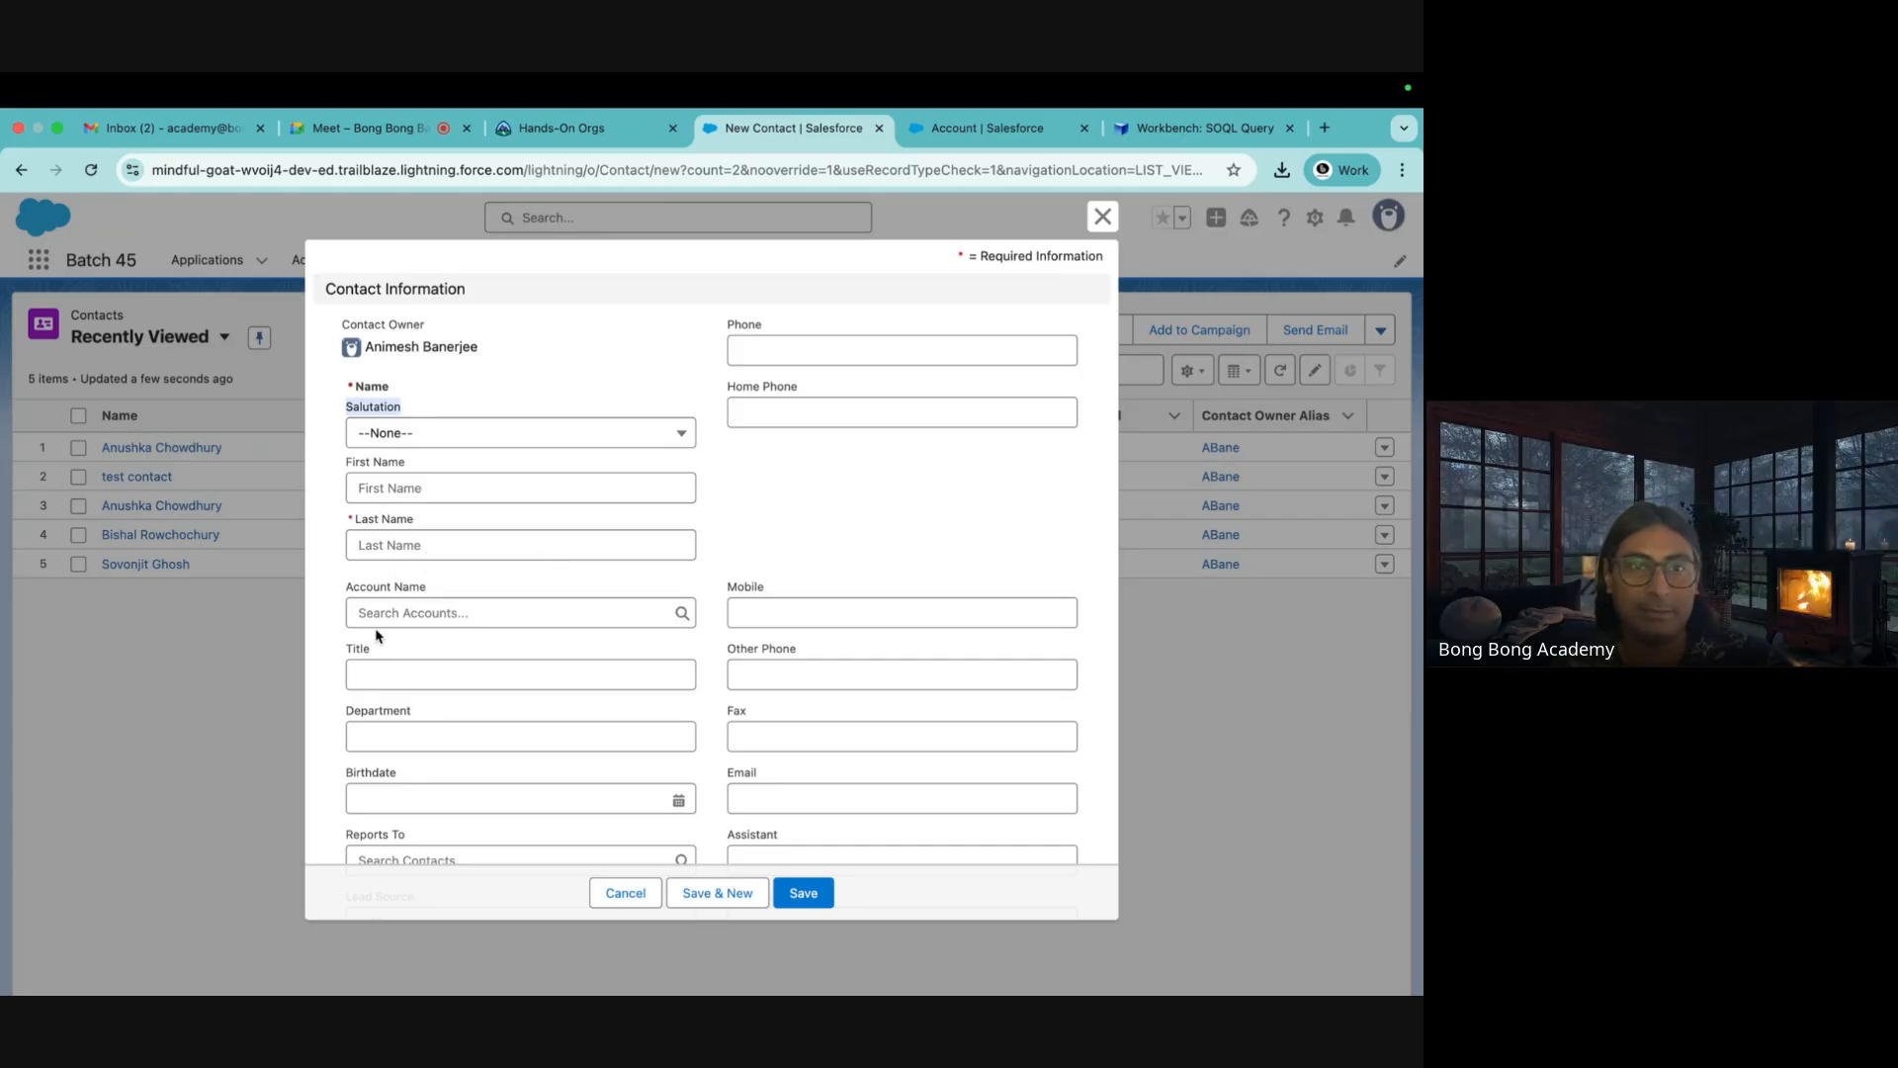
drag(349, 588, 436, 594)
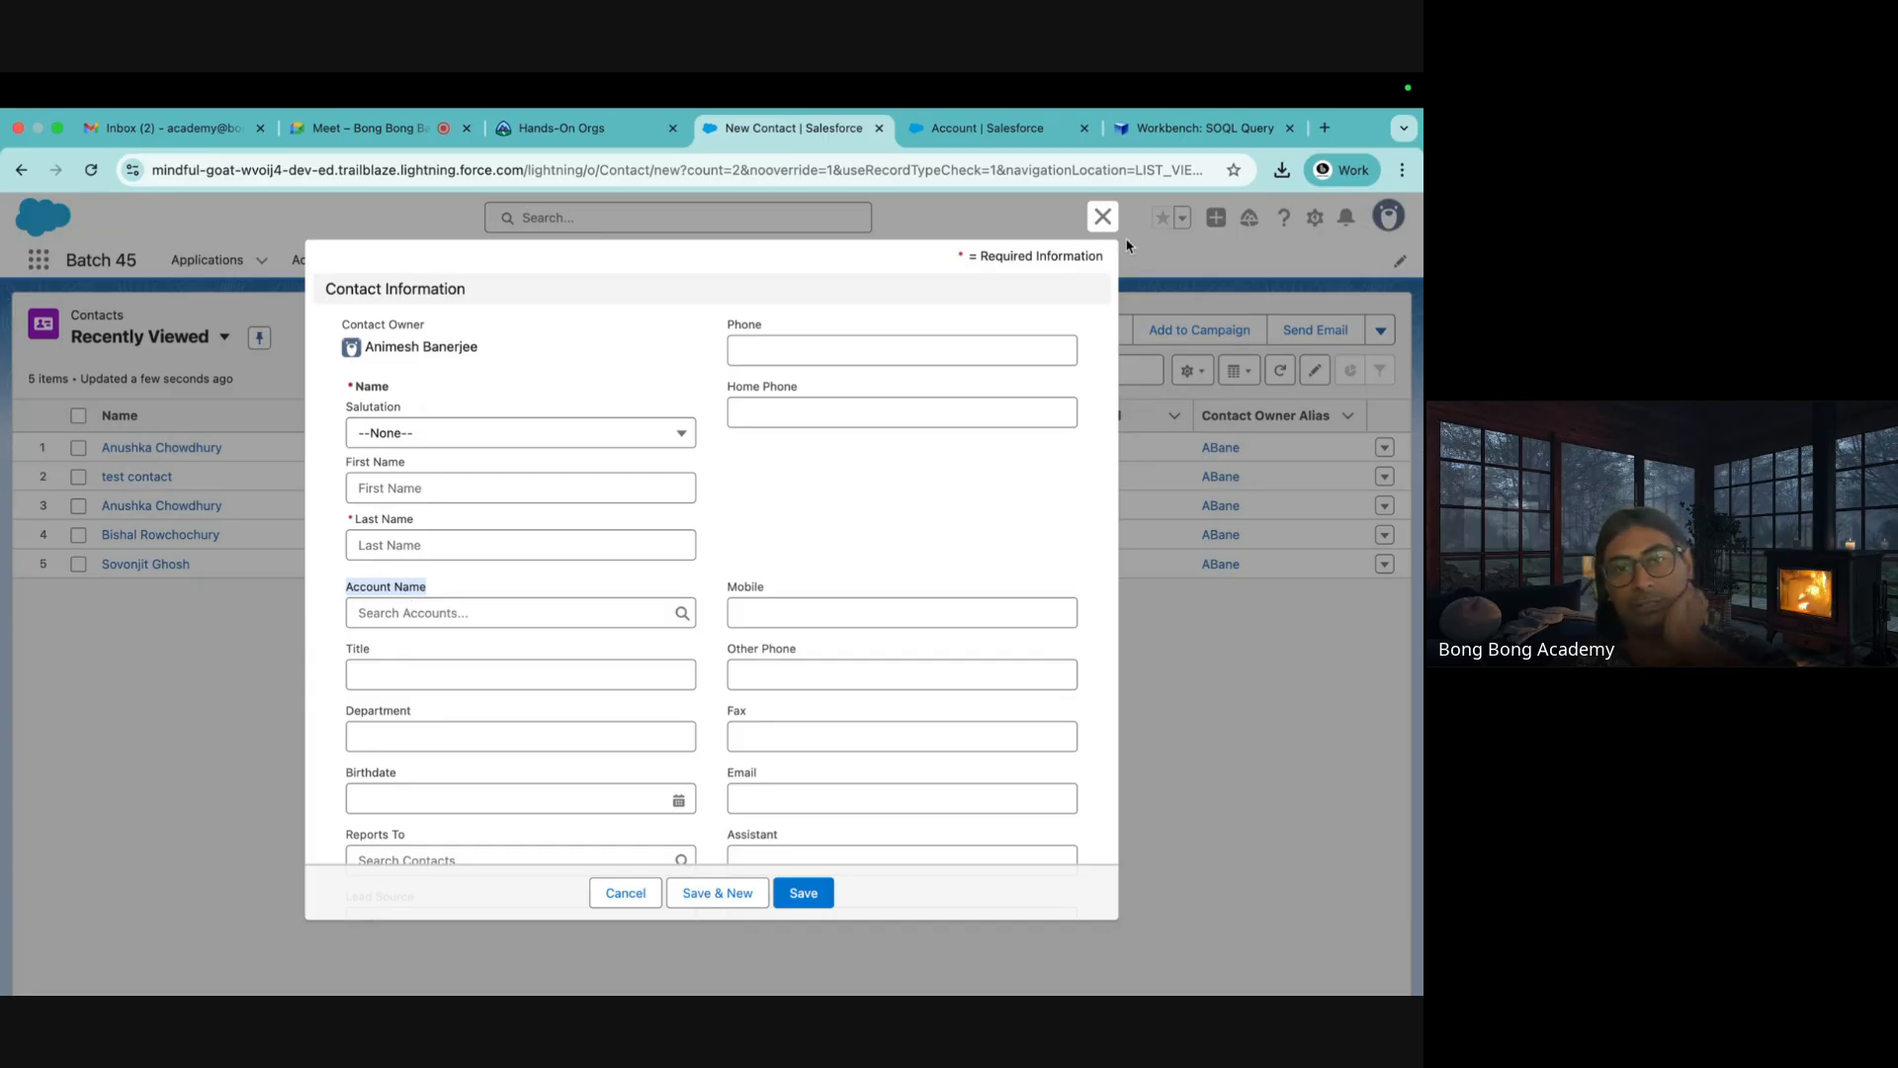
click(1102, 217)
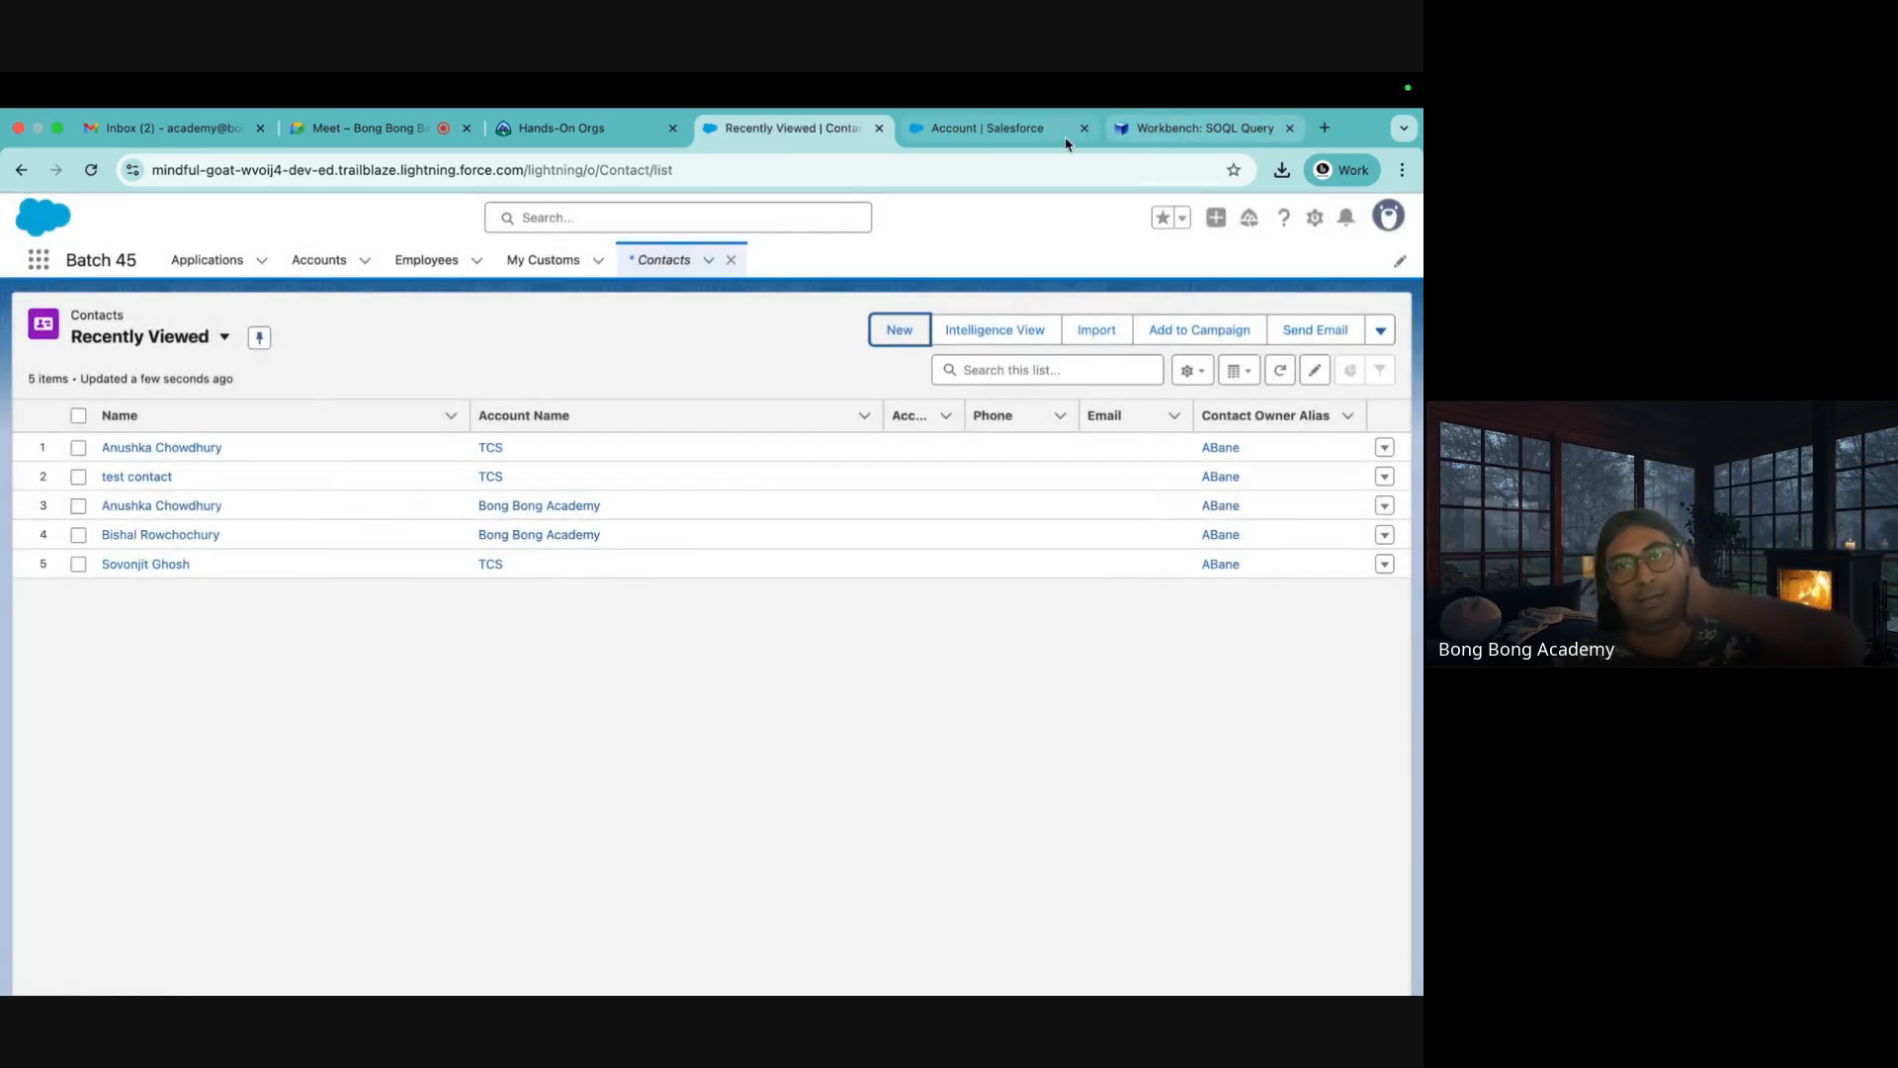
Find Account Name's AccountId field under Contact in Object Manager, then start a new contact
click(1028, 138)
click(144, 317)
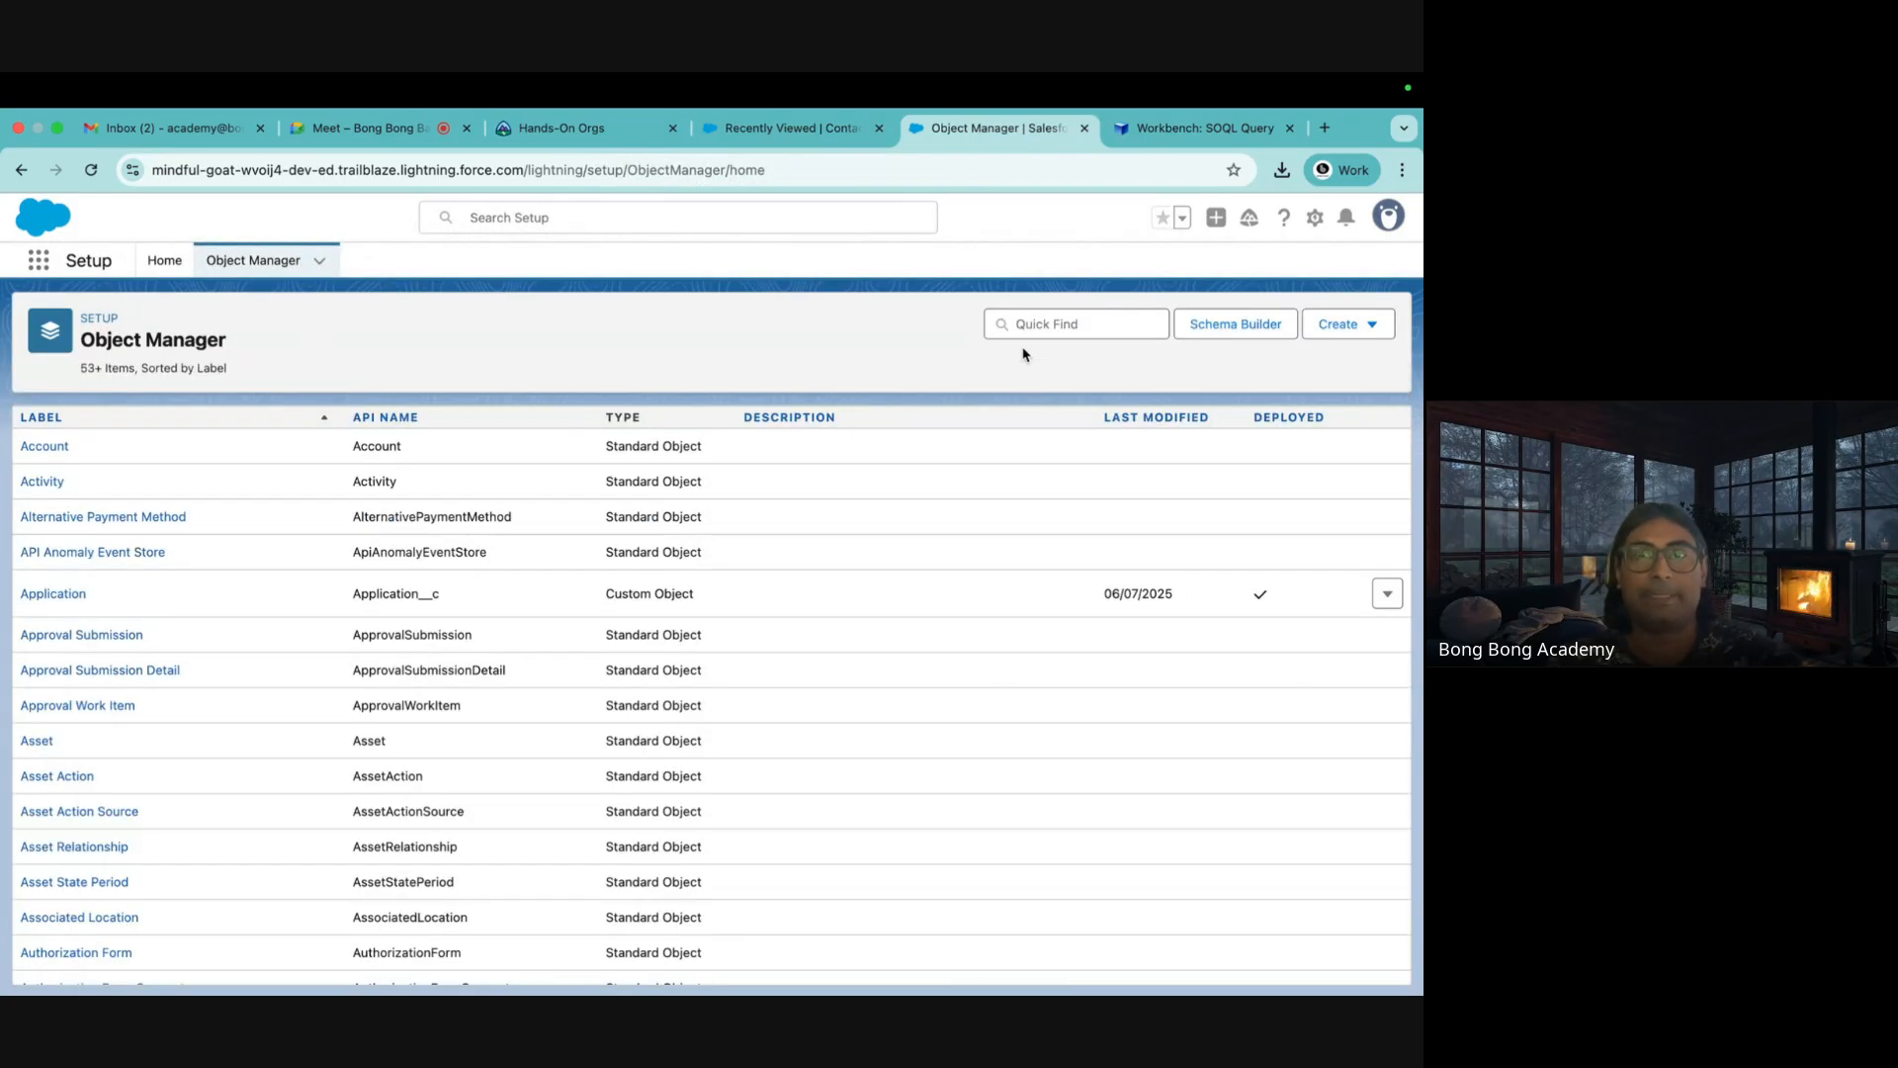
click(1028, 325)
text(contact)
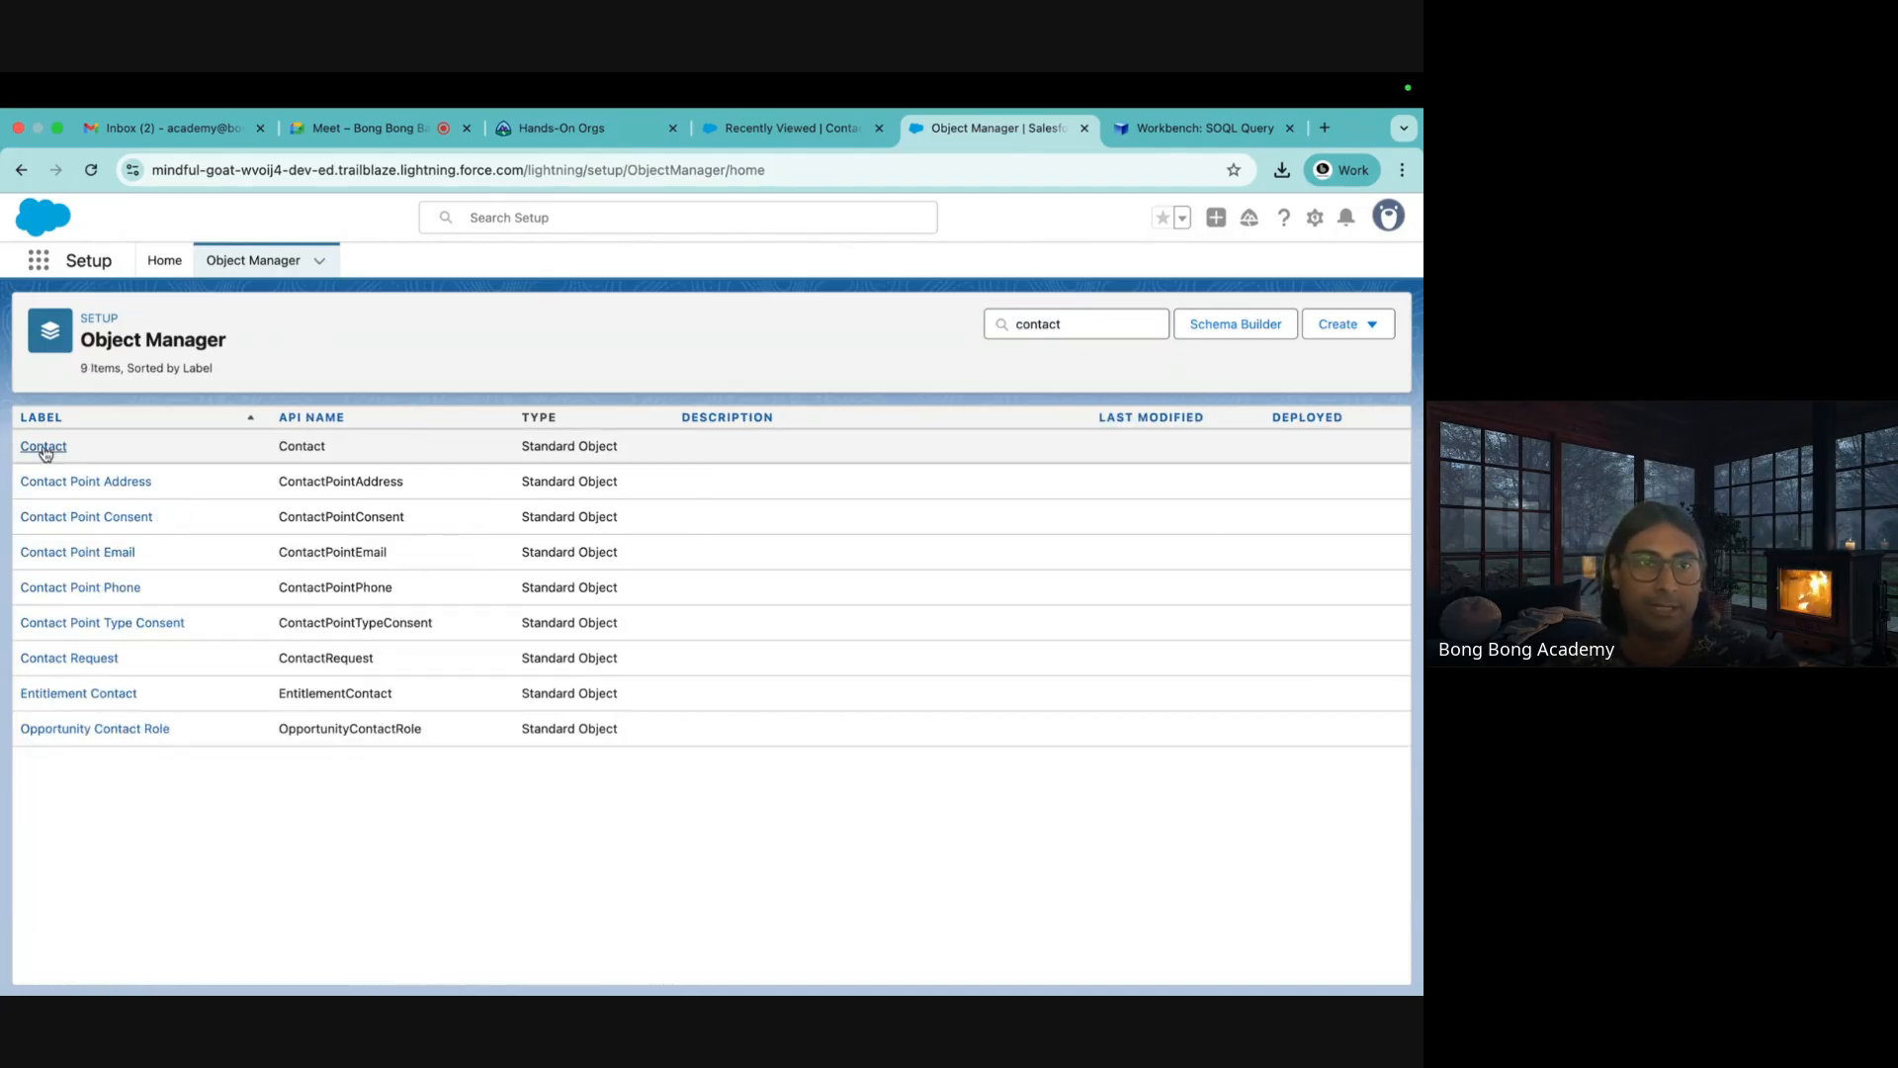
click(49, 446)
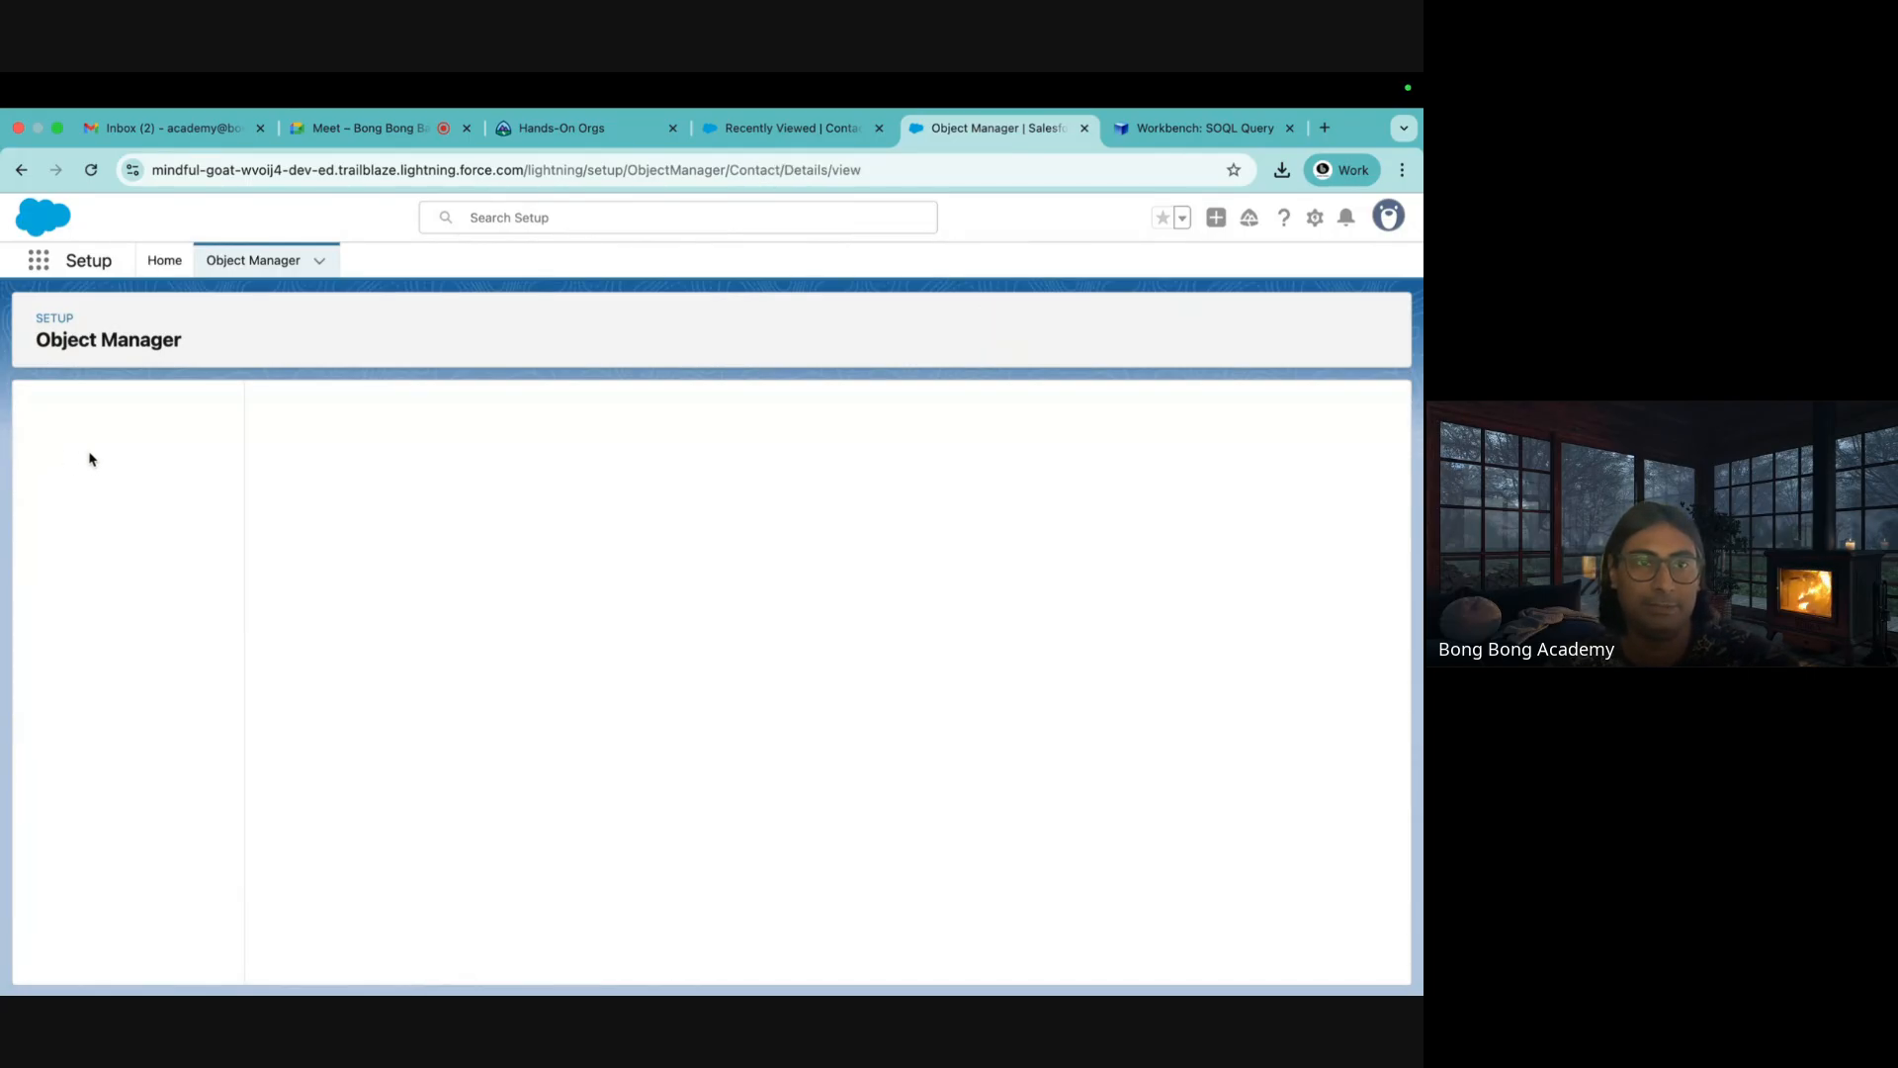
click(89, 453)
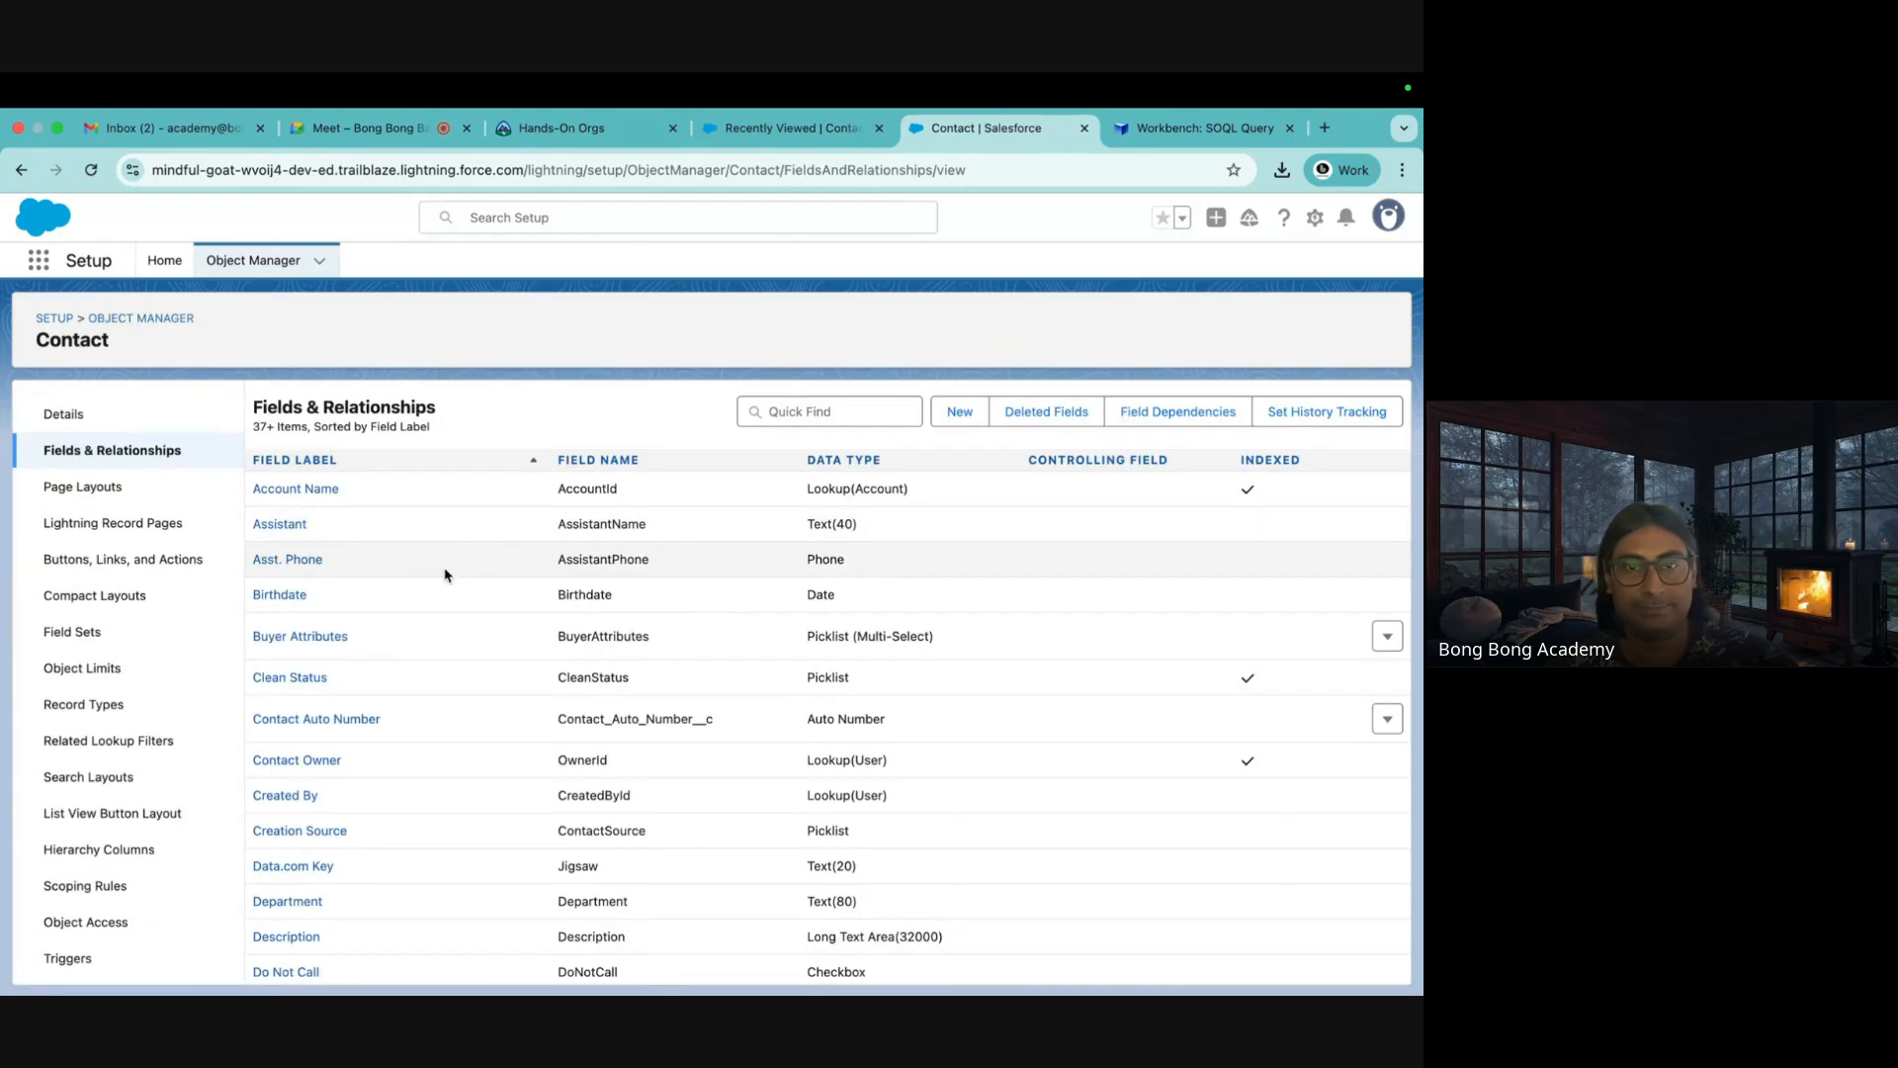
double_click(588, 490)
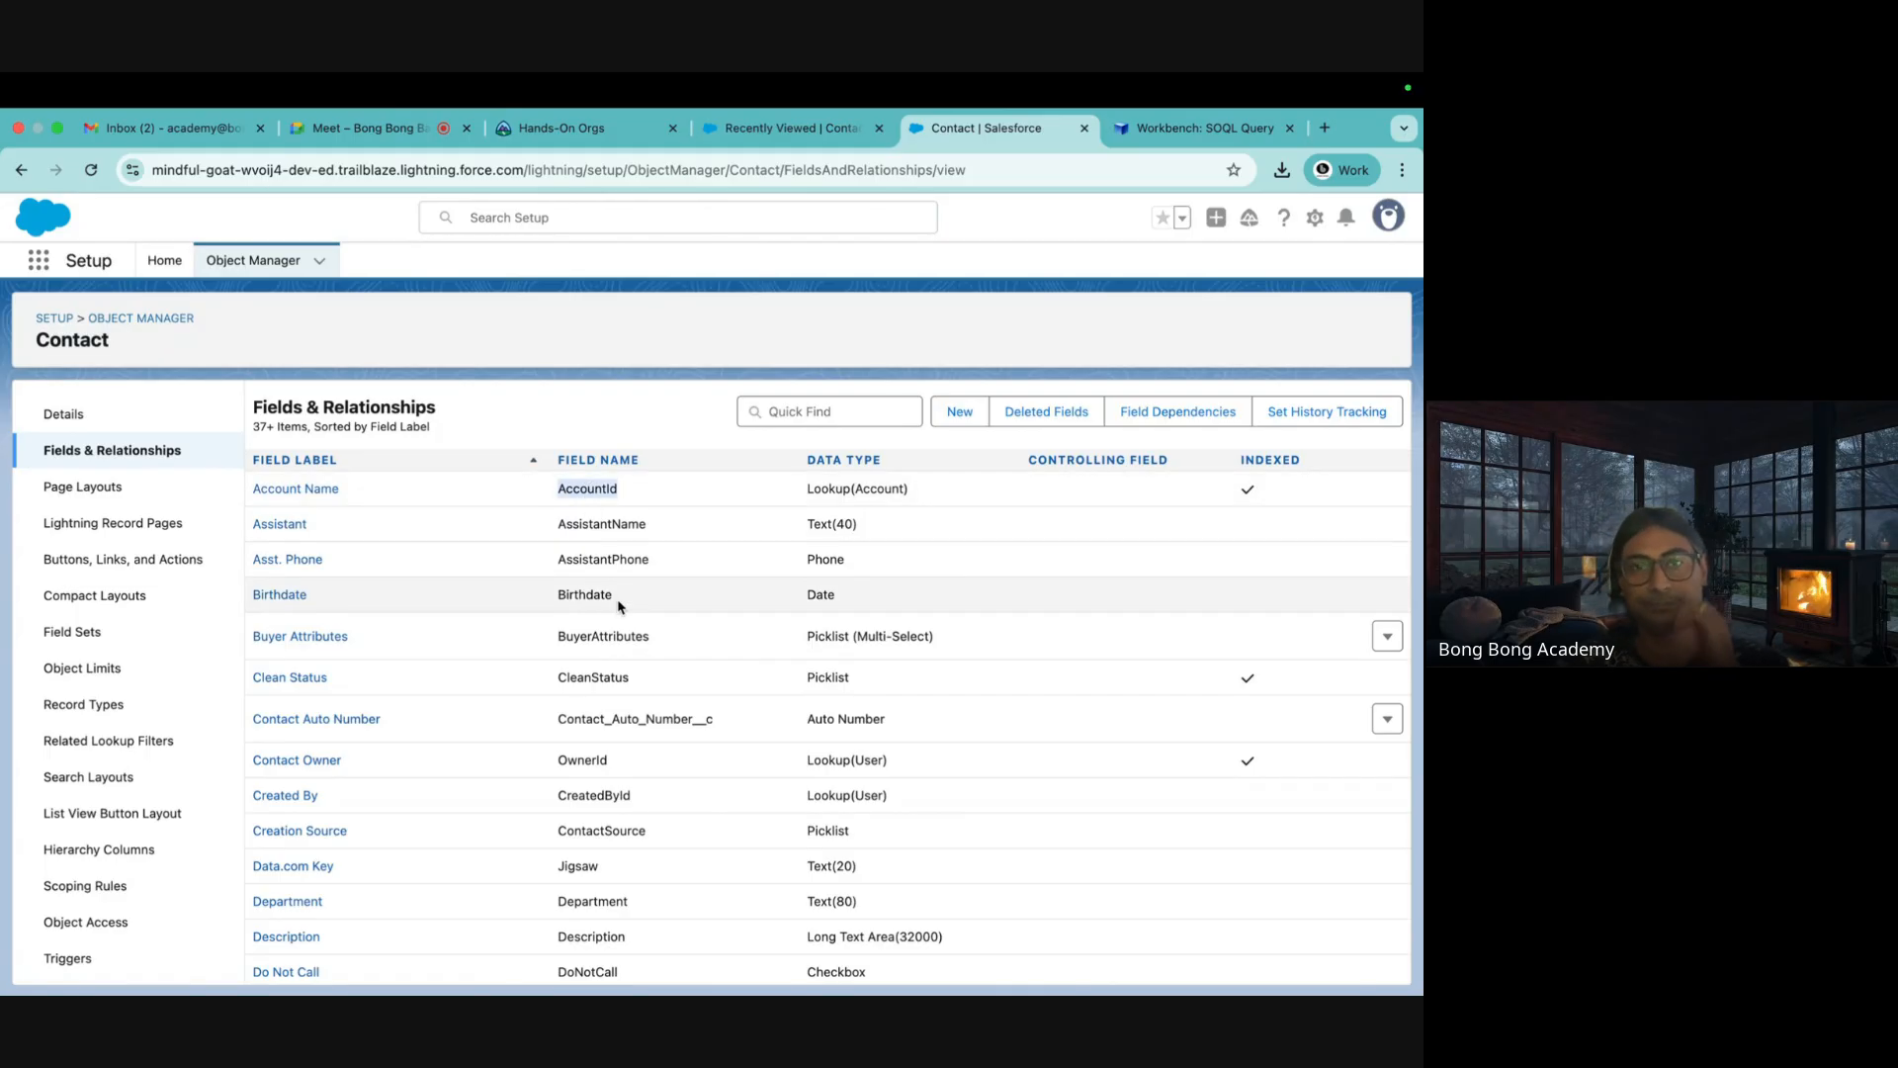
click(833, 144)
click(900, 329)
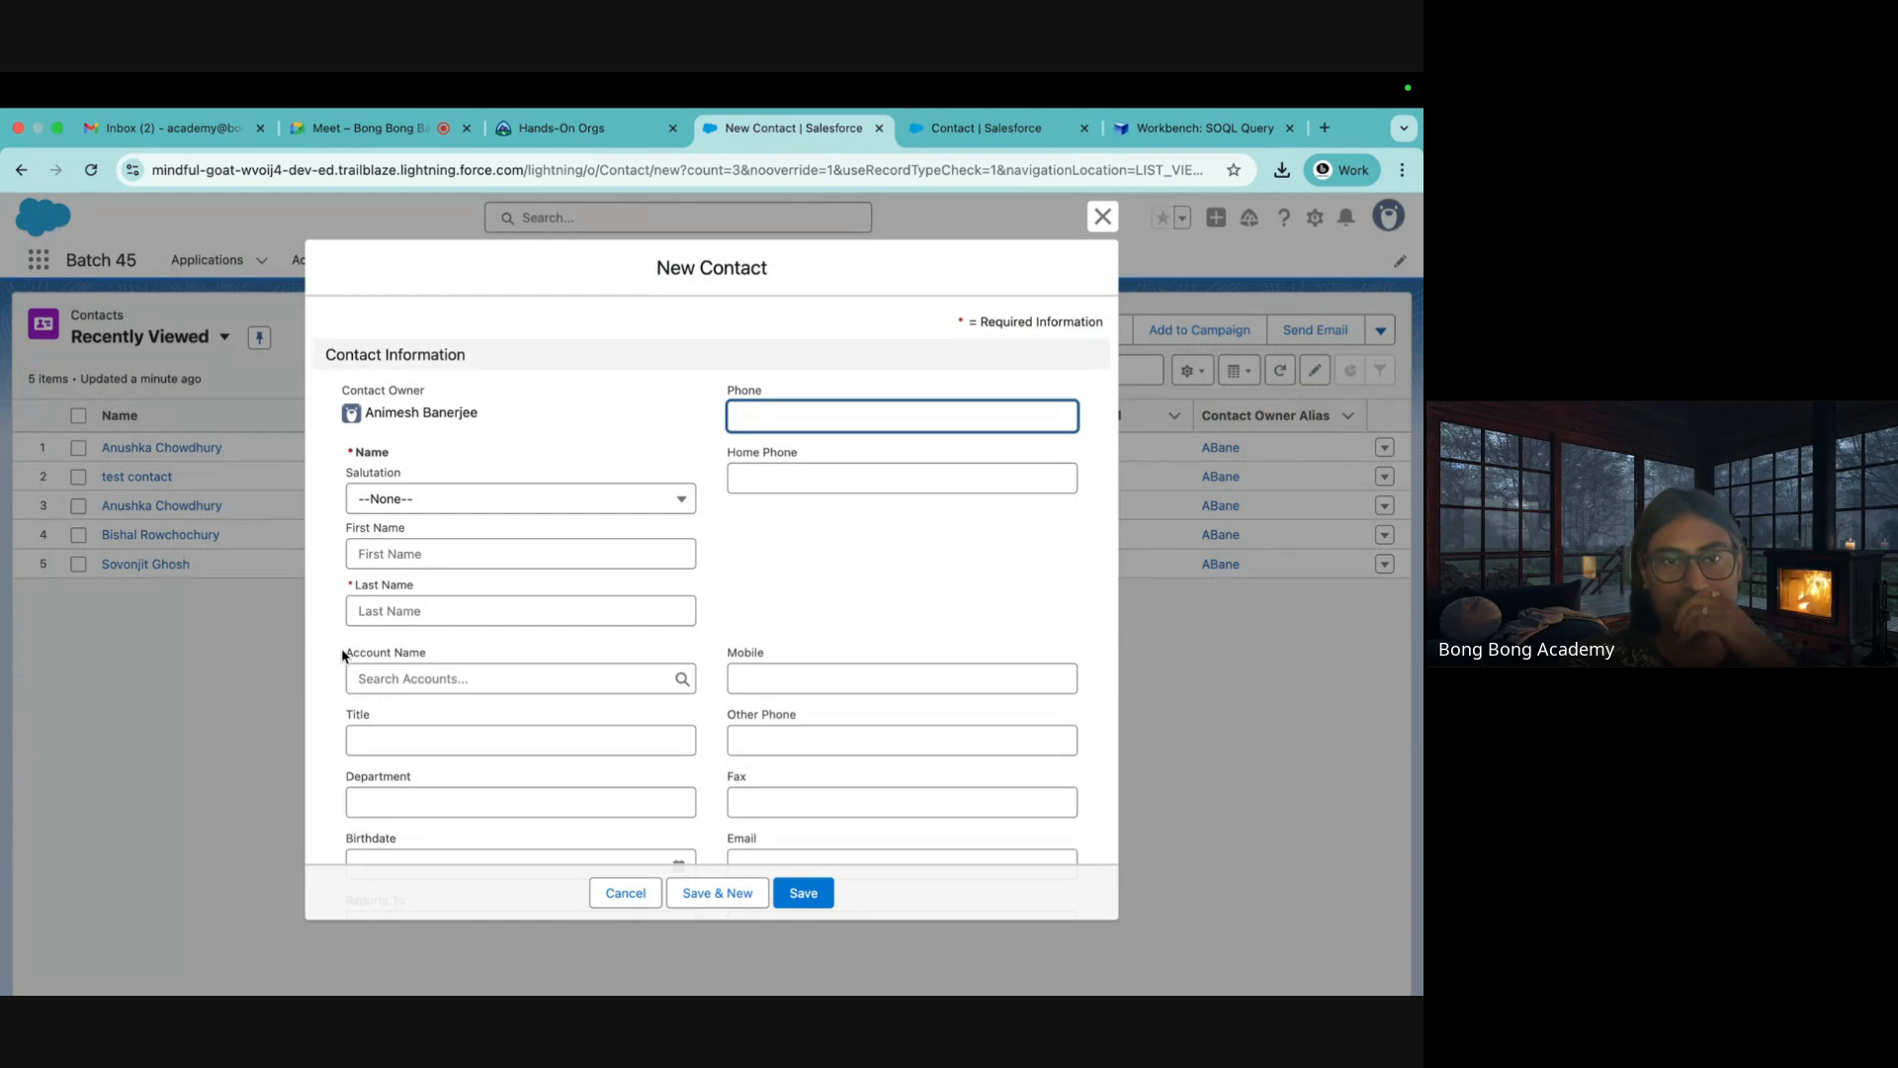
Highlight the Account Name label and its Lookup(Account) data type in Contact's field list
drag(343, 656, 436, 656)
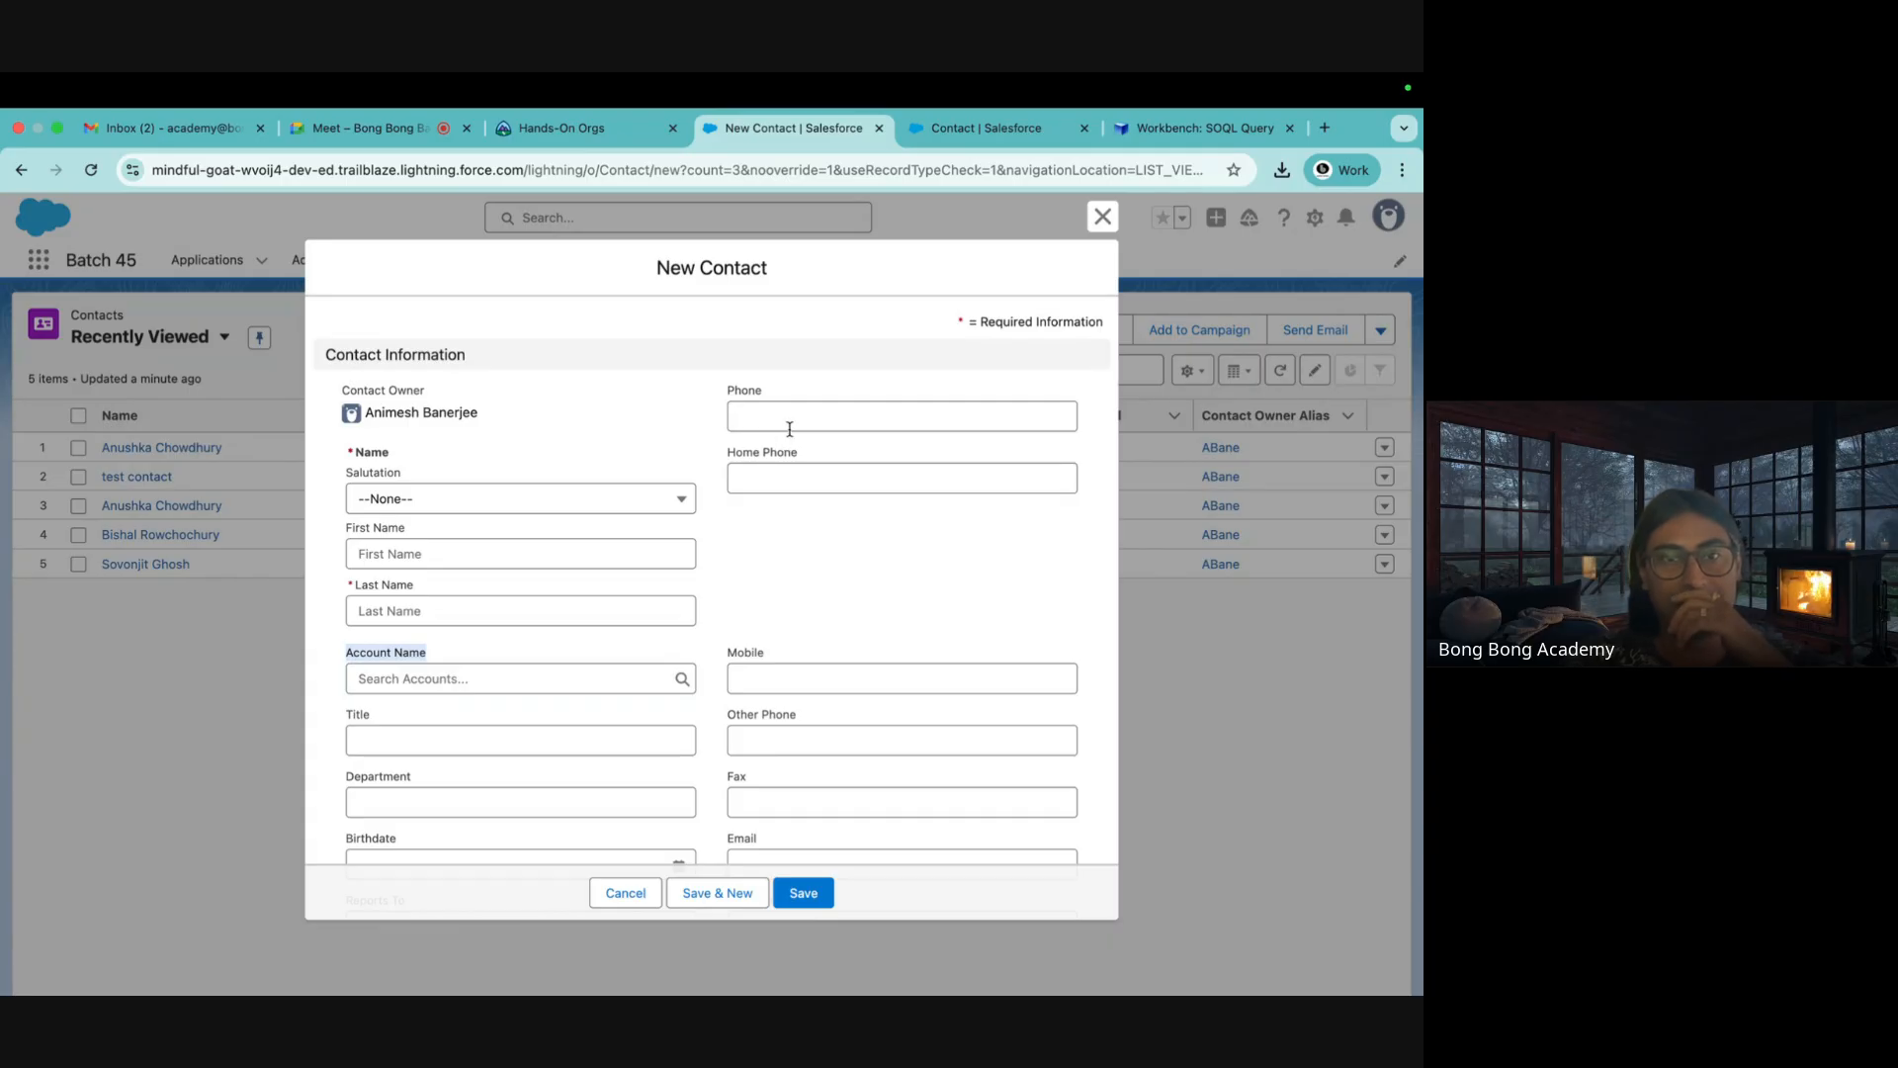
click(949, 142)
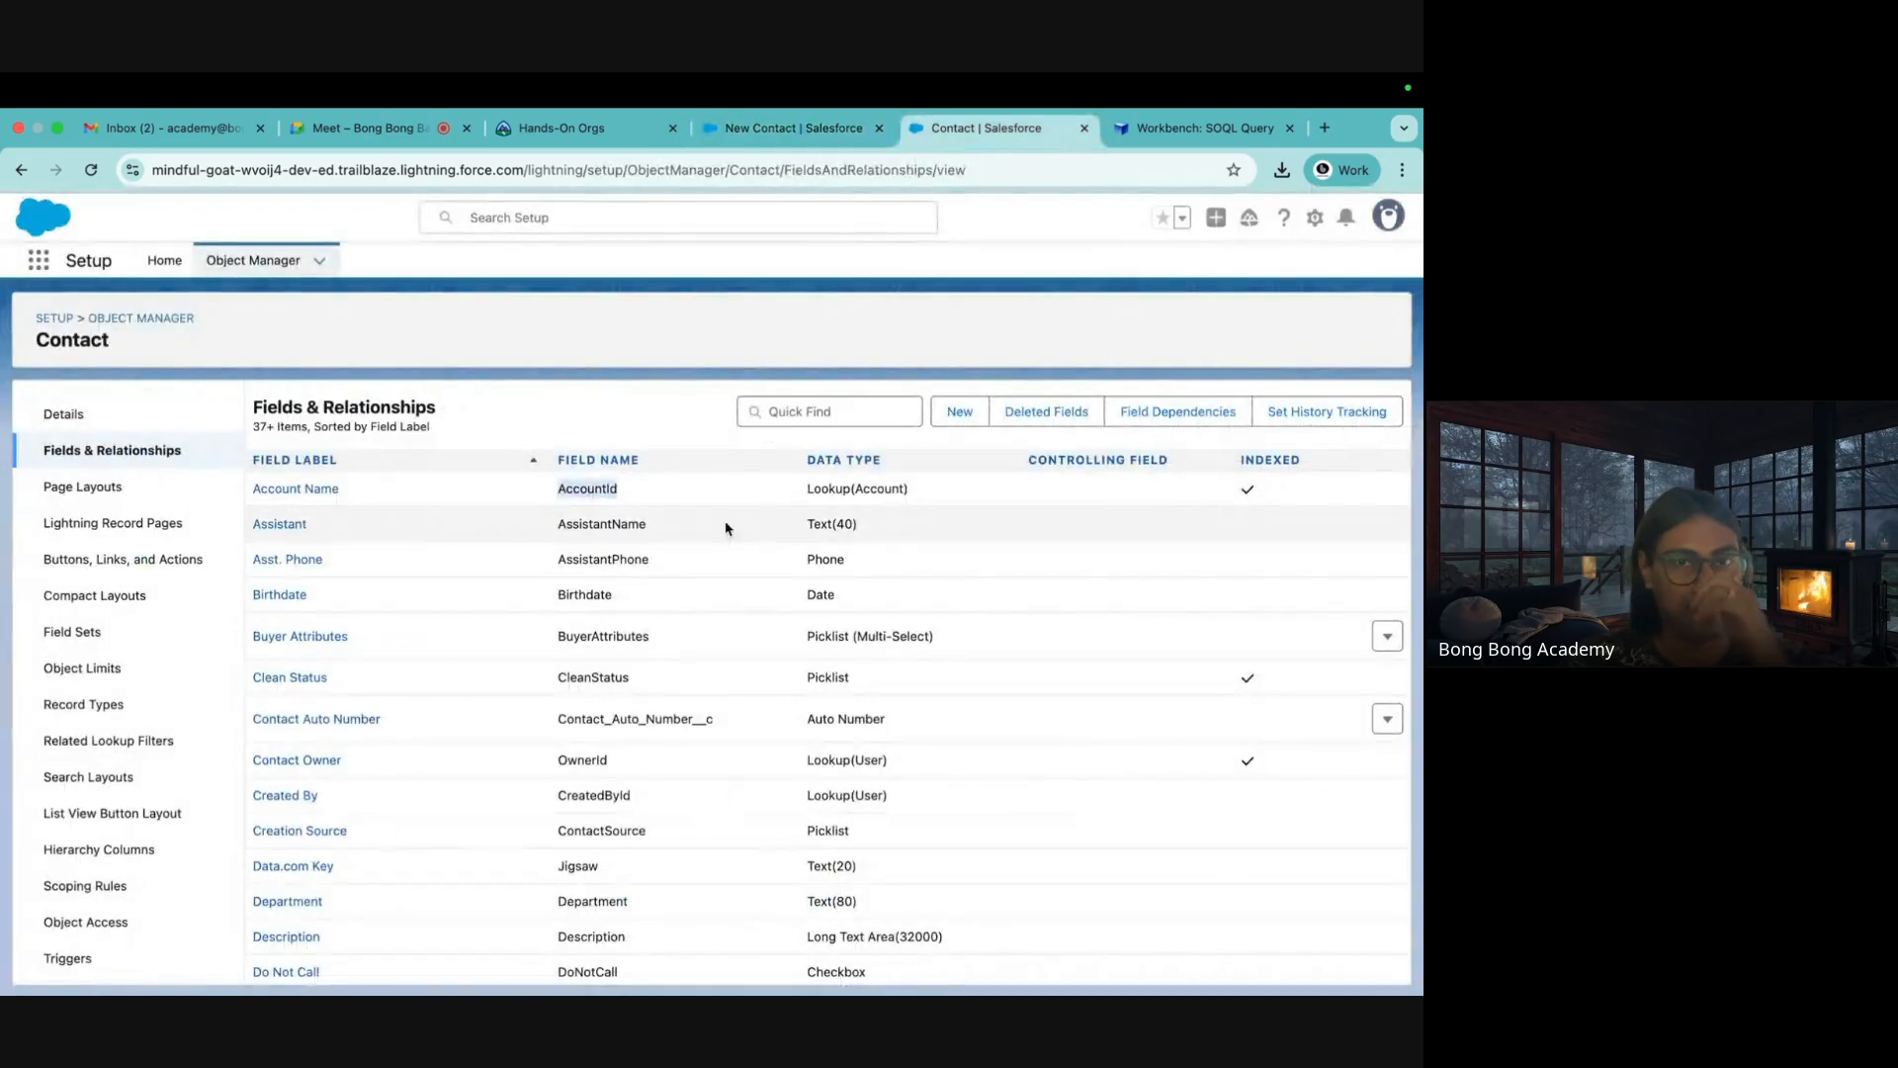
click(597, 492)
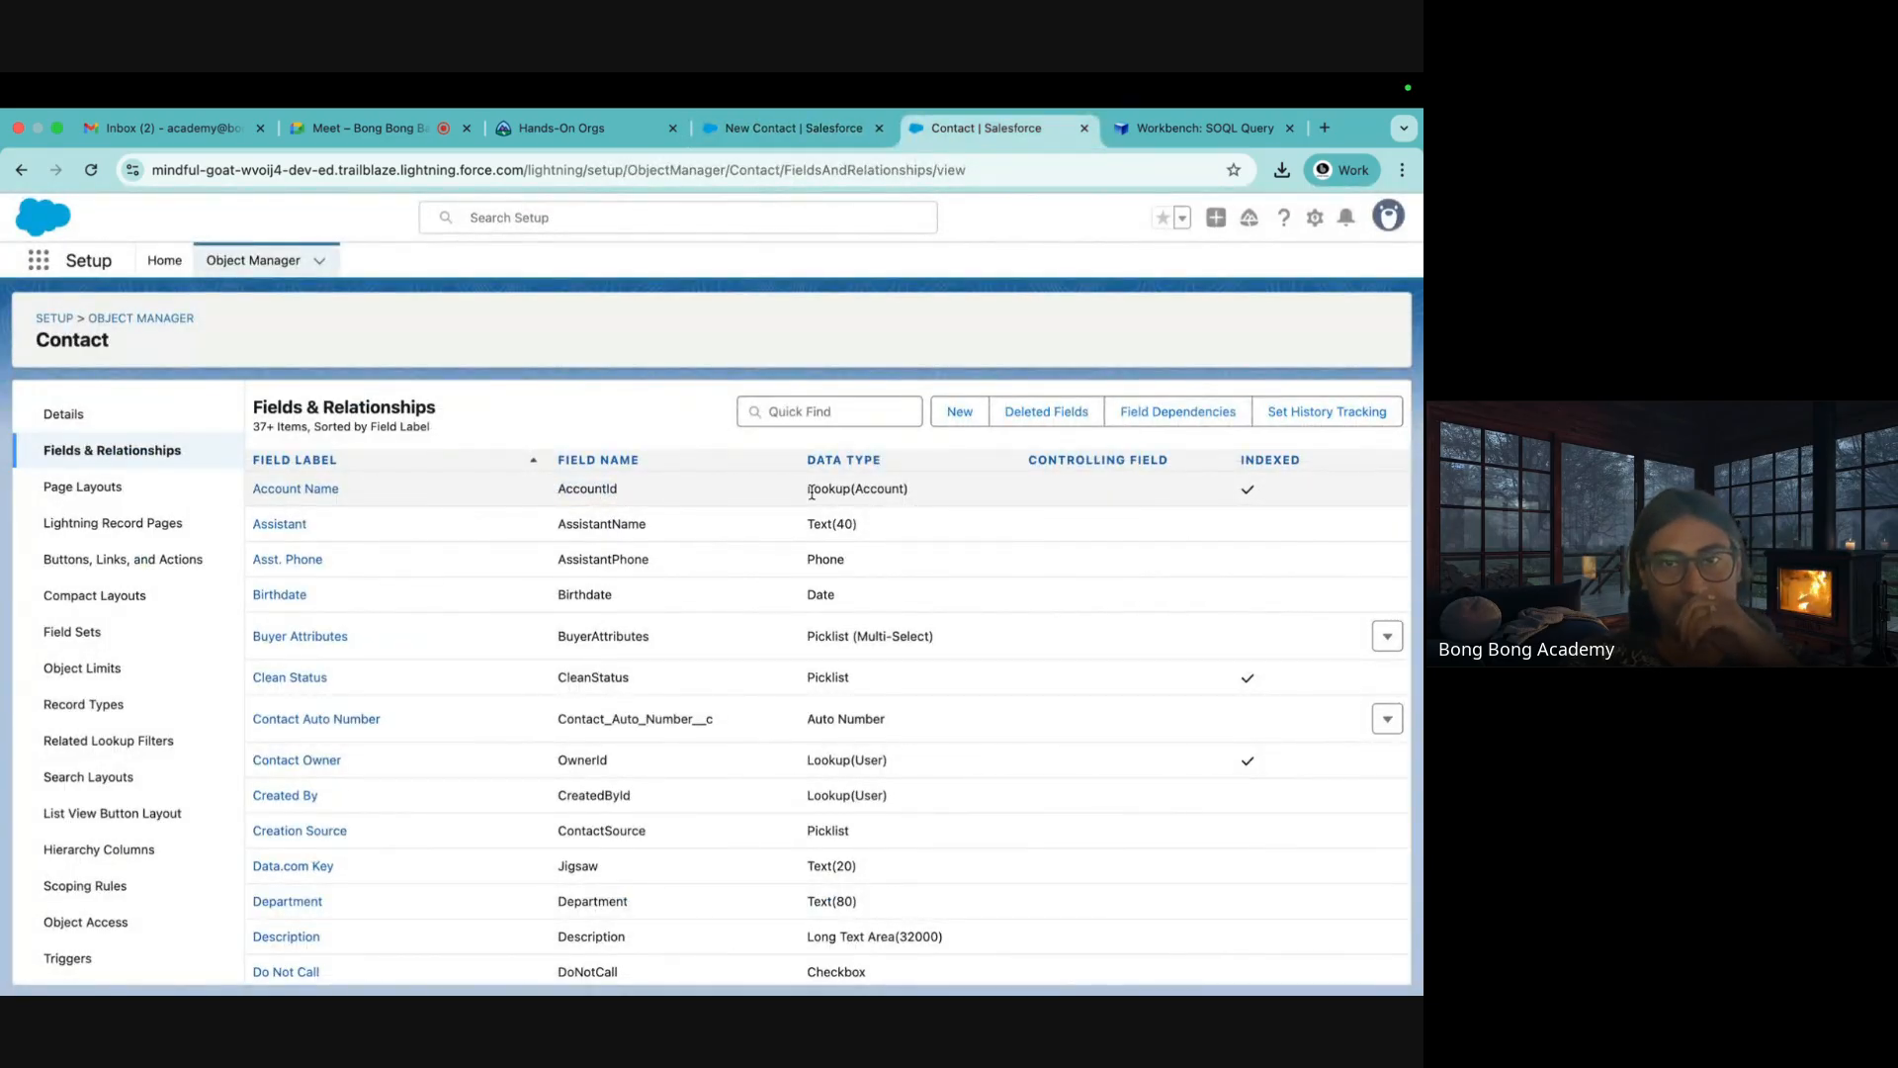
drag(811, 491, 935, 498)
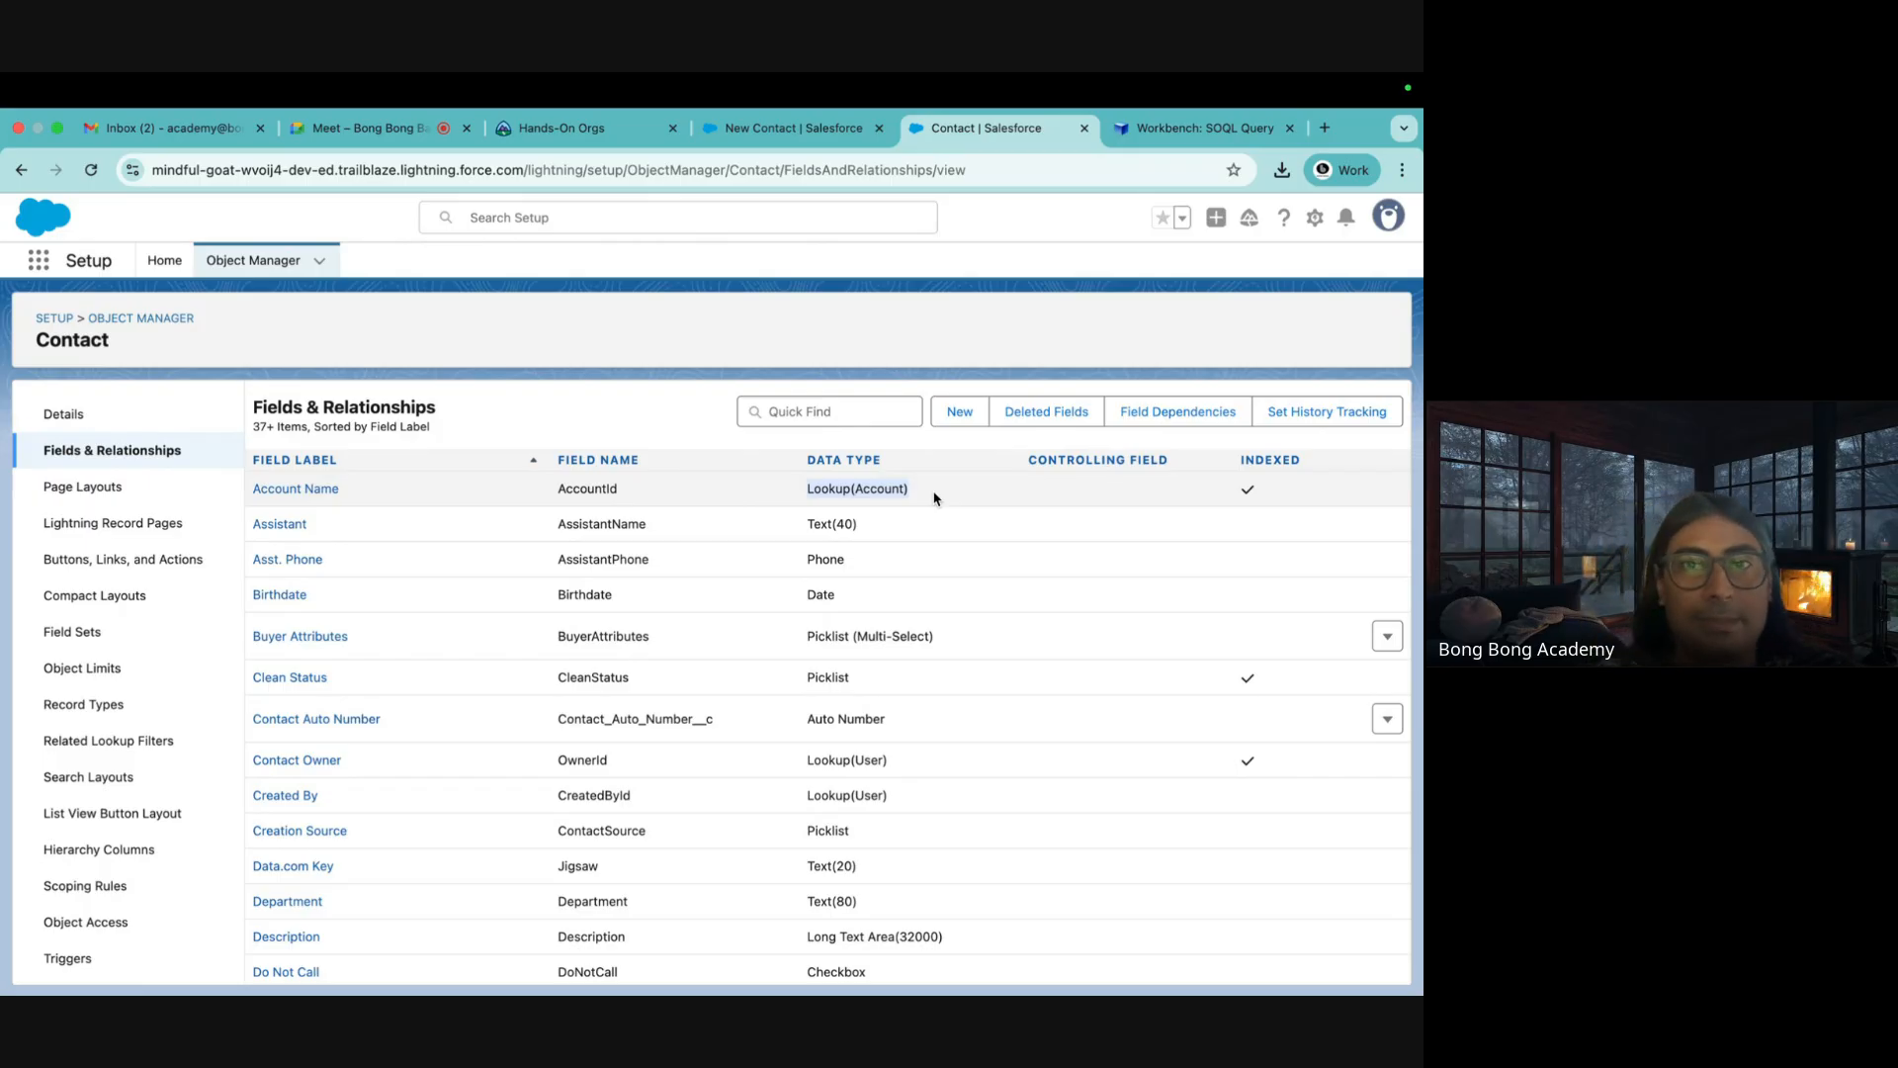
click(820, 502)
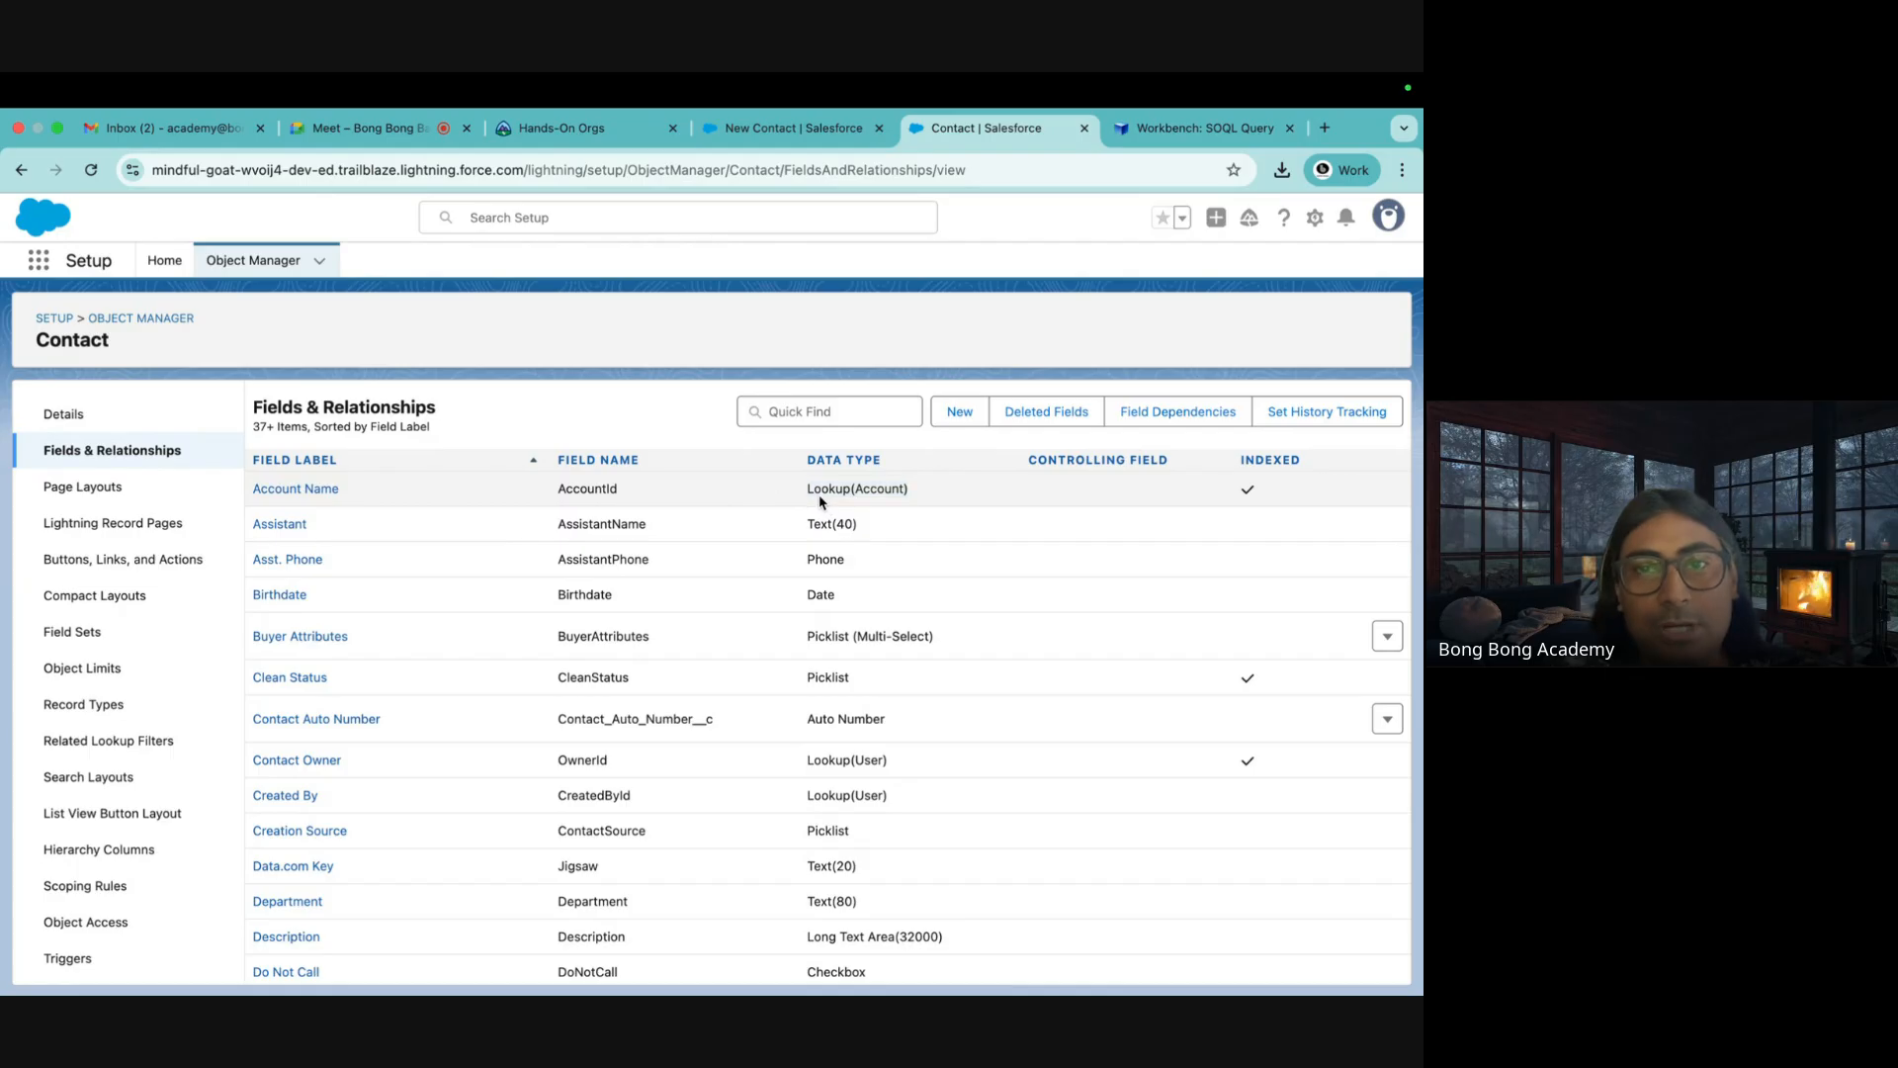
drag(803, 494, 923, 501)
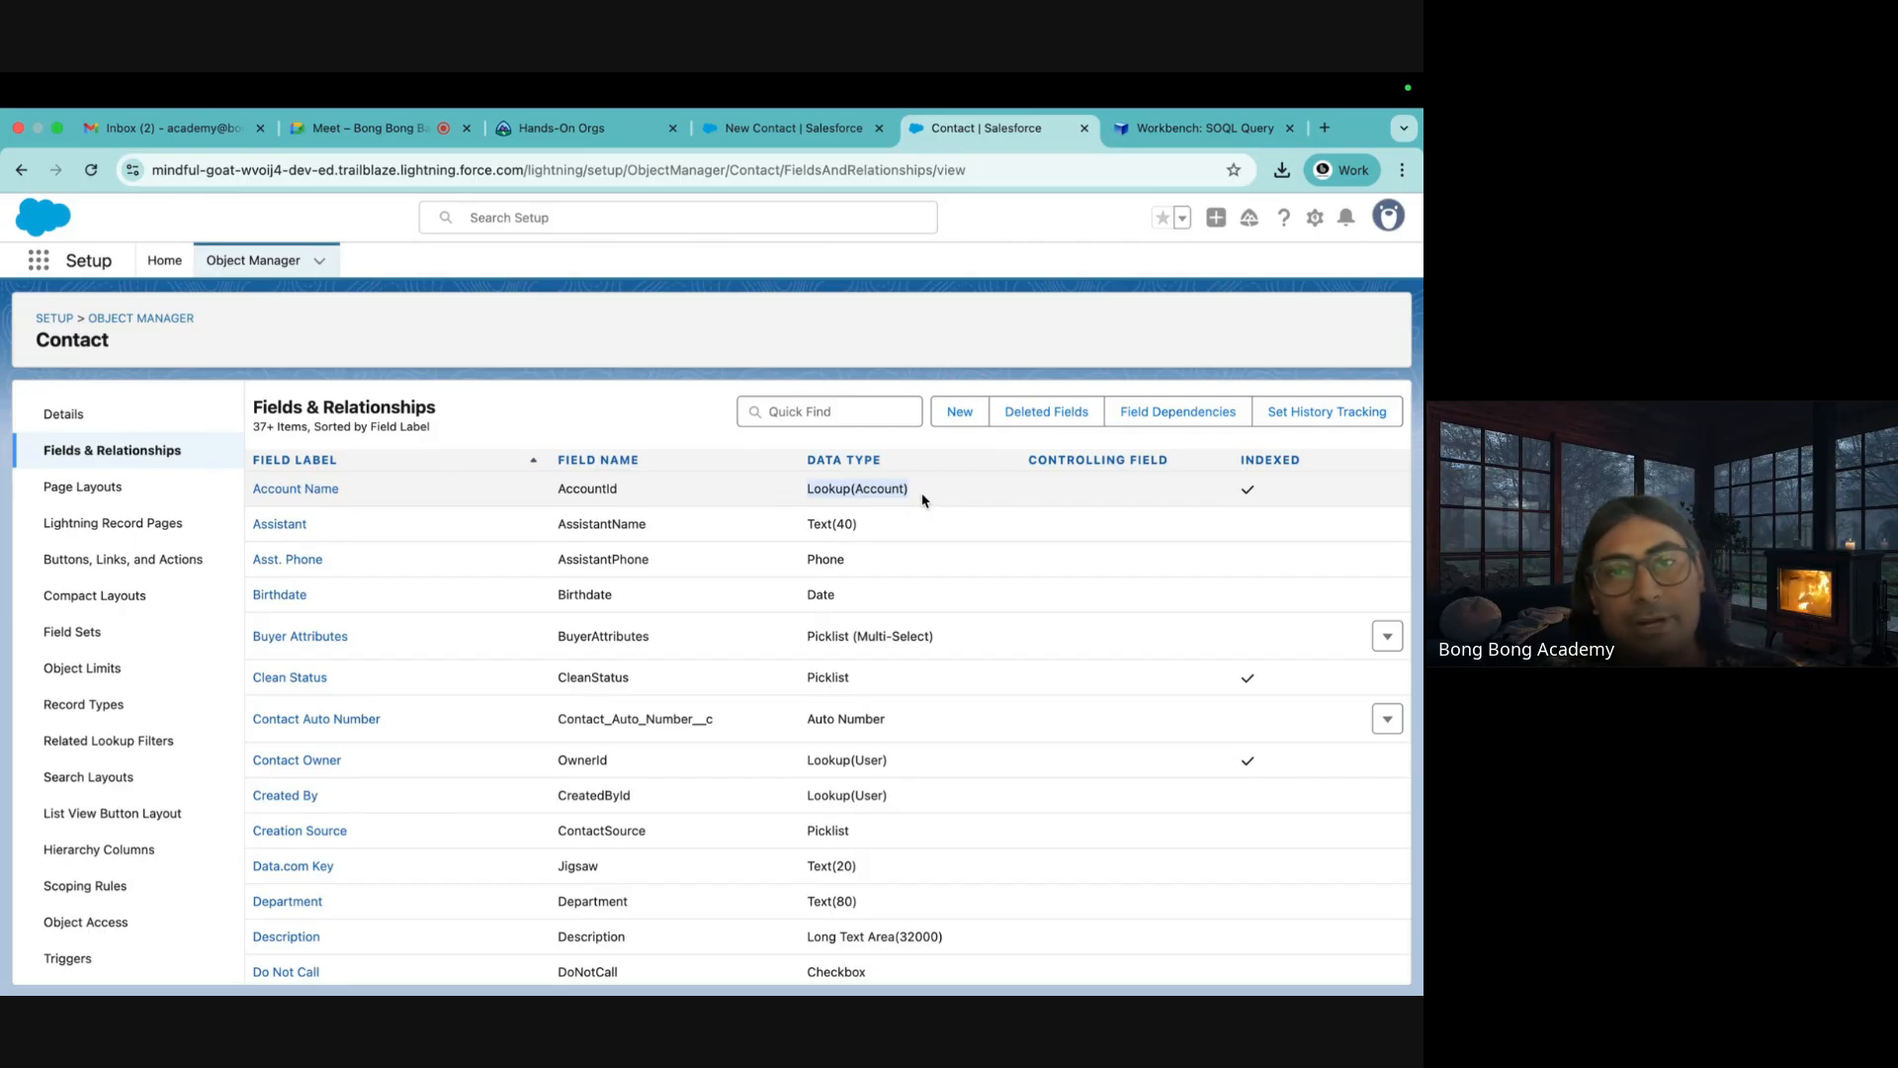
click(1177, 129)
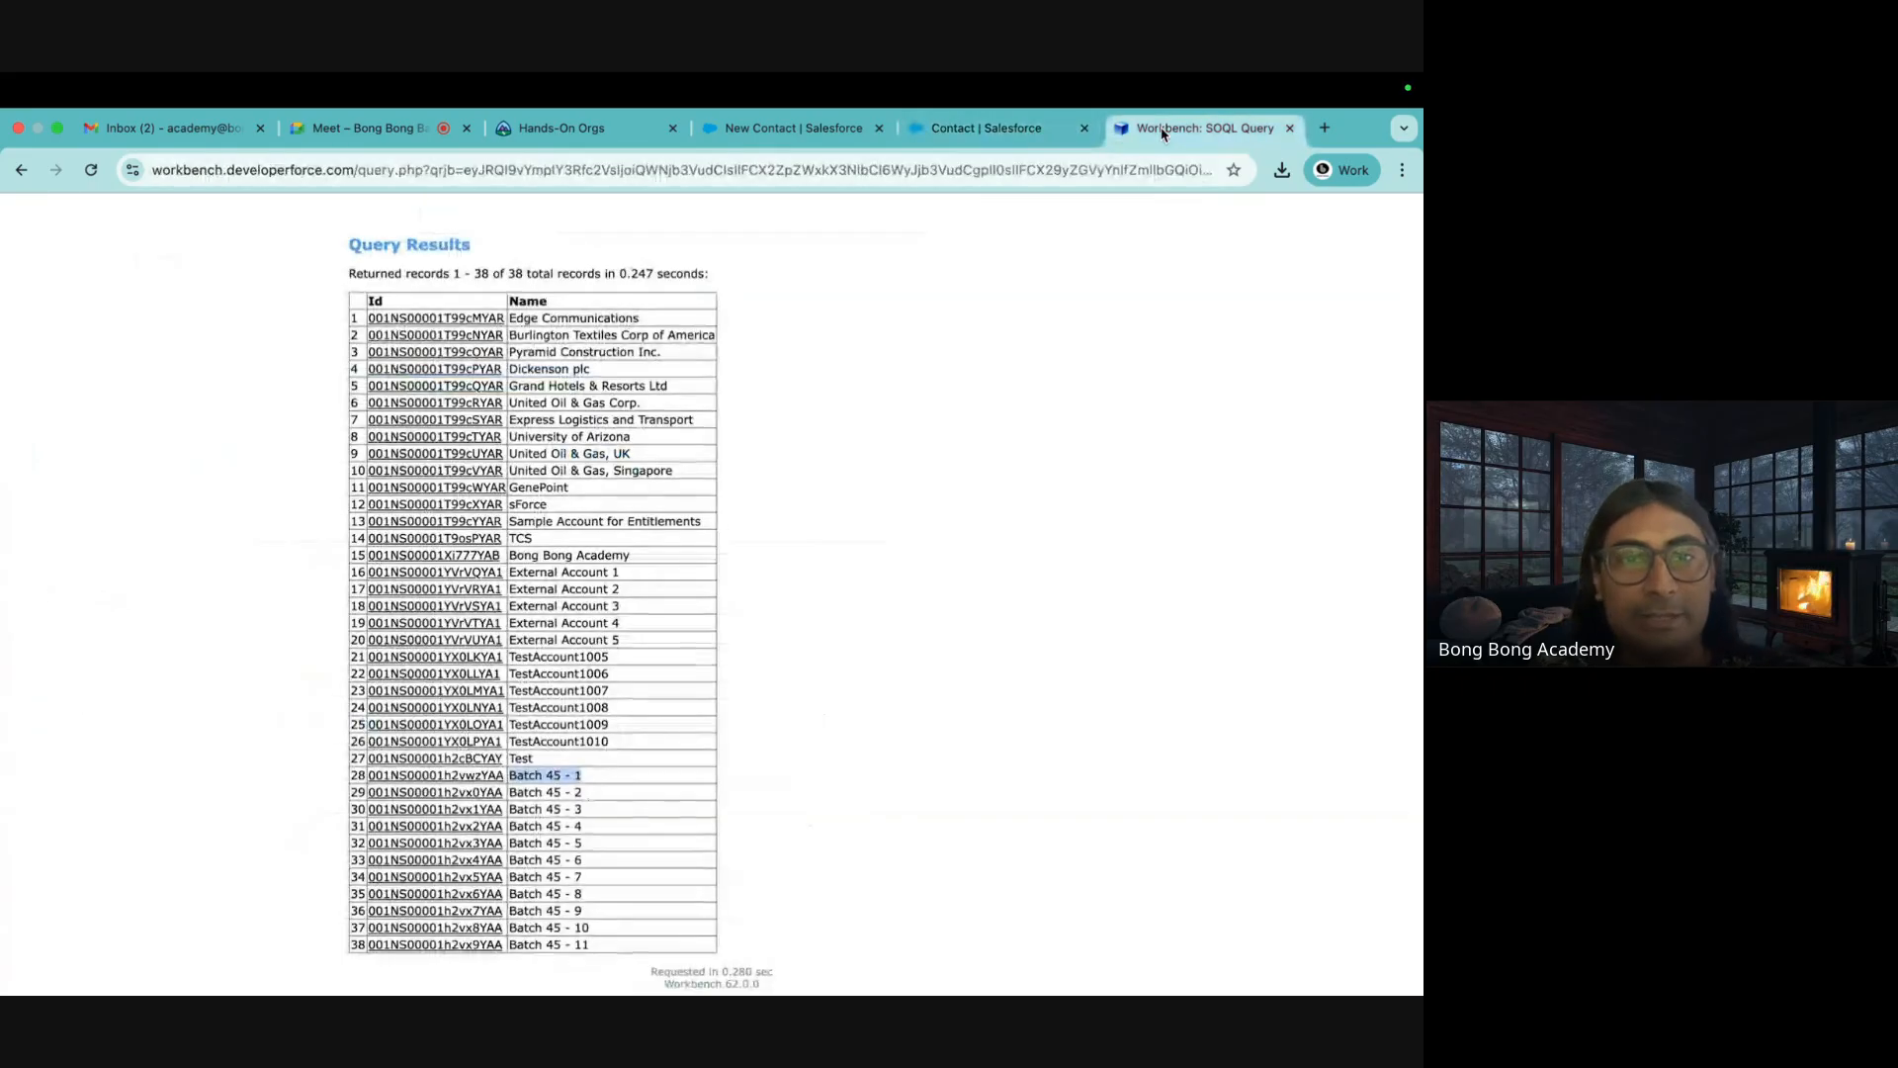
Choose Contact from the SOQL Query Object dropdown, listing fields such as AccountId
double_click(375, 301)
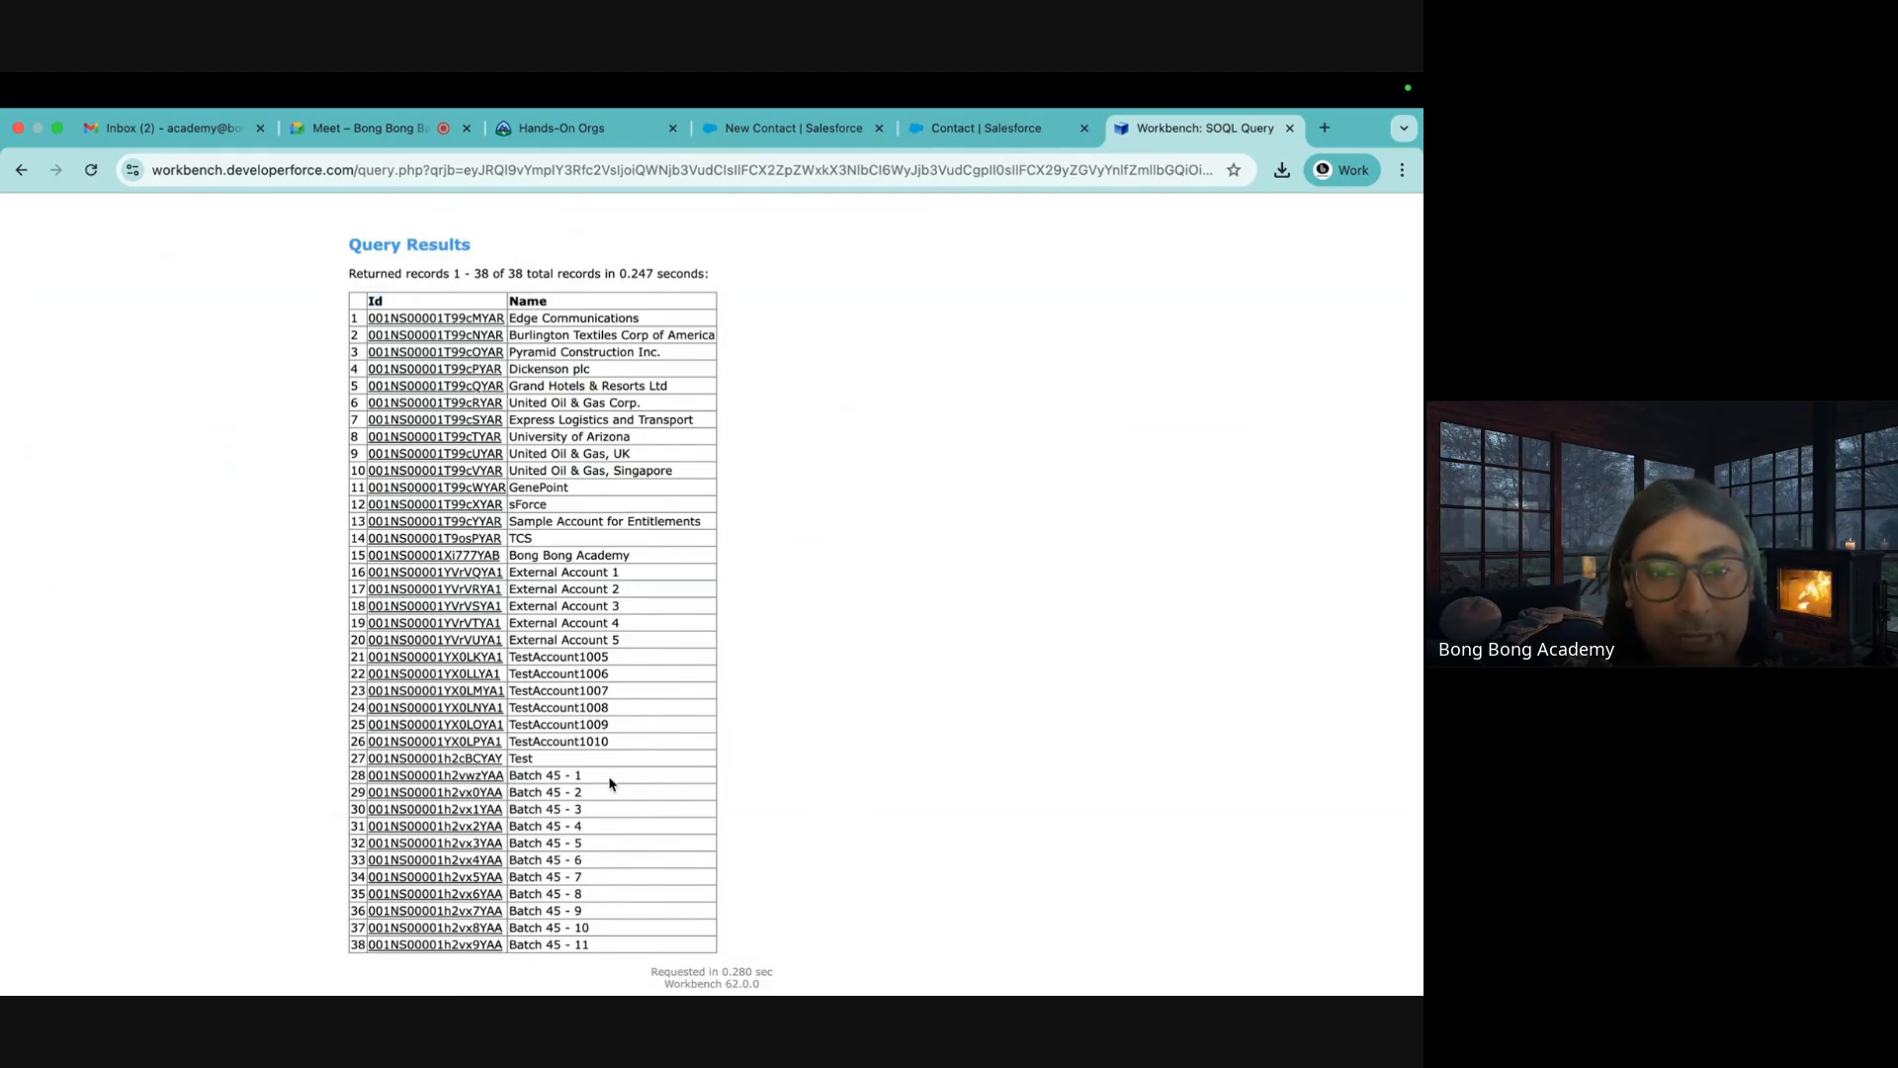
mouse_move(472, 783)
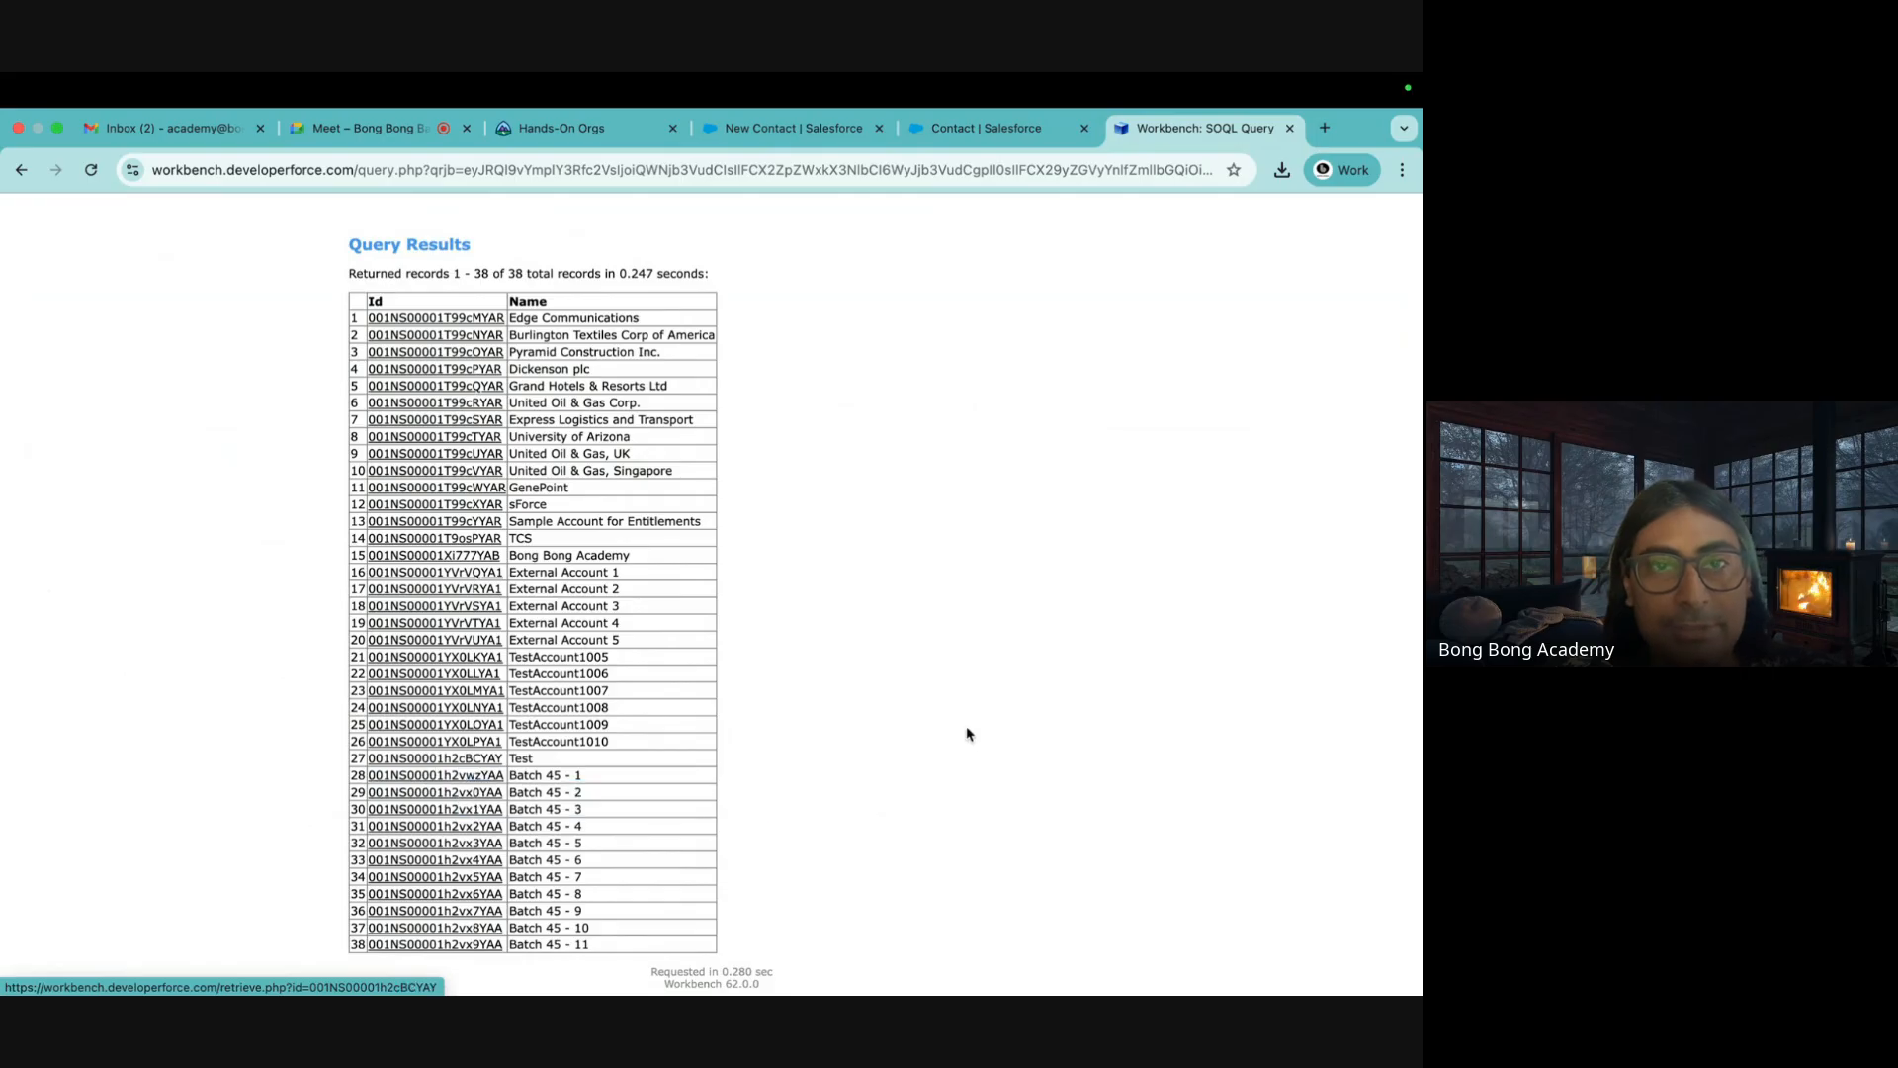
scroll(966, 729, up, 5)
click(489, 374)
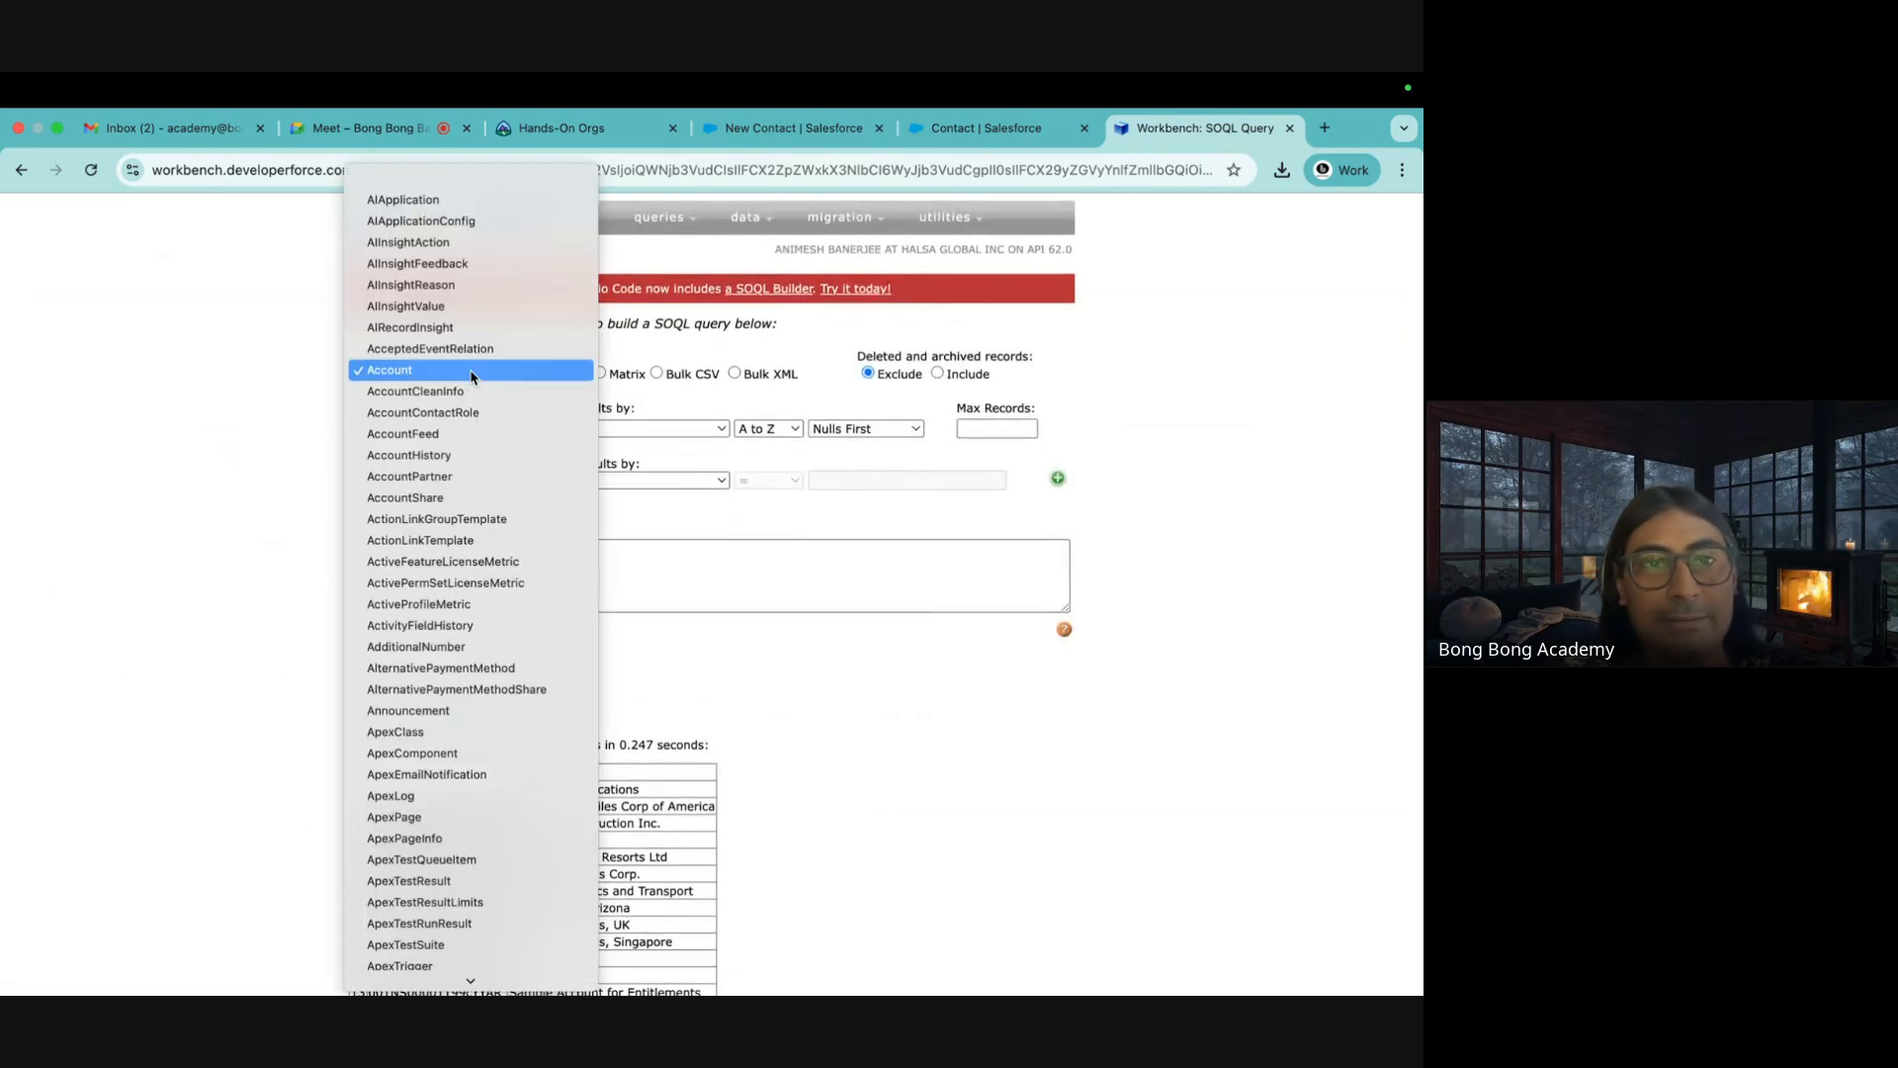
scroll(466, 494, down, 10)
scroll(466, 496, down, 4)
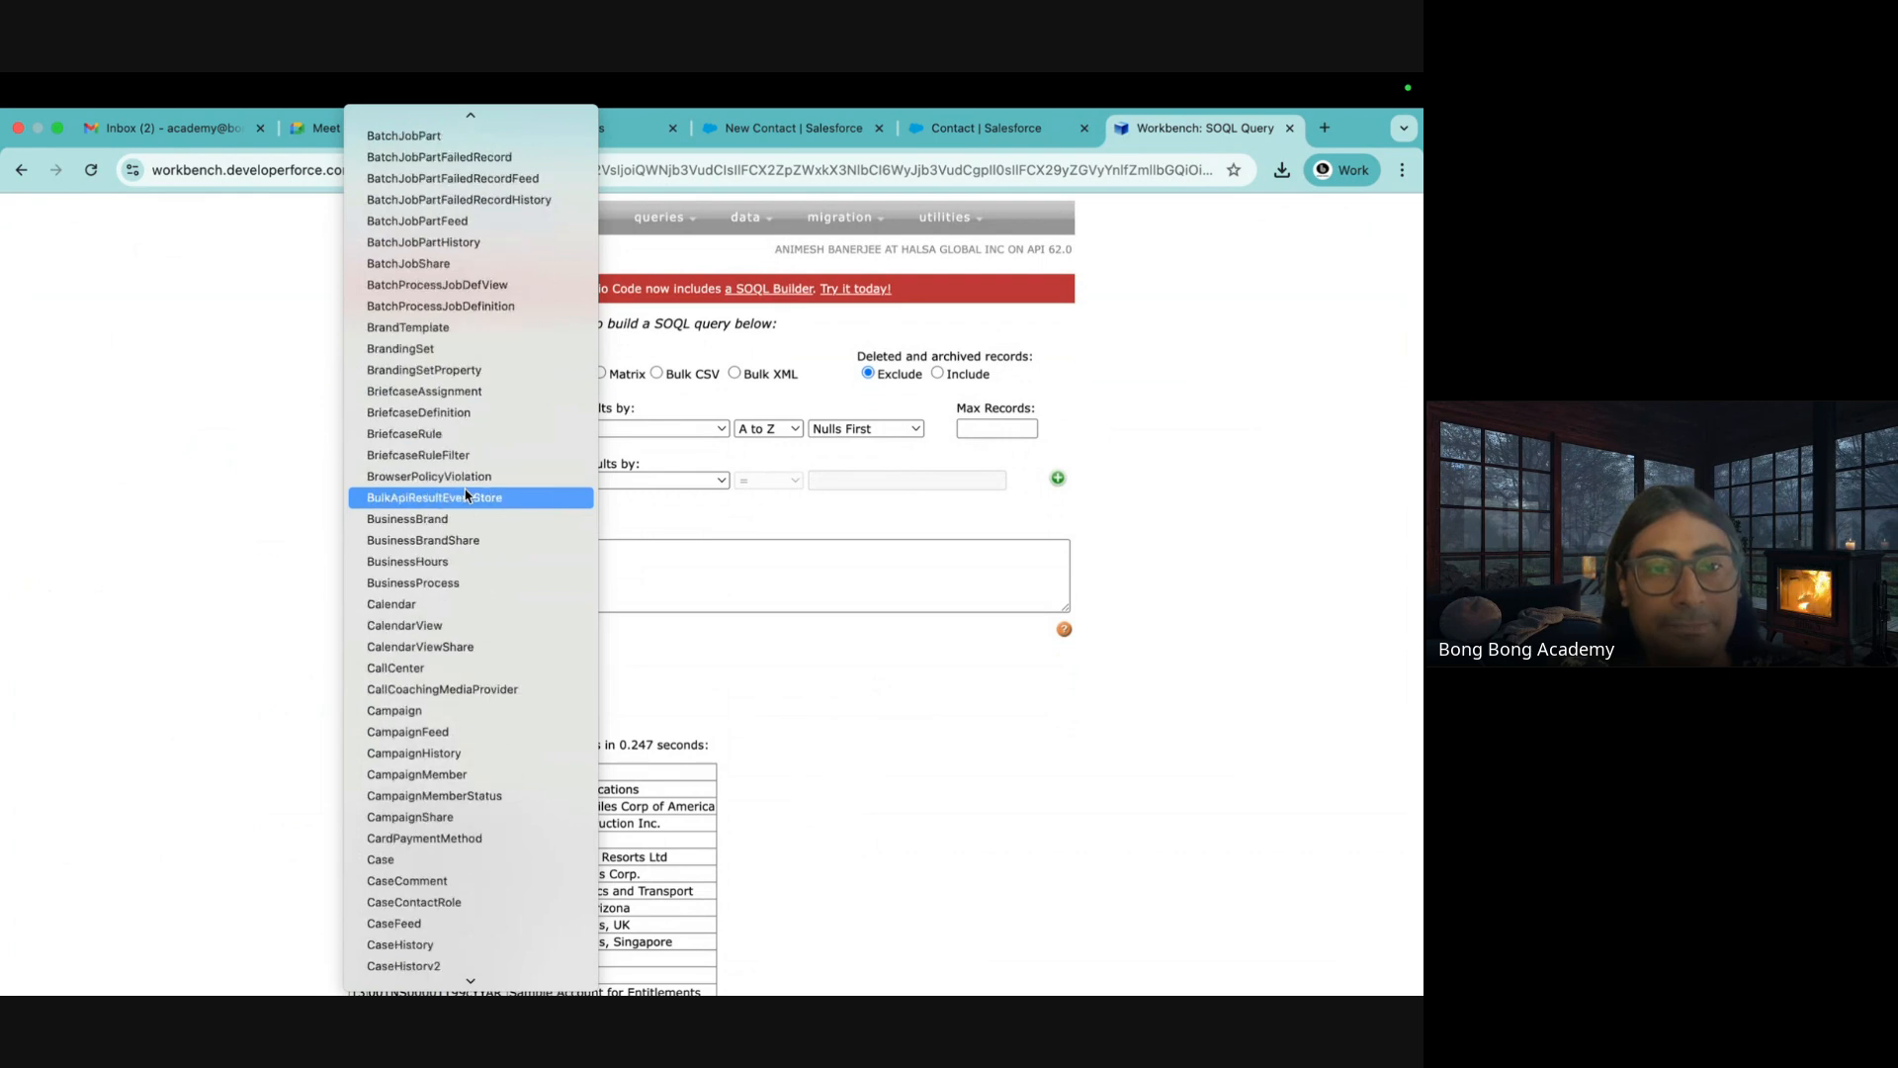
scroll(471, 776, down, 11)
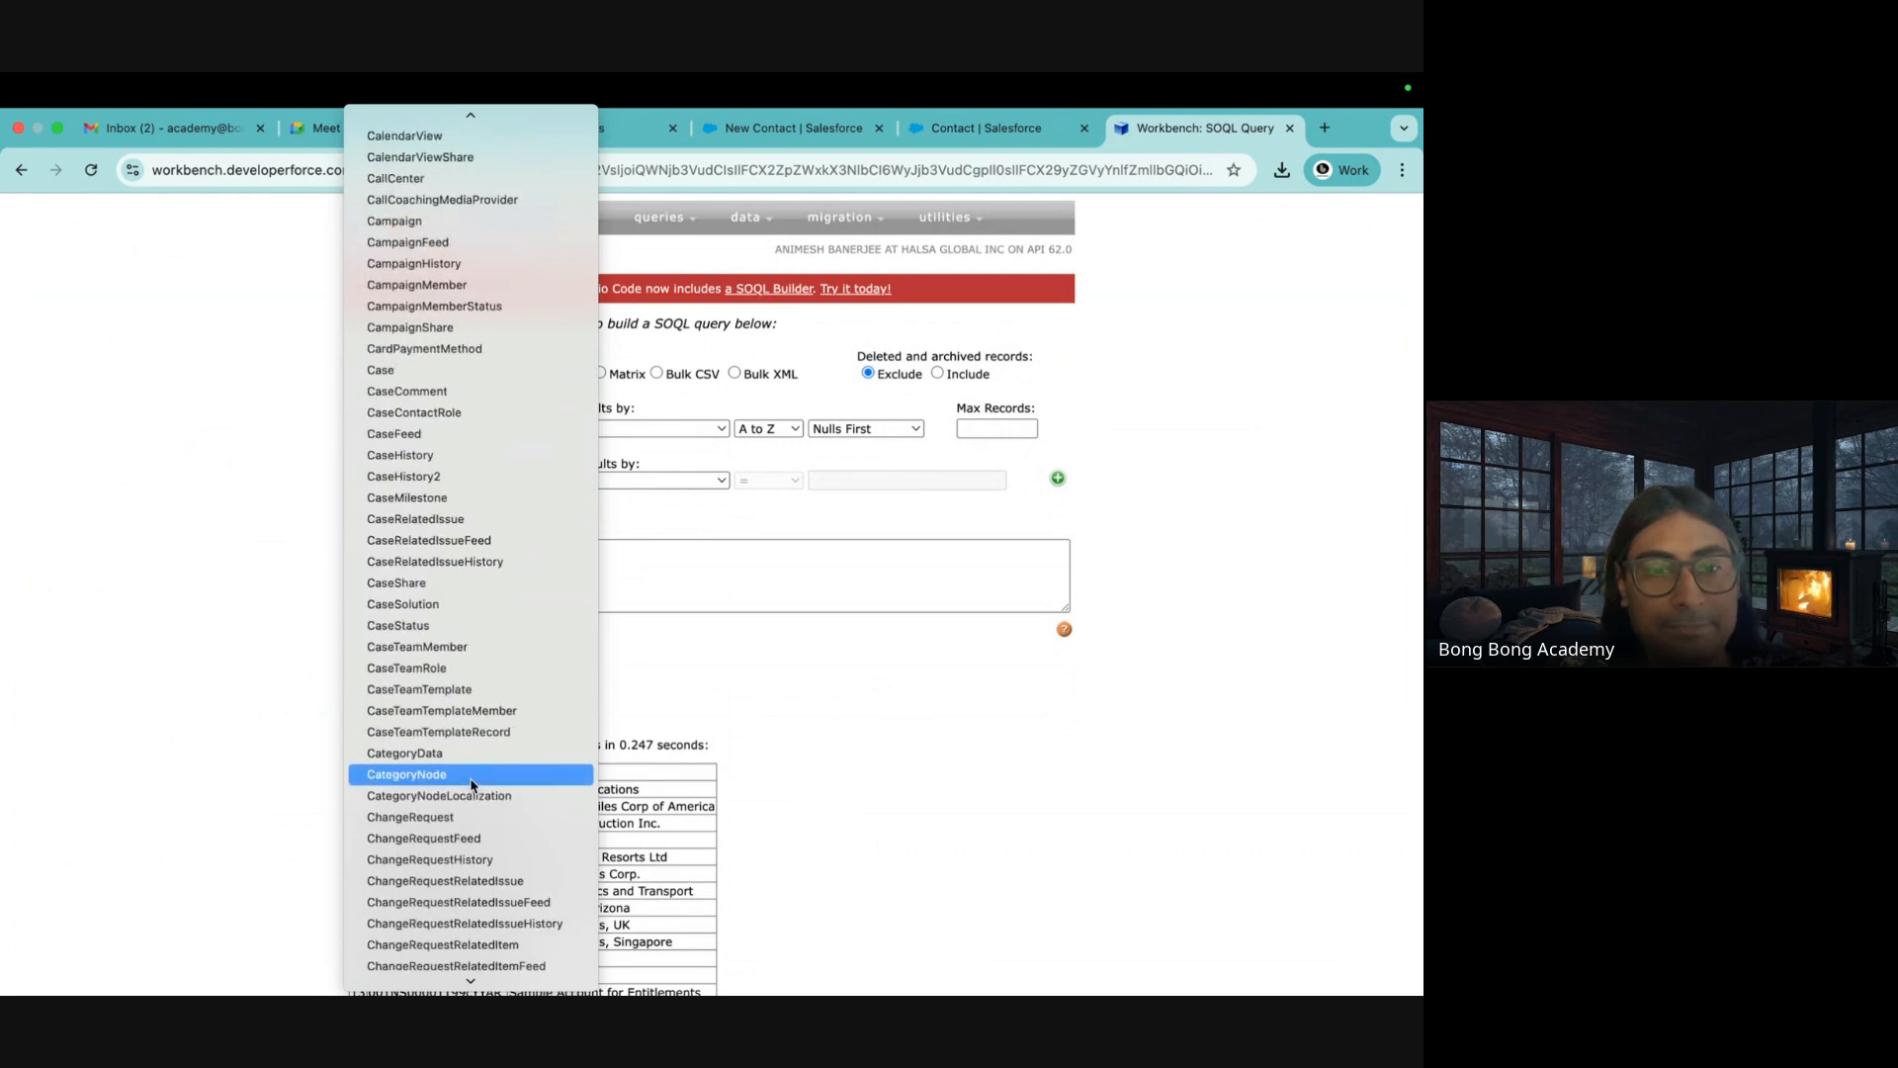
scroll(472, 784, down, 8)
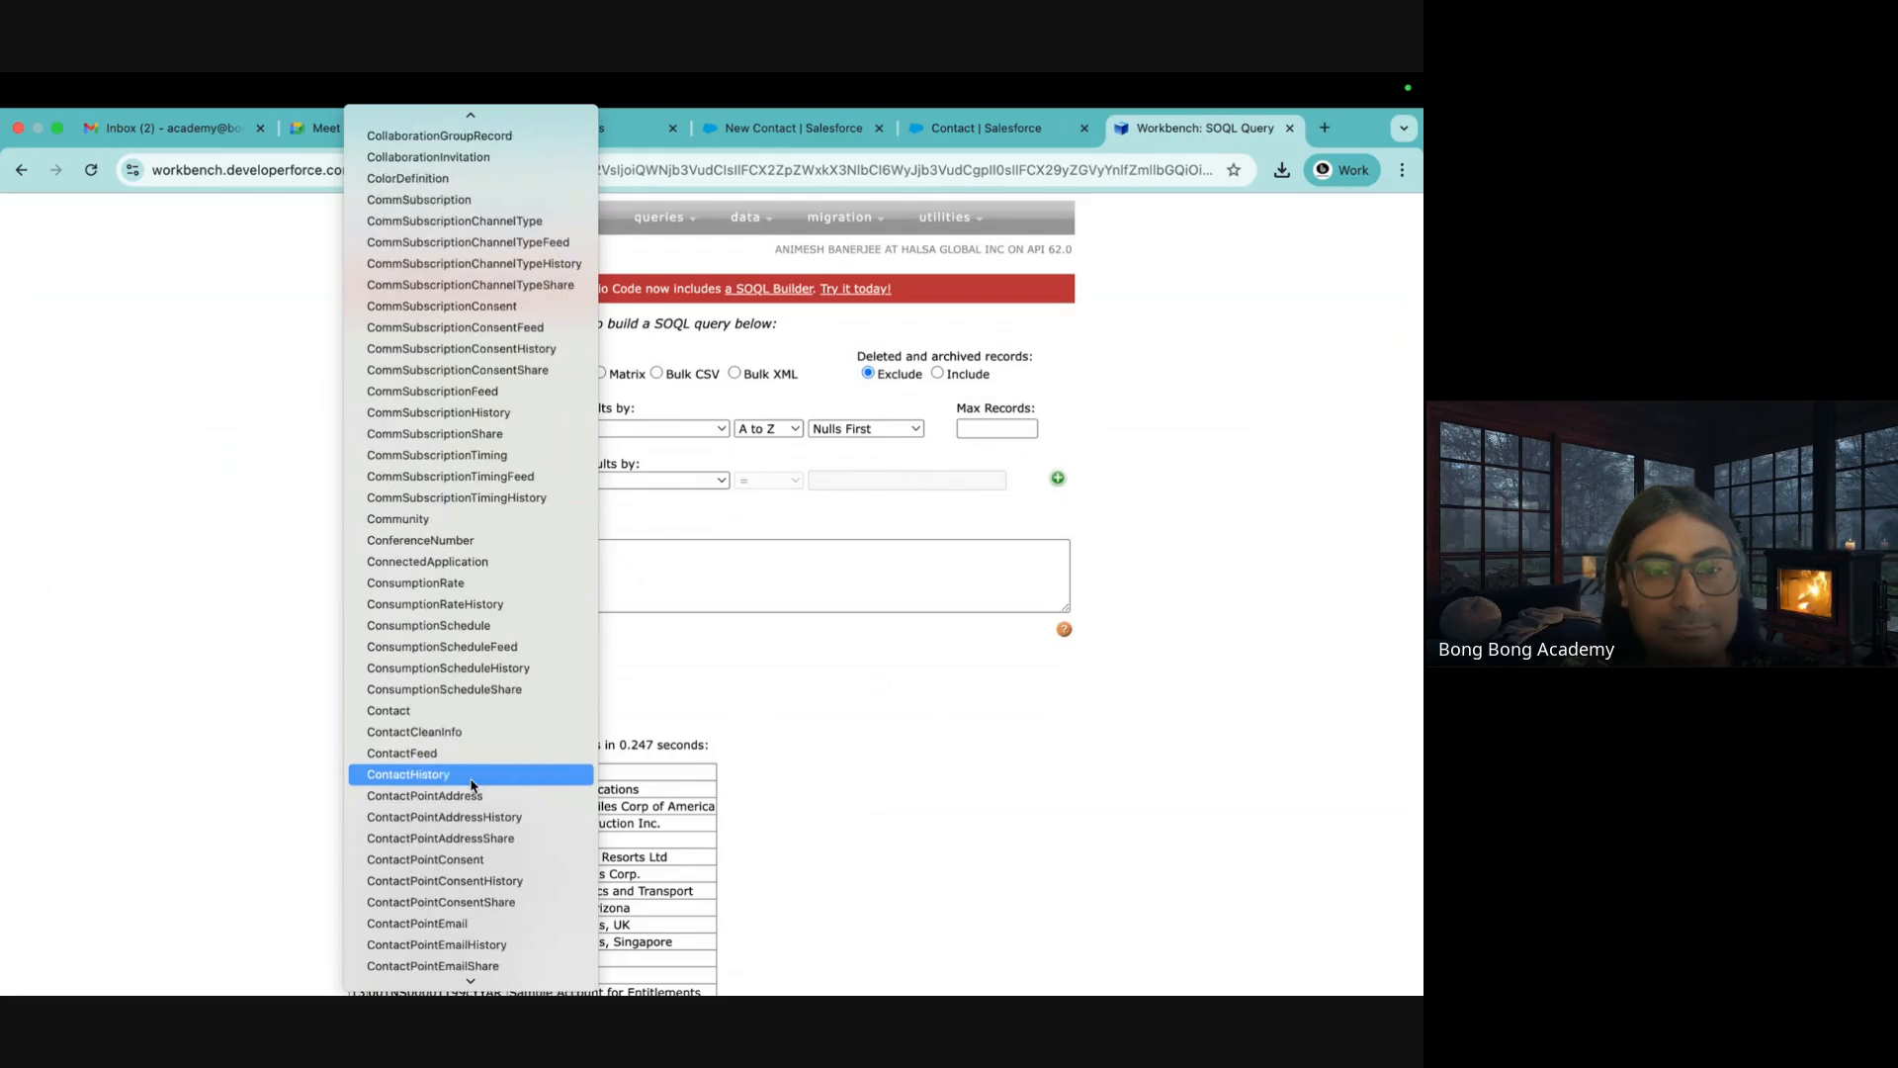
click(401, 711)
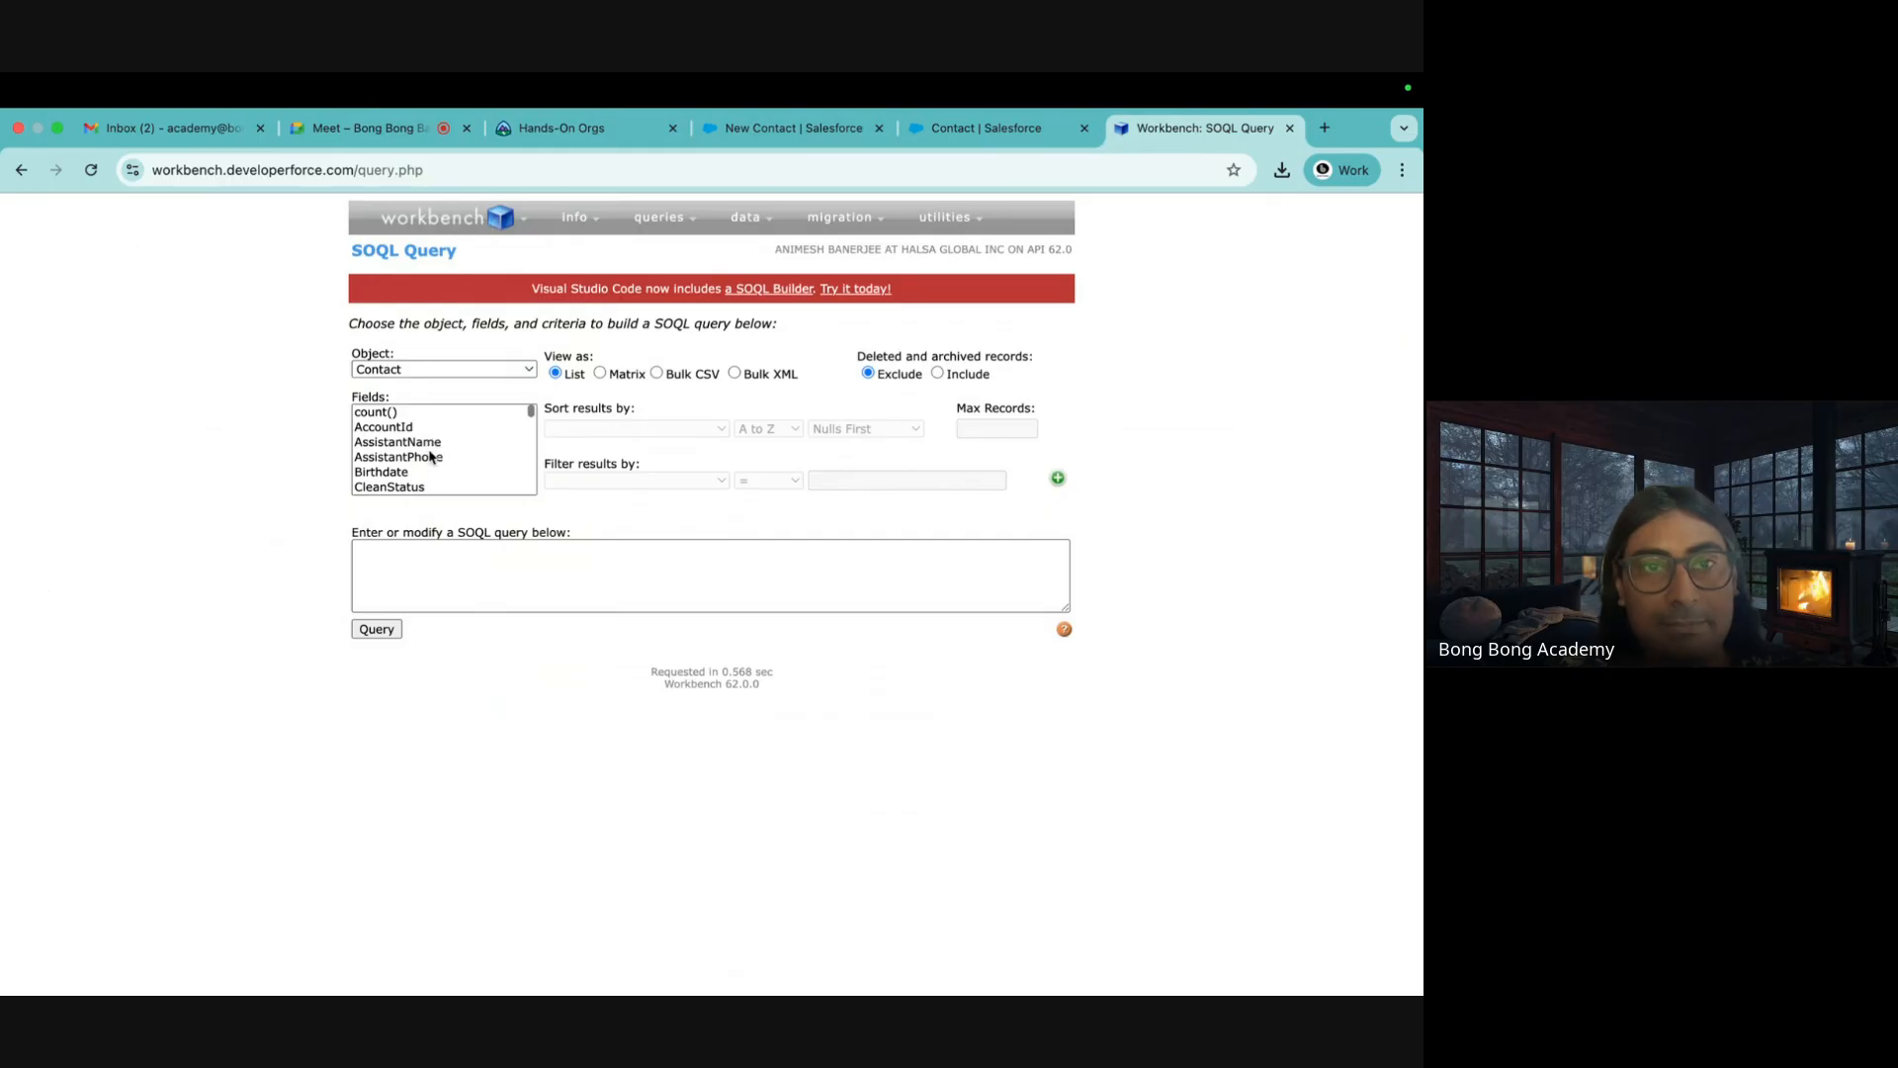
Add the Id field to the Contact SOQL query
scroll(431, 470, down, 15)
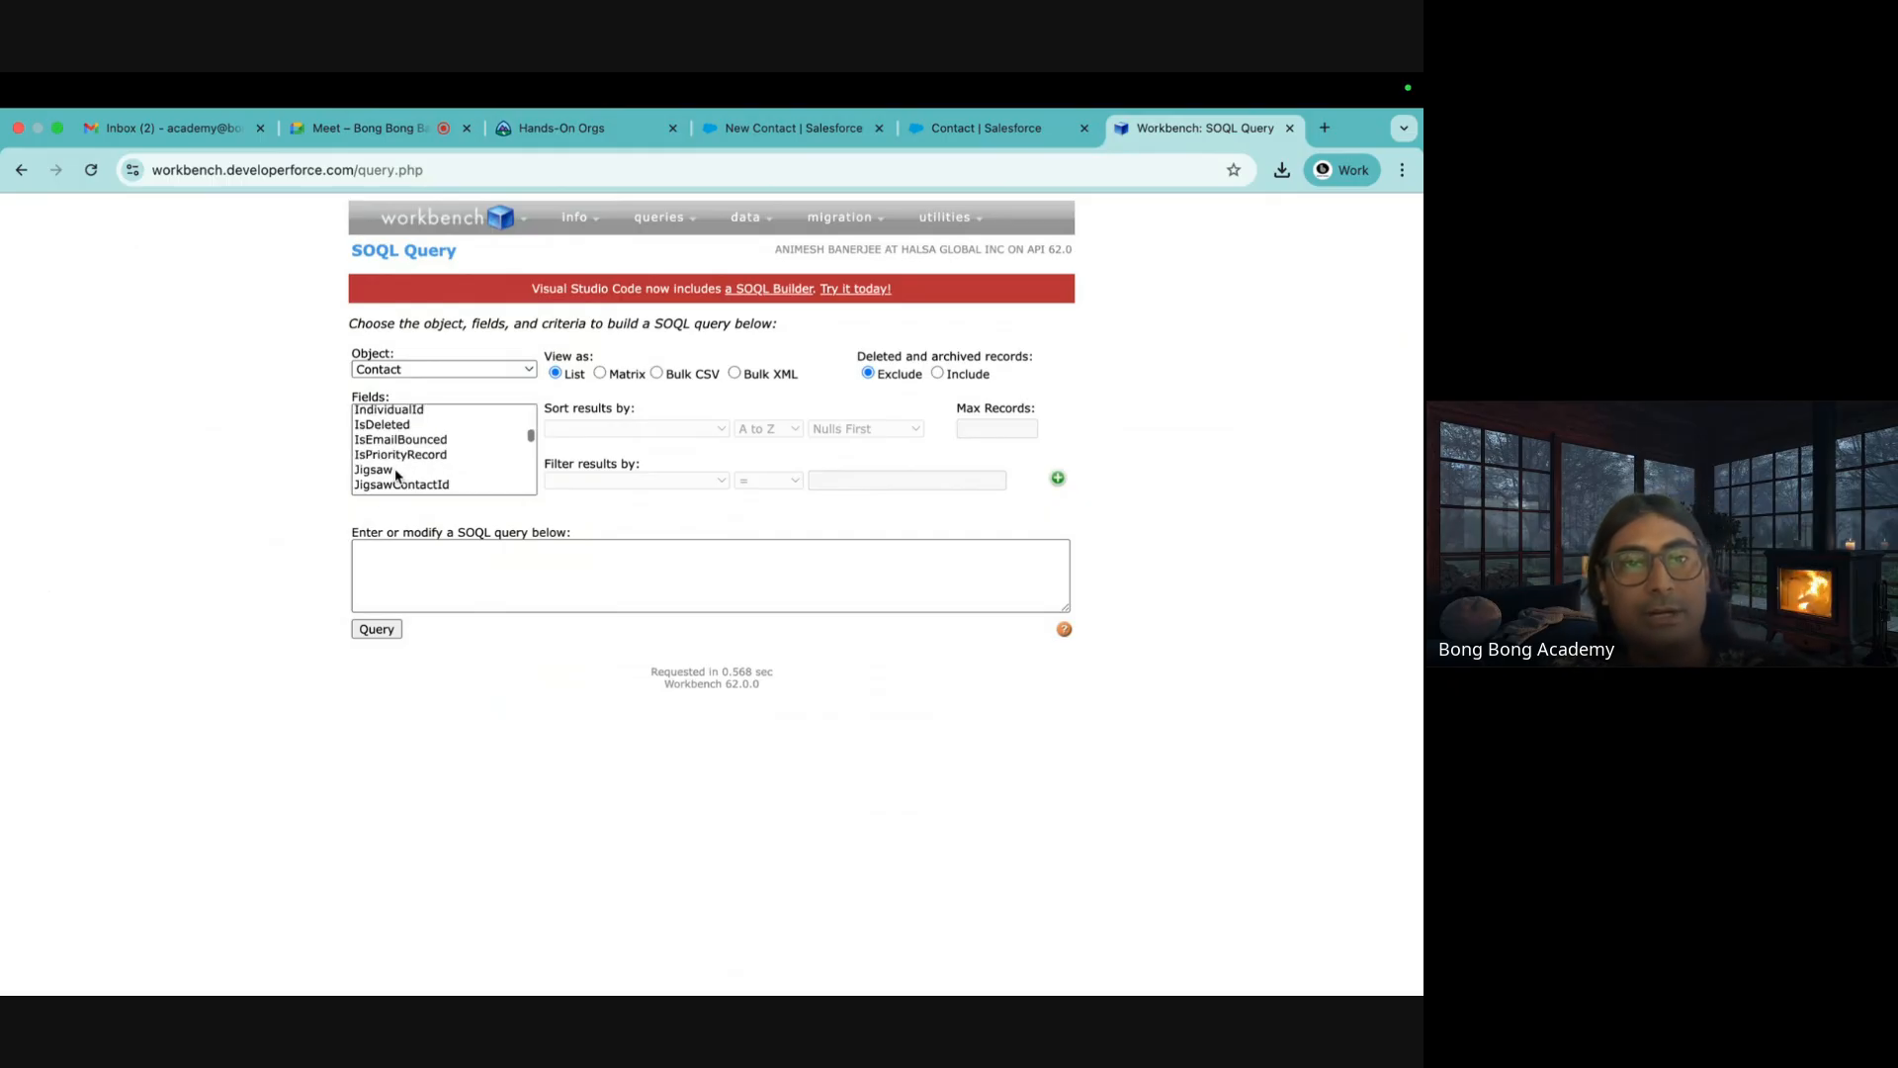
scroll(395, 474, up, 6)
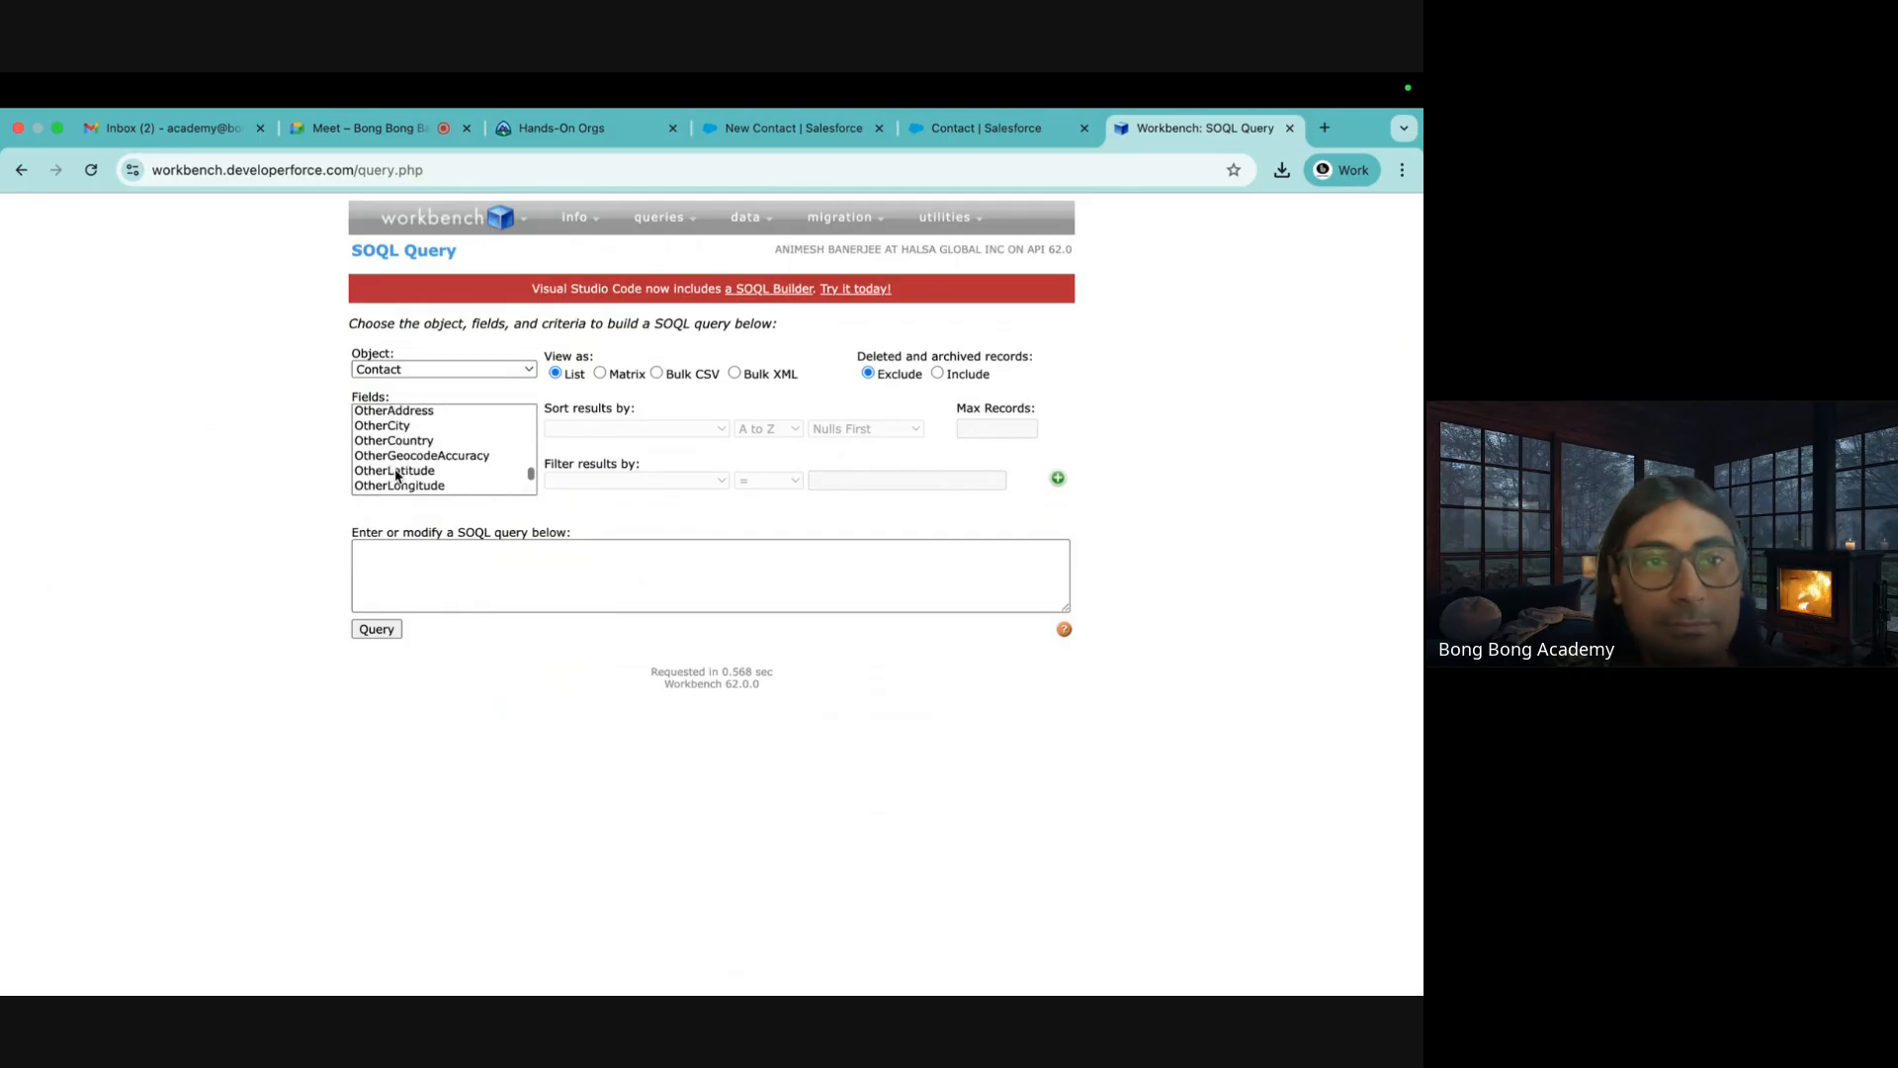
scroll(396, 474, up, 5)
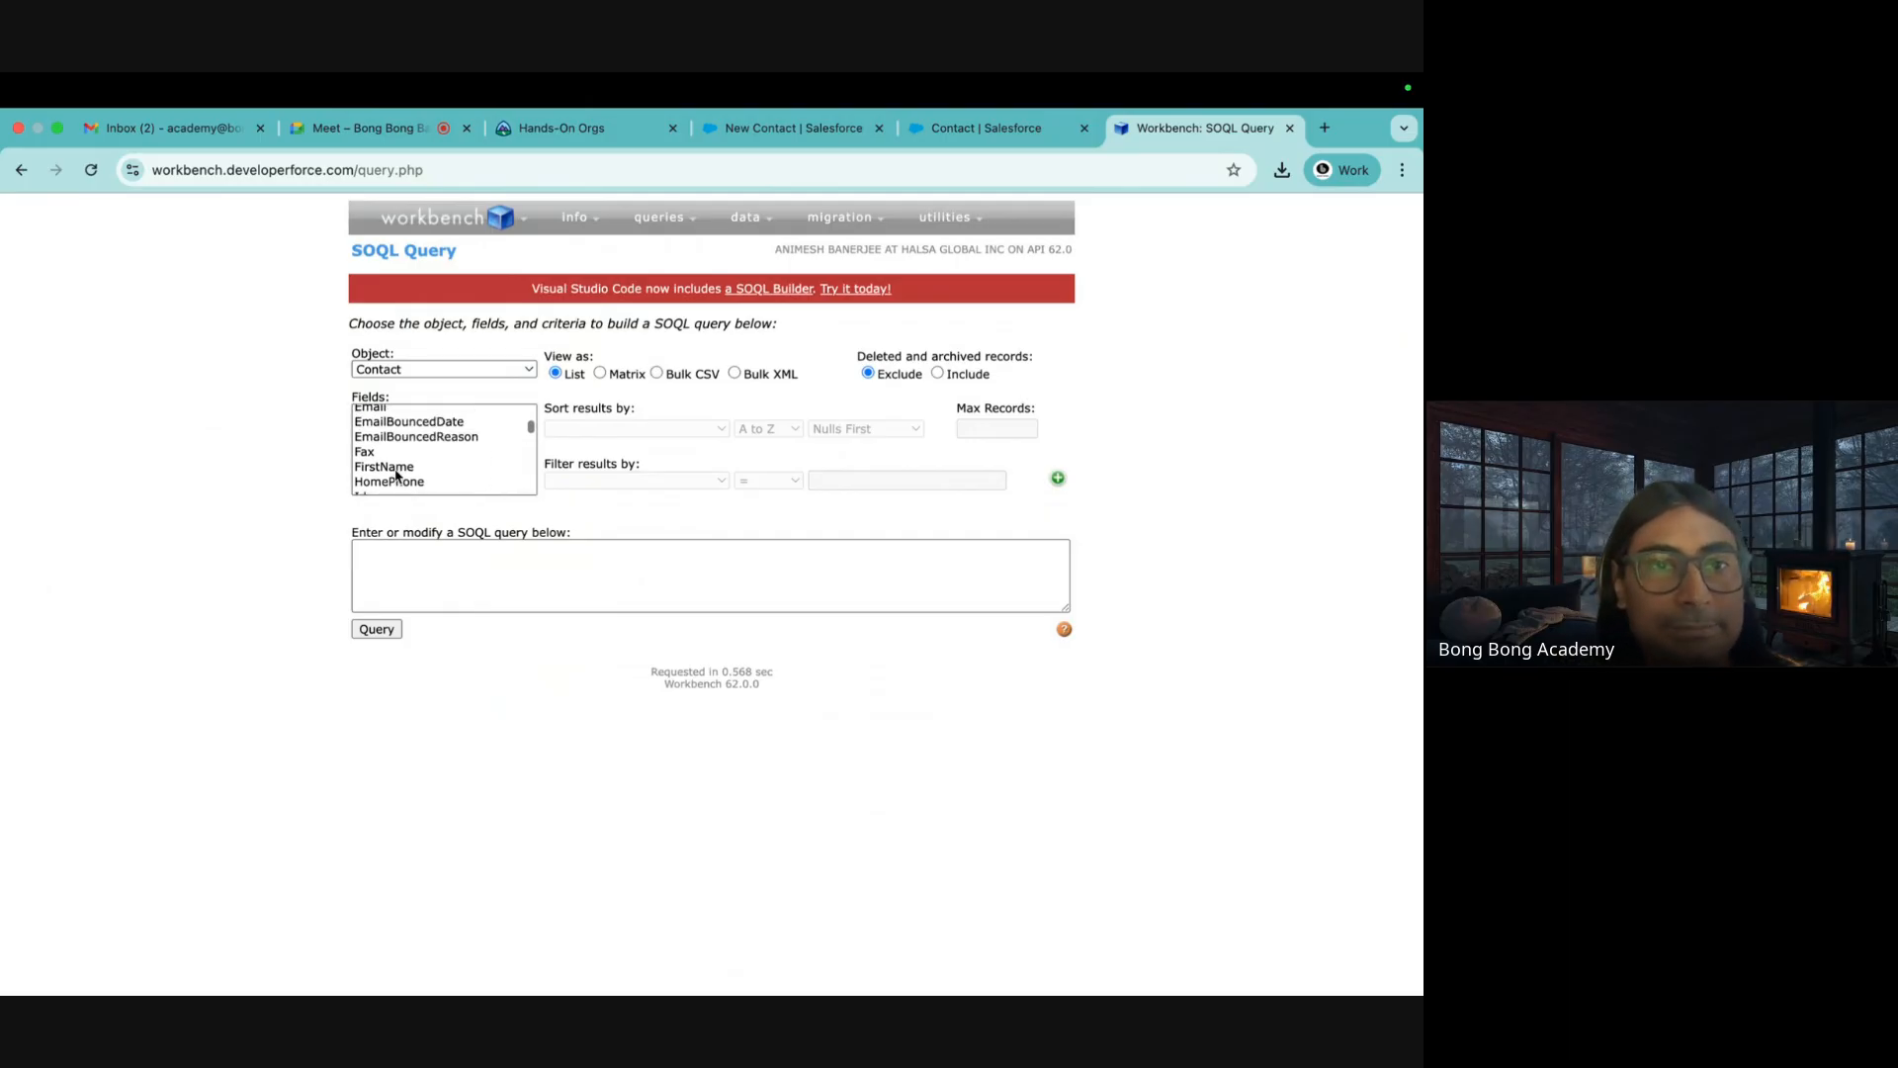
scroll(372, 487, down, 2)
click(361, 460)
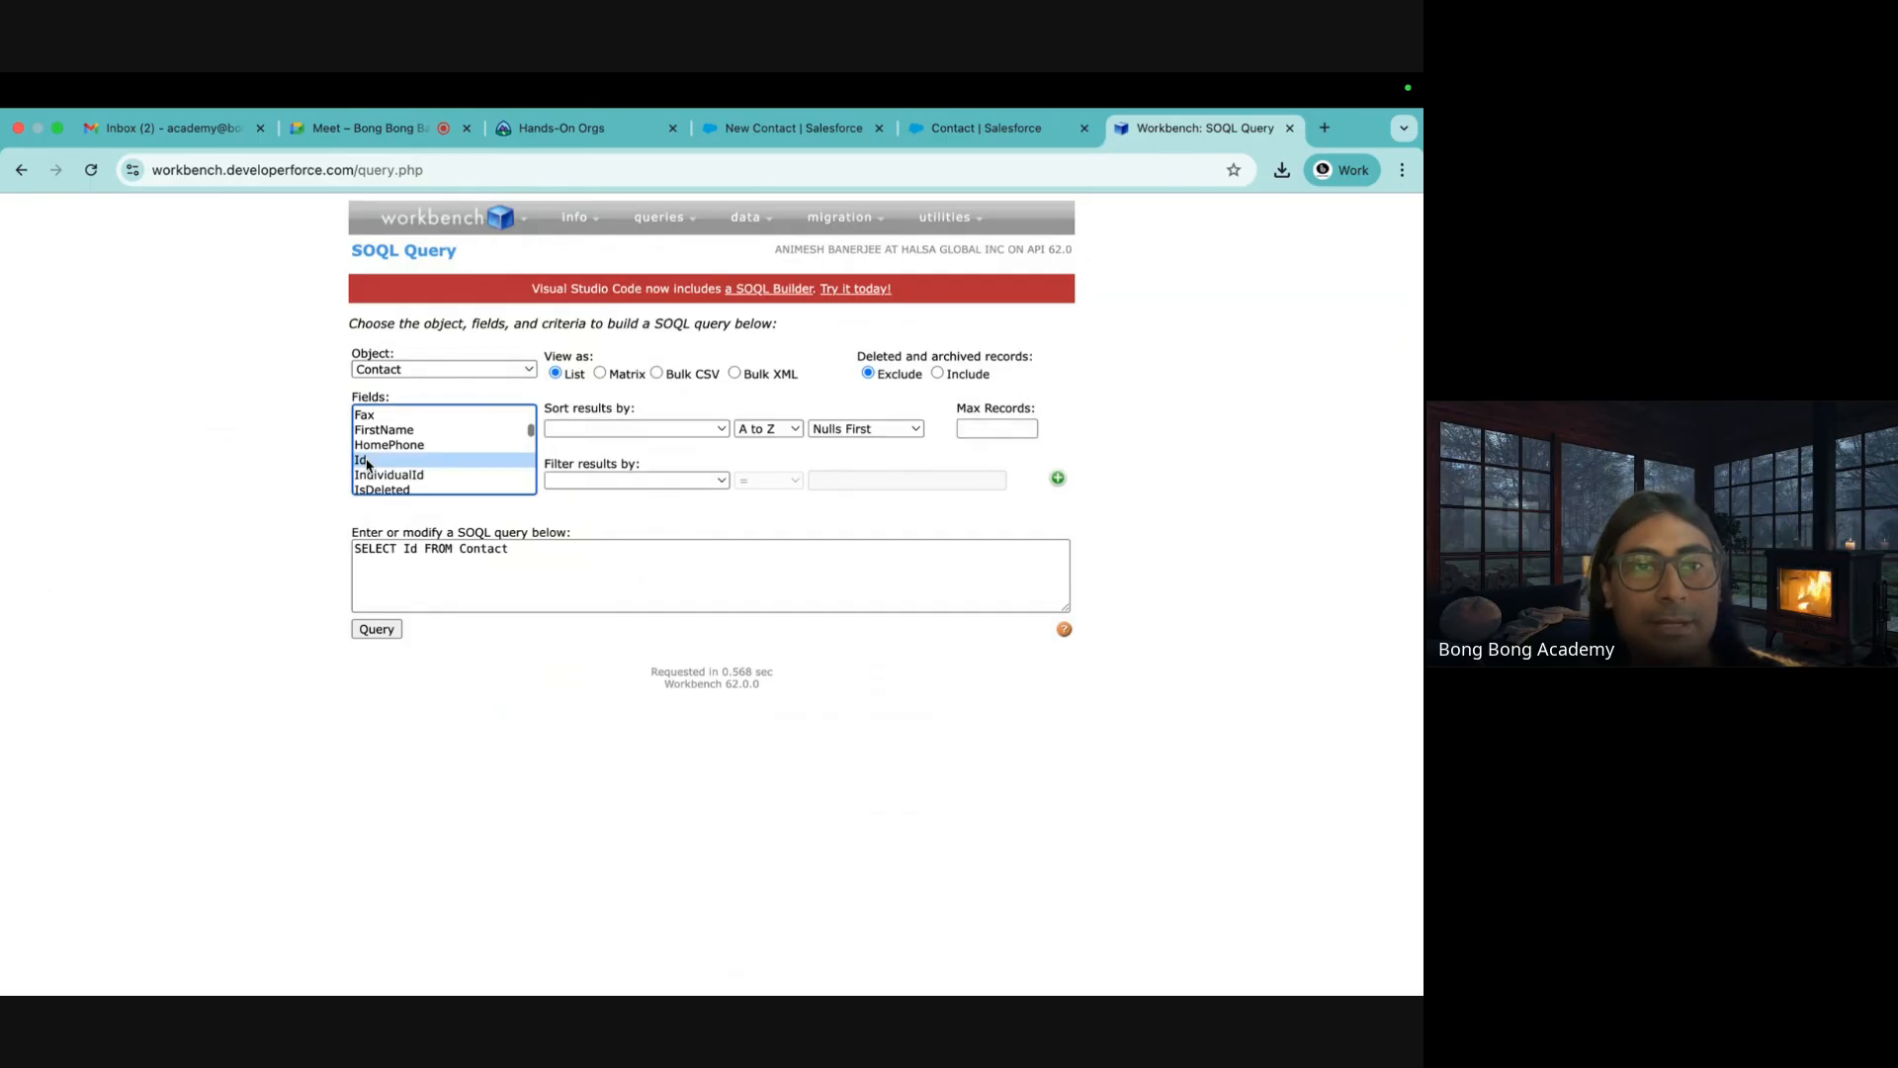
Extend the SELECT list with FirstName, LastName and AccountId, then run the query
click(415, 549)
text(, )
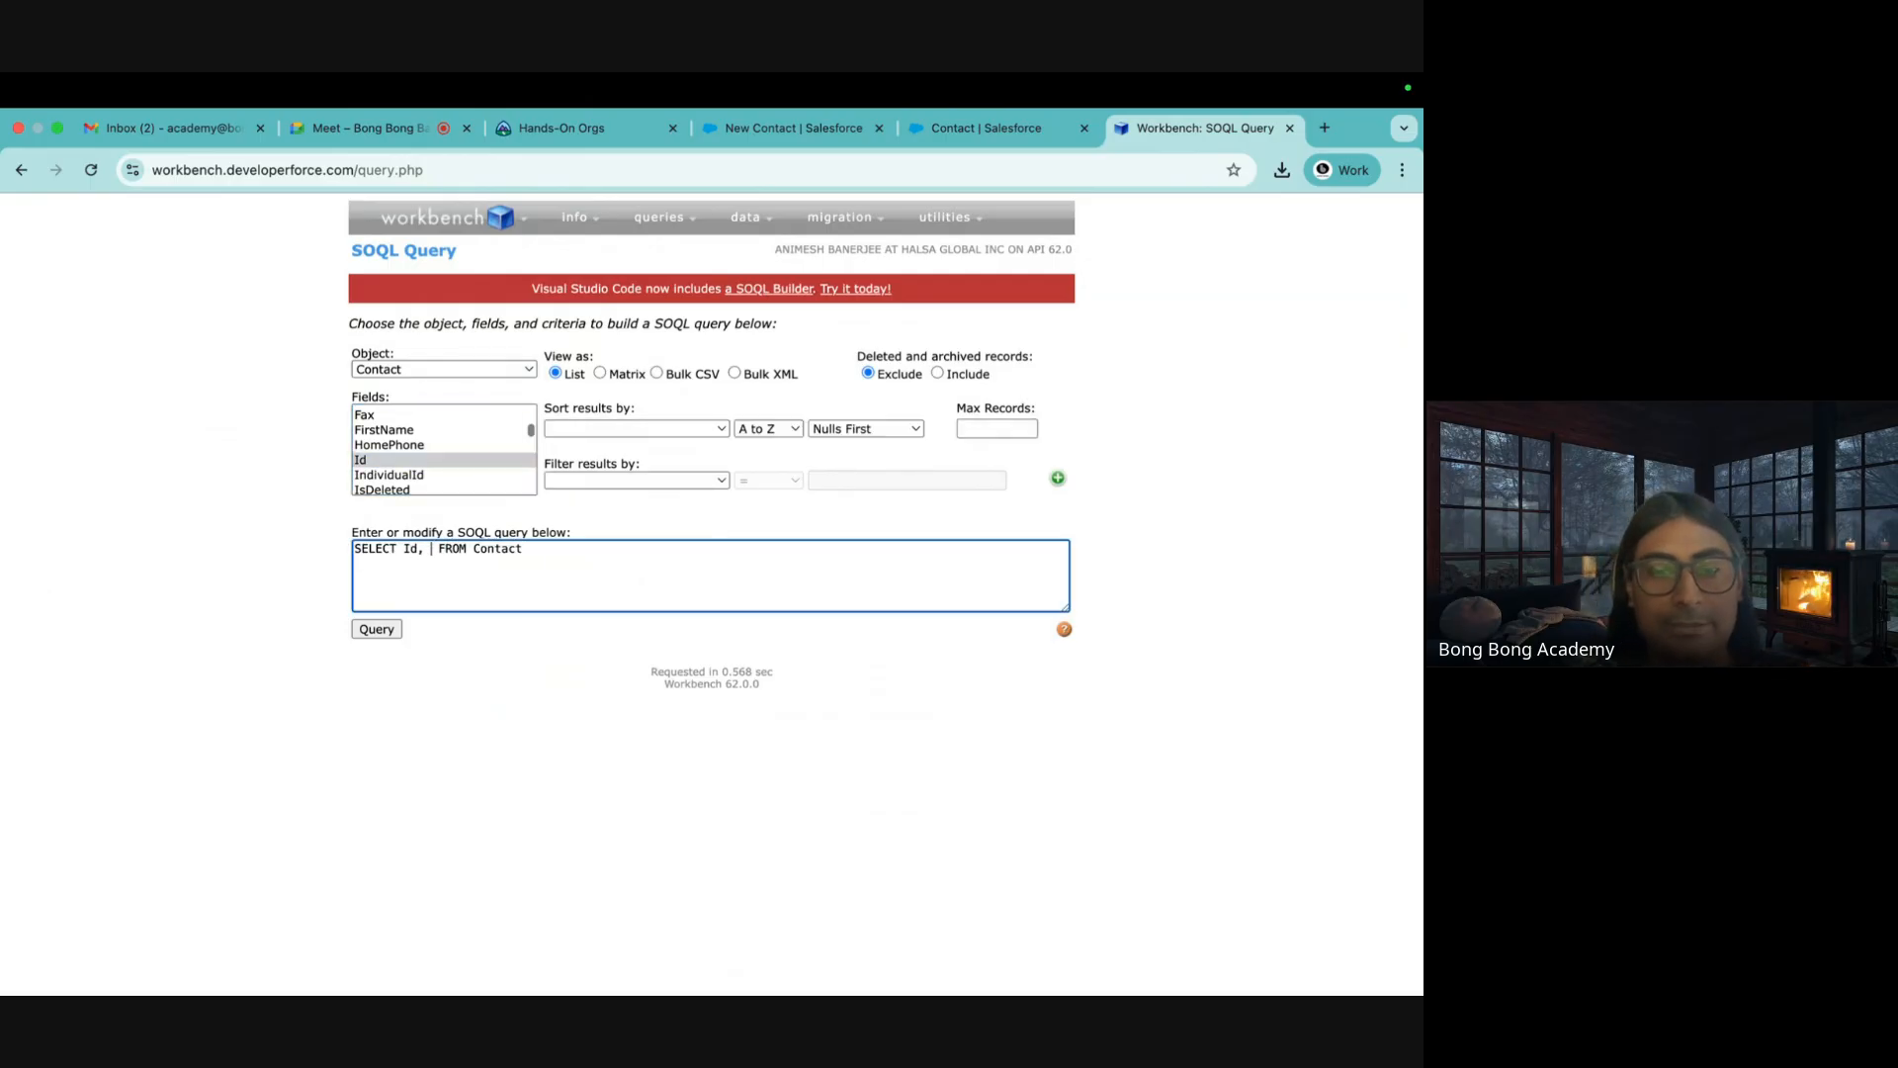
text(Firs)
text(t)
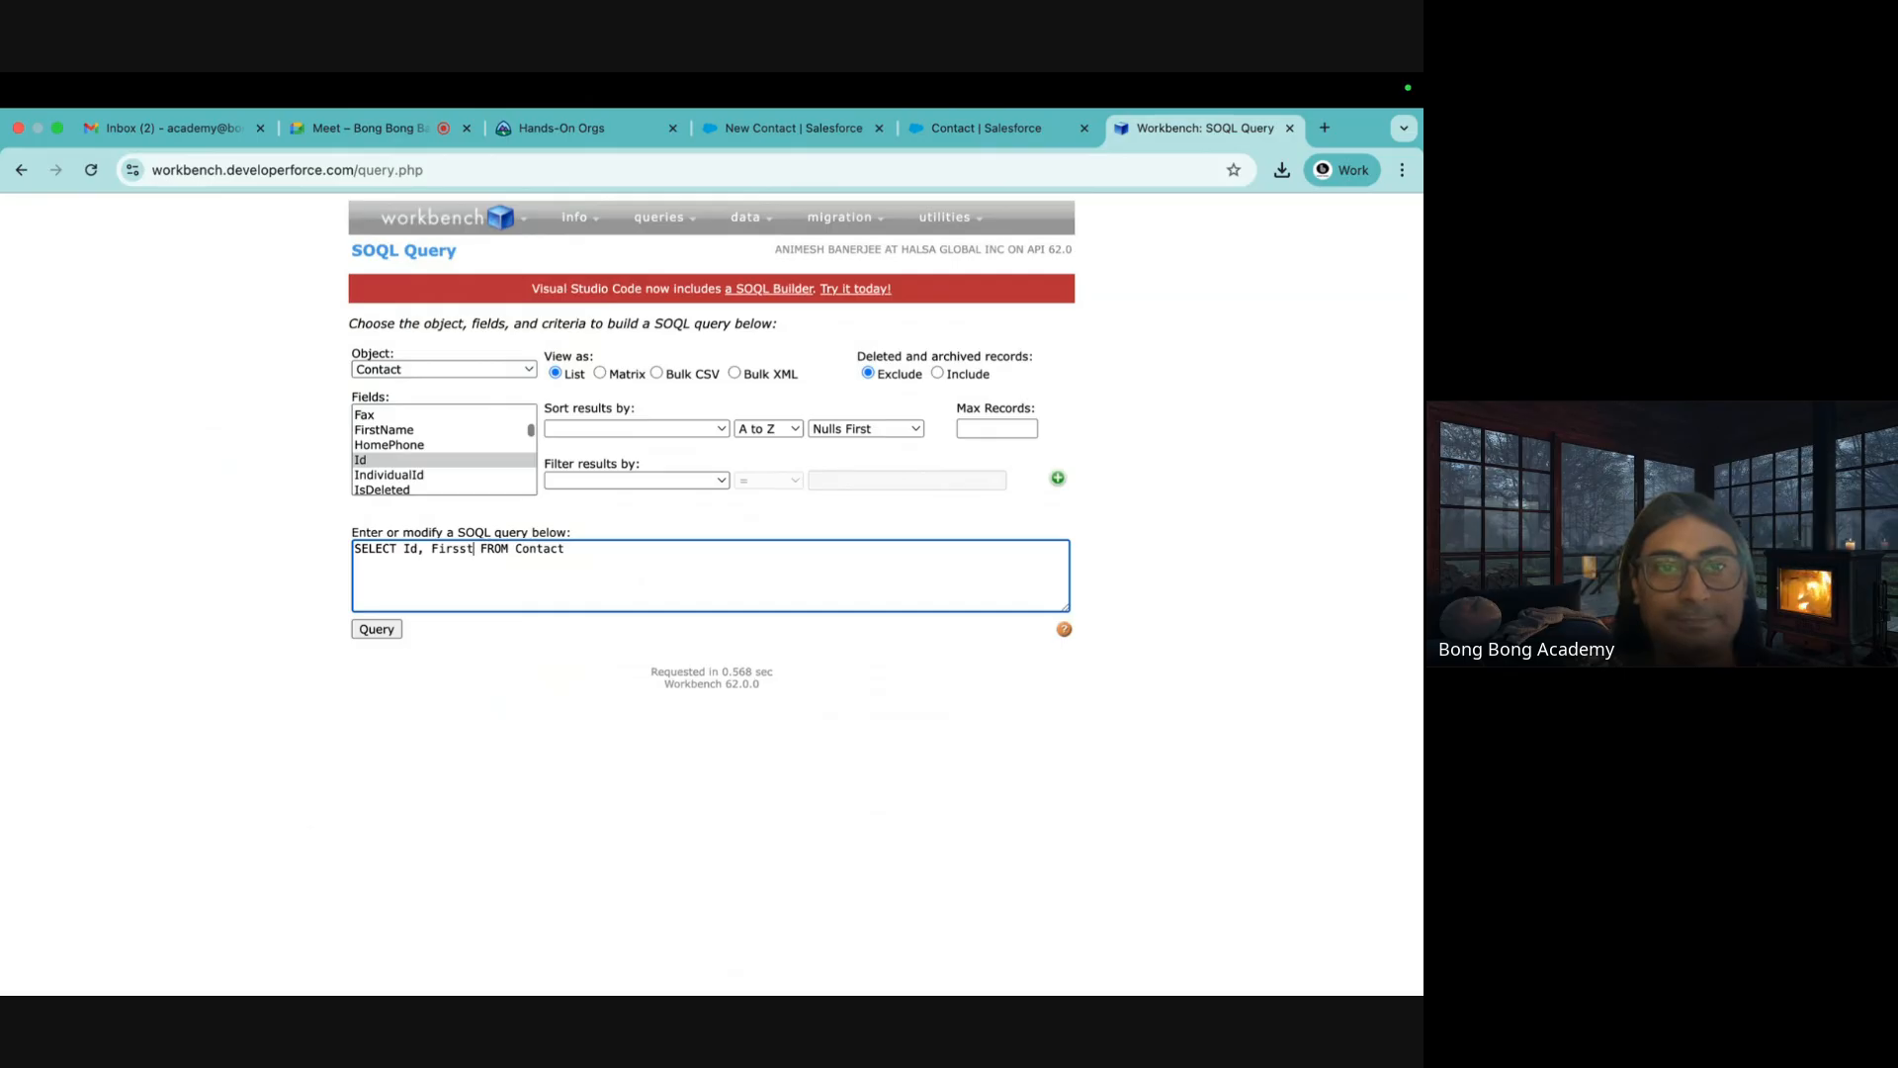
text(Name, Last)
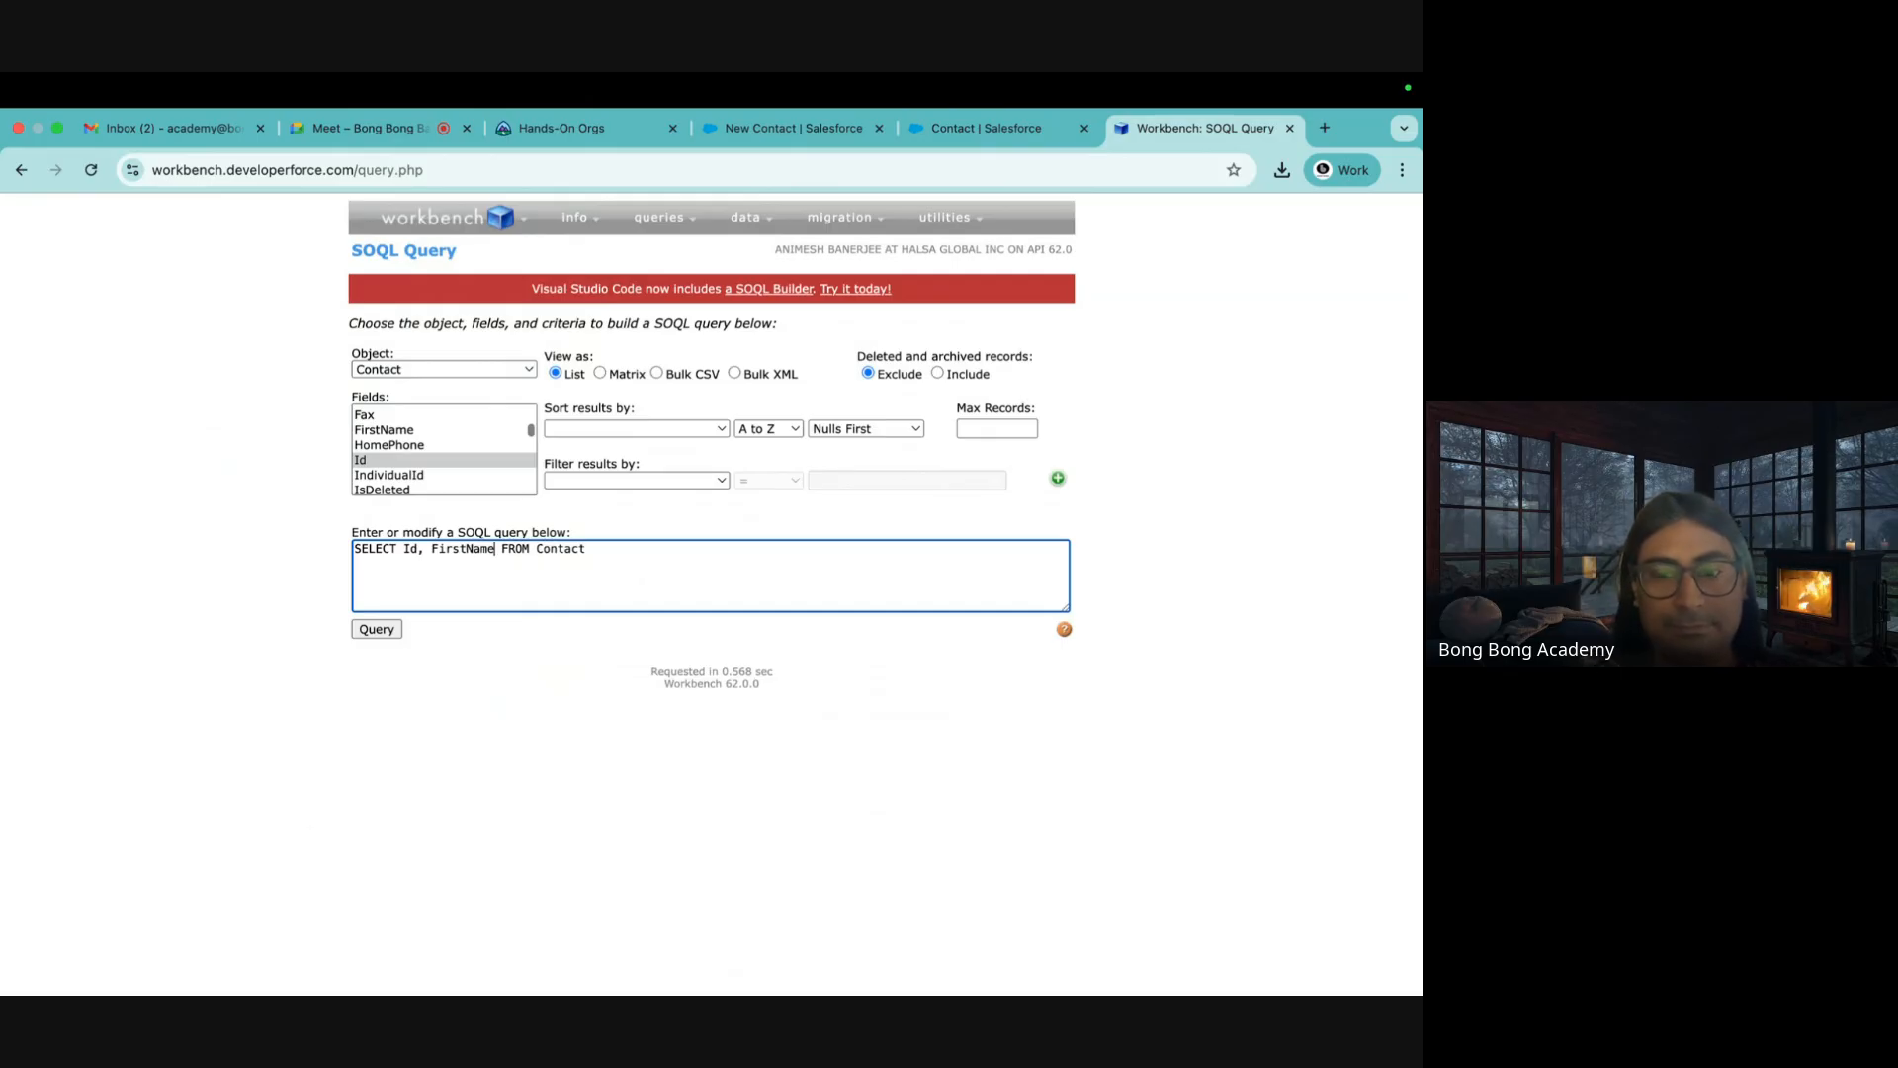
text(Name,)
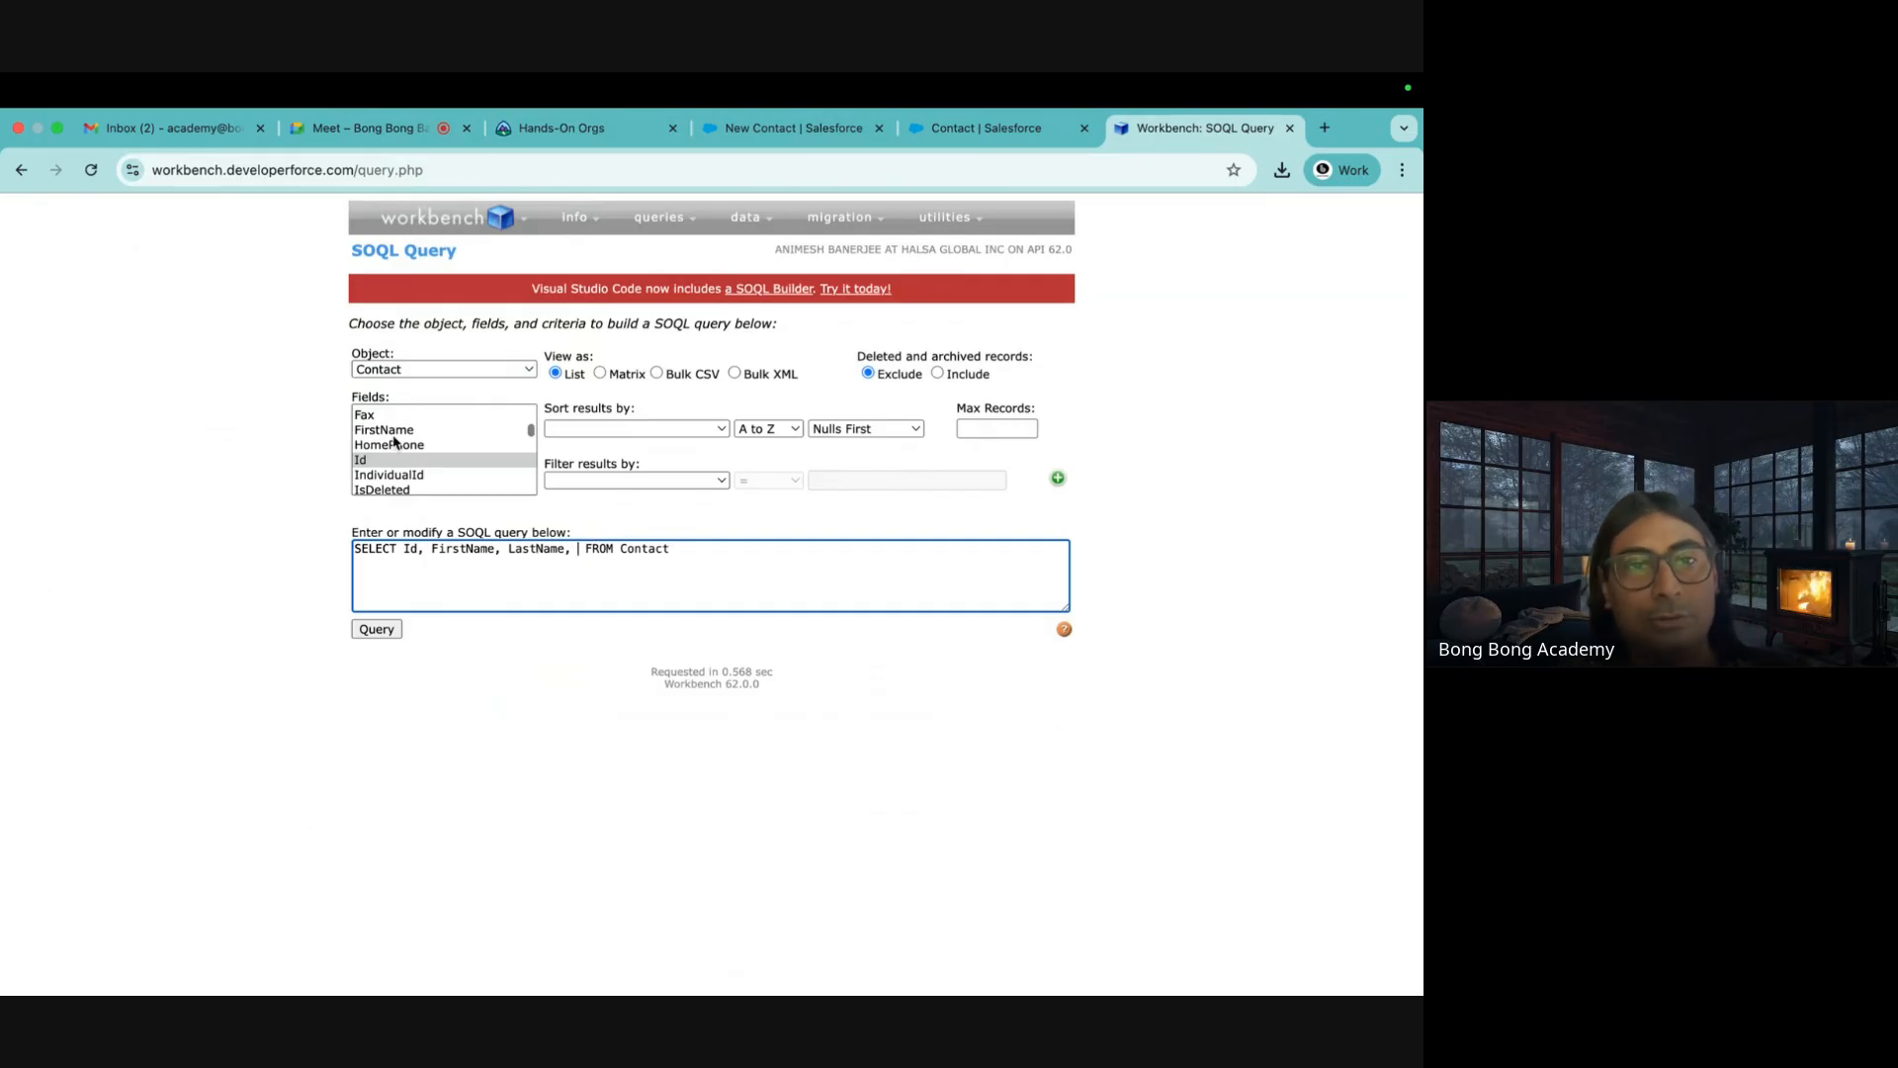
scroll(415, 435, up, 3)
scroll(420, 425, down, 5)
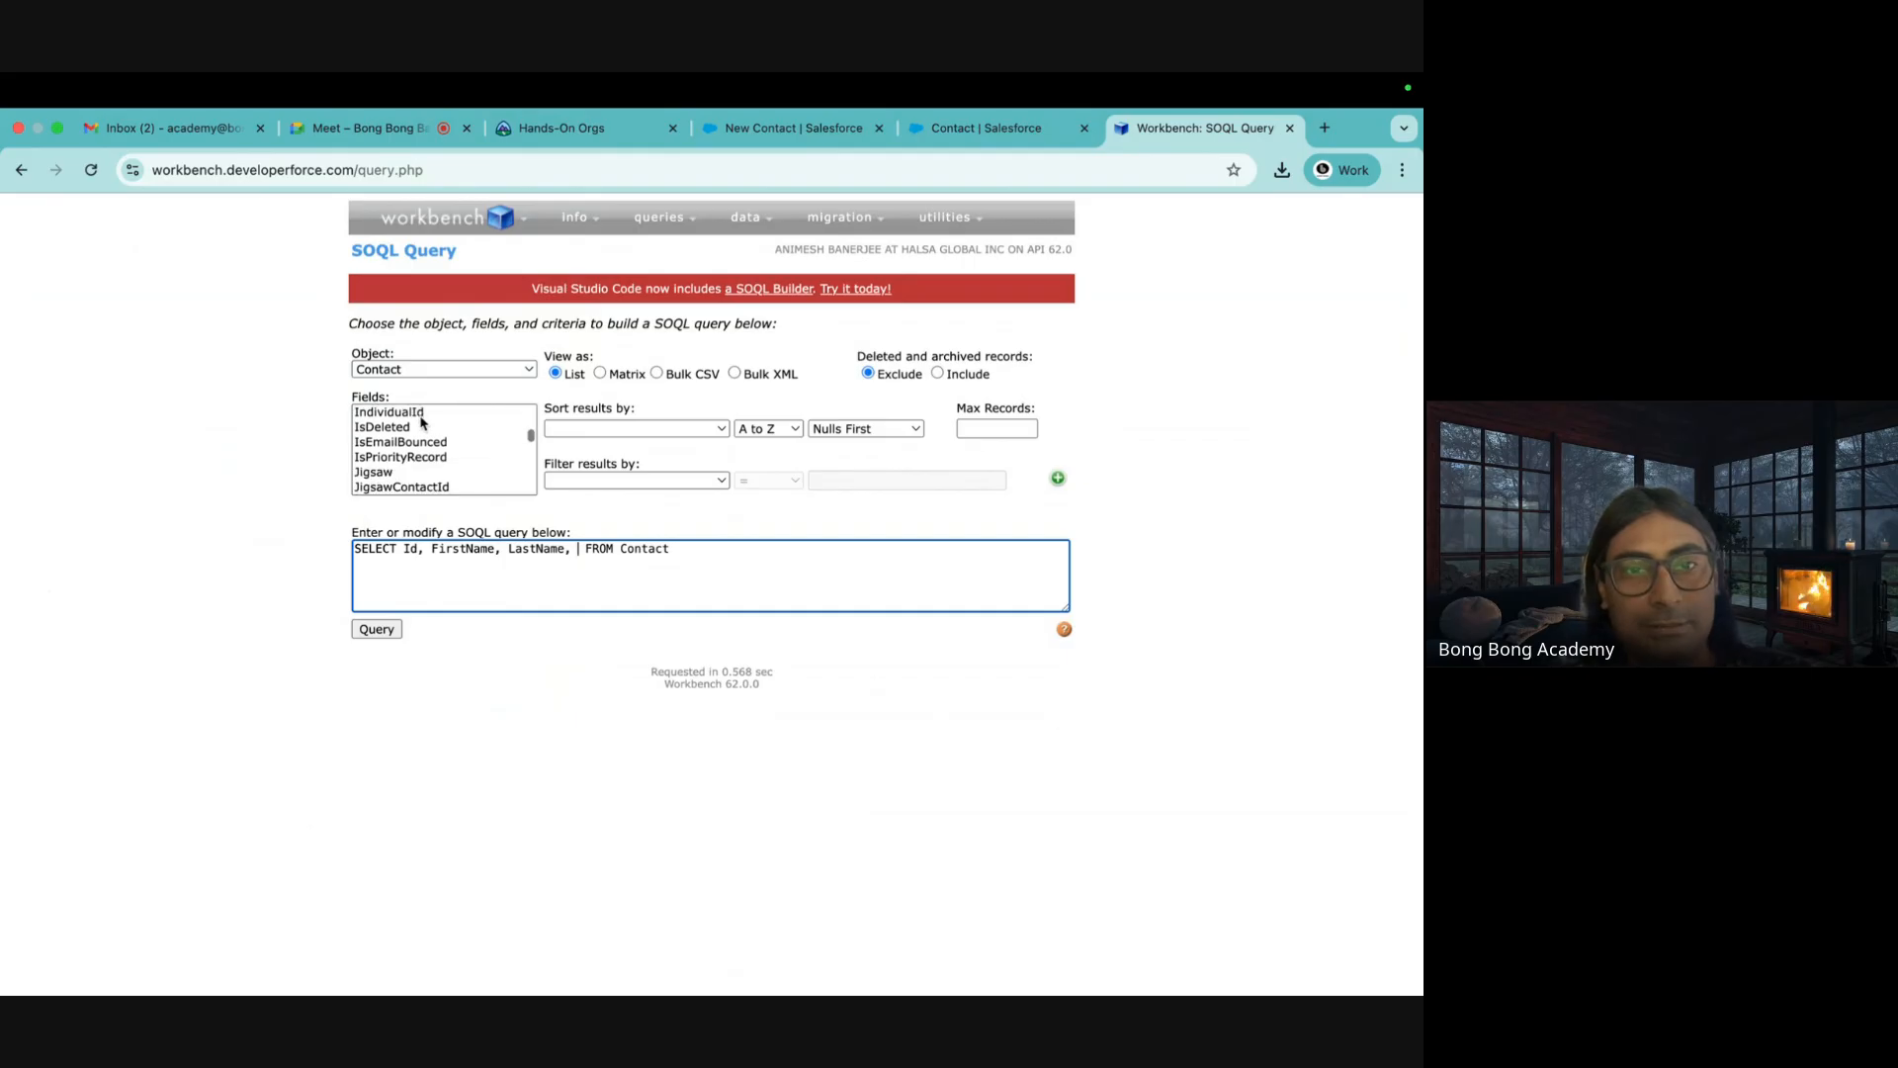
text(A)
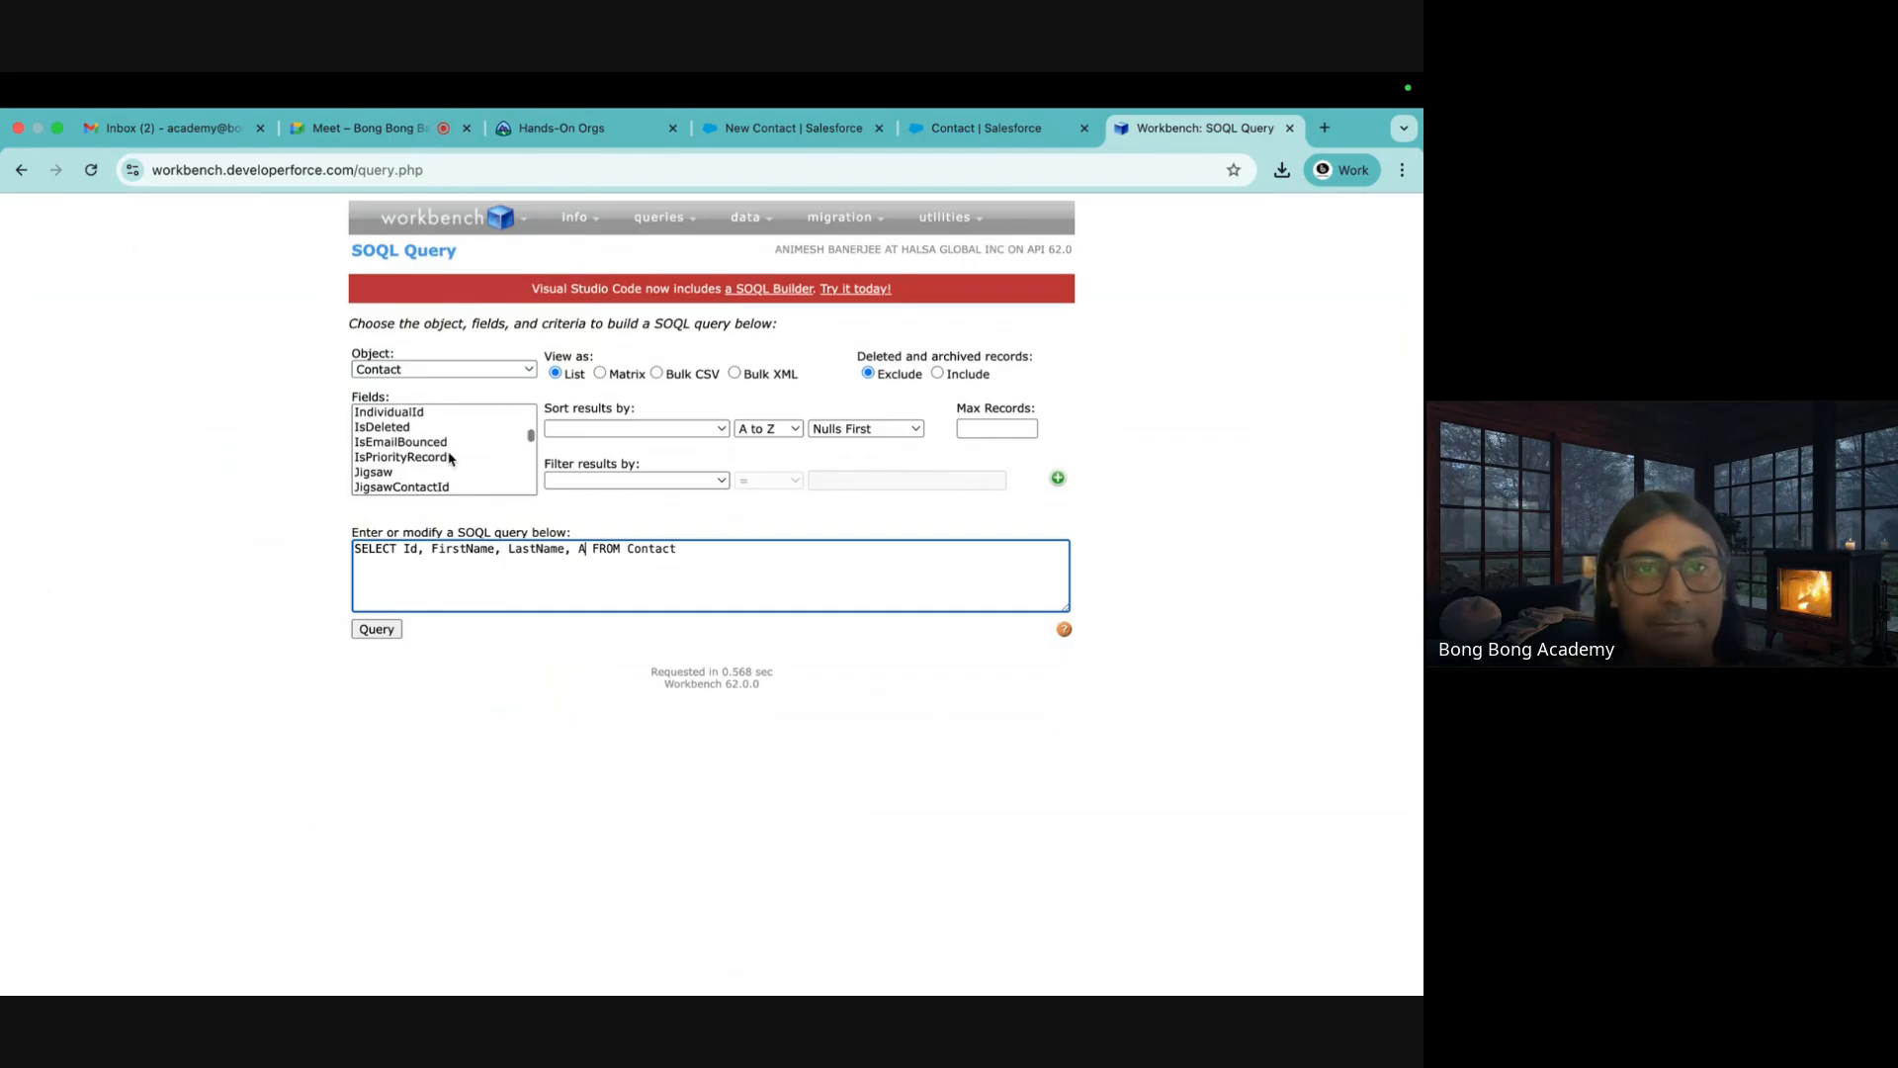
scroll(449, 458, up, 10)
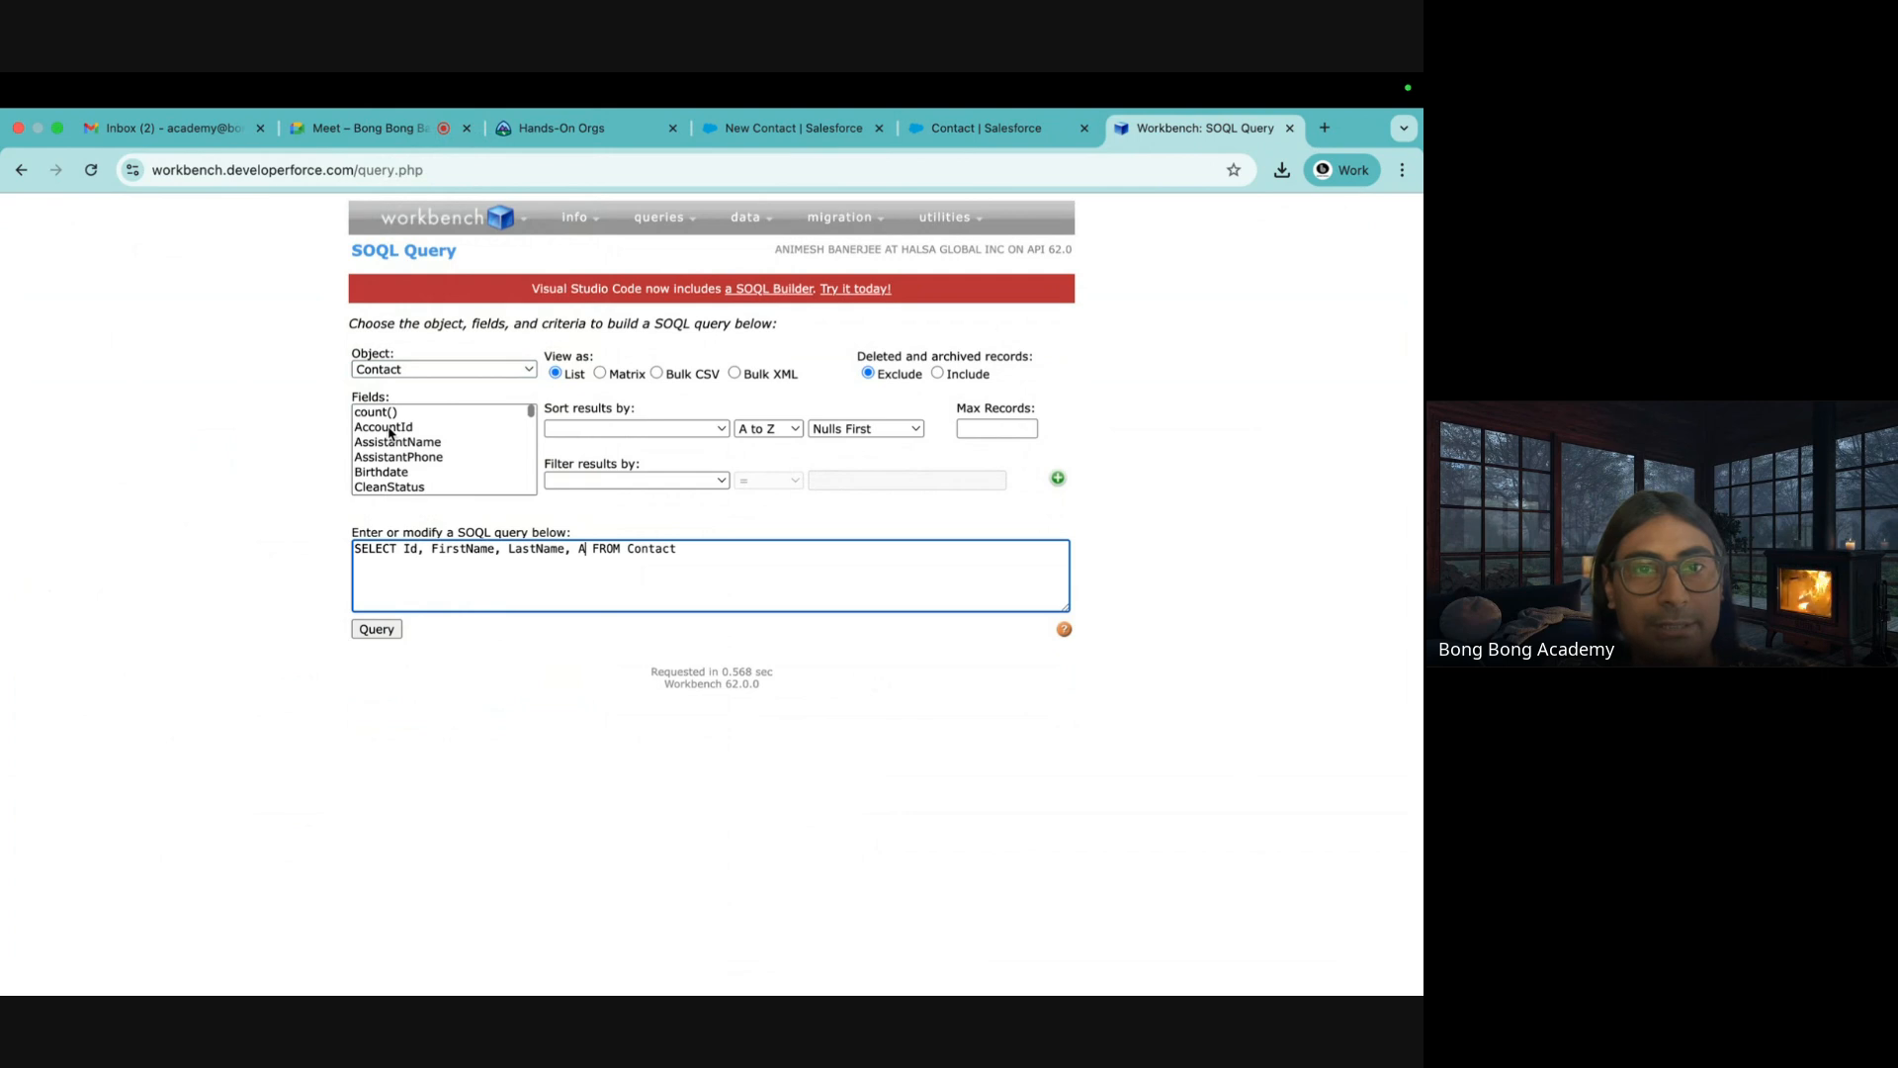
text(ccountI)
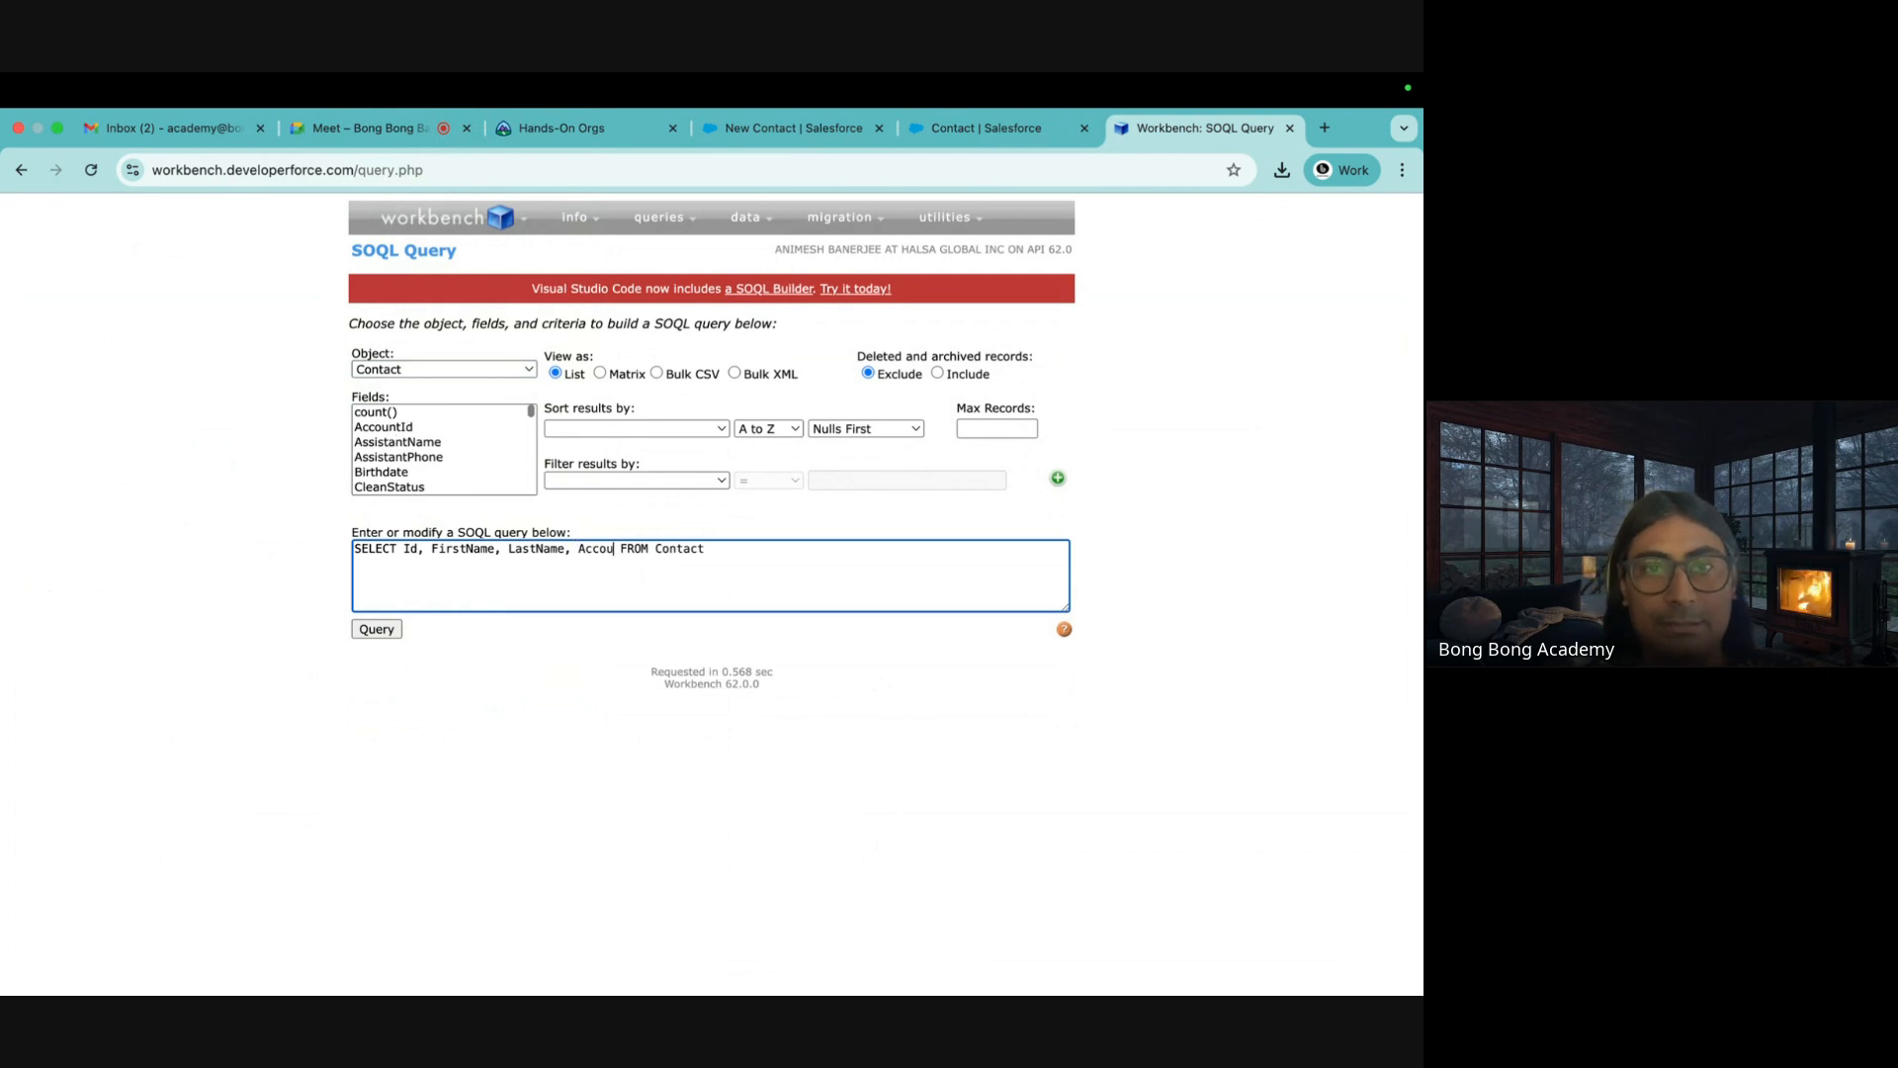
text(d)
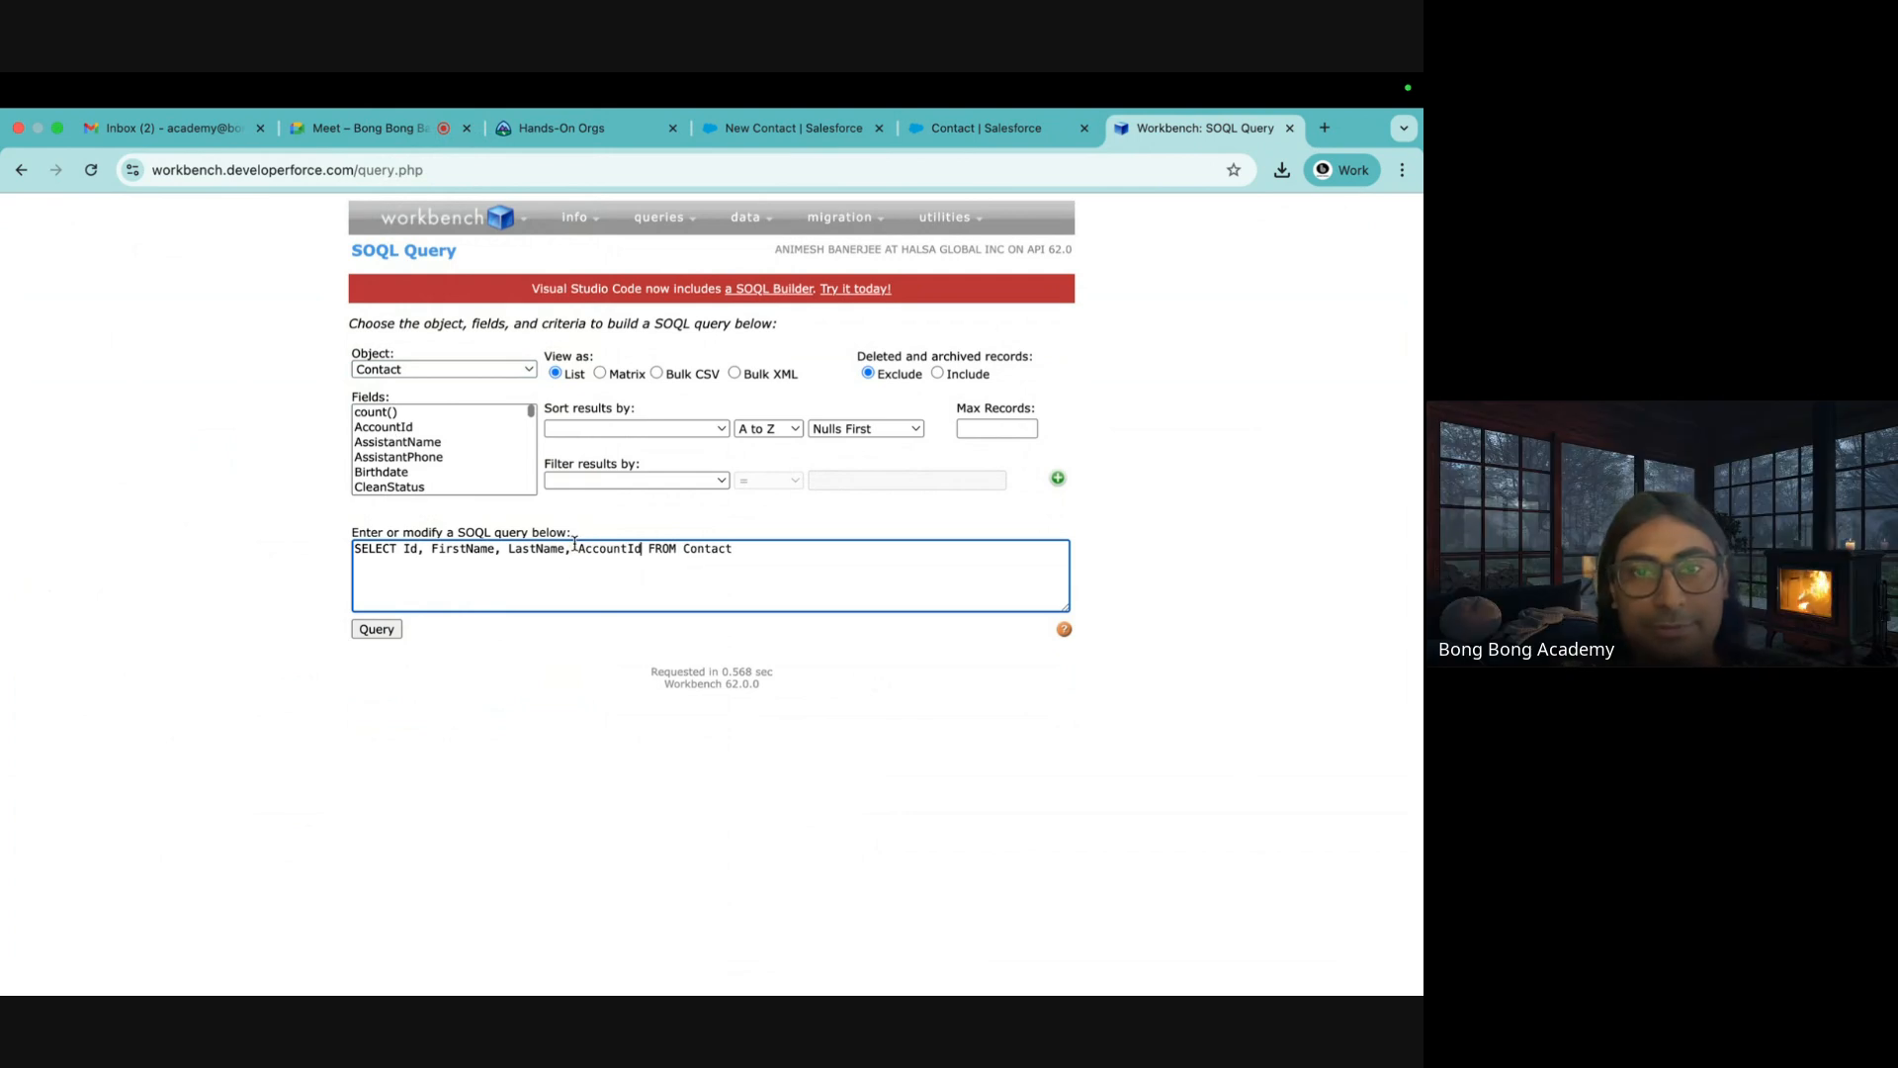
click(377, 629)
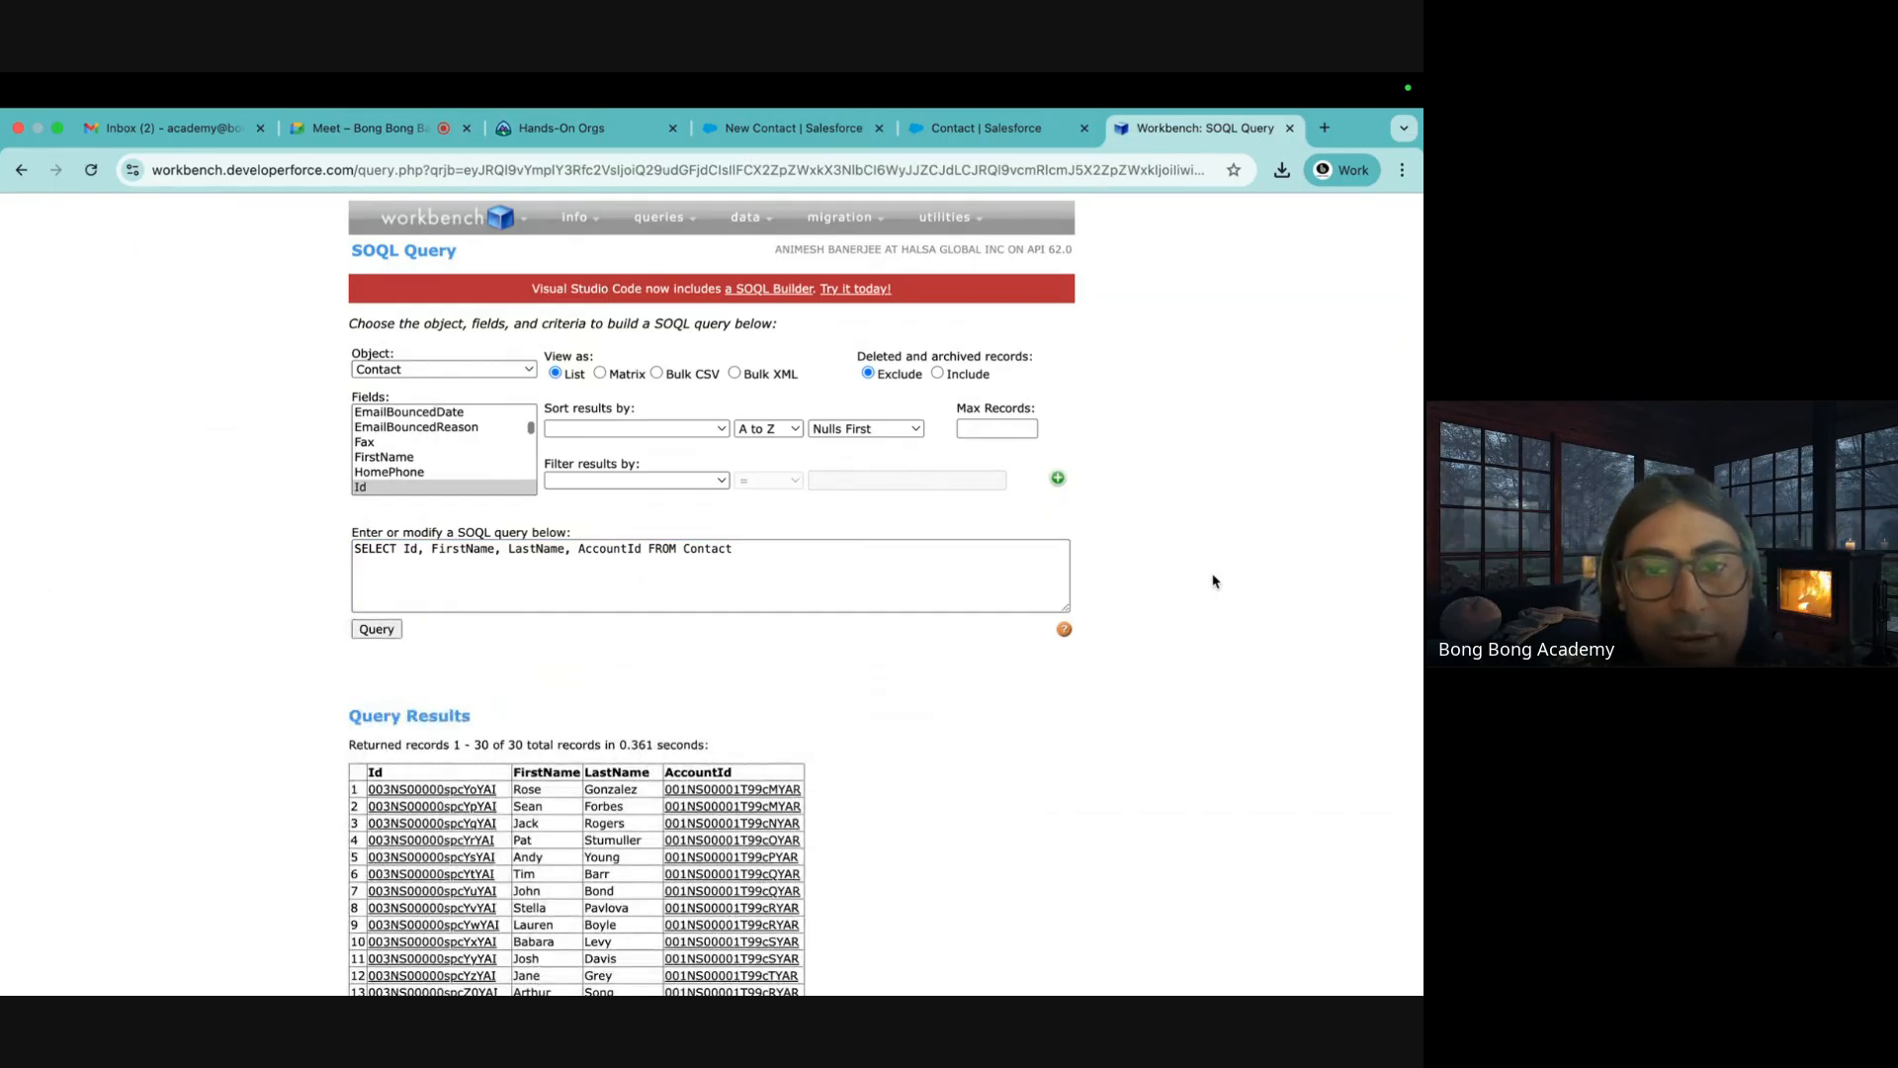
Review the 30 returned contacts and open the first AccountId, Edge Communications, in Salesforce
scroll(1214, 578, down, 4)
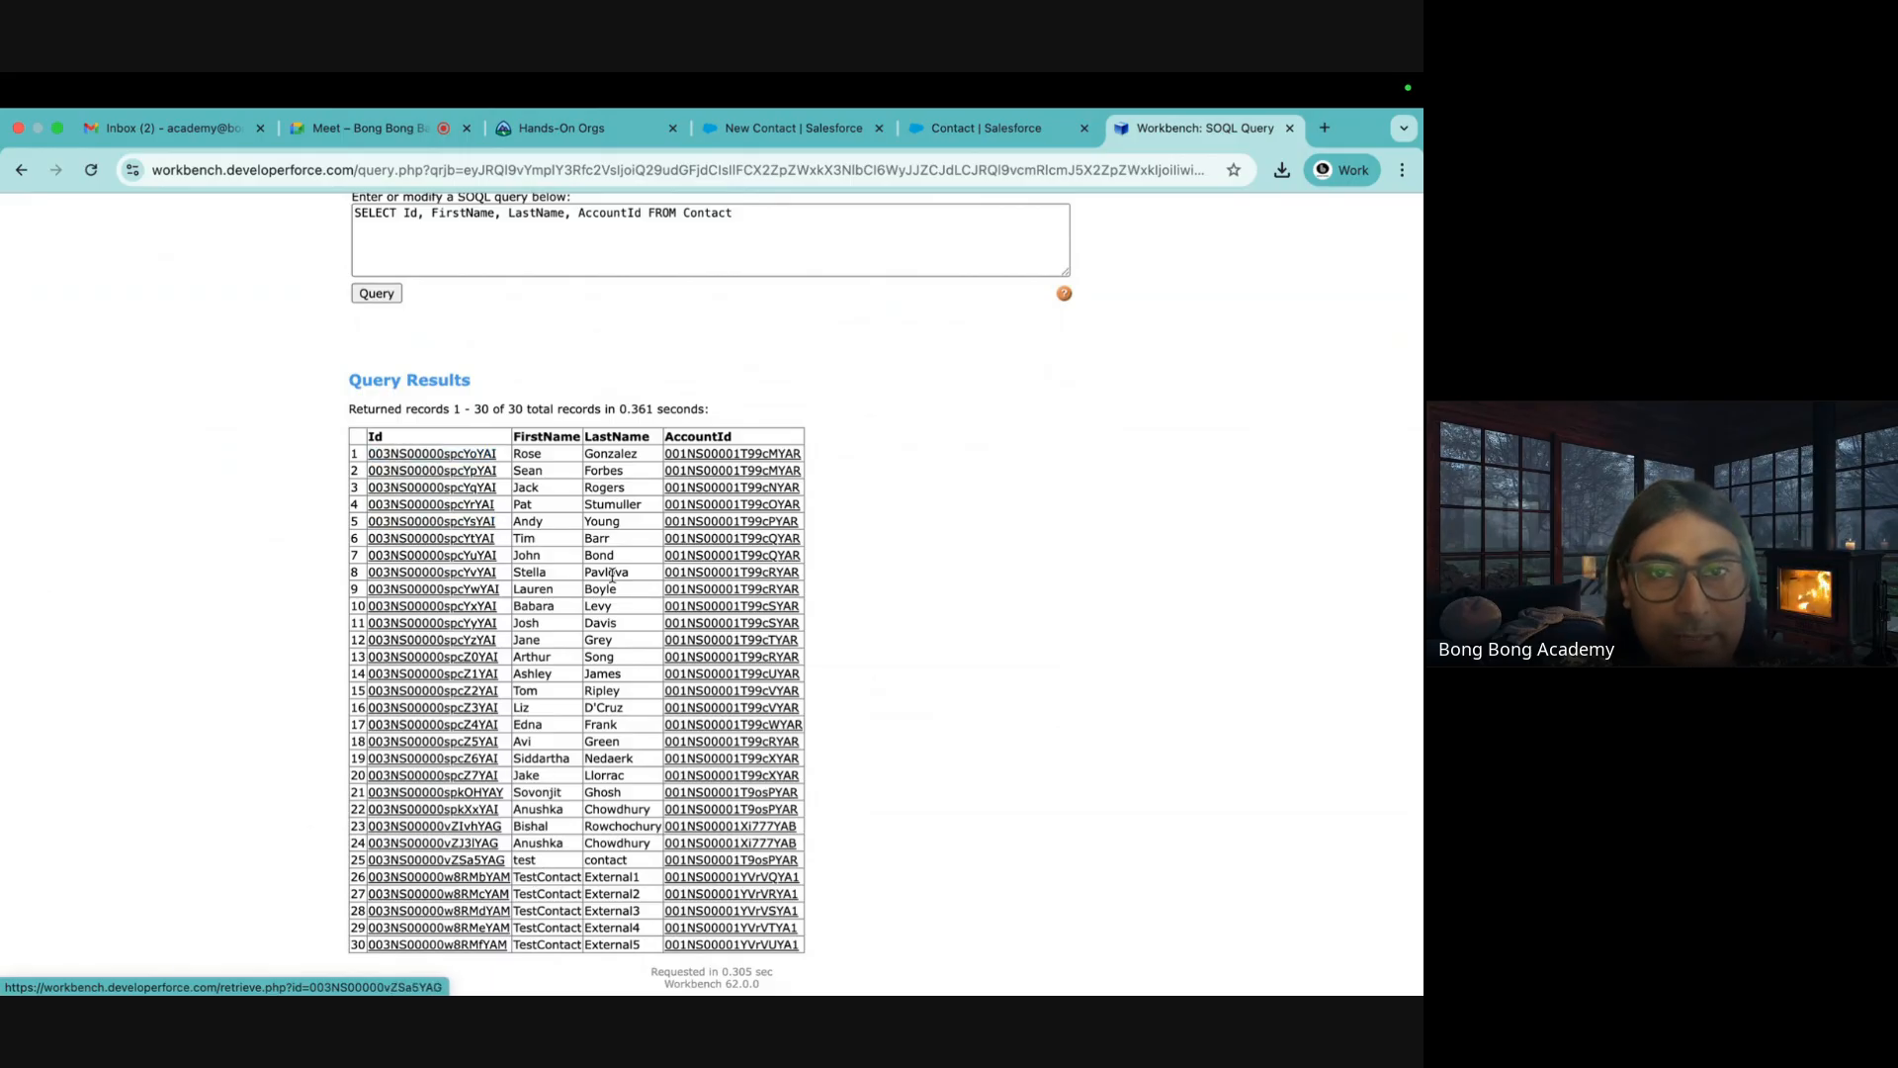
double_click(690, 439)
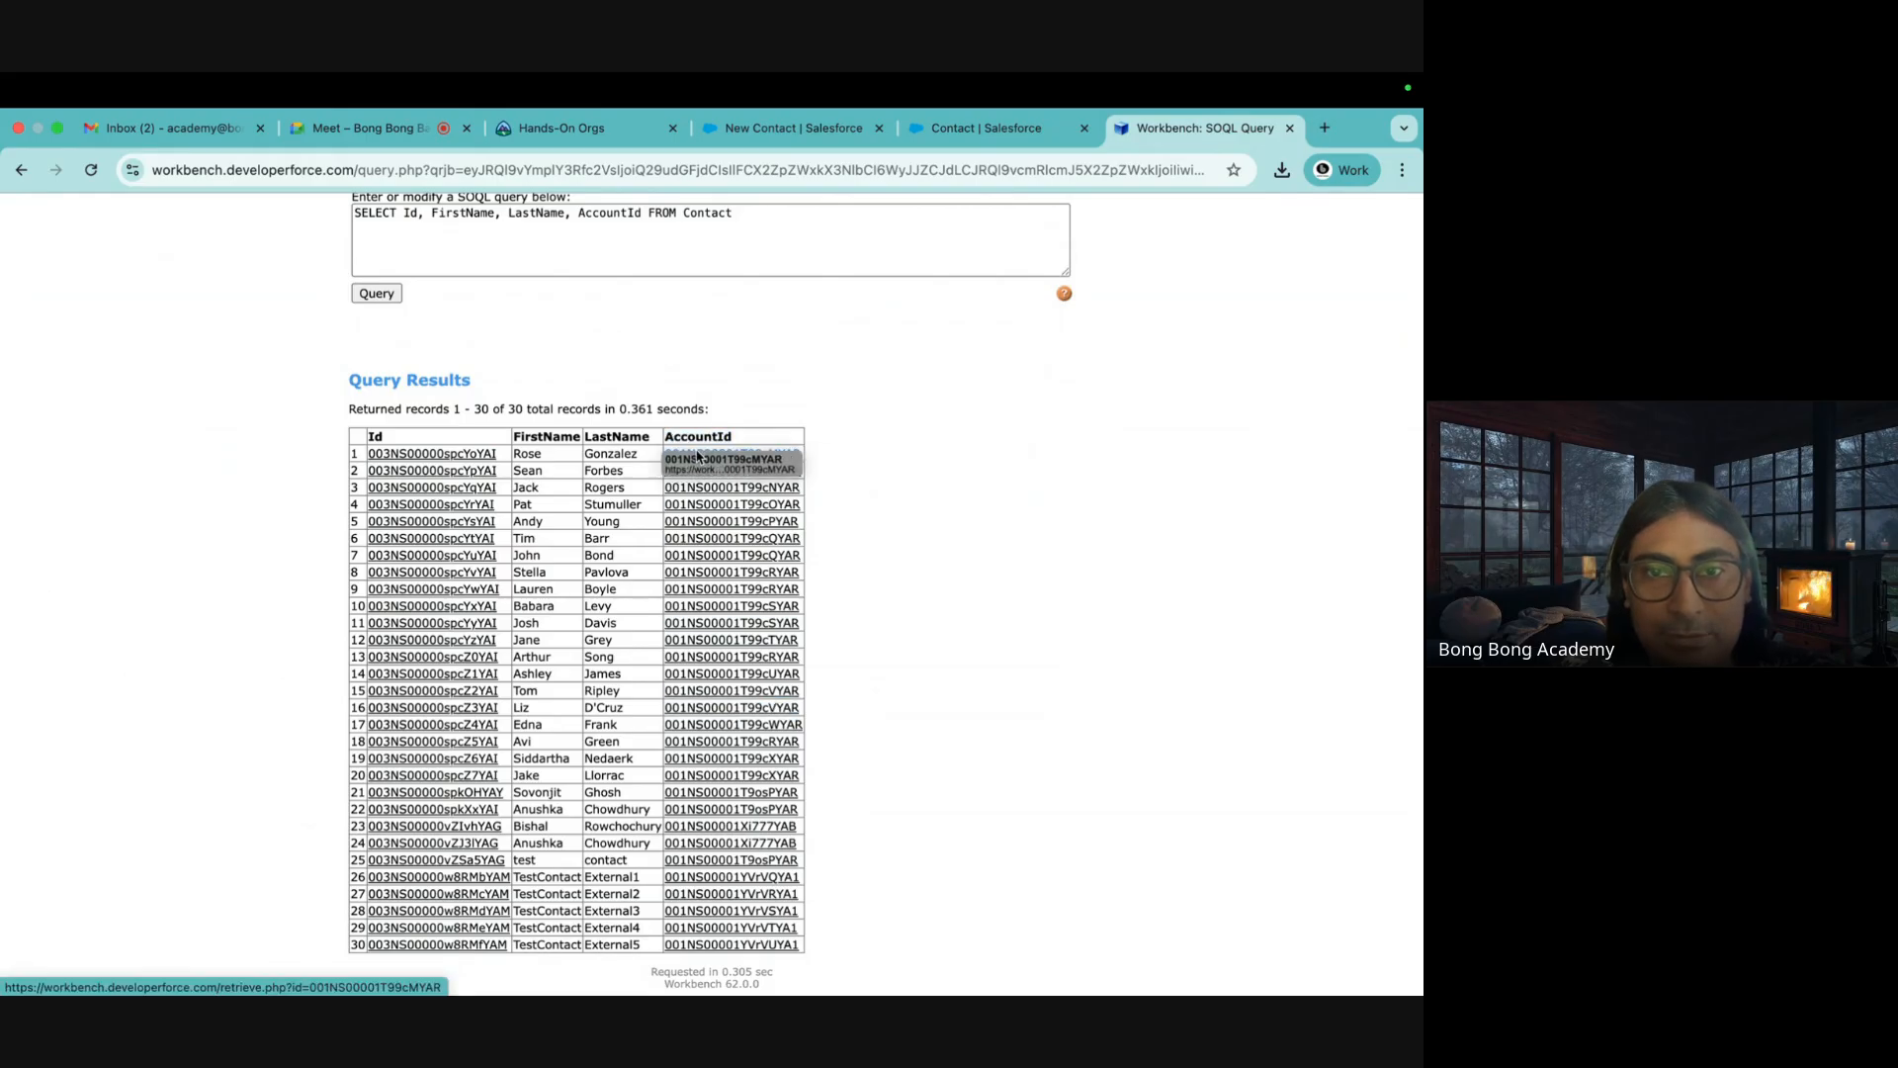
mouse_move(669, 457)
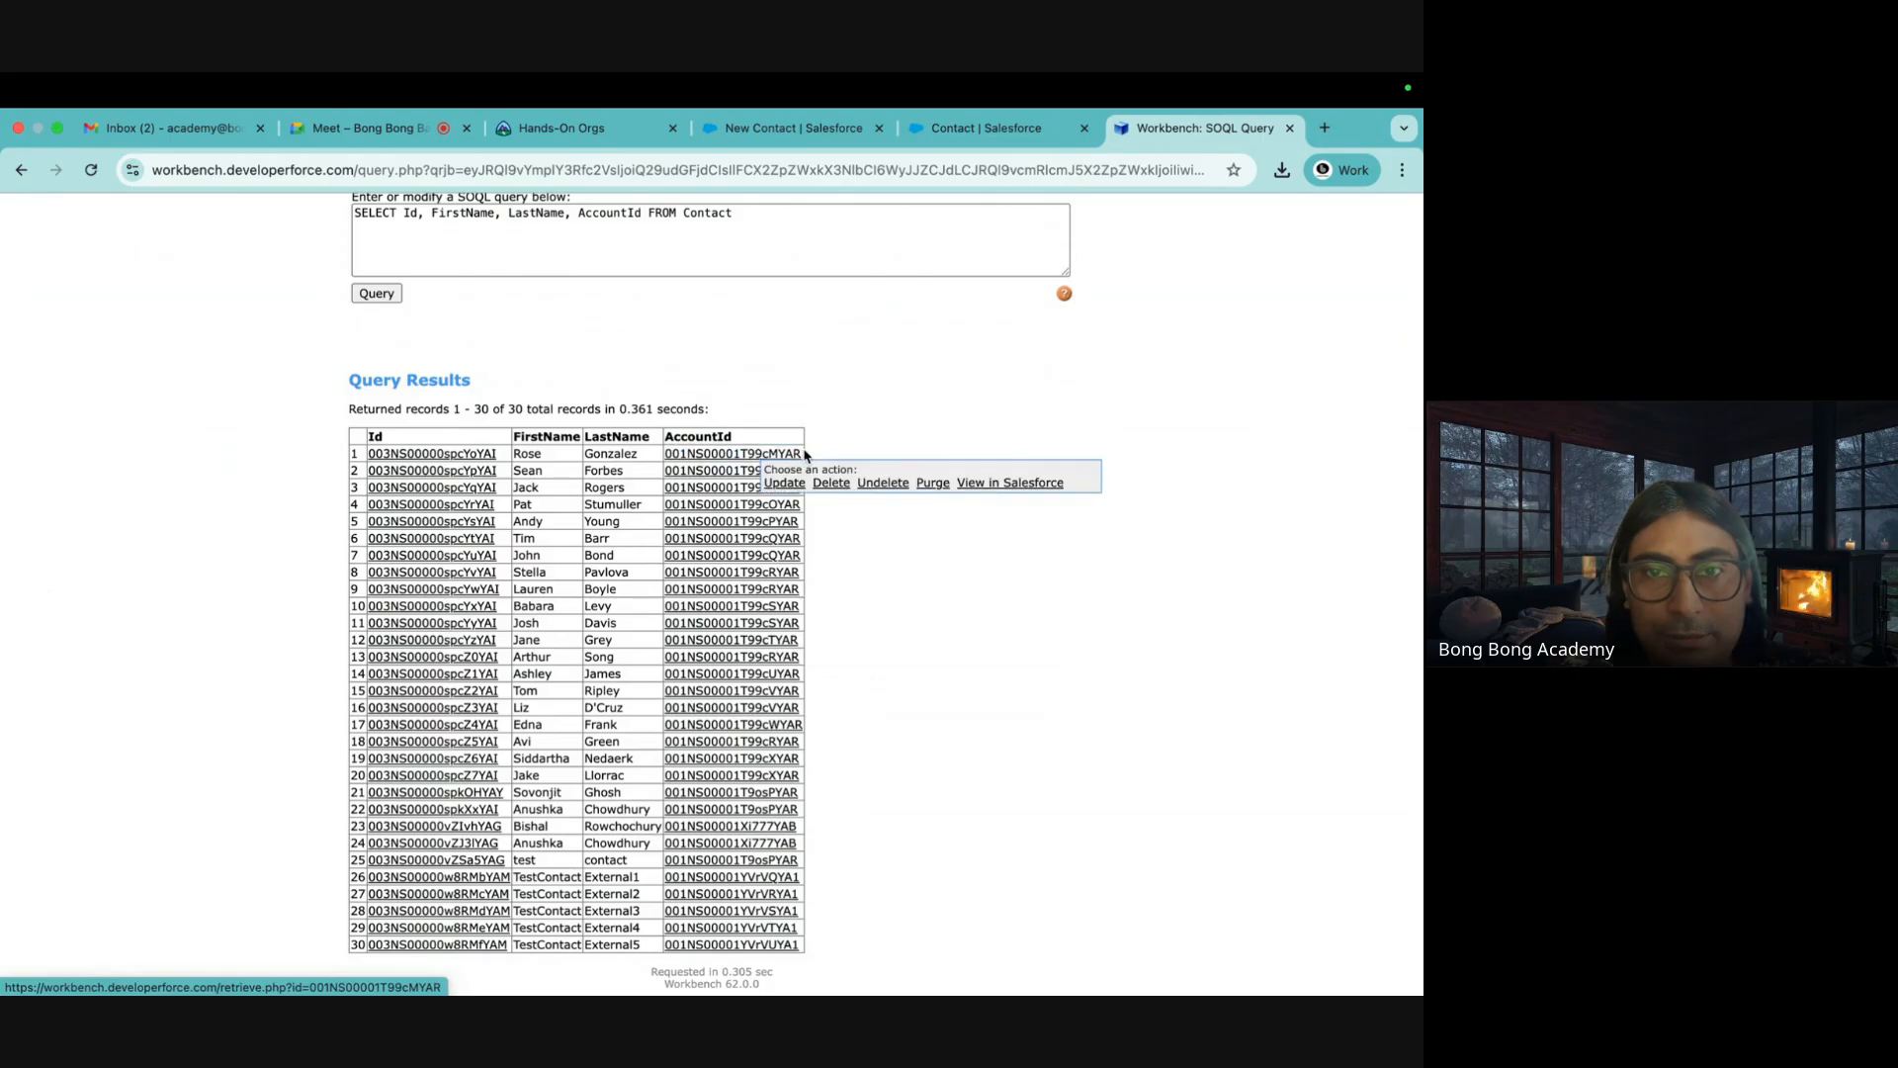
drag(670, 457, 794, 457)
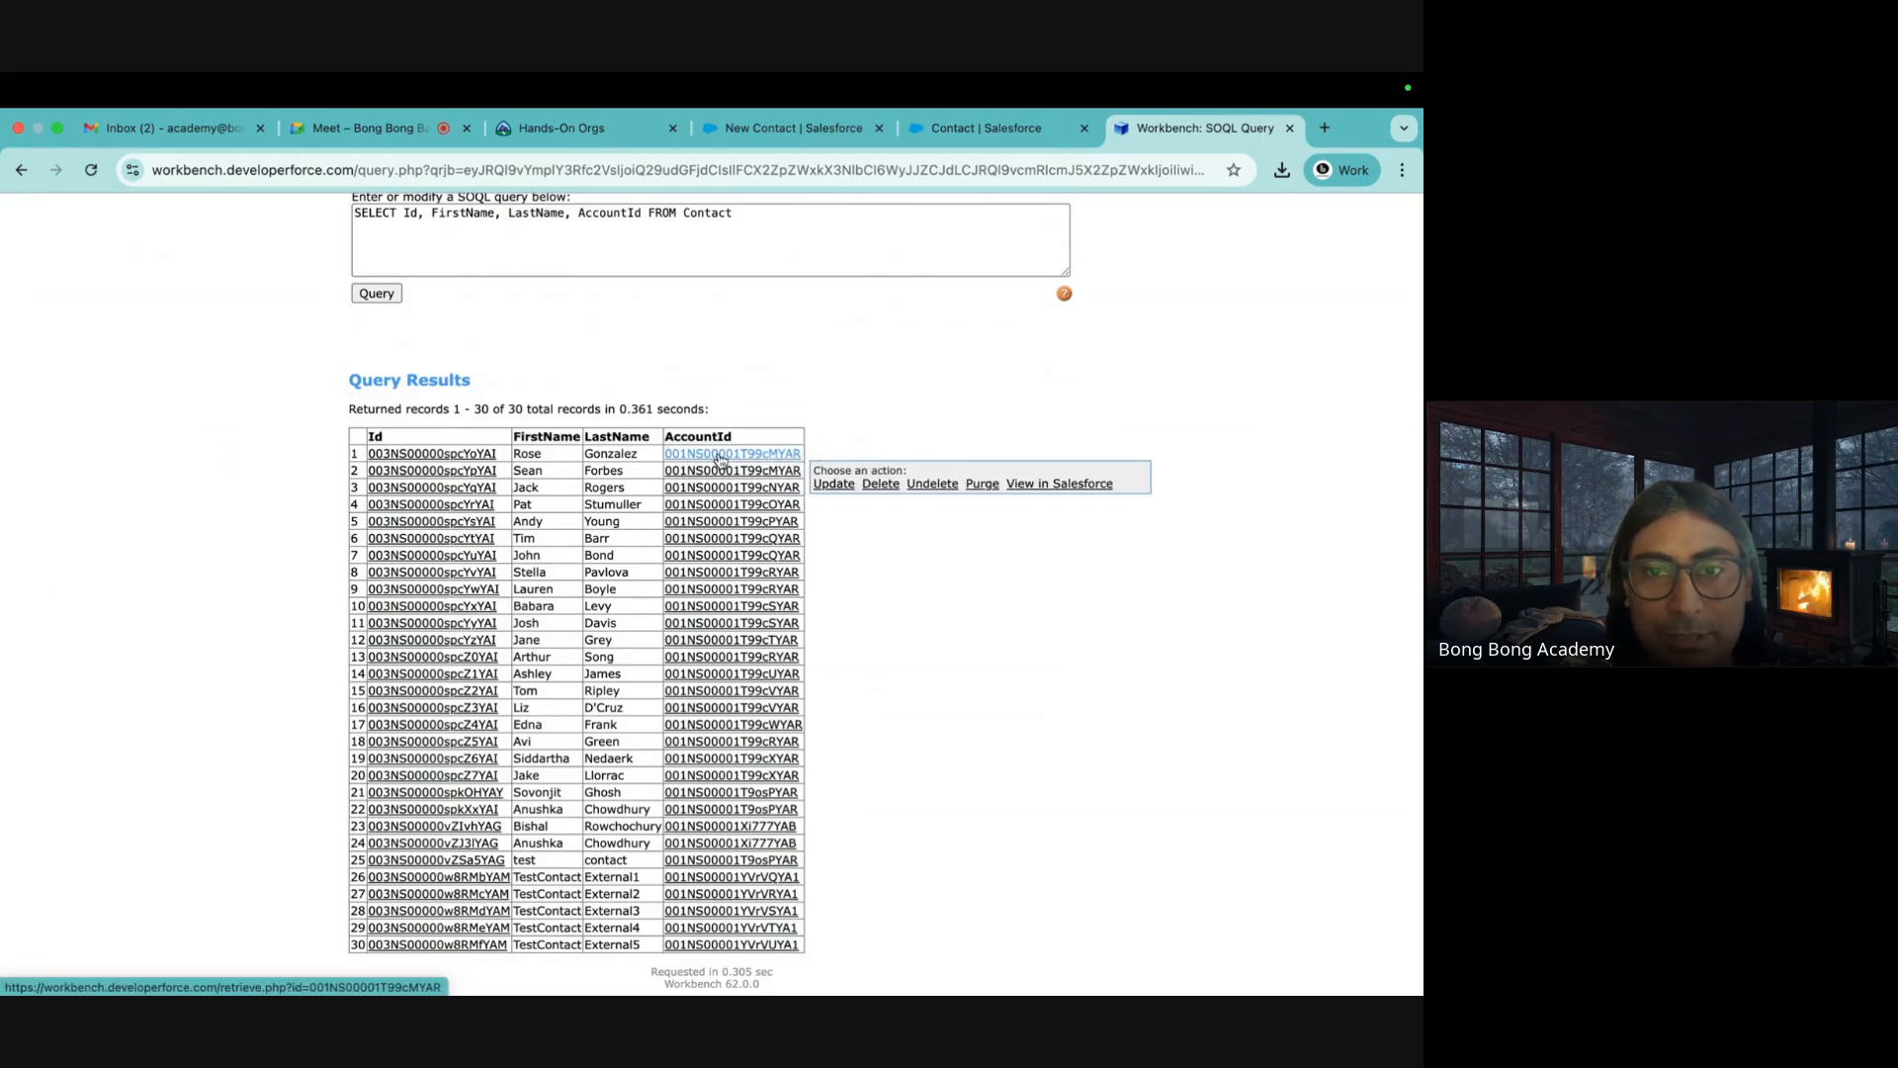
mouse_move(740, 454)
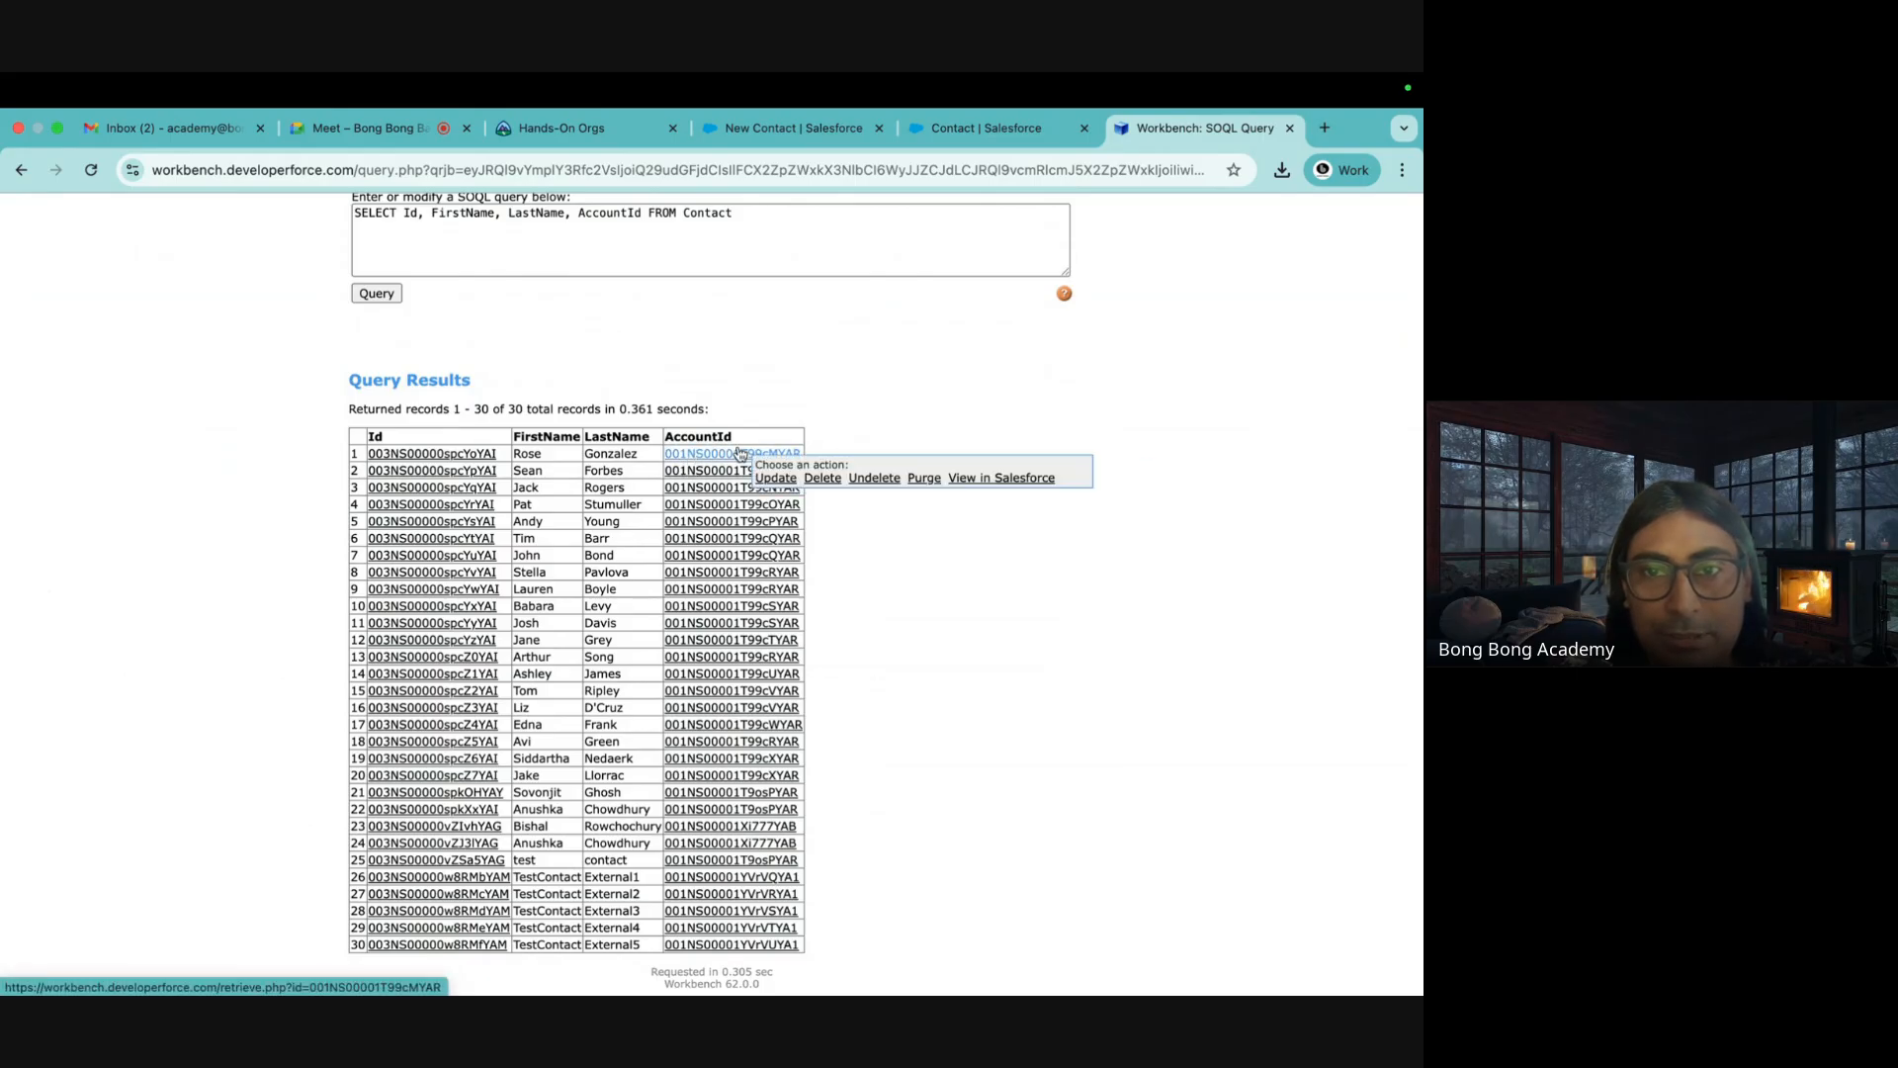
click(975, 480)
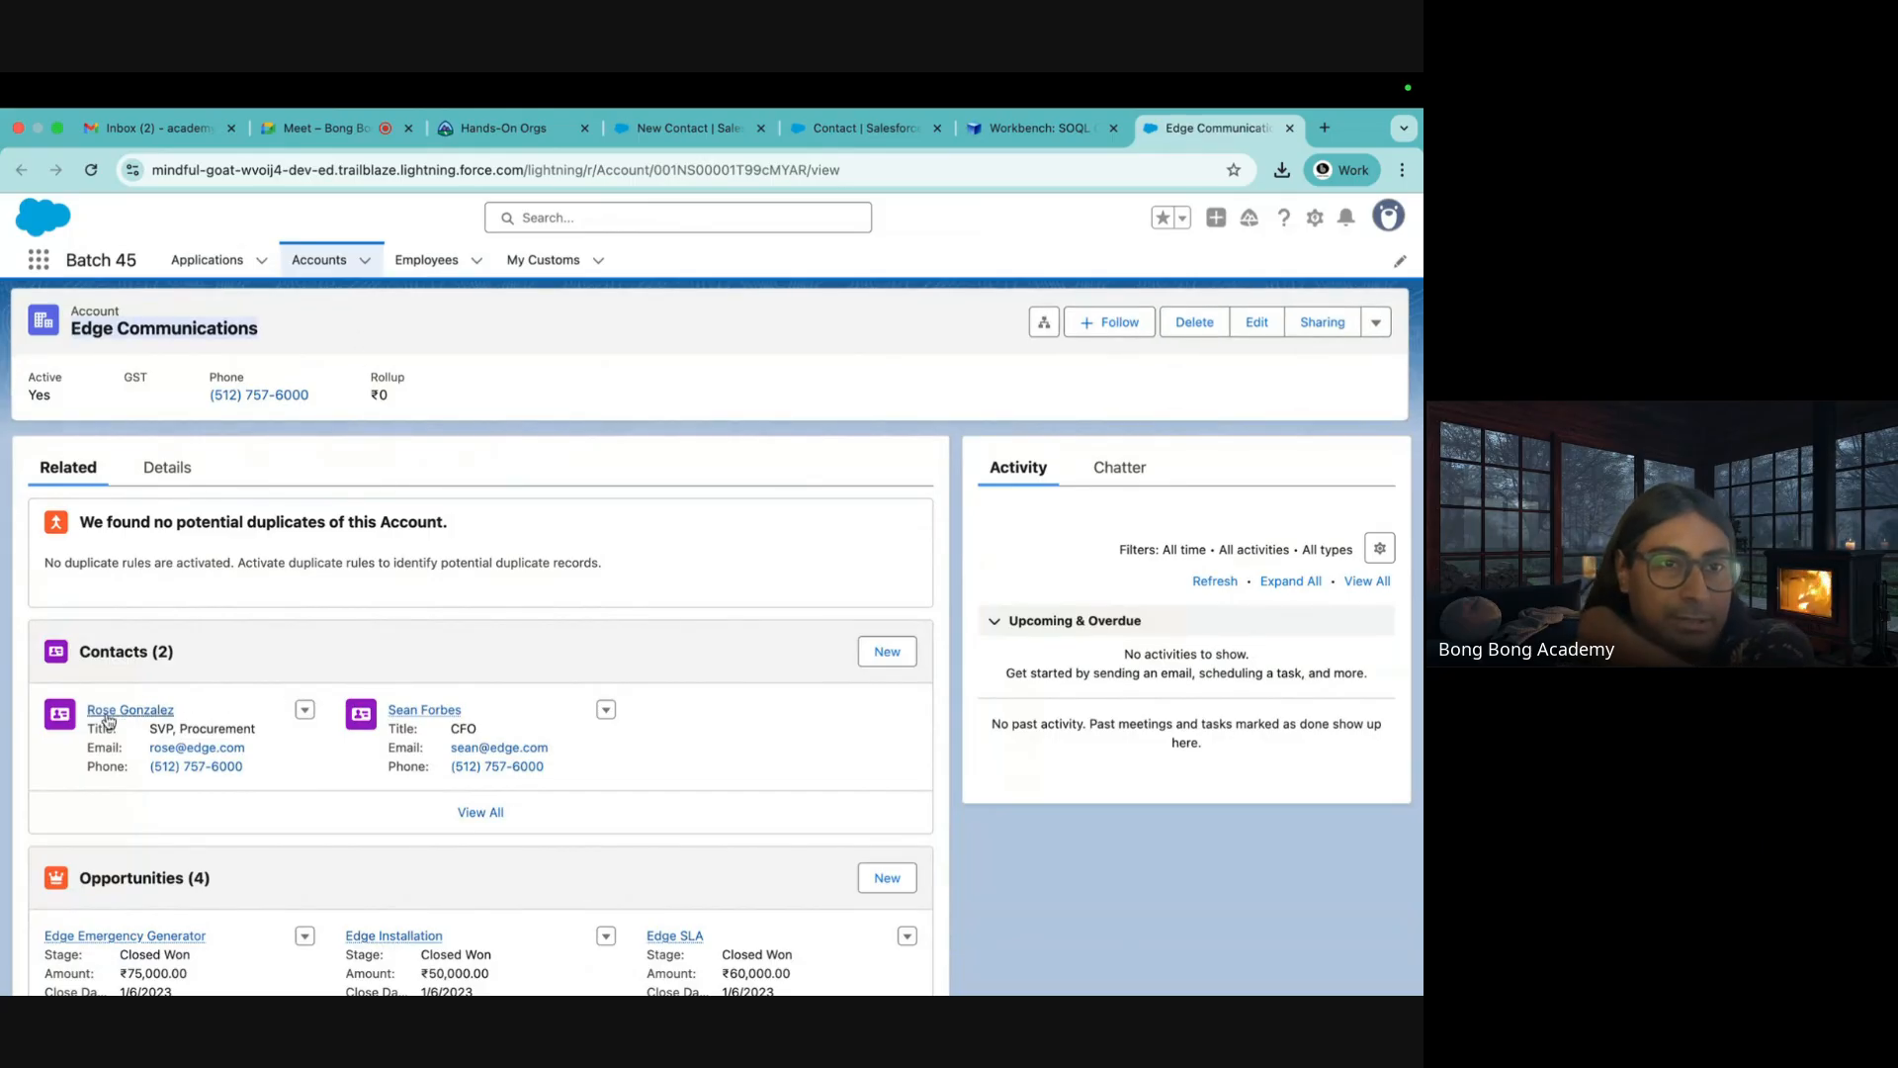
Select the account record ID in the address bar and re-check the Workbench contact results
mouse_move(113, 717)
double_click(714, 170)
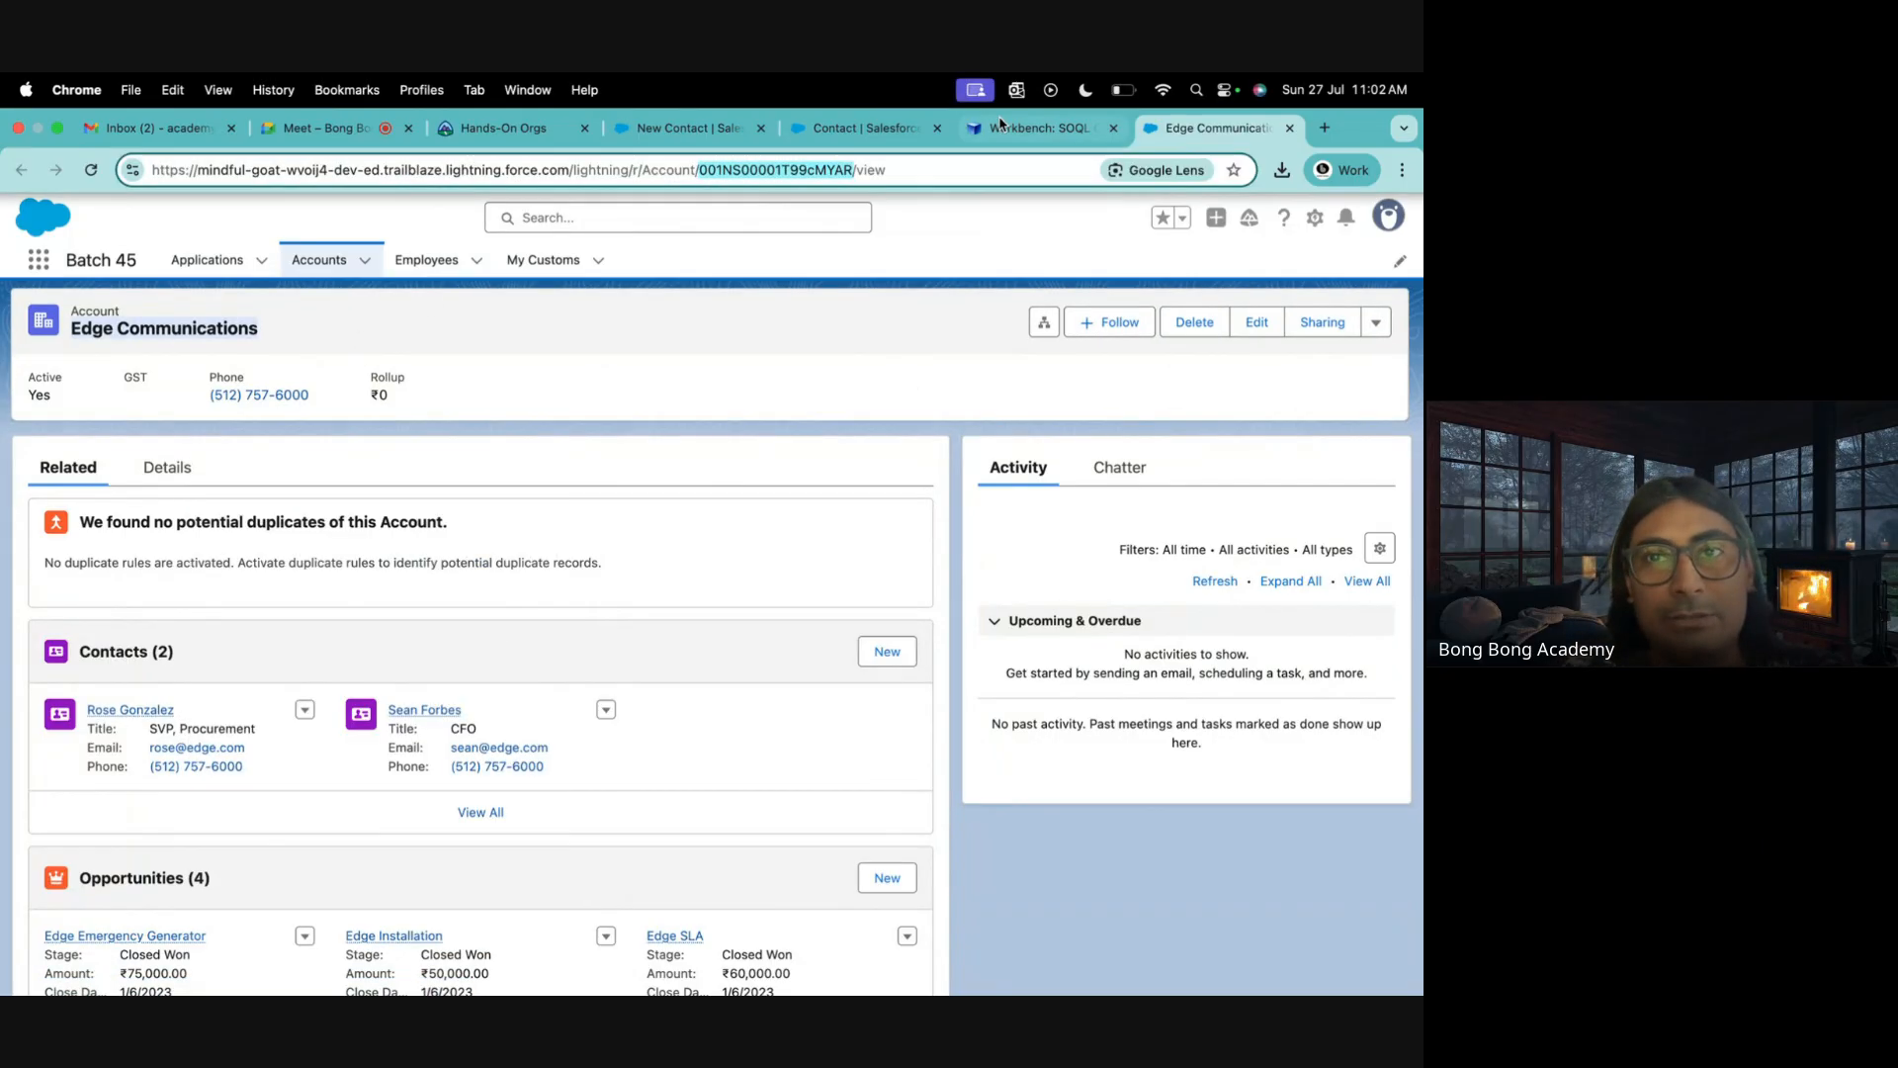
click(1038, 128)
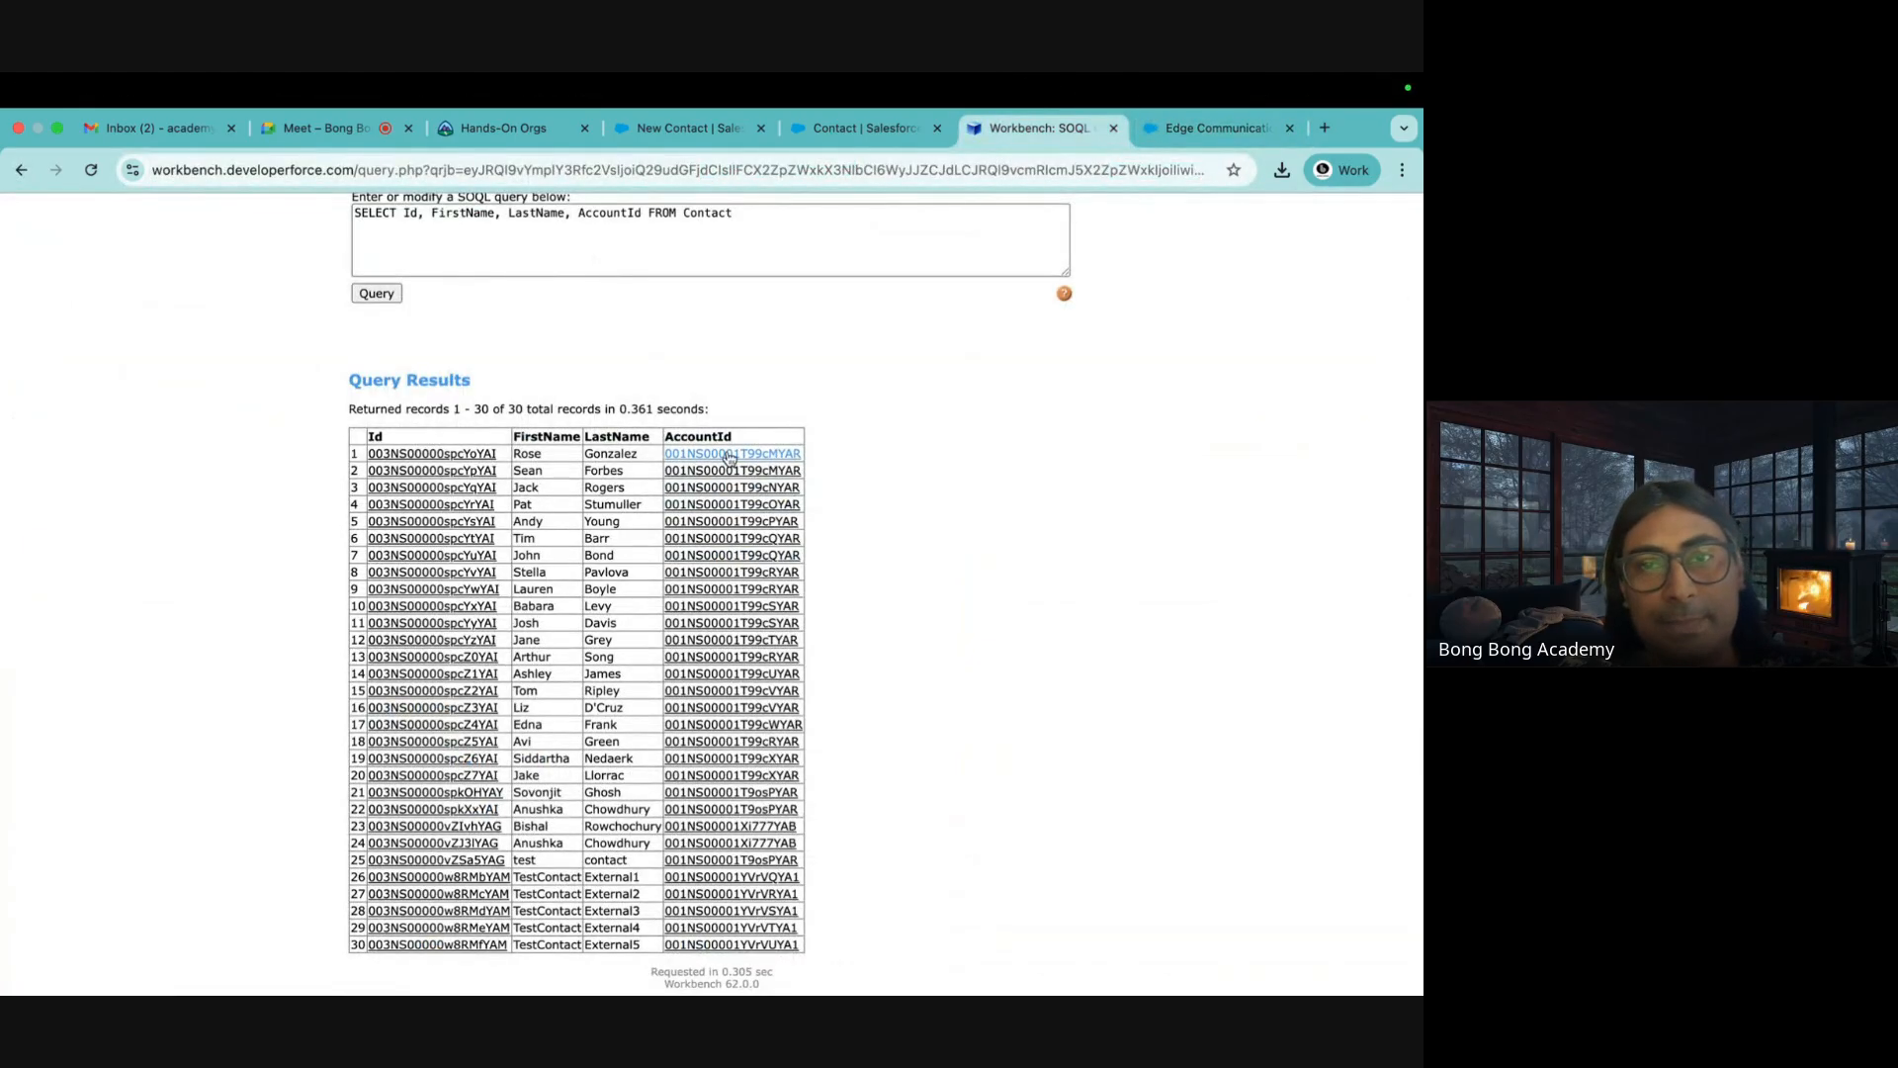
scroll(927, 733, up, 5)
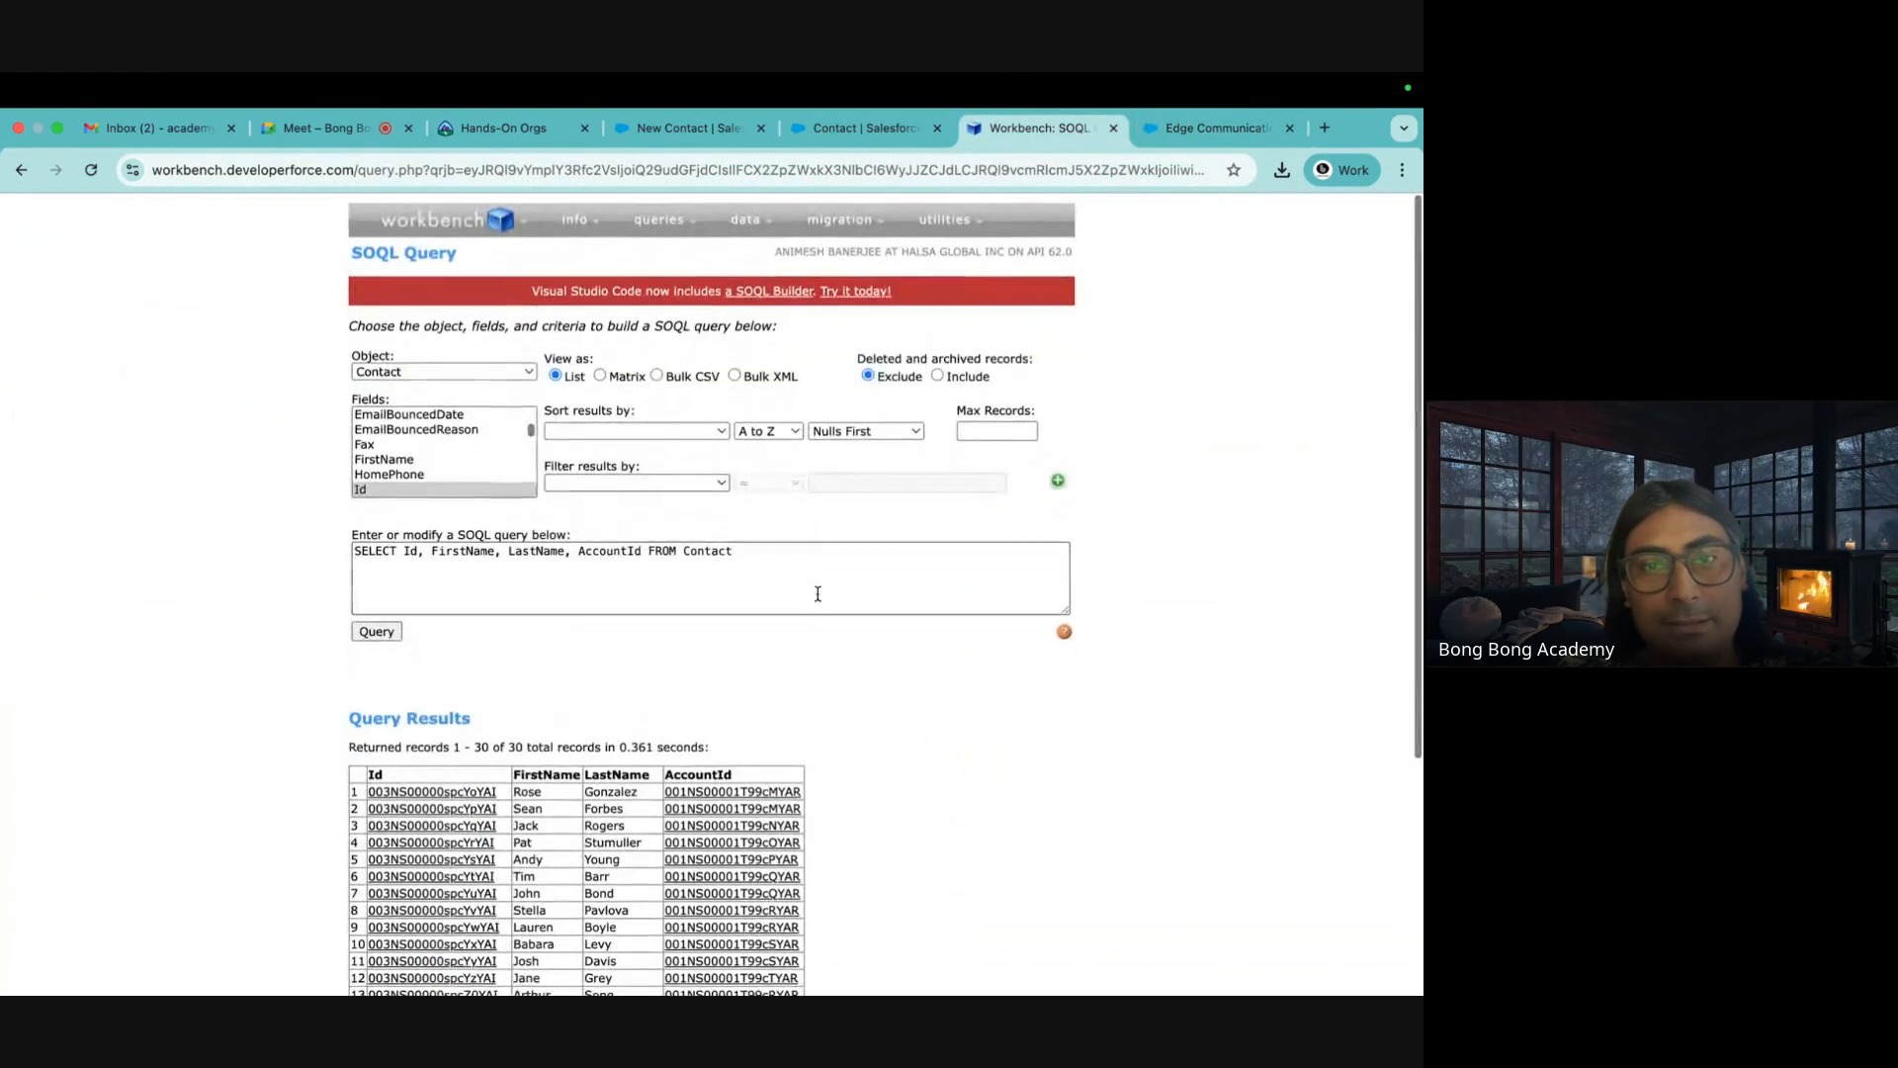
scroll(692, 632, down, 4)
scroll(420, 386, down, 1)
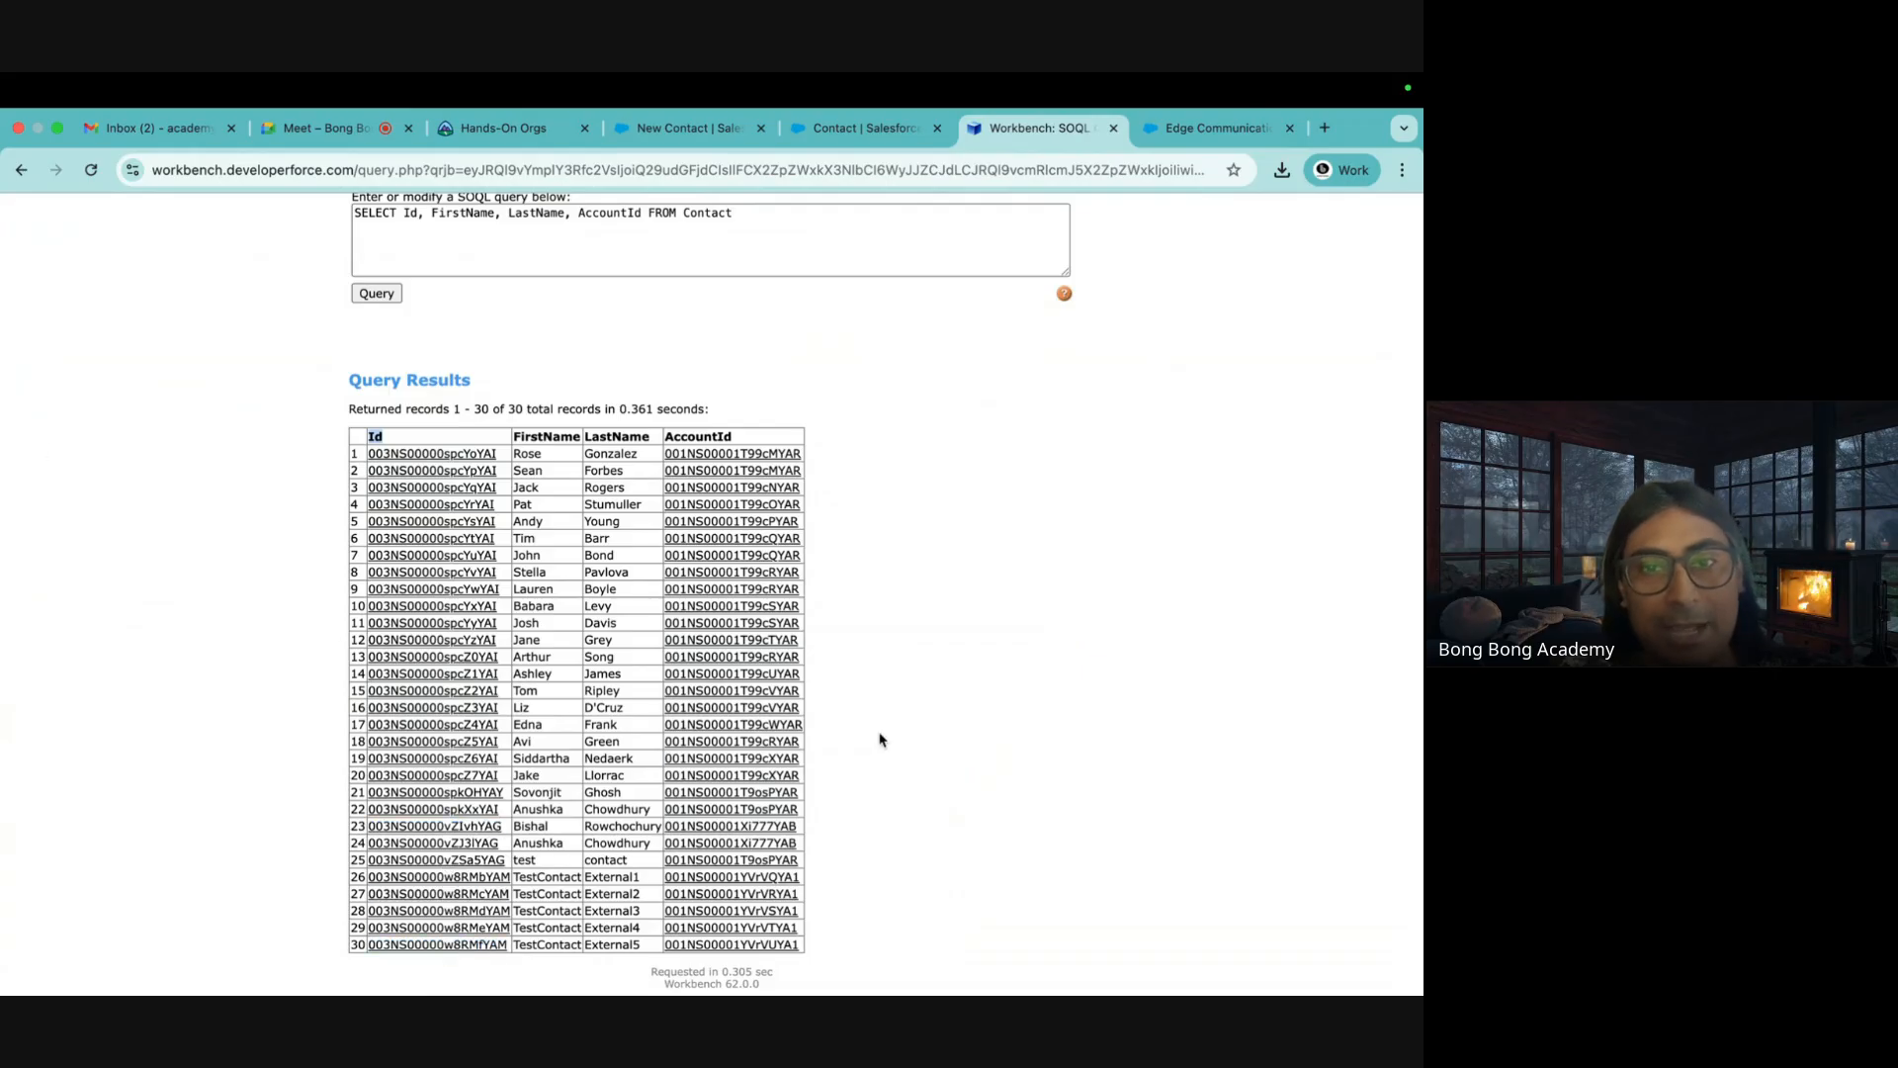
mouse_move(718, 456)
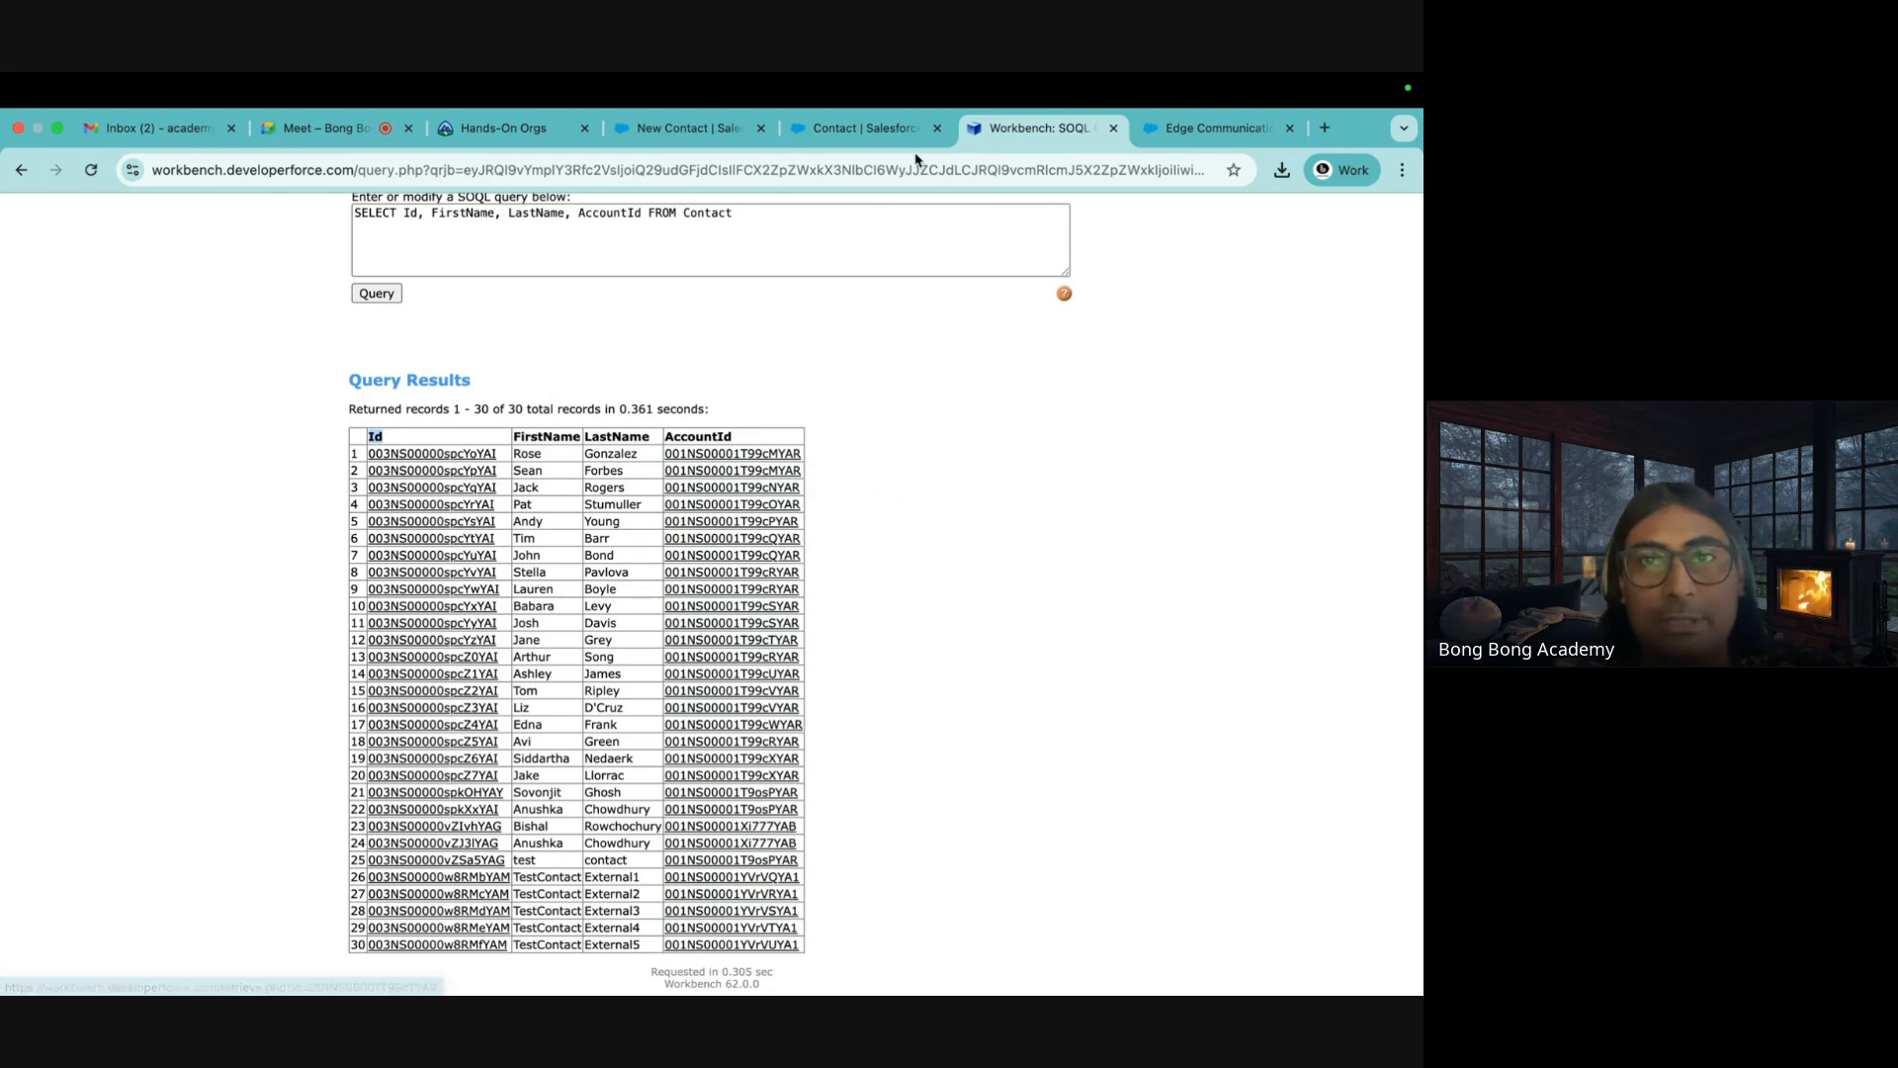
click(852, 127)
Close the New Contact form and show the first recent contact's details, linked to account TCS
click(706, 129)
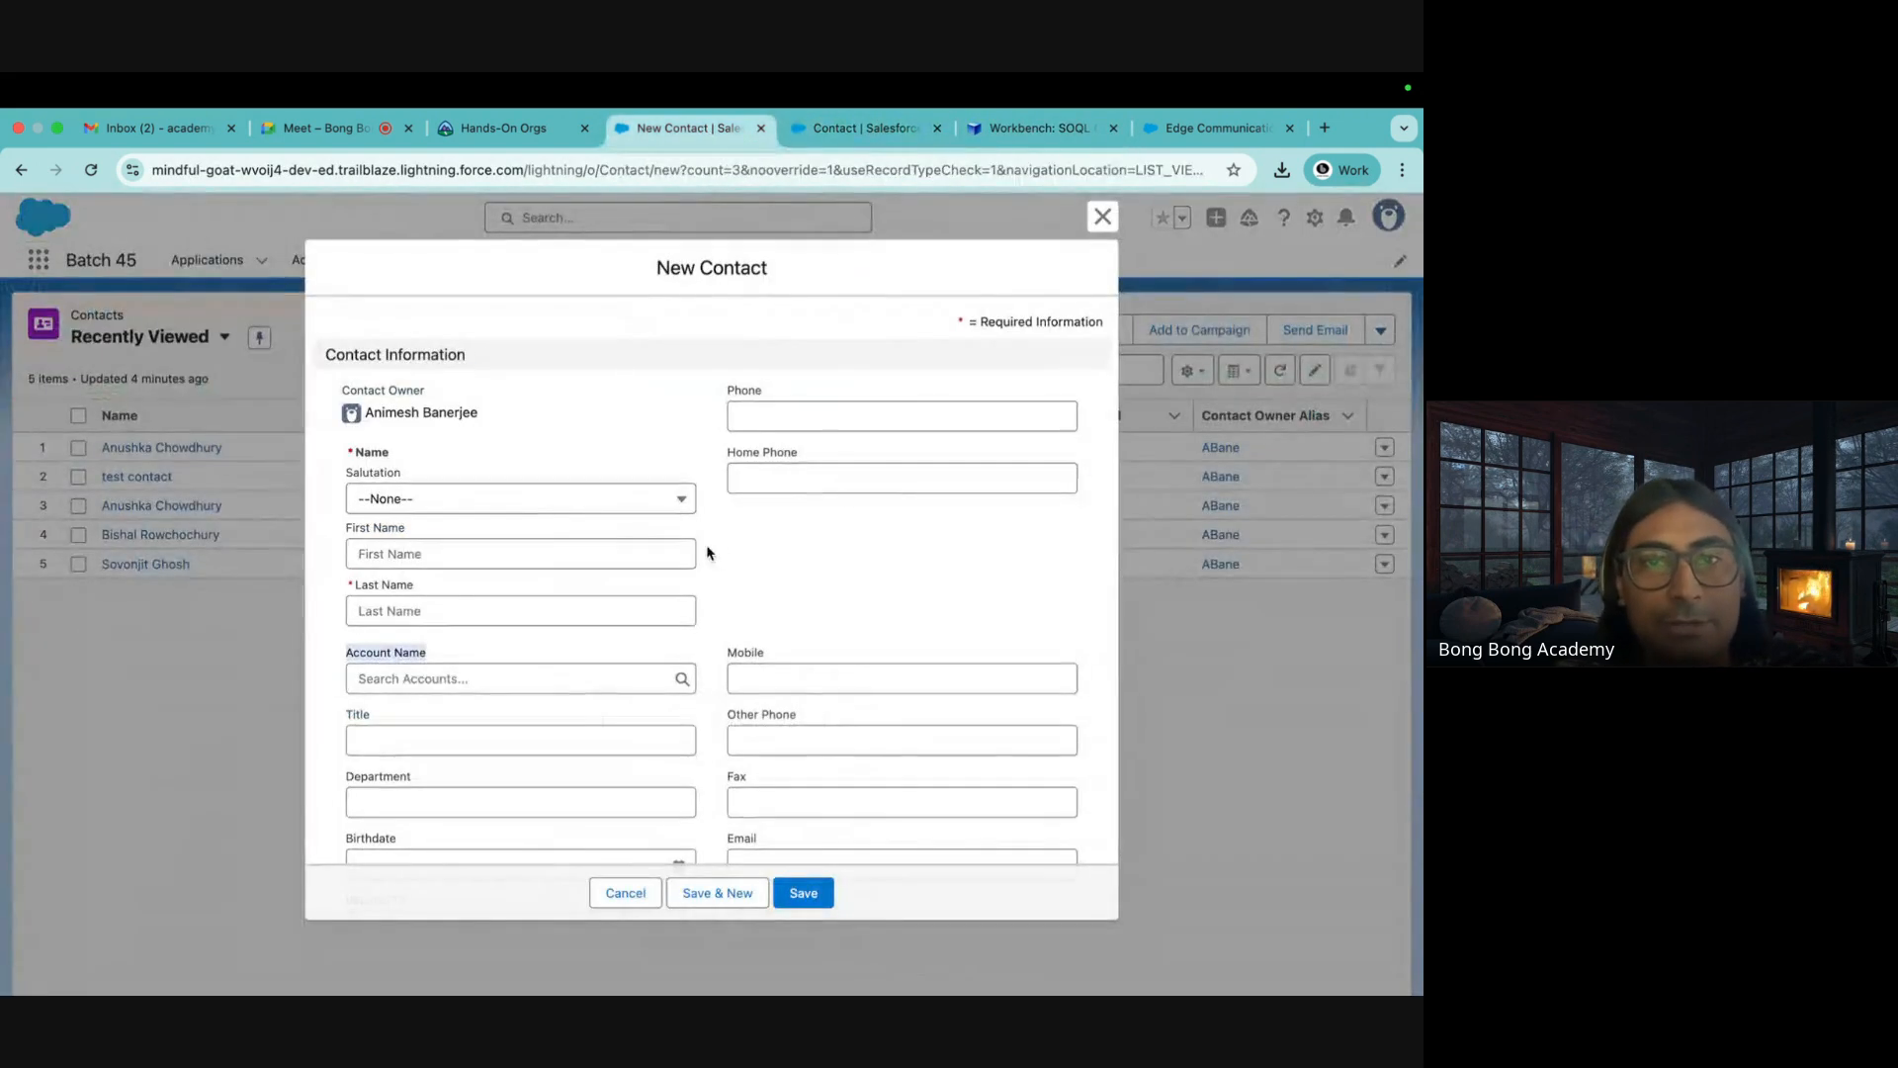
click(1102, 215)
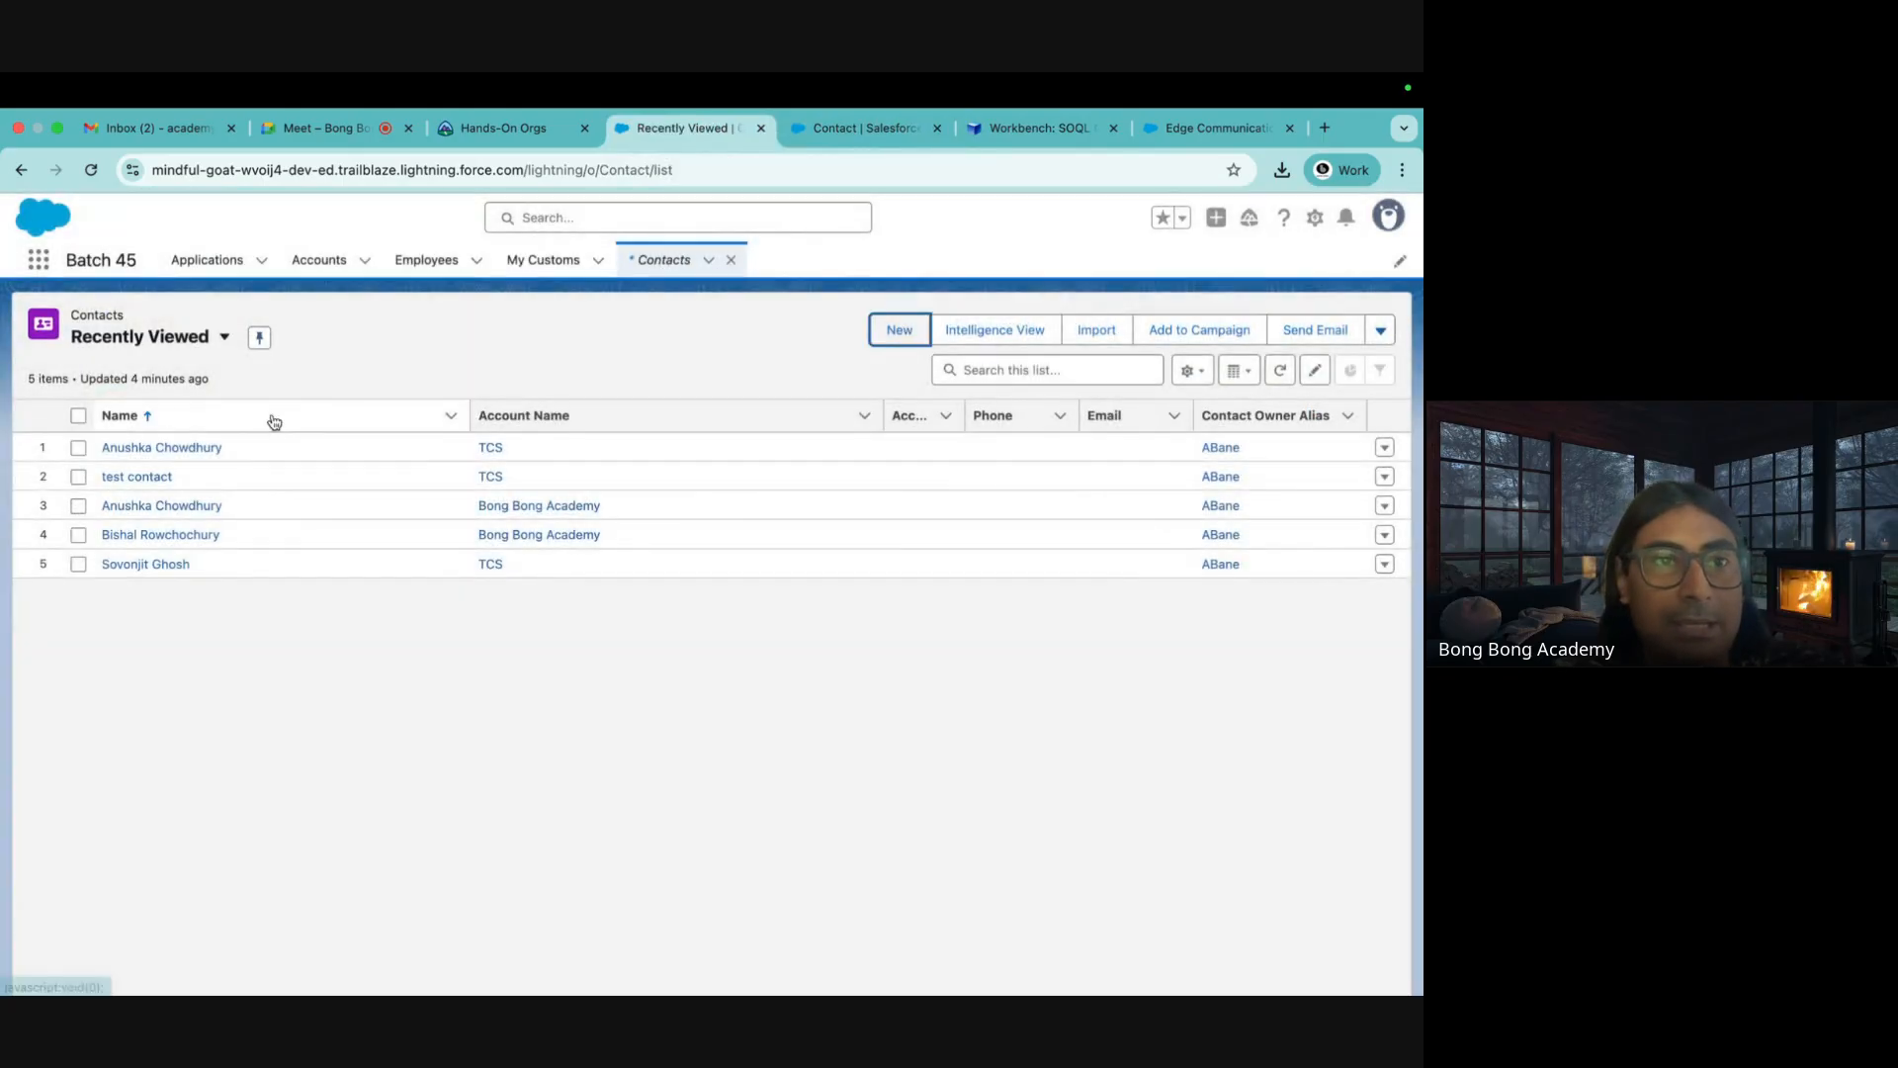
click(154, 447)
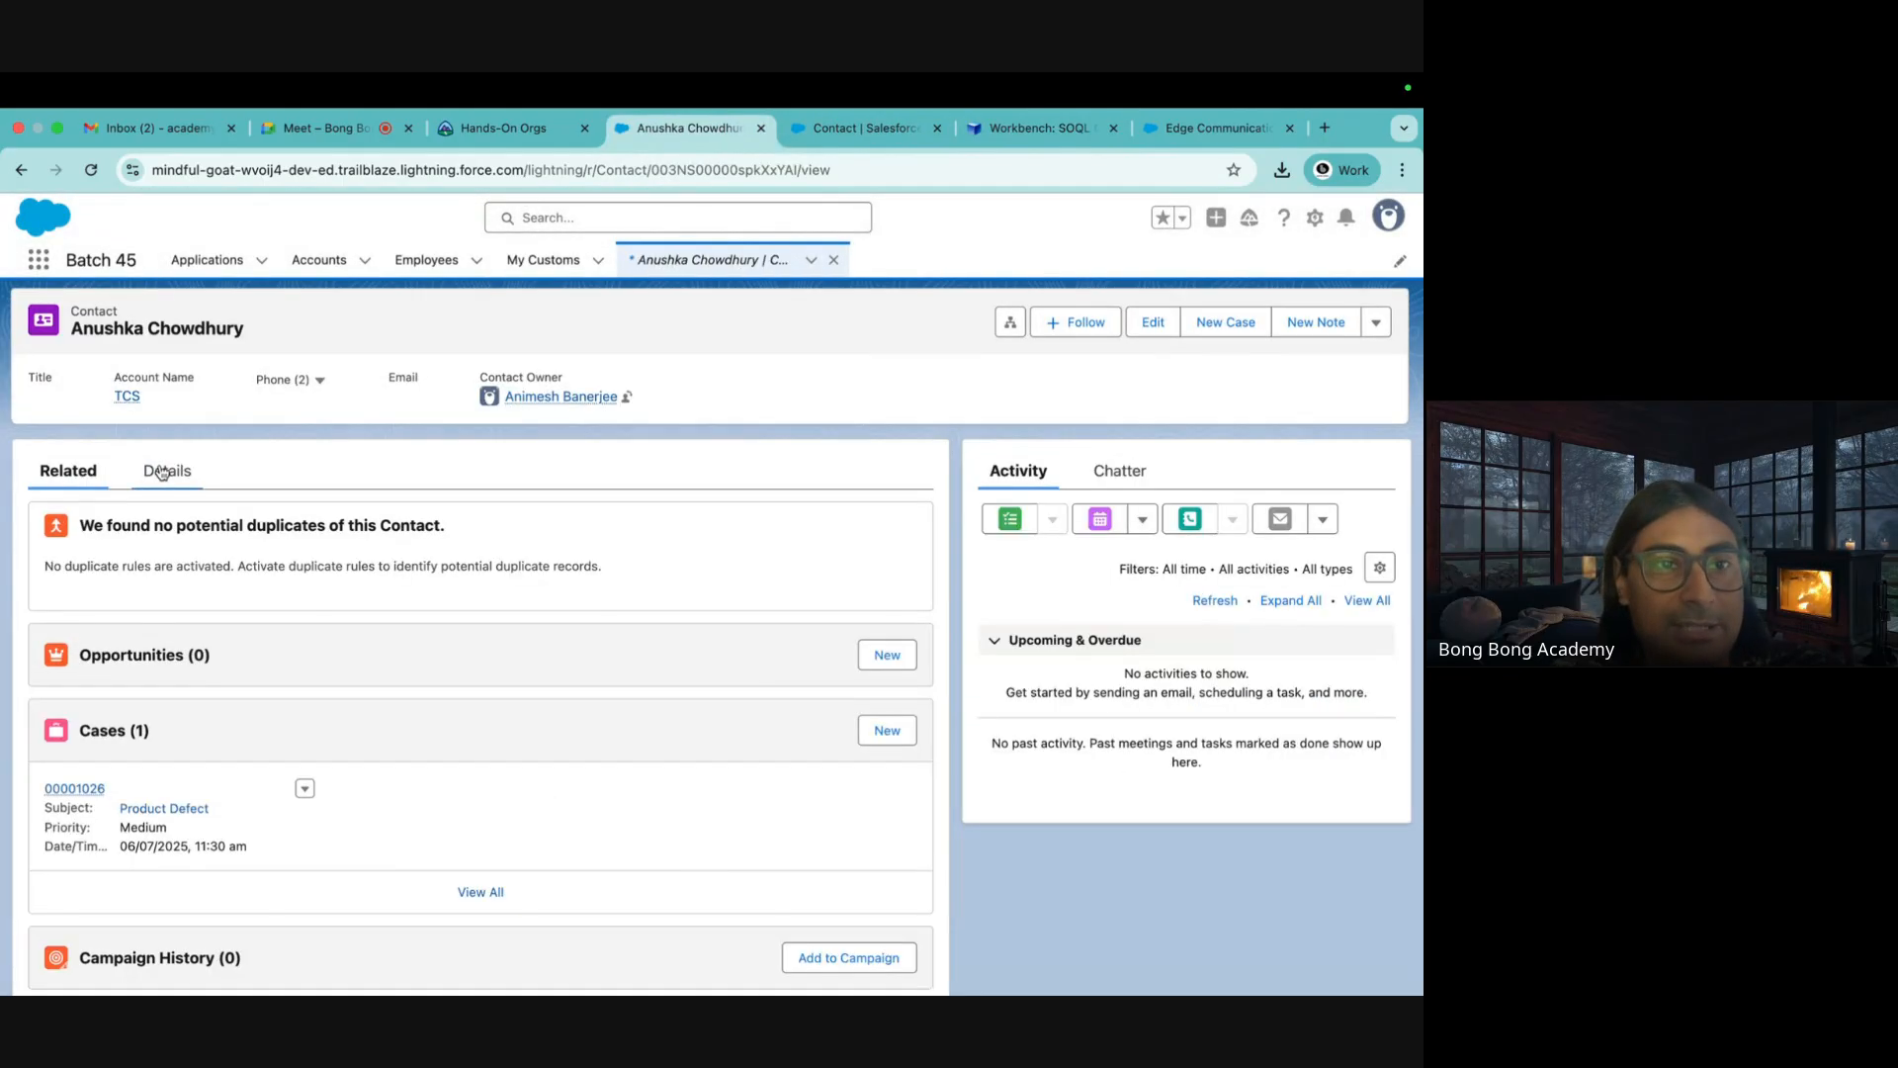
click(163, 471)
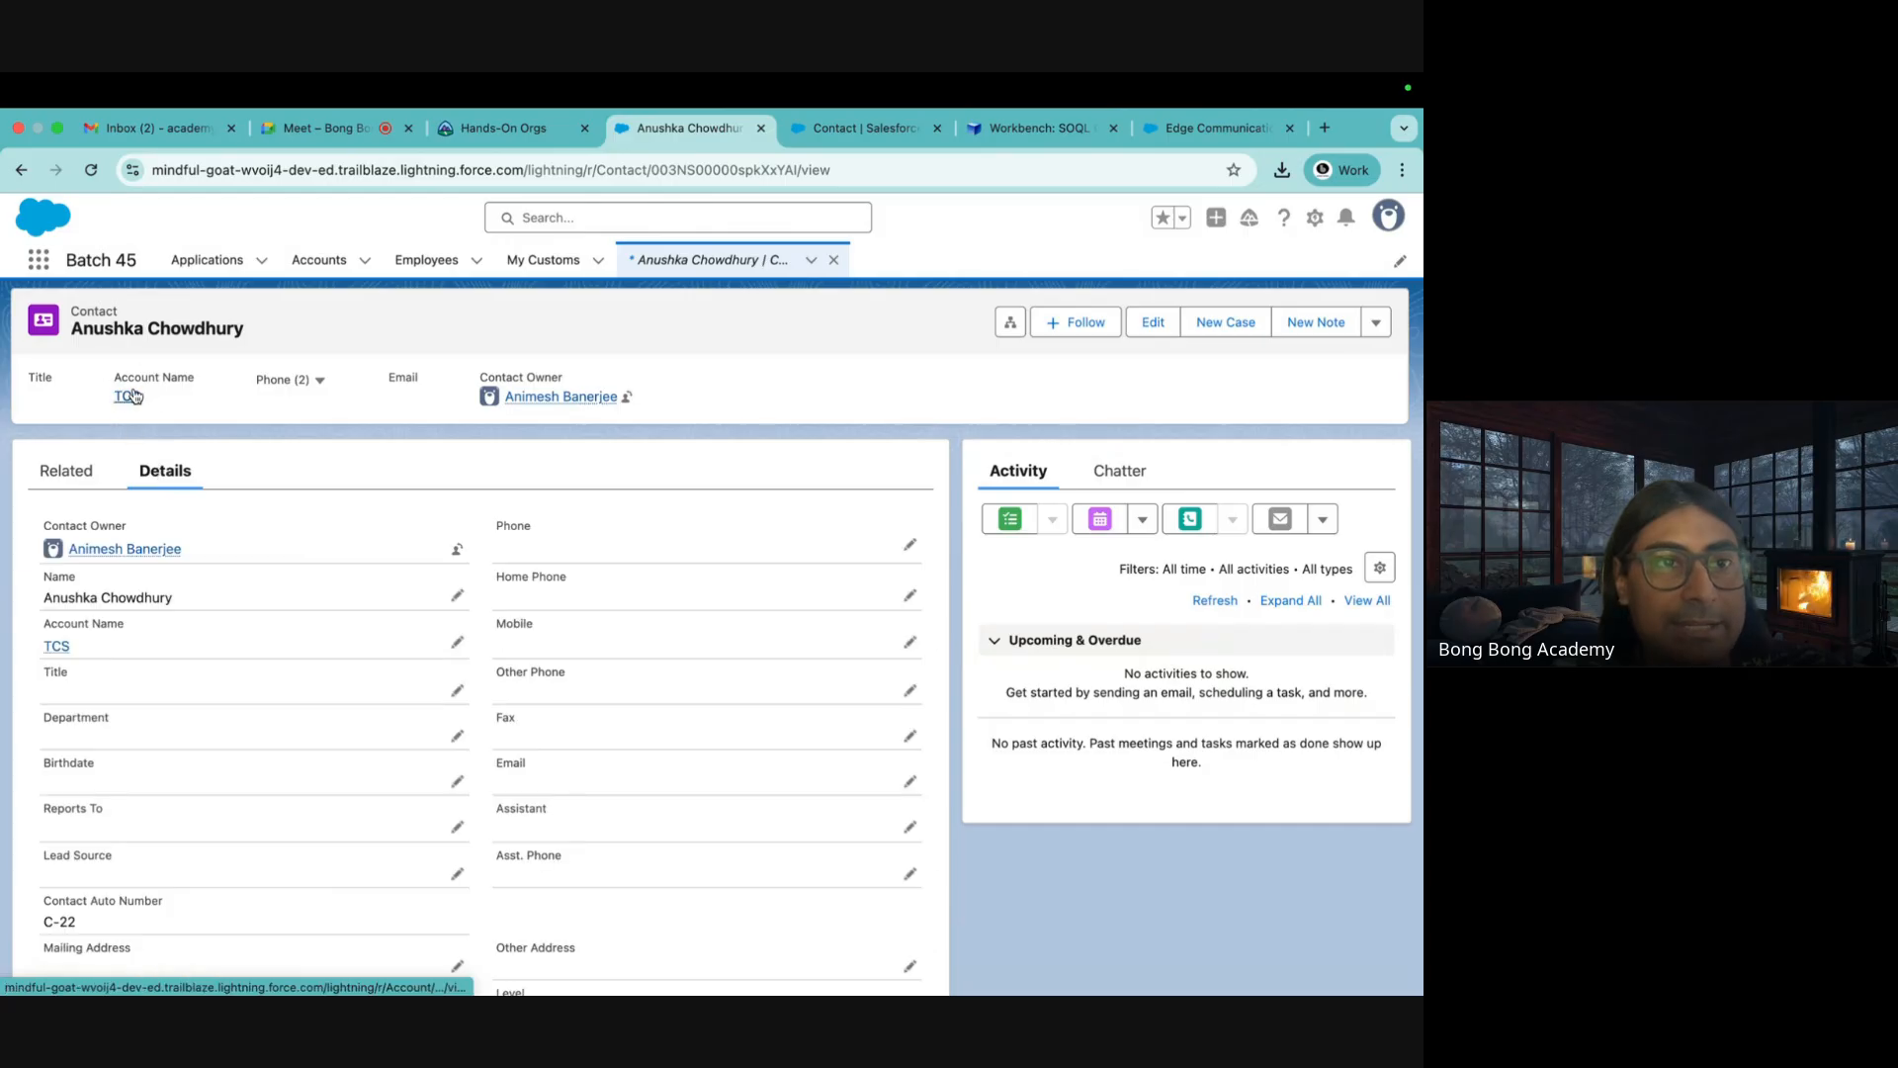
mouse_move(131, 403)
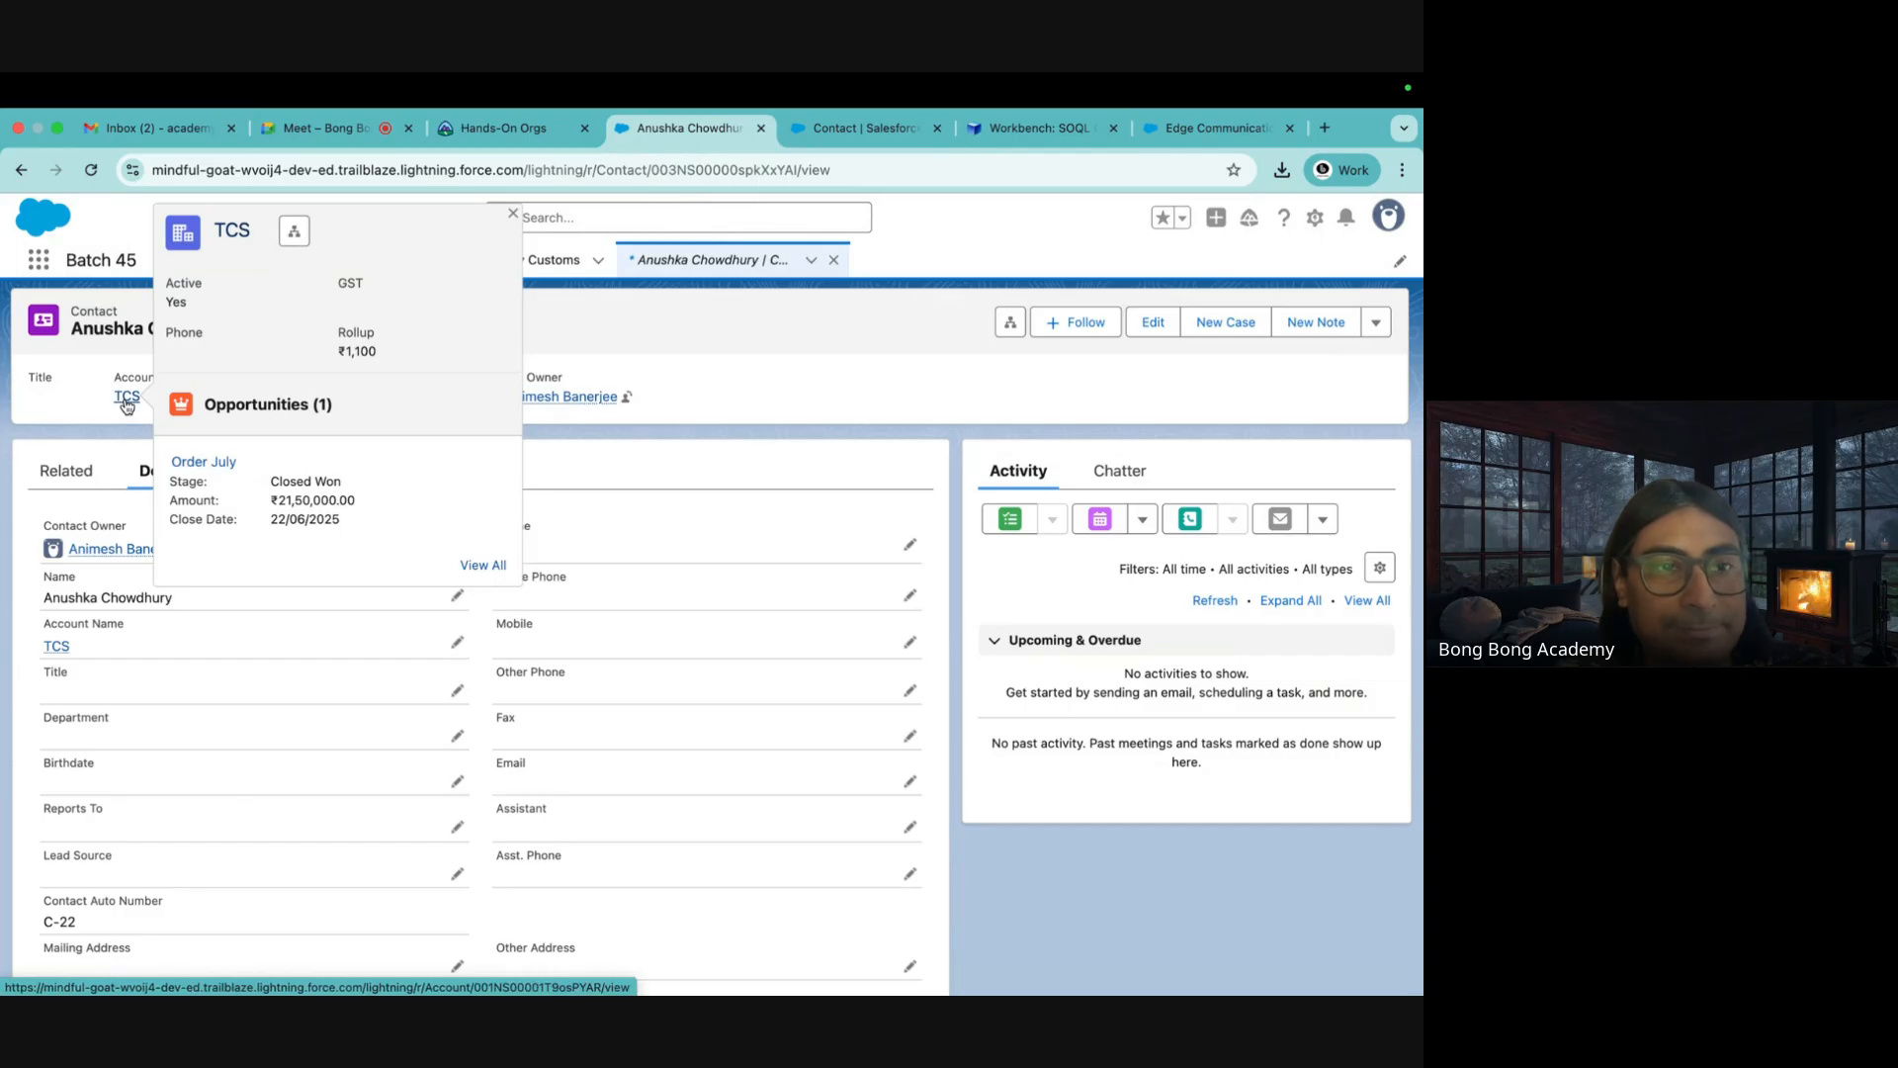
mouse_move(83, 651)
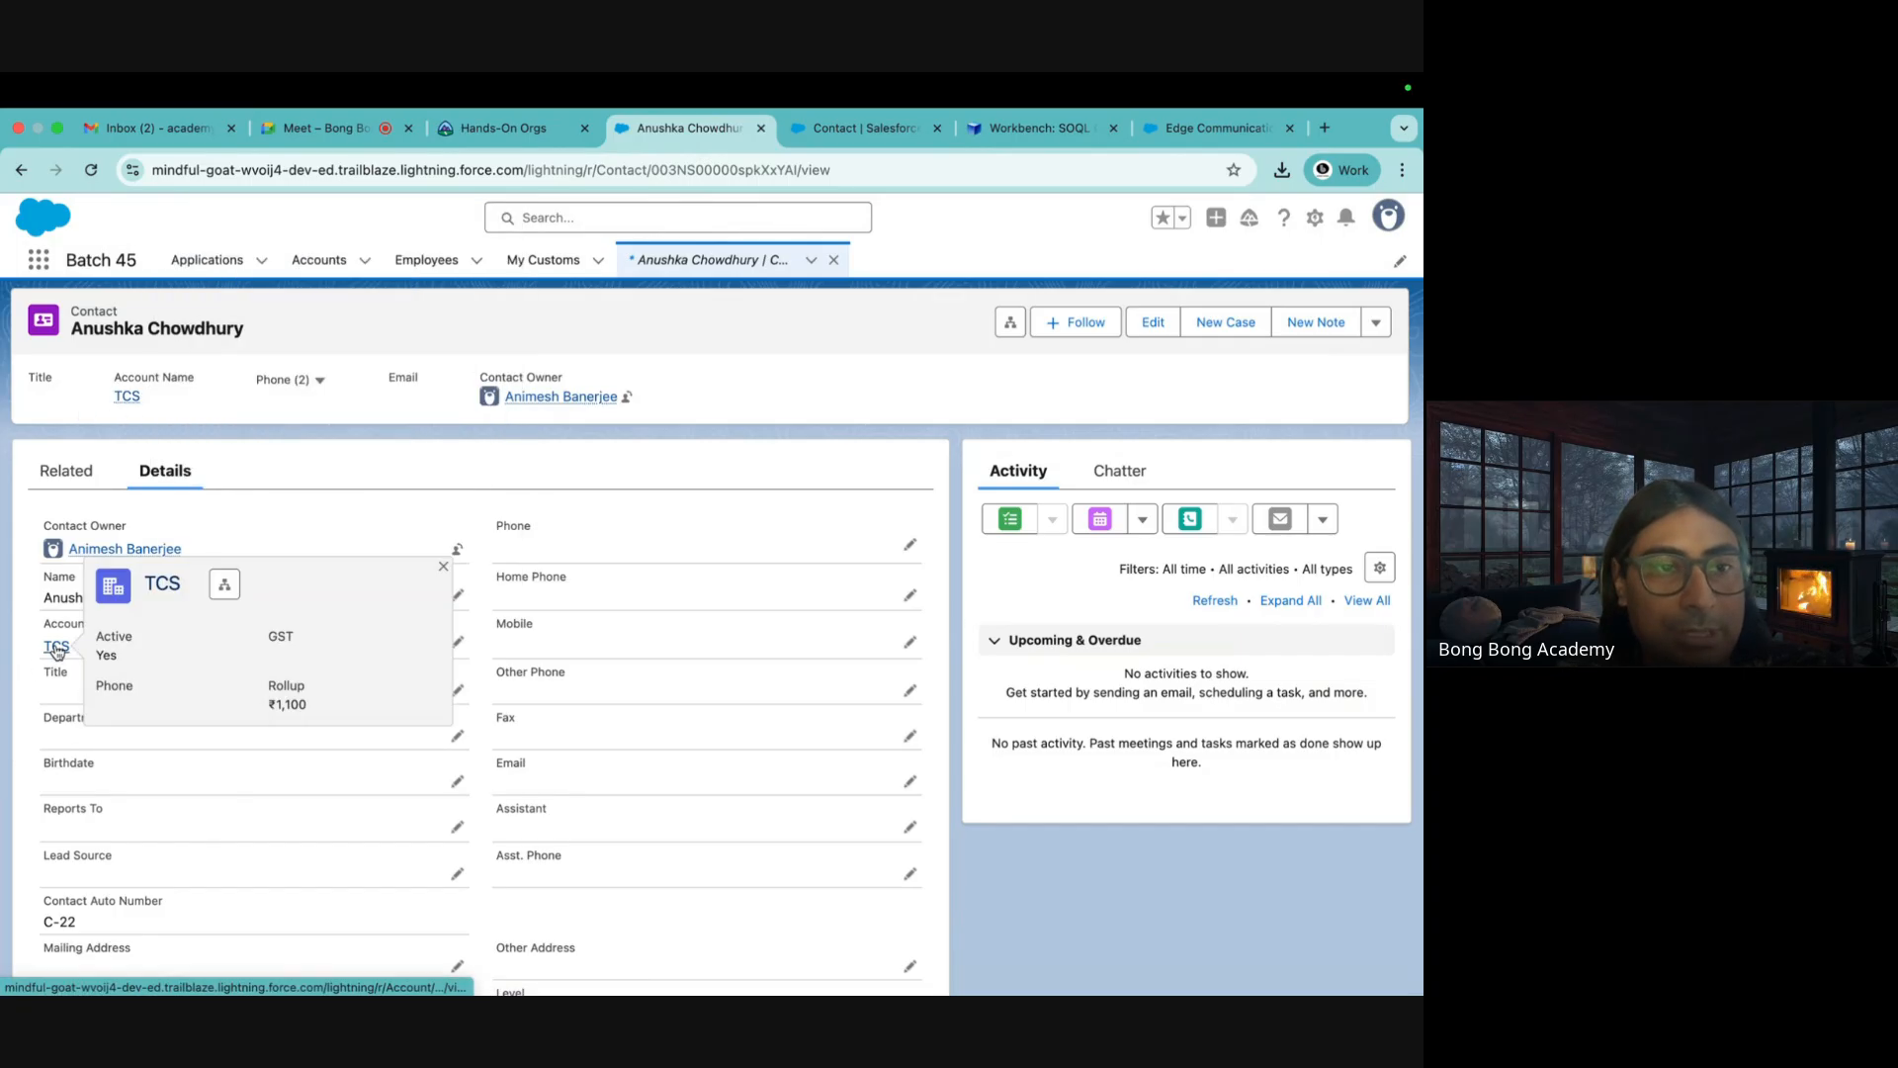
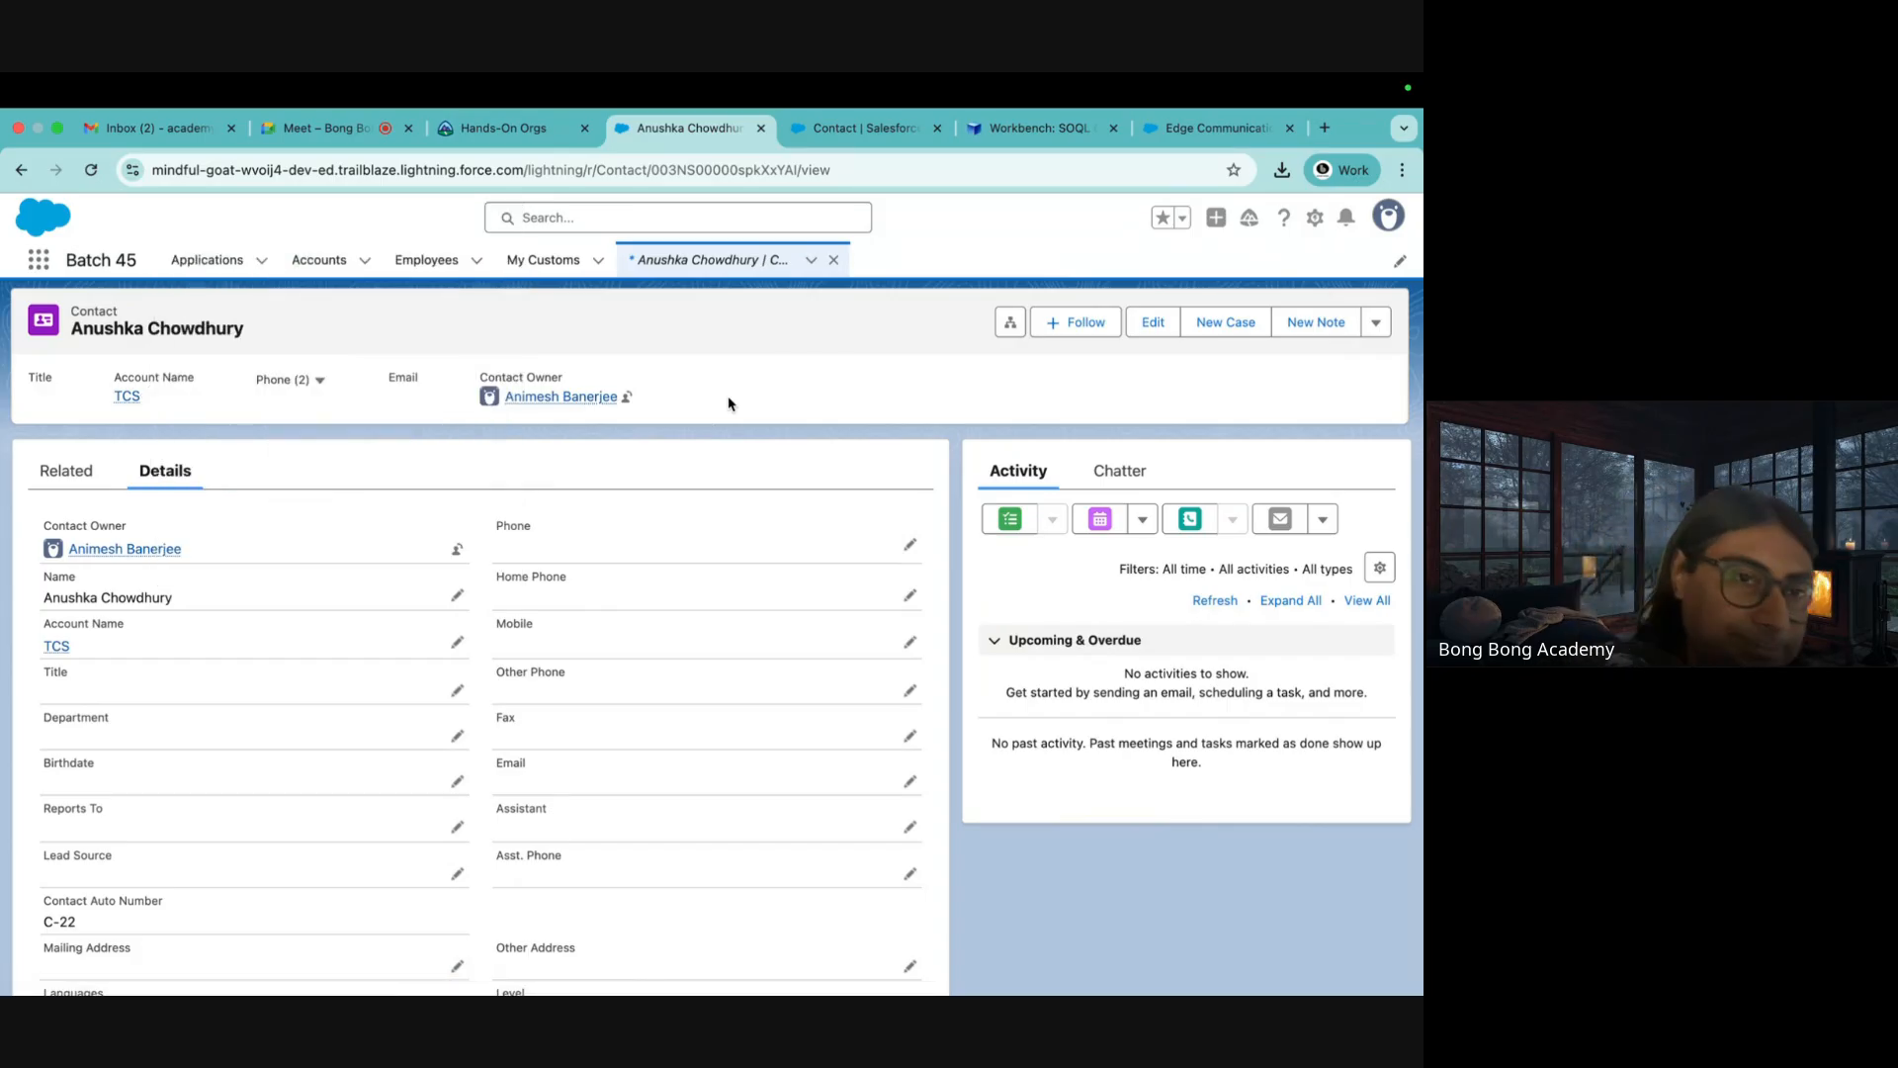
Open the TCS account, then check the Contact fields list and the Workbench contact results
click(126, 397)
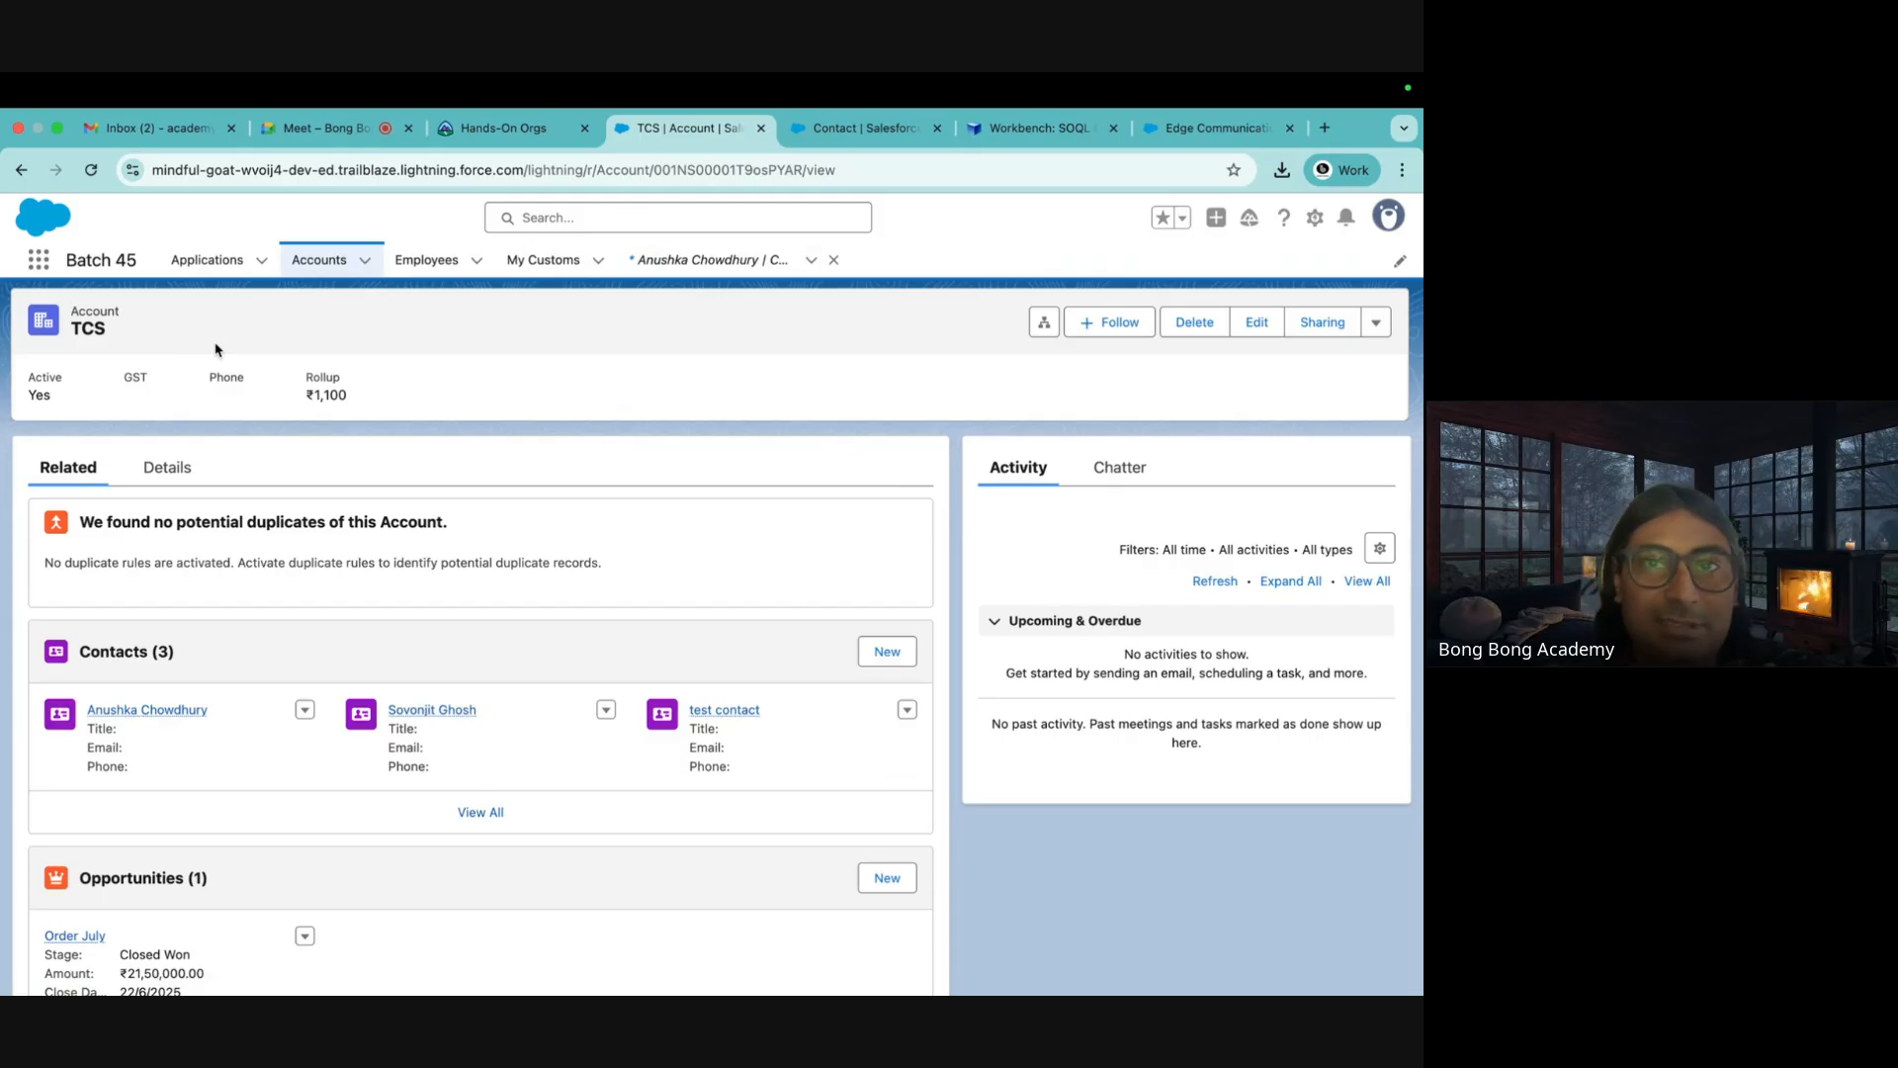
click(865, 131)
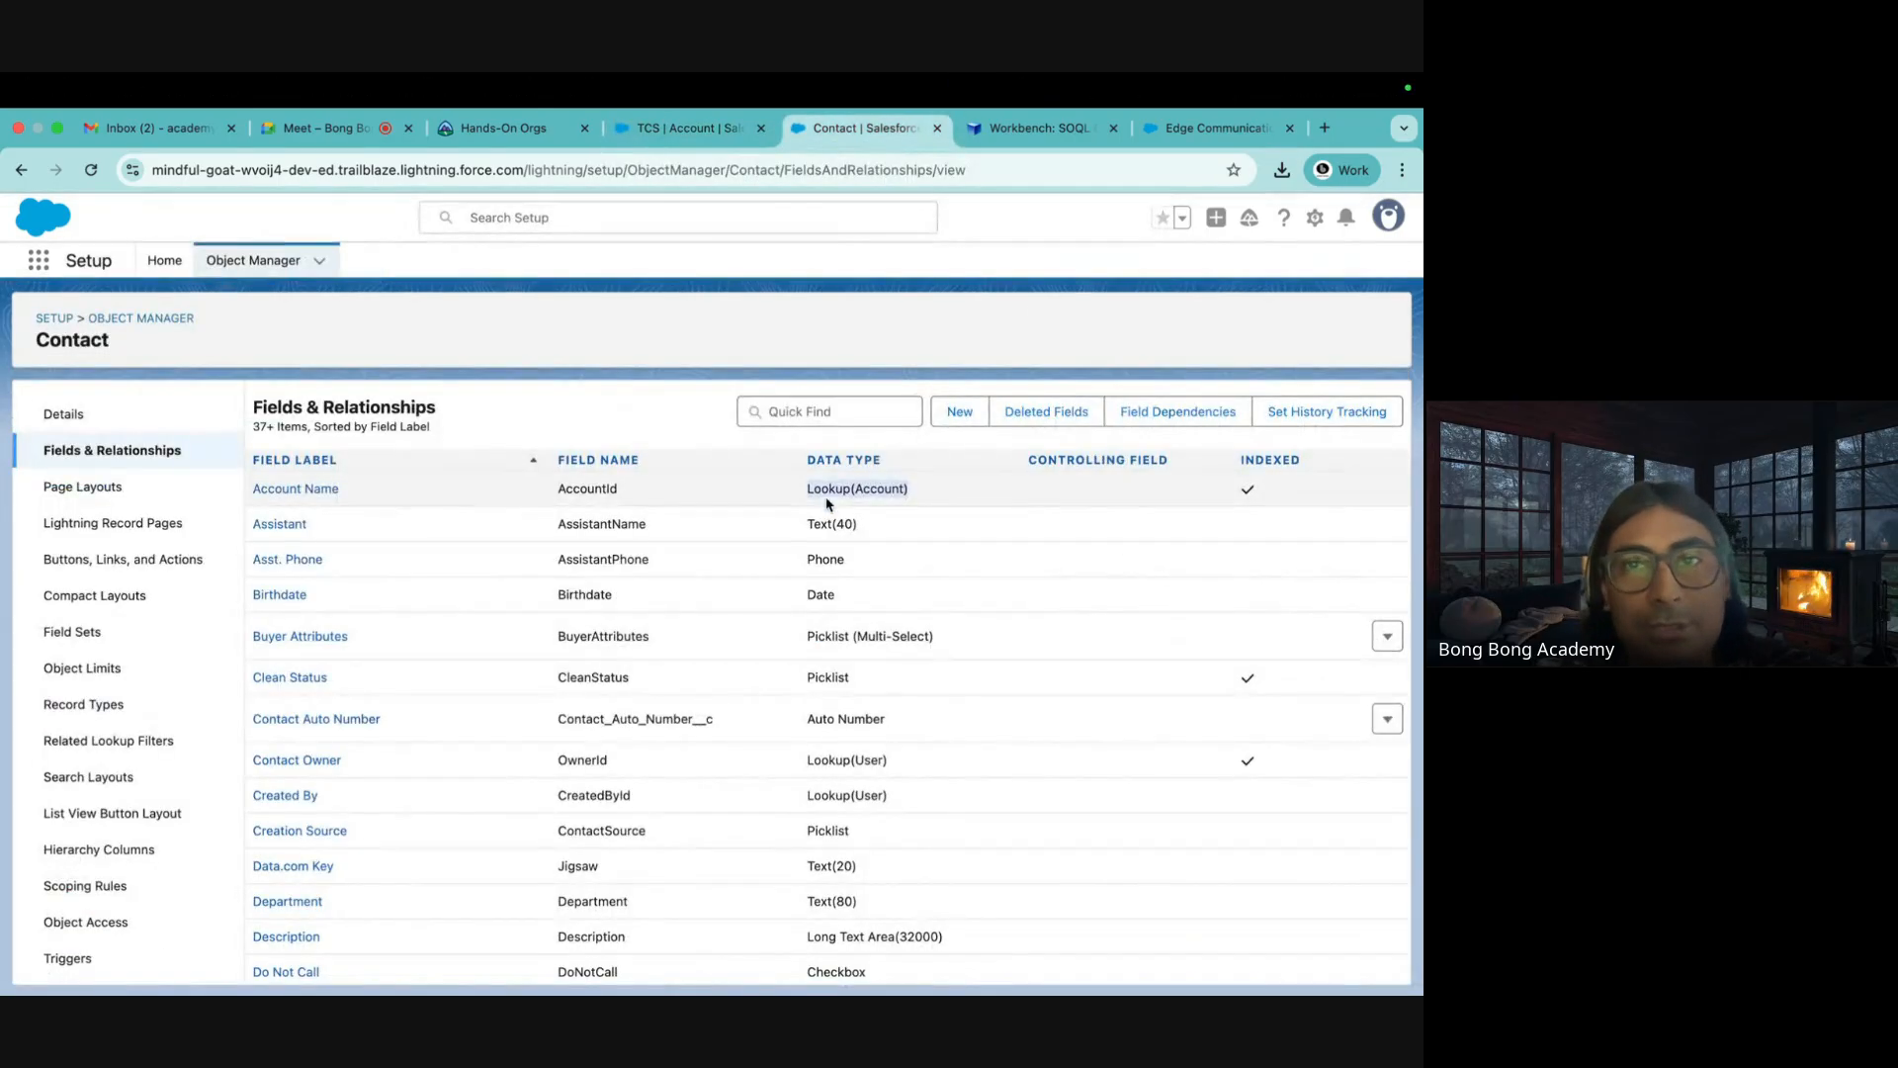
click(1035, 144)
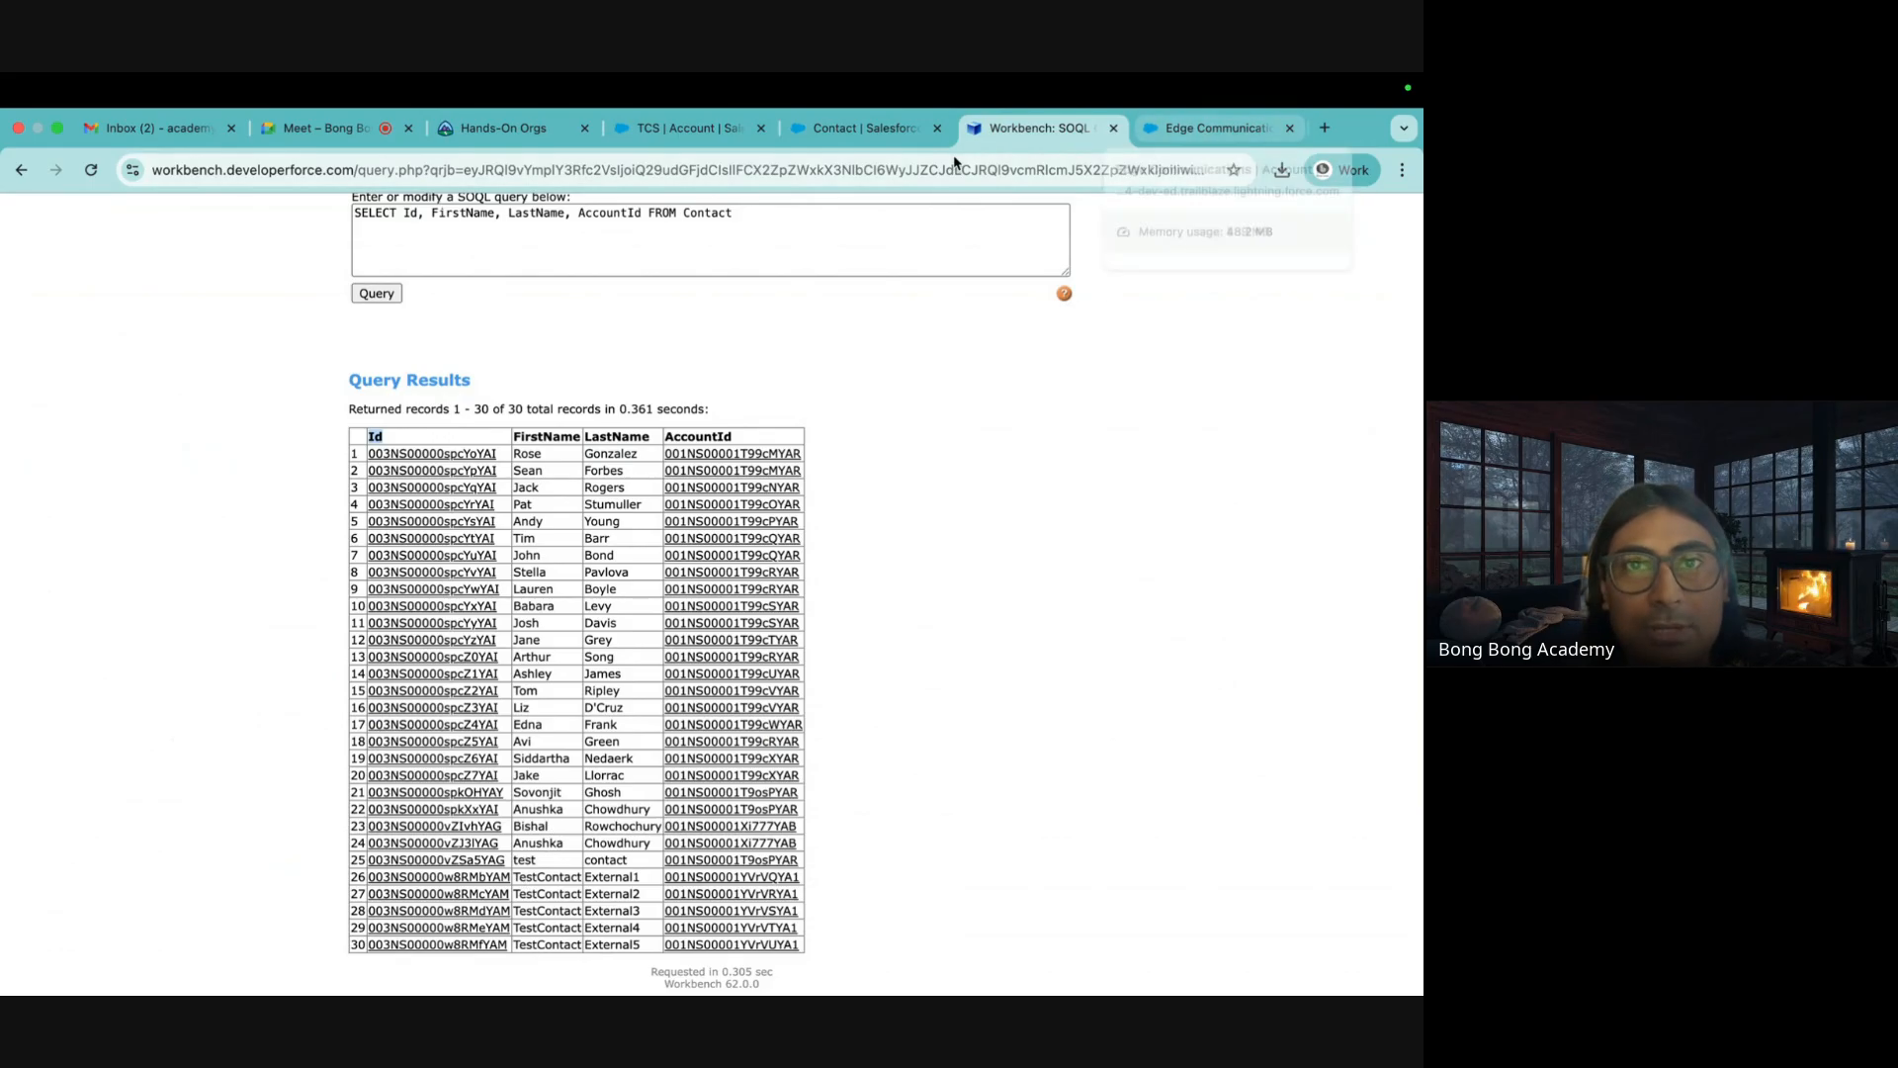
Open the Batch 45 - 1 account from the accounts list, then view Edge Communications
click(681, 137)
click(324, 263)
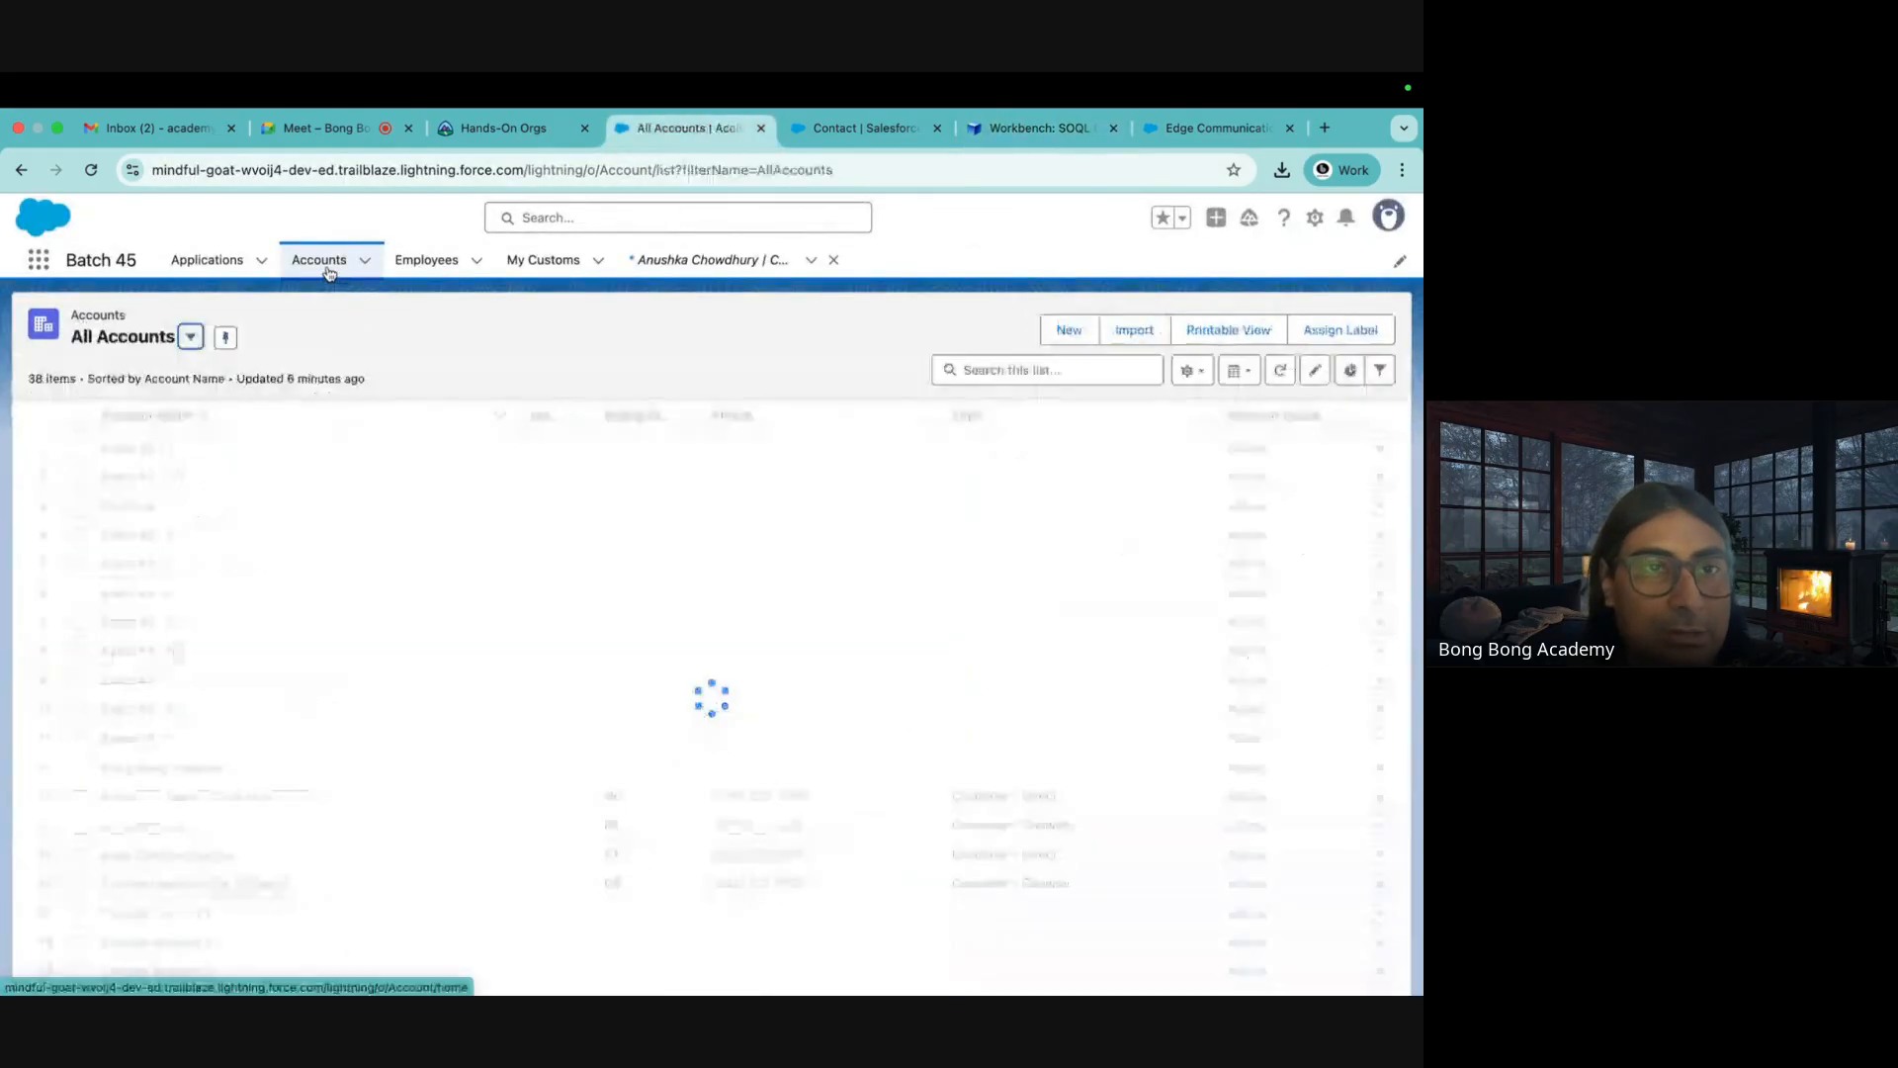
click(139, 448)
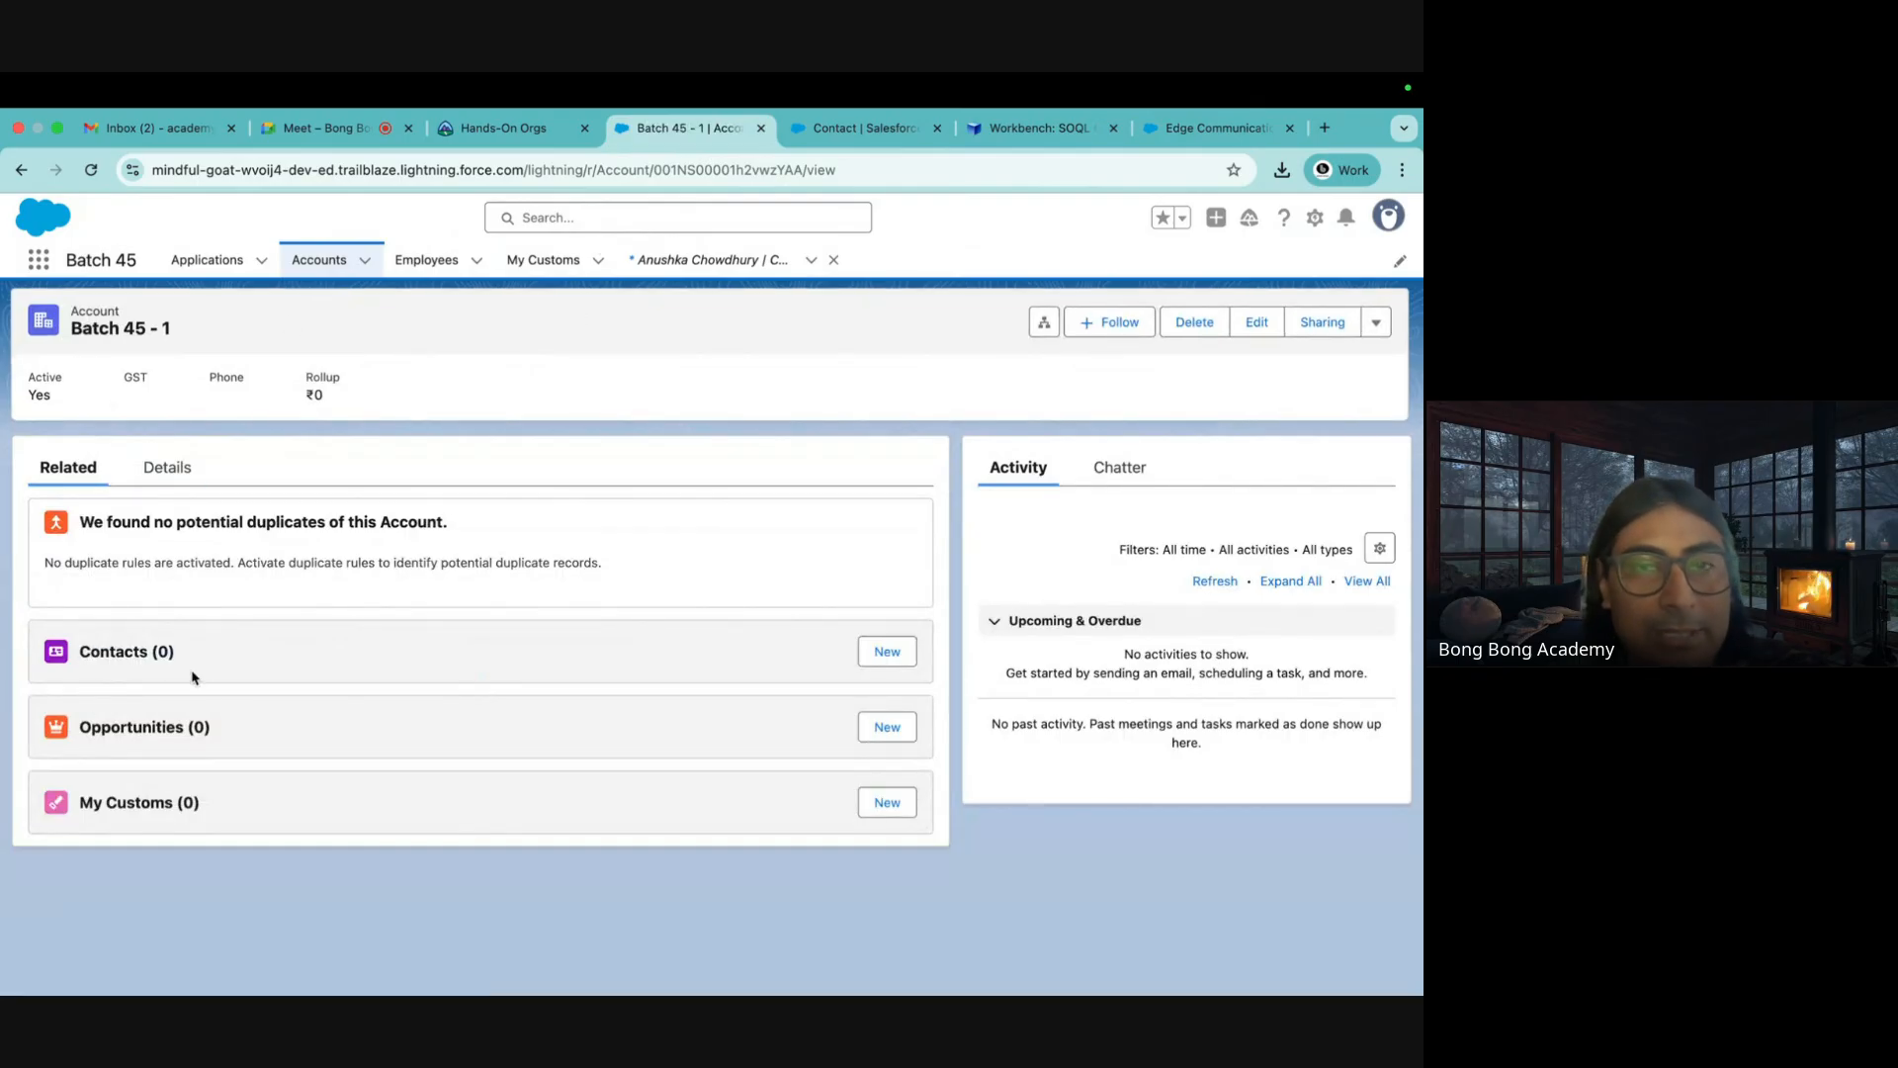
click(1226, 129)
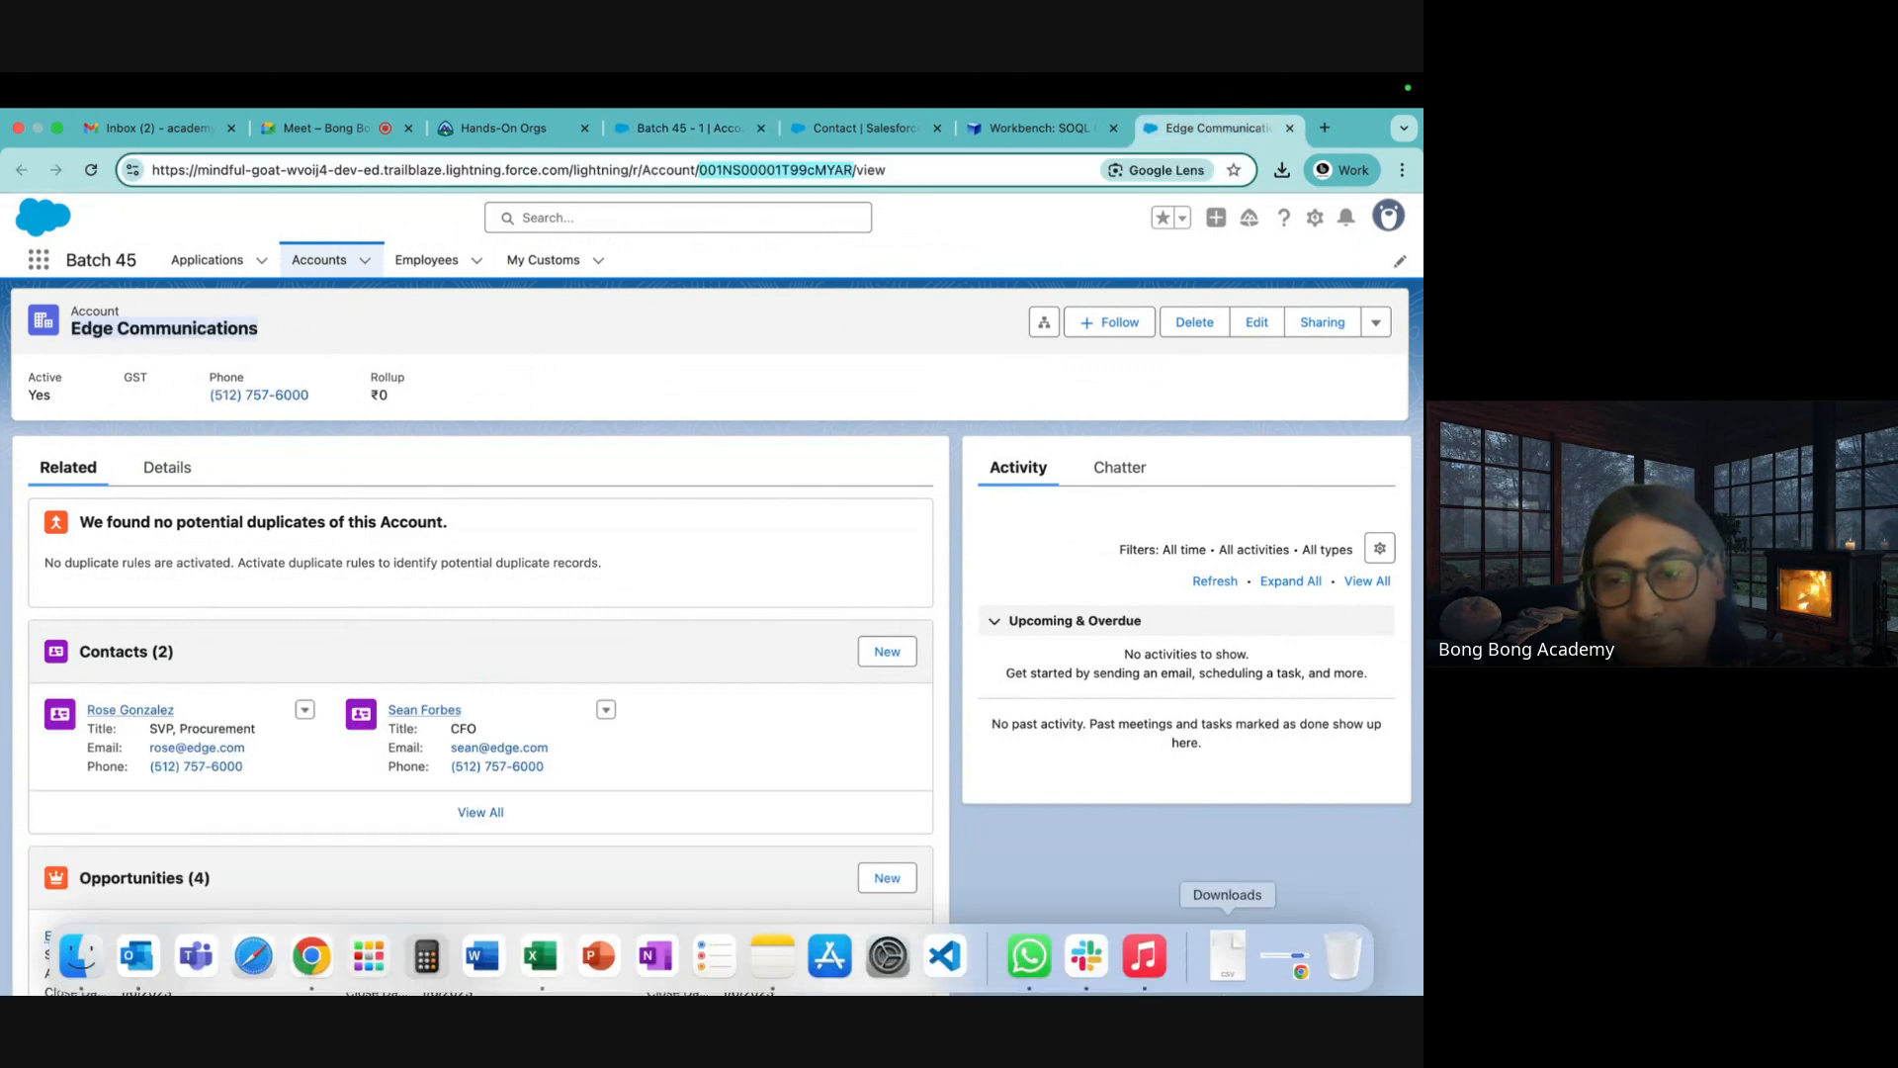
click(542, 957)
Type the headers FirstName, LastName and AccountId across A1:C1
text(Firs)
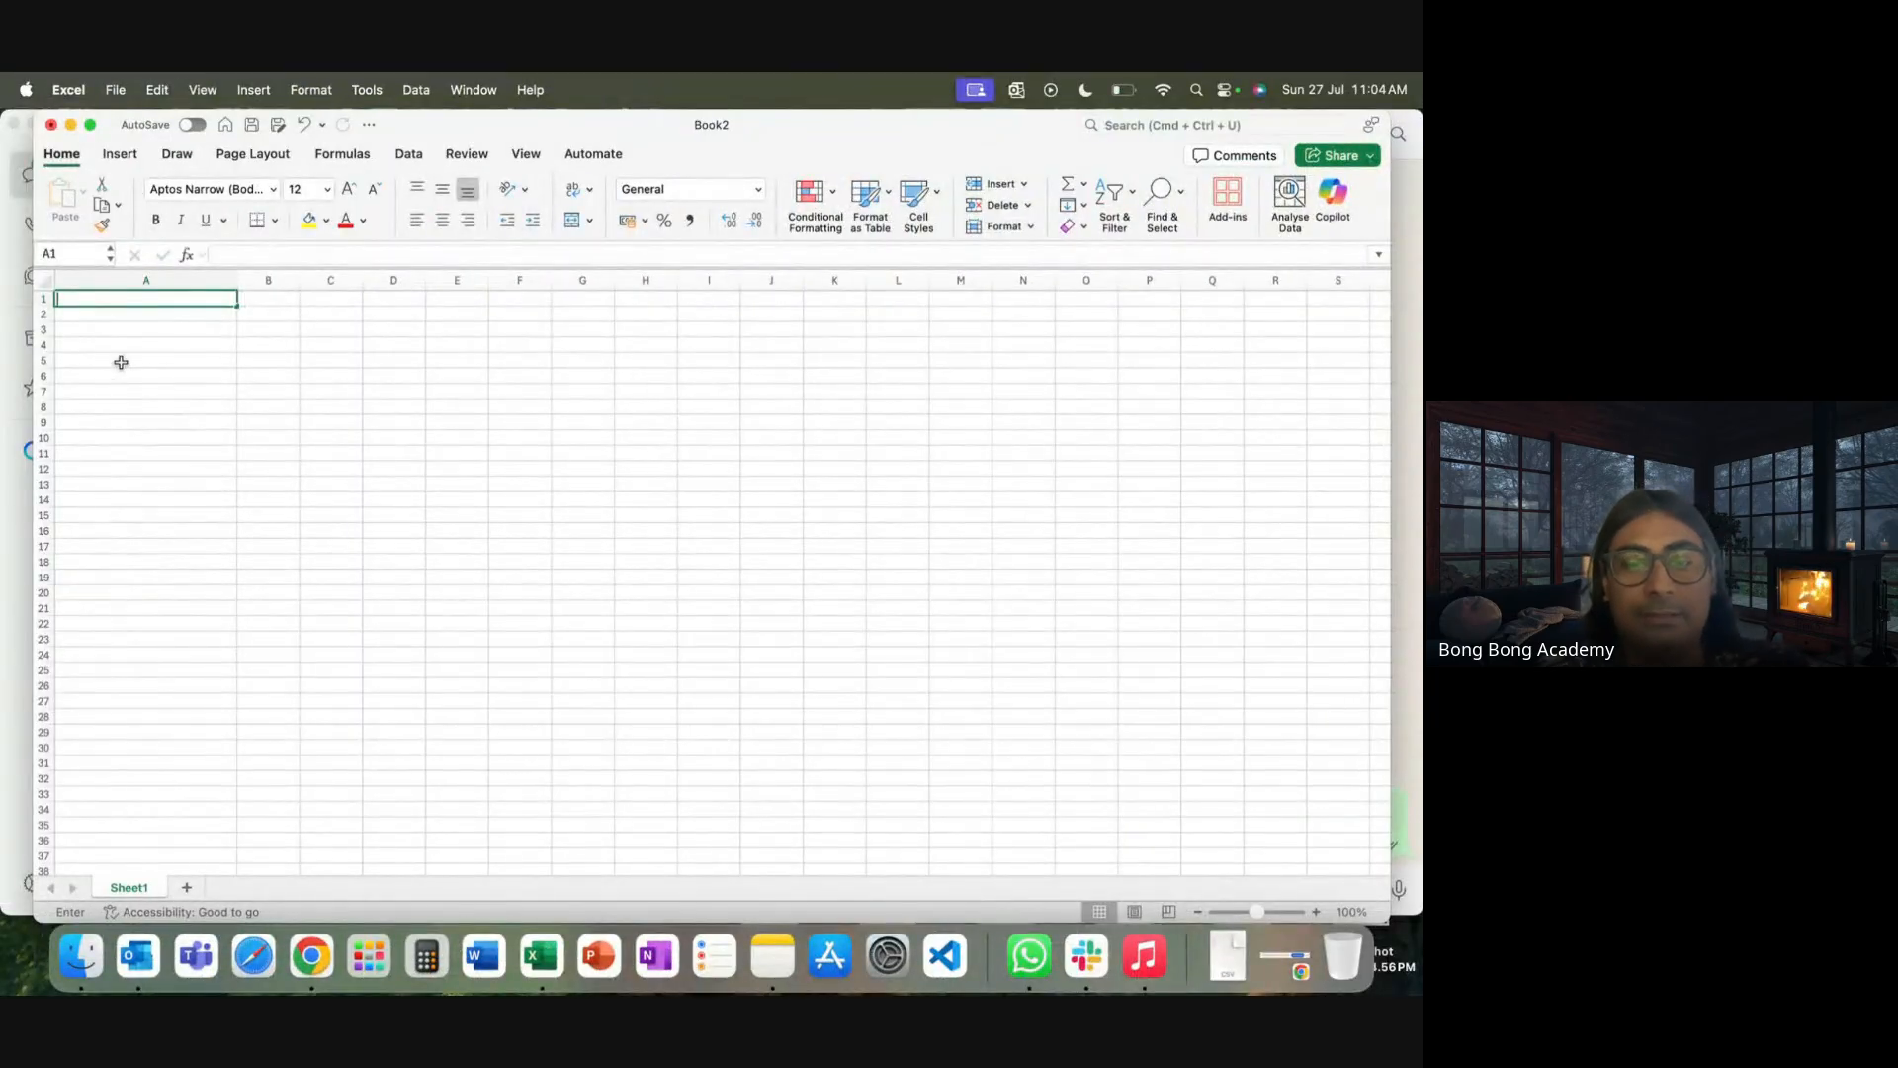
text(ty)
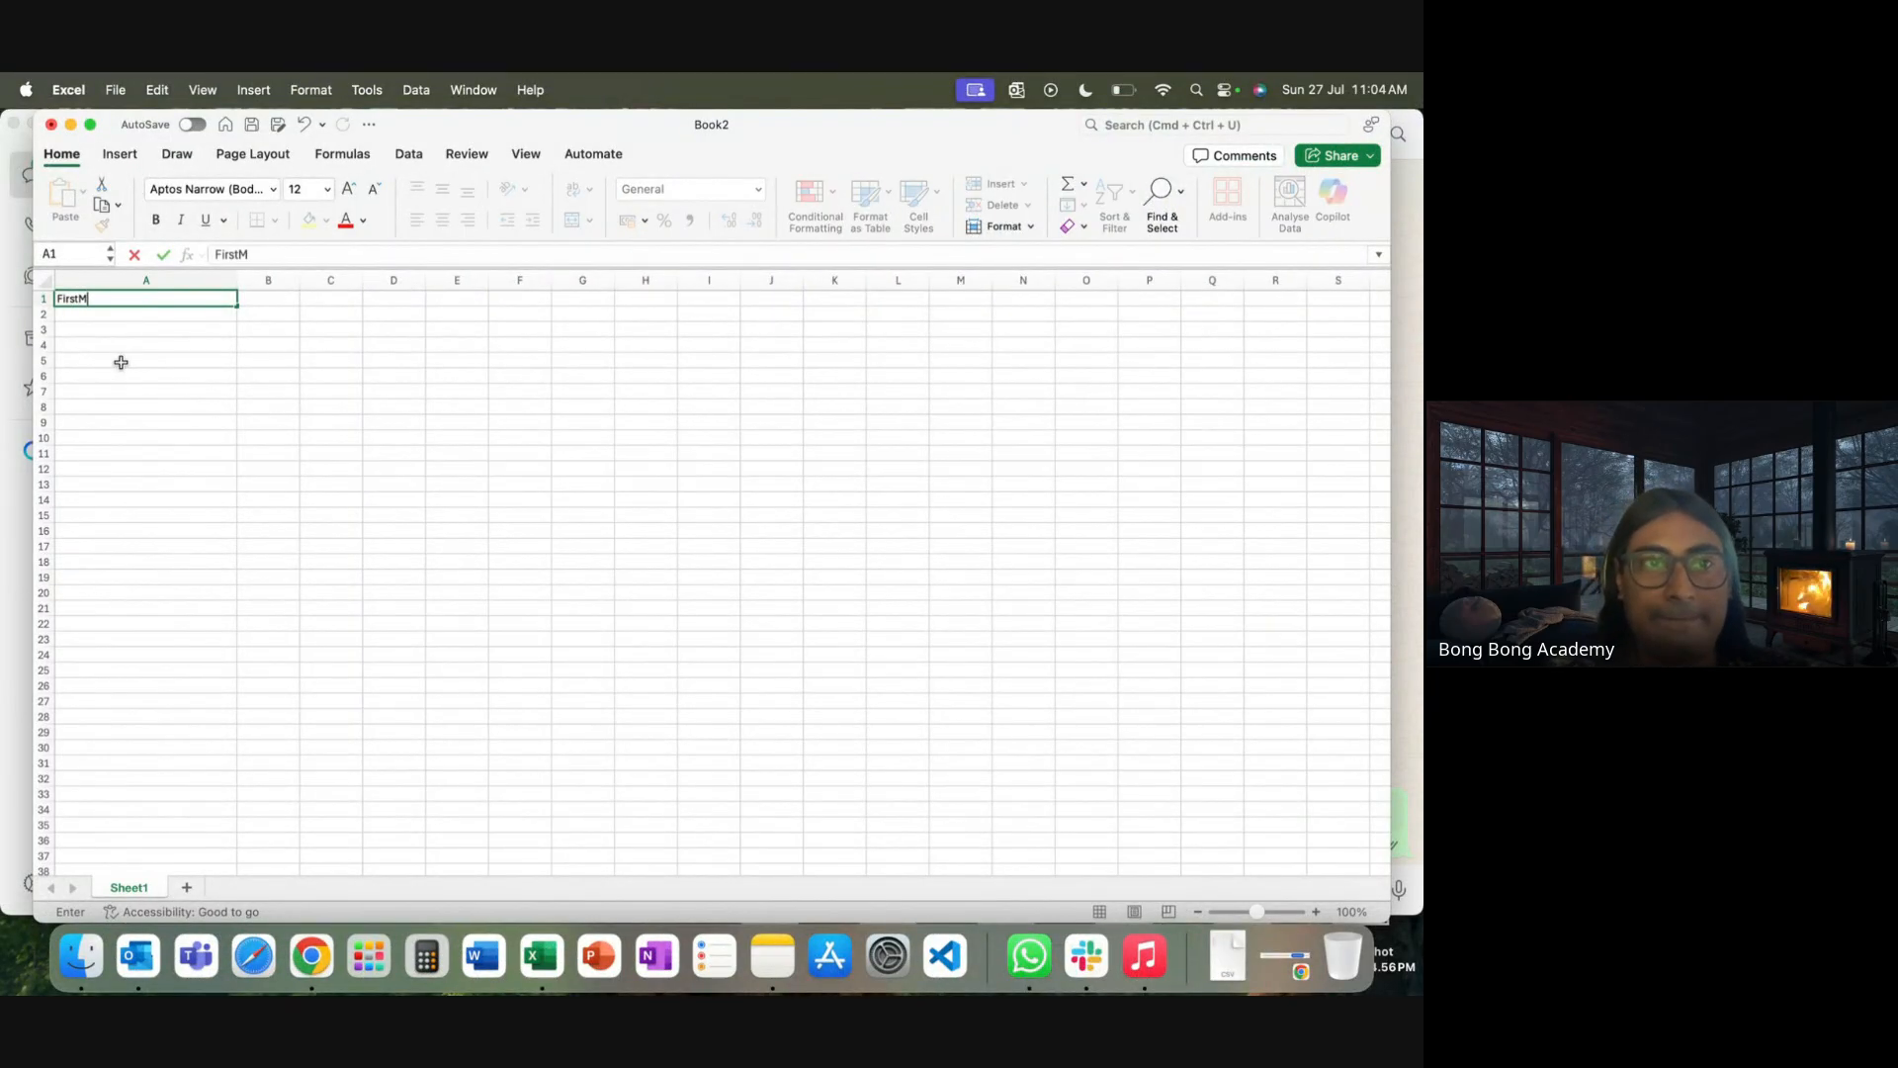
text(ame)
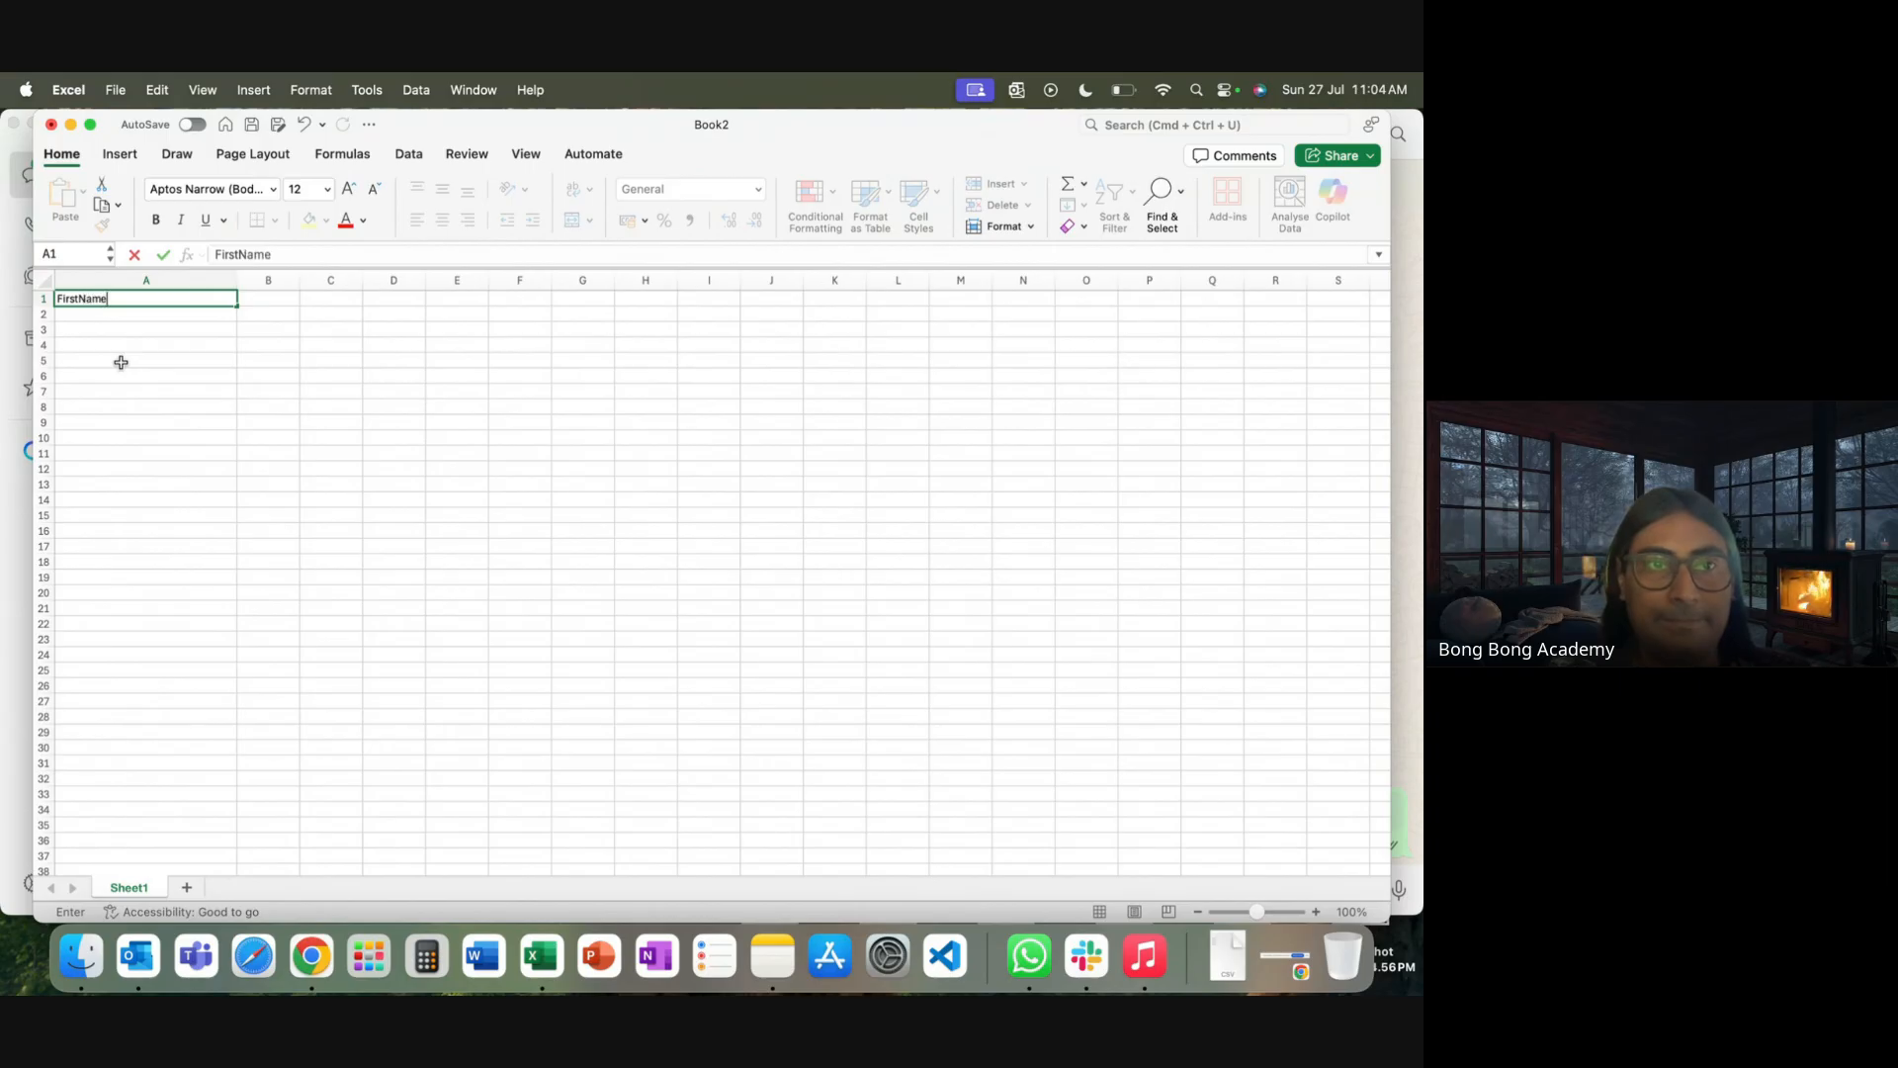
key(Tab)
text(LastName)
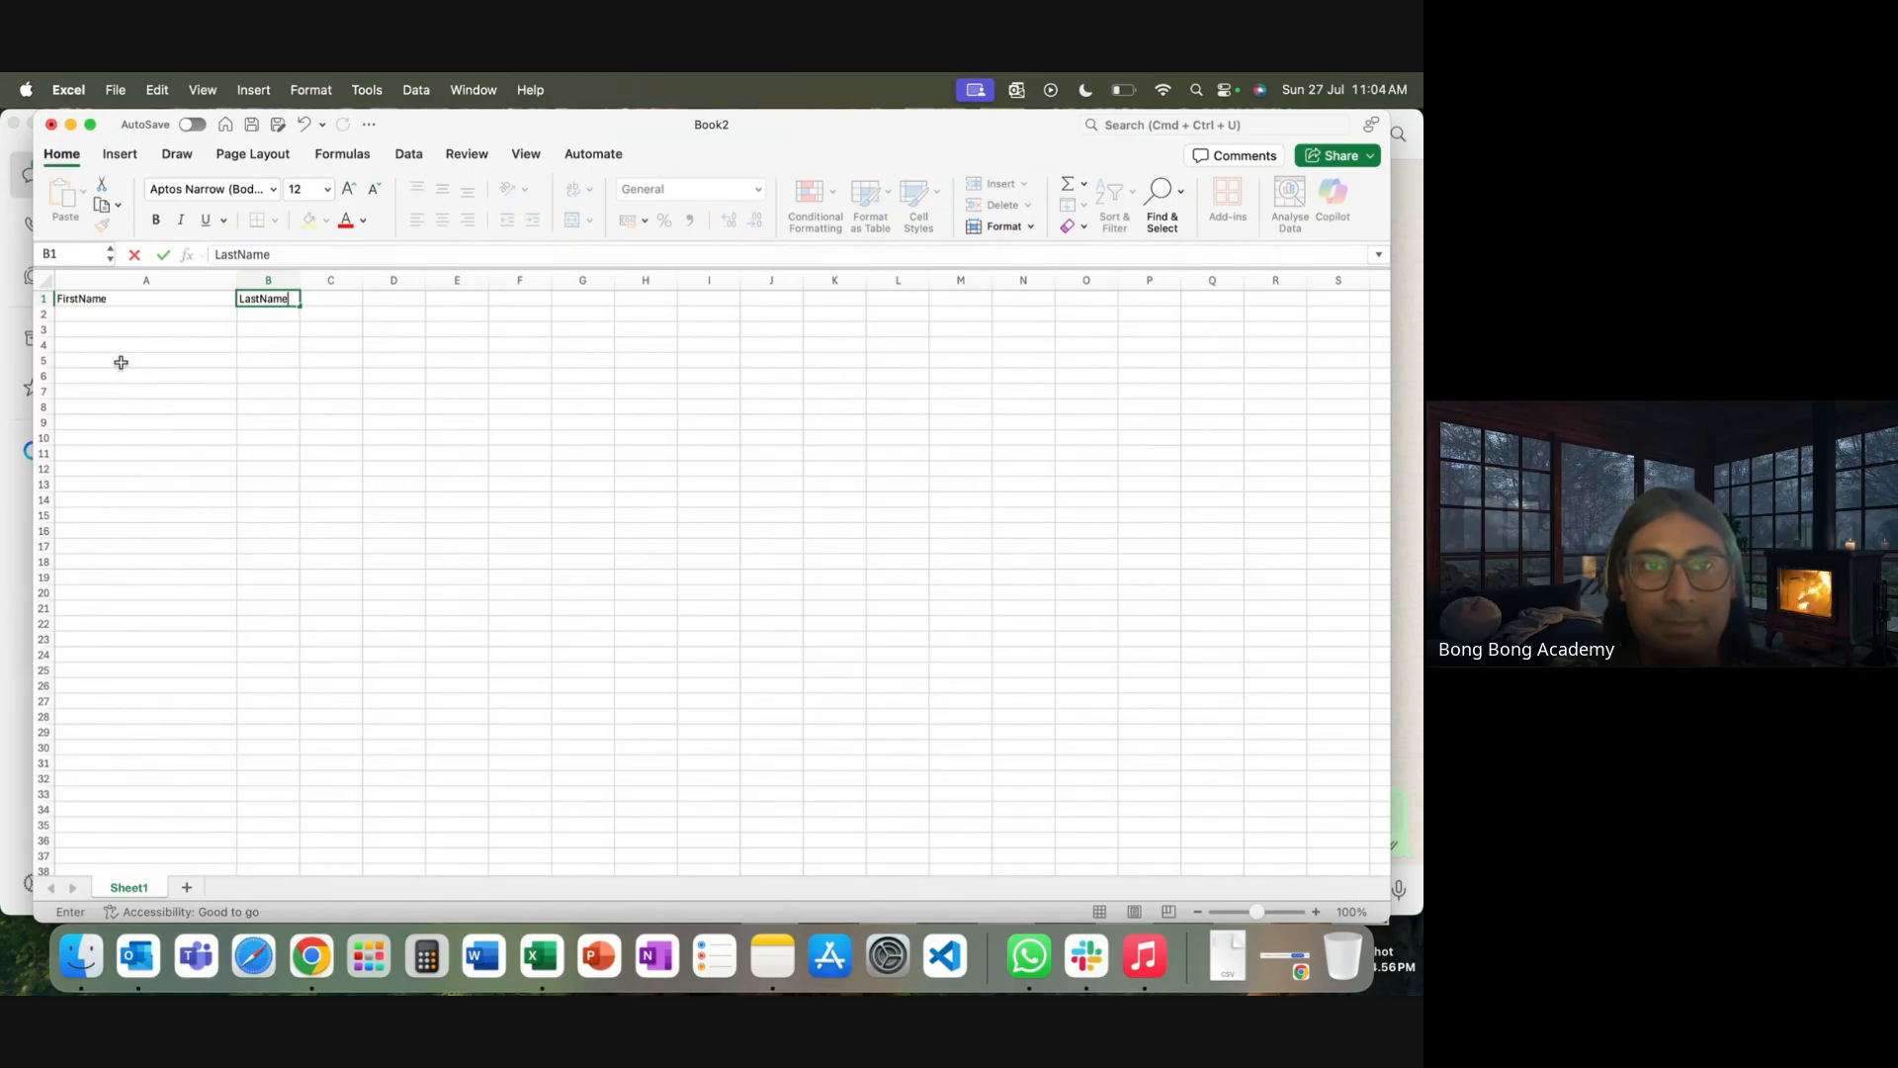
key(Tab)
text(AccountIdf)
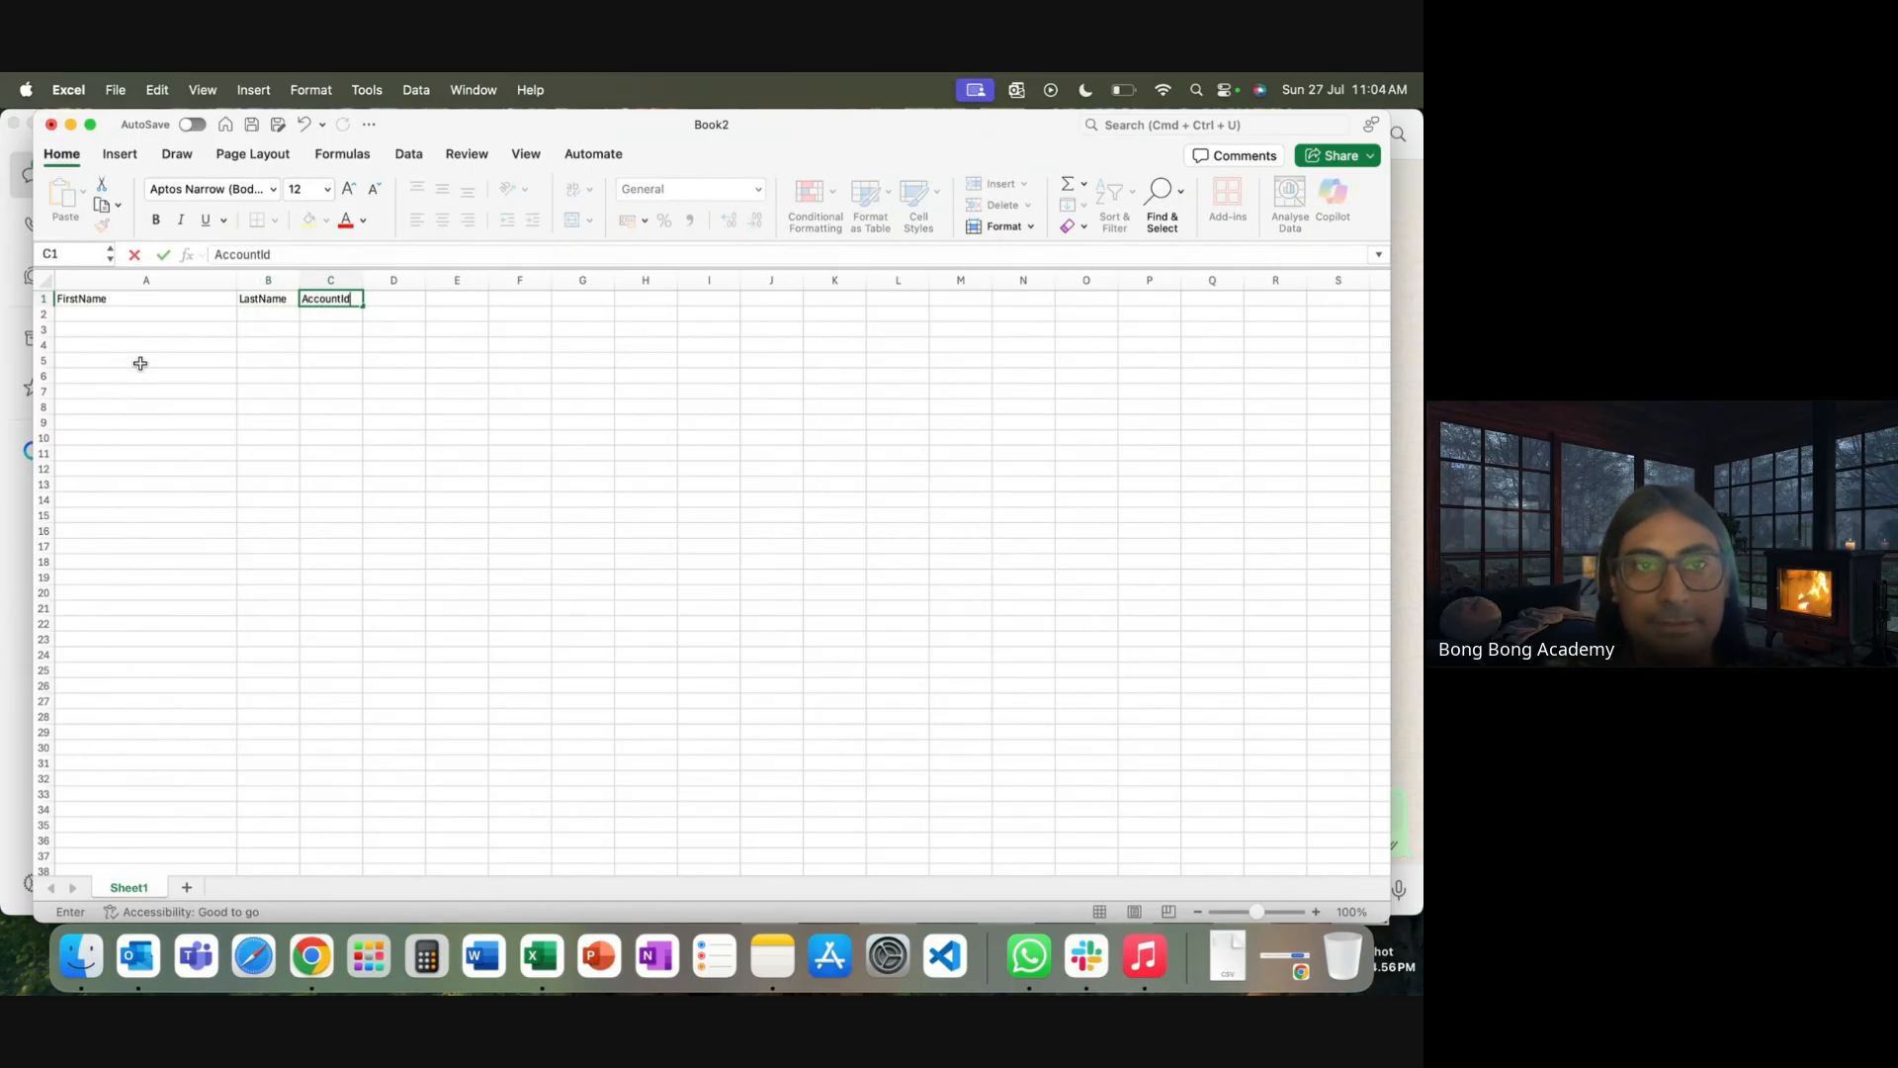
click(263, 389)
Enter Batch 45 in A2 and Contact 1 in B2, fitting column A
click(111, 315)
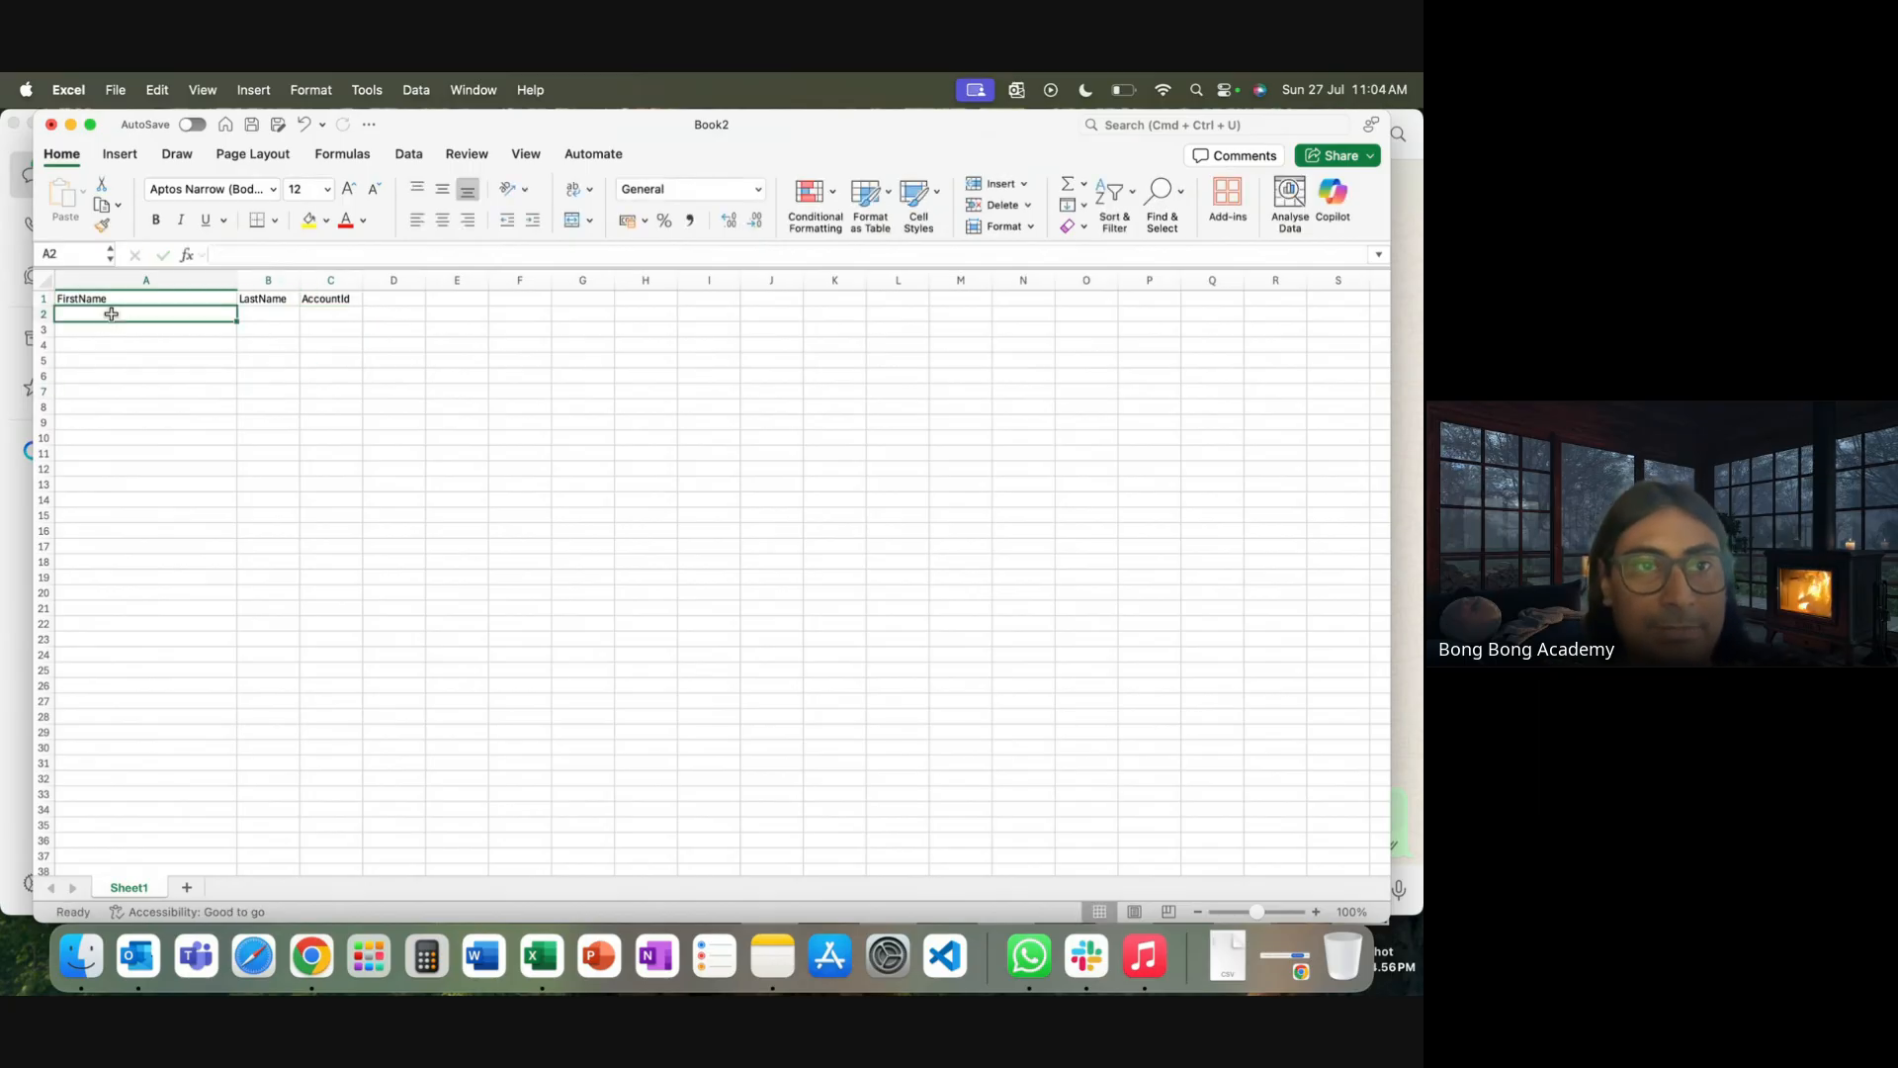
double_click(235, 284)
text(Batc)
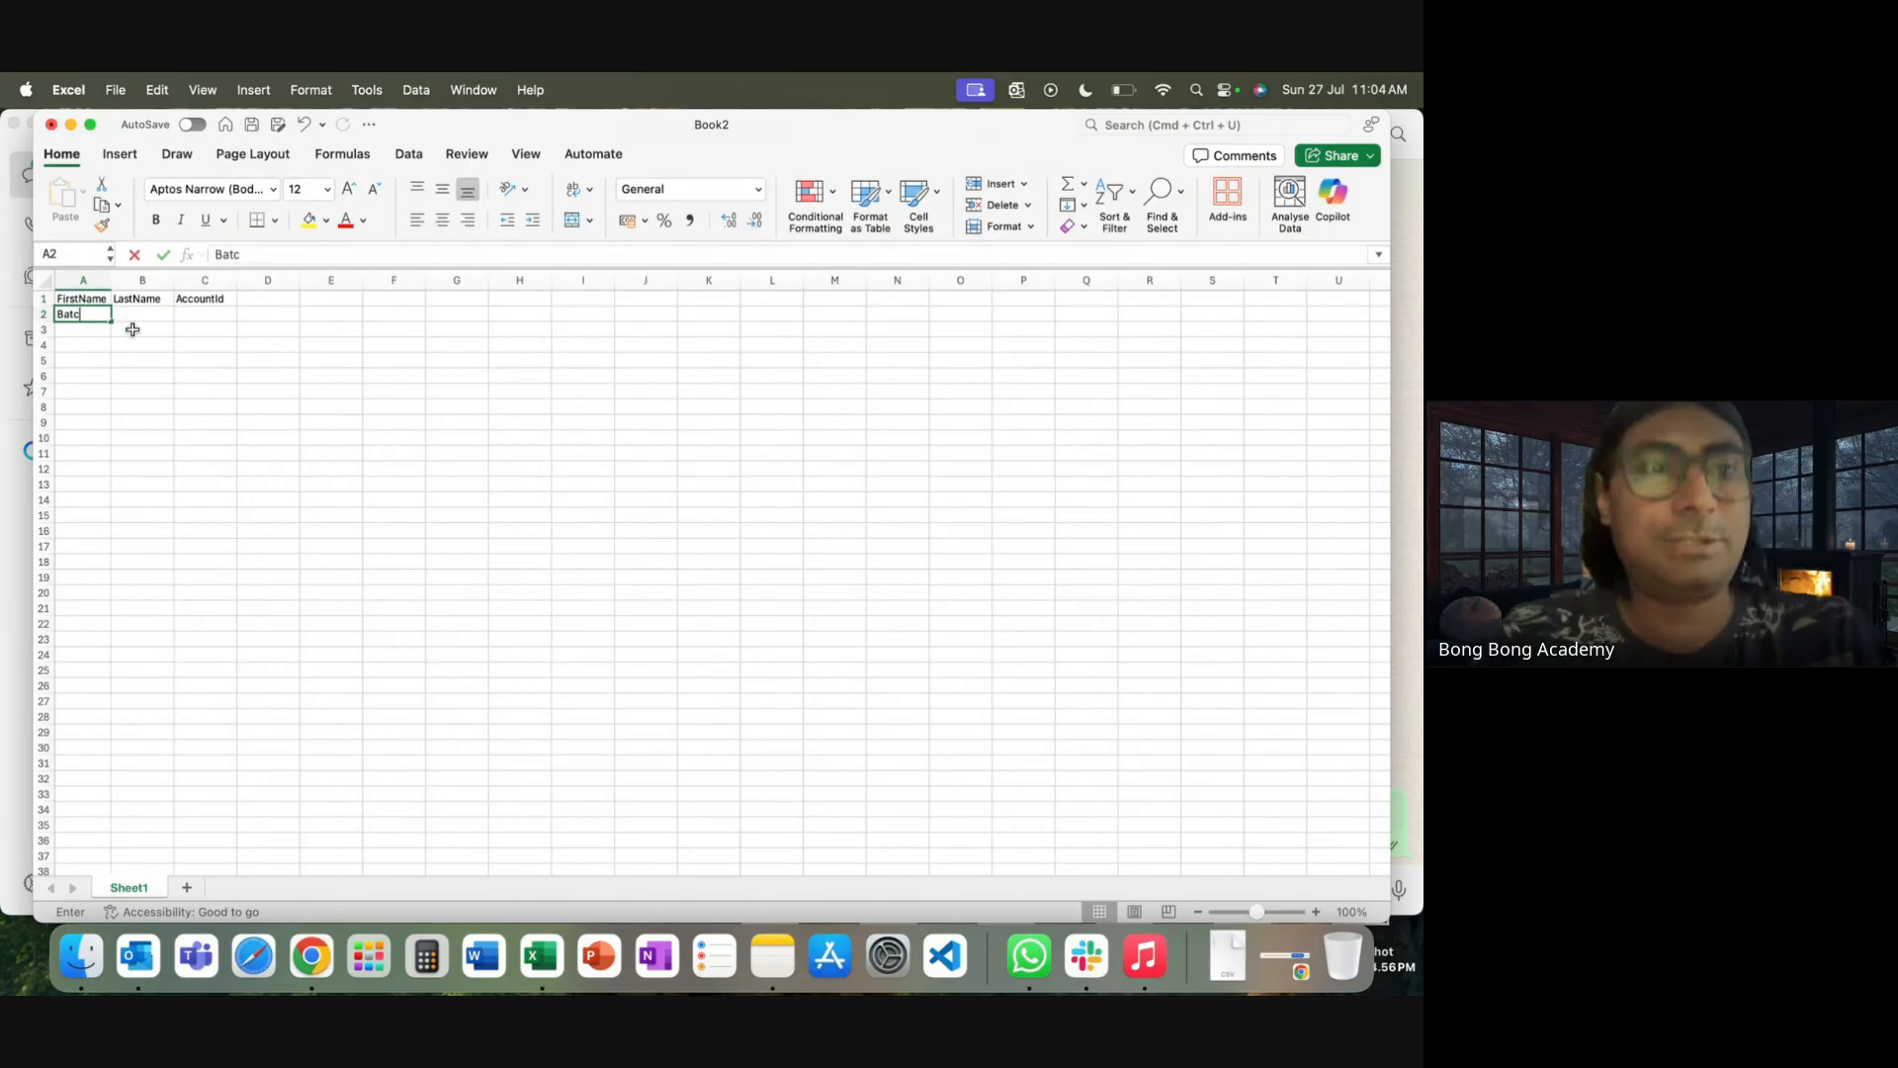
text(h 45)
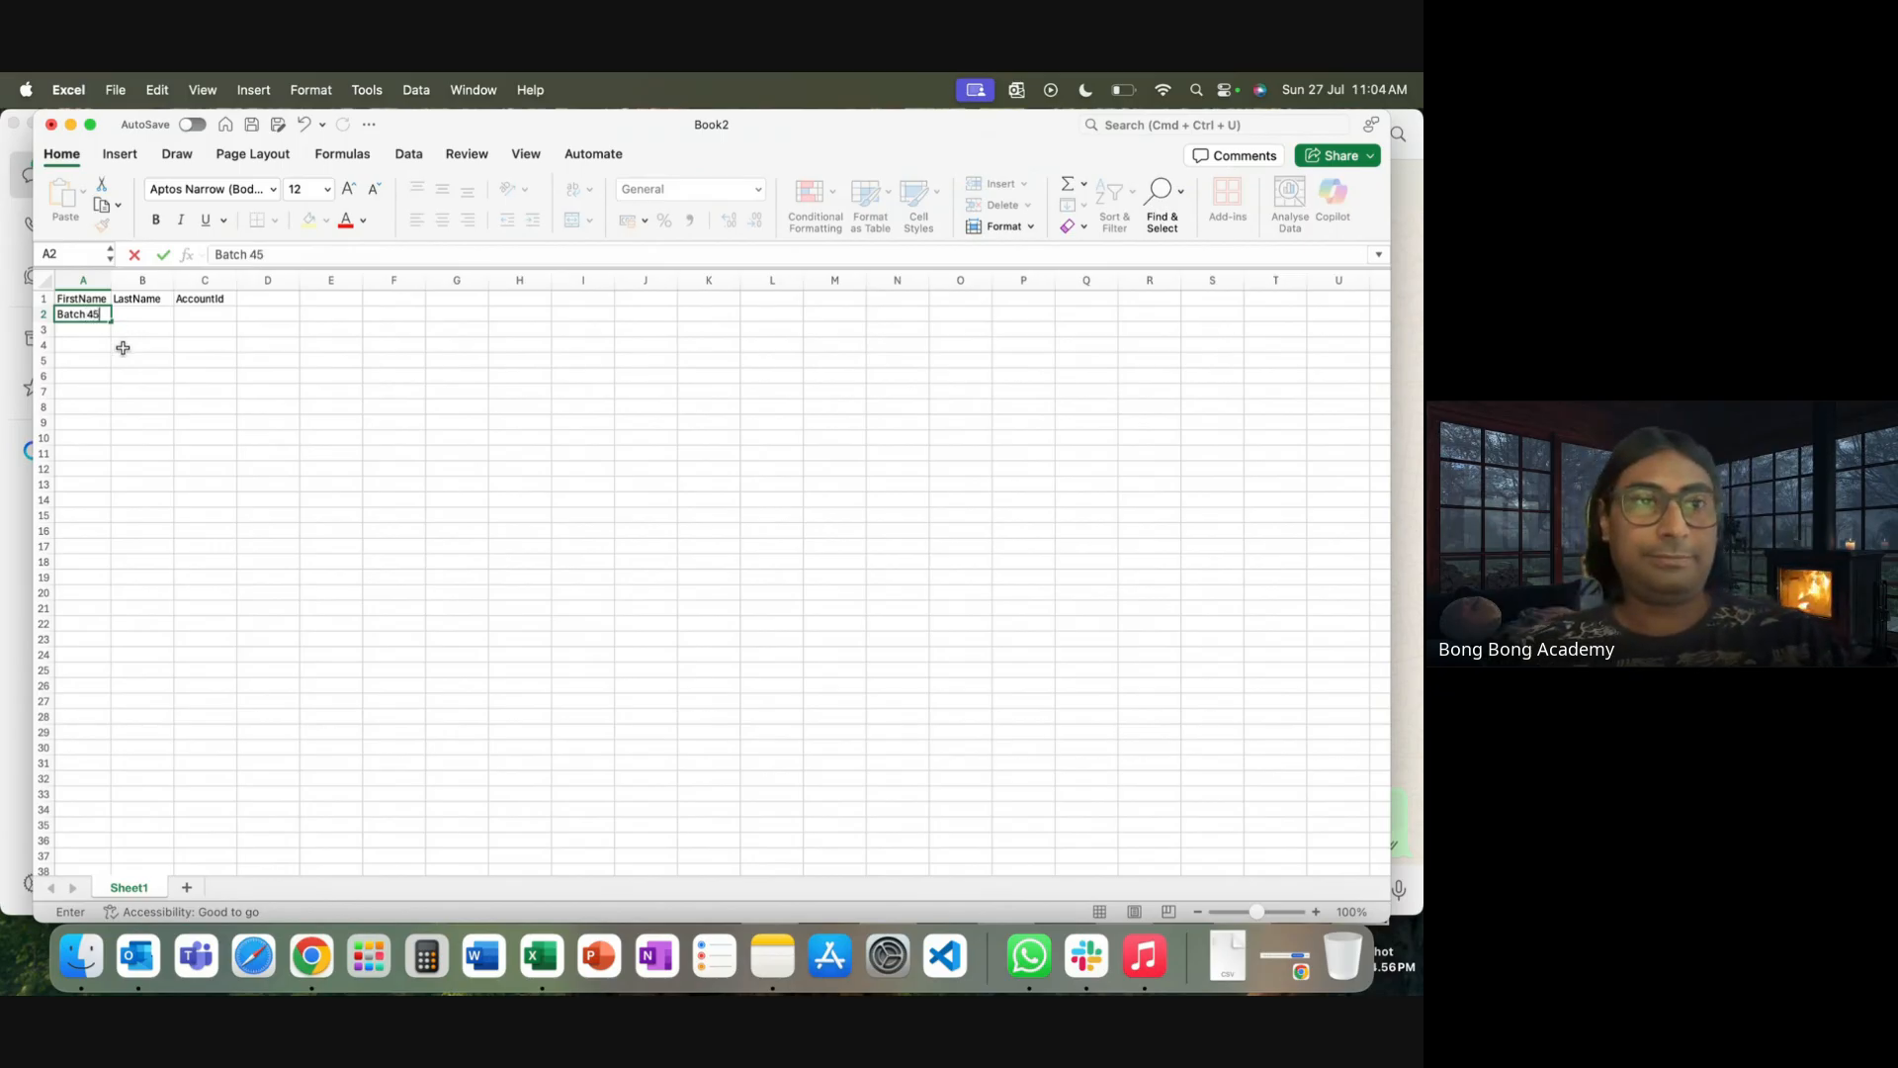
click(158, 316)
text(Conta)
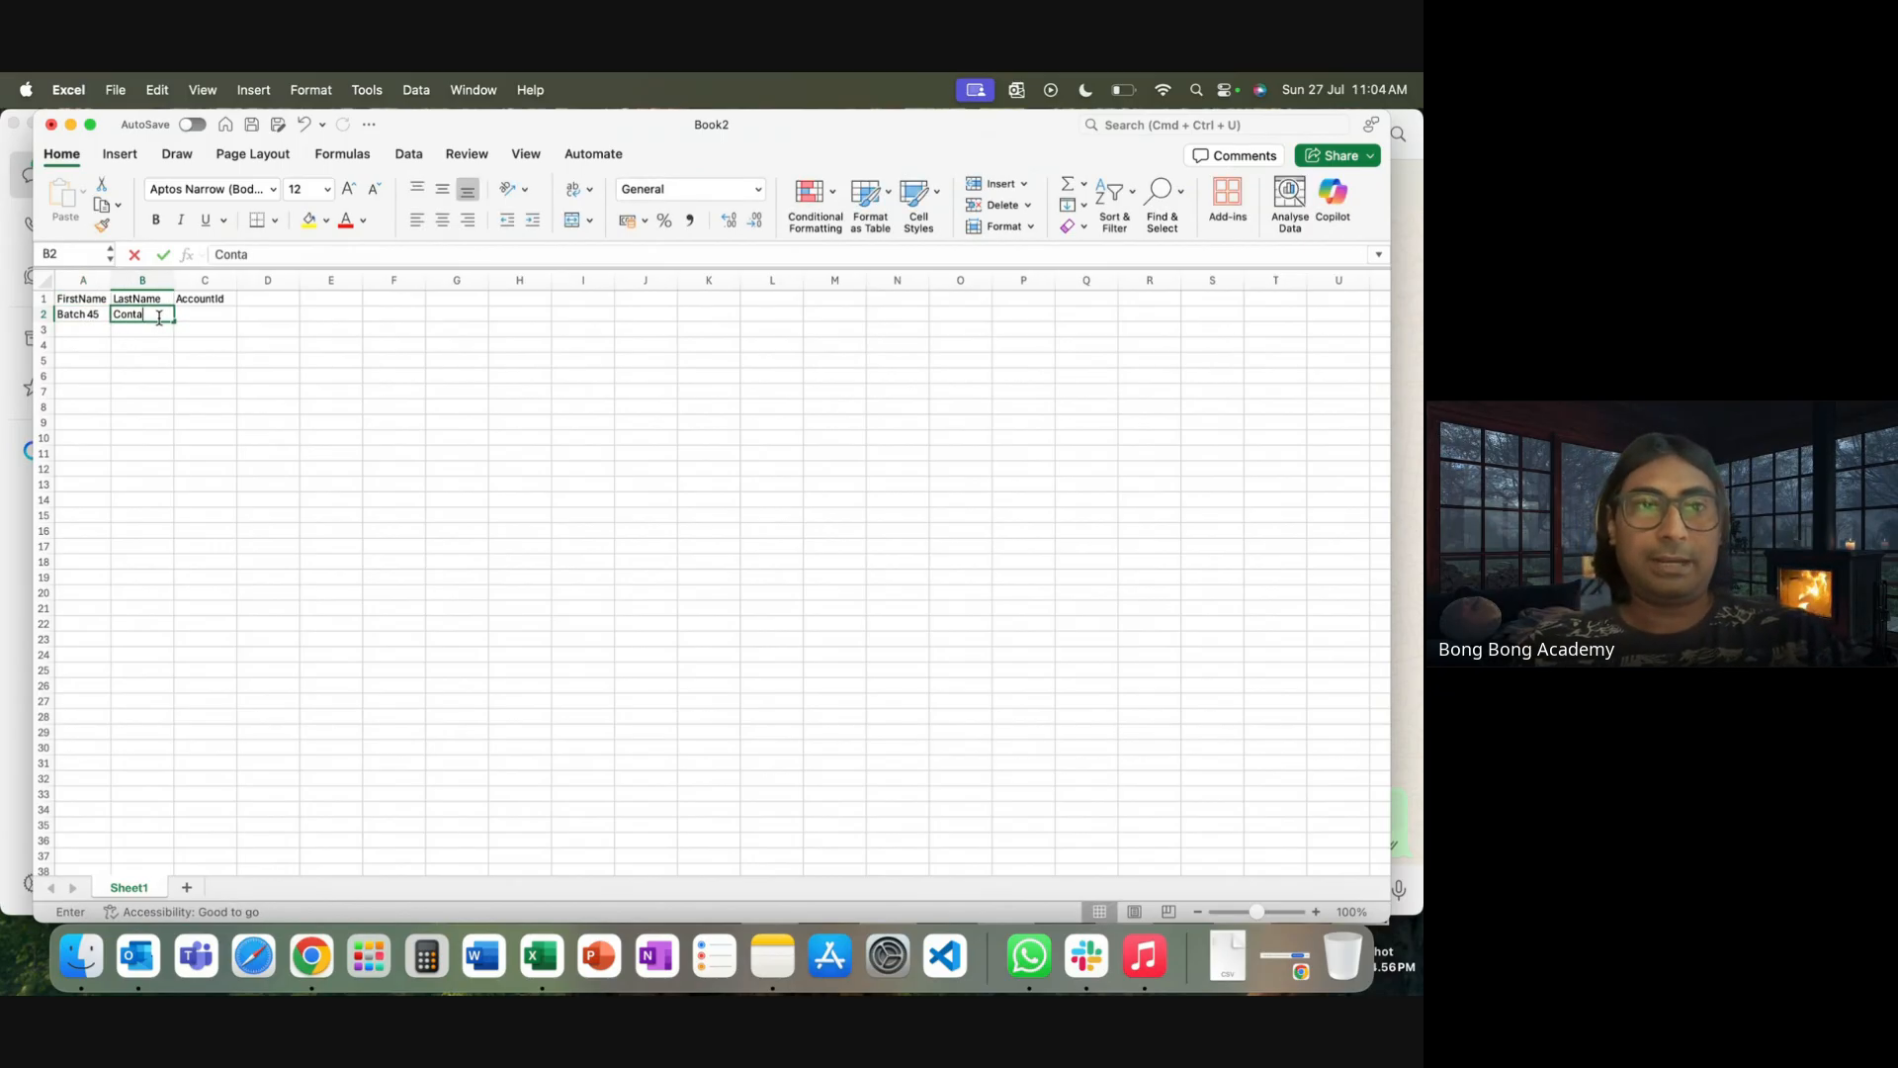
text(ct 1)
click(149, 423)
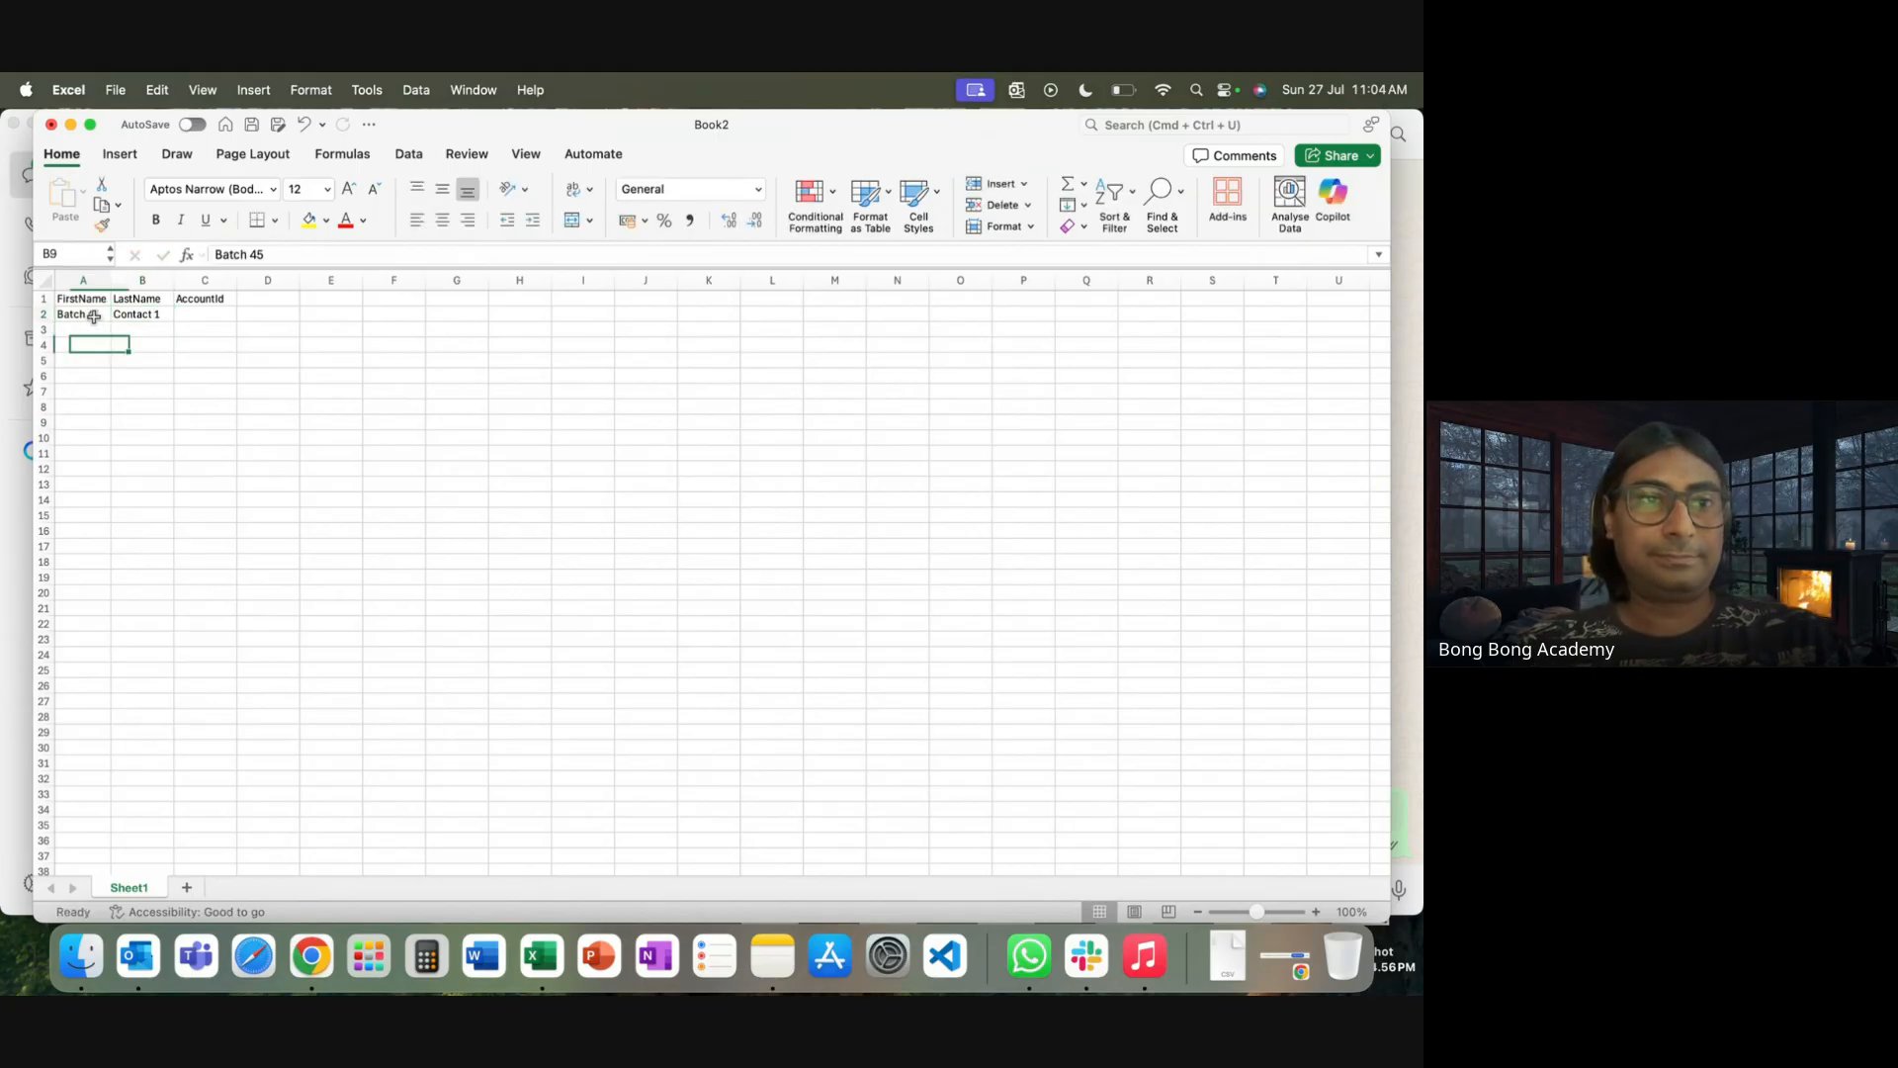
Copy Batch 45 down into cells A3 through A6
mouse_move(79, 314)
mouse_down()
mouse_move(129, 317)
mouse_move(105, 319)
mouse_up()
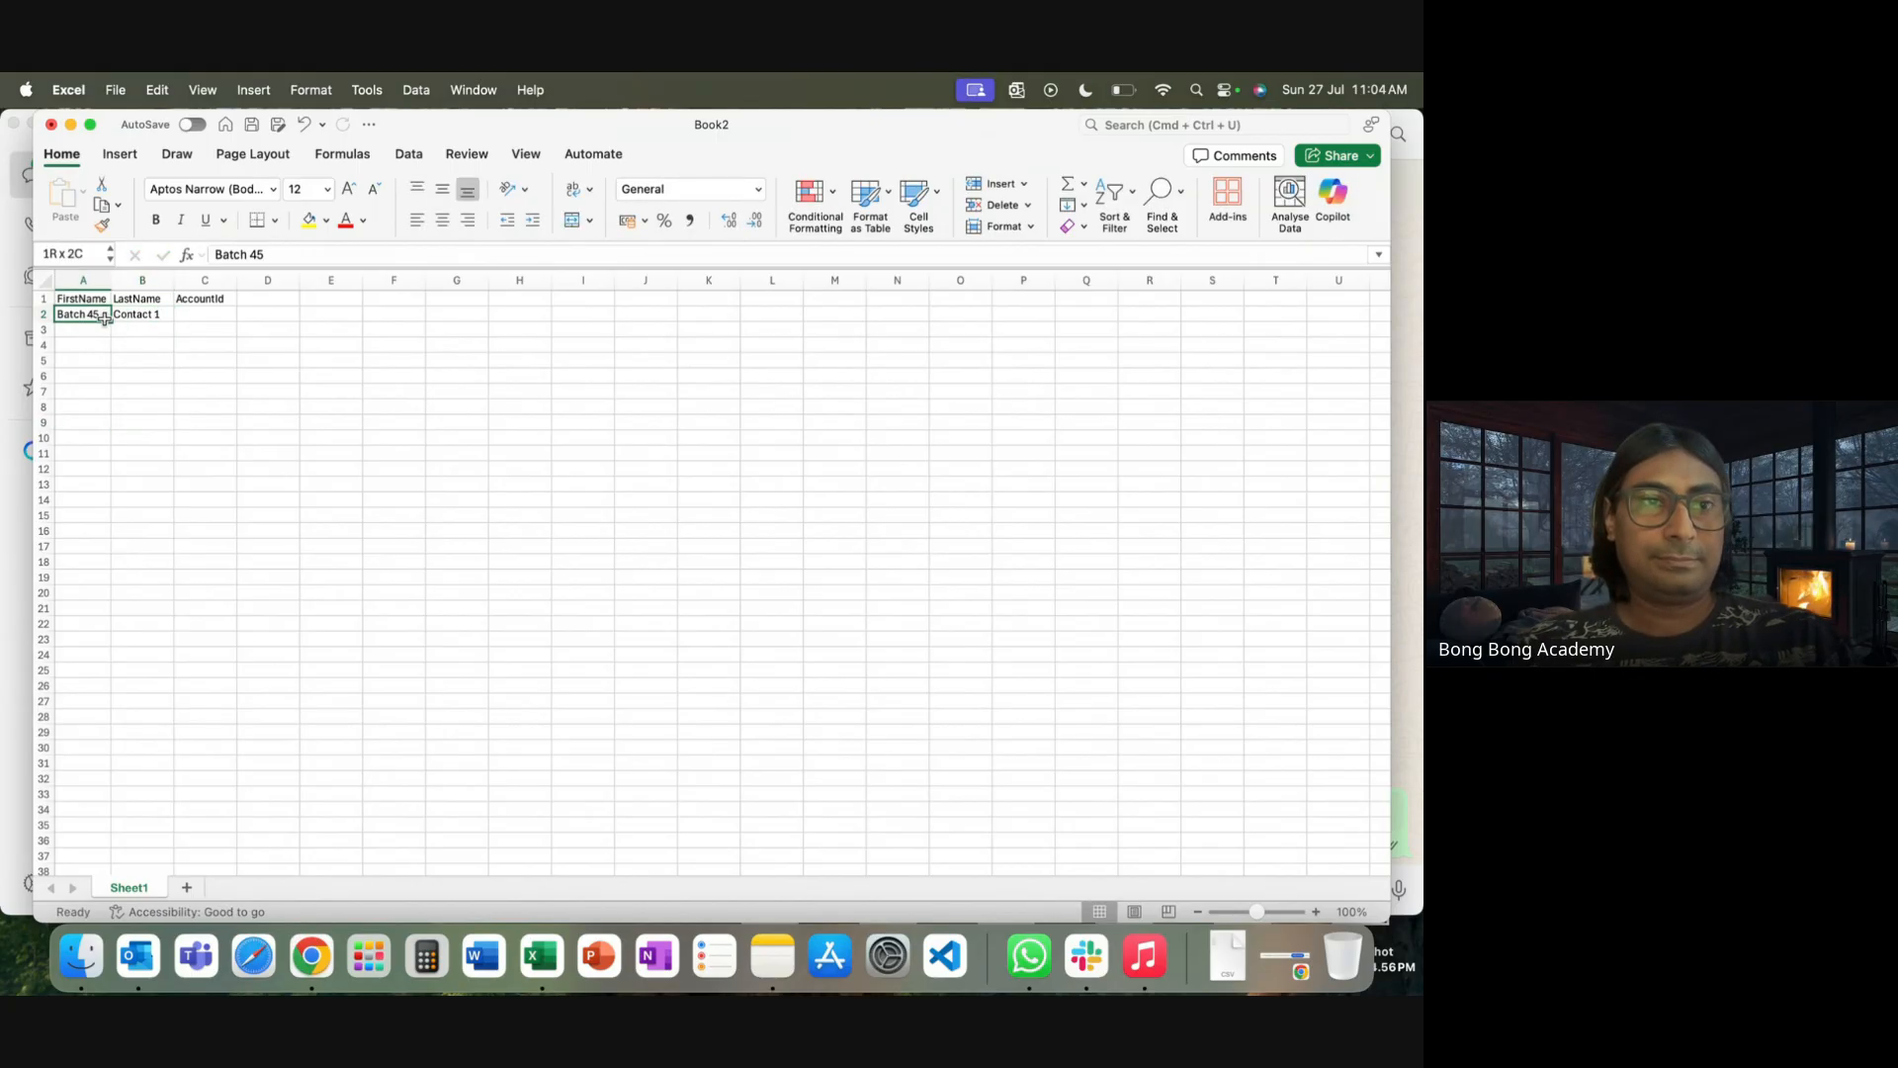
key(cmd+c)
click(87, 330)
key(cmd+v)
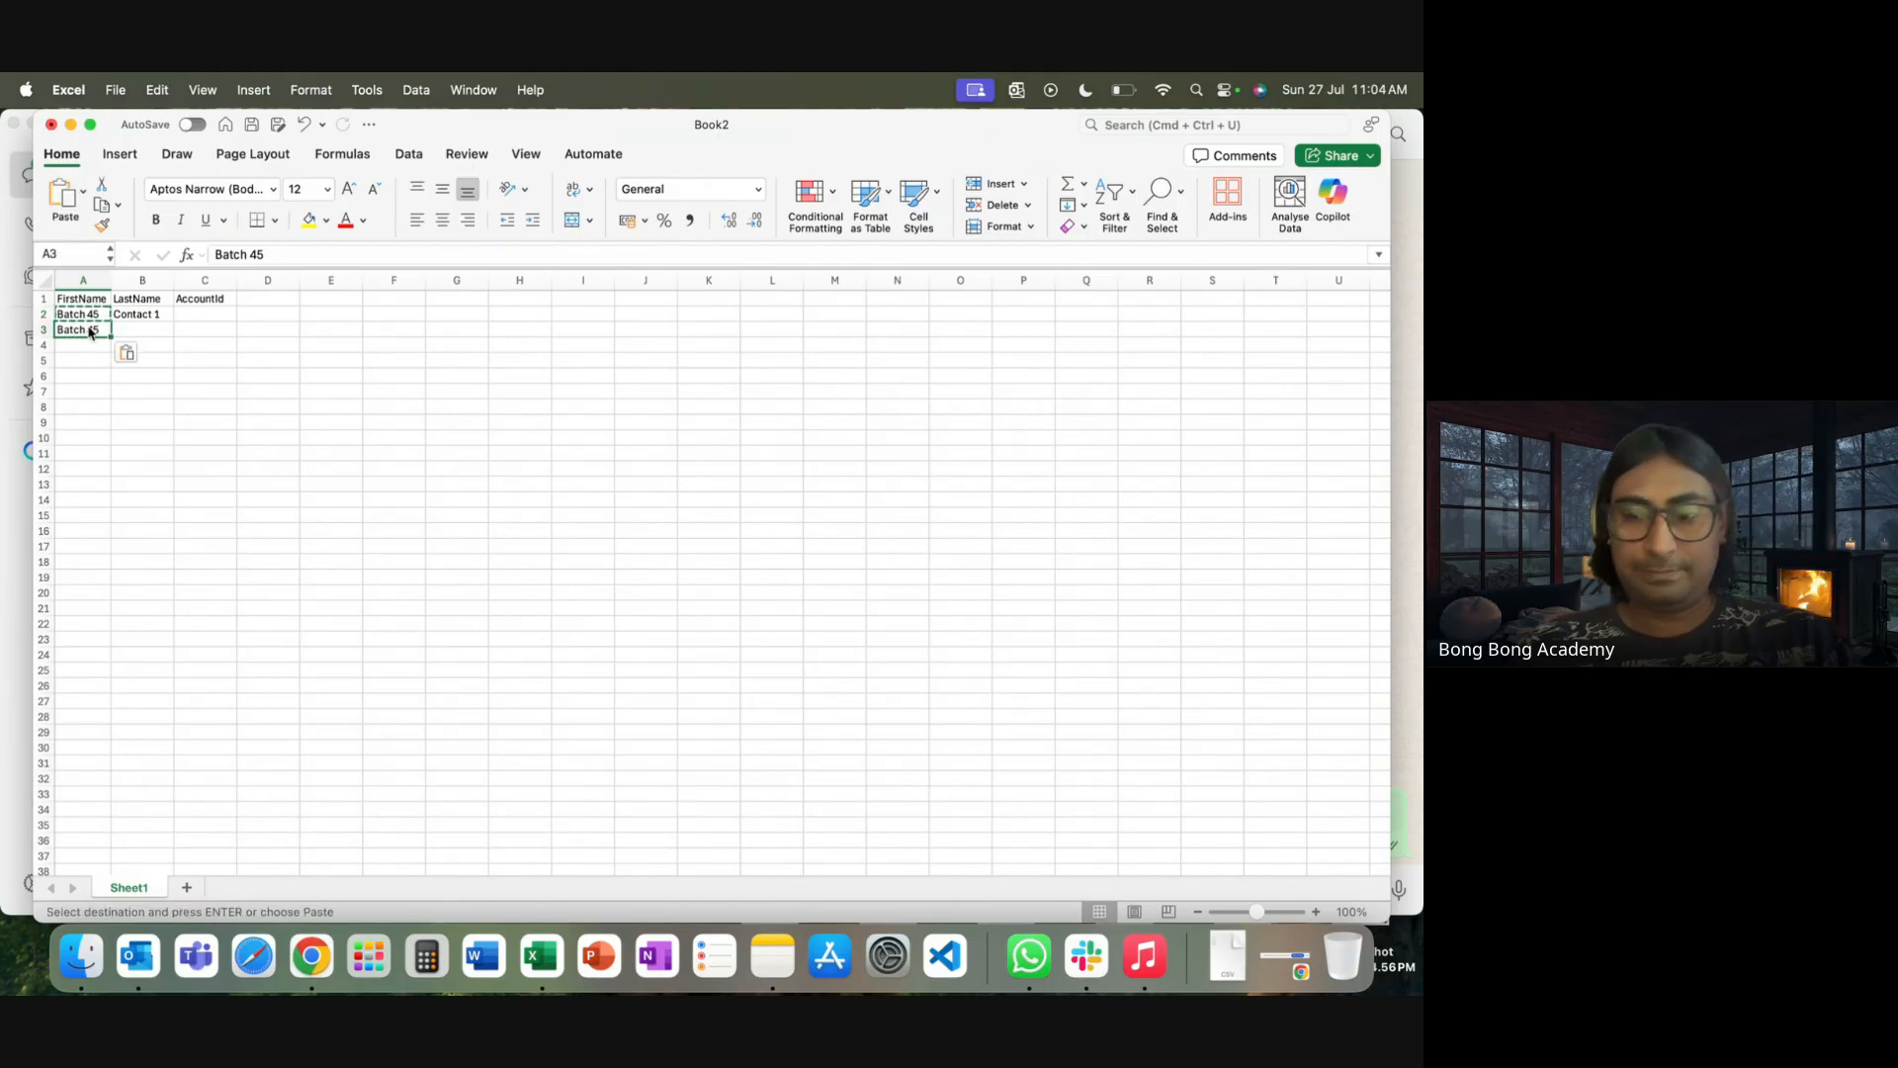
key(Down)
key(super+v)
key(Down)
key(super+v)
key(Down)
key(super+v)
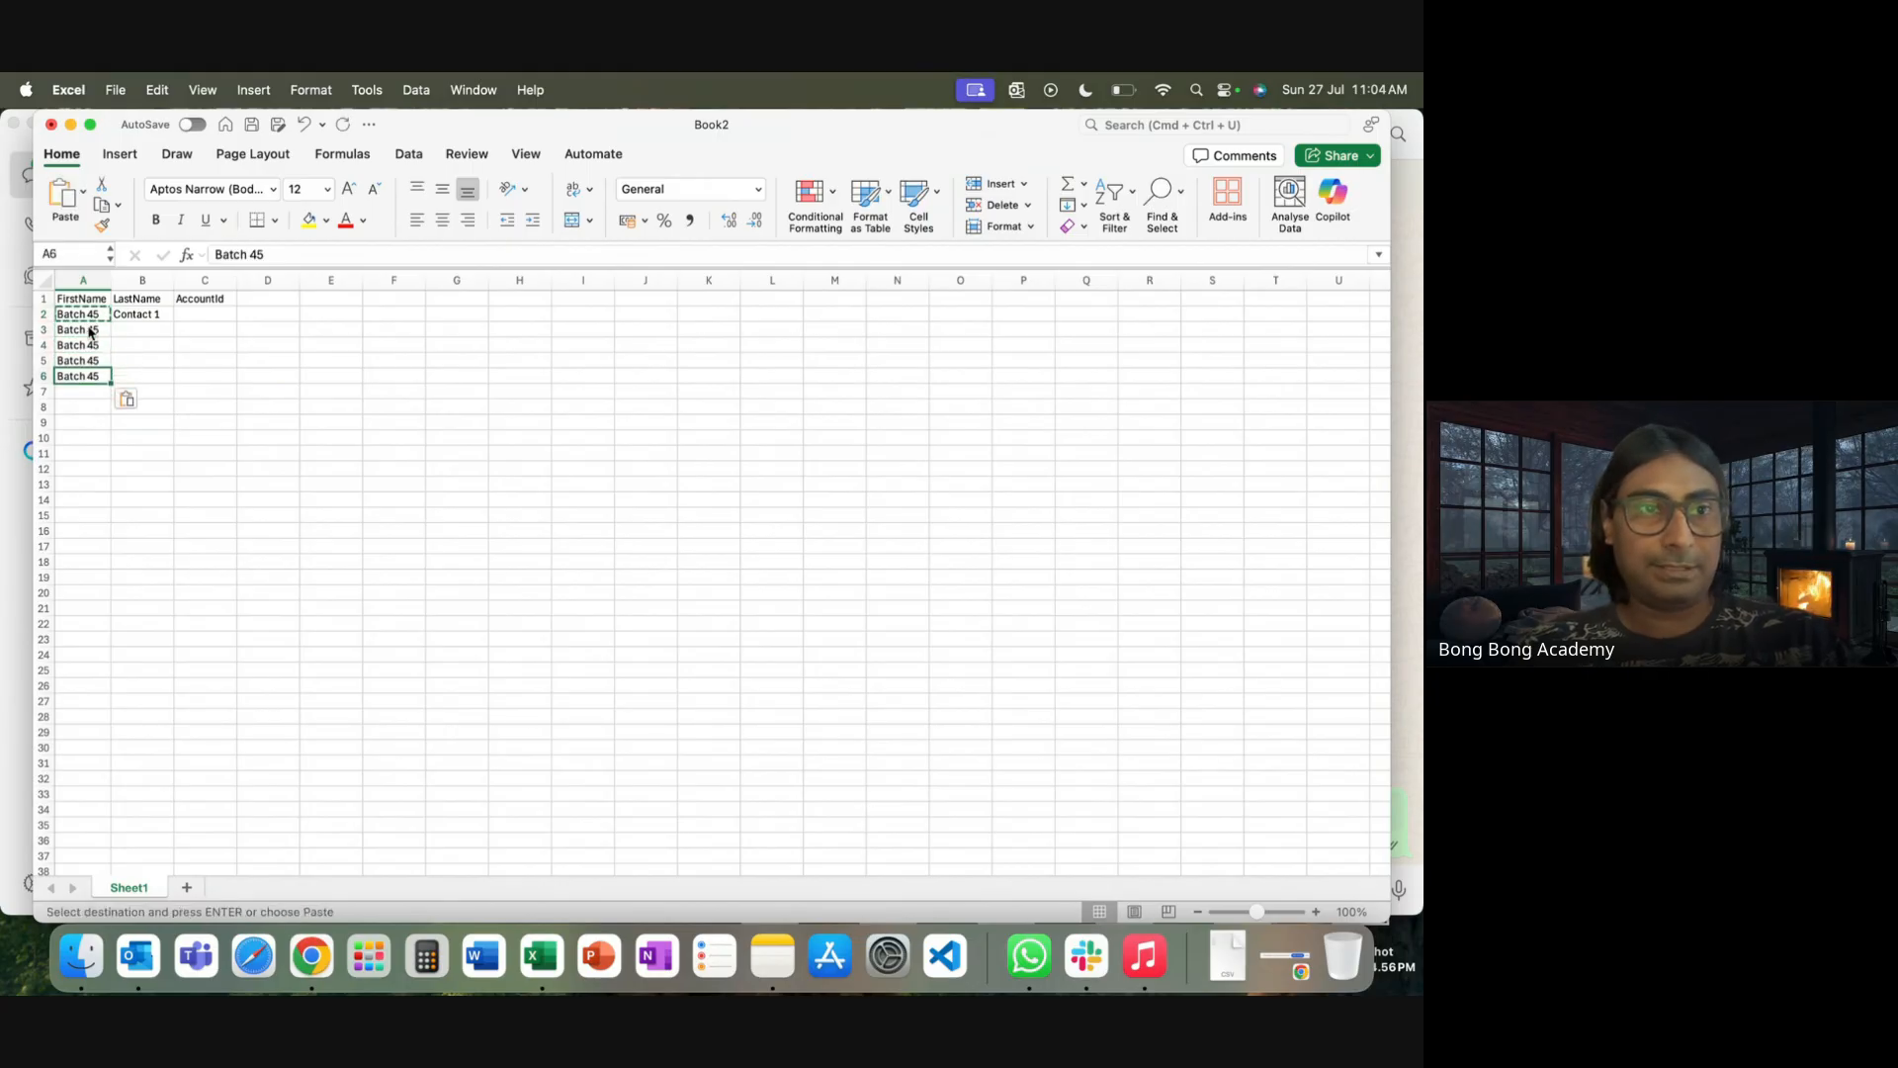
Fill Contact 2 through Contact 5 down column B to row 6
click(173, 315)
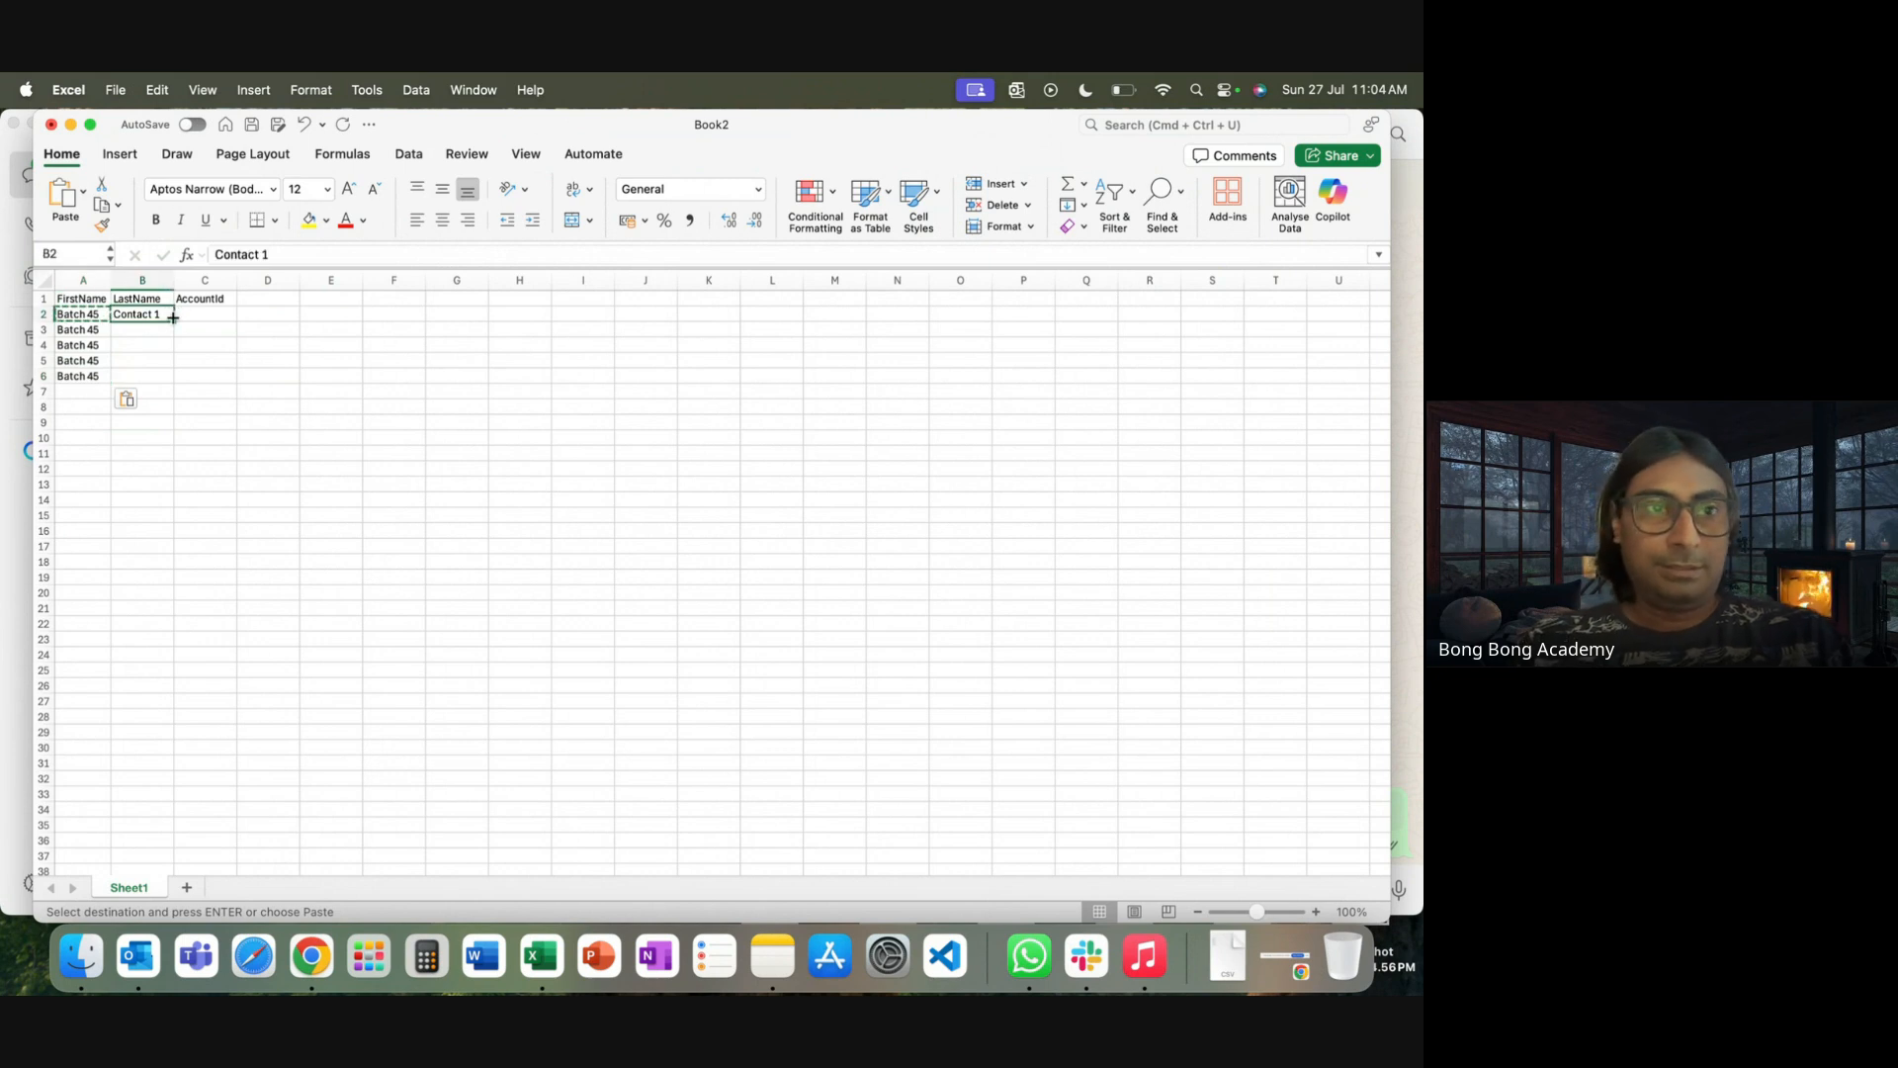
drag(174, 322, 174, 381)
click(224, 312)
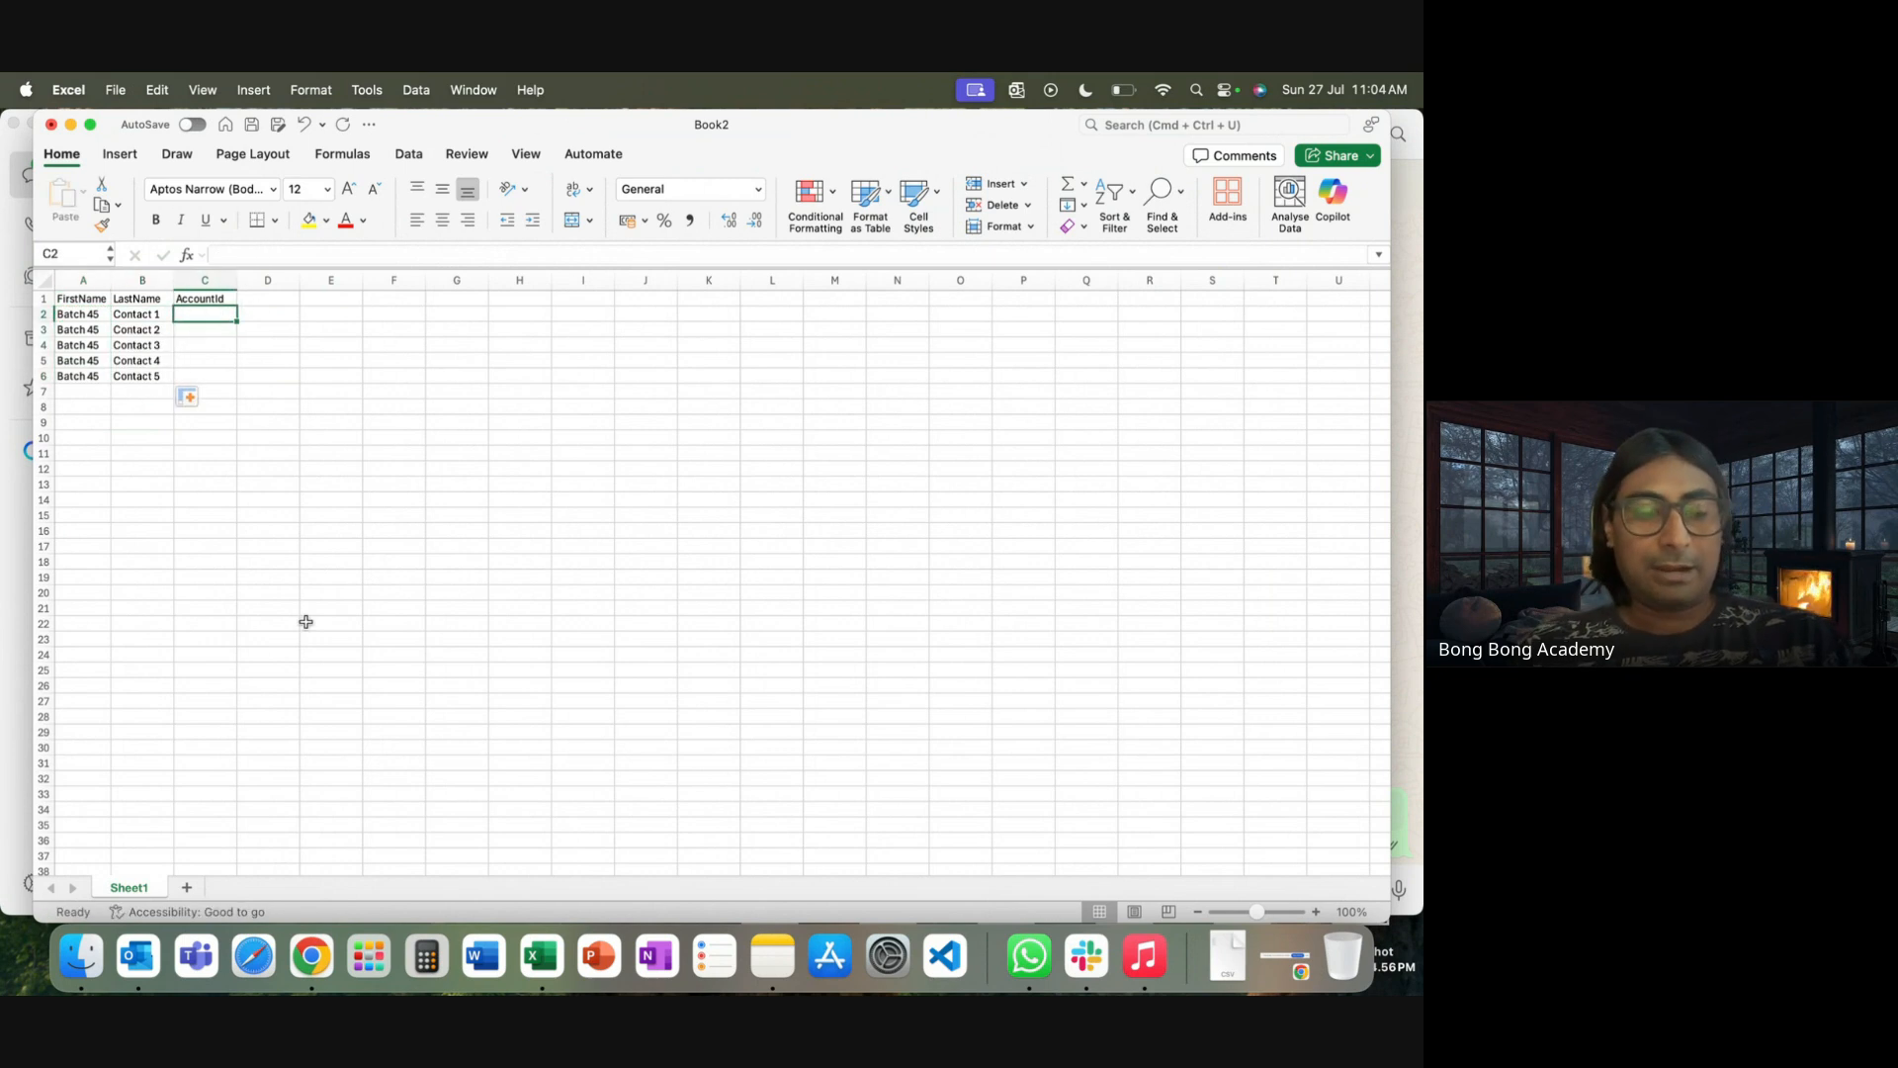
key(super+Tab)
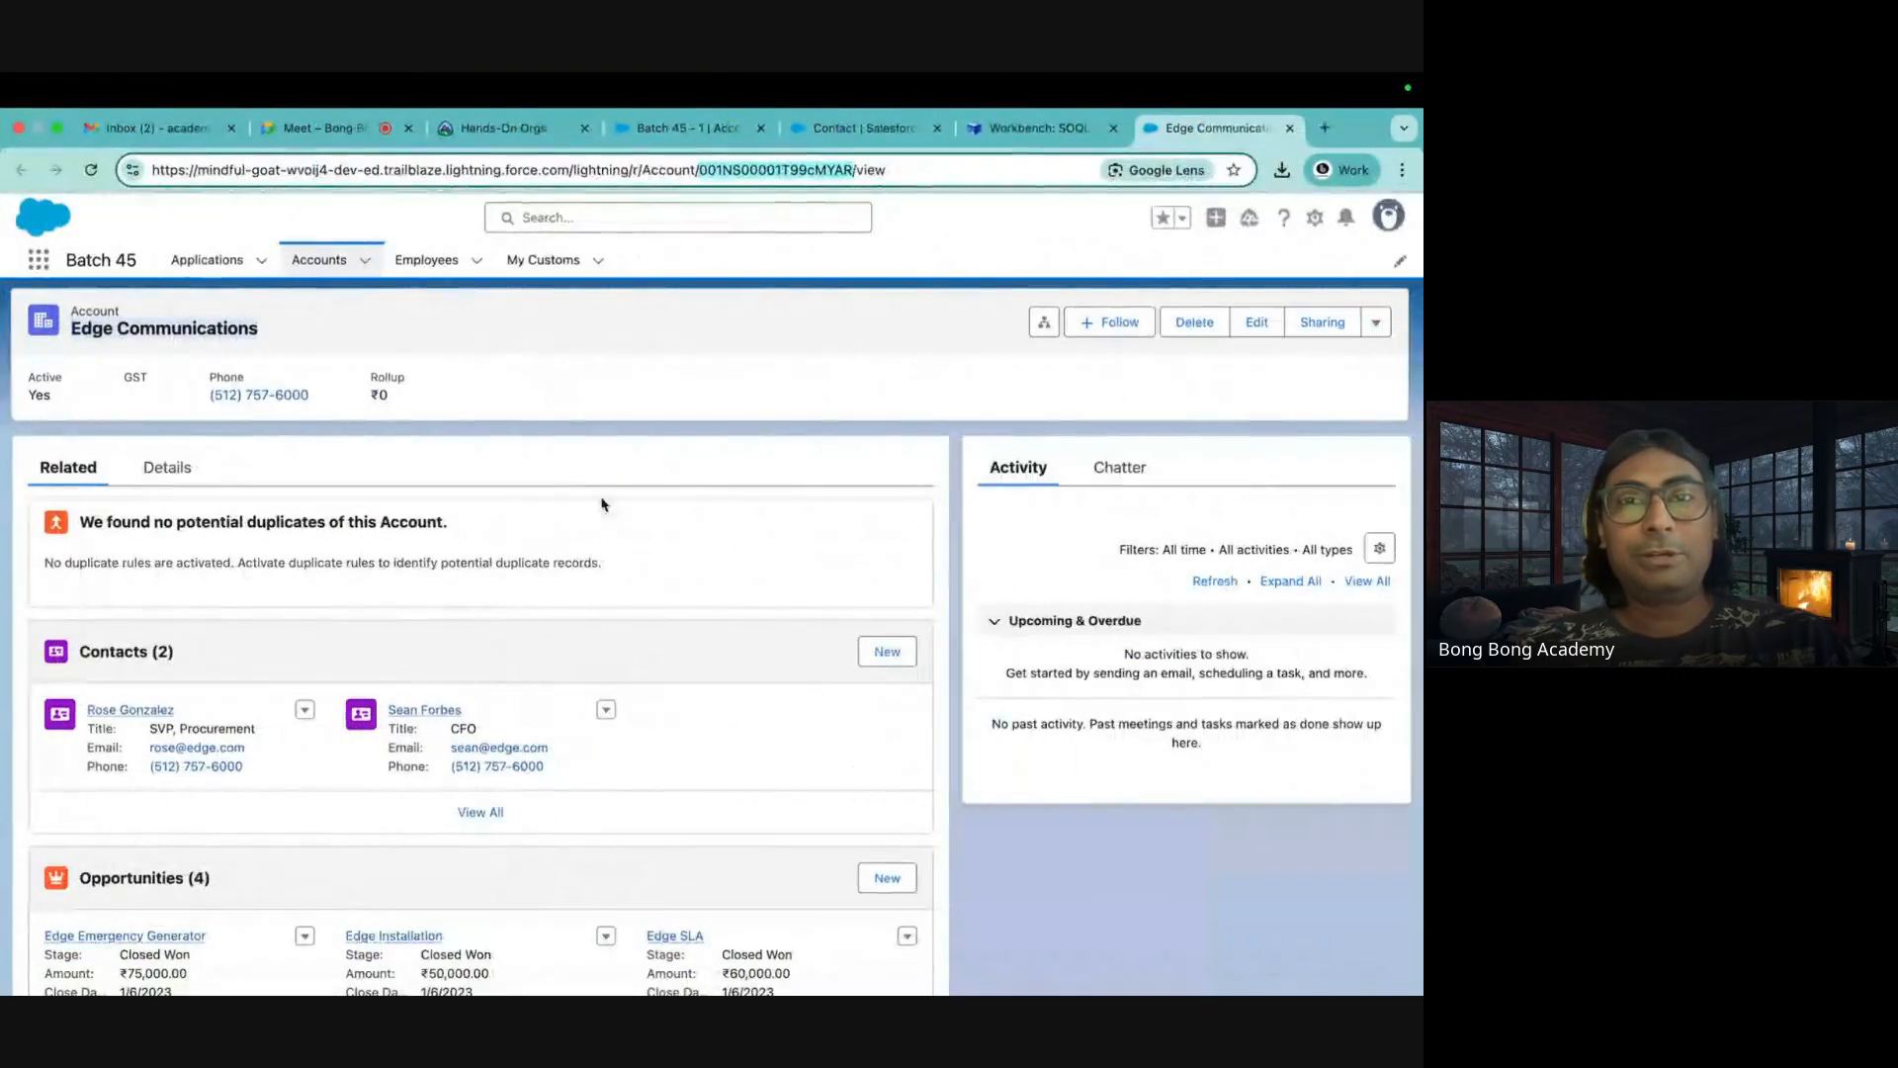
Copy the Batch 45 - 1 account's record ID from its page address
double_click(753, 172)
key(super+Tab)
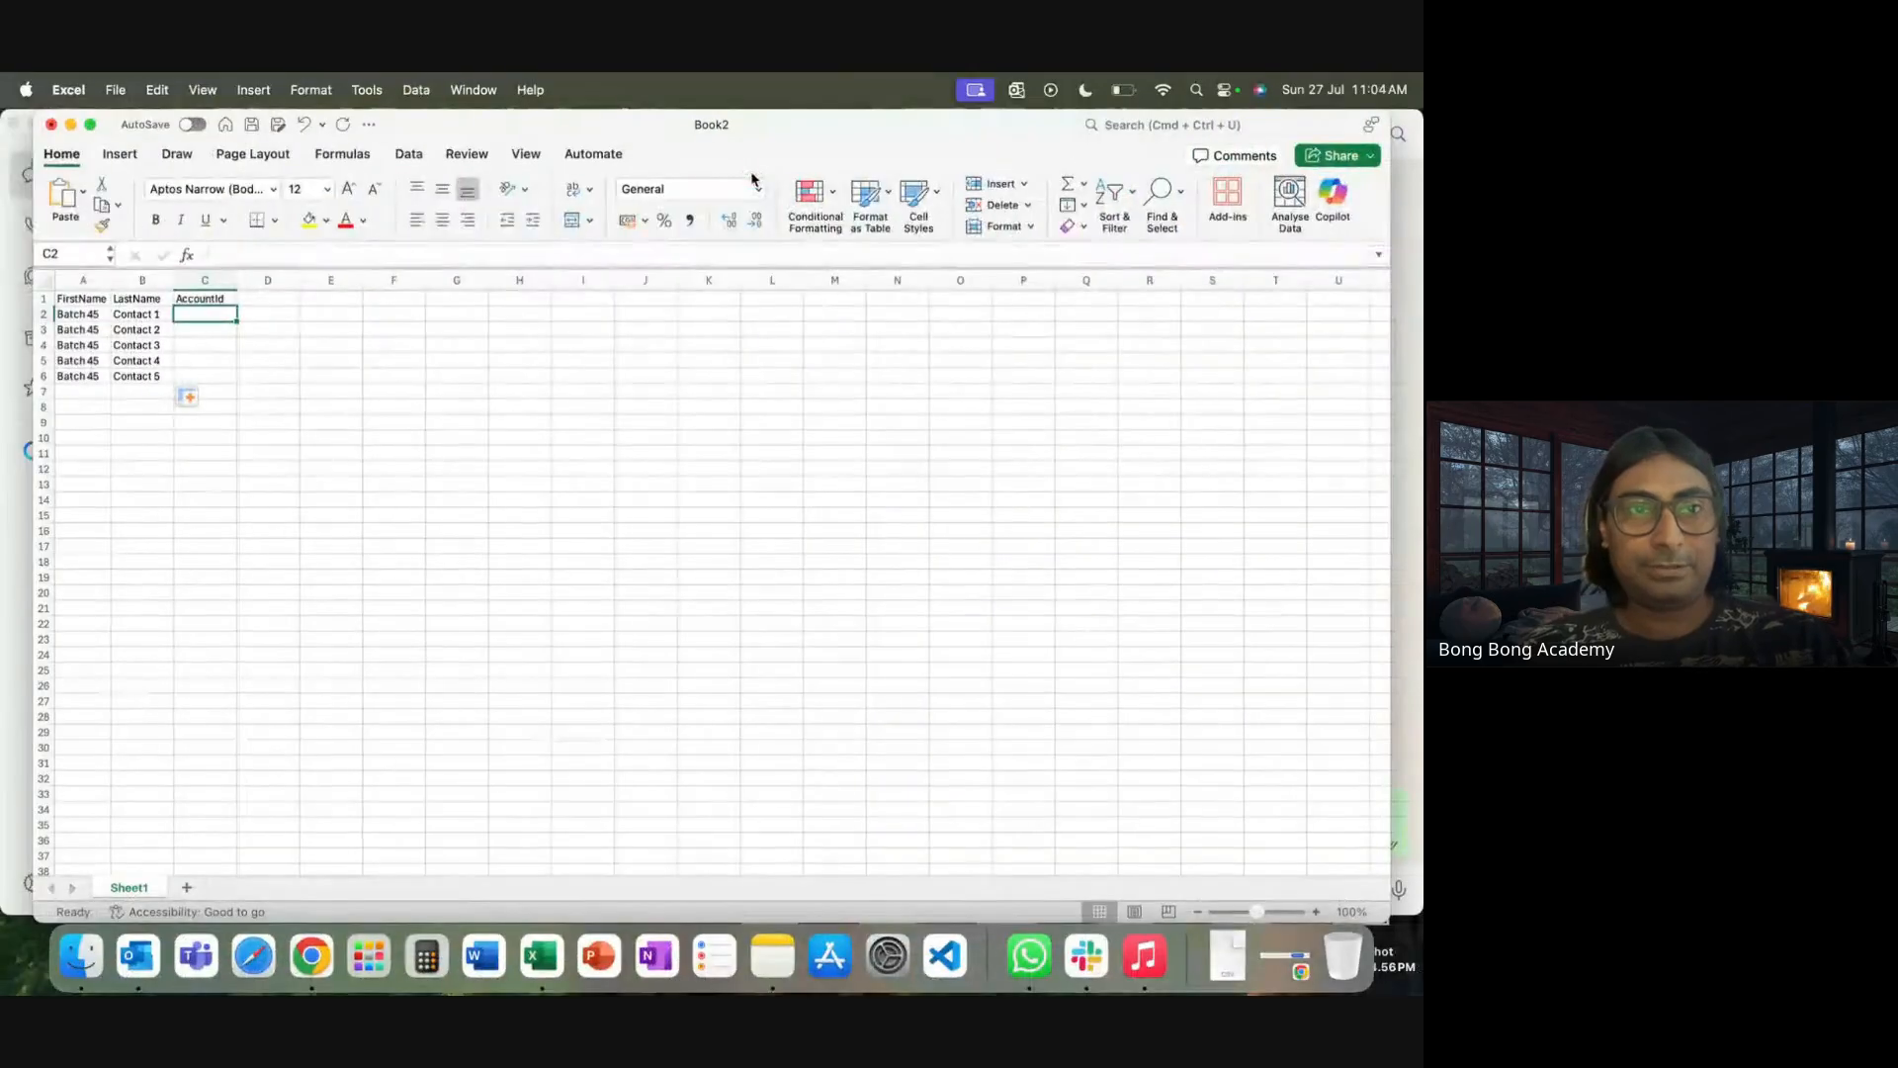
key(super+Tab)
click(682, 127)
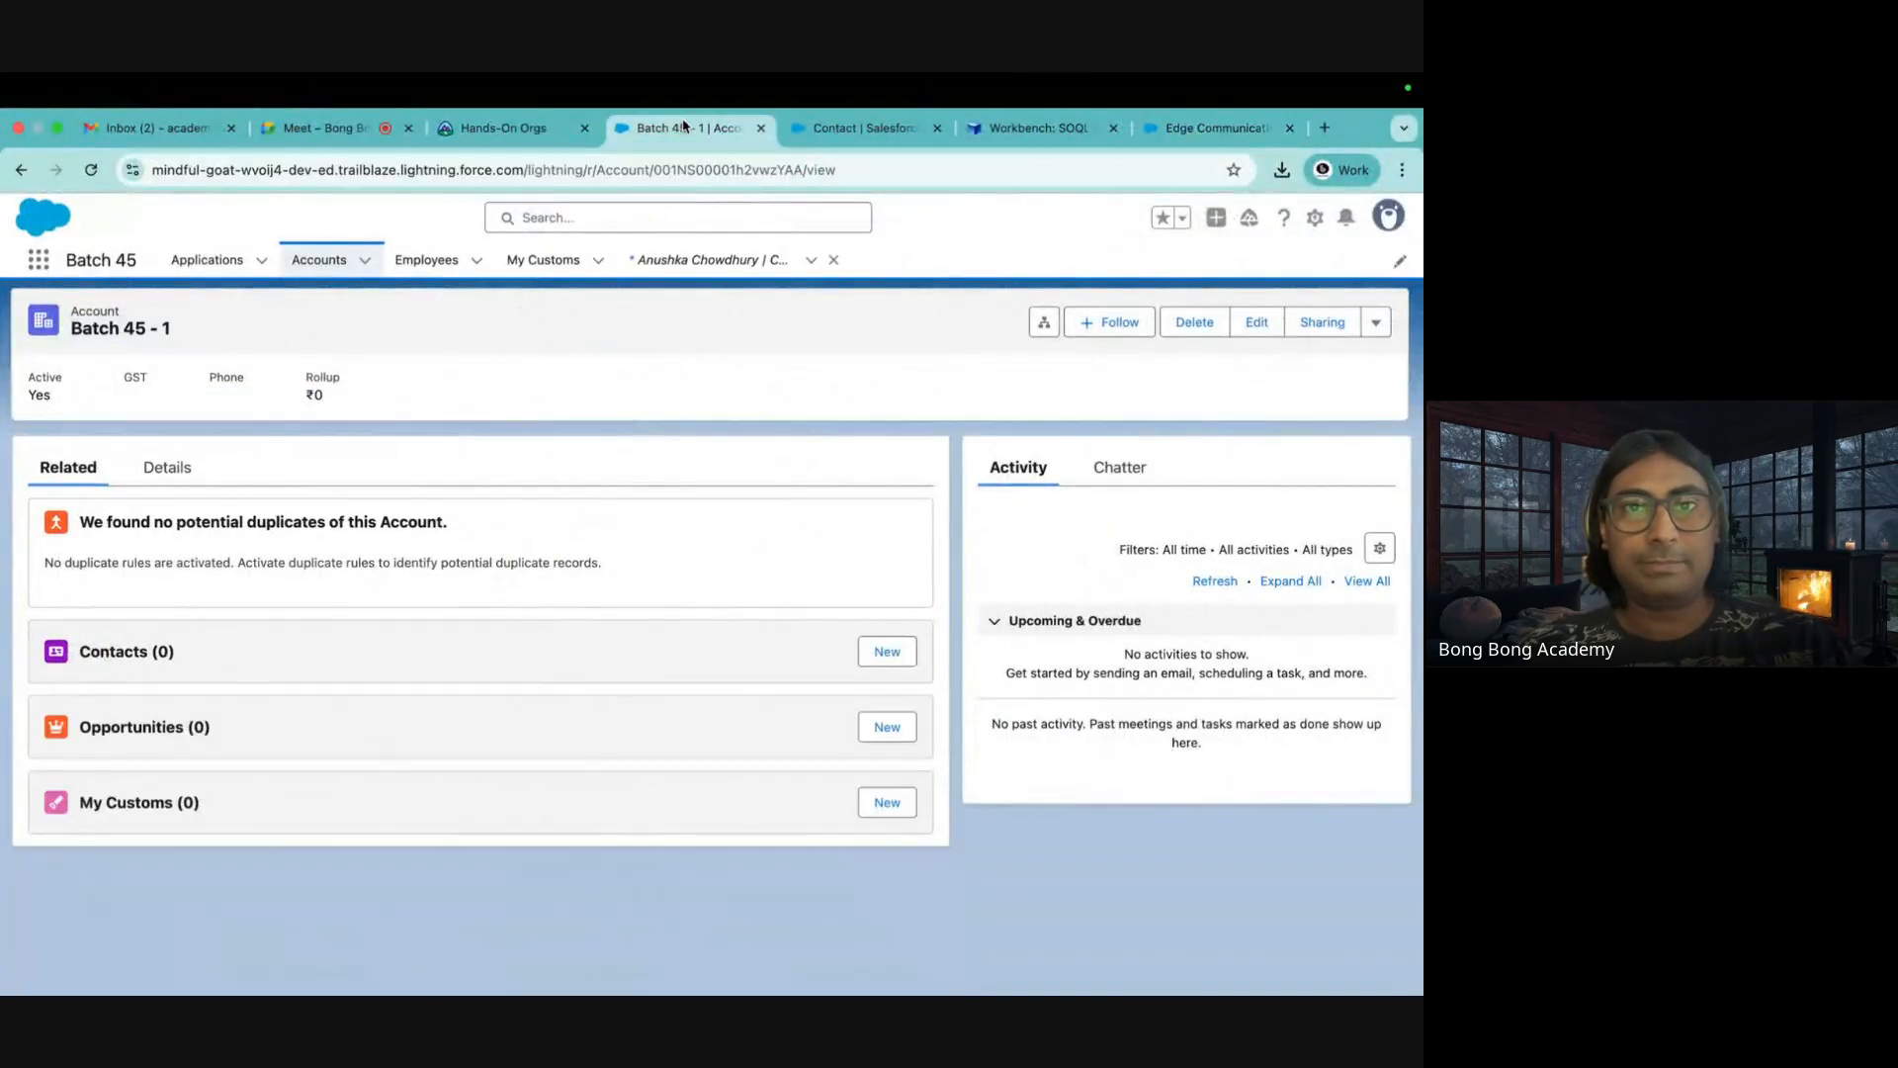
double_click(700, 170)
key(super+c)
key(super+Tab)
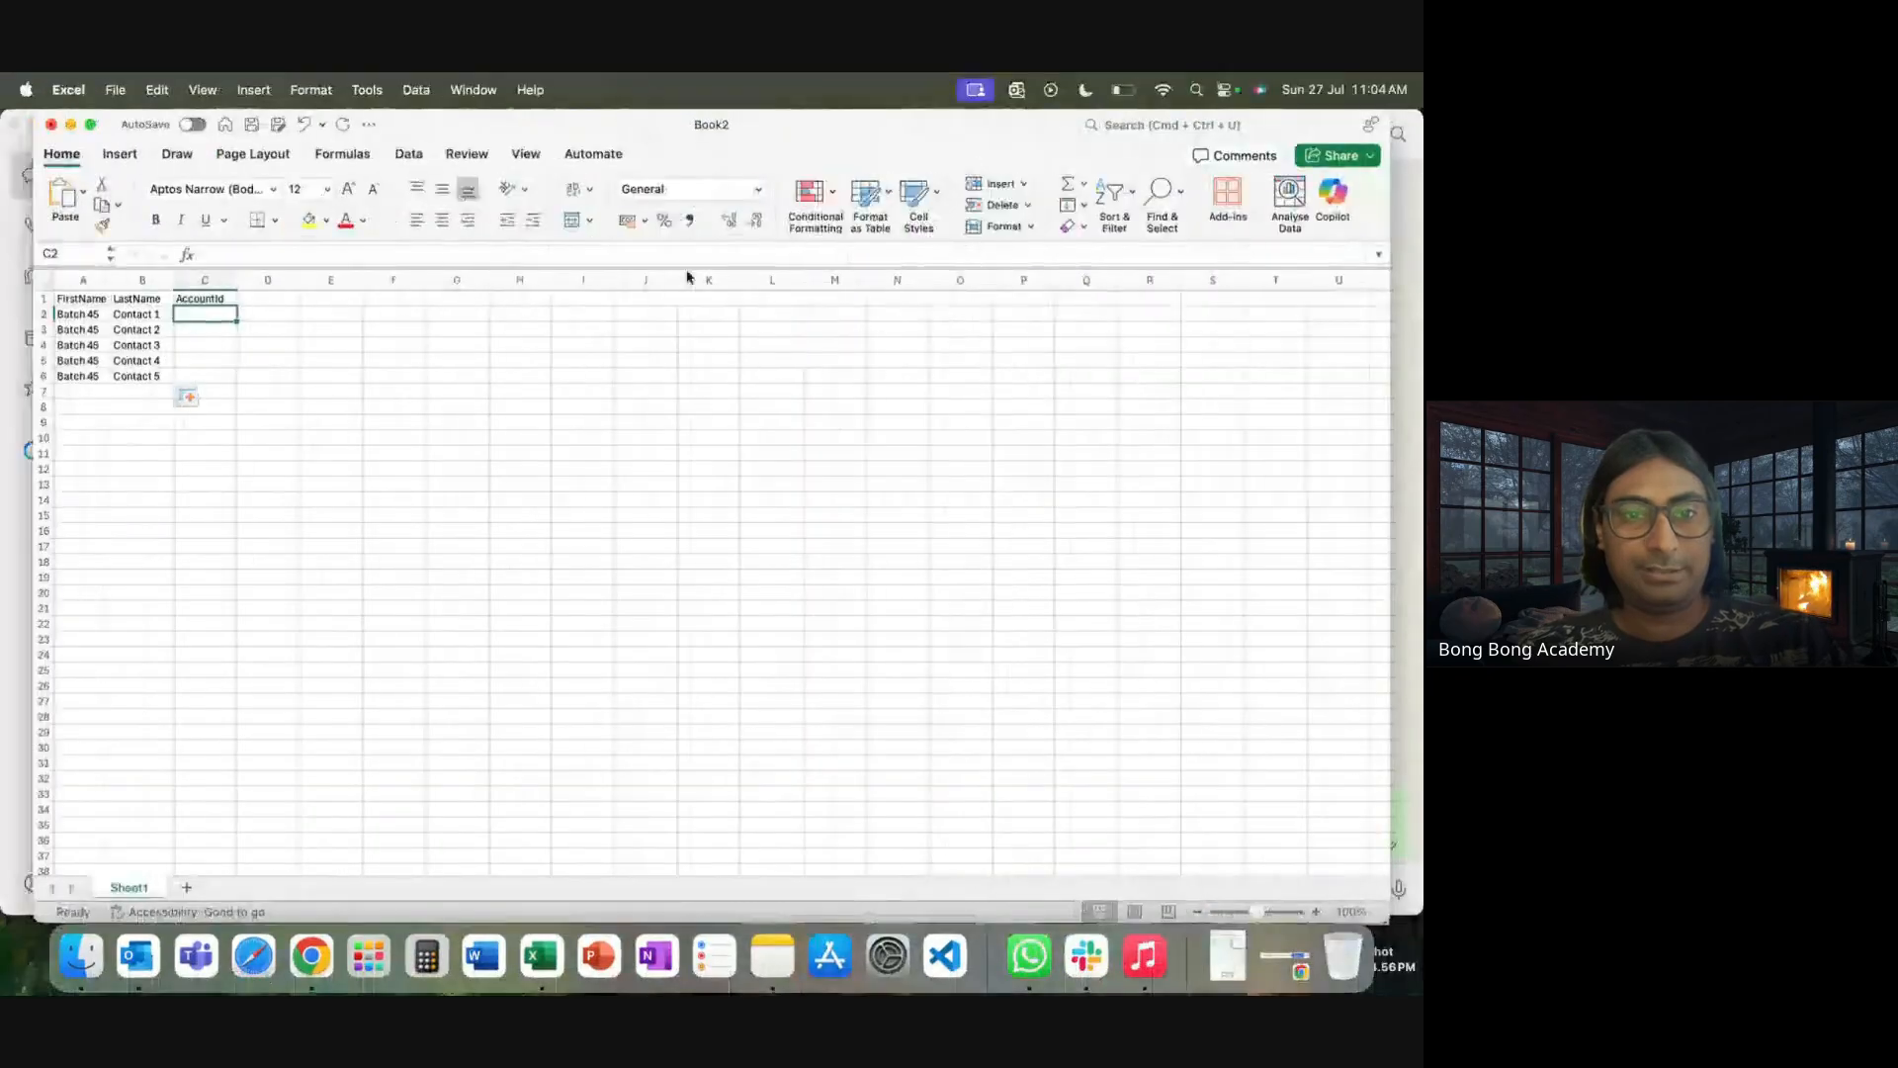
key(super+v)
Paste the Batch 45 - 1 account ID into C2 through C6 and widen column C
click(192, 298)
key(Down)
key(Down)
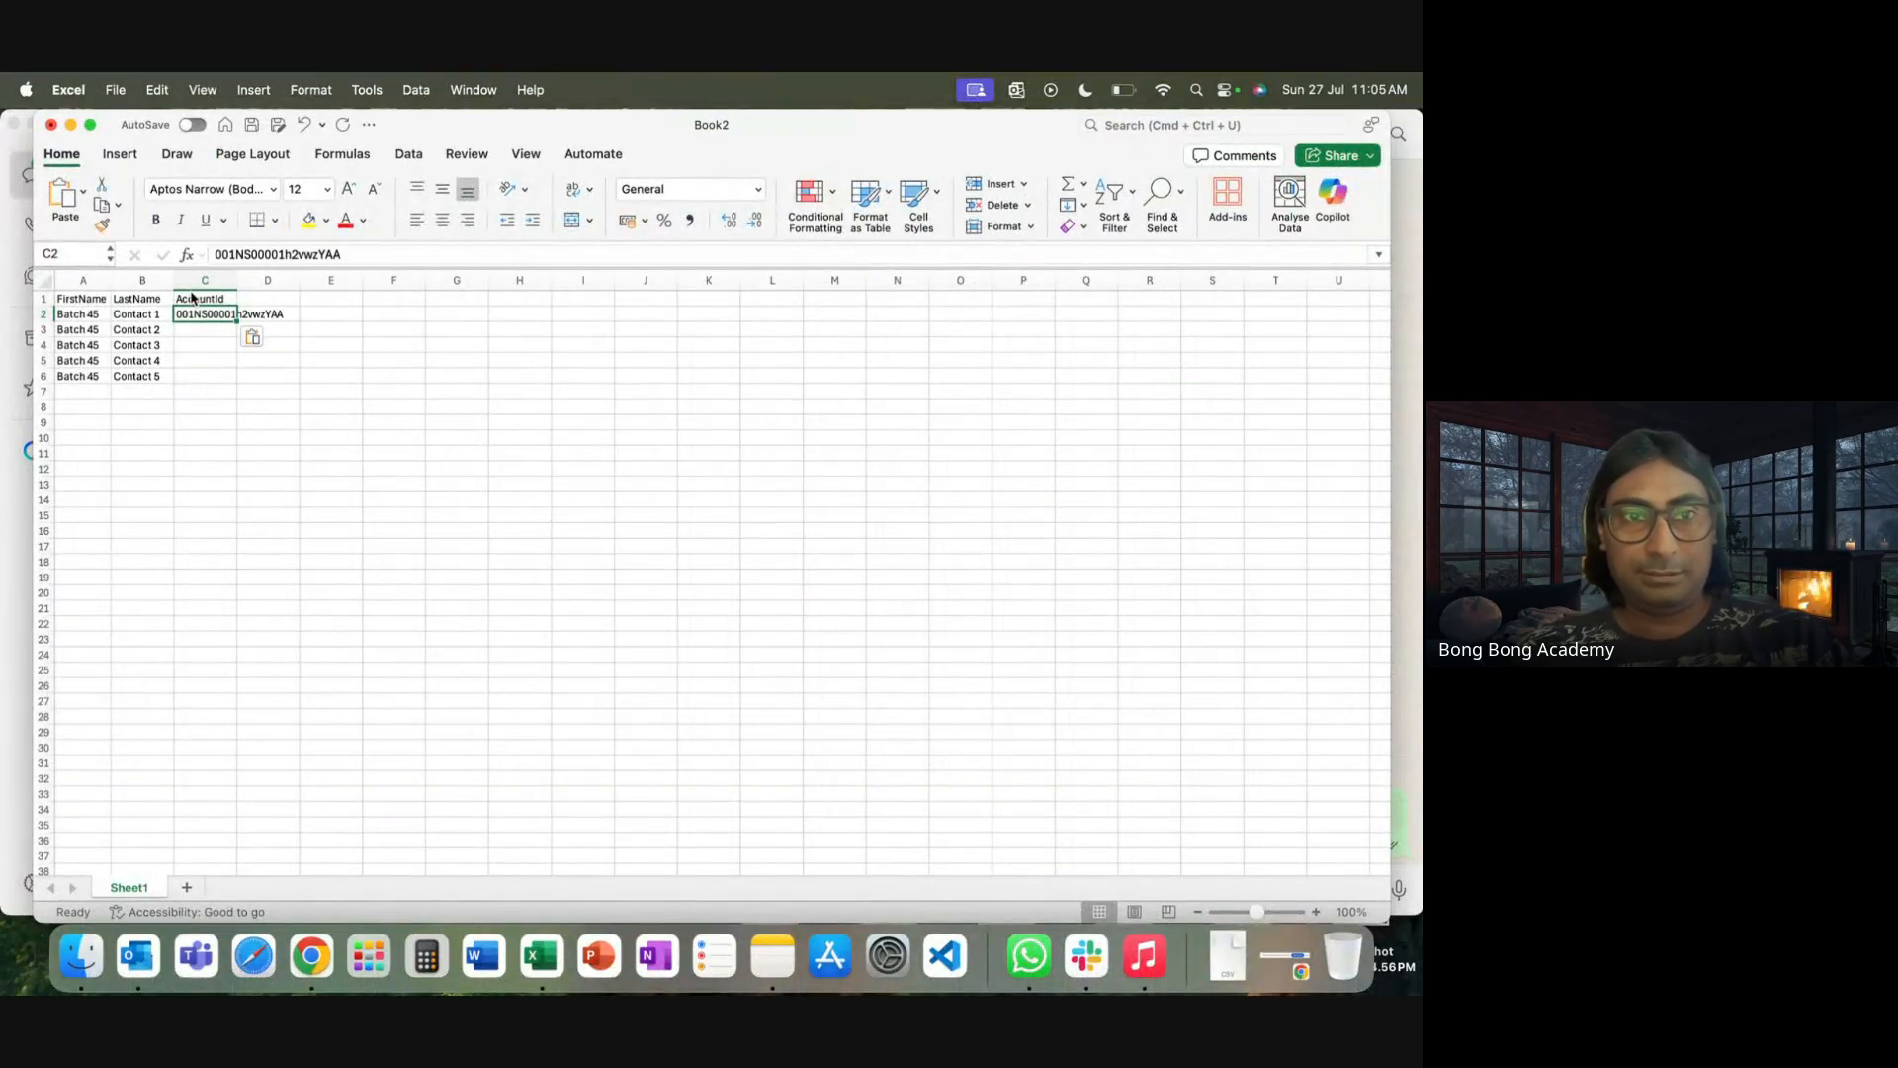
key(super+v)
key(Down)
key(super+v)
key(Down)
key(super+v)
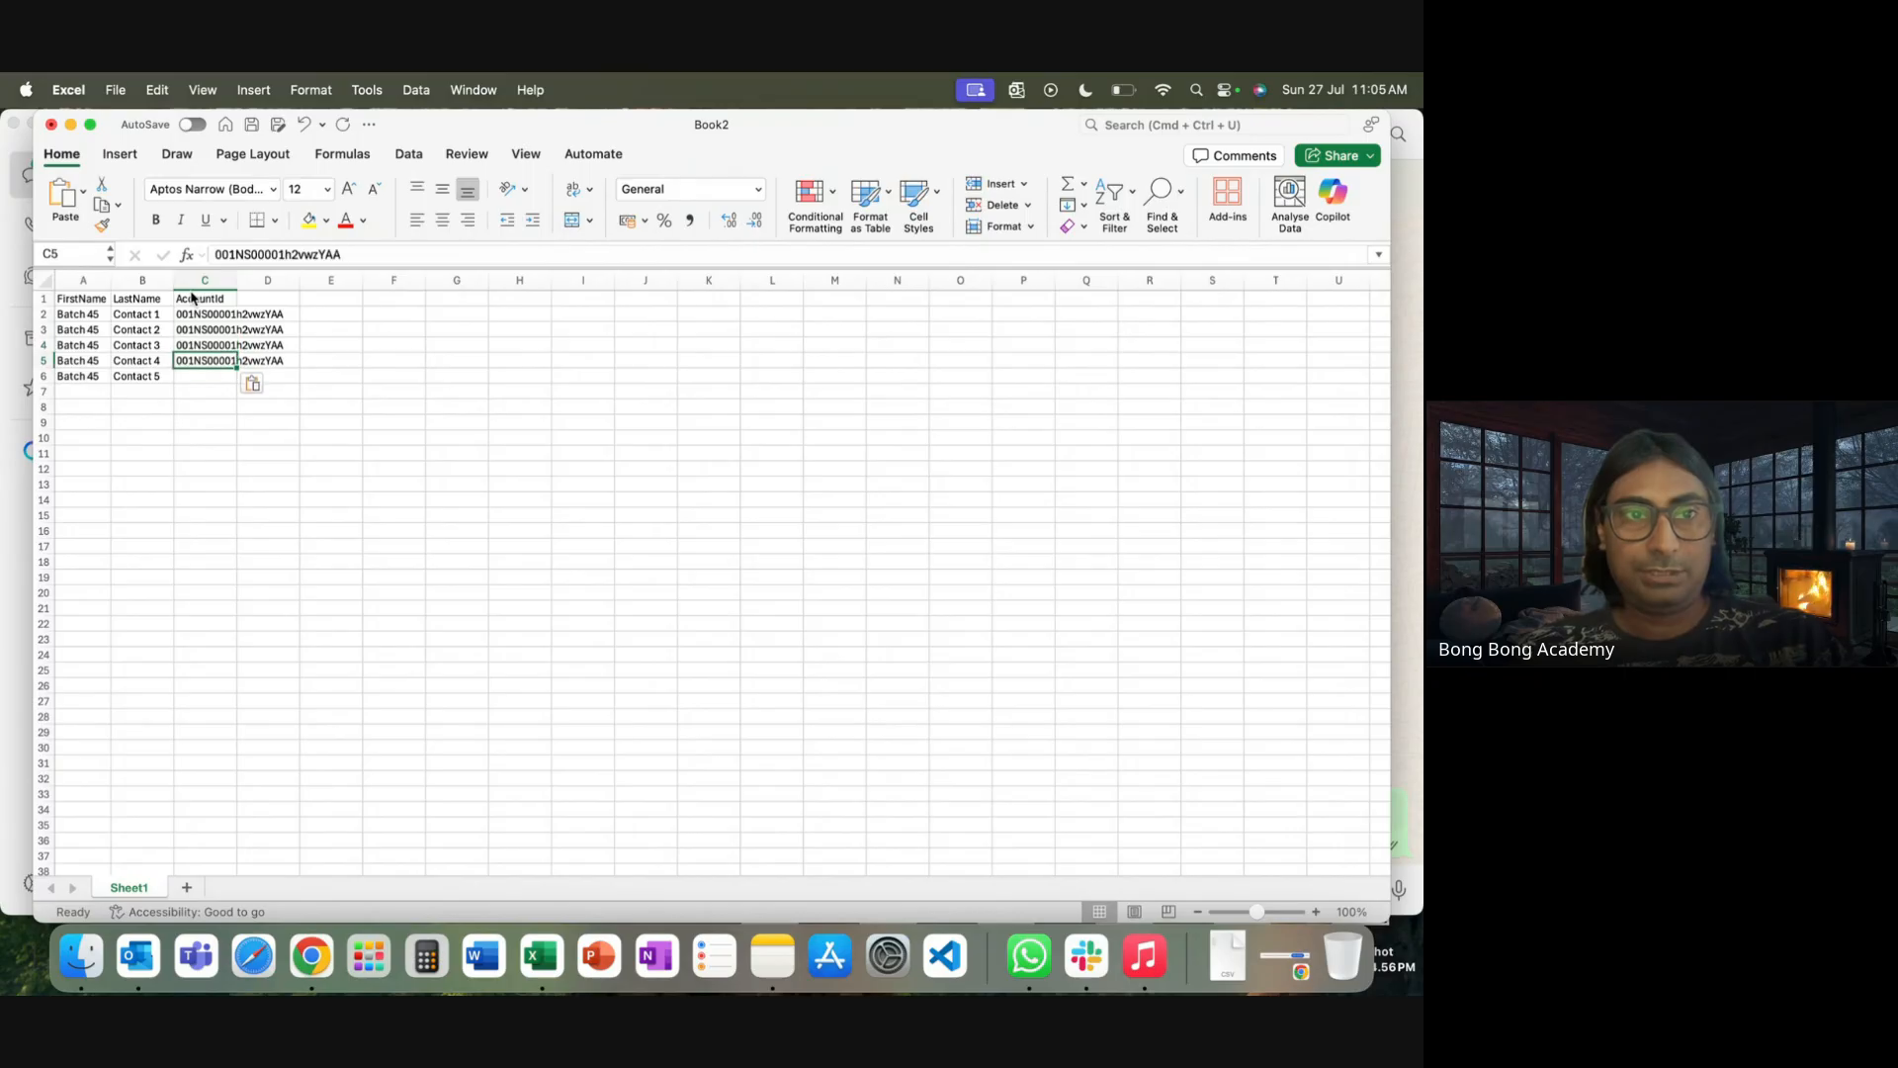
key(Down)
key(super+v)
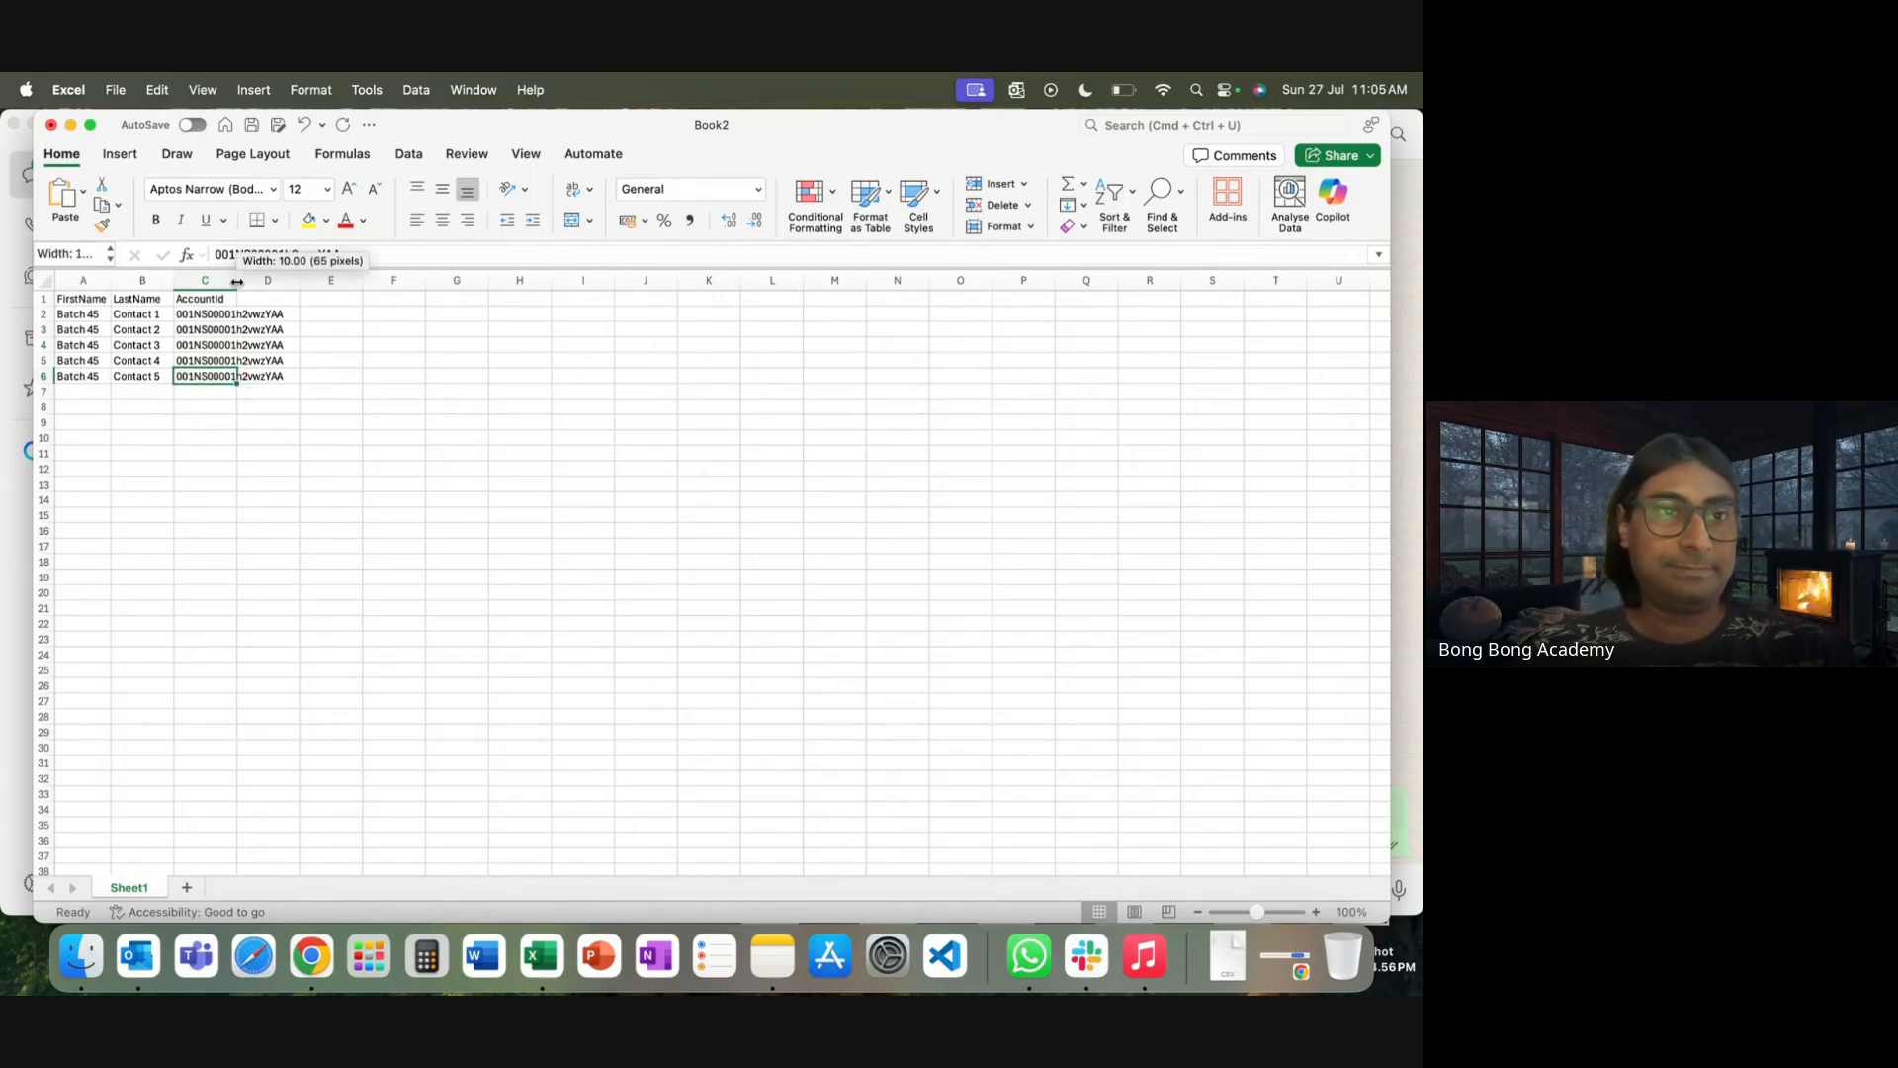
double_click(241, 286)
click(506, 546)
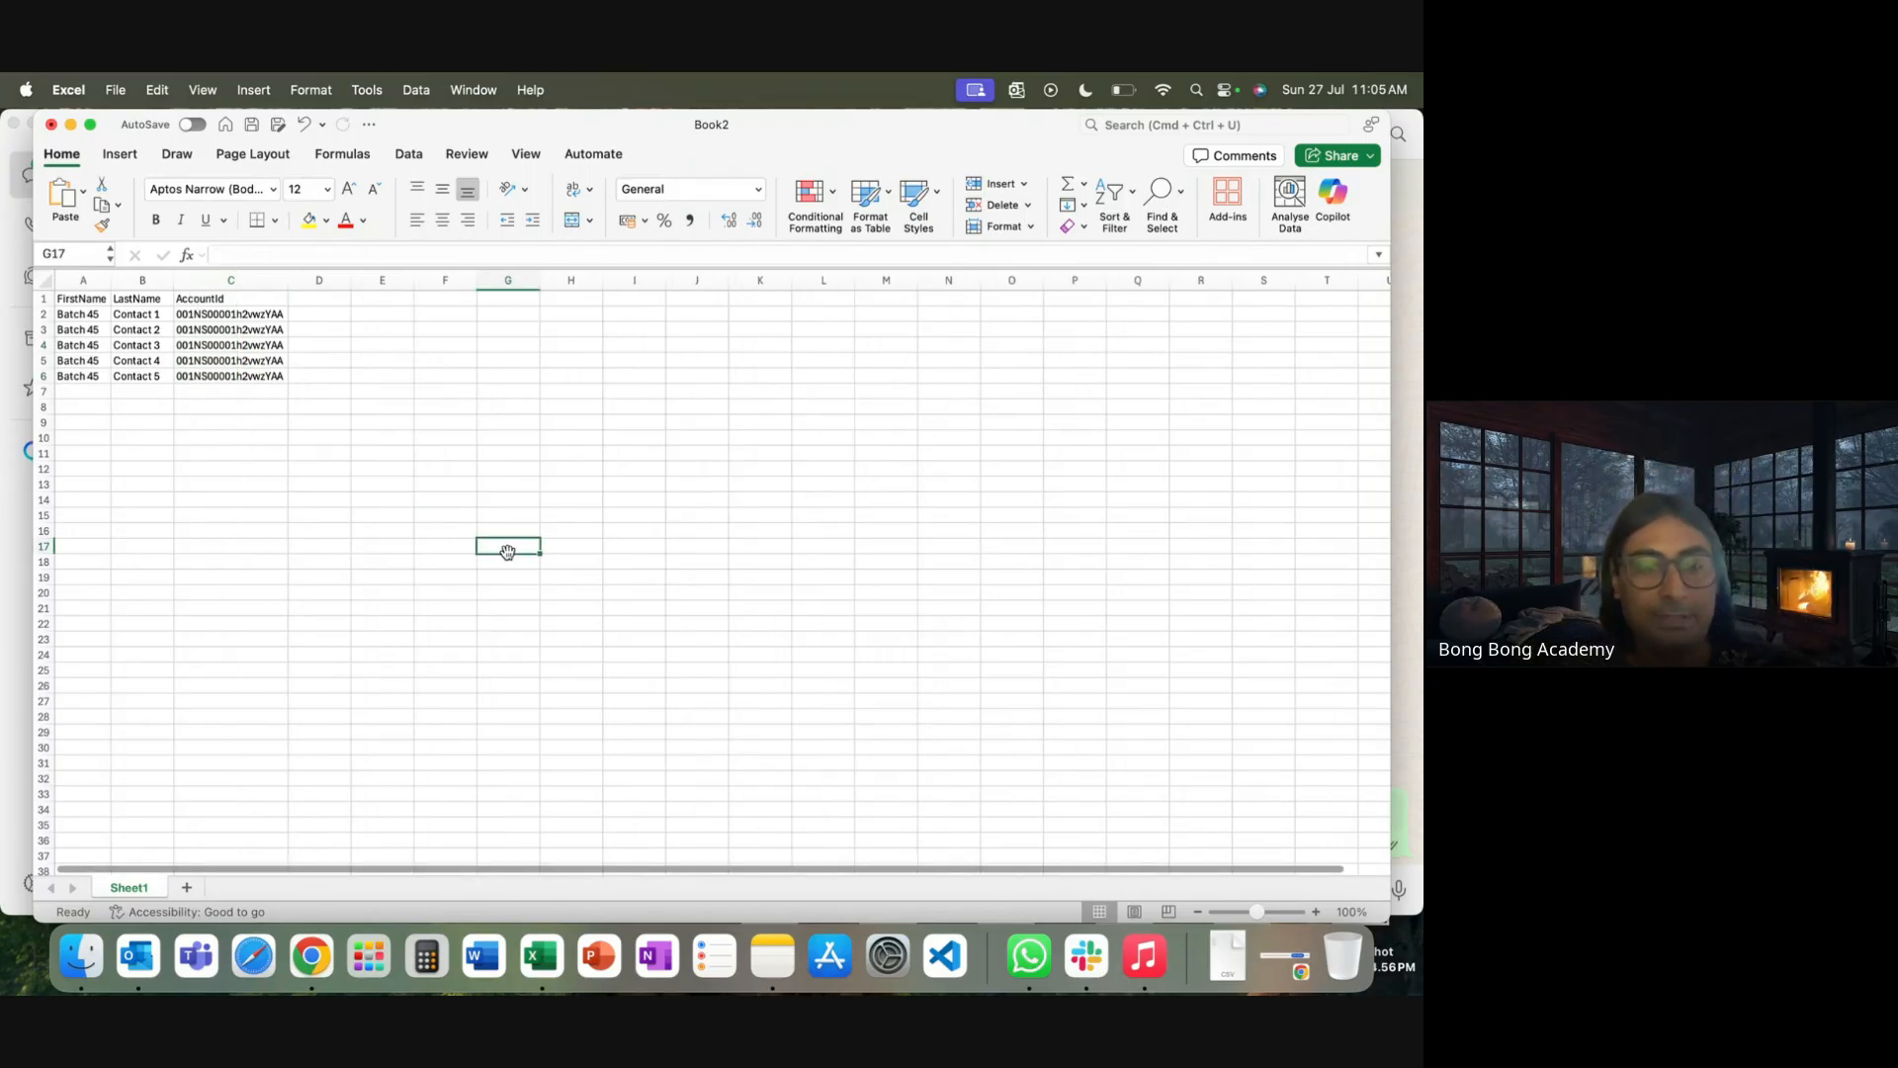
Save the sheet as NewContacts in CSV UTF-8 format
click(116, 90)
click(182, 263)
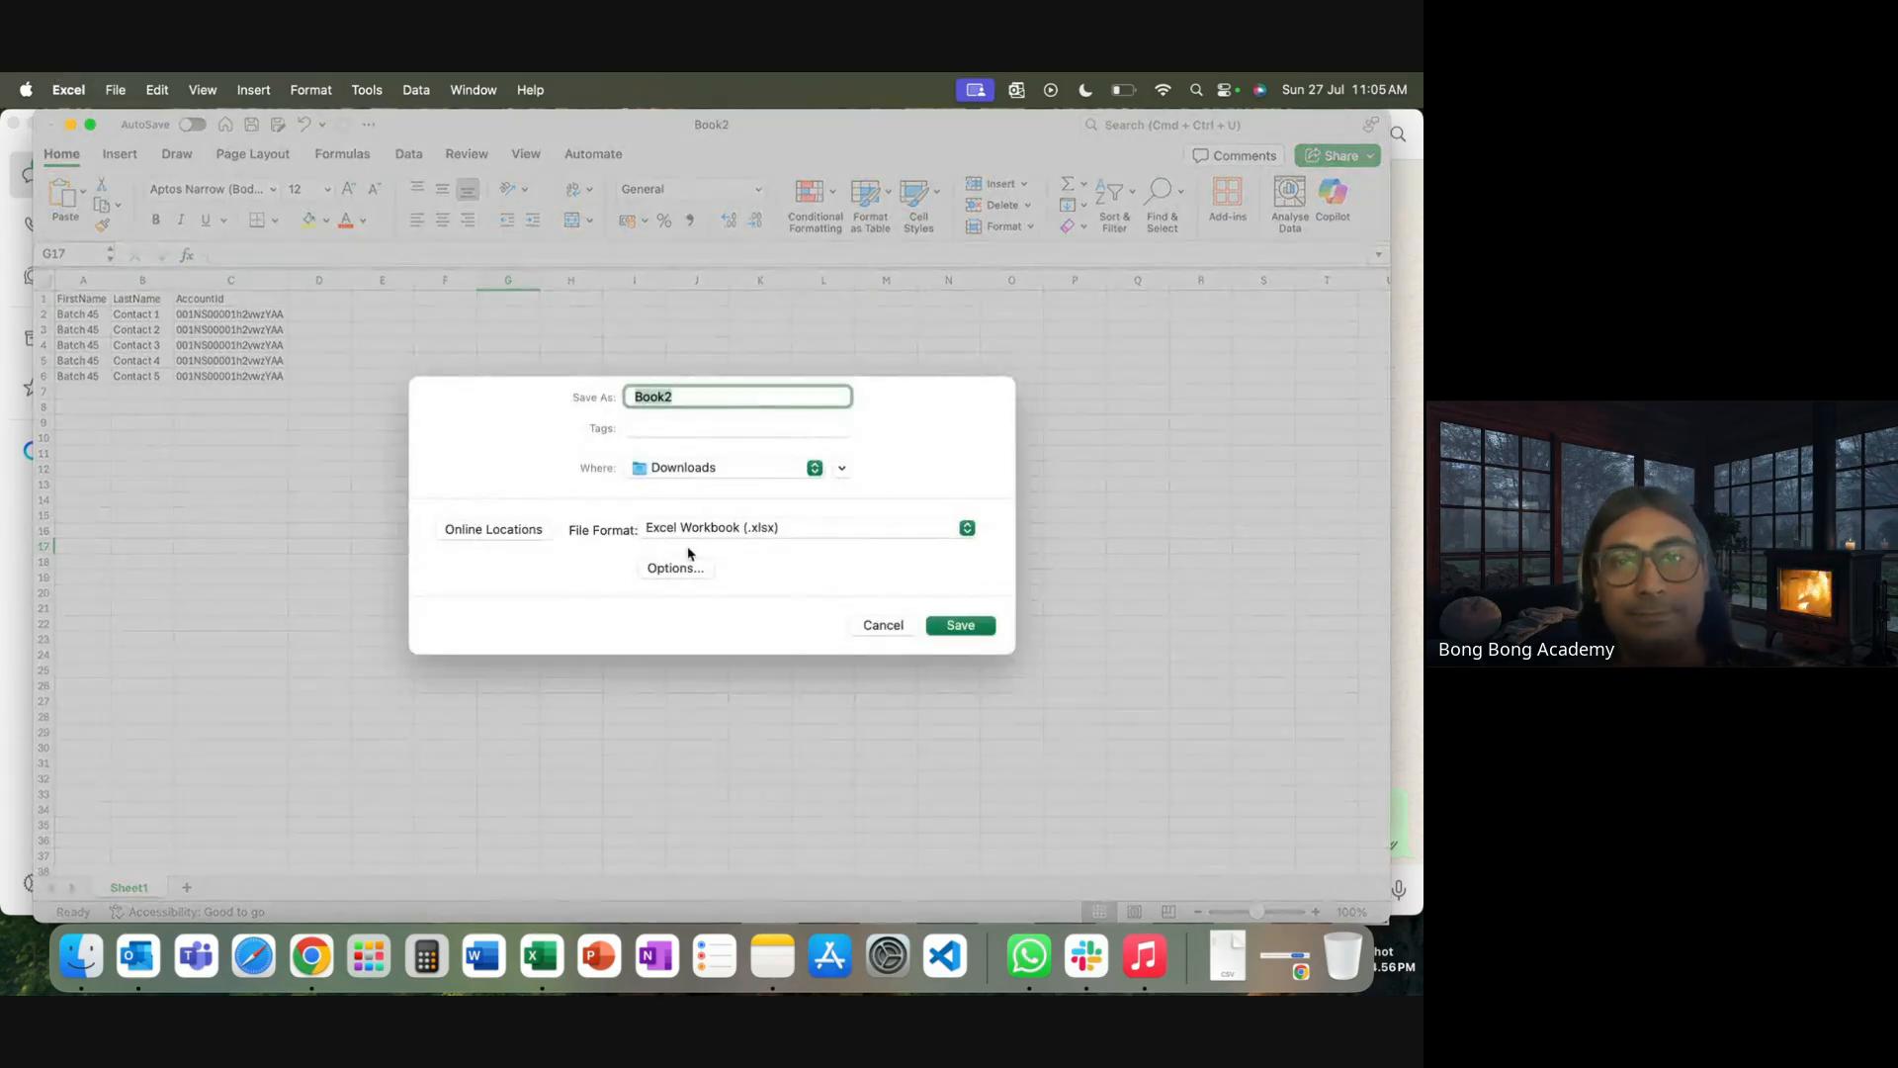
click(767, 524)
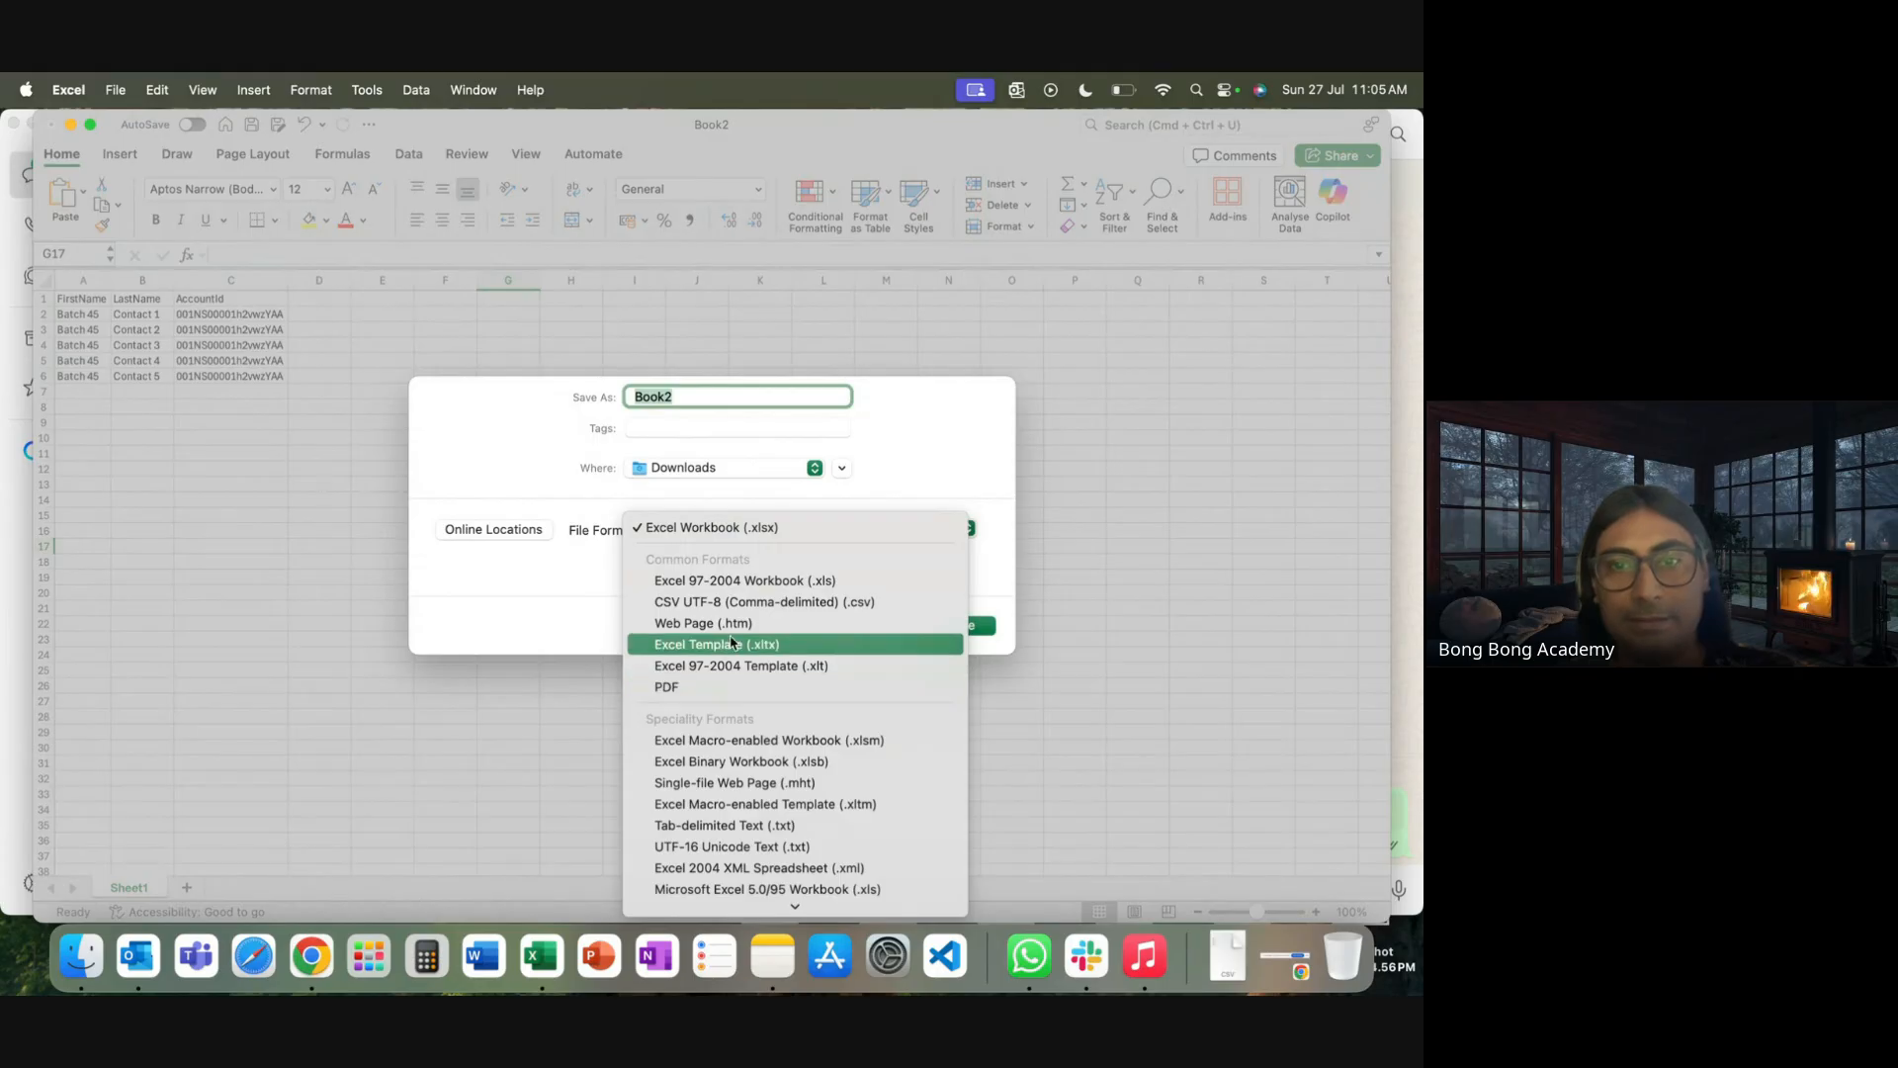
click(766, 605)
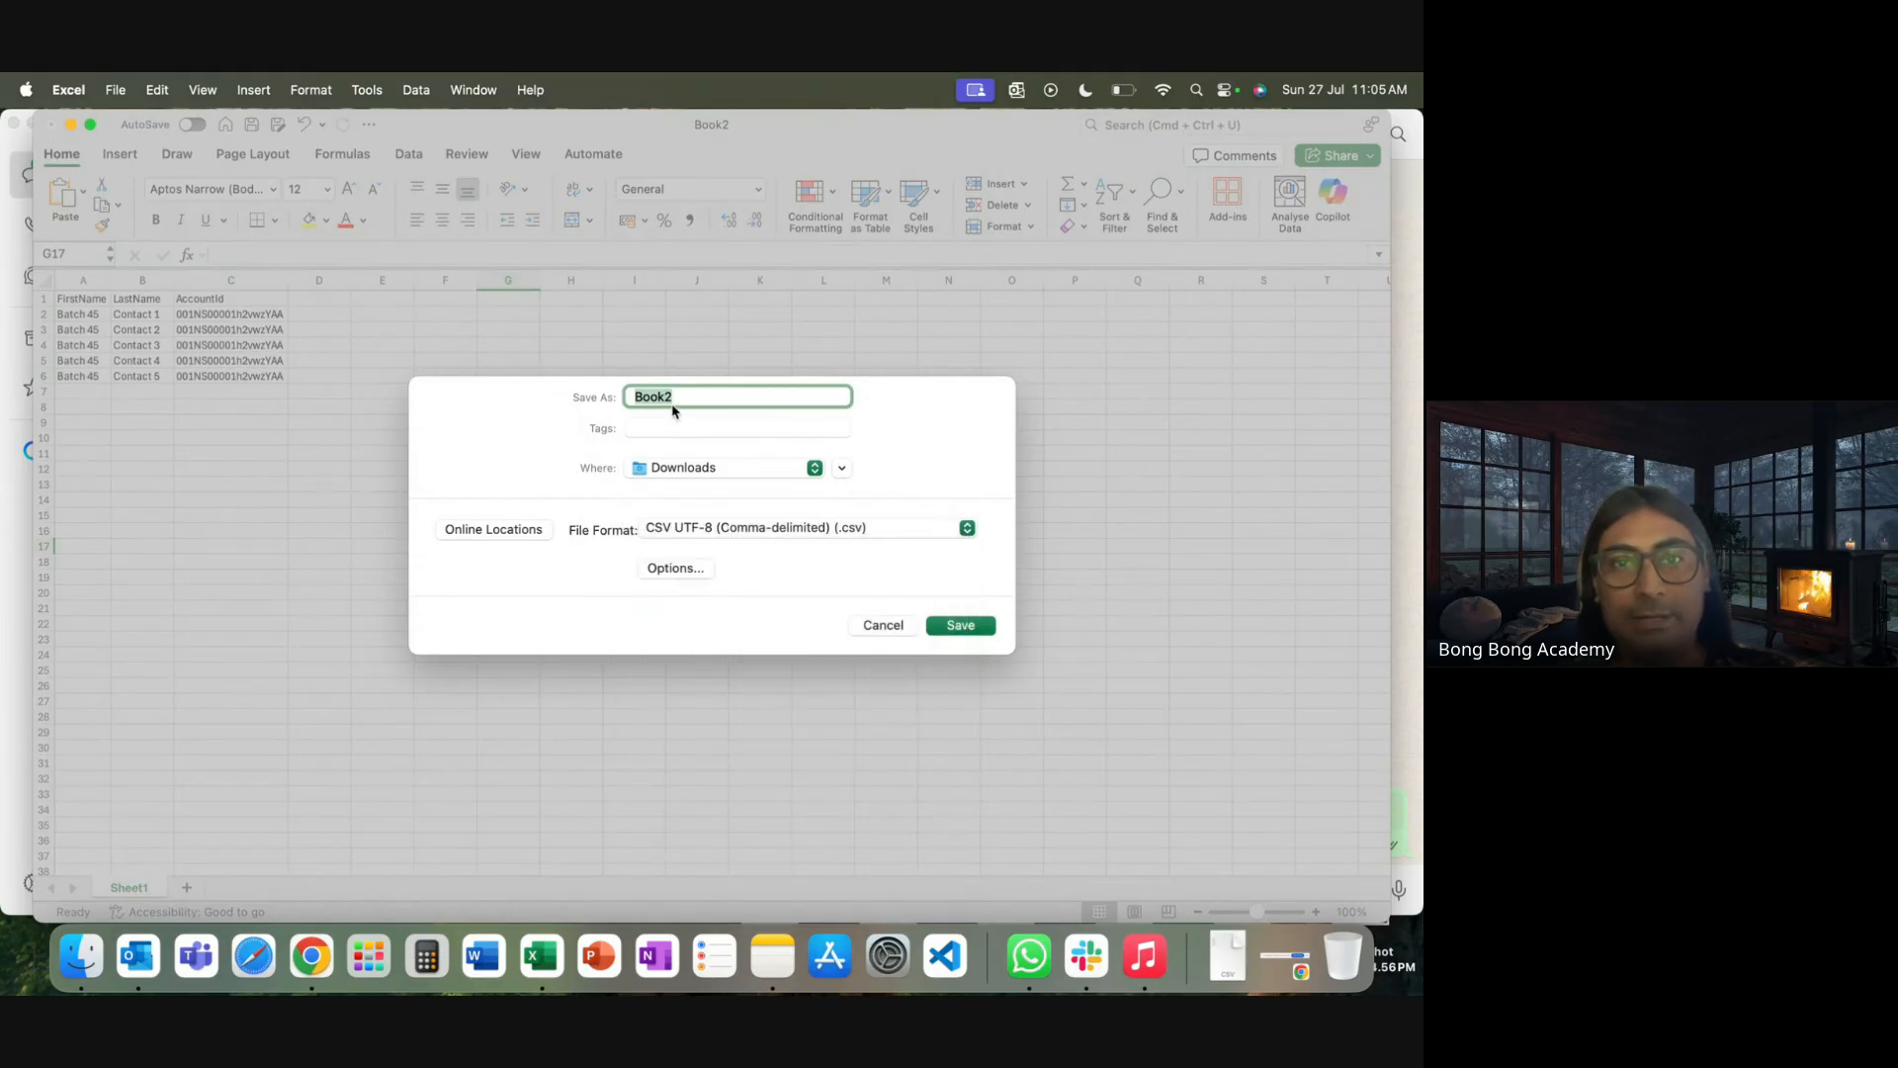
text(NewCOn)
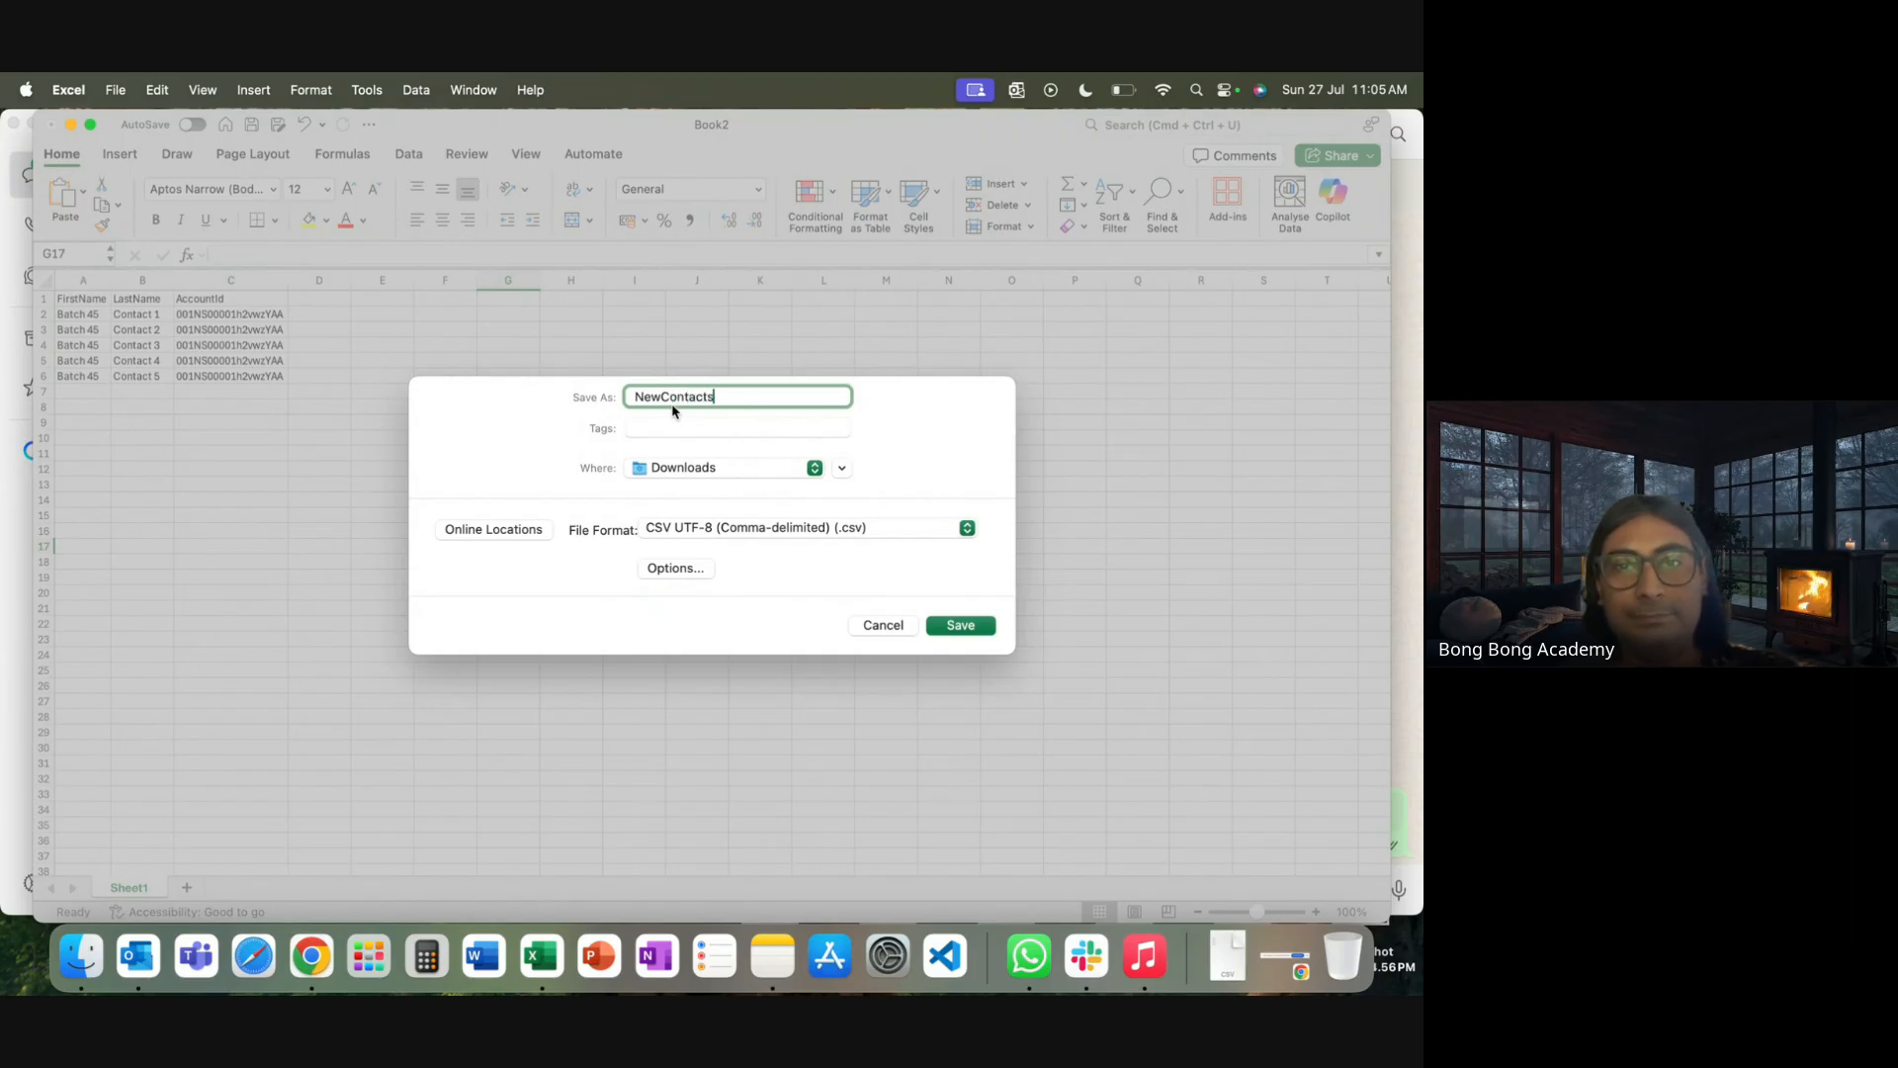
click(961, 629)
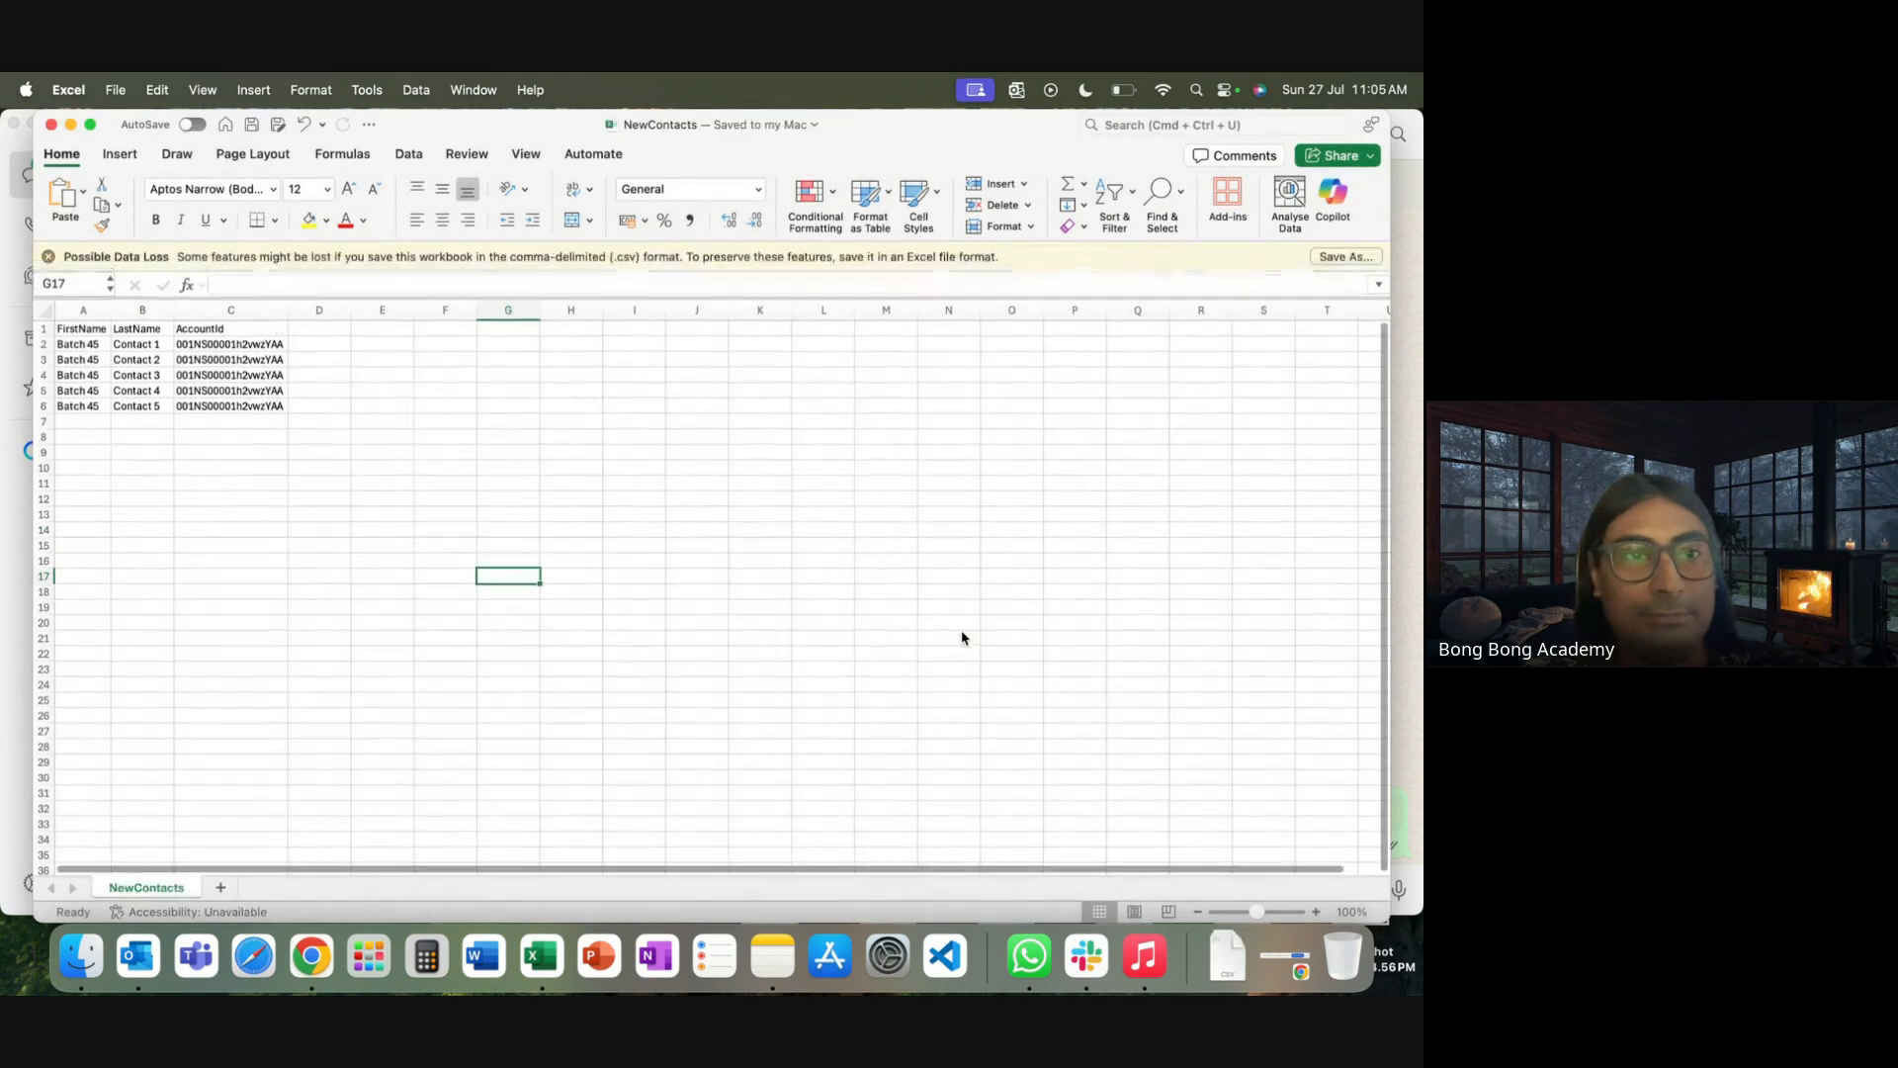
click(308, 955)
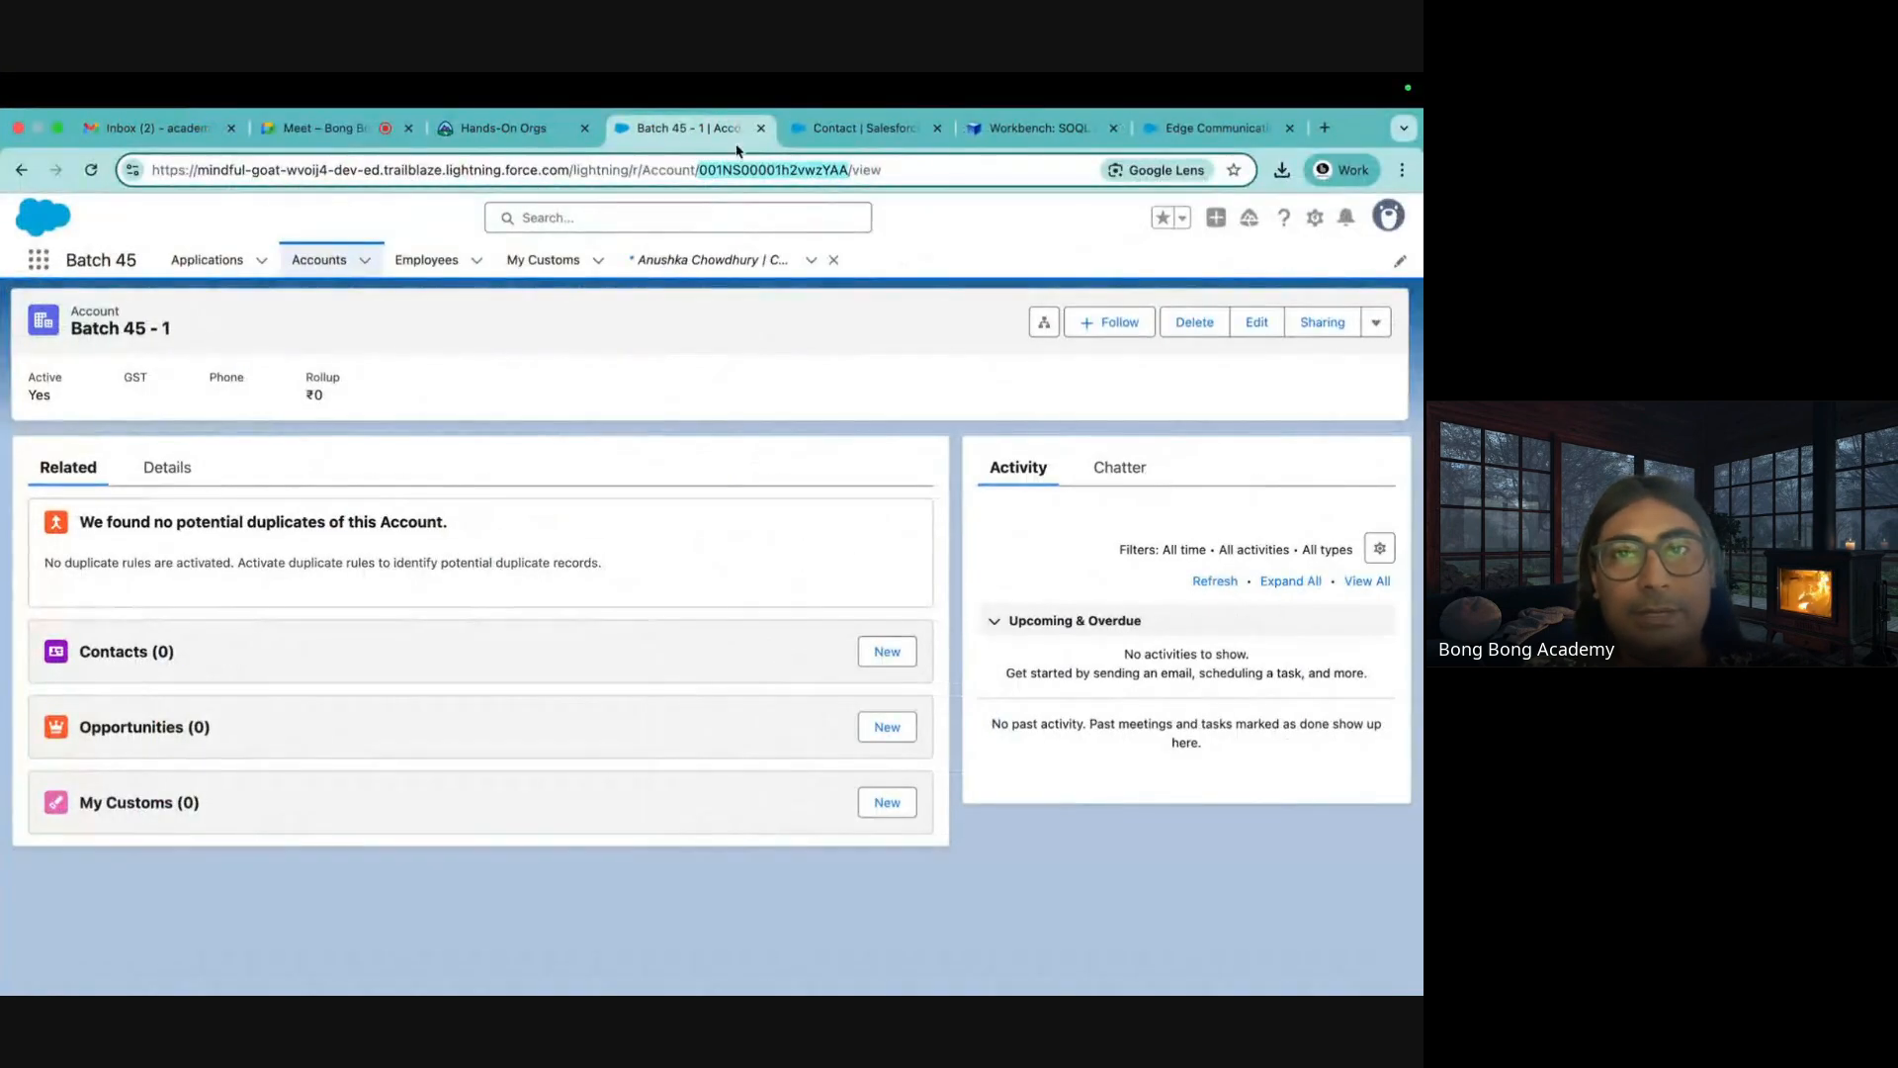
Start a Workbench Contact insert from file and upload NewContacts.csv from Downloads
click(1036, 128)
scroll(791, 395, up, 4)
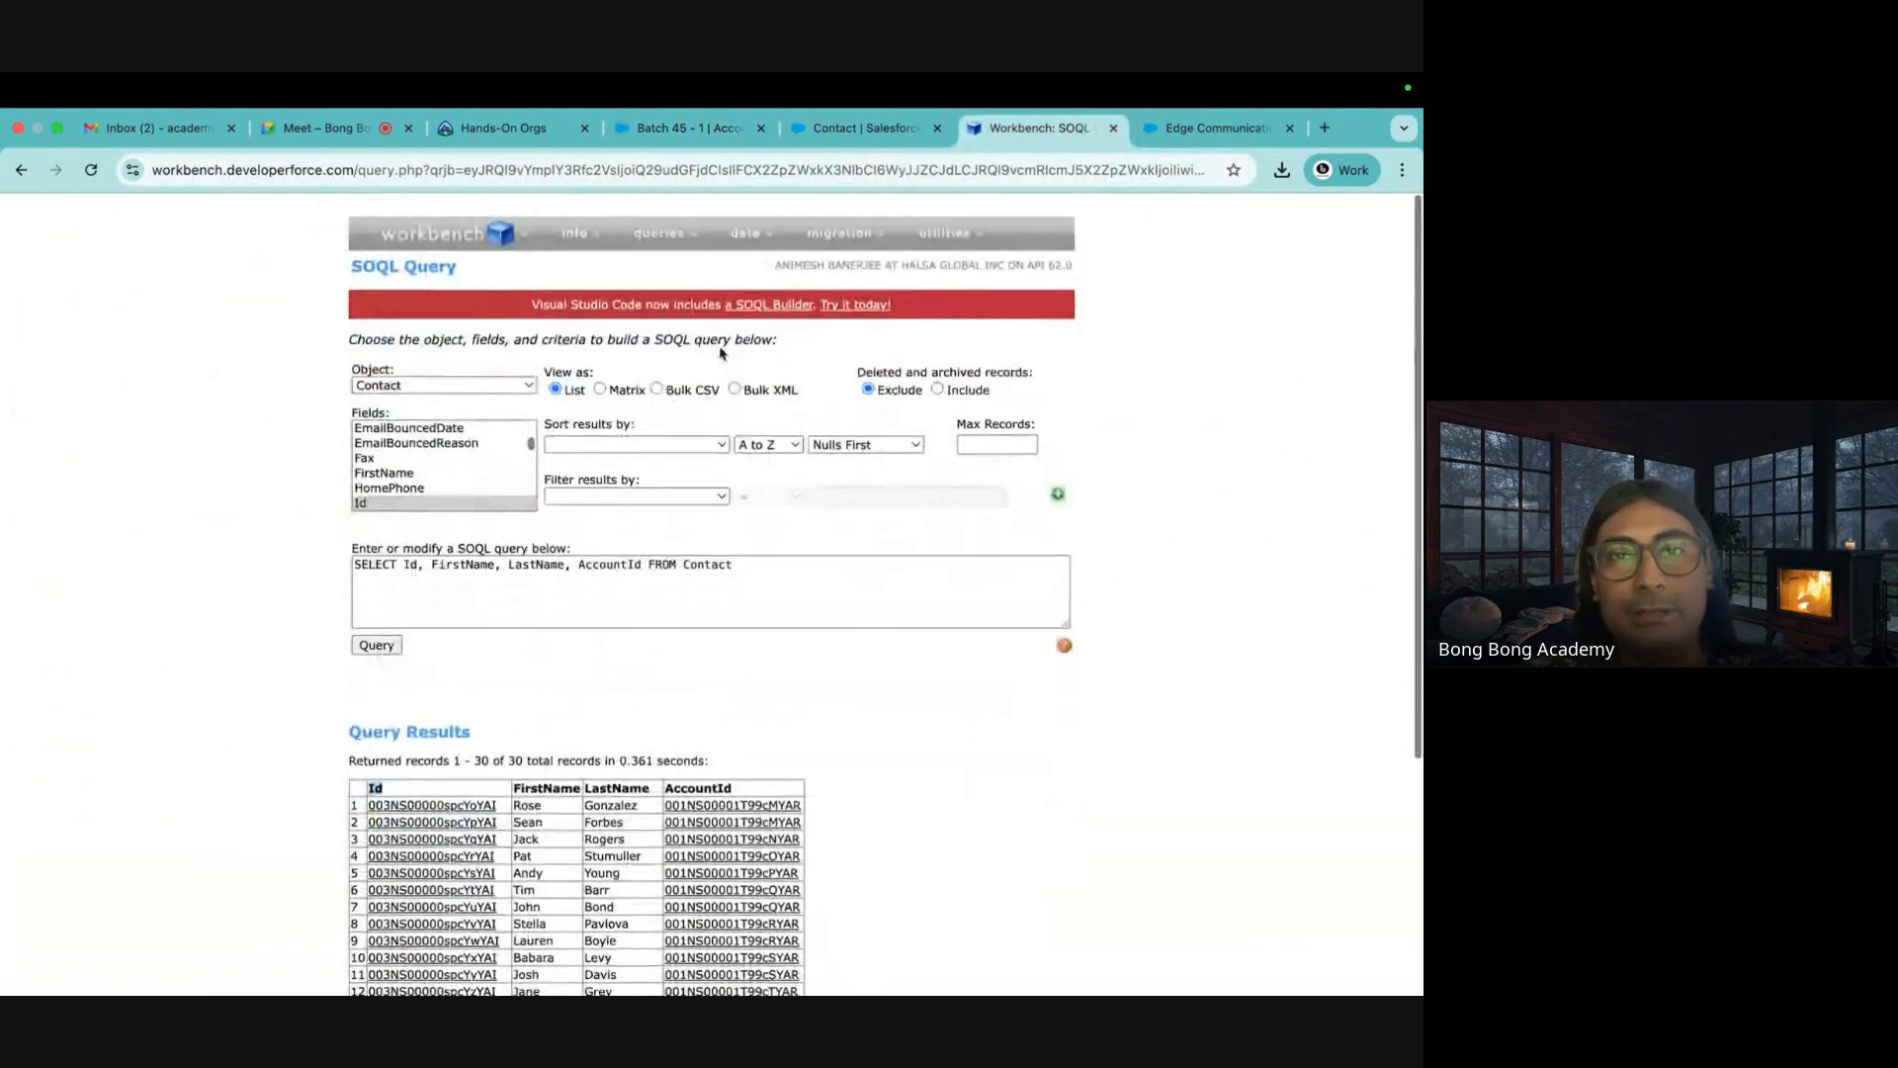
click(736, 249)
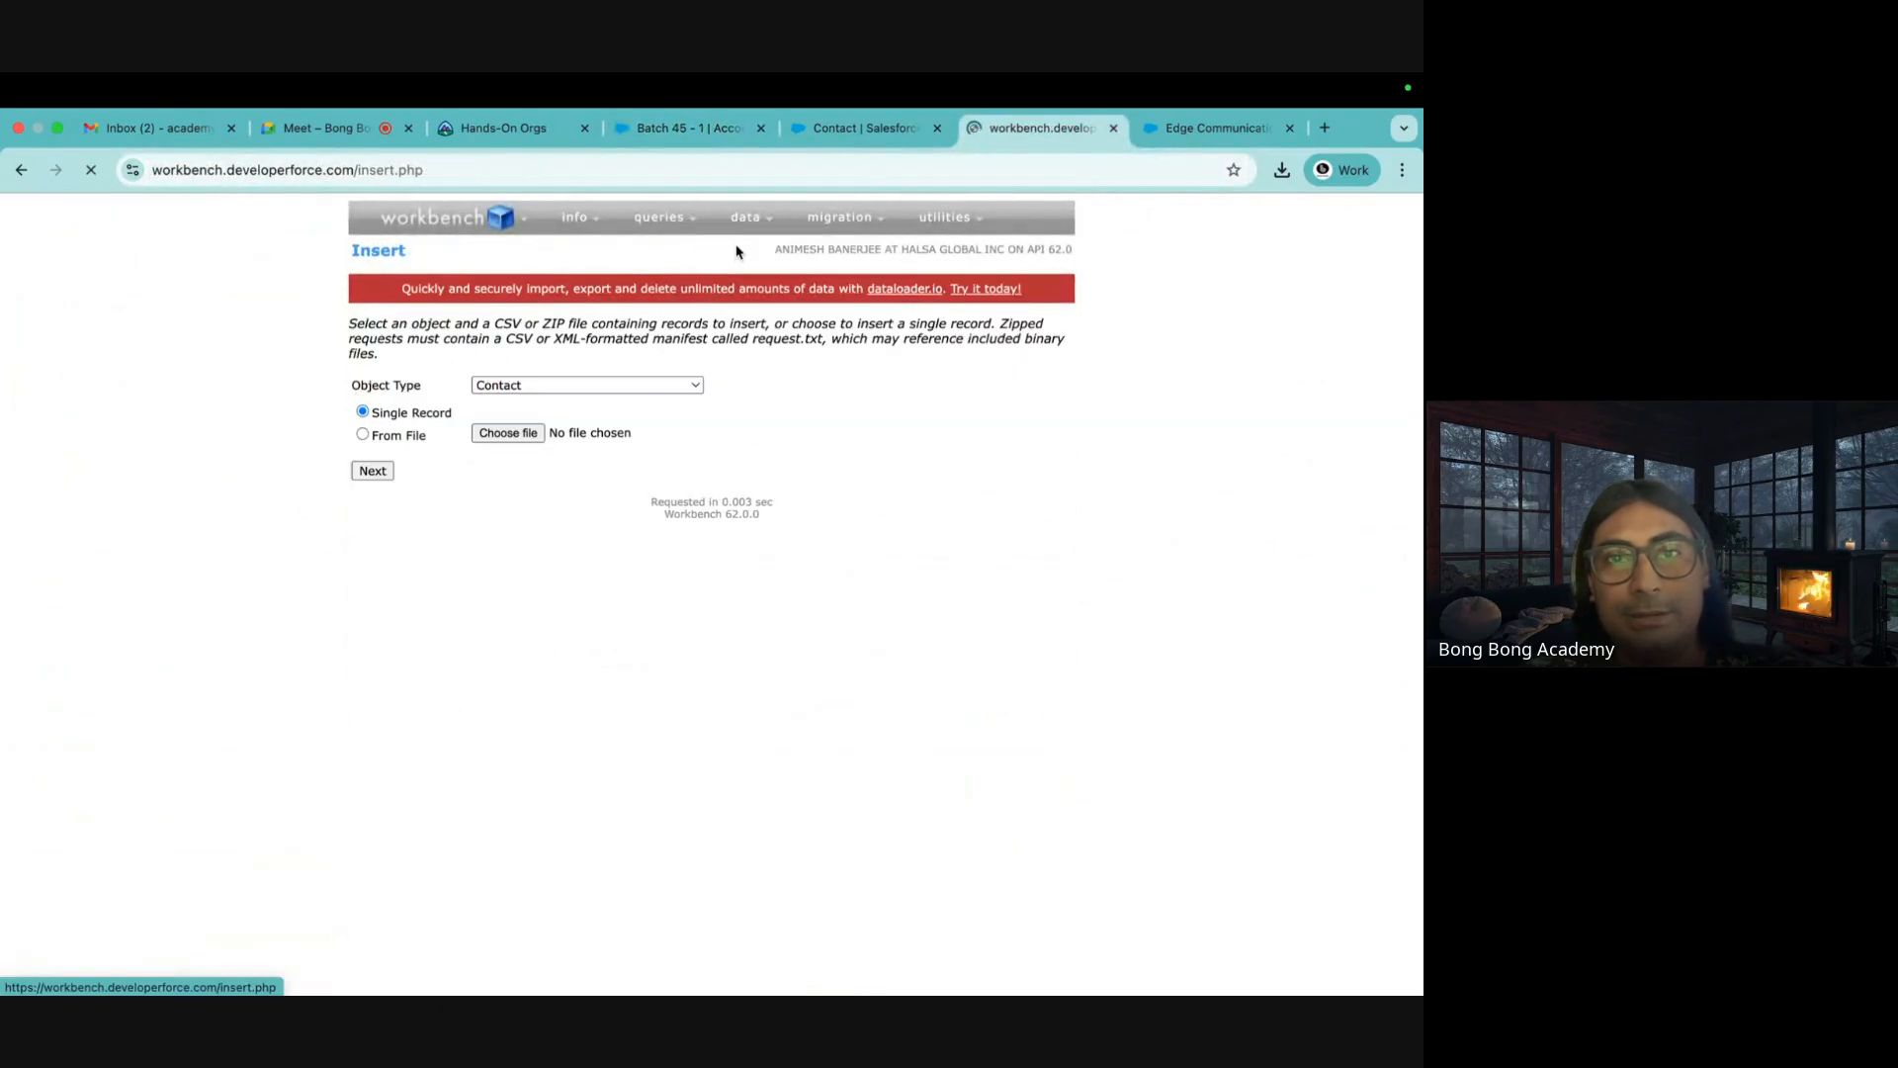
click(411, 436)
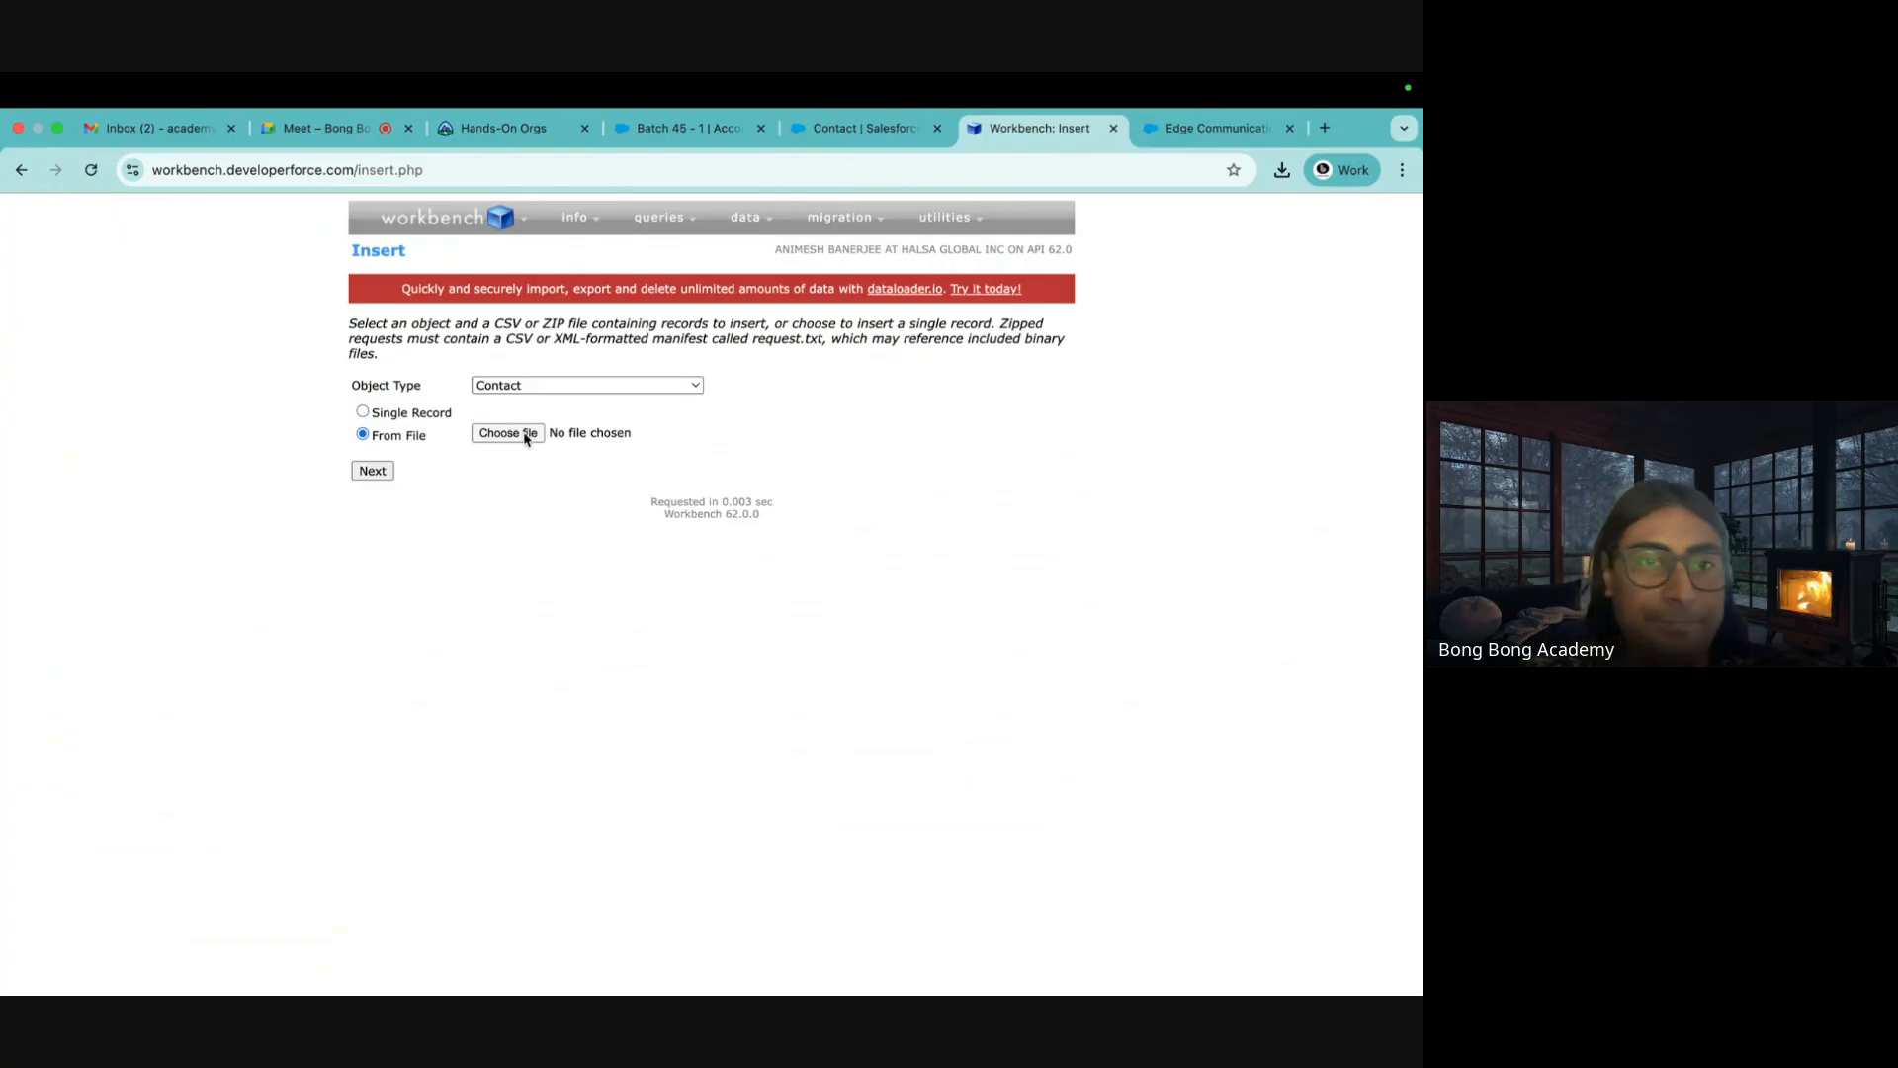
click(526, 439)
click(269, 525)
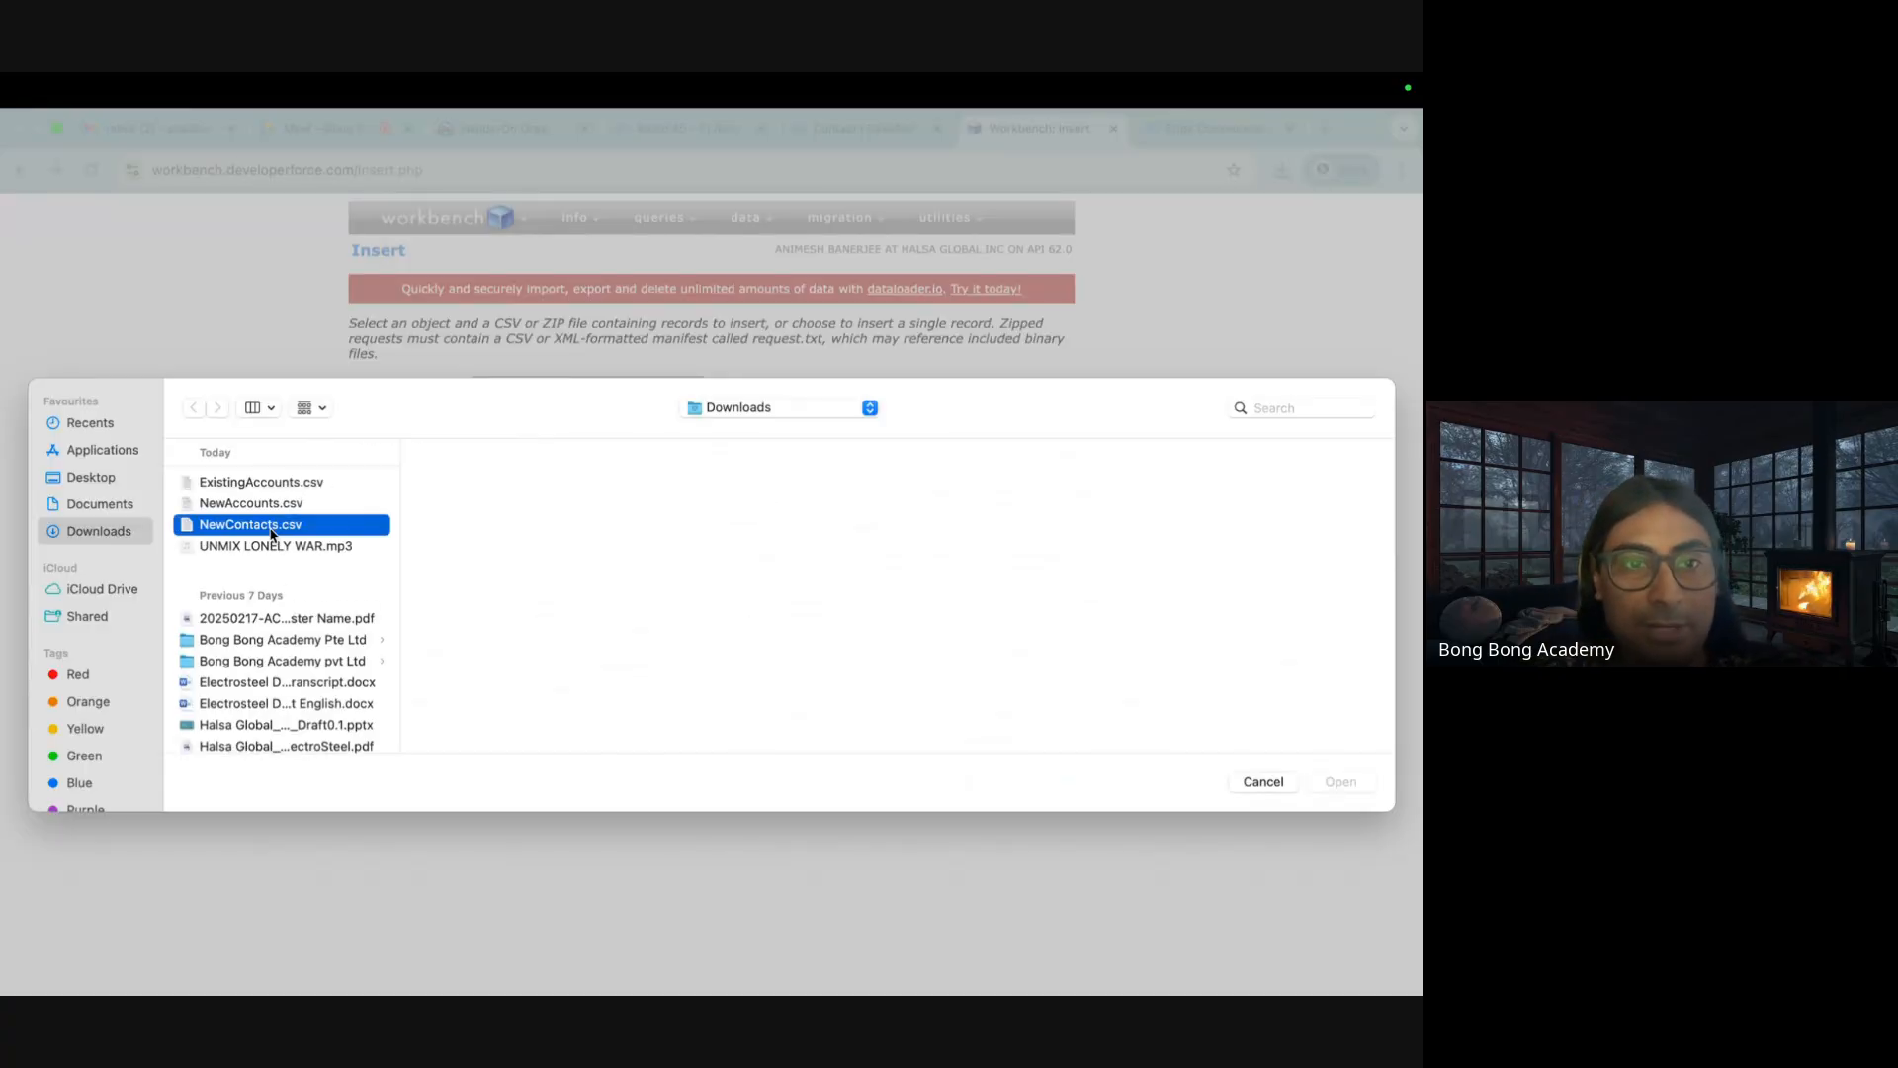
click(1336, 781)
click(373, 471)
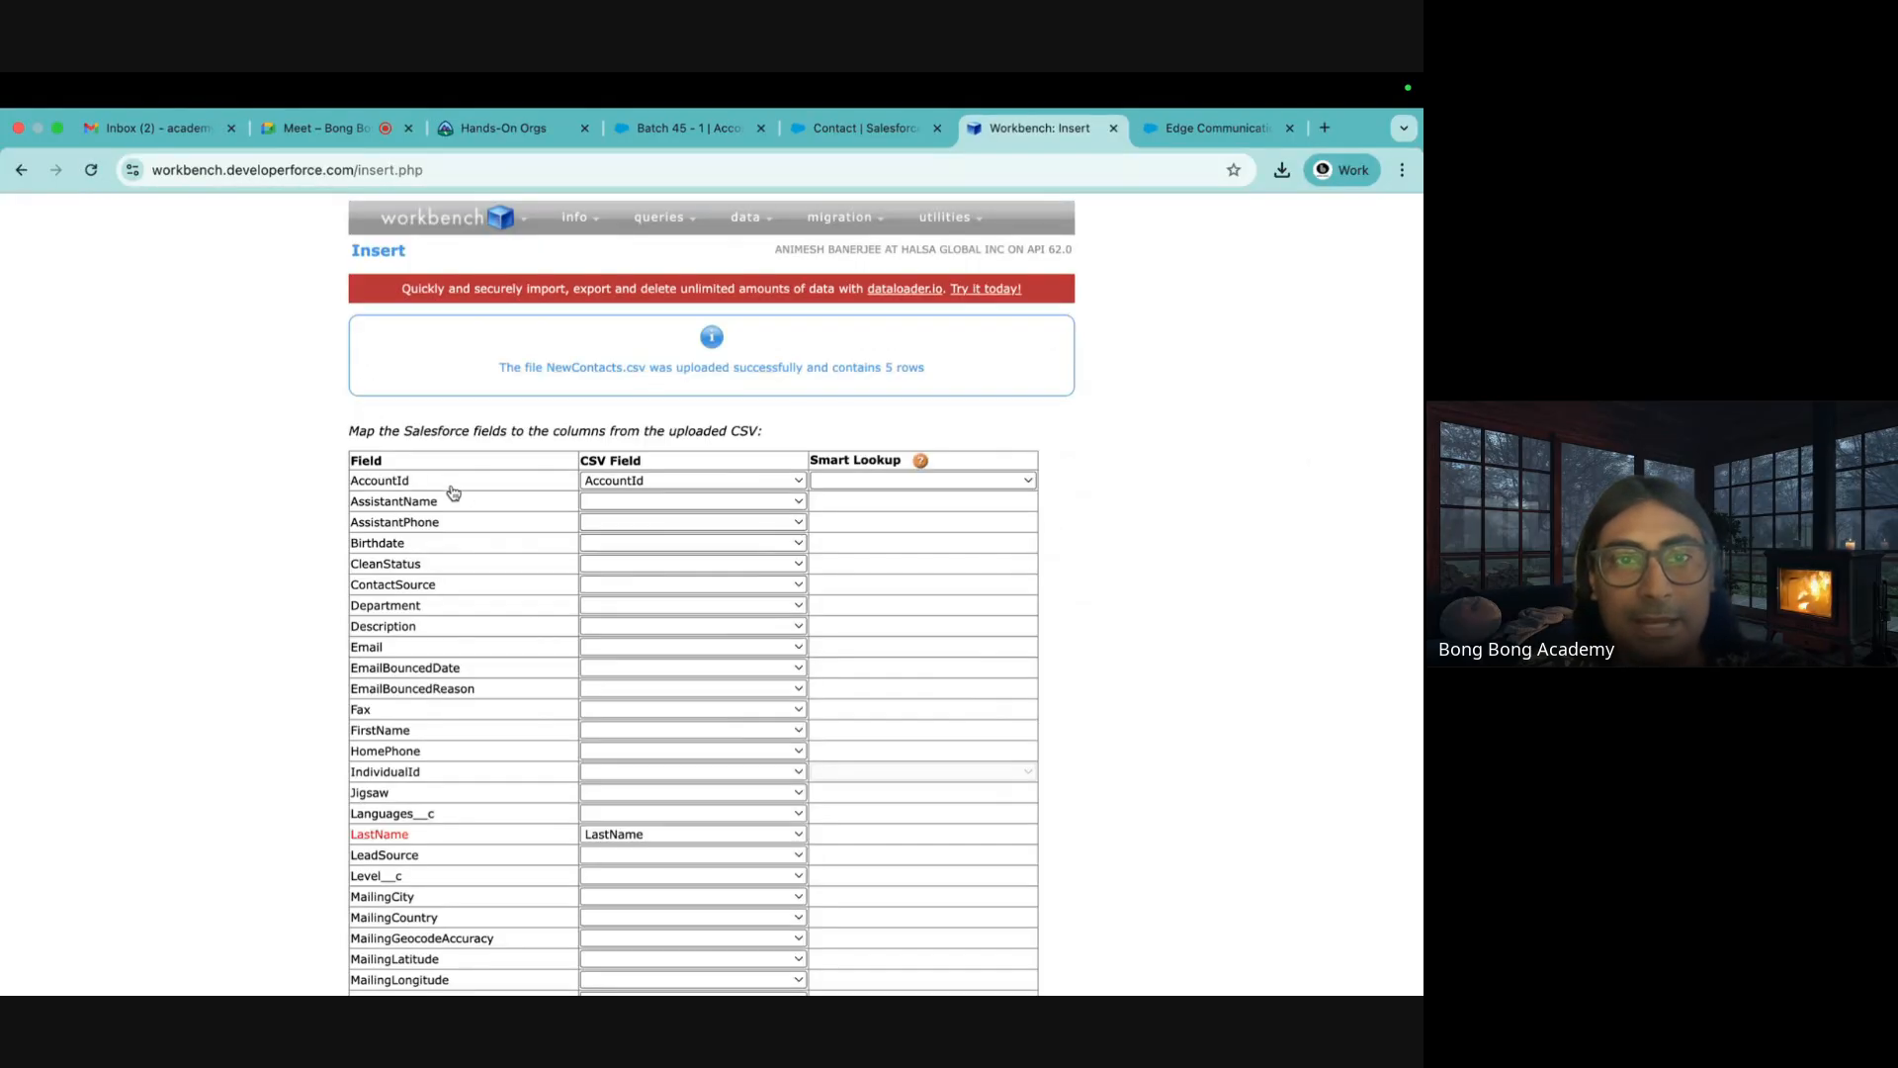
Map AccountId and FirstName to their CSV columns and confirm inserting the five contacts
click(630, 481)
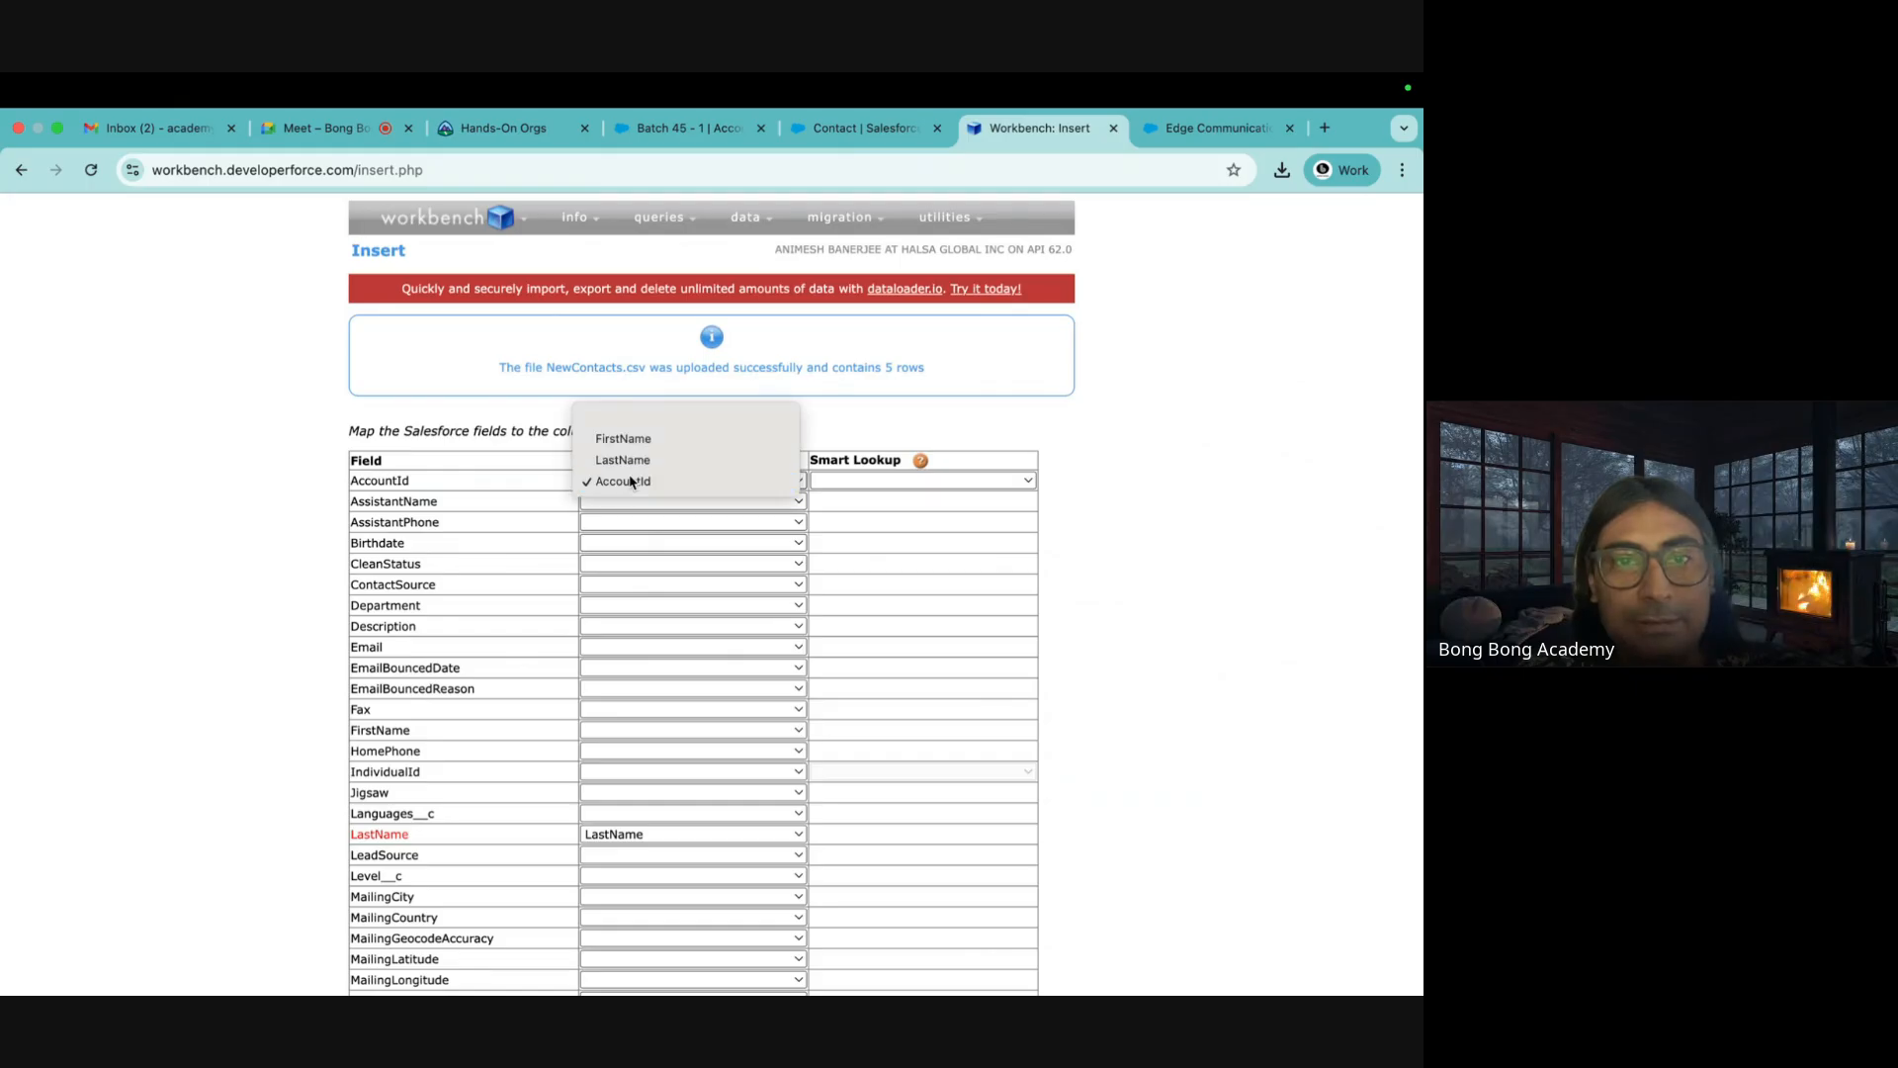
click(631, 481)
scroll(633, 593, down, 3)
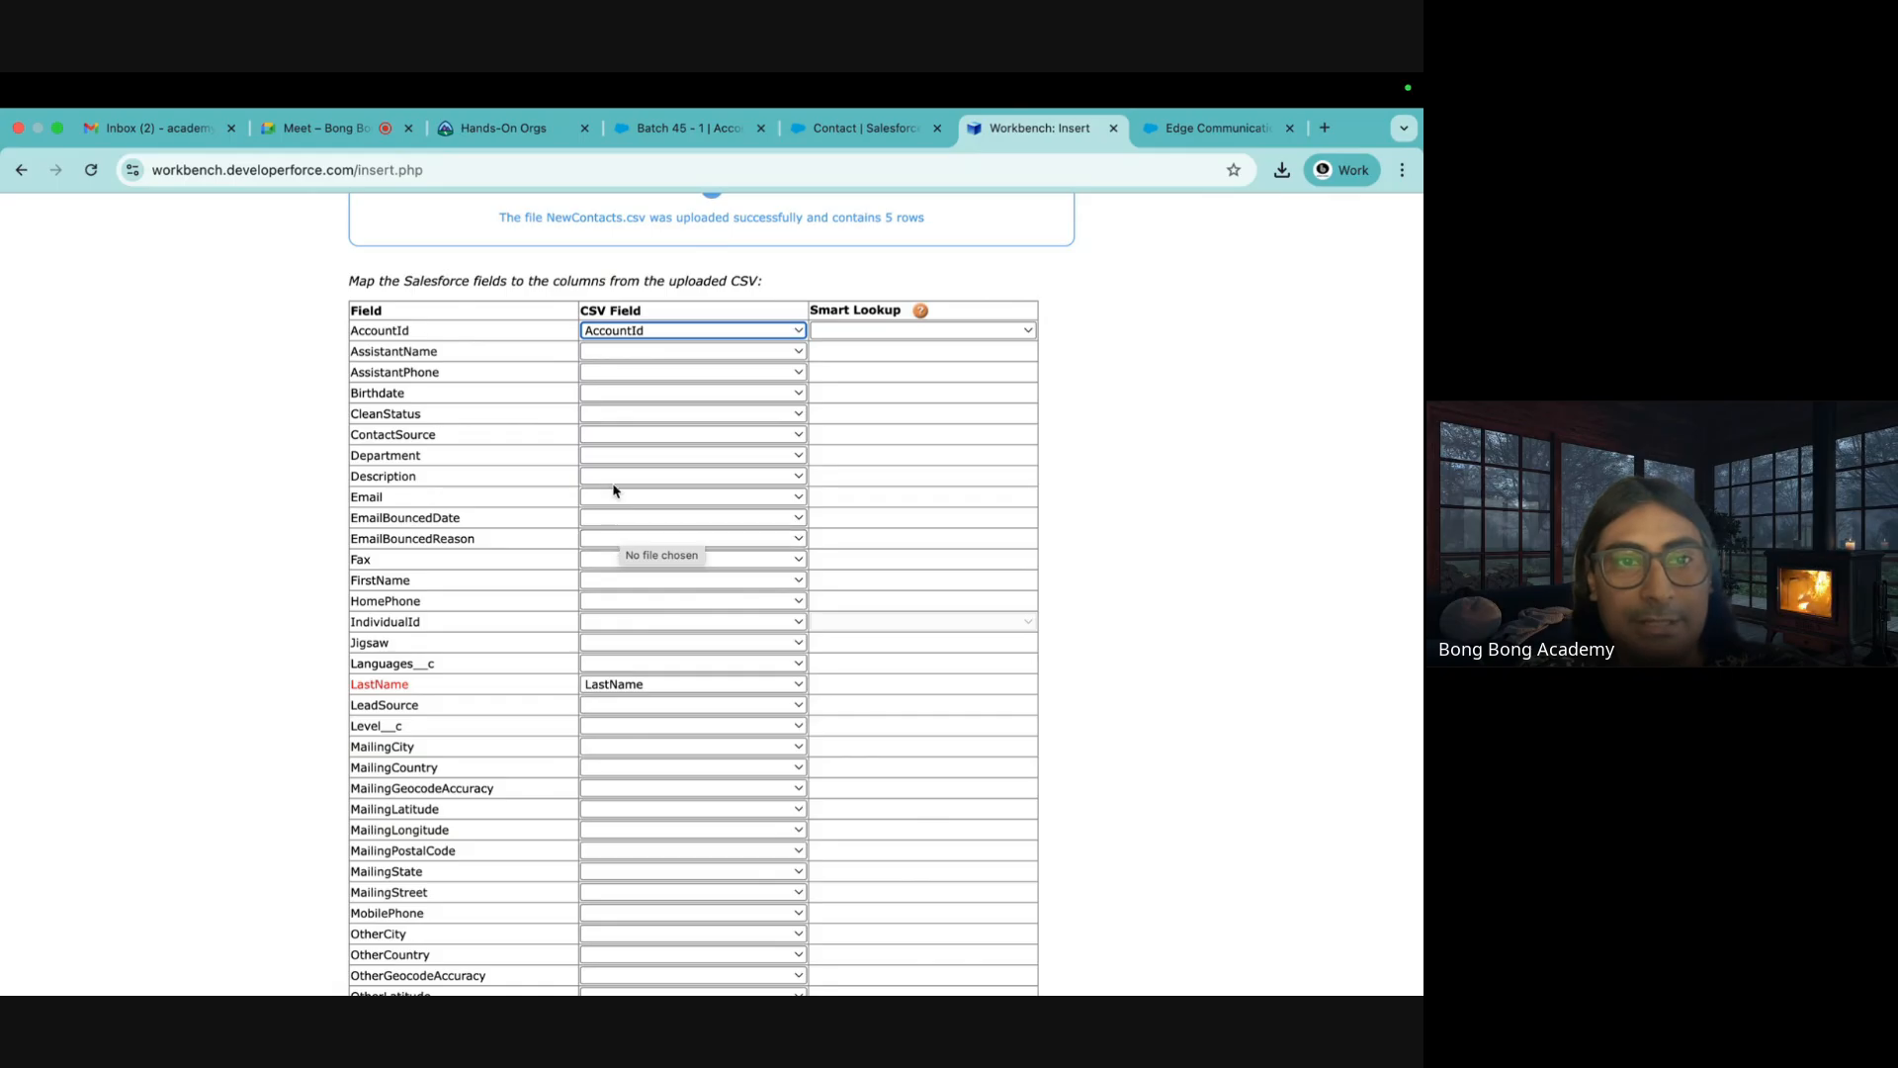
scroll(614, 487, down, 5)
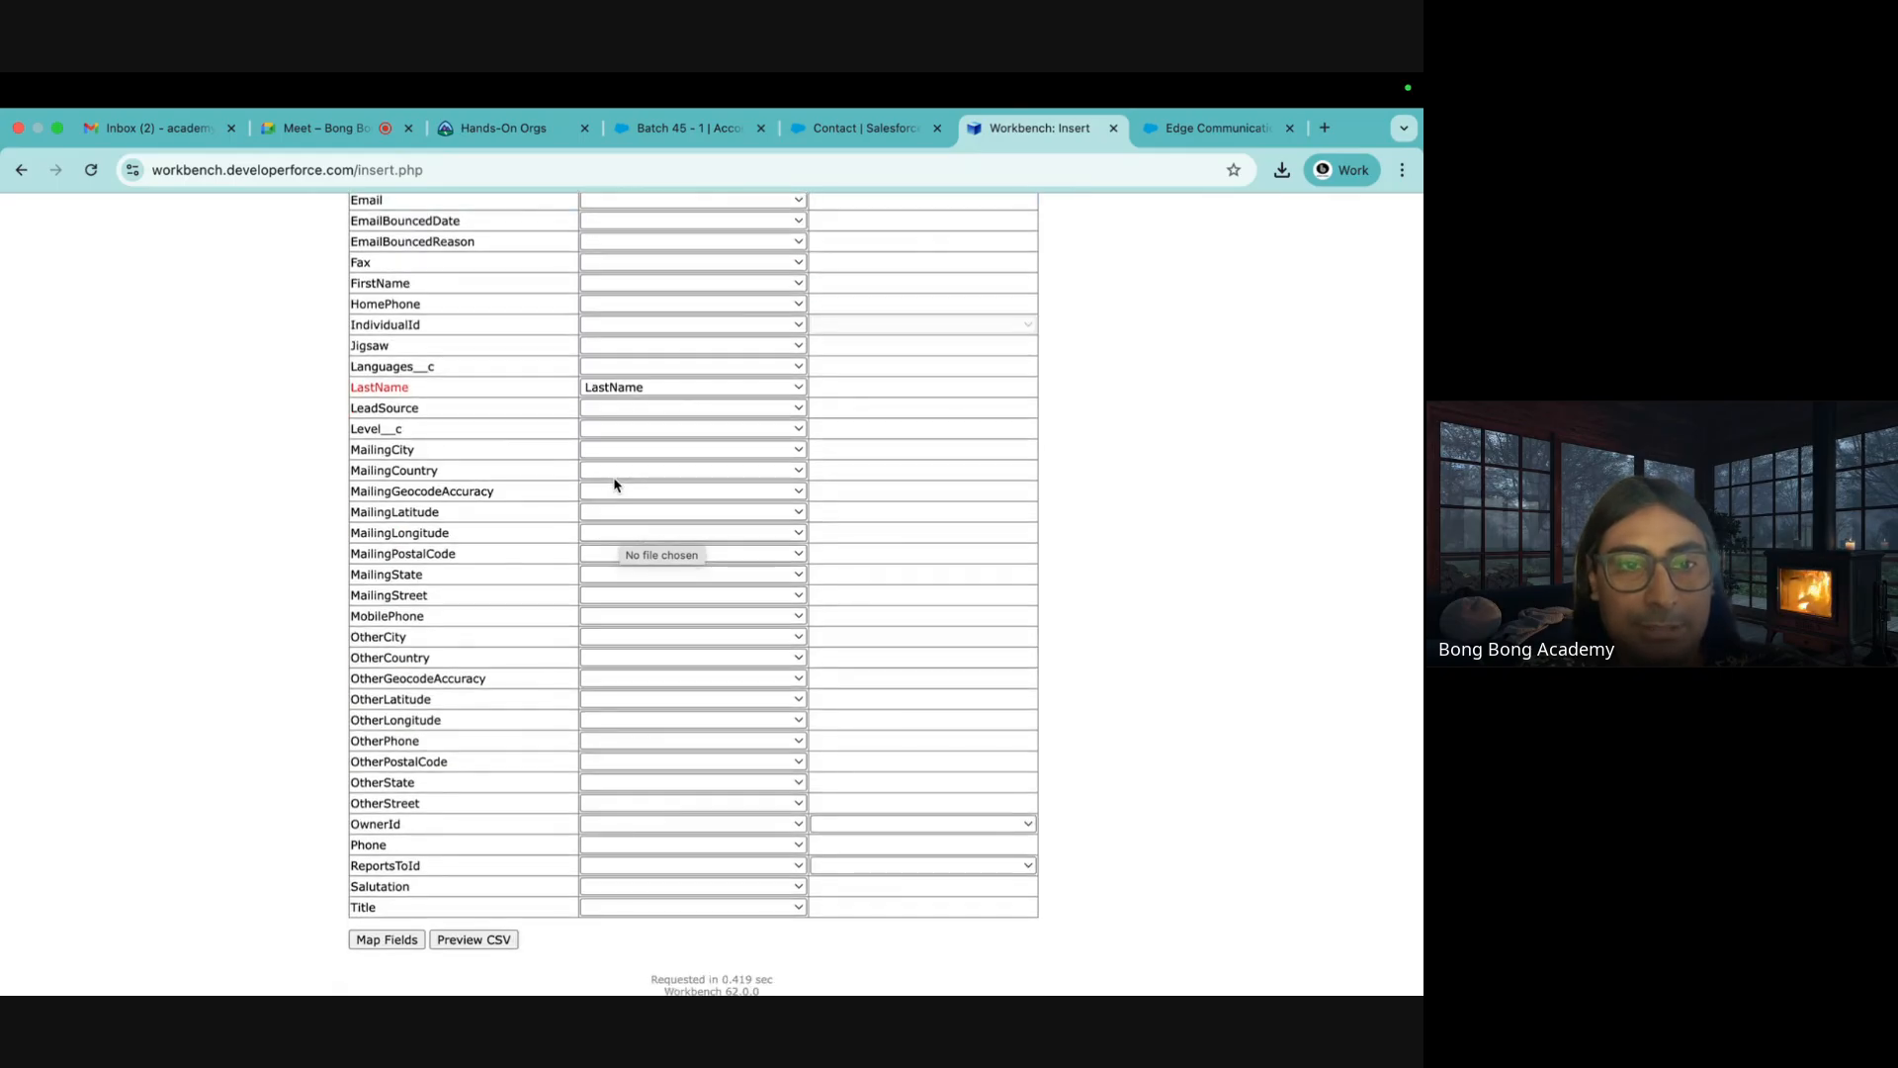
scroll(613, 484, up, 2)
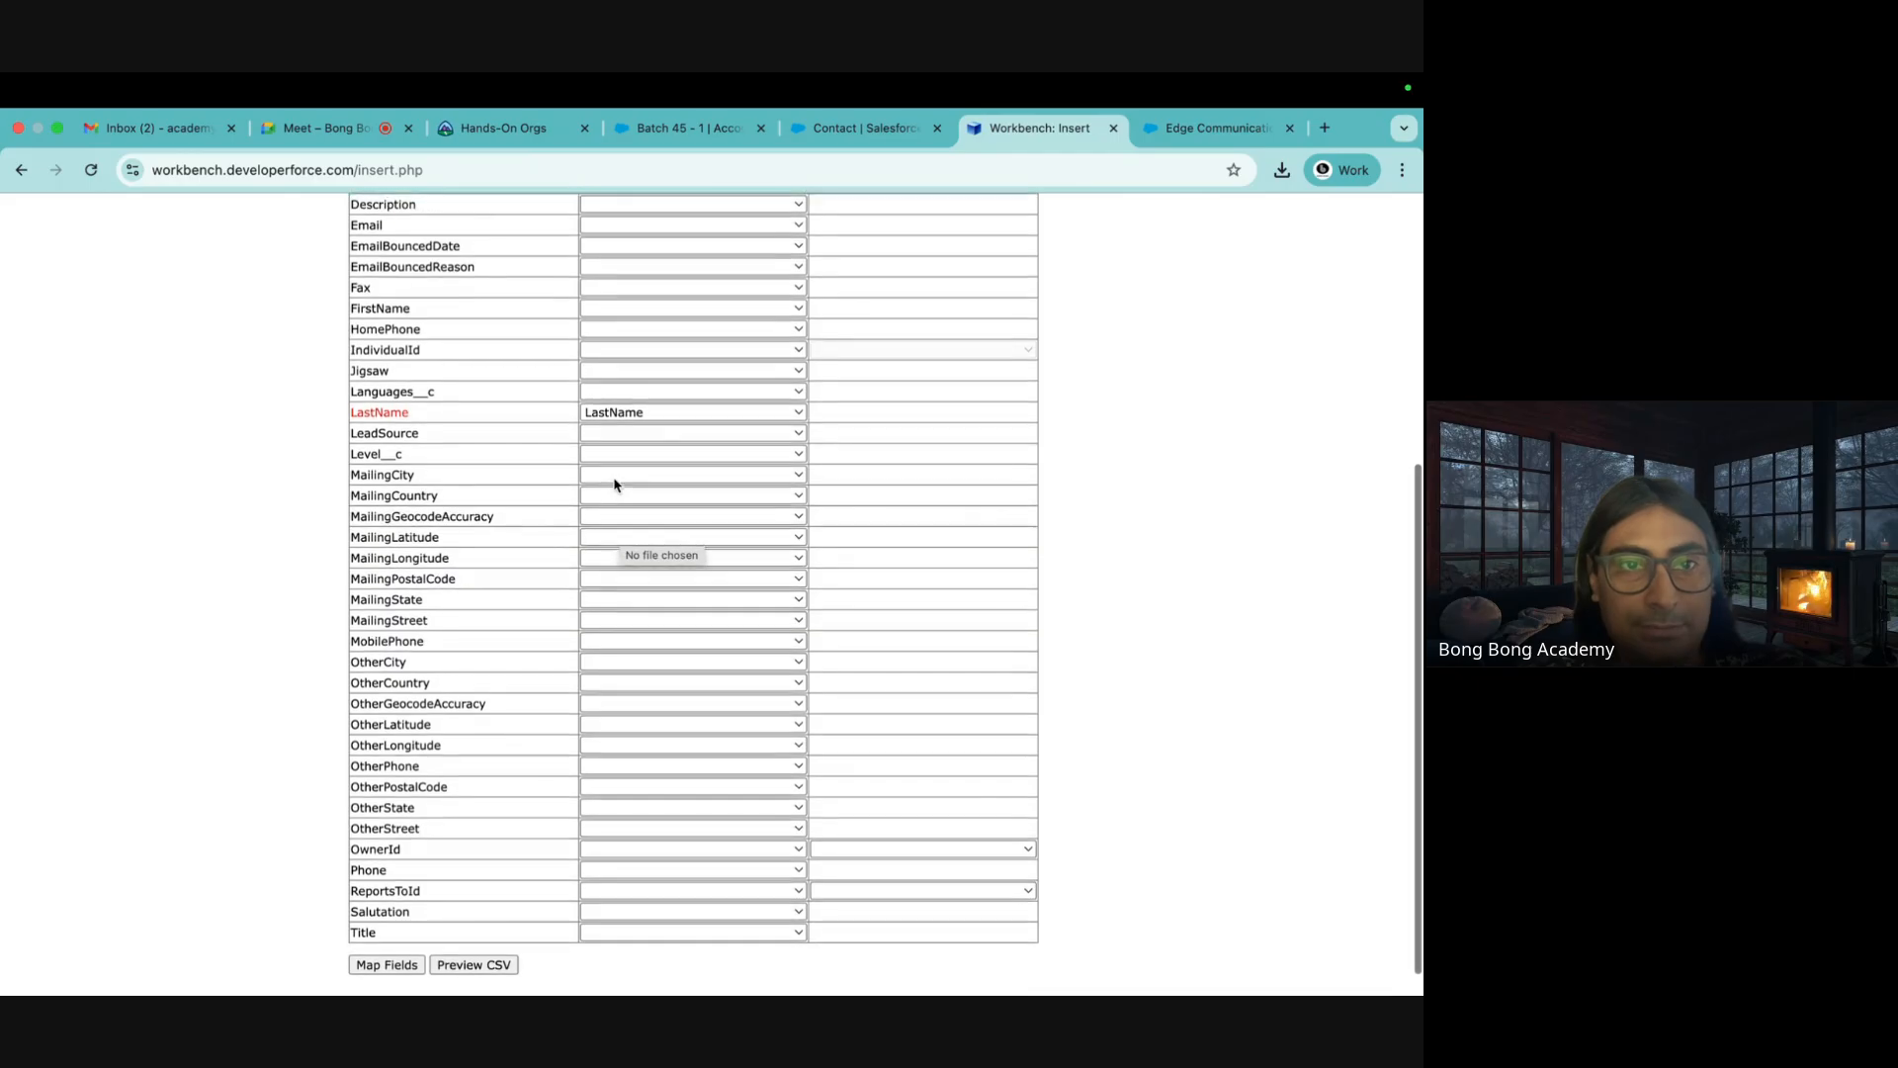
click(612, 318)
click(618, 336)
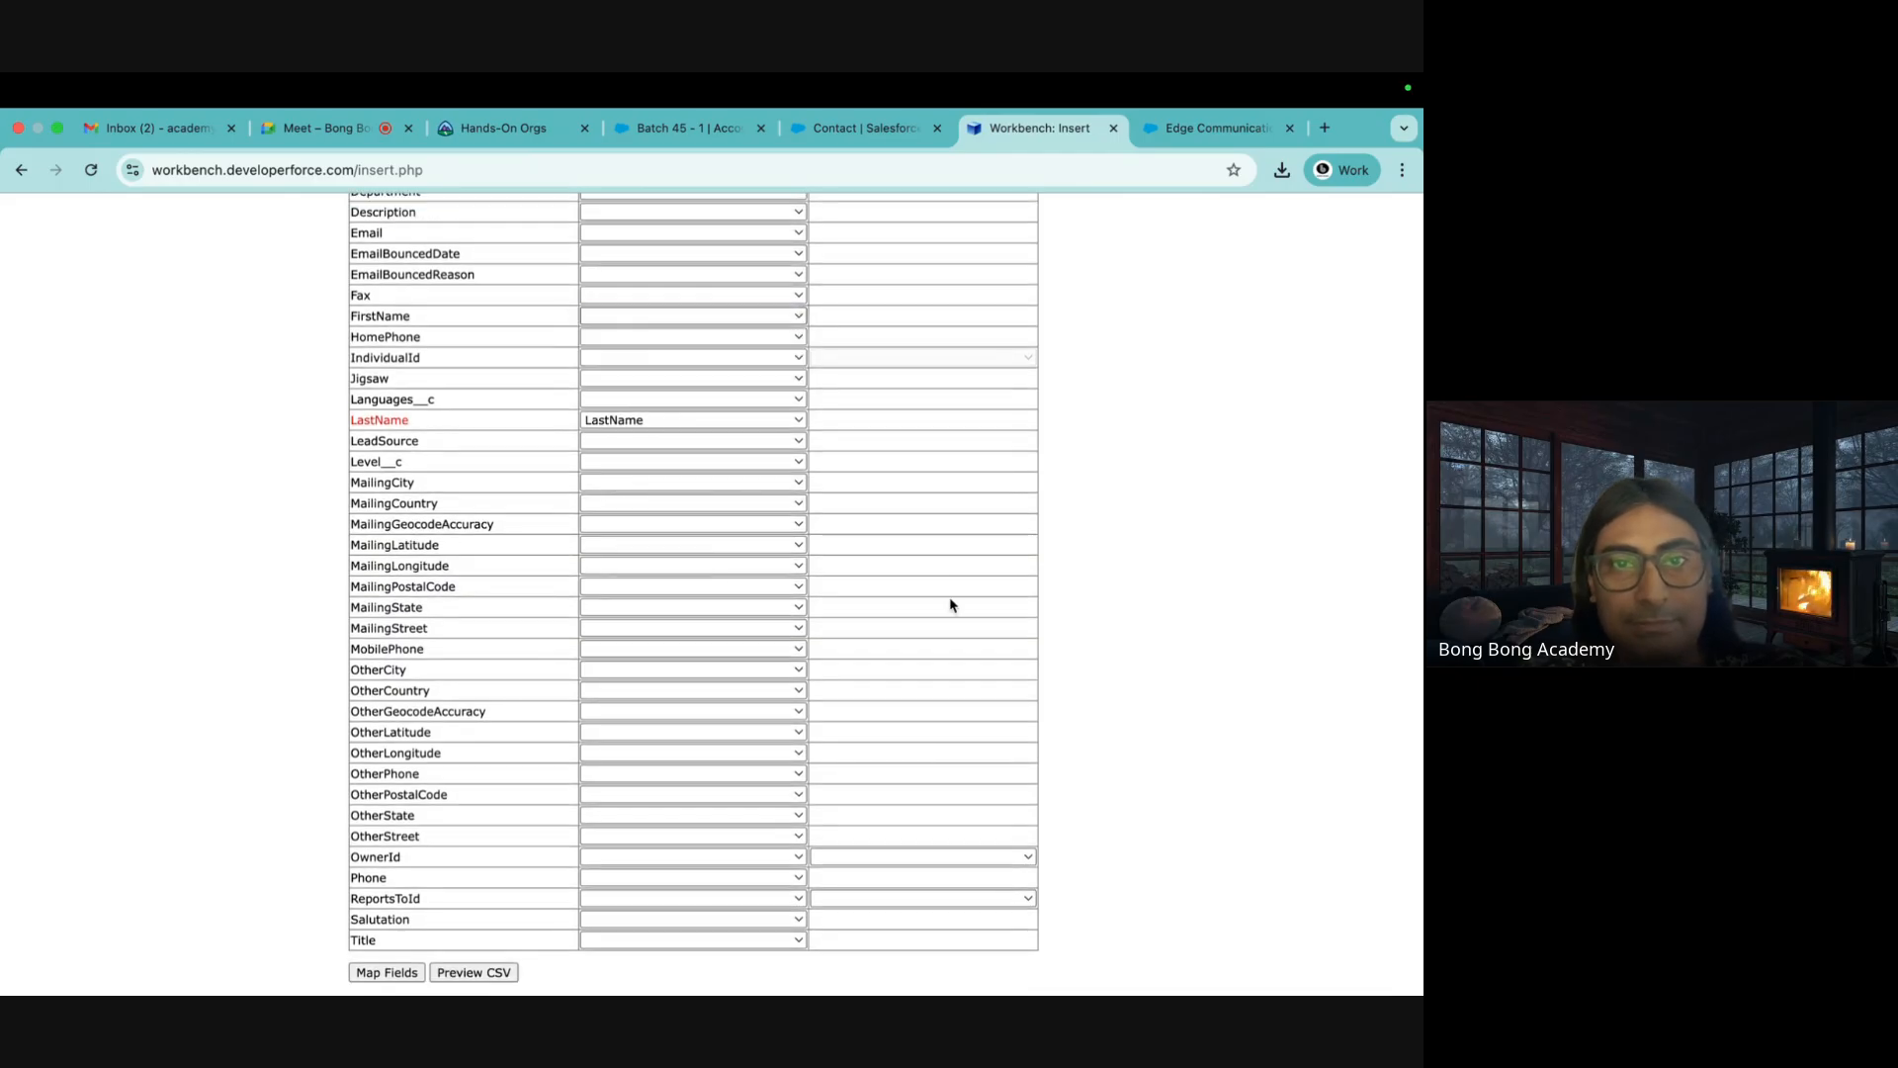
scroll(949, 603, down, 1)
click(386, 922)
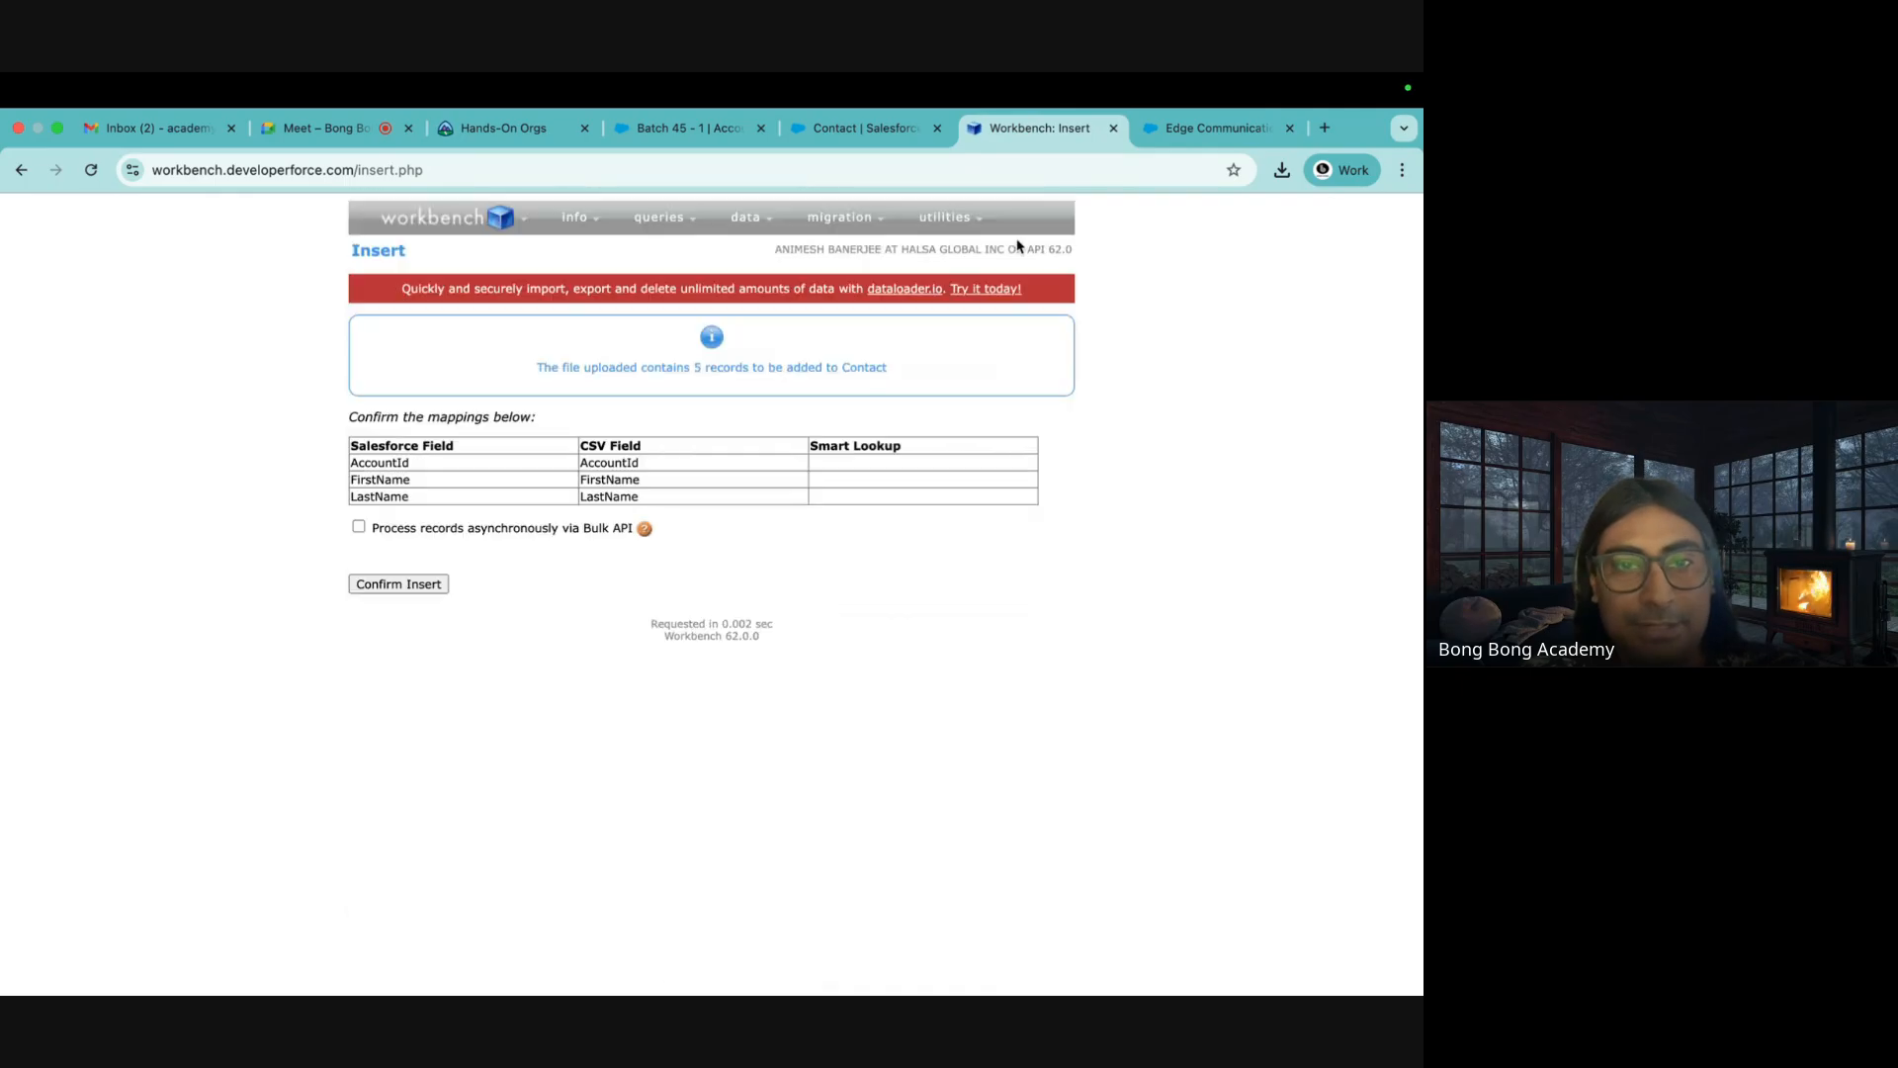
click(425, 584)
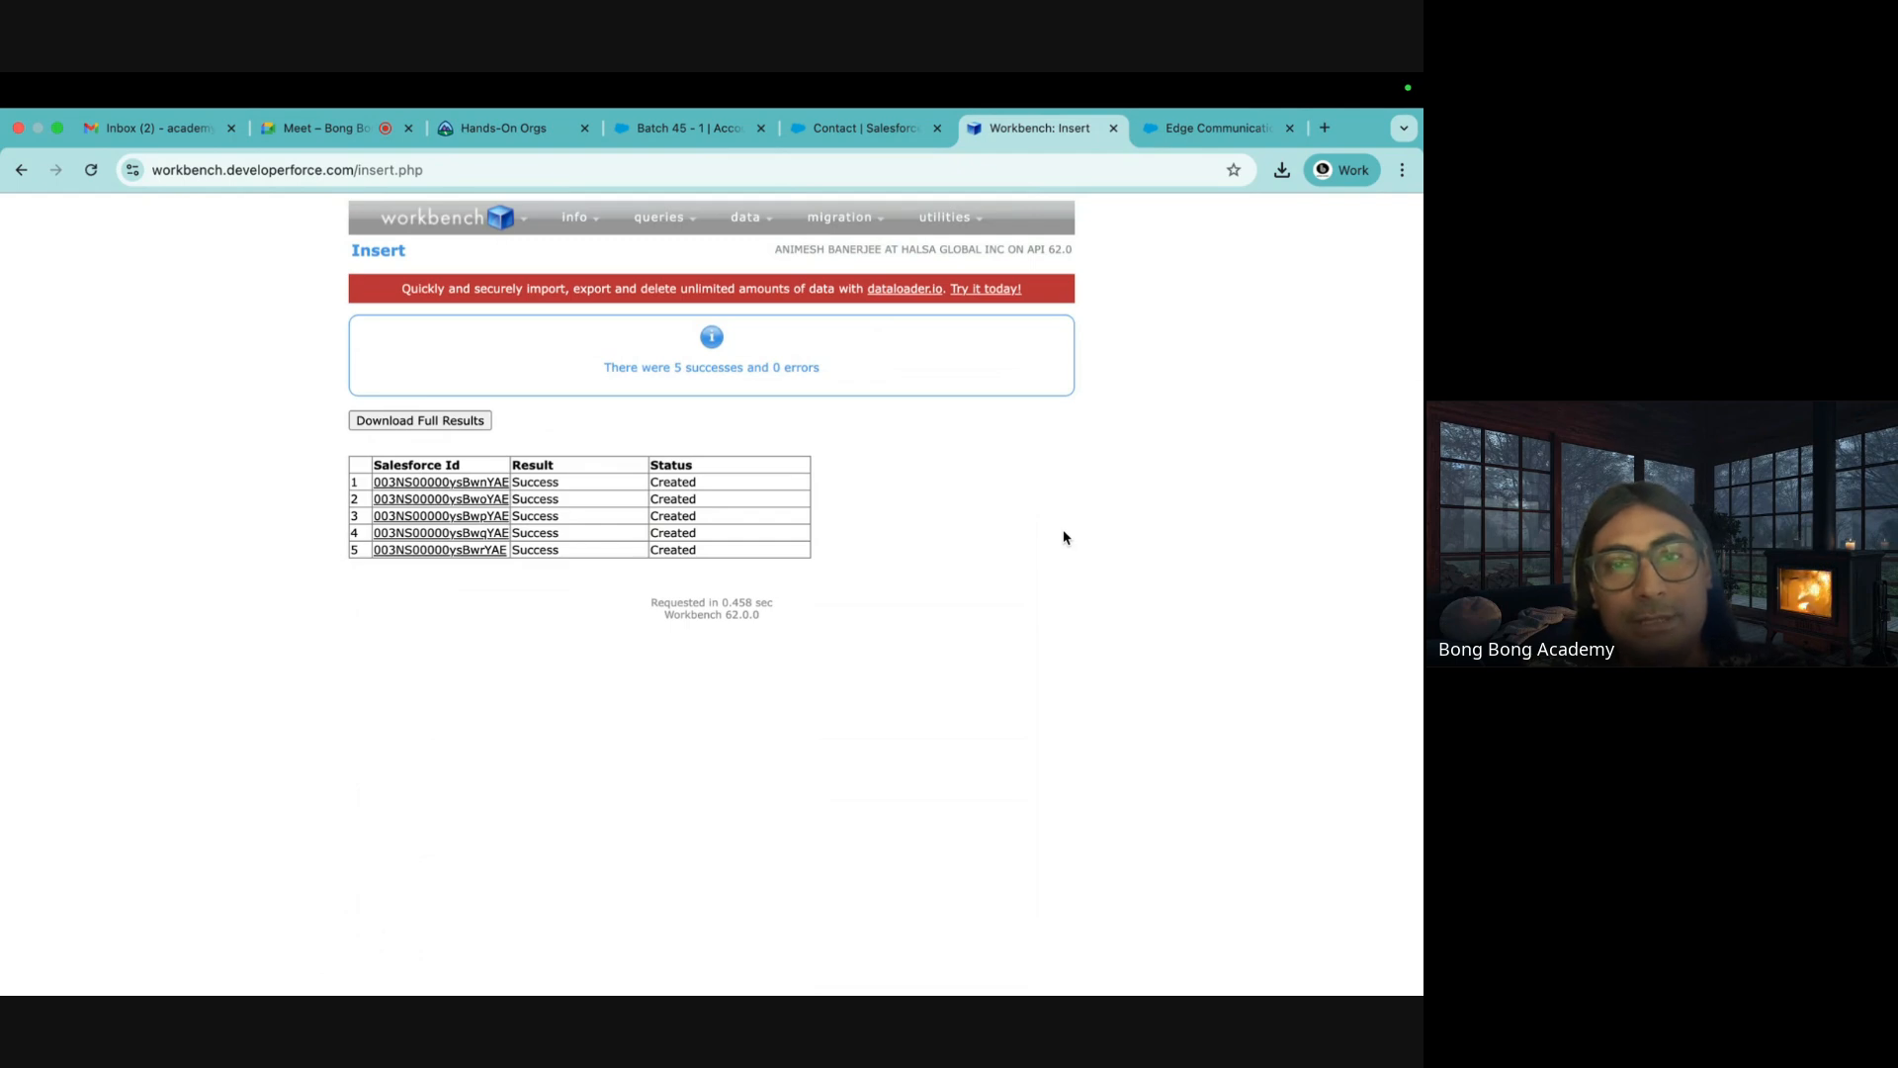
click(860, 133)
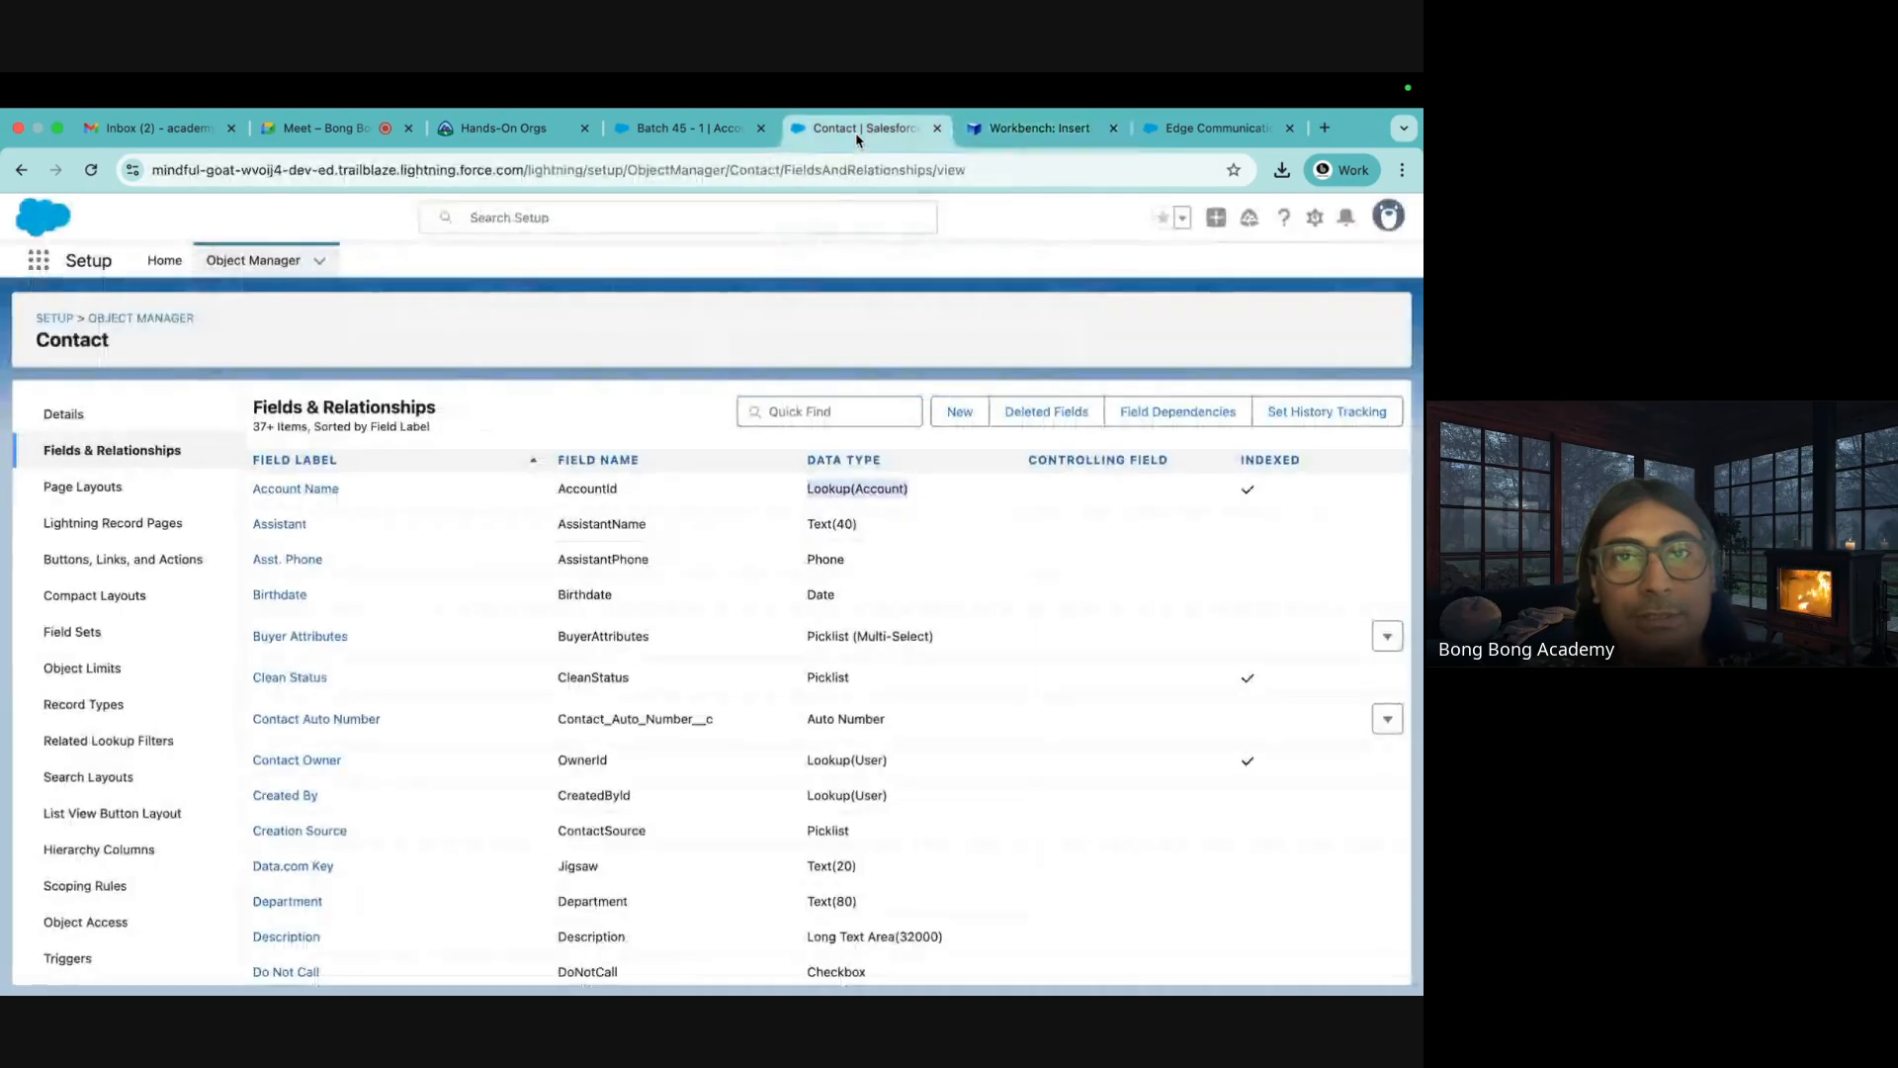
Reload Batch 45 - 1 to see its five contacts, then open Contacts via the App Launcher
click(704, 131)
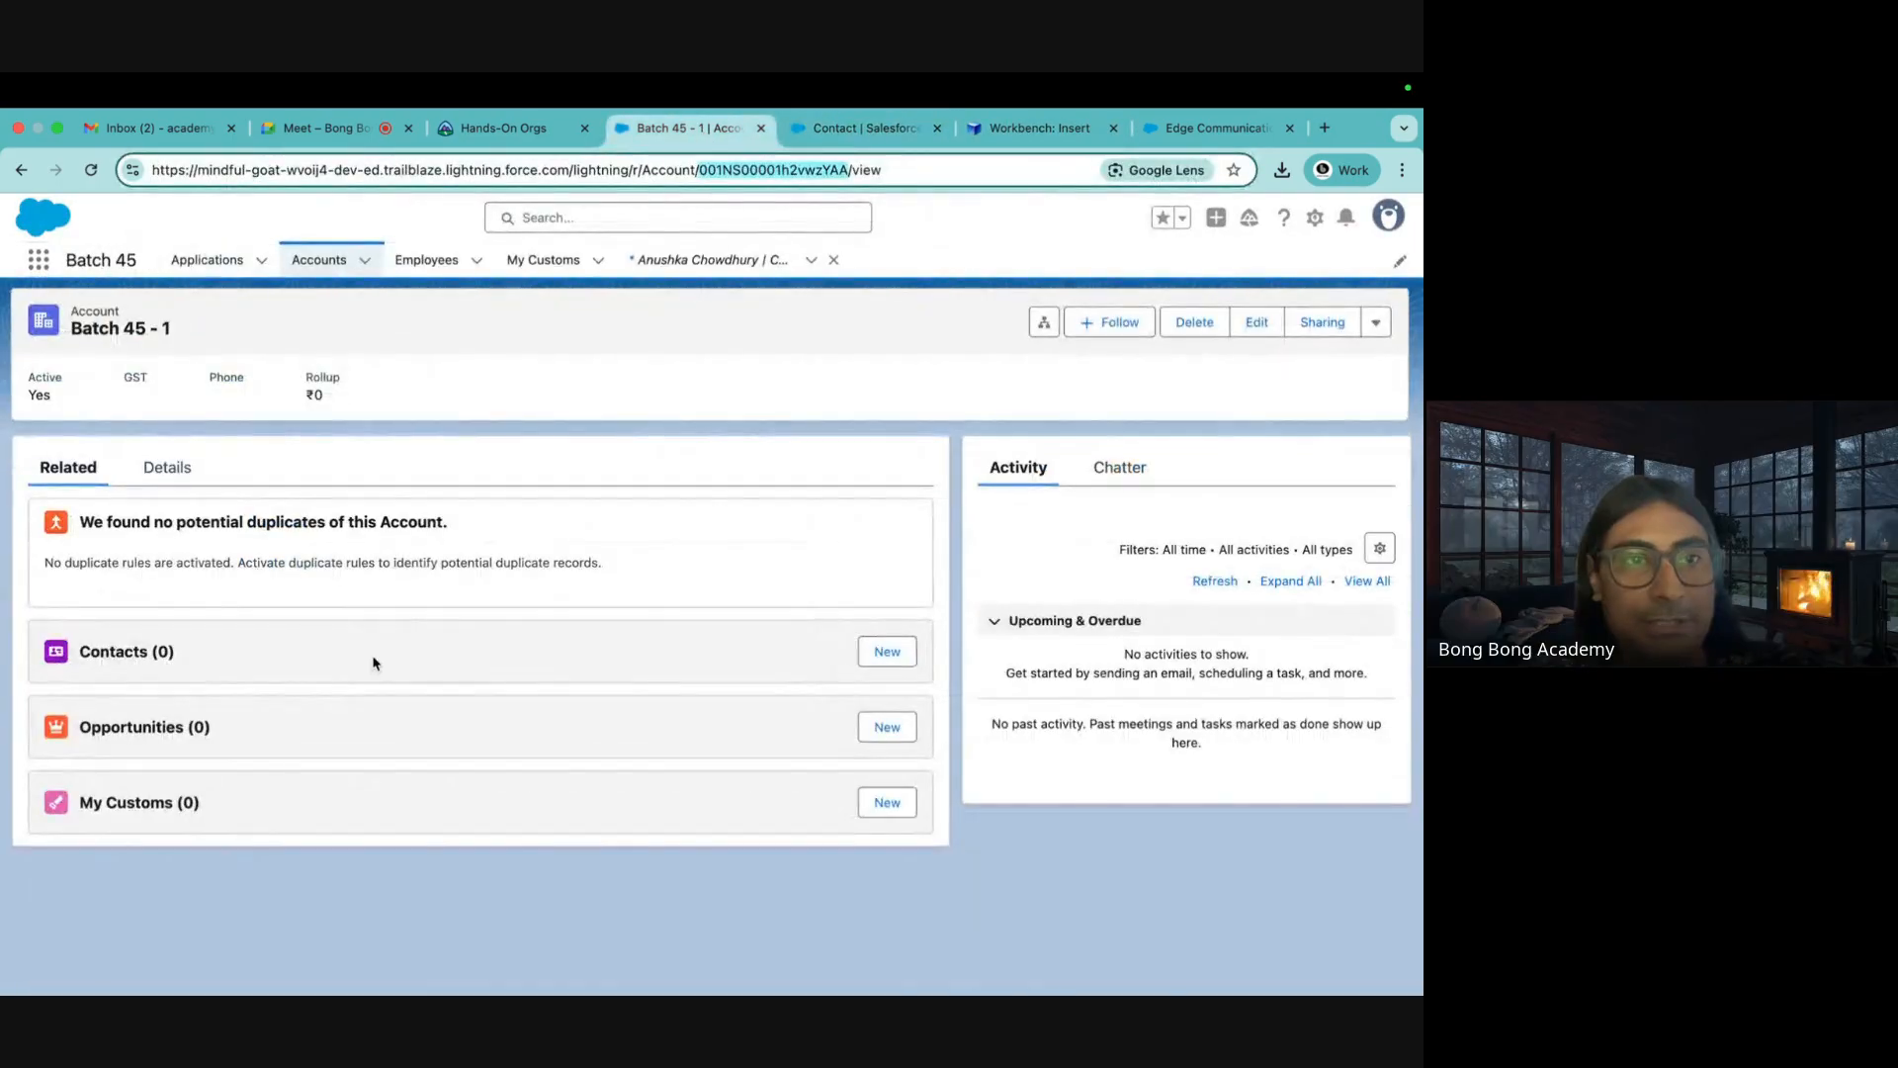
click(91, 170)
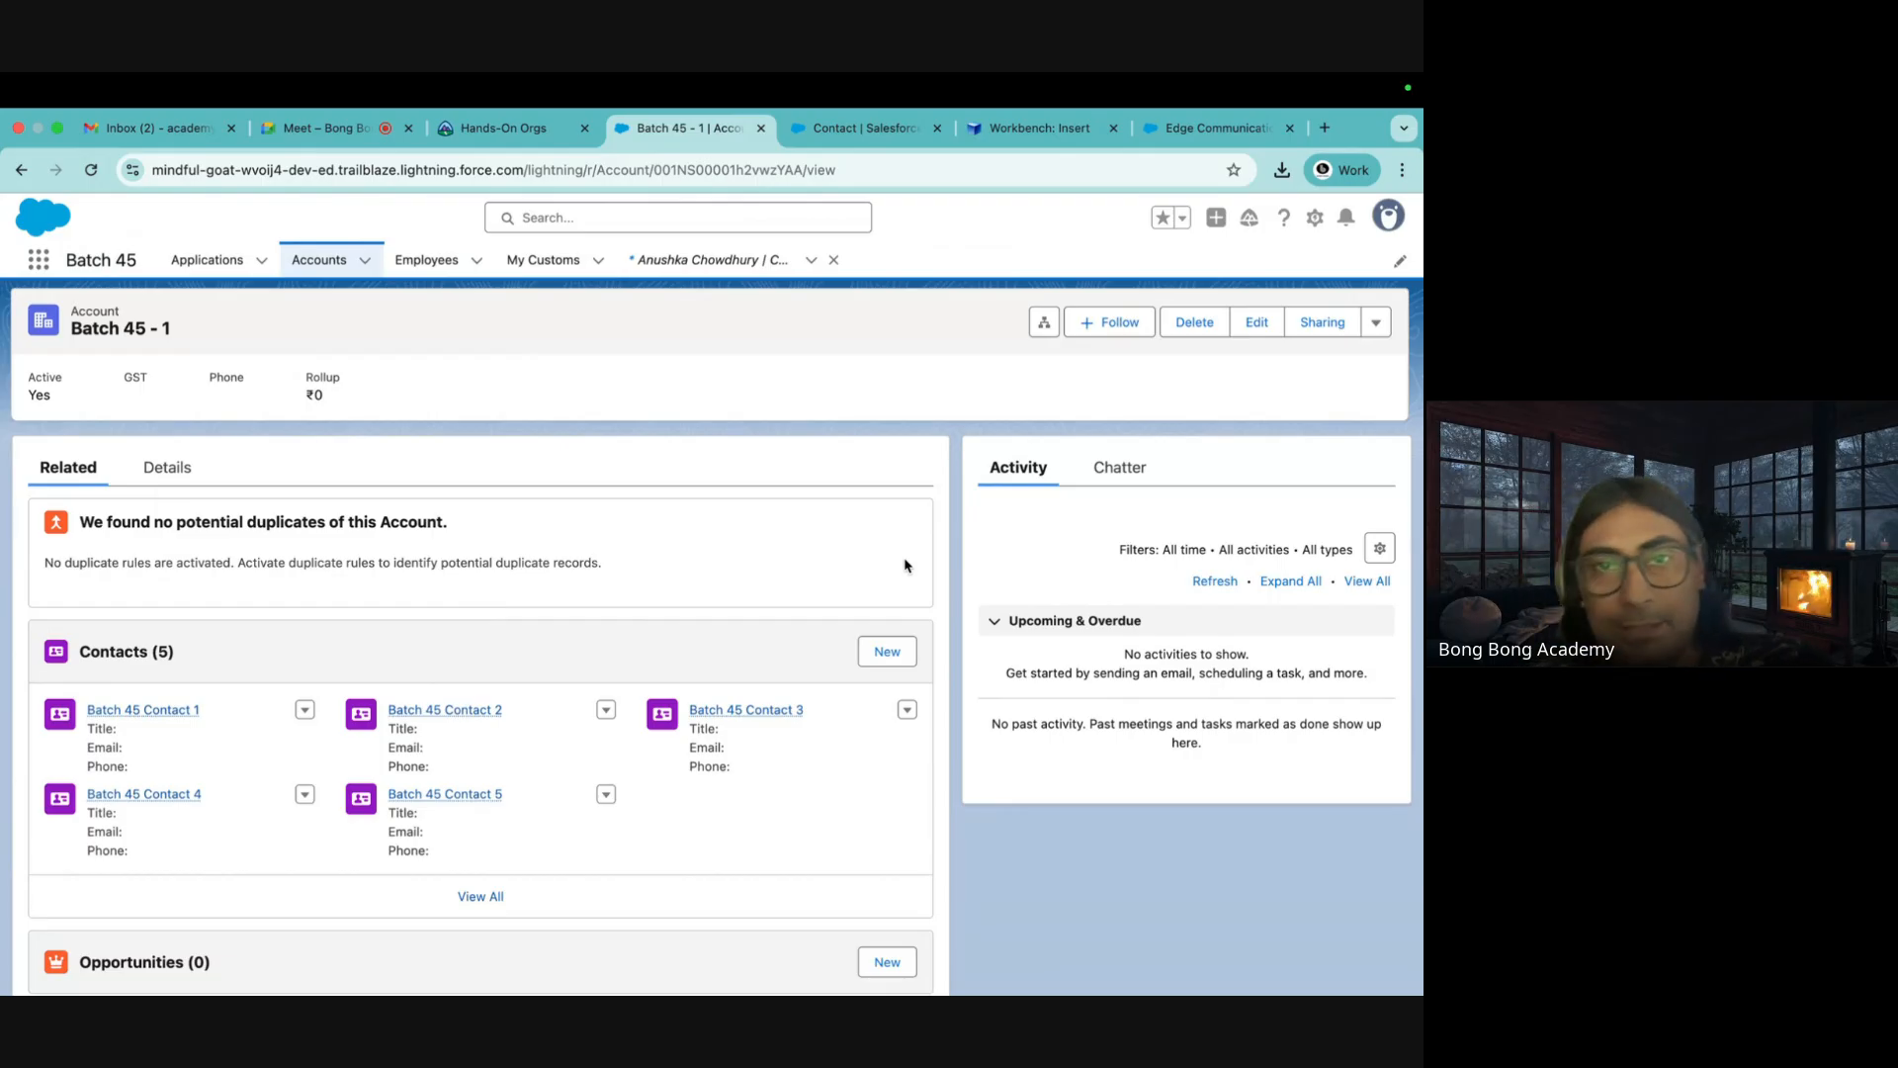
click(39, 263)
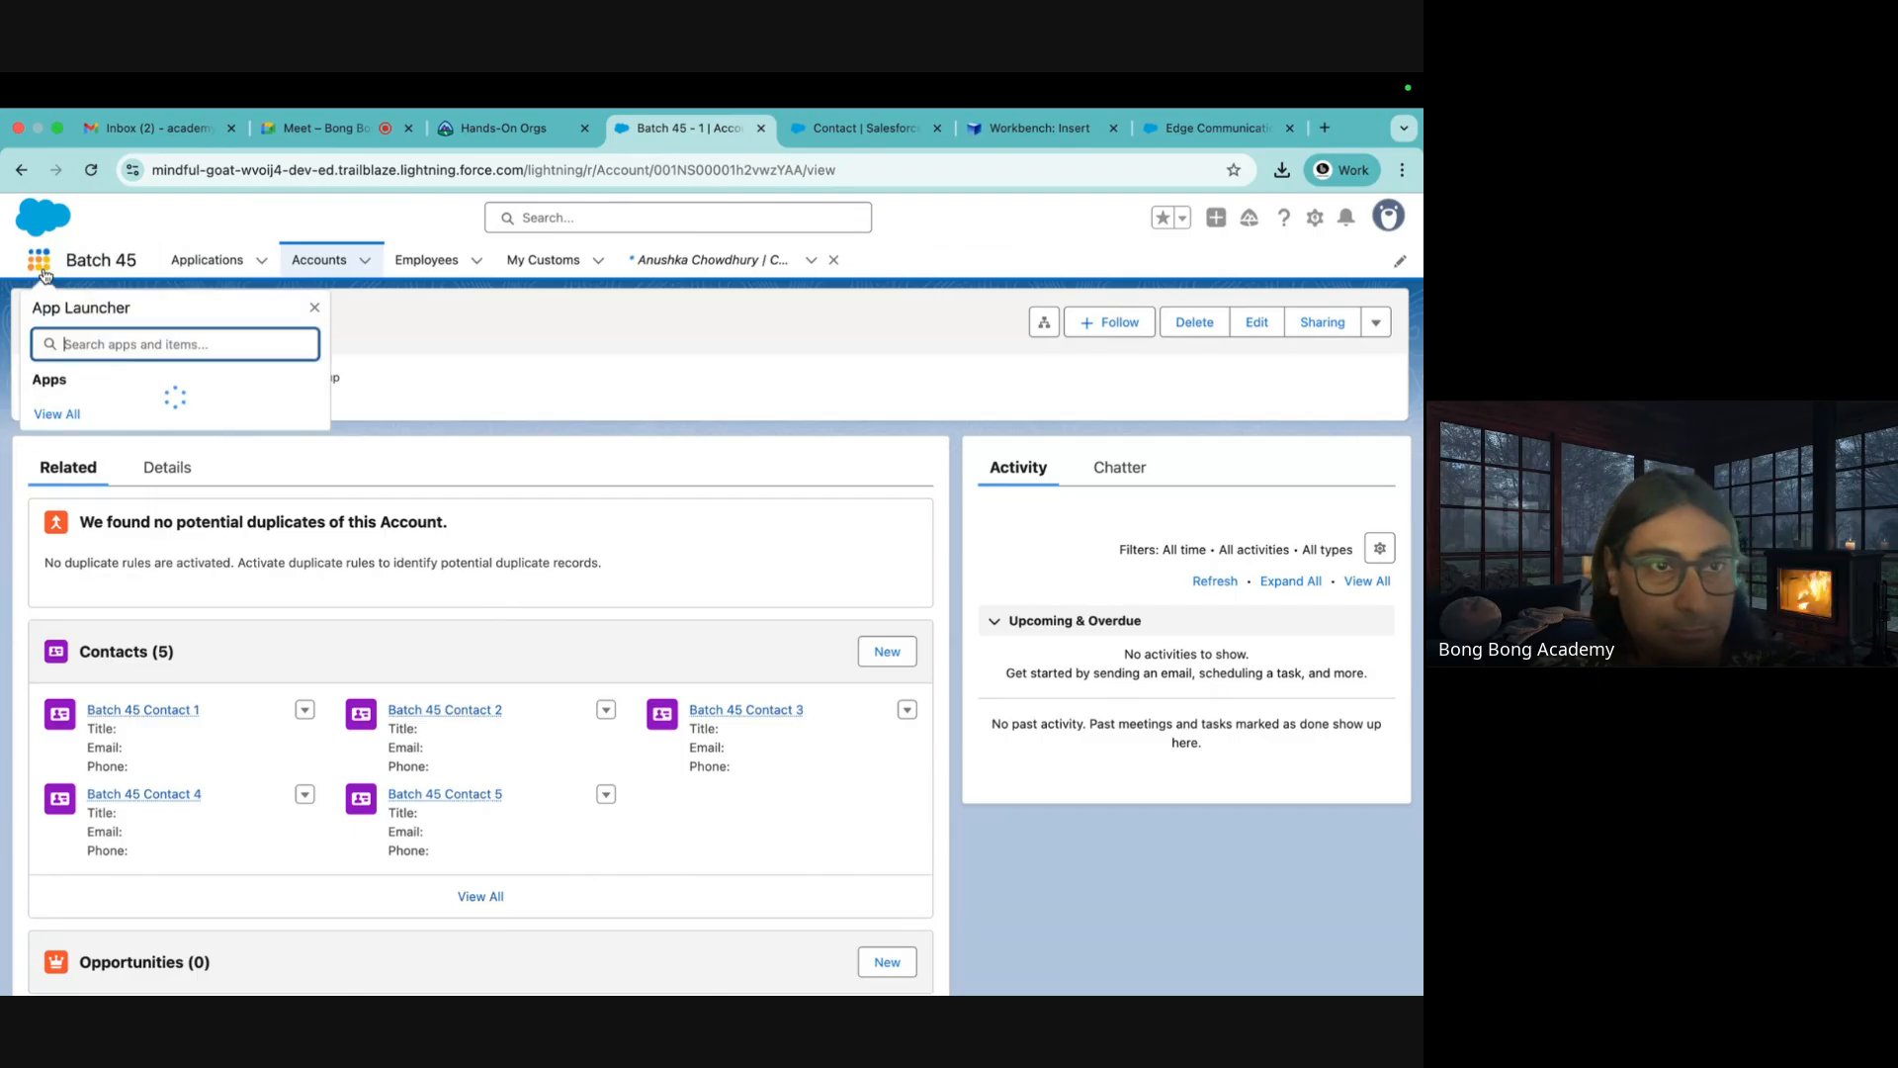
text(cont)
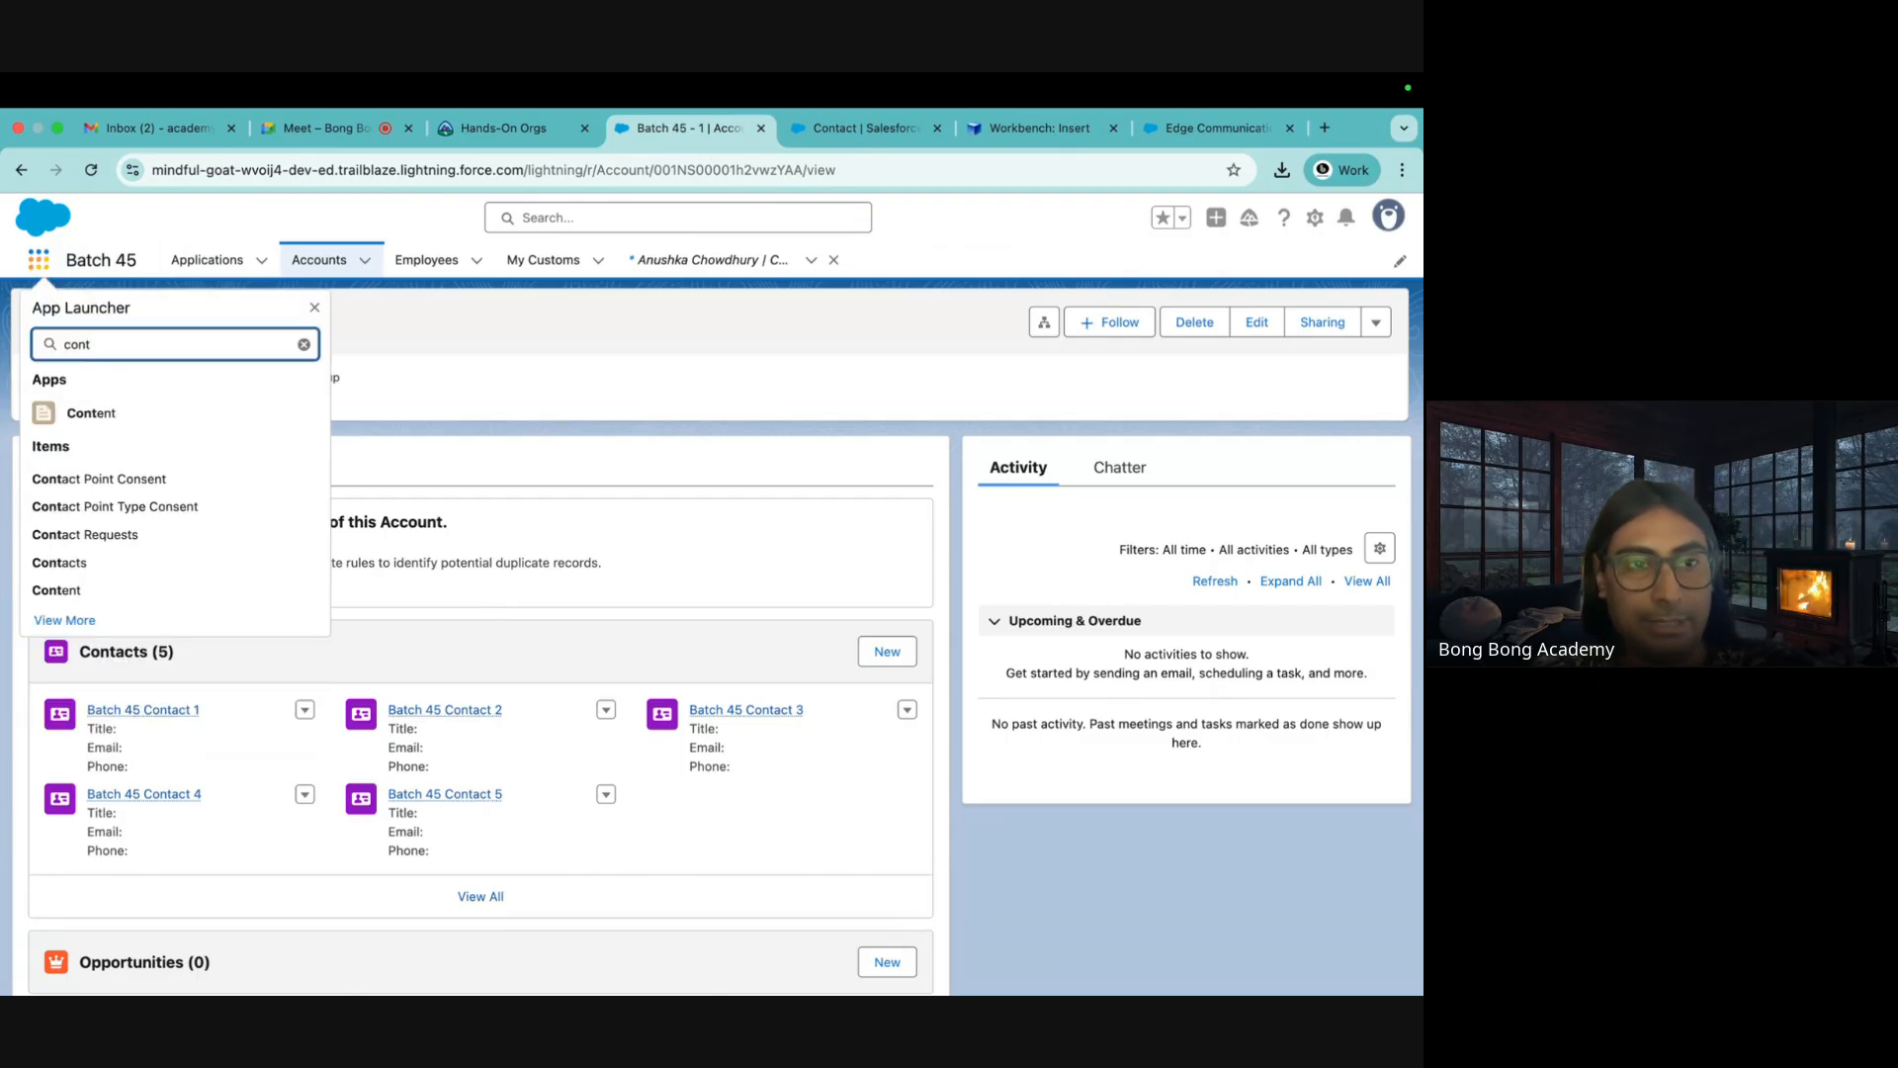
text(act)
click(56, 546)
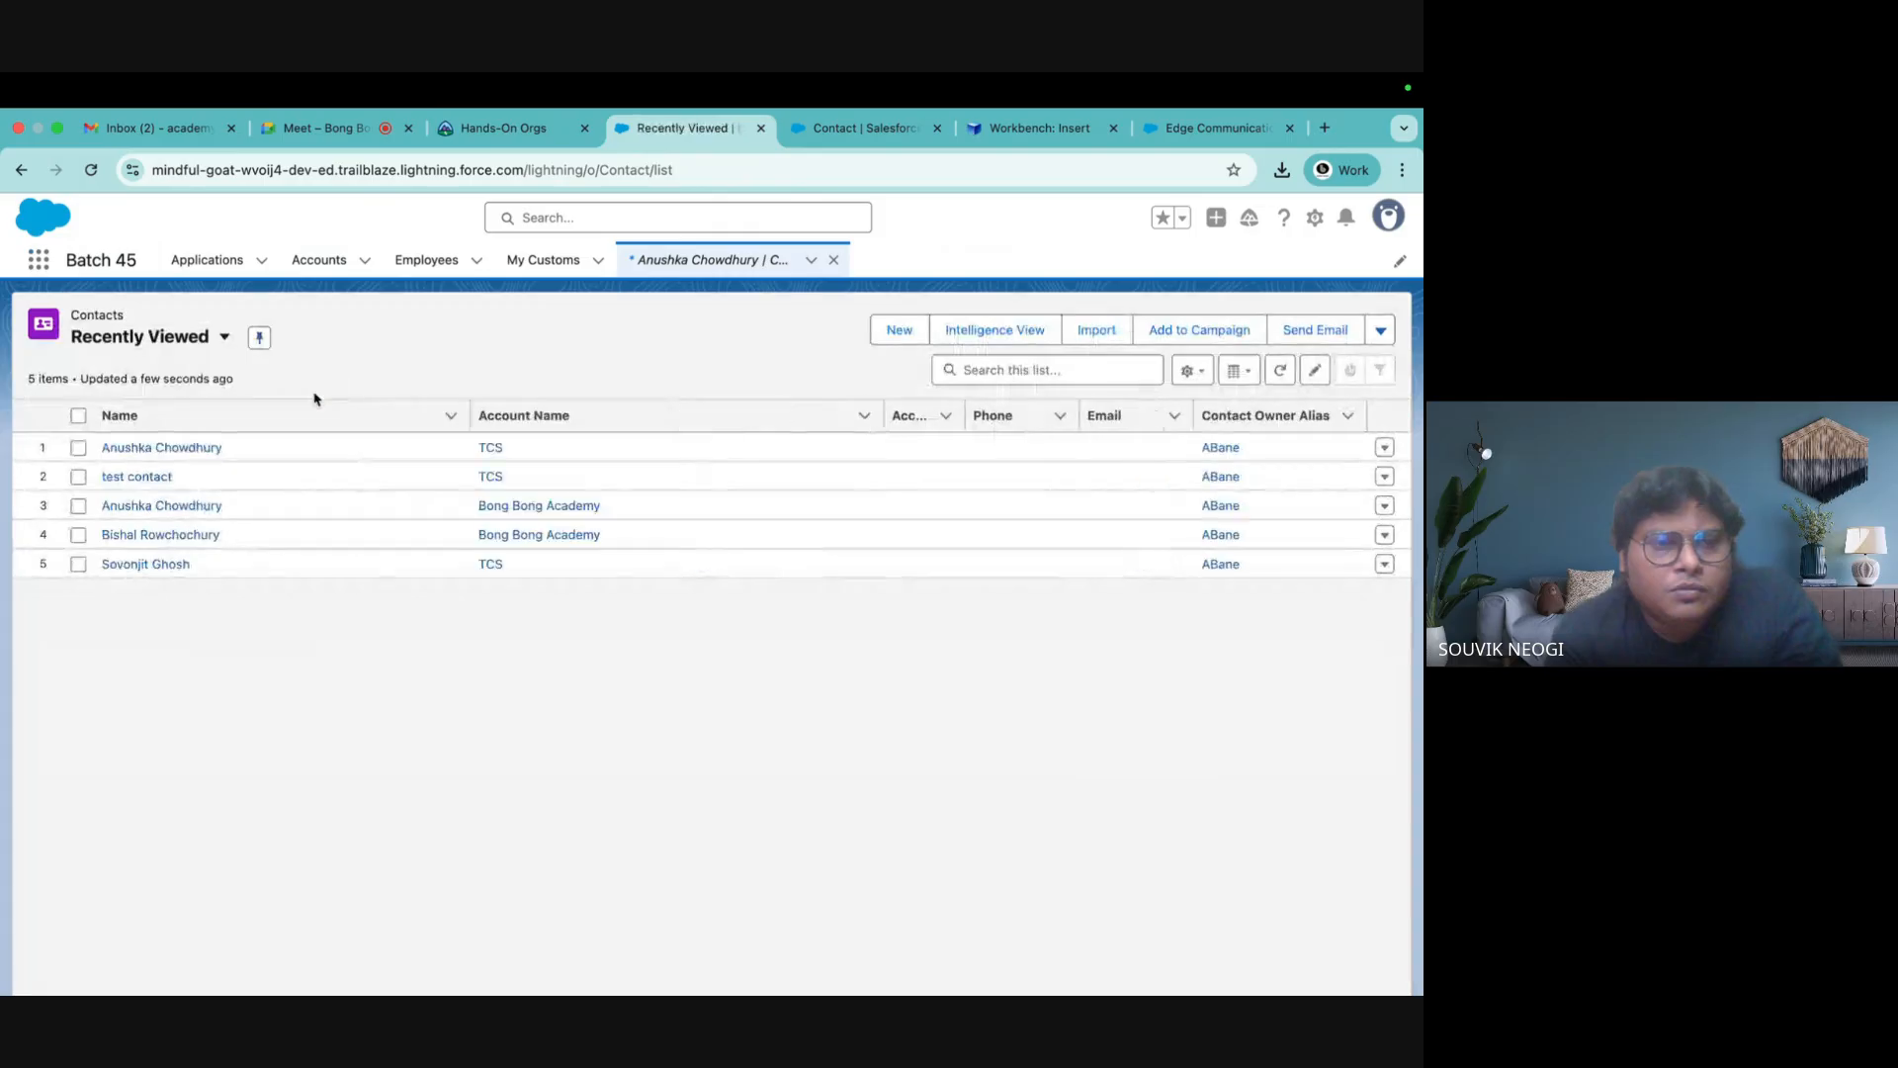
click(178, 346)
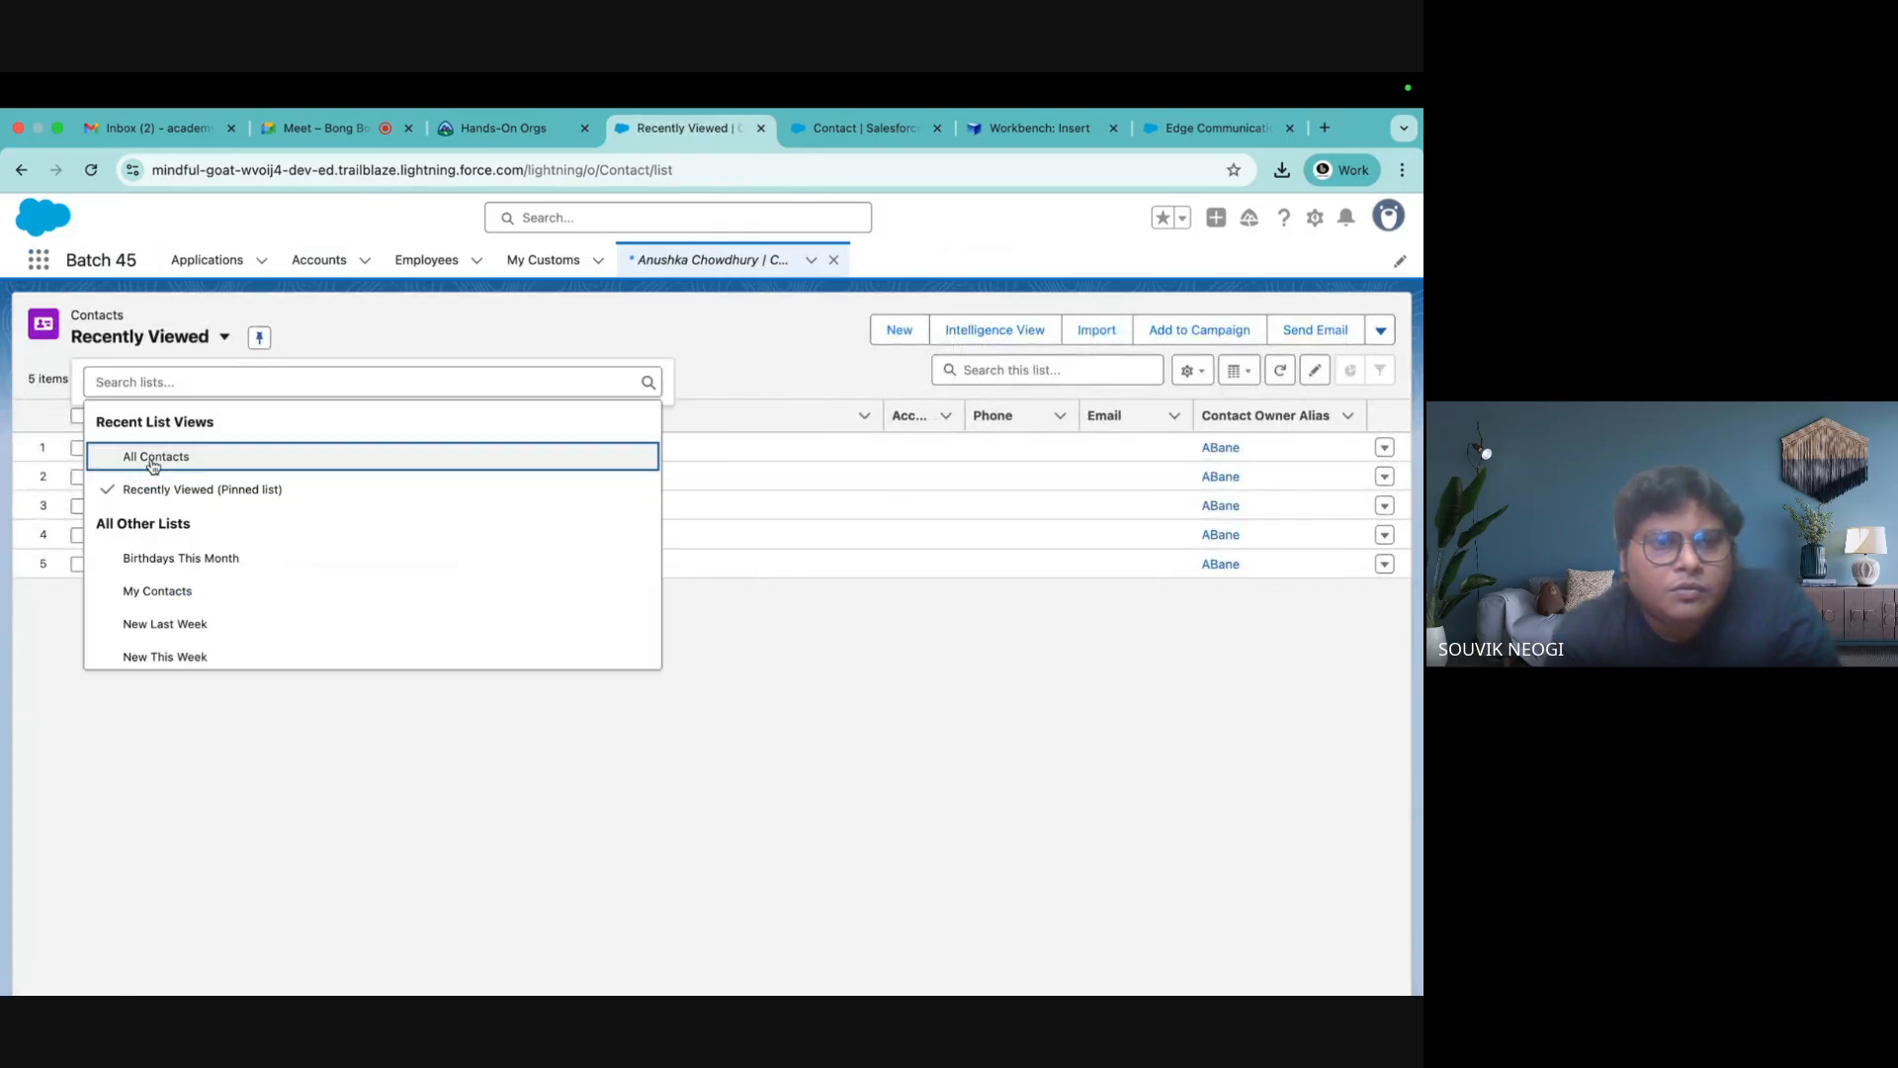
In All Contacts, confirm Batch 45 Contact 1–5 belong to Batch 45 - 1, then return to Workbench
click(154, 456)
scroll(333, 499, down, 5)
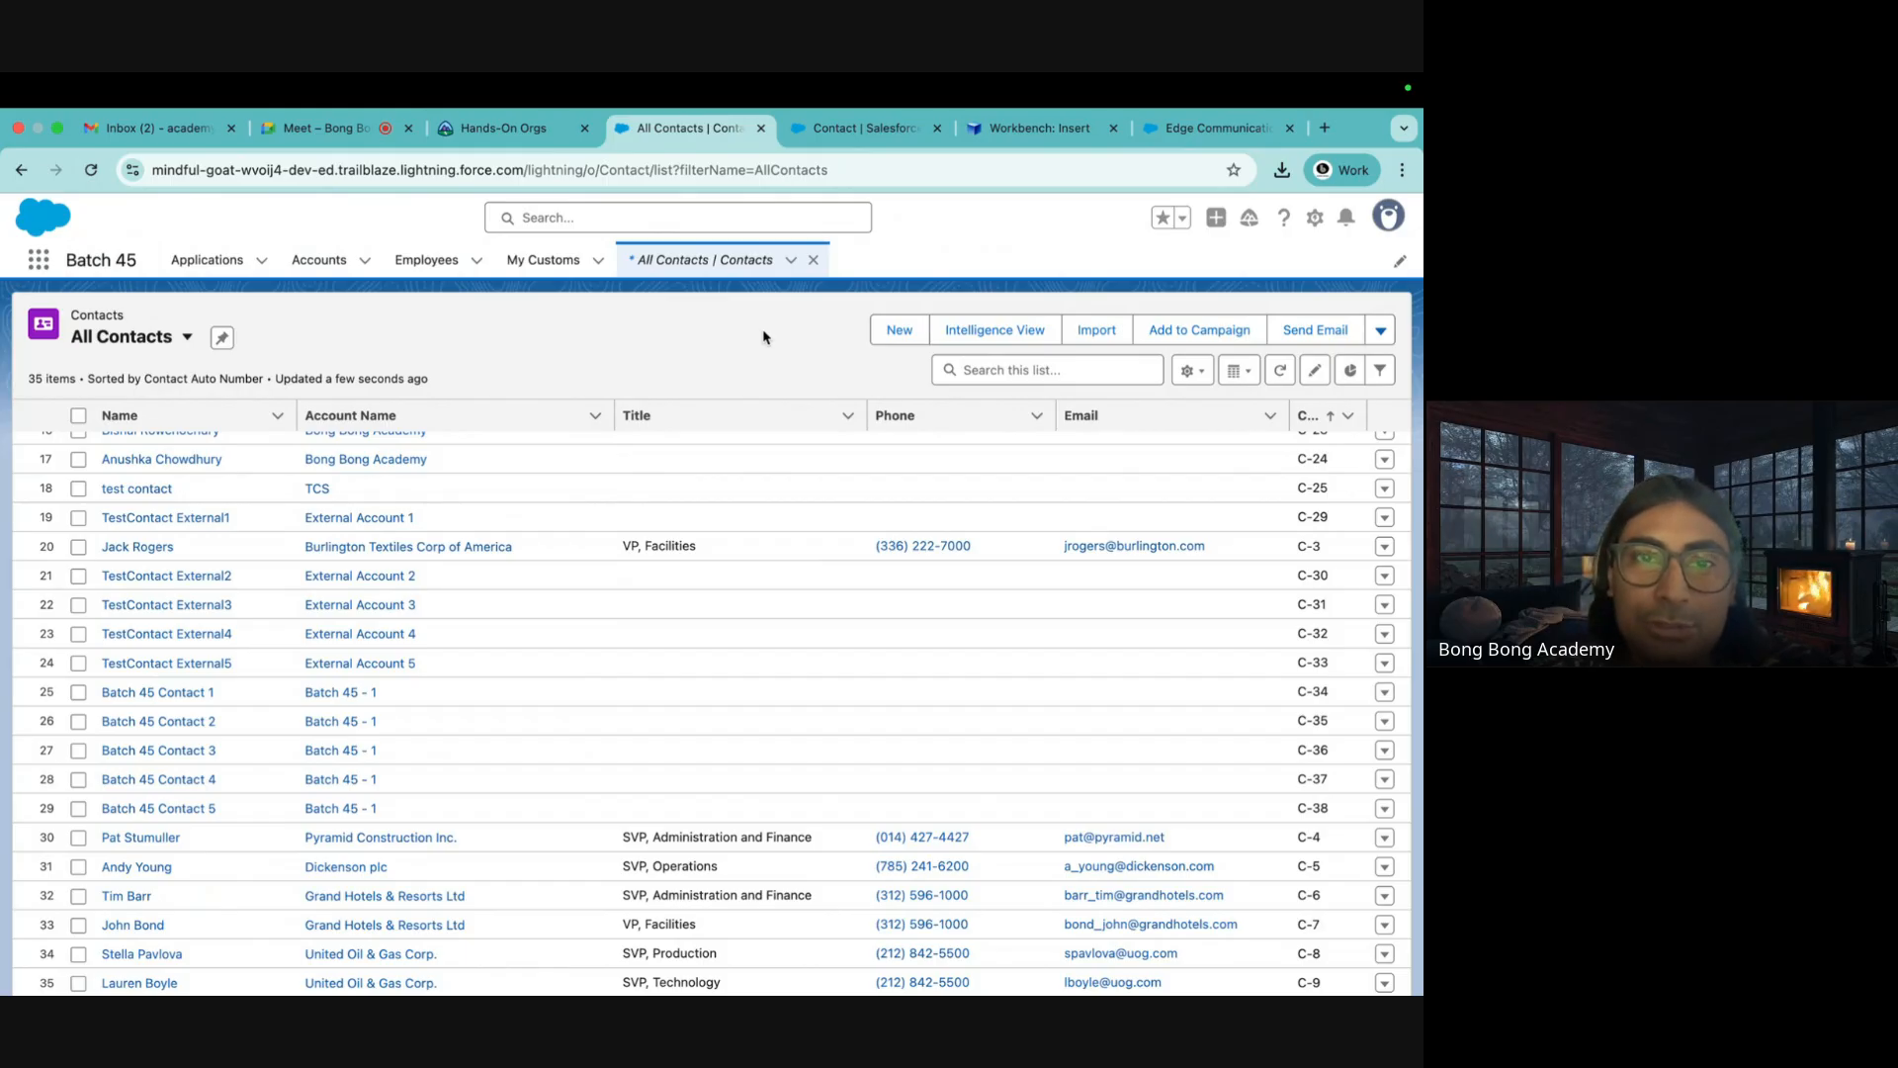
click(376, 694)
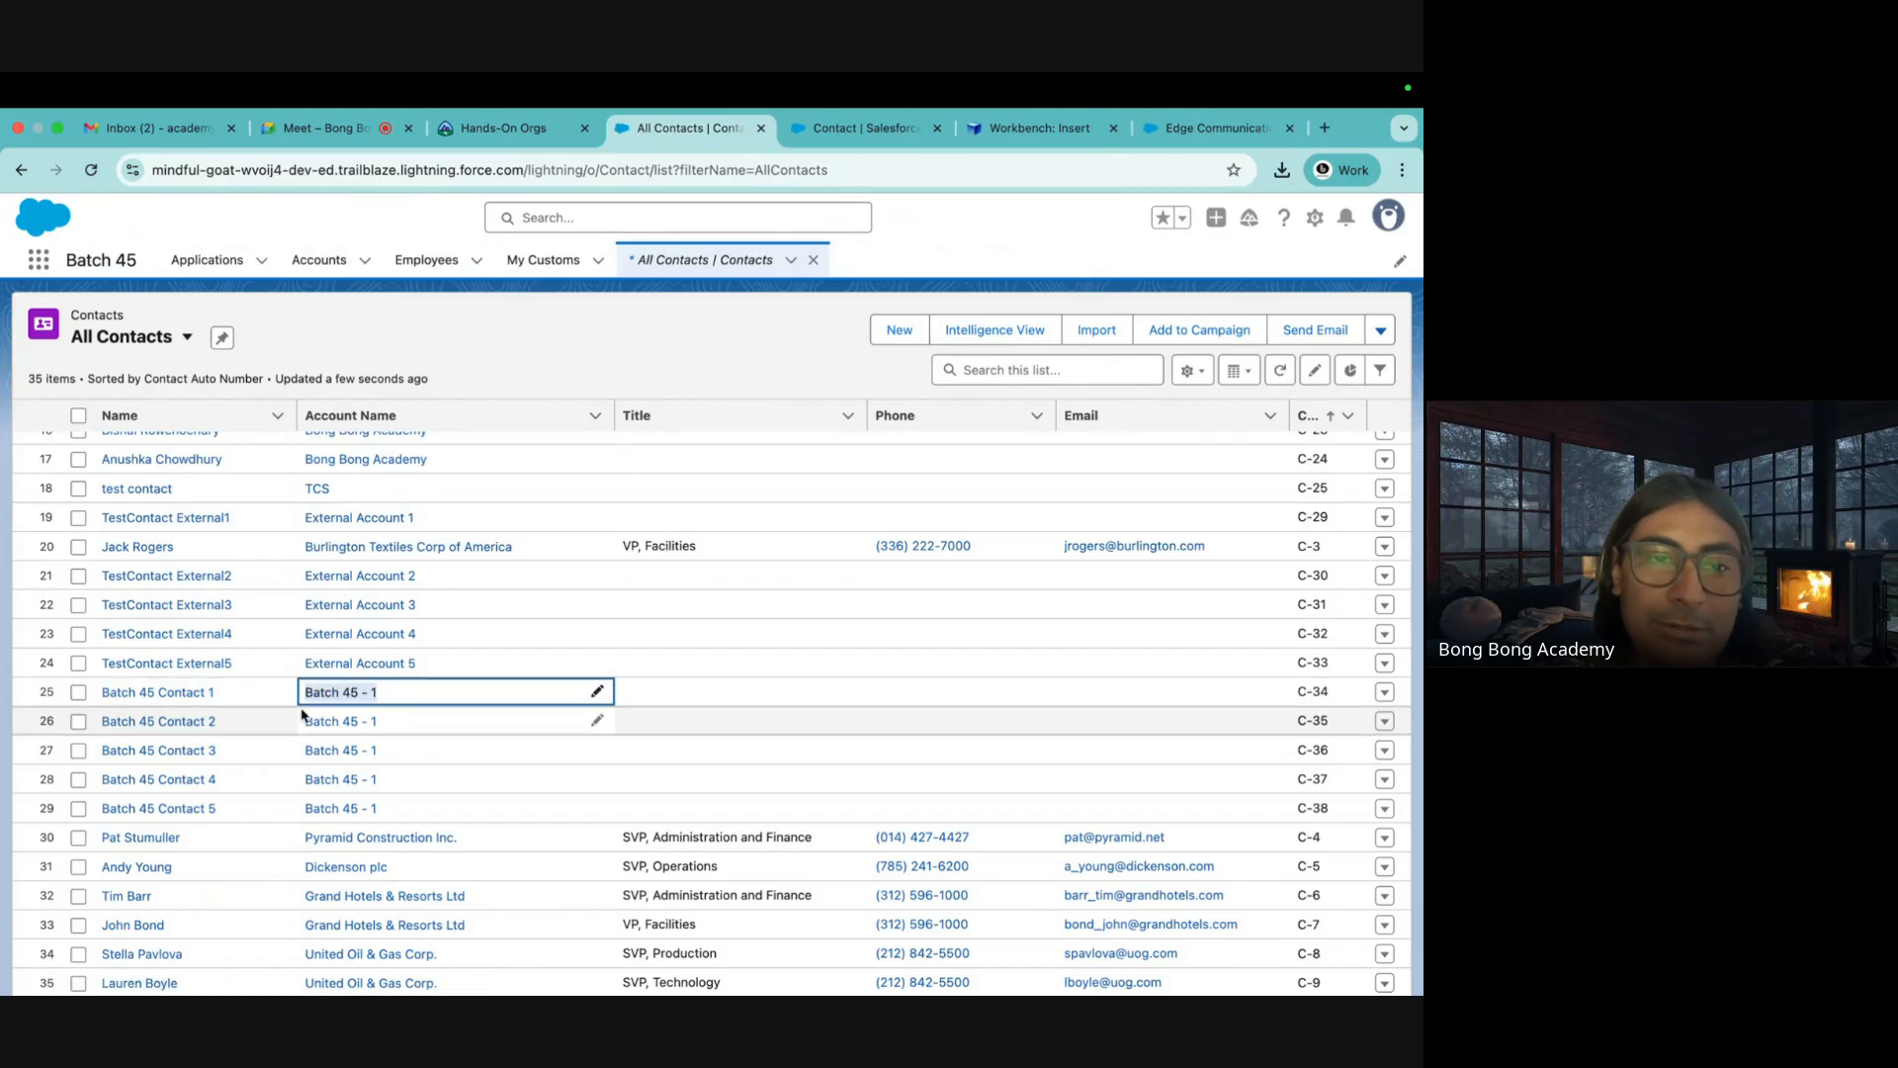
click(388, 701)
drag(384, 694, 309, 692)
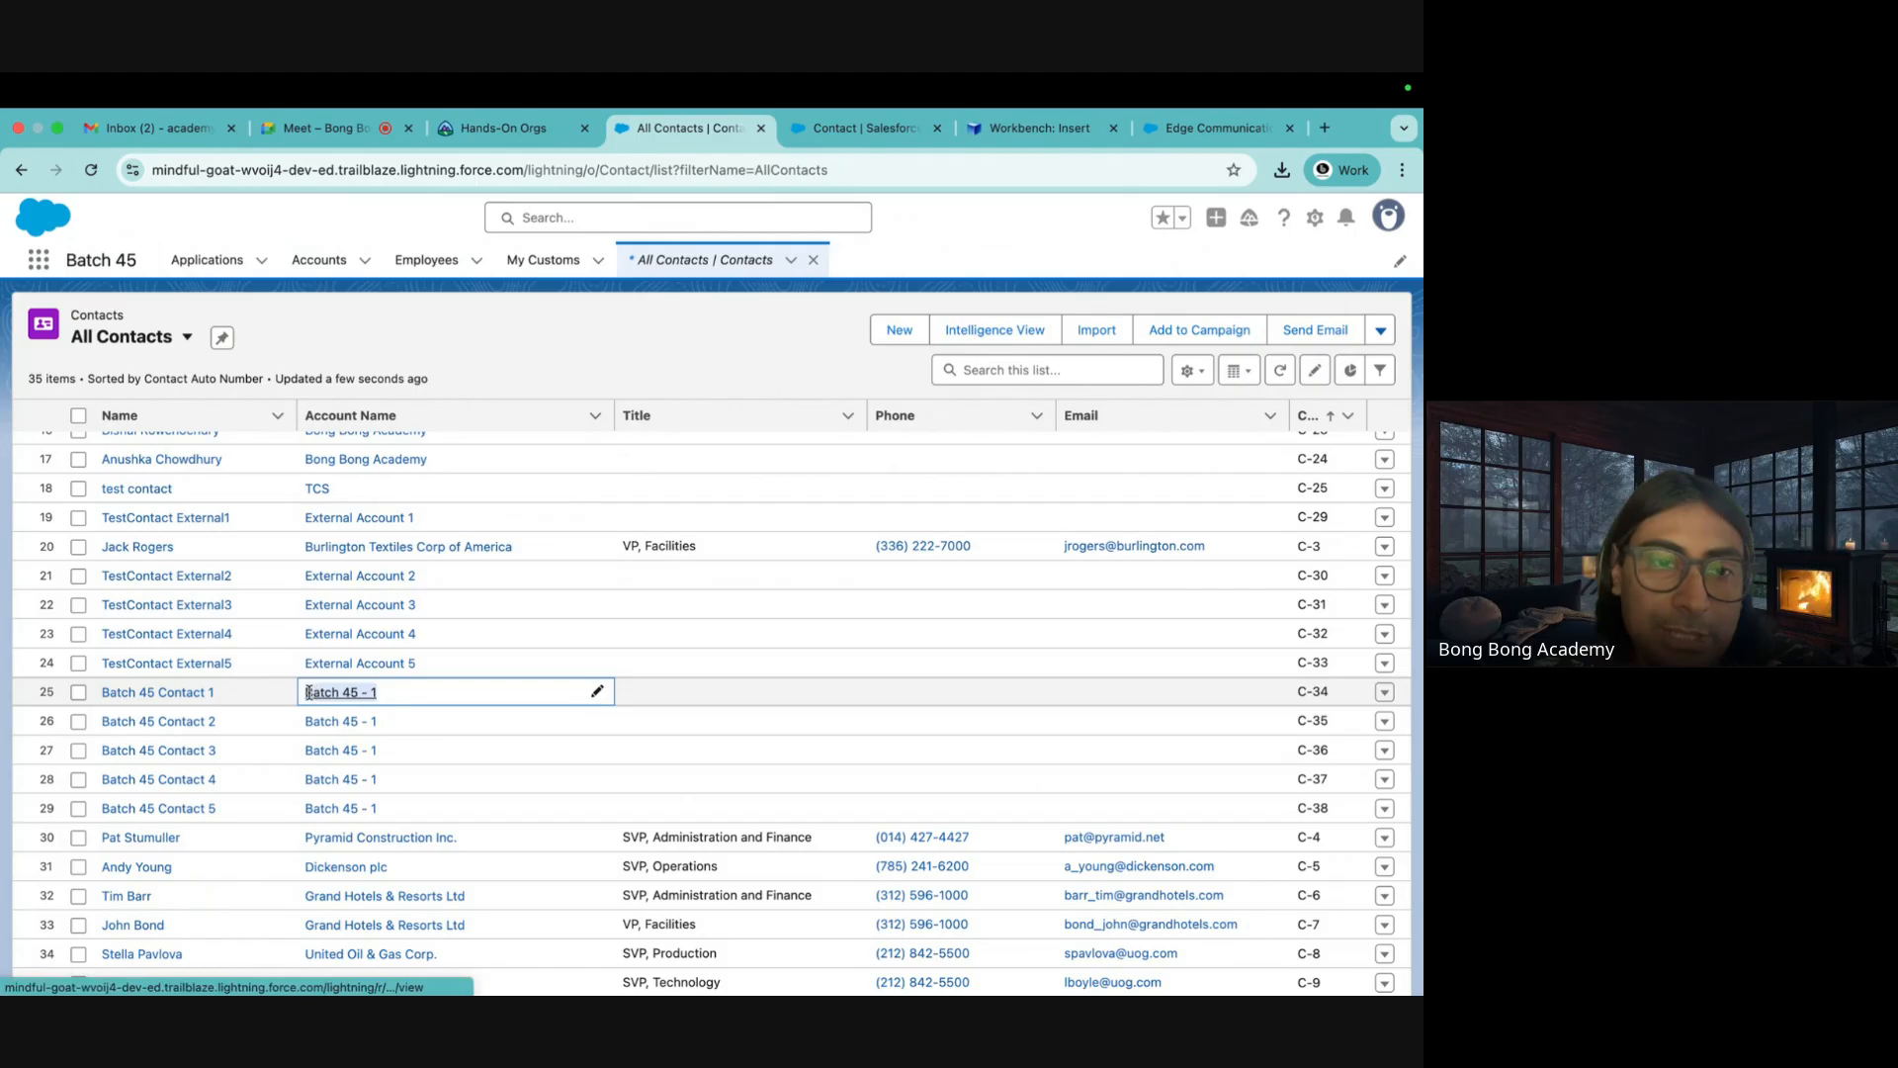
click(598, 323)
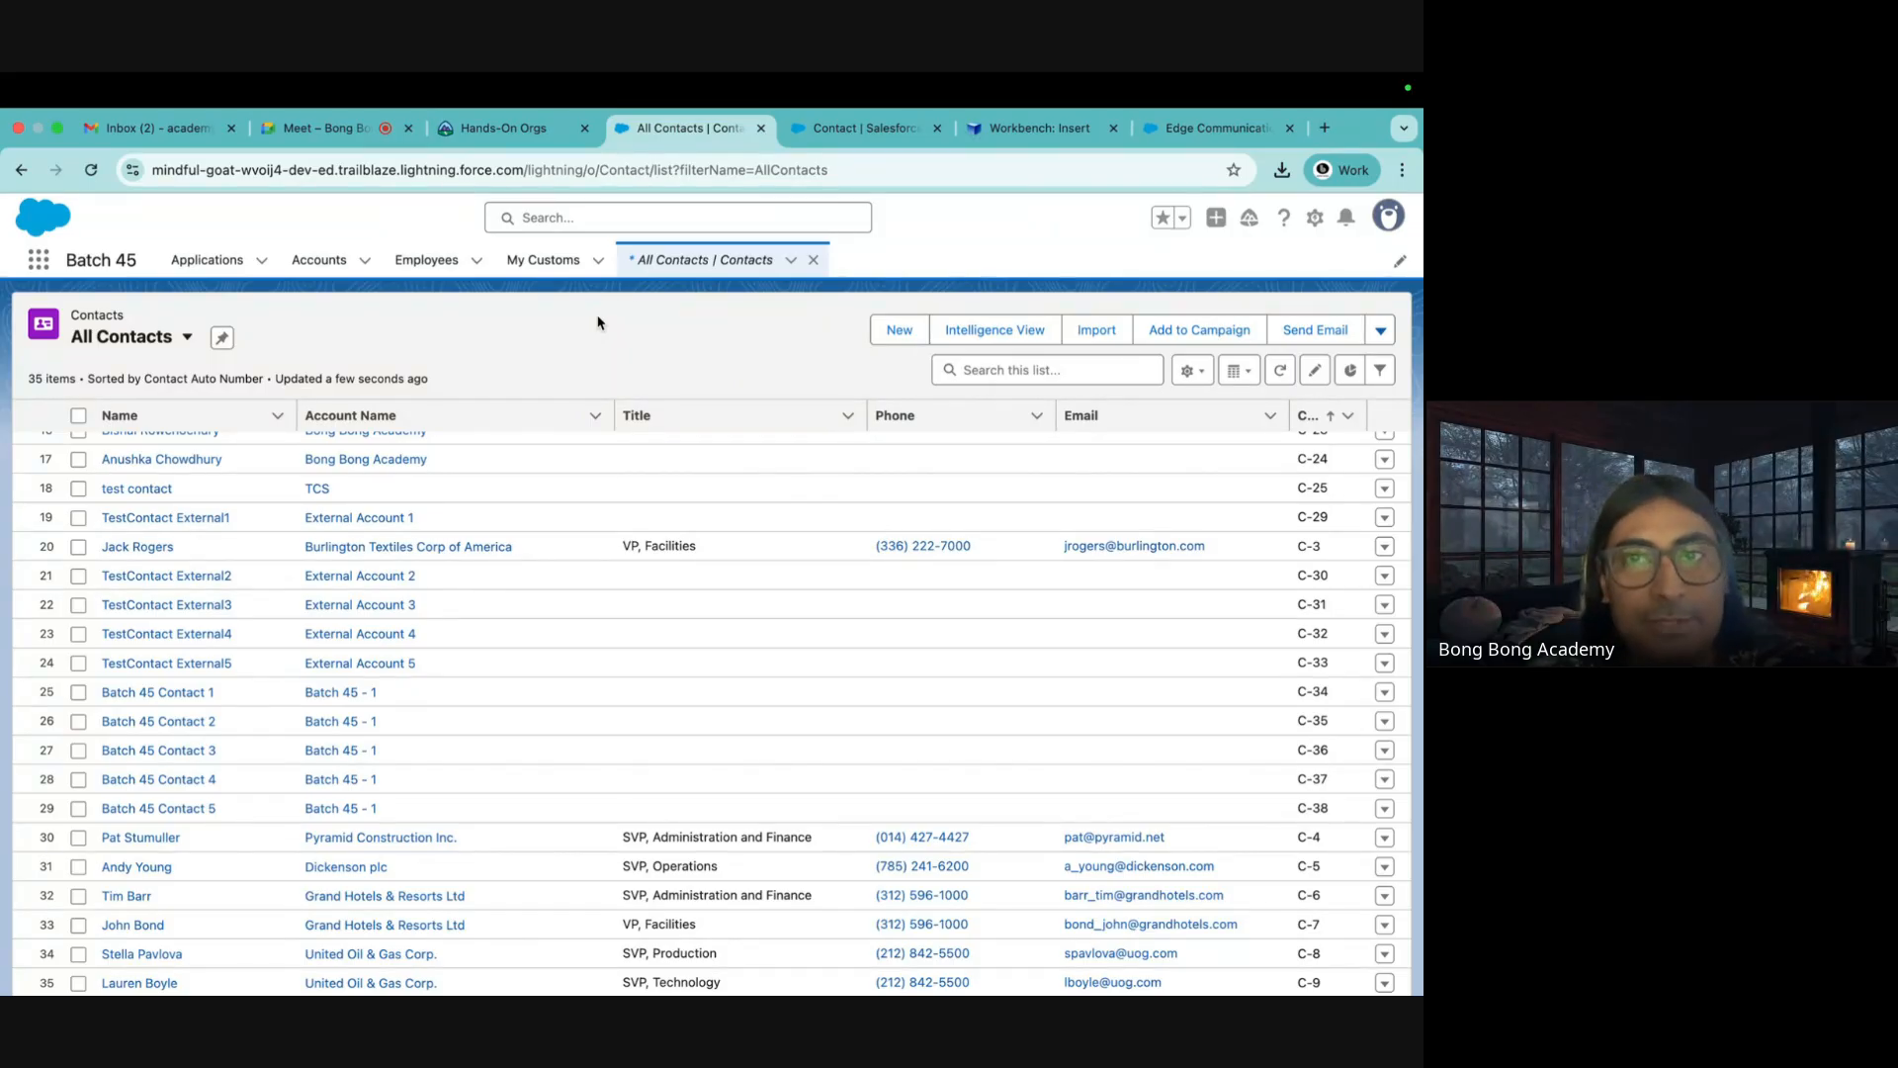
click(1038, 130)
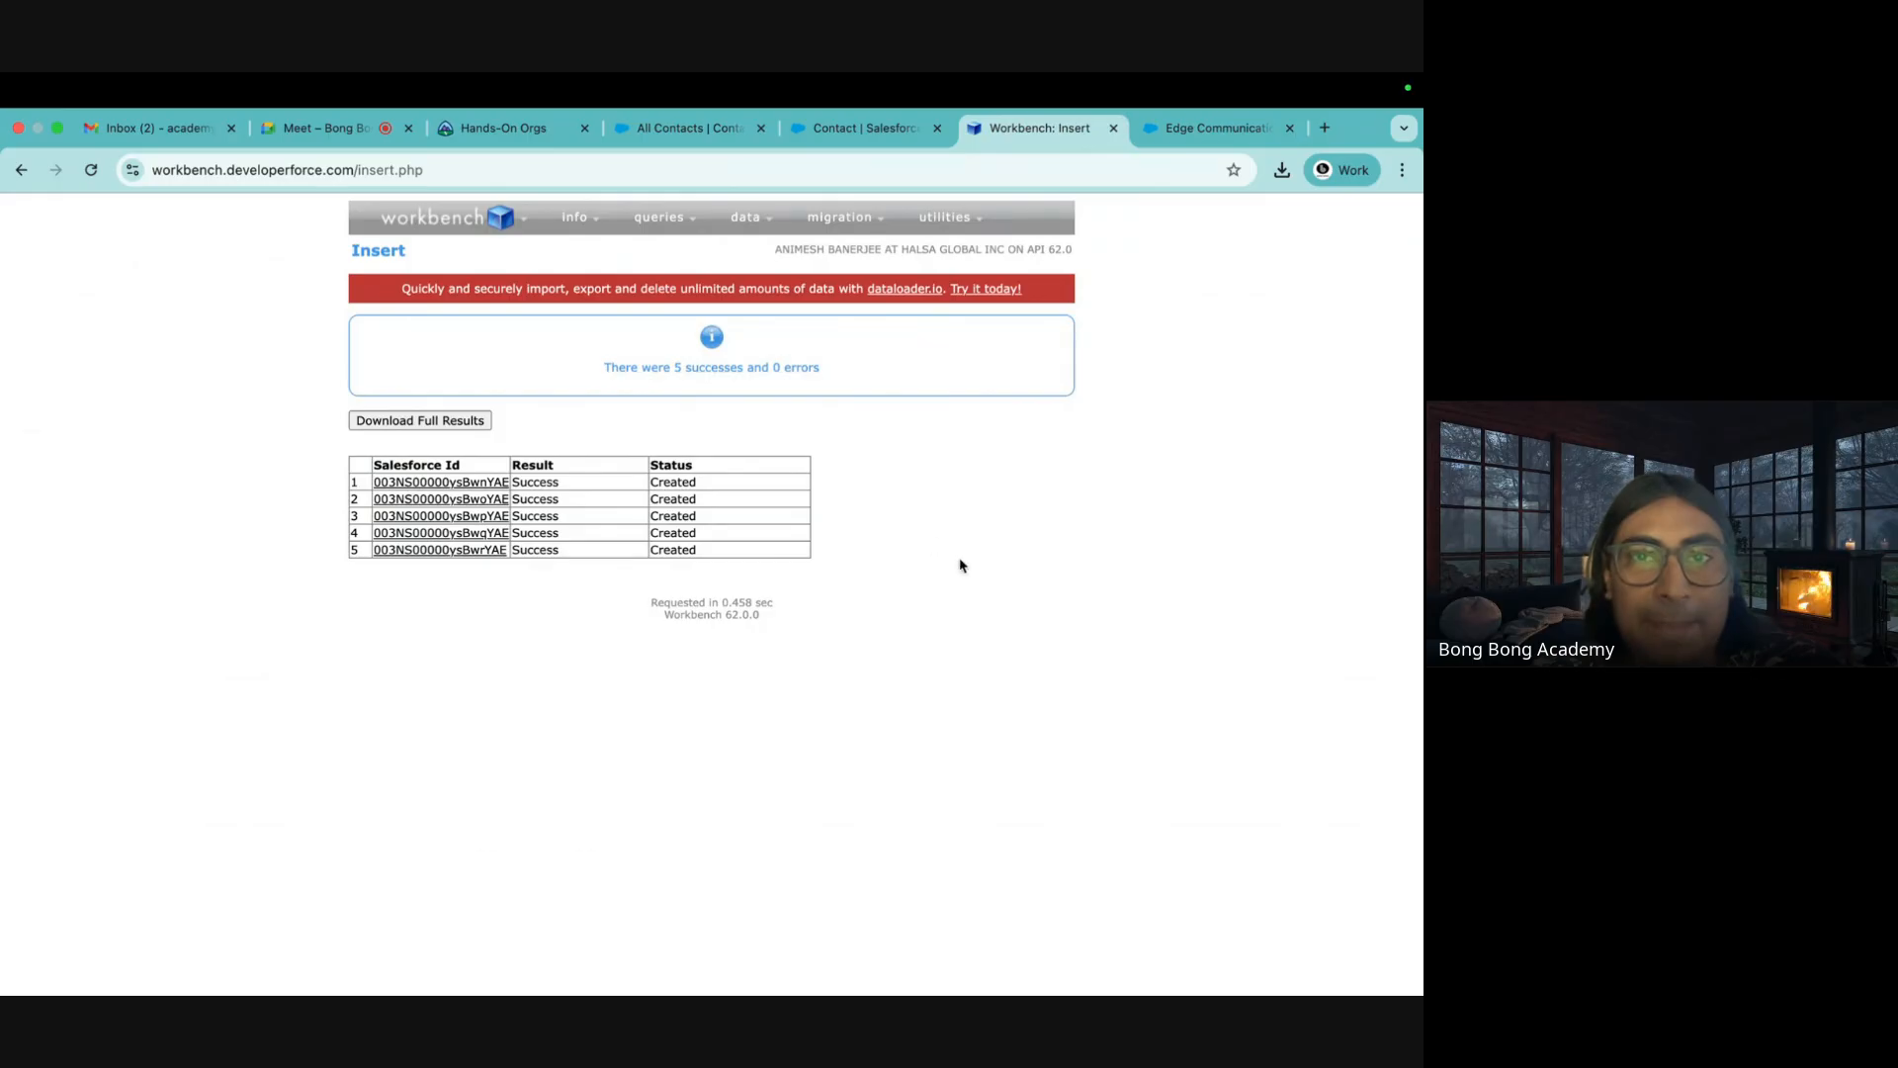
Review the Contact query on the SOQL Query page, then move on to data > Update
mouse_move(659, 219)
click(654, 251)
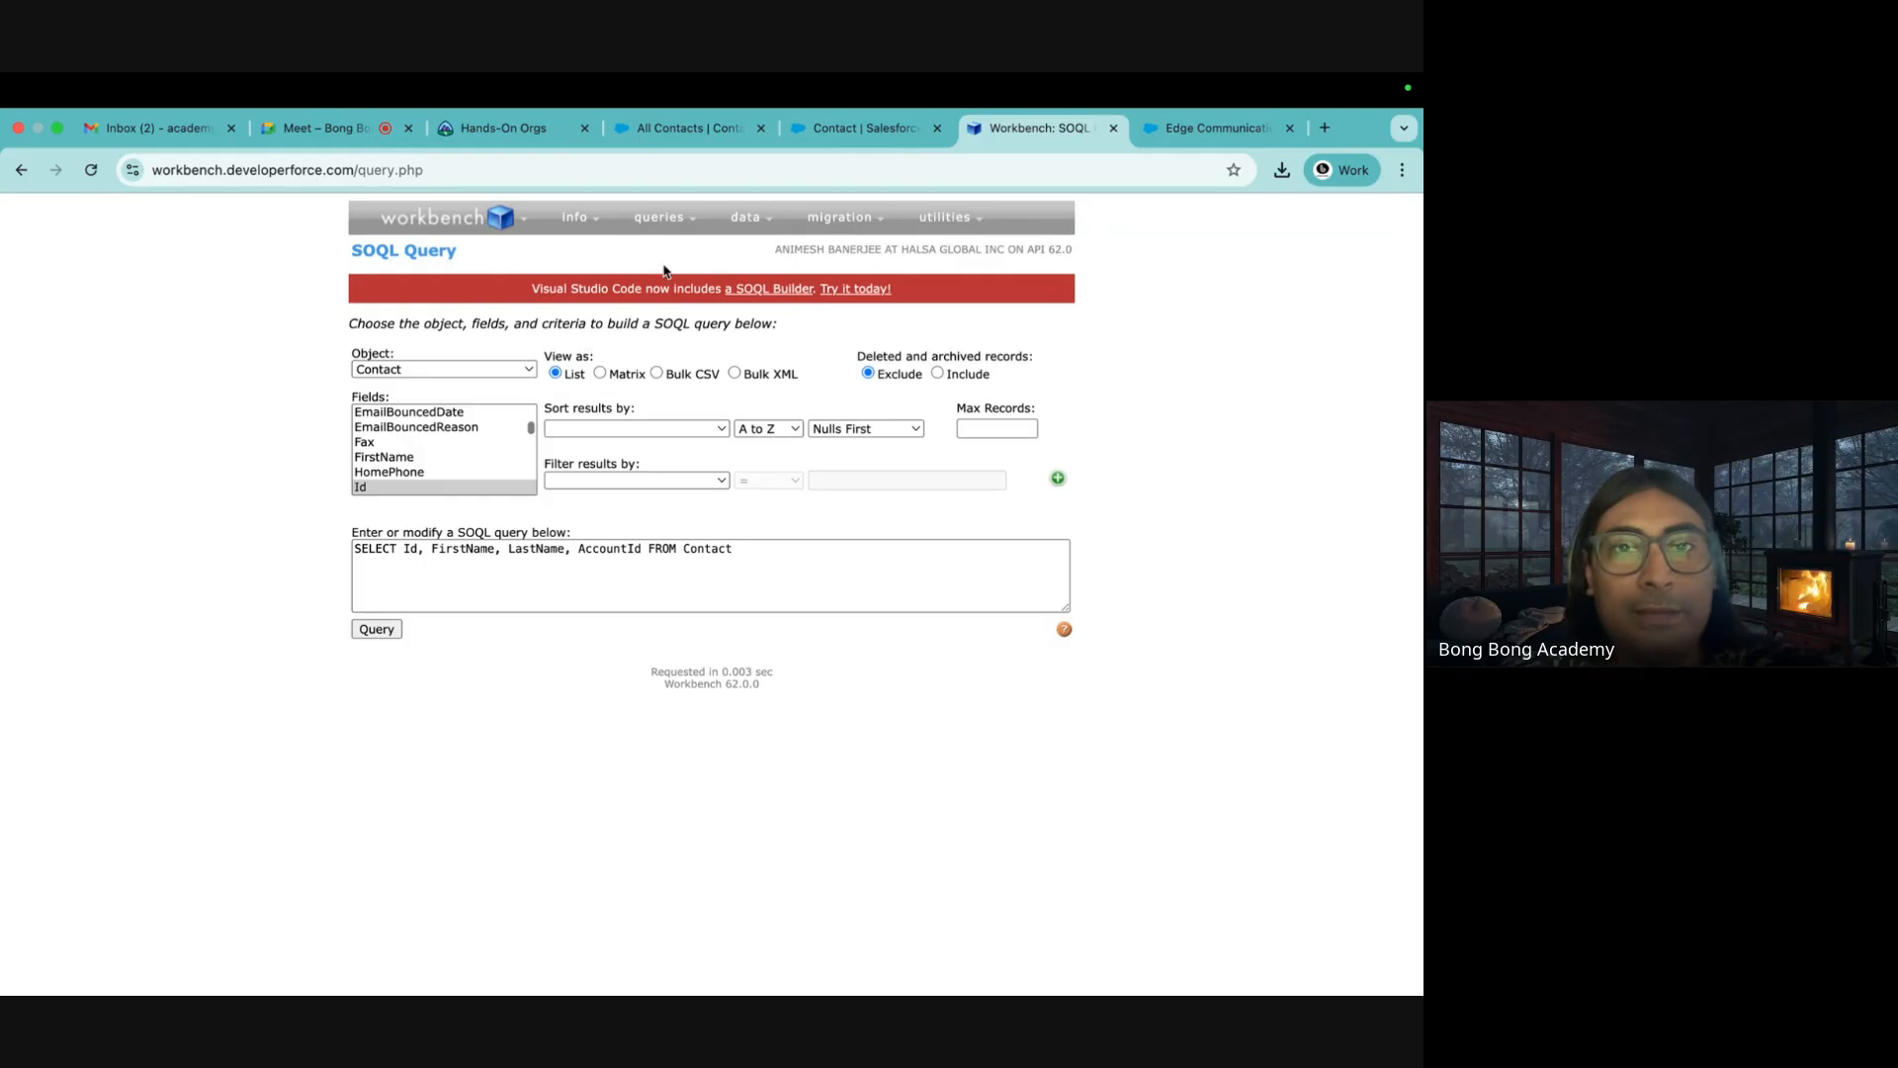
mouse_move(723, 243)
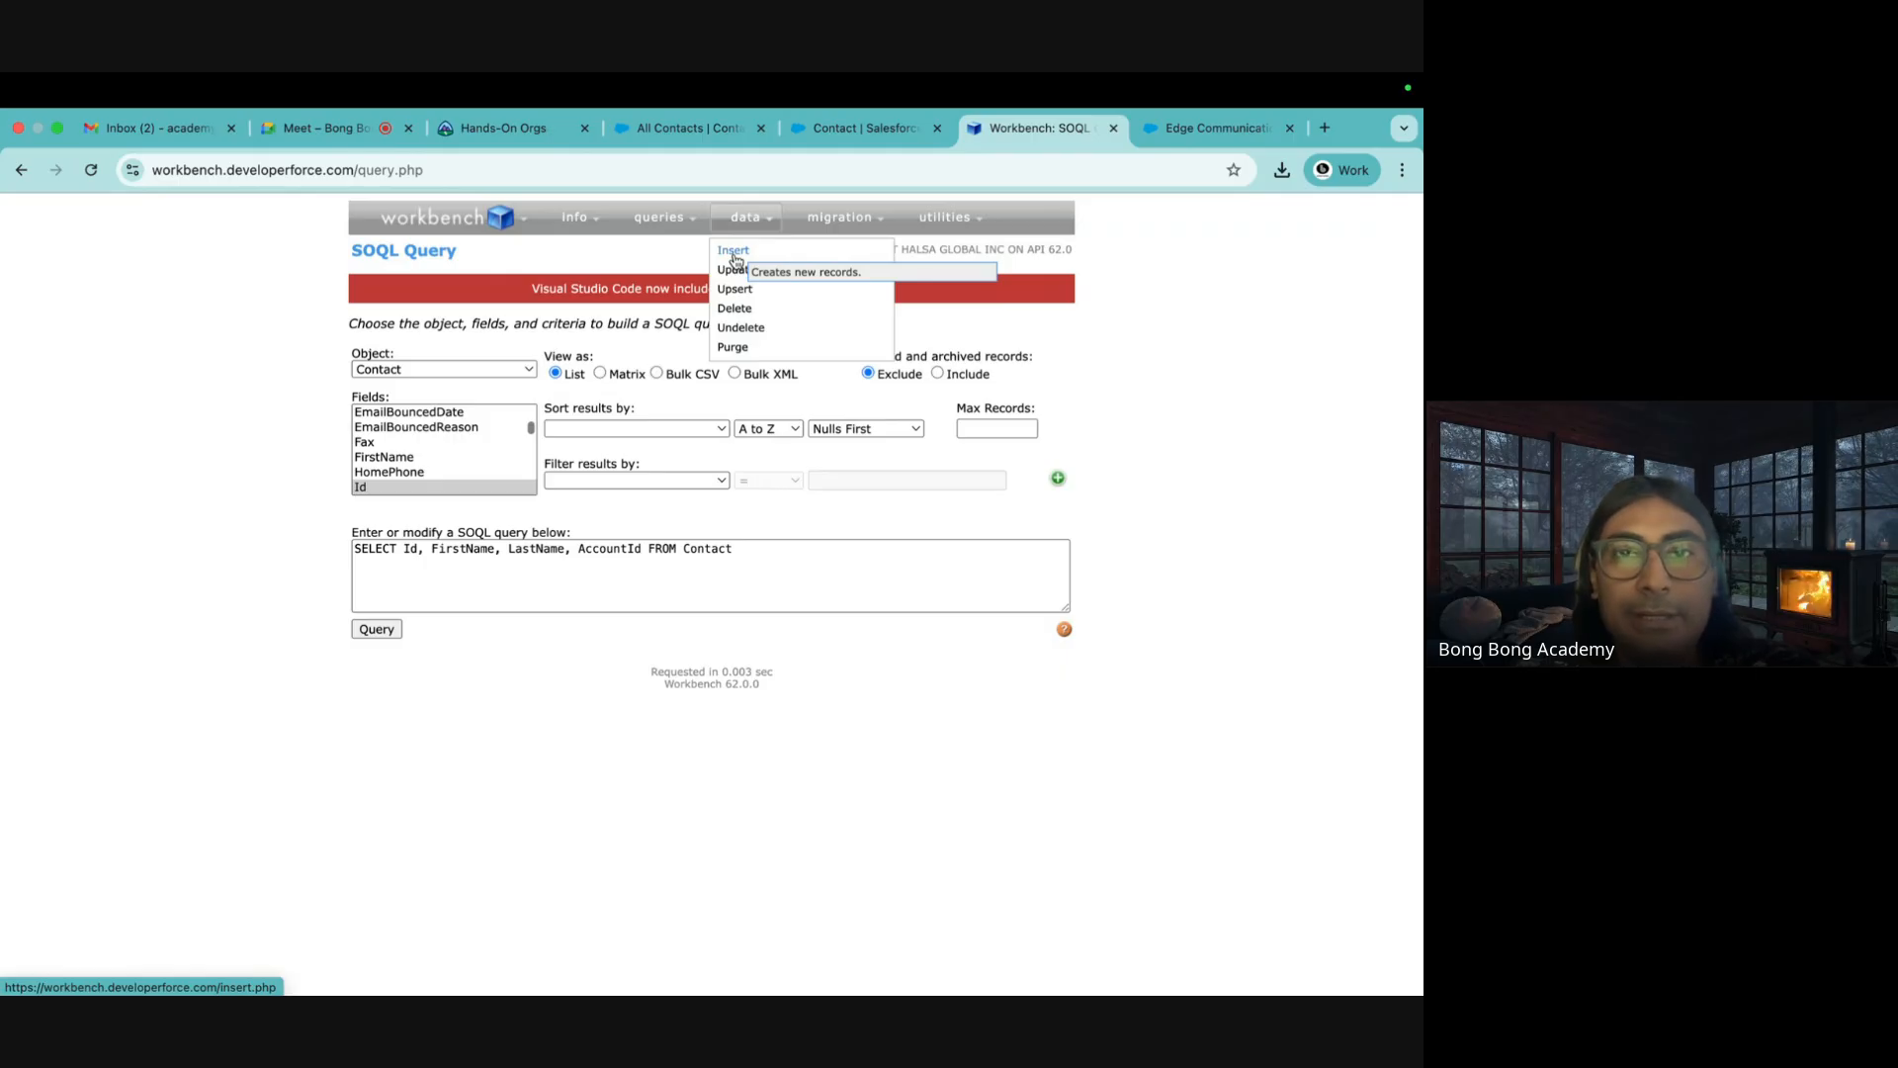
mouse_move(658, 218)
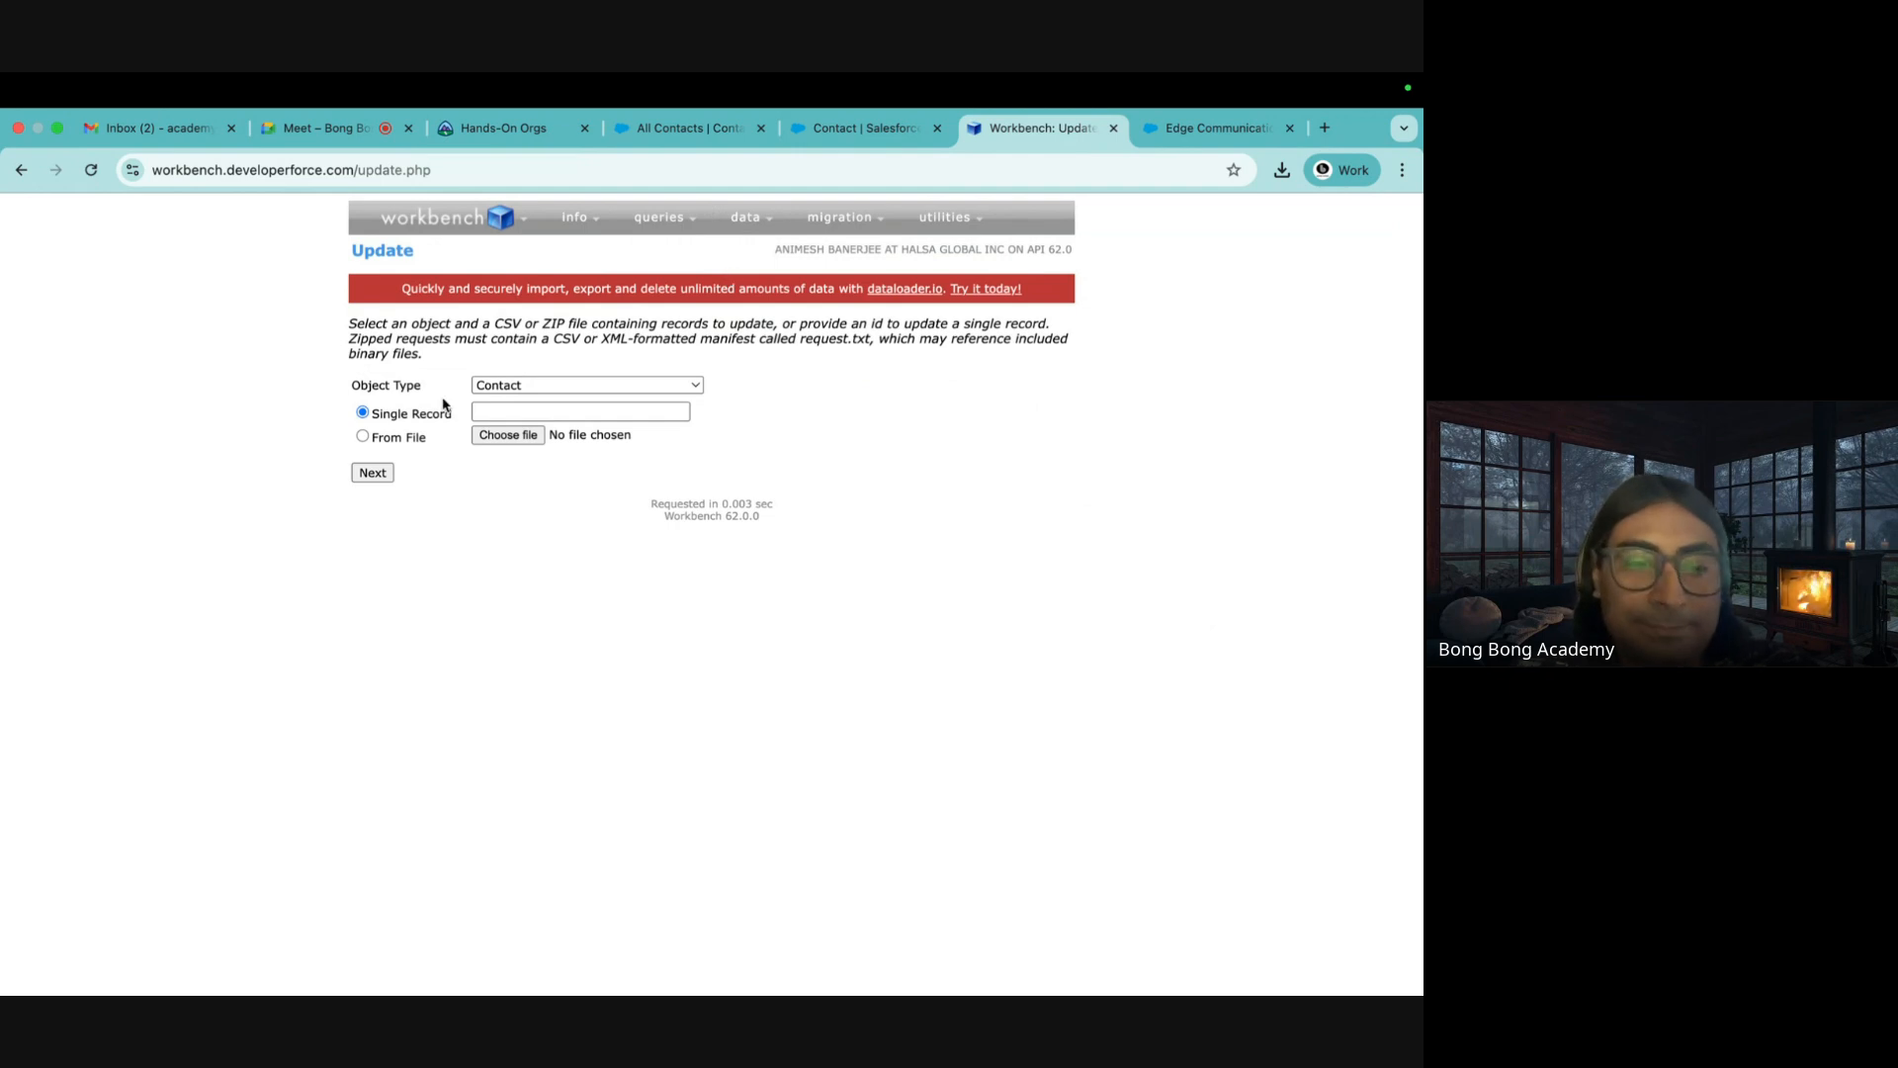
Open ExistingAccounts.csv from the desktop in Microsoft Excel
click(80, 955)
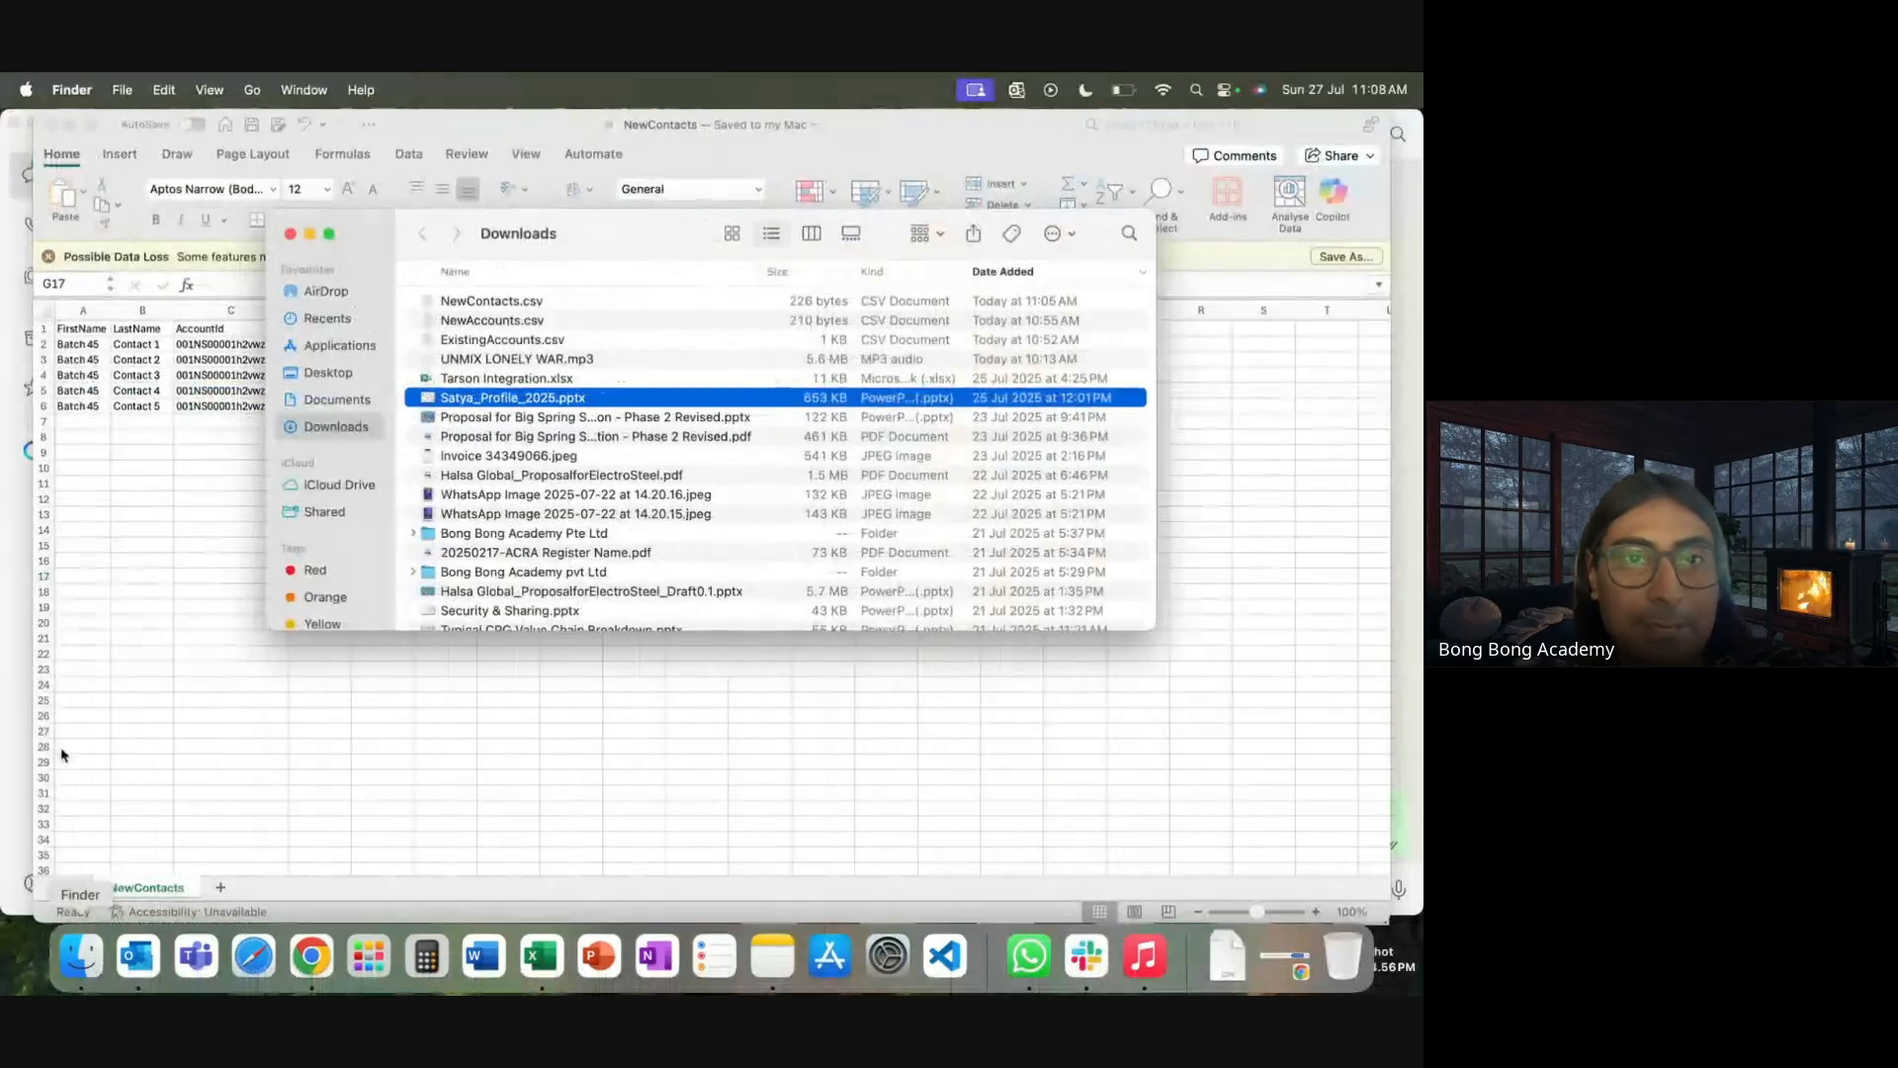
right_click(484, 343)
mouse_move(619, 374)
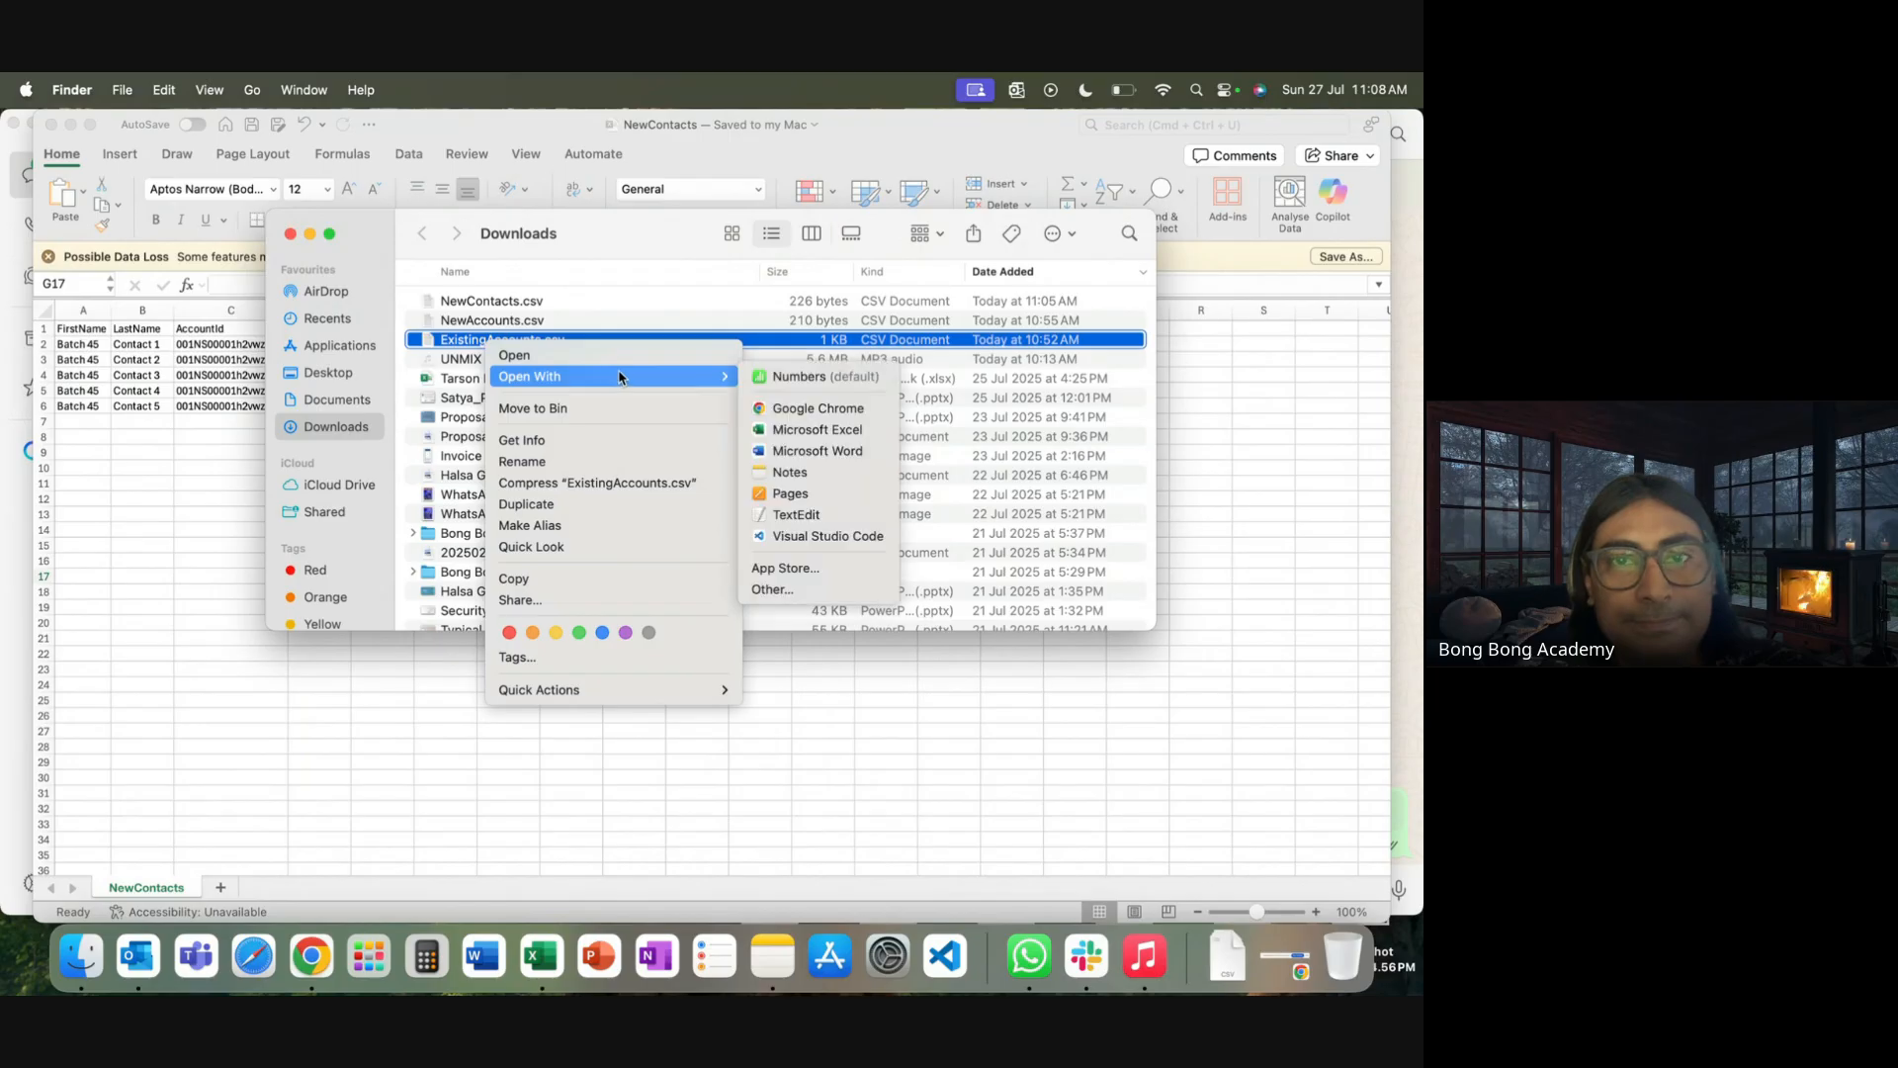
click(820, 433)
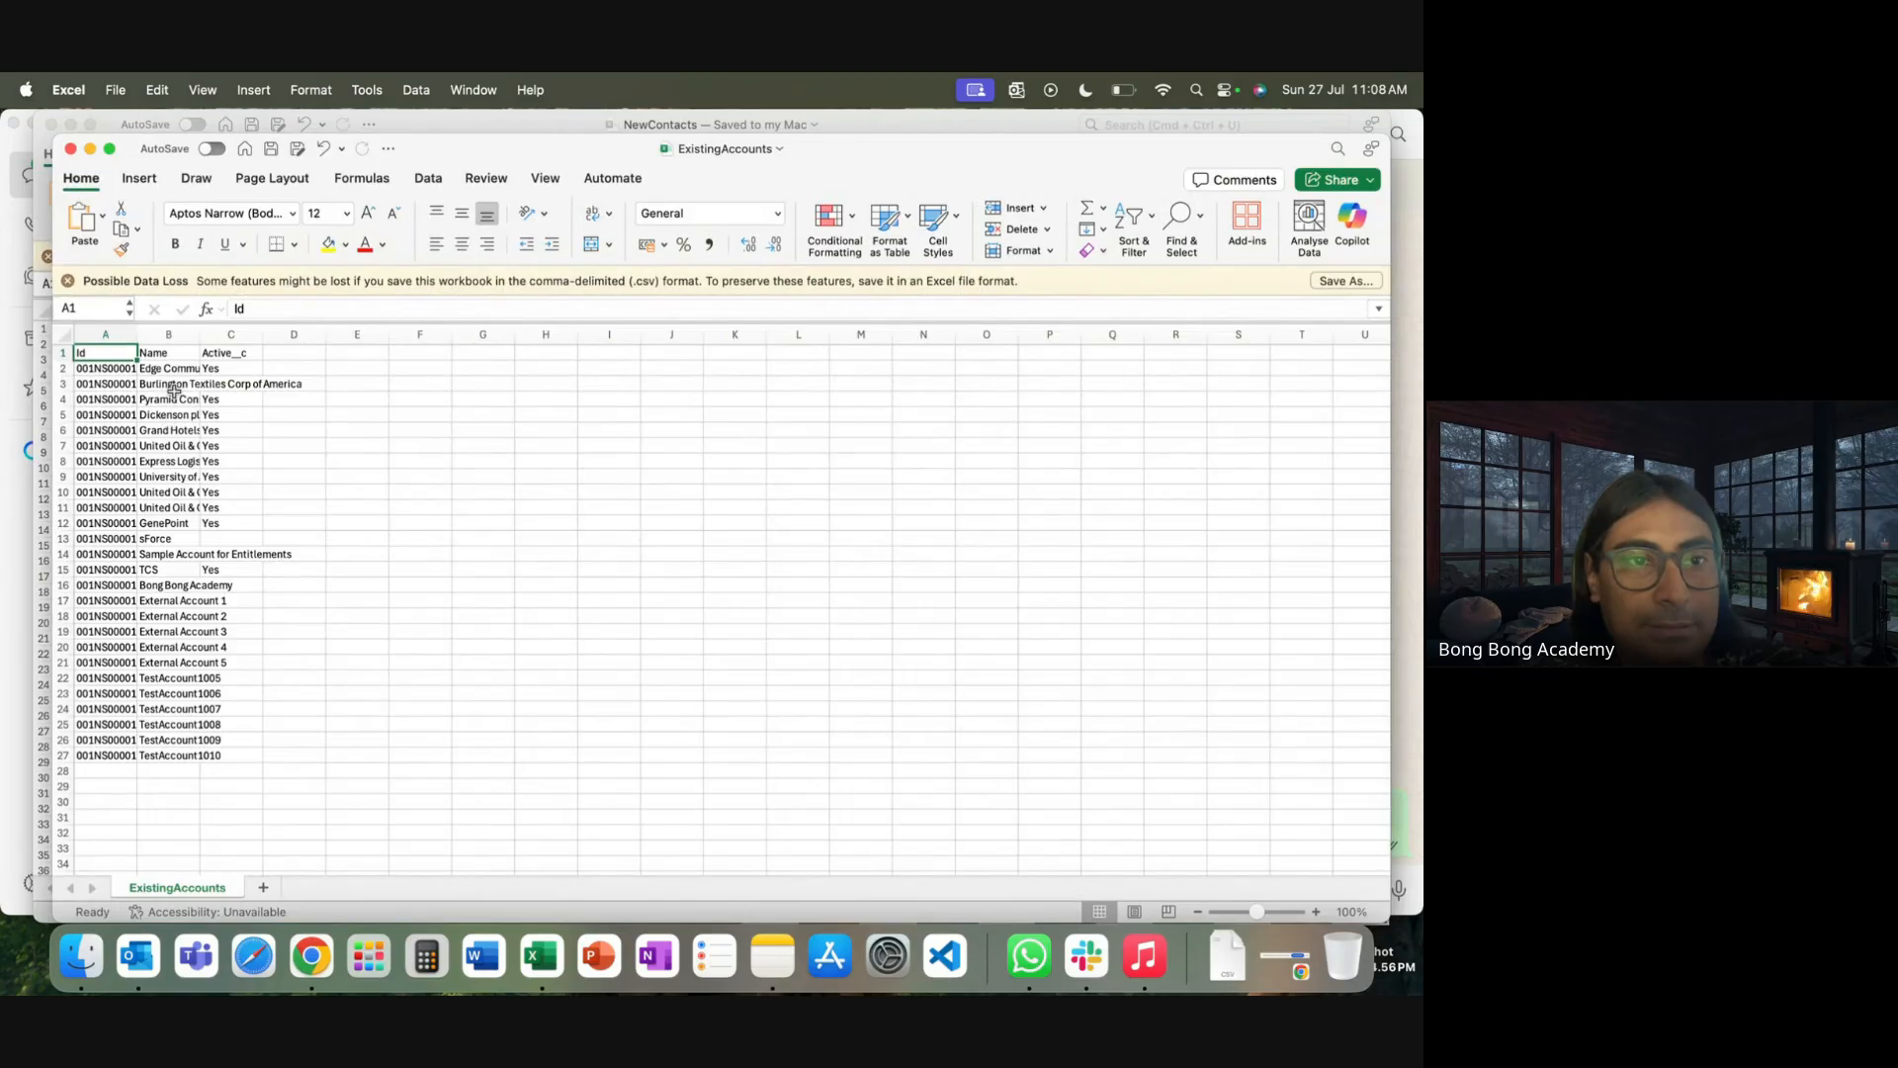
Fit column B and delete rows 2 to 21, keeping only the TestAccount rows
double_click(200, 337)
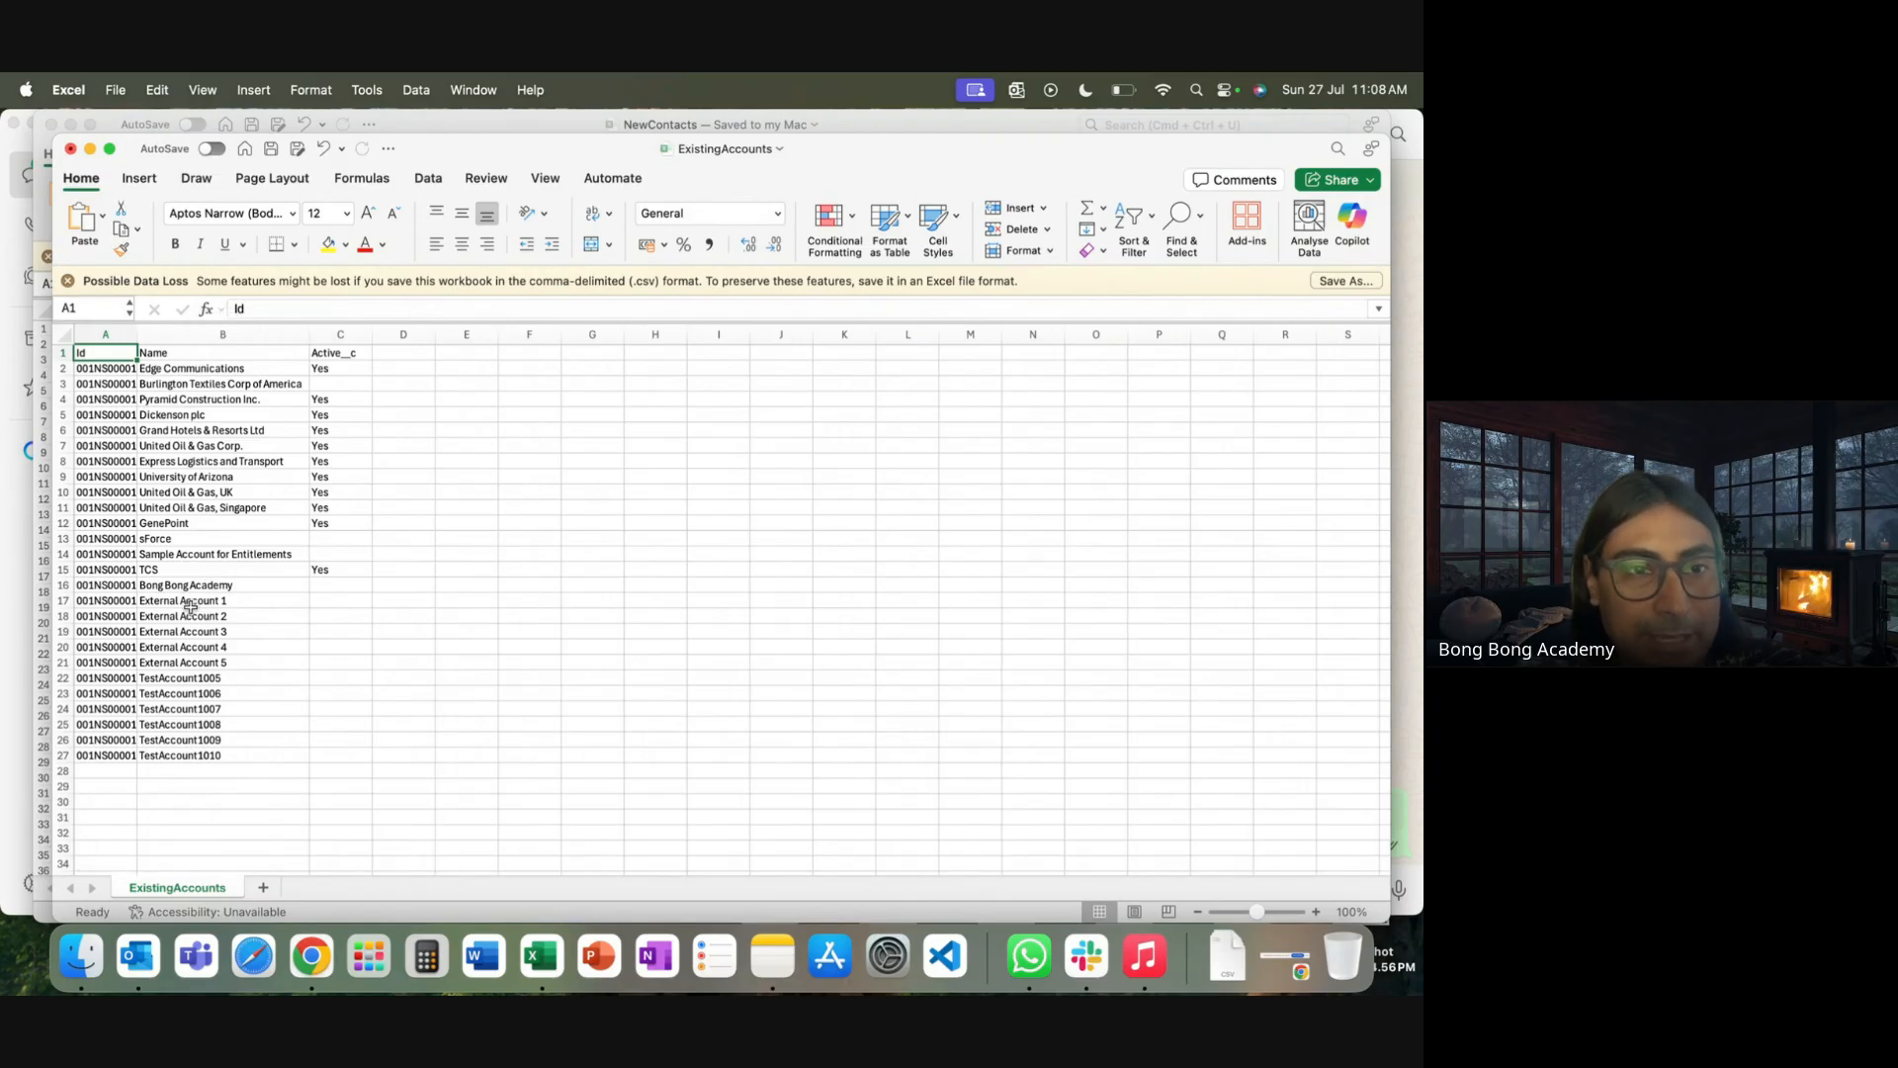
drag(190, 601, 193, 663)
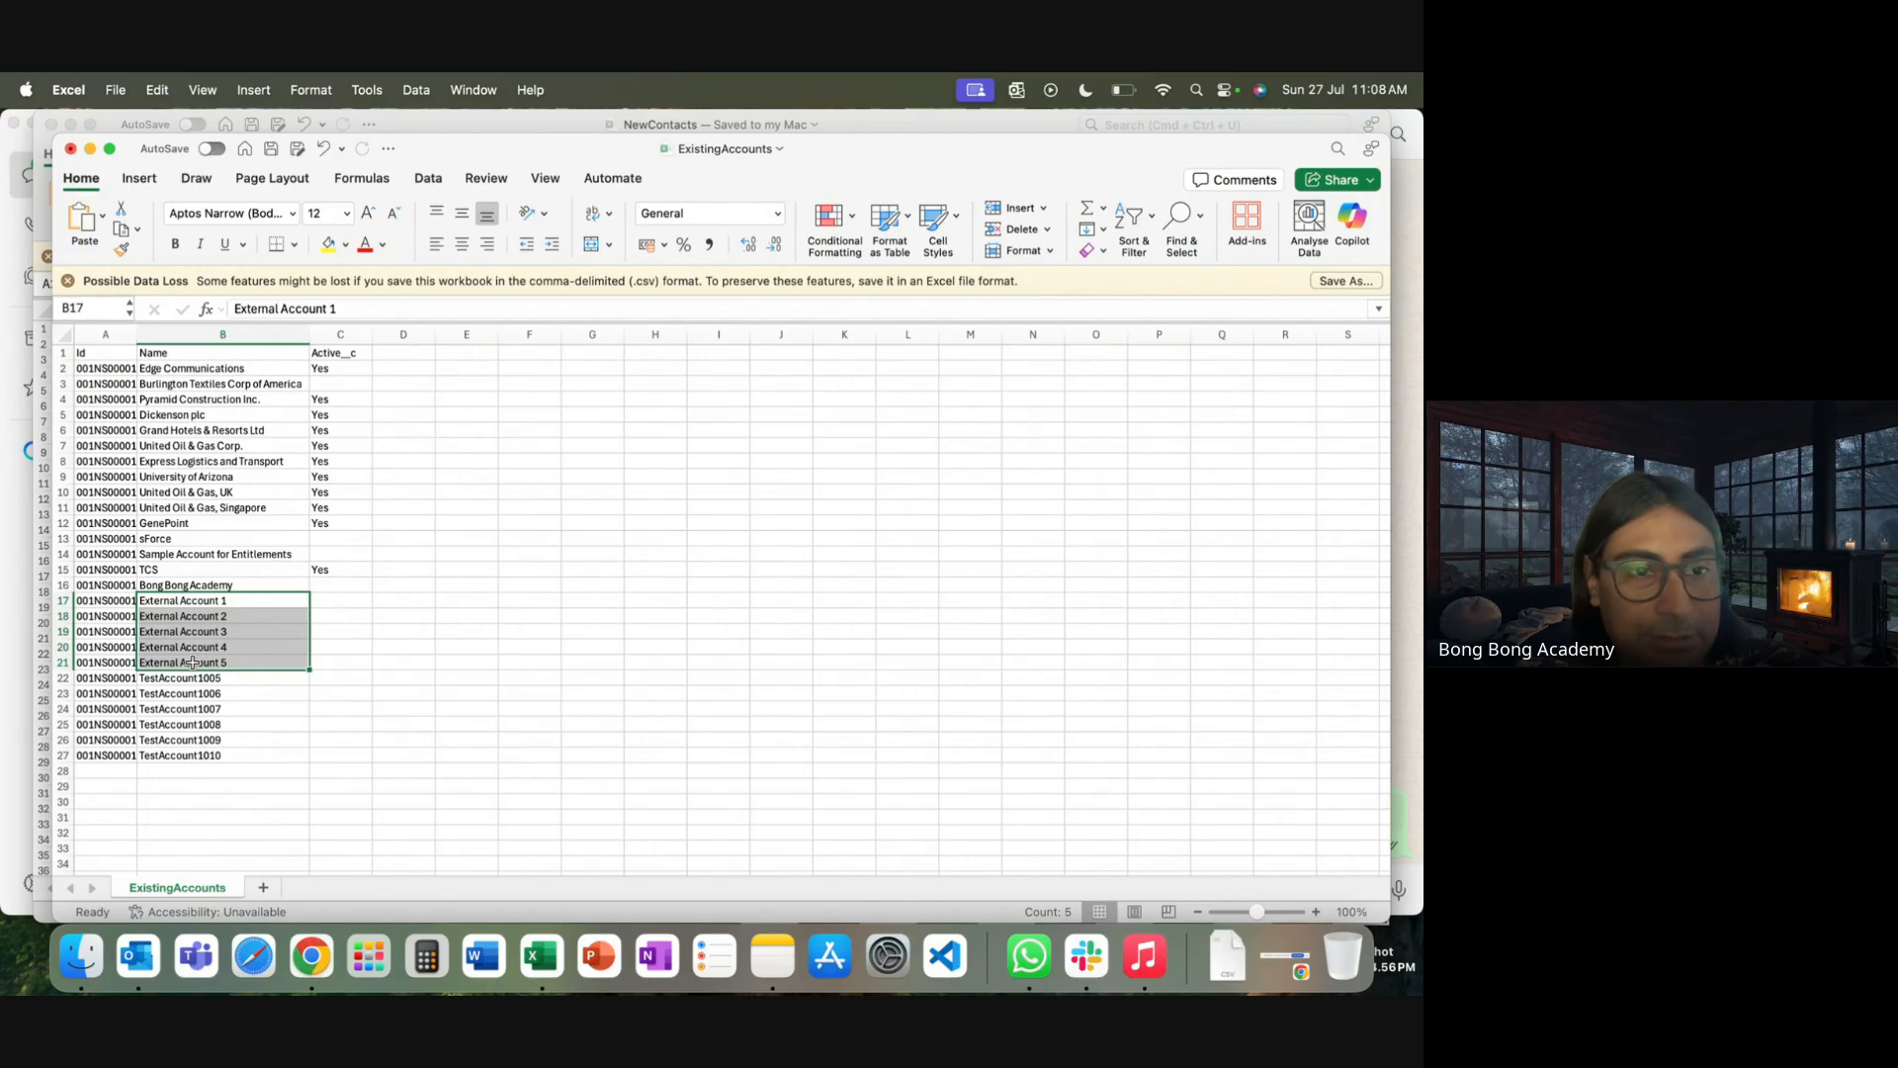
click(87, 682)
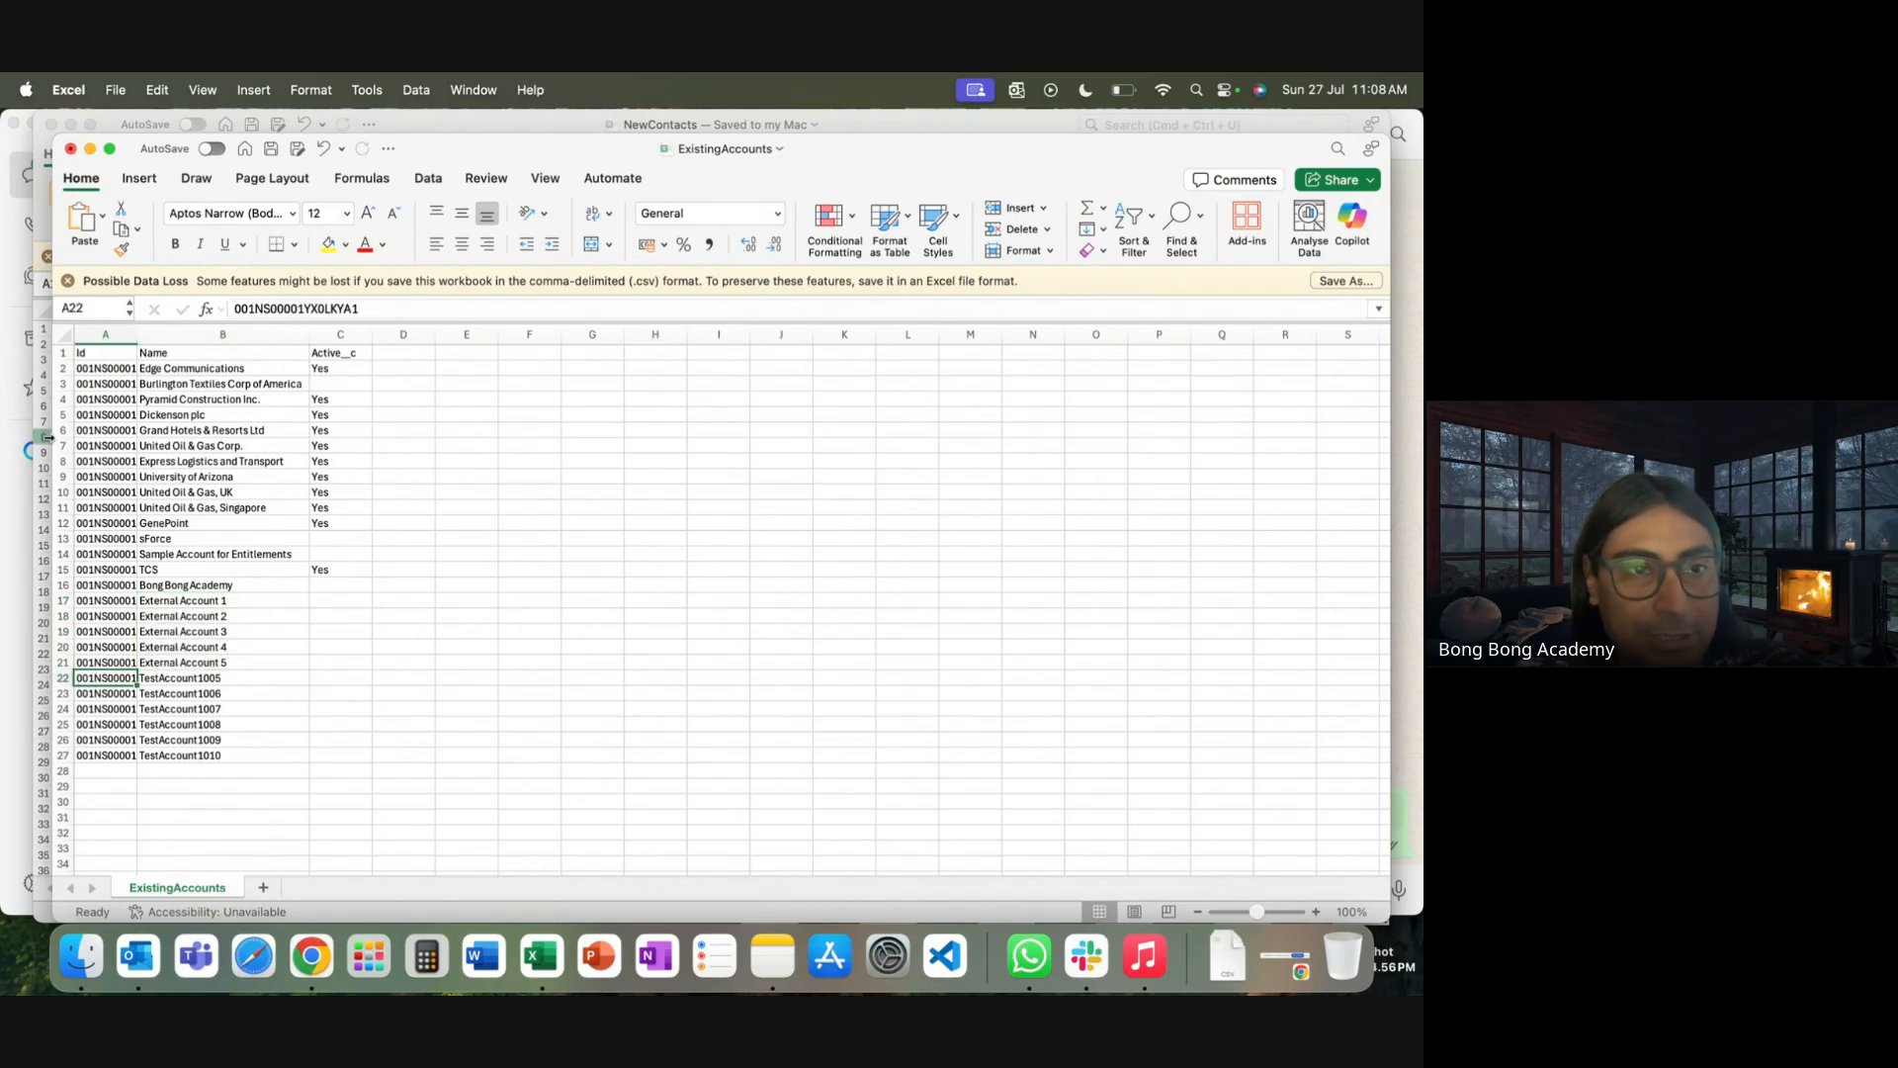
drag(63, 368, 83, 665)
right_click(83, 664)
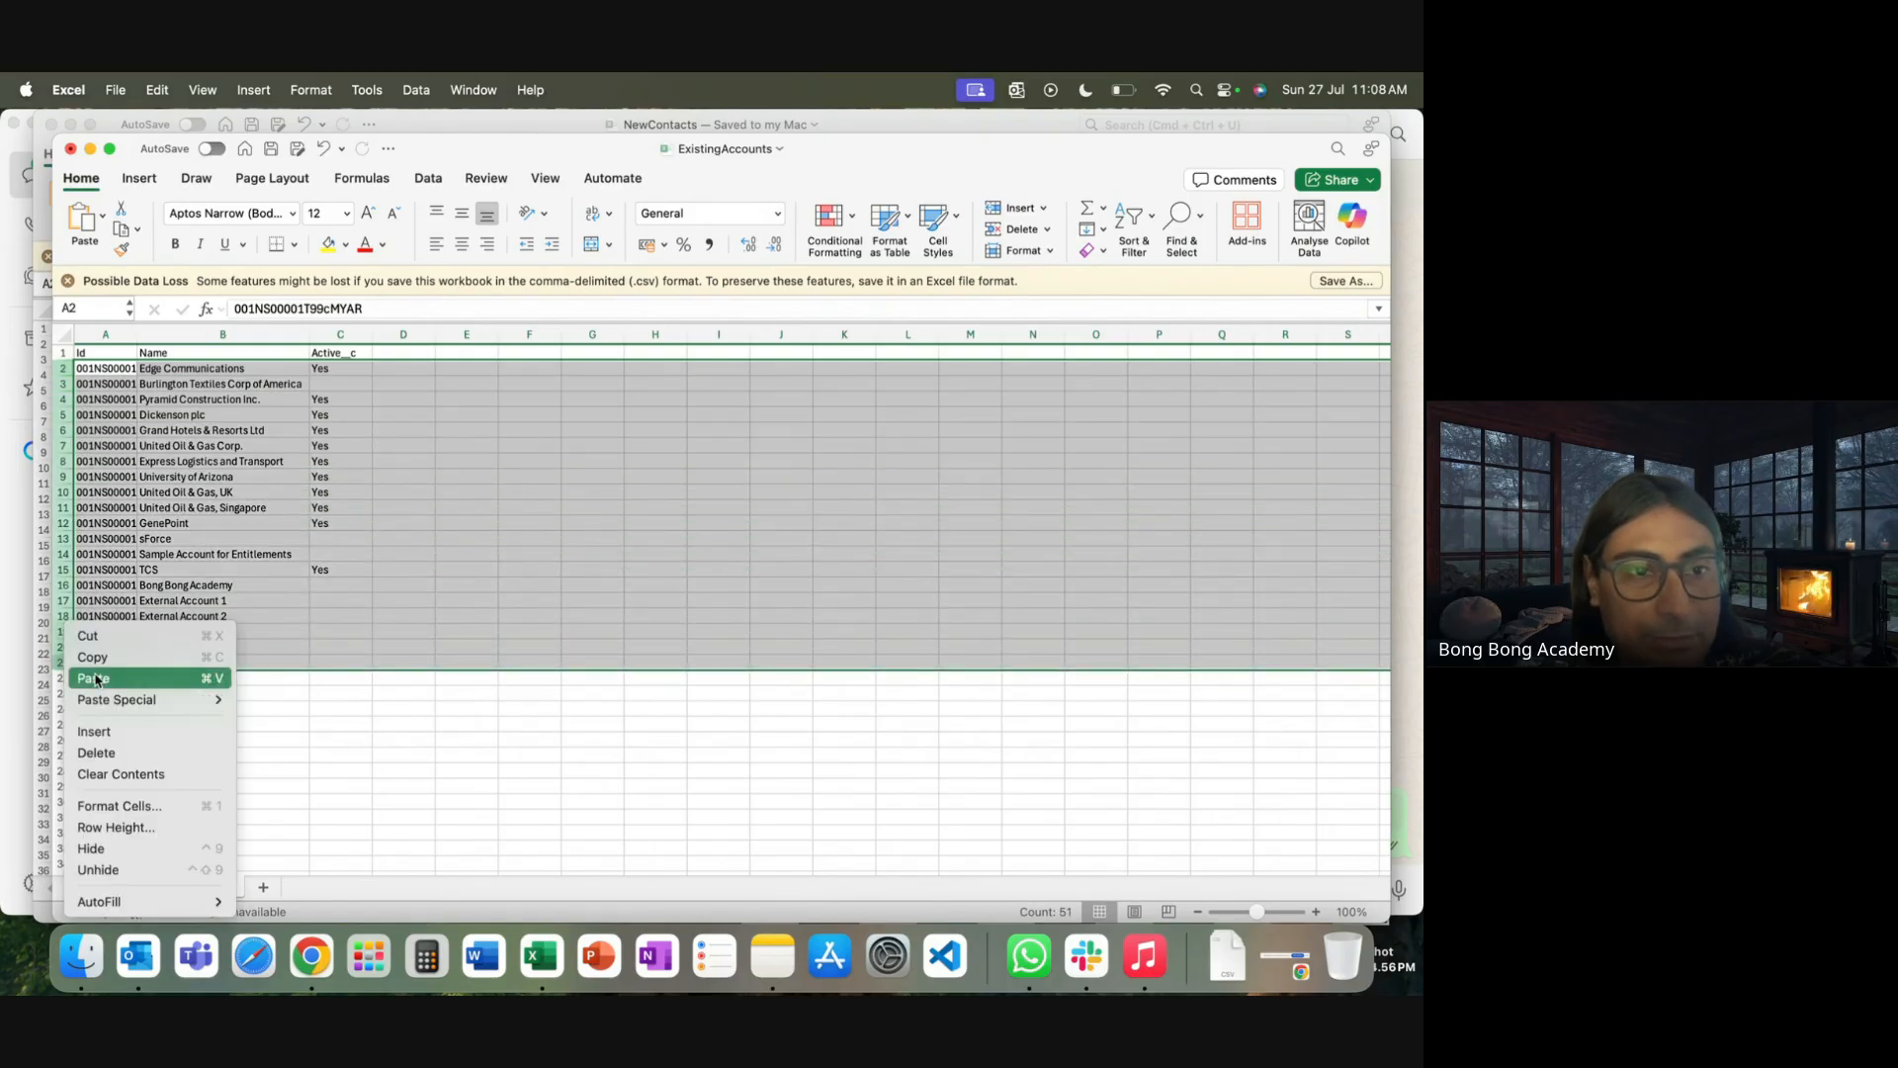
click(104, 758)
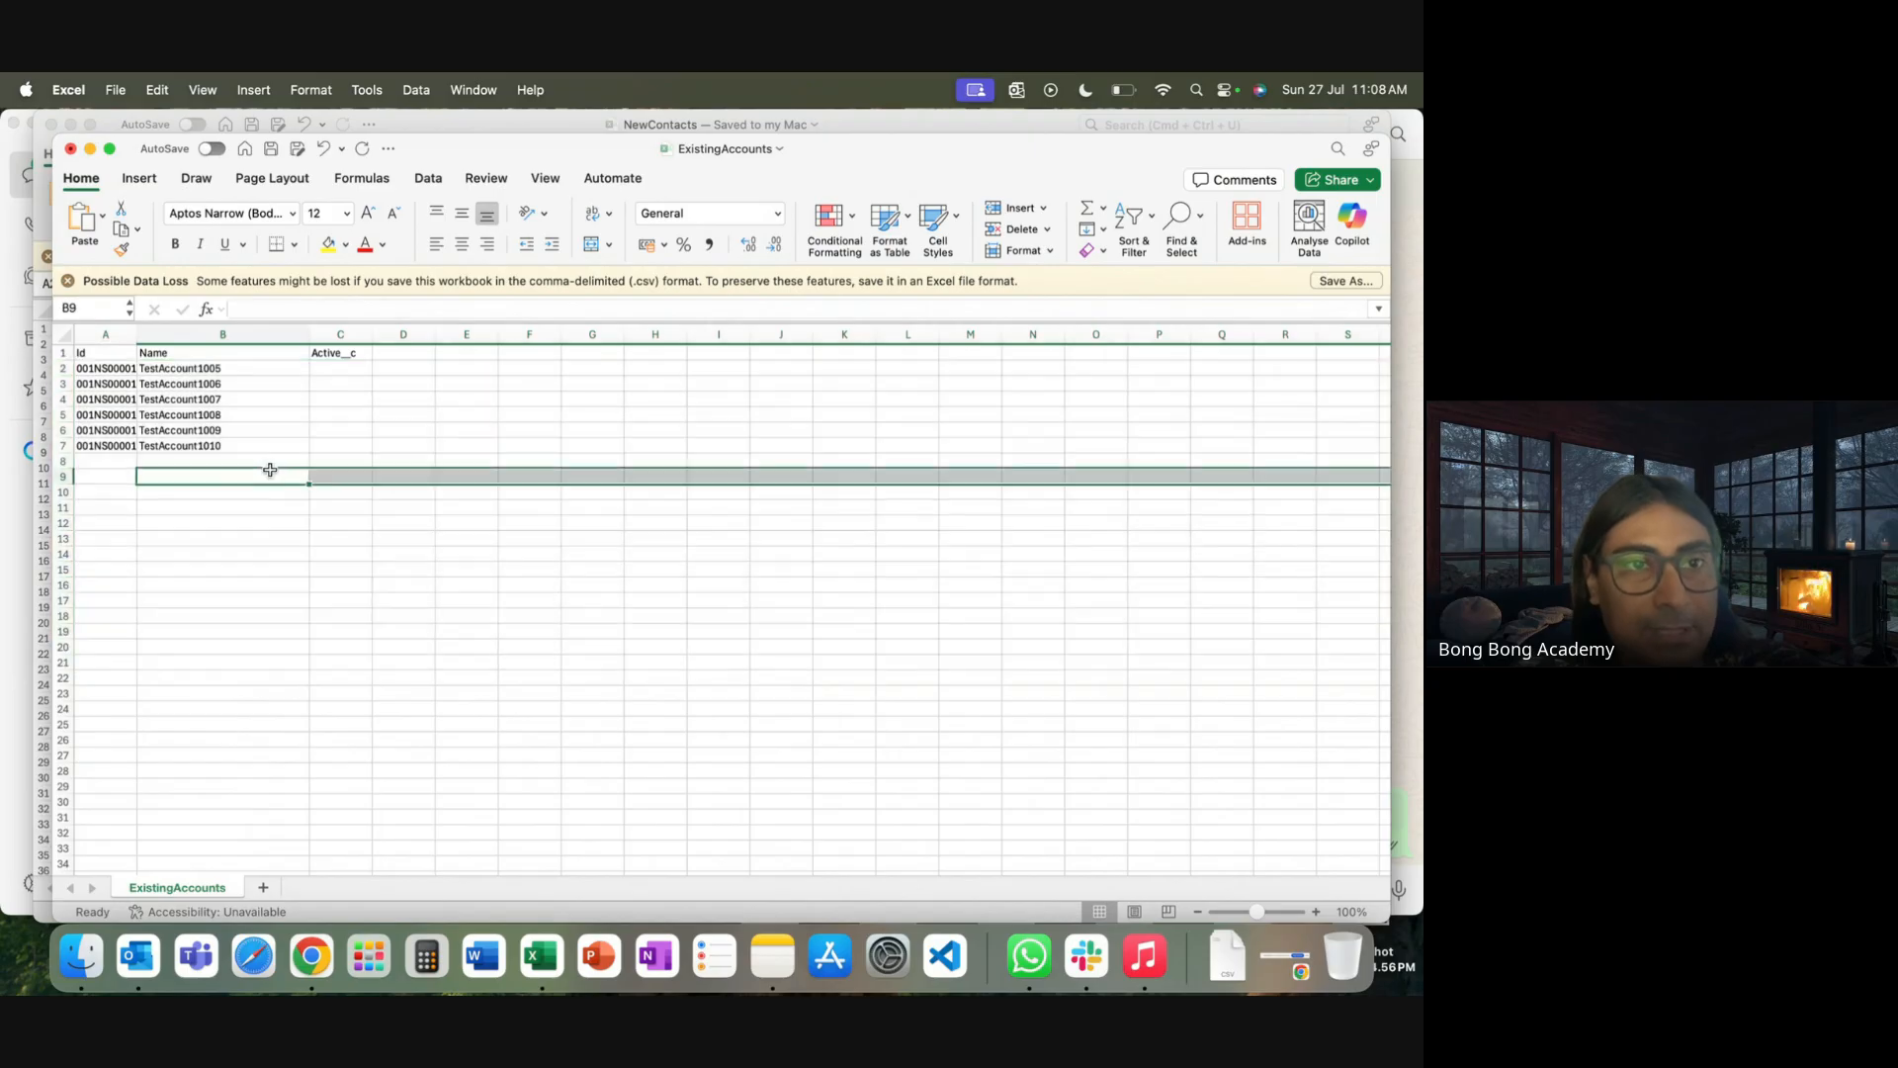
click(267, 475)
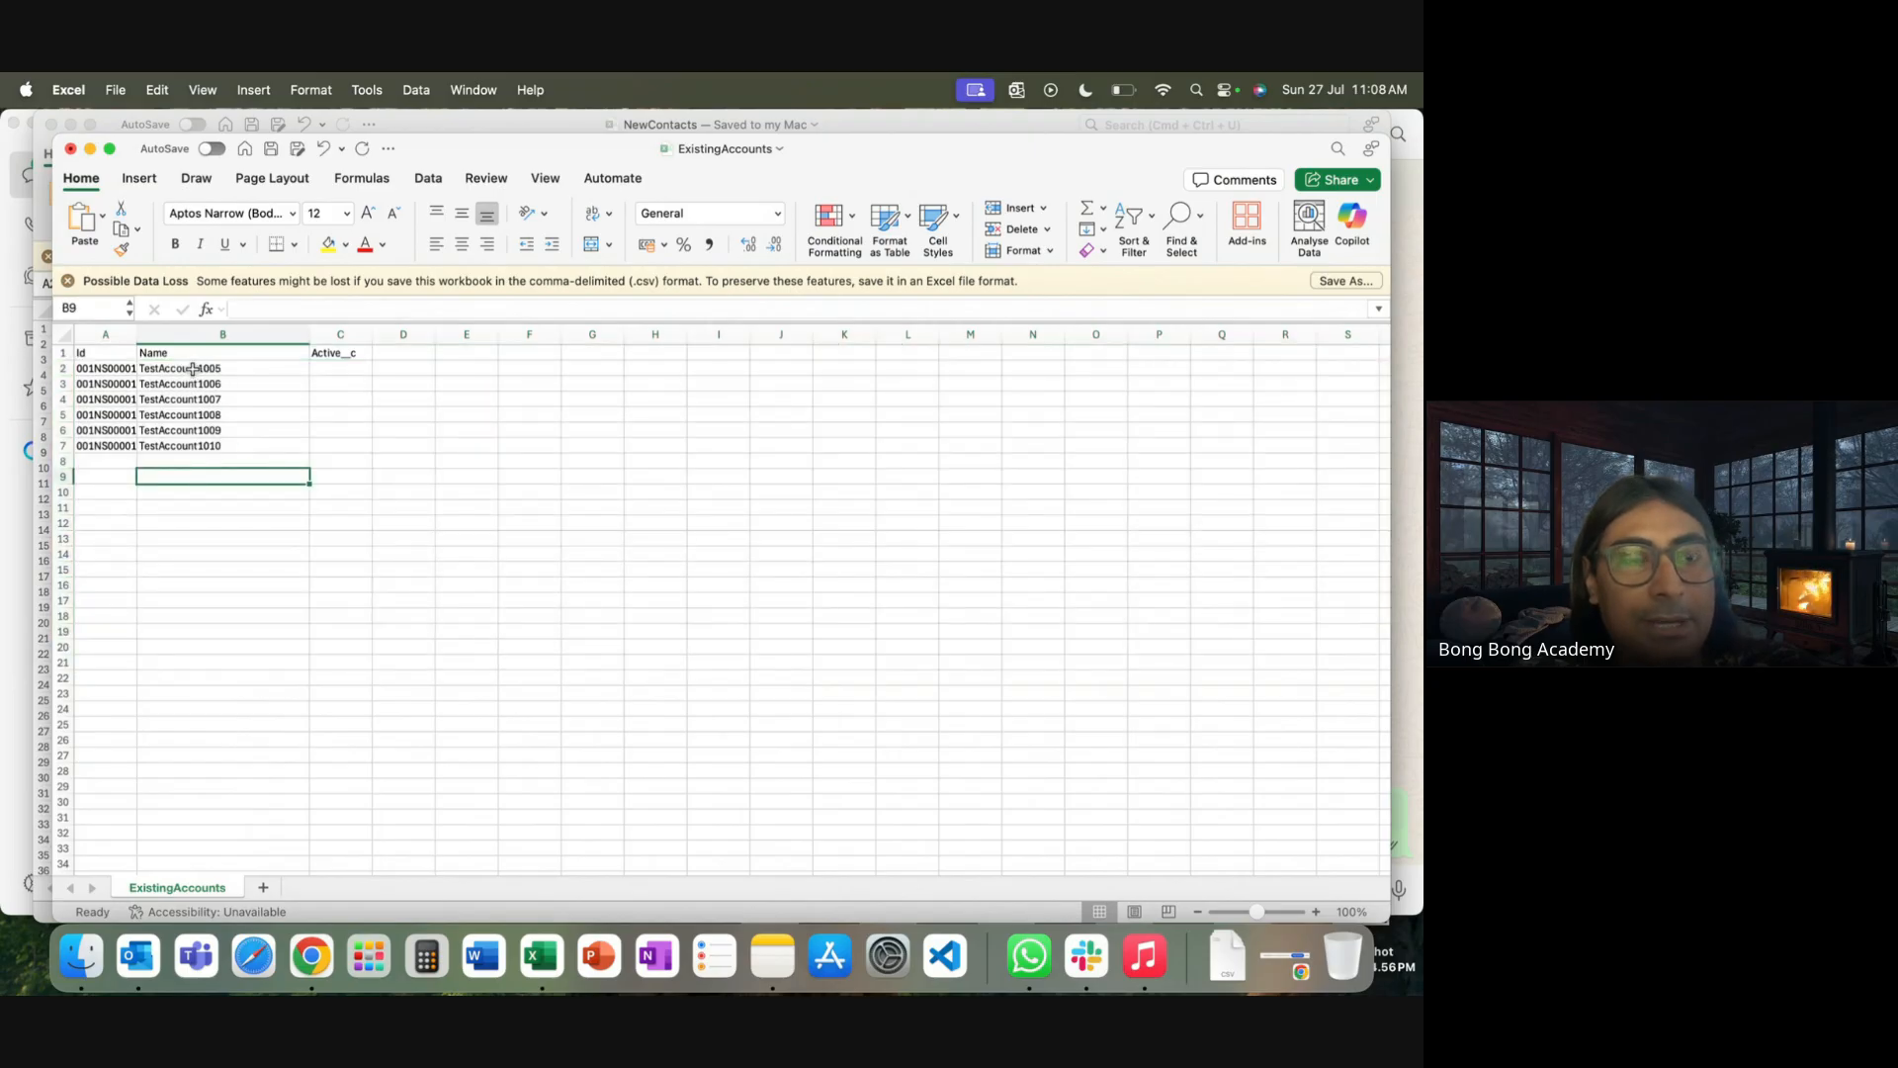
Append 0 to each account name, giving TestAccount10050 through TestAccount10100
click(340, 368)
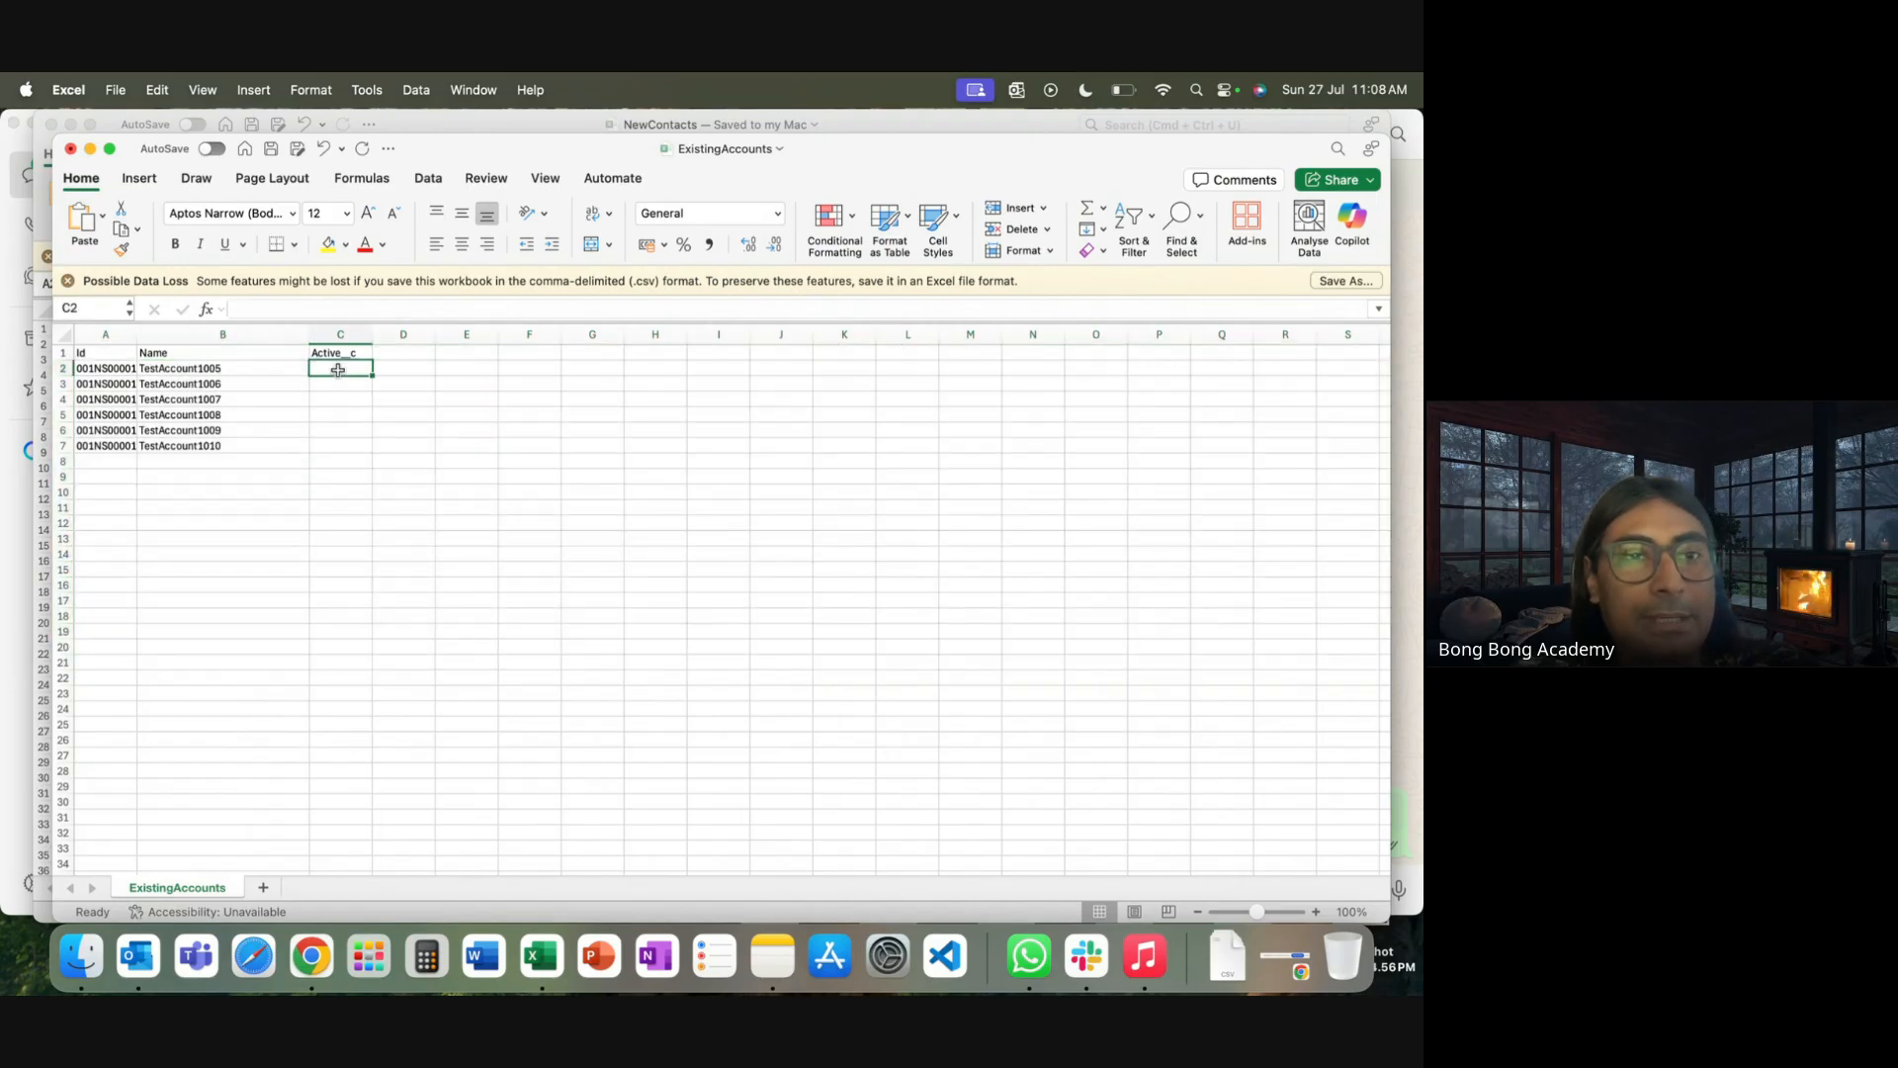
double_click(237, 370)
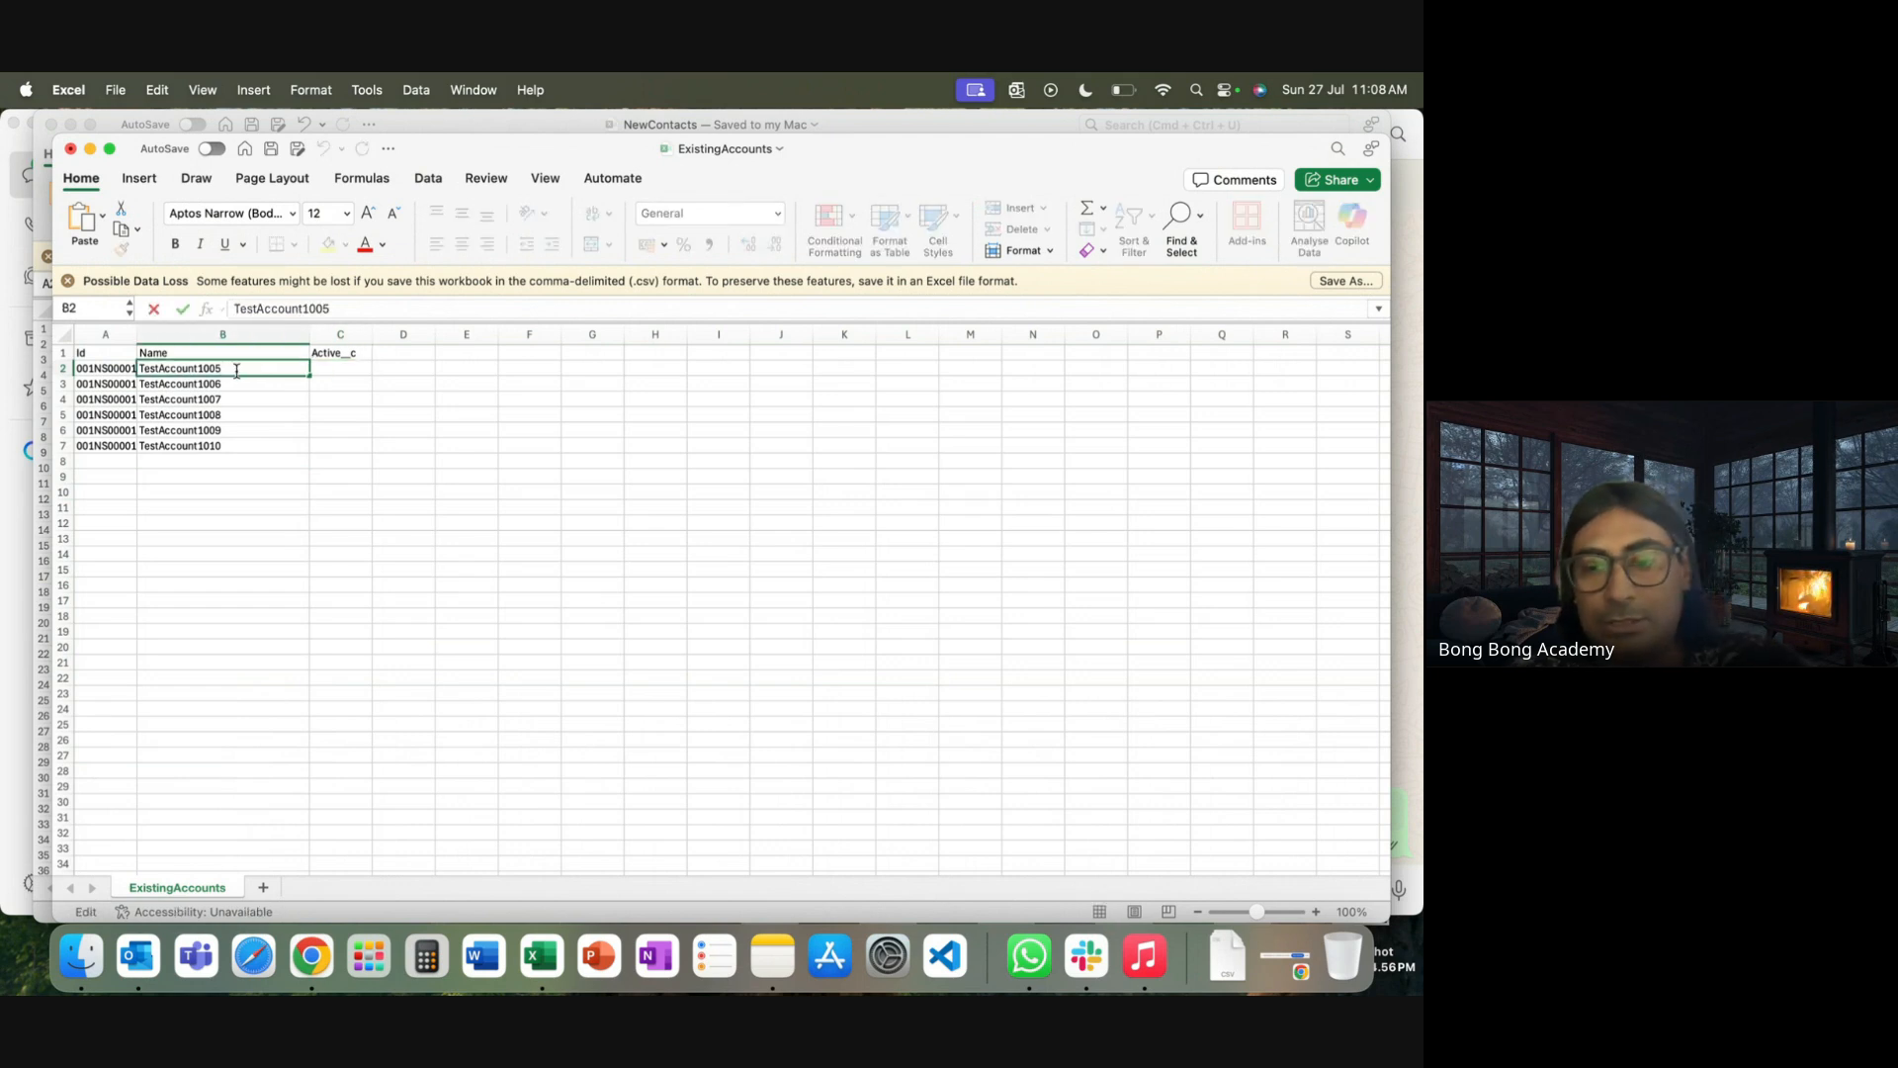
text(0)
key(Return)
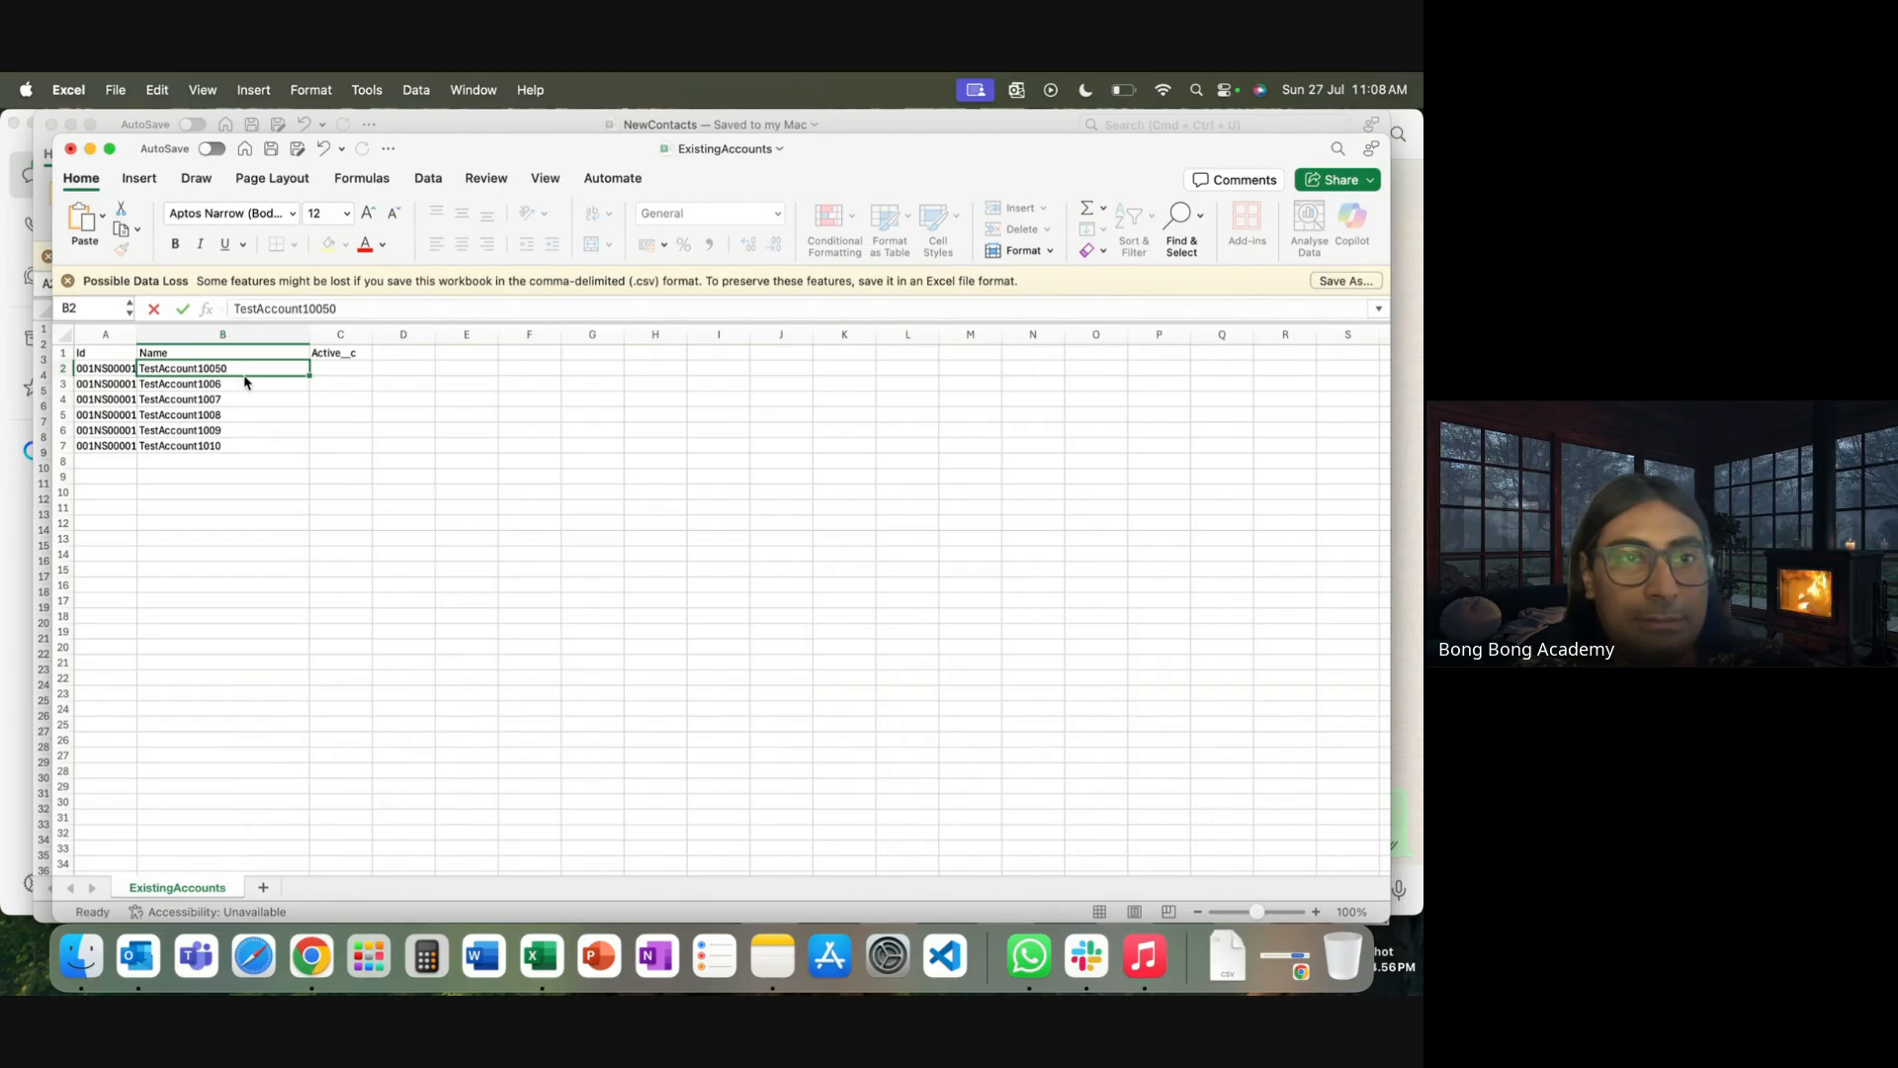
double_click(238, 385)
text(0)
key(Return)
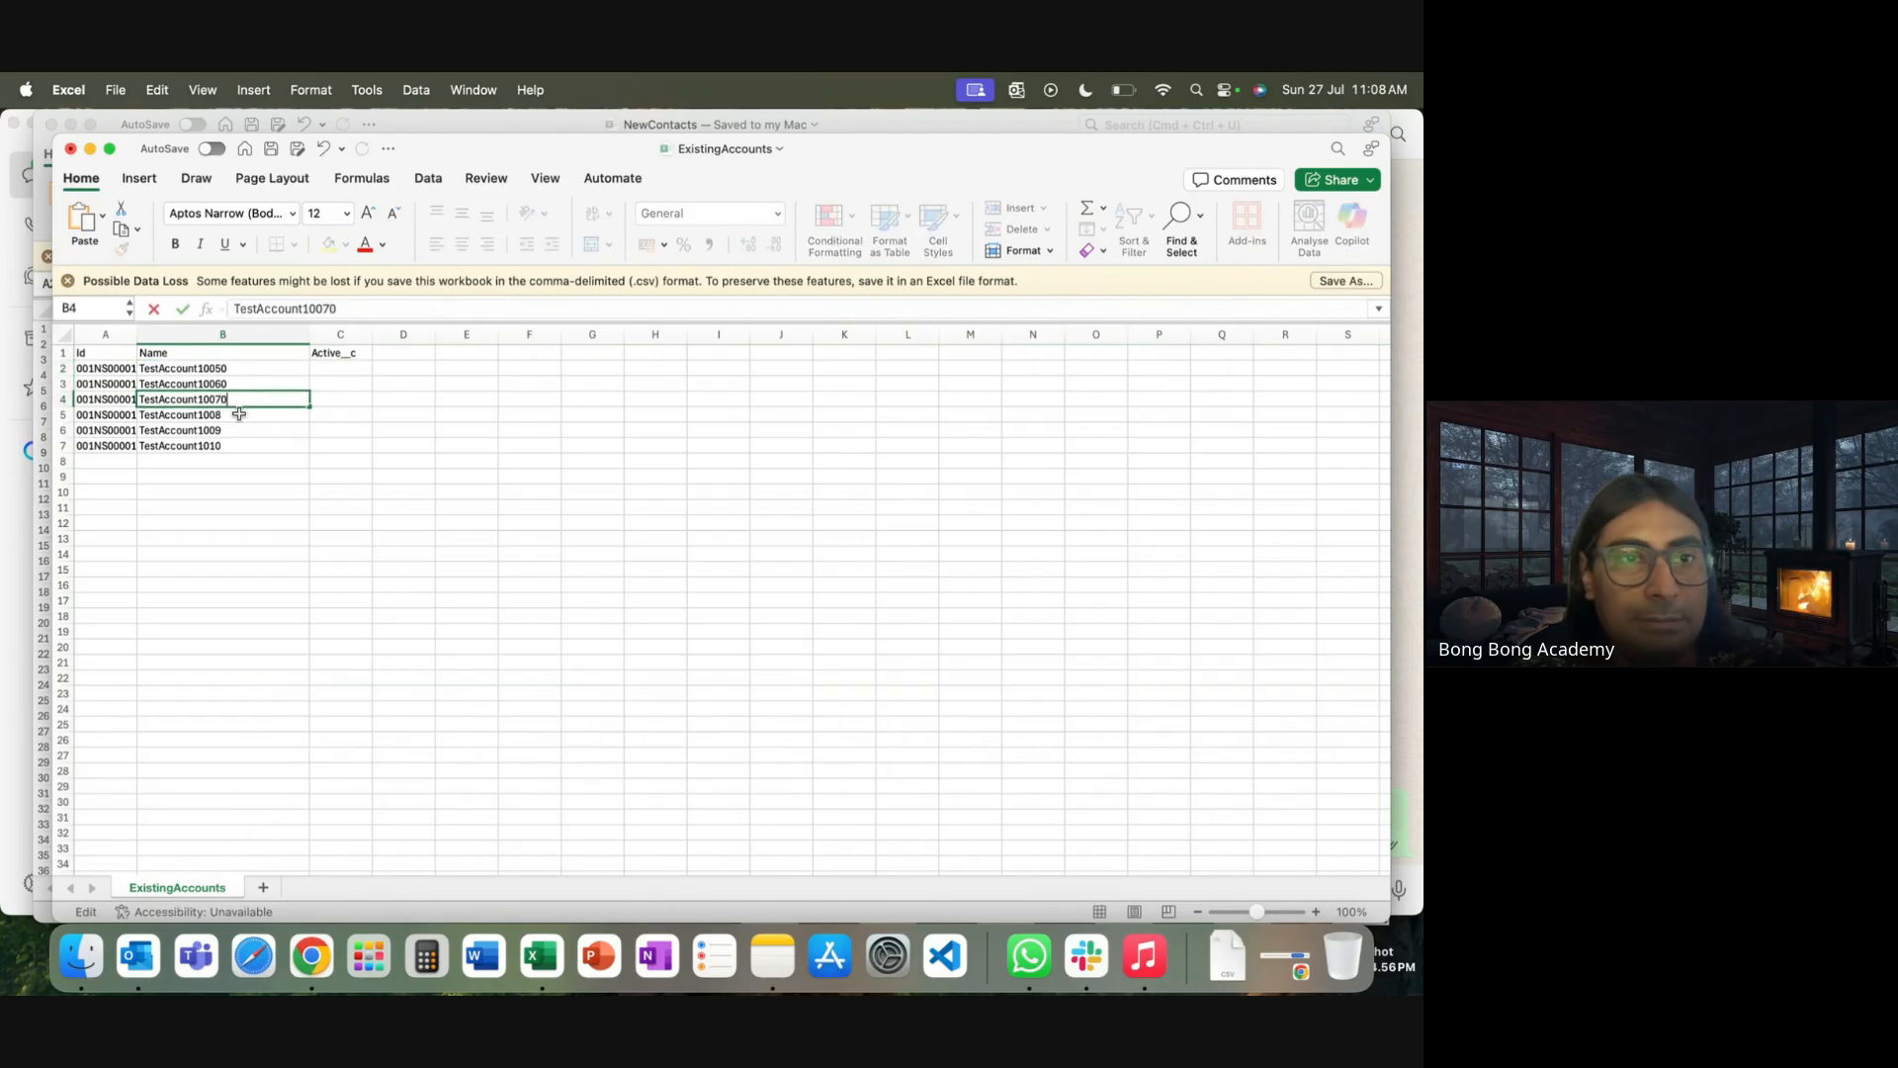
text(0)
key(Return)
double_click(239, 415)
text(0)
key(Return)
key(Return)
double_click(238, 425)
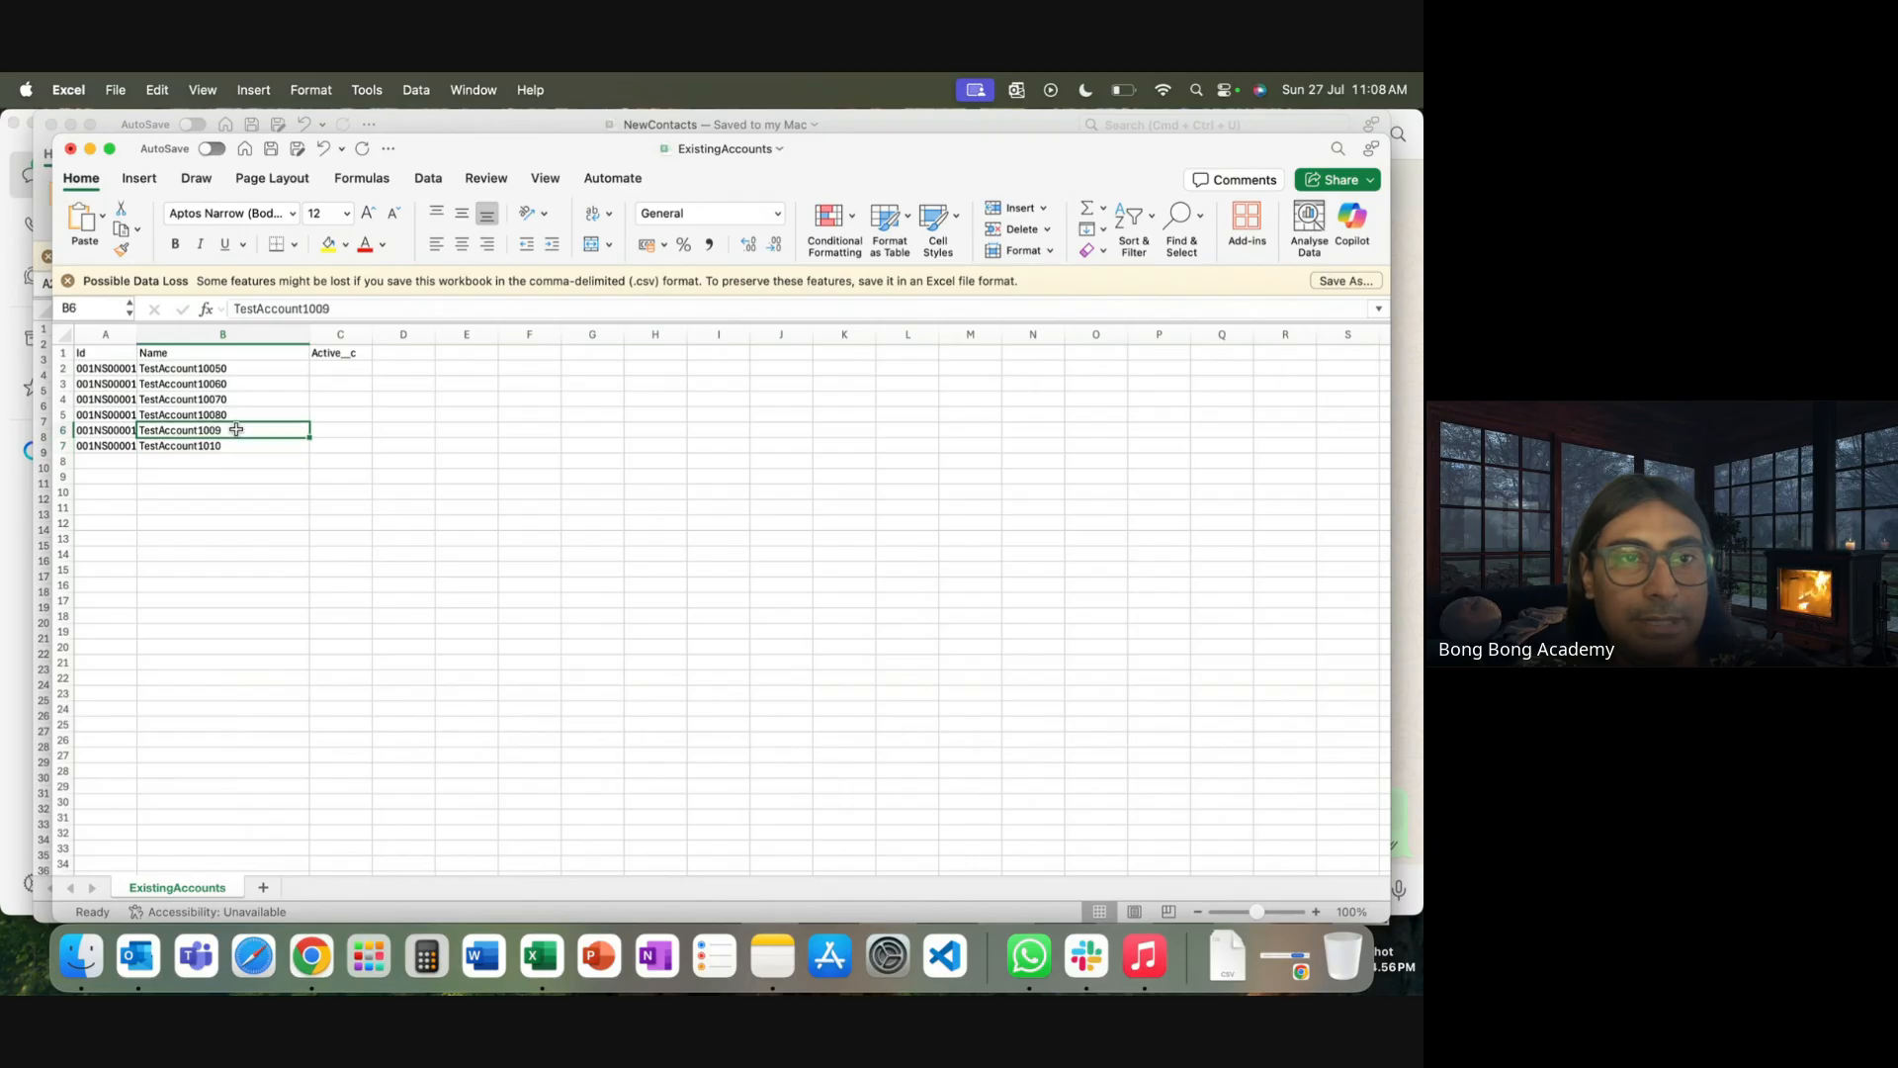
text(0)
key(Return)
double_click(237, 447)
text(0)
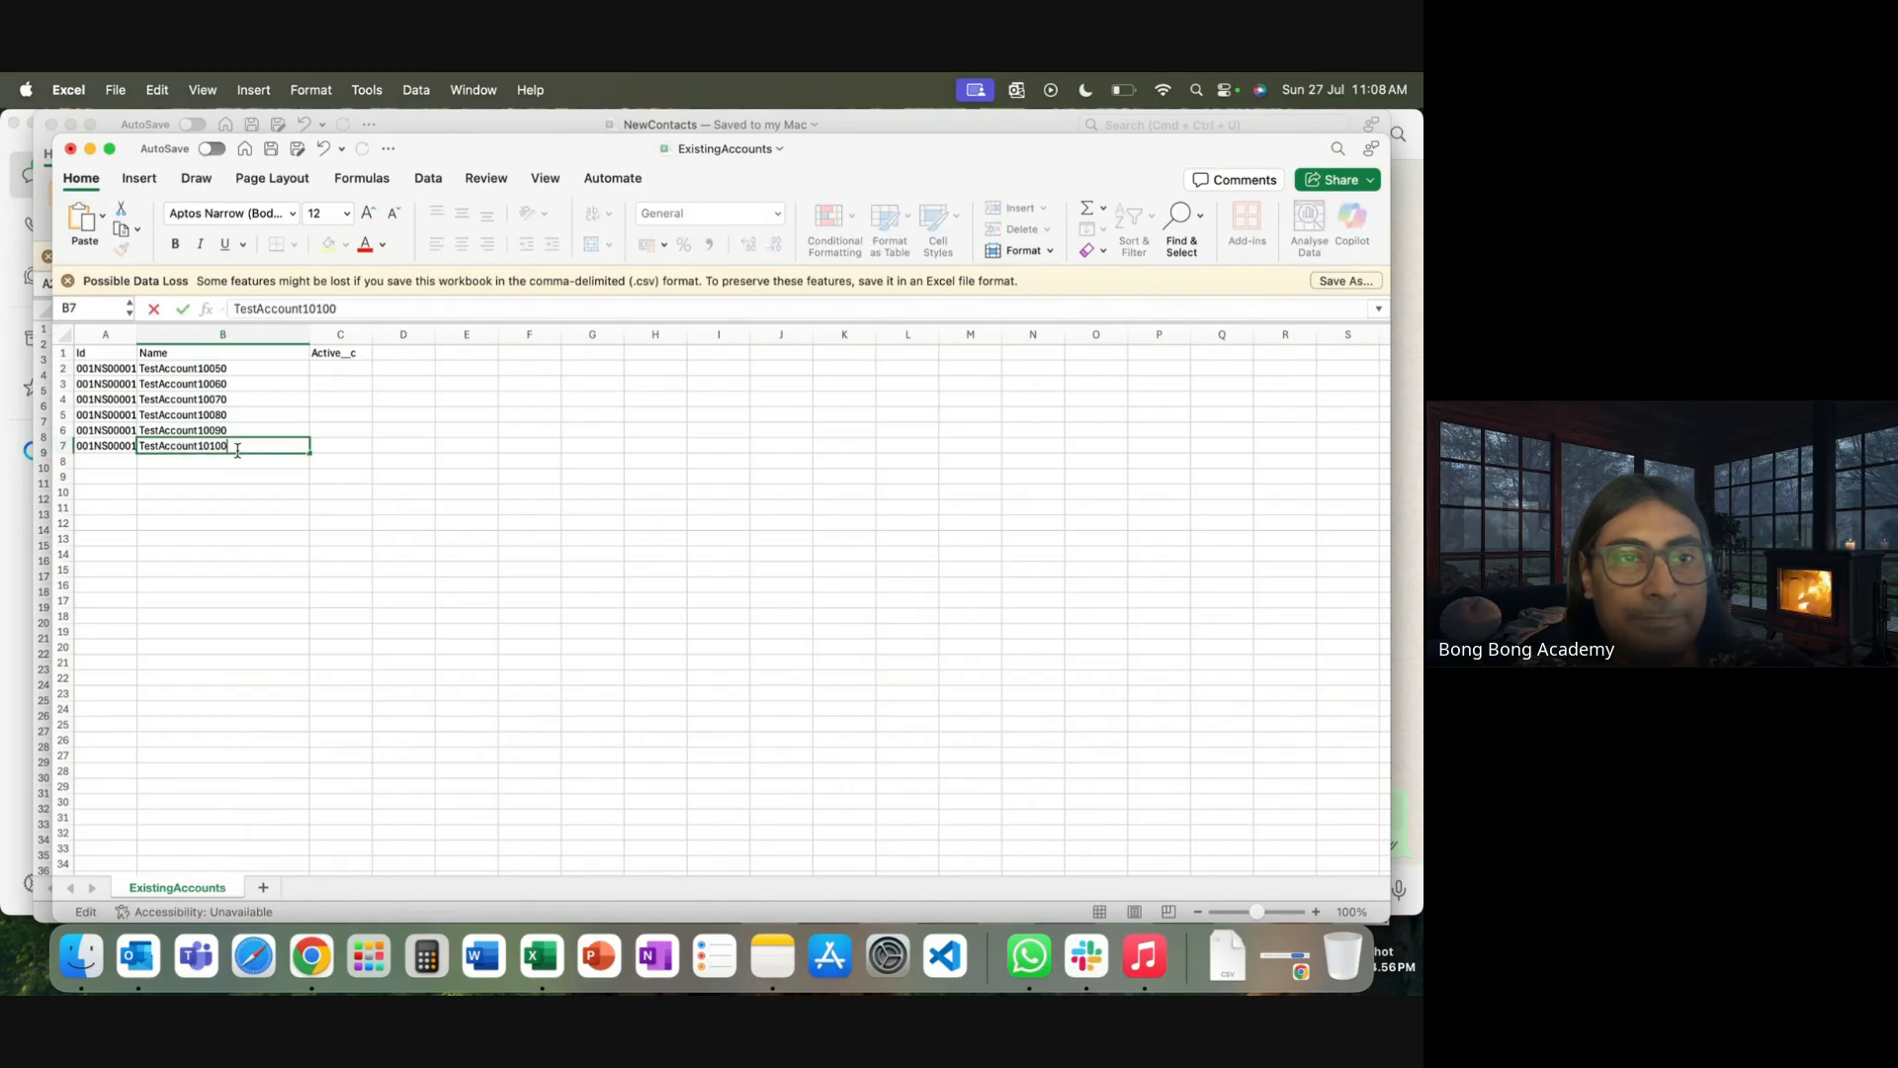
Fill the Active__c cells C2 to C7 with Yes
click(337, 371)
text(Yes)
click(367, 452)
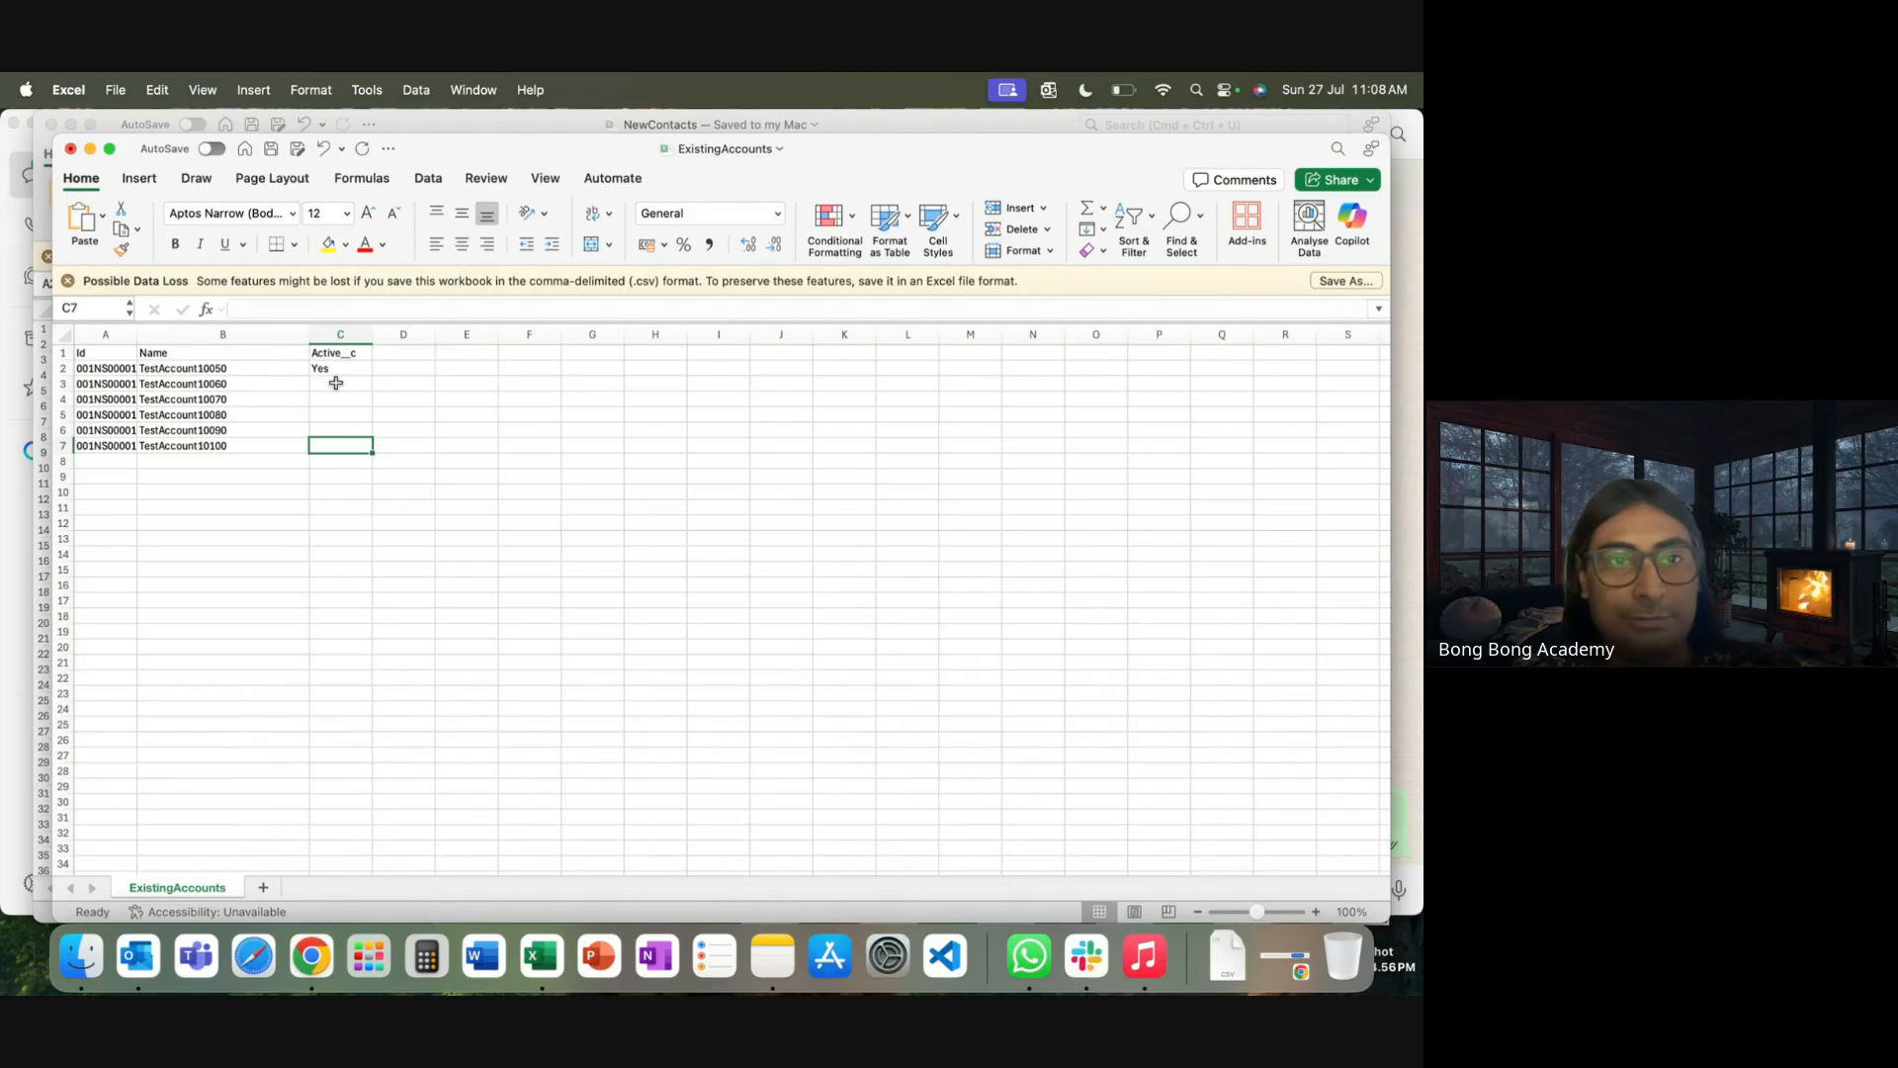
click(331, 373)
key(super+c)
drag(331, 385, 336, 447)
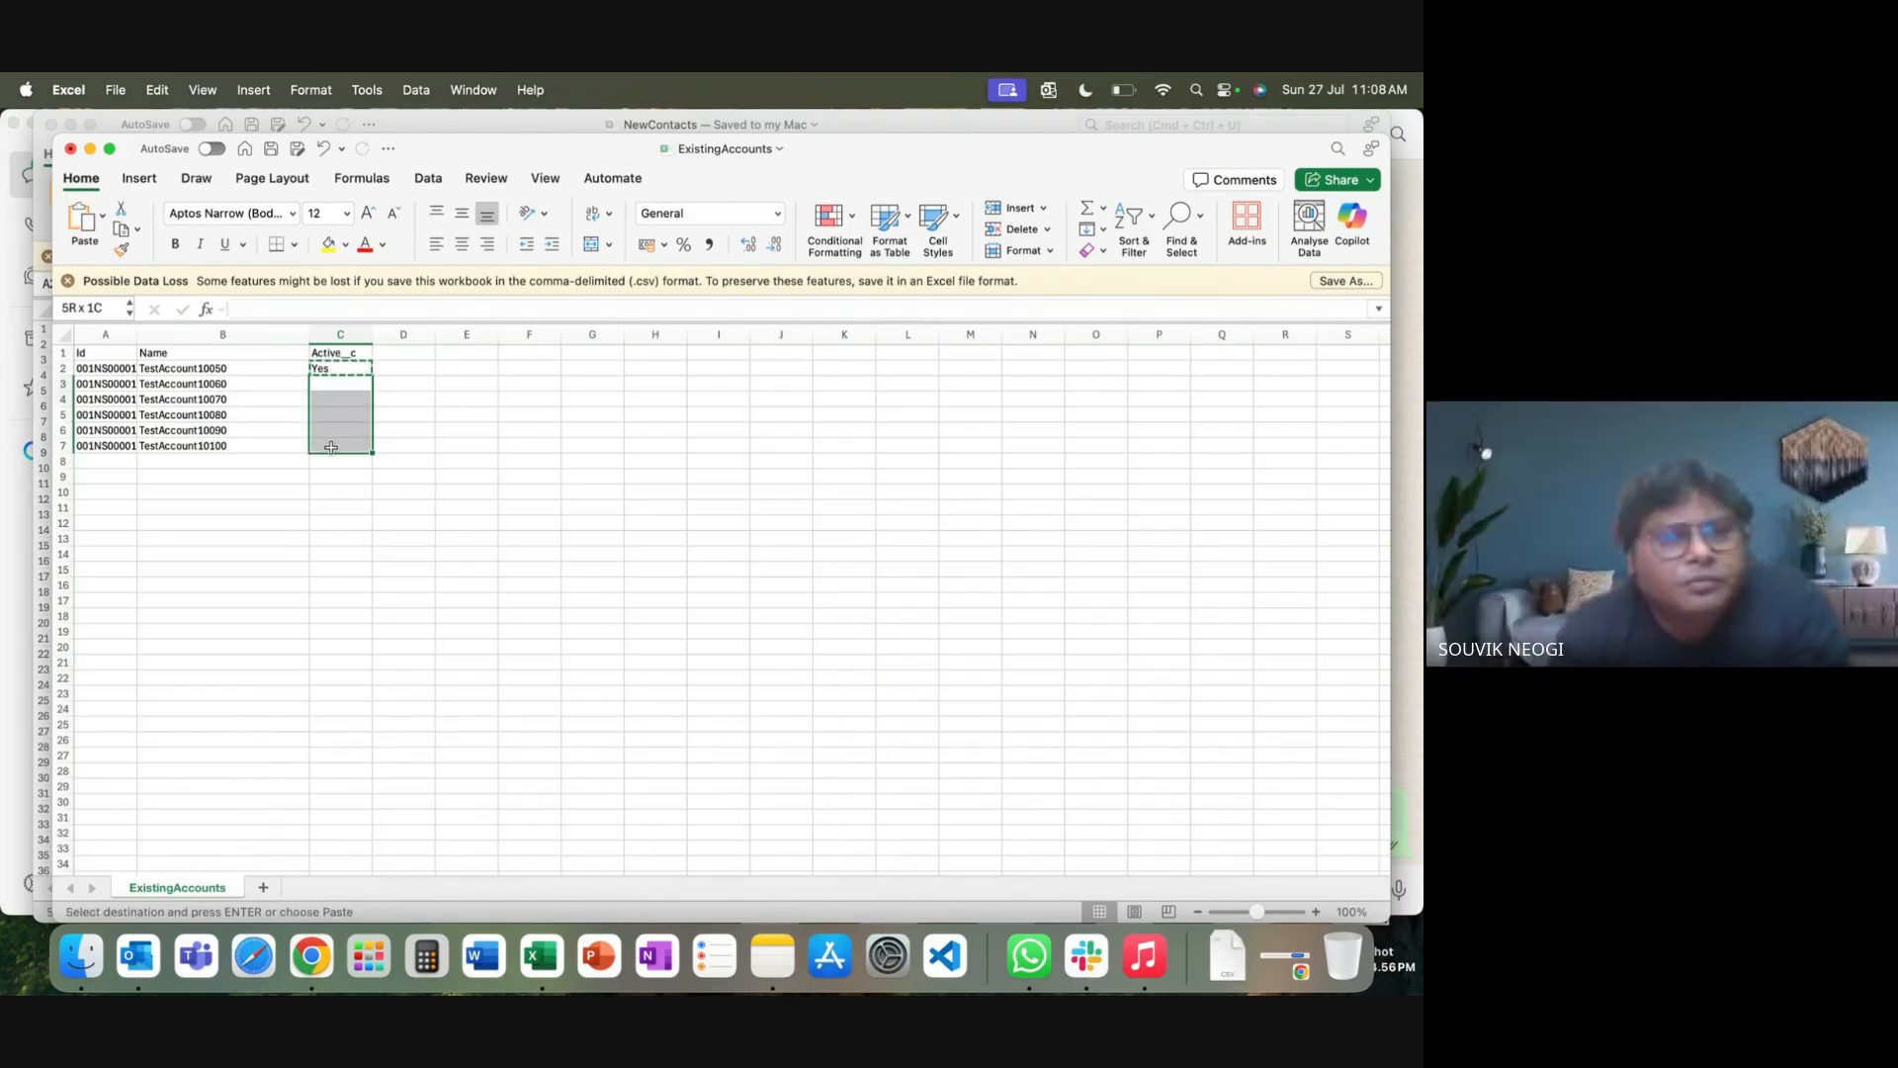
key(super+v)
click(336, 522)
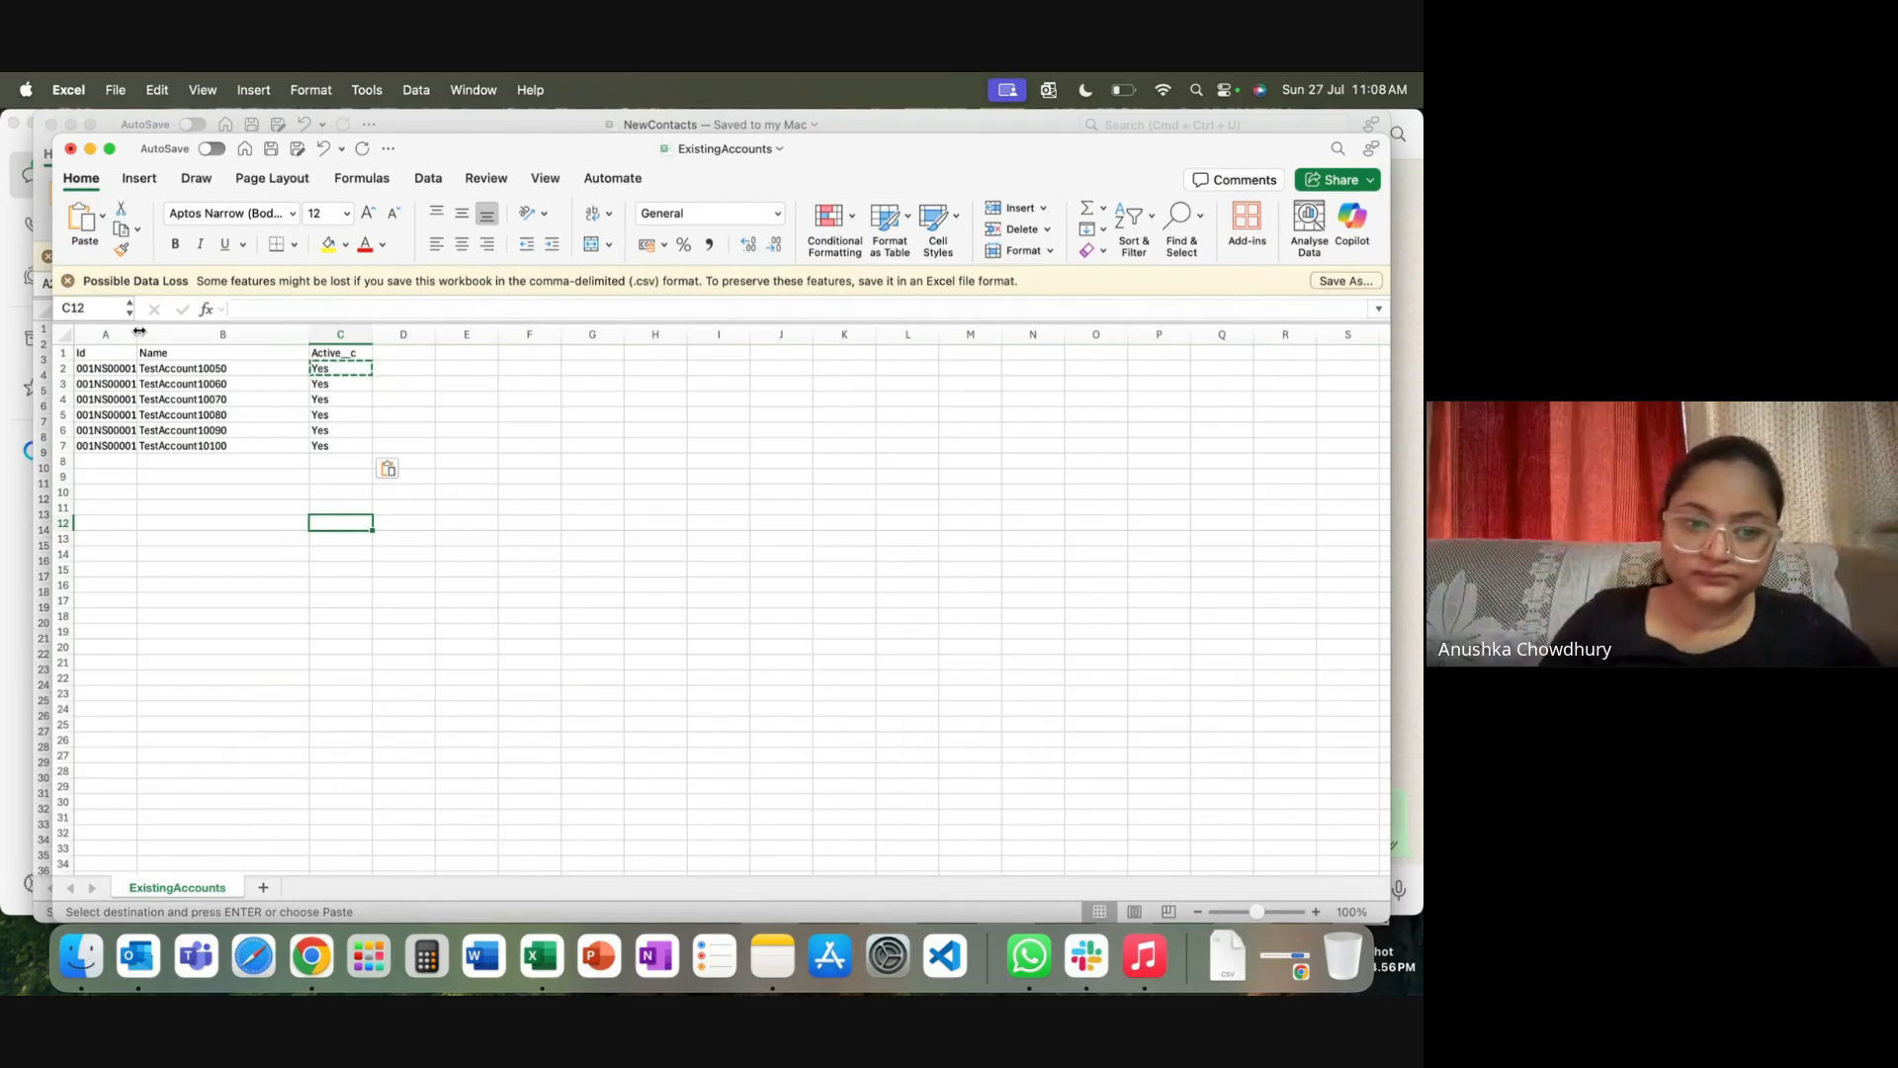
Widen column A, save ExistingAccounts, and review the six account rows
drag(138, 335, 191, 334)
click(573, 533)
key(super+s)
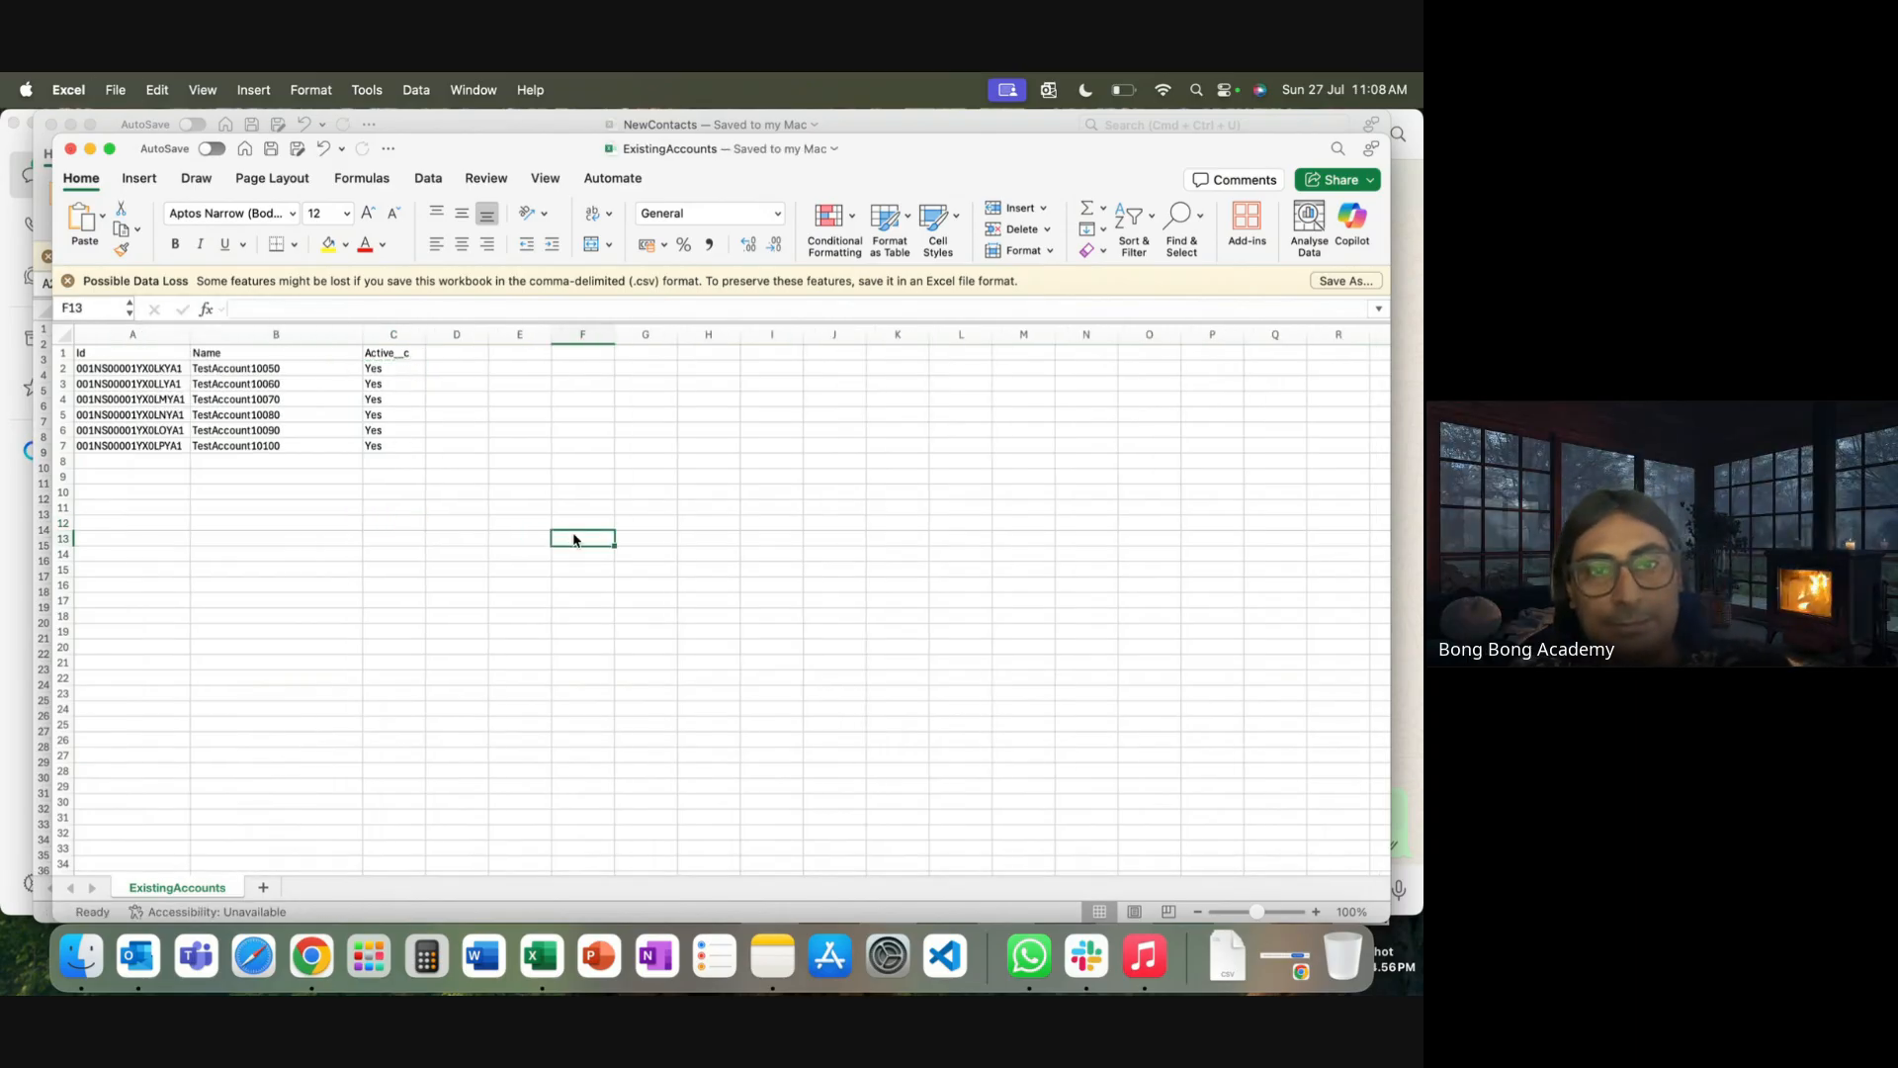
click(478, 512)
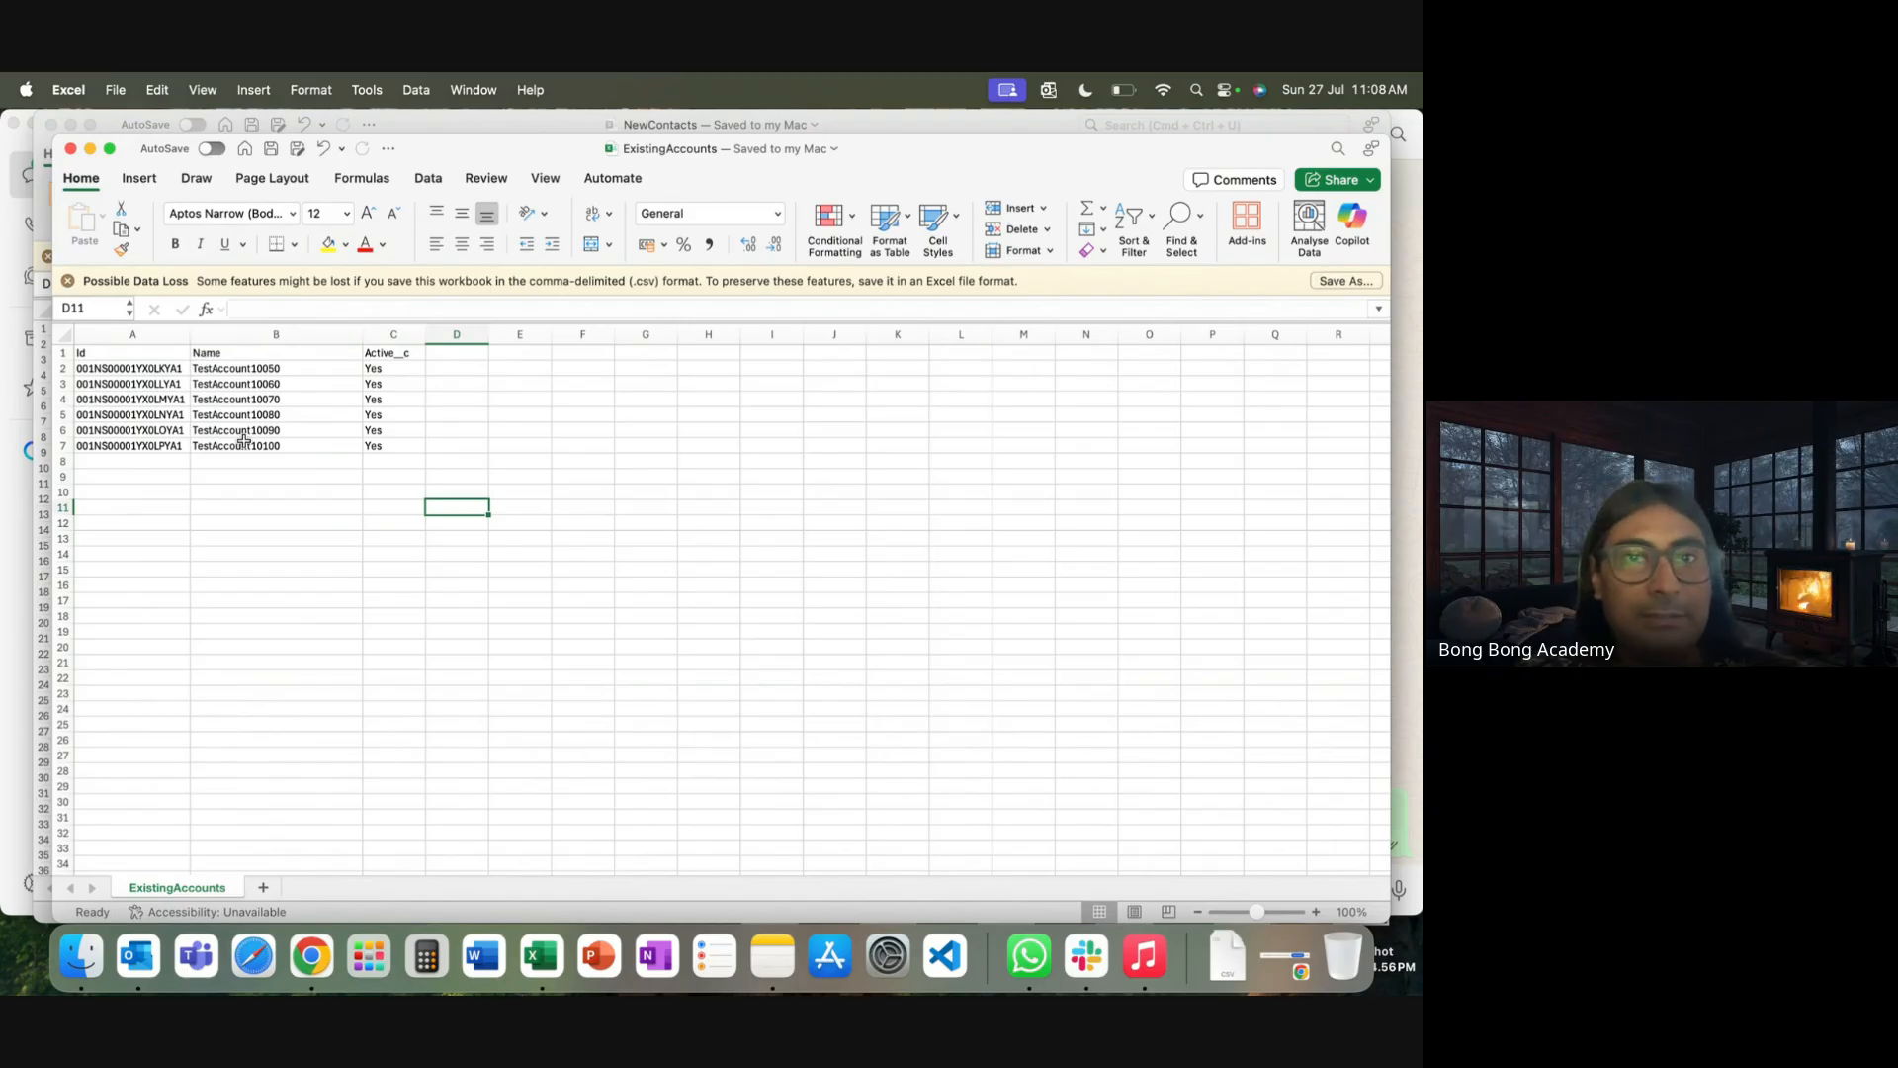
drag(104, 374, 378, 438)
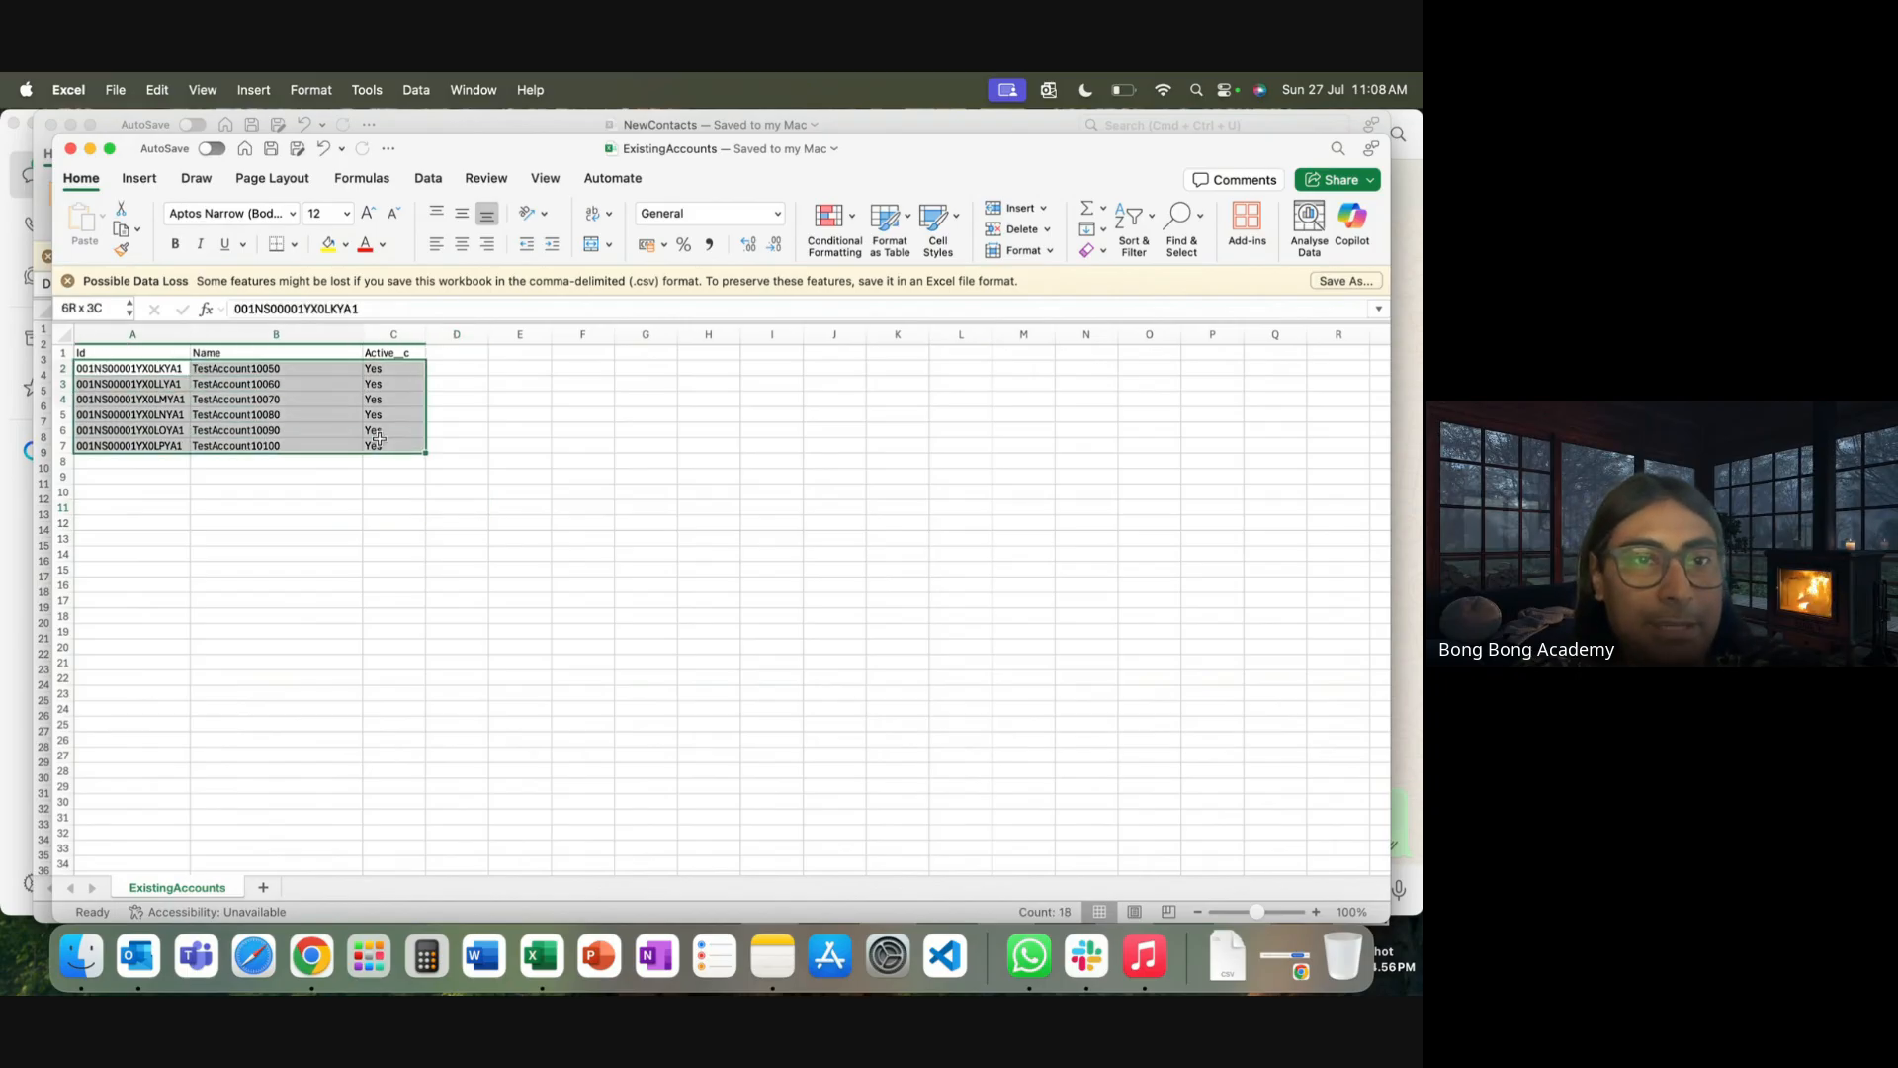
click(377, 524)
click(311, 957)
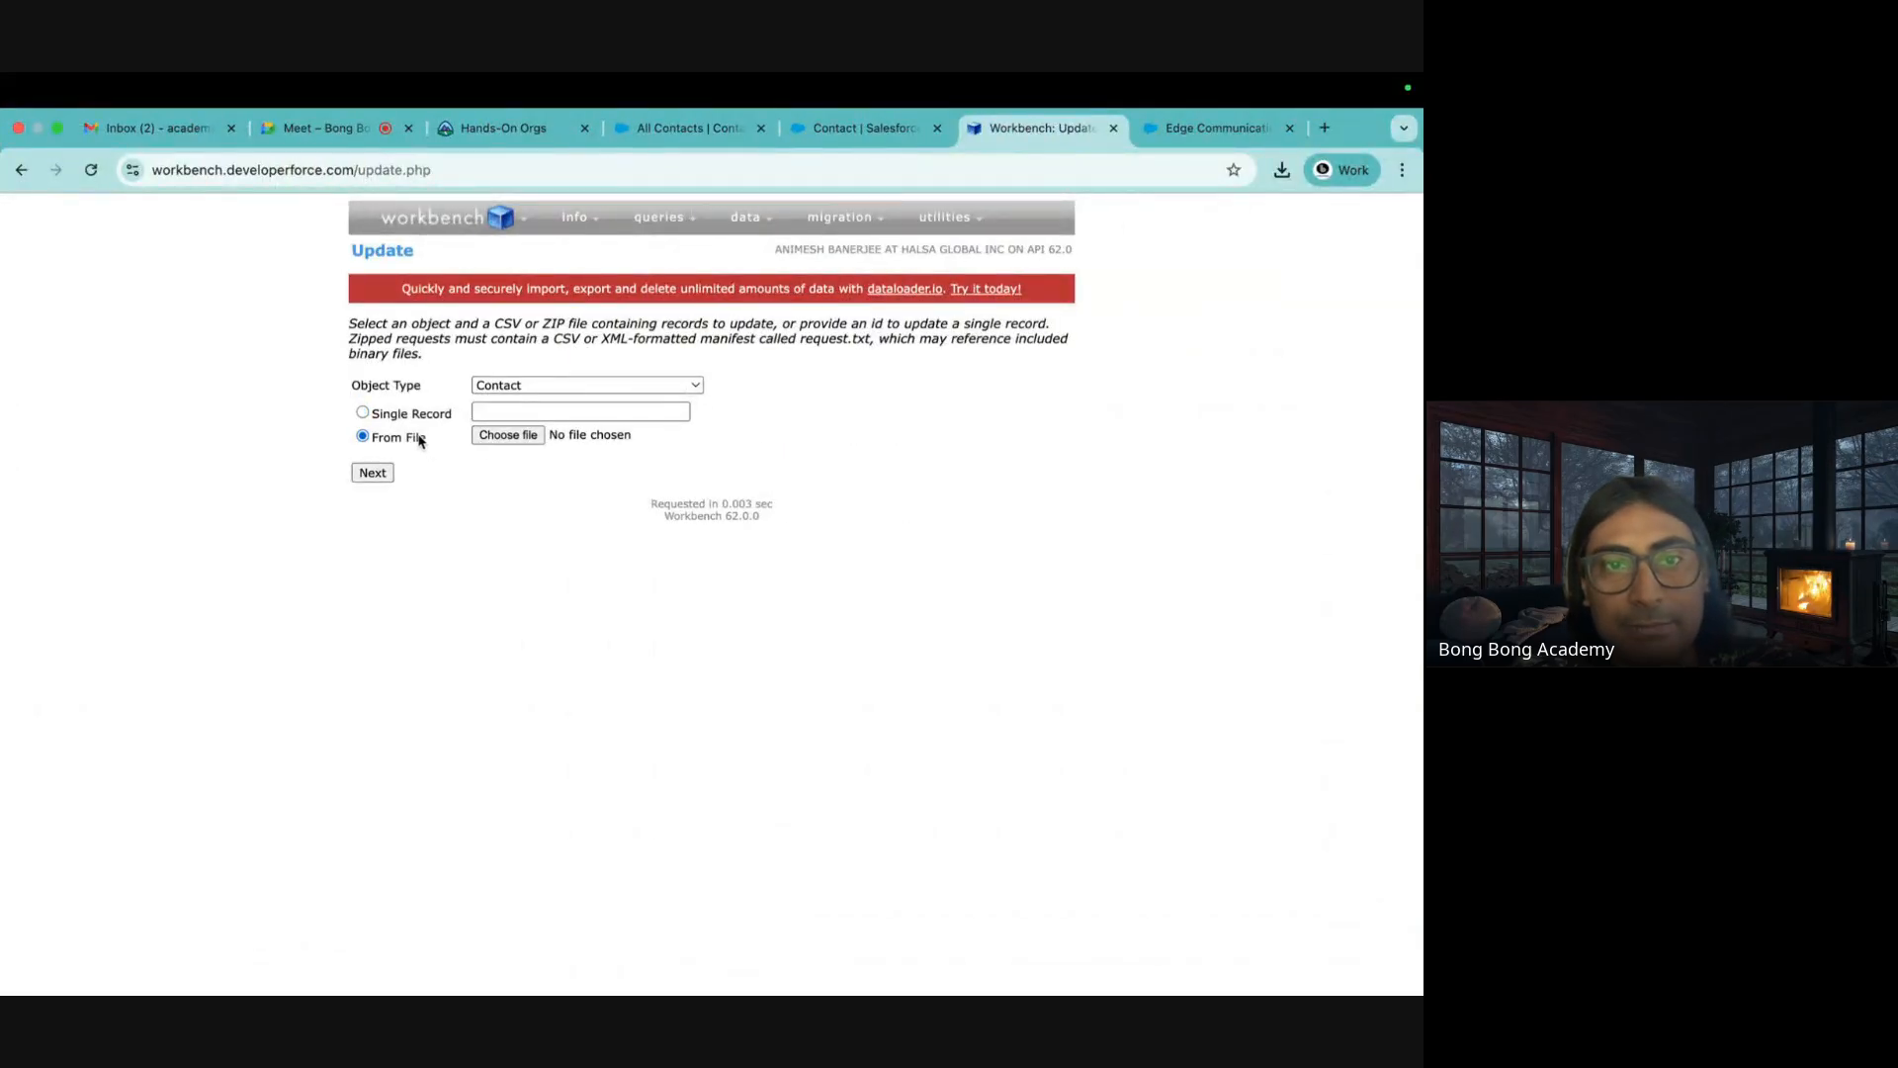
Upload ExistingAccounts.csv for the Contact update and reach field mapping
click(509, 437)
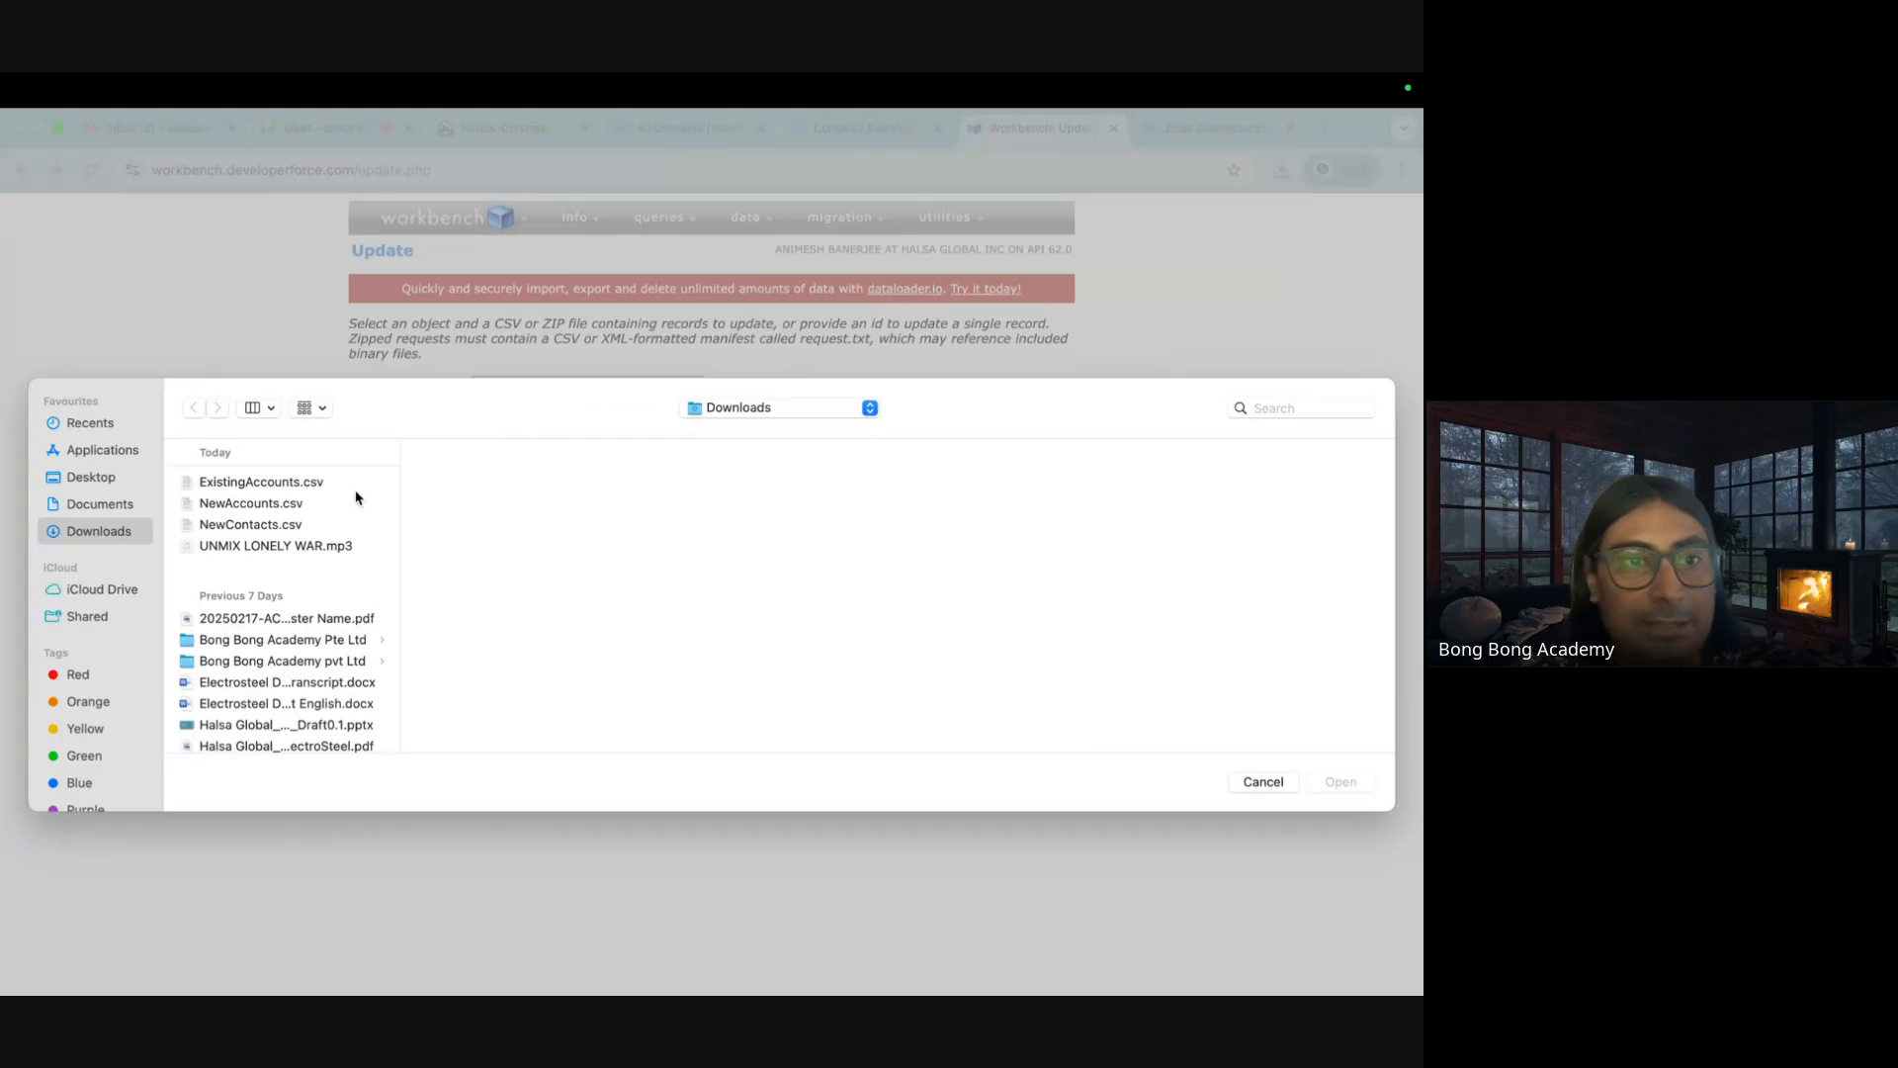
click(313, 493)
click(1342, 783)
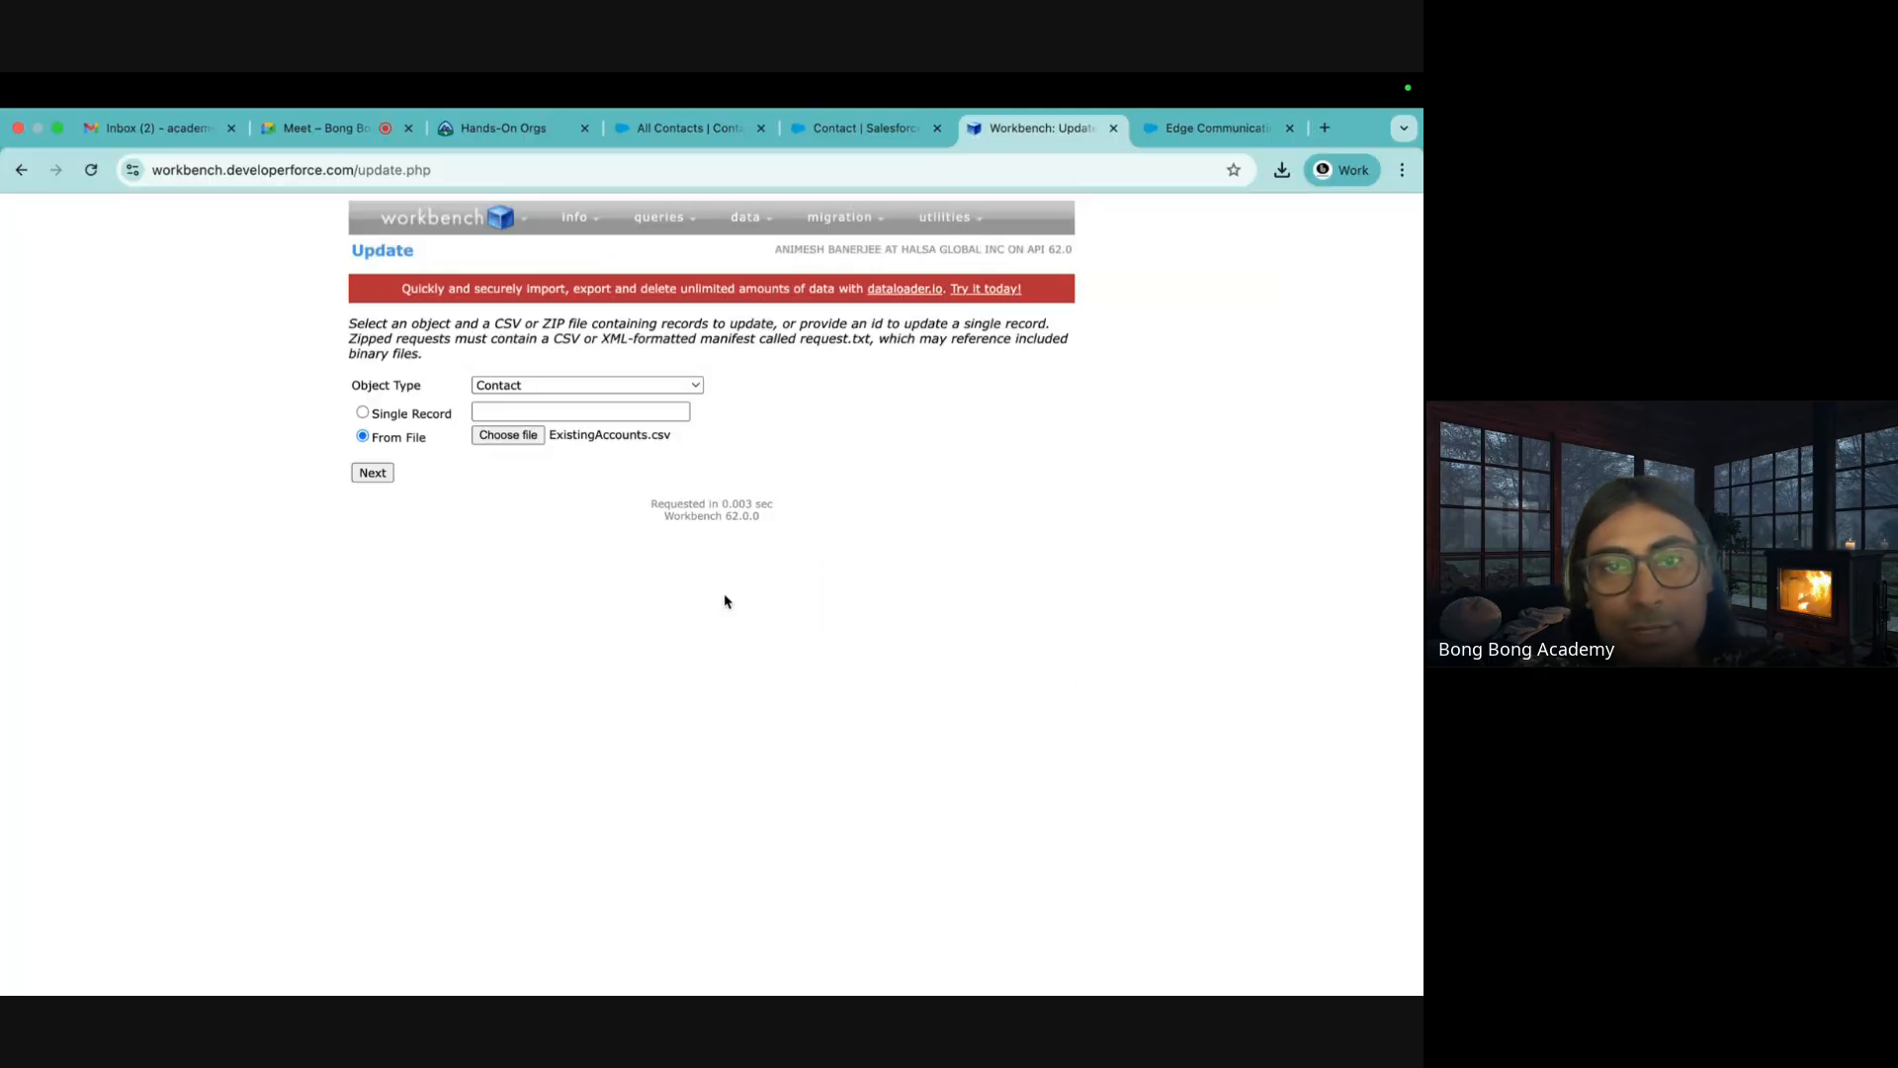
click(372, 472)
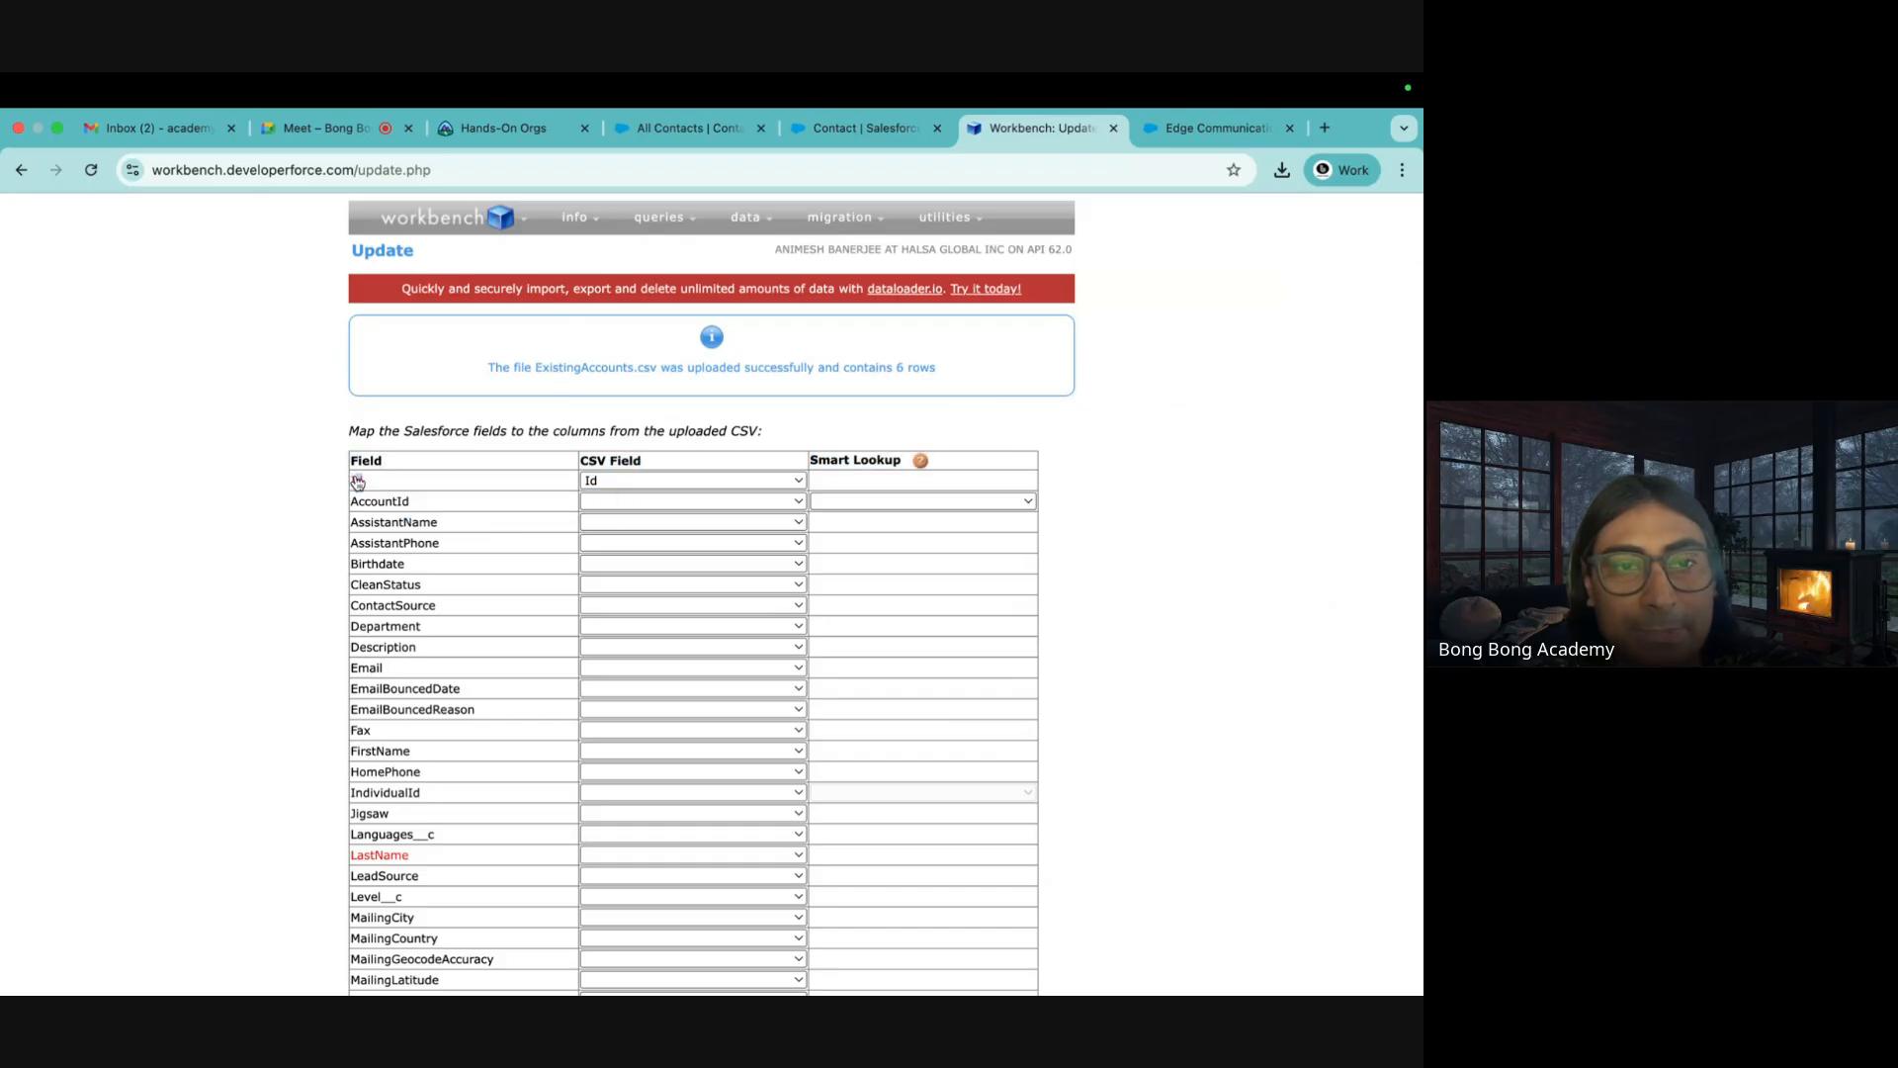
Abandon the Contact mapping without picking a LastName column and restart a fresh Update
scroll(276, 549, down, 3)
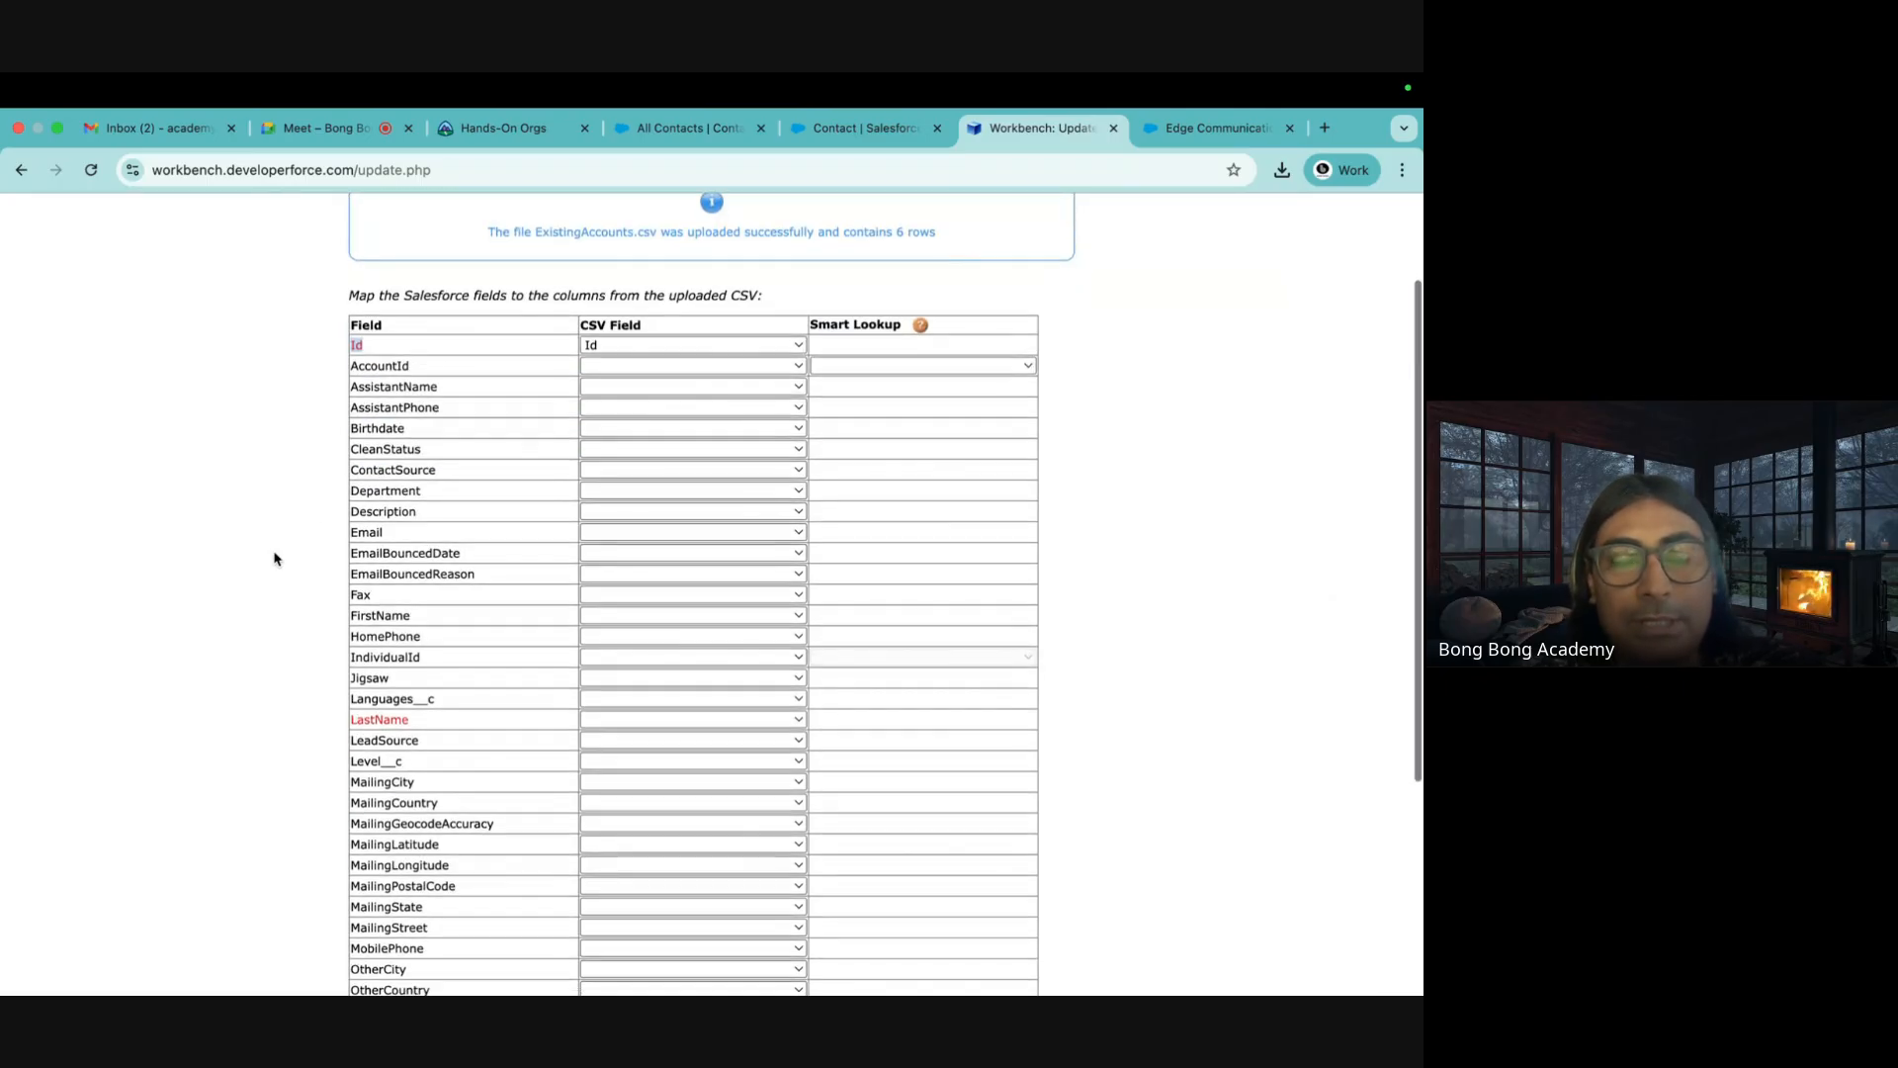
click(680, 723)
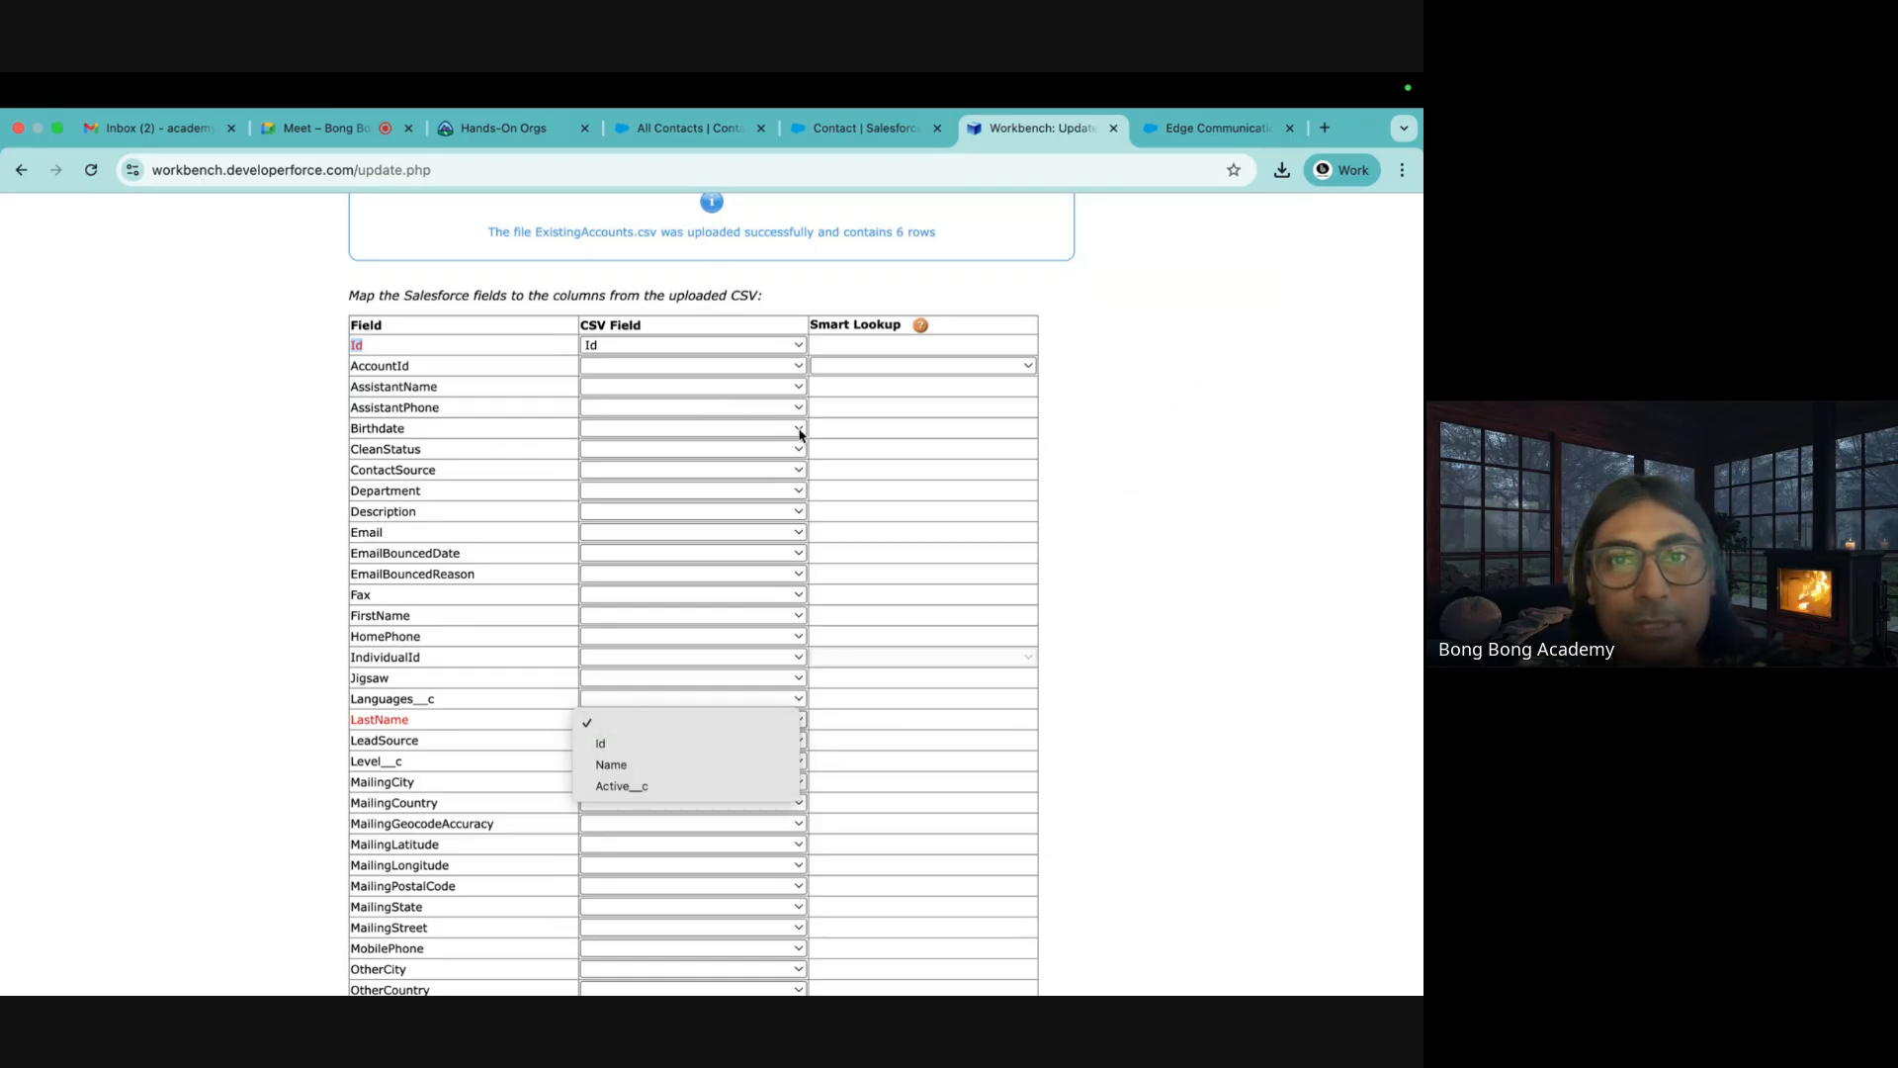
click(1255, 436)
scroll(1246, 436, up, 3)
mouse_move(745, 218)
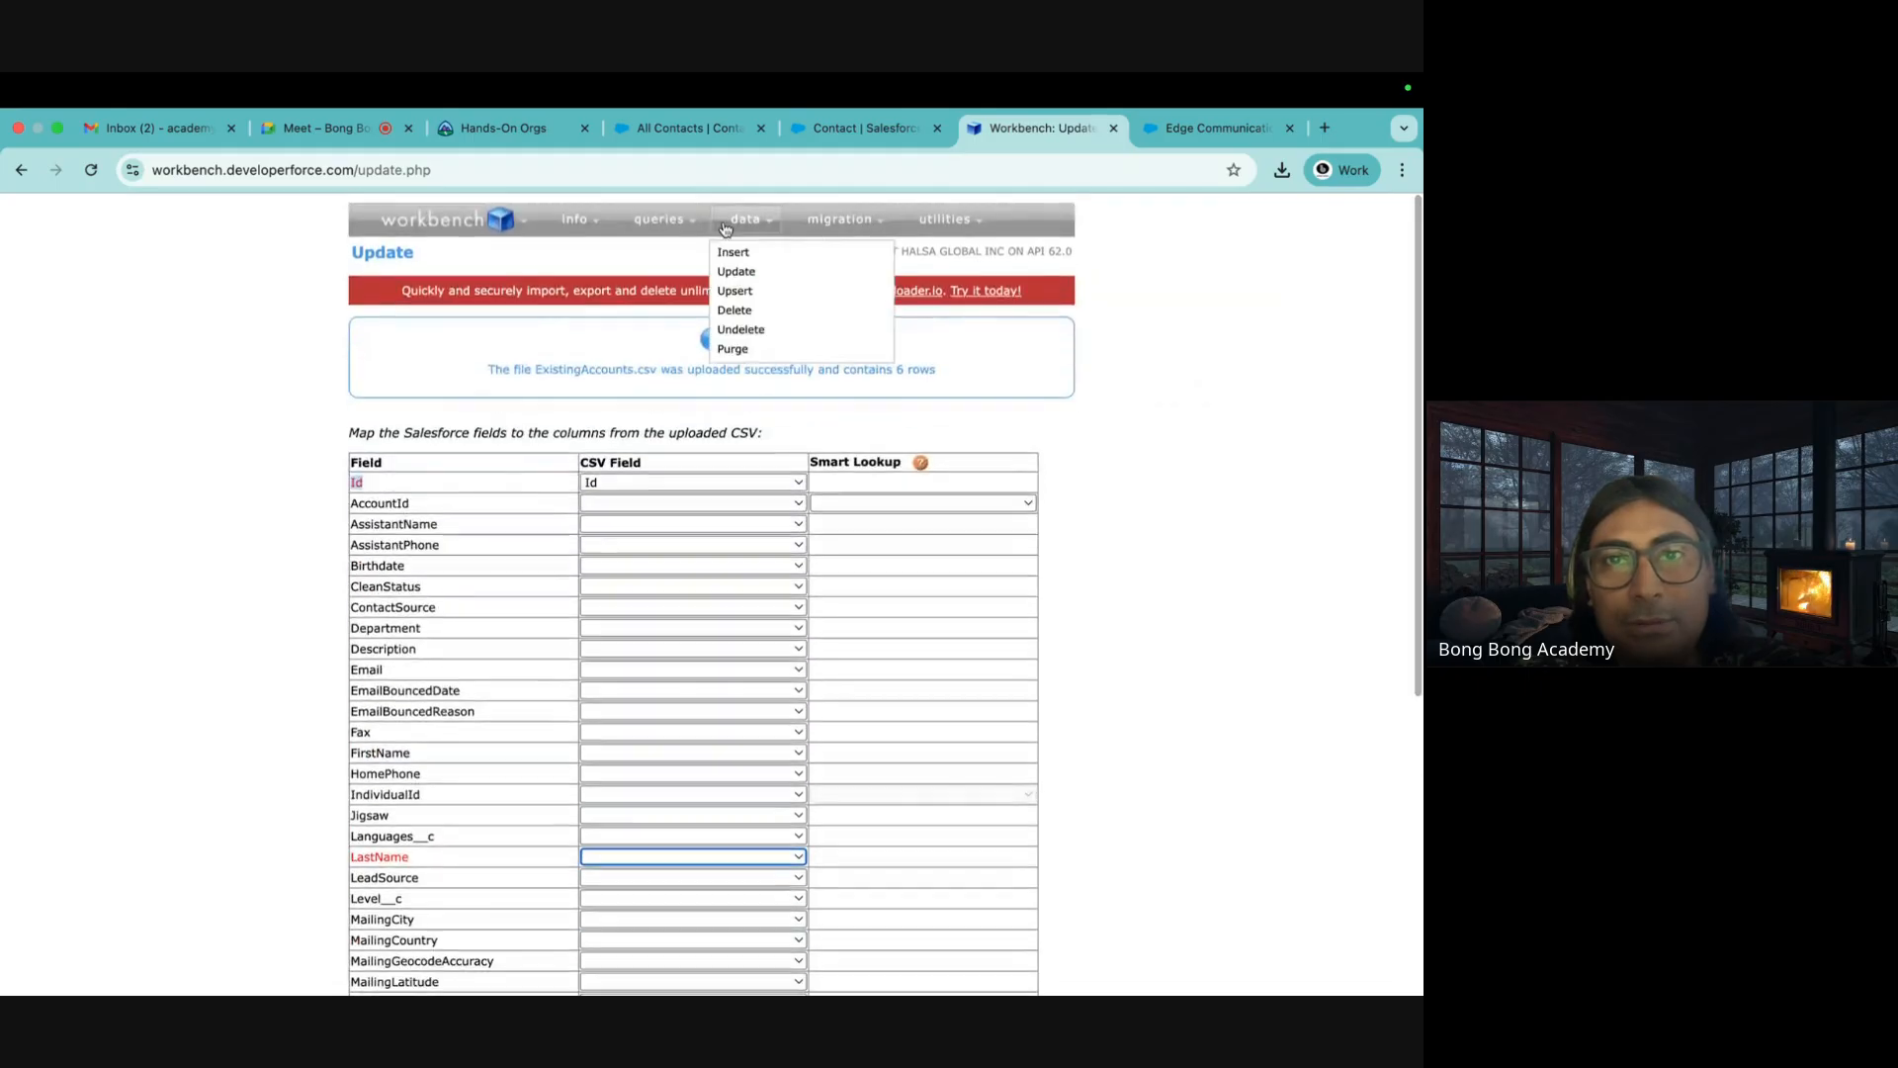
click(736, 267)
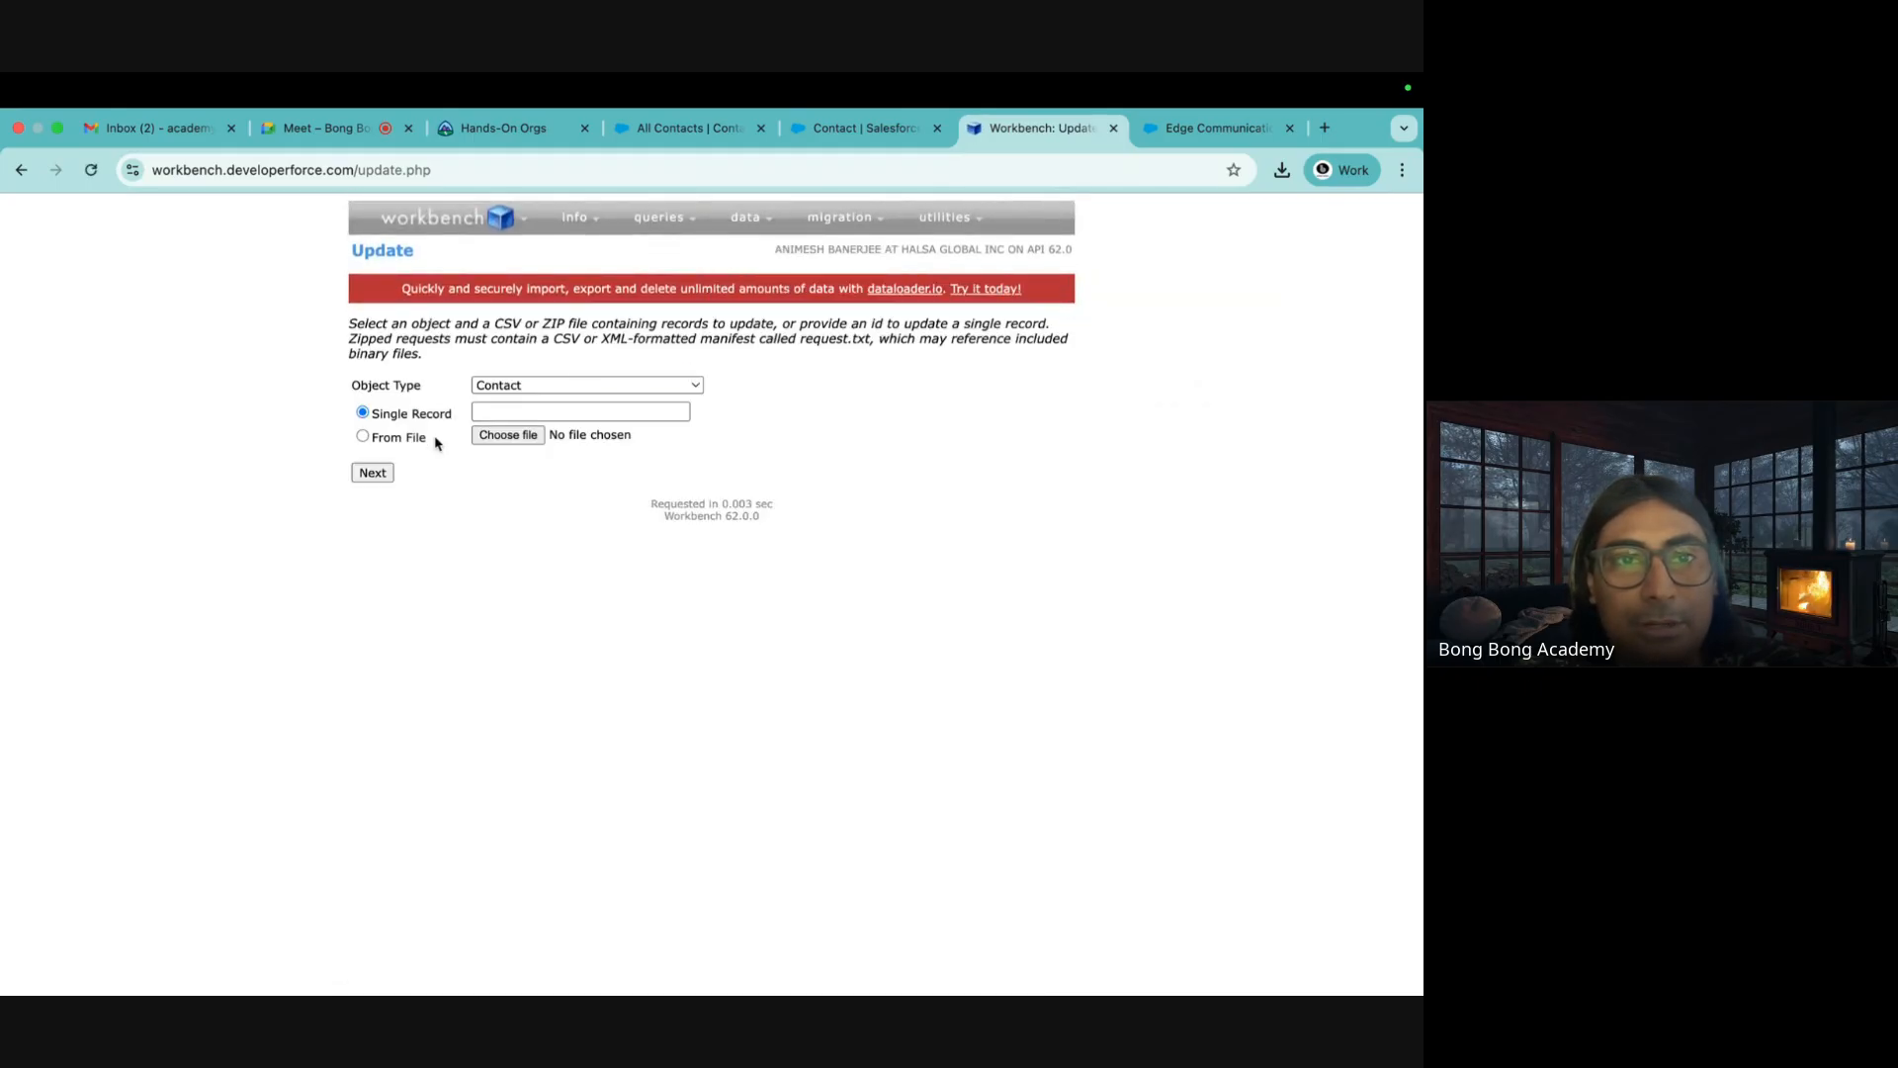
click(540, 385)
Choose Account as the object and upload ExistingAccounts.csv for the update
scroll(540, 386, up, 15)
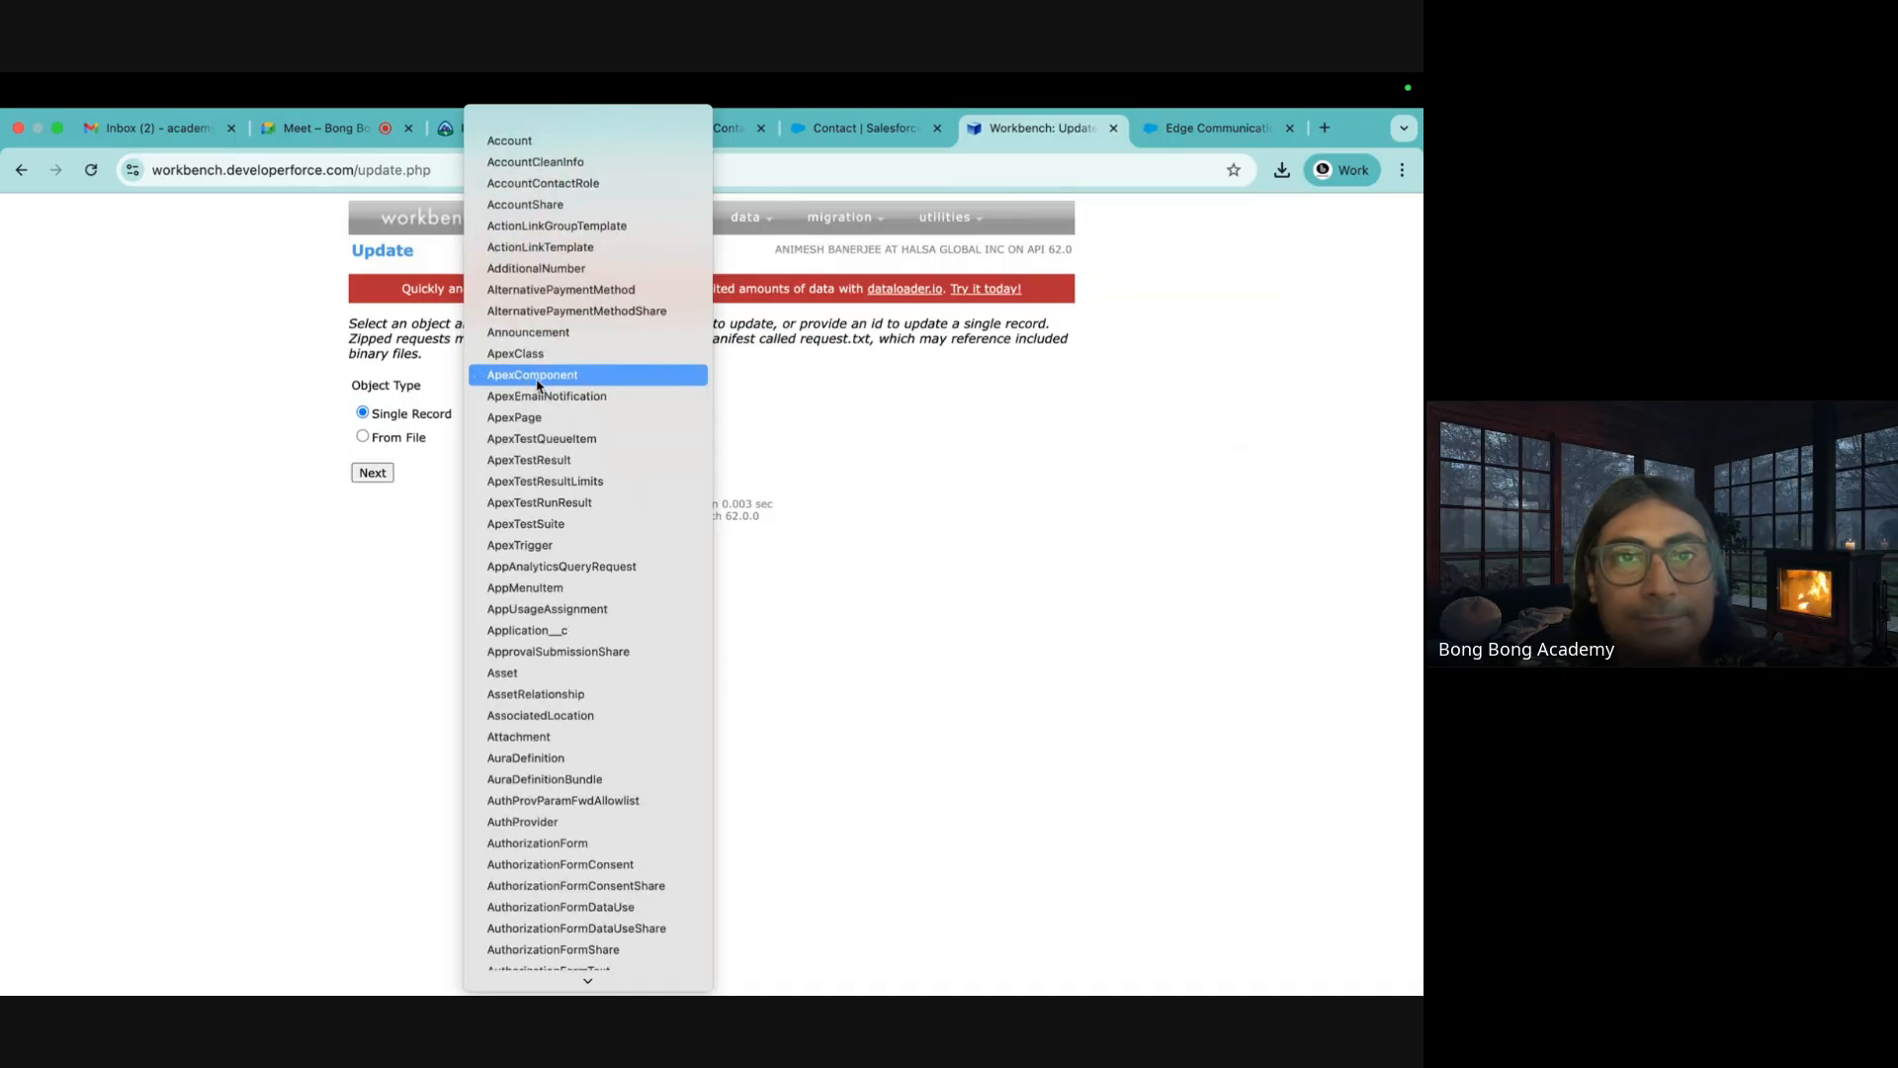
click(514, 133)
click(396, 439)
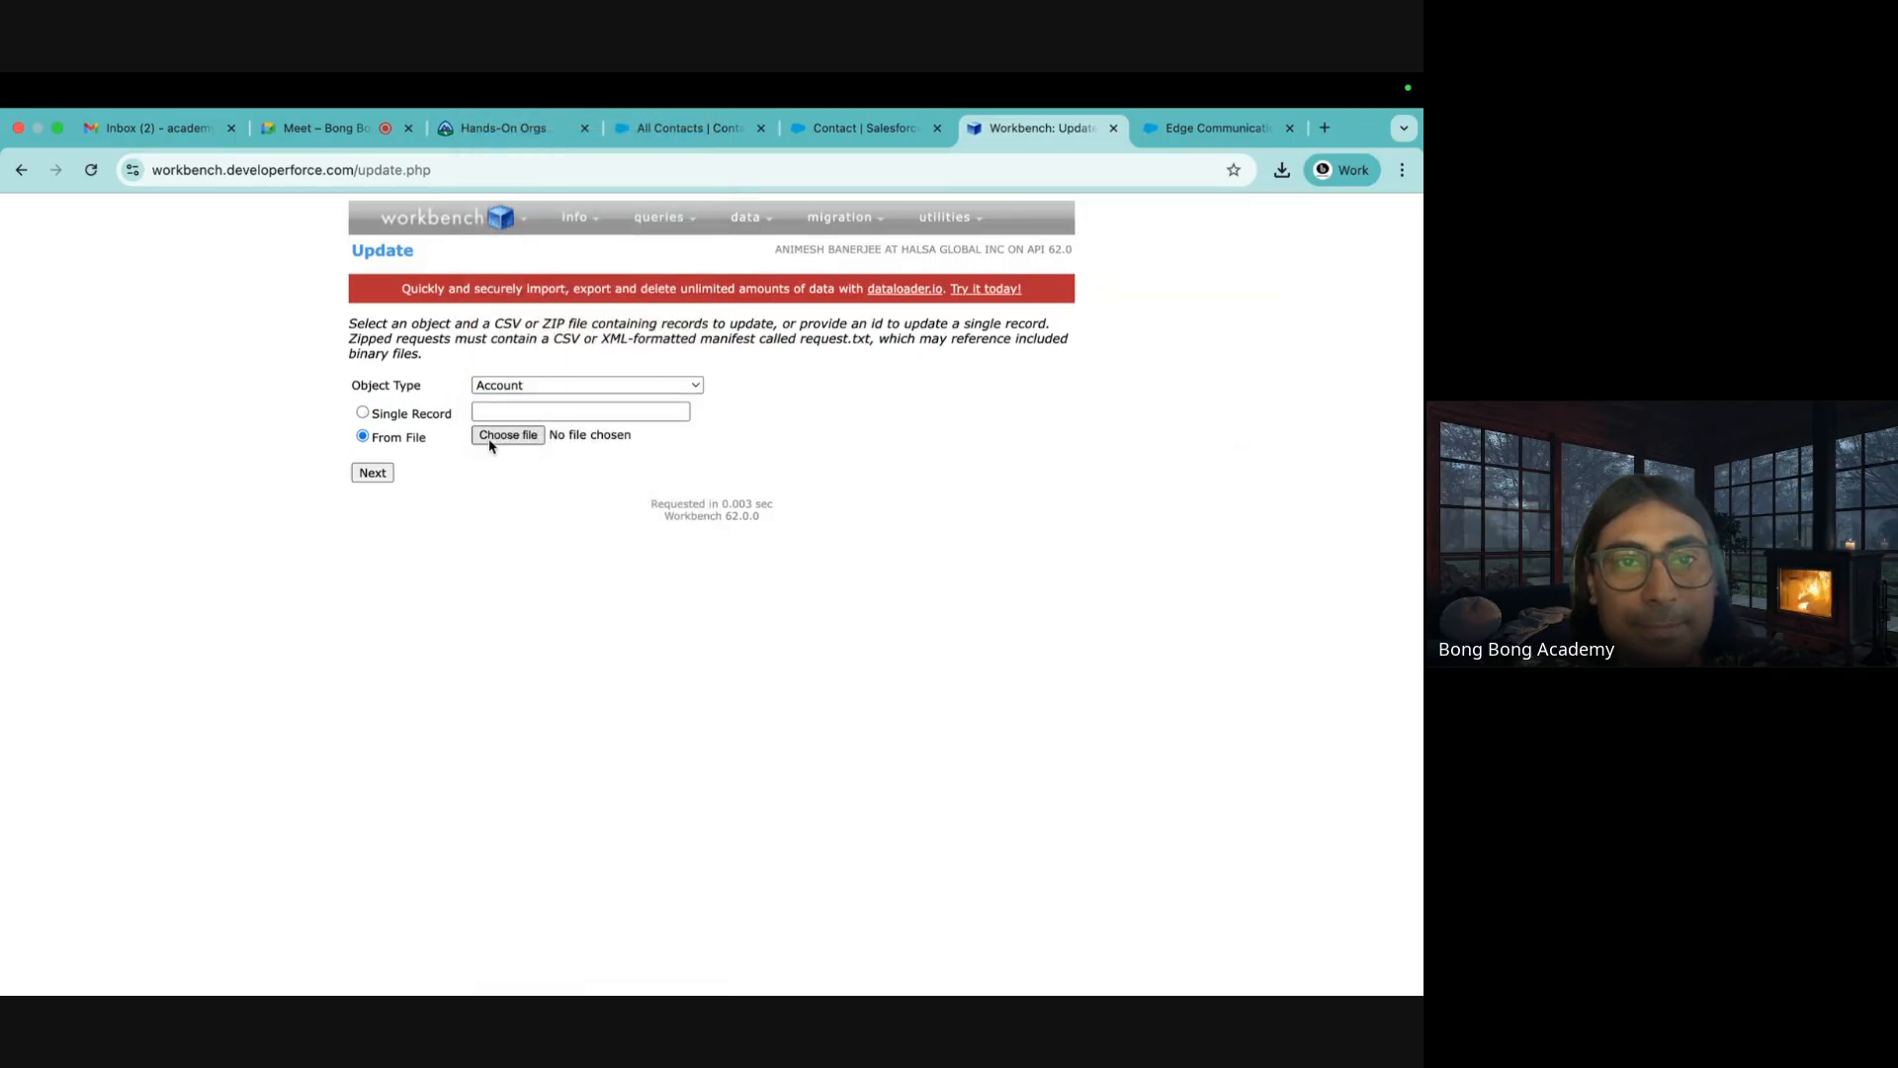
click(491, 436)
click(294, 484)
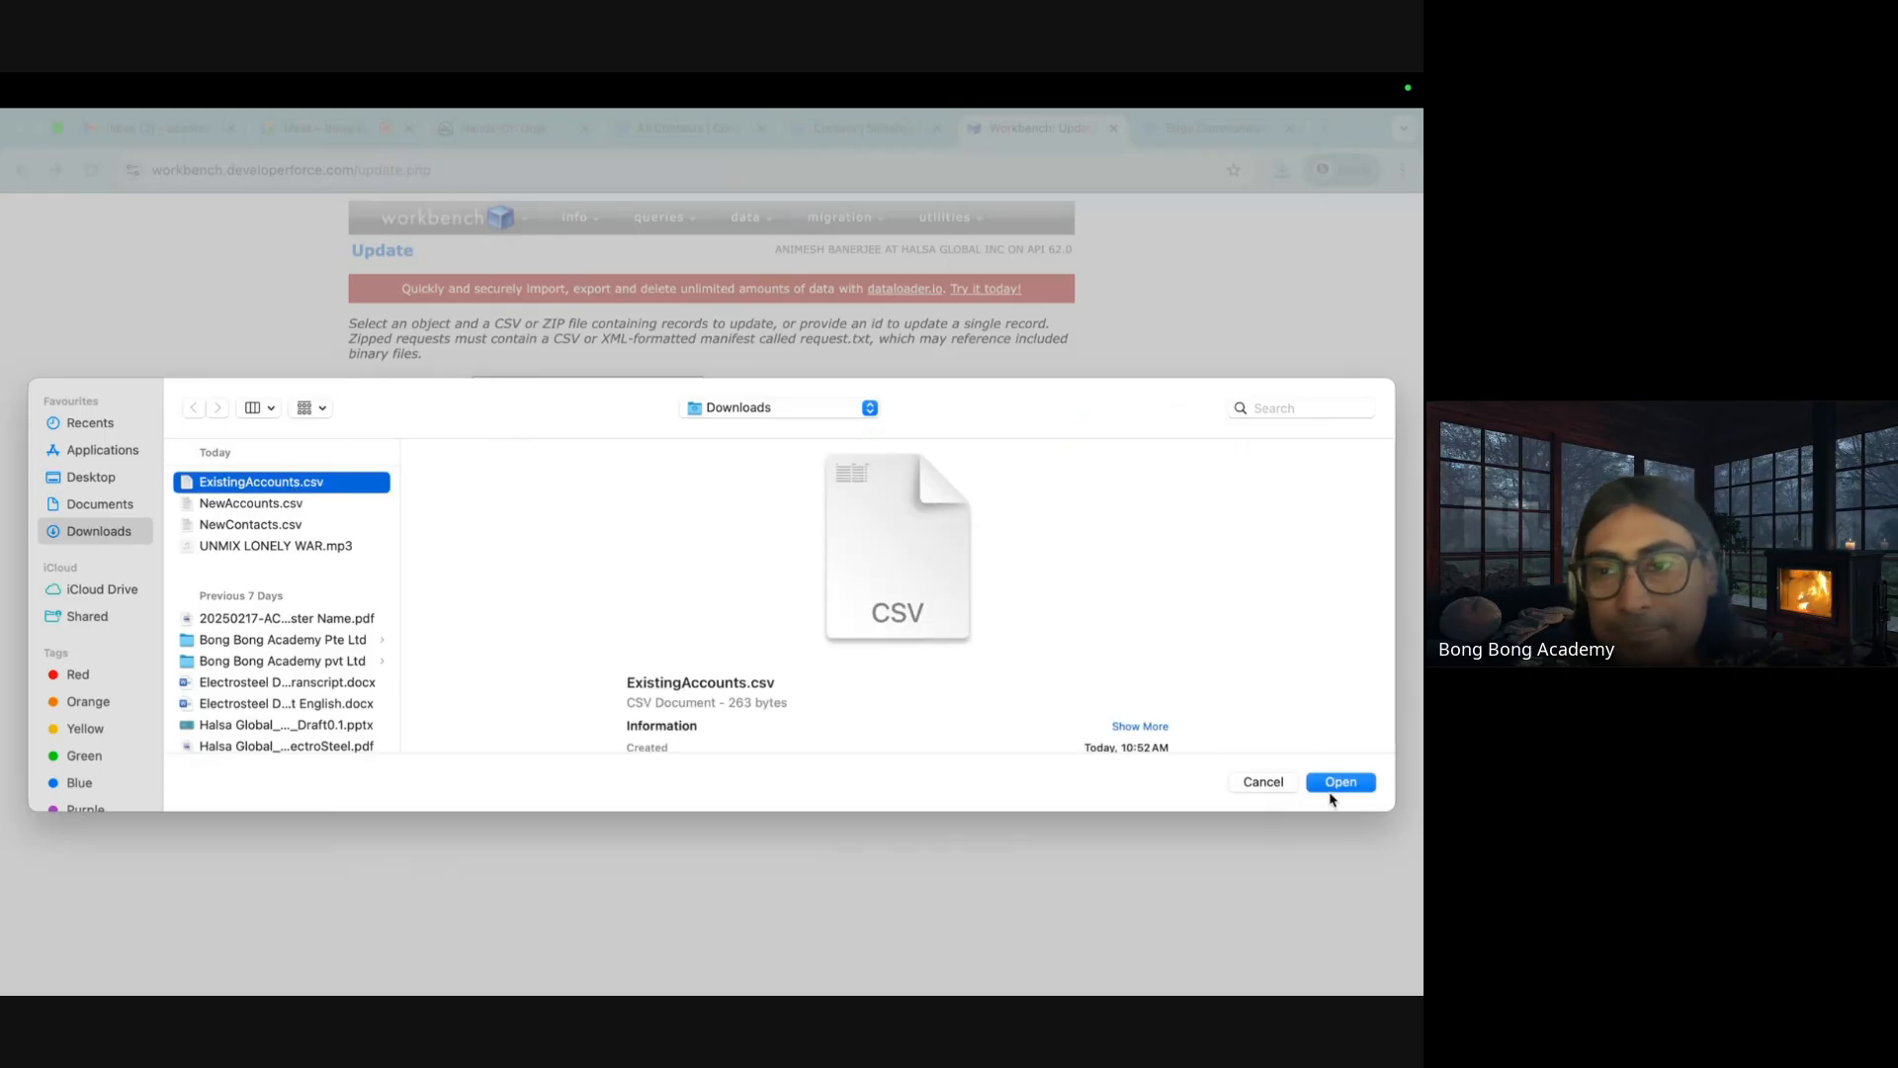
click(1331, 794)
click(376, 479)
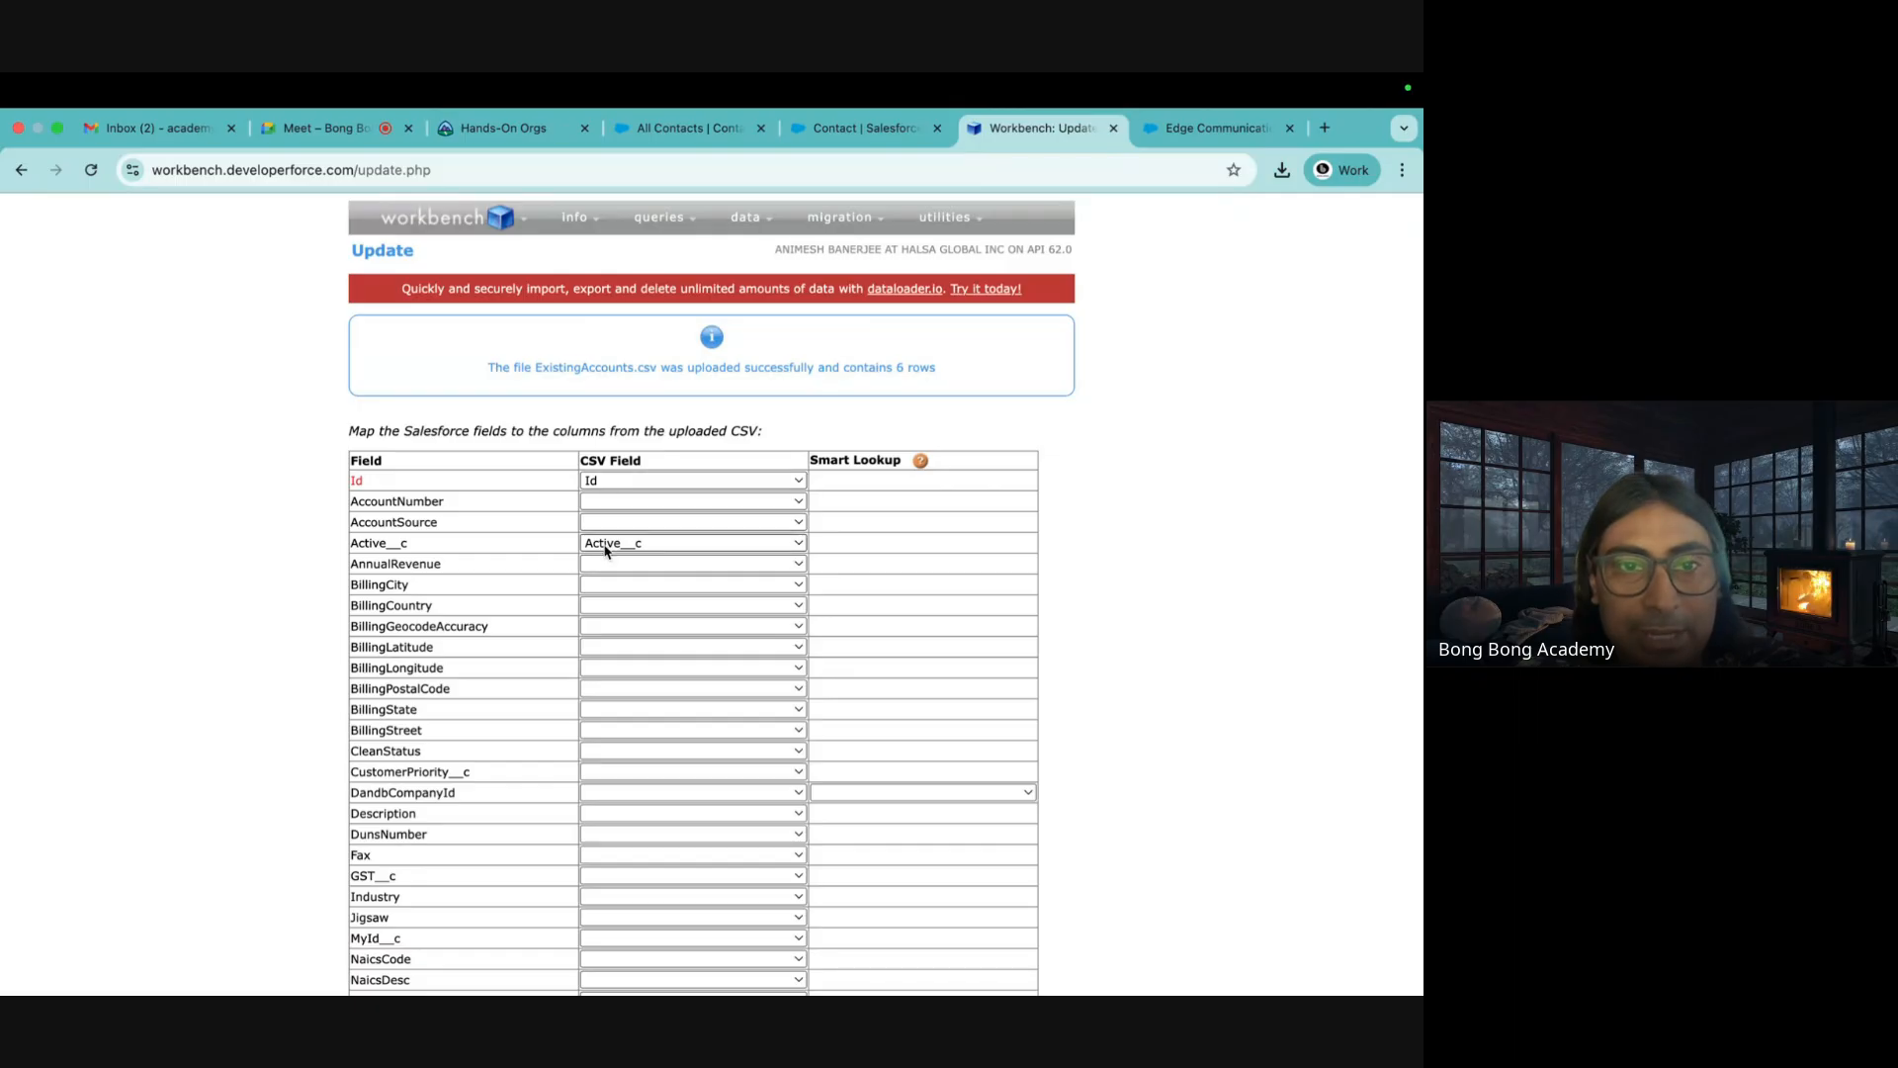
Map Id, Active__c and Name, and update the six accounts with 6 successes
scroll(613, 670, down, 5)
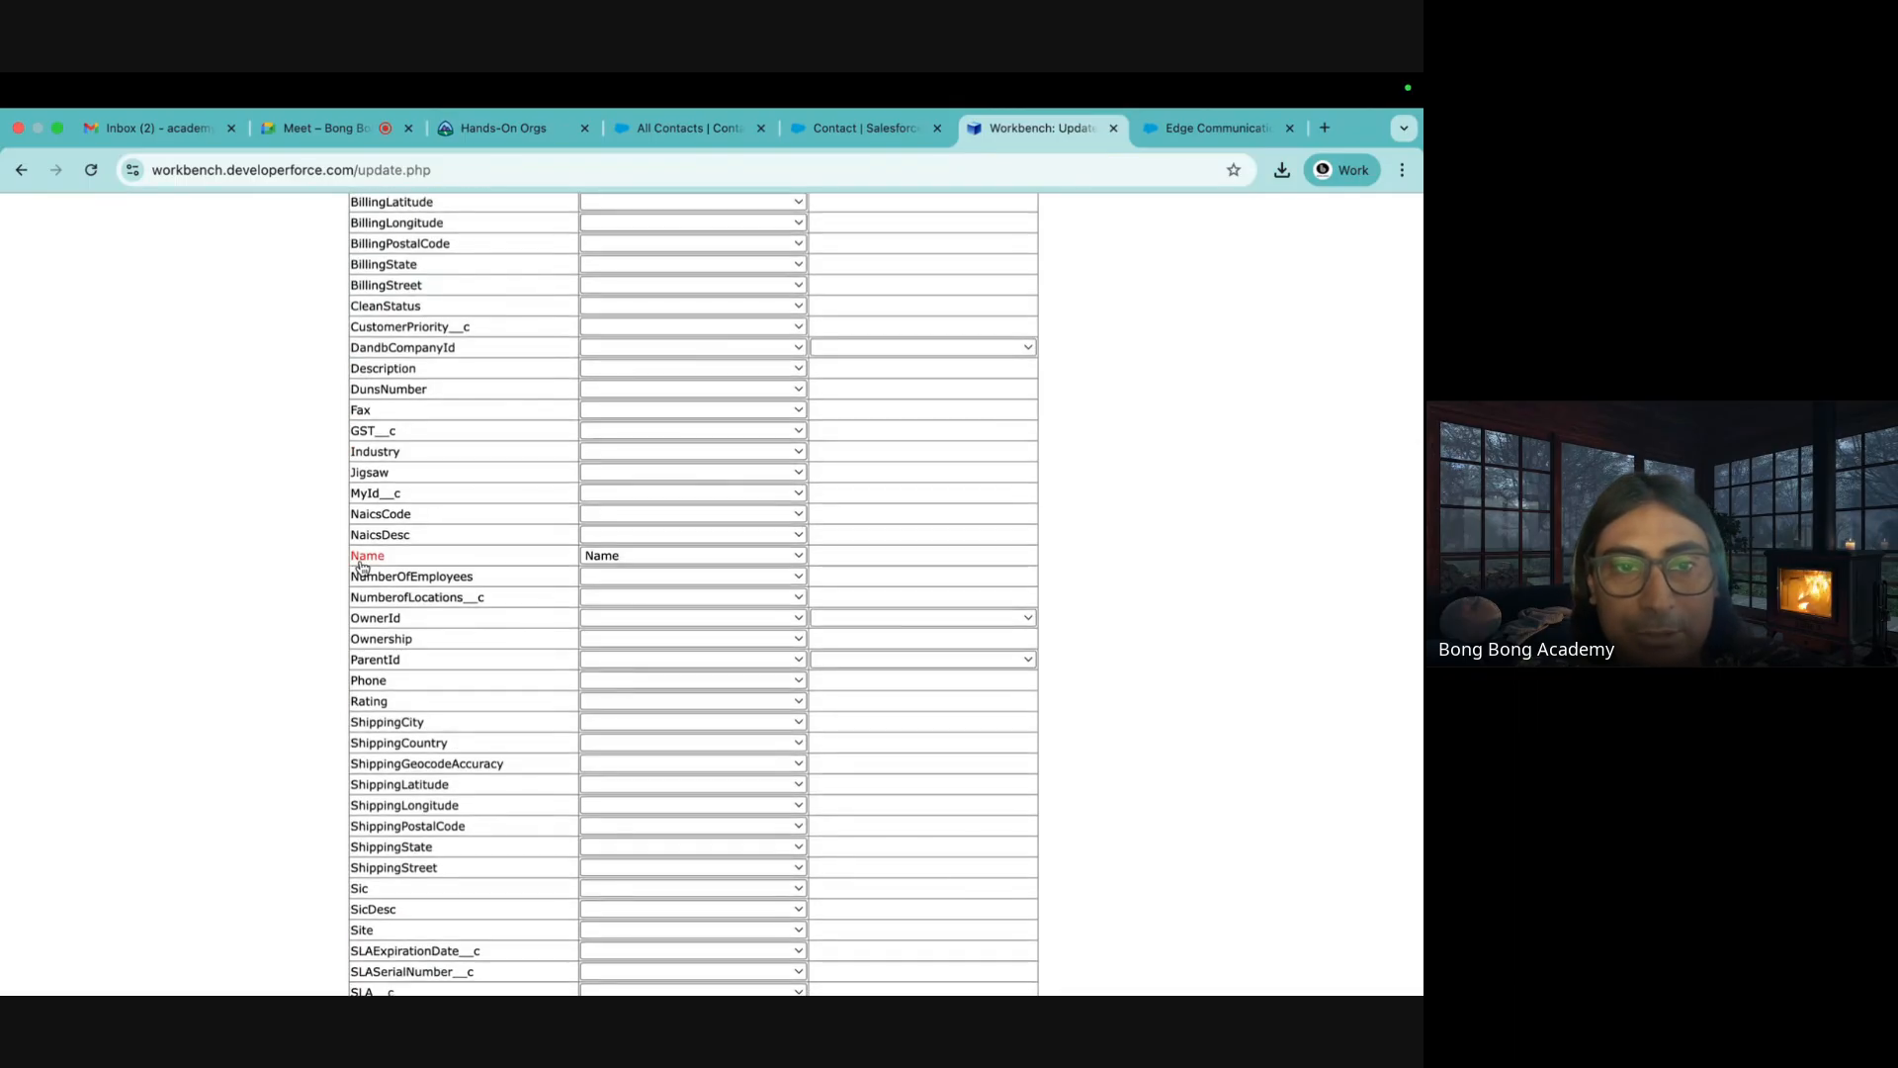
scroll(614, 559, down, 5)
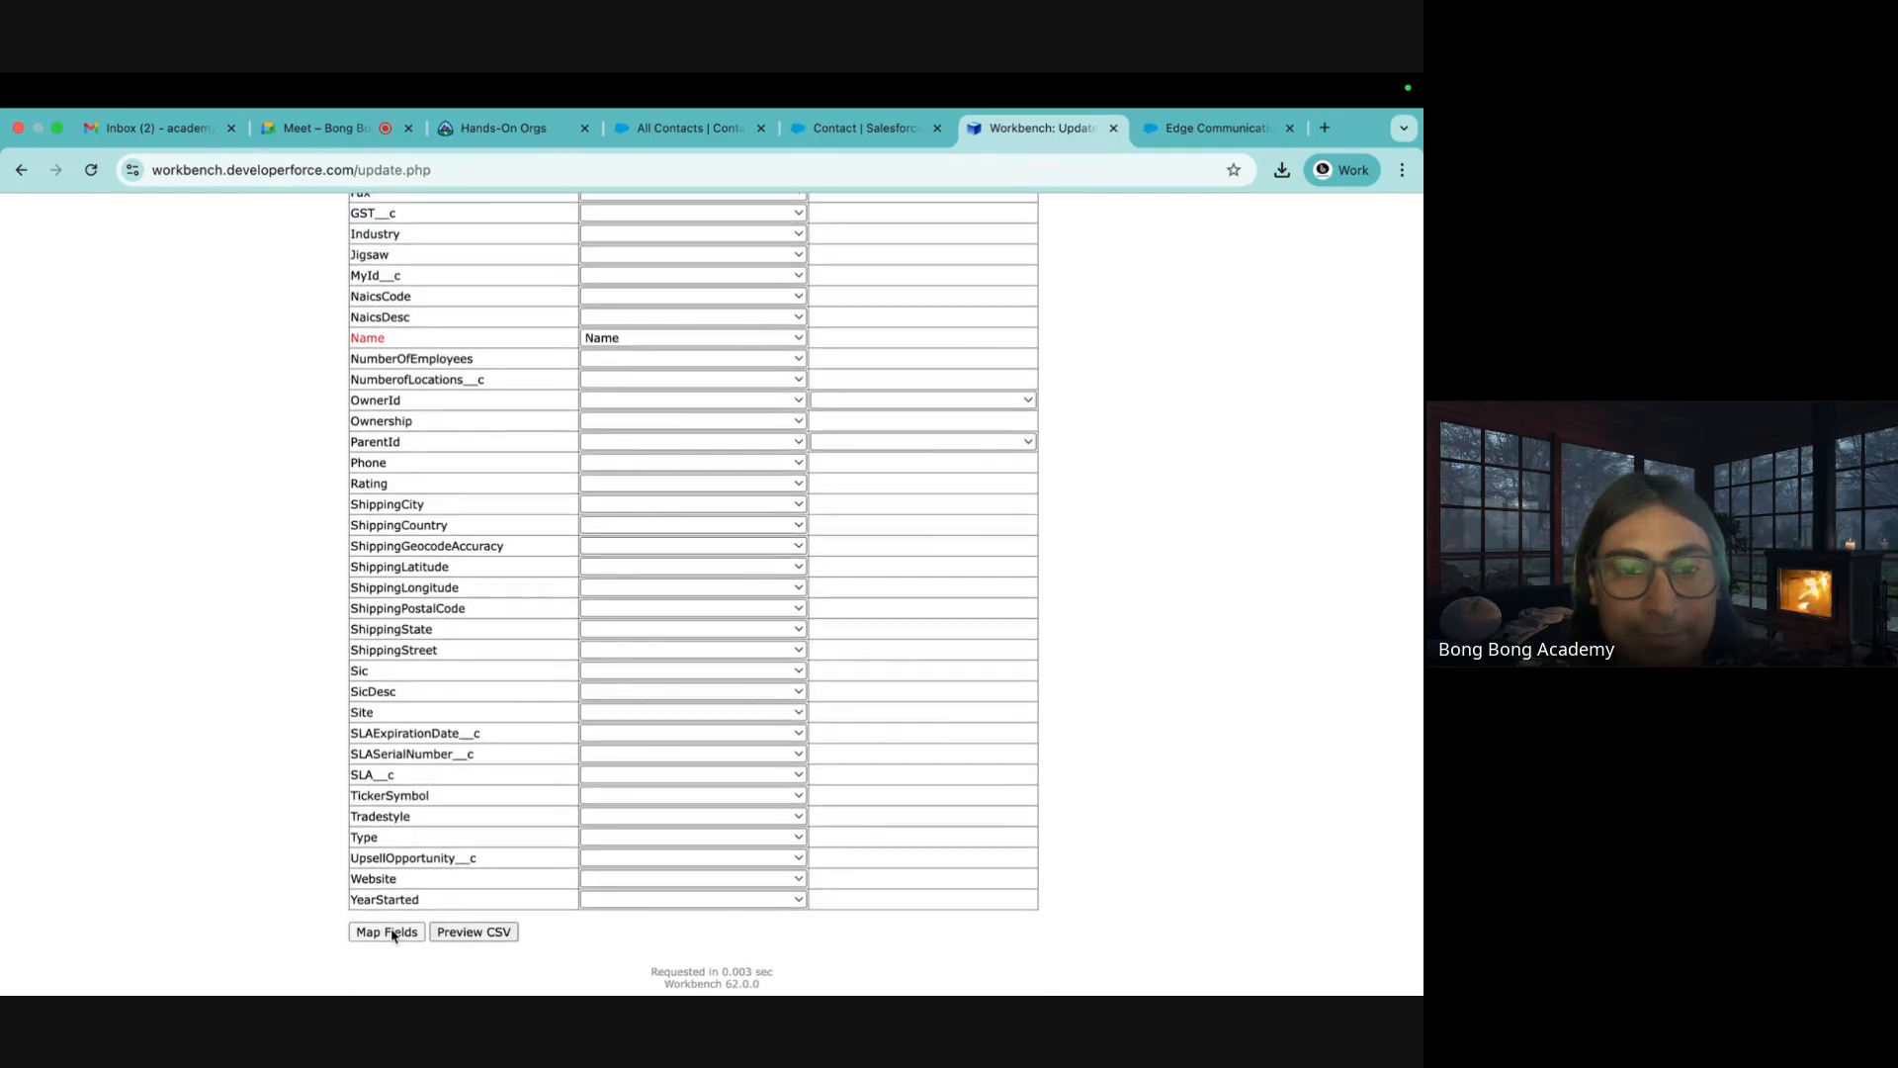
click(387, 932)
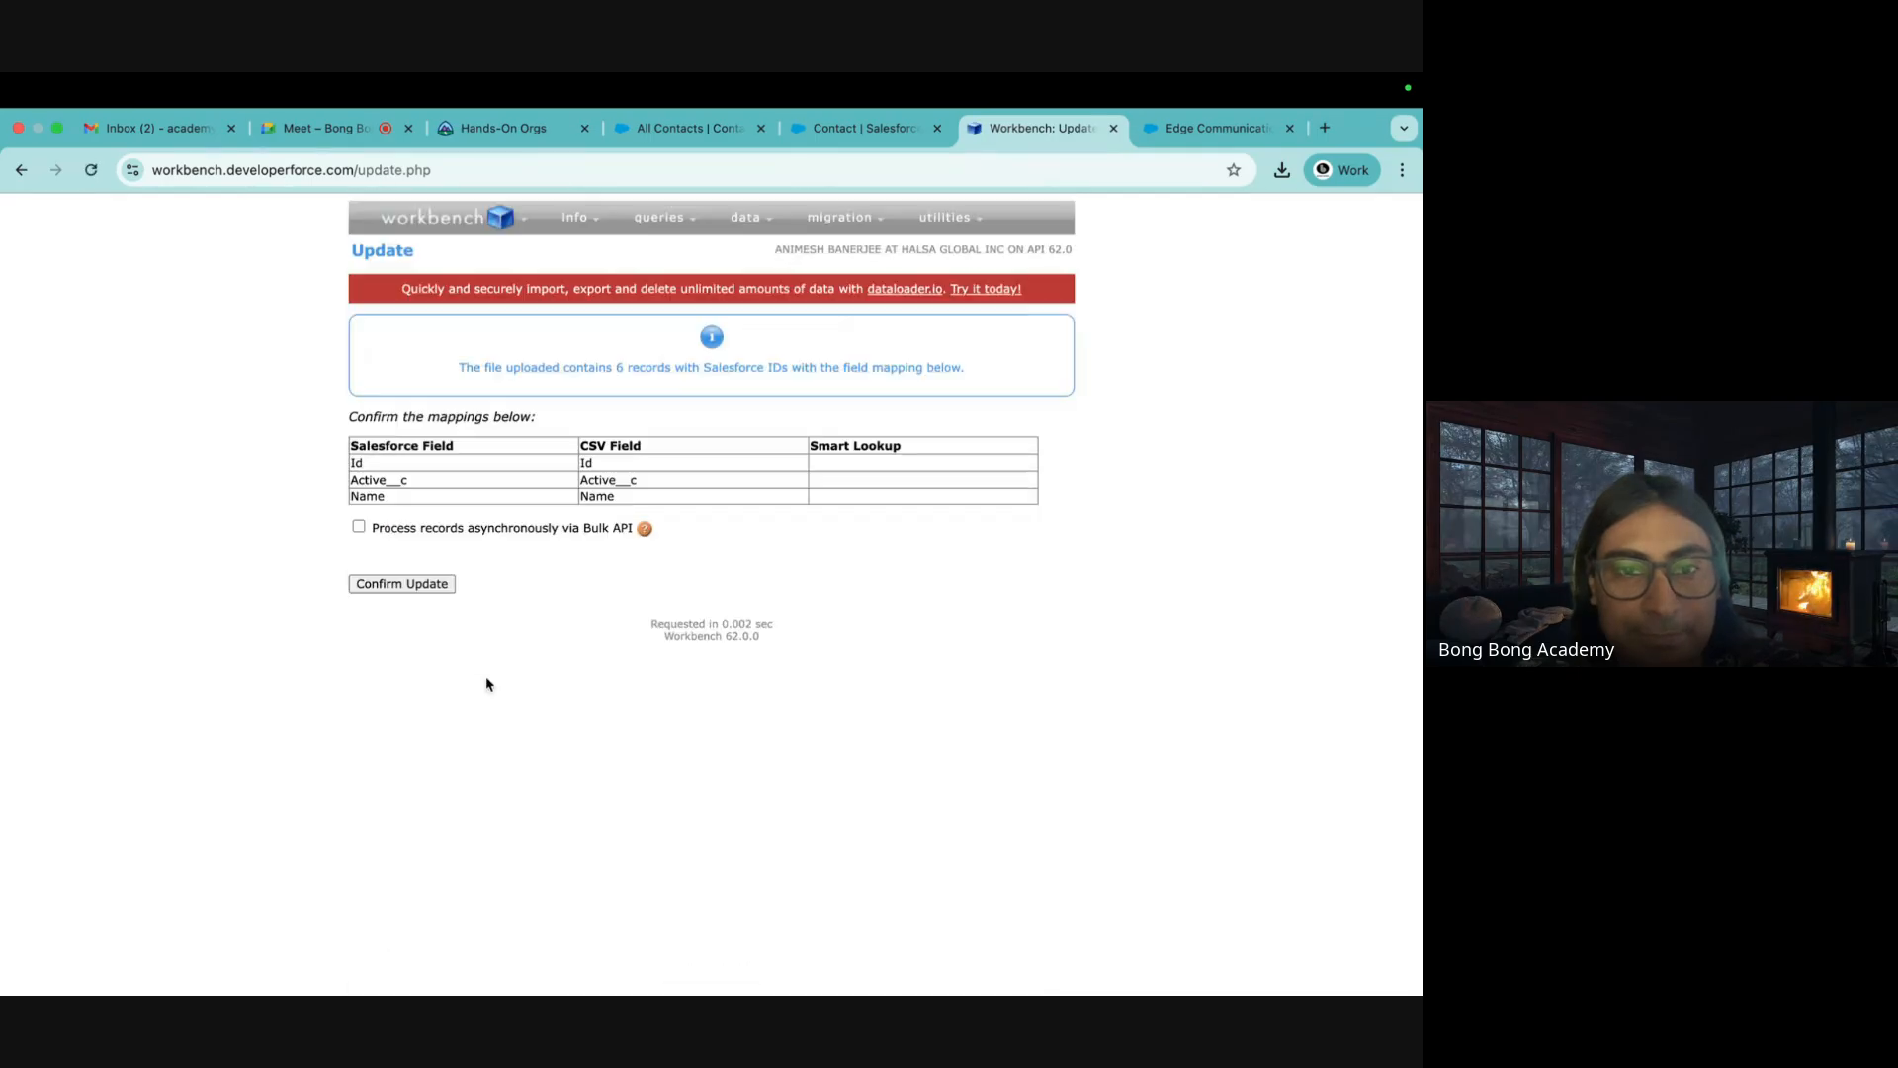
click(419, 588)
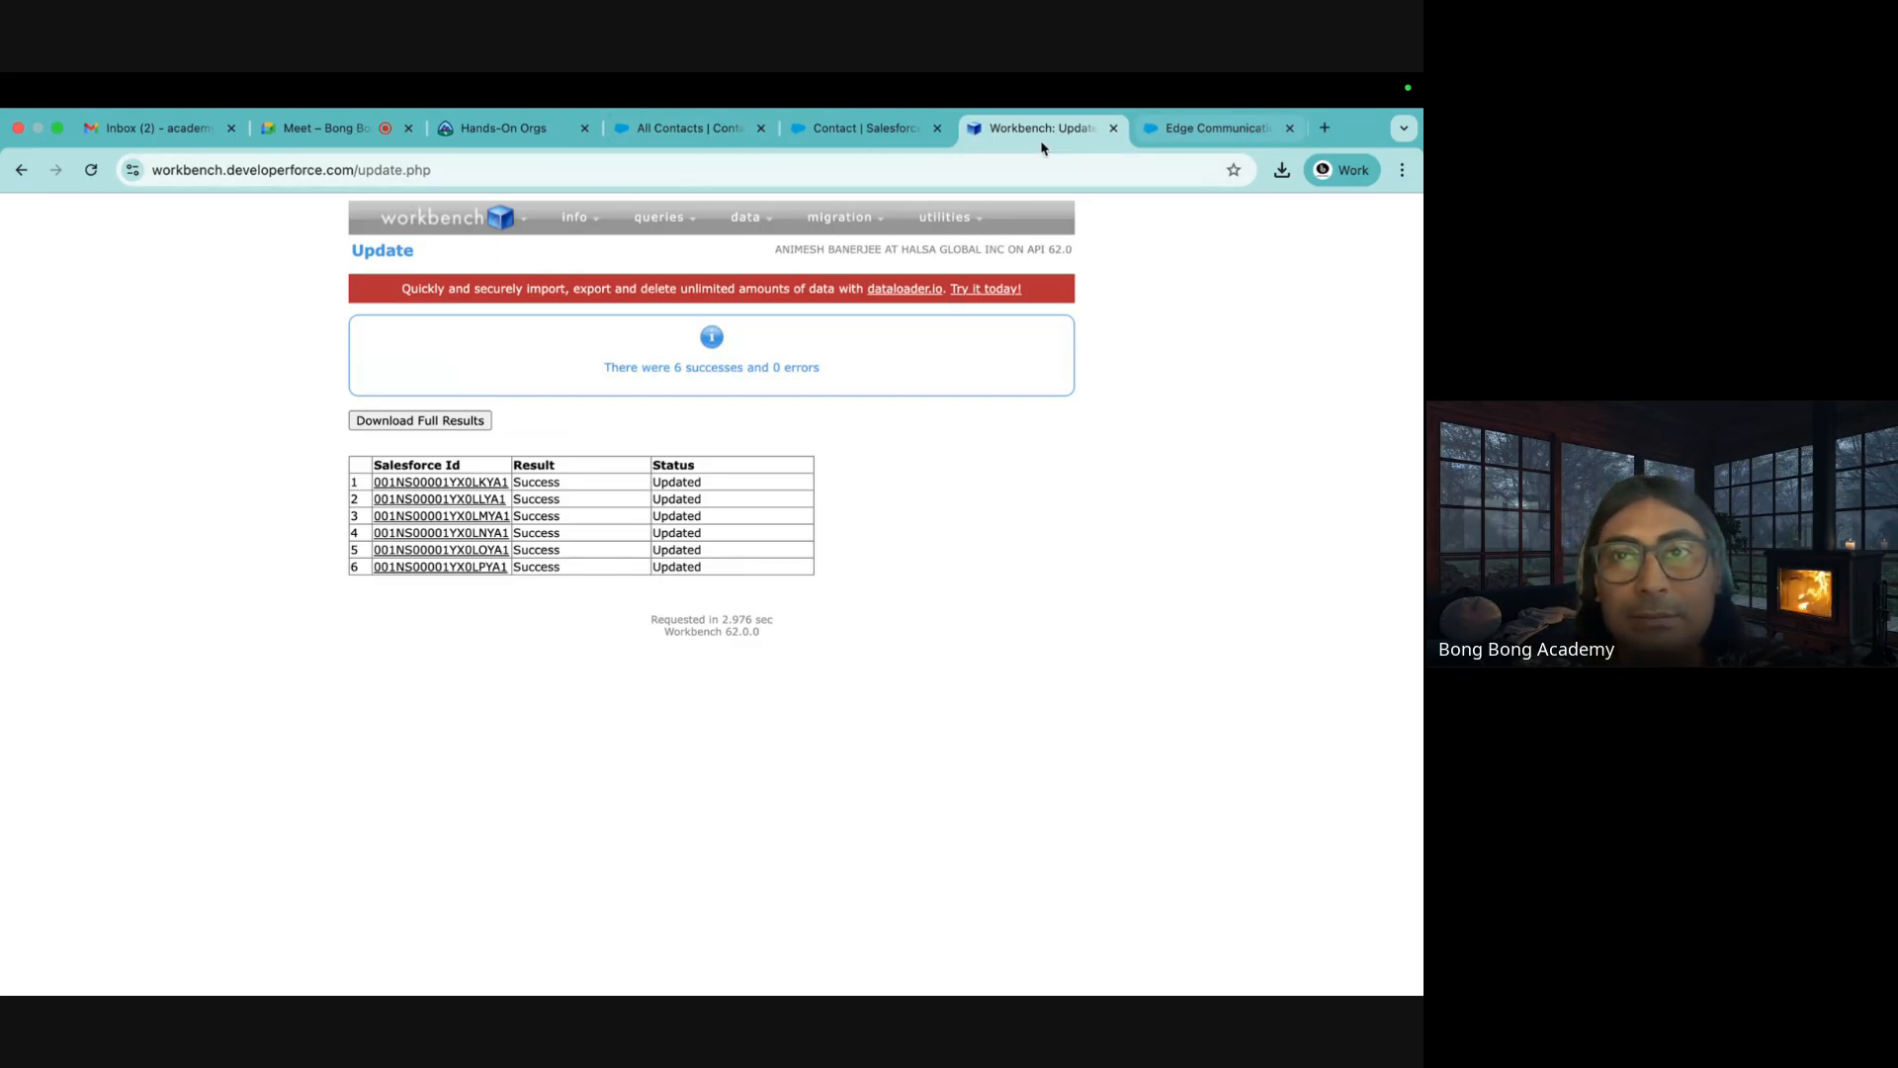
click(1214, 128)
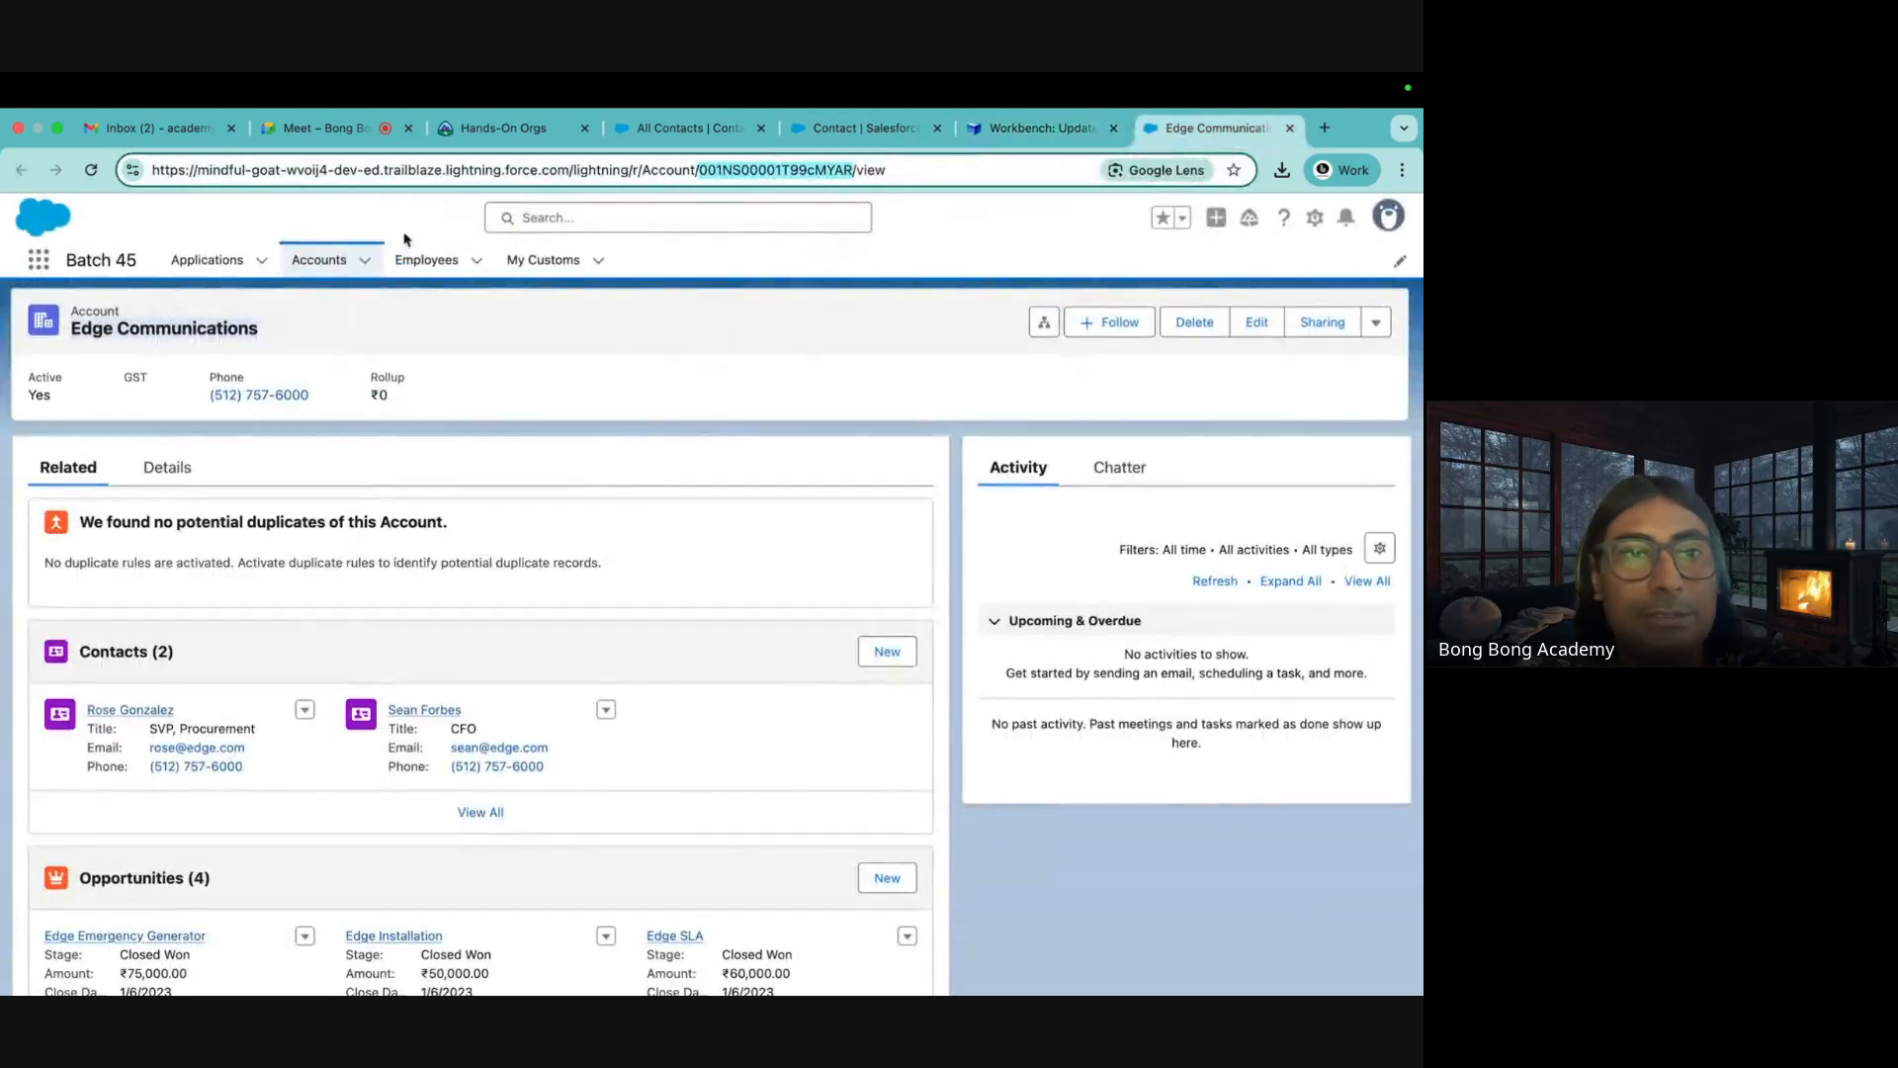
Check the All Accounts view lists 38 accounts including TestAccounts, then return to Workbench's update results
click(319, 269)
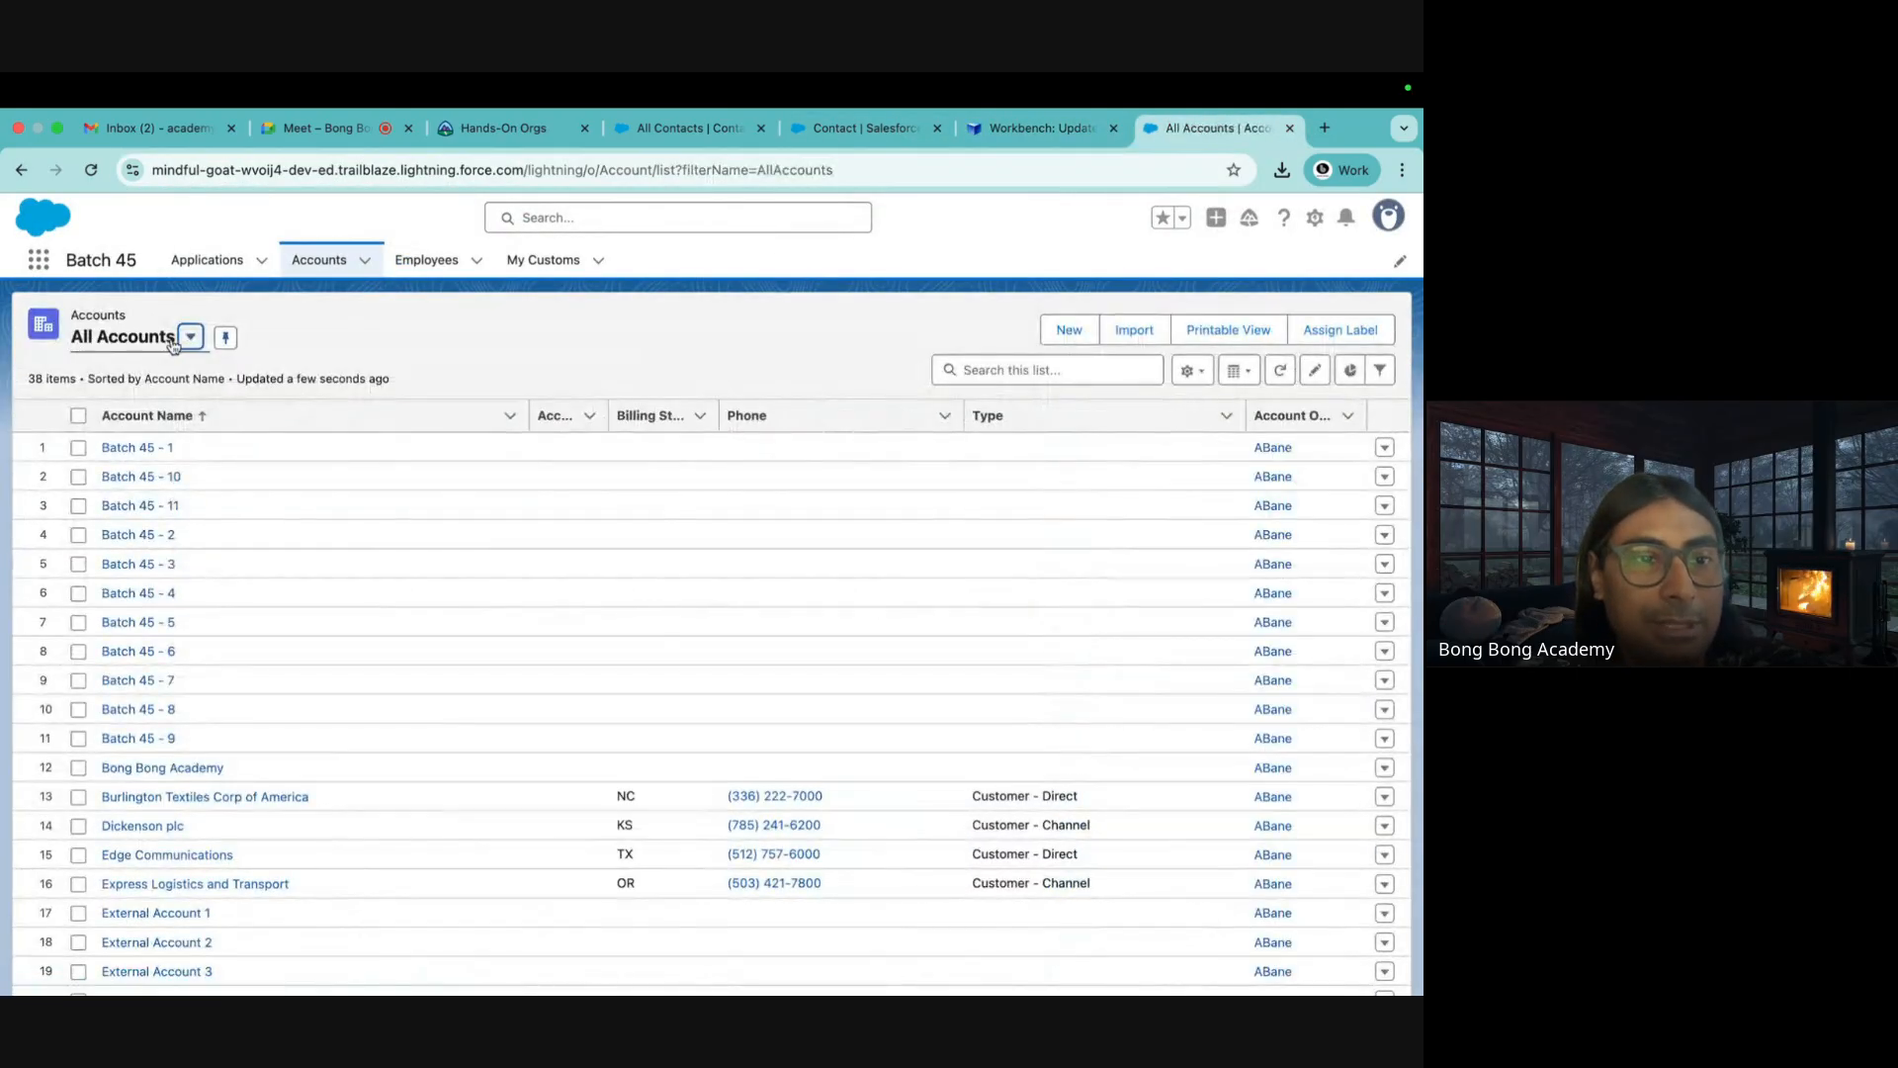
click(169, 338)
click(159, 459)
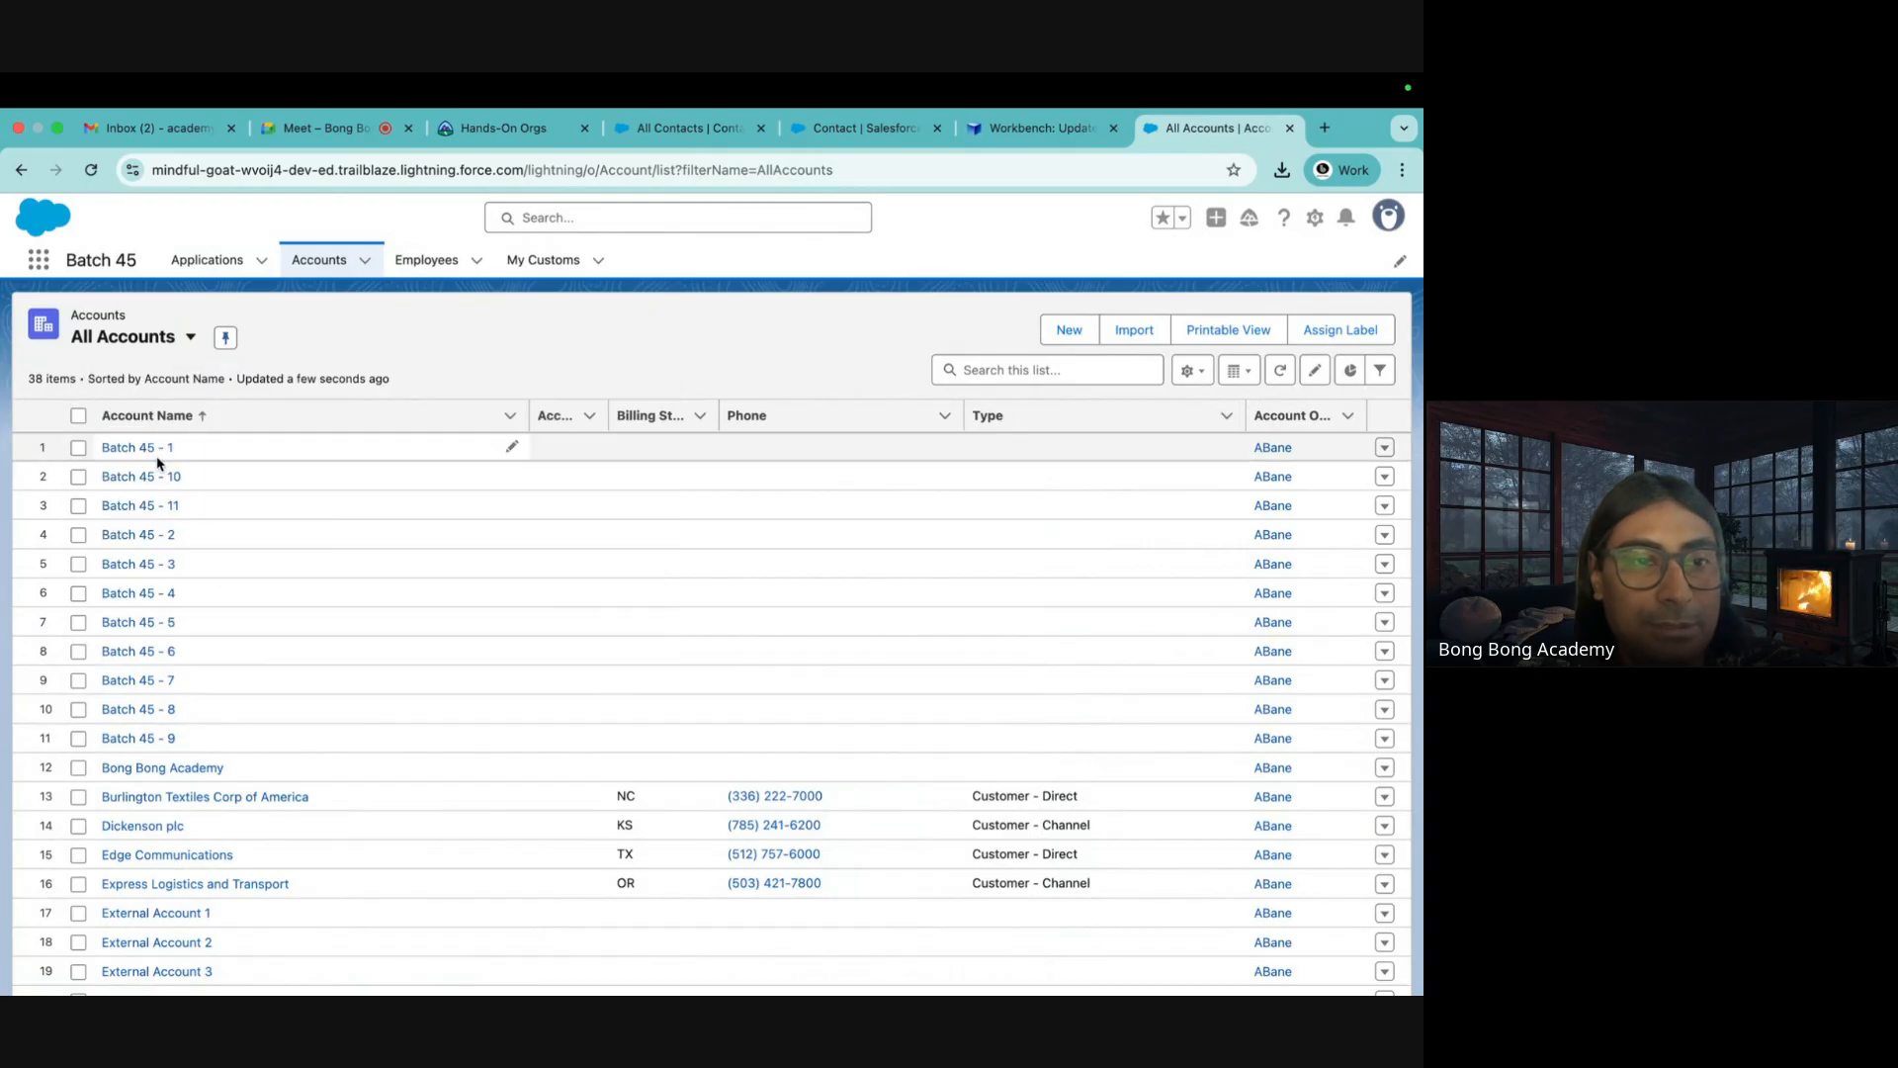
scroll(158, 463, down, 6)
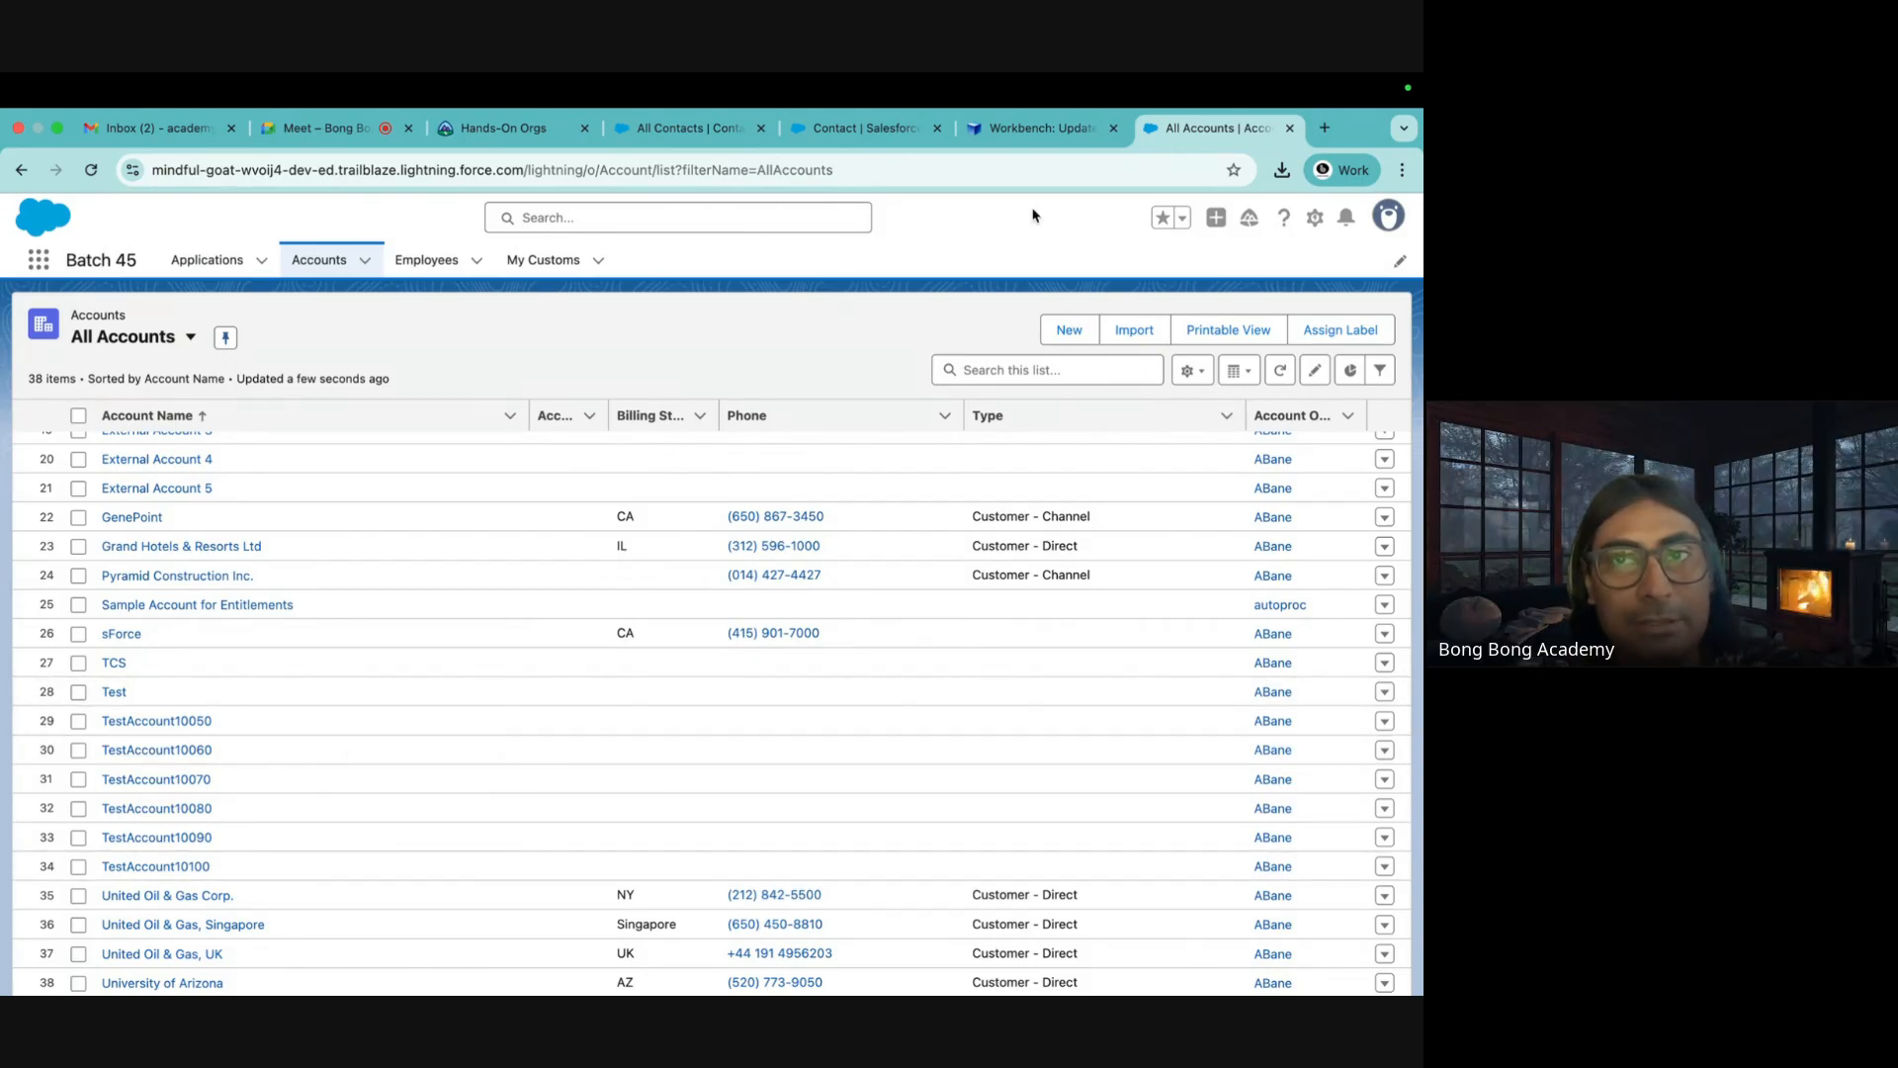
click(1013, 134)
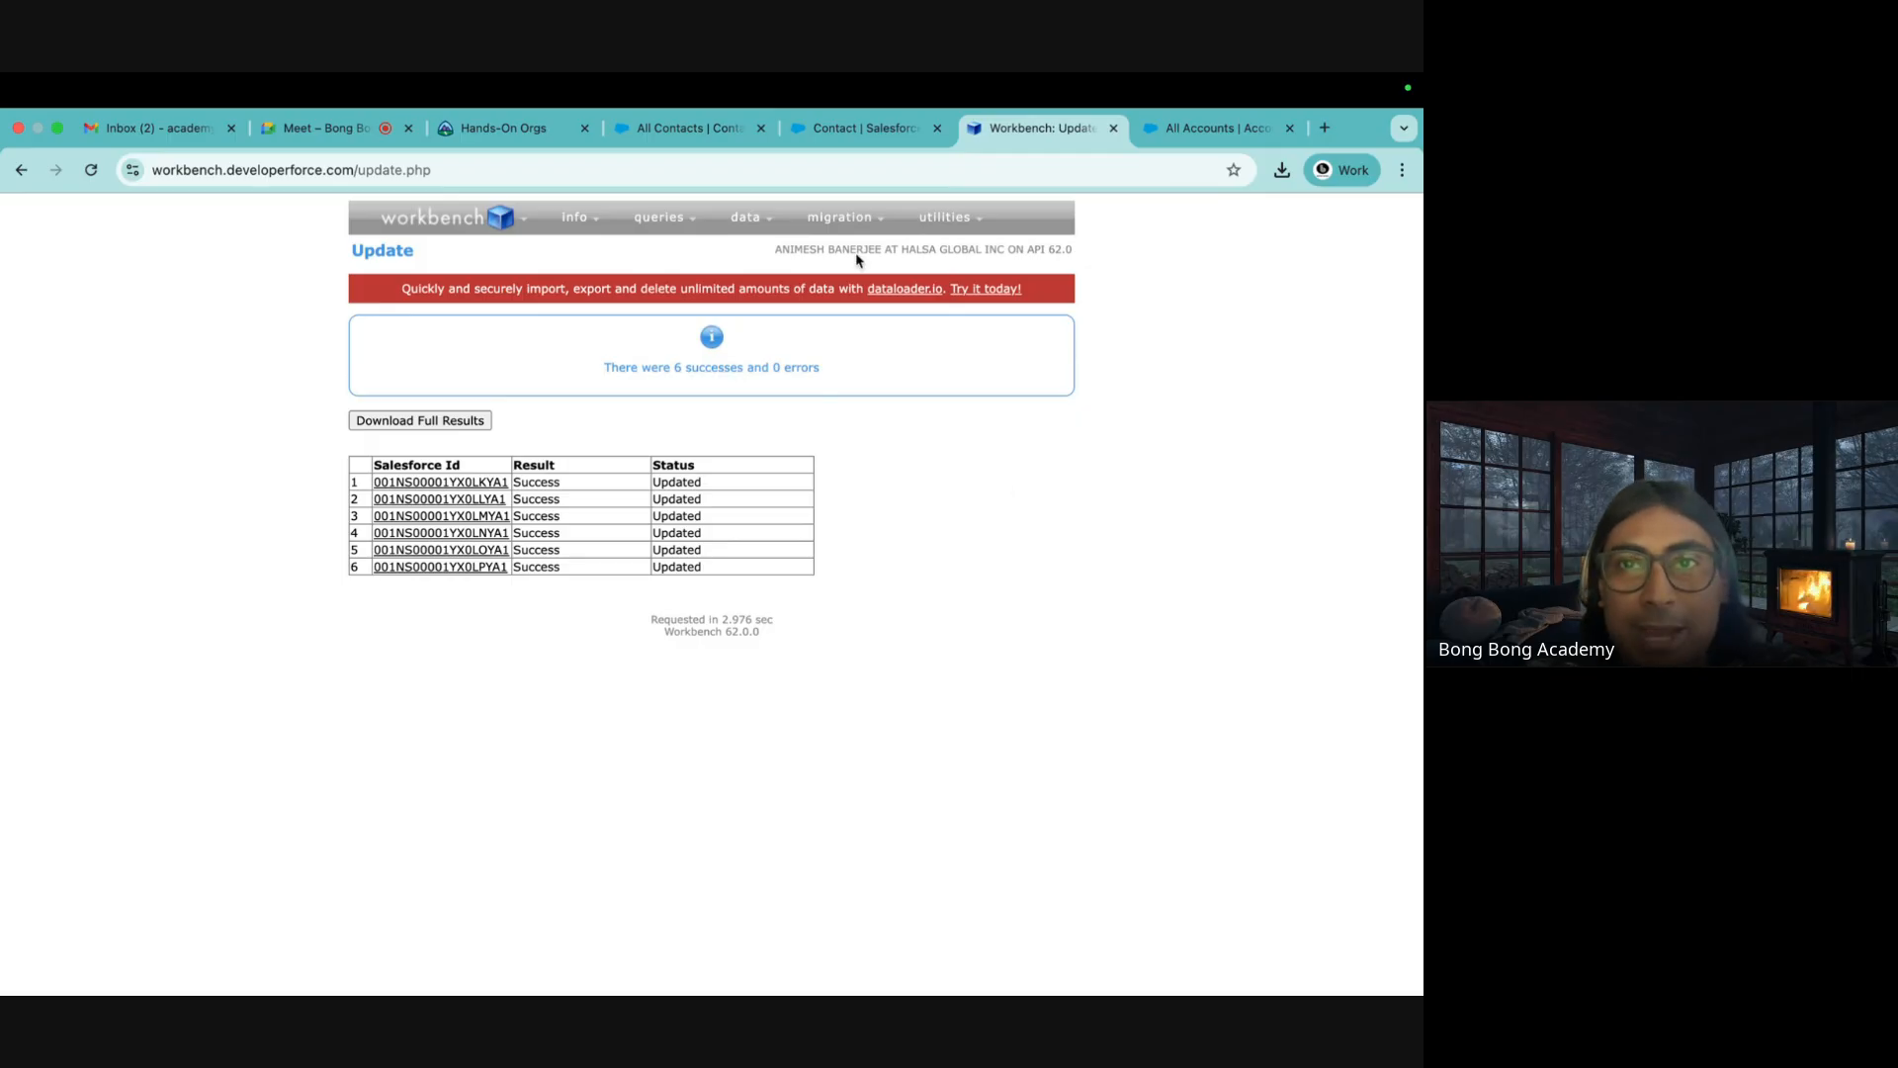
click(1211, 128)
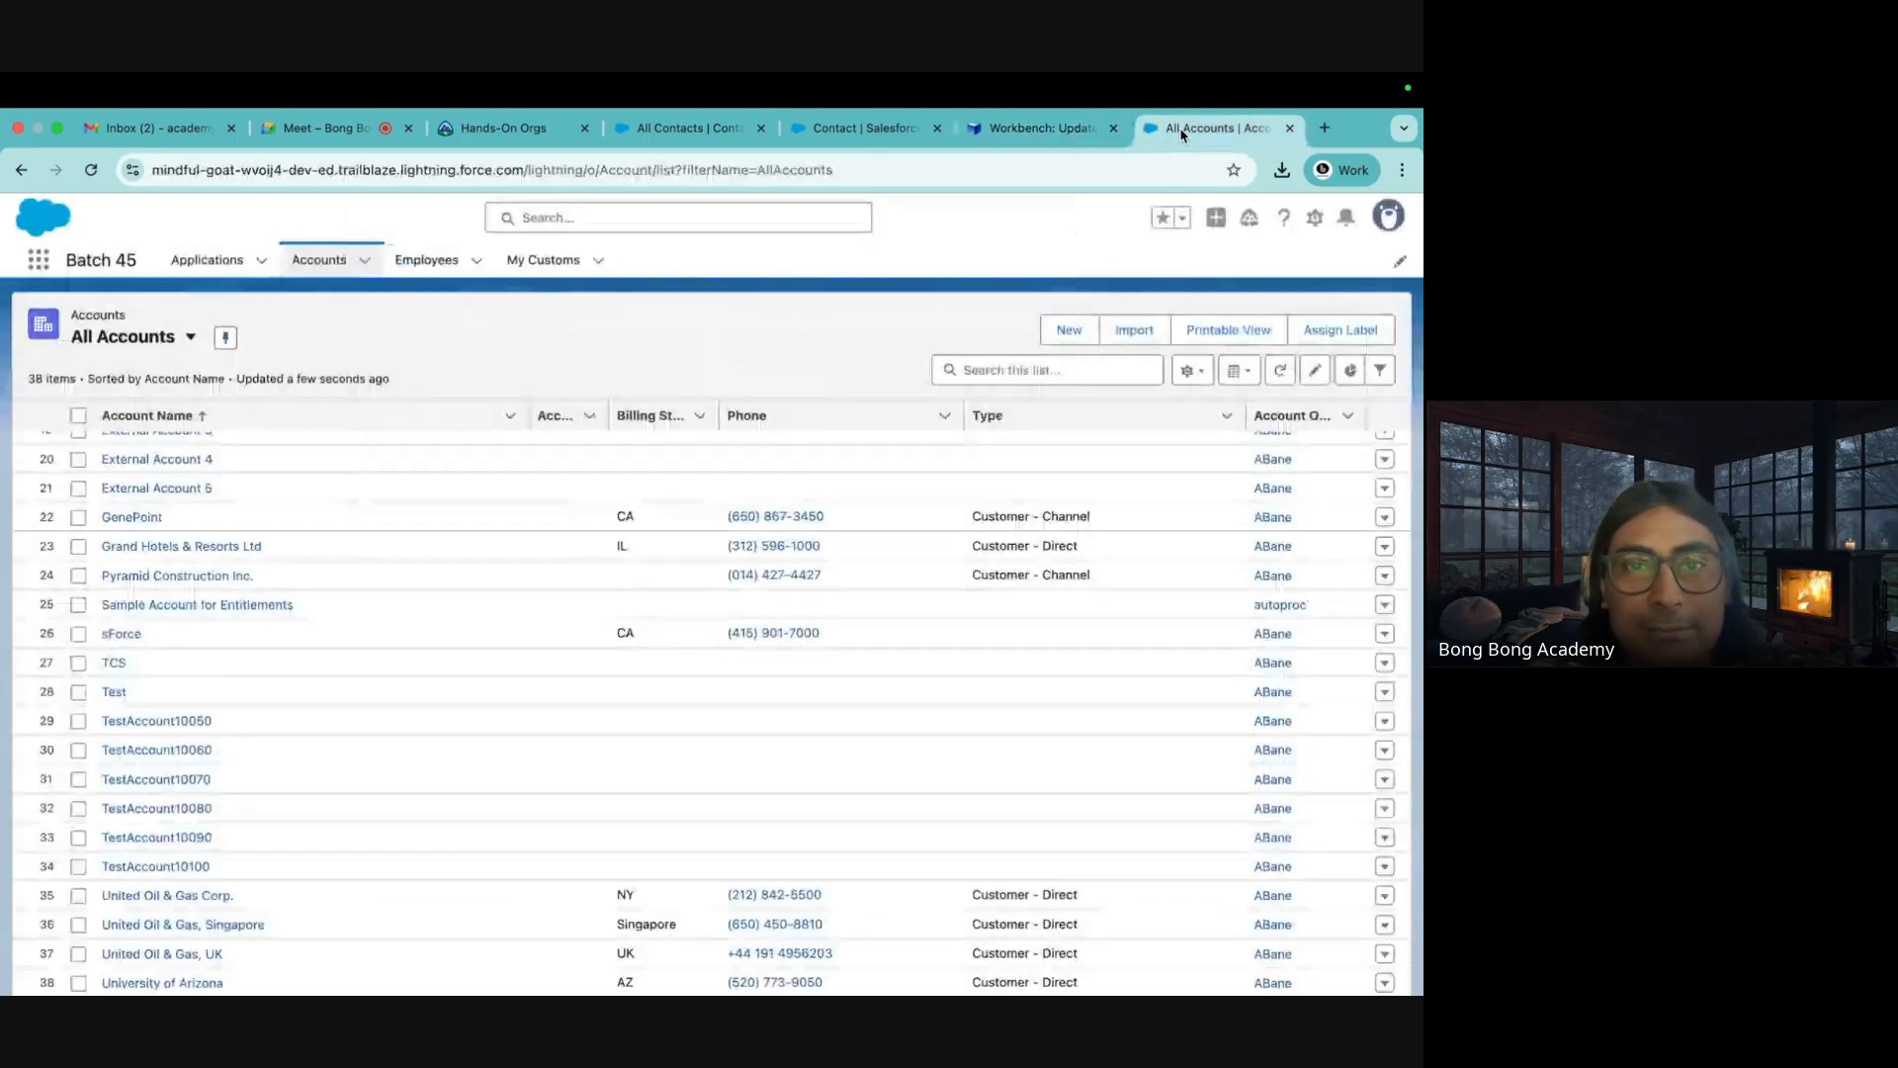
click(1009, 139)
mouse_move(743, 217)
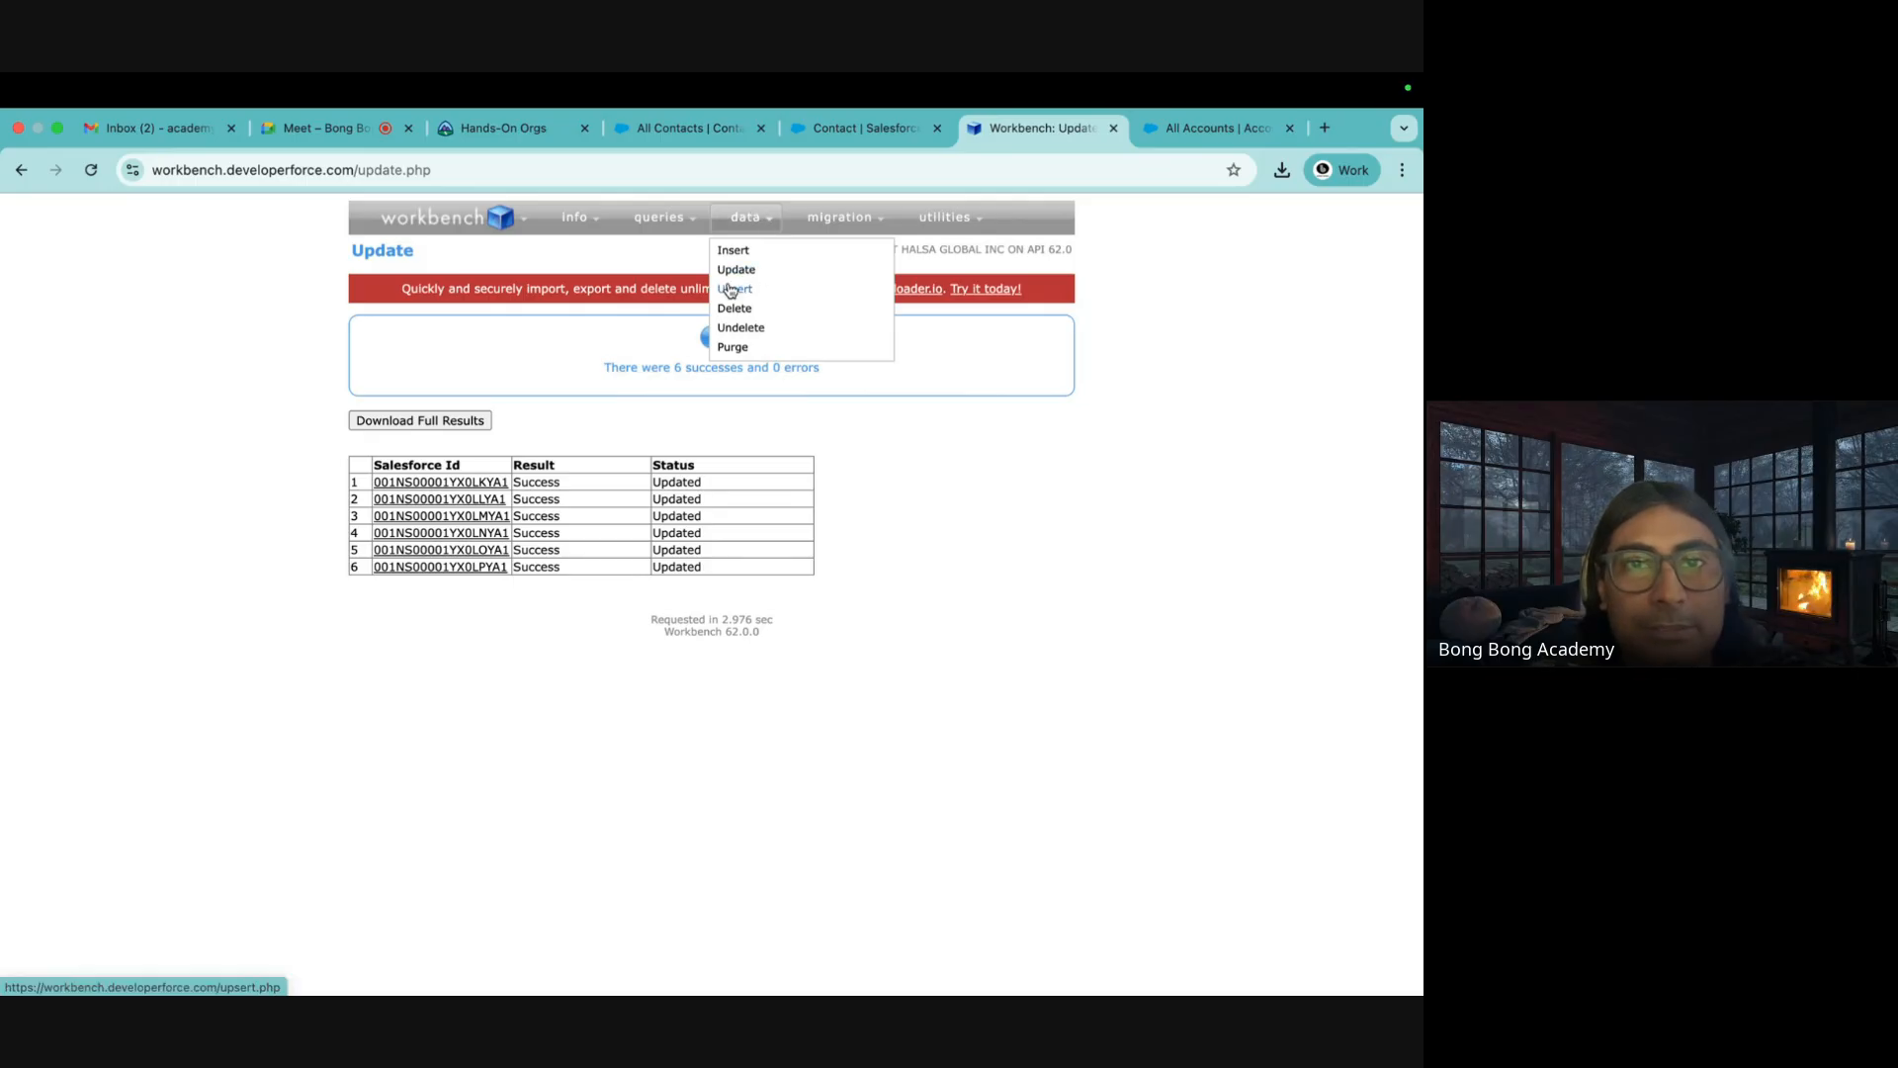
Open the Workbench Upsert page, then mark TestAccount10110–10150 as Yes in C8:C12 in Excel
click(810, 297)
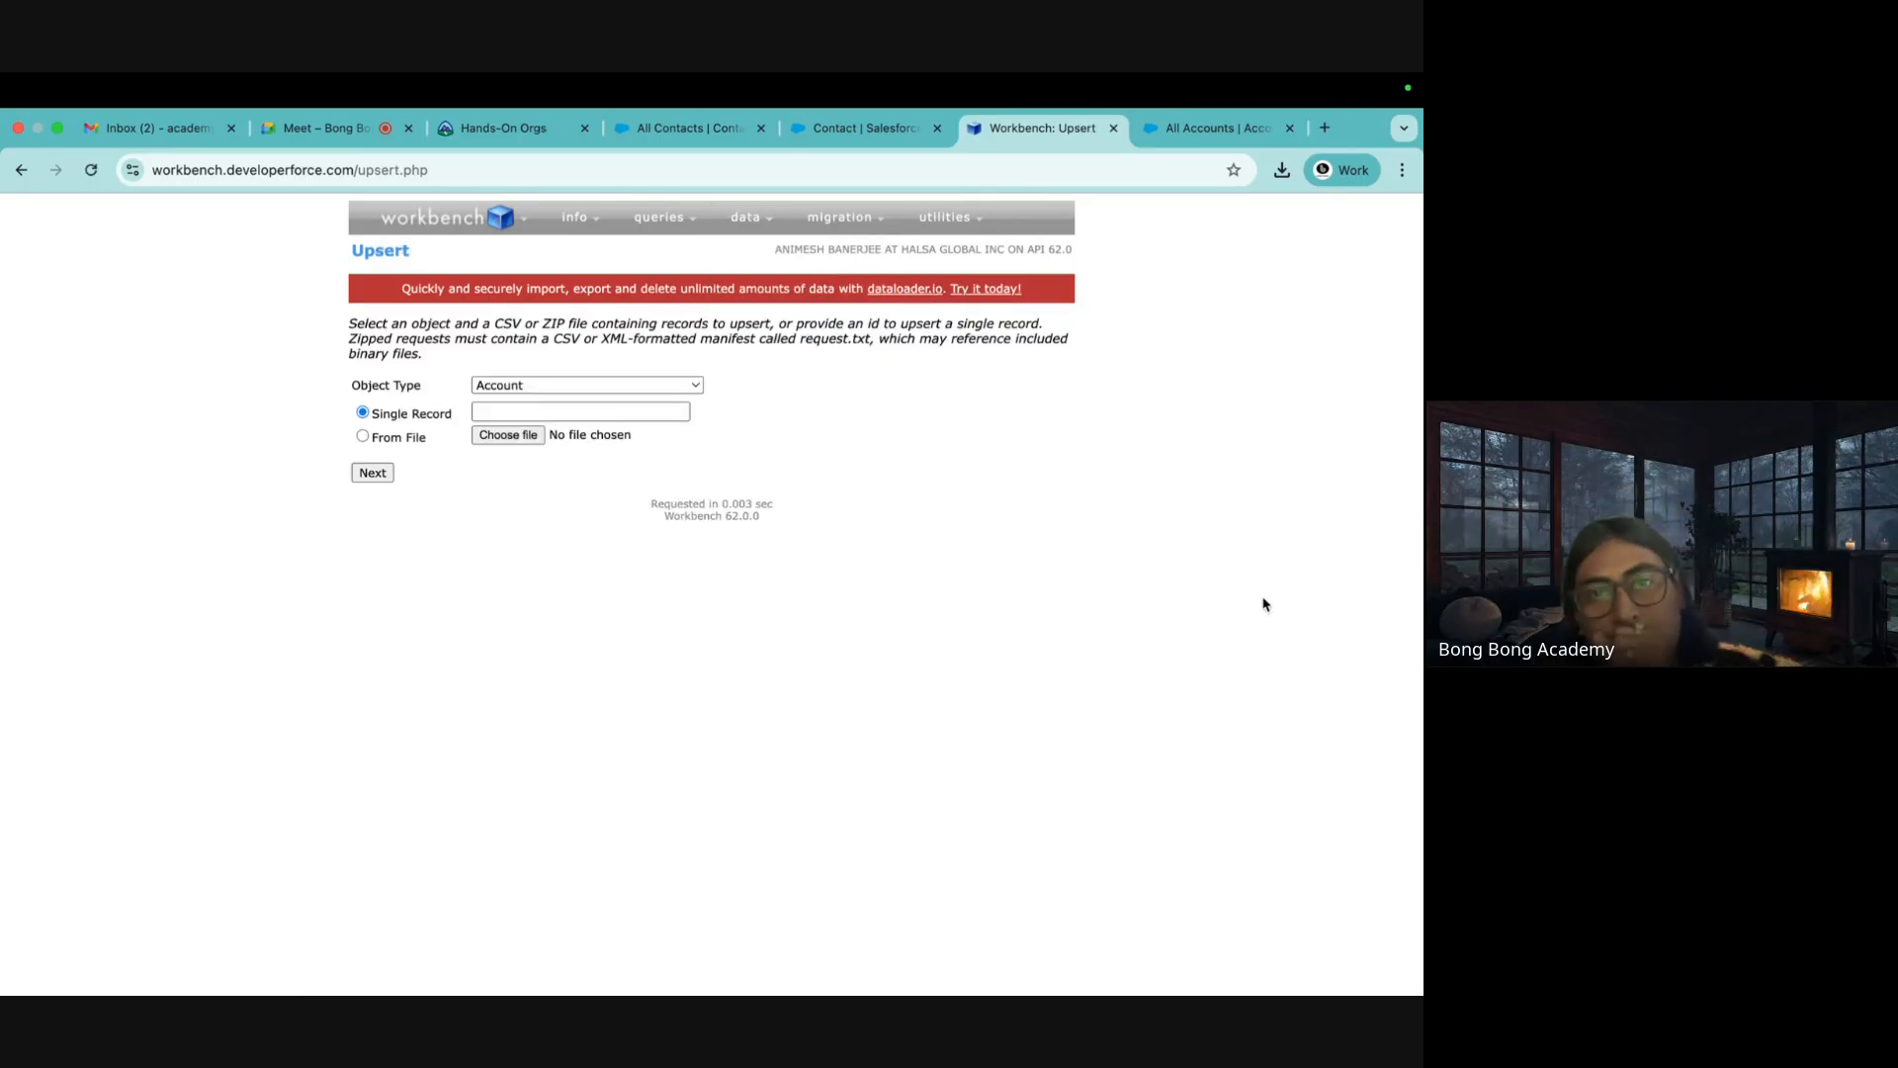
mouse_move(67, 989)
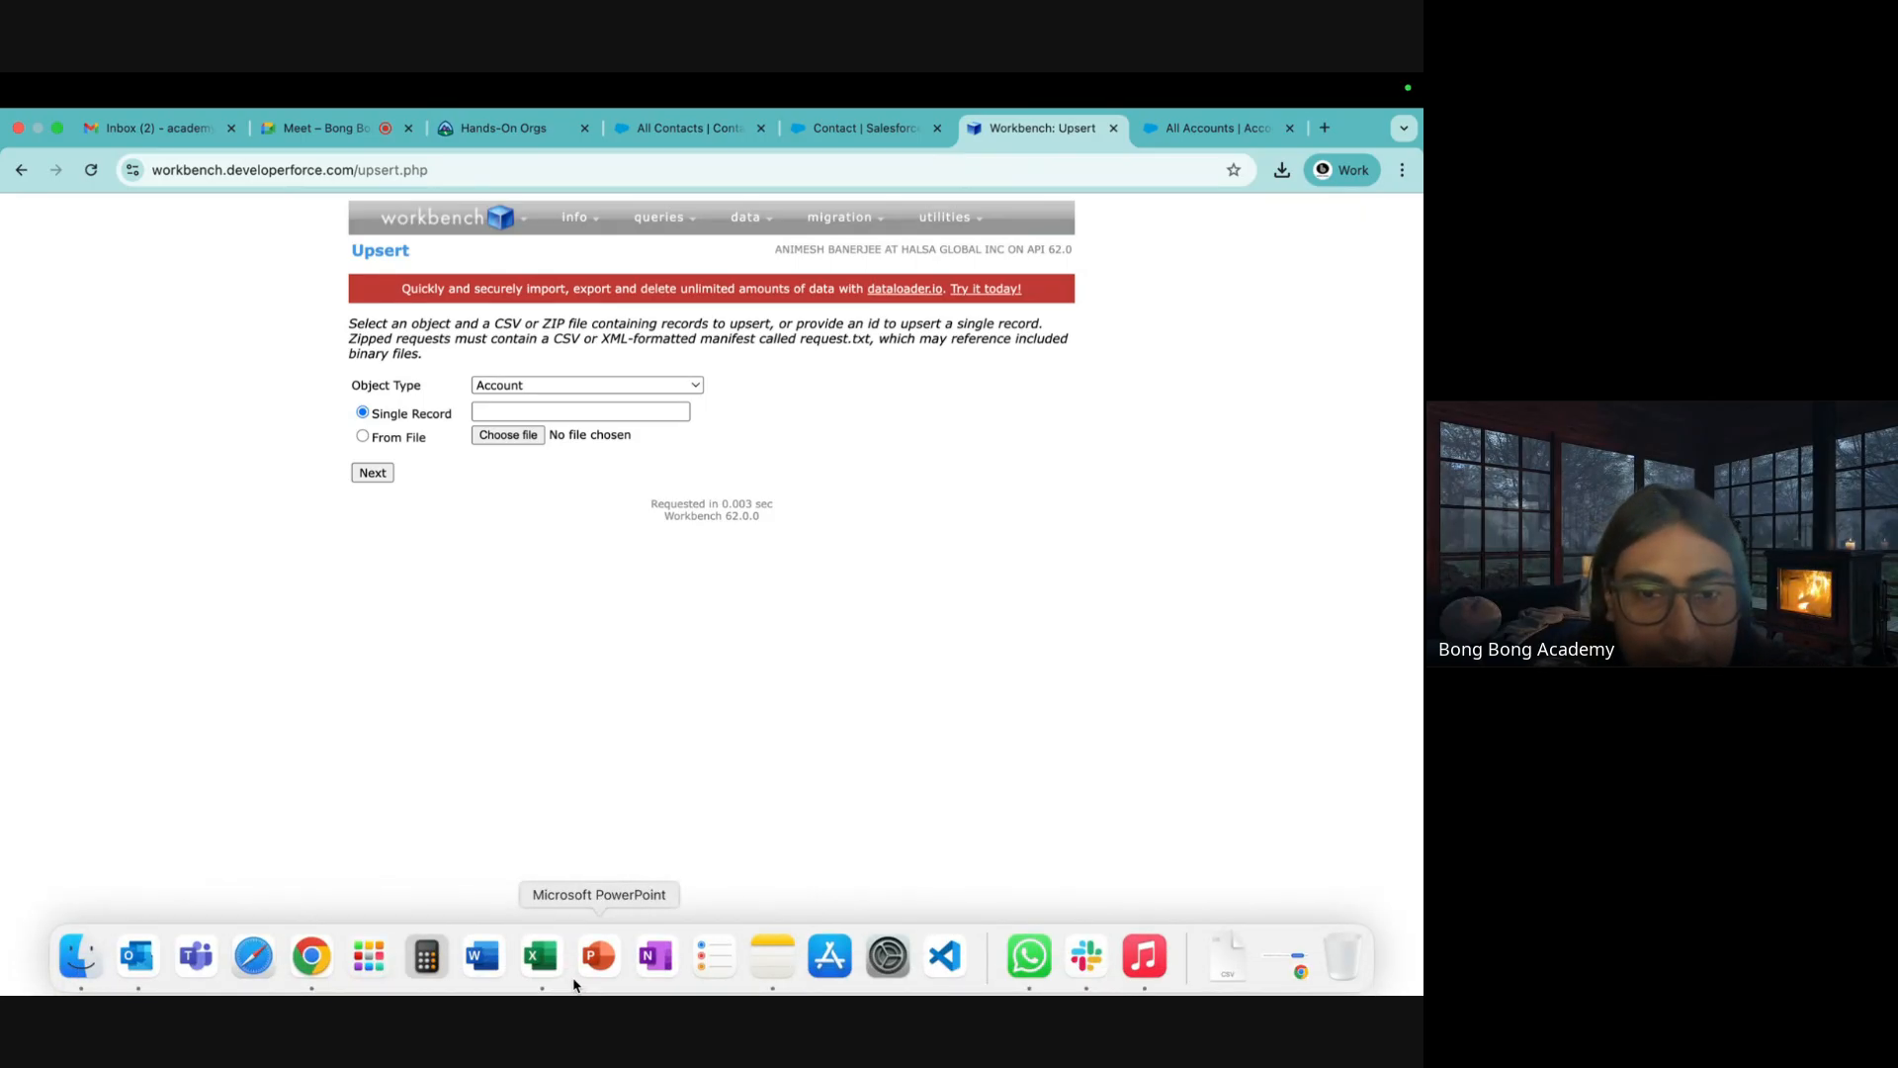
click(544, 974)
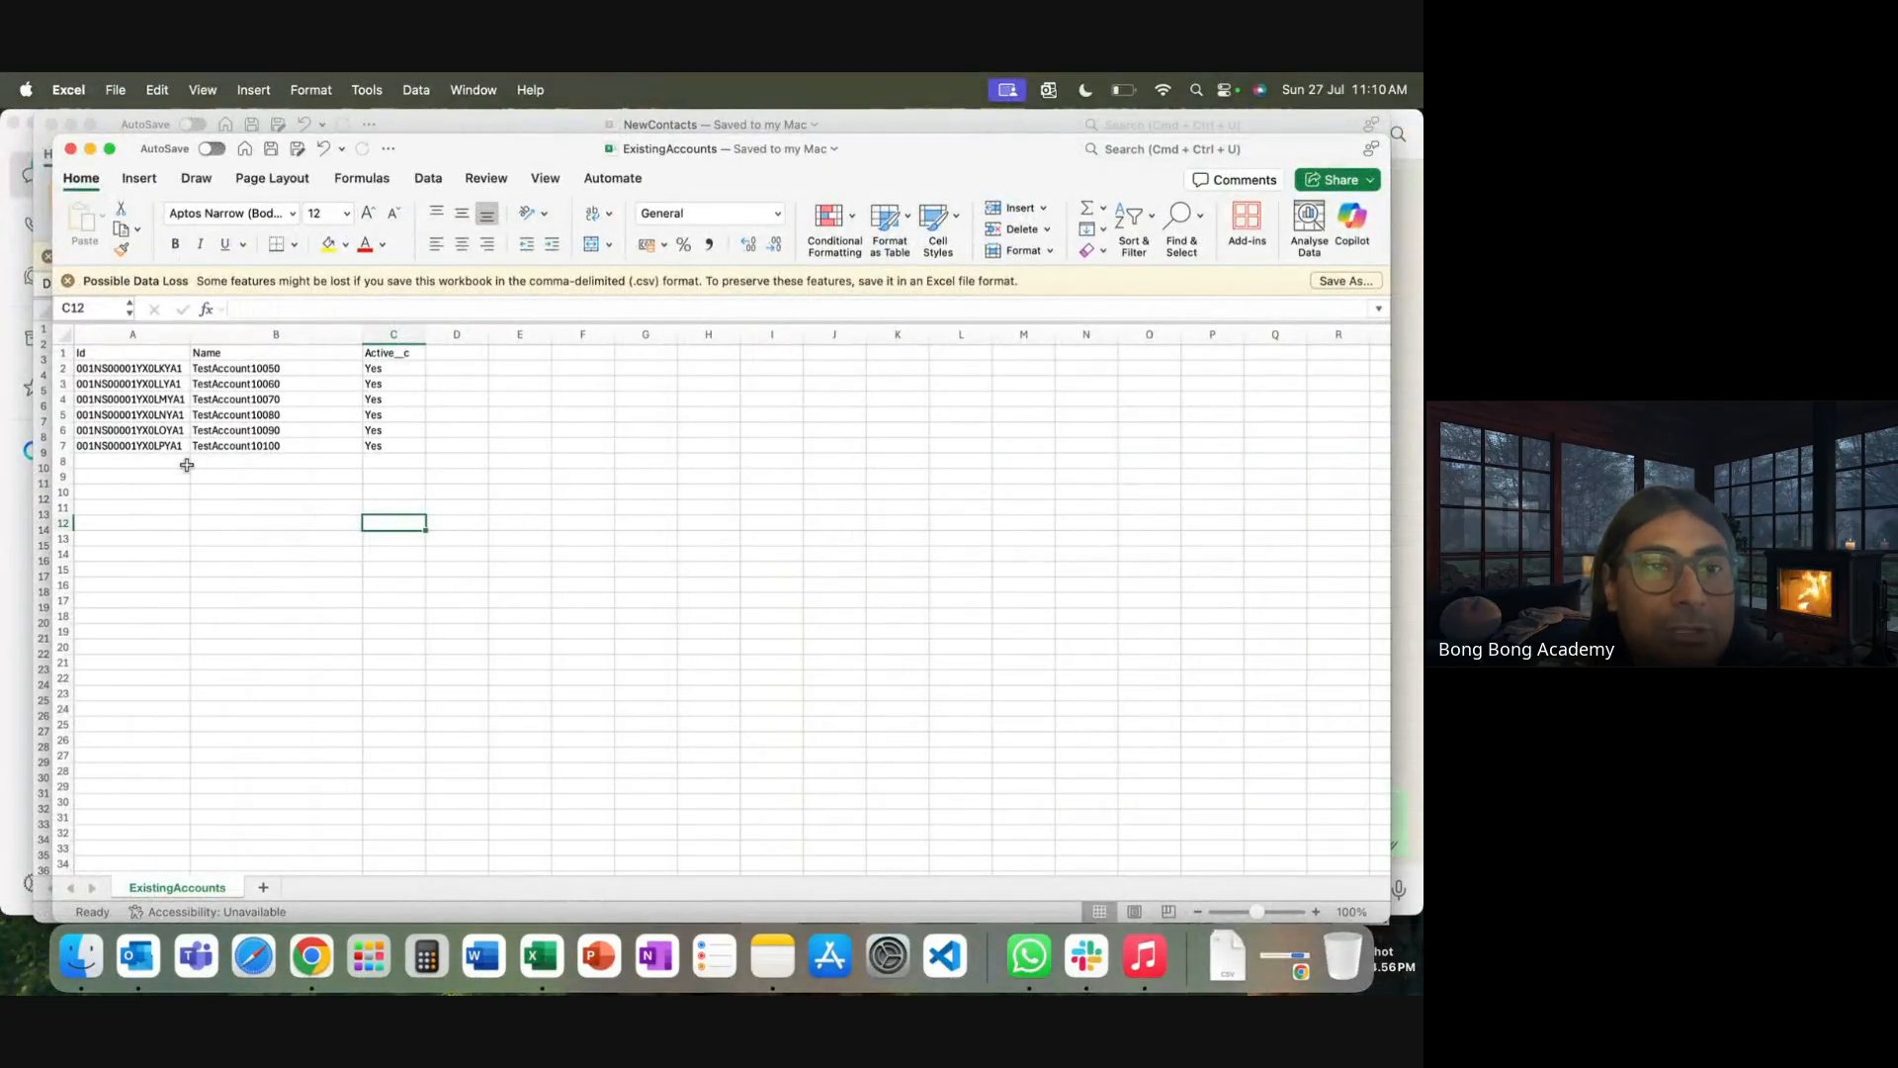
click(263, 453)
drag(330, 370, 362, 535)
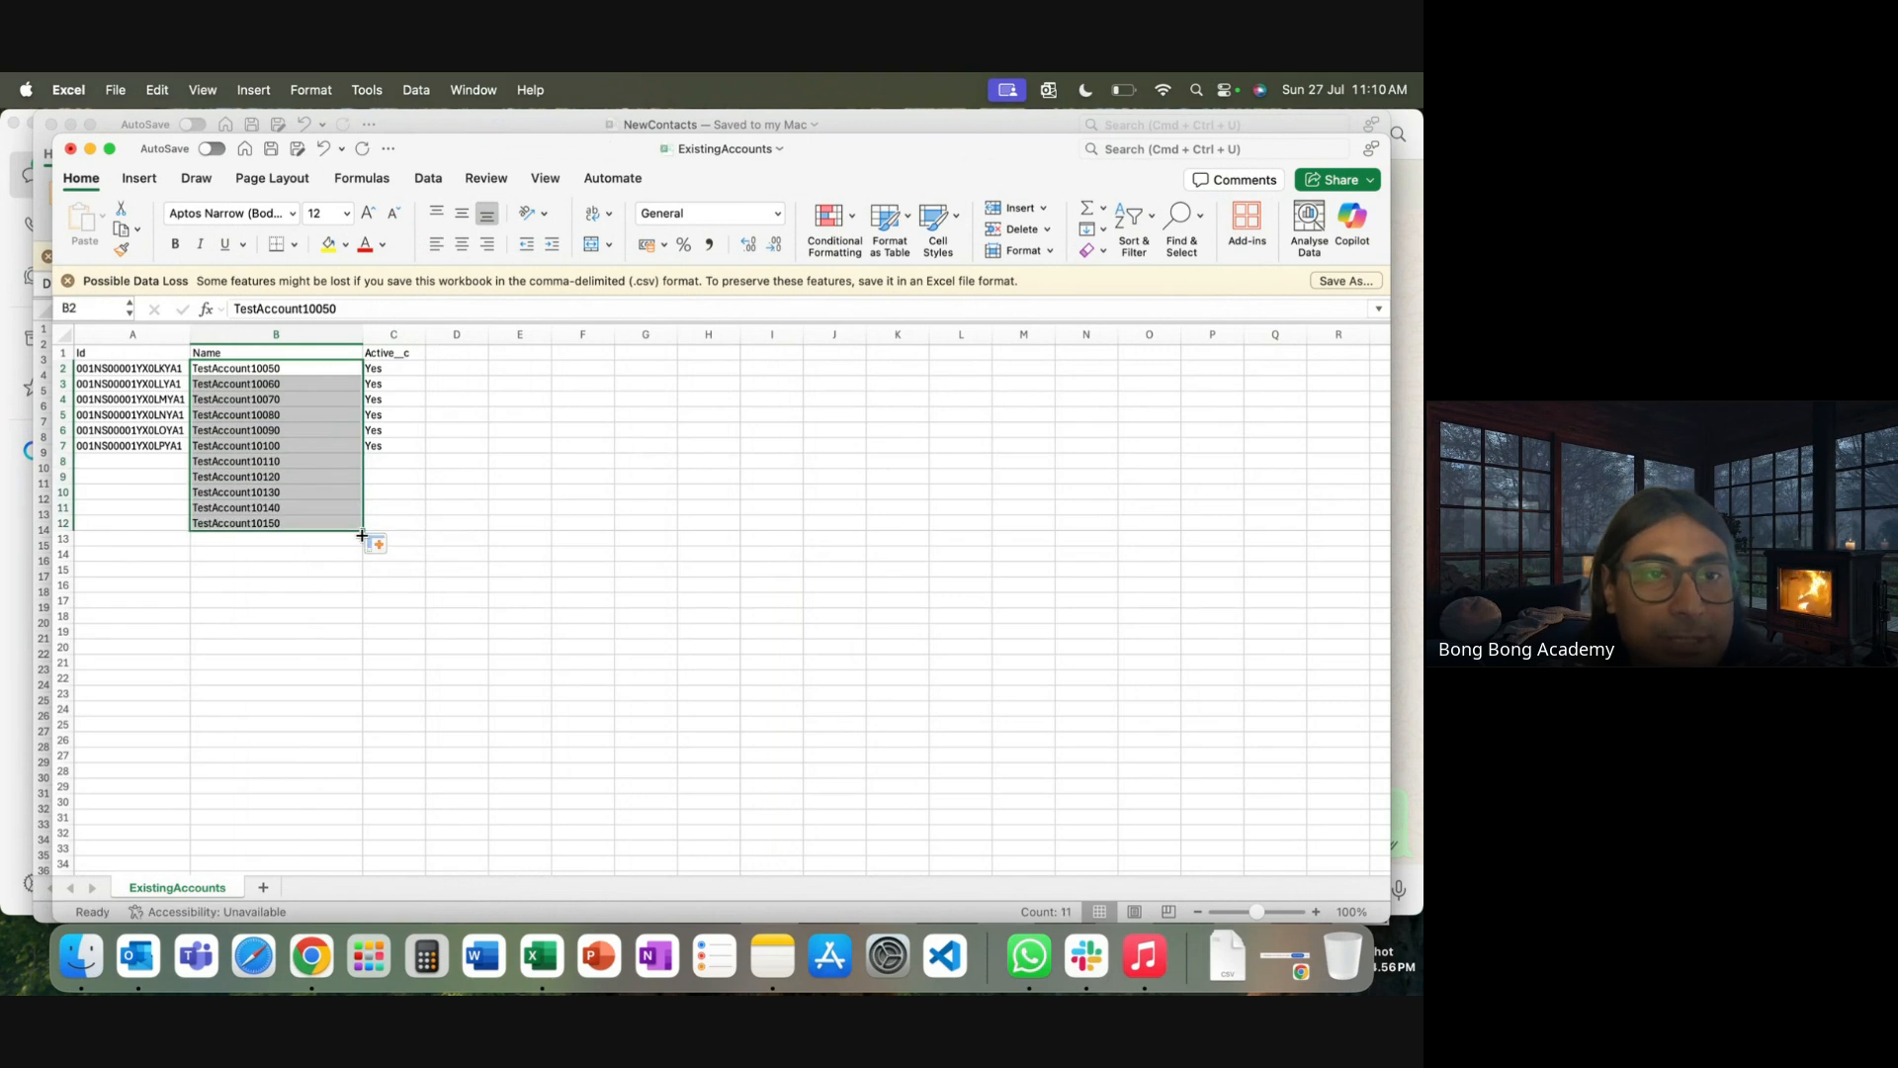
click(395, 448)
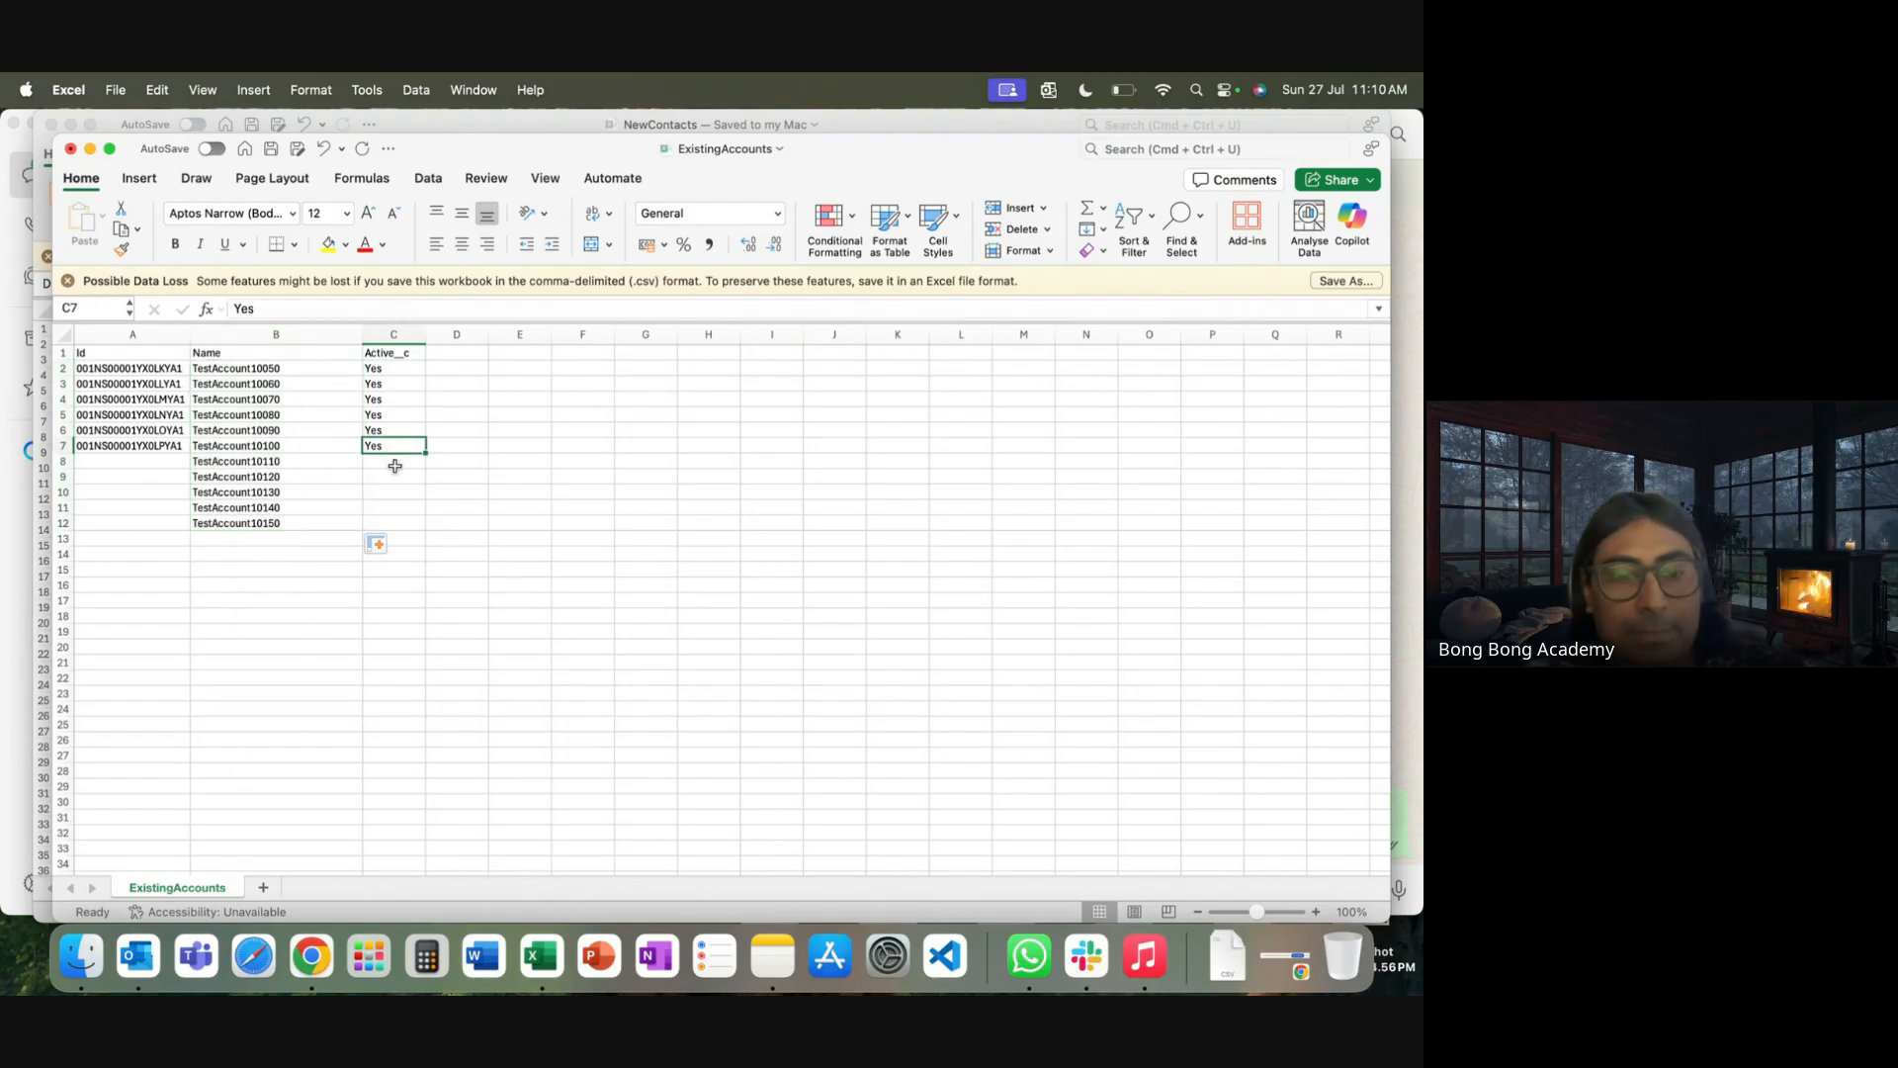
key(super+c)
drag(380, 461, 381, 522)
key(super+v)
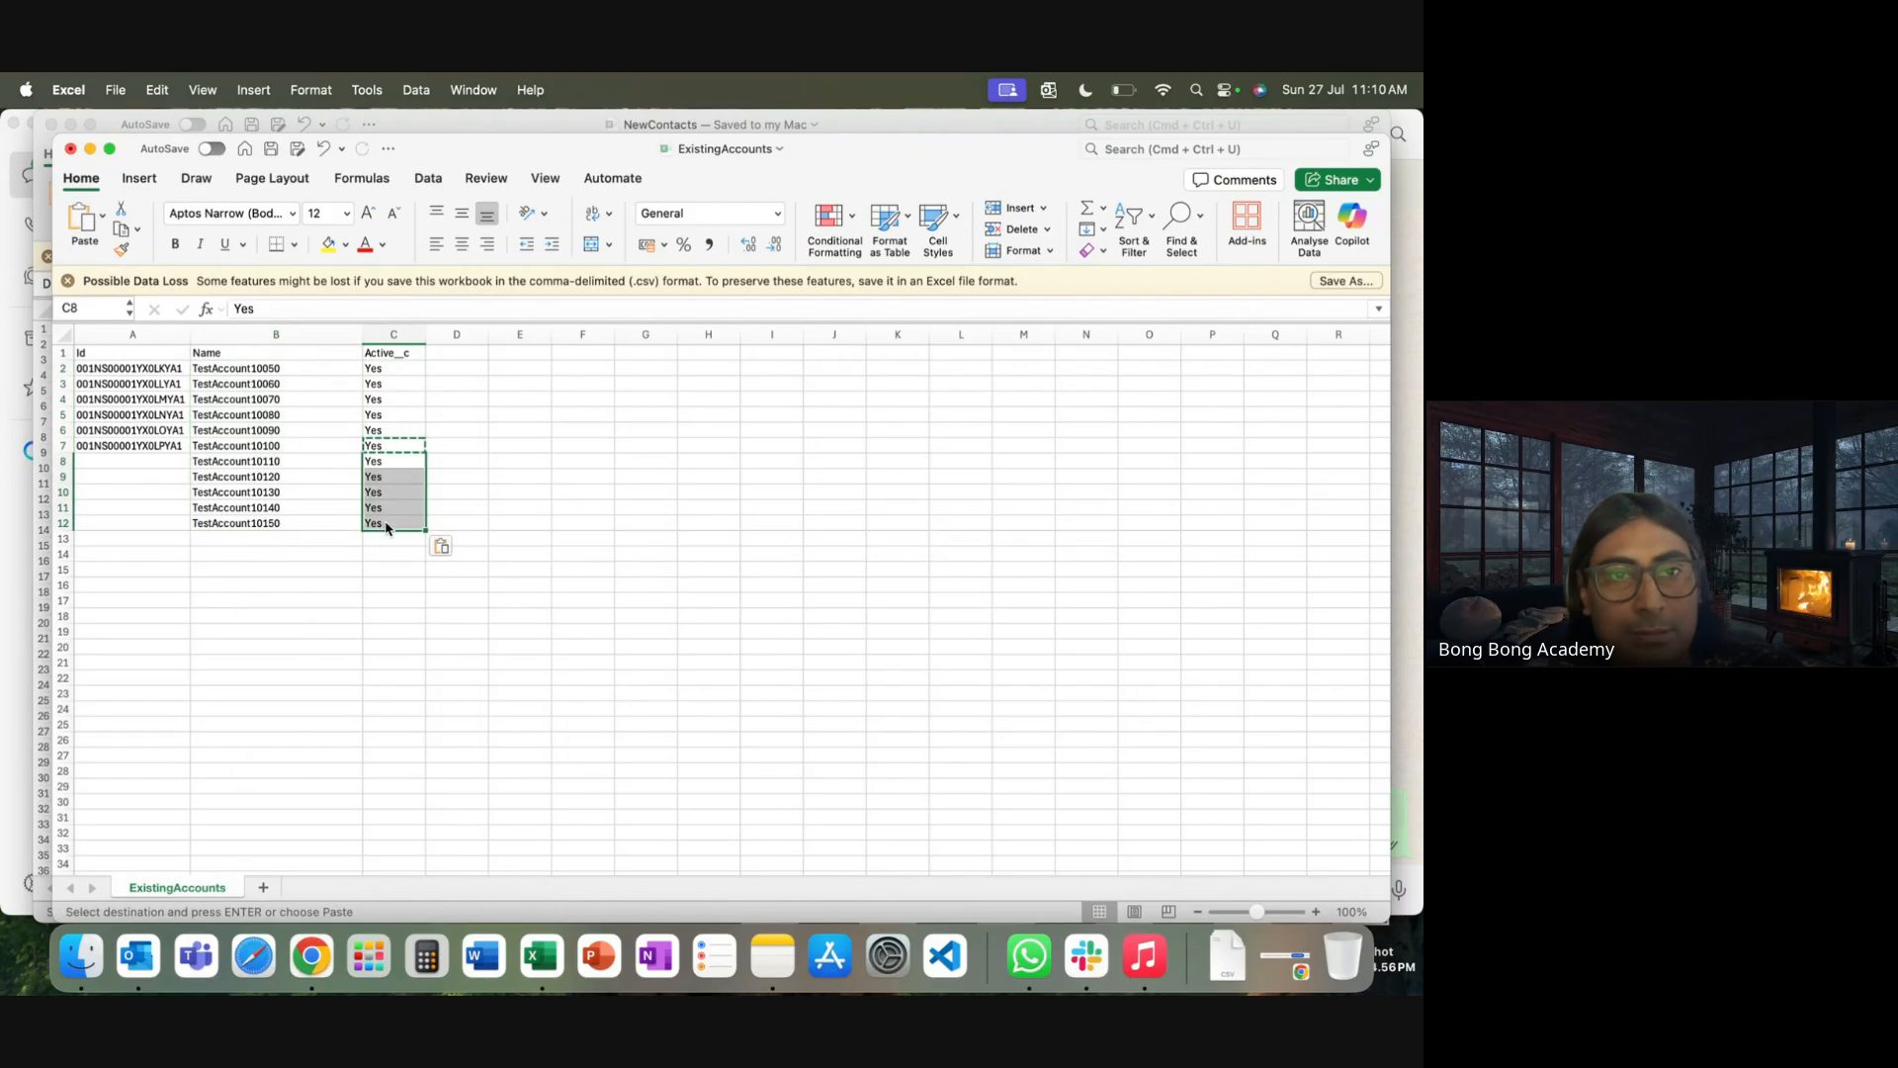
Review the existing and new account rows and save ExistingAccounts
click(357, 574)
drag(79, 368, 411, 442)
drag(184, 466, 416, 526)
click(524, 734)
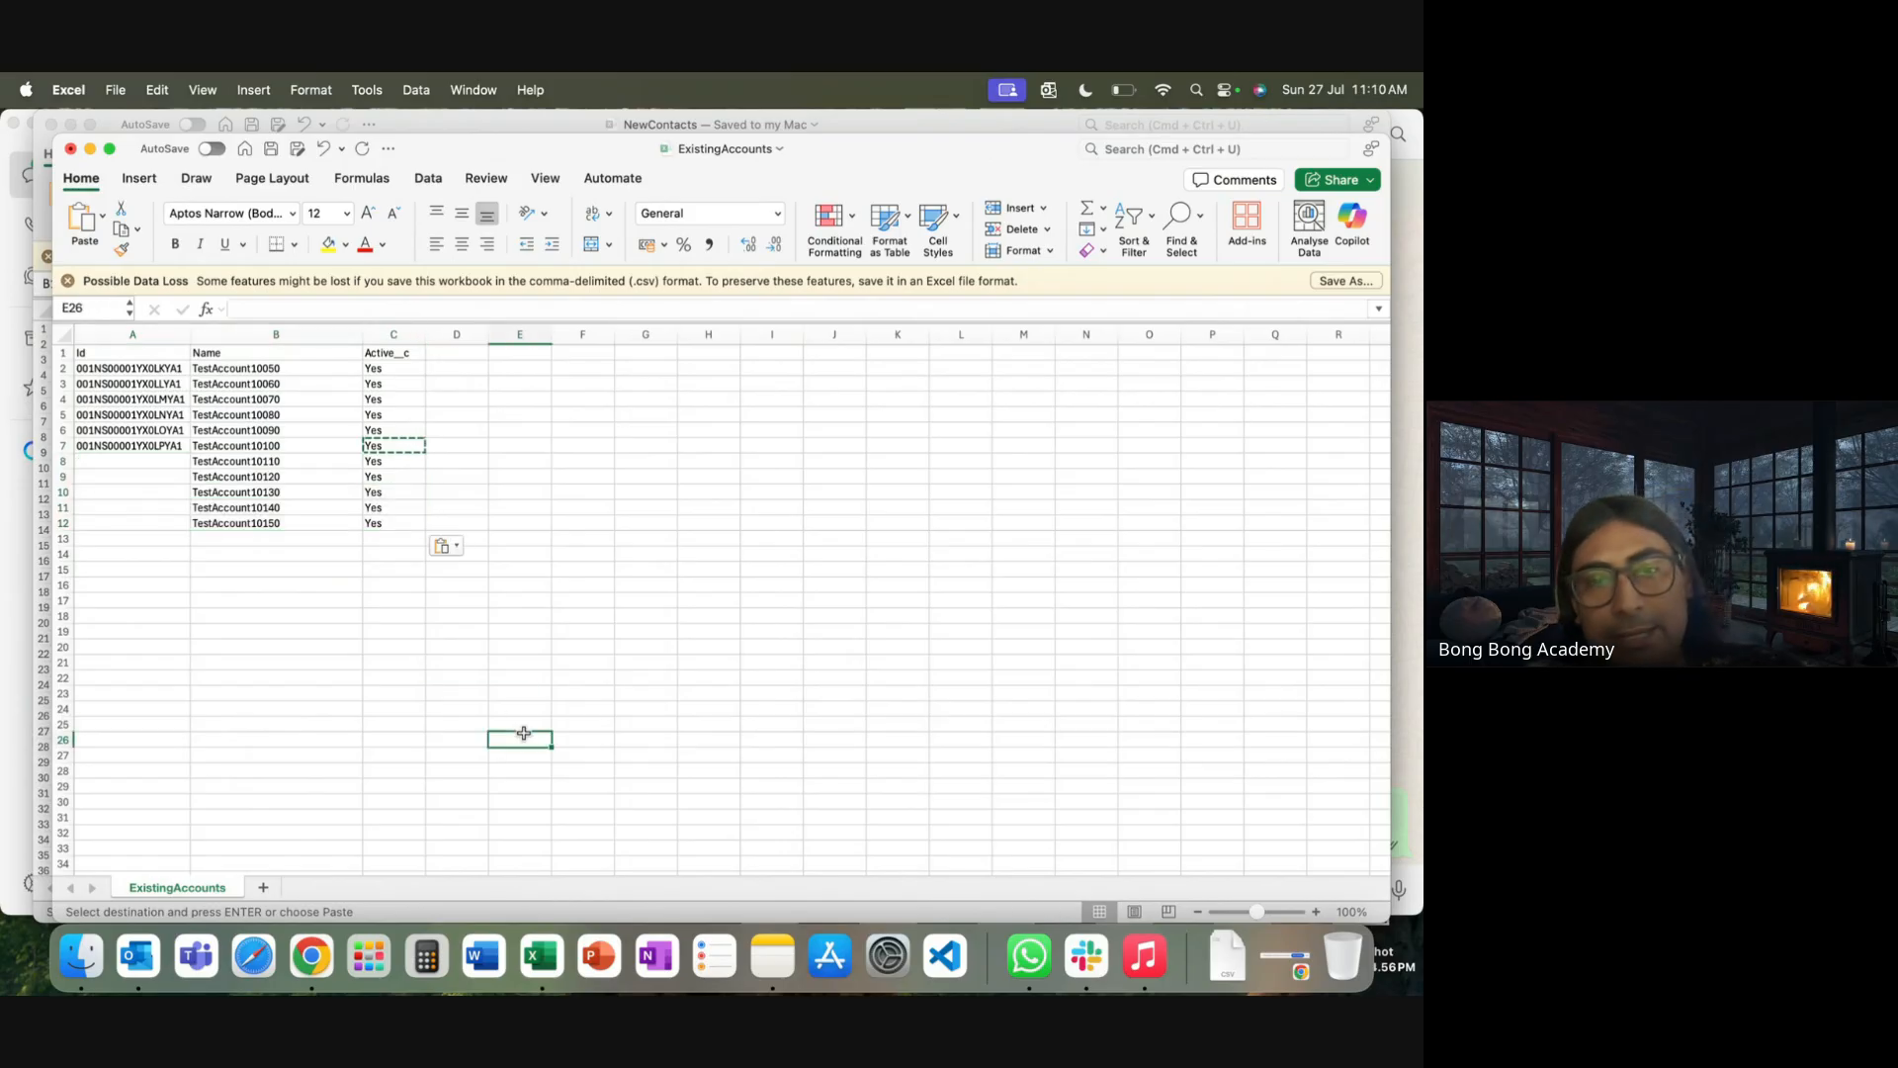
key(super+s)
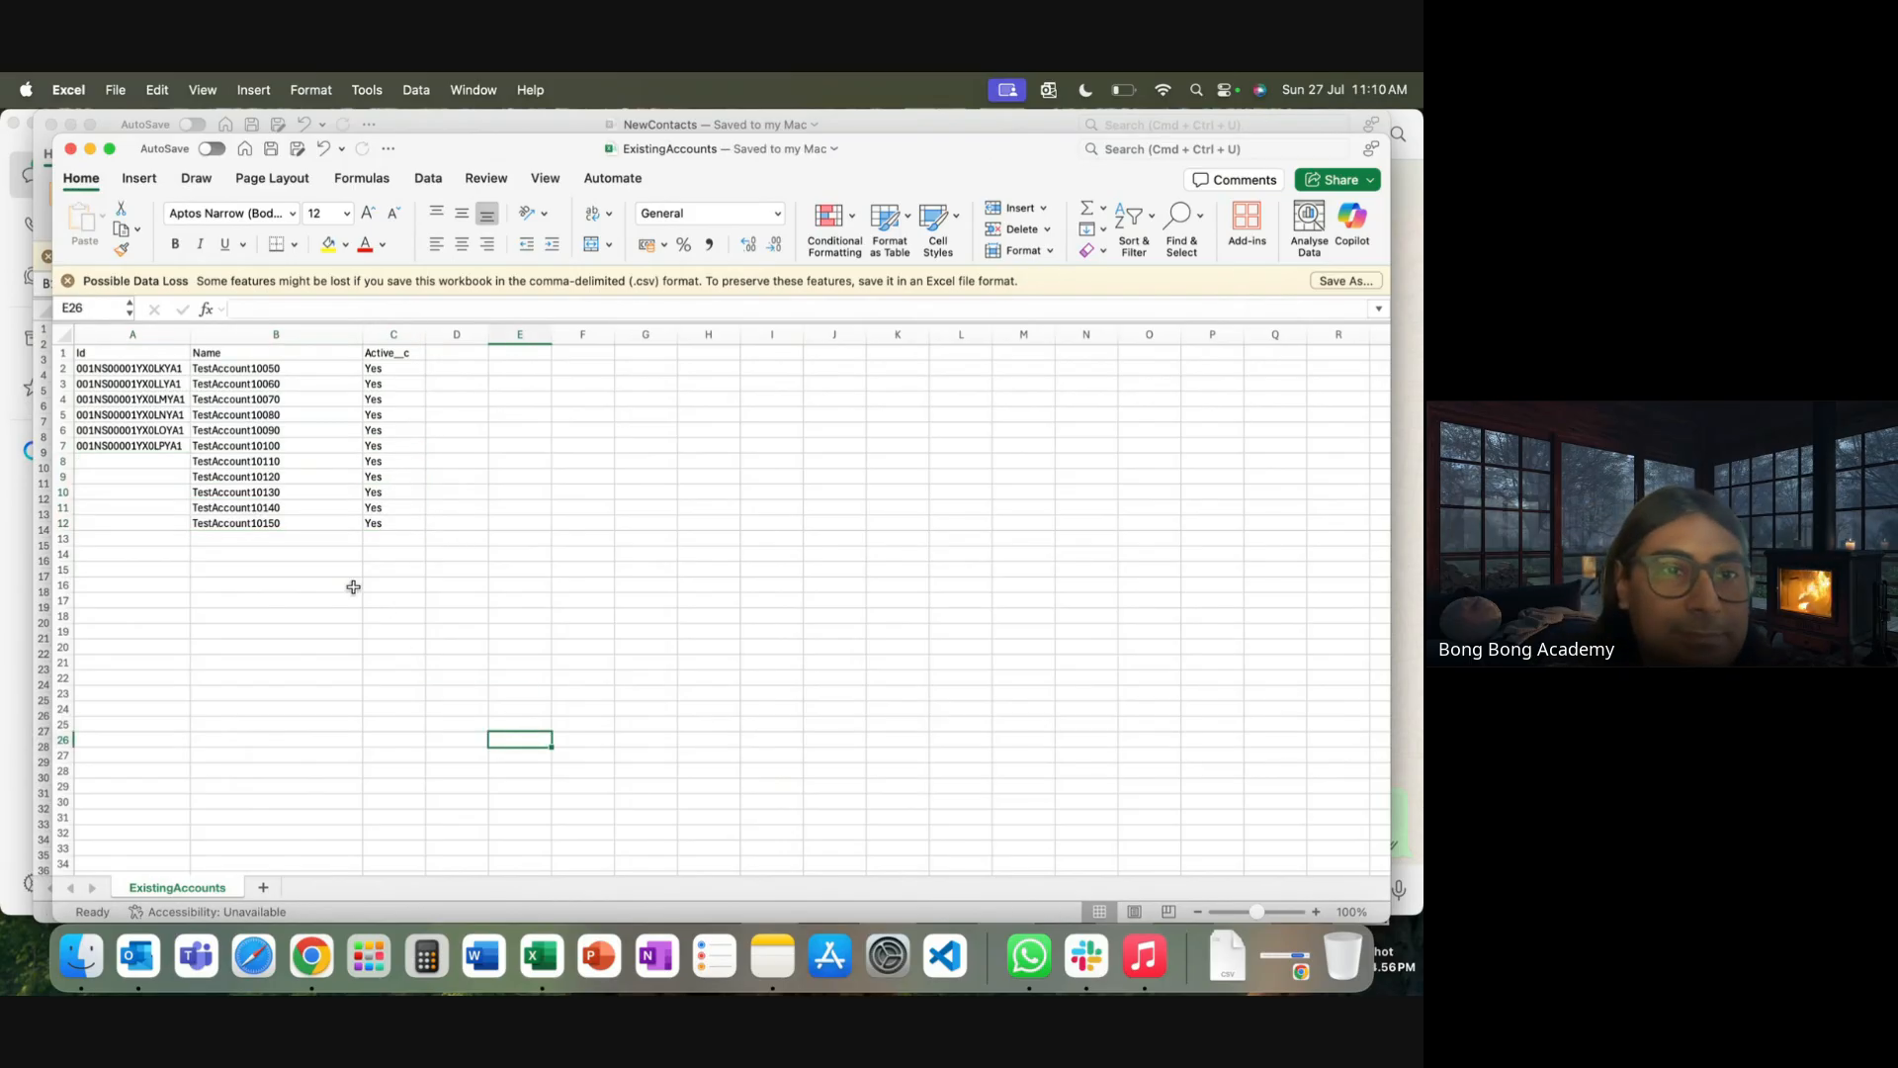
Confirm the five new account rows have empty Id cells A8:A12
drag(246, 464, 248, 524)
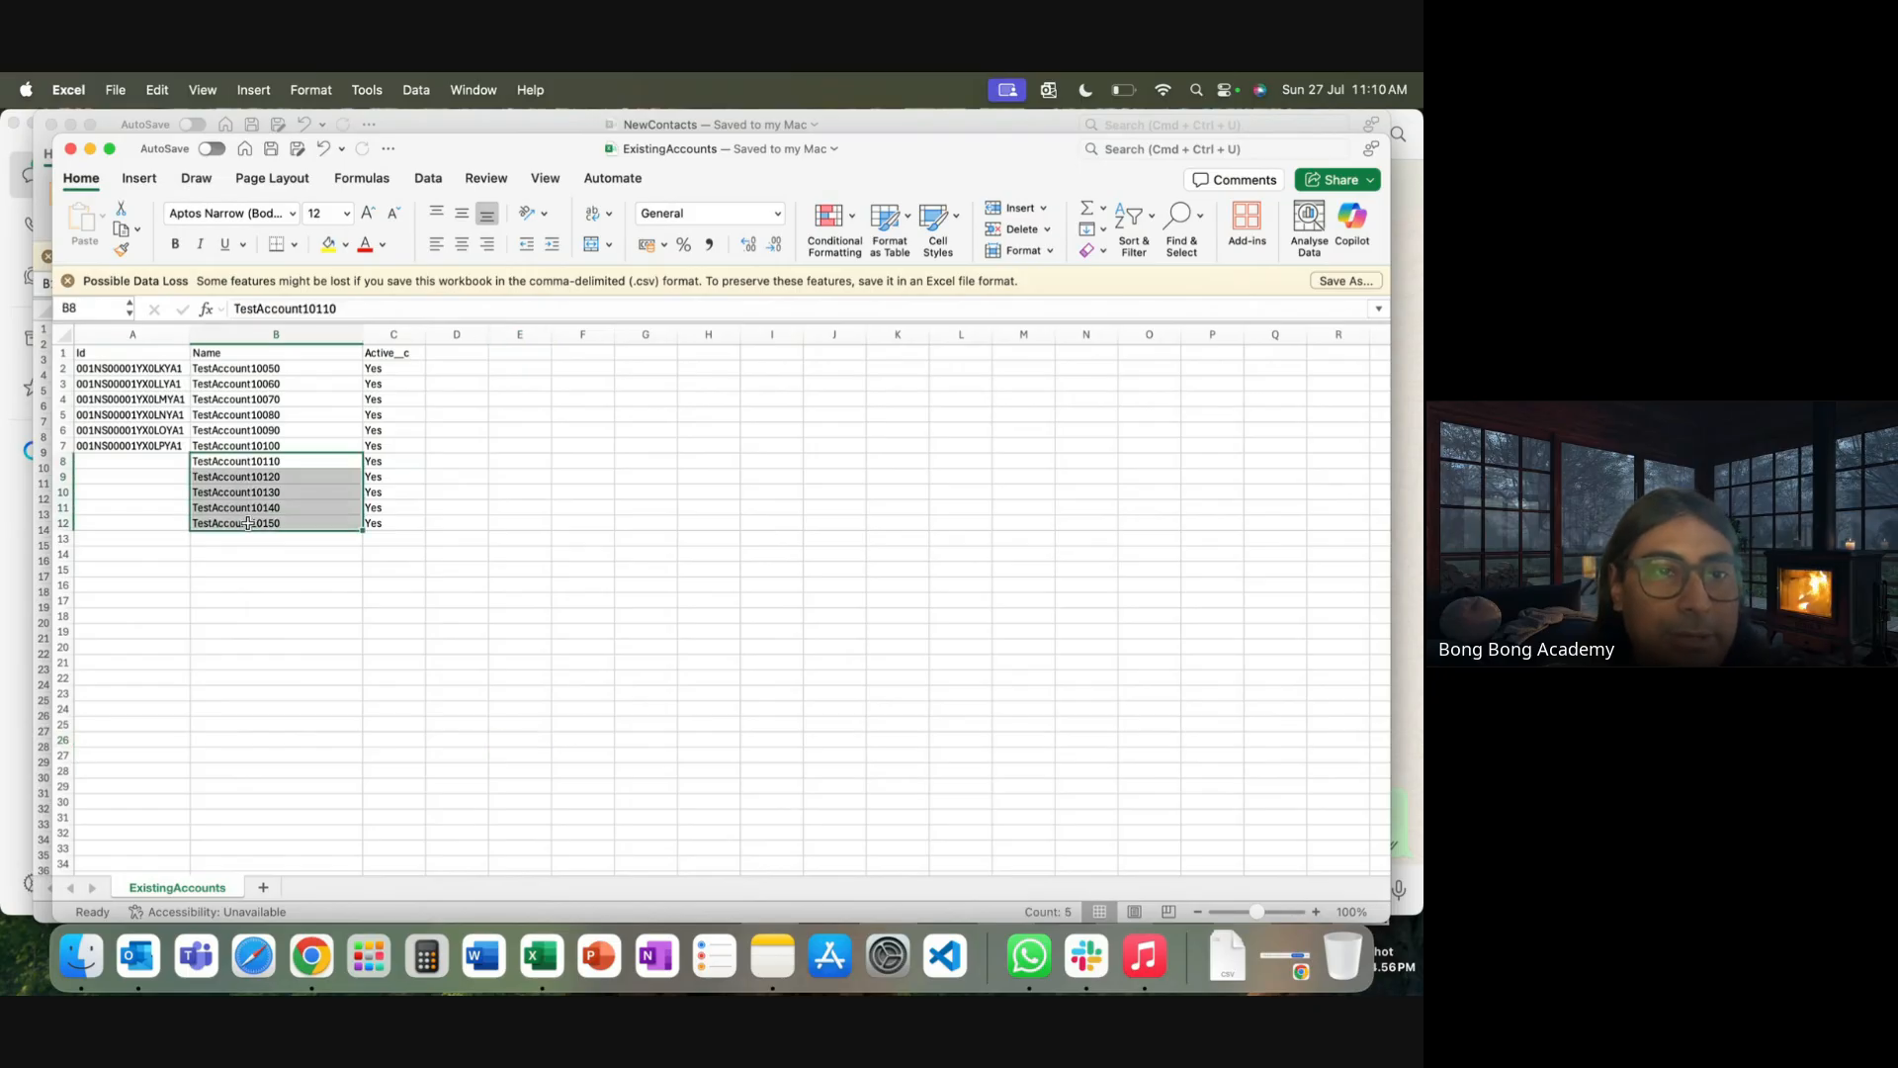
drag(129, 466, 127, 526)
click(316, 647)
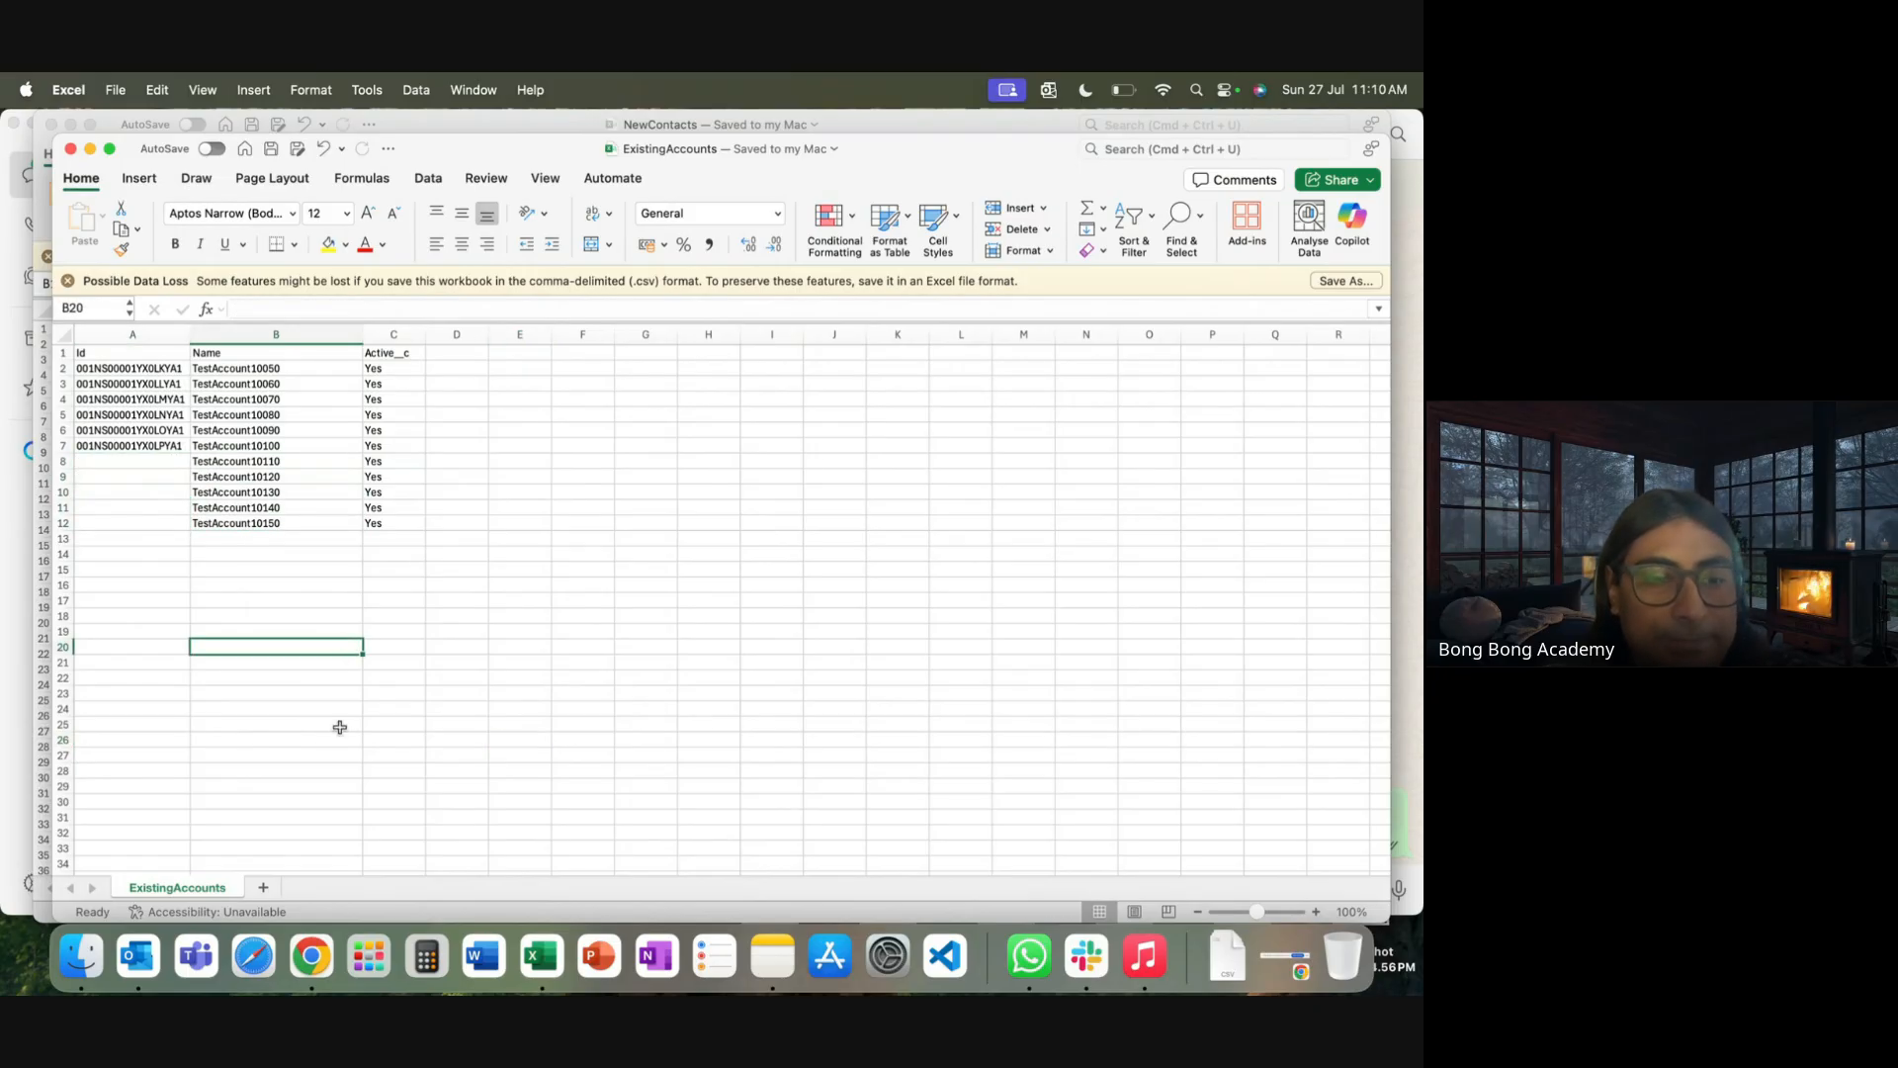
click(317, 954)
Choose From File and upload ExistingAccounts.csv for the Account upsert
mouse_move(757, 228)
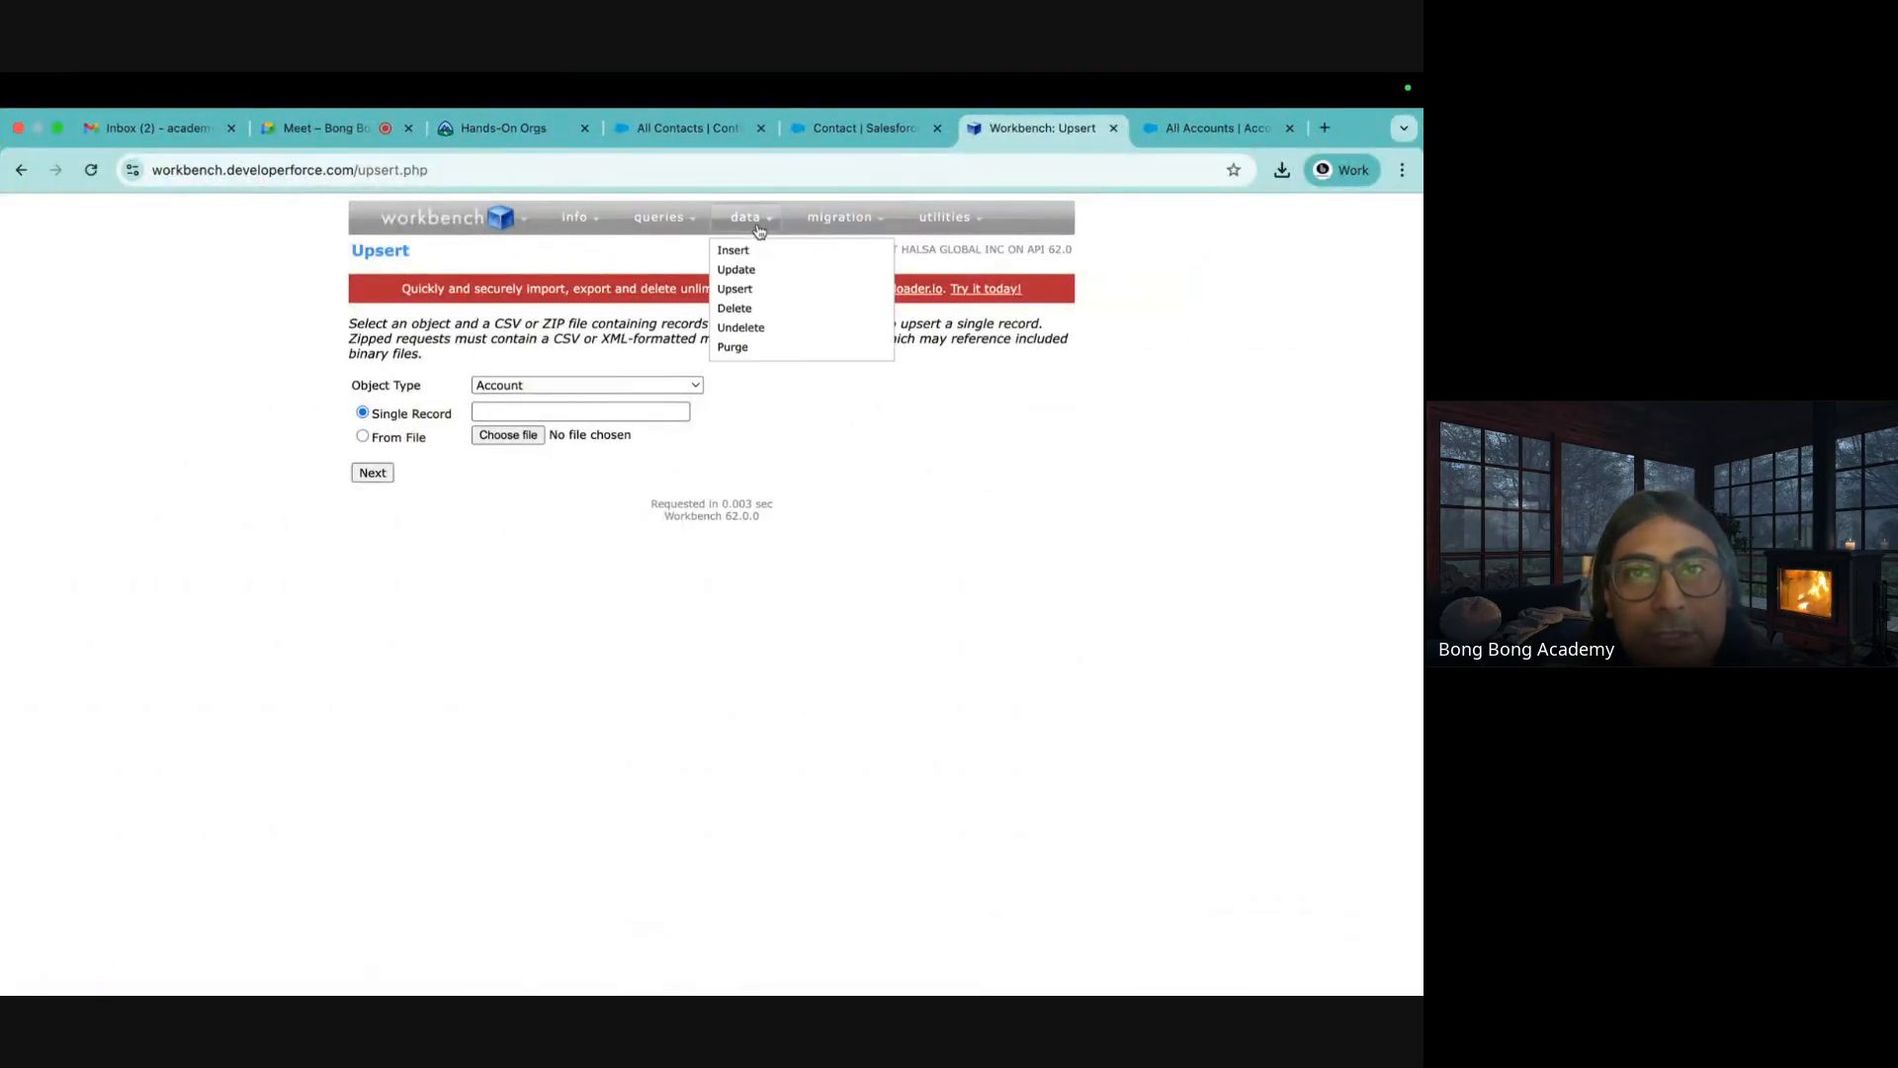
click(411, 440)
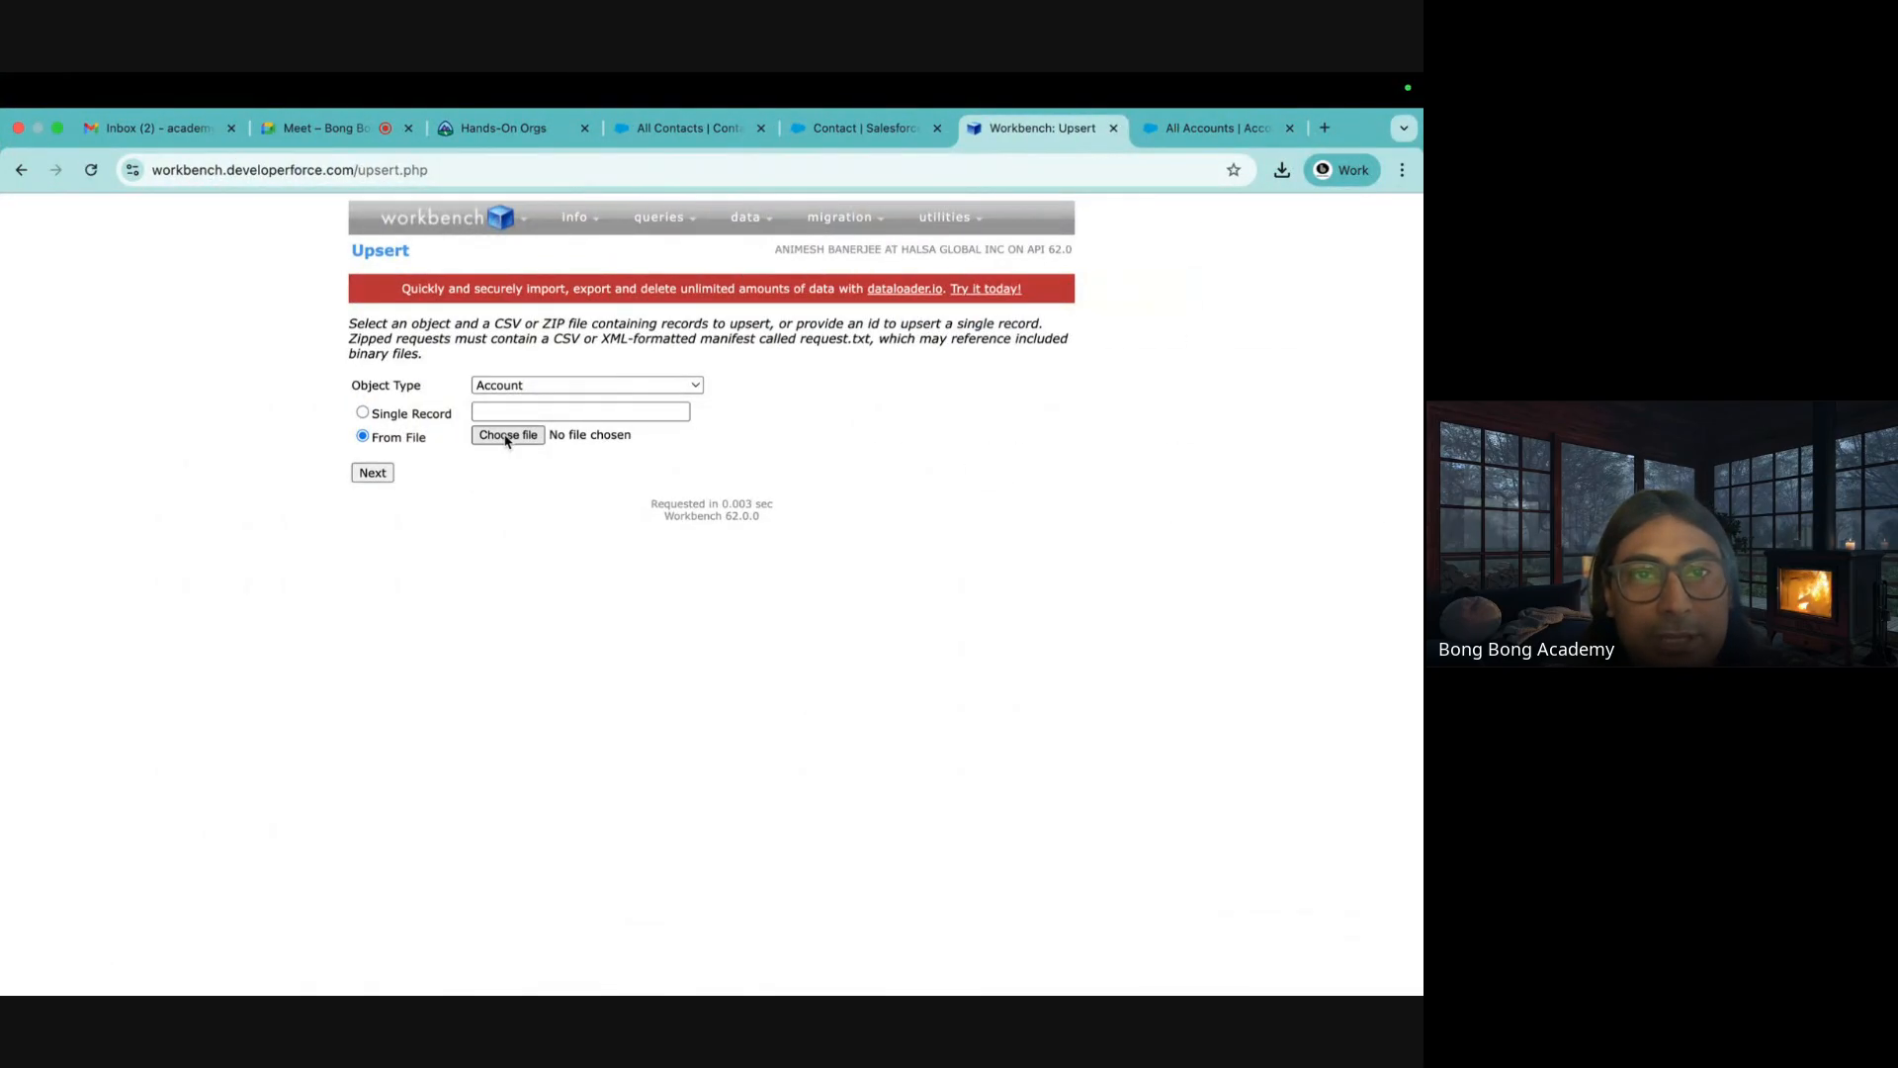
click(506, 438)
click(261, 482)
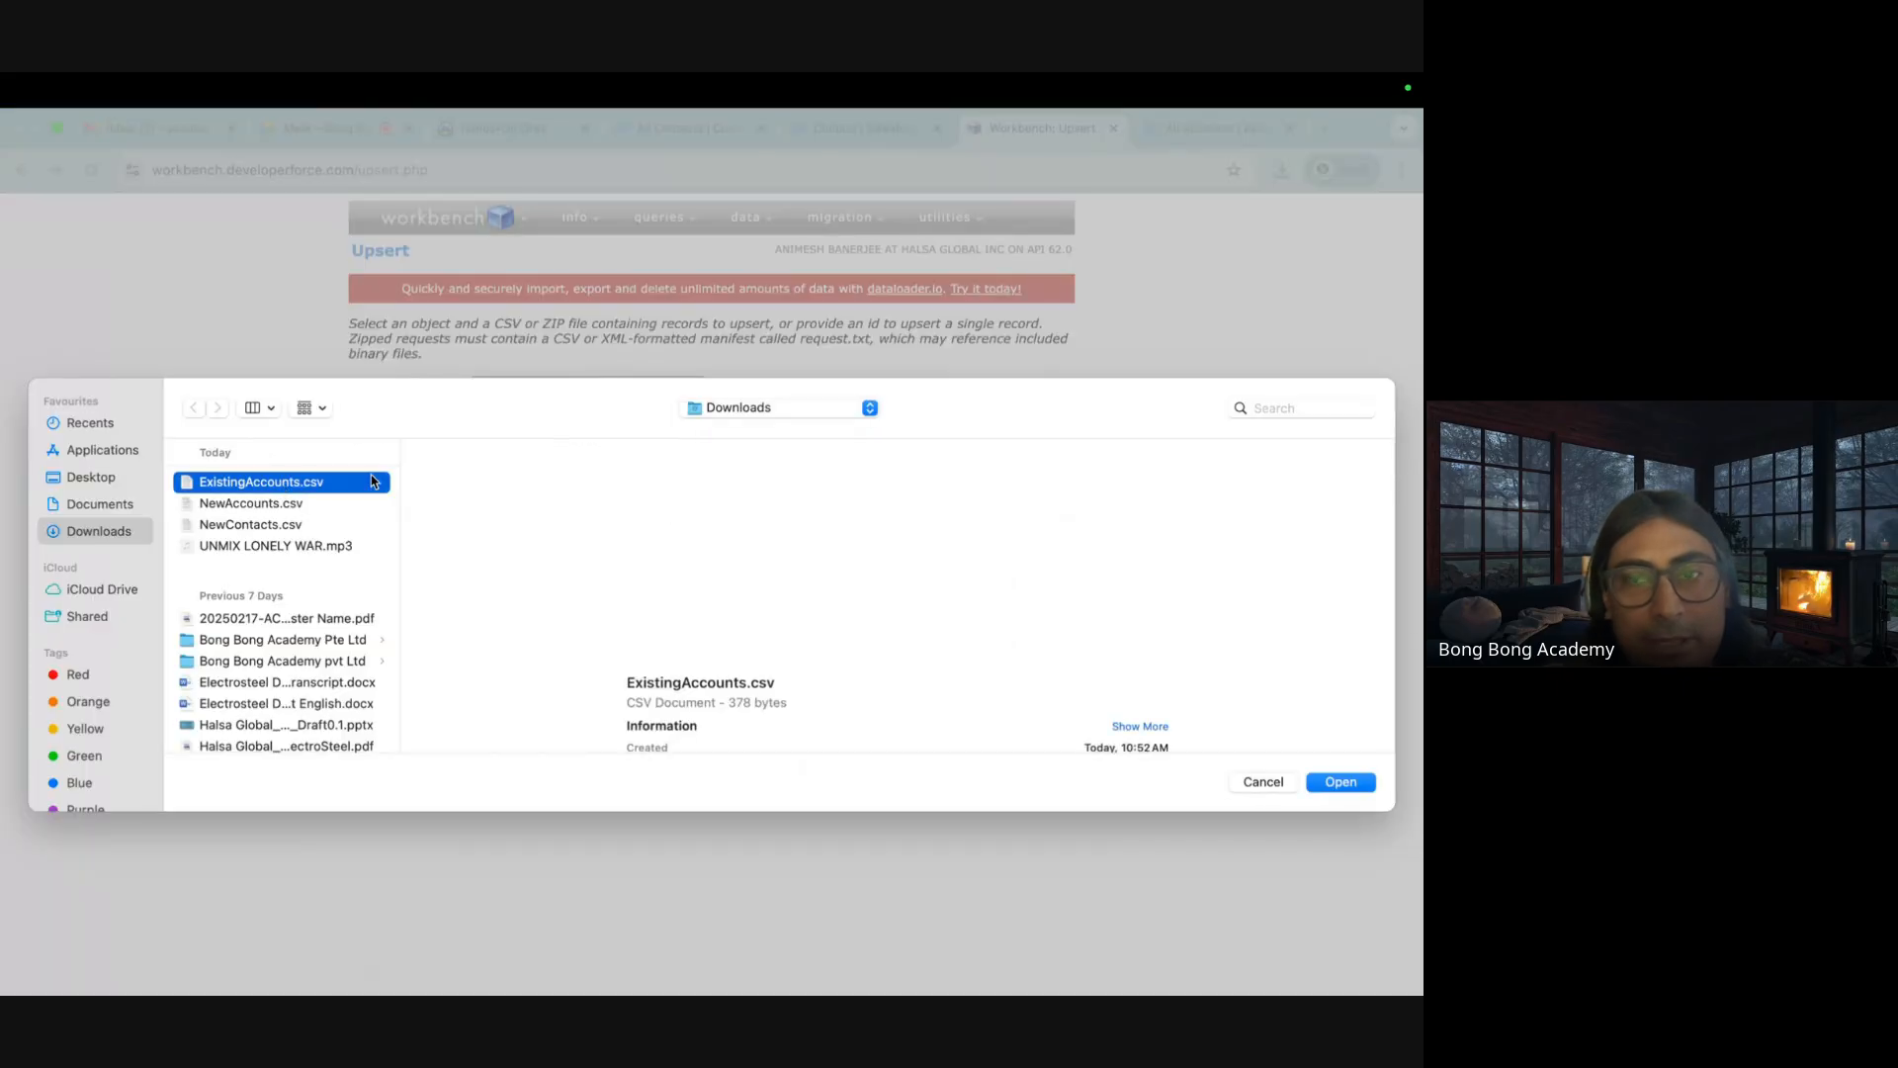
key(Return)
click(372, 472)
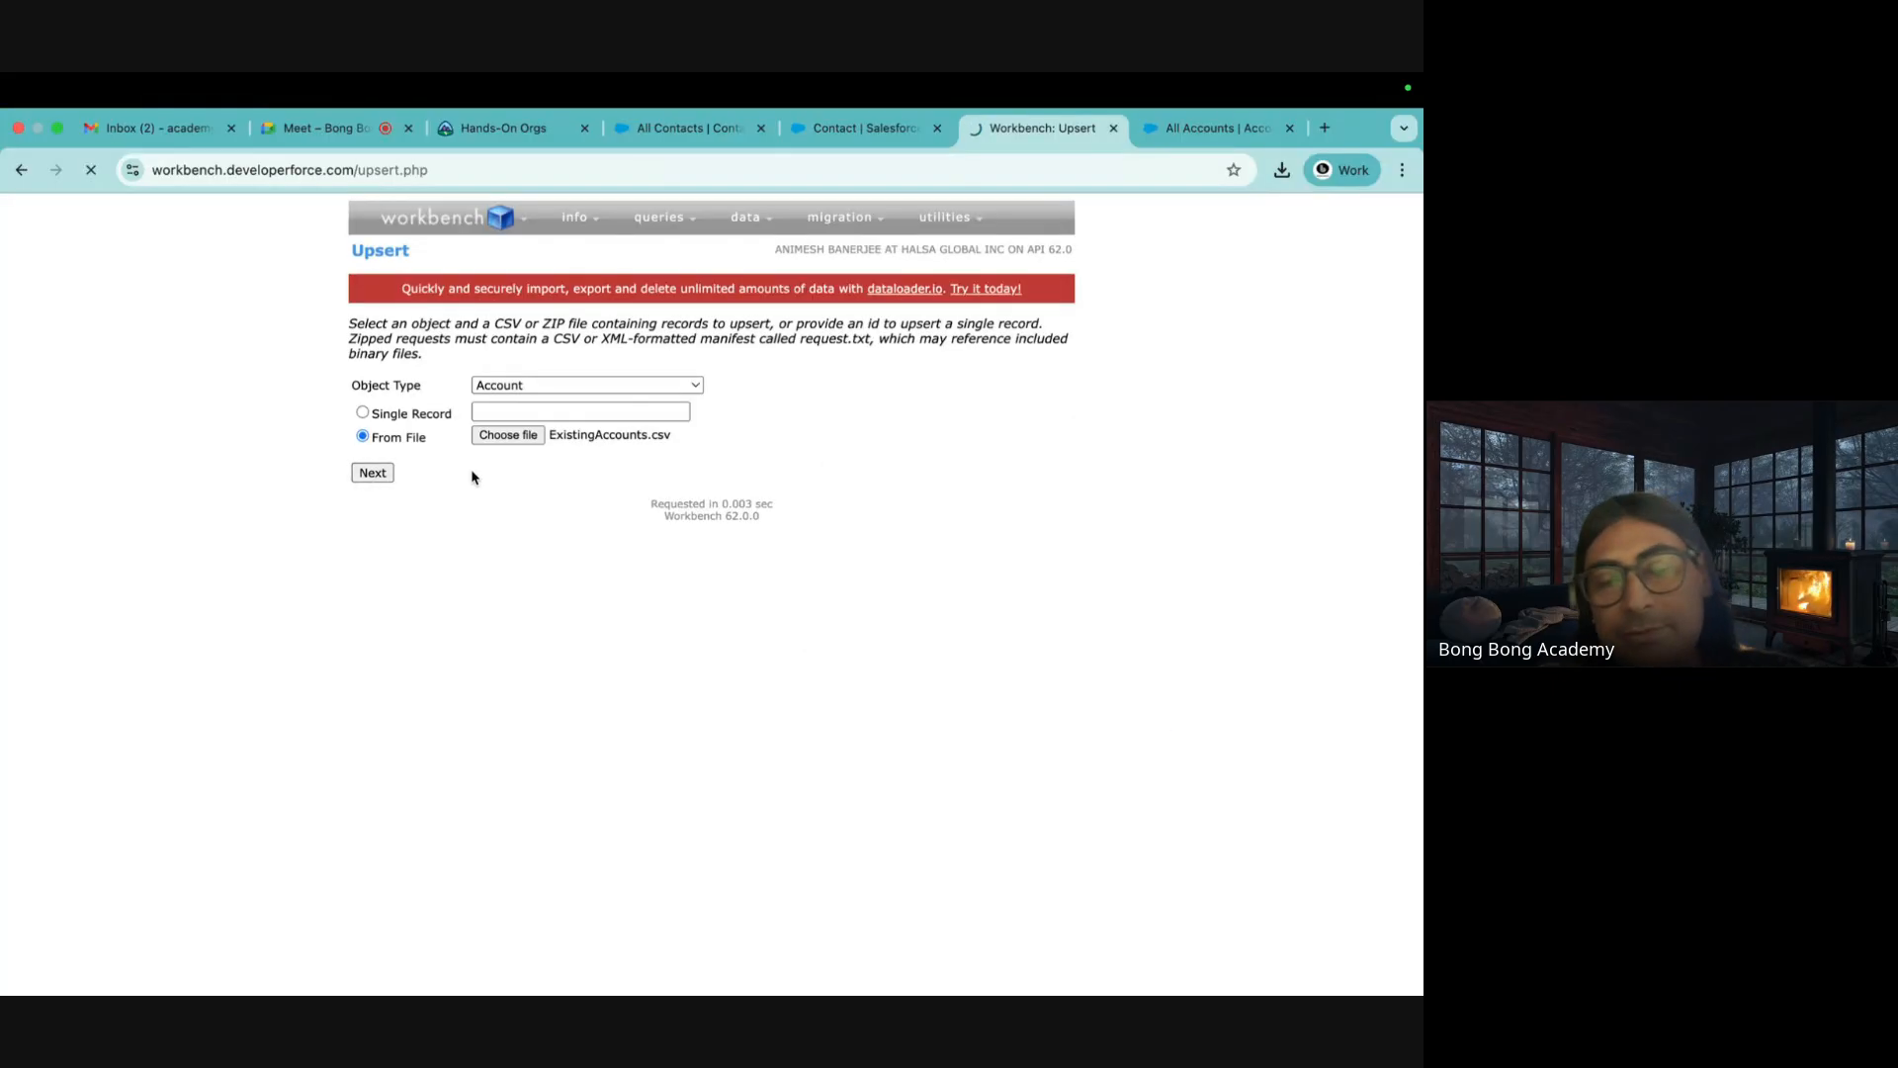
Map fields with Id as External Id and run the upsert: 11 successes, 6 updated, 5 created
scroll(788, 661, down, 2)
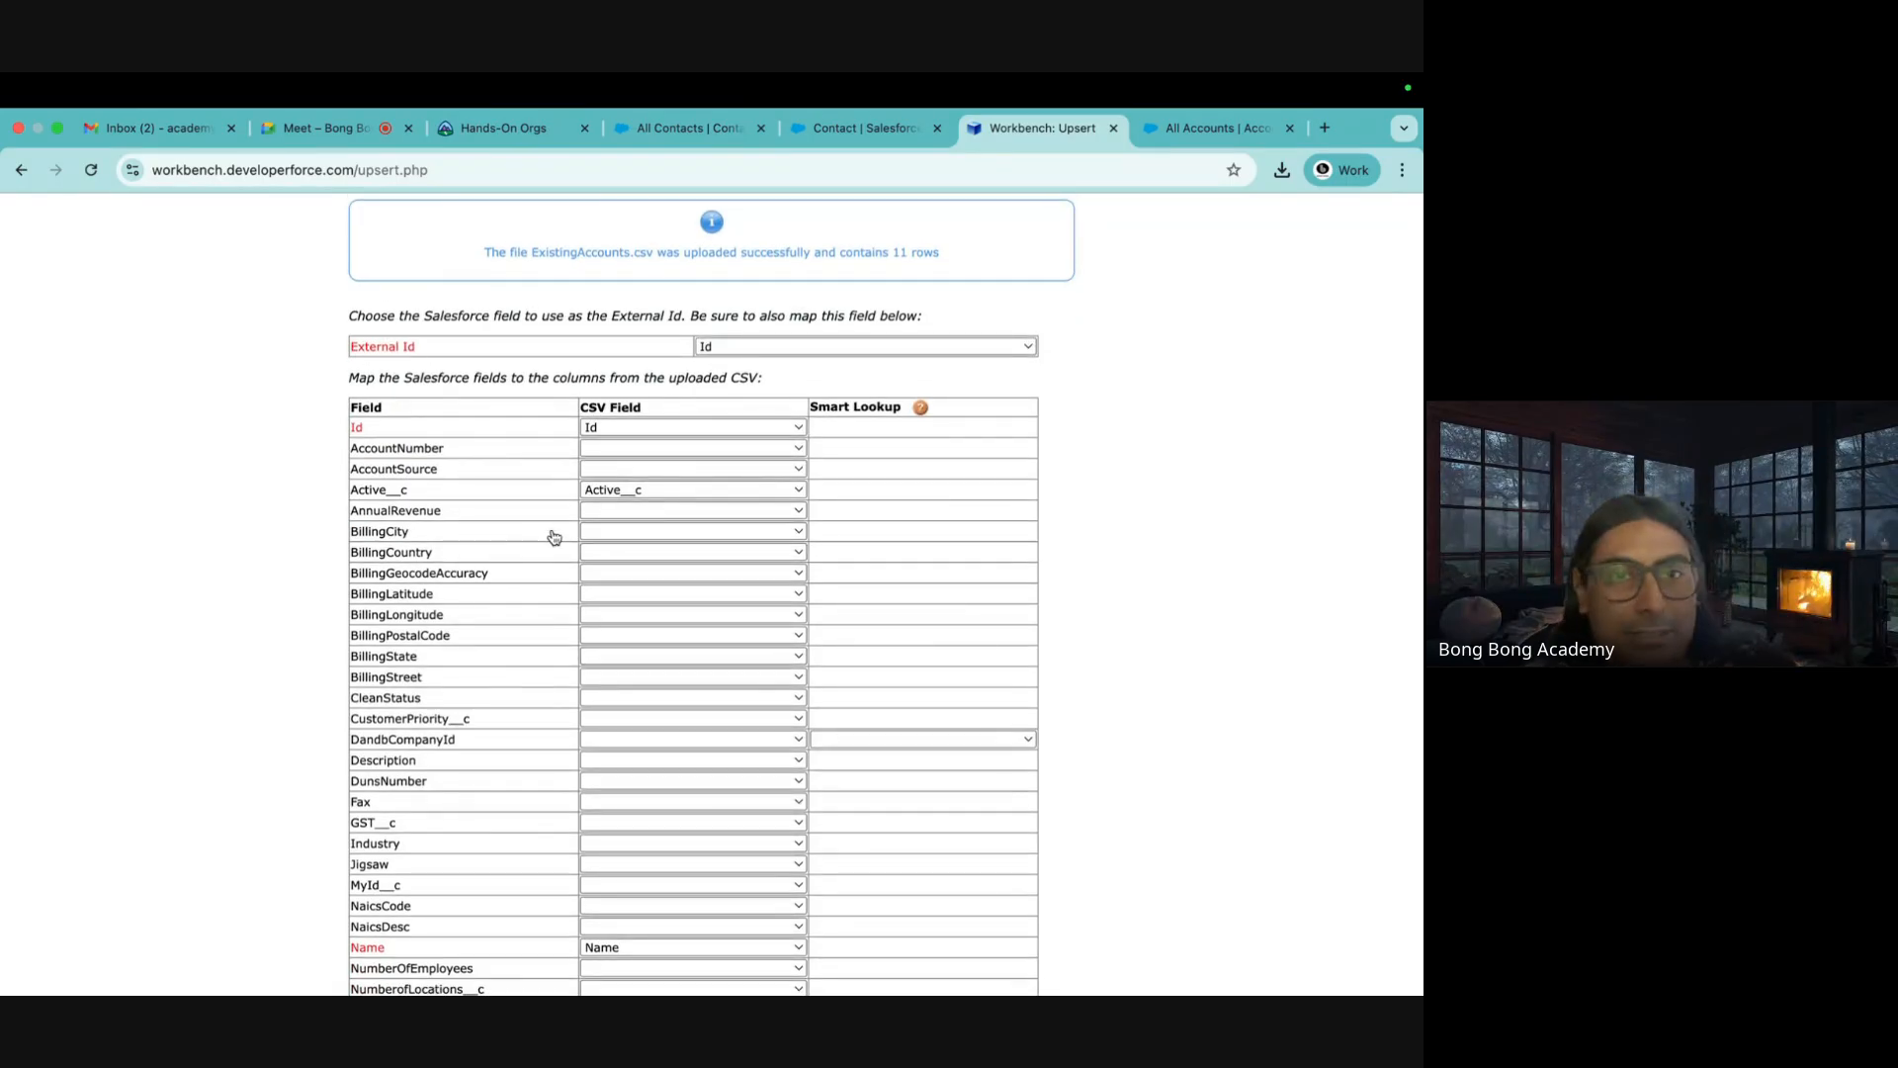
scroll(554, 554, down, 3)
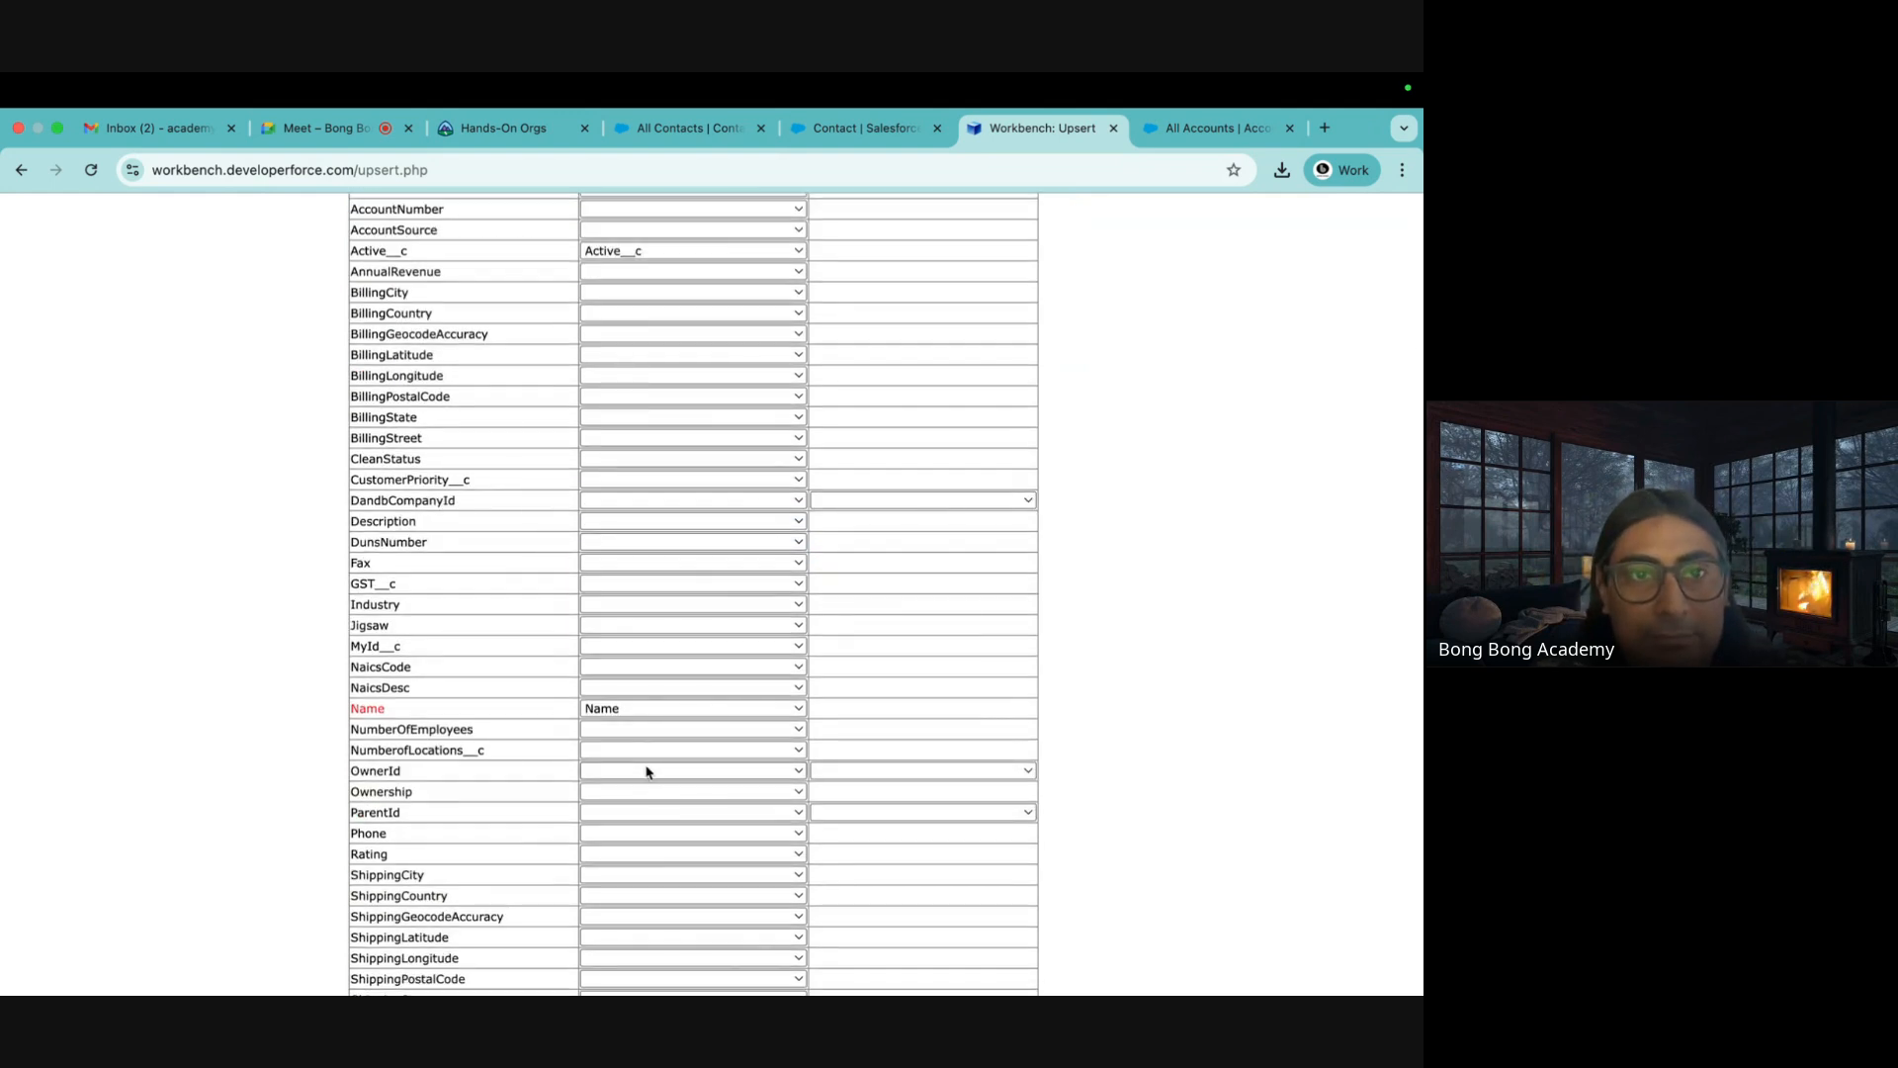
scroll(648, 771, down, 5)
click(385, 932)
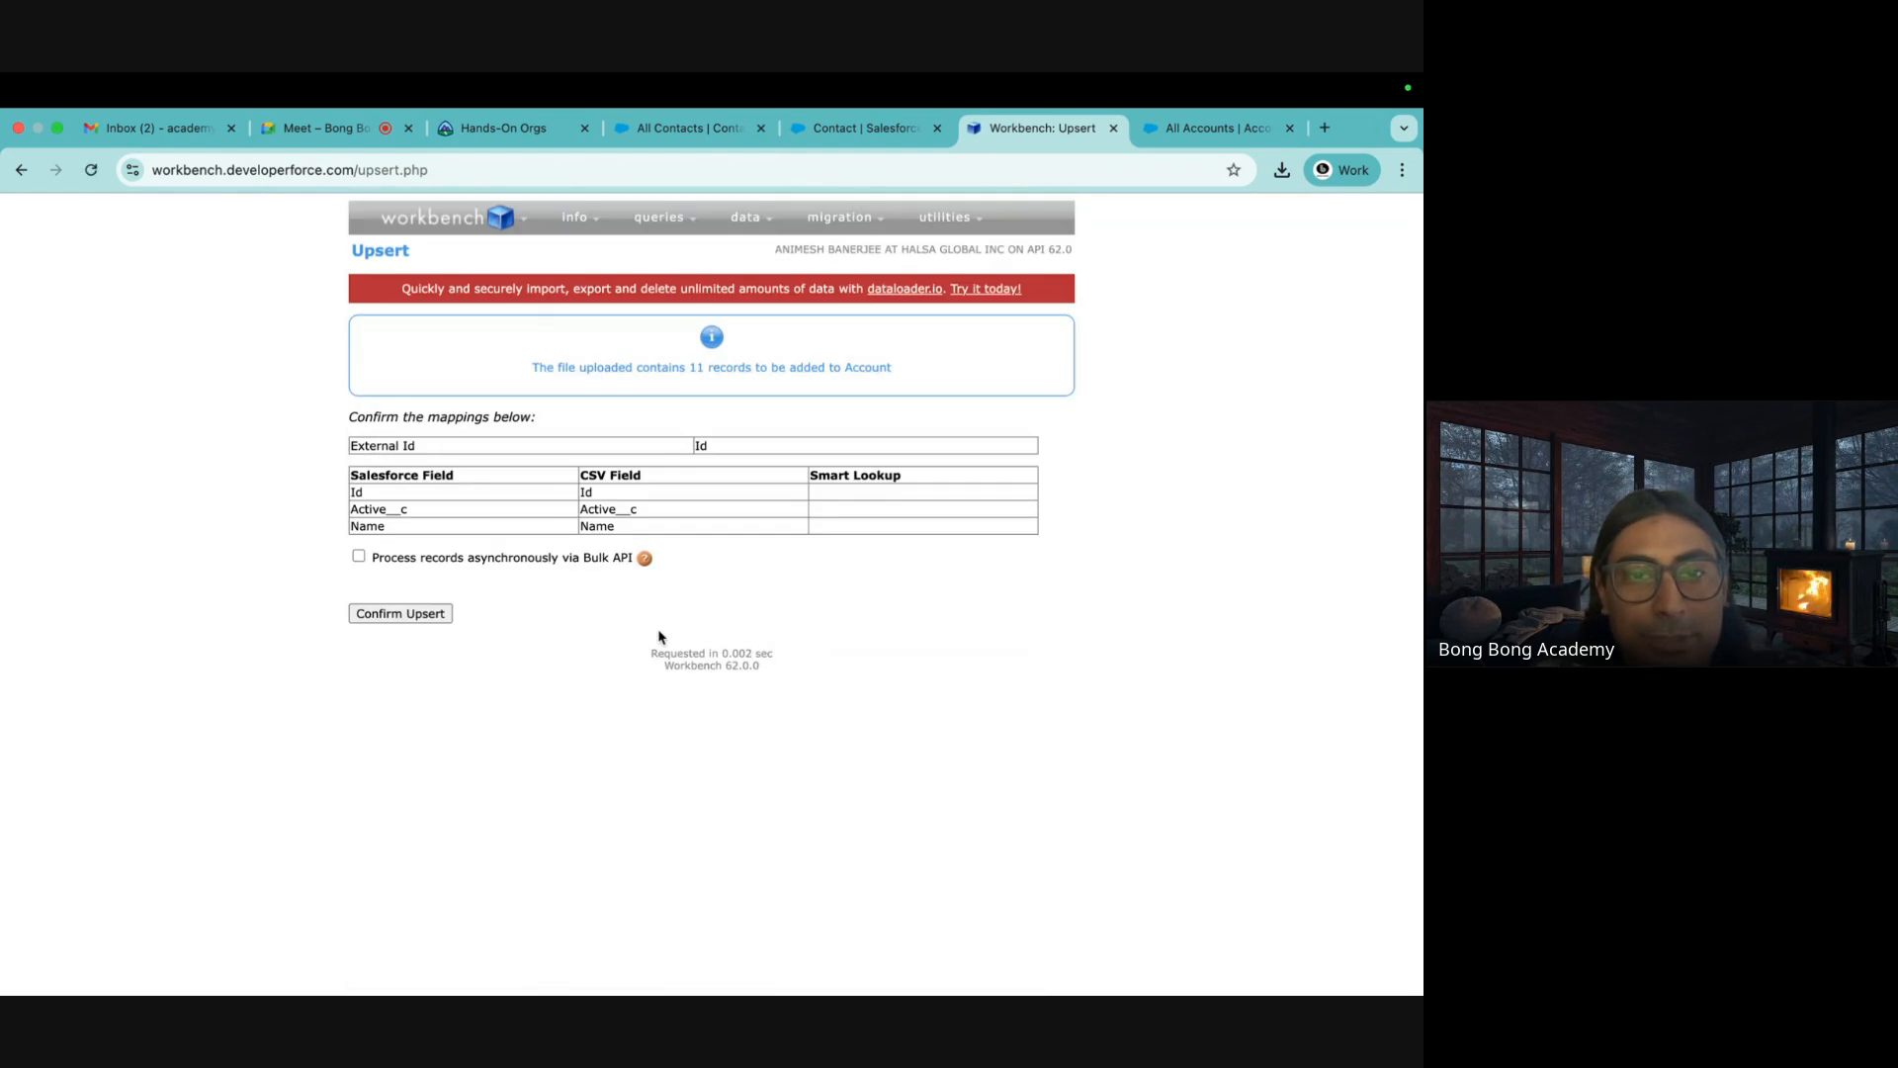
click(401, 613)
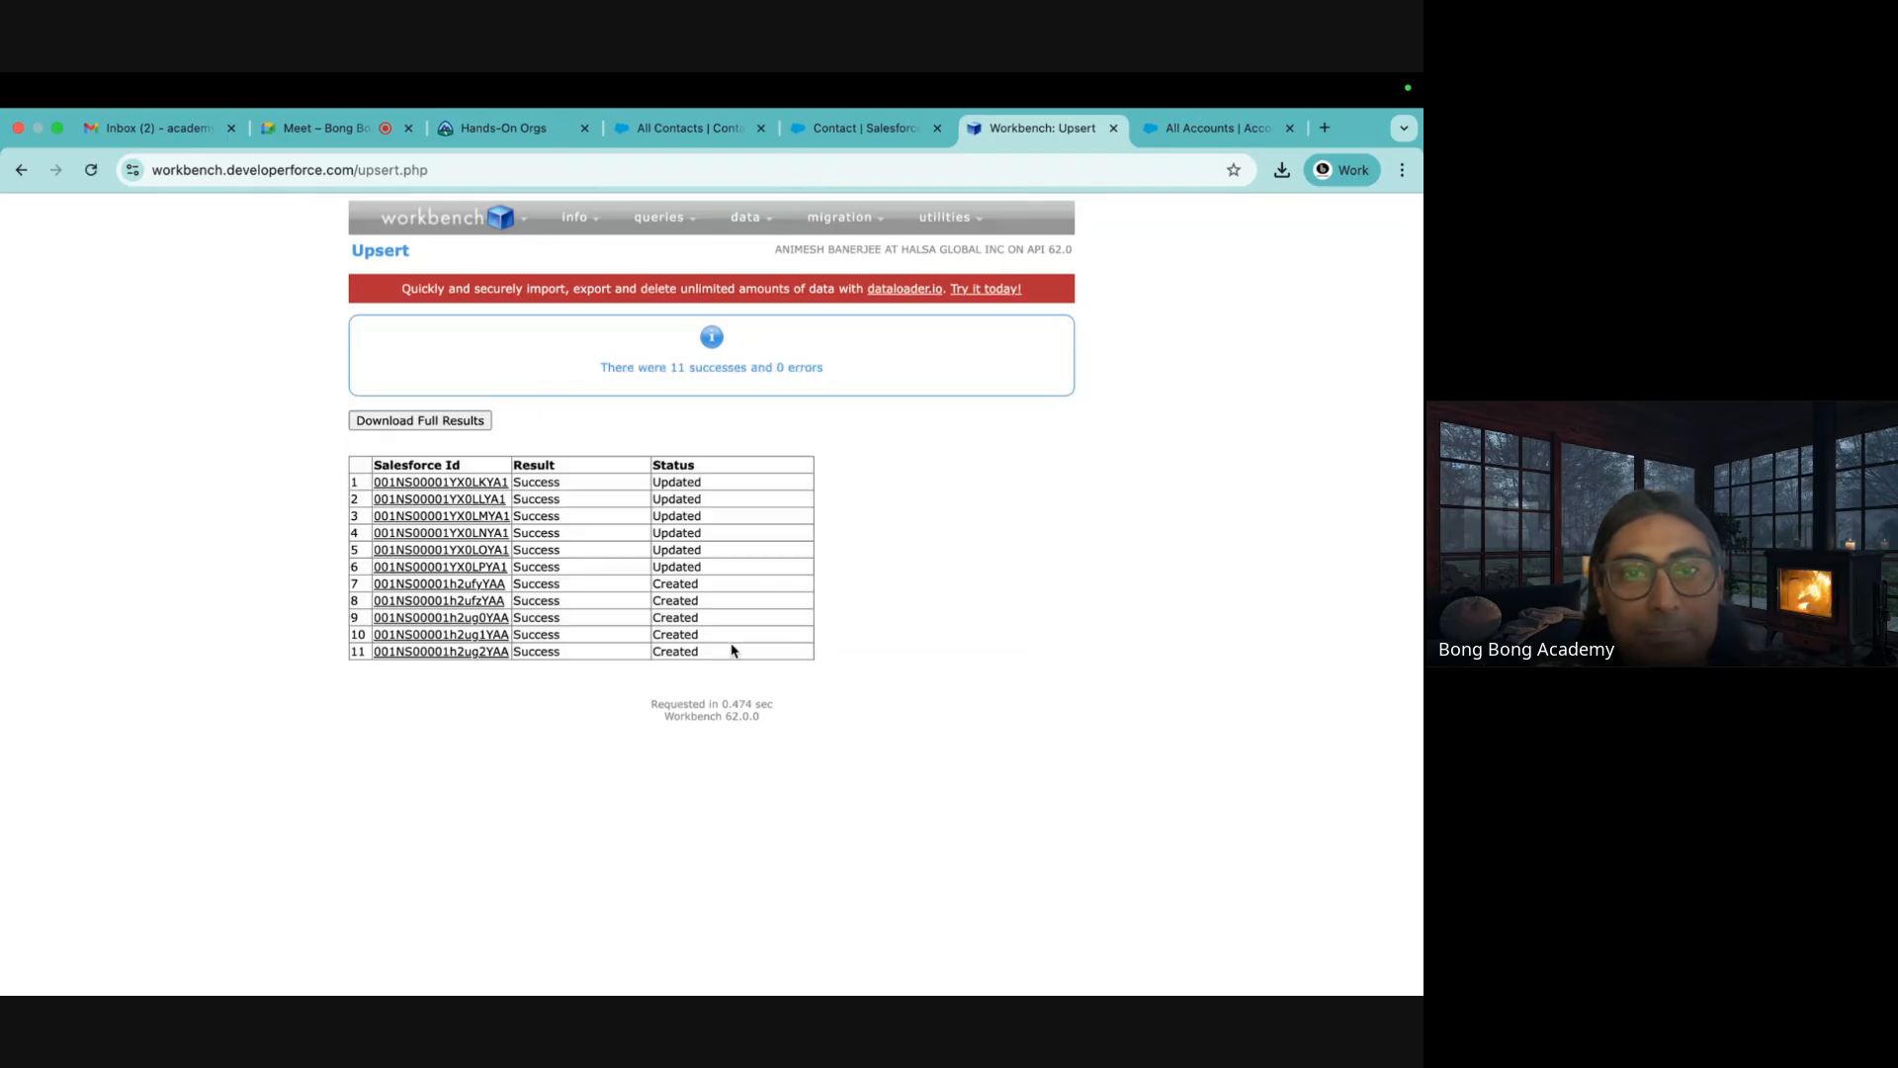
drag(675, 478, 679, 689)
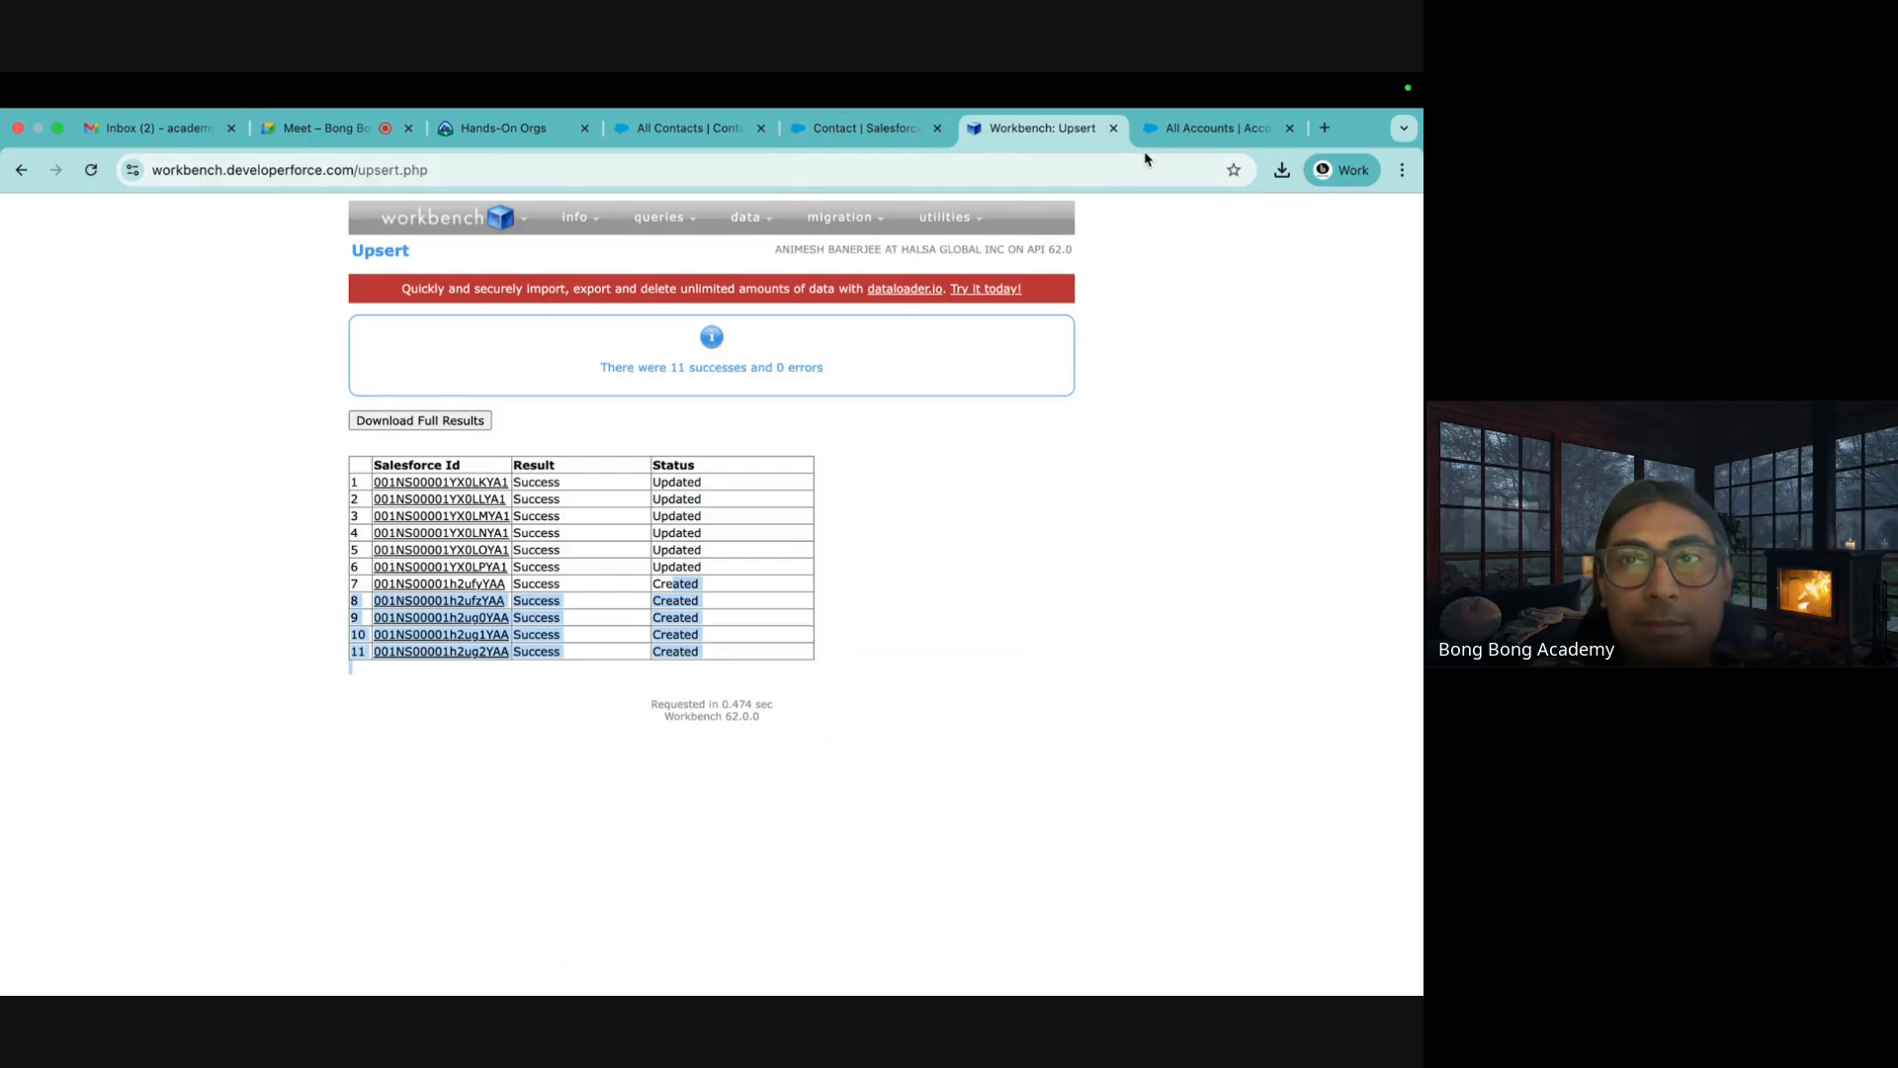
click(1202, 129)
Refresh All Accounts via My Accounts to confirm 43 accounts including TestAccount10110–10150
click(148, 338)
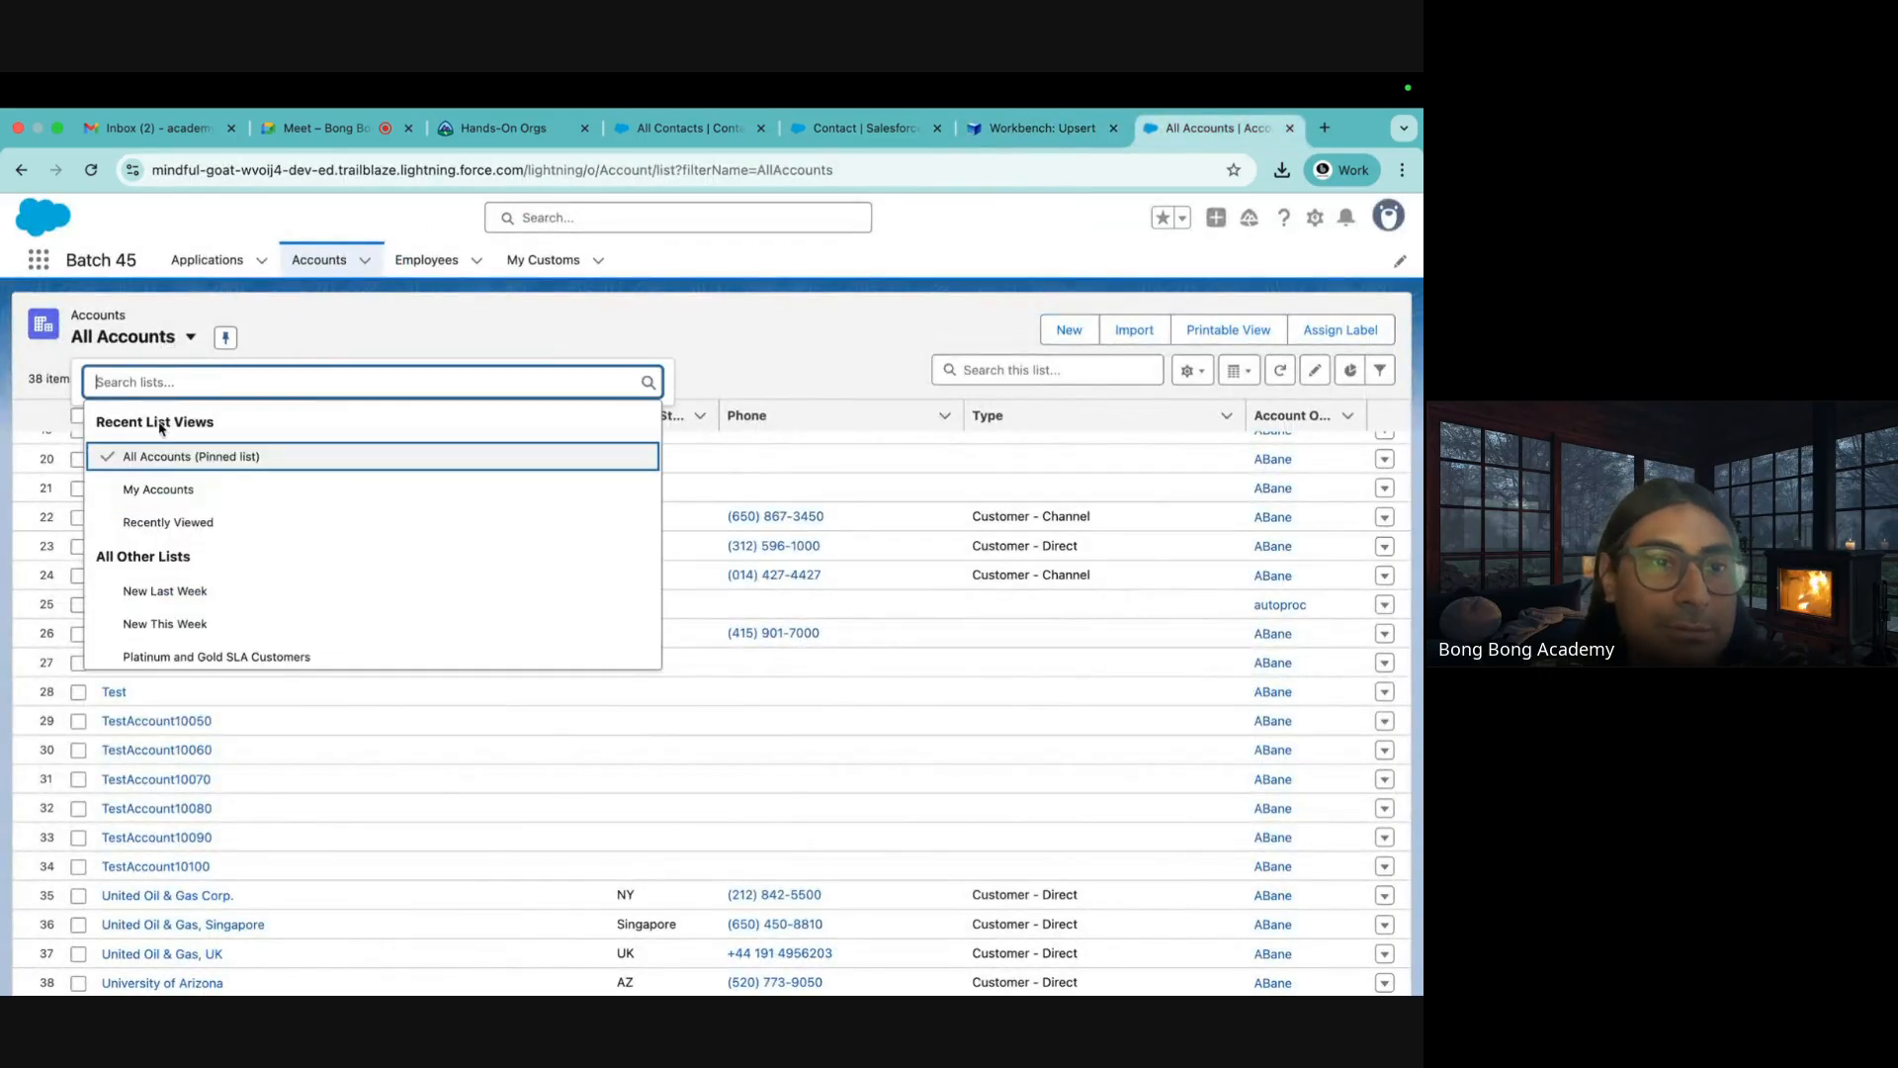
click(155, 461)
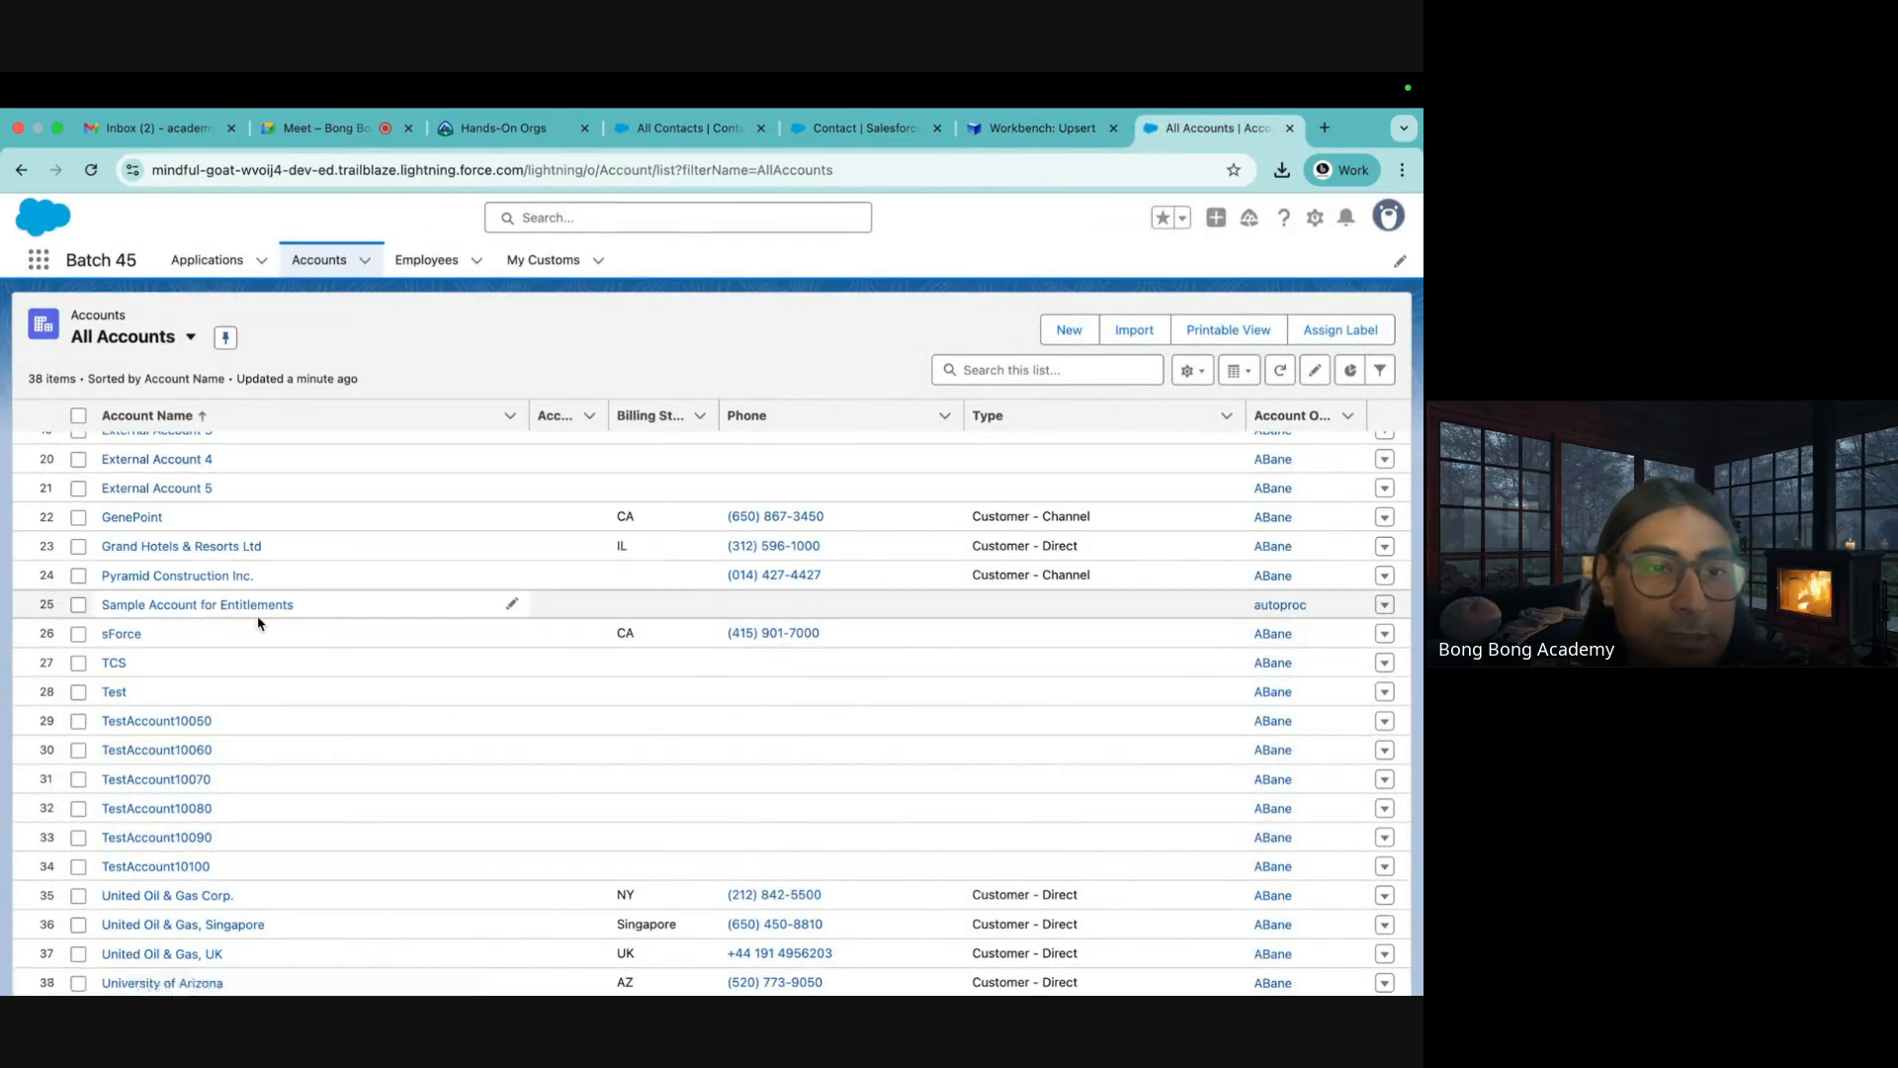
scroll(258, 623, down, 5)
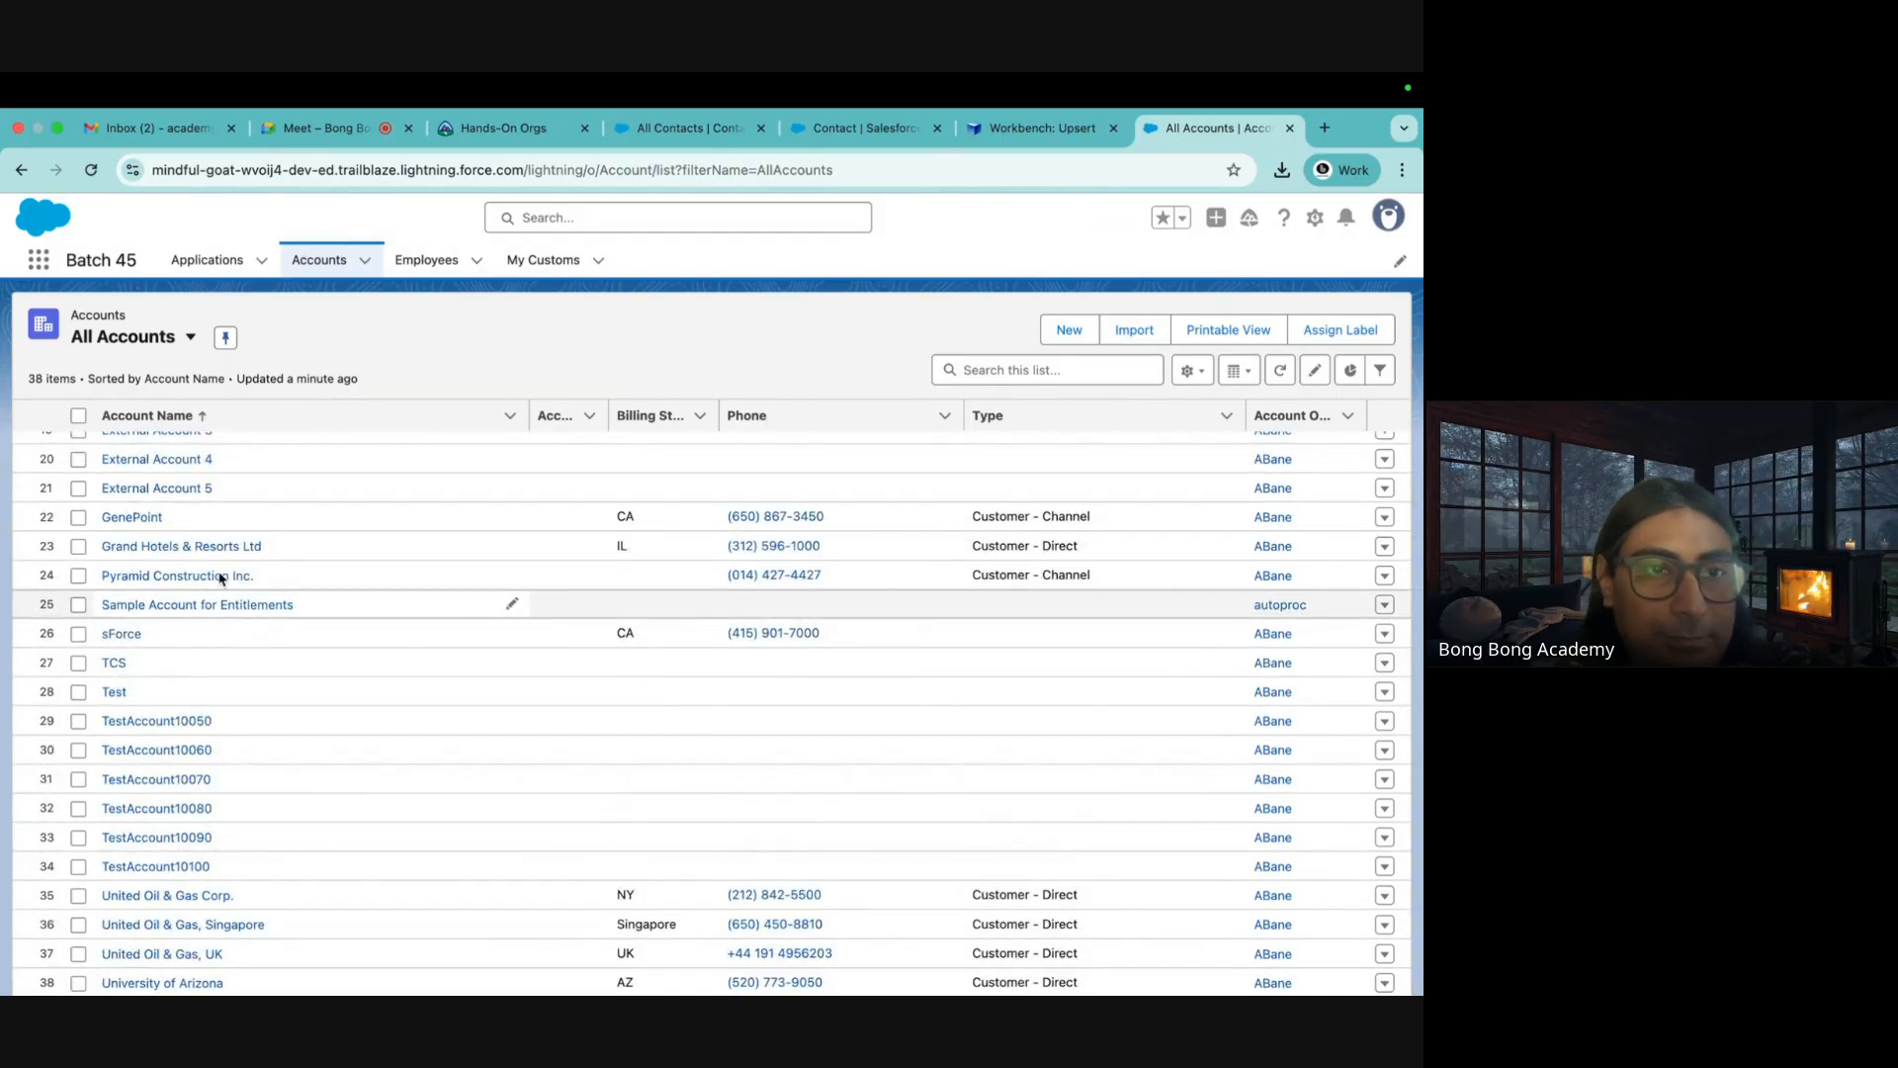
click(185, 333)
click(155, 494)
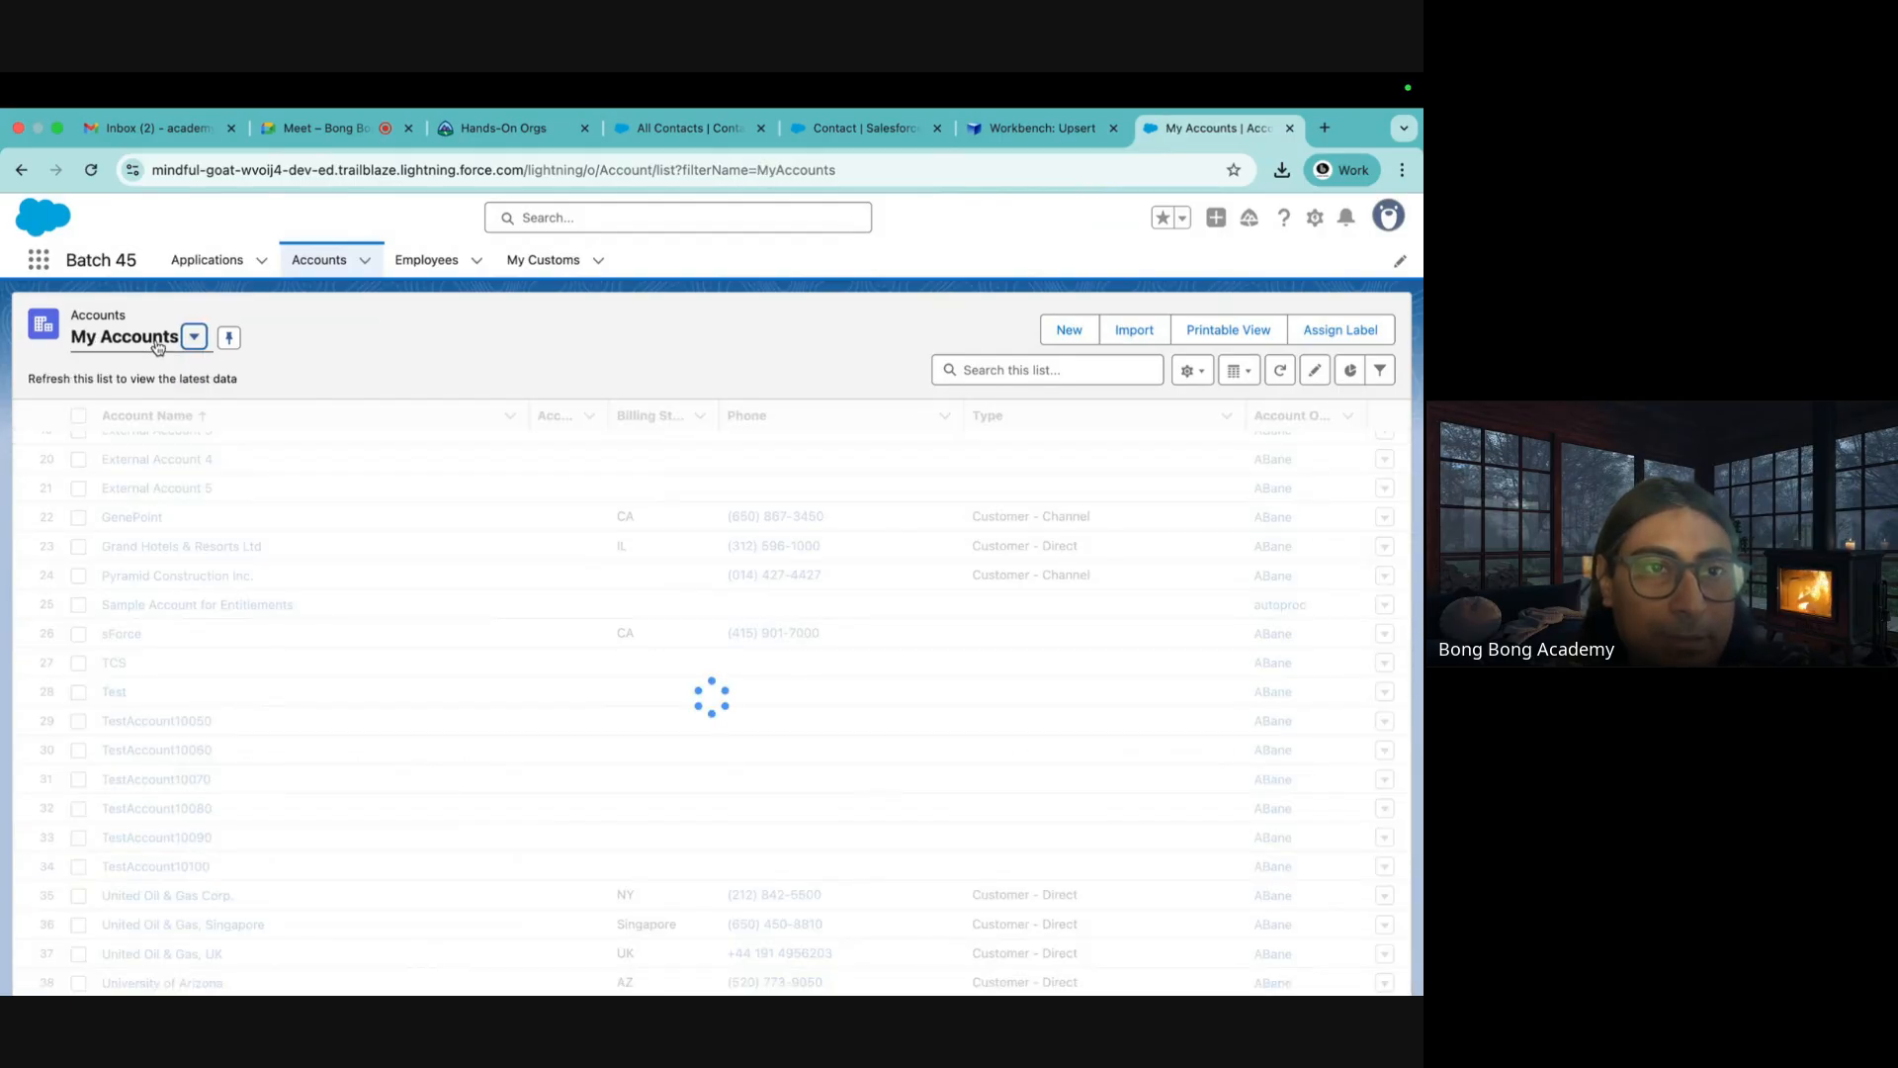
click(193, 338)
click(164, 463)
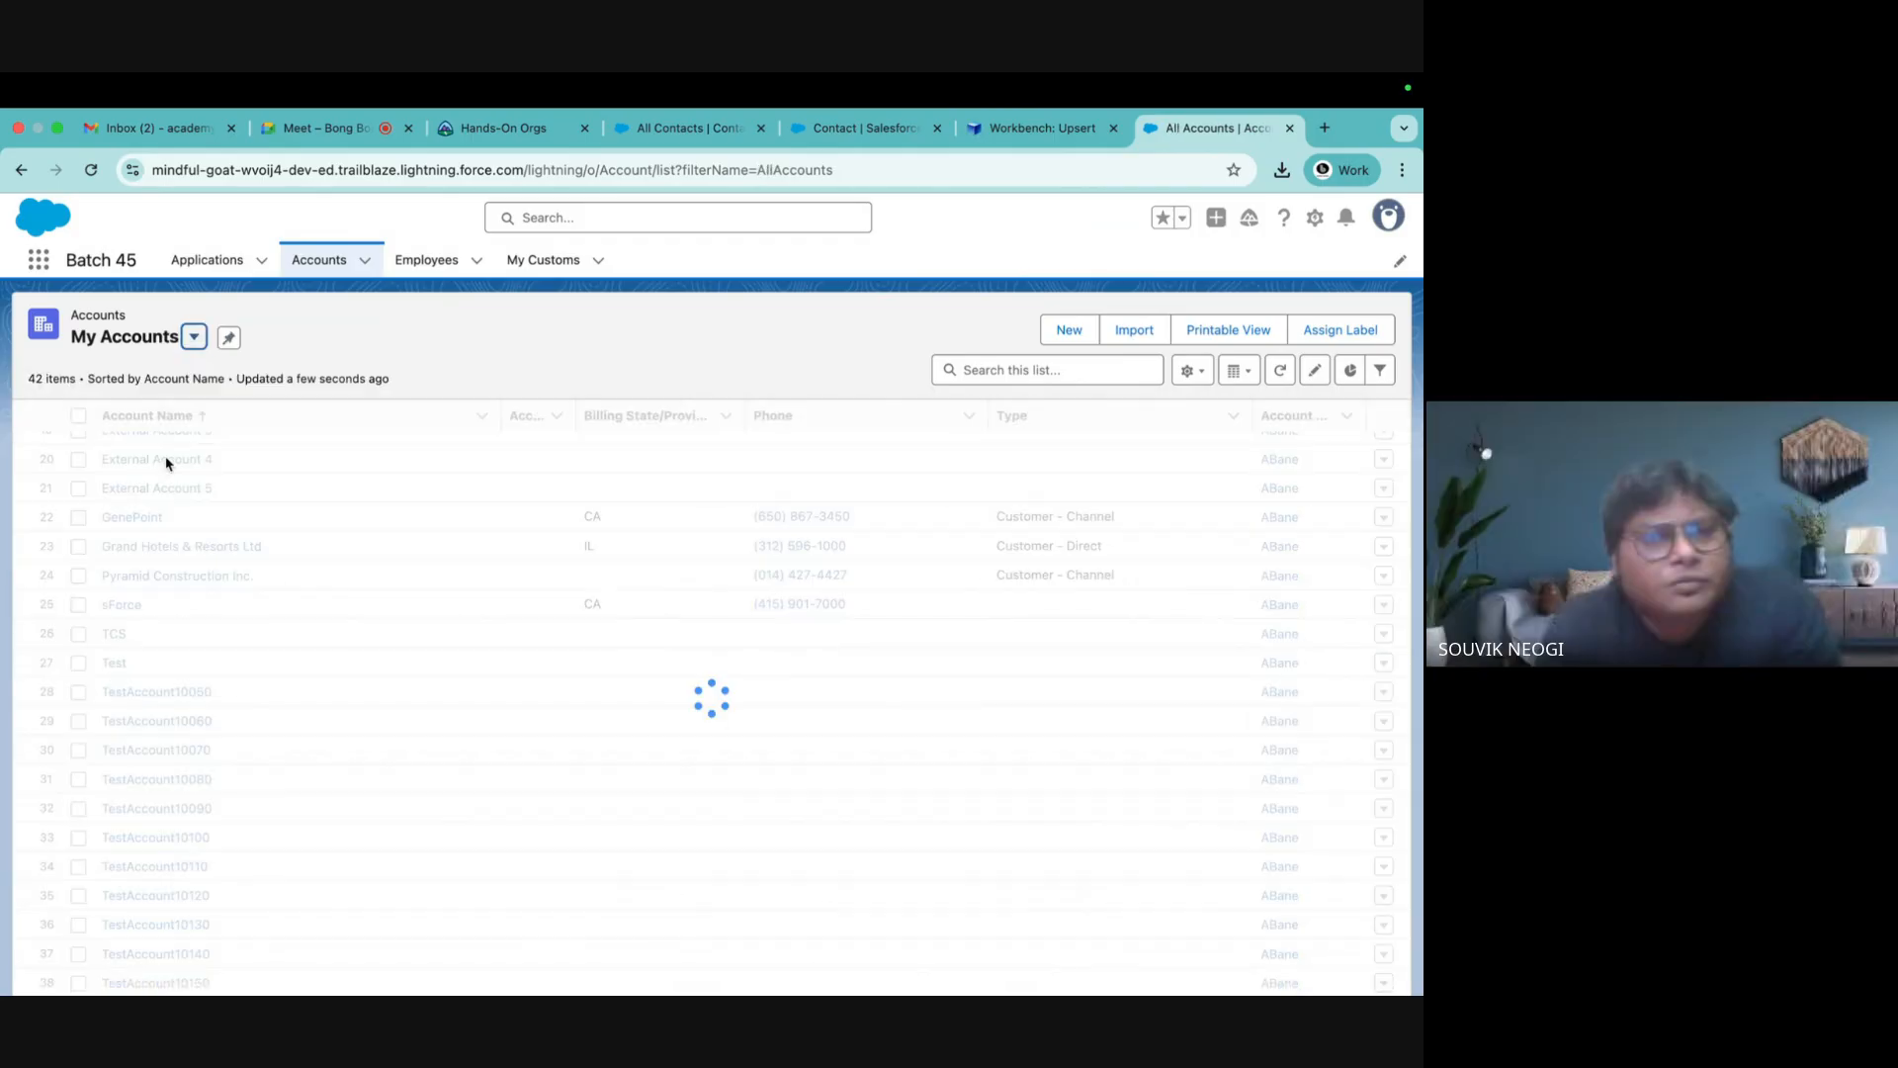
scroll(376, 656, down, 6)
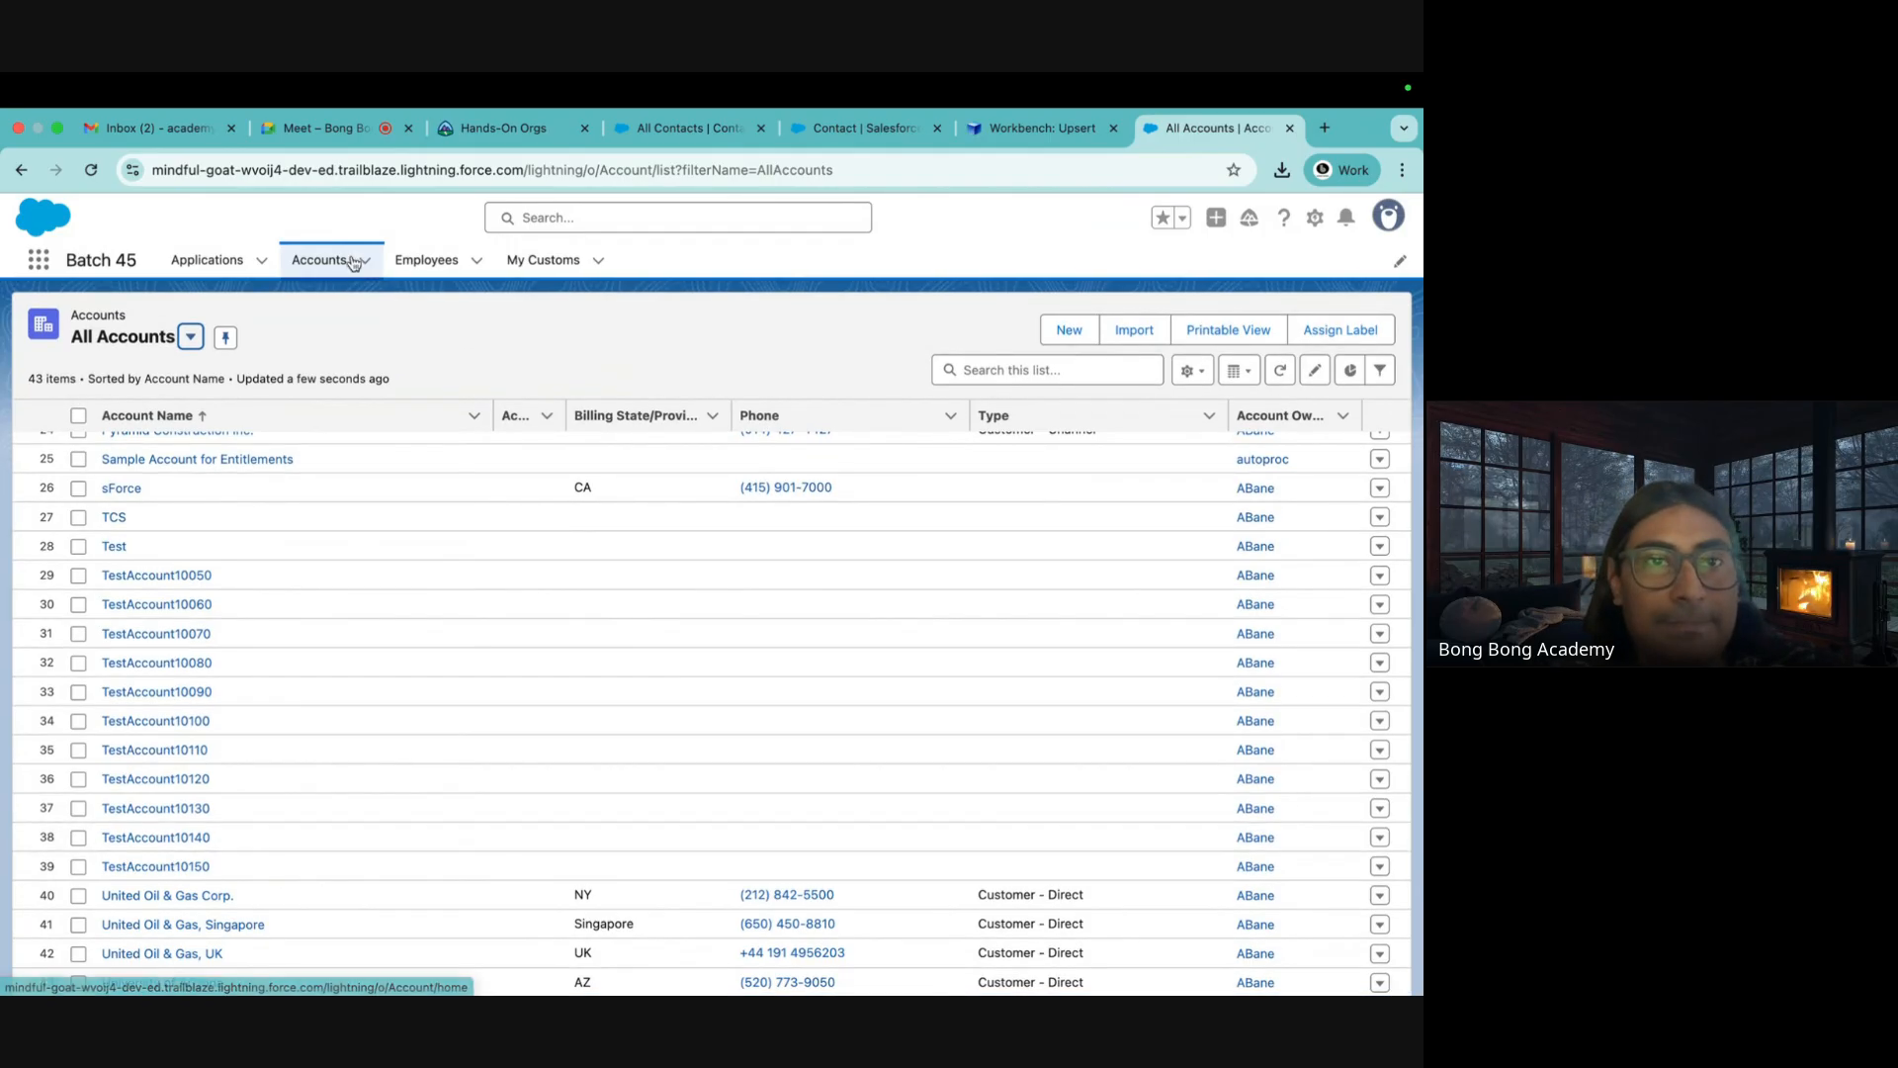
scroll(320, 595, up, 10)
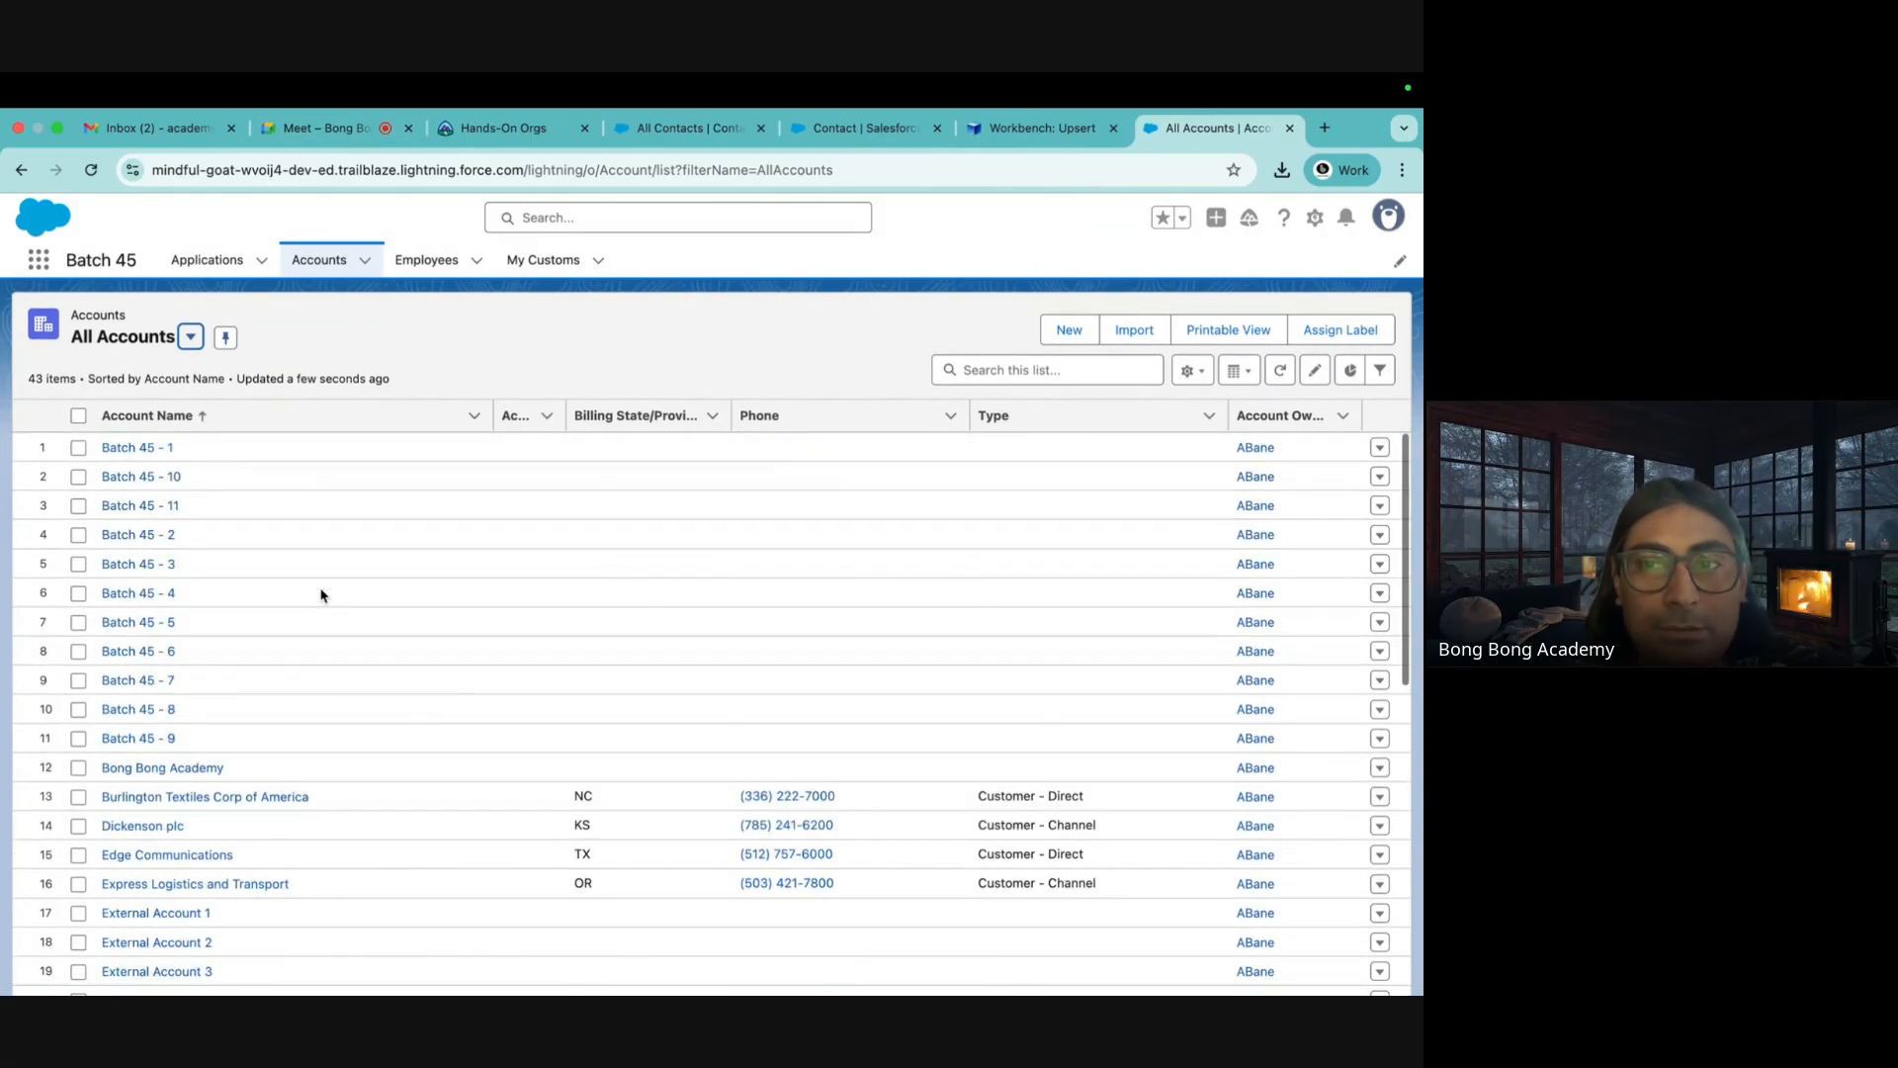
scroll(320, 595, down, 10)
click(1040, 128)
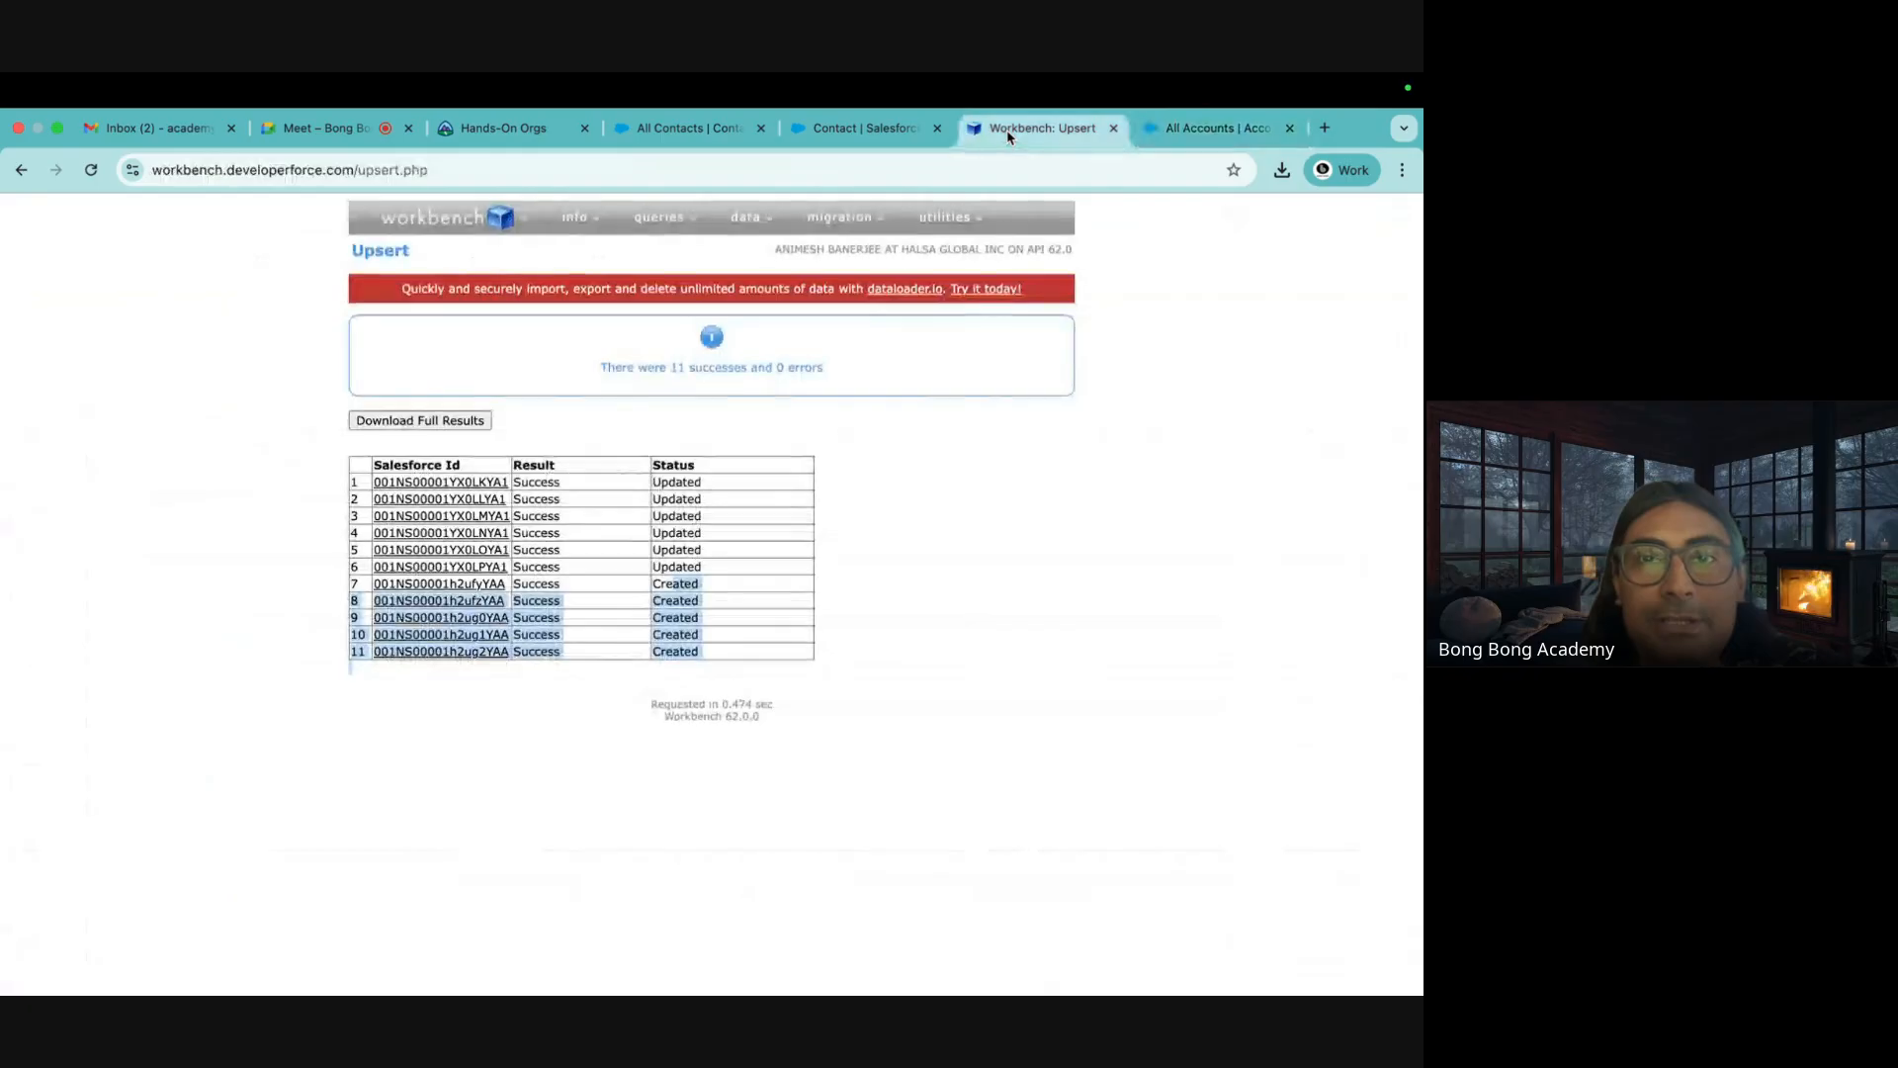
Review the Created and Updated statuses in the upsert results table
drag(679, 484, 679, 646)
mouse_move(751, 219)
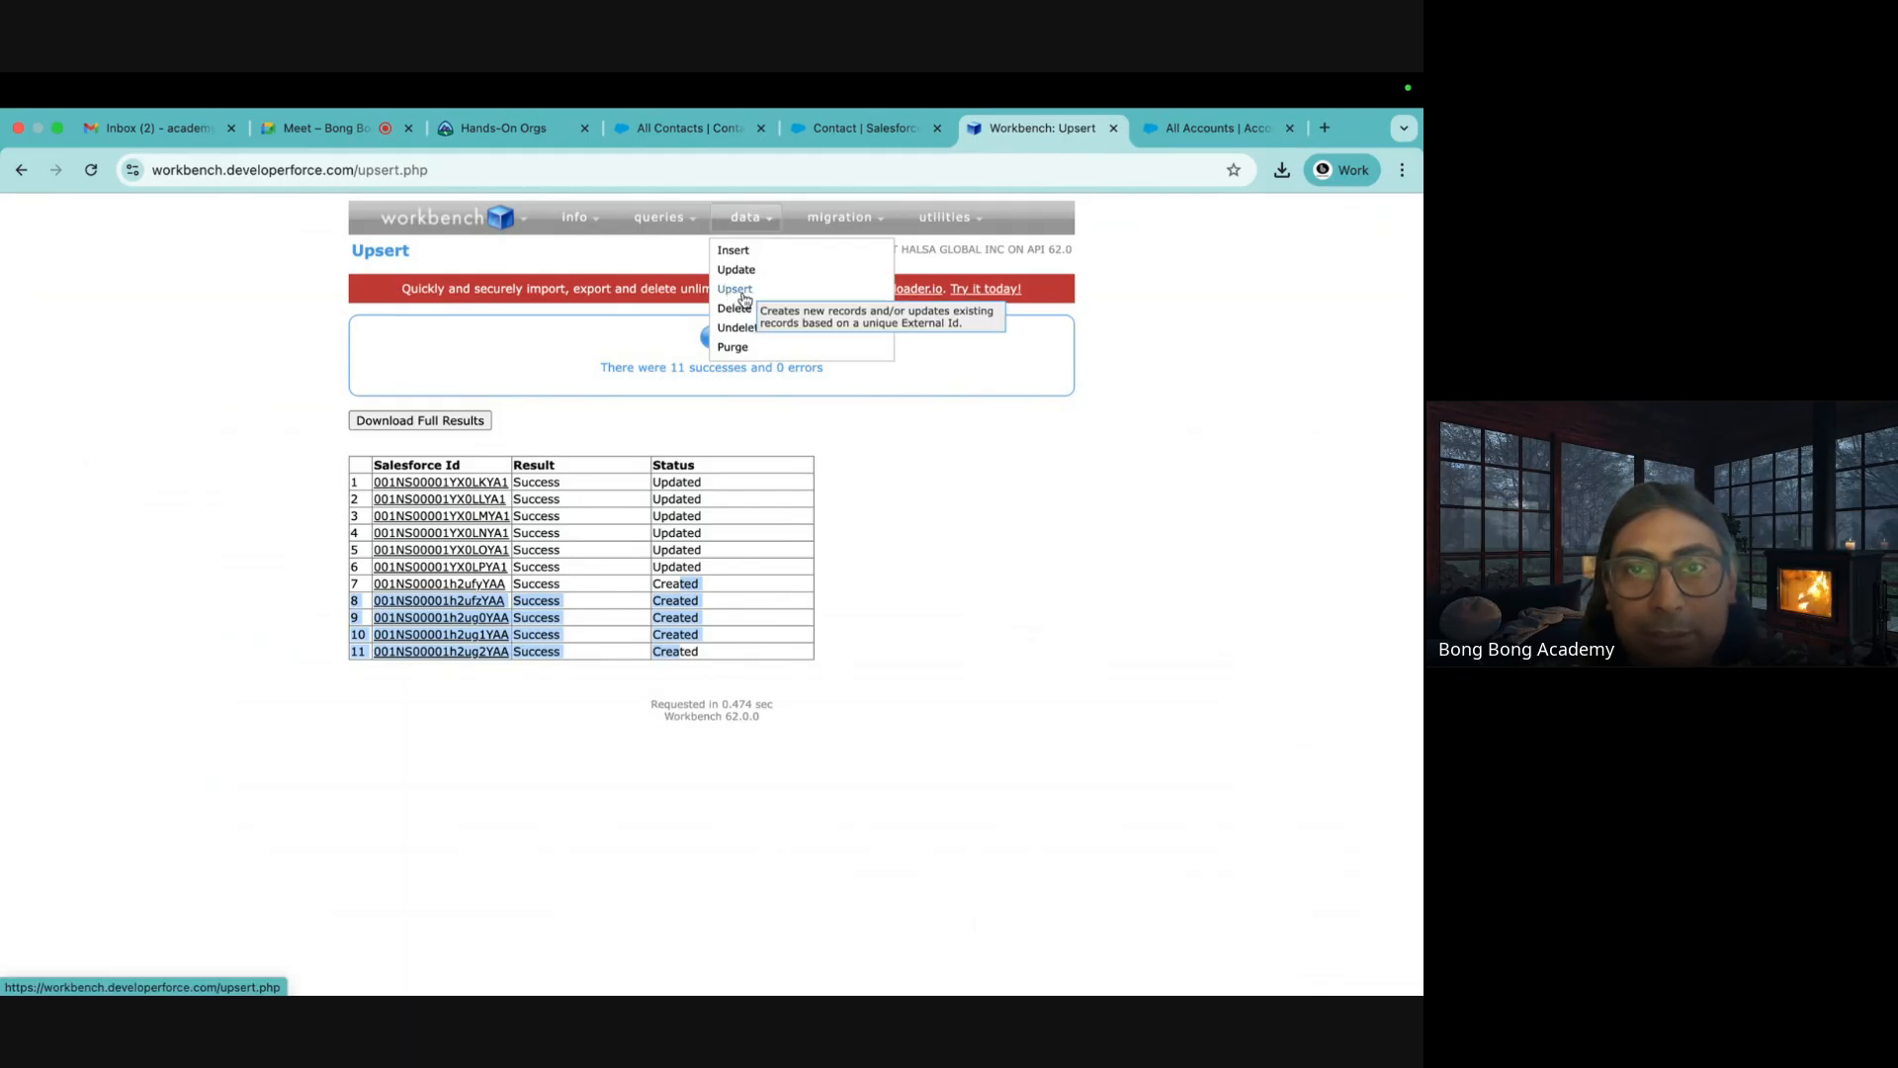
click(1072, 577)
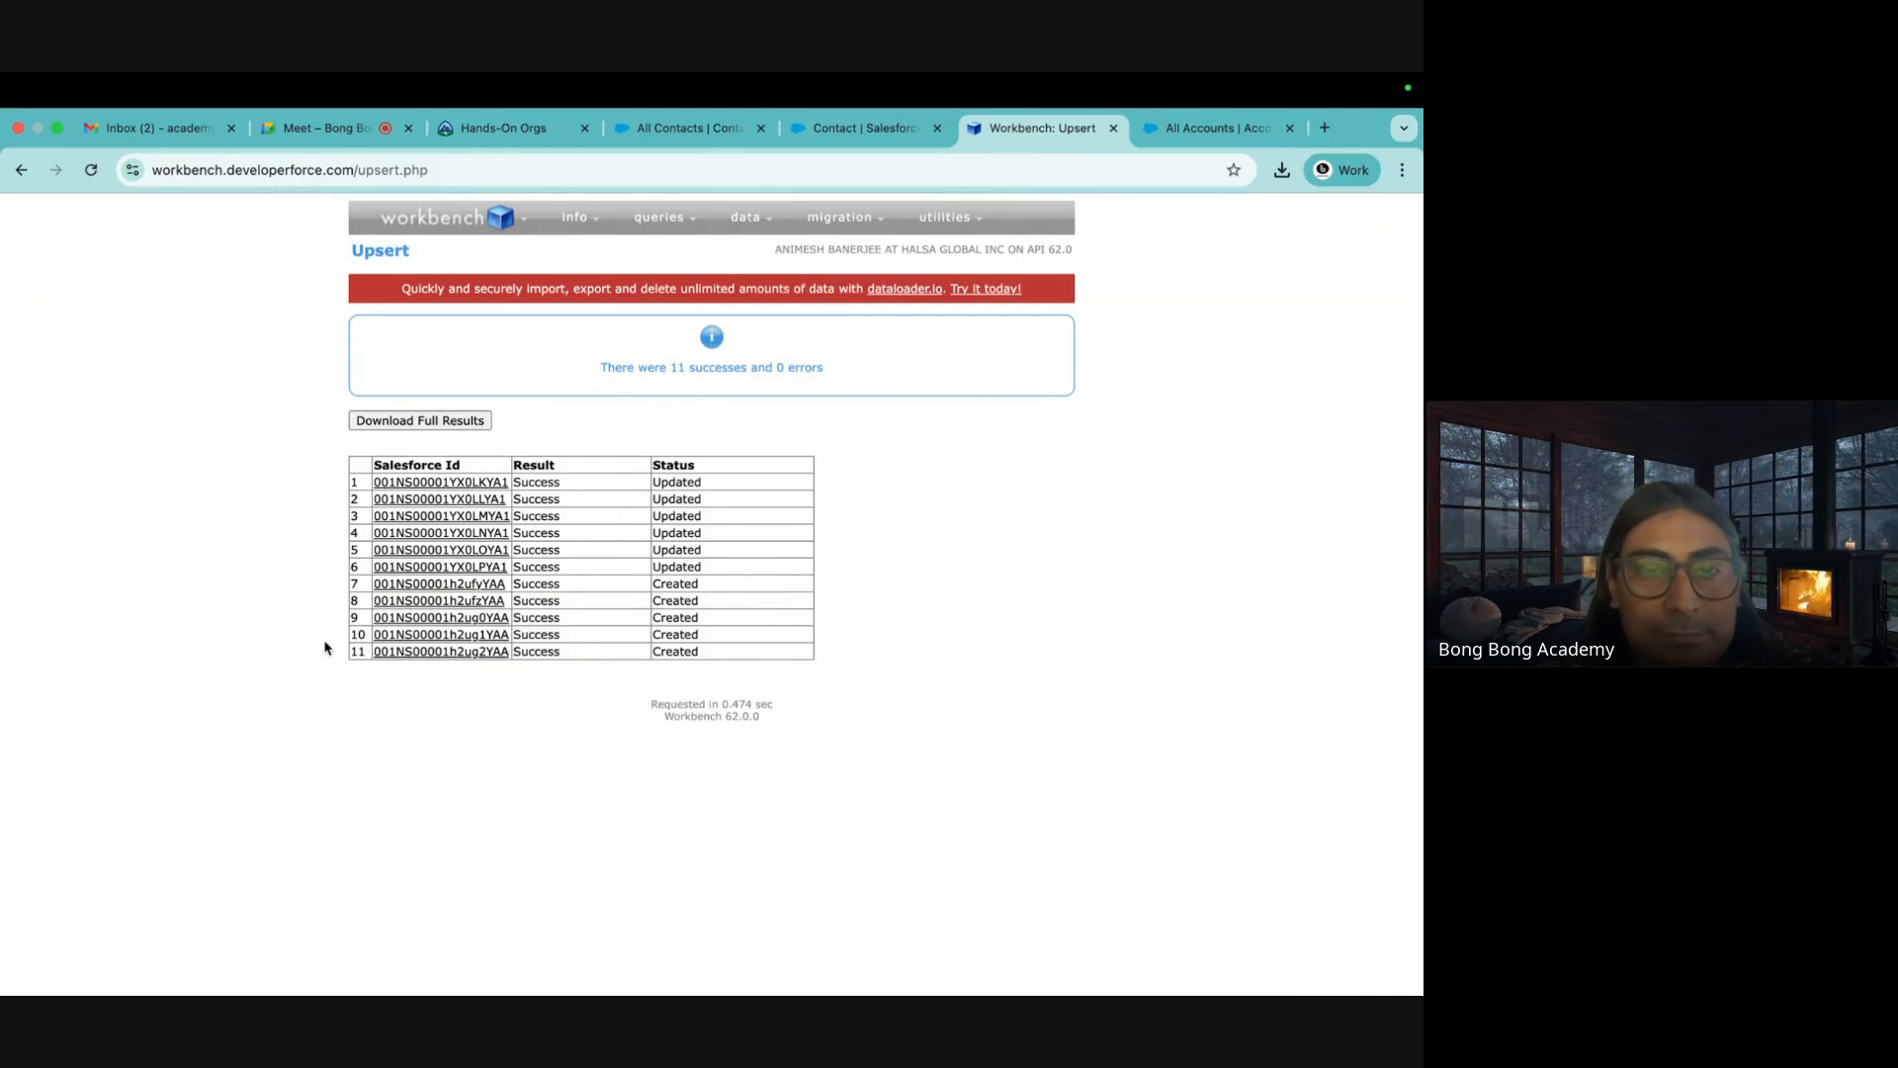
Rename ExistingAccounts.csv to DelAccounts.csv in the Downloads folder
mouse_move(478, 993)
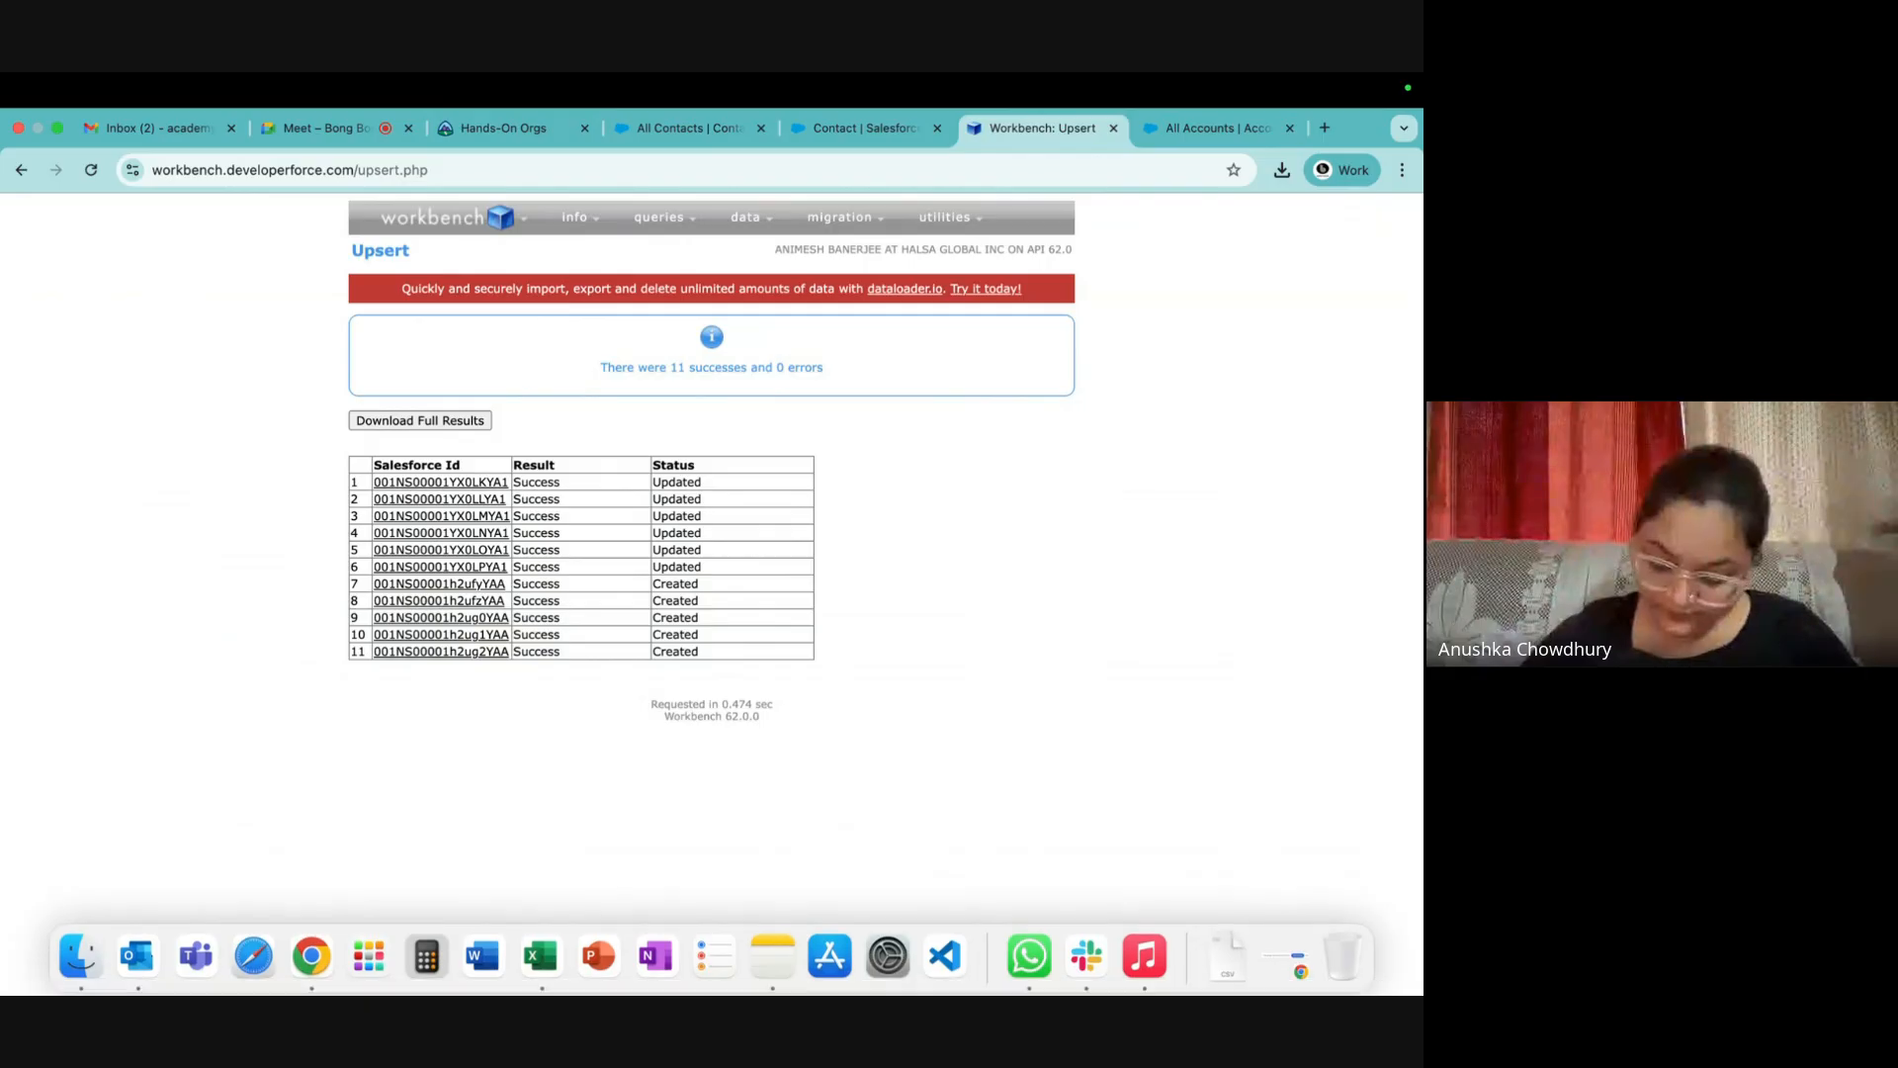
click(79, 954)
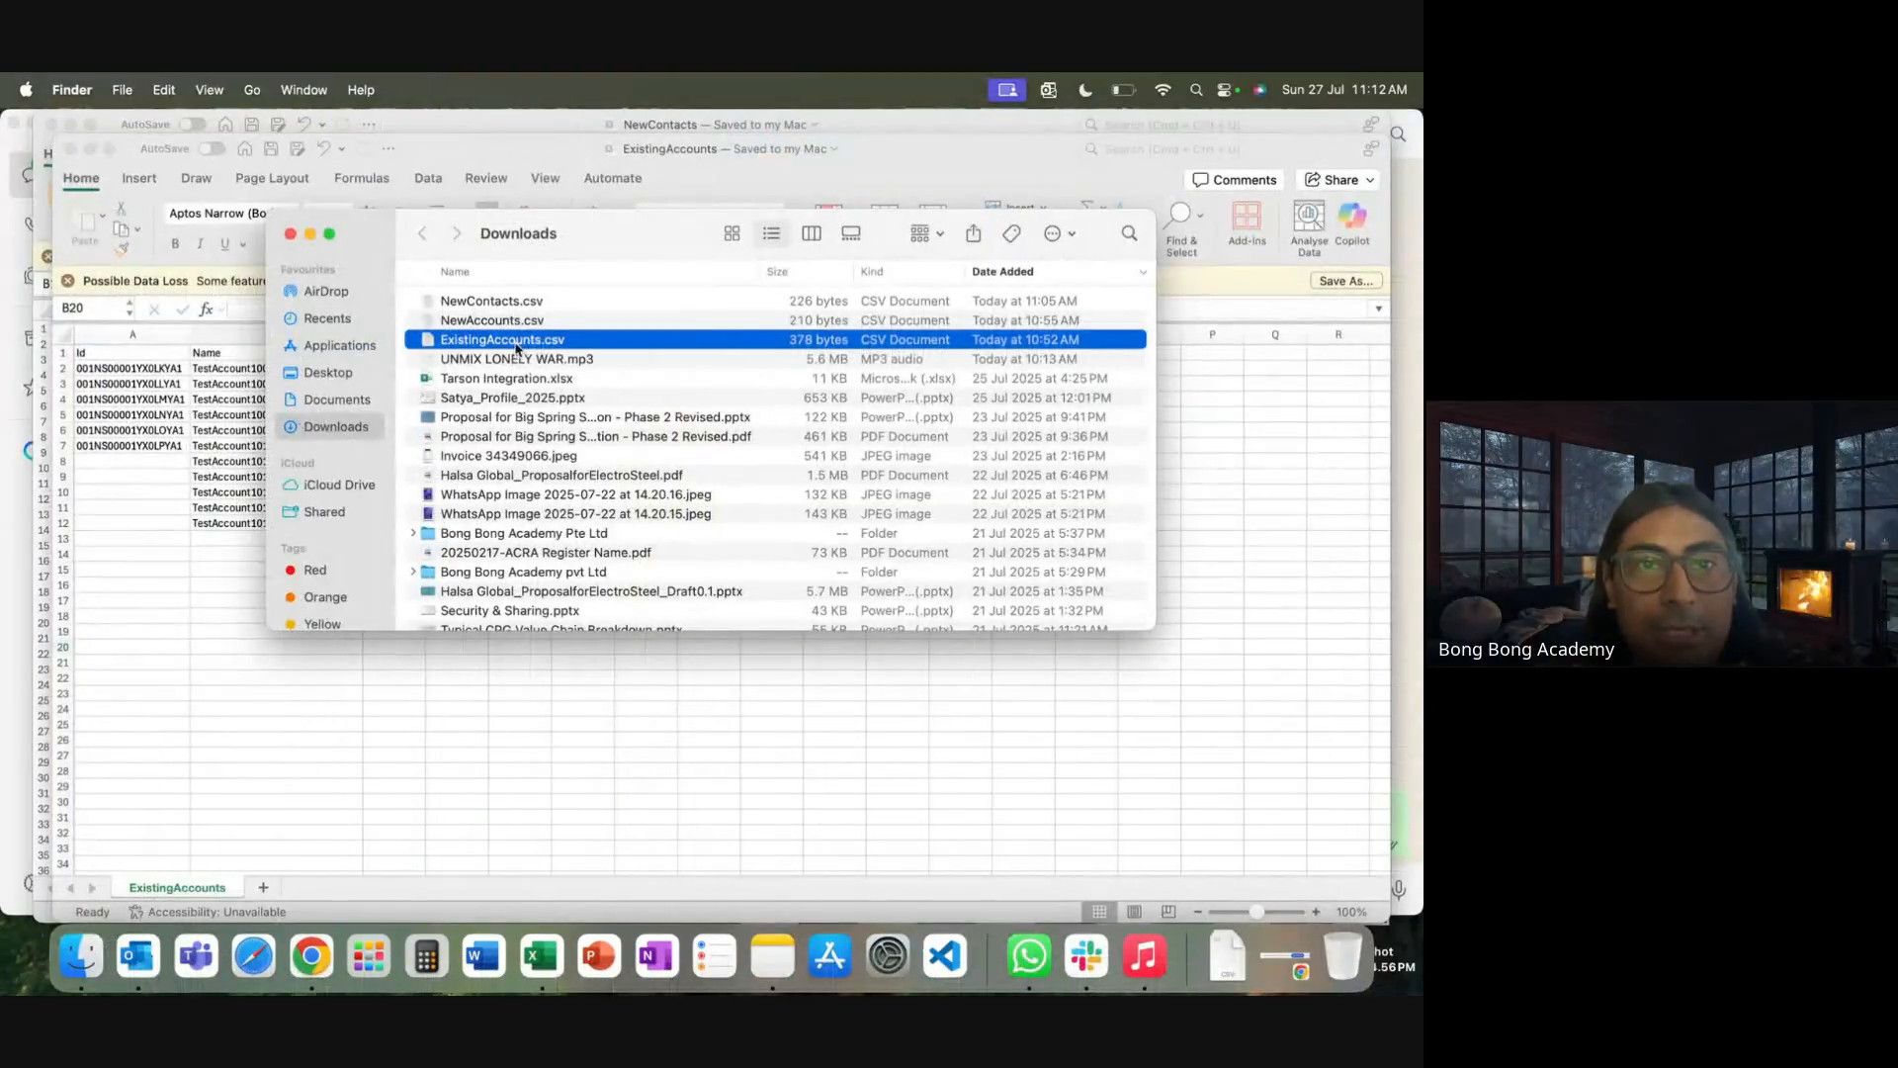
right_click(517, 348)
mouse_move(692, 376)
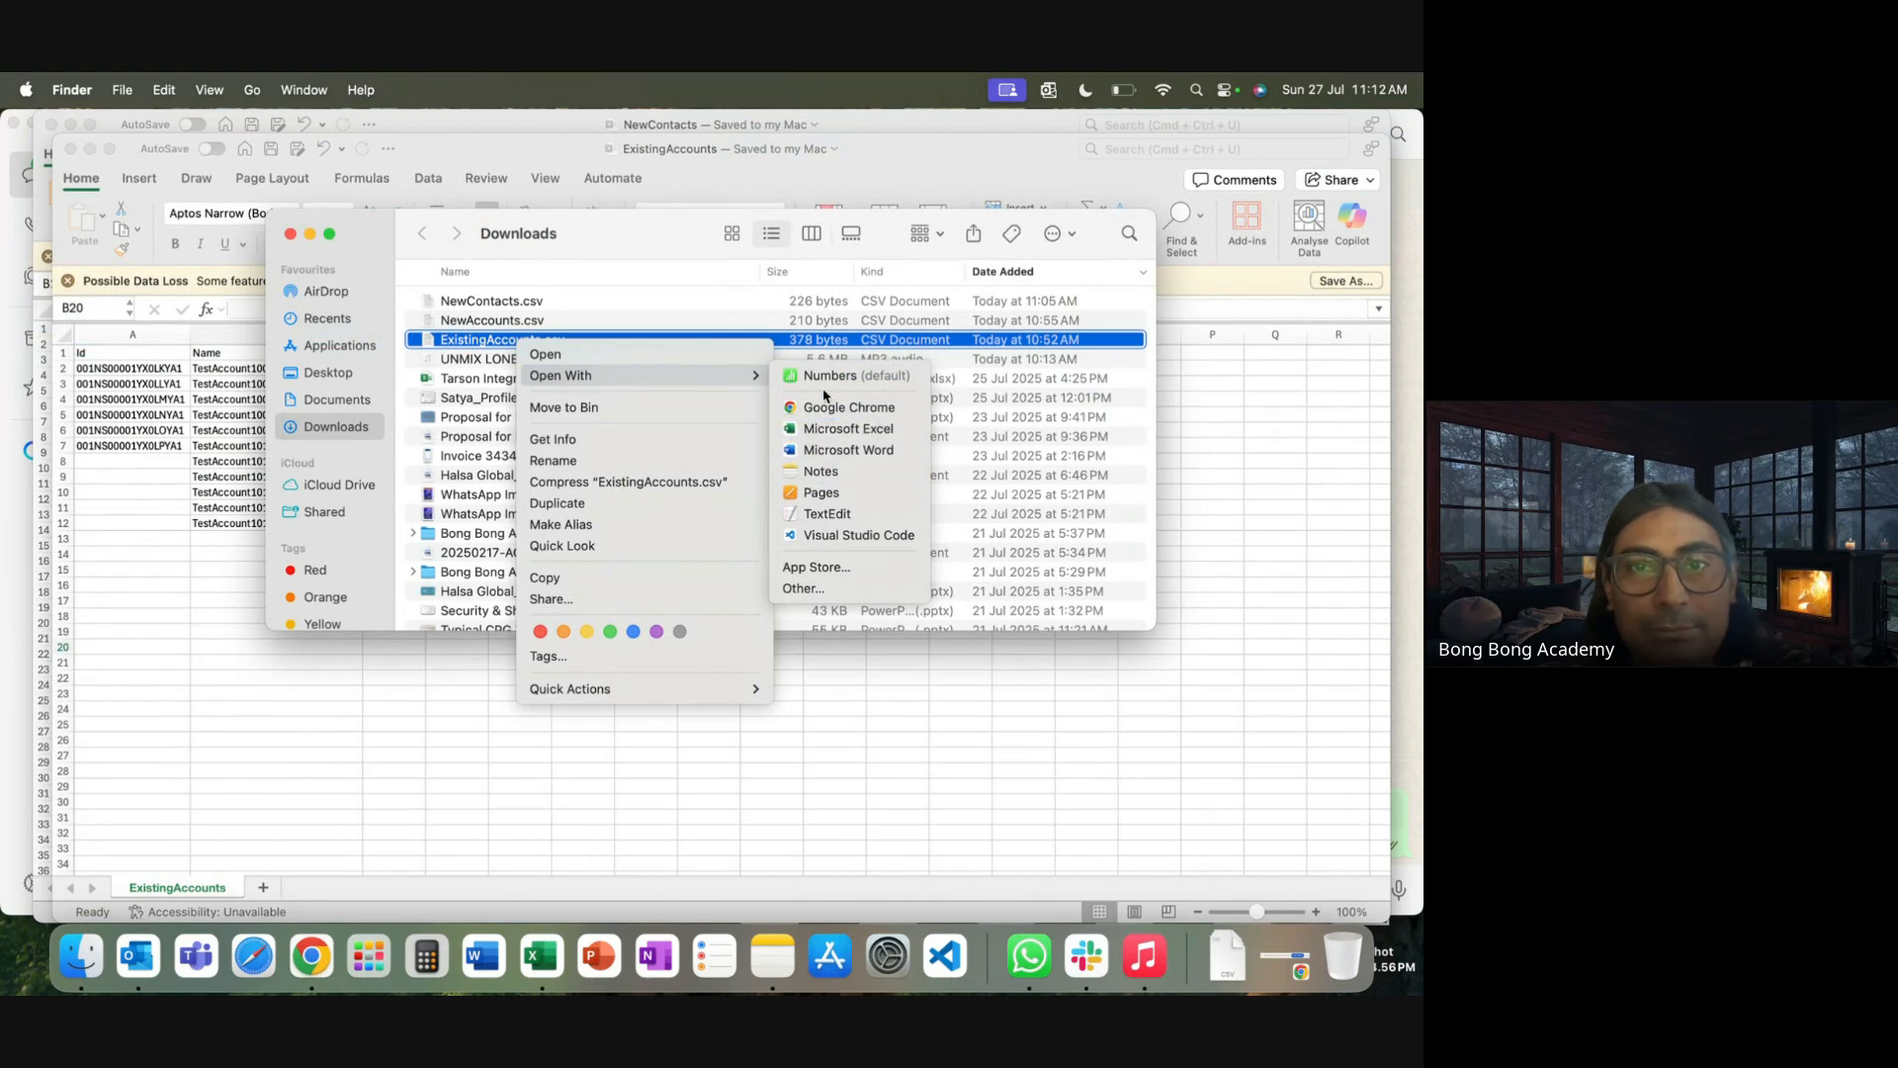
click(569, 462)
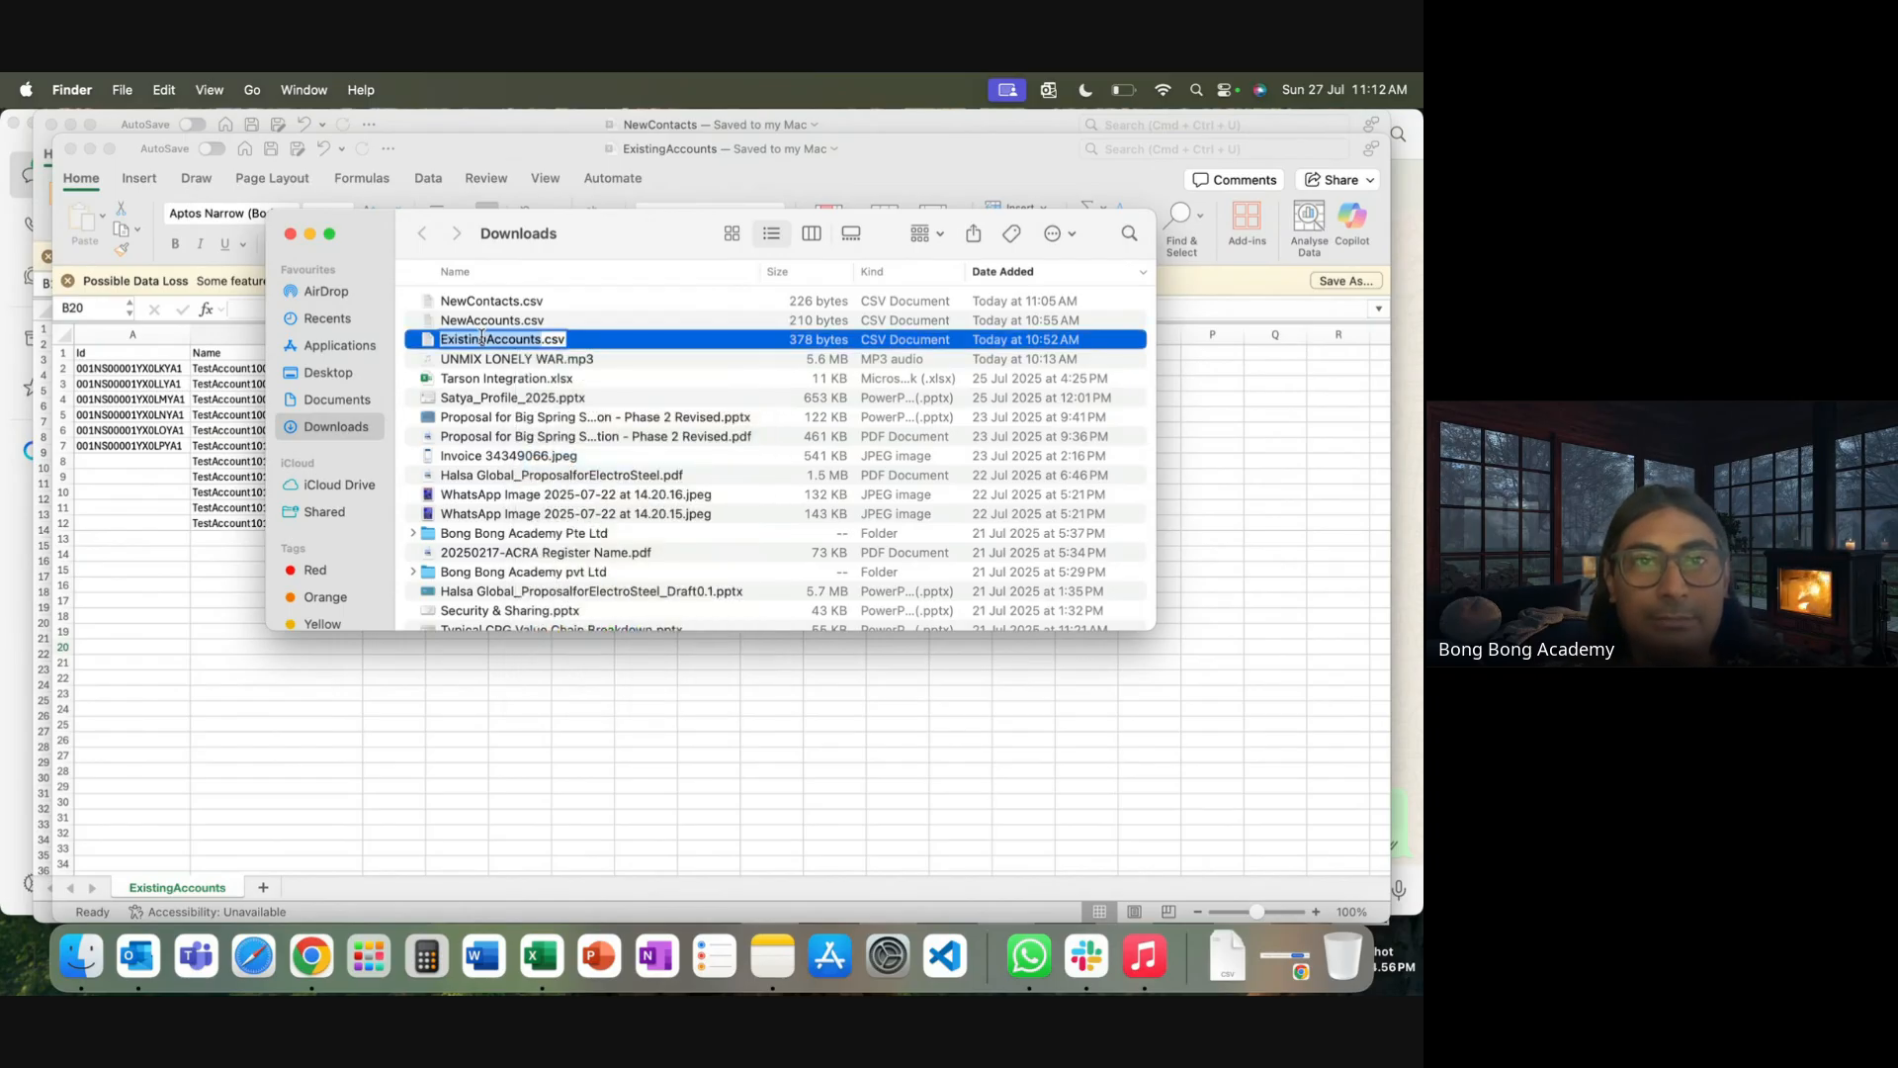
drag(482, 340, 379, 347)
text(Del)
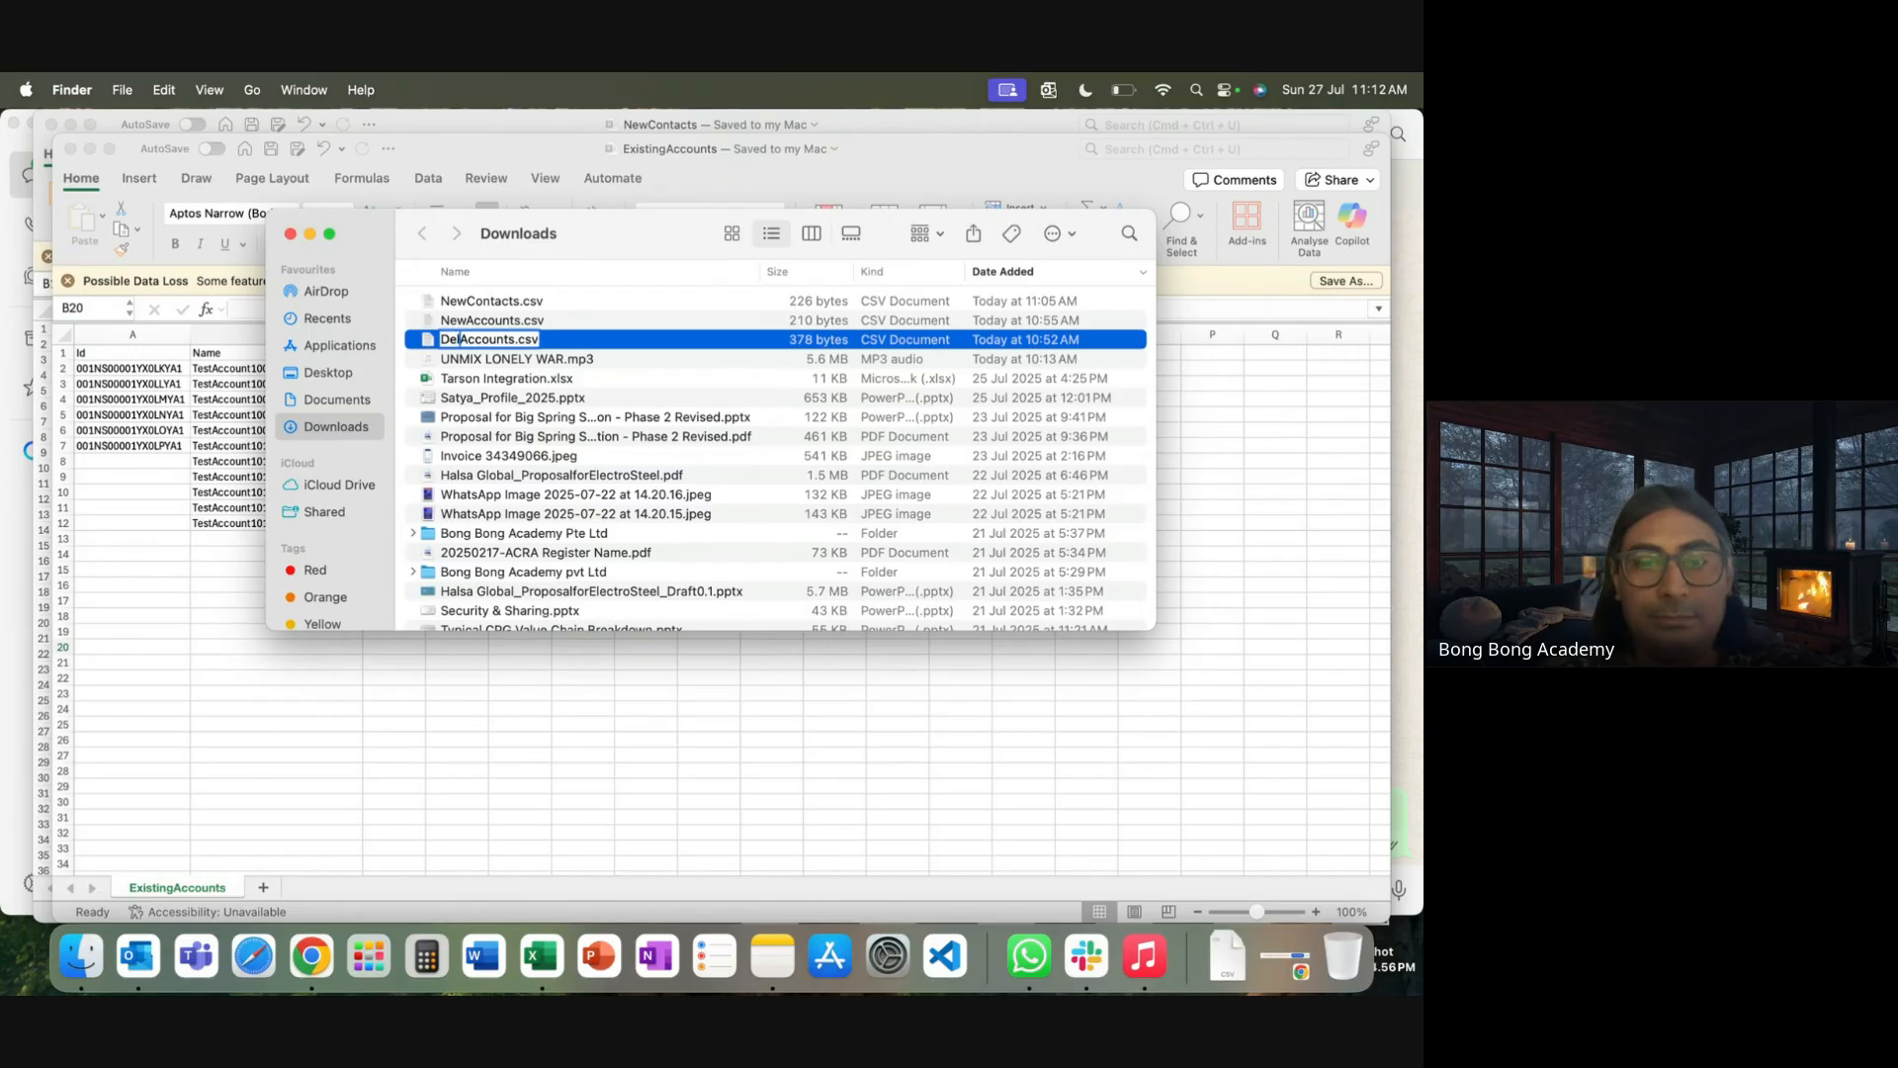
key(Return)
click(440, 397)
click(99, 468)
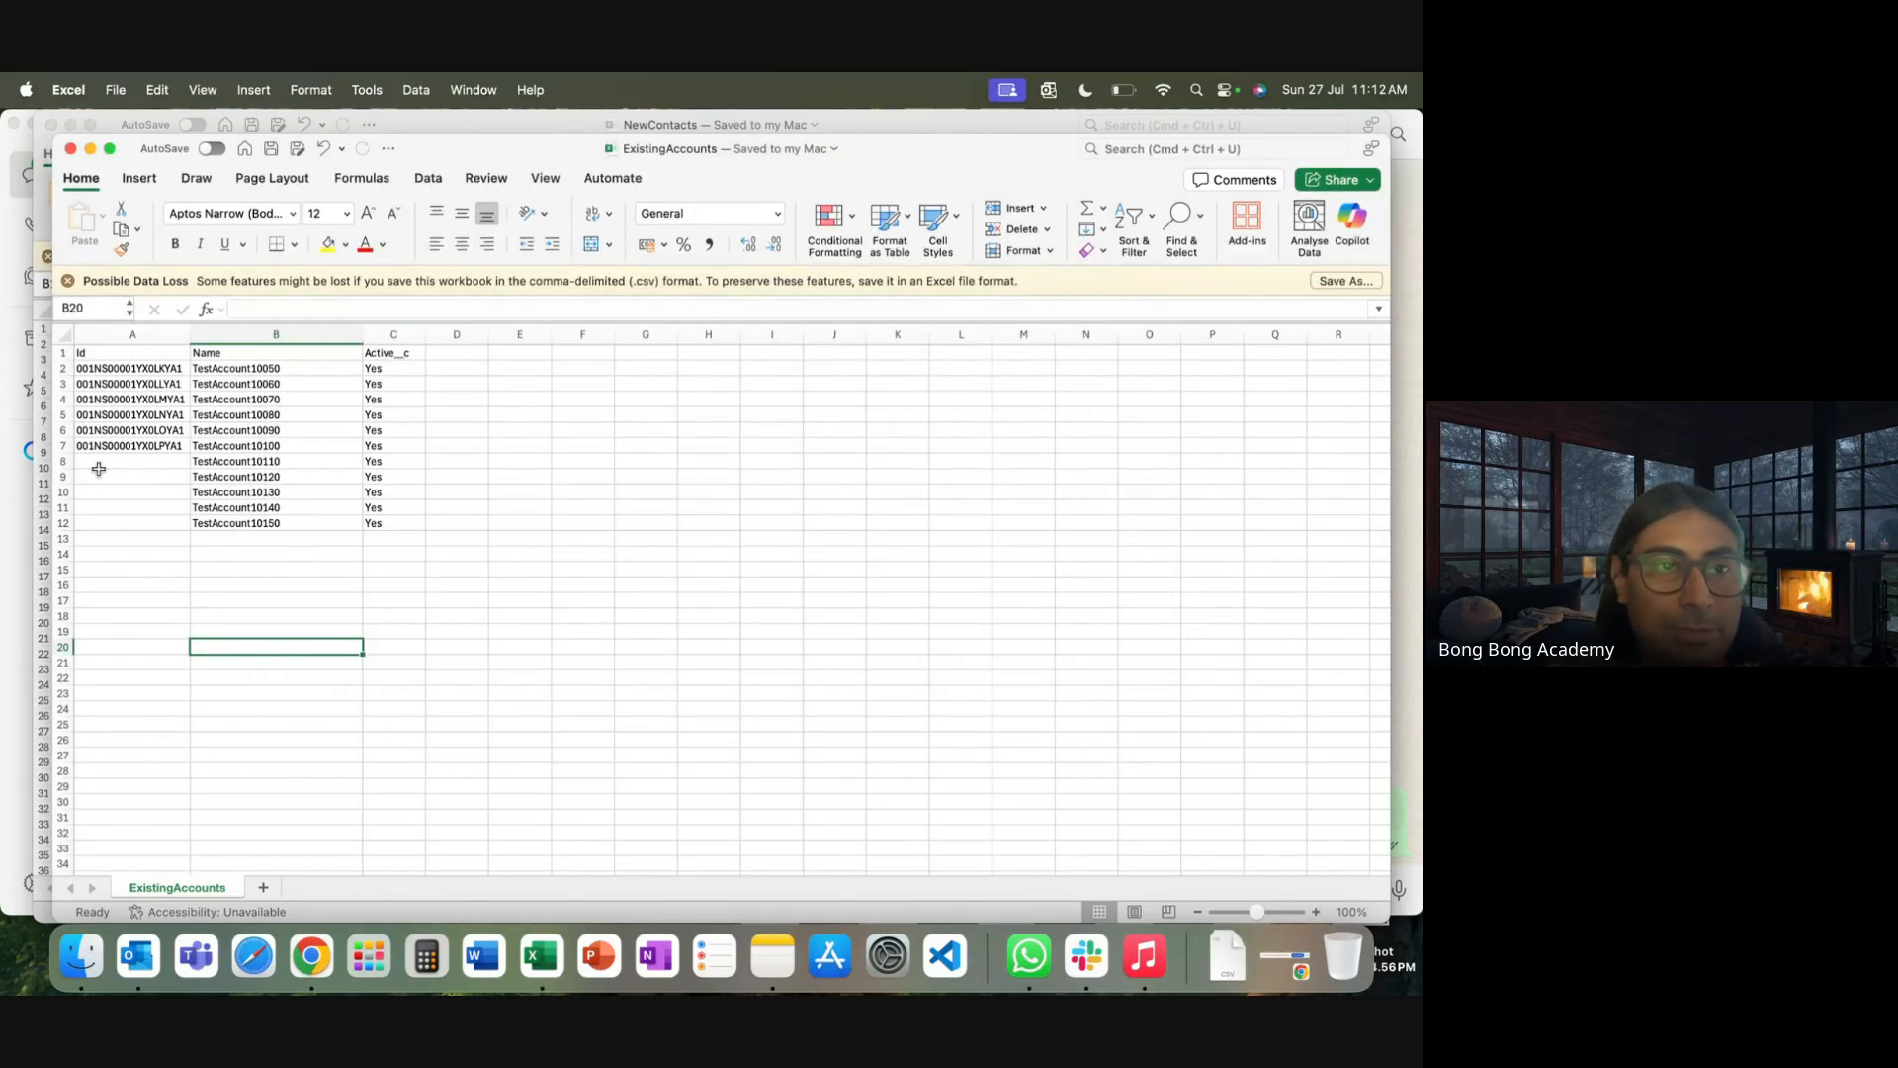
Delete rows 8–12, the five Id-less TestAccount rows, from the ExistingAccounts sheet
drag(62, 550, 66, 614)
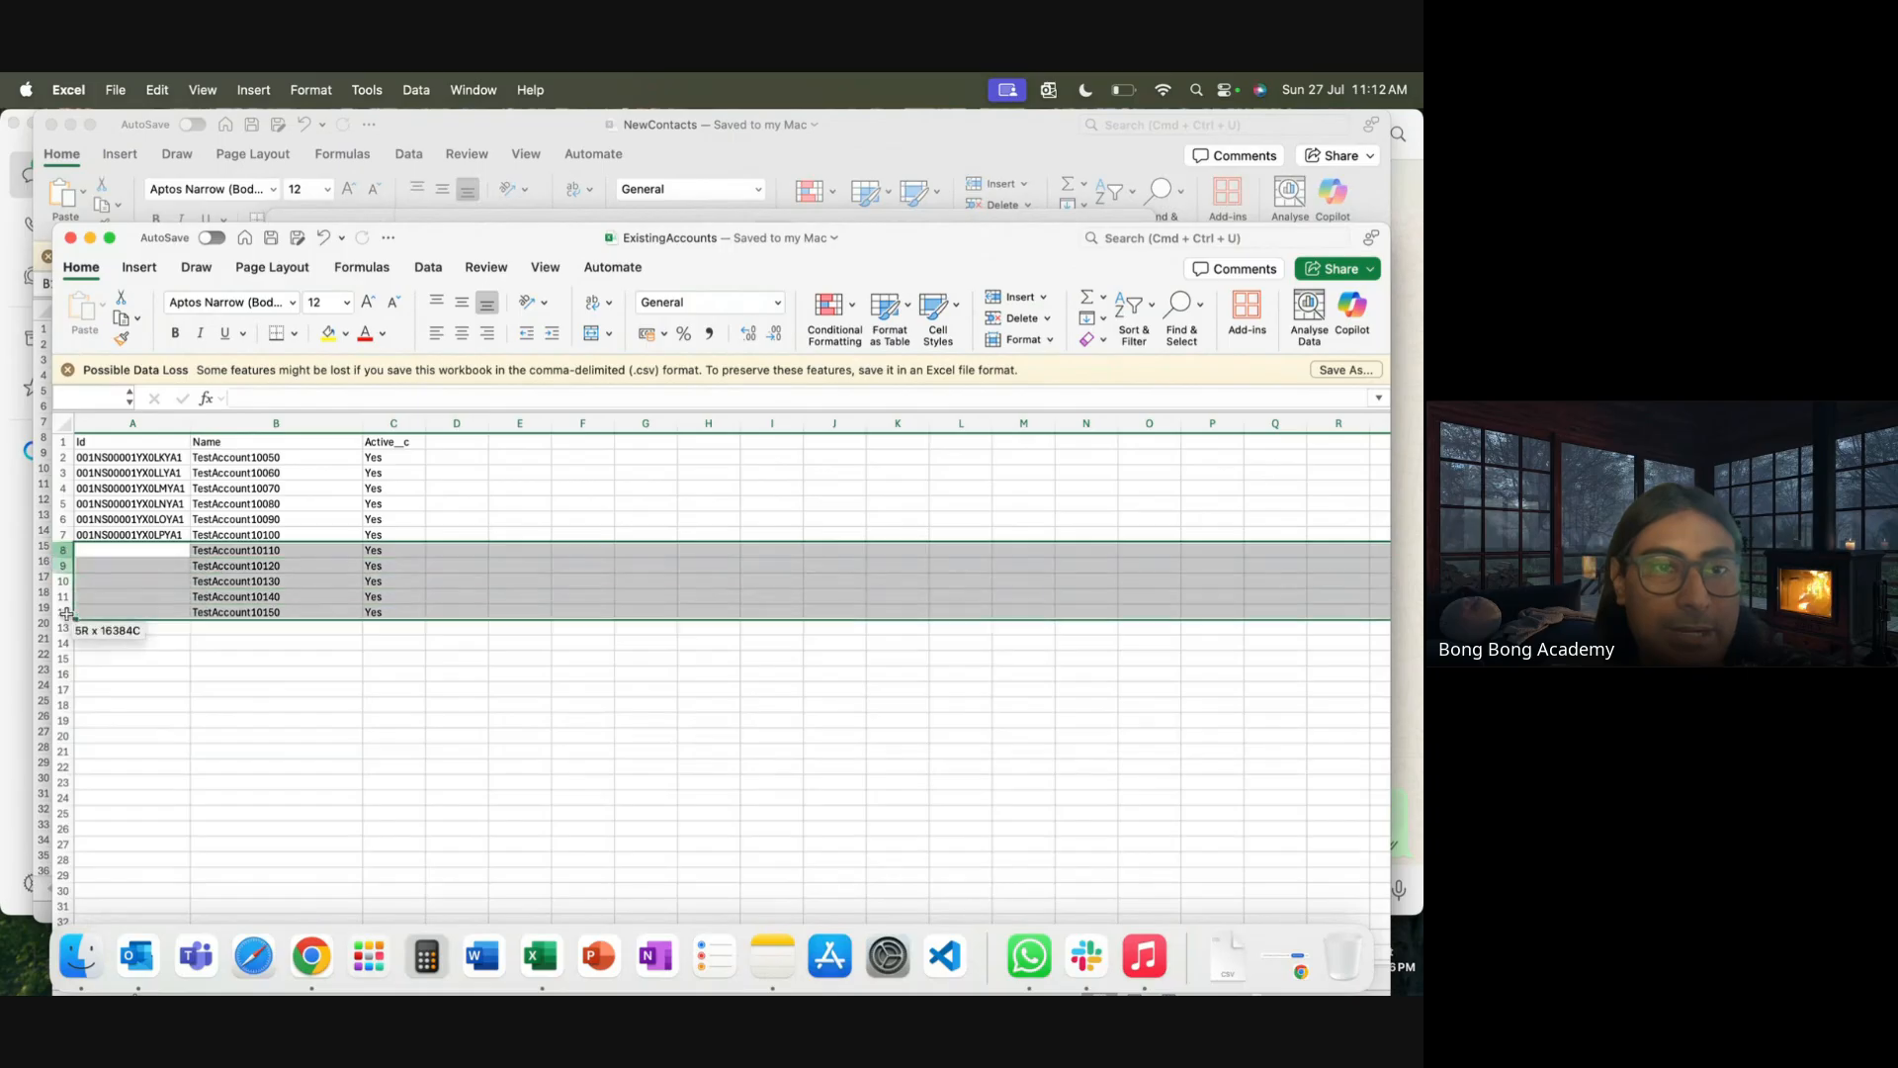
right_click(65, 617)
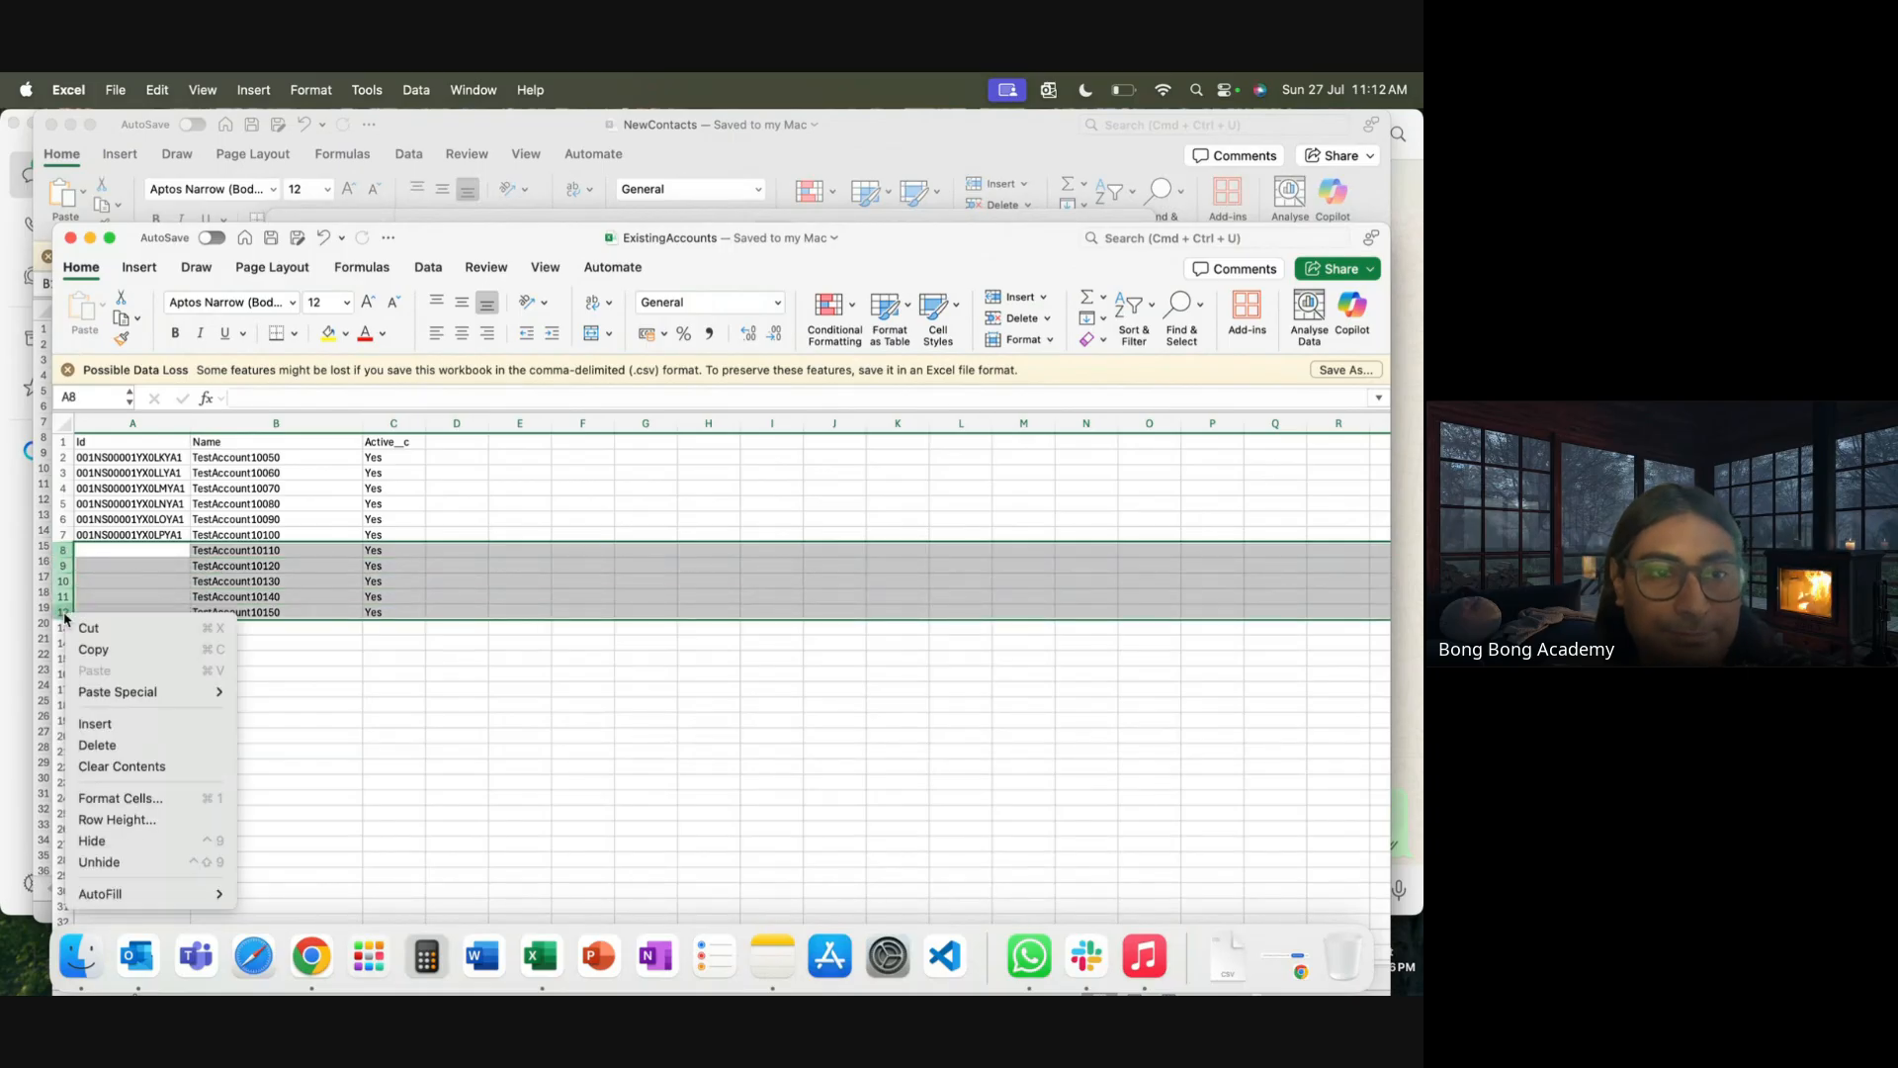
click(129, 747)
click(584, 673)
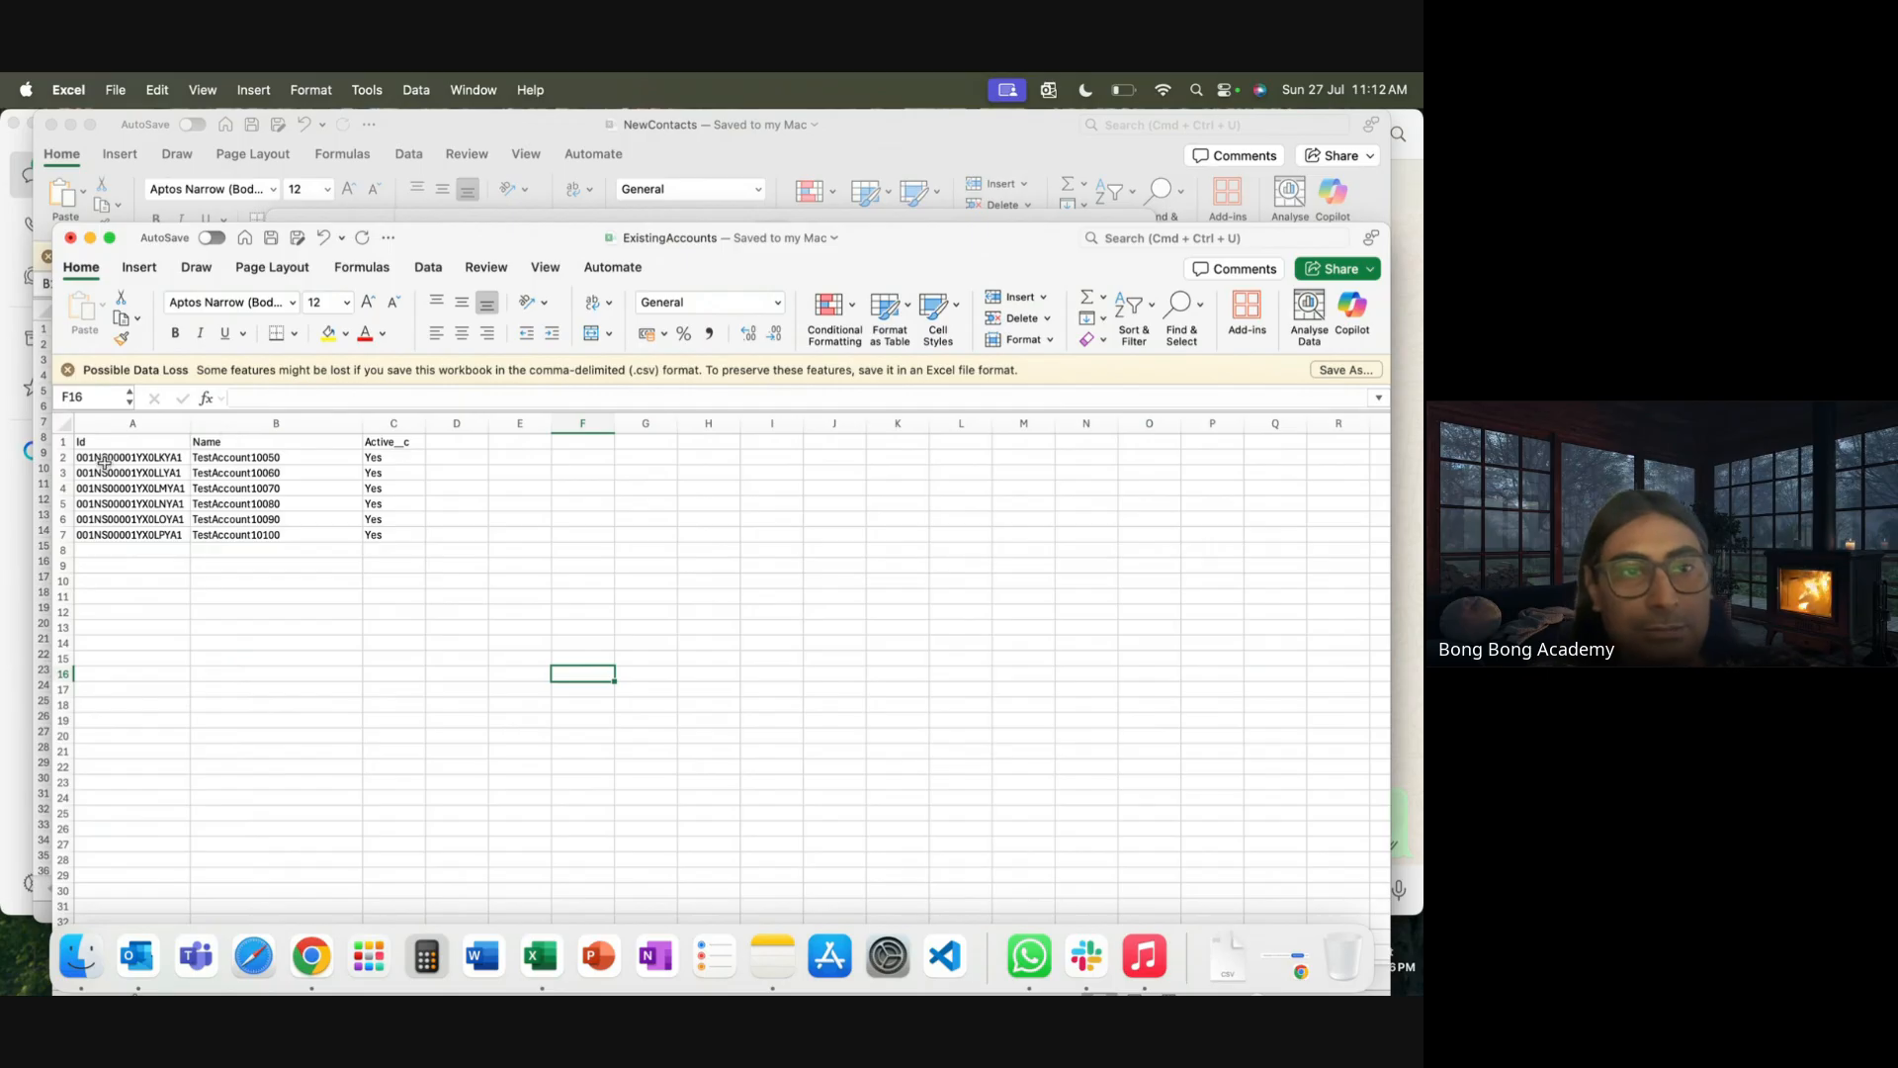
click(311, 955)
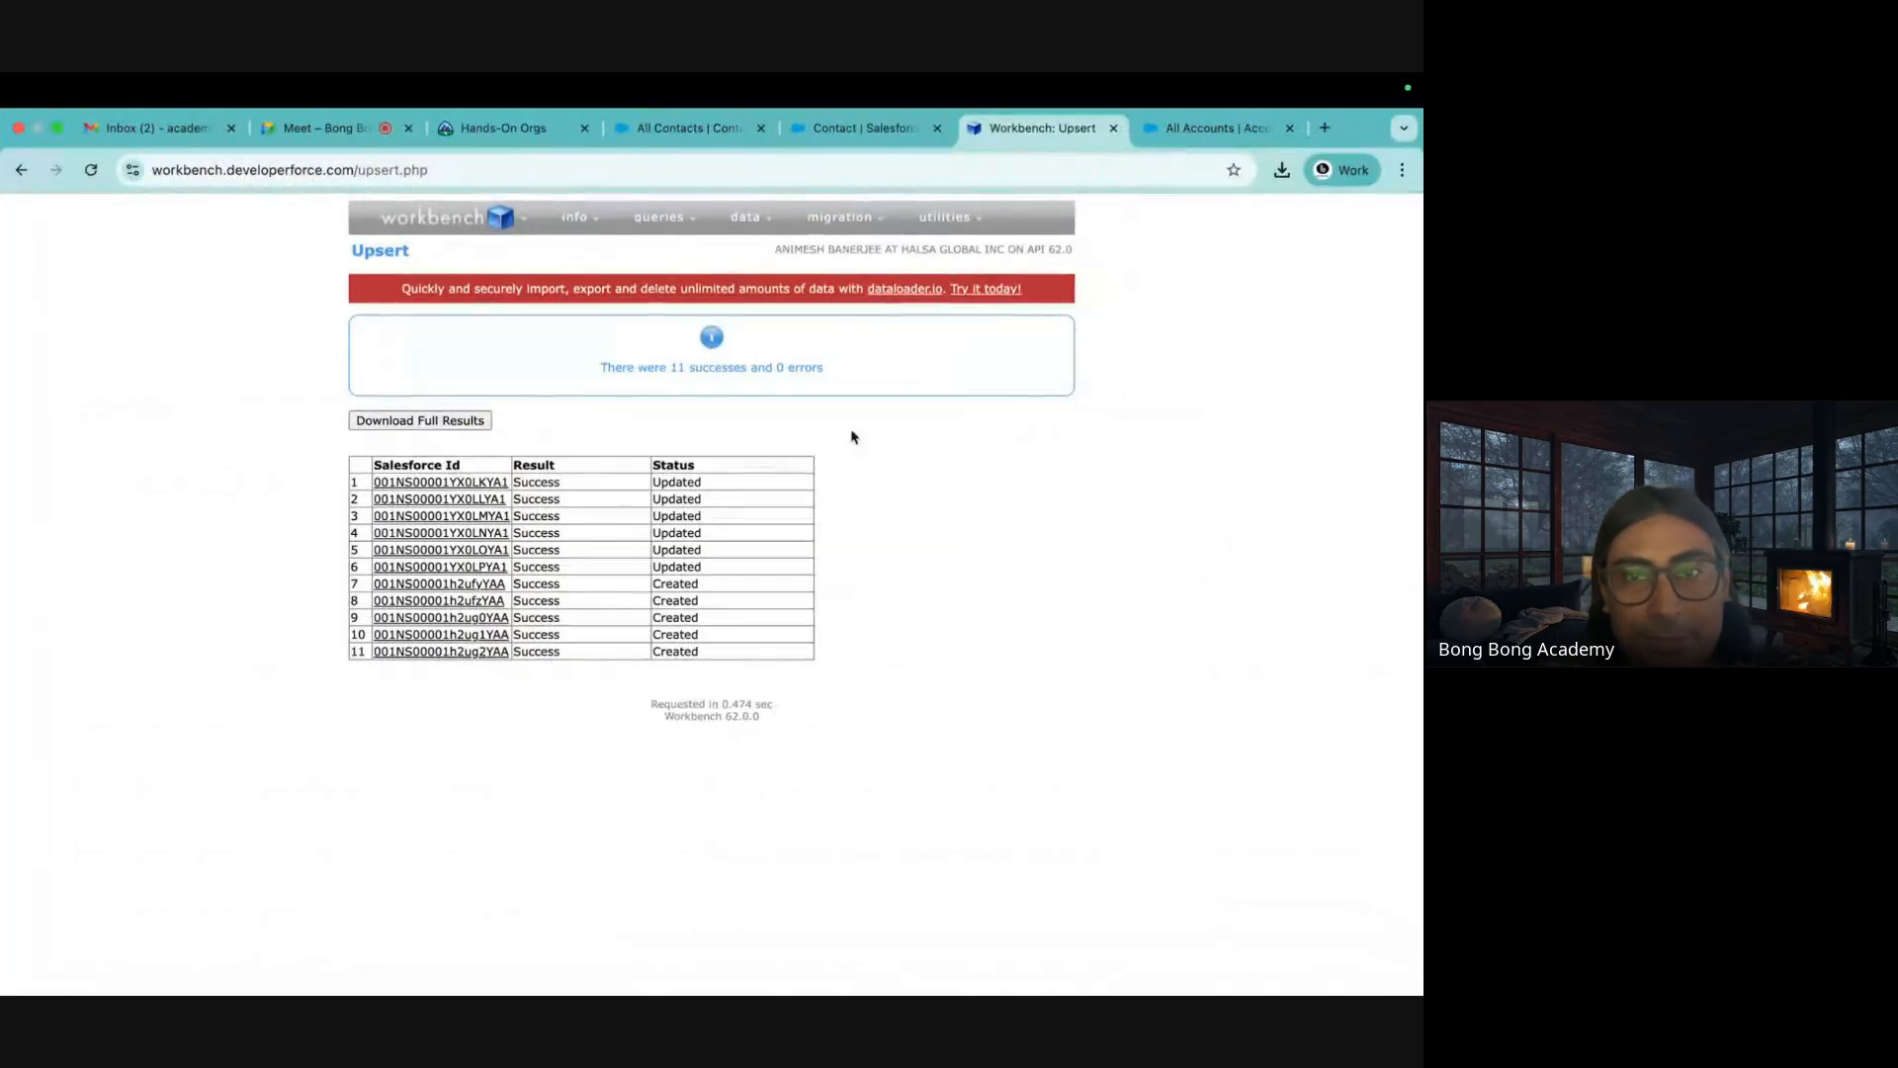
Run a Workbench Delete from DeleteAccounts.csv, mapping the Id column
mouse_move(742, 208)
click(728, 308)
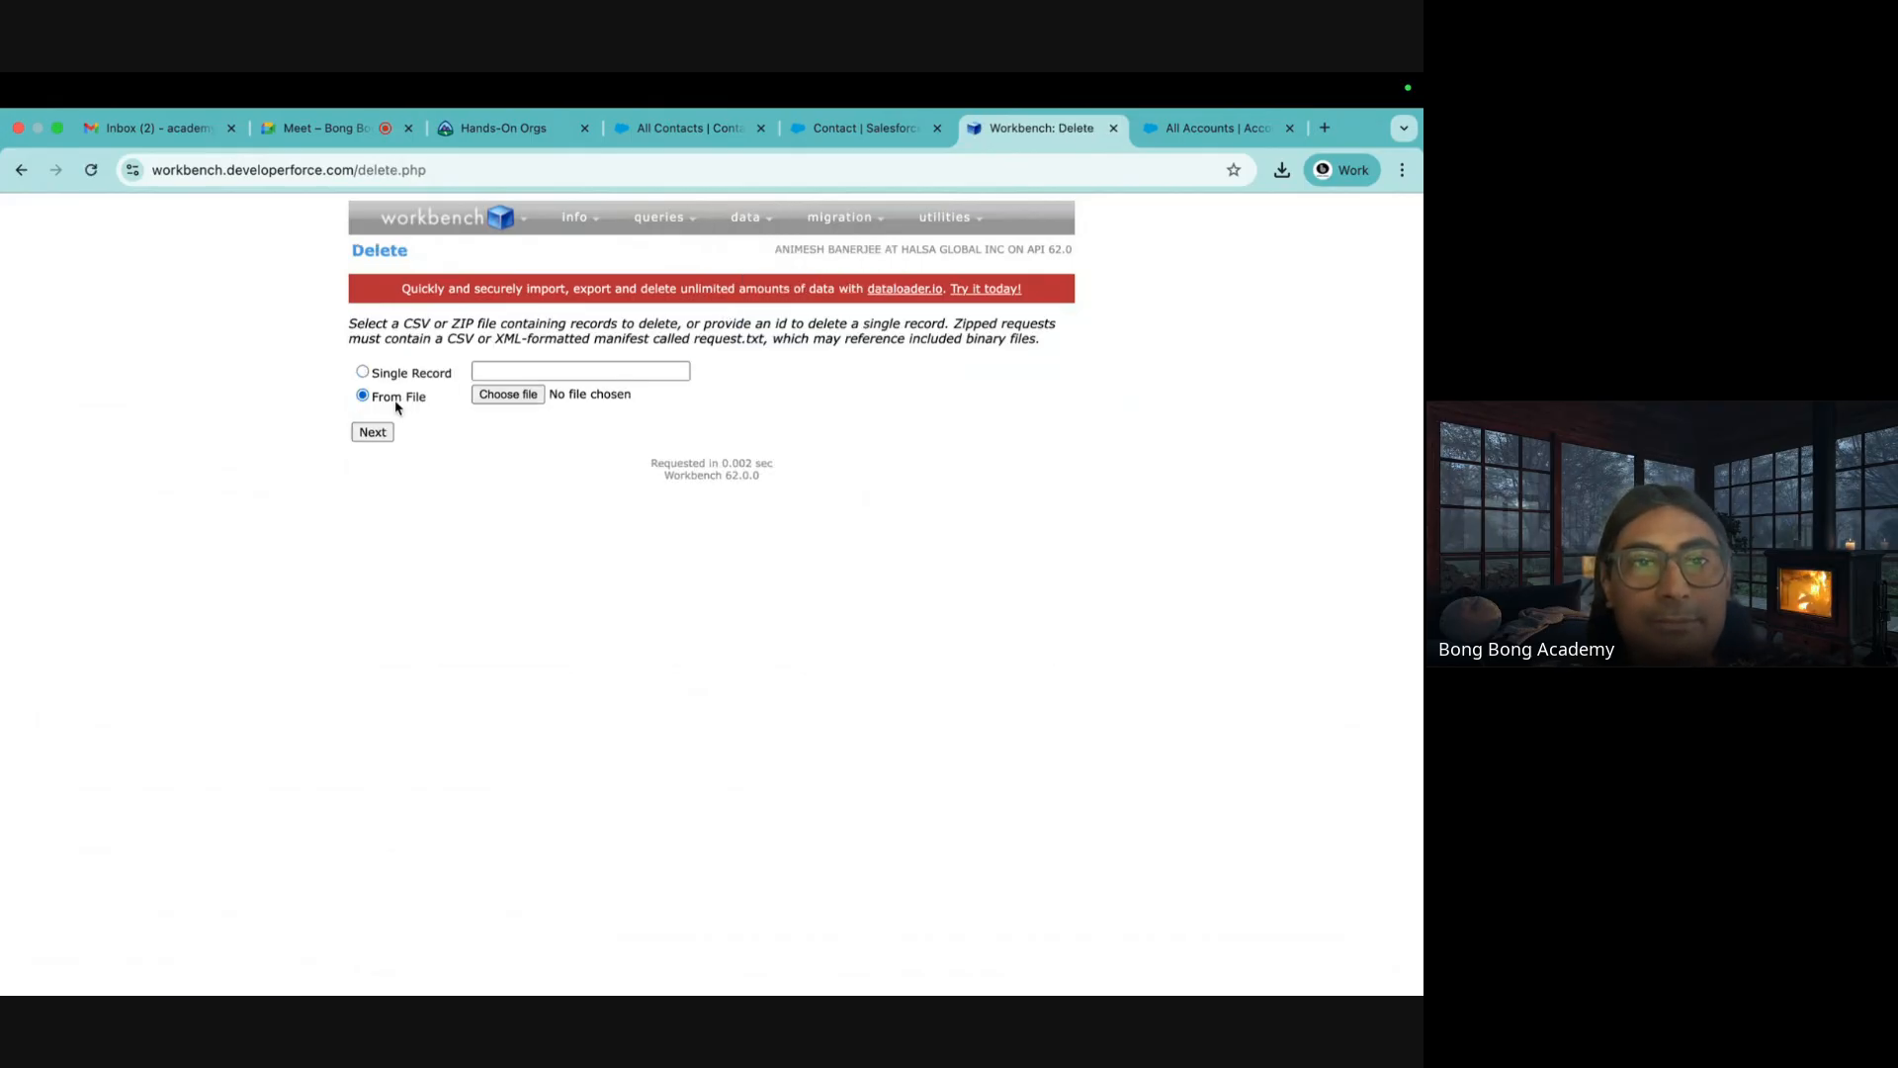
click(514, 397)
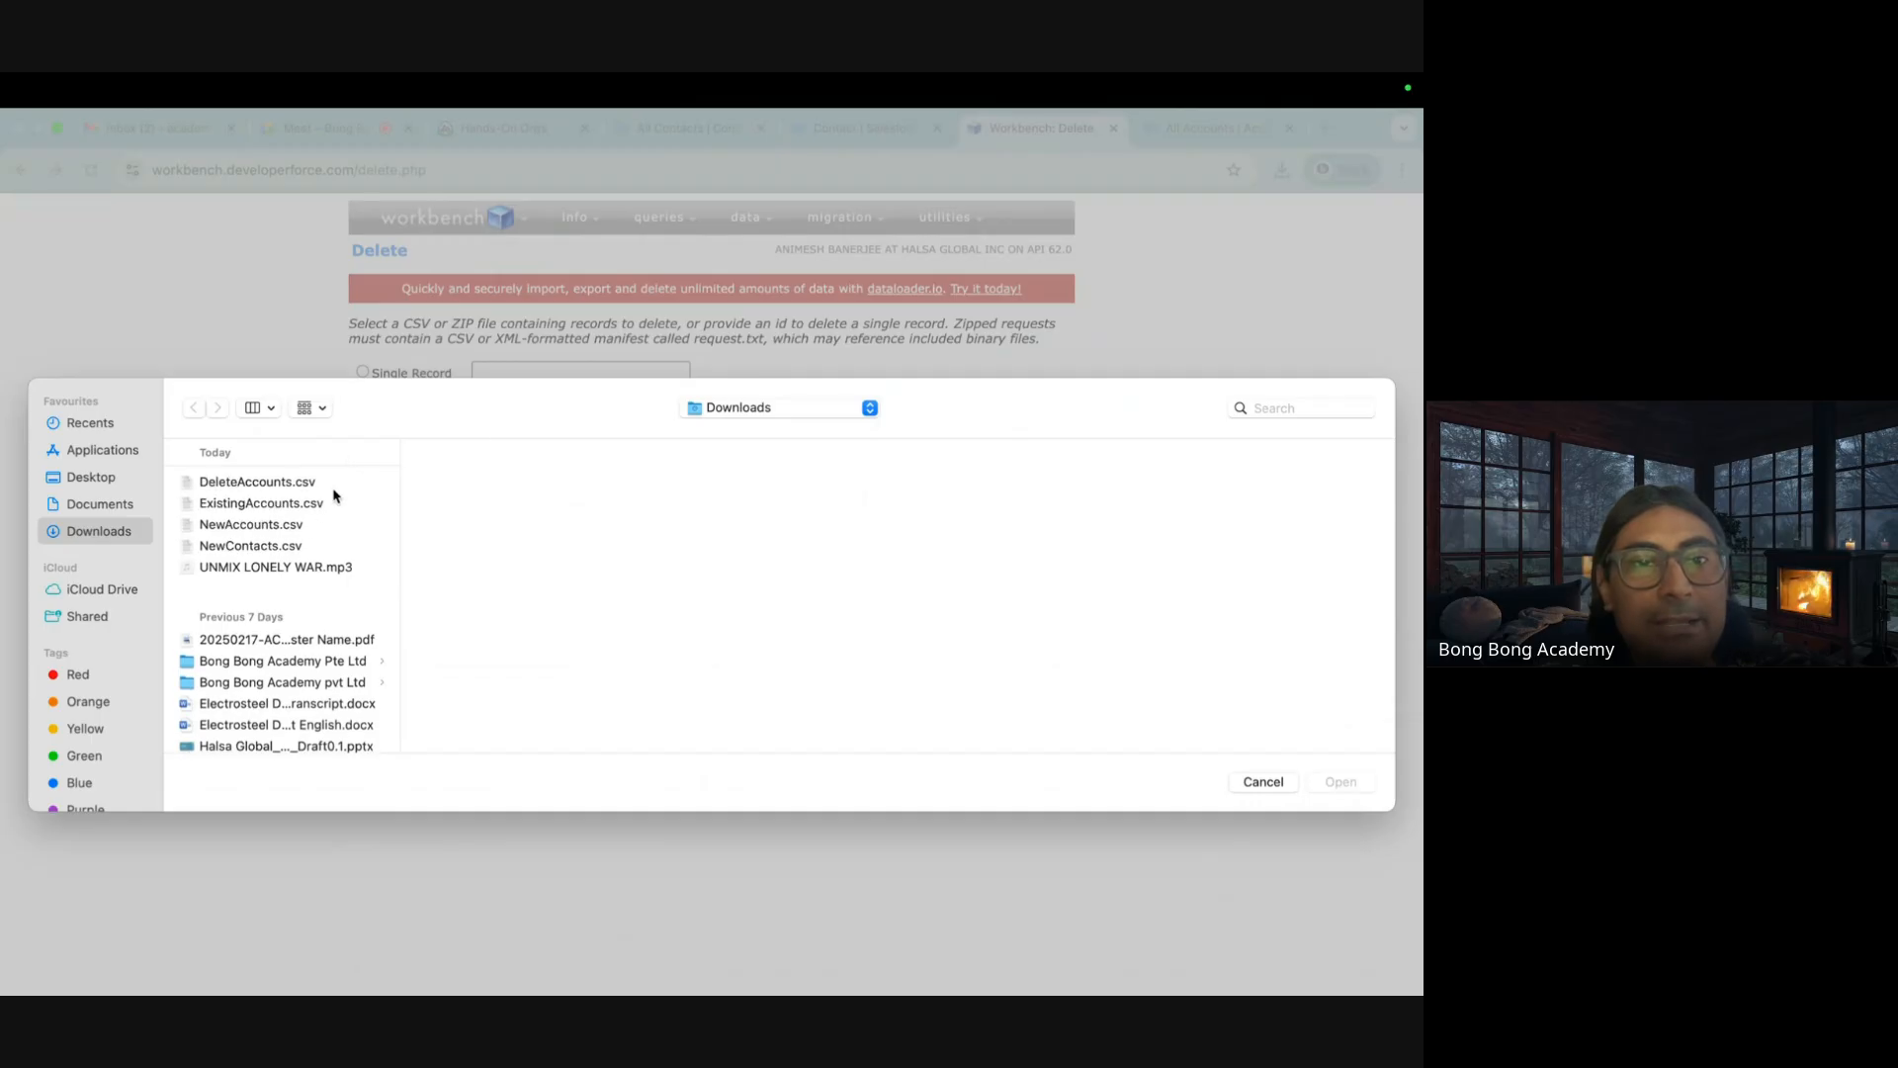
click(302, 484)
click(1328, 788)
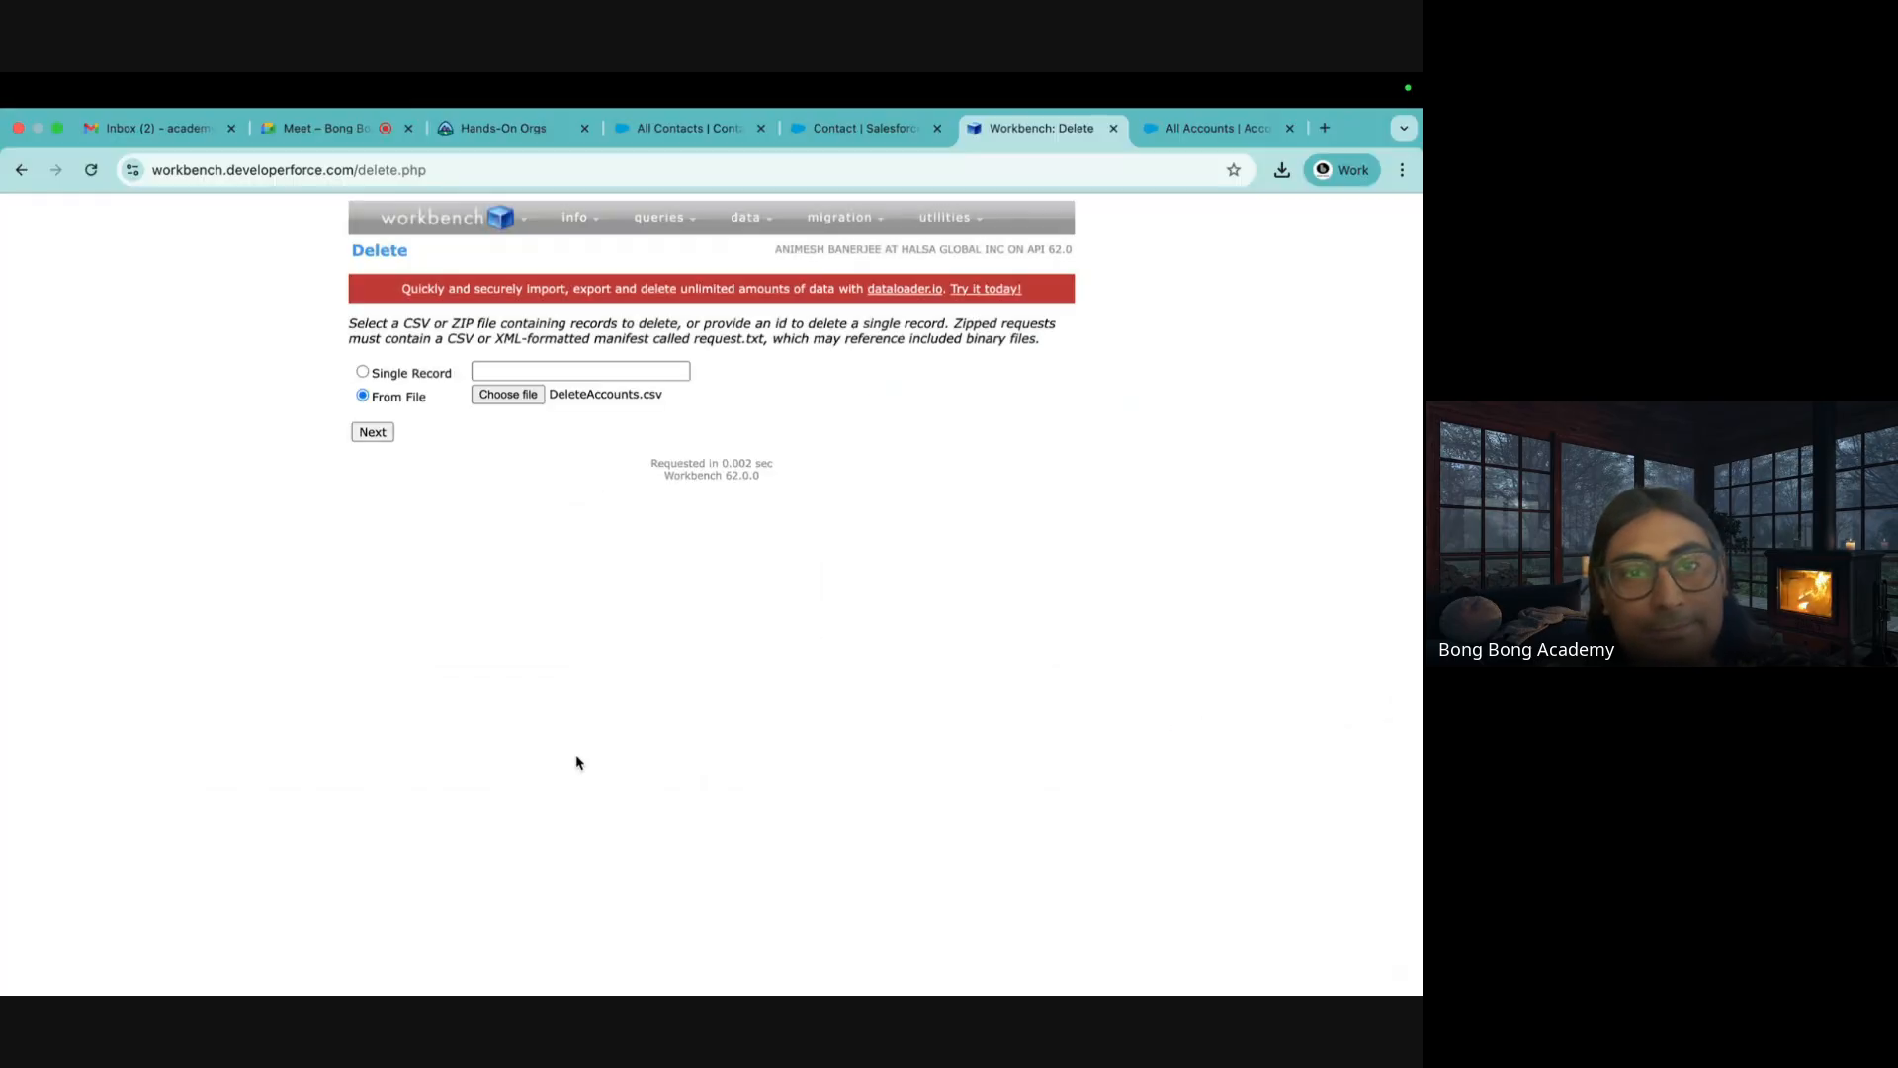
click(374, 432)
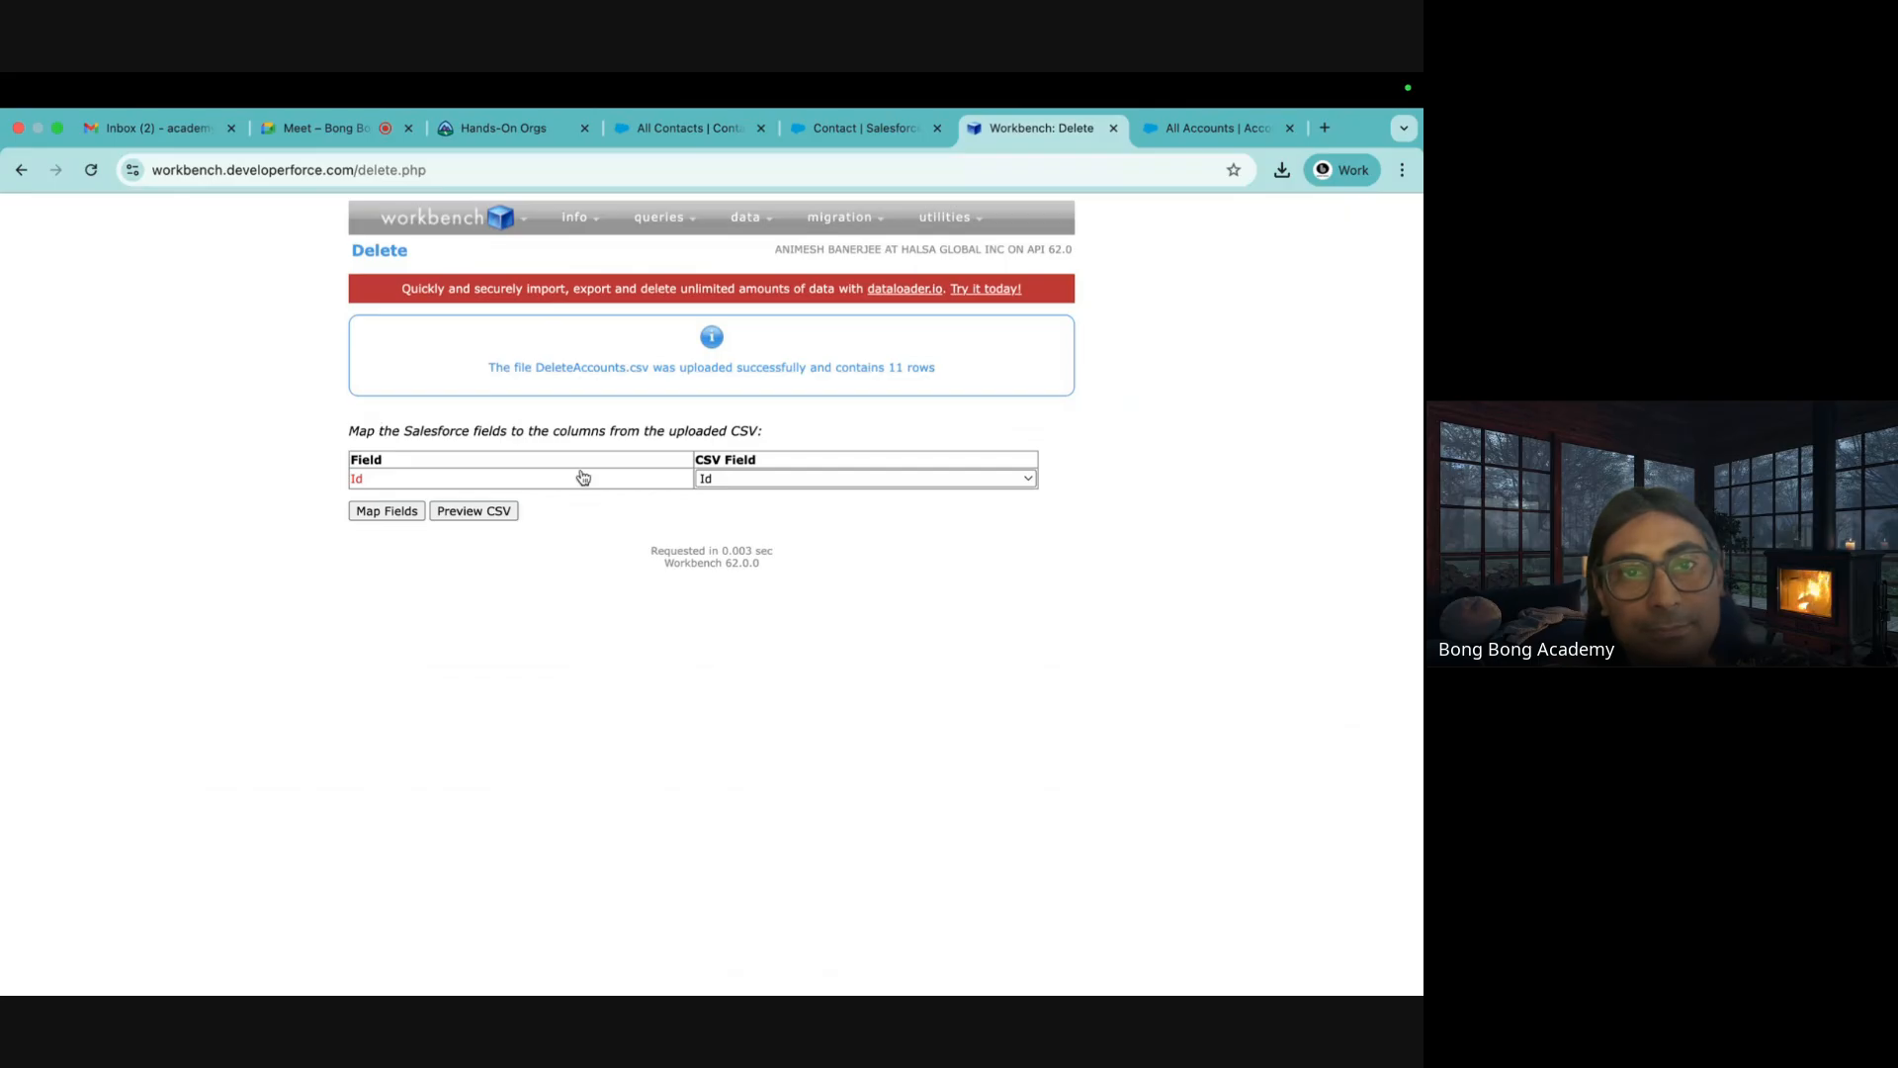
click(387, 511)
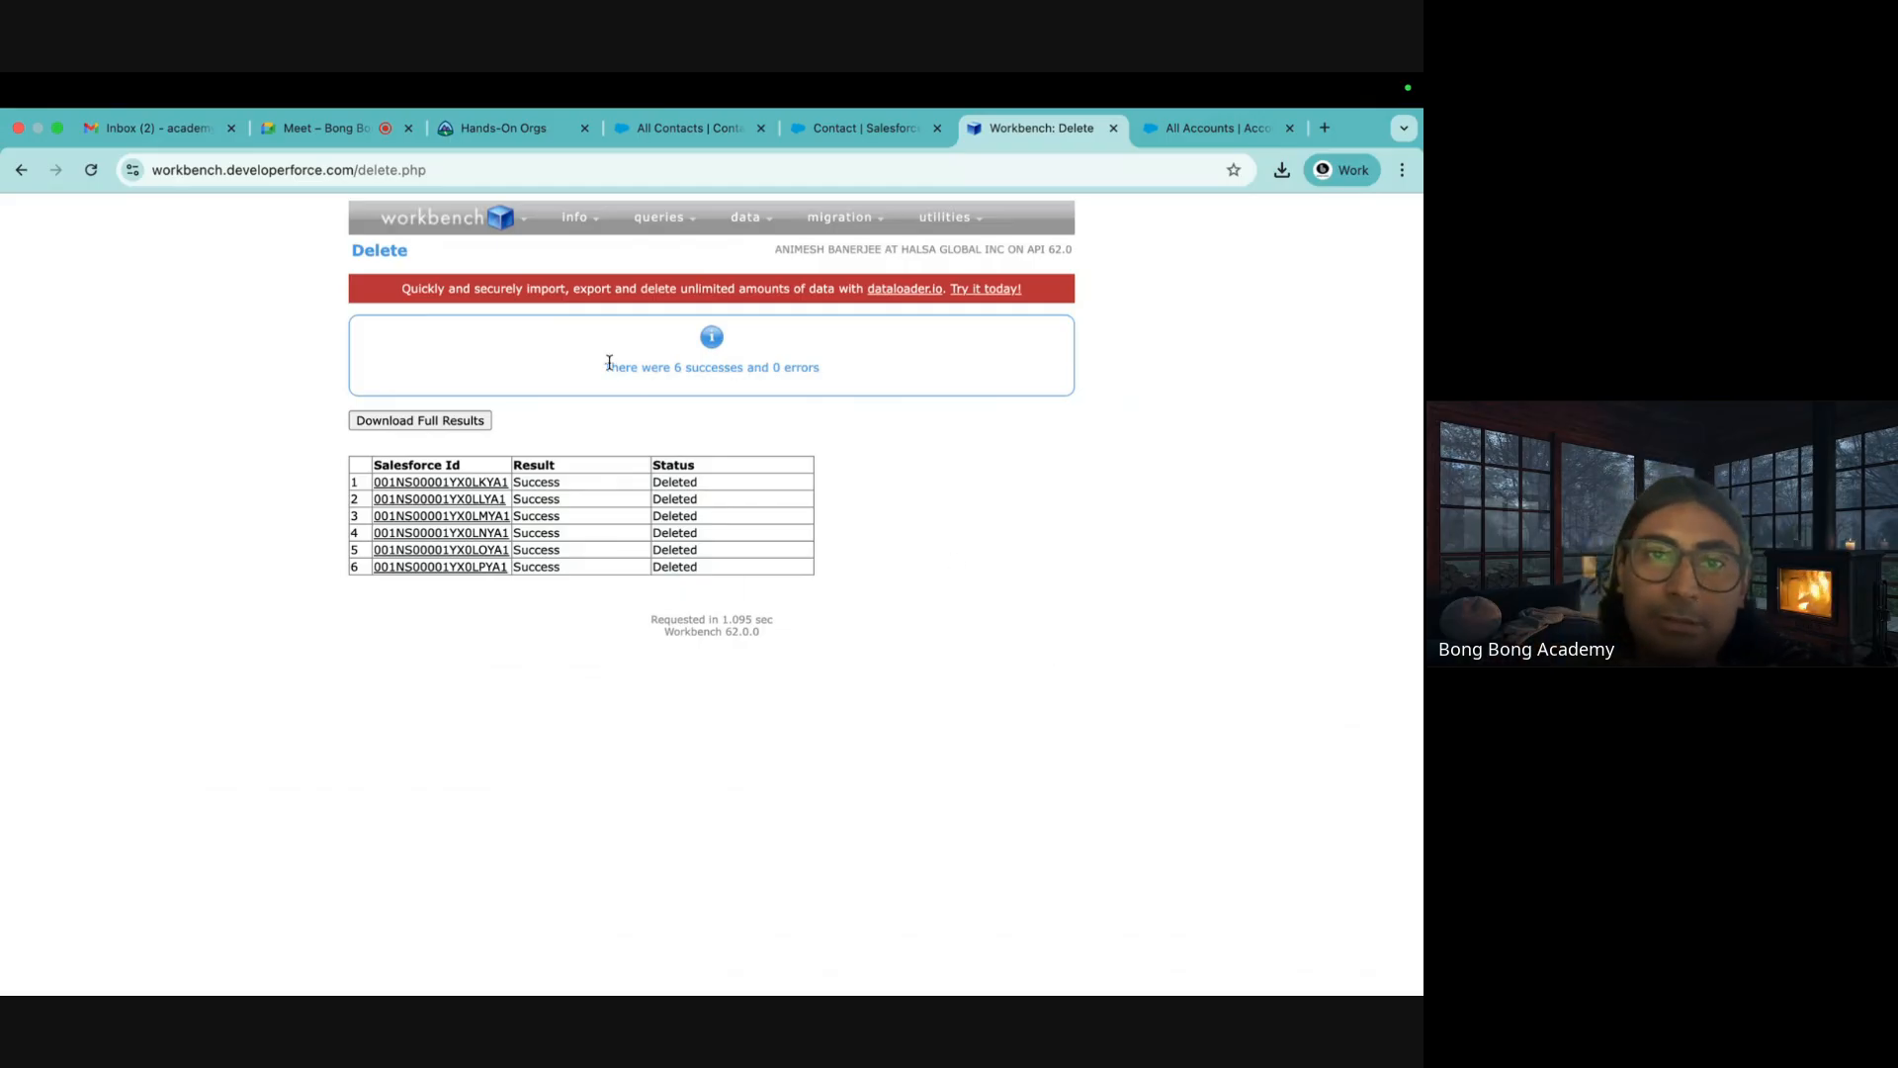
Verify the delete reported 6 successes and 0 errors, then go to the Salesforce accounts list
drag(609, 361, 876, 387)
click(872, 475)
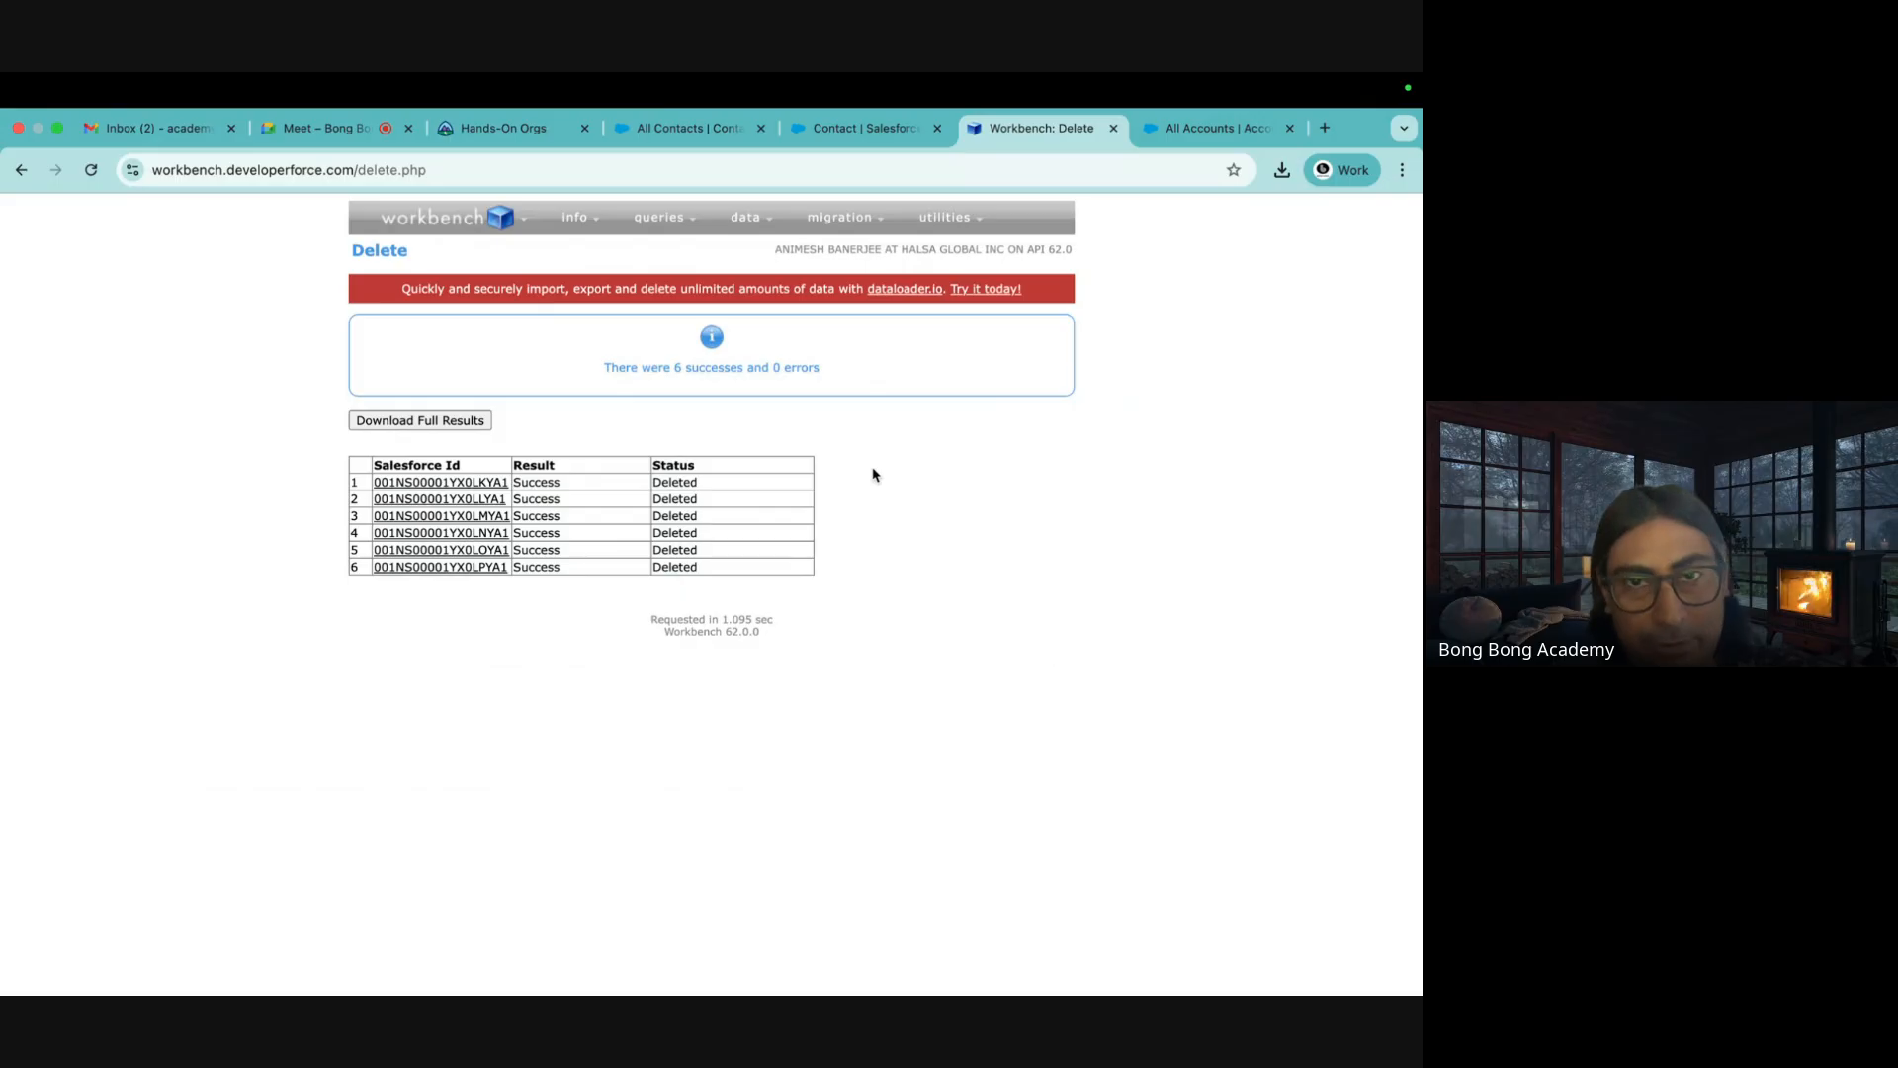
mouse_move(756, 234)
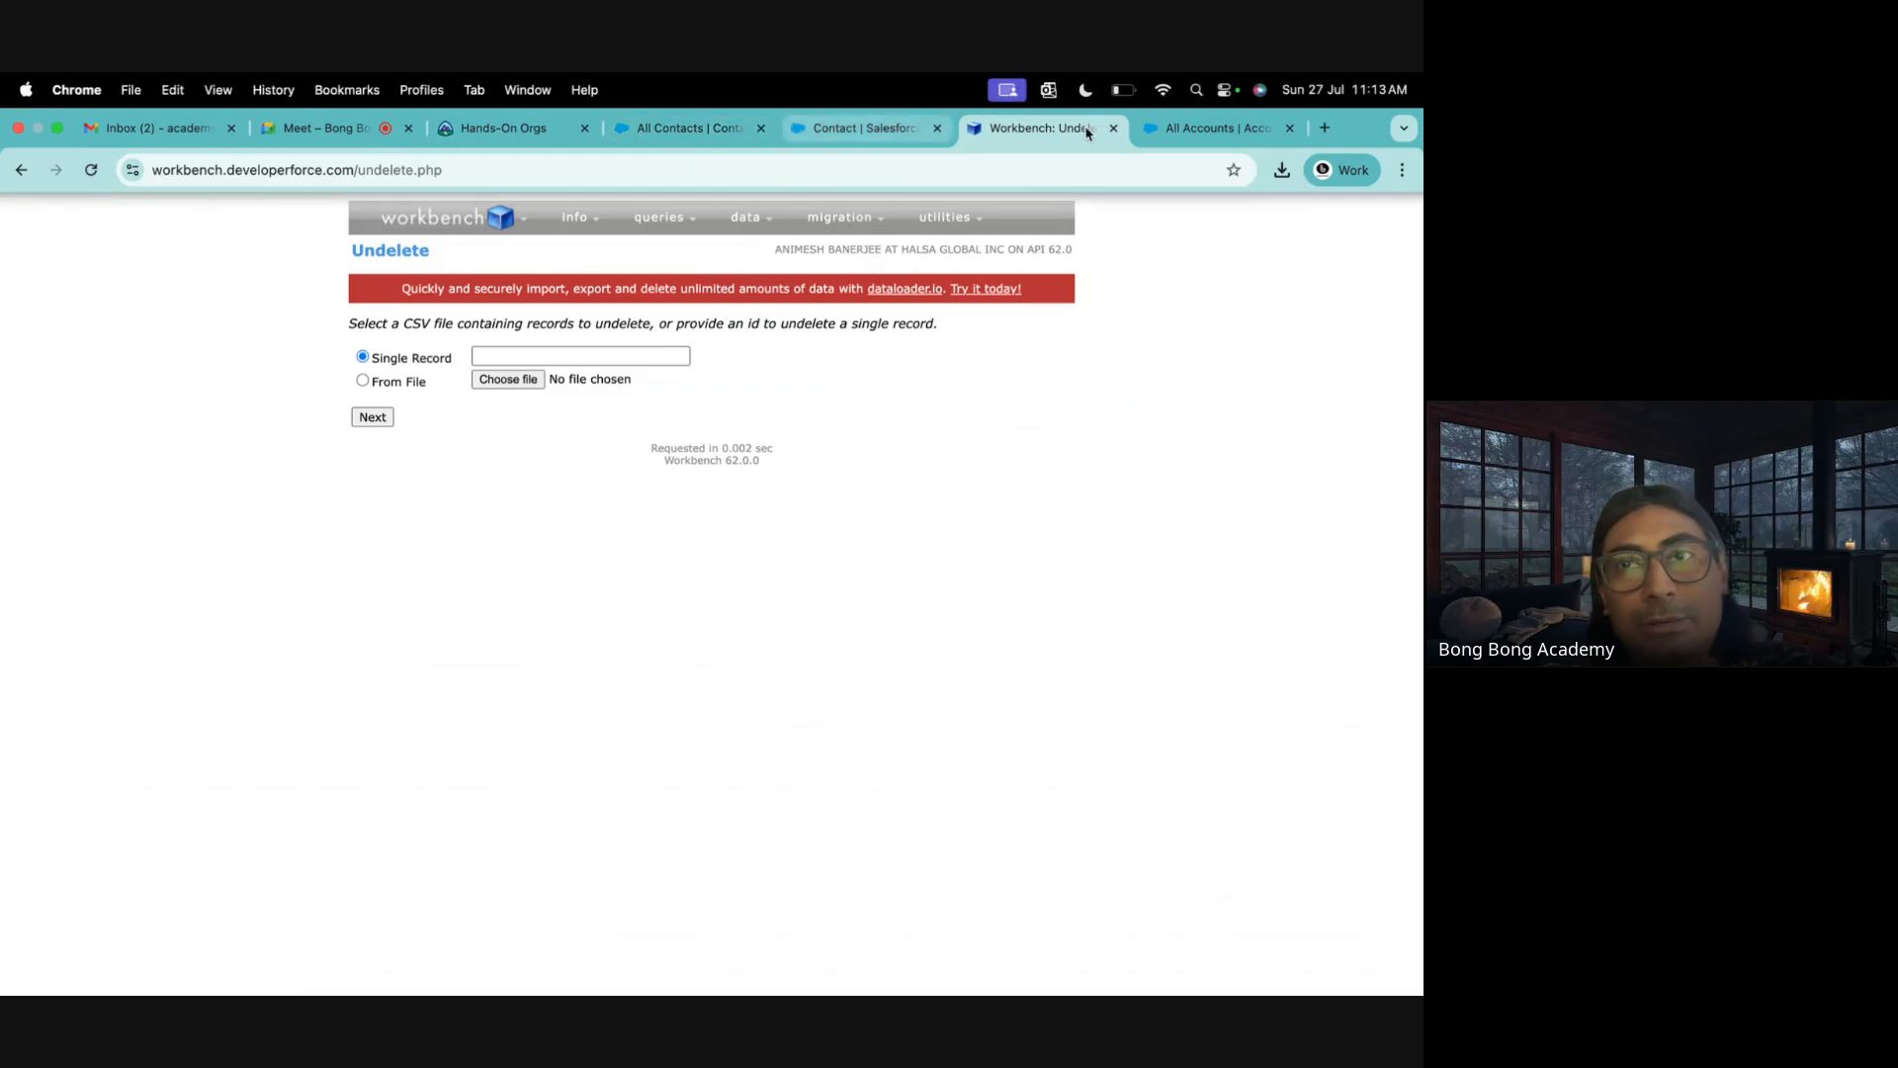
click(1214, 128)
click(190, 337)
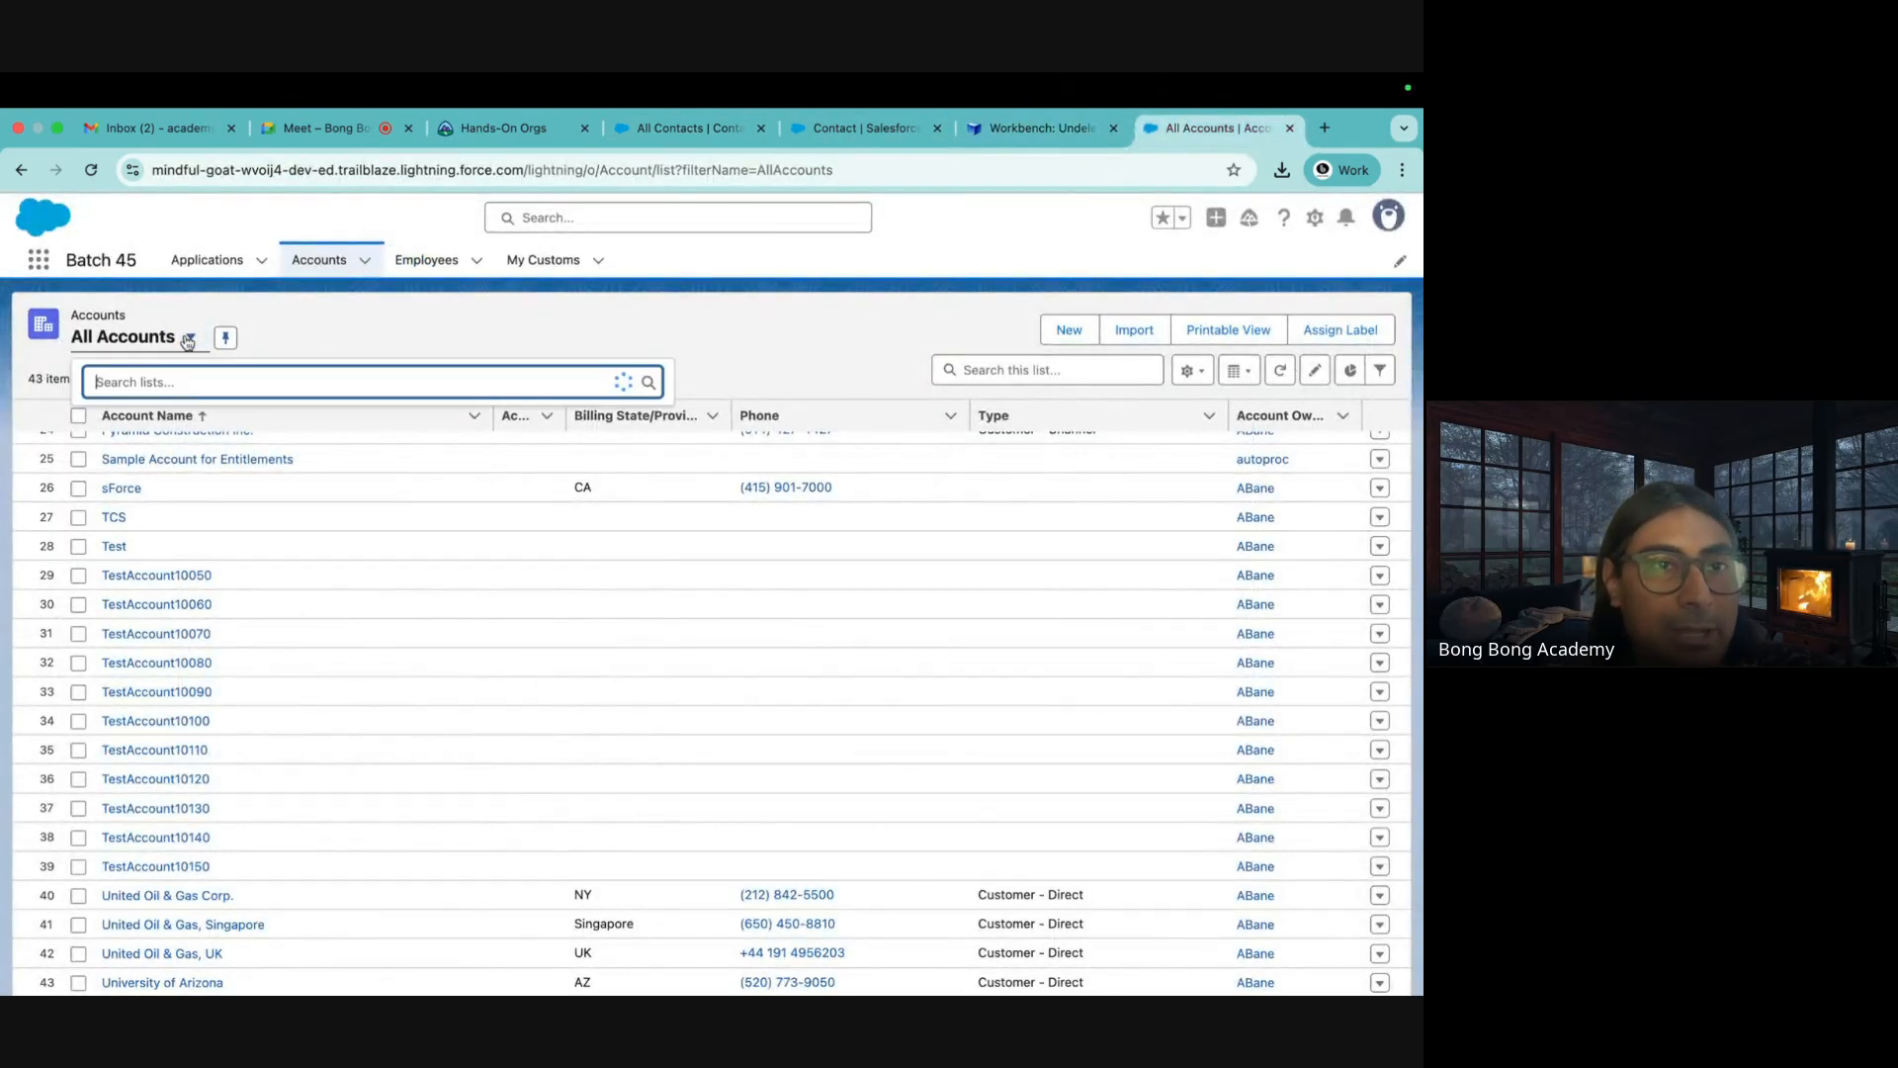
Refresh All Accounts to confirm 37 accounts remain, then set Workbench's Undelete to use a file
click(135, 491)
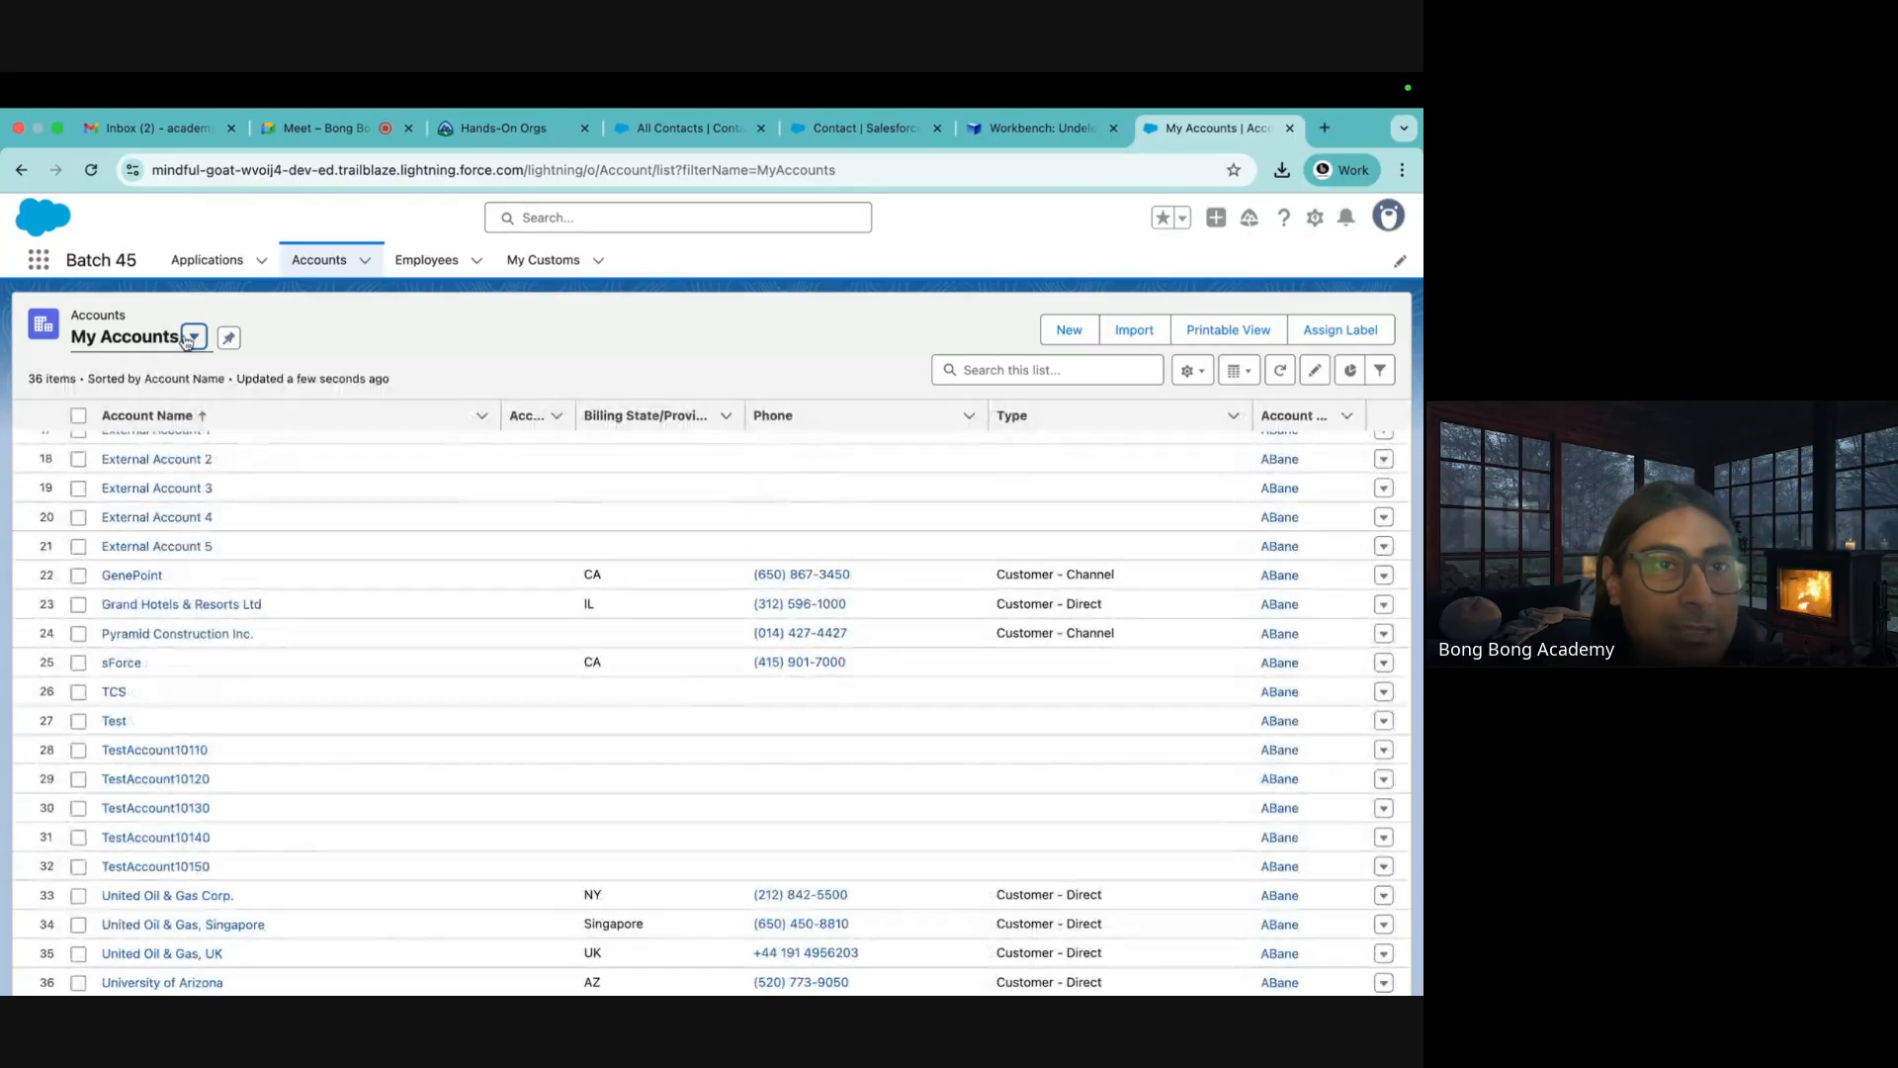
click(194, 337)
click(159, 457)
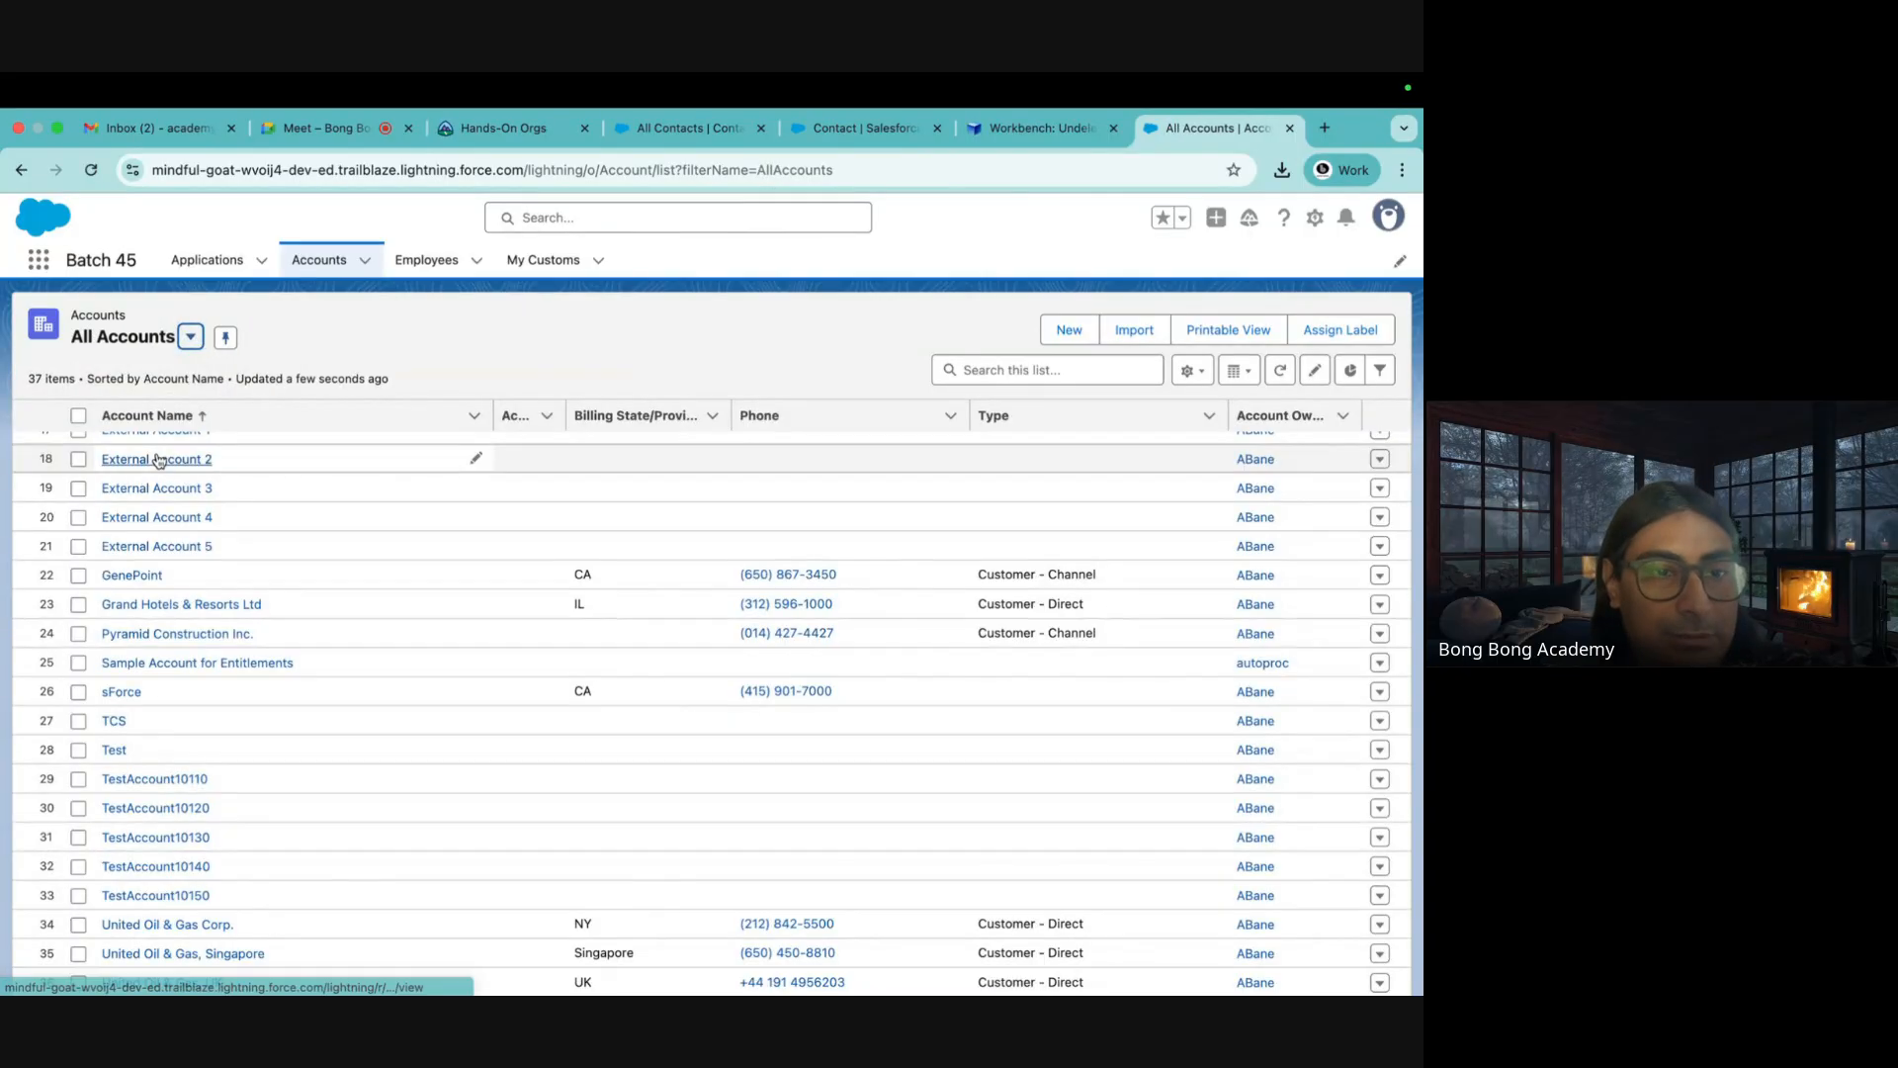
scroll(203, 769, down, 1)
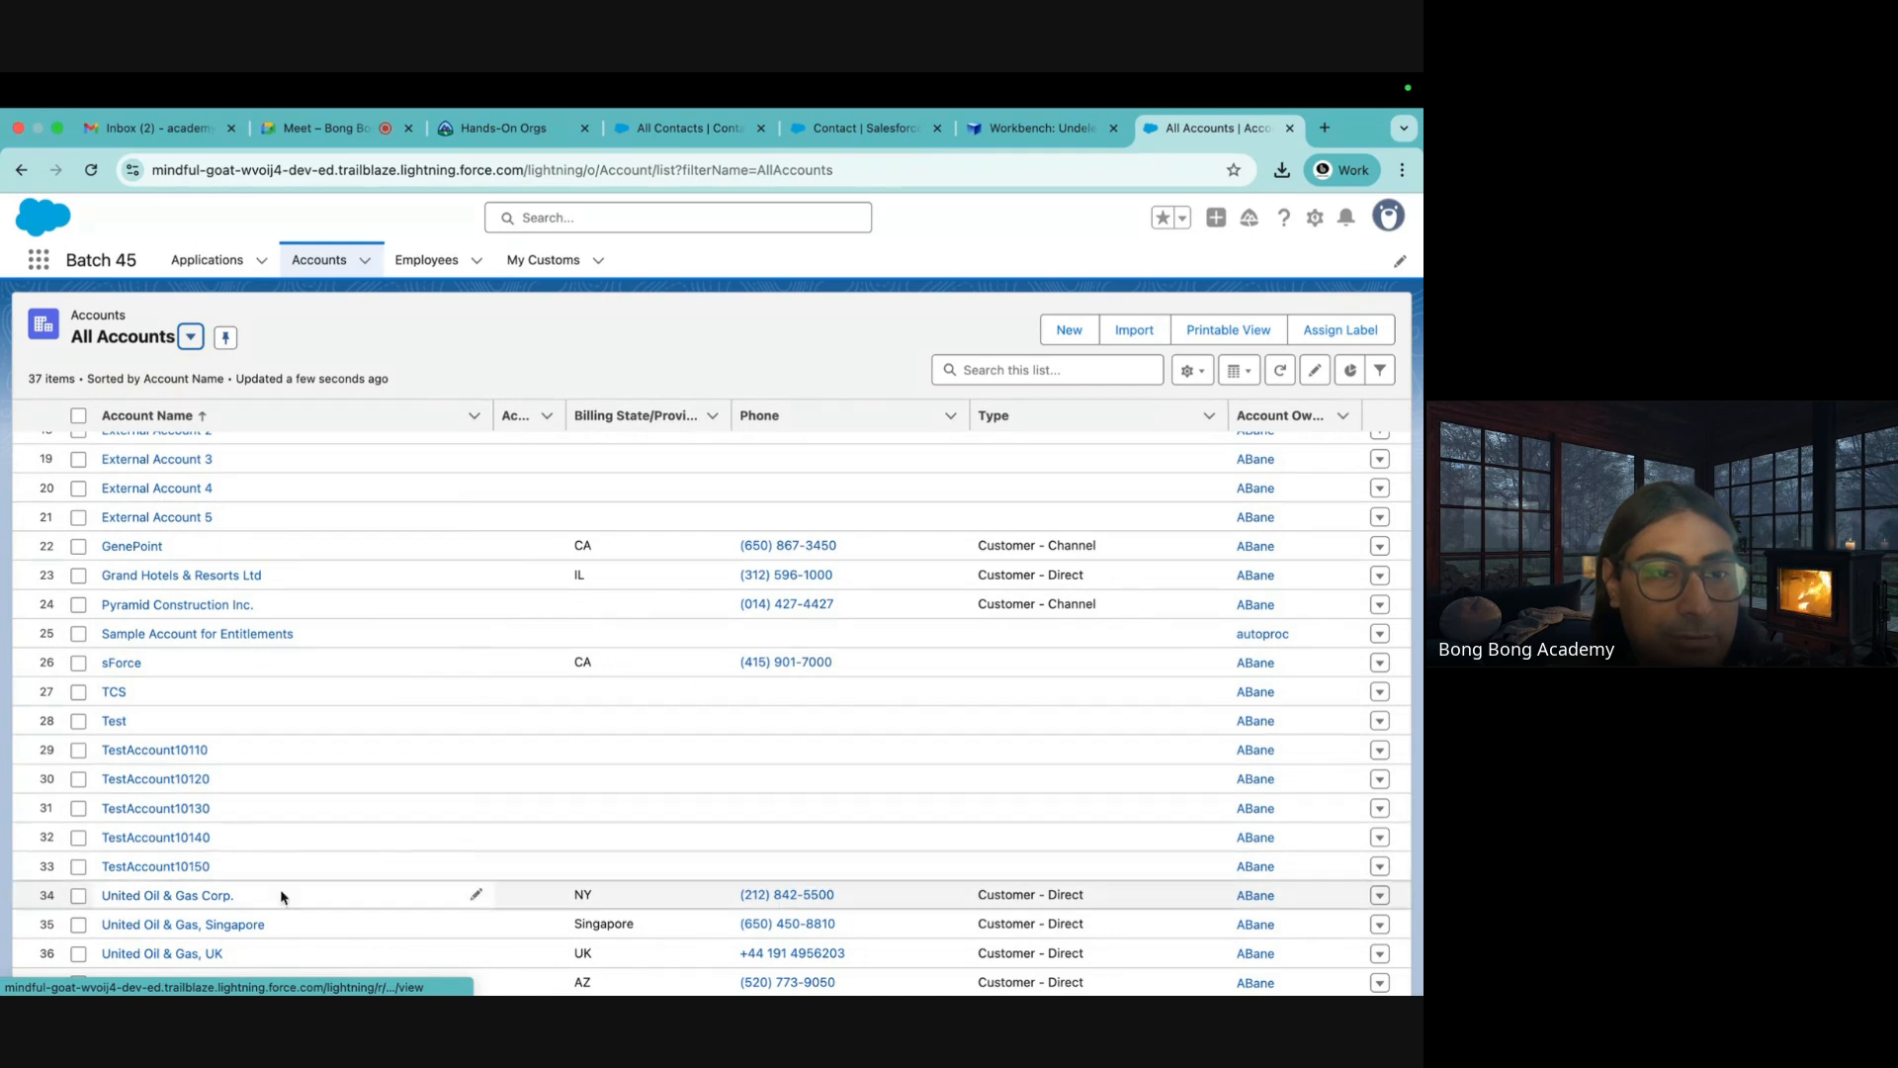
click(1031, 138)
click(406, 381)
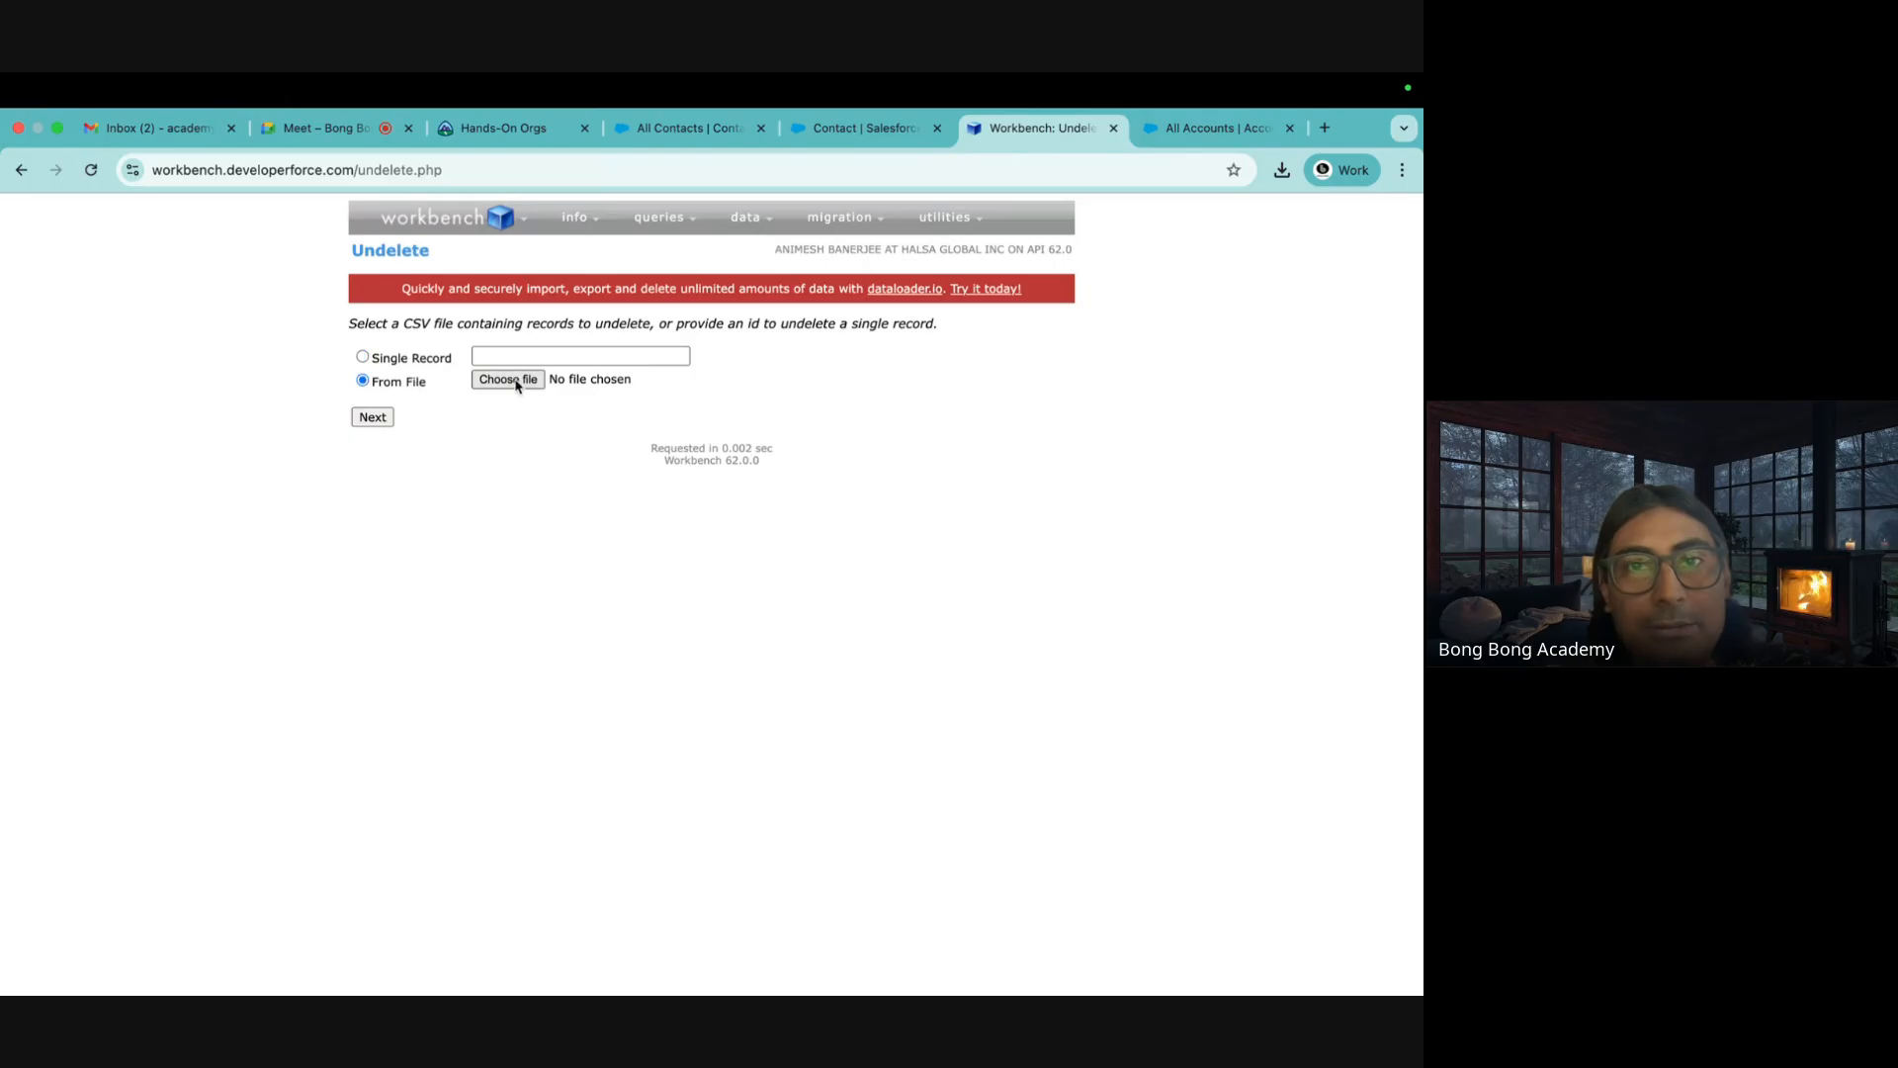
Undelete the six accounts in DeleteAccounts.csv using the Id mapping, getting 6 successes and 0 errors
click(508, 380)
click(303, 484)
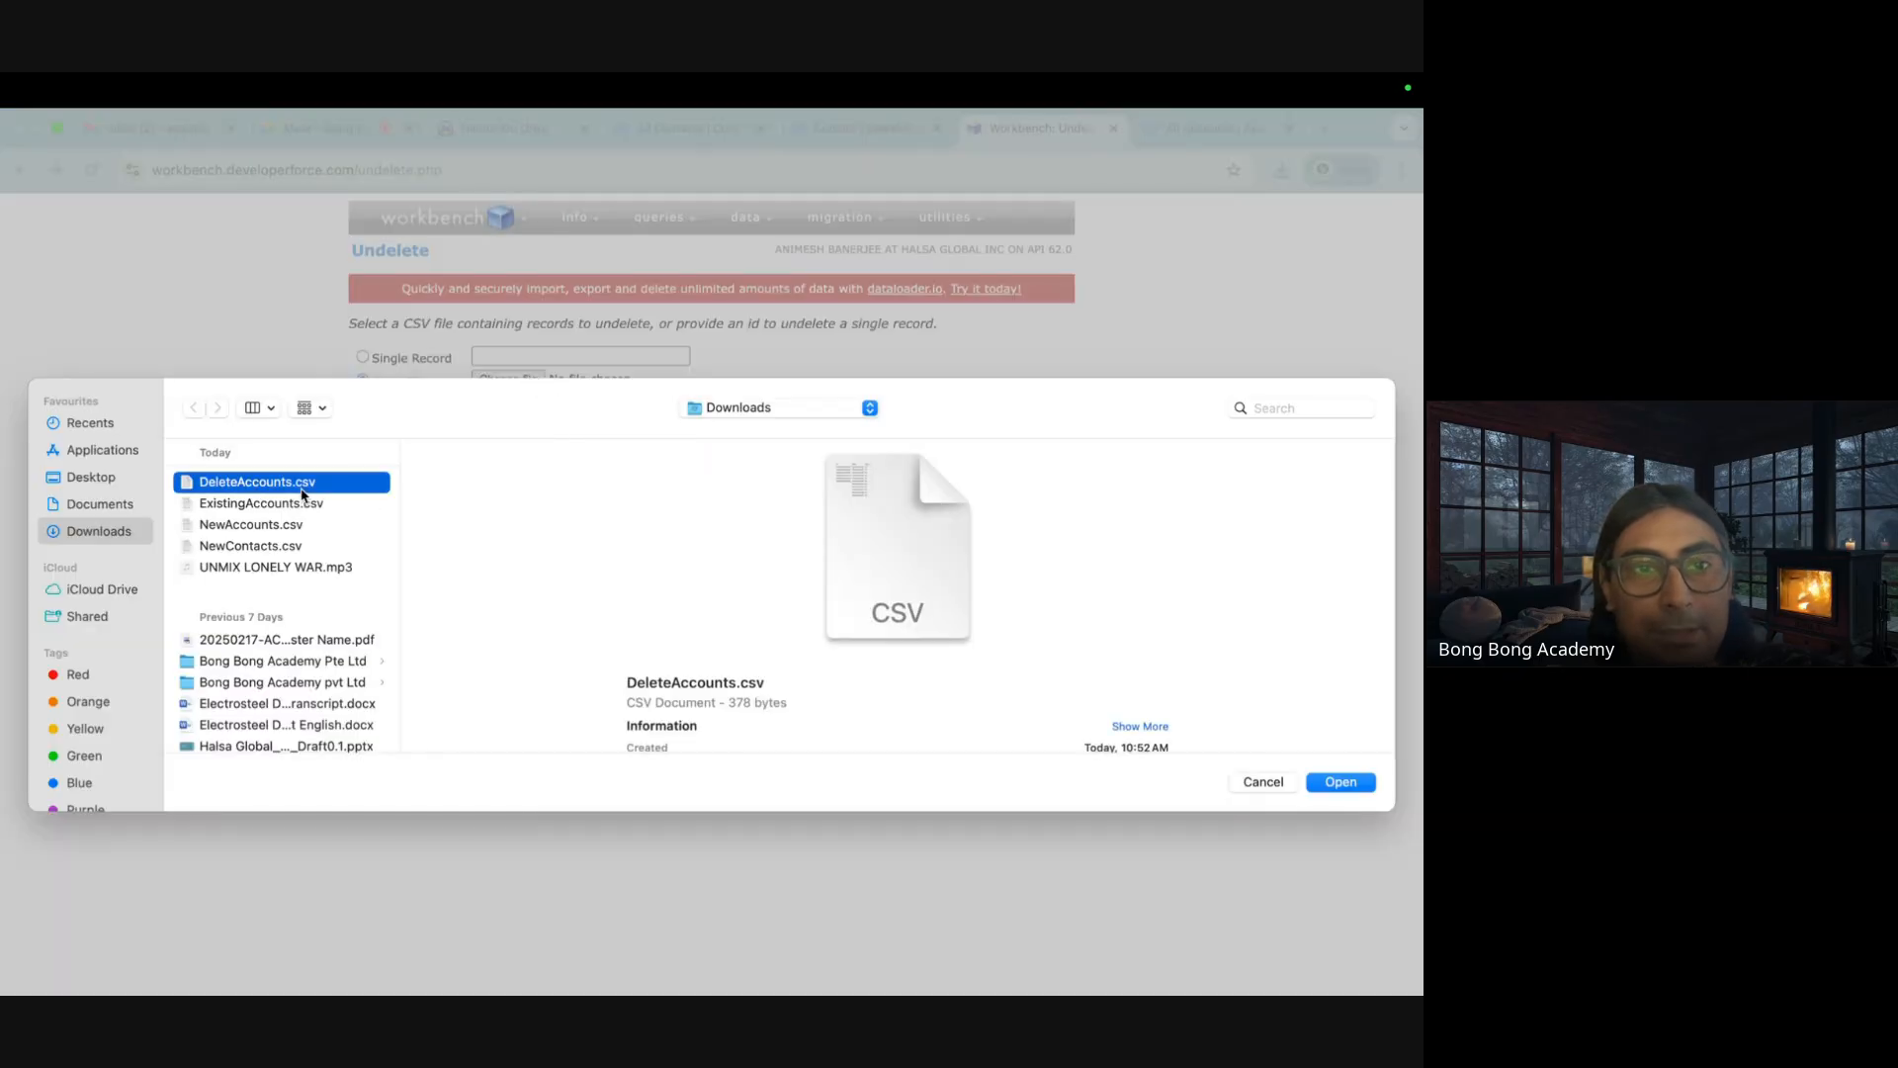
click(1319, 777)
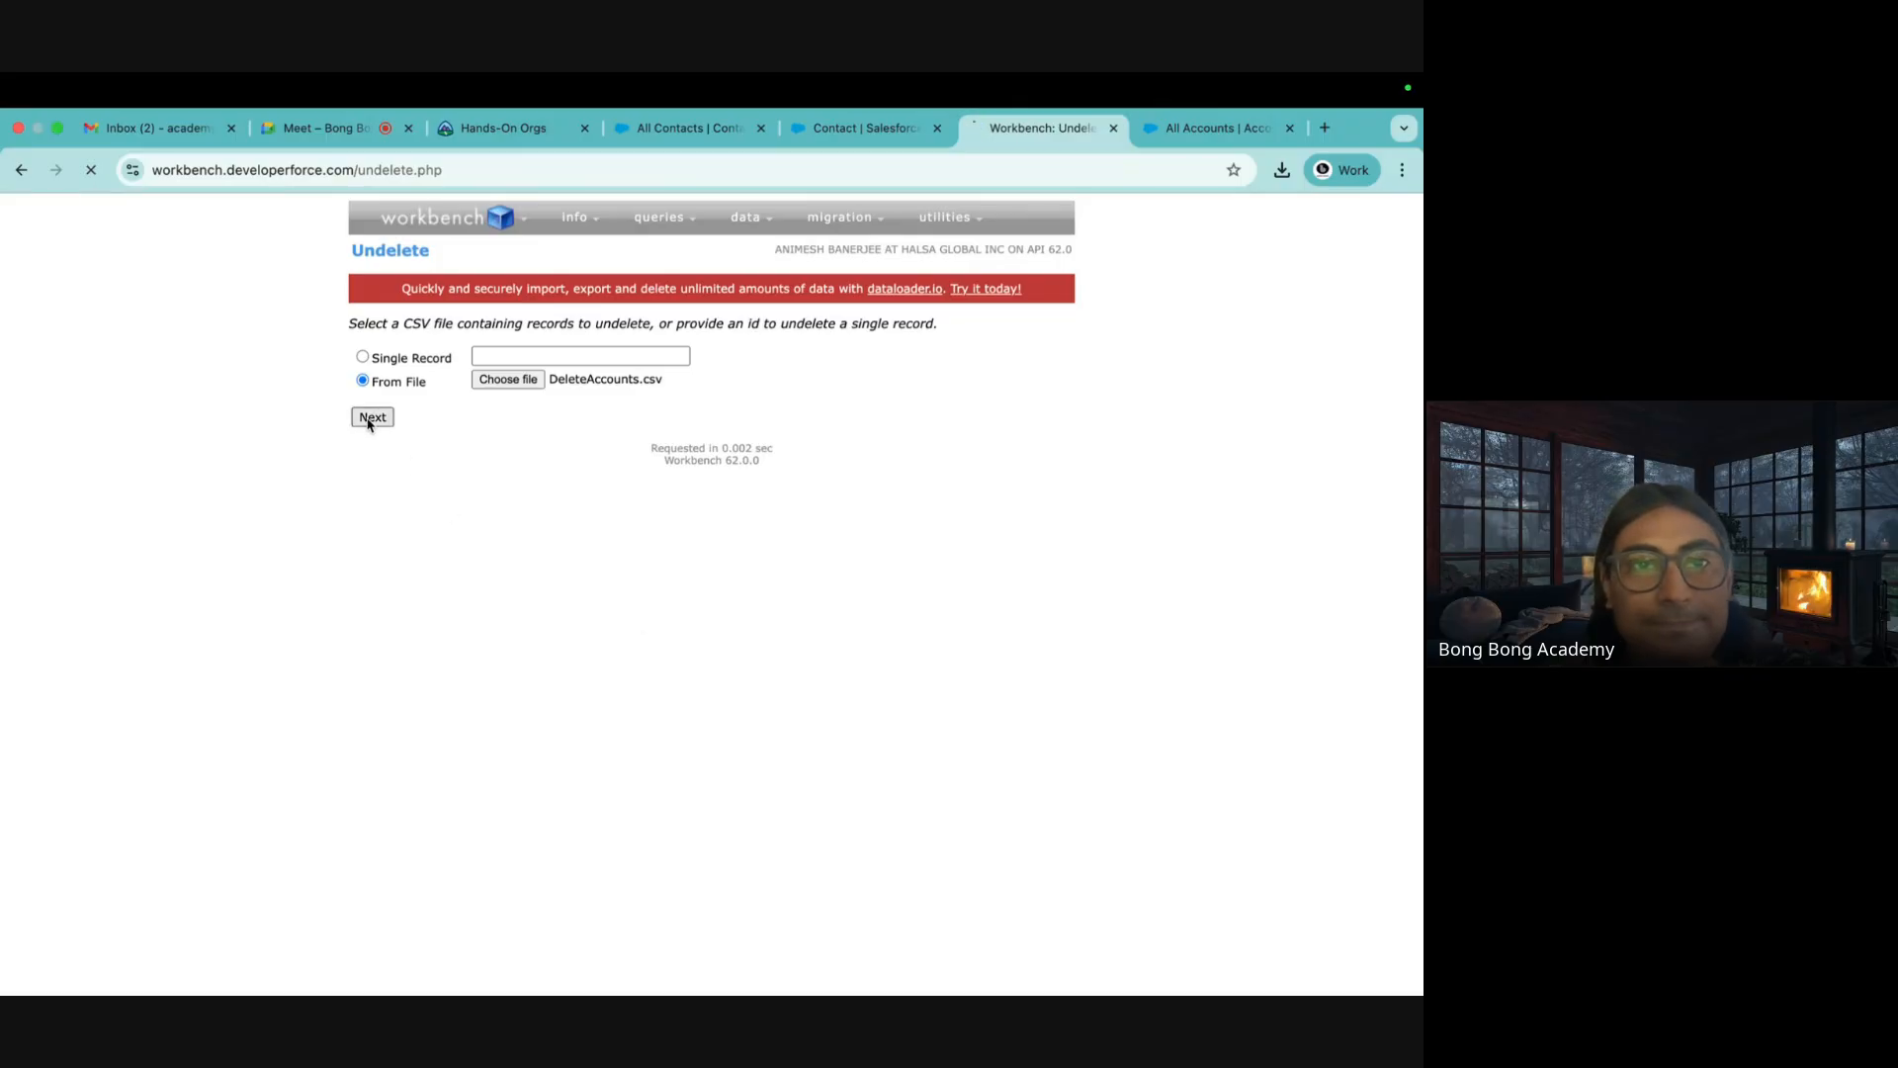
click(370, 419)
click(384, 510)
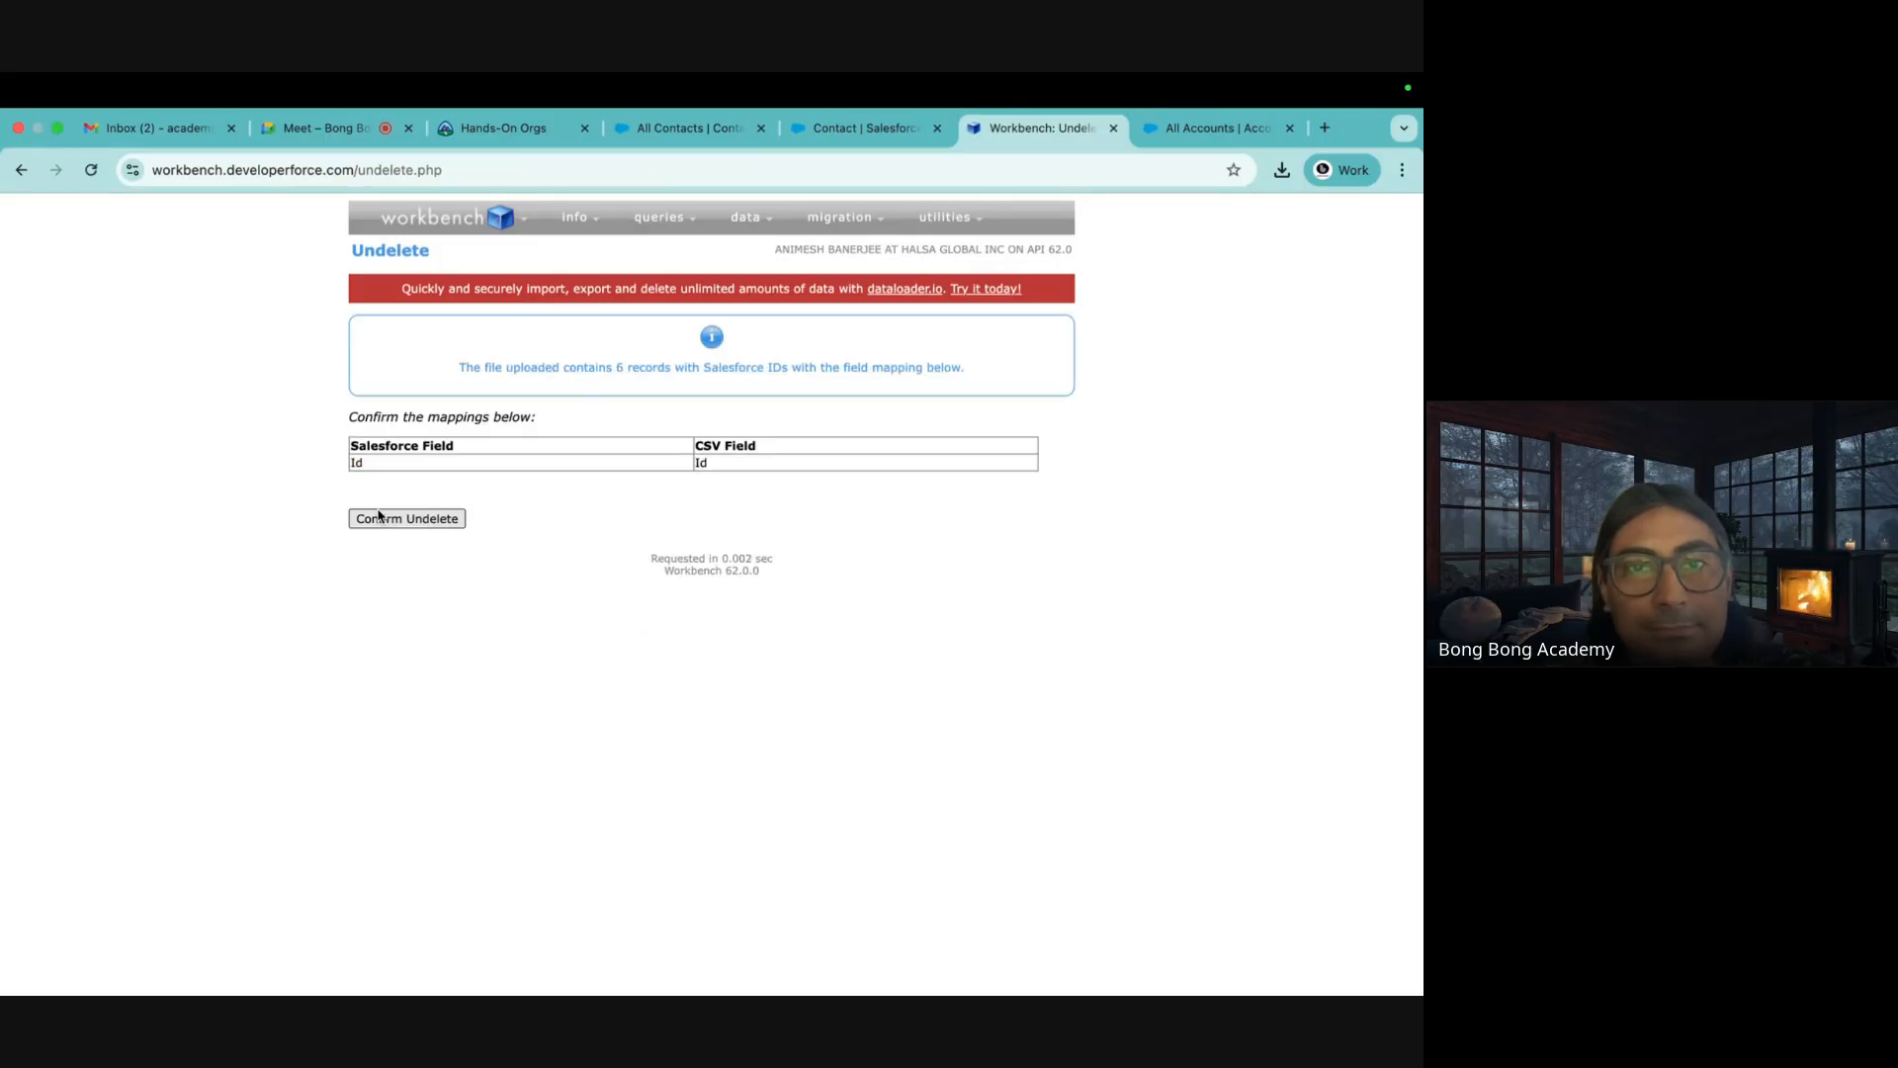
click(411, 524)
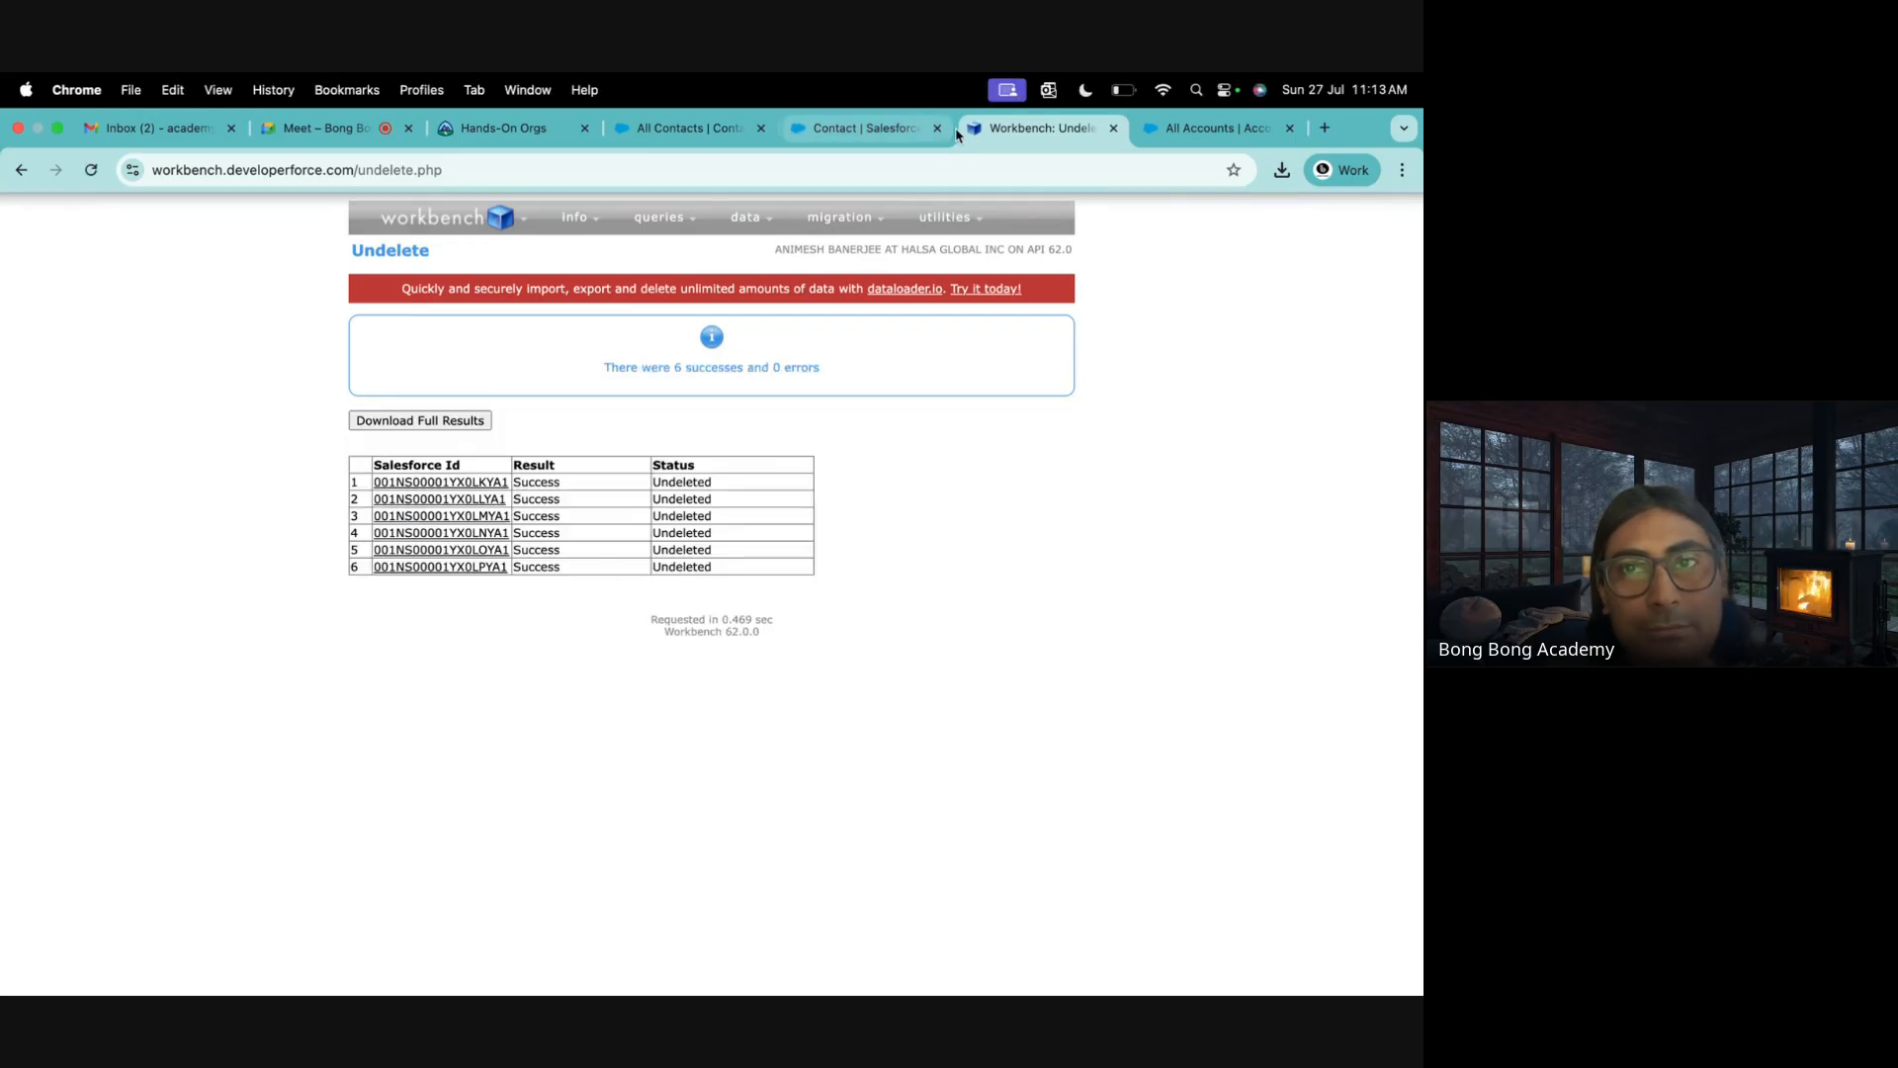
click(1214, 128)
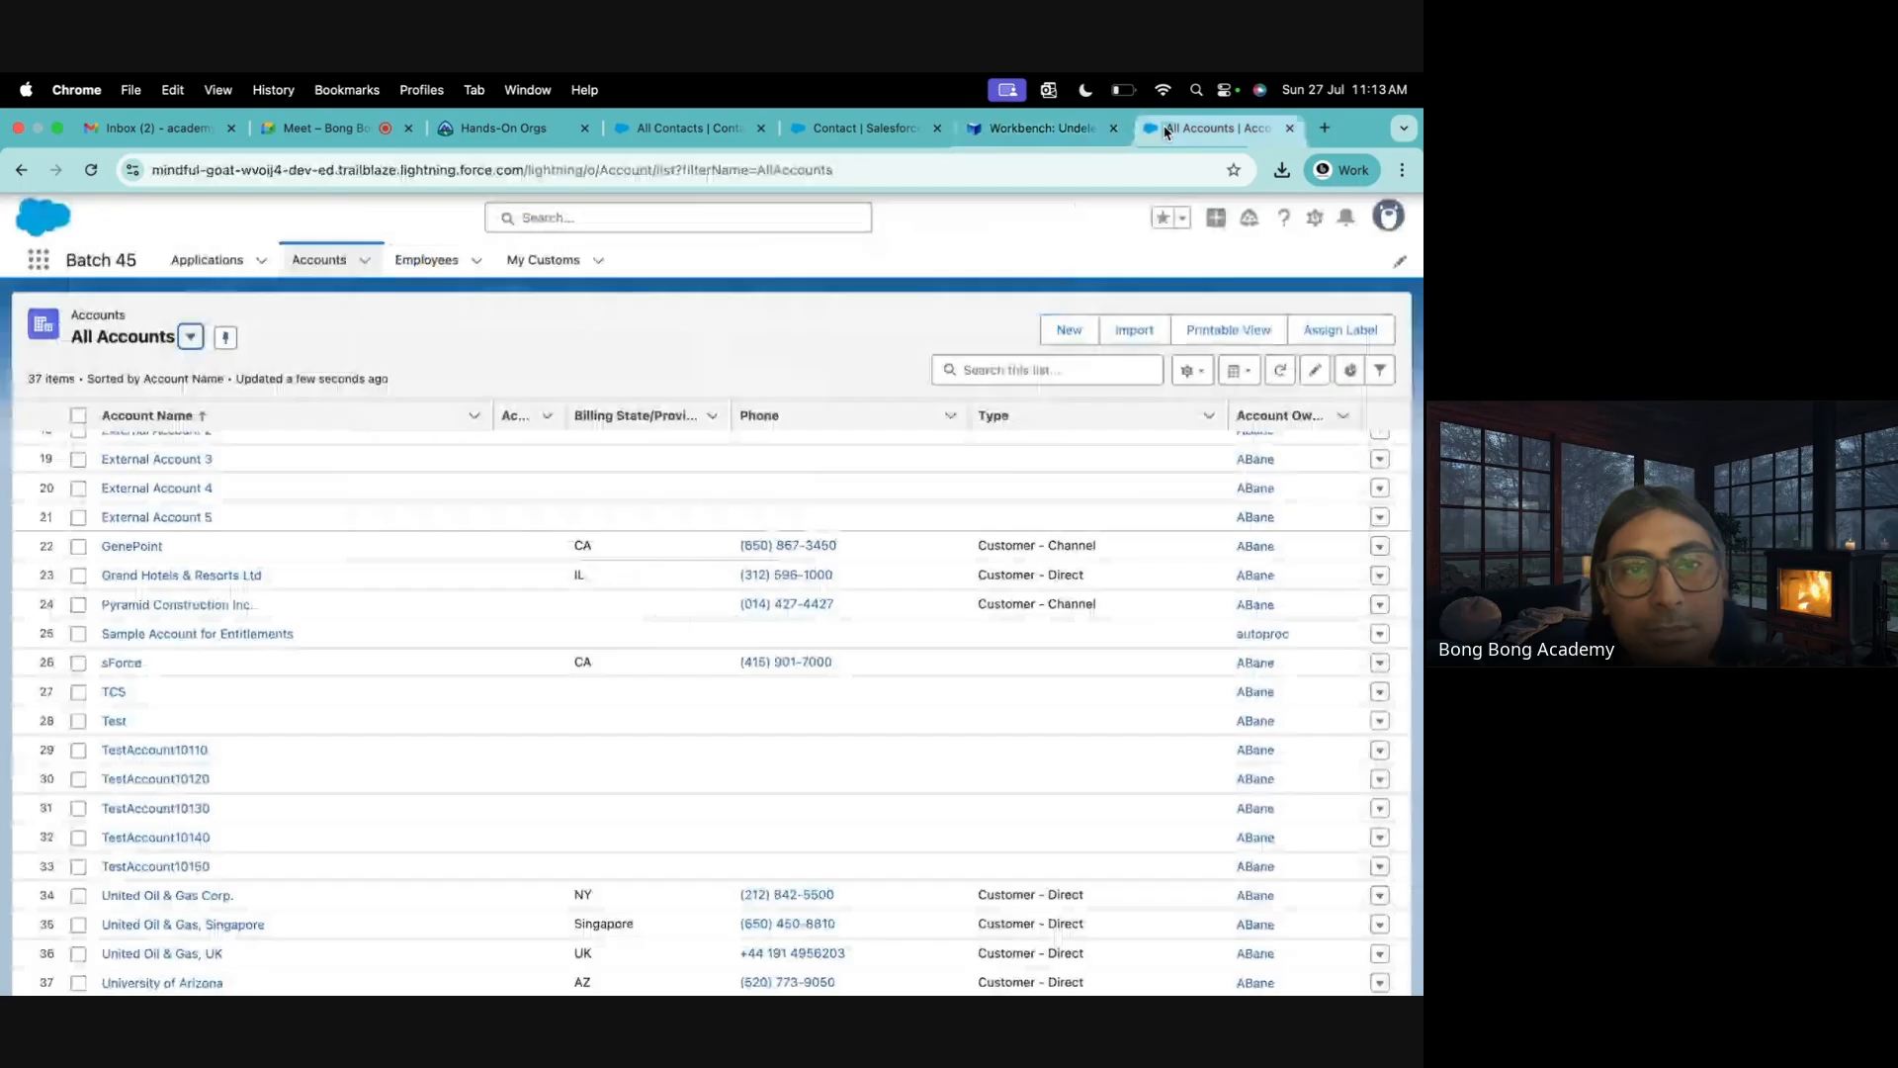
Toggle the accounts list to My Accounts and back, then reload to confirm 43 accounts returned
click(190, 337)
click(147, 476)
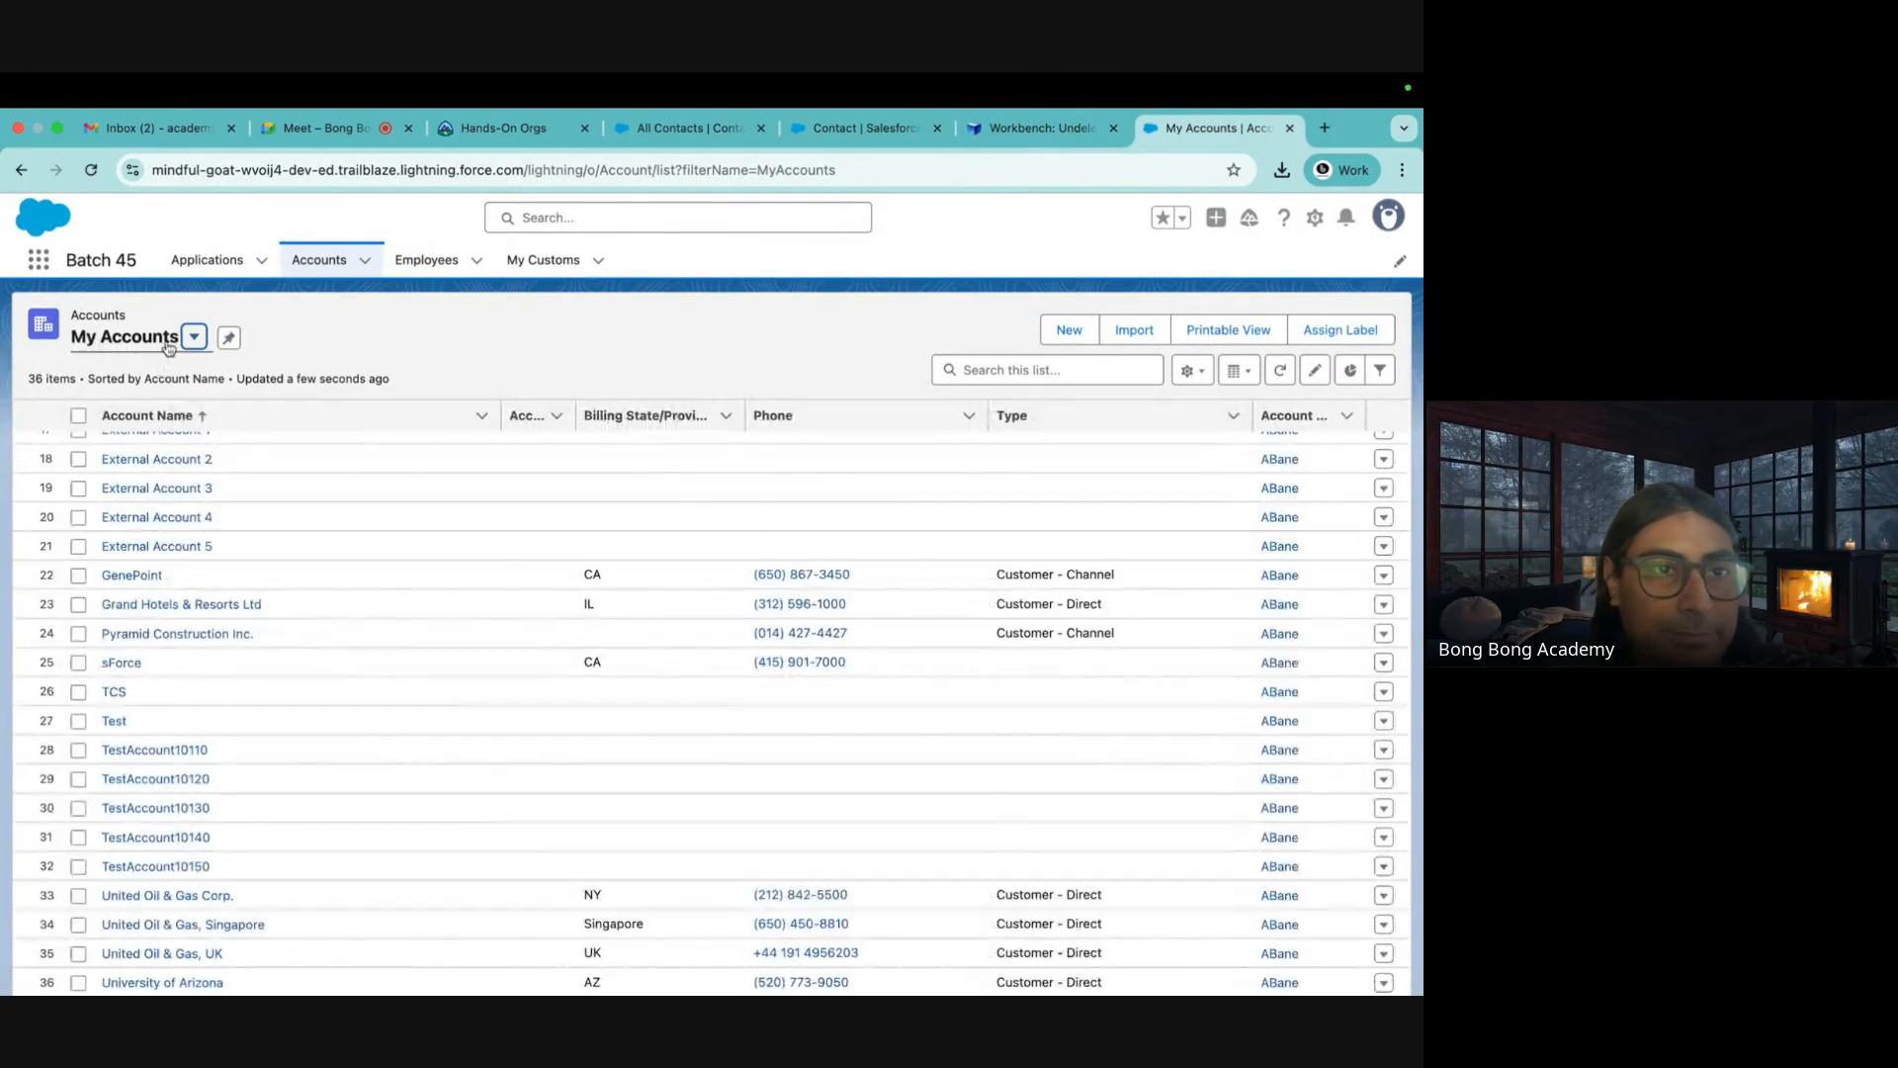
click(194, 338)
click(150, 459)
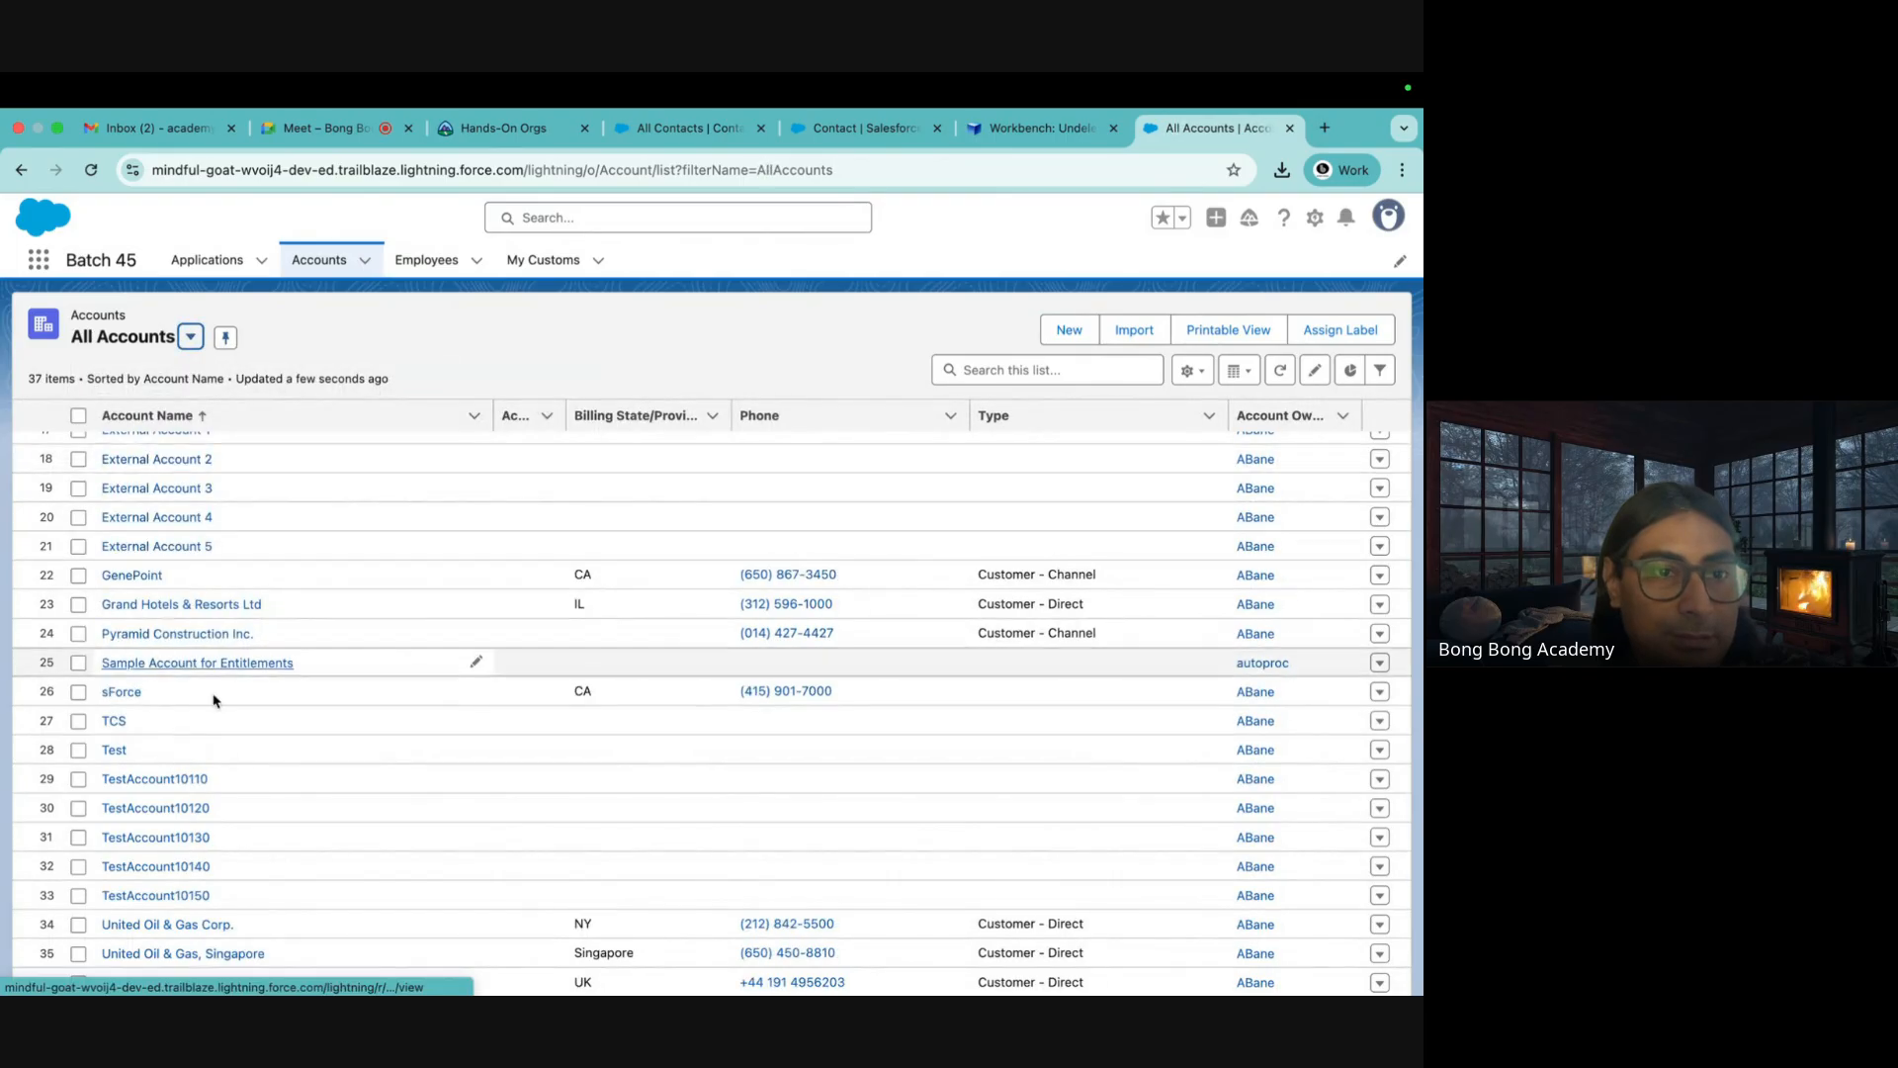
scroll(233, 742, up, 10)
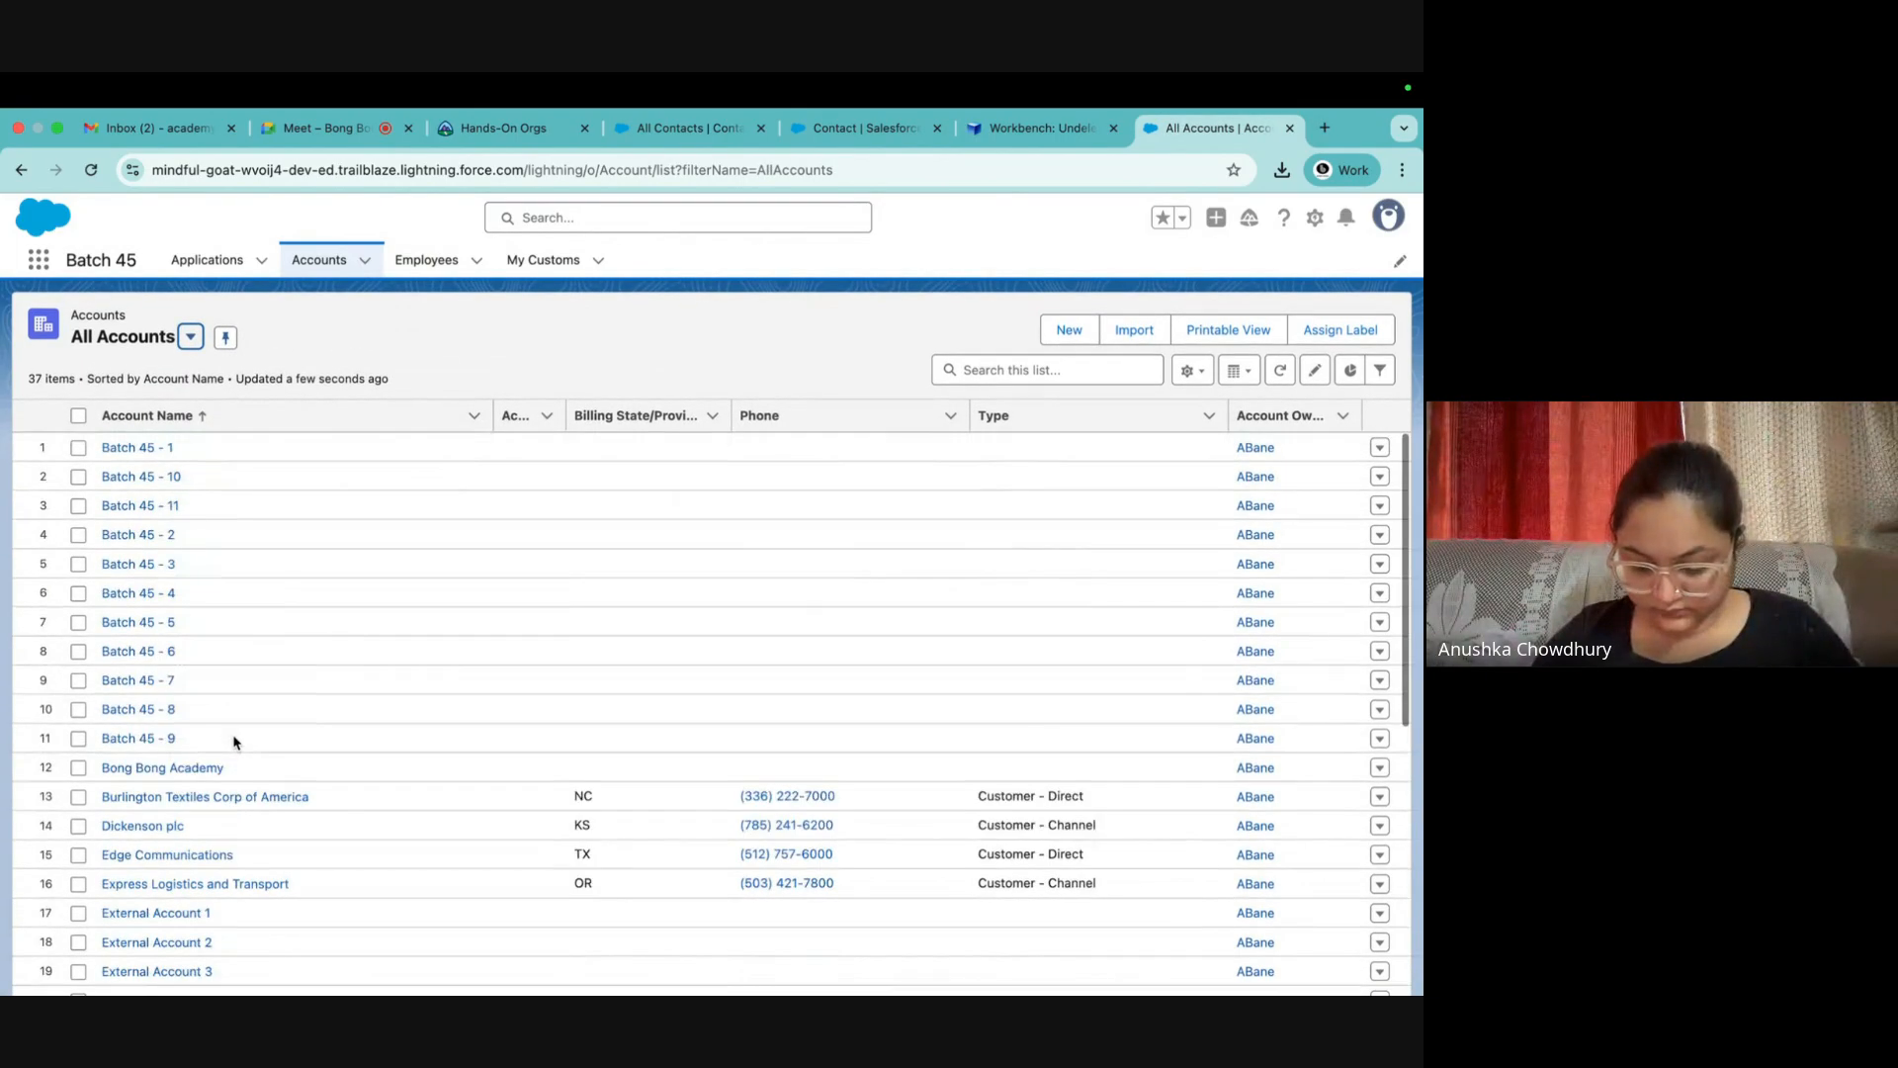
click(191, 337)
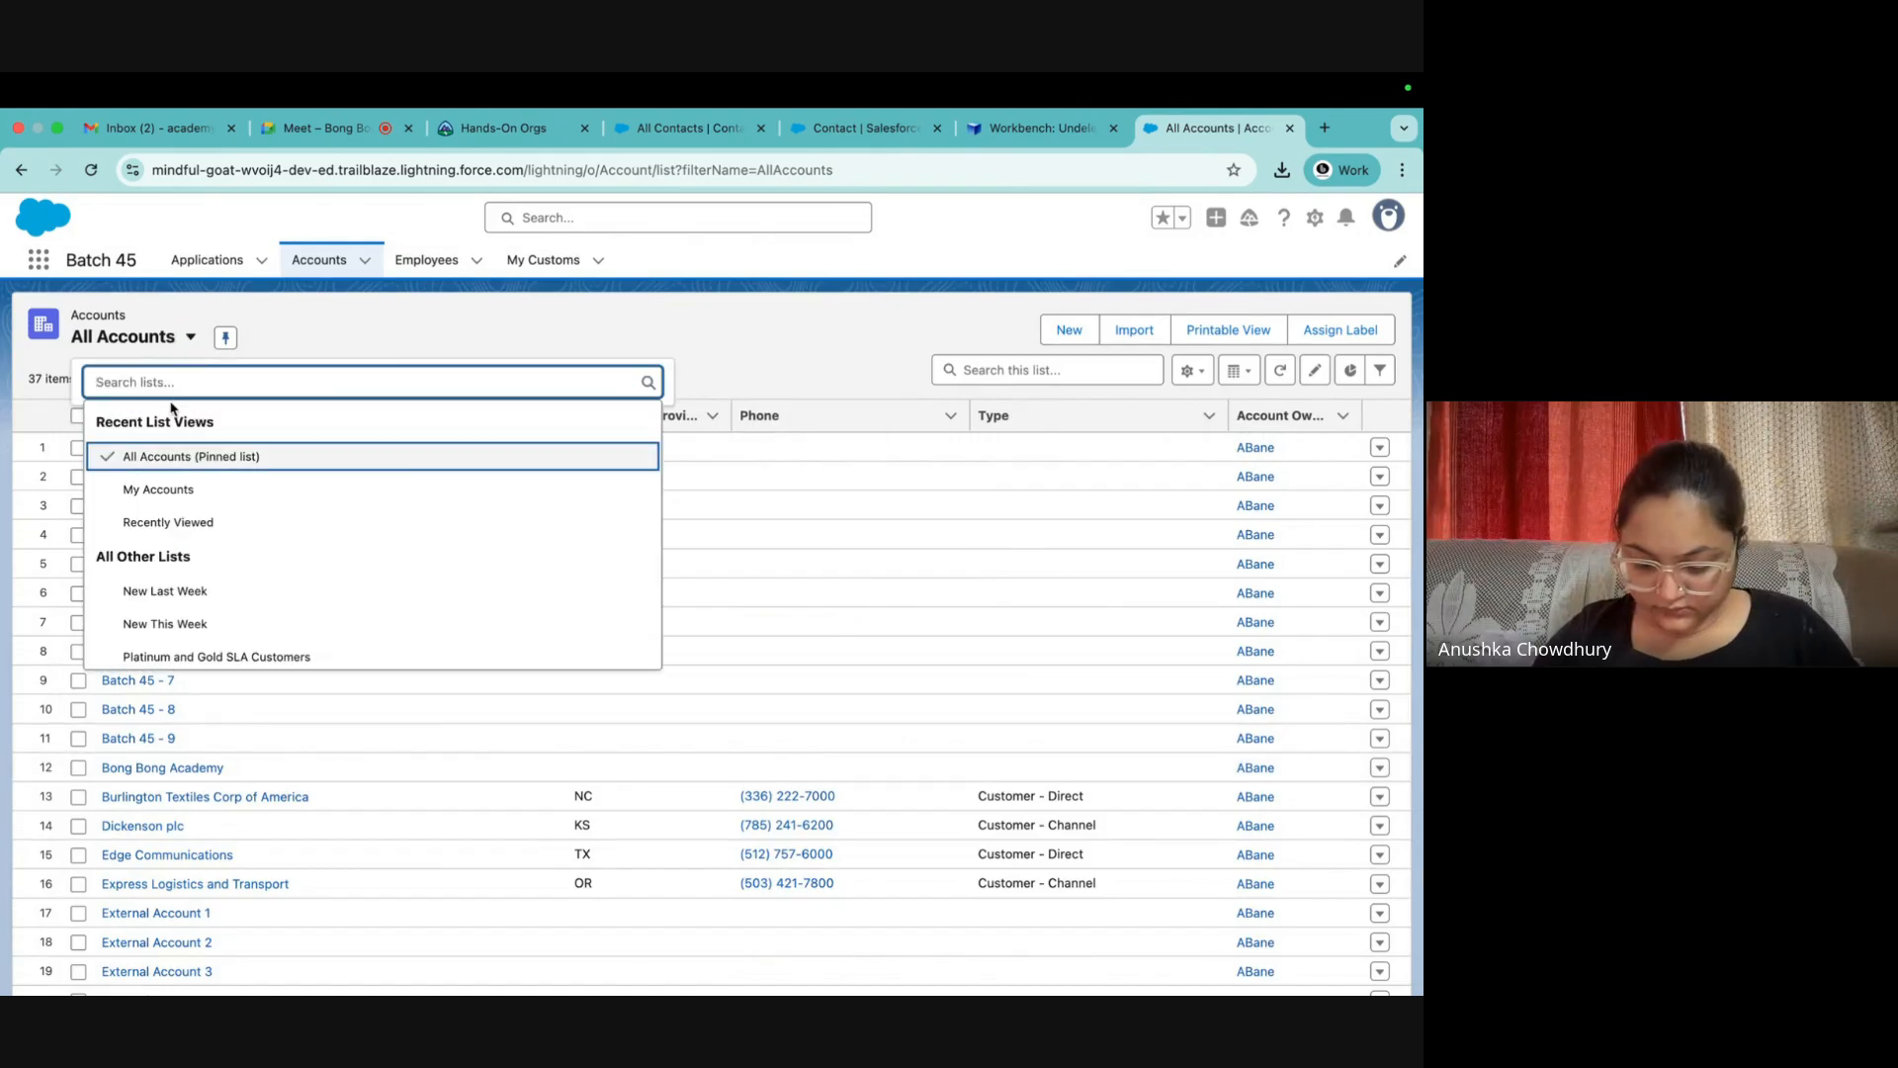
click(90, 170)
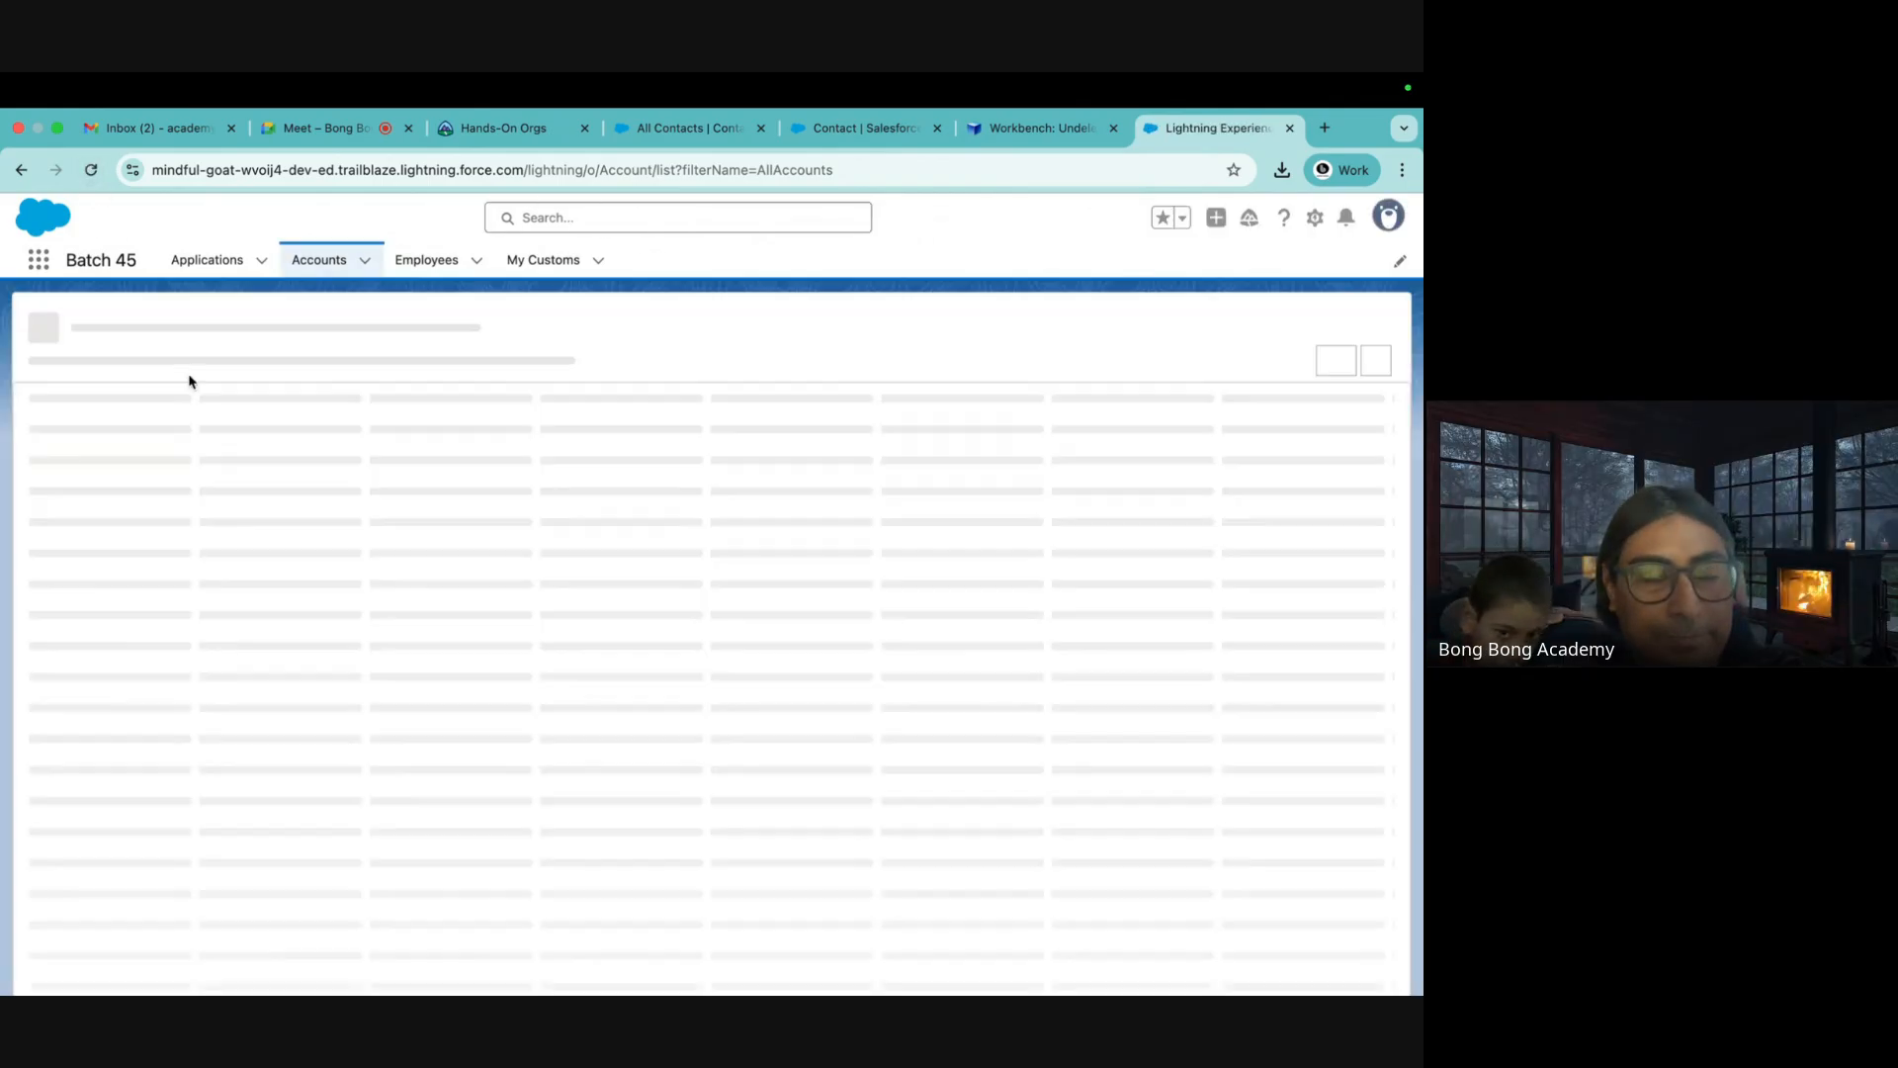
scroll(215, 459, down, 8)
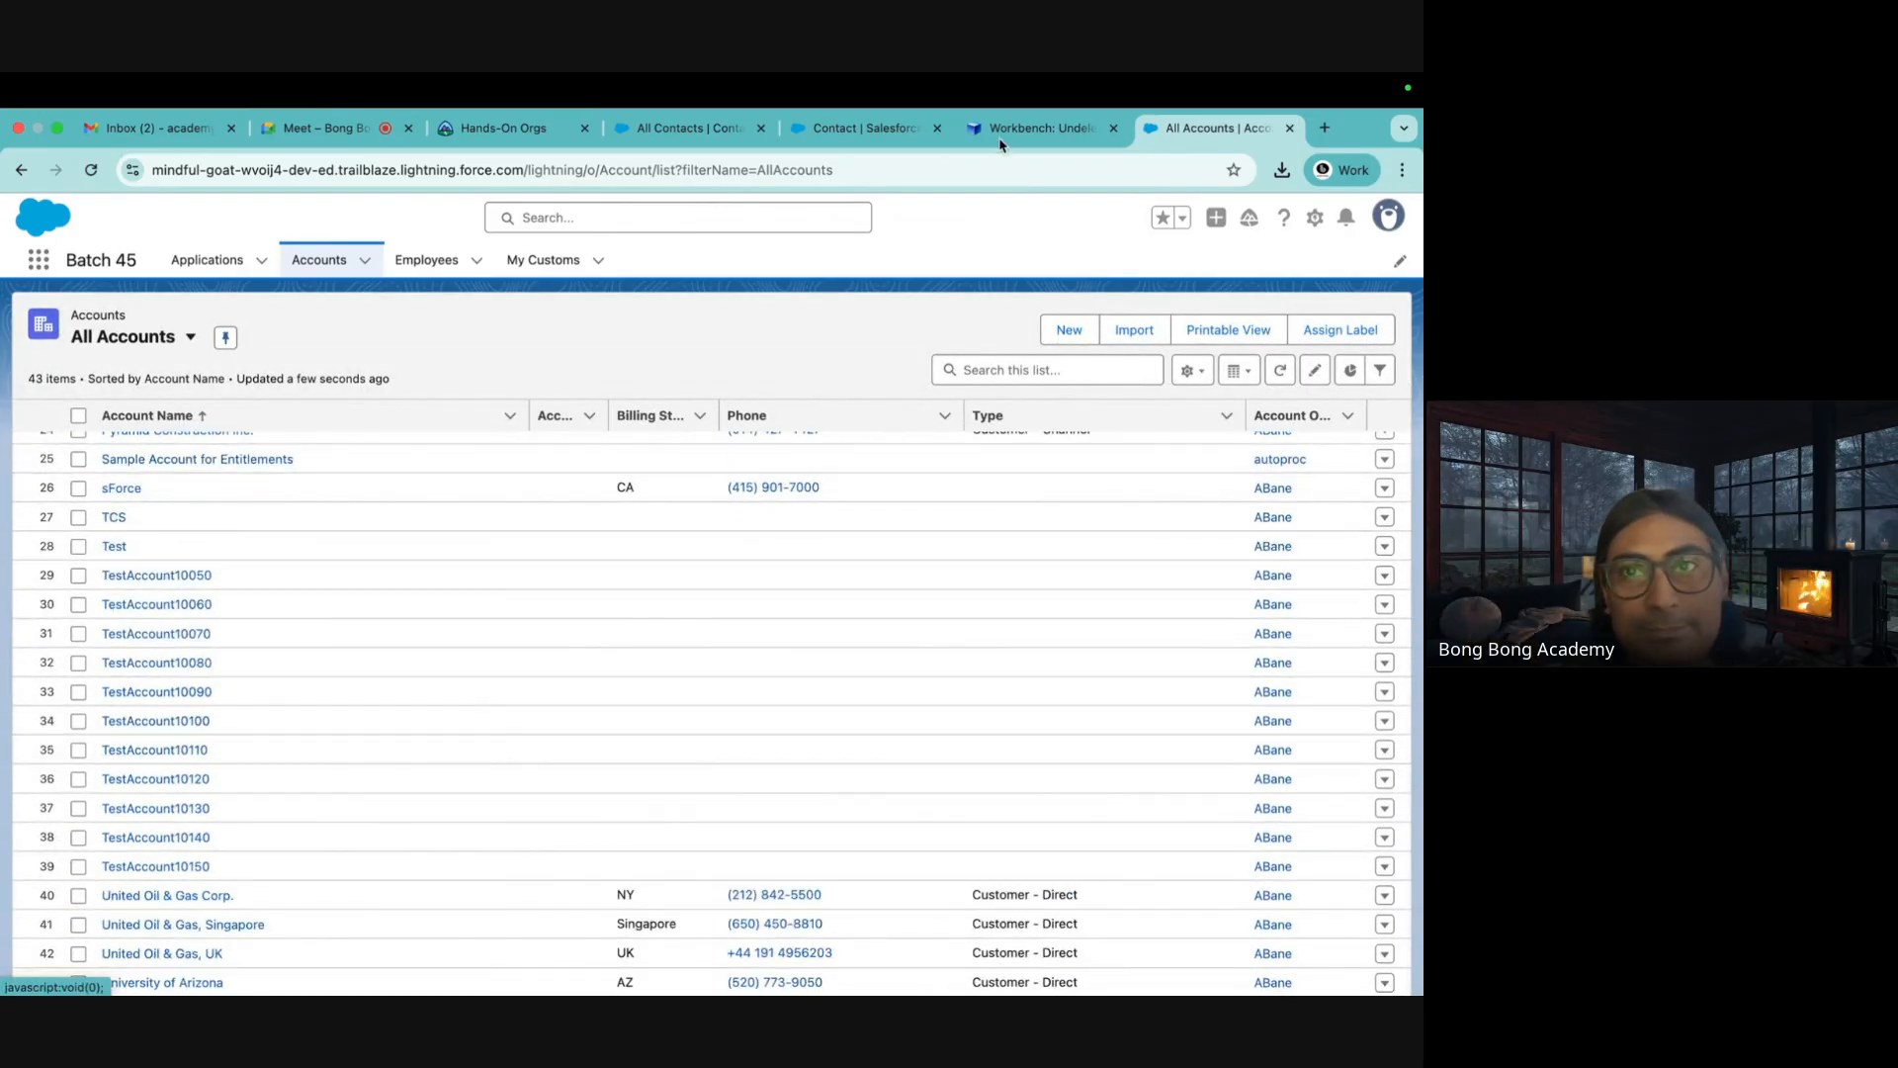
click(1038, 128)
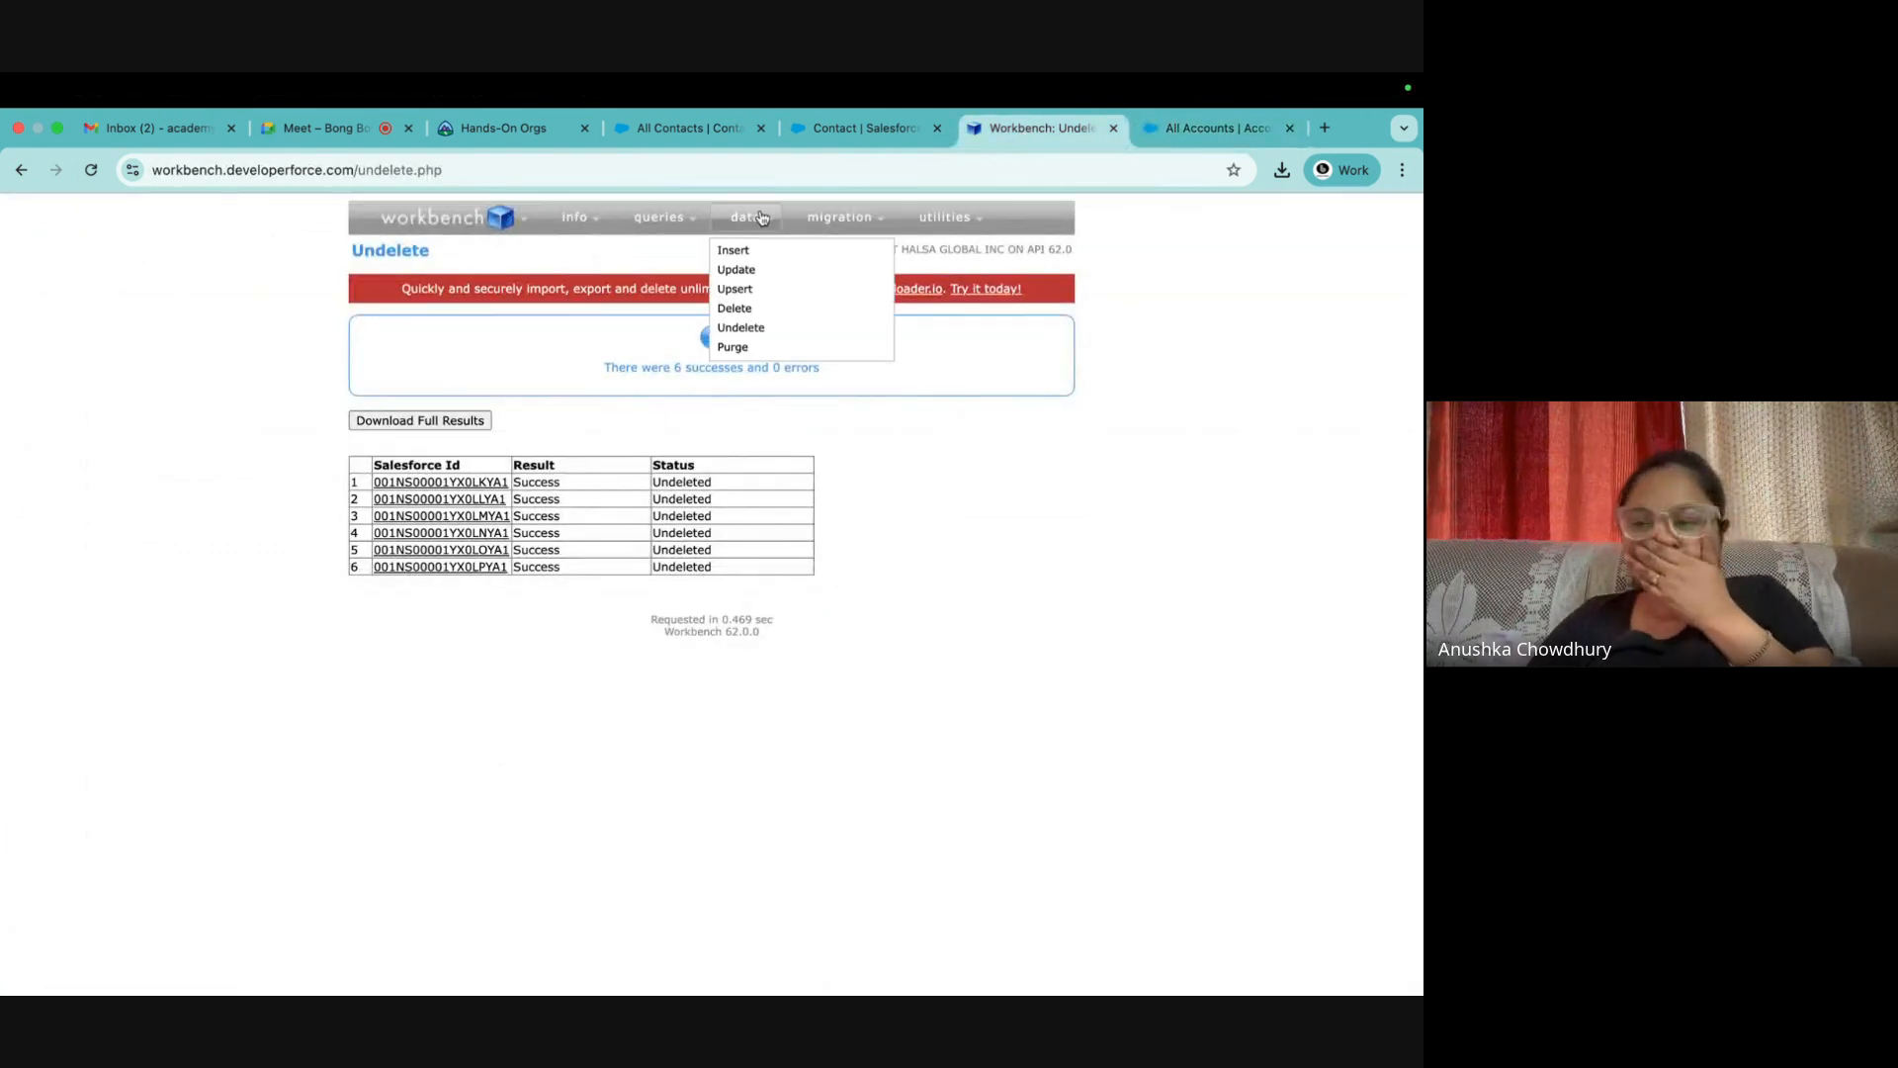
Delete the six DeleteAccounts.csv accounts again (6 successes), then go to the Workbench Purge page
click(735, 310)
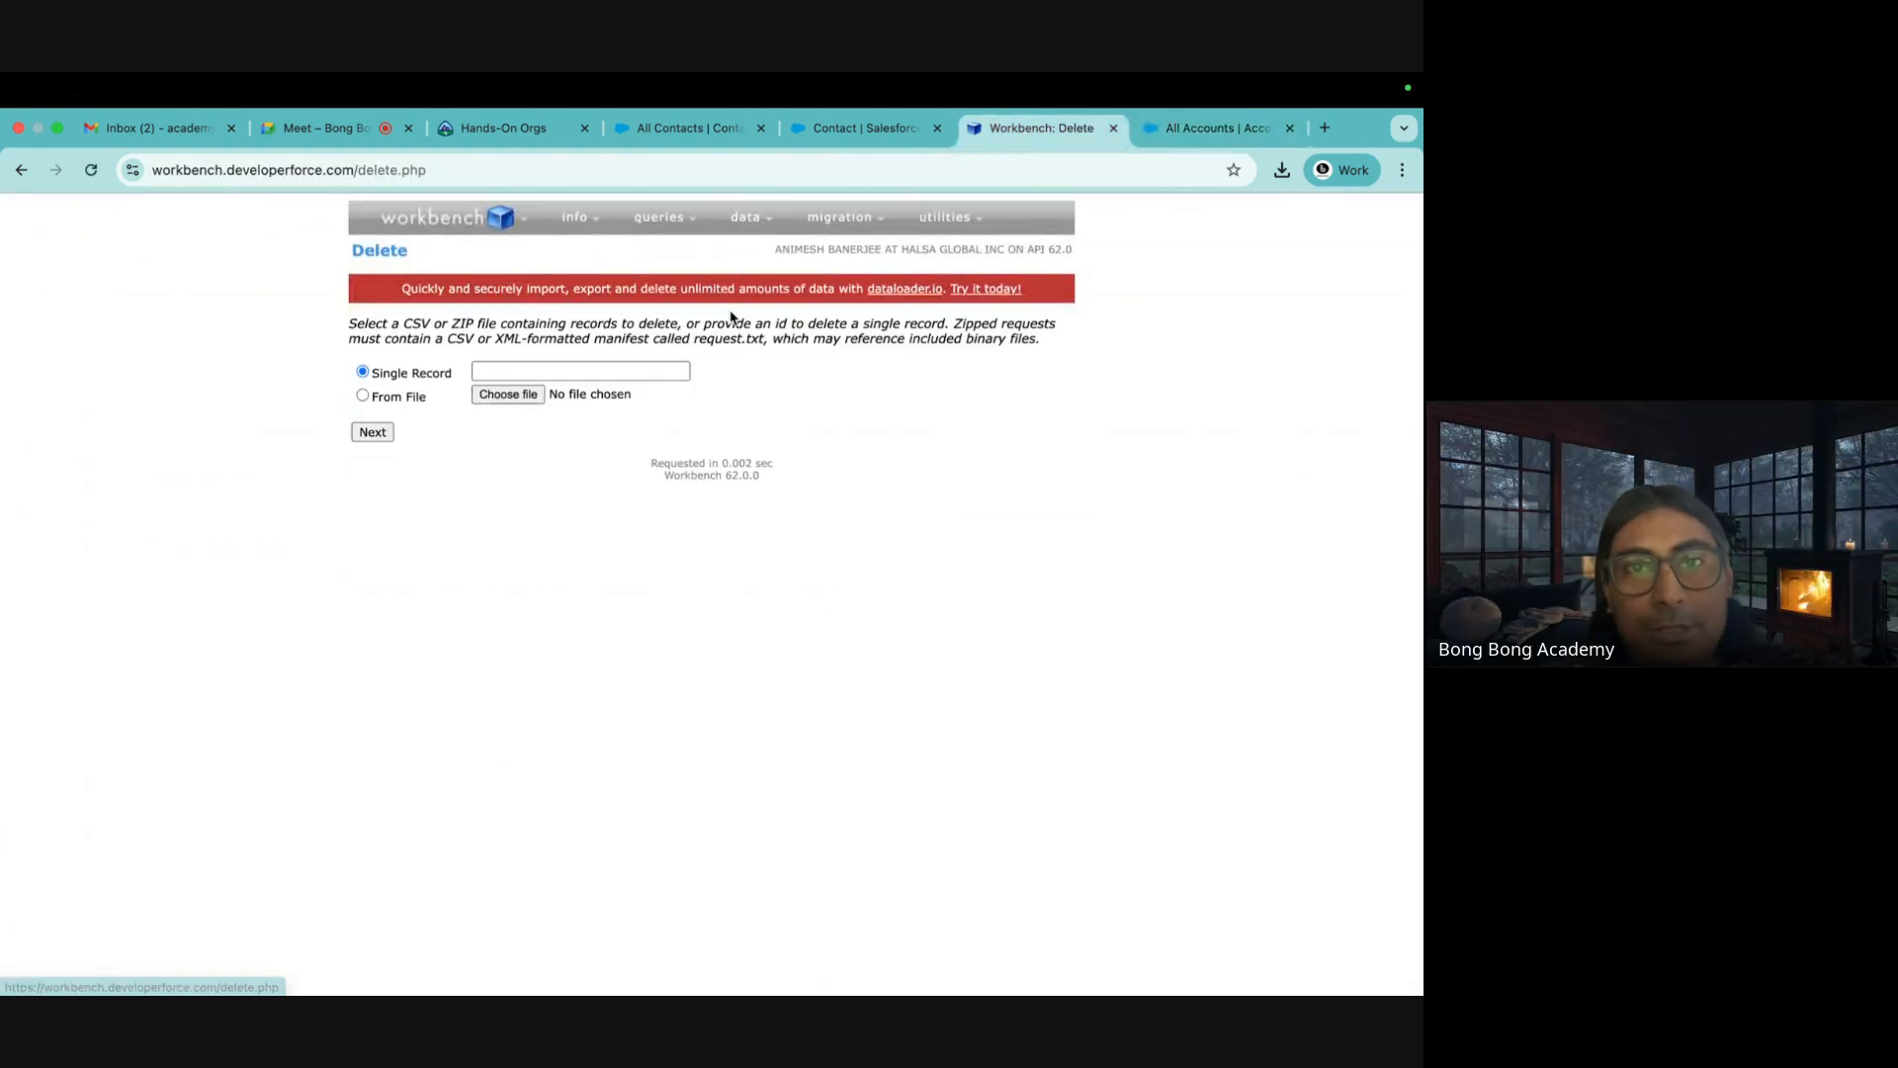
click(517, 407)
click(310, 484)
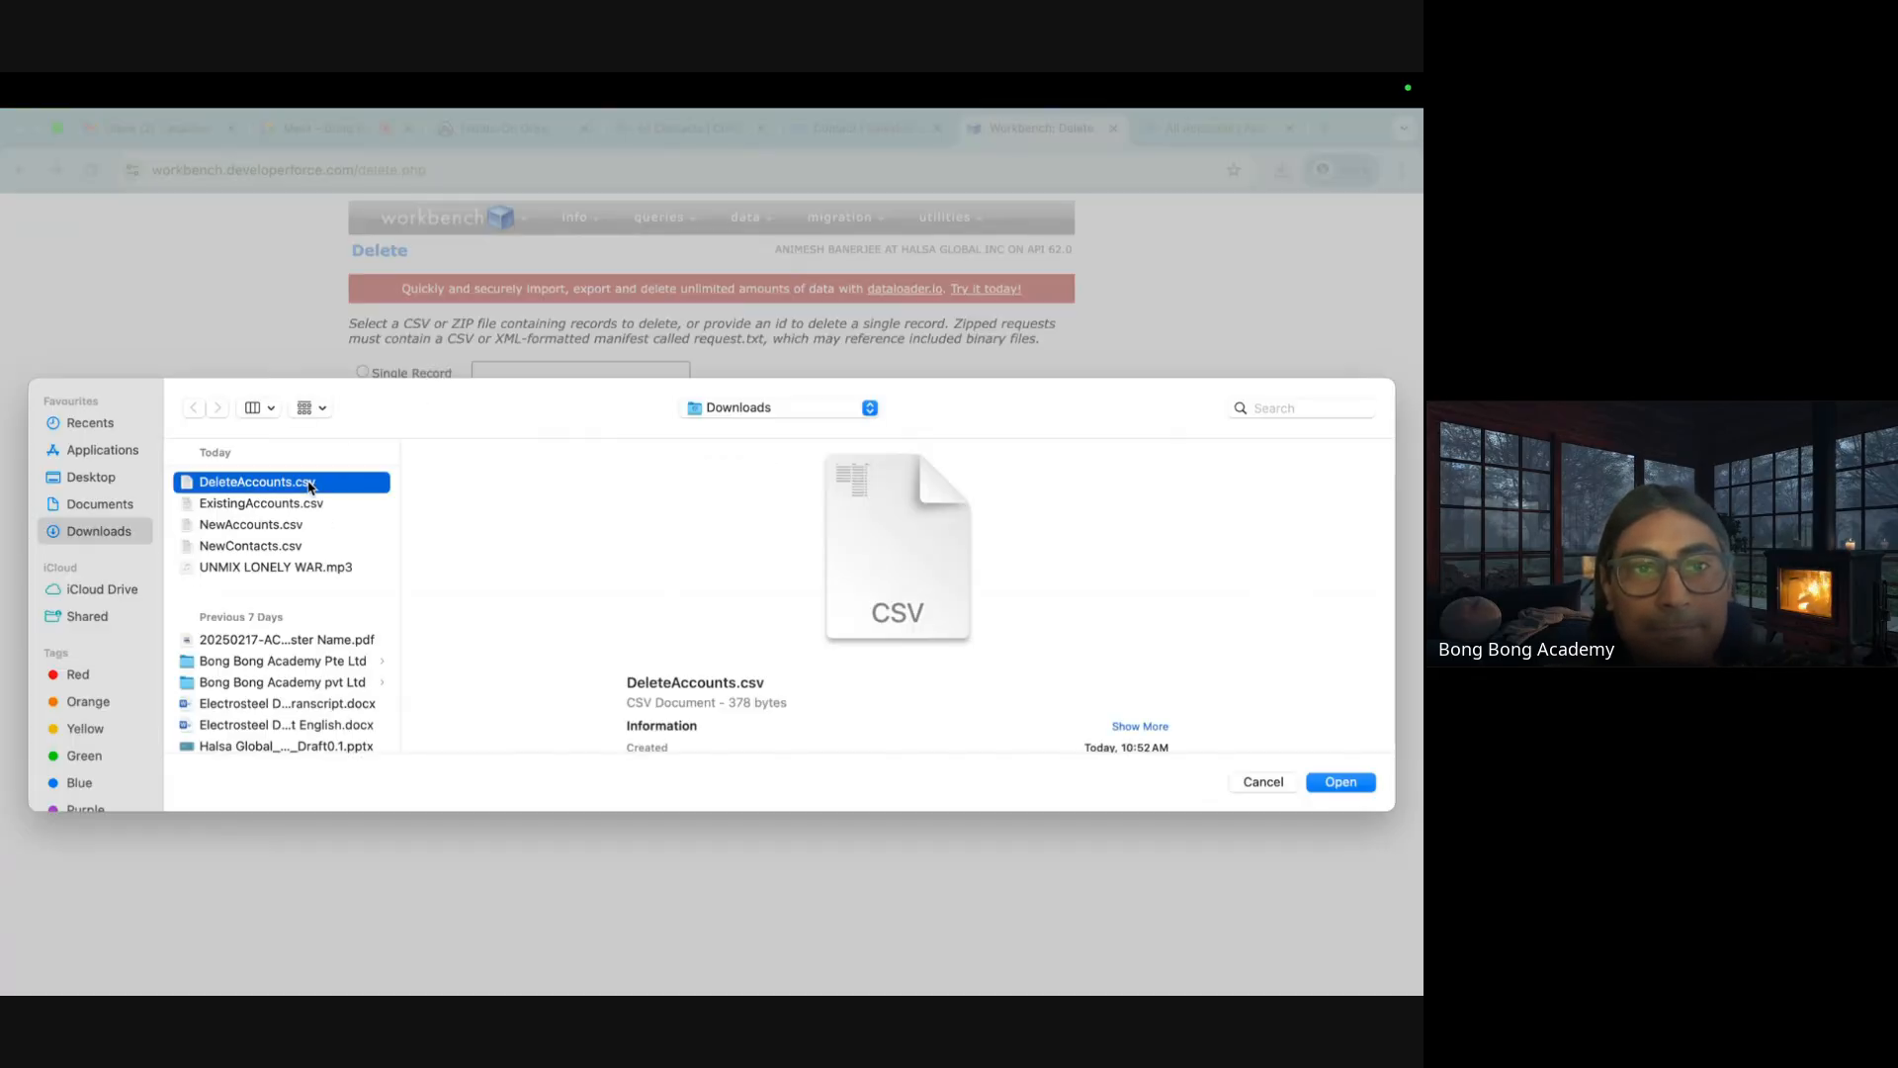
click(1345, 783)
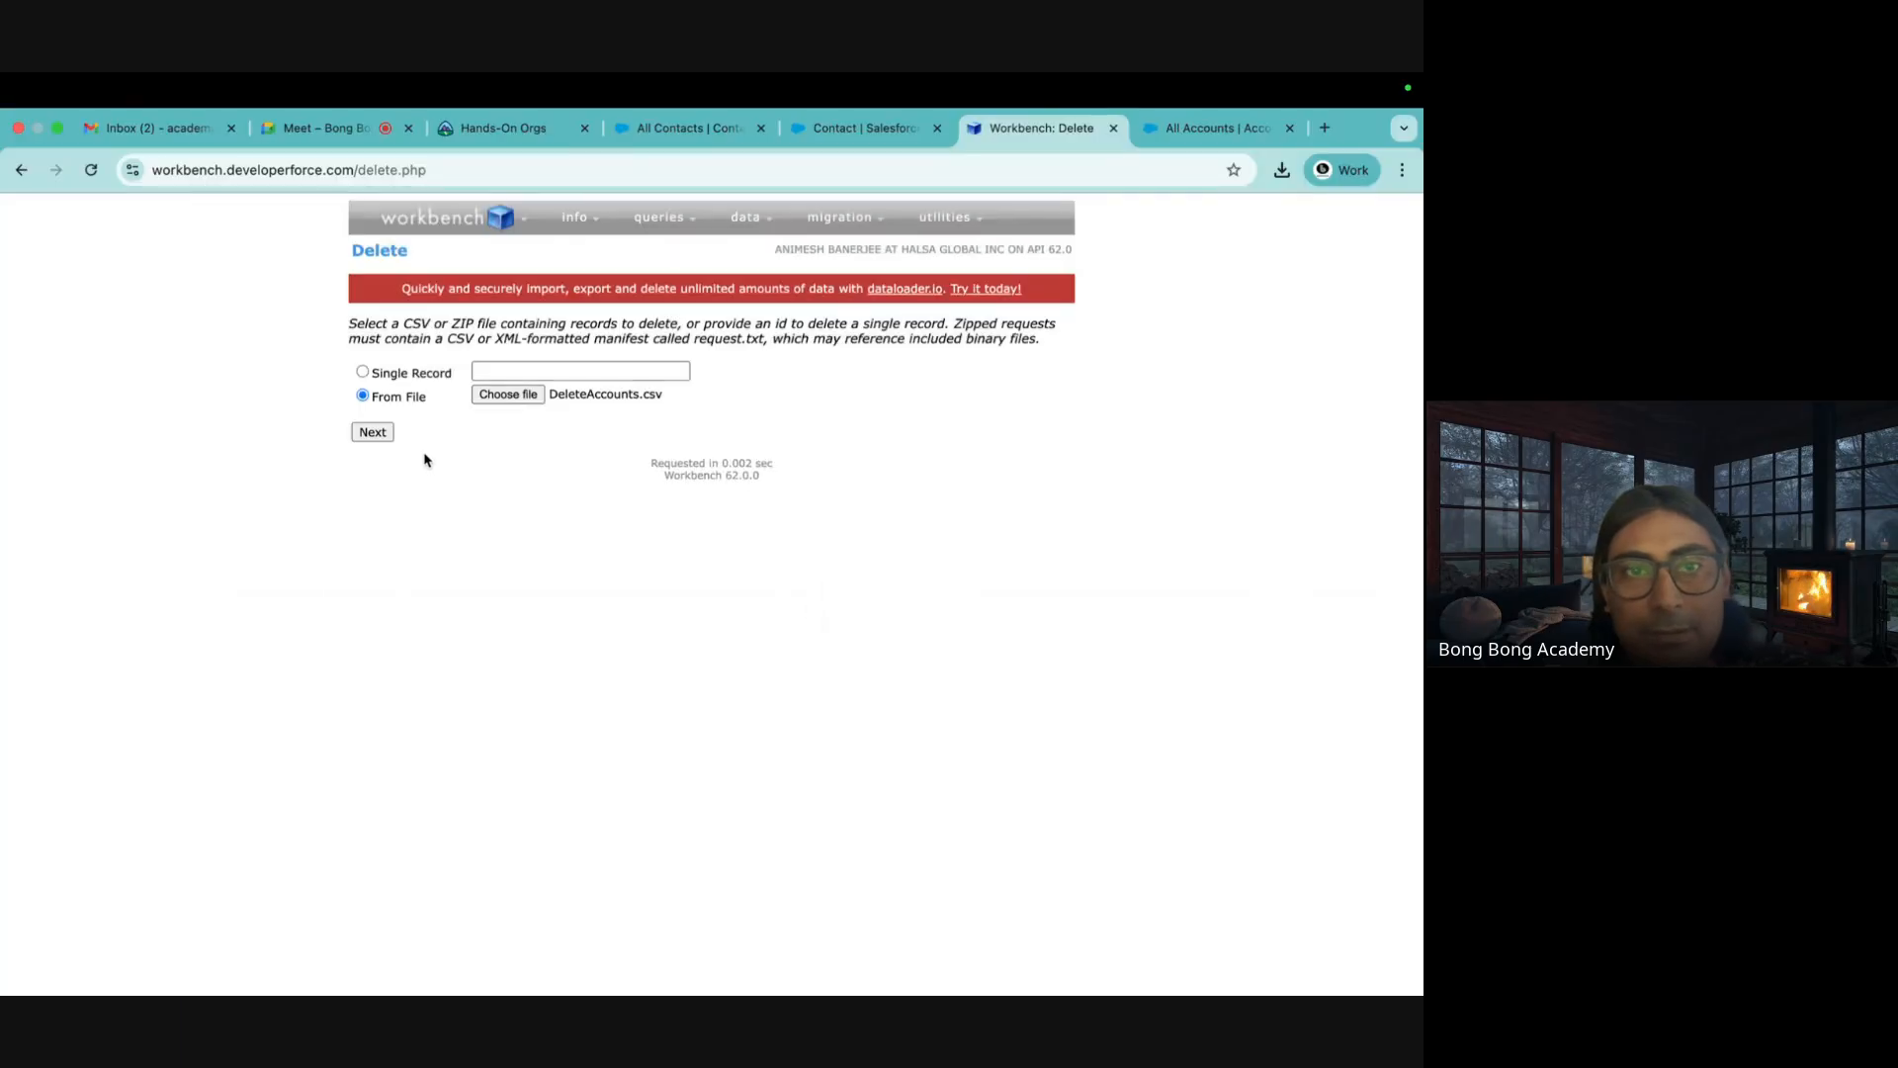
click(375, 433)
click(390, 509)
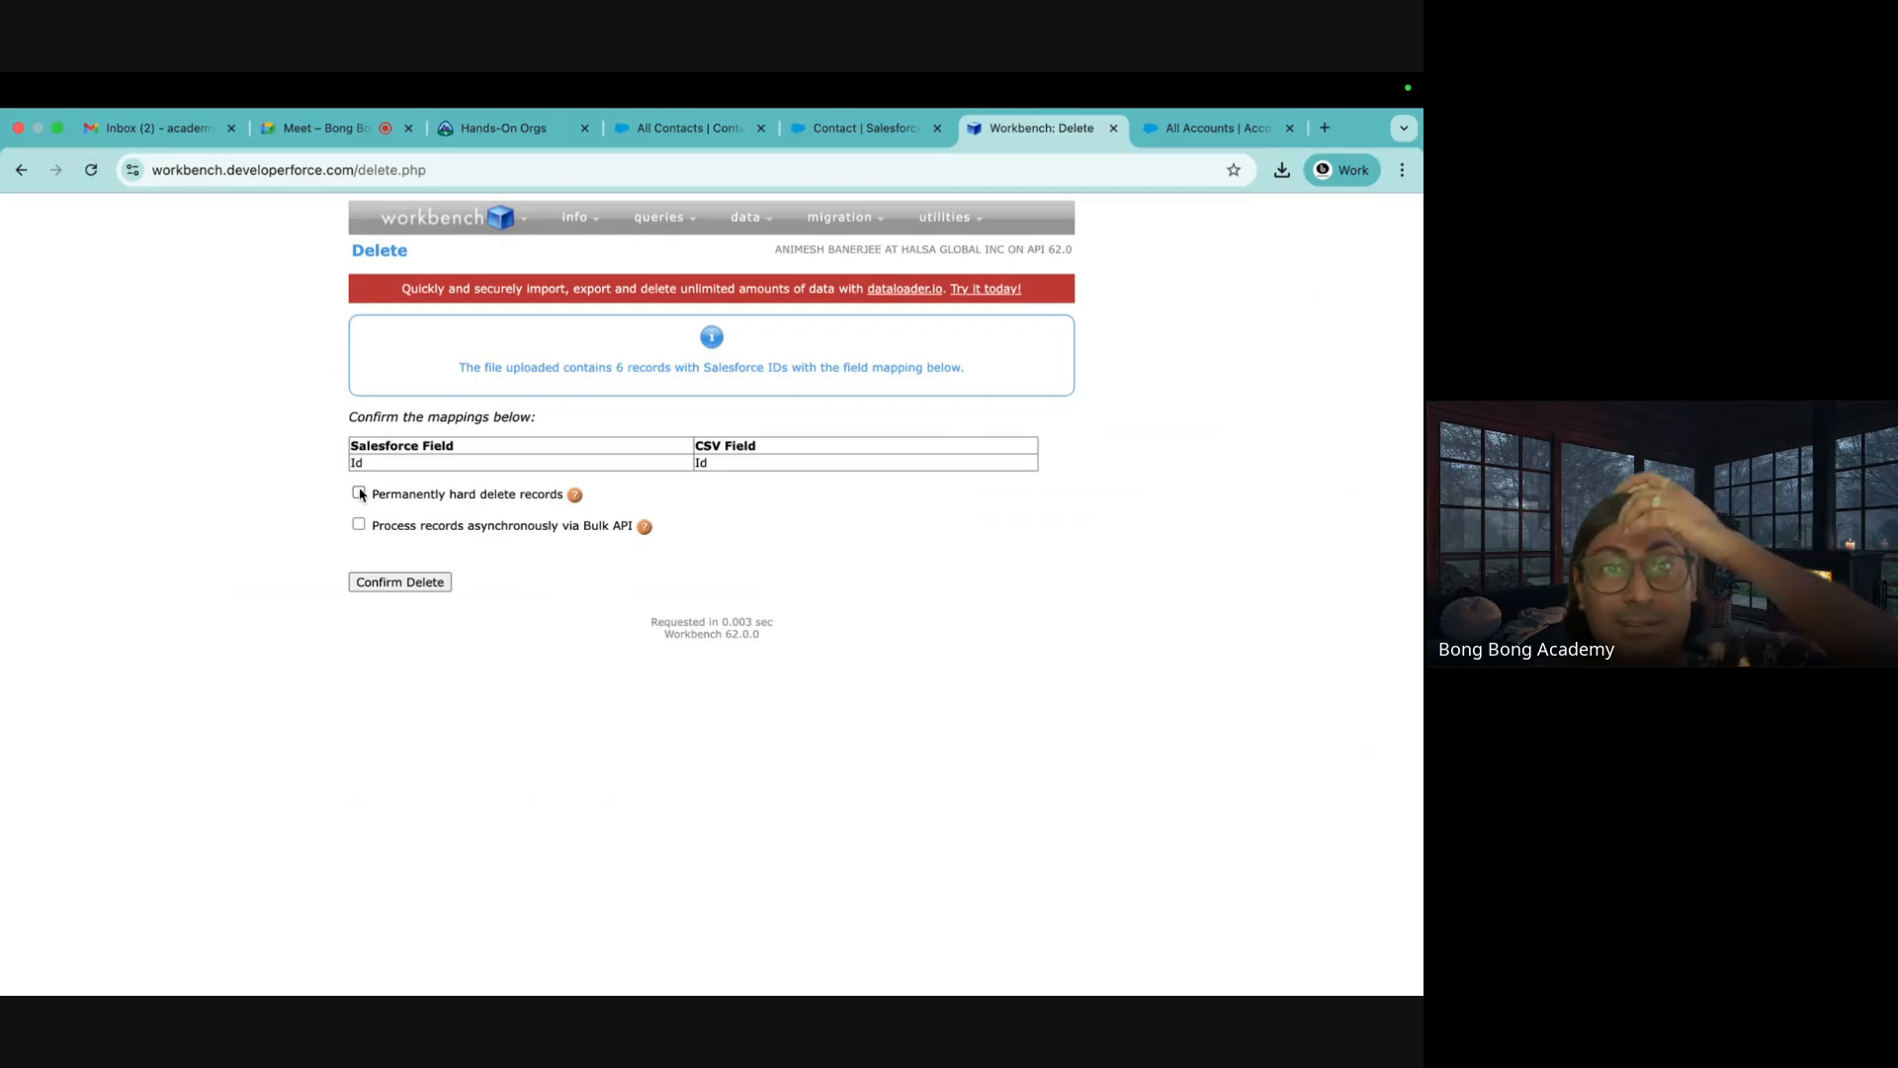
click(415, 584)
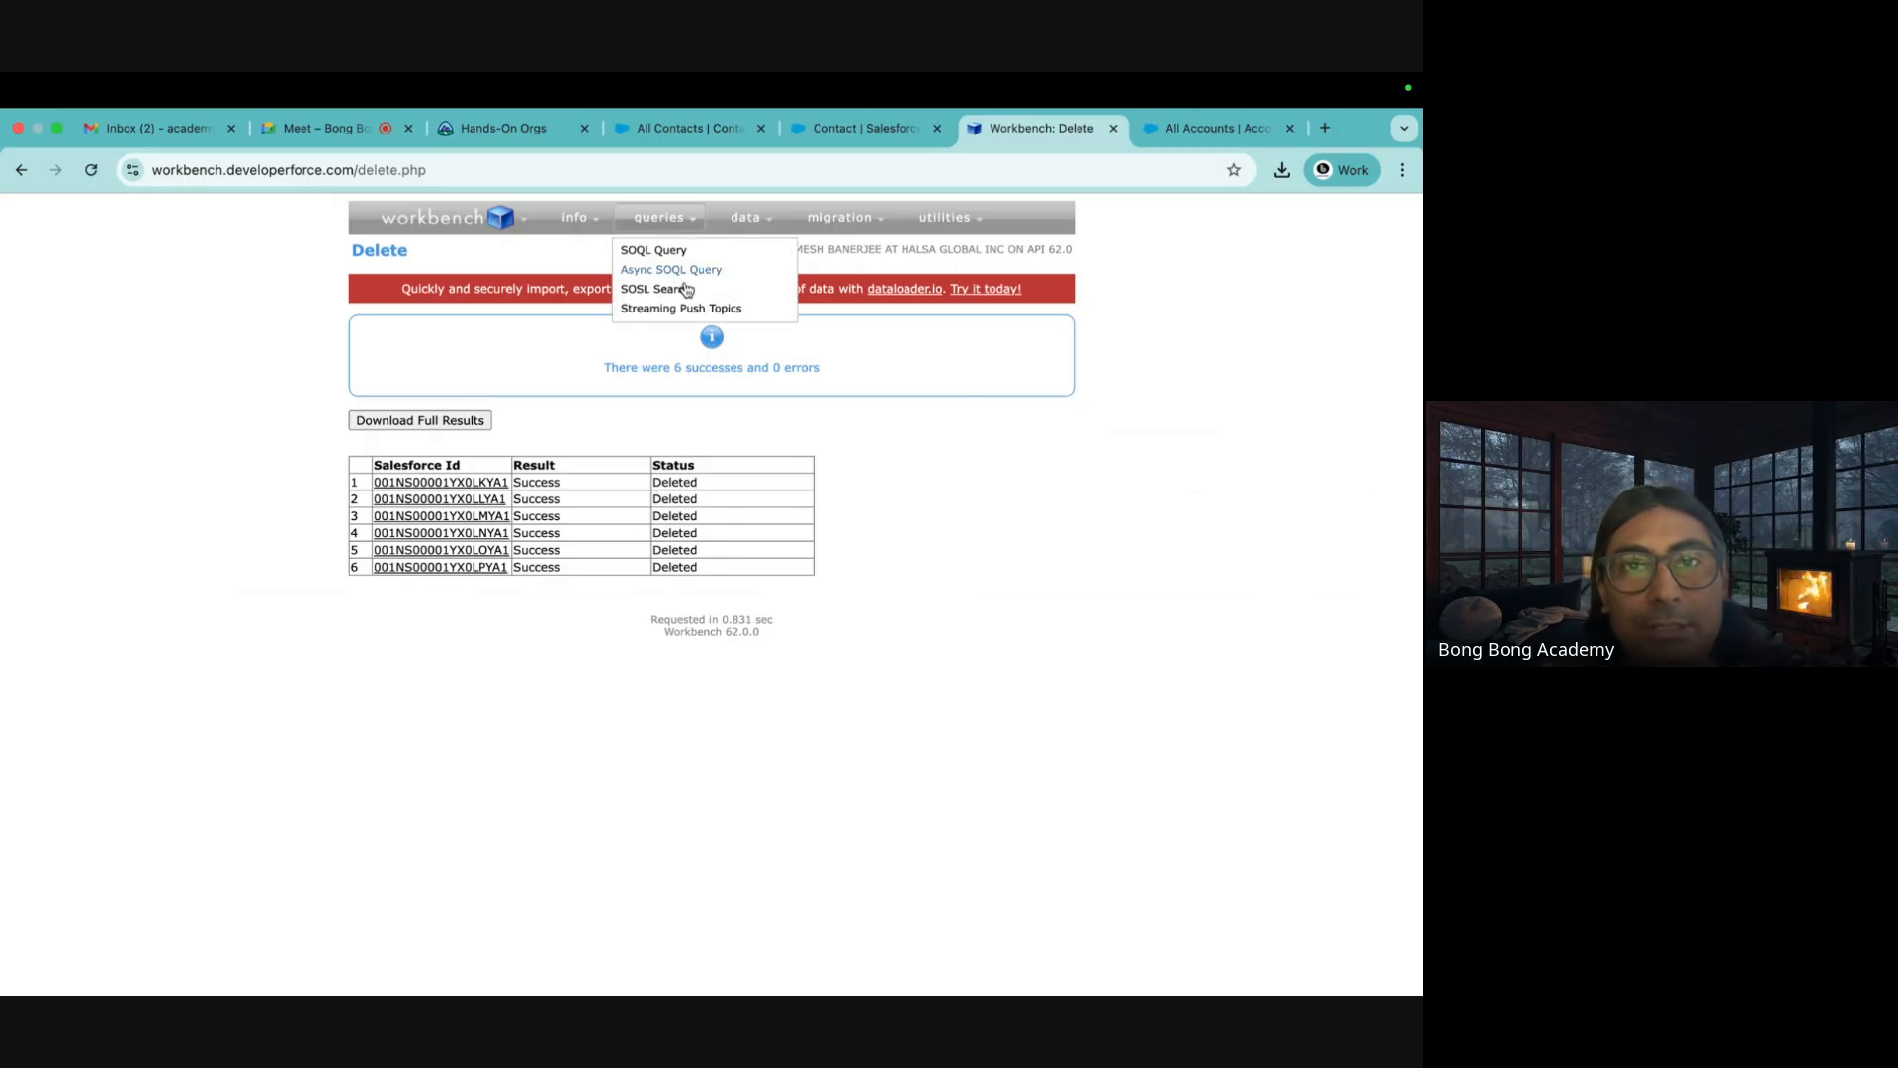
mouse_move(745, 219)
click(732, 348)
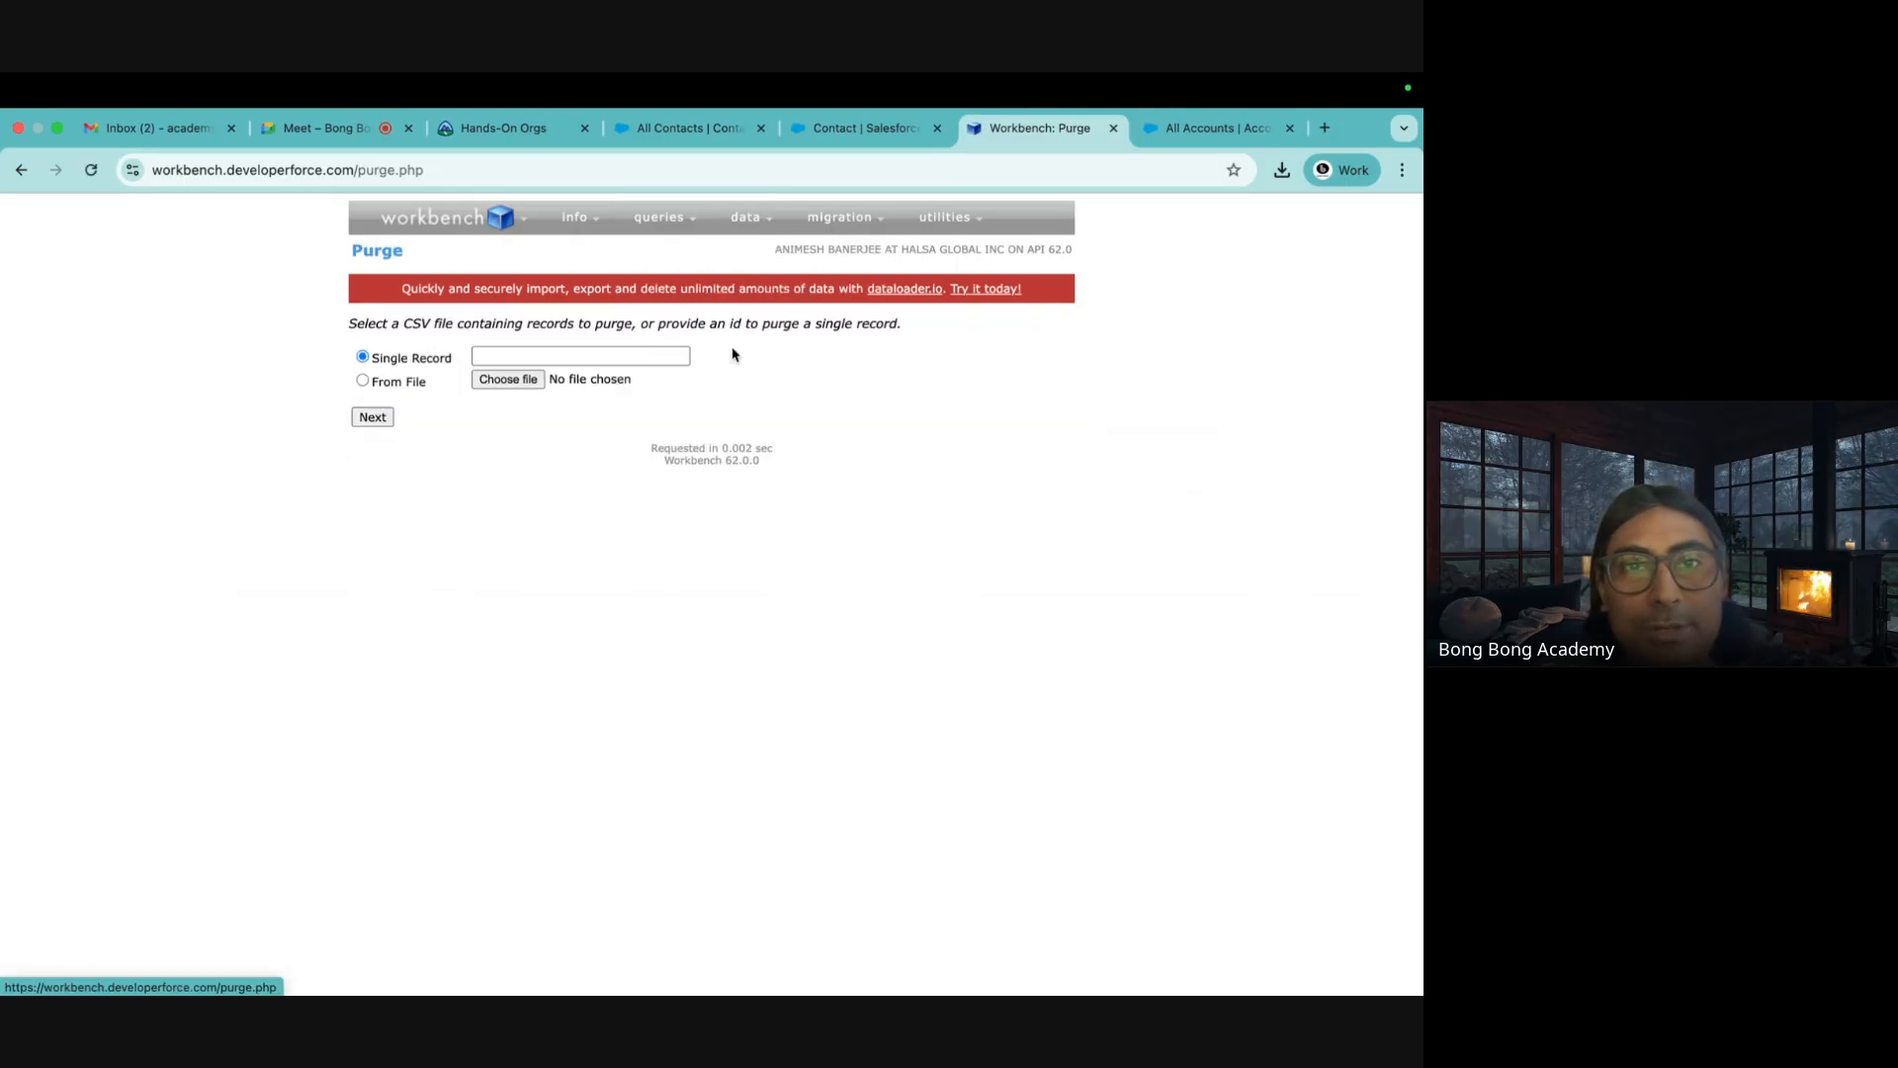
Purge the six accounts listed in DeleteAccounts.csv using the Id field mapping
click(523, 381)
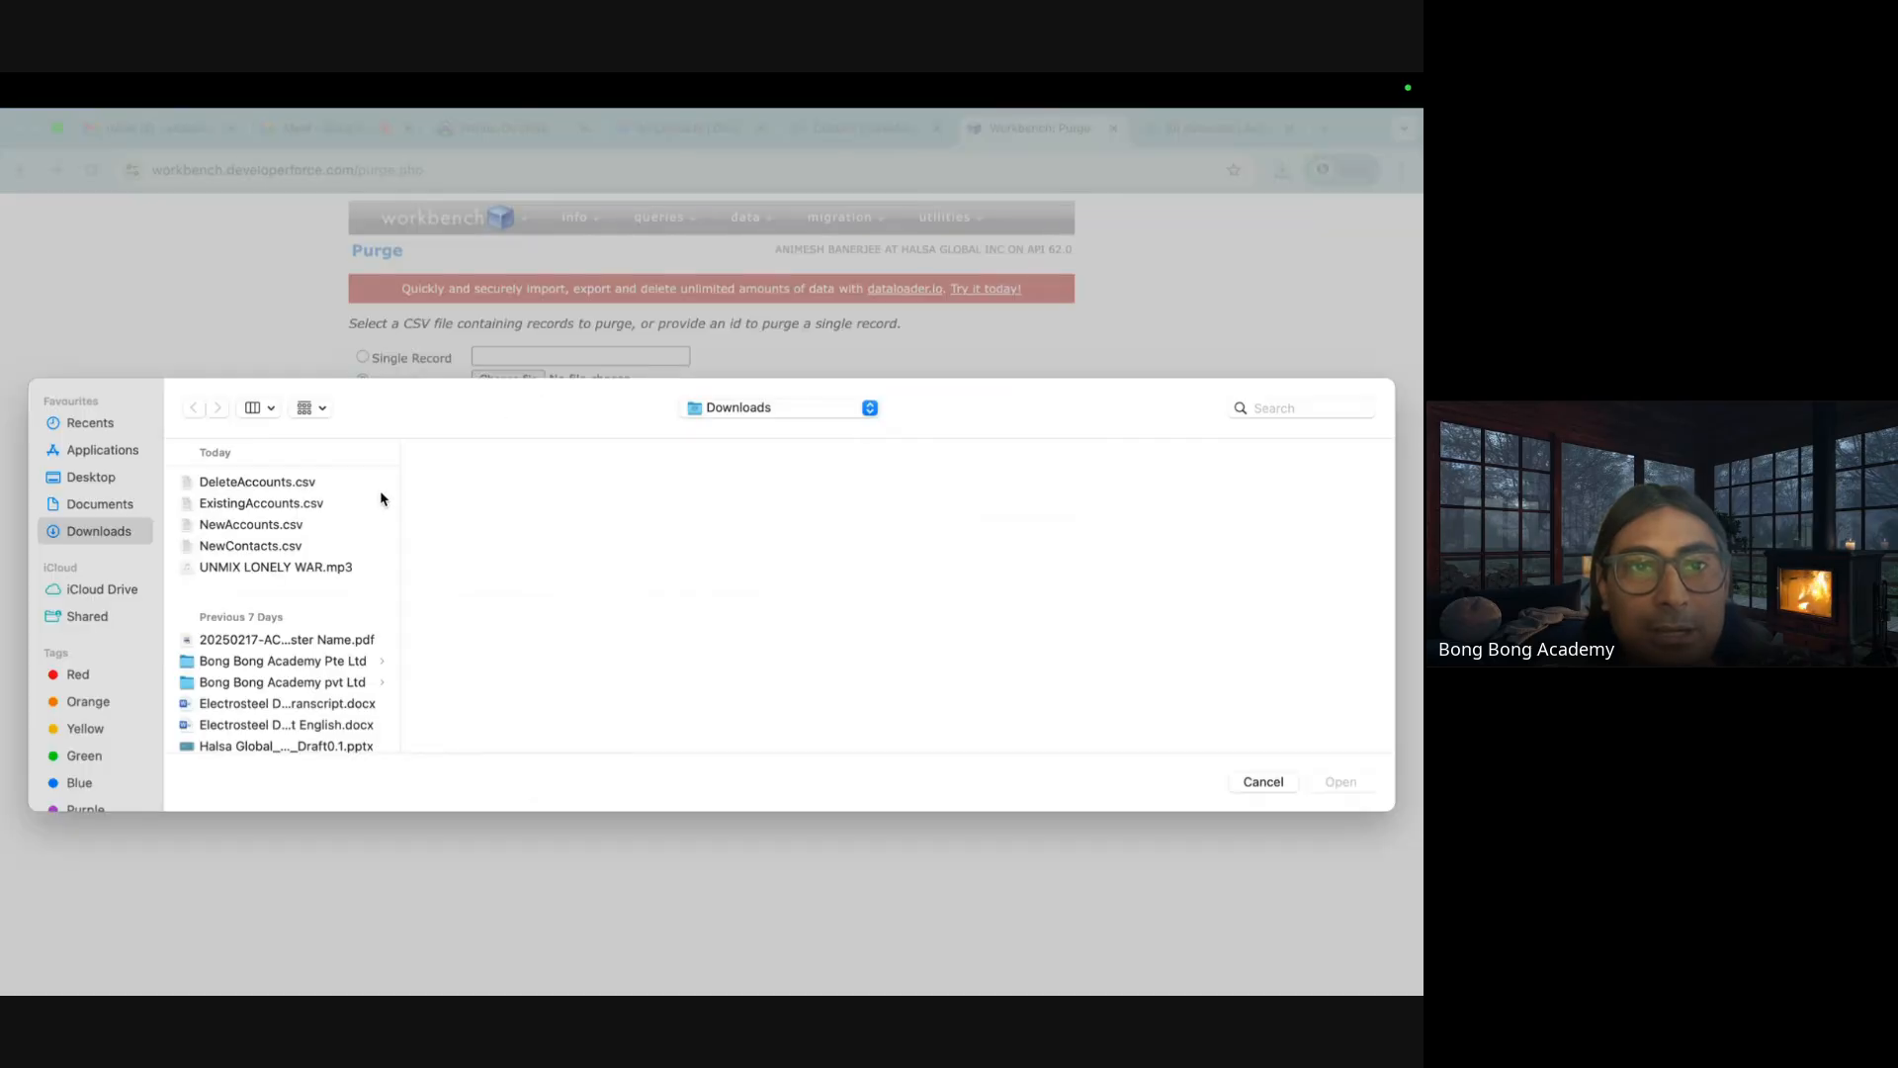
click(289, 484)
click(1362, 786)
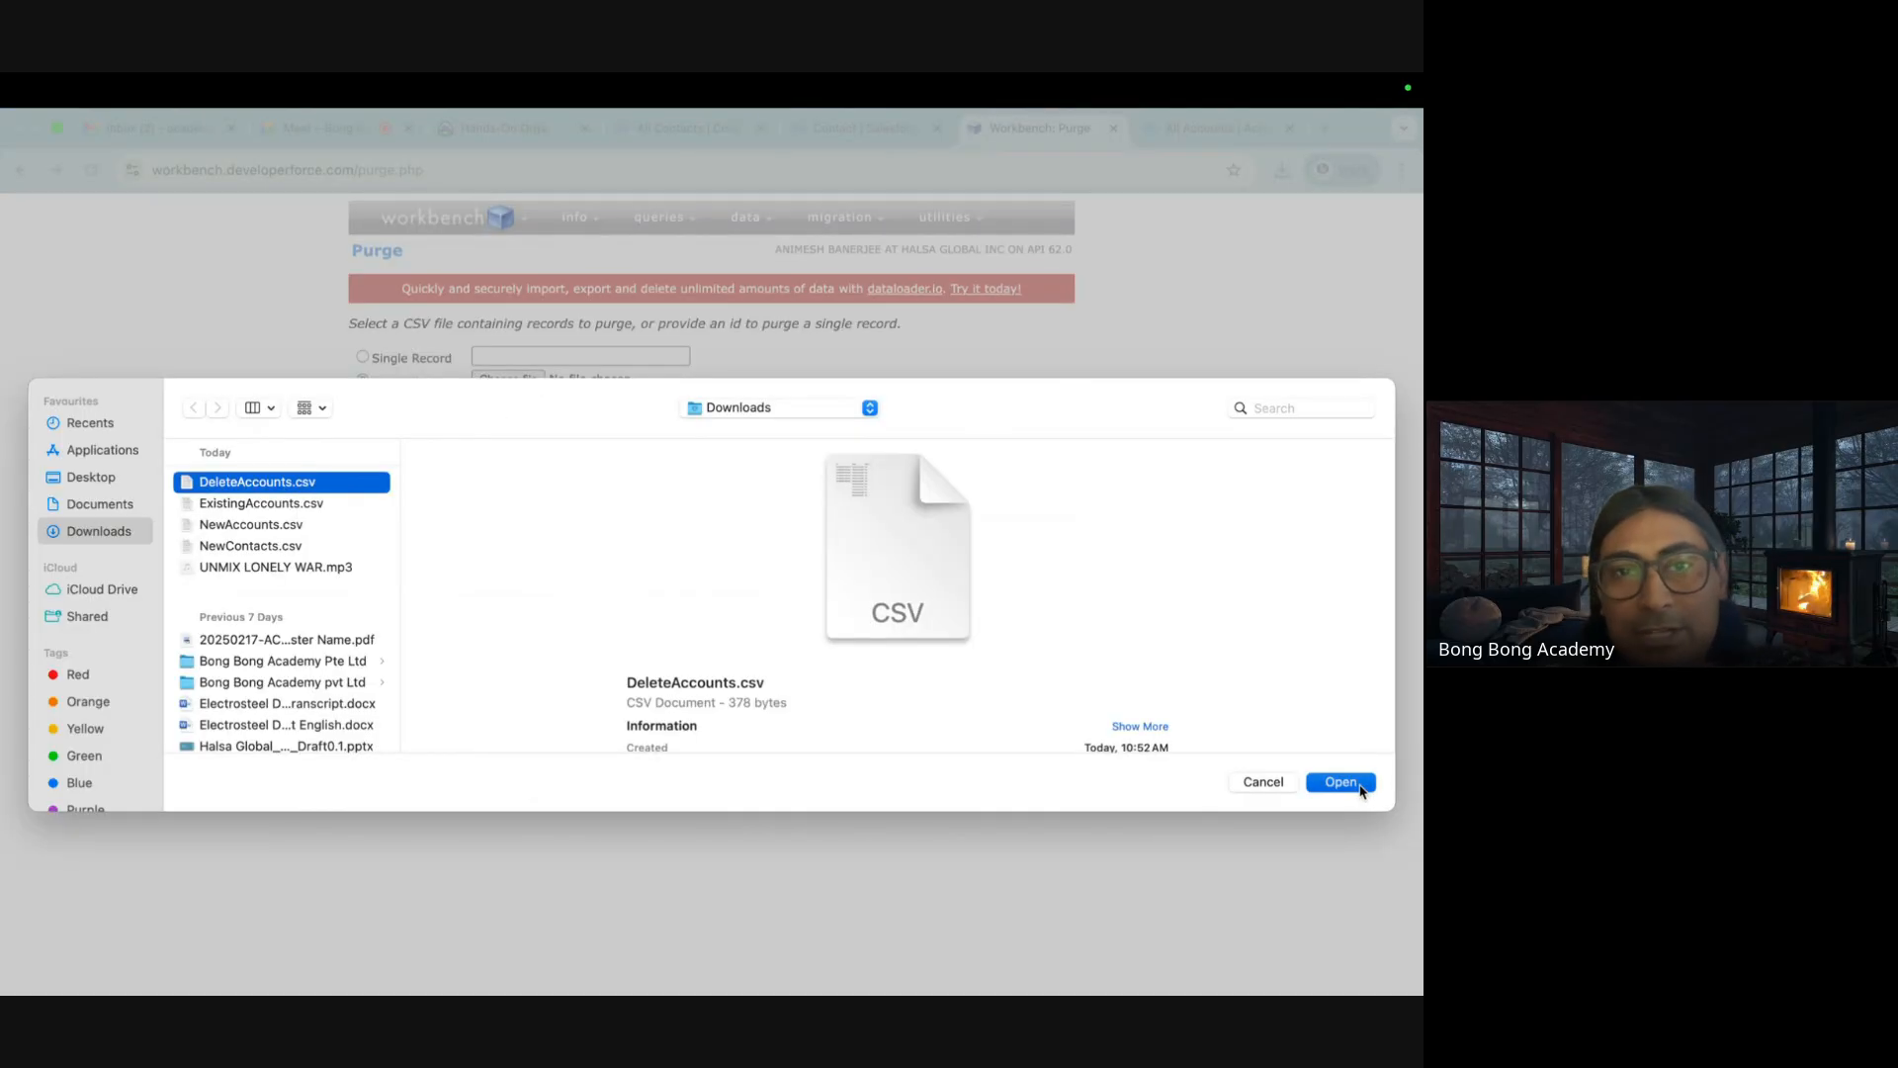
click(380, 419)
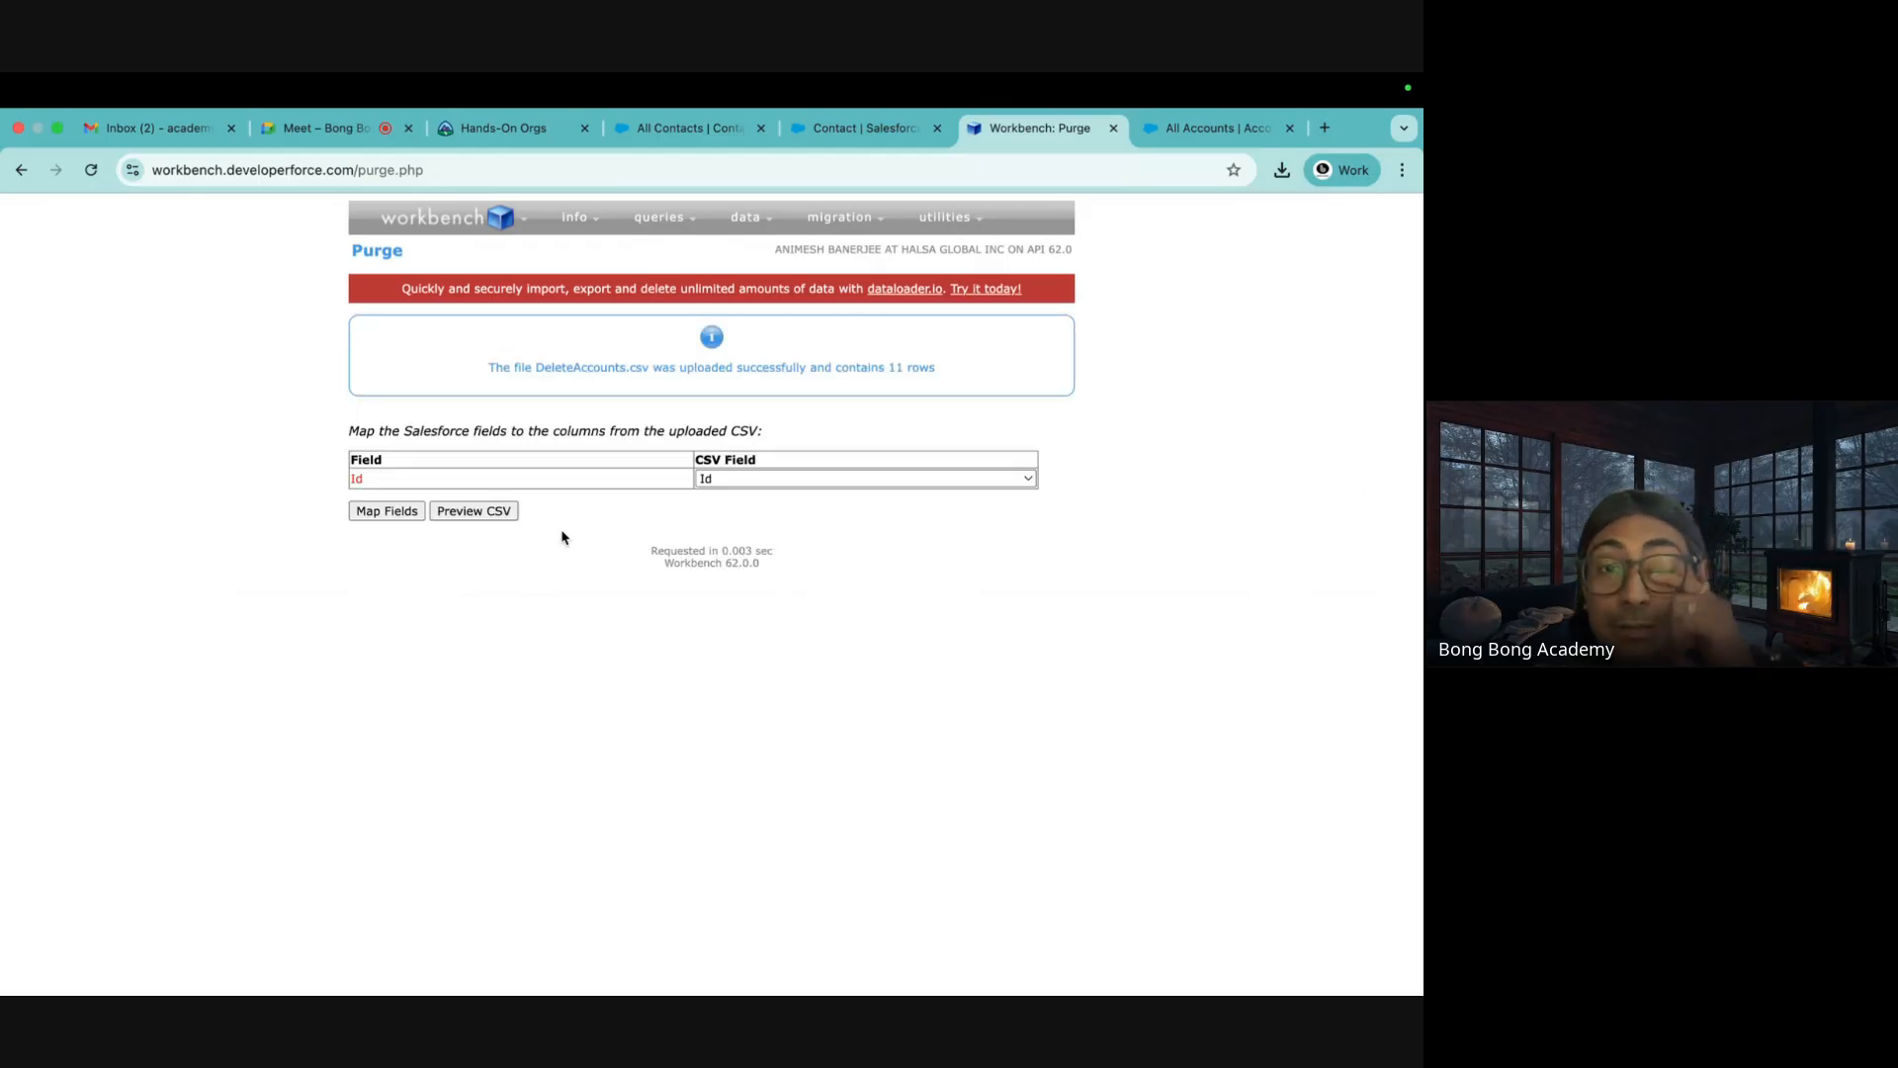
click(405, 514)
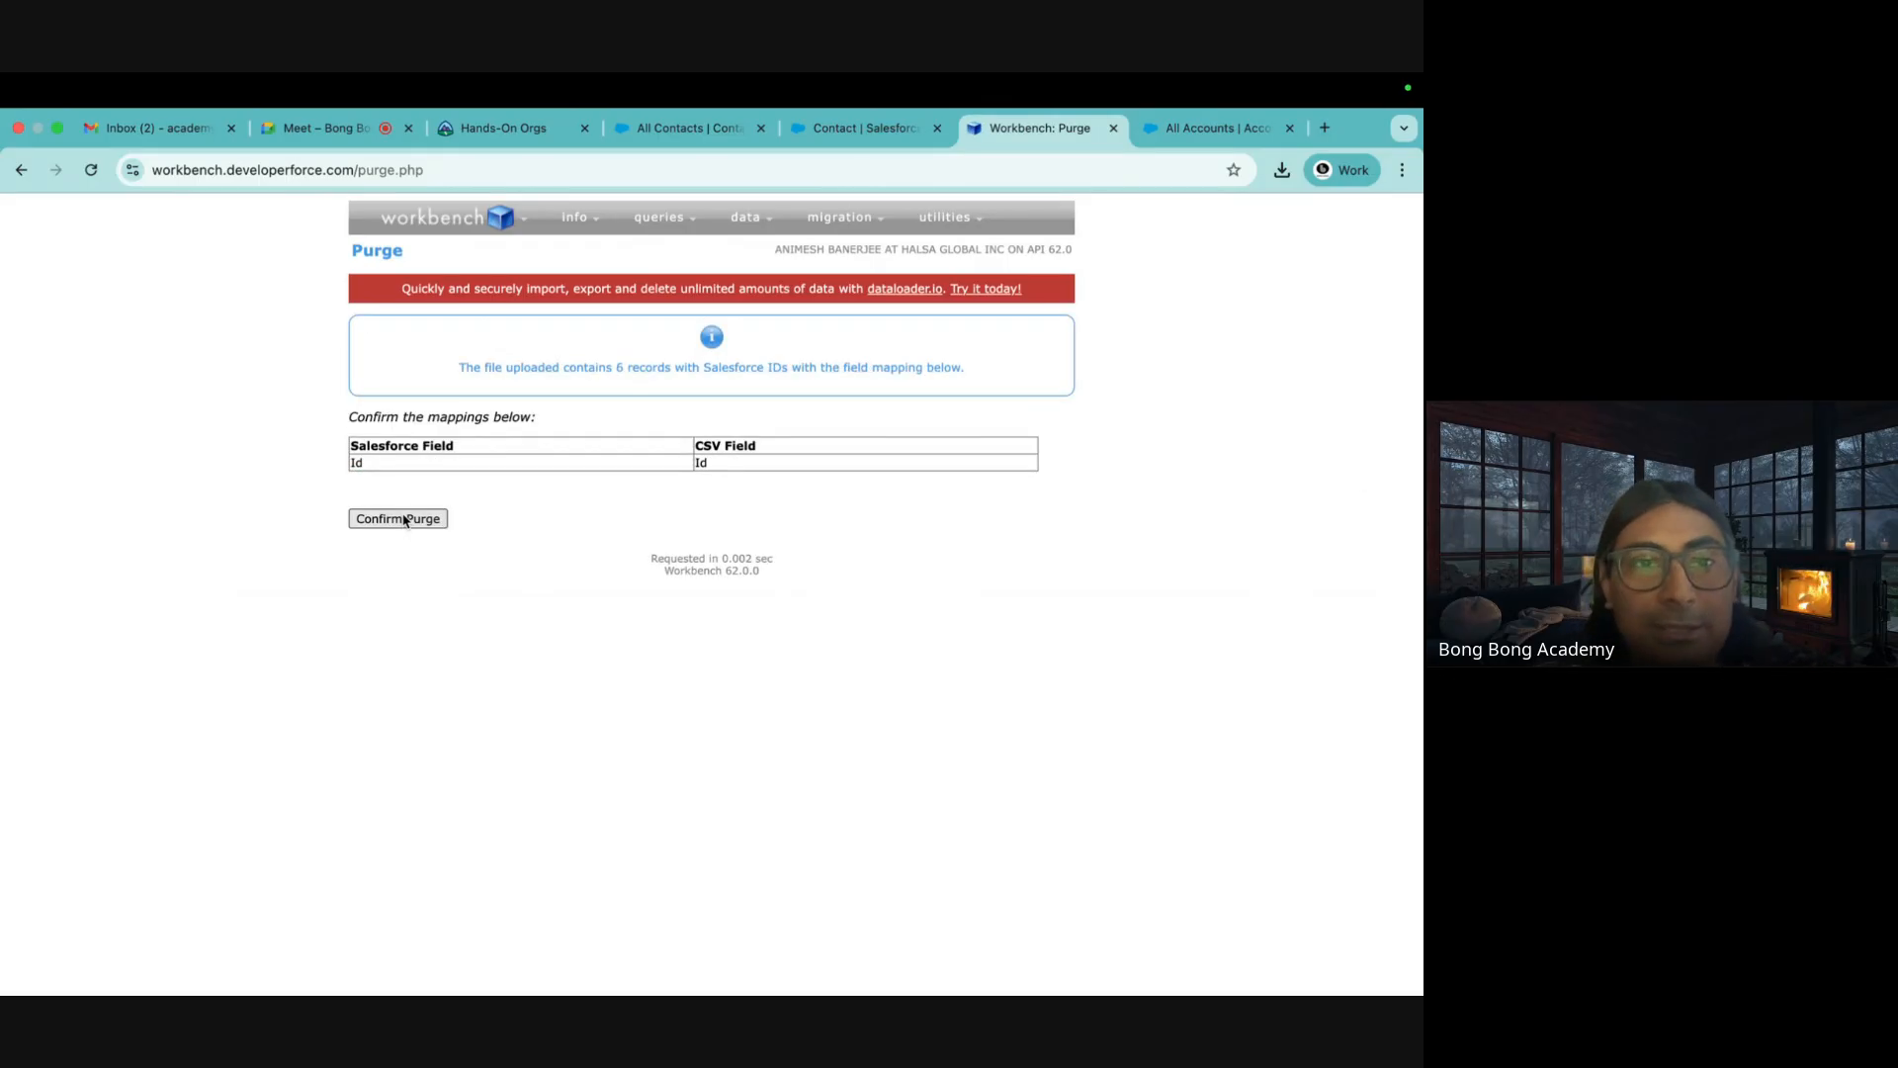
click(405, 519)
Try undeleting the same six accounts from DeleteAccounts.csv; all six fail
mouse_move(668, 221)
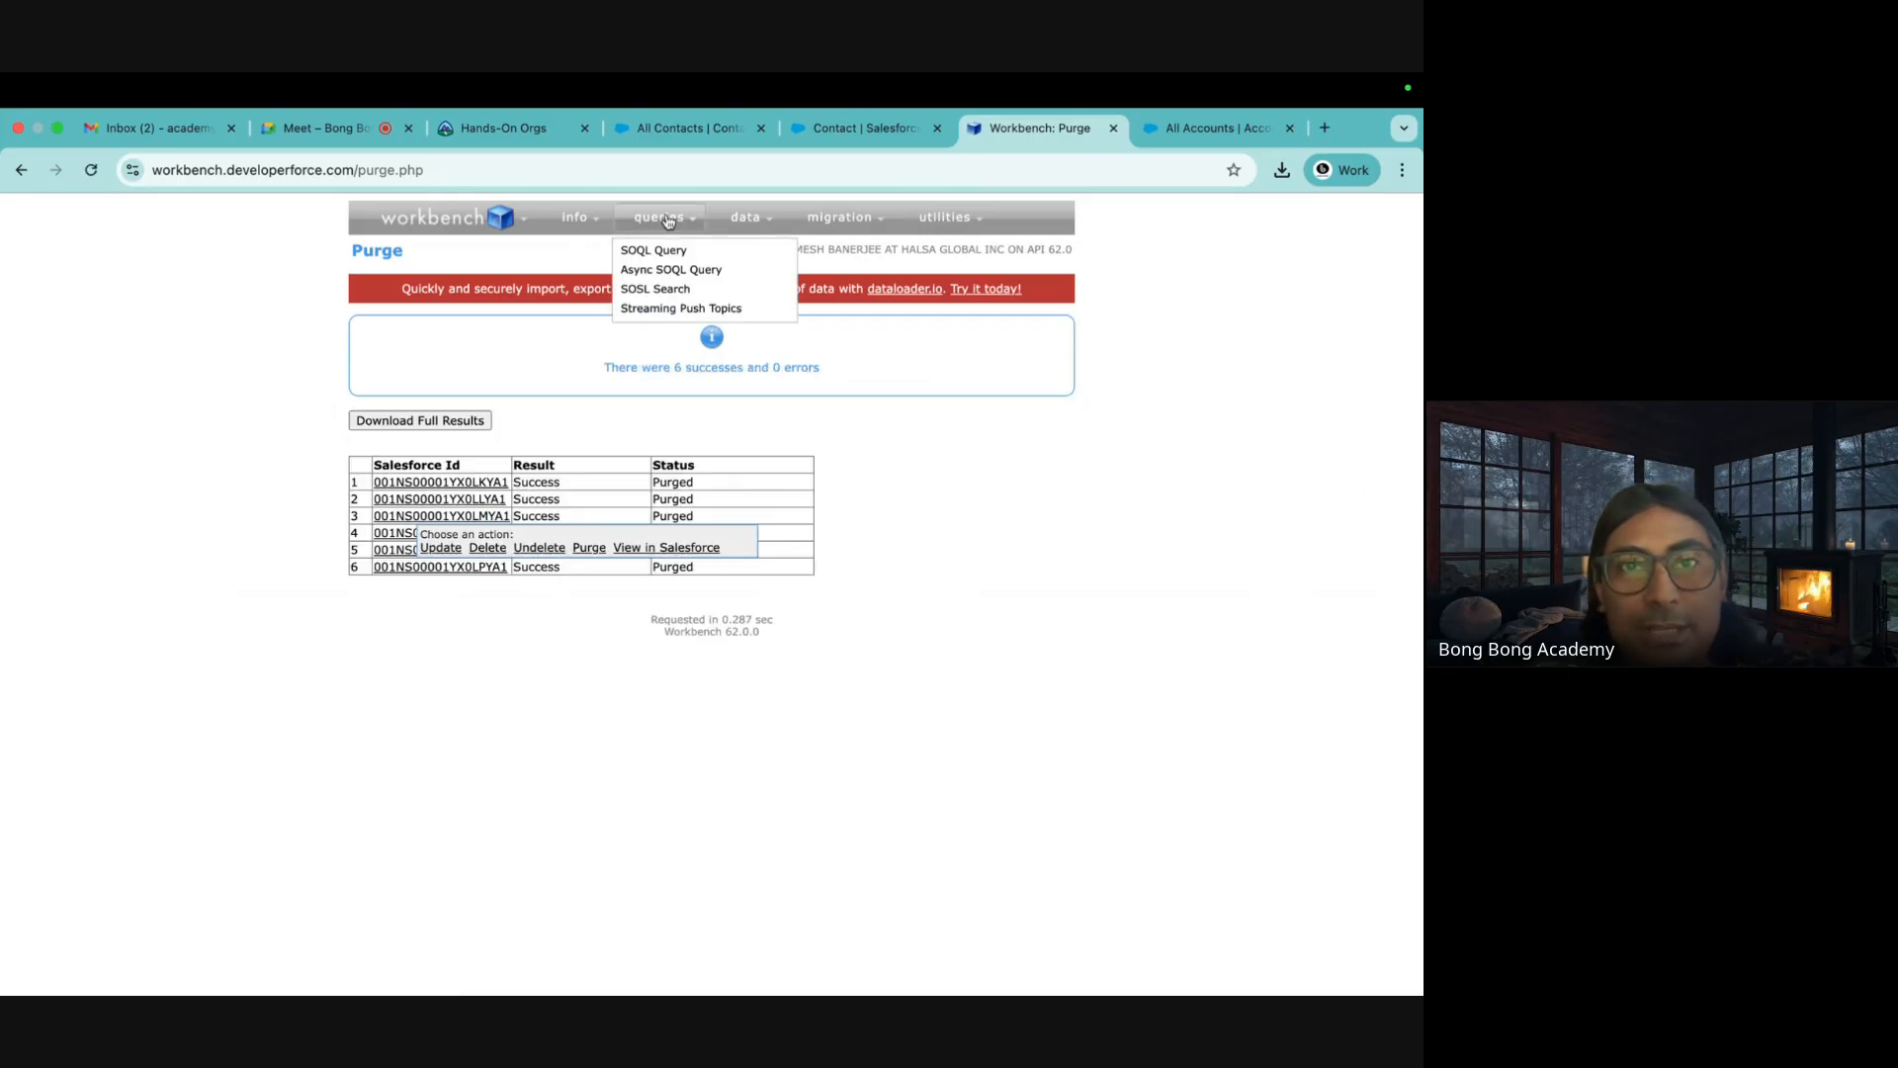
mouse_move(748, 217)
click(750, 328)
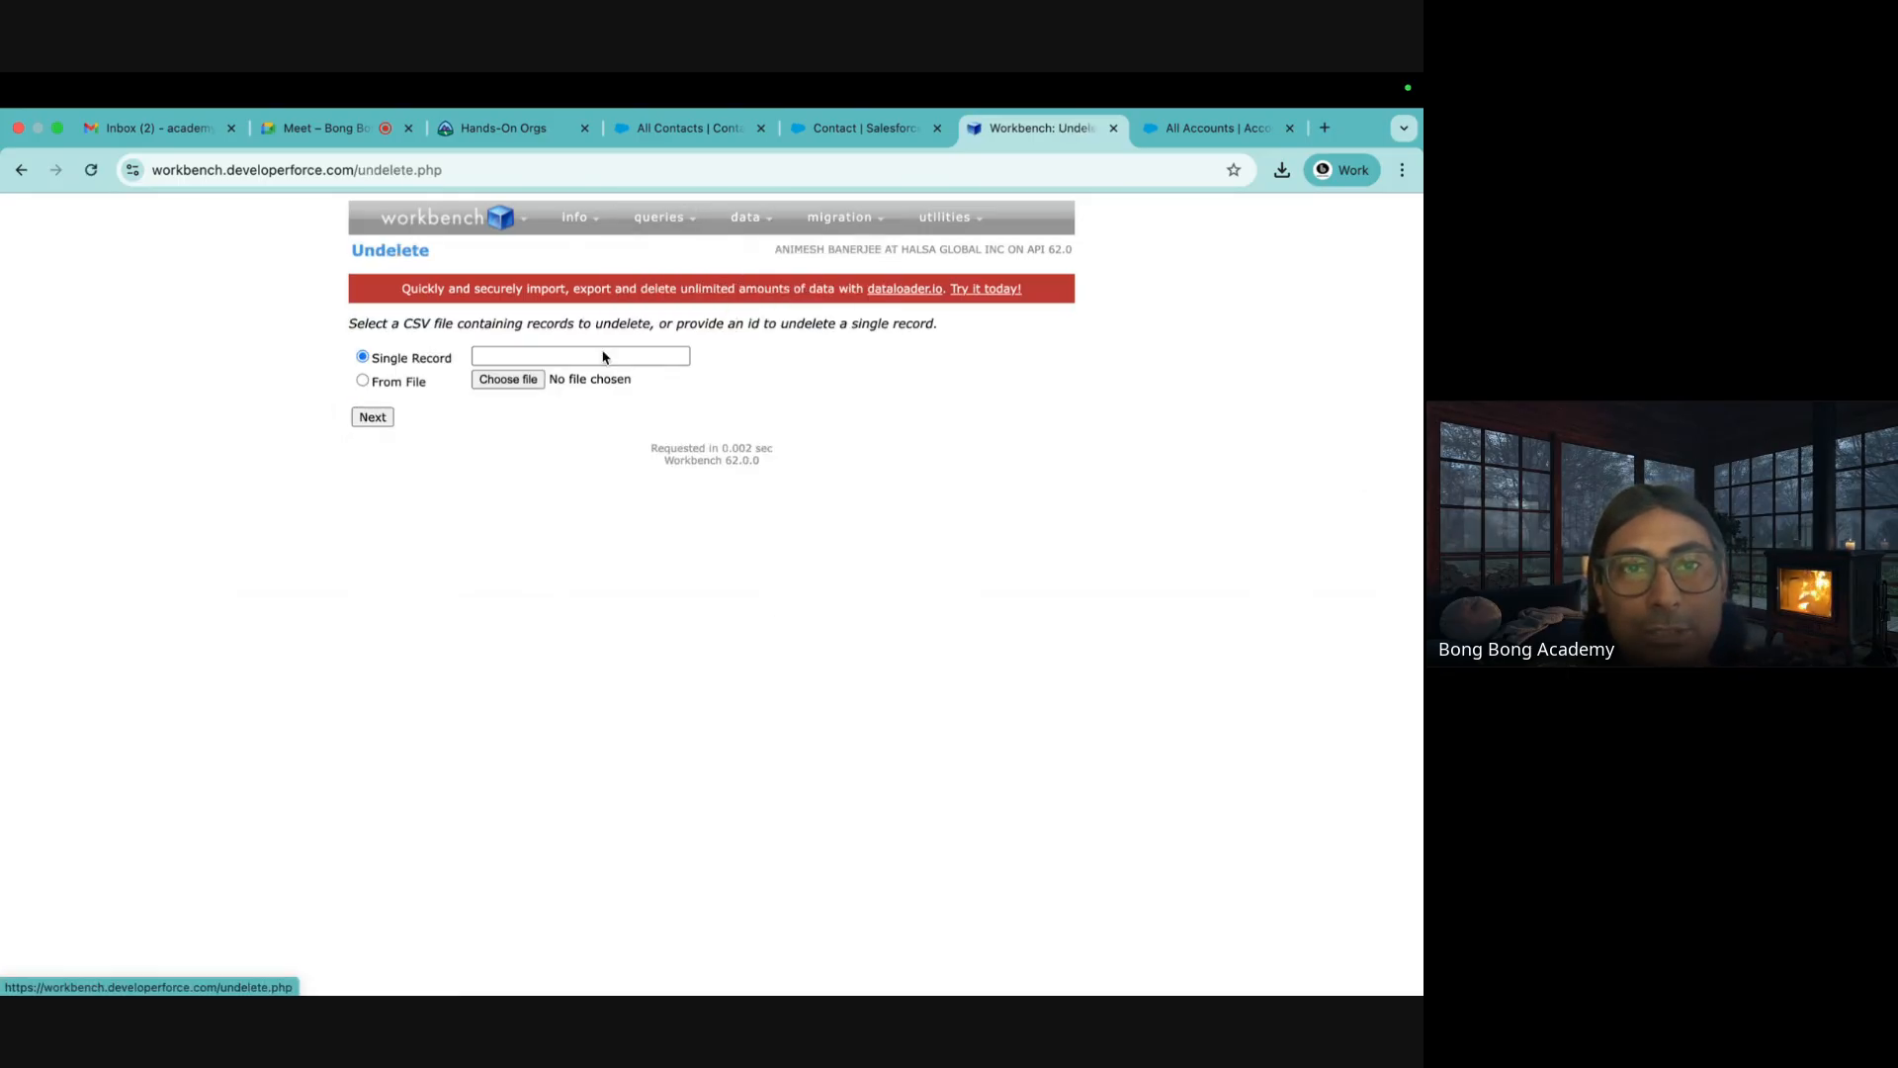
click(400, 384)
click(508, 380)
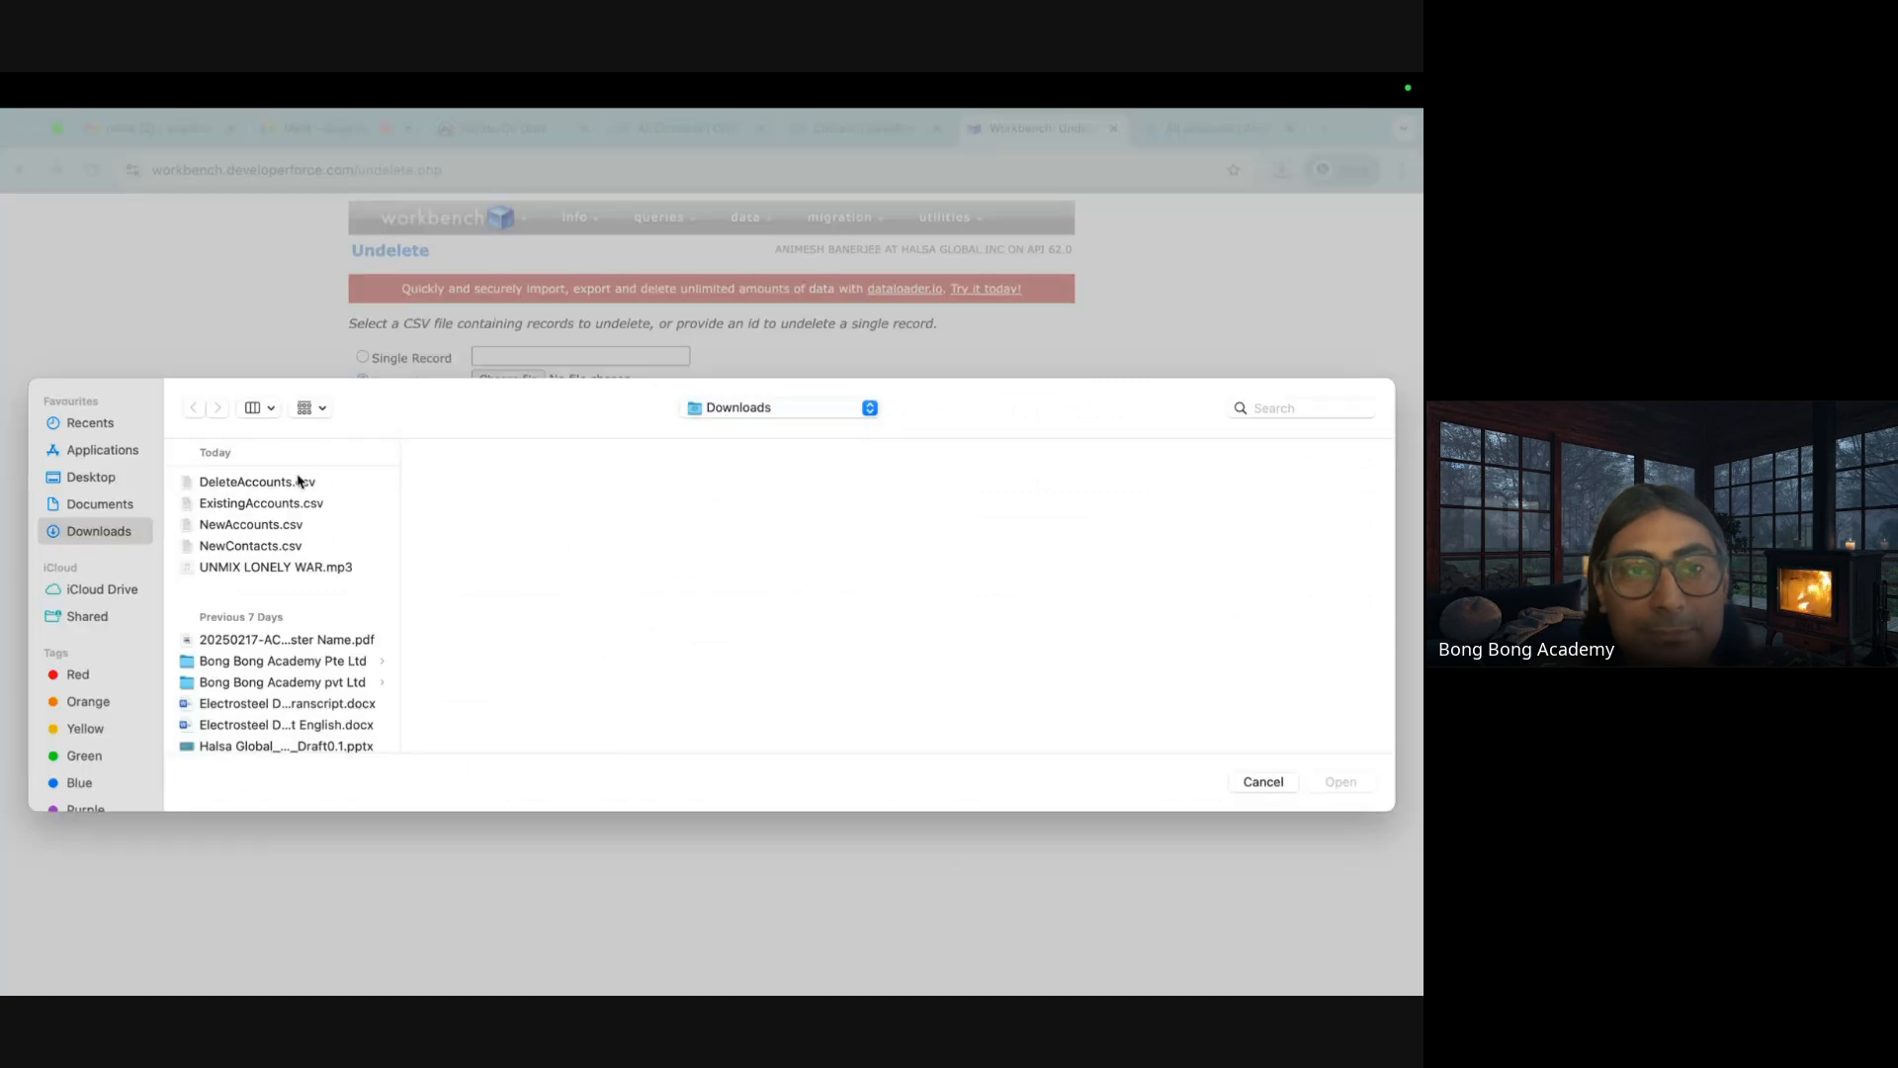
click(299, 481)
key(Return)
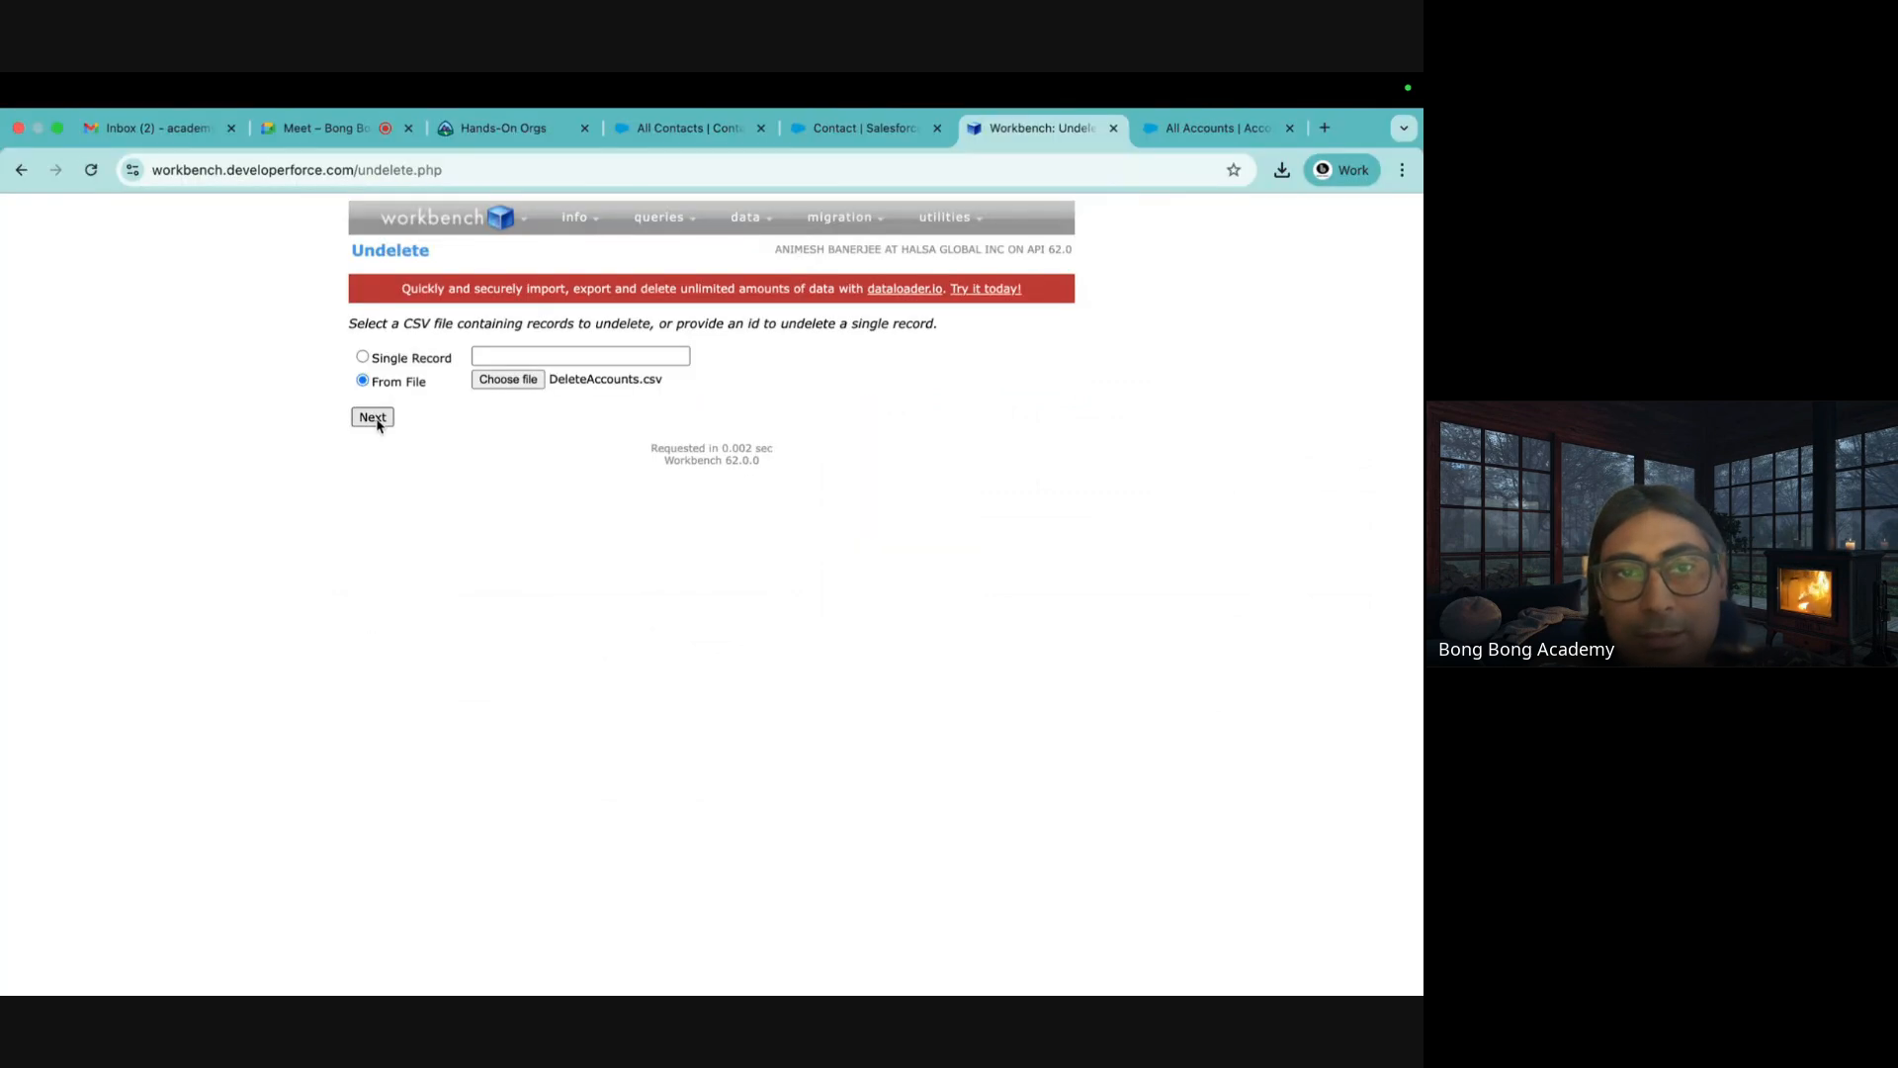
click(373, 417)
click(379, 510)
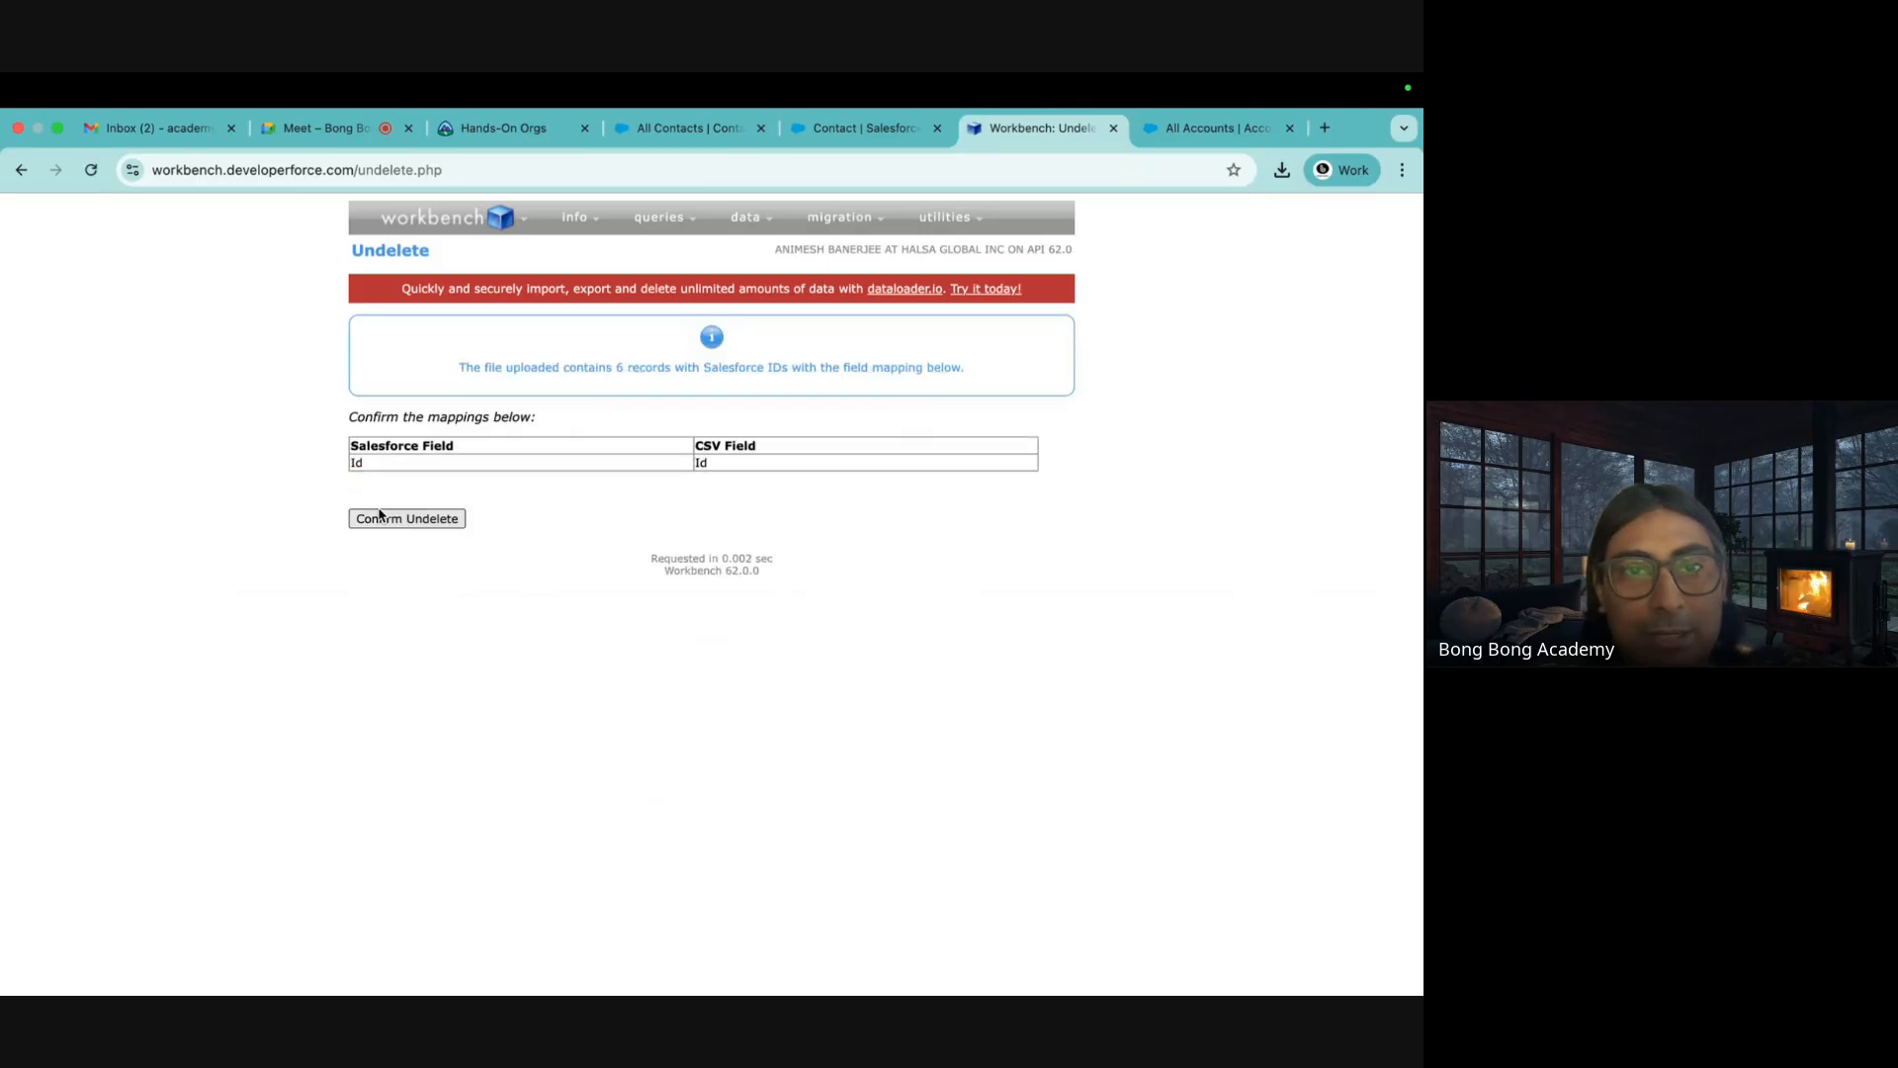
click(381, 517)
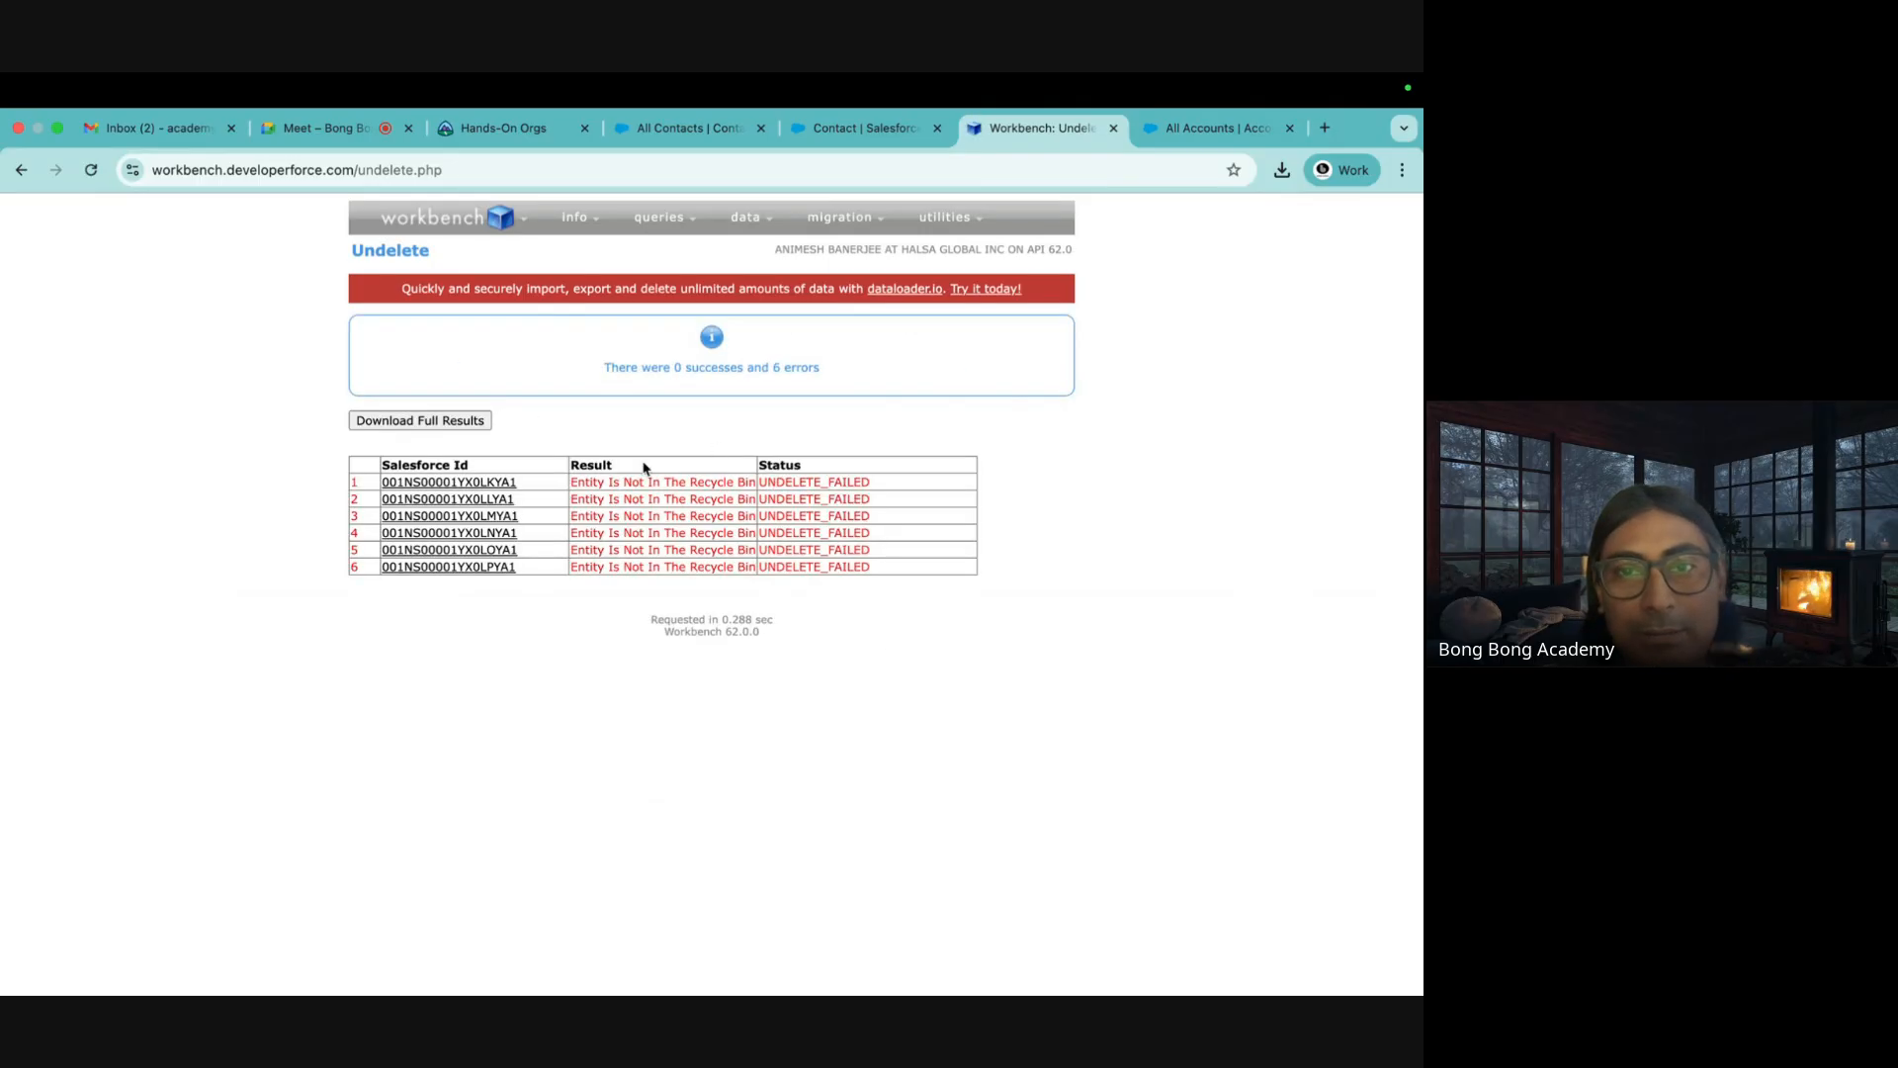
Inspect the first row's error: Entity Is Not In The Recycle Bin
drag(598, 483, 732, 485)
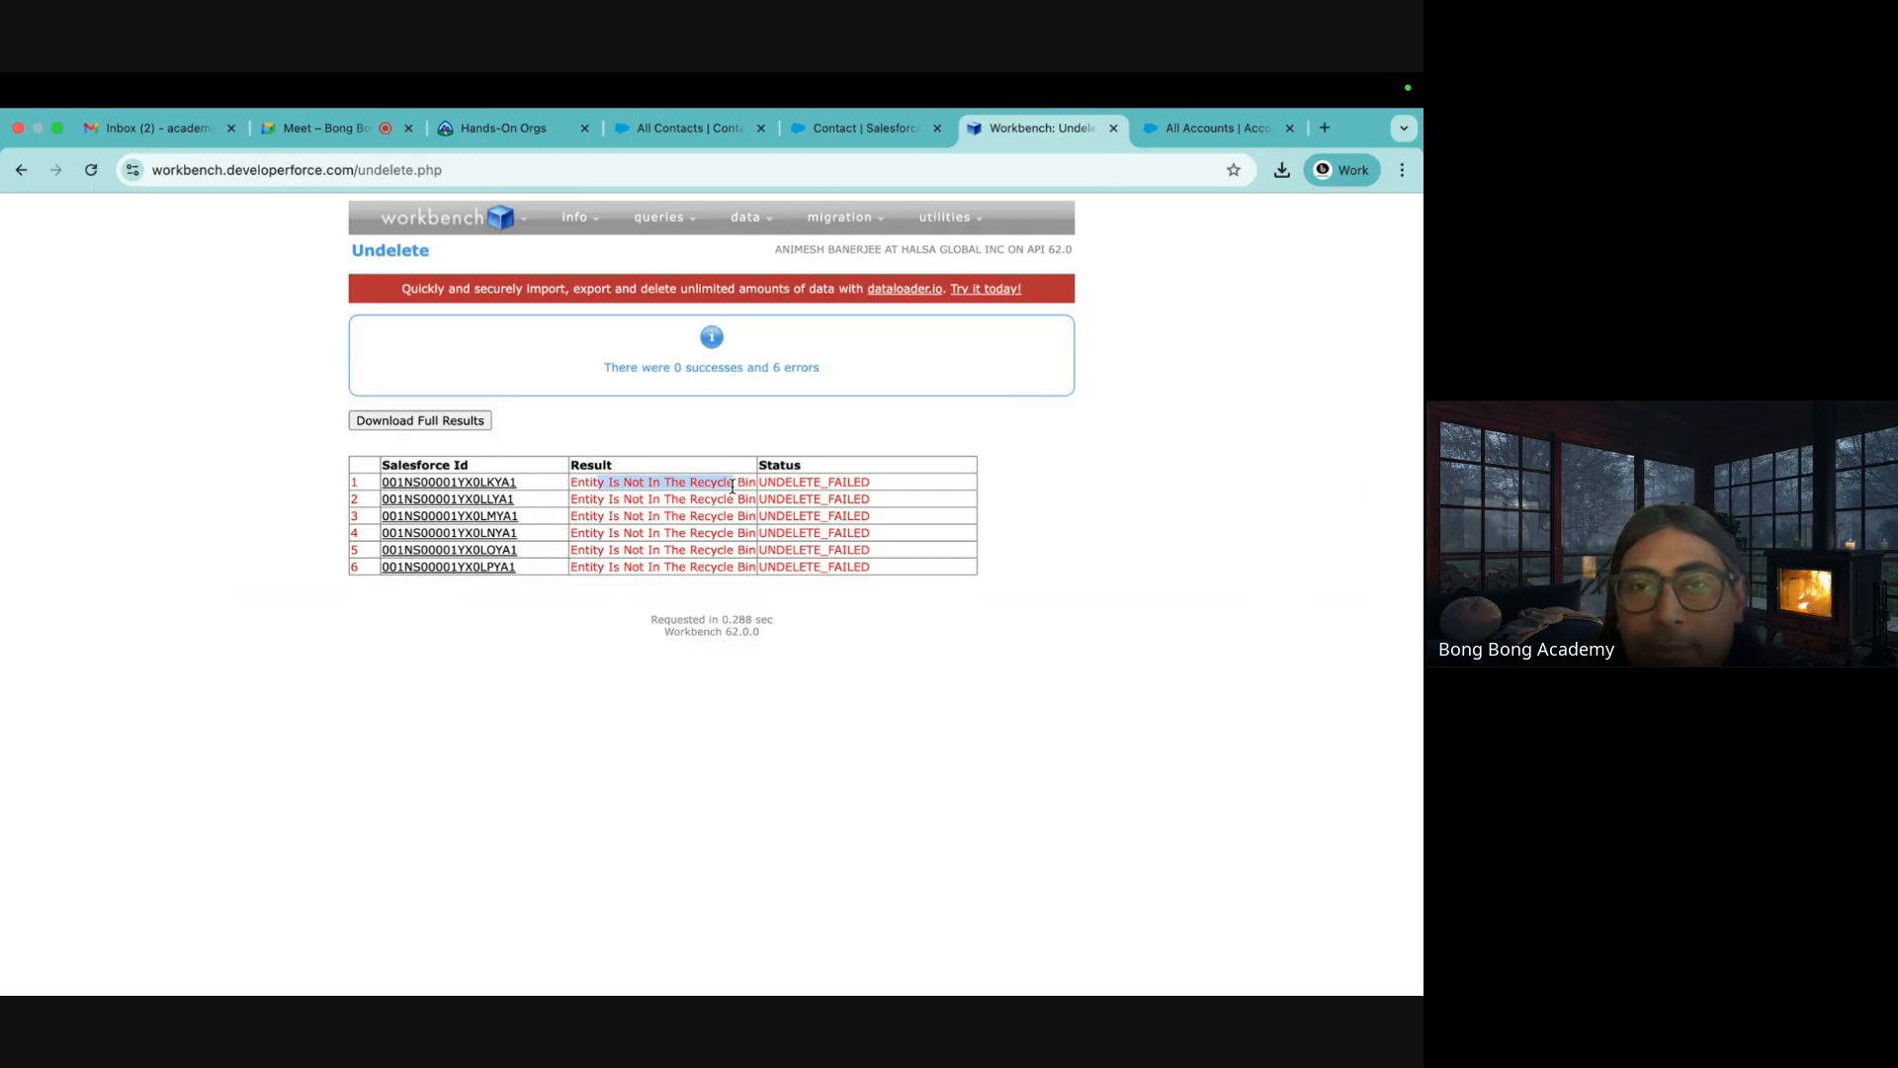
click(919, 537)
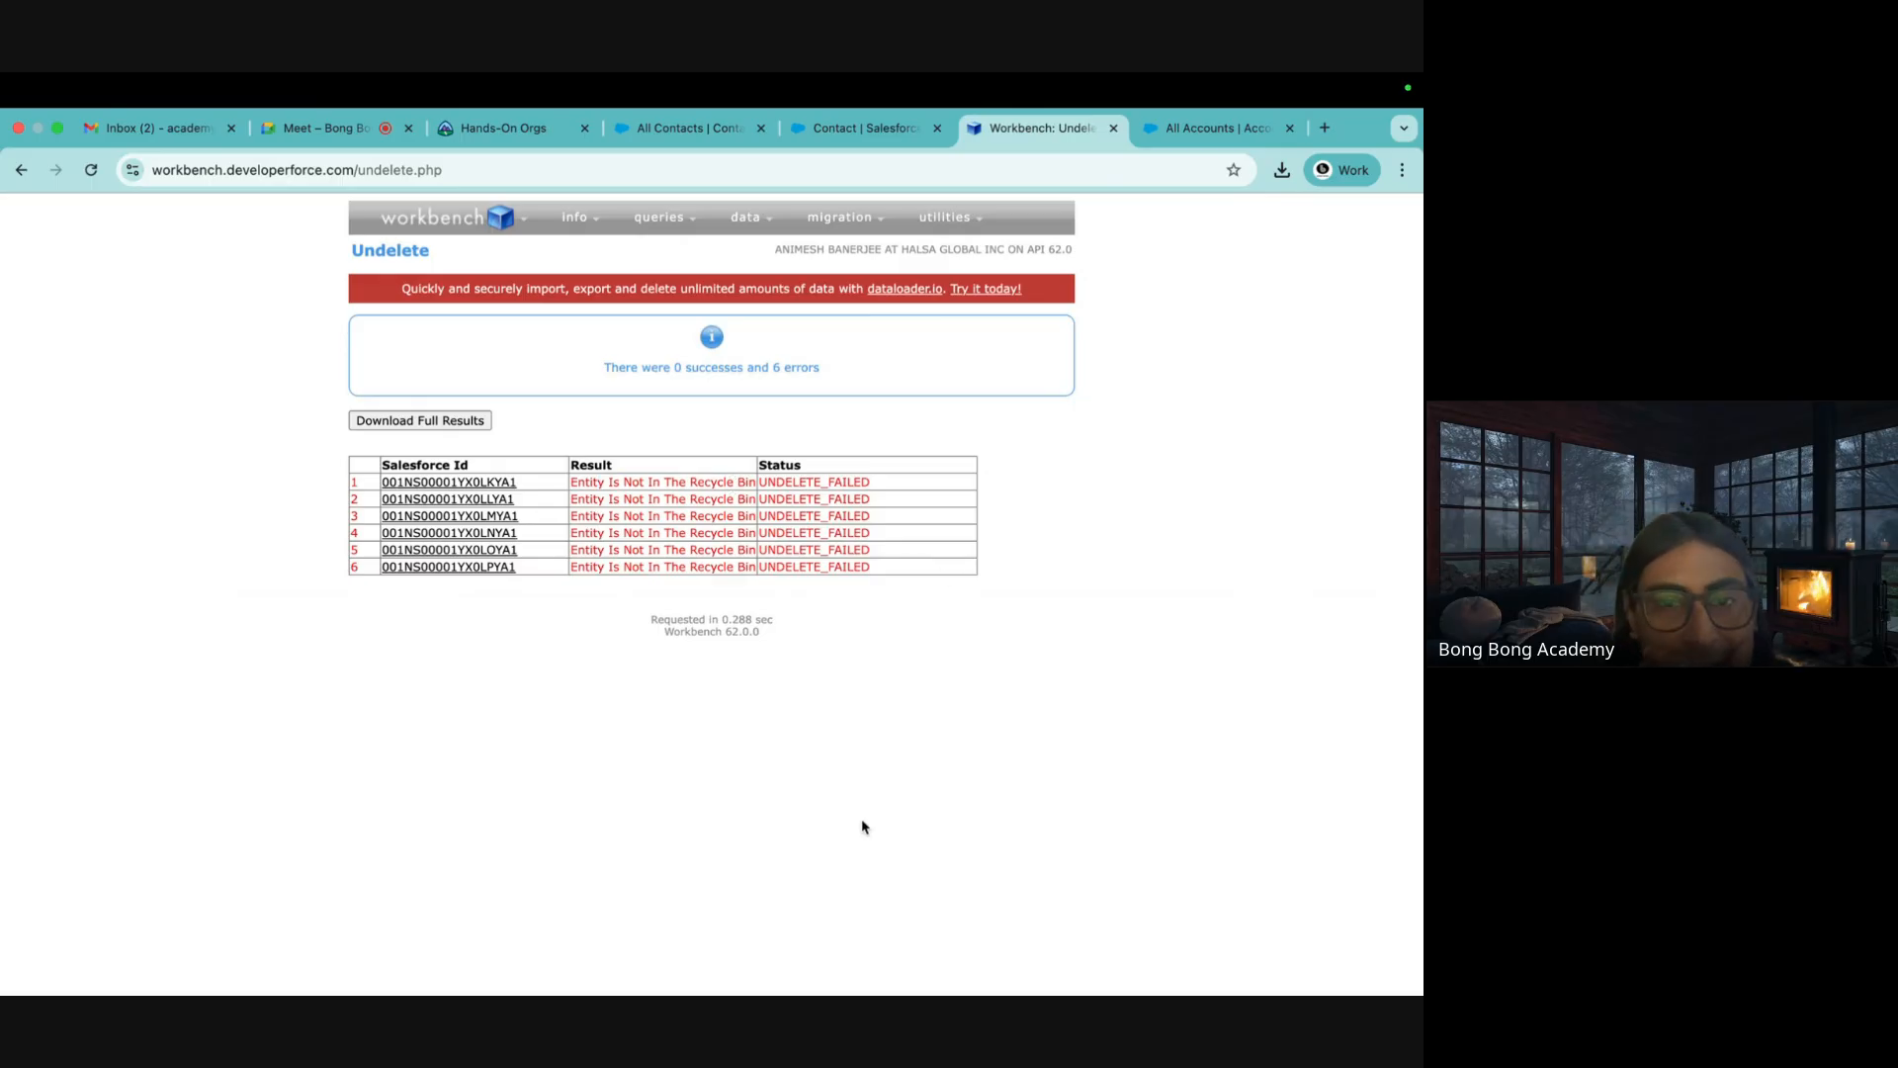
mouse_move(946, 964)
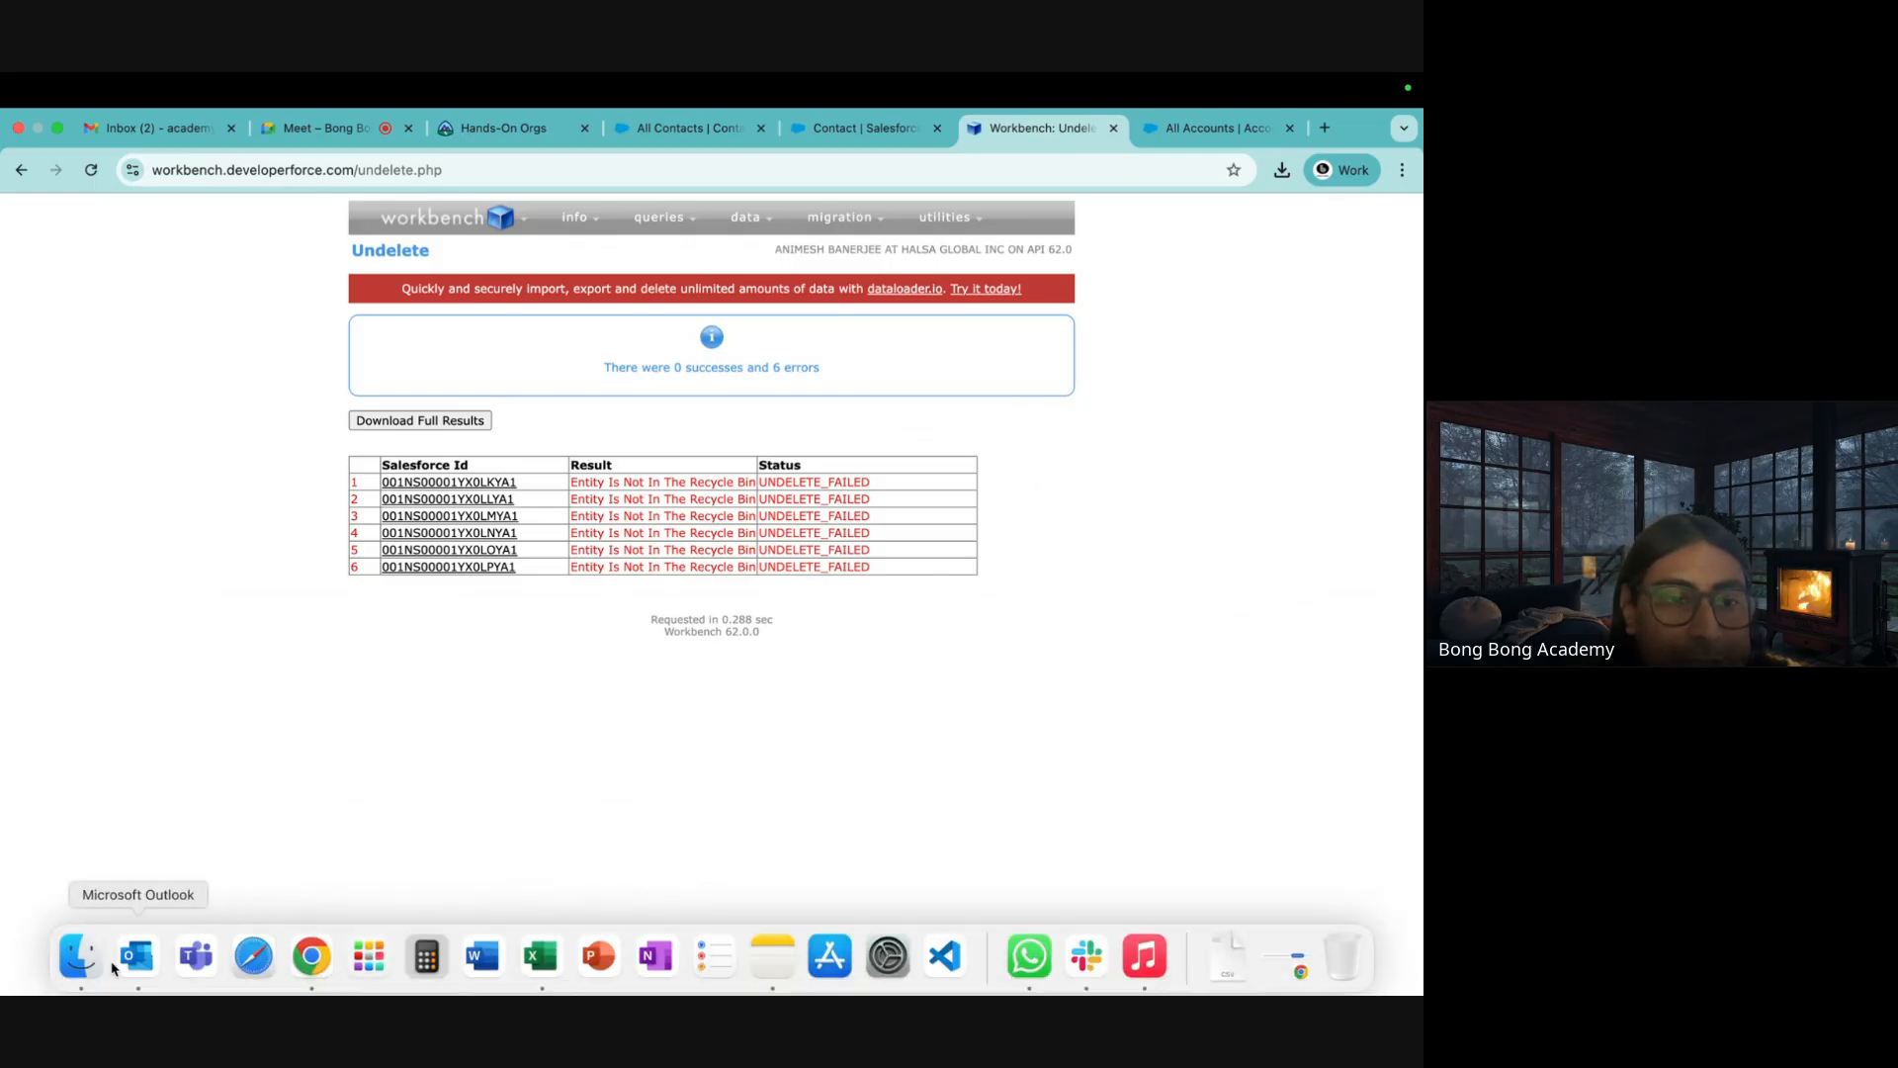
Open NewContacts.csv from Downloads in Excel
click(80, 956)
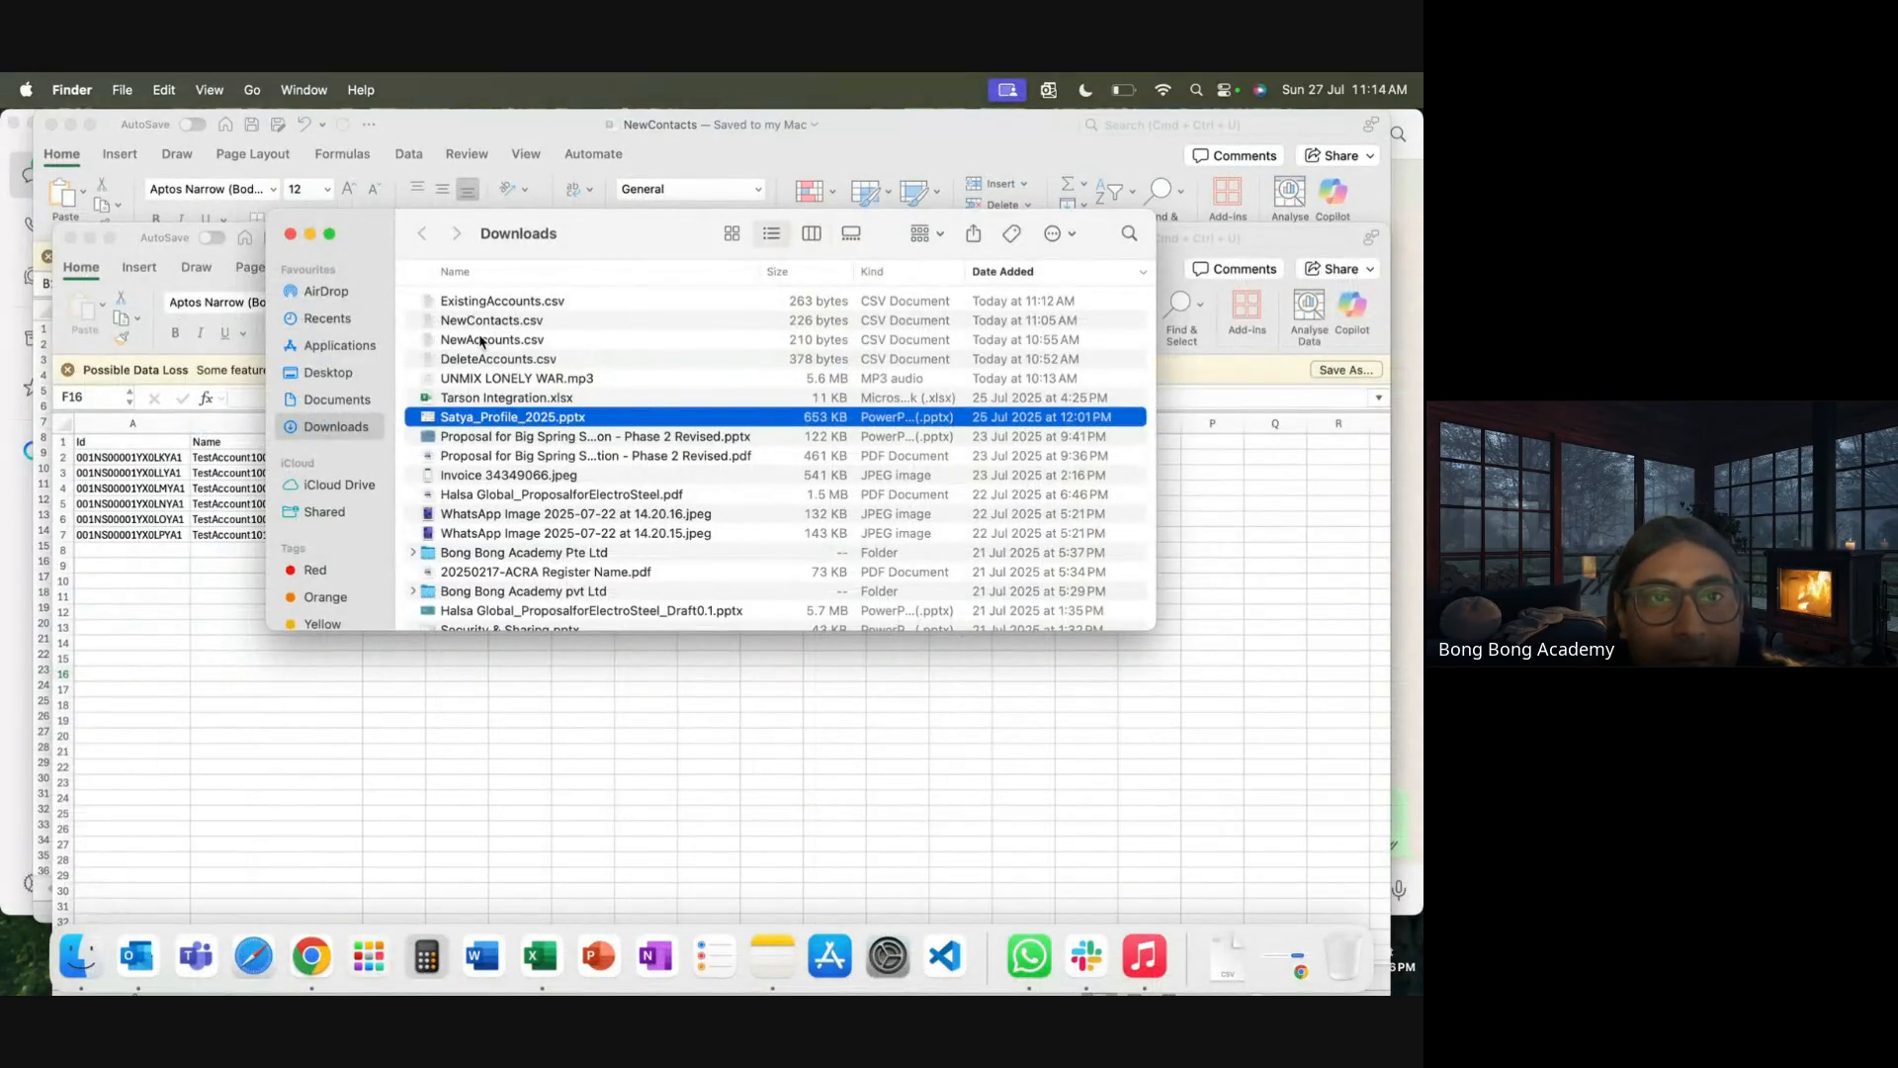
click(526, 343)
click(505, 364)
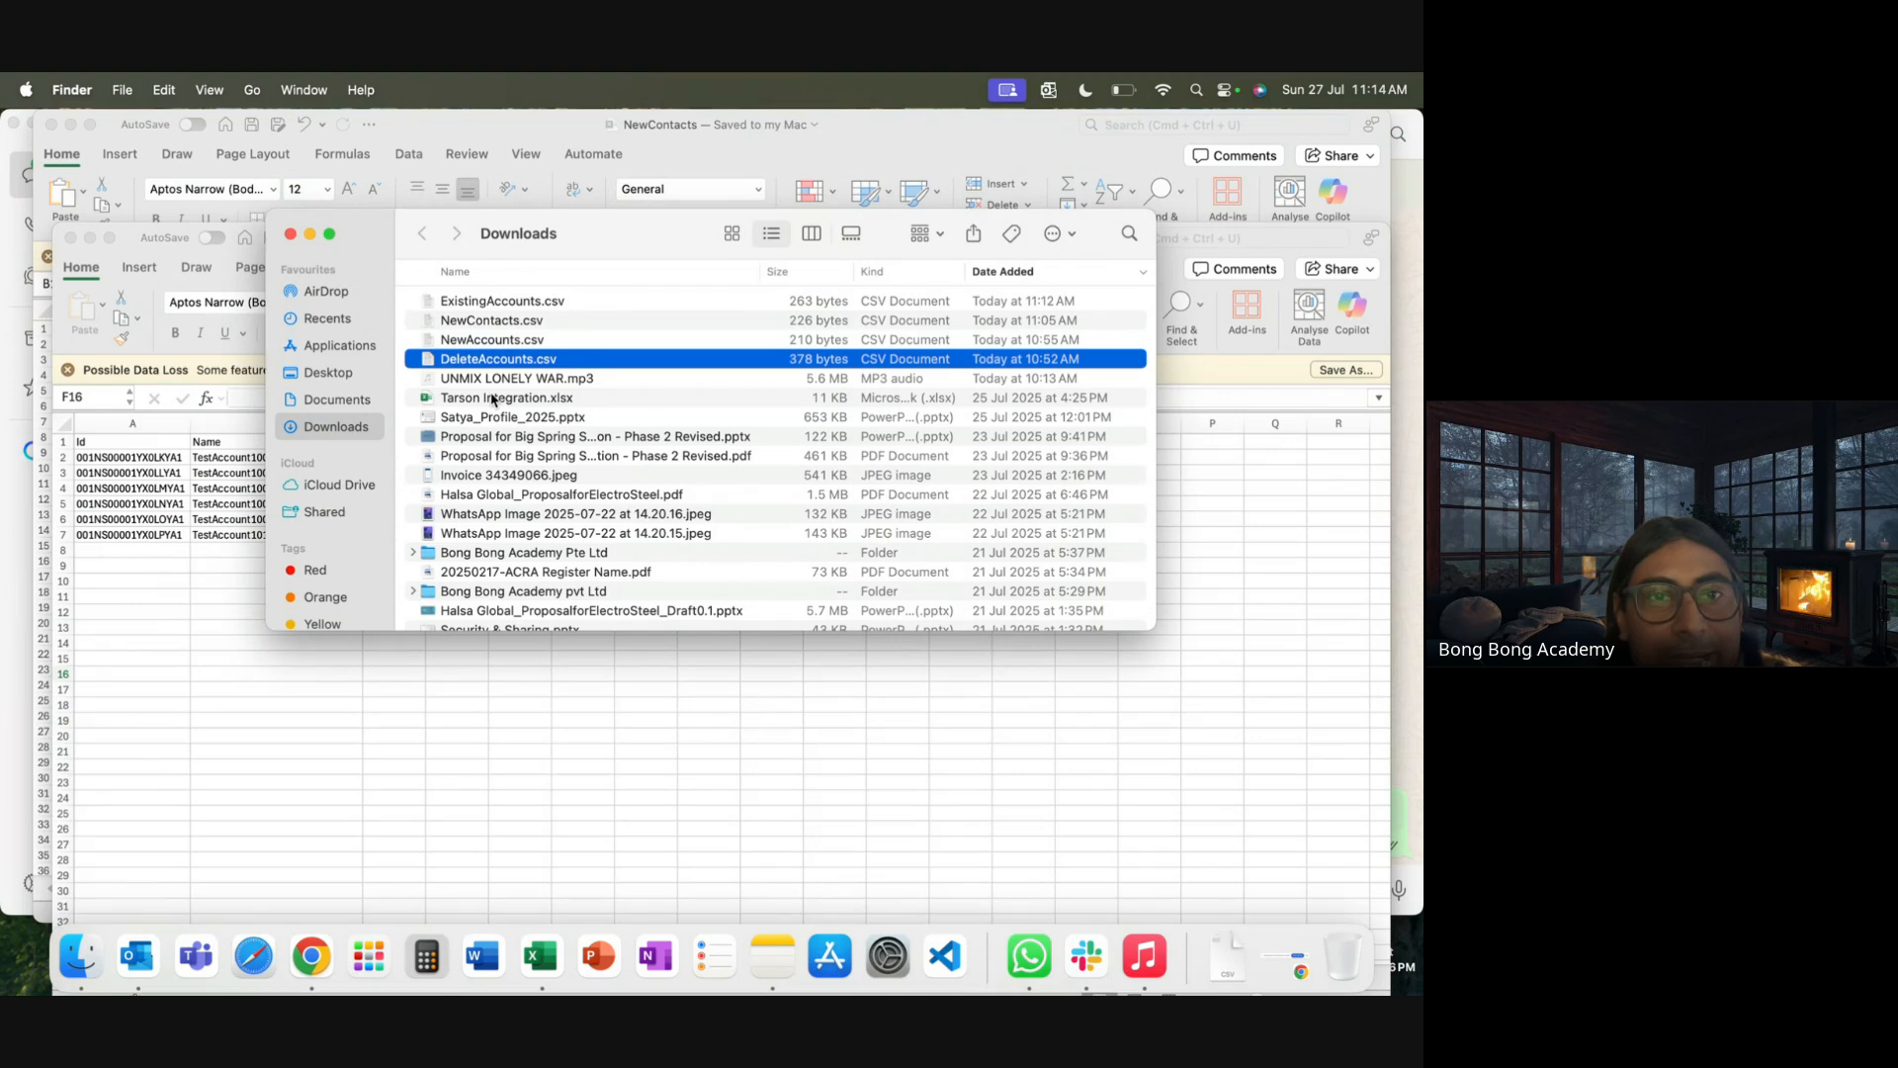
click(470, 306)
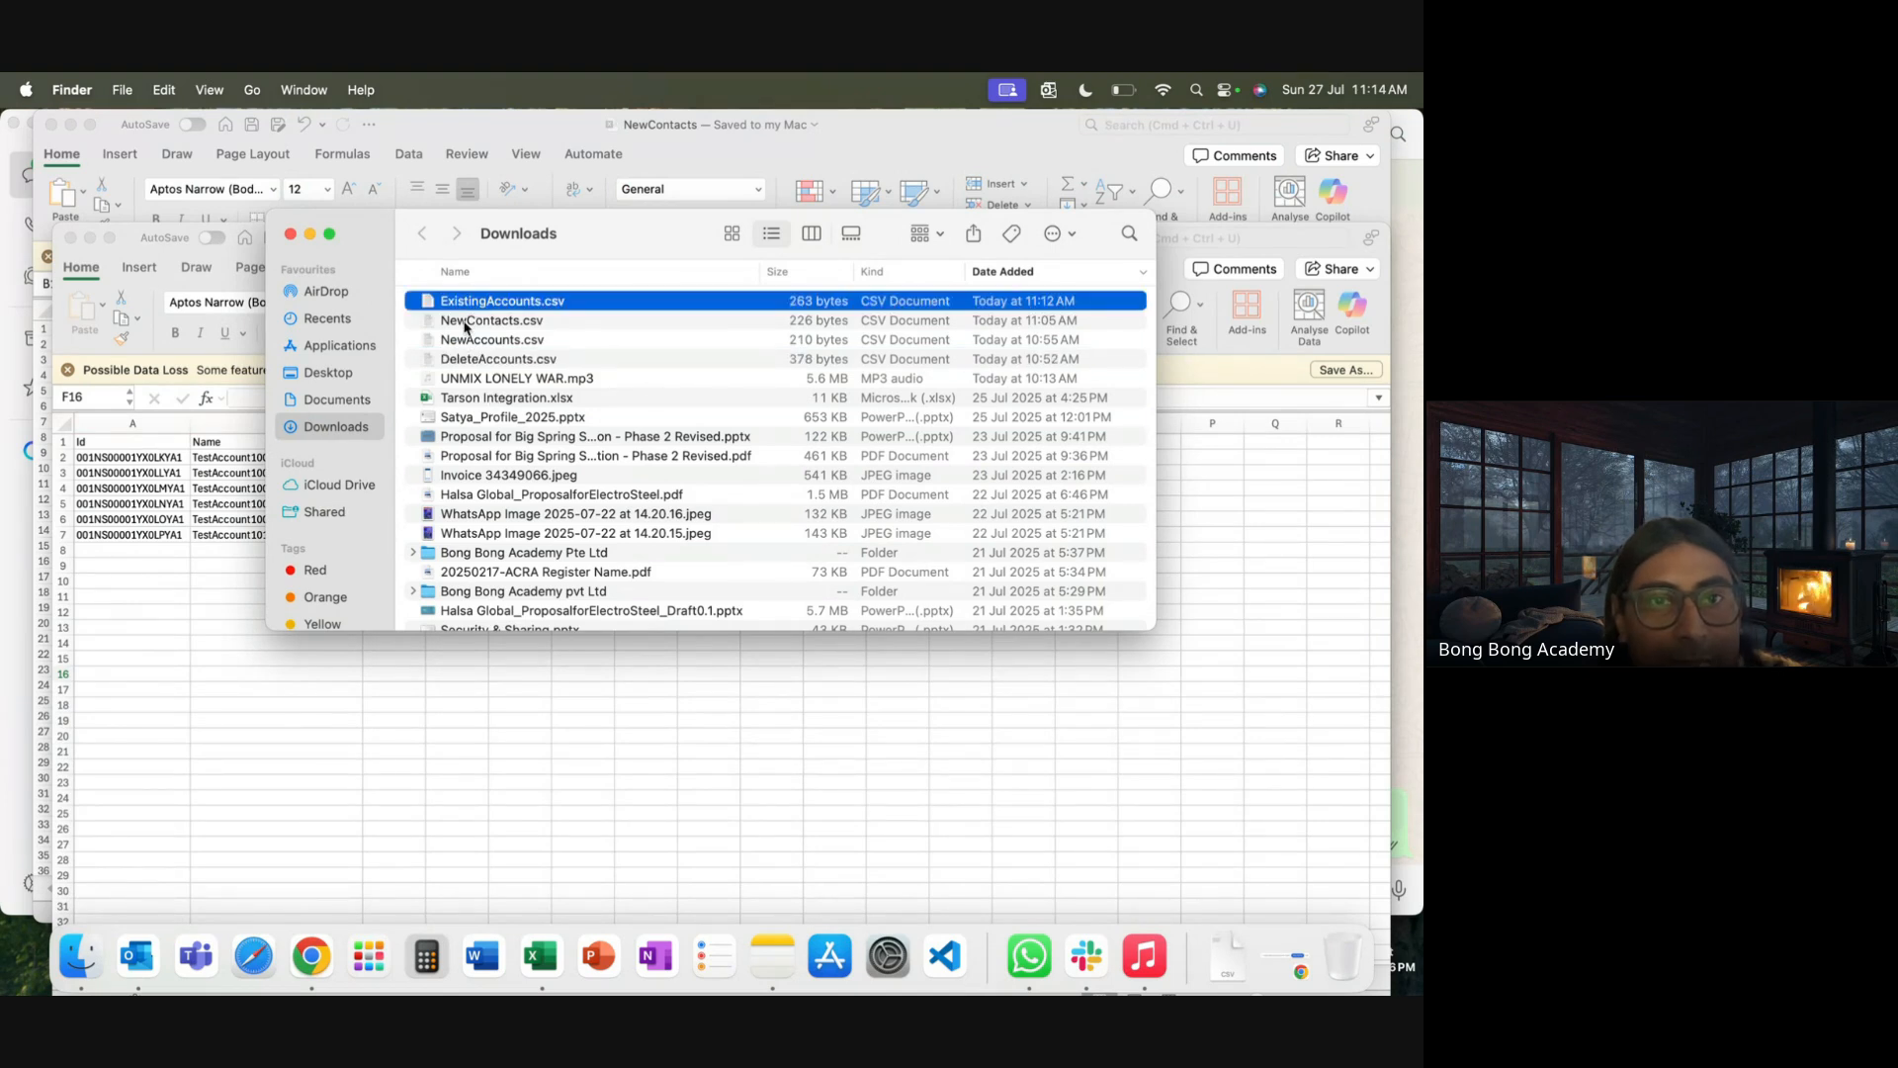
click(470, 326)
right_click(471, 327)
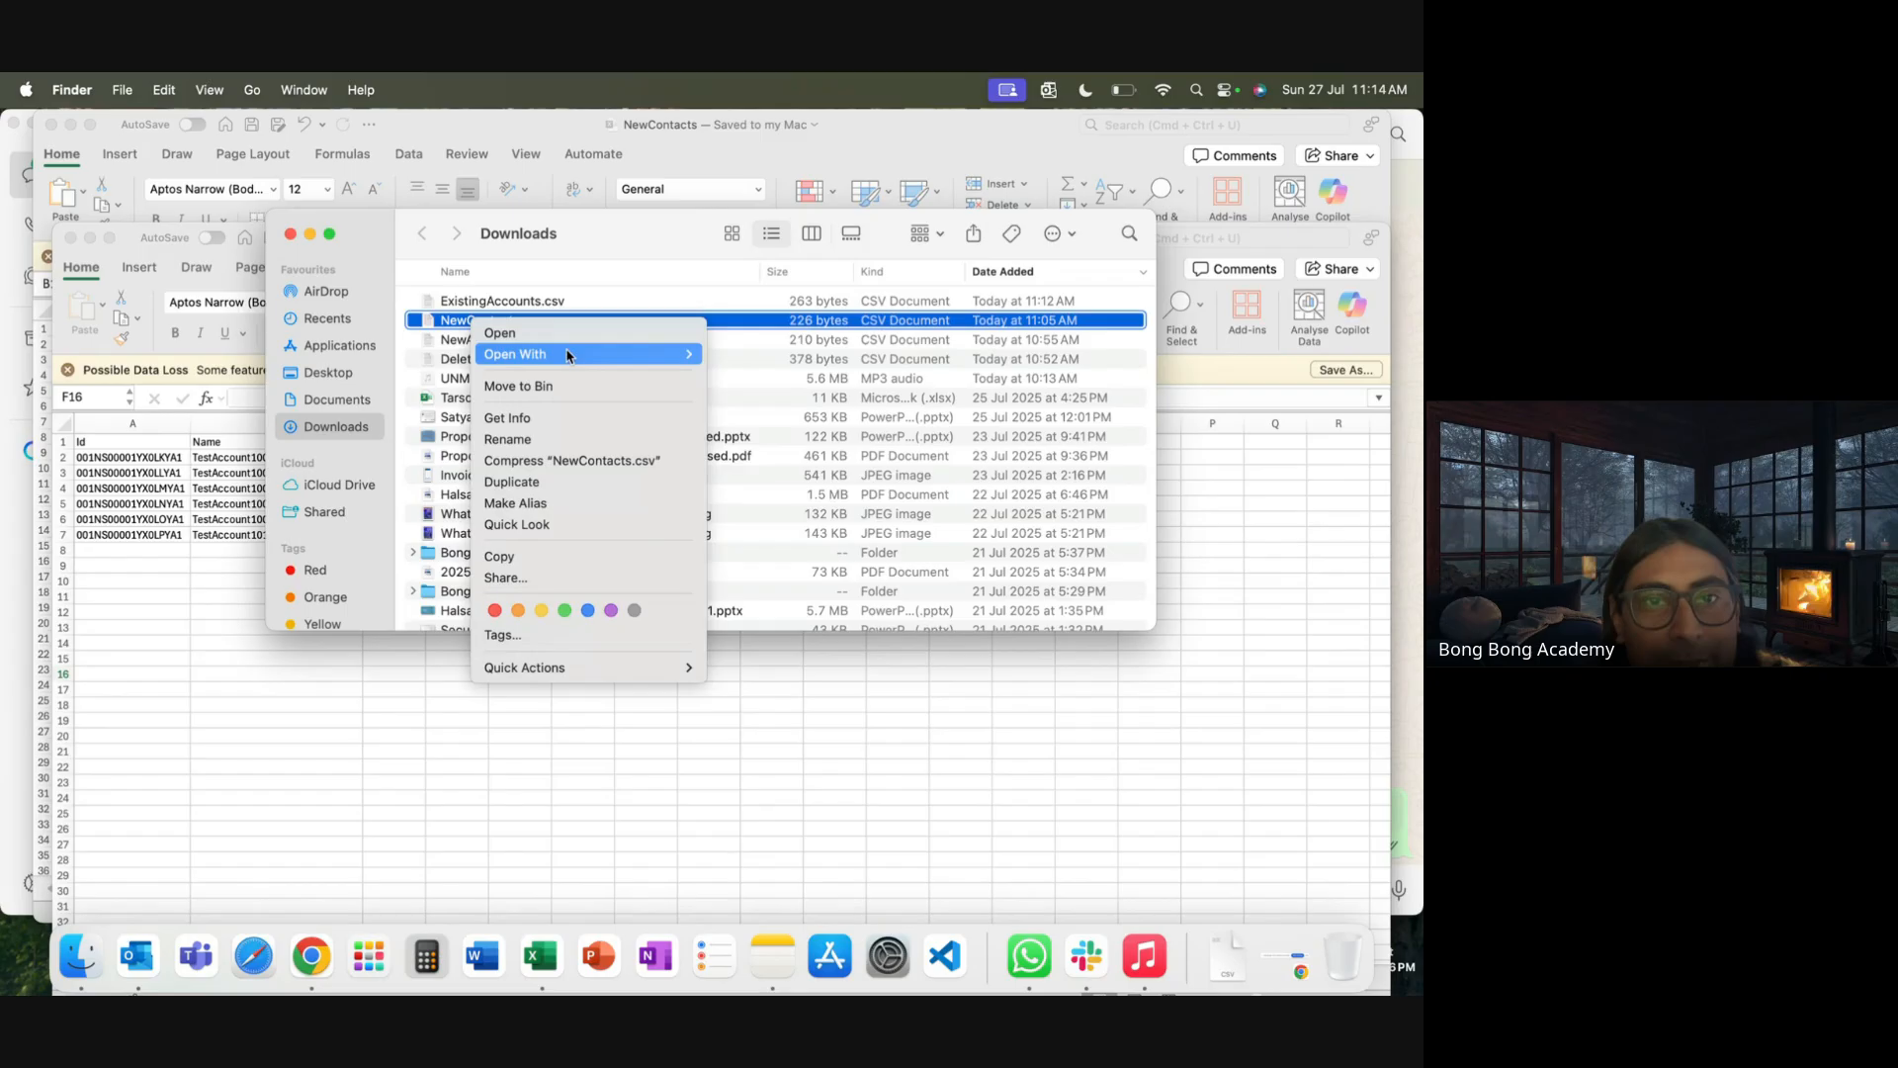
mouse_move(572, 356)
click(765, 414)
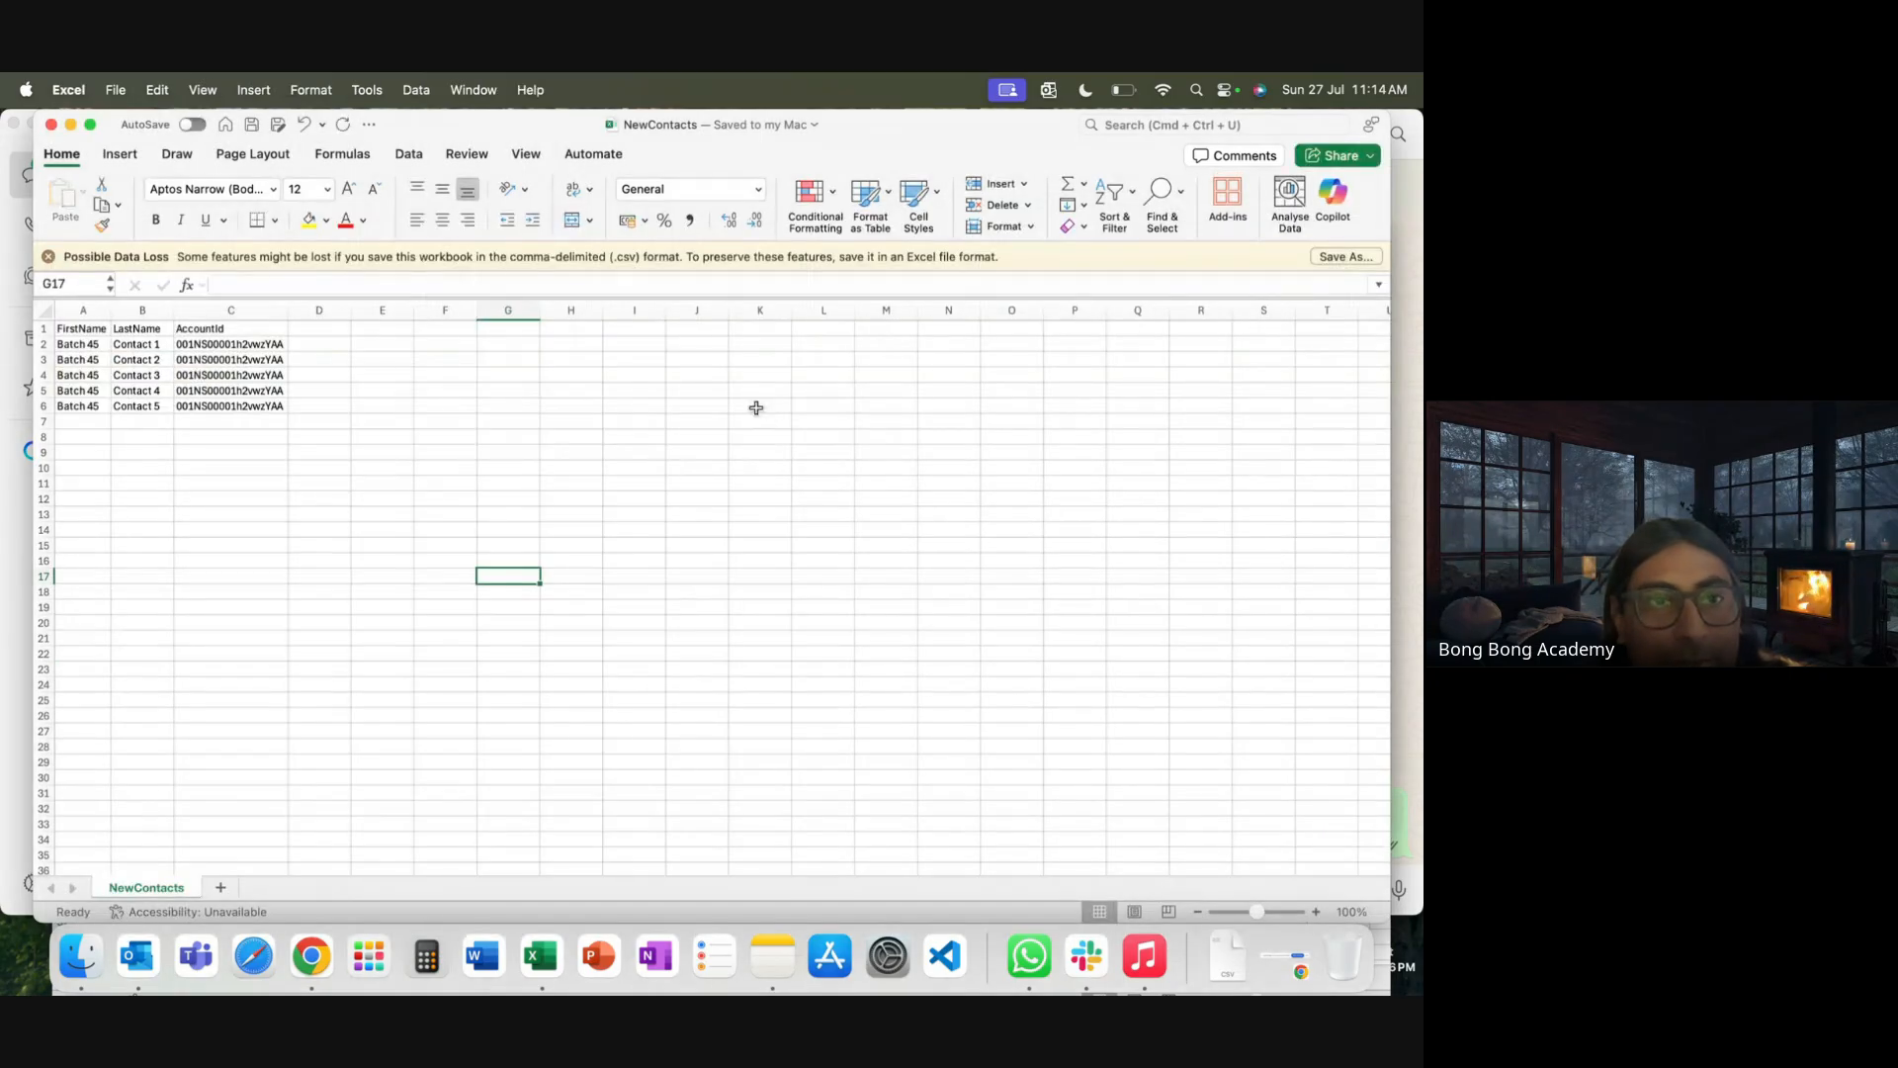
Check the AccountId in cells C2–C6 for the five Batch 45 contacts
click(230, 345)
click(230, 364)
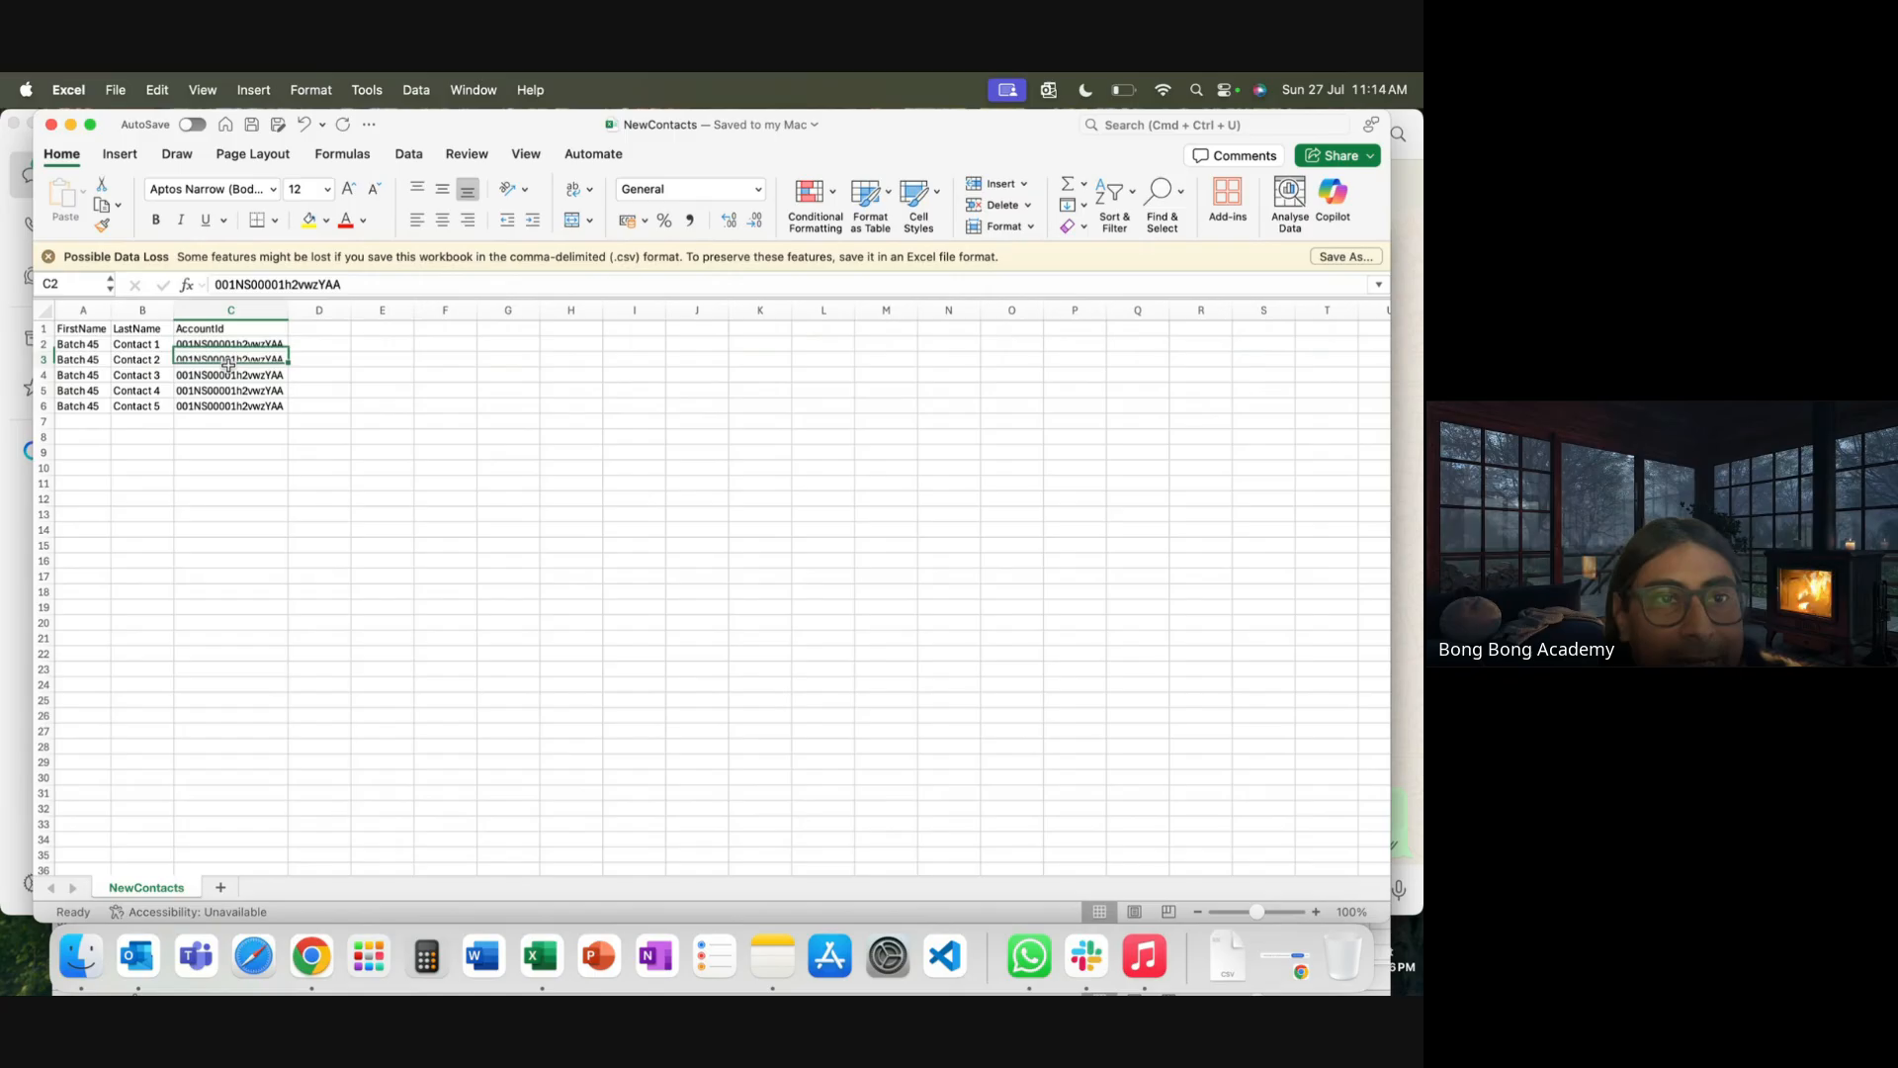
click(225, 379)
click(225, 395)
click(222, 410)
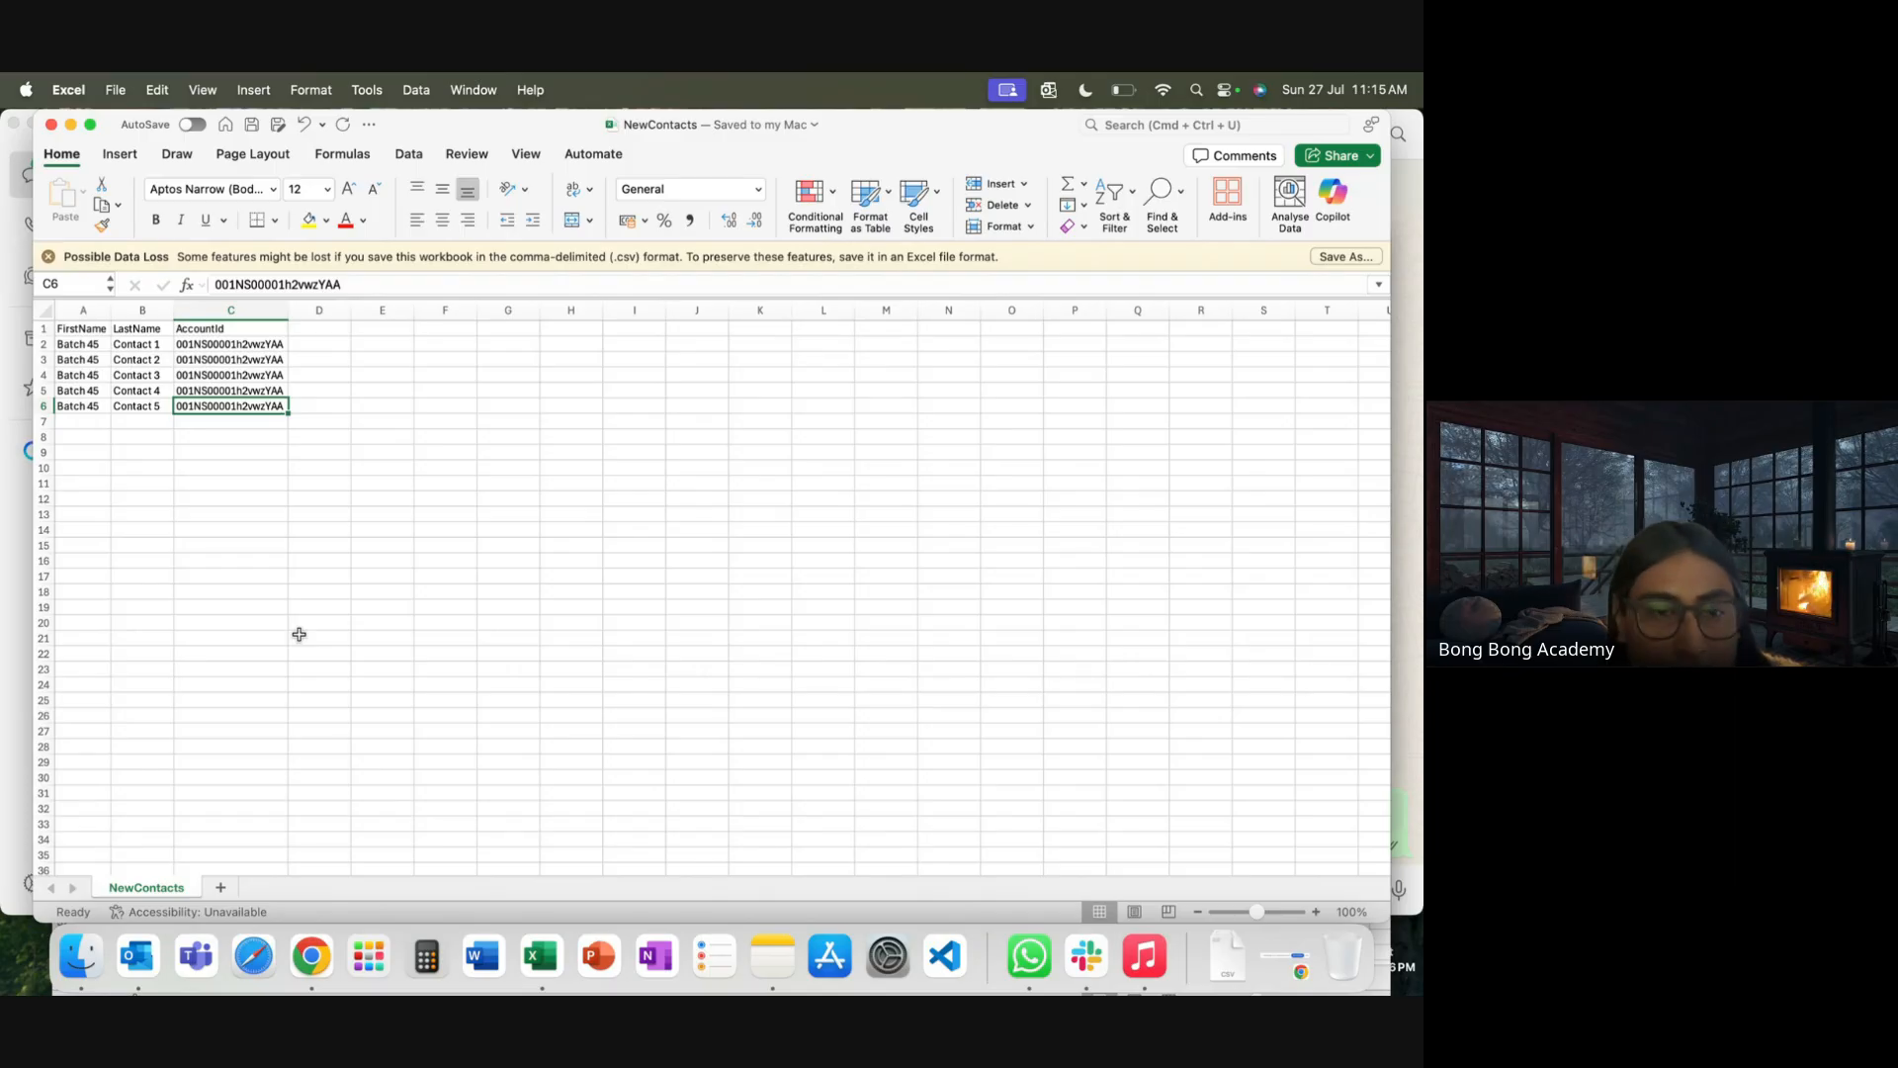
Look over the browser's All Contacts, Trailhead connected orgs and All Accounts pages
click(302, 968)
click(683, 128)
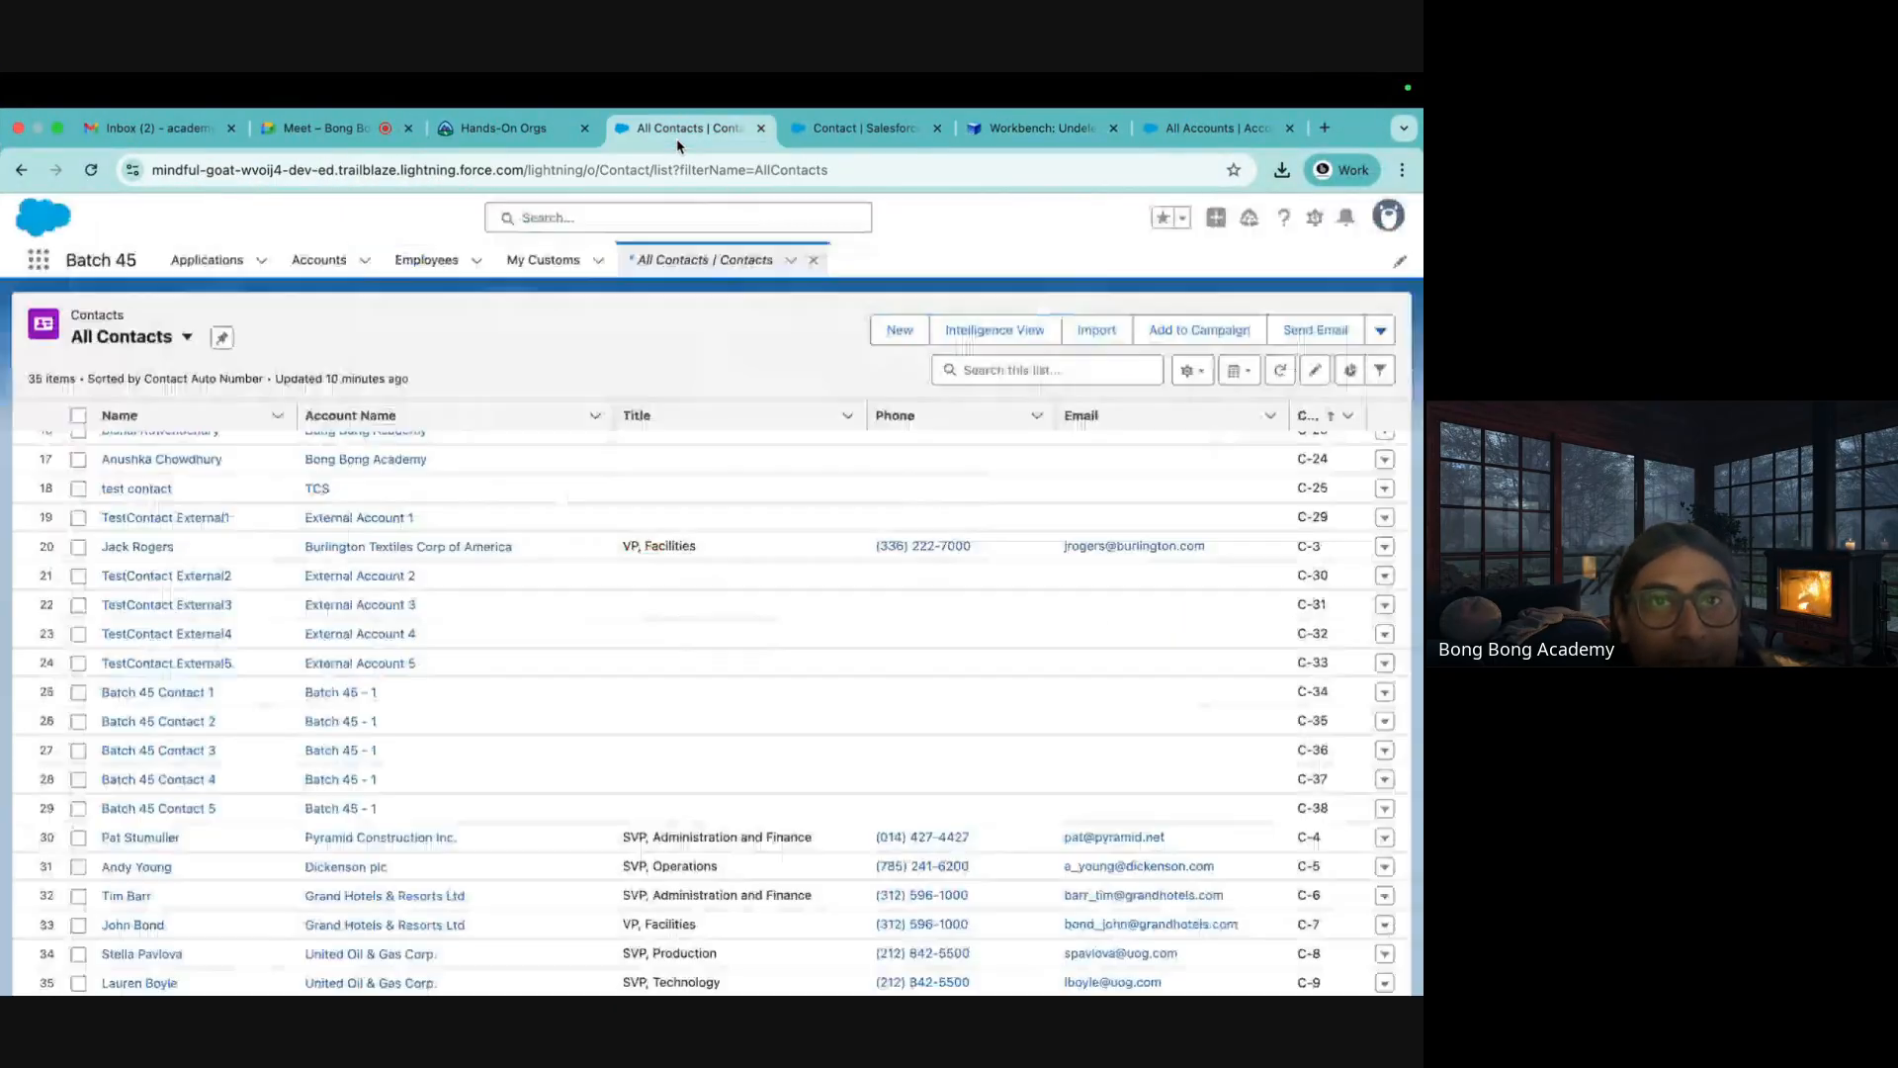
click(524, 127)
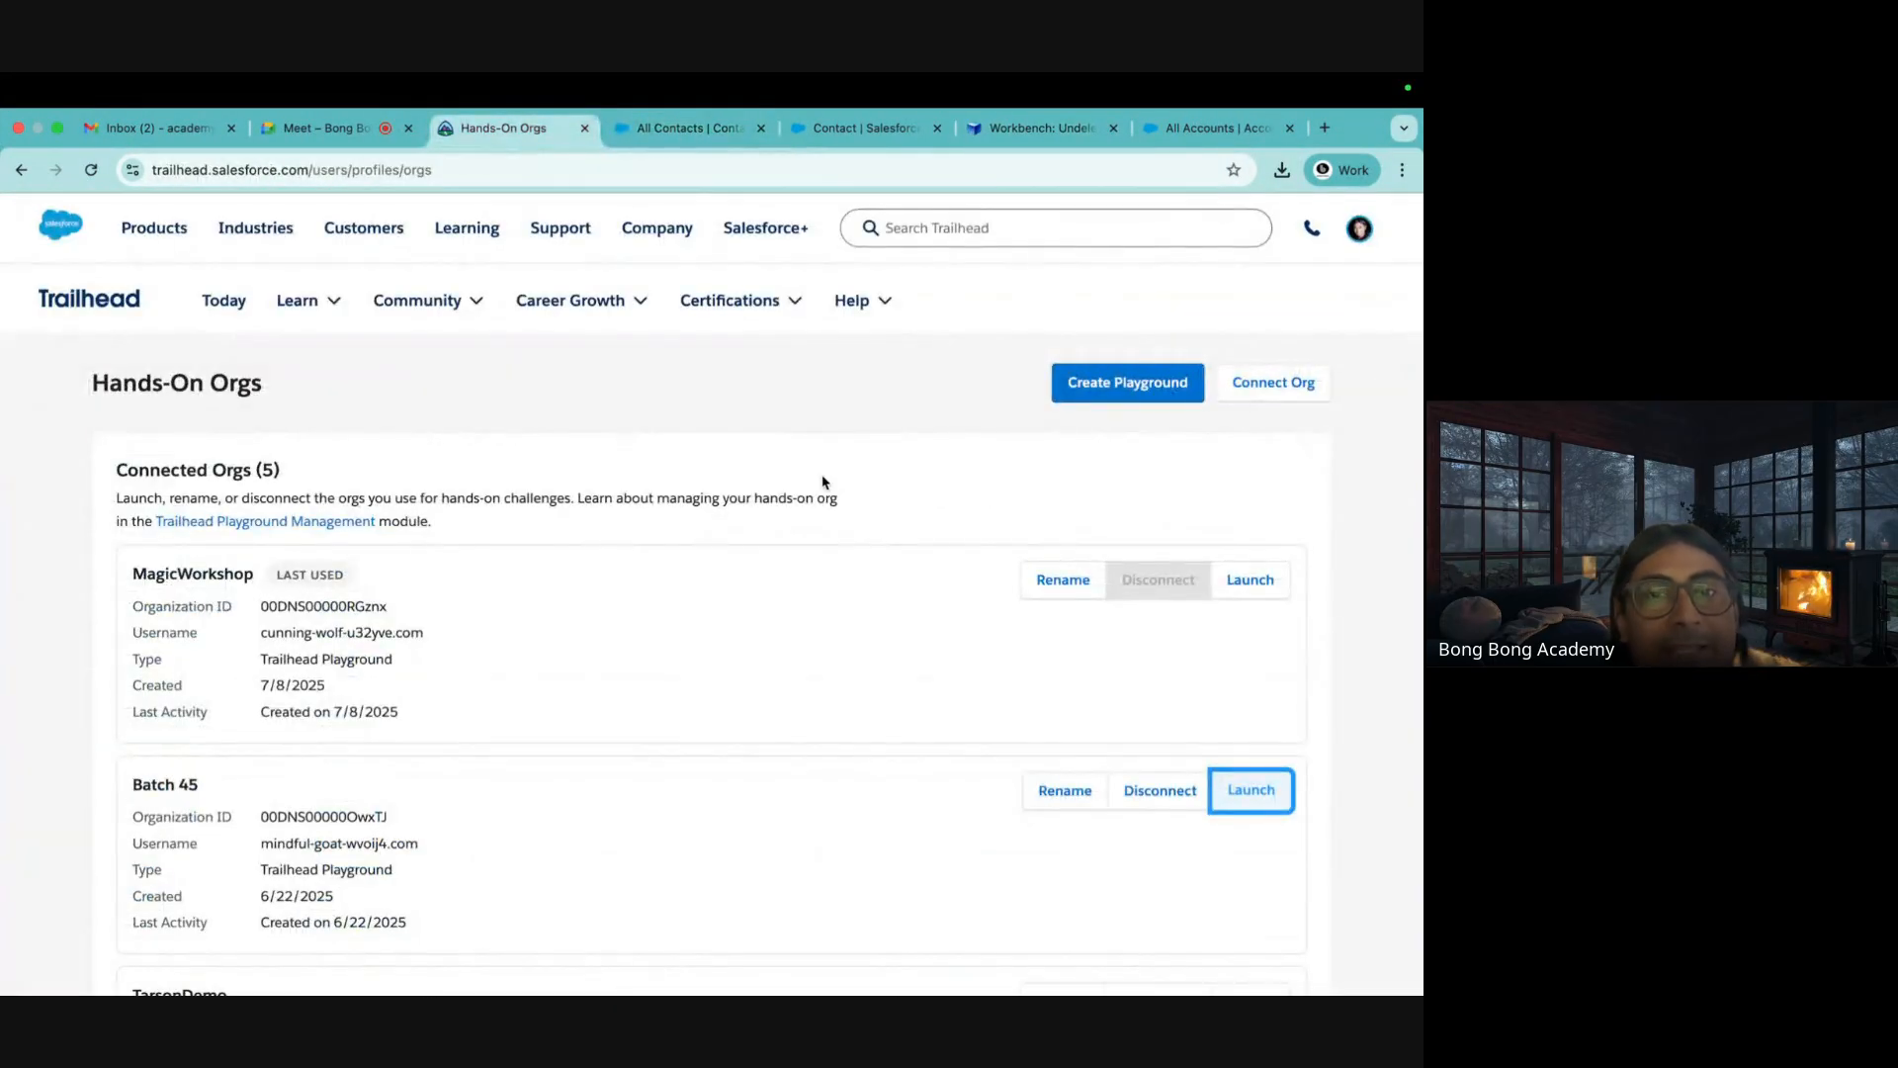
click(1178, 131)
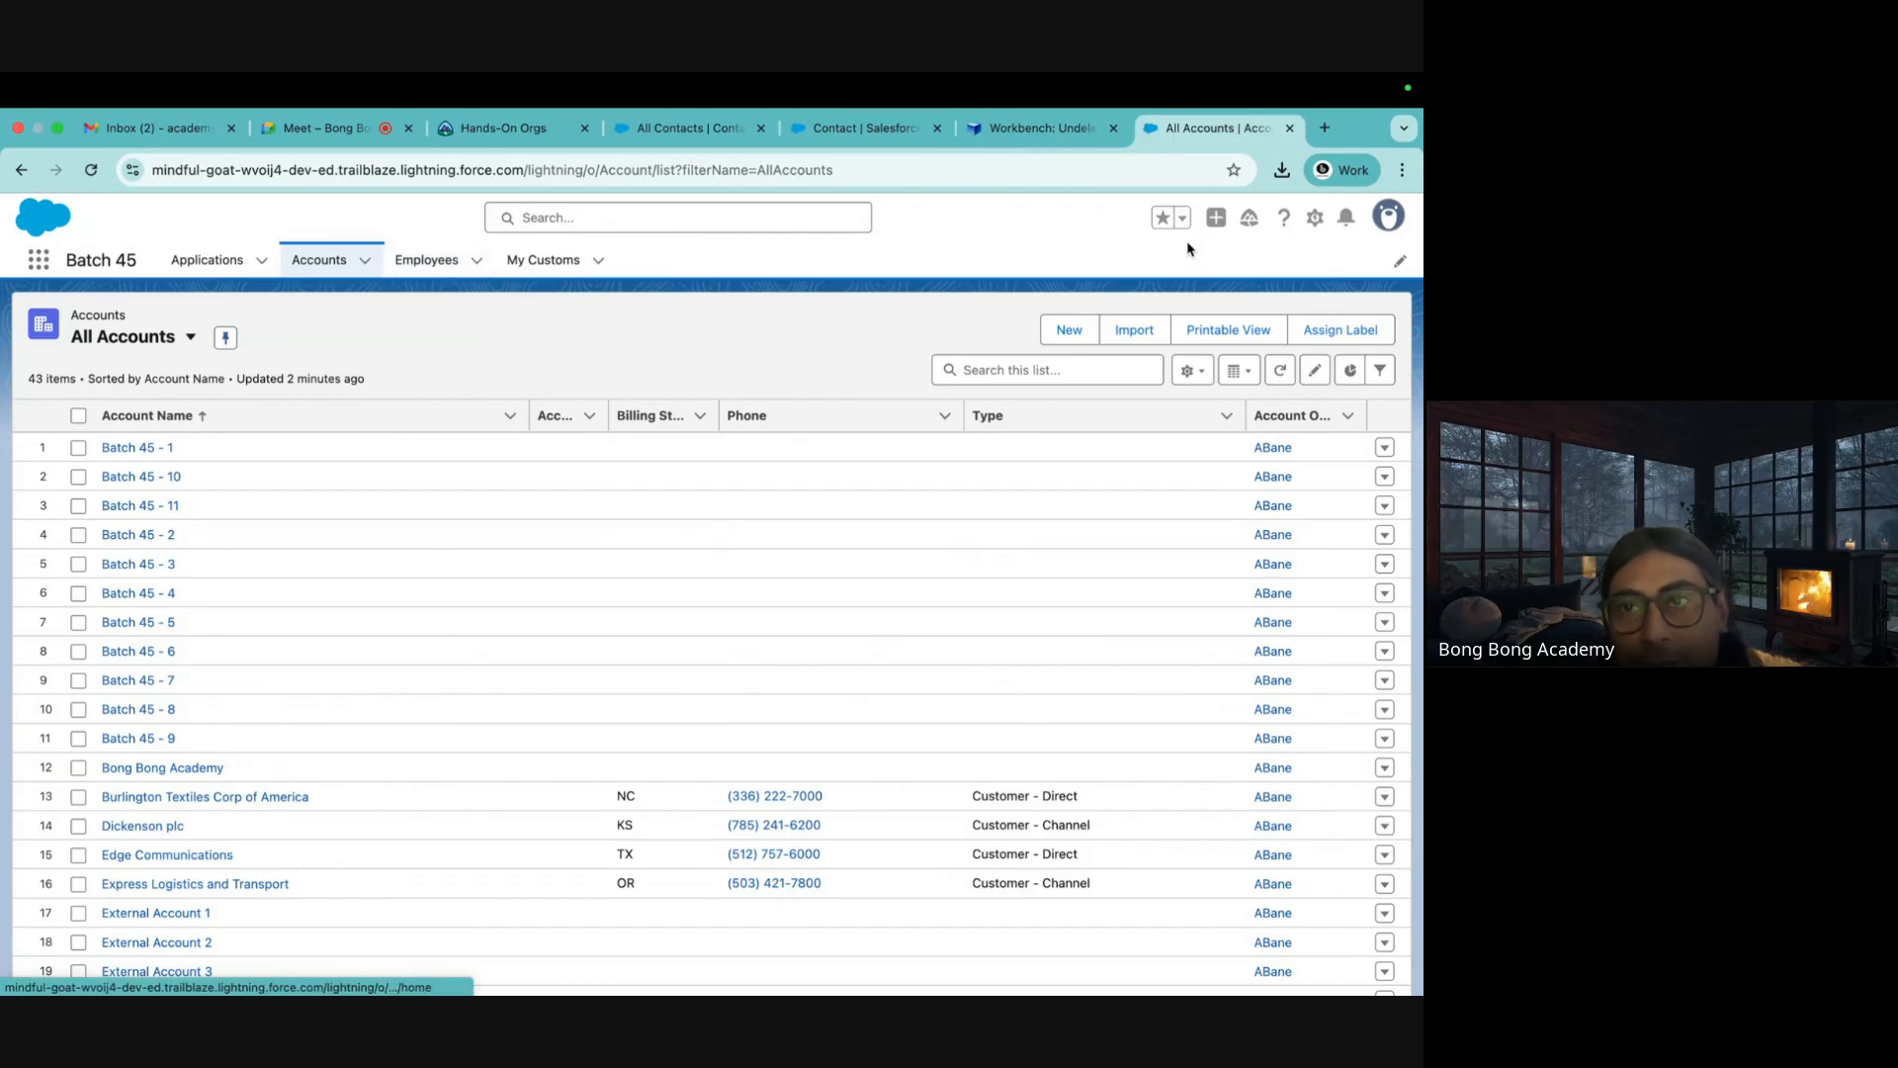
In Setup, filter Account Fields & Relationships by 'my' to find the unique MyId text field
click(1315, 220)
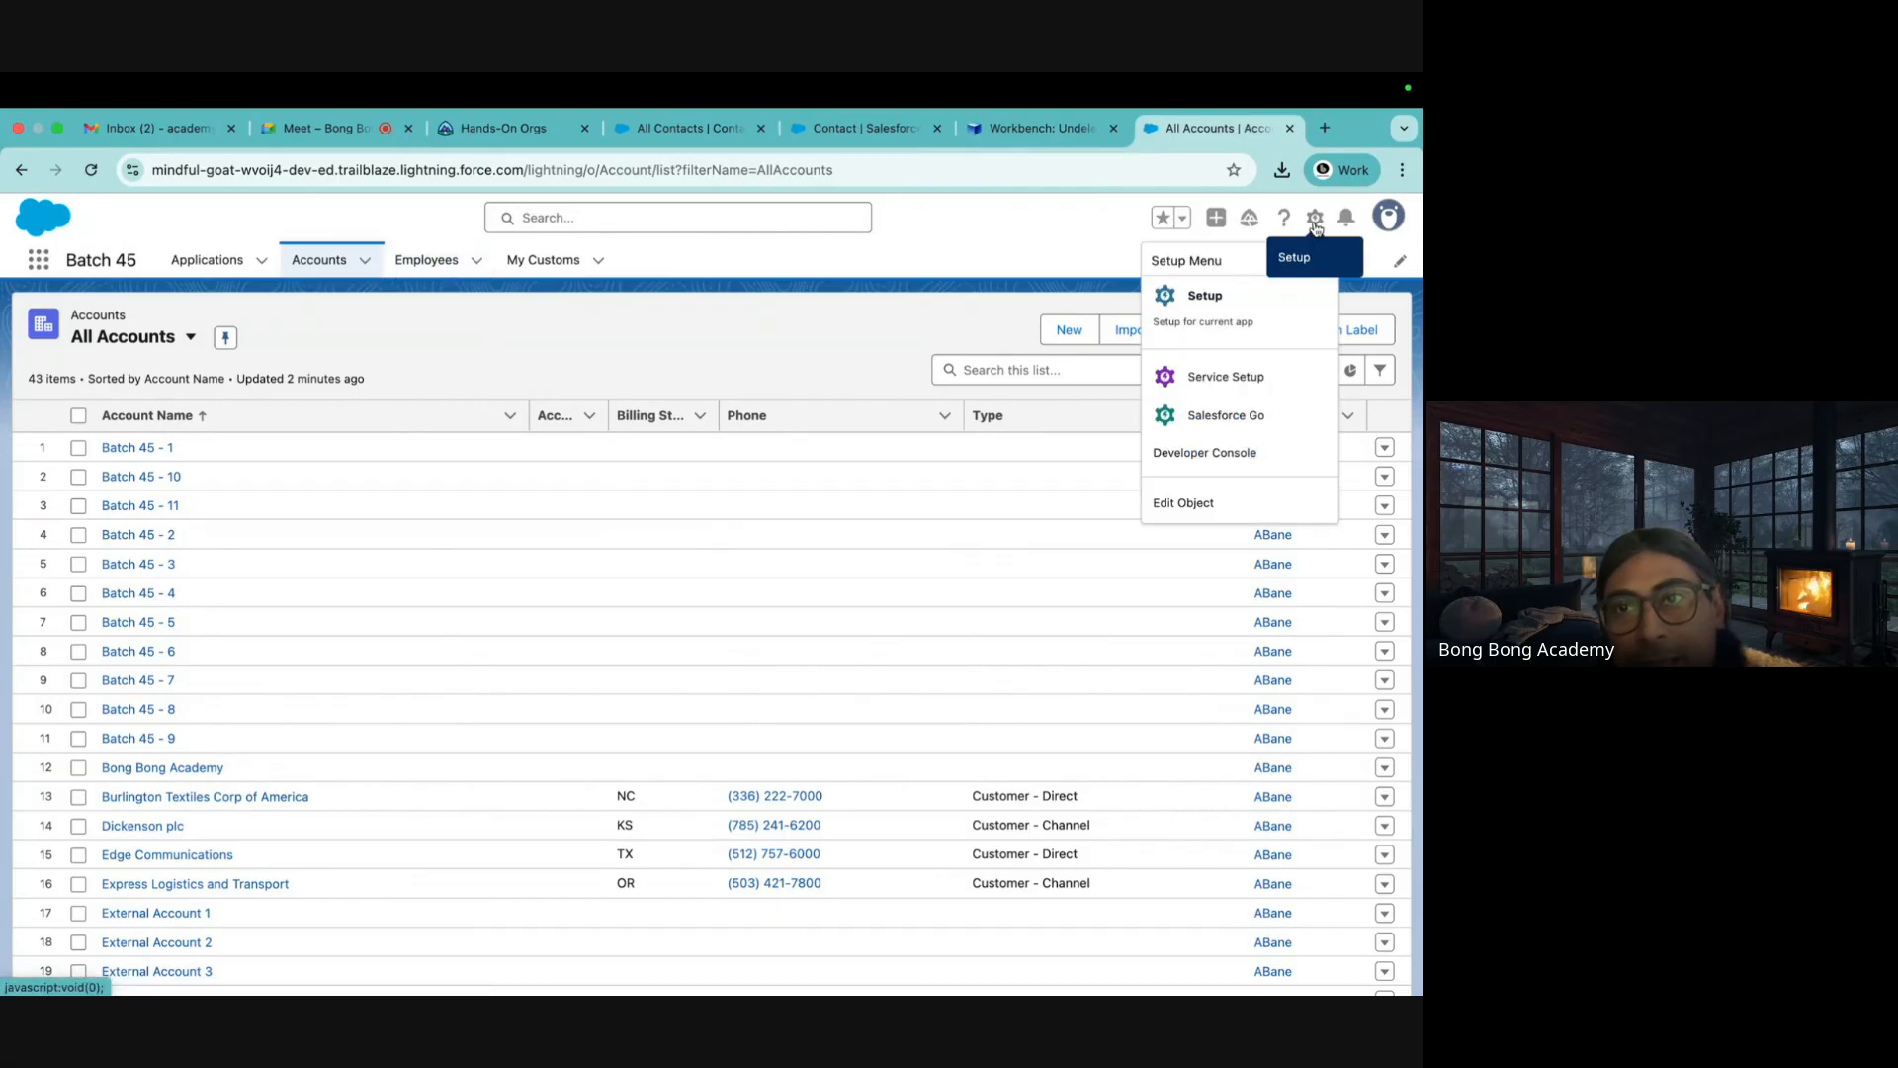
click(1241, 292)
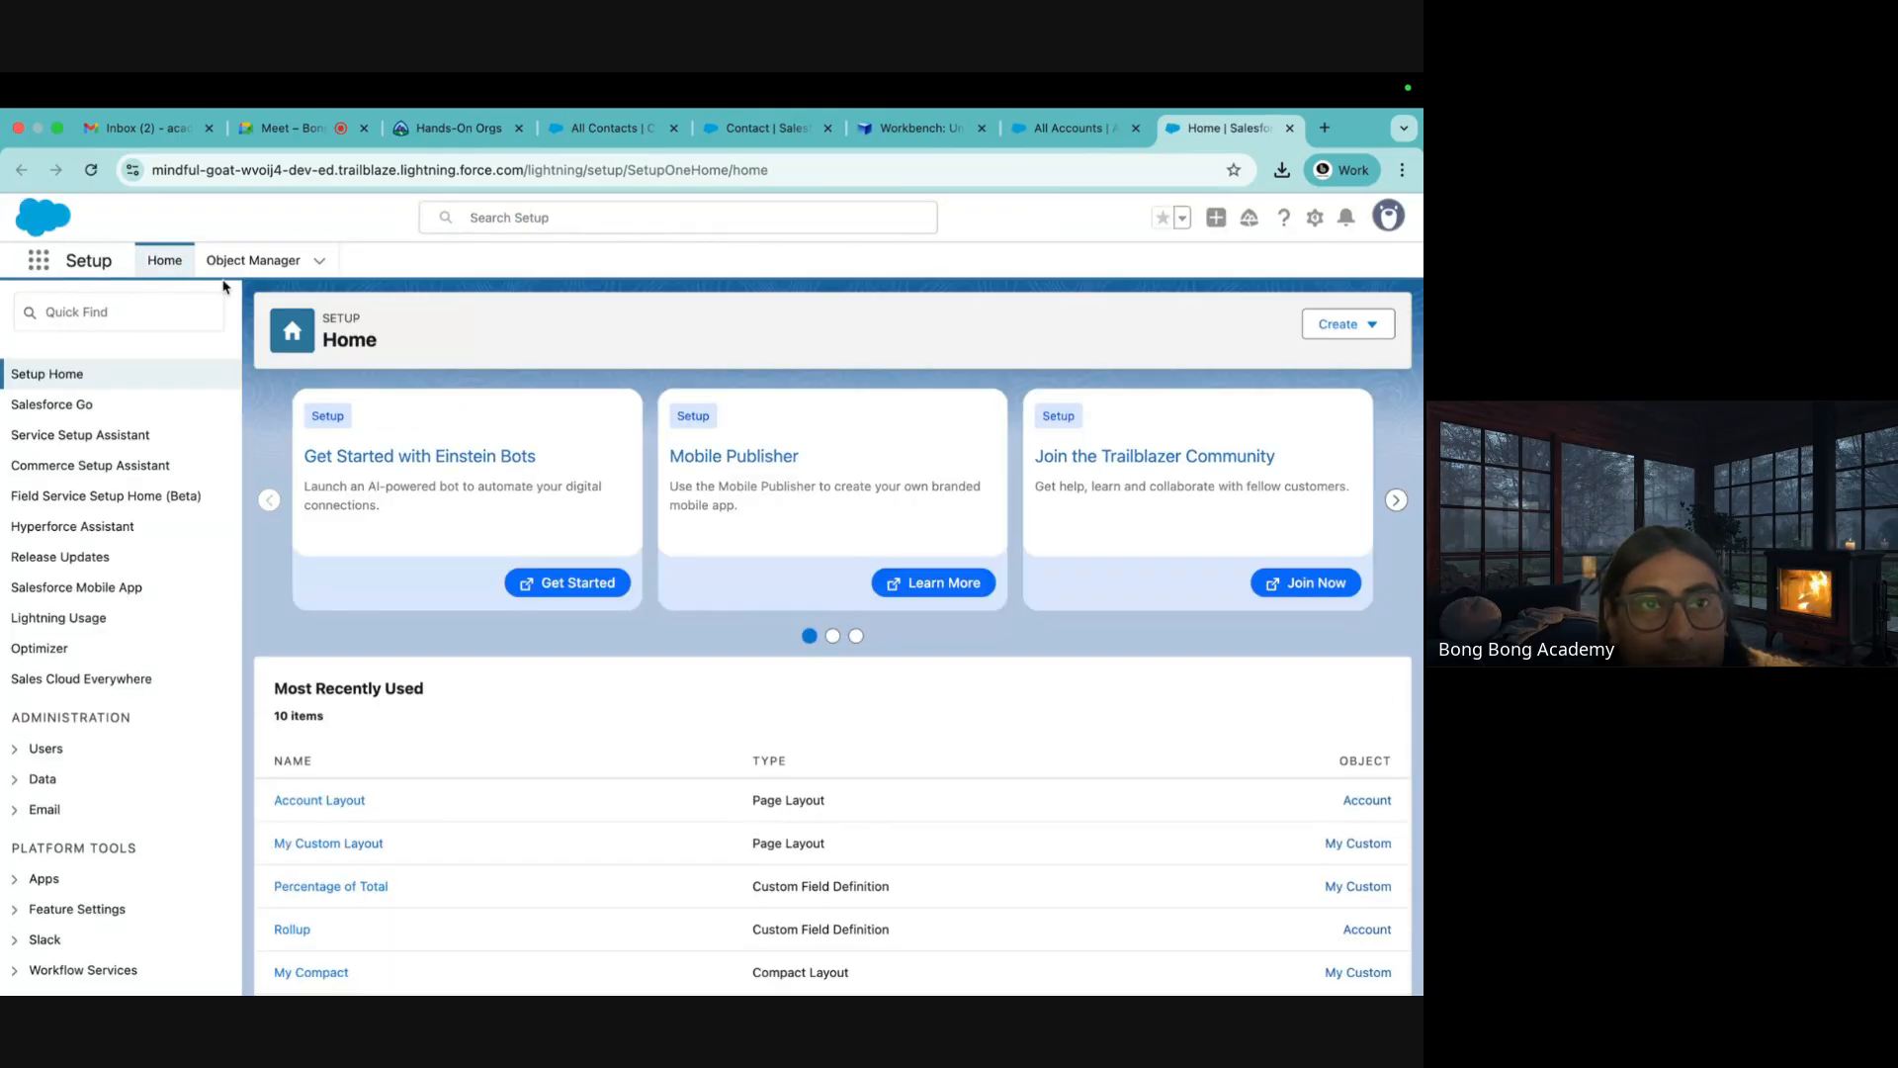
click(231, 257)
click(37, 443)
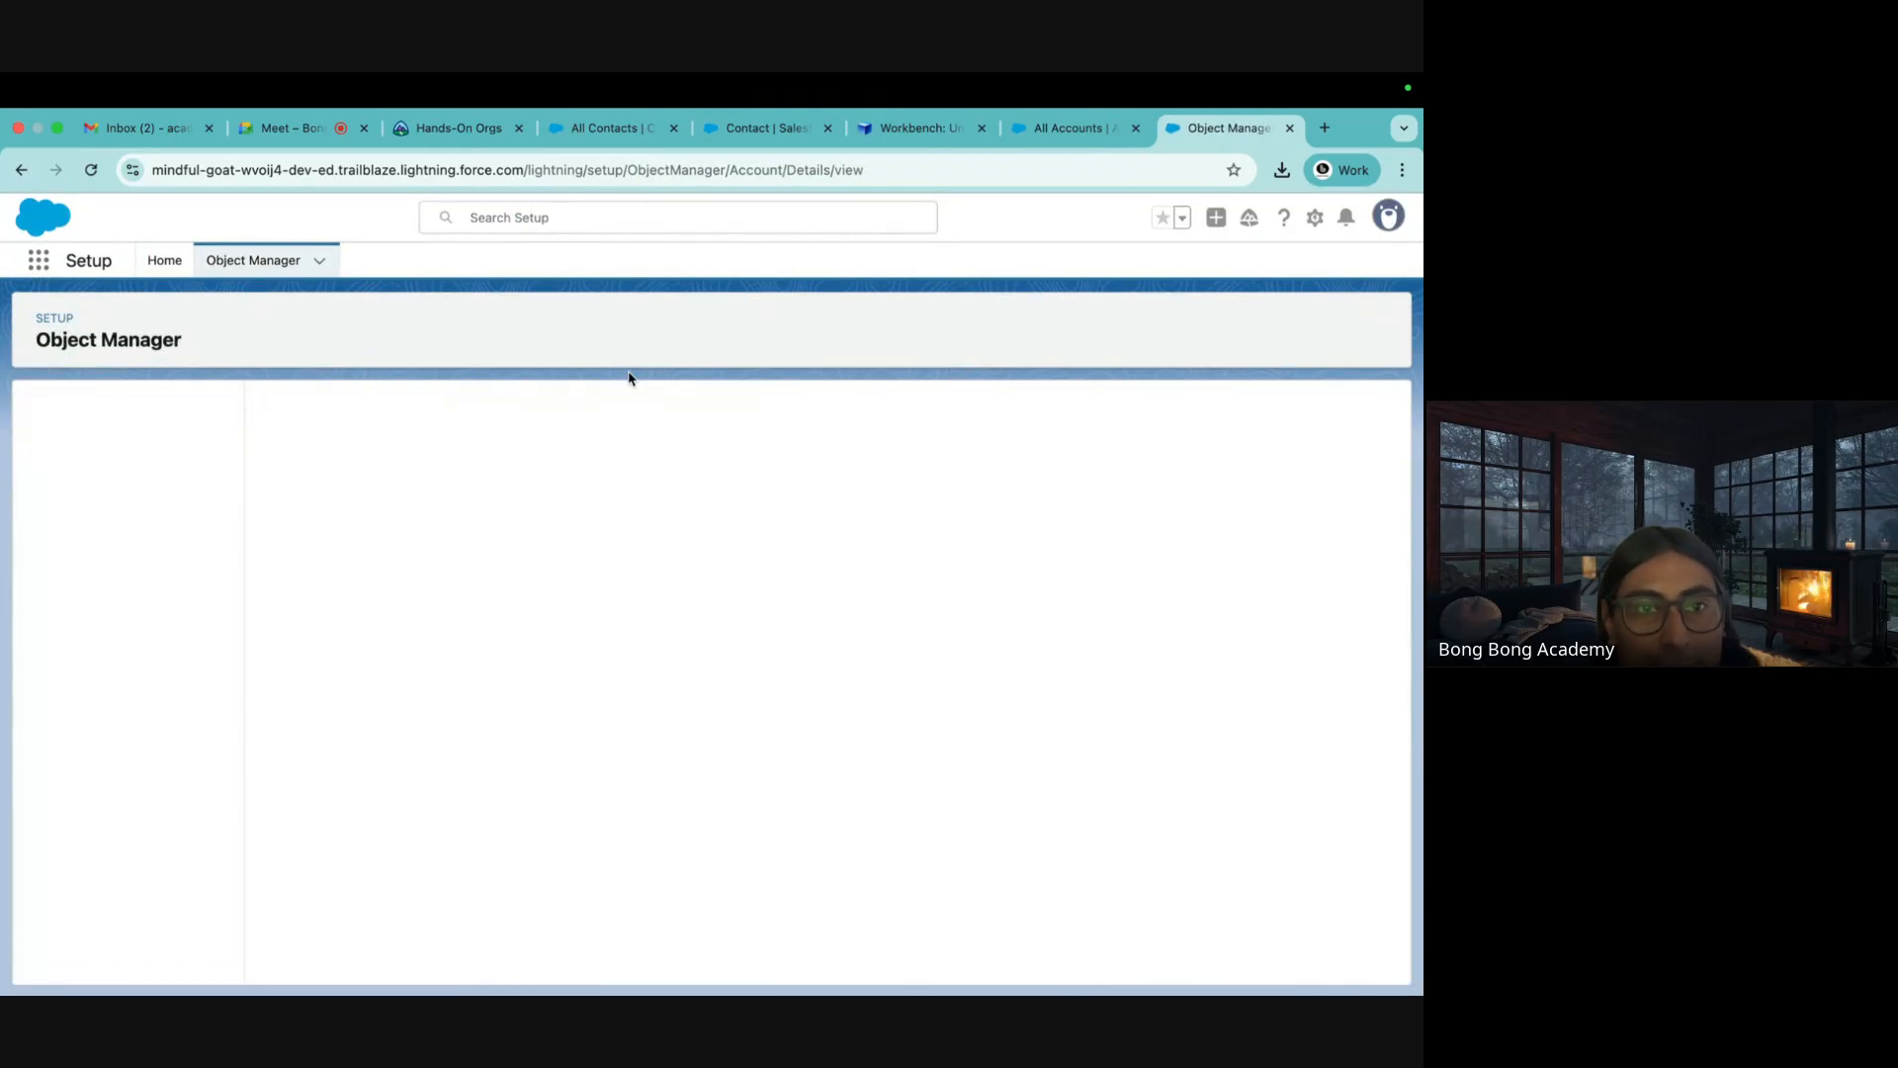
click(178, 450)
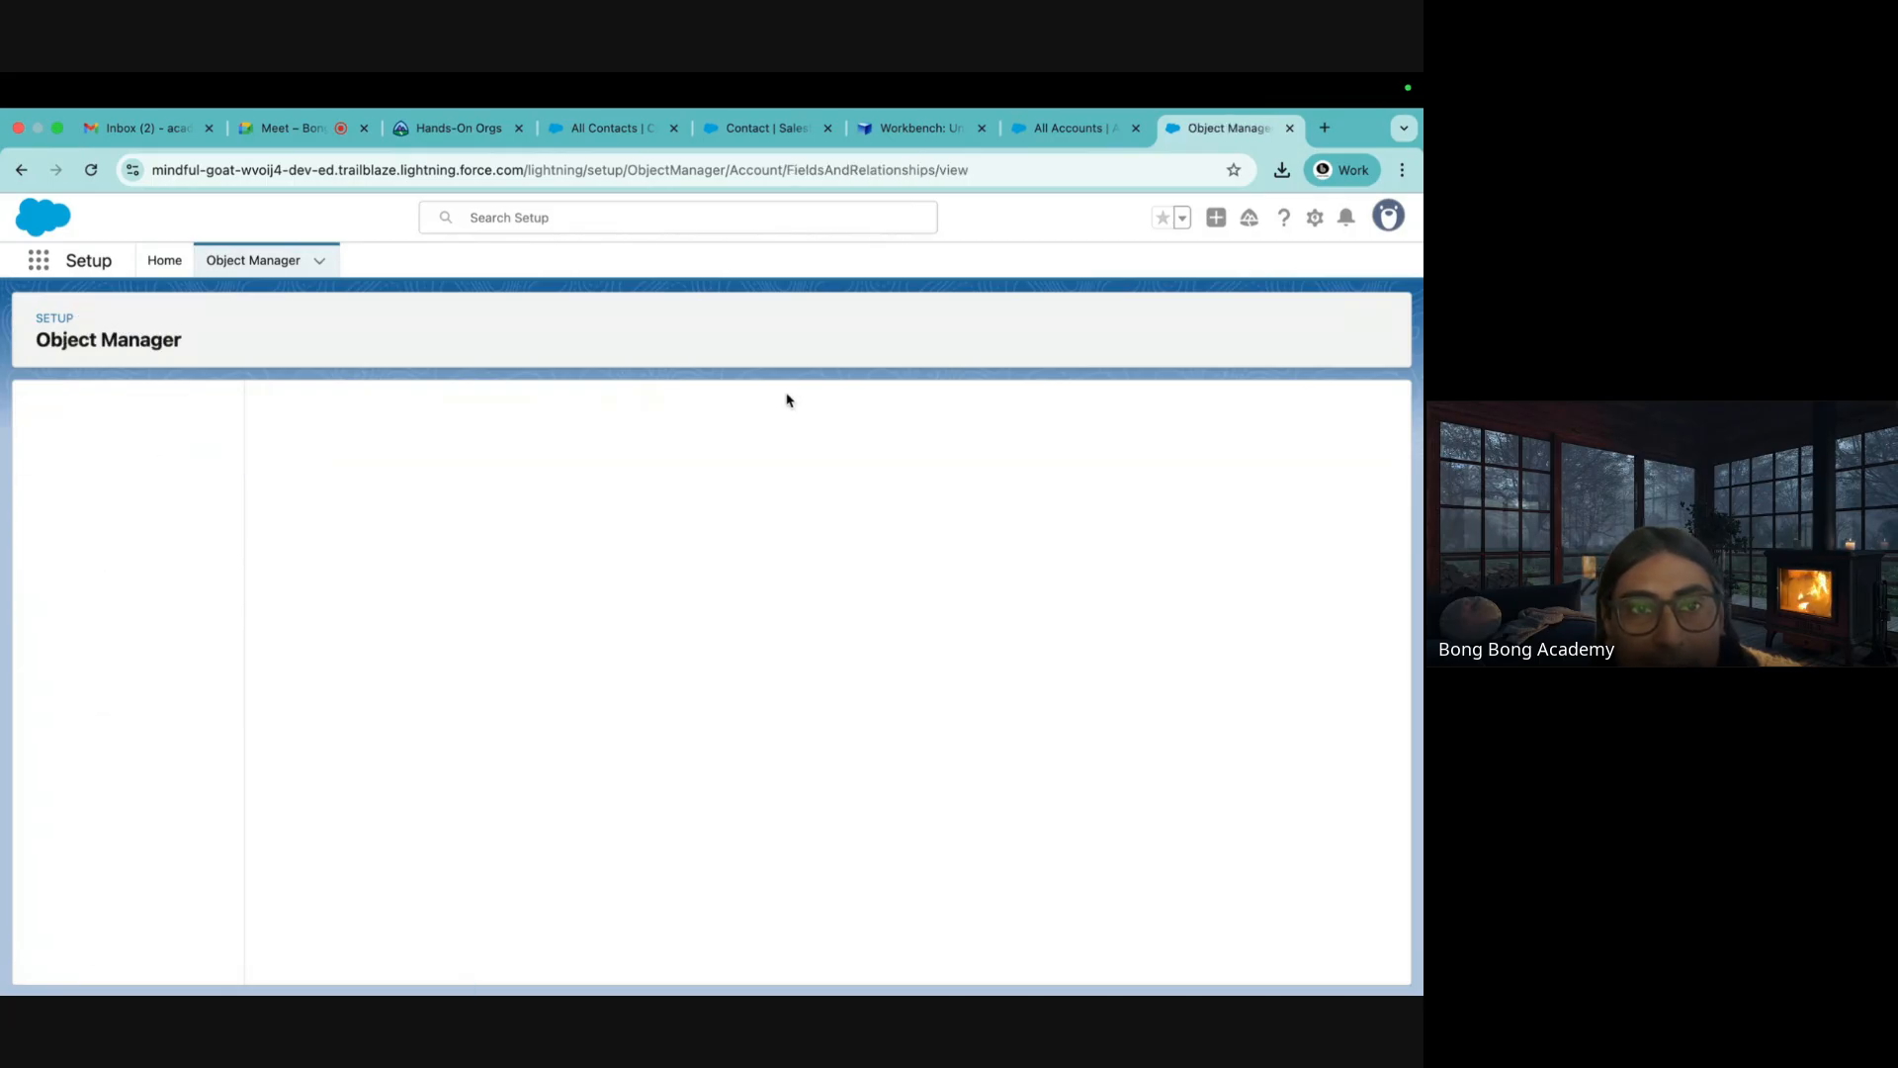
click(827, 411)
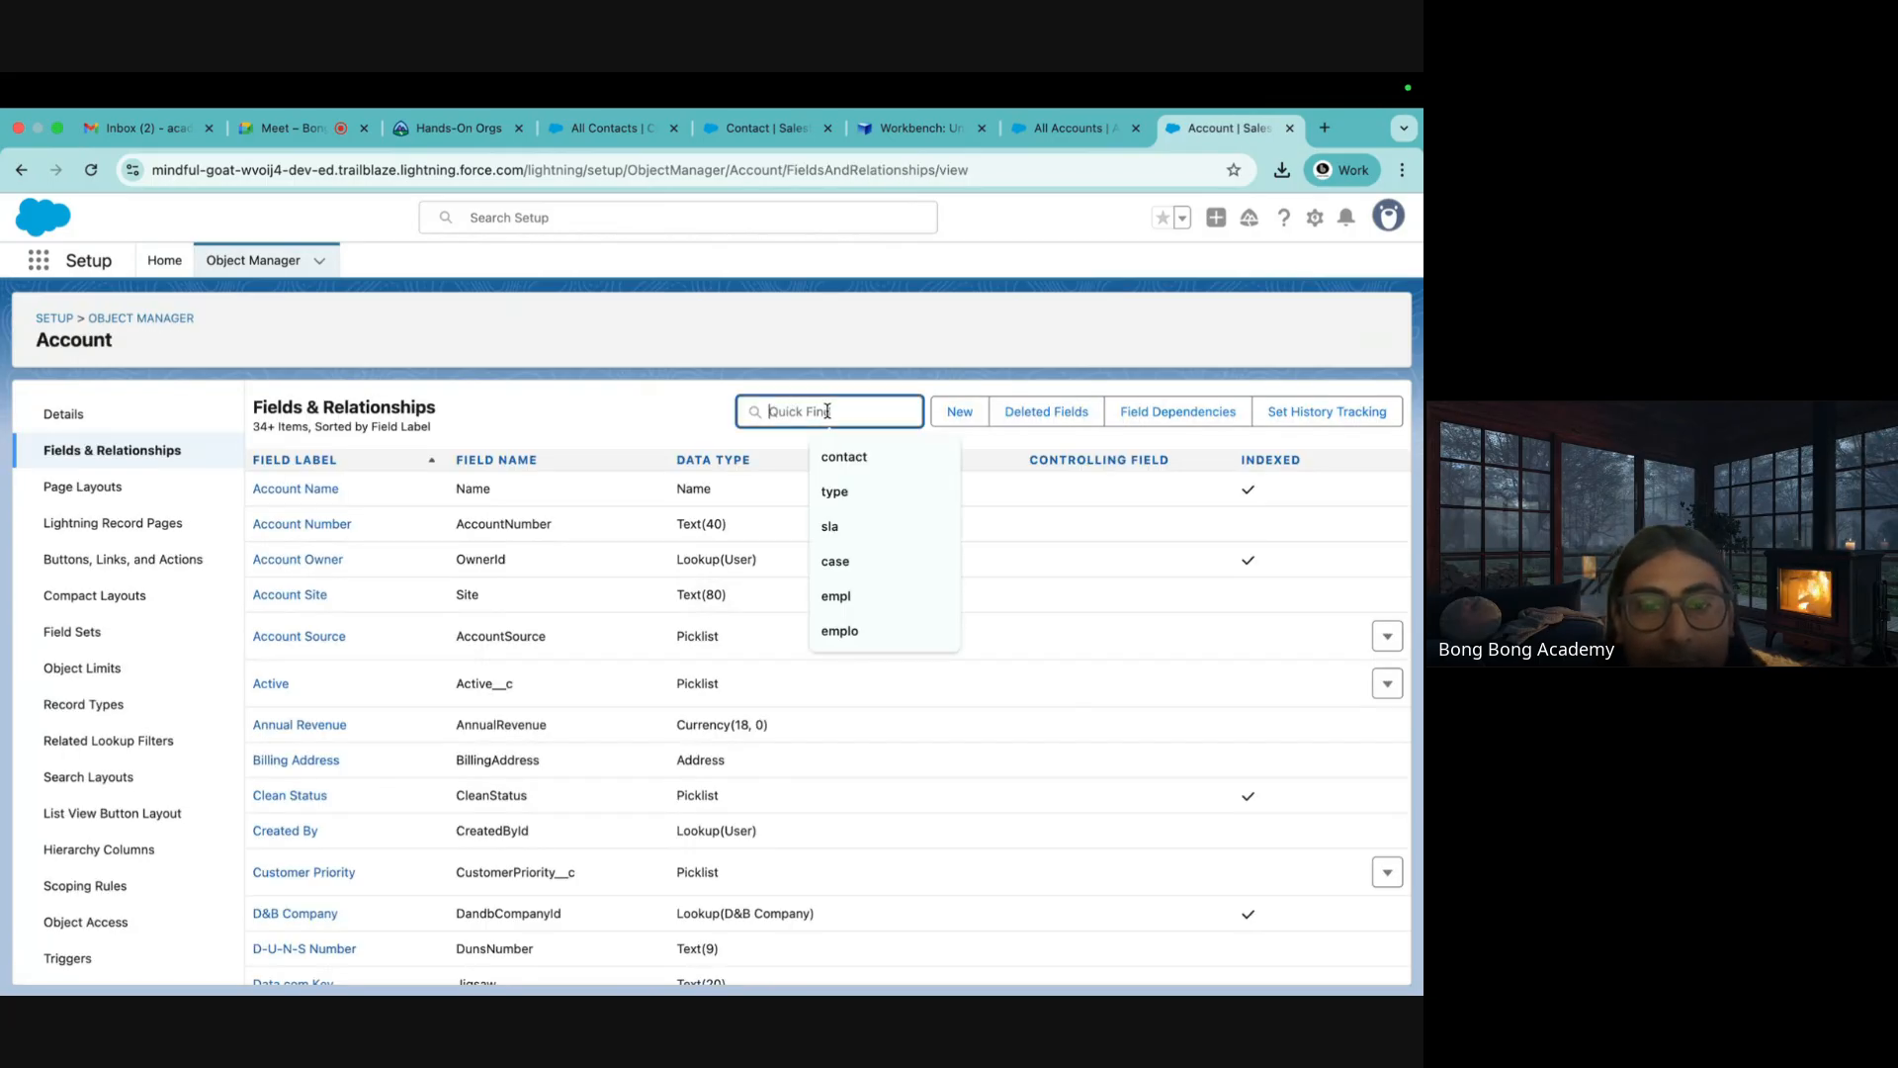
text(my)
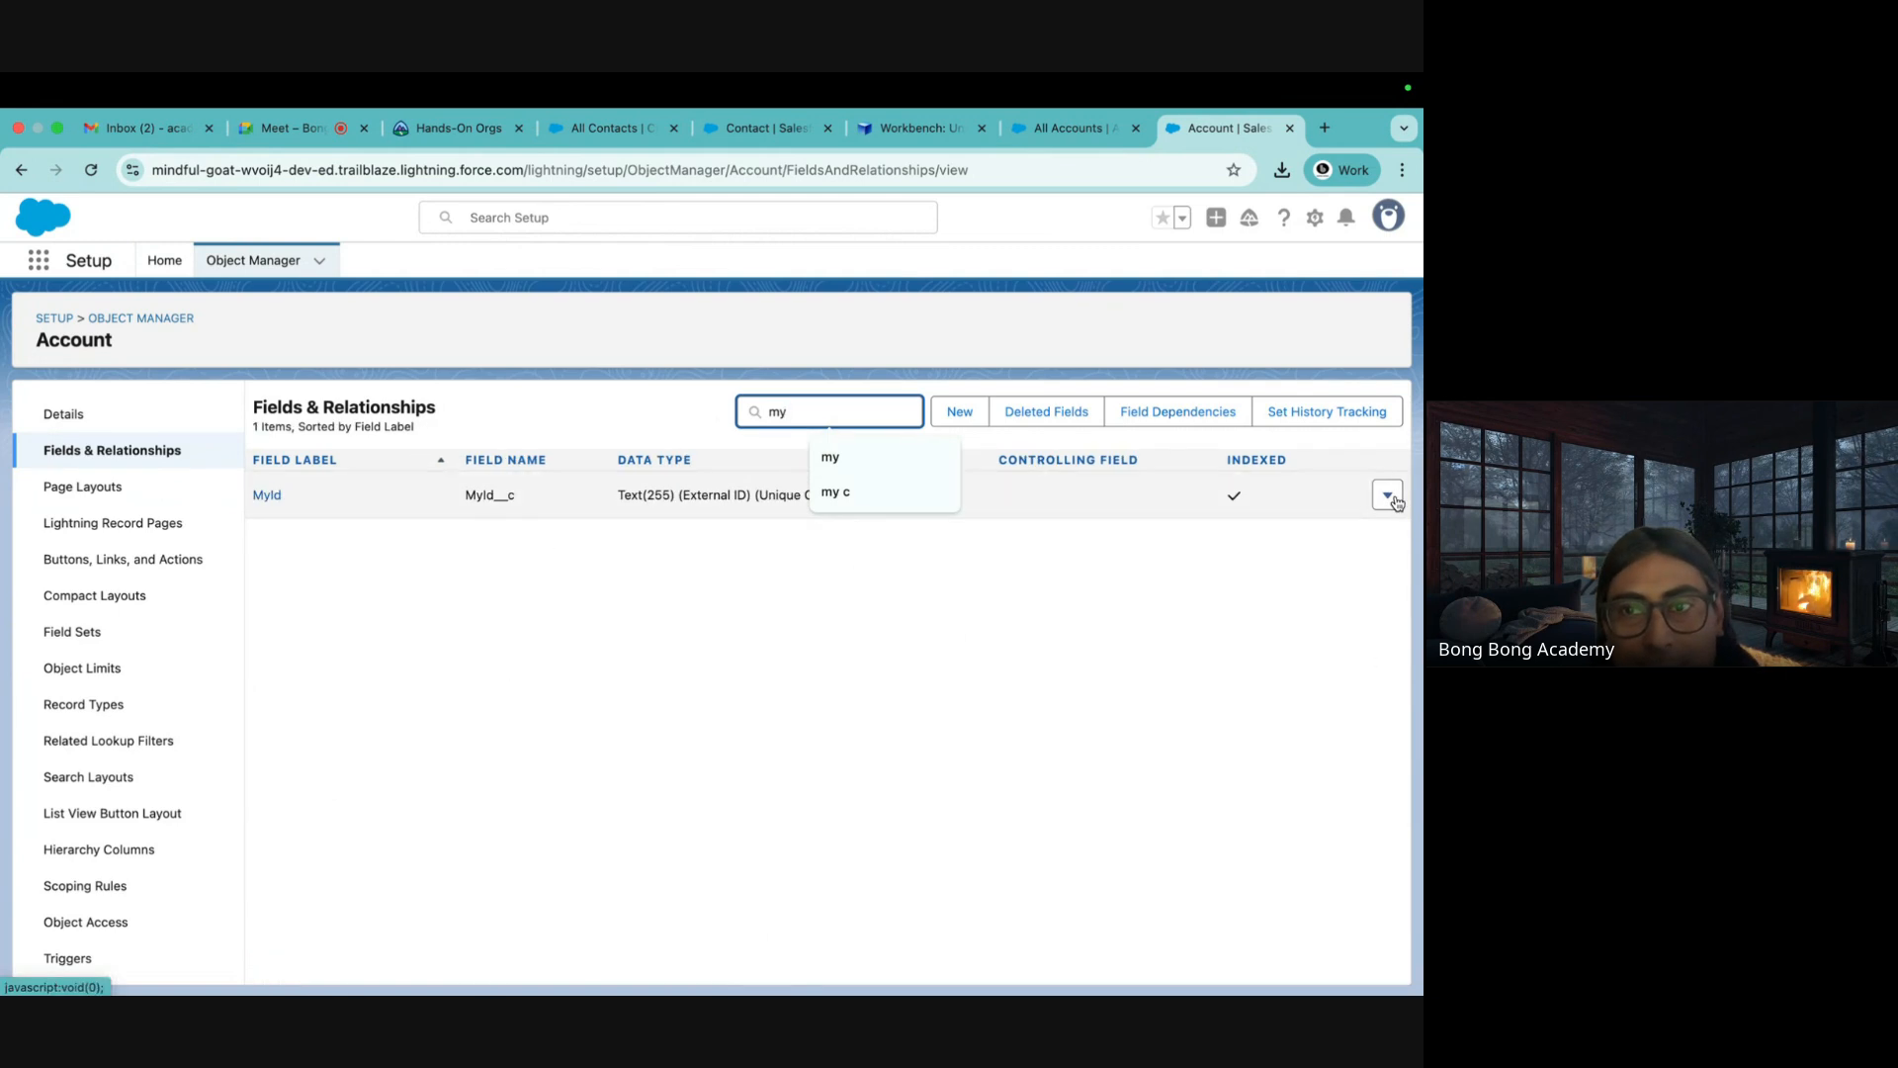
click(255, 261)
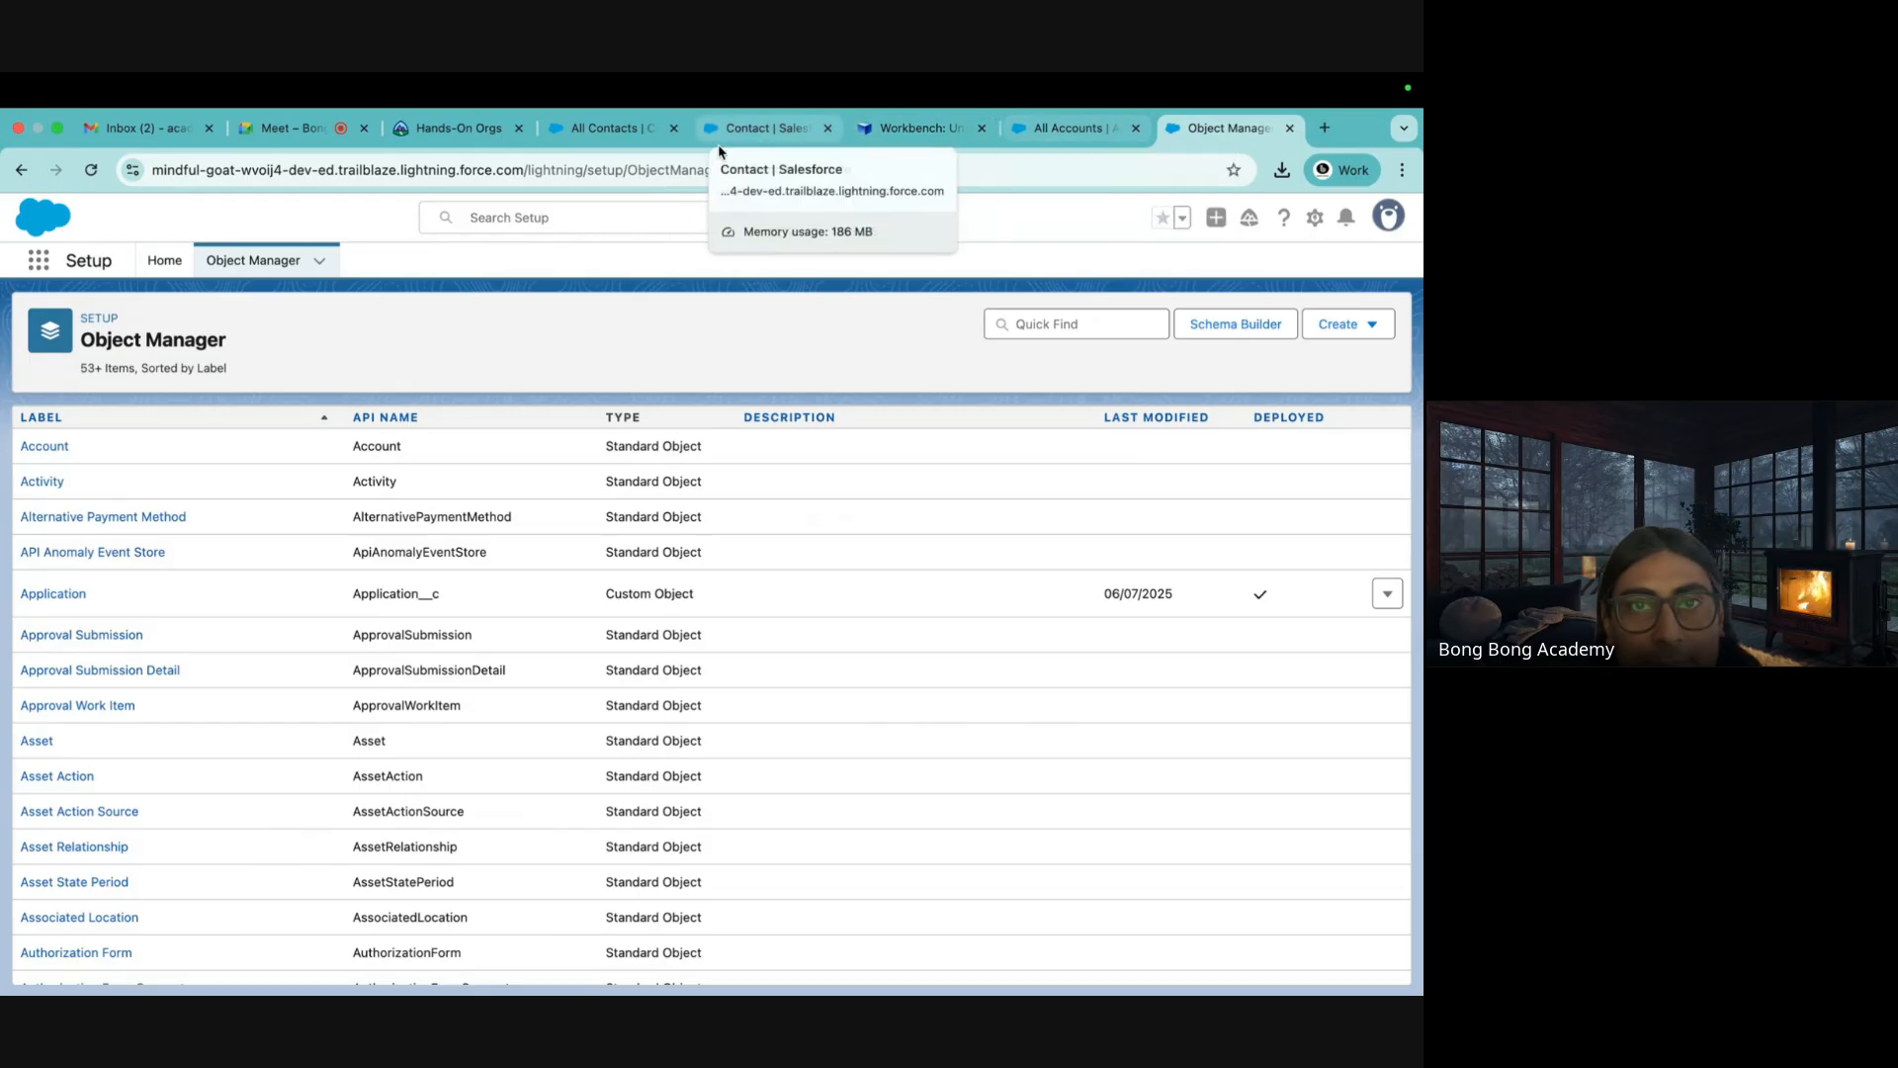
Close the old Batch 45 org tabs, including Workbench results and Object Manager
click(665, 134)
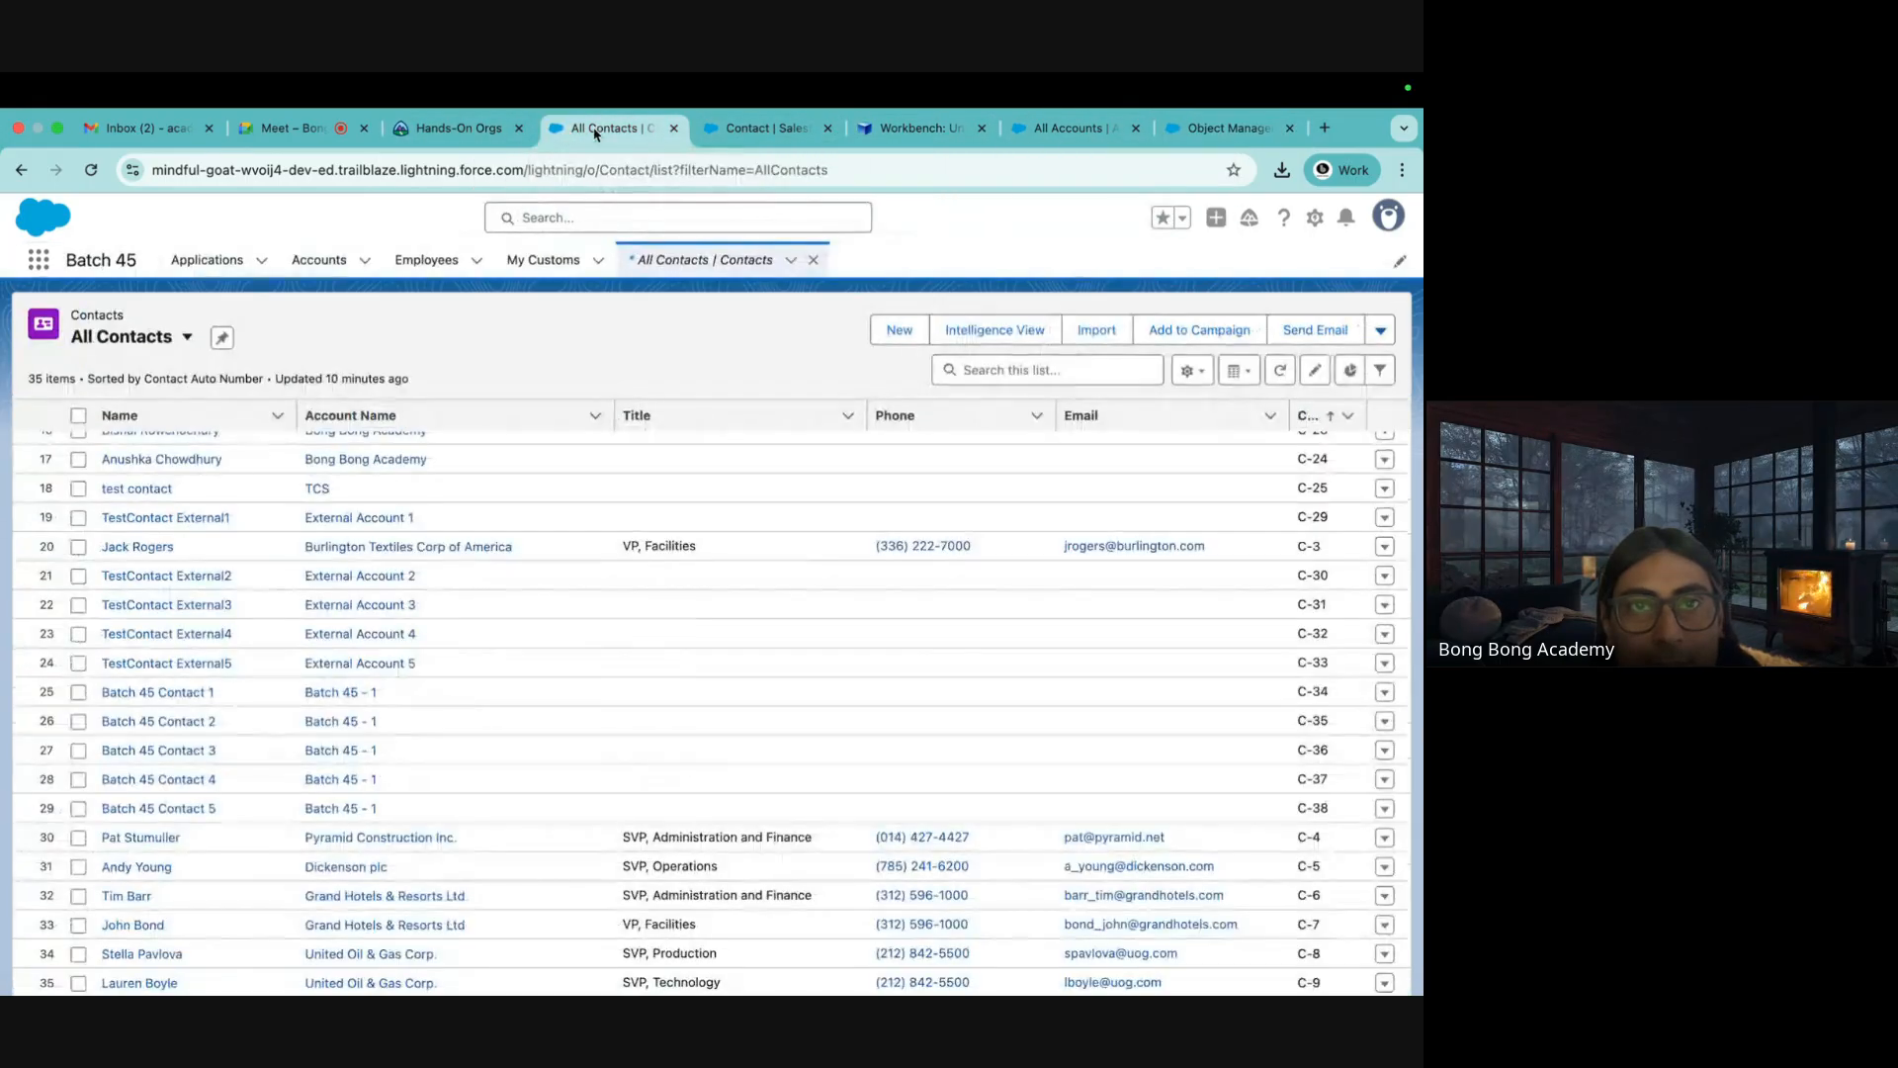
click(678, 136)
click(678, 135)
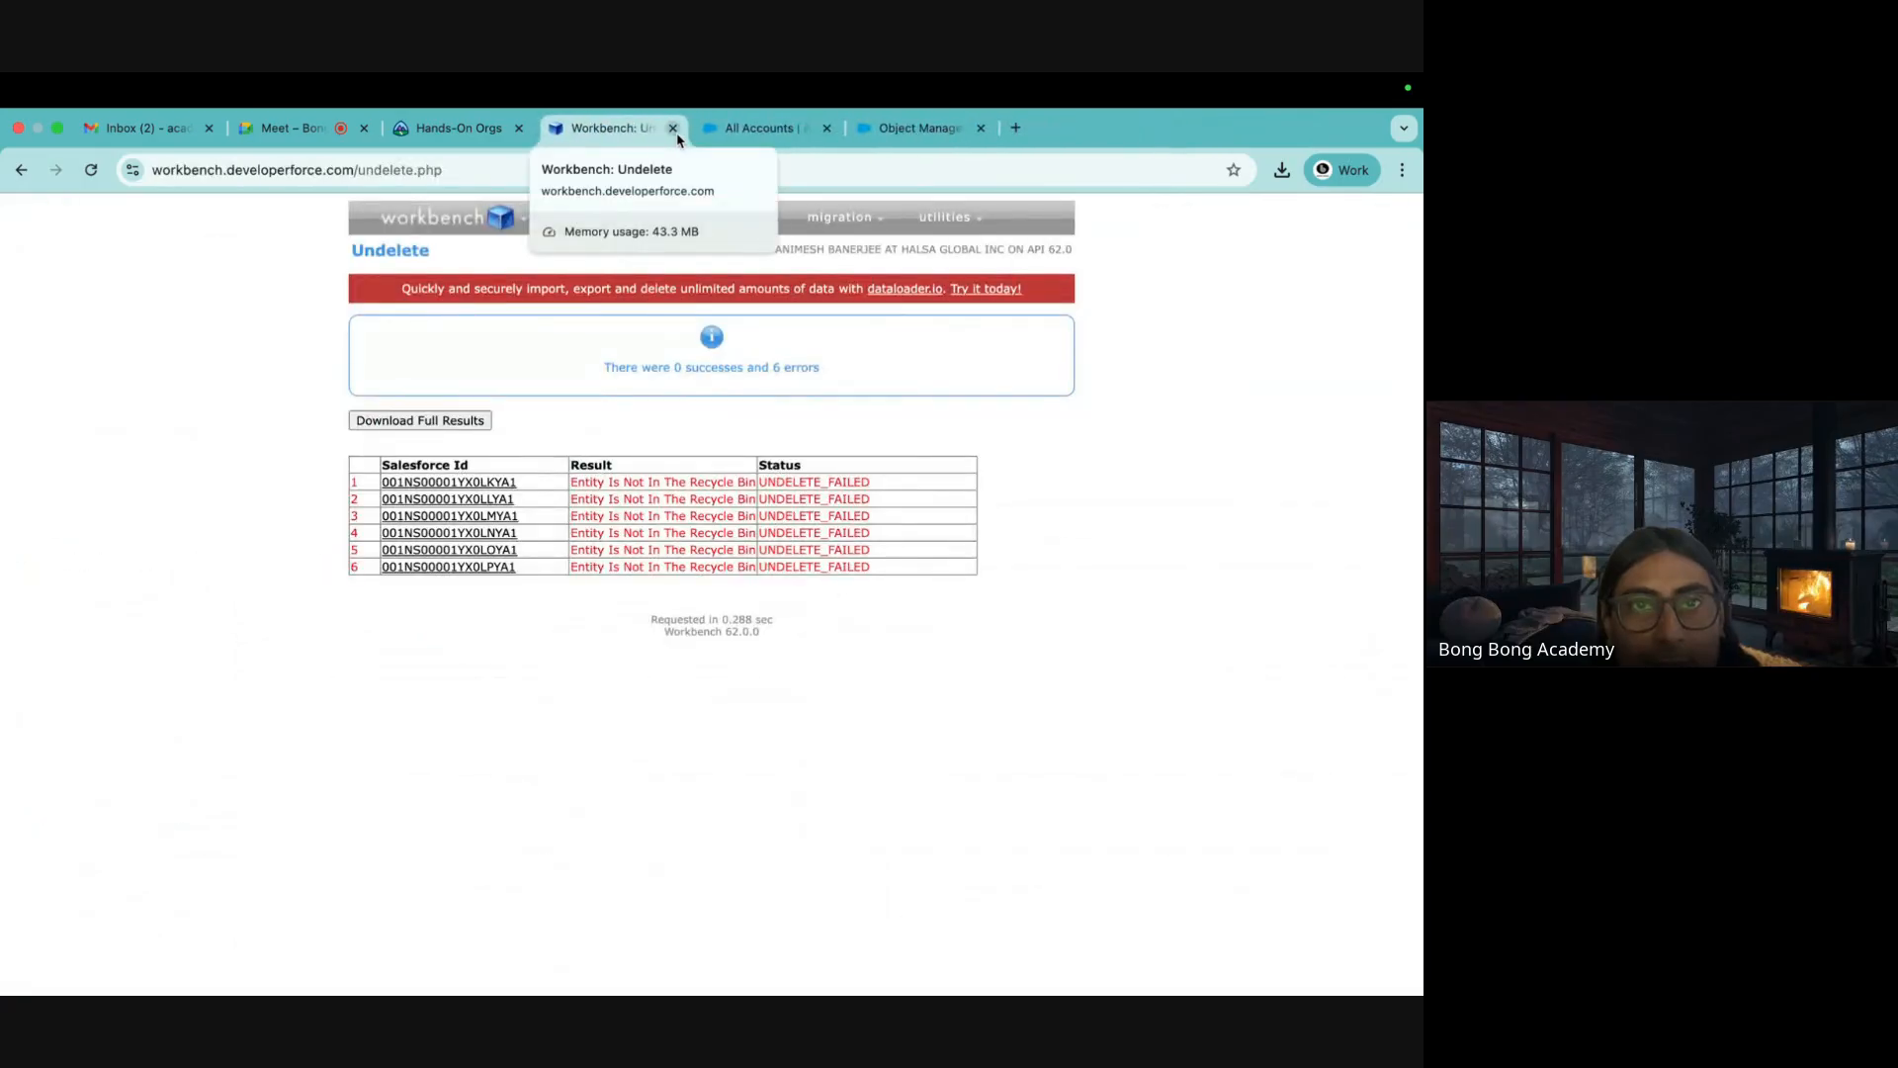
click(879, 128)
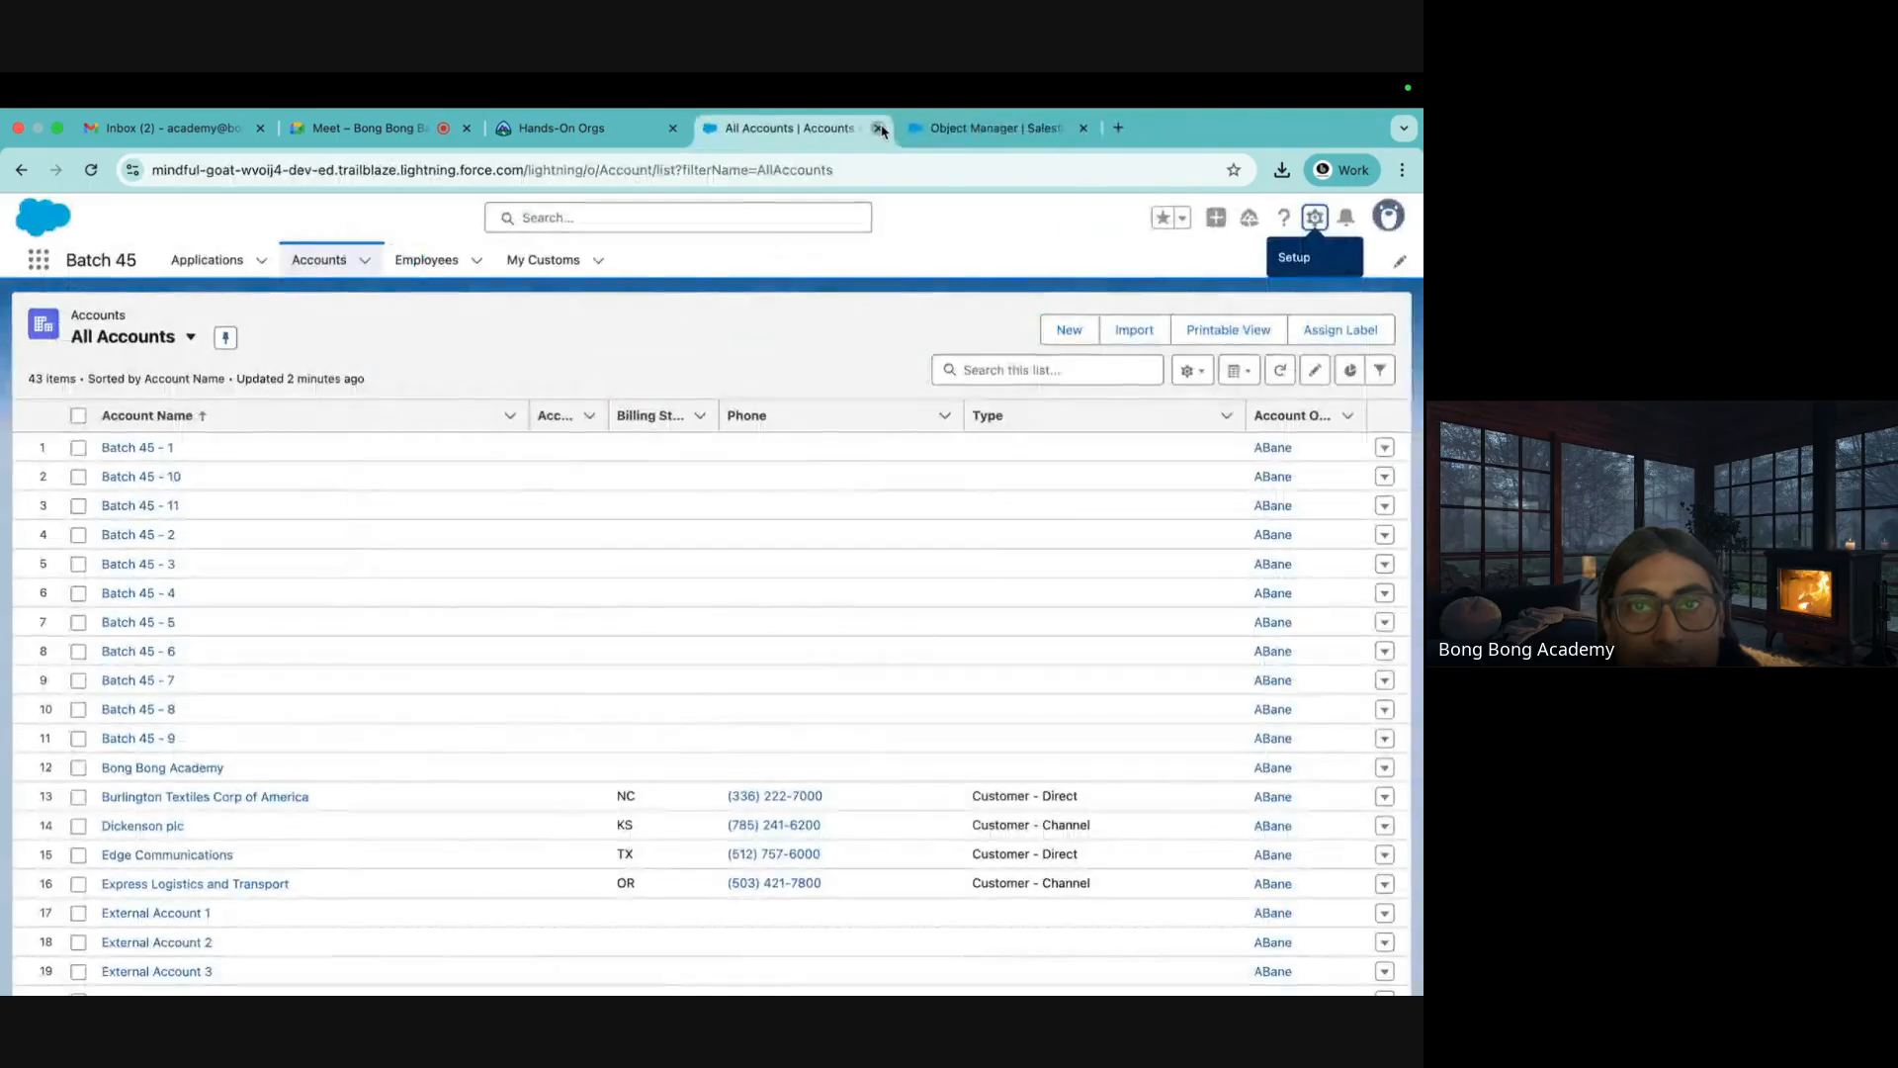
click(879, 127)
click(879, 128)
mouse_move(764, 299)
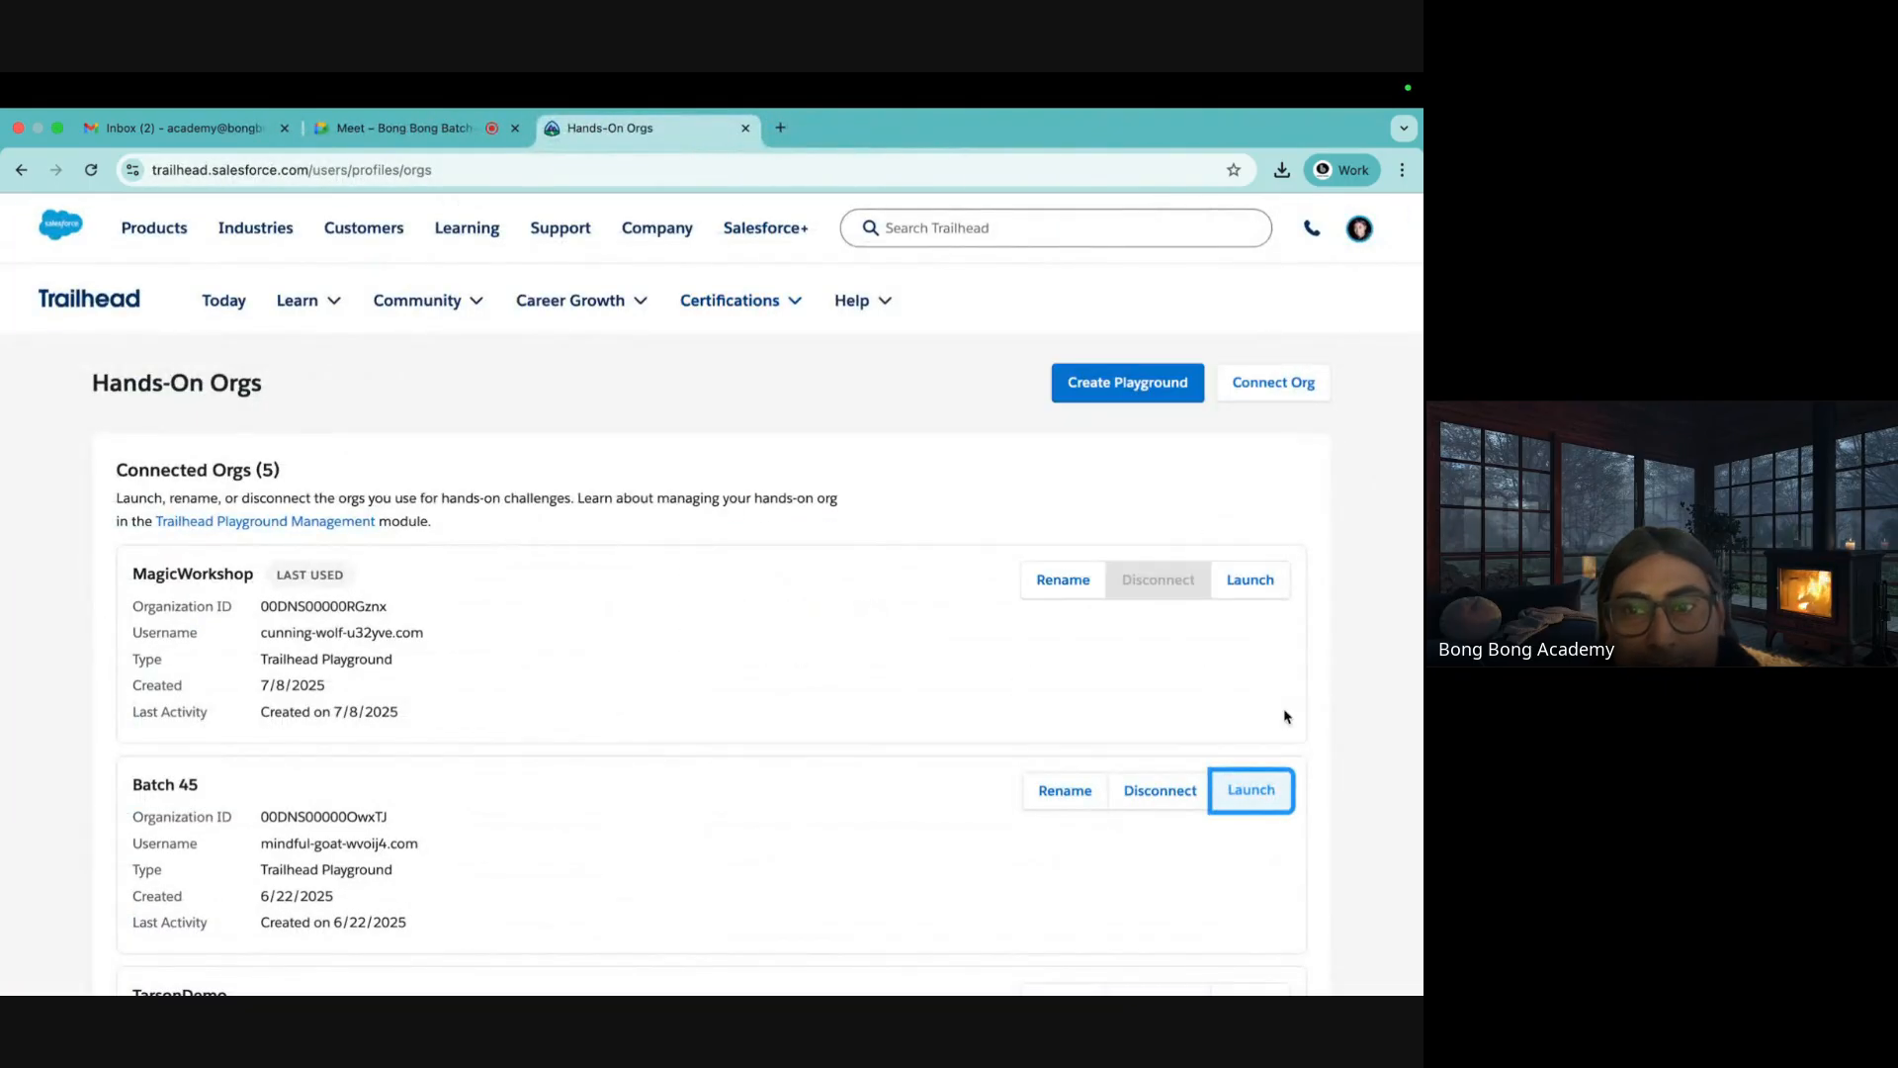
Launch the MagicWorkshop playground org and dismiss the notification and Guidance Center popups
click(1251, 581)
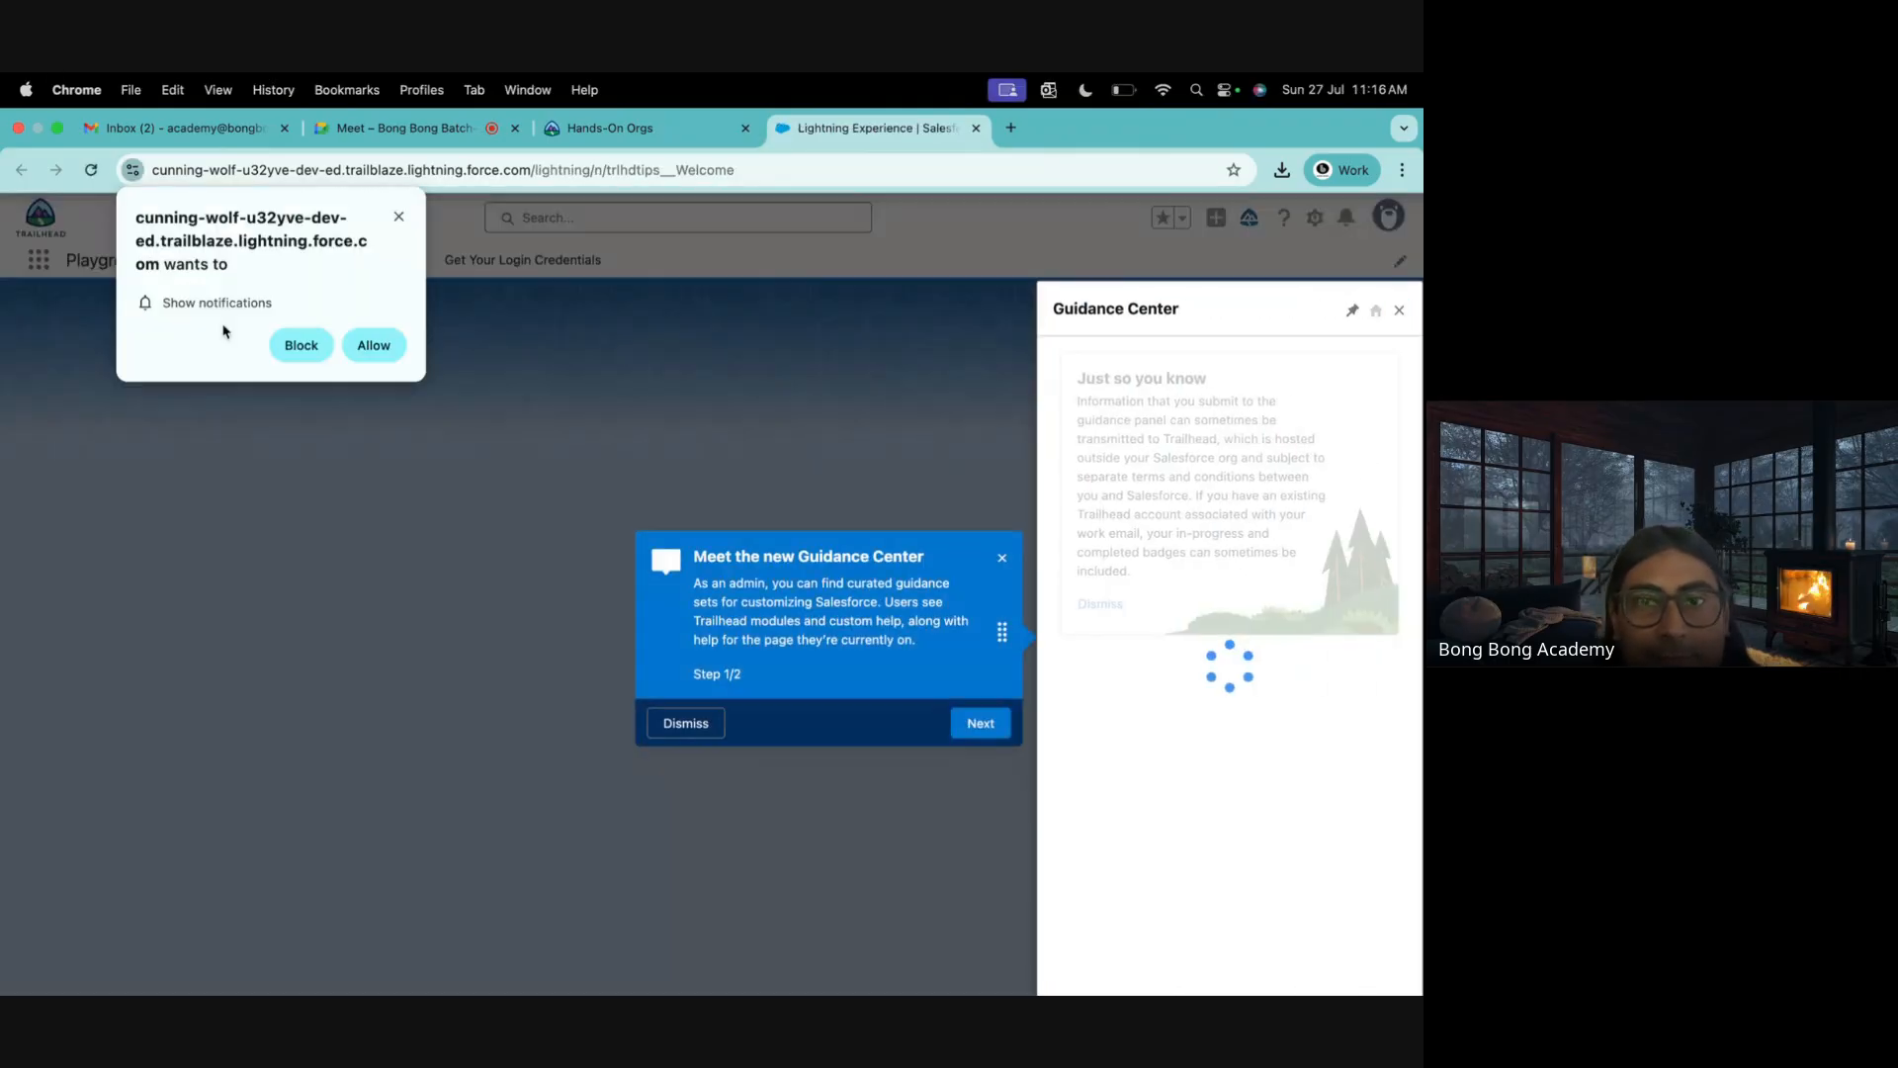
click(360, 337)
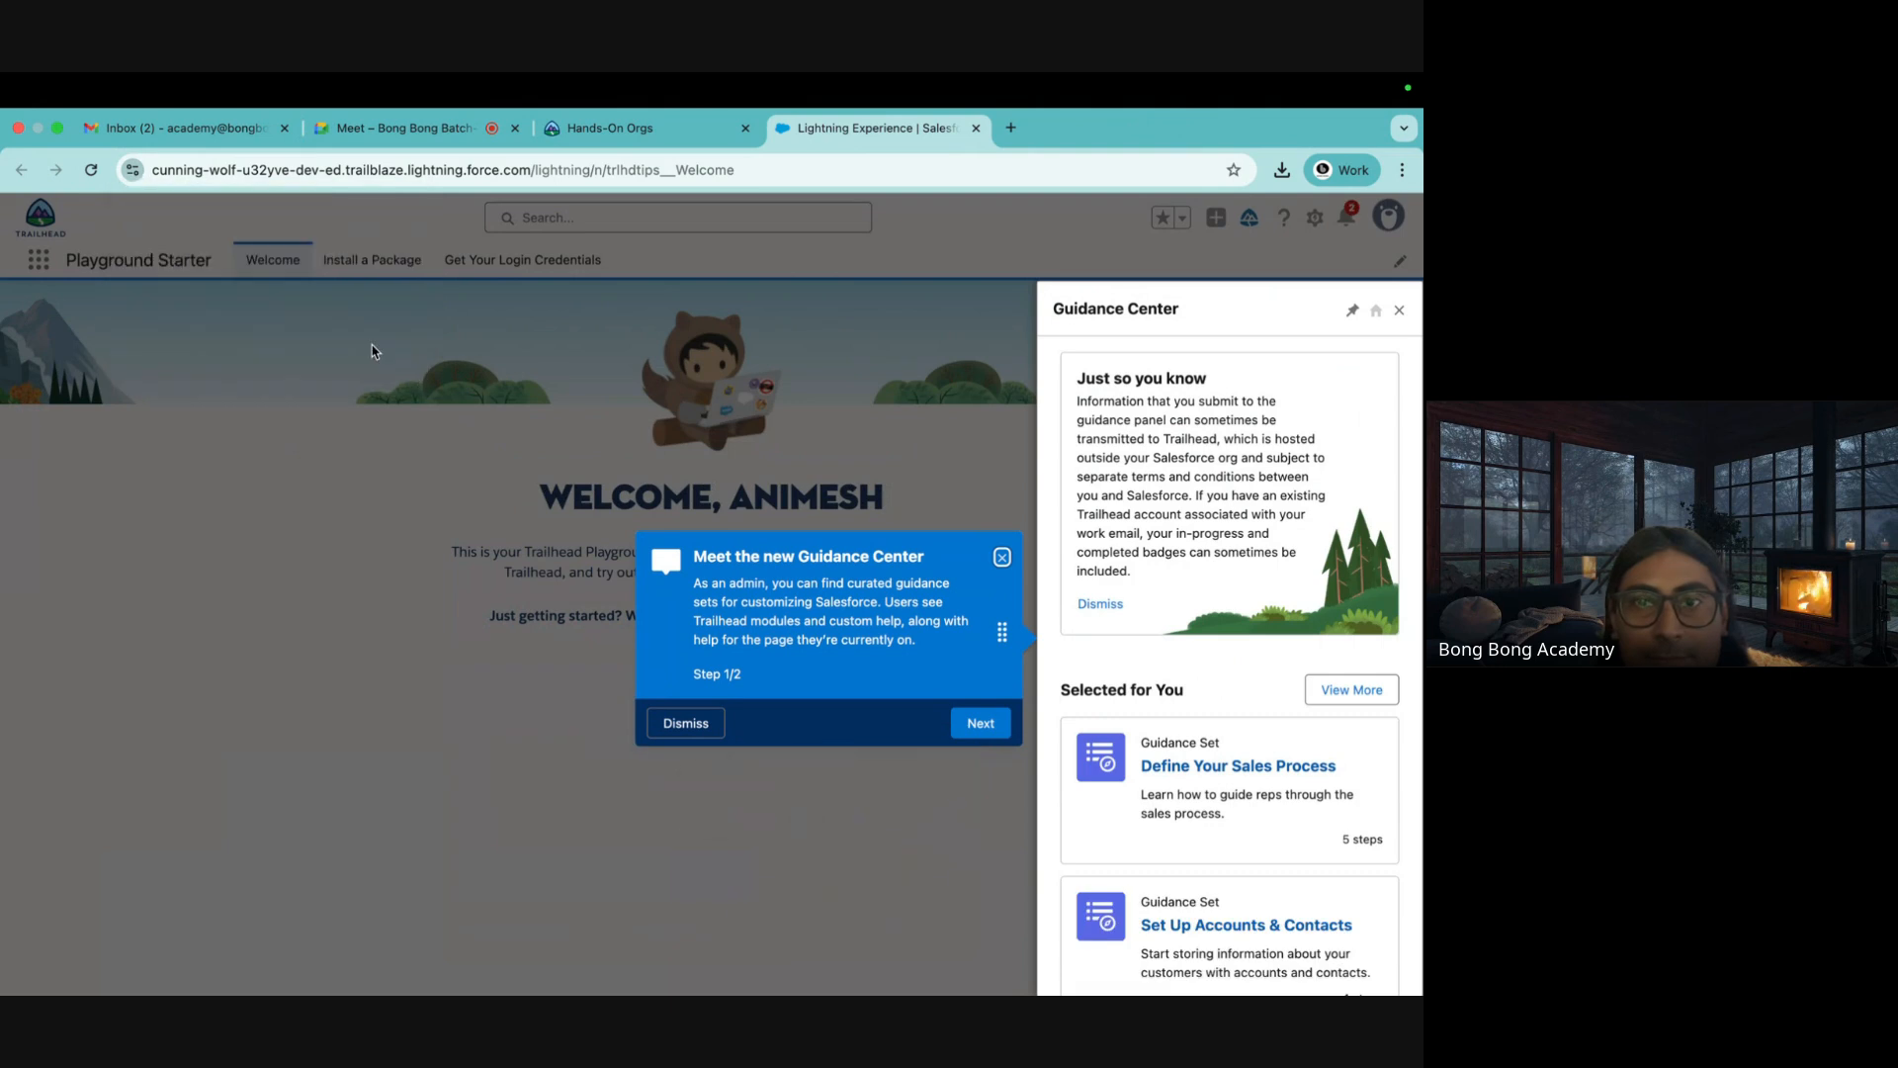
click(996, 720)
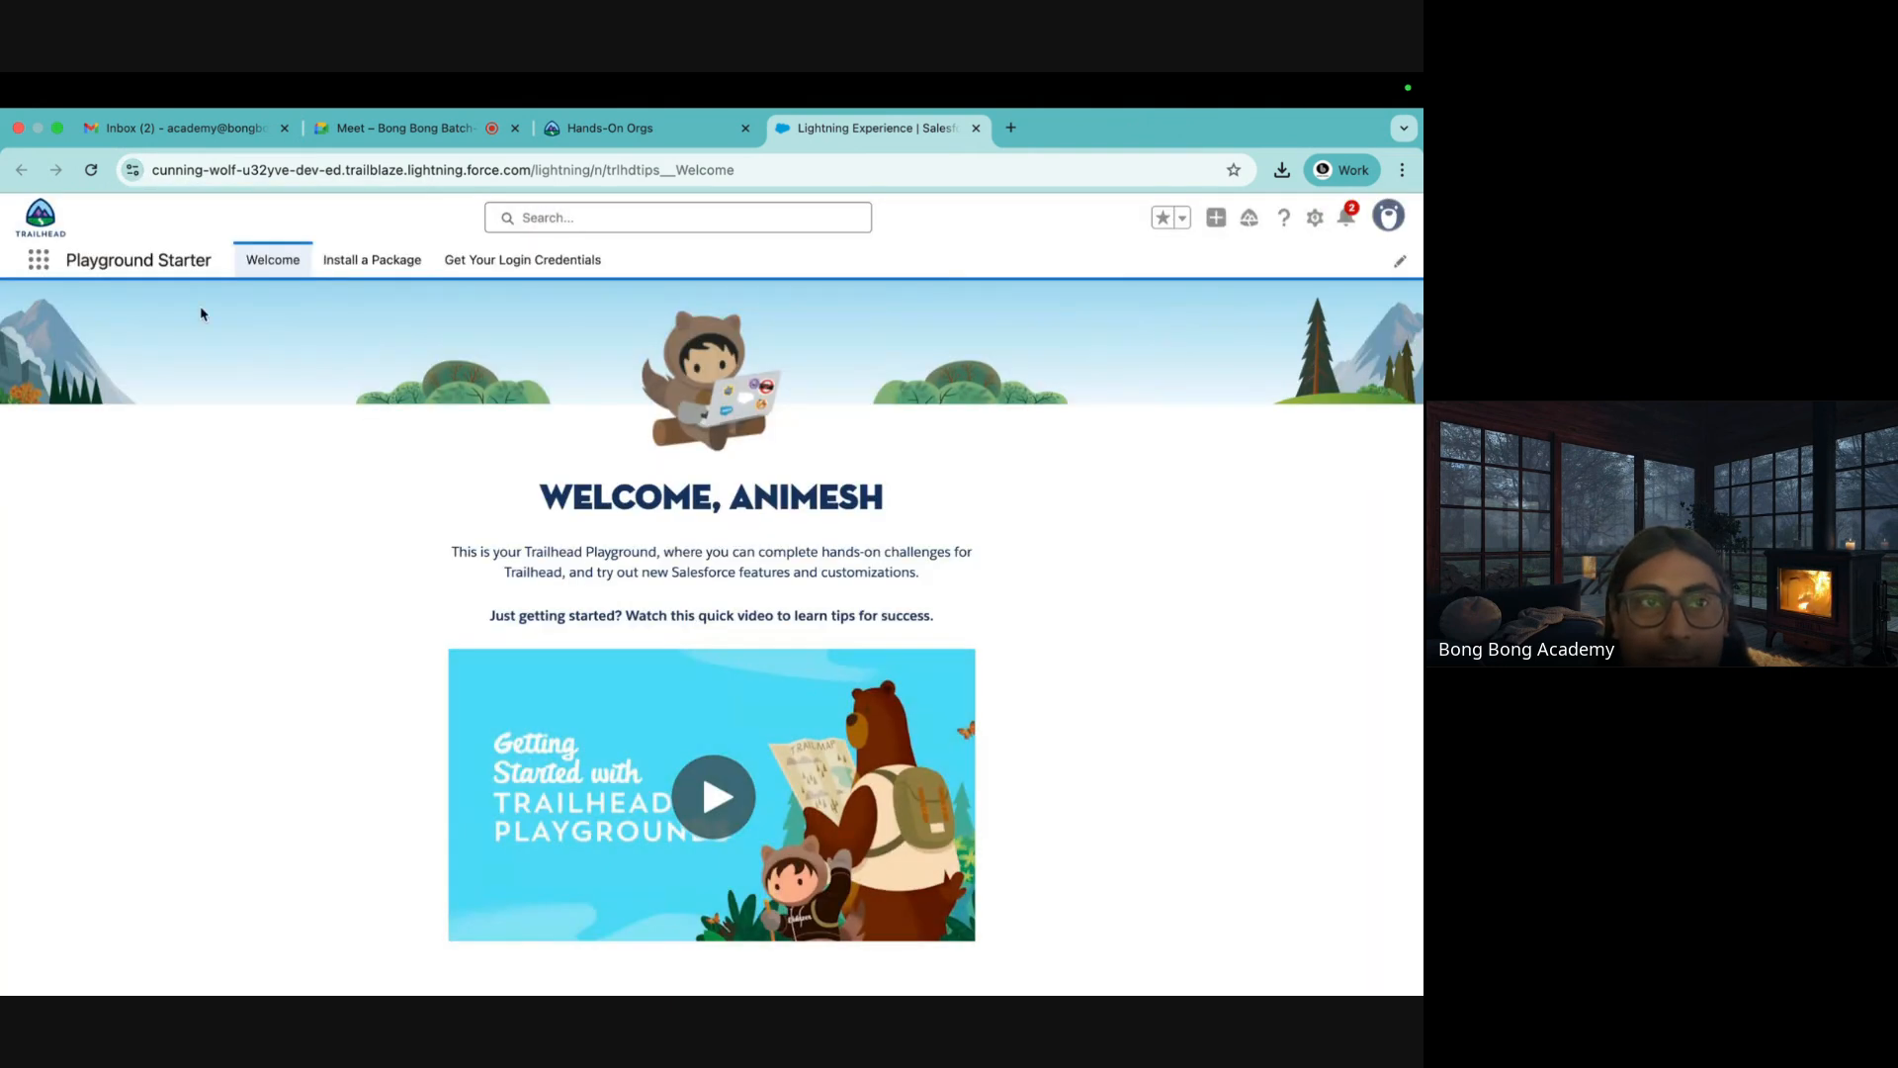
click(38, 263)
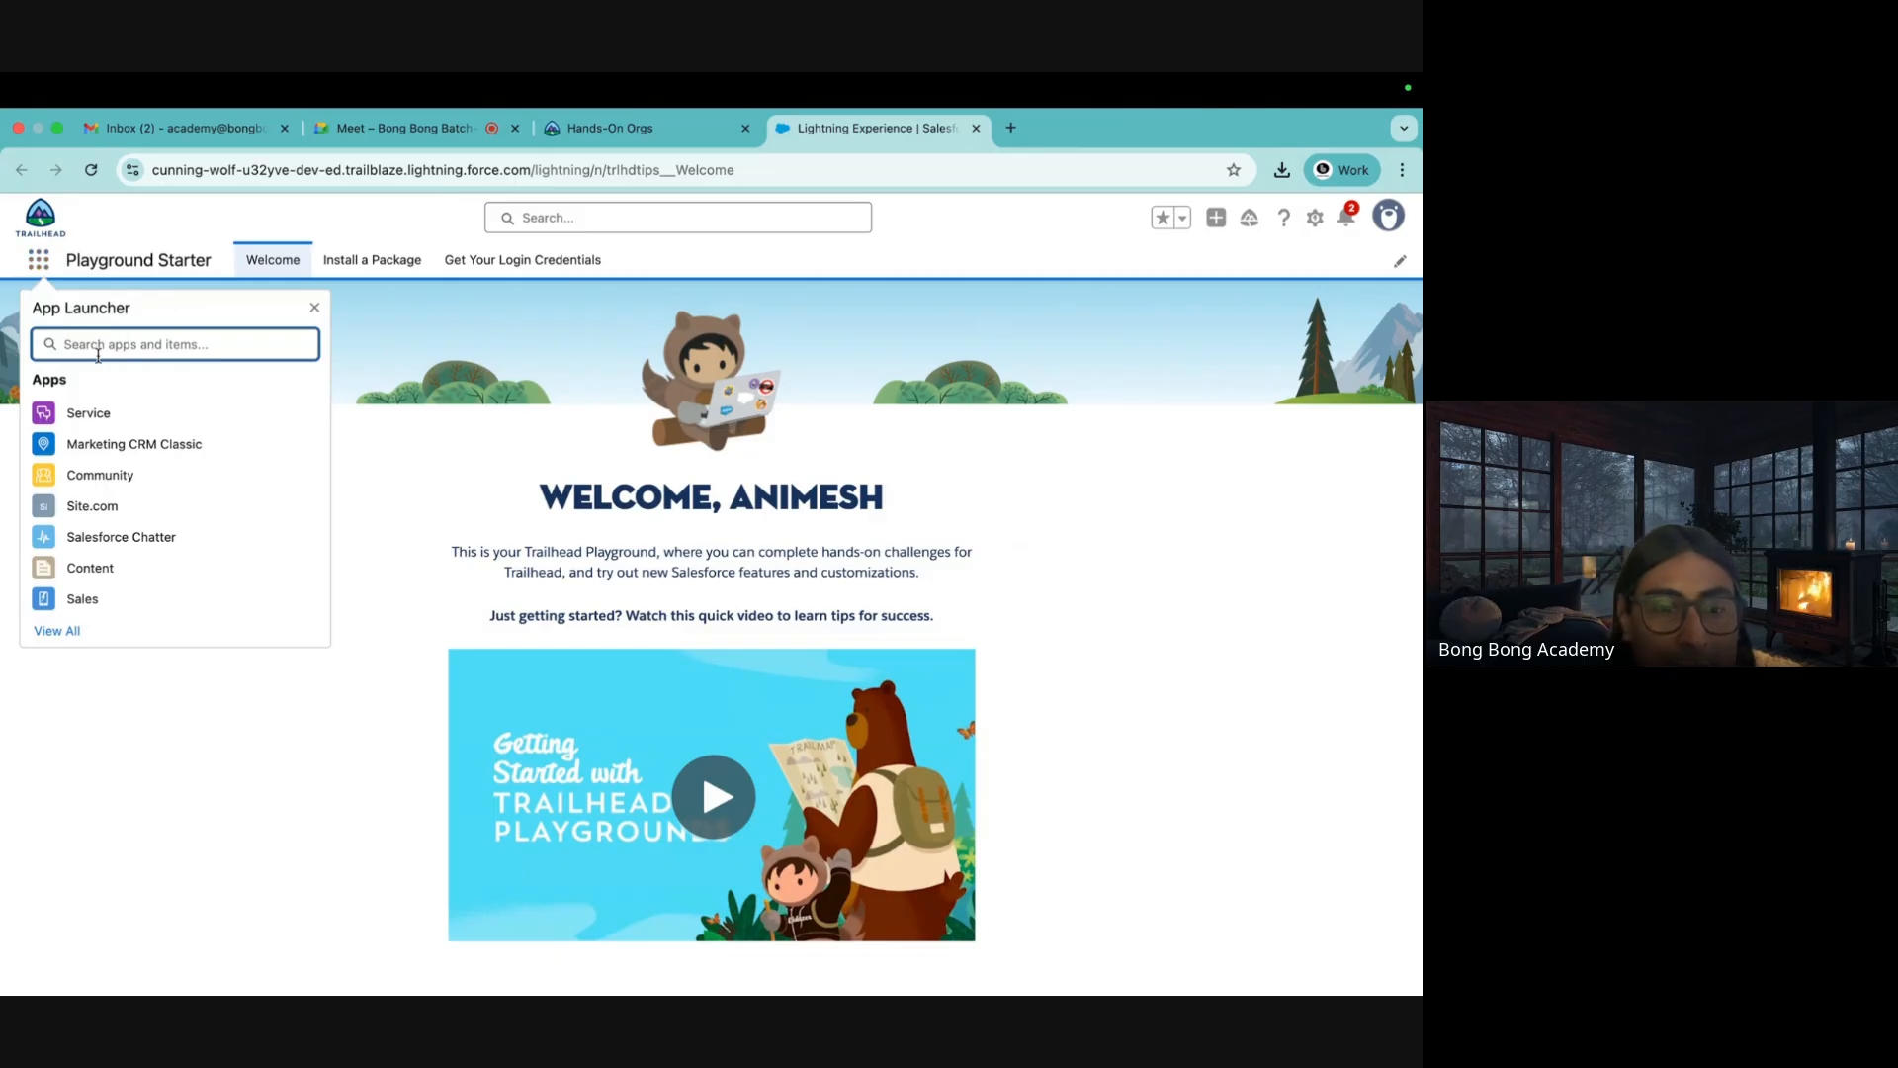
Open the playground's Account Fields & Relationships in Setup and start a new custom field
click(1315, 217)
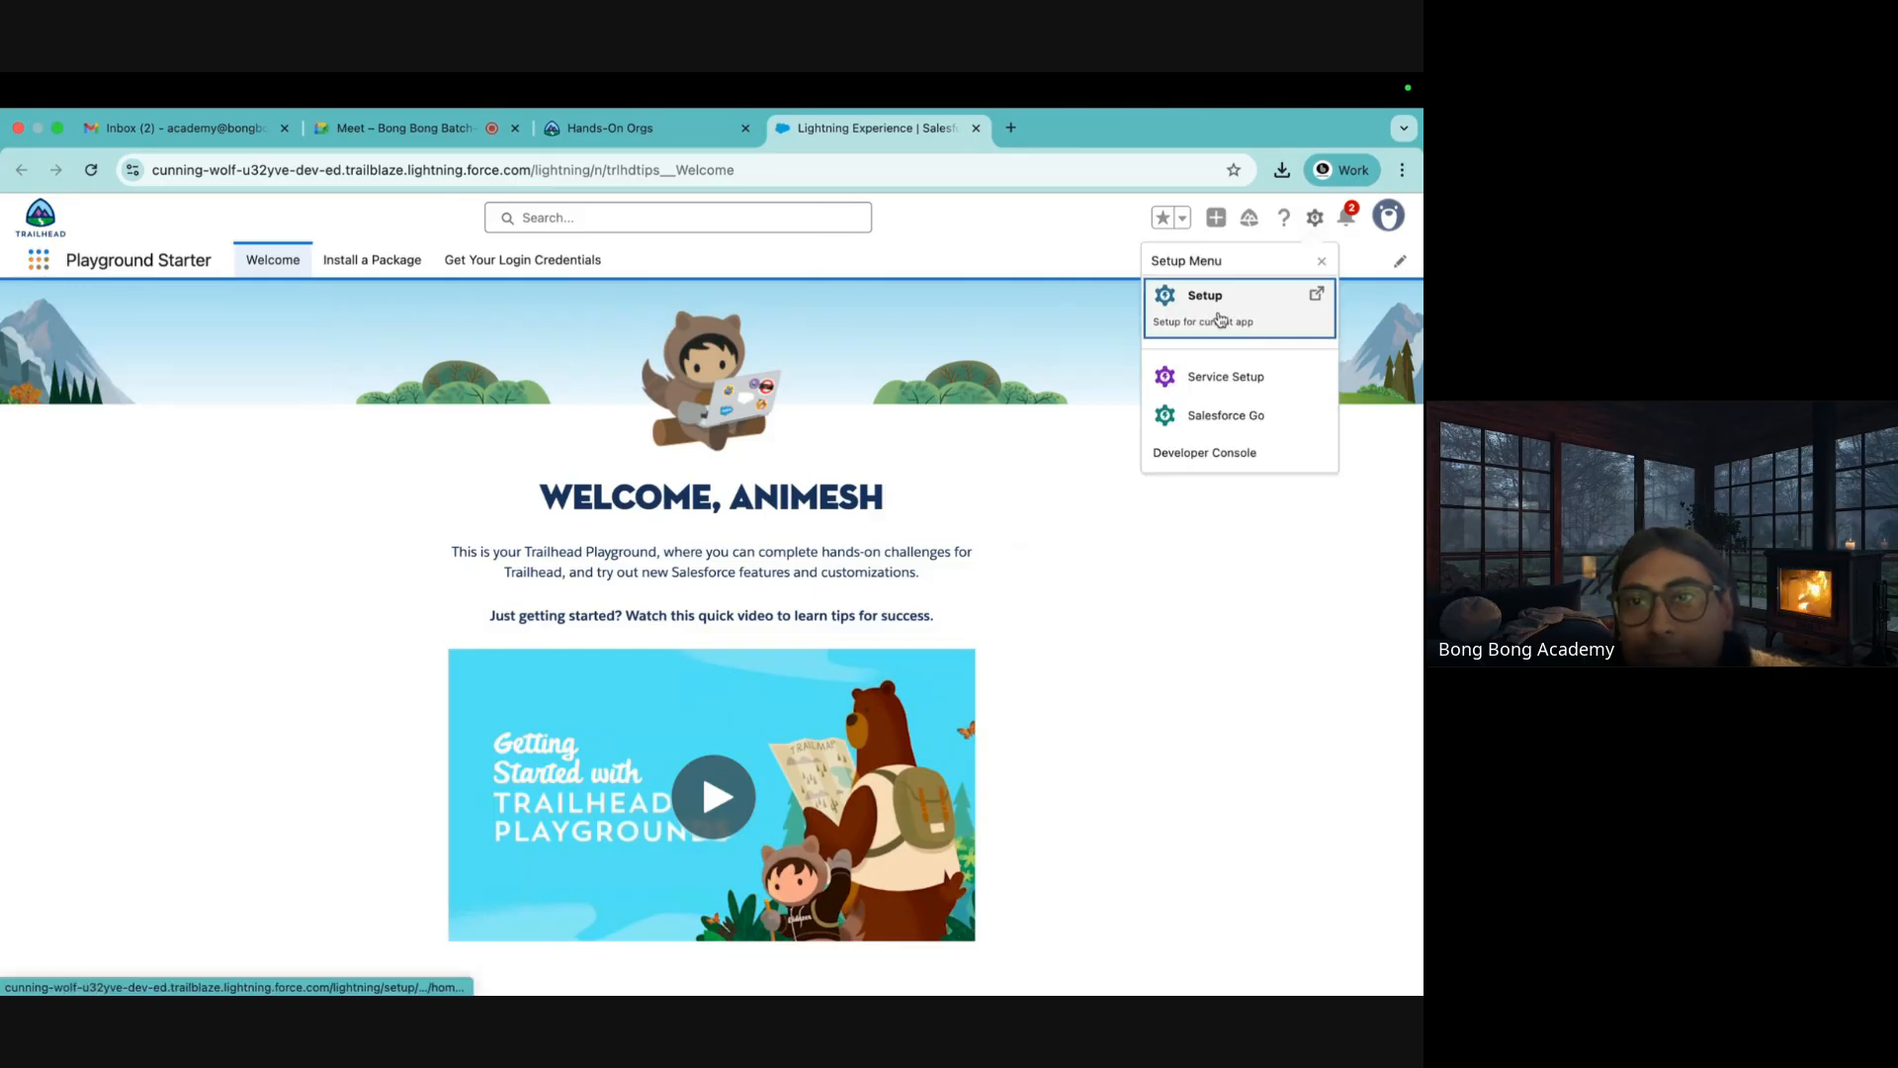
click(1208, 294)
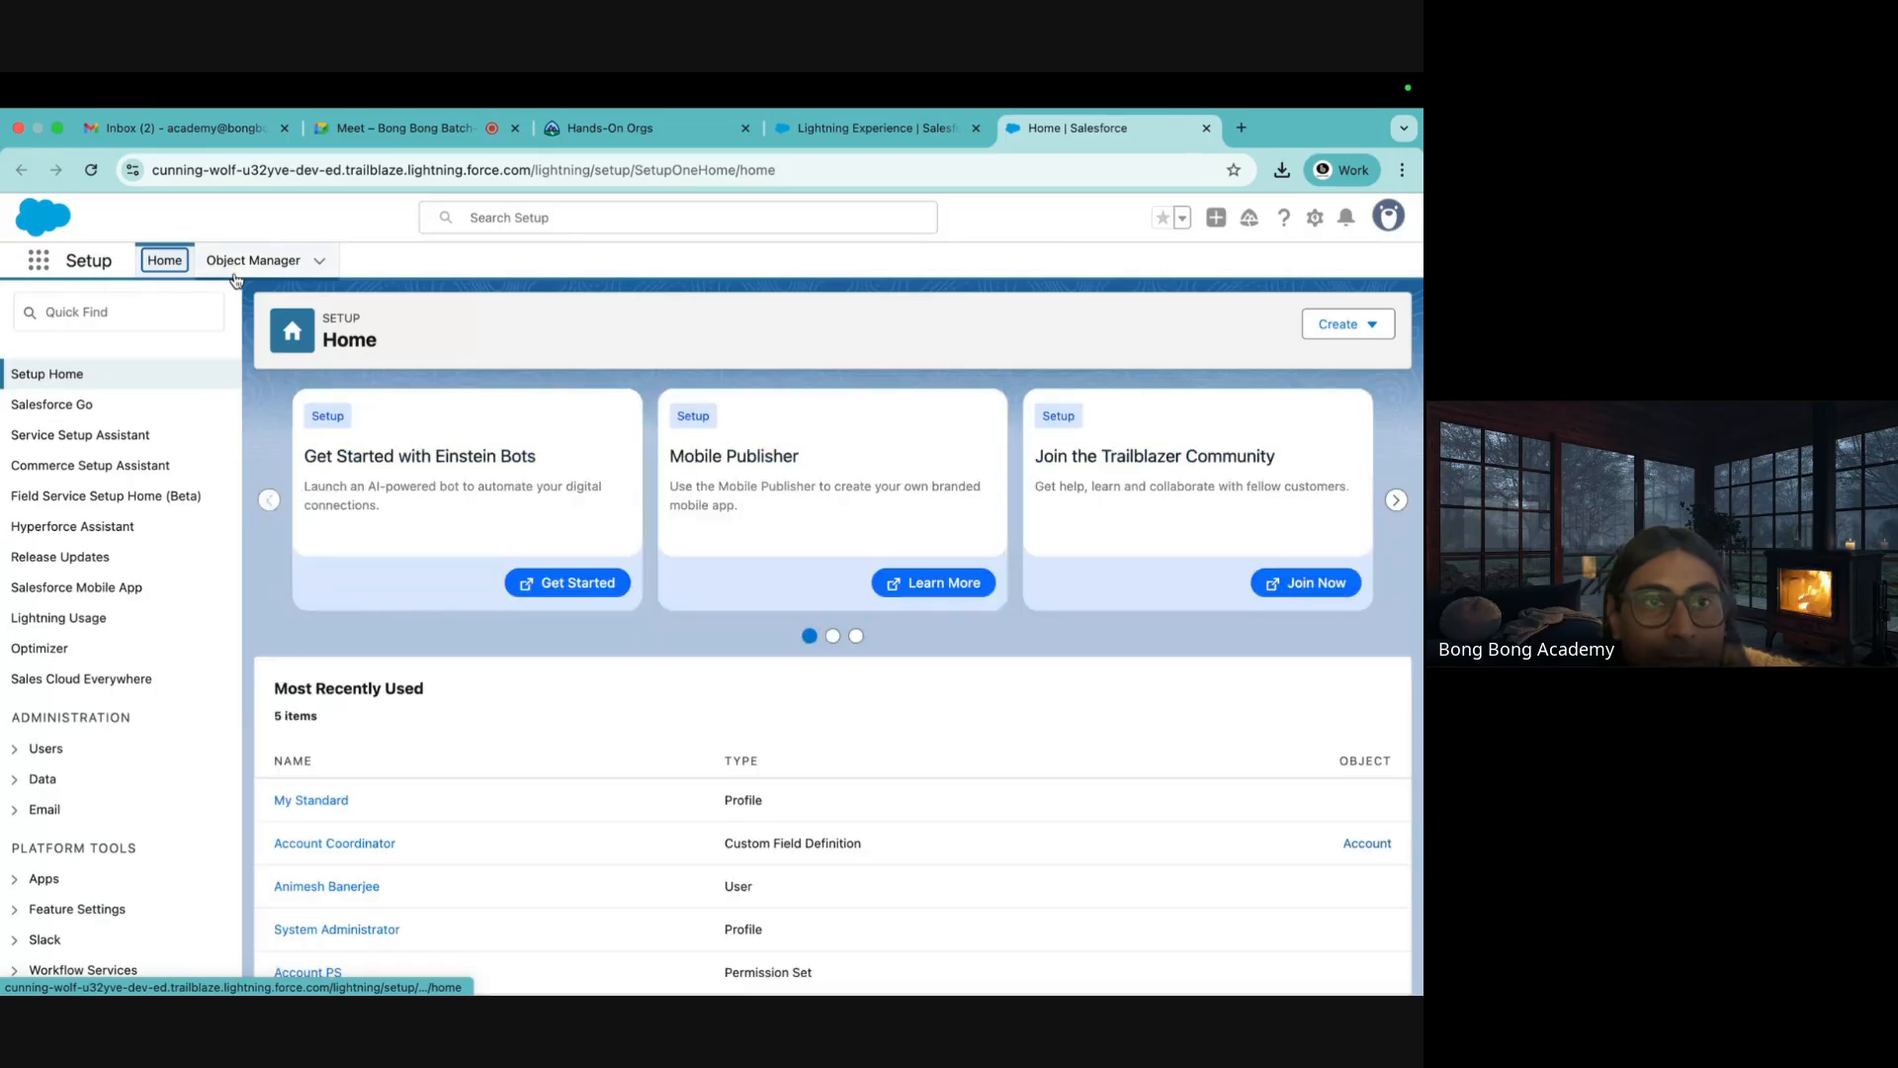
click(253, 260)
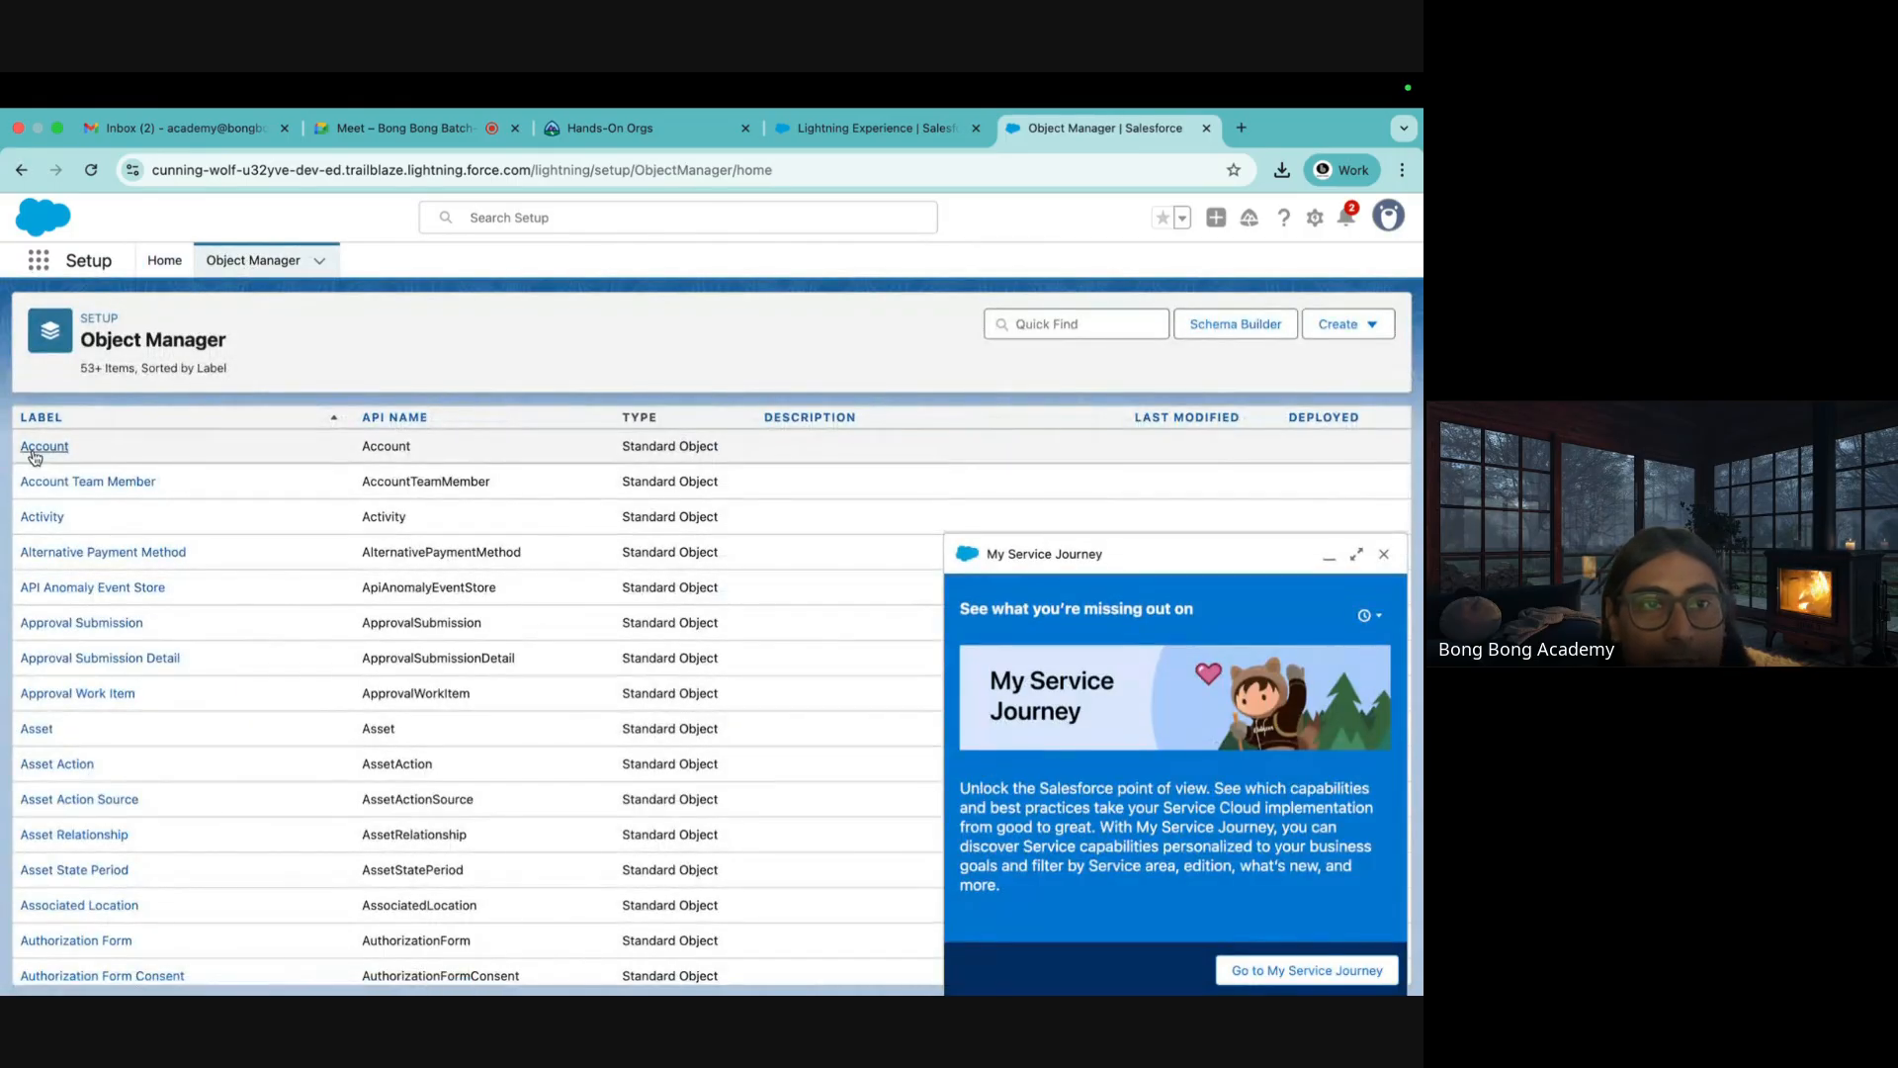
click(45, 447)
click(1383, 553)
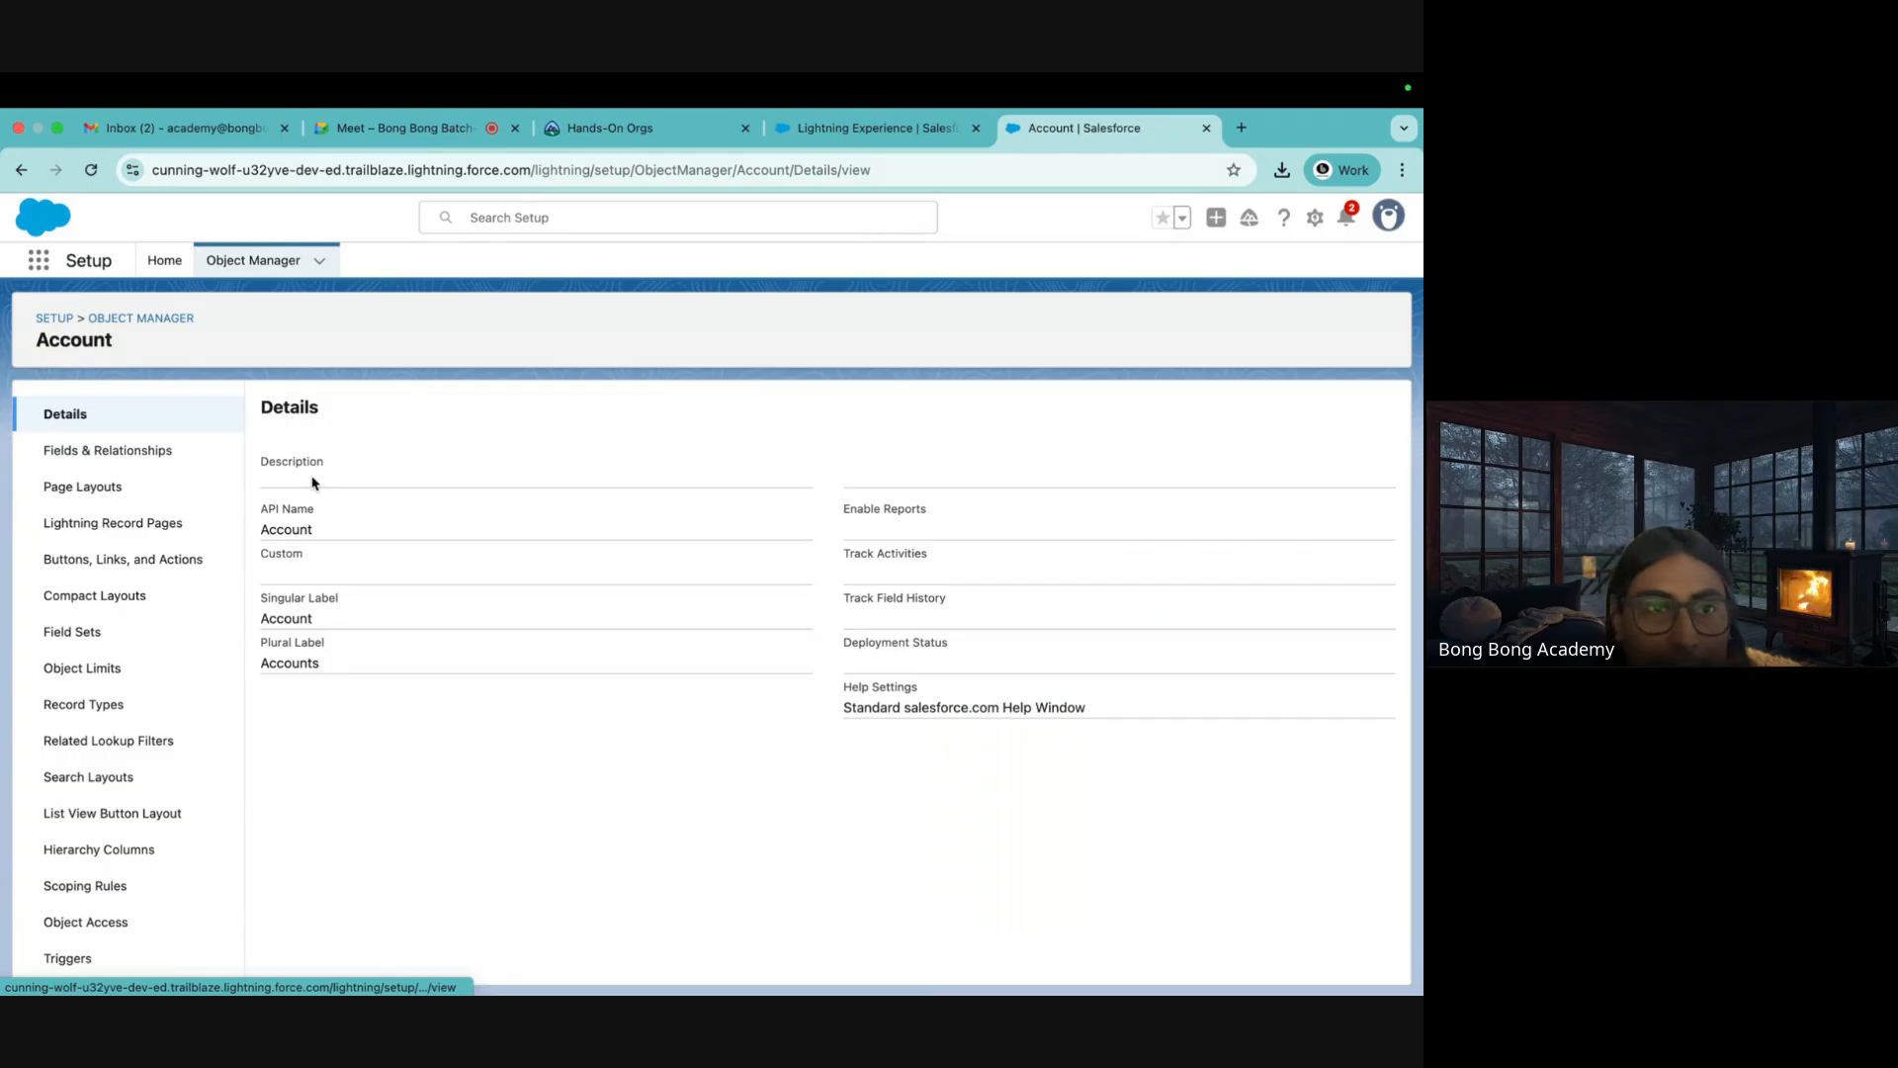
click(159, 450)
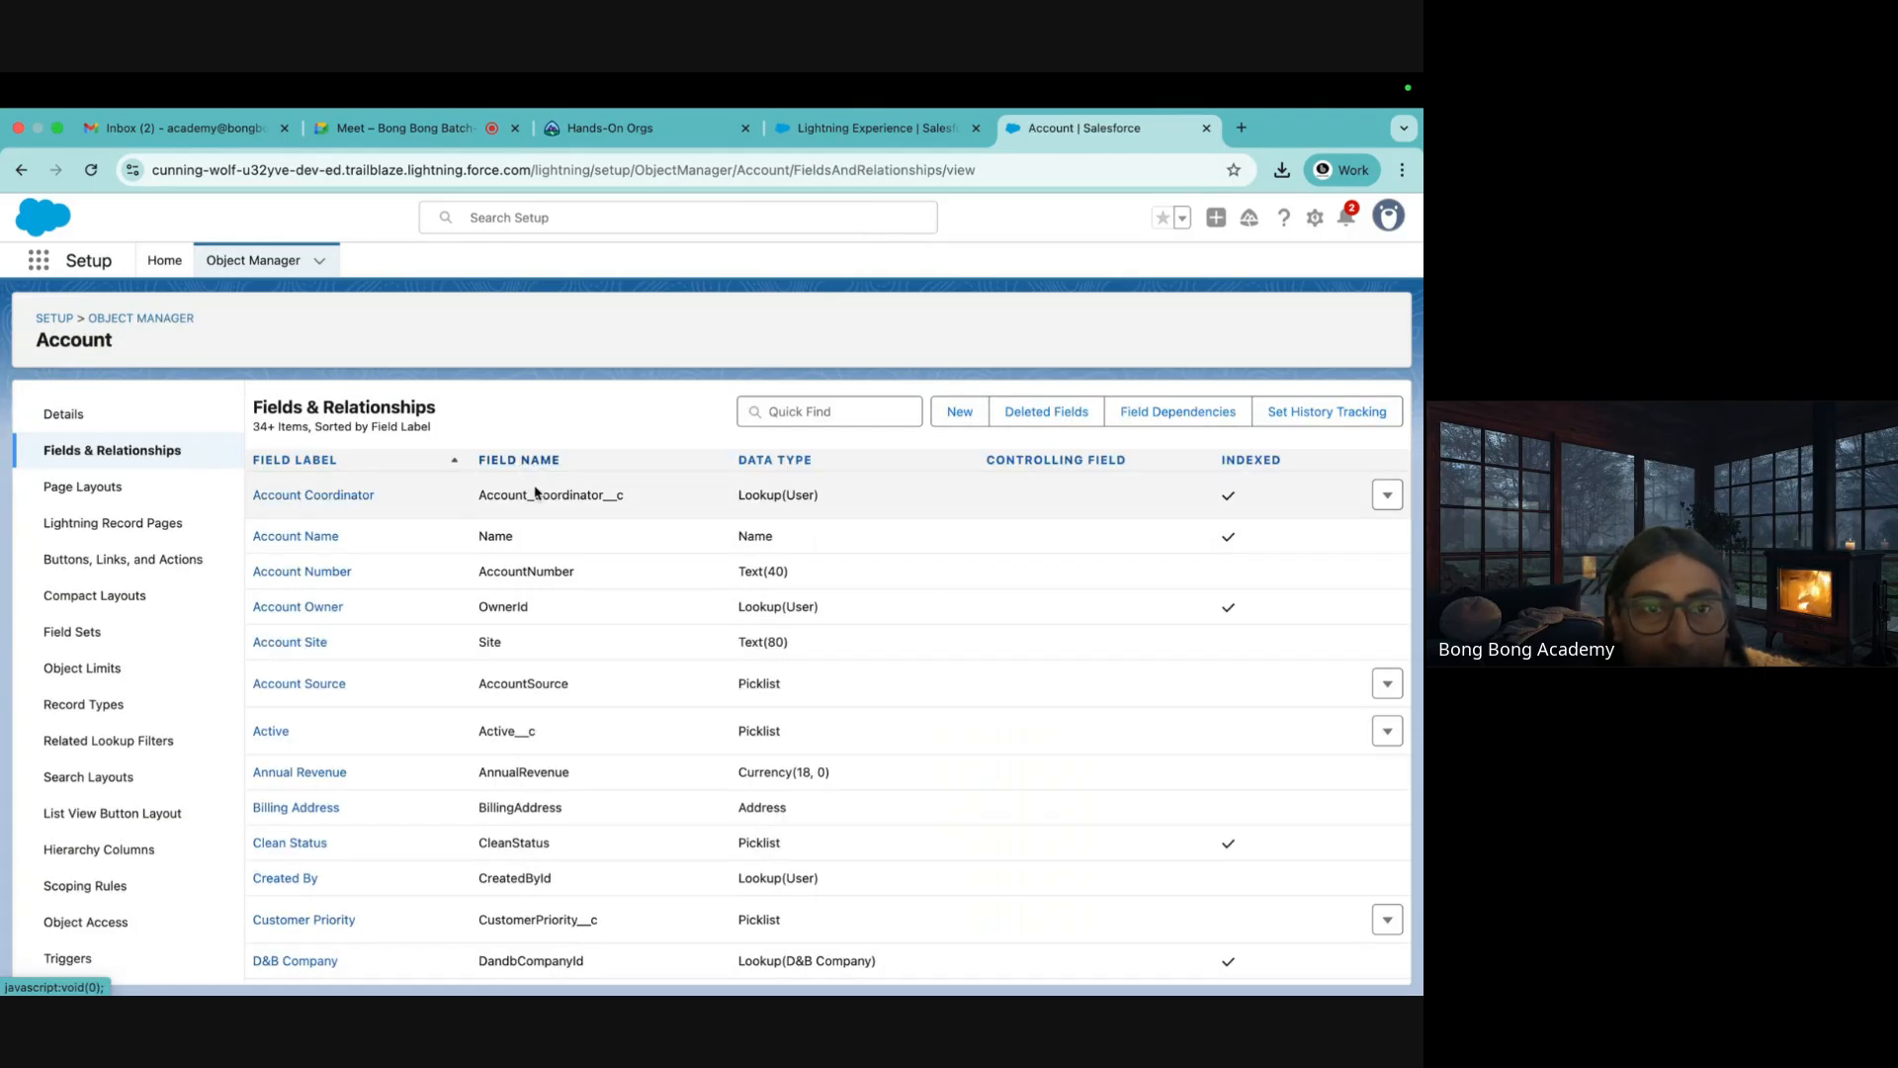
scroll(574, 662, down, 3)
scroll(574, 662, down, 4)
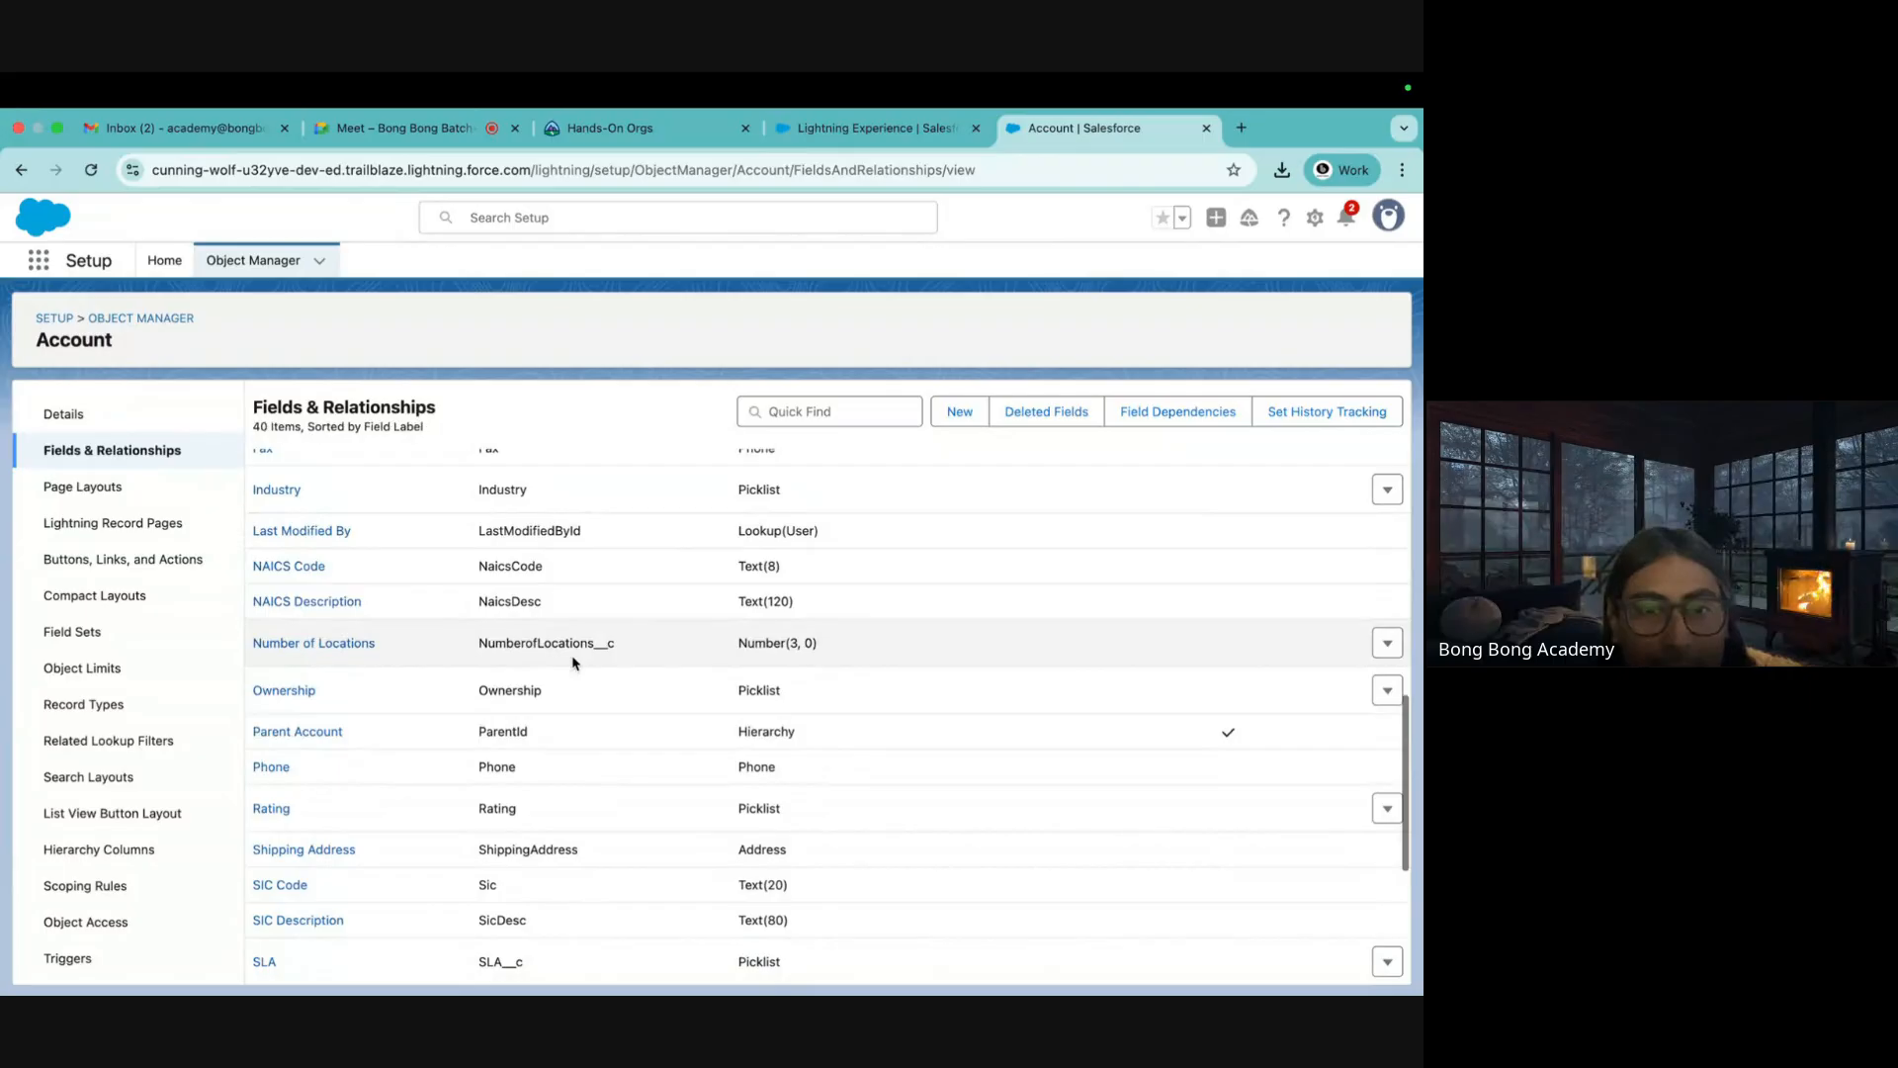
scroll(573, 662, down, 4)
scroll(573, 663, up, 11)
click(959, 411)
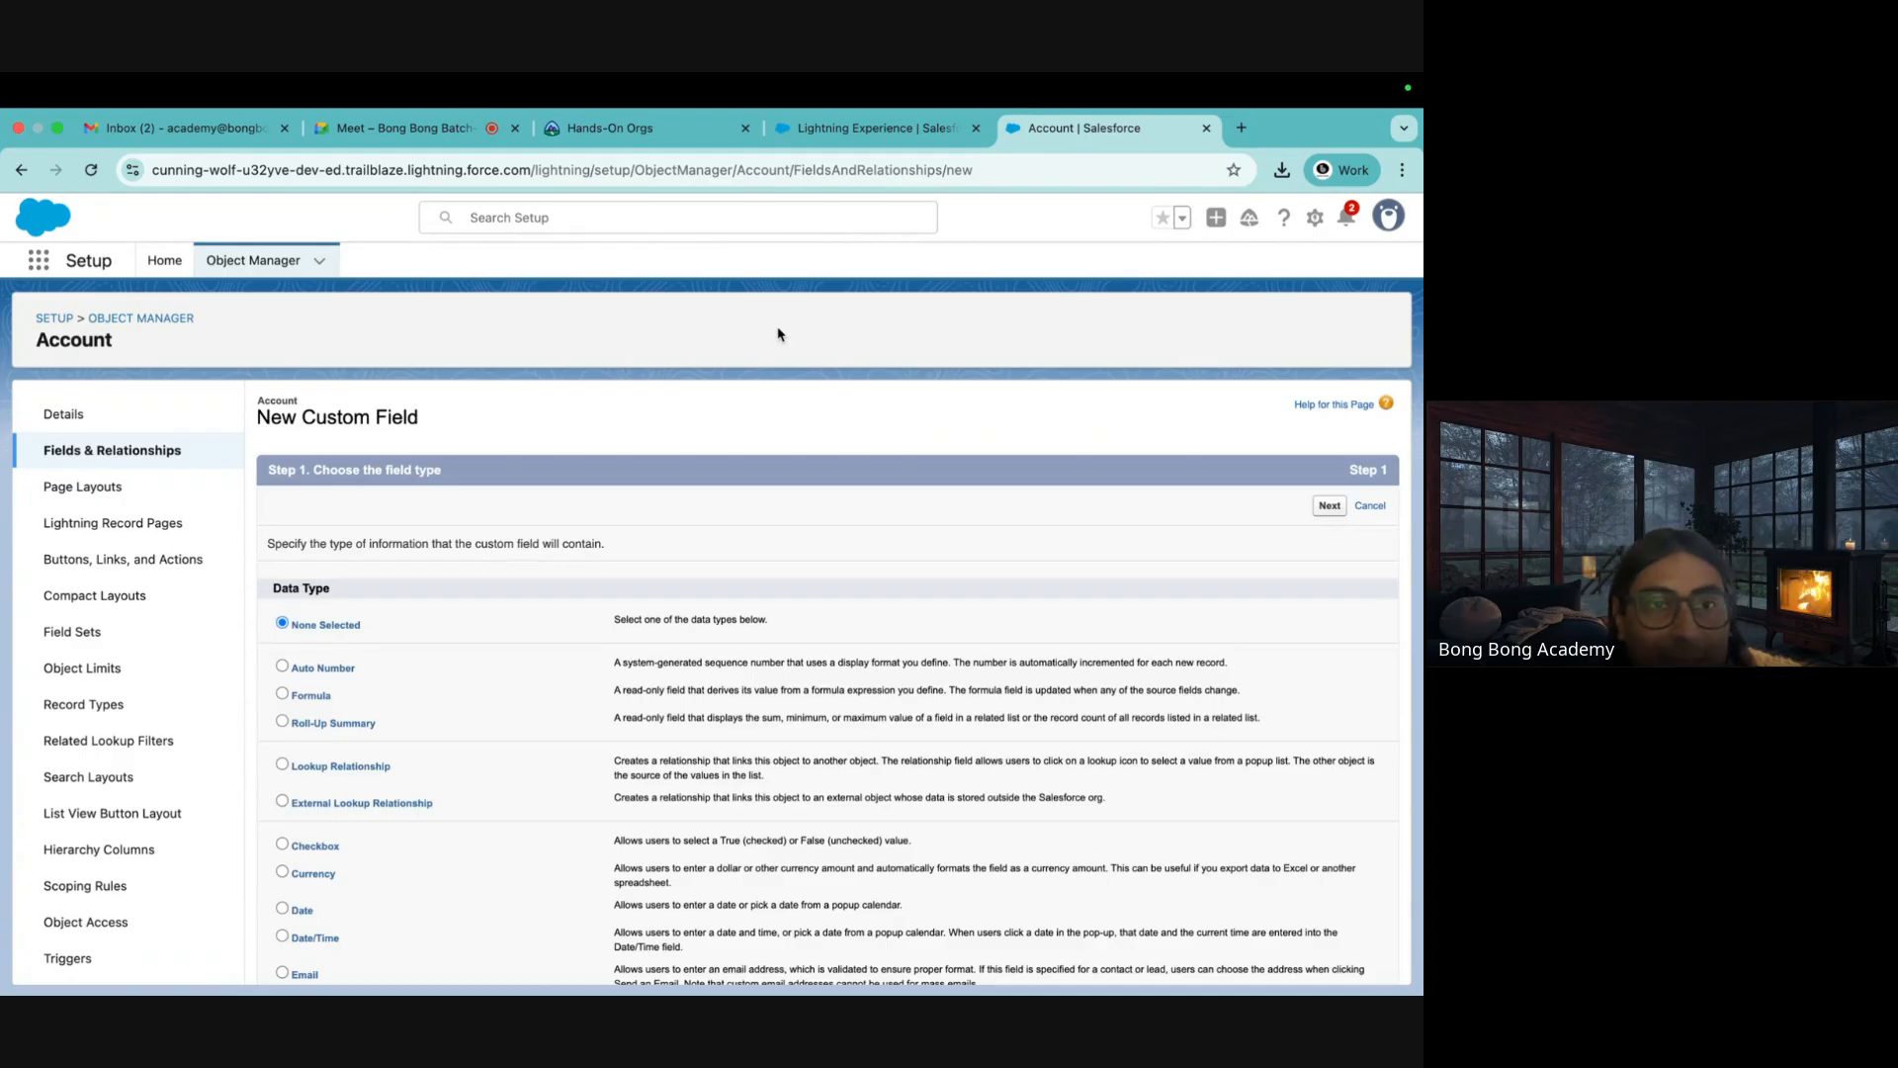
Choose Text as the new Account field's data type
scroll(571, 517, down, 5)
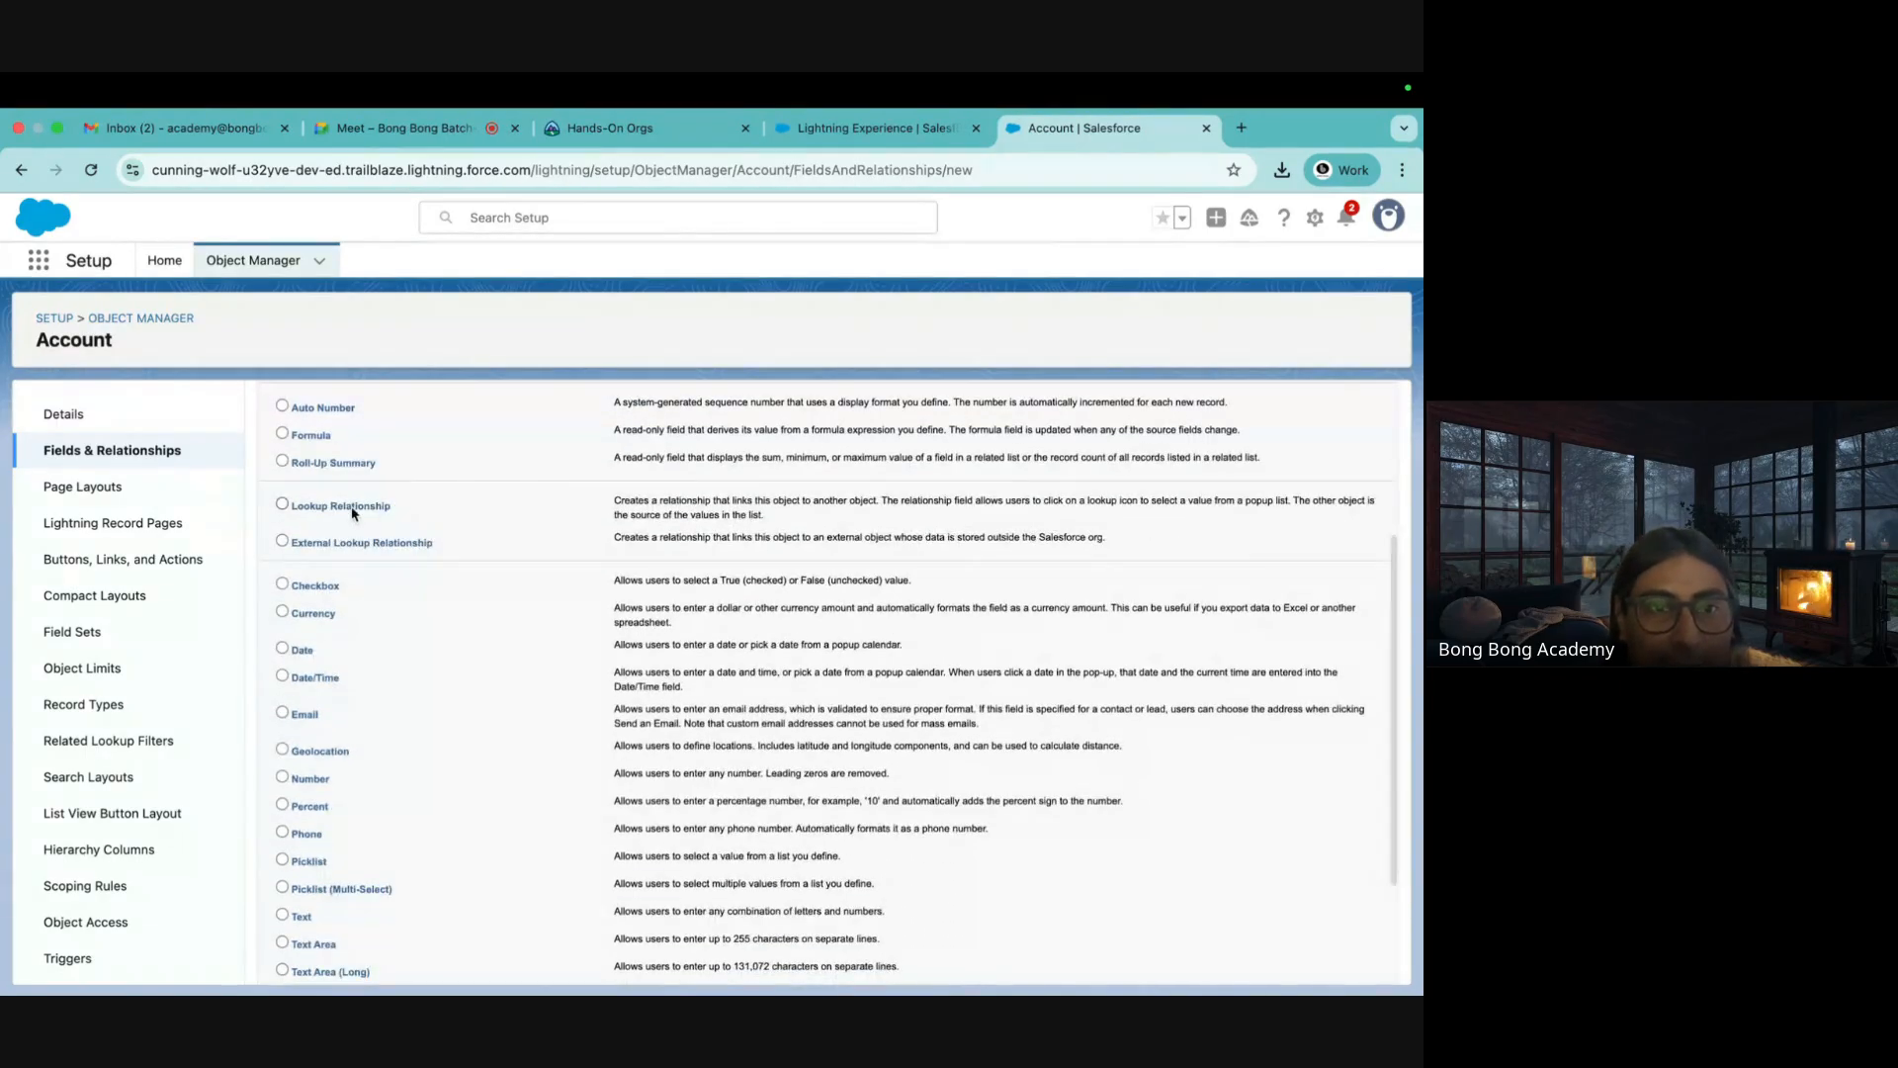
scroll(347, 516, up, 1)
scroll(346, 516, down, 2)
scroll(347, 516, down, 1)
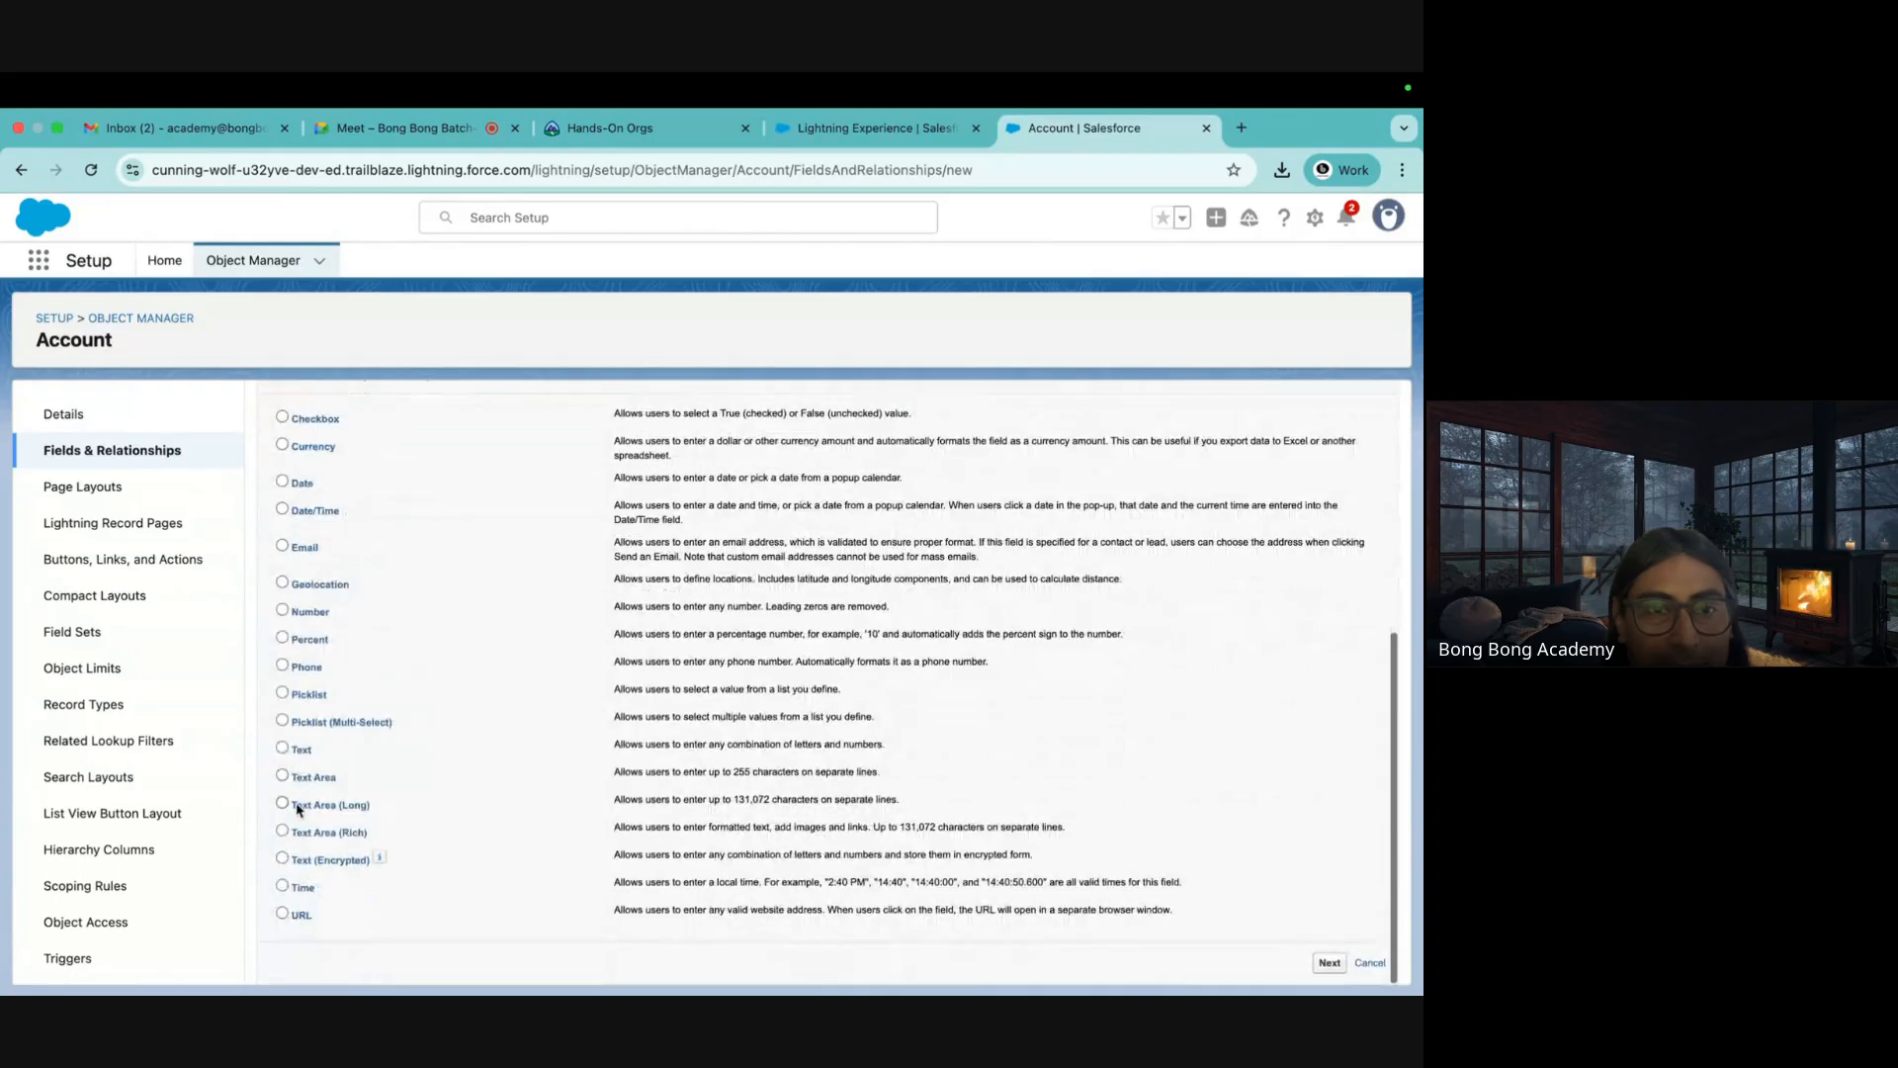
click(283, 748)
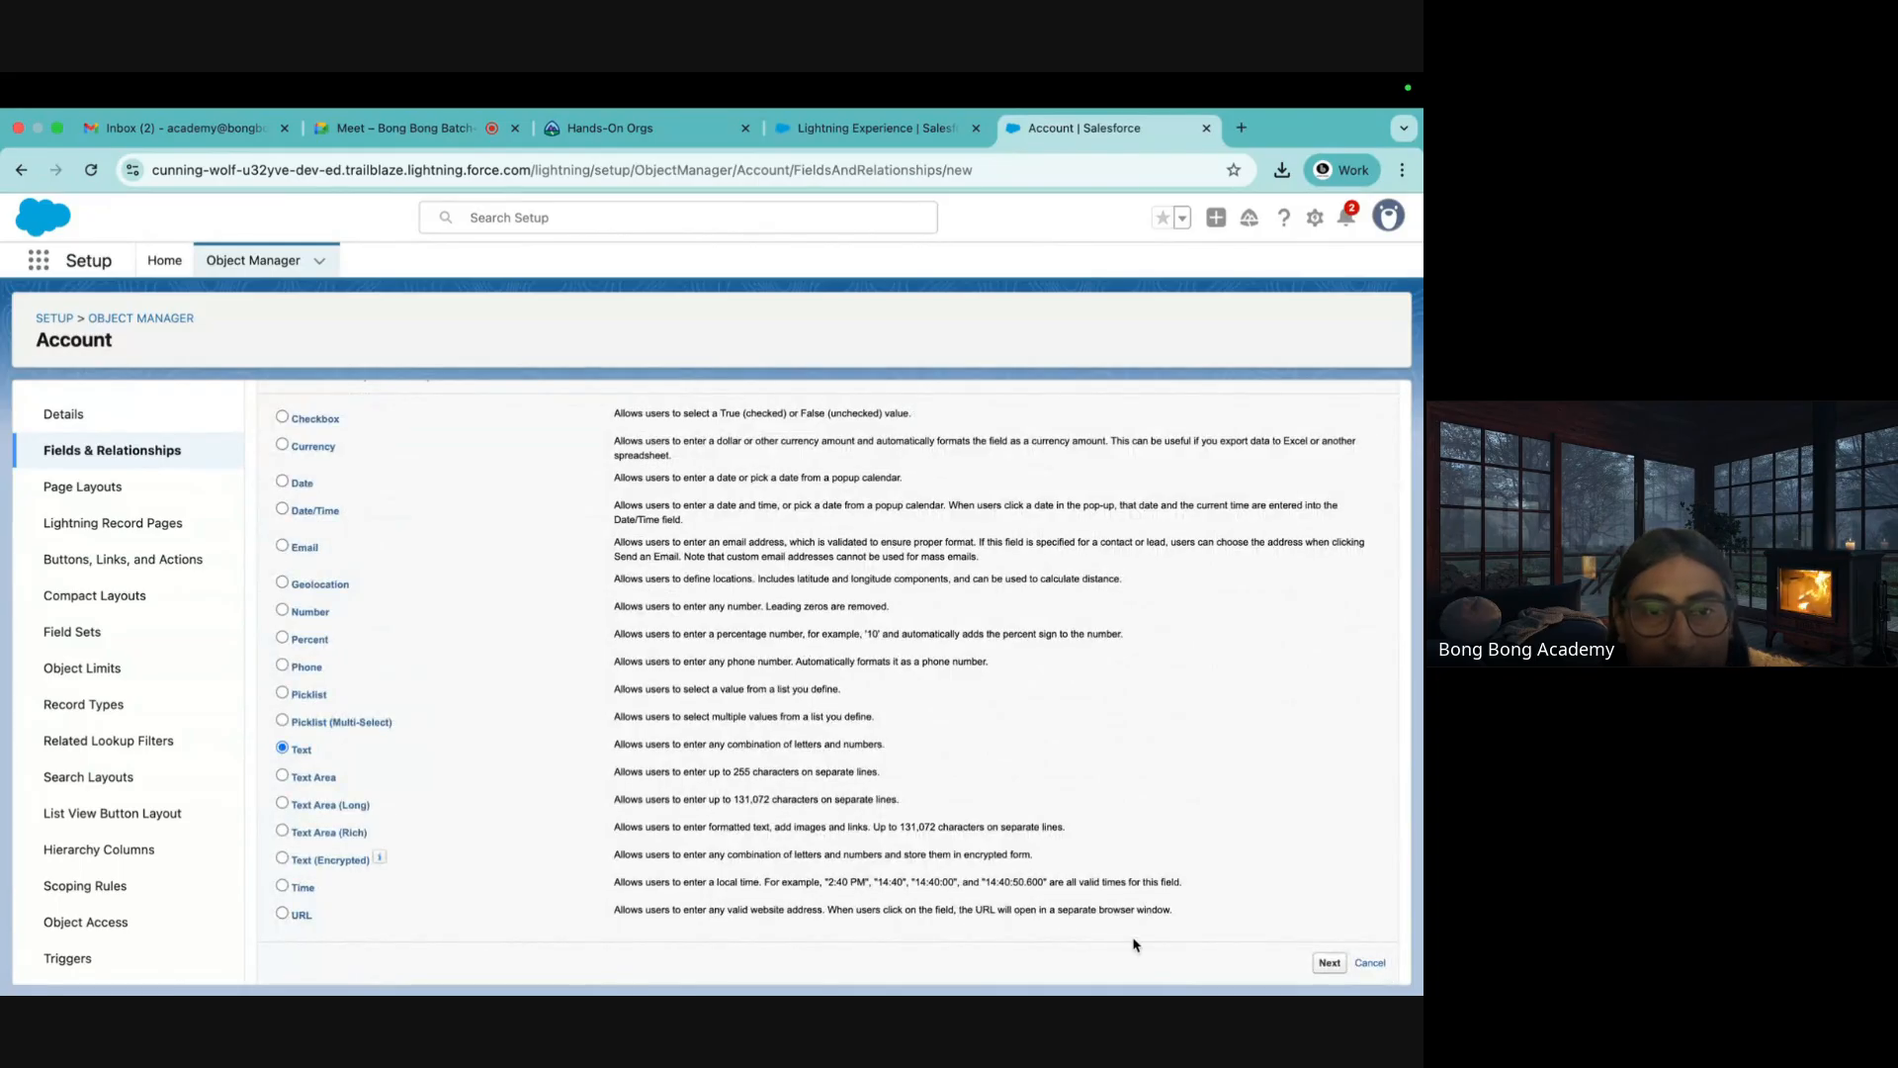
click(1329, 962)
Label the field MyID with length 255 and disallow duplicate values
click(515, 547)
text(M)
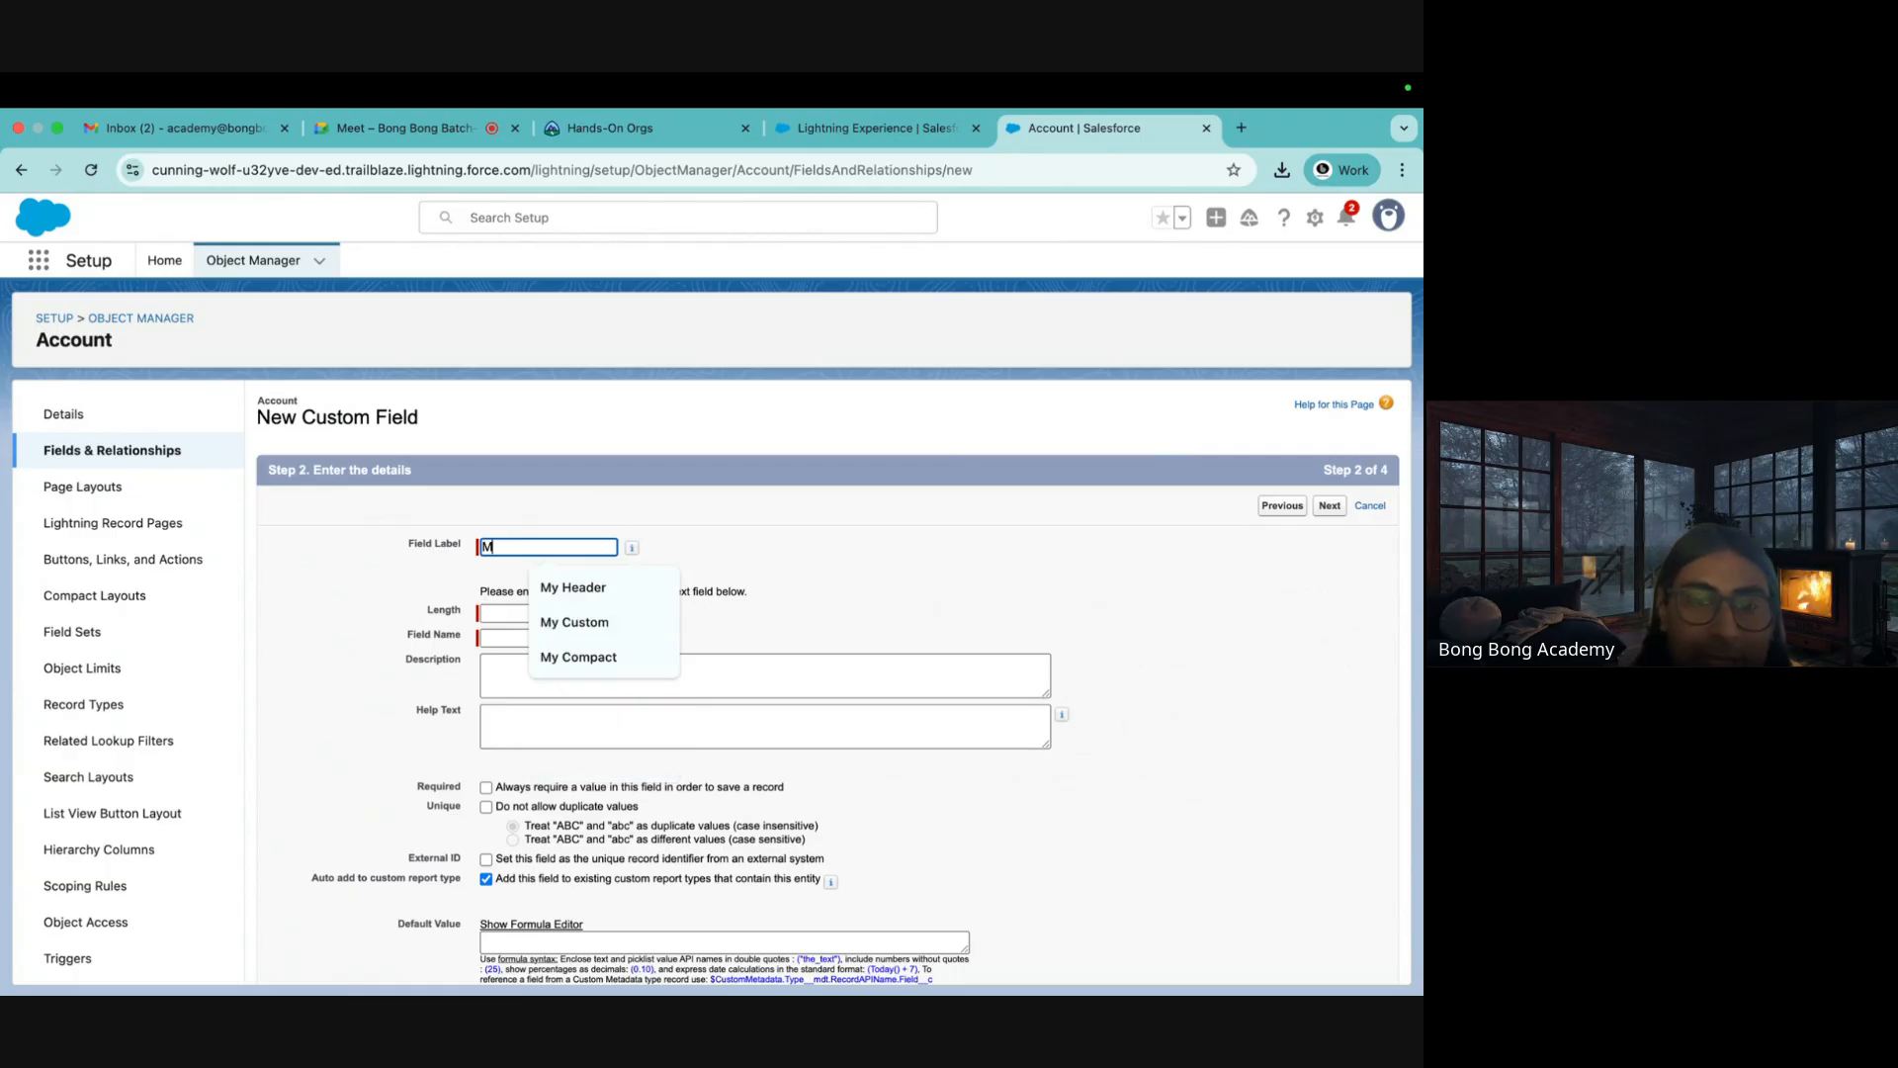
text(yl)
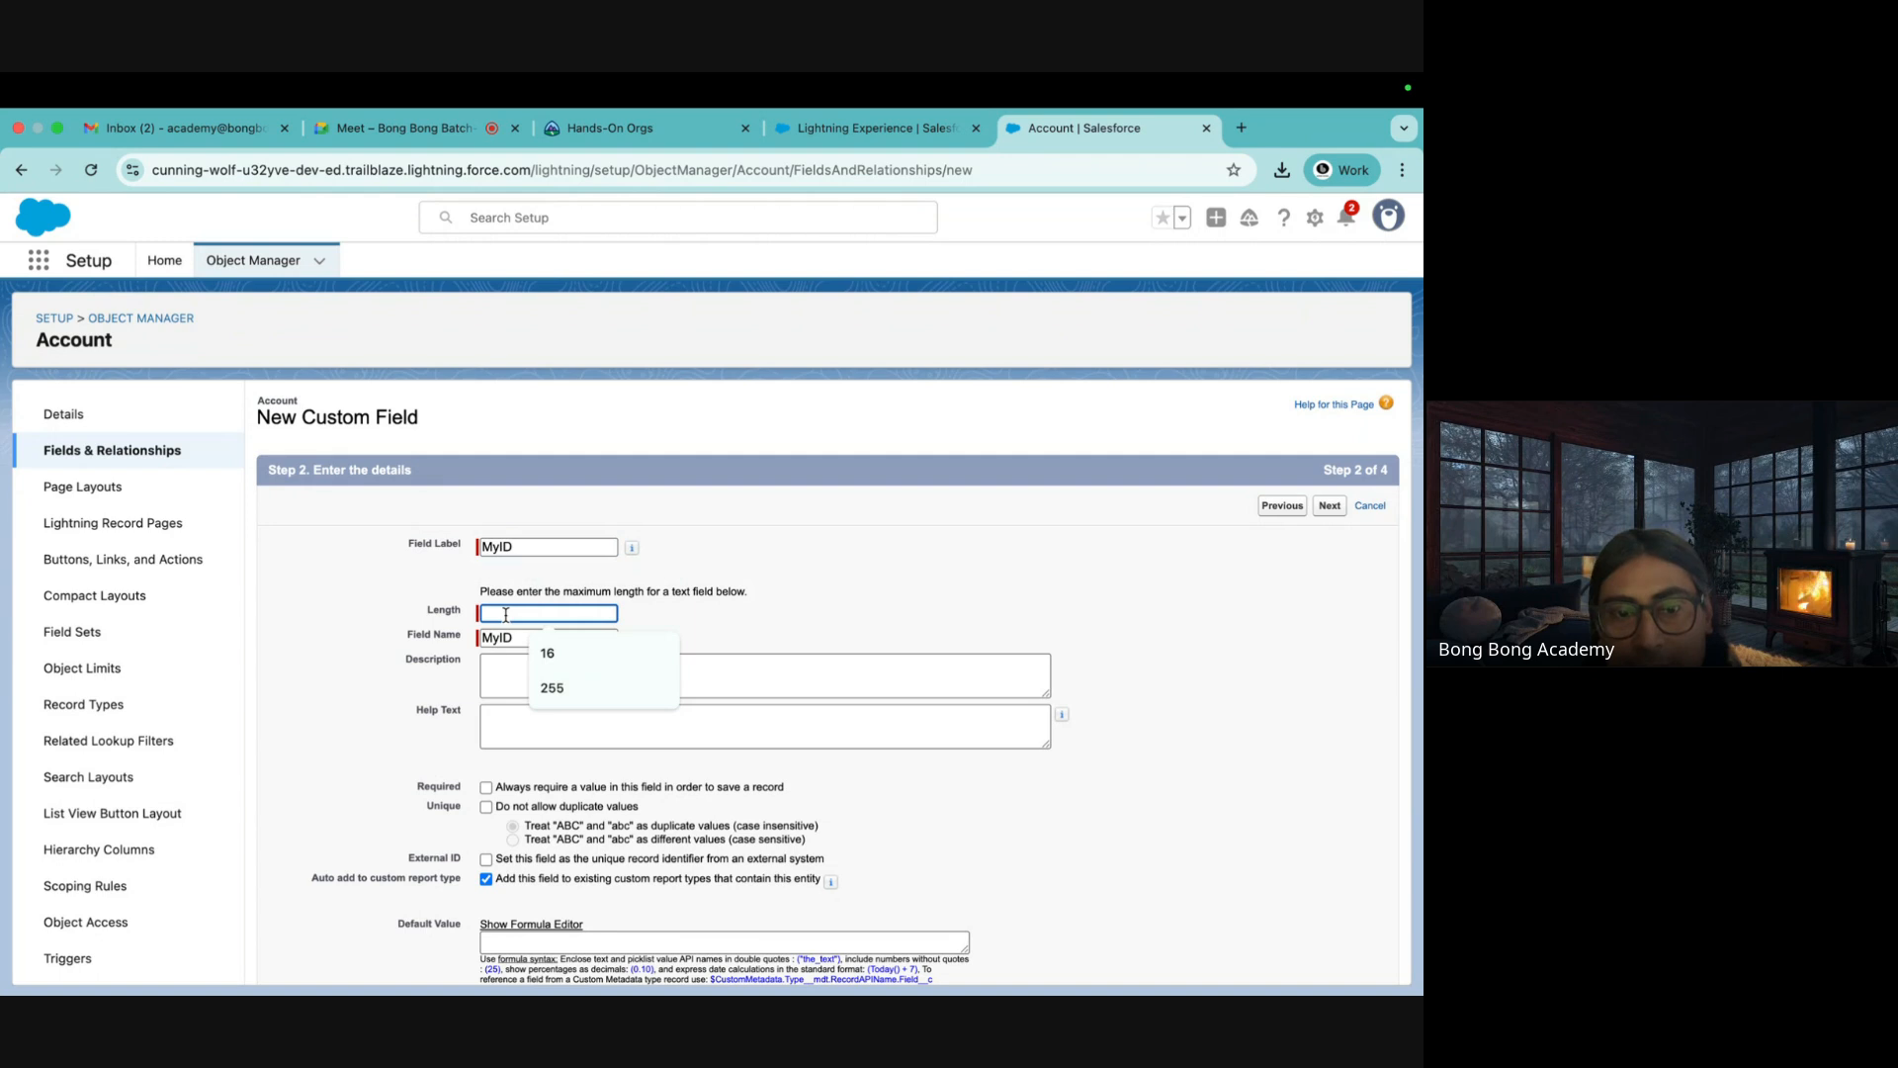
text(255)
click(833, 573)
scroll(833, 573, down, 1)
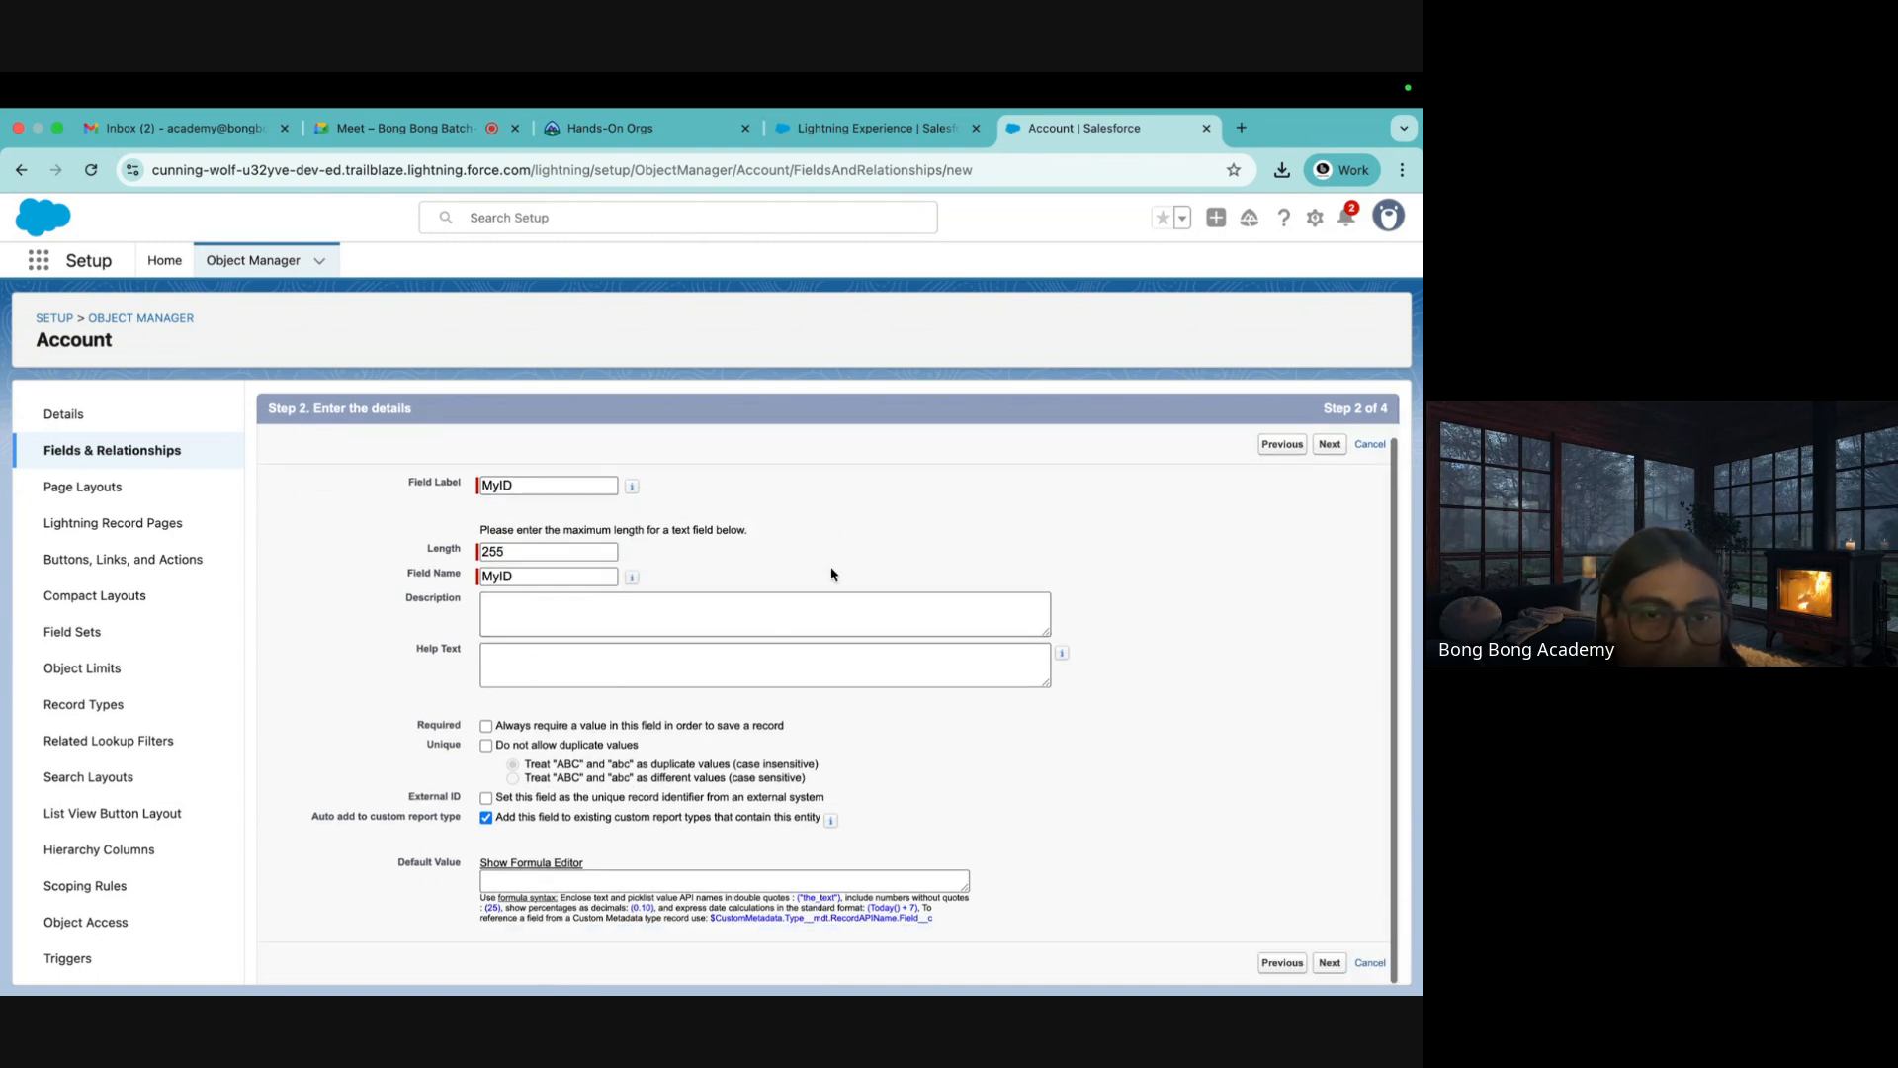
click(487, 746)
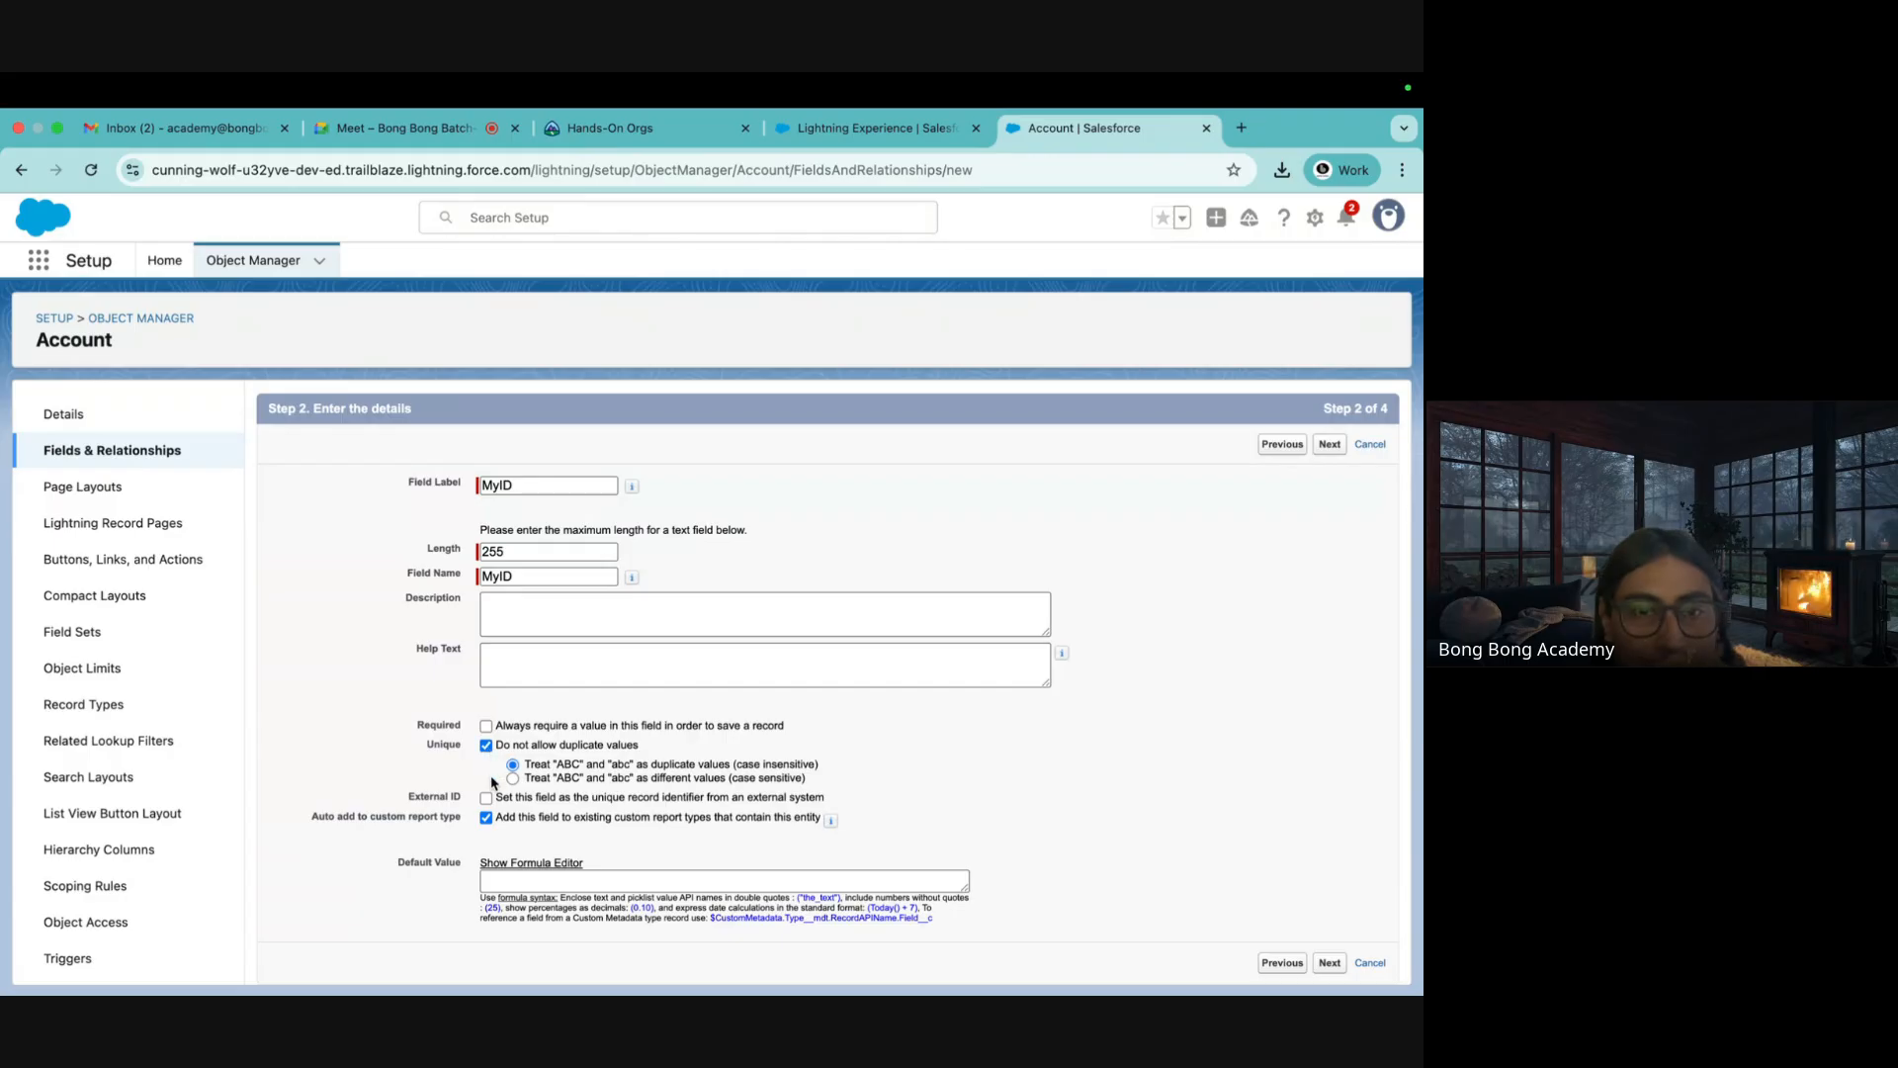
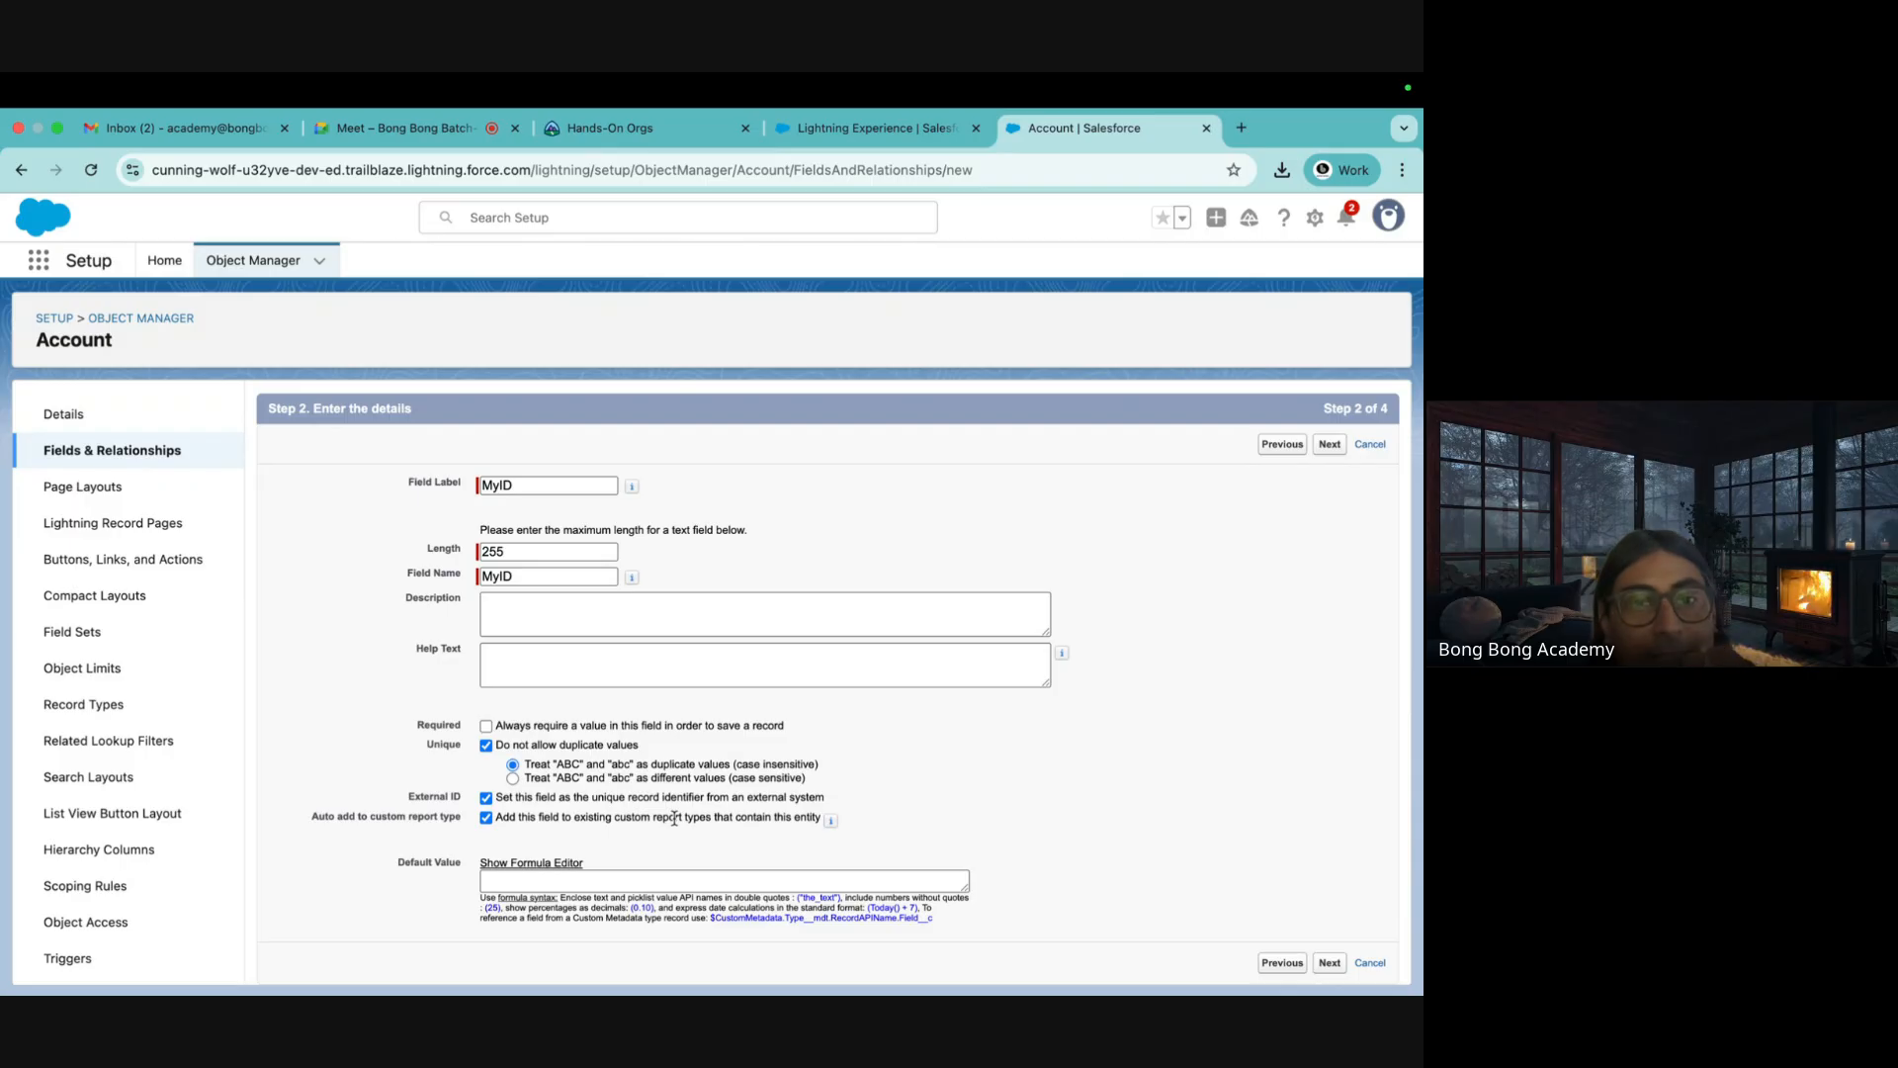
Mark the MyID field as an External ID and continue to field-level security
drag(827, 799, 511, 798)
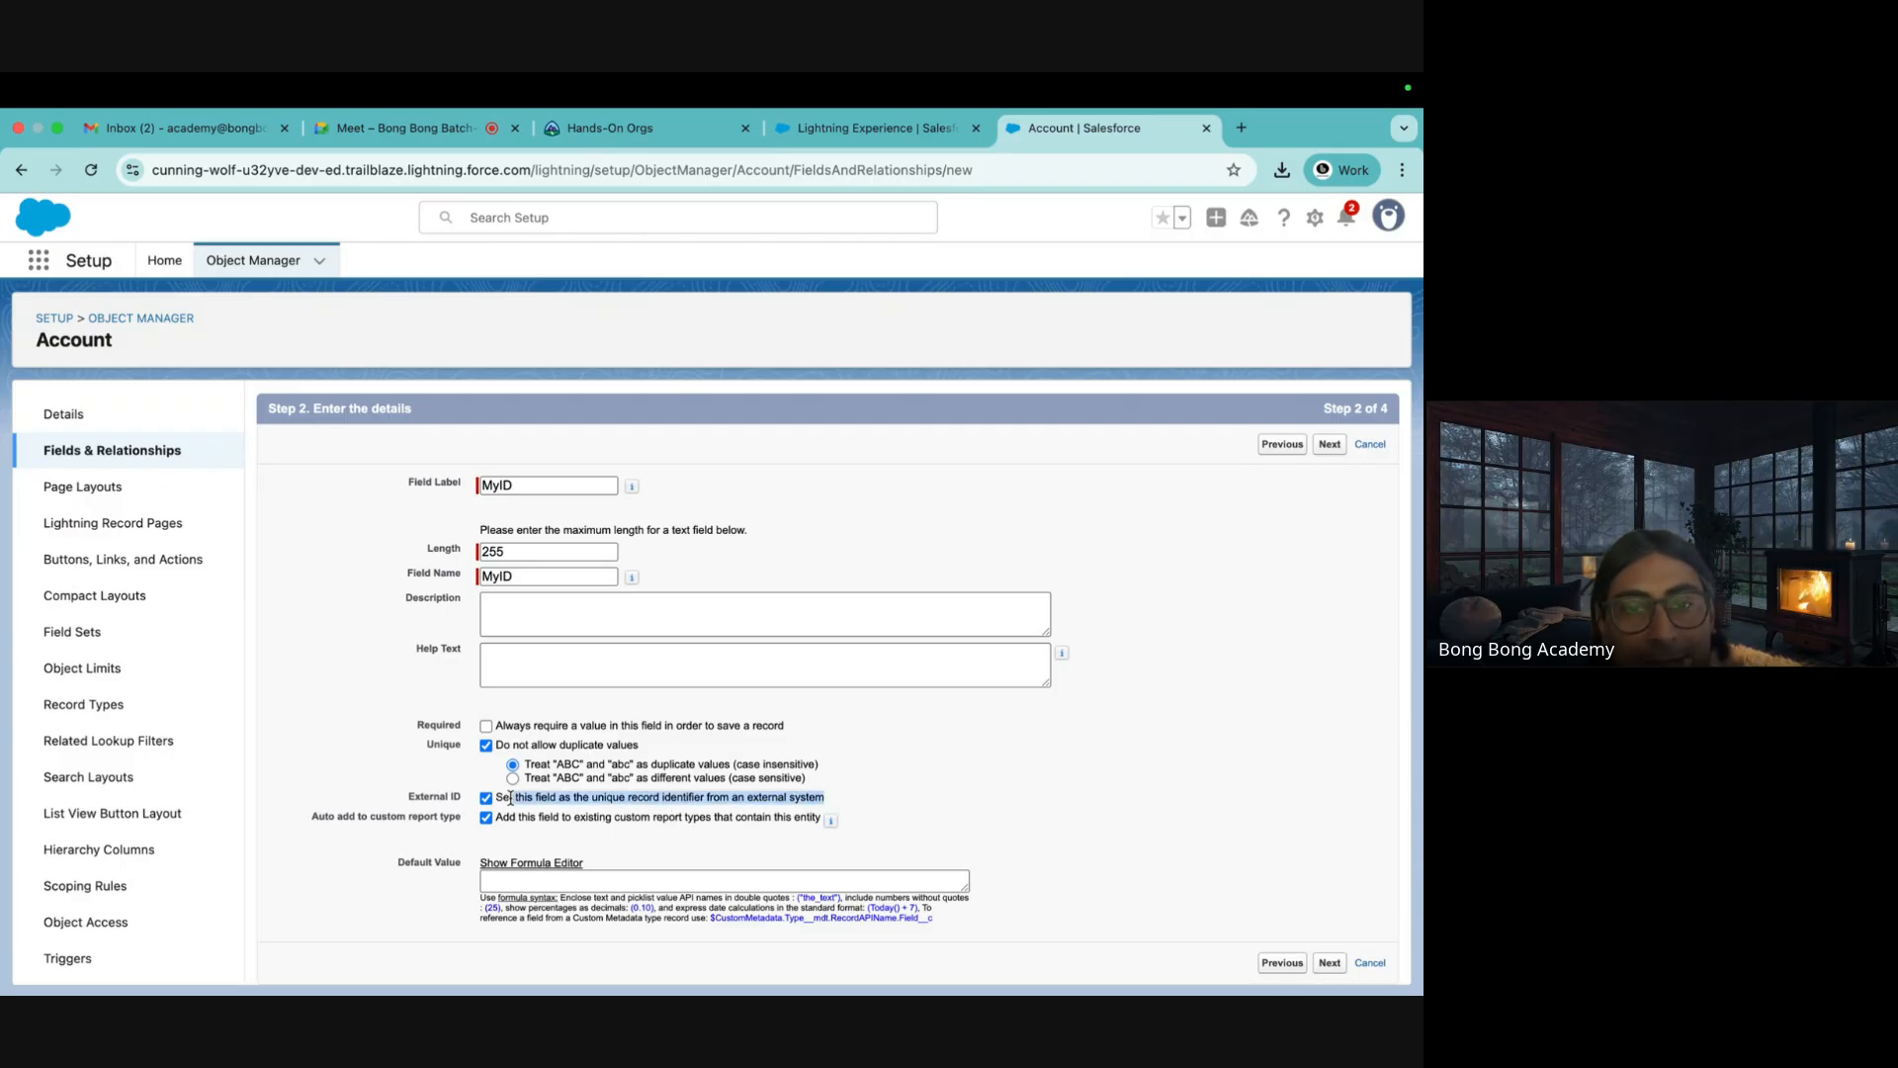
click(845, 797)
drag(833, 801, 502, 793)
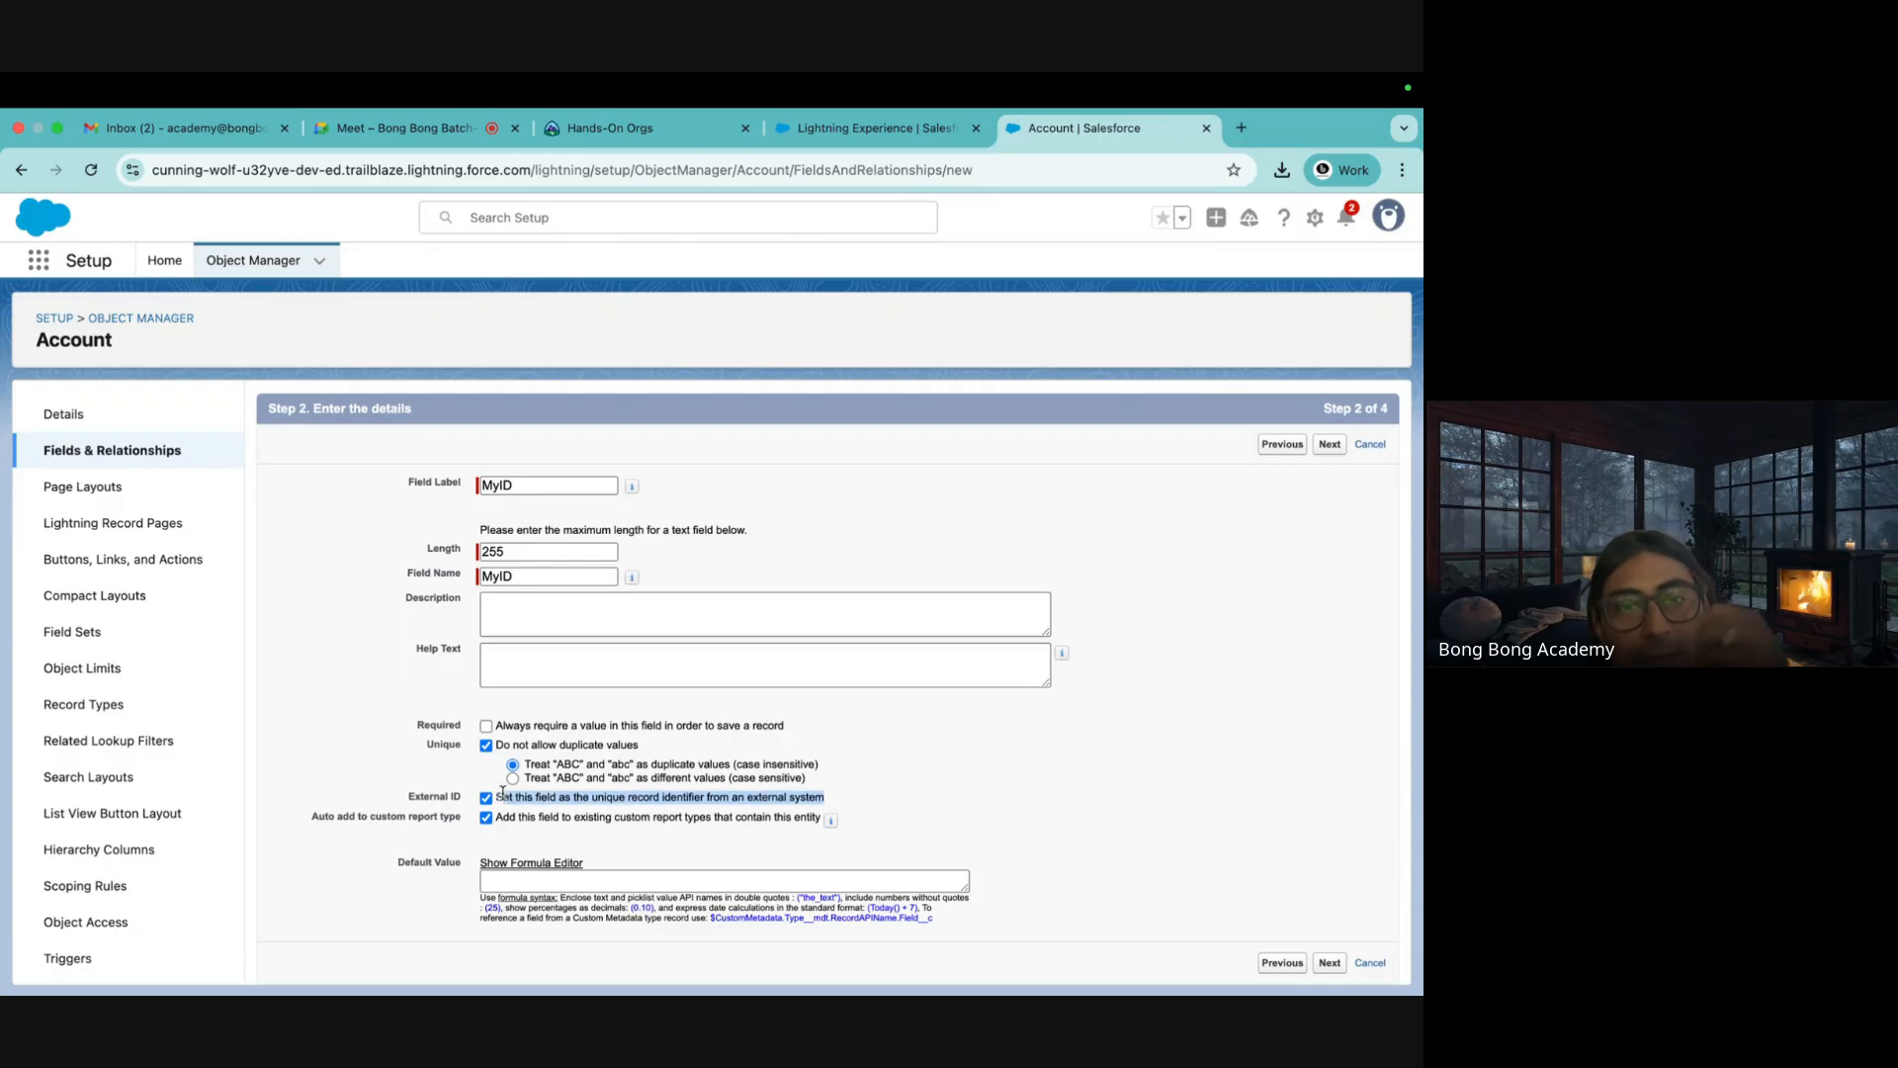
click(1333, 969)
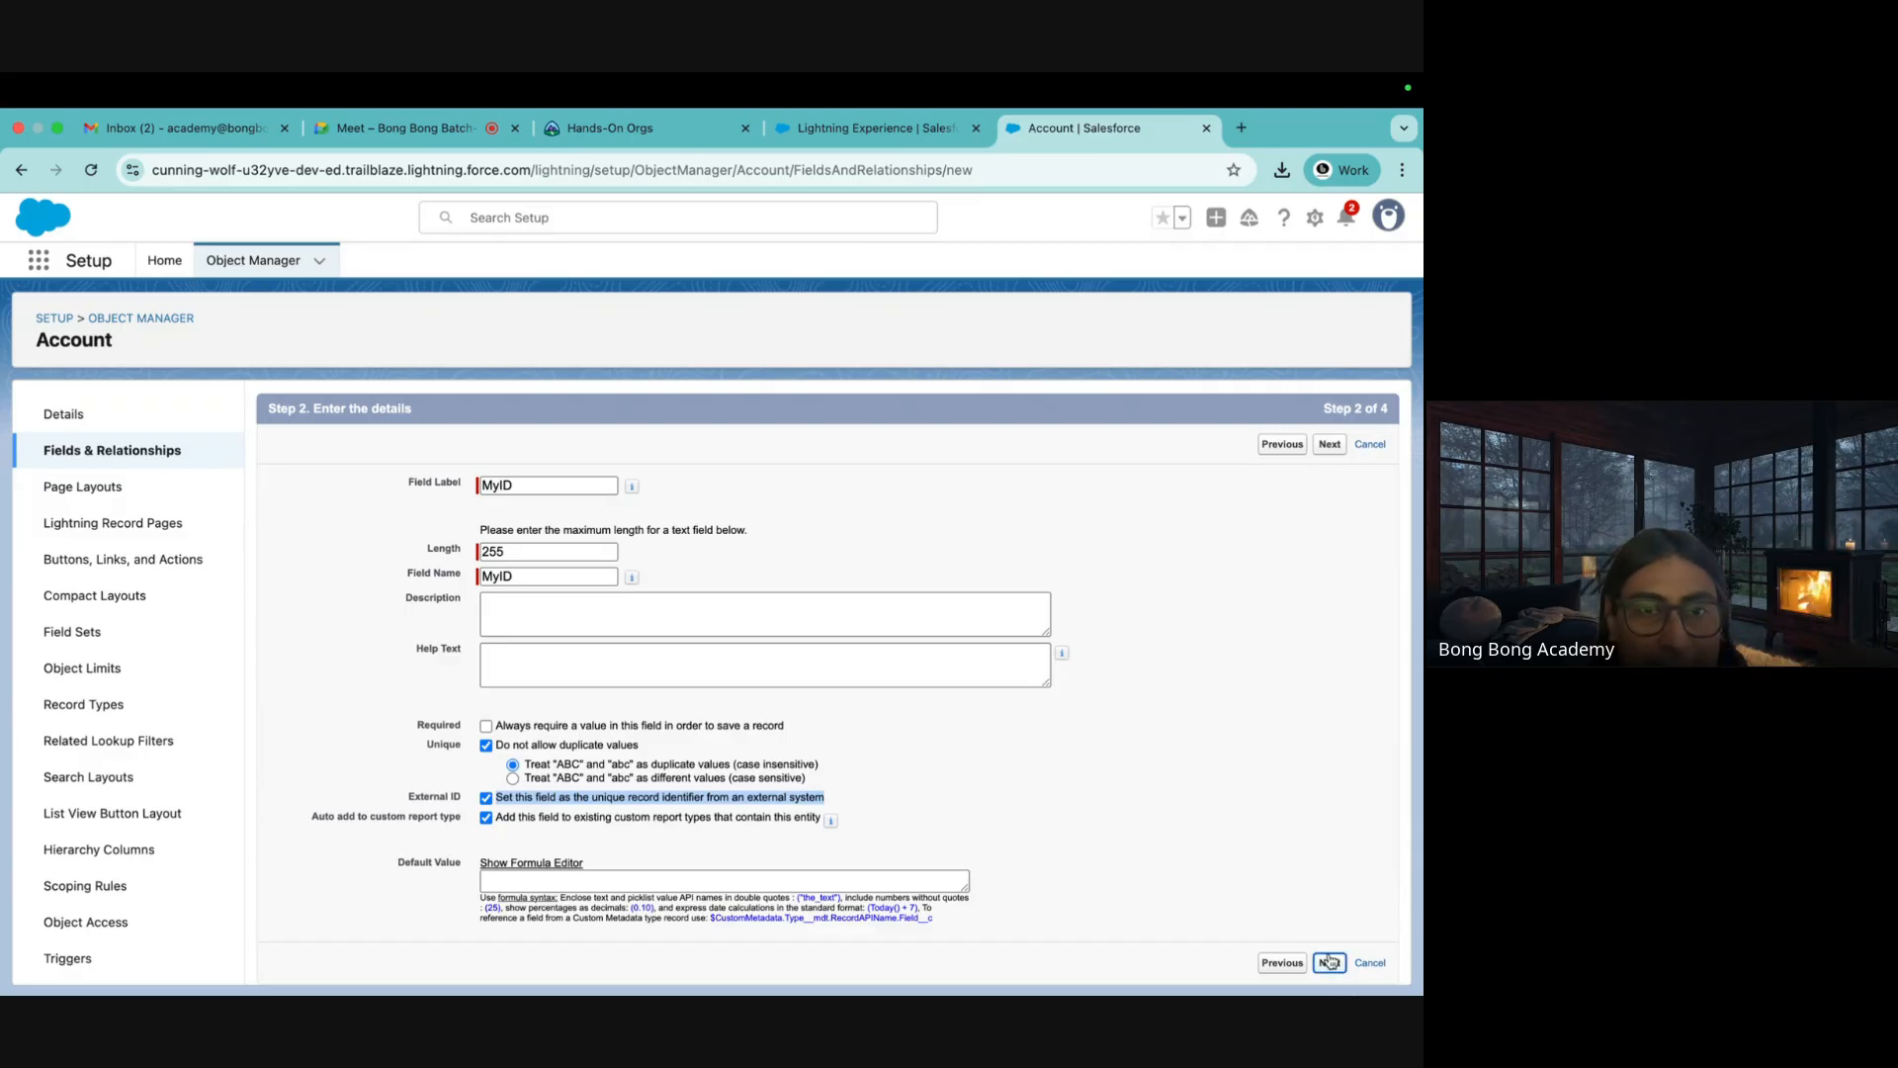
click(1330, 962)
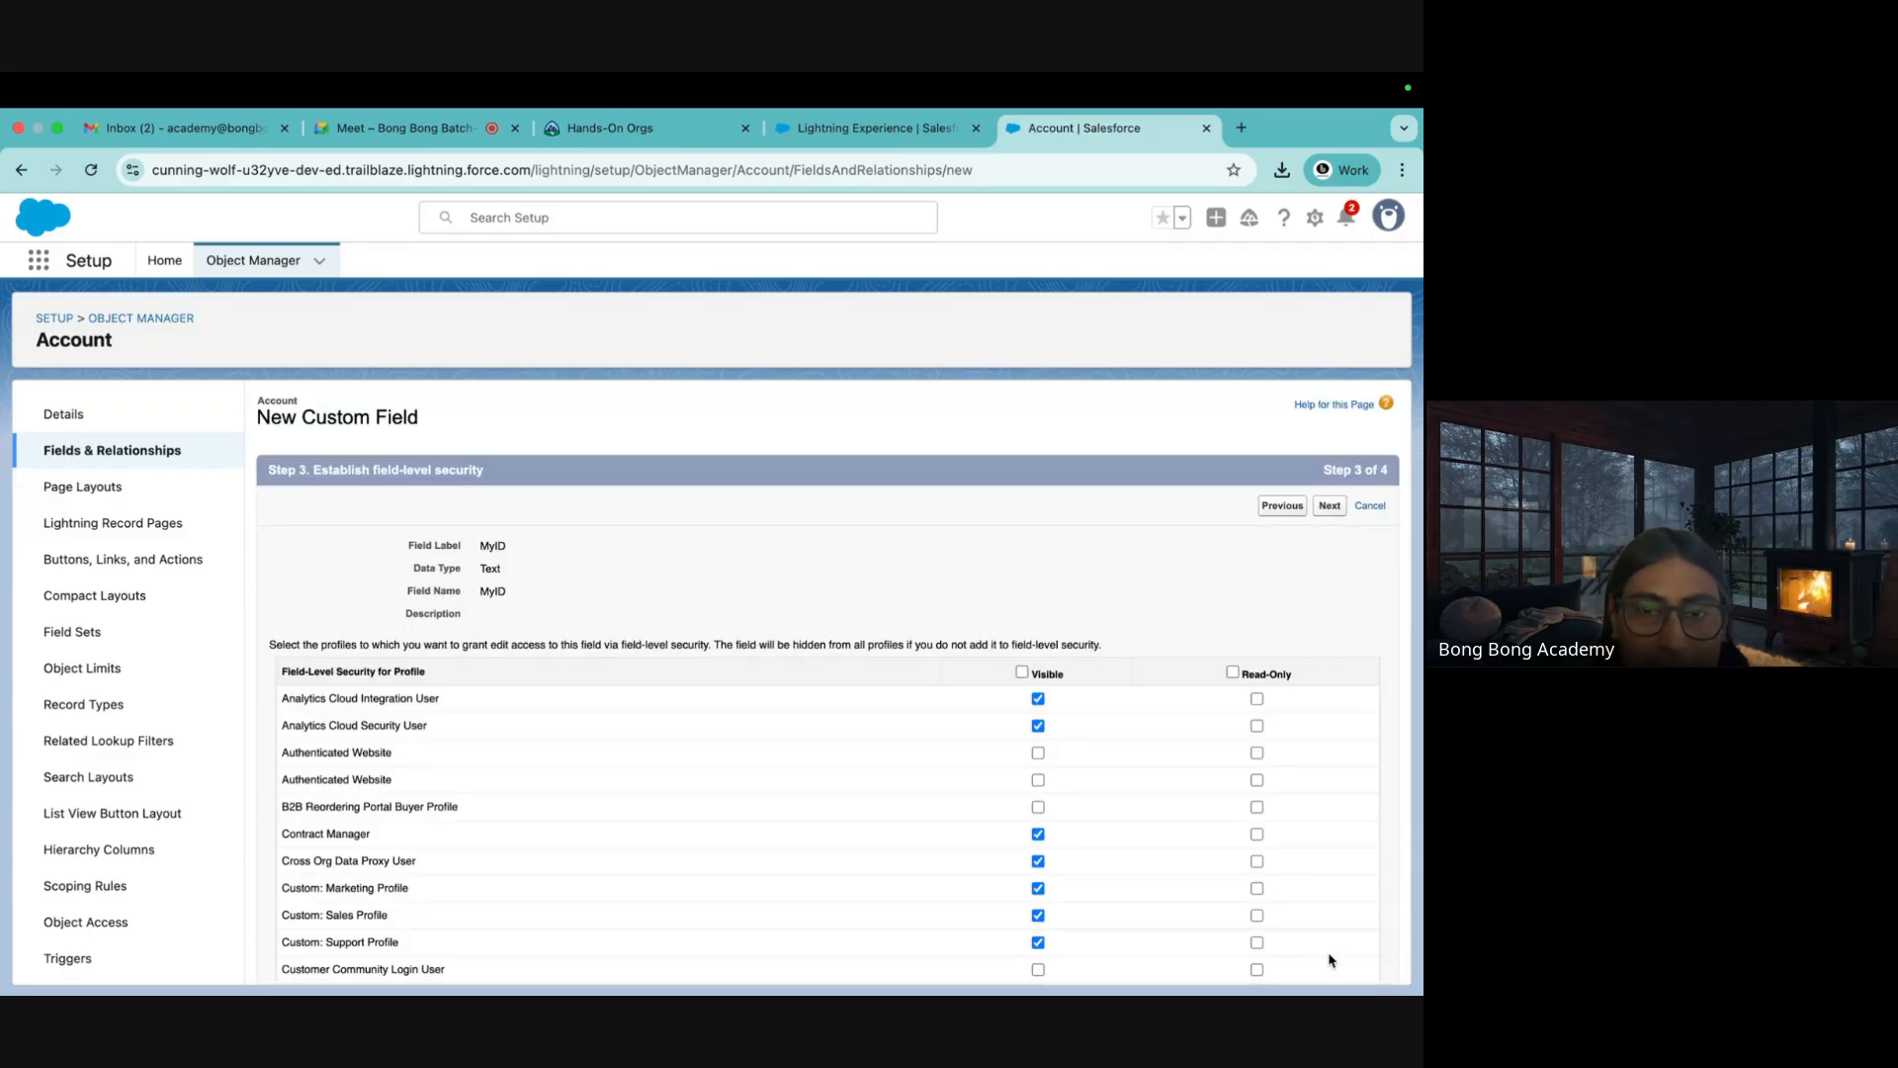
Make MyID visible to all profiles and save it on all page layouts
click(1023, 673)
click(1329, 506)
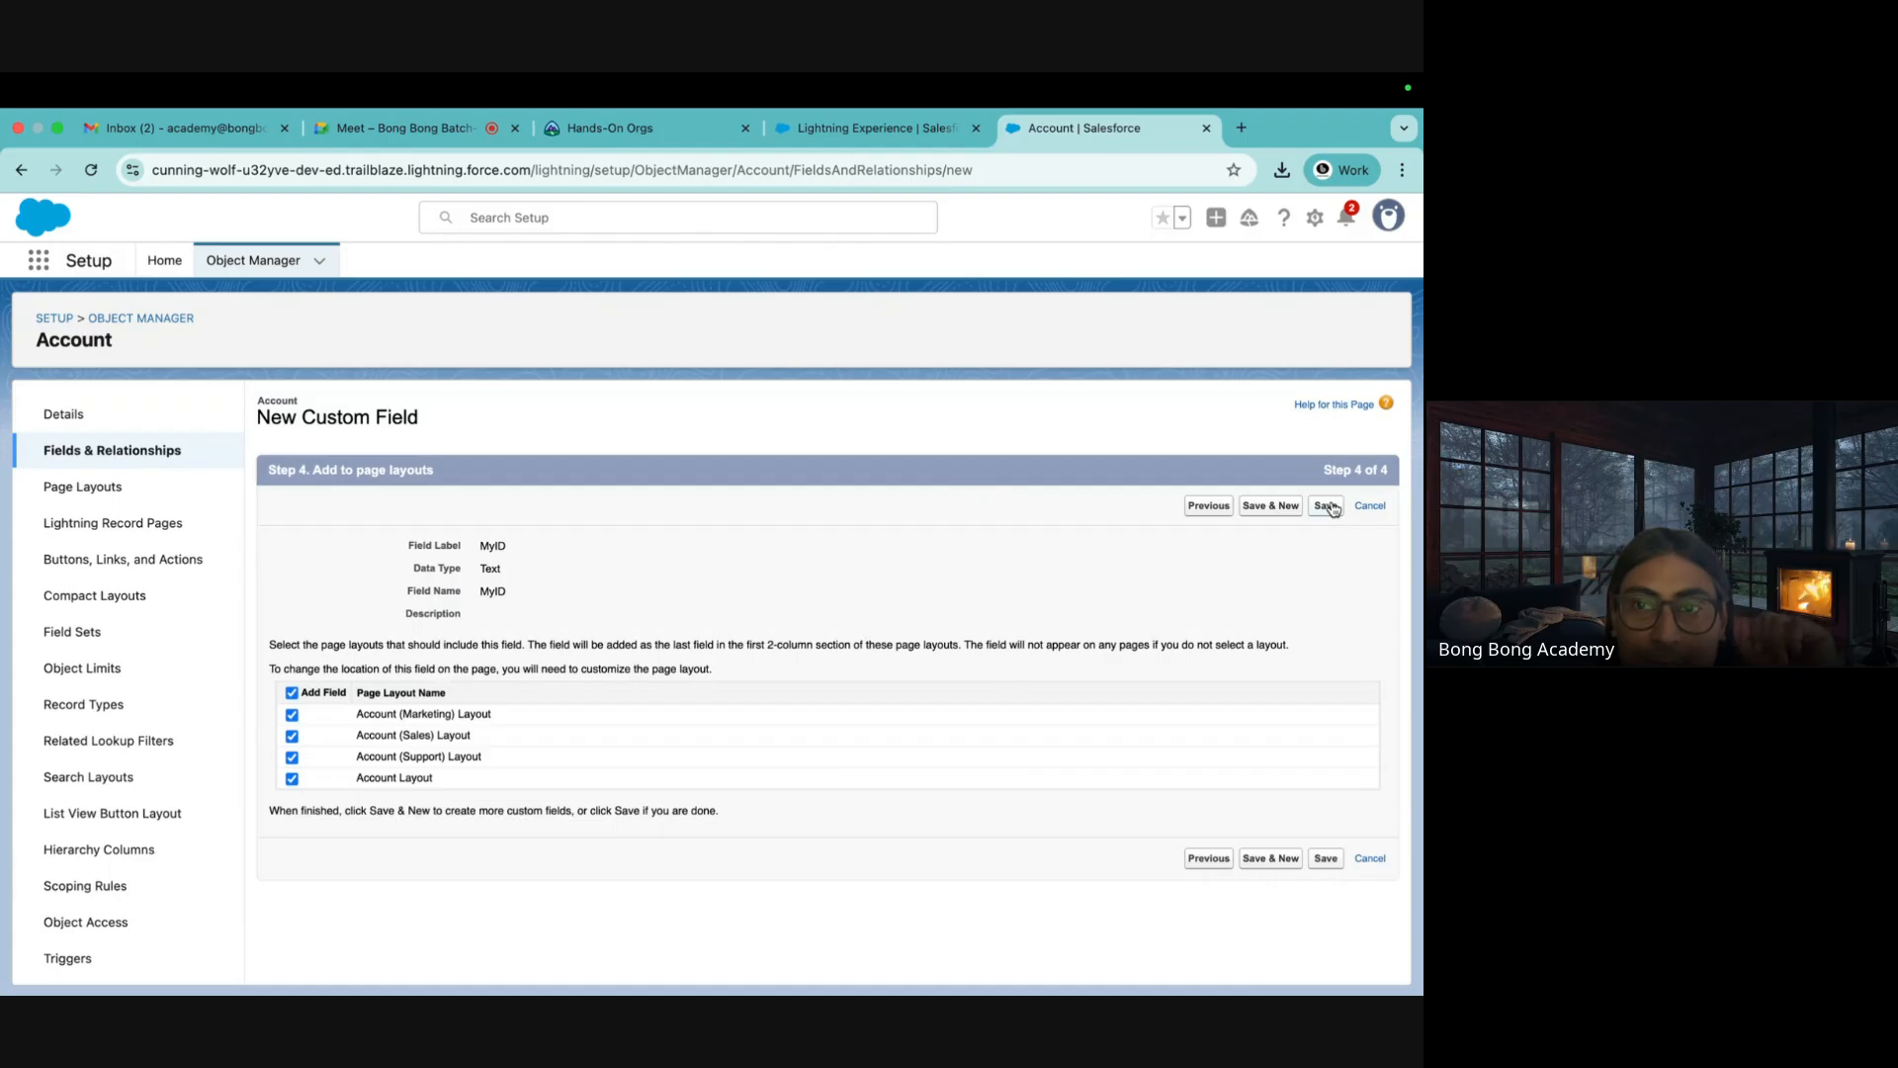
click(1329, 506)
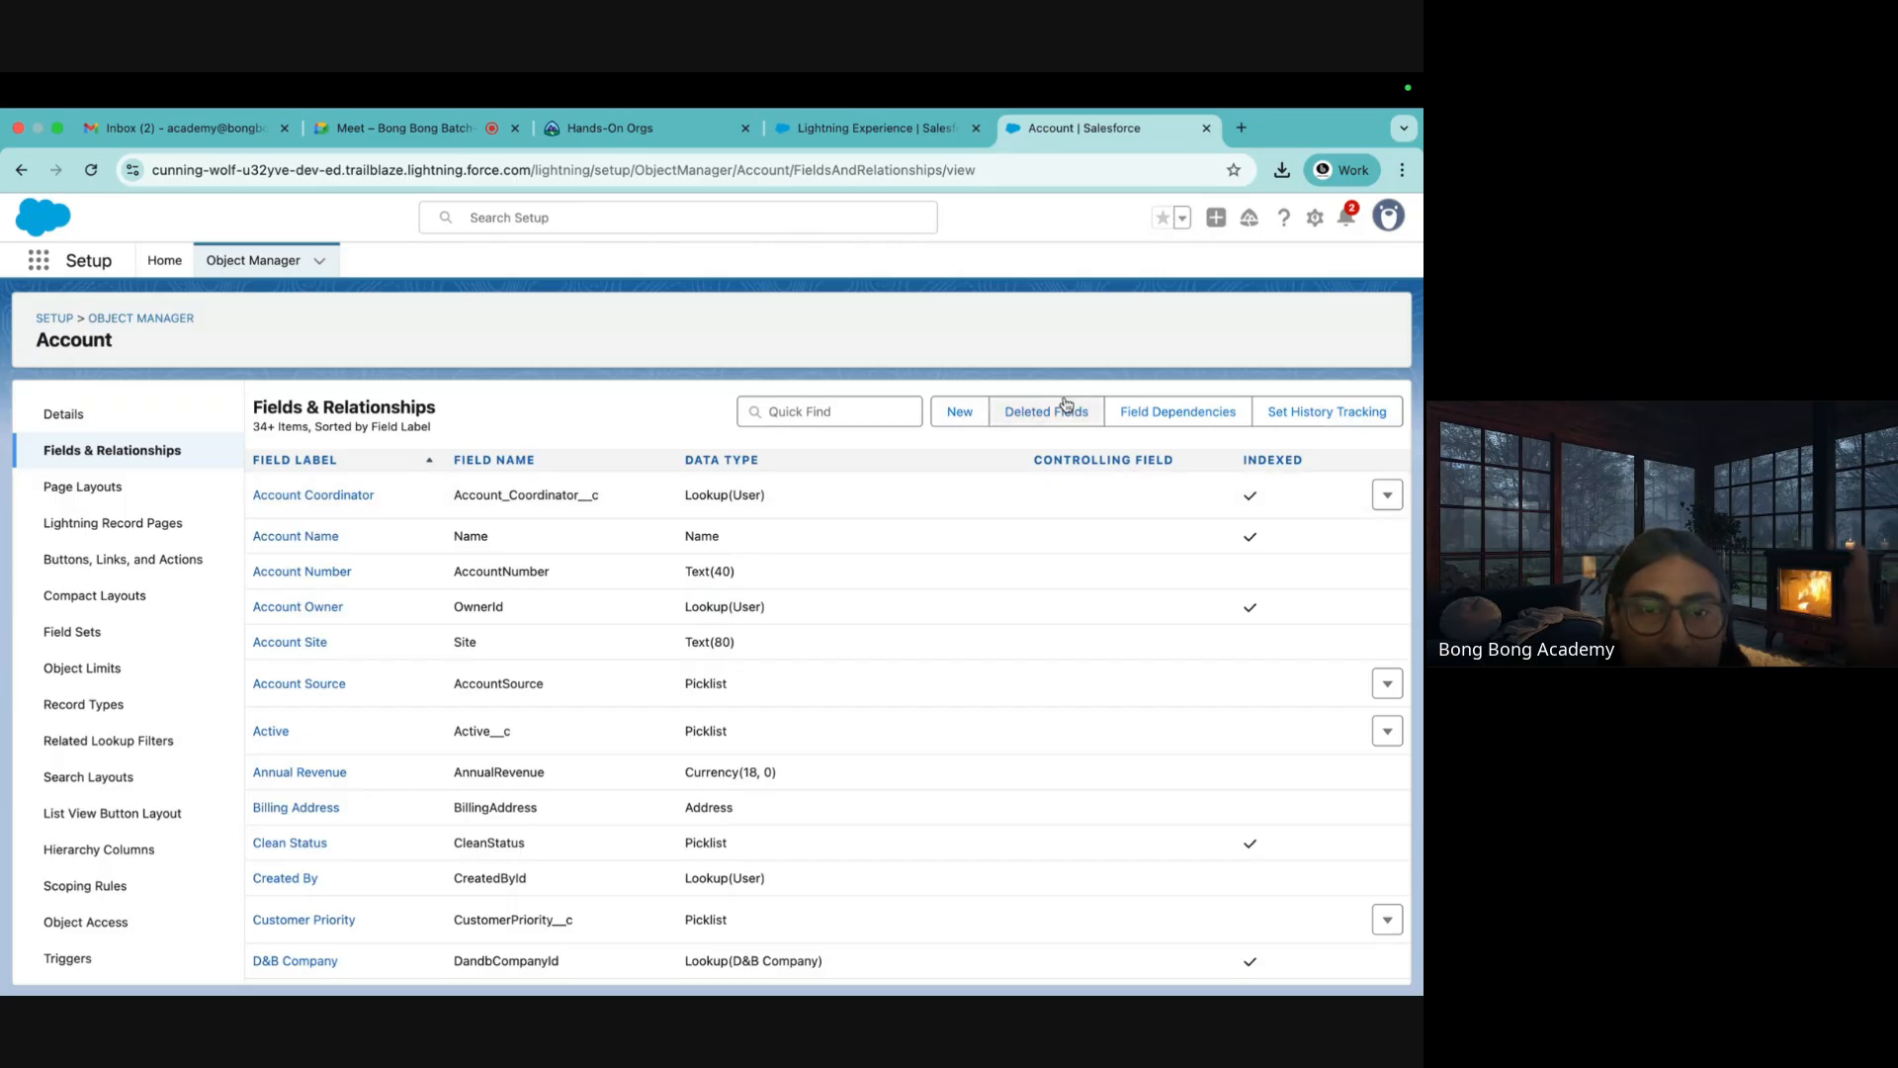
scroll(1075, 613, down, 5)
scroll(1075, 612, up, 5)
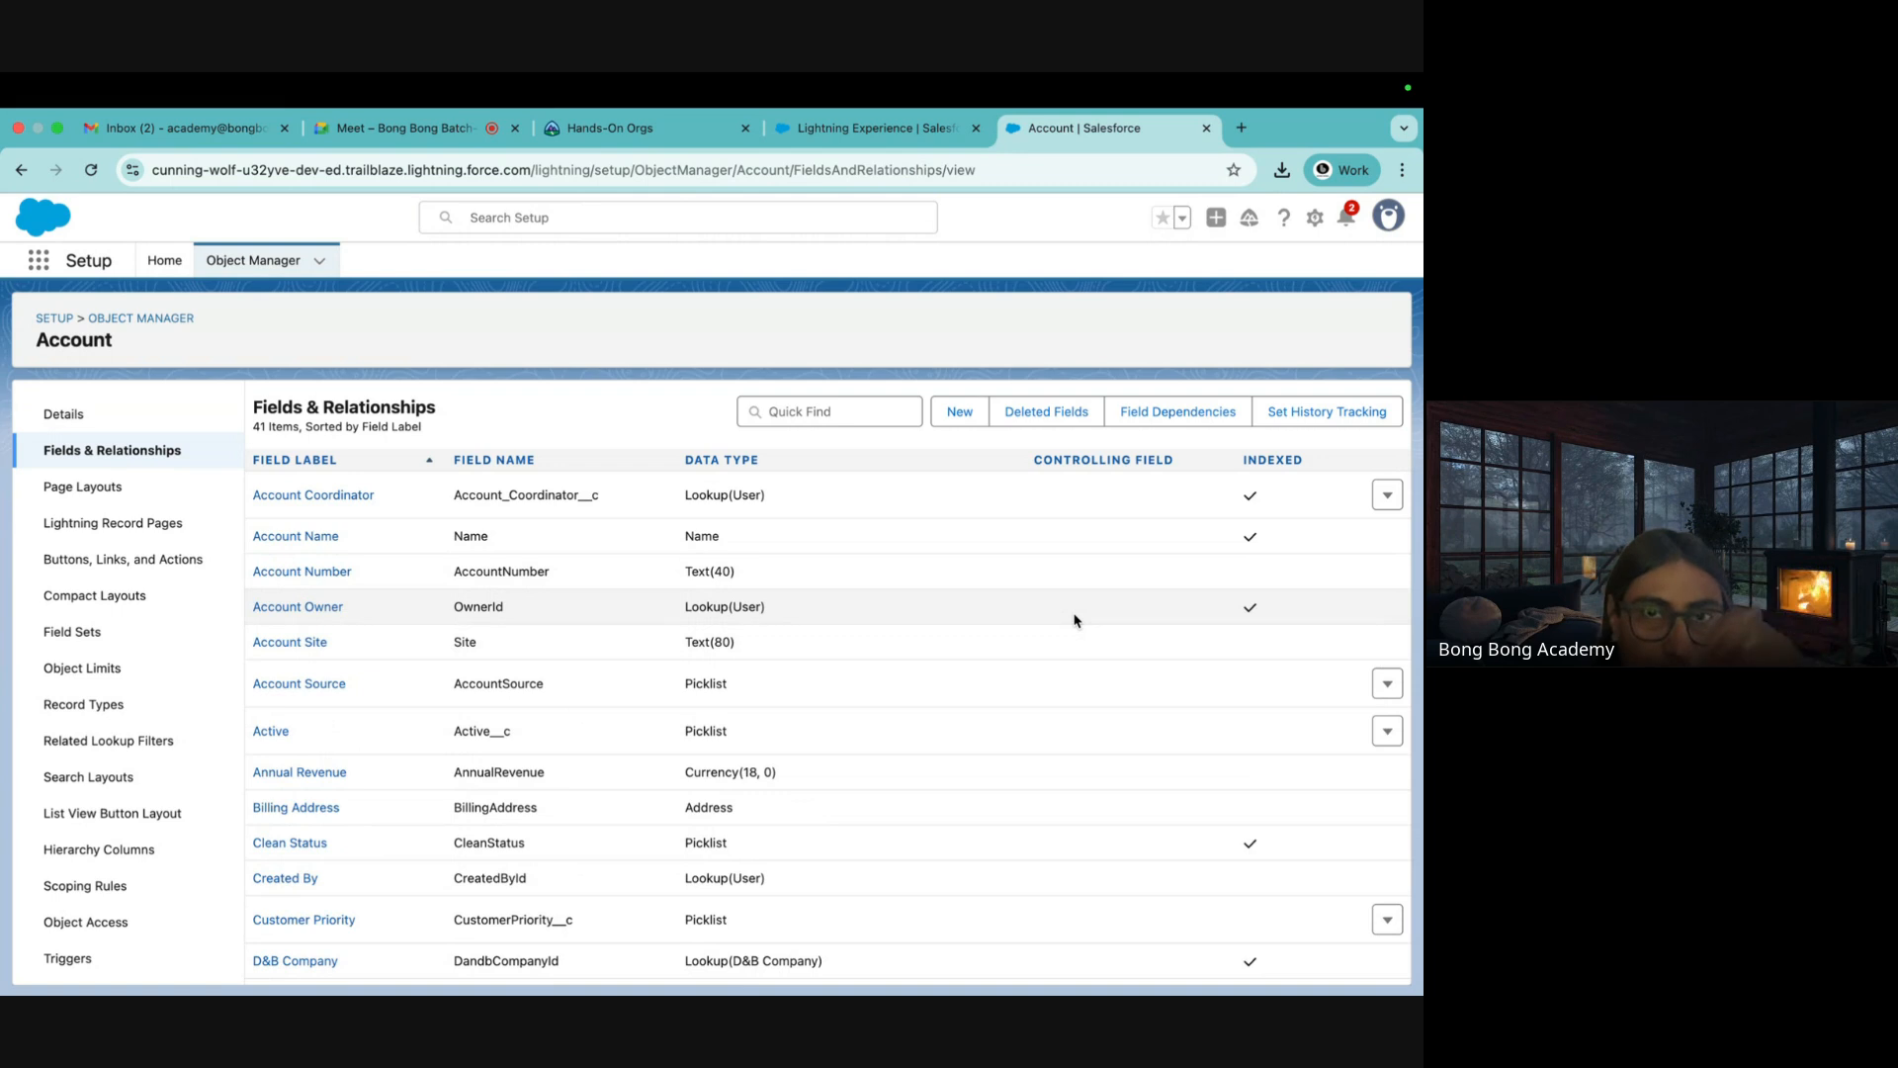
Move ExistingAccounts, NewContacts, NewAccounts and DeleteAccounts CSVs from Downloads to the Bin
mouse_move(173, 991)
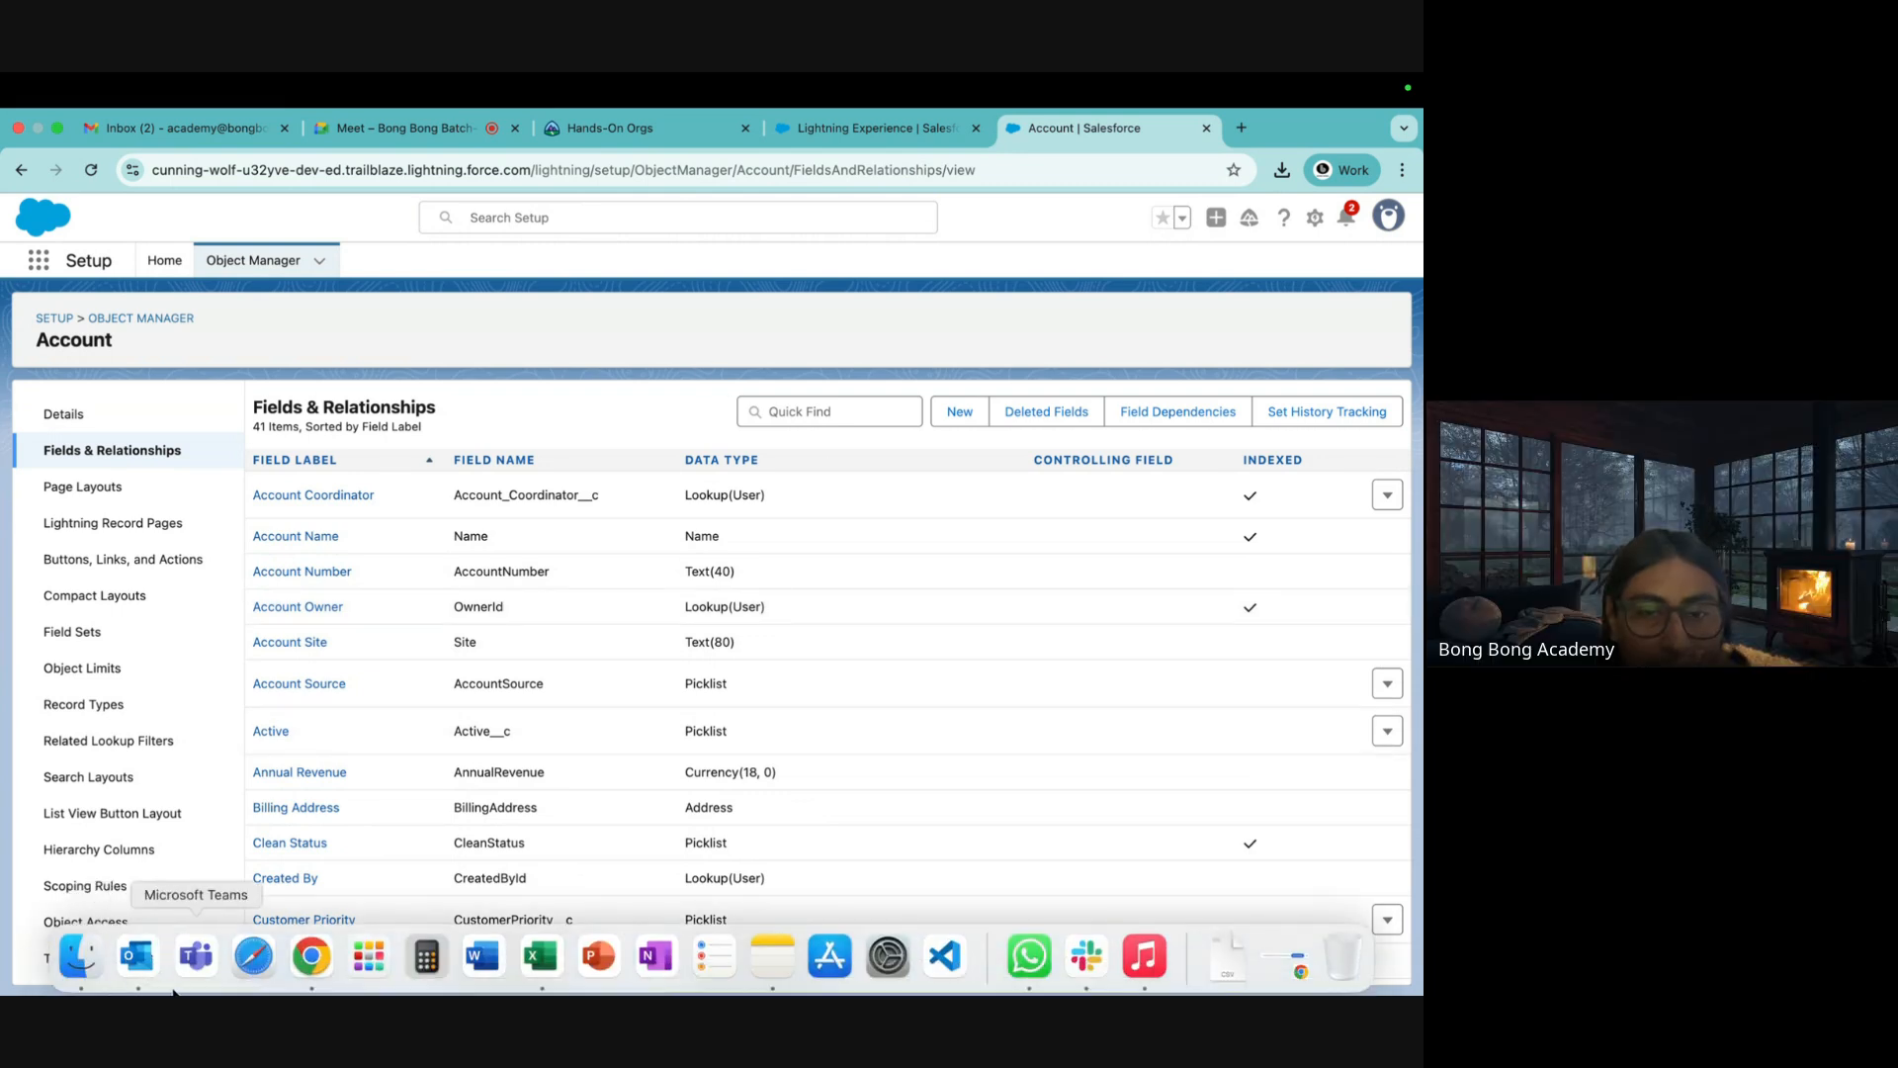
click(79, 957)
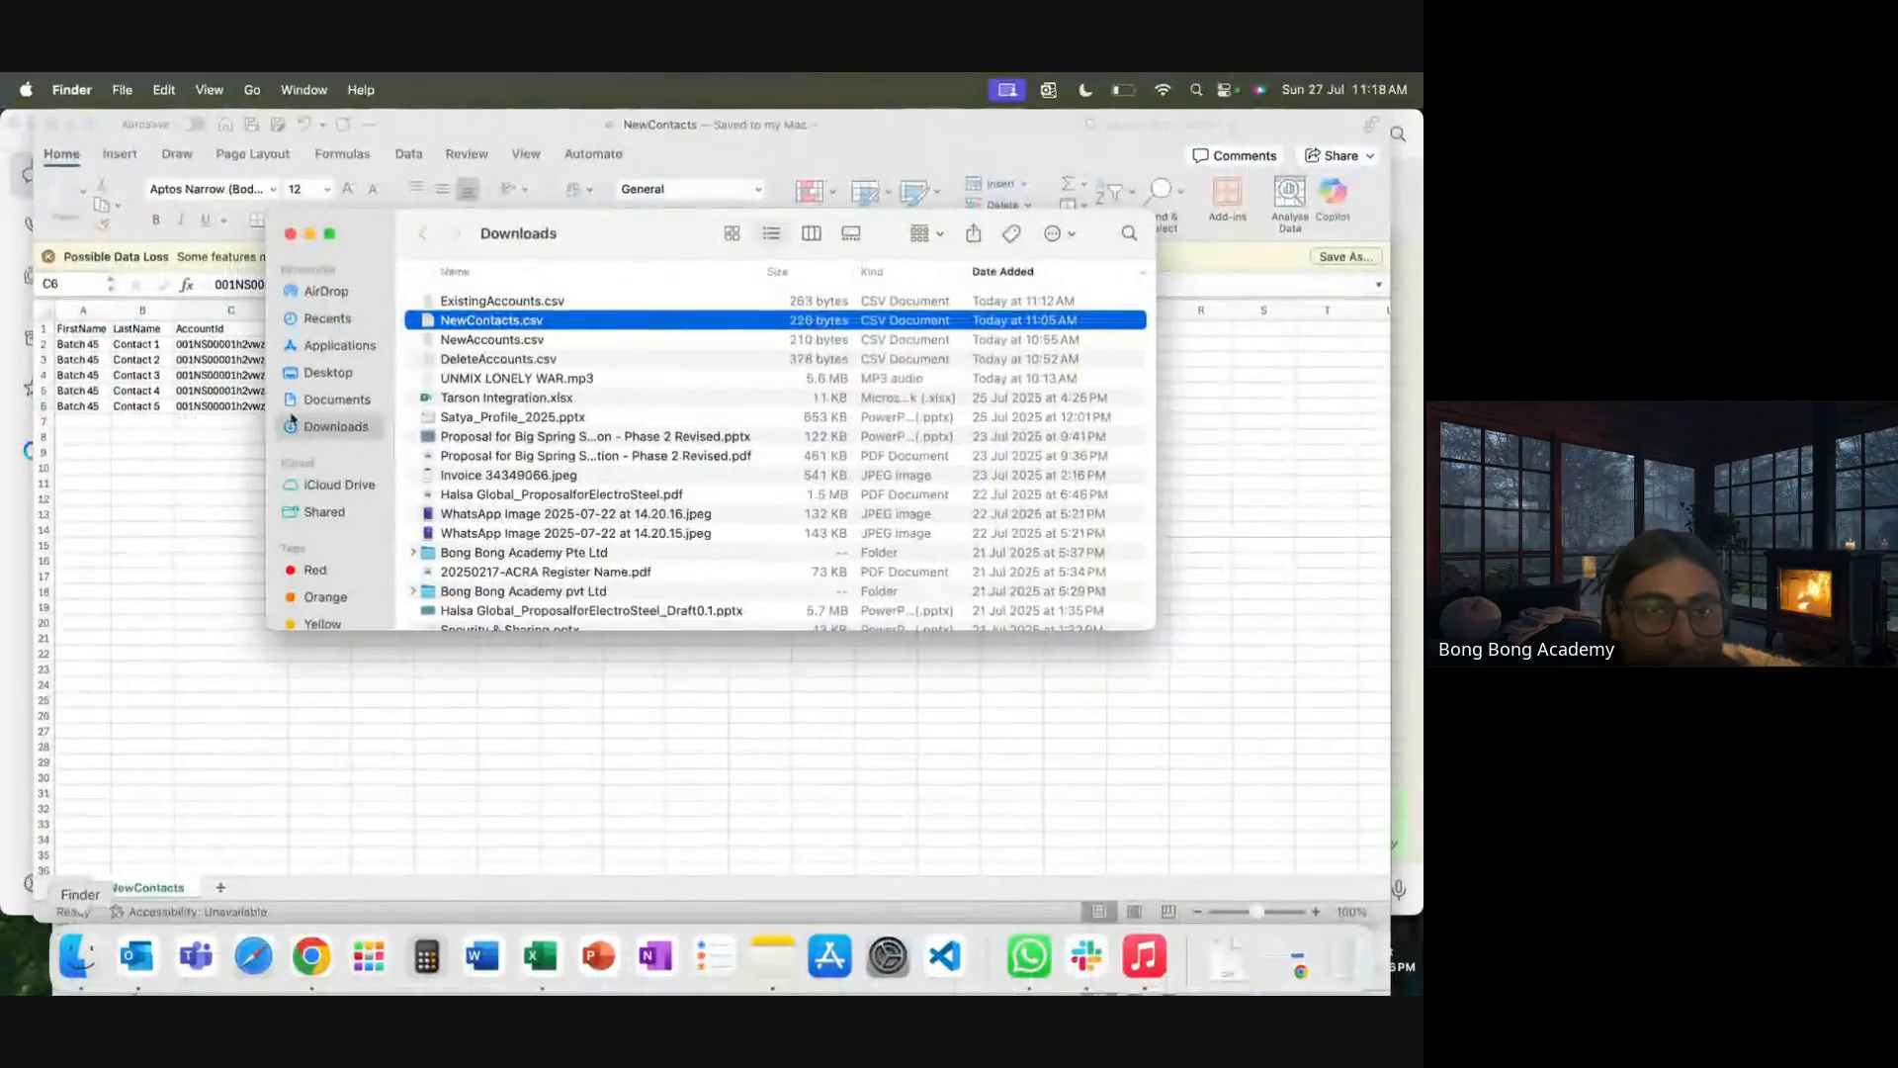
click(487, 302)
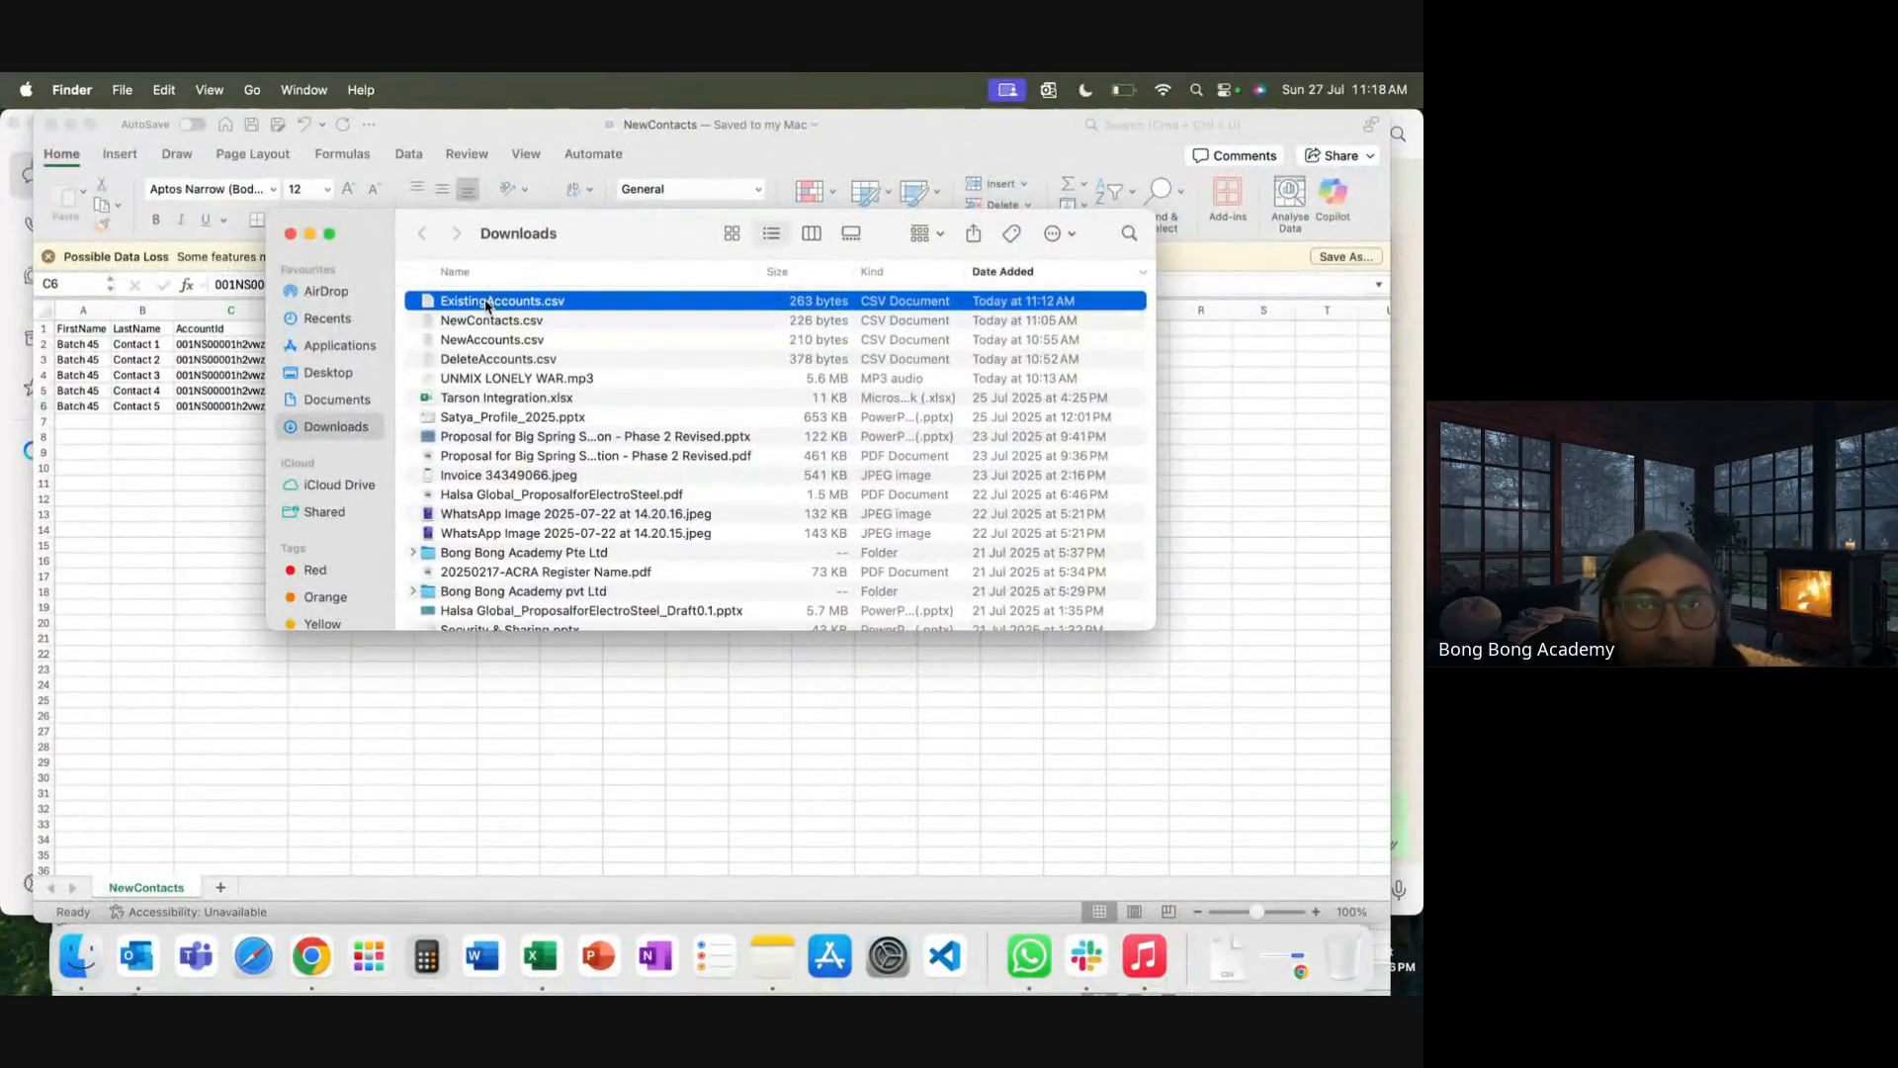
shift+click(473, 362)
right_click(475, 368)
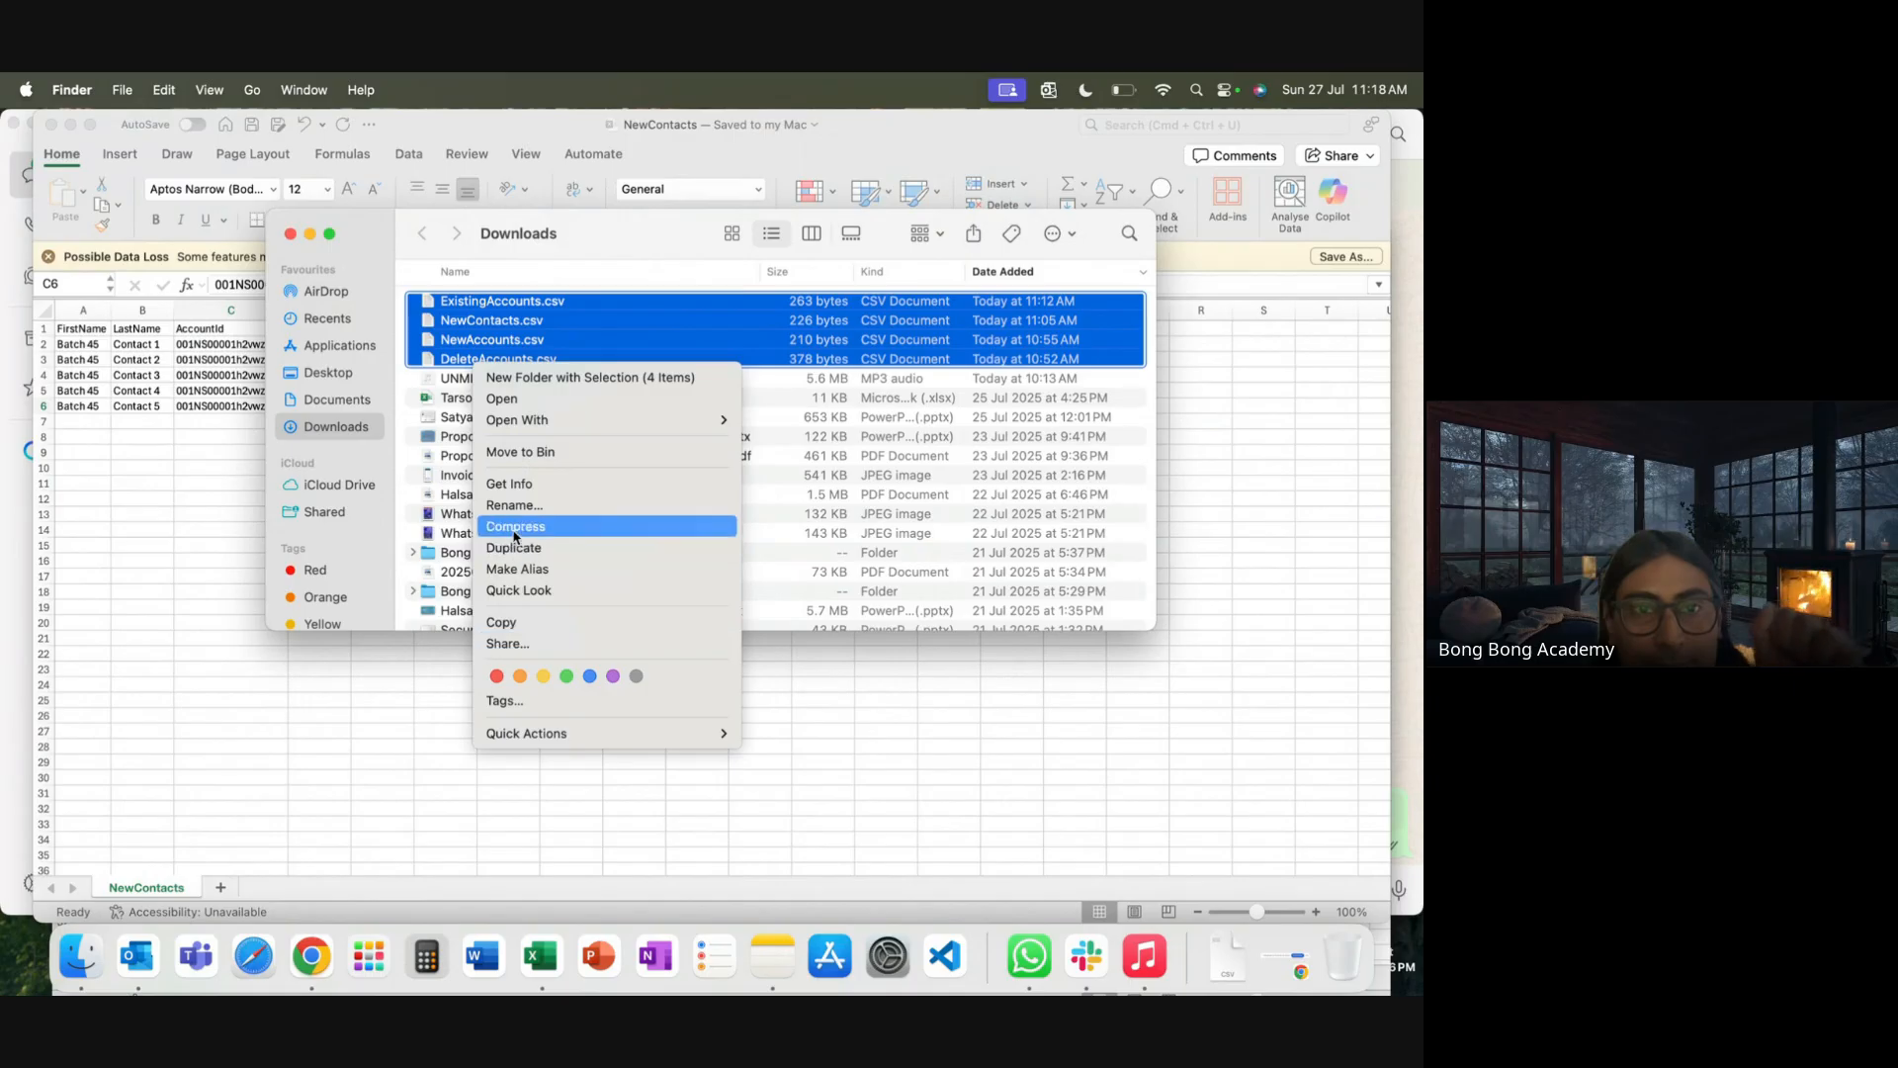
click(516, 452)
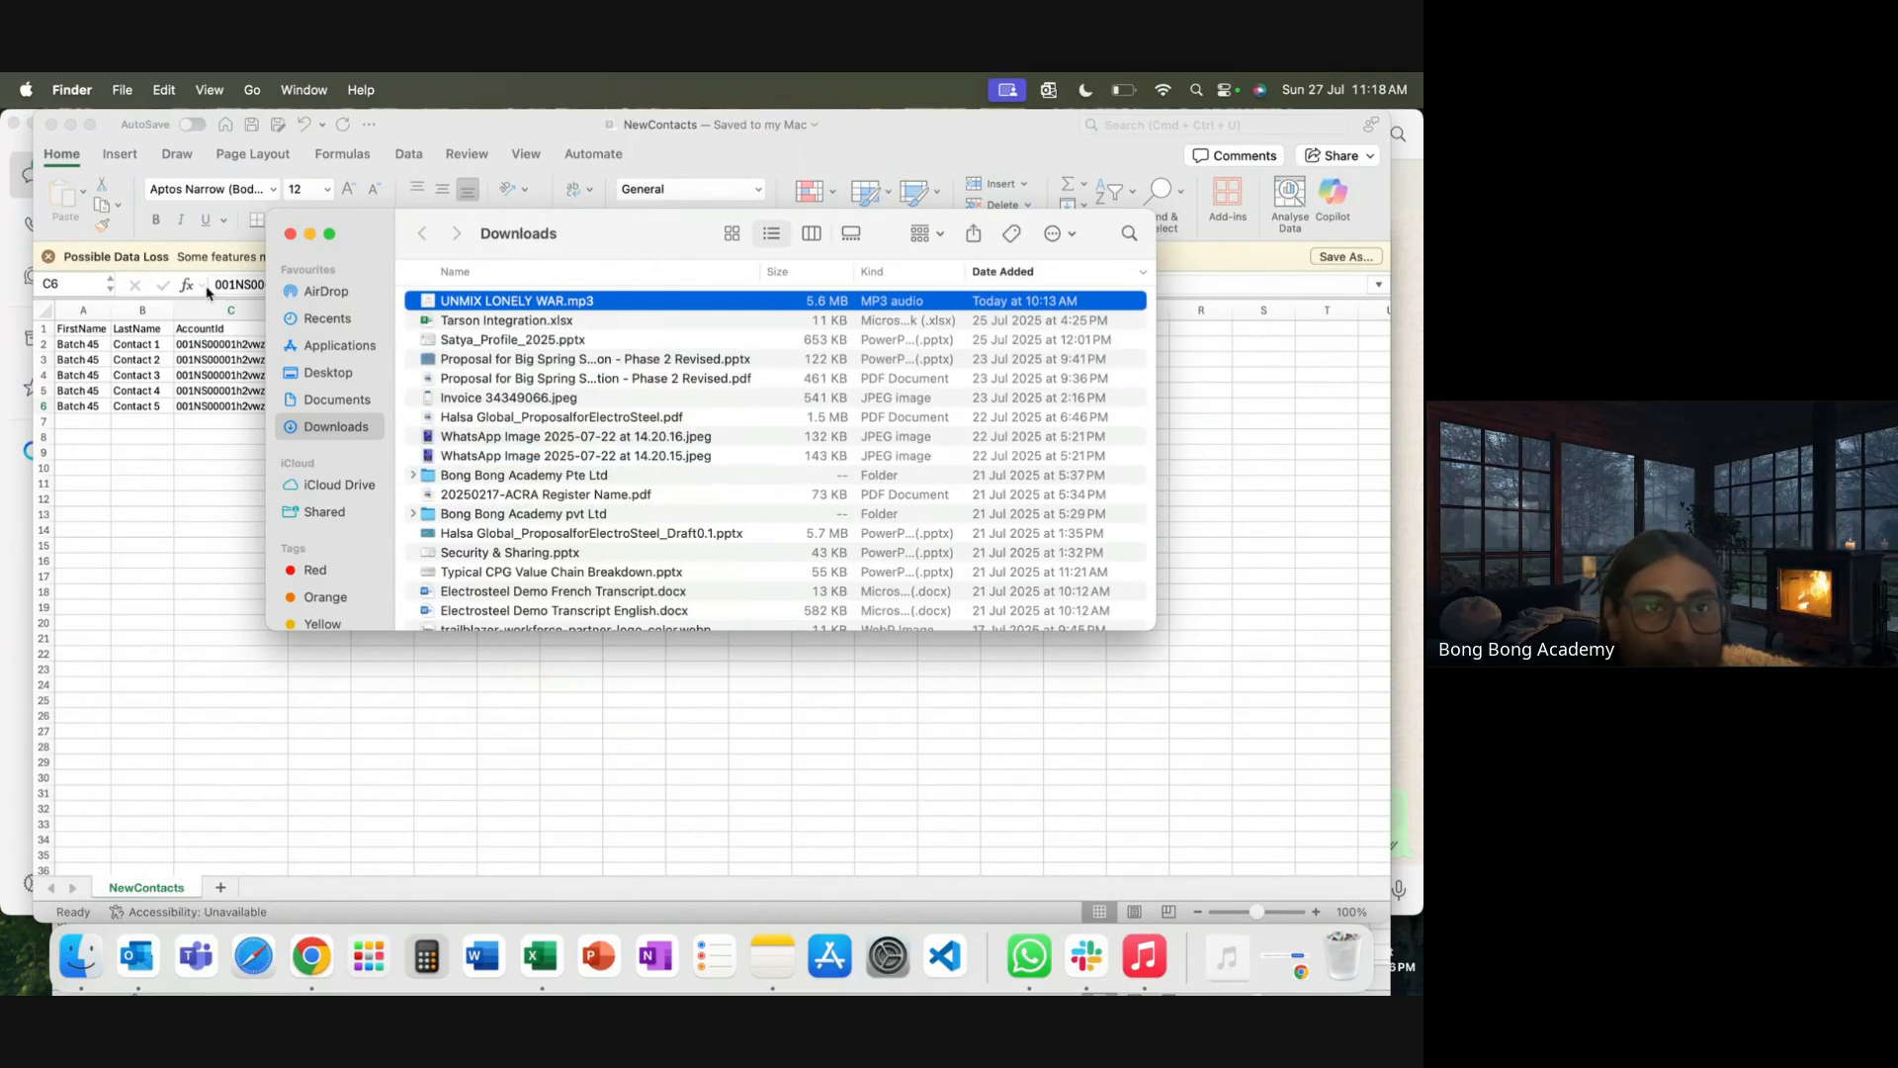
Close the NewContacts and ExistingAccounts workbooks and start a new blank workbook
click(141, 492)
click(52, 124)
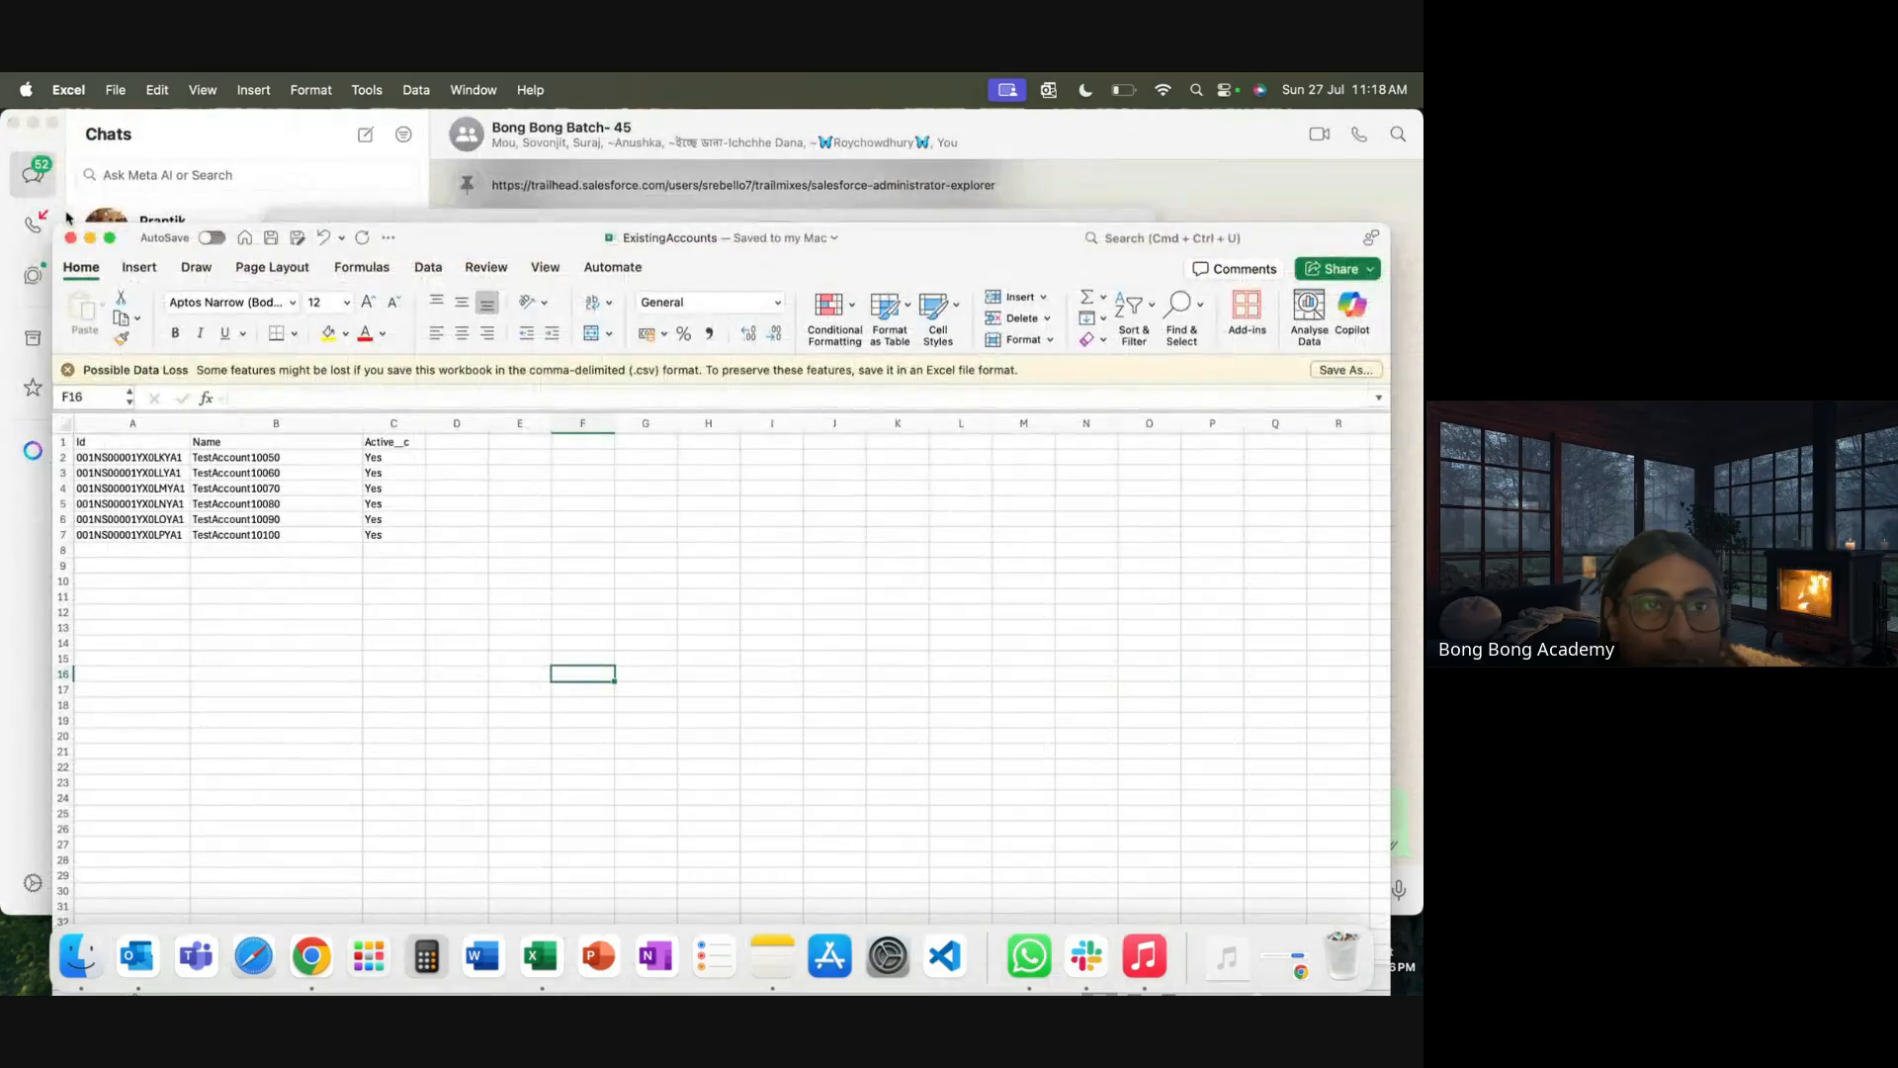
click(70, 237)
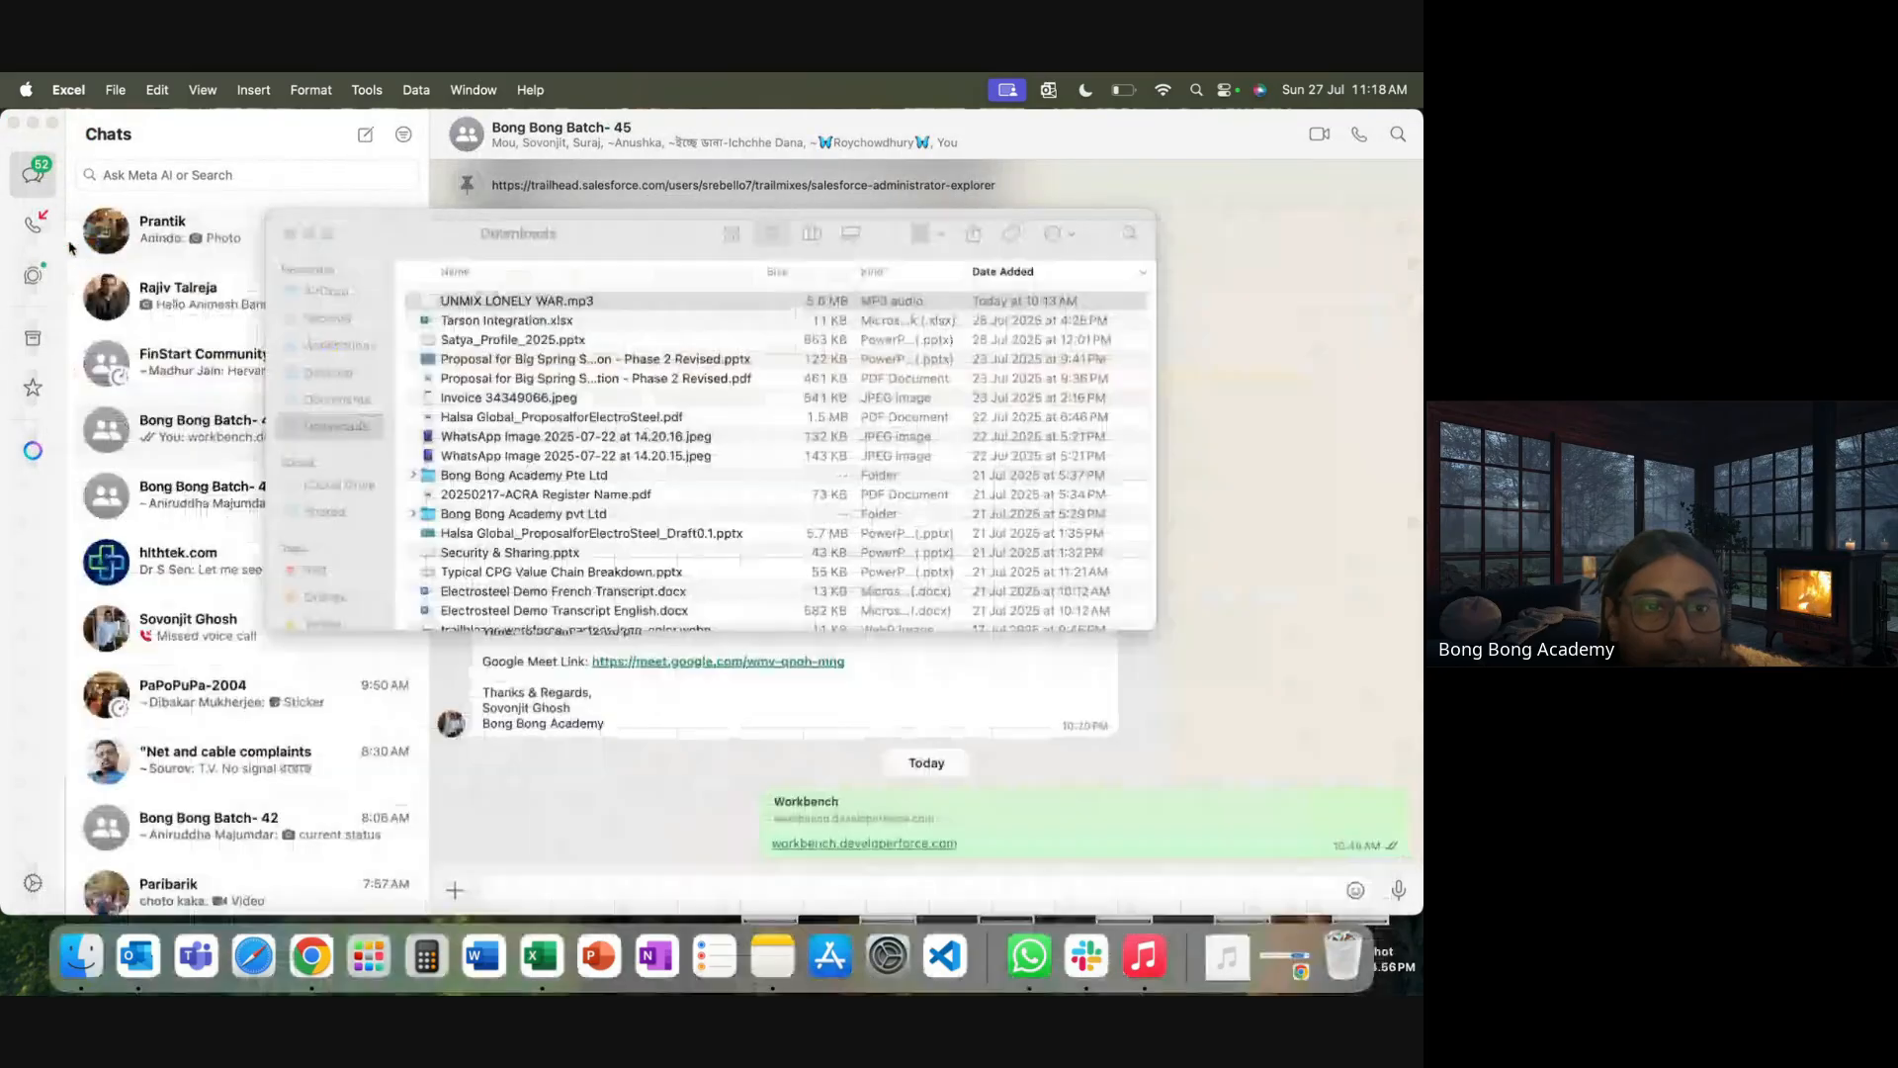
click(541, 956)
double_click(318, 298)
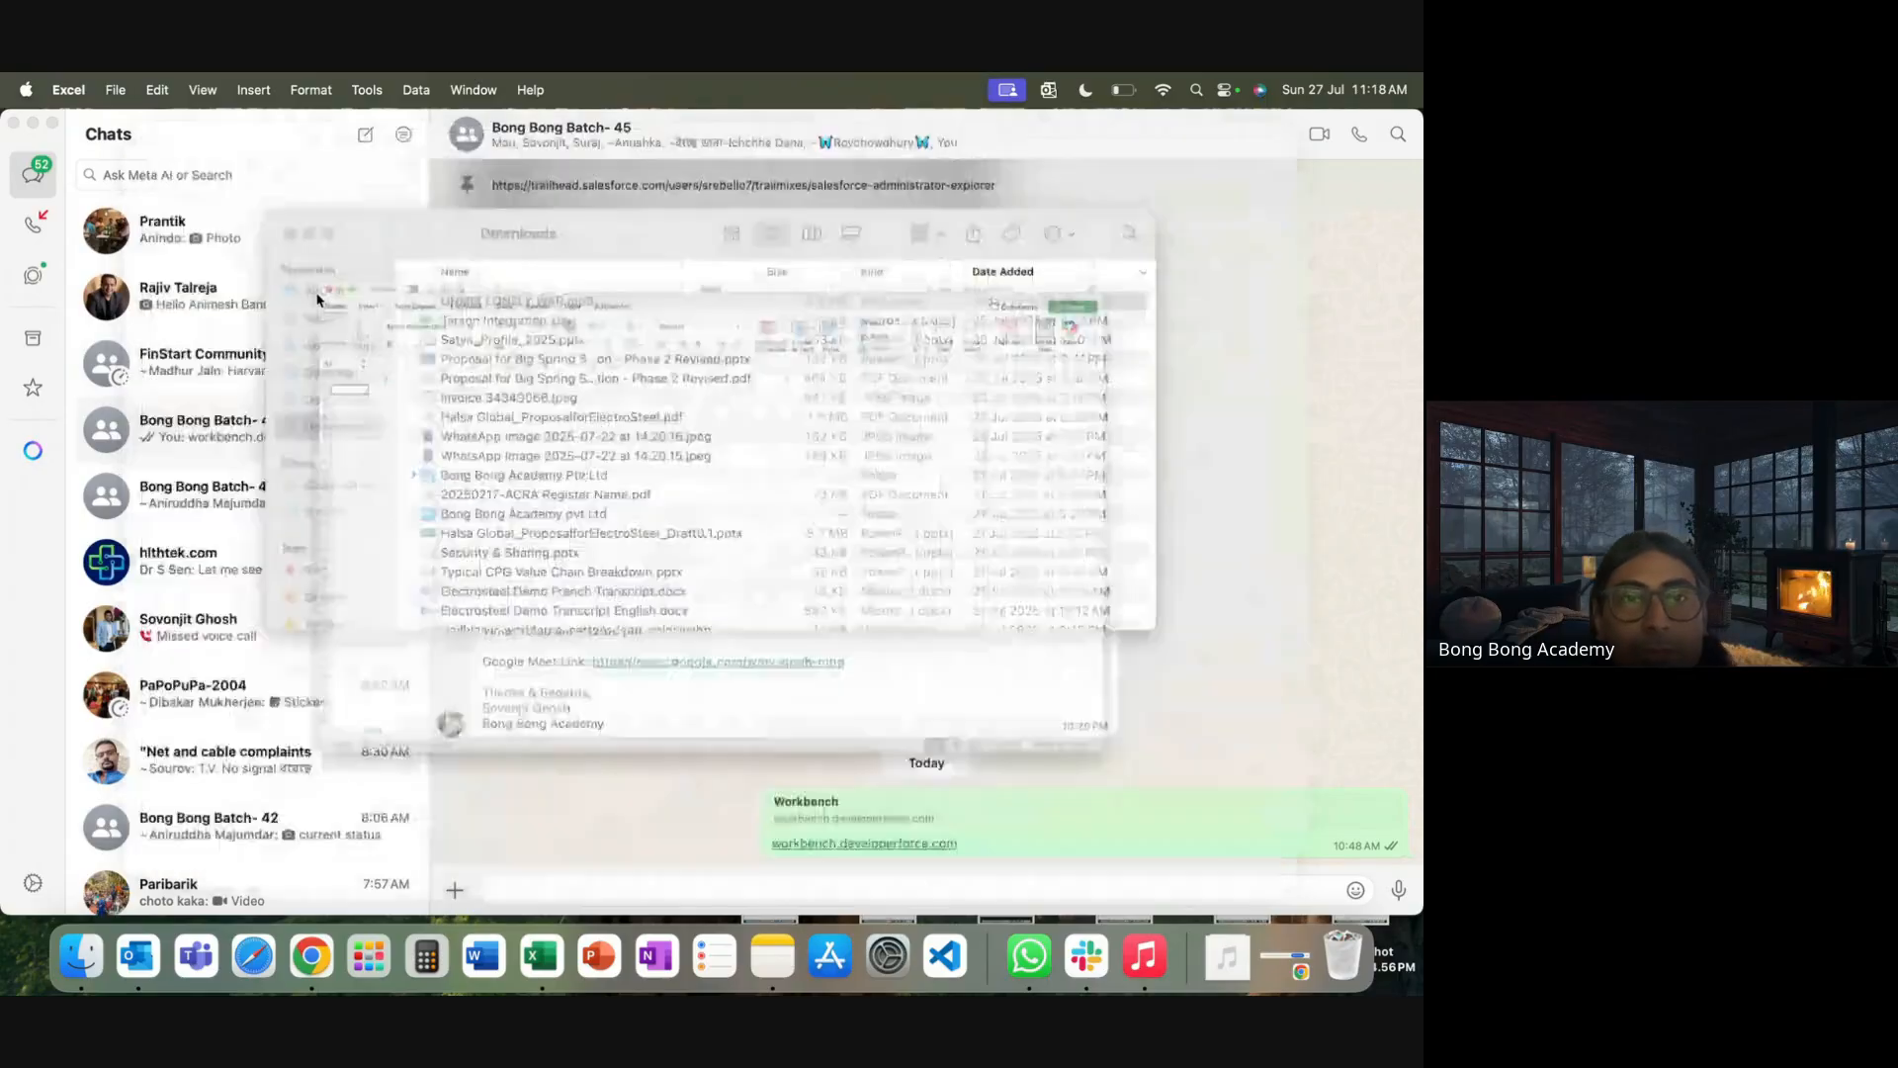
Add Name and MyId headers and fill column A with External Account 1 through 10
text(Name)
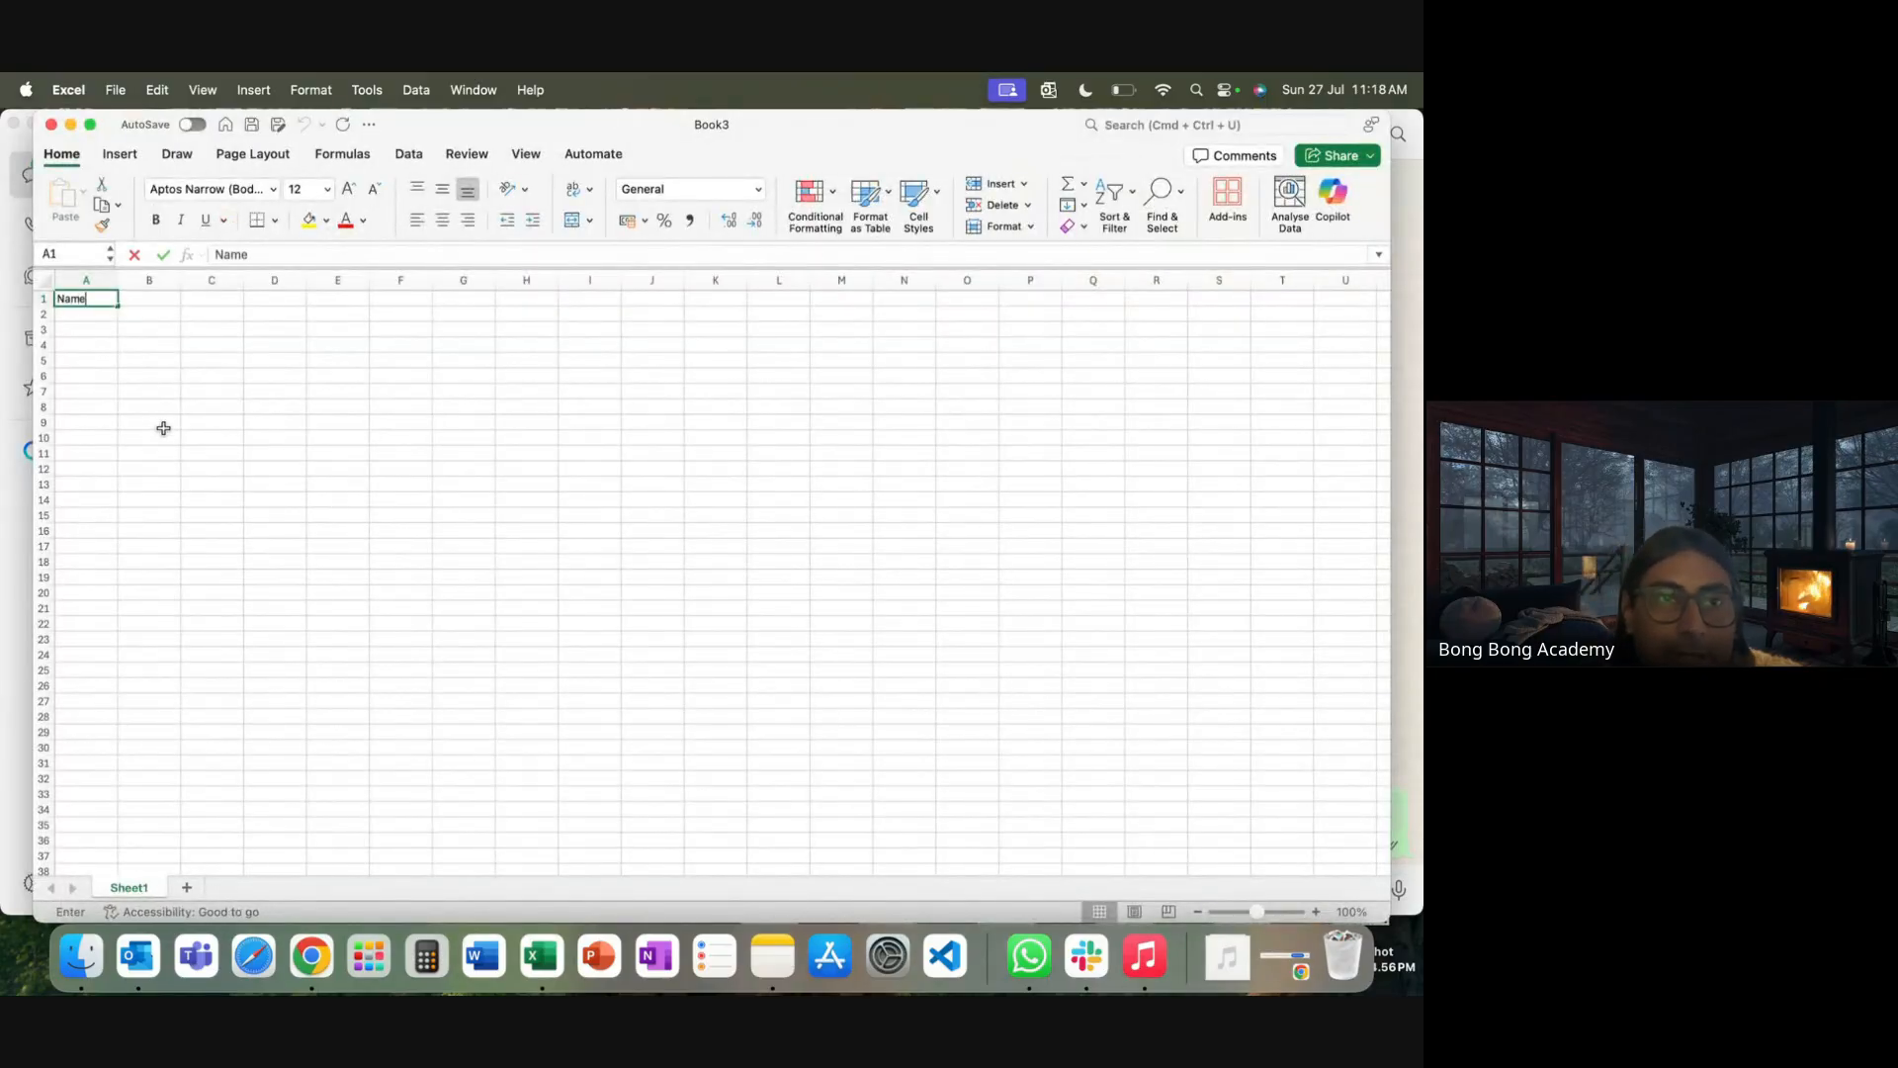
click(144, 298)
text(Myl)
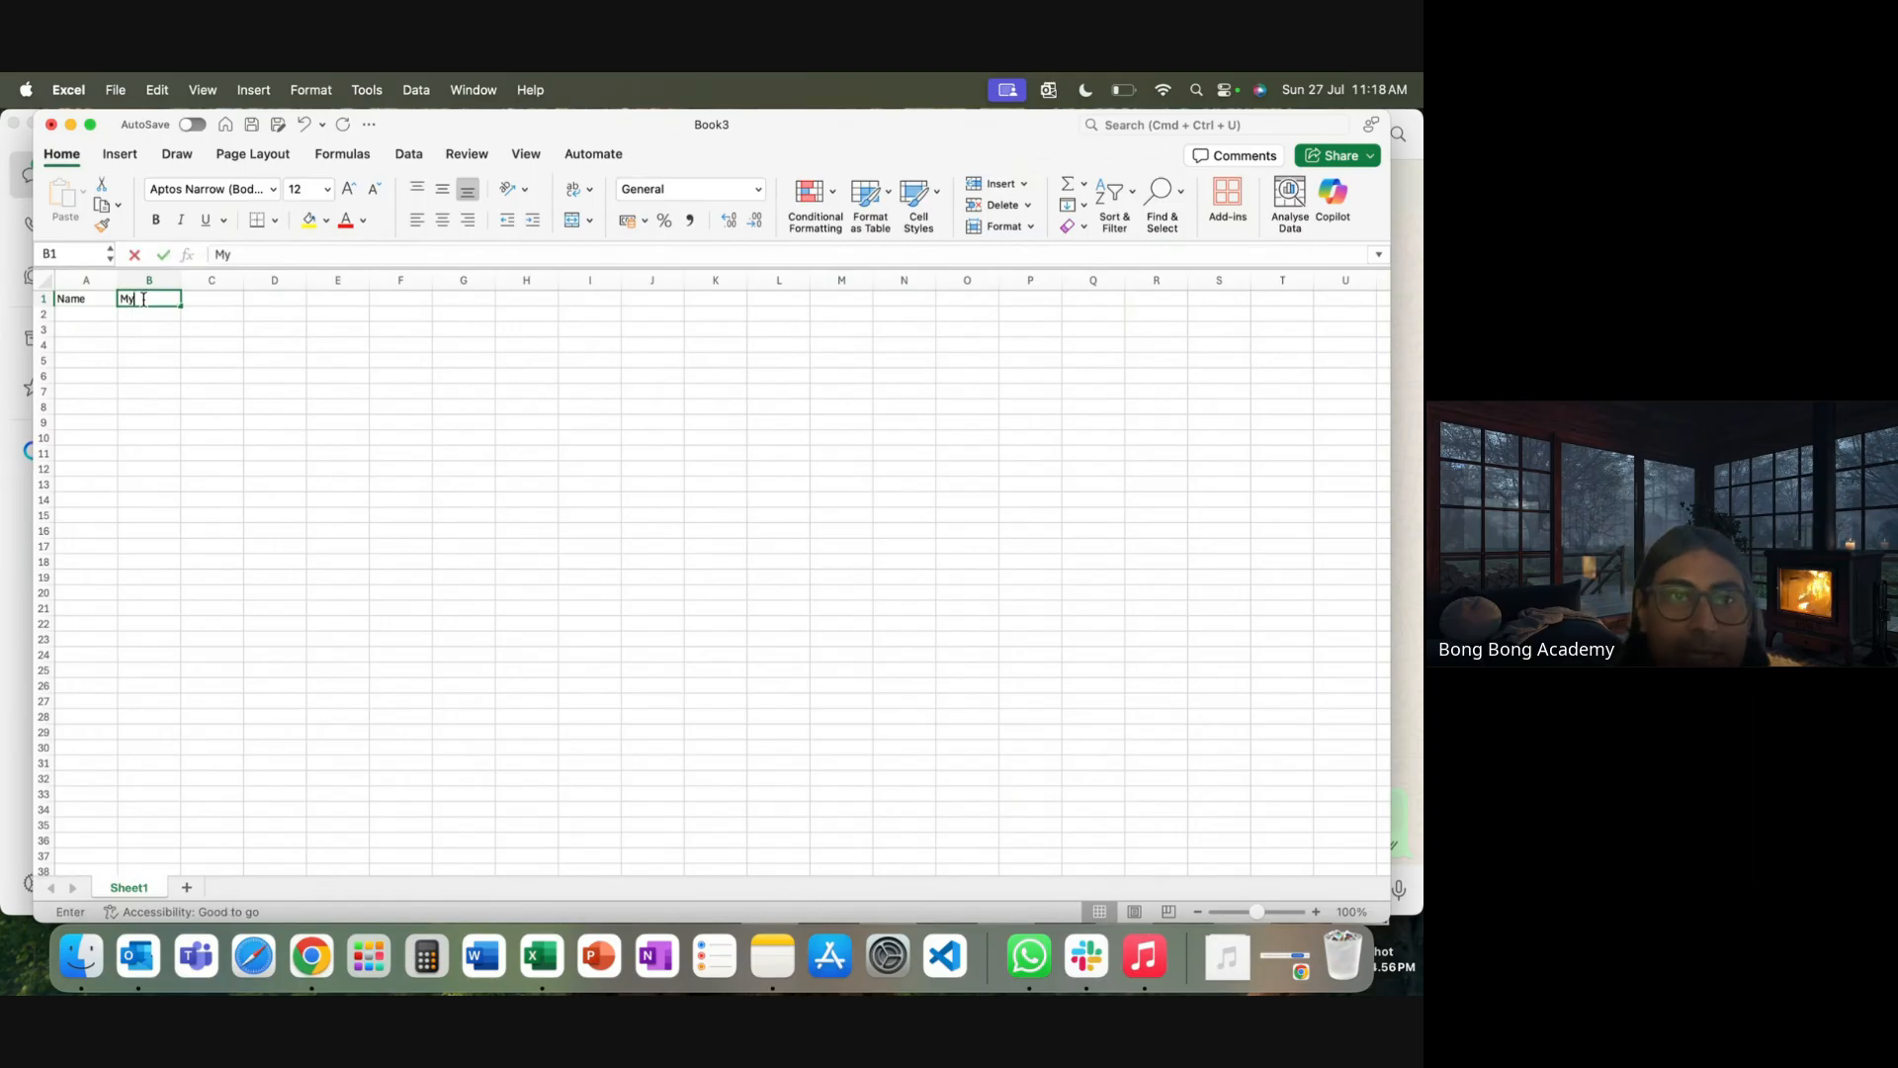
click(179, 393)
click(91, 314)
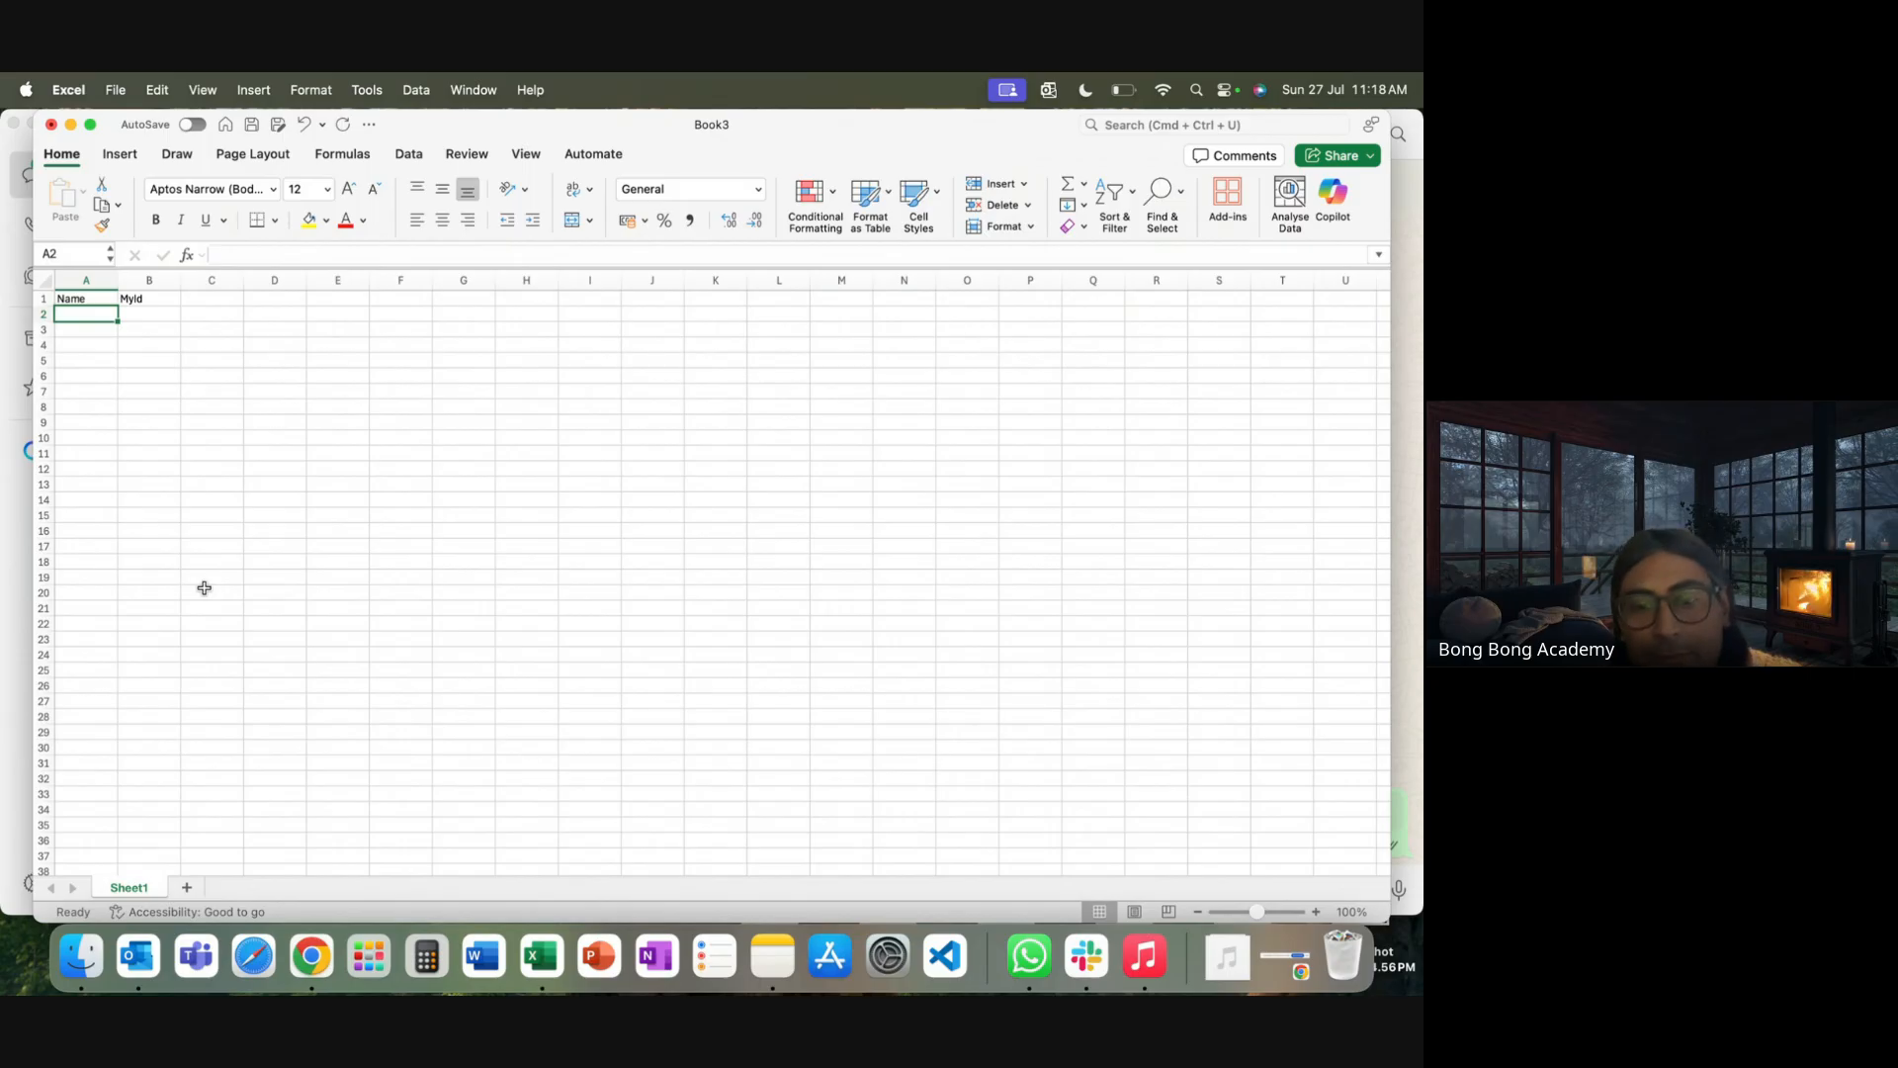
text(Exterba)
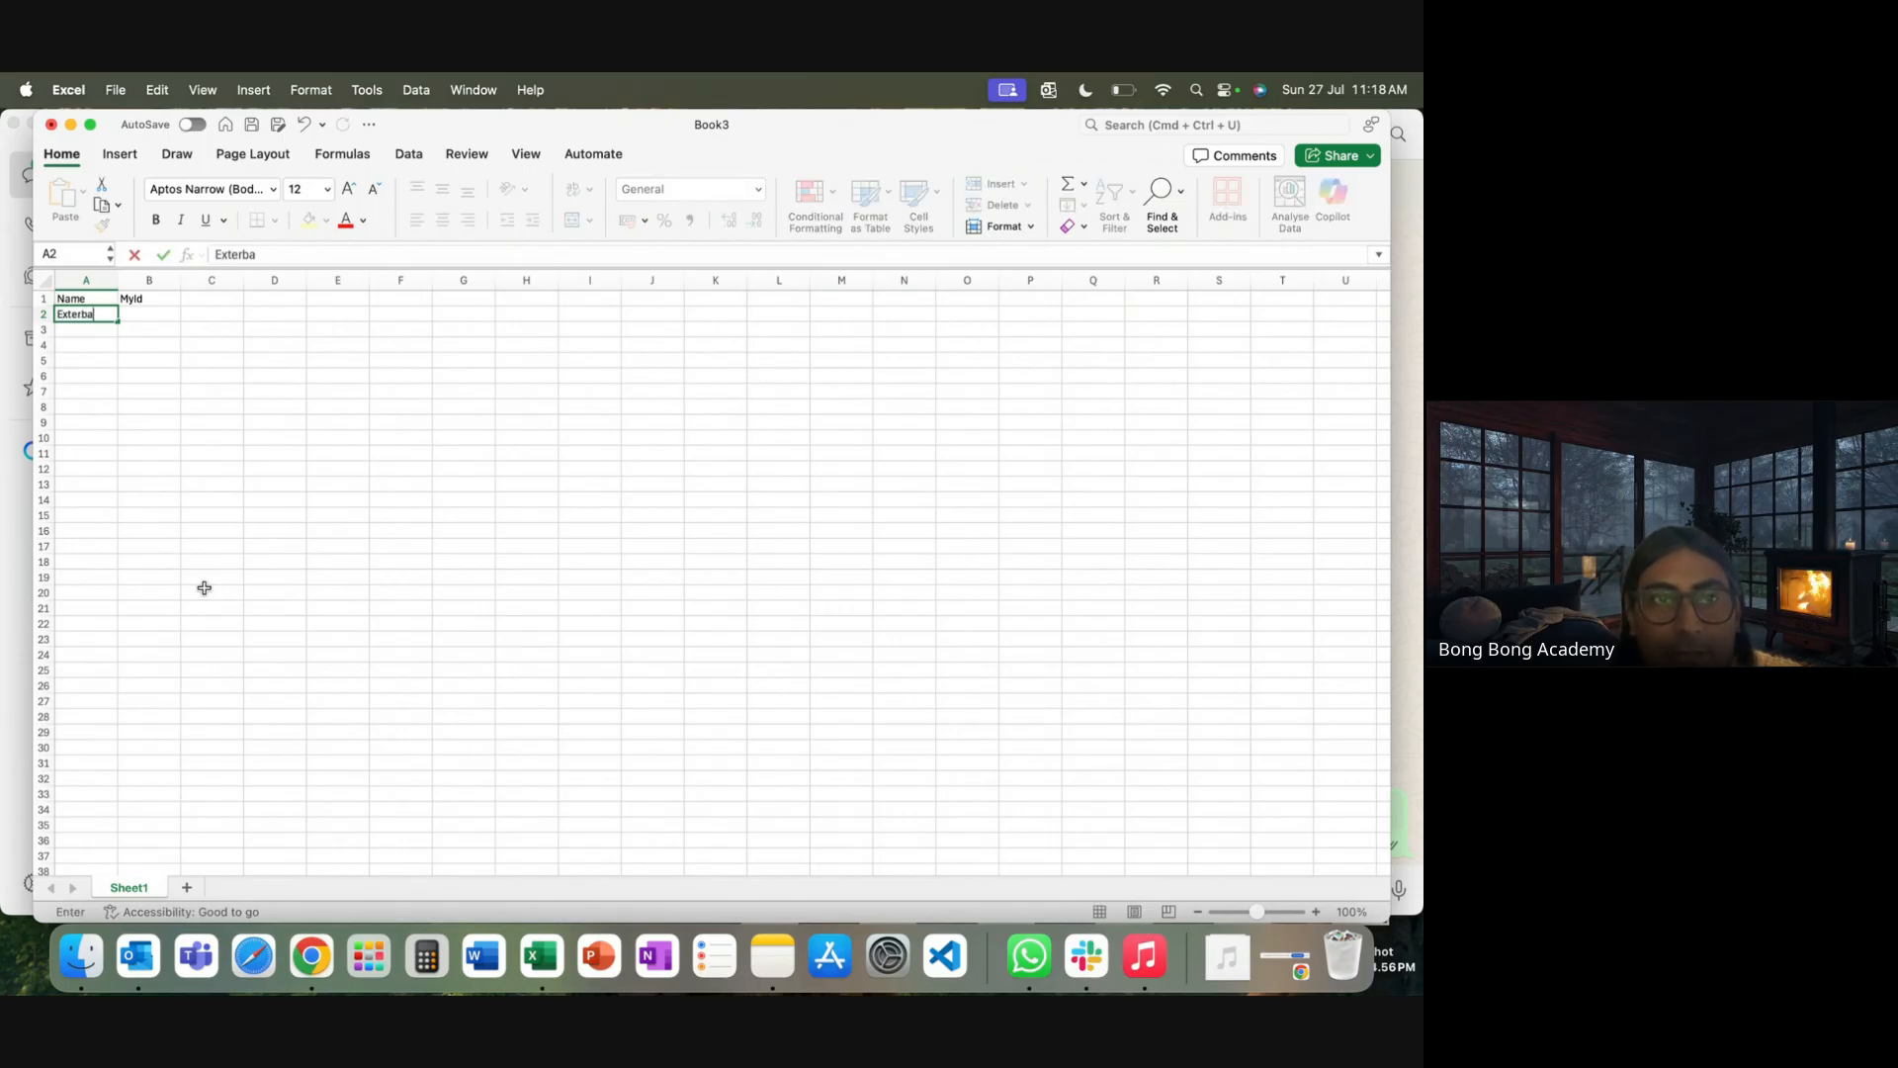
key(BackSpace)
key(BackSpace)
text(nal Account 1)
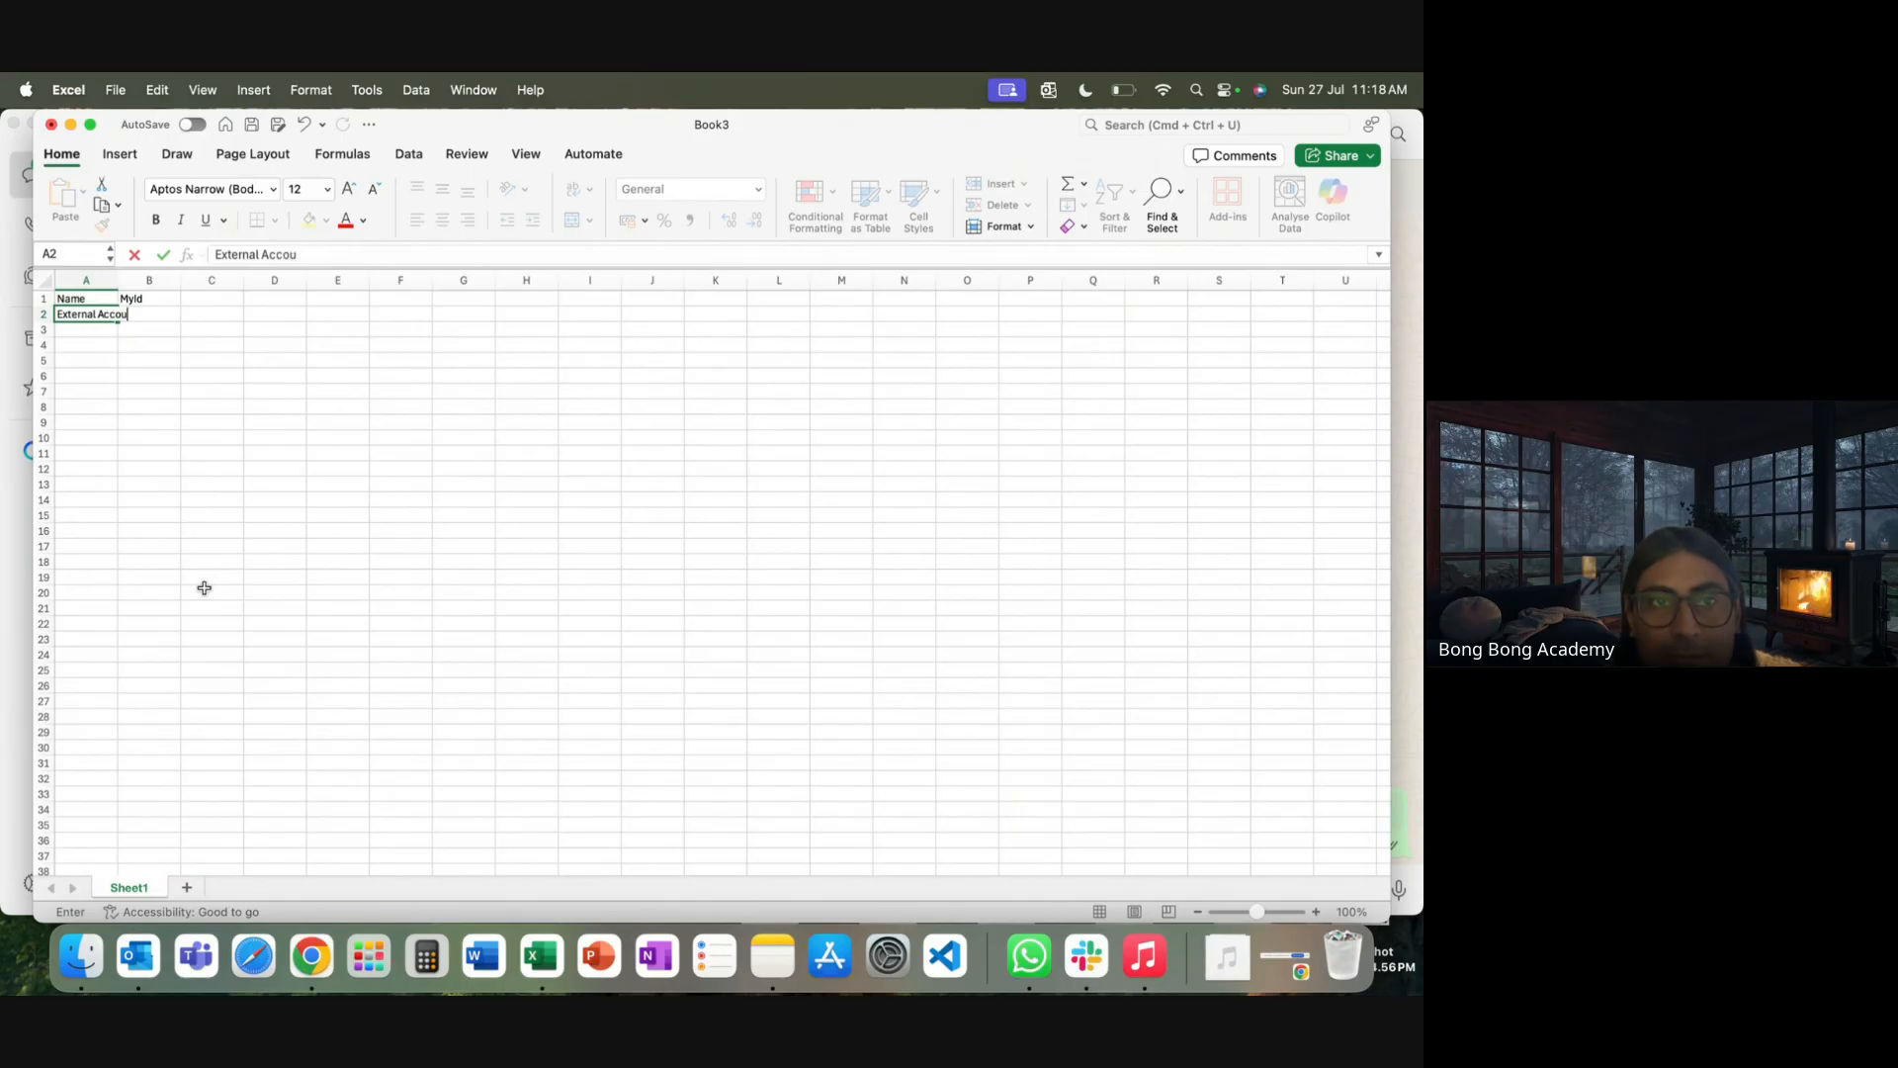
double_click(117, 280)
click(87, 316)
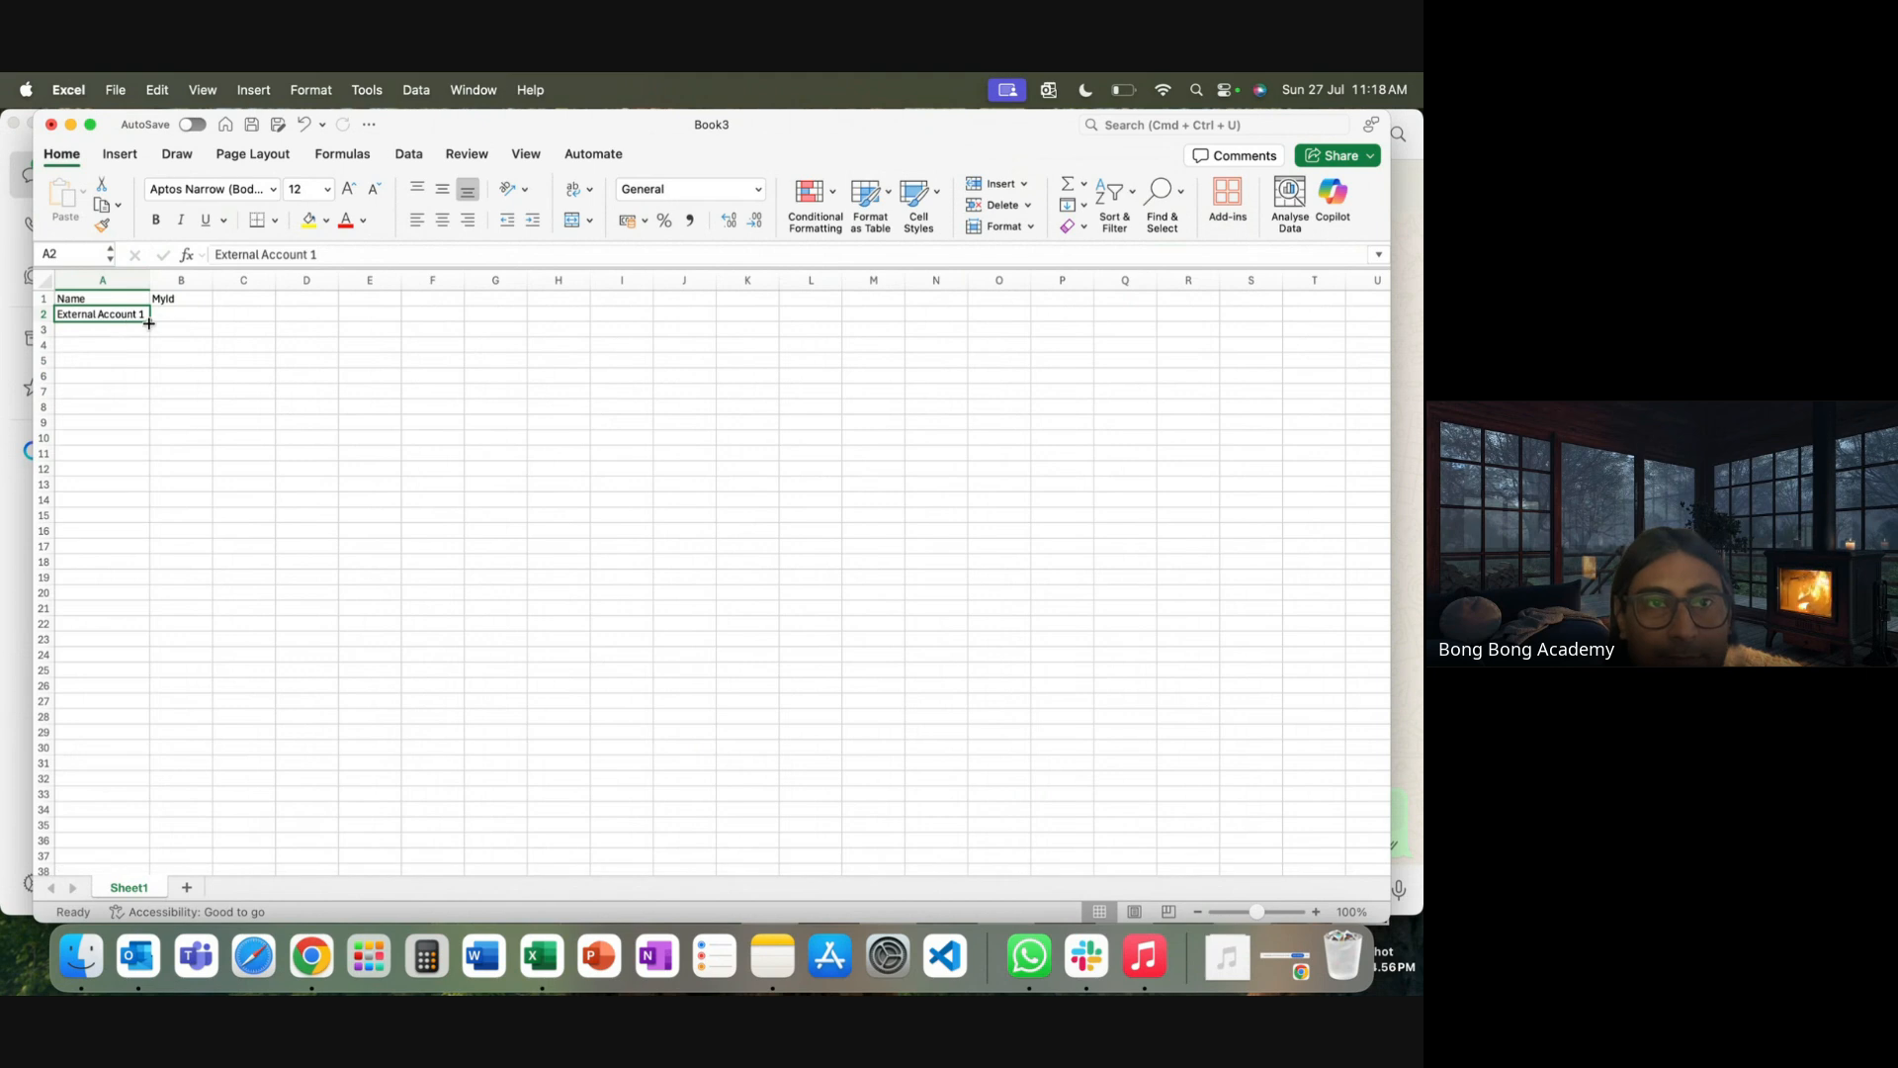
drag(149, 322, 150, 457)
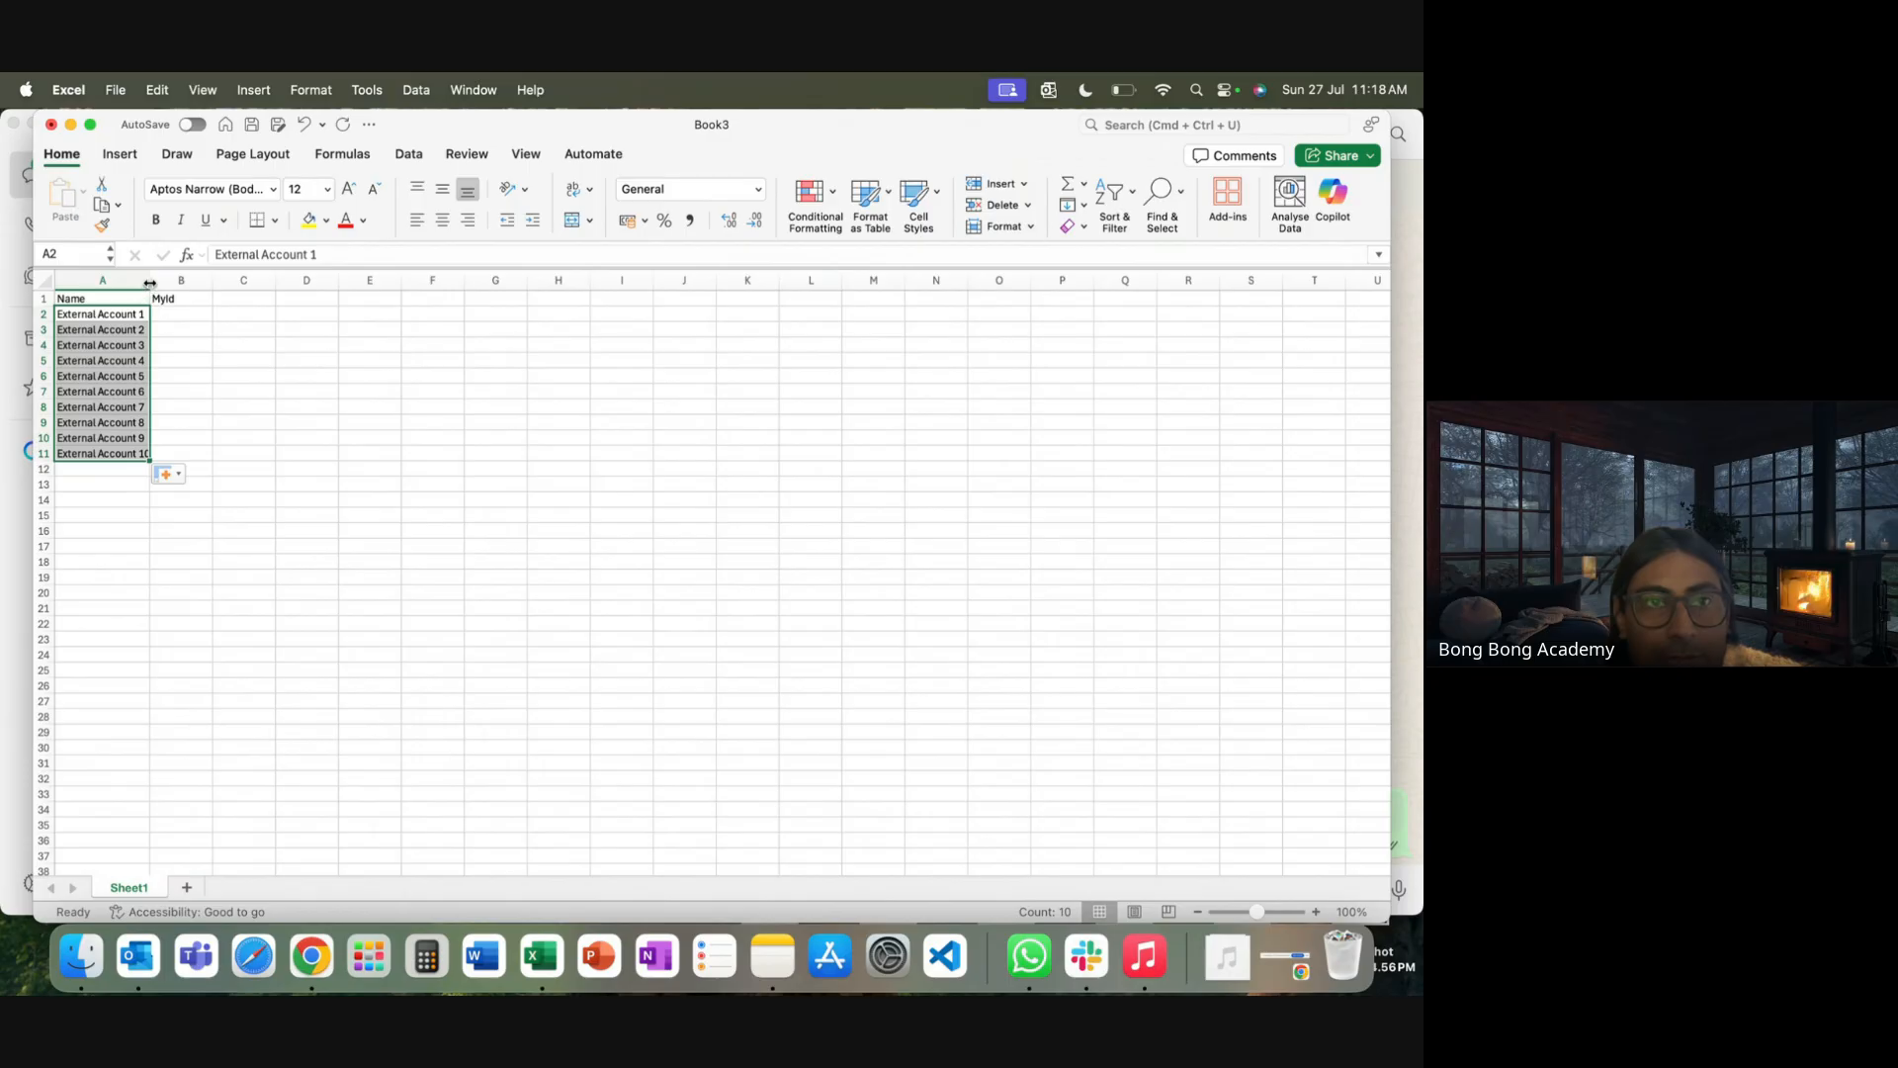
drag(149, 283, 175, 283)
Fill the MyId column with EA1 through EA10, then begin Save As
click(207, 313)
text(E)
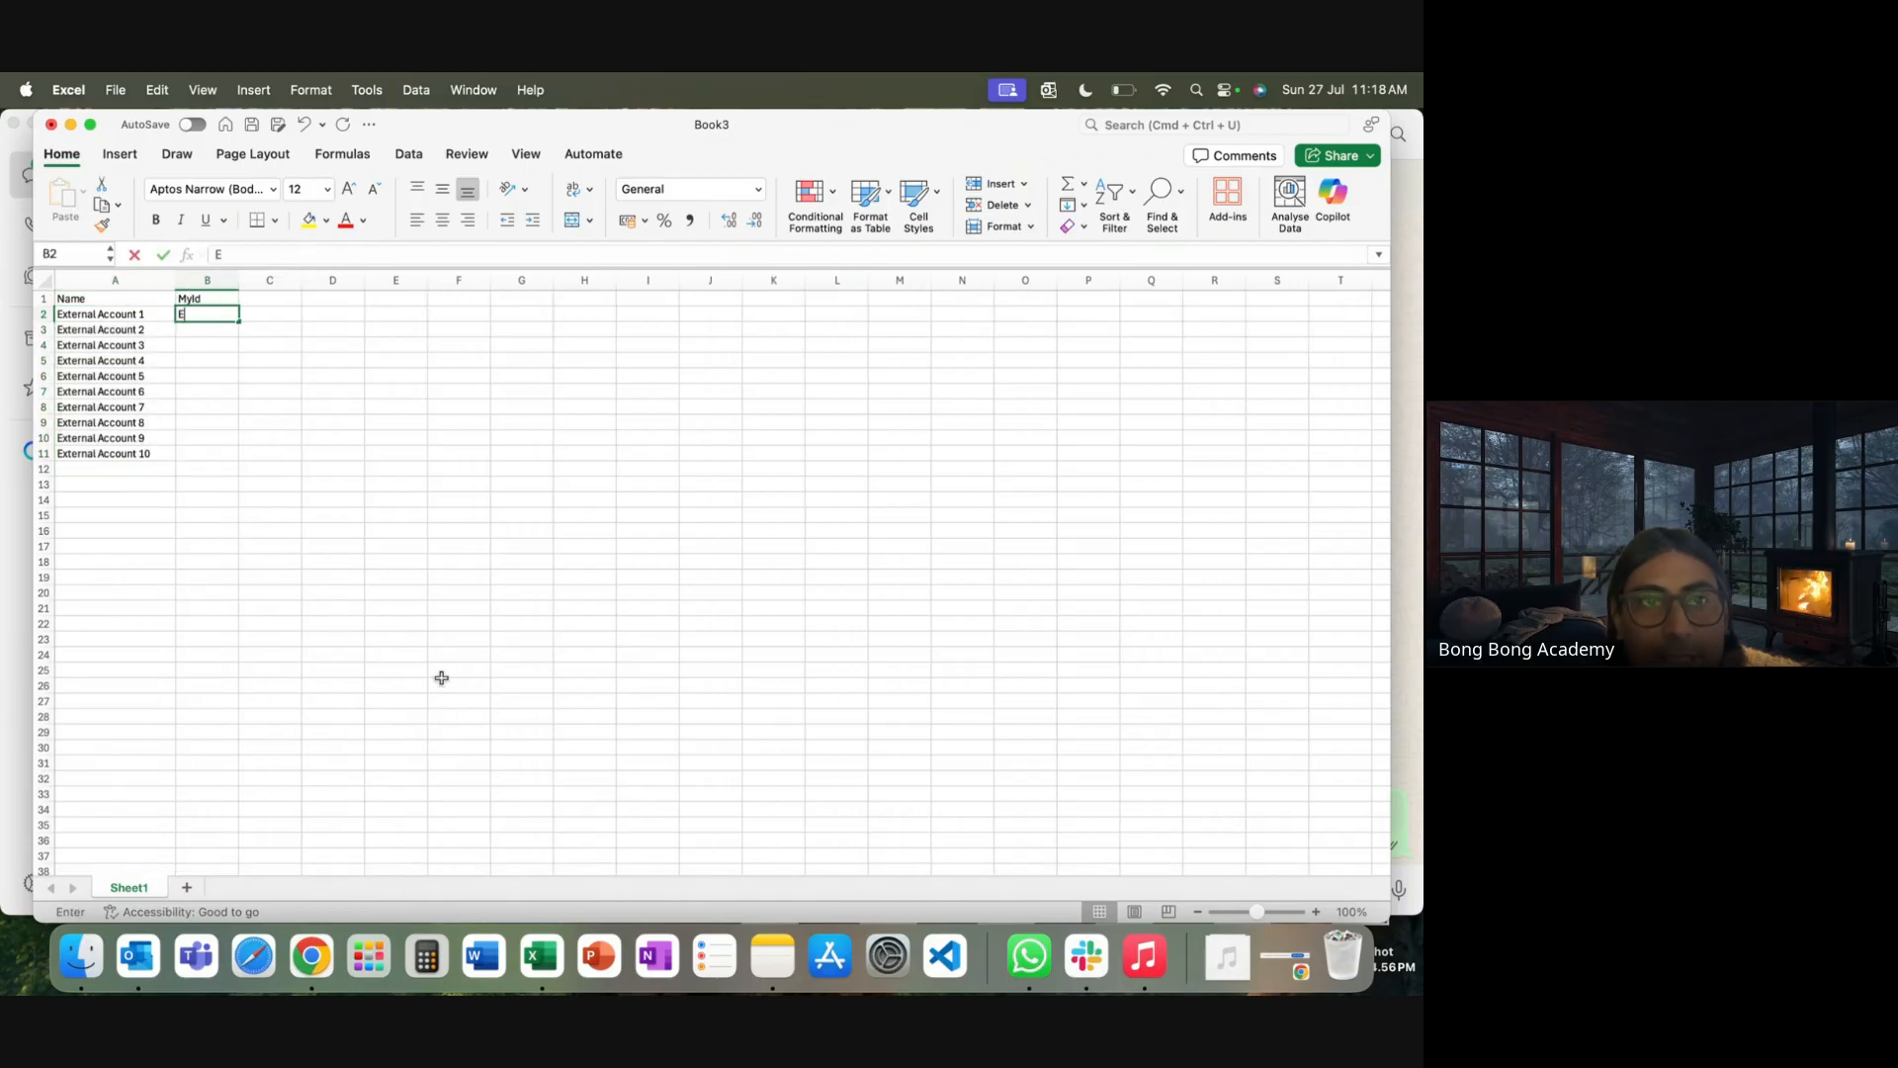
text(A1)
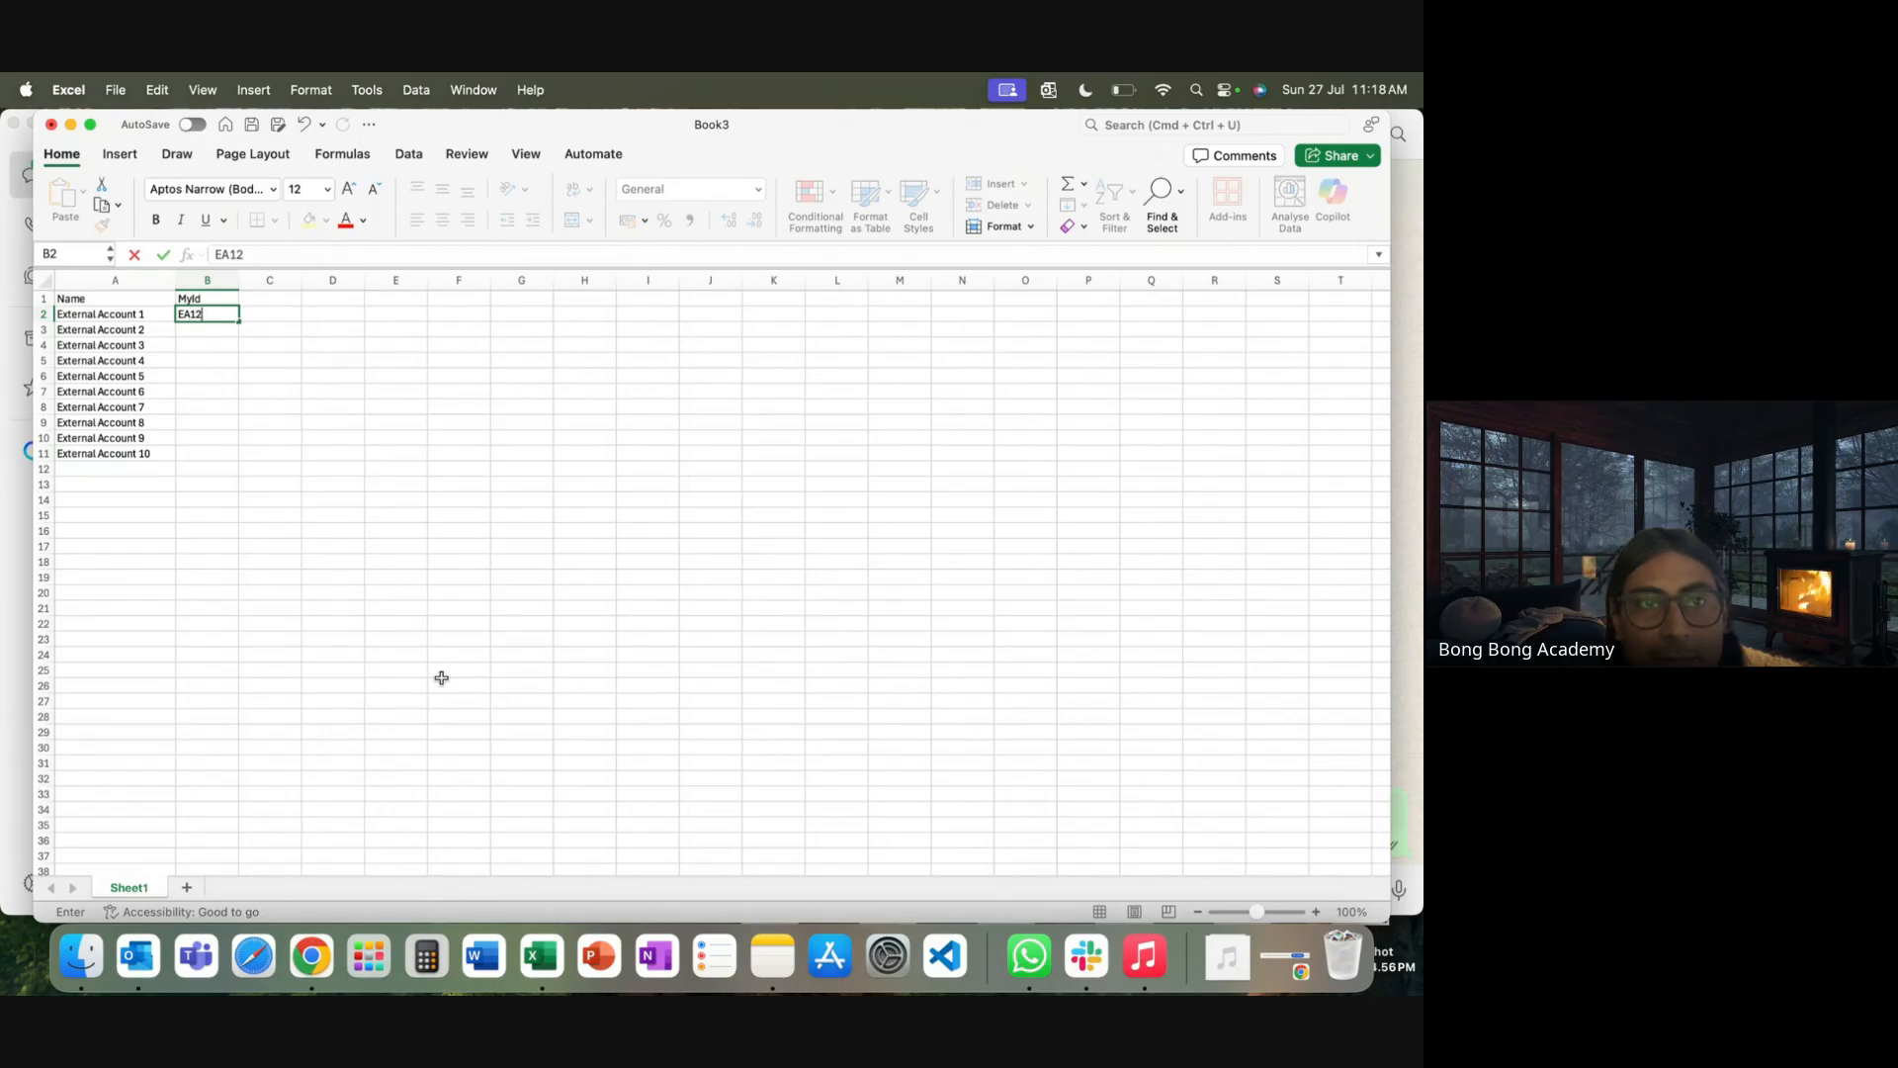
click(239, 414)
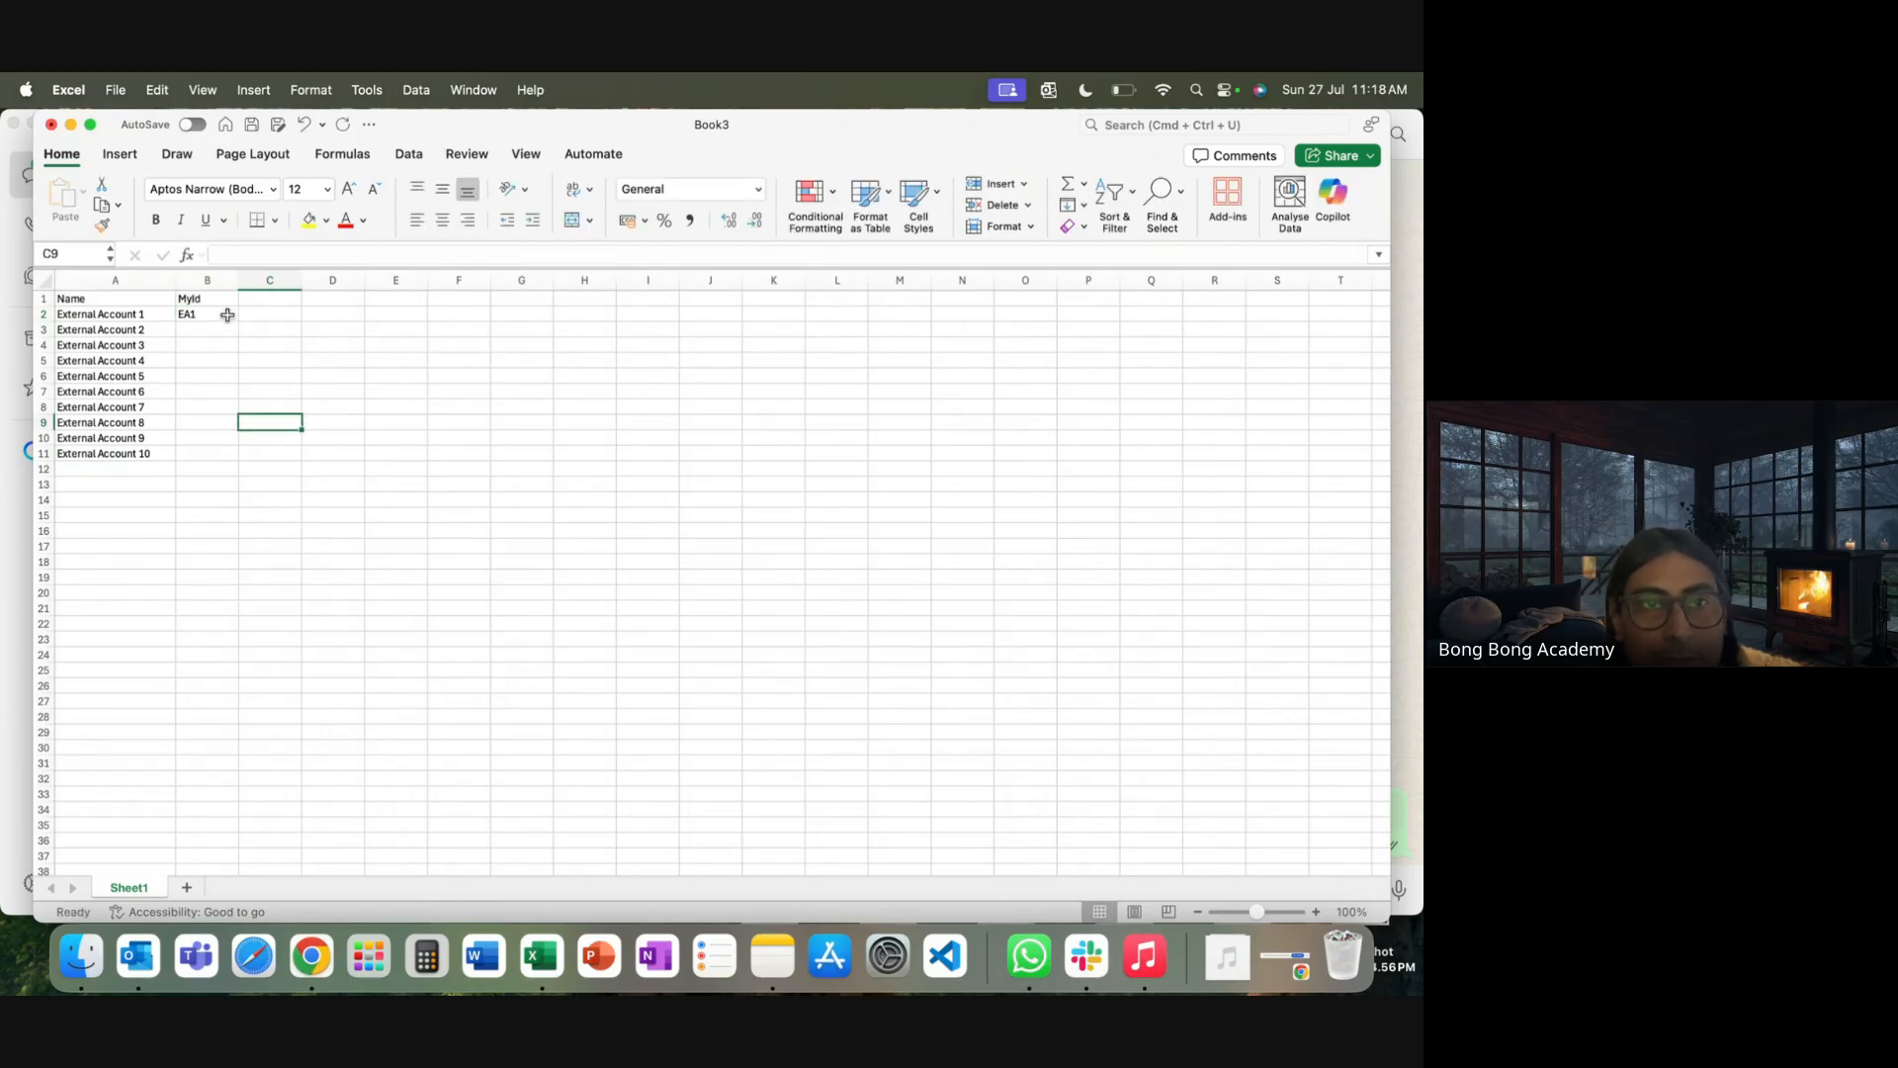
click(212, 314)
double_click(238, 322)
click(449, 453)
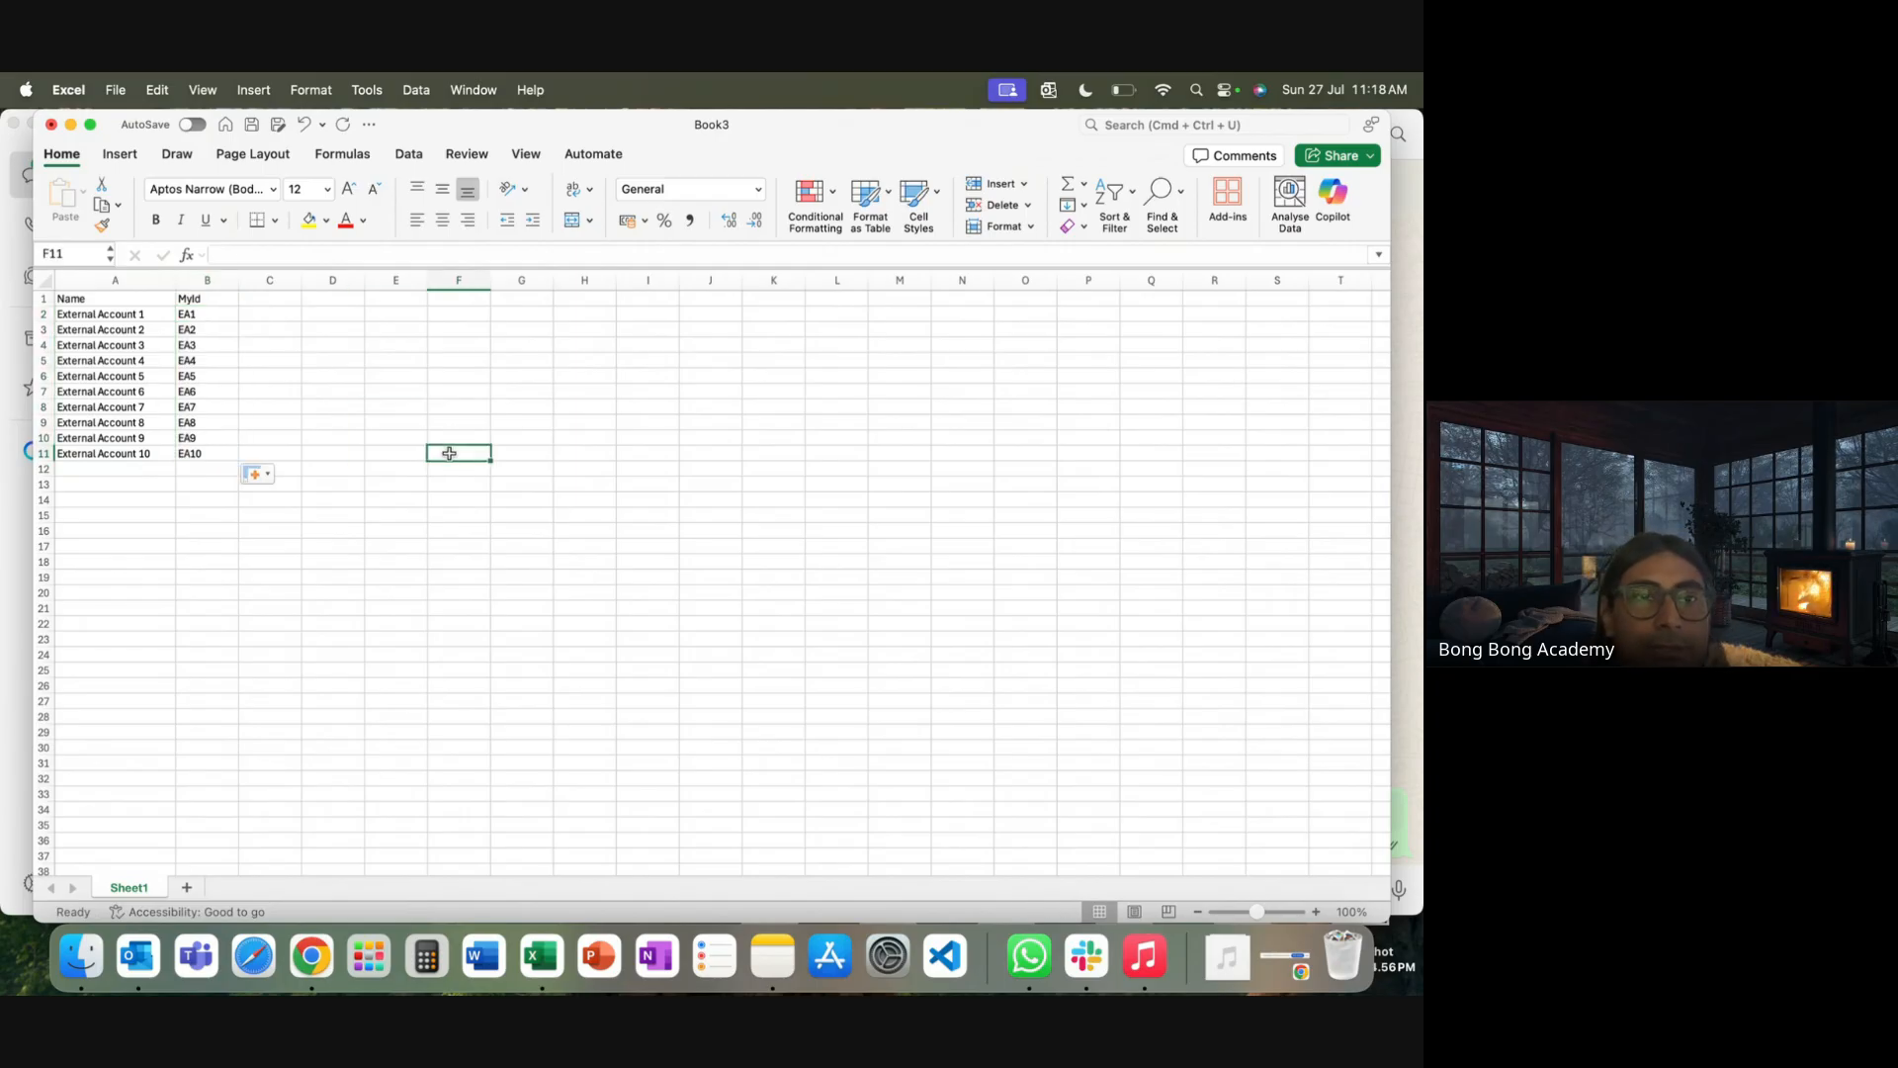
click(124, 95)
click(180, 269)
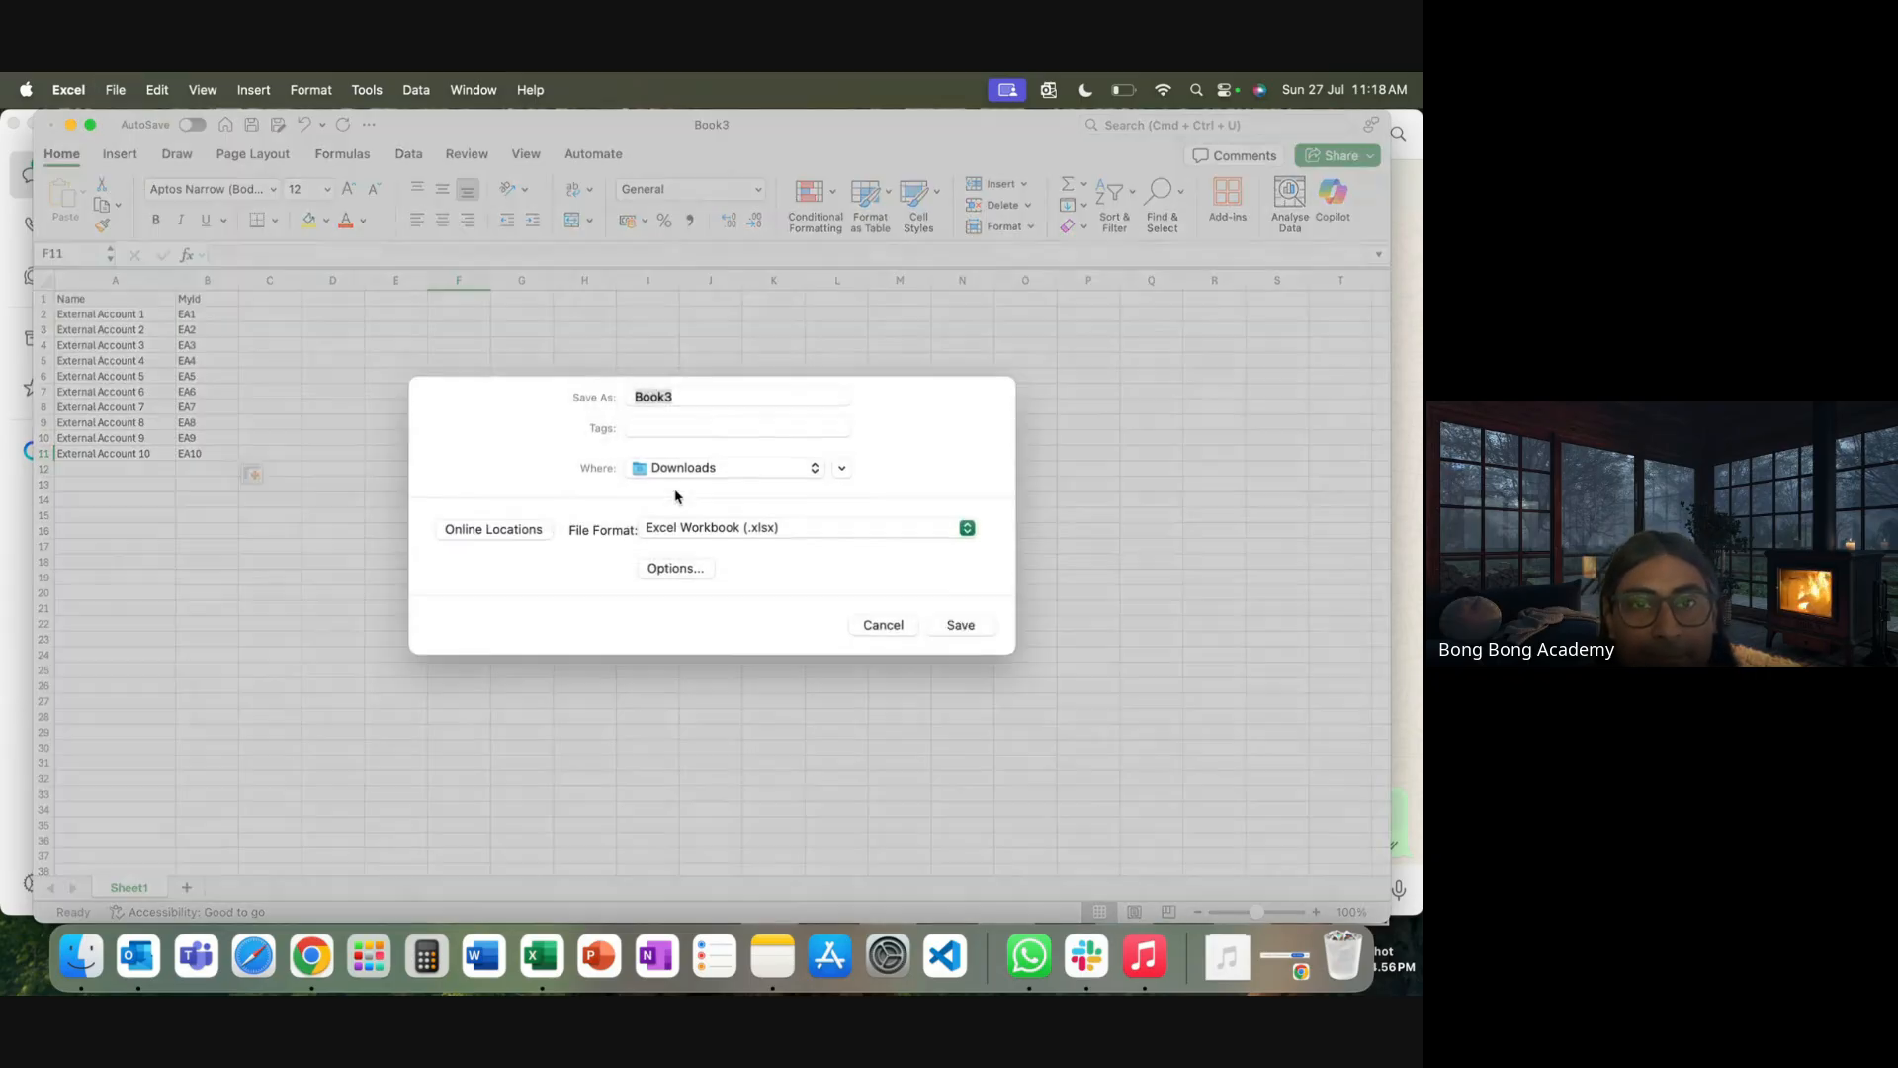
Save the workbook as NewAccounts in CSV UTF-8 format
click(814, 530)
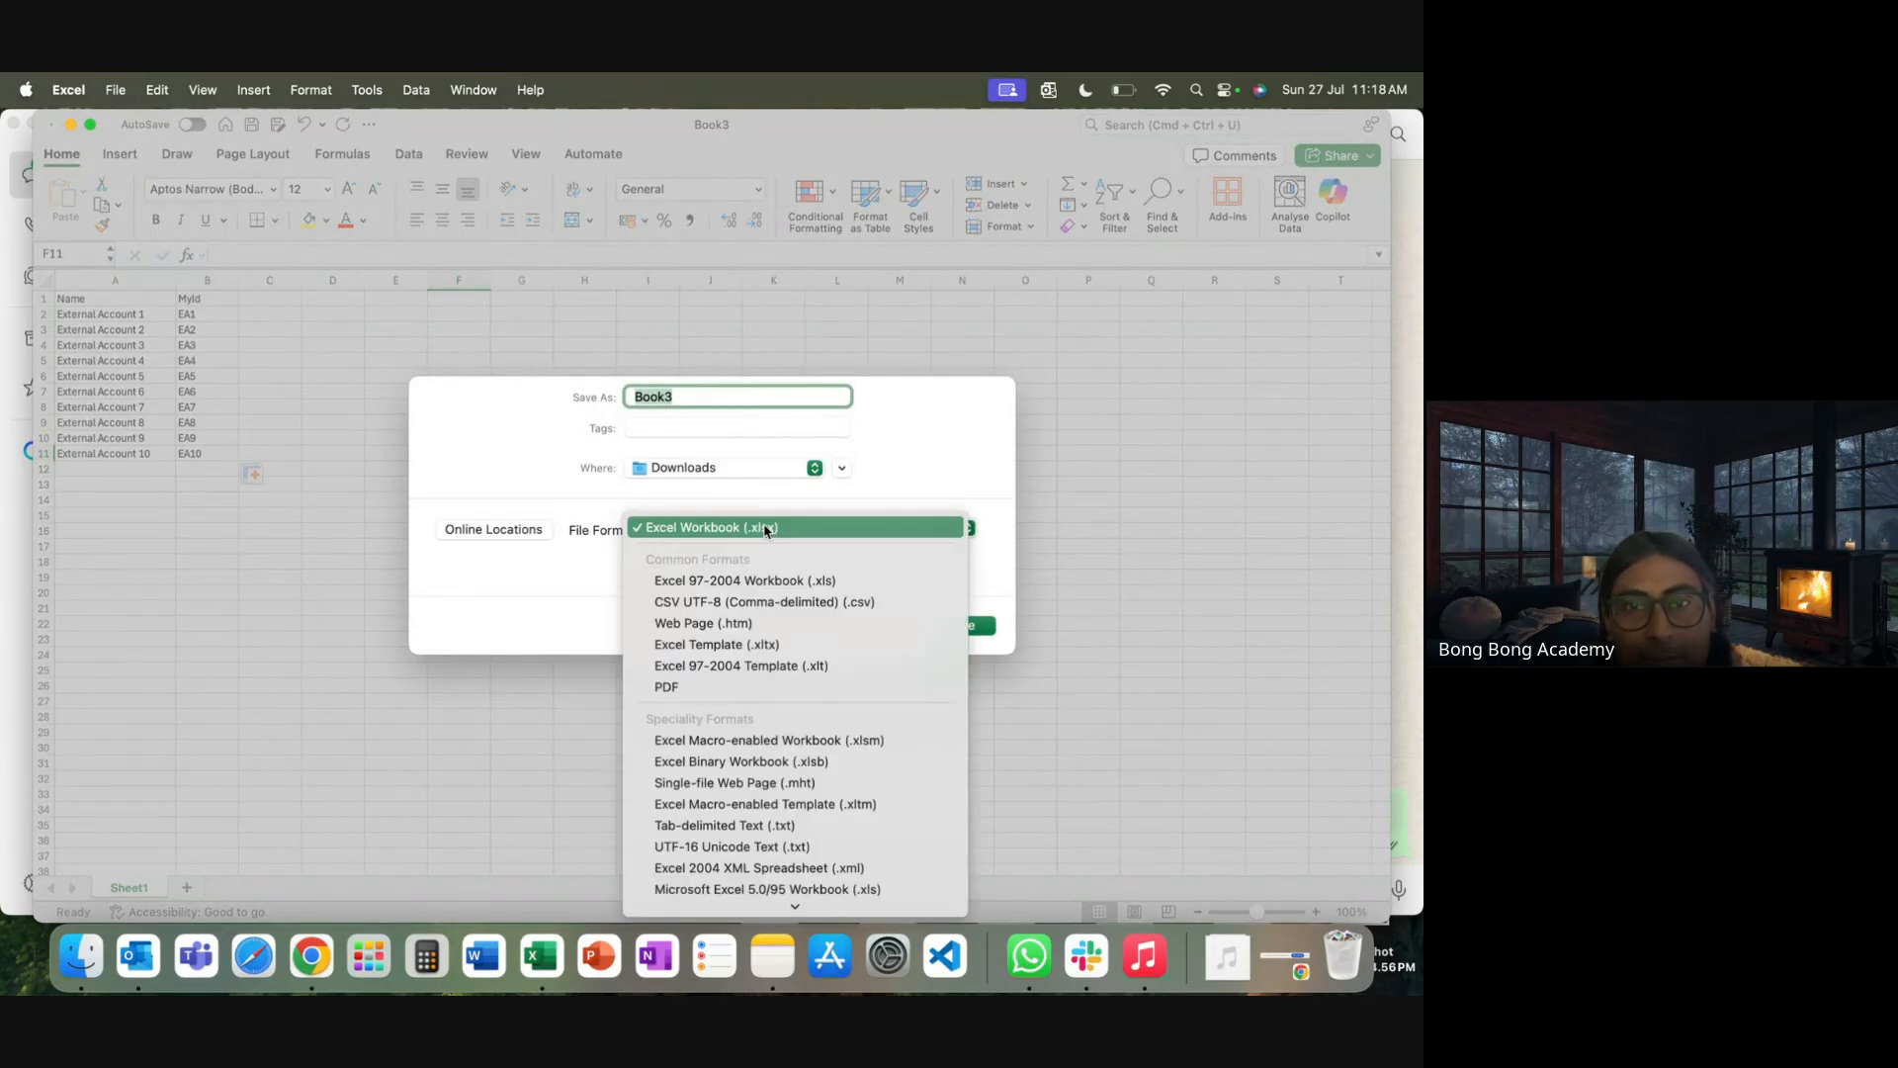
click(783, 602)
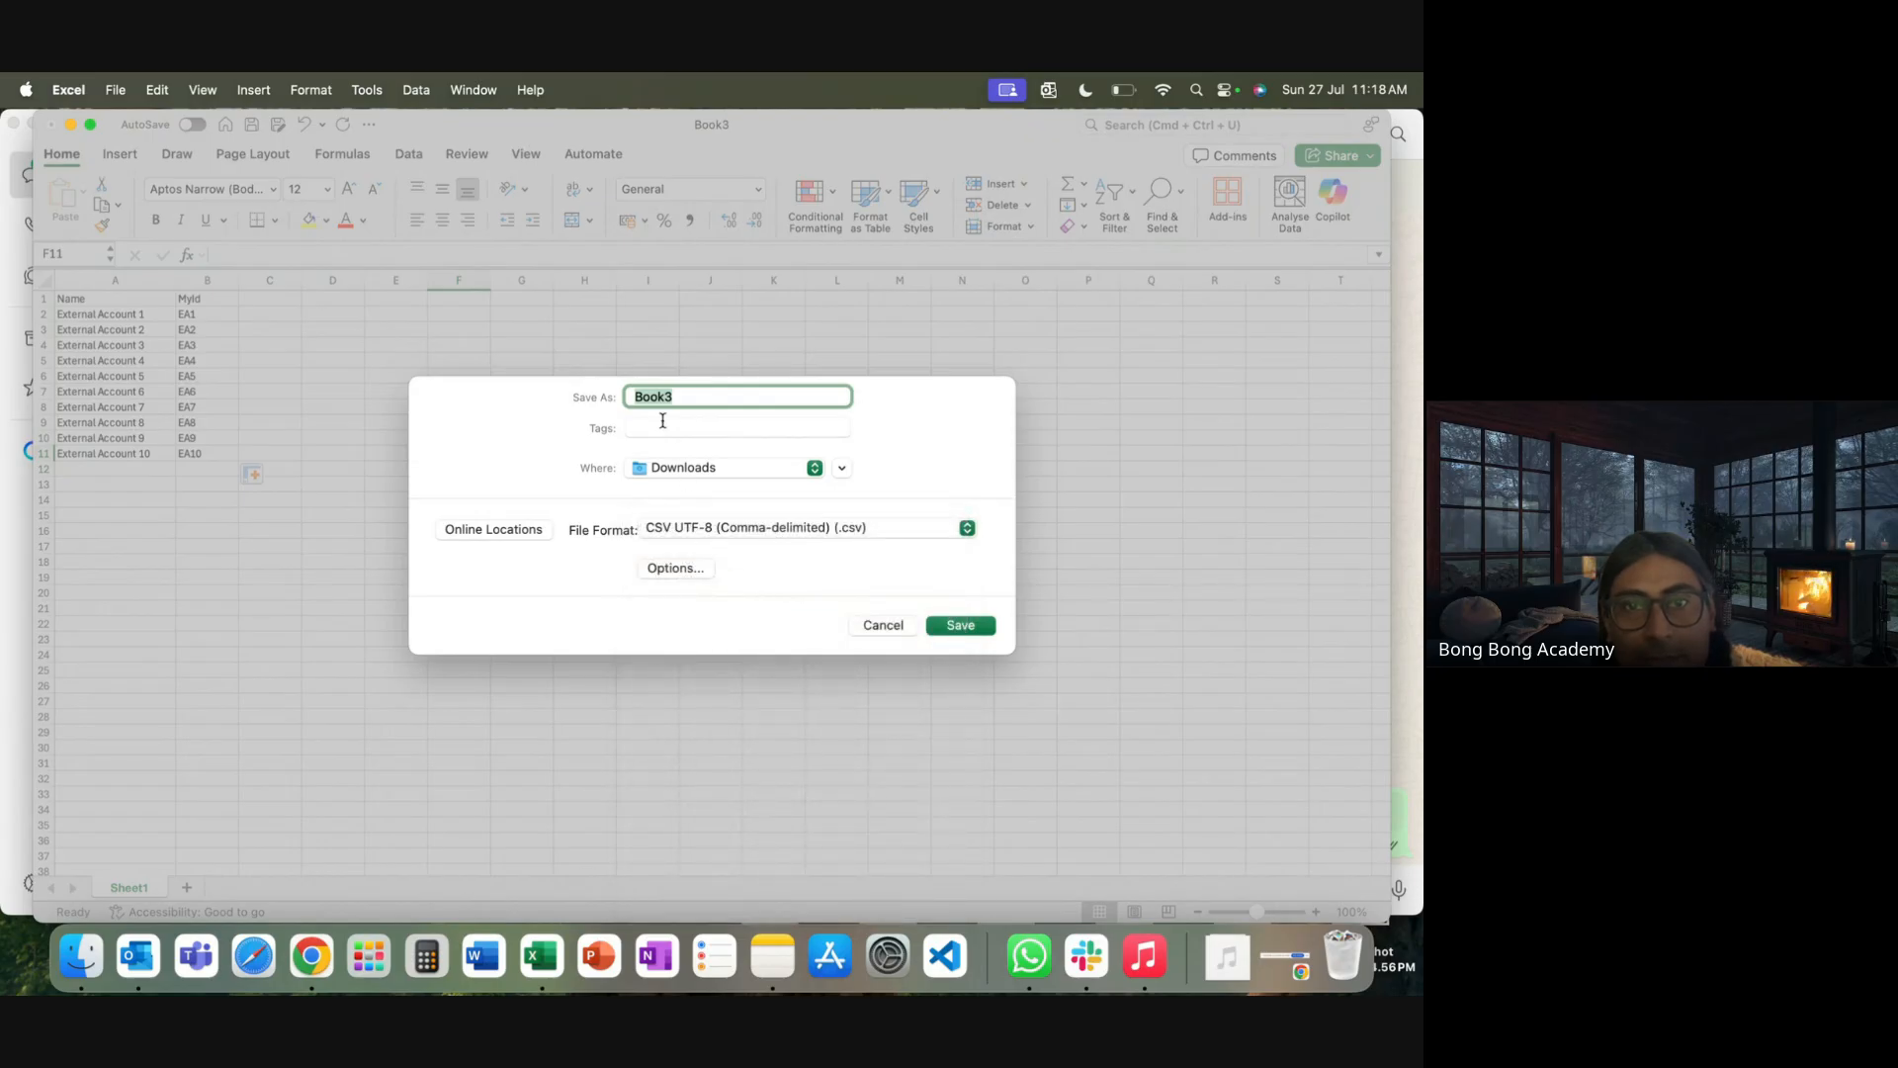
text(NewAccounts)
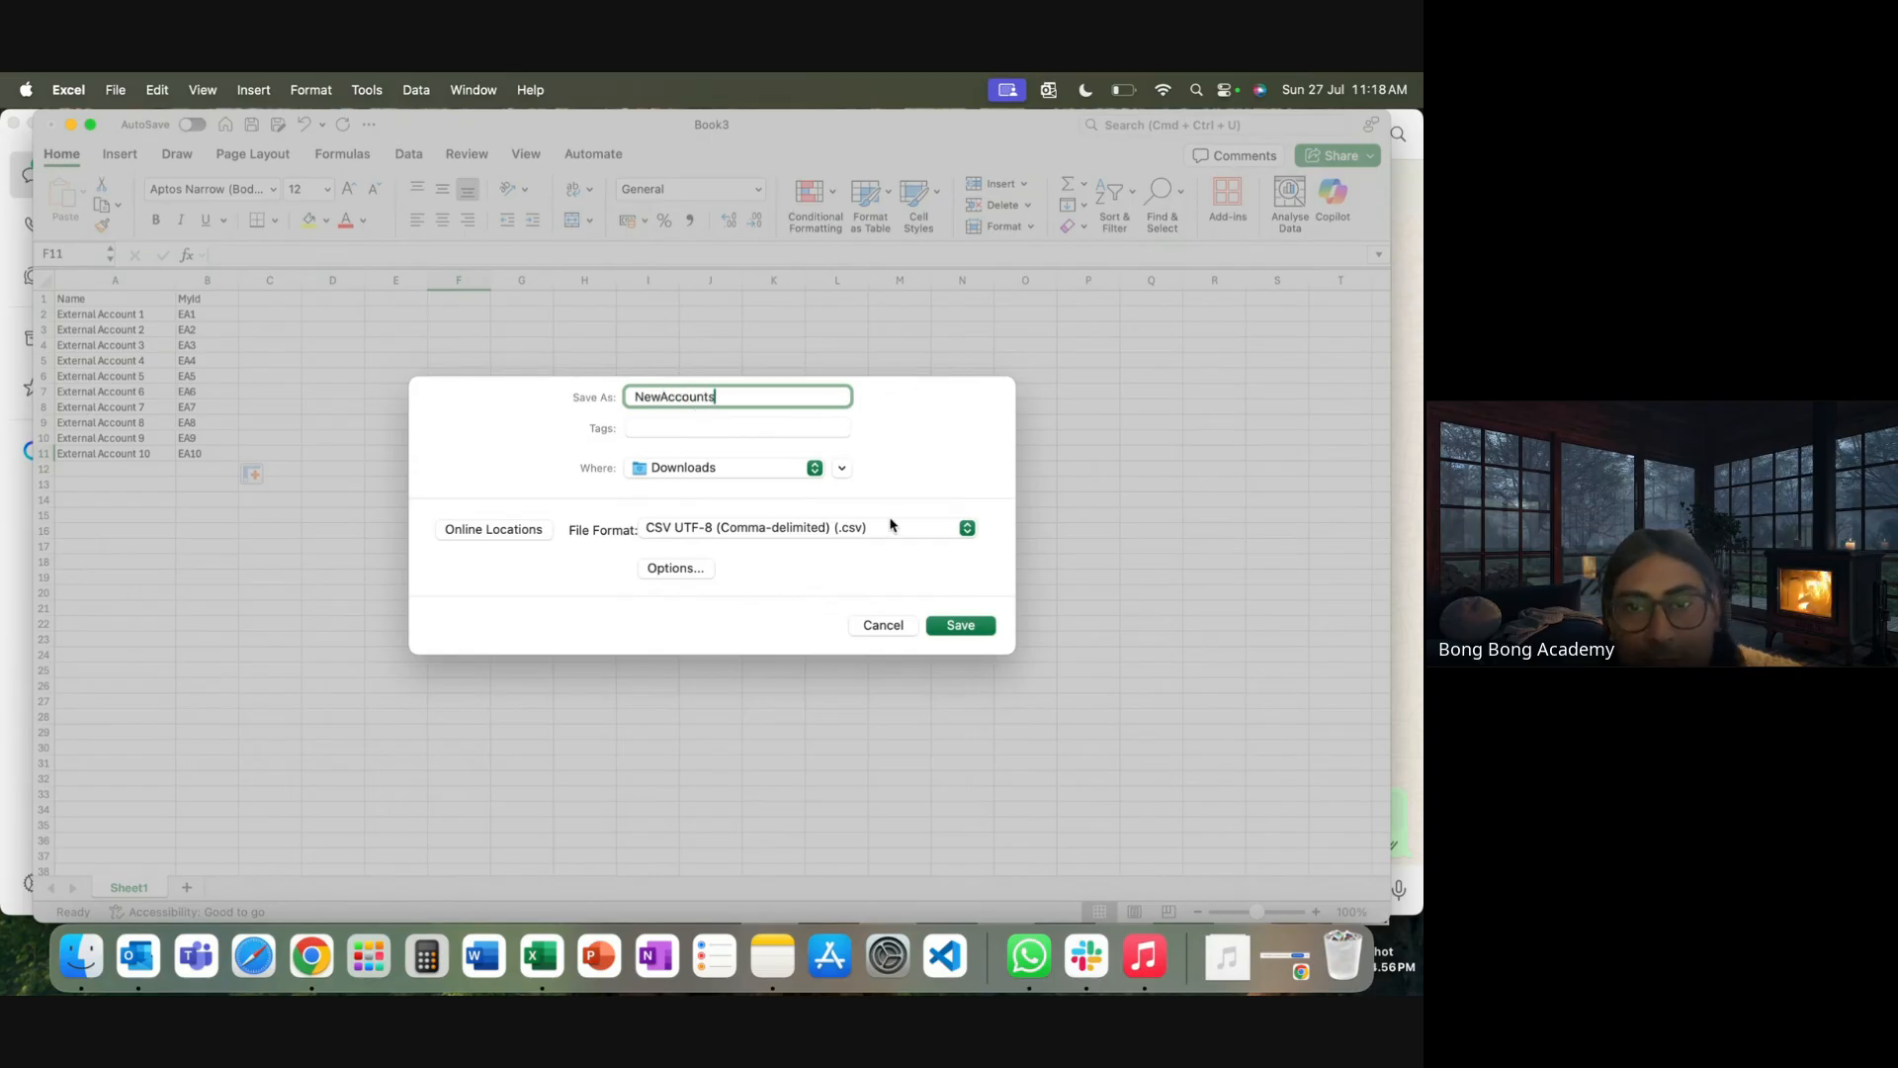
click(944, 623)
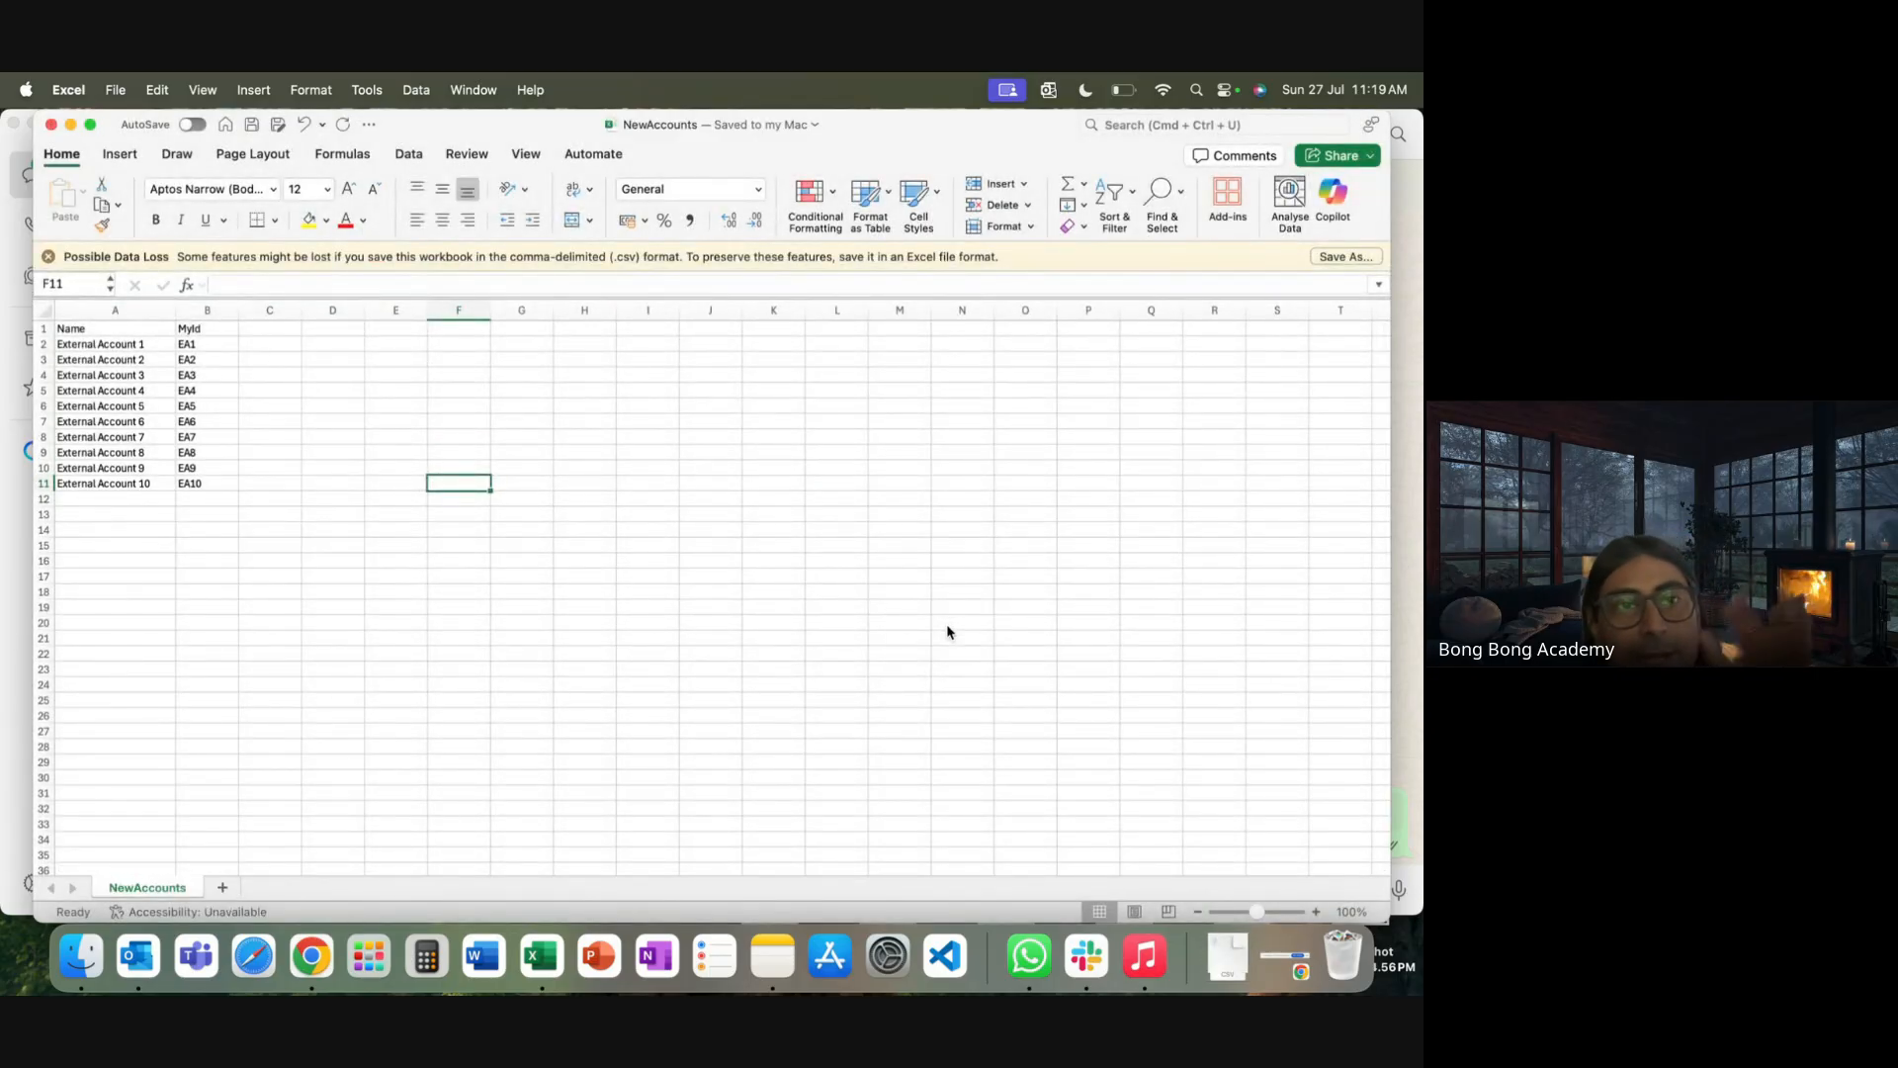
Review the Name and MyId values, then close the NewAccounts workbook
drag(92, 344, 92, 487)
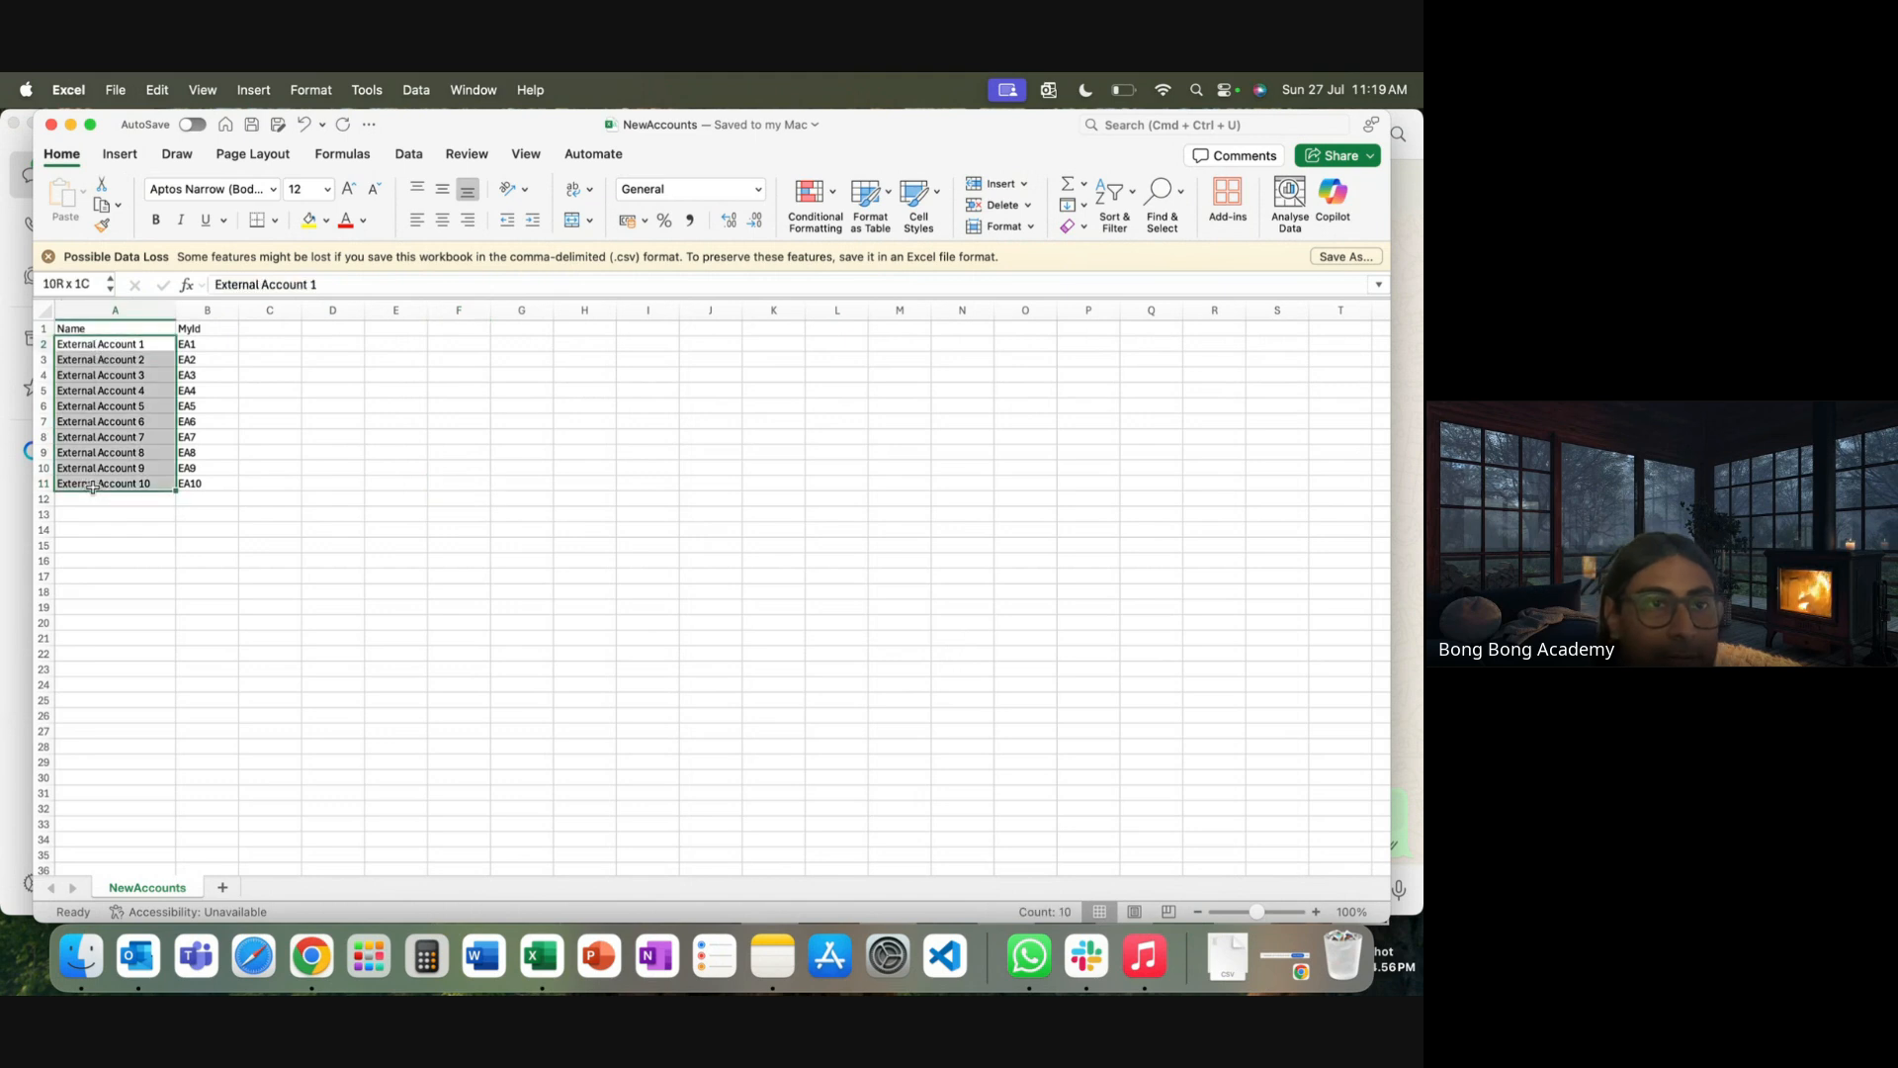
drag(210, 344, 209, 503)
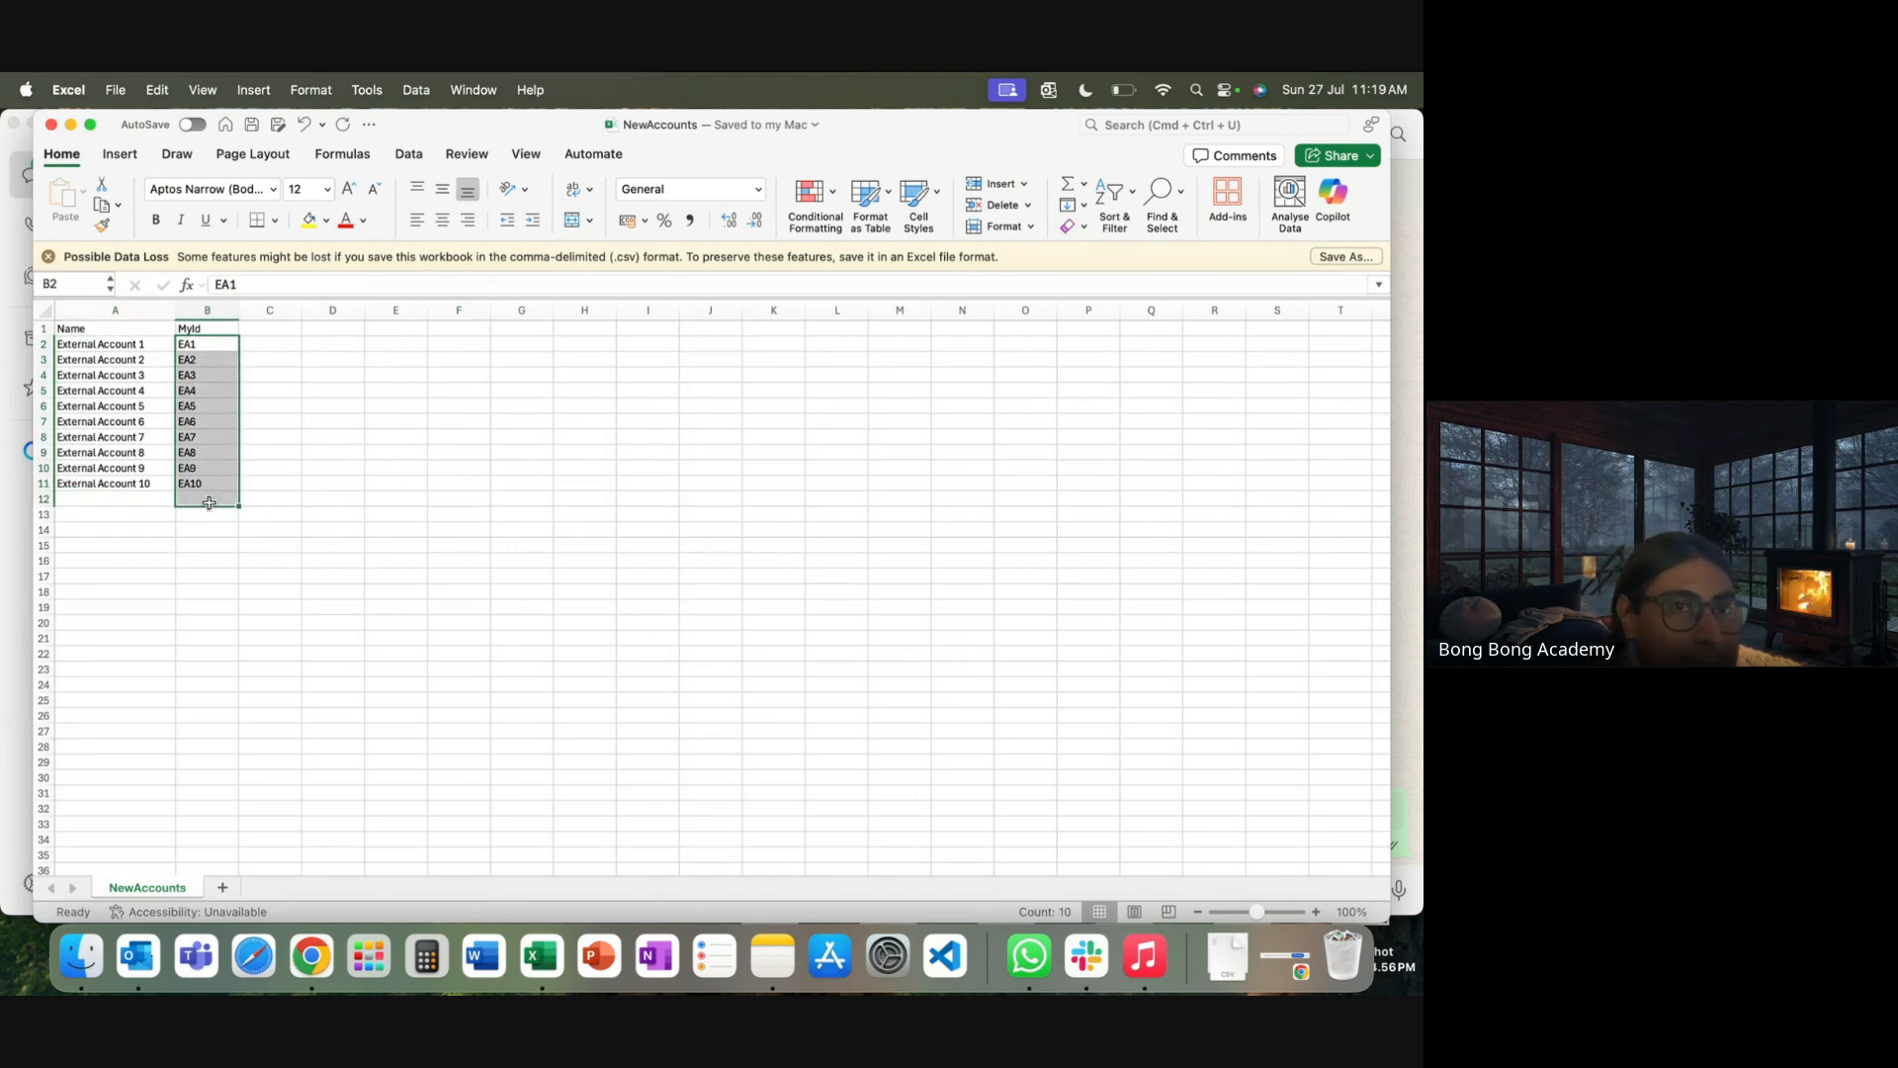
click(393, 543)
click(51, 126)
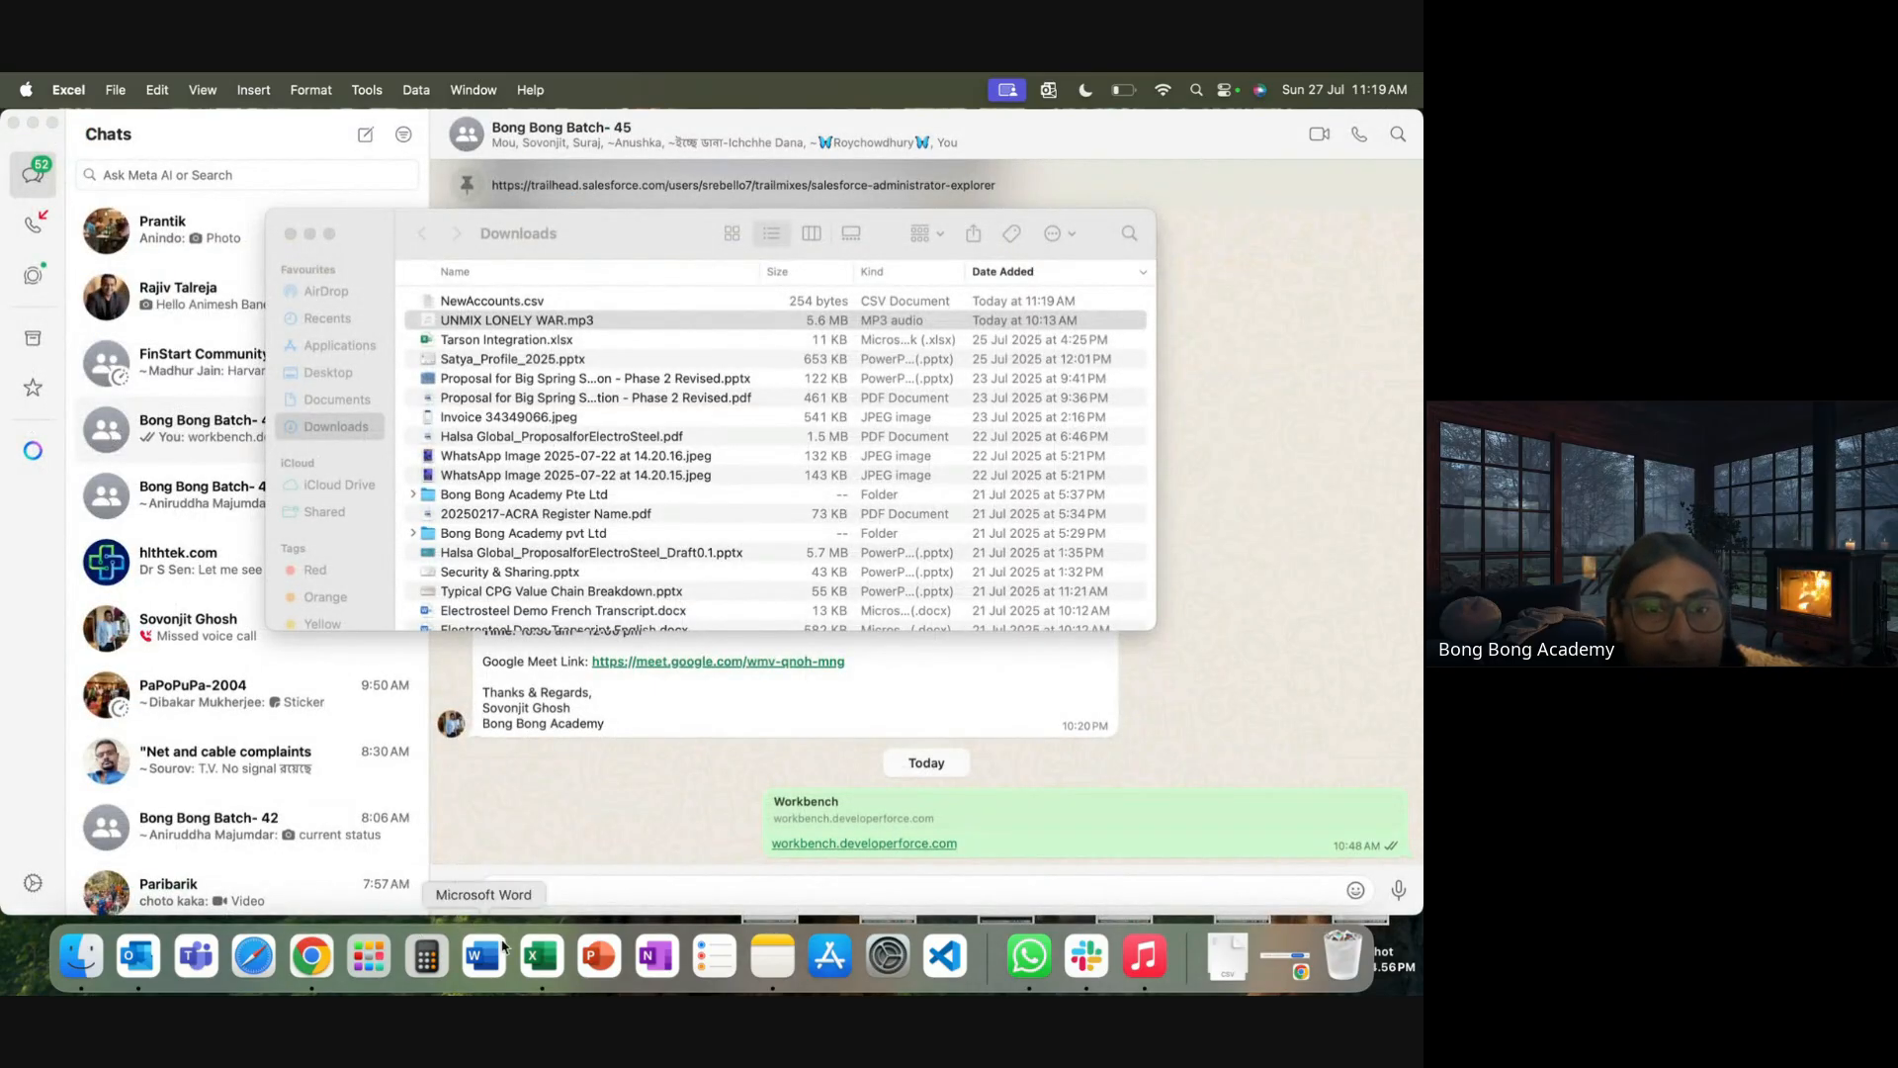
click(542, 954)
In a new blank workbook, add FirstName, LastName and AccountId headers
double_click(318, 280)
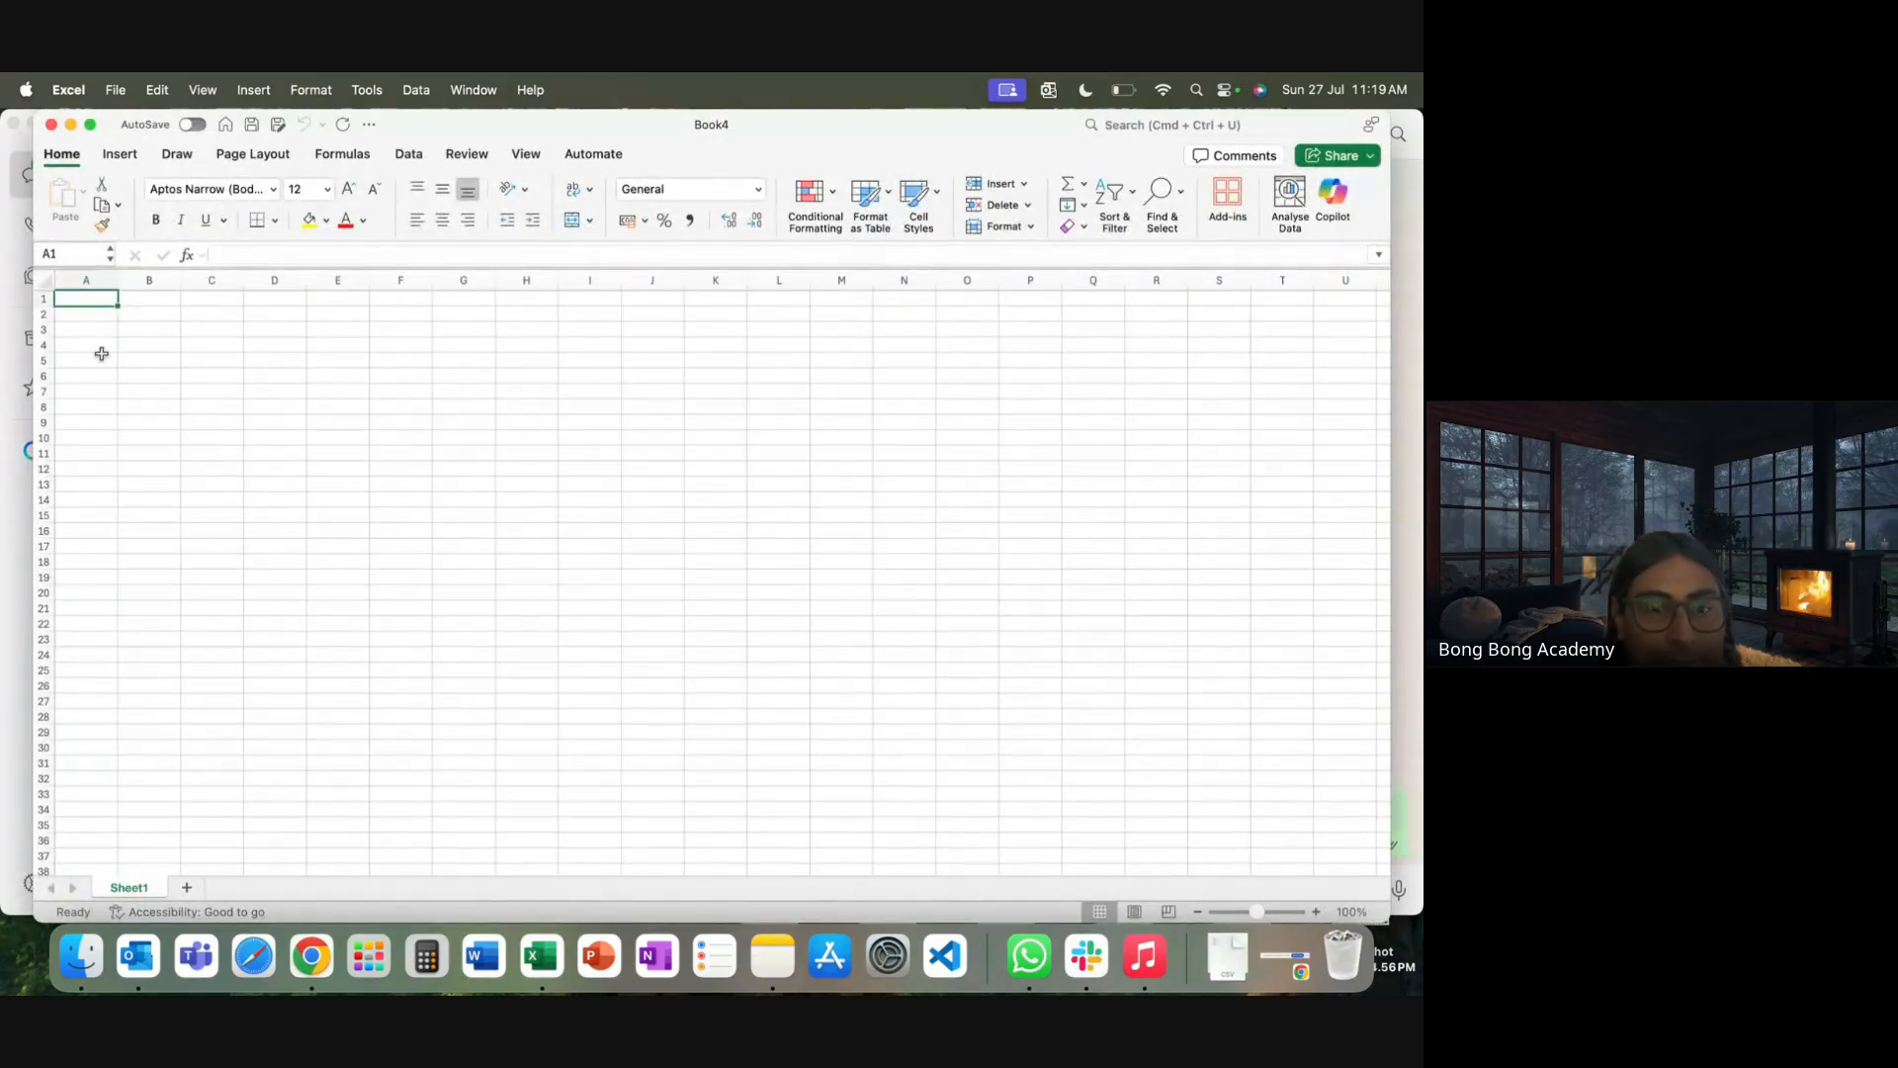
text(FirstB)
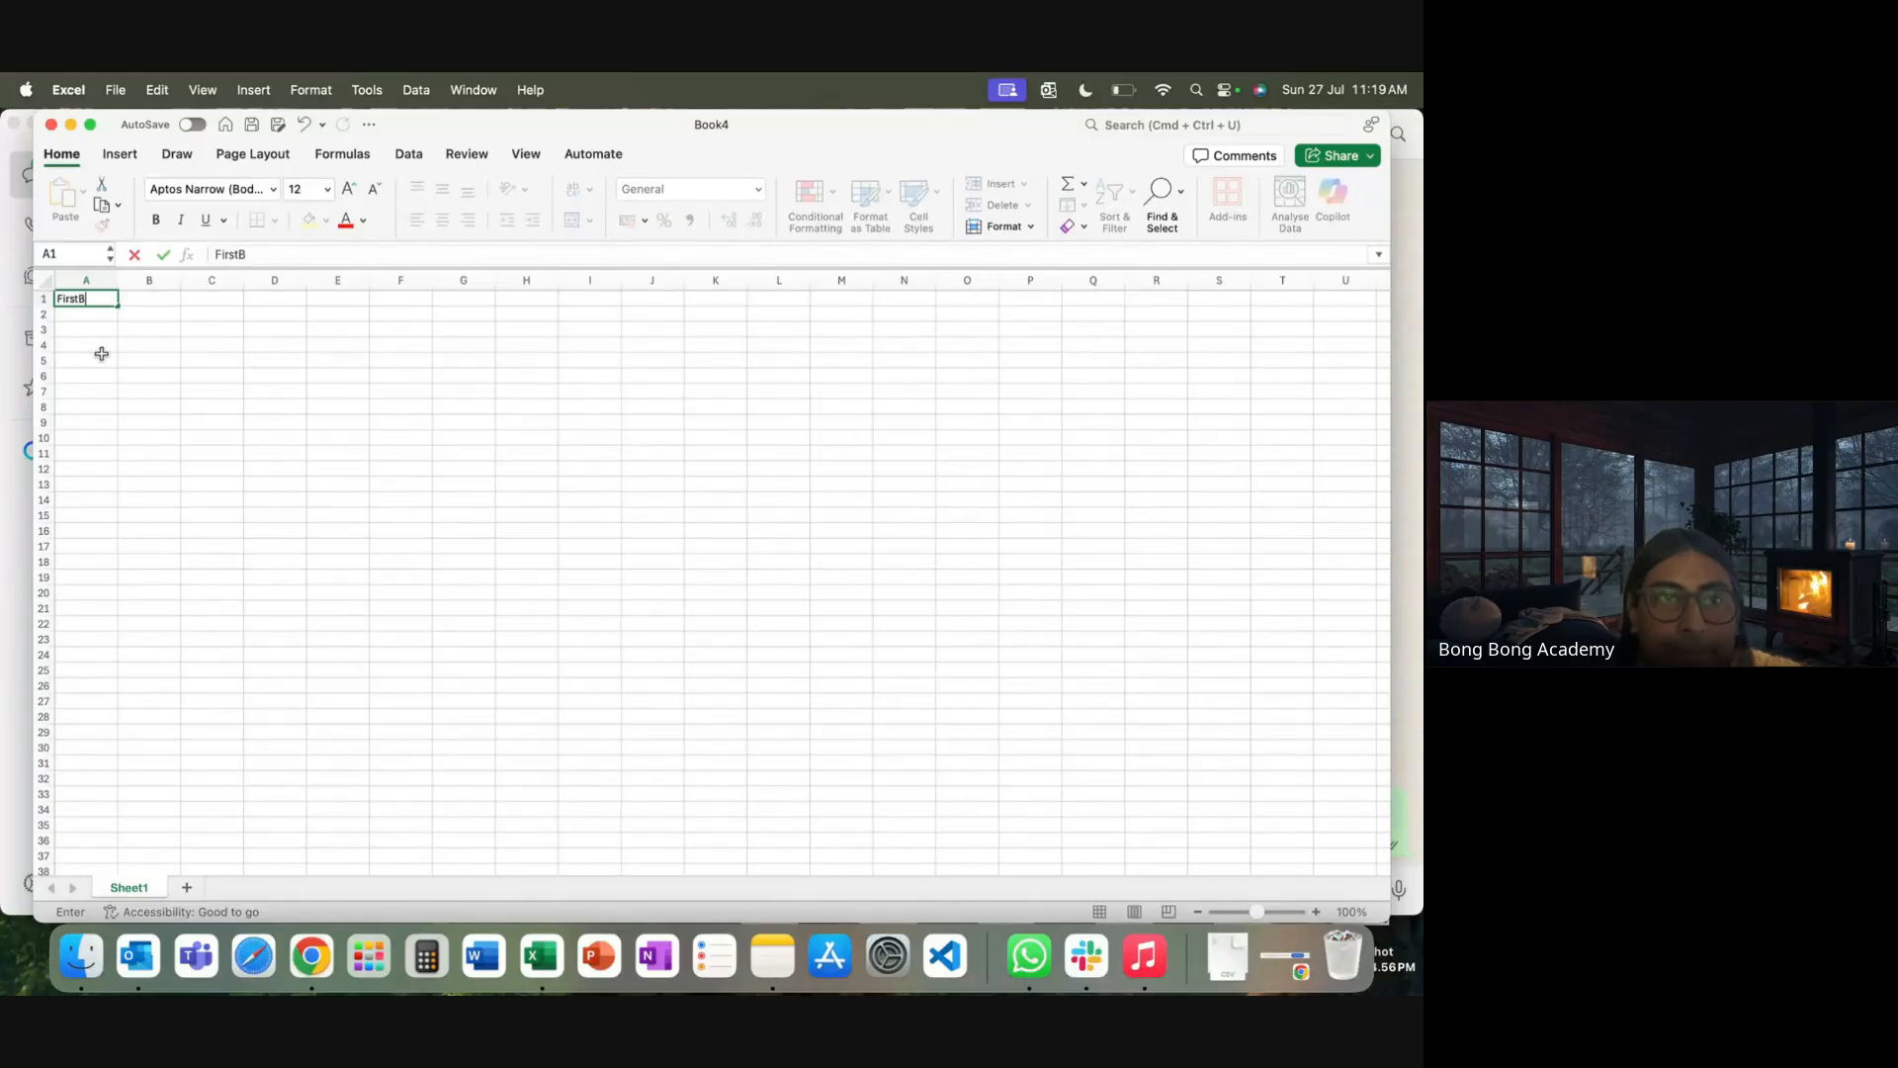
key(BackSpace)
text(Name)
key(Tab)
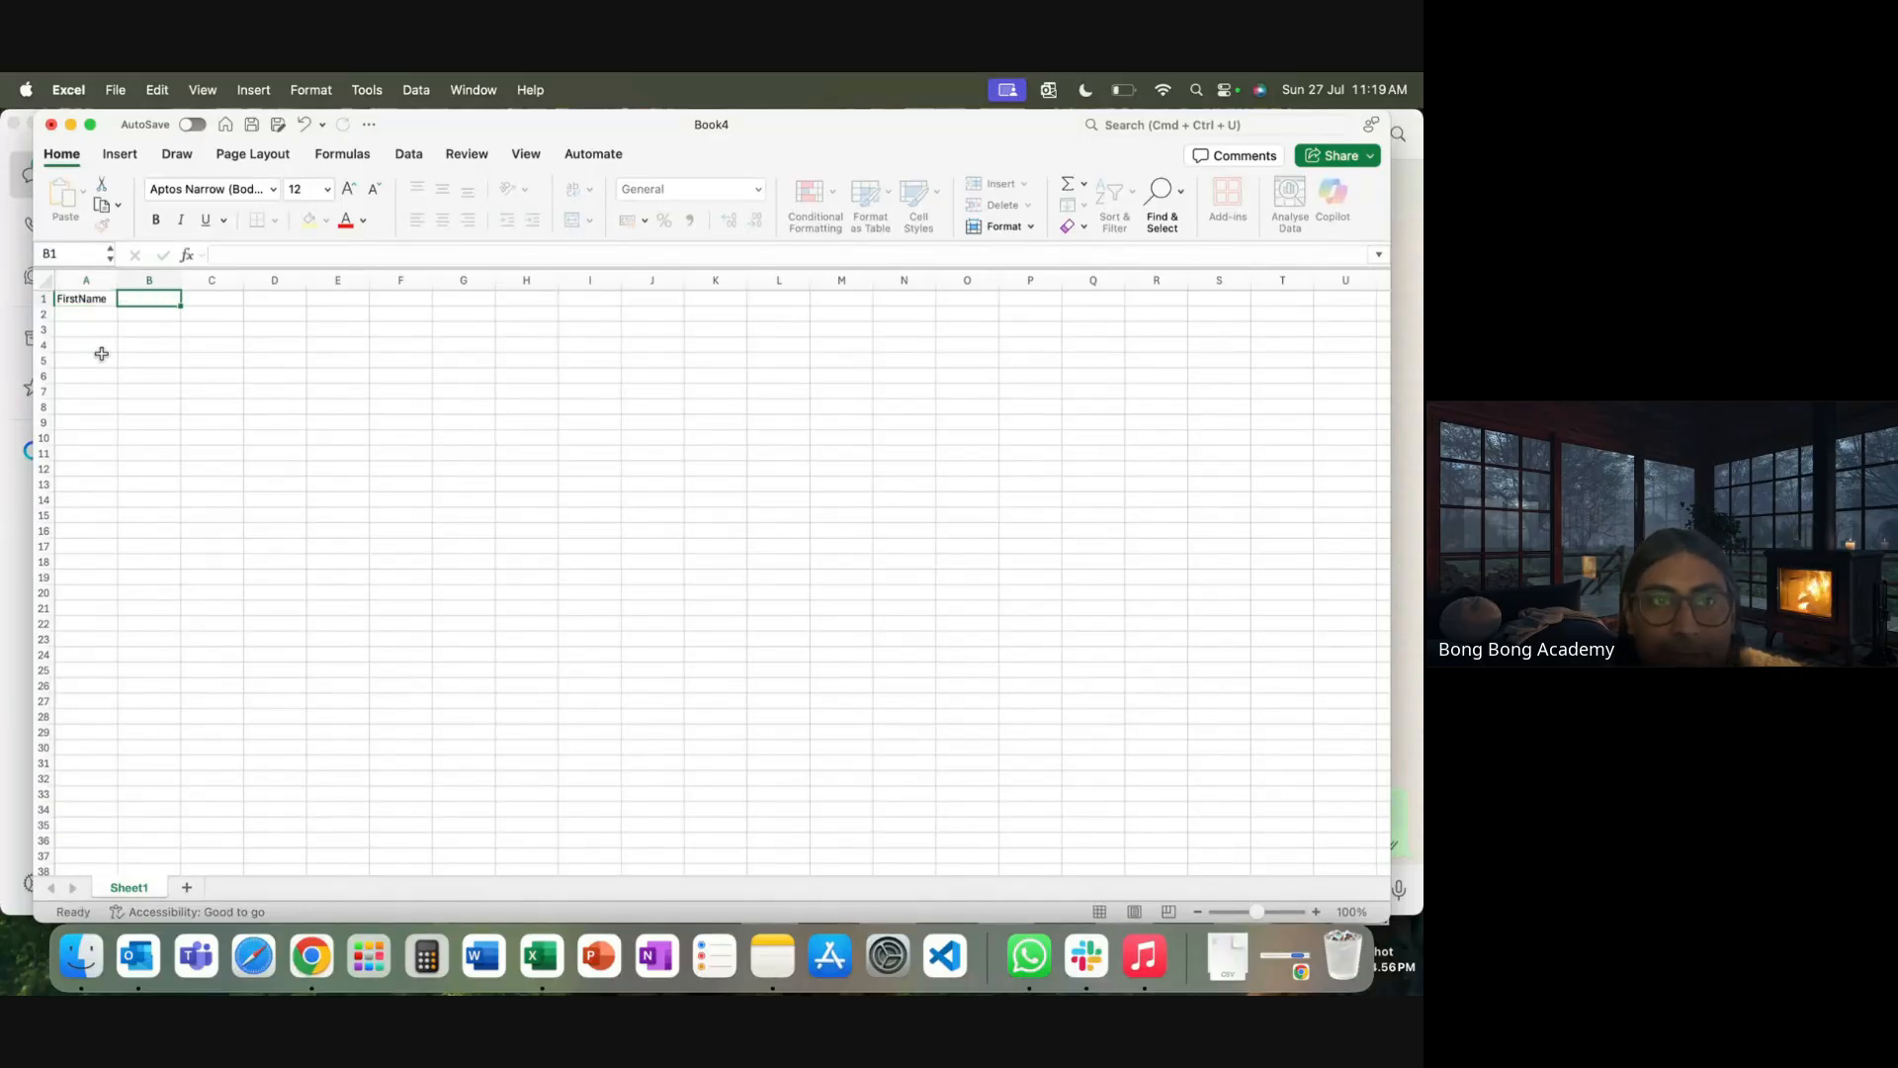
text(LastNam)
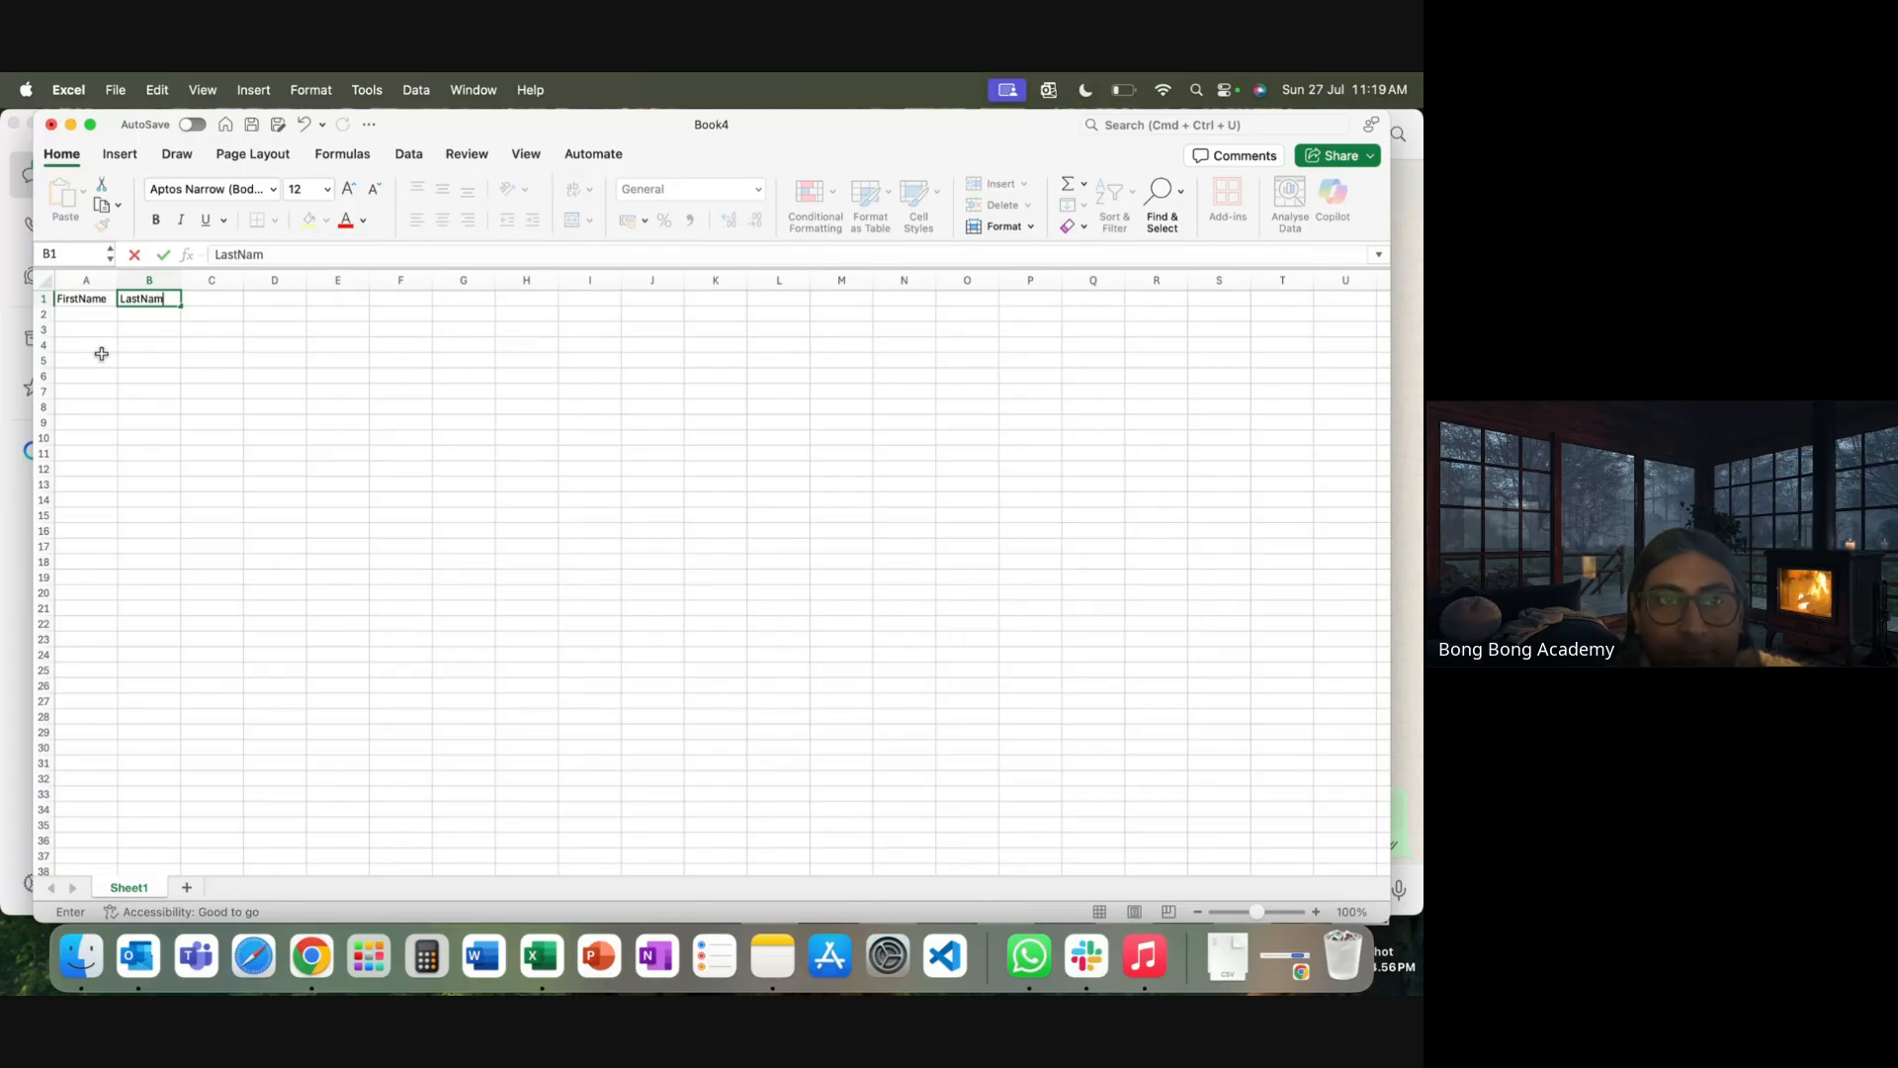
text(e)
key(Tab)
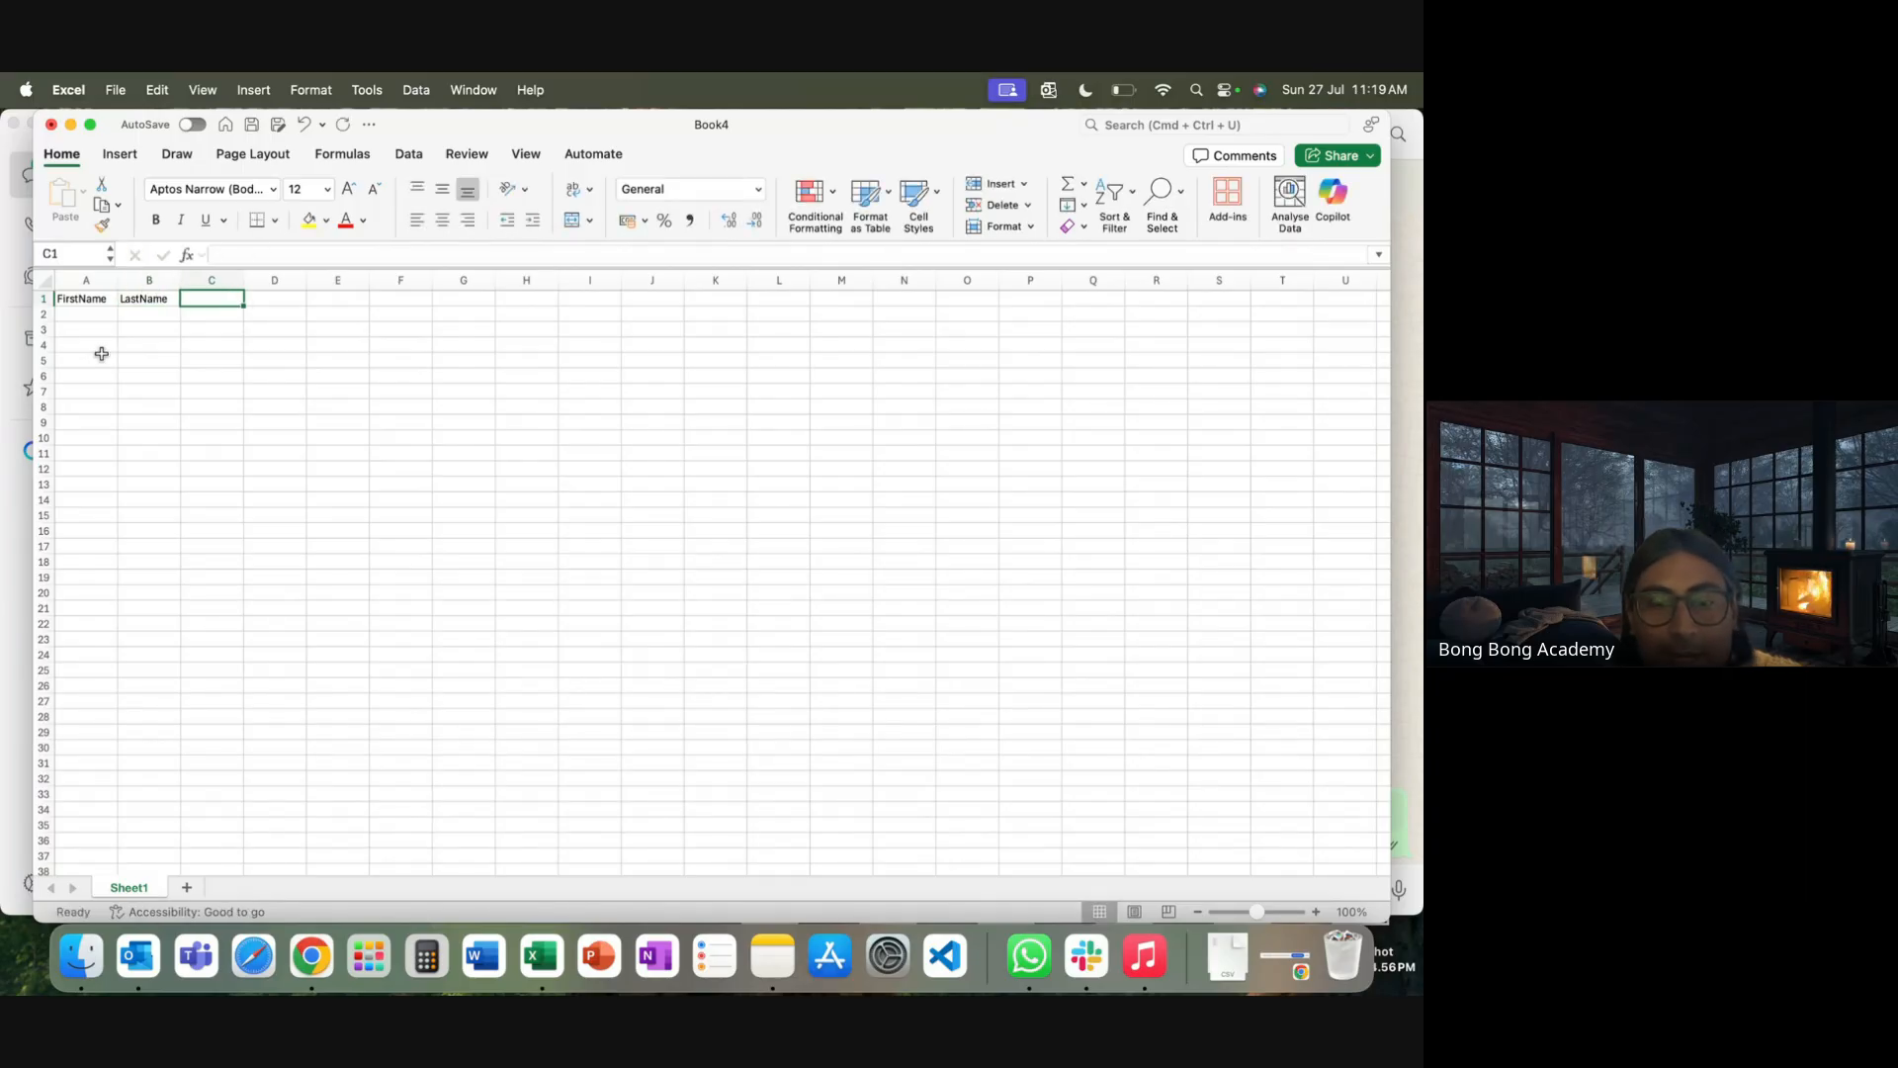
text(AccountI)
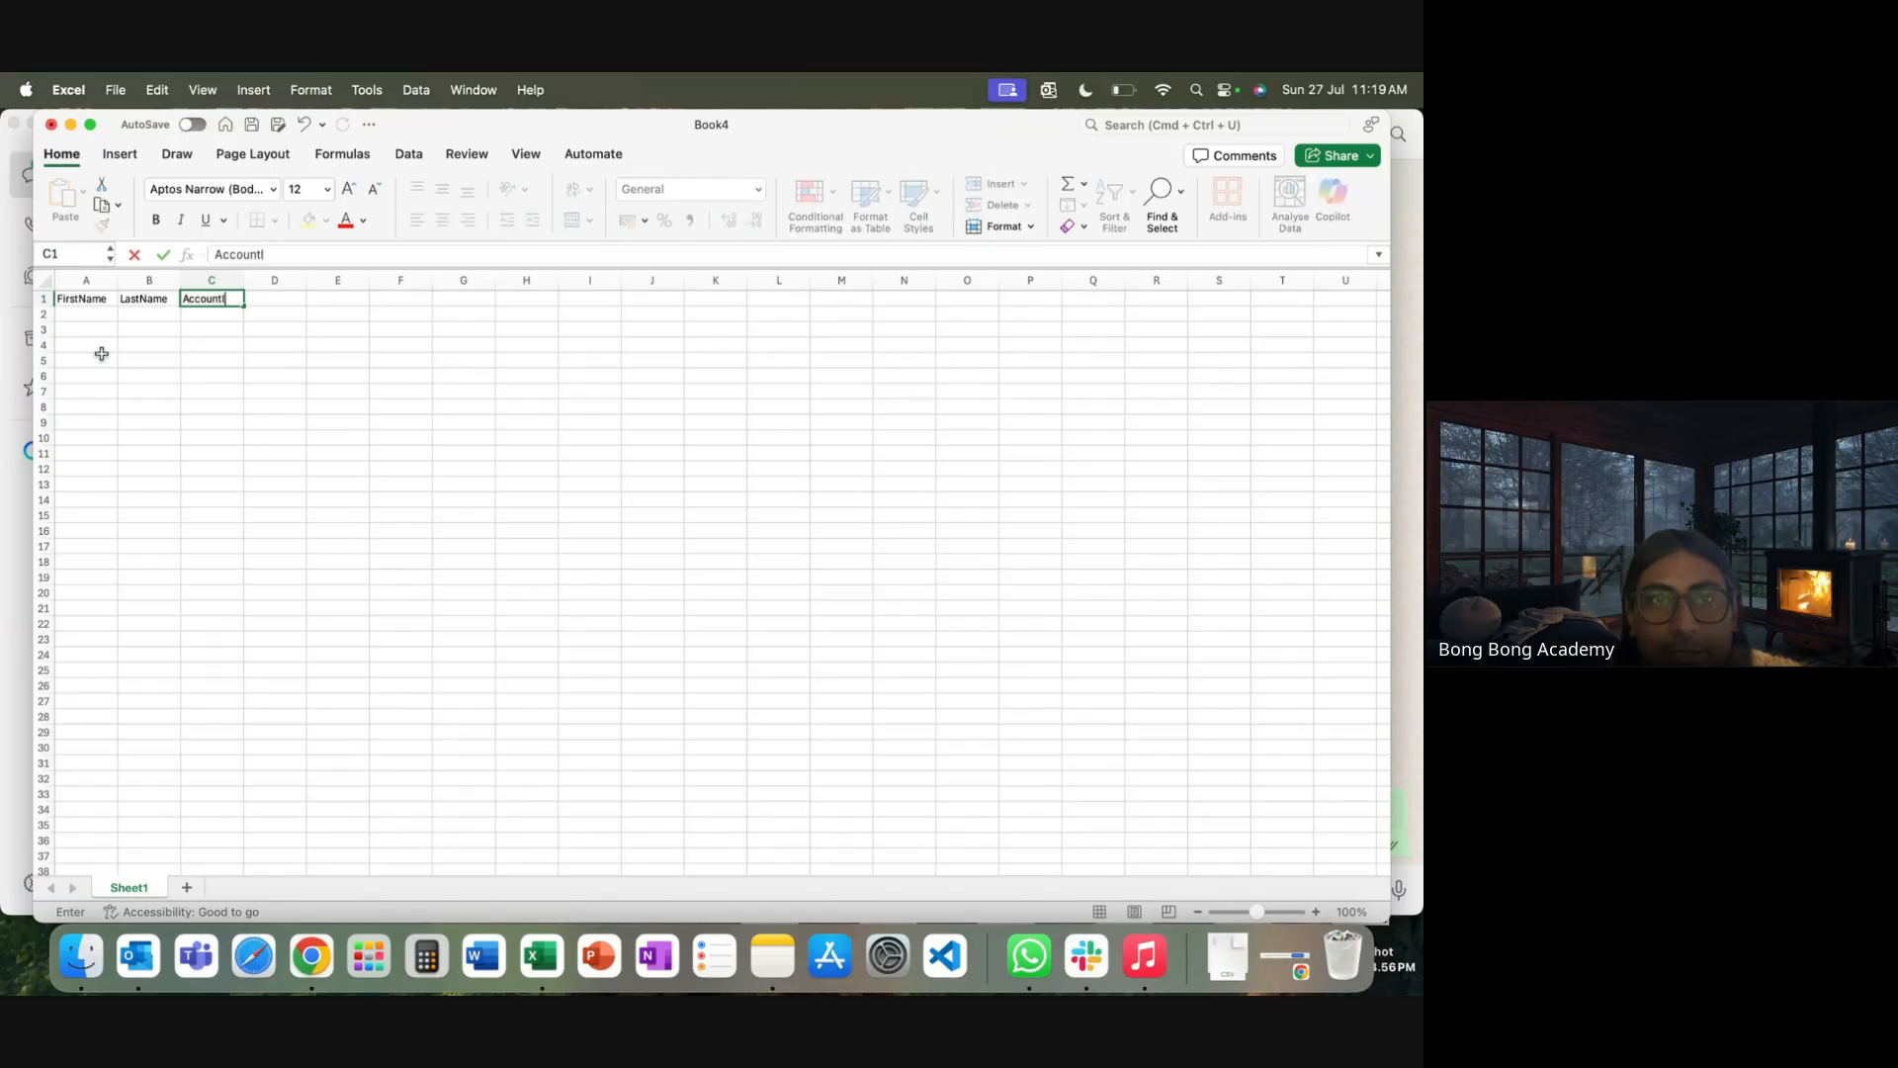
text(d)
click(196, 423)
Enter External / Contact 1 in row 2 and fill Contact 2–10 down column B
click(224, 316)
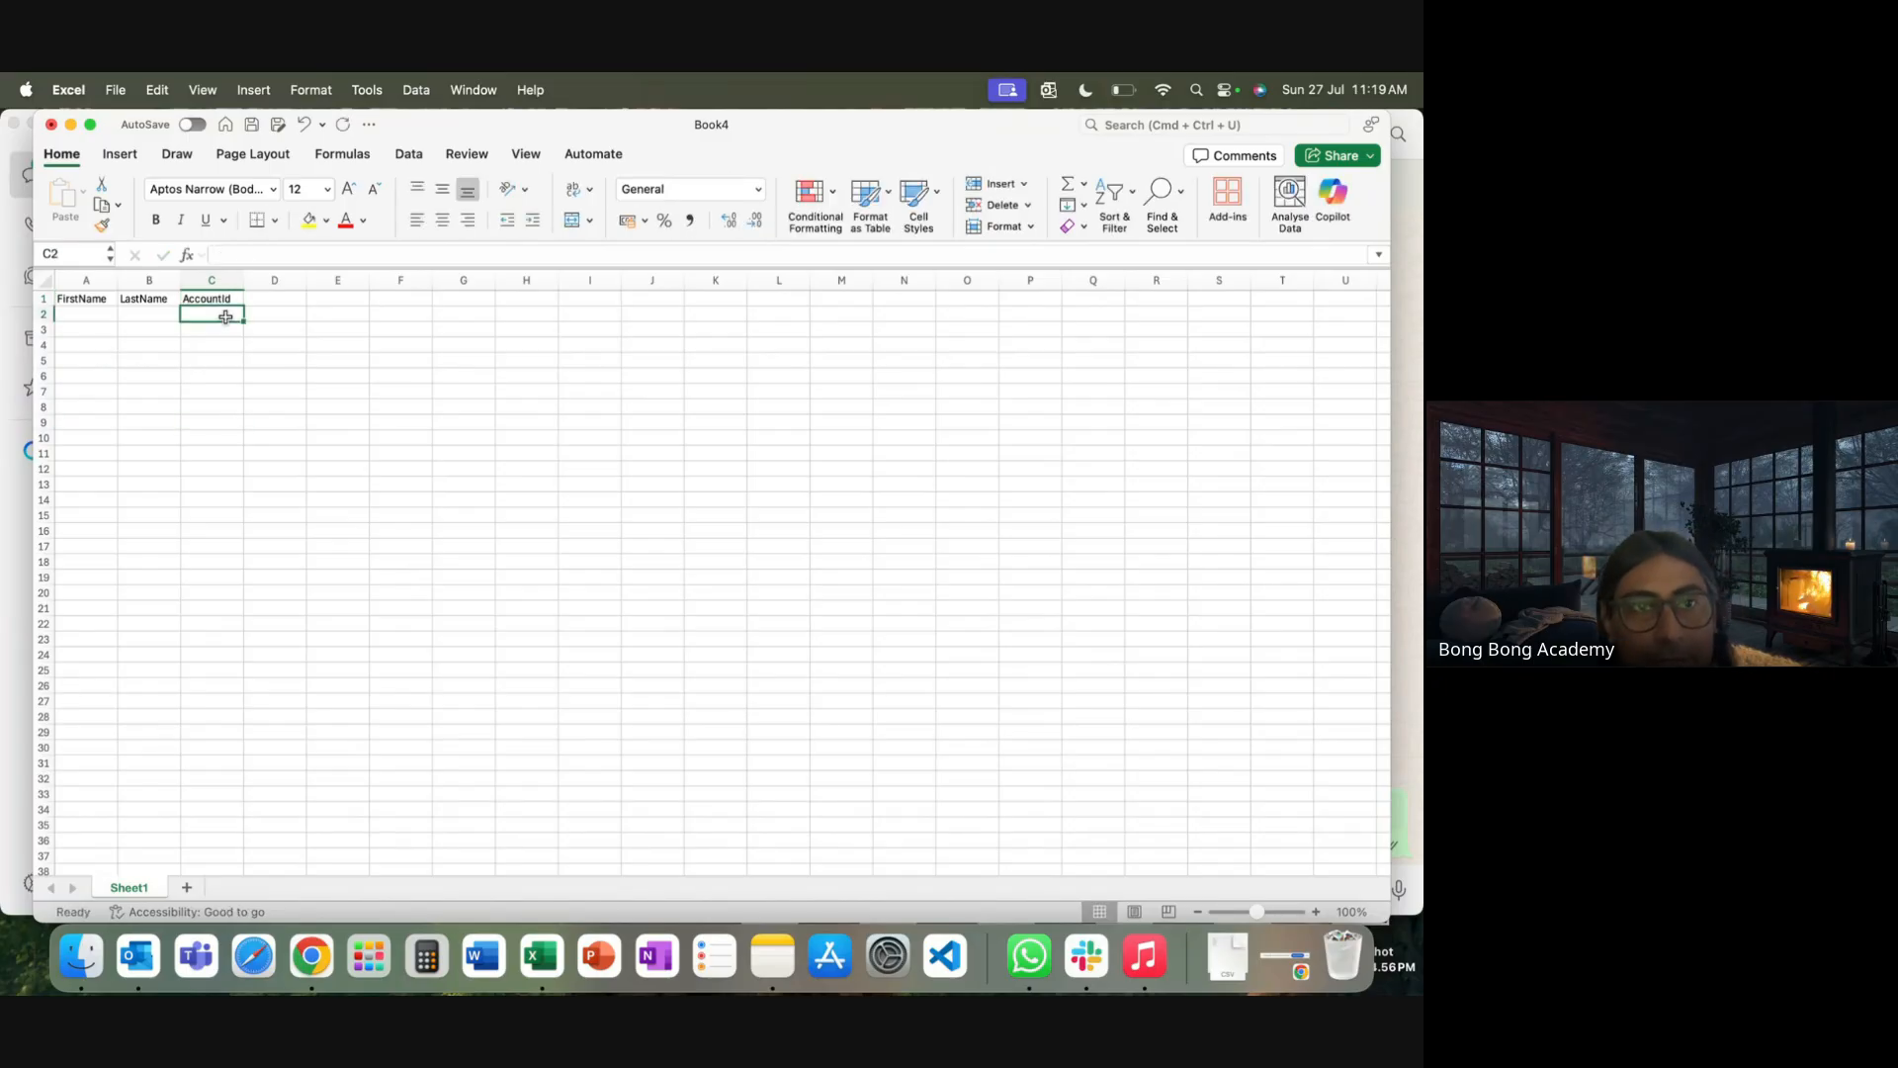
click(105, 316)
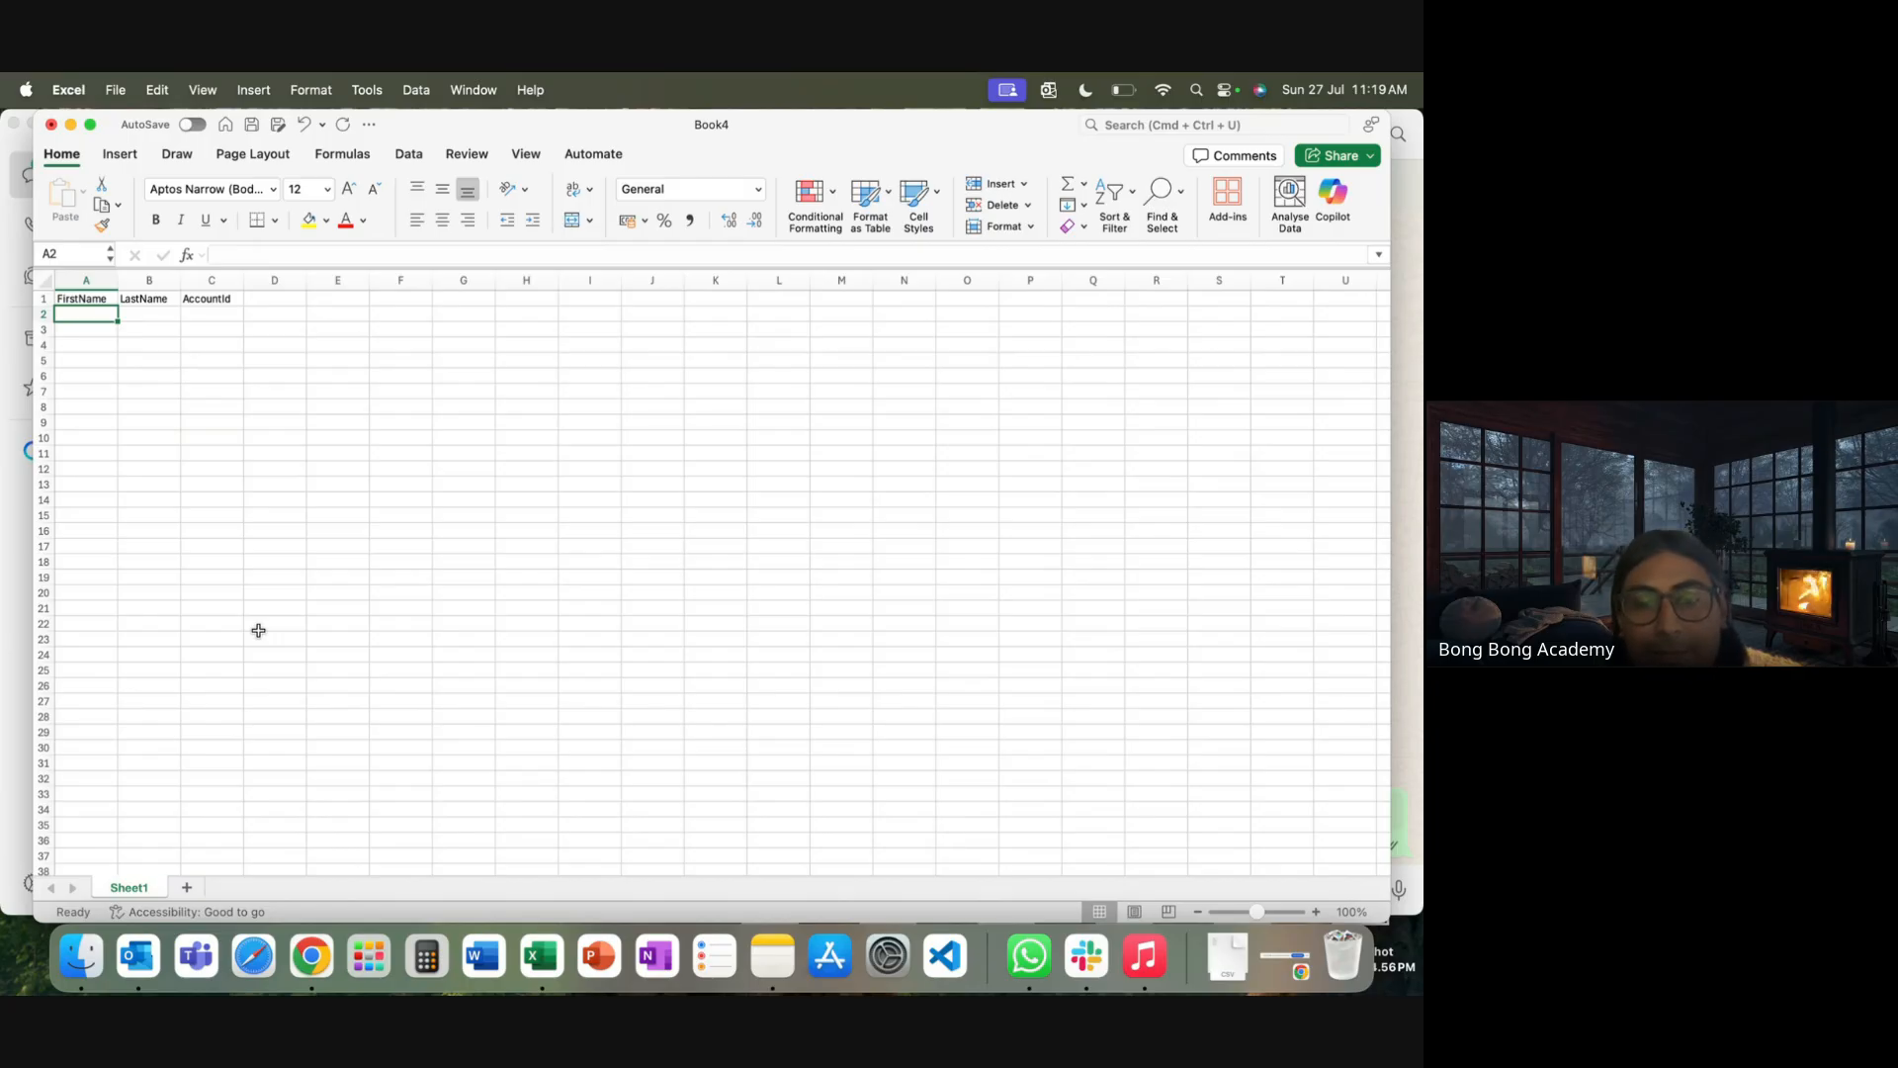
text(Exter)
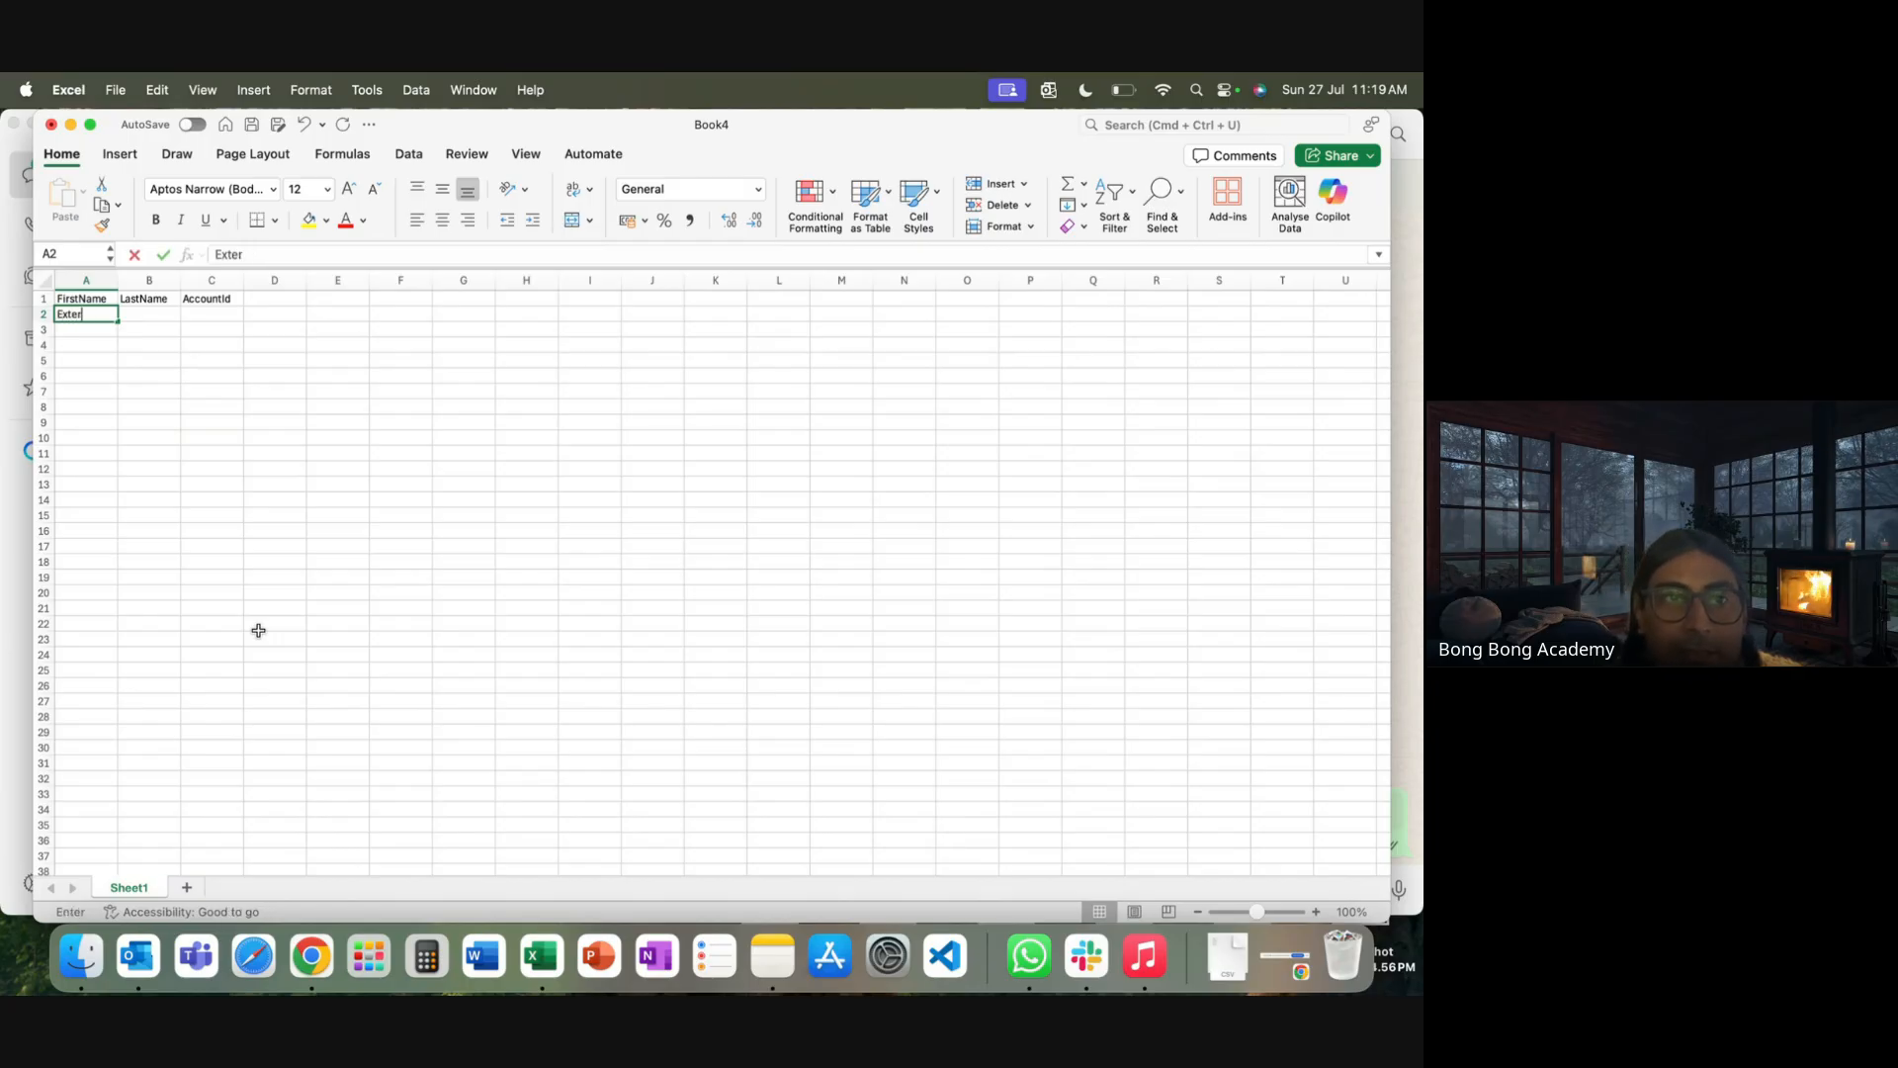
text(nal)
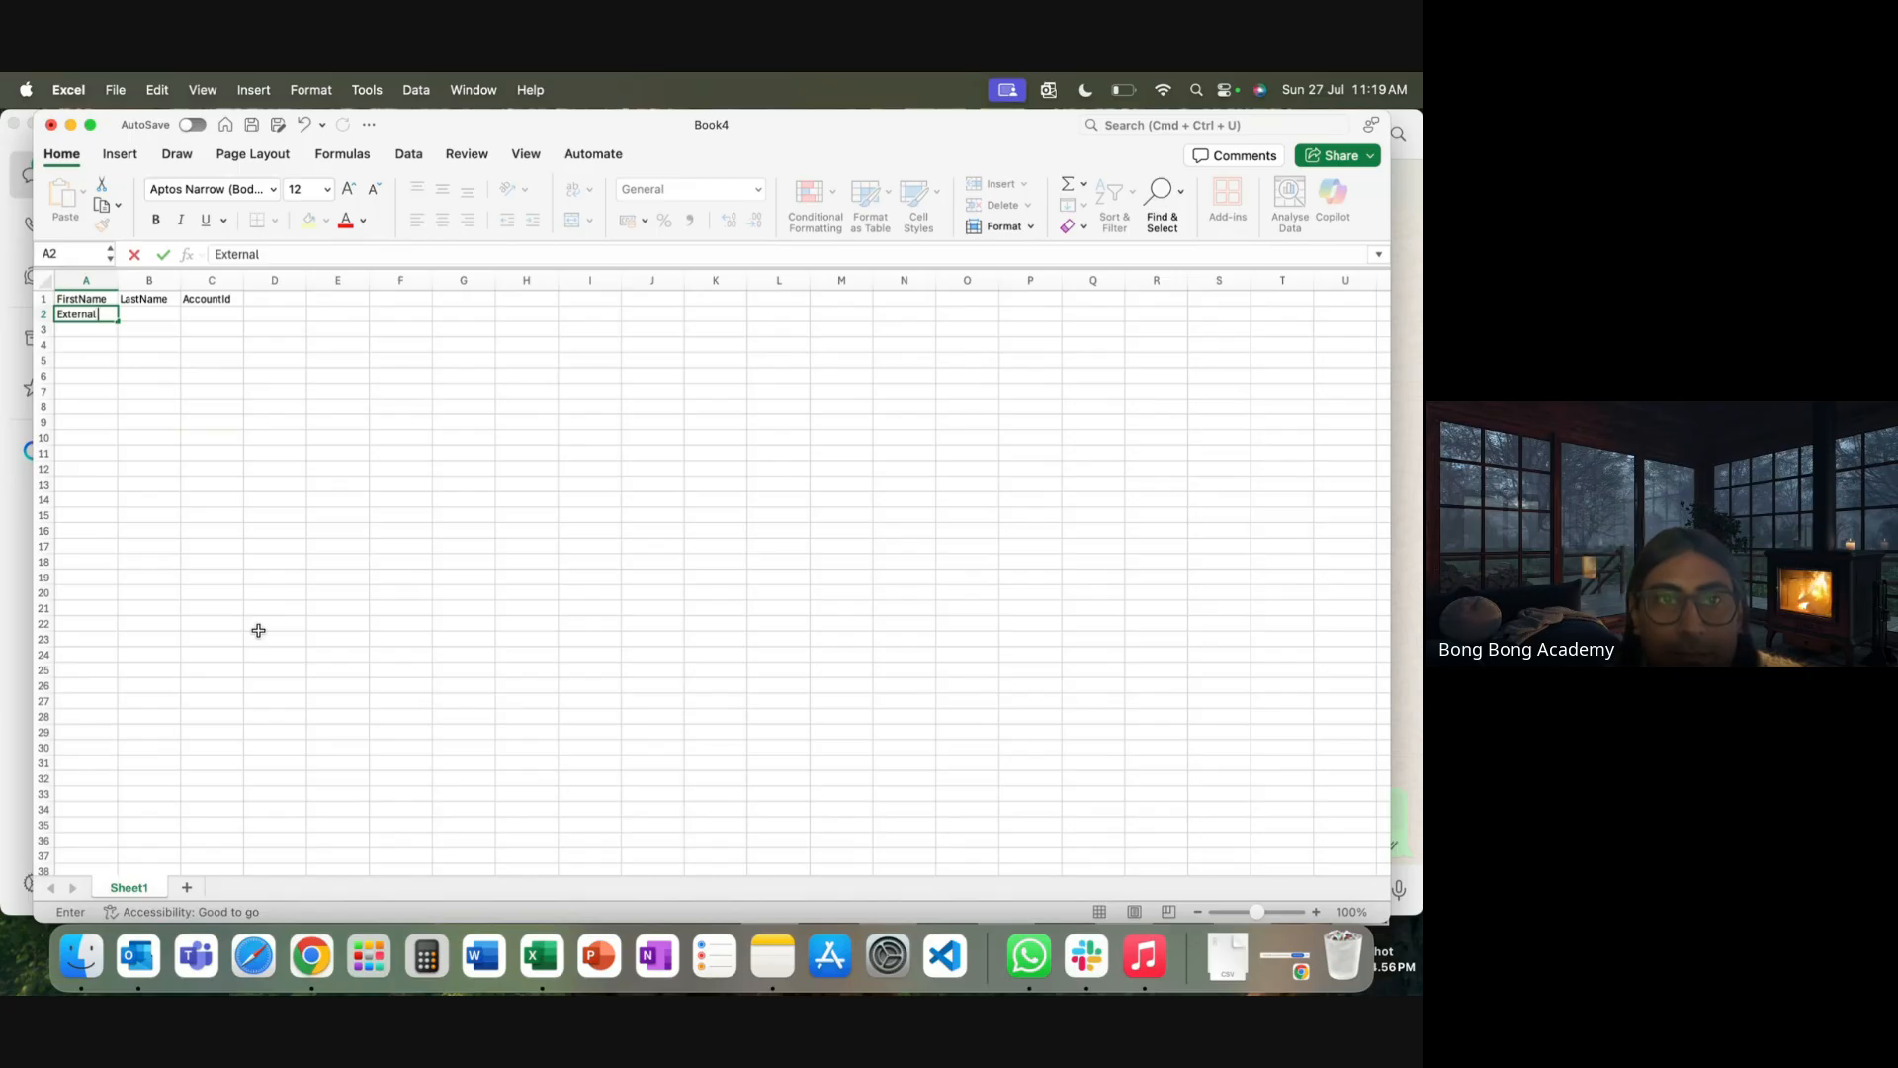
key(Tab)
text(Con)
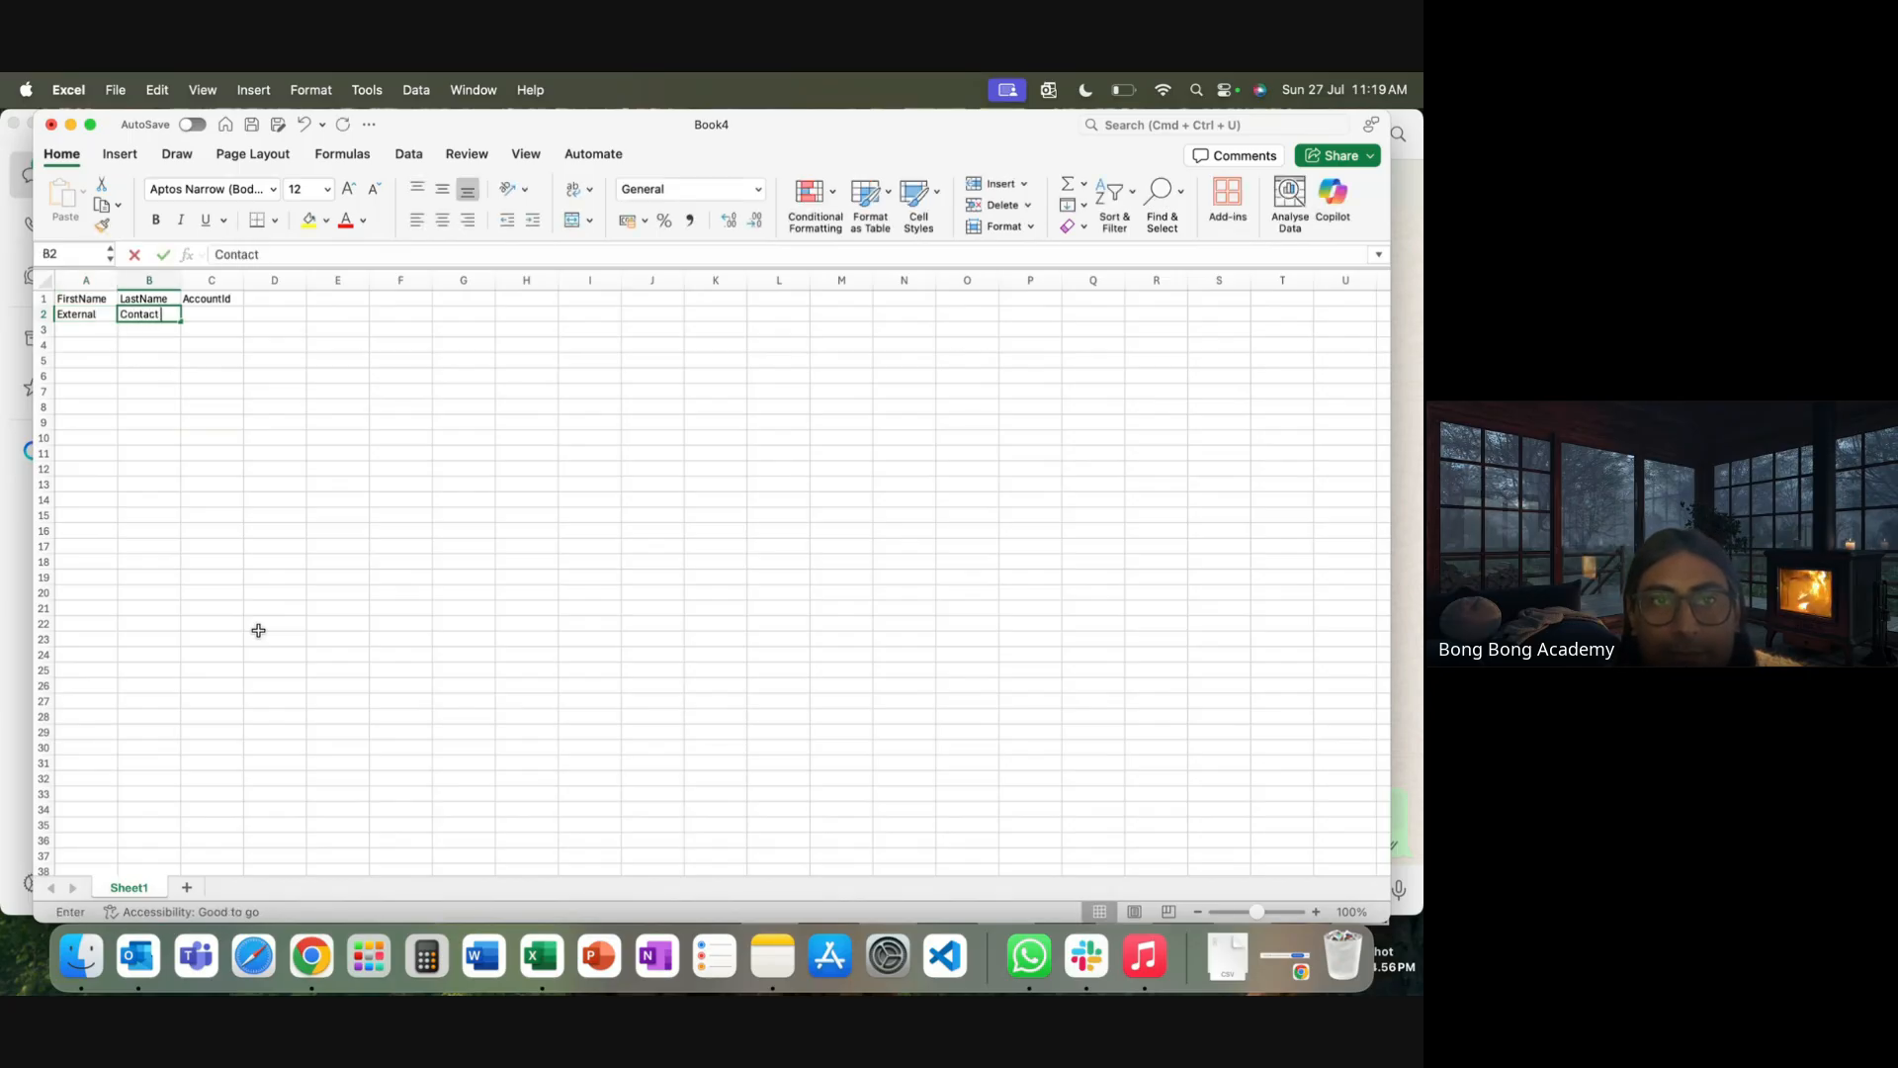
text(tact 2)
key(BackSpace)
text(1)
click(265, 438)
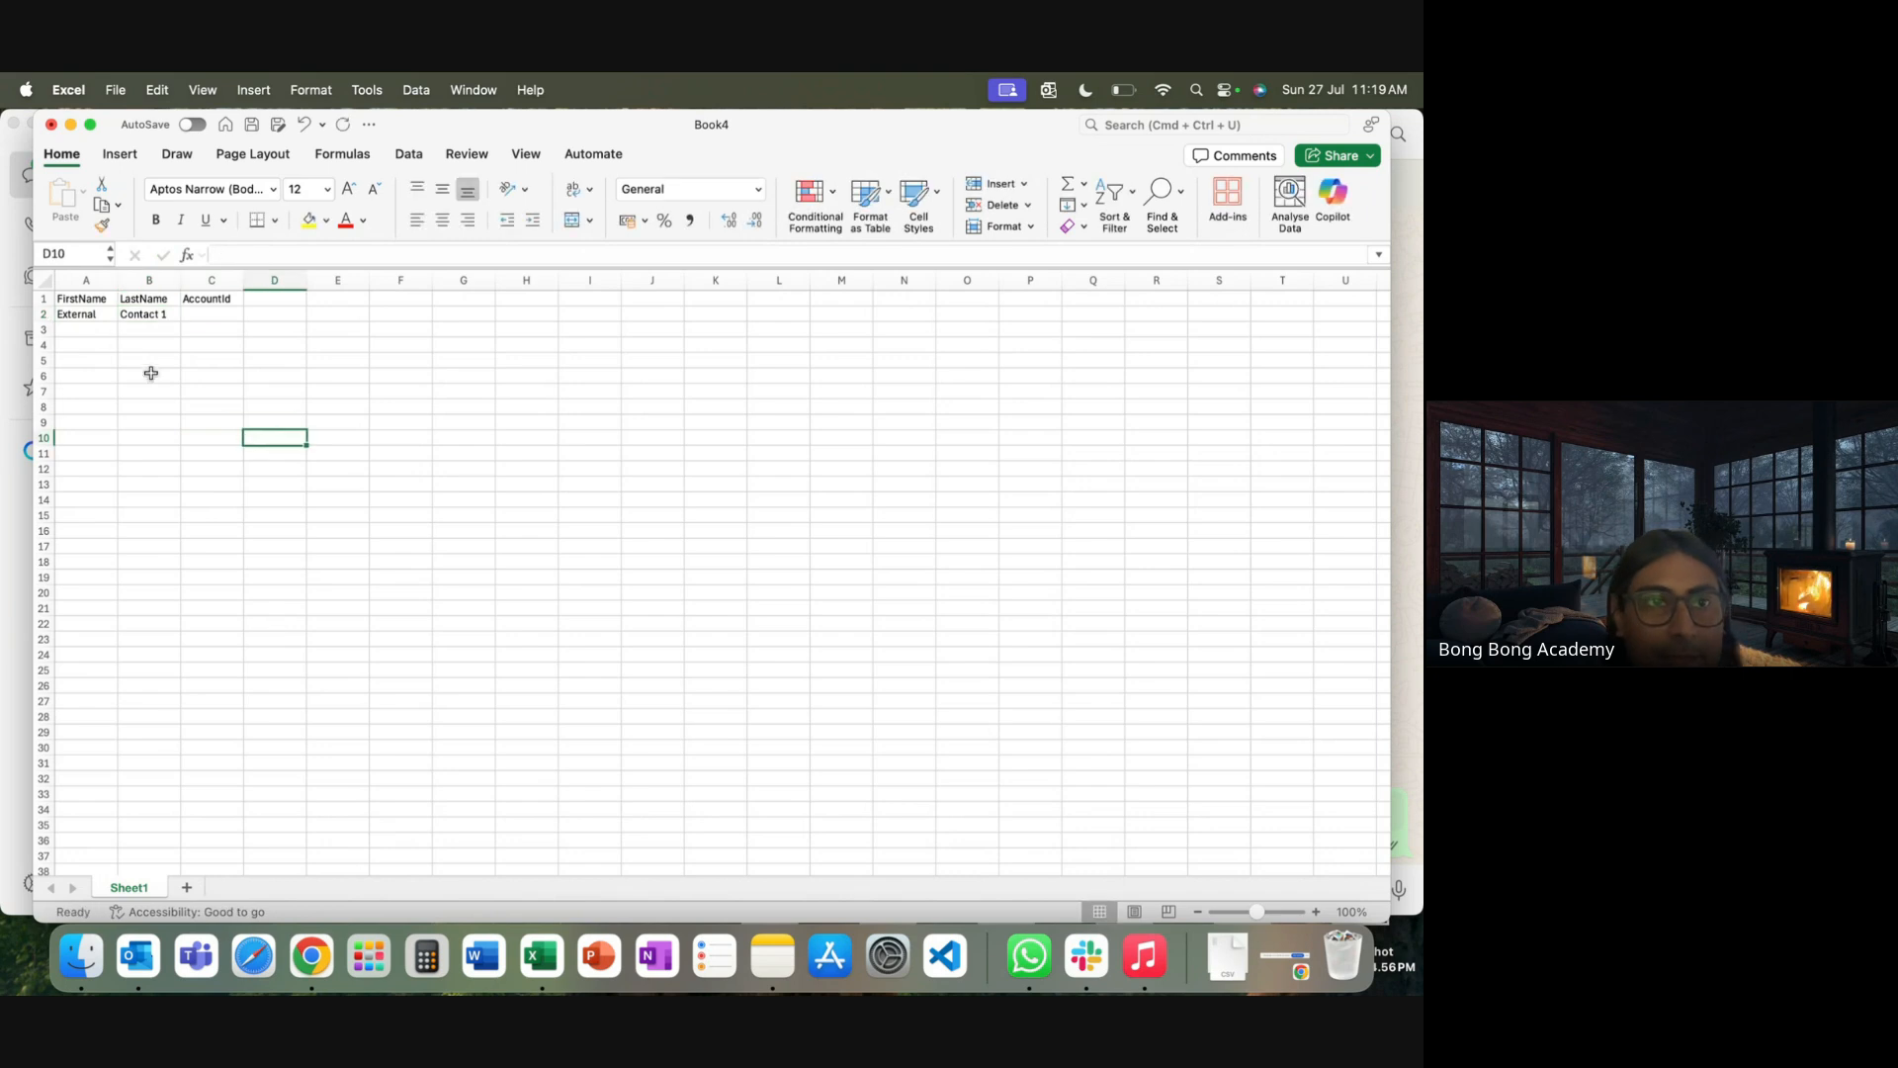
click(82, 310)
click(166, 315)
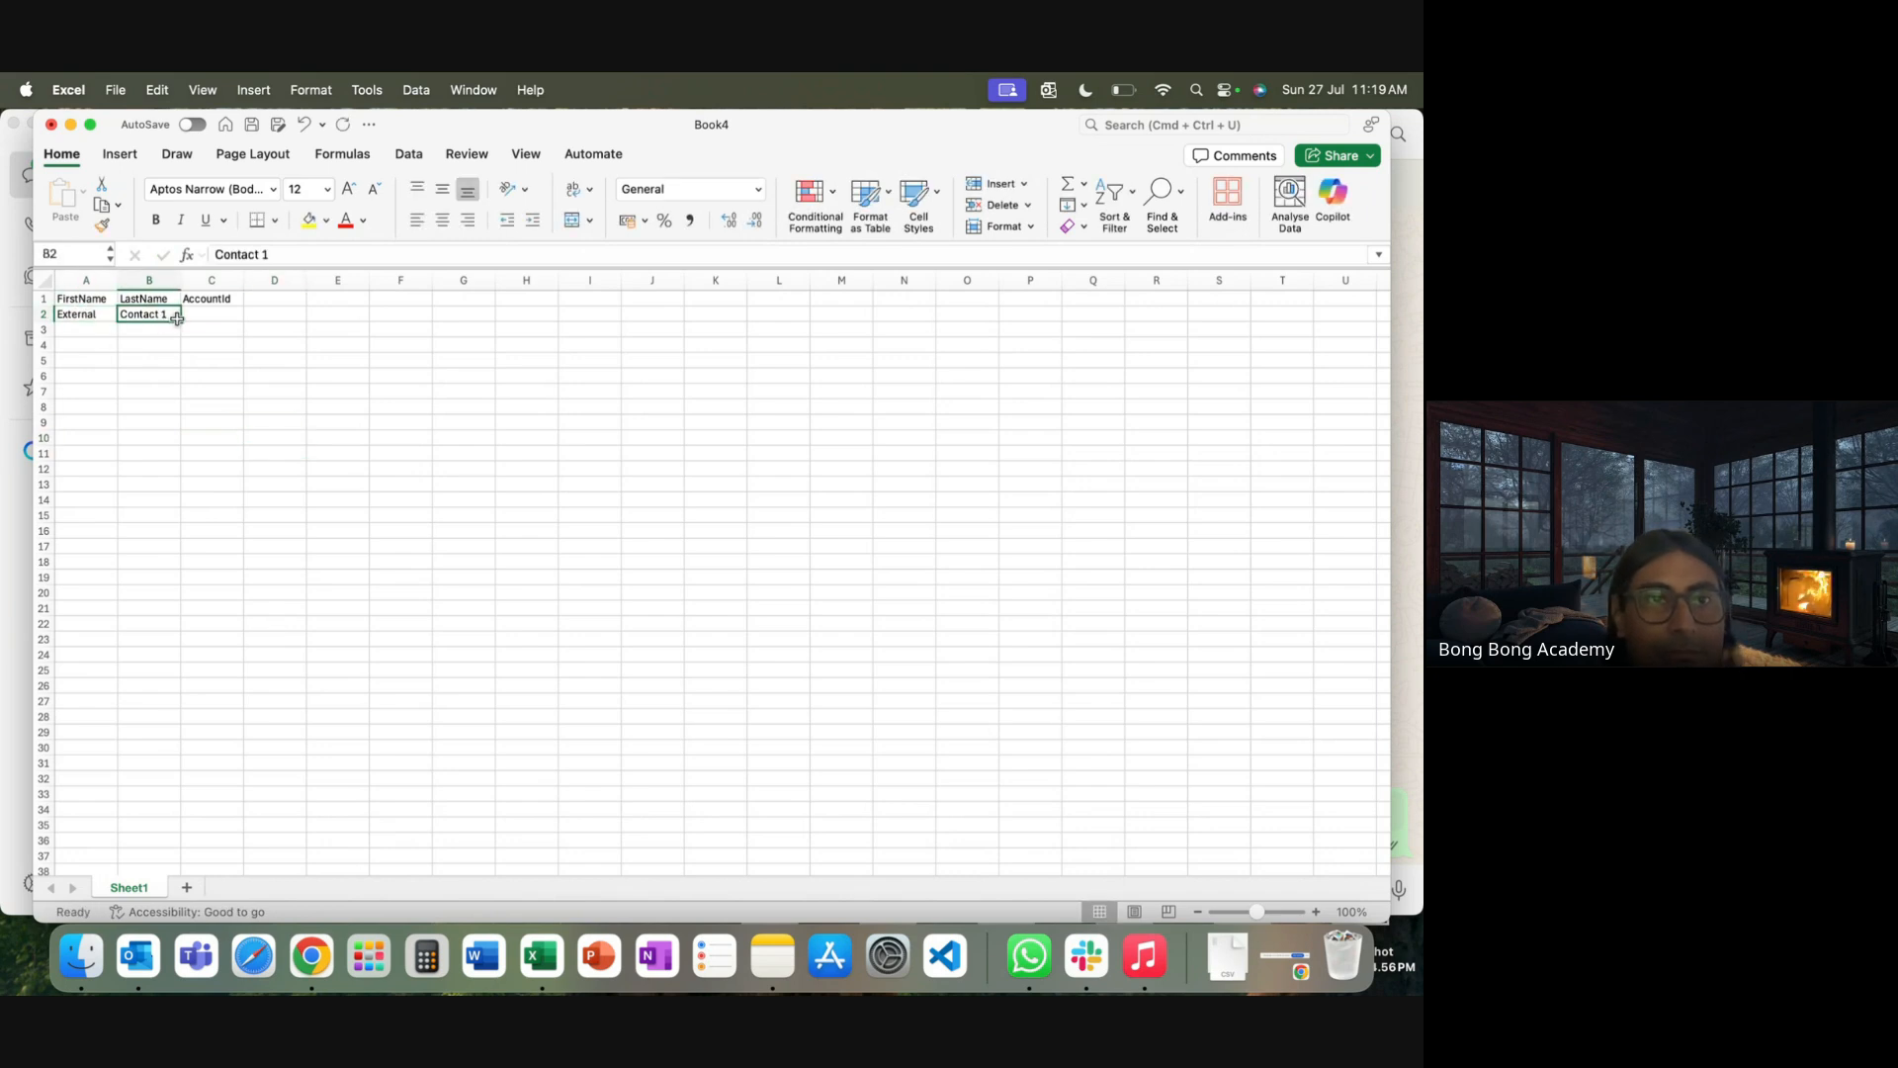
drag(181, 321, 180, 460)
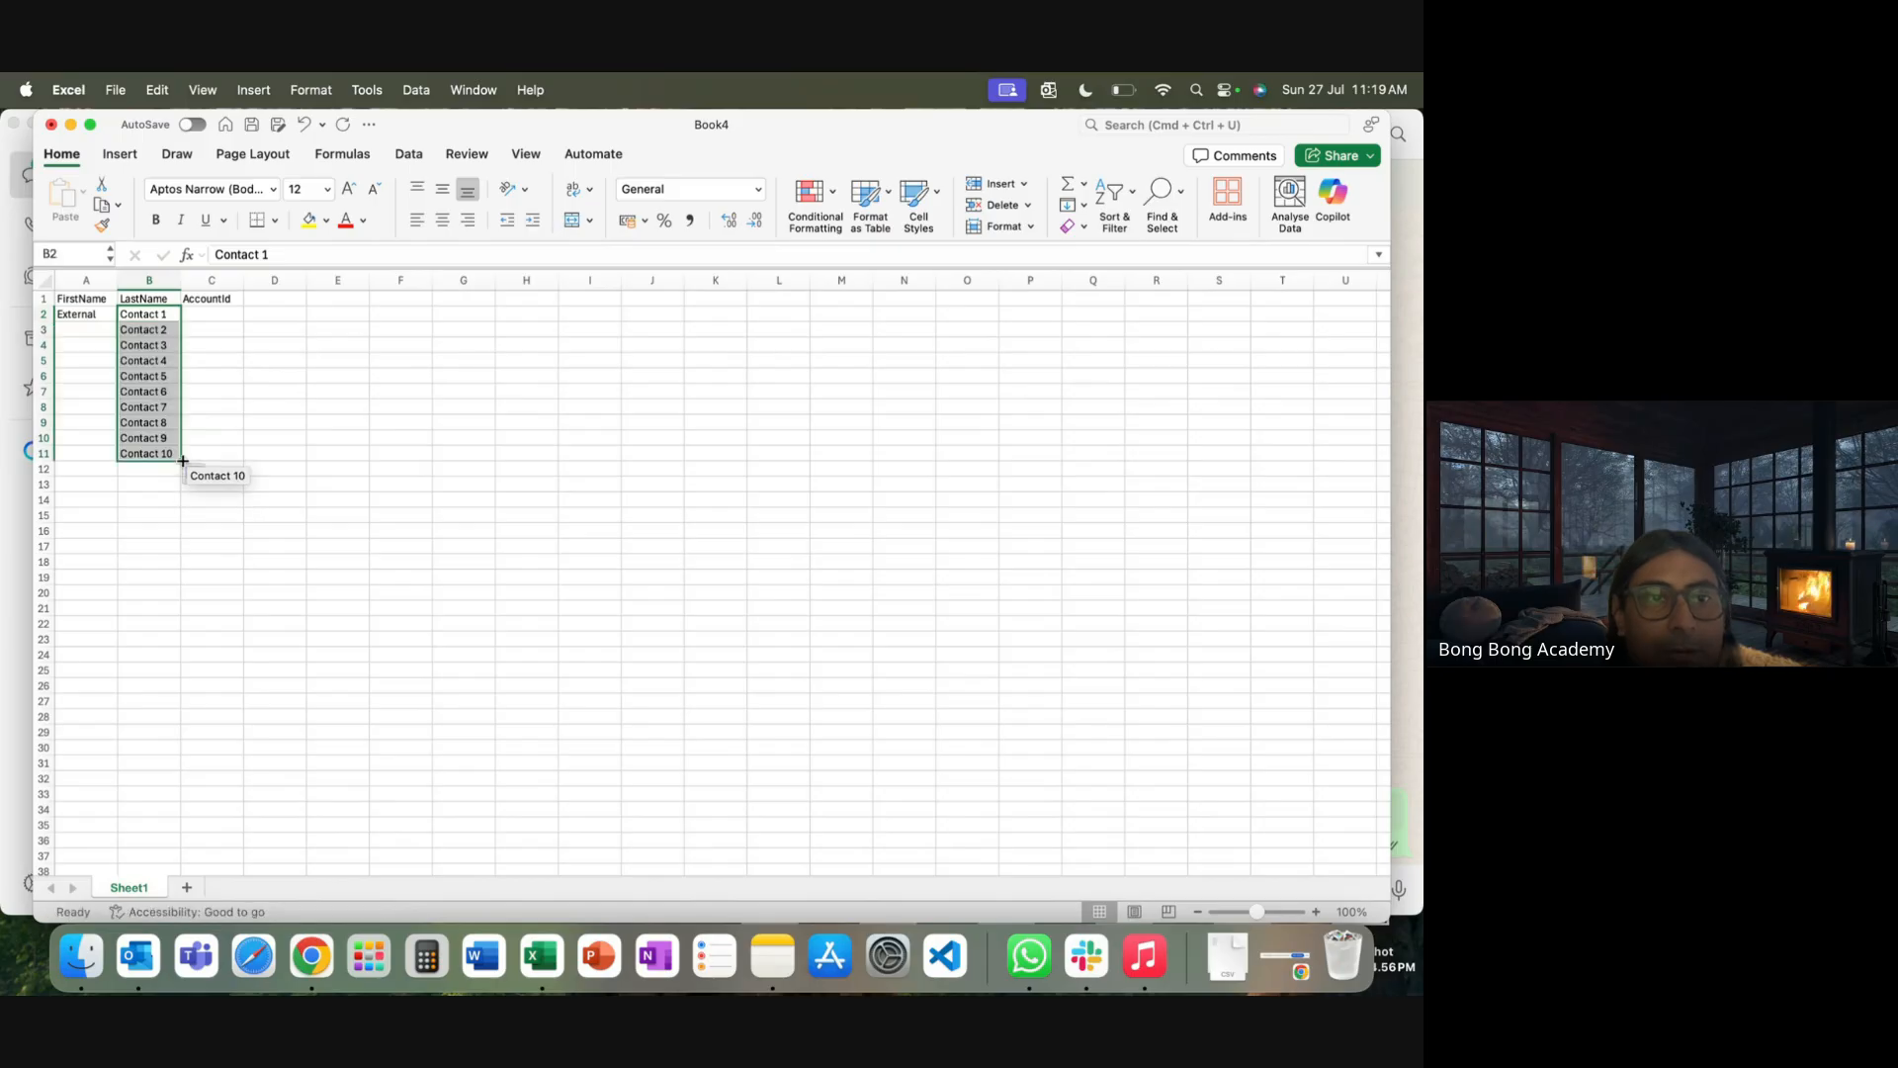
Copy External into cells A3 through A11
click(74, 316)
key(super+c)
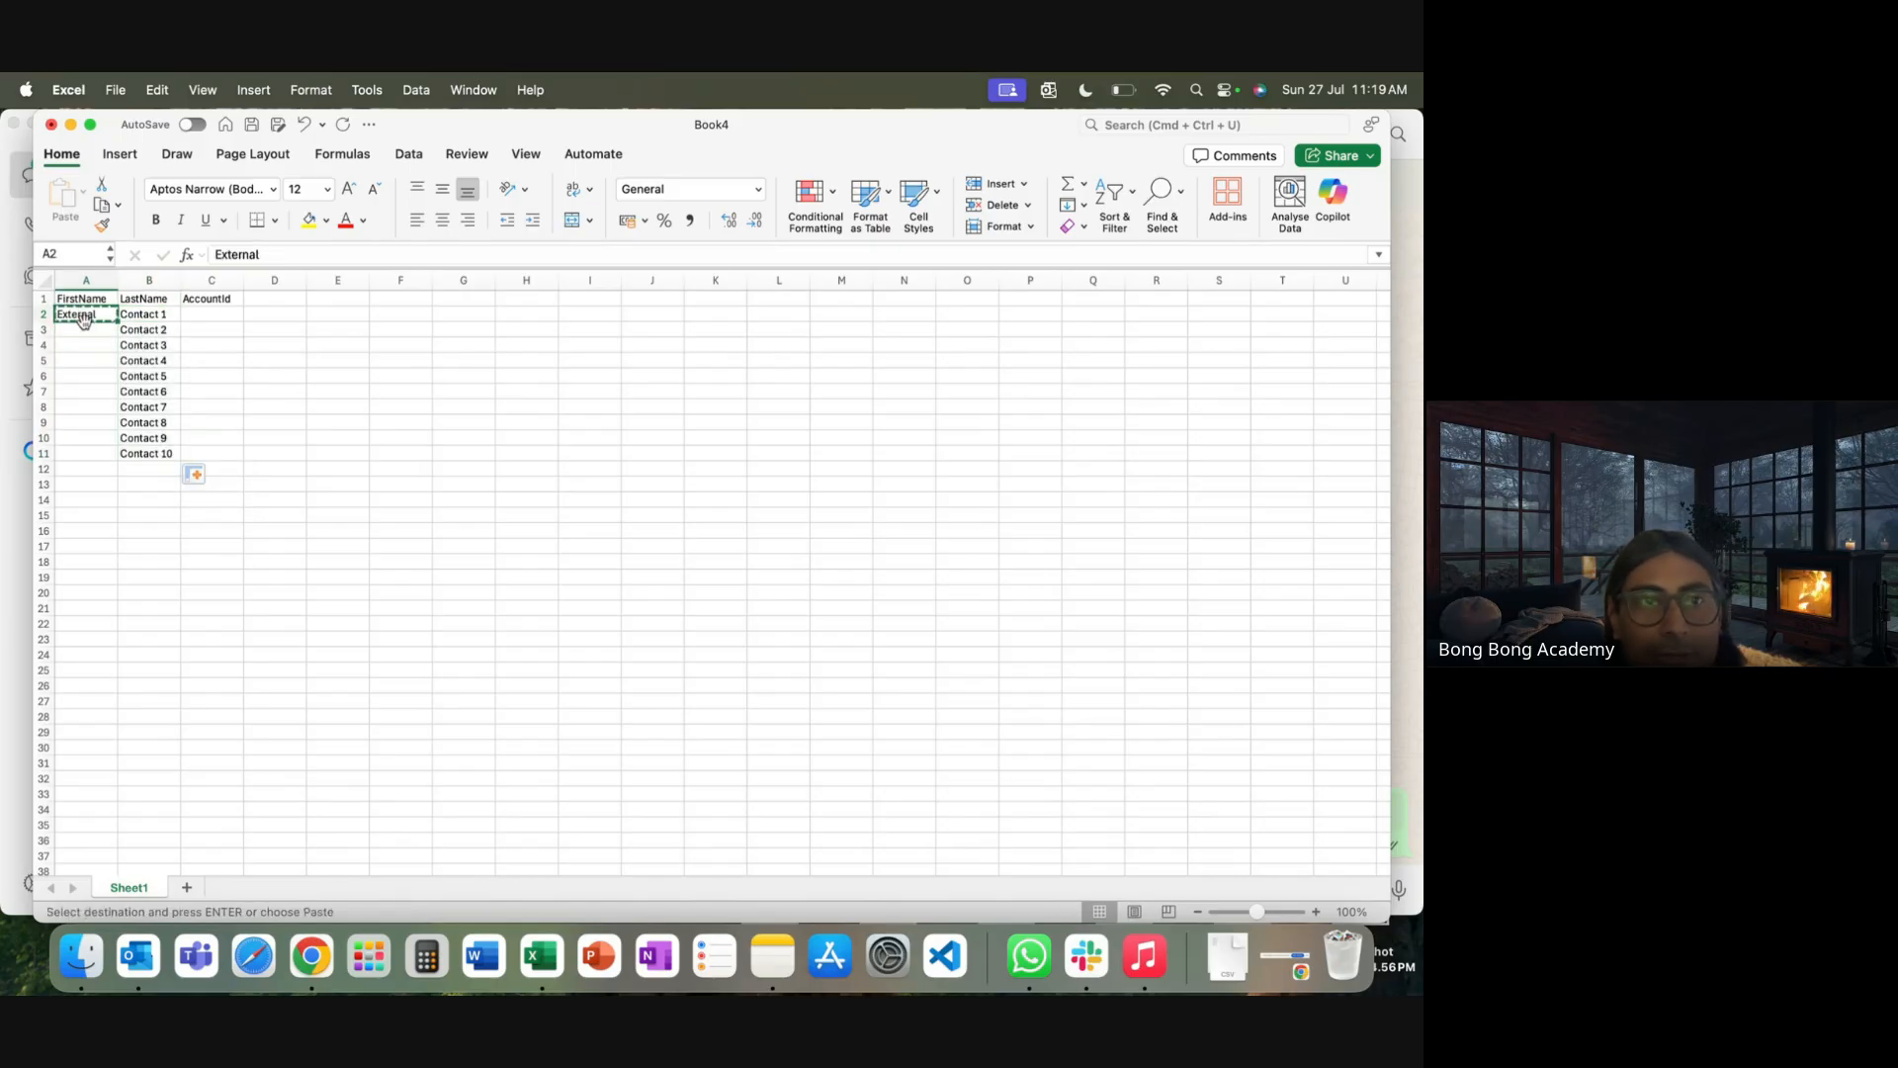
drag(81, 330, 80, 452)
key(super+v)
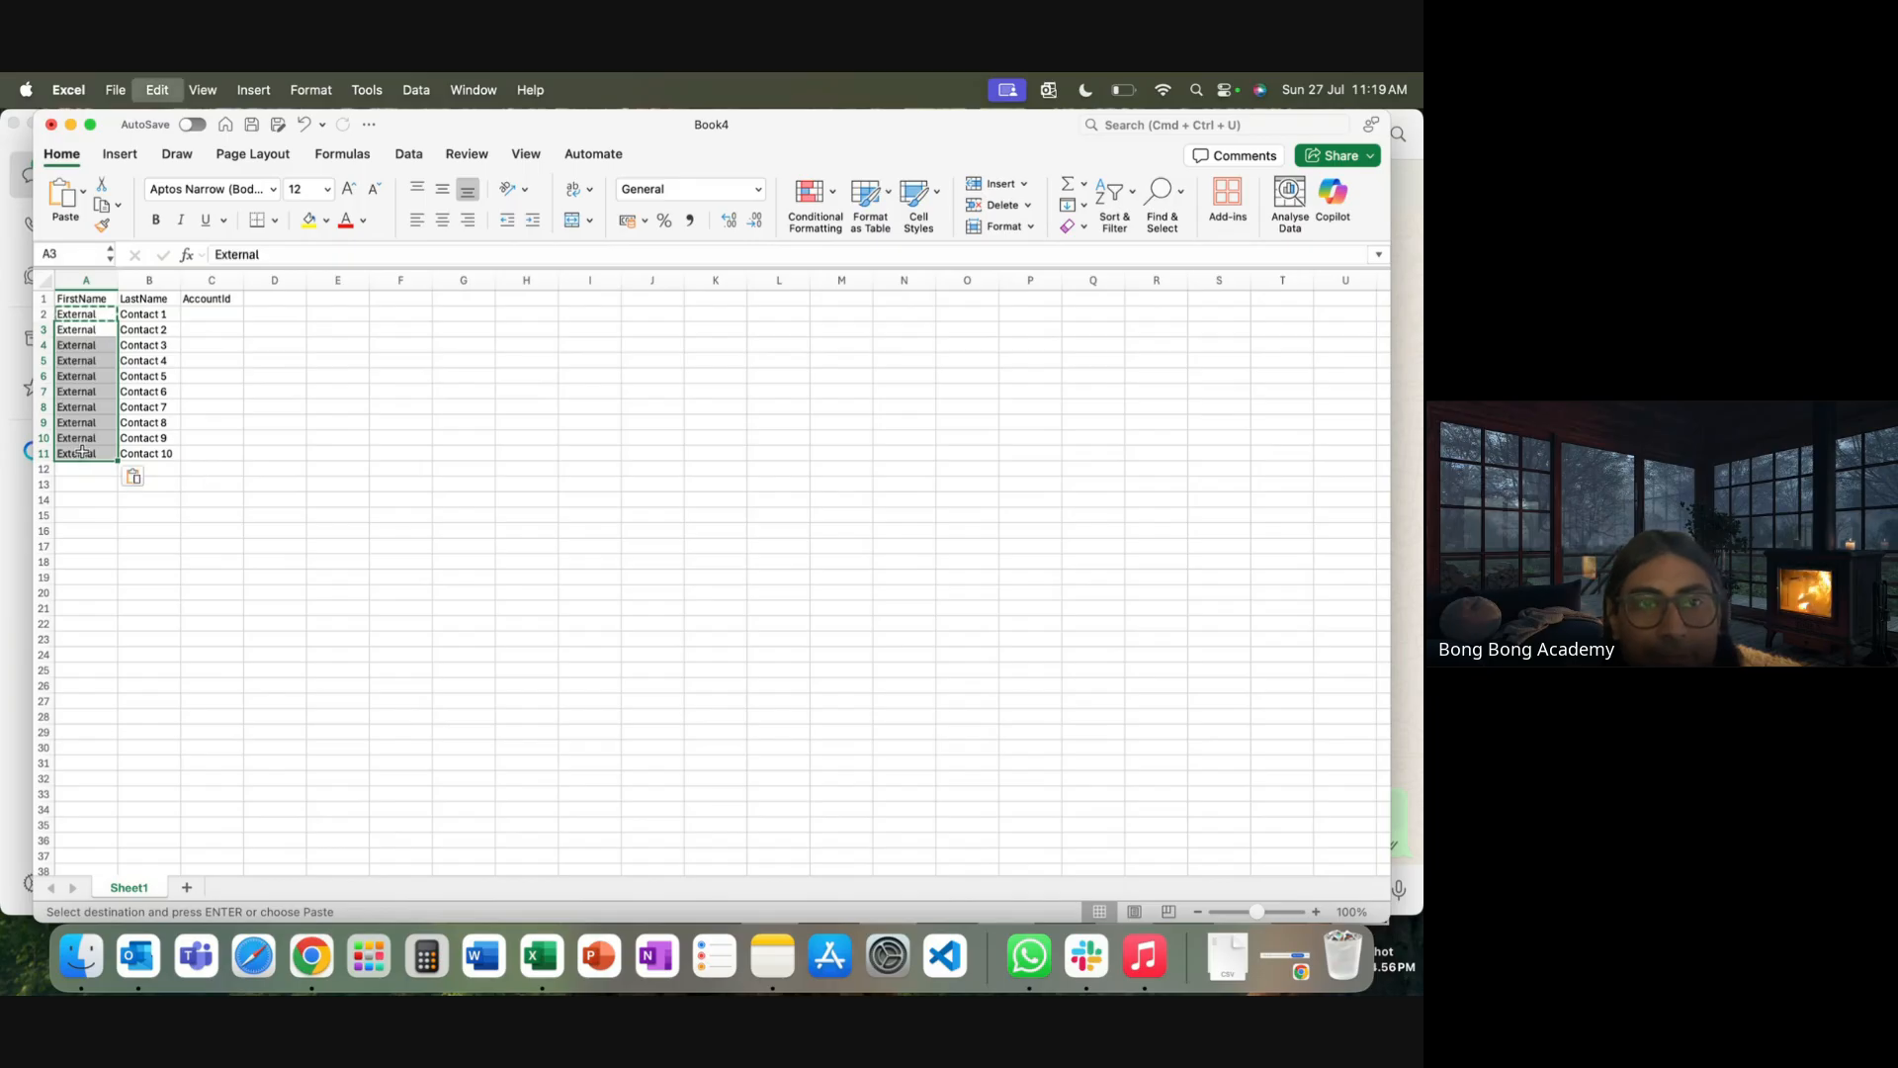
Fill the AccountId column with EA1 through EA10
click(220, 318)
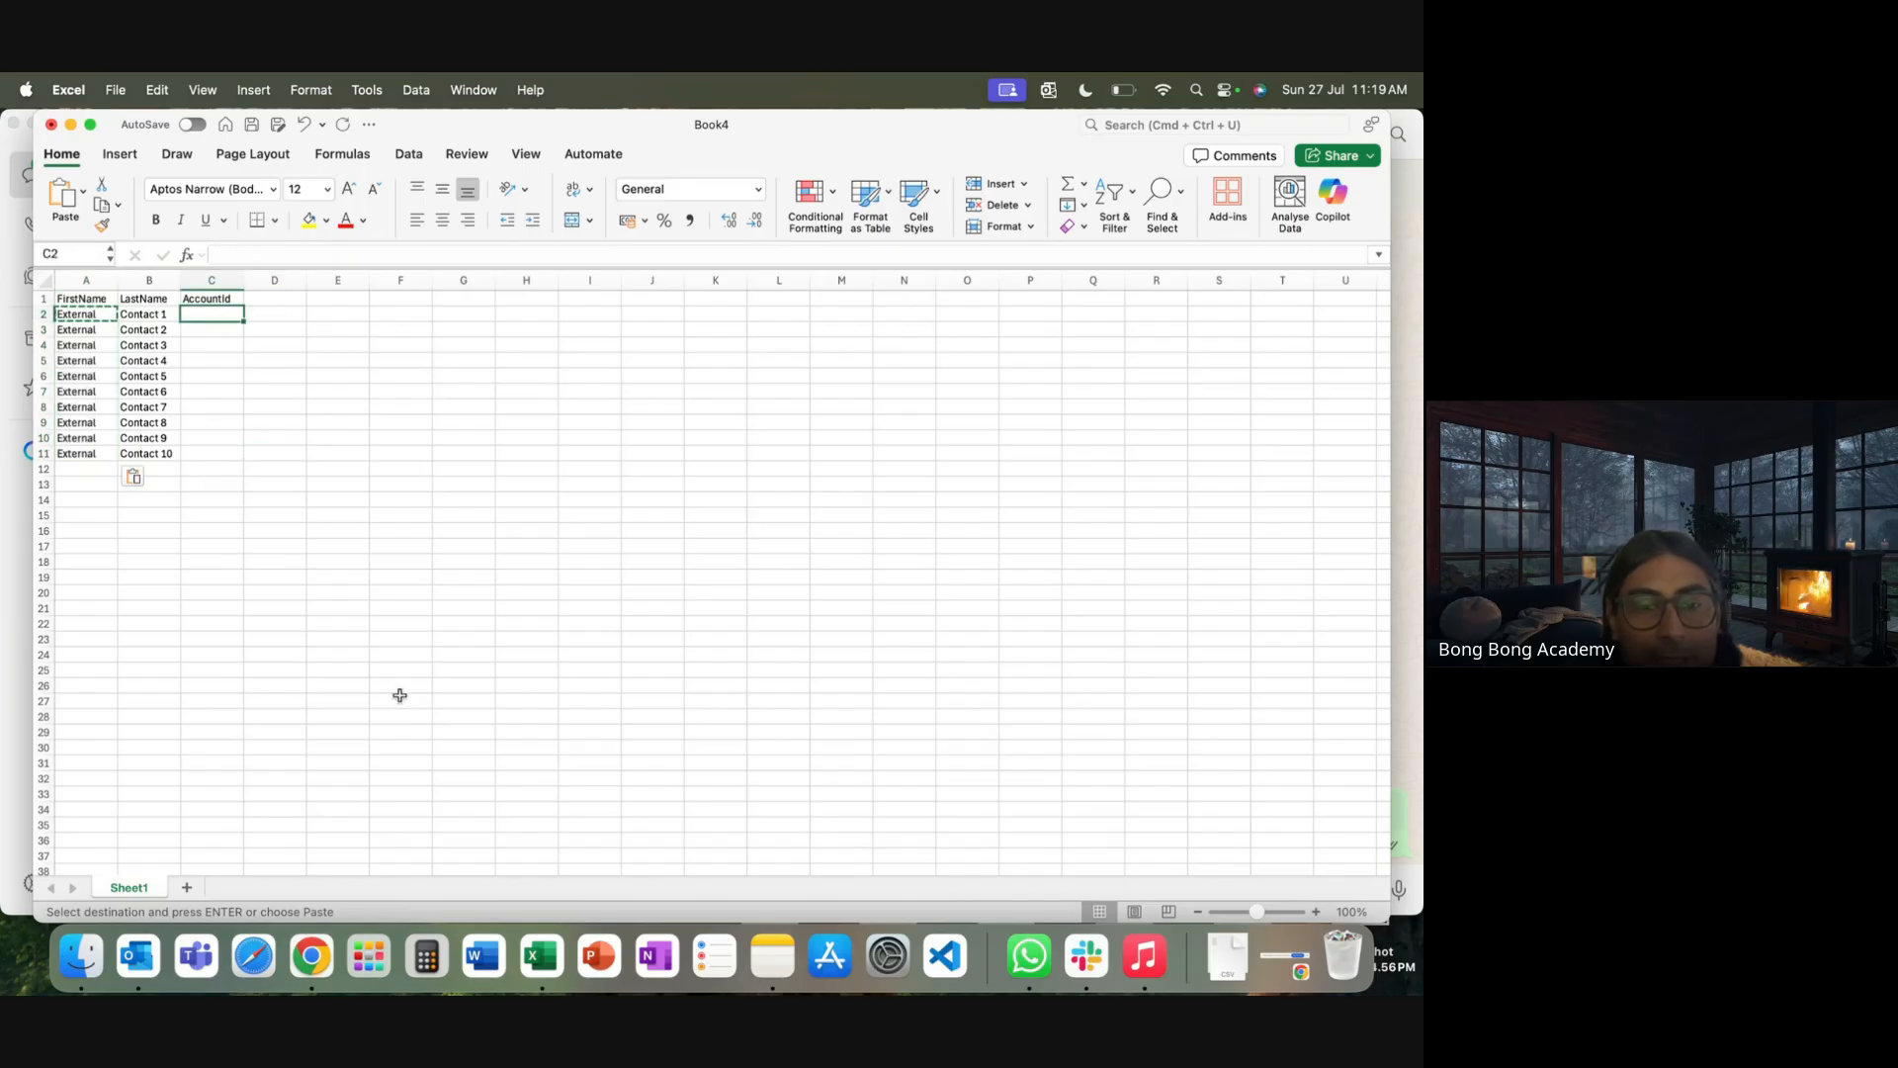
text(E)
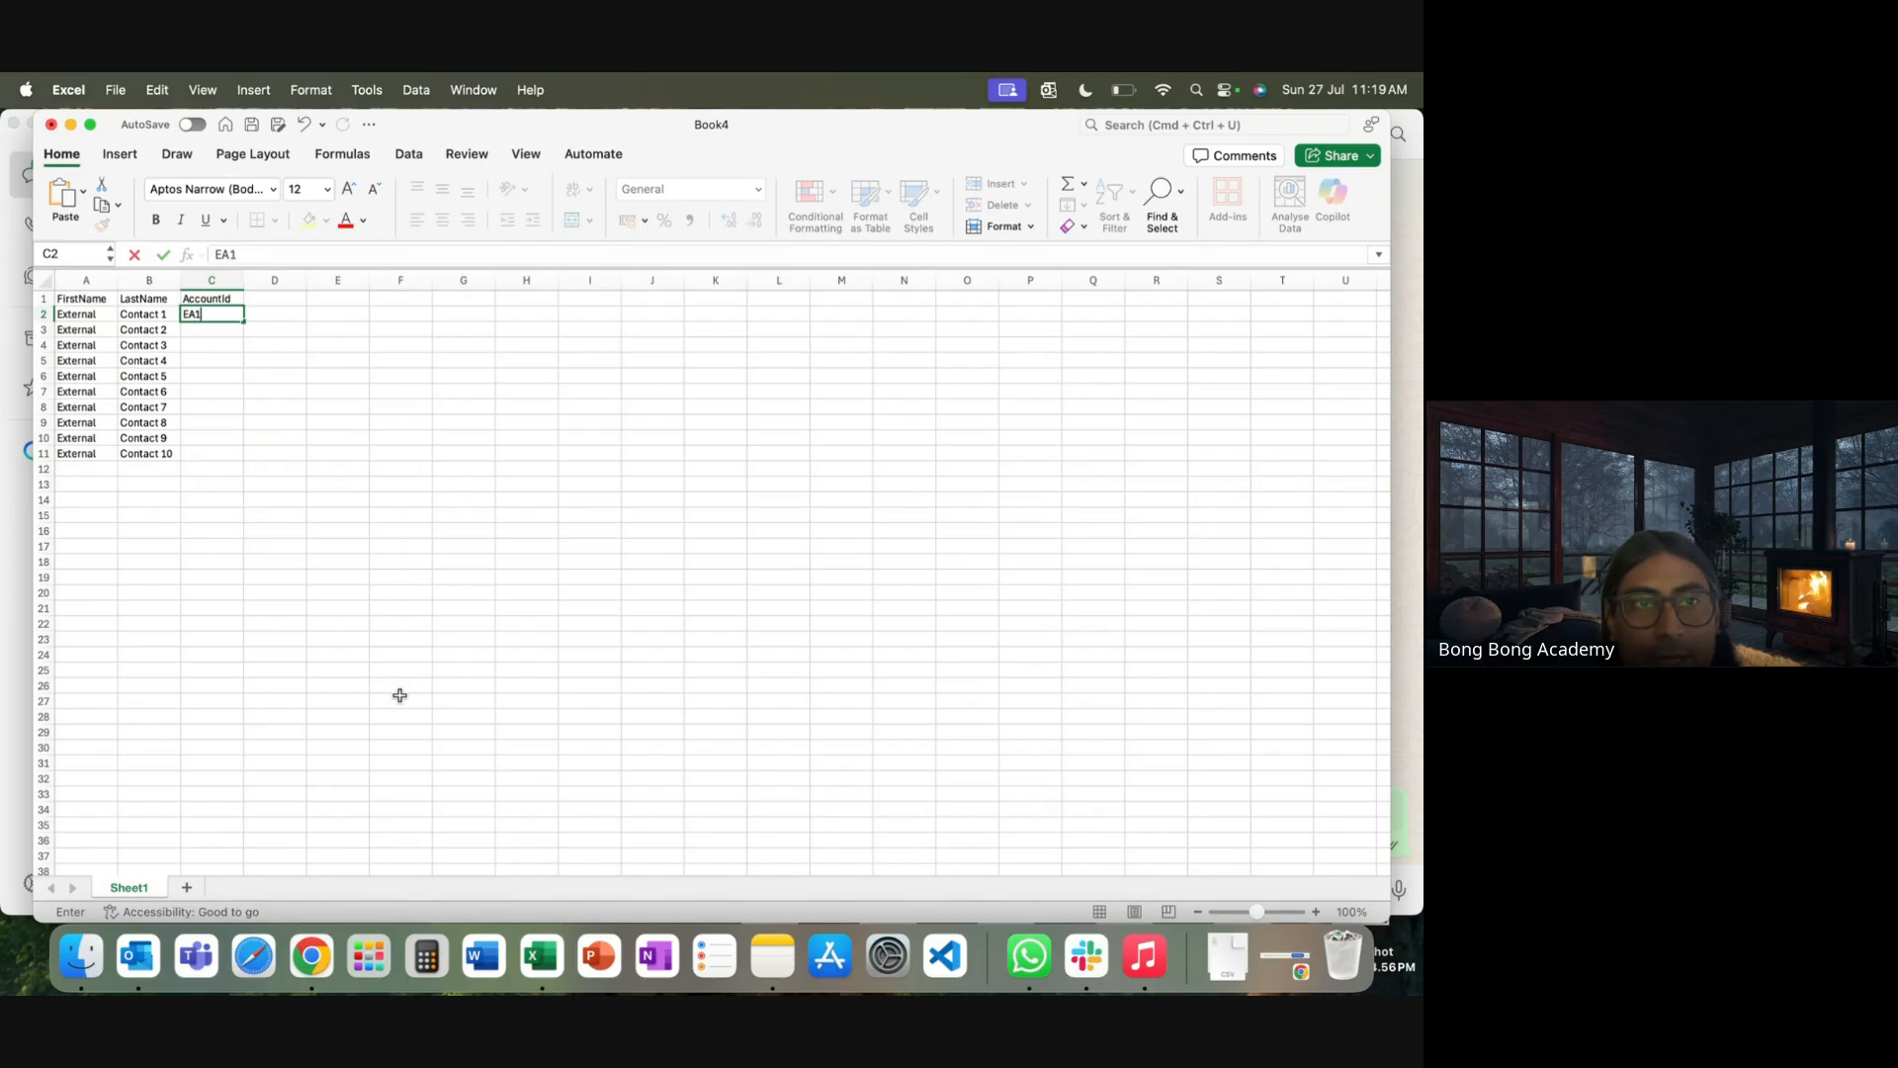
text(A1)
click(294, 494)
click(237, 314)
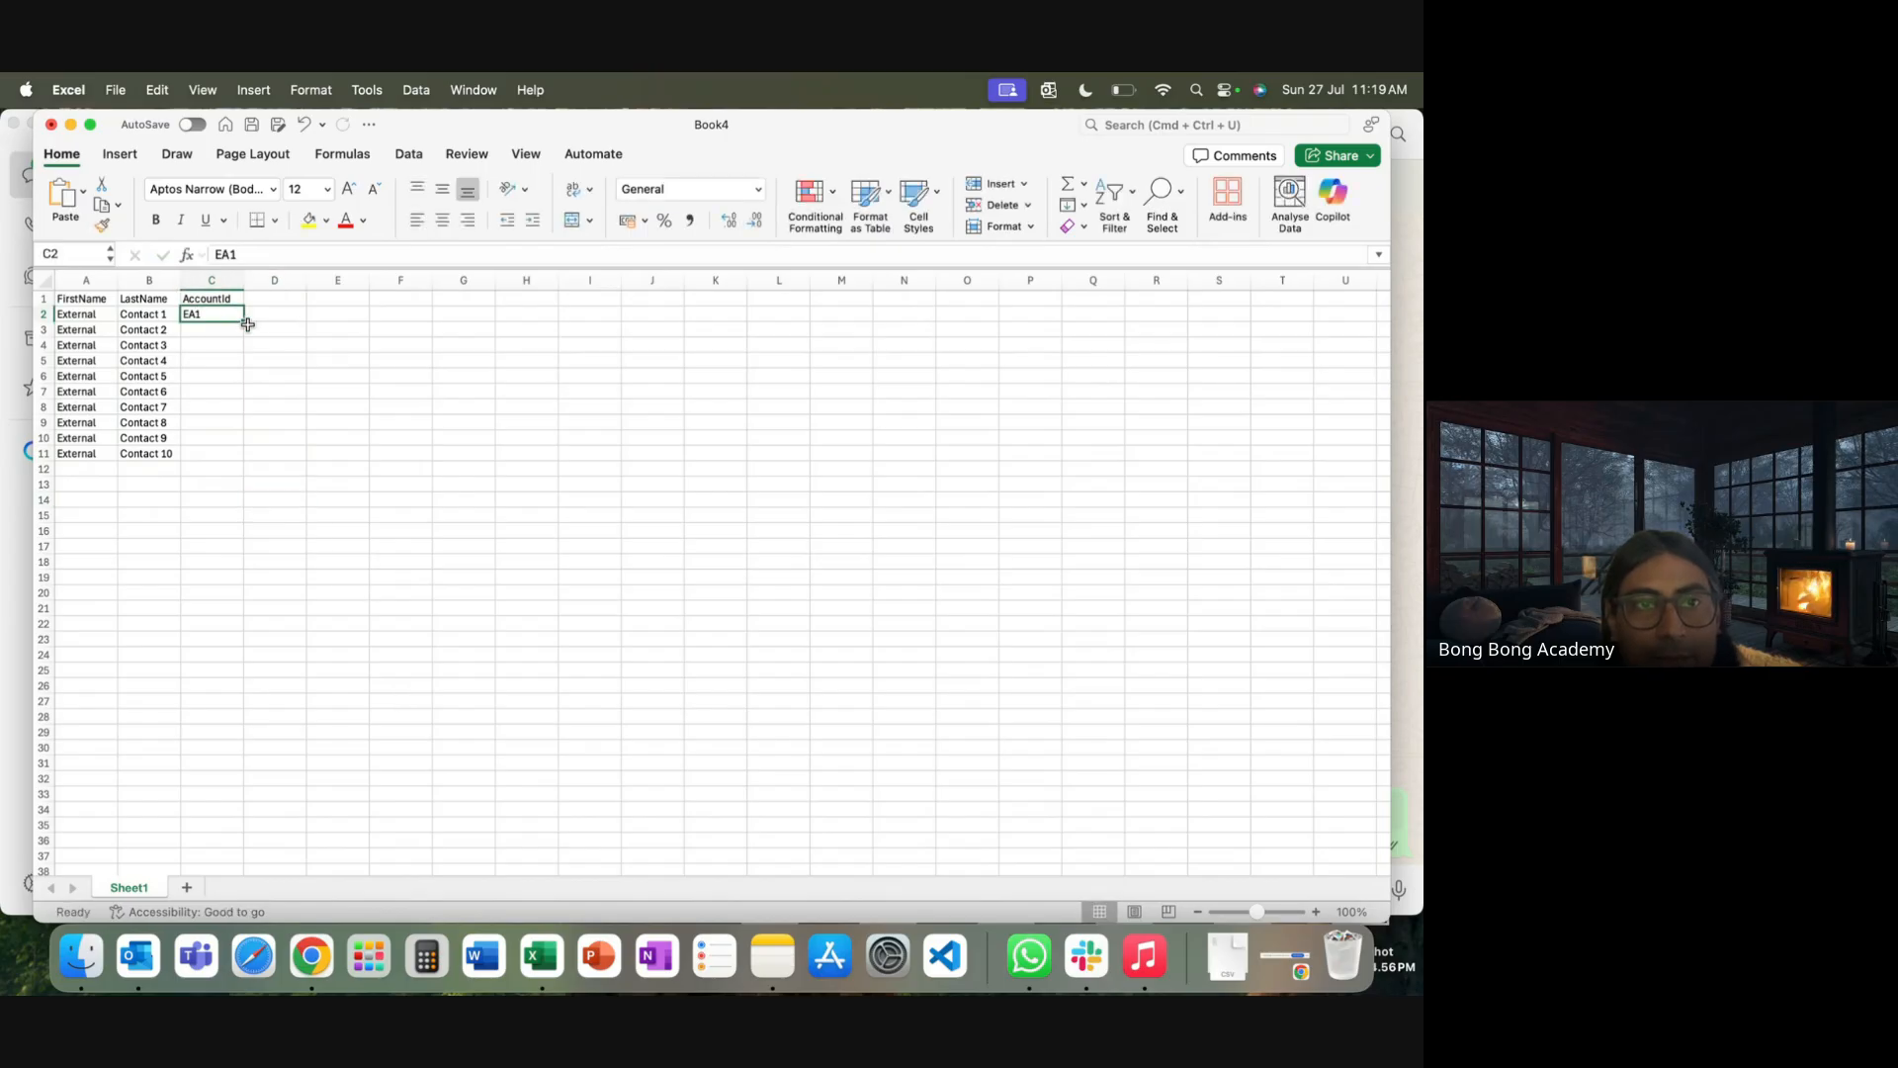
double_click(245, 320)
click(478, 488)
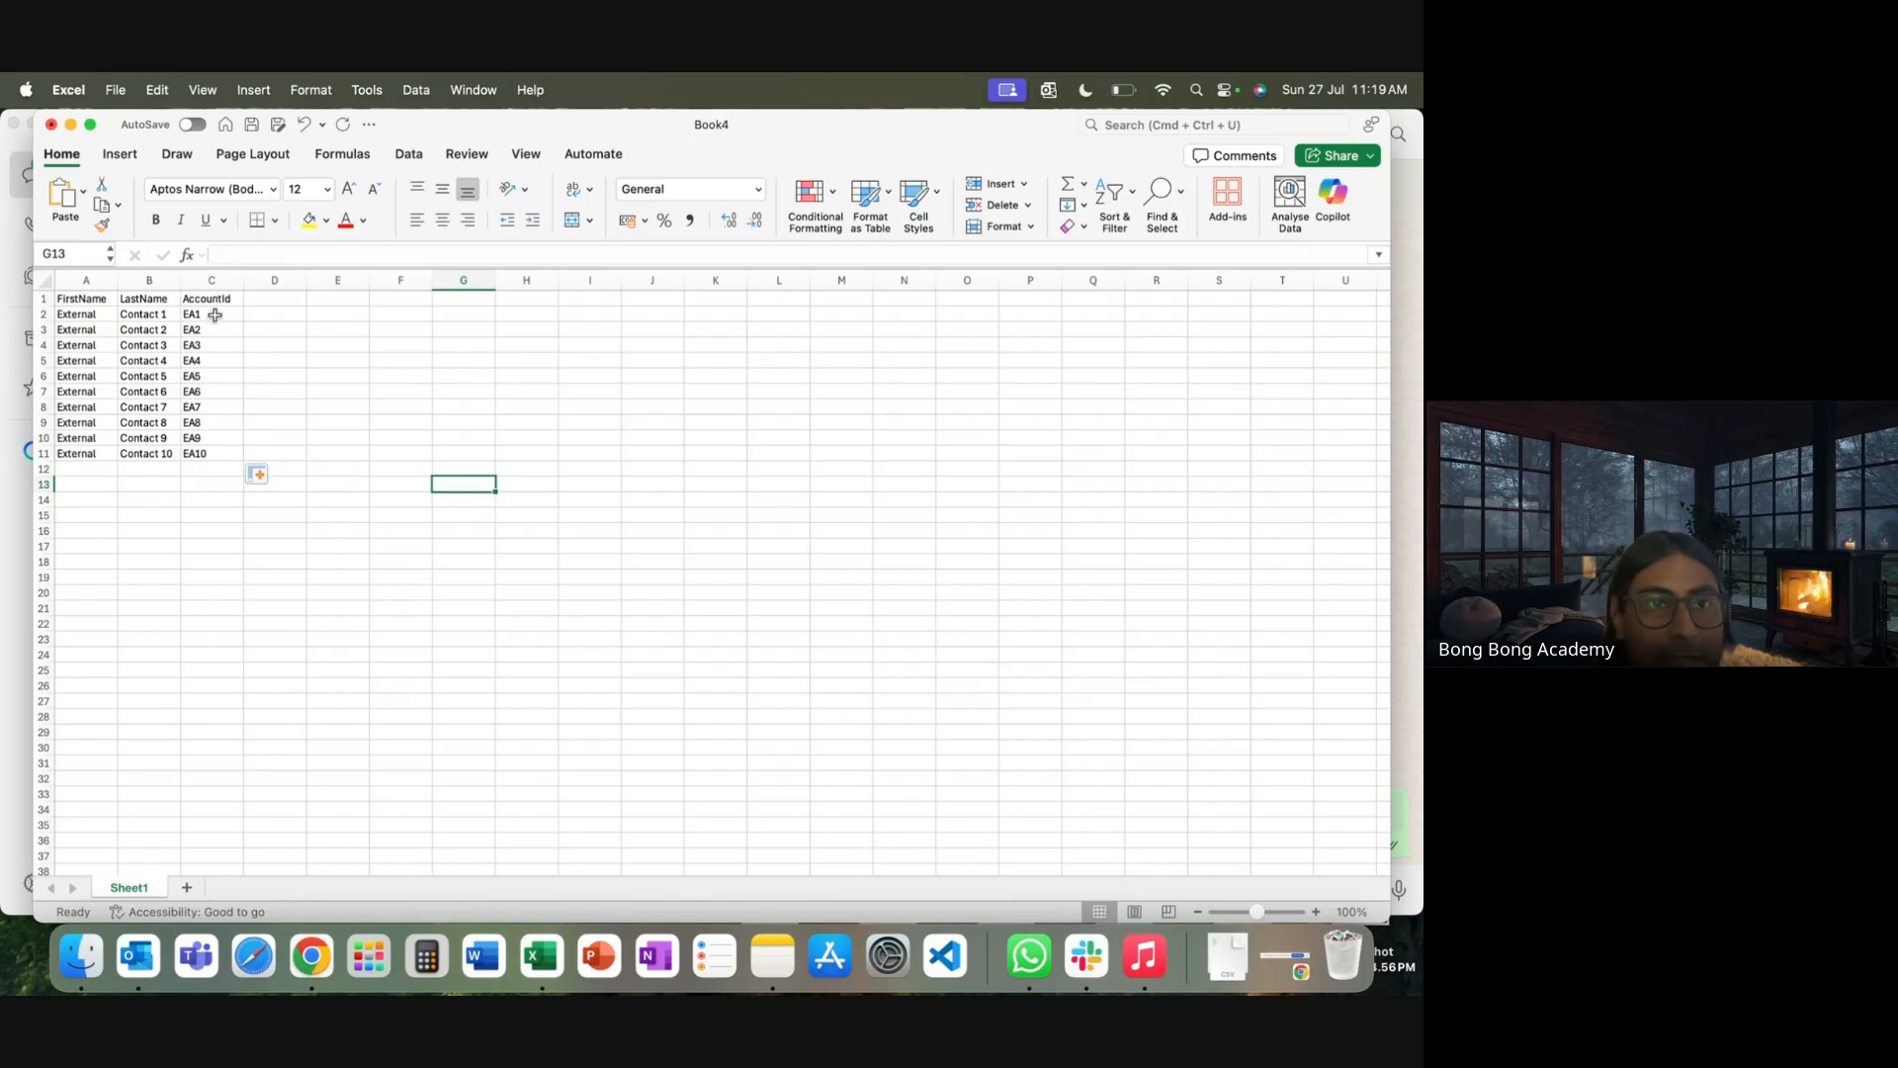
Save the contacts as NewContacts in CSV UTF-8 format, then return to Chrome
click(115, 91)
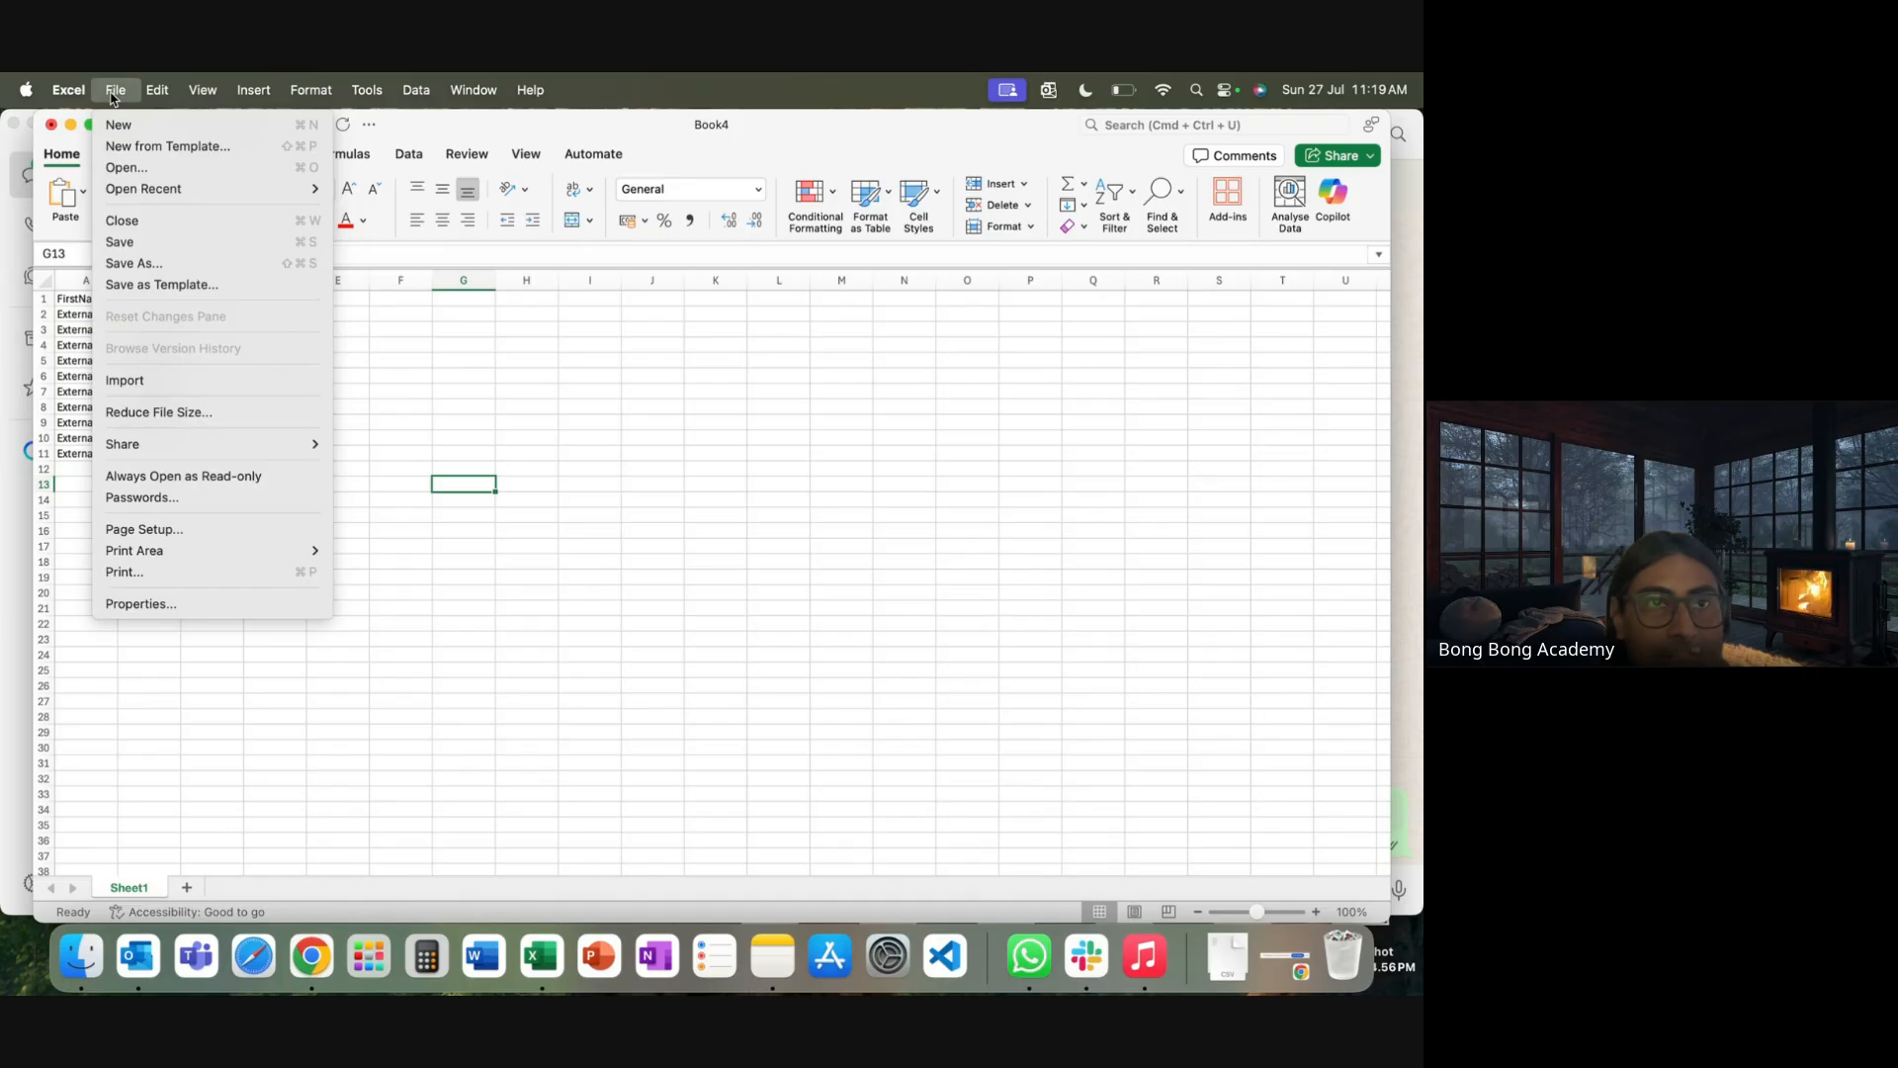
click(164, 259)
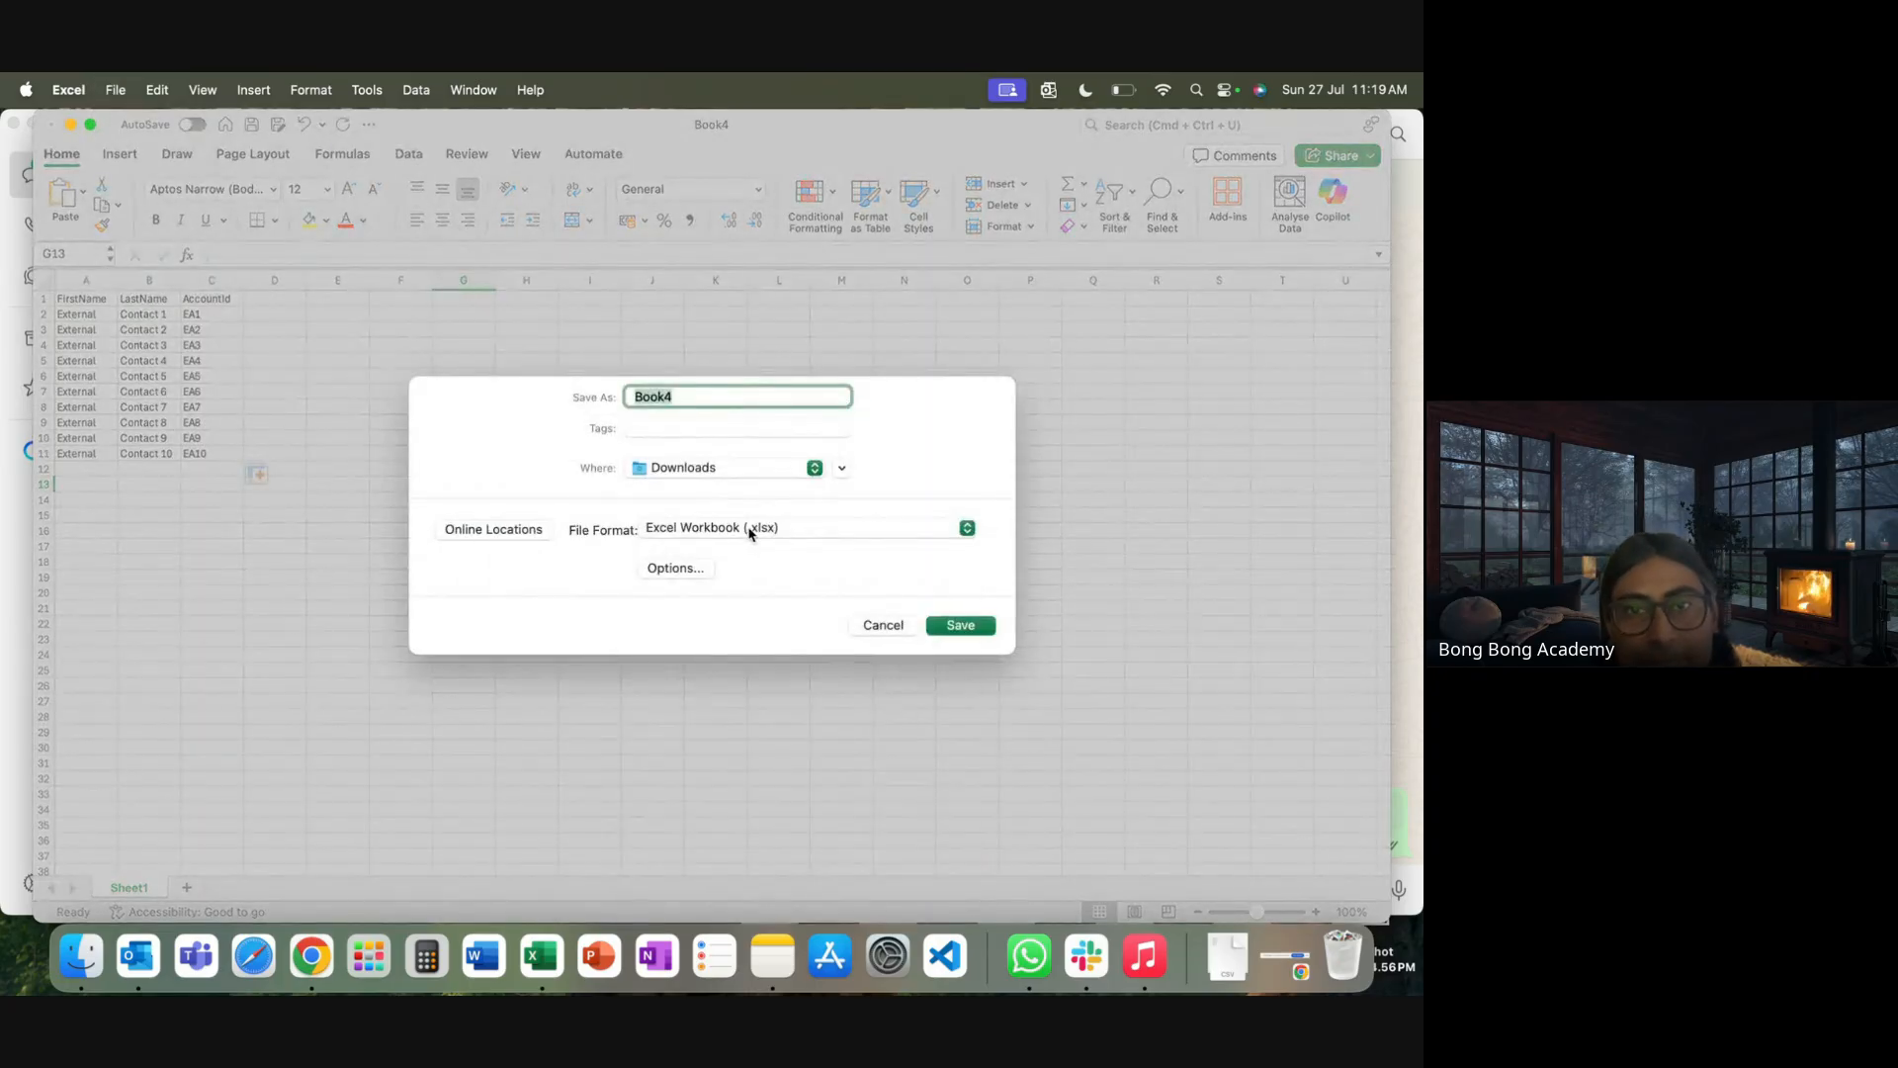
click(749, 530)
click(712, 599)
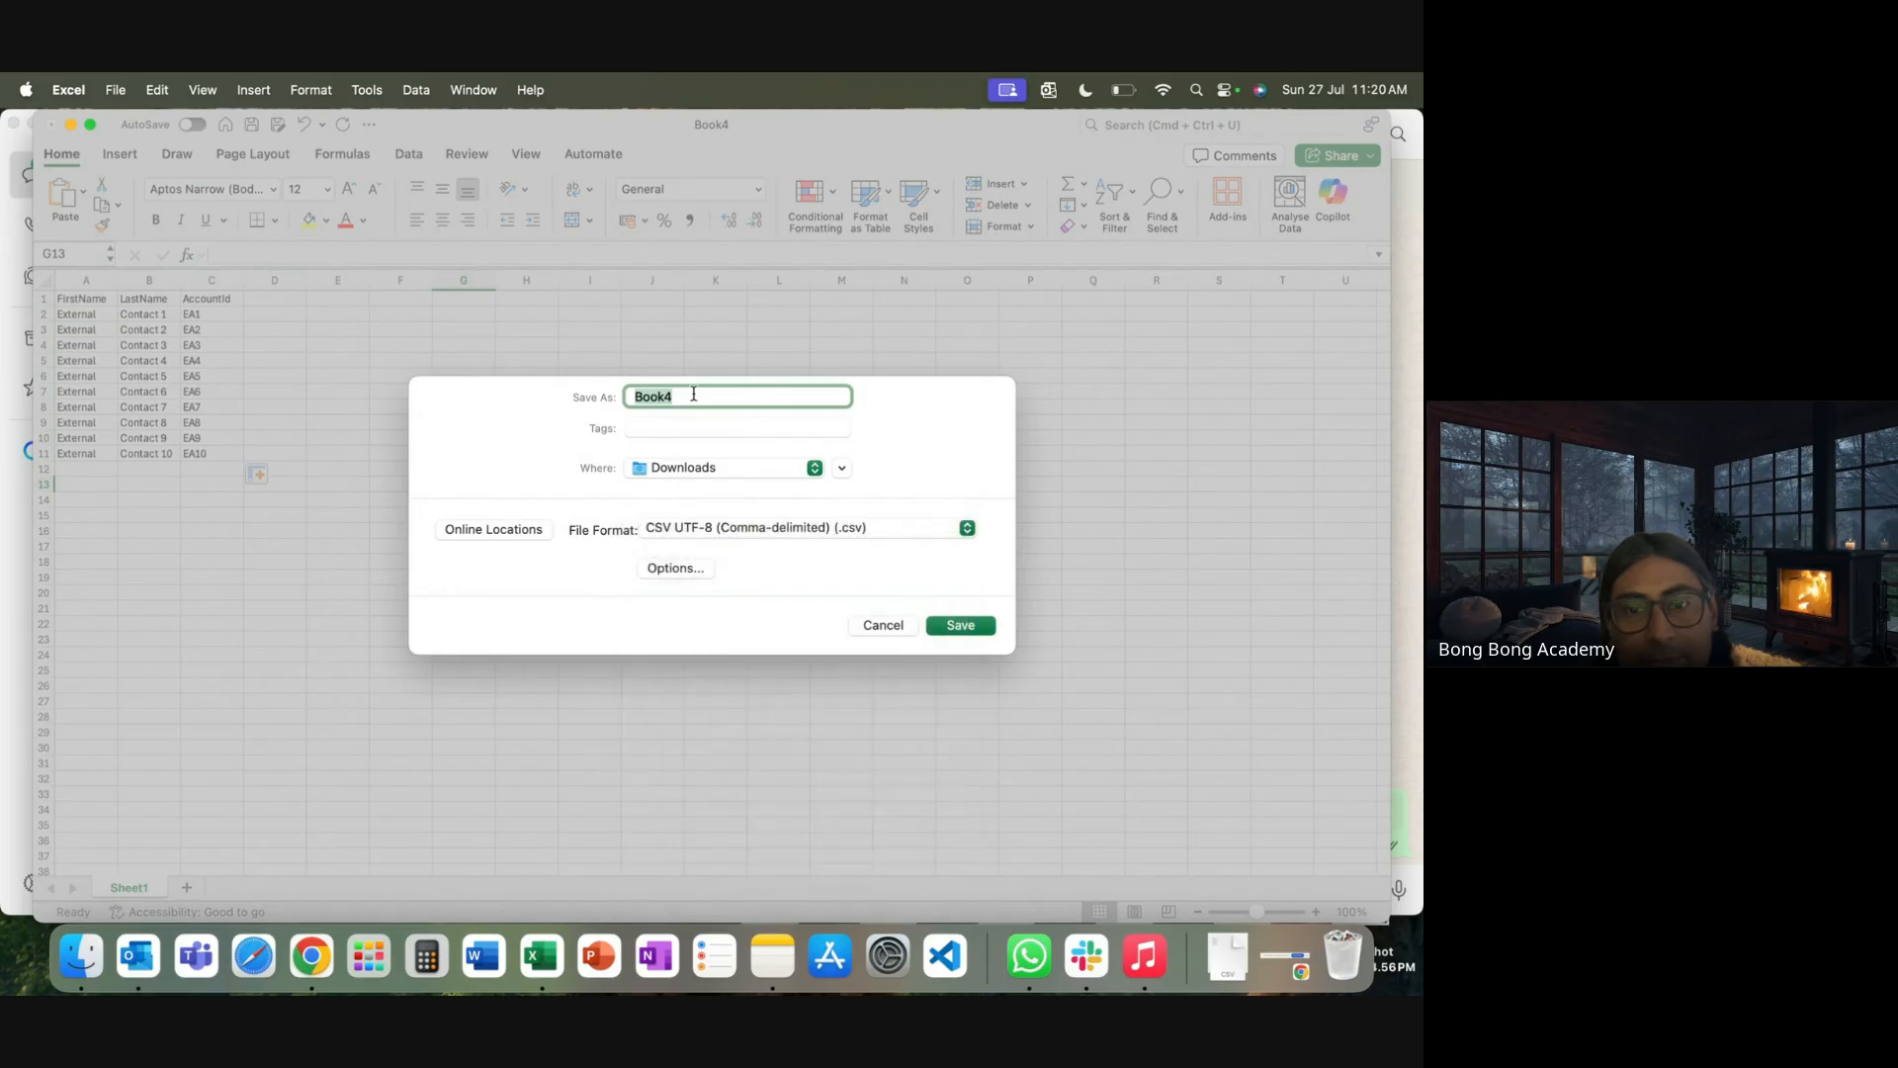
text(N)
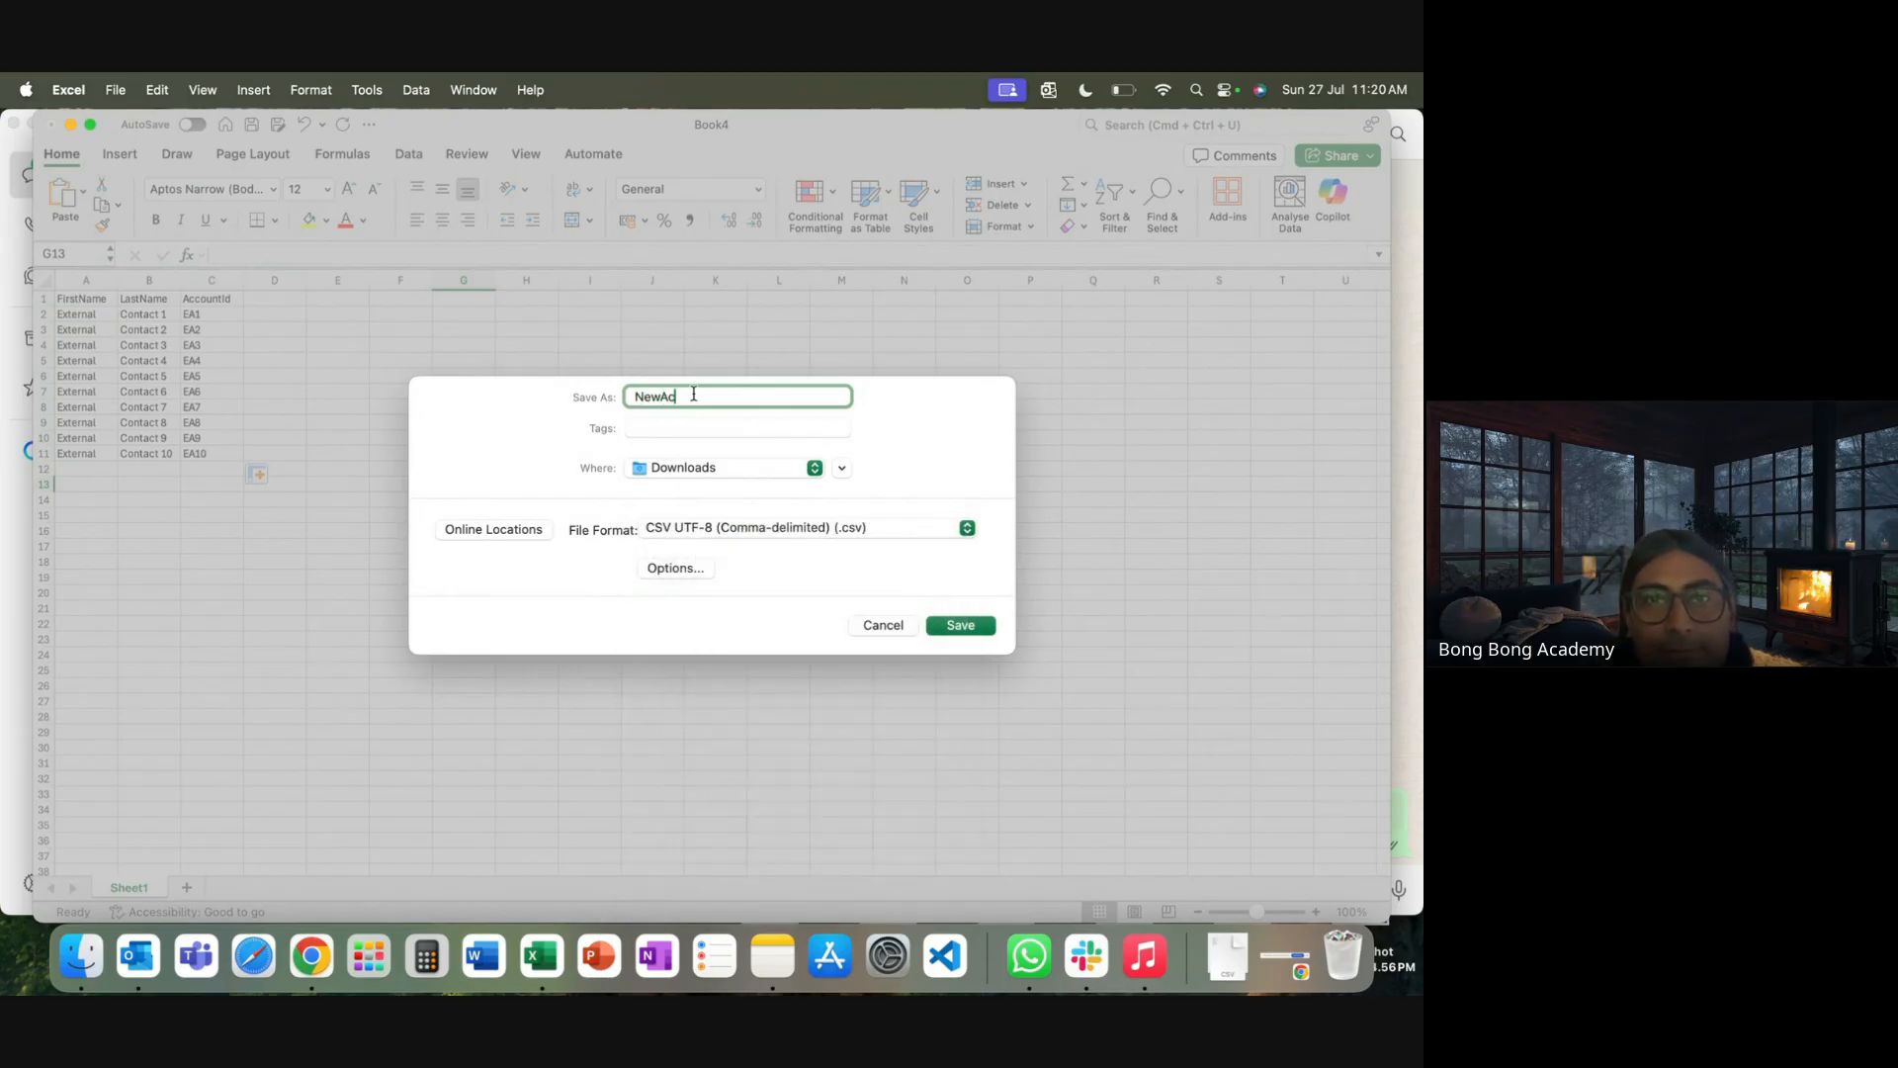
text(ewContact)
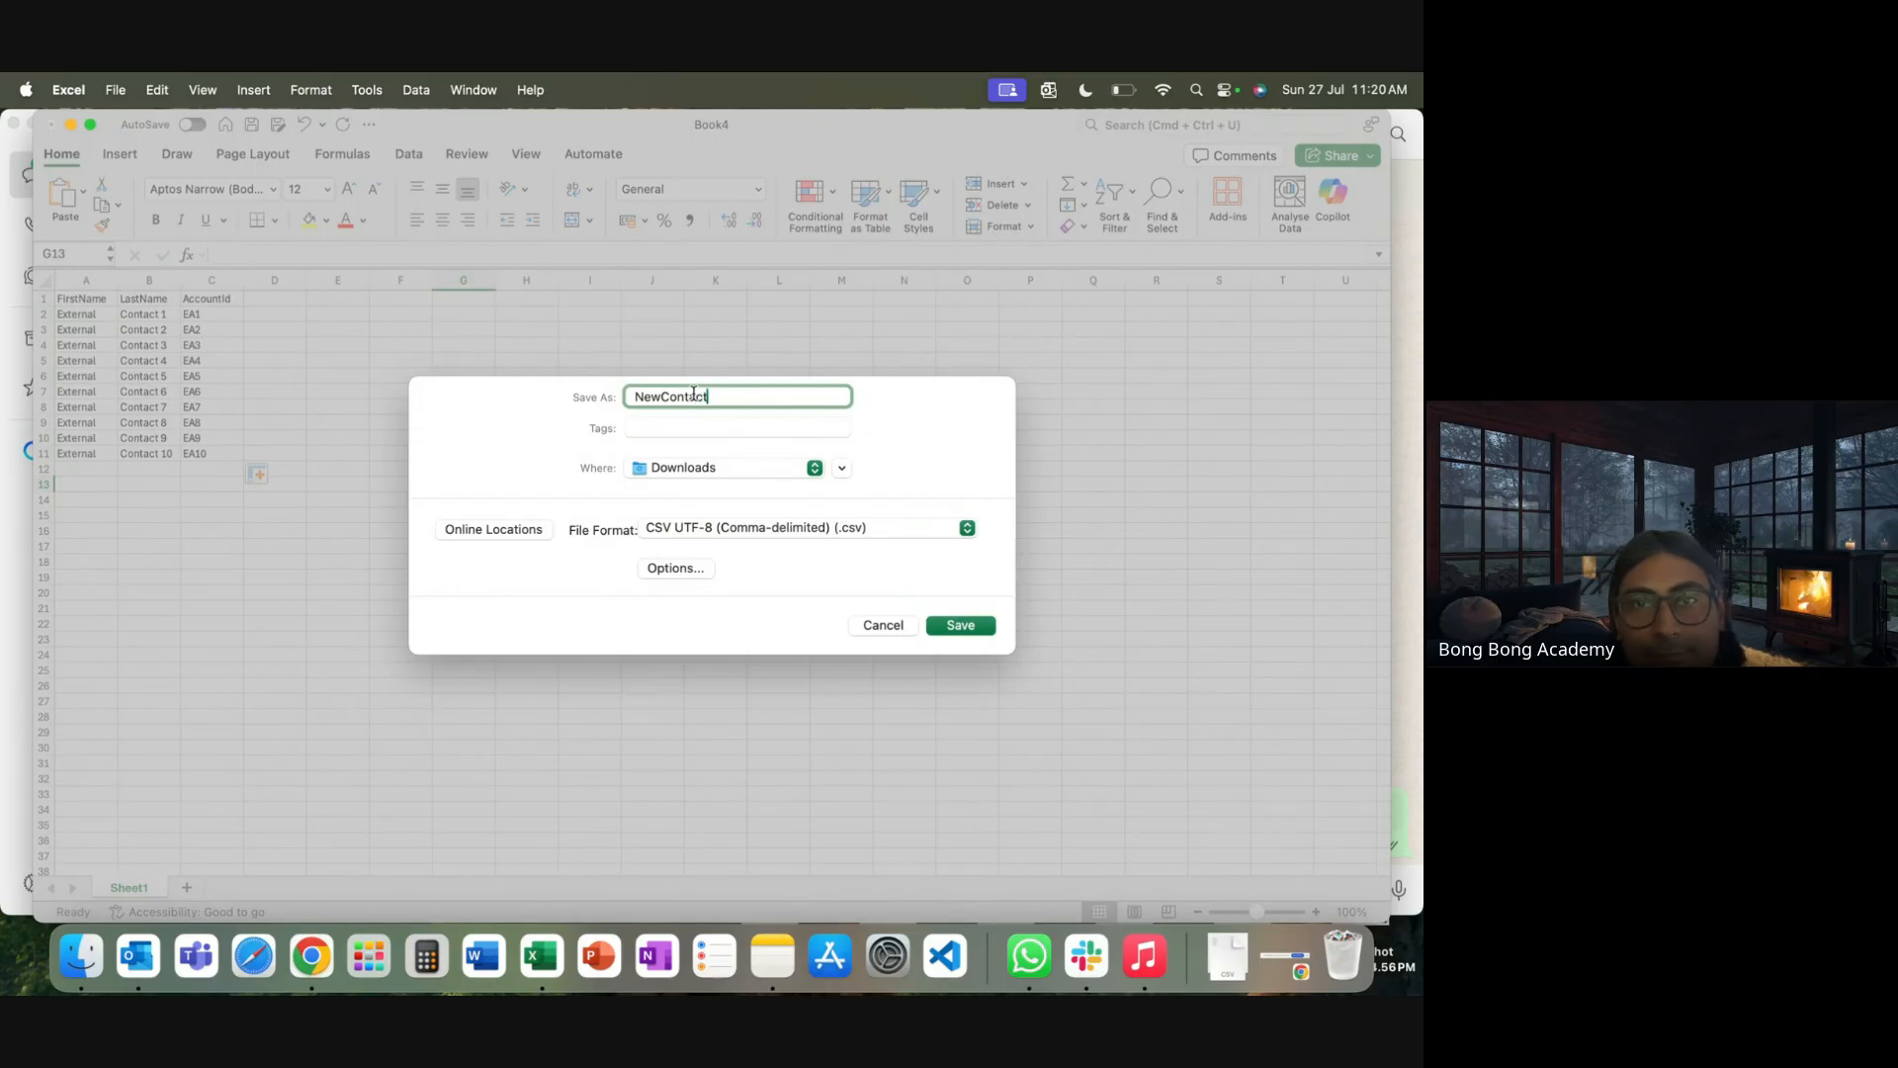
text(s)
click(964, 625)
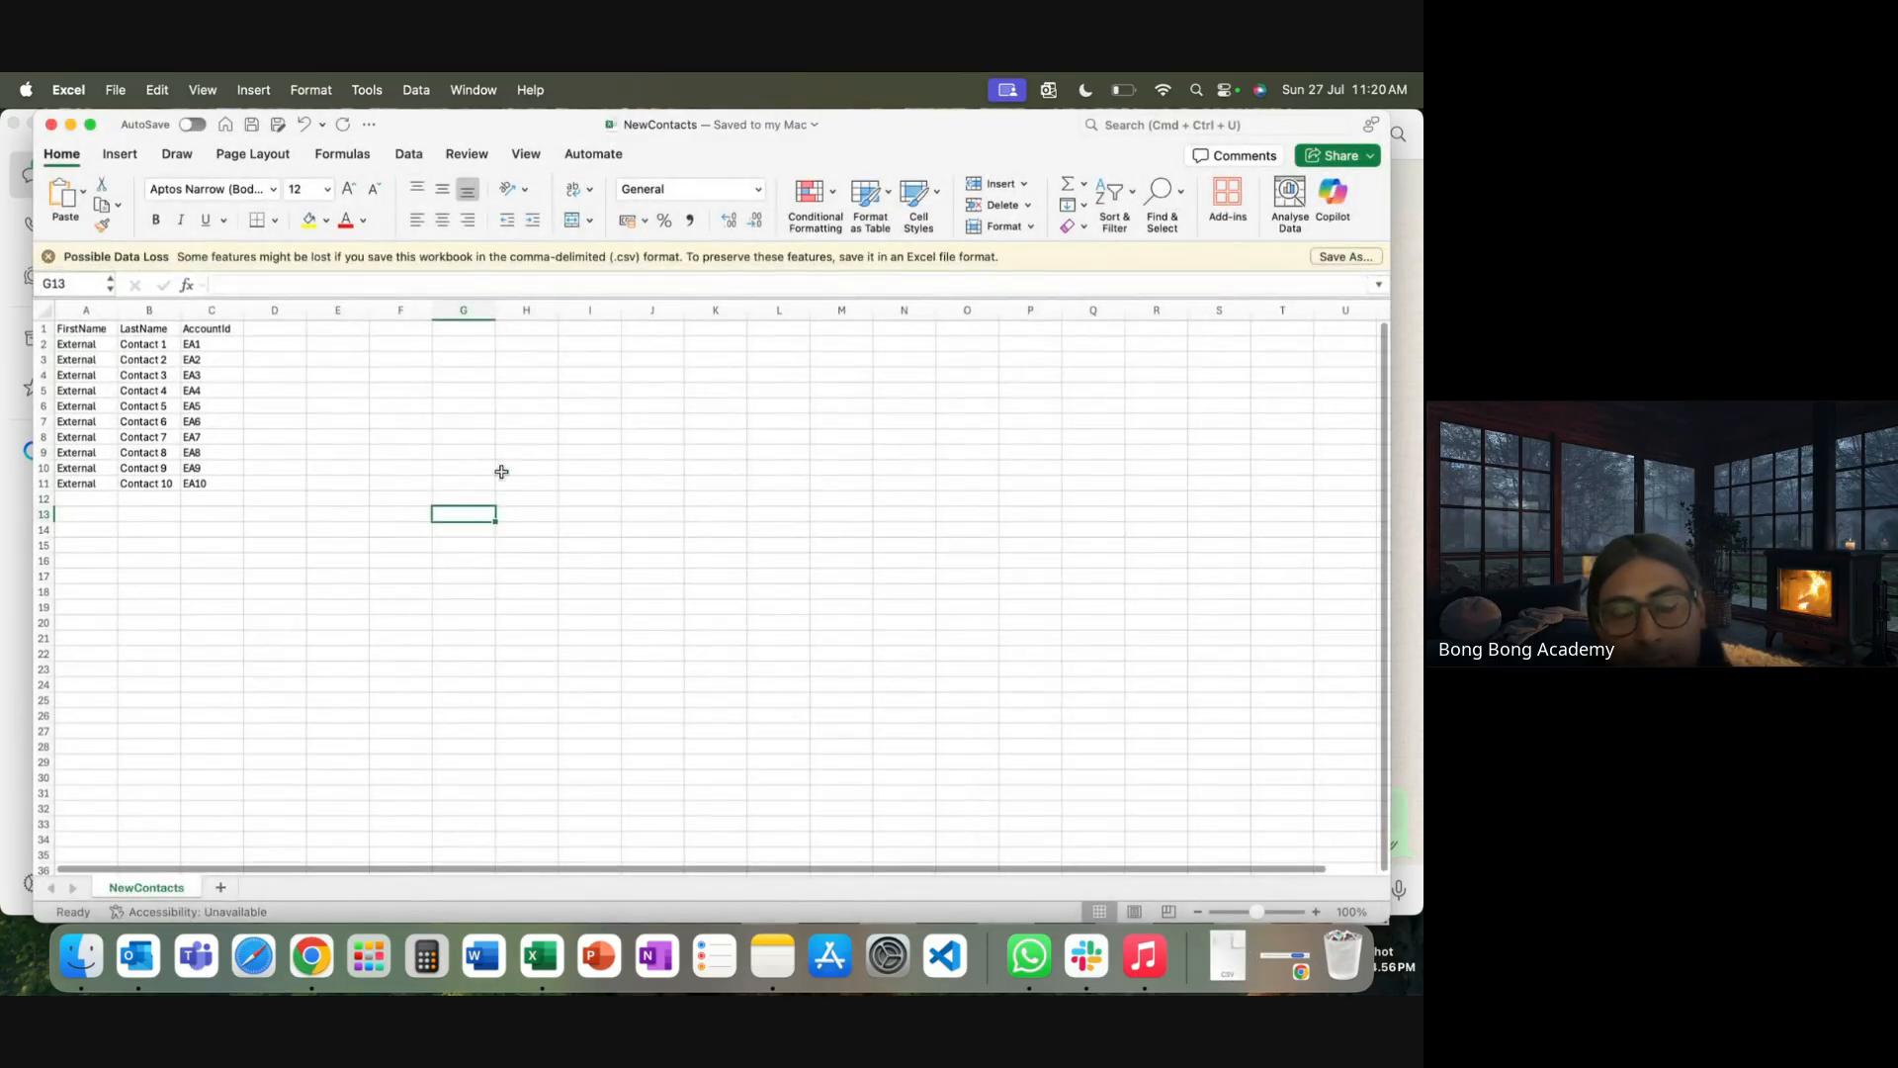
click(312, 955)
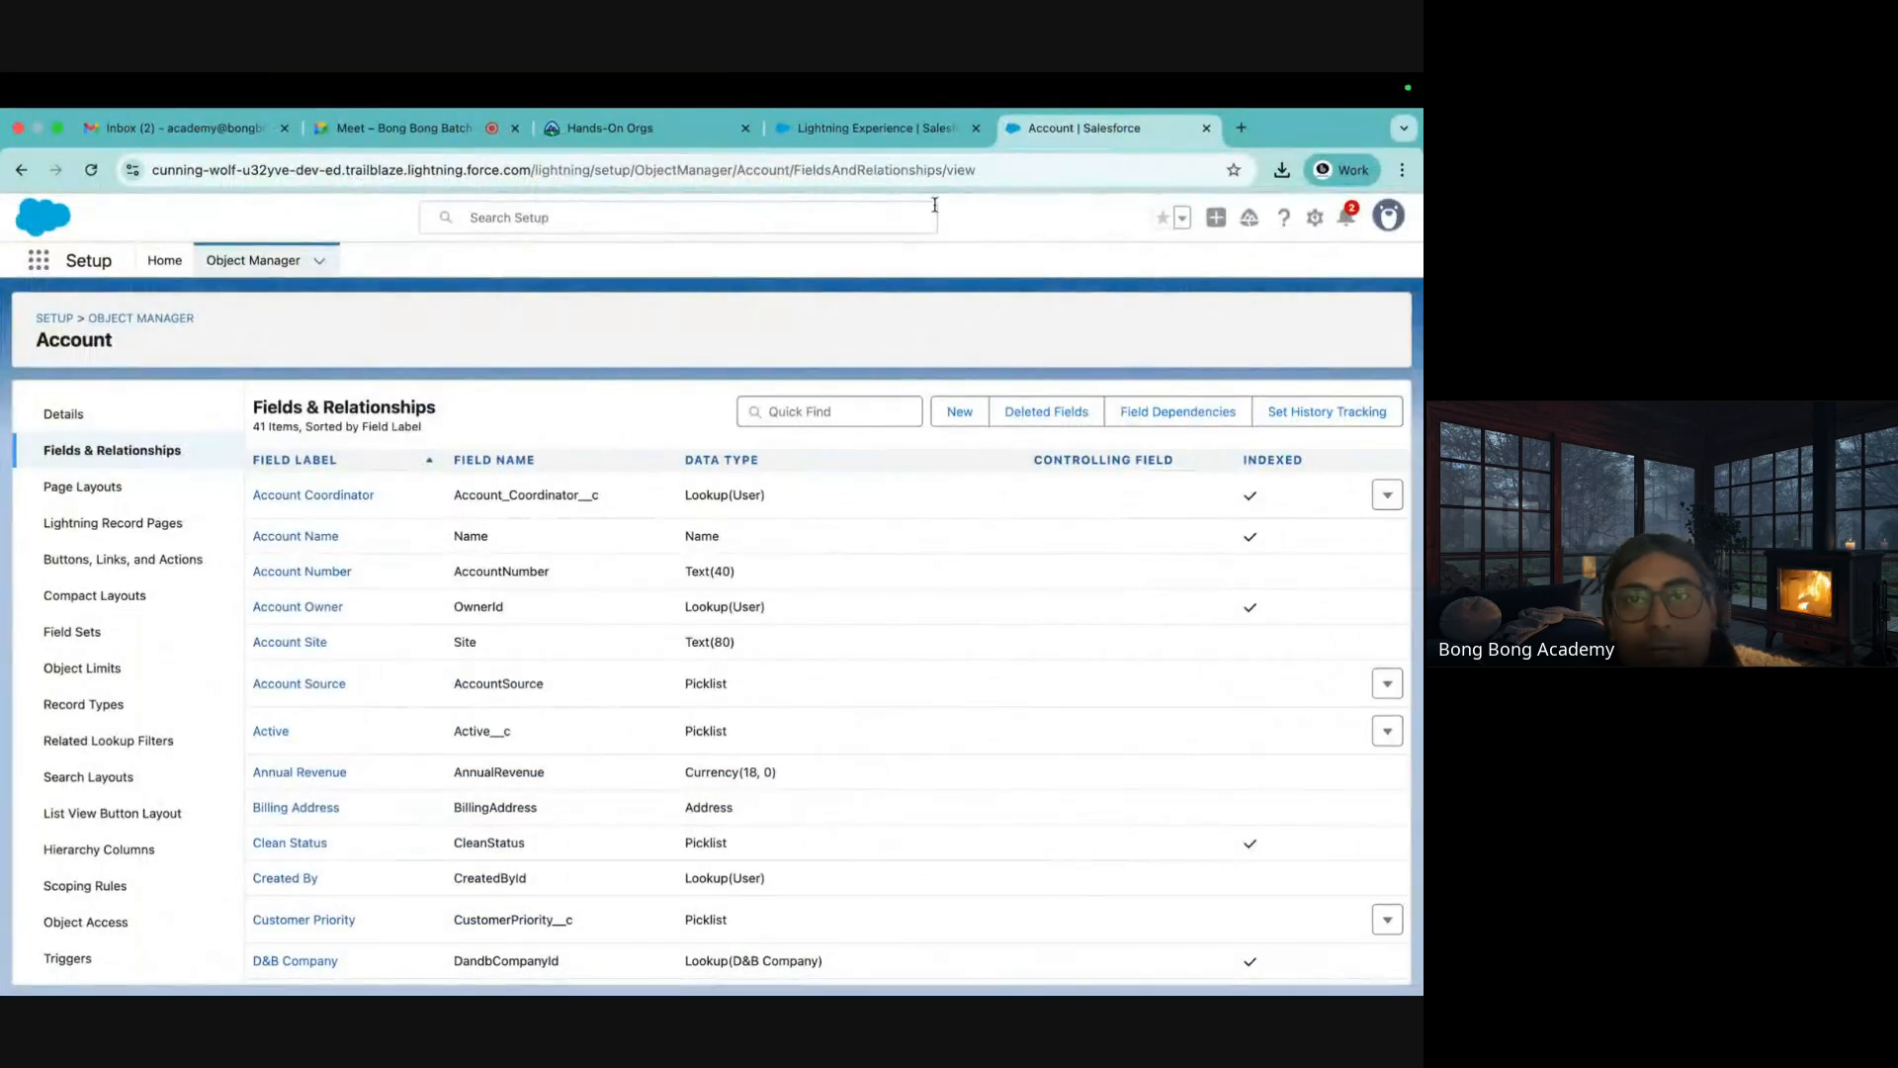
Open Workbench in a new tab, accept the terms and log in with Salesforce
click(1238, 129)
text(wr)
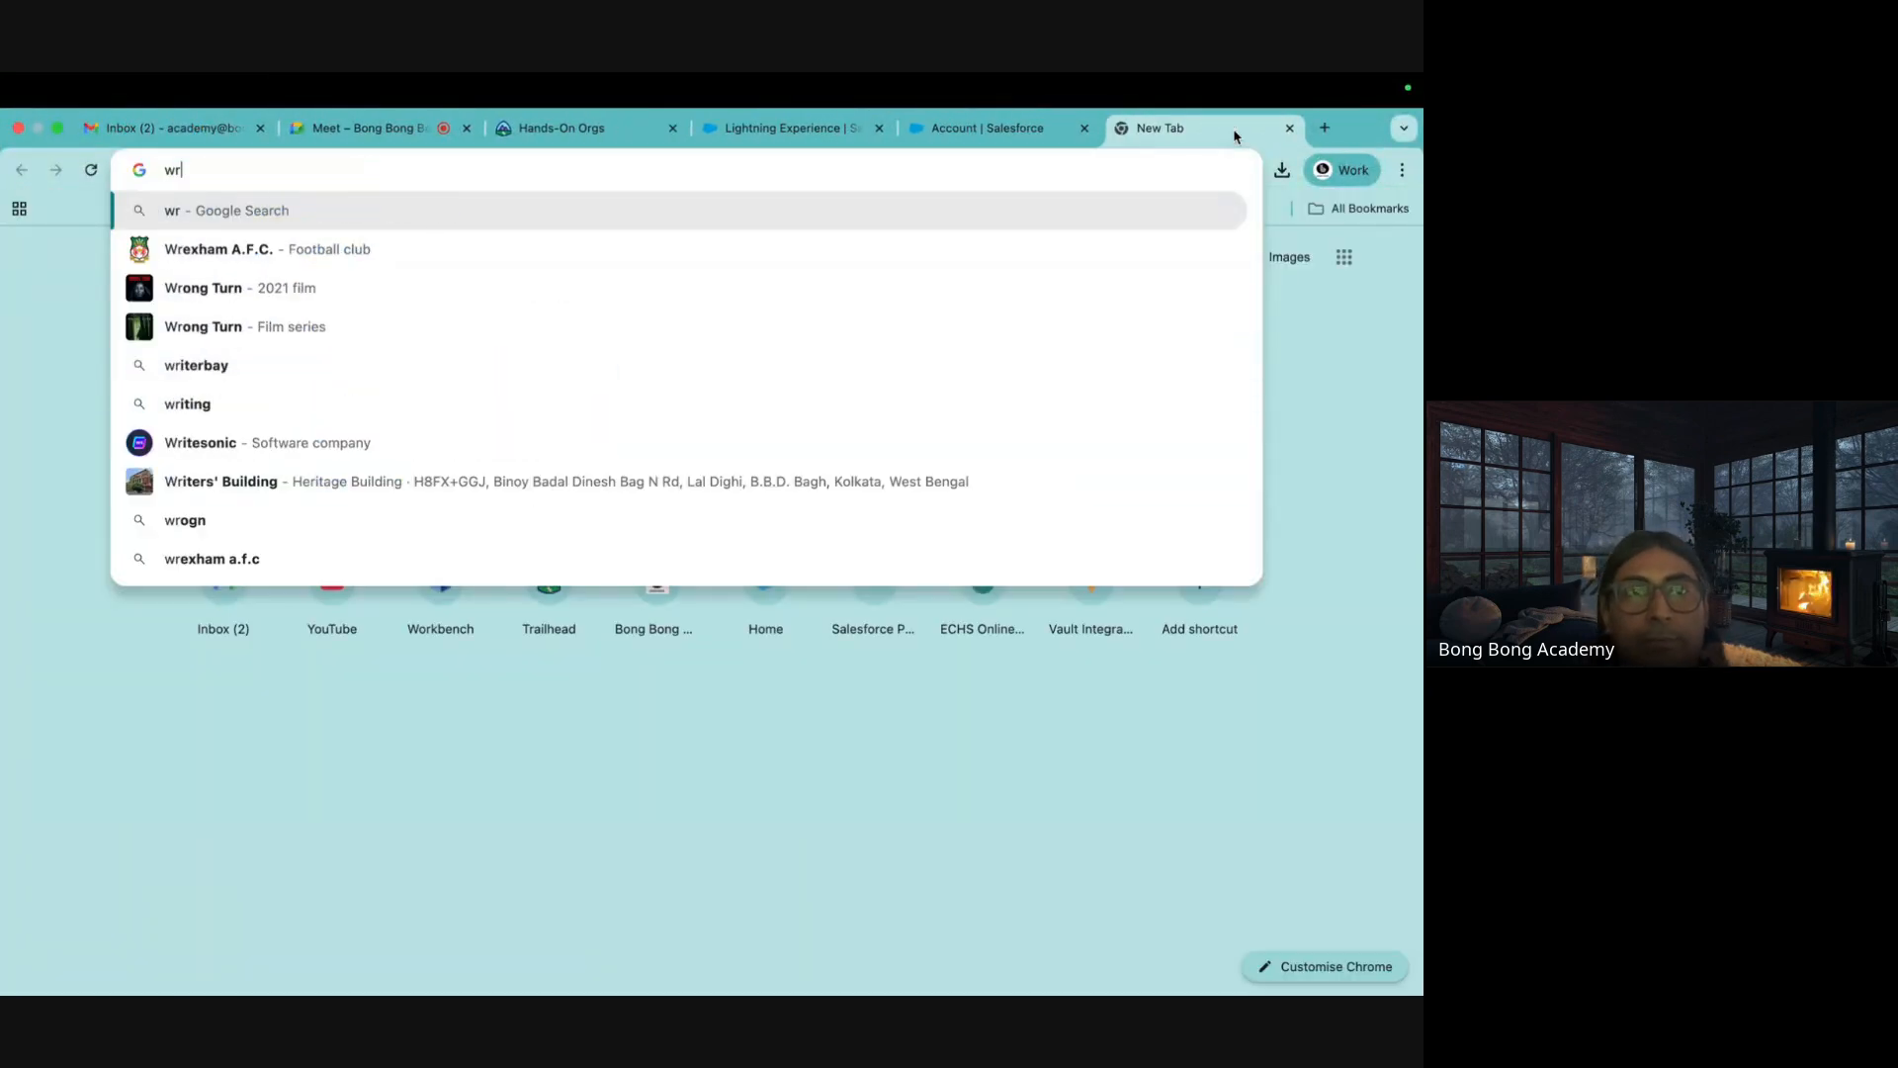
key(BackSpace)
text(orkbench.developerforce.com)
key(Return)
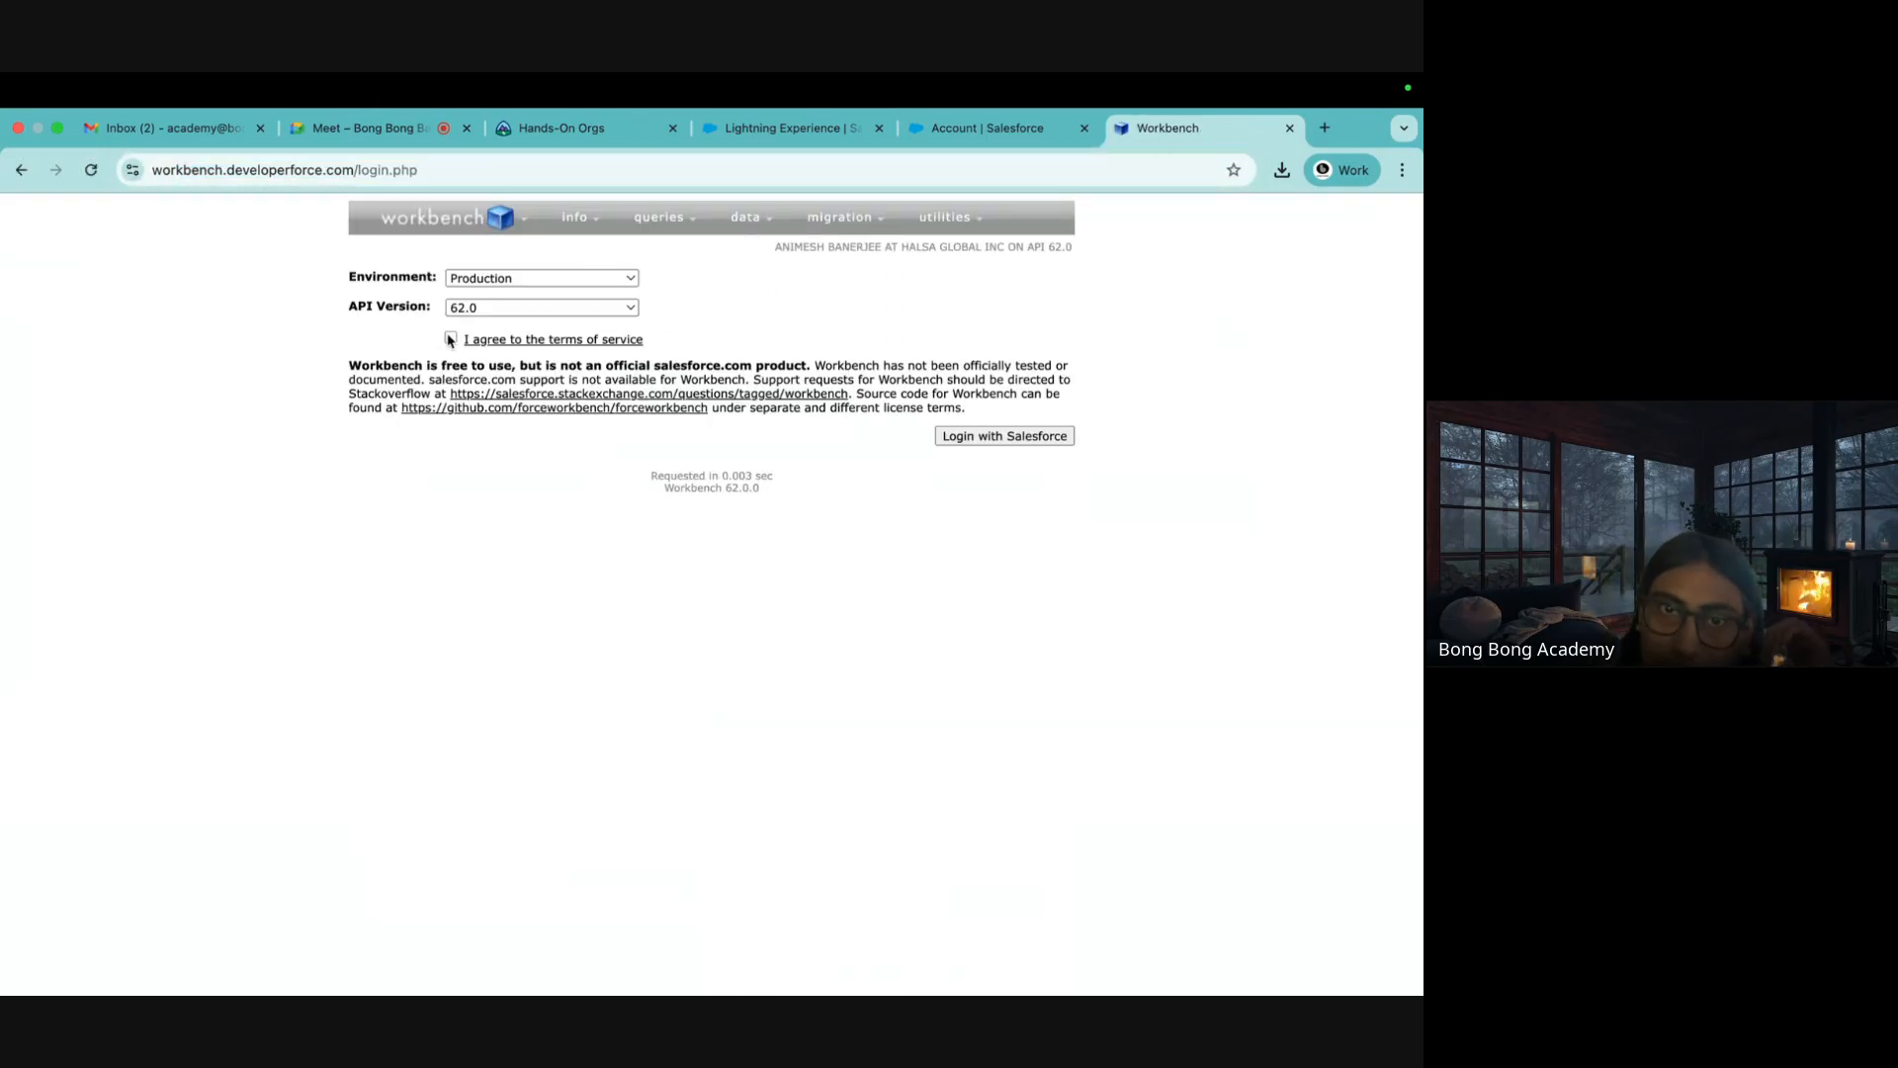
click(449, 339)
click(957, 438)
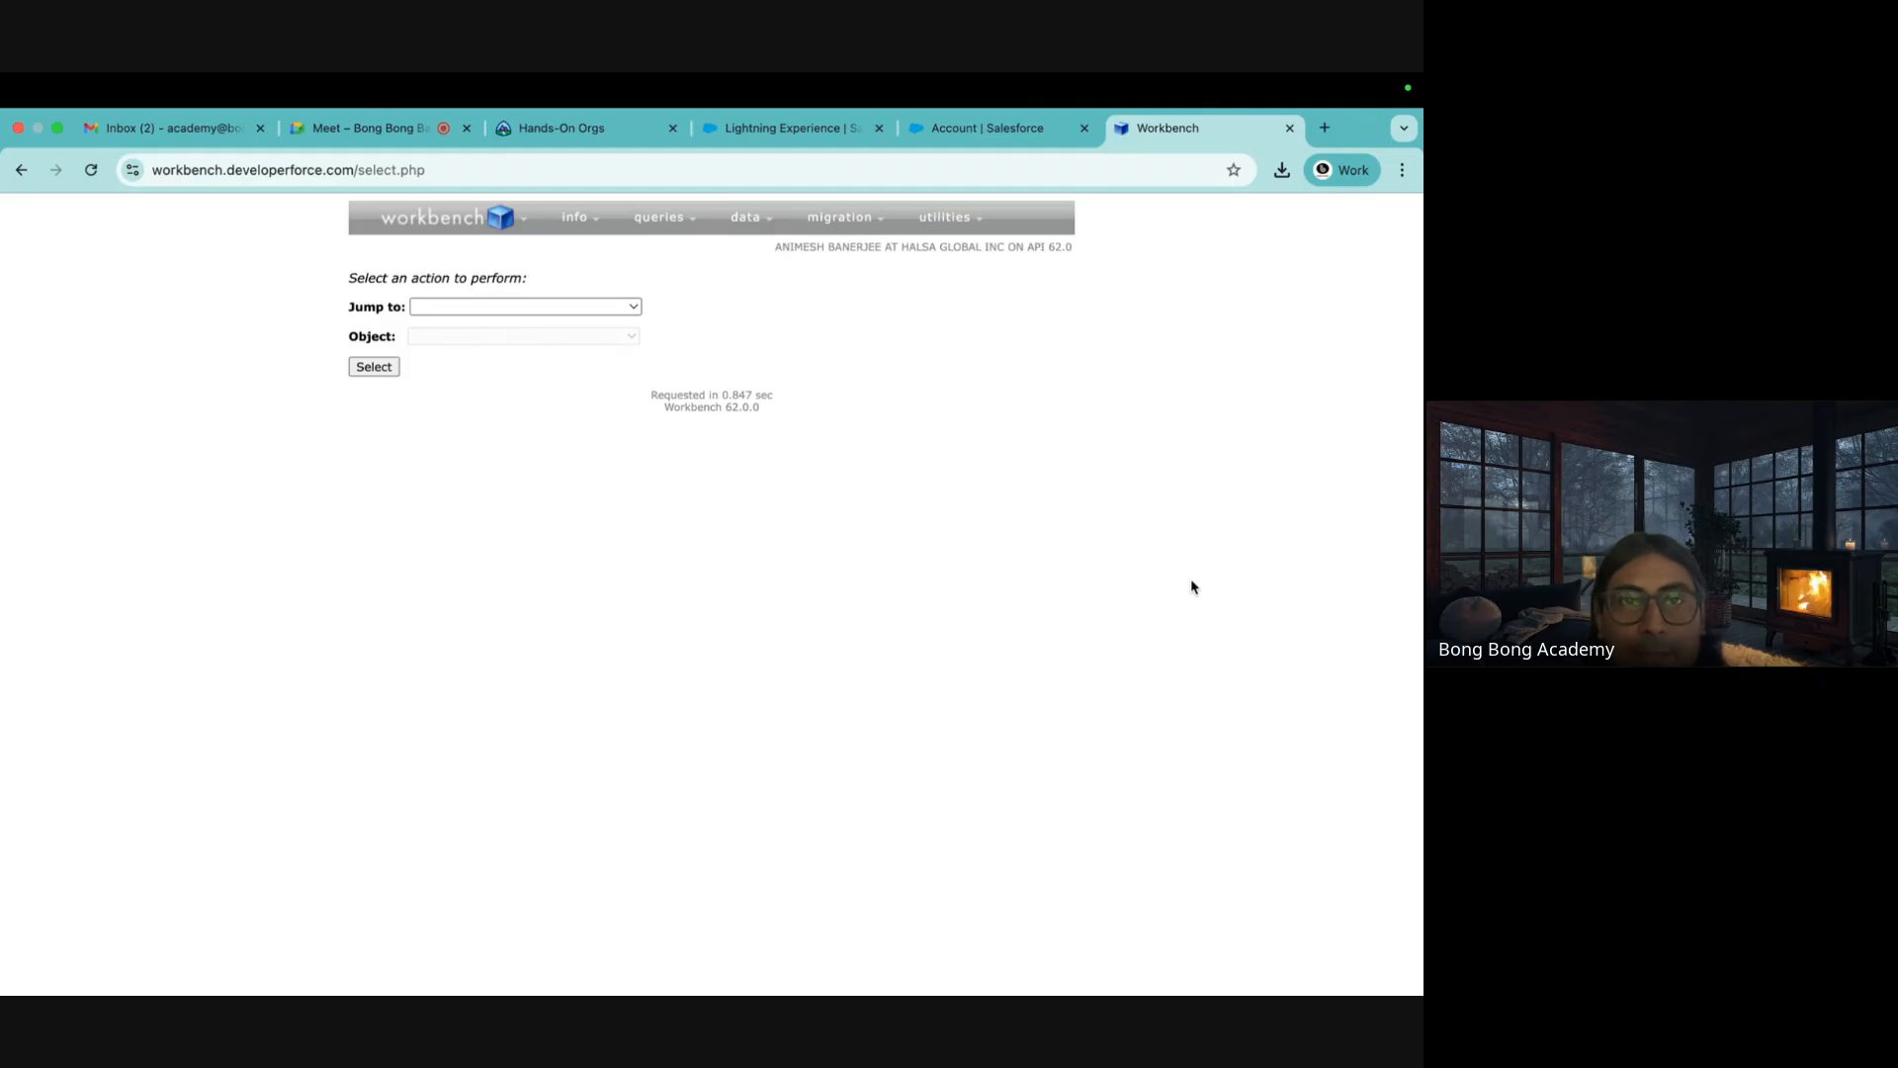
Start a from-file insert using NewAccounts.csv and continue to field mapping
mouse_move(746, 217)
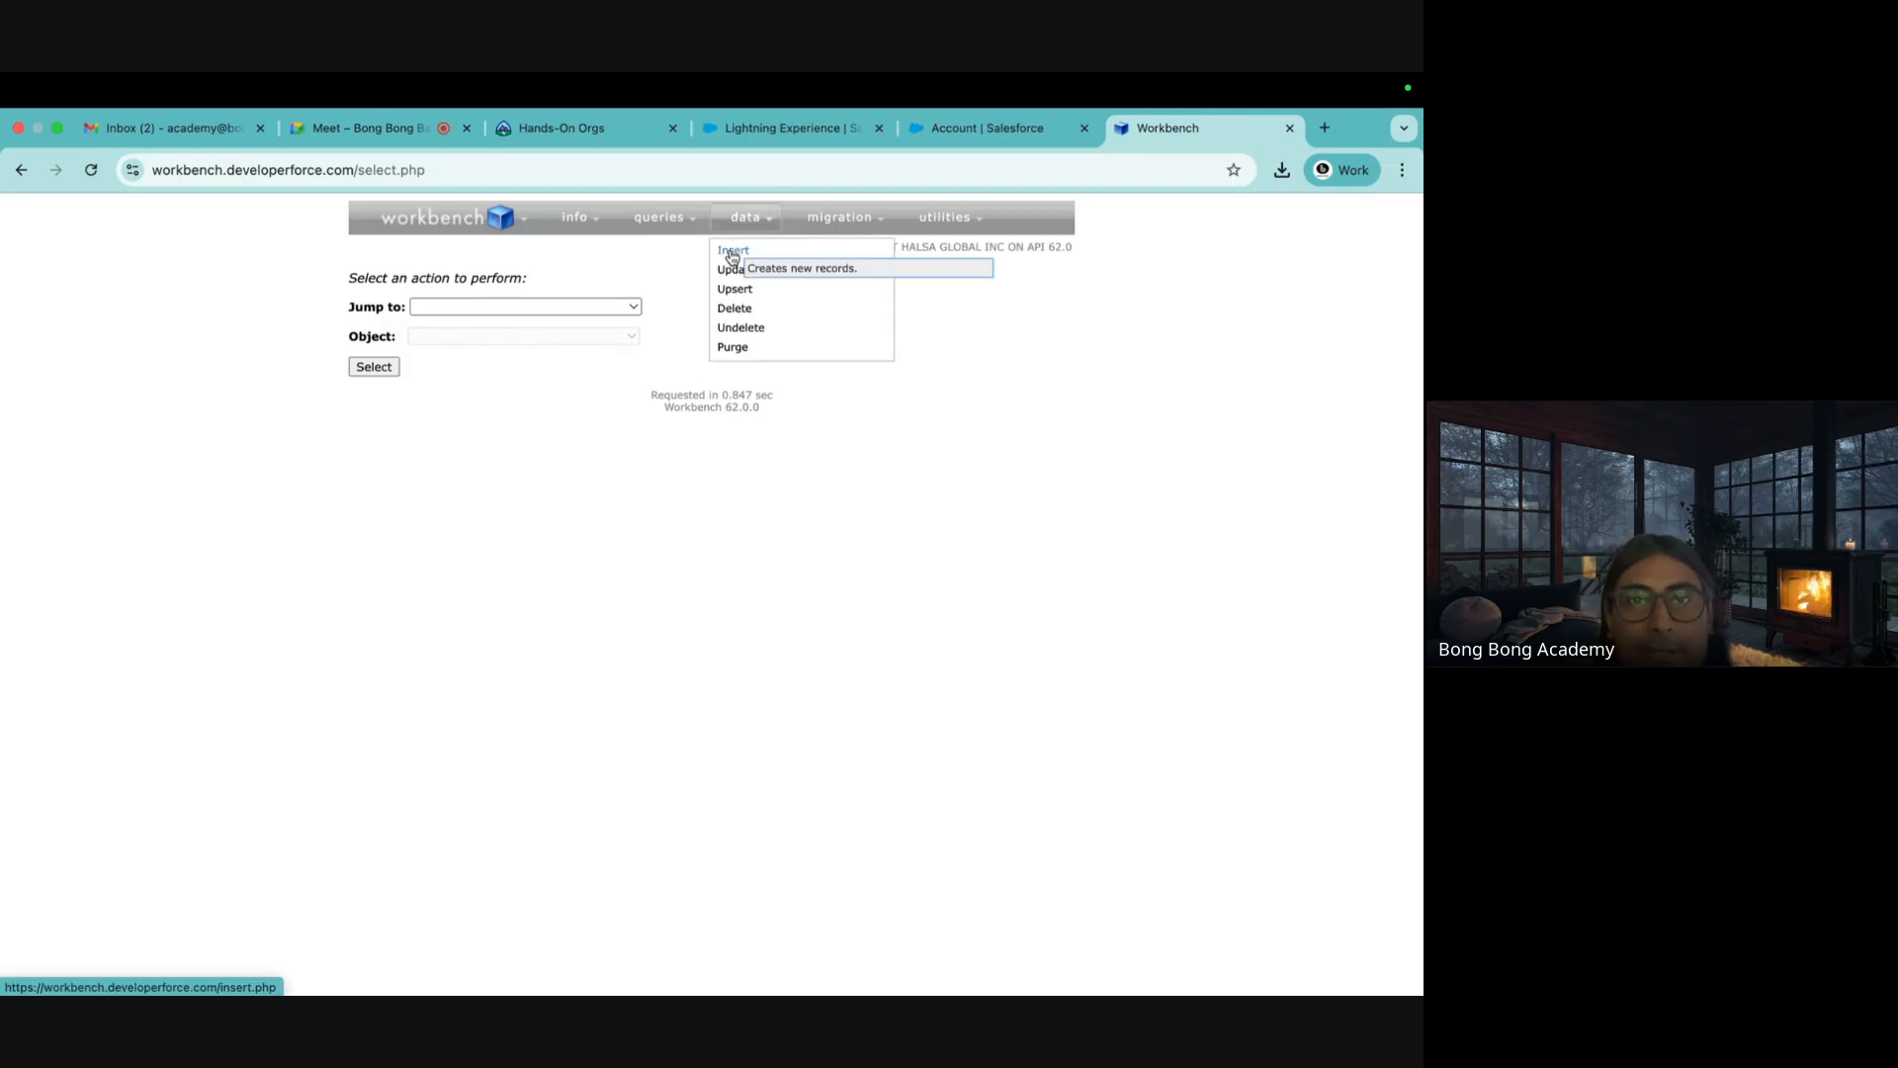
click(732, 256)
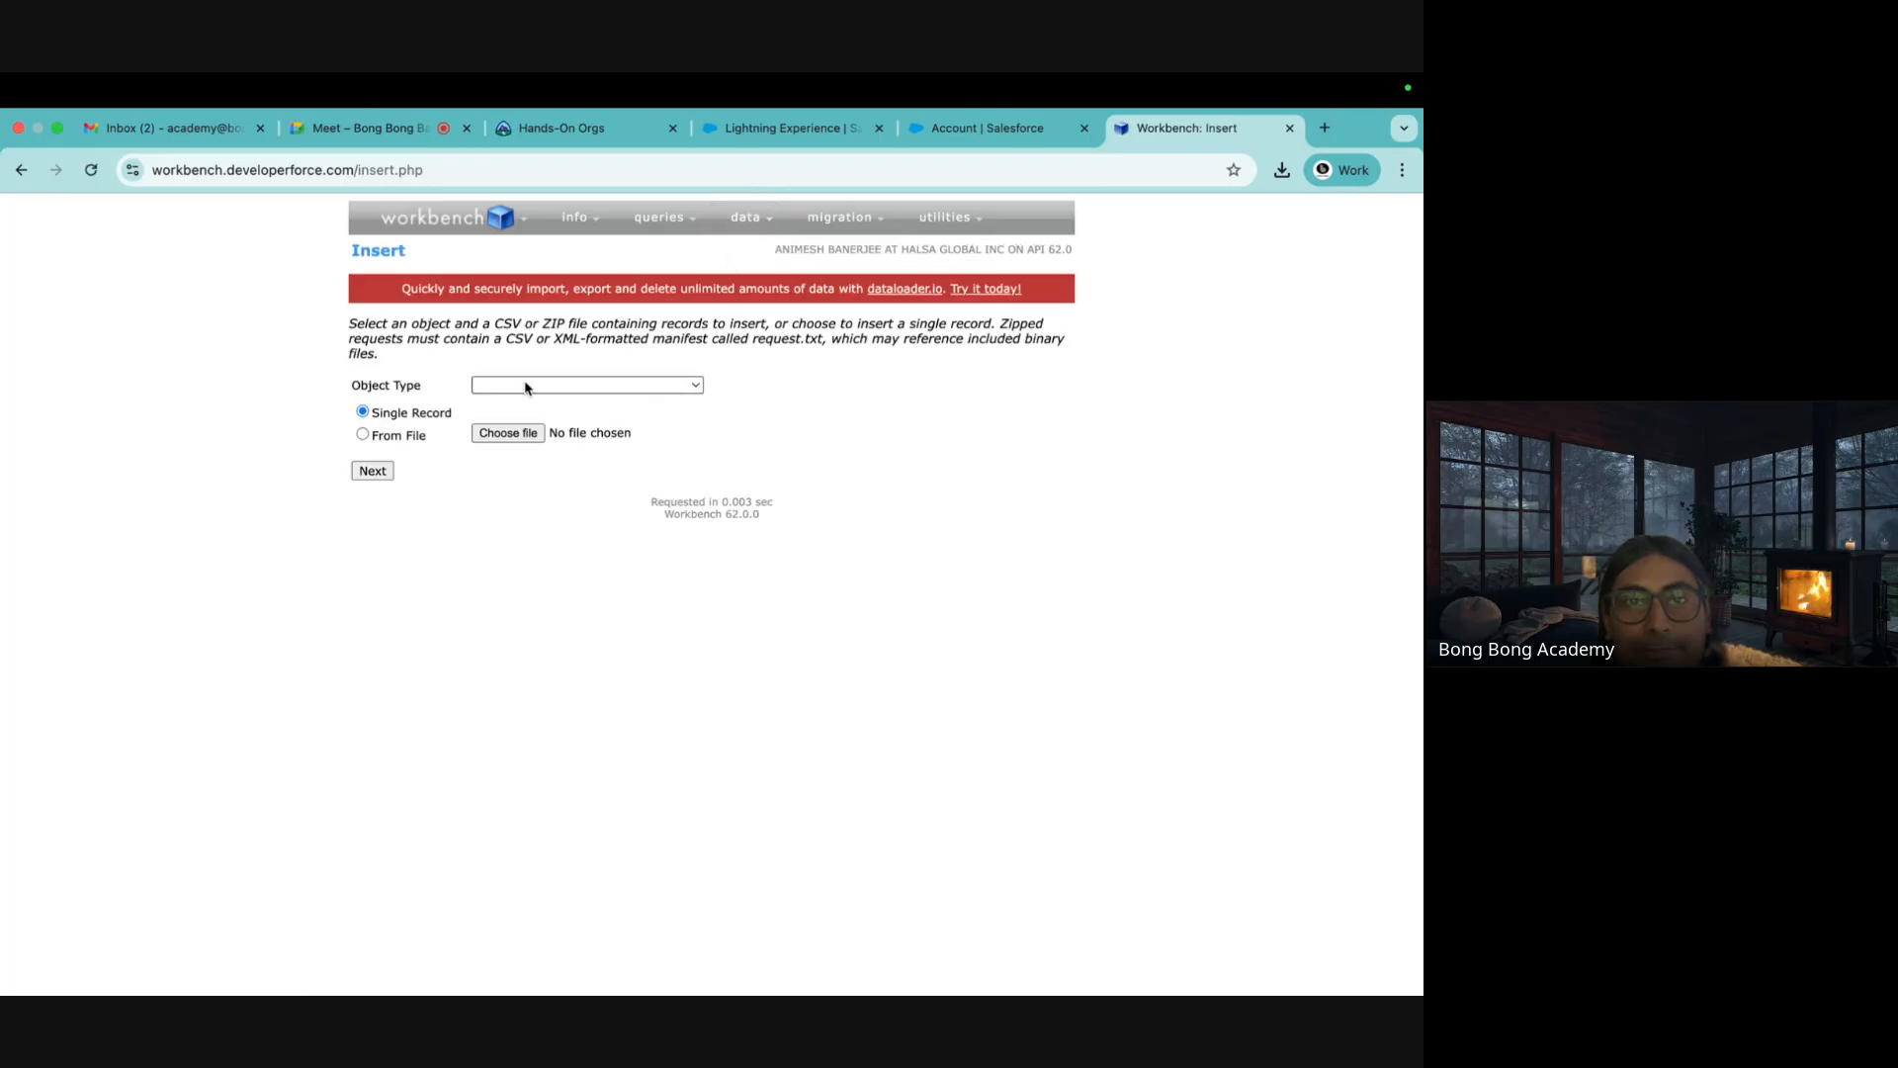
click(525, 390)
click(407, 439)
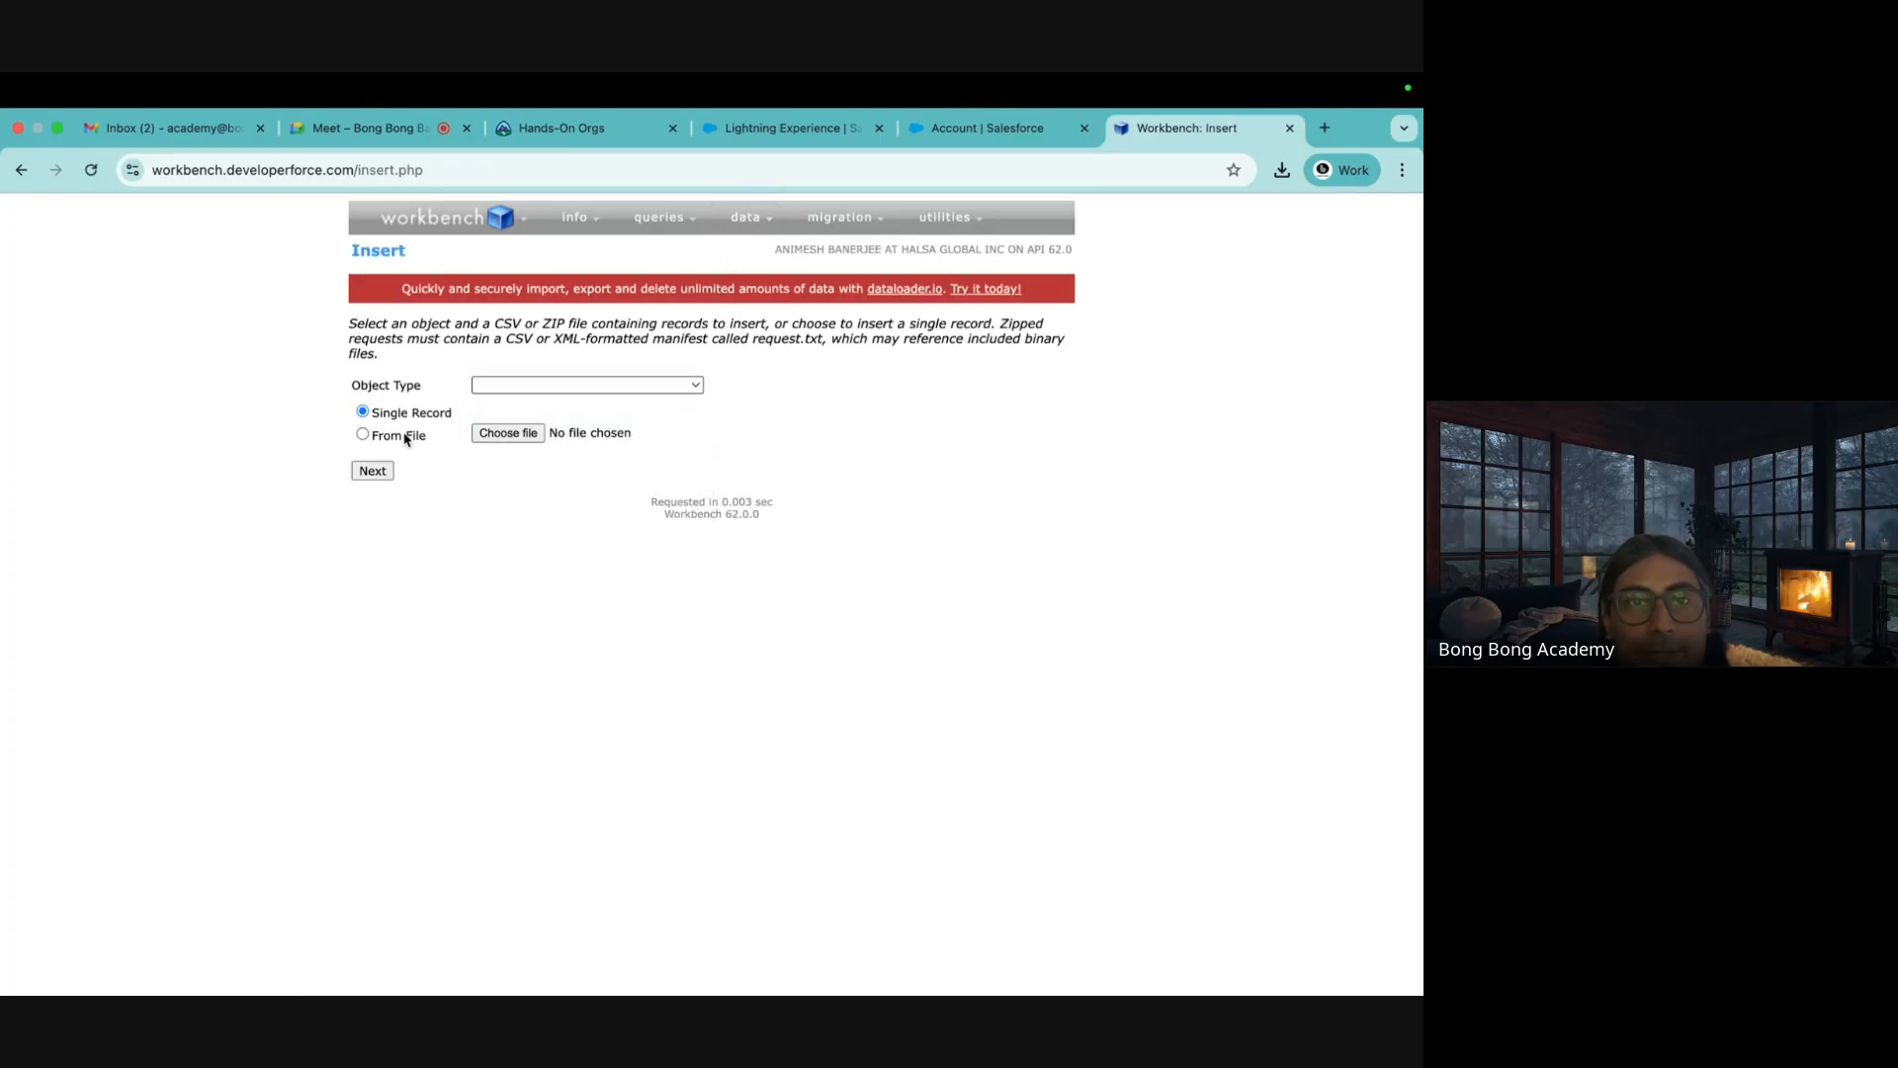
click(406, 437)
click(510, 434)
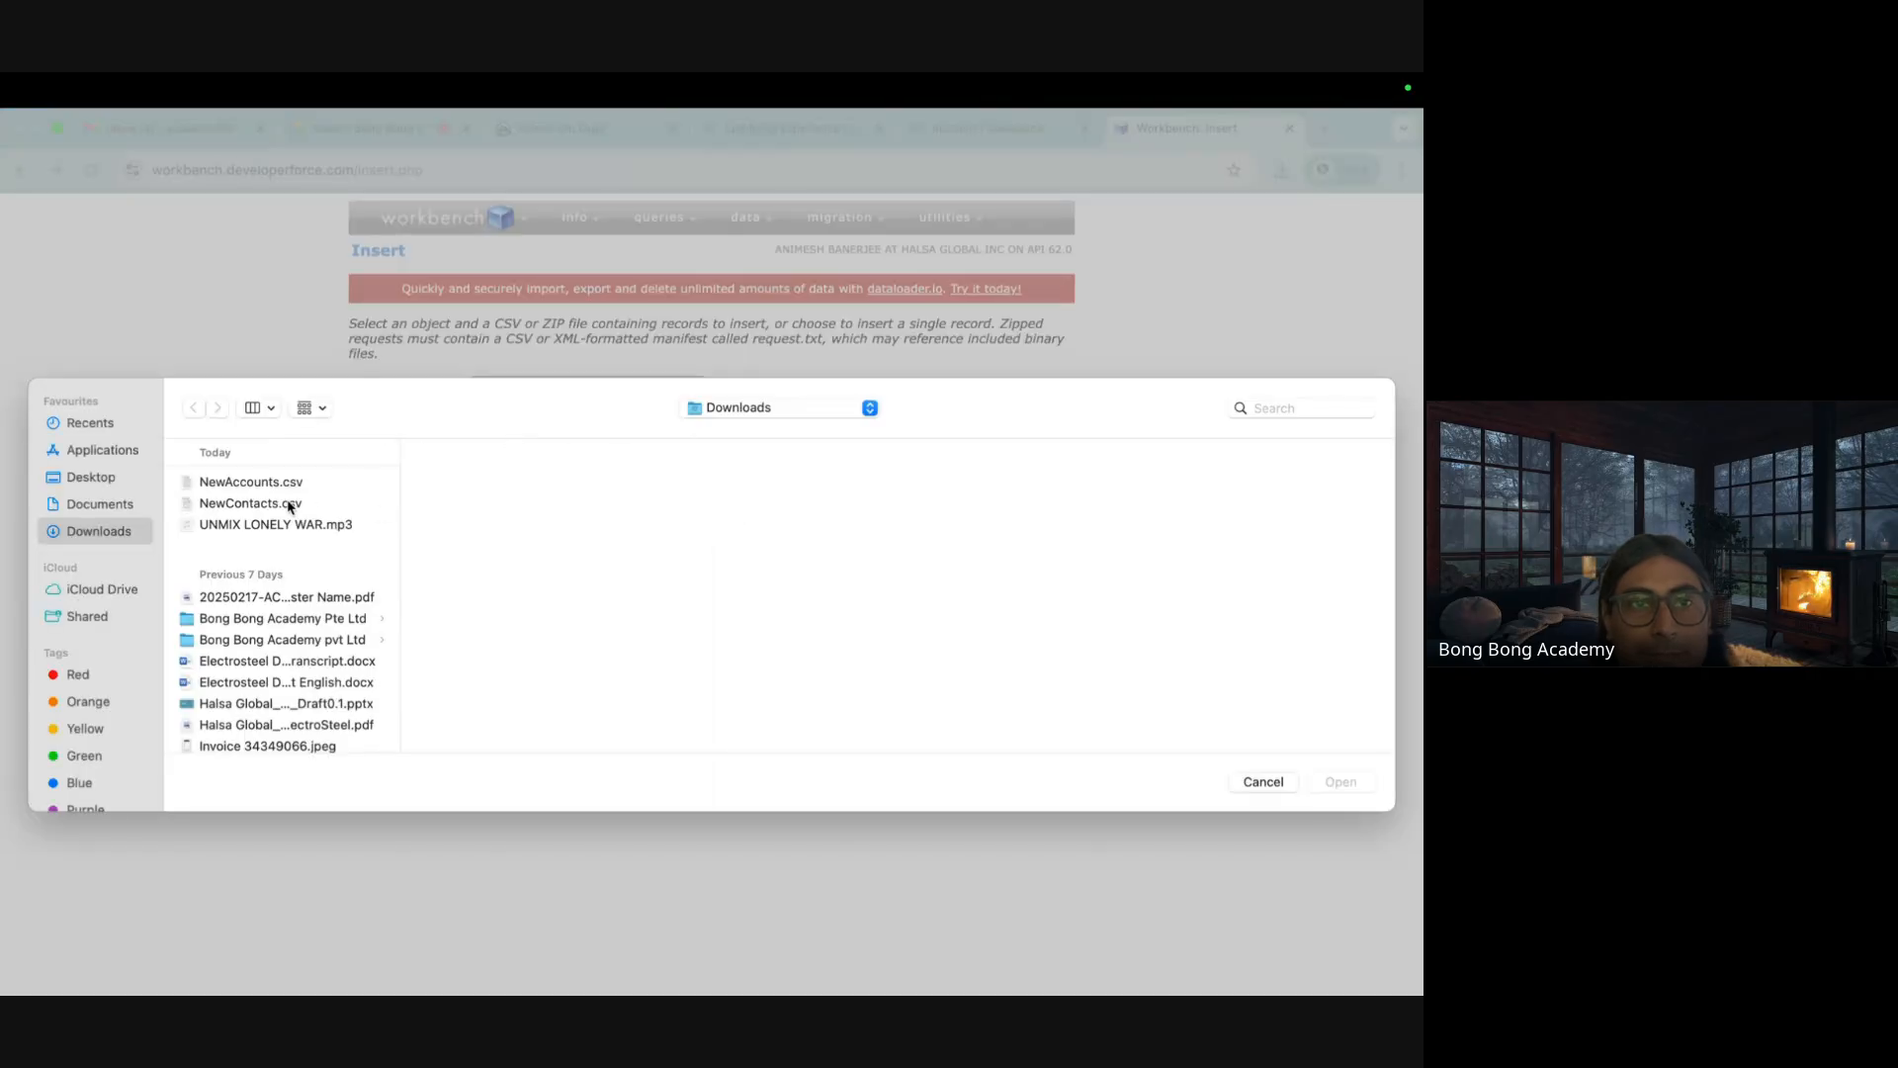
click(280, 484)
click(1335, 781)
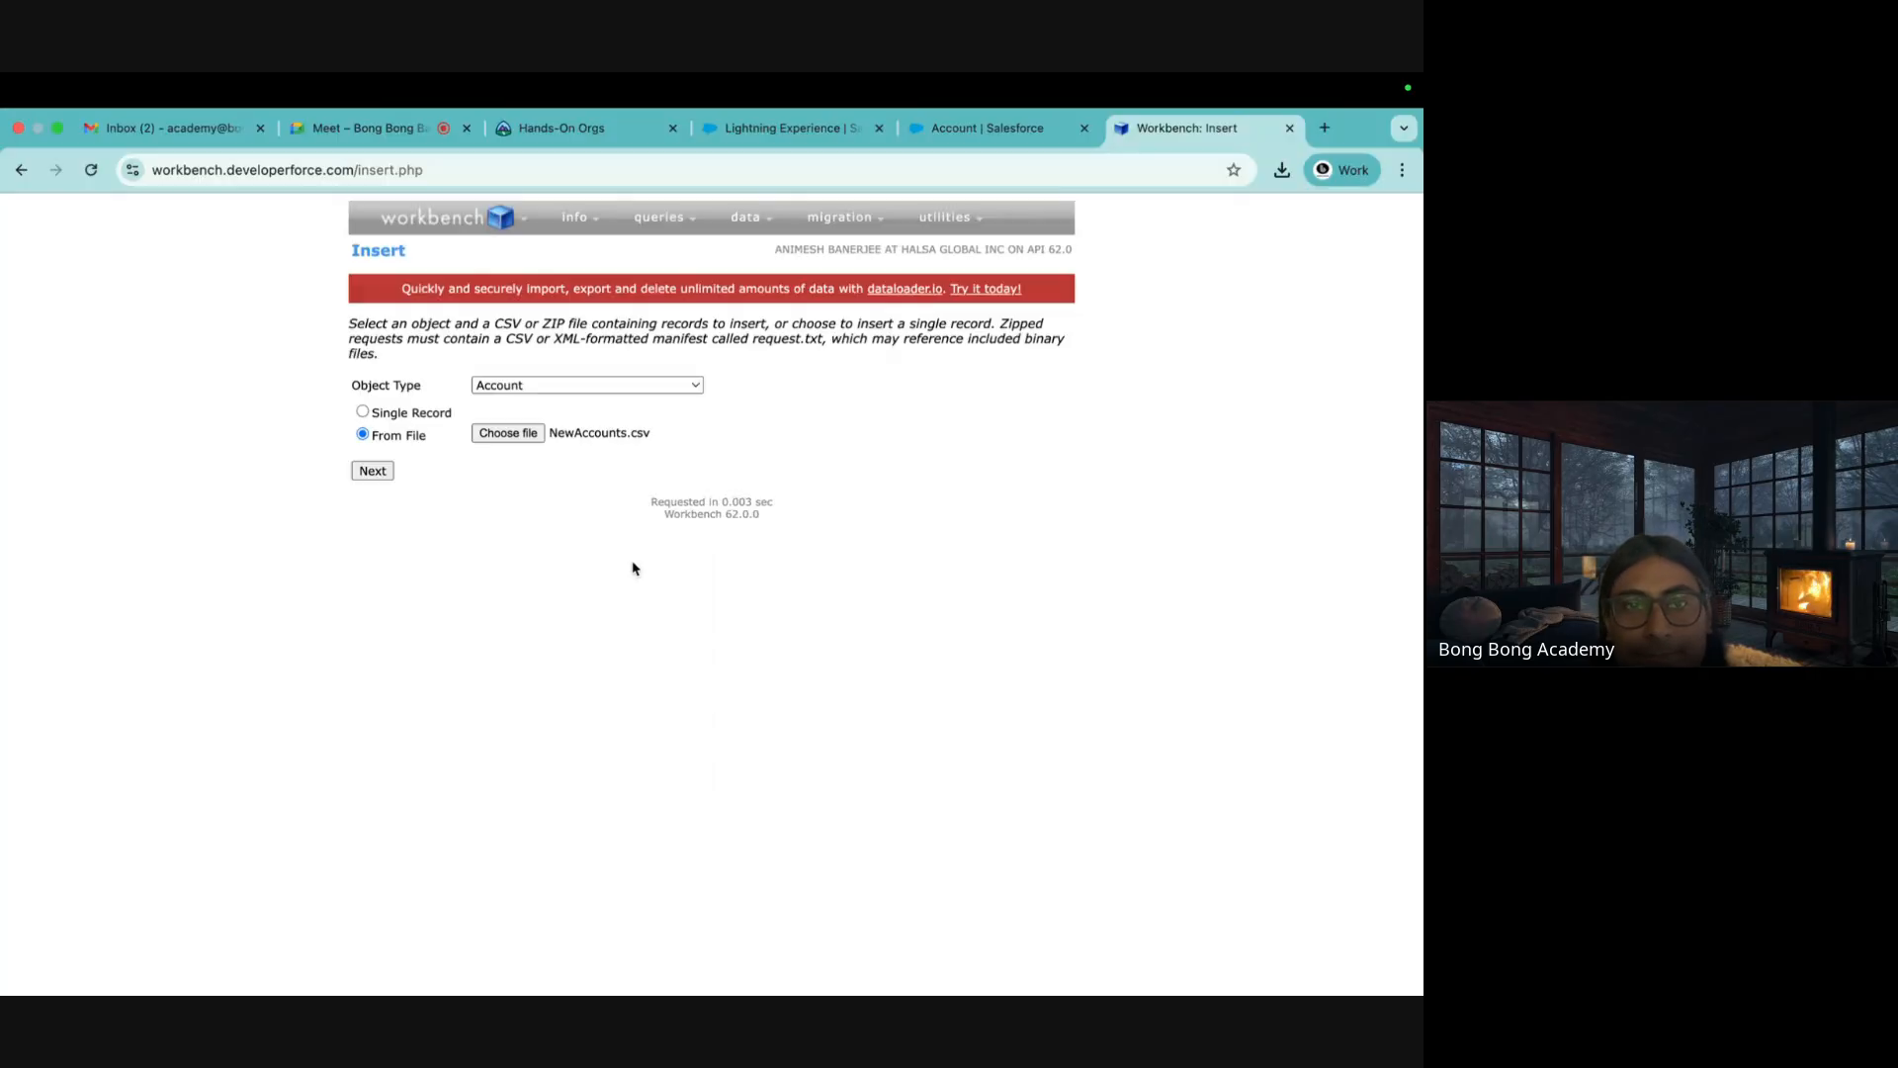
click(373, 471)
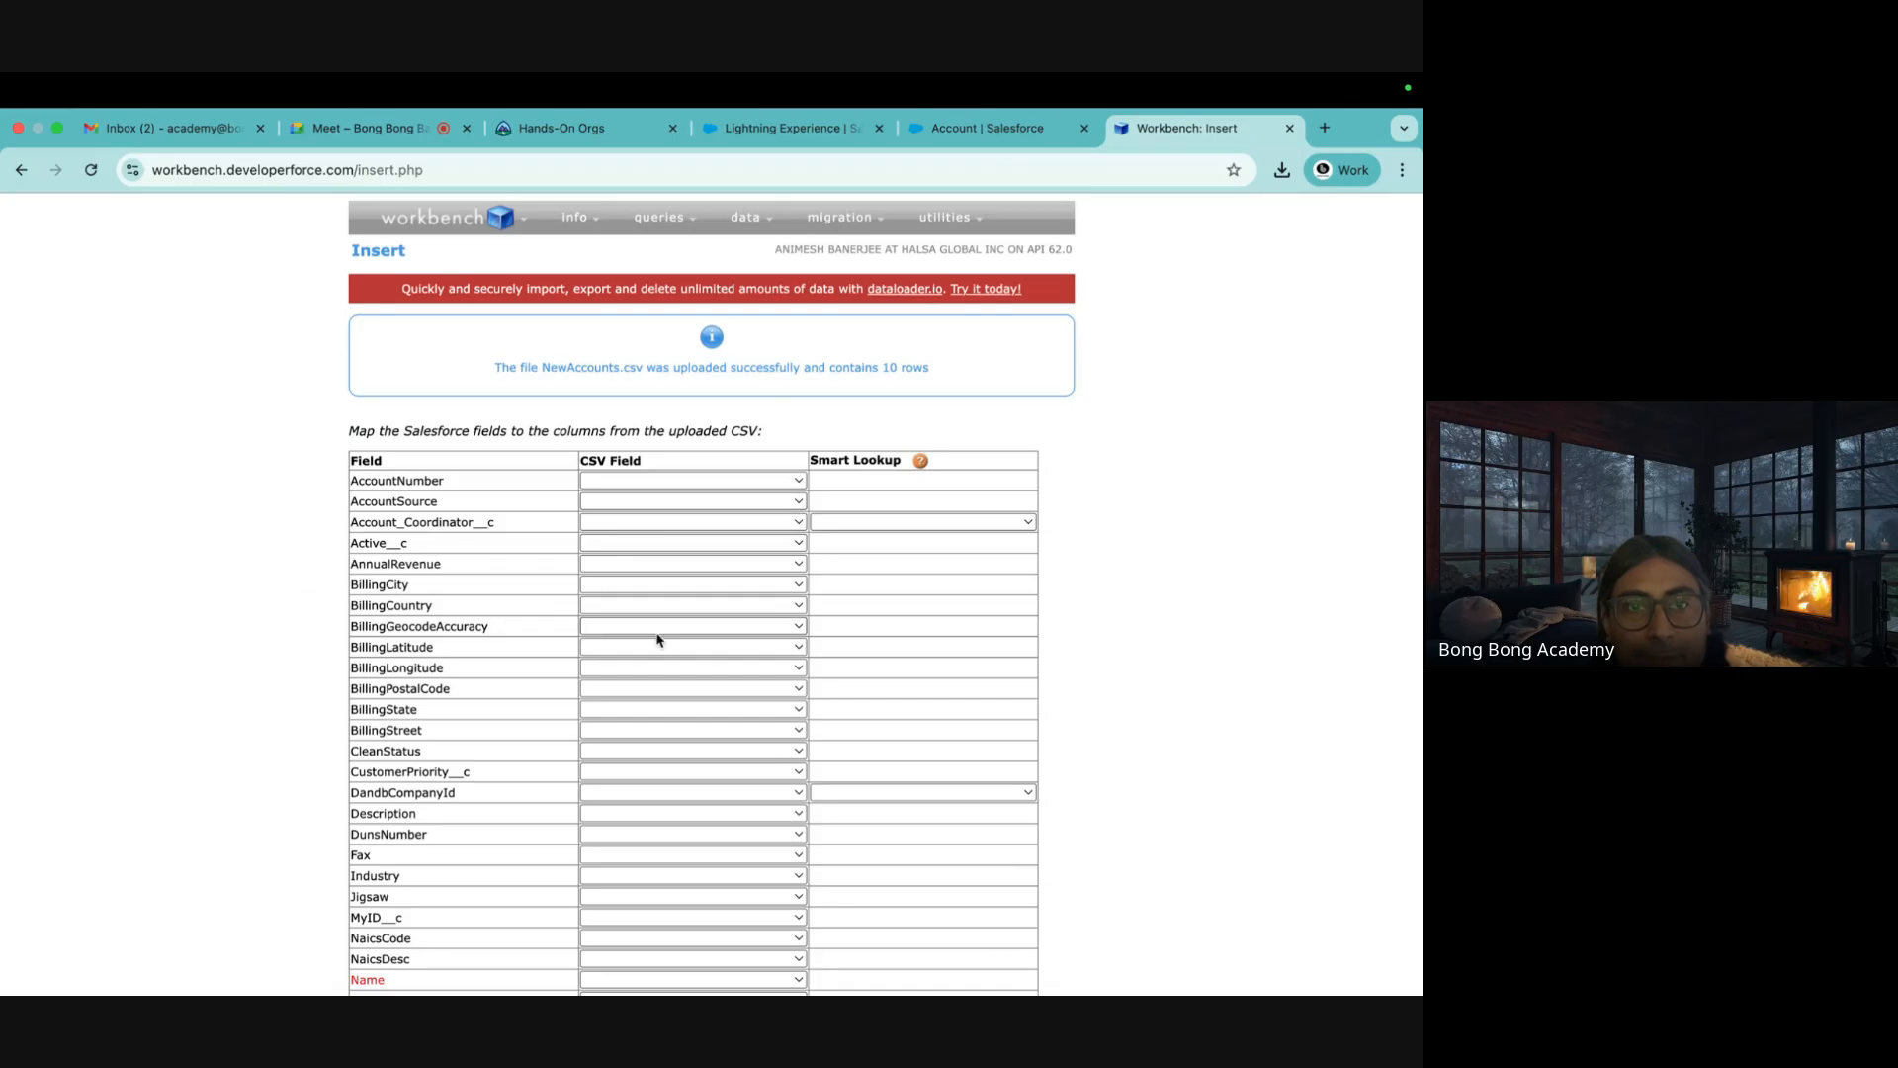
Map Name to the CSV Name column, then close the Workbench tab
scroll(658, 640, down, 3)
click(606, 675)
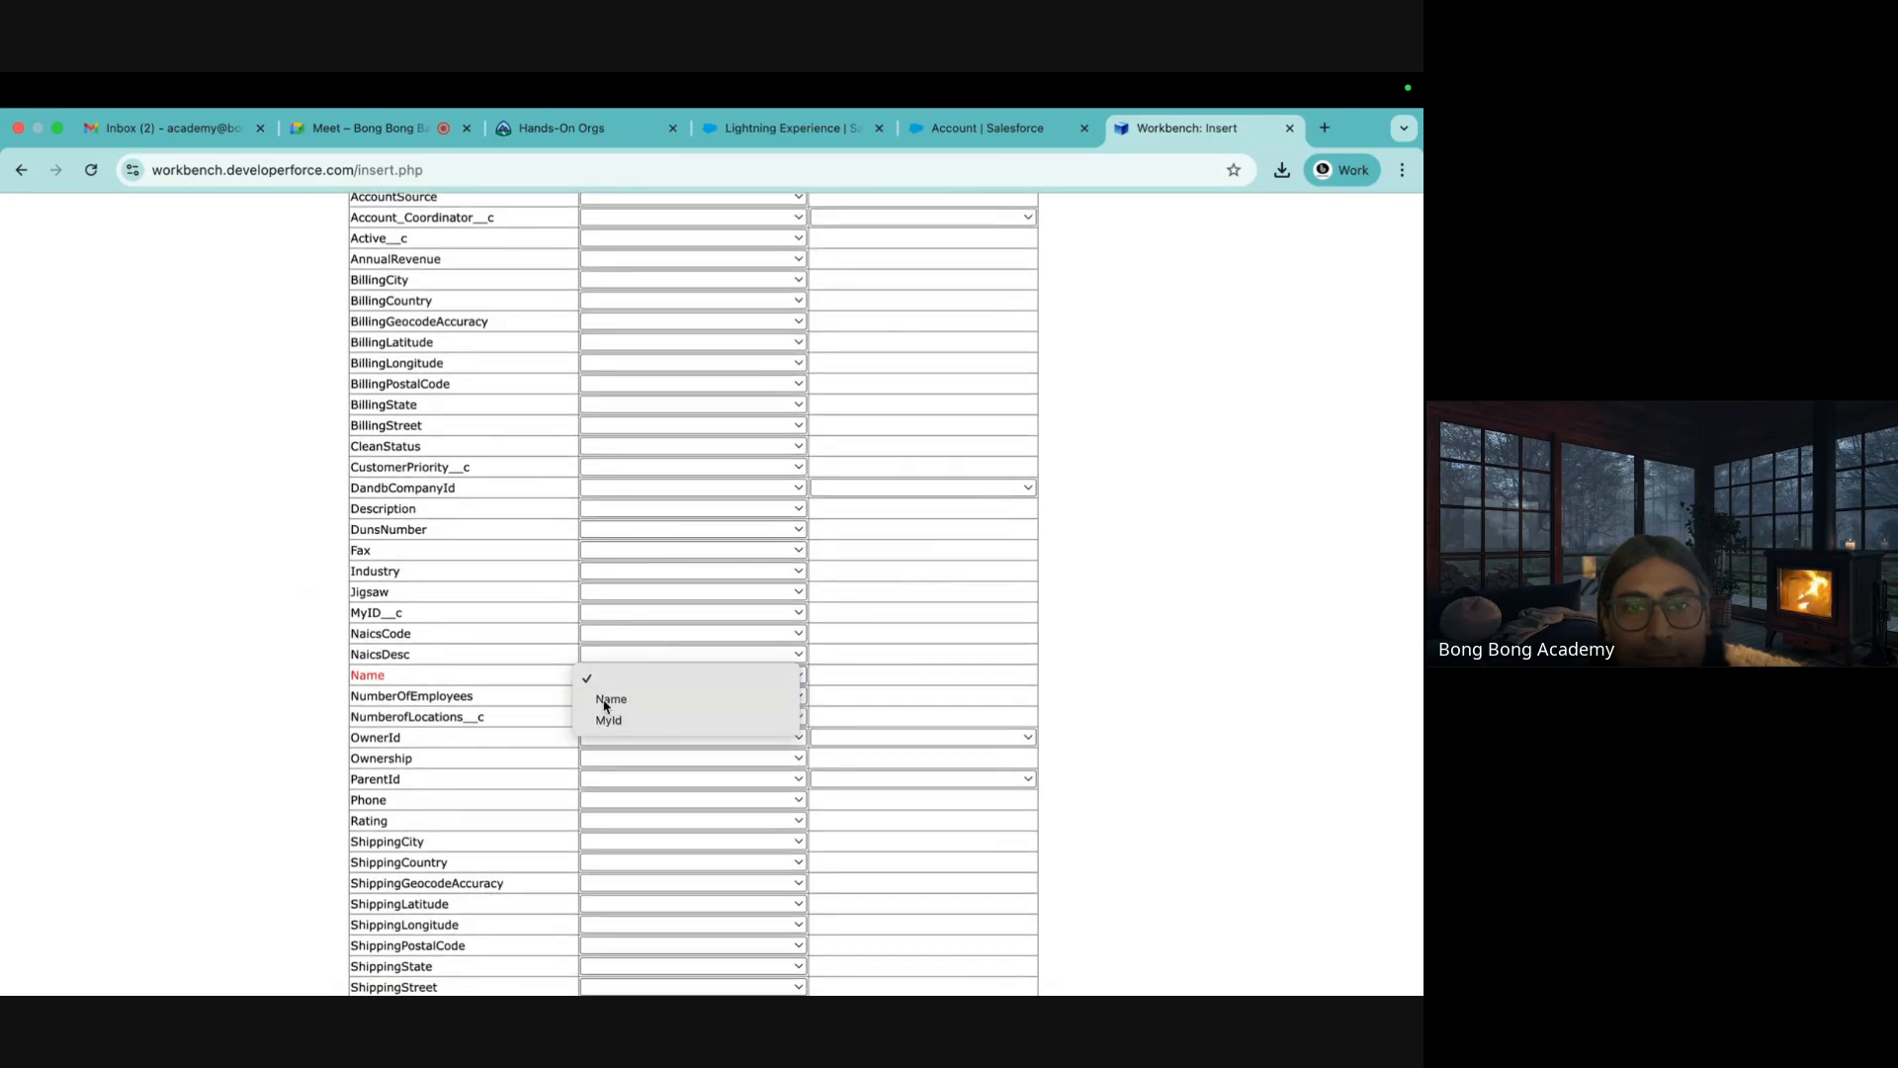
click(606, 704)
scroll(571, 425, down, 4)
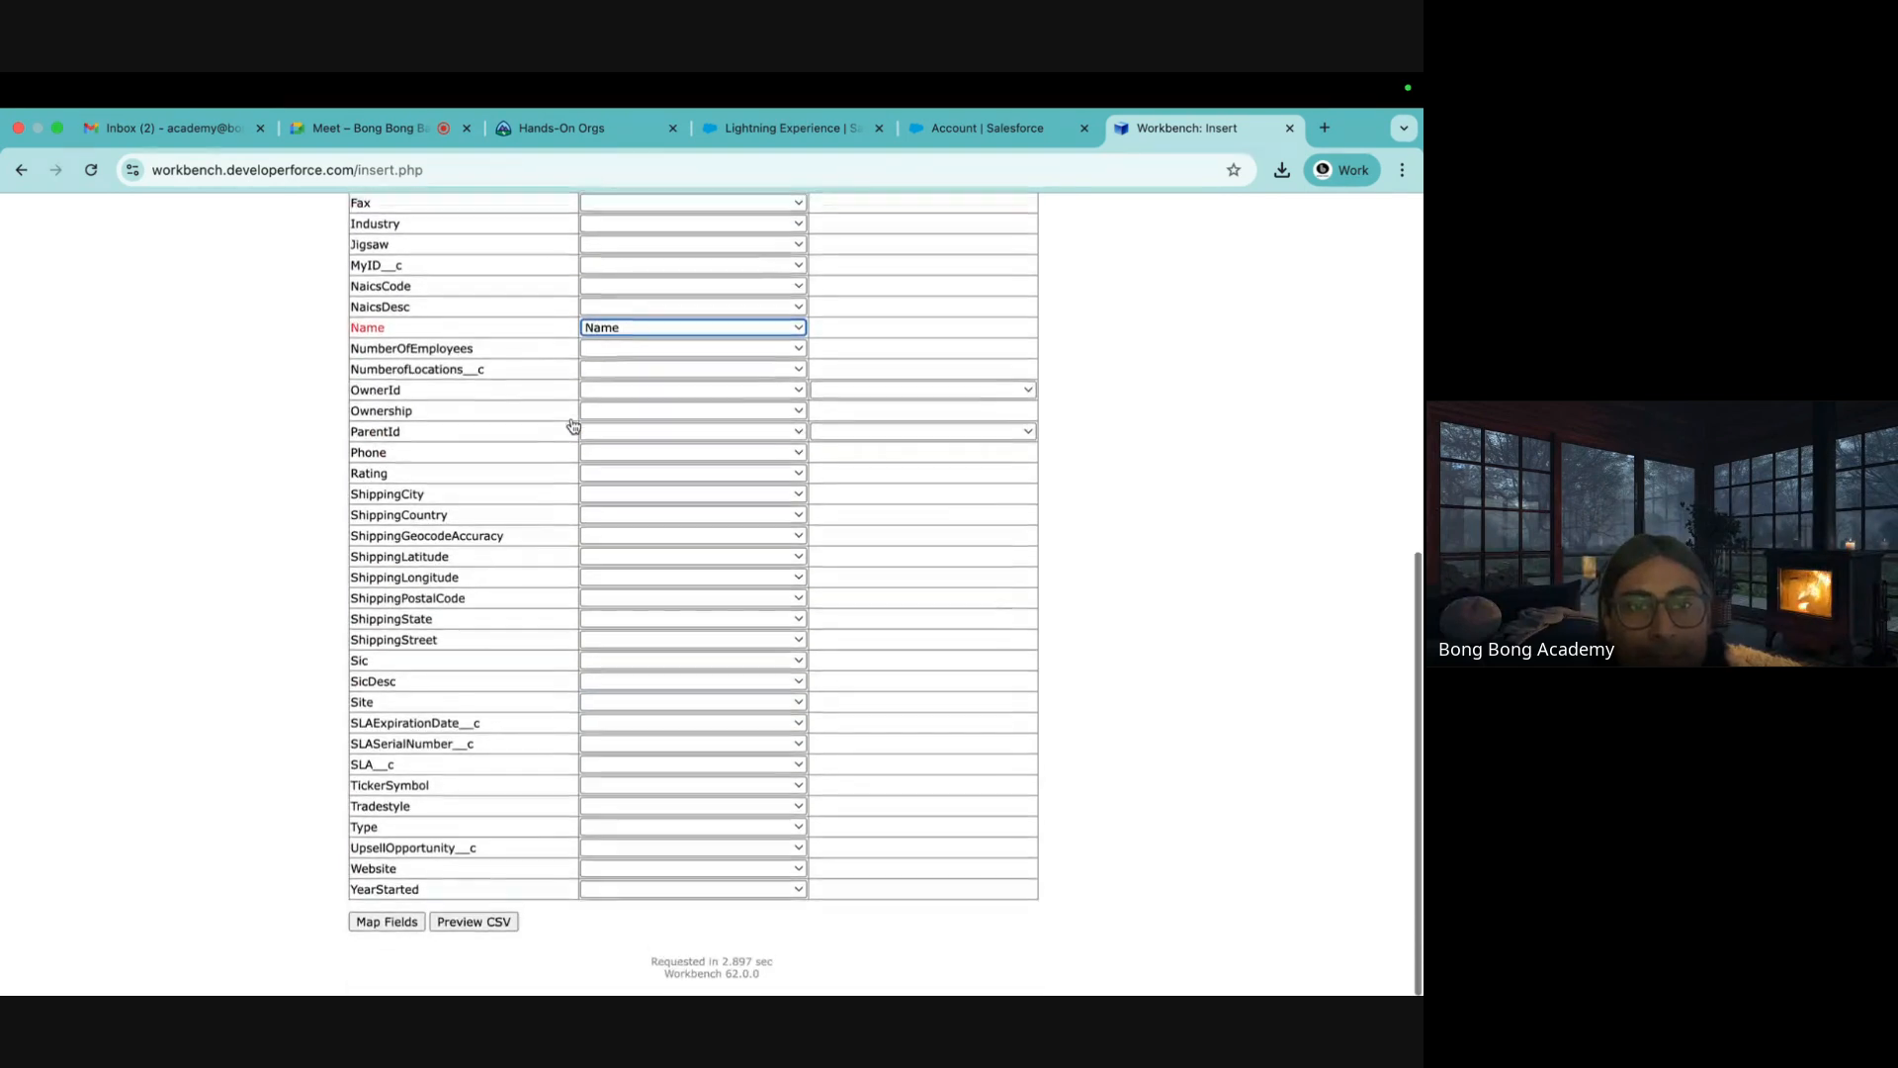
scroll(571, 425, up, 5)
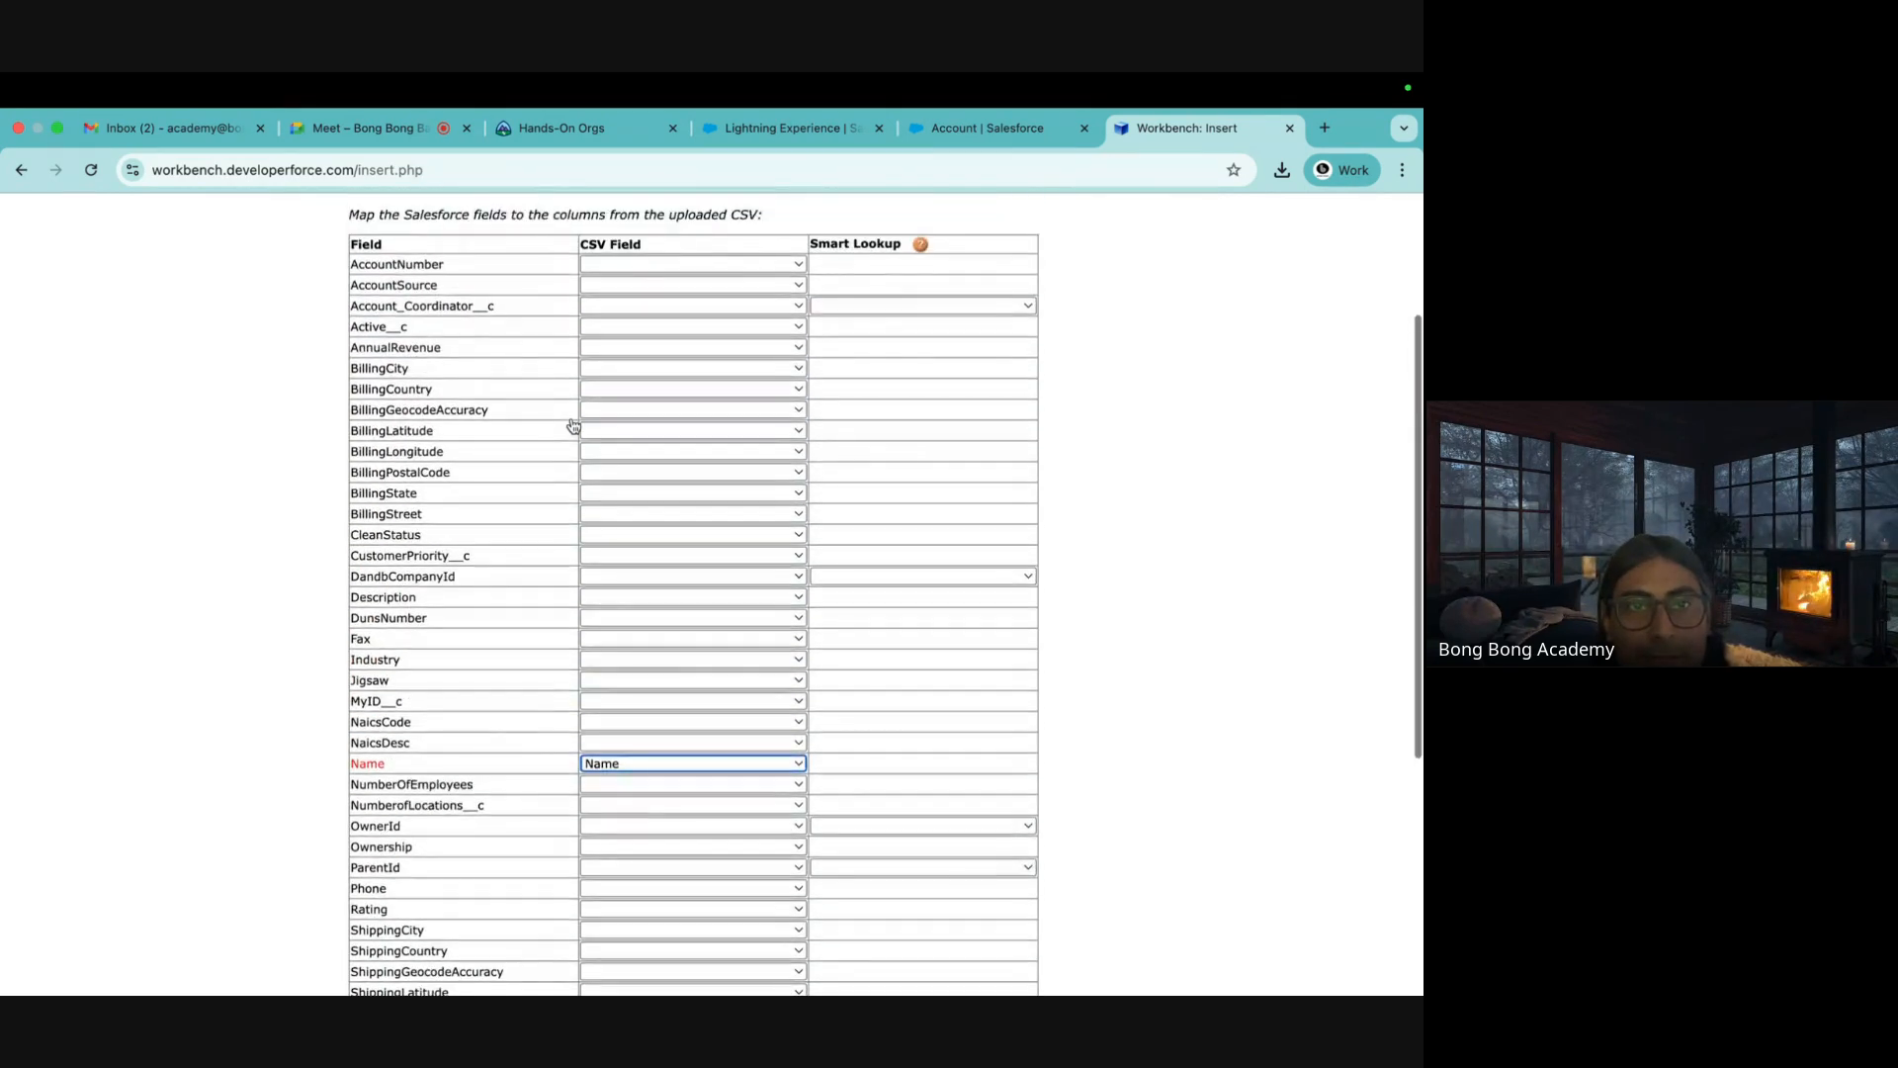
scroll(571, 425, down, 4)
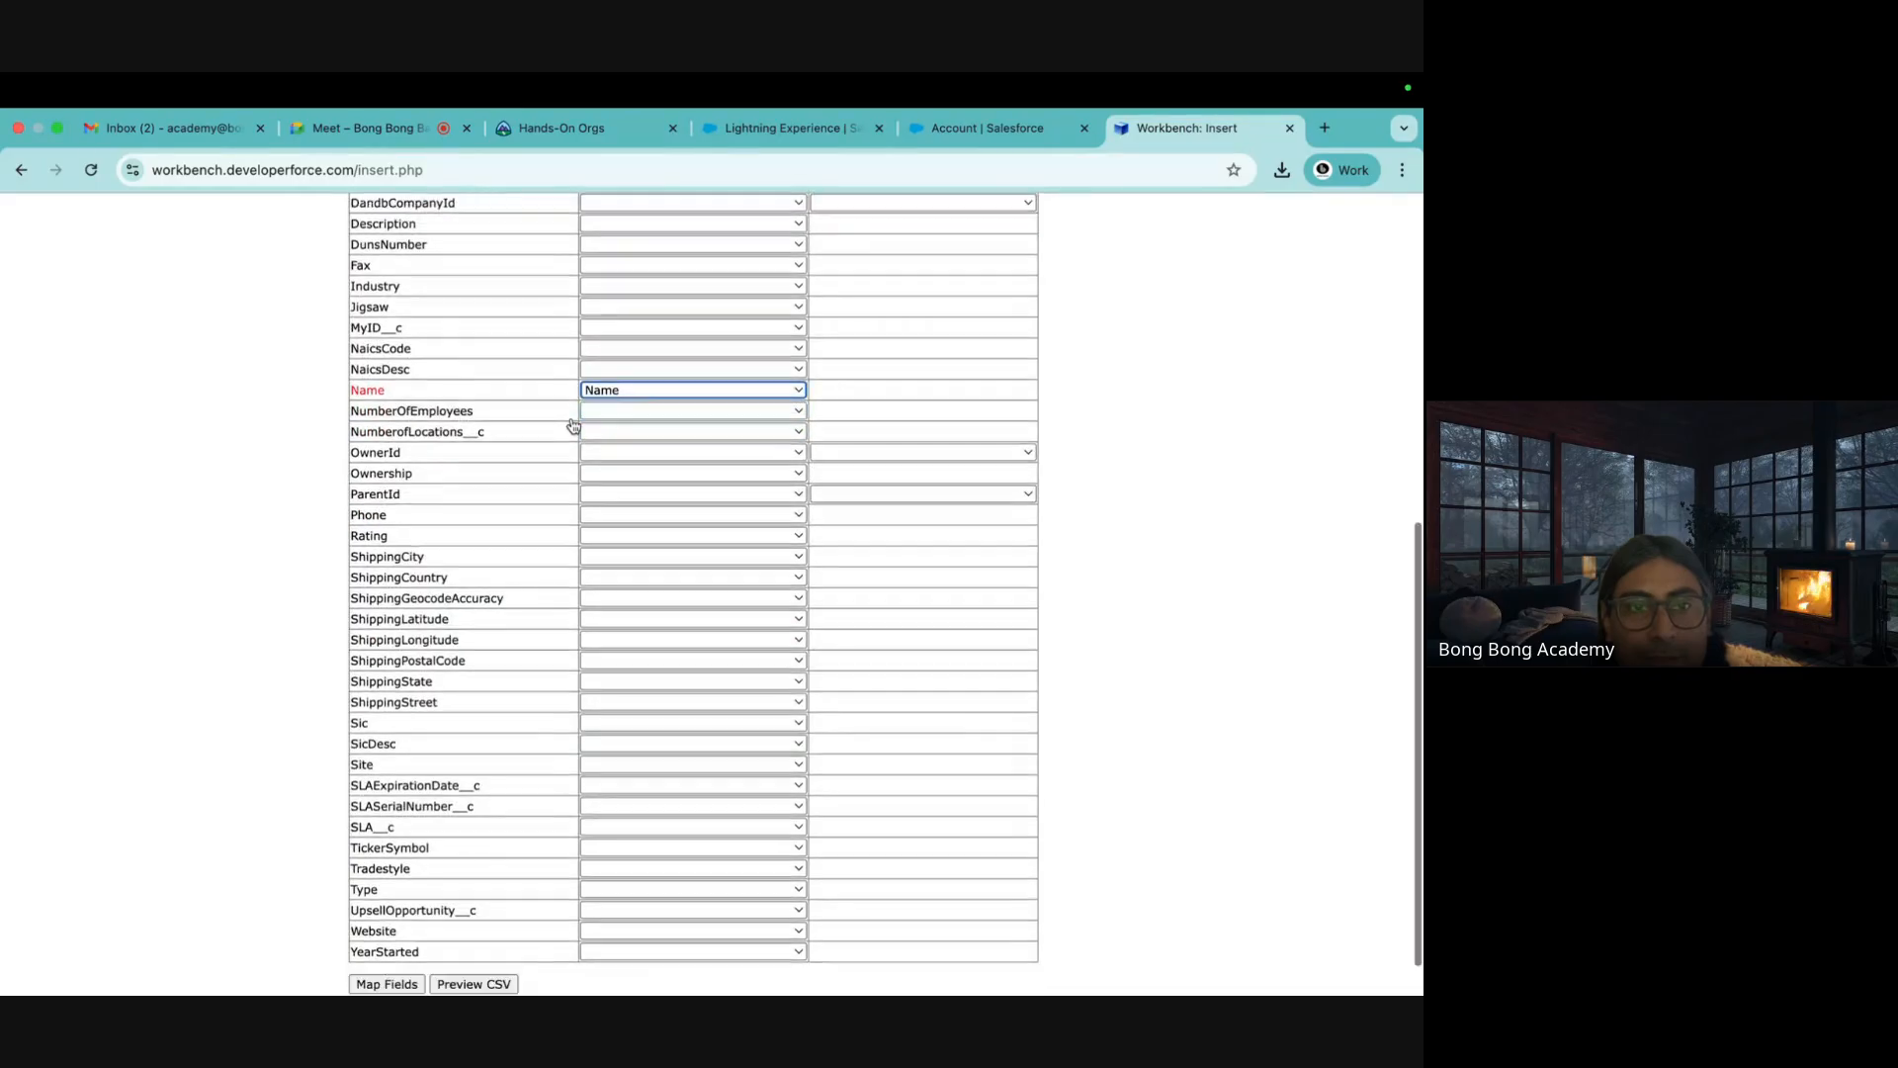
scroll(571, 425, down, 1)
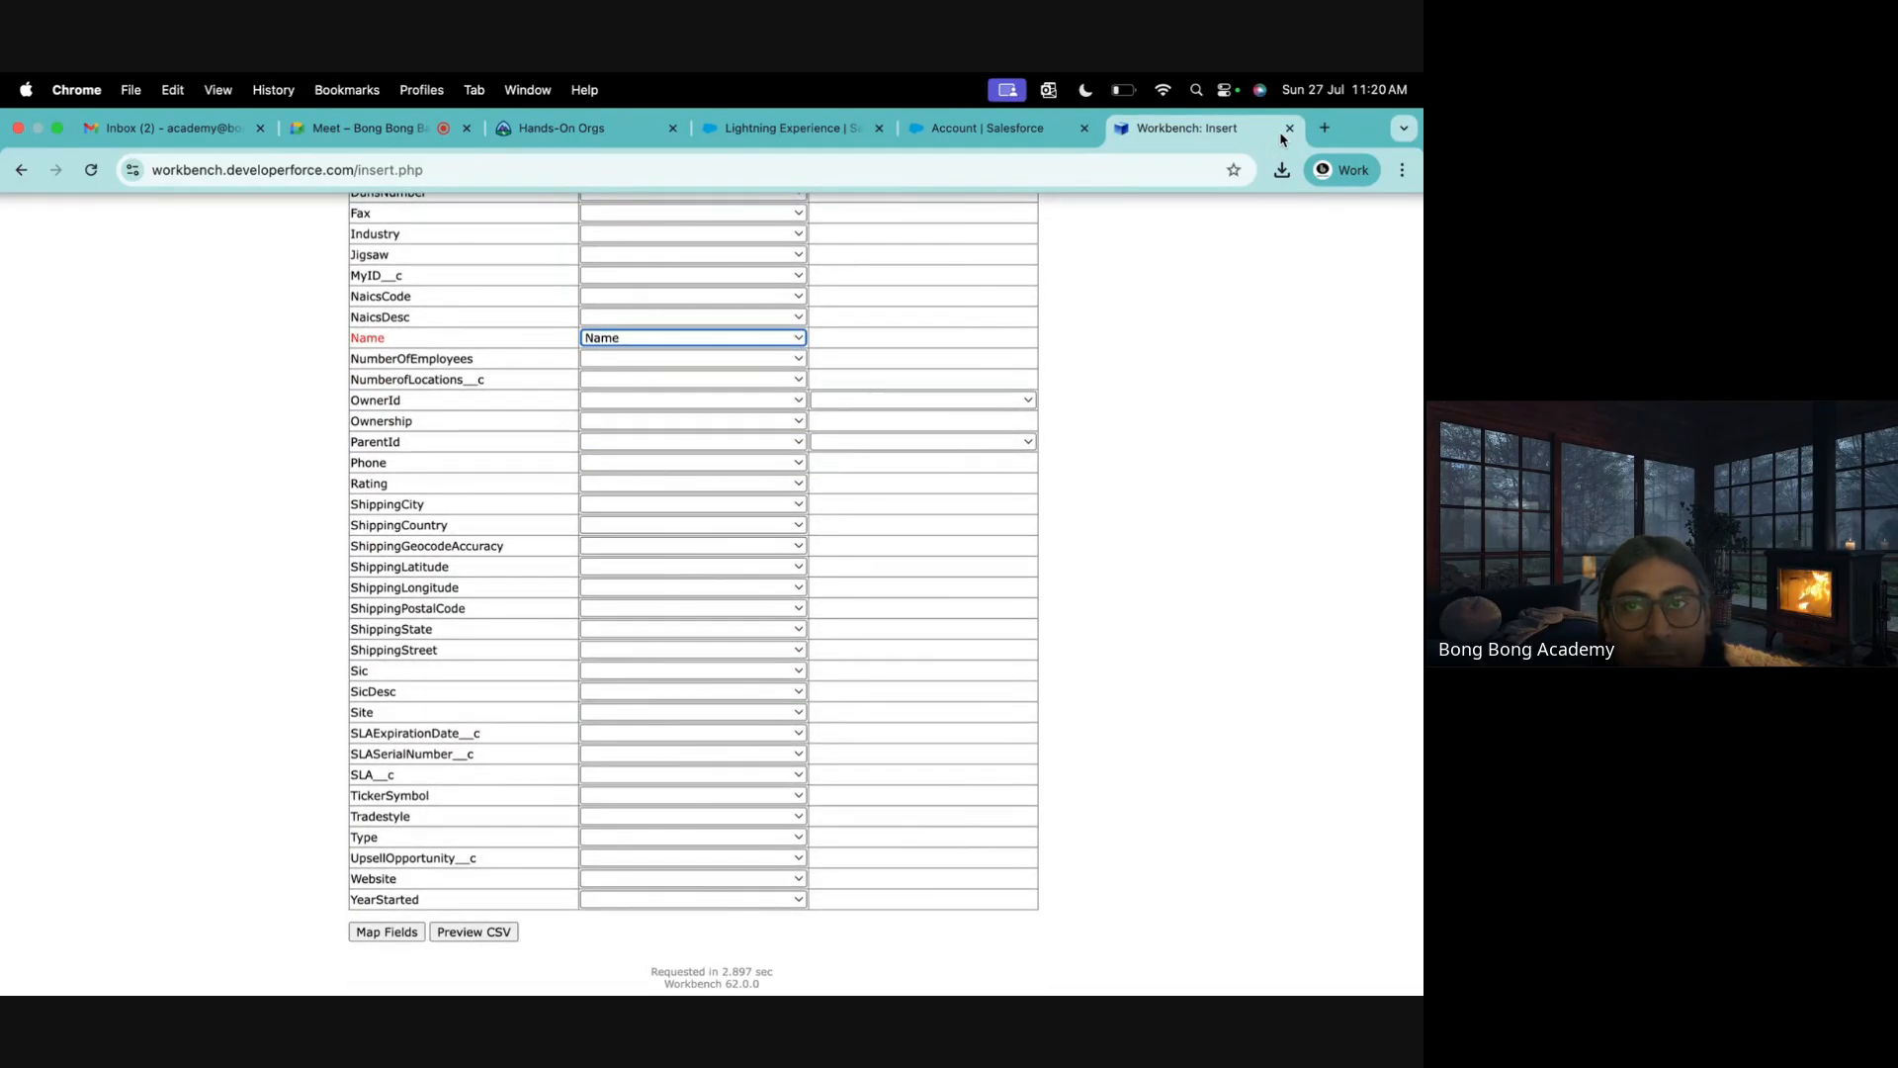
click(1289, 127)
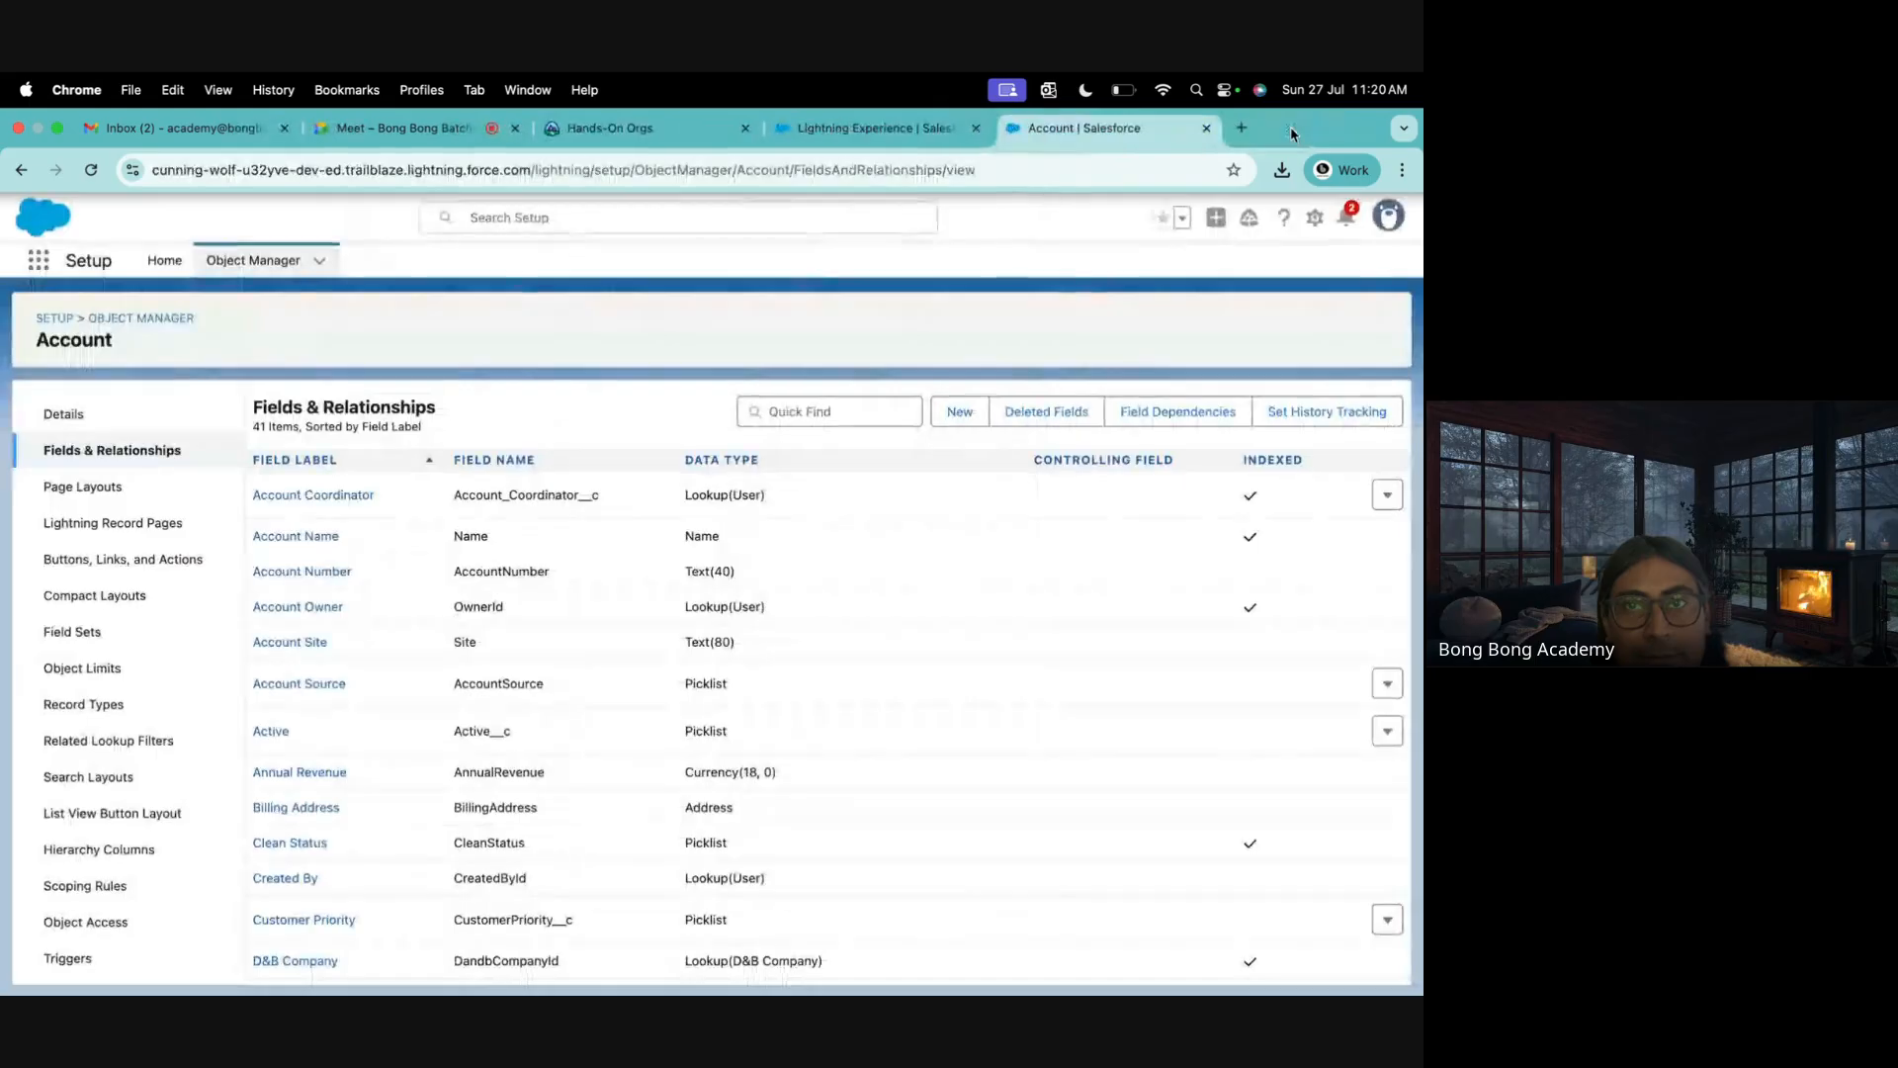
Reopen Workbench in a new tab and log in with Salesforce
click(1241, 129)
text(workbench.developerforce.com)
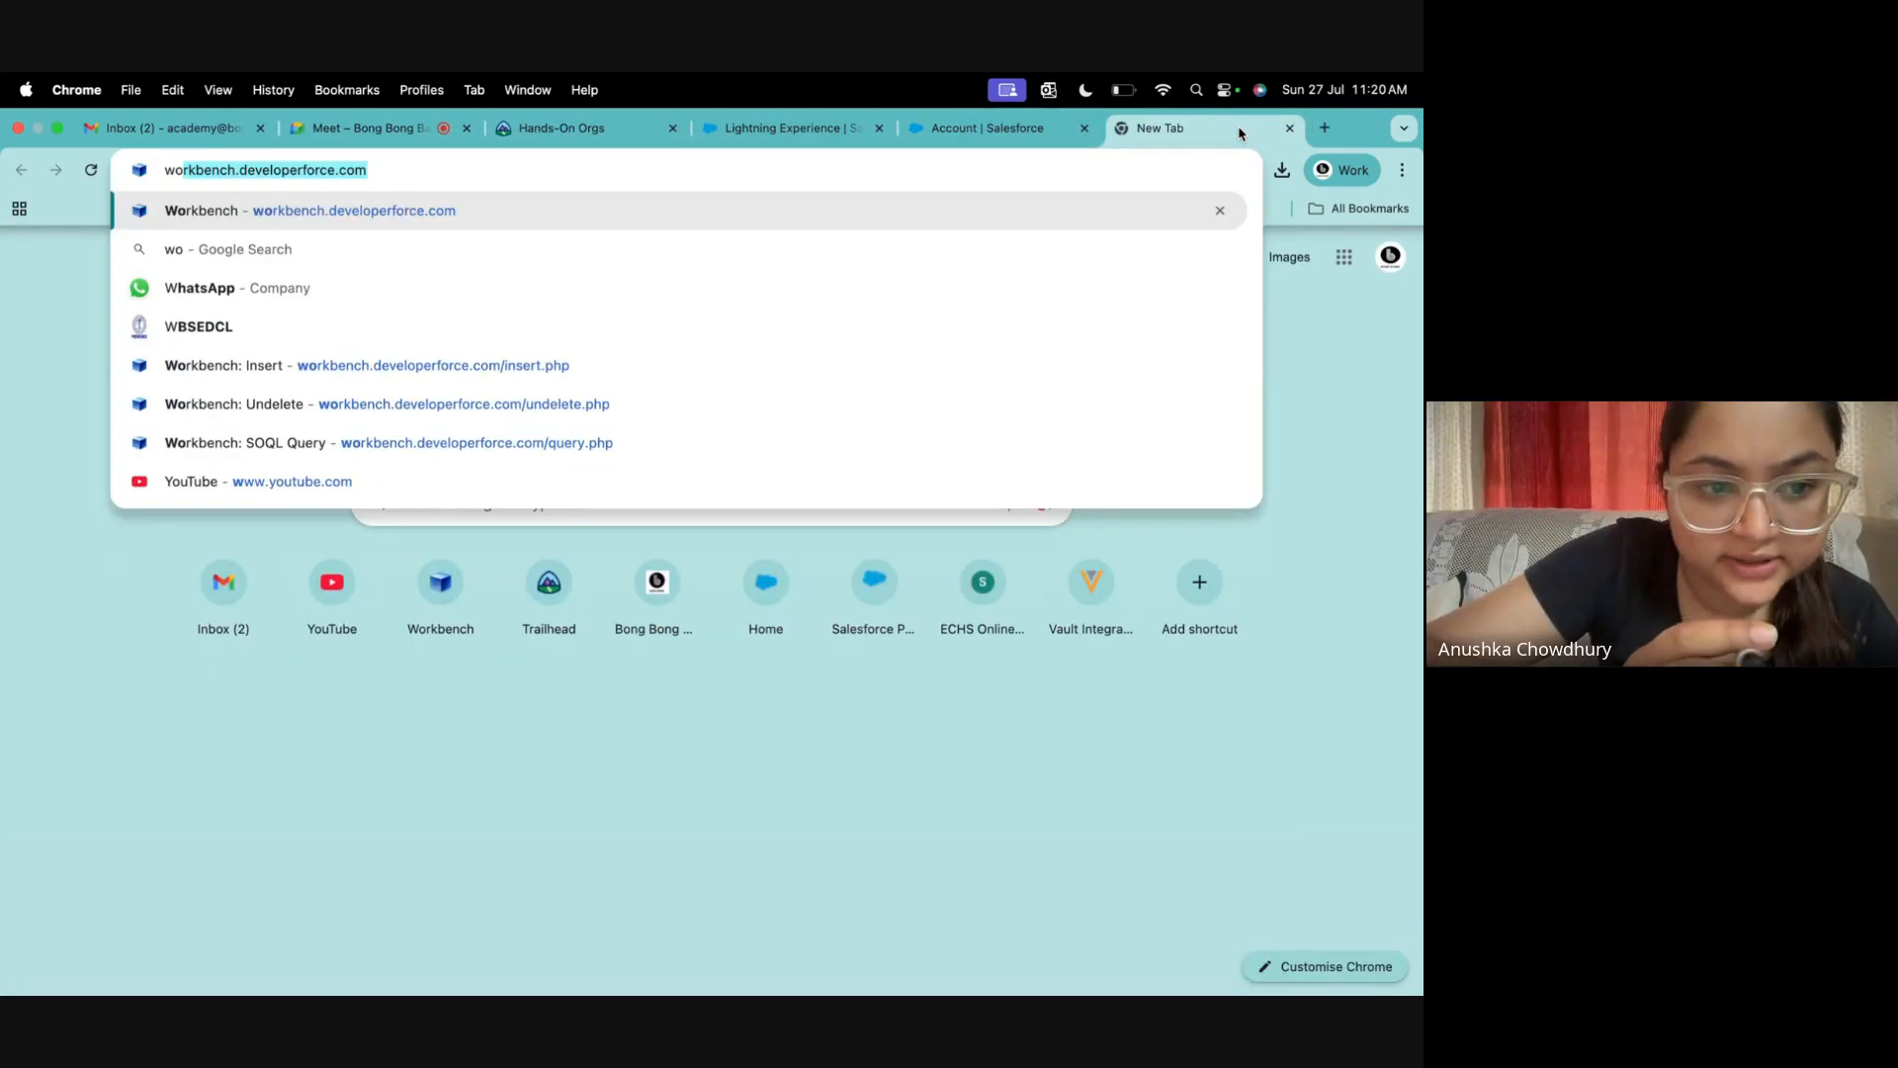
key(Return)
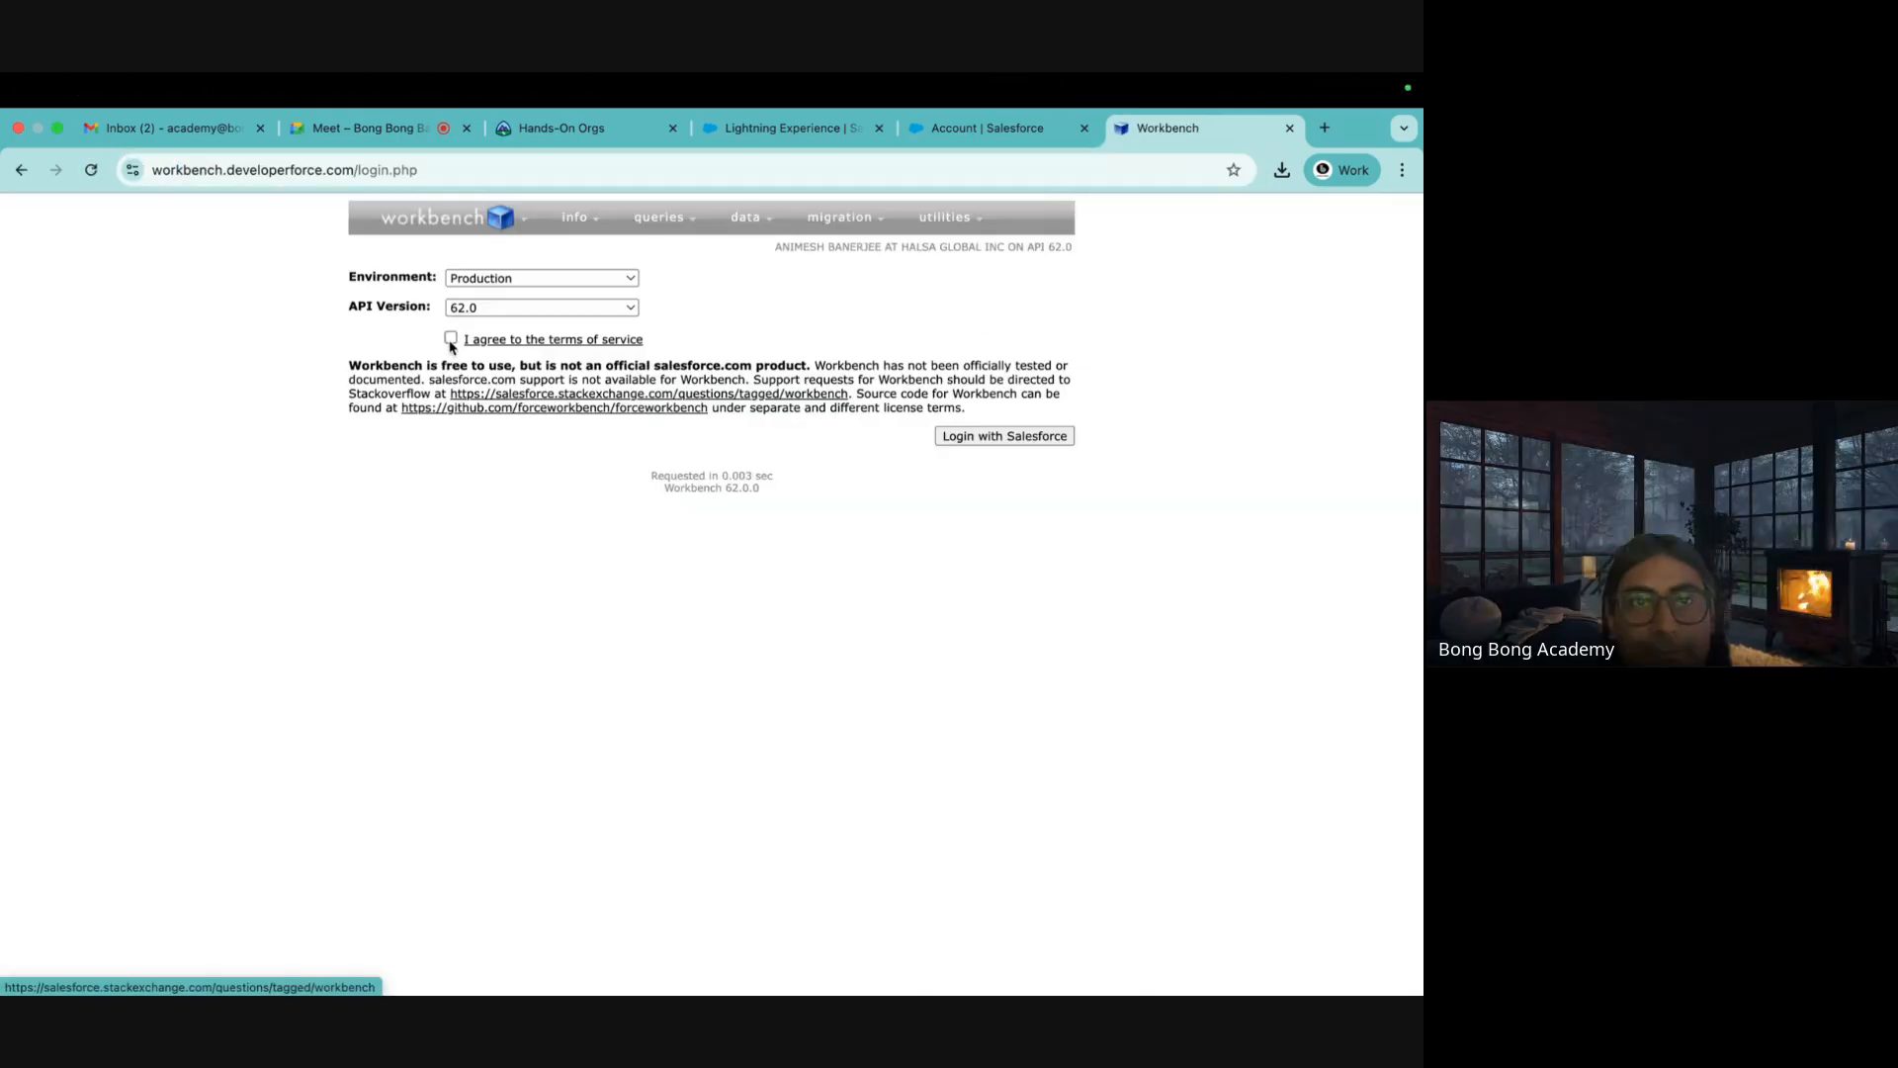
click(1061, 441)
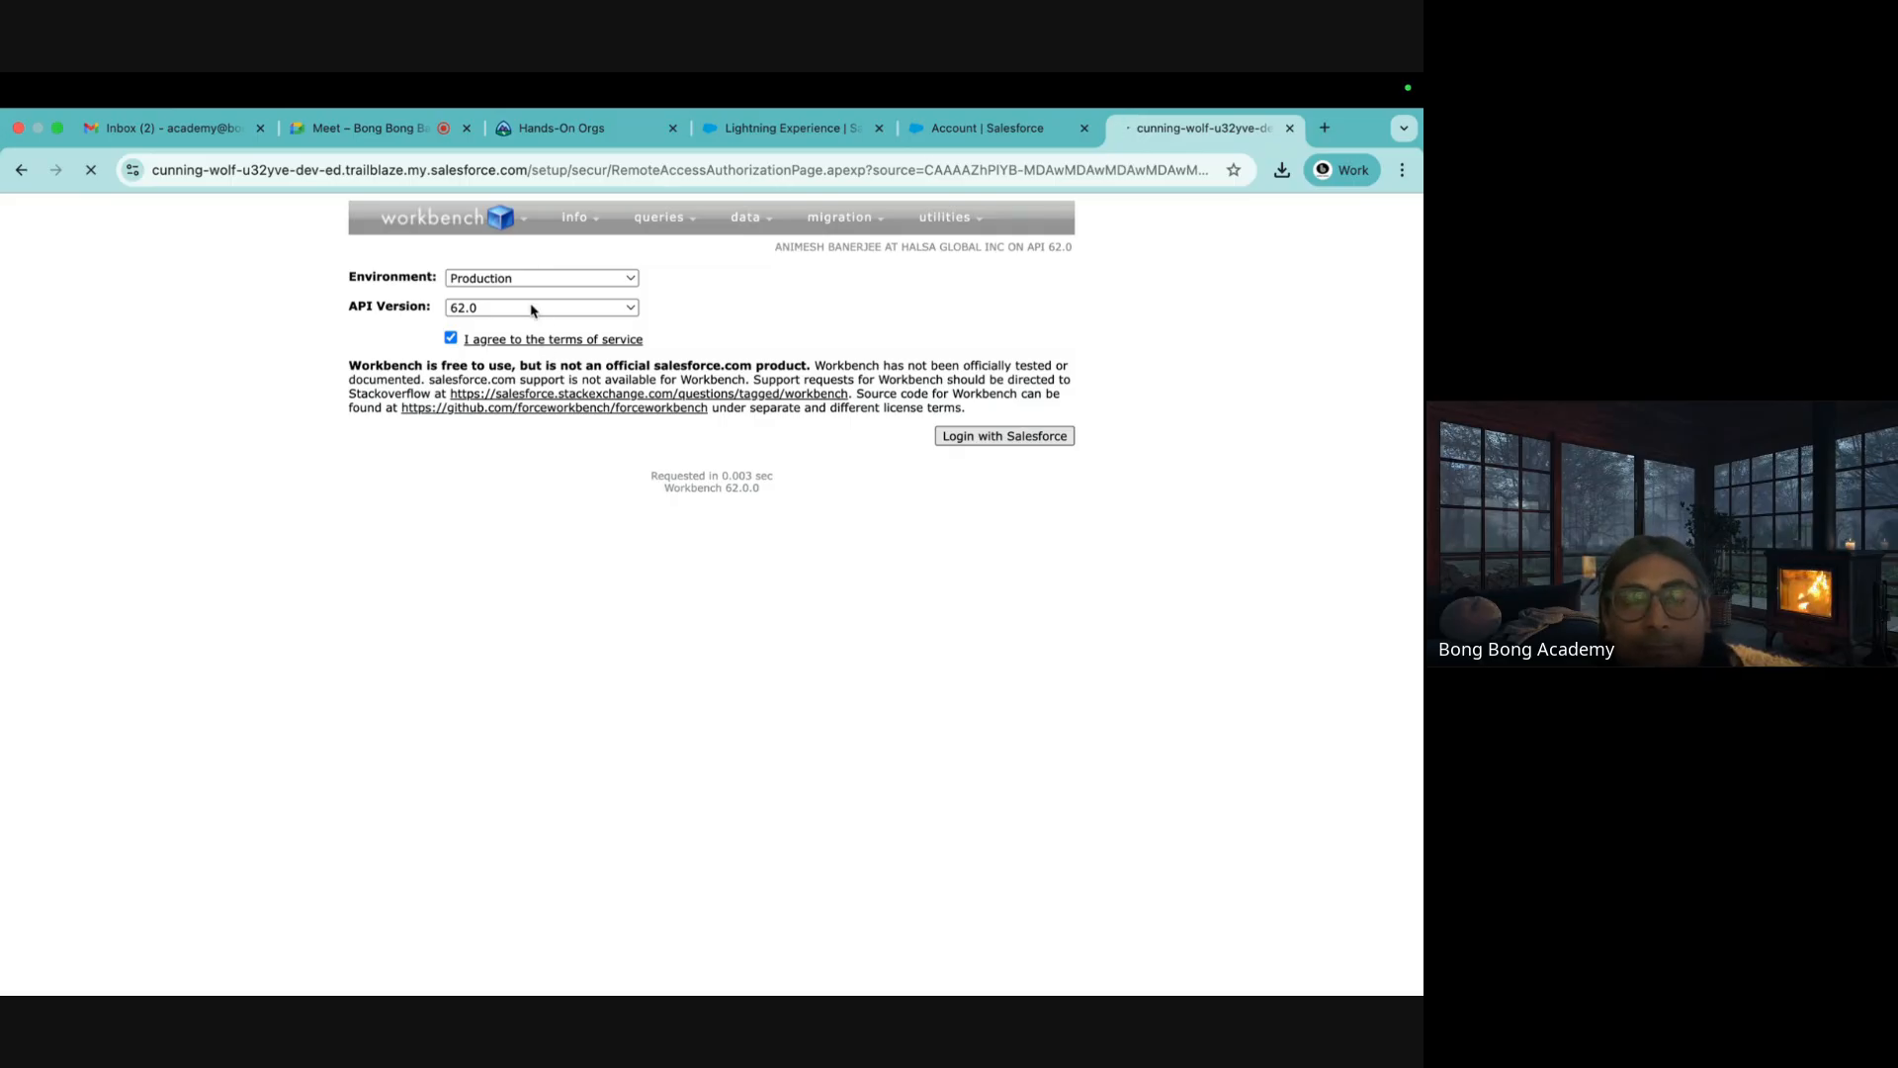
Set up an Account insert from NewAccounts.csv and continue to field mapping
mouse_move(771, 216)
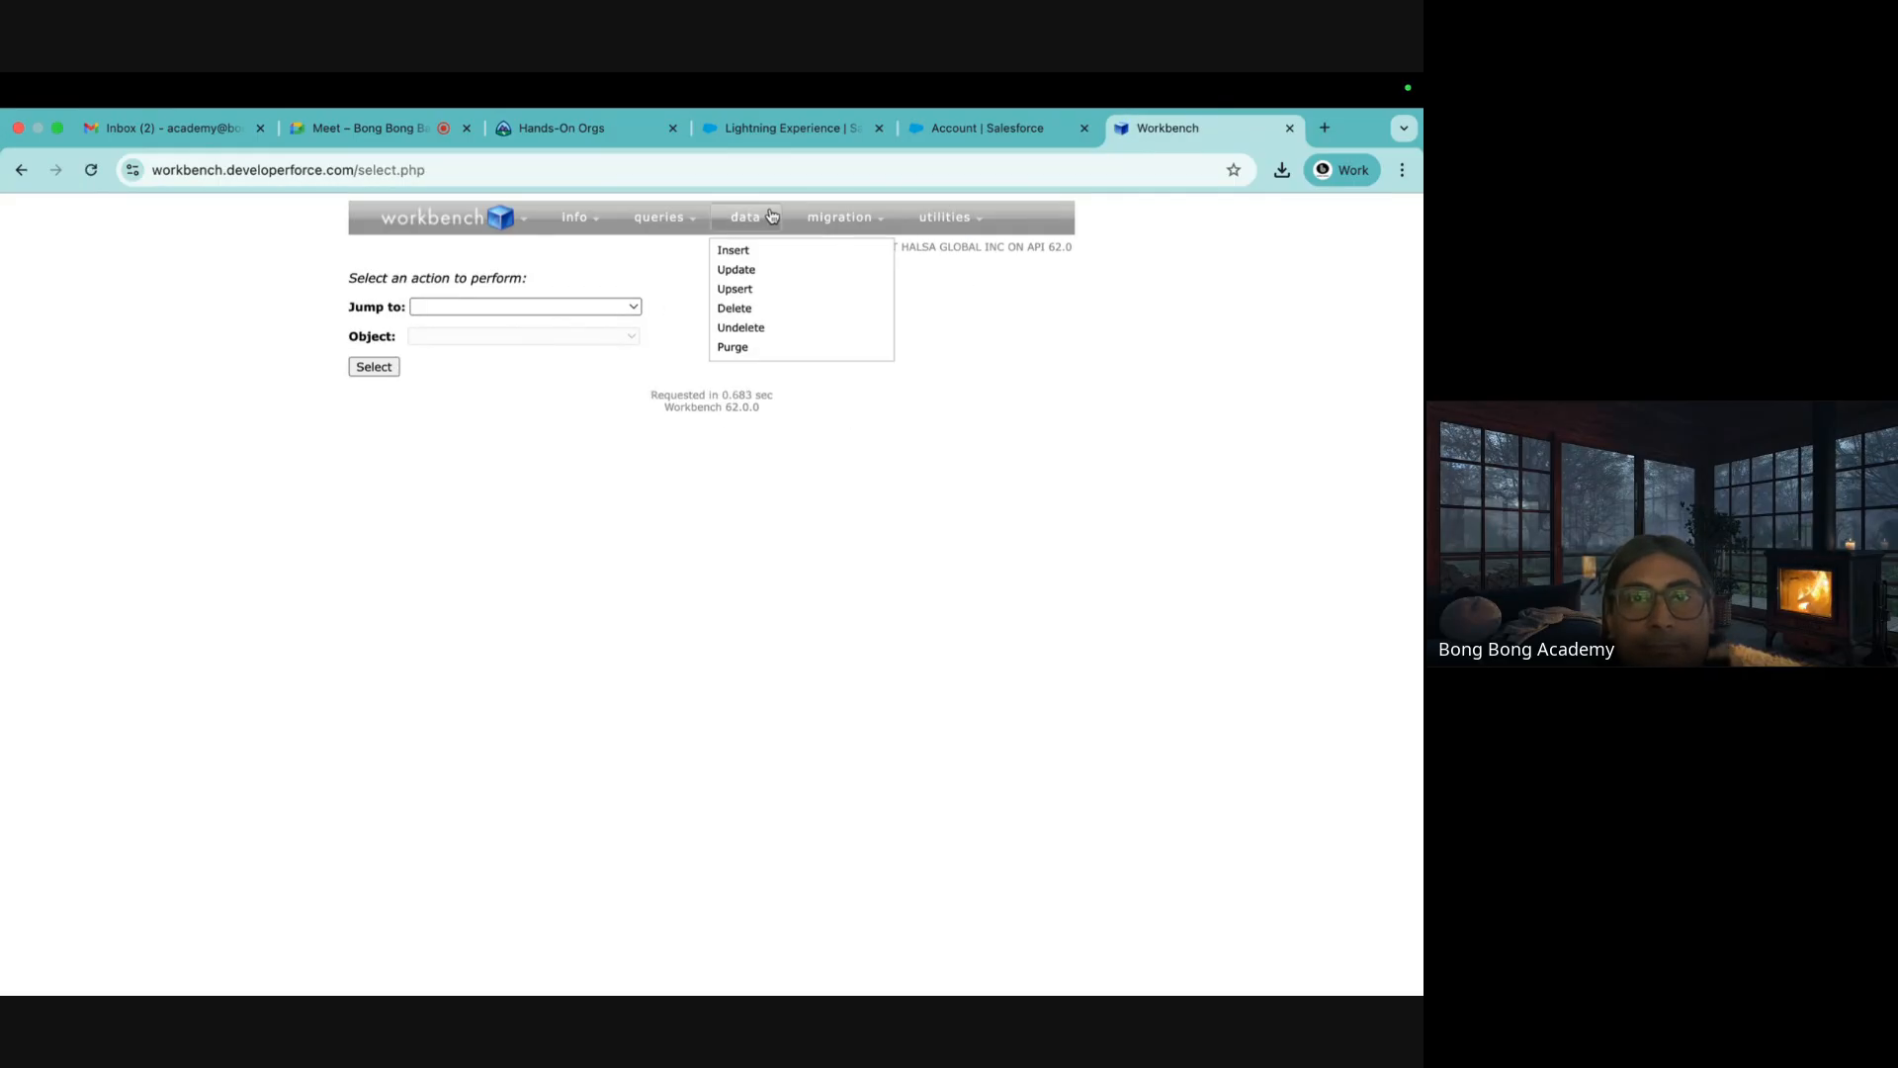
click(730, 252)
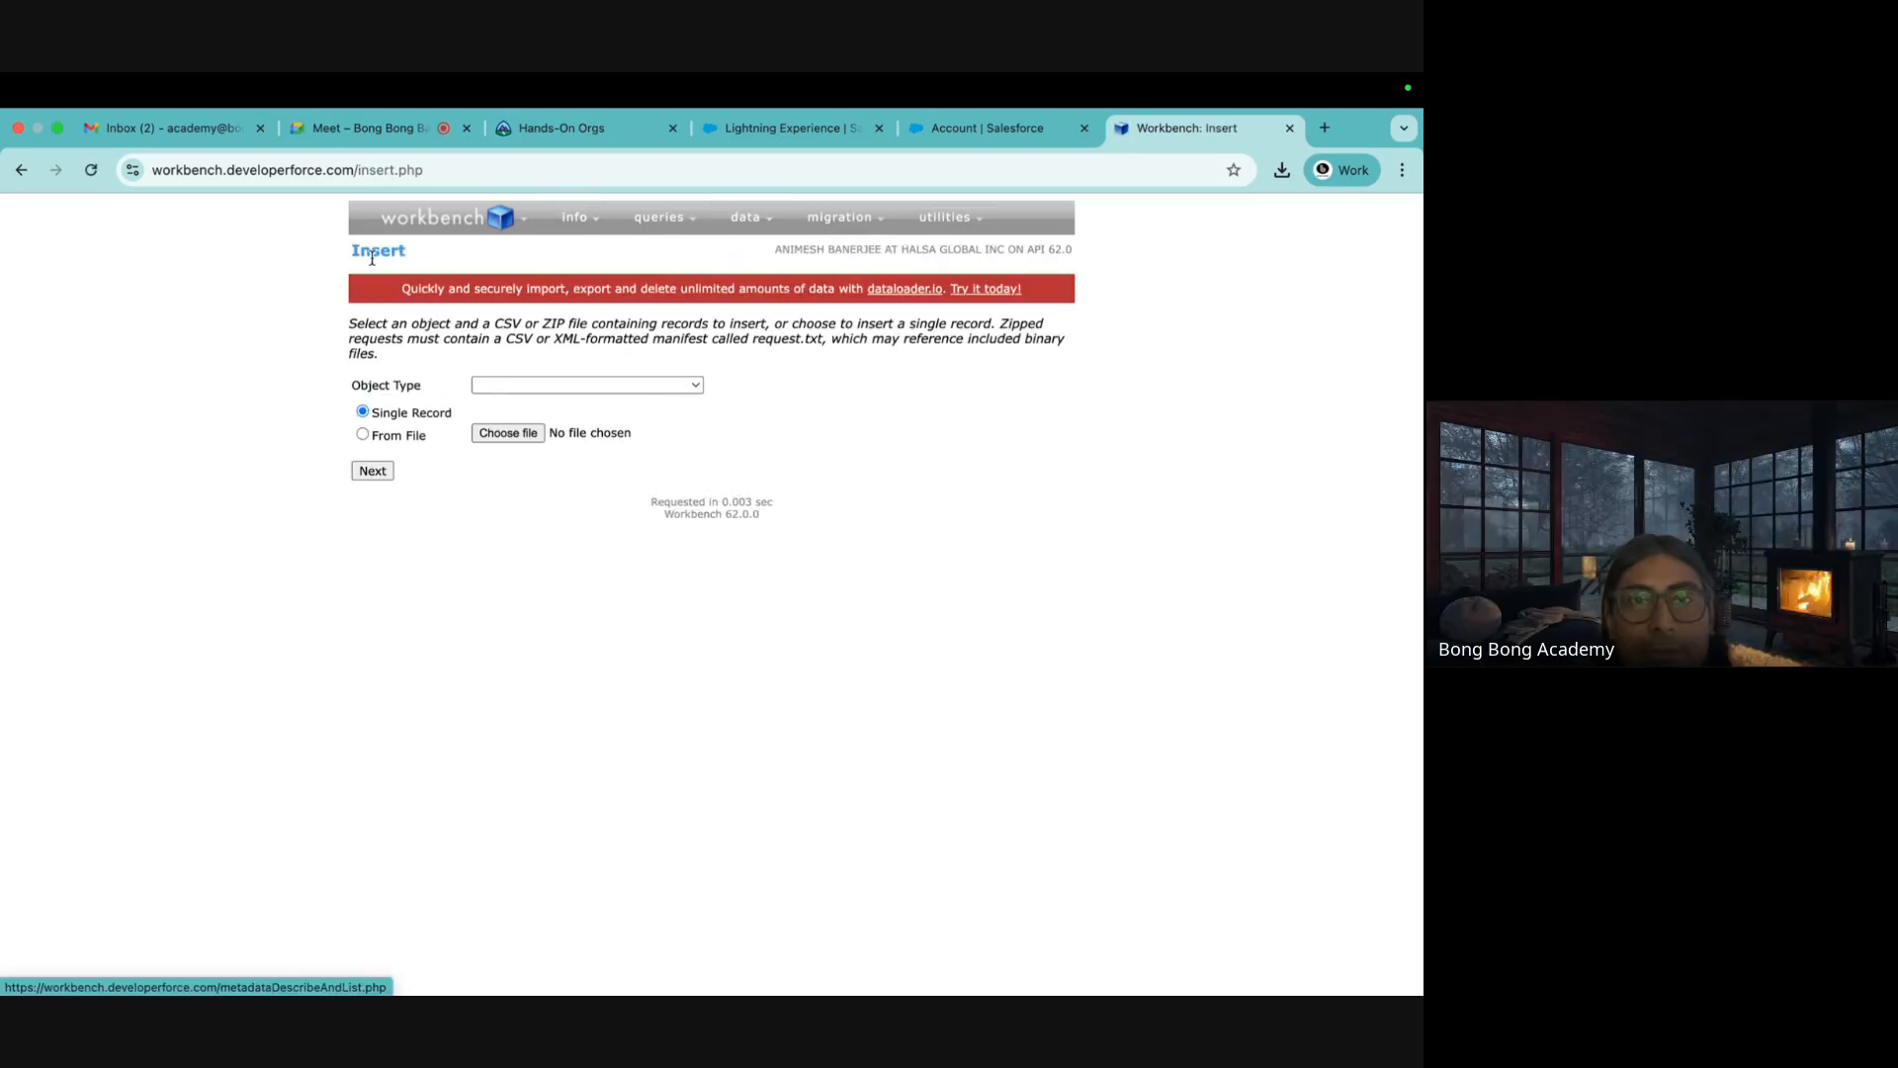
click(411, 435)
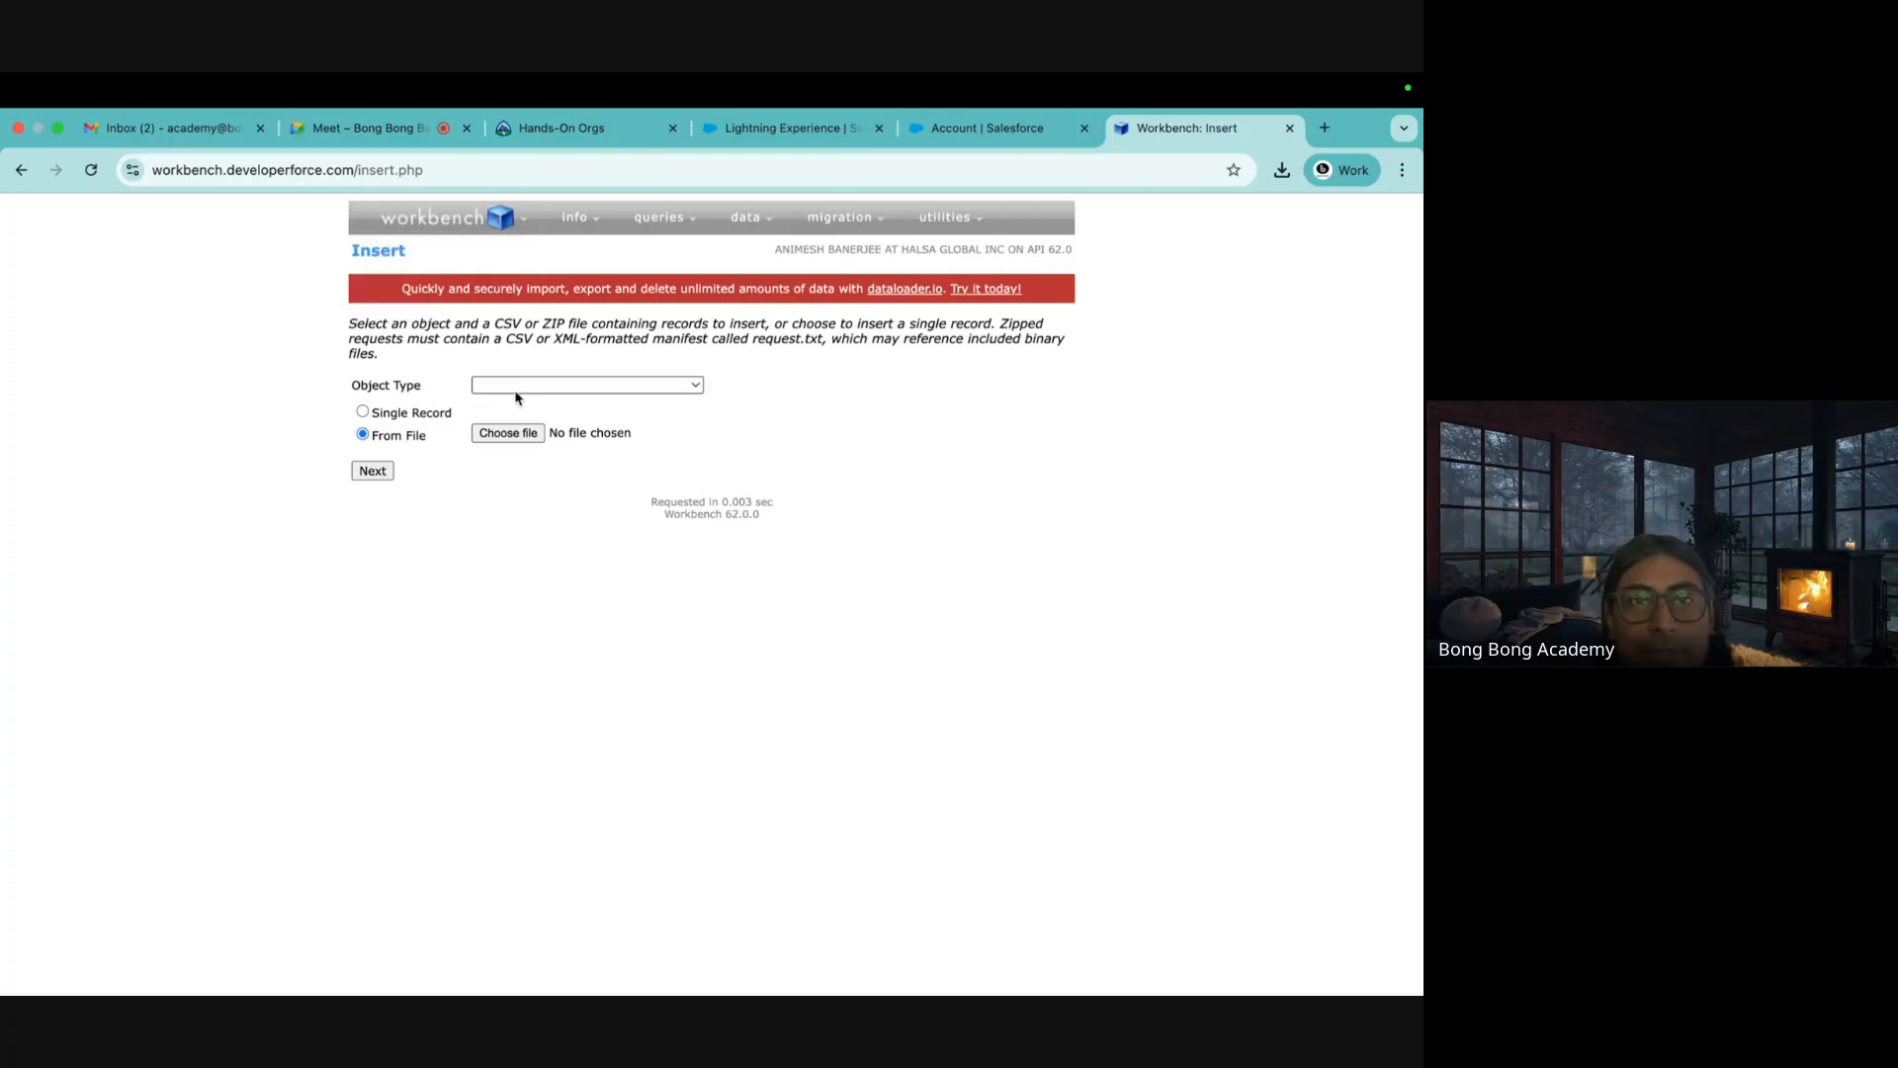
click(514, 384)
click(494, 406)
click(528, 435)
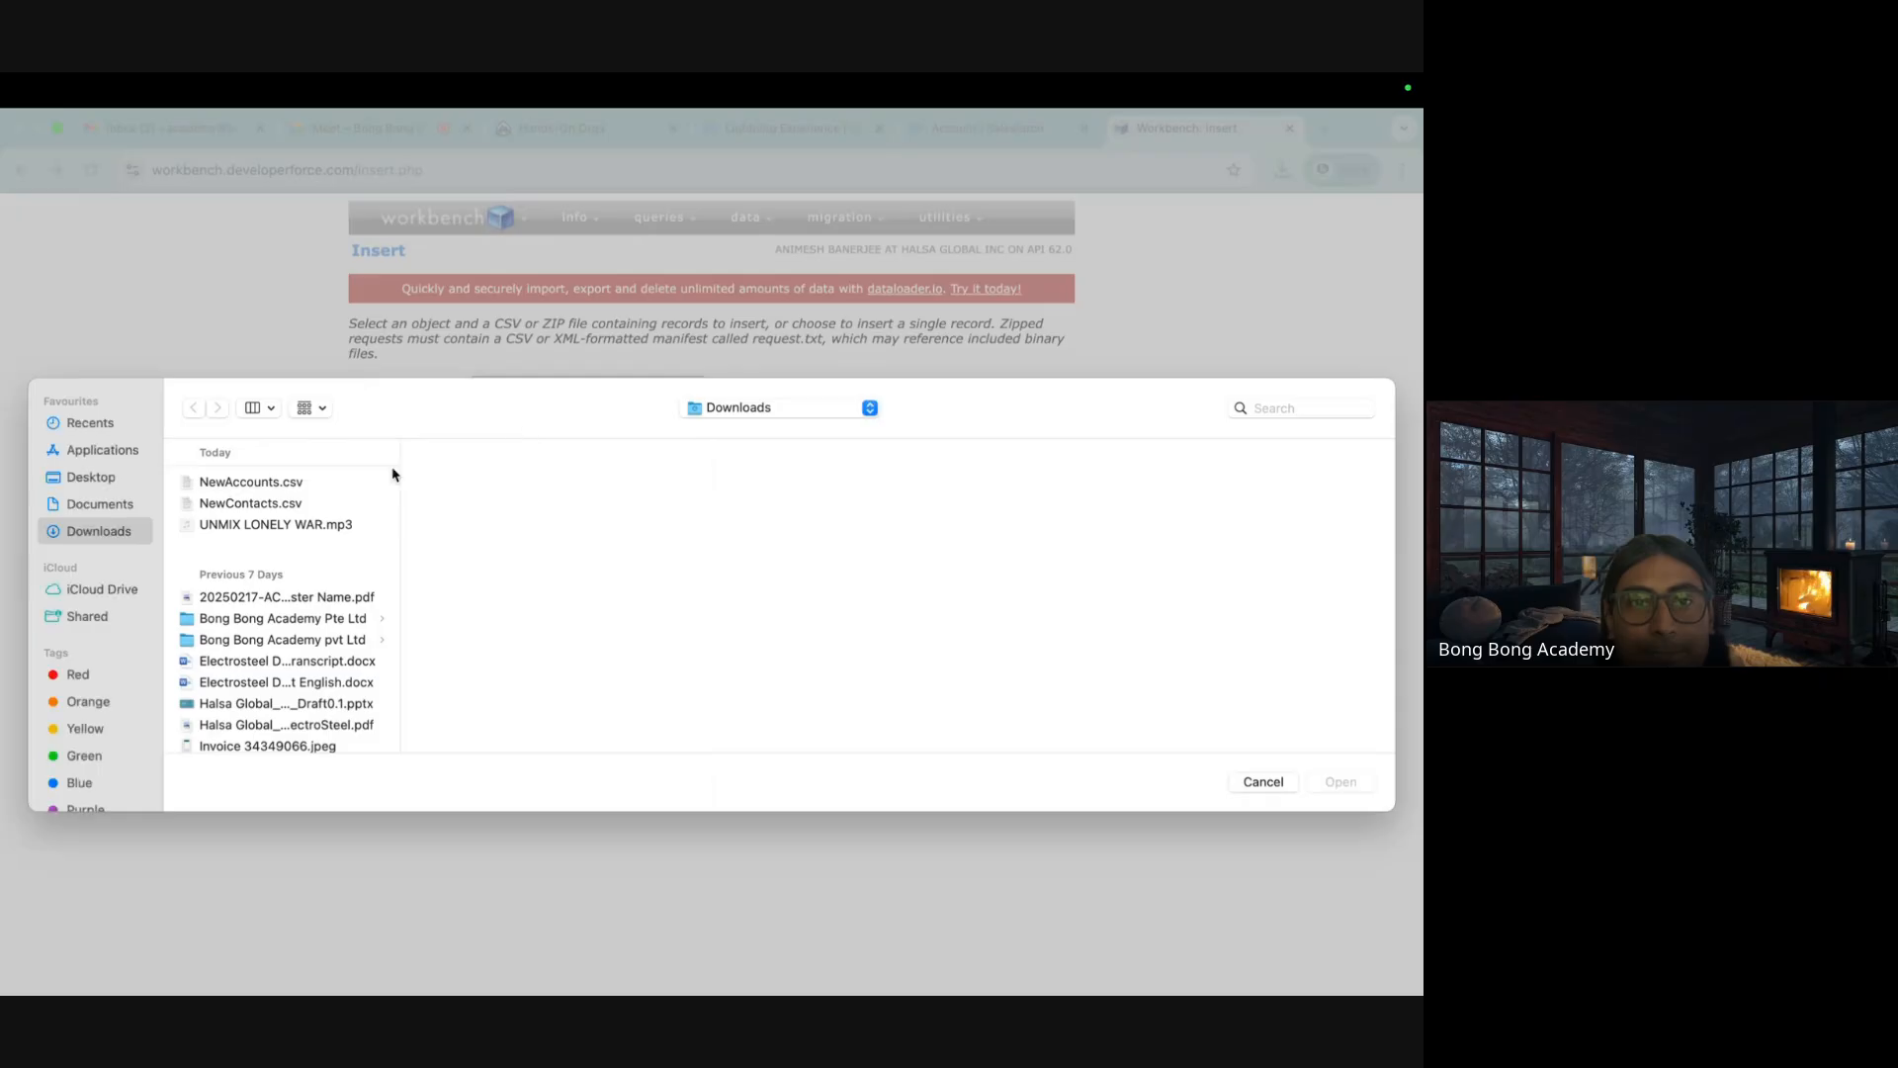
click(275, 489)
click(1345, 781)
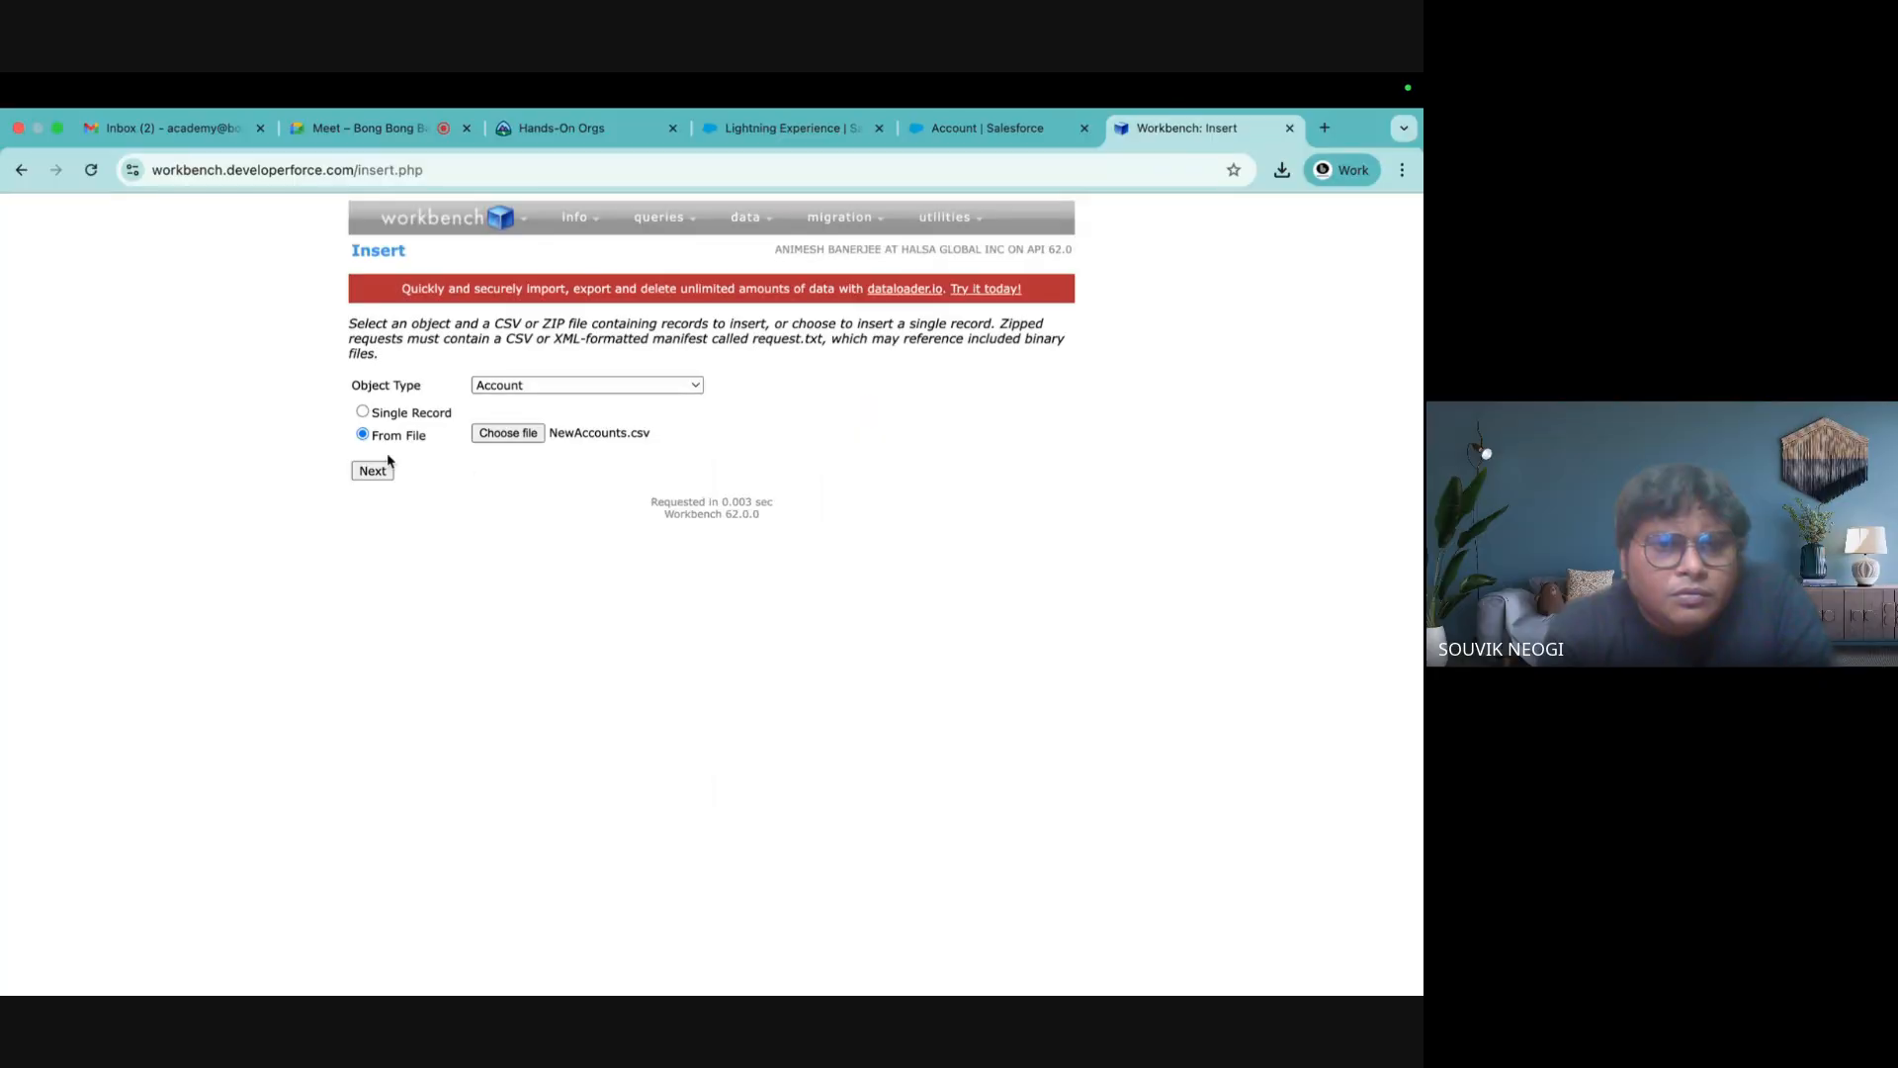
click(363, 475)
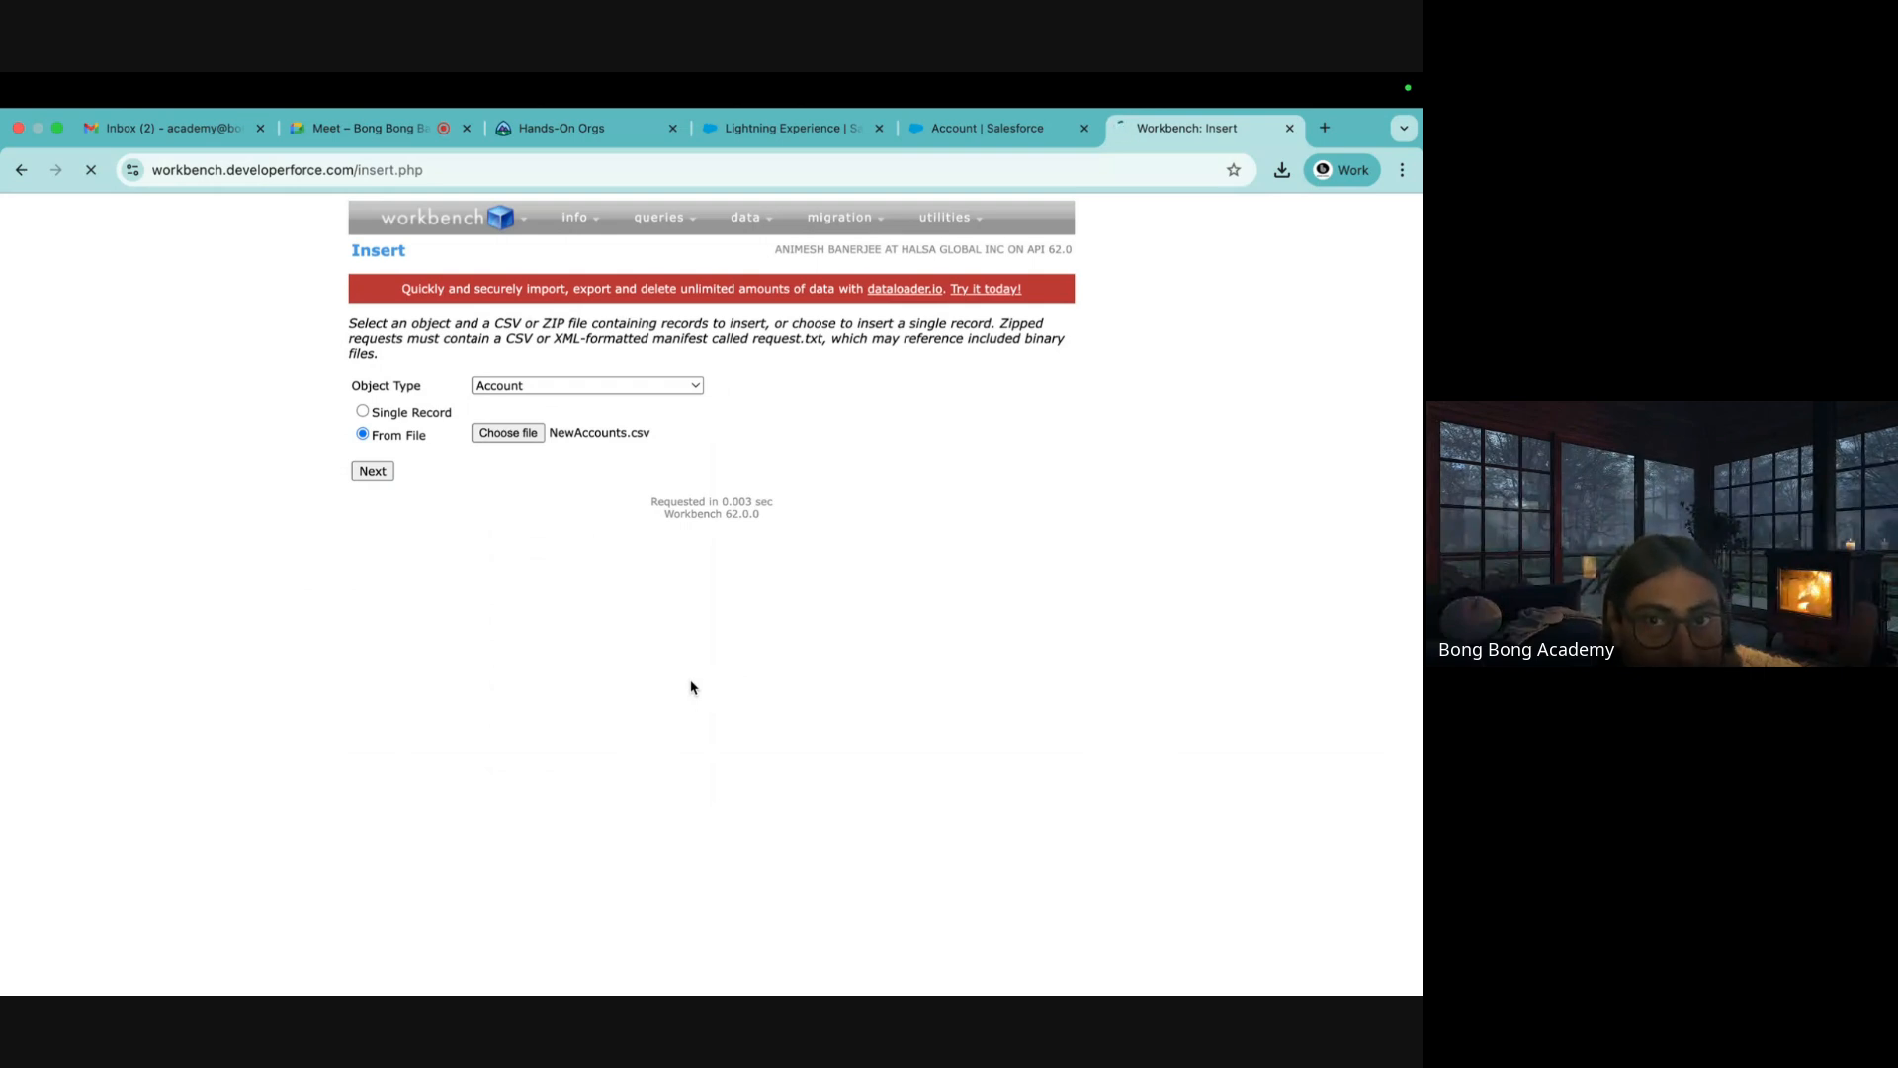
Map Name to Name and MyID__c to MyId, then submit the mapping
scroll(656, 606, down, 3)
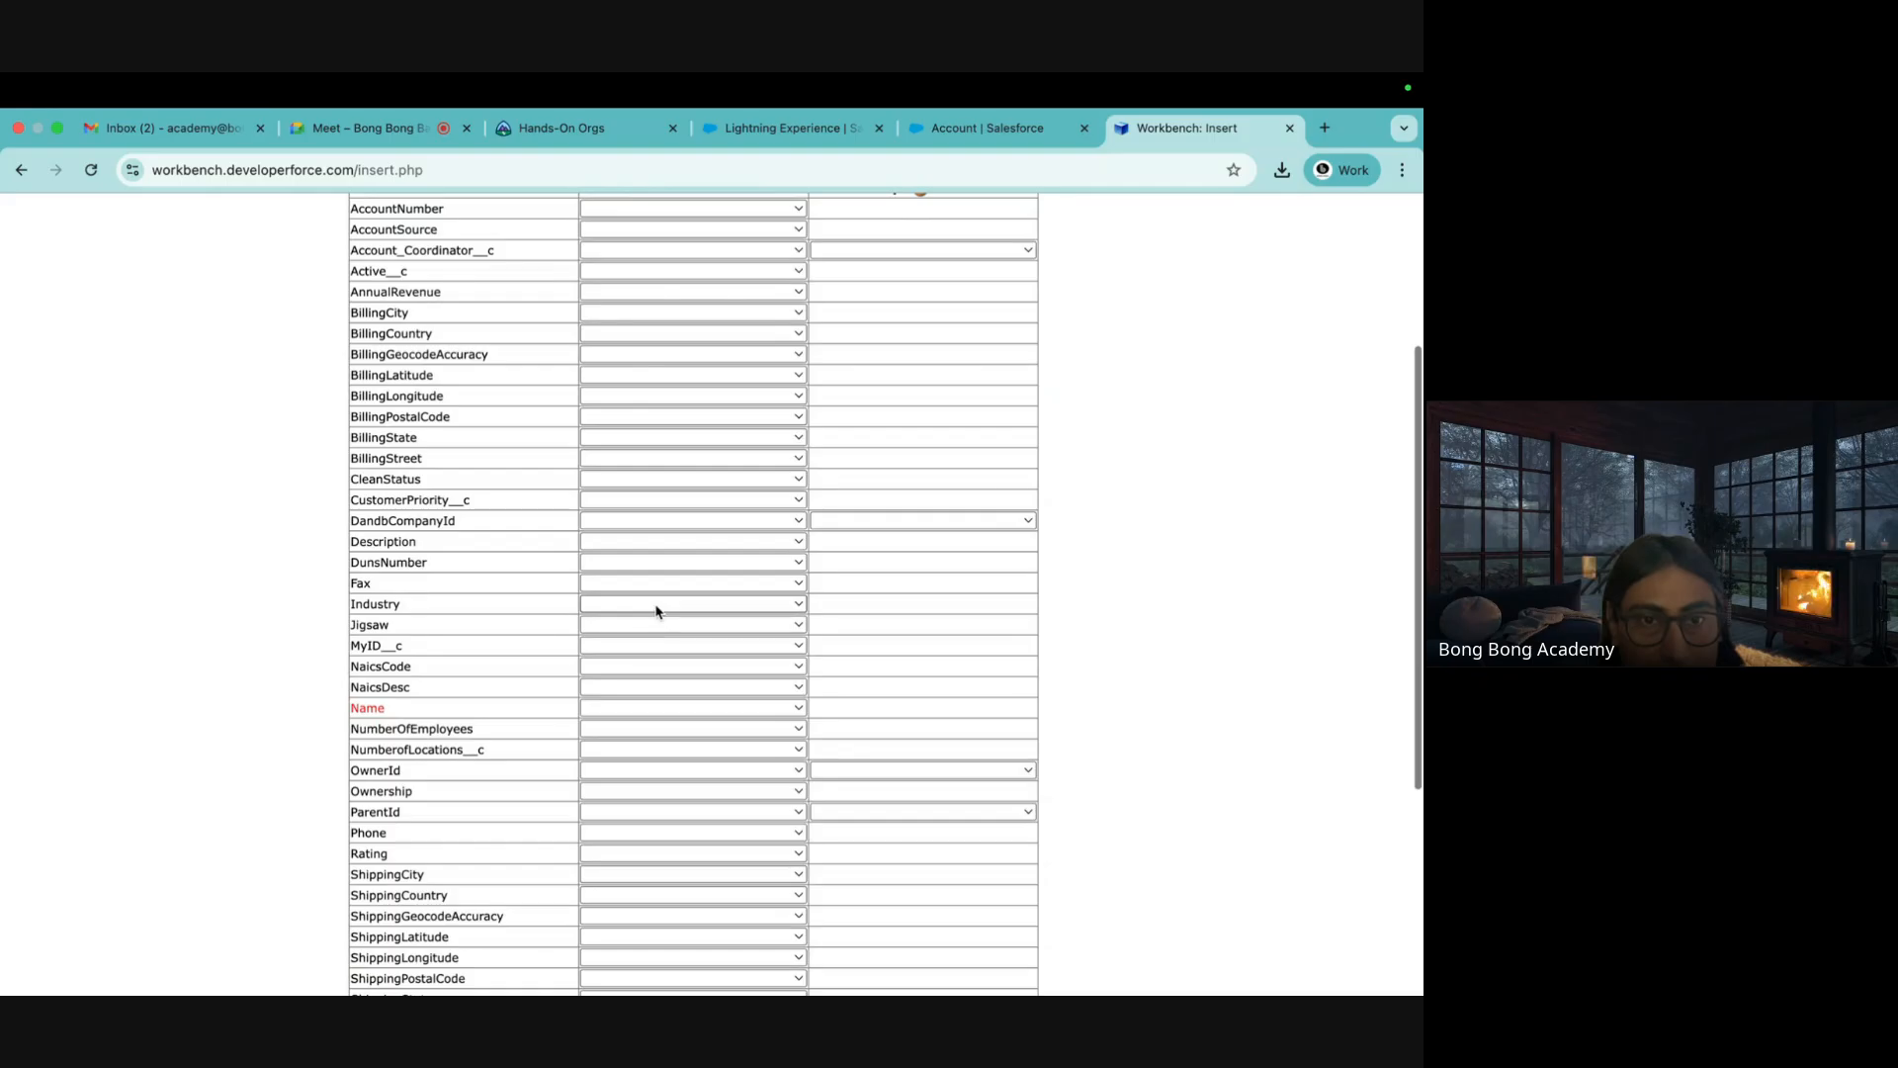
click(595, 708)
click(600, 737)
scroll(600, 742, down, 4)
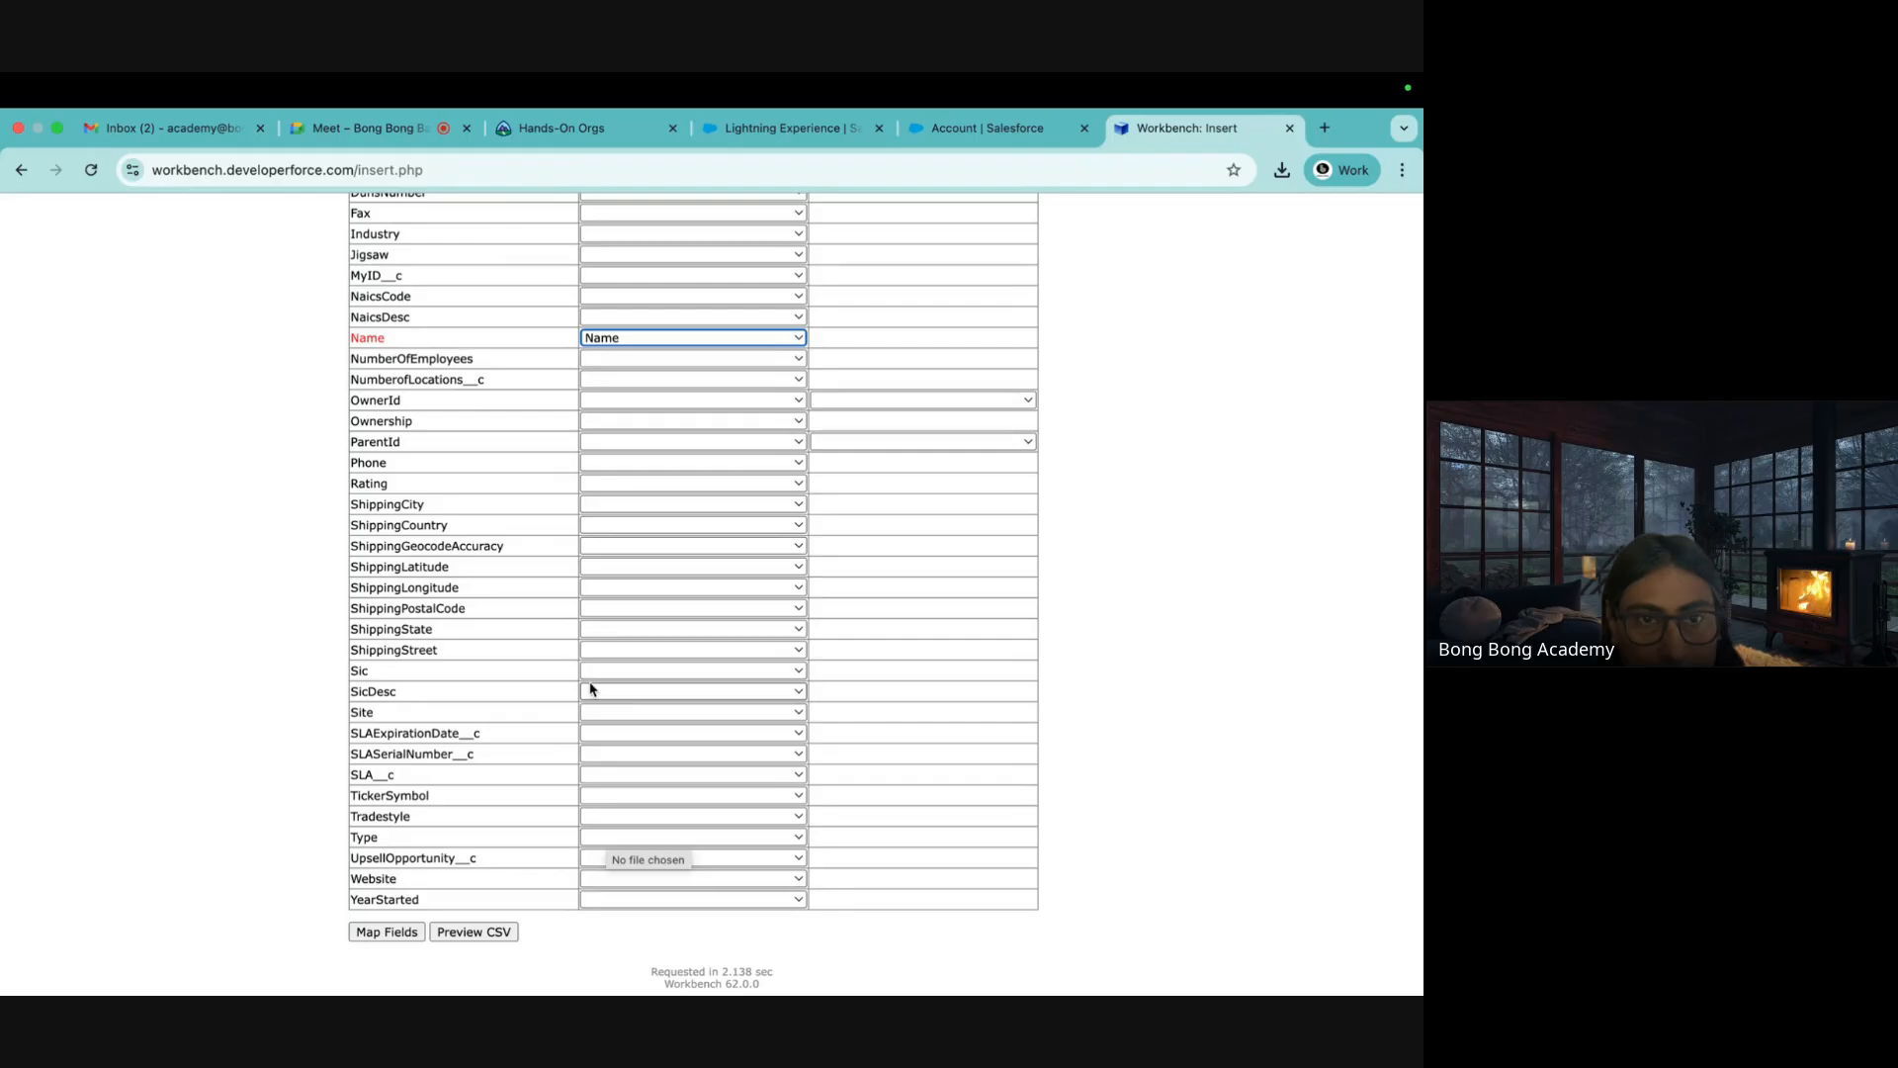
scroll(593, 664, up, 2)
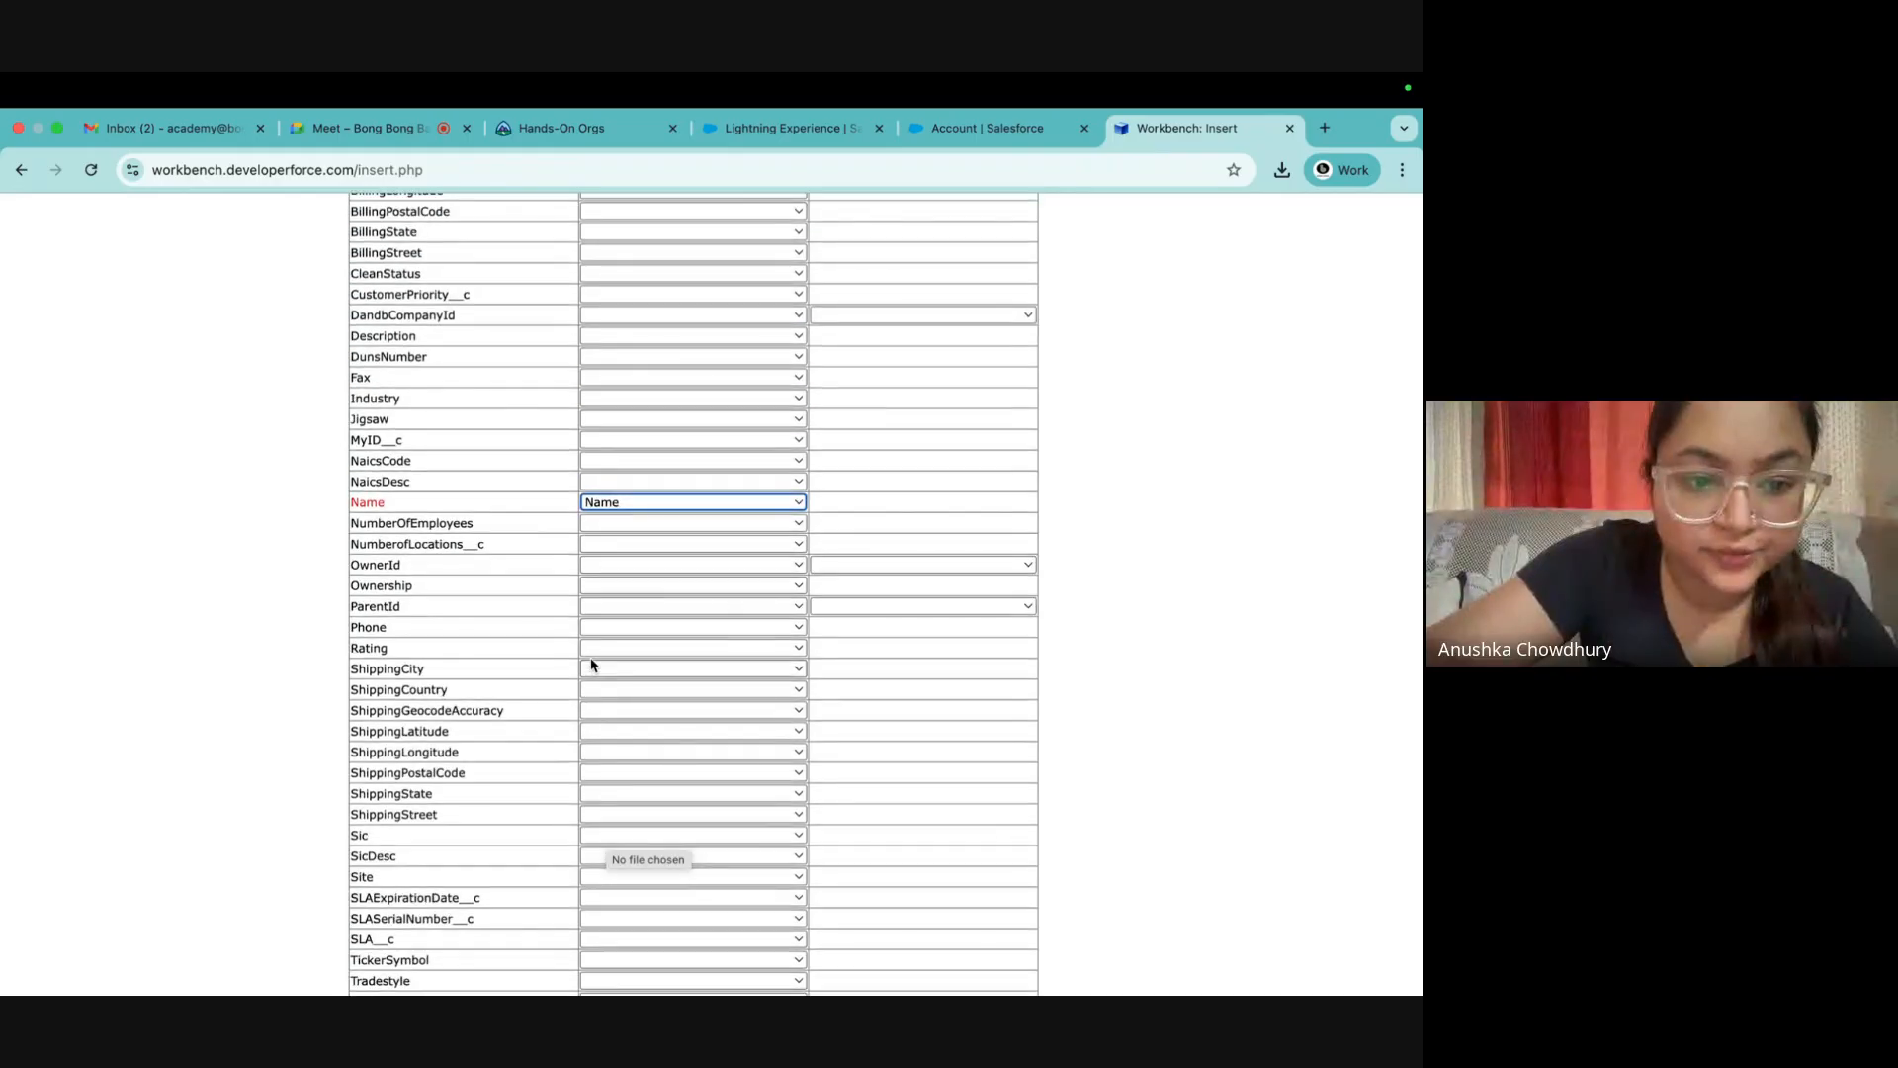
click(633, 440)
click(613, 487)
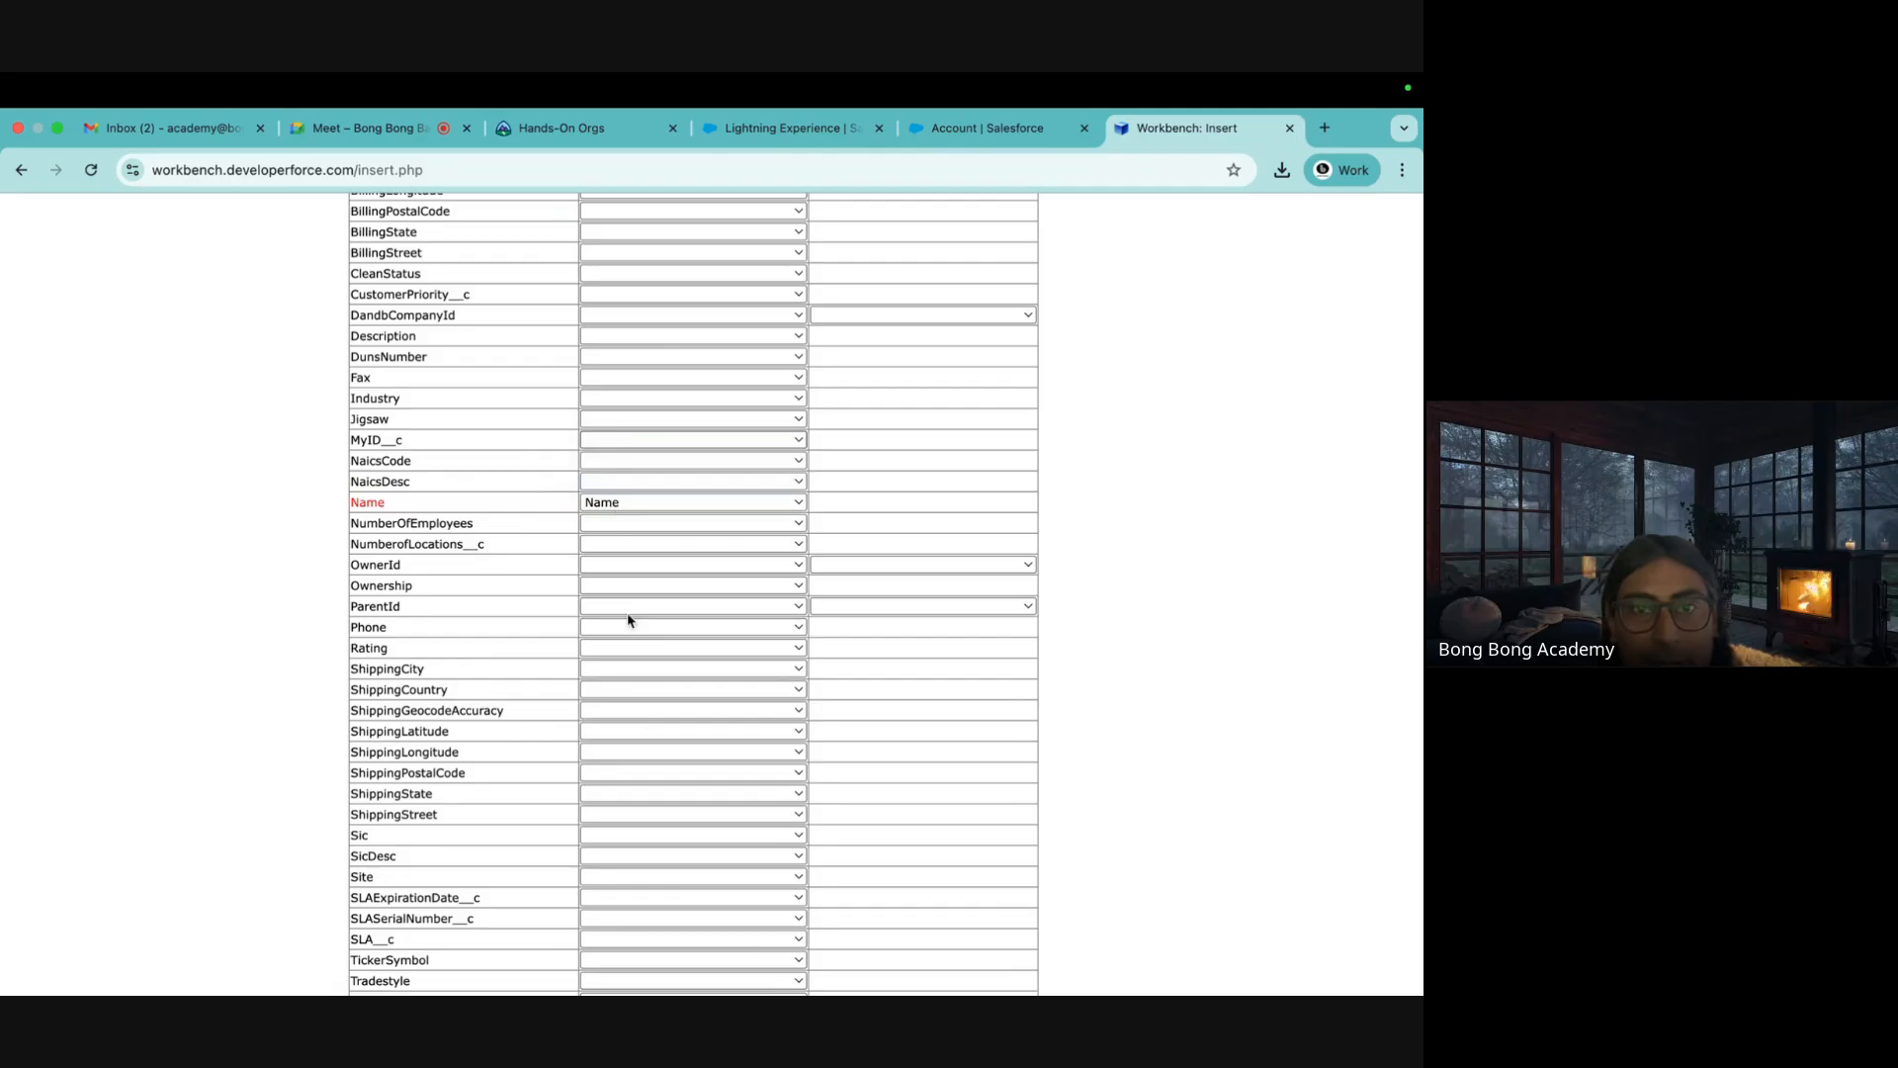
scroll(648, 732, down, 2)
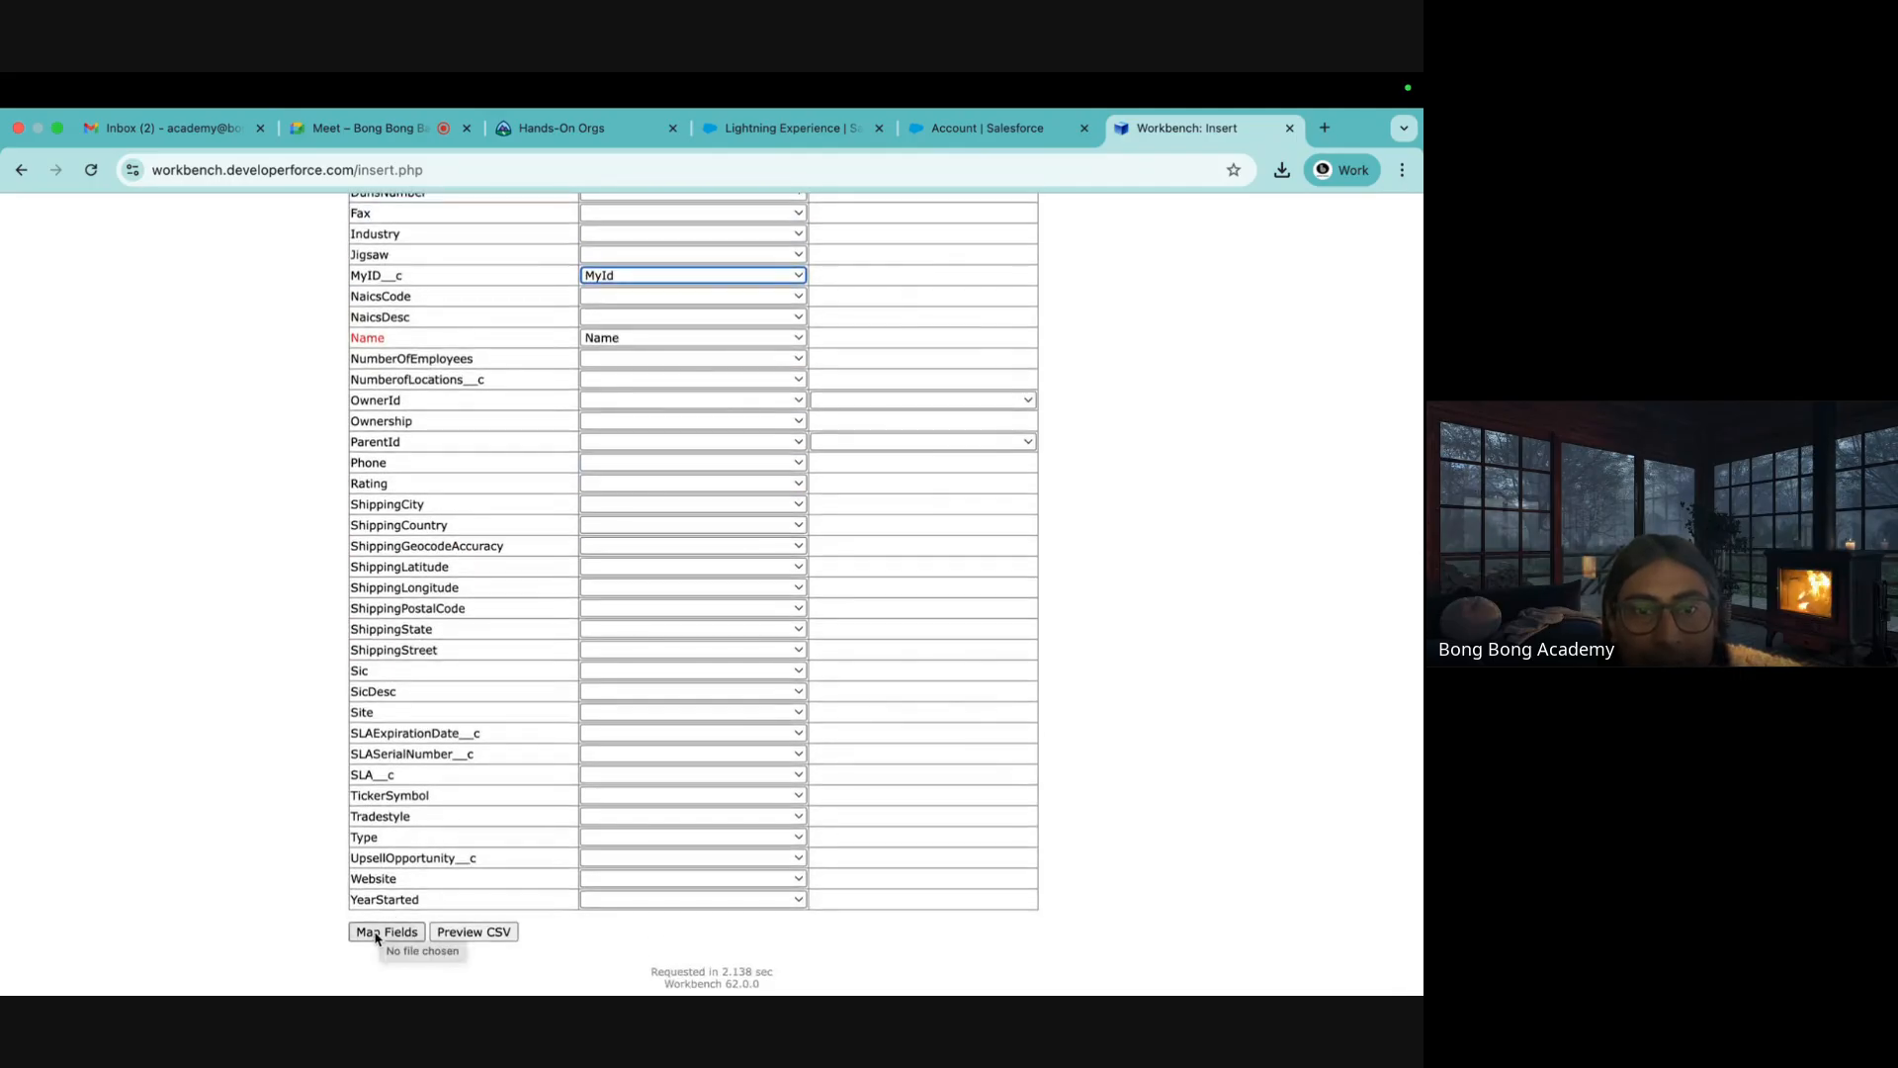
click(376, 933)
Confirm the Account insert, then start a new Insert and open its Object Type list
click(401, 568)
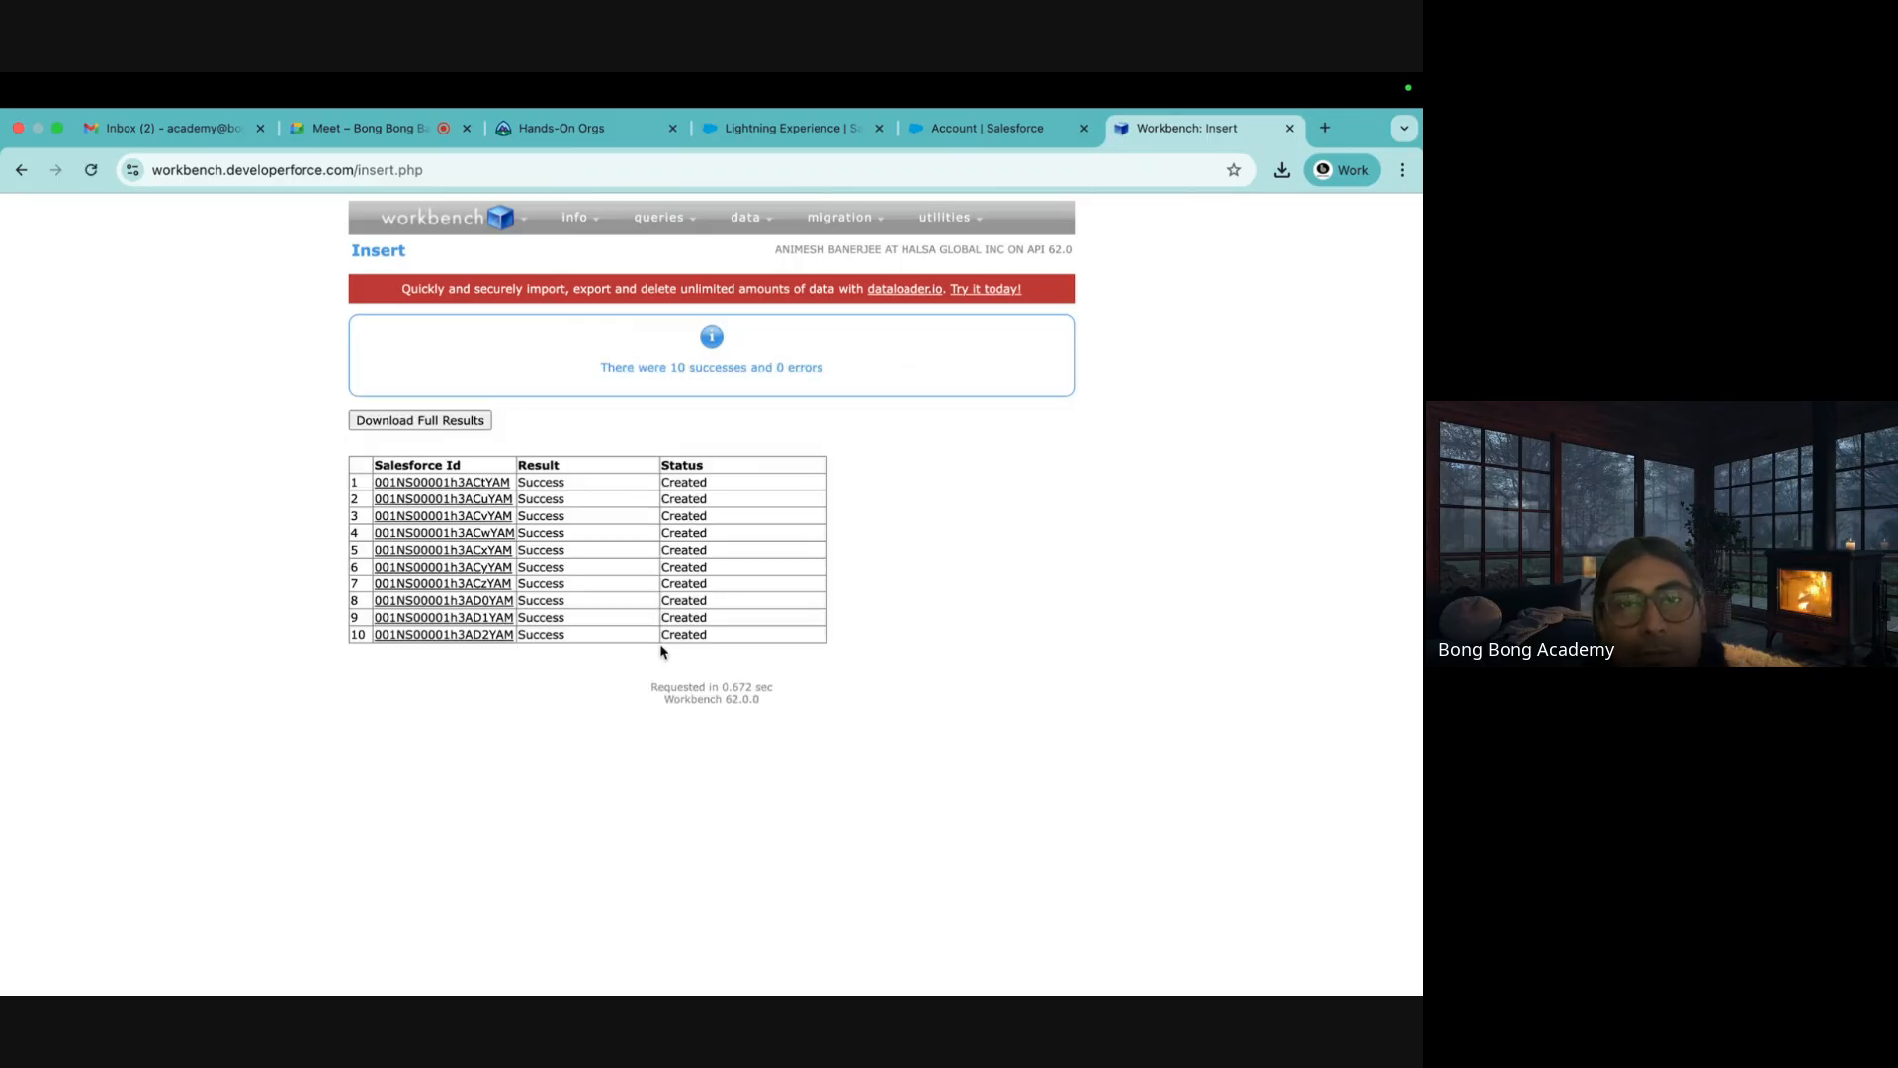
mouse_move(746, 220)
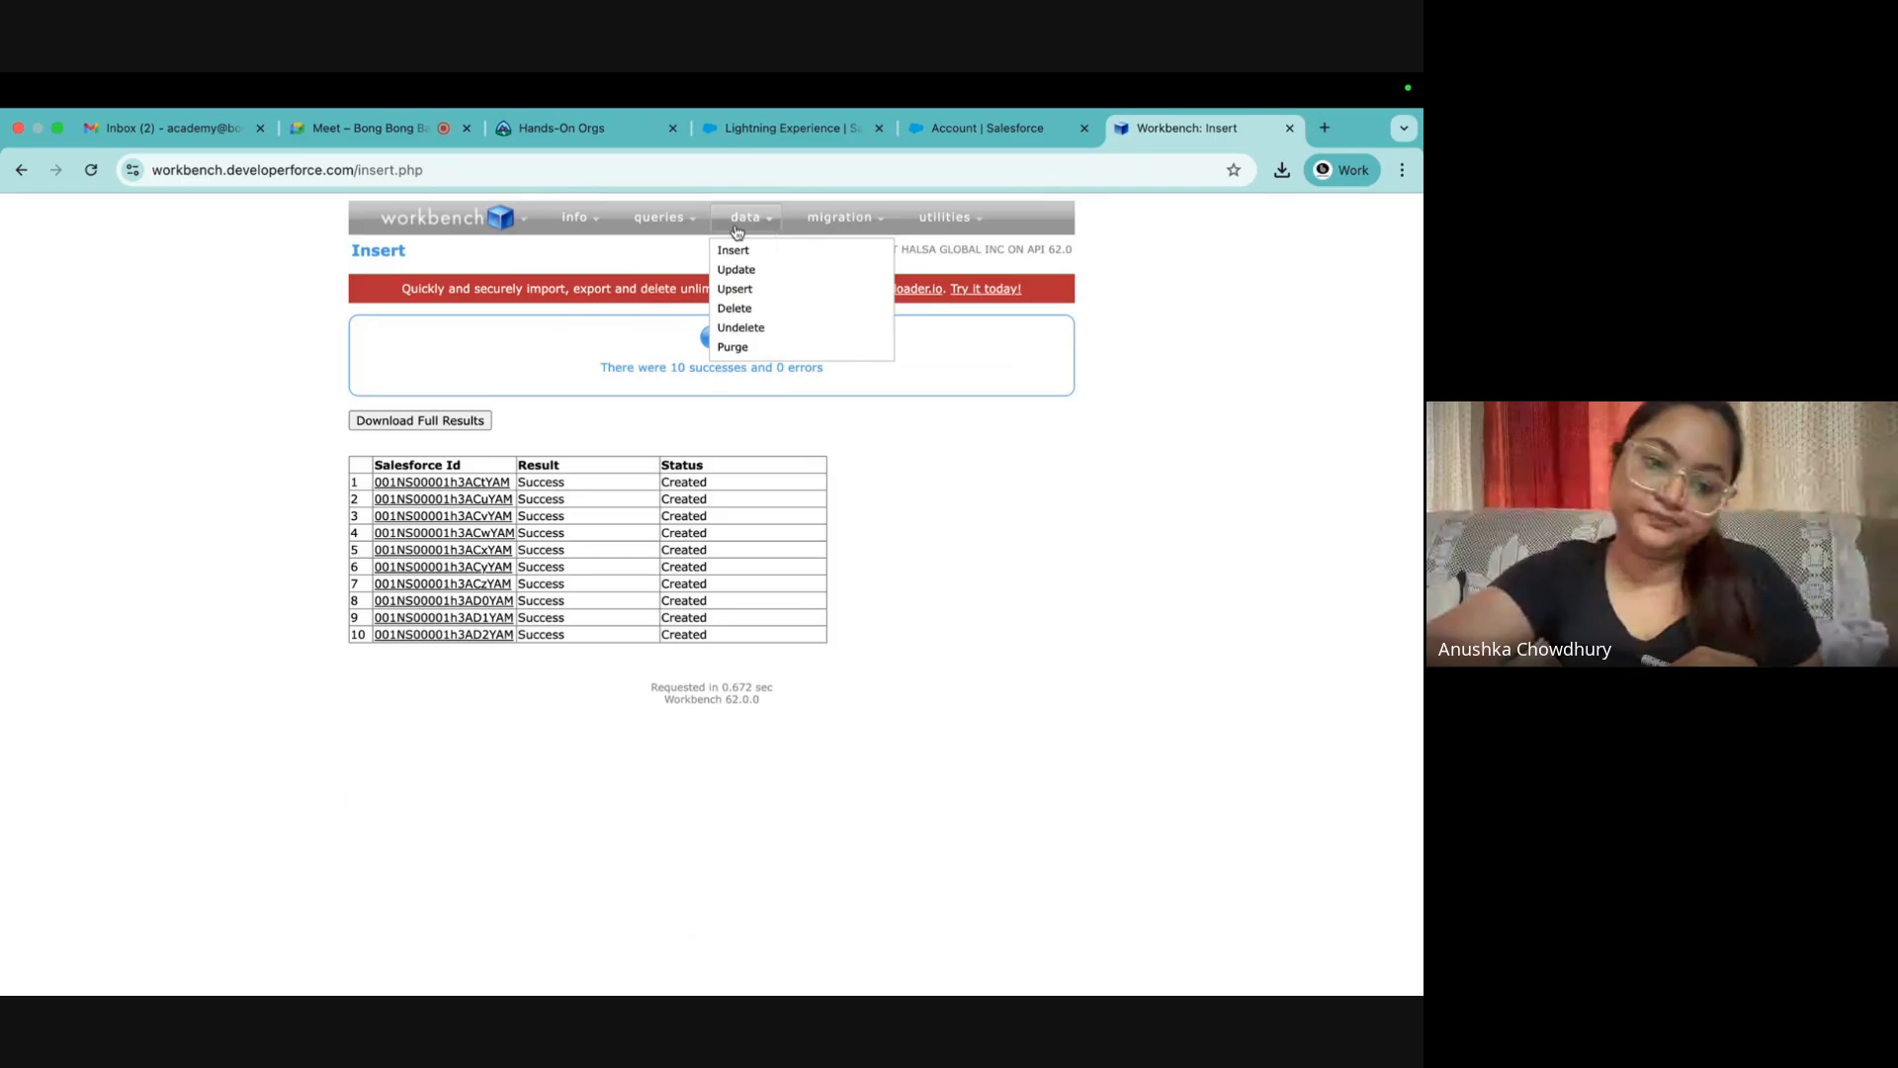
click(735, 256)
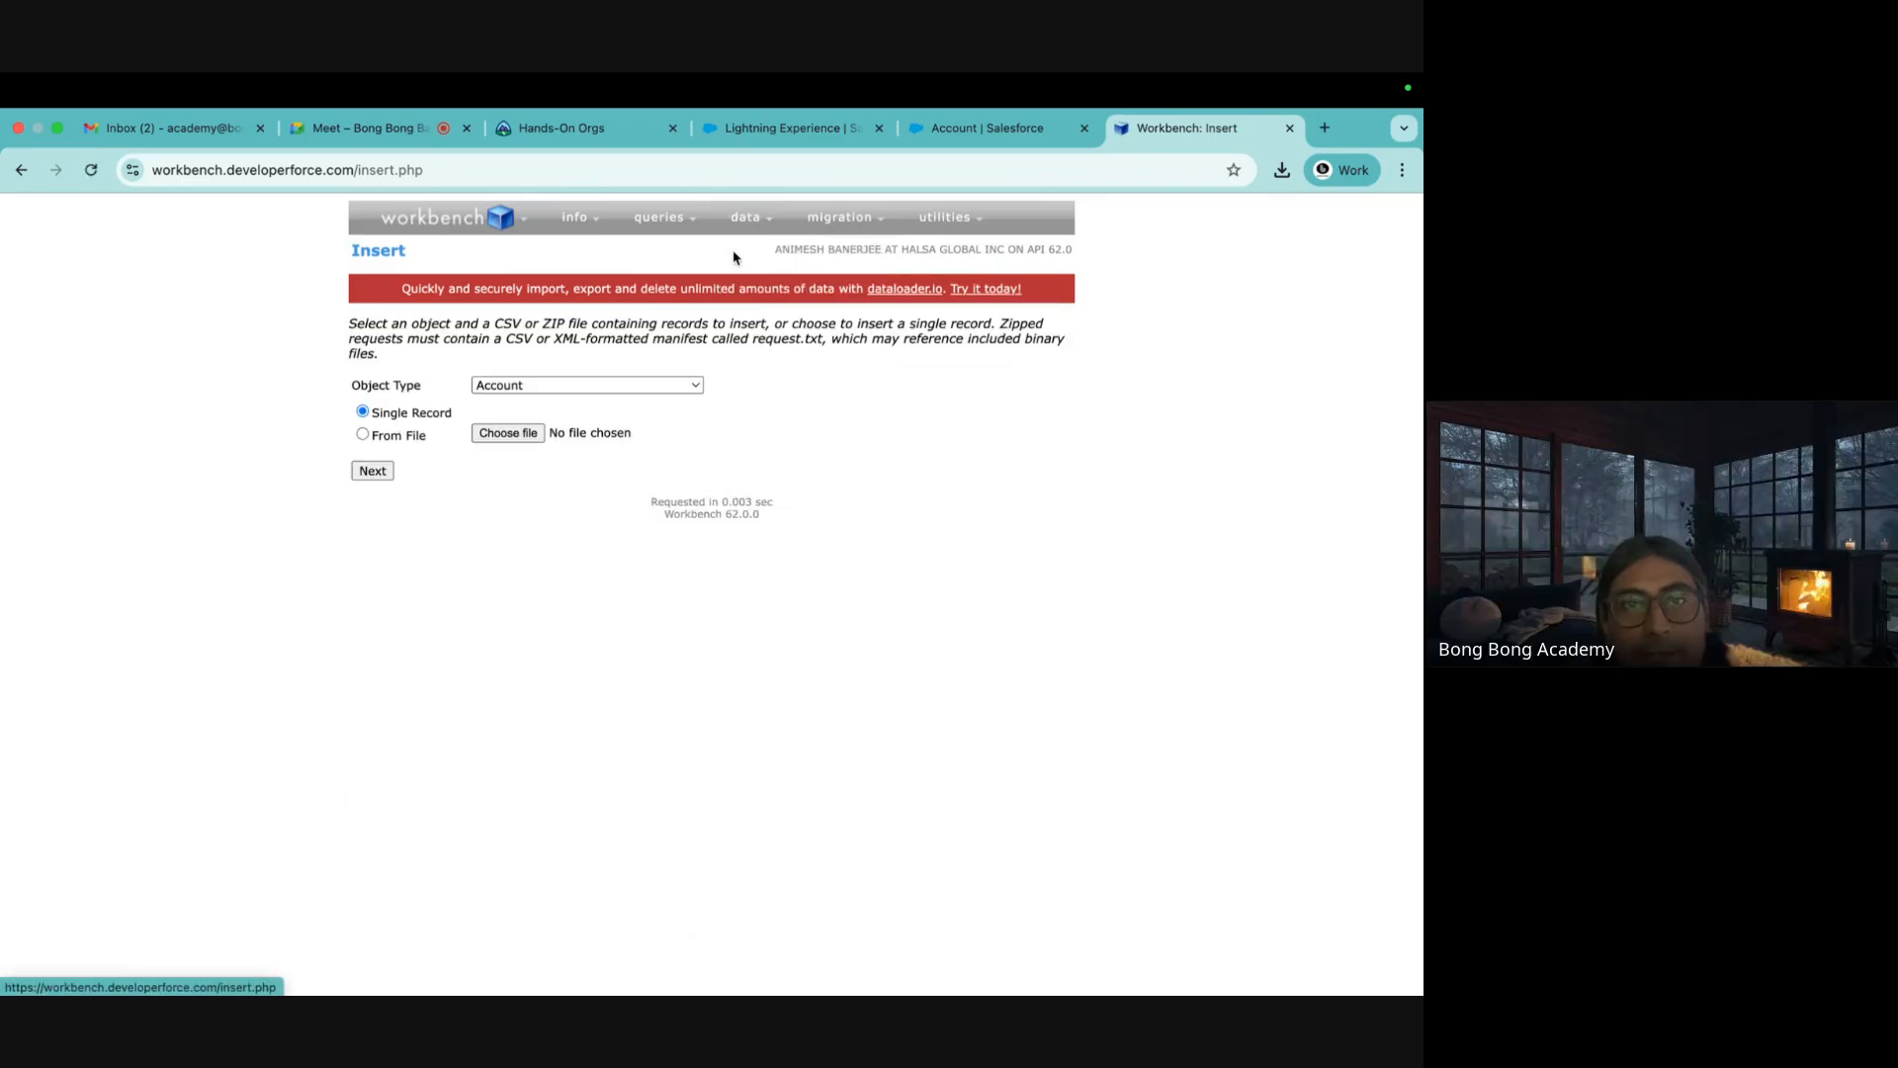
click(550, 391)
Start a Contact insert in Workbench using NewContacts.csv from Downloads as the source file
text(cont)
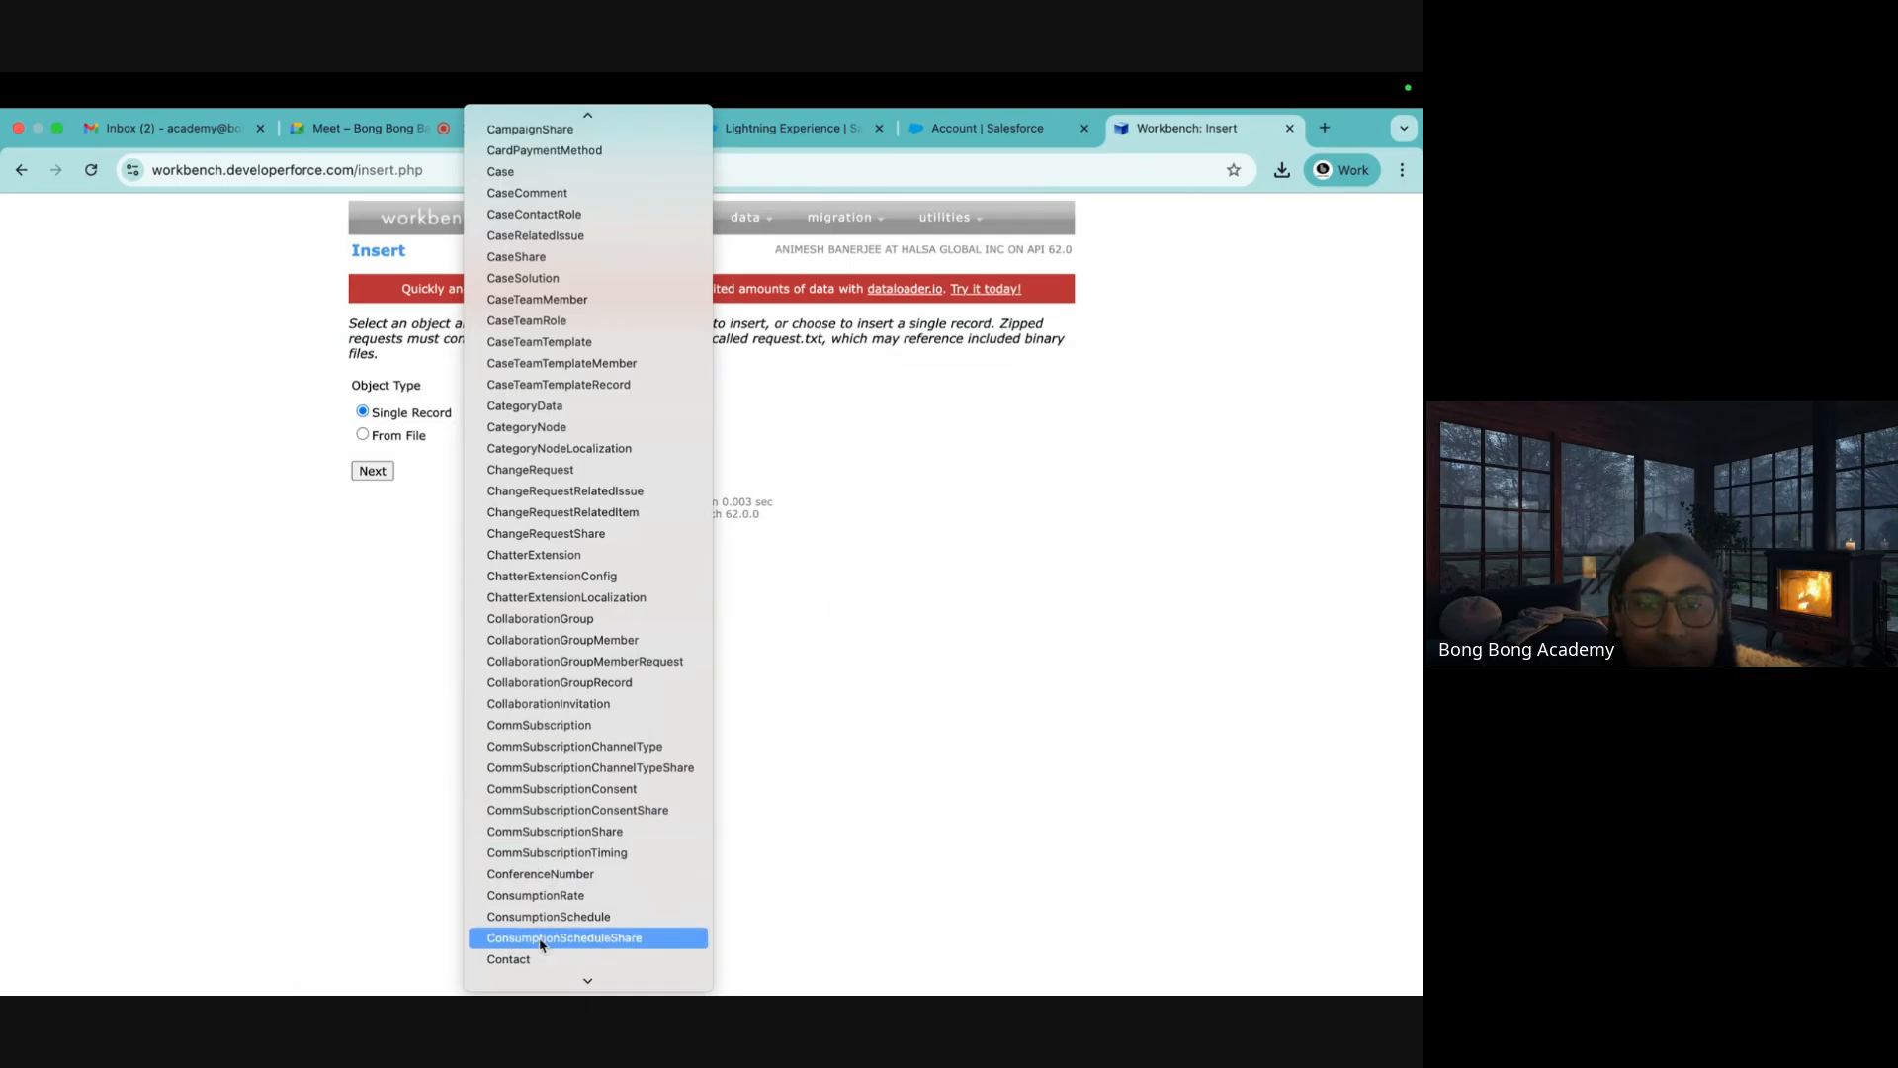
scroll(536, 937, down, 2)
click(524, 853)
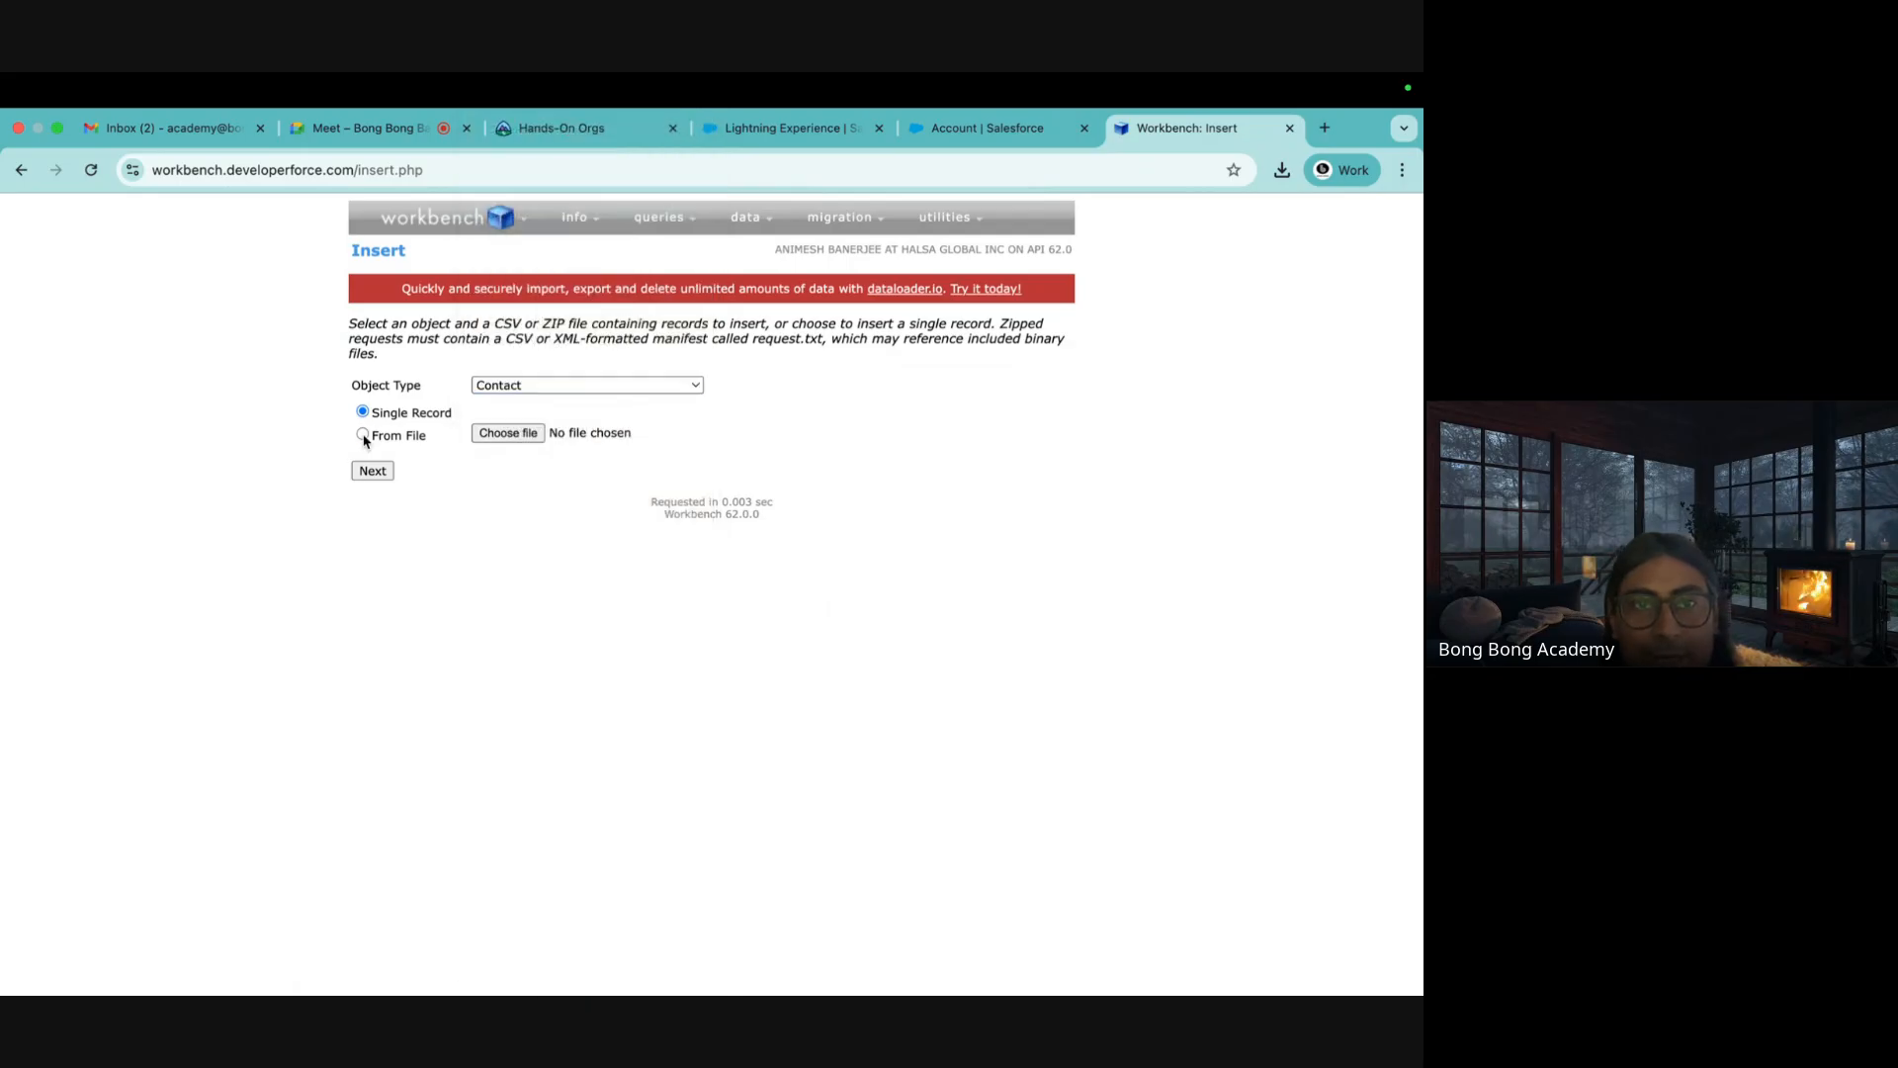
click(510, 441)
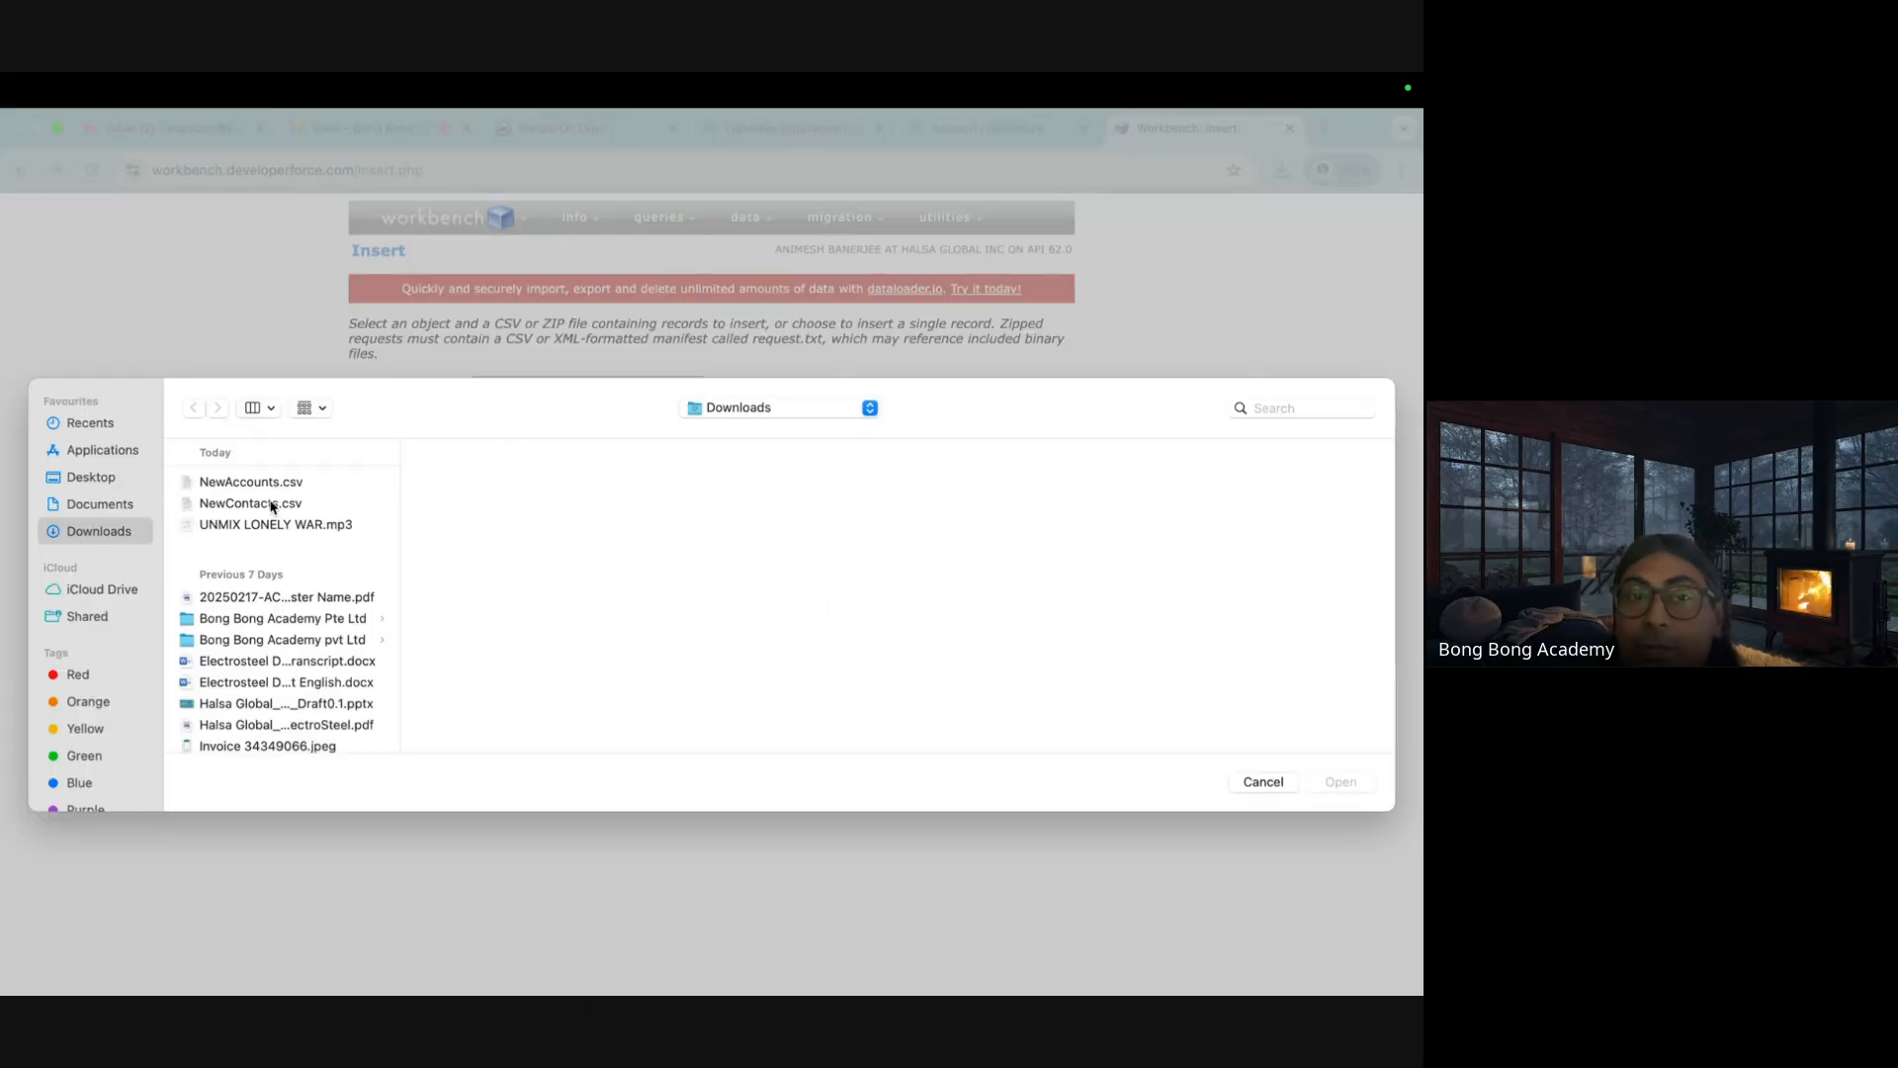
click(272, 507)
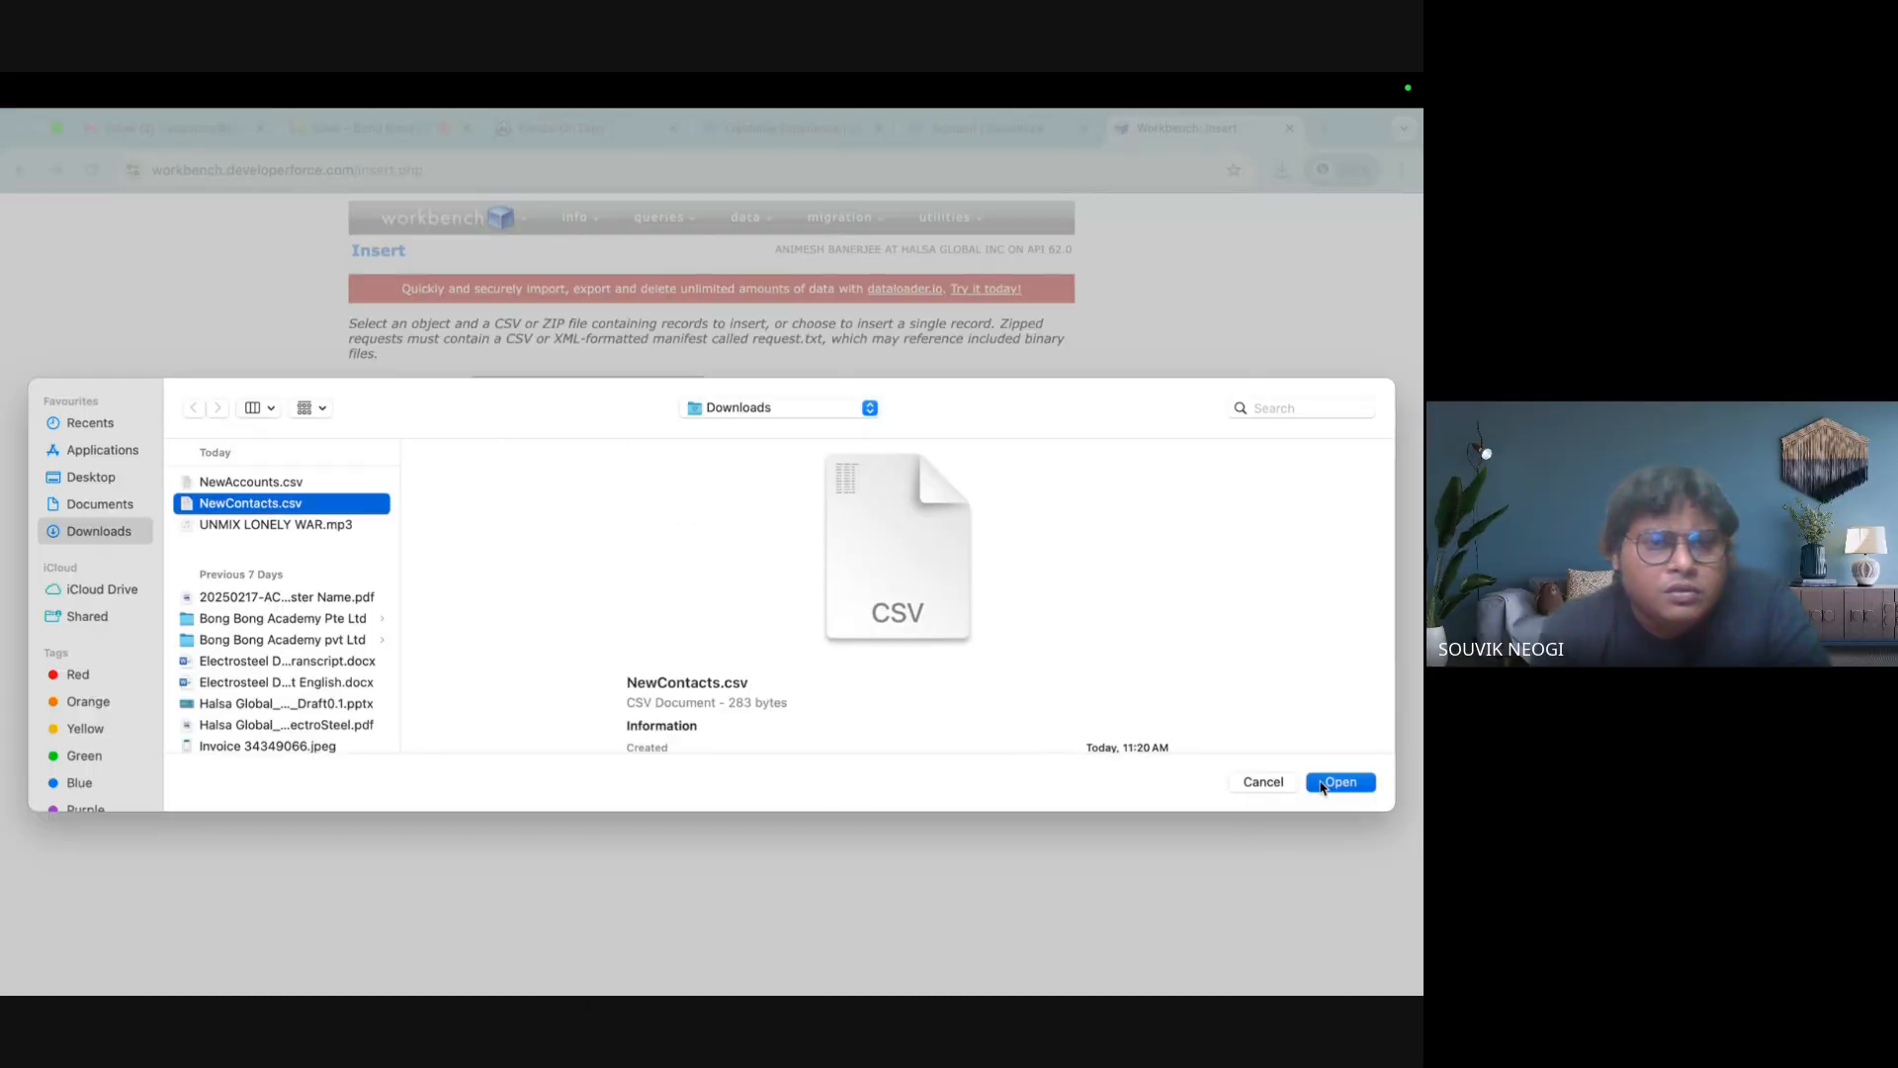
click(1339, 782)
click(367, 472)
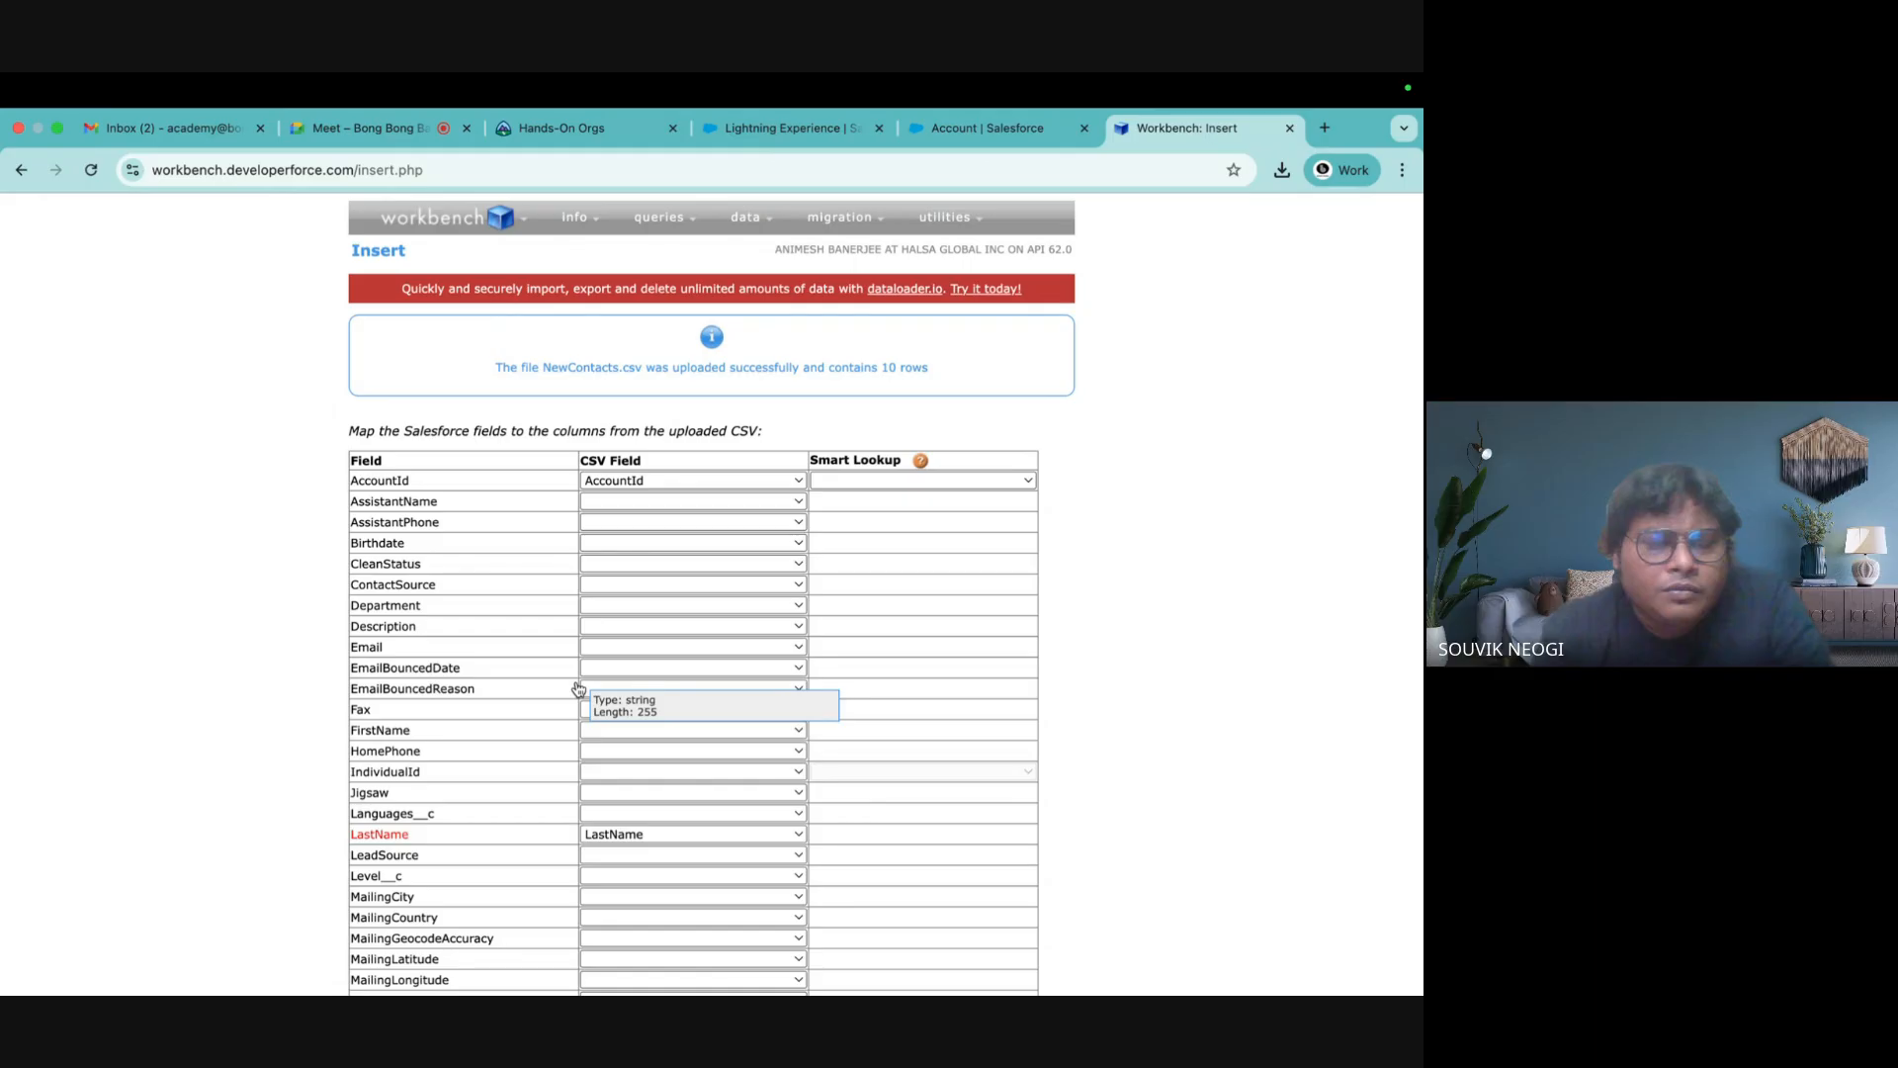
Map FirstName to the FirstName column, confirm the mappings and run the 10-contact insert
scroll(508, 606, down, 2)
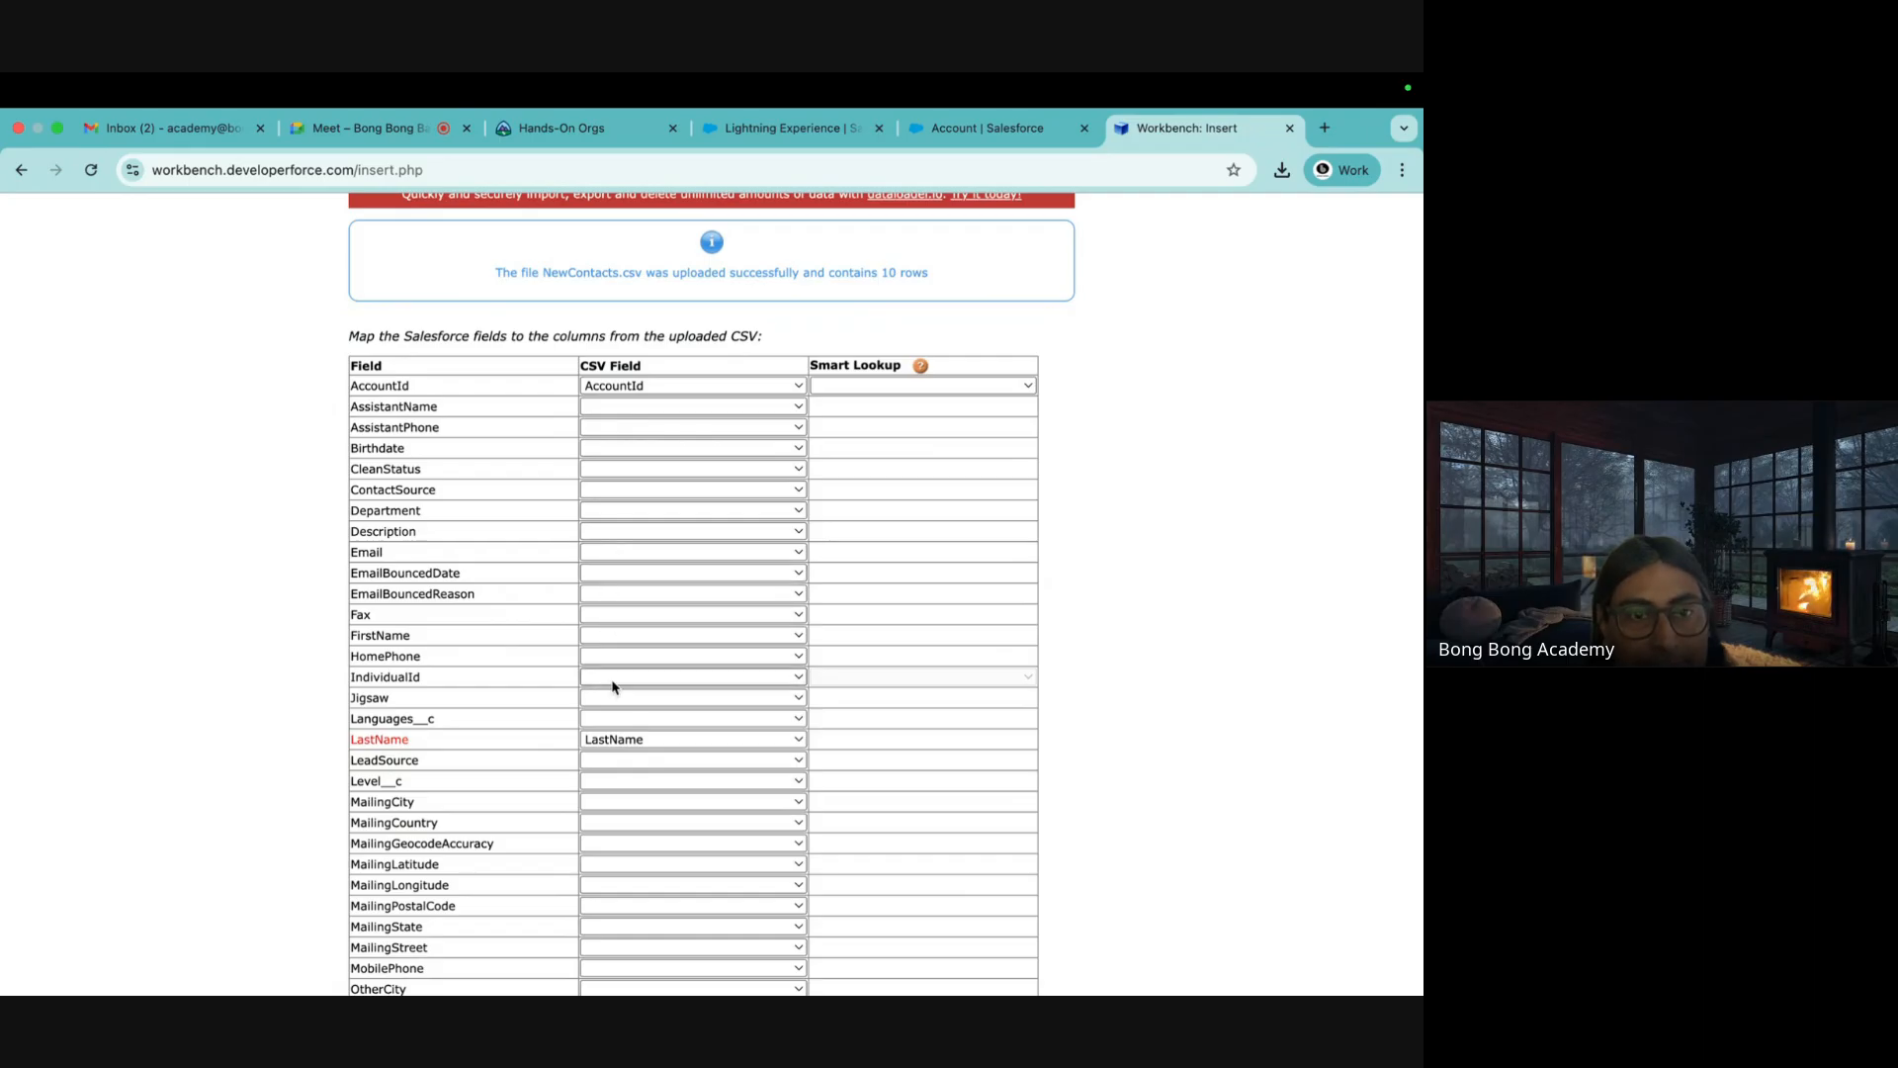
scroll(613, 686, down, 1)
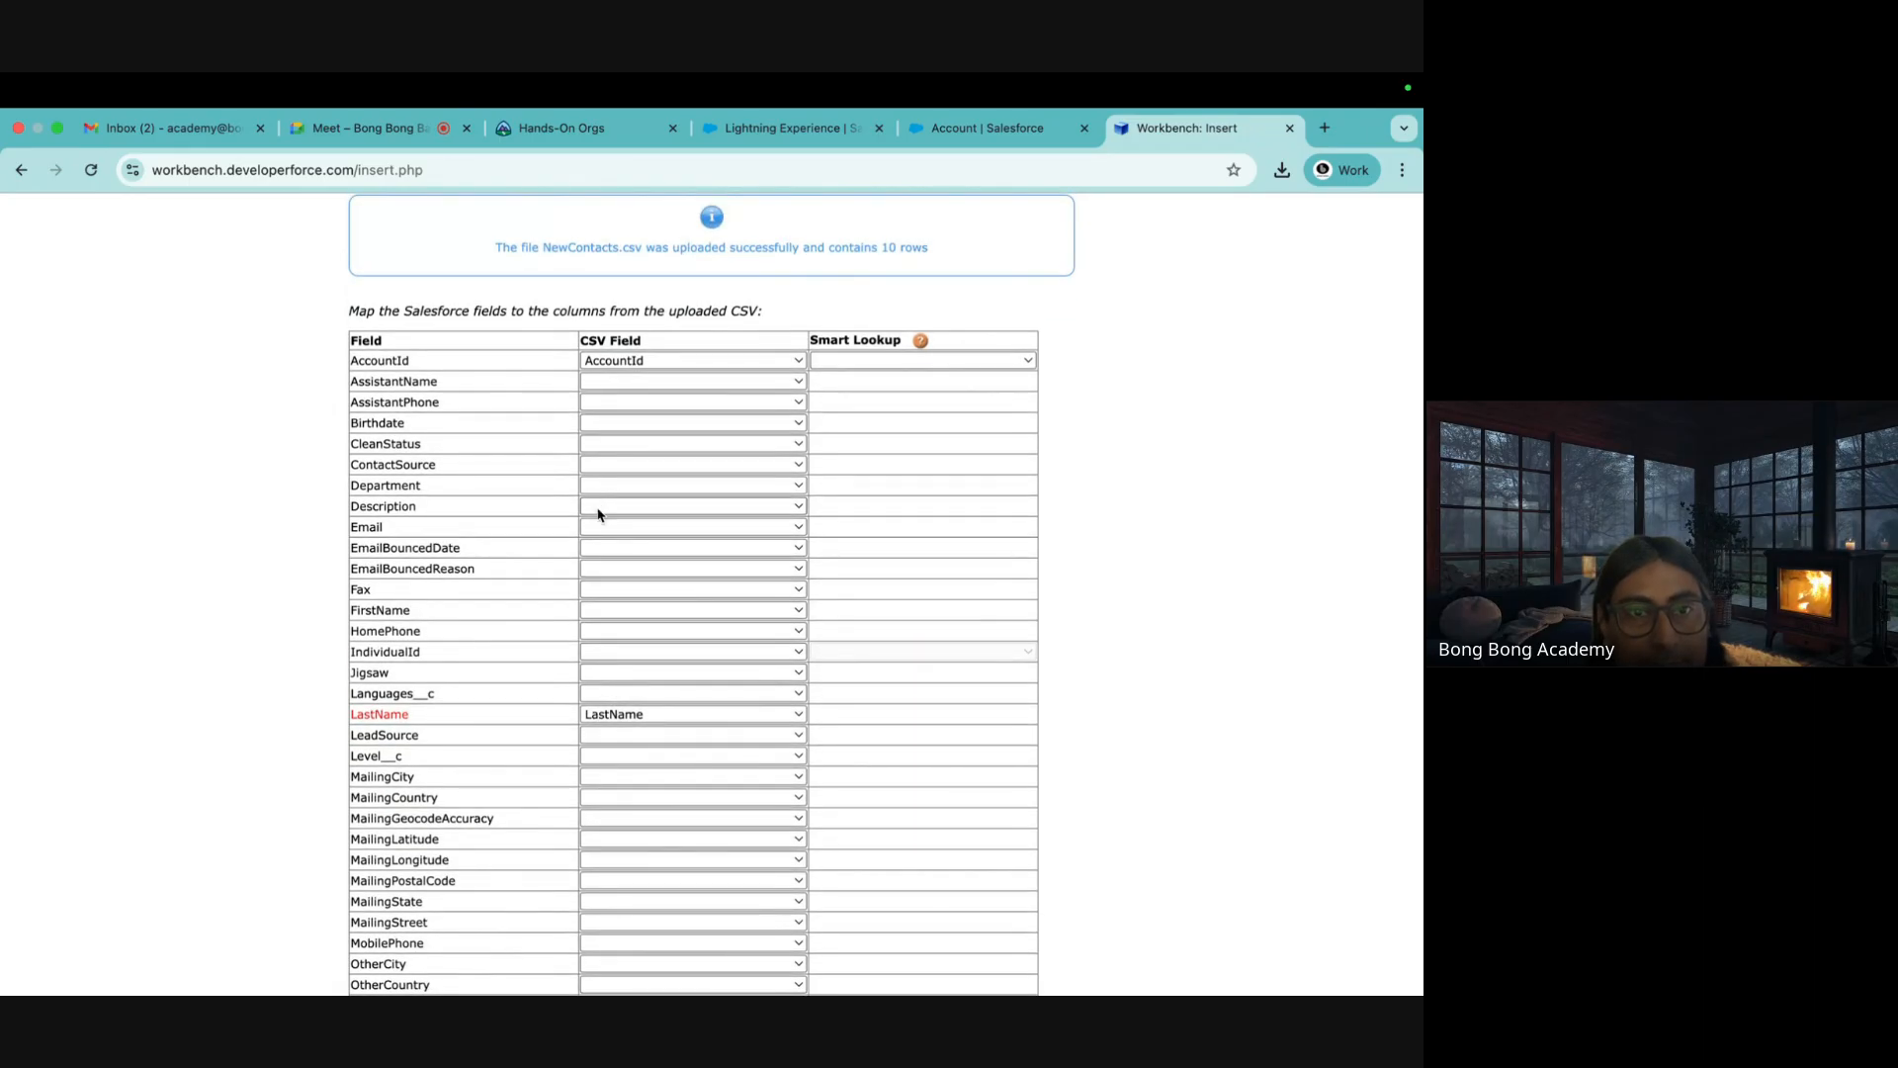
click(606, 610)
click(607, 640)
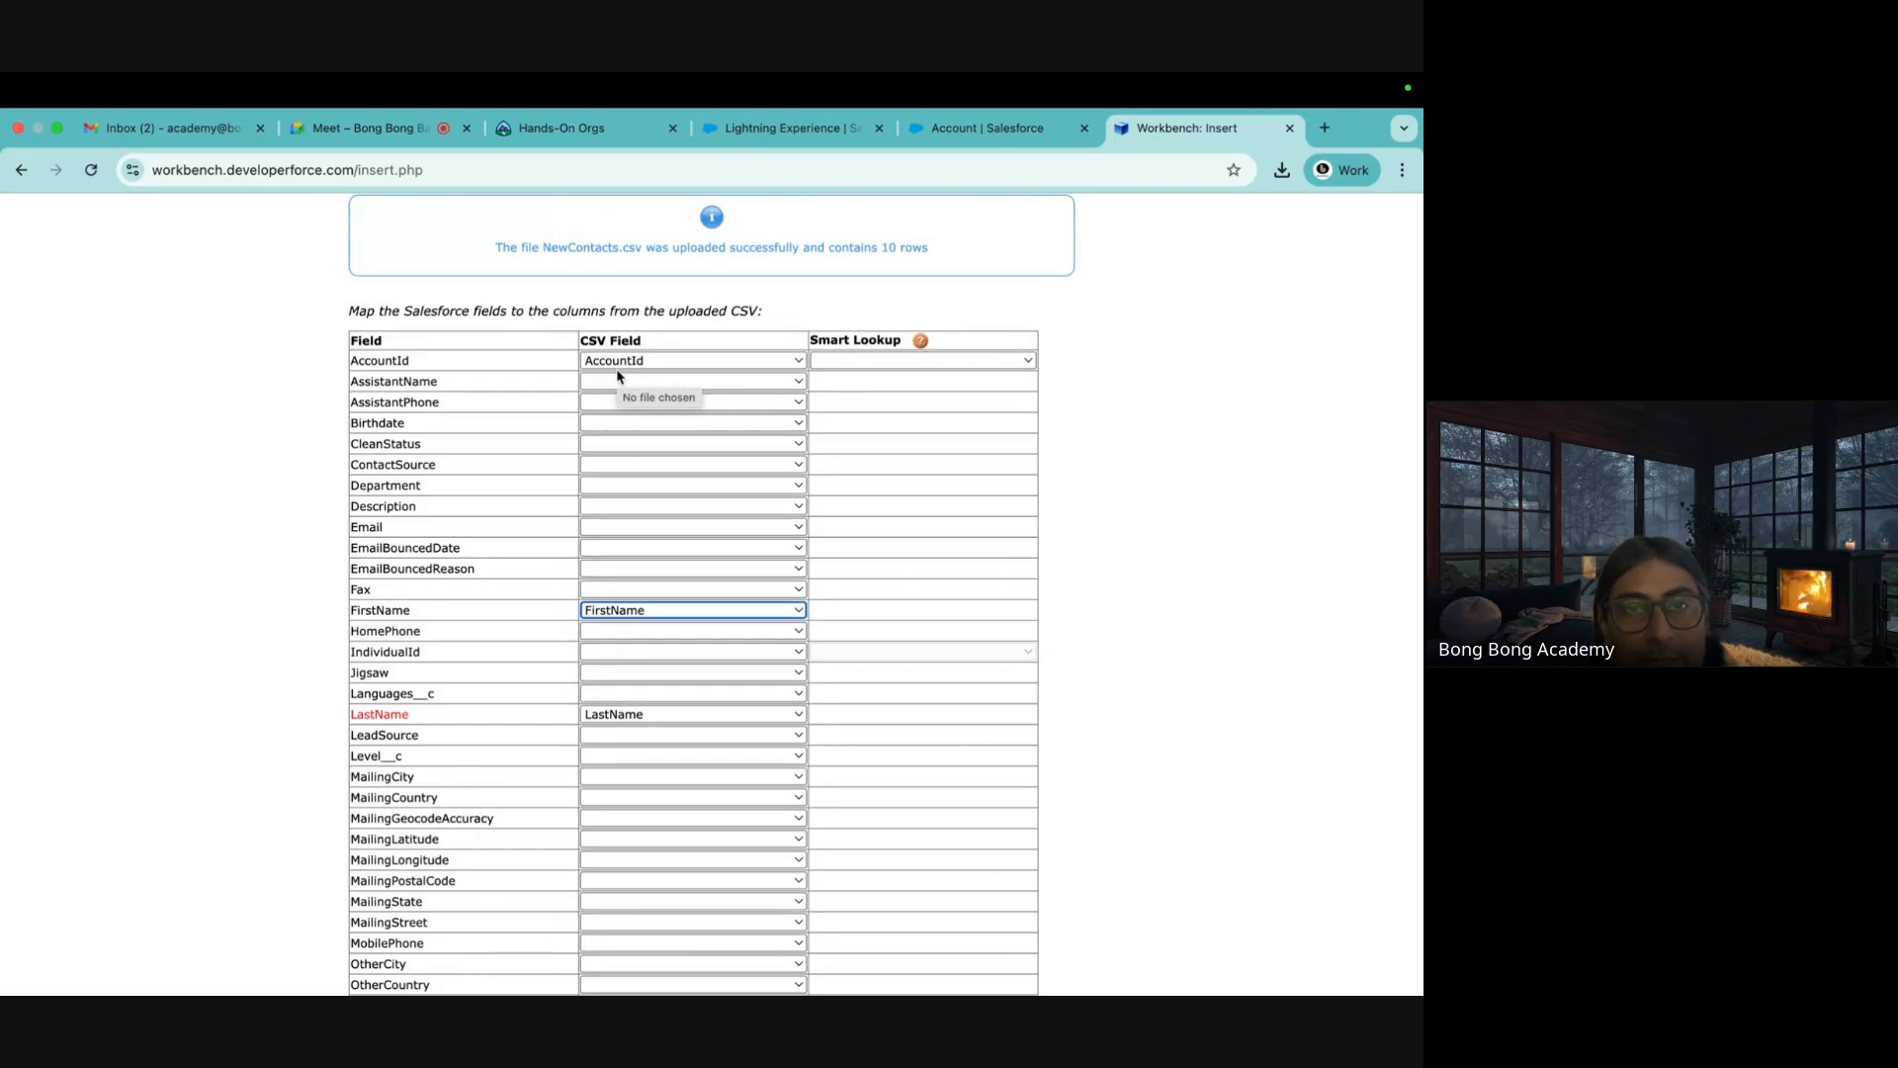
scroll(615, 692, down, 5)
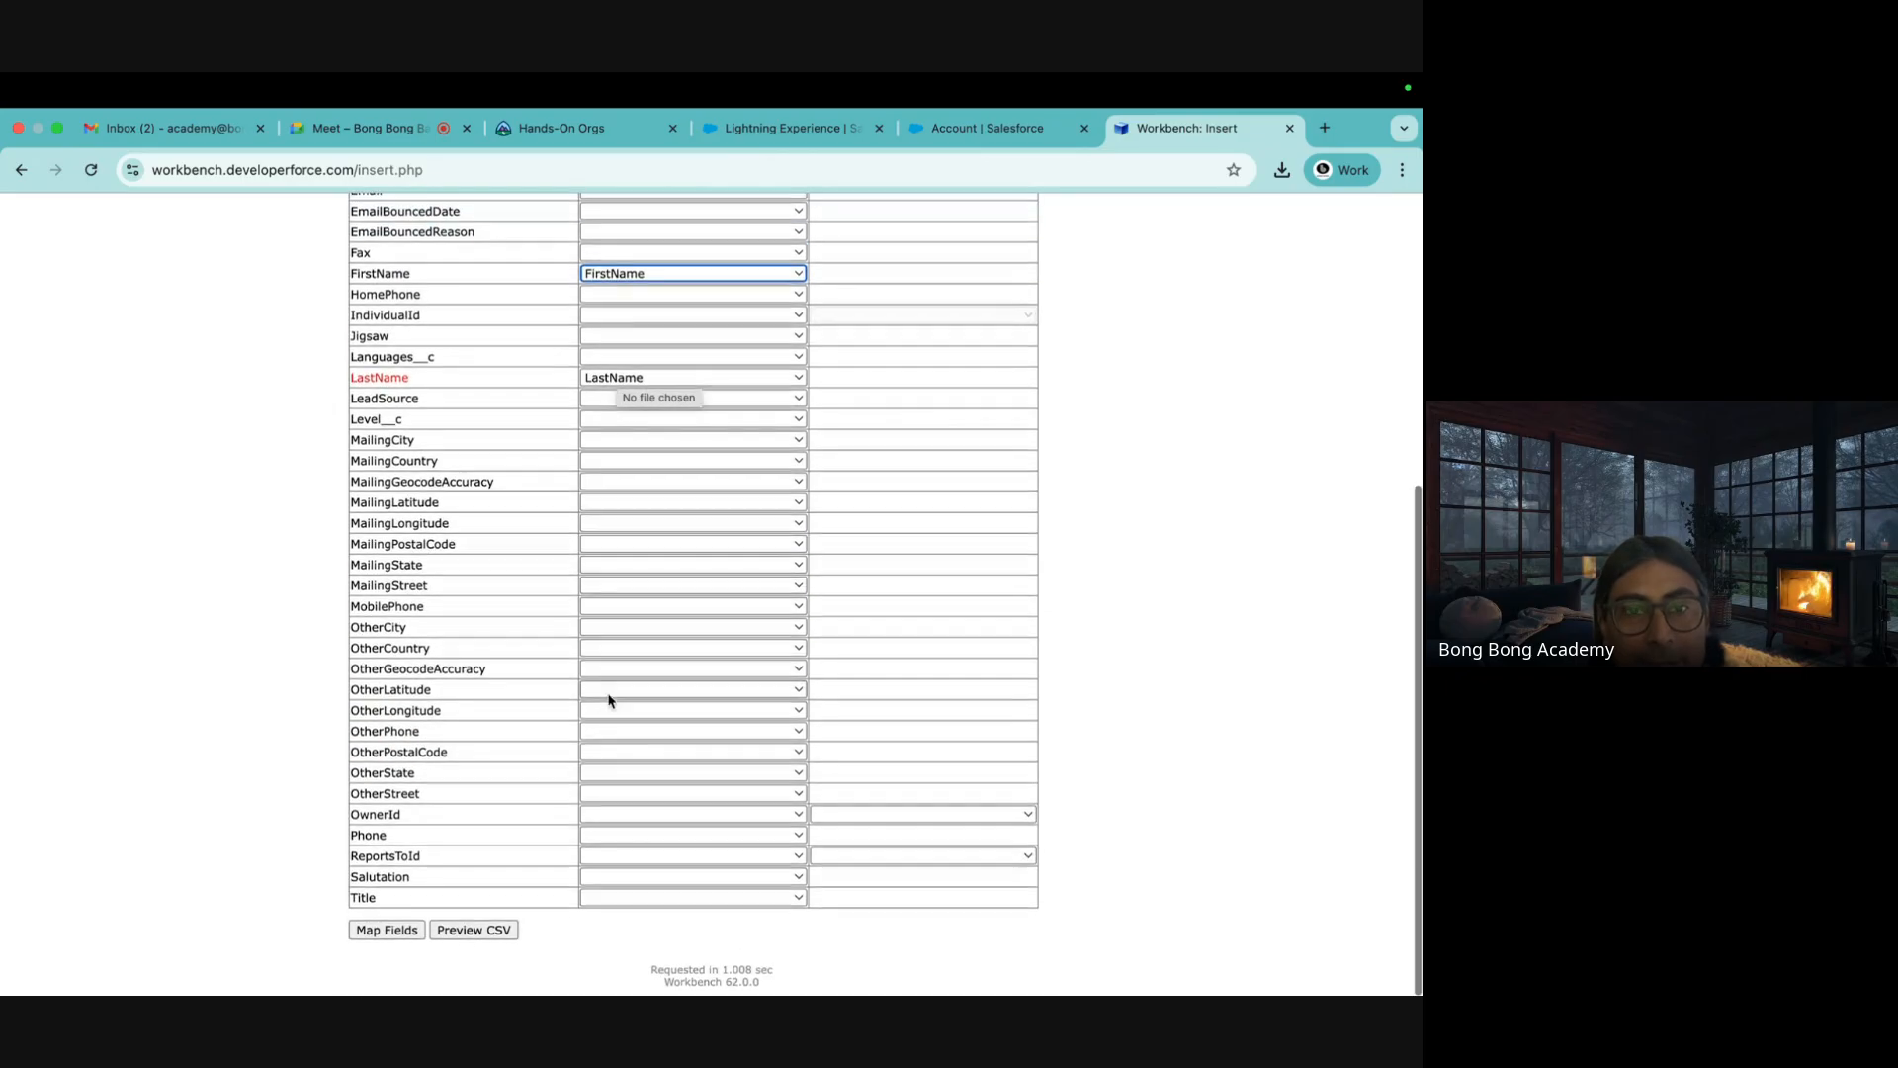
click(403, 934)
click(391, 585)
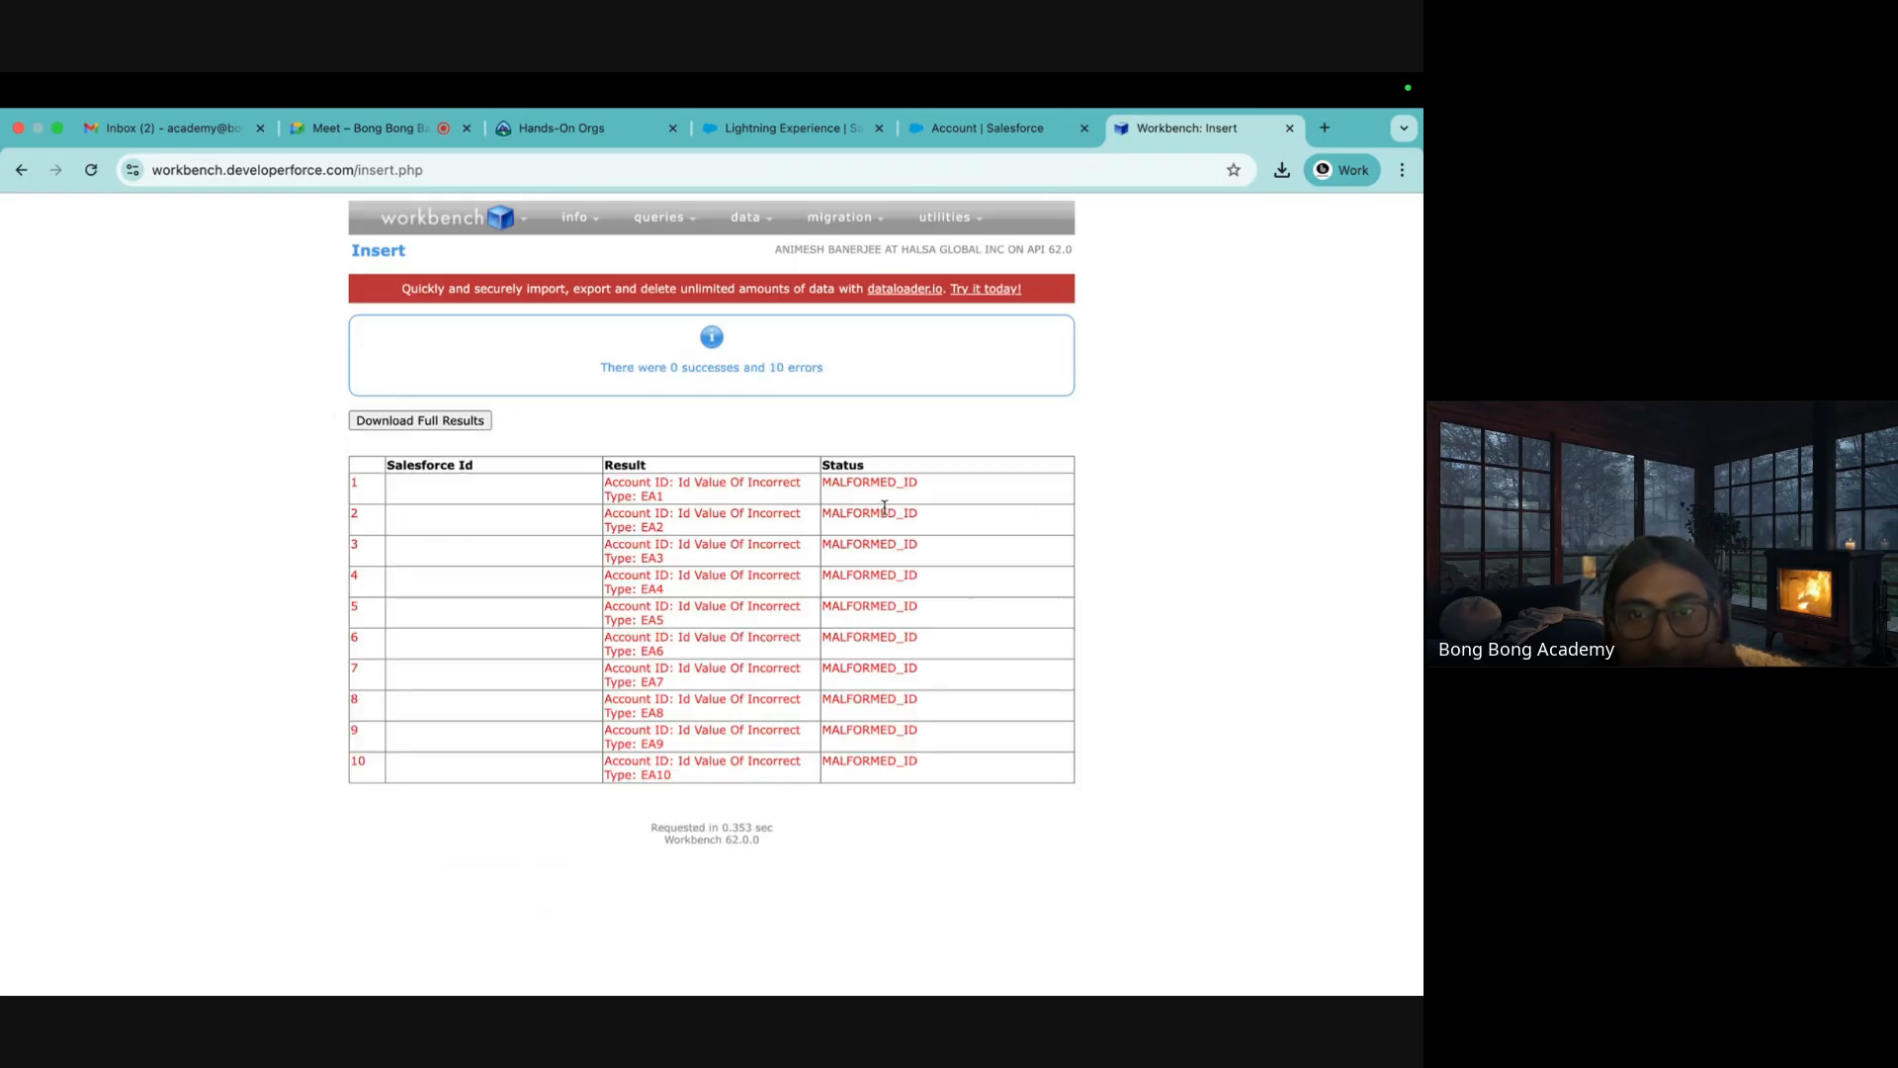
Highlight the MALFORMED_ID error and the EA1 account value in row 1 of the results
drag(825, 484, 951, 492)
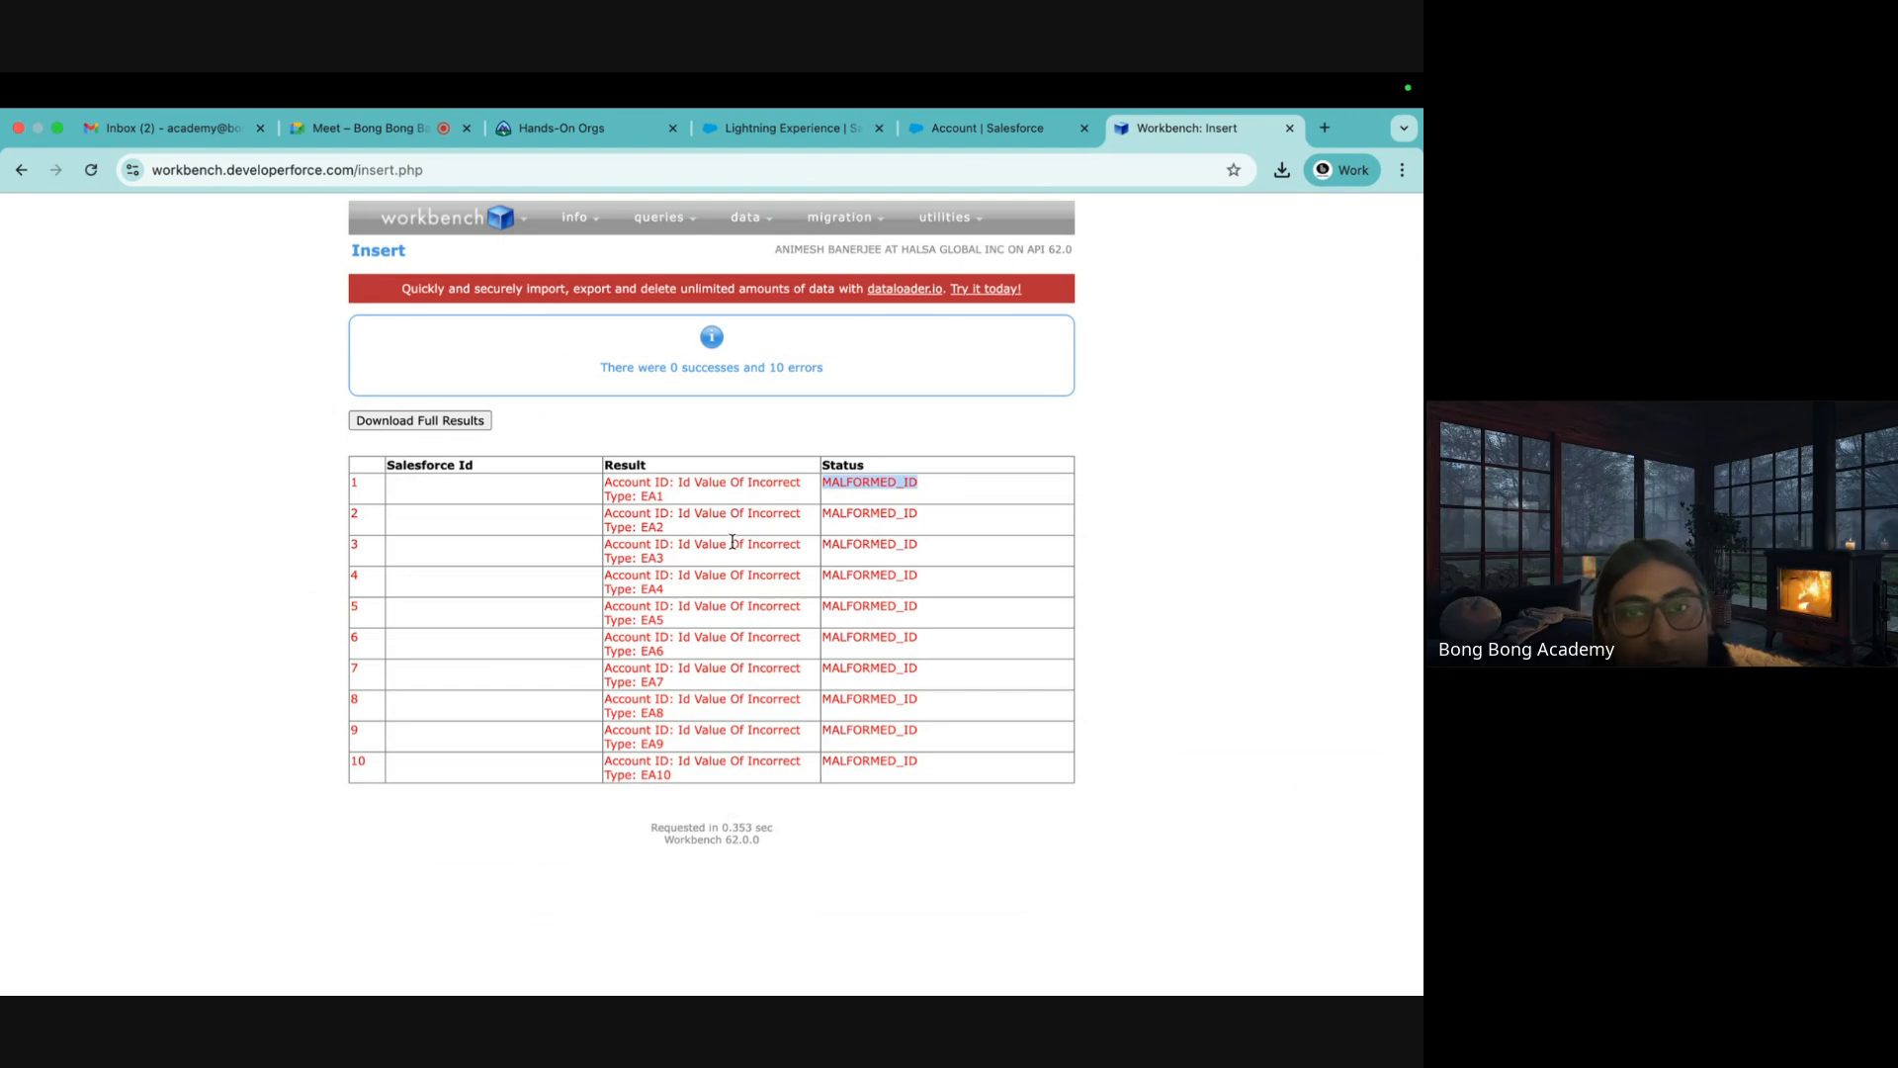
double_click(826, 485)
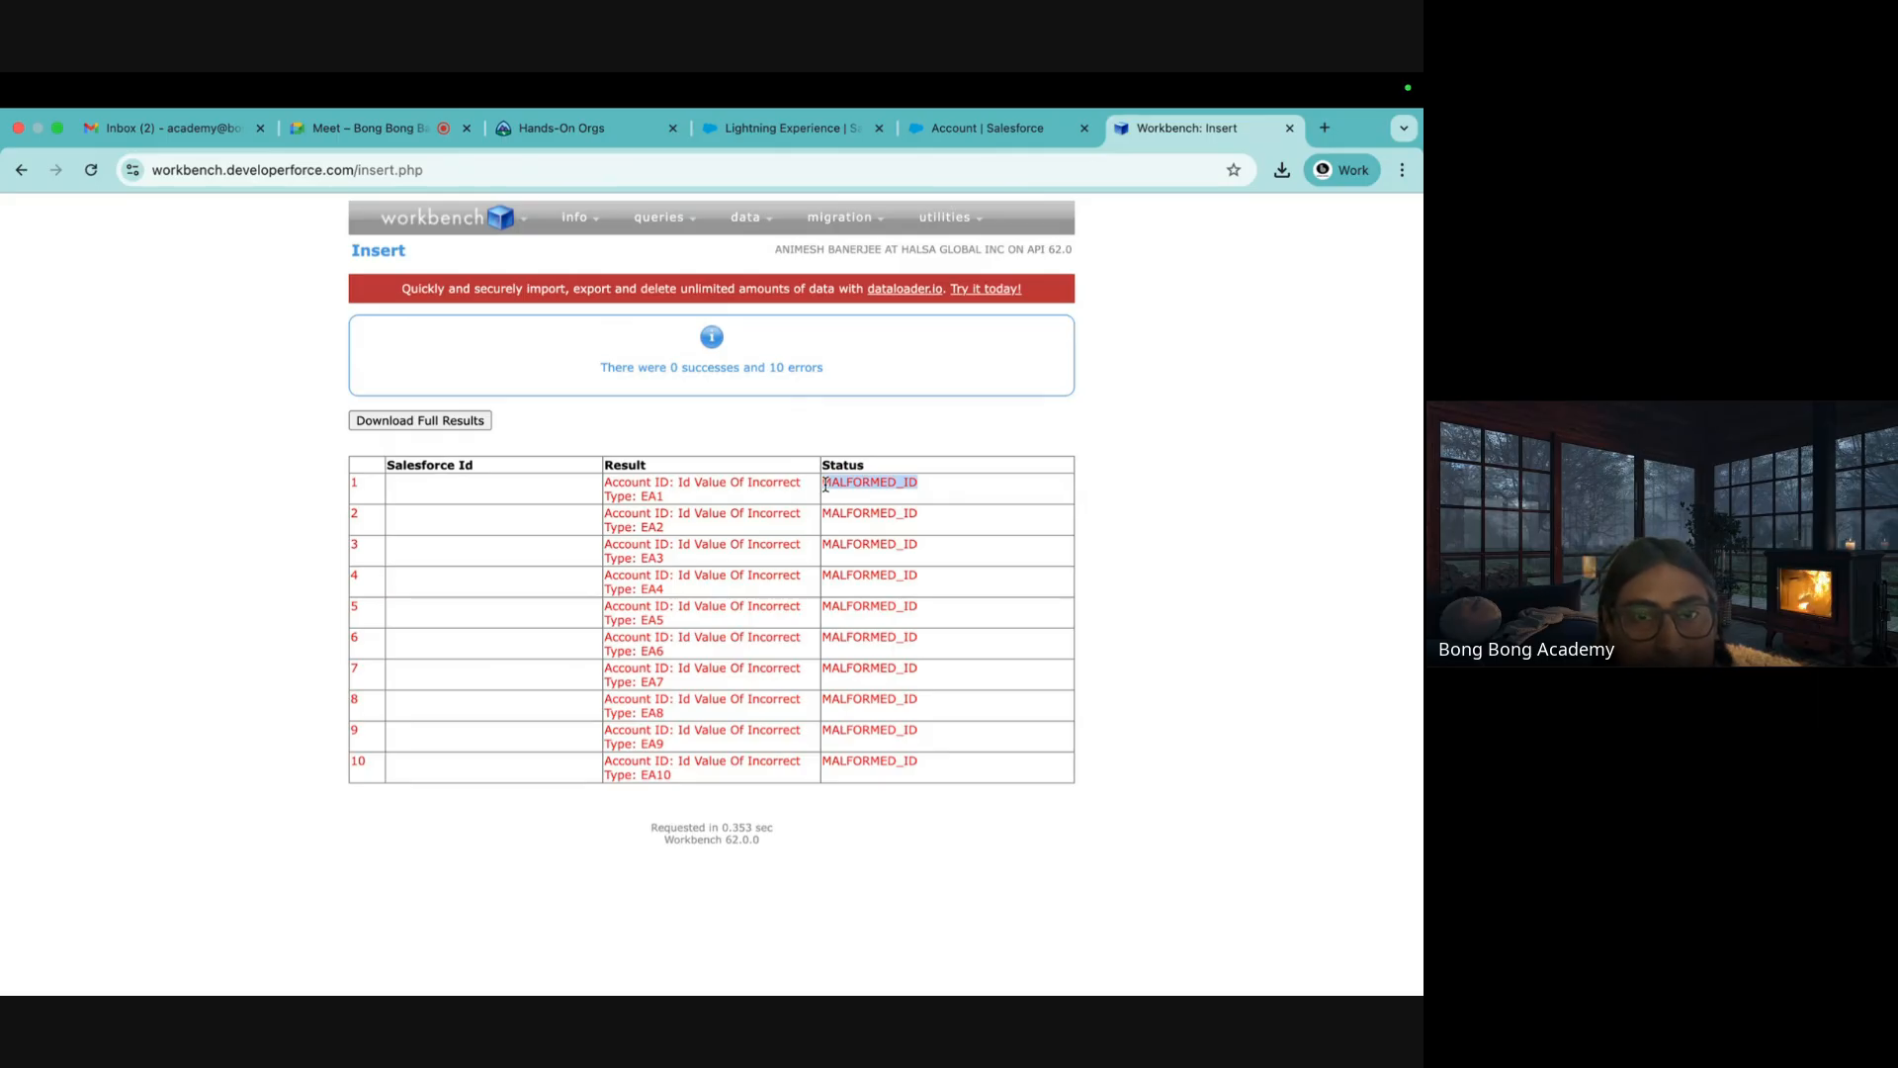
double_click(656, 497)
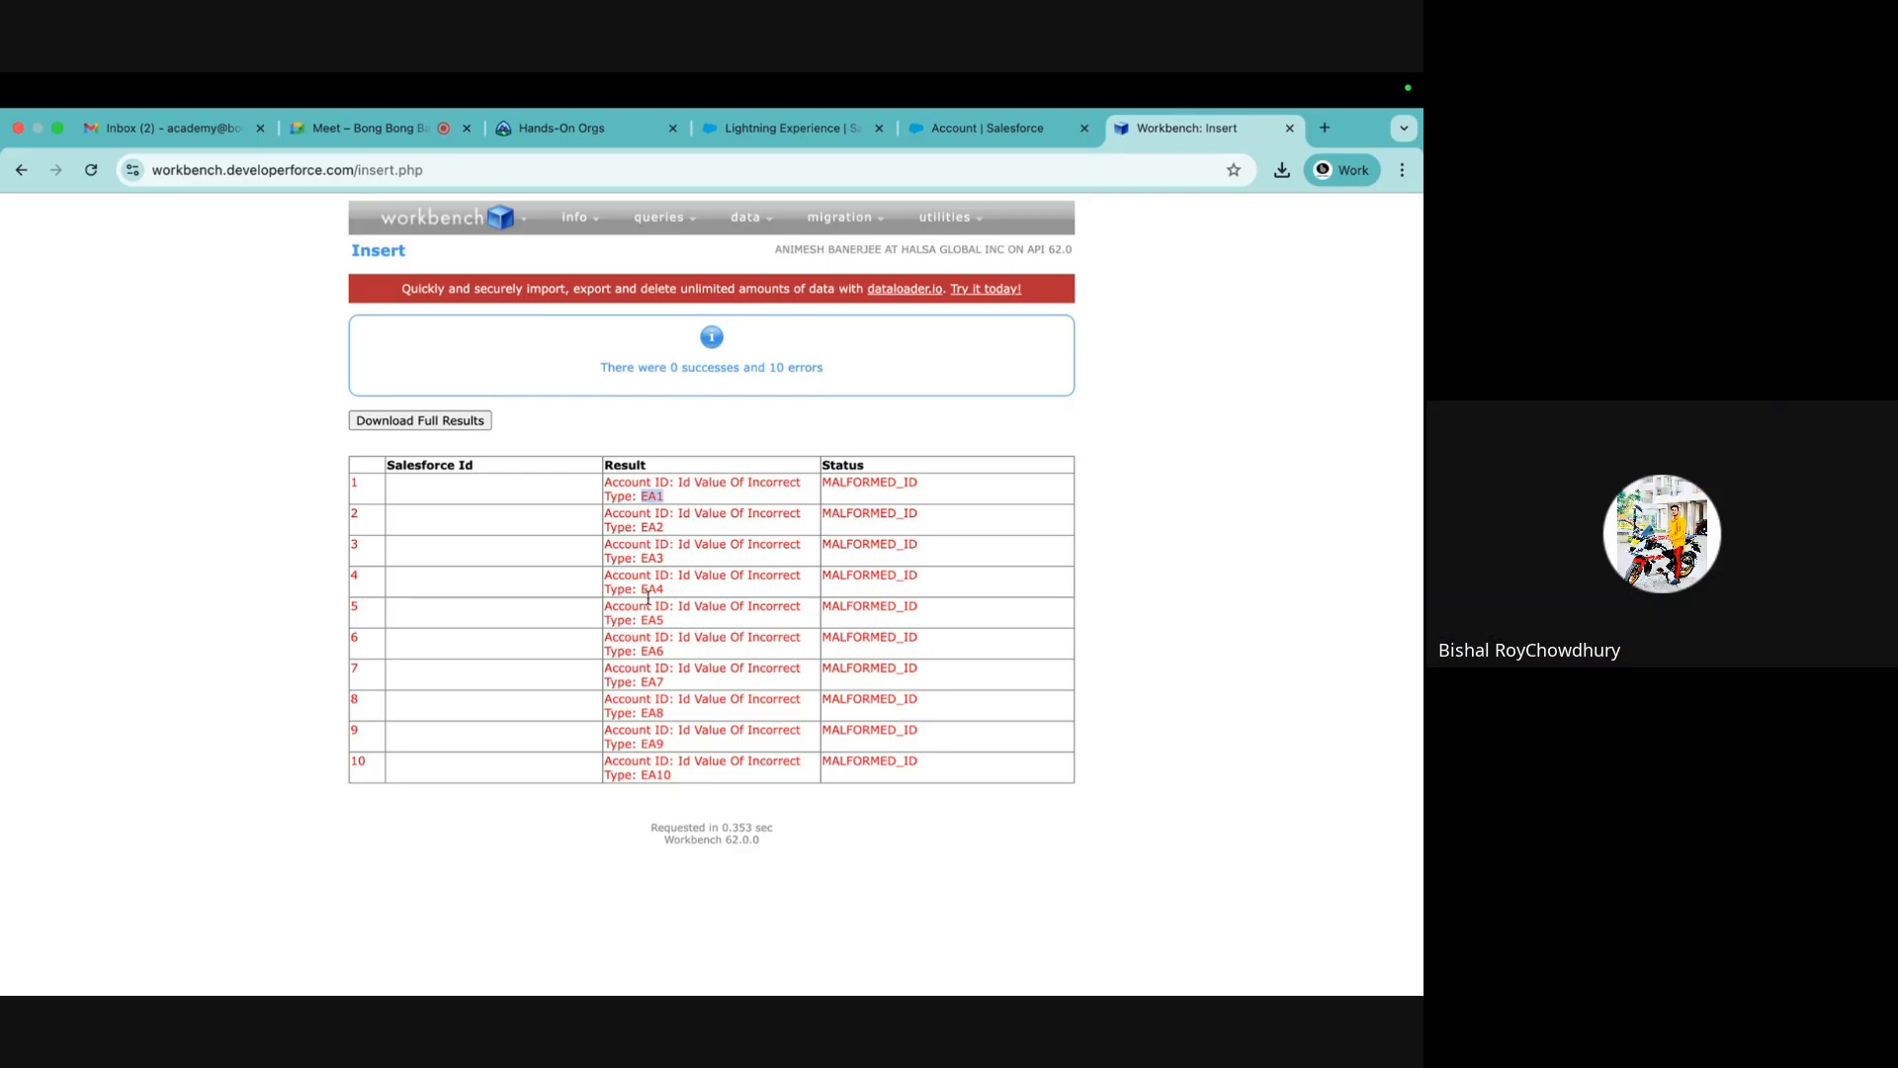
Start a fresh Workbench insert with NewContacts.csv as the upload file
mouse_move(778, 219)
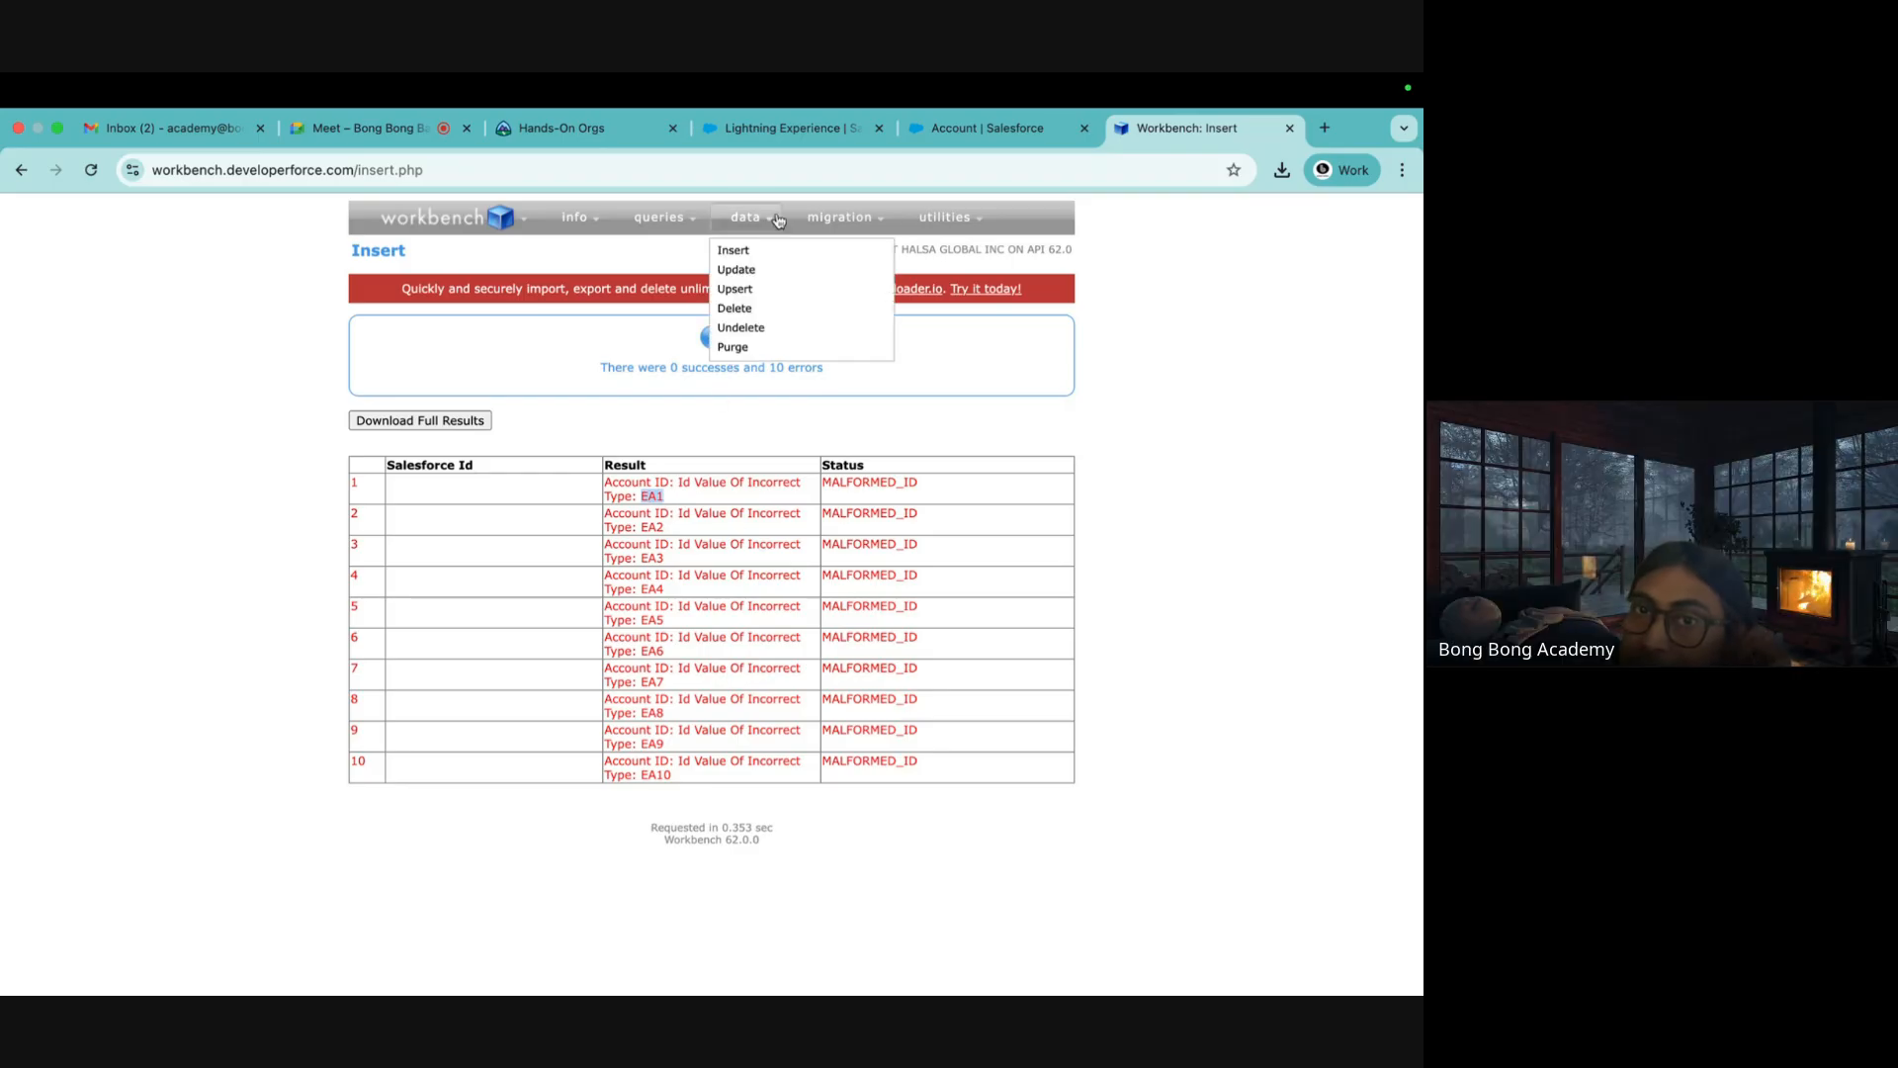
click(733, 253)
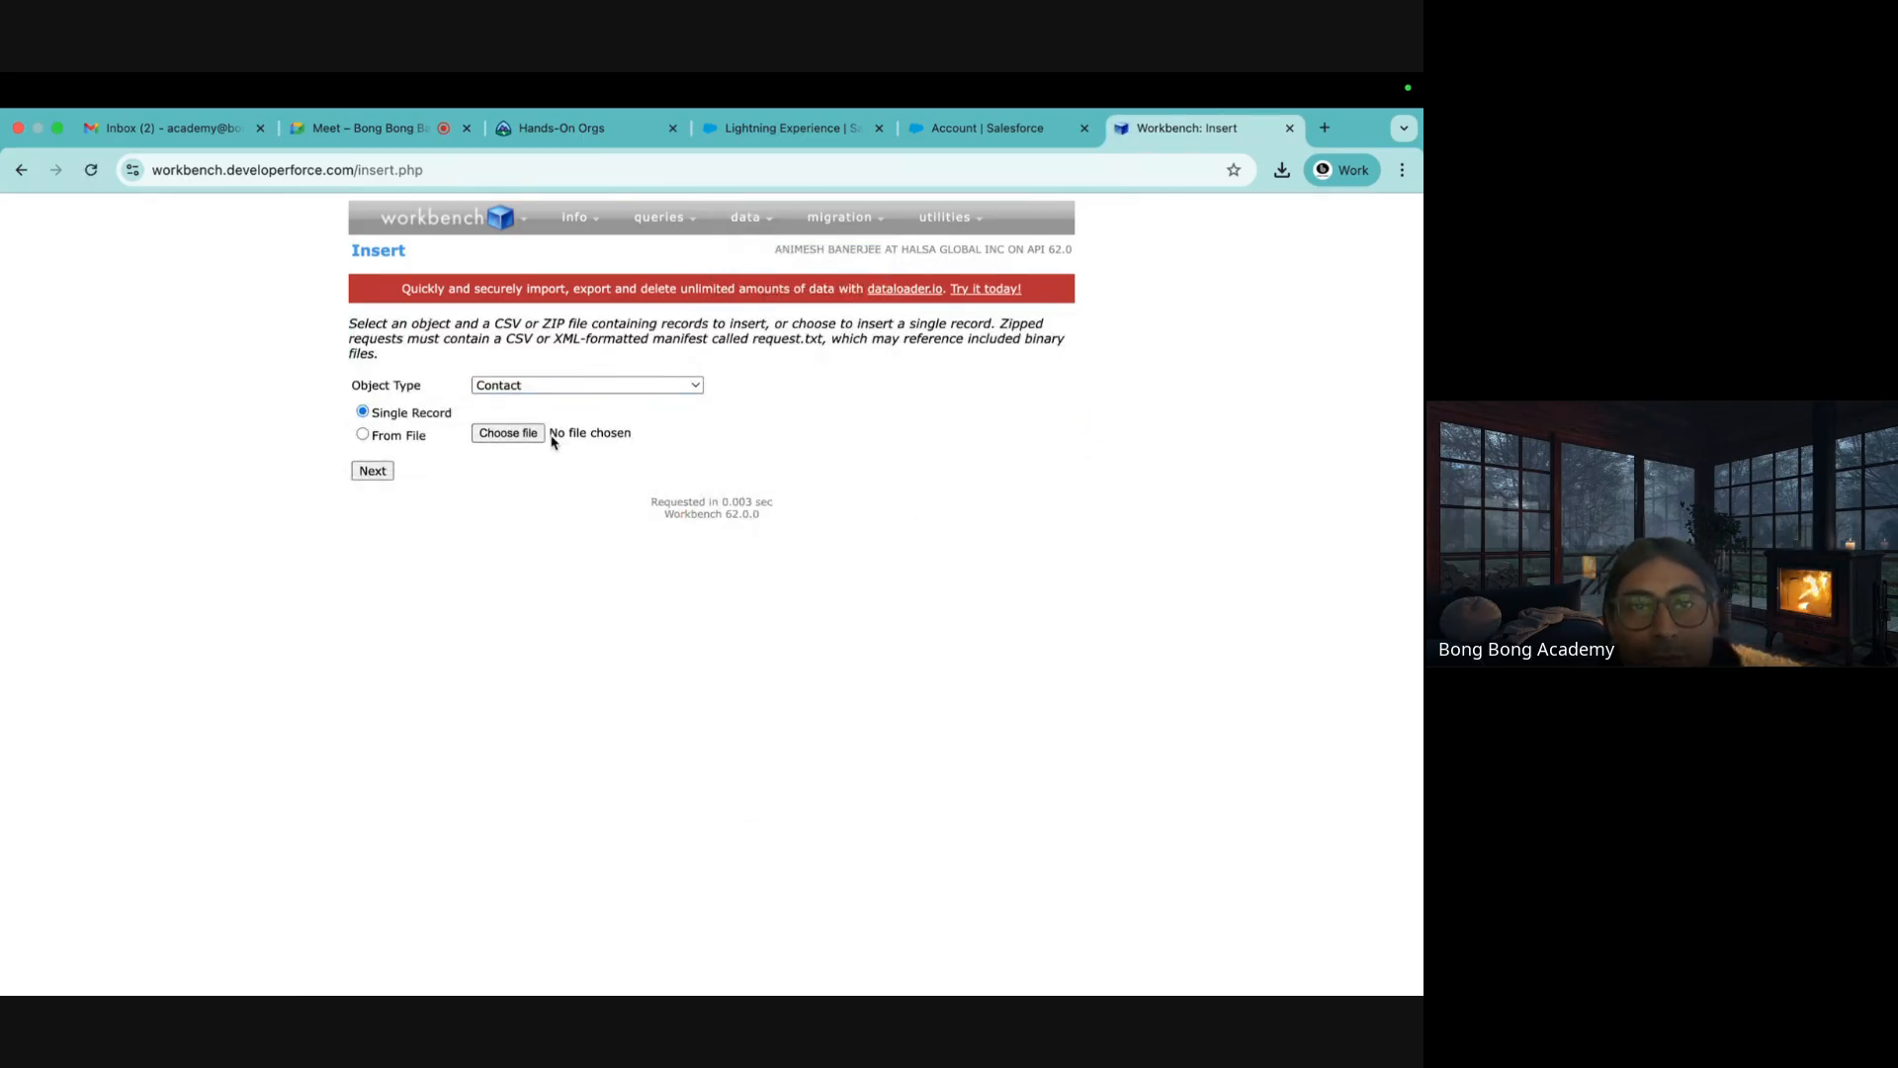
click(486, 438)
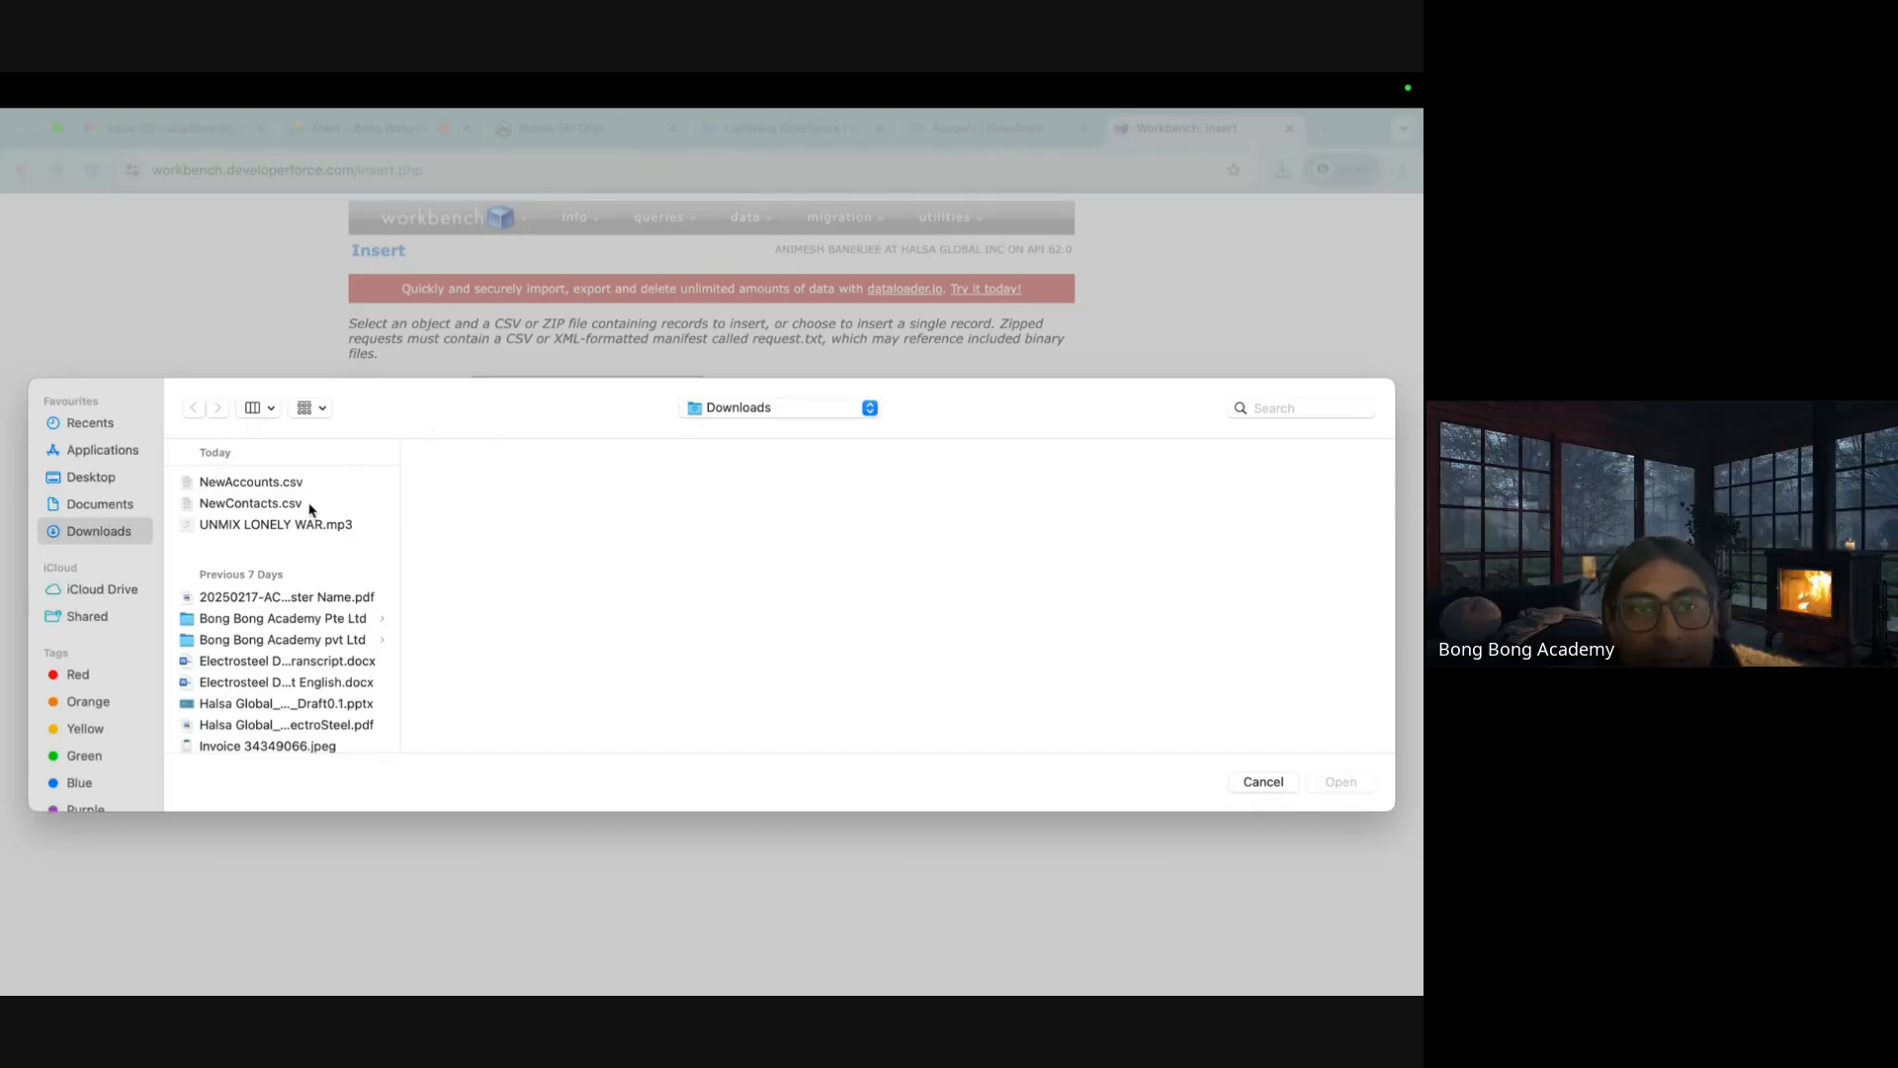
click(284, 505)
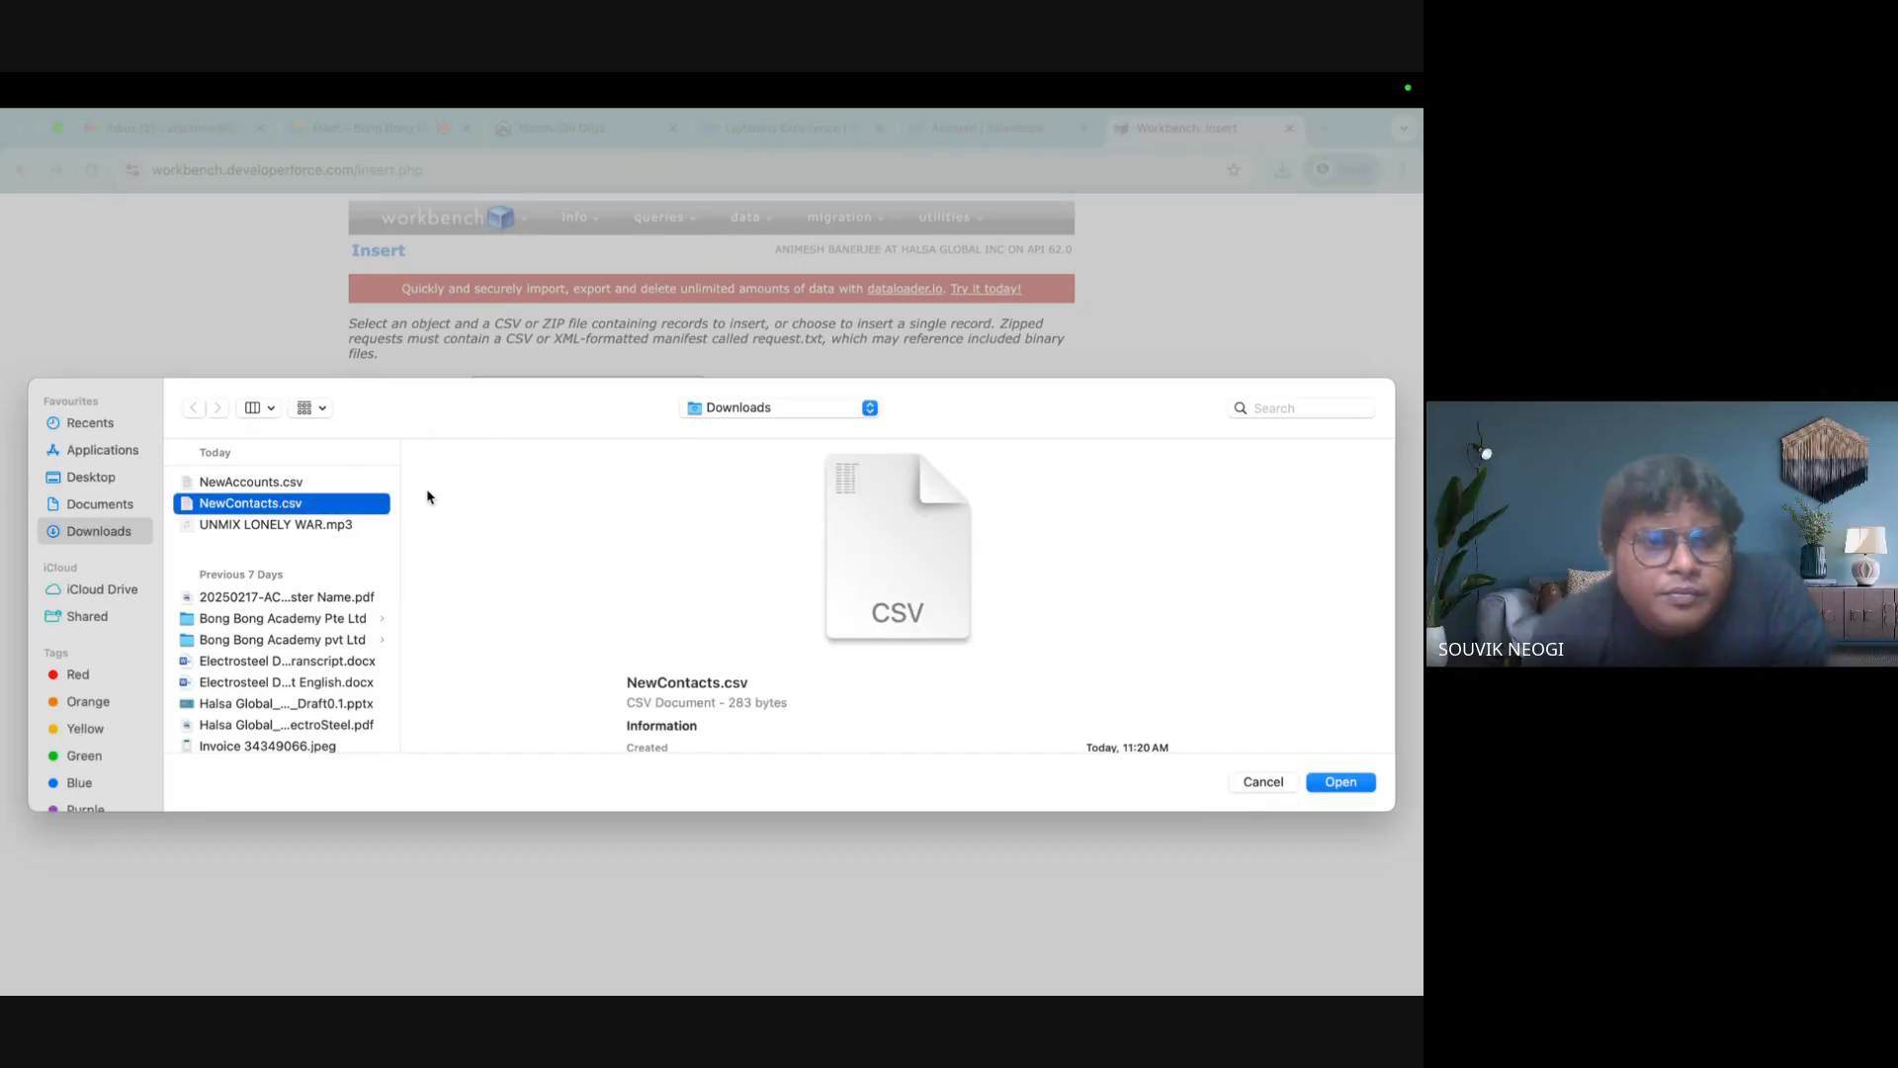
click(1341, 782)
click(376, 471)
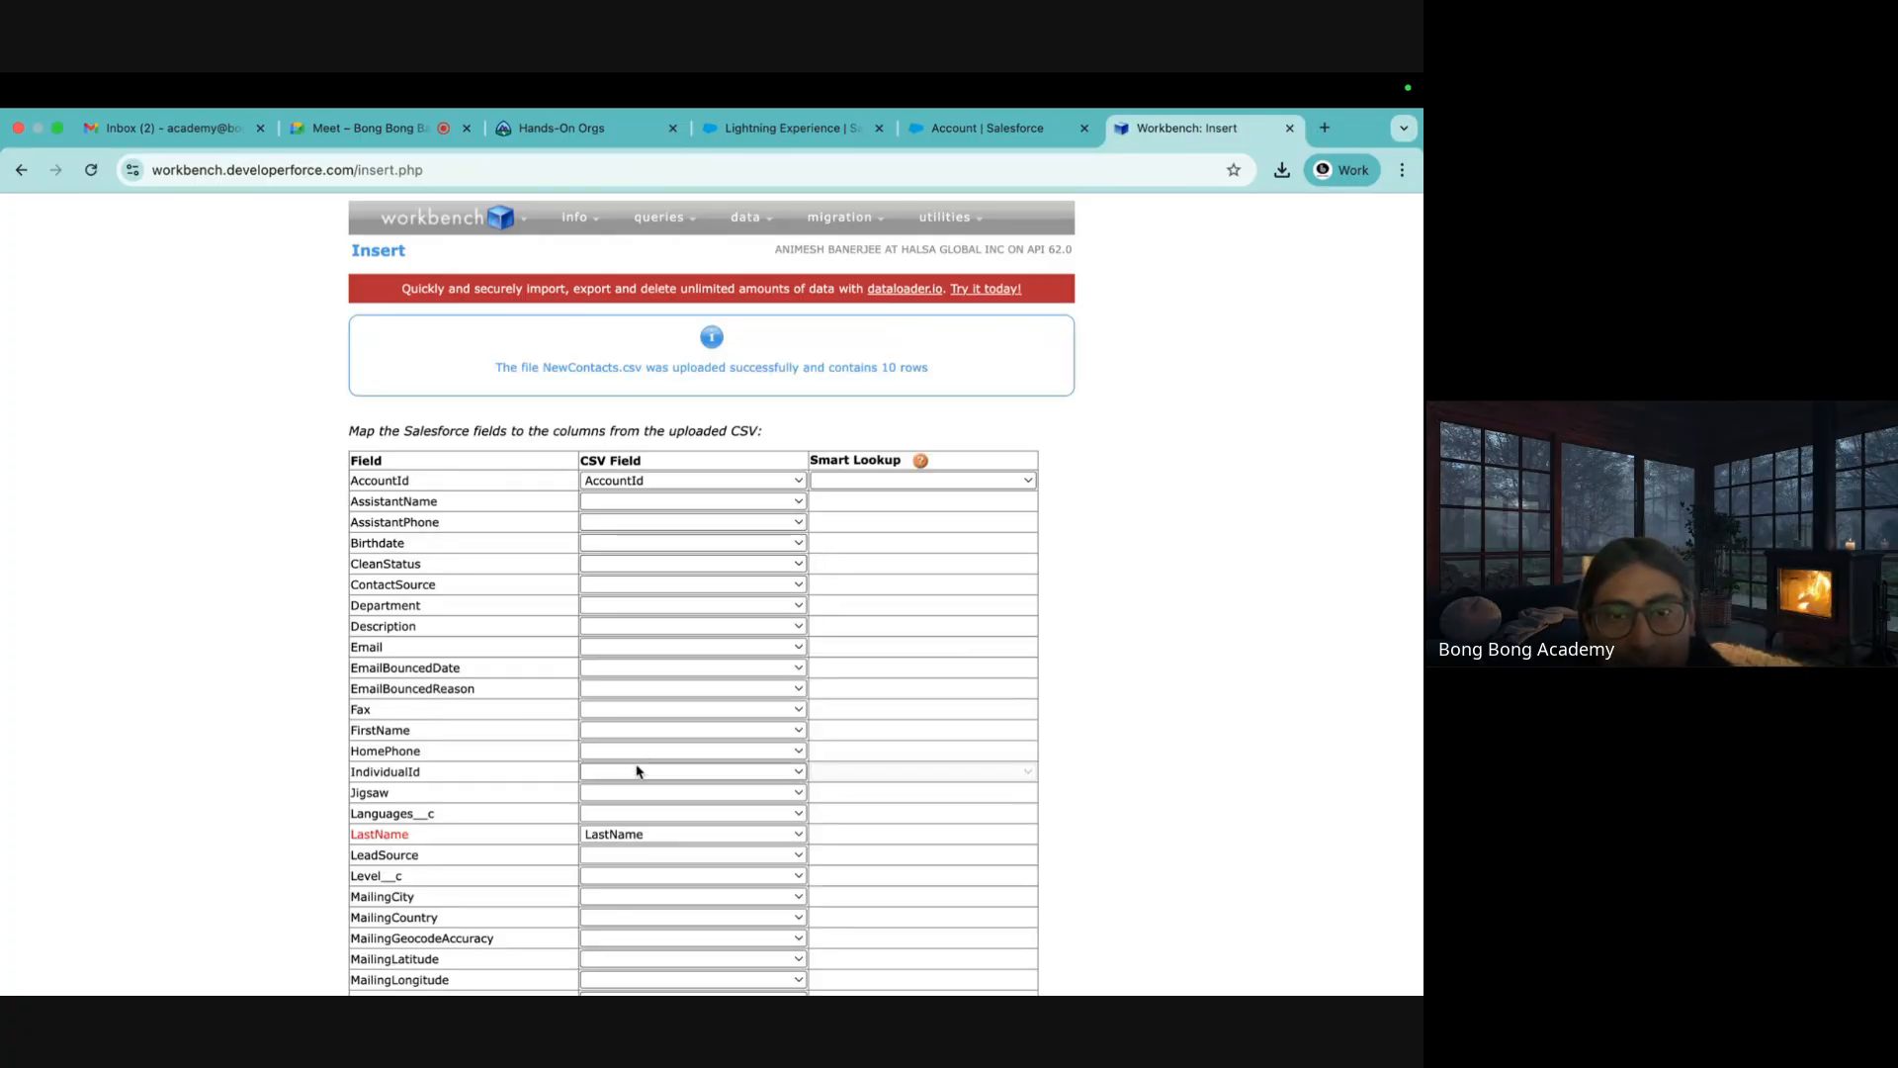
Map FirstName, look up AccountId through Account.MyID__c, and run the 10-contact insert again
click(603, 732)
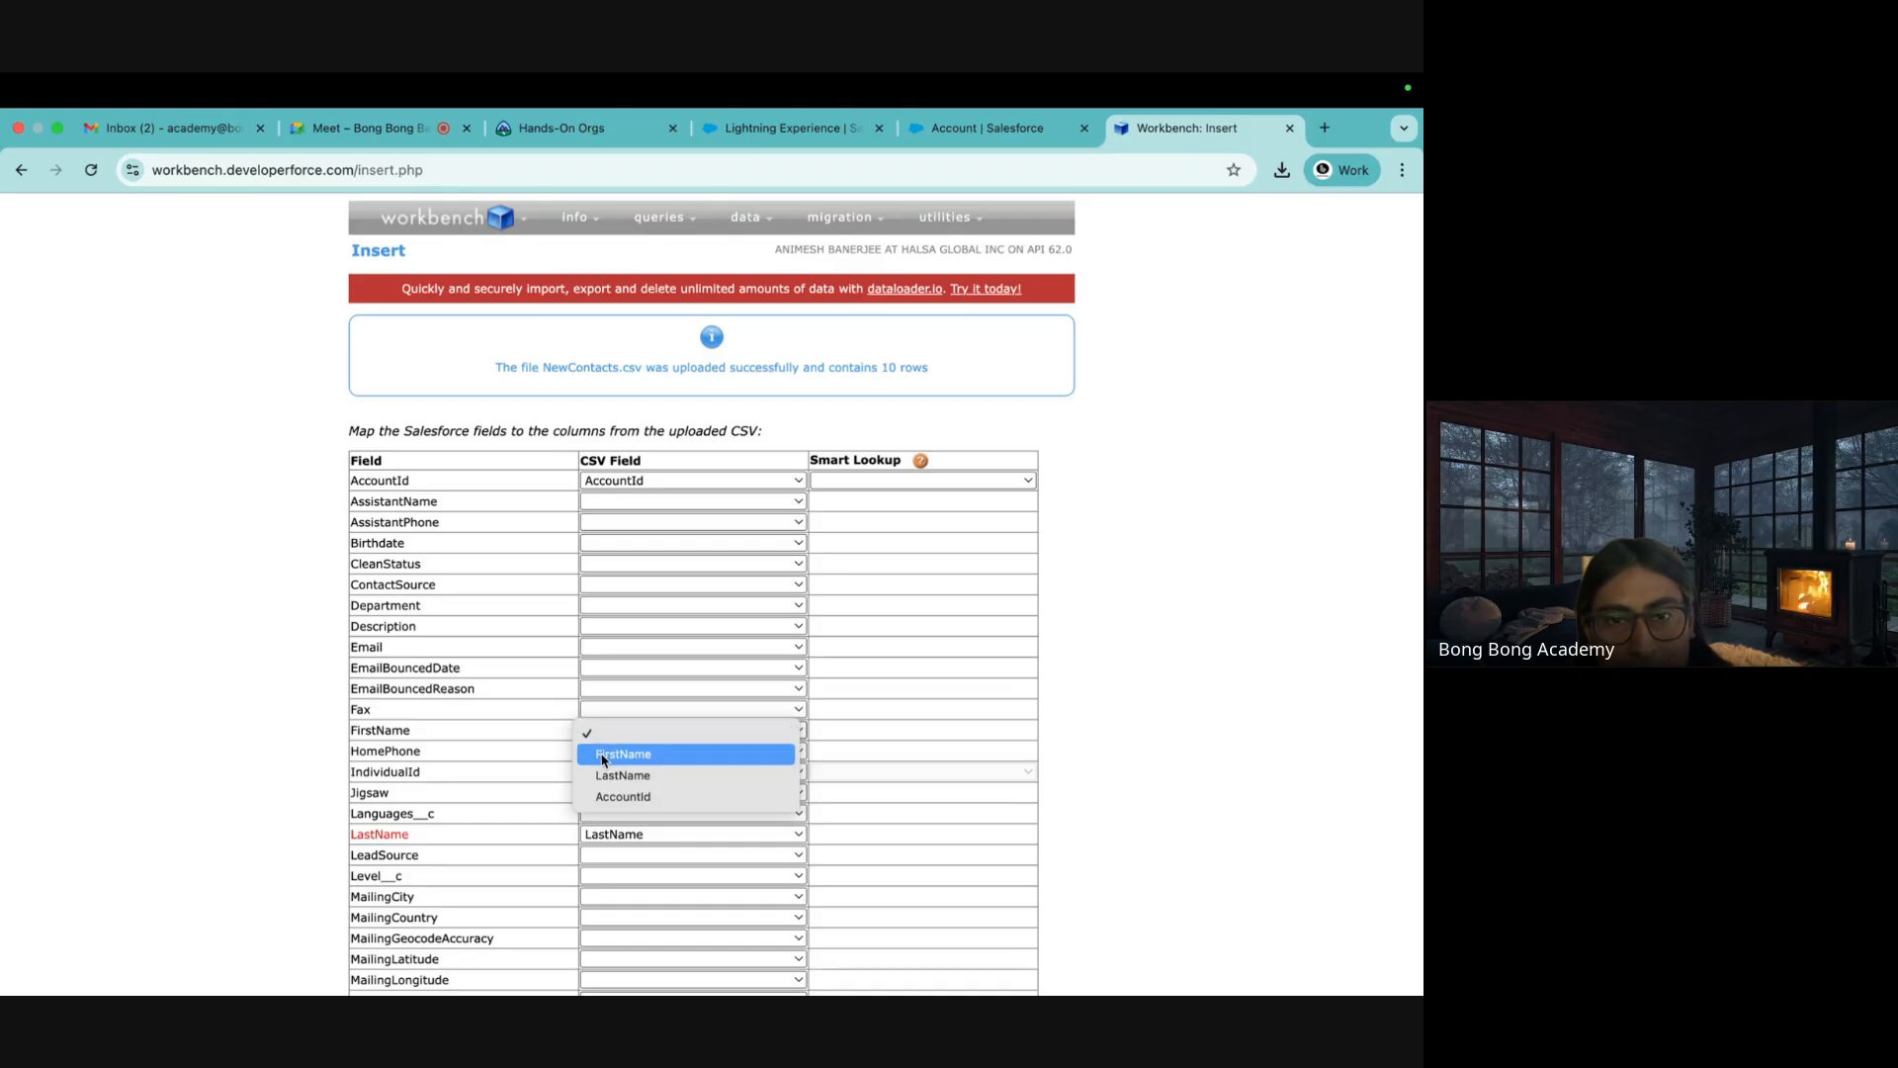
click(605, 753)
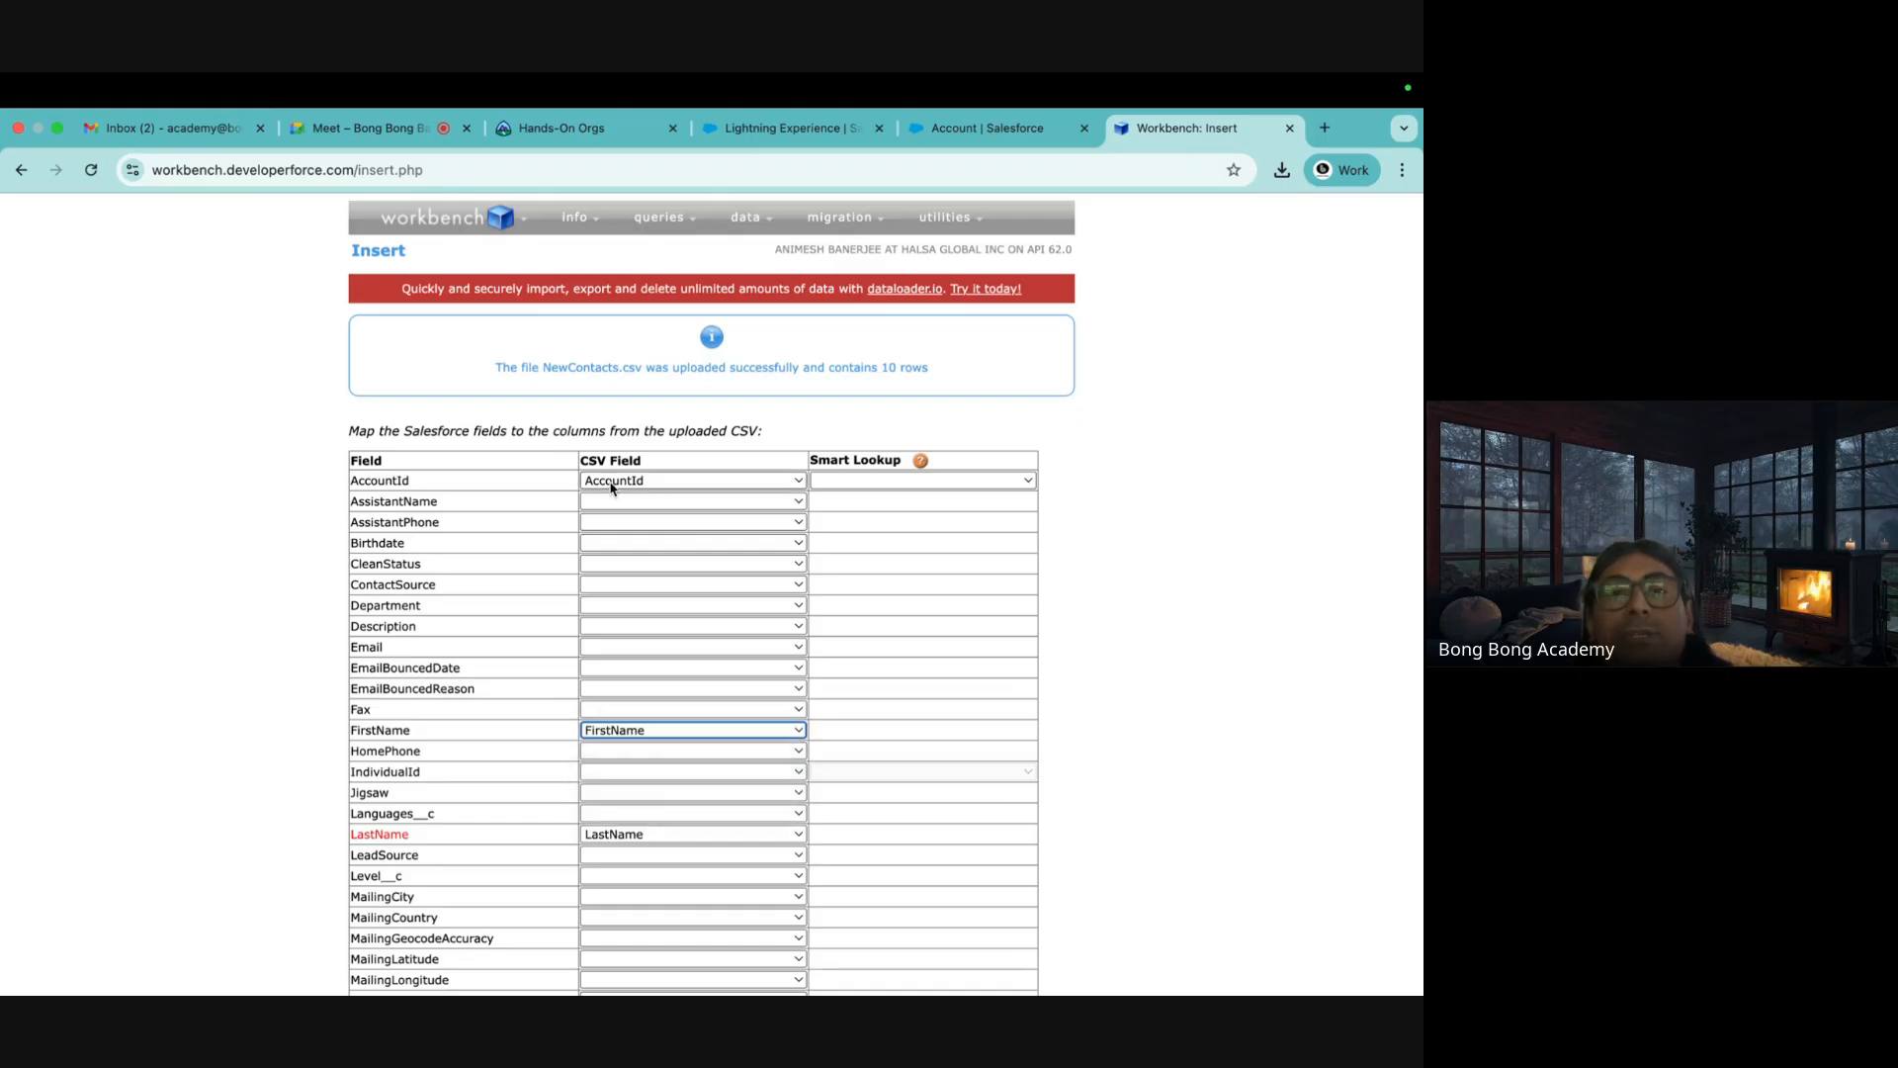
click(843, 484)
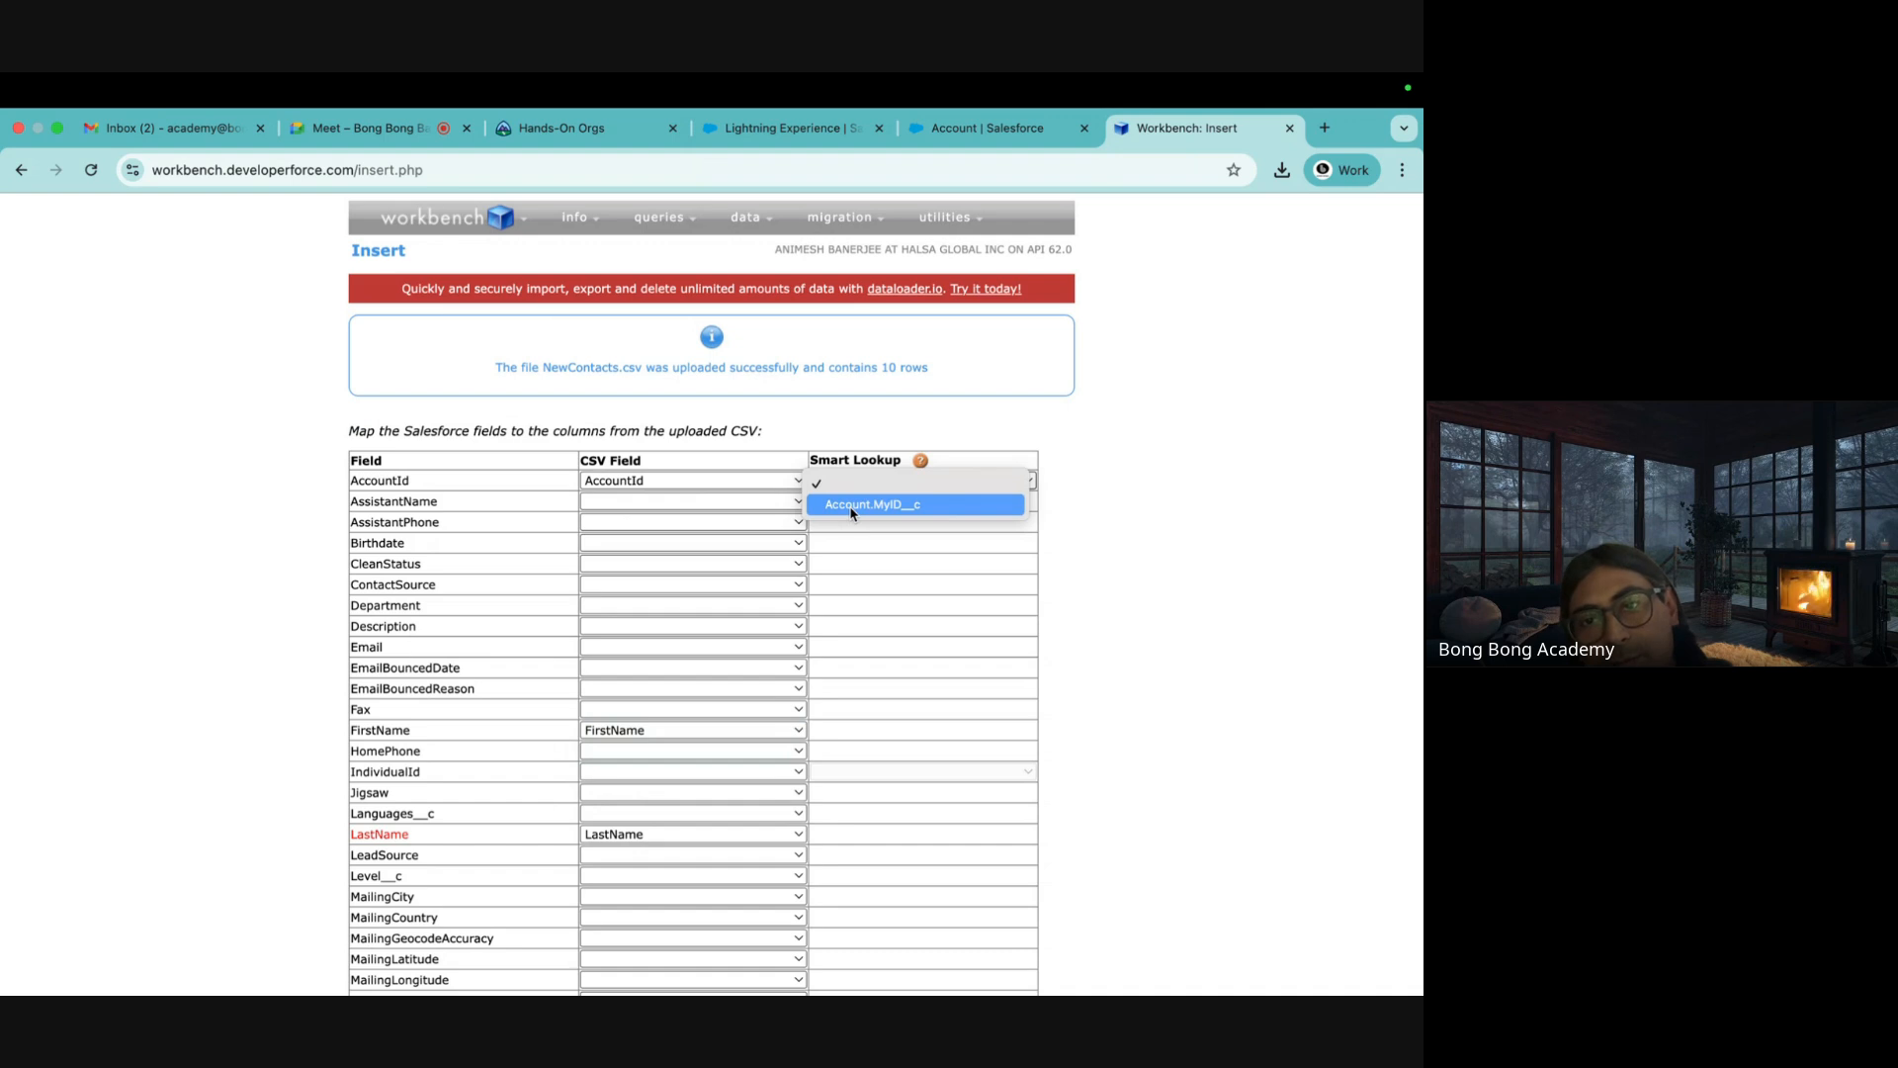
click(851, 505)
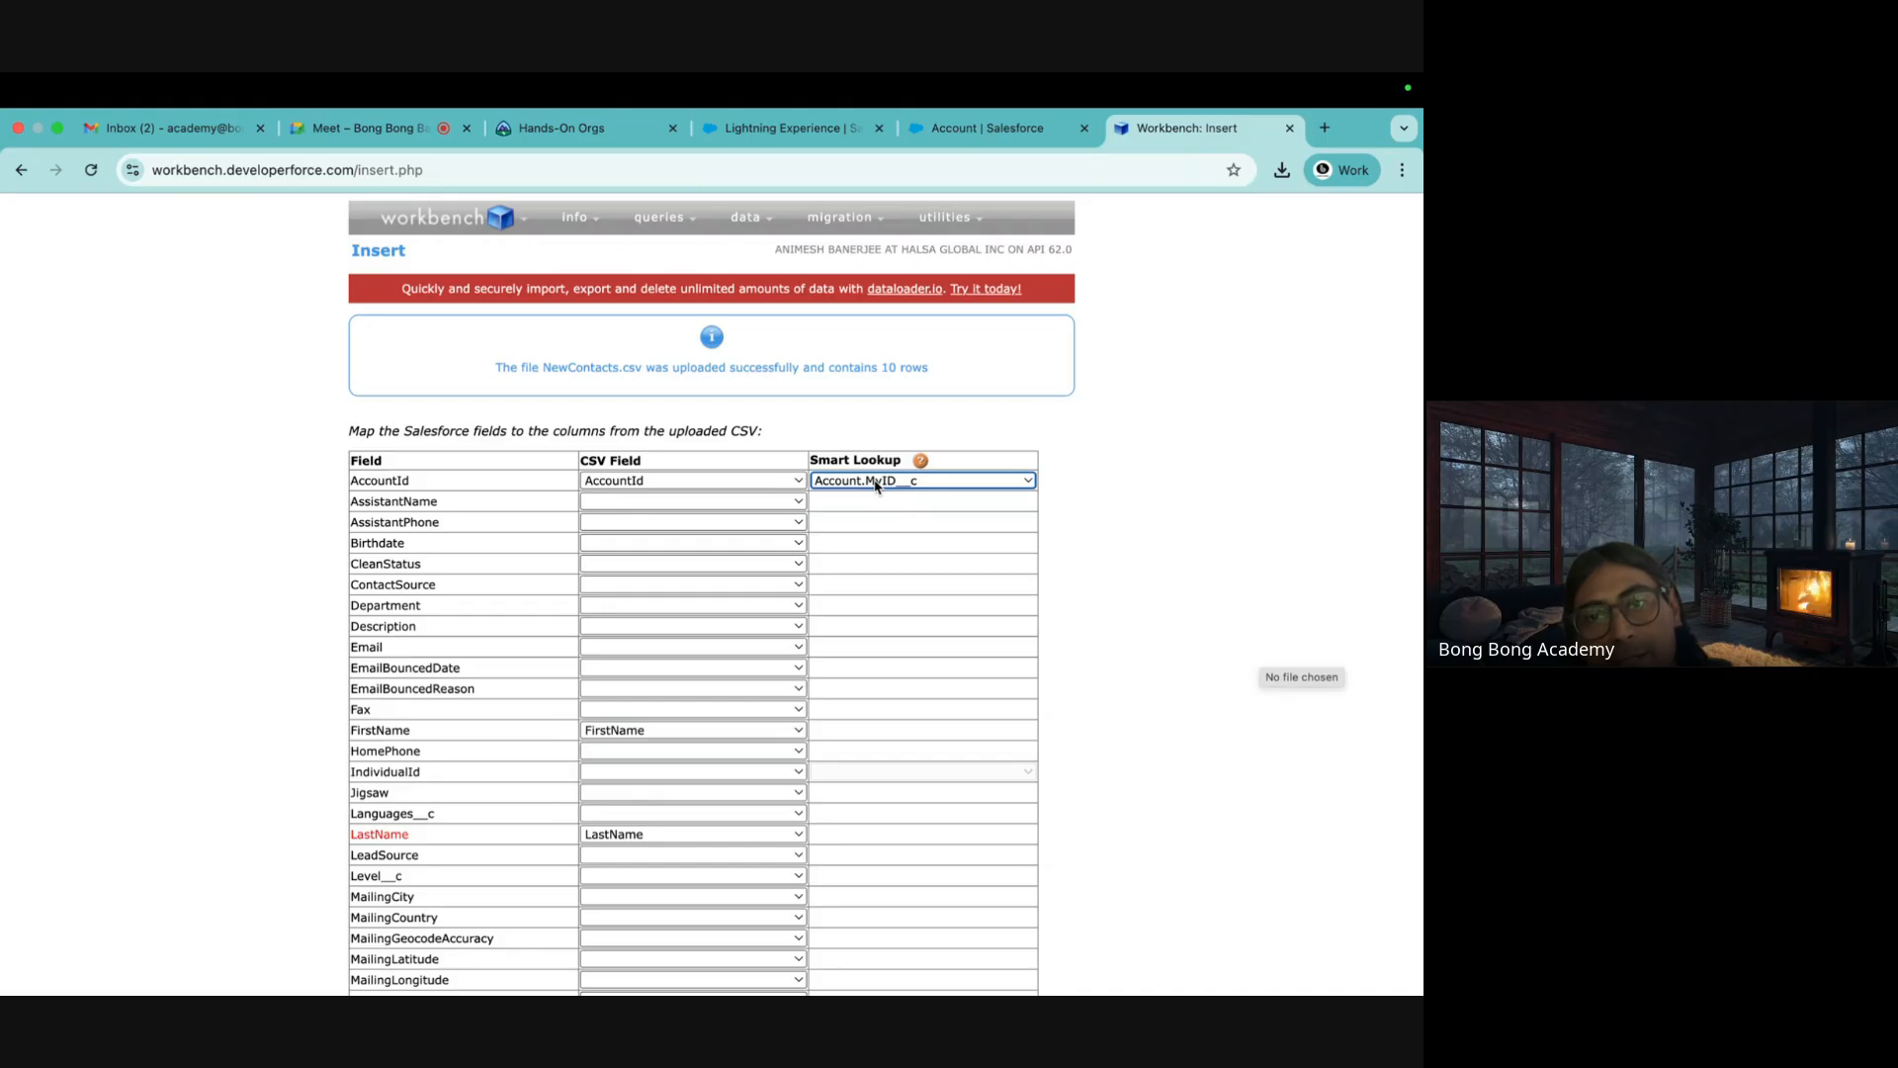
scroll(992, 780, down, 10)
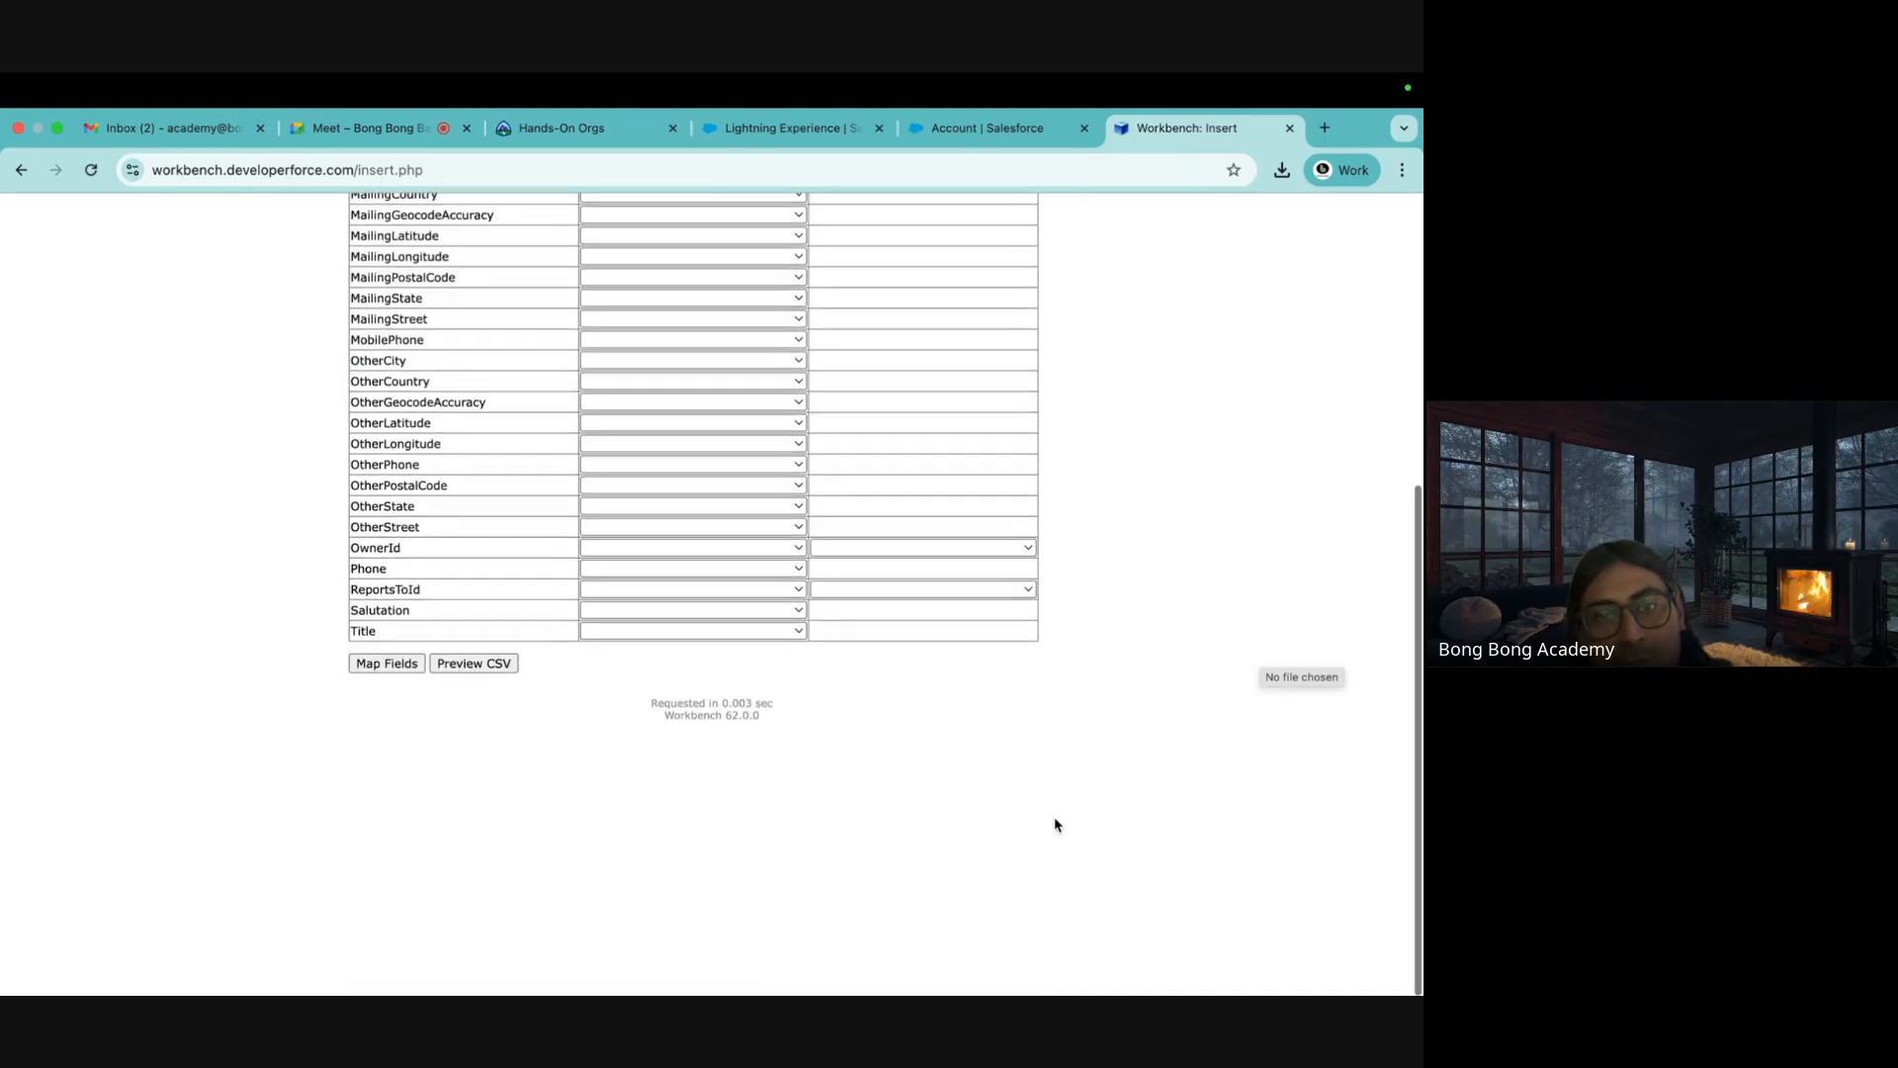
click(373, 928)
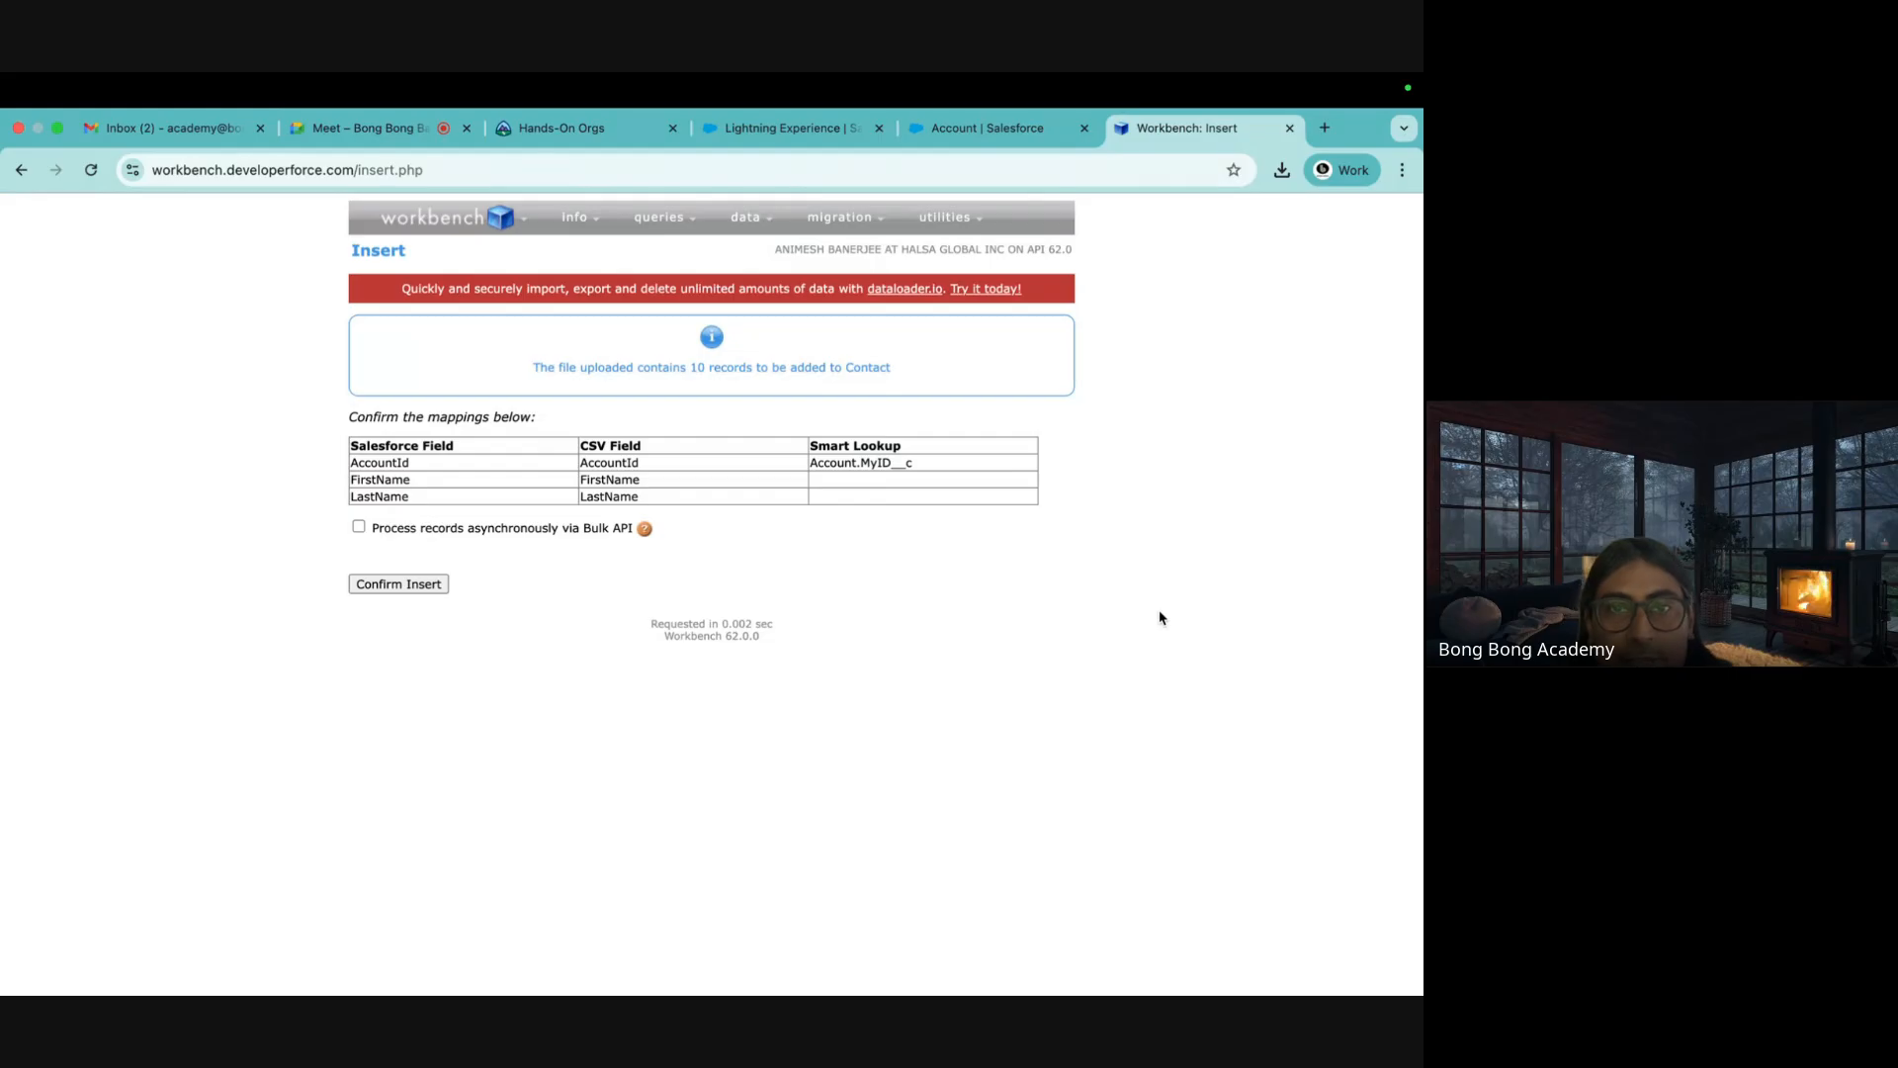
click(427, 583)
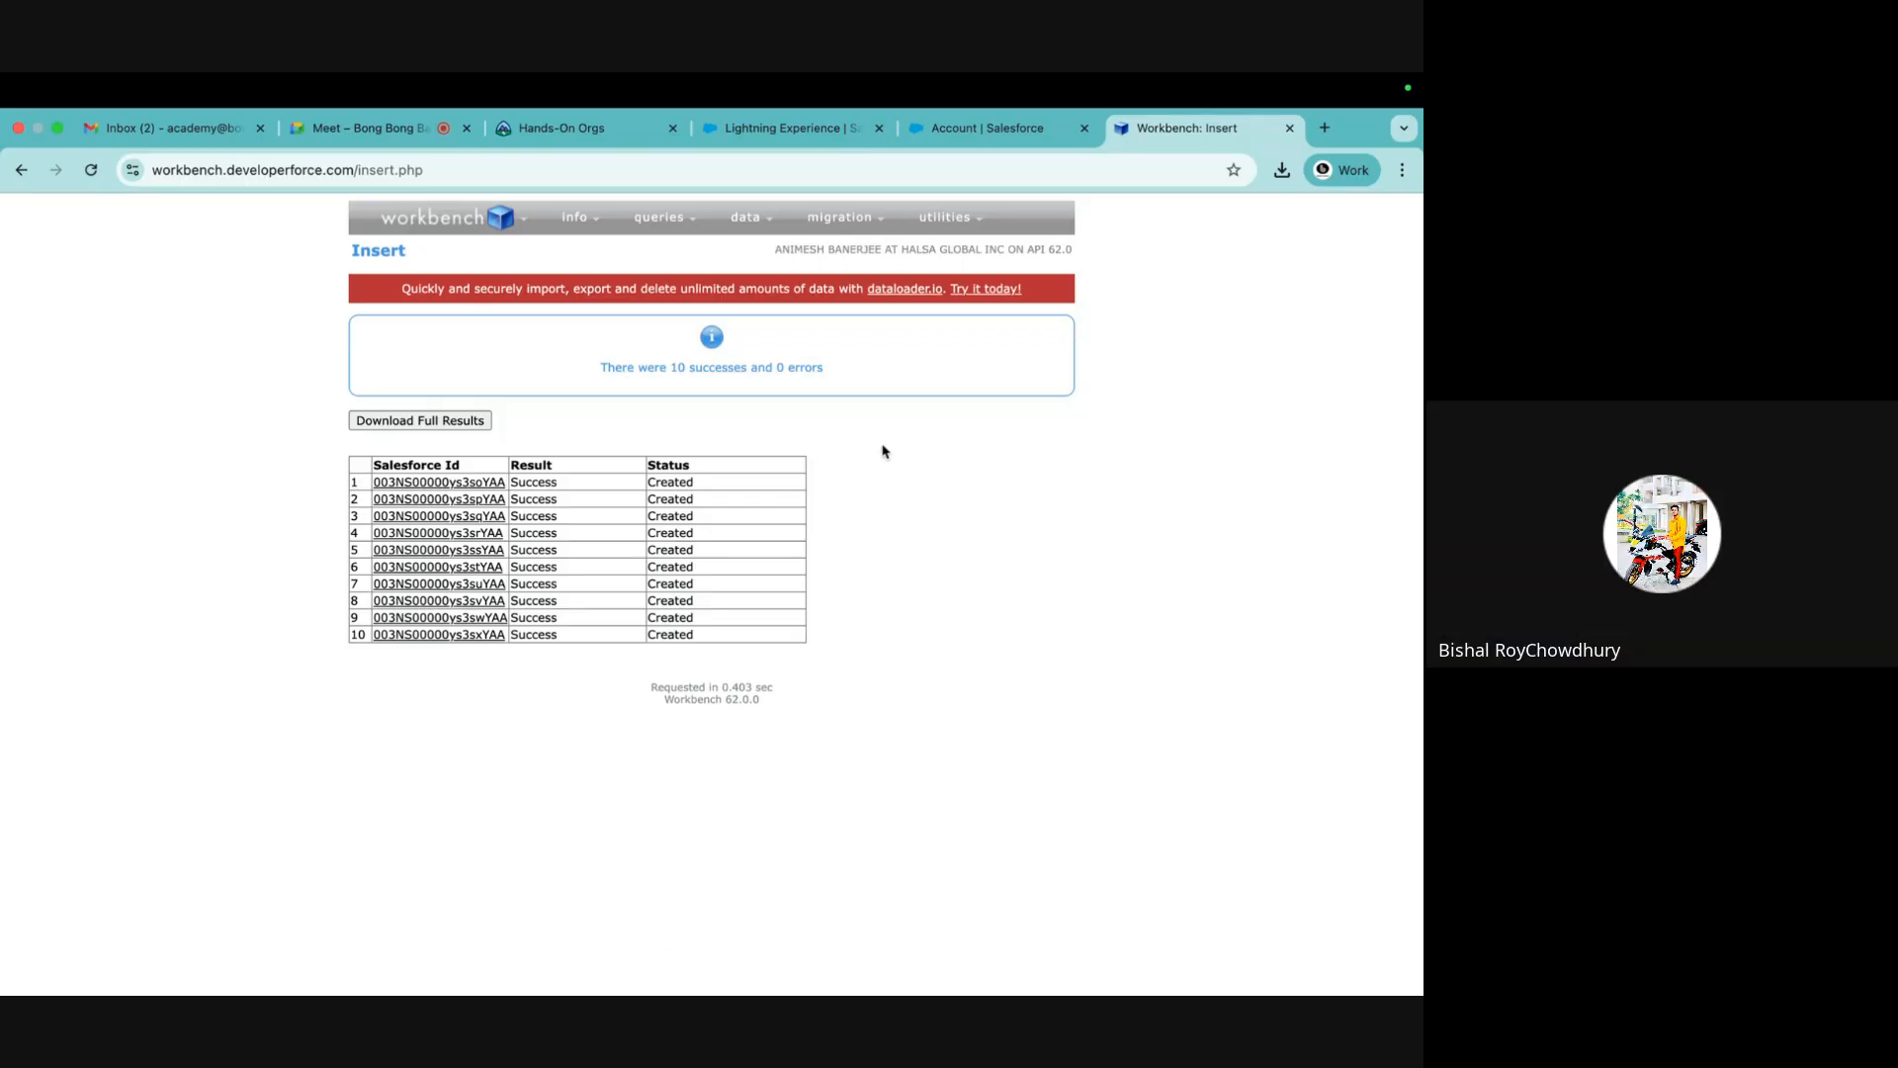
click(974, 127)
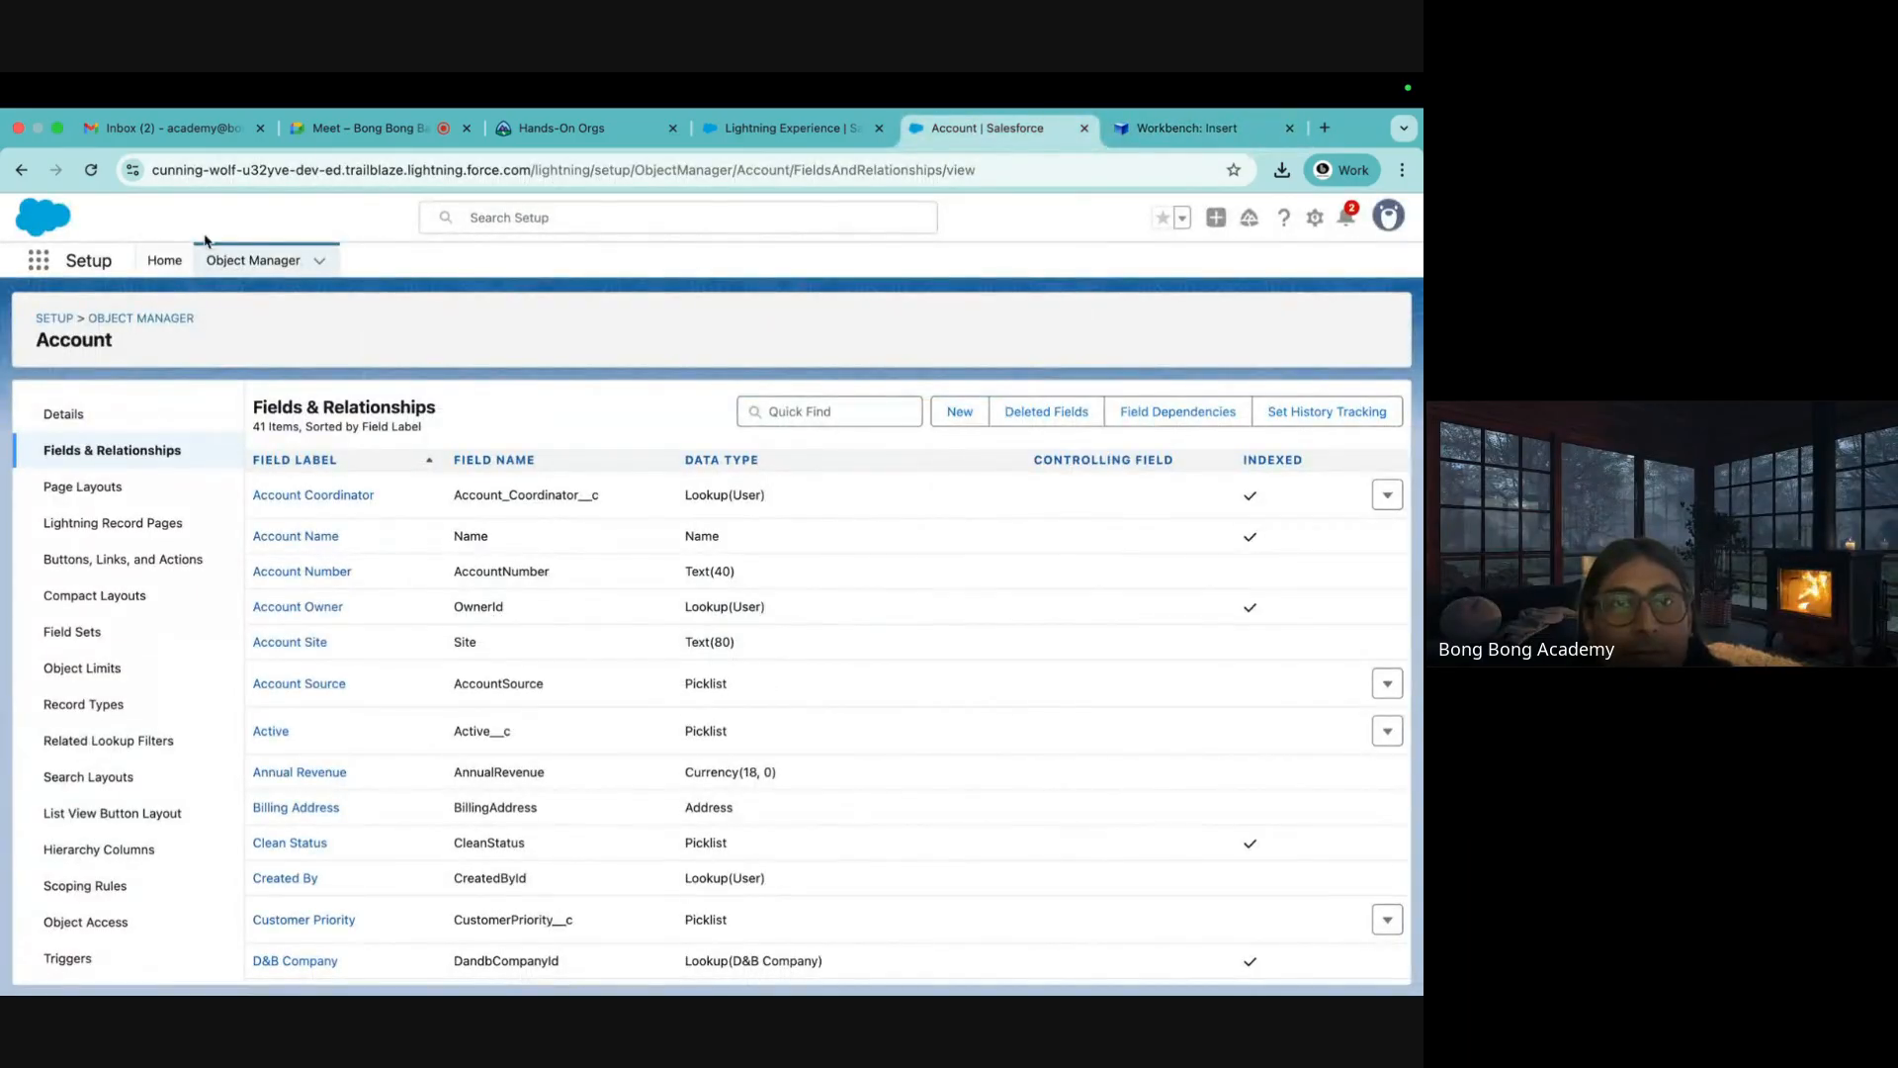
Open Contacts in Lightning and switch the list view to All Contacts
click(753, 128)
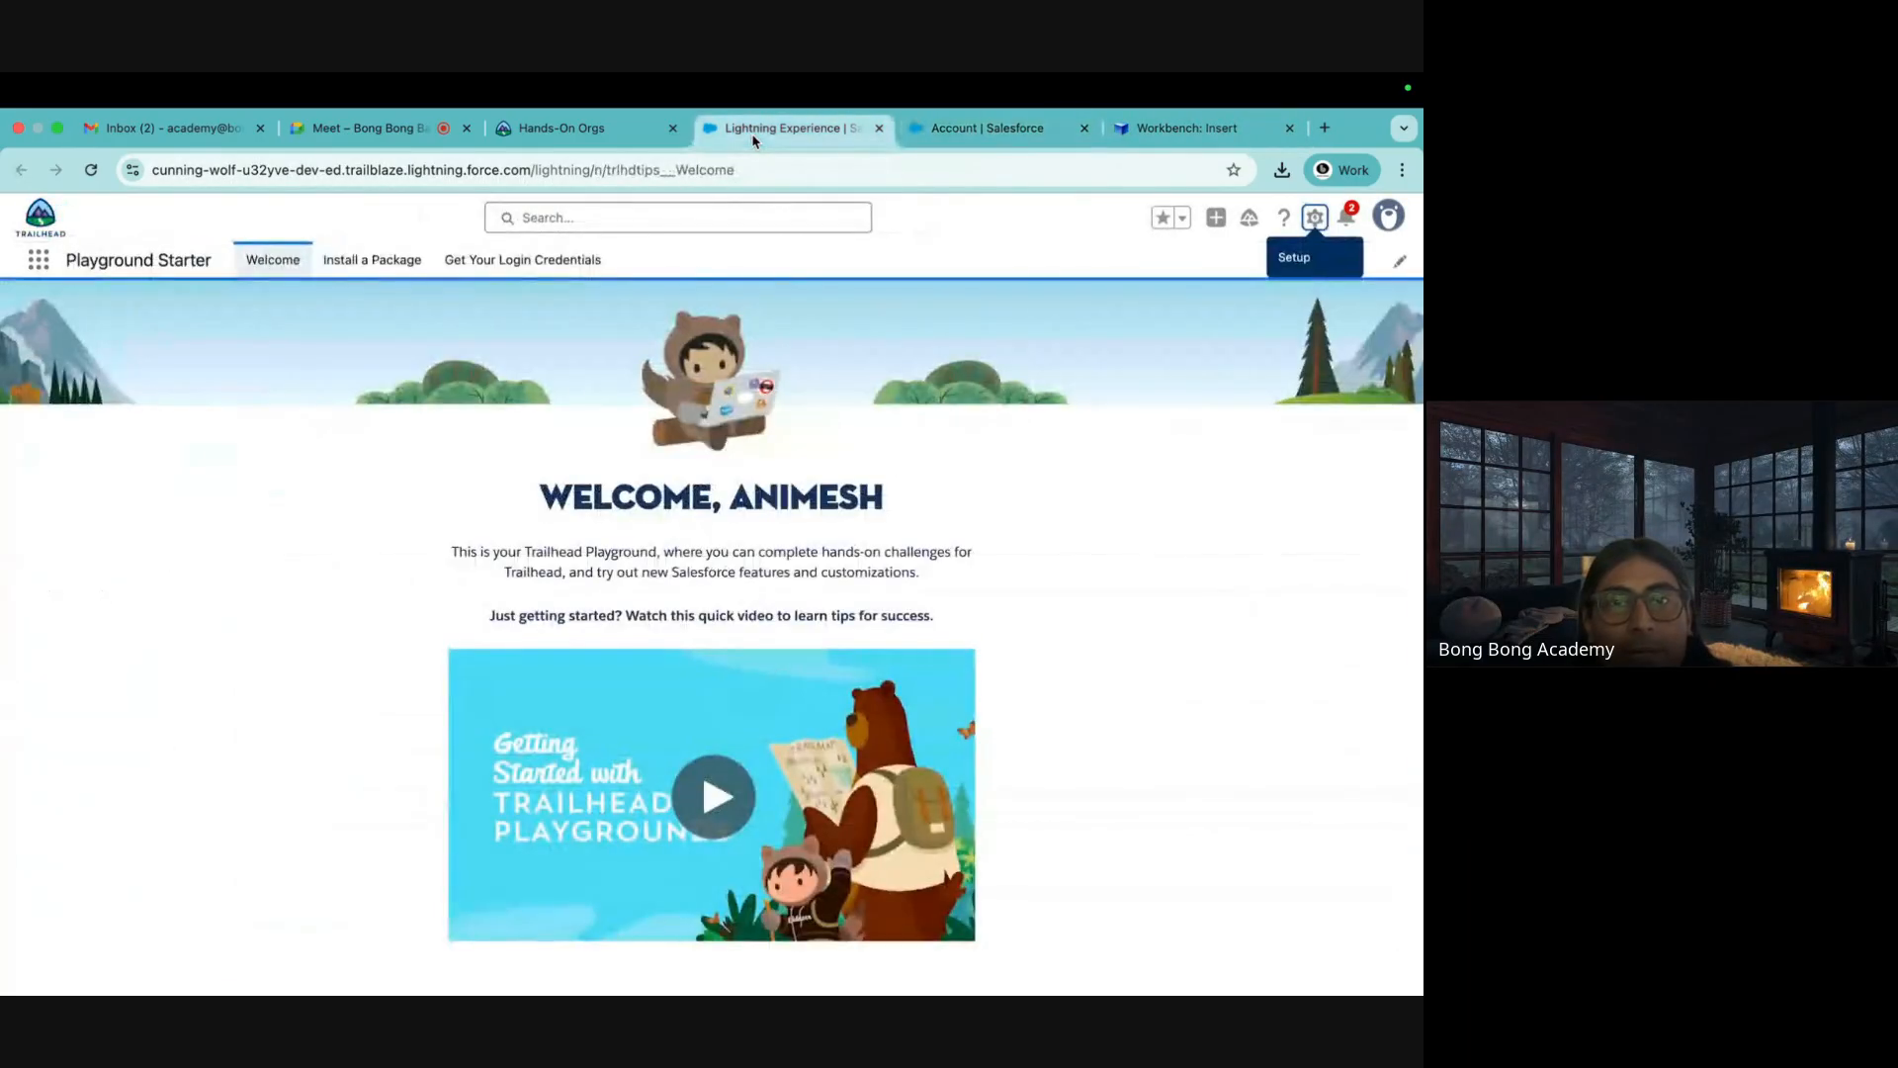
click(38, 261)
text(cont)
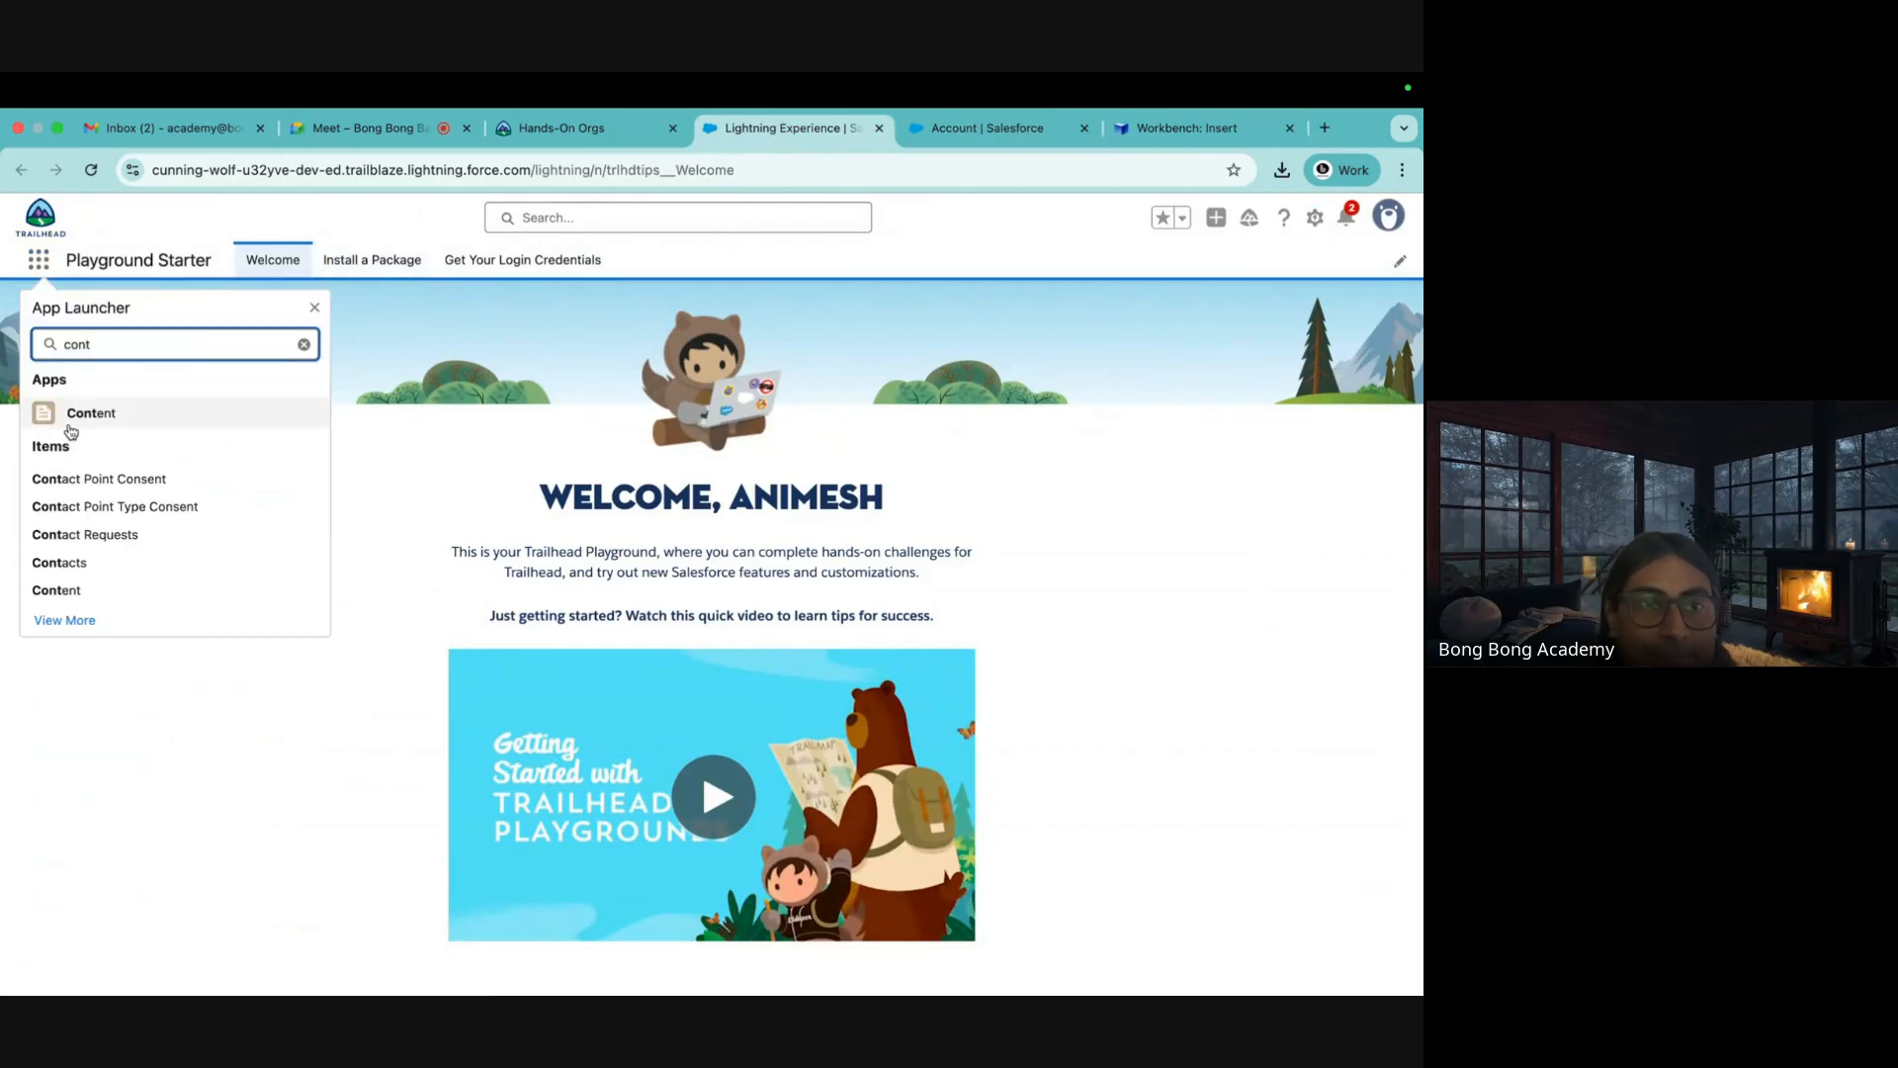
click(59, 562)
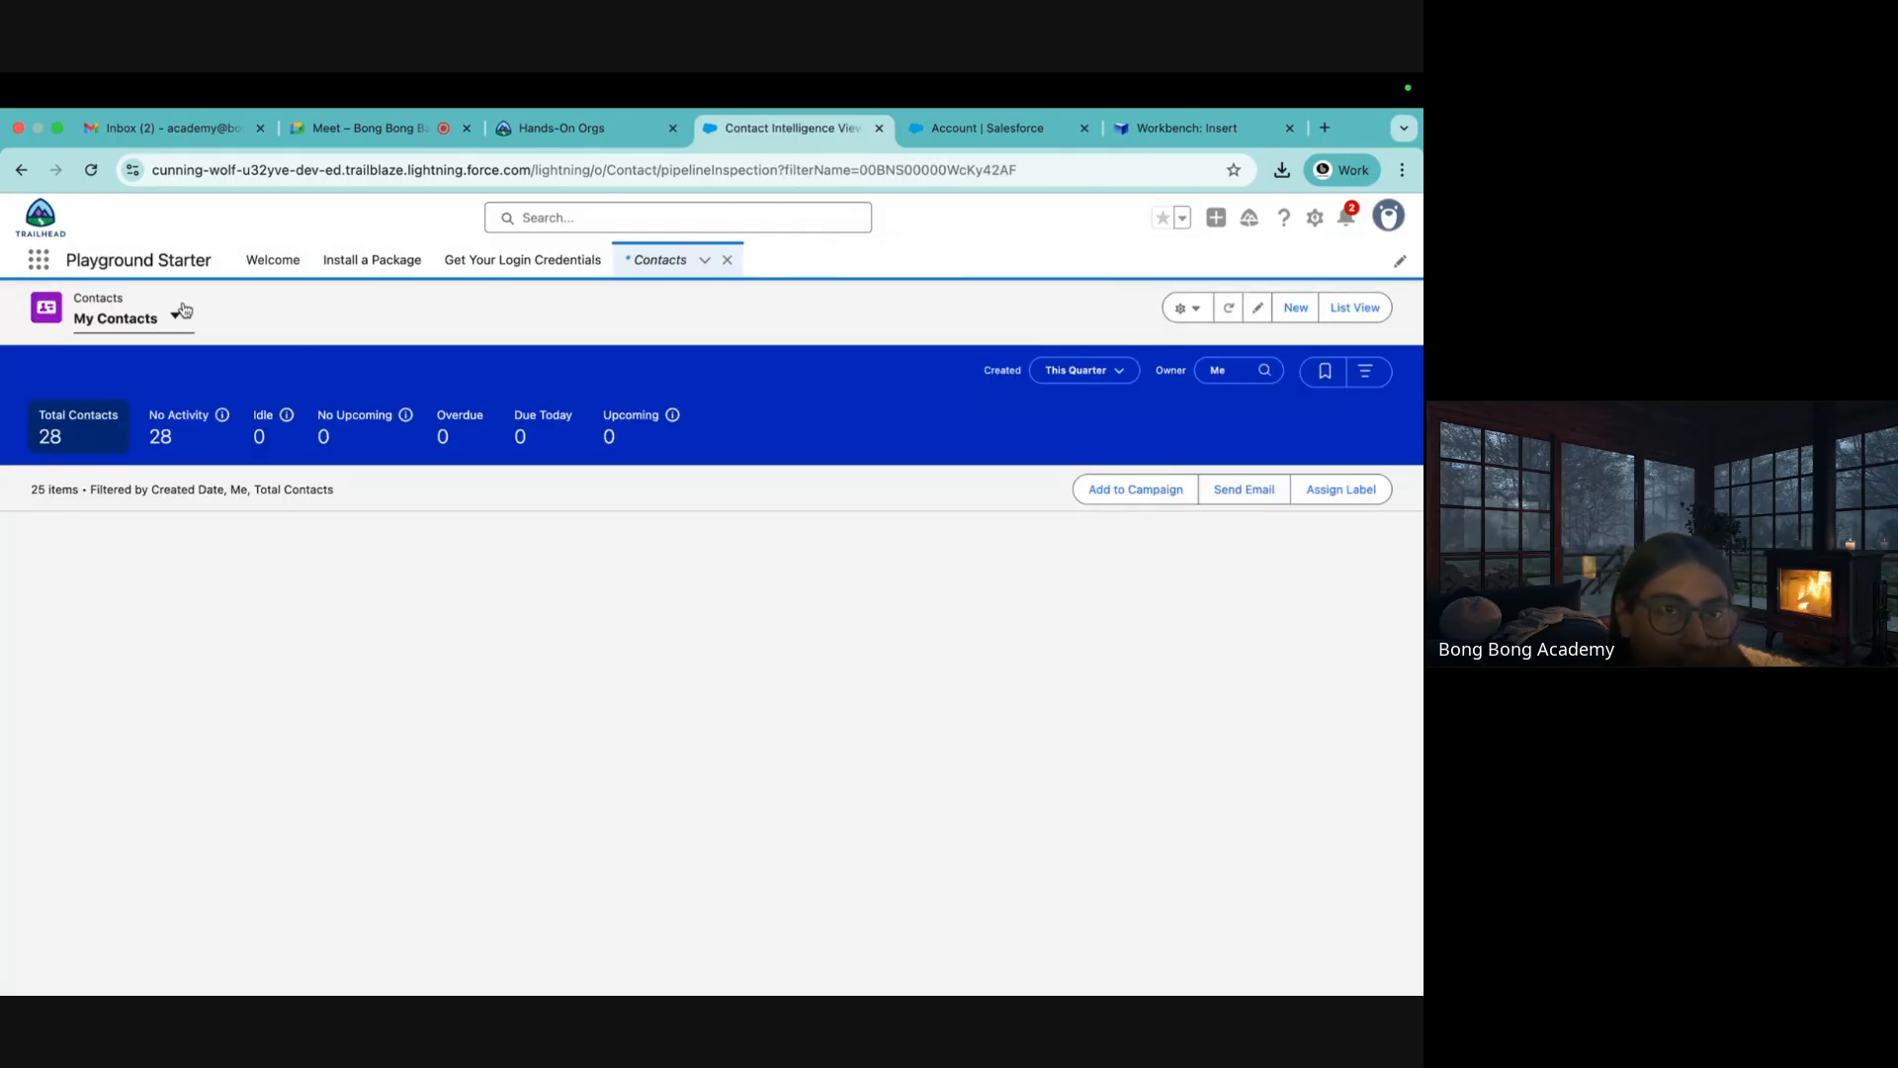
click(175, 316)
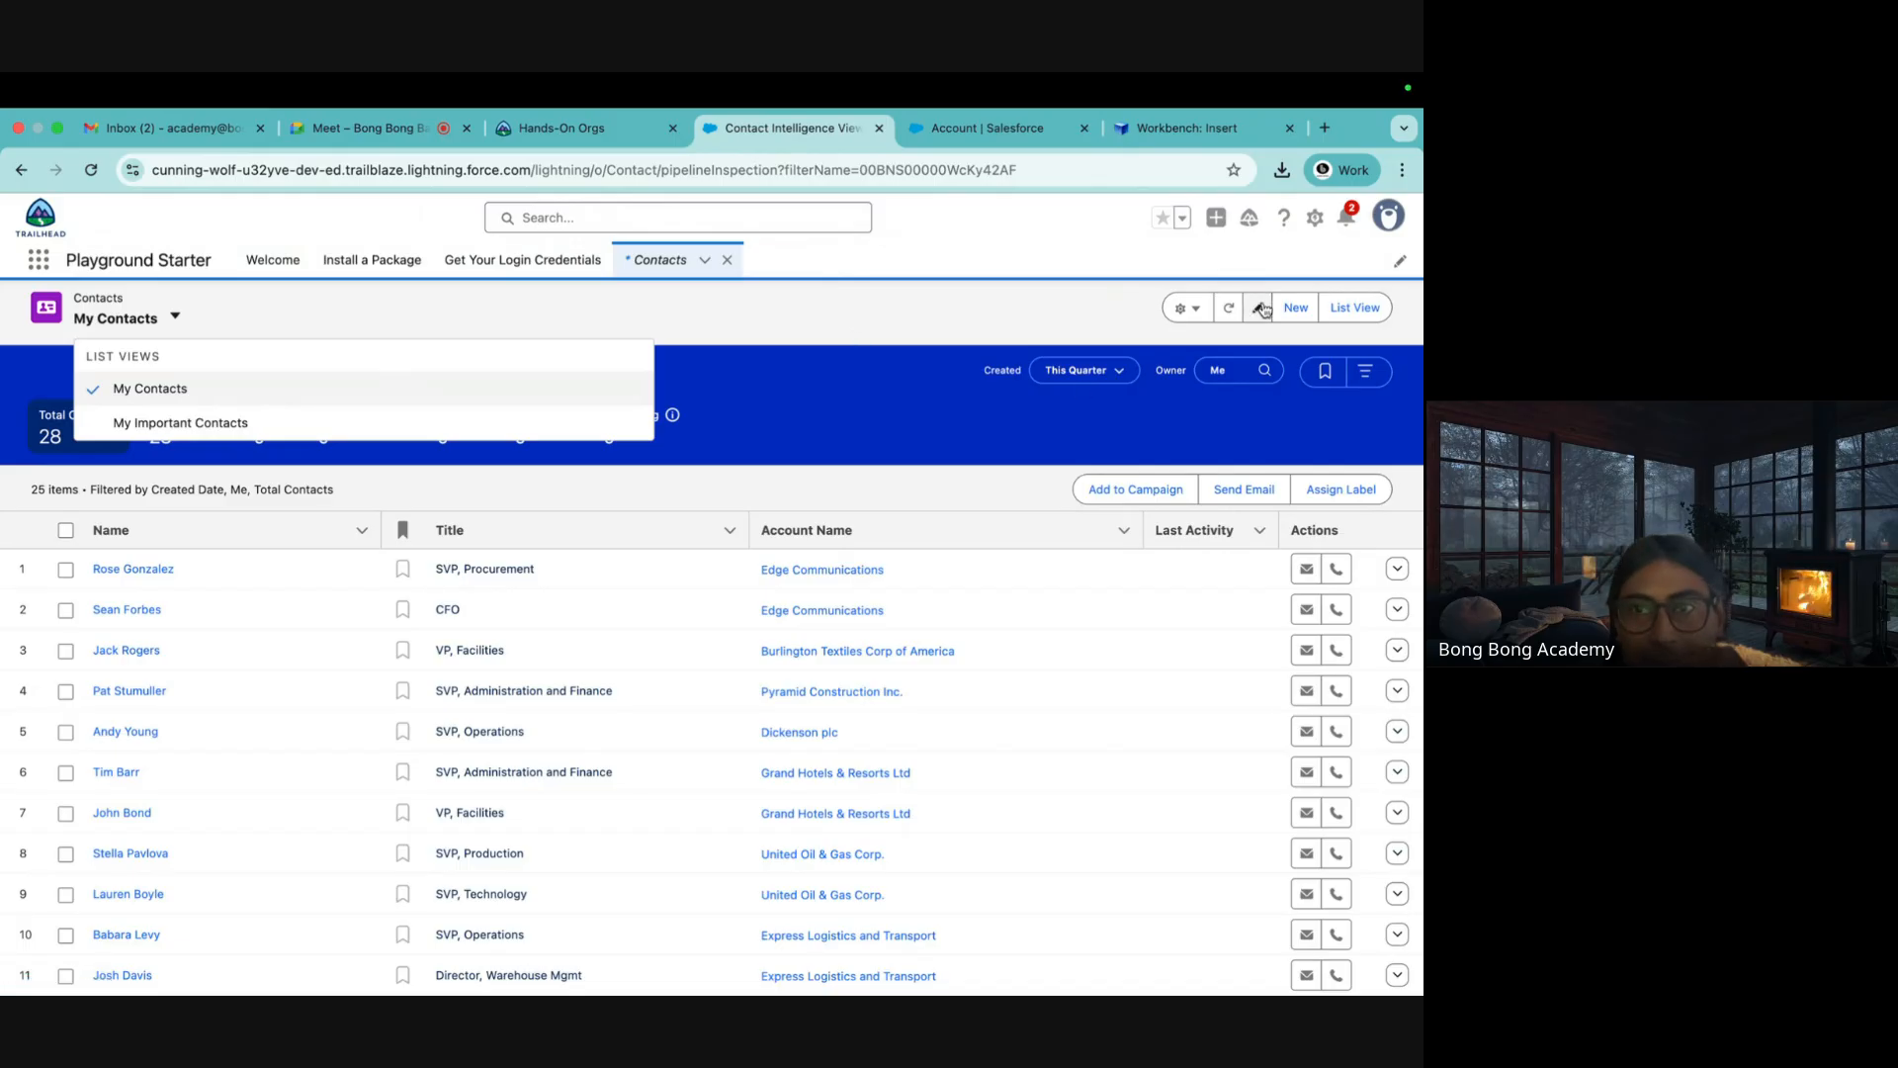
click(1341, 310)
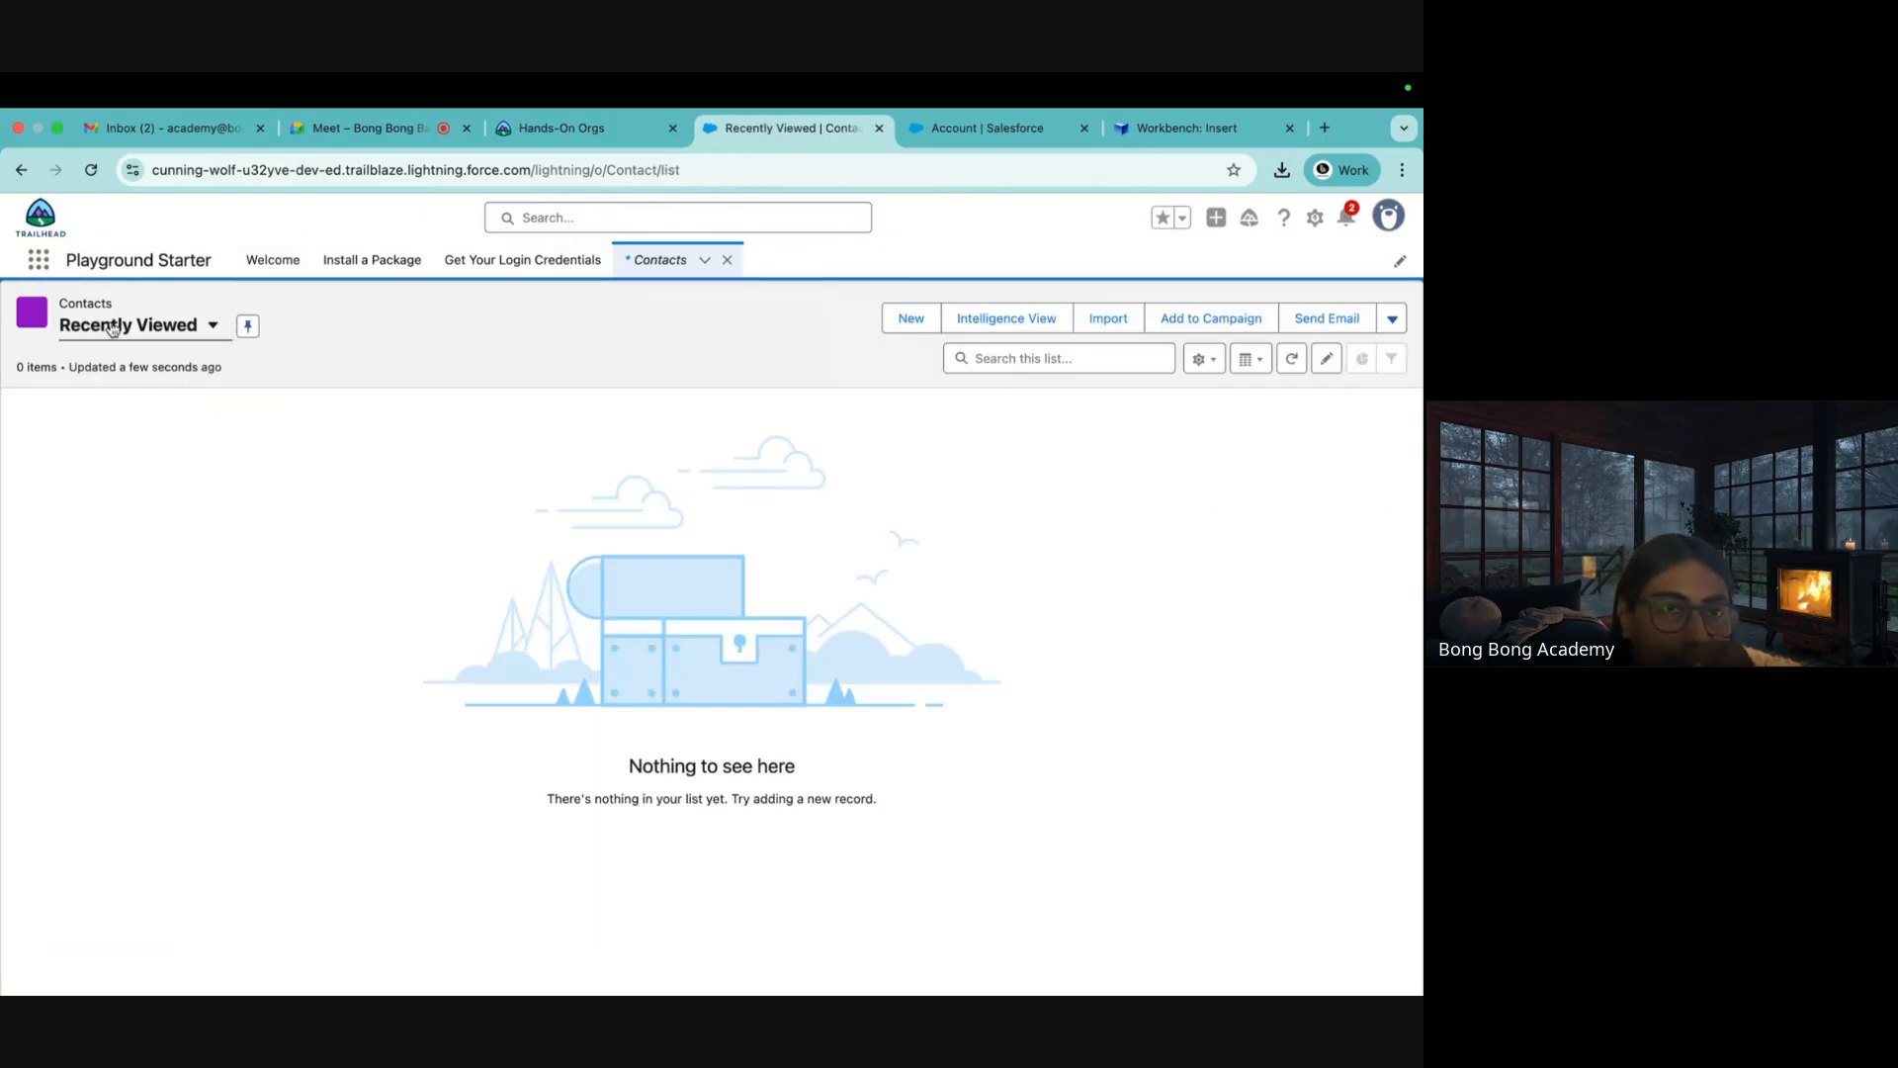
click(181, 330)
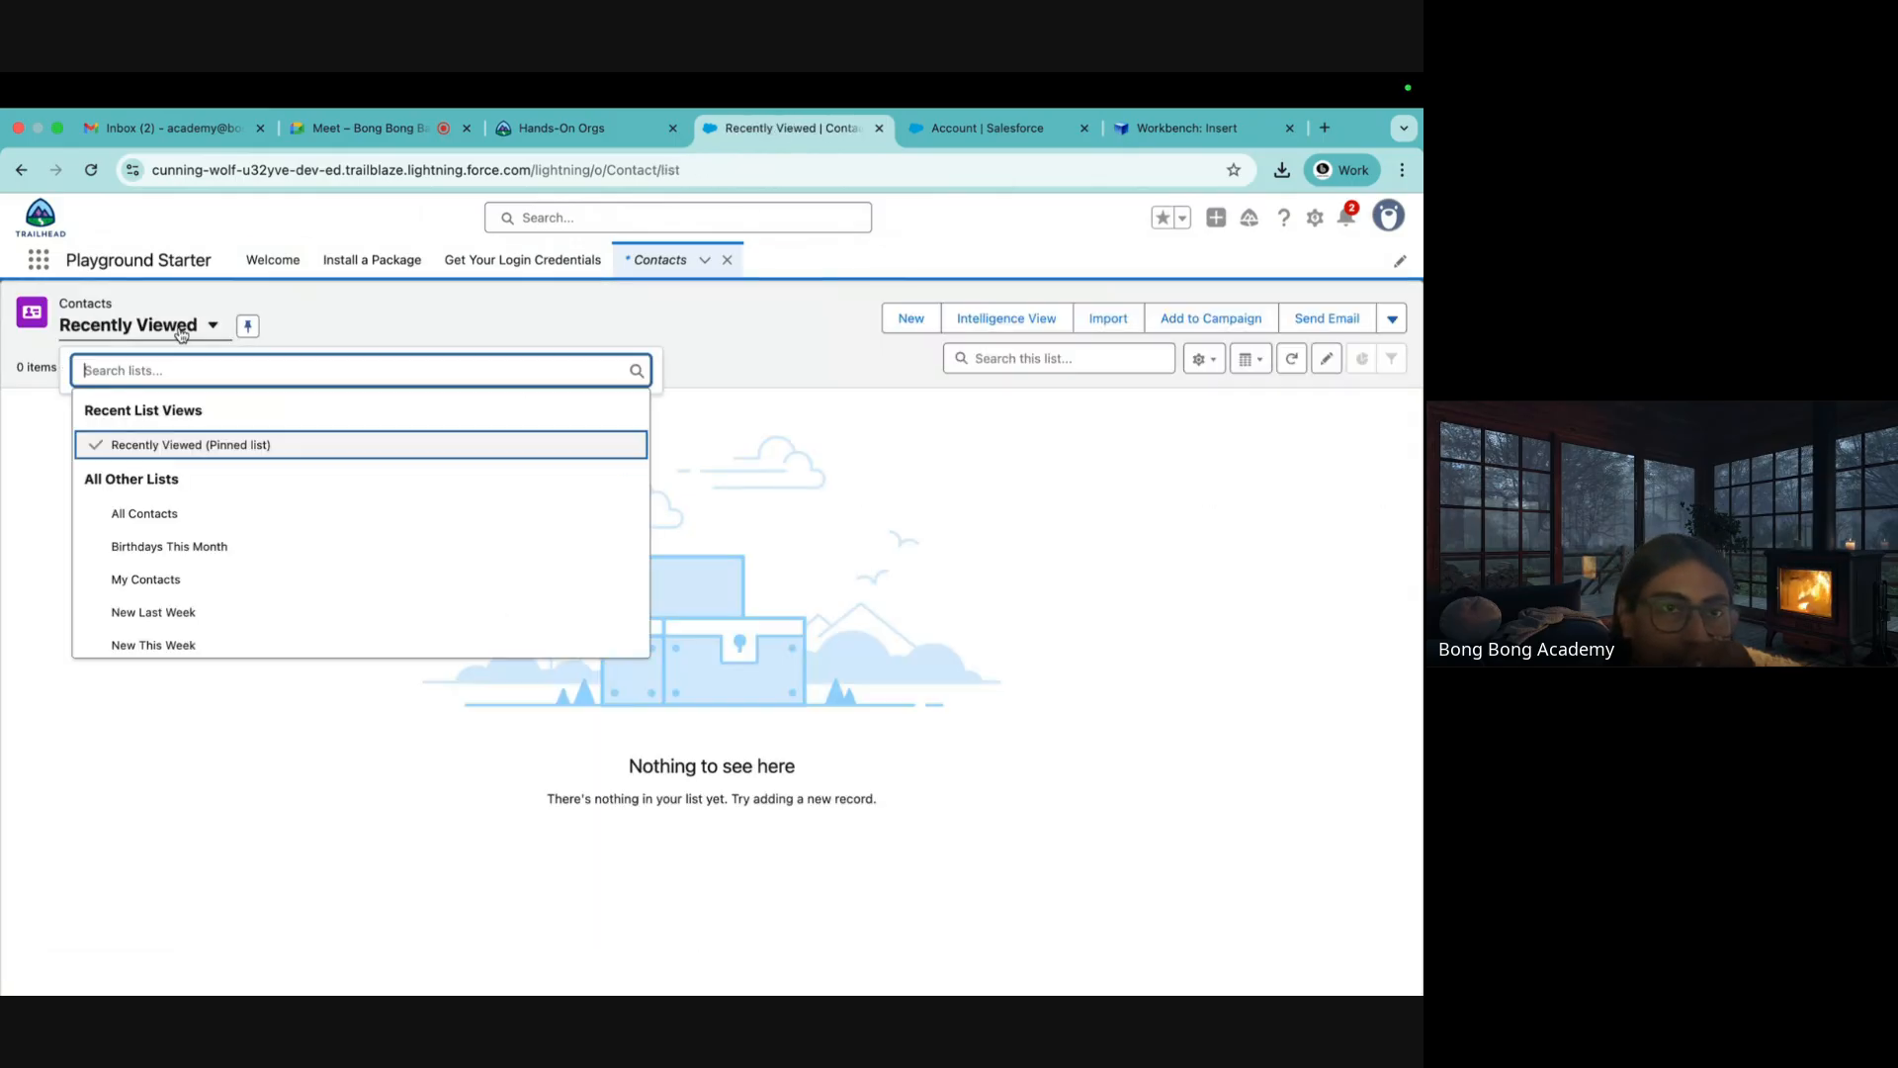
click(149, 515)
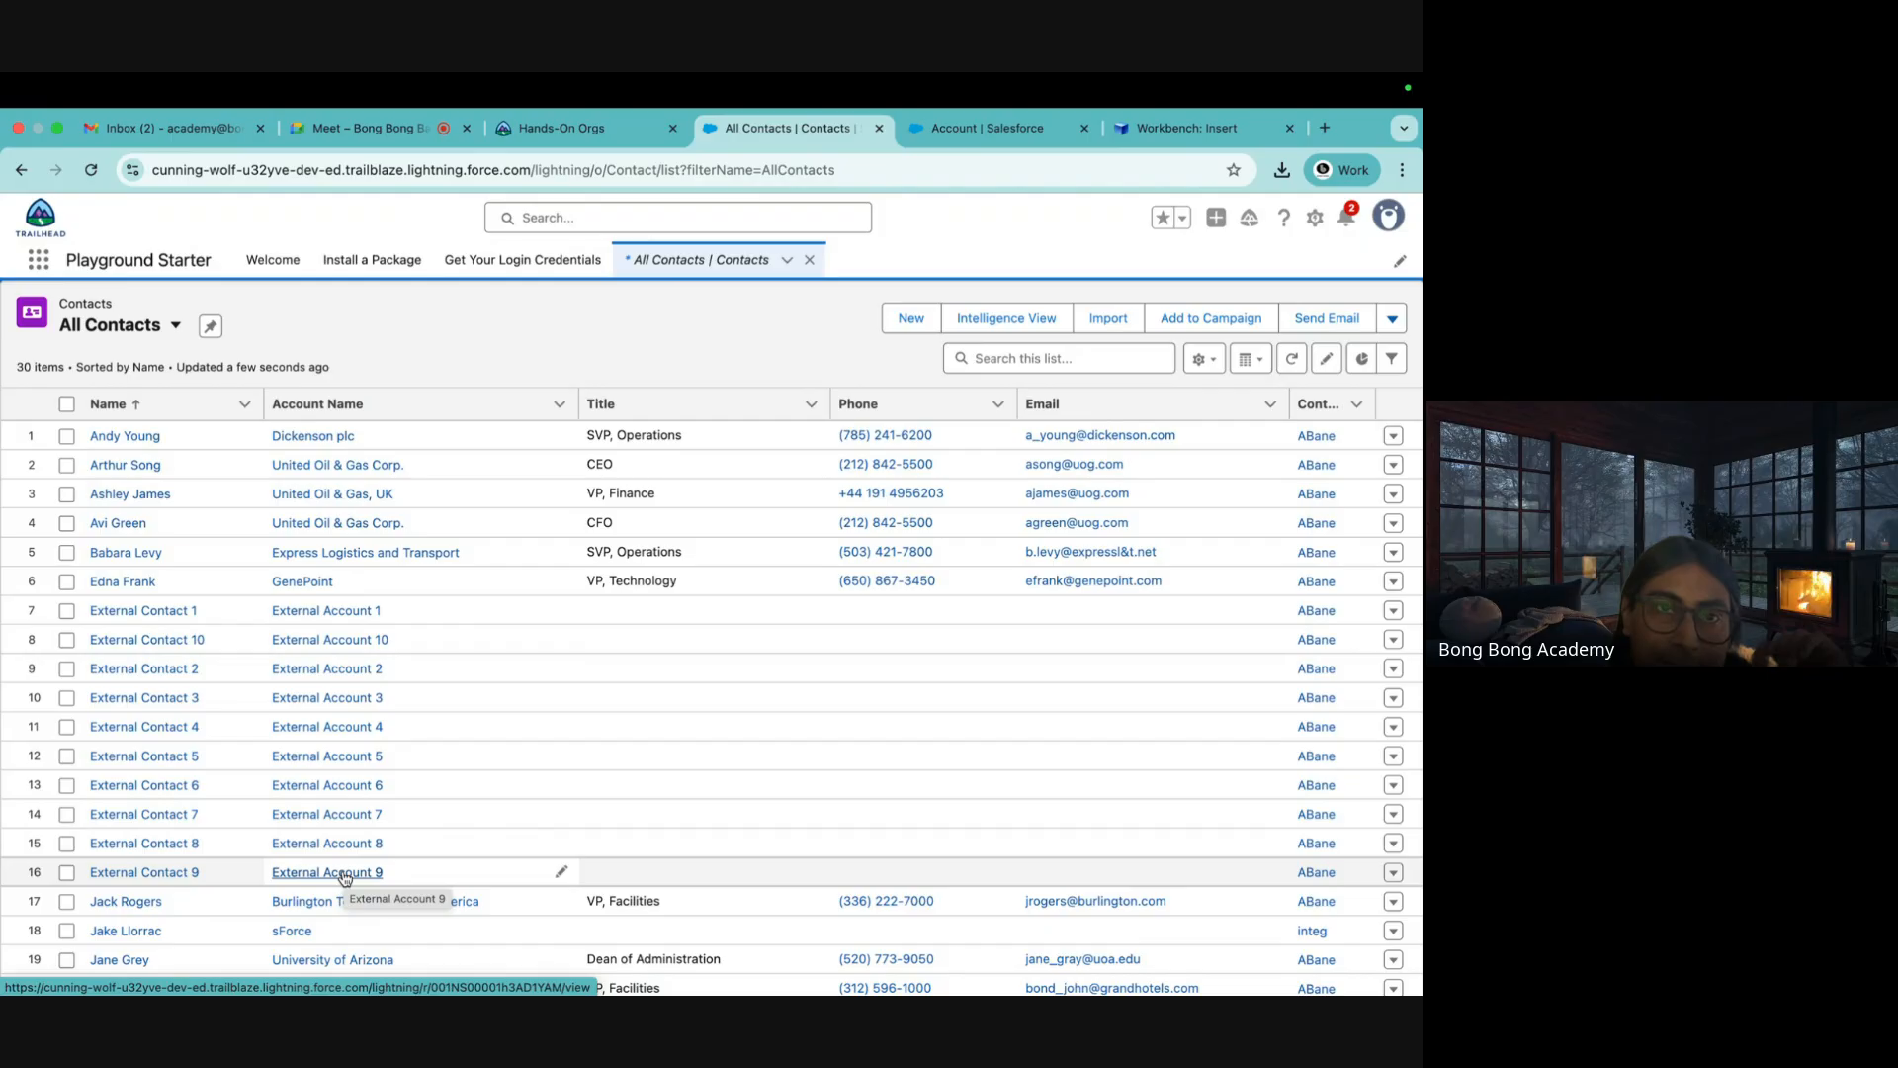
click(361, 128)
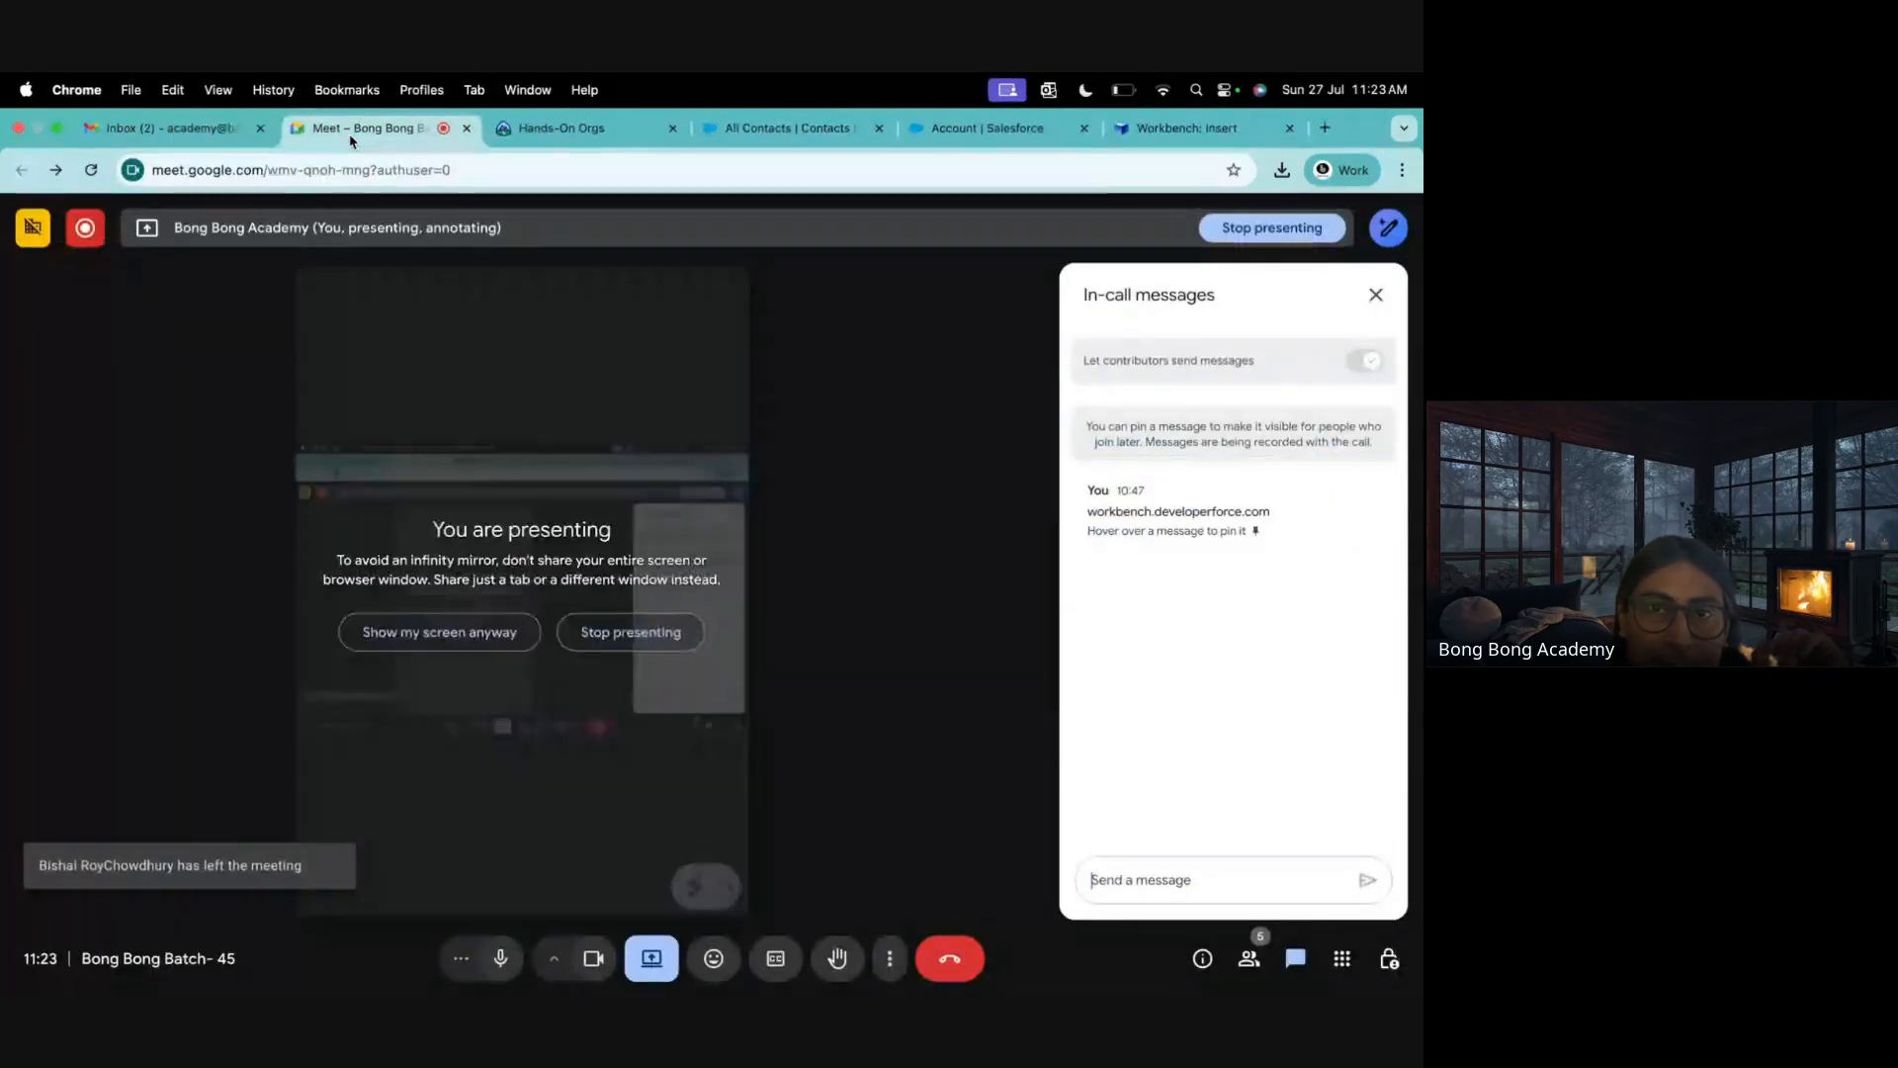
Close the Meet in-call messages panel and stop presenting the browser tab
click(1376, 295)
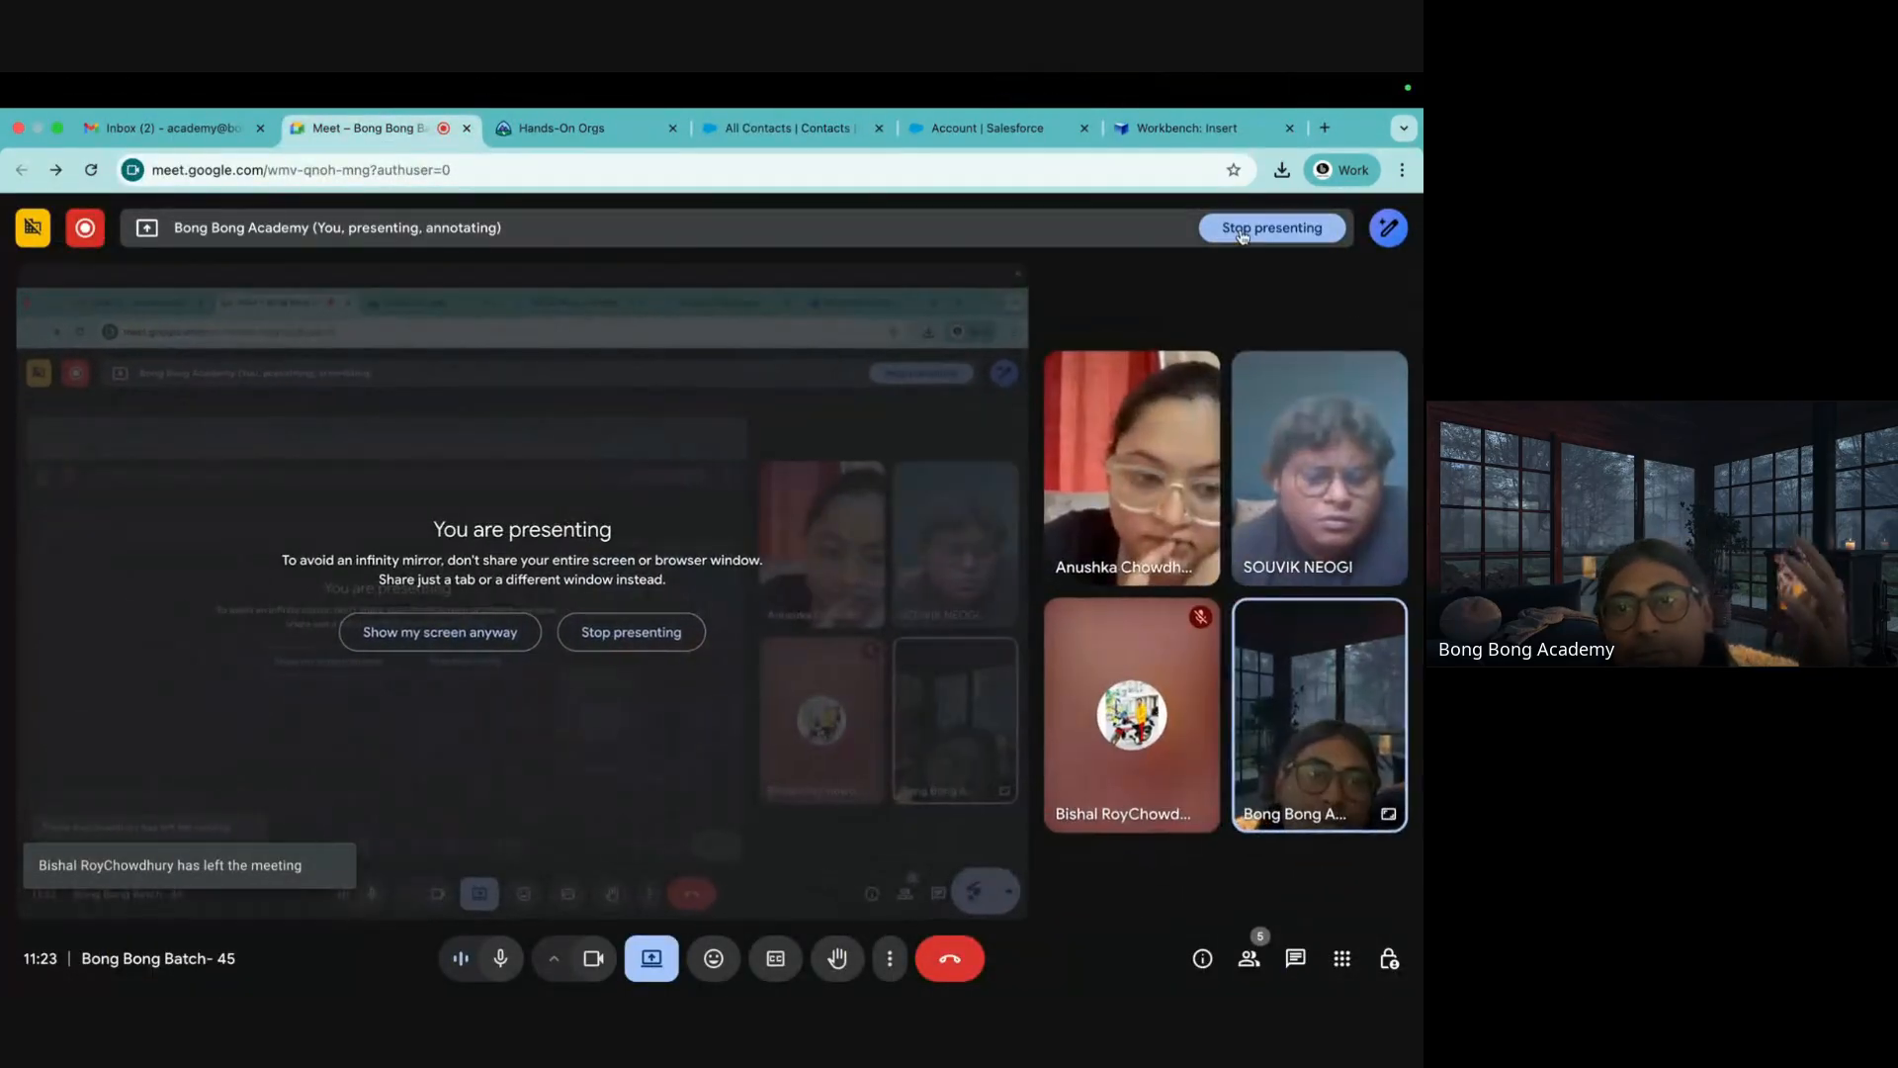
click(1242, 229)
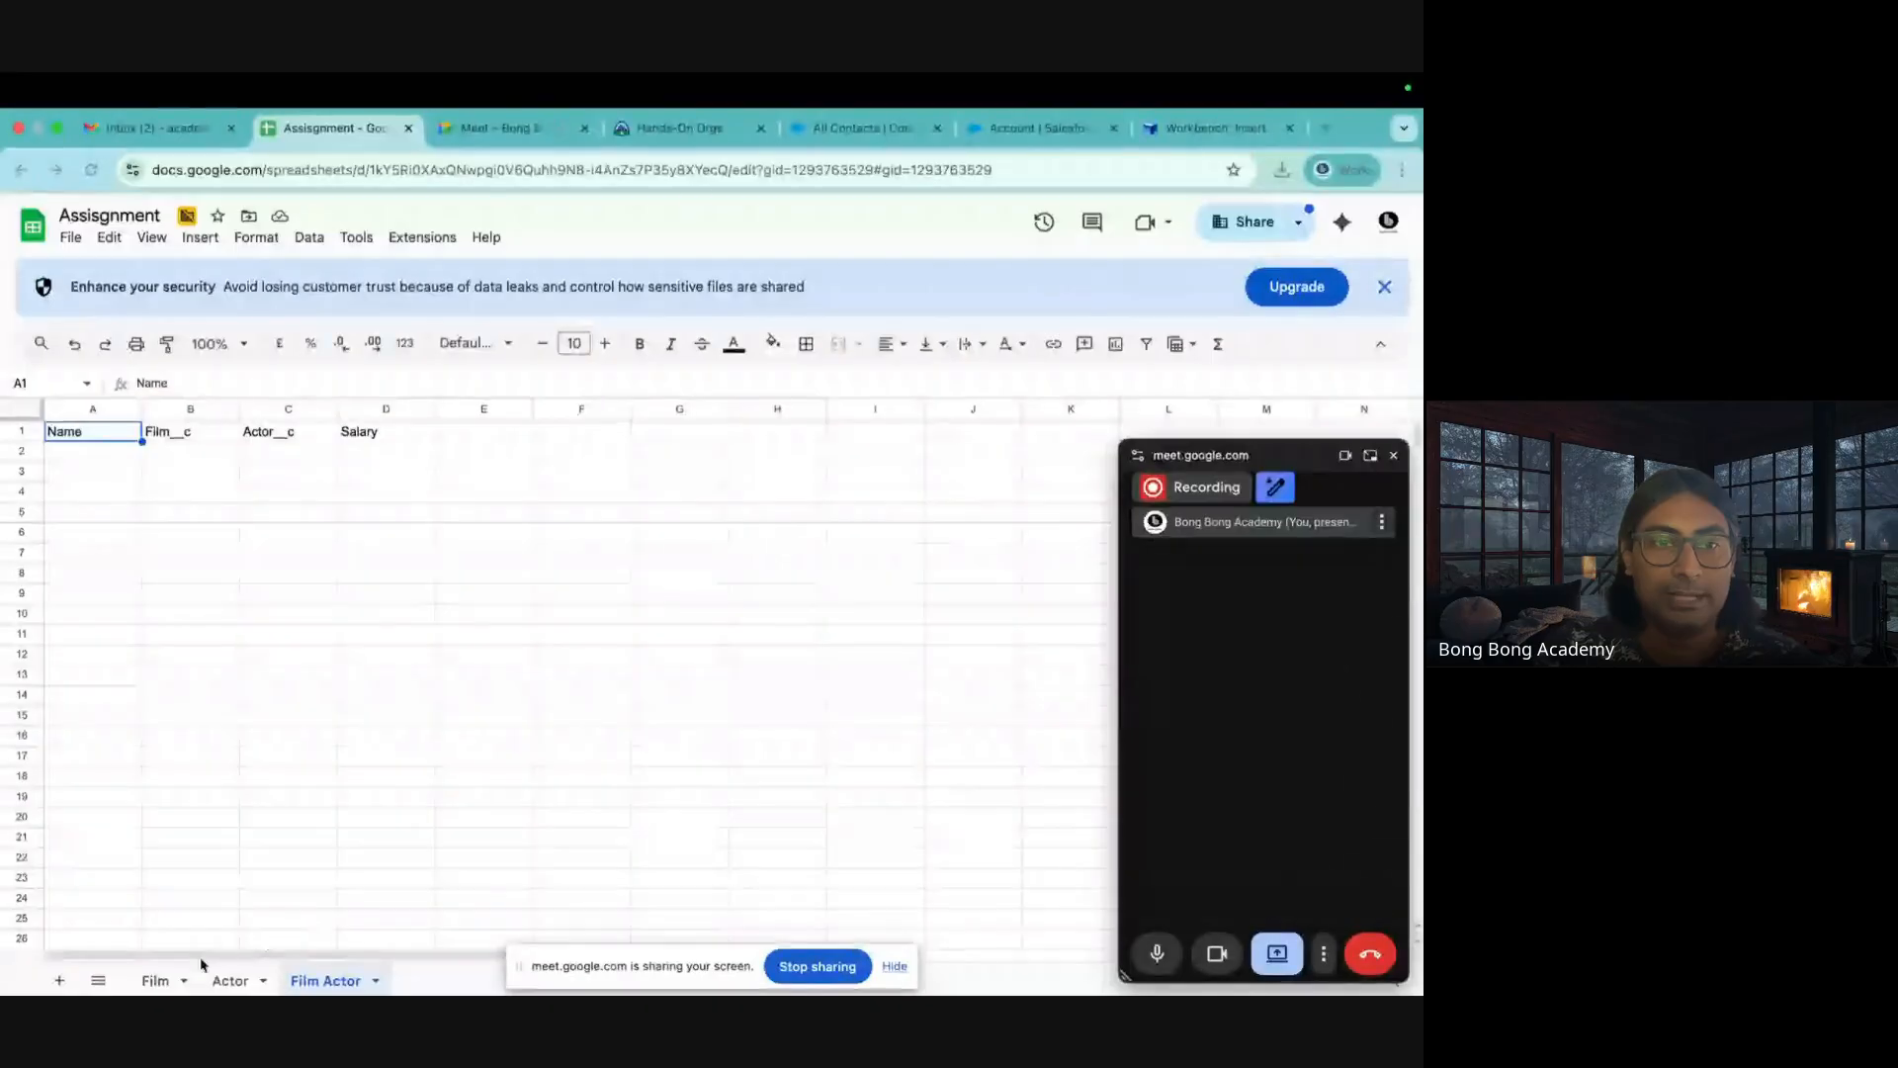
Select the film names and budgets A1:B5 on the Film sheet
click(156, 981)
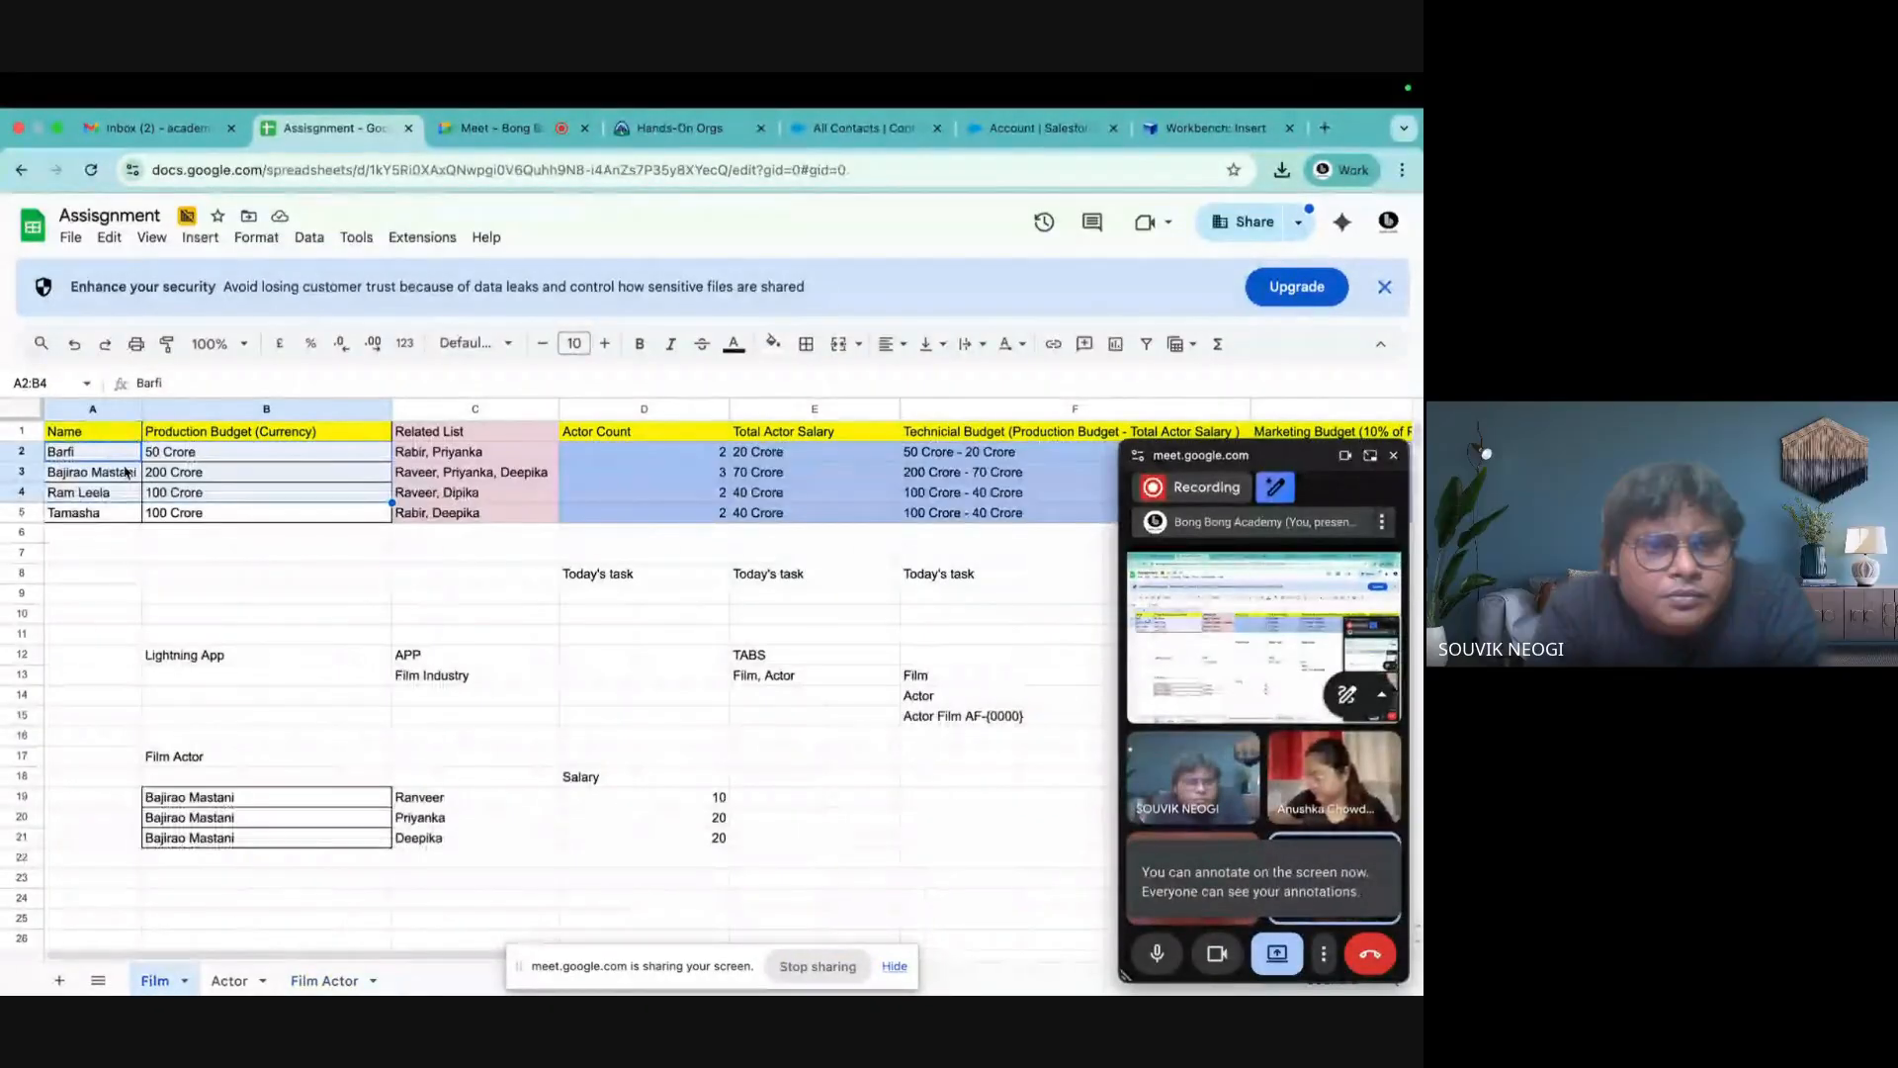
click(72, 591)
drag(60, 452, 372, 506)
drag(85, 435, 390, 508)
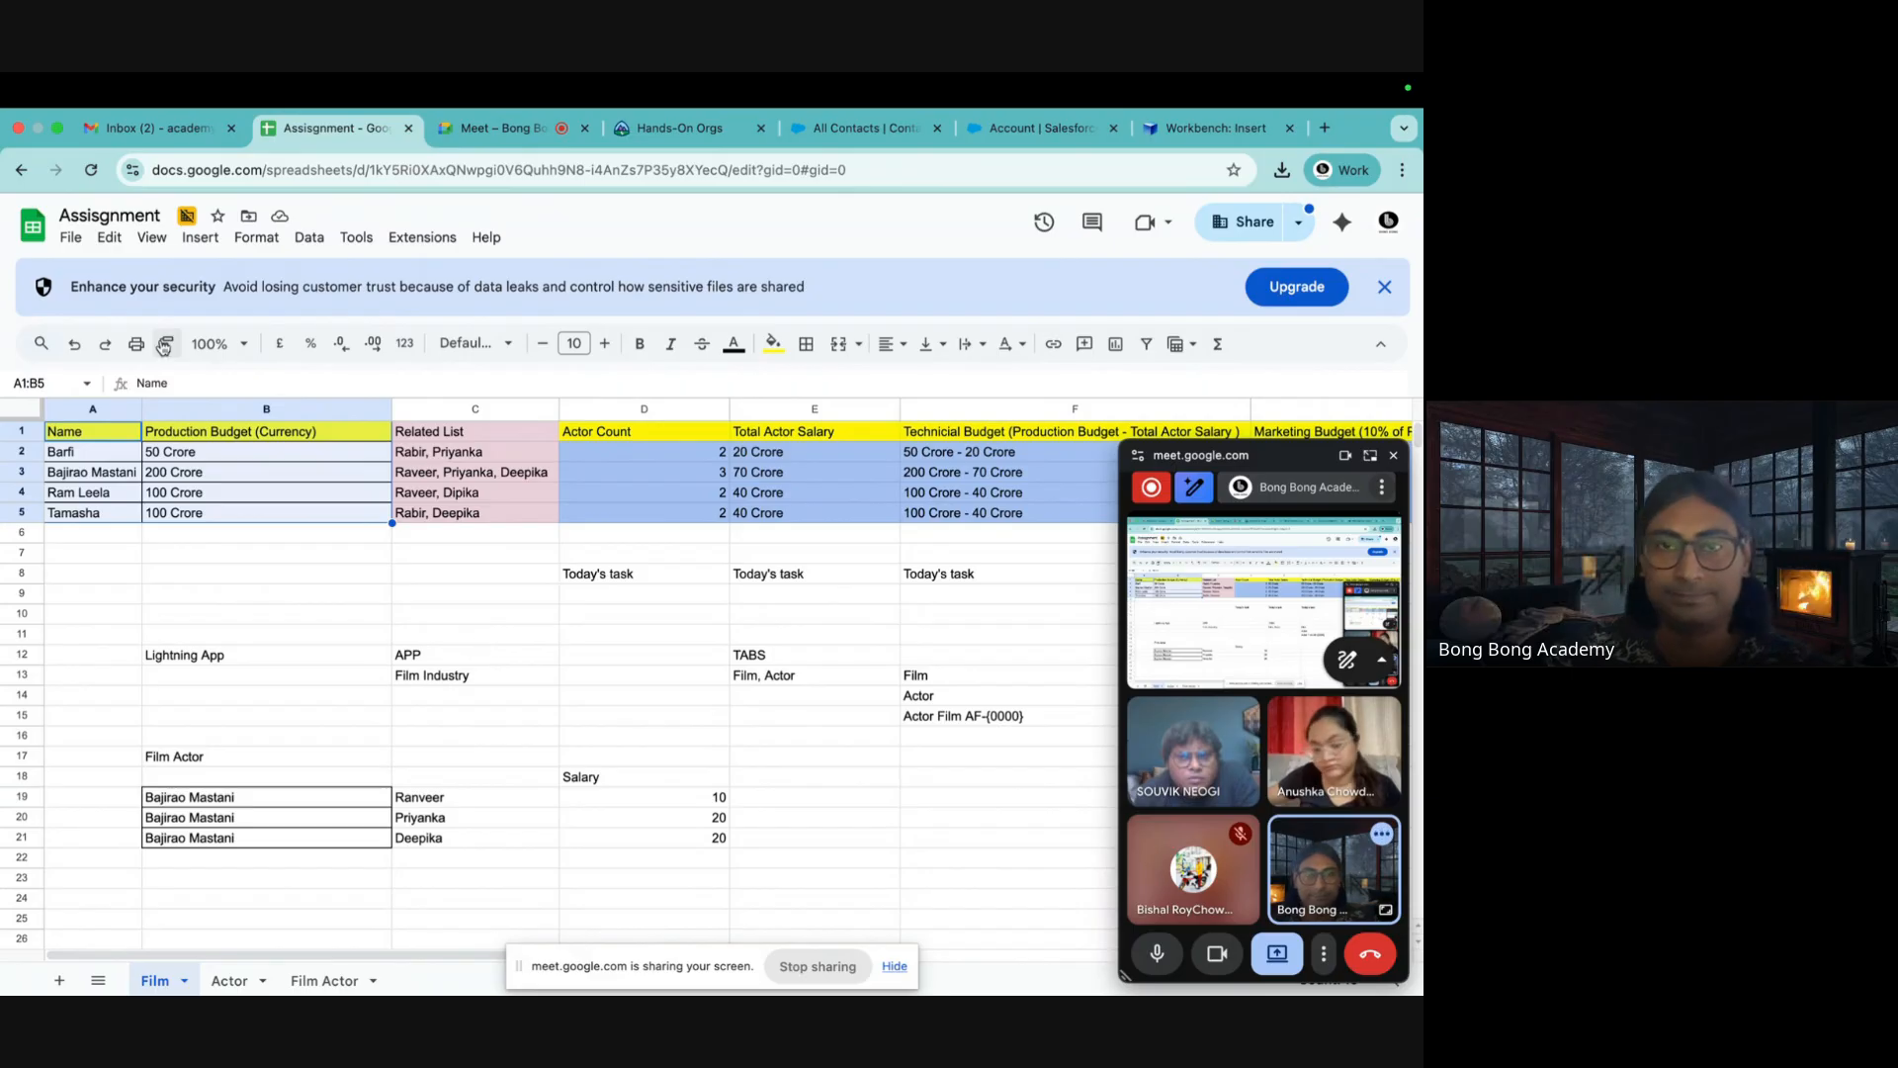
click(519, 131)
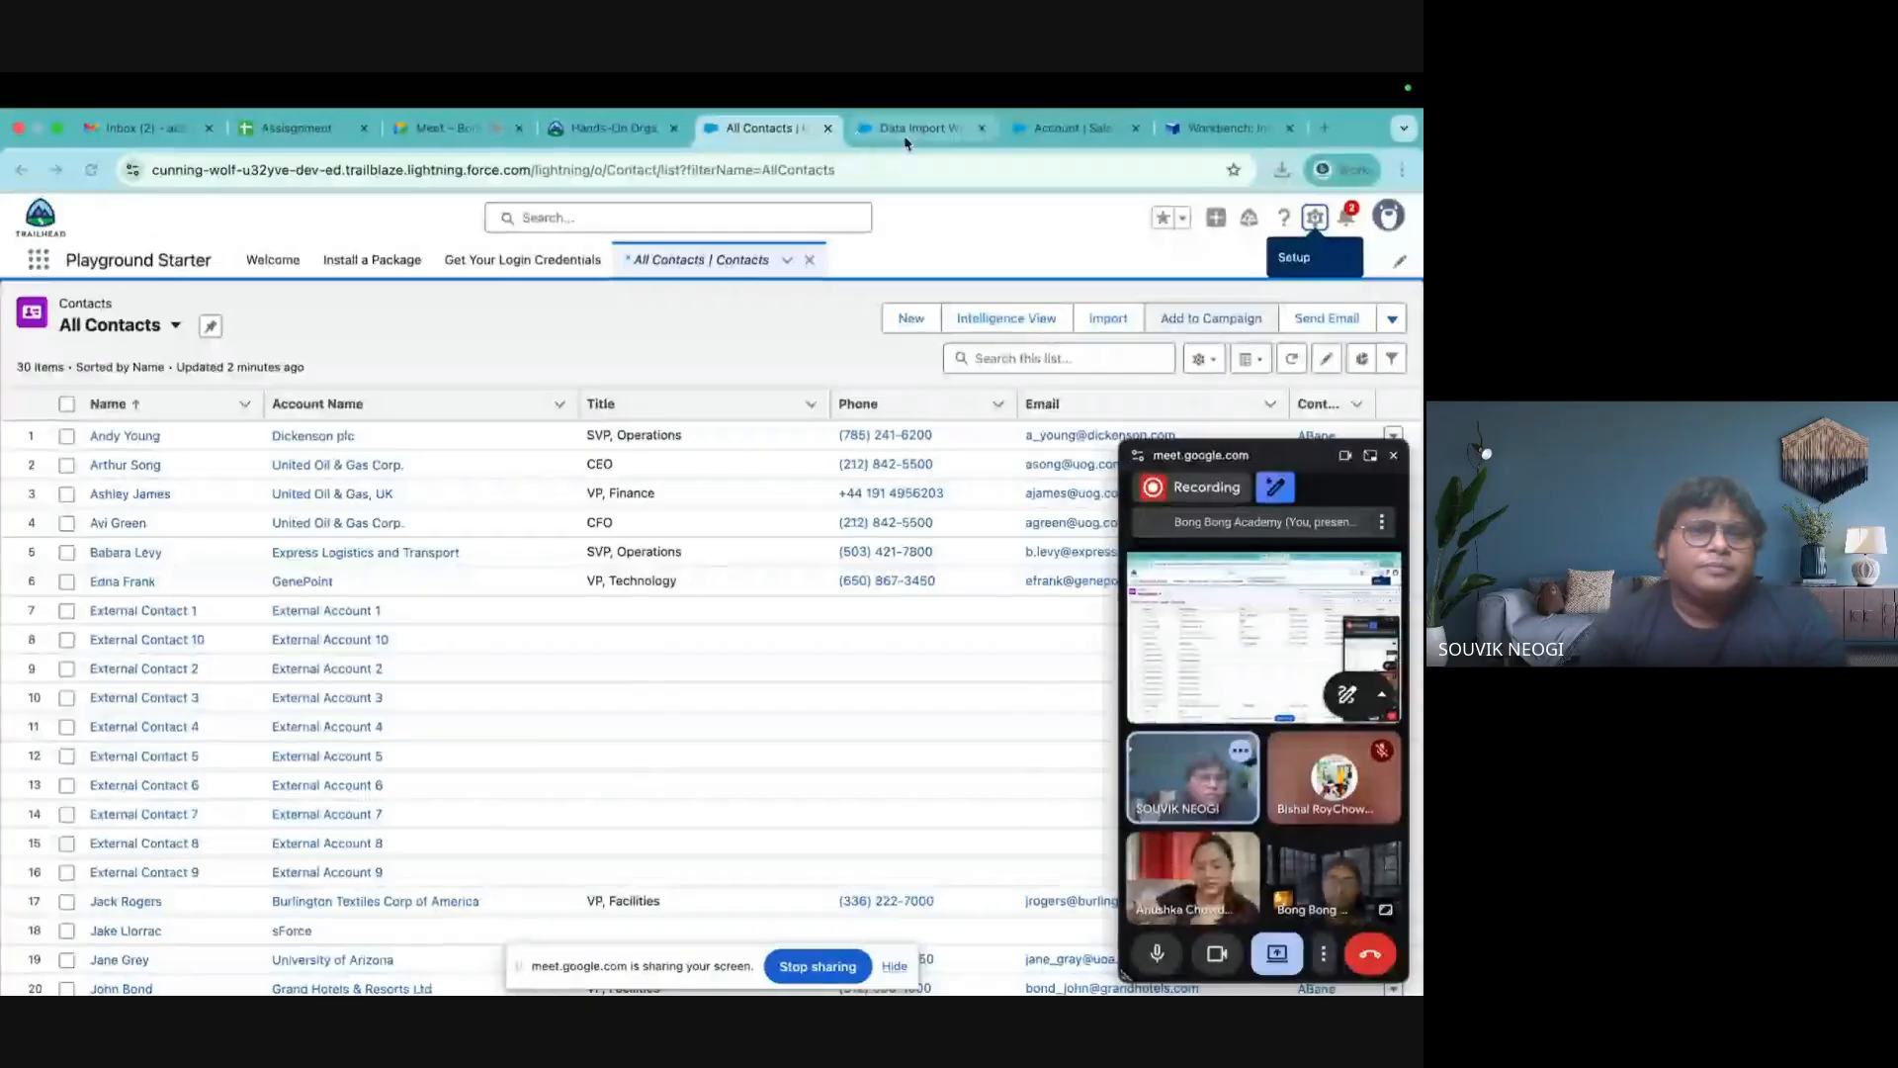
Find the Data Import Wizard page from Setup Home with Quick Find 'data im'
click(906, 130)
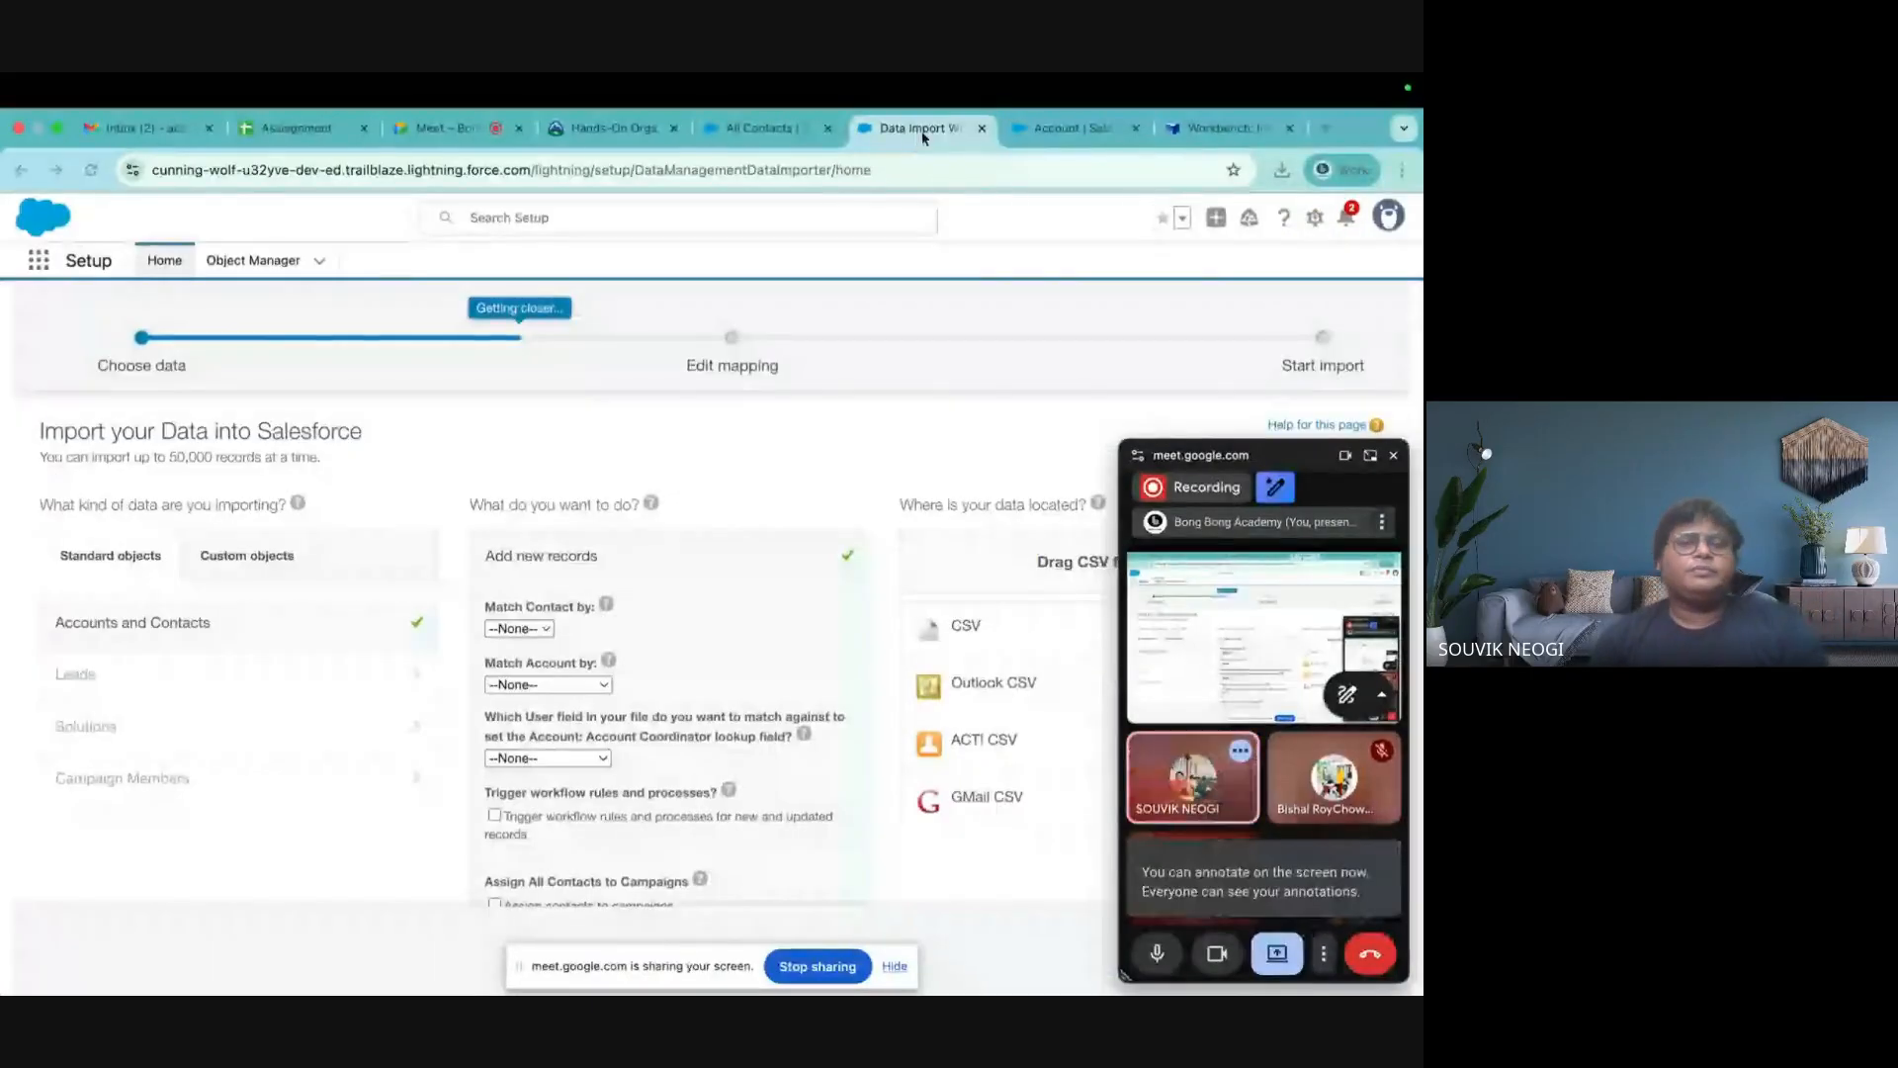
click(982, 128)
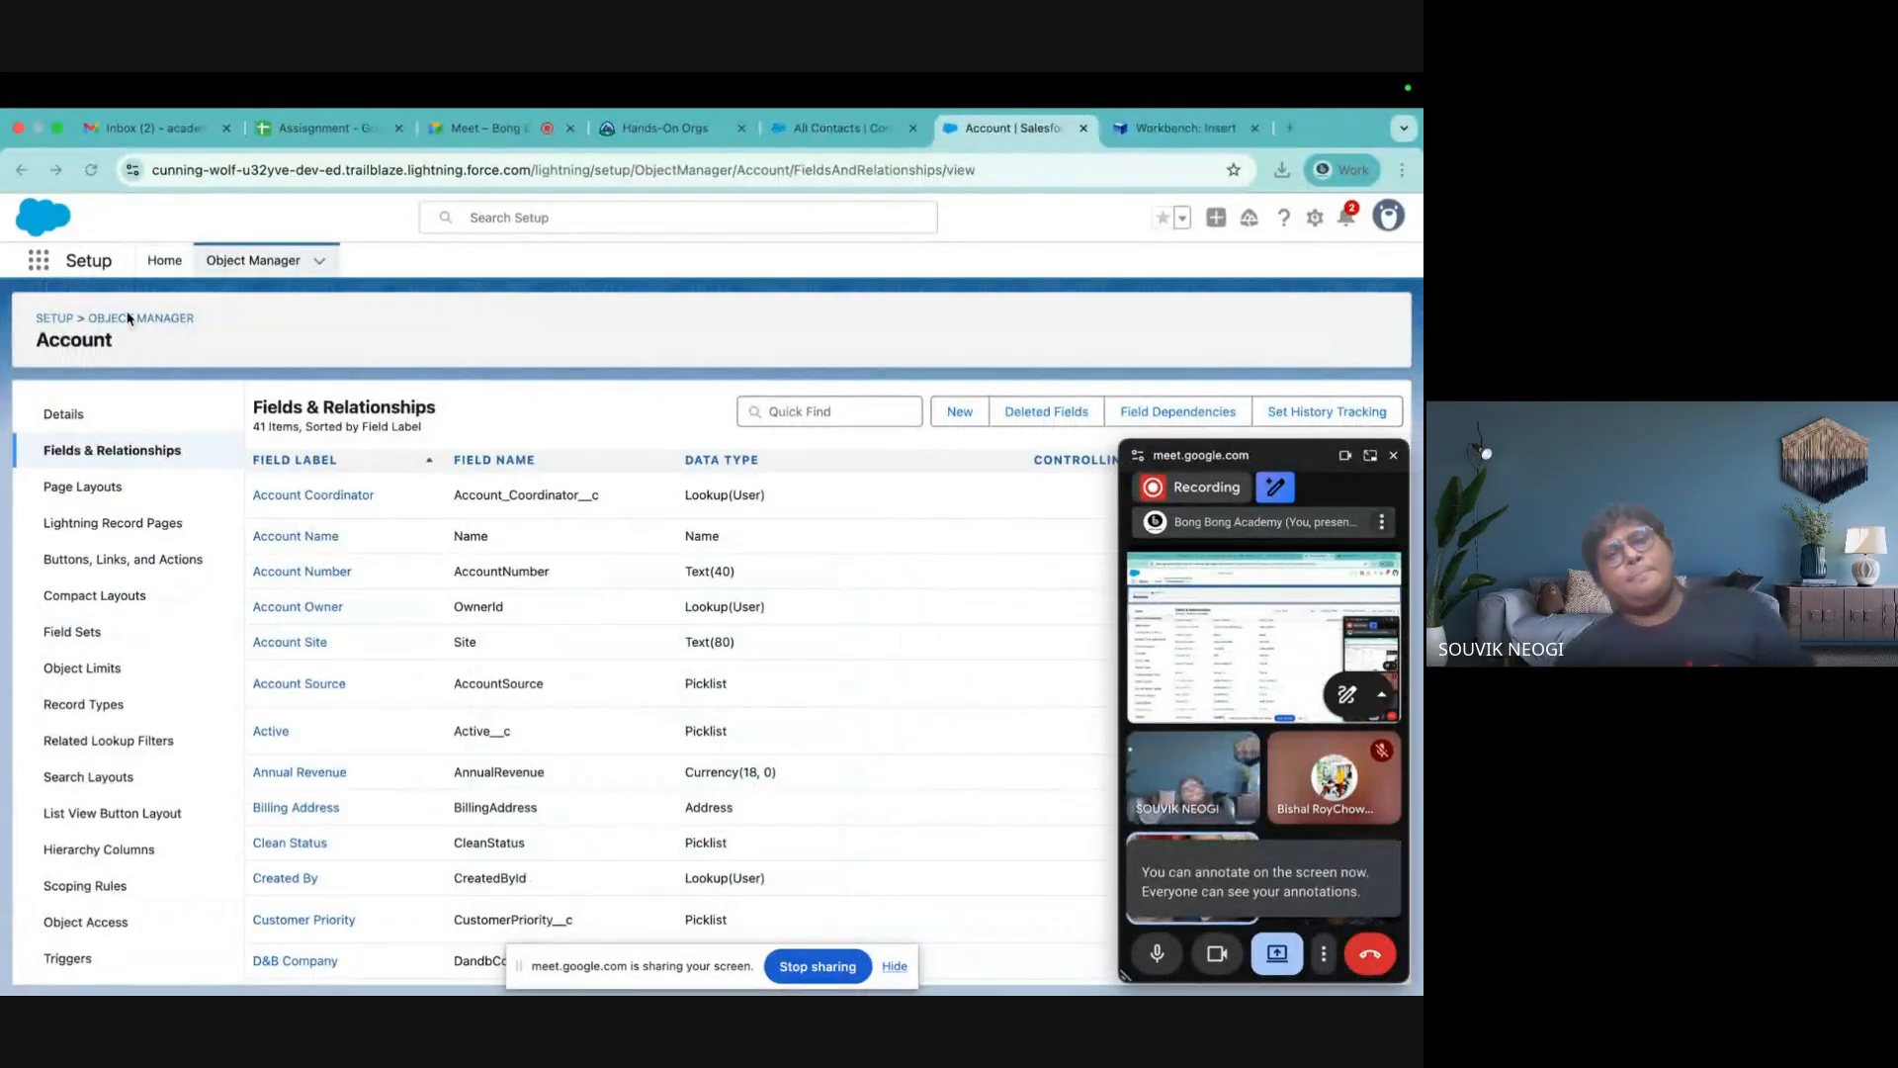
click(168, 261)
click(90, 314)
text(datain)
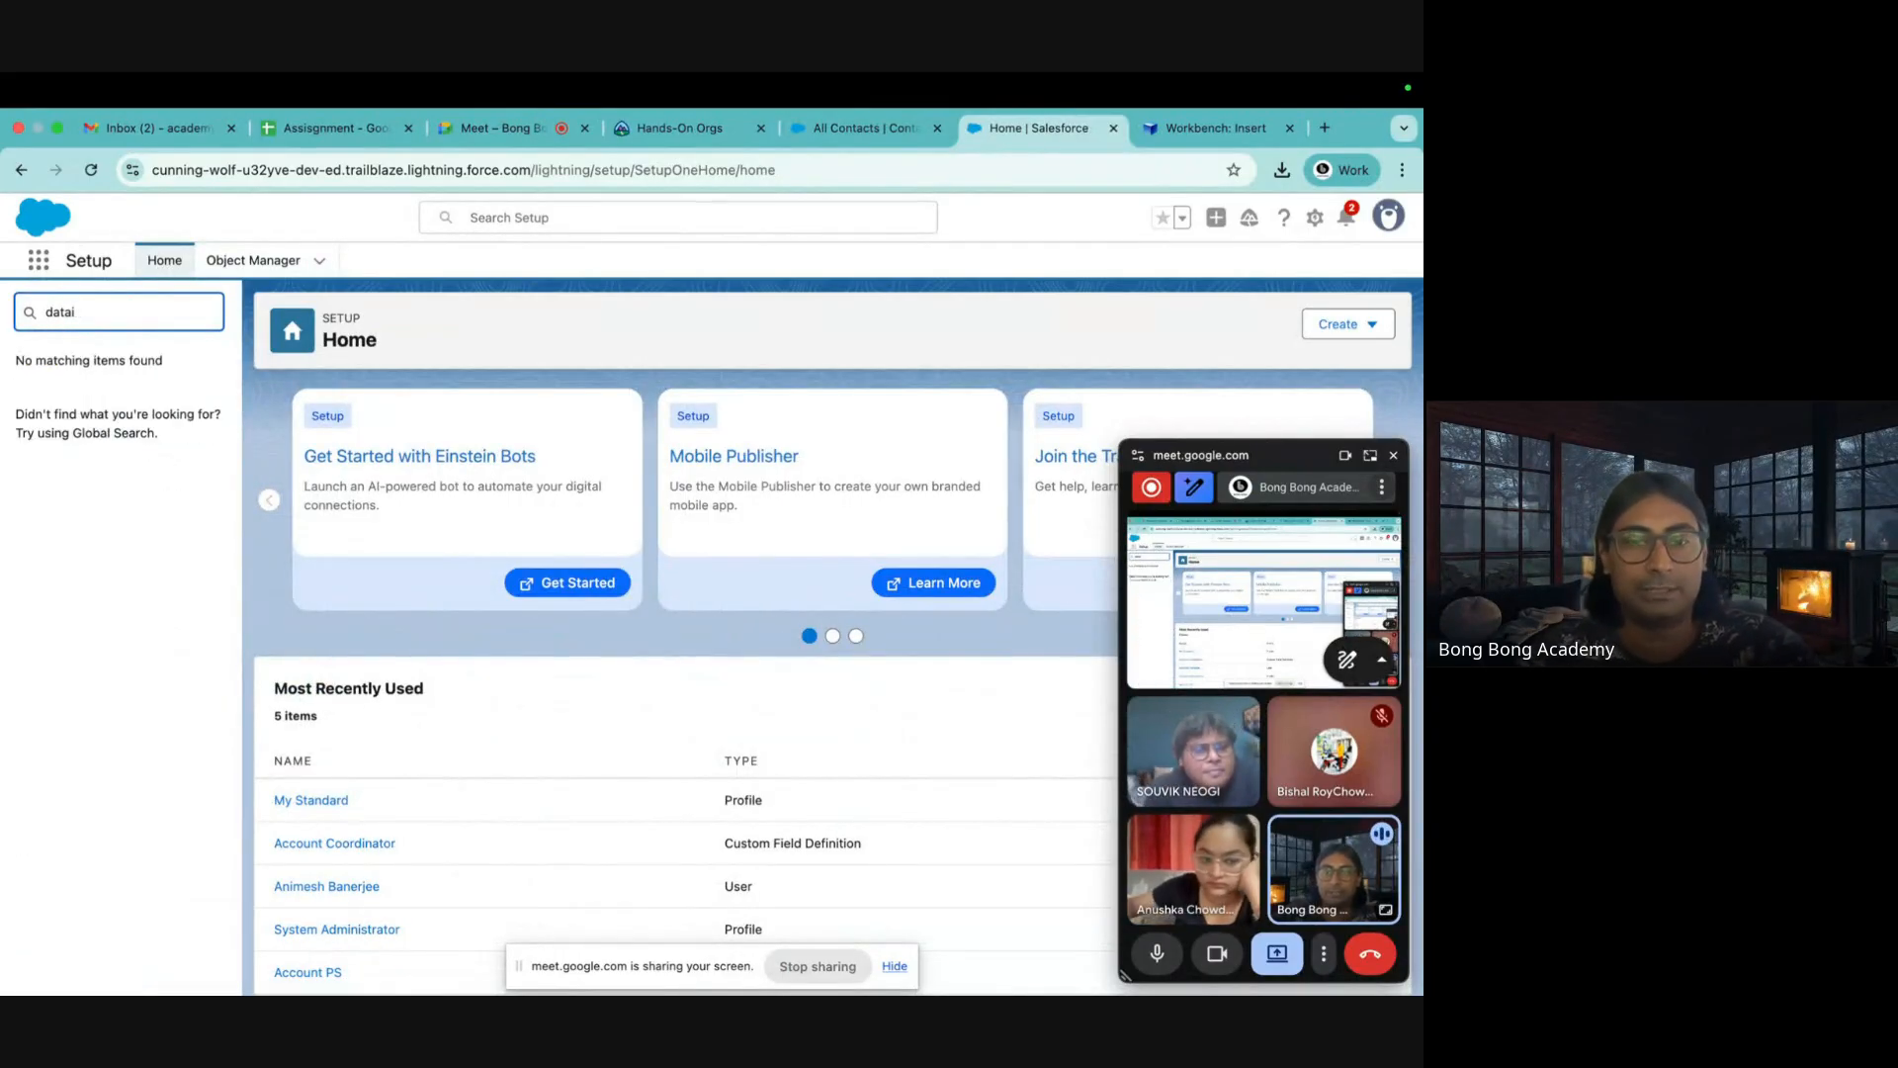
key(BackSpace)
text(m)
key(BackSpace)
key(BackSpace)
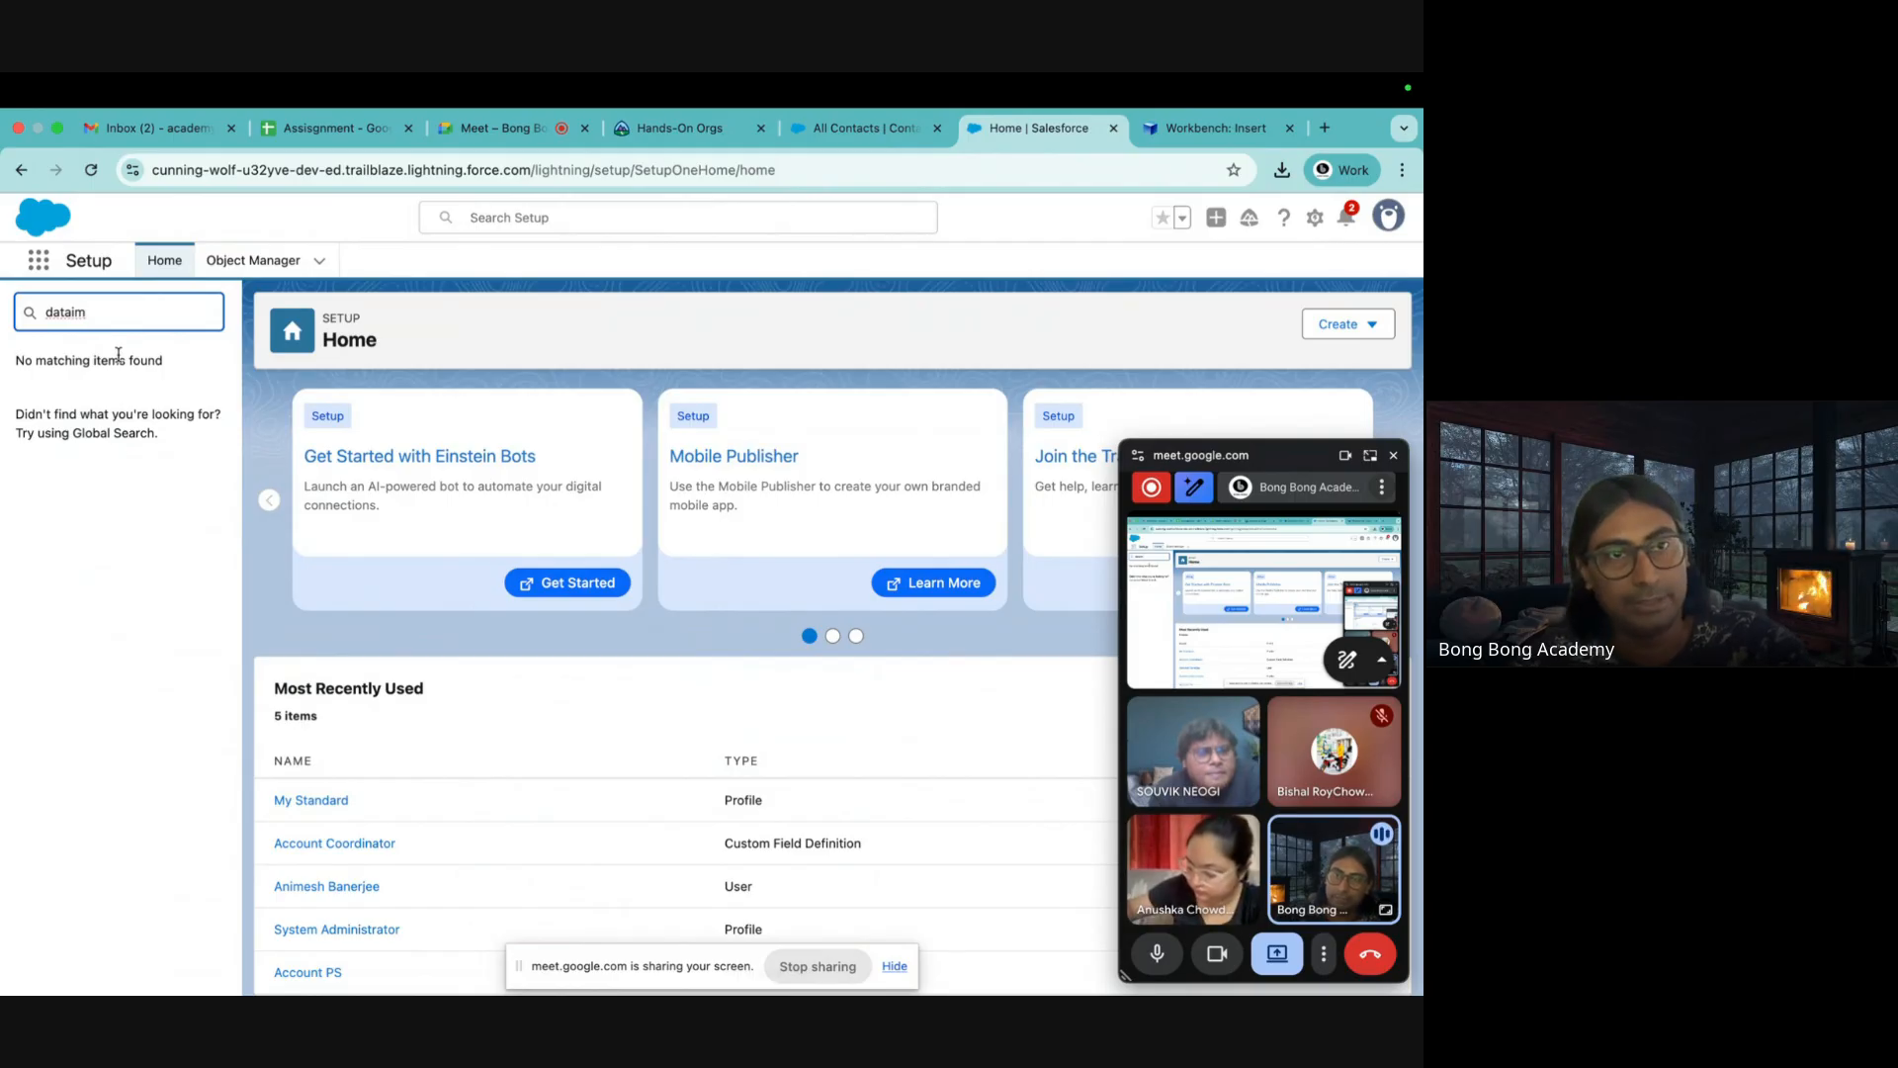
text(im)
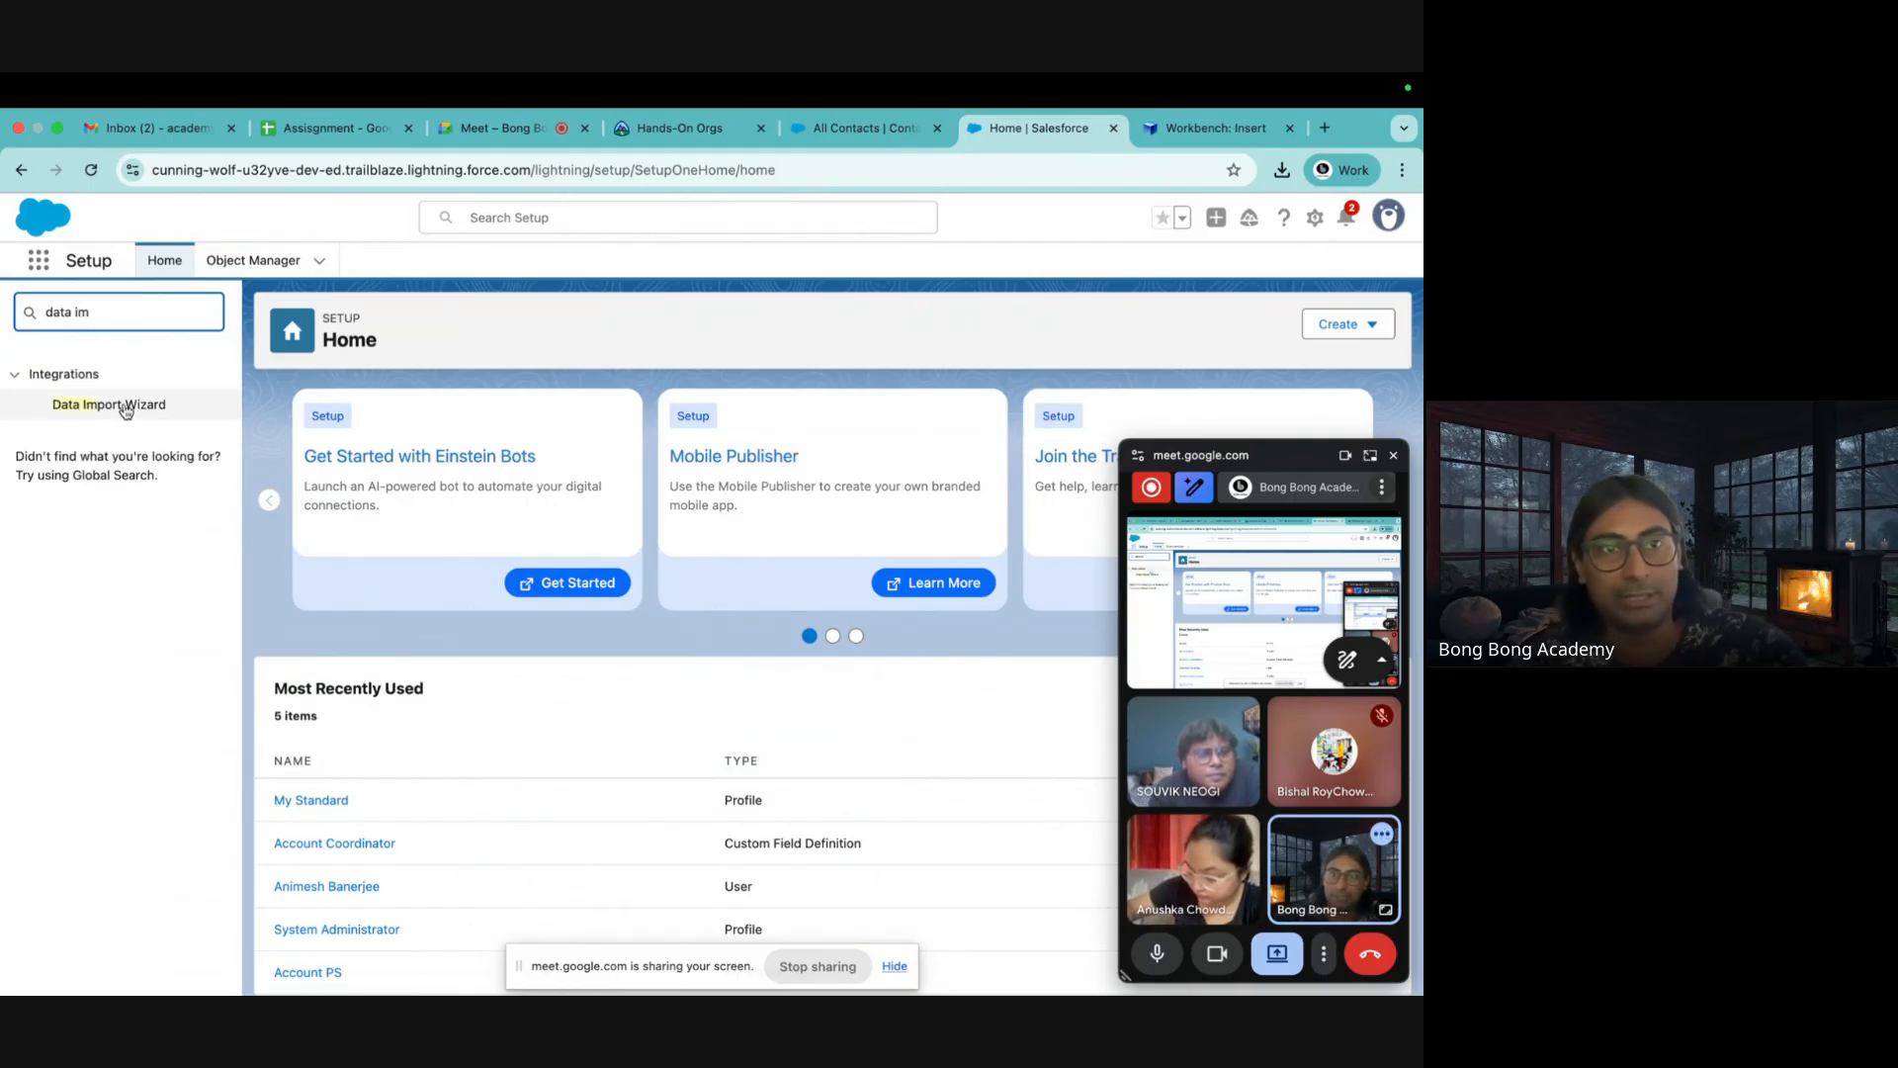
click(126, 414)
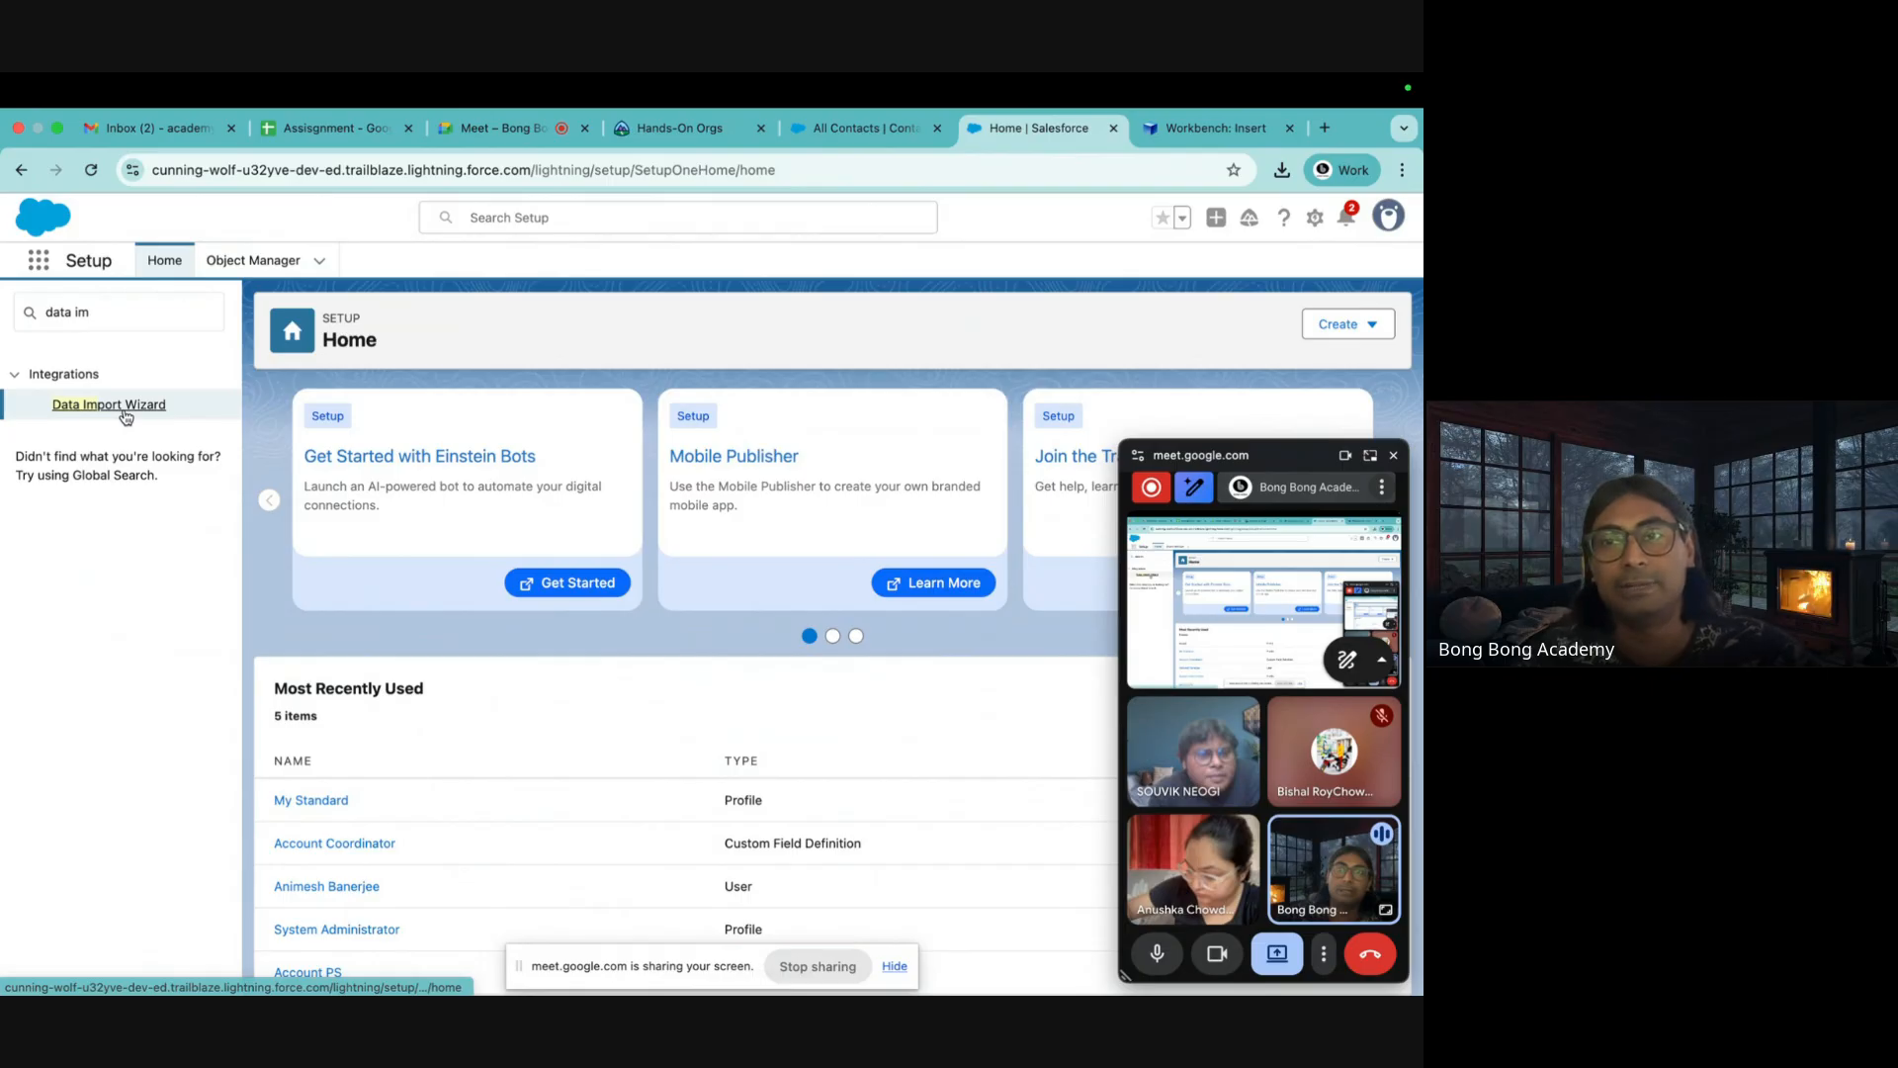
Launch the wizard and choose Accounts and Contacts with Add new records
scroll(526, 581, down, 3)
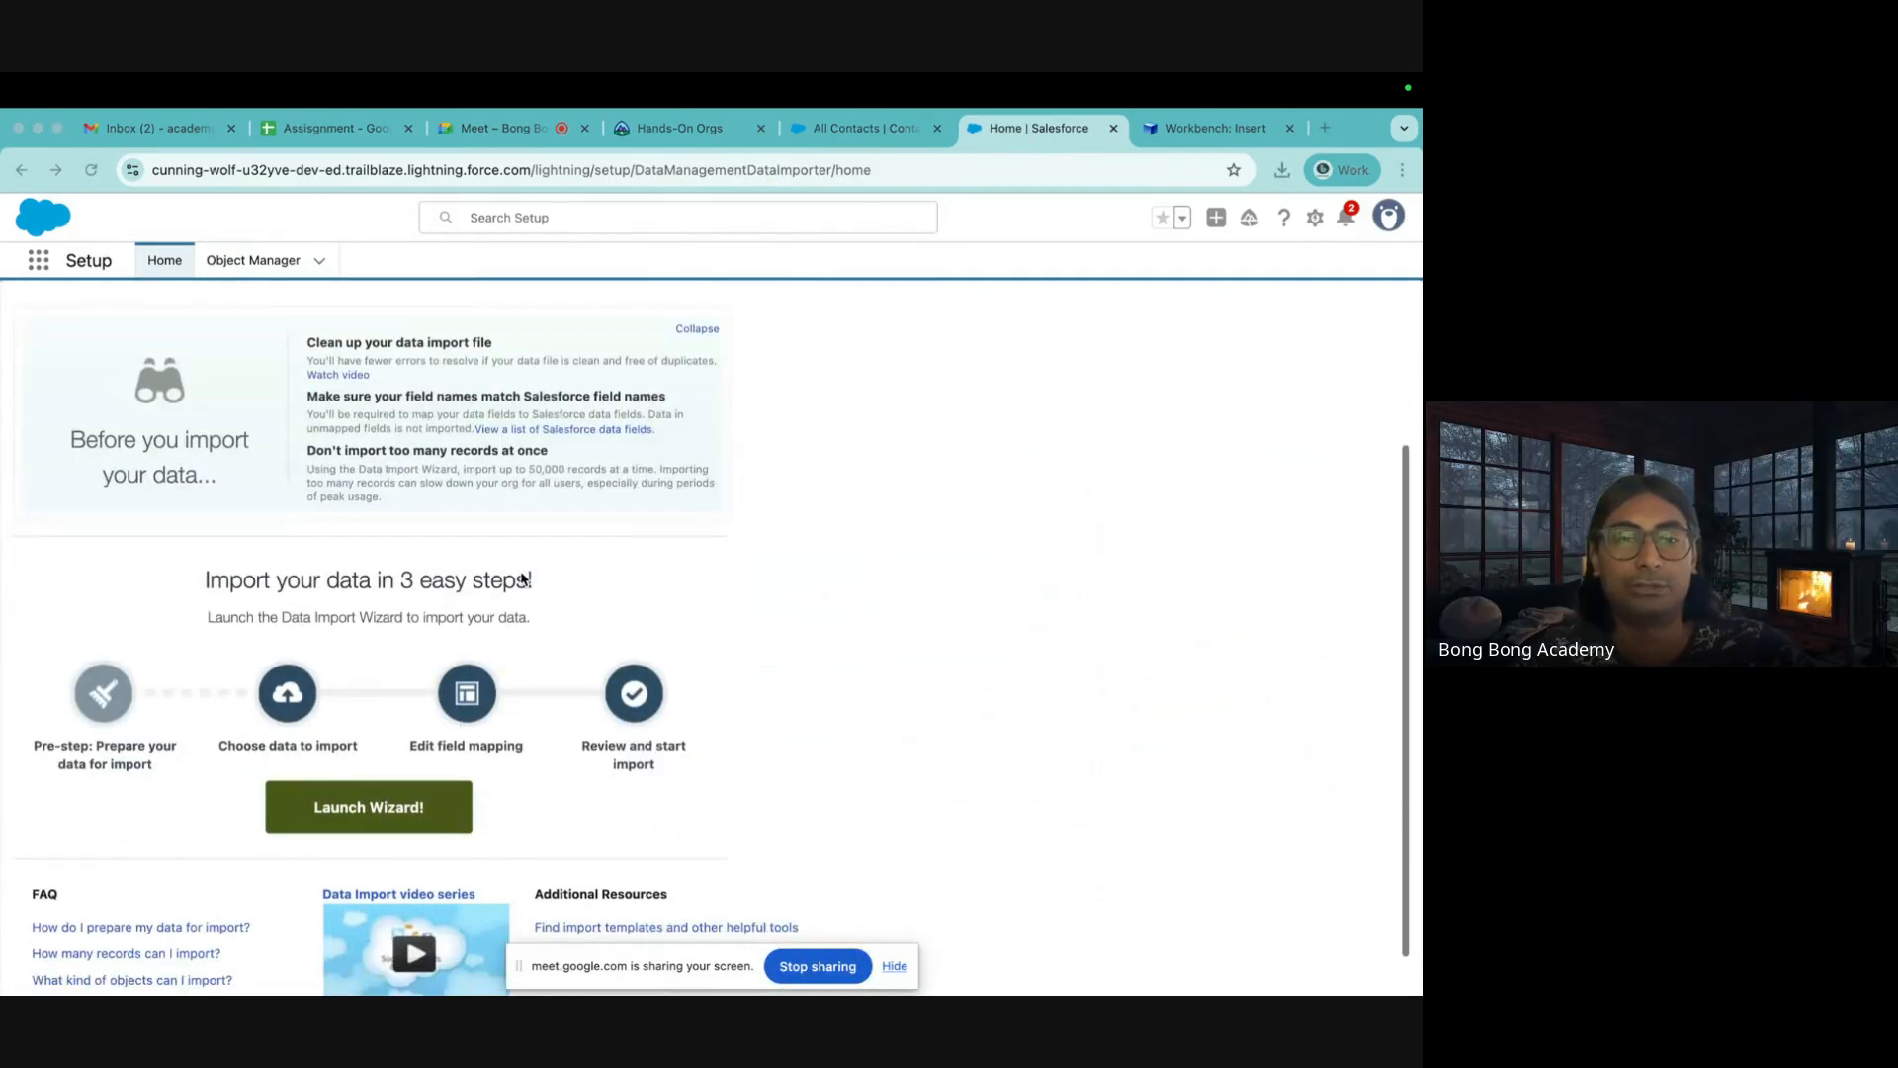
click(376, 799)
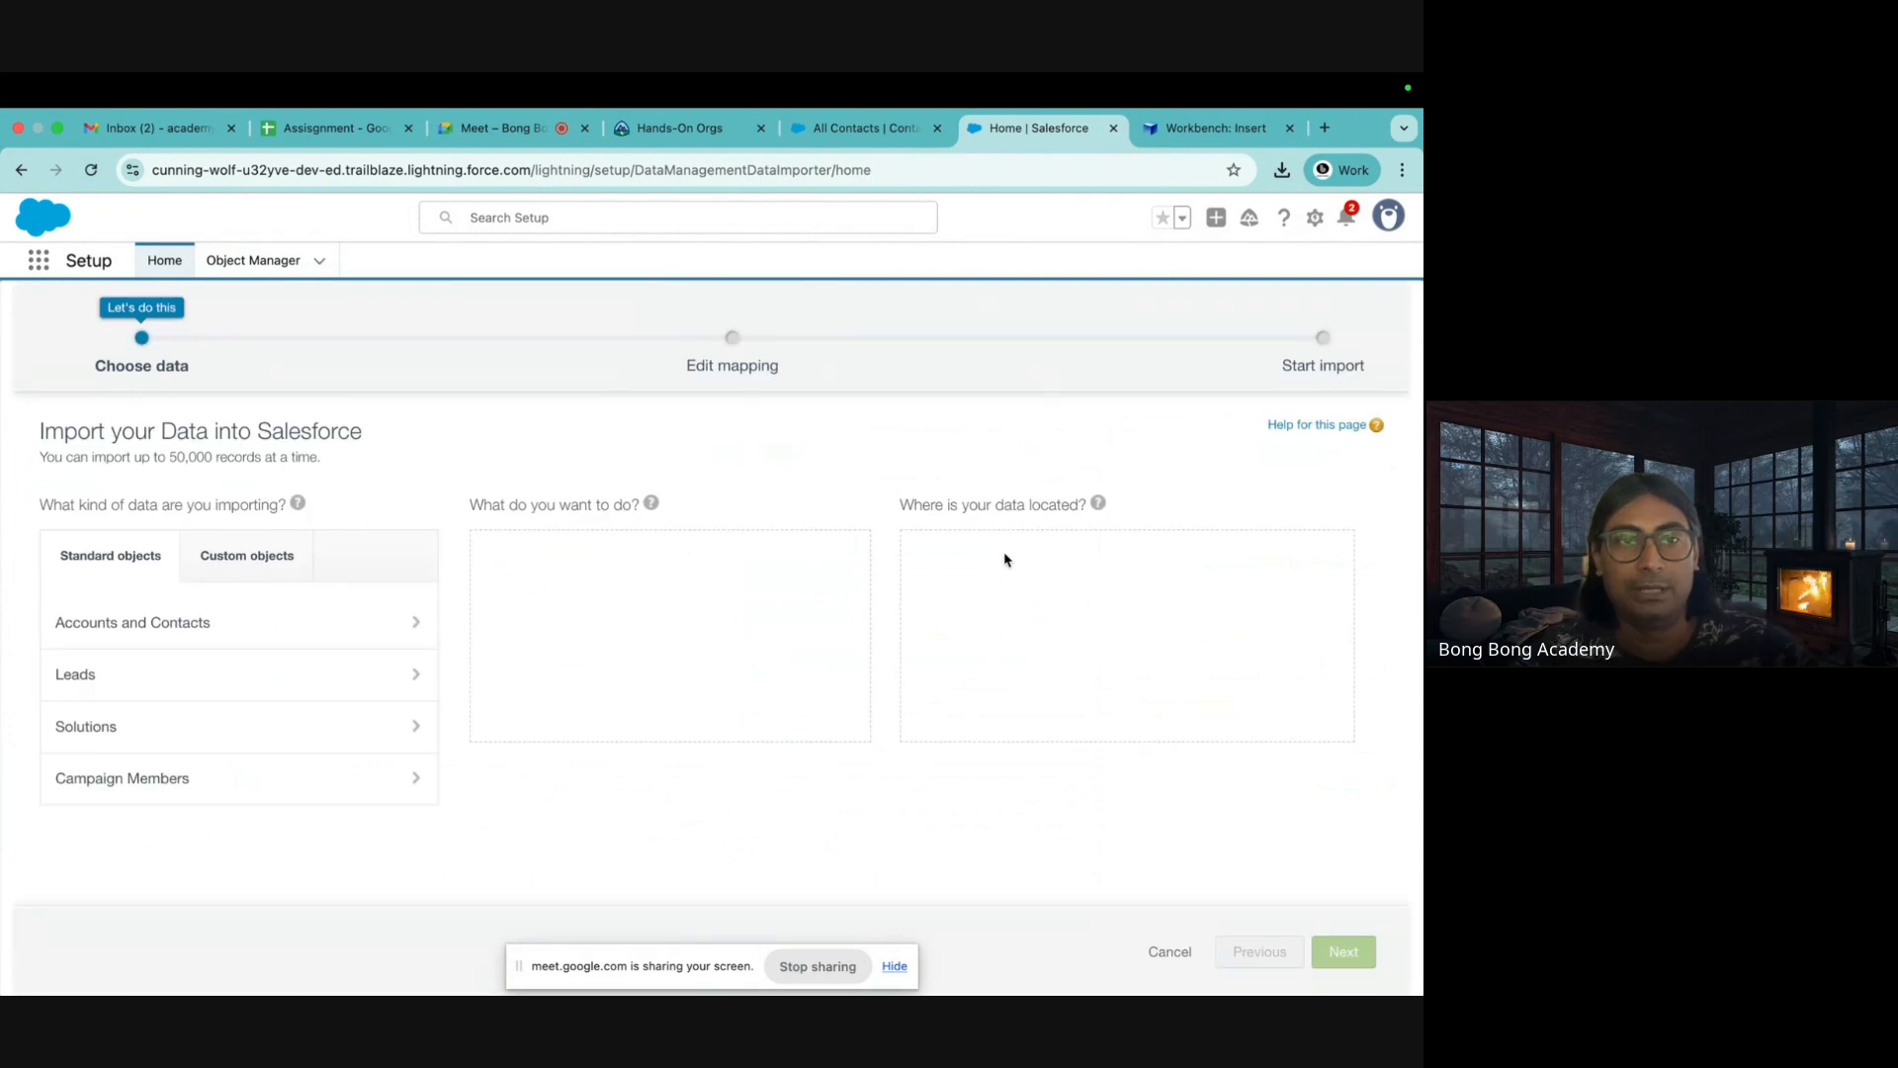
click(158, 624)
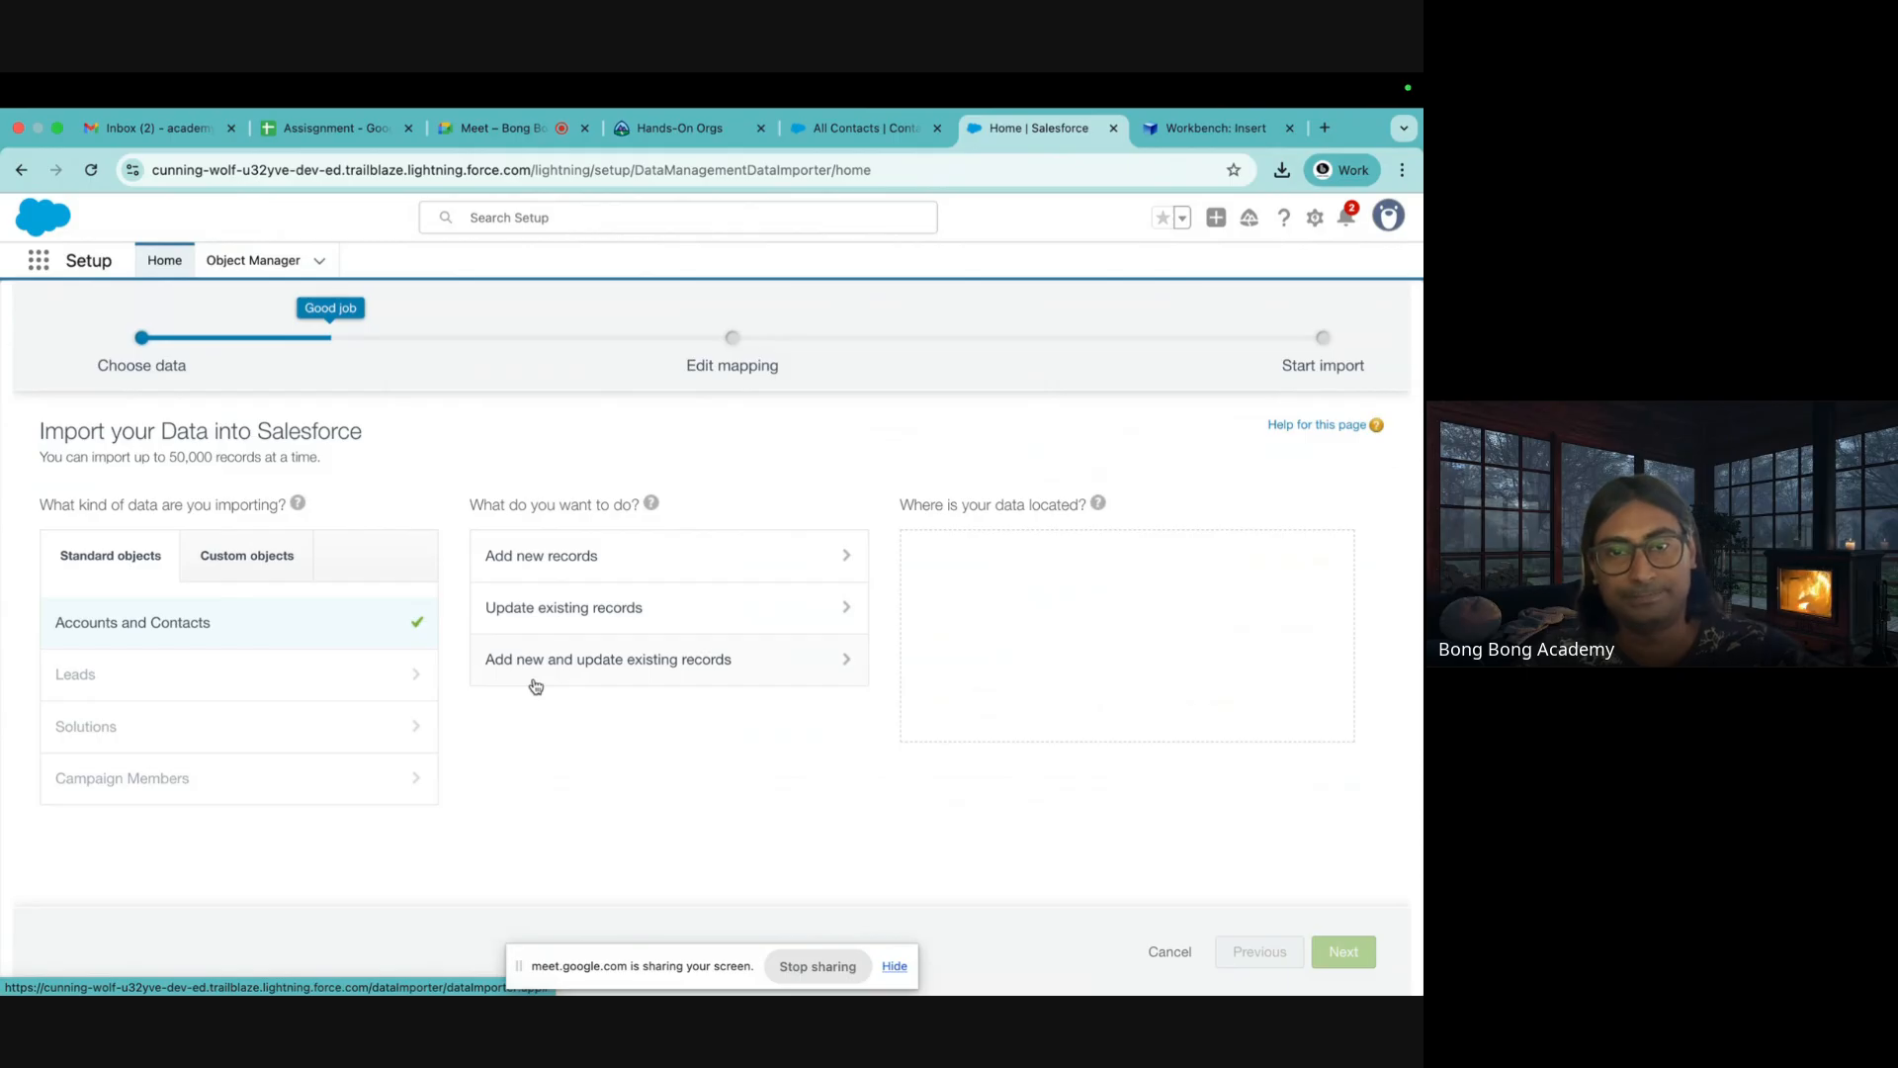
click(530, 572)
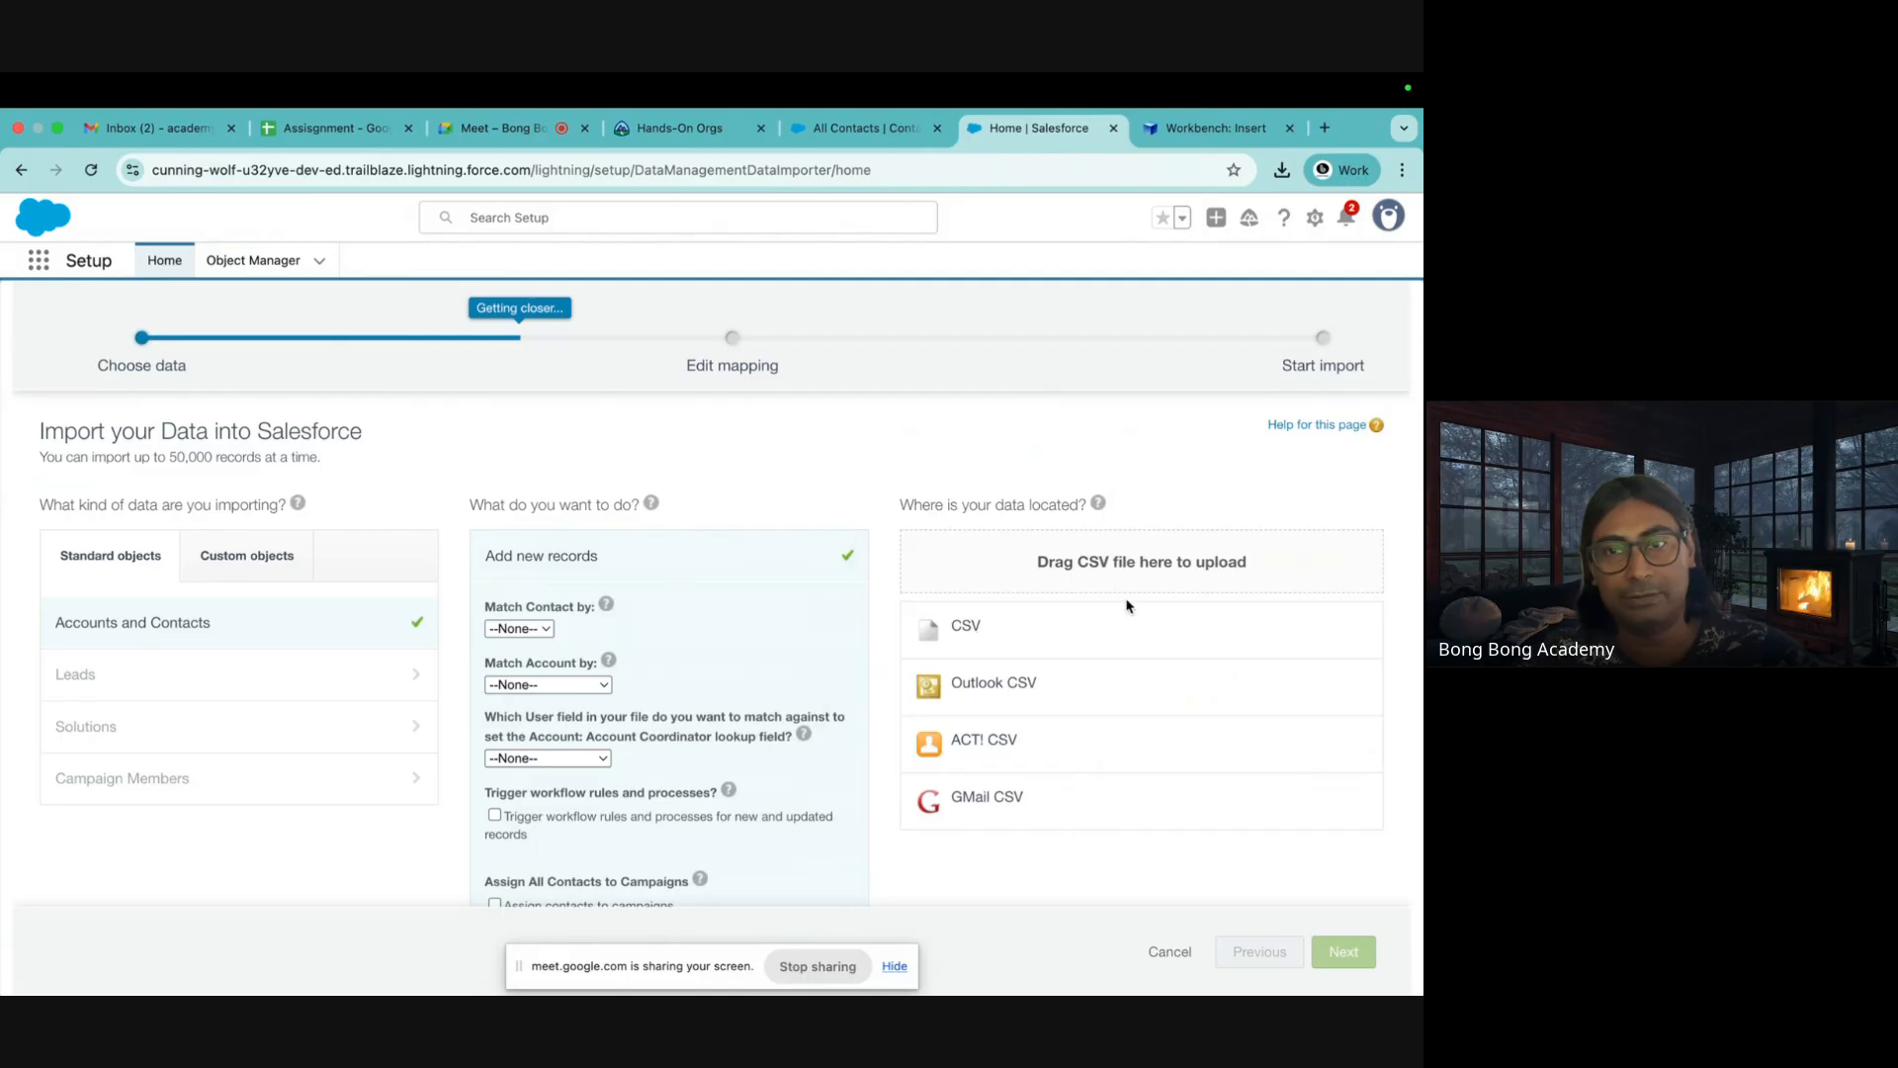
scroll(1186, 792, down, 3)
scroll(1187, 792, up, 3)
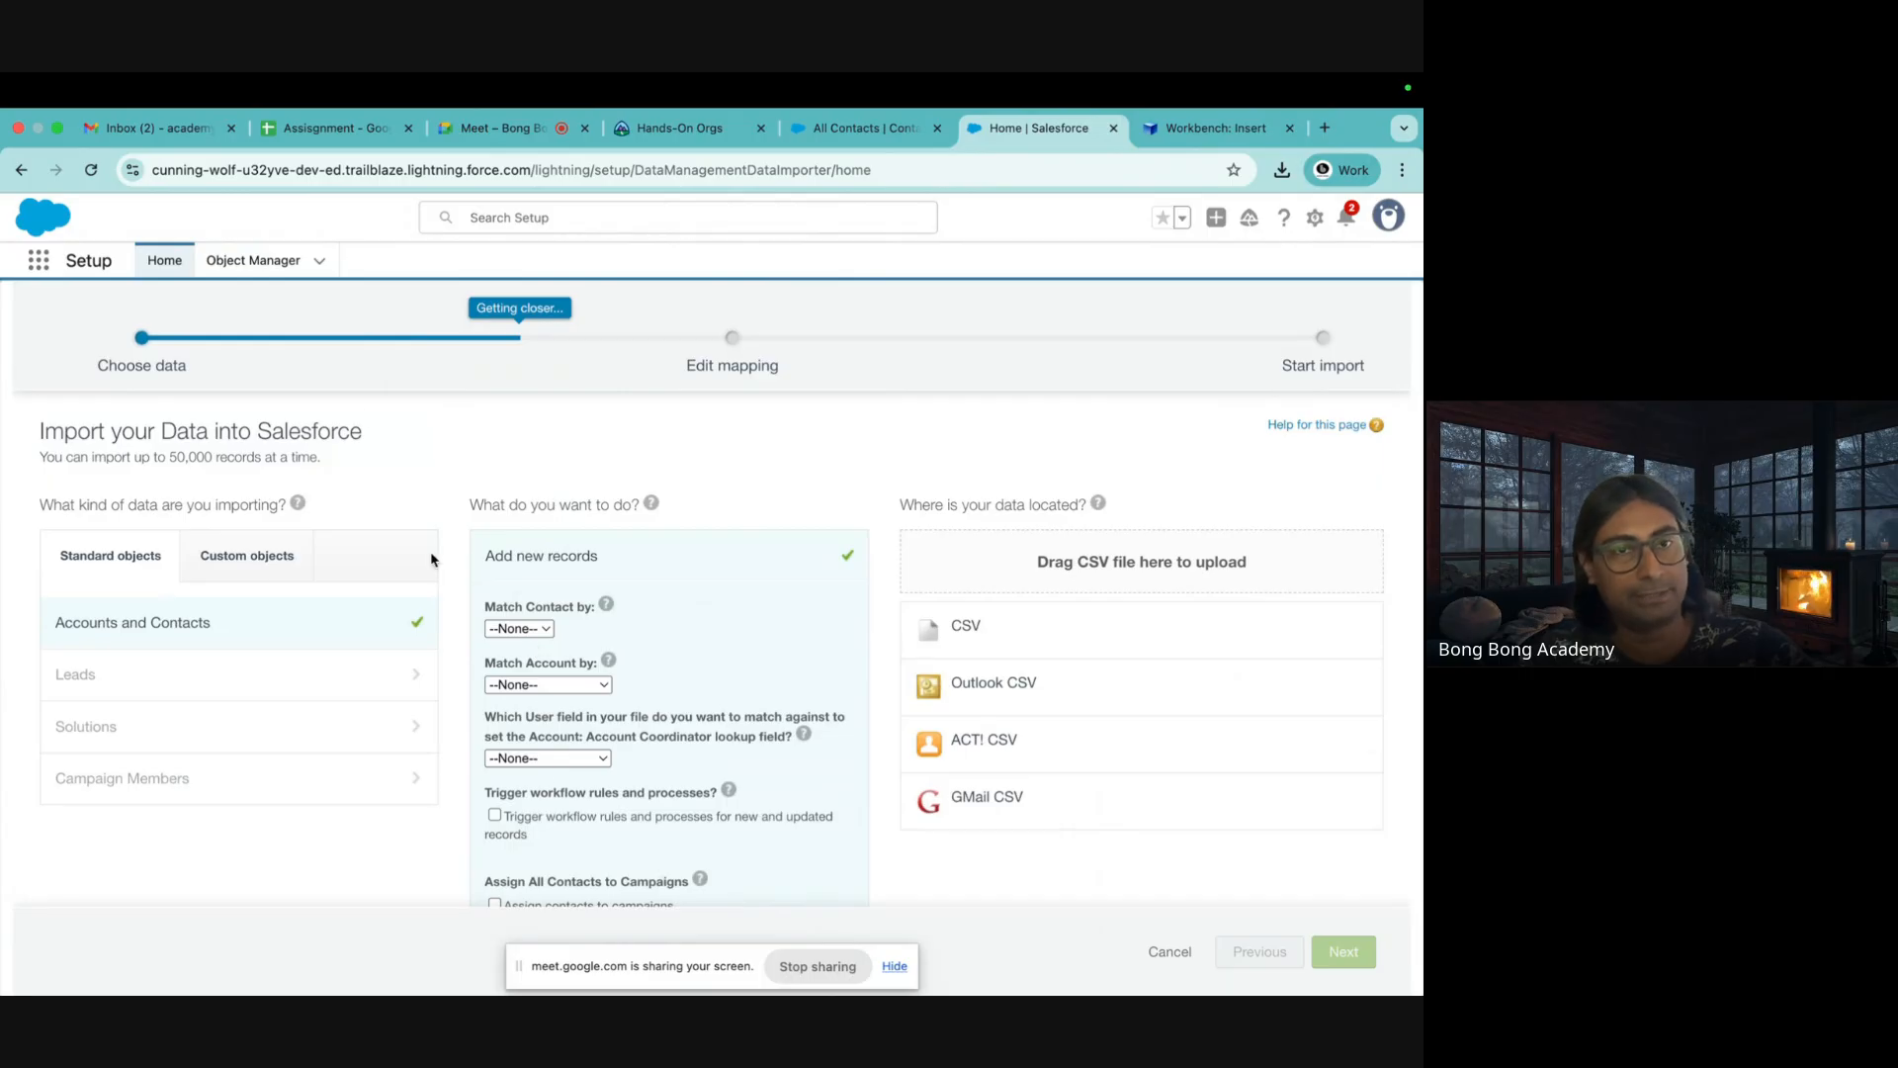
Search Setup for 'export' and open the Data Export page
click(164, 263)
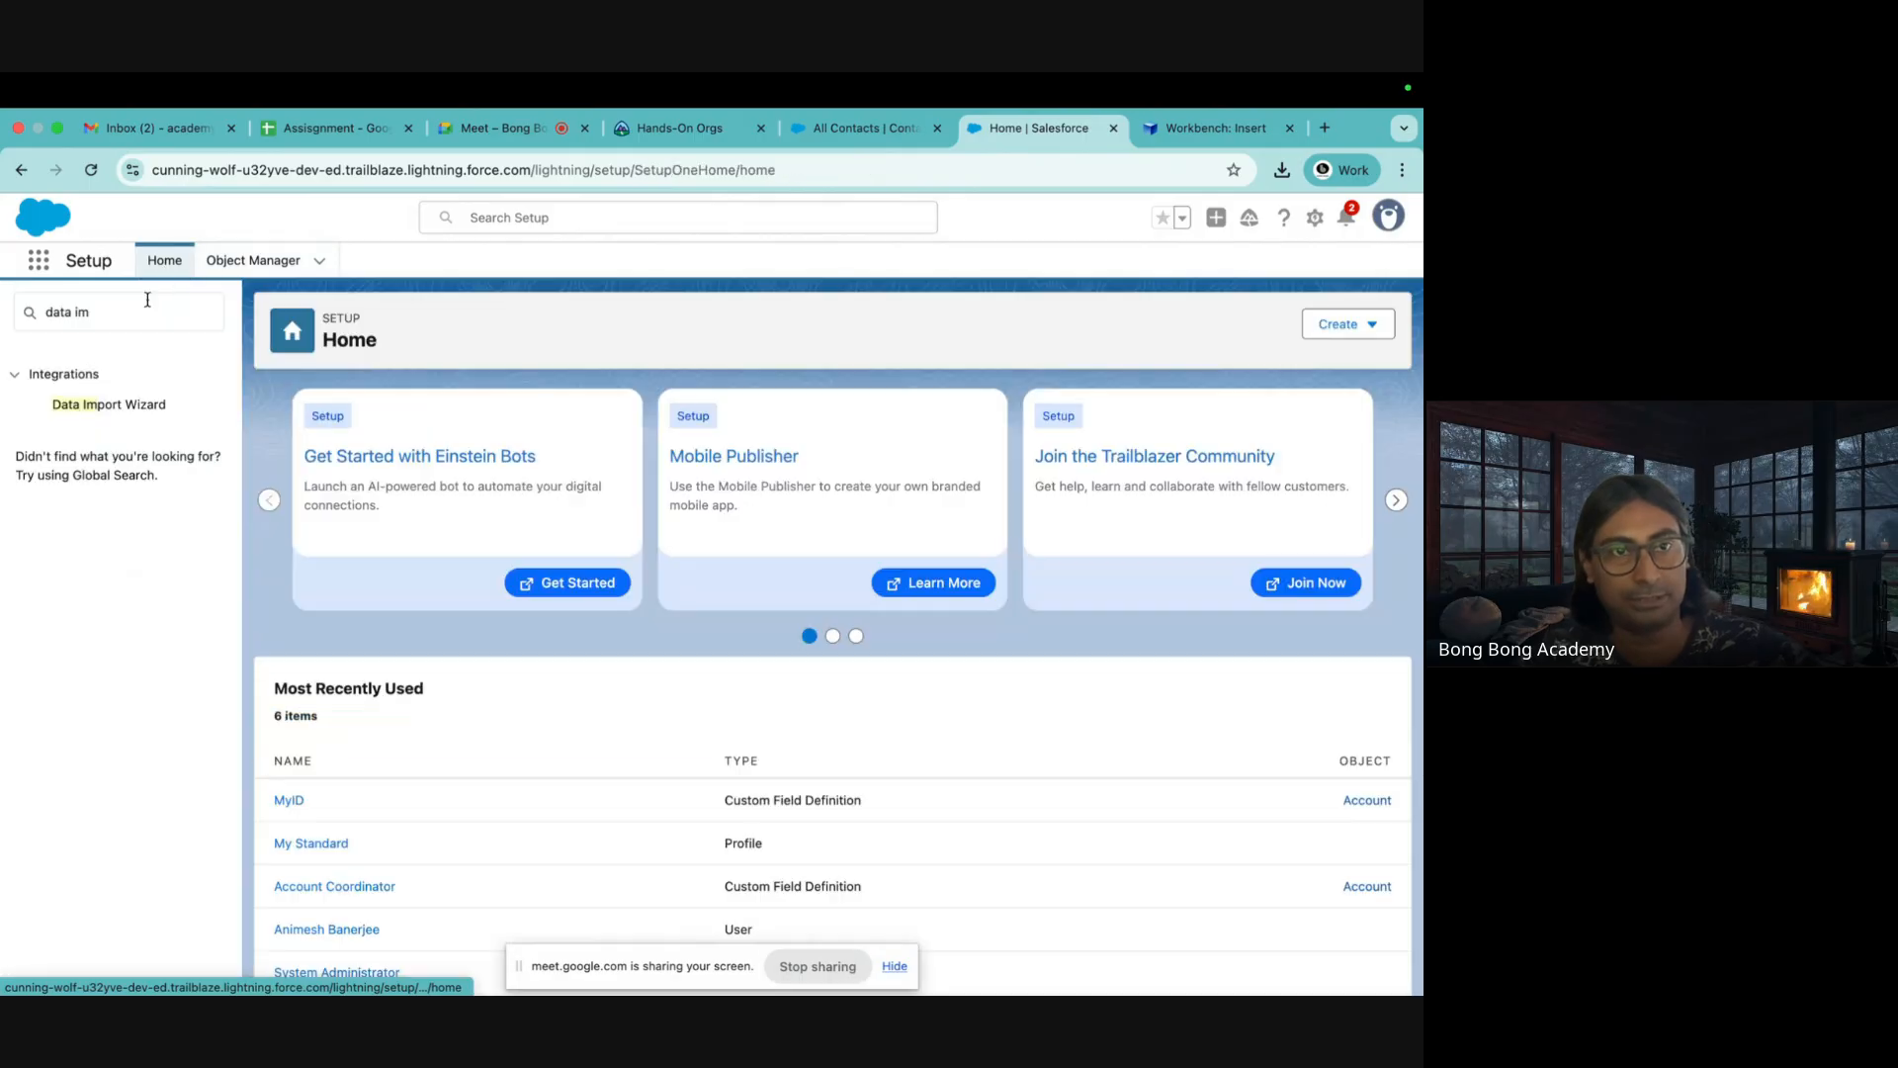
drag(113, 313, 3, 318)
text(ex)
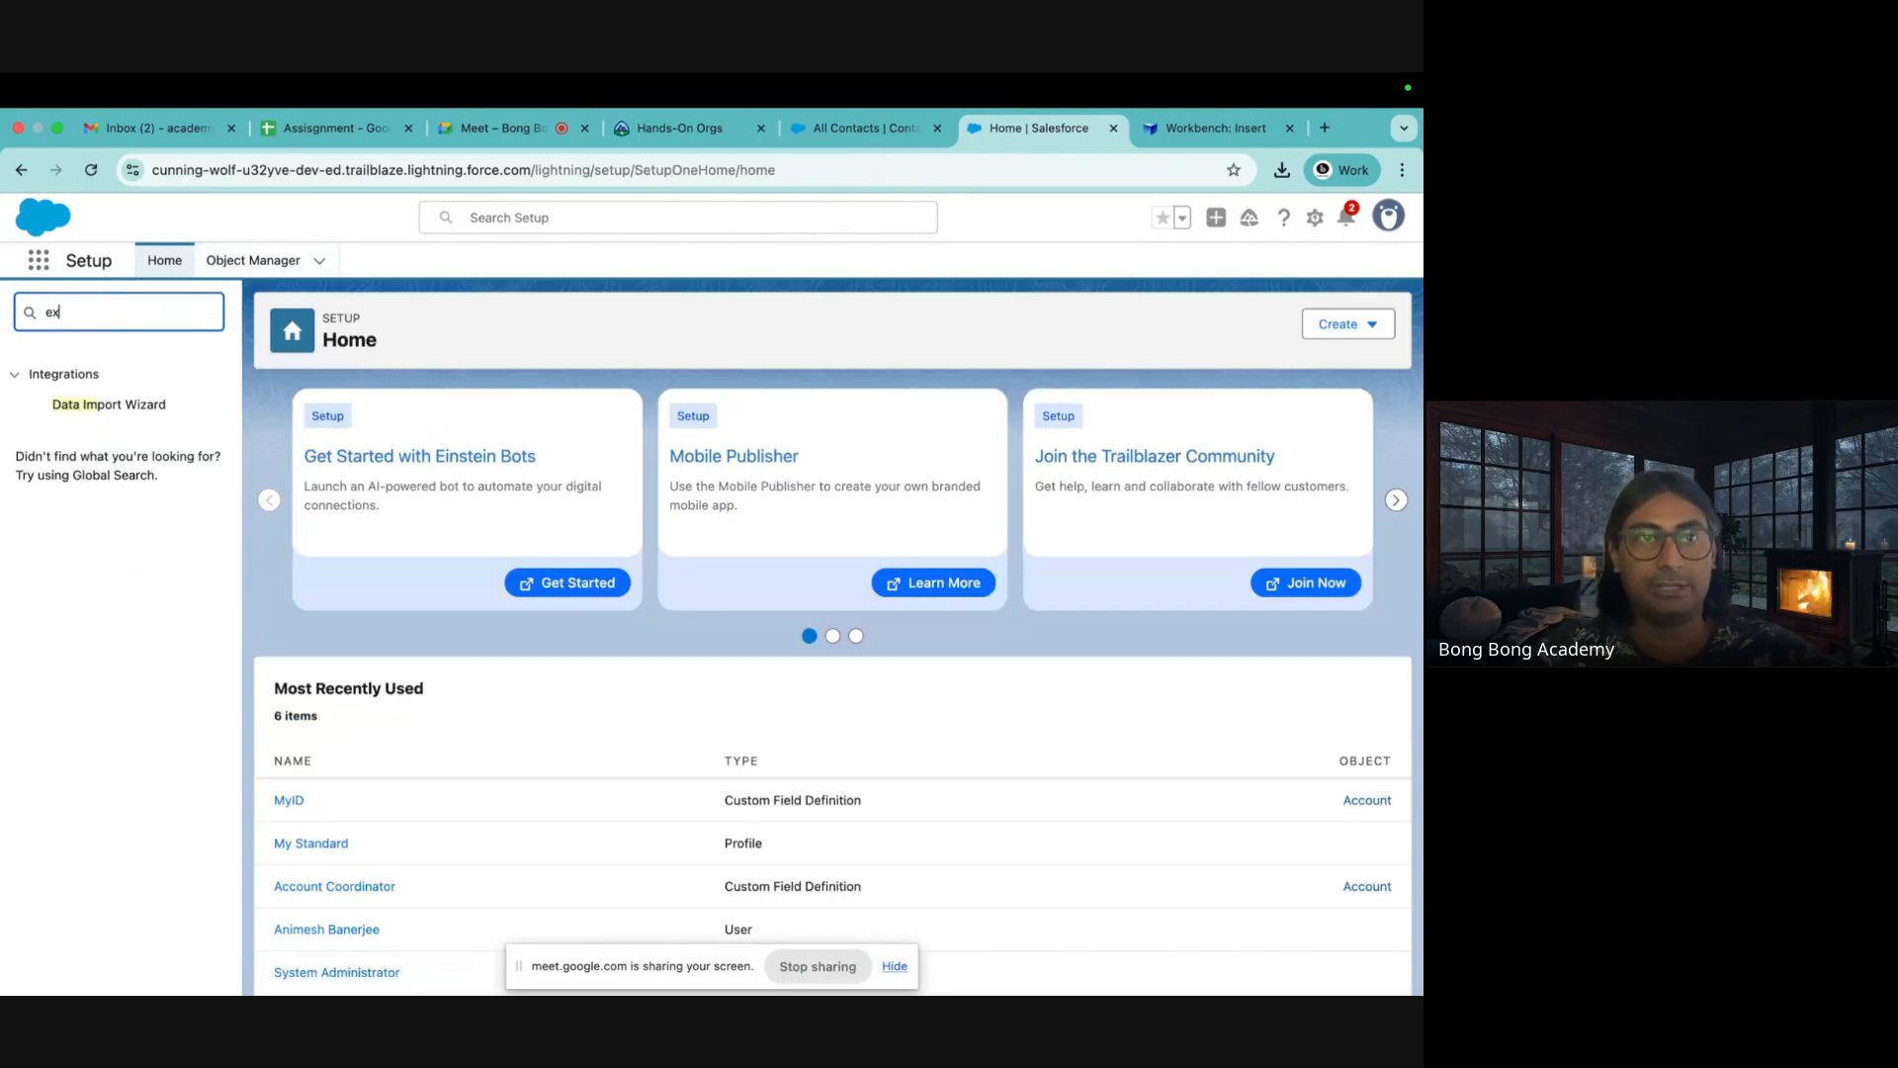
text(port)
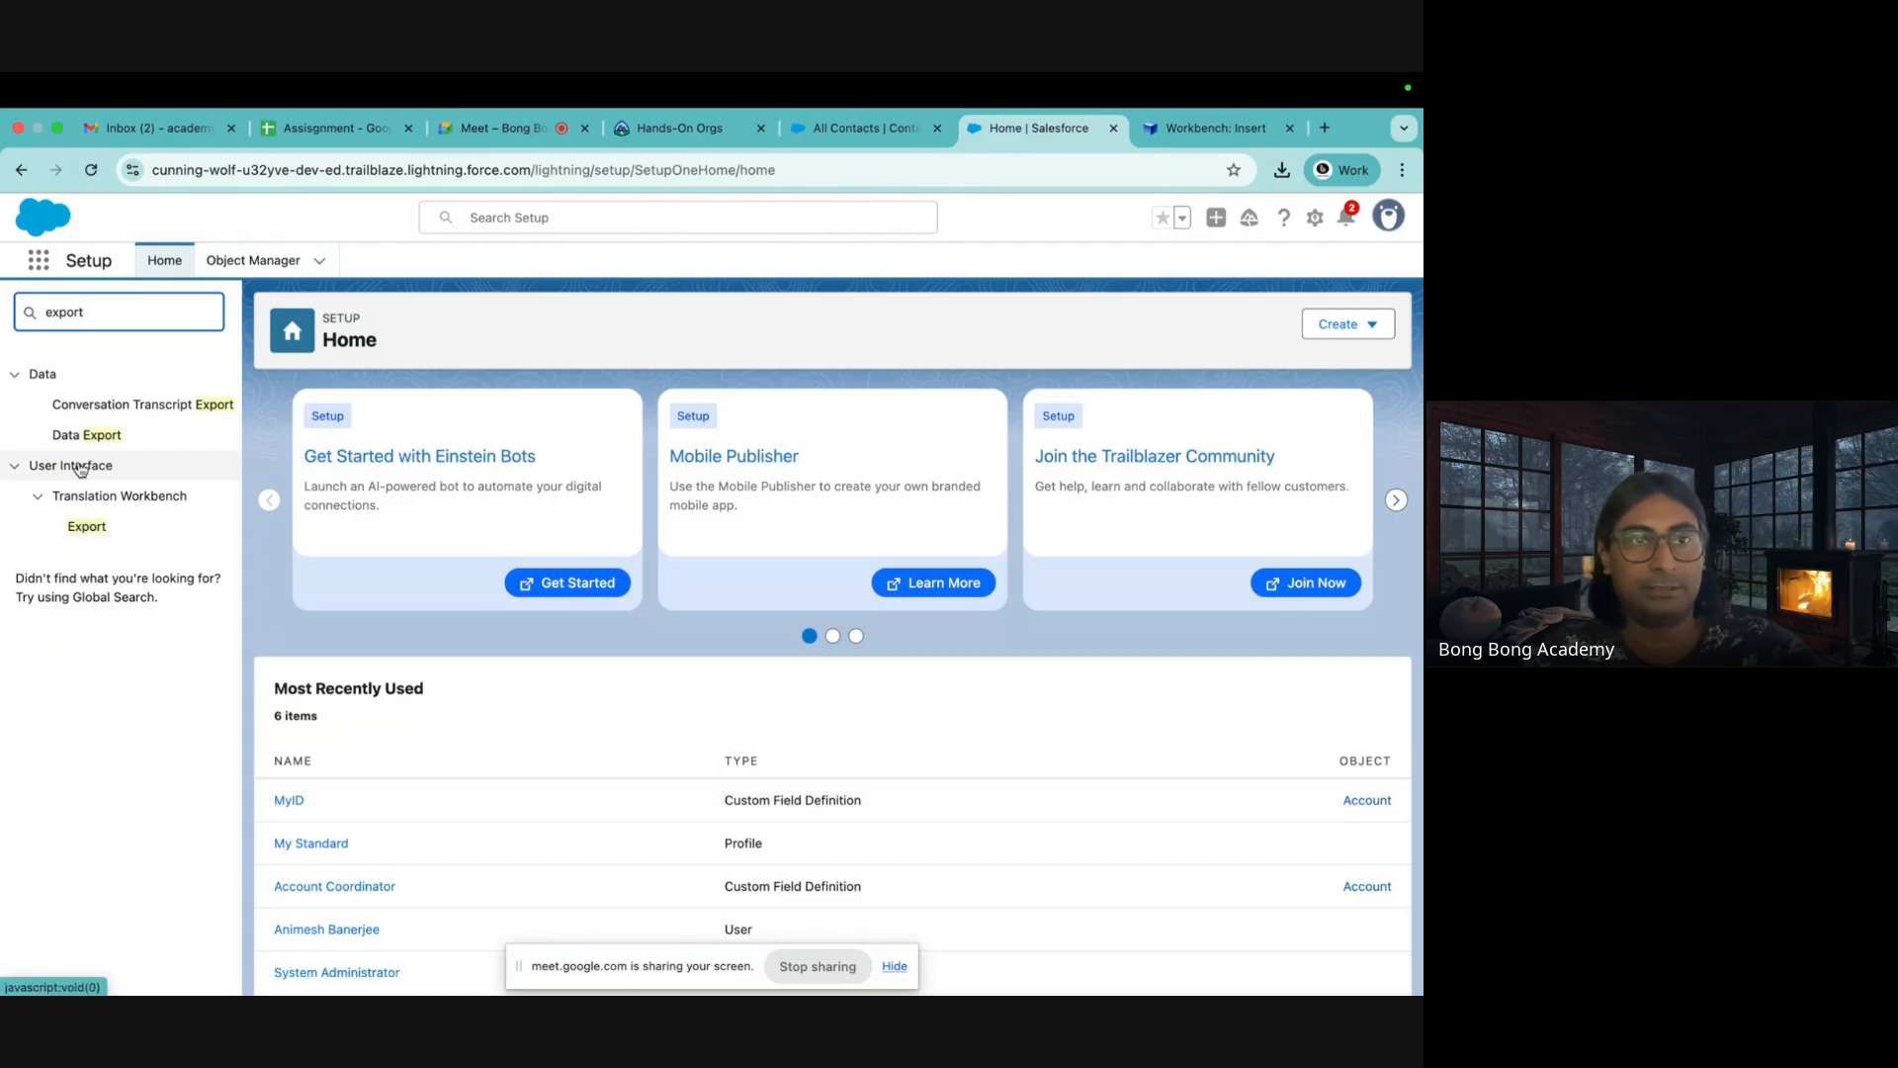
click(87, 435)
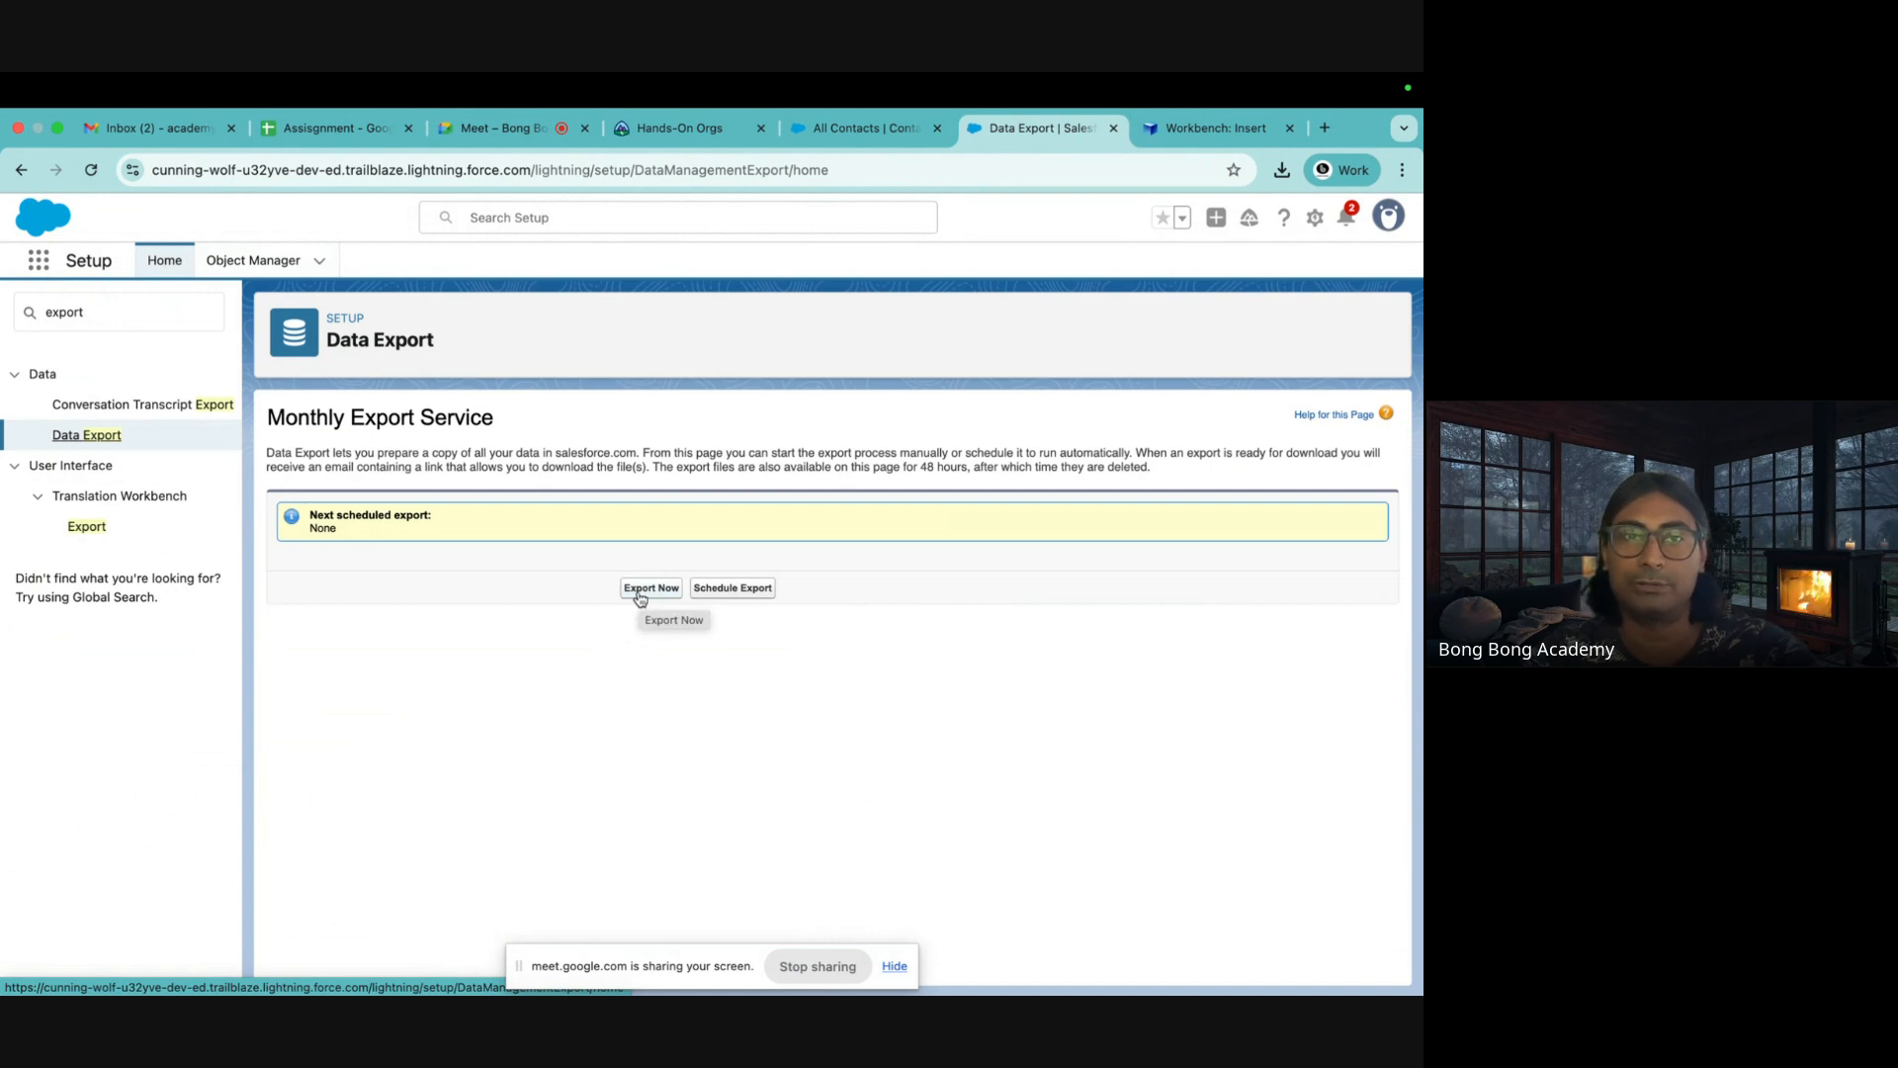
Search Setup for 'datalo', open the Dataloader.io page and launch dataloader.io
drag(94, 313, 3, 319)
key(BackSpace)
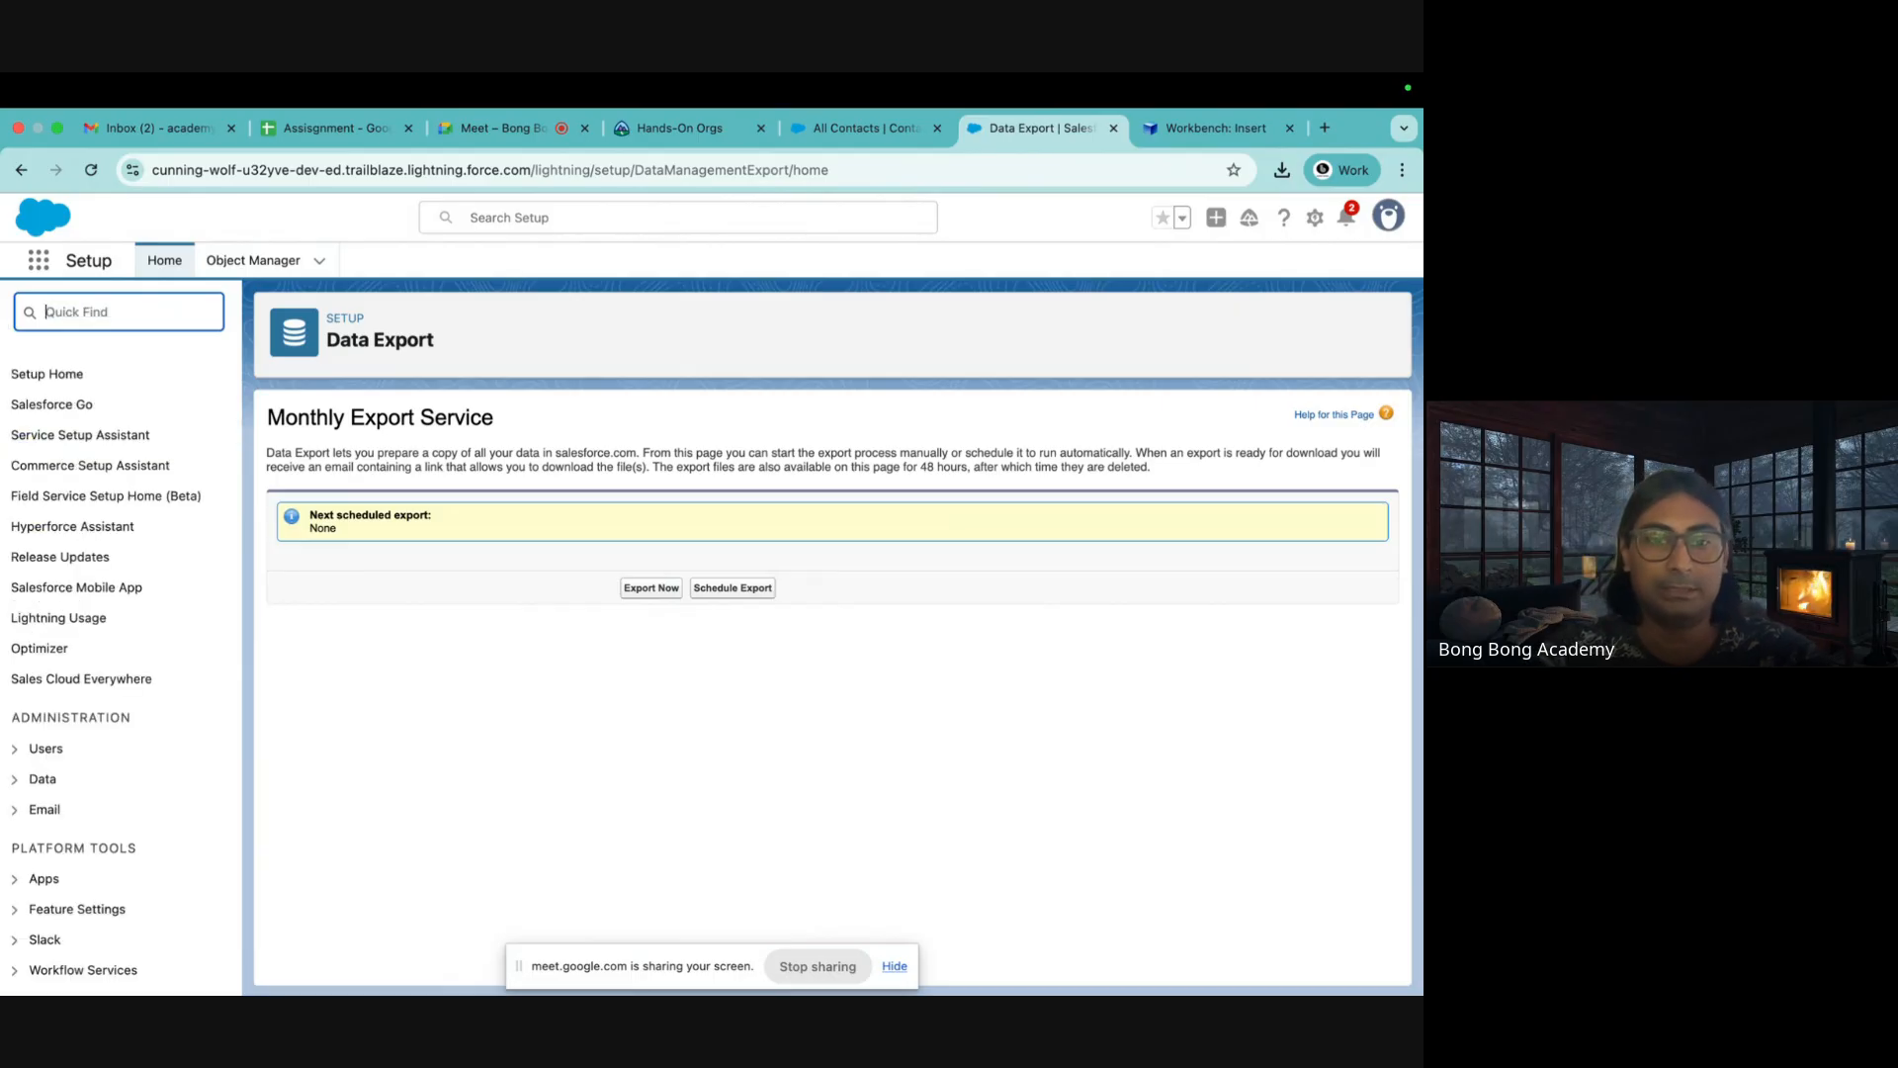
text(datalo)
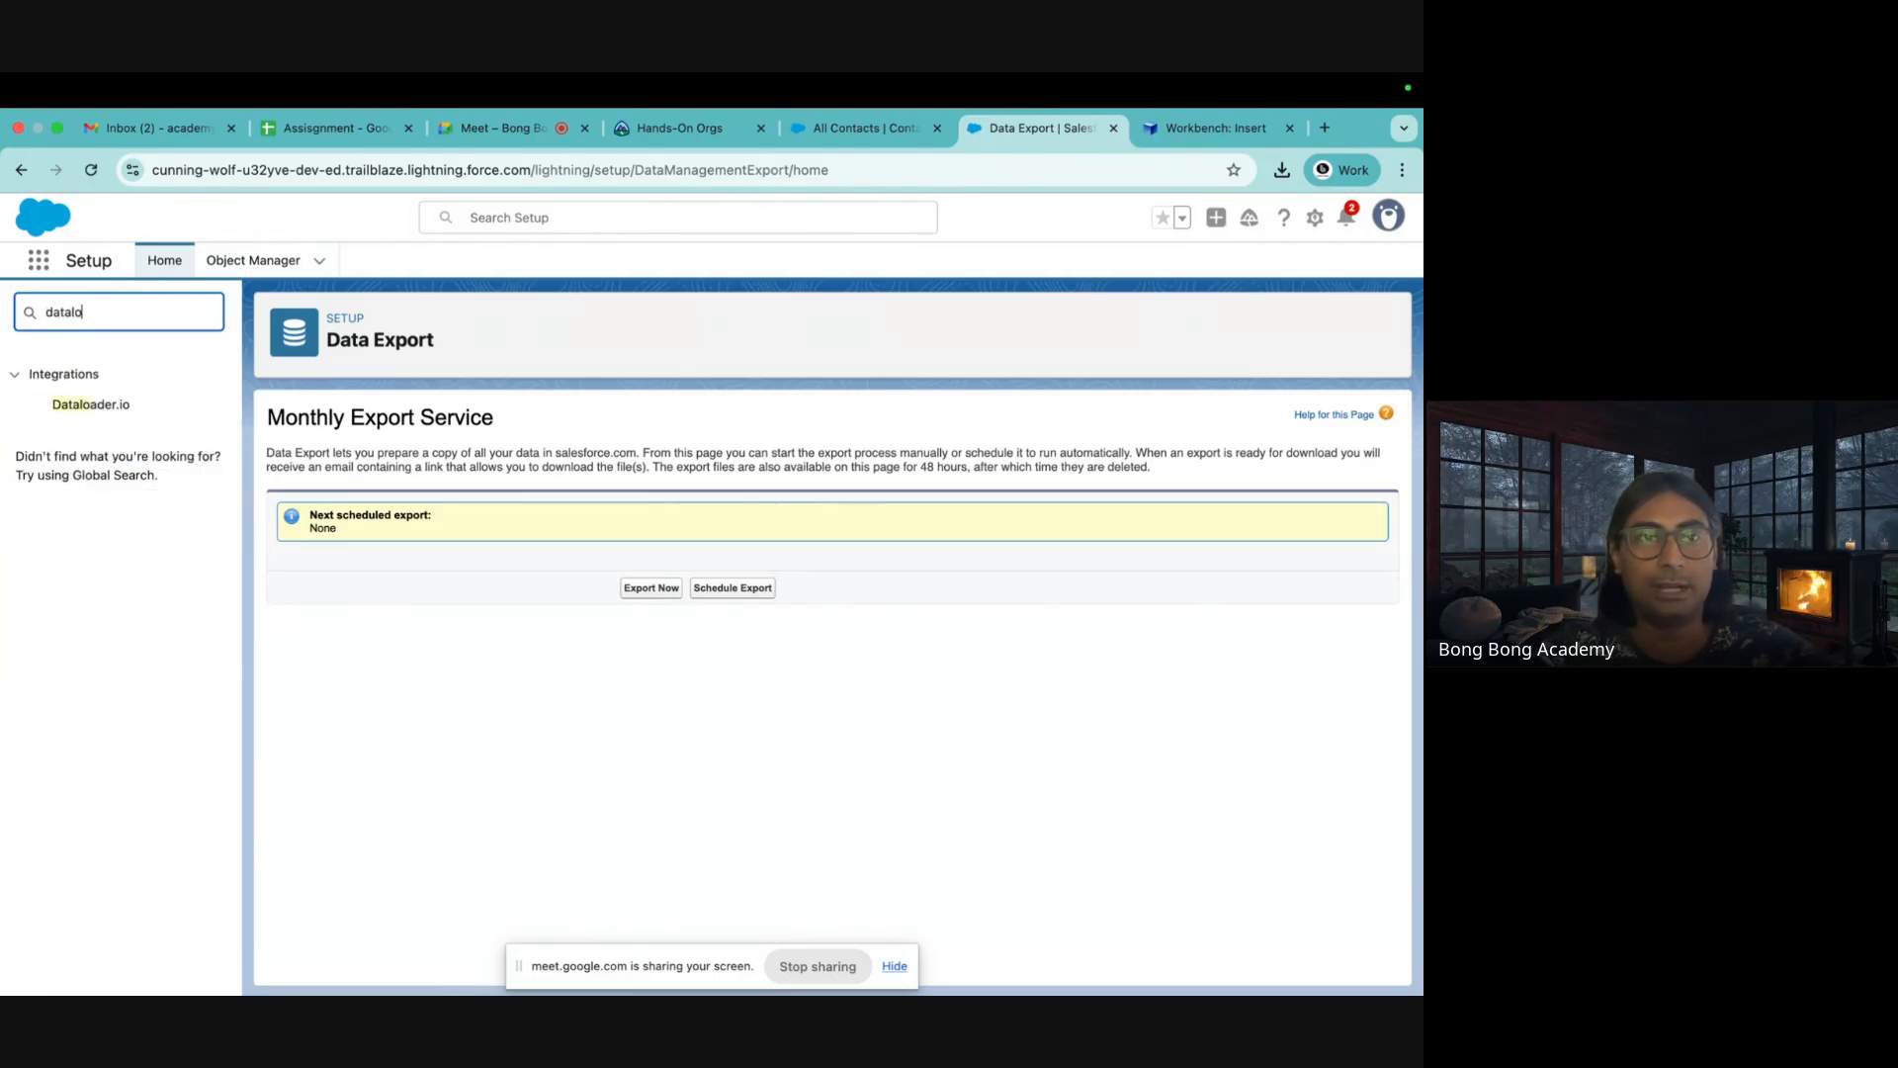
click(91, 404)
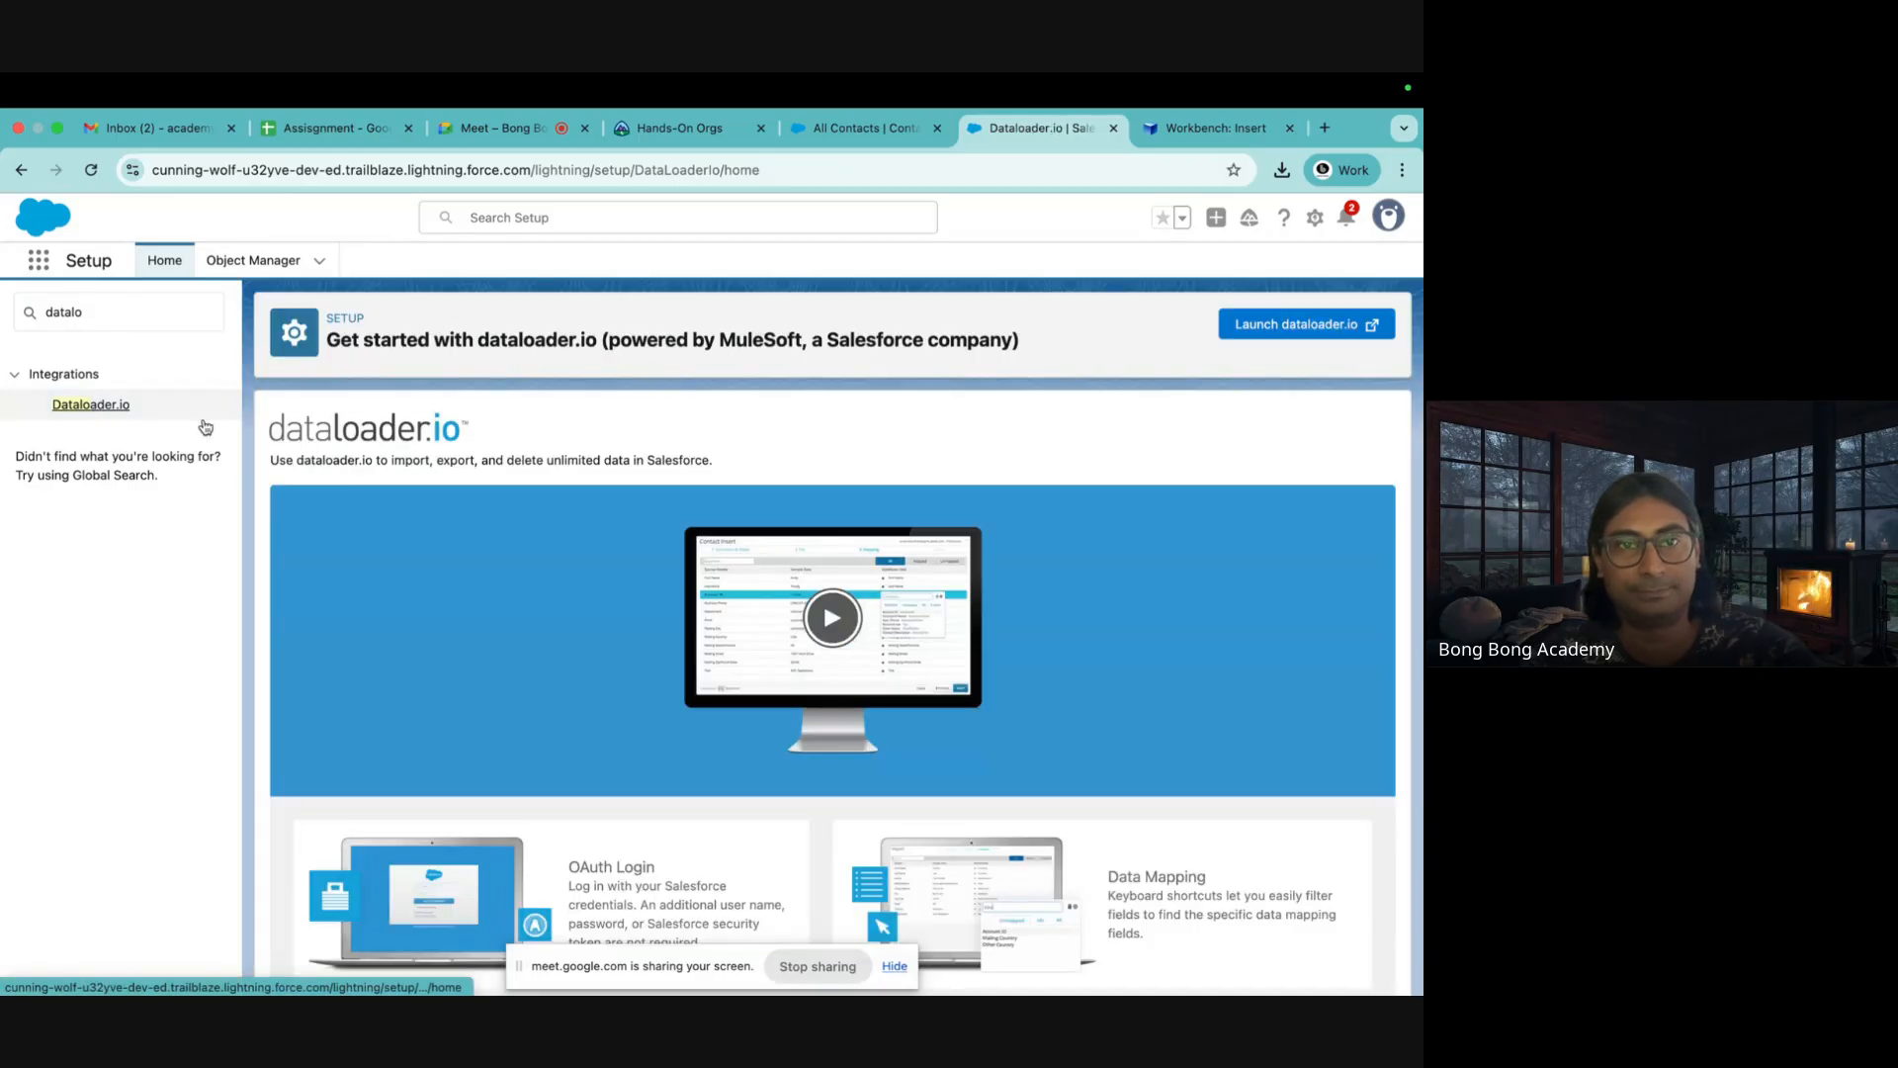
scroll(446, 606, down, 3)
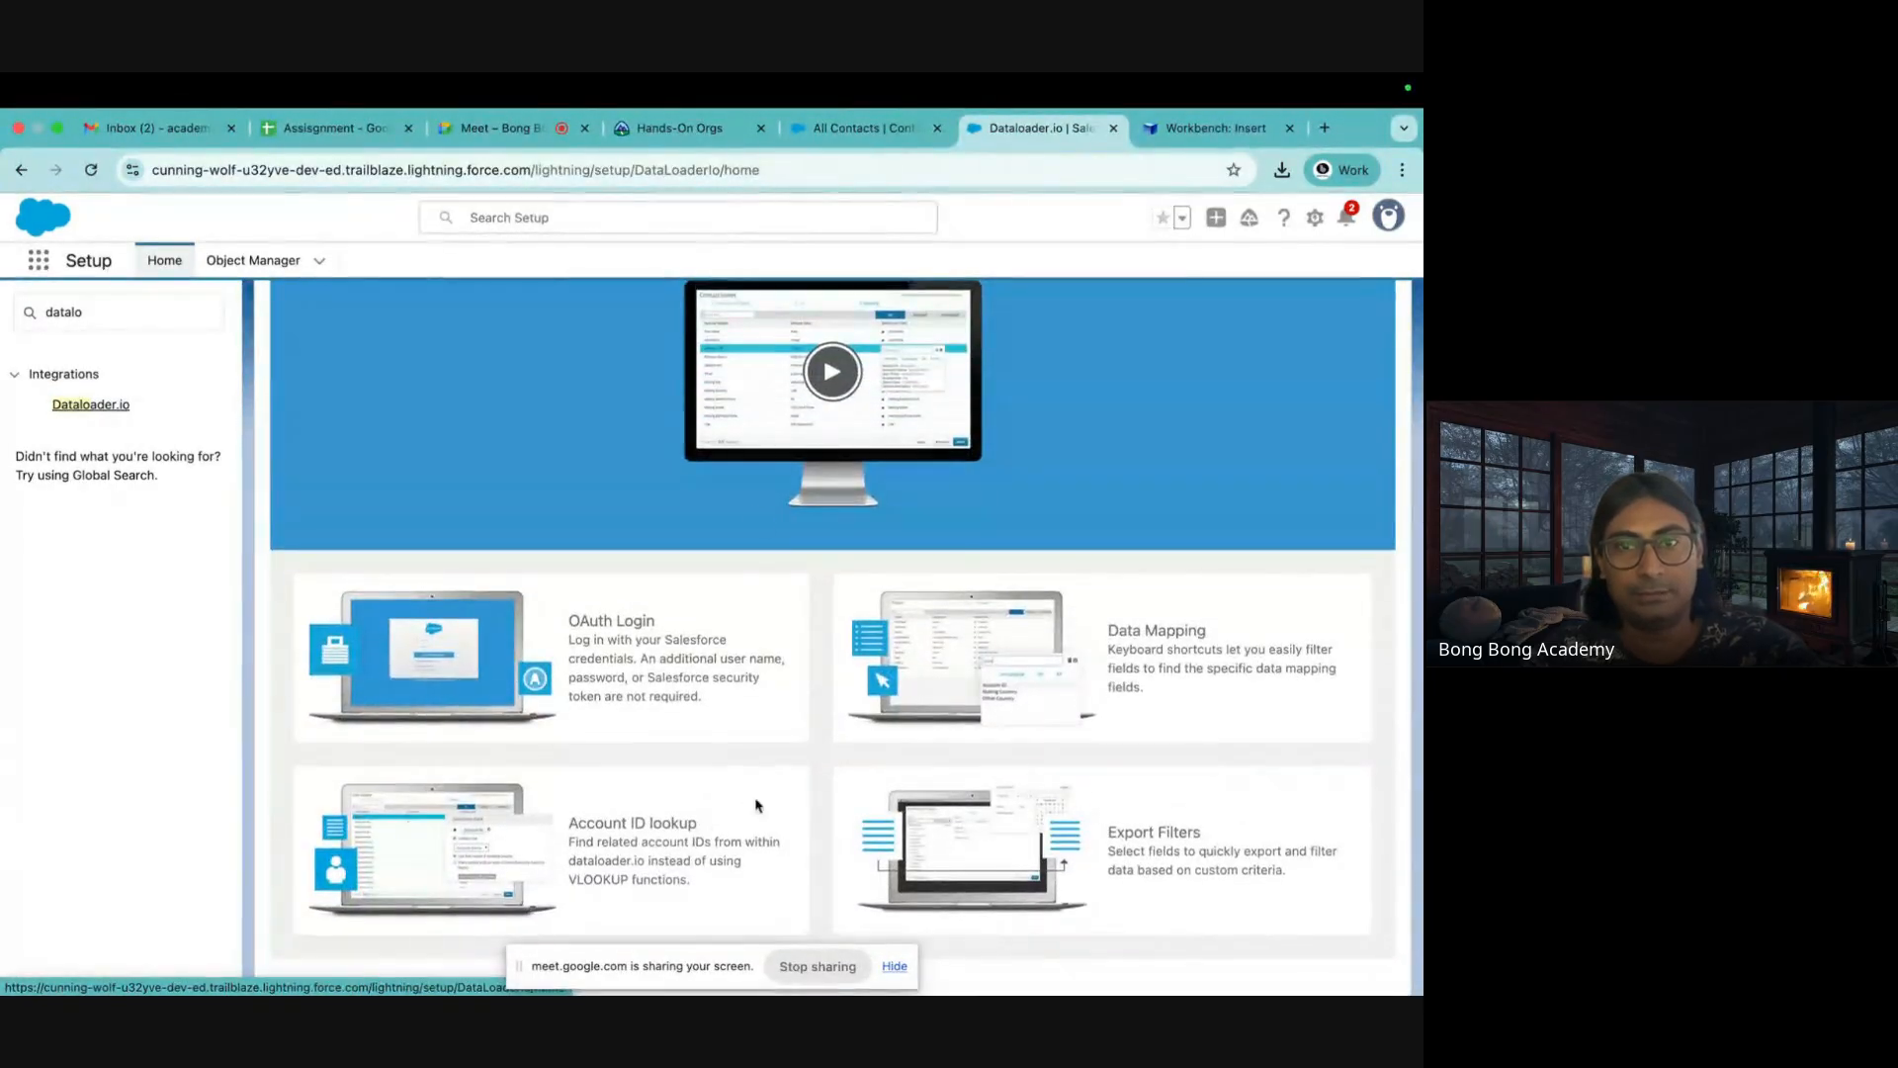
scroll(761, 521, up, 5)
scroll(761, 521, down, 2)
click(1295, 319)
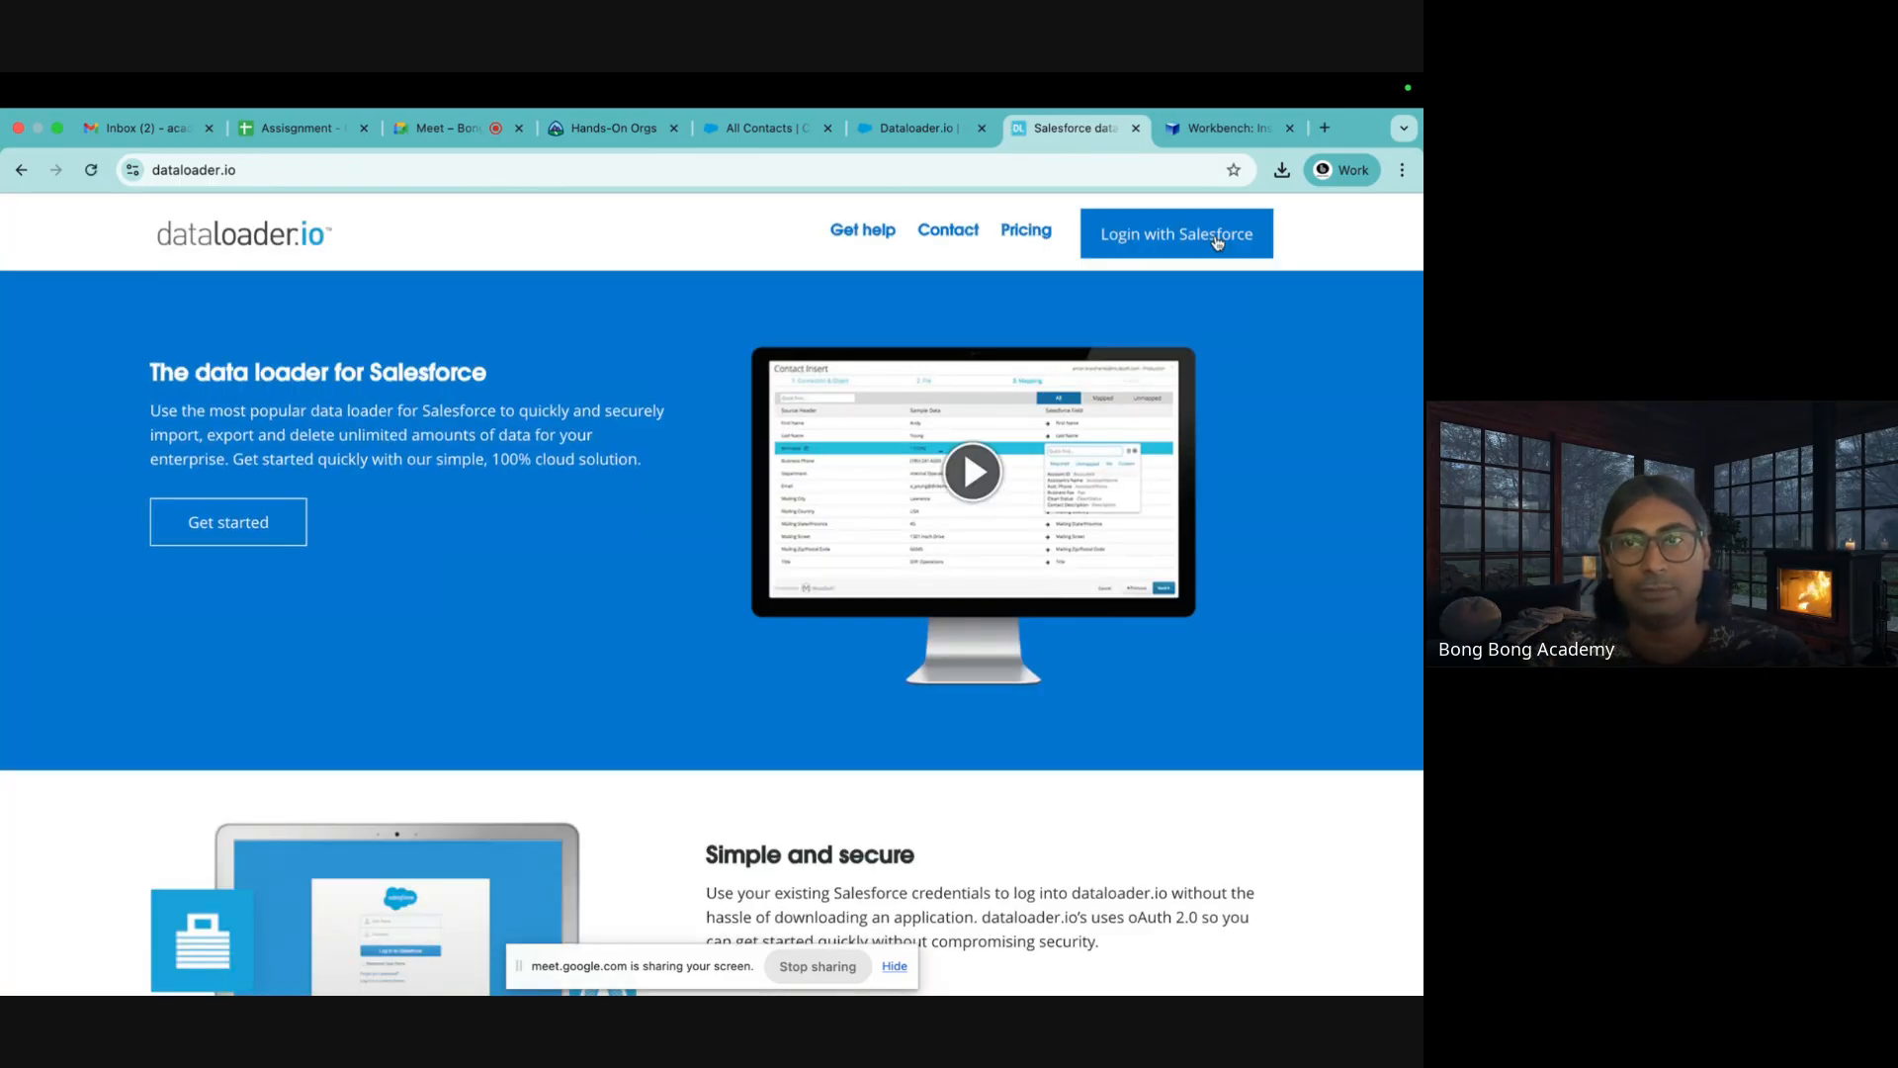
Begin dataloader.io's Login with Salesforce using Production, then return to the All Contacts tab
click(1217, 242)
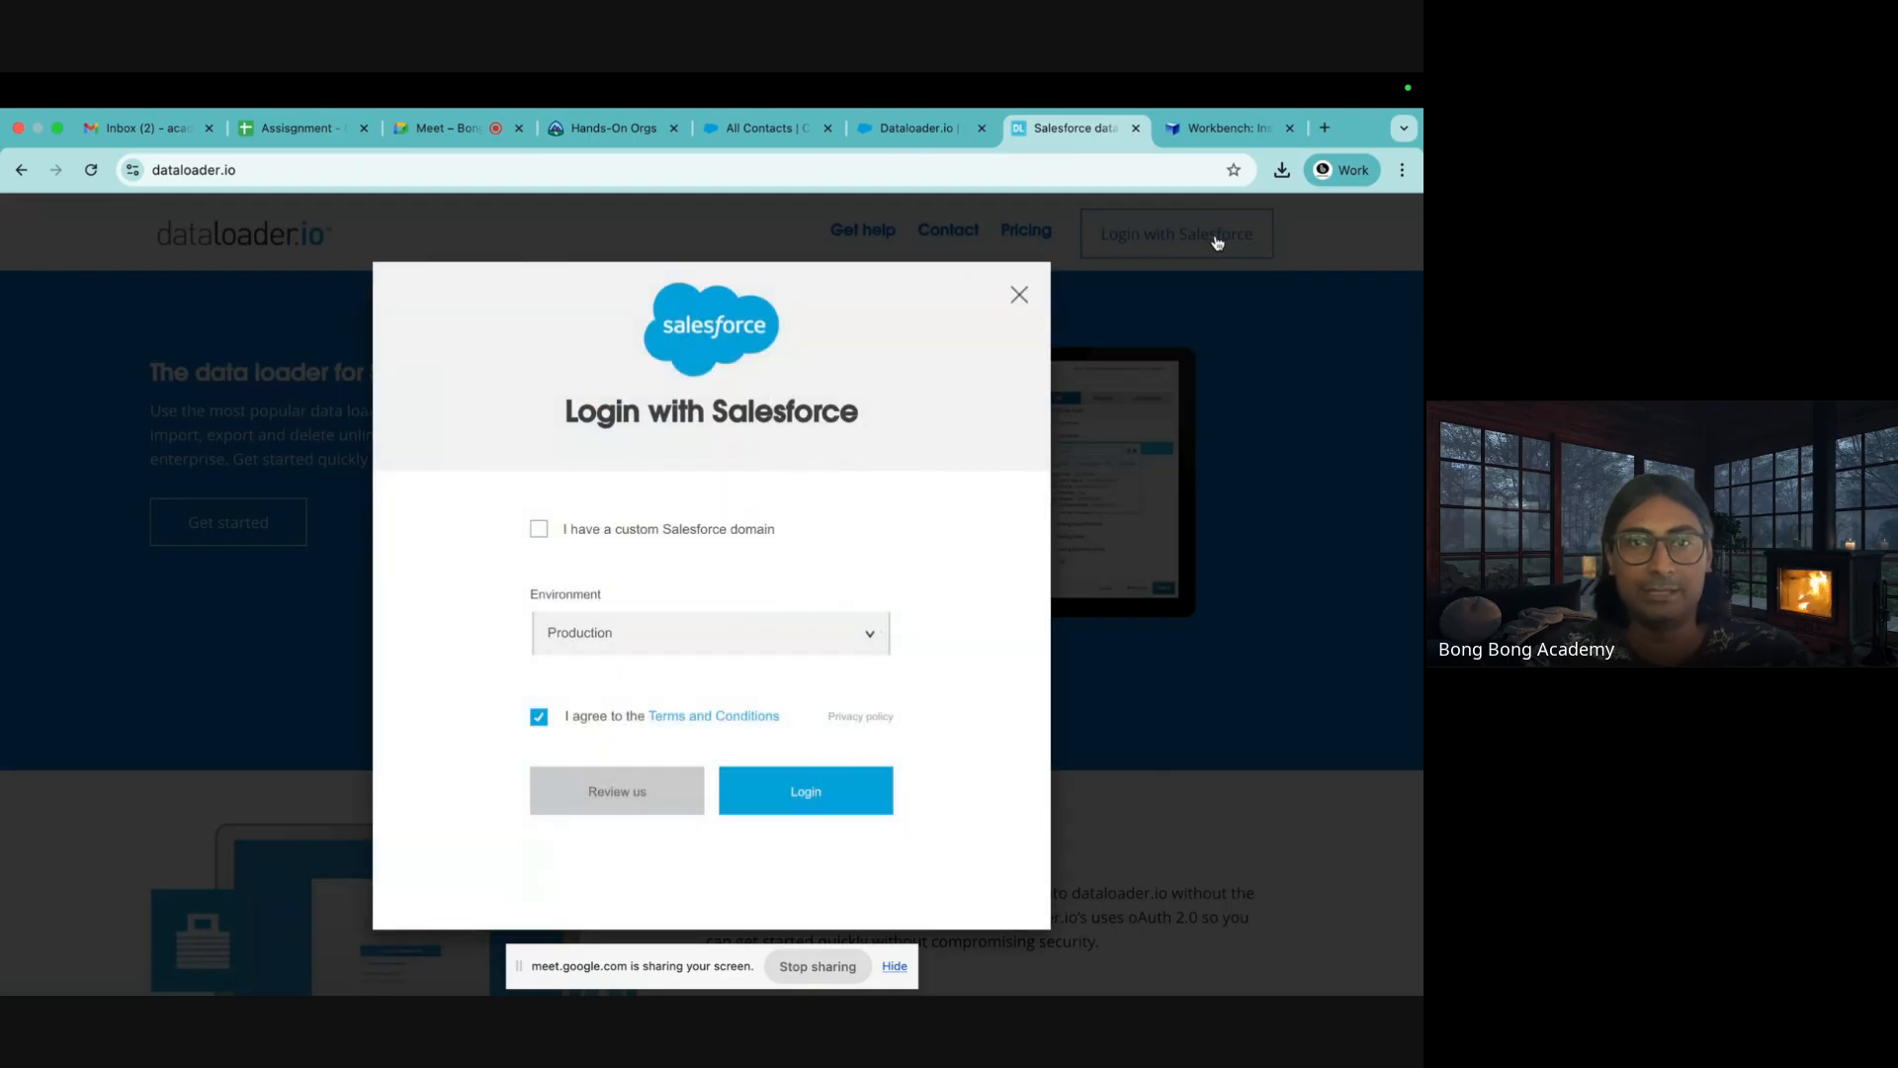
click(791, 796)
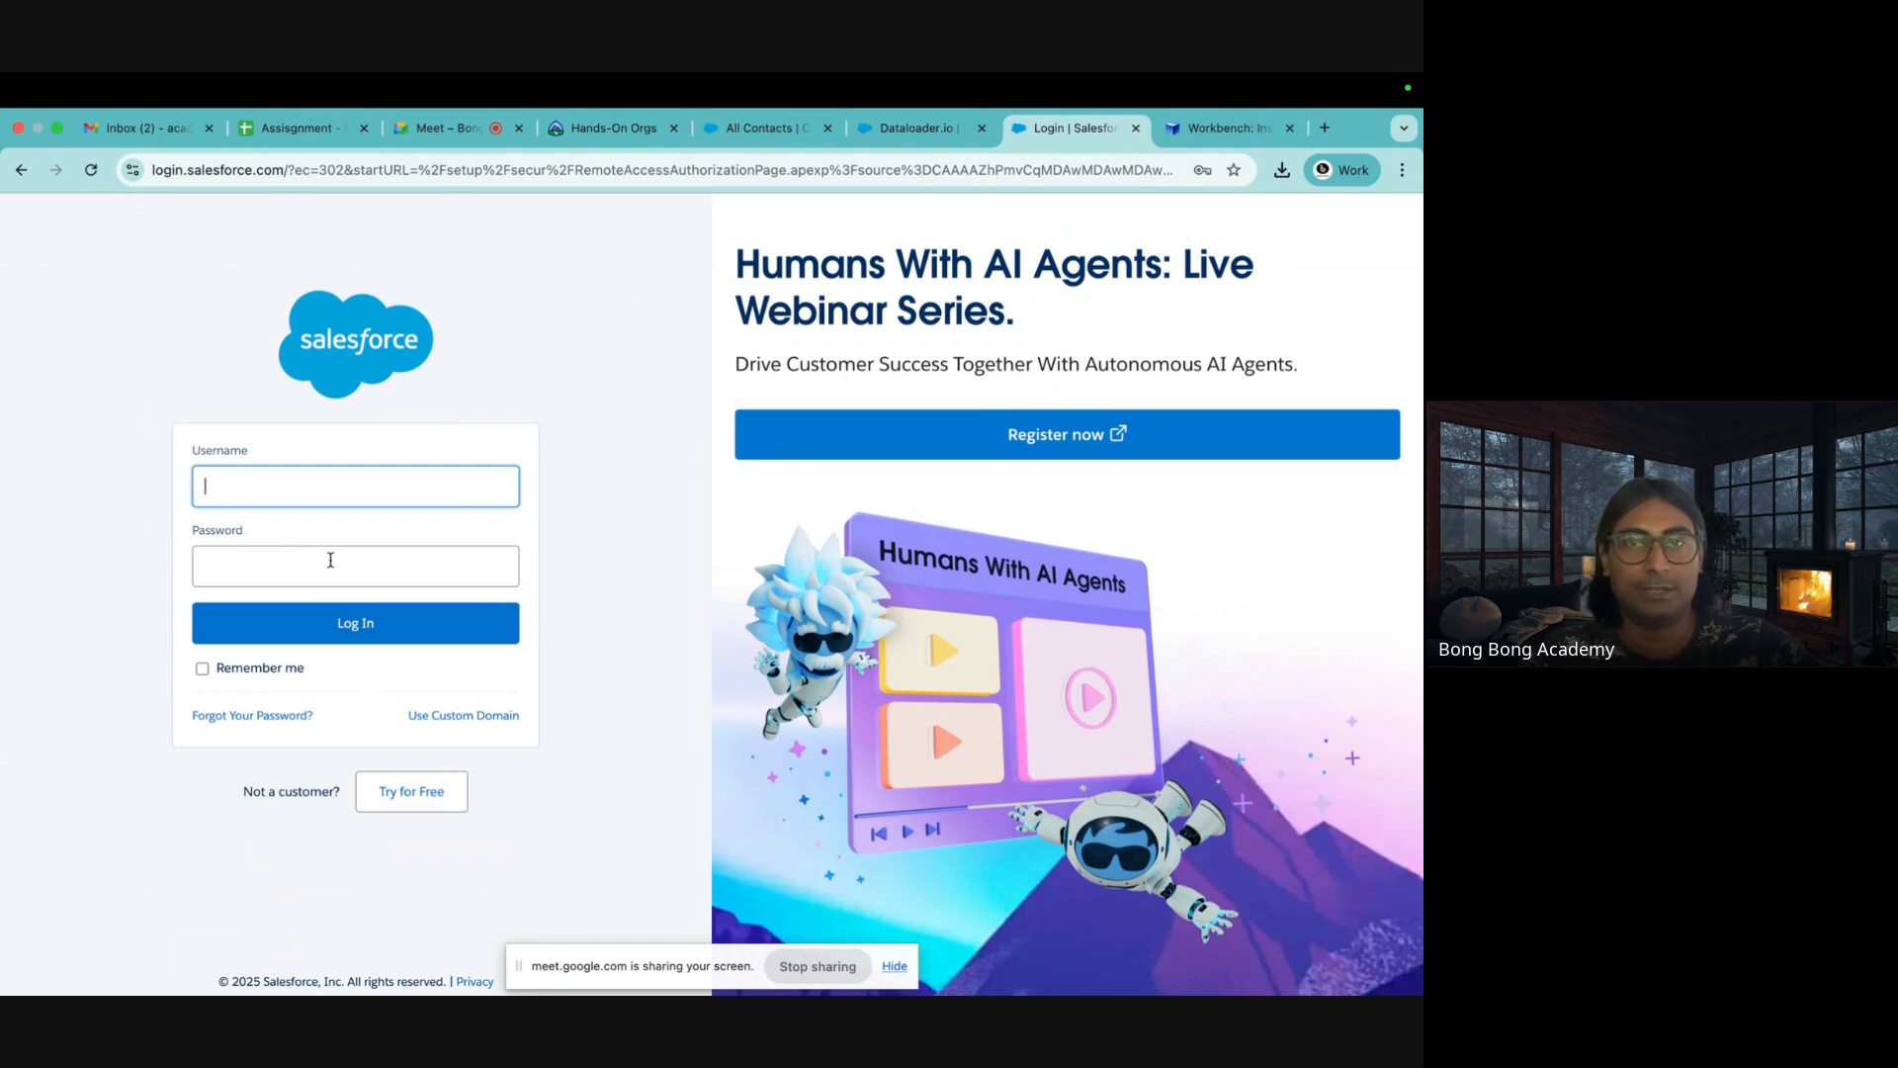
click(613, 127)
click(914, 127)
click(761, 128)
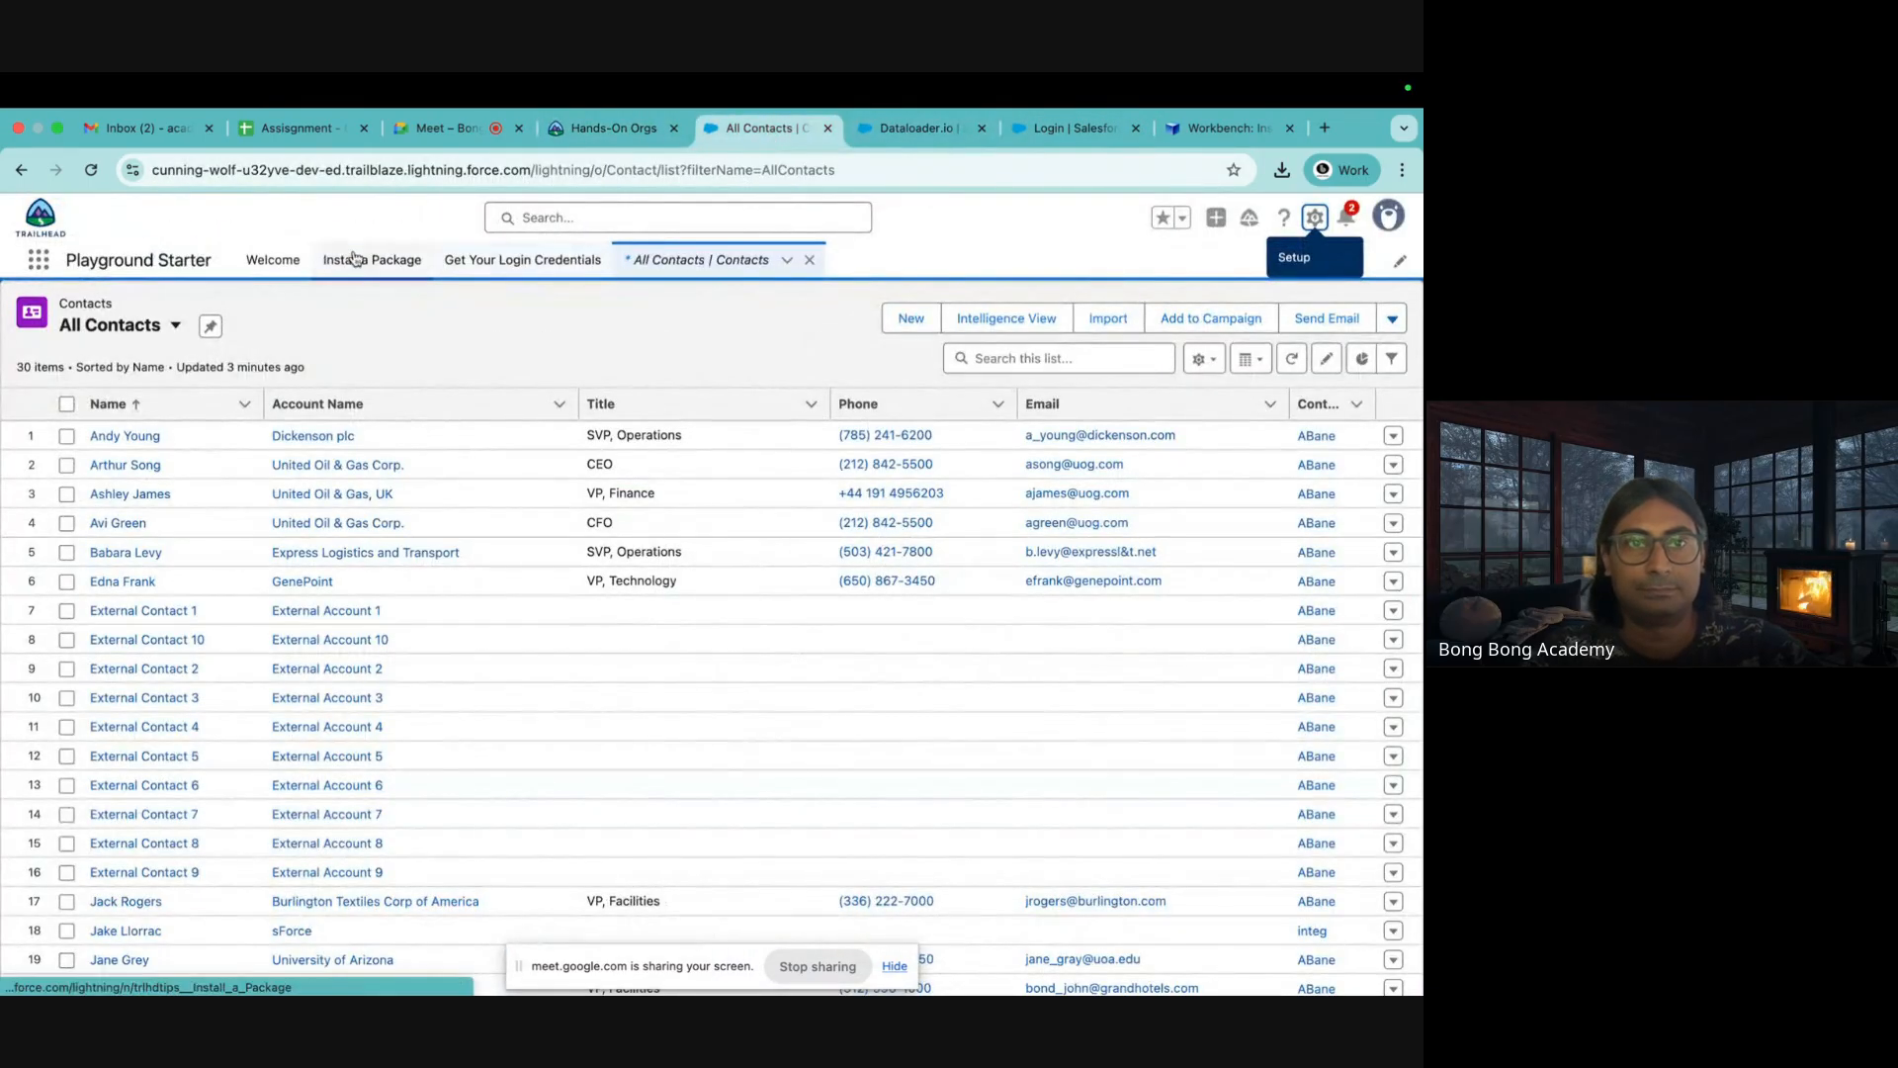
Copy the Playground username, request its password reset, and paste the username into the Salesforce login
click(493, 263)
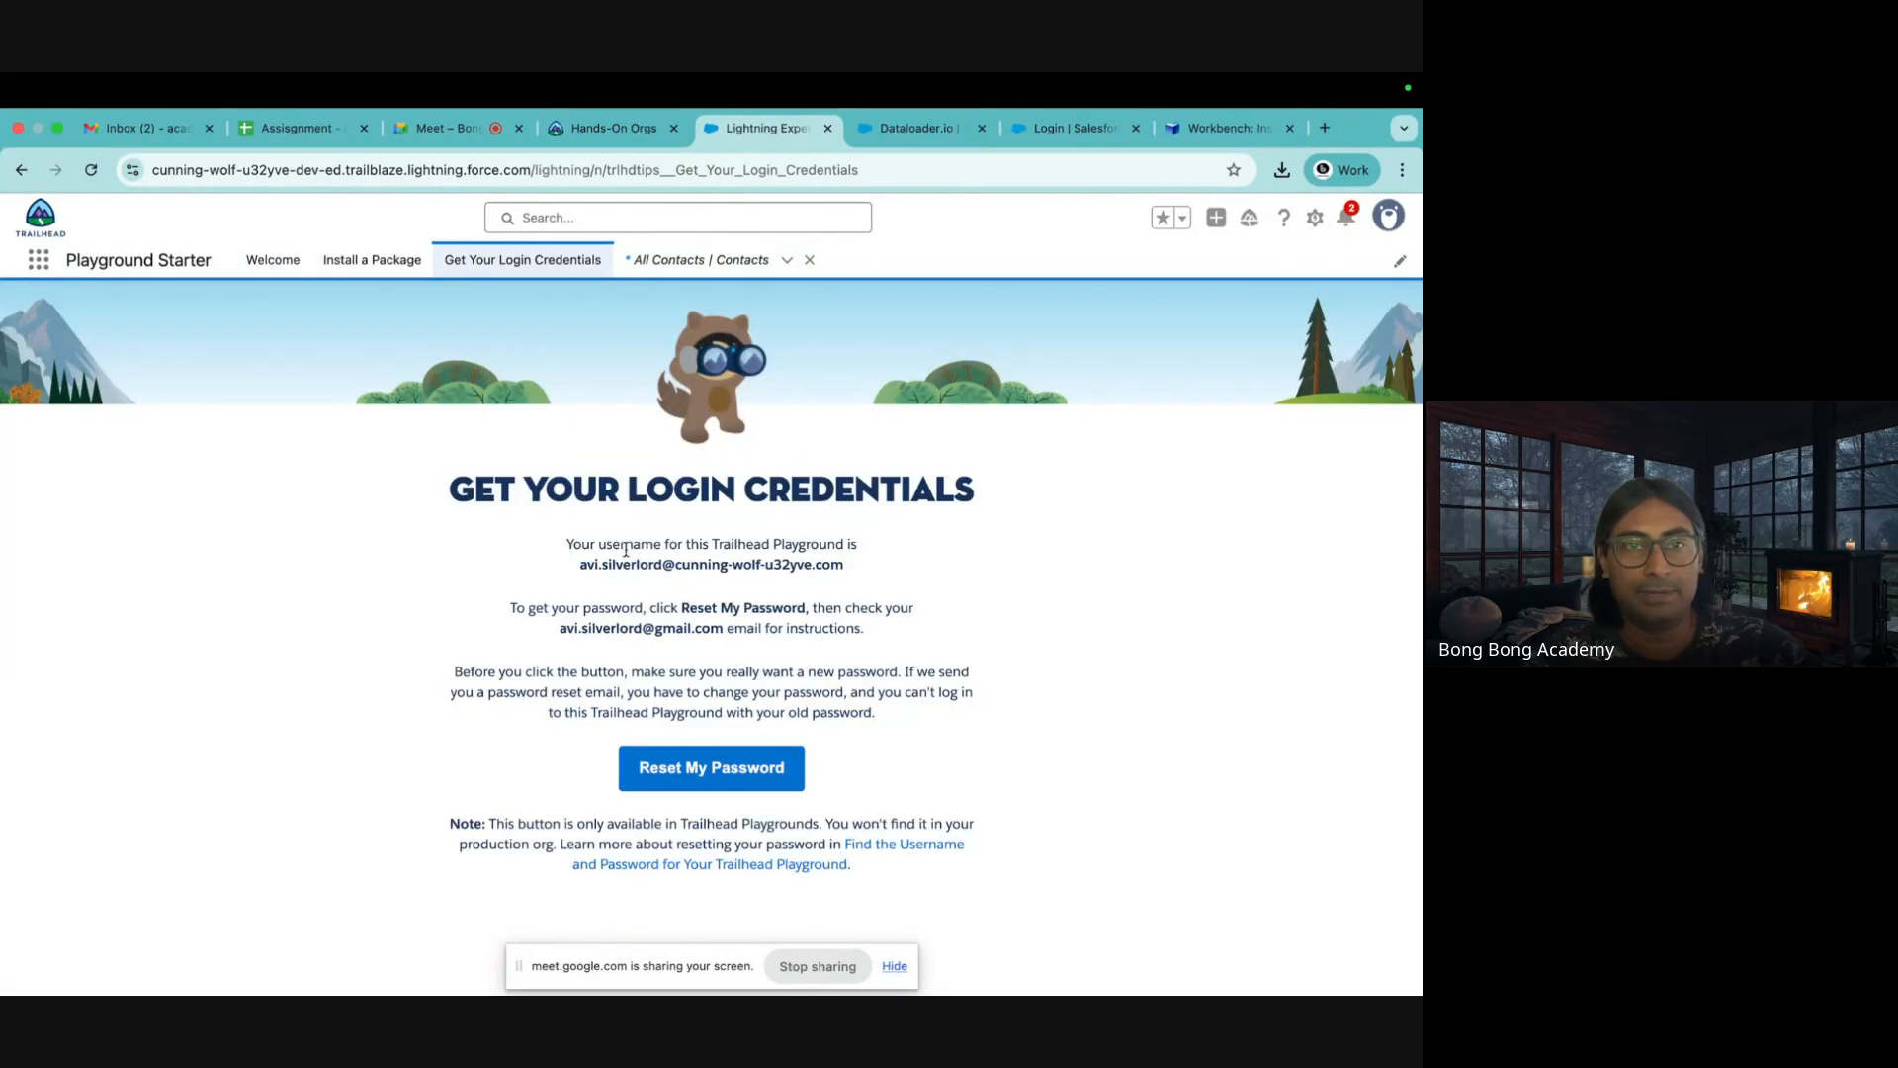
drag(579, 568, 872, 566)
key(super+c)
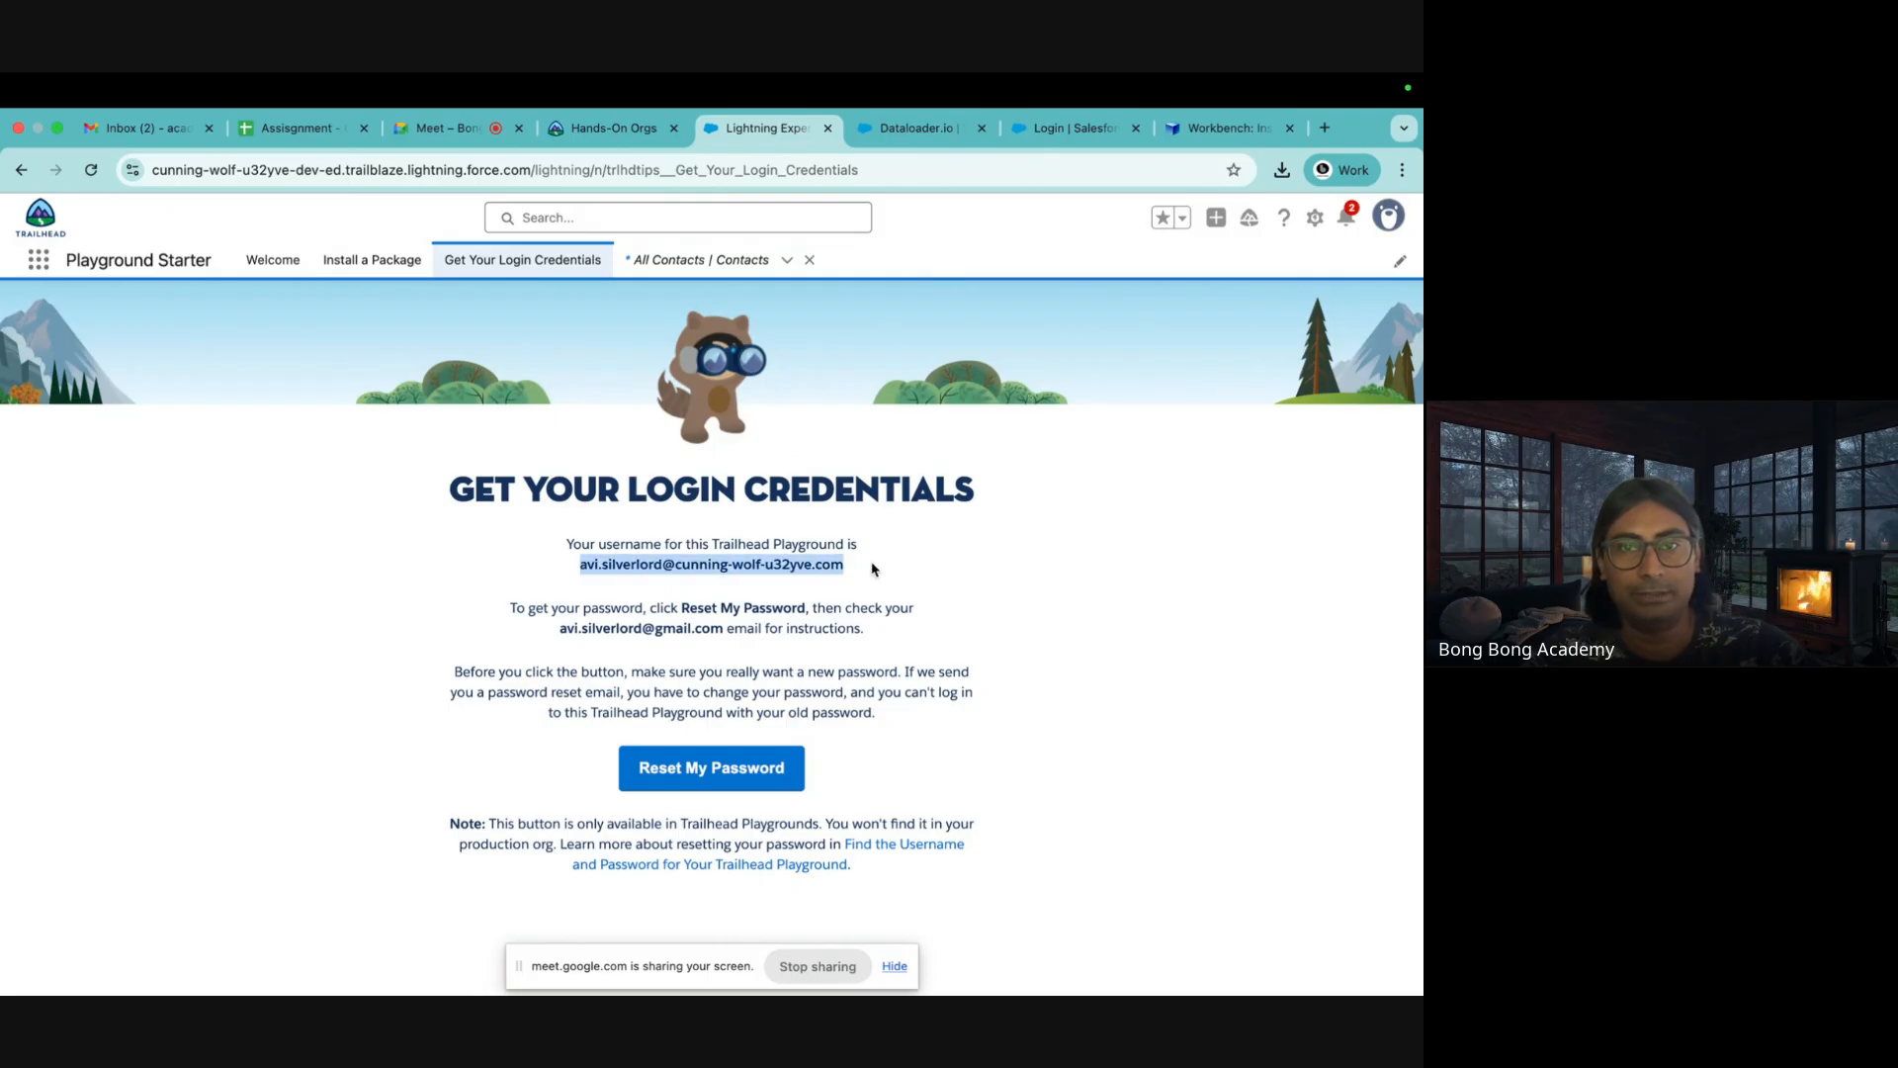
click(682, 782)
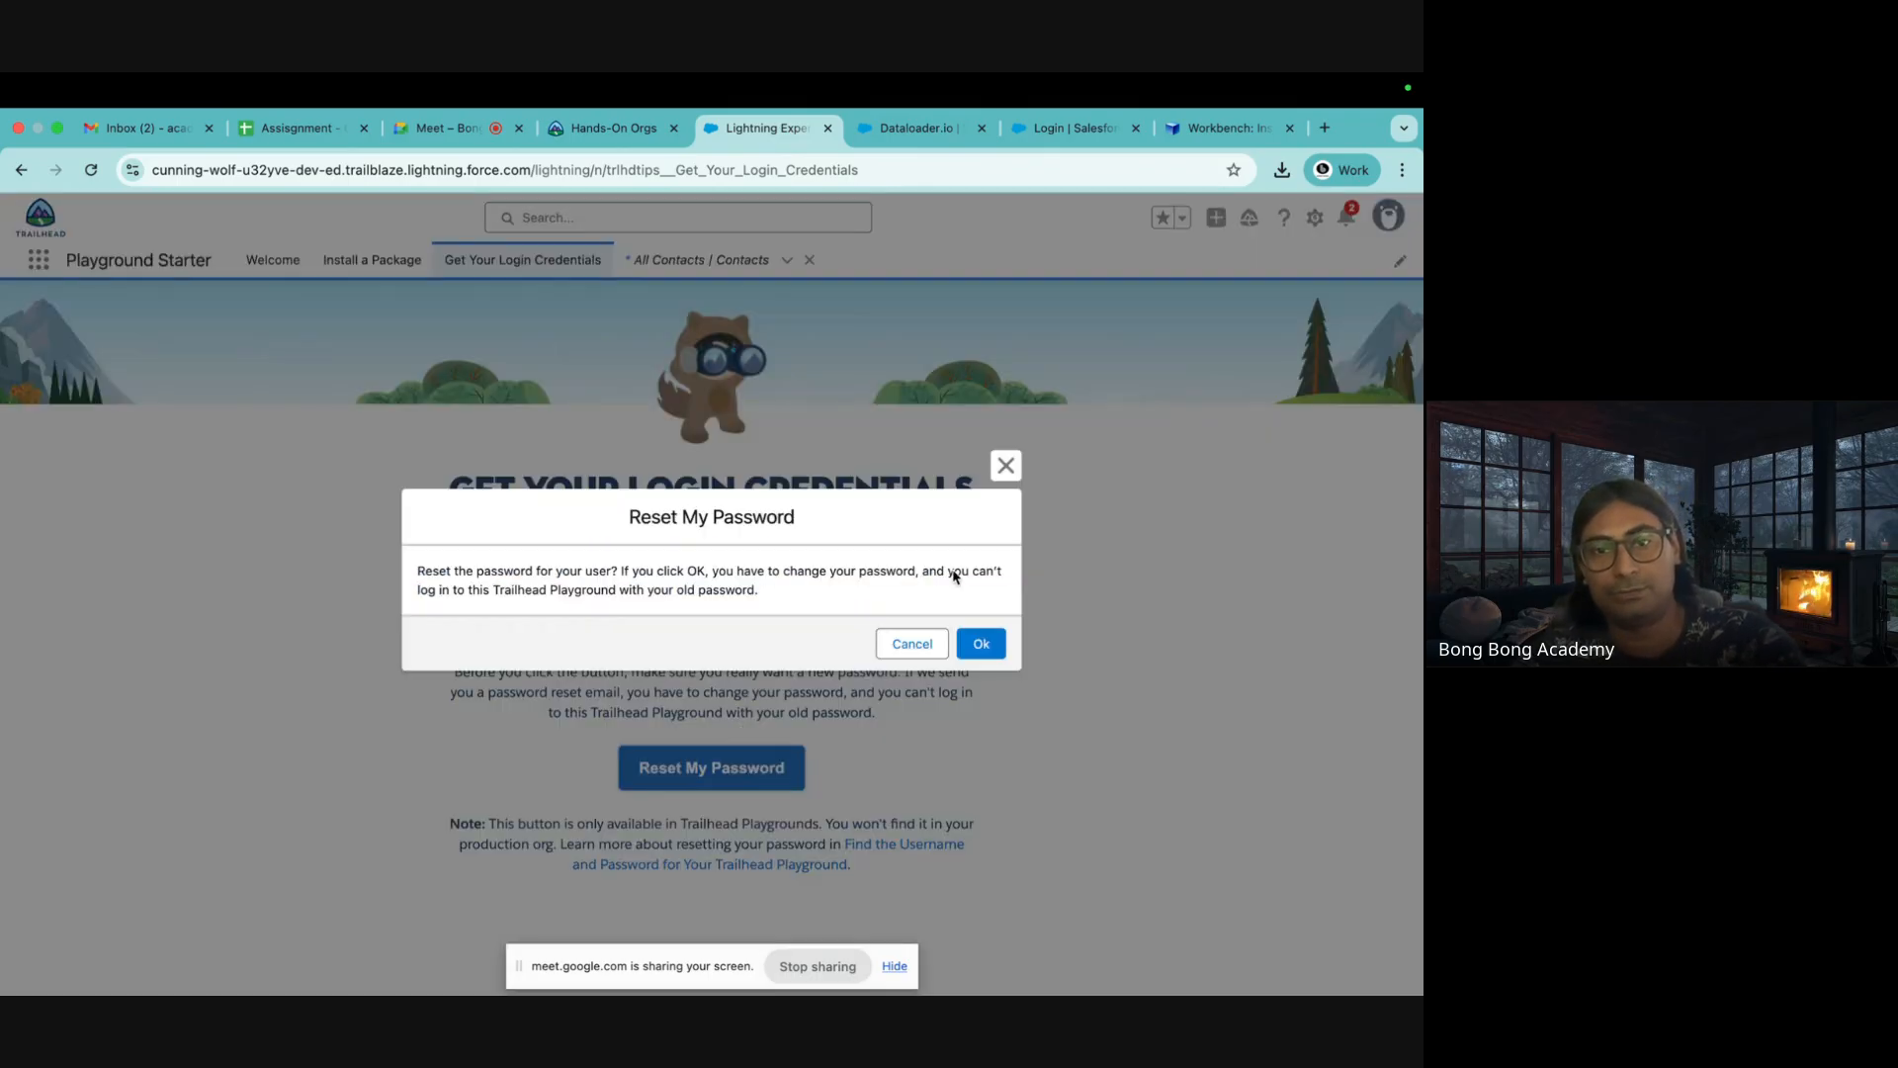
click(978, 645)
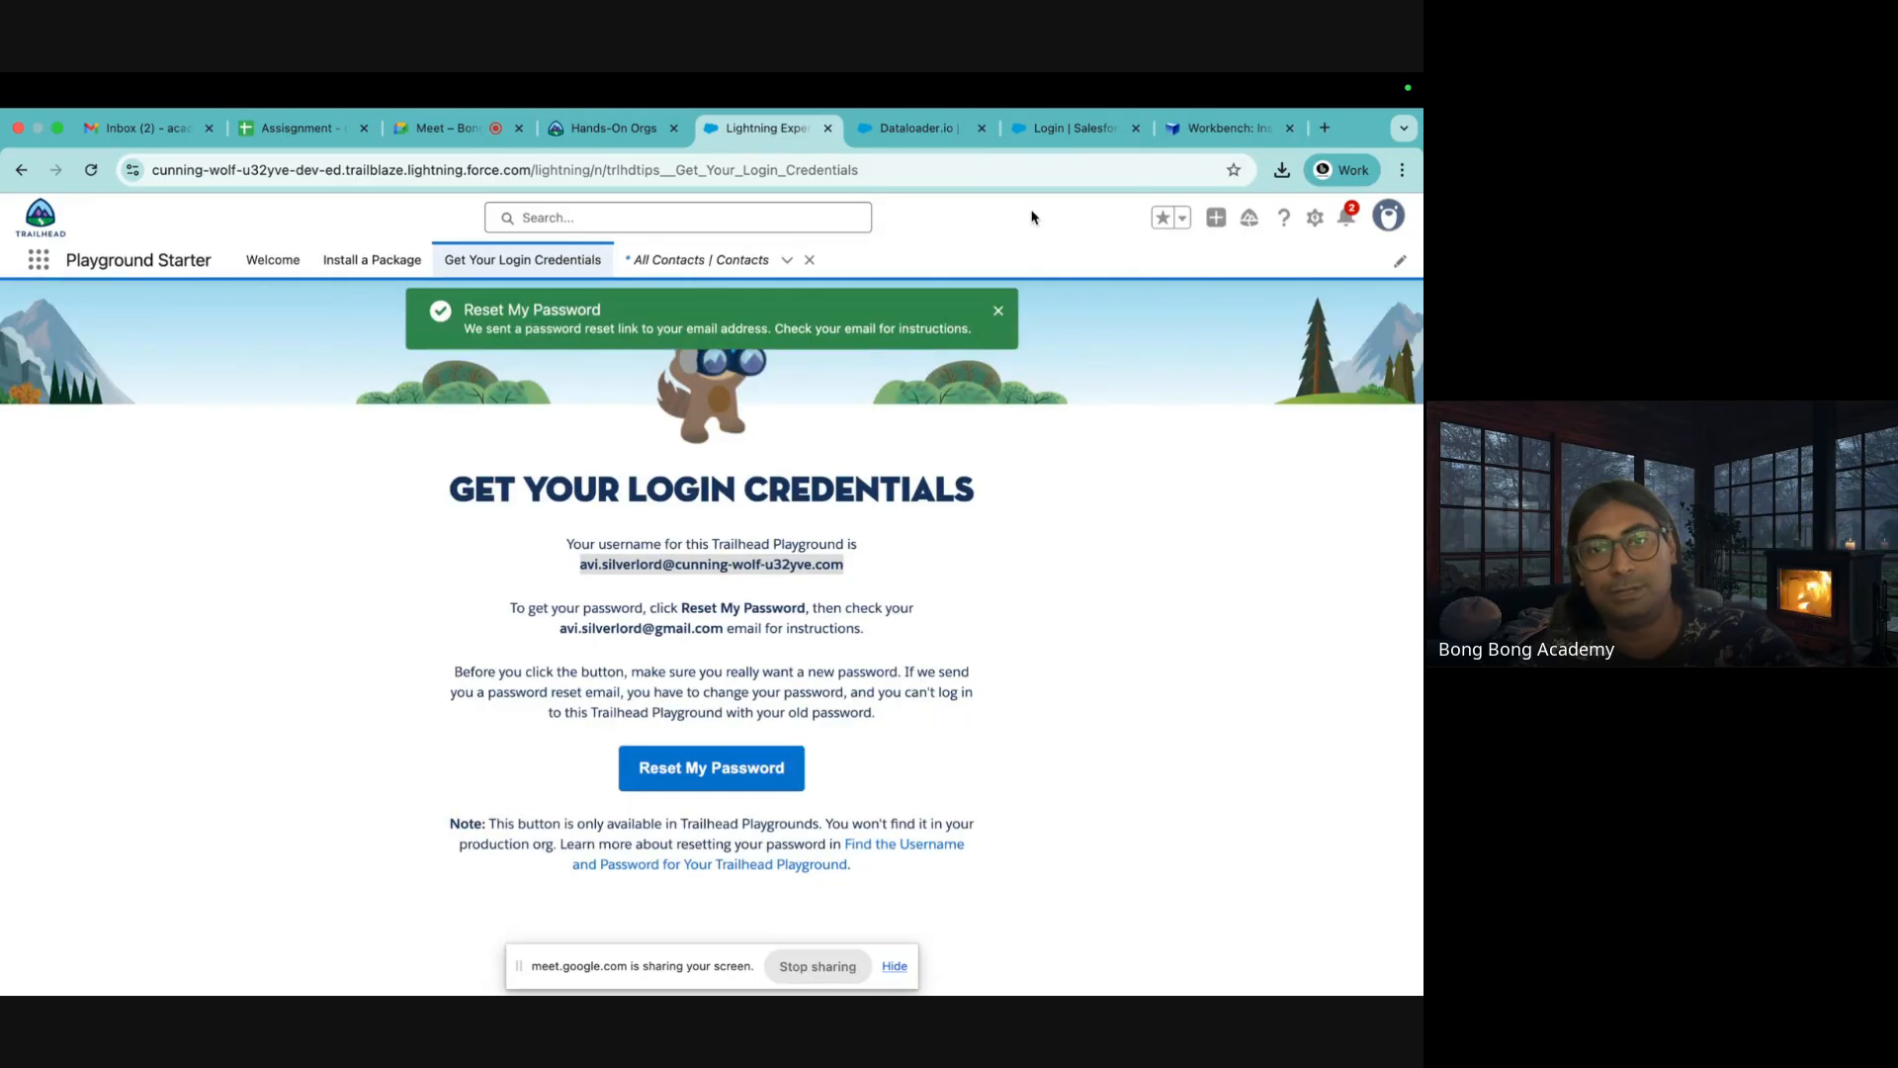
click(1080, 135)
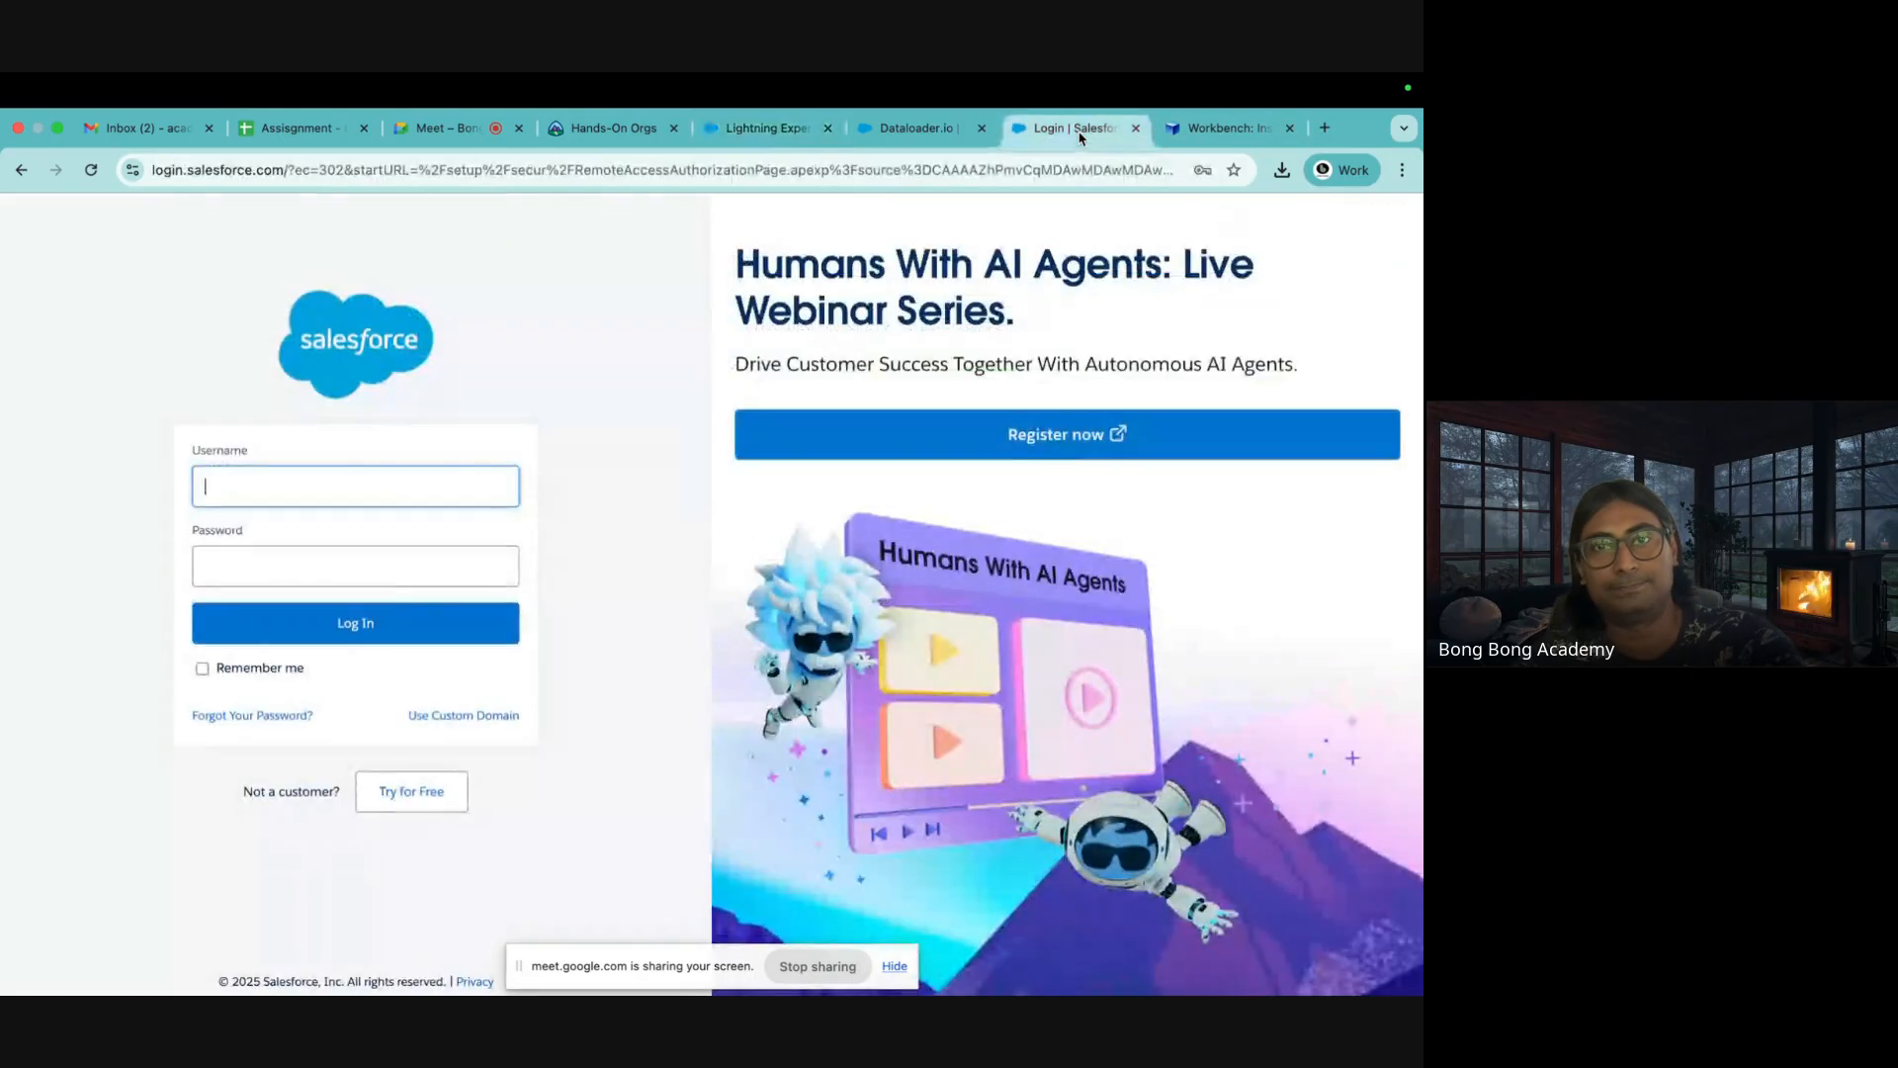
key(super+v)
key(ctrl+Left)
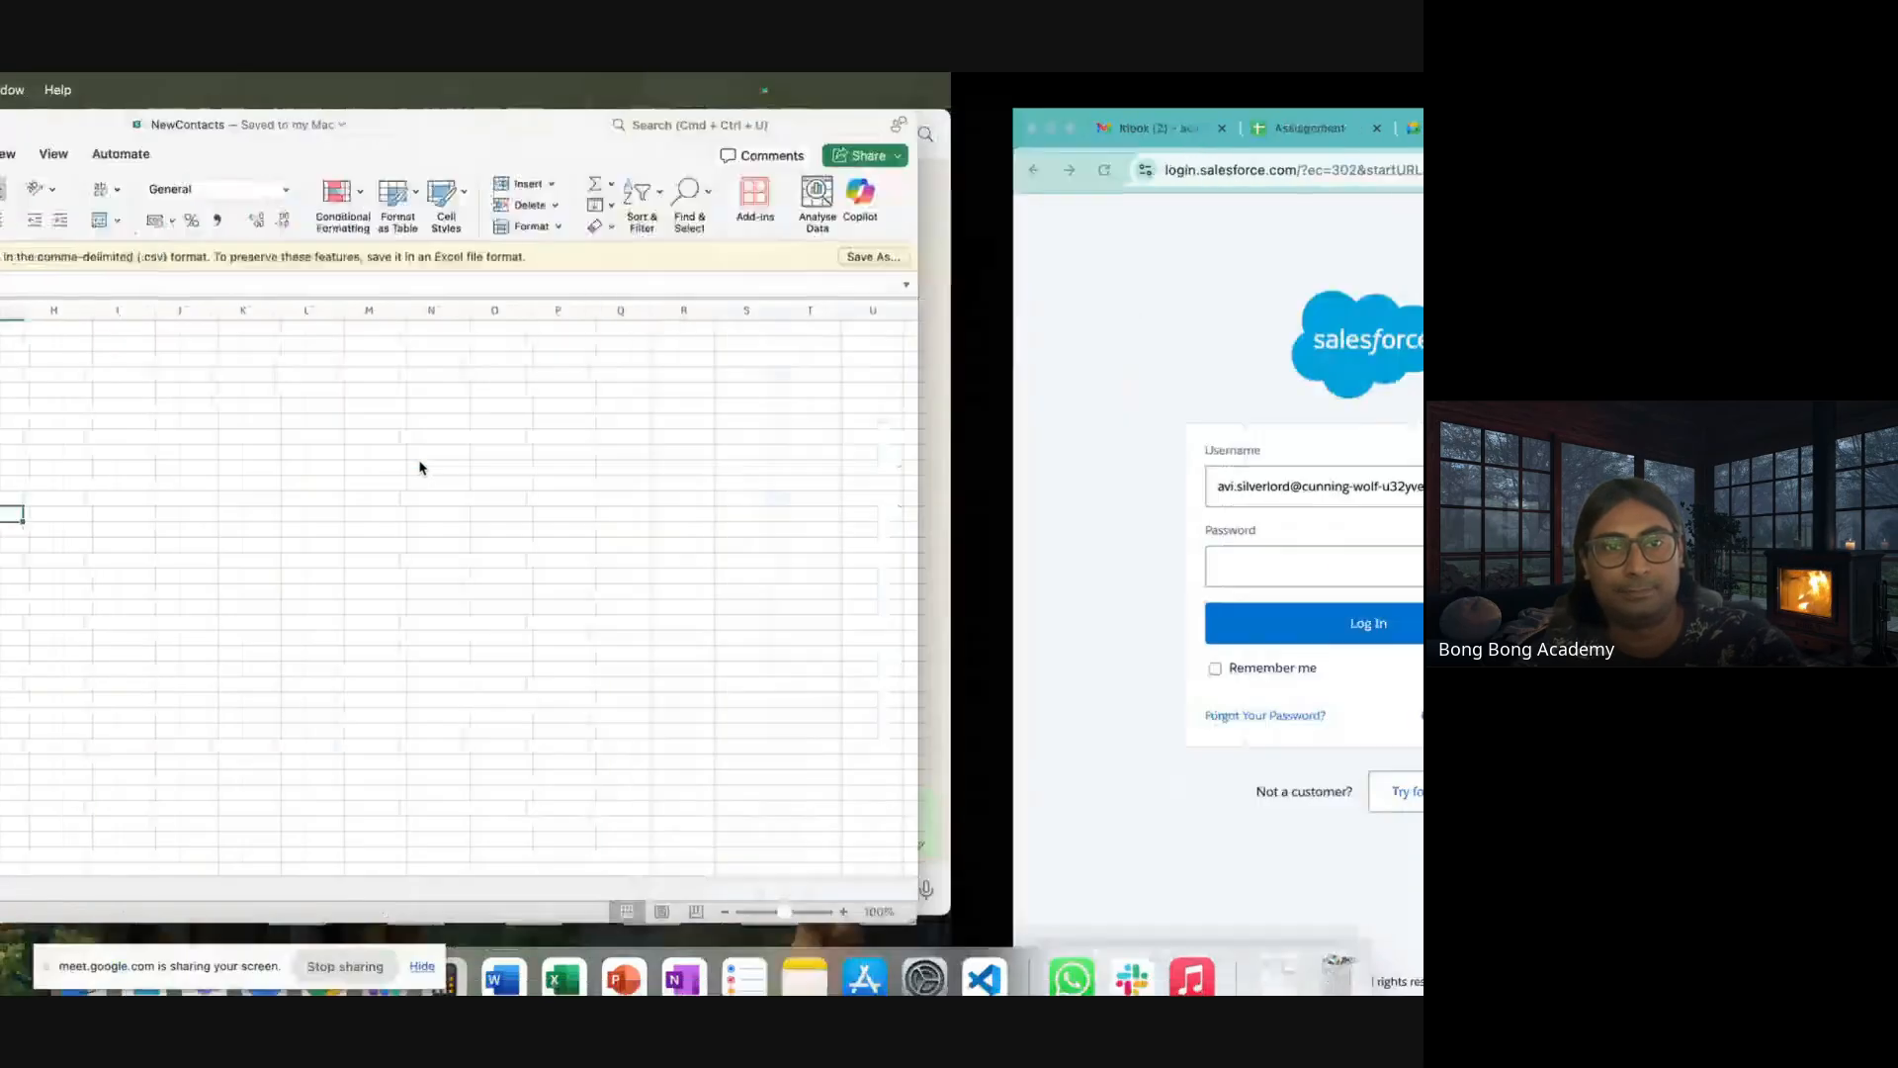
Browse Outlook's Other and Focused tabs and another inbox, then return to Gmail in Chrome
click(143, 955)
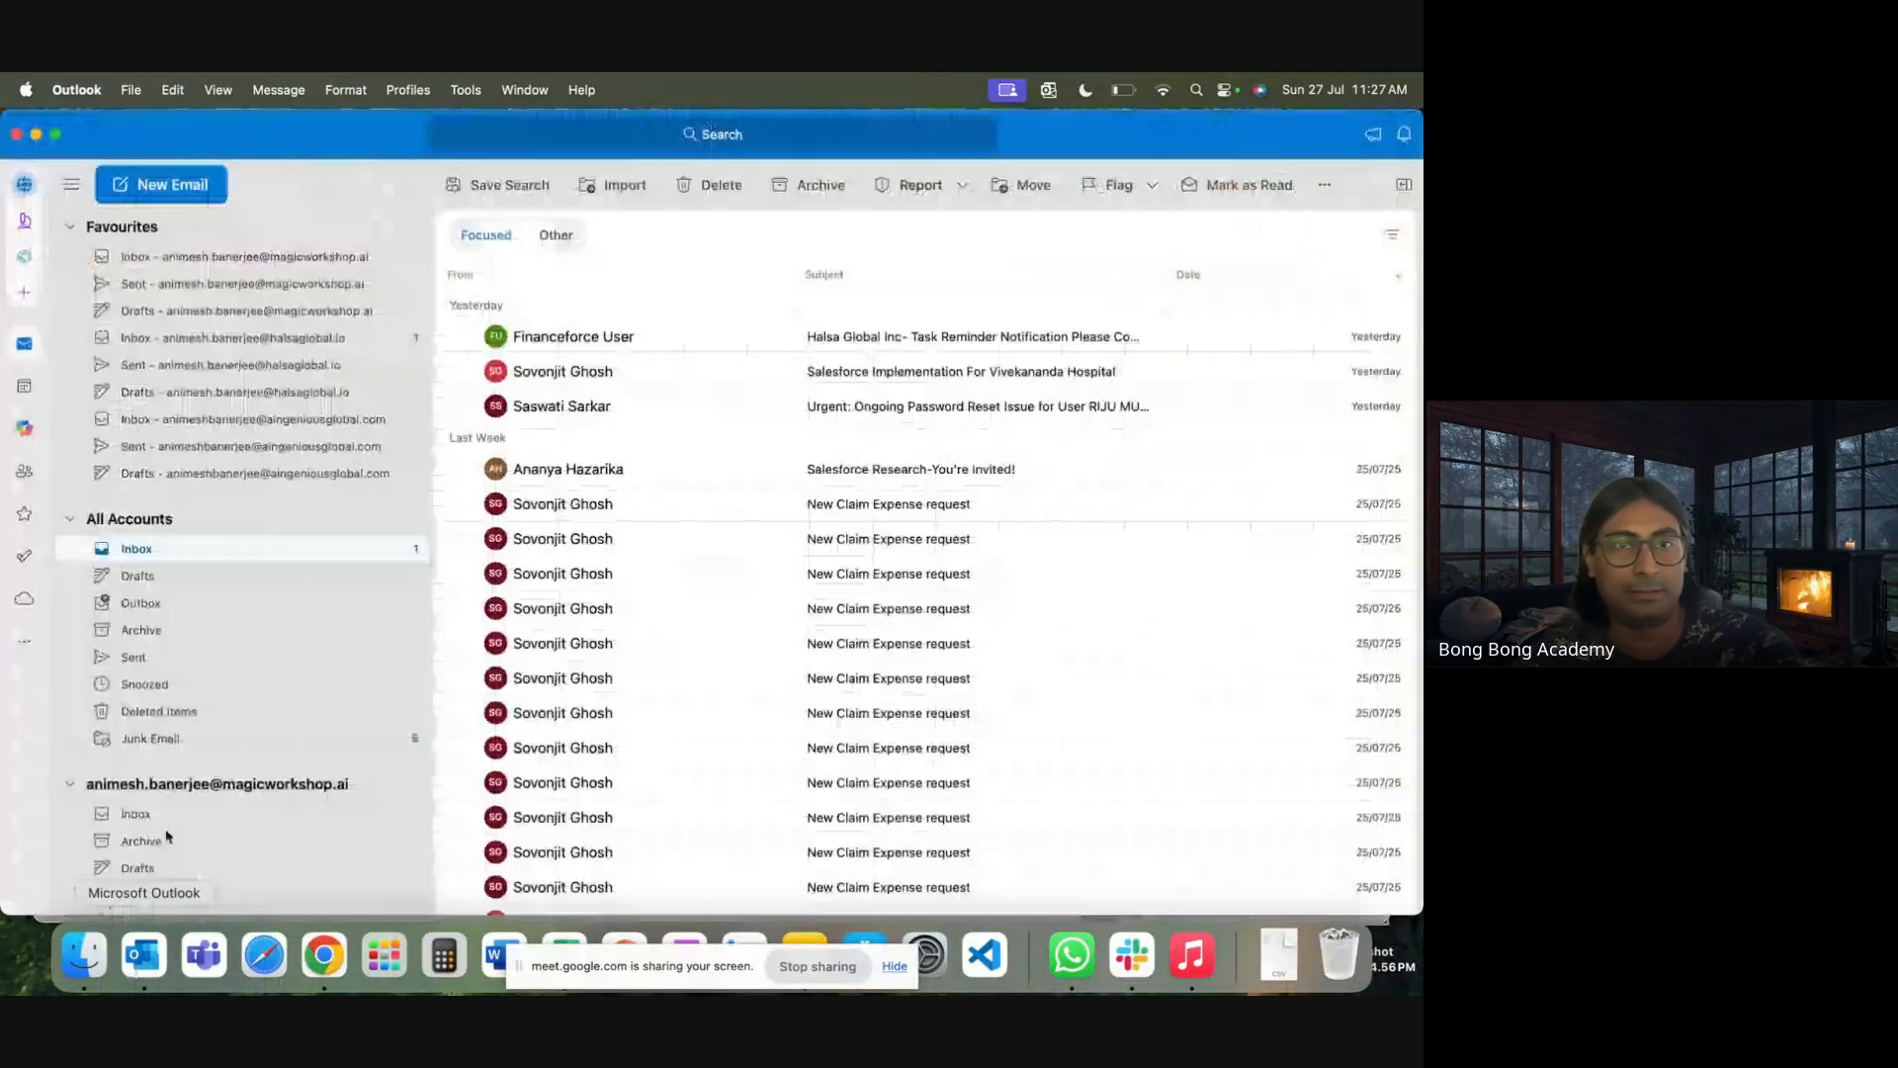
click(555, 237)
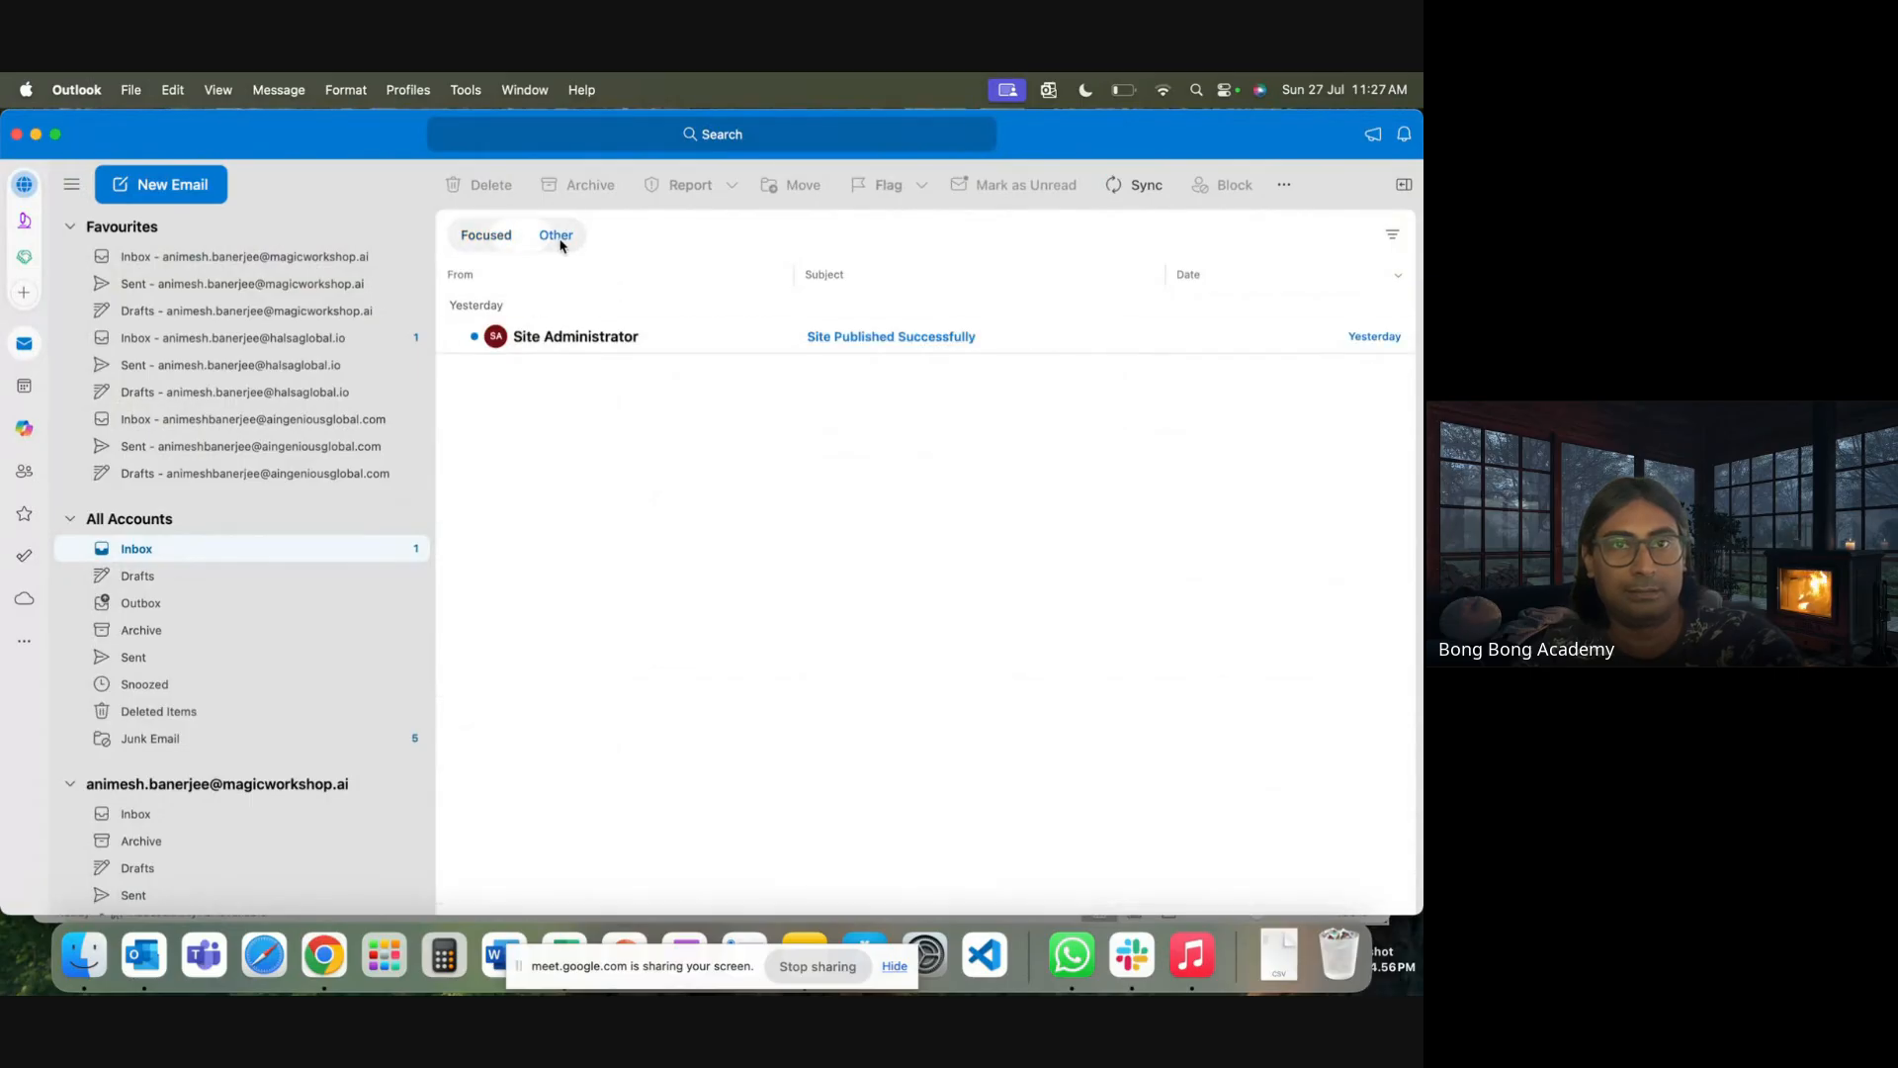
click(491, 247)
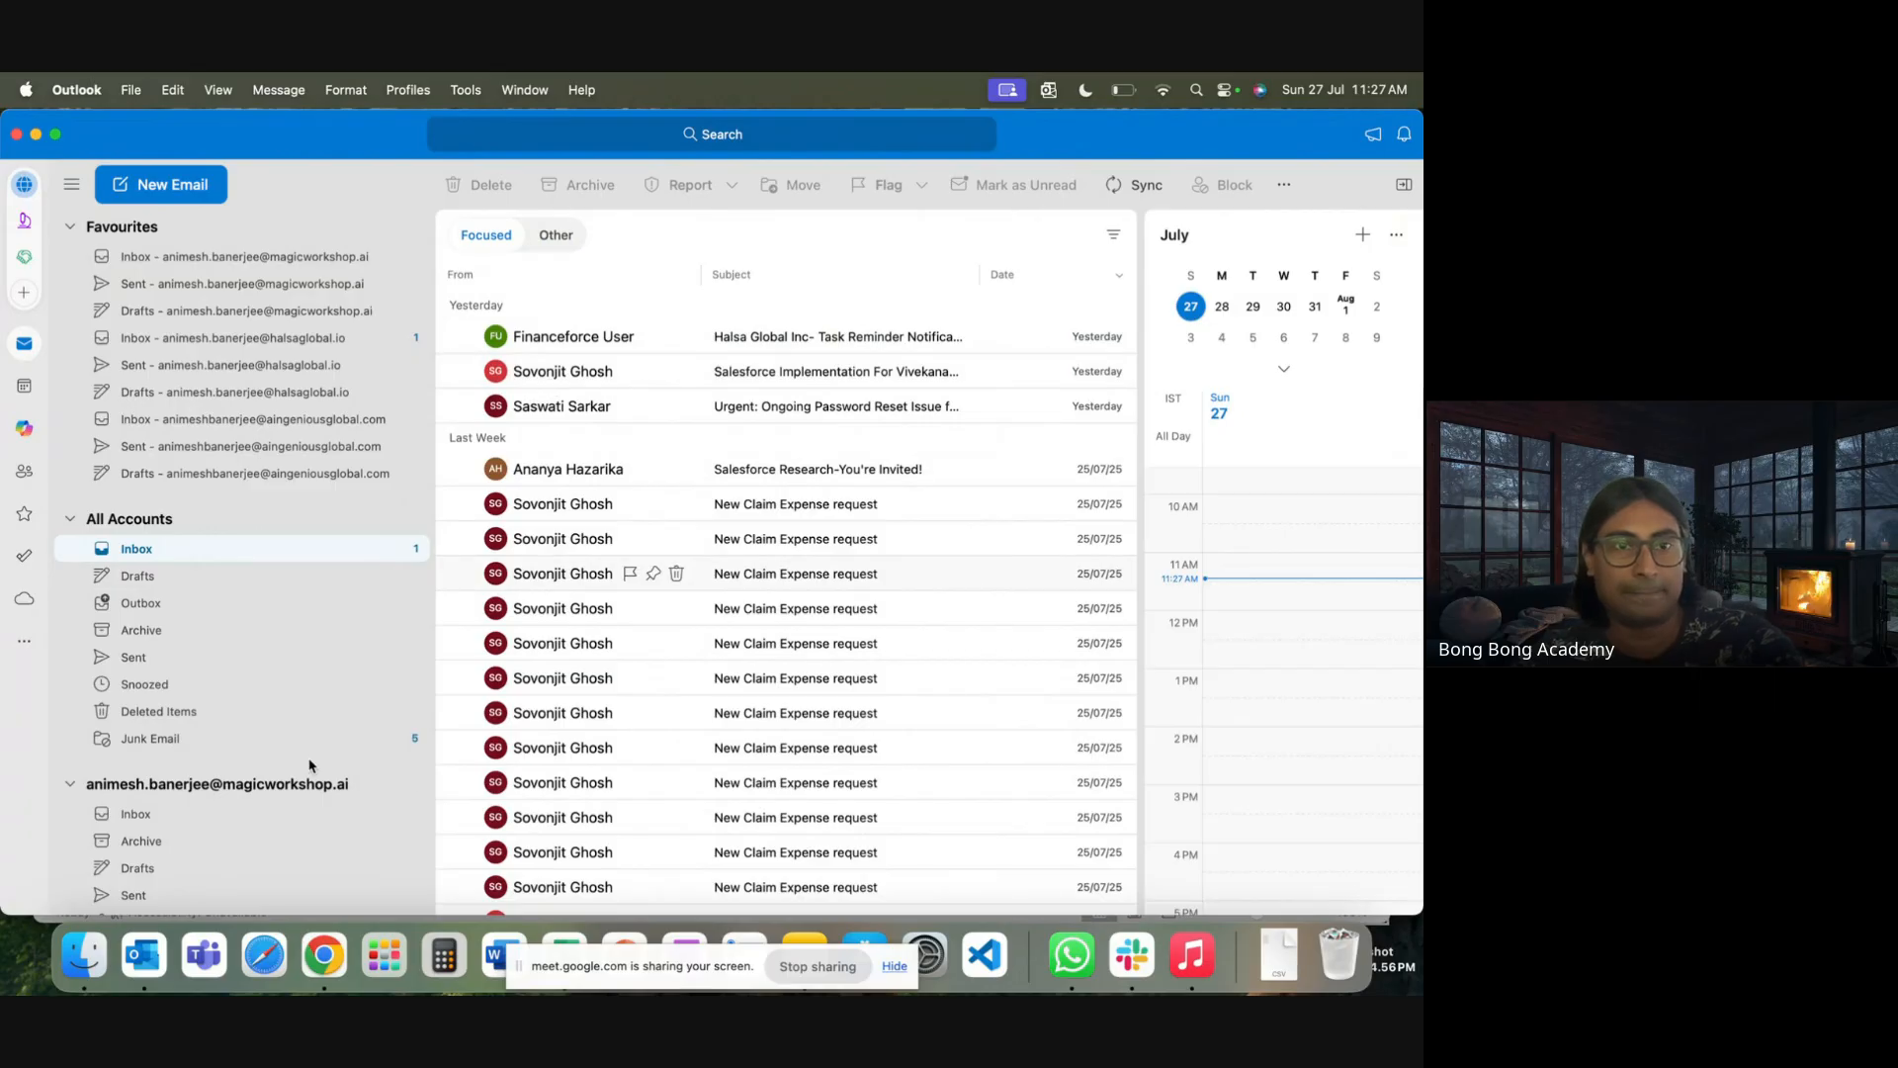
click(197, 821)
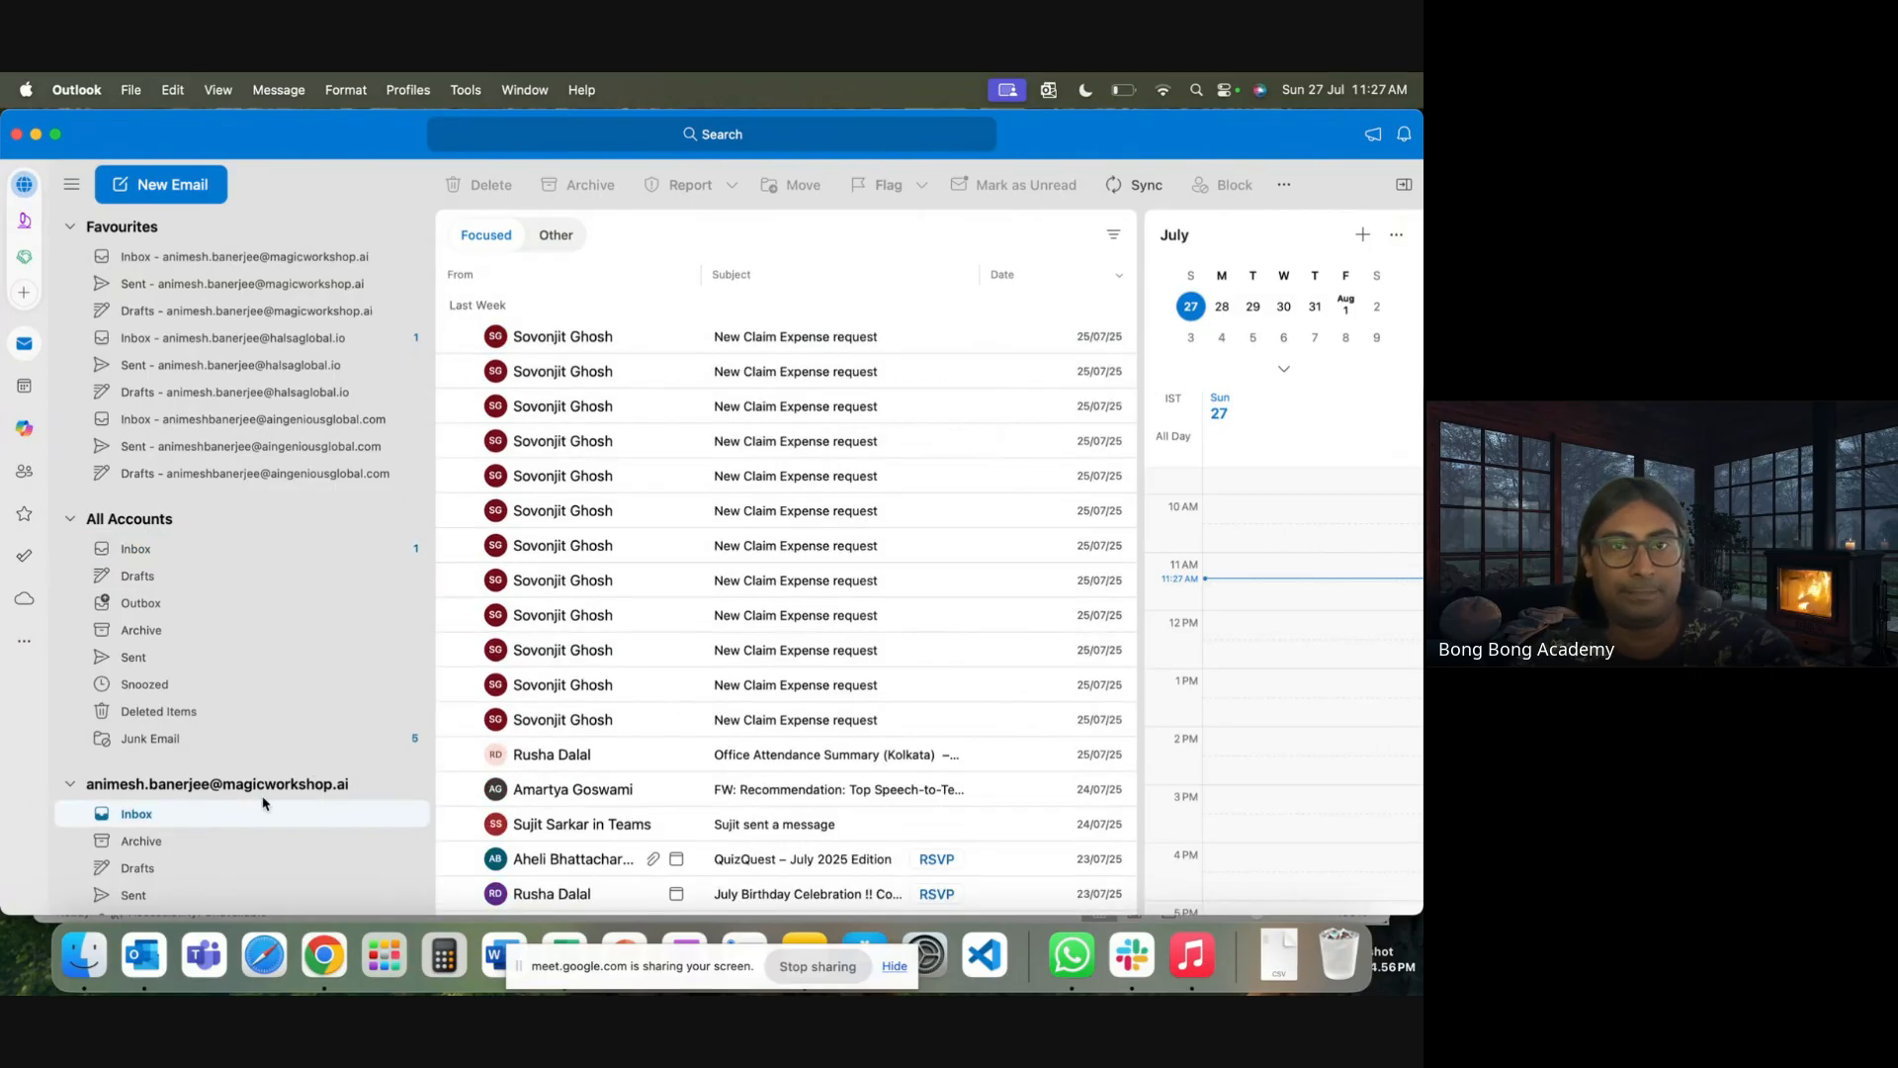
scroll(264, 802, down, 8)
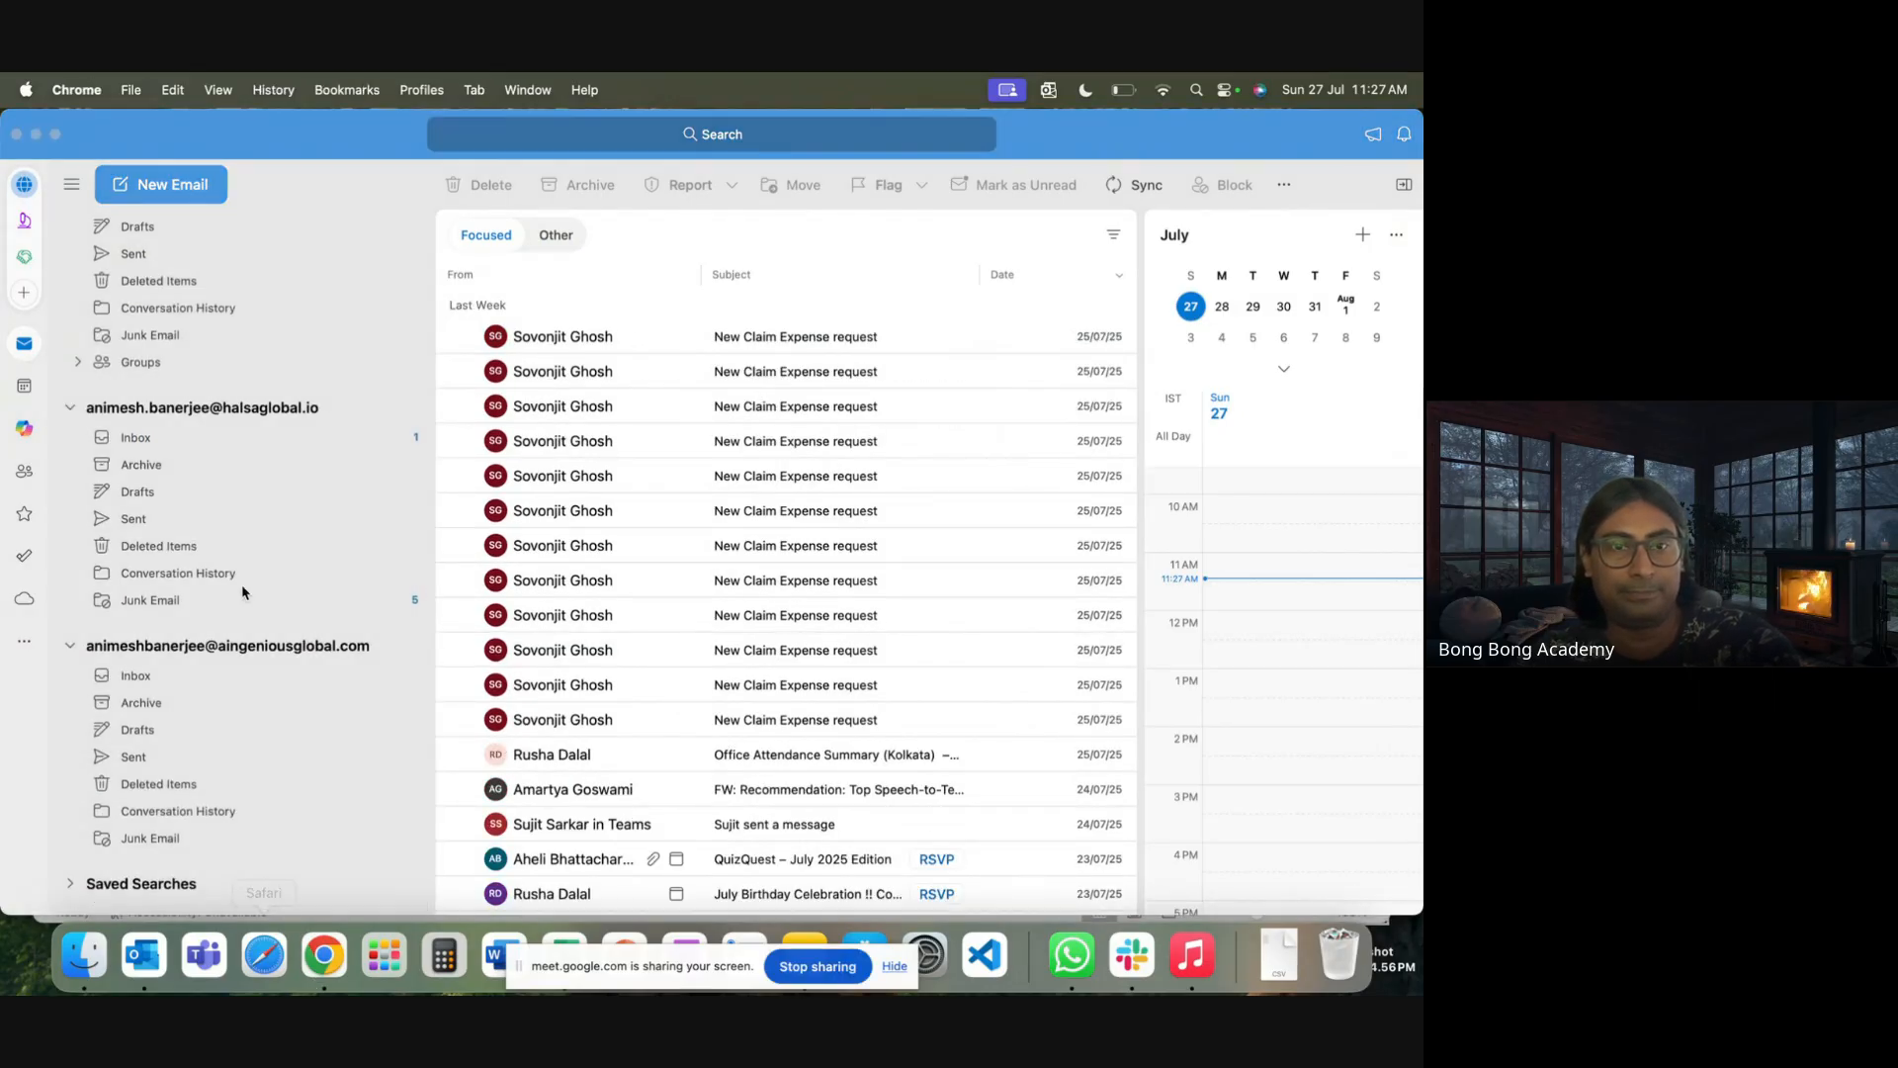
click(324, 954)
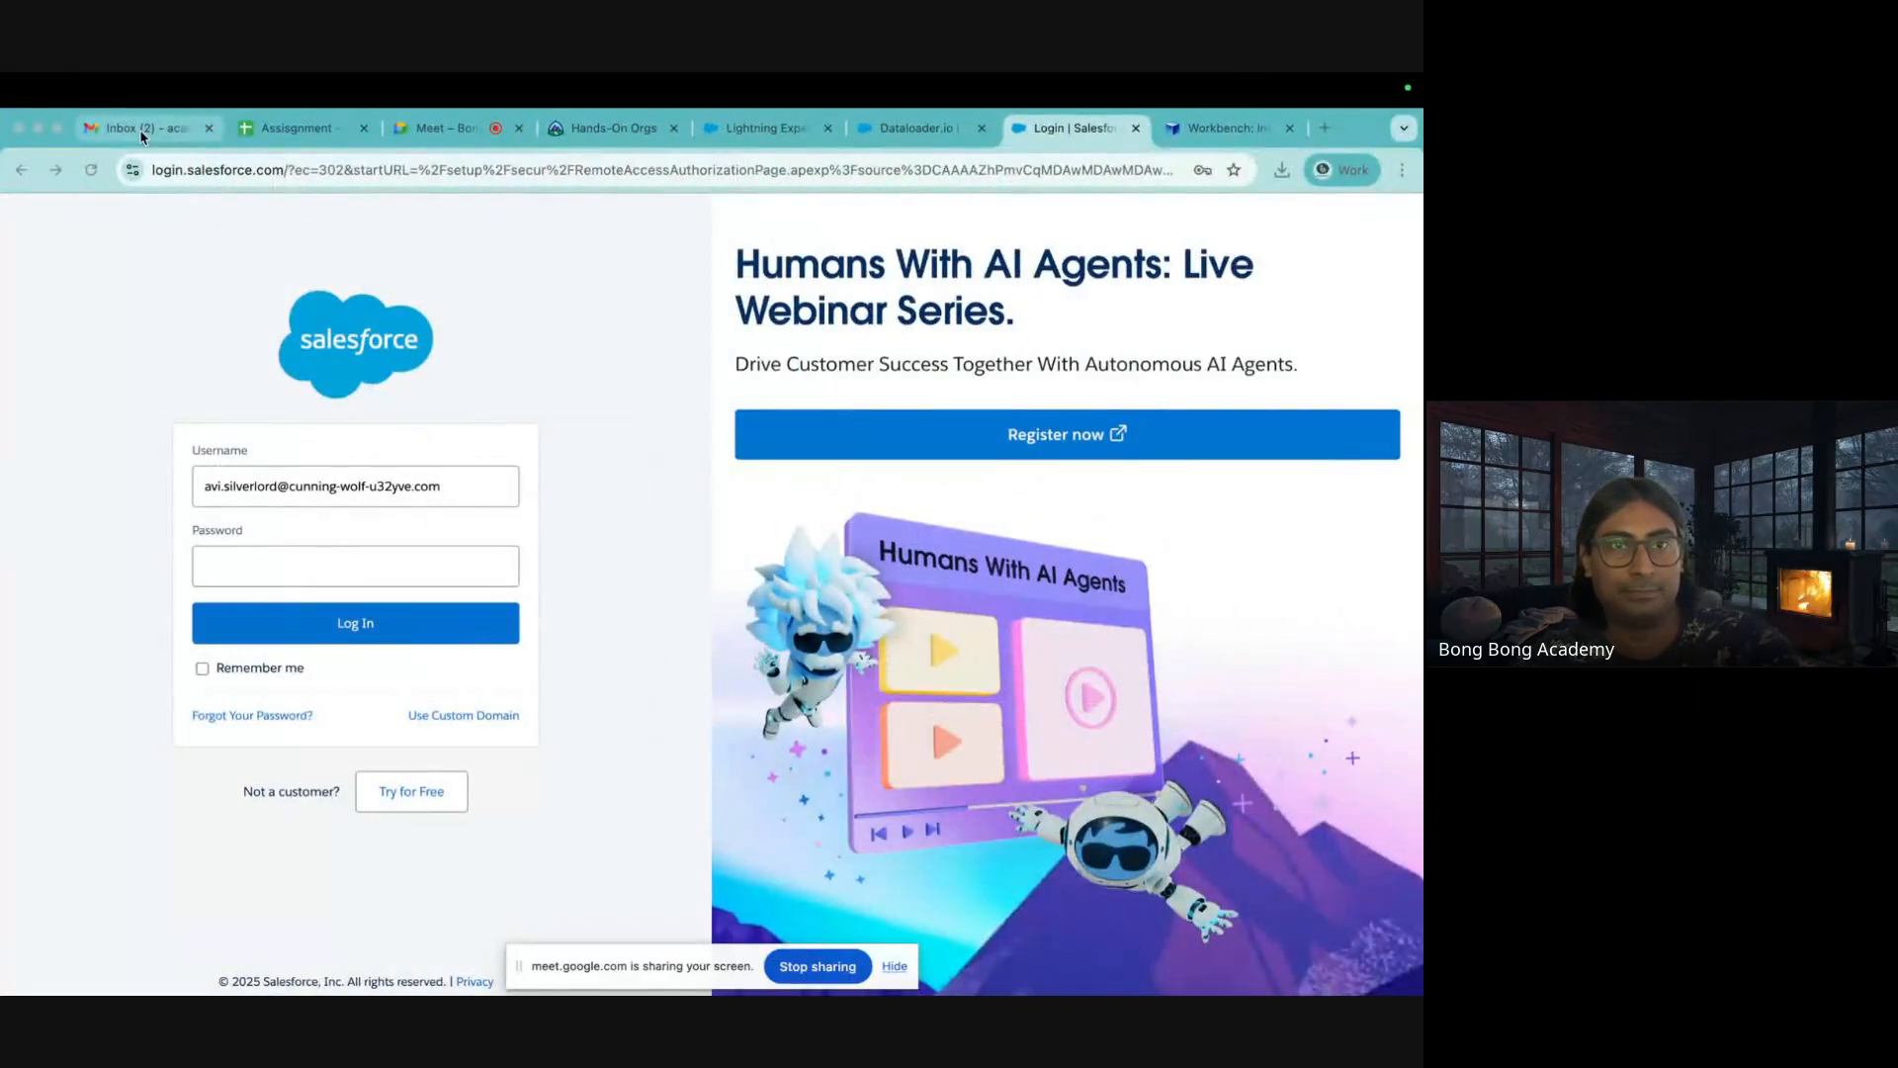
click(142, 128)
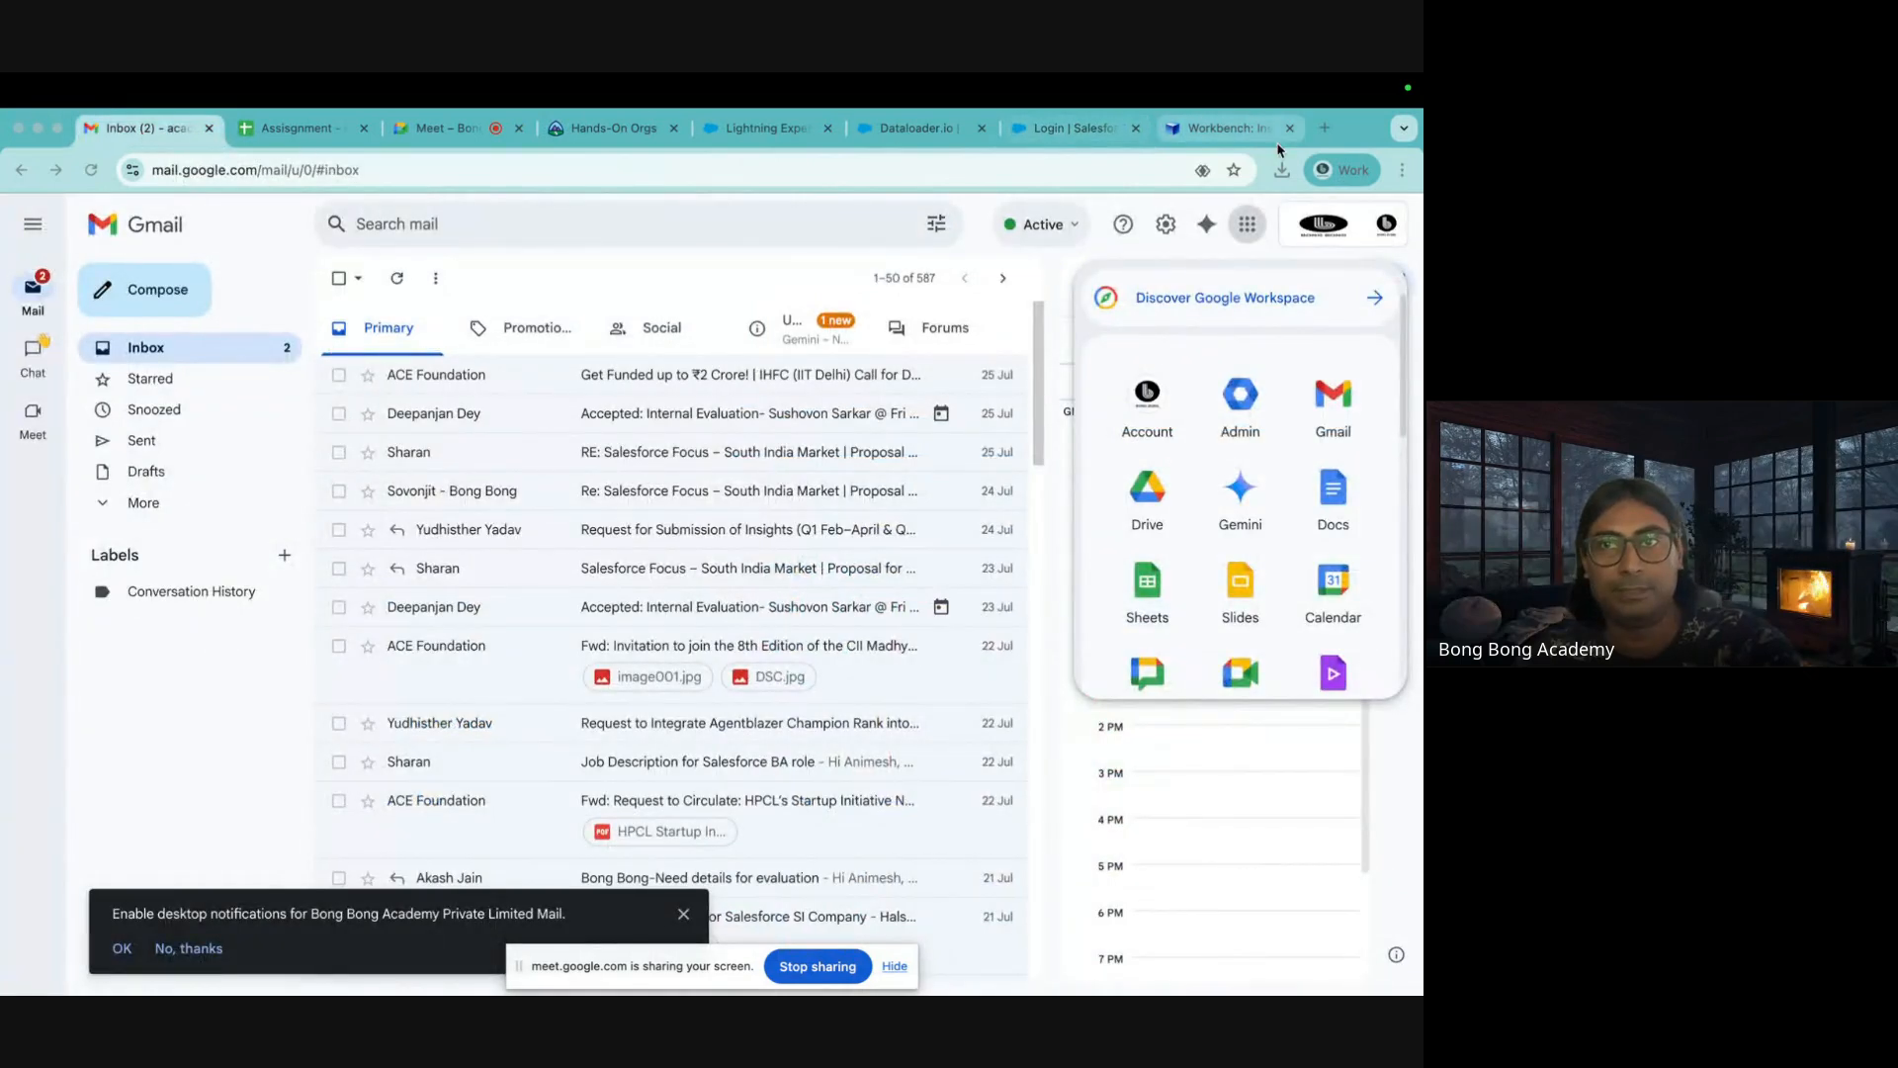
Open and close the Google account panel to reveal the Calendar side panel with today's sessions
click(1327, 231)
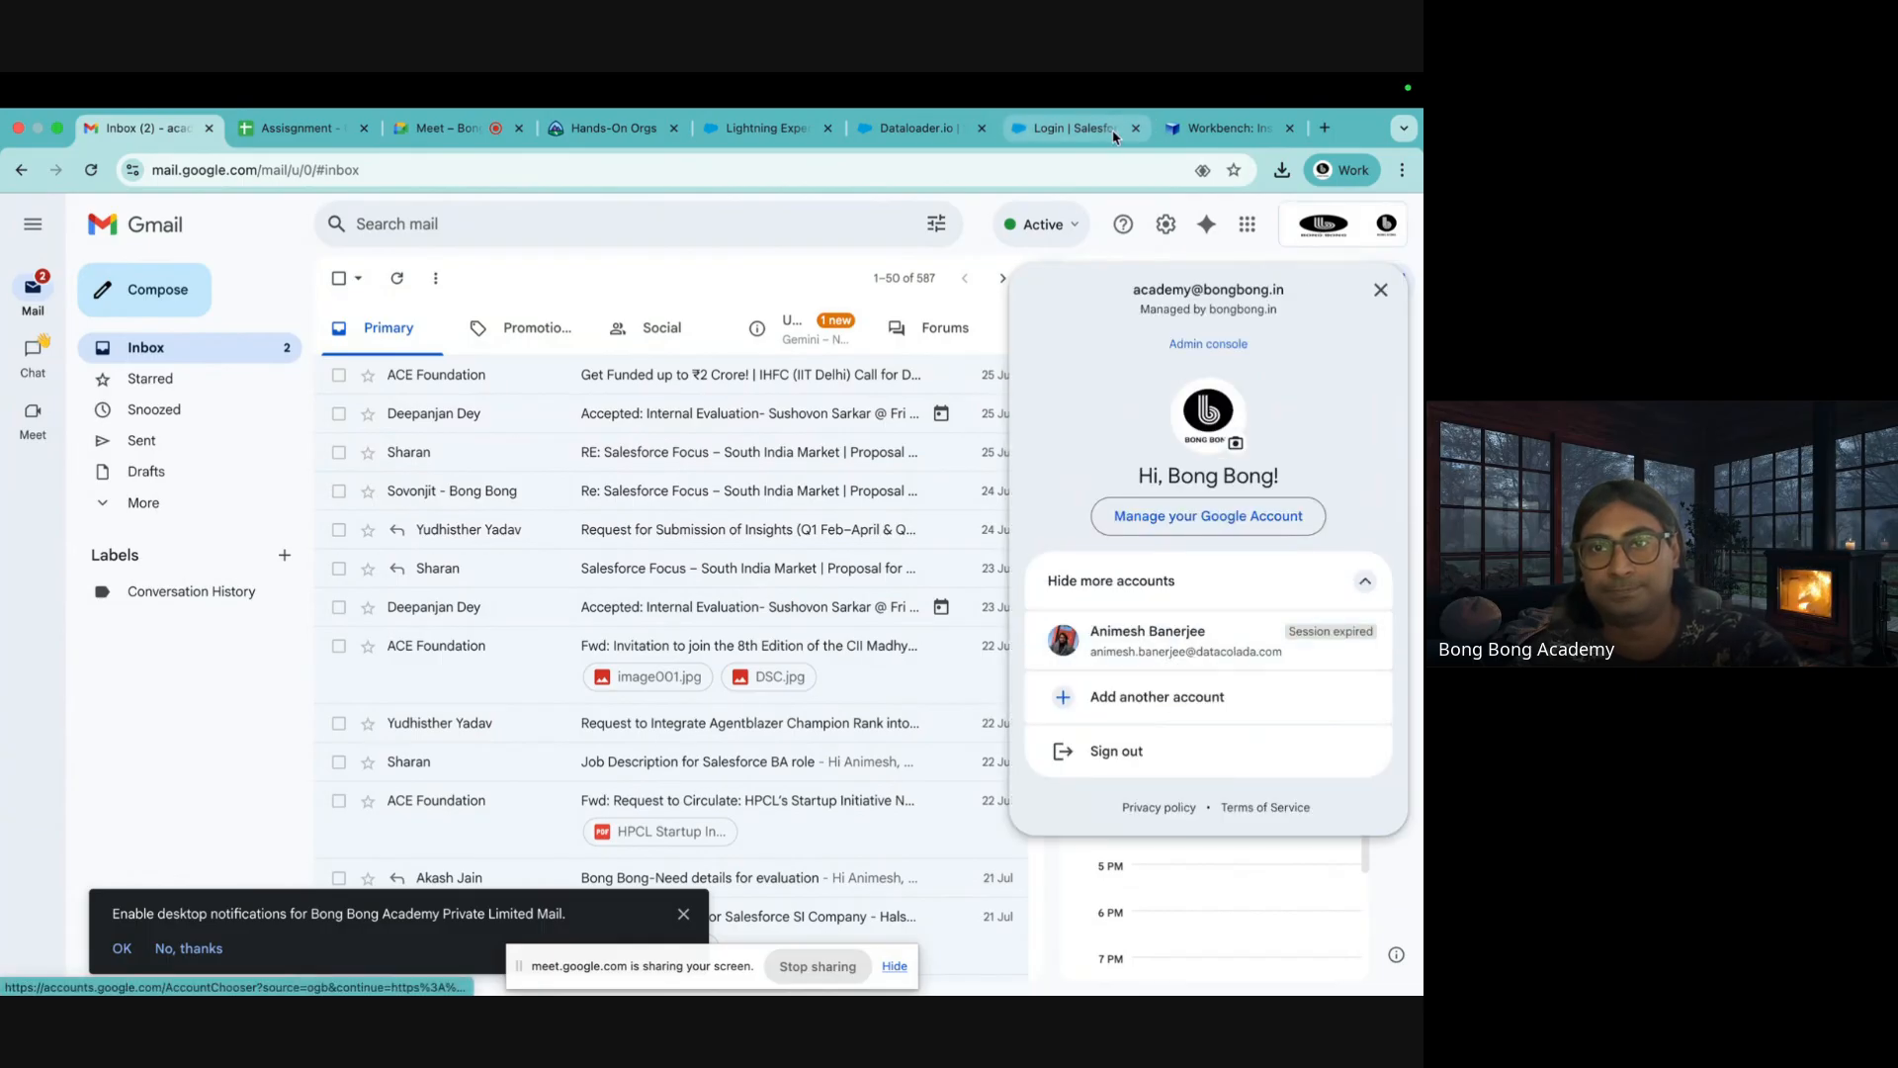
click(967, 244)
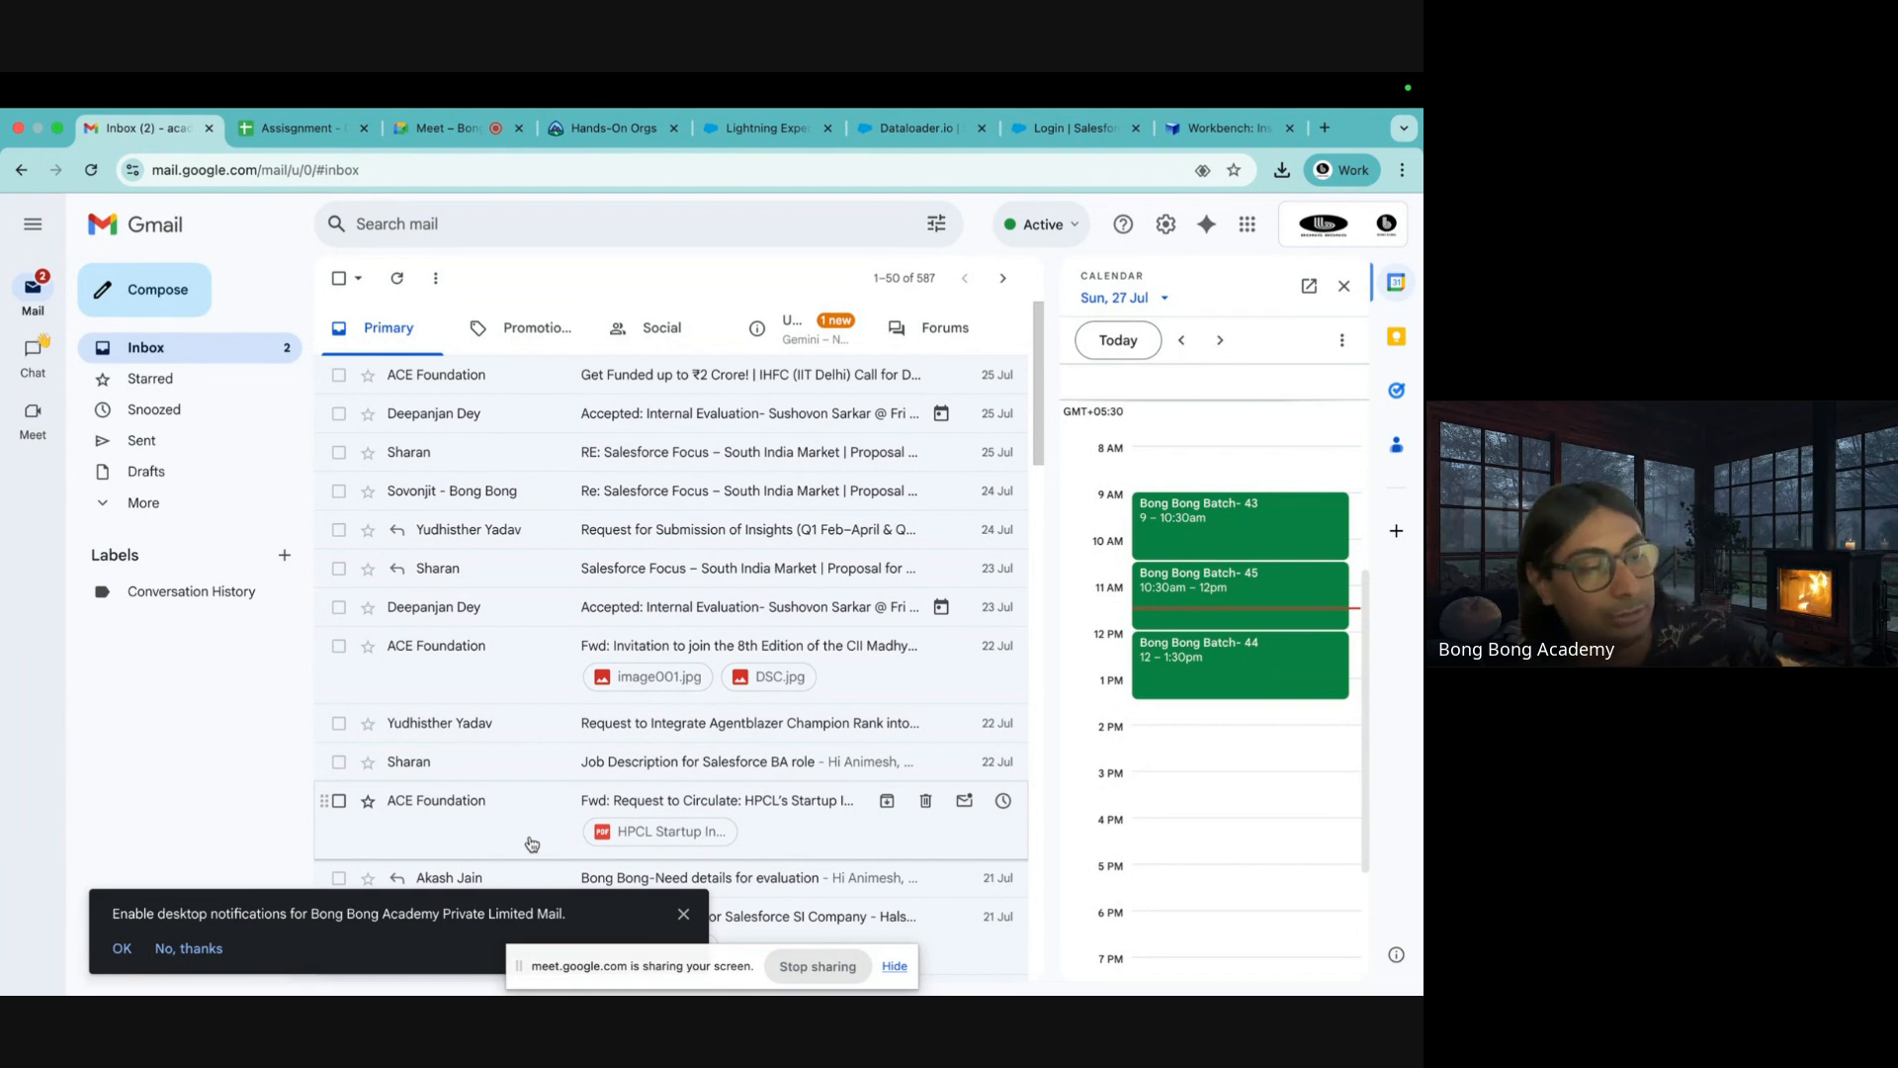
Log in to the Salesforce Playground account with its password
click(1075, 129)
click(297, 568)
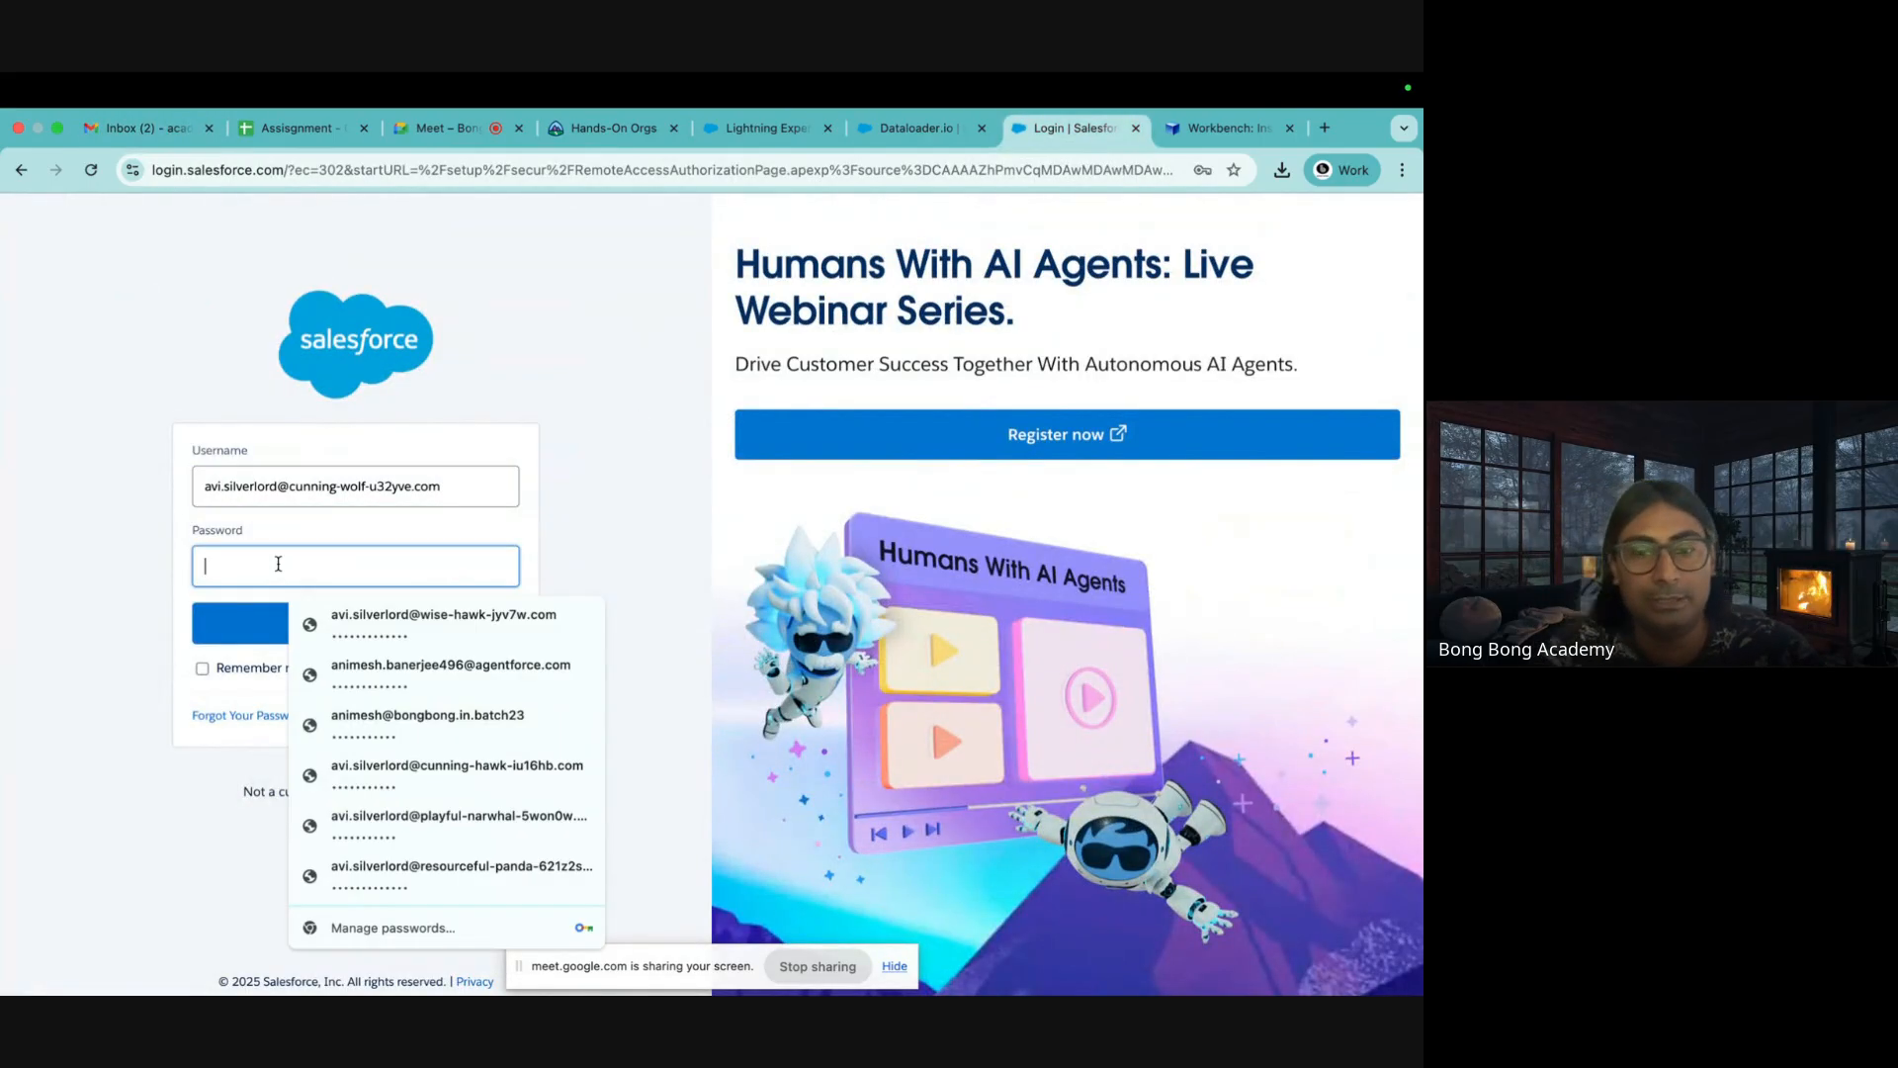
key(Escape)
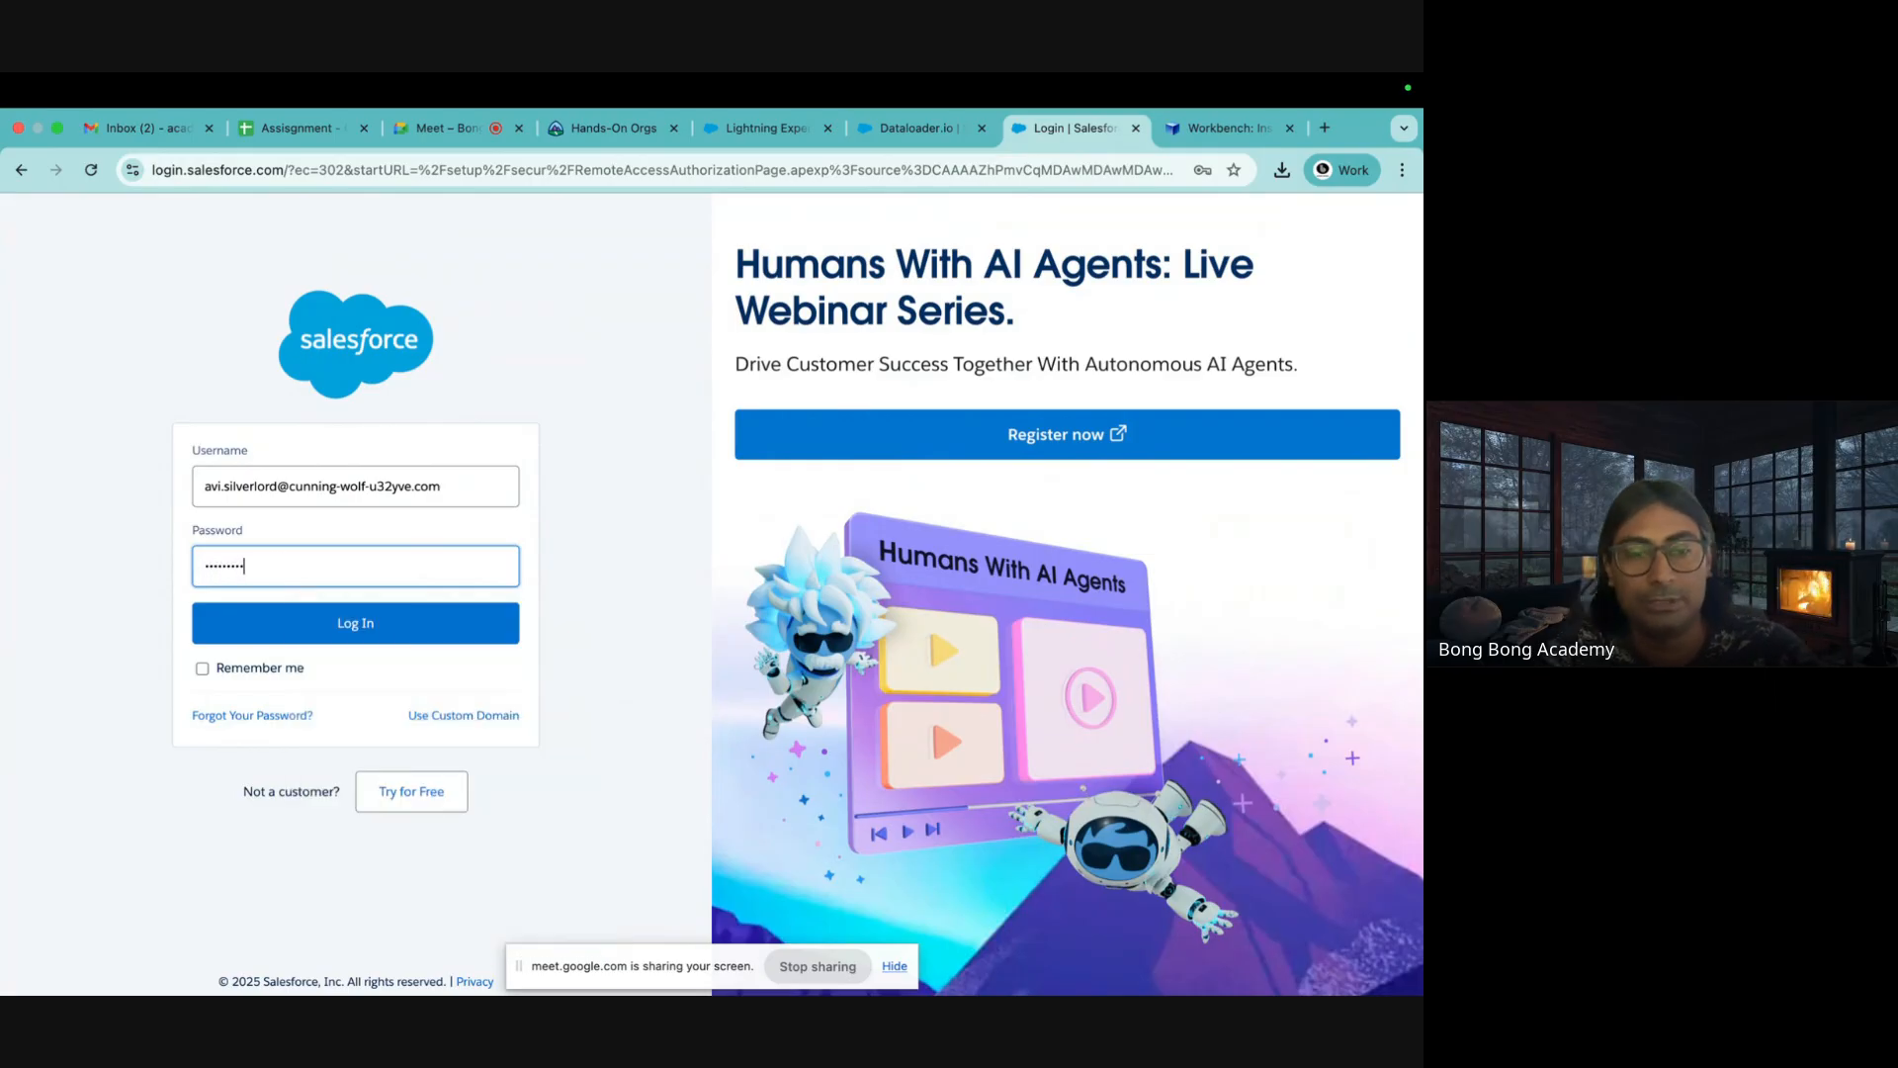
key(Return)
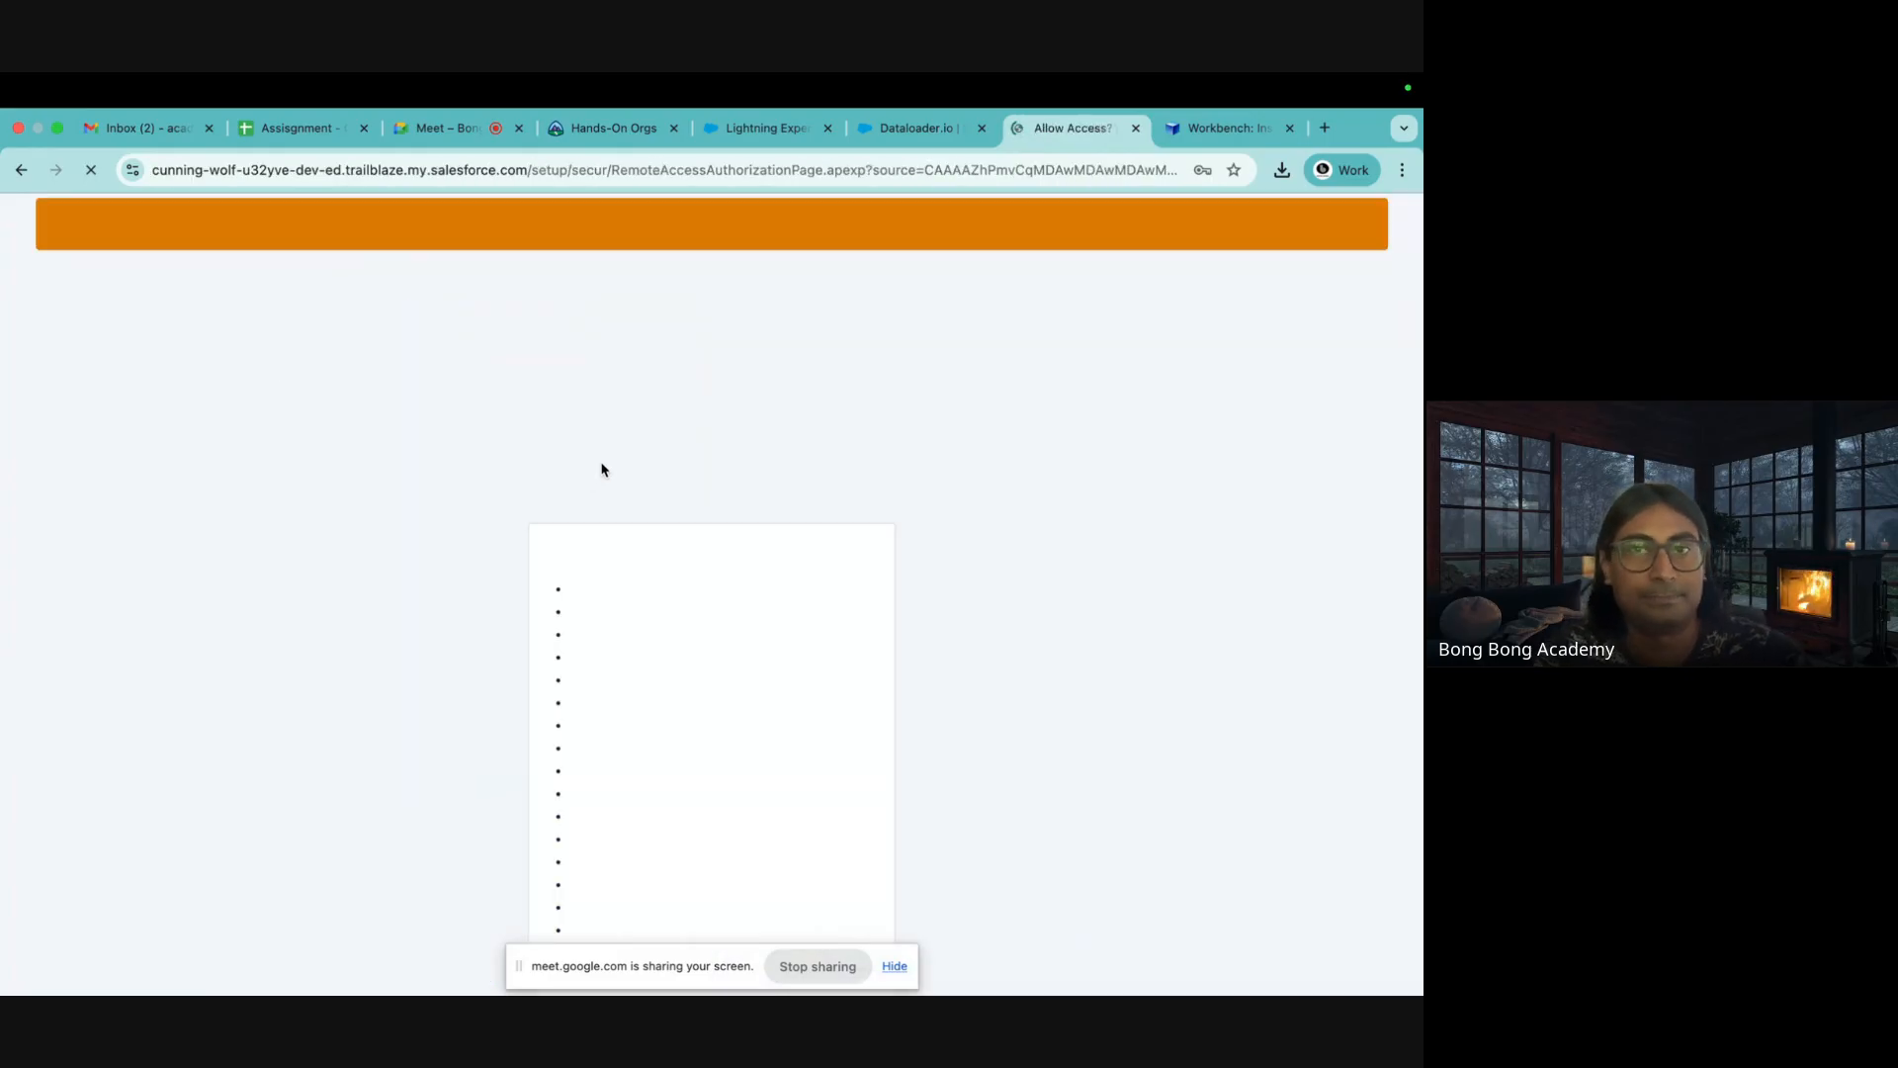
Allow dataloader.io access to the Salesforce org and save the password in Chrome
scroll(704, 660, down, 5)
click(776, 862)
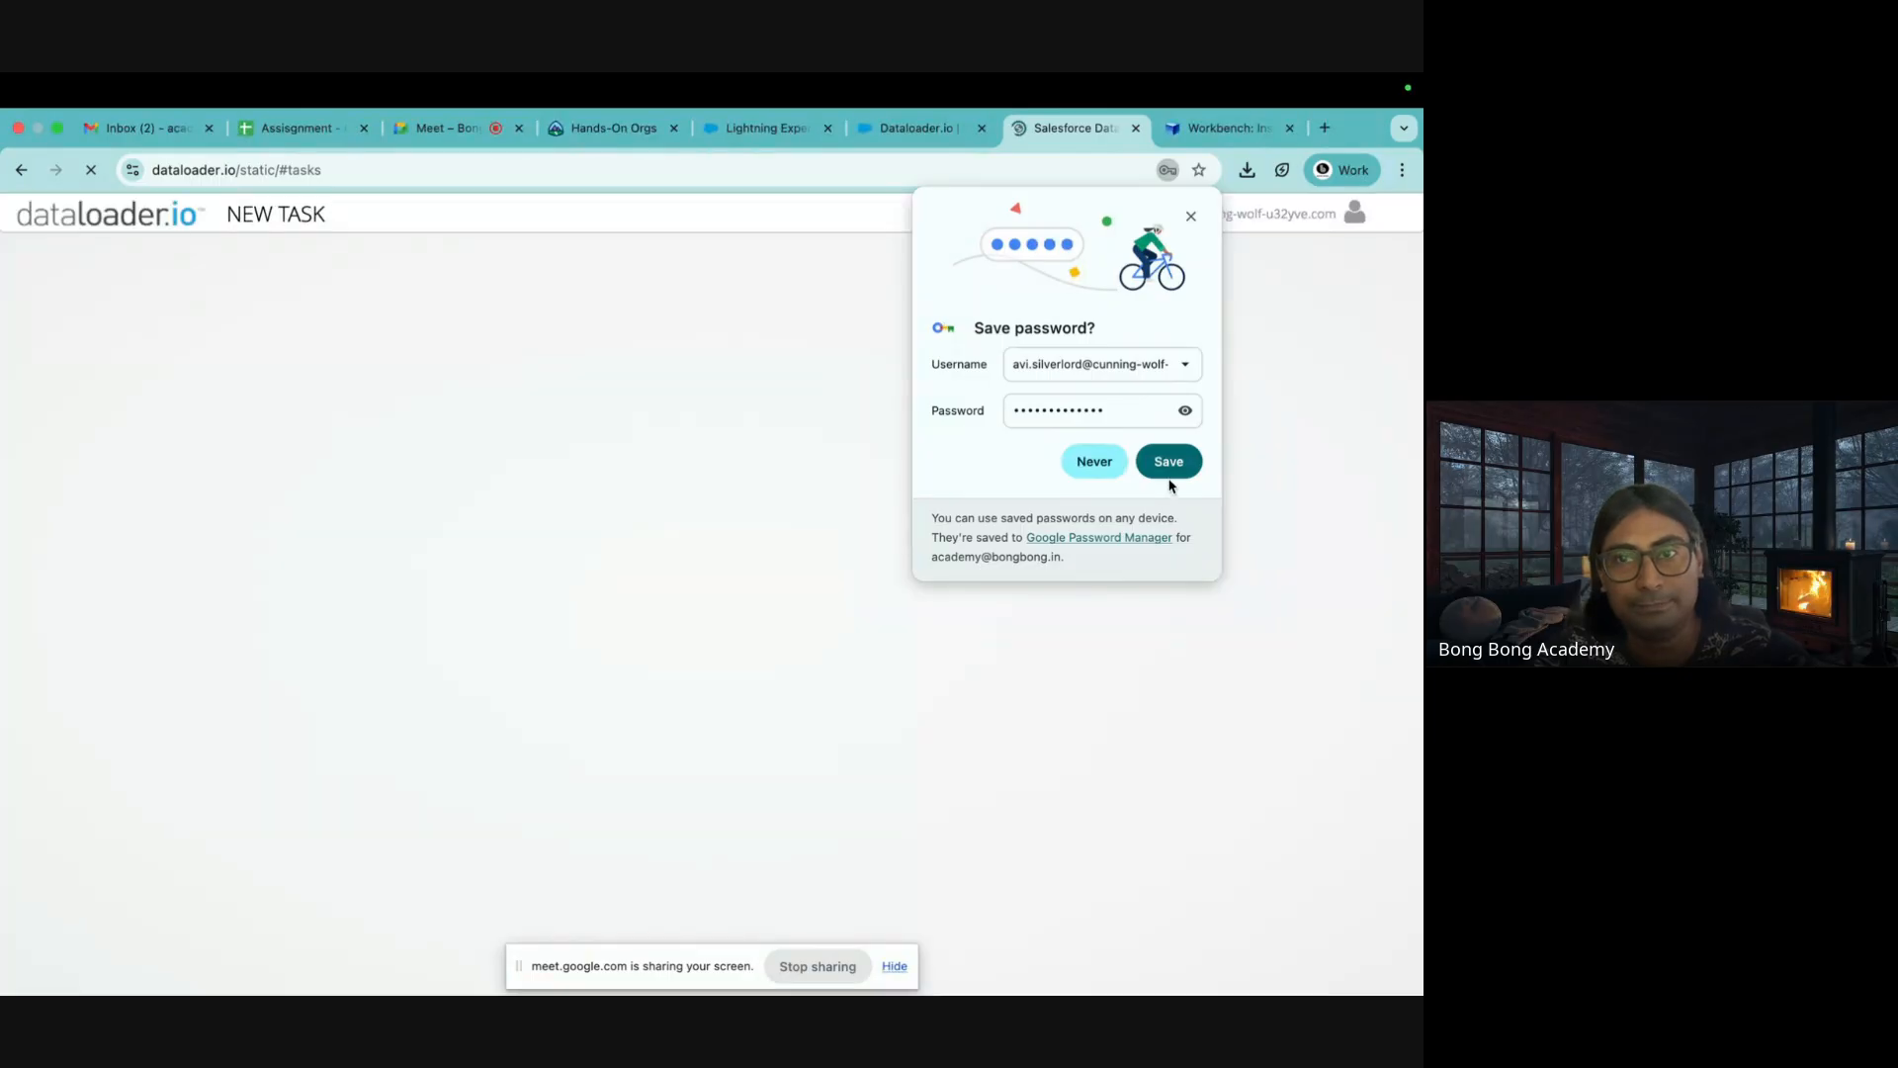
click(1158, 471)
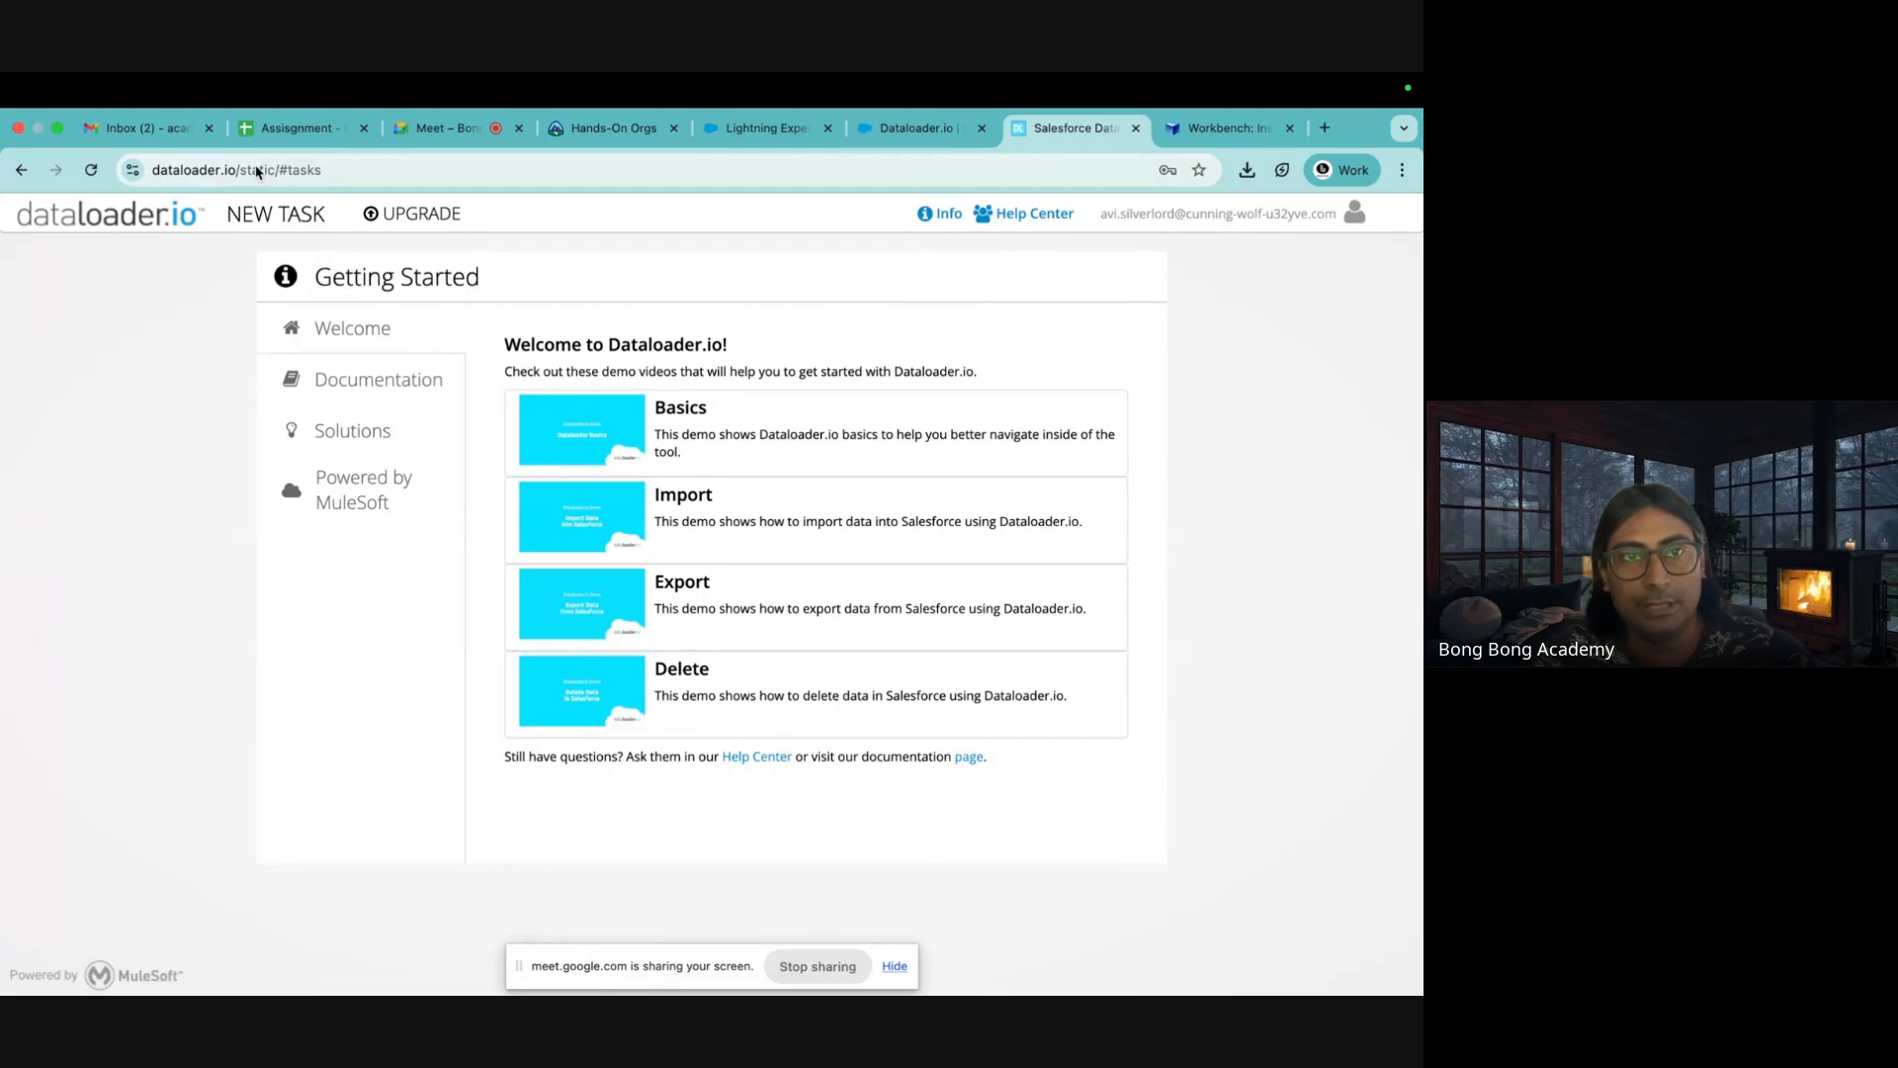
Start a new dataloader.io Import task with Account as the object
click(269, 215)
click(285, 269)
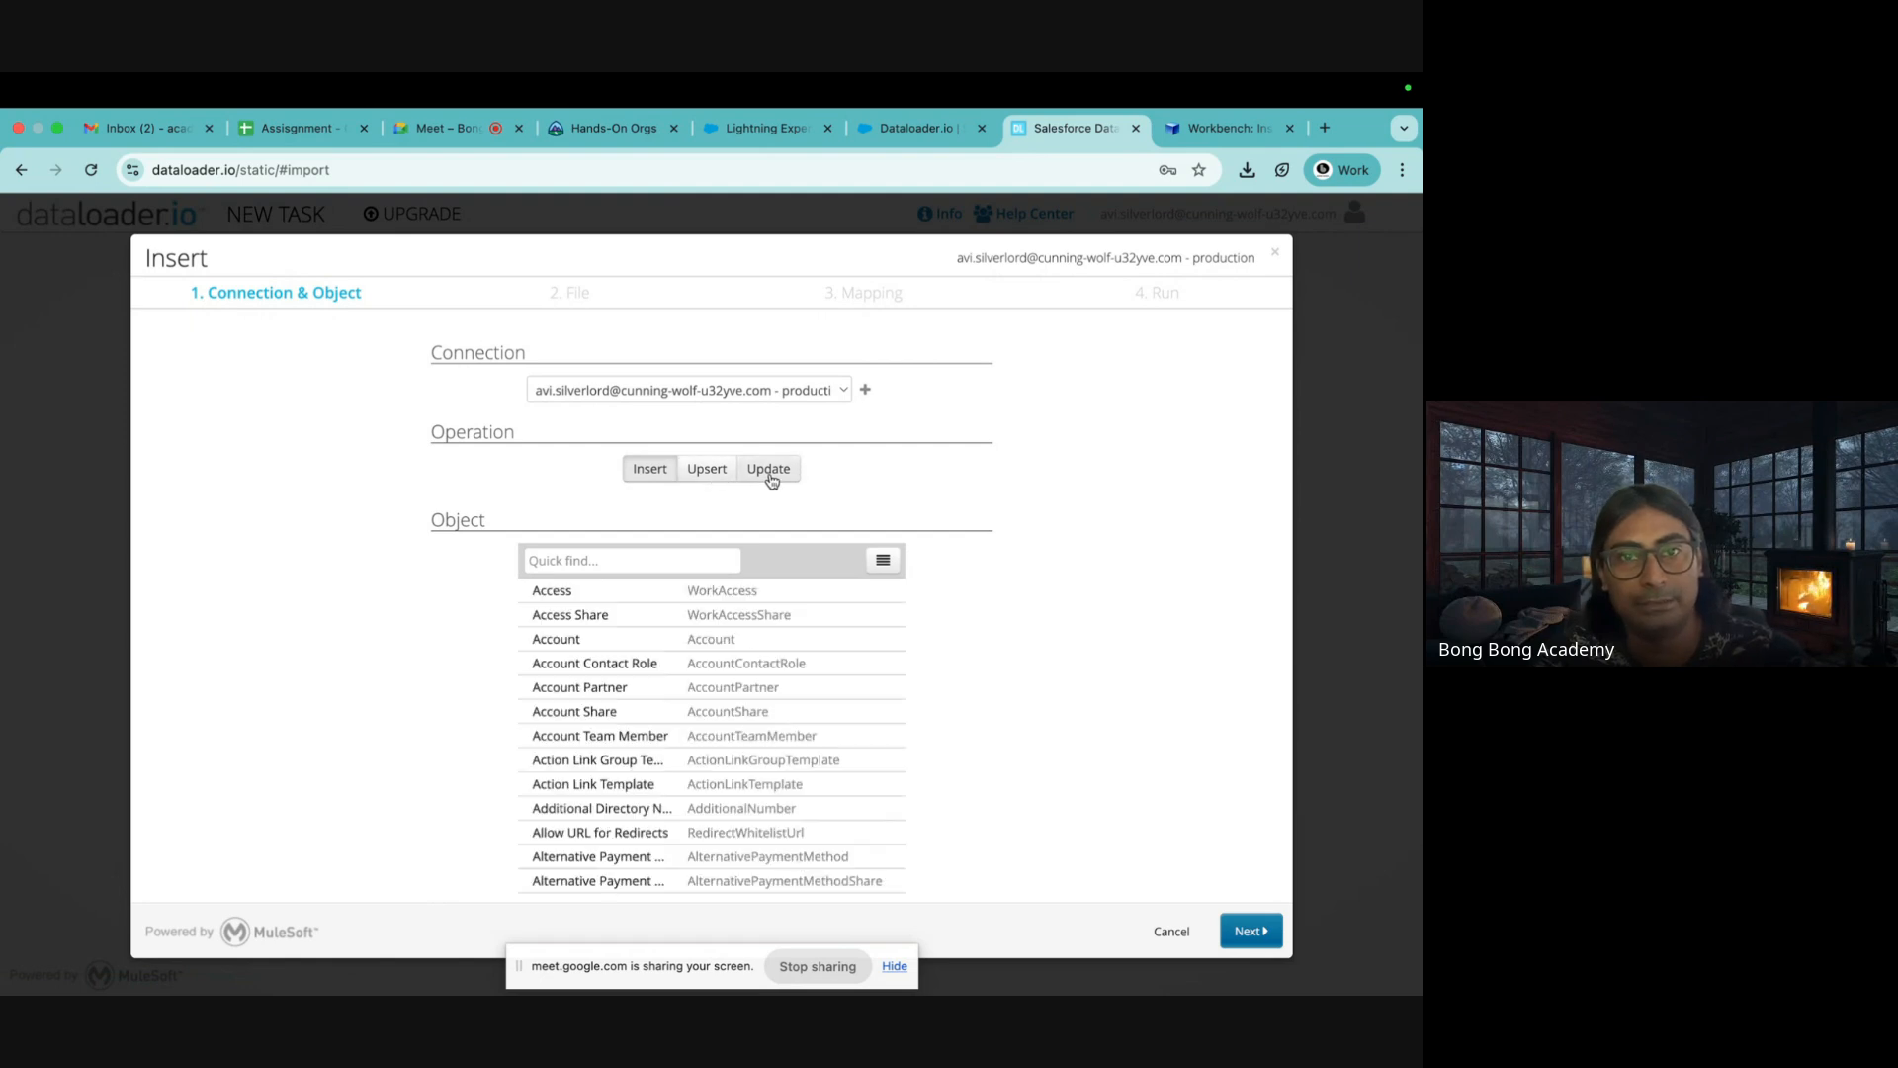
click(566, 566)
text(acc)
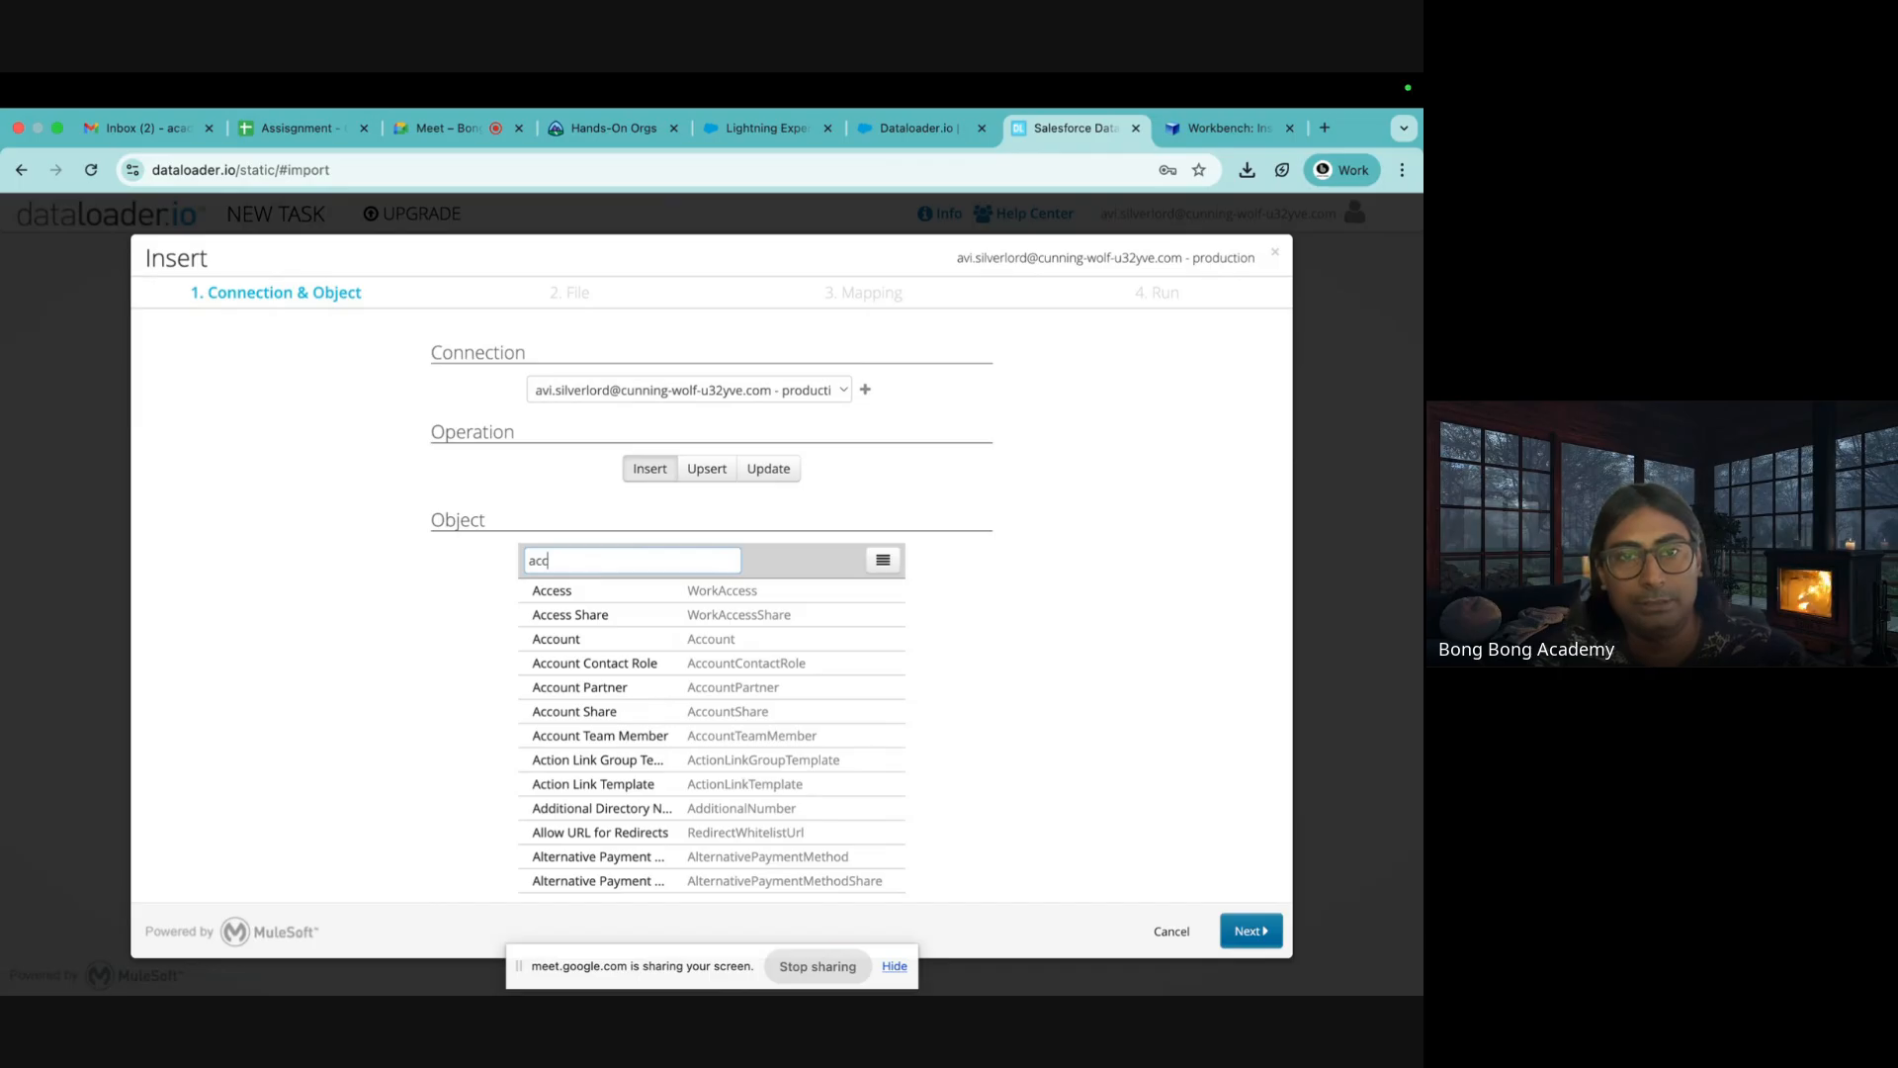
click(560, 641)
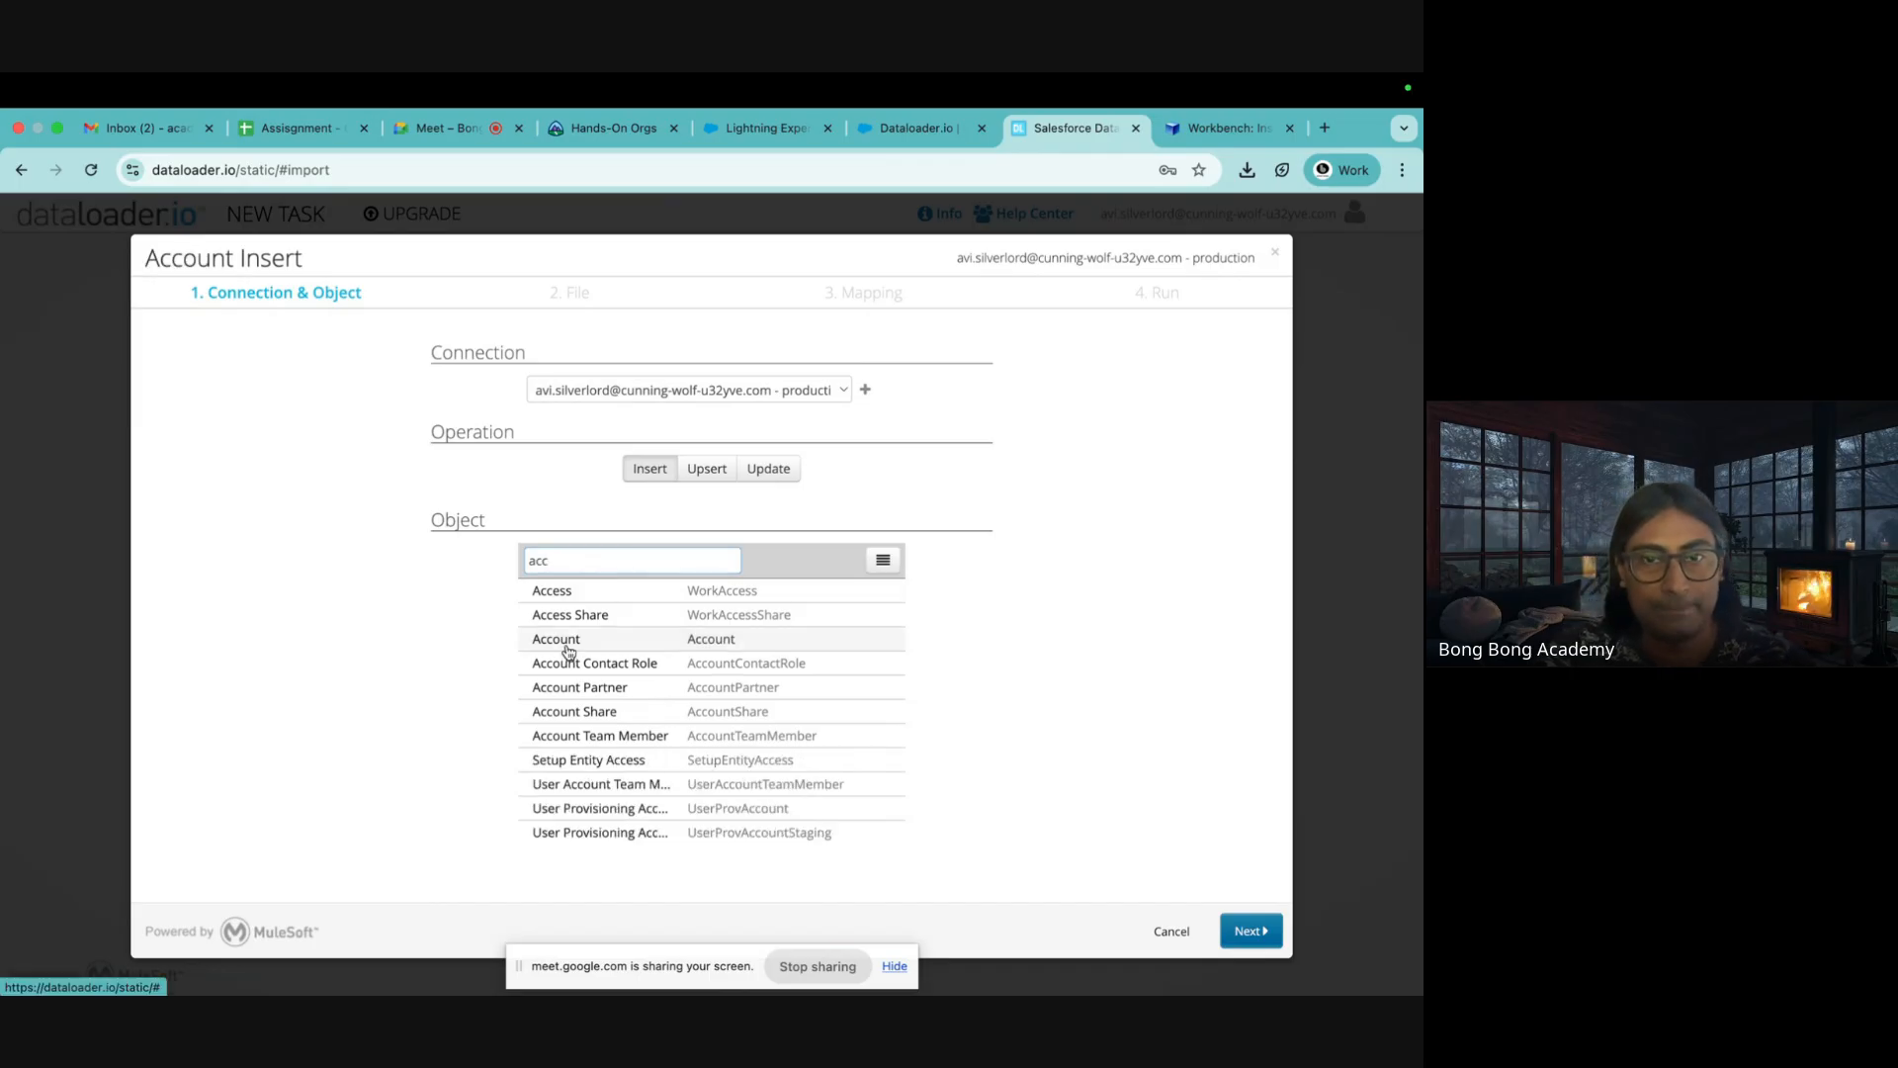
click(1251, 931)
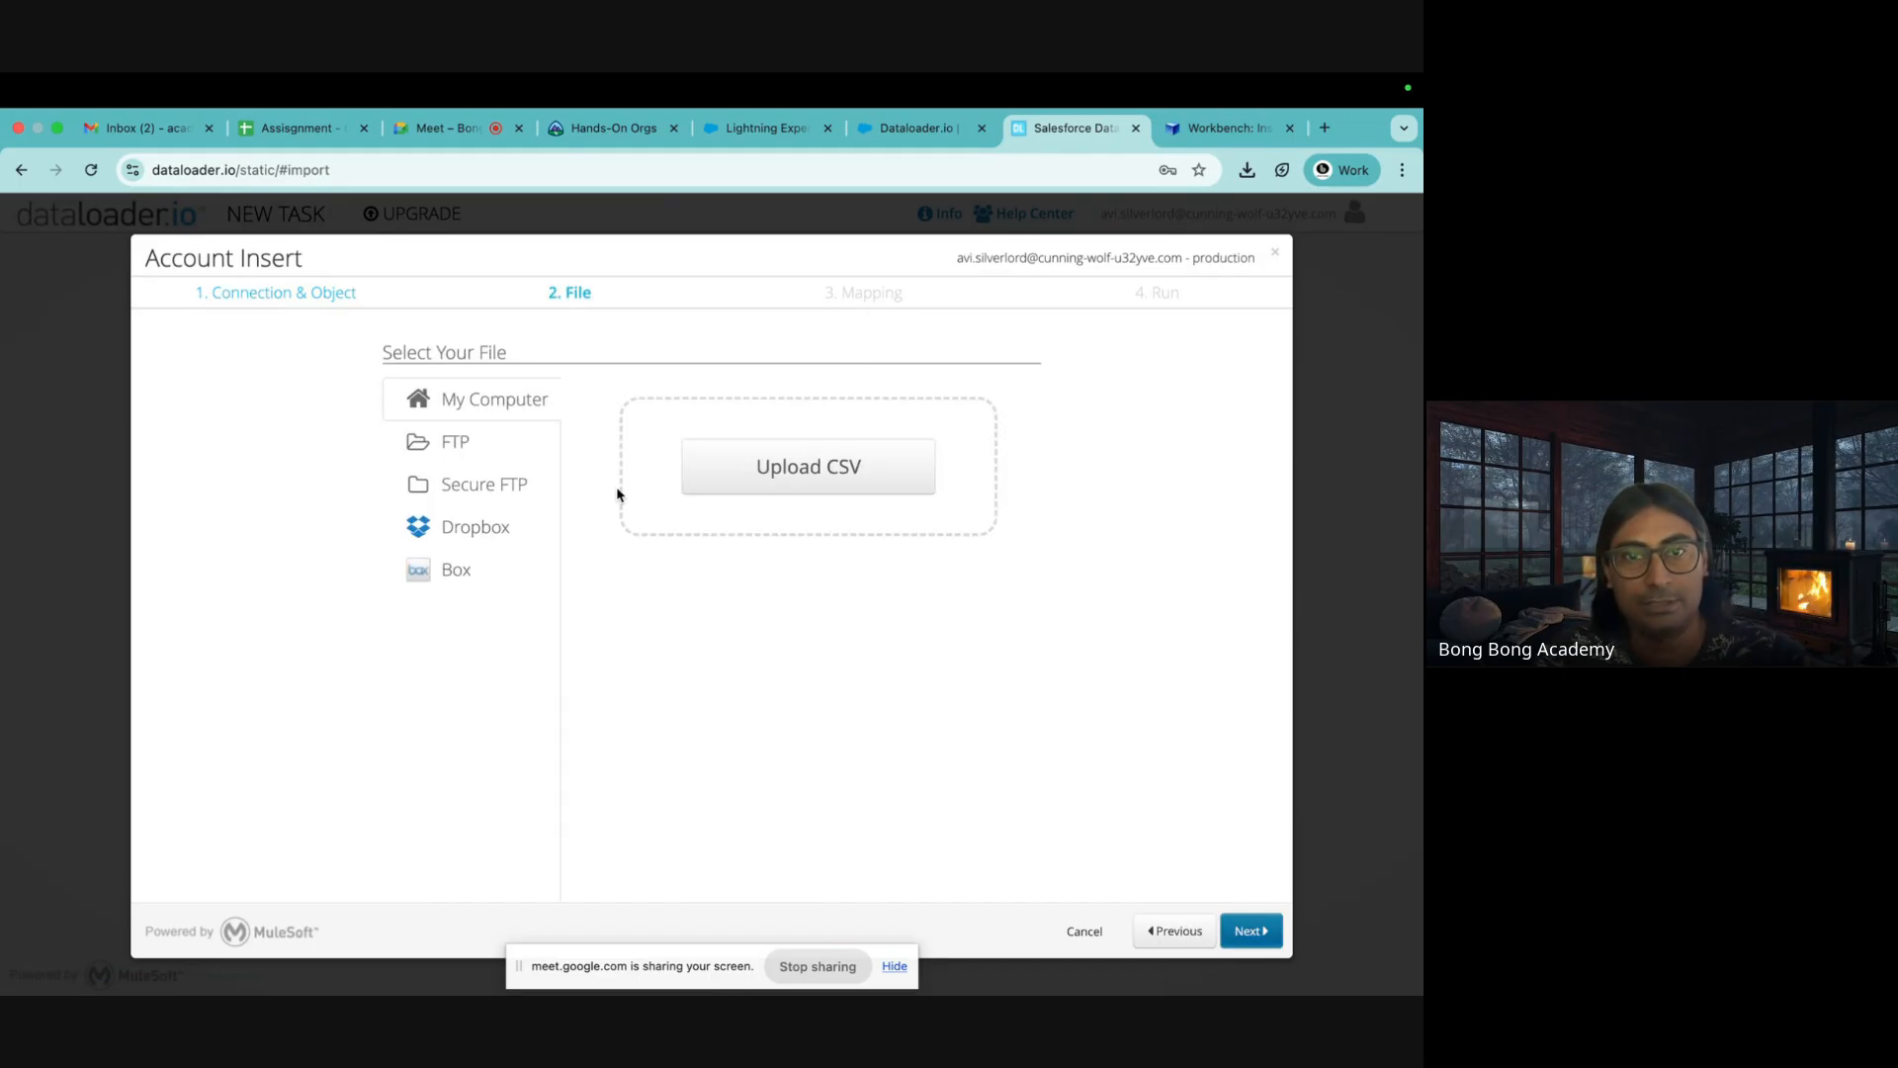
Upload NewAccounts.csv, keep Name mapped to Account Name, and Save & Run the insert
click(793, 478)
click(238, 481)
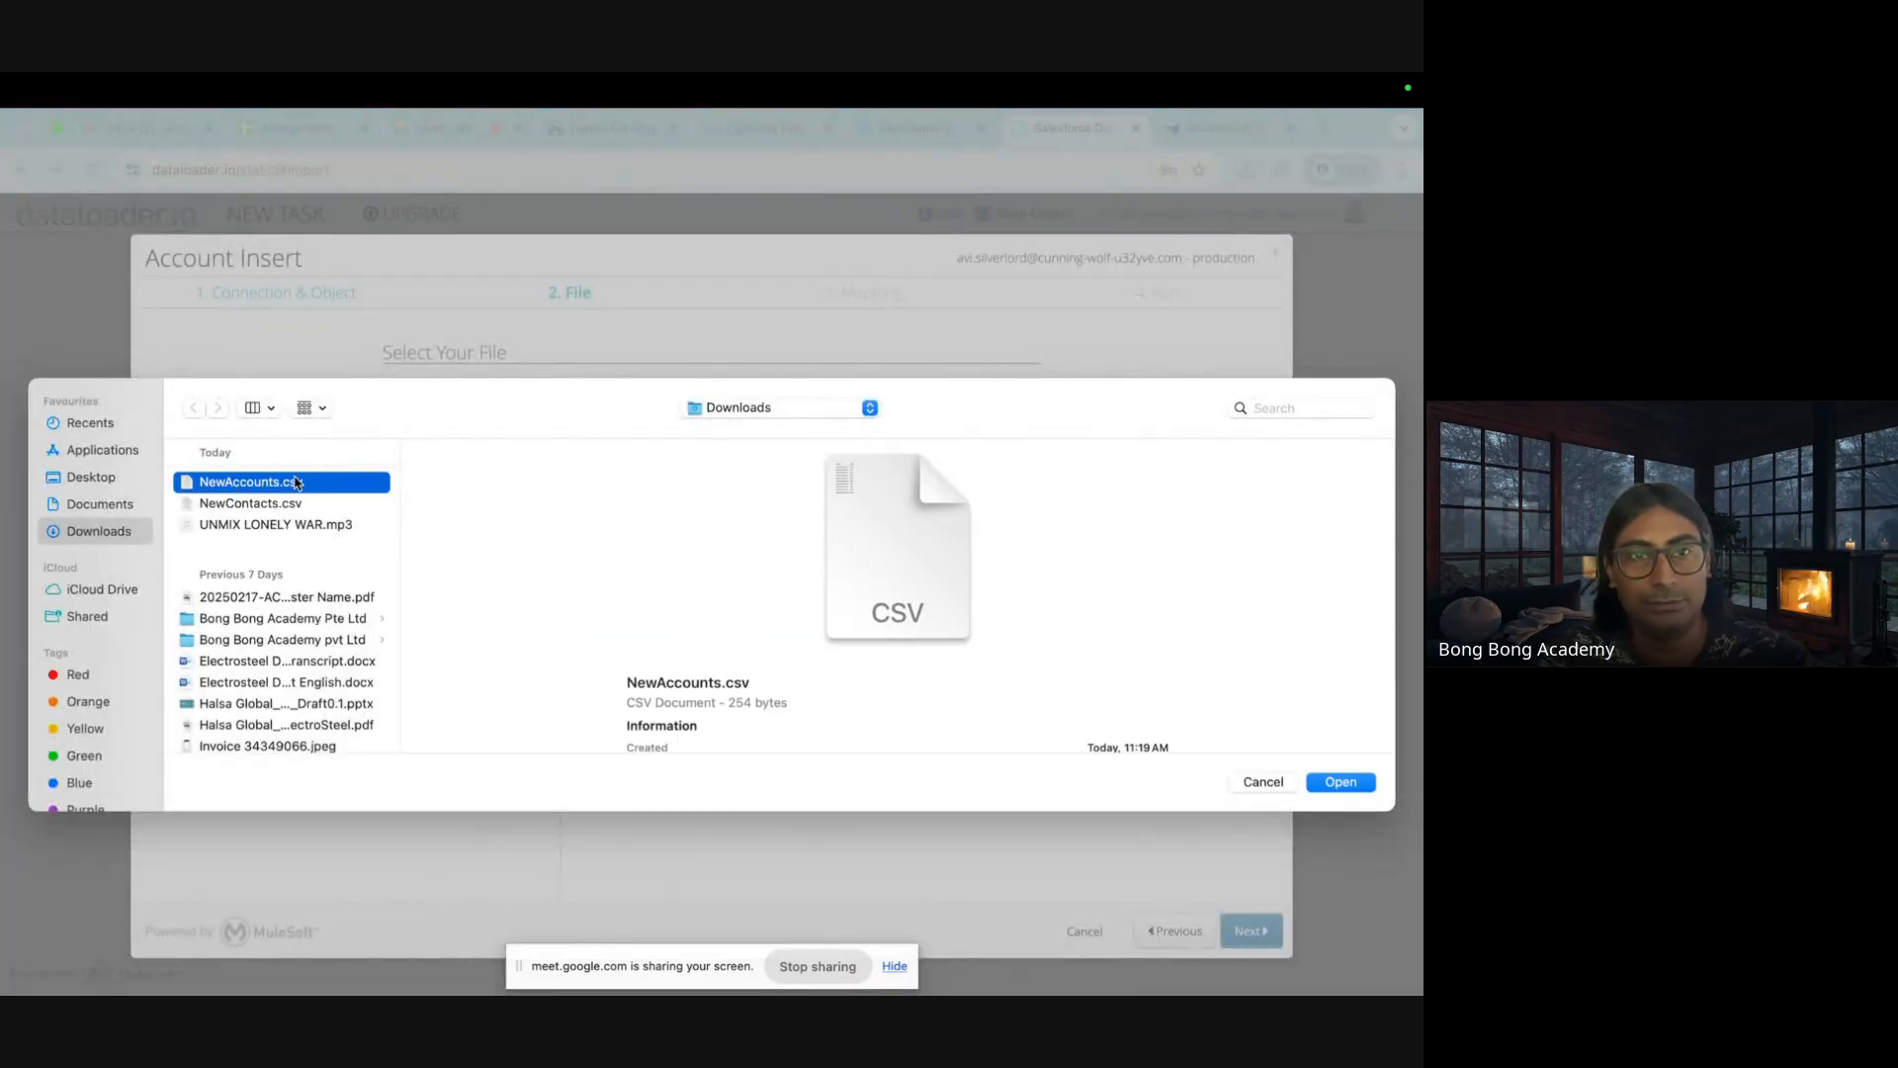
click(1335, 783)
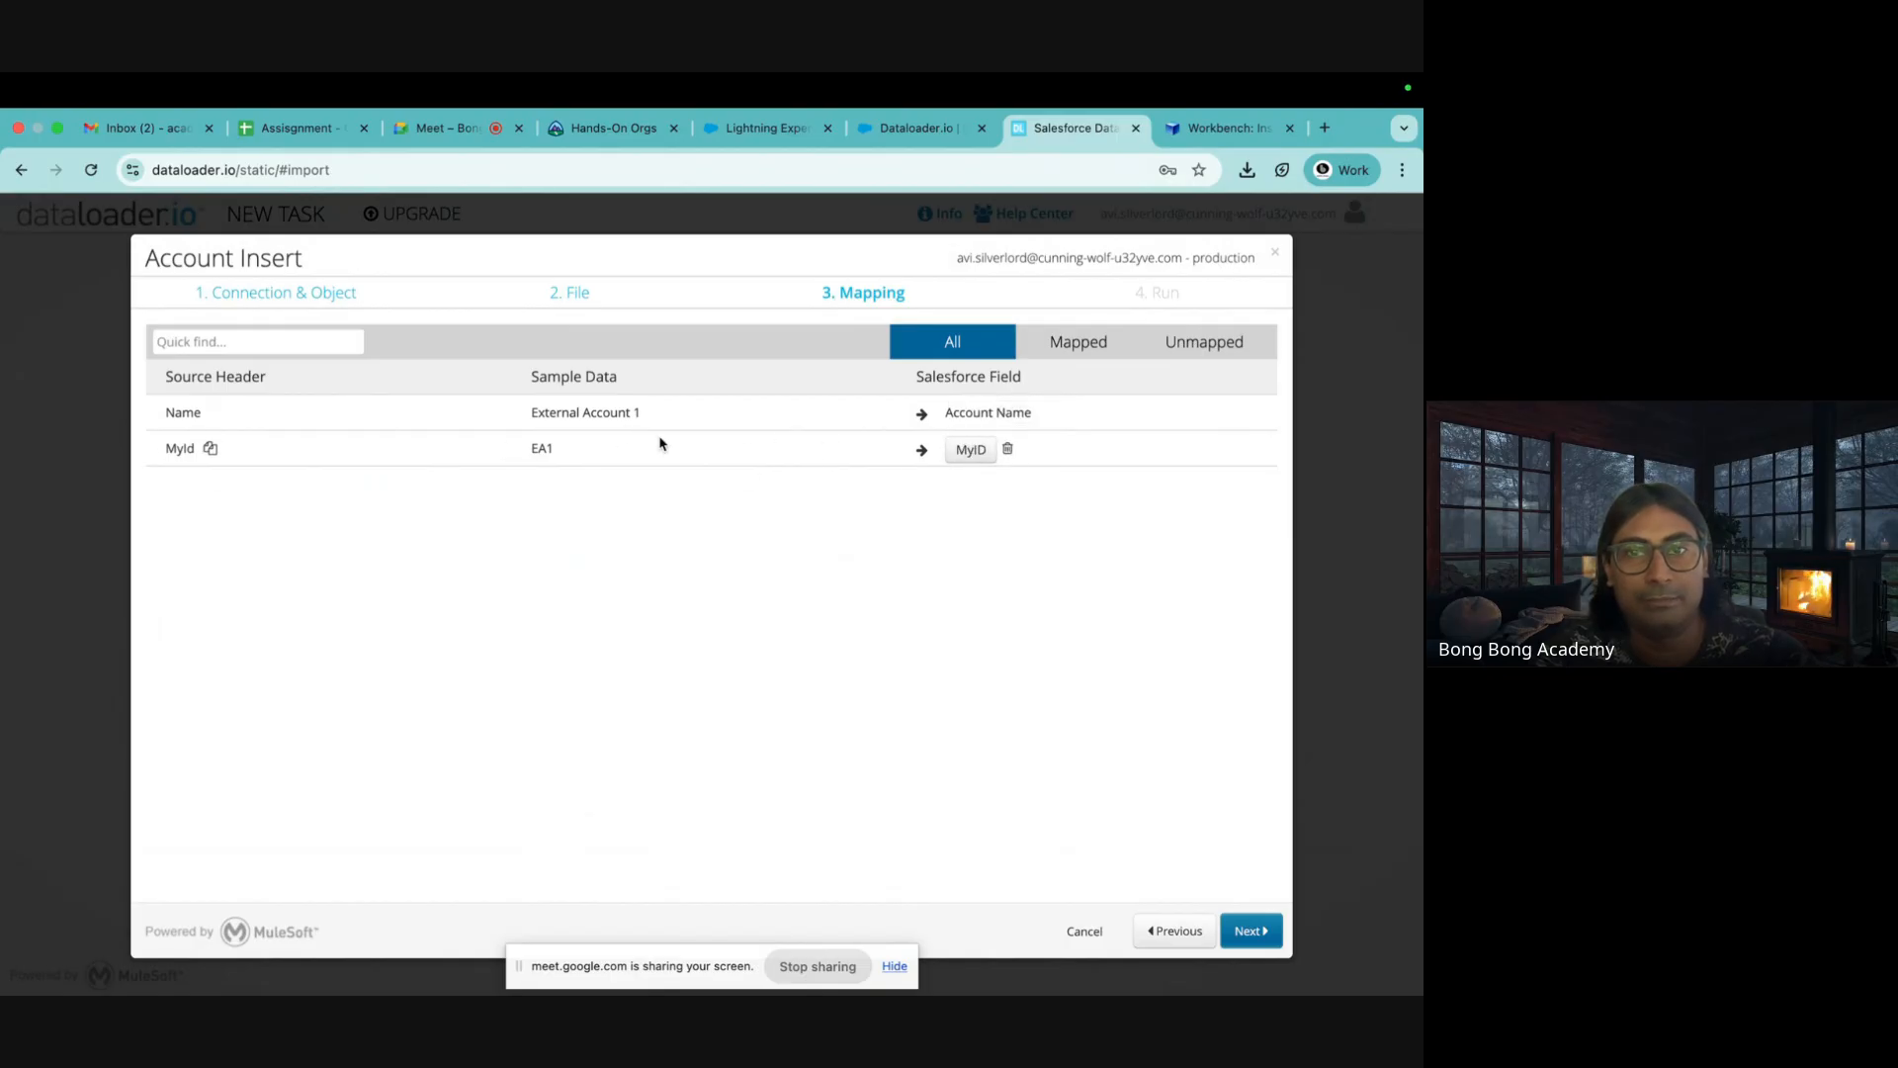
click(1251, 930)
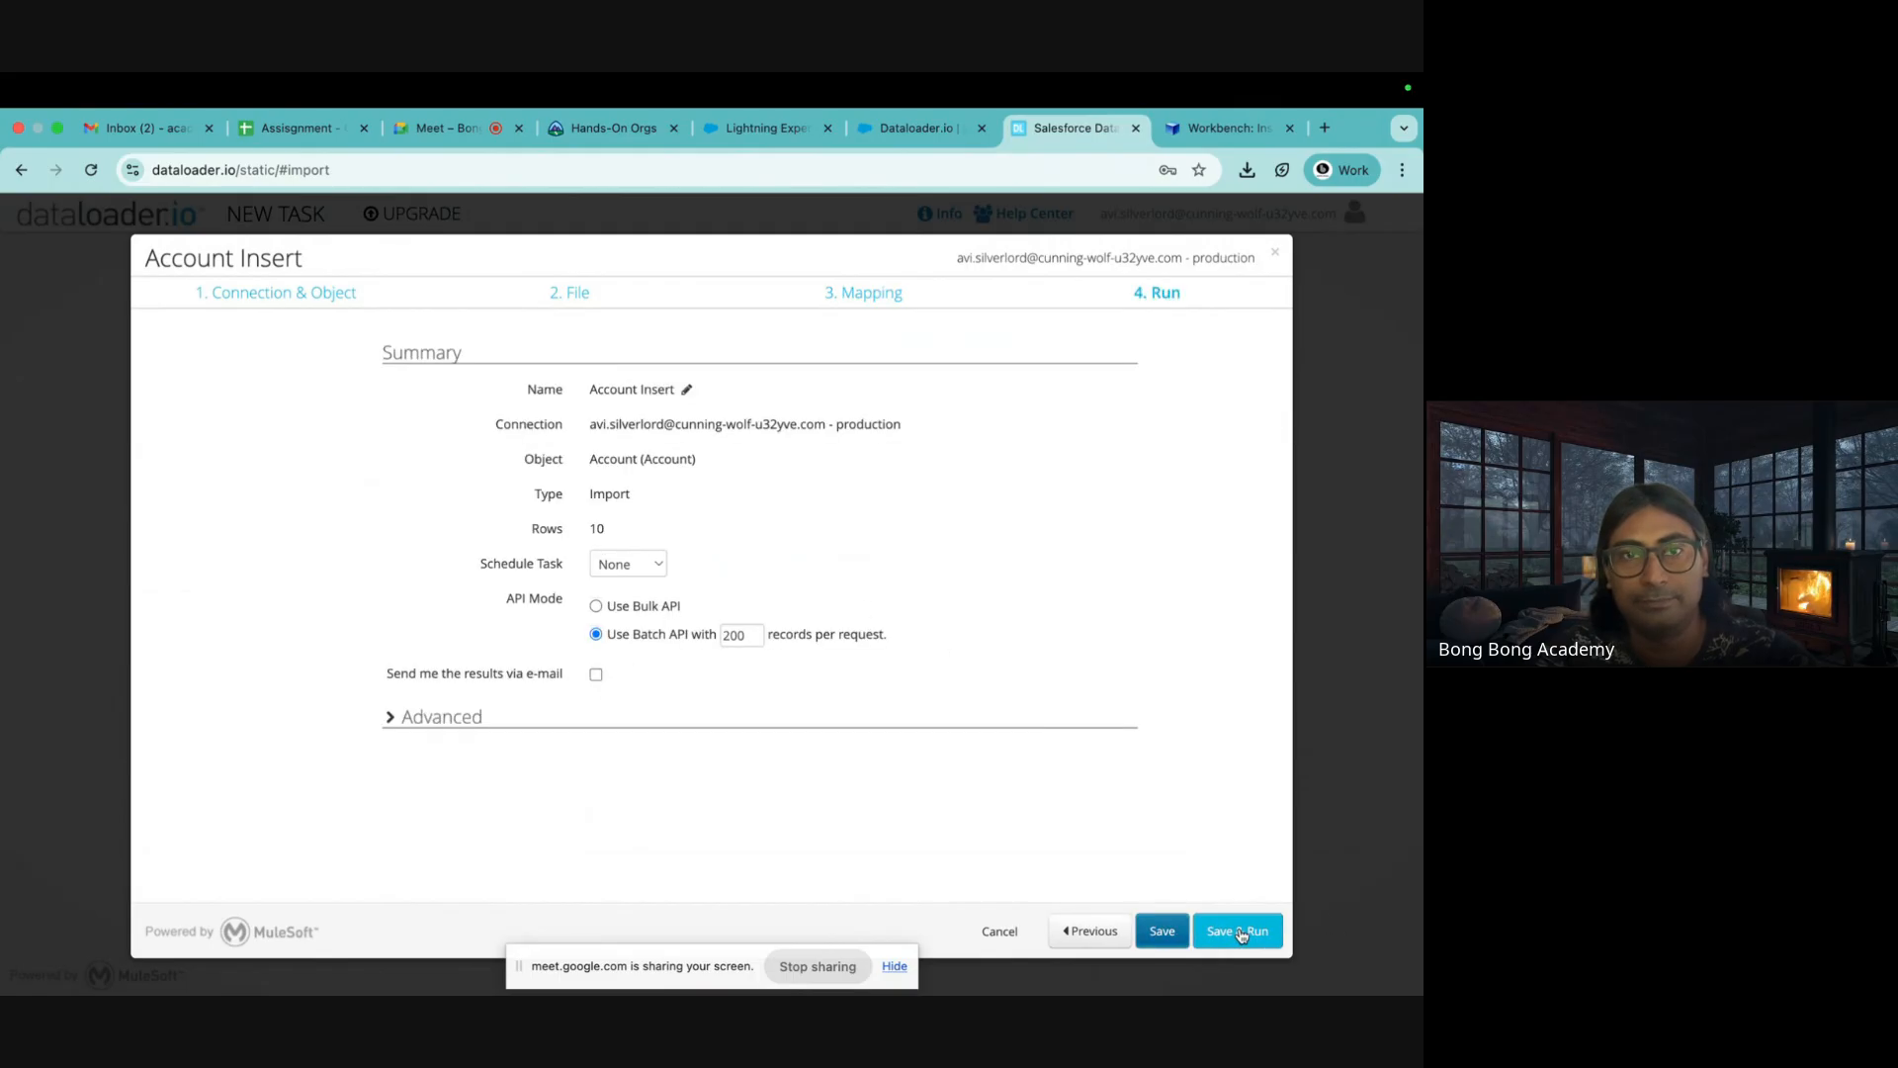
click(1275, 253)
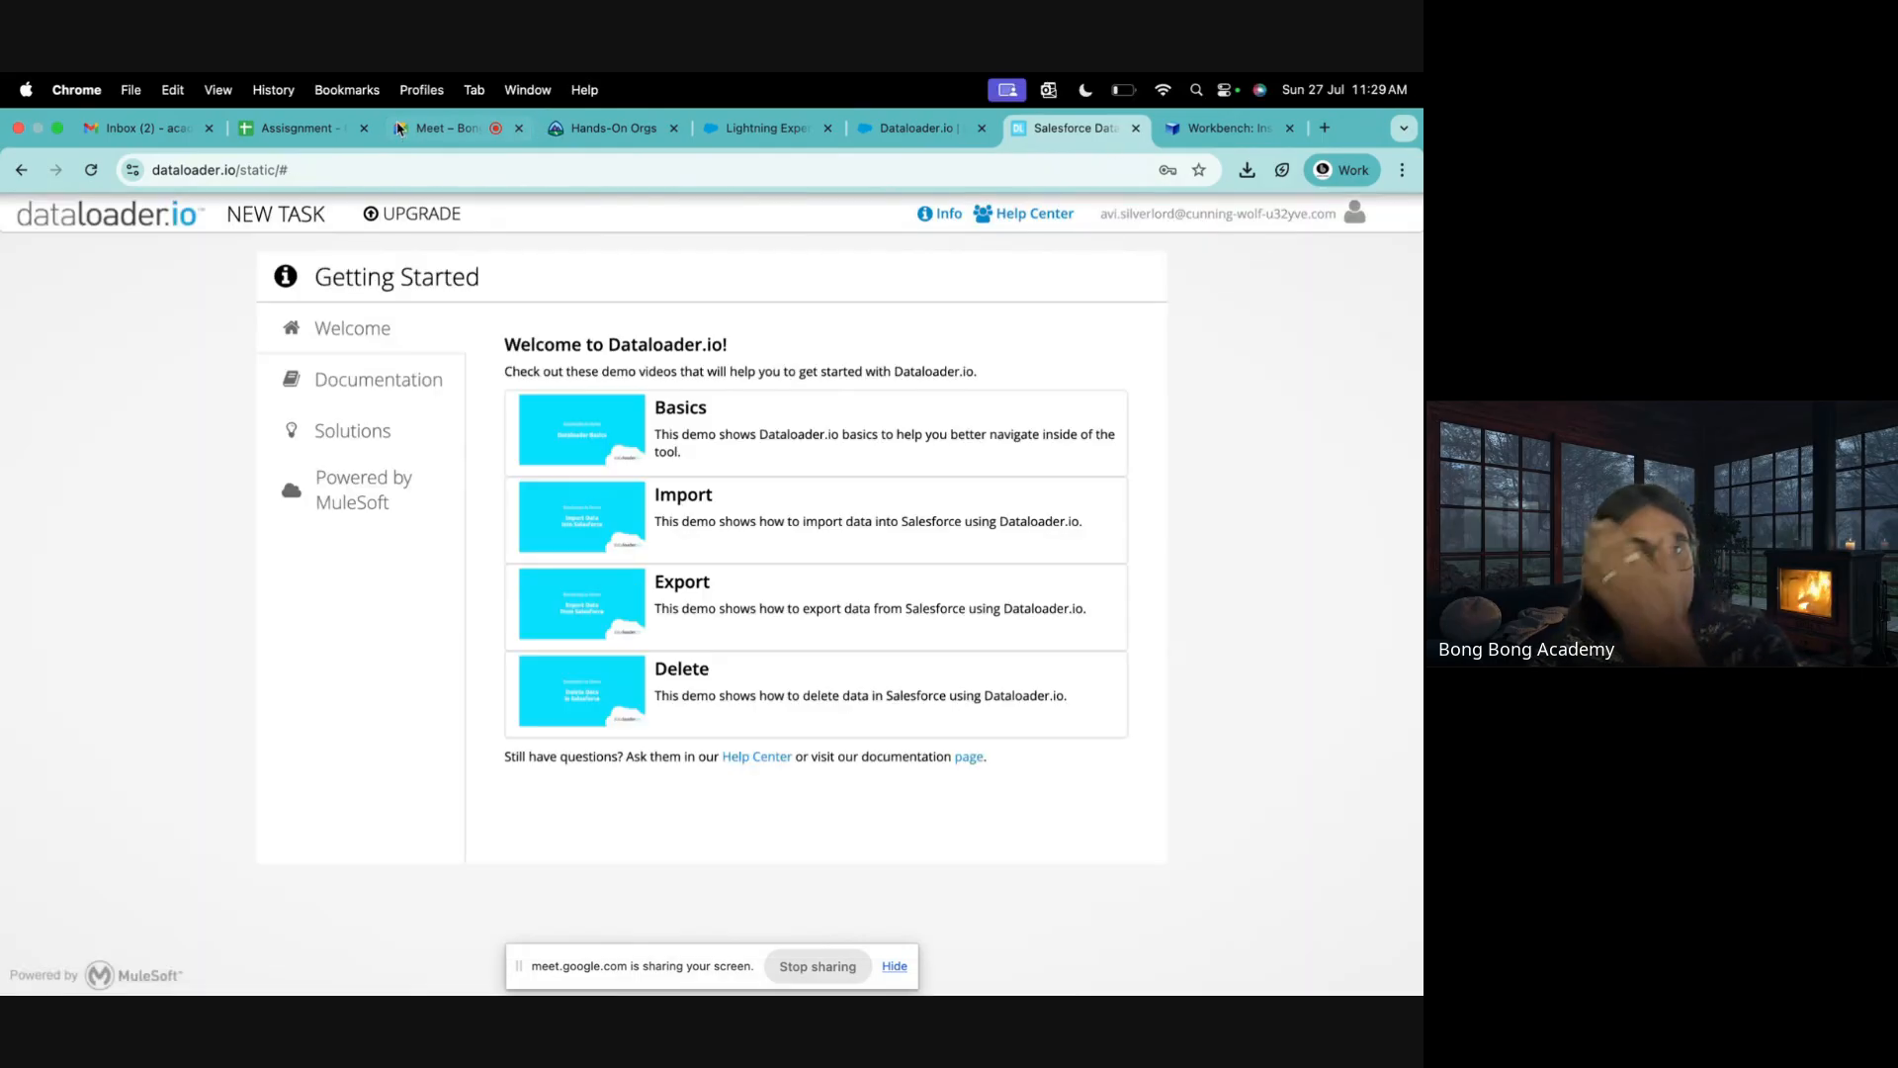
click(453, 132)
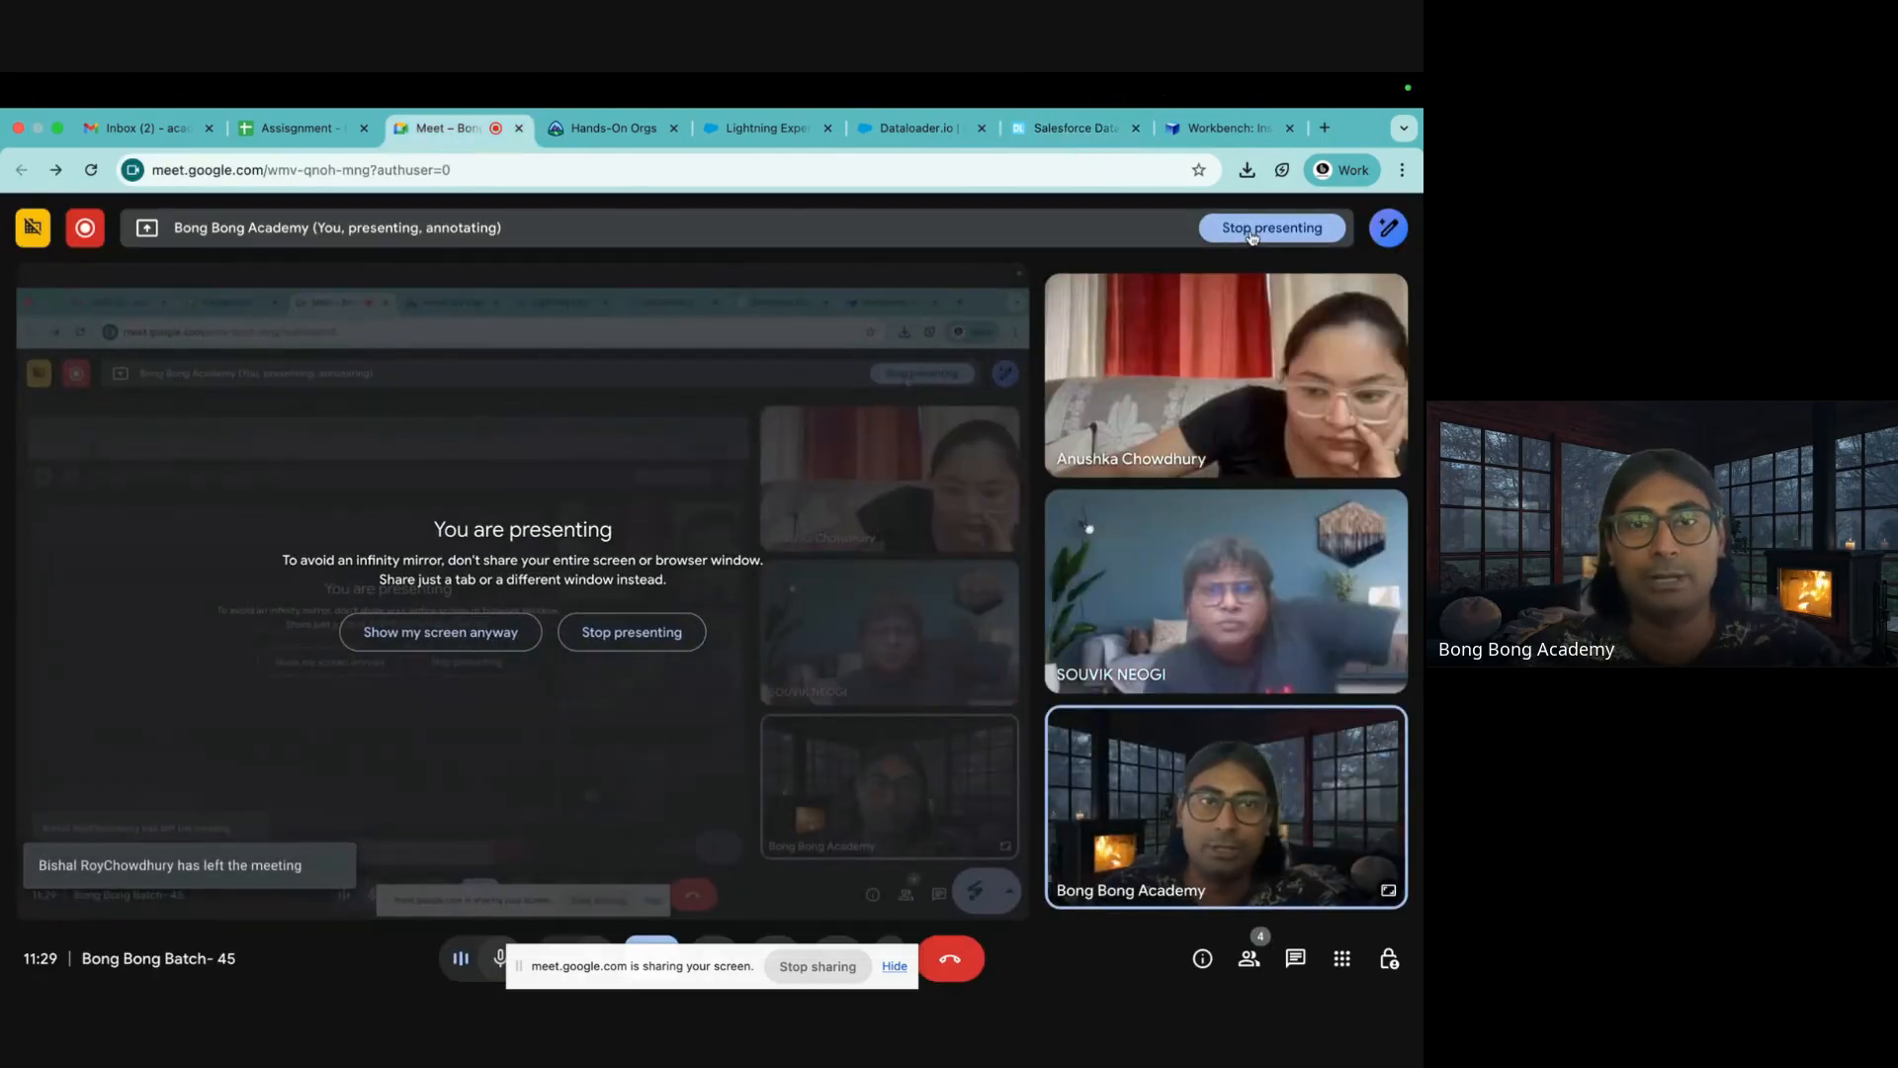